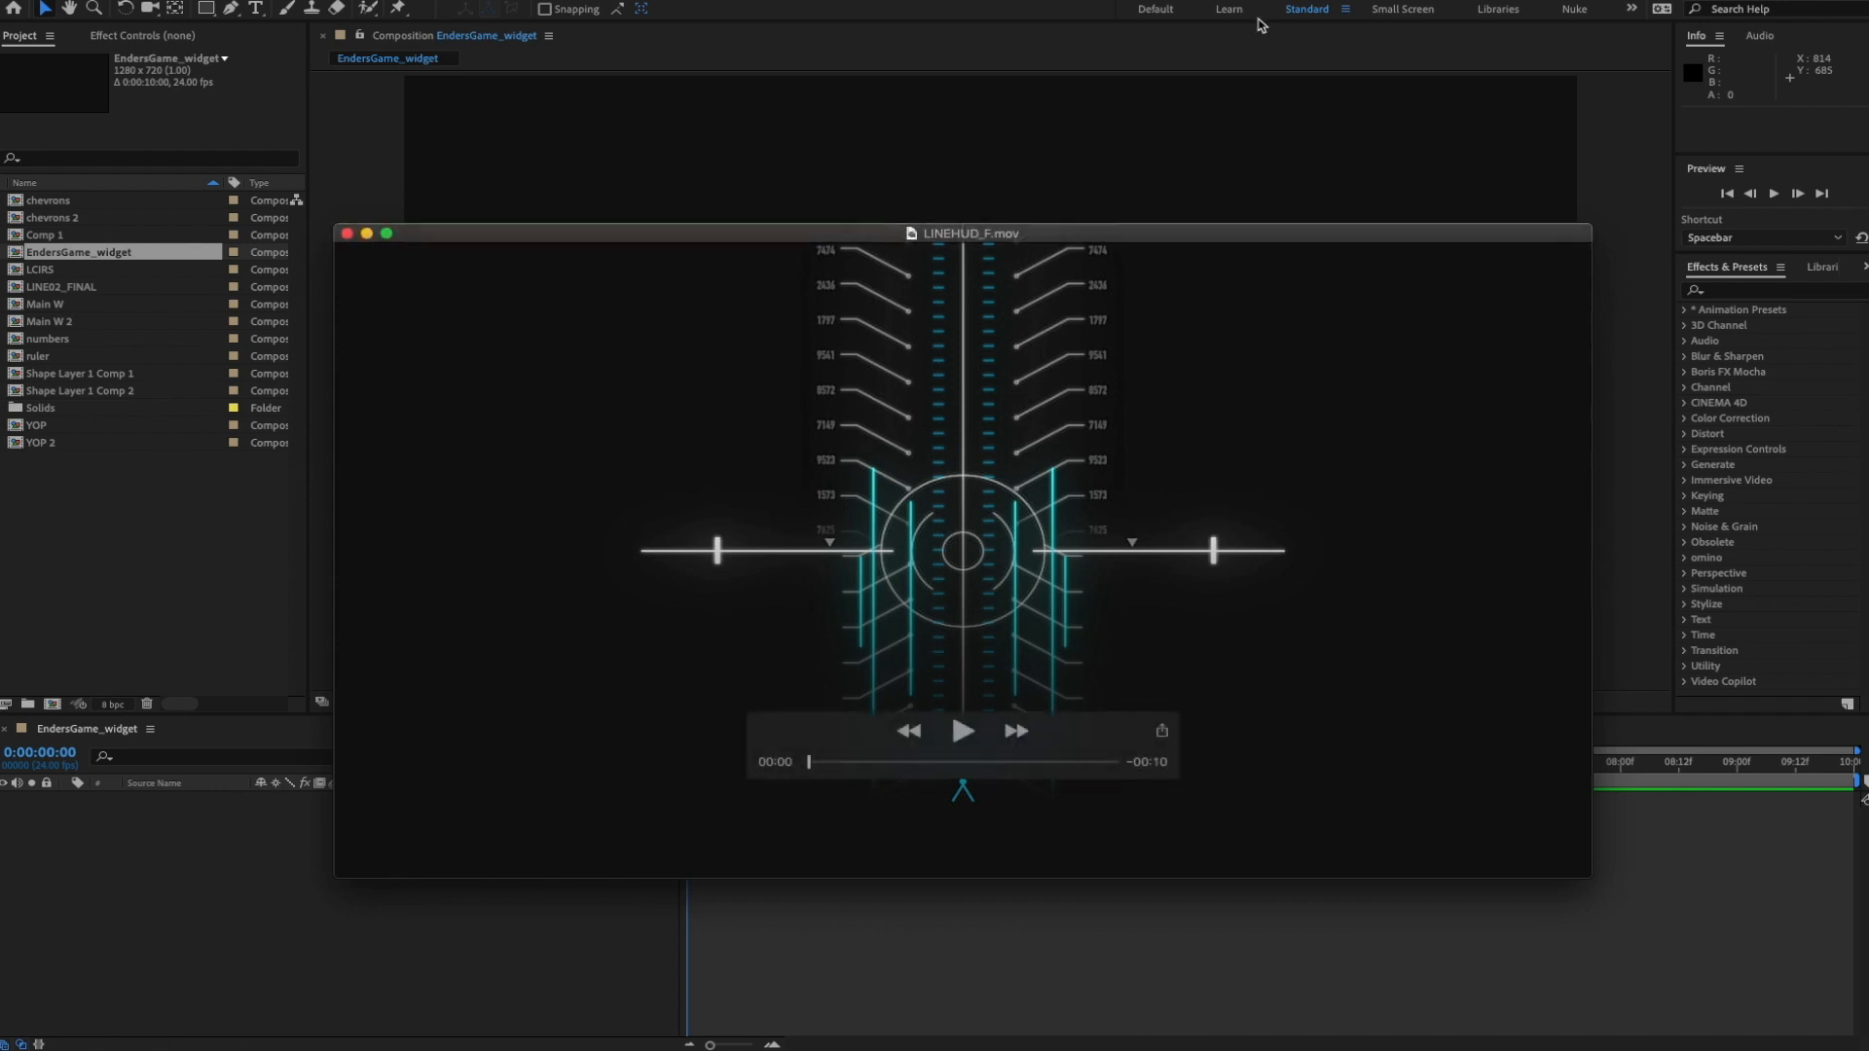
# - Play the LINEHUD_F.mov reference clip to its end and close its window
pyautogui.moveTo(1080, 747); pyautogui.dragTo(1470, 809)
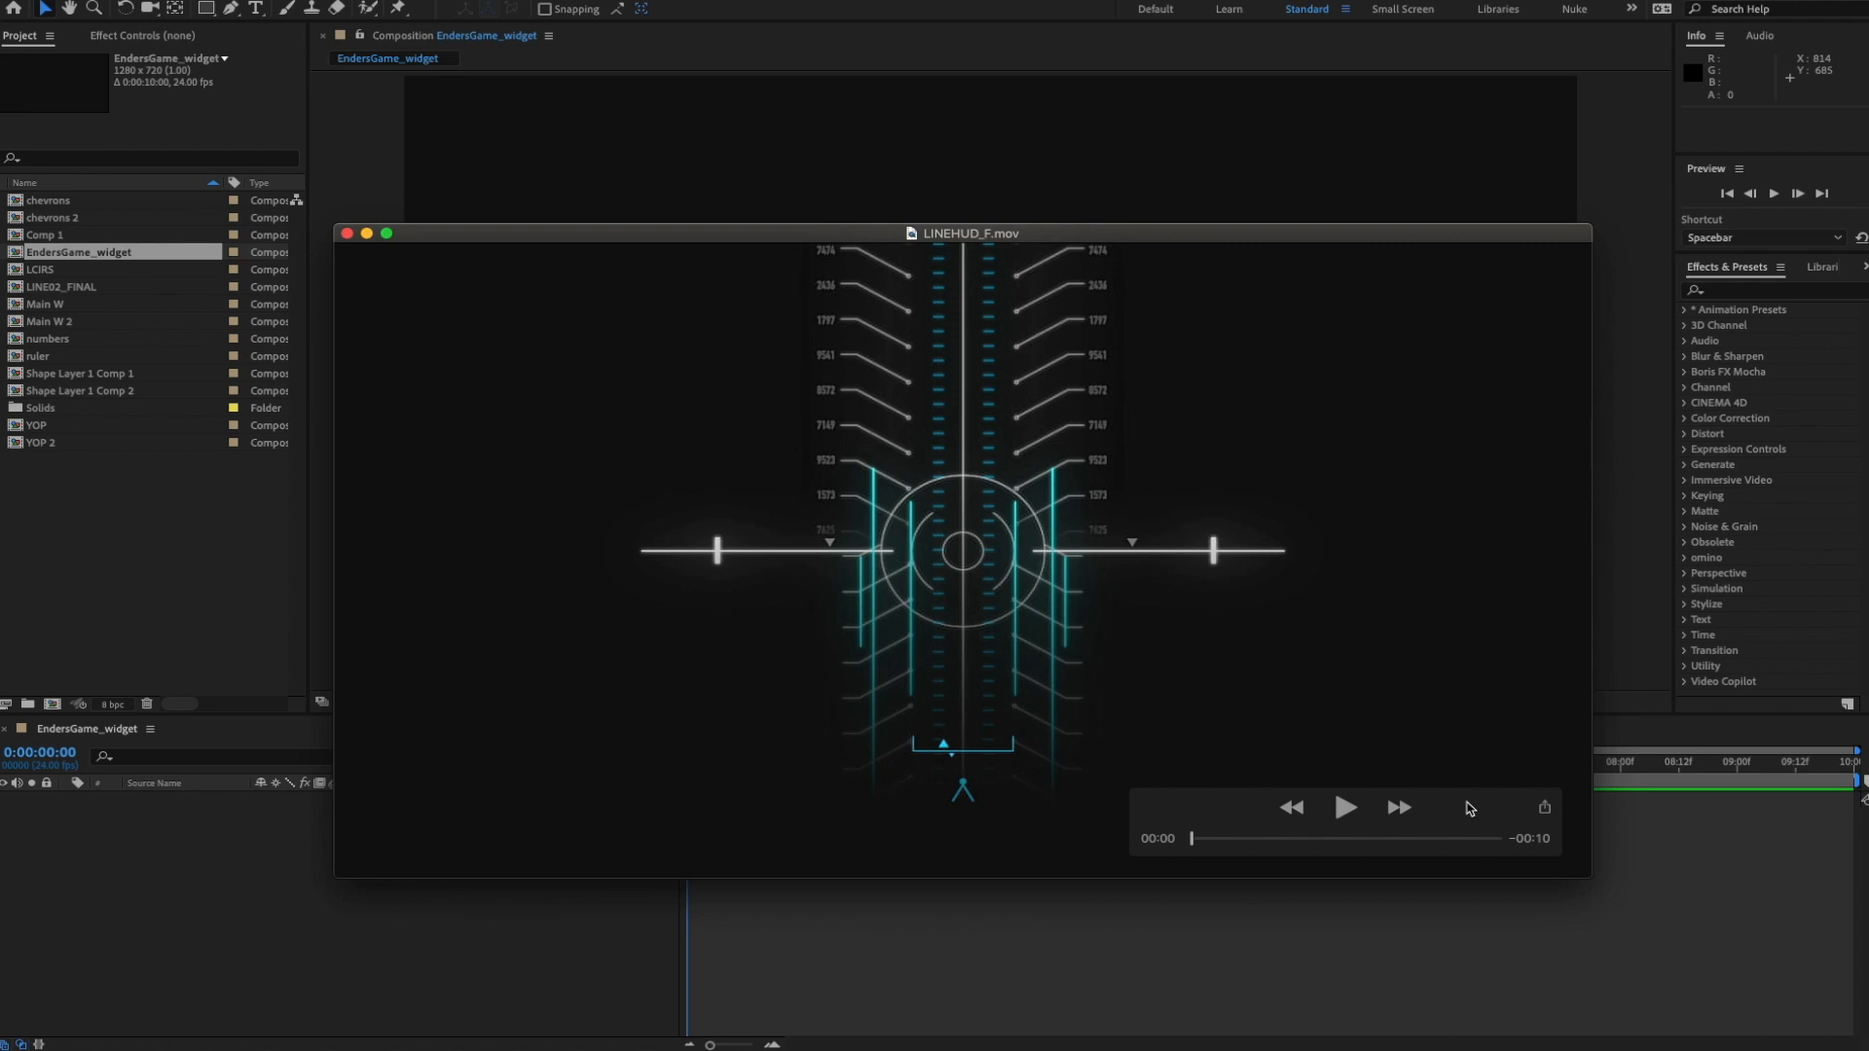
pyautogui.click(1348, 809)
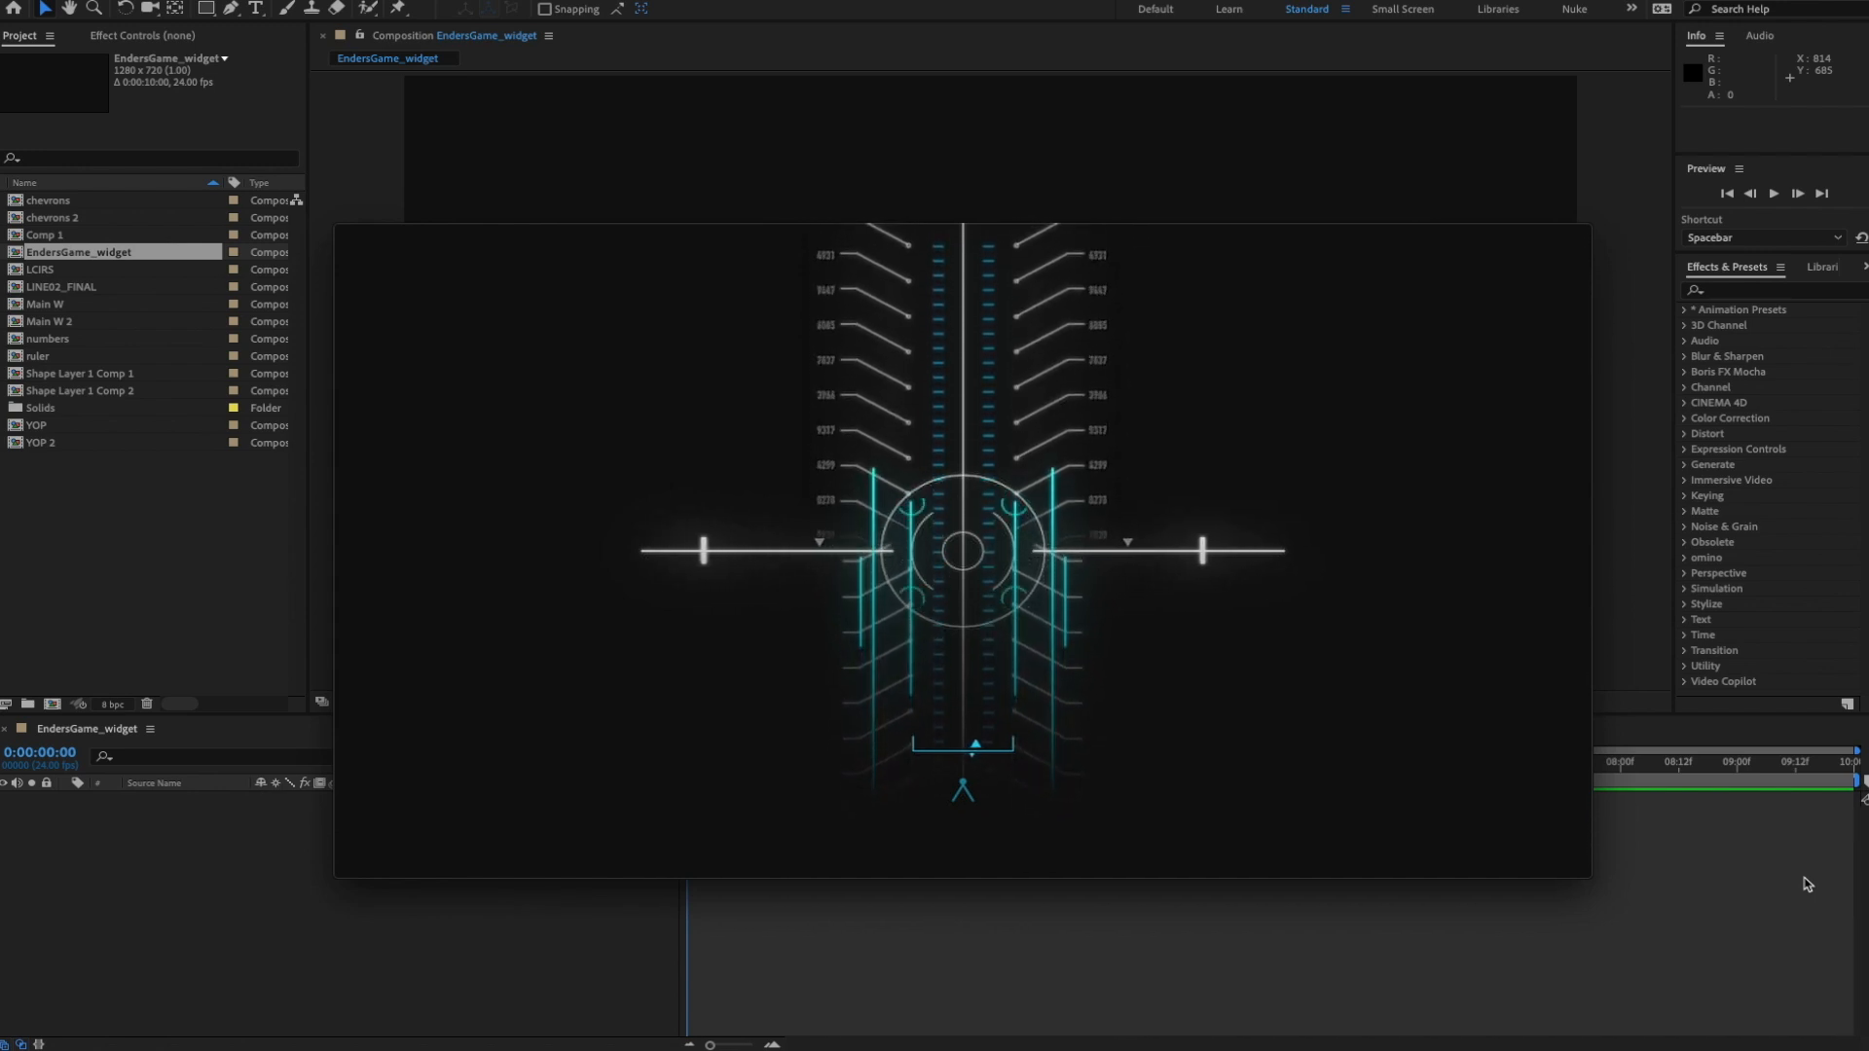
pyautogui.moveTo(1506, 774)
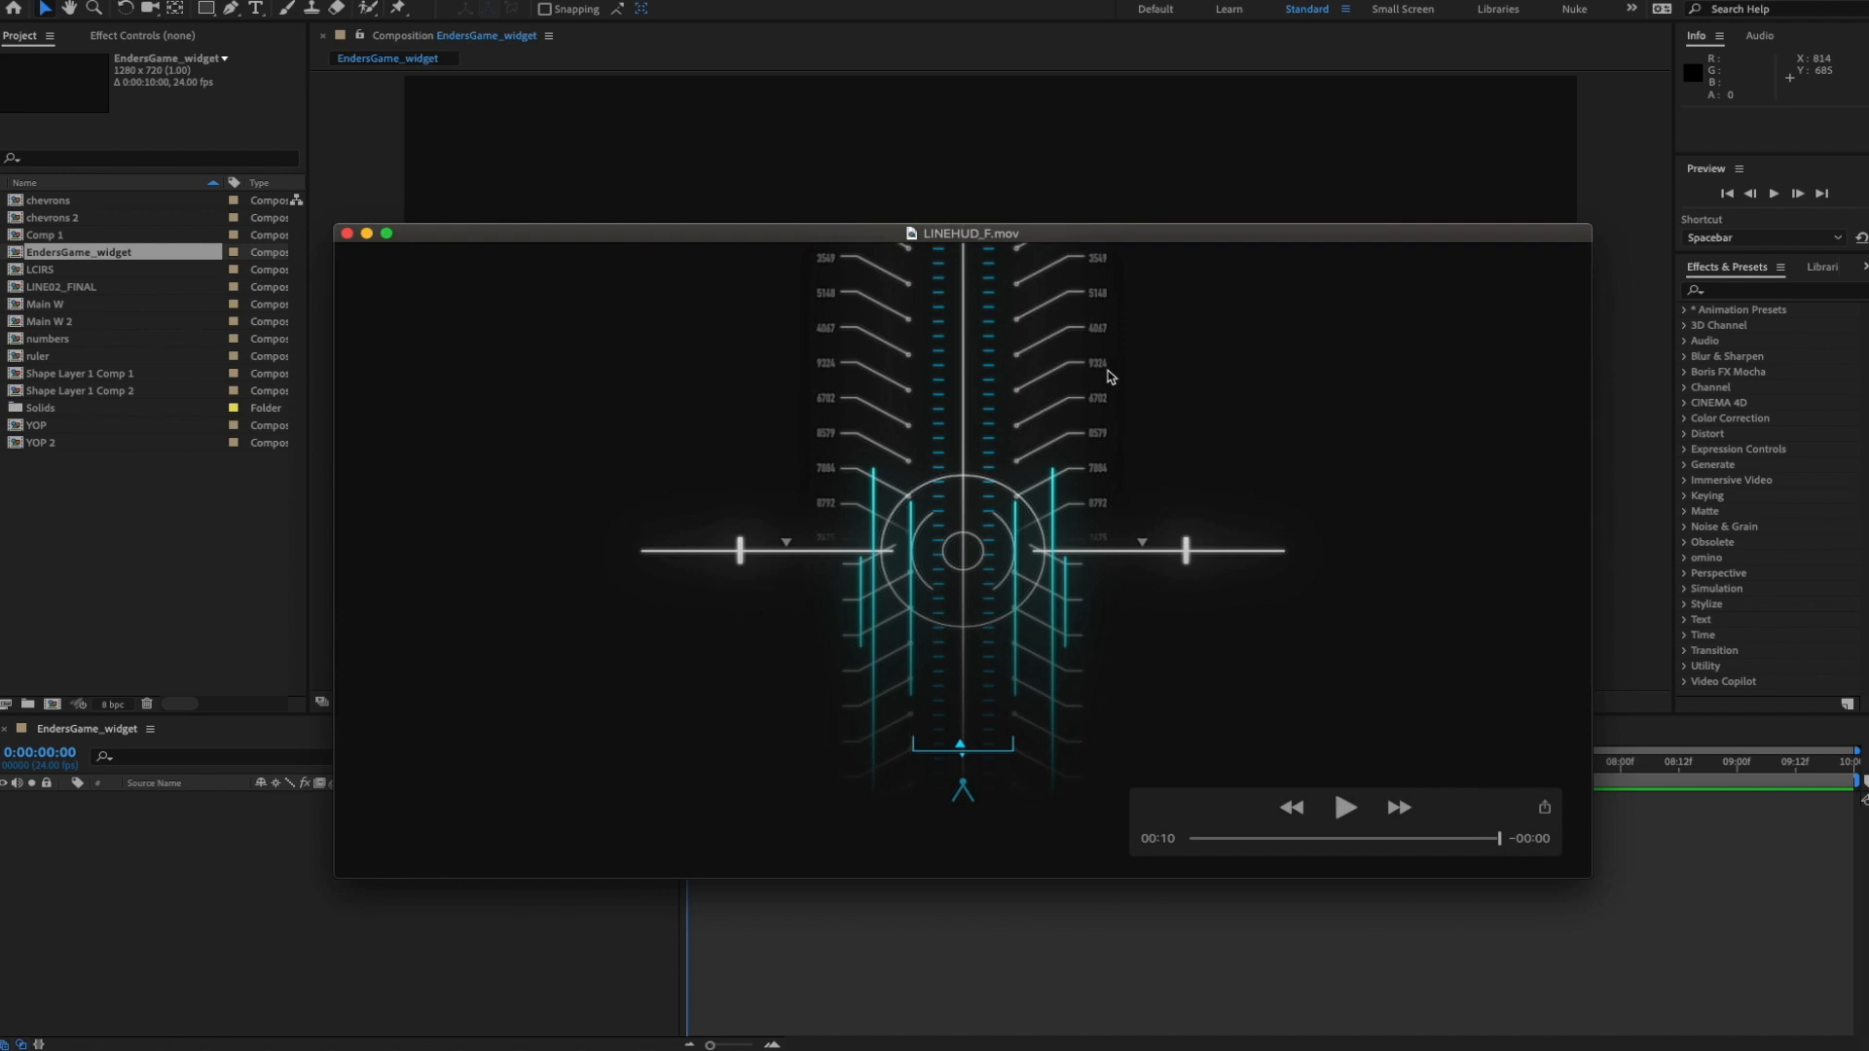
pyautogui.press('super+w')
# - Set the EndersGame_widget composition's background color to black (000000)
pyautogui.click(429, 872)
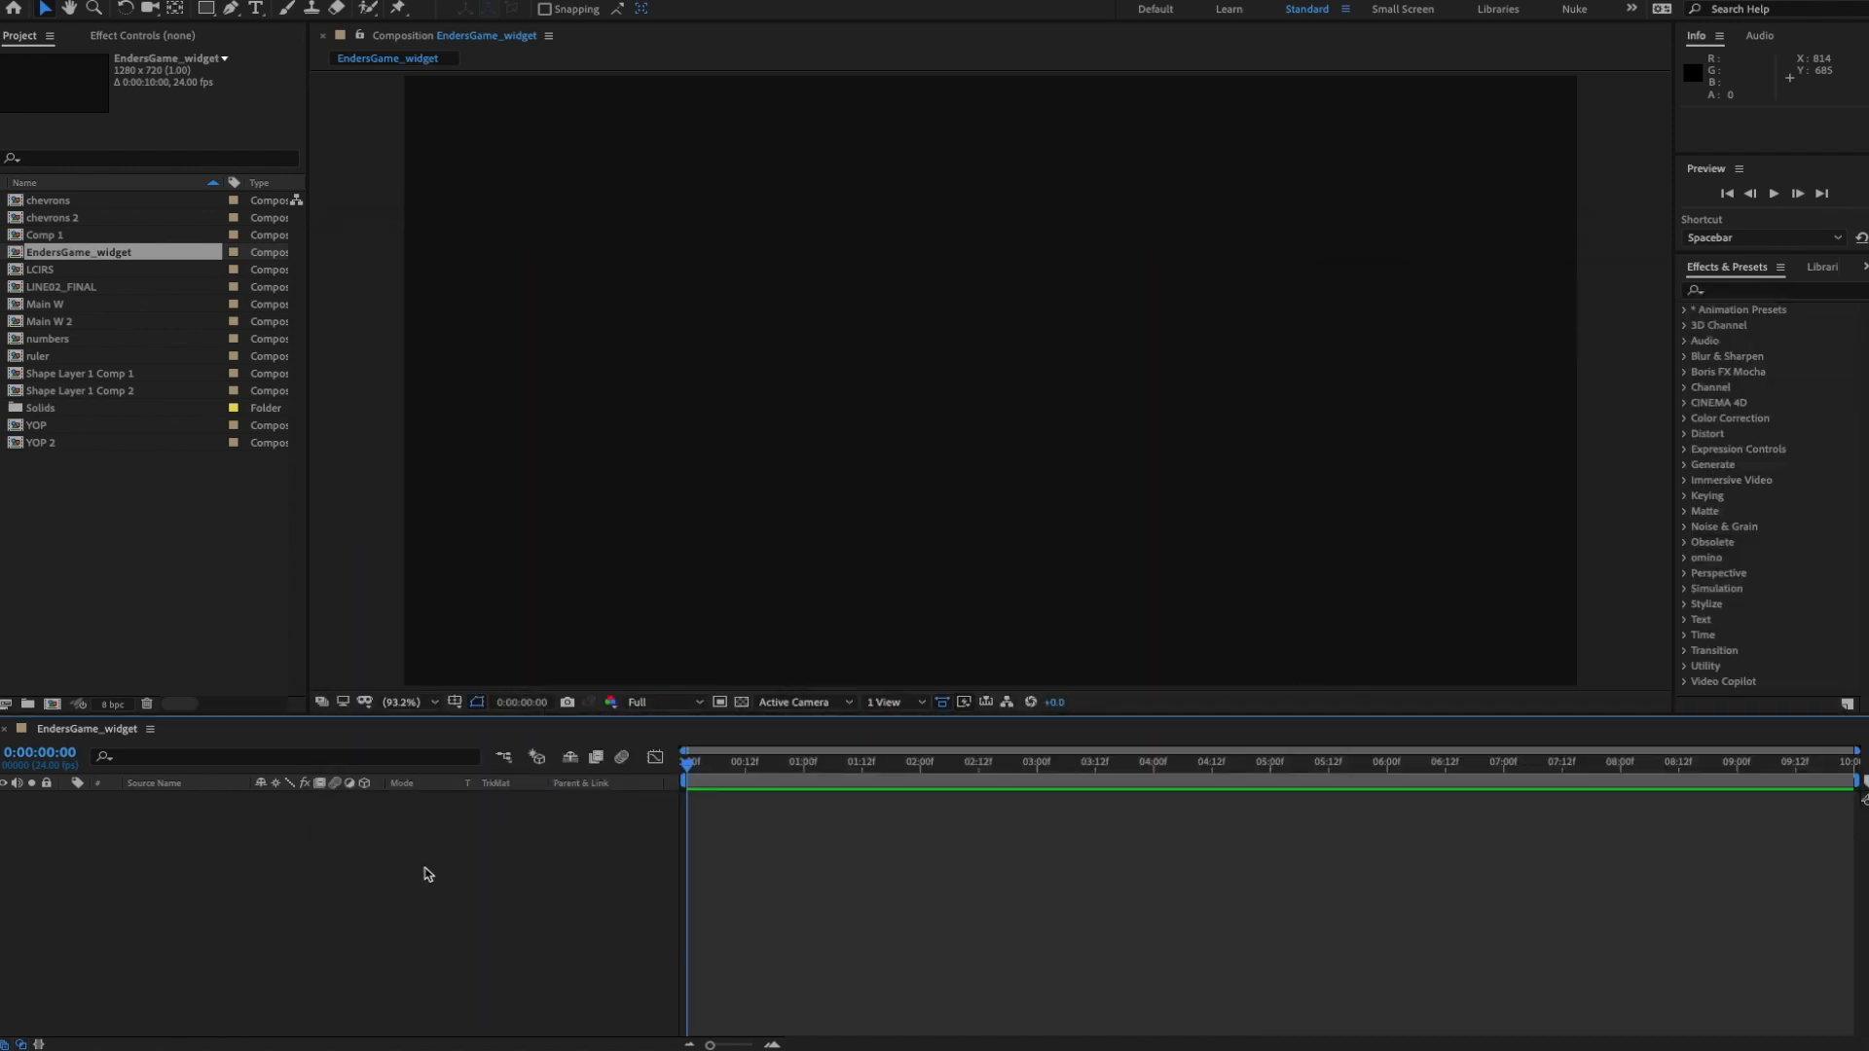
pyautogui.hotkey('ctrl', 'k')
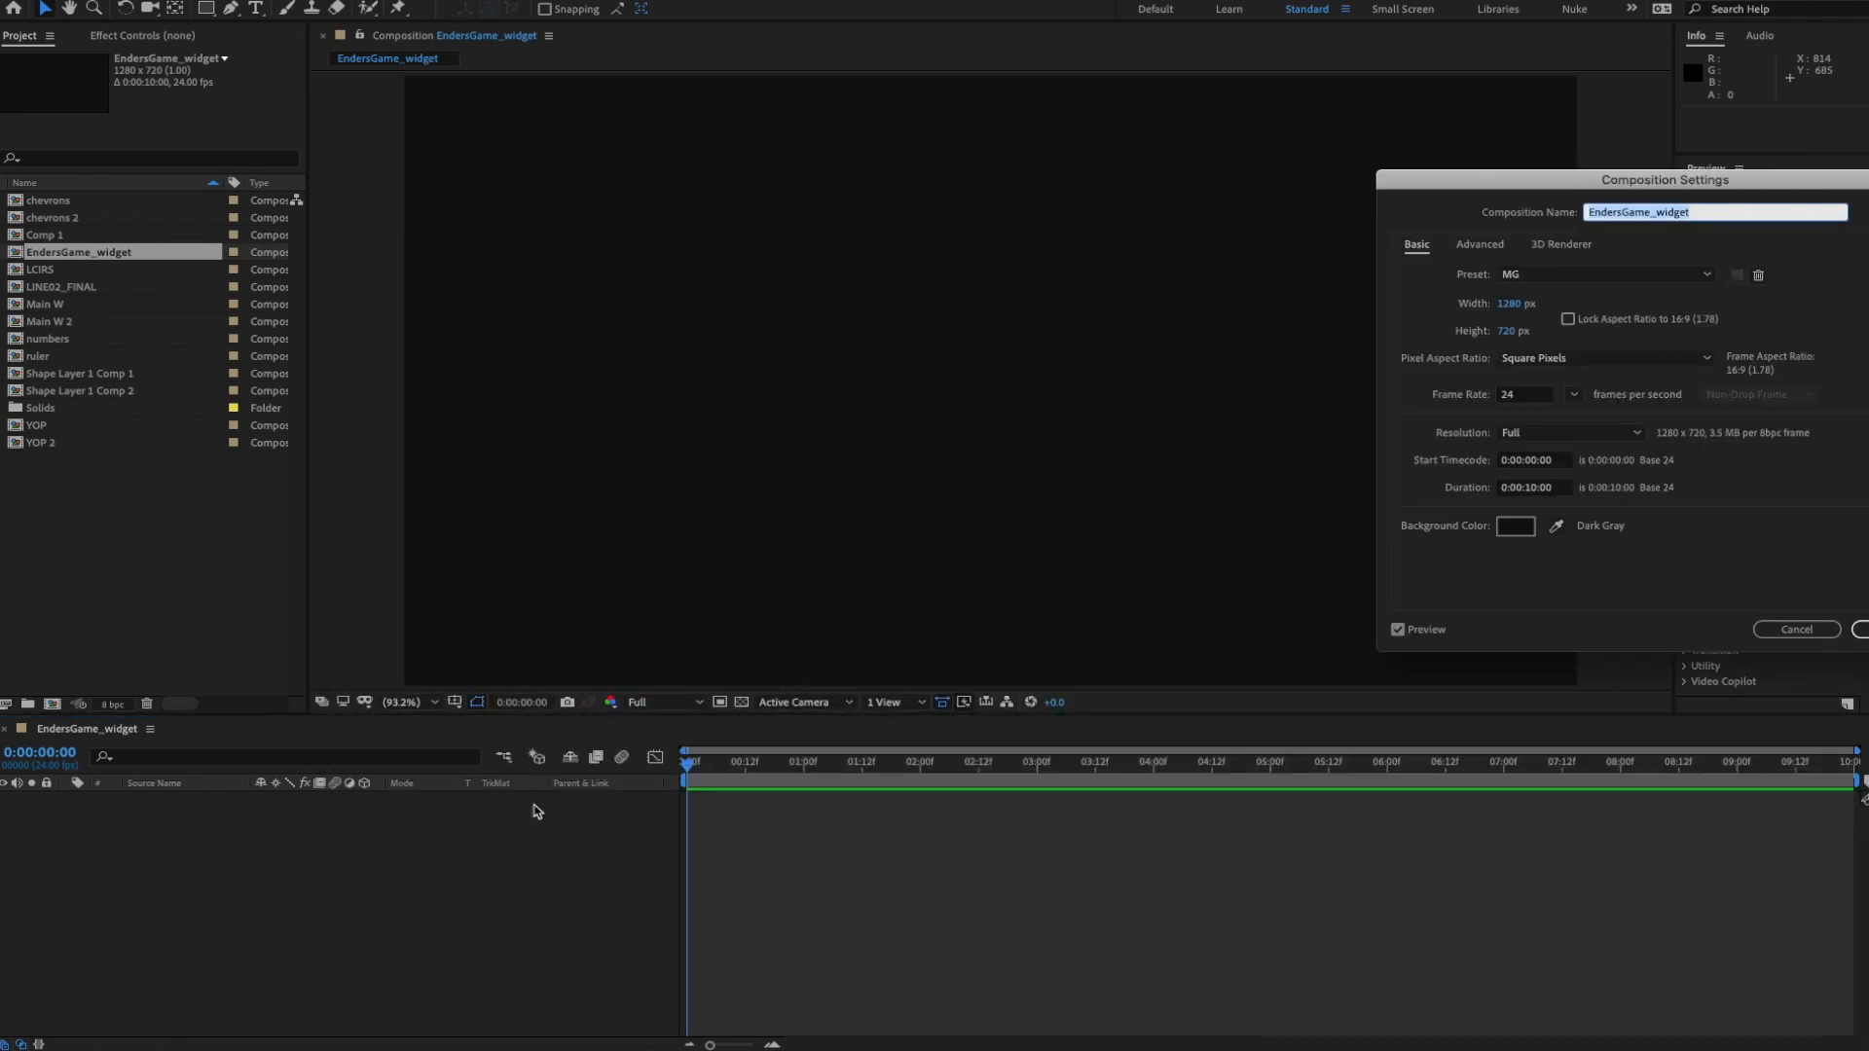
pyautogui.moveTo(1655, 179); pyautogui.dragTo(1201, 108)
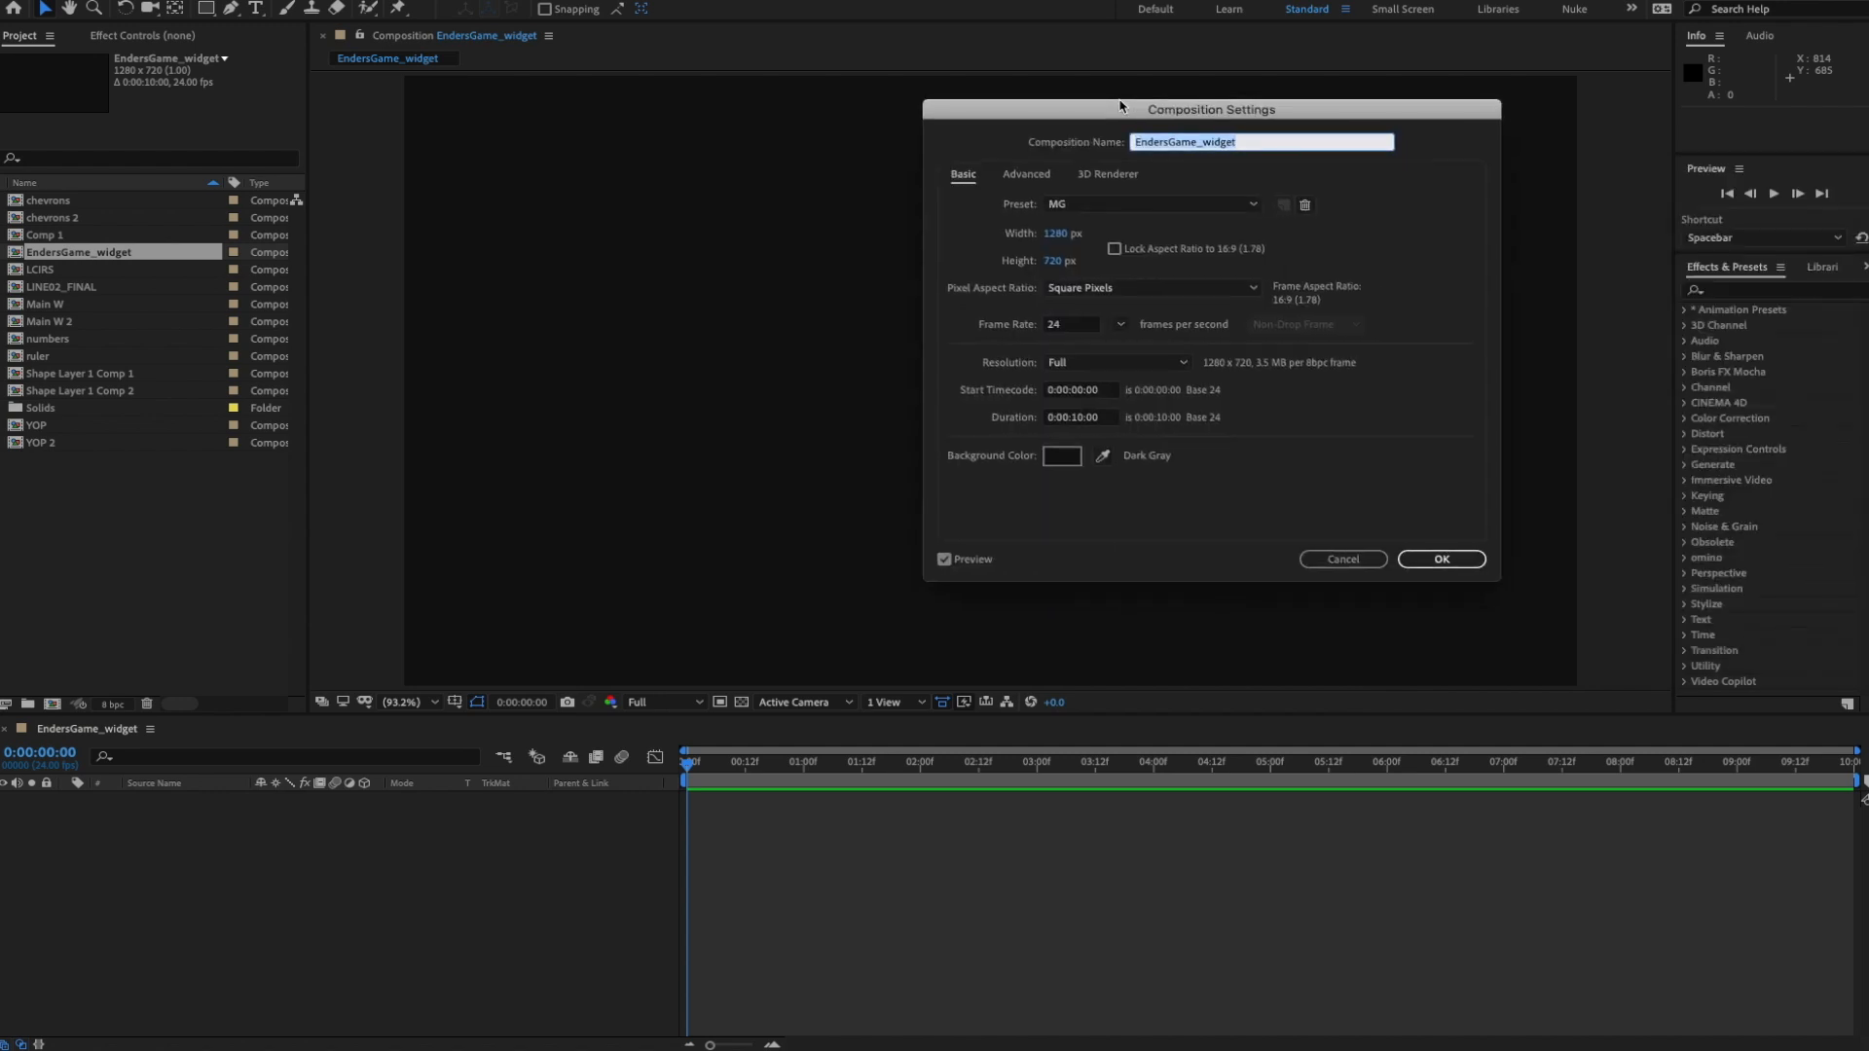
pyautogui.click(1061, 456)
pyautogui.write('000000')
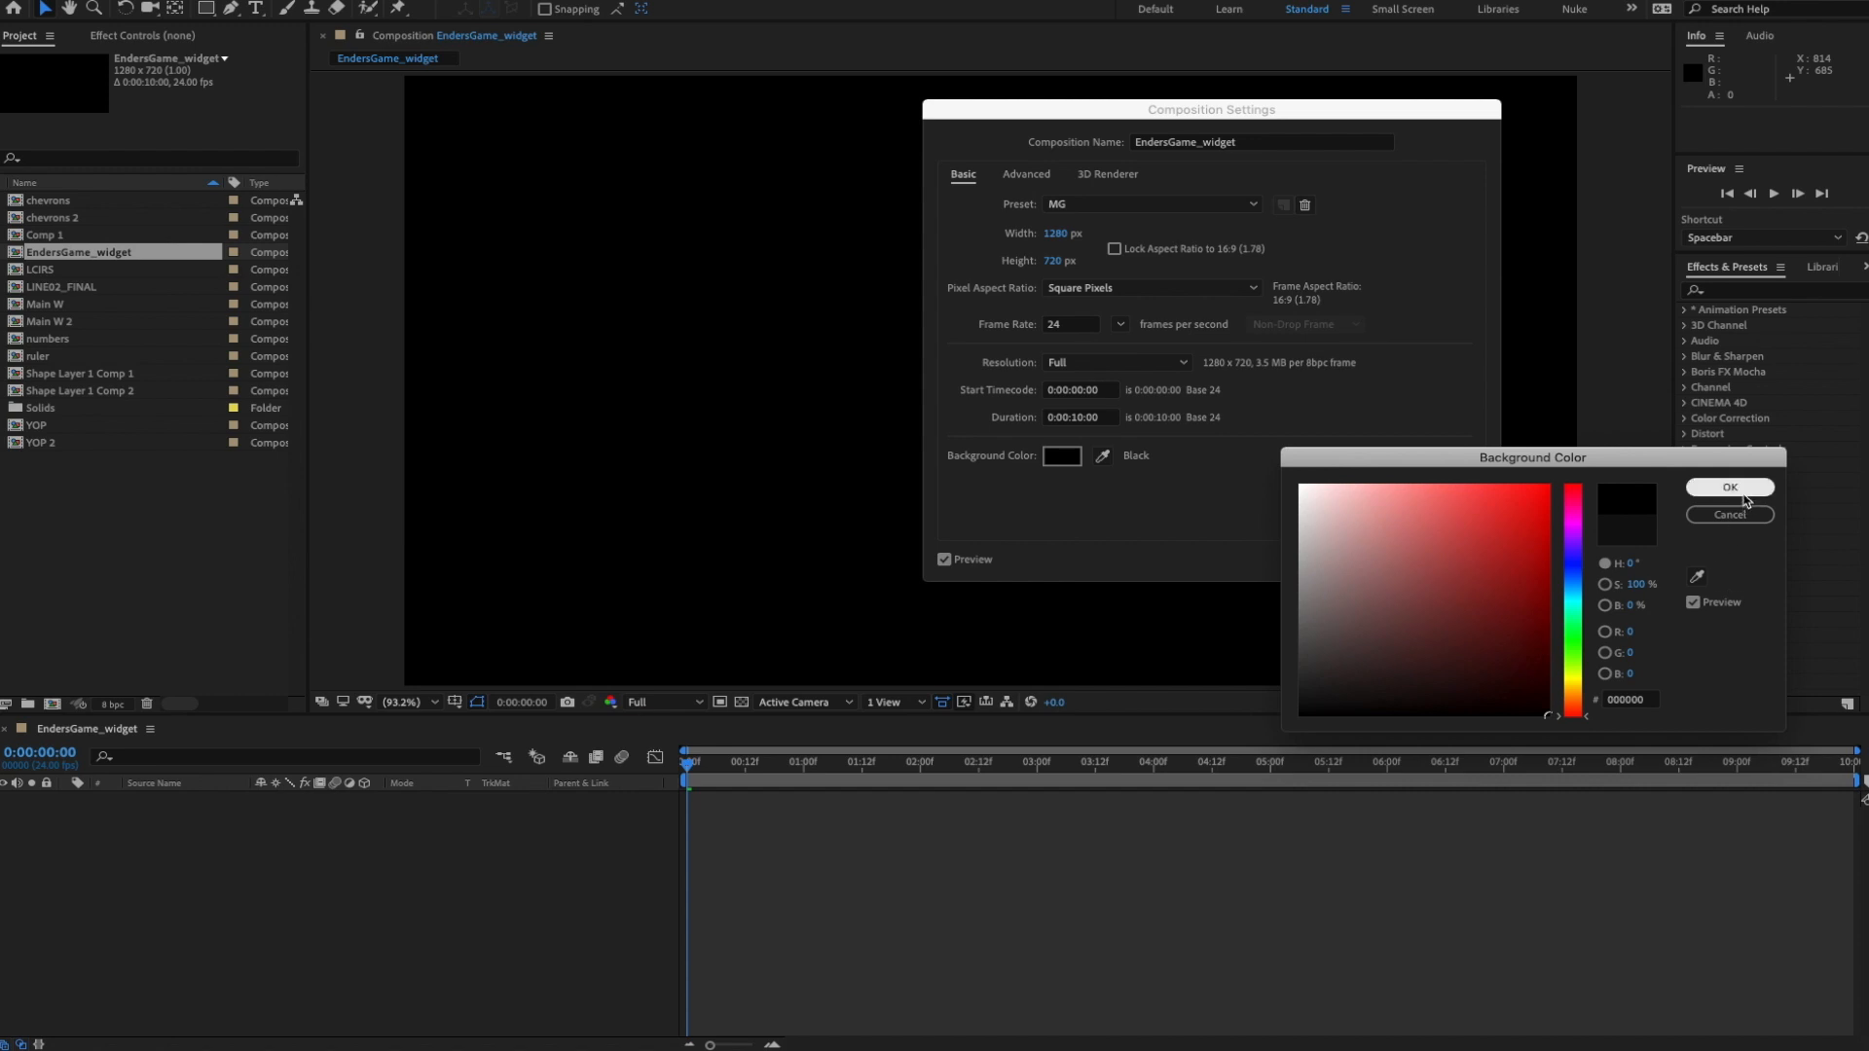
pyautogui.click(1730, 486)
pyautogui.click(1442, 558)
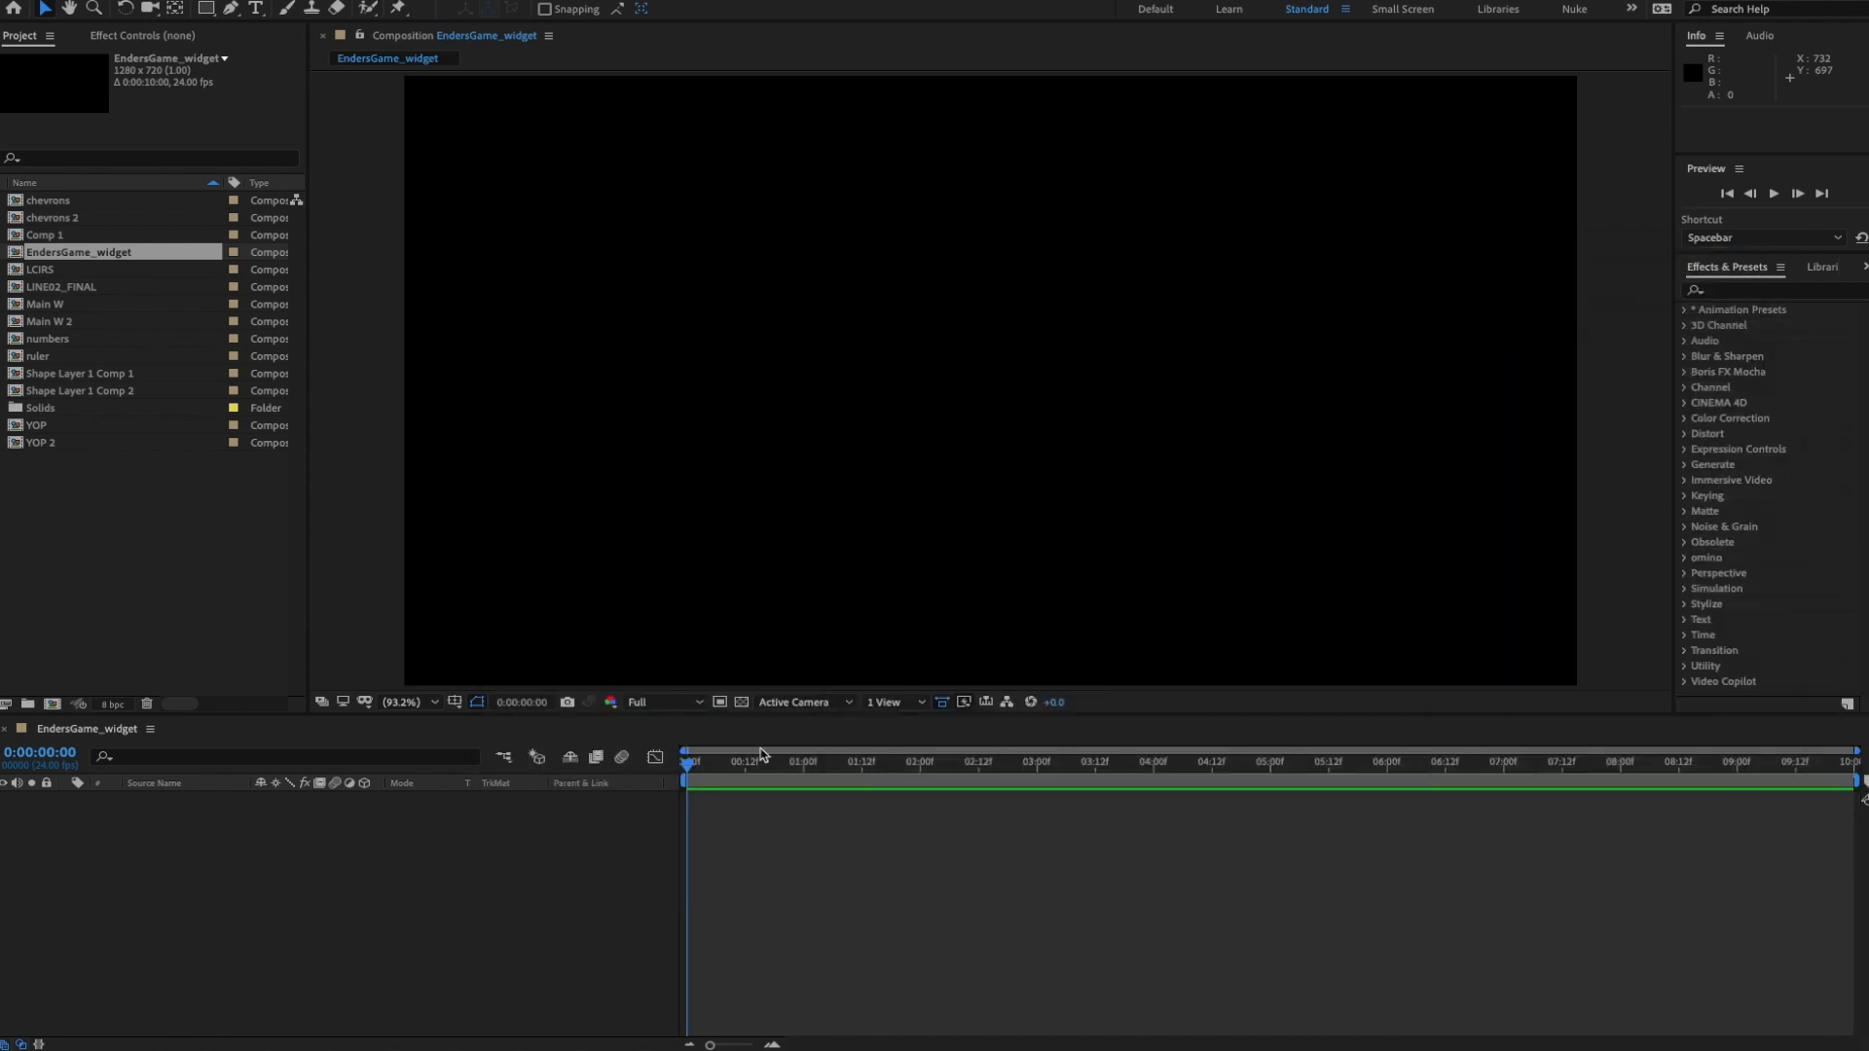
# - Show the rulers and add a horizontal and a vertical guide crossing at the composition's centre, the vertical one at 640
pyautogui.click(307, 832)
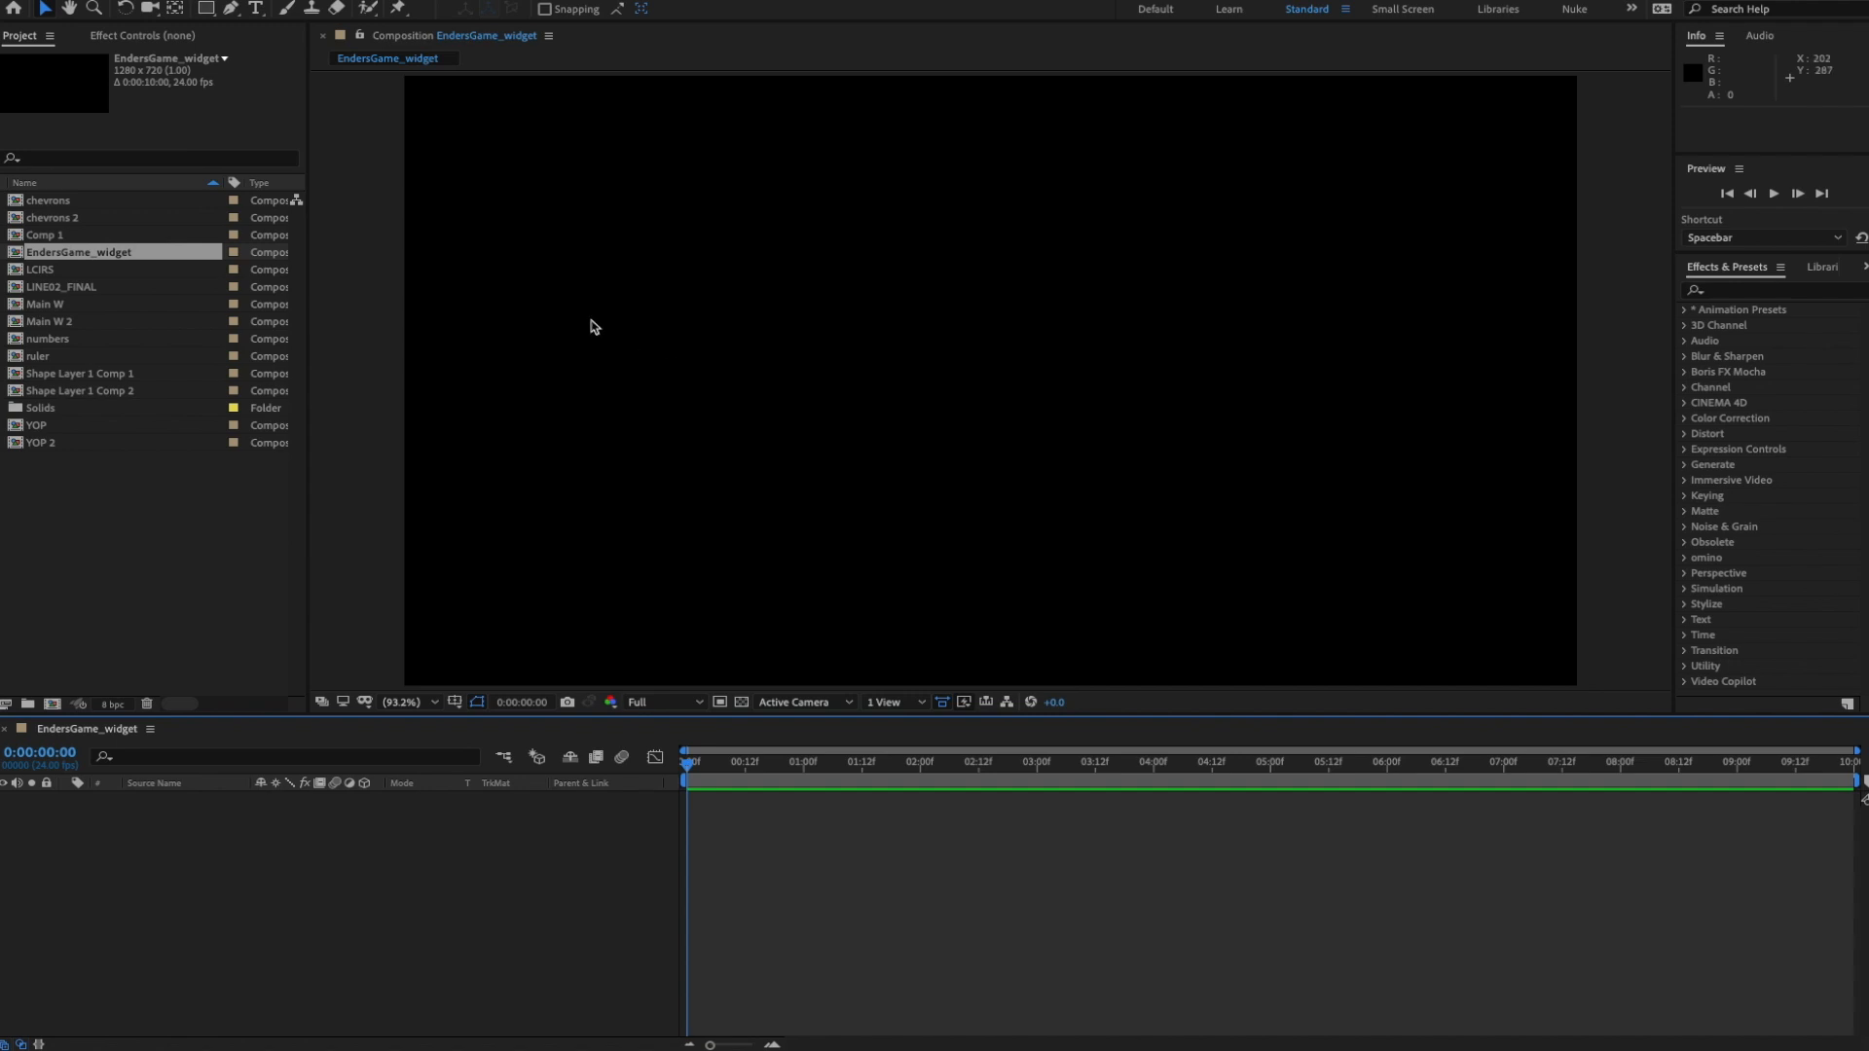
pyautogui.hotkey('ctrl', 'r')
pyautogui.moveTo(881, 80); pyautogui.dragTo(919, 407)
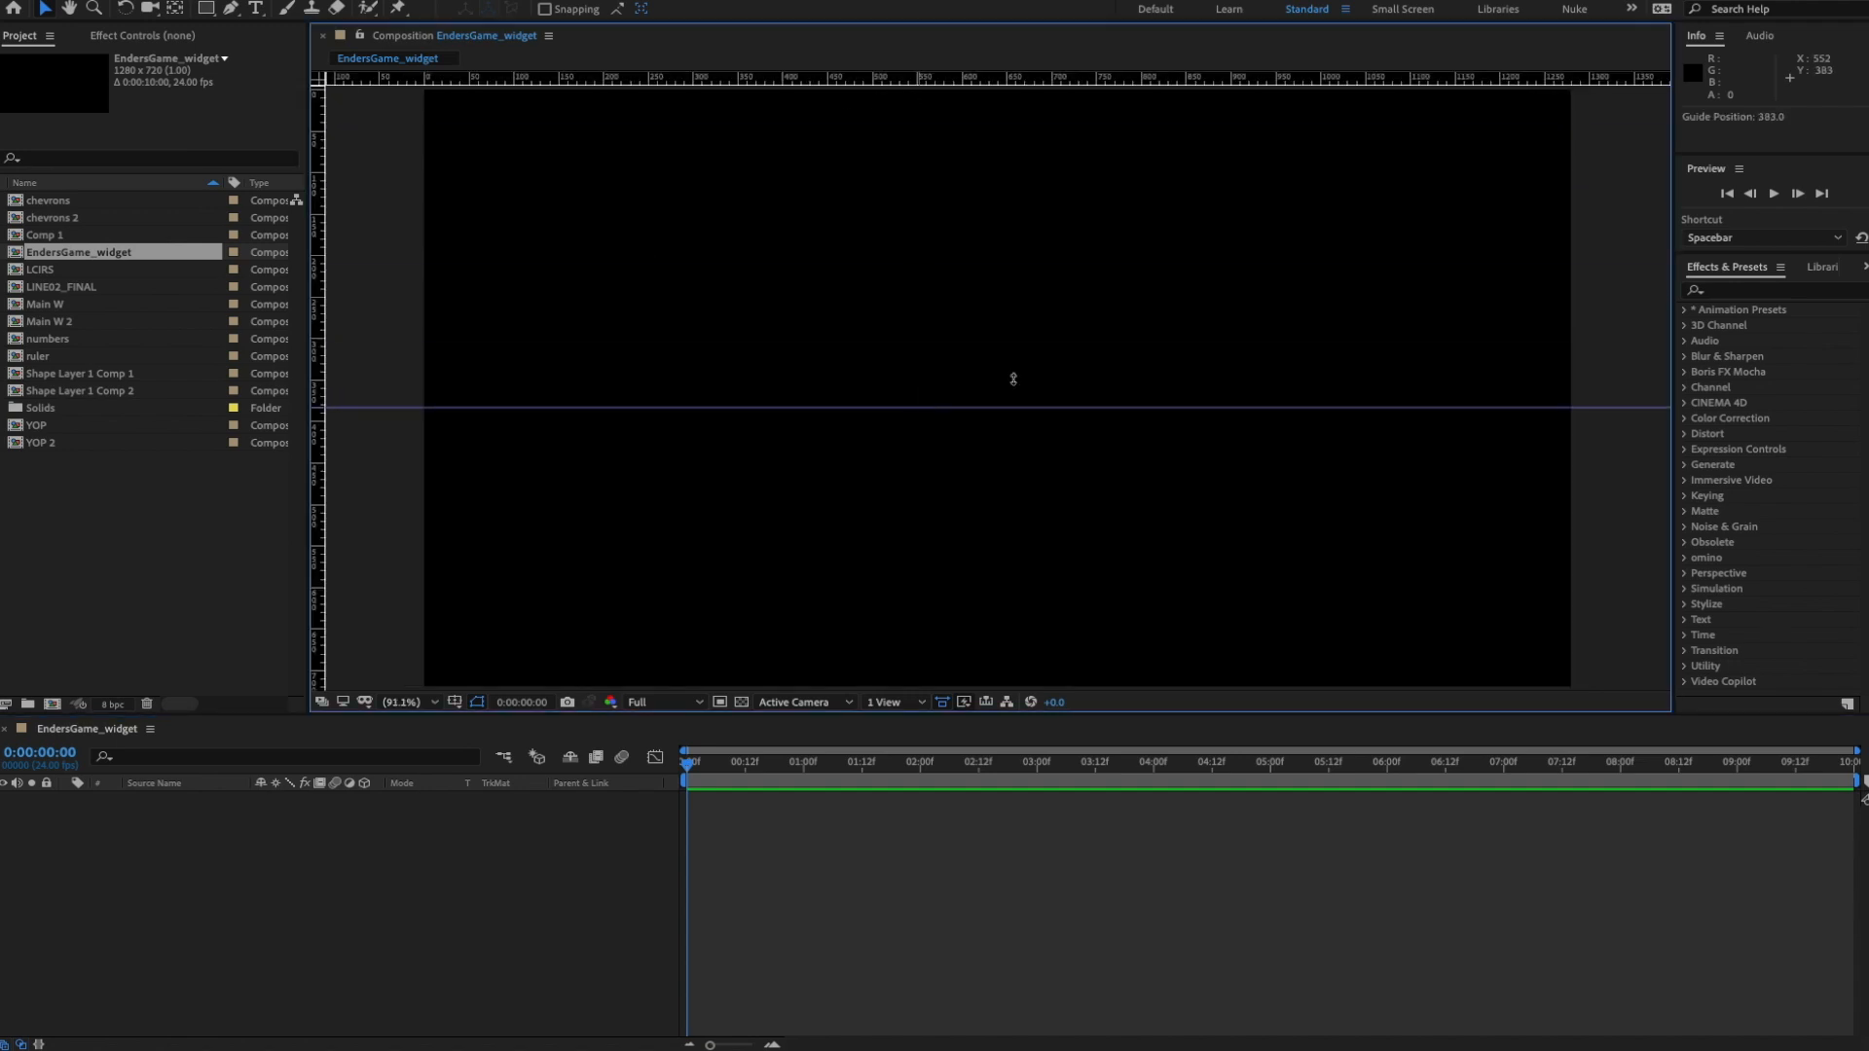
pyautogui.click(395, 702)
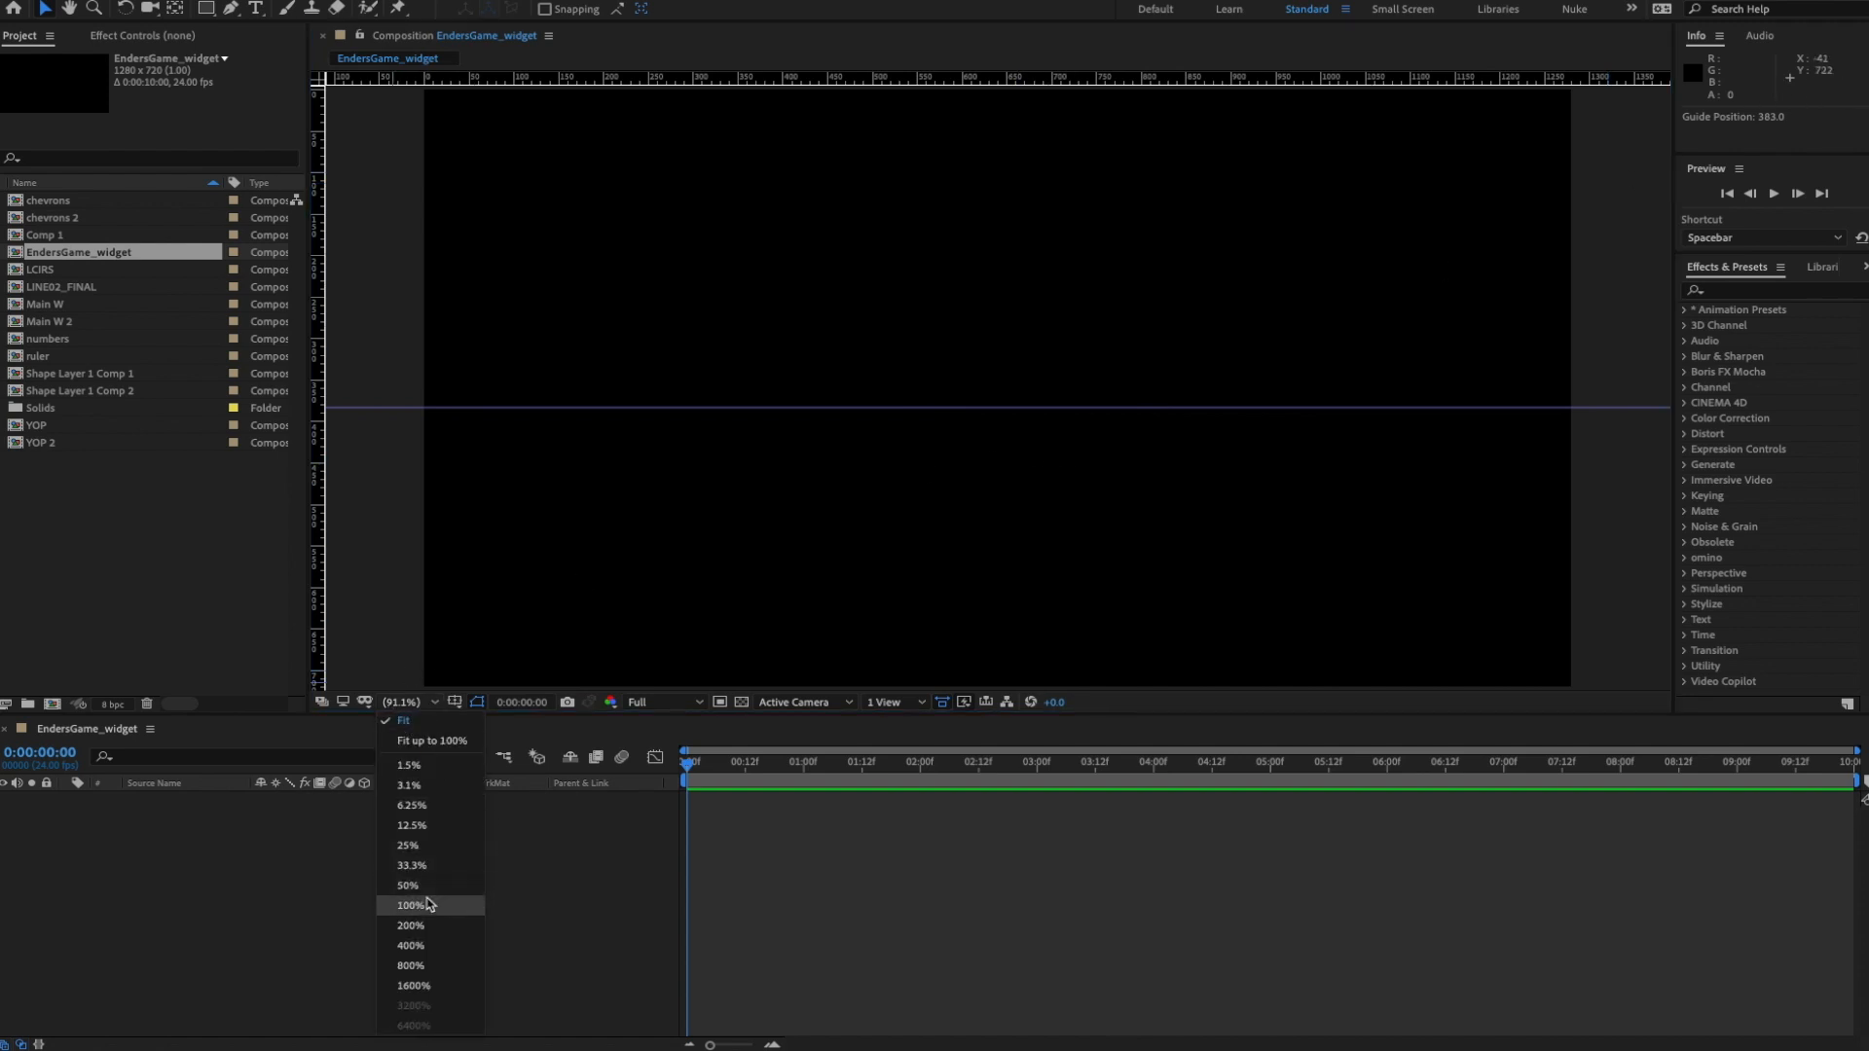
pyautogui.click(429, 904)
pyautogui.moveTo(1000, 483); pyautogui.dragTo(1001, 459)
pyautogui.moveTo(318, 326); pyautogui.dragTo(998, 378)
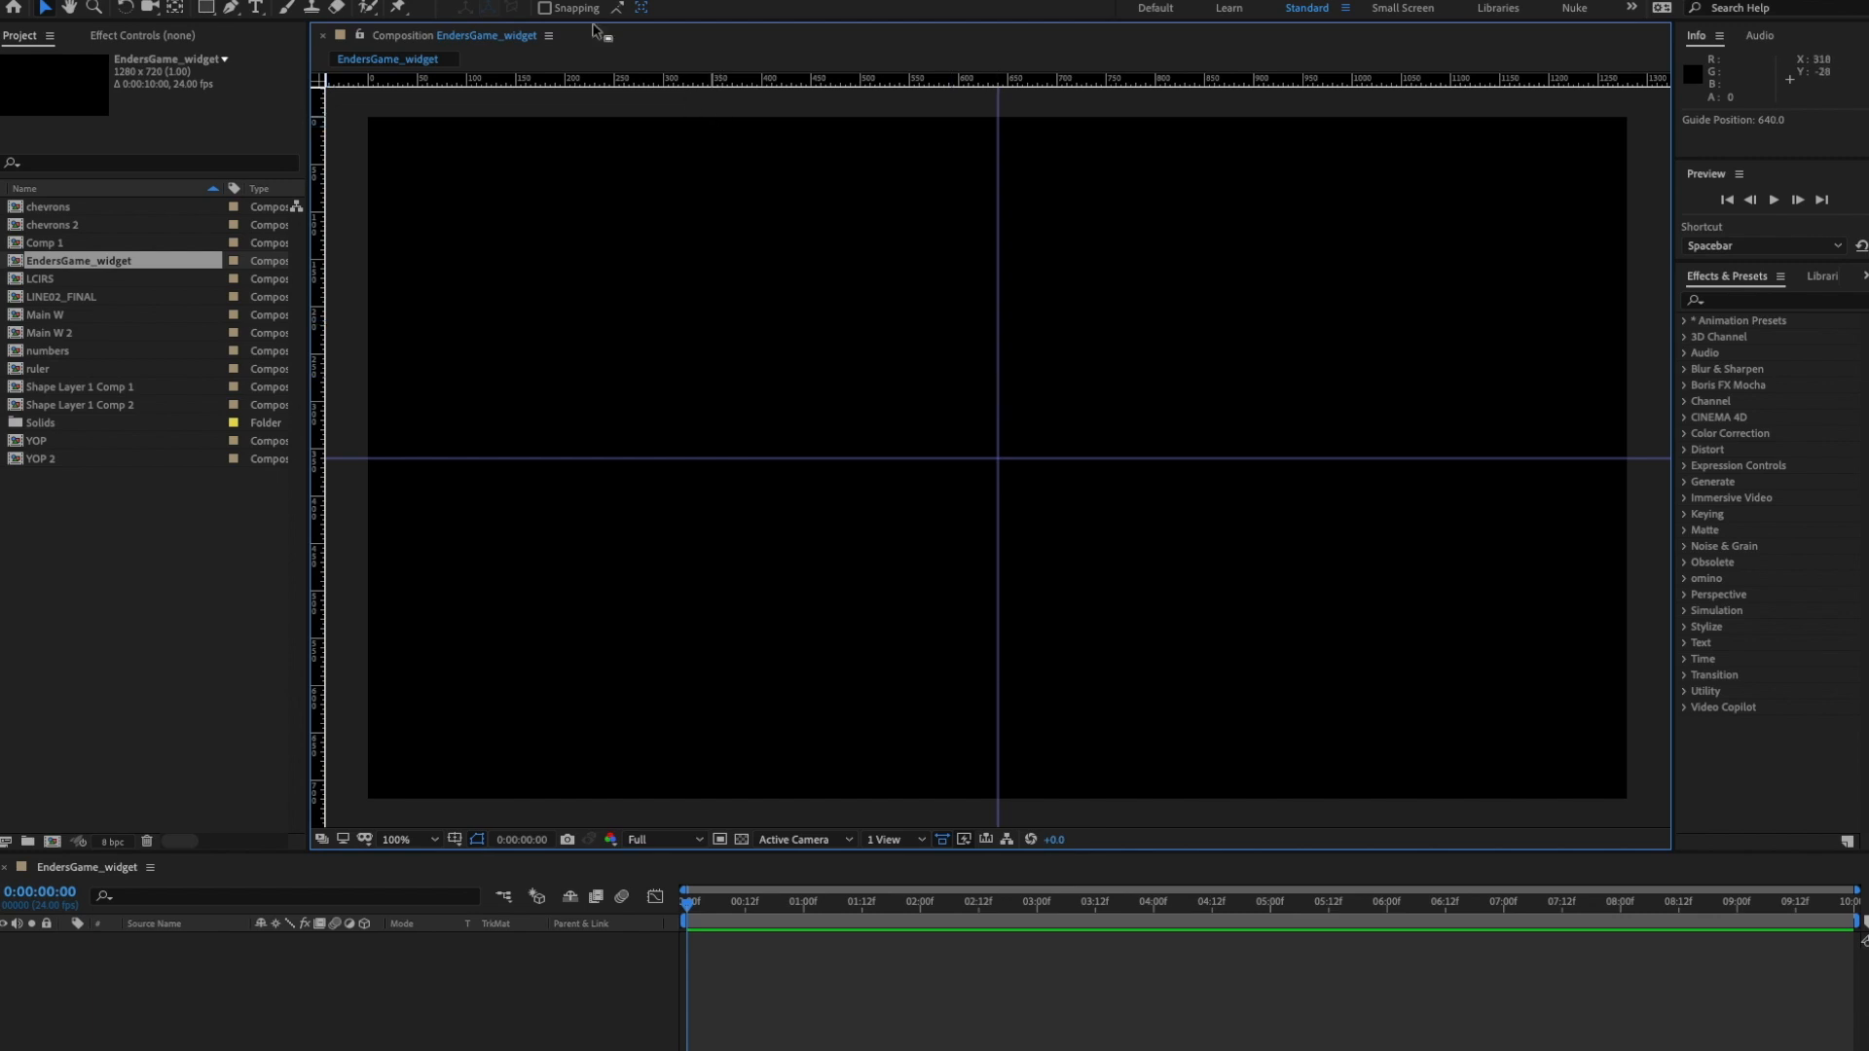
pyautogui.click(551, 0)
pyautogui.click(620, 209)
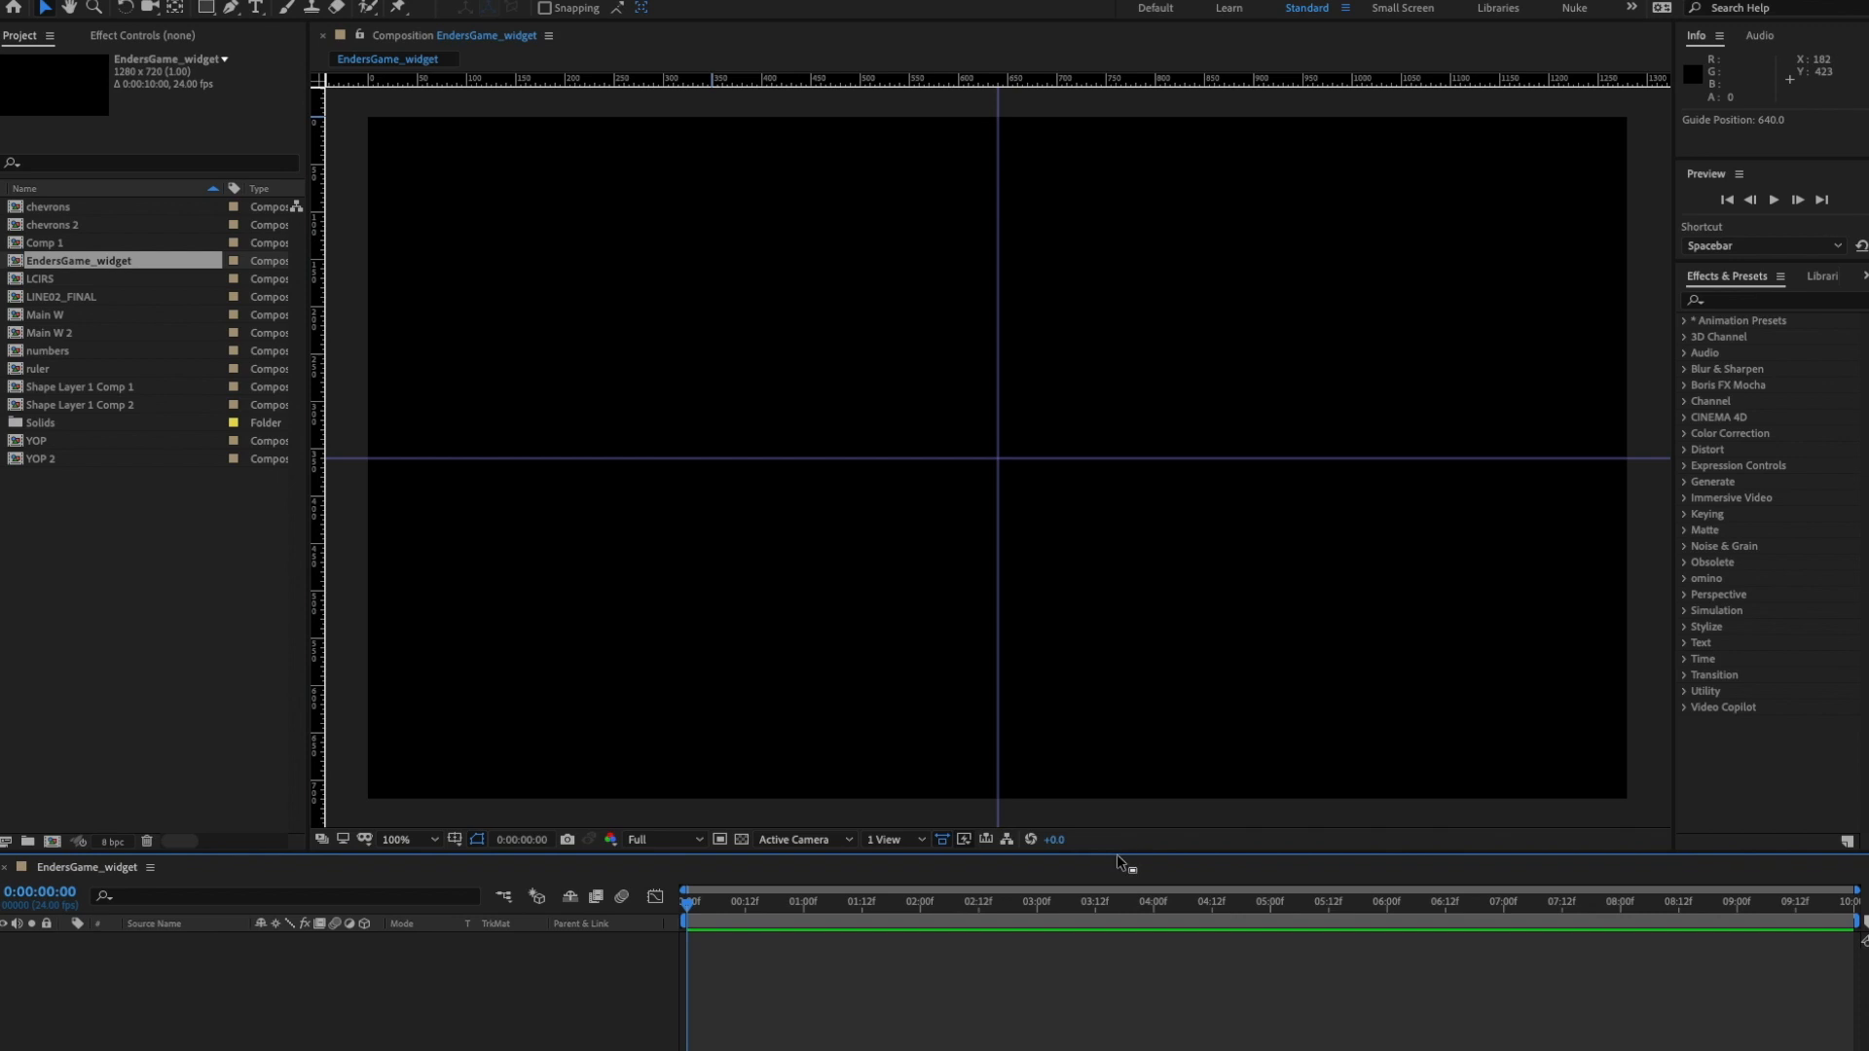
# - Draw an open three-point path with the Pen tool, up and left of the guide crossing: a short horizontal segment, then a diagonal descending toward the centre
pyautogui.moveTo(1118, 861); pyautogui.dragTo(1119, 749)
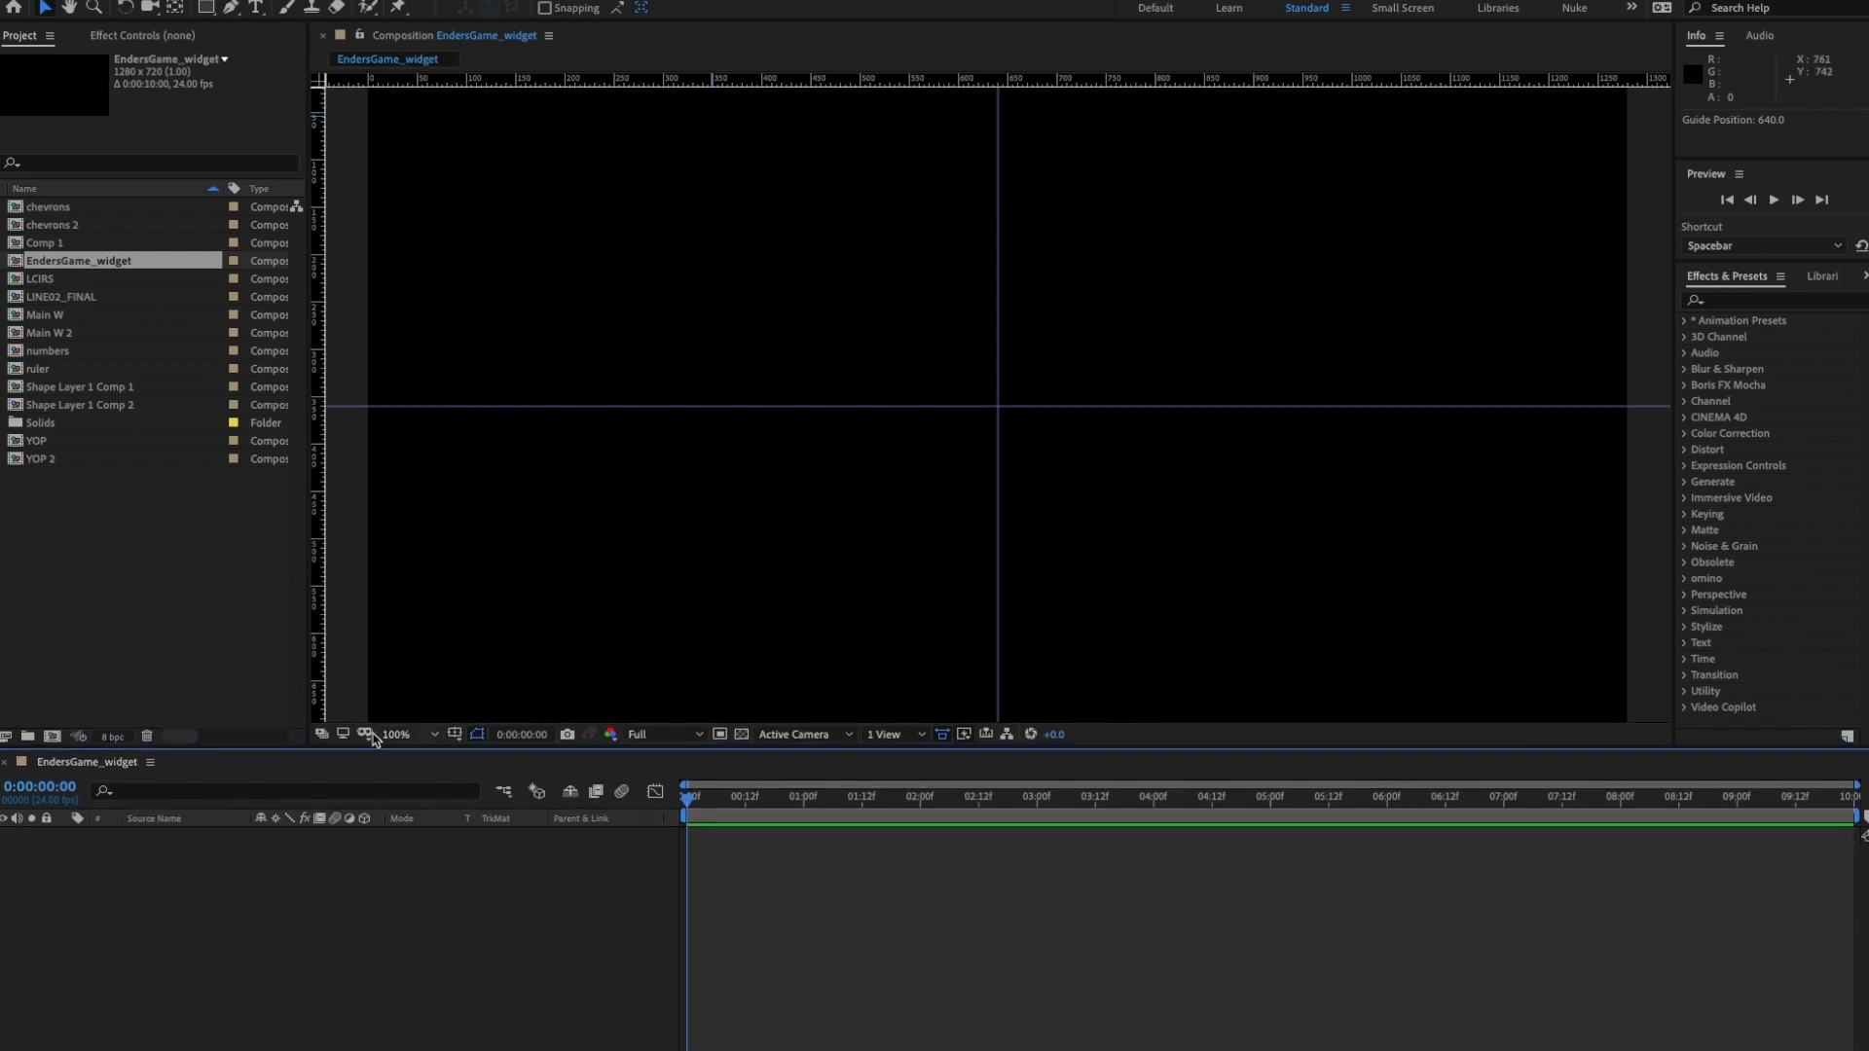
pyautogui.click(407, 737)
pyautogui.click(428, 776)
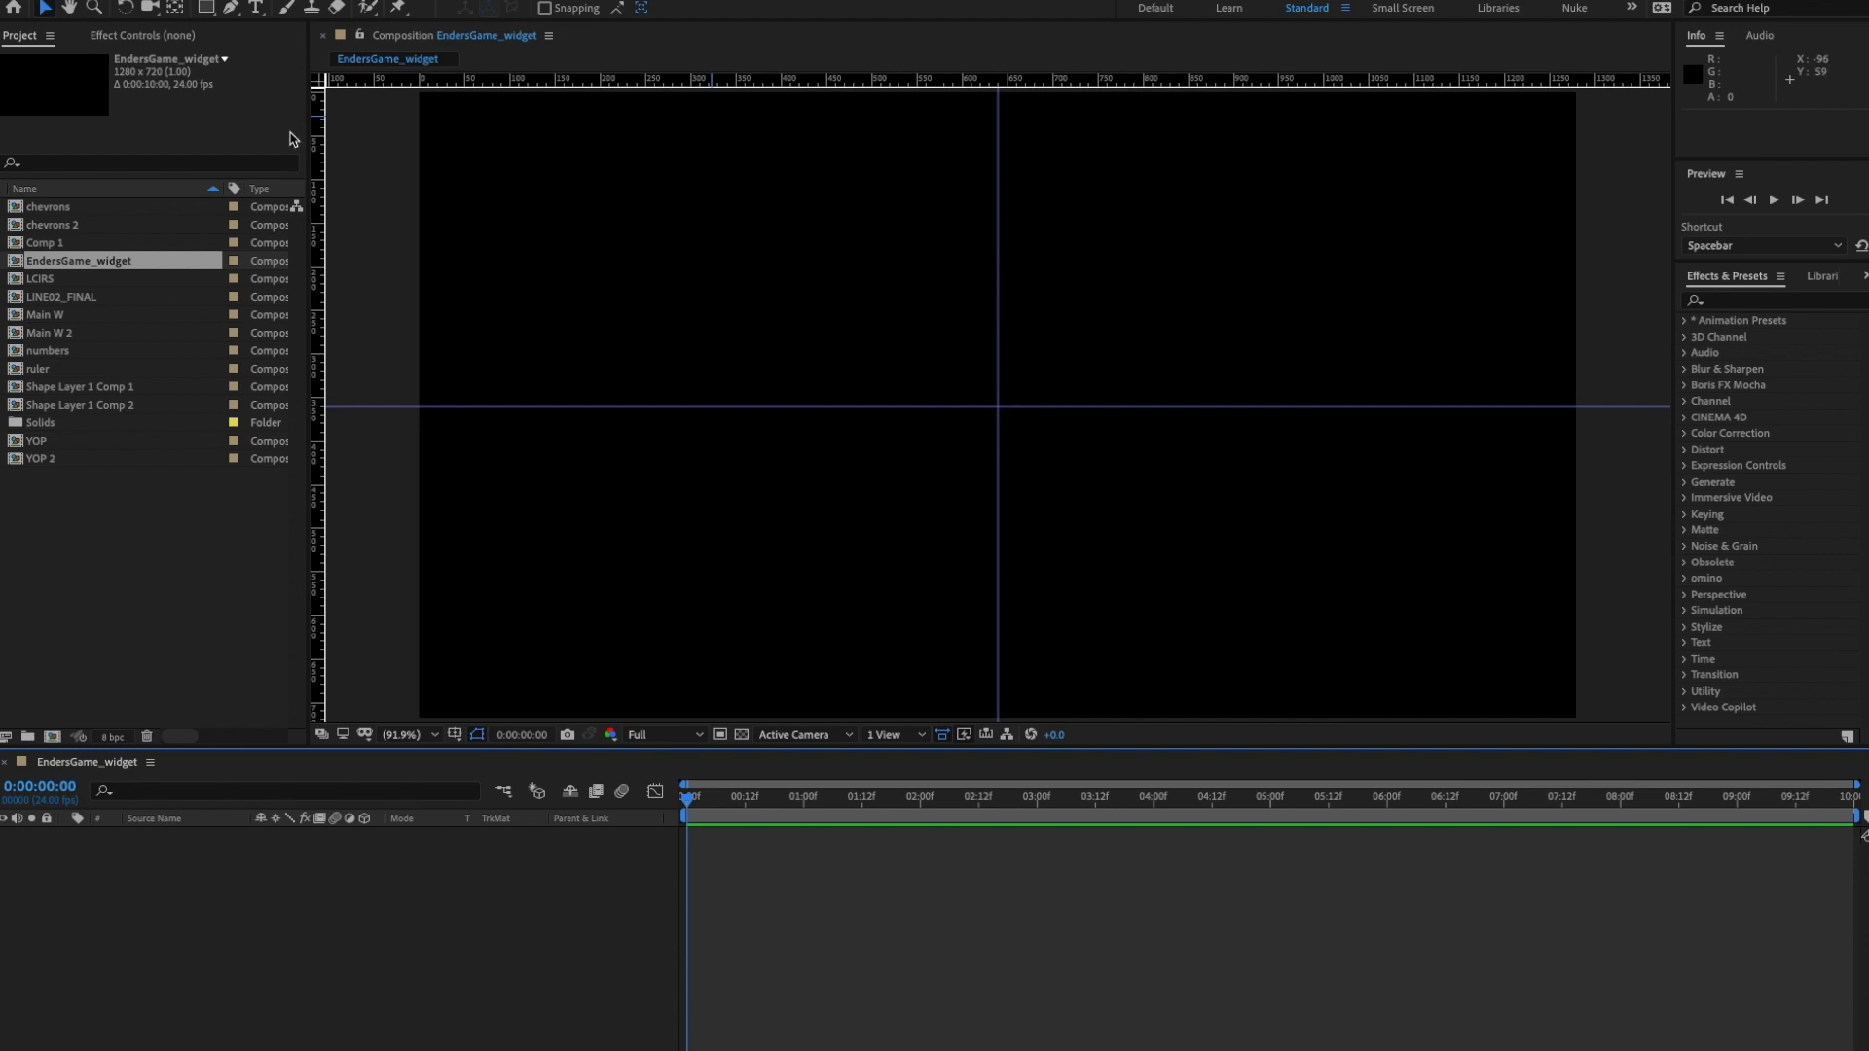
pyautogui.click(230, 8)
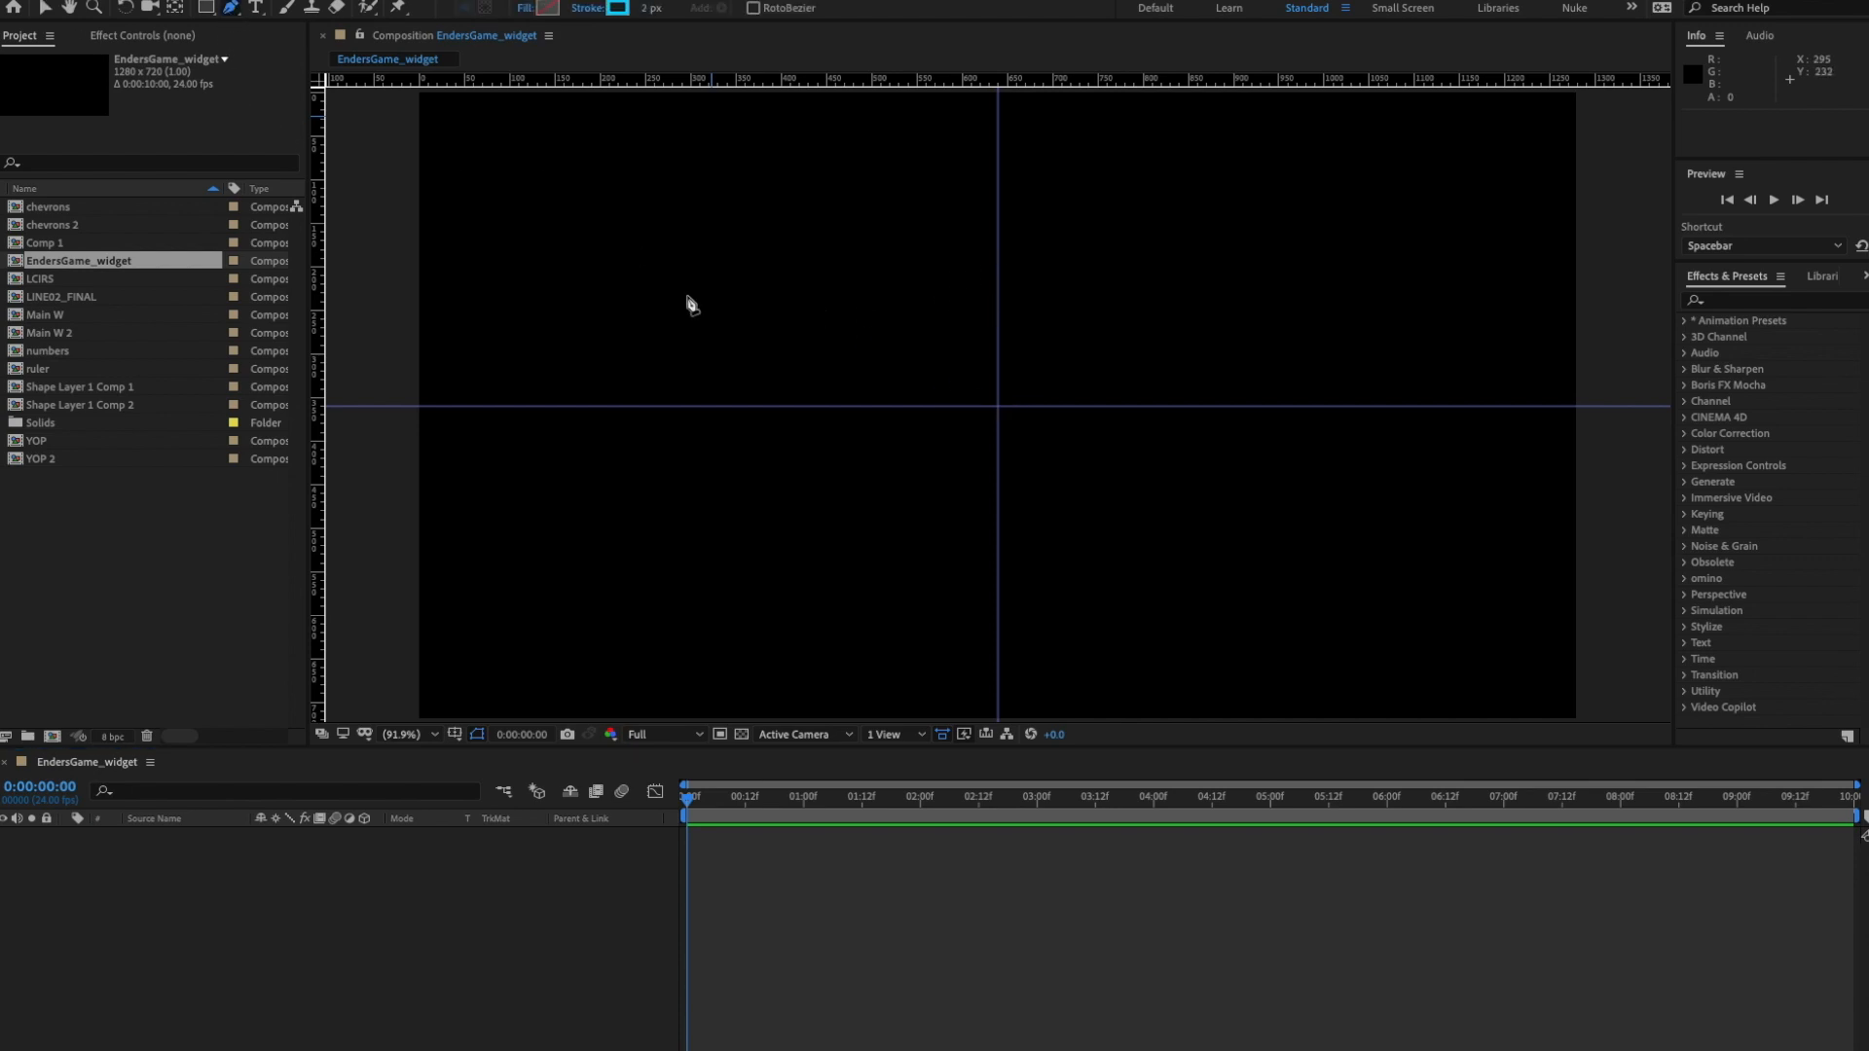
pyautogui.click(805, 249)
pyautogui.click(845, 250)
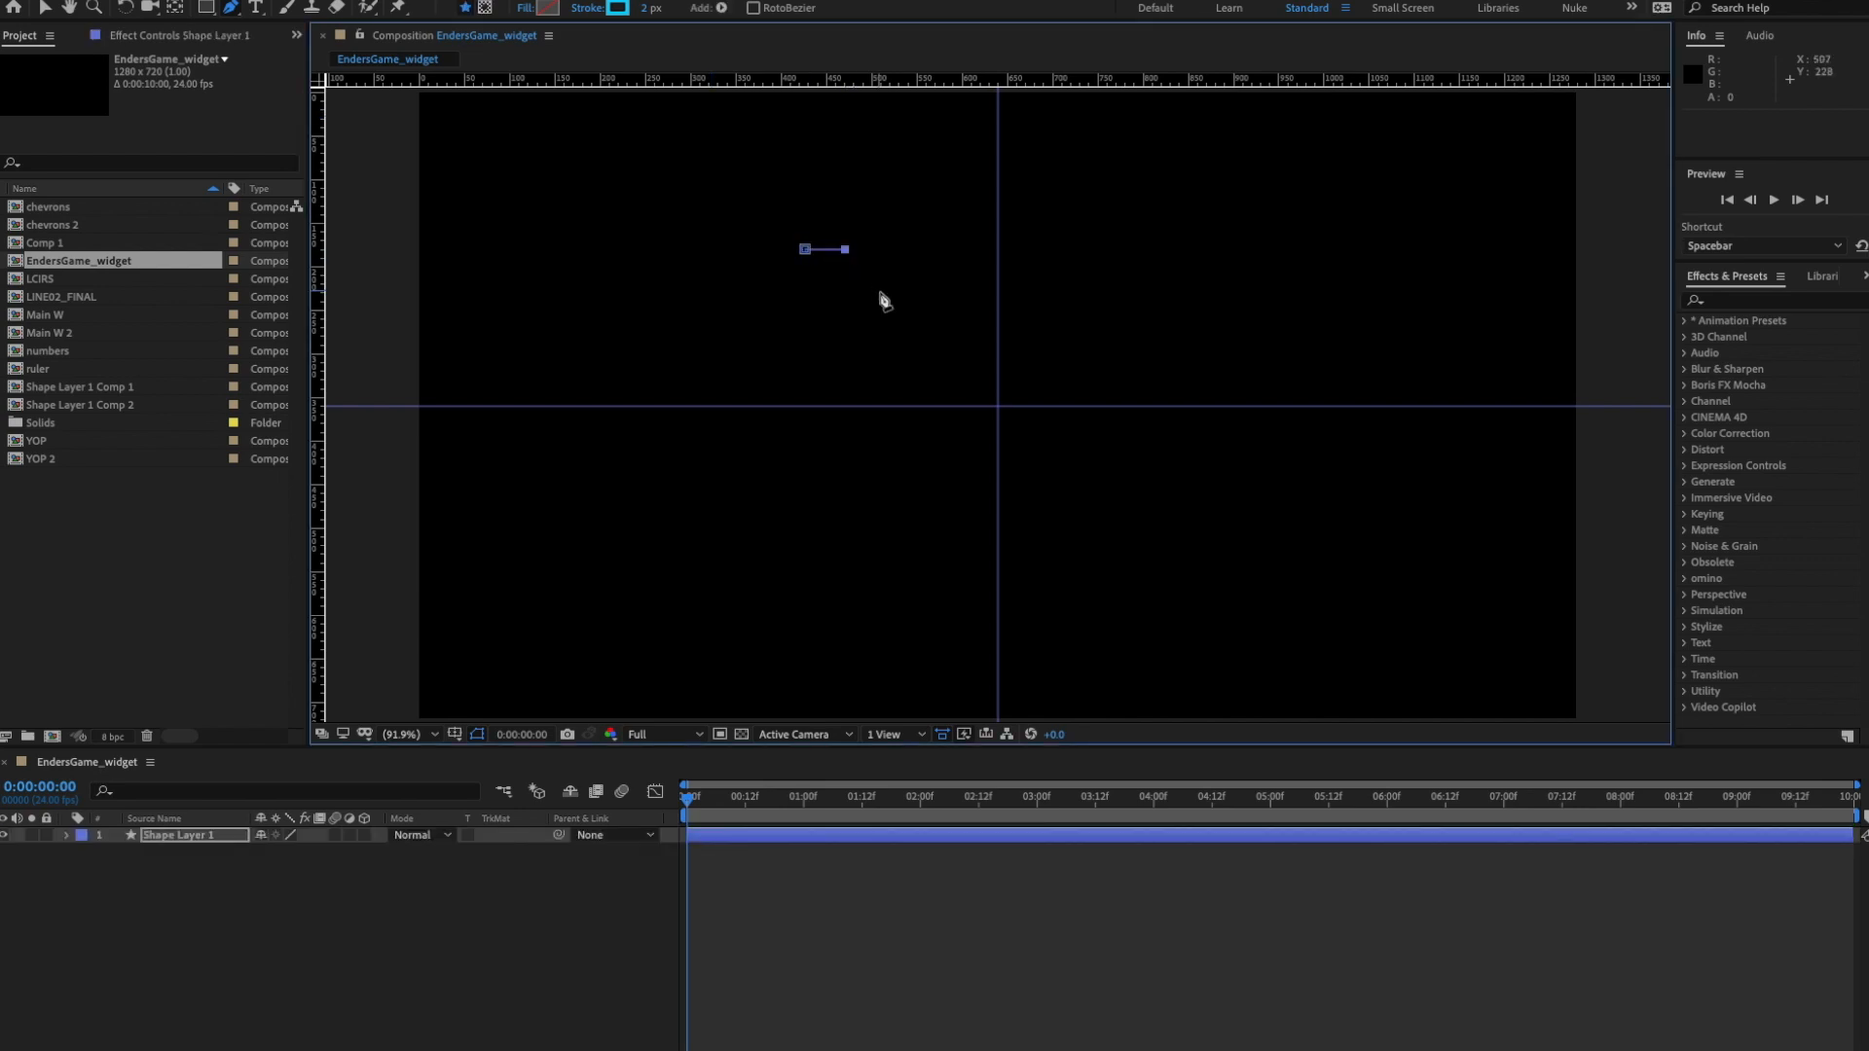
pyautogui.click(896, 299)
pyautogui.click(388, 900)
# - Open the new shape layer's Path 1 properties and enable keyframing of Path at 0:00:00:00
pyautogui.click(68, 835)
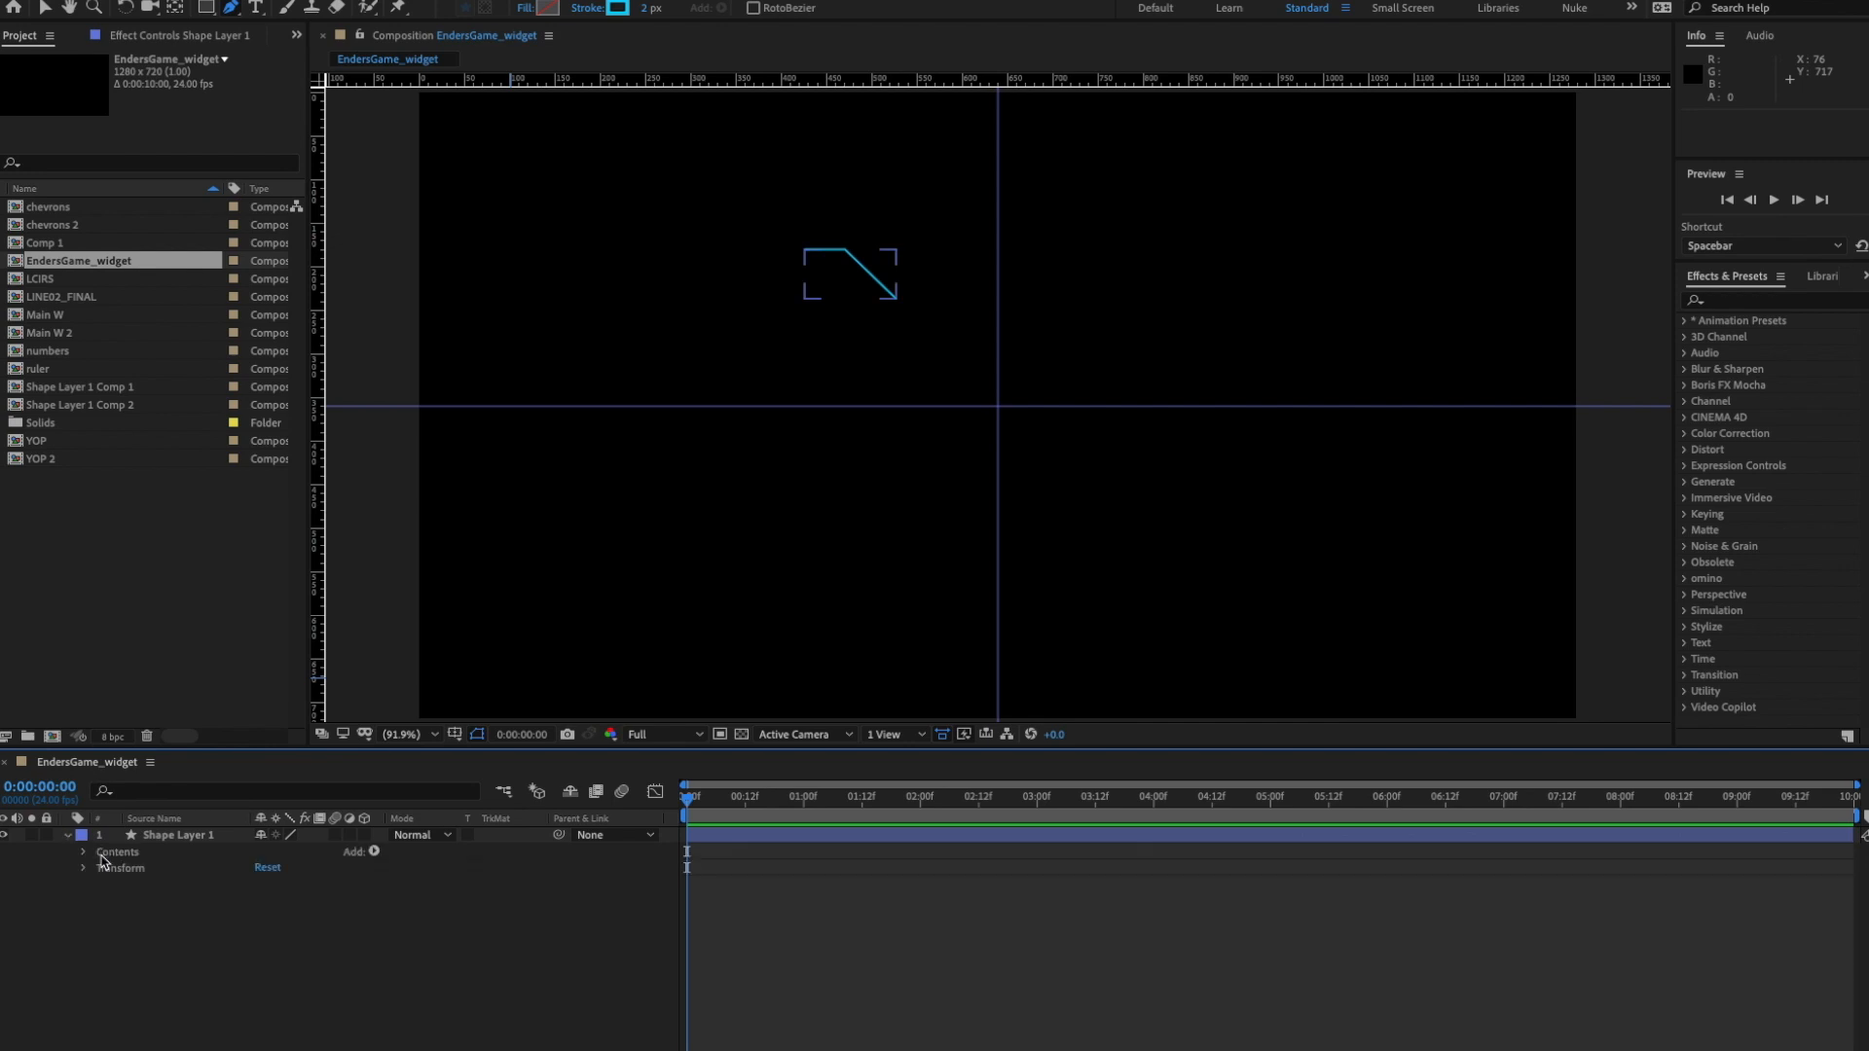
pyautogui.click(85, 852)
pyautogui.click(102, 868)
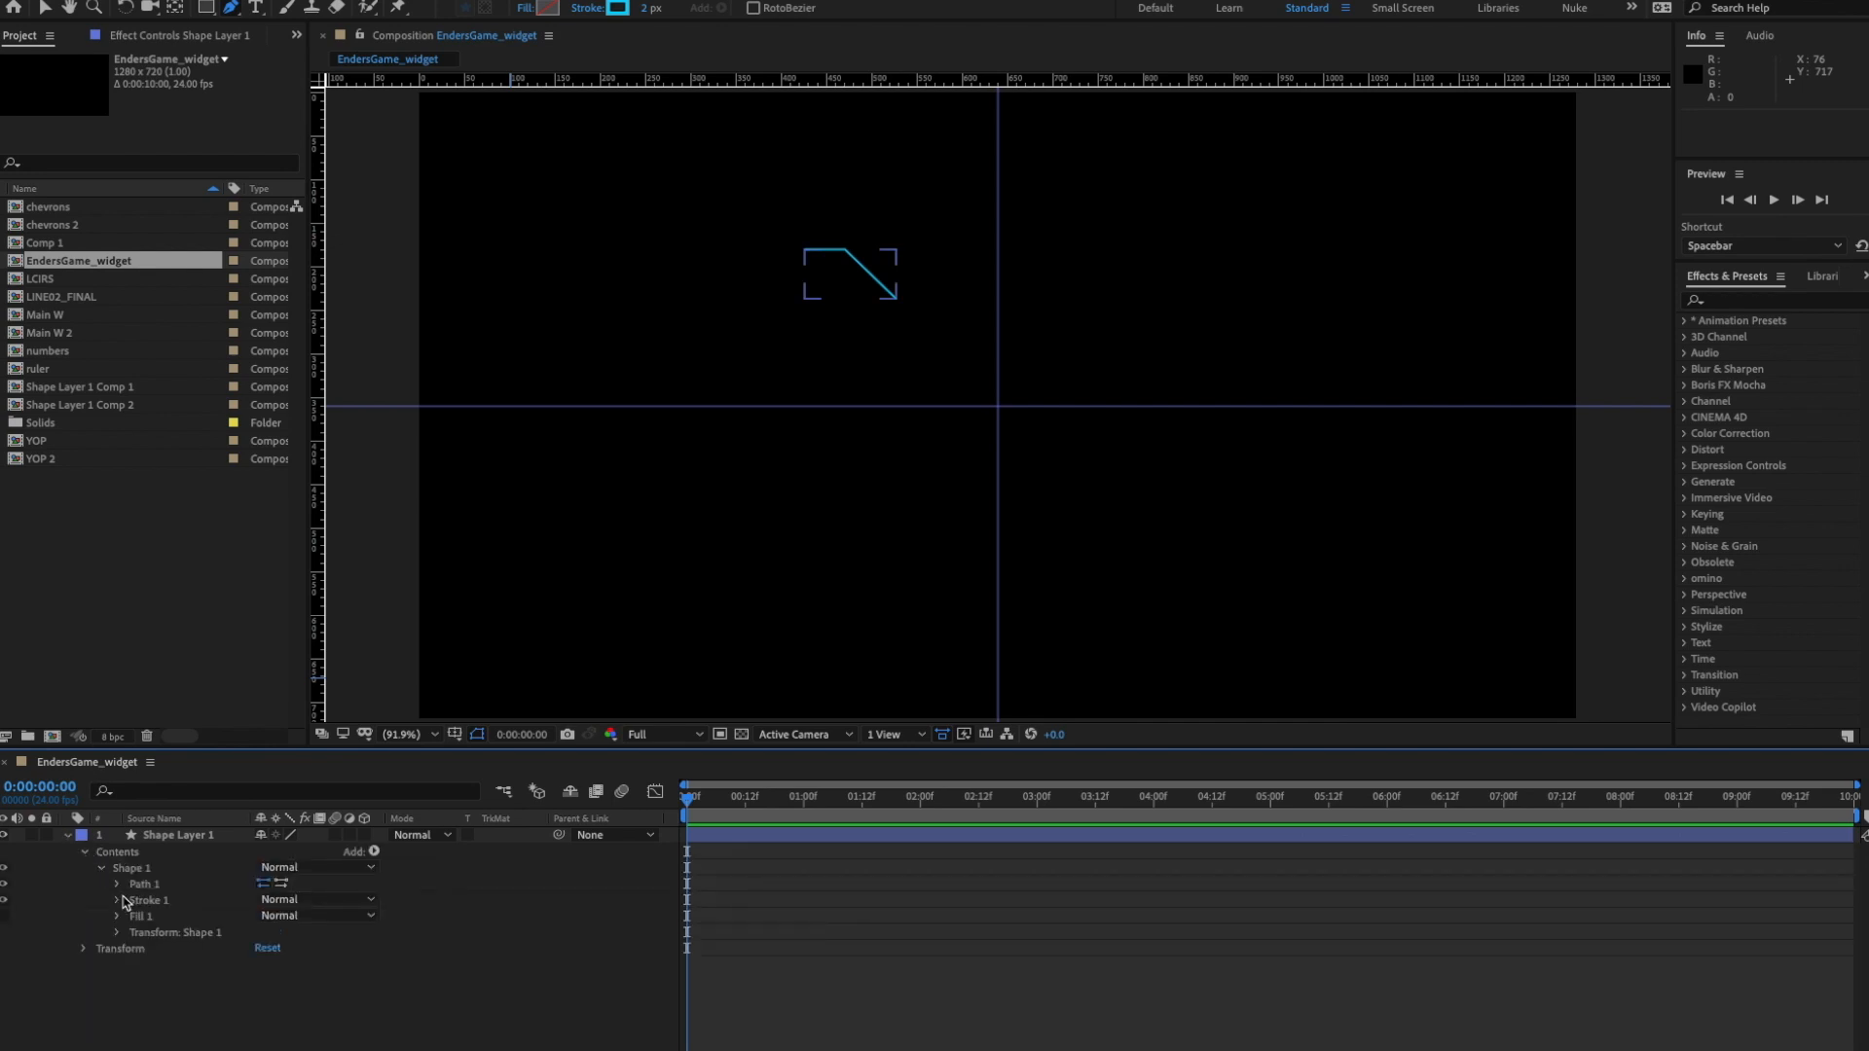
pyautogui.click(117, 884)
pyautogui.click(150, 899)
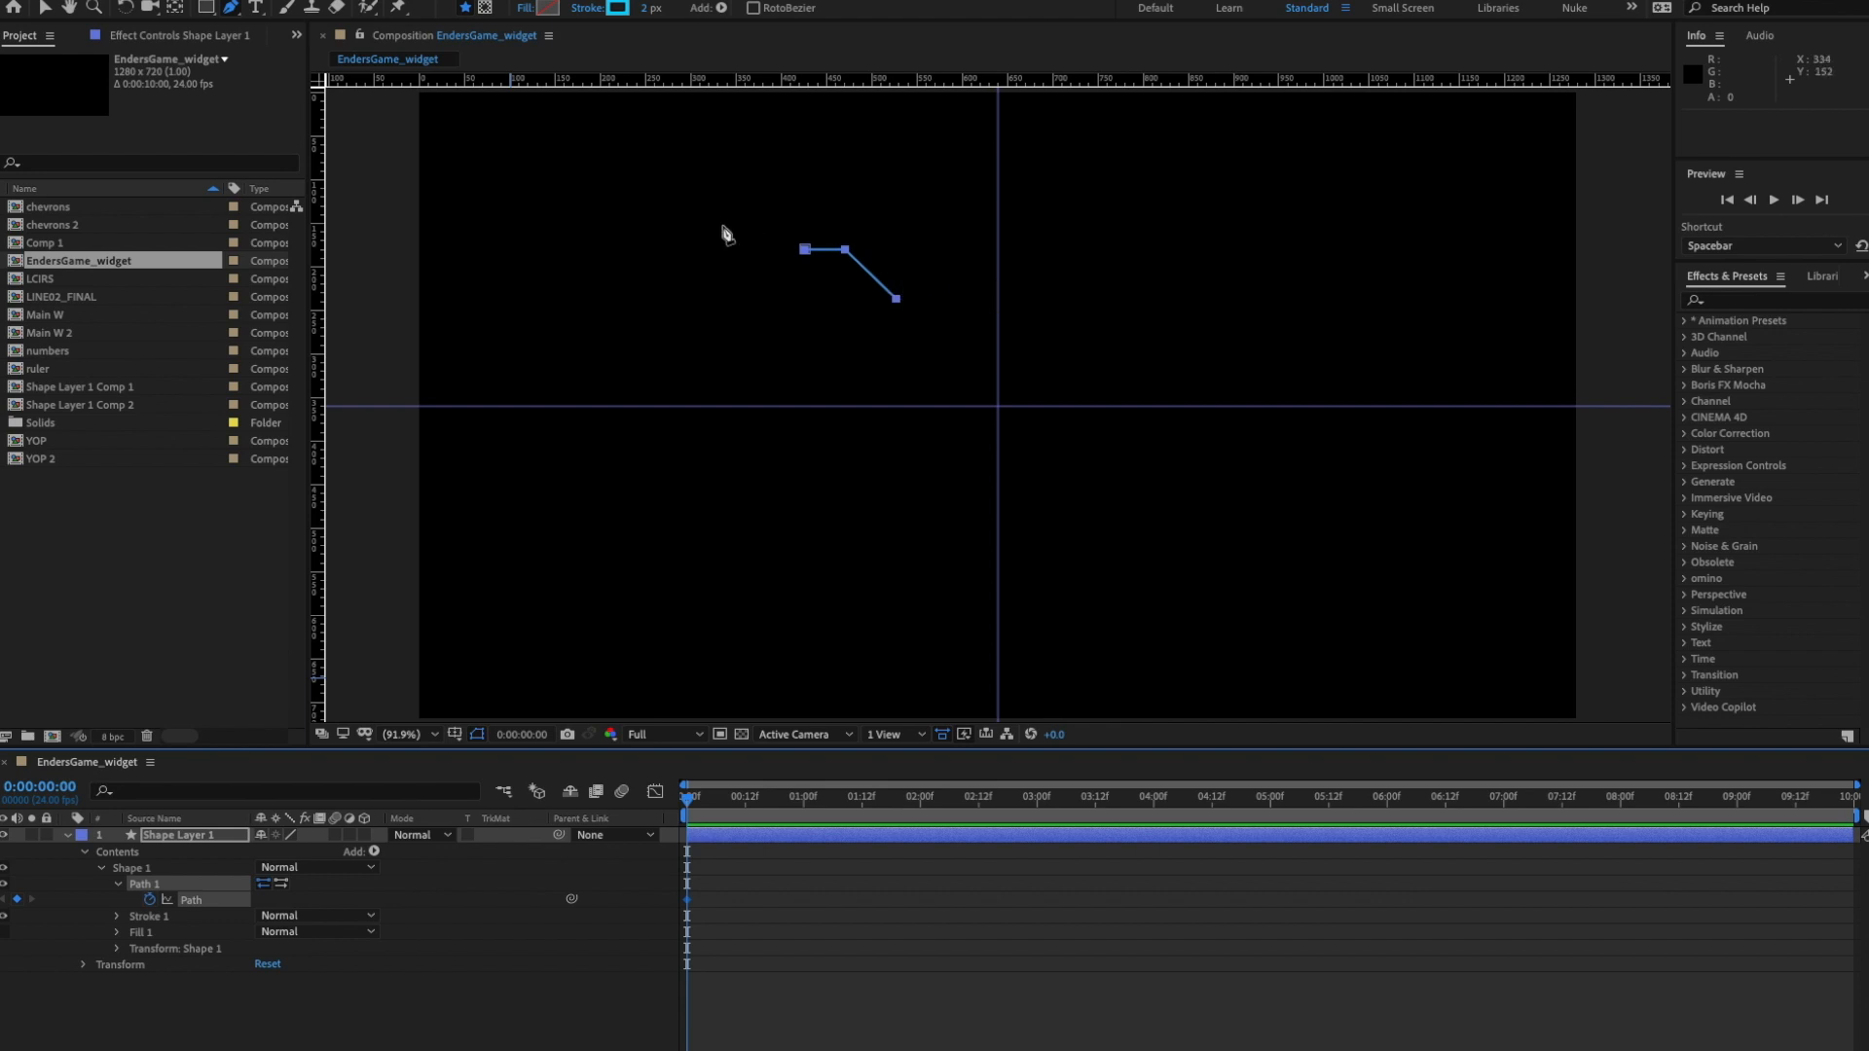
# - Set the shape's stroke color to grey 878787 and its stroke width to 1
pyautogui.click(117, 916)
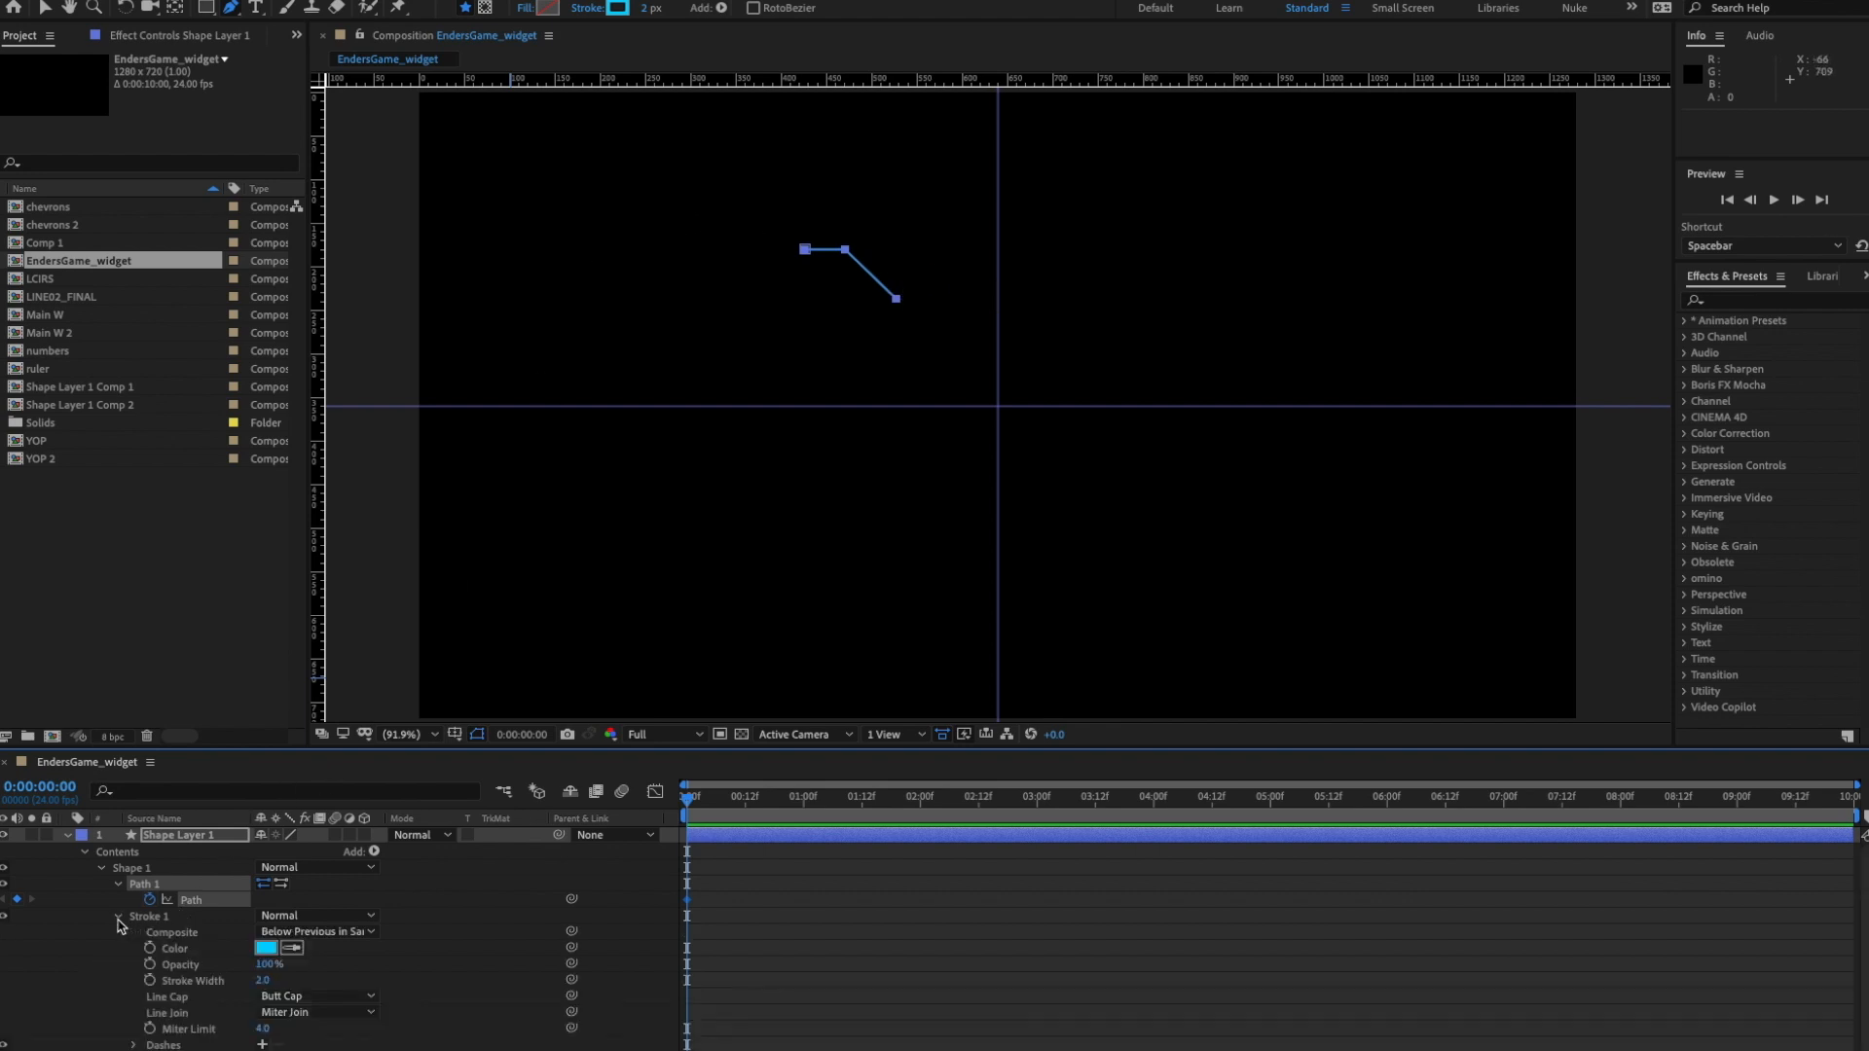
pyautogui.click(269, 950)
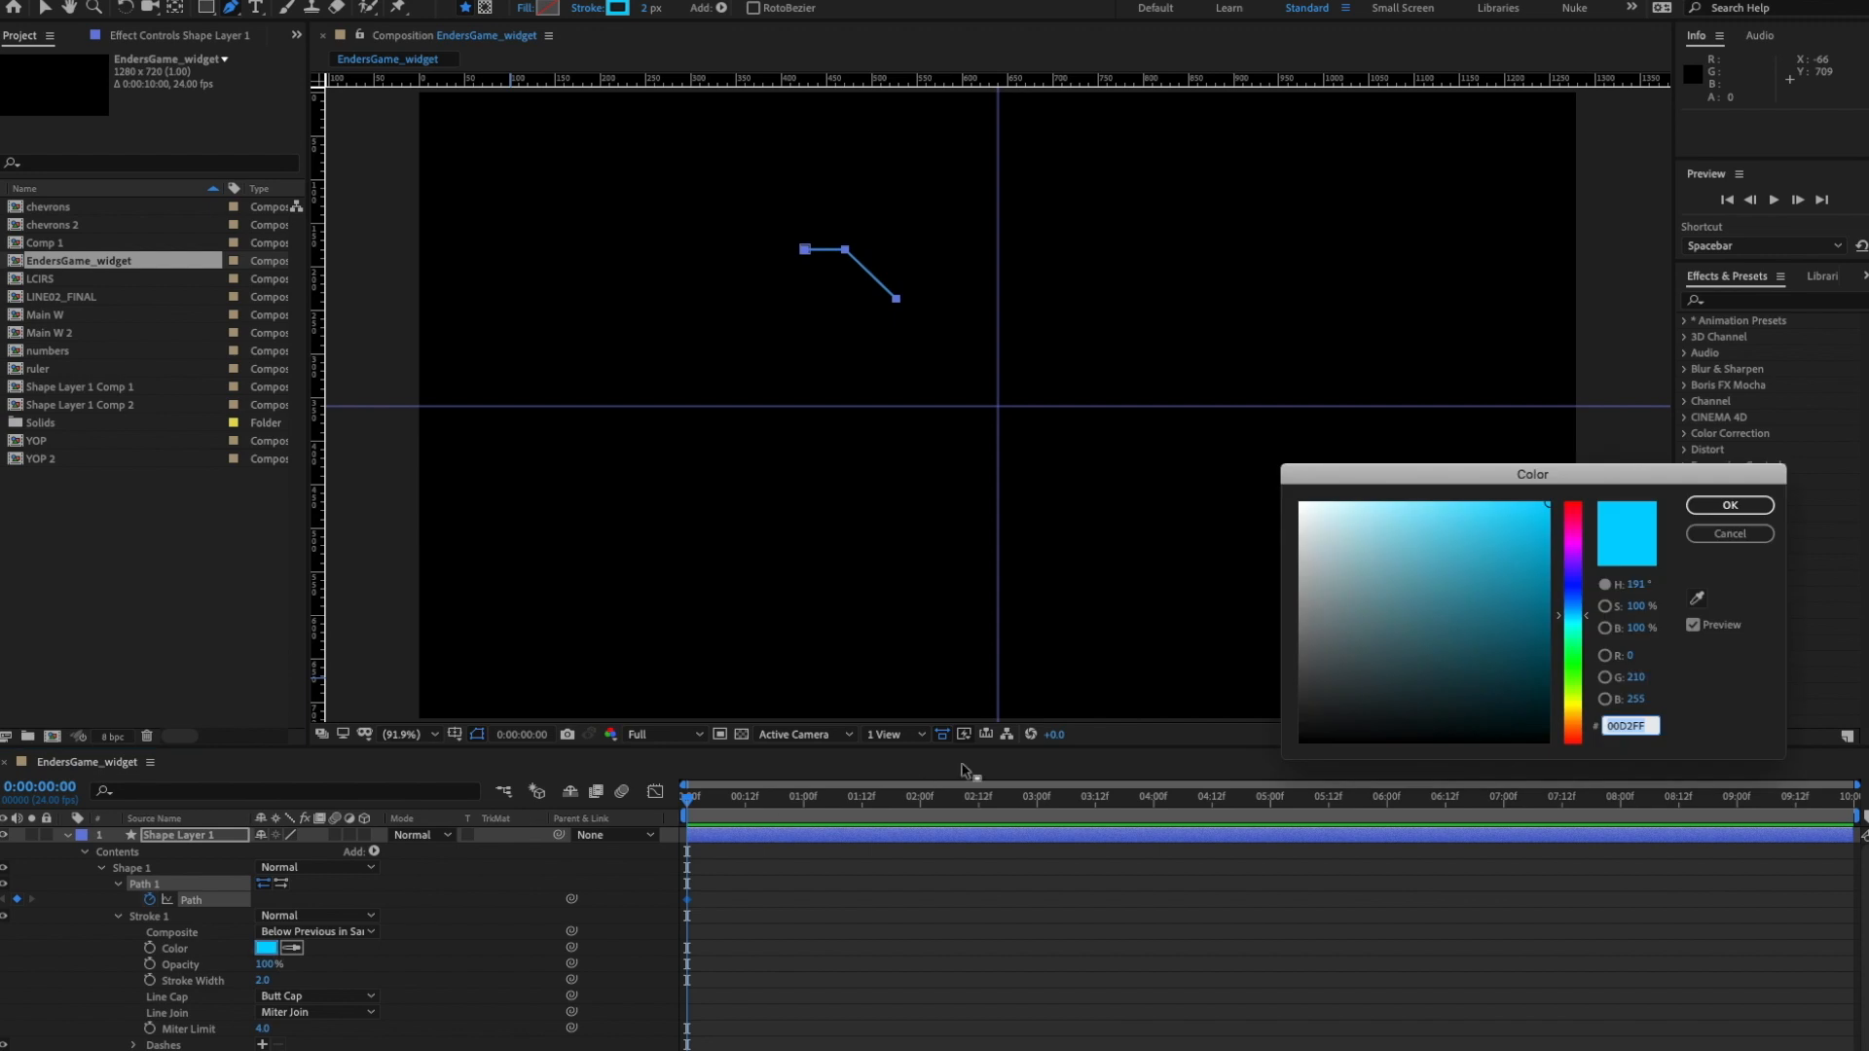
pyautogui.moveTo(1330, 612); pyautogui.dragTo(1260, 616)
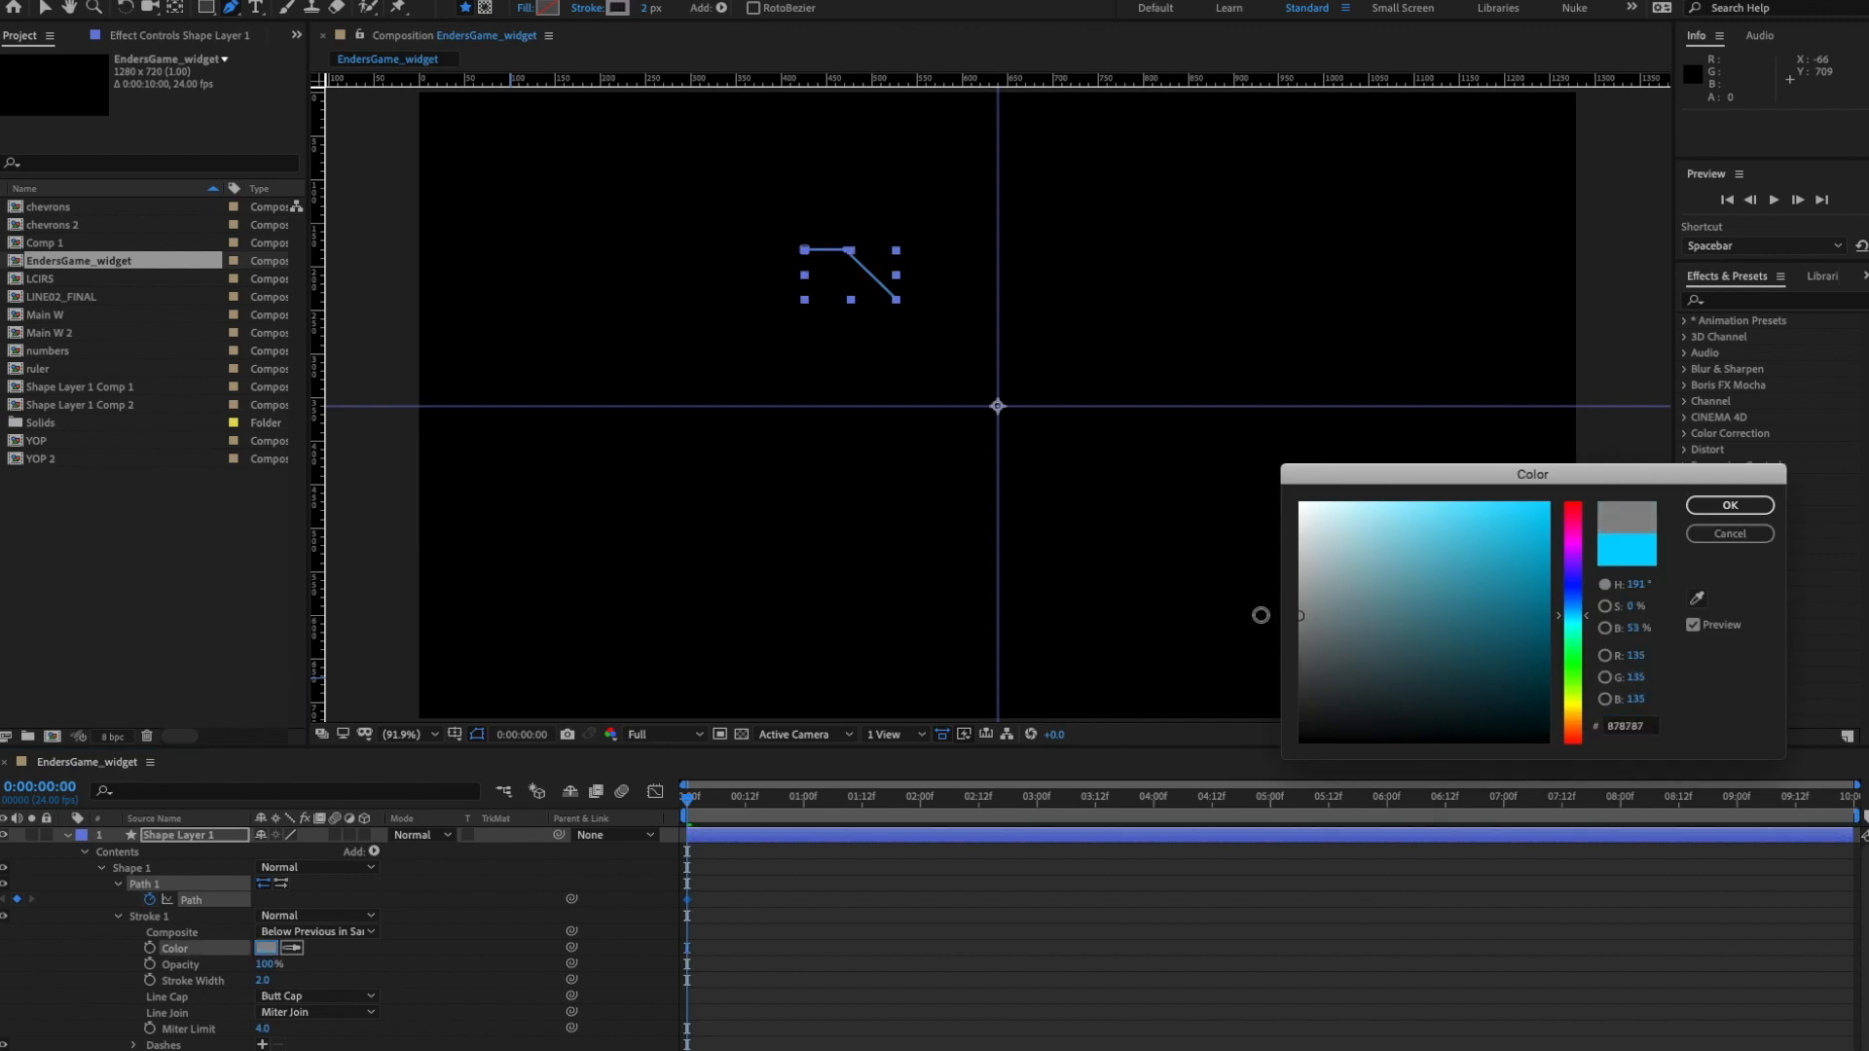
pyautogui.click(1730, 505)
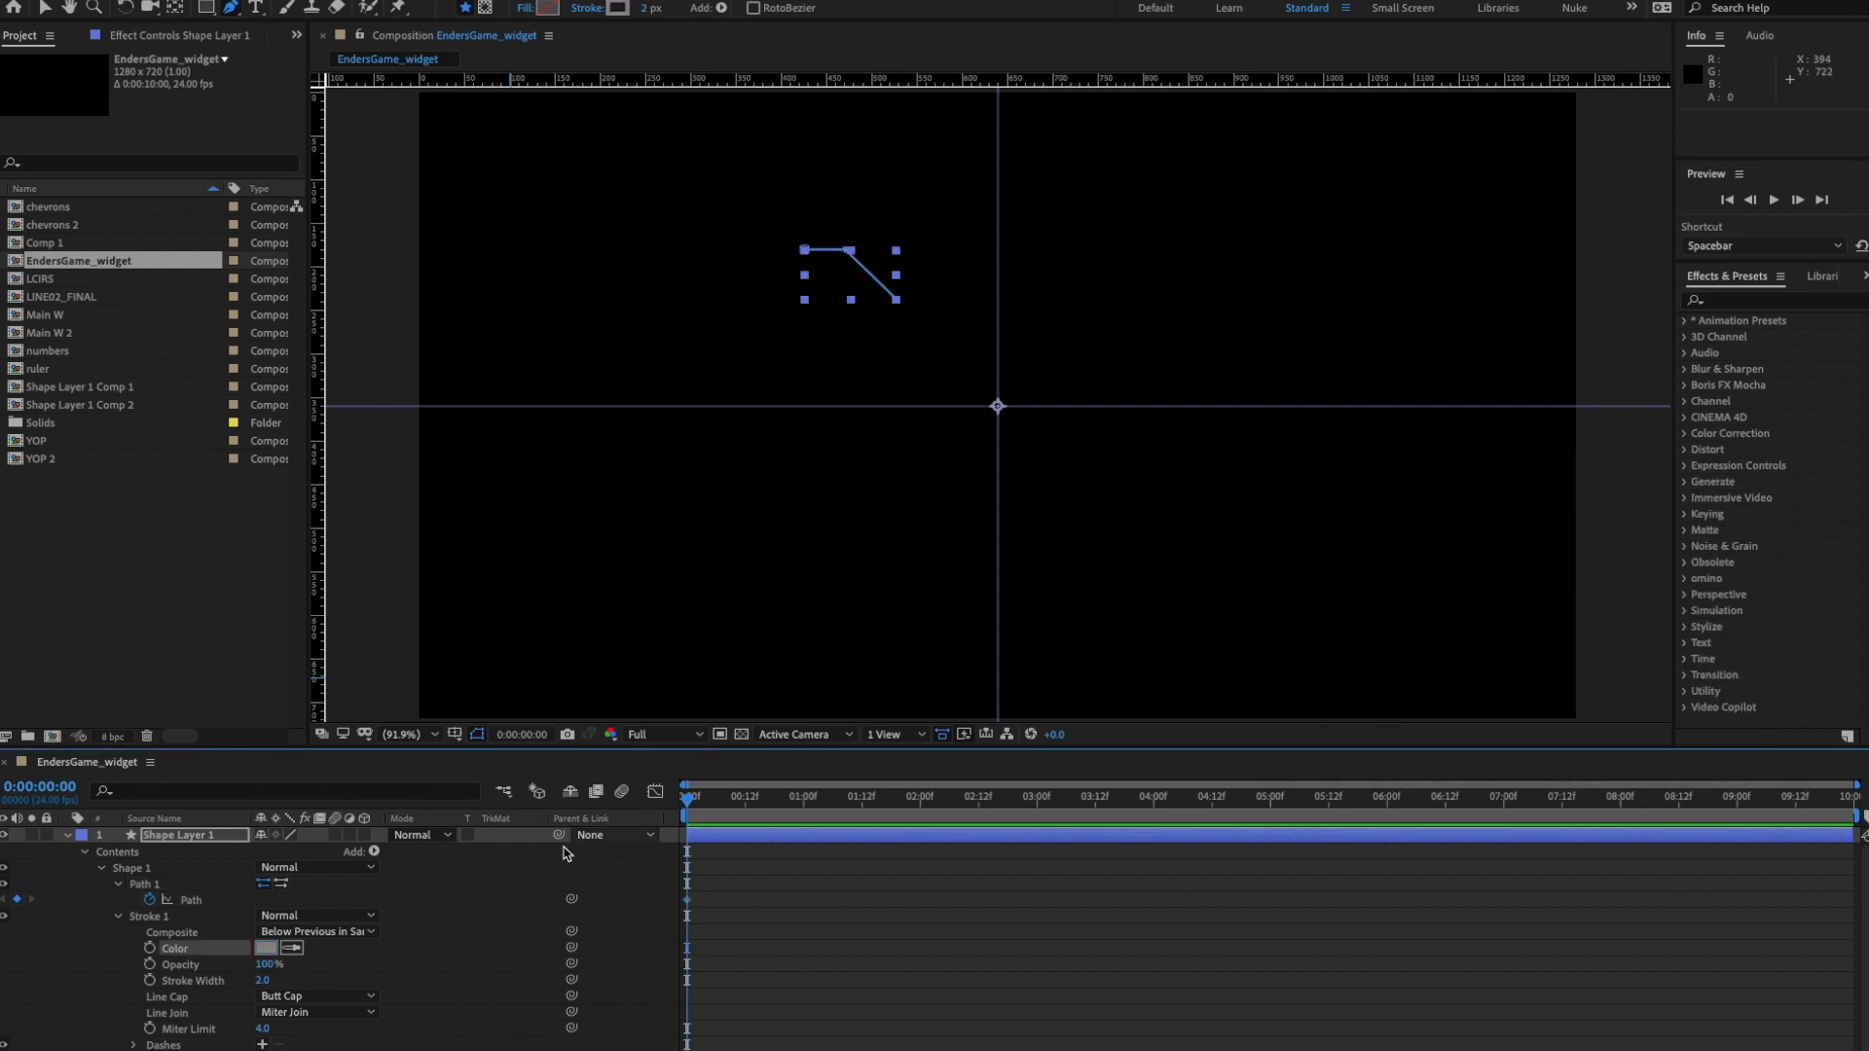
pyautogui.click(470, 923)
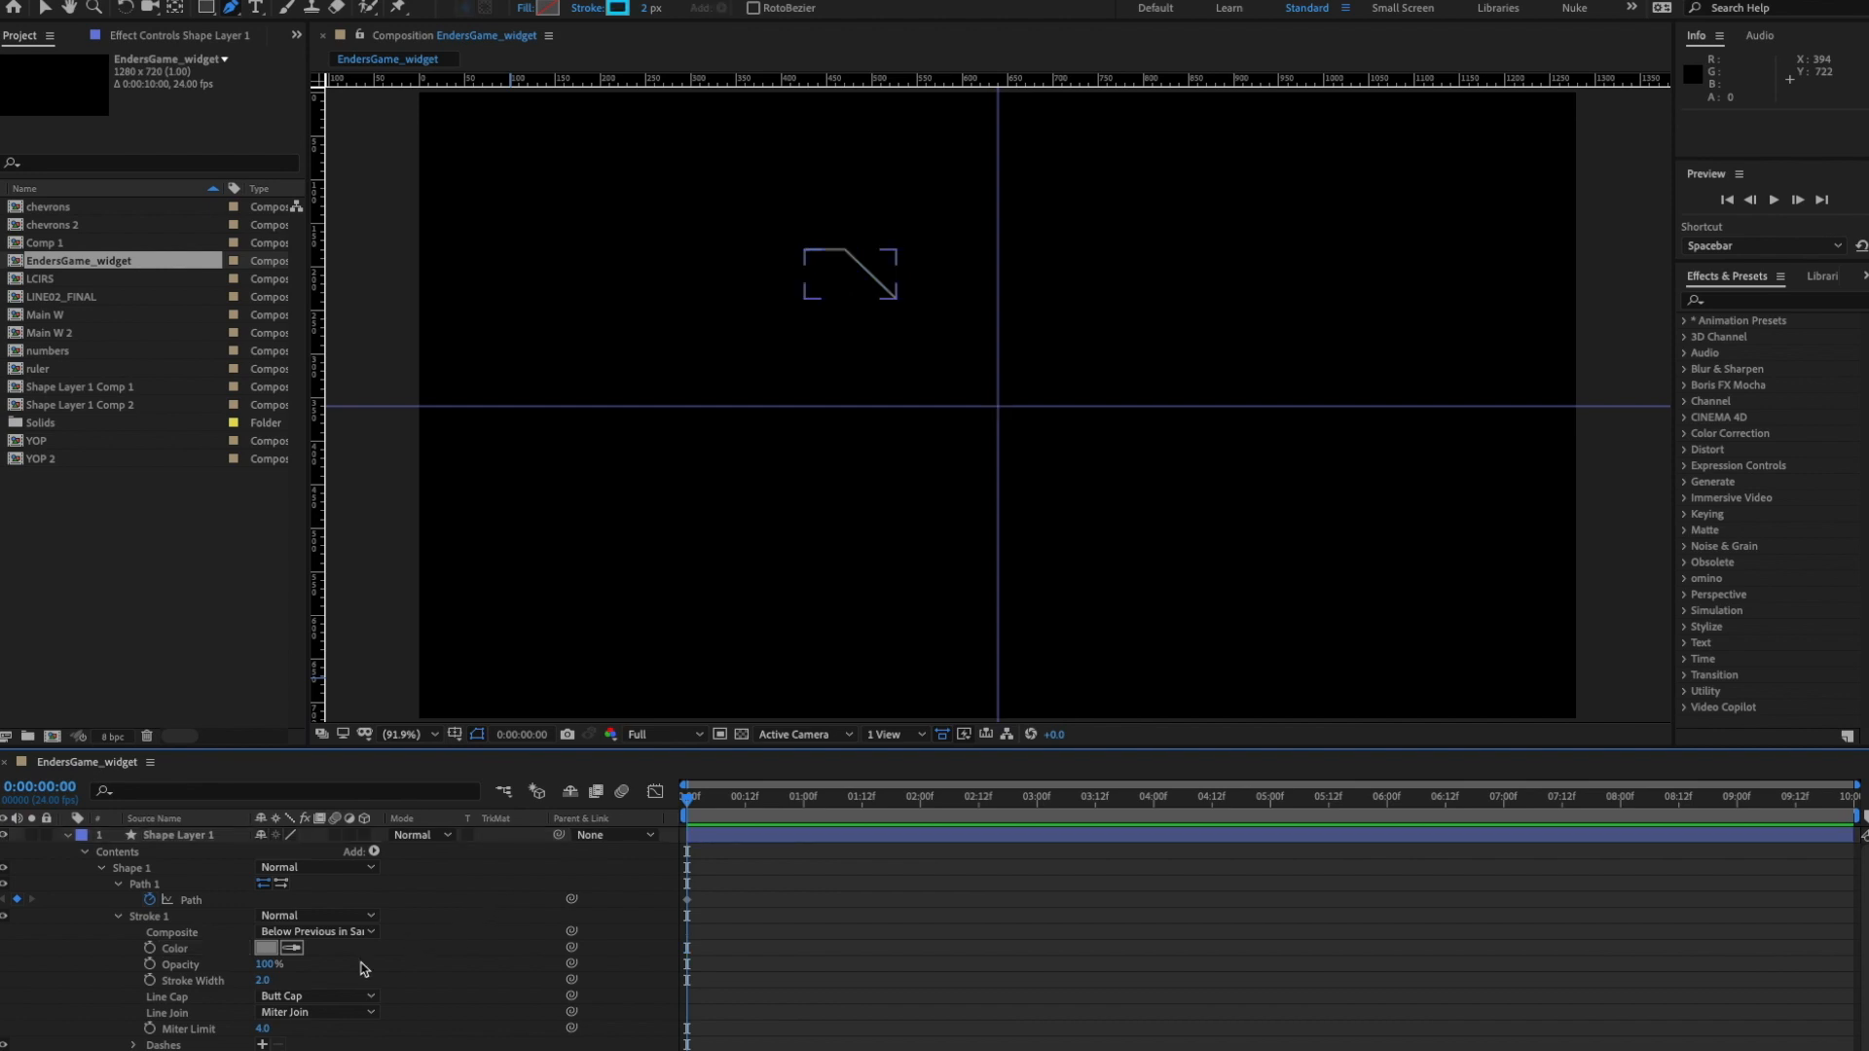
pyautogui.click(263, 981)
pyautogui.write('1')
pyautogui.press('Return')
pyautogui.click(539, 887)
# - Move the path's lower end point outward to the right and slightly up, giving a longer, shallower diagonal
pyautogui.click(201, 902)
pyautogui.click(191, 901)
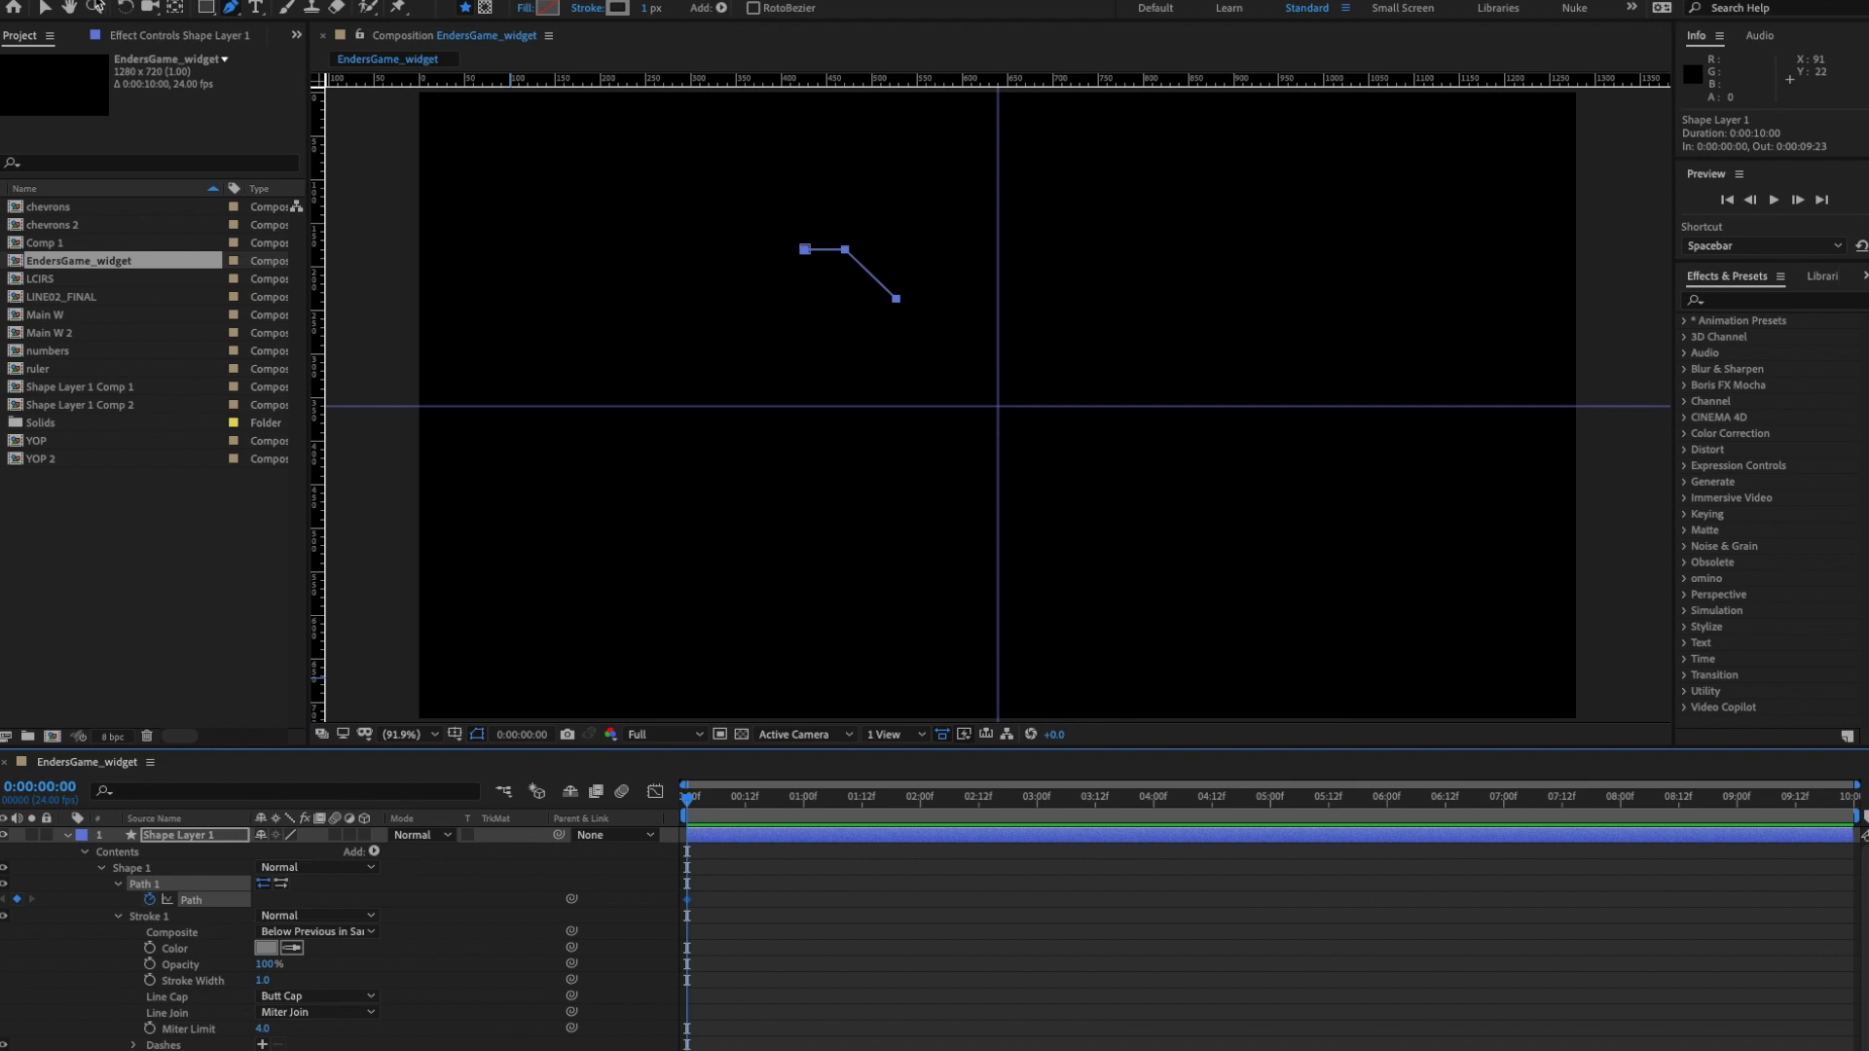
pyautogui.click(48, 7)
pyautogui.keyDown('shift'); pyautogui.click(897, 300); pyautogui.keyUp('shift')
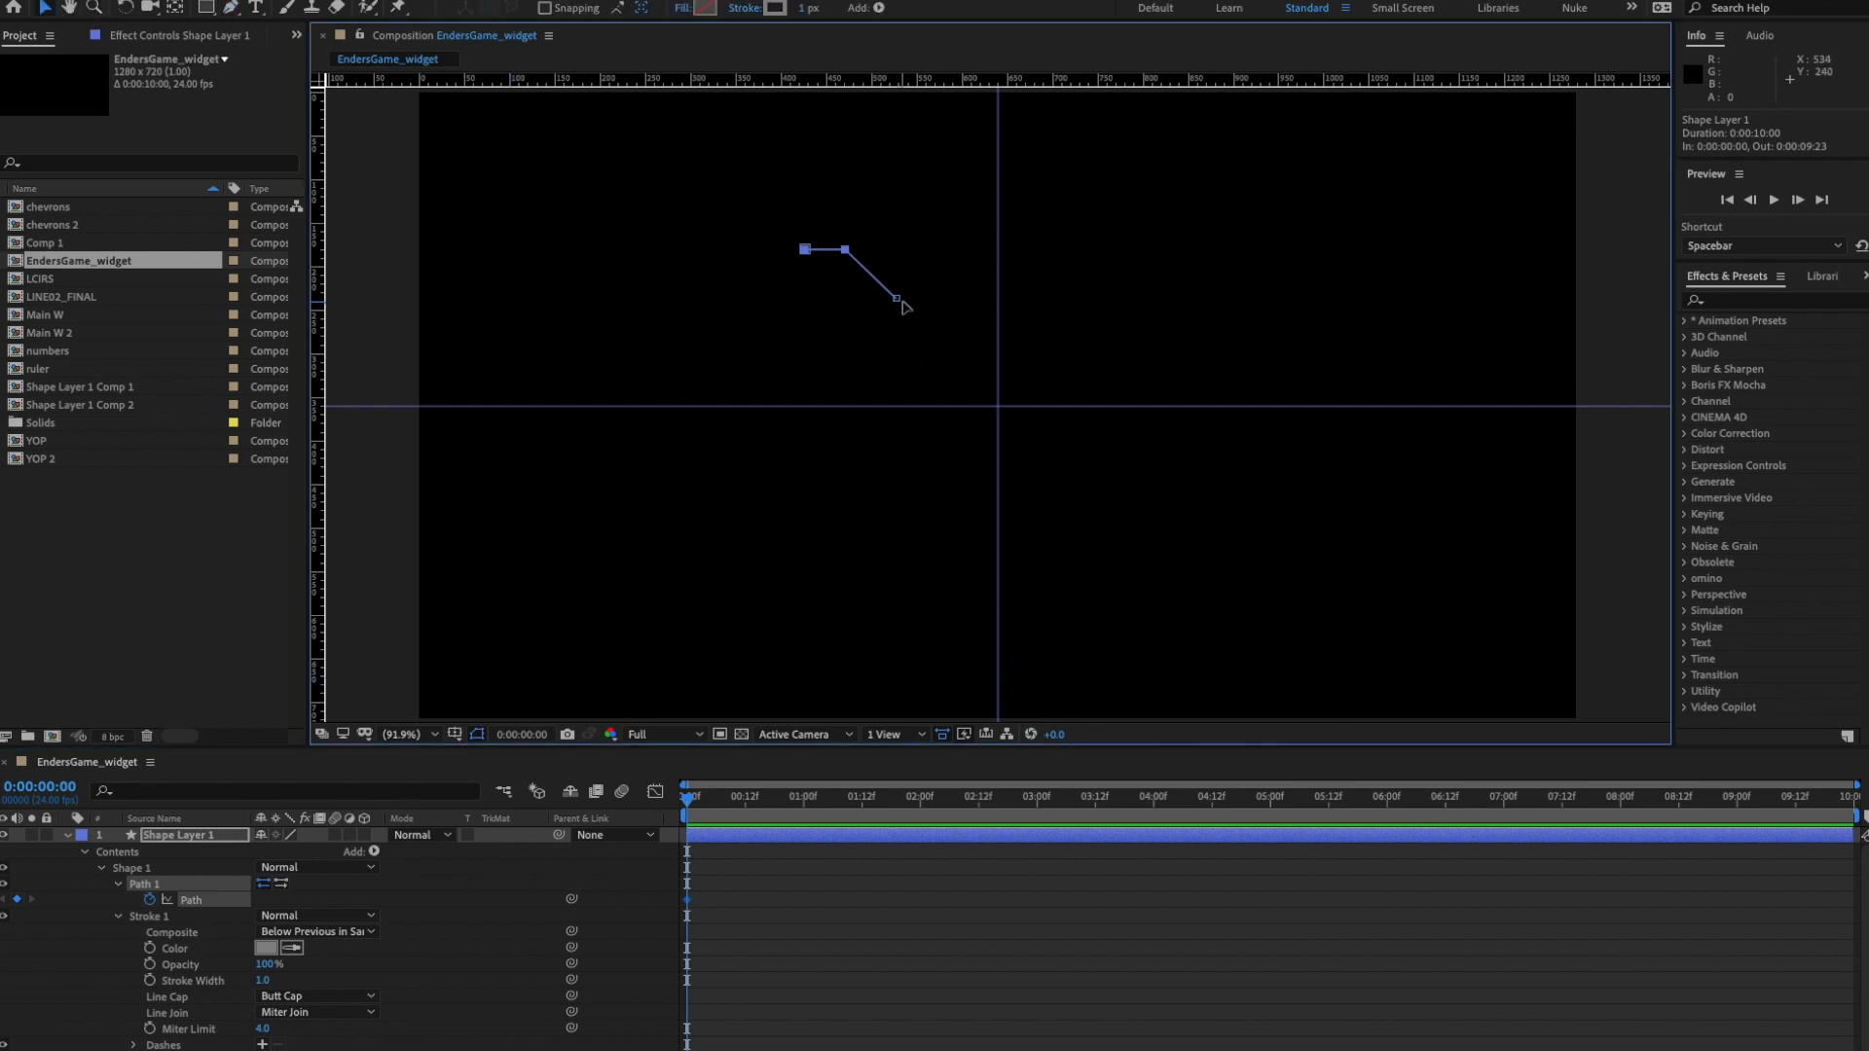
pyautogui.moveTo(902, 306); pyautogui.dragTo(931, 301)
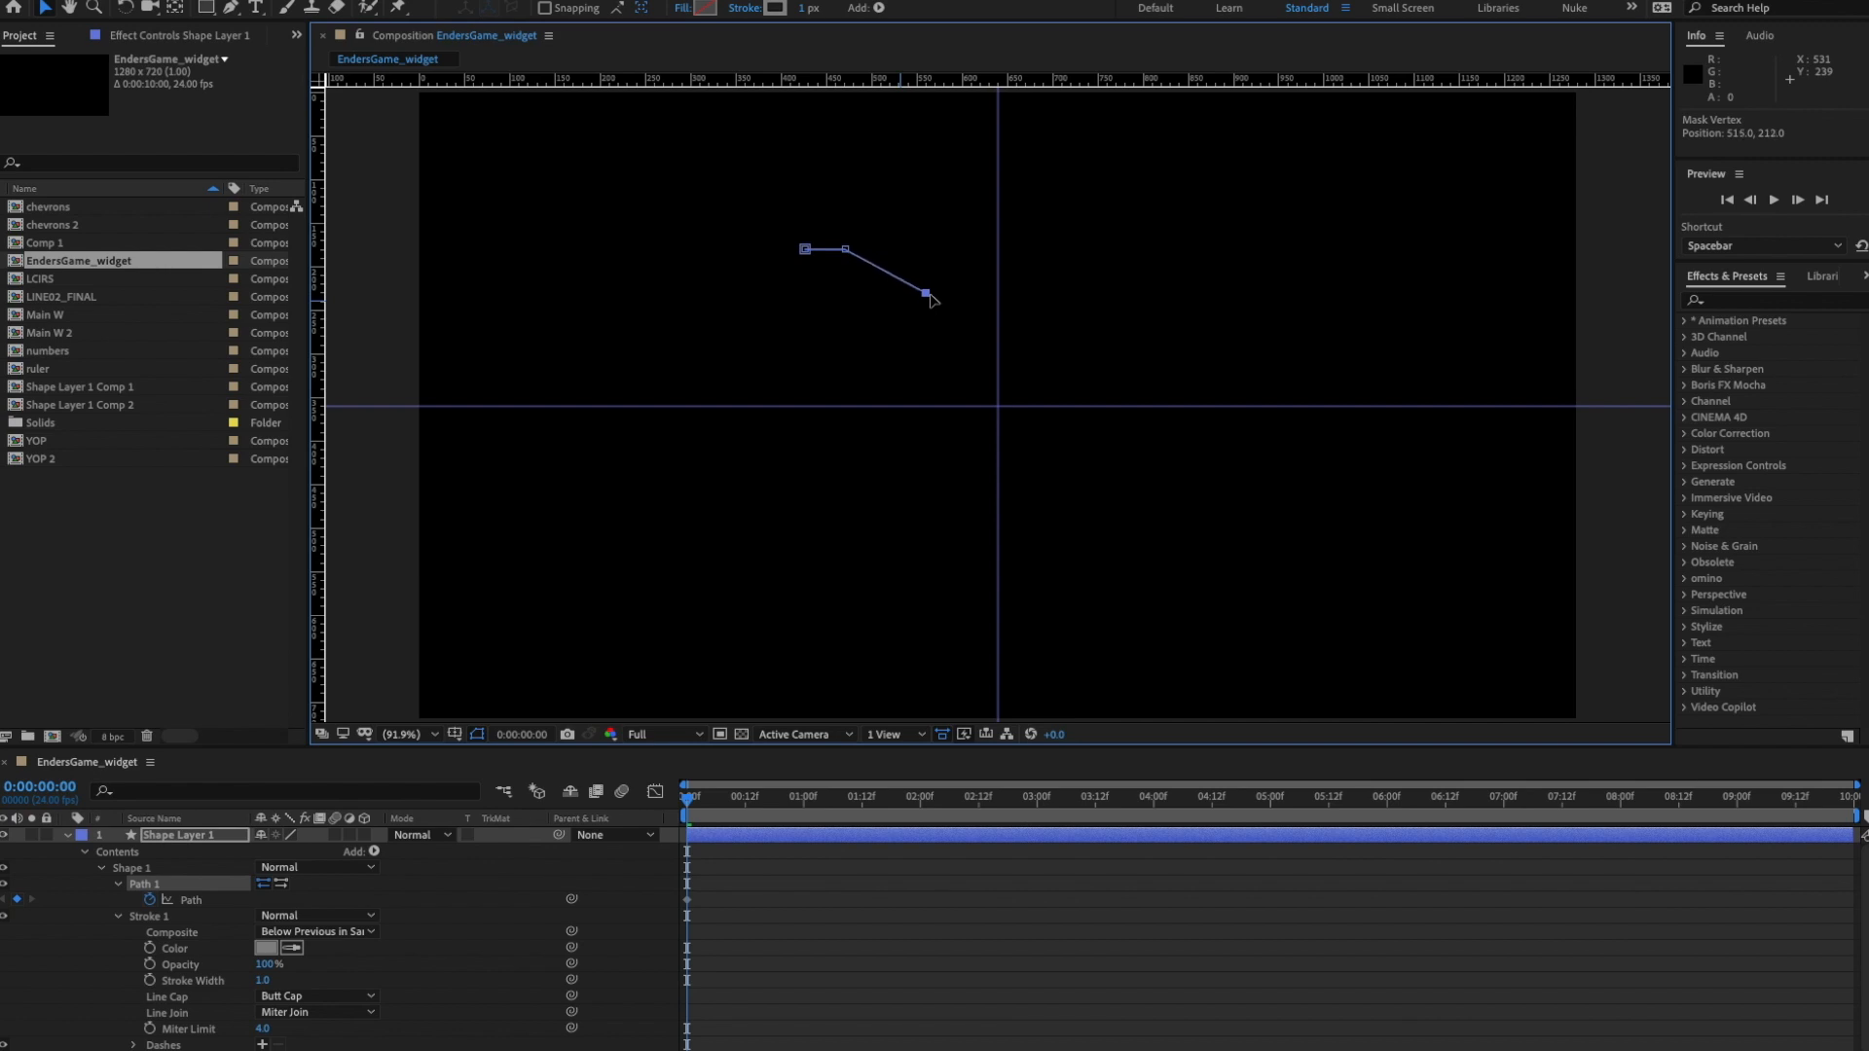
pyautogui.moveTo(930, 299); pyautogui.dragTo(926, 296)
pyautogui.click(541, 891)
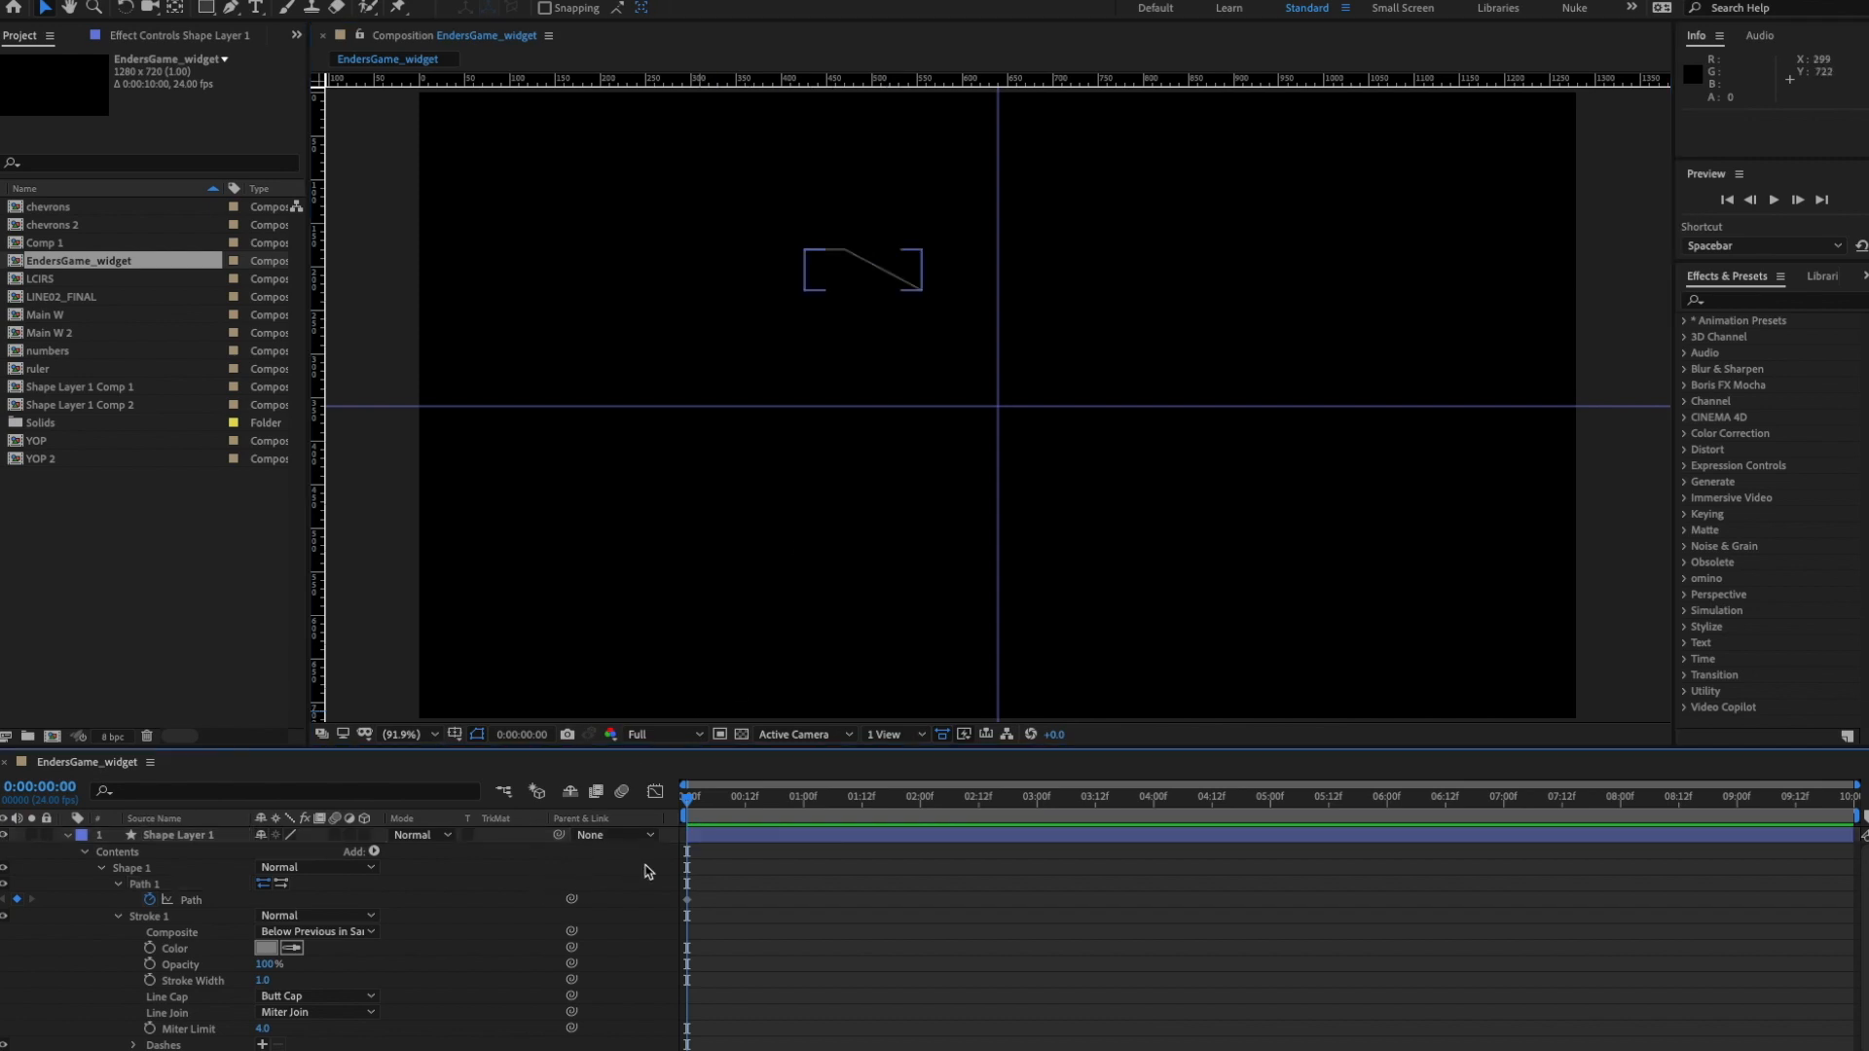
pyautogui.moveTo(1868, 321); pyautogui.dragTo(1068, 251)
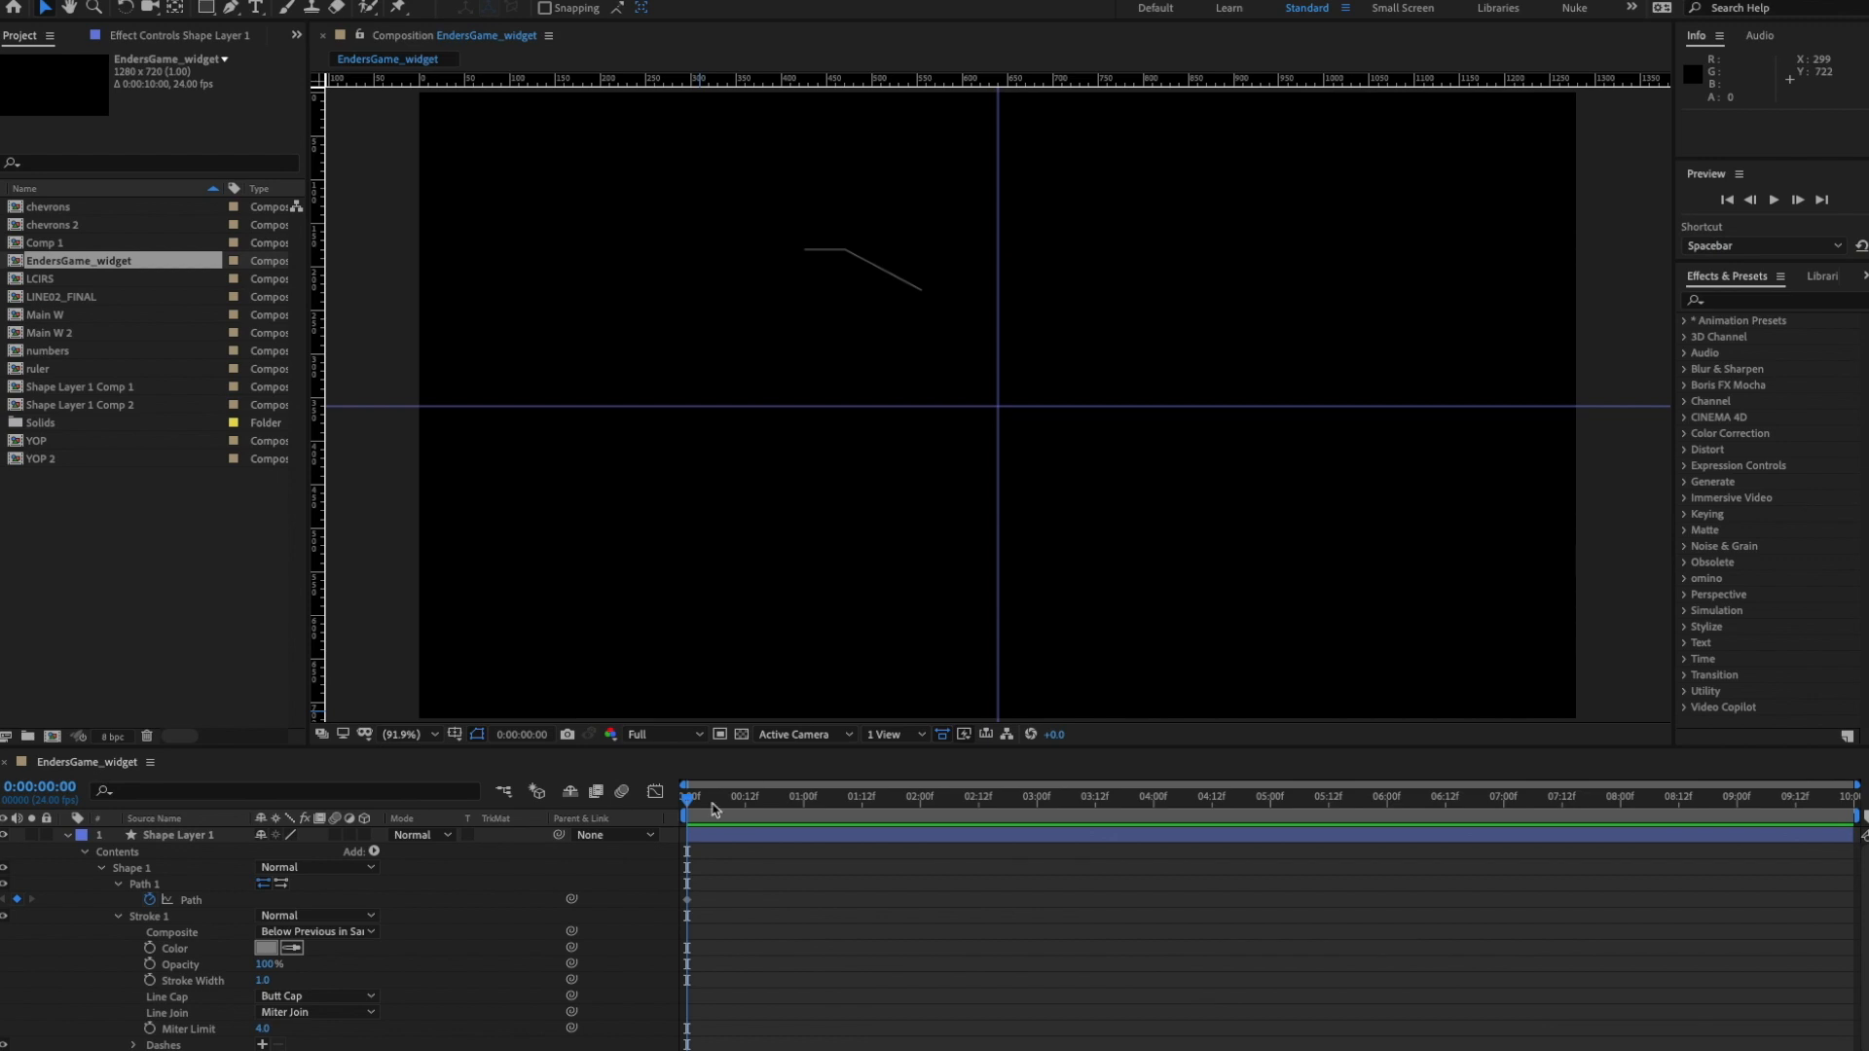
# - Rename the shape layer as Callouts
pyautogui.click(181, 837)
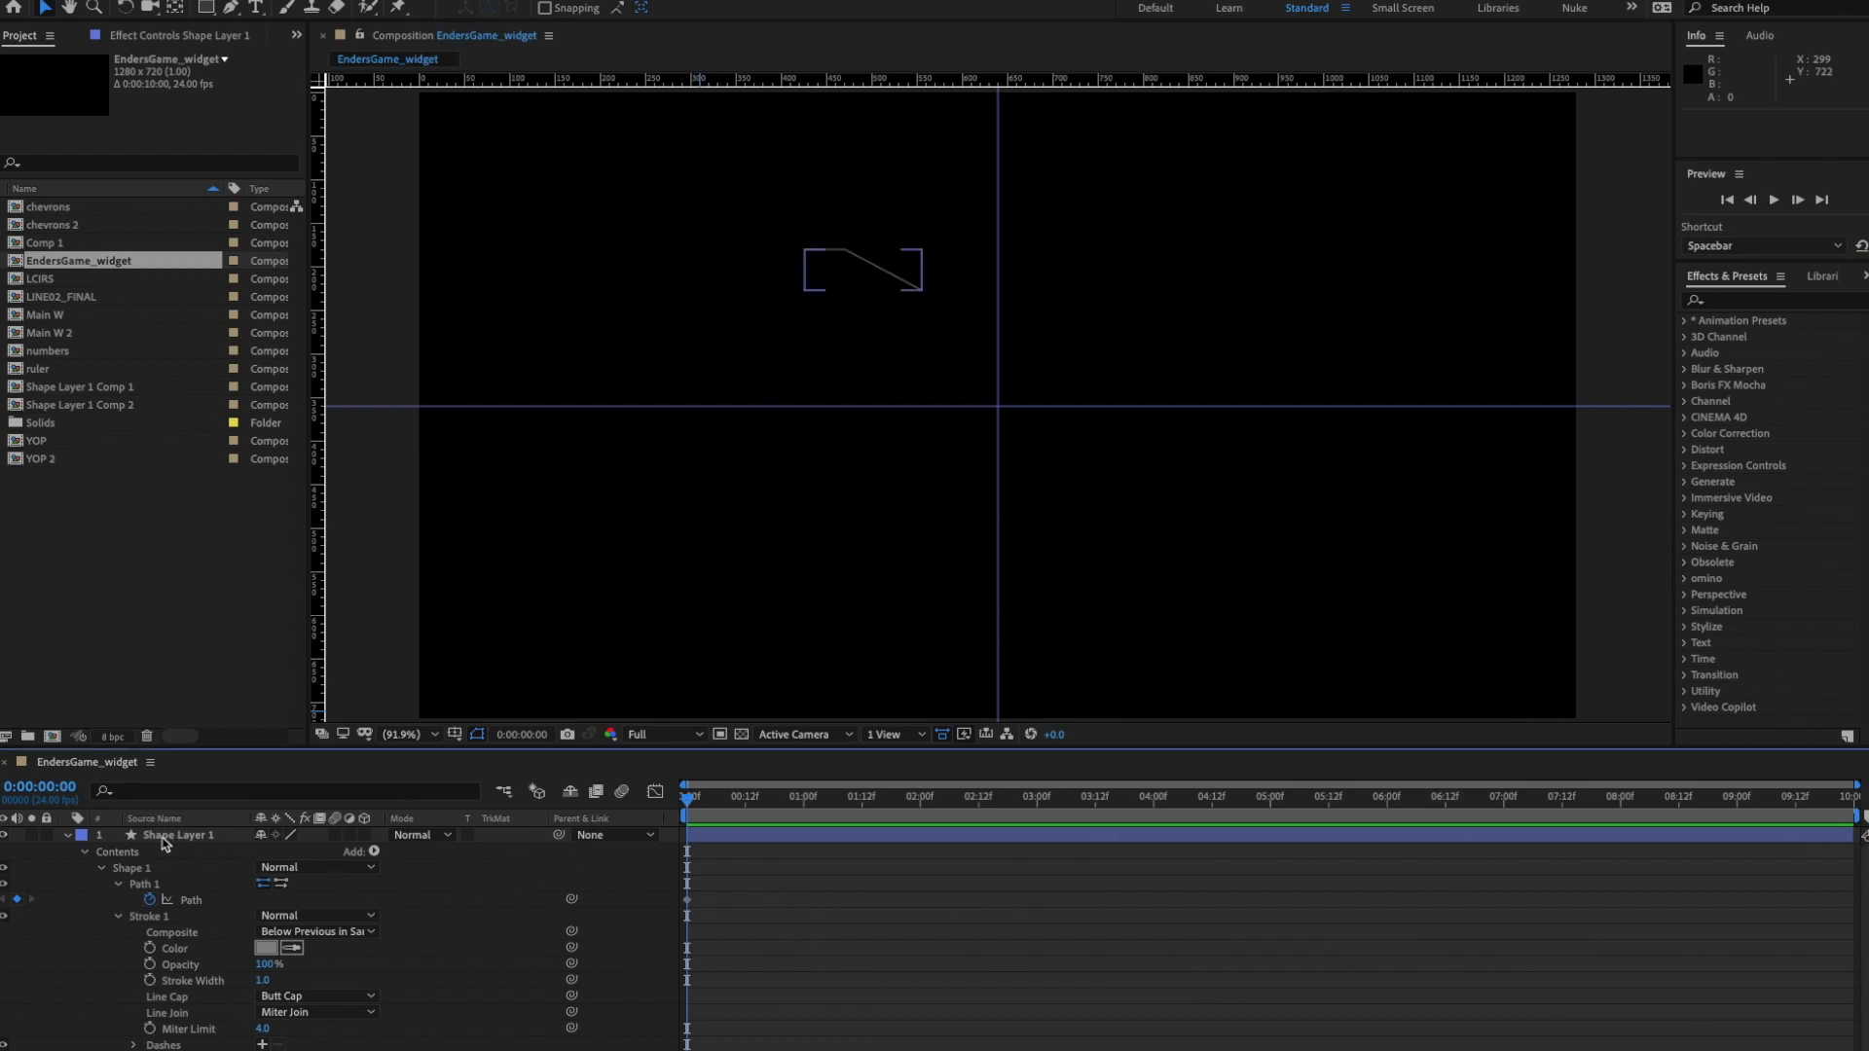
pyautogui.click(165, 839)
pyautogui.press('Return')
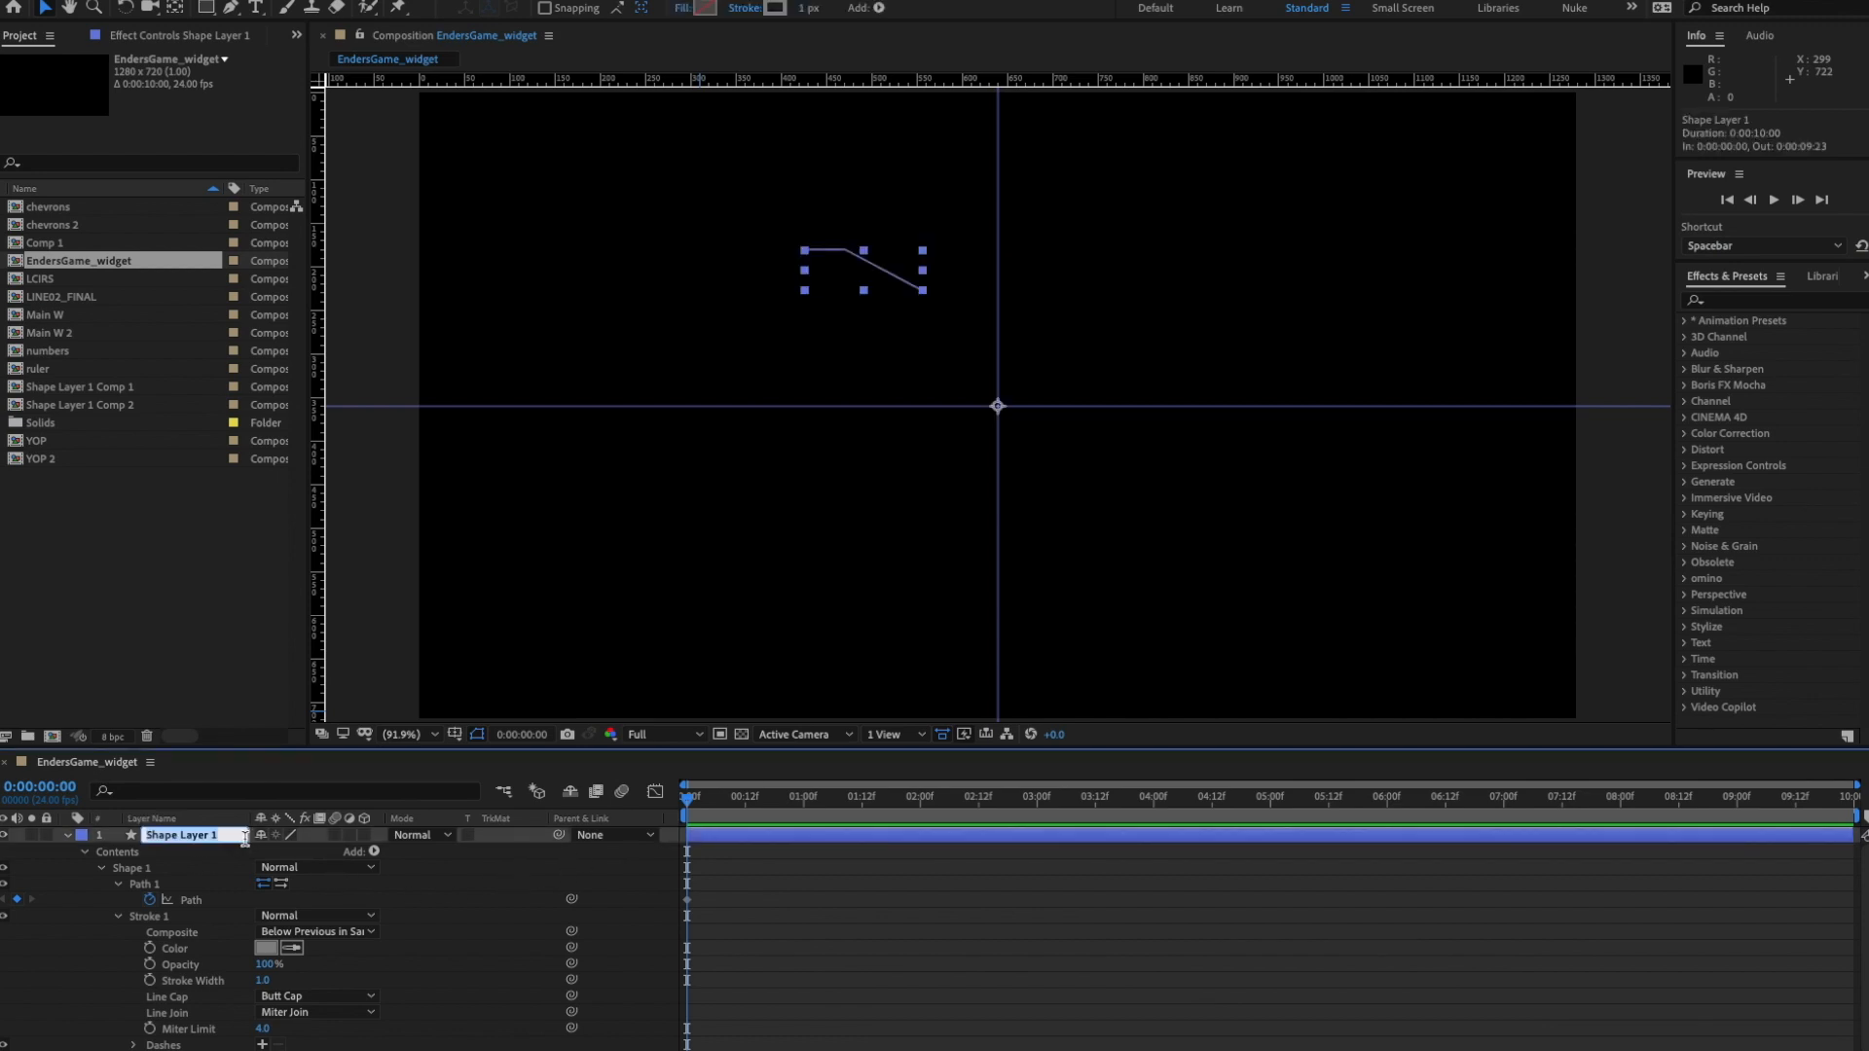
pyautogui.write('C')
pyautogui.press('Return')
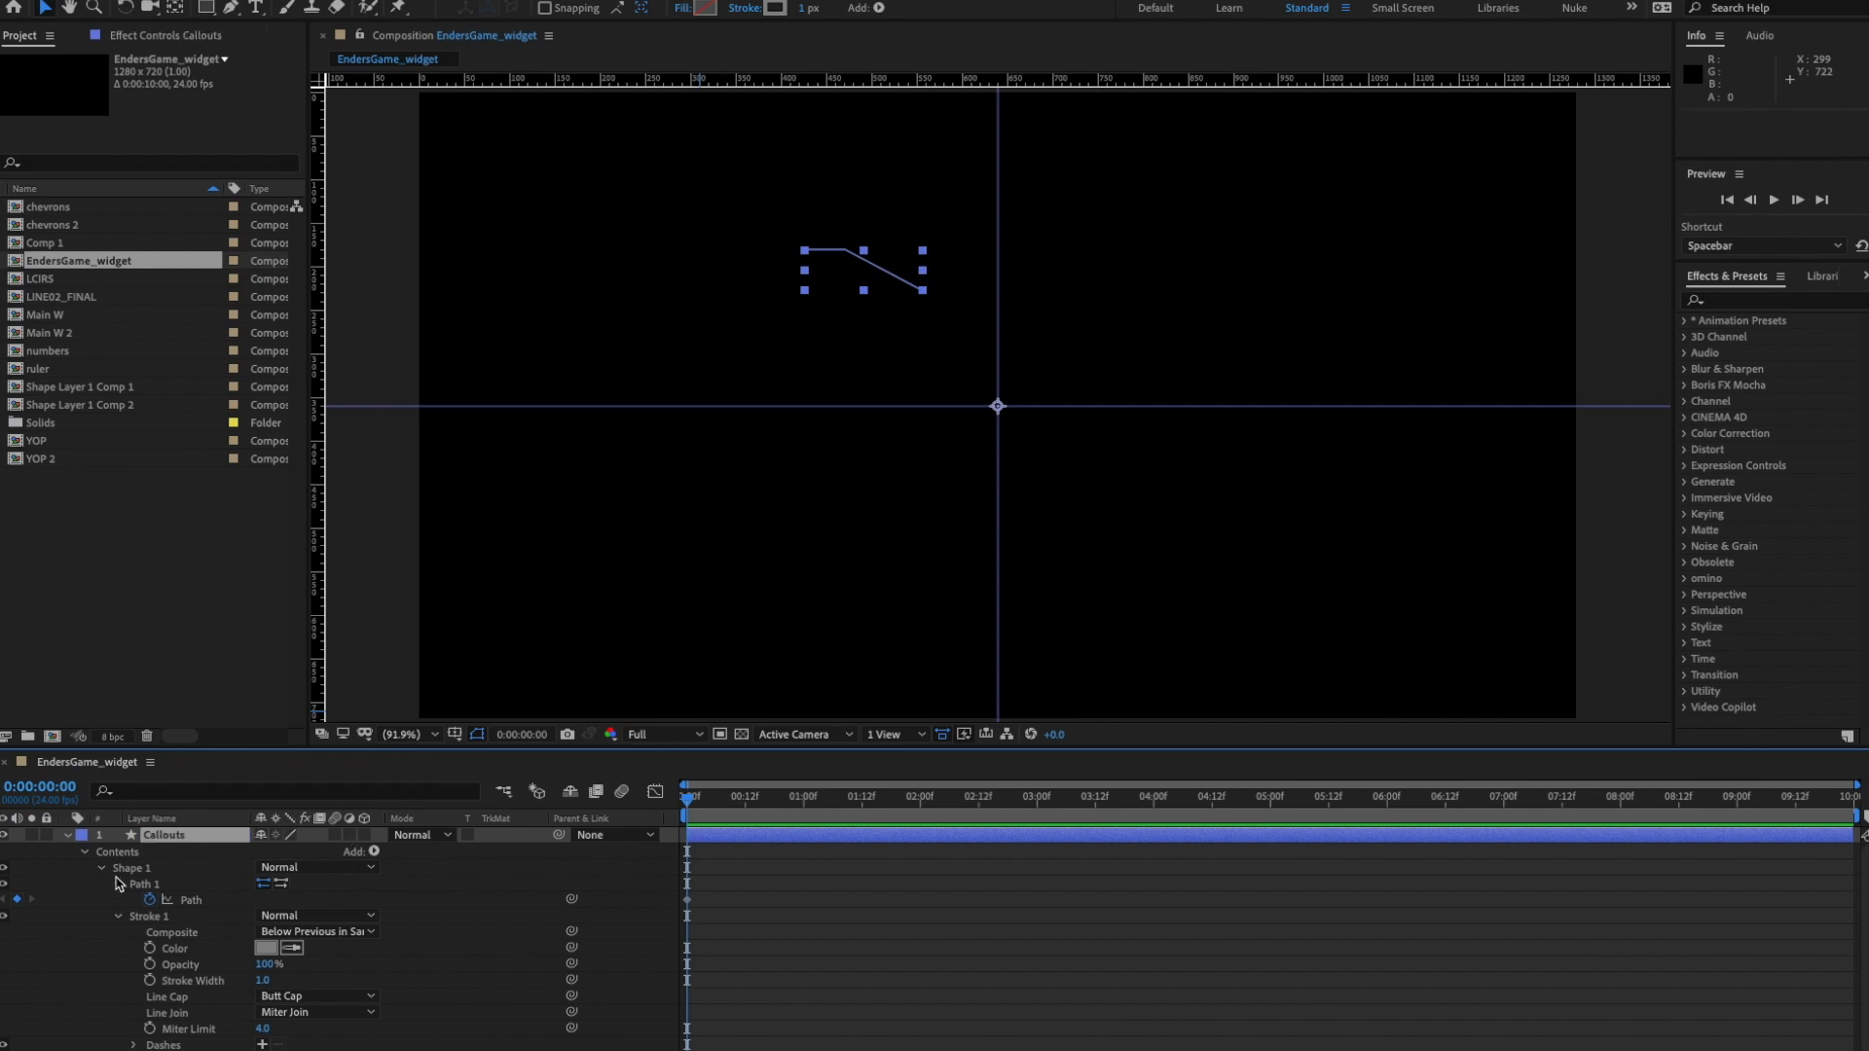
# - Collapse the Path 1 and Stroke 1 properties and delete Fill 1 from the Shape 1 group
pyautogui.click(124, 872)
pyautogui.click(101, 868)
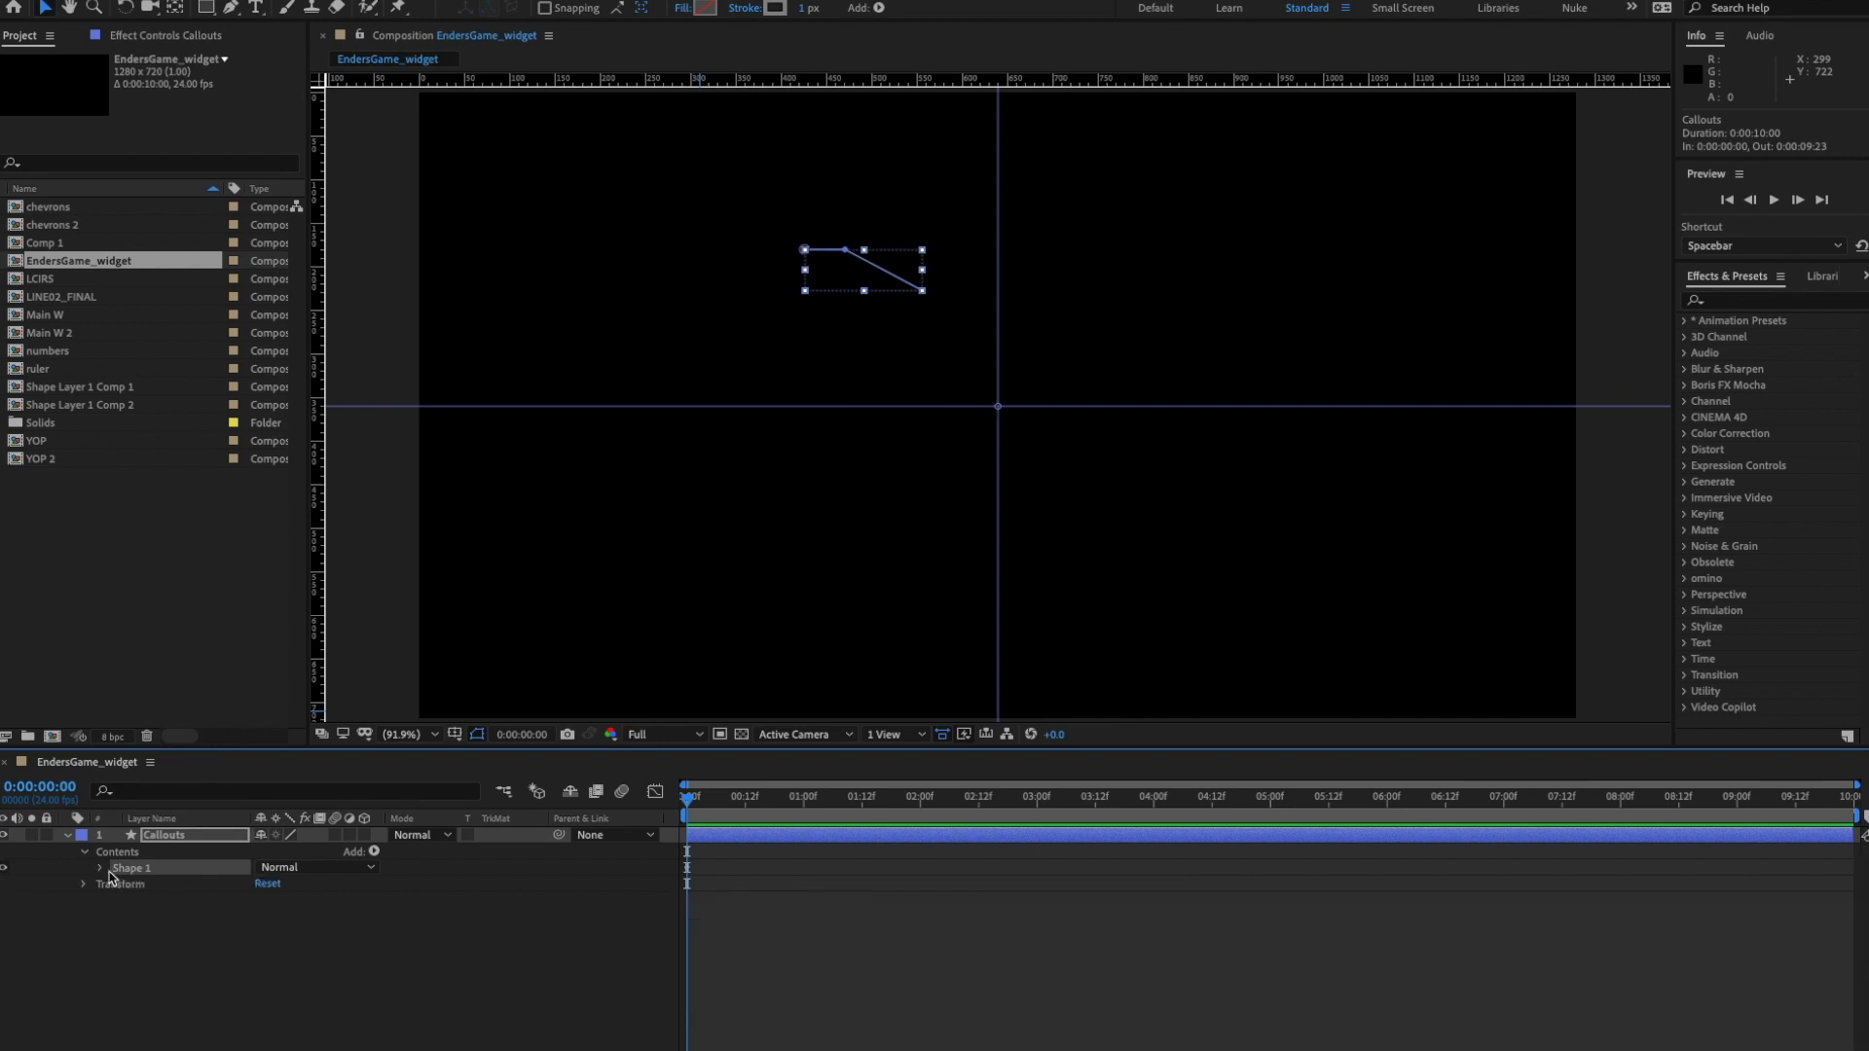
pyautogui.keyDown('ctrl'); pyautogui.click(100, 868); pyautogui.keyUp('ctrl')
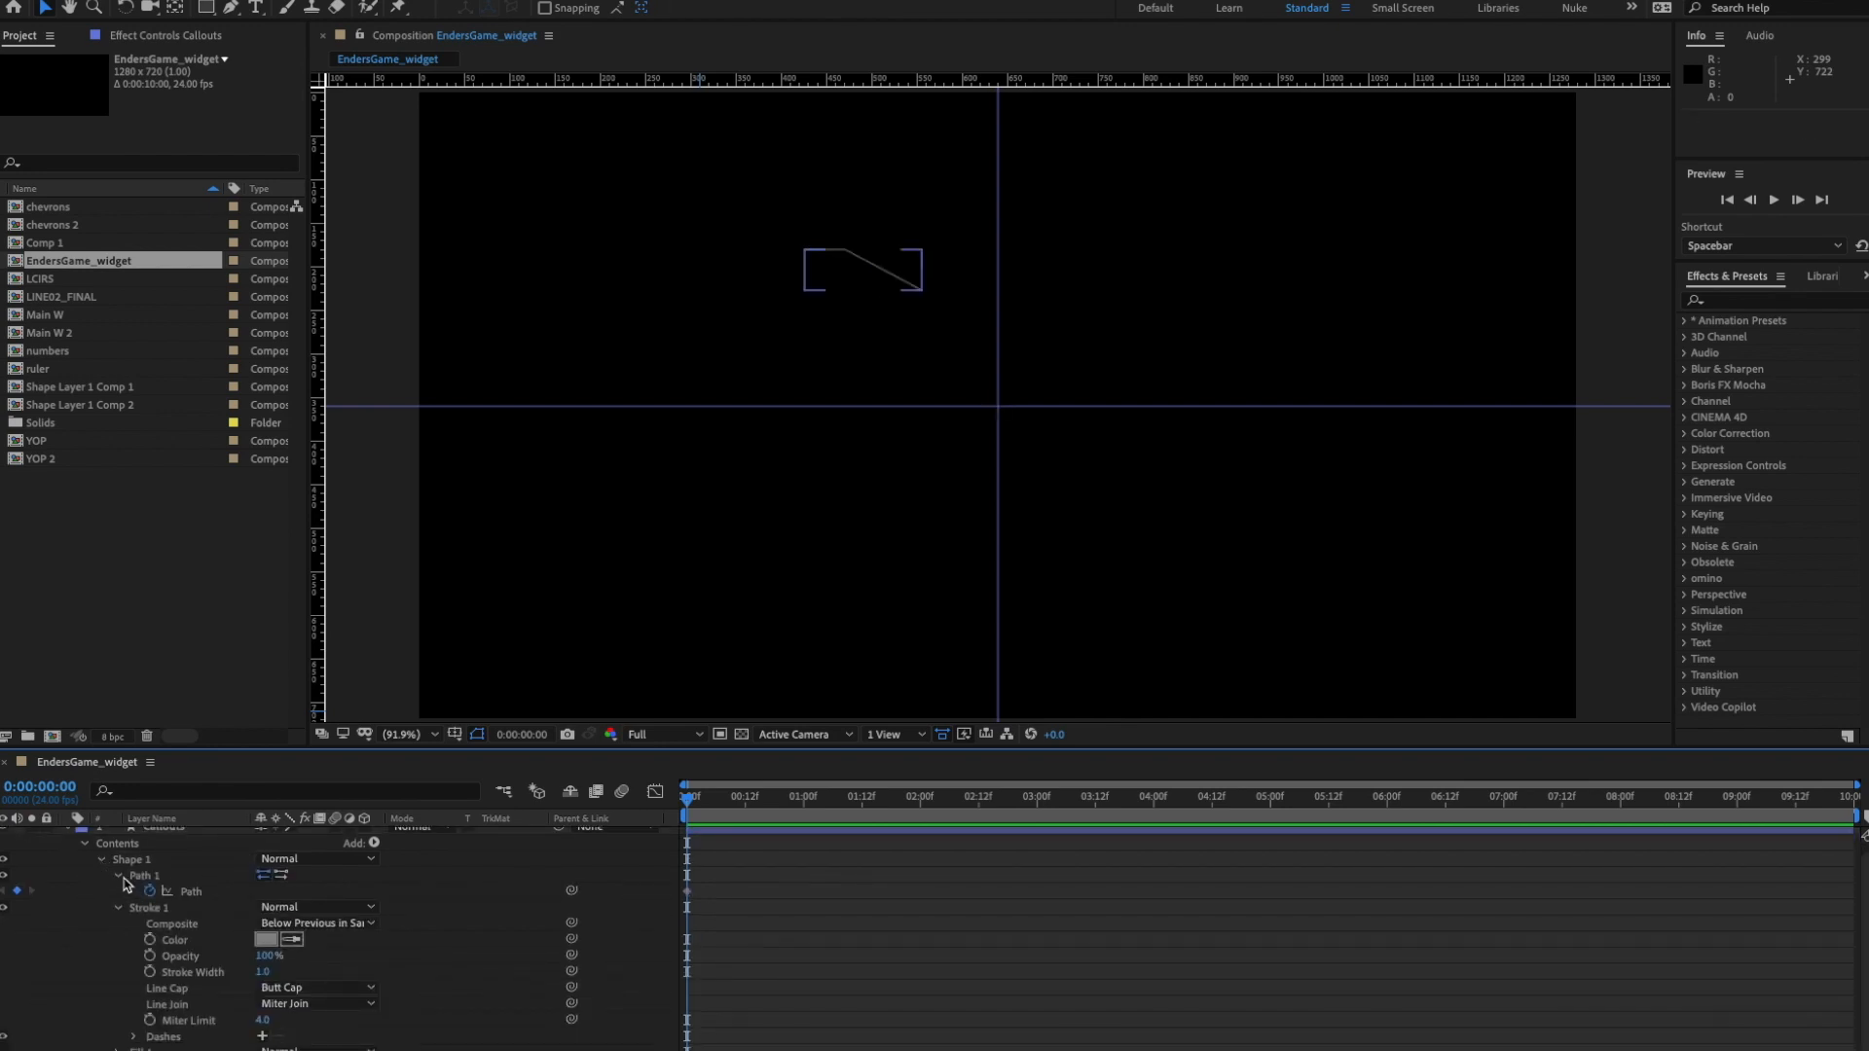
pyautogui.click(118, 877)
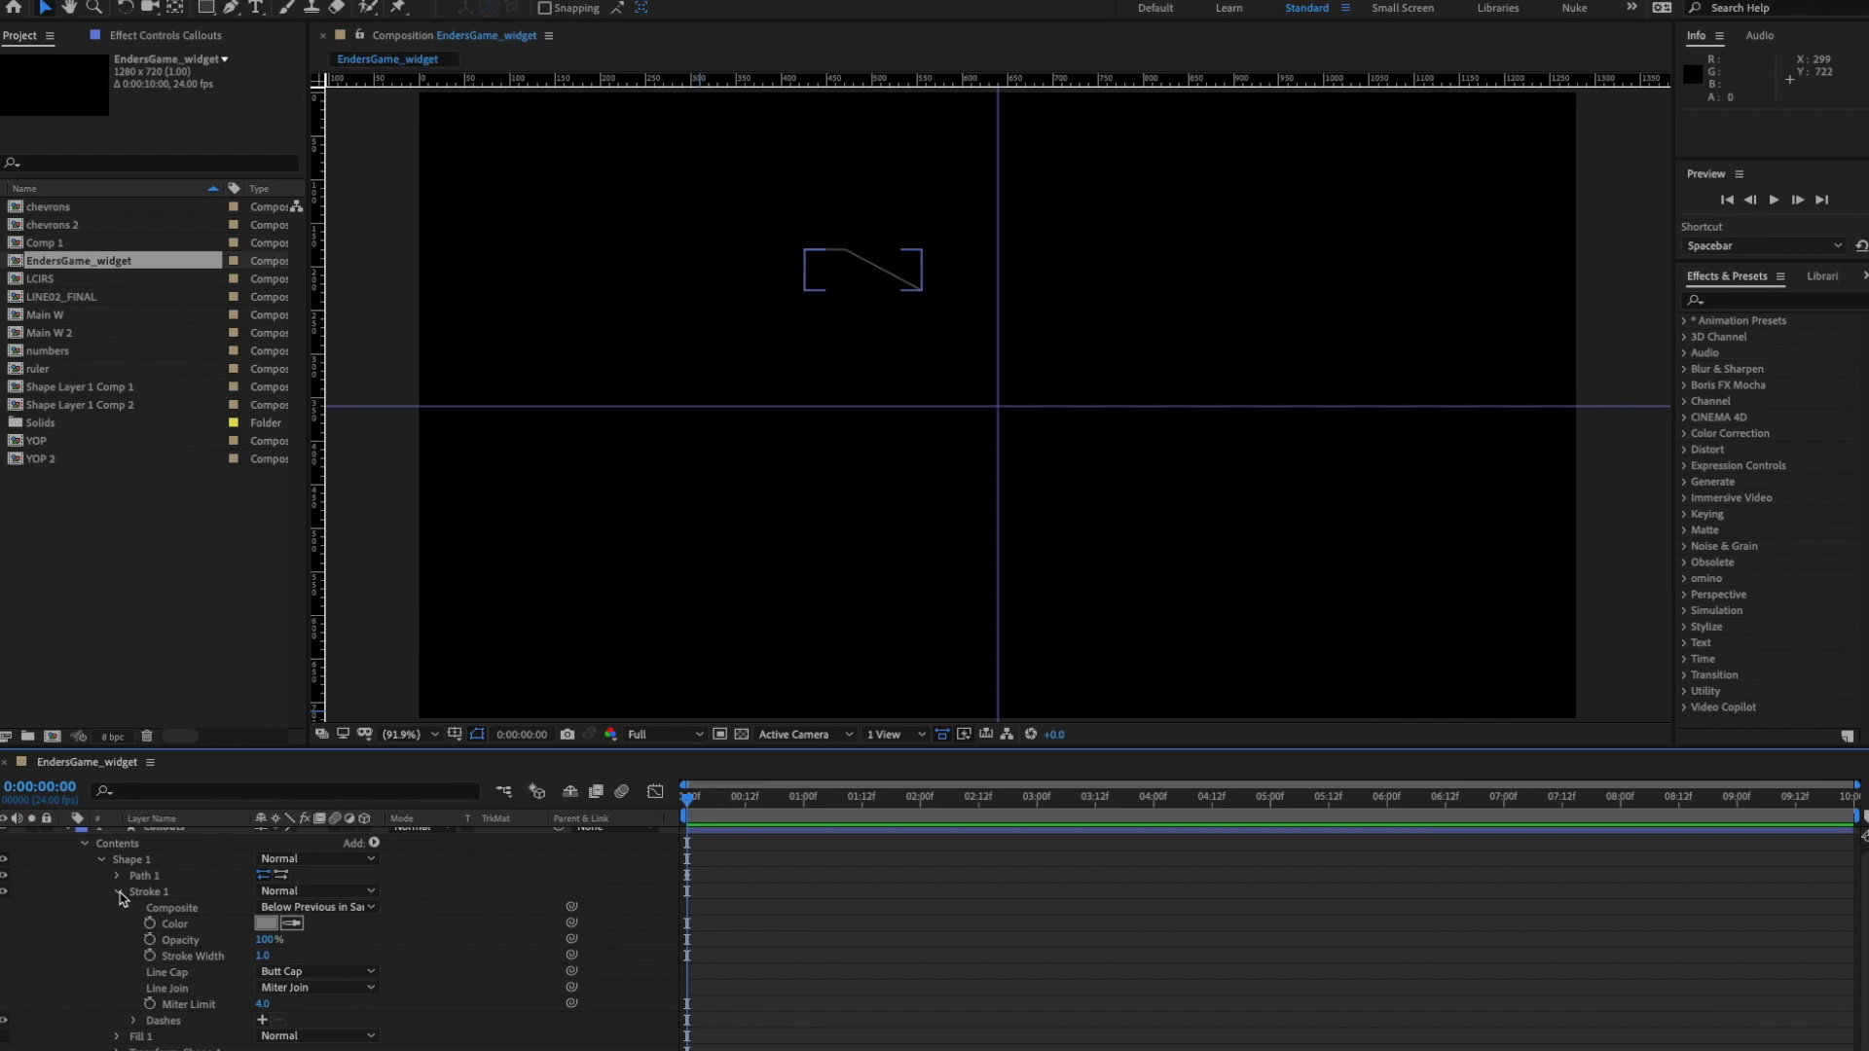
pyautogui.click(133, 862)
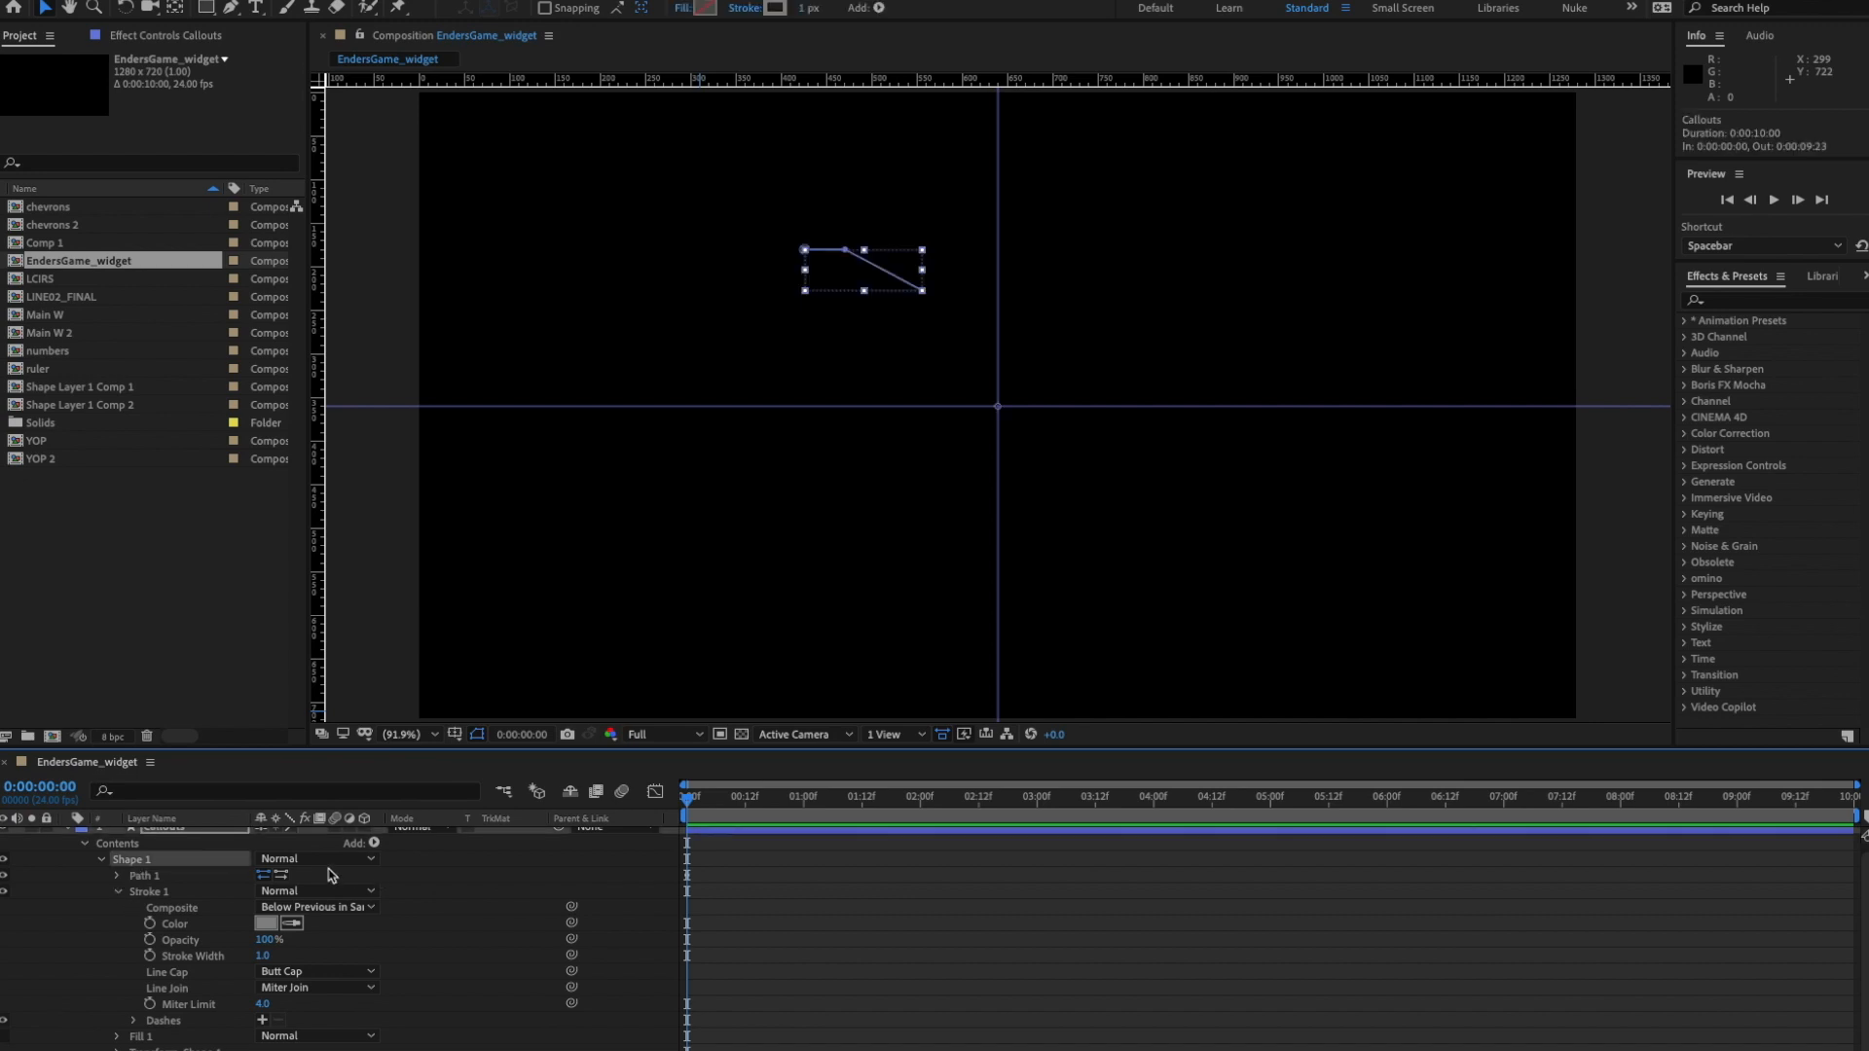
pyautogui.click(117, 893)
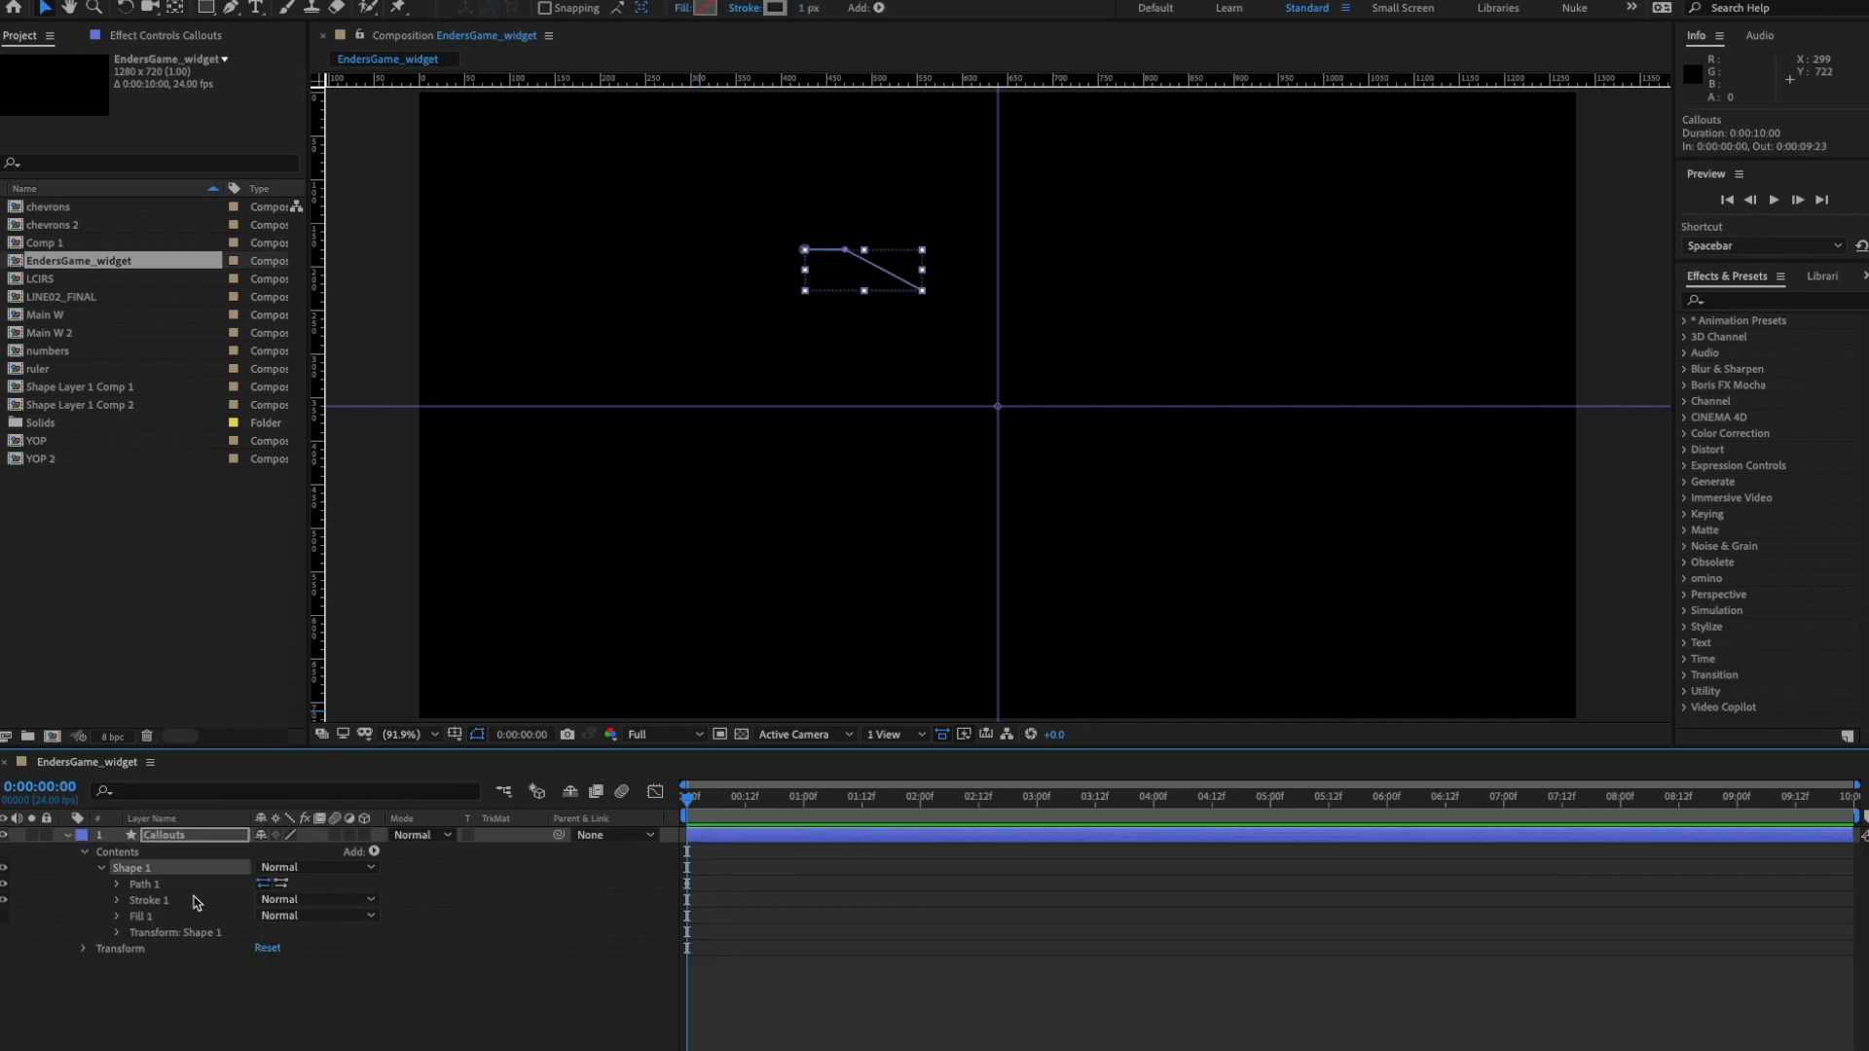
pyautogui.click(144, 917)
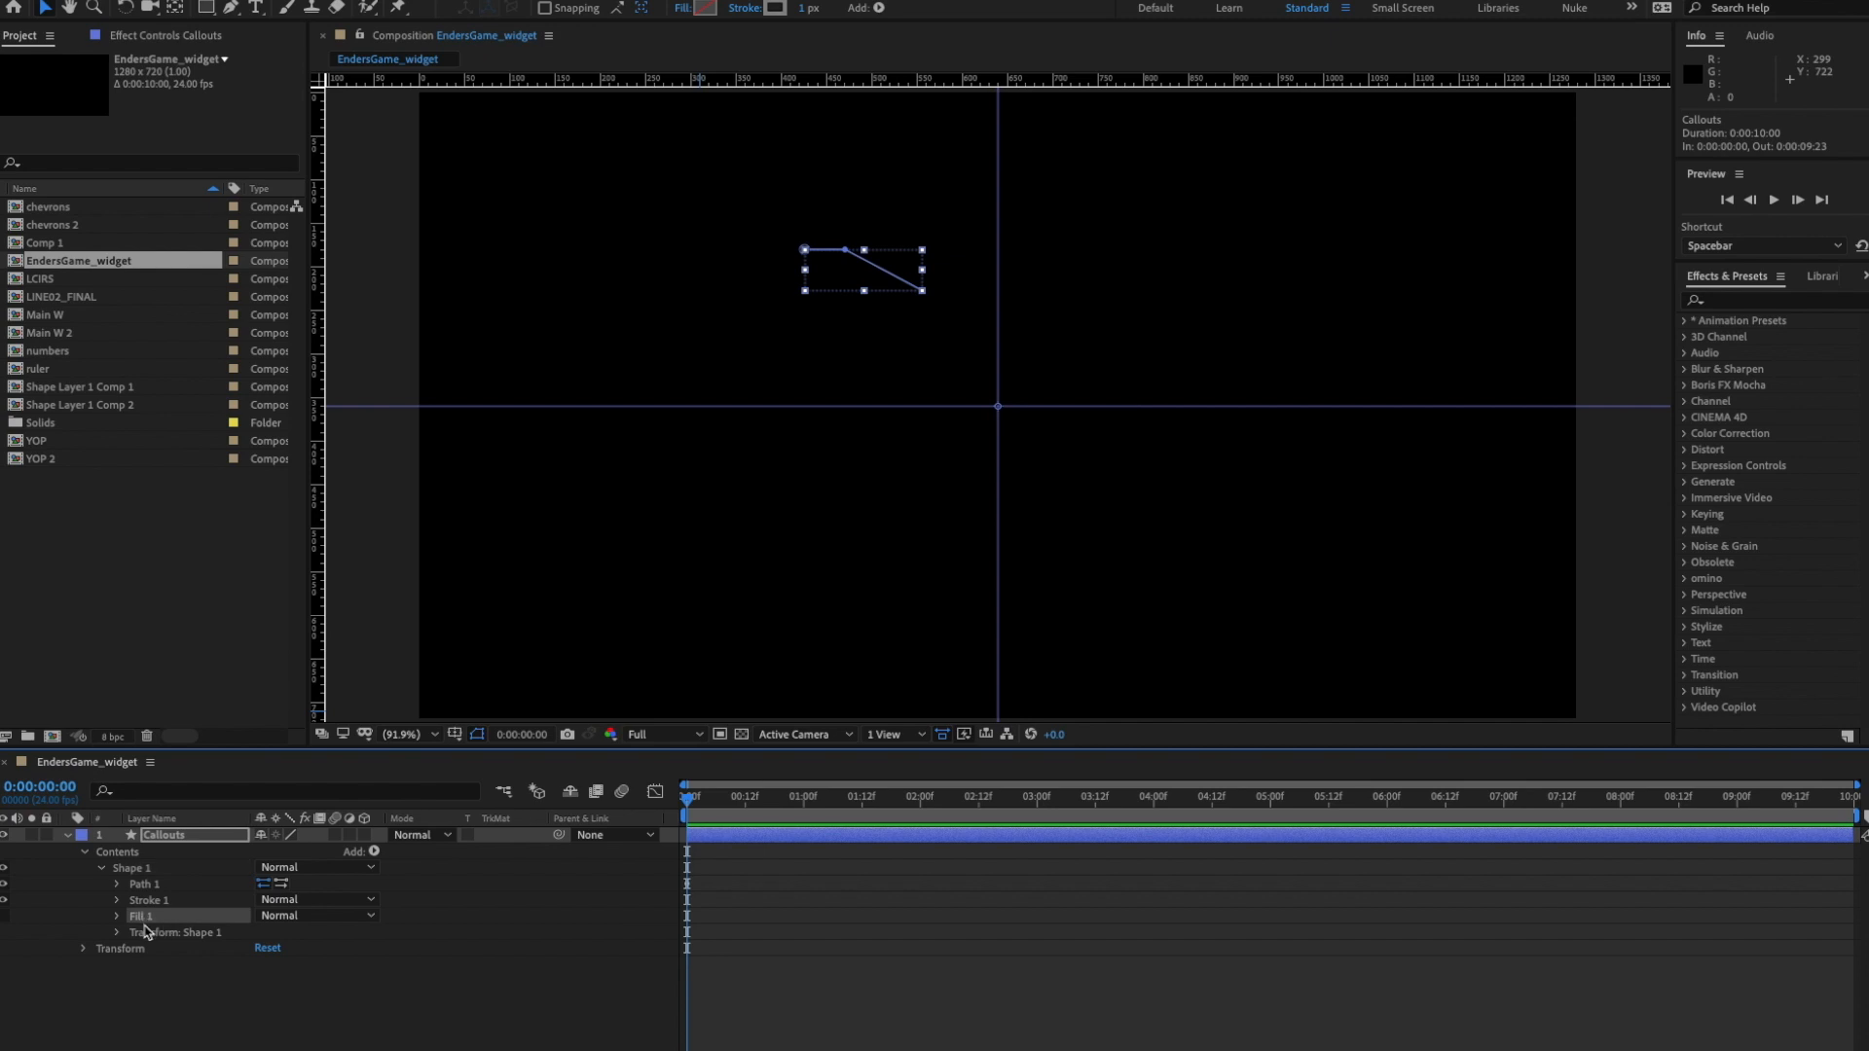
pyautogui.press('Delete')
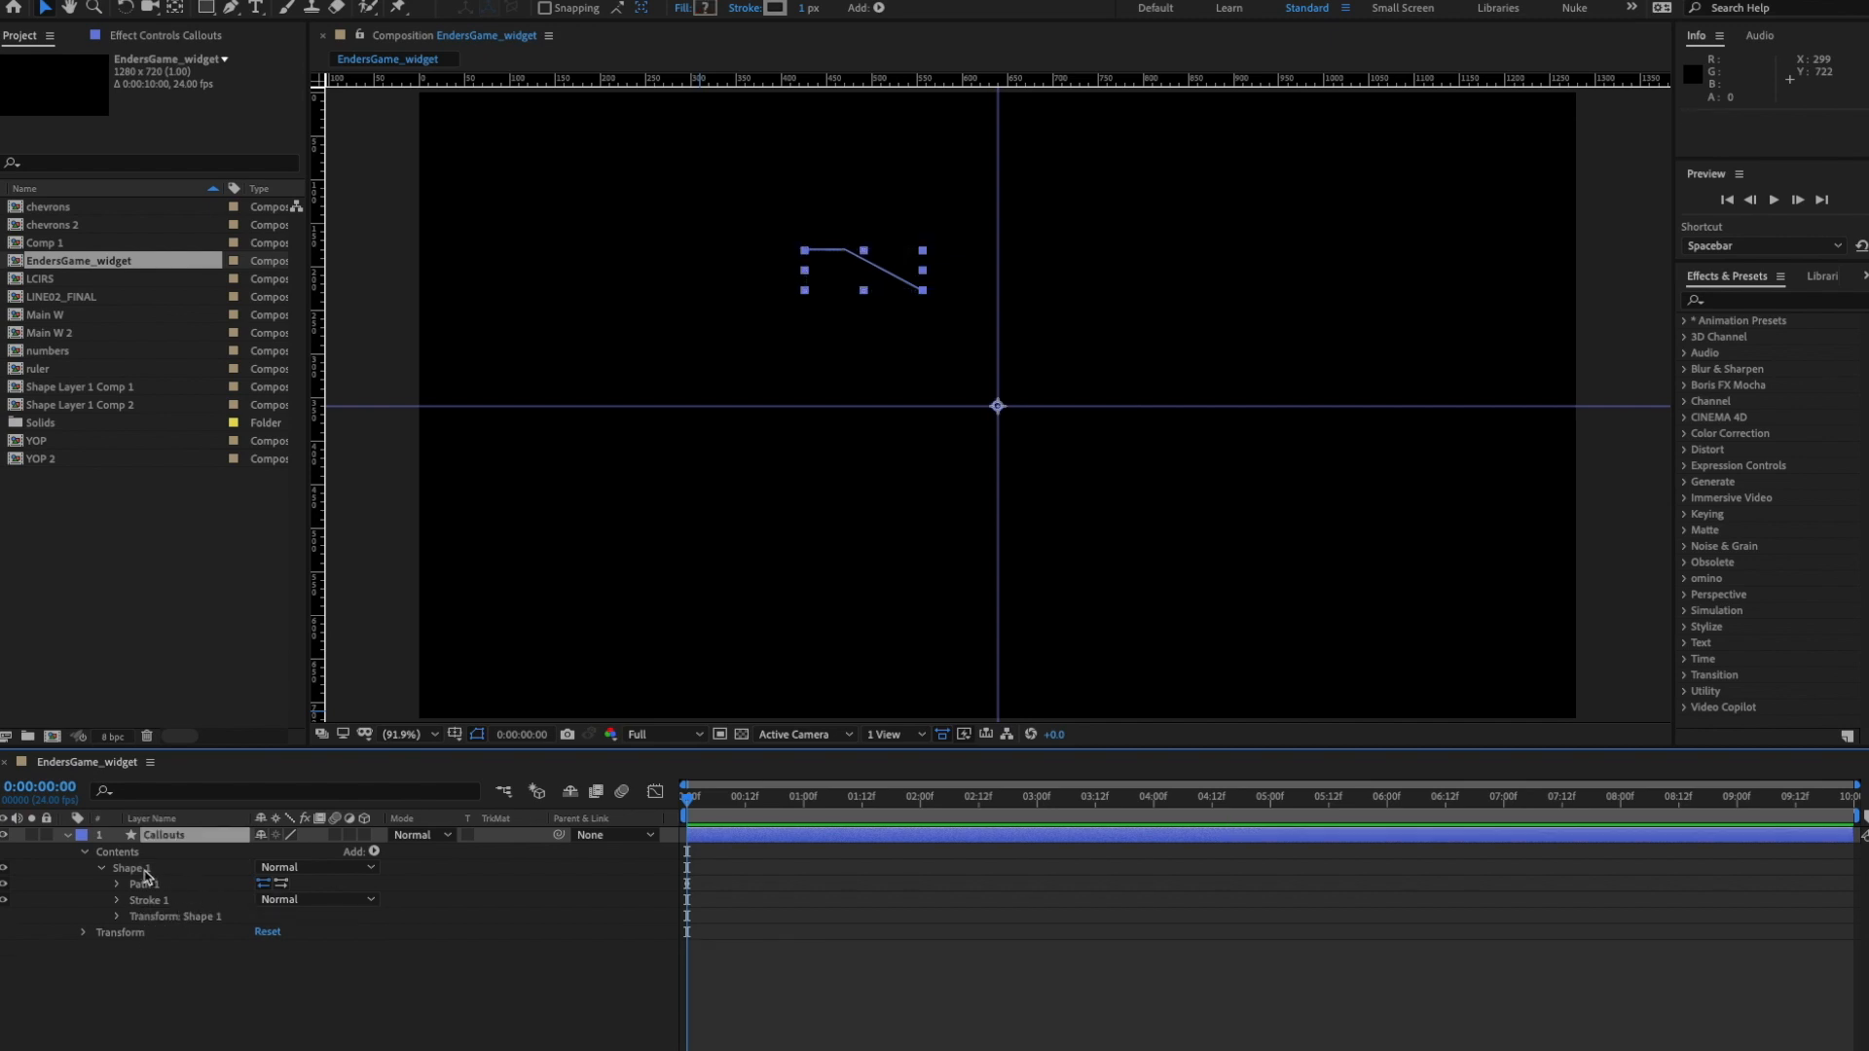
# - Add an ellipse path to the Shape 1 group of the Callouts layer
pyautogui.click(145, 871)
pyautogui.click(374, 852)
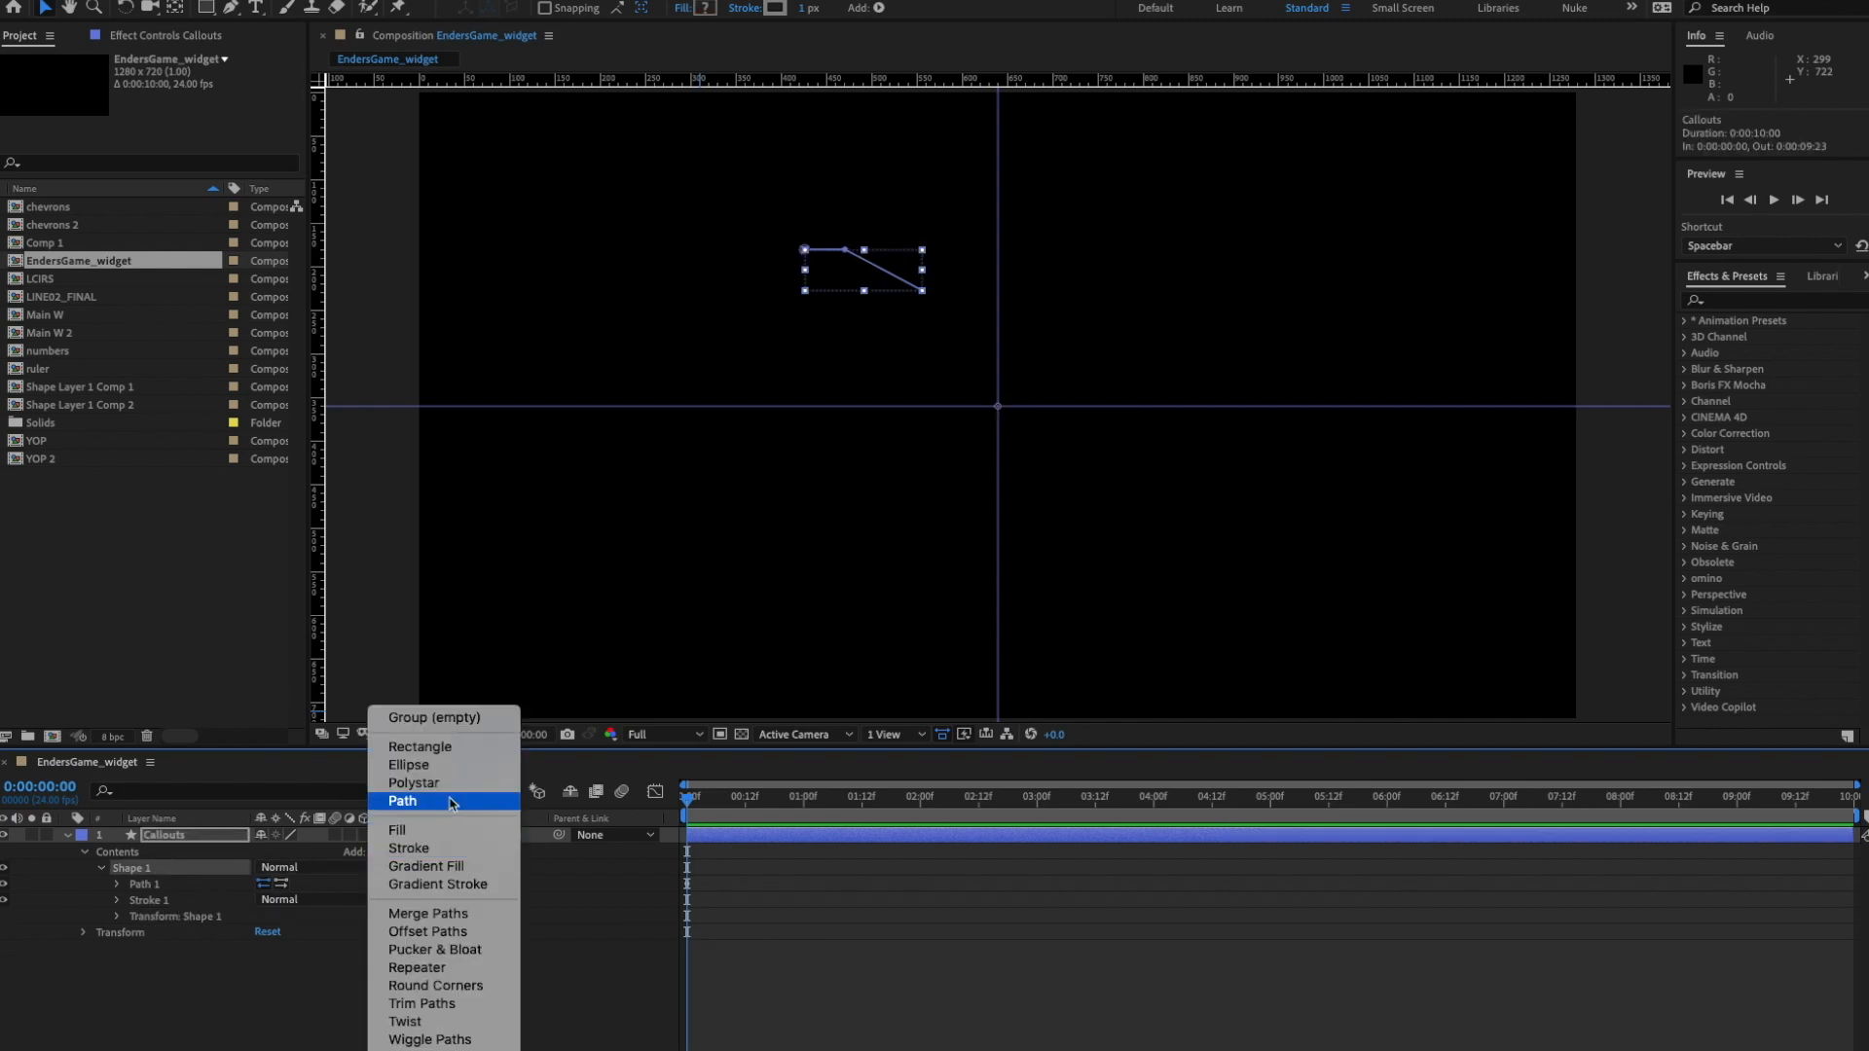
pyautogui.click(409, 765)
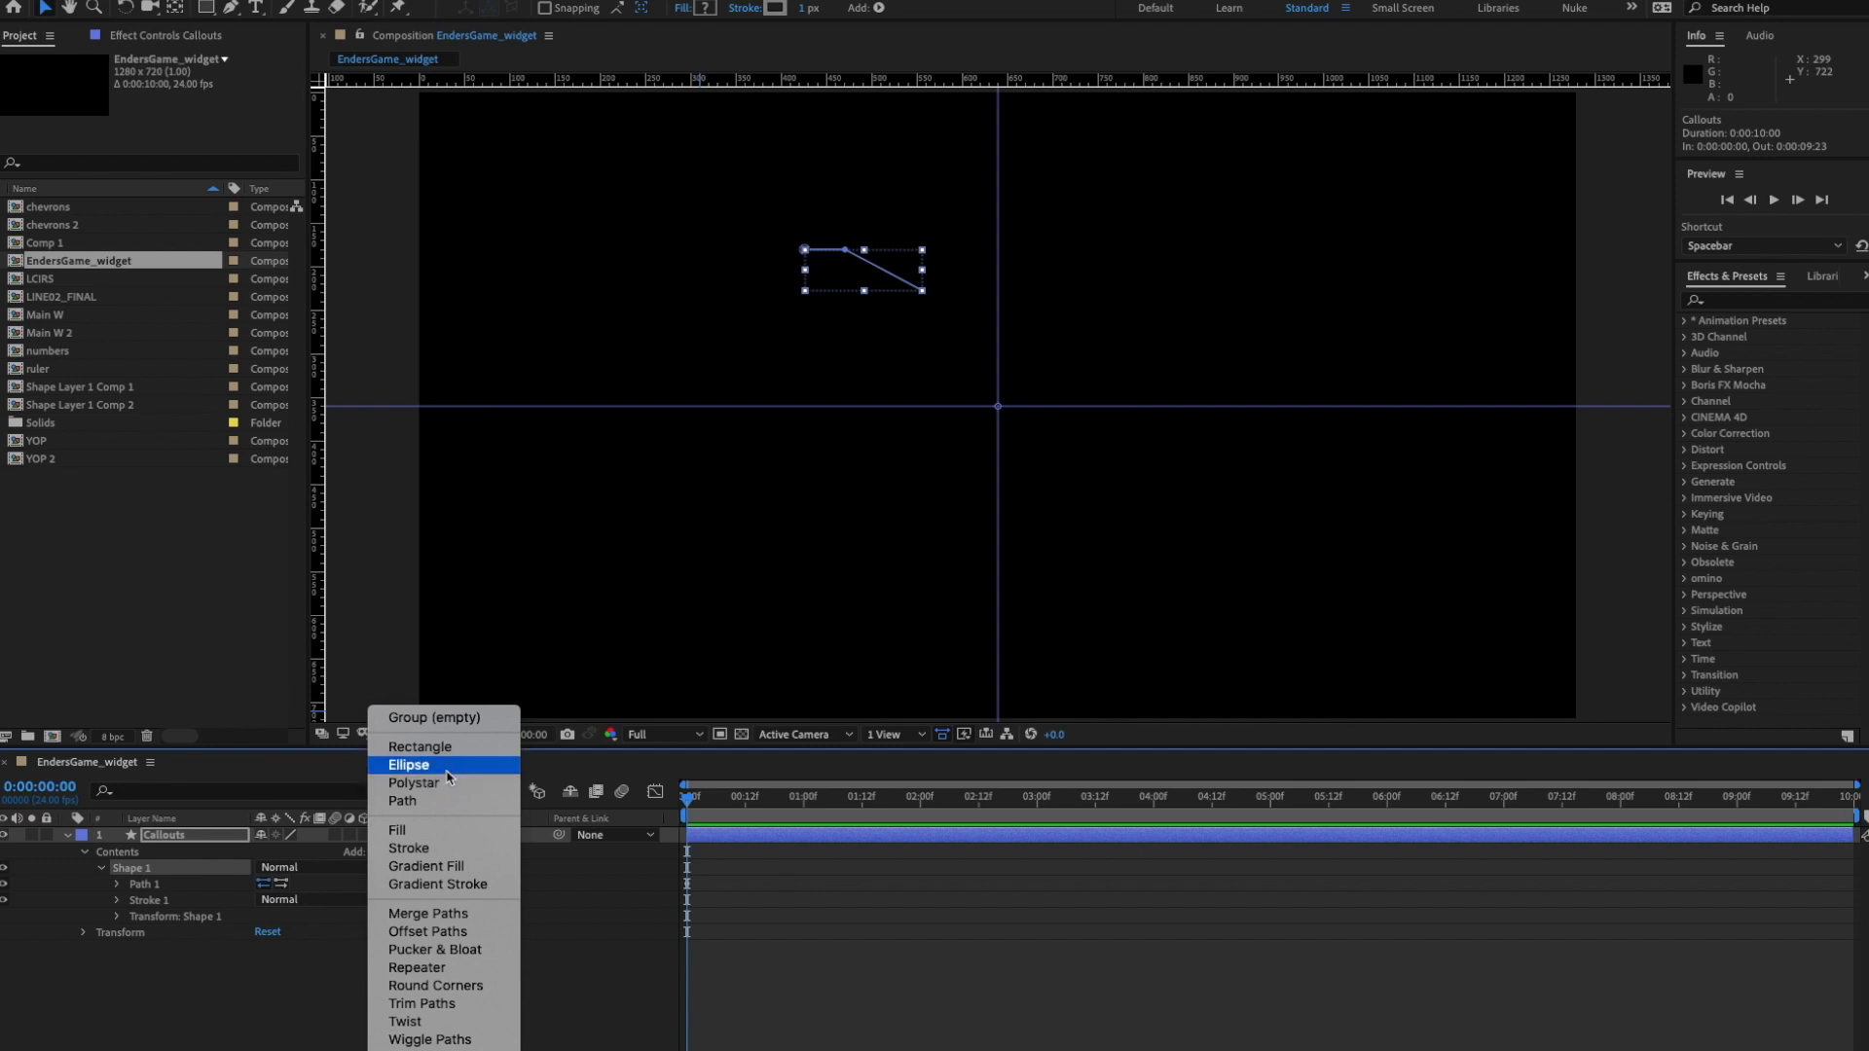
pyautogui.click(484, 967)
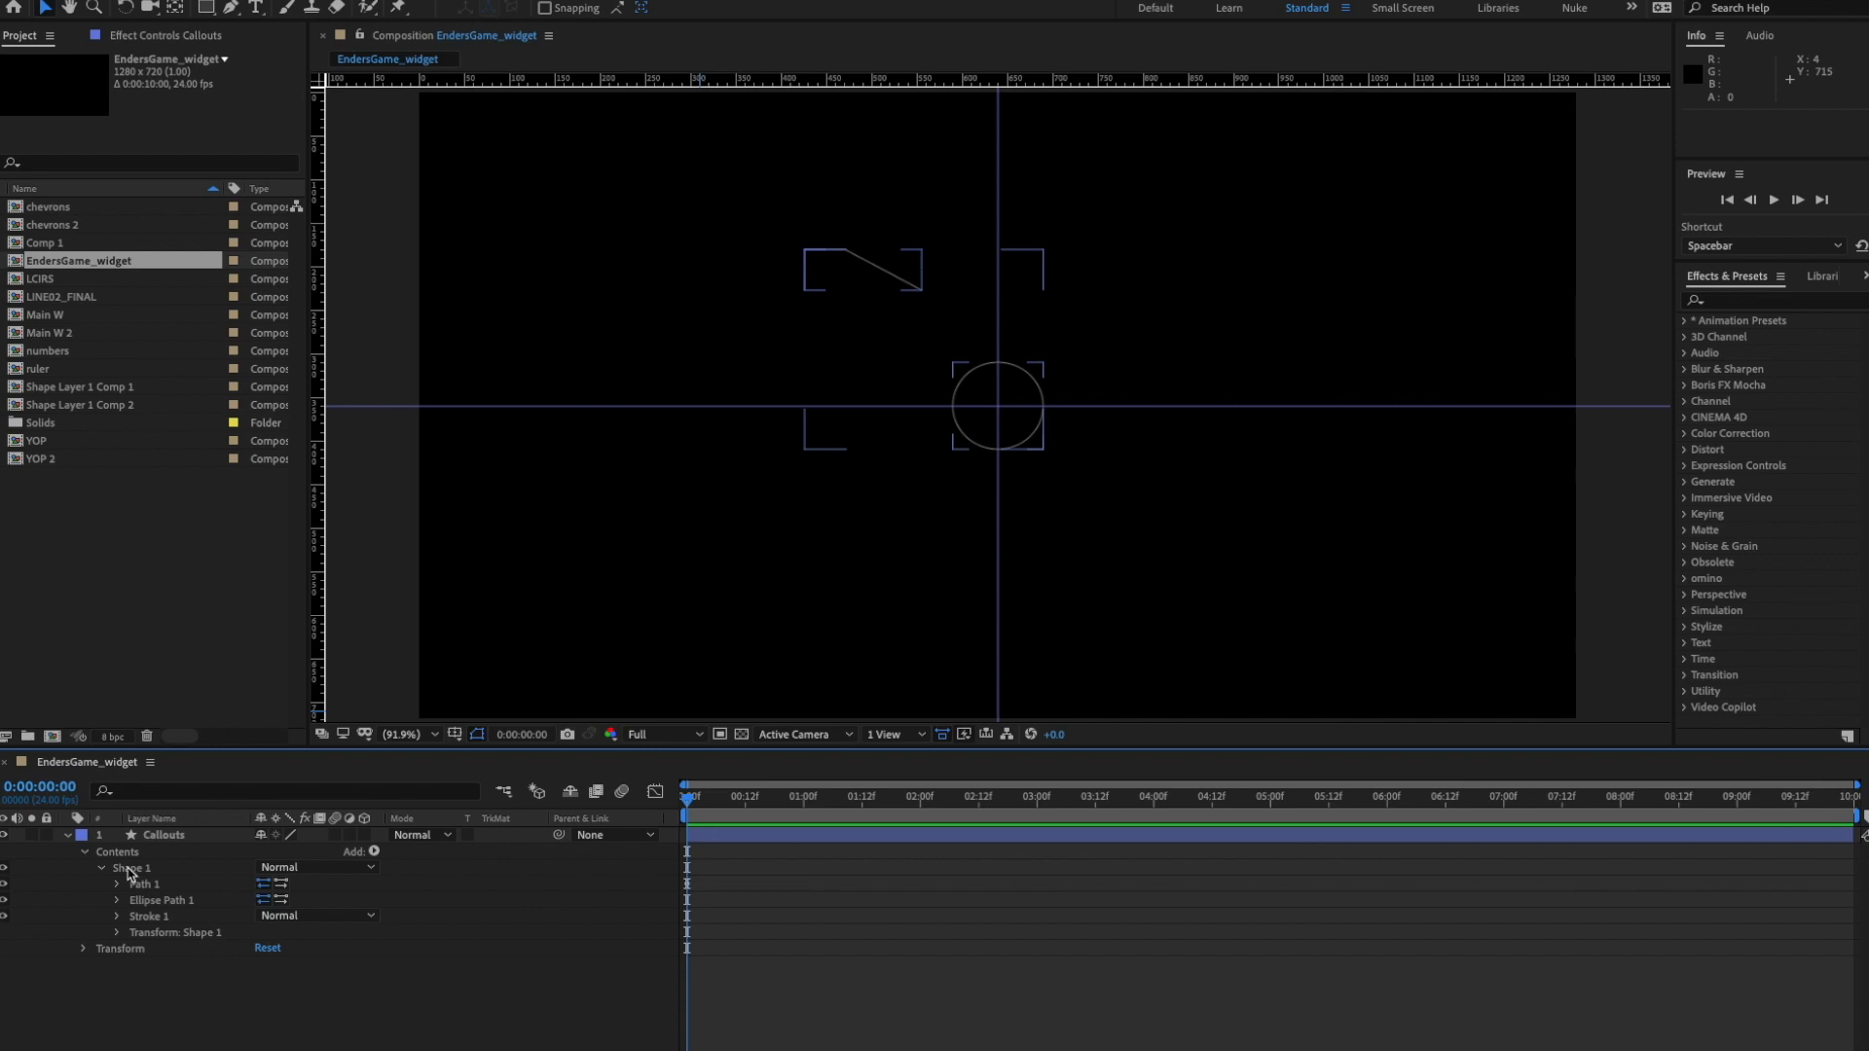
pyautogui.click(129, 868)
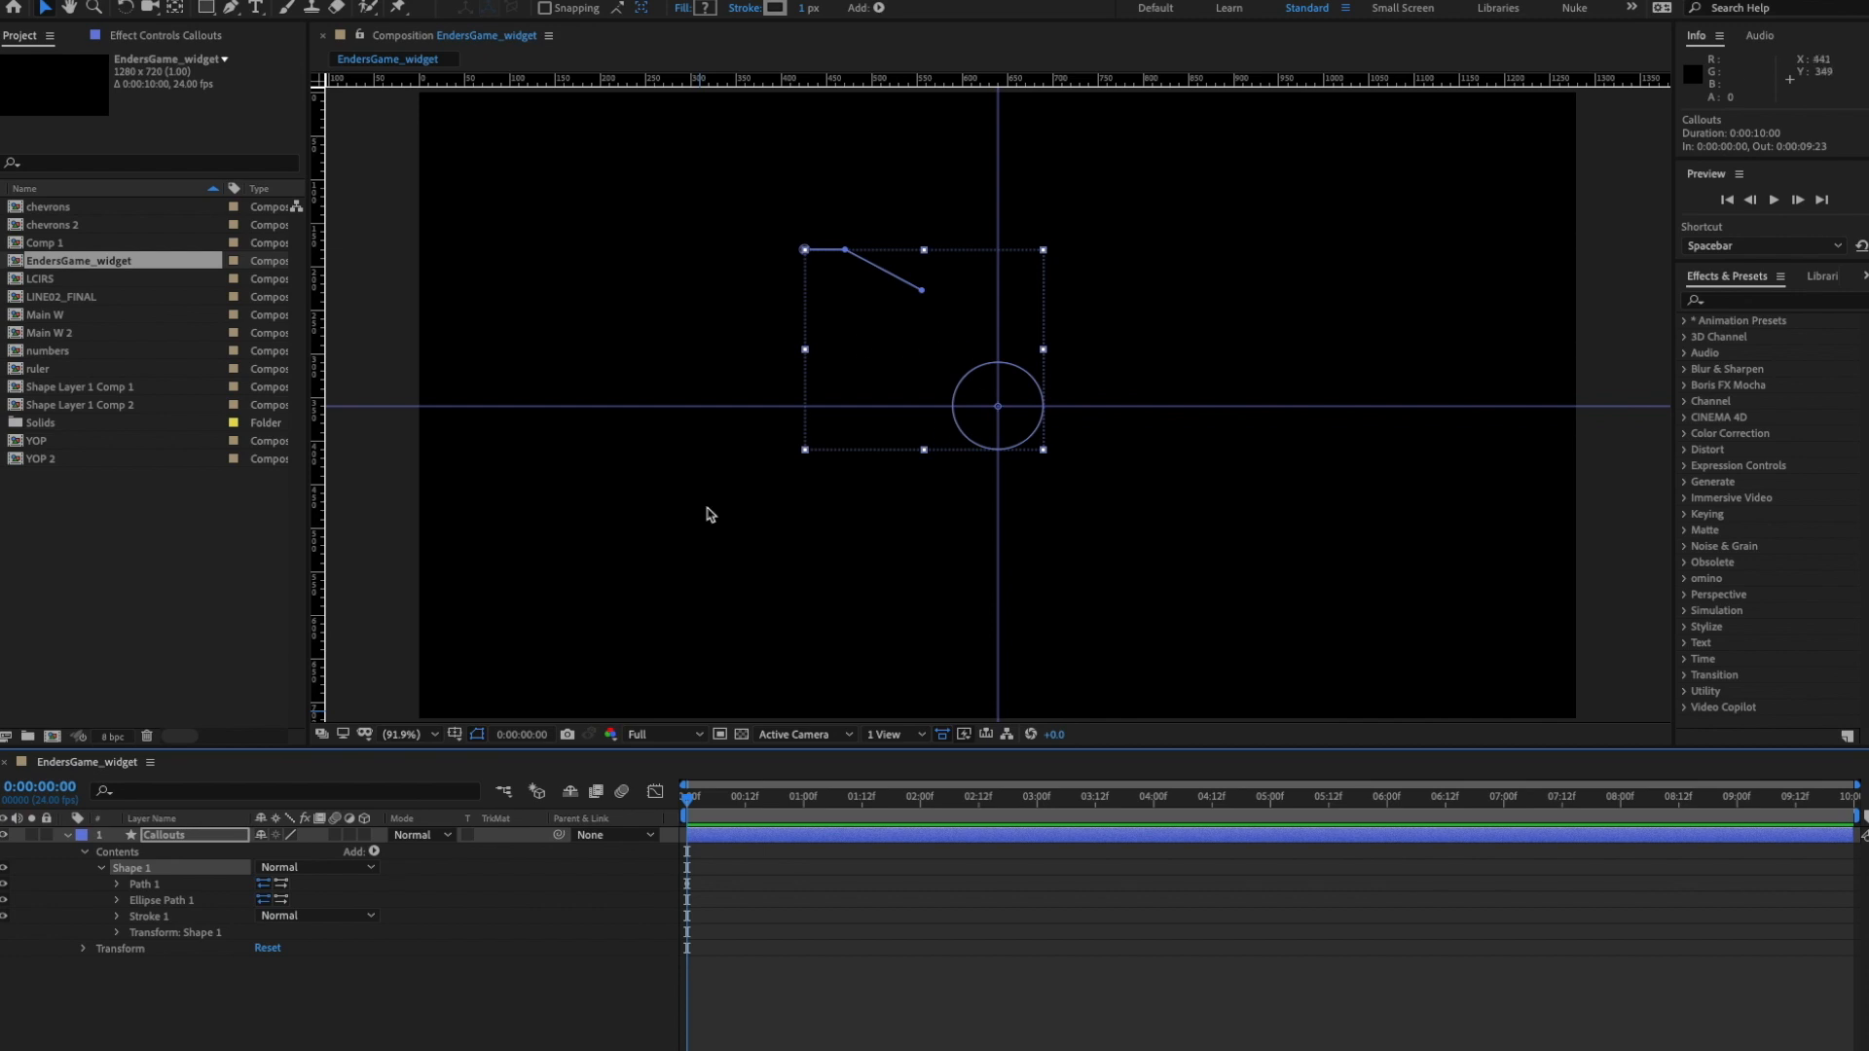
# - Convert Ellipse Path 1 to an editable Bezier path
pyautogui.click(117, 903)
pyautogui.click(184, 906)
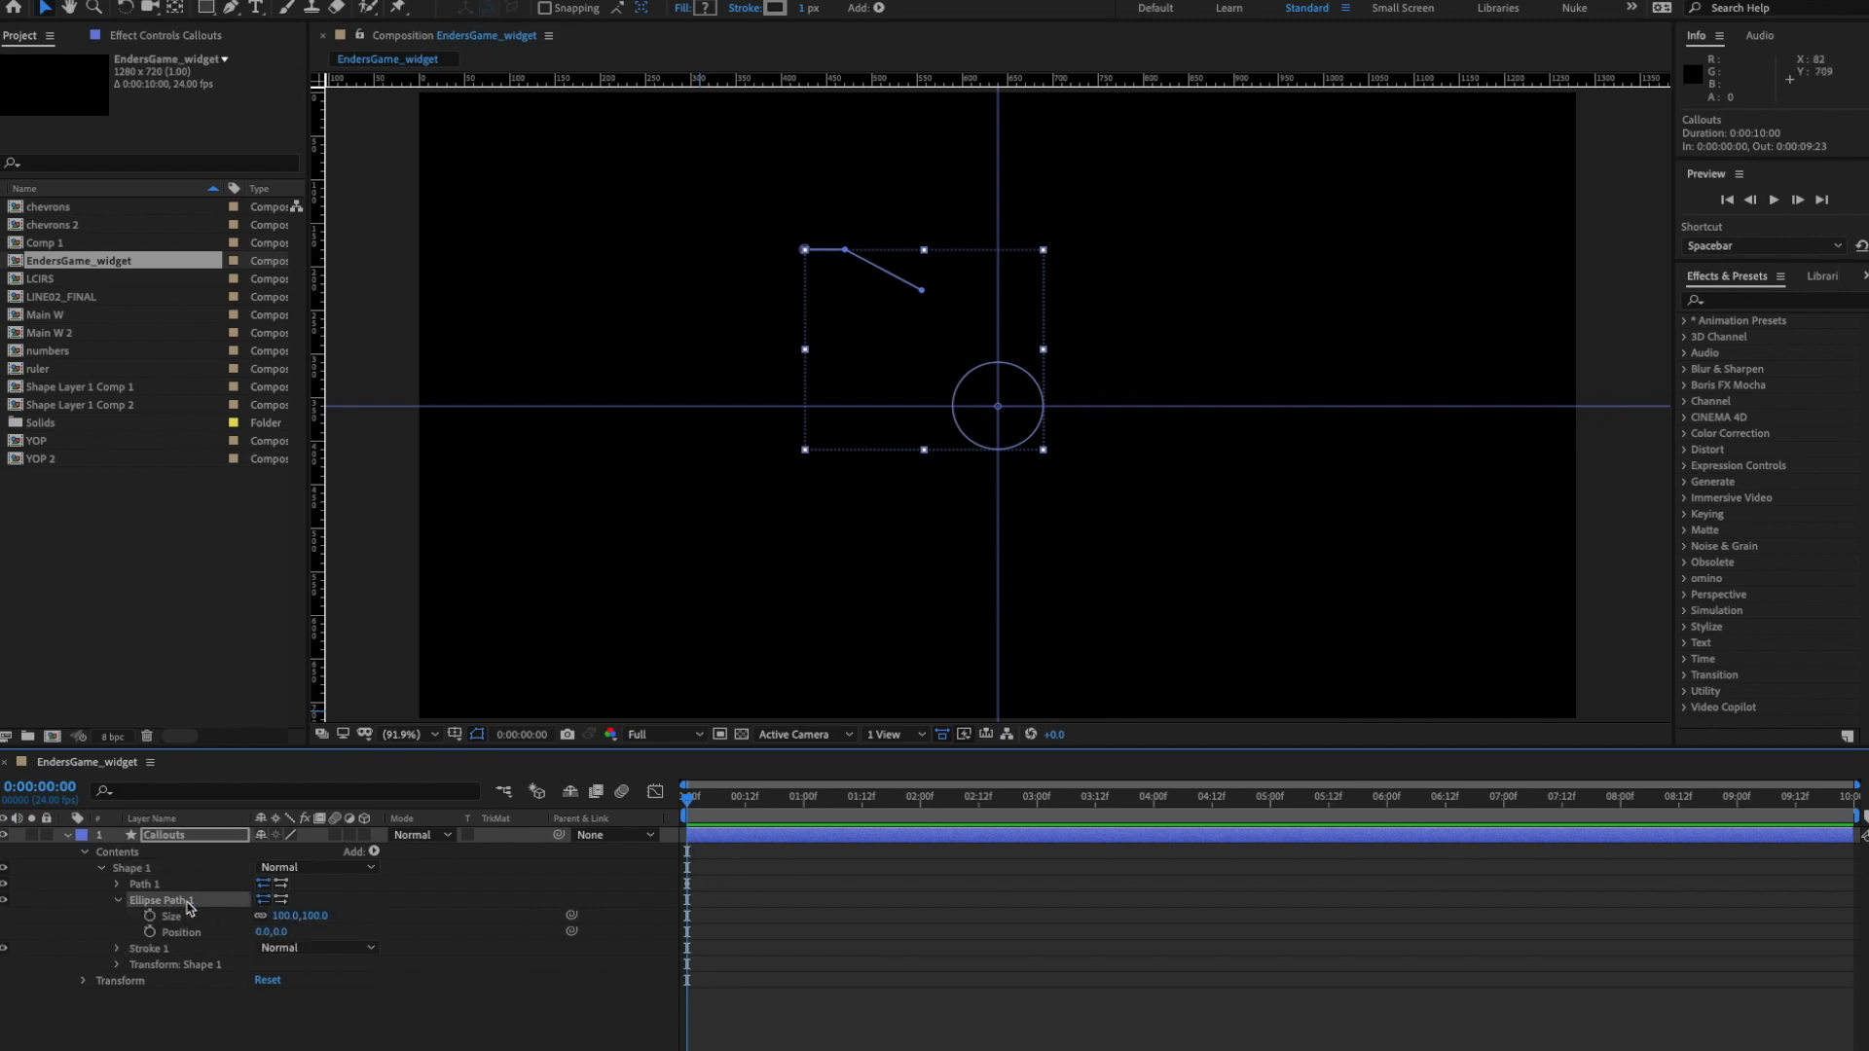
pyautogui.rightClick(182, 907)
pyautogui.click(199, 919)
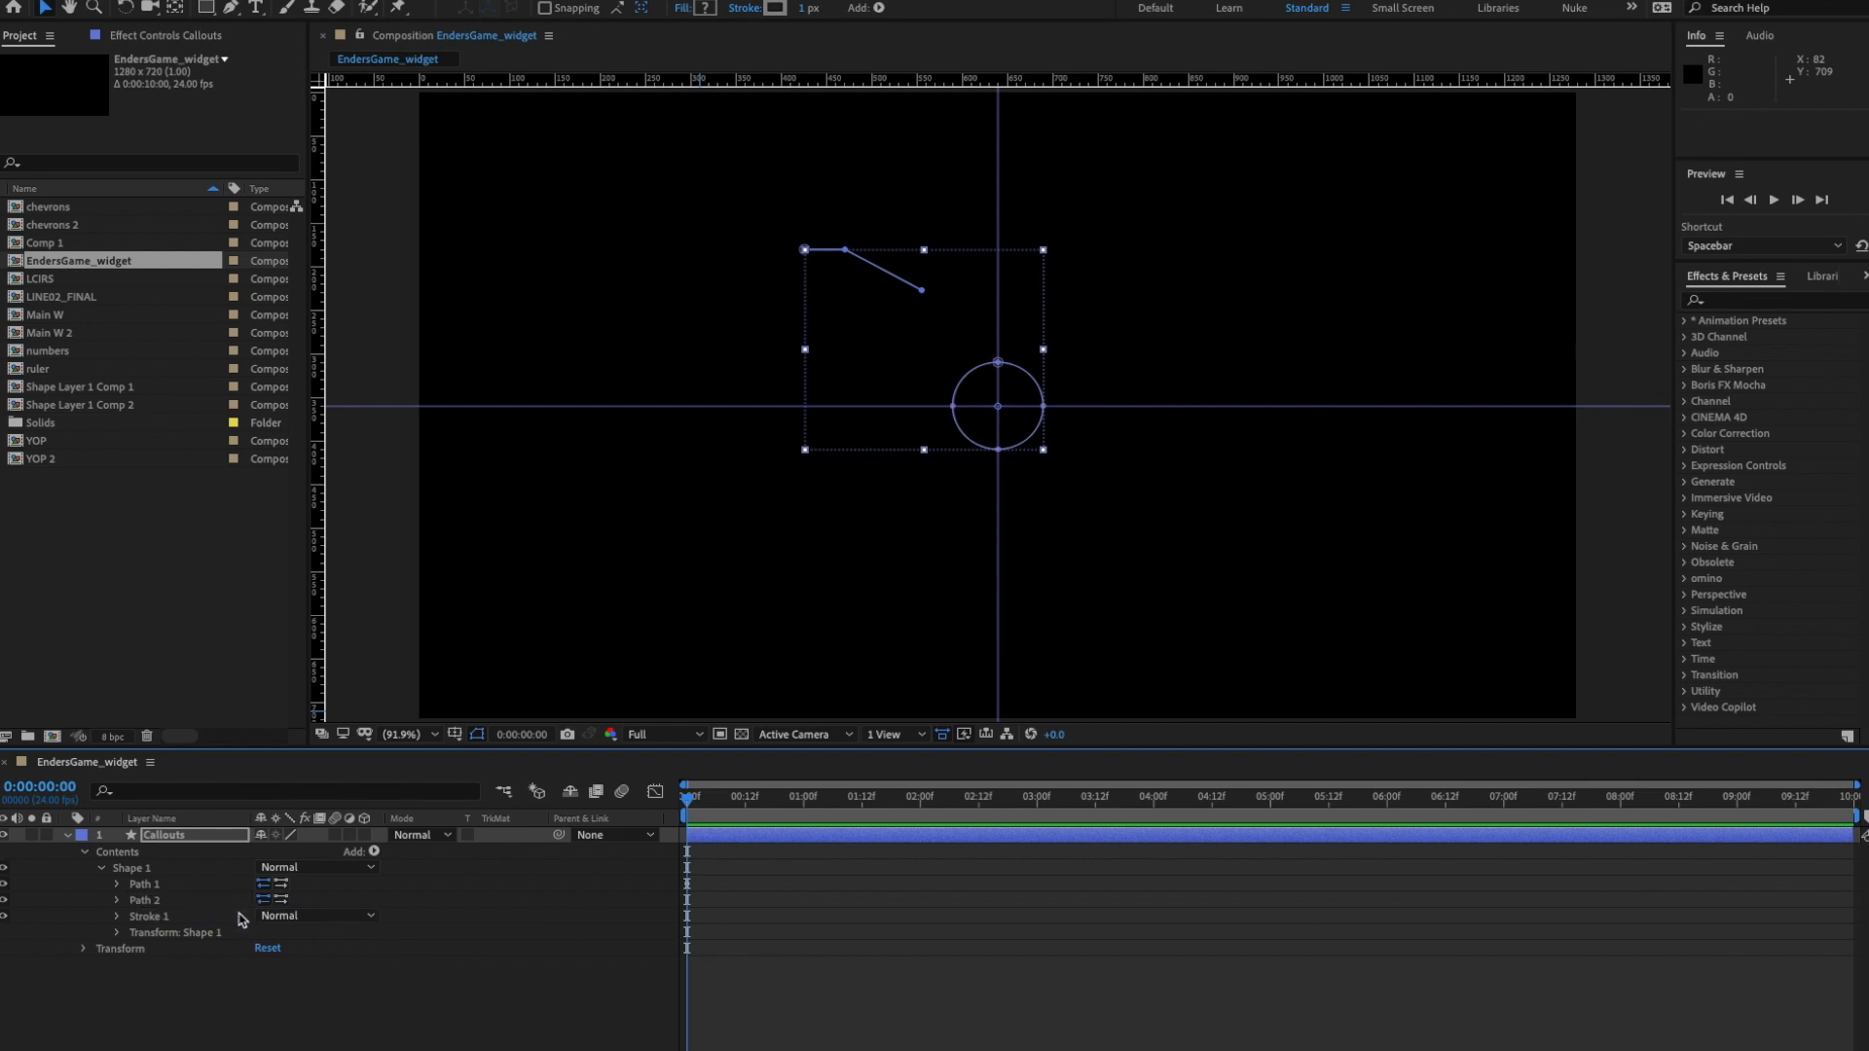
# - Free-transform the Path 2 circle, shrinking it to about 6 px wide and moving it toward the callout line's lower end point
pyautogui.click(118, 901)
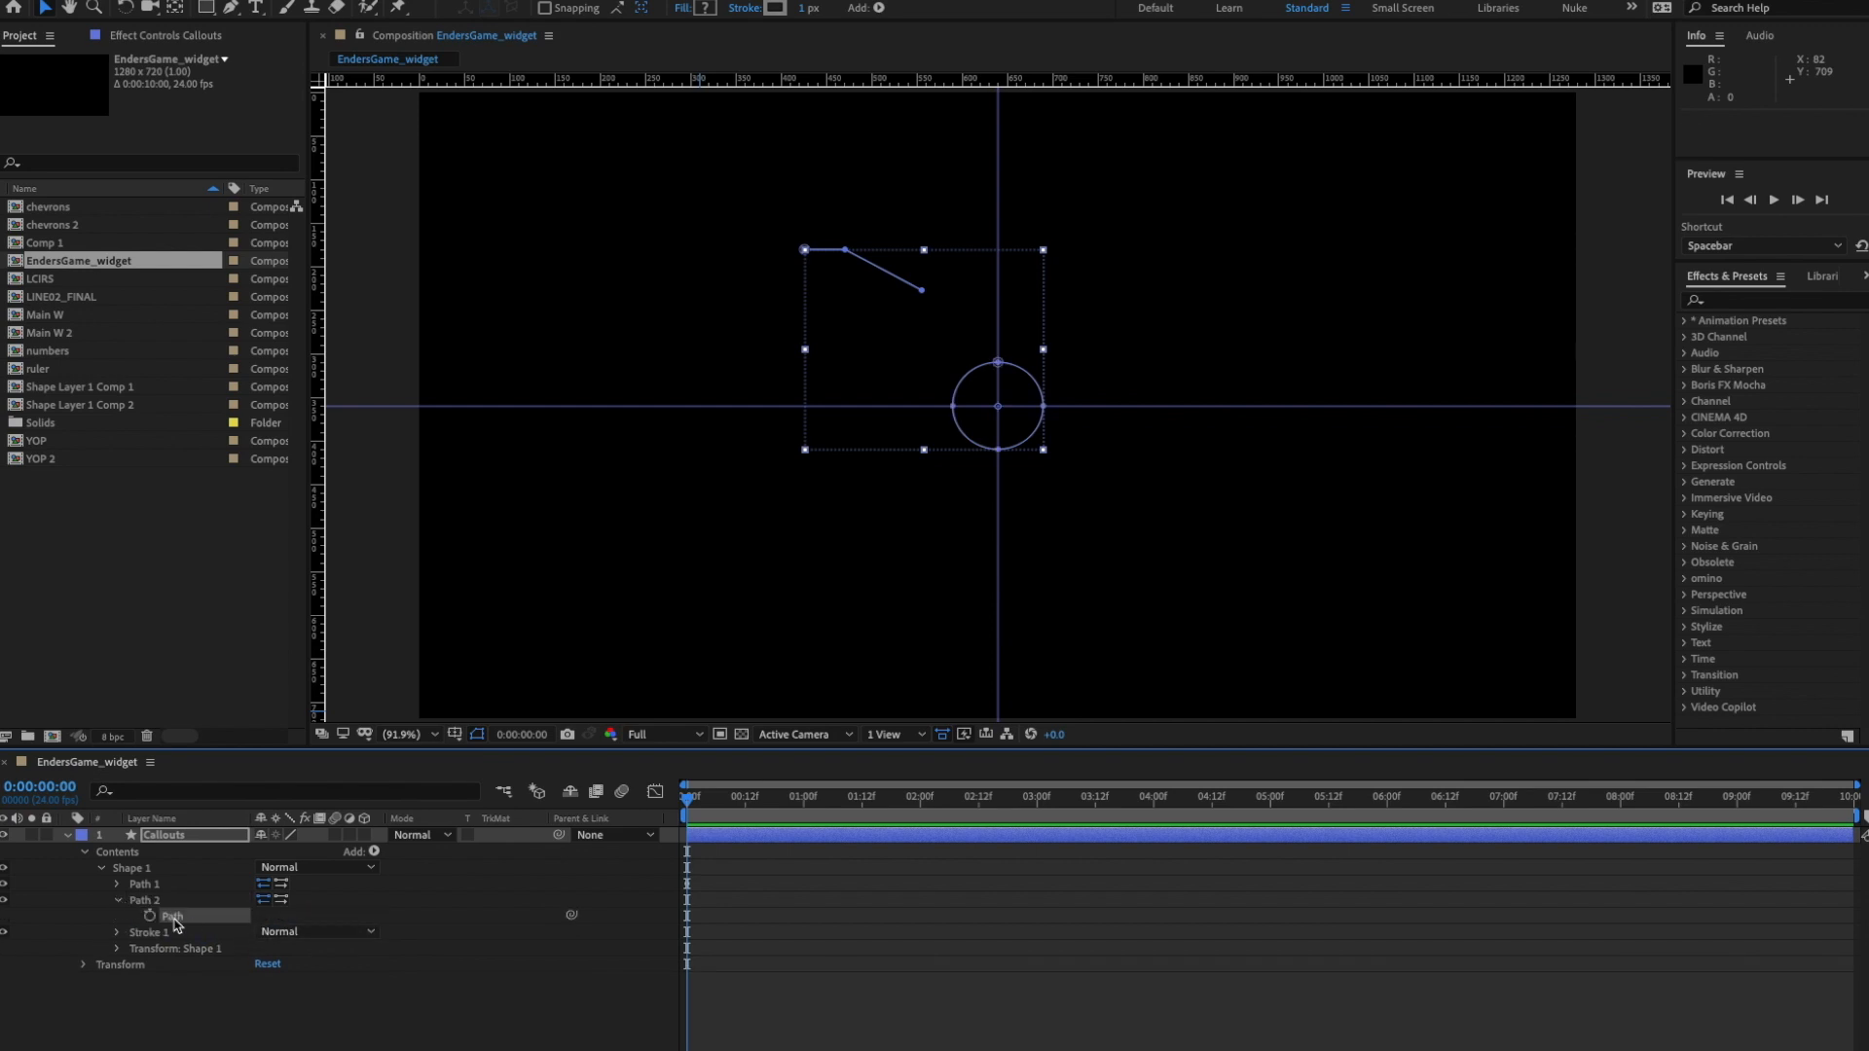
pyautogui.click(210, 980)
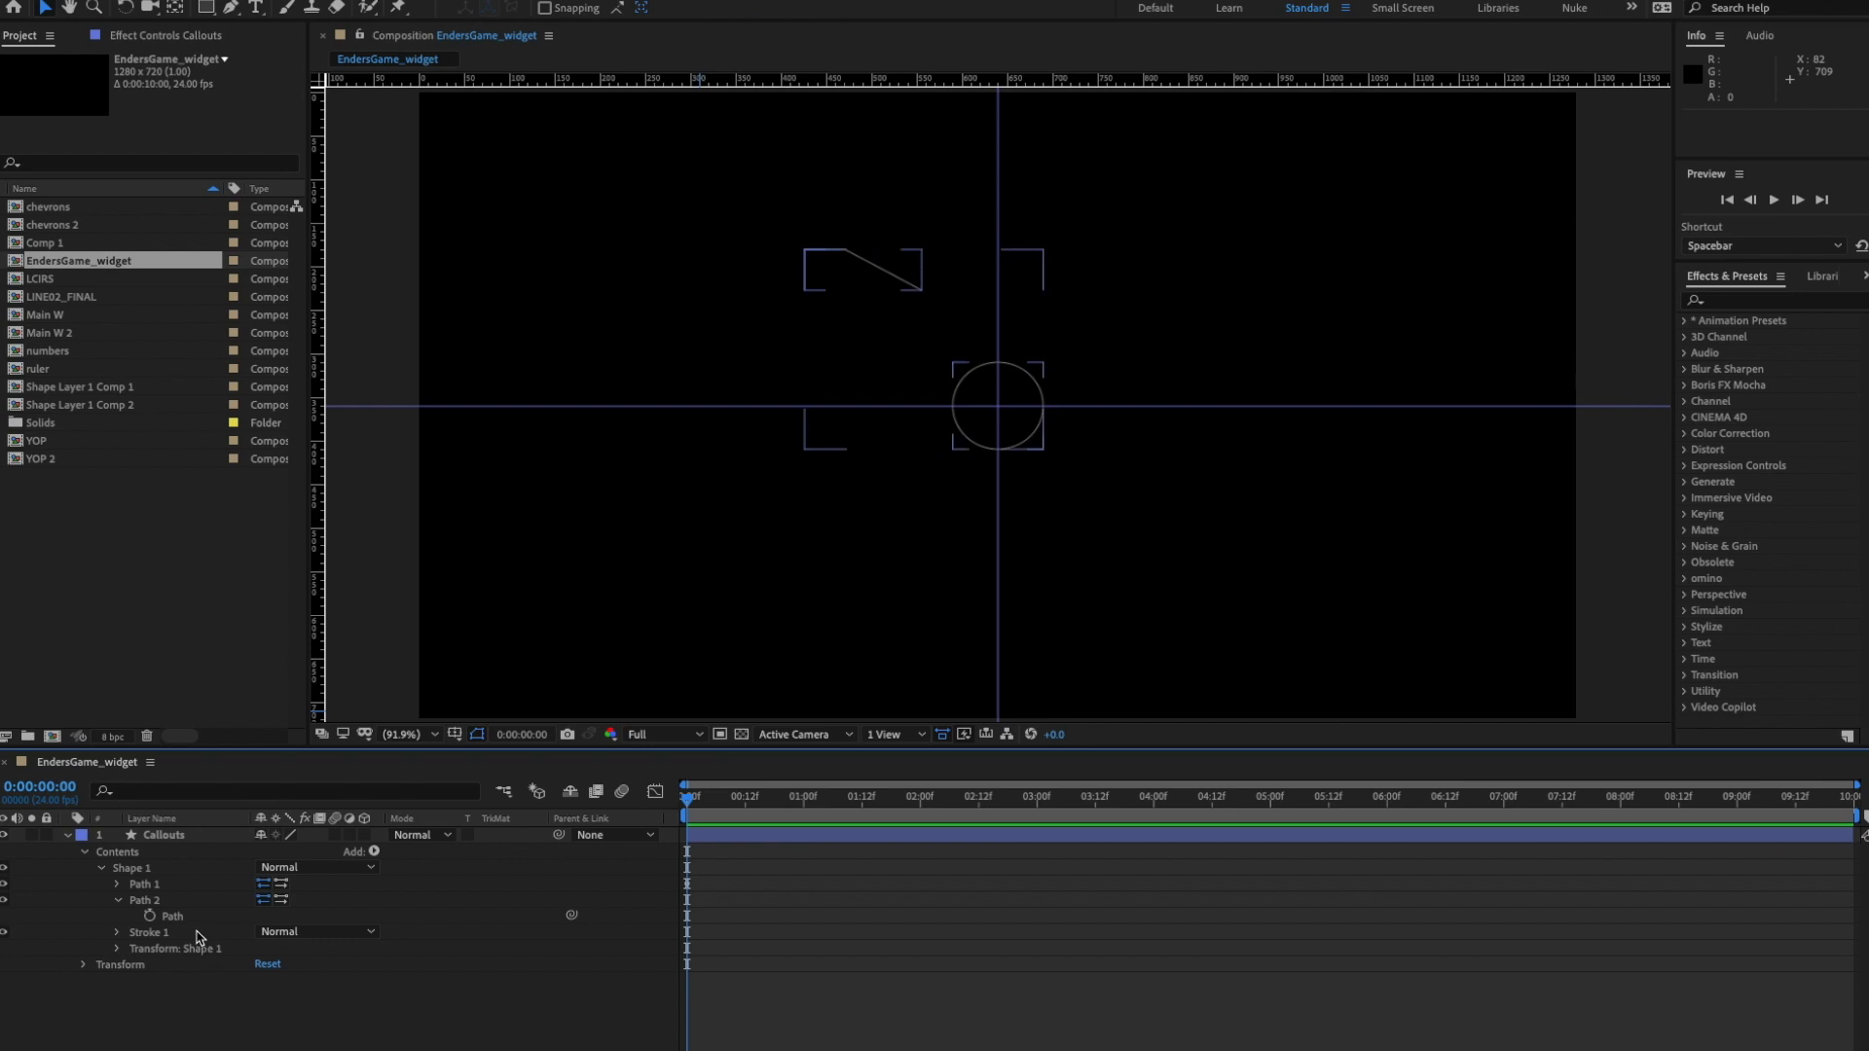
pyautogui.click(181, 920)
pyautogui.click(998, 449)
pyautogui.doubleClick(999, 449)
pyautogui.moveTo(1046, 359); pyautogui.dragTo(961, 308)
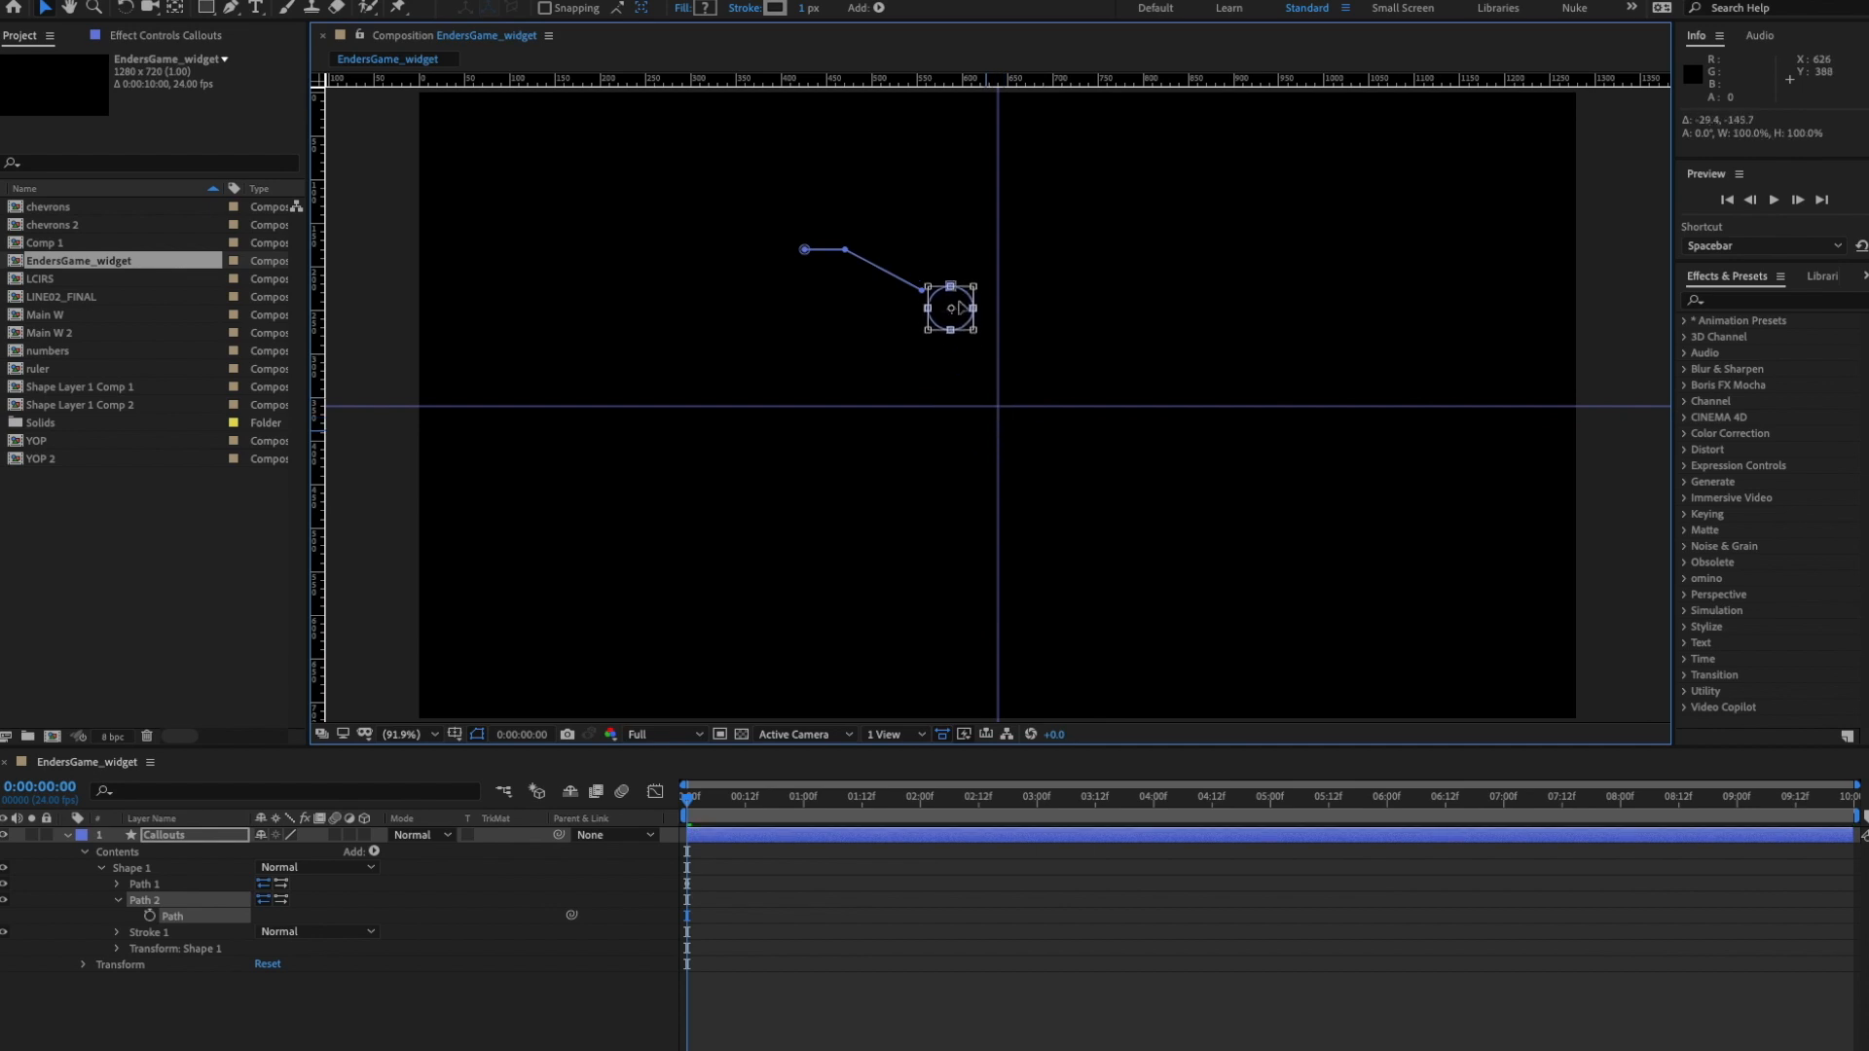
pyautogui.press('.')
pyautogui.press('.')
pyautogui.moveTo(1044, 605); pyautogui.dragTo(1048, 612)
pyautogui.scroll(1, 1047, 613)
pyautogui.moveTo(1071, 542); pyautogui.dragTo(1130, 451)
# - Nudge the small circle left and slightly up until it sits just below the line's end point, and apply the transform
pyautogui.hotkey('shift', 'Left')
pyautogui.press('Left')
pyautogui.press('Left')
pyautogui.press('Left')
pyautogui.press('Left')
pyautogui.press('Left')
pyautogui.press('Left')
pyautogui.press('Left')
pyautogui.press('Left')
pyautogui.press('Left')
pyautogui.press('Left')
pyautogui.press('Left')
pyautogui.press('Left')
pyautogui.press('Left')
pyautogui.press('Left')
pyautogui.press('Left')
pyautogui.press('Left')
pyautogui.press('Left')
pyautogui.press('Left')
pyautogui.press('Left')
pyautogui.press('Left')
pyautogui.press('Up')
pyautogui.press('Up')
pyautogui.press('.')
pyautogui.press('.')
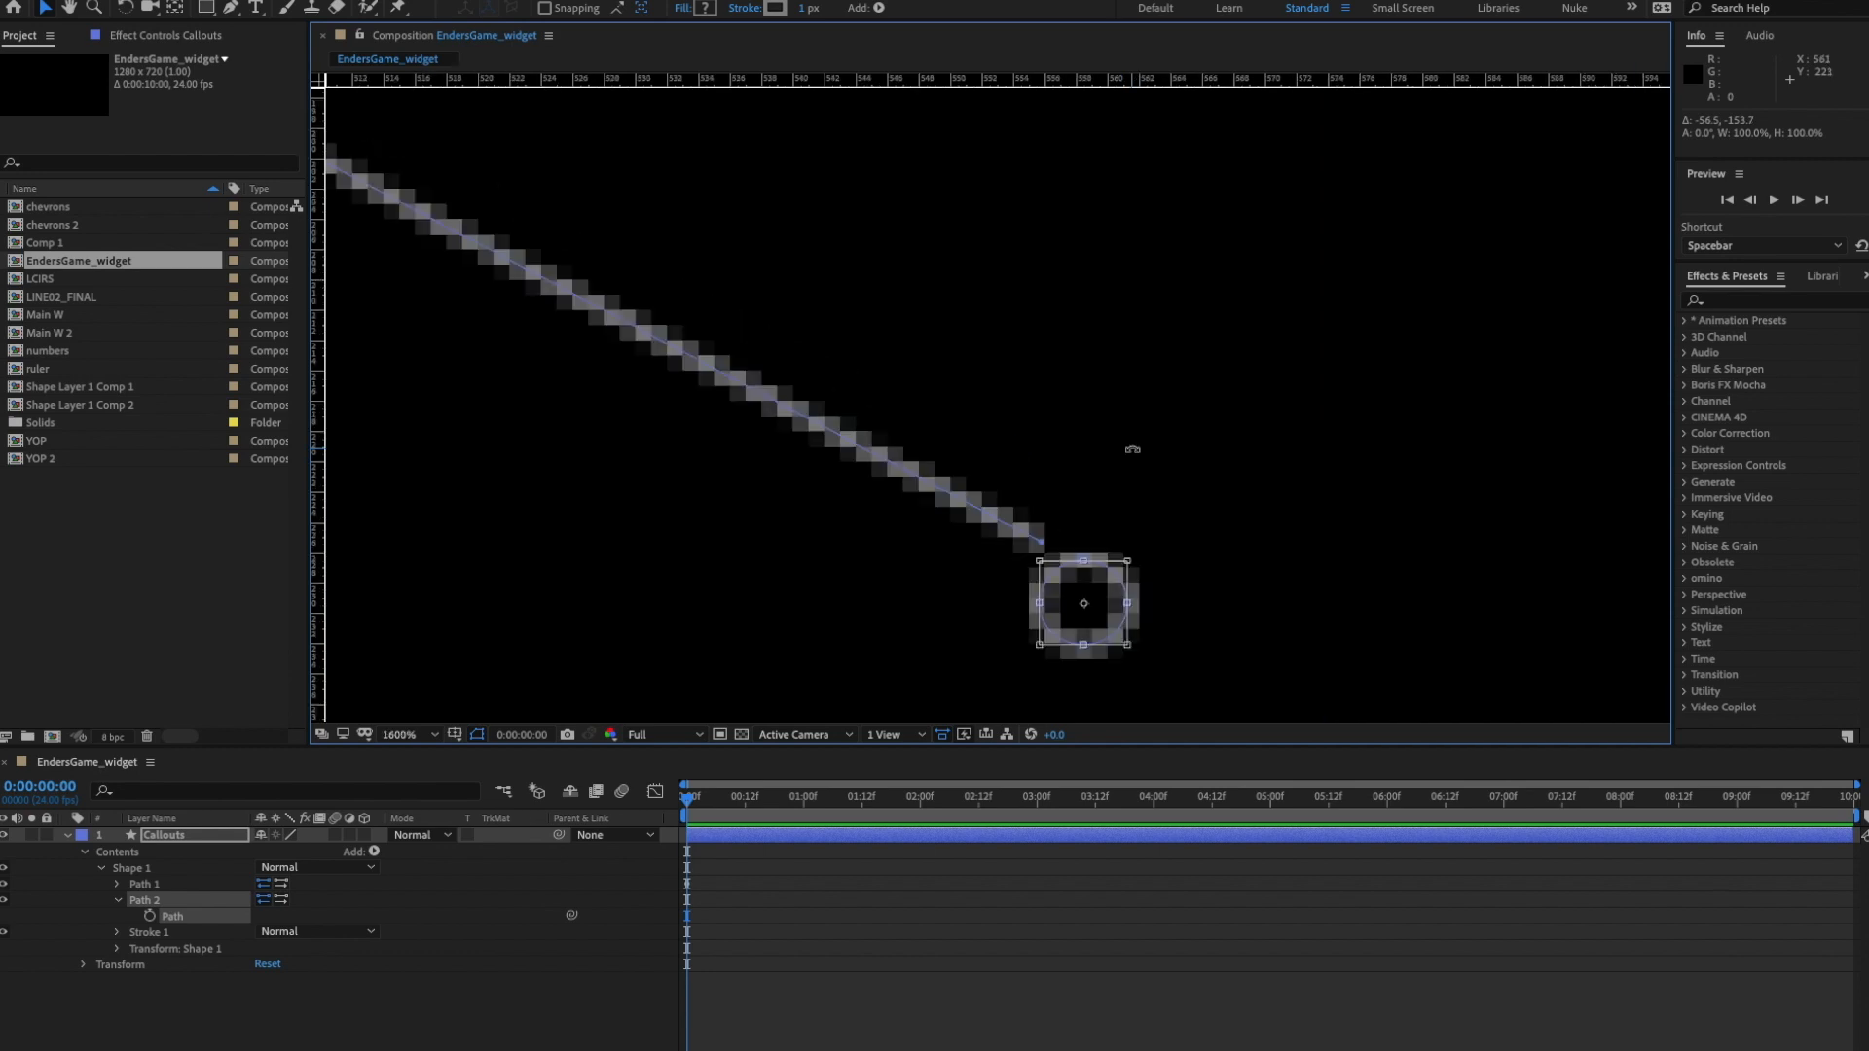
pyautogui.press('Return')
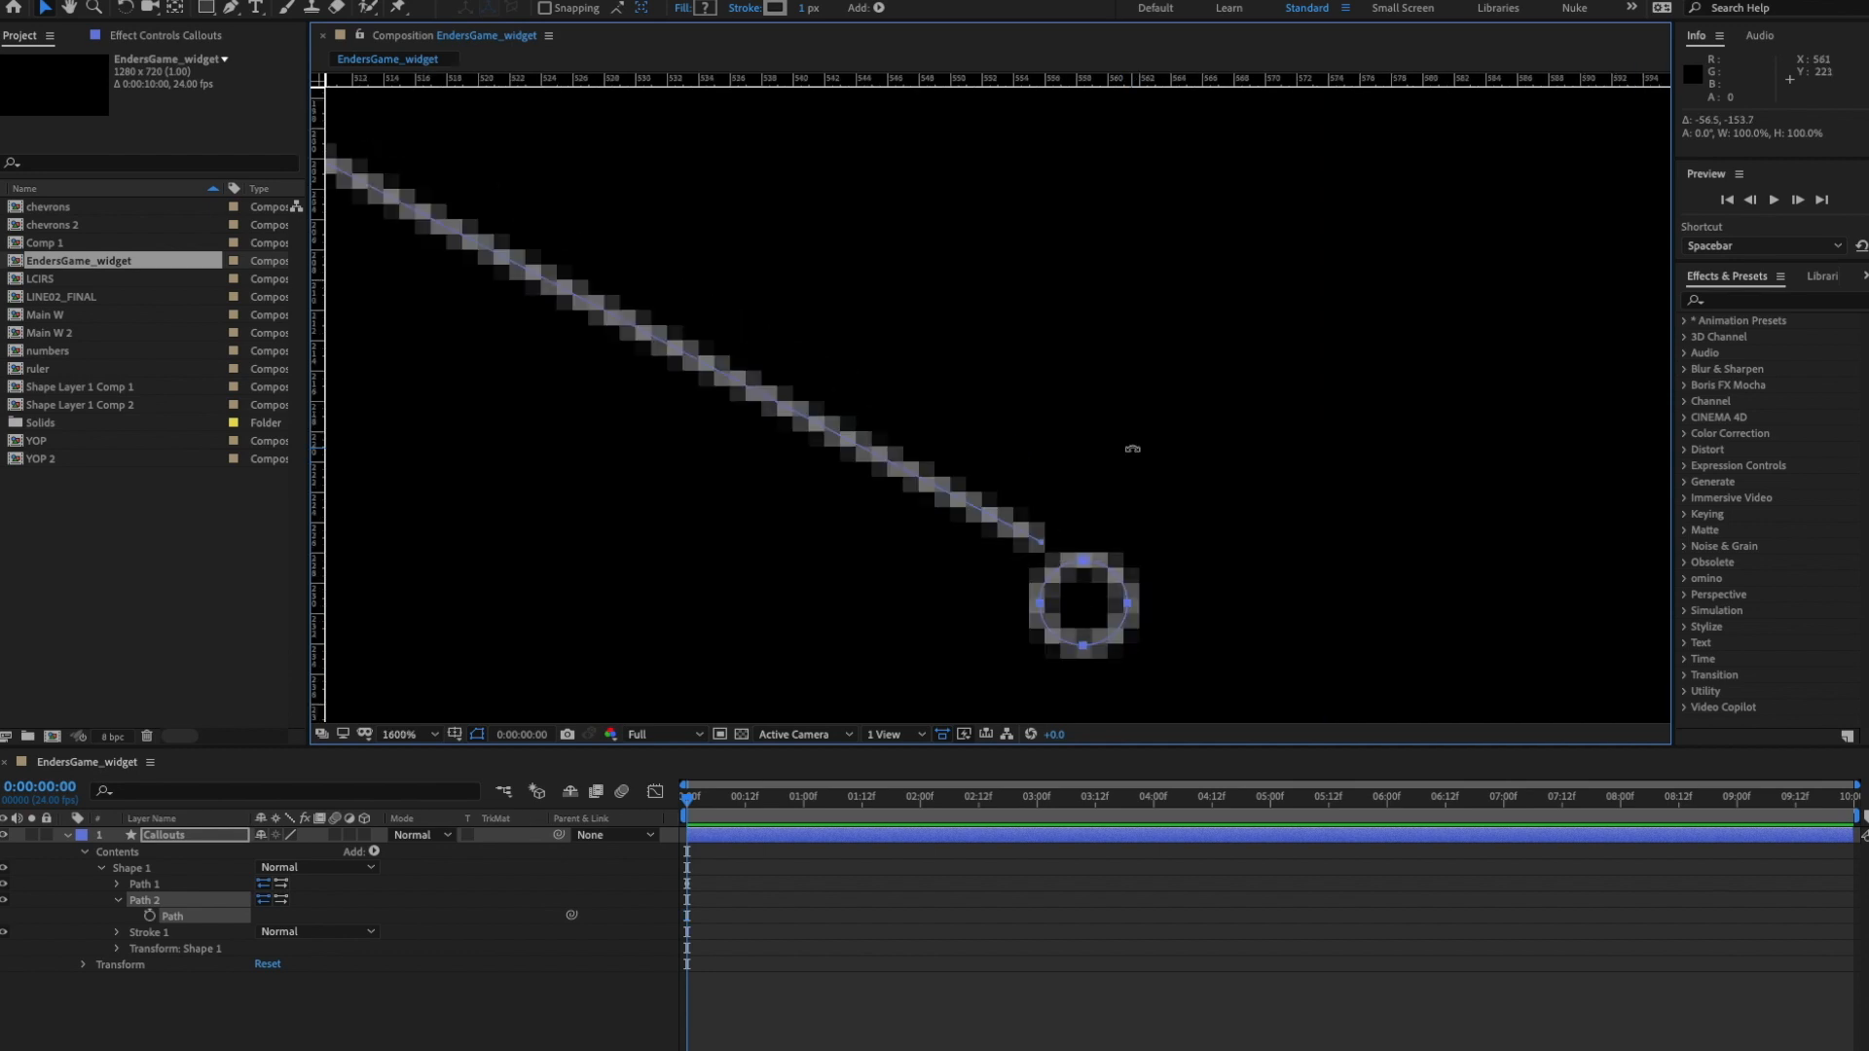
# - Nudge the circle's path up about 2.7 px and left about 0.2 px so its edge meets the line's end point
pyautogui.doubleClick(1083, 645)
pyautogui.press('Up')
pyautogui.press('Up')
pyautogui.press('Up')
pyautogui.press('Up')
pyautogui.press('Up')
pyautogui.press('Up')
pyautogui.press('Up')
pyautogui.press('Up')
pyautogui.press('Up')
pyautogui.press('Up')
pyautogui.press('Up')
pyautogui.press('Up')
pyautogui.press('Up')
pyautogui.press('Up')
pyautogui.press('Up')
pyautogui.press('Up')
pyautogui.press('Up')
pyautogui.press('Up')
pyautogui.press('Up')
pyautogui.press('Up')
pyautogui.press('Up')
pyautogui.press('Up')
pyautogui.press('Up')
pyautogui.press('Up')
pyautogui.press('Up')
pyautogui.press('Up')
pyautogui.press('Up')
pyautogui.press('Up')
pyautogui.press('Up')
pyautogui.press('Up')
pyautogui.press('Left')
pyautogui.press('Left')
pyautogui.press('Left')
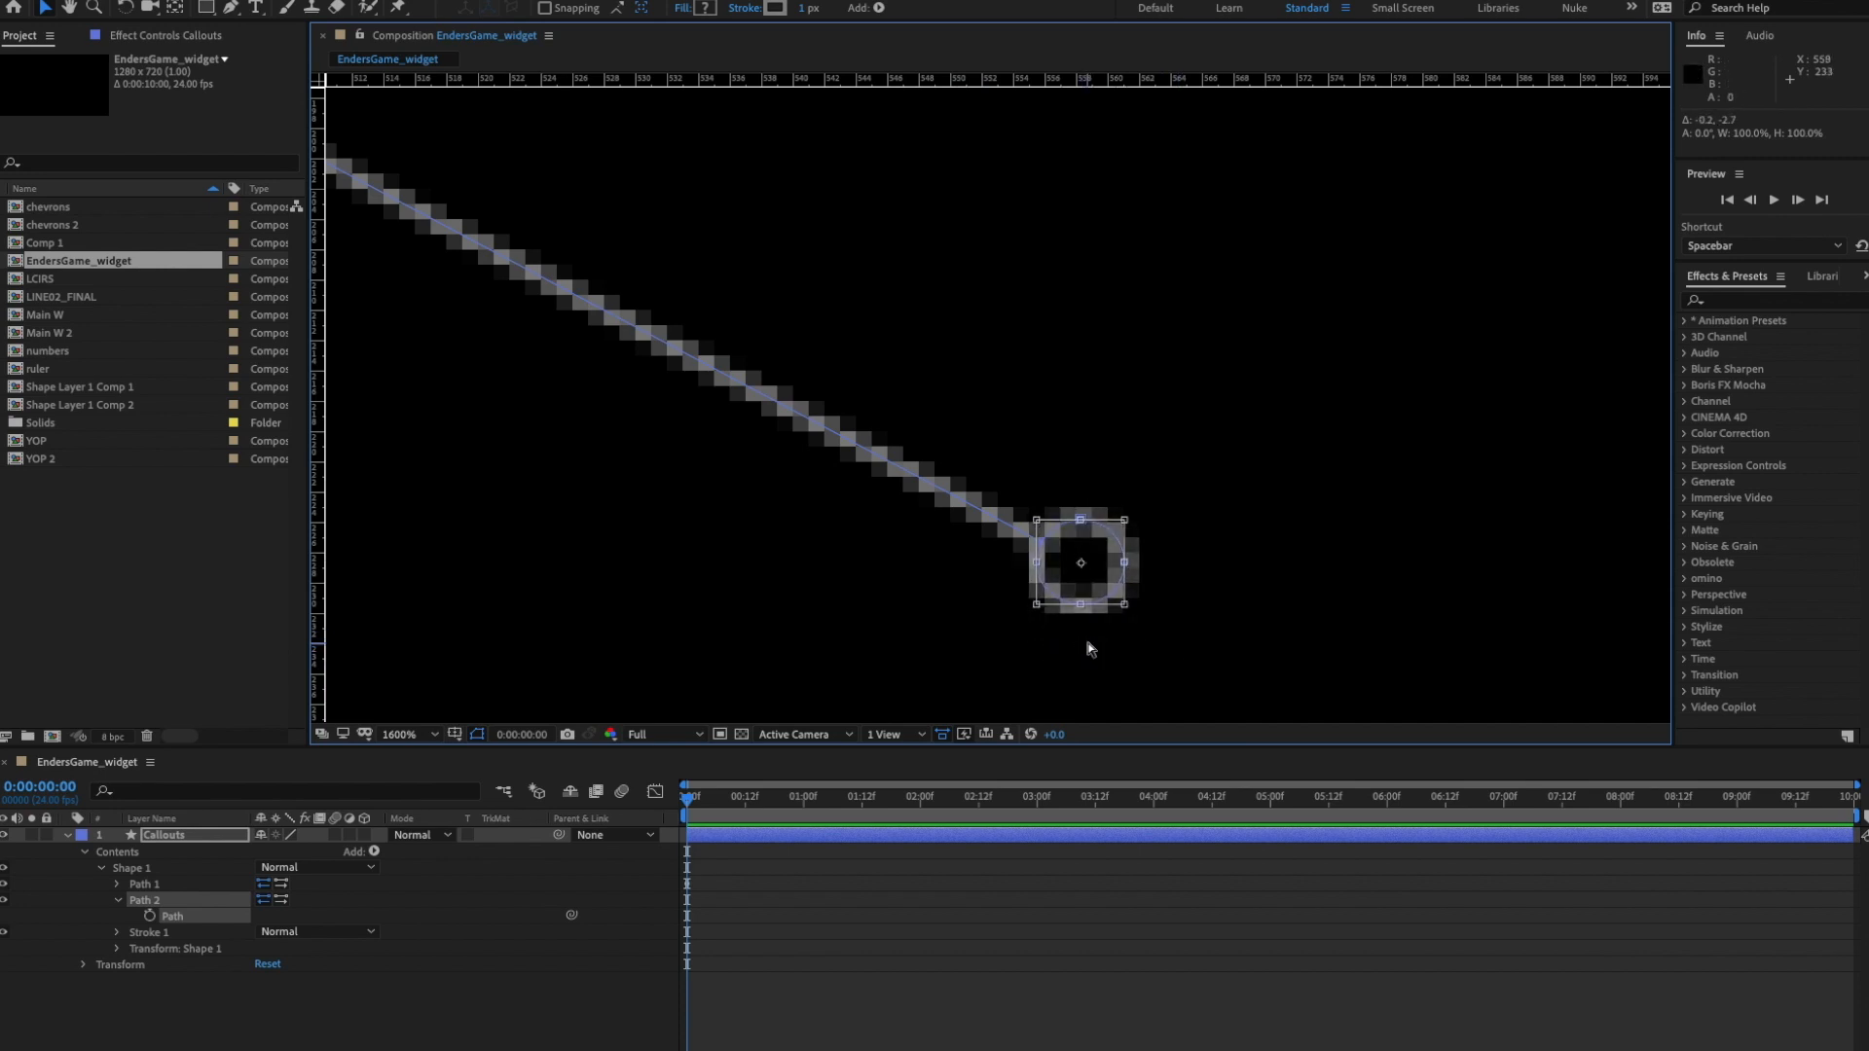
pyautogui.press(',')
pyautogui.press(',')
pyautogui.press(',')
pyautogui.press(',')
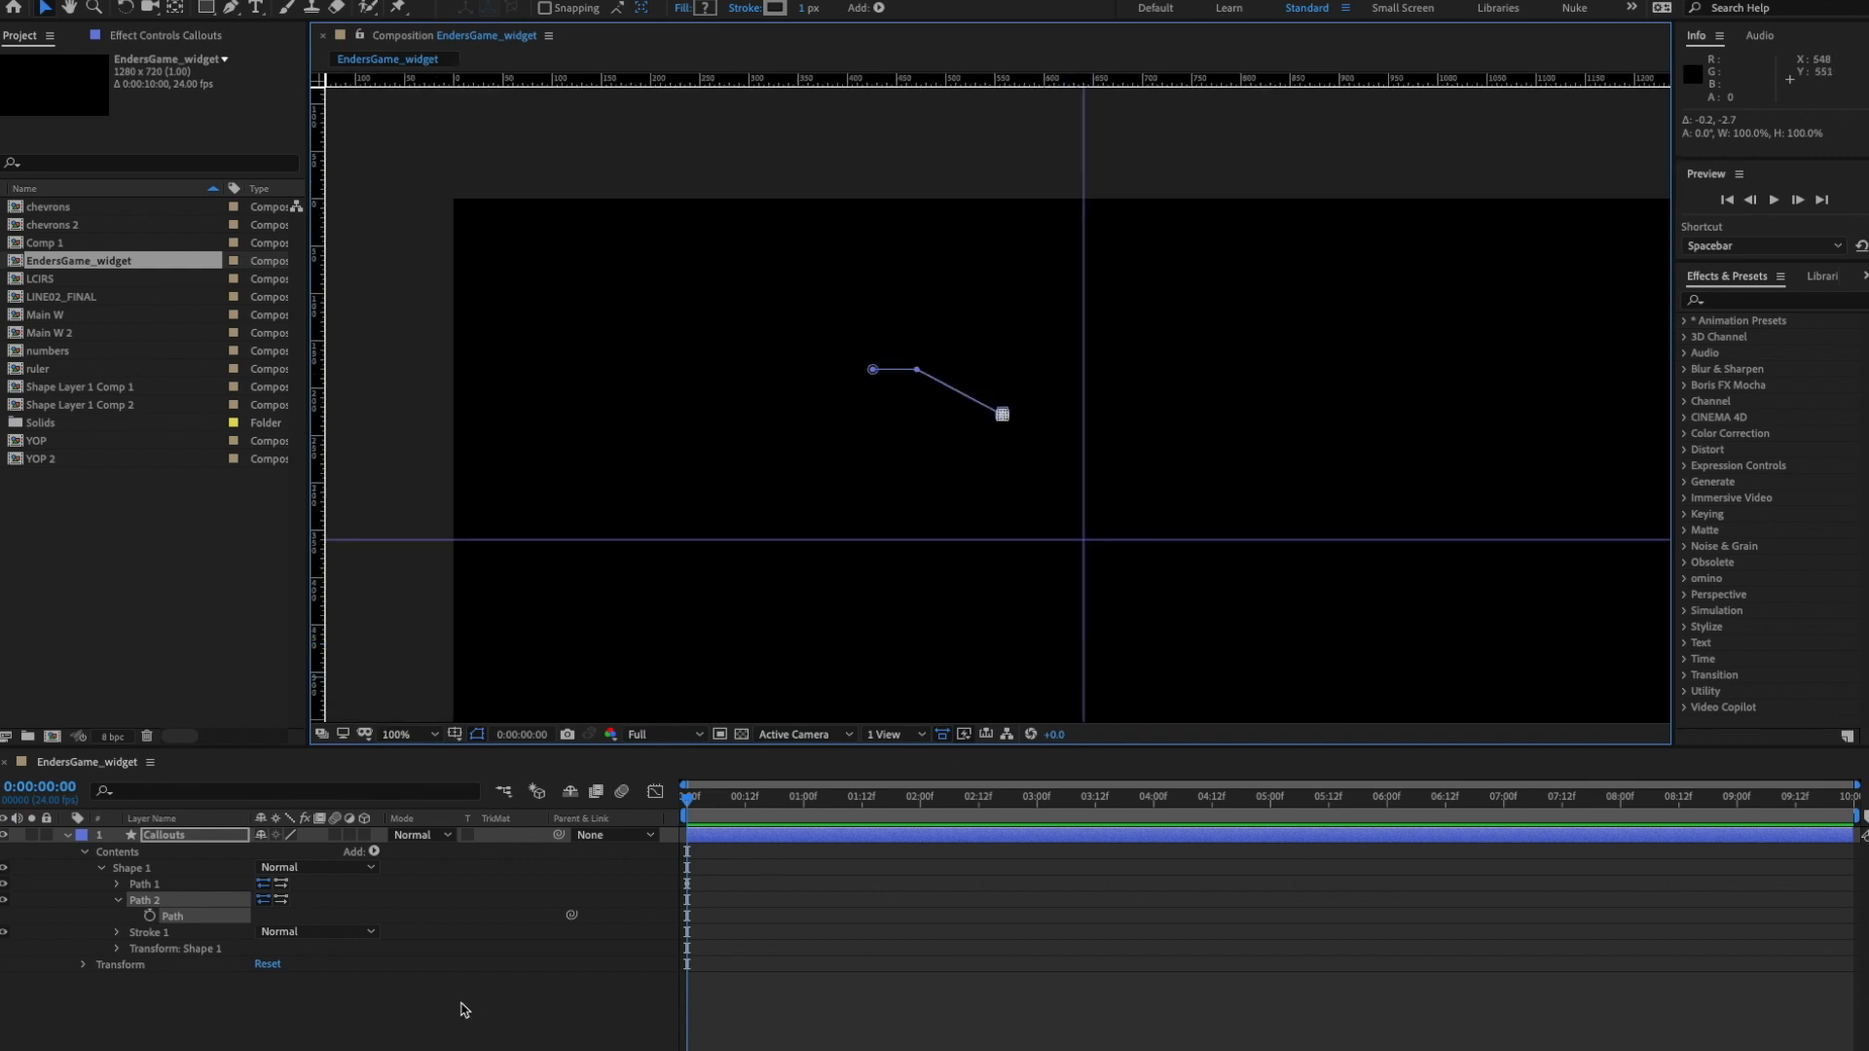
pyautogui.click(441, 1028)
pyautogui.press('space')
pyautogui.moveTo(1152, 413); pyautogui.dragTo(1092, 317)
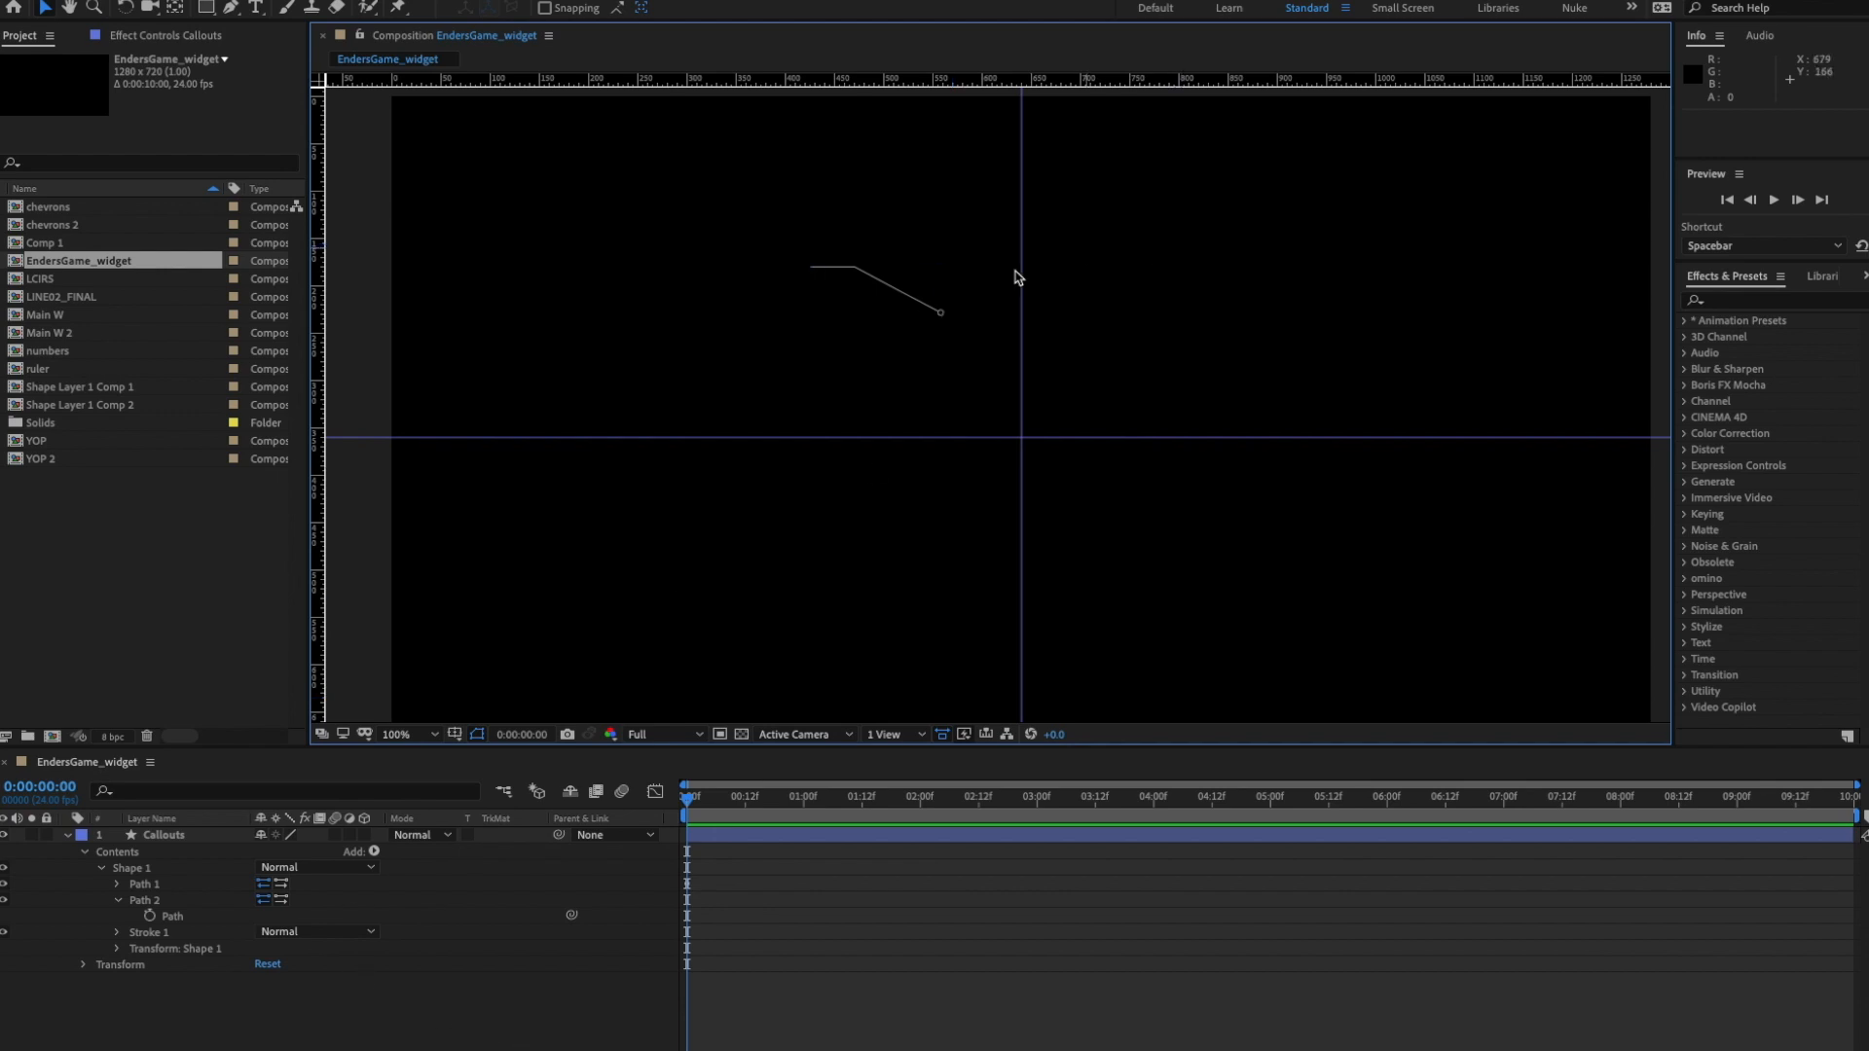
# - Collapse Path 2 and rename the Shape 1 group as LINE
pyautogui.click(119, 902)
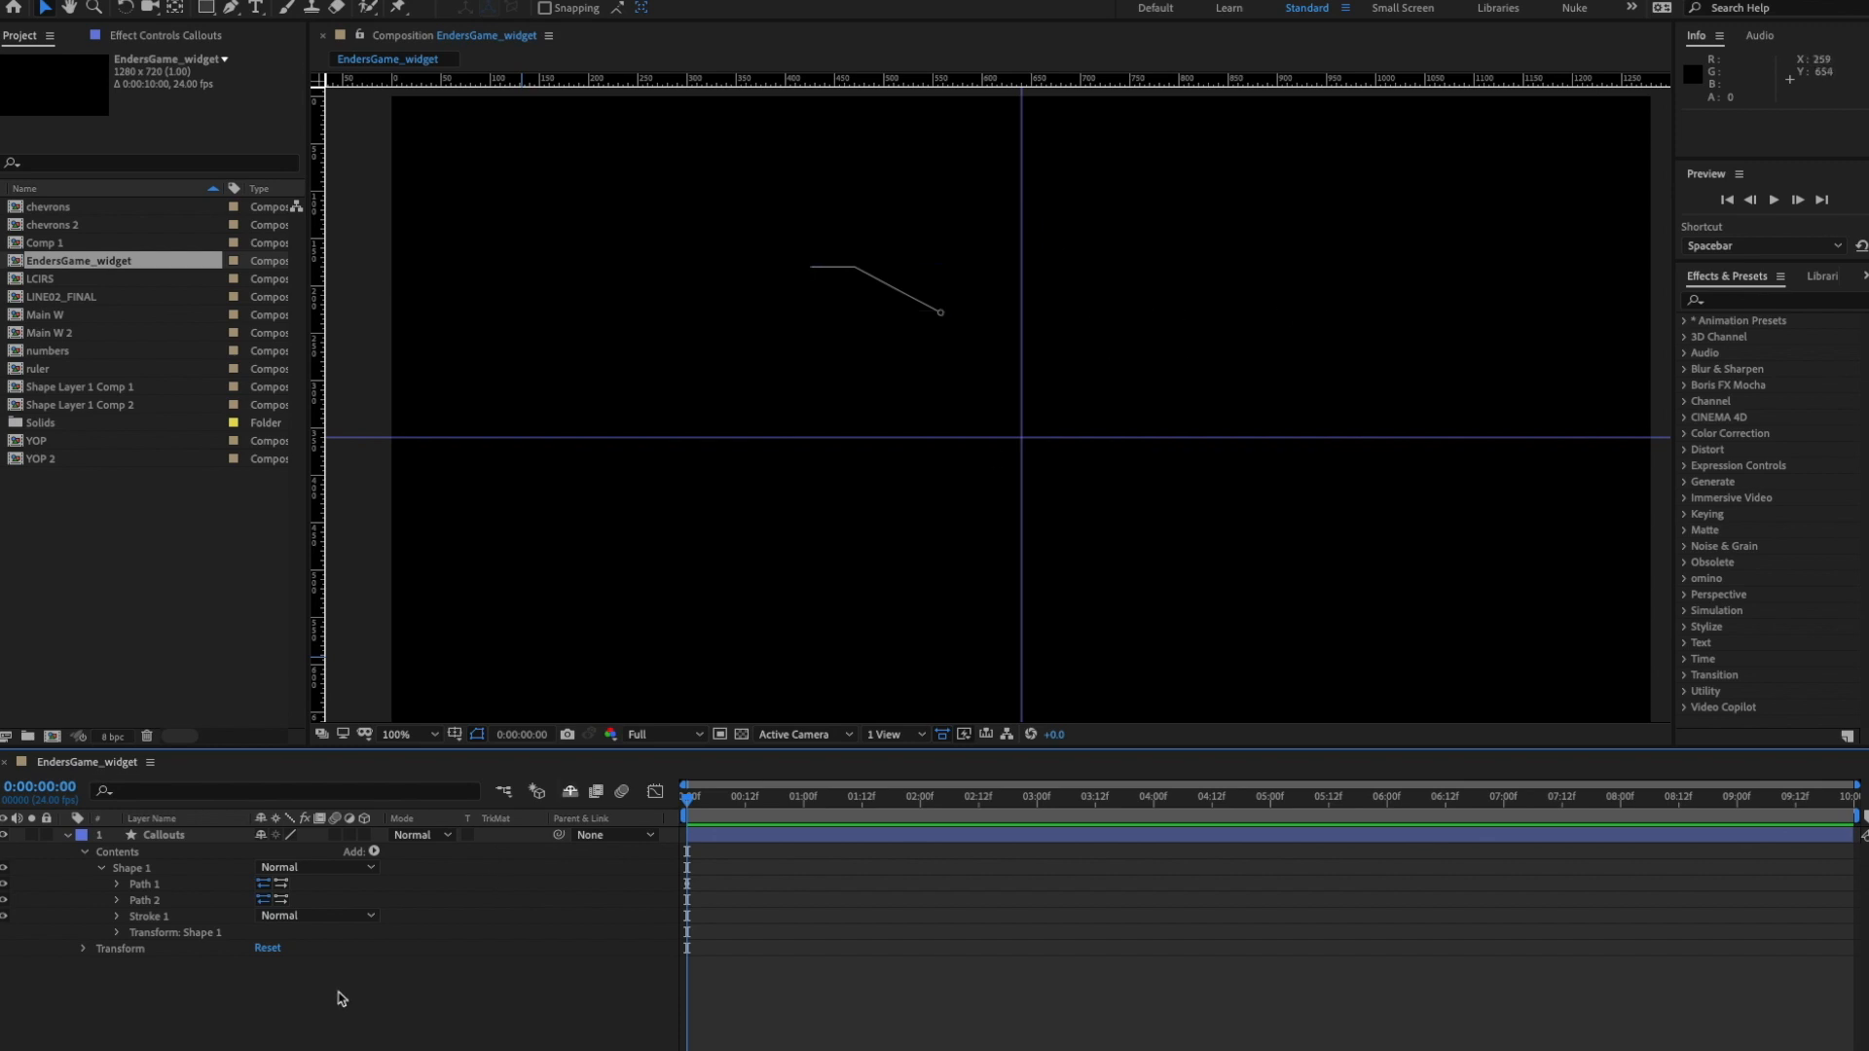
pyautogui.click(151, 872)
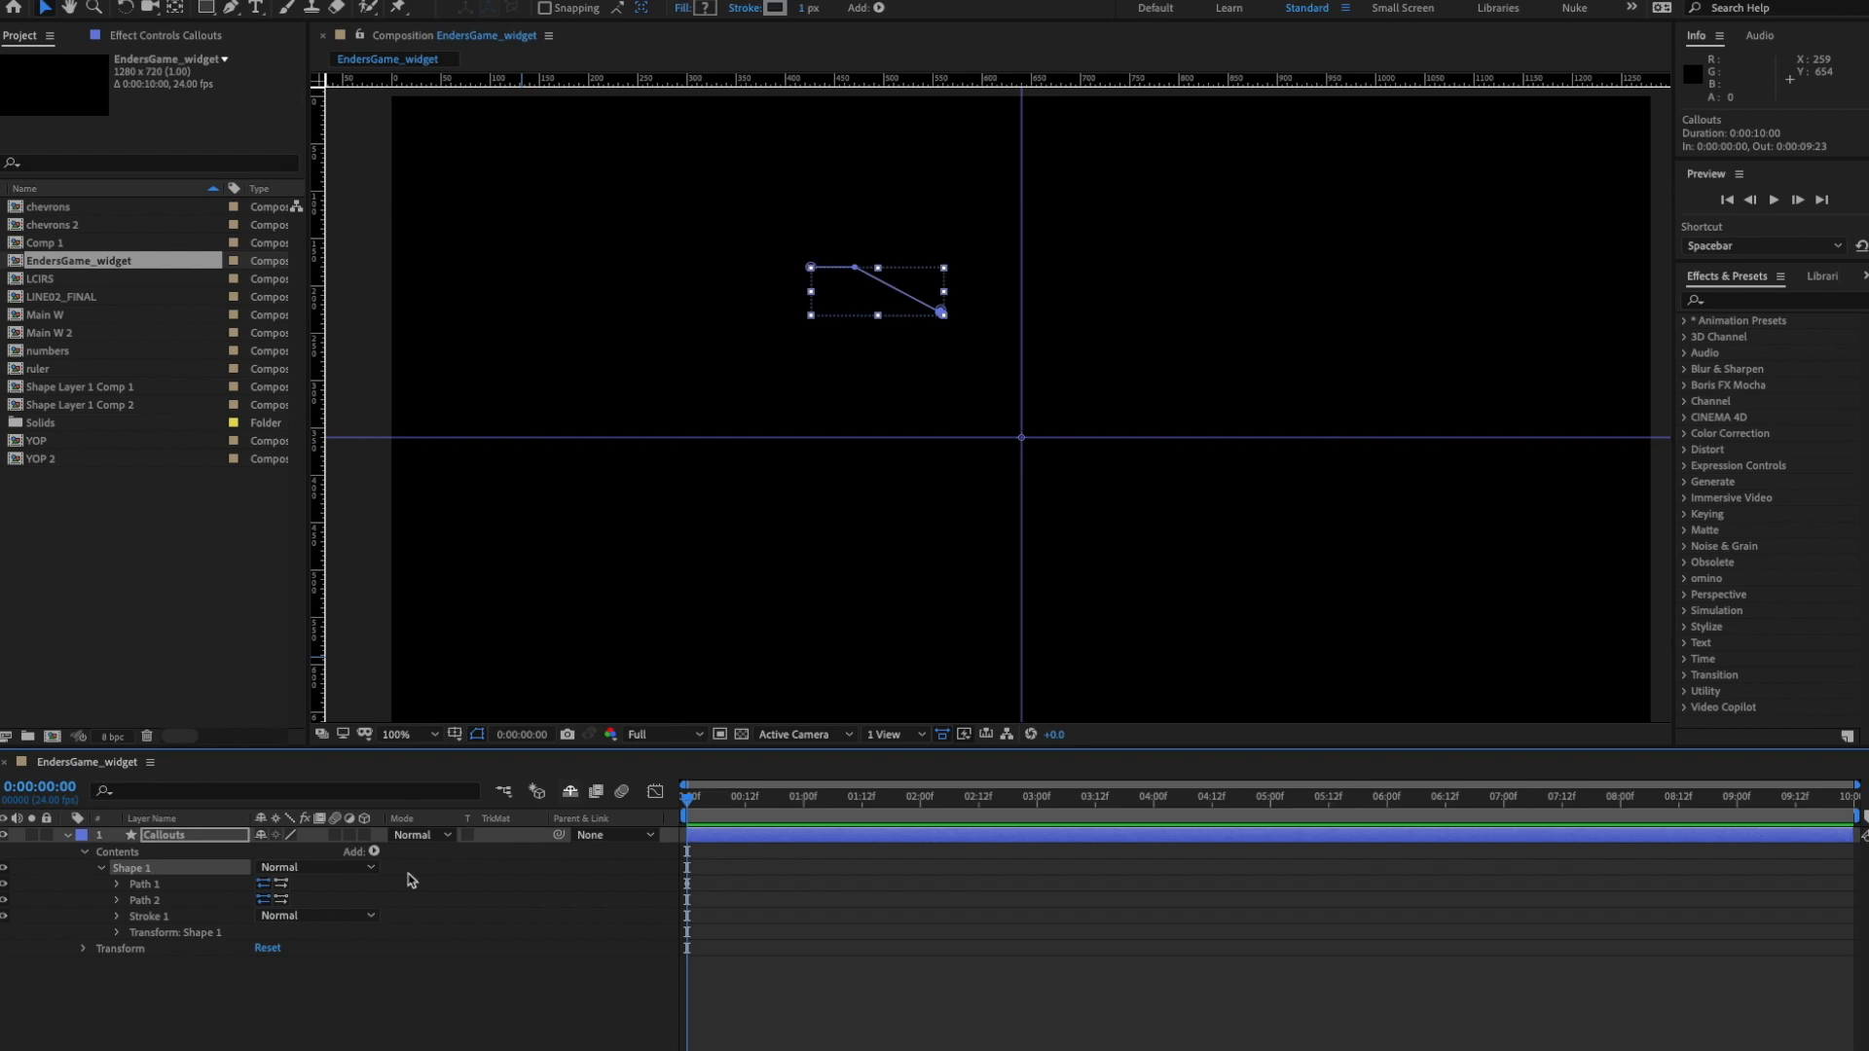
pyautogui.press('Return')
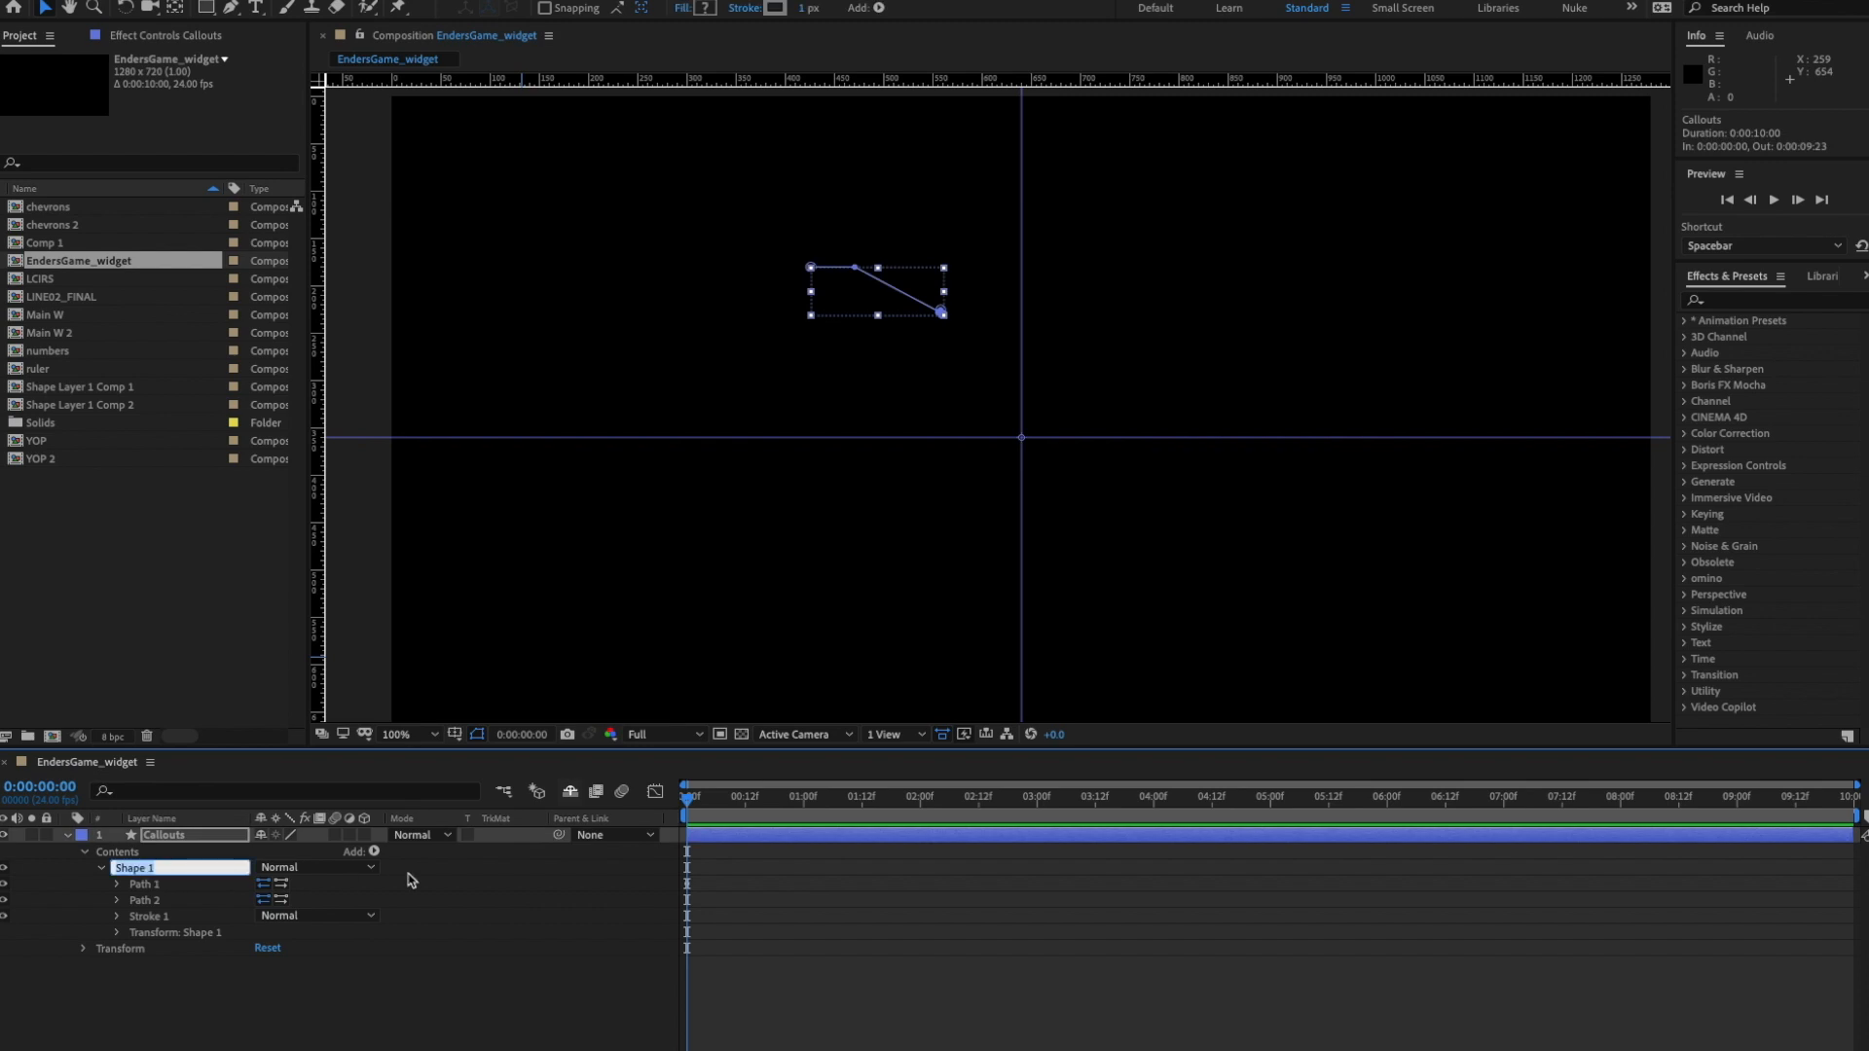
pyautogui.write('LINE')
pyautogui.press('Return')
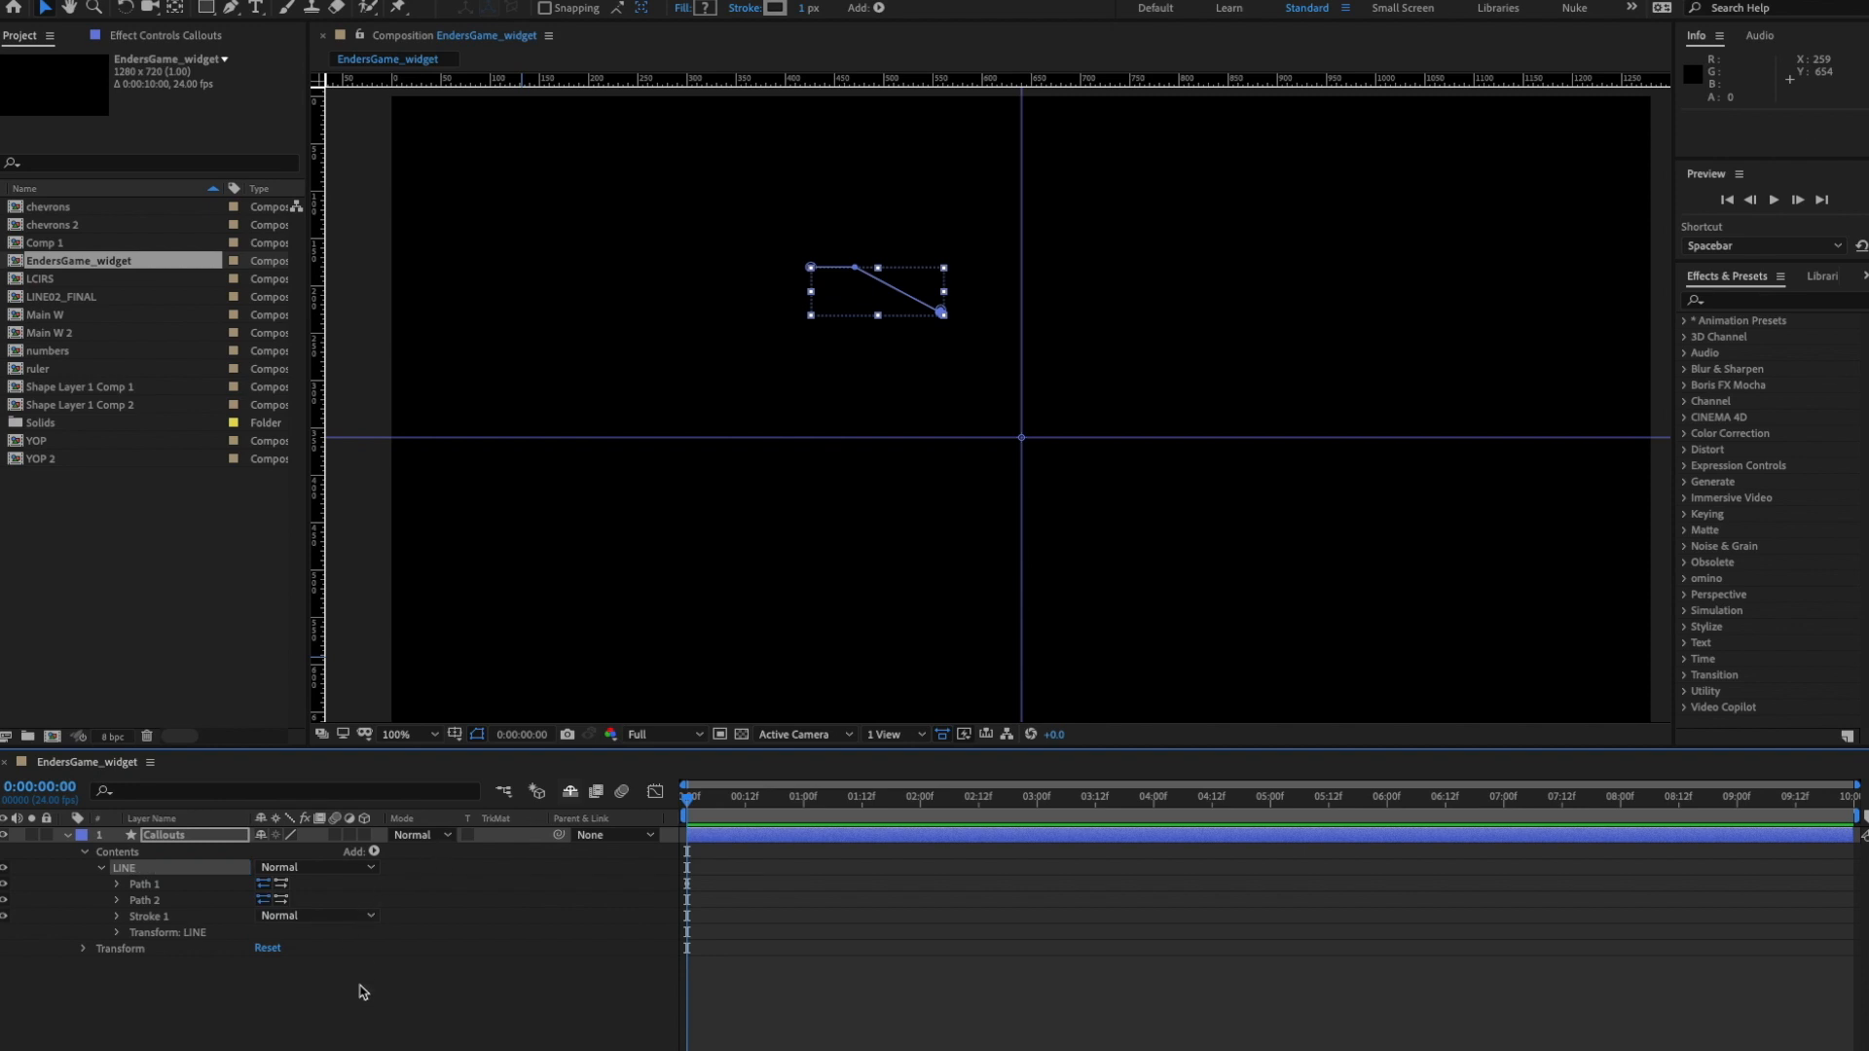
# - Add a Repeater to the LINE group and set its number of copies to 2
pyautogui.click(374, 853)
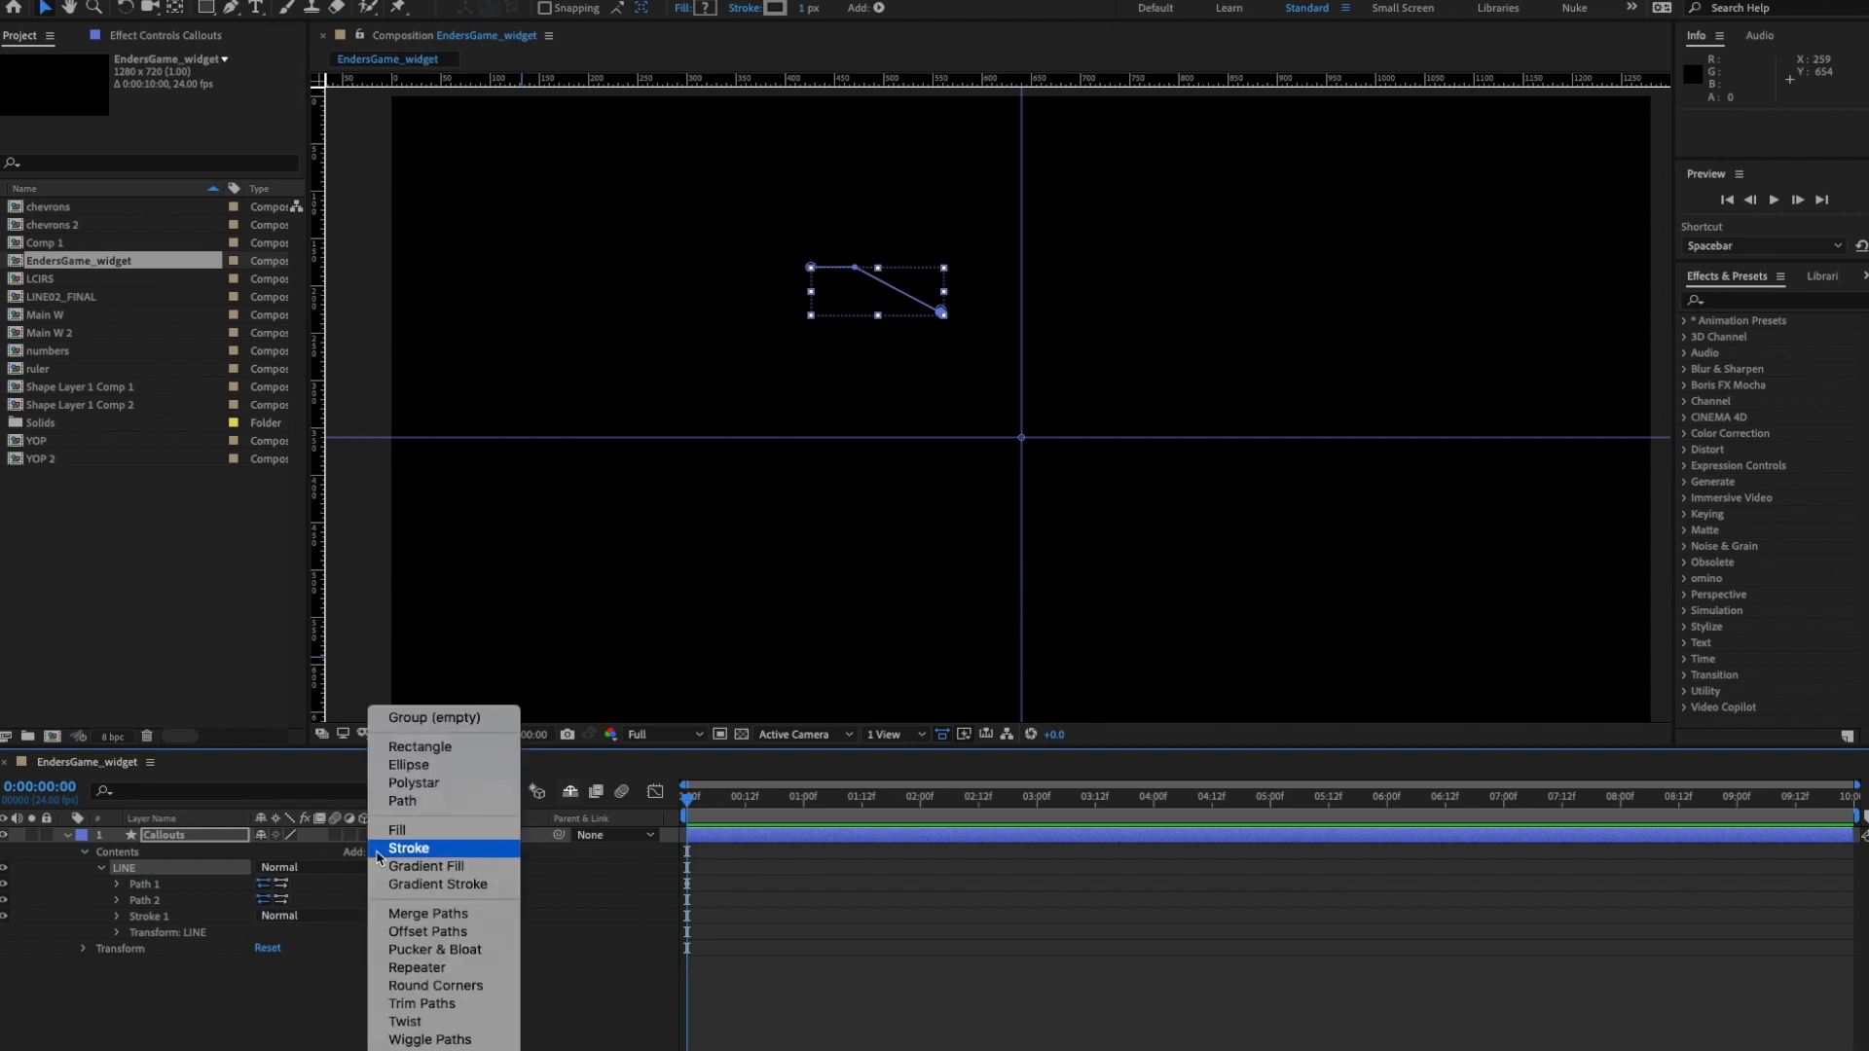
pyautogui.click(417, 968)
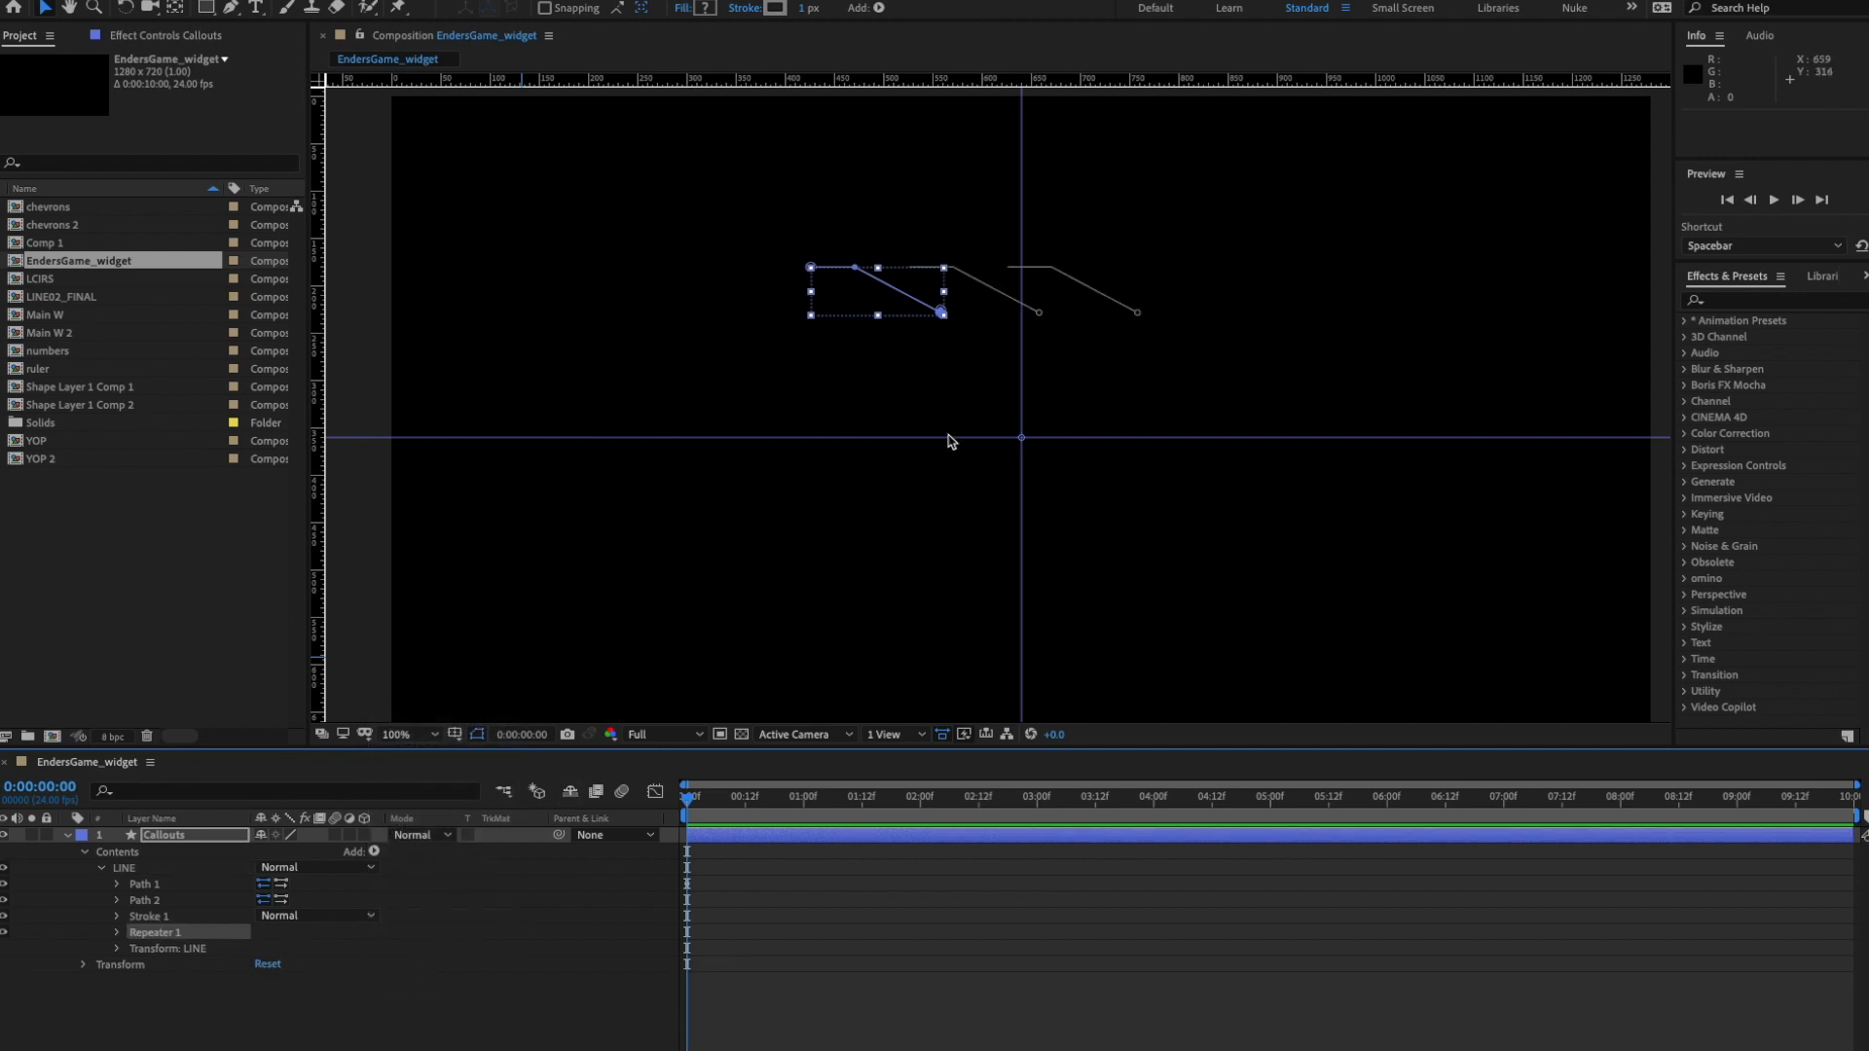
pyautogui.click(117, 932)
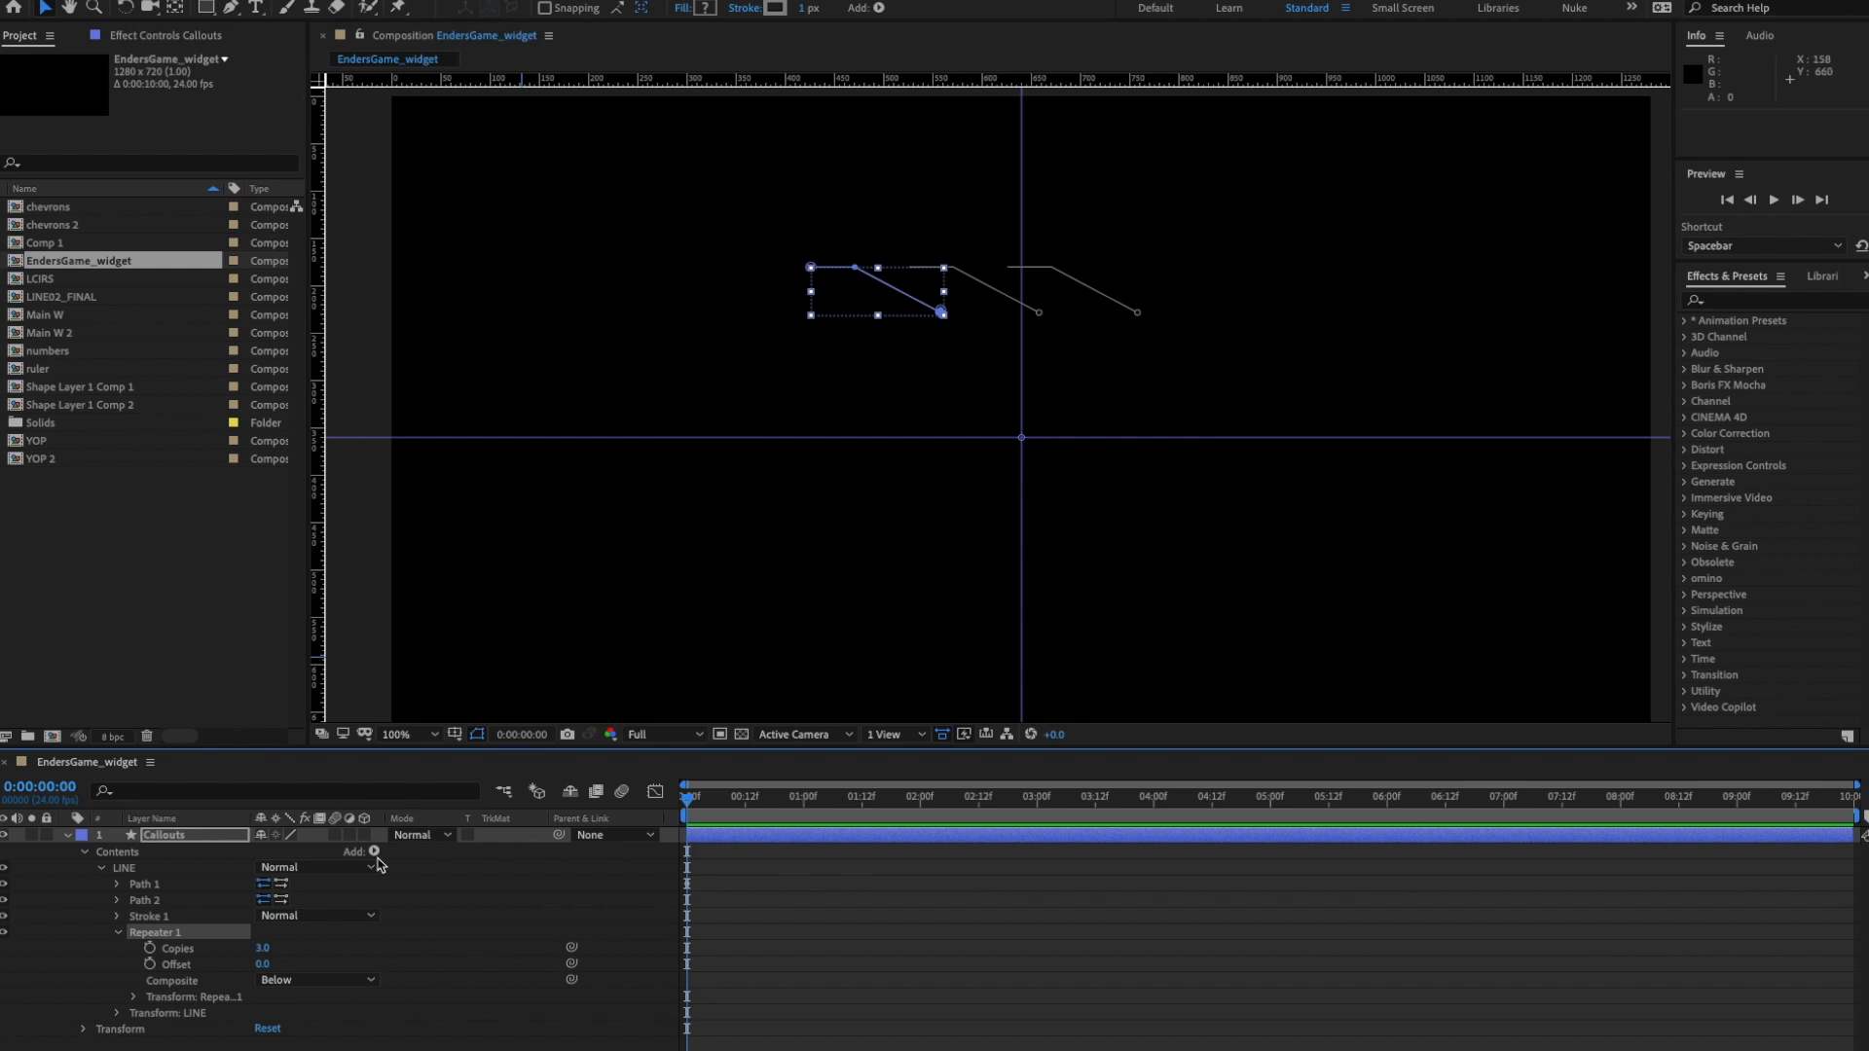
pyautogui.click(133, 997)
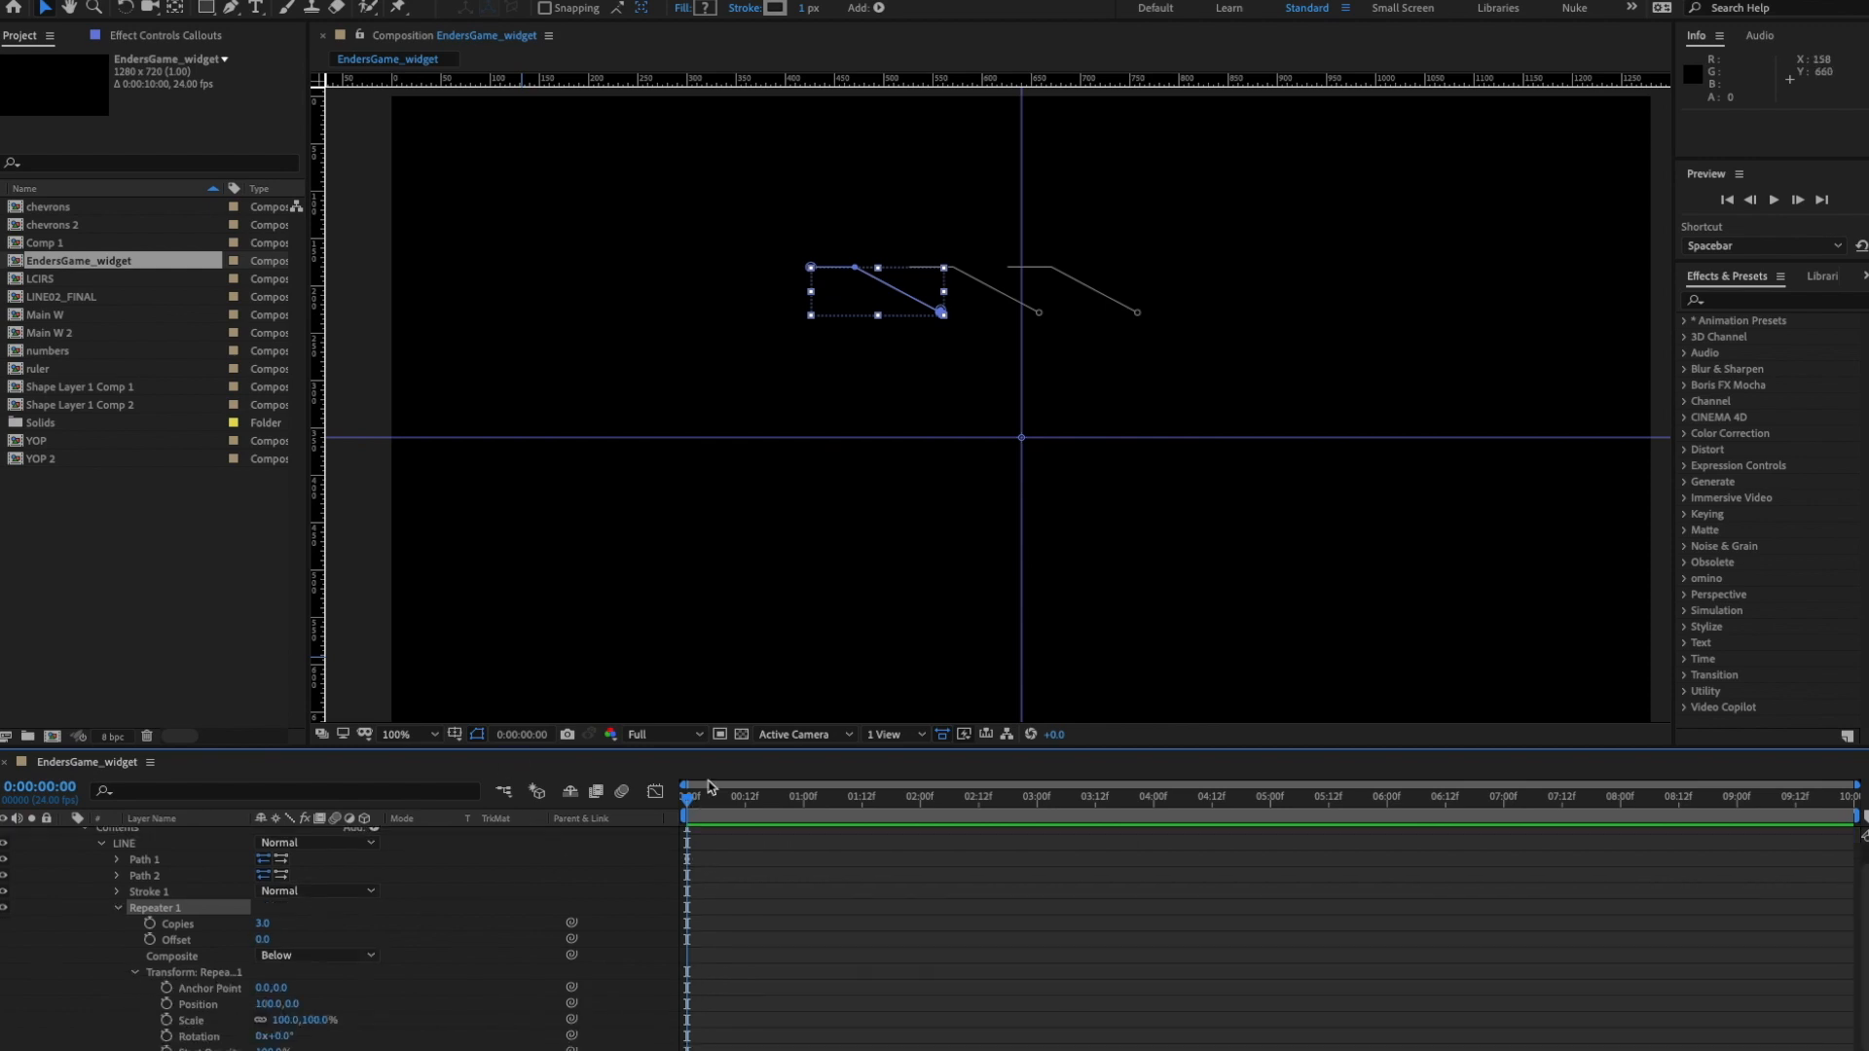
pyautogui.moveTo(739, 746); pyautogui.dragTo(739, 669)
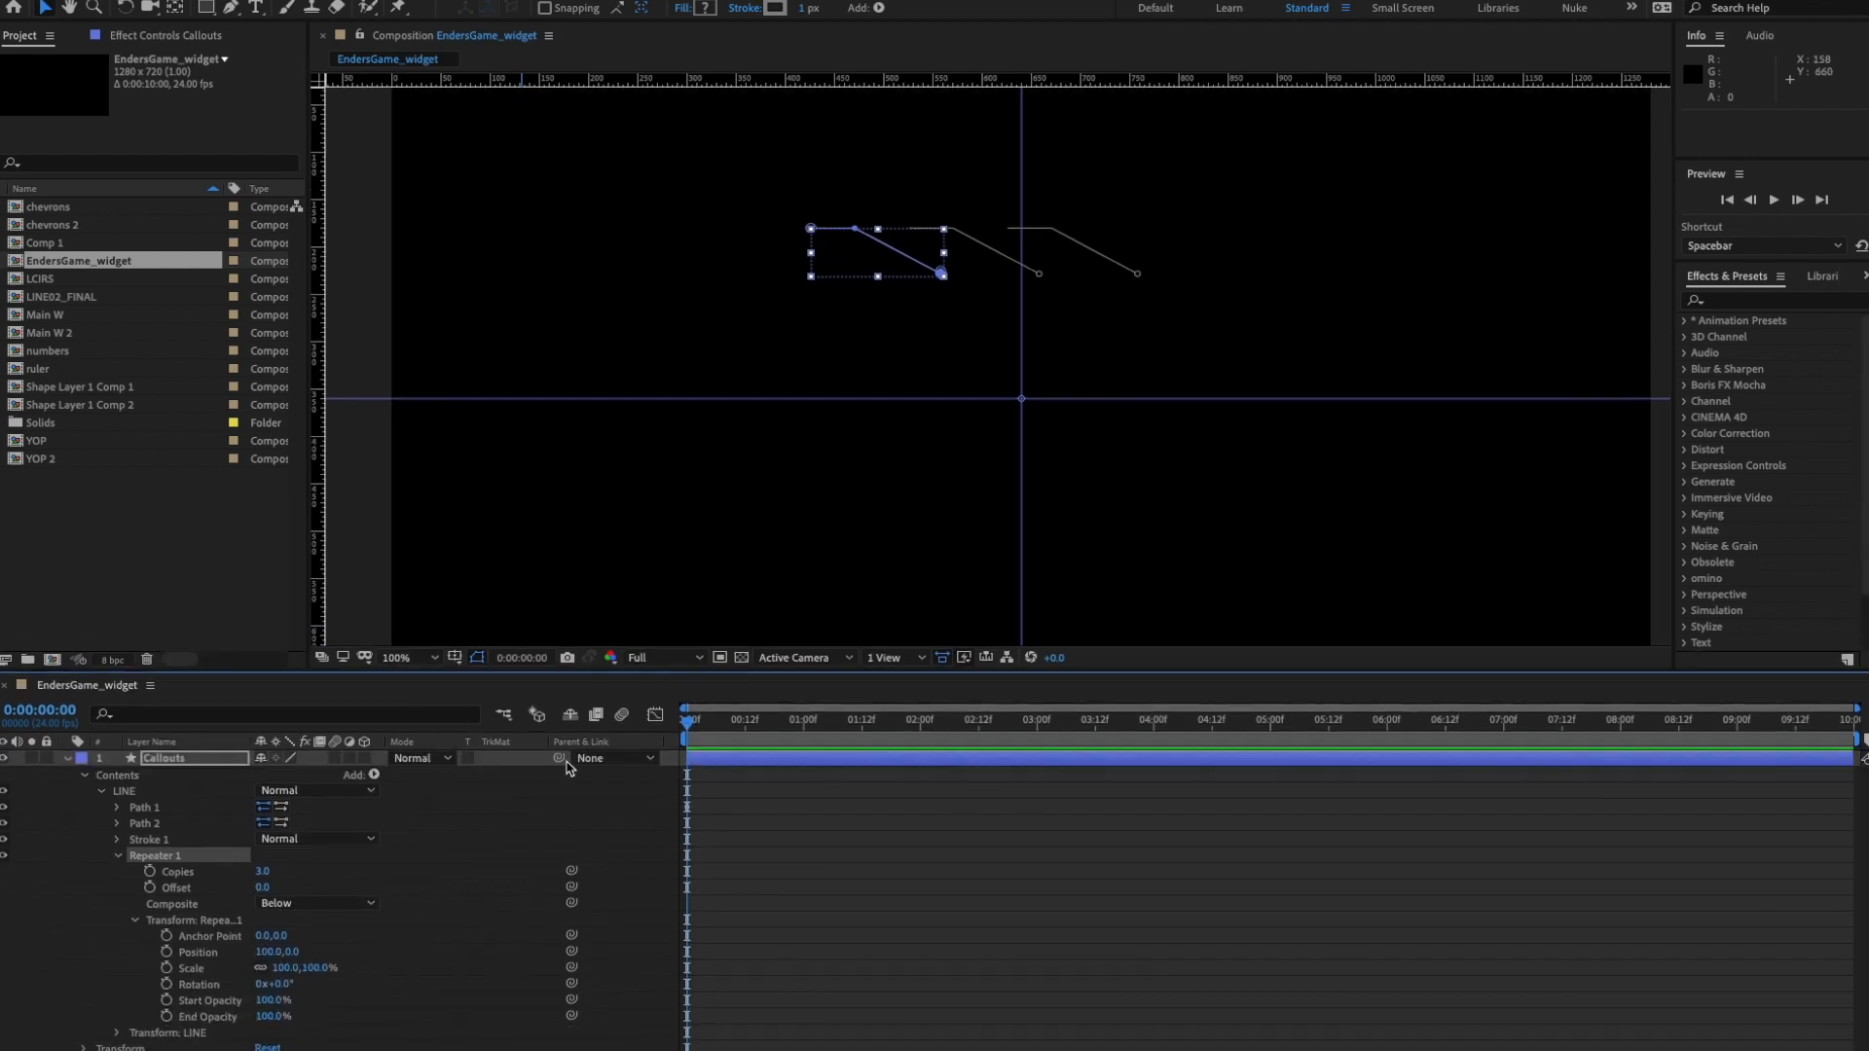
pyautogui.click(263, 873)
pyautogui.write('2')
pyautogui.press('Return')
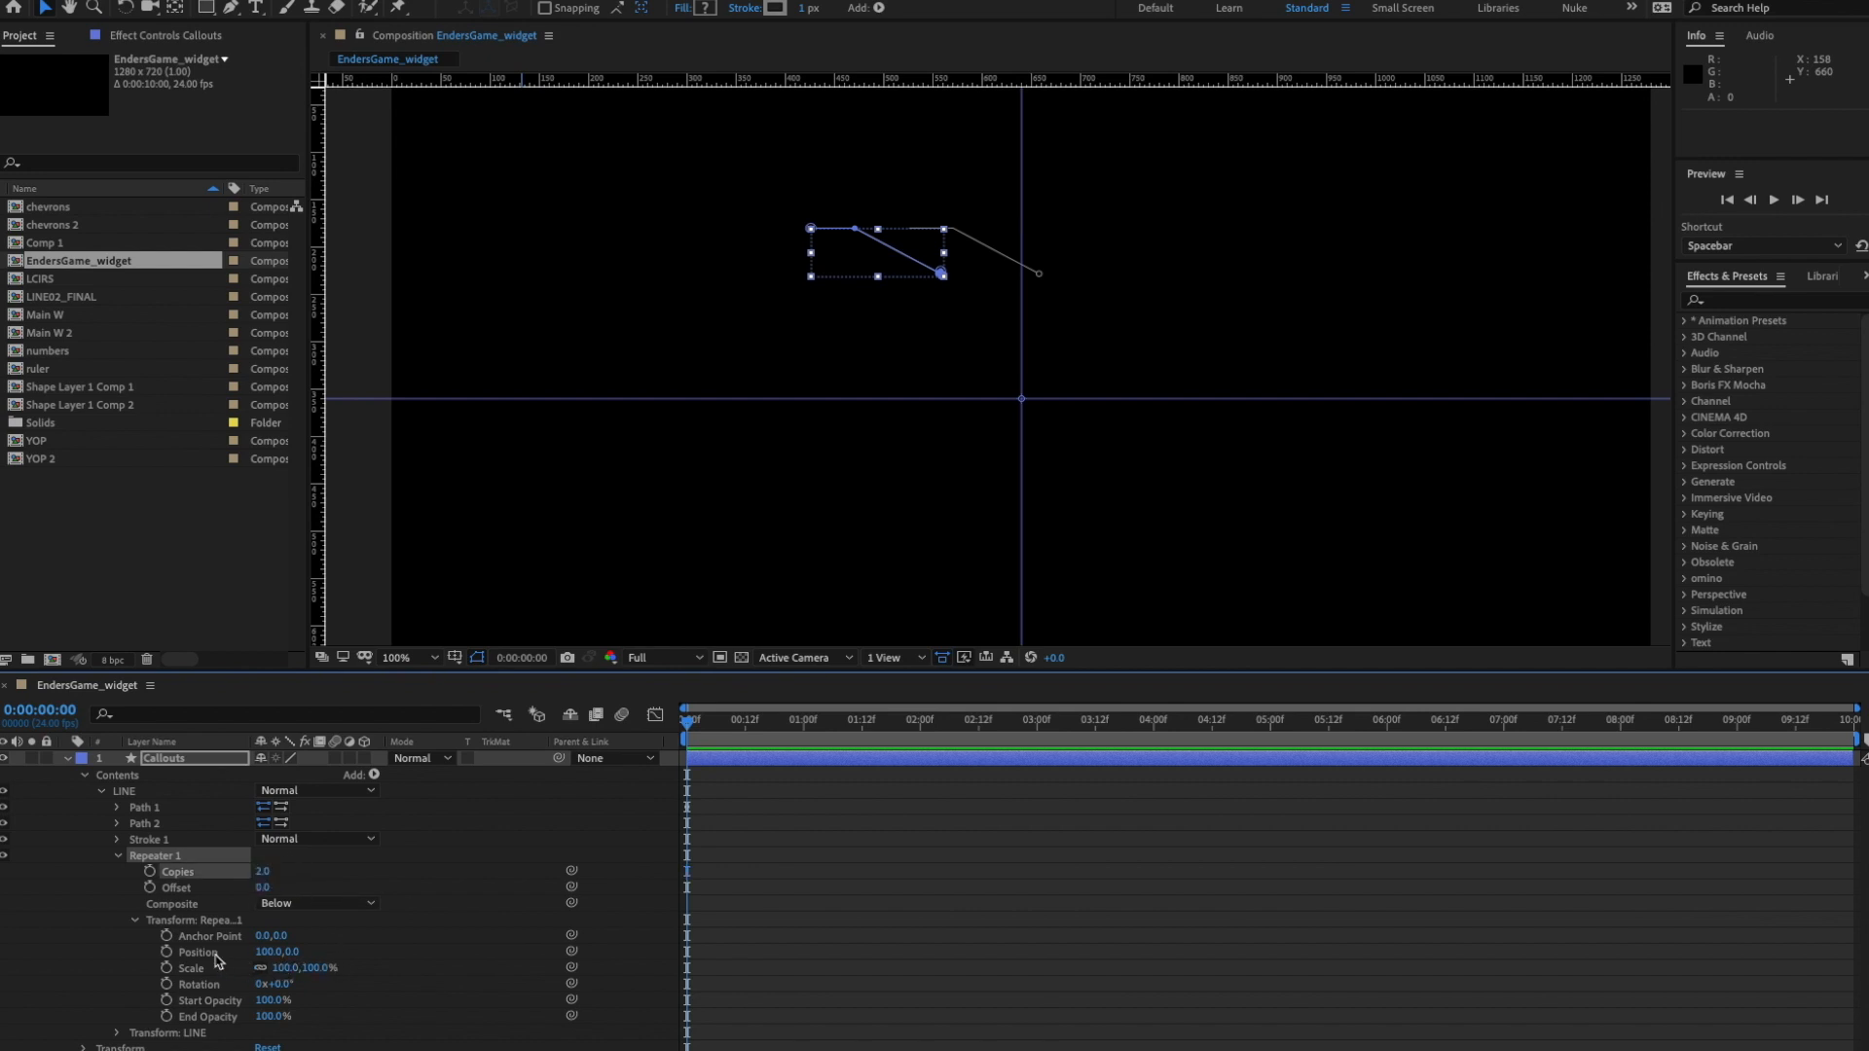
# - Mirror the repeated callout by setting the repeater's position to 0,0 and its unlinked scale to -100,100%
pyautogui.click(264, 952)
pyautogui.write('0')
pyautogui.press('Return')
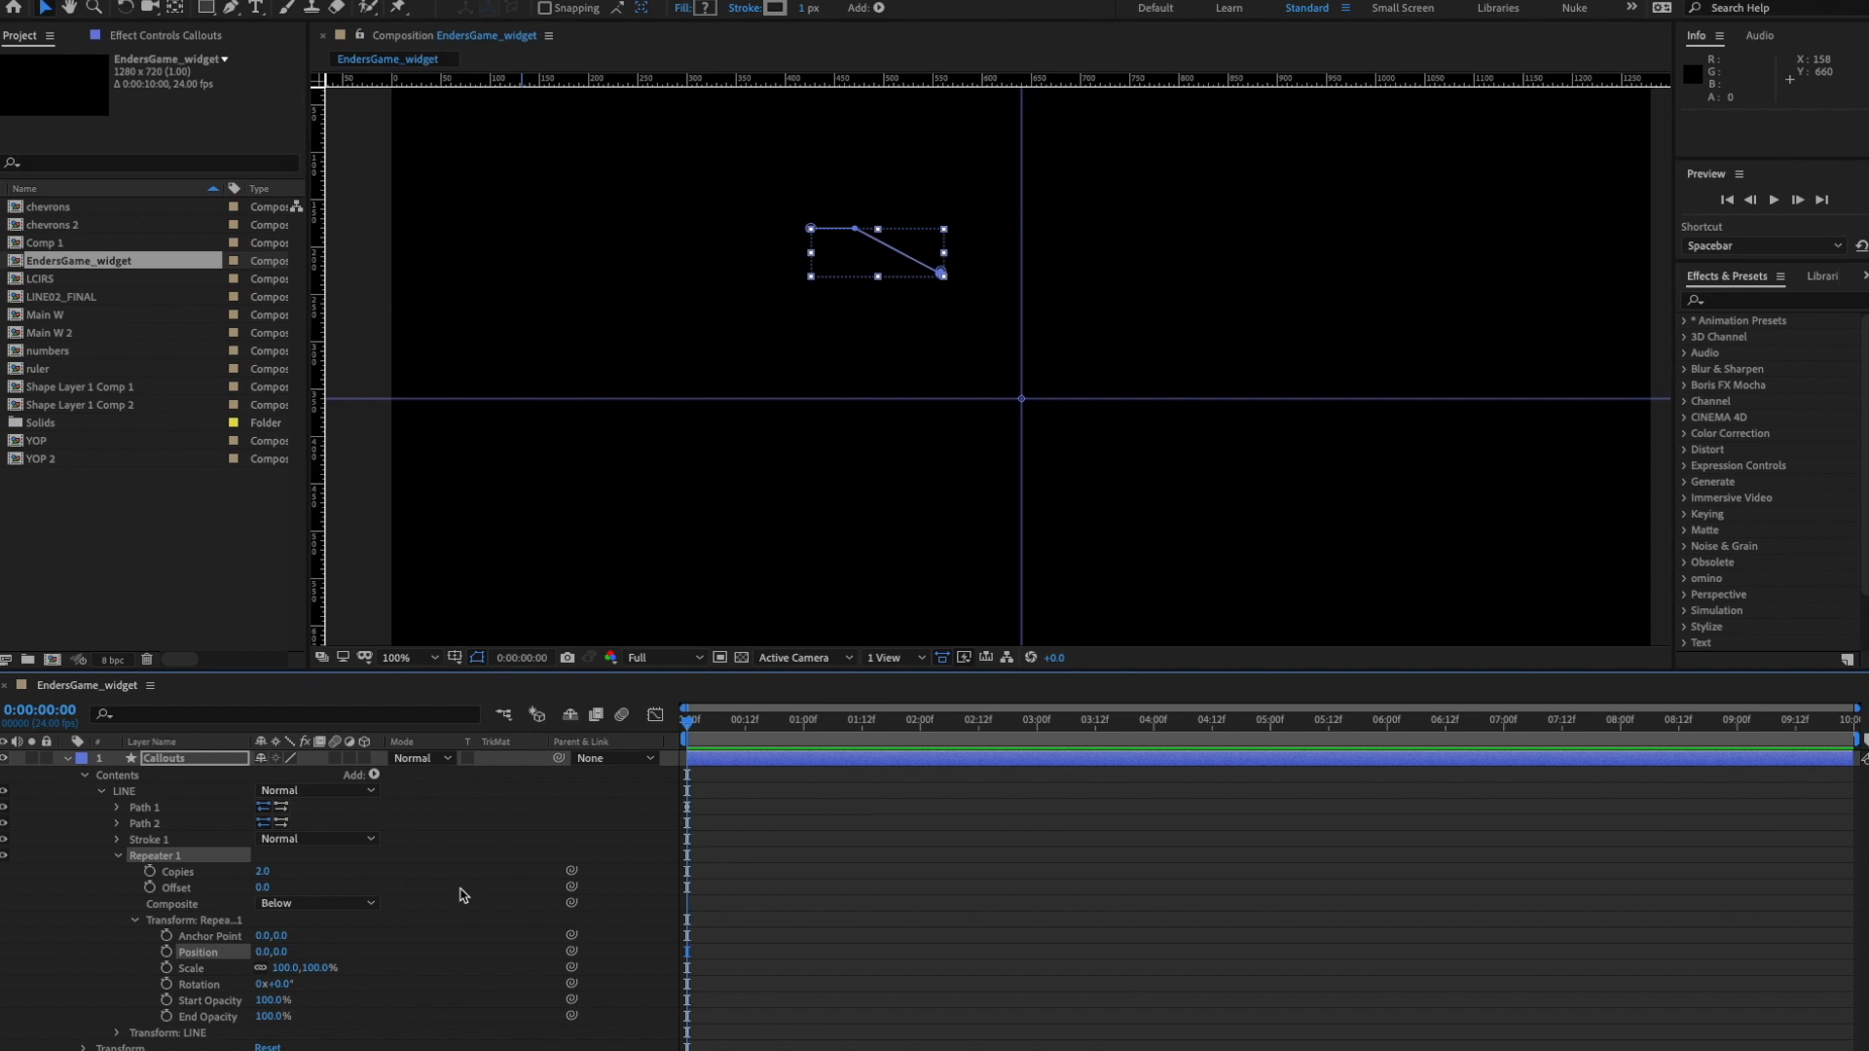
pyautogui.click(467, 957)
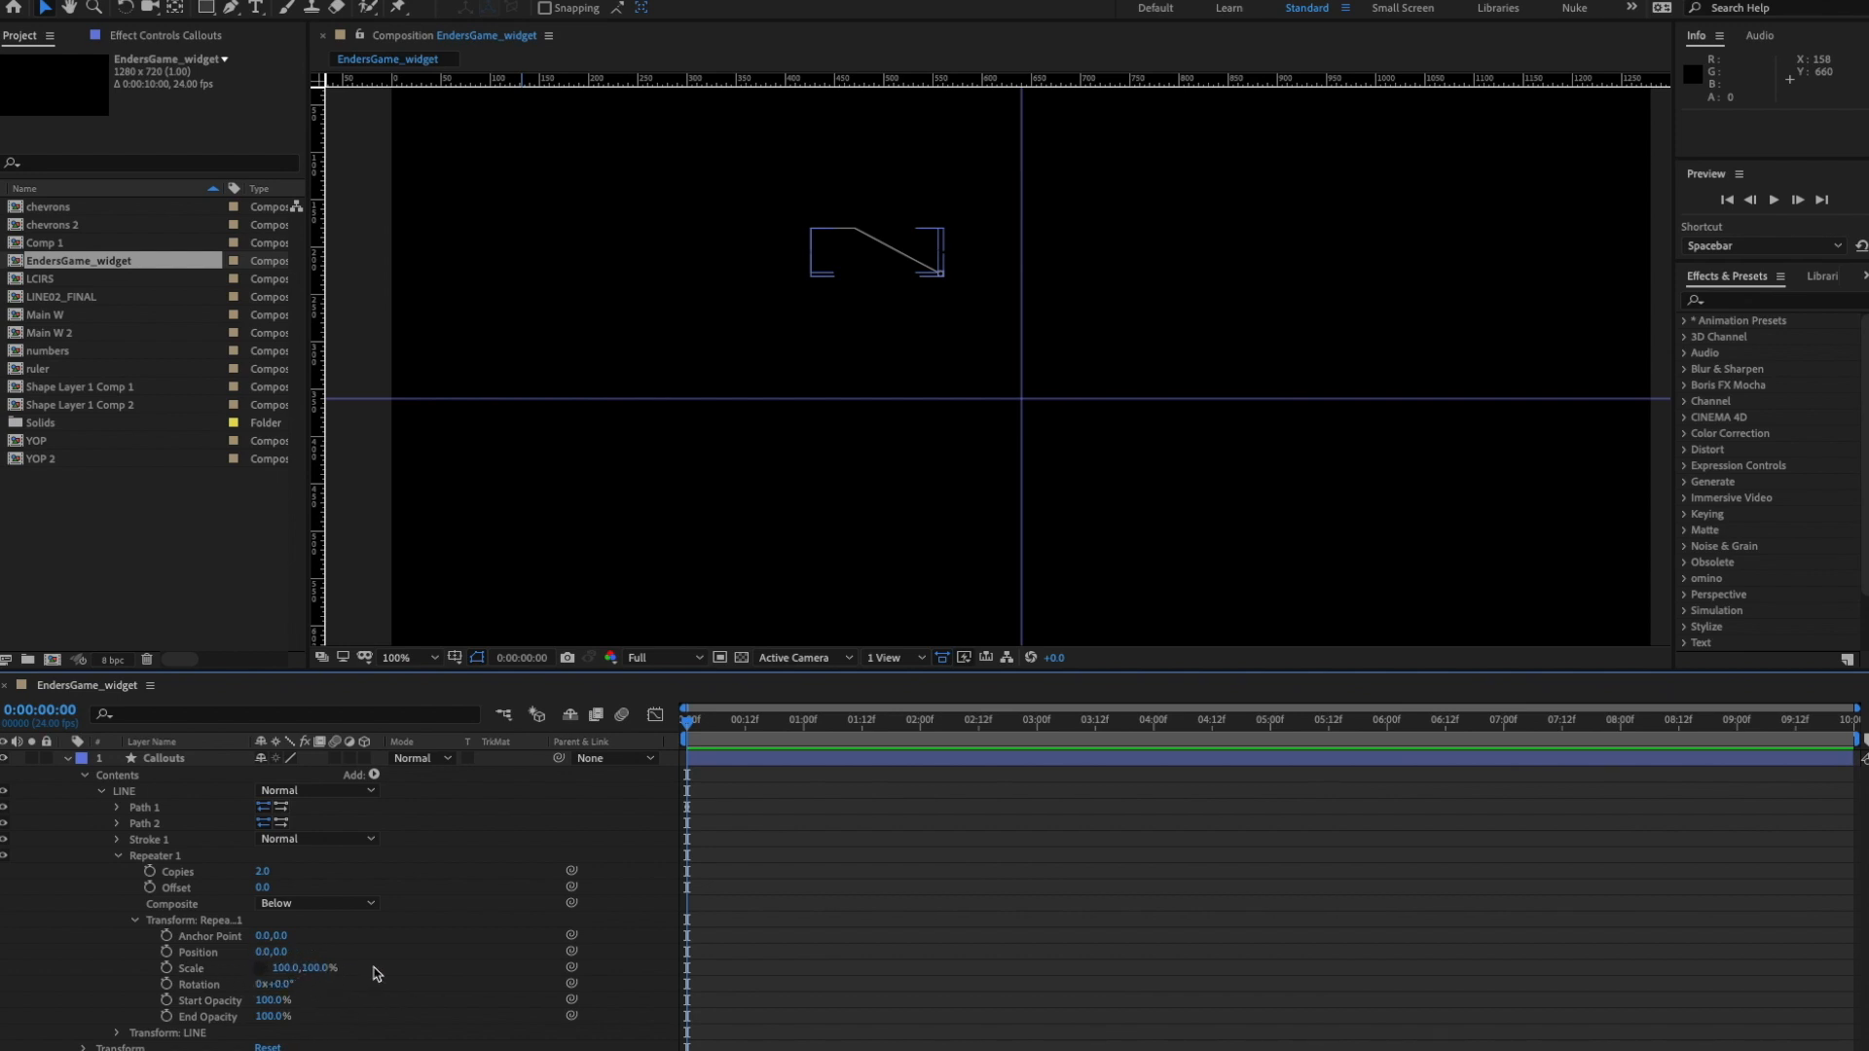
pyautogui.click(287, 969)
pyautogui.write('-')
pyautogui.press('Return')
pyautogui.click(964, 172)
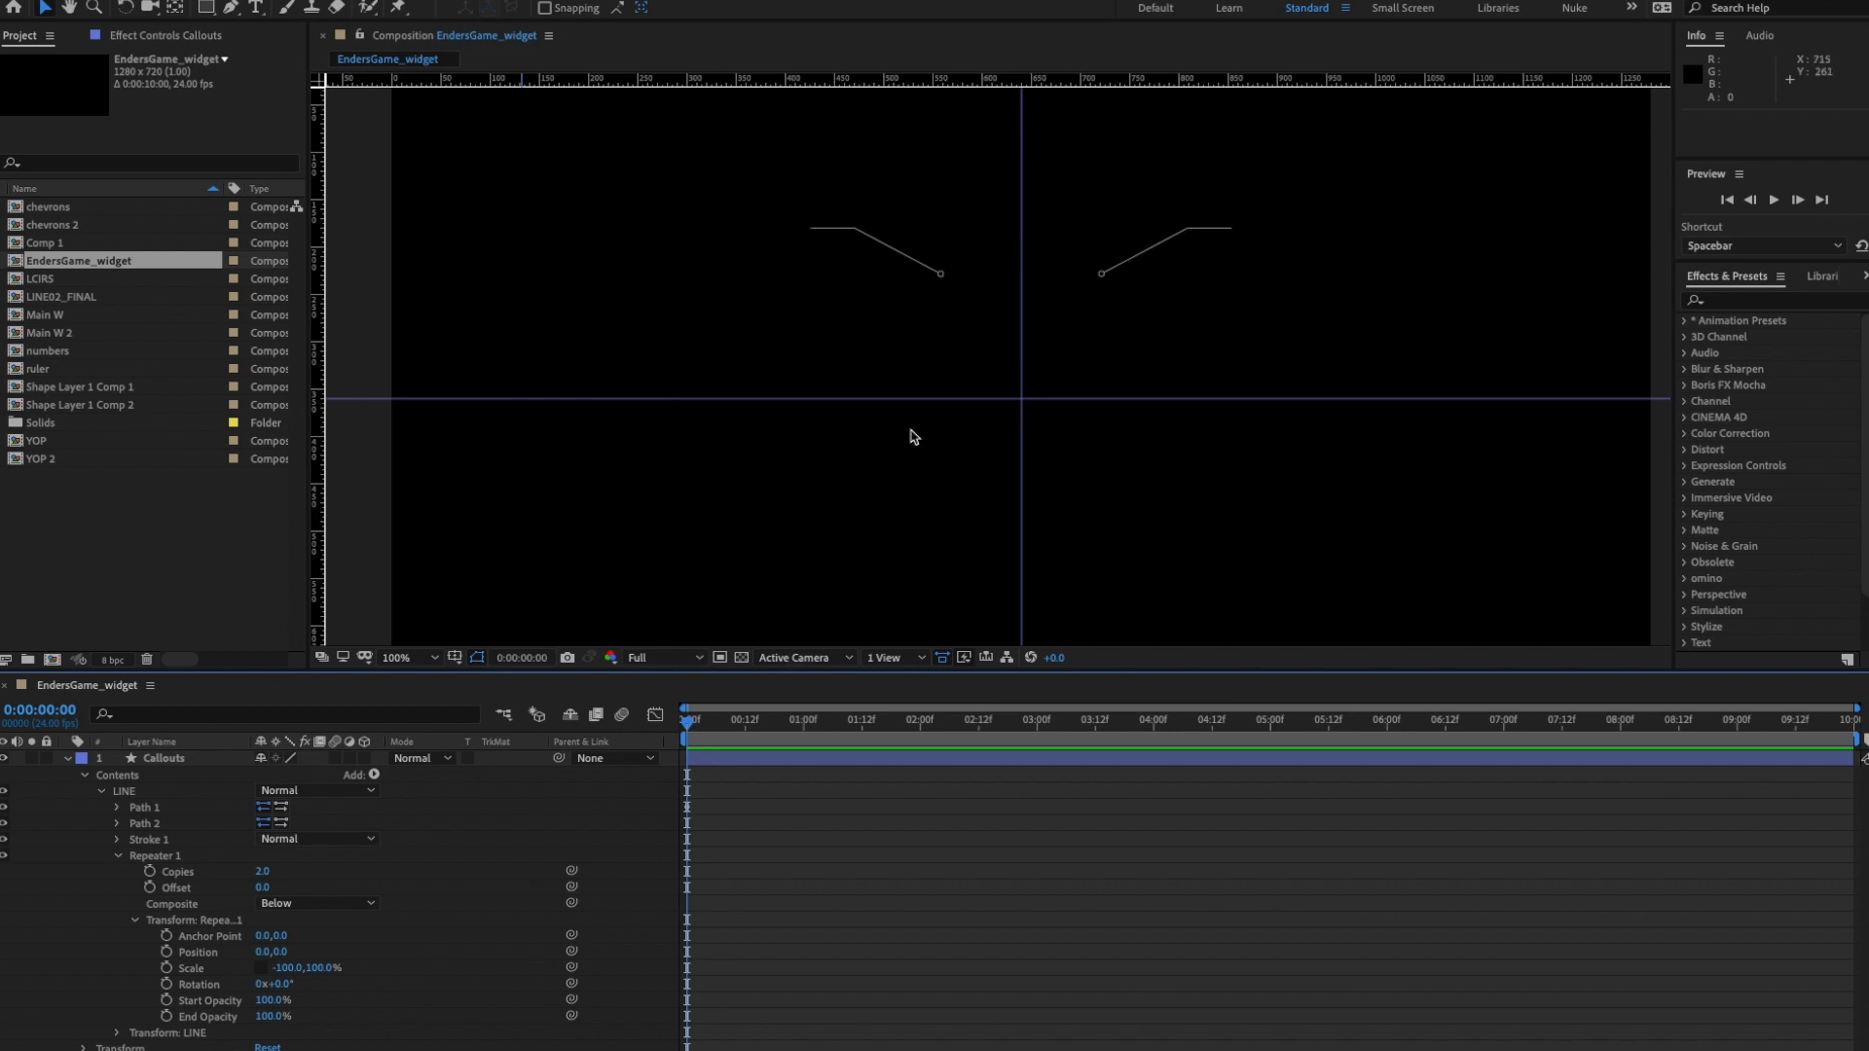
# - Expand Path 1 and Path 2 in the LINE group and remove the keyframing from Path 1's path
pyautogui.click(118, 808)
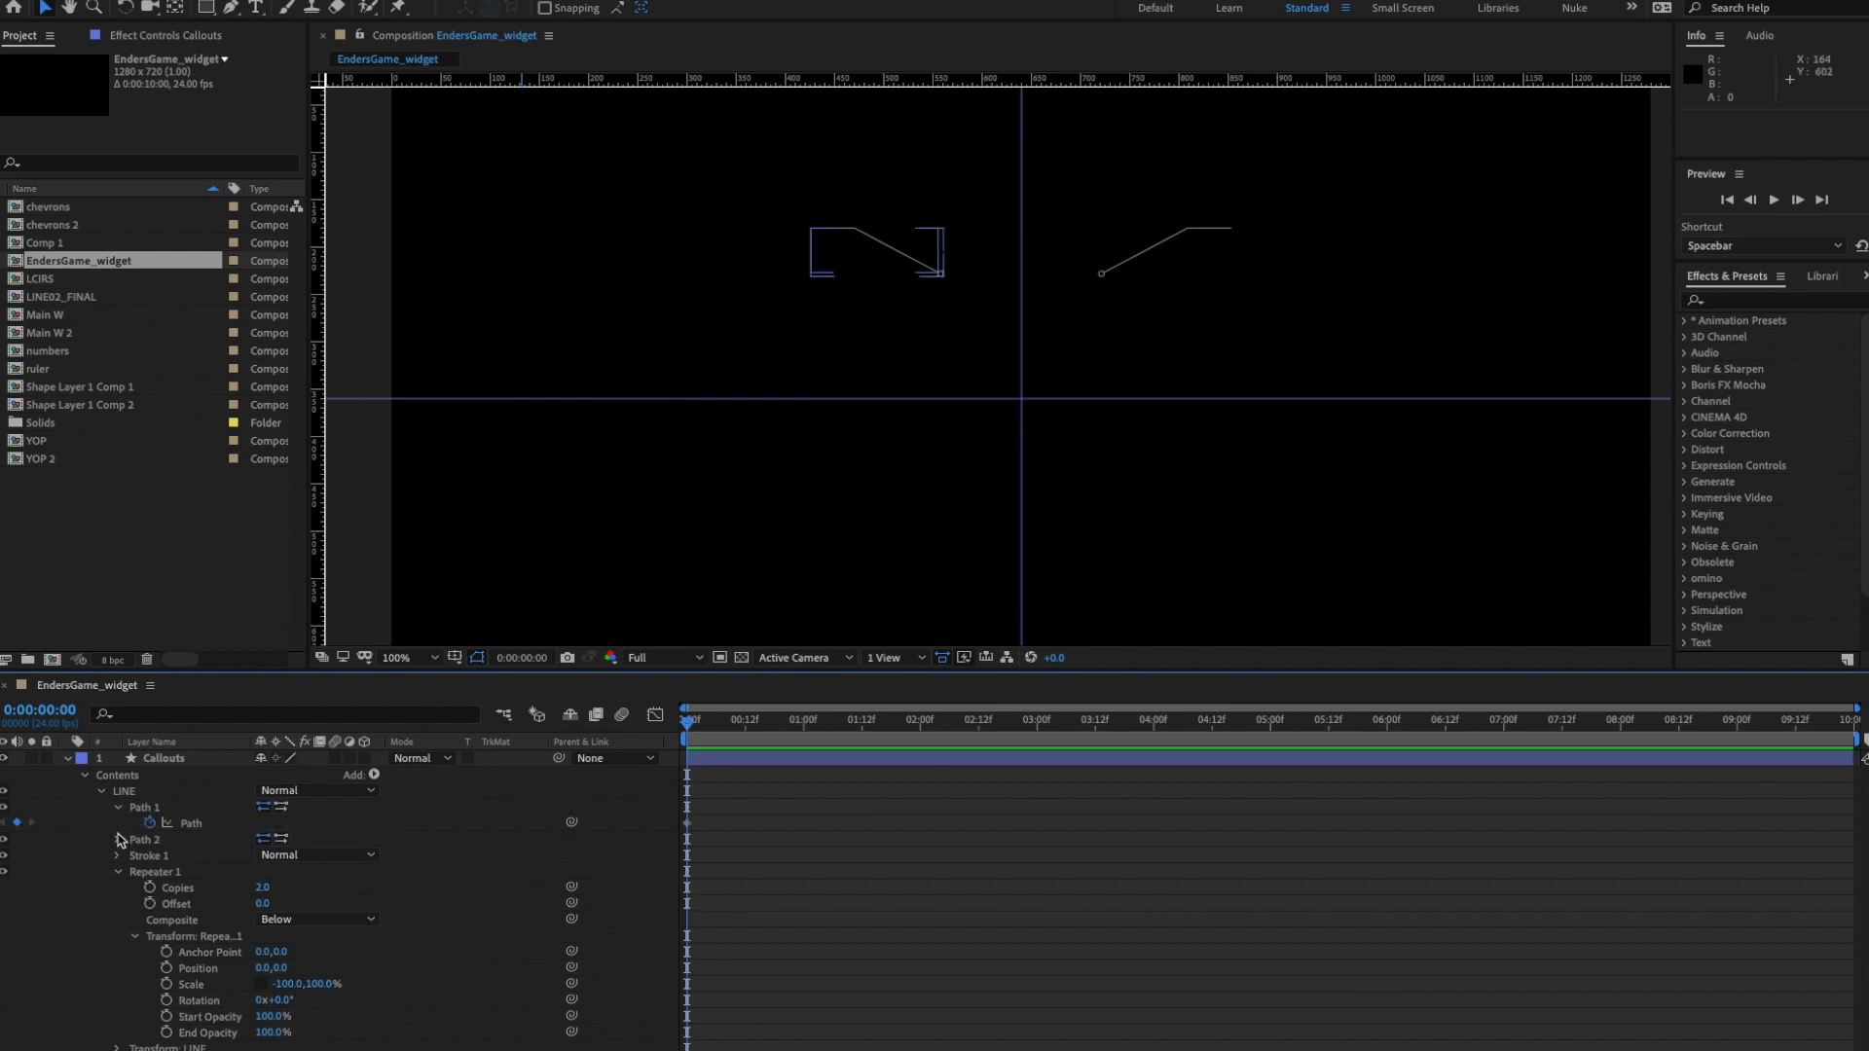
pyautogui.click(118, 840)
pyautogui.click(191, 825)
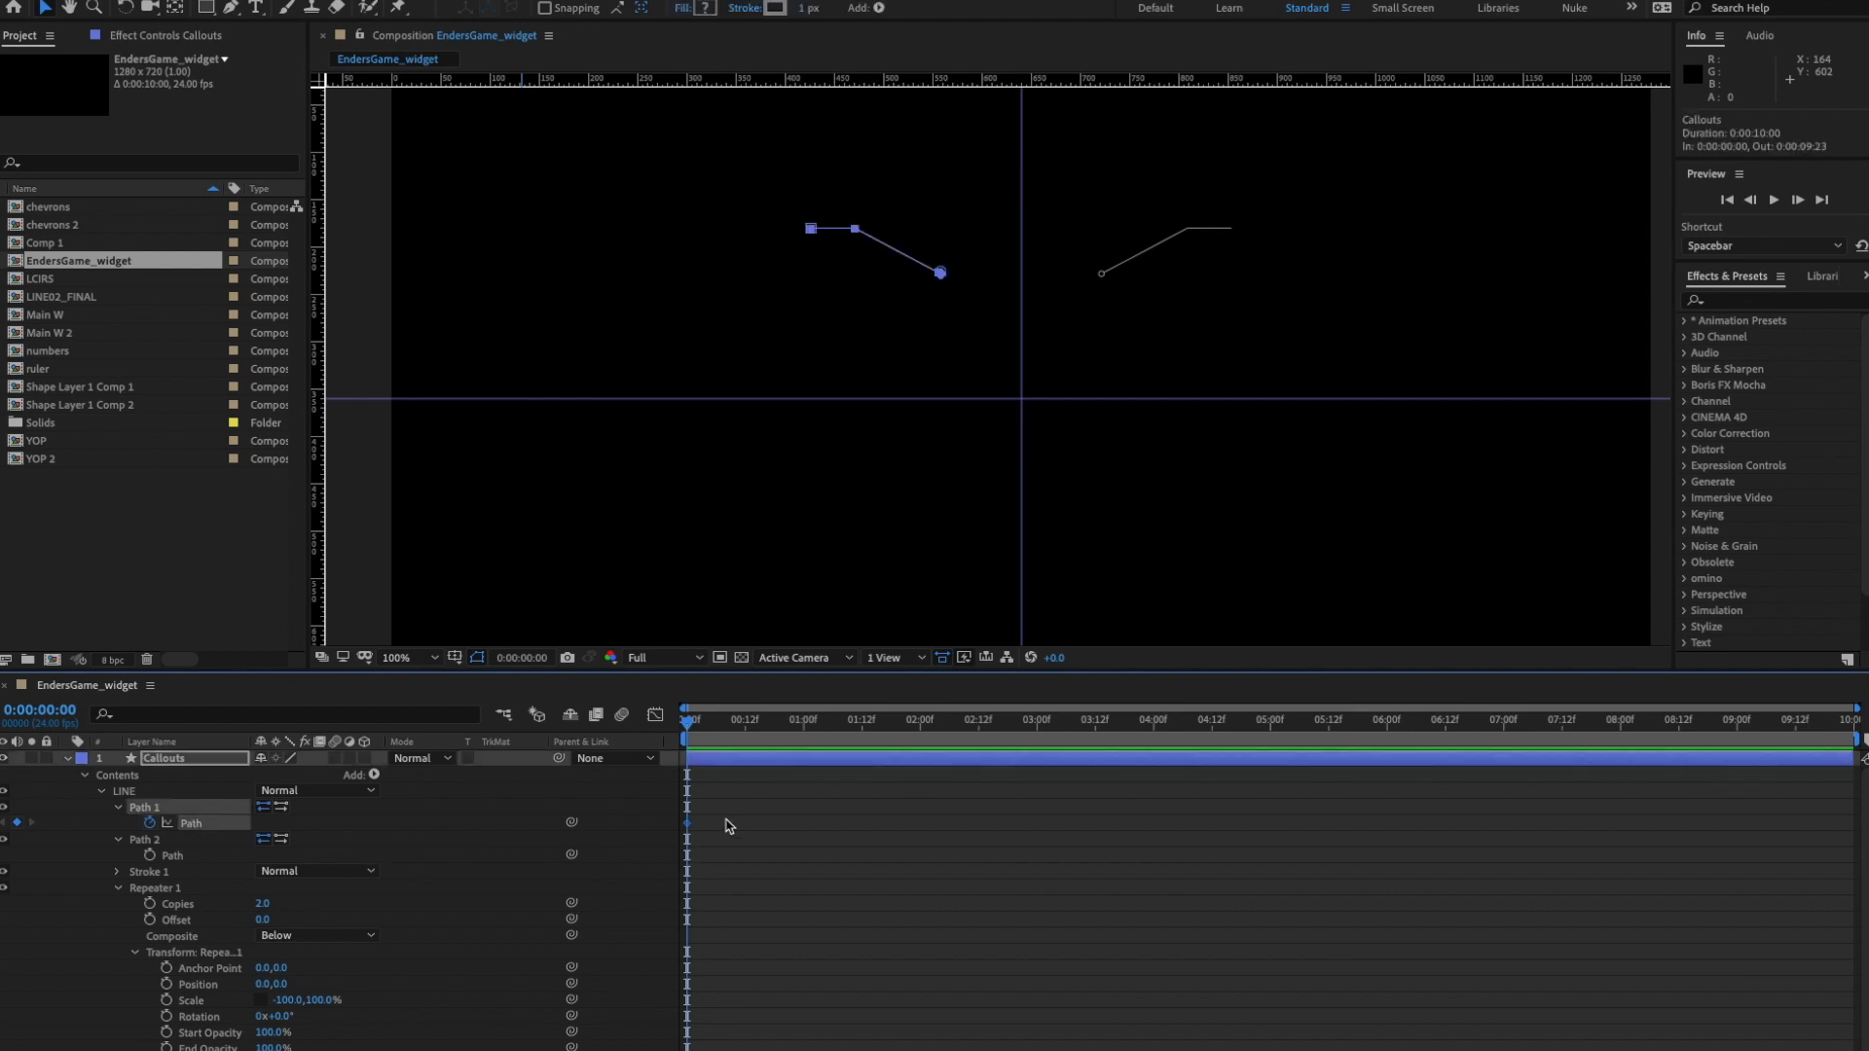
pyautogui.click(150, 824)
pyautogui.click(751, 856)
# - Move the line and circle paths together 20 px right toward the centre guide, and collapse the LINE group's items
pyautogui.click(176, 825)
pyautogui.keyDown('shift'); pyautogui.click(183, 856); pyautogui.keyUp('shift')
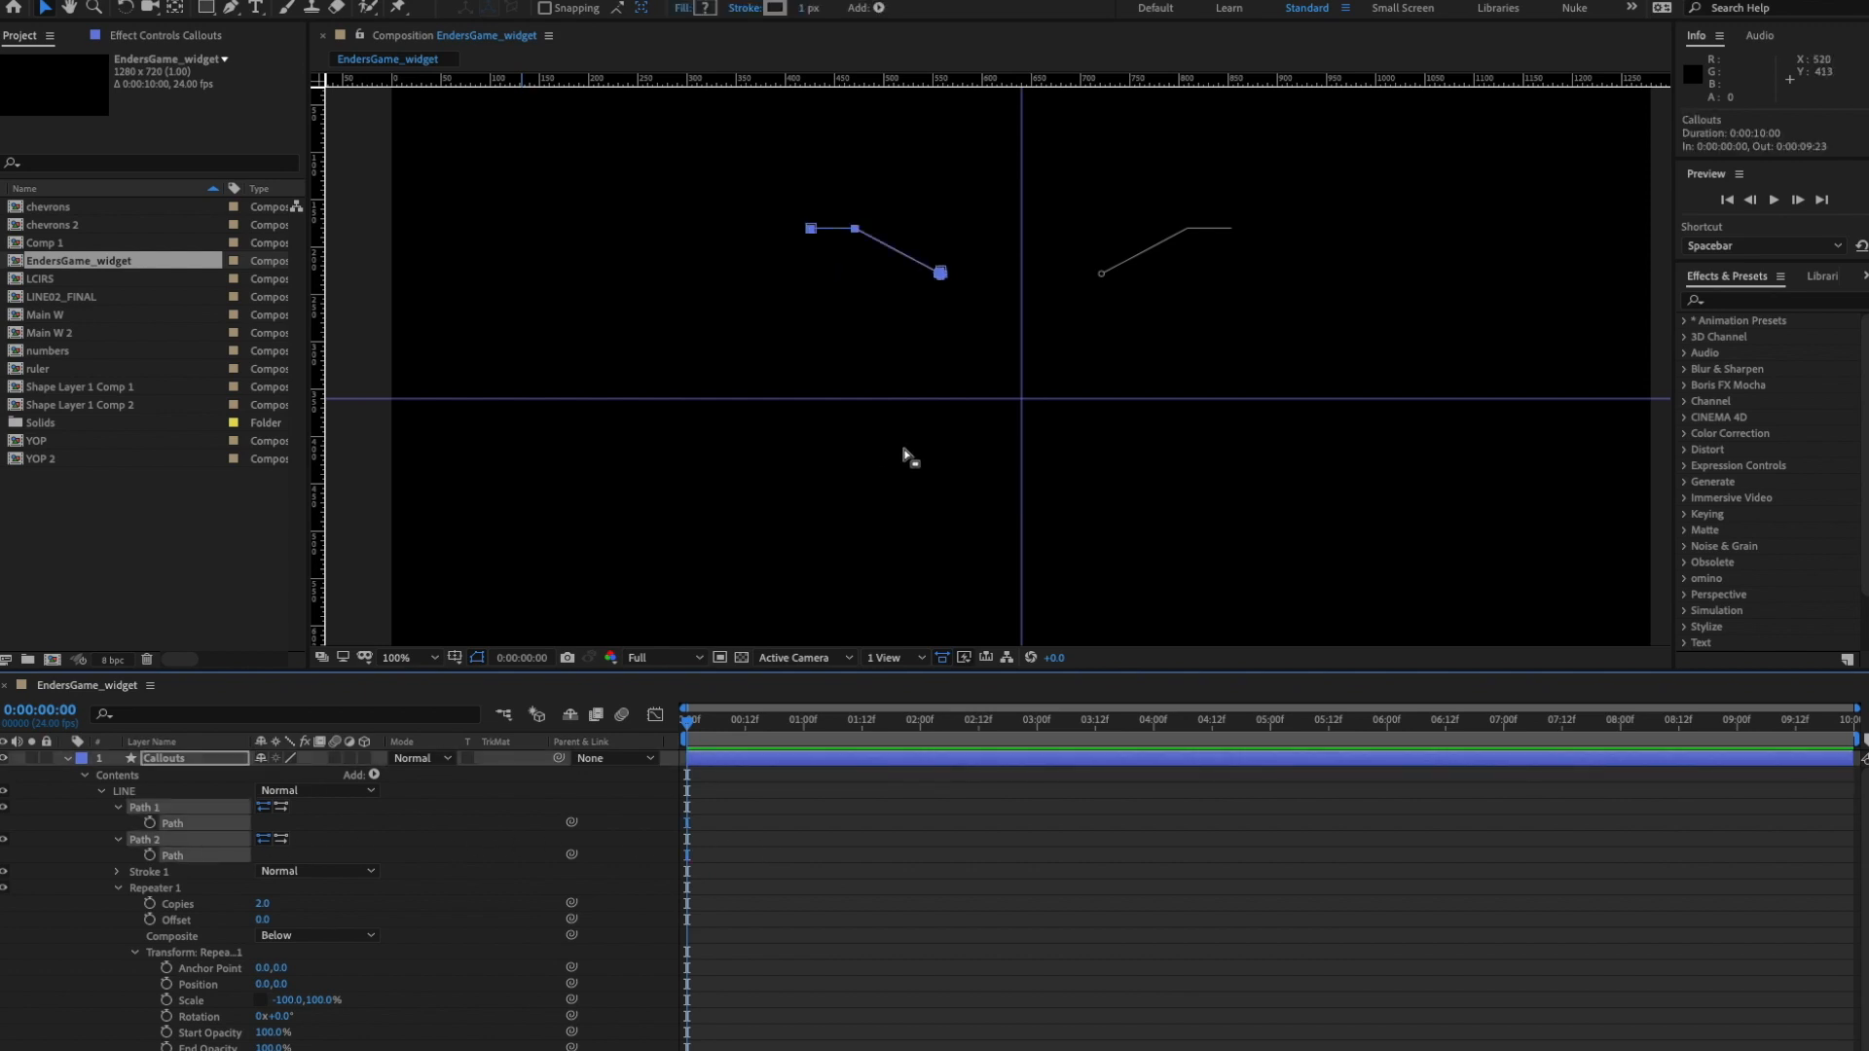
pyautogui.hotkey('shift', 'Right')
pyautogui.hotkey('shift', 'Right')
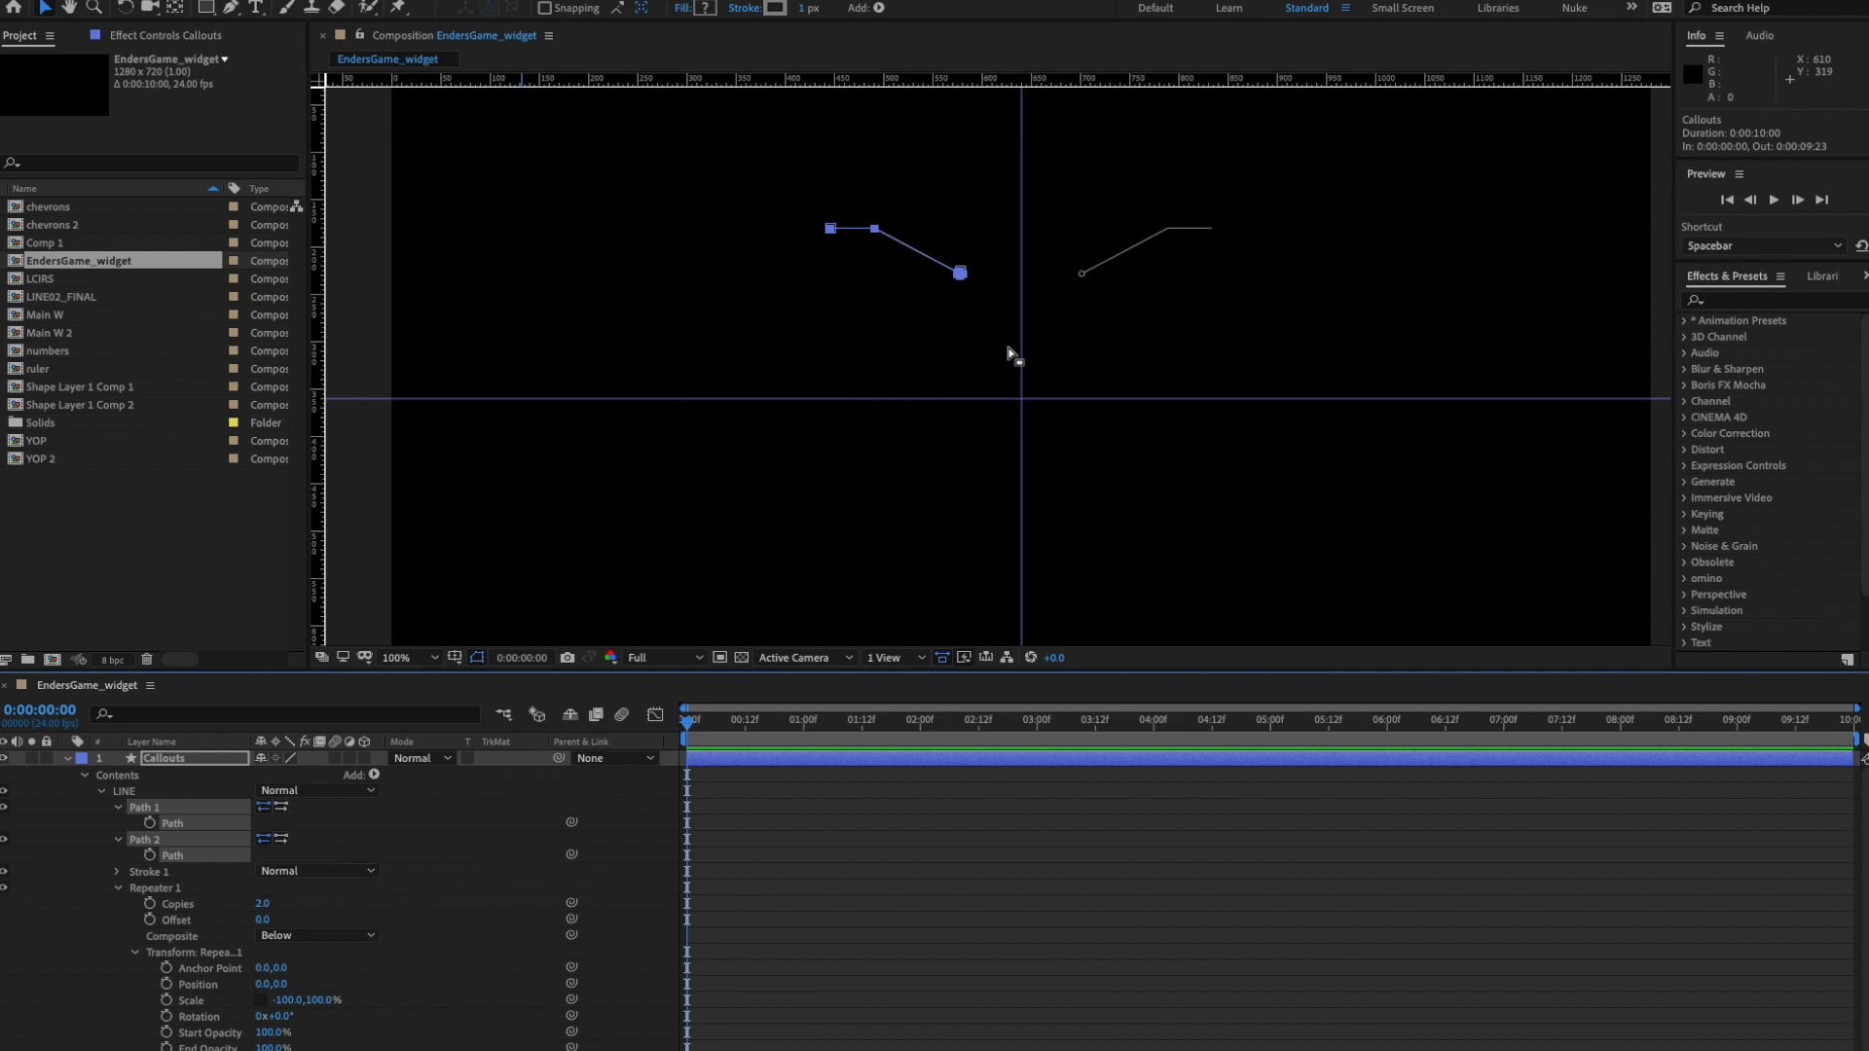
pyautogui.click(497, 834)
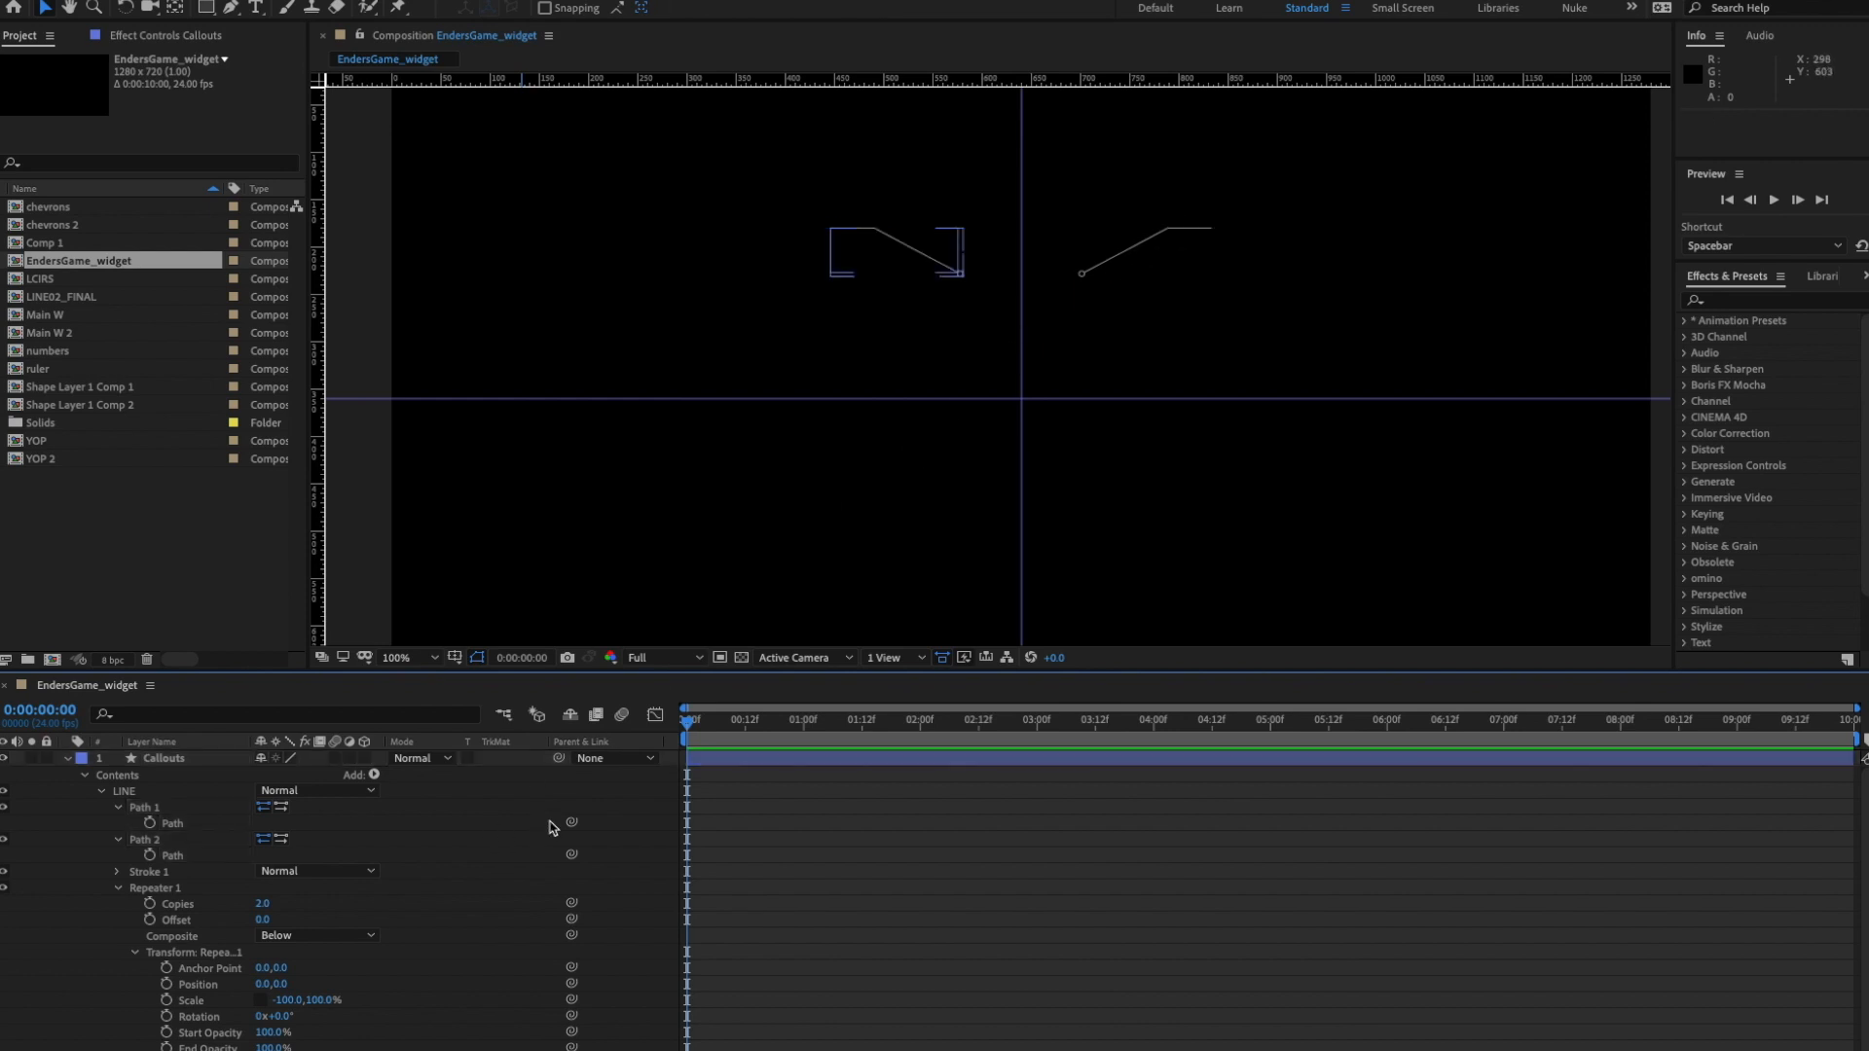
pyautogui.click(119, 839)
pyautogui.click(119, 809)
pyautogui.click(117, 855)
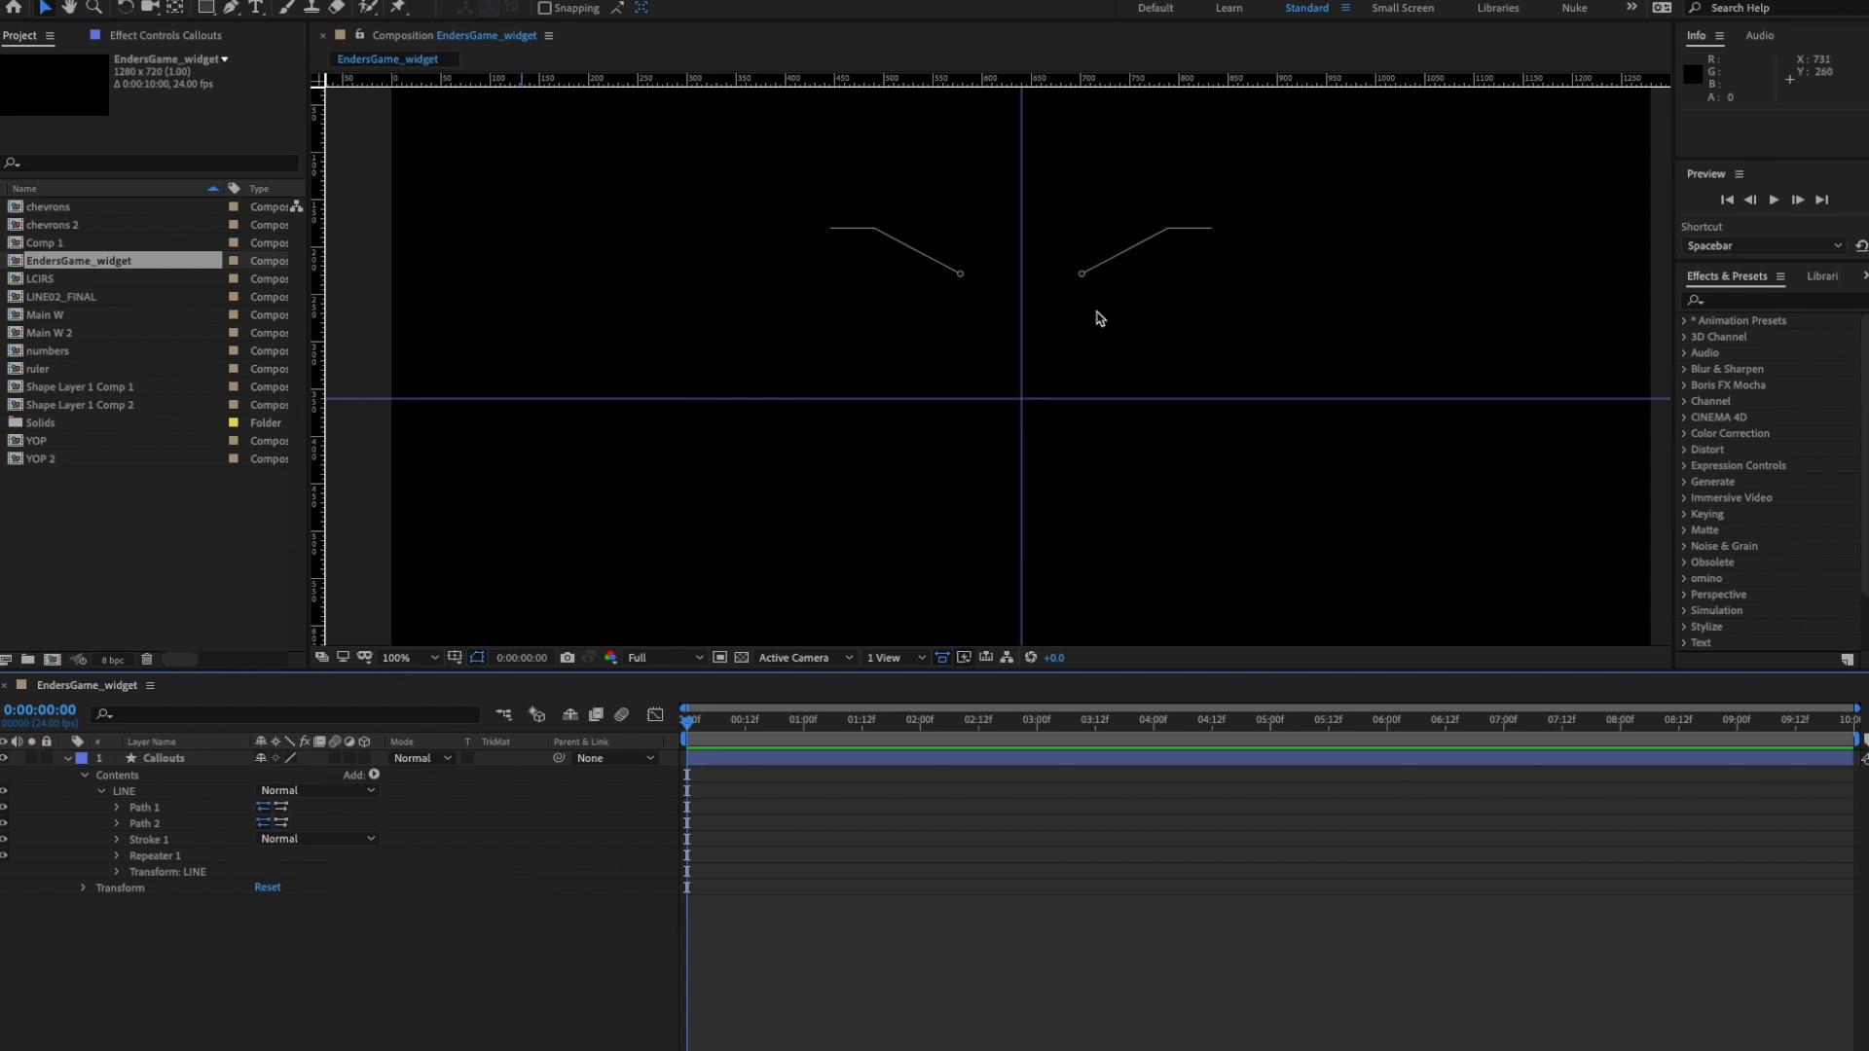
# - Add a second Repeater to the LINE group and expand its transform properties
pyautogui.click(161, 872)
pyautogui.click(379, 775)
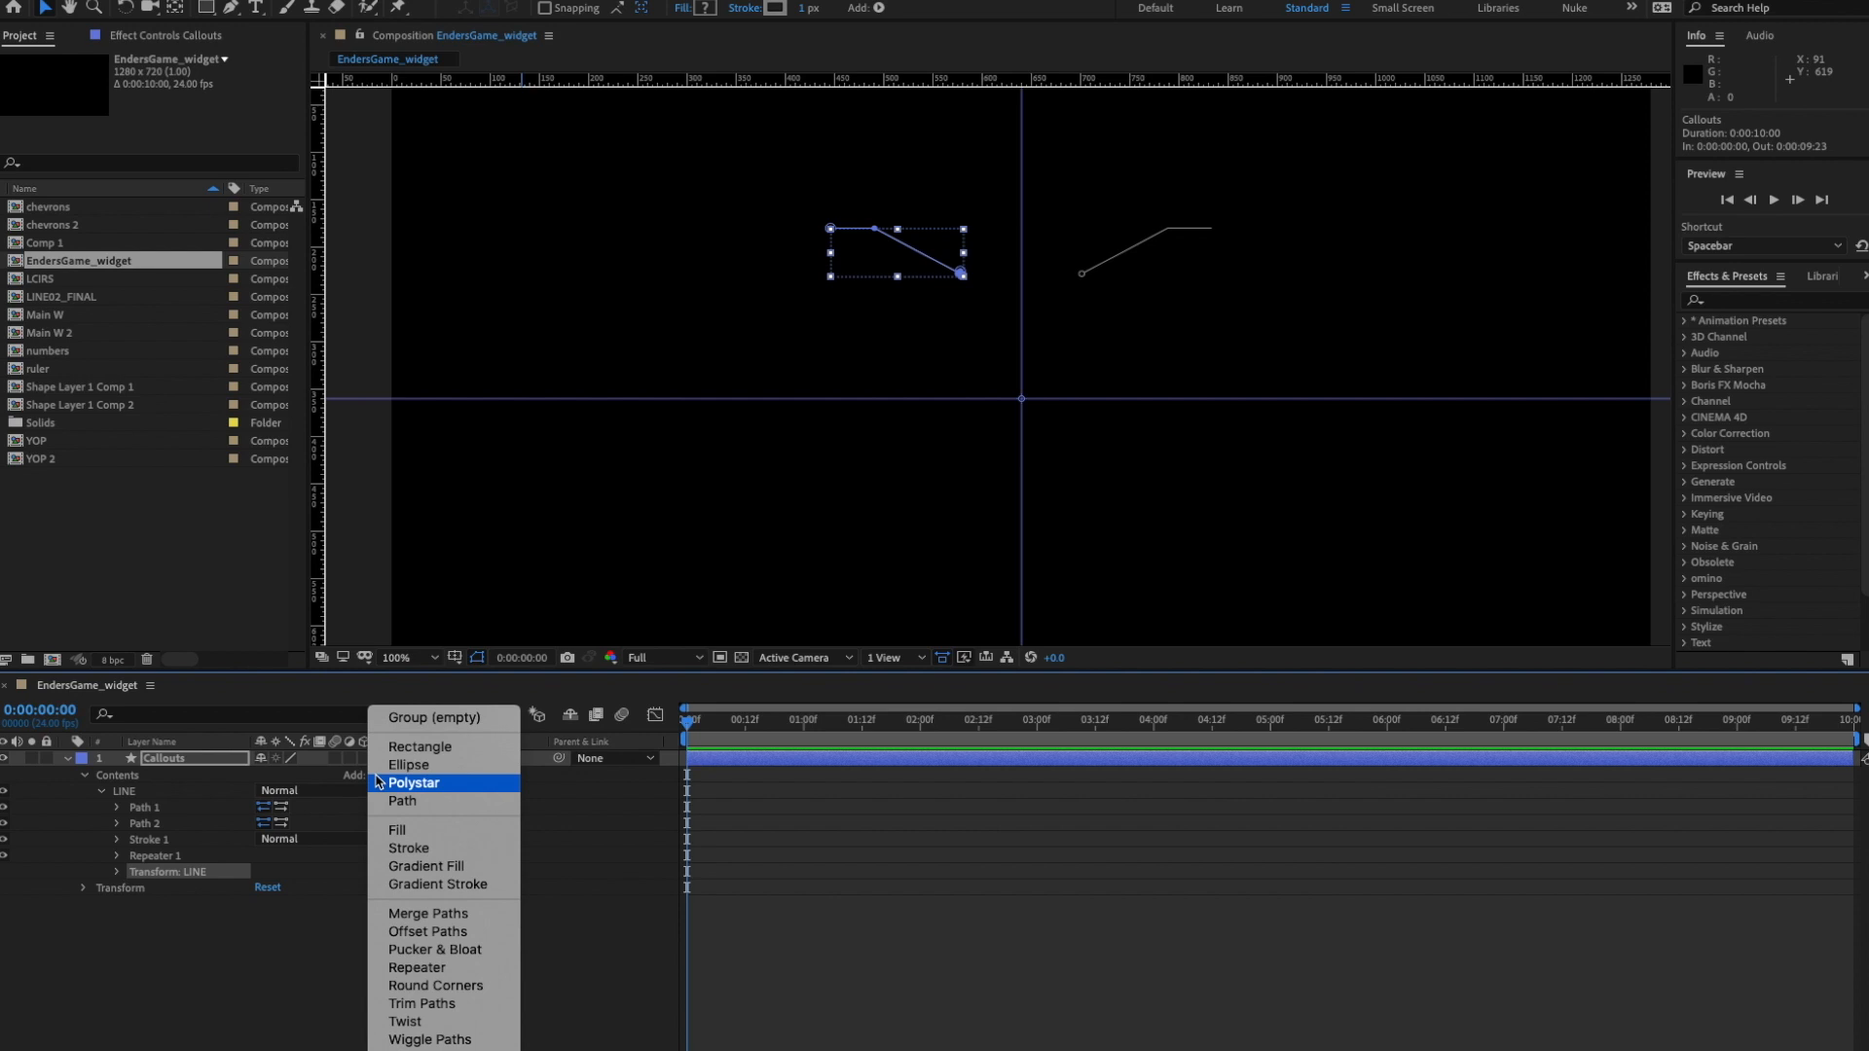
pyautogui.click(436, 968)
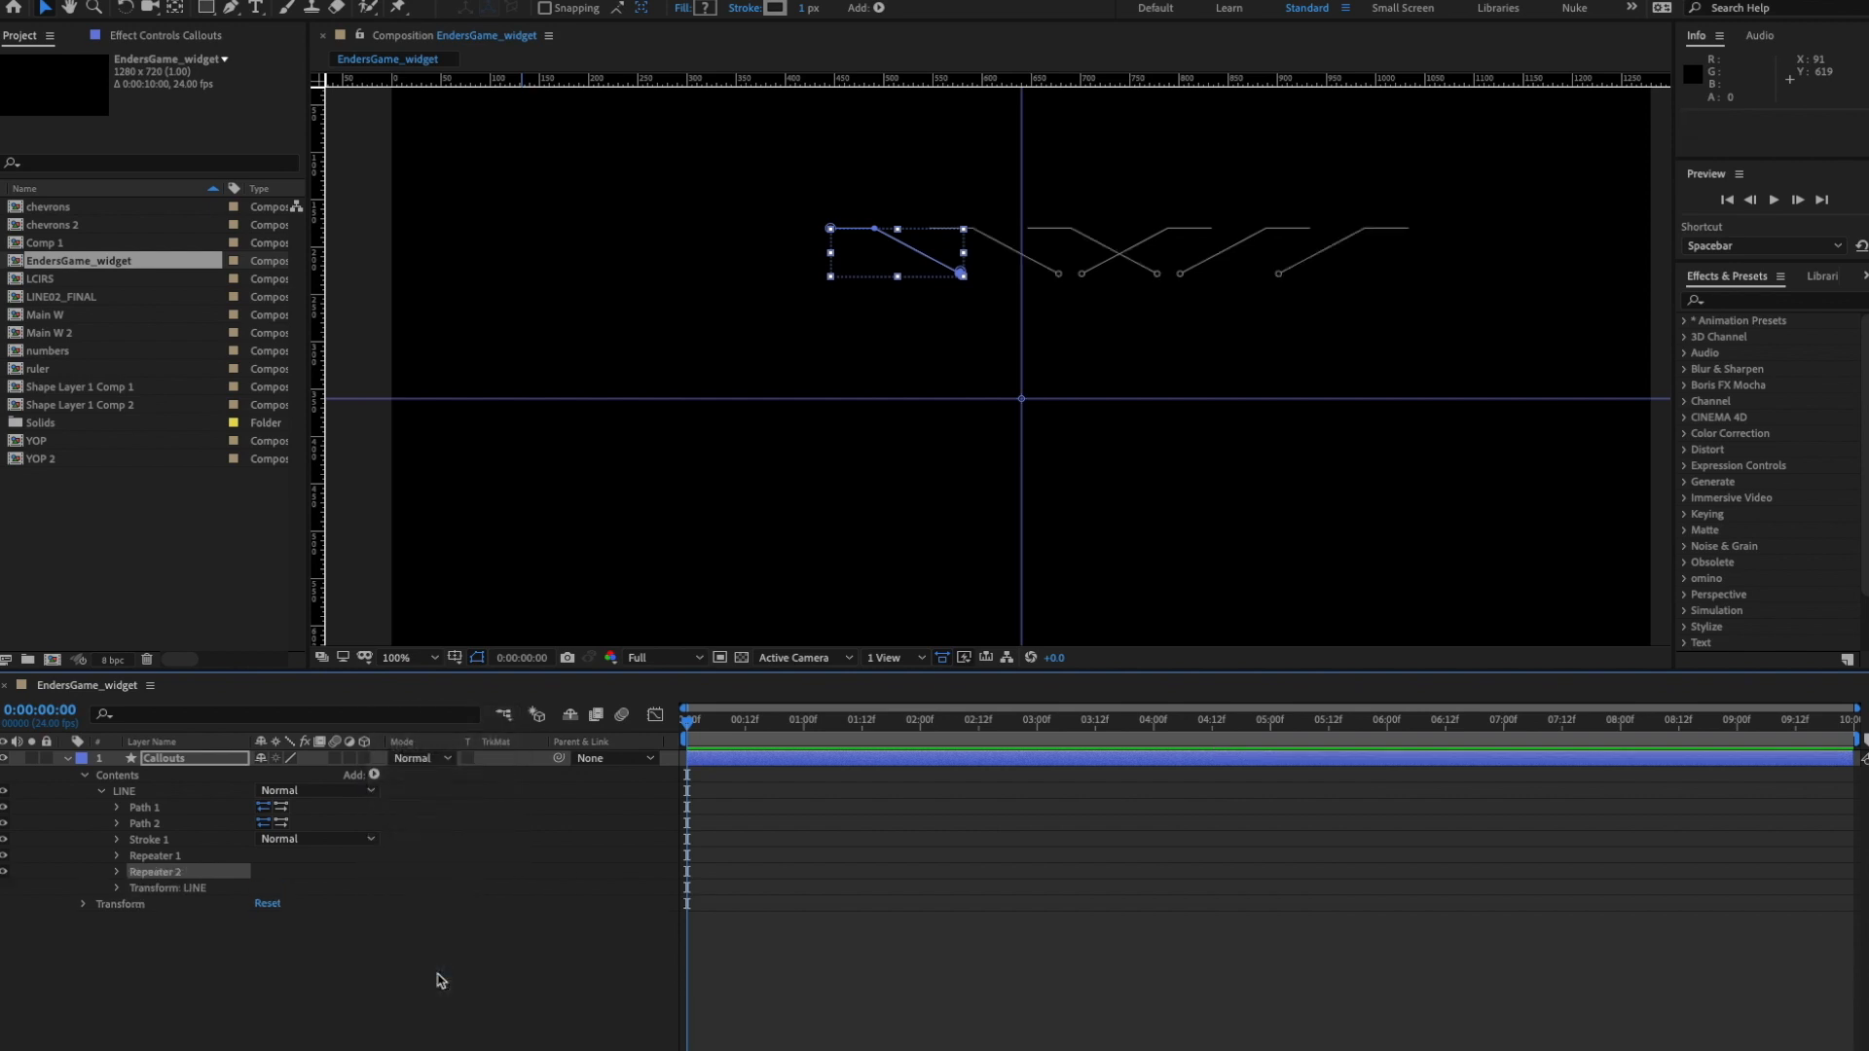
pyautogui.click(118, 872)
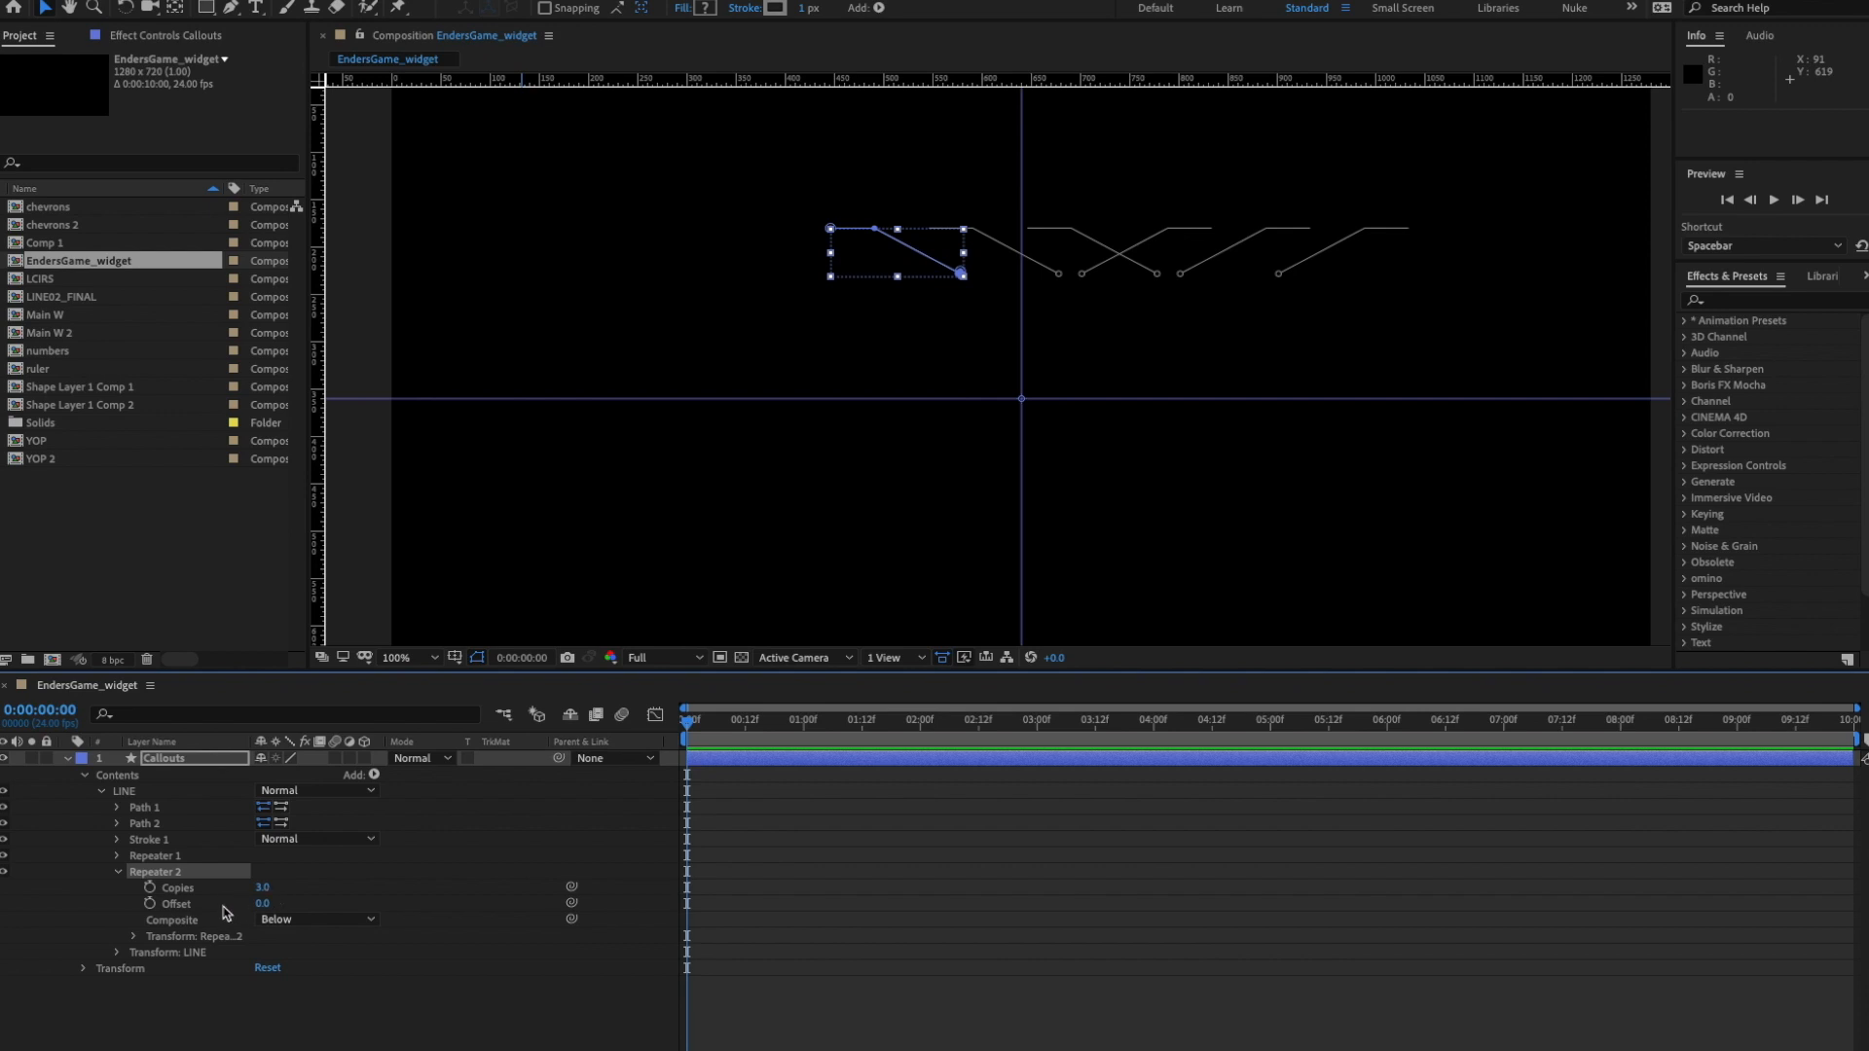
pyautogui.click(135, 937)
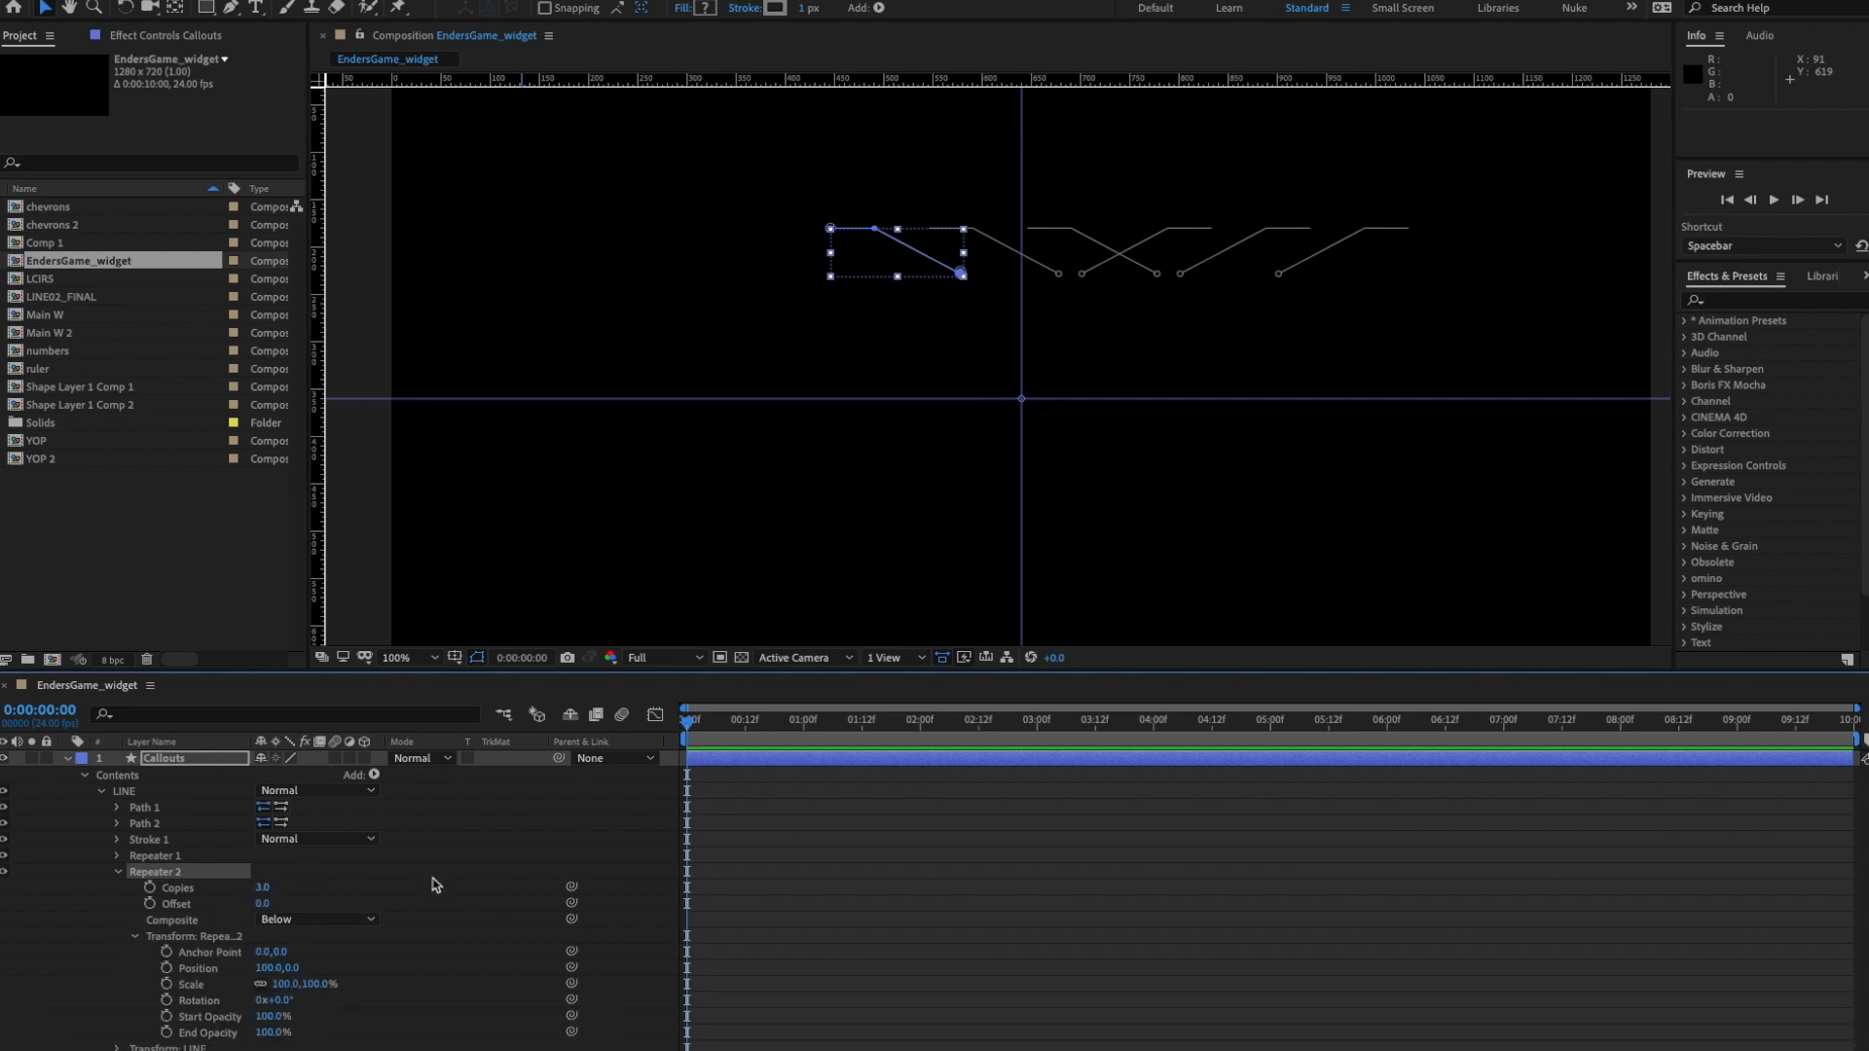
# - Stack the mirrored callouts vertically by setting Repeater 2's position to 0,65
pyautogui.click(271, 968)
pyautogui.write('0')
pyautogui.press('Return')
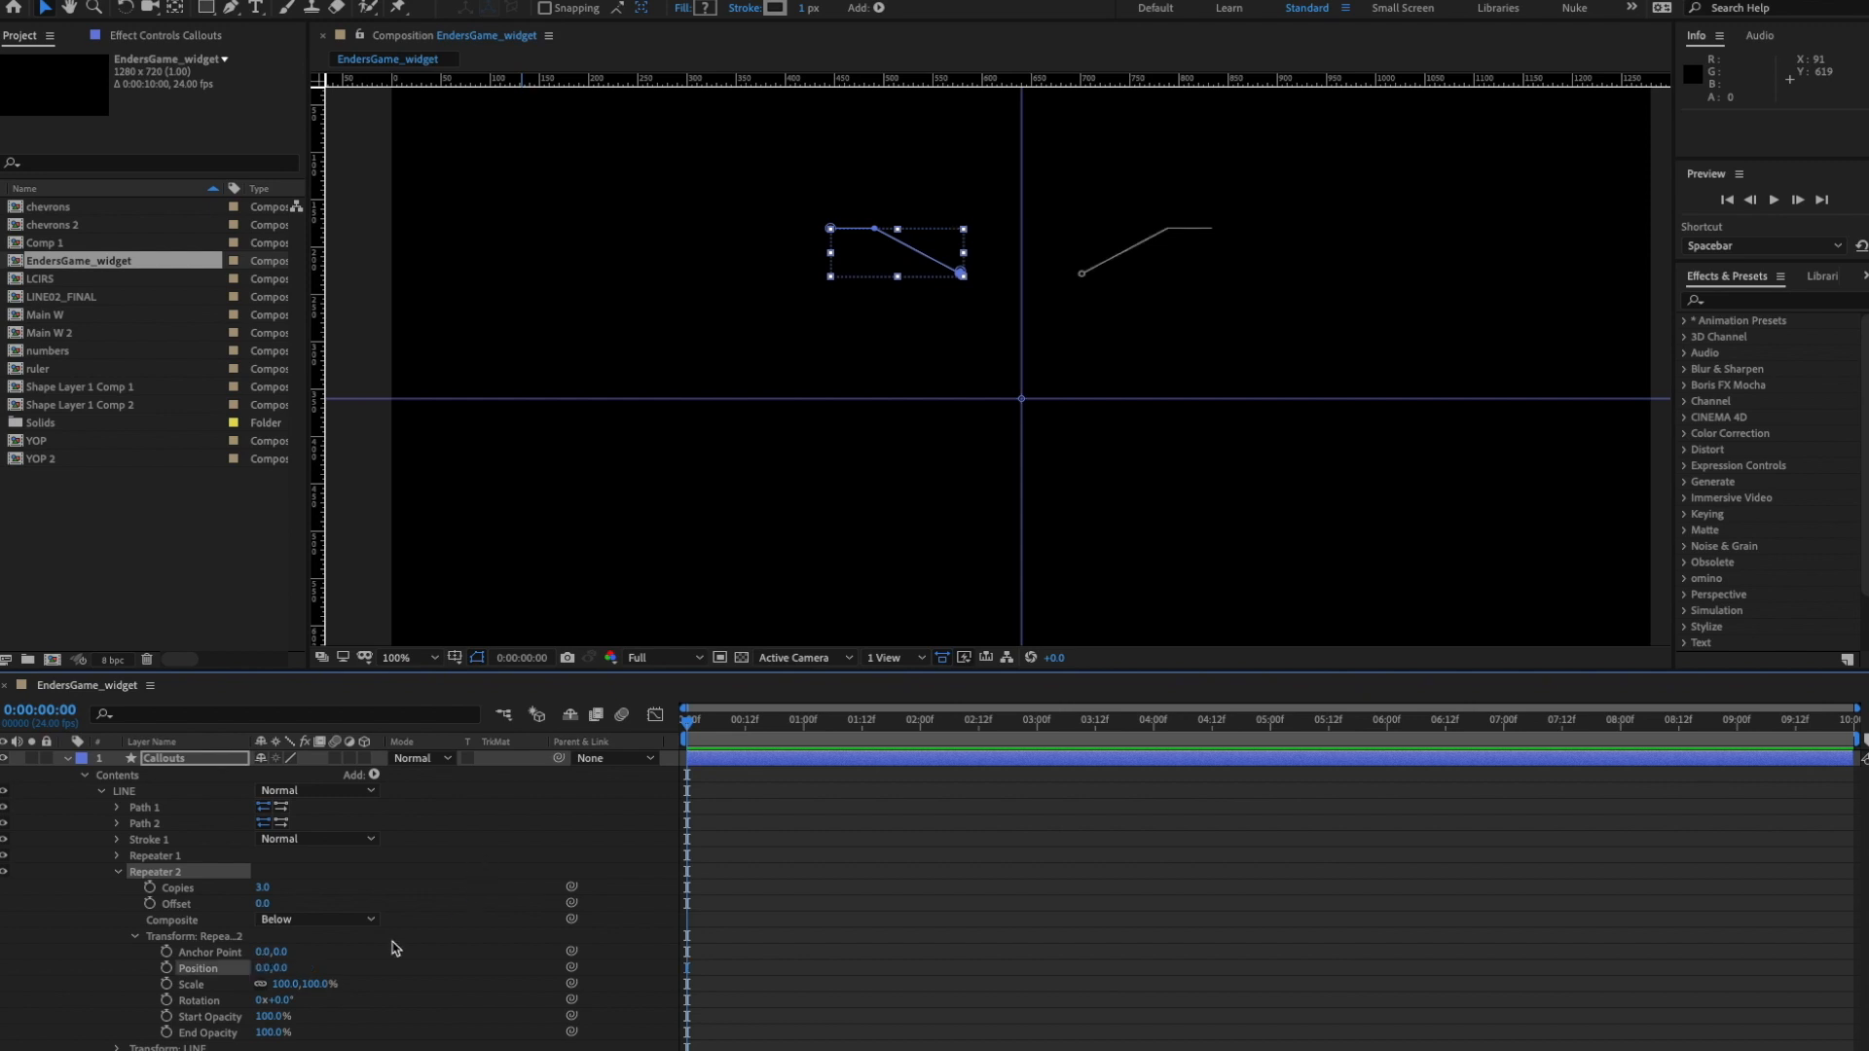
pyautogui.click(284, 968)
pyautogui.moveTo(289, 969); pyautogui.dragTo(410, 966)
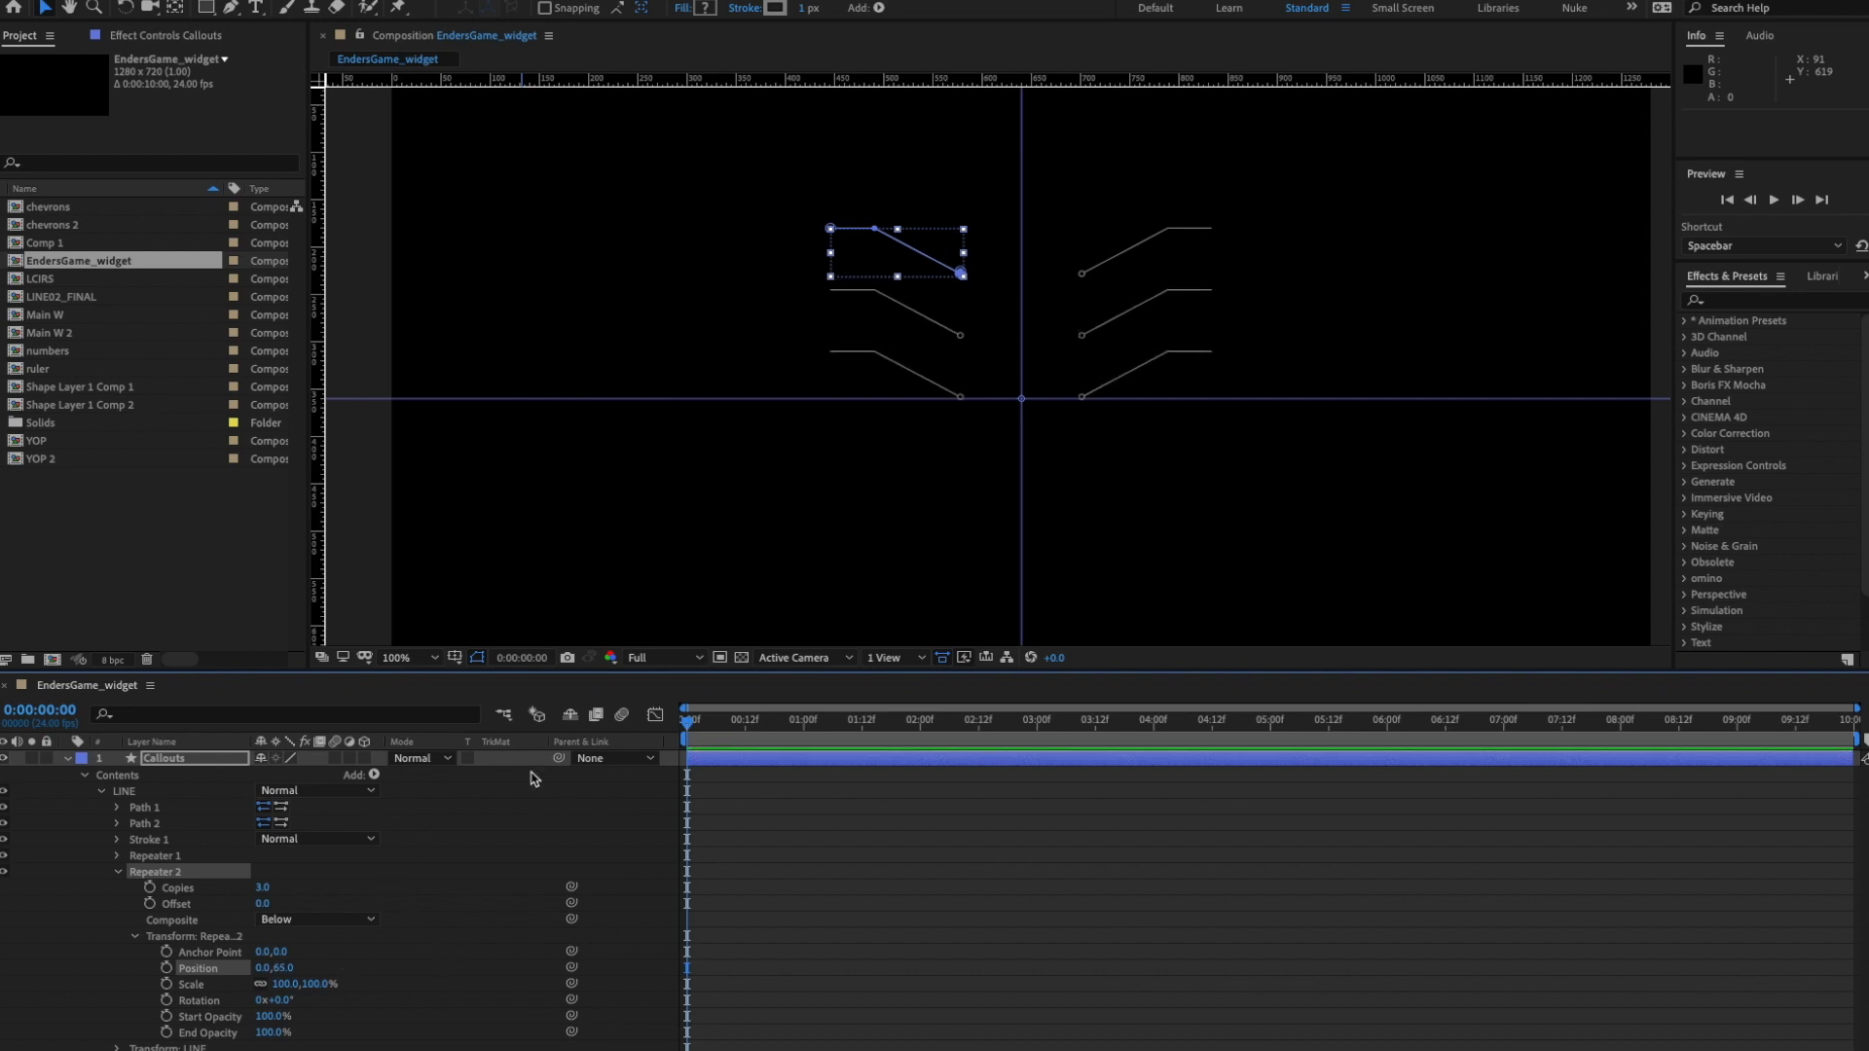
# - Check the callout rows in the LINEHUD_F.mov reference and set Repeater 2's number of copies to 12
pyautogui.moveTo(1868, 401); pyautogui.dragTo(840, 400)
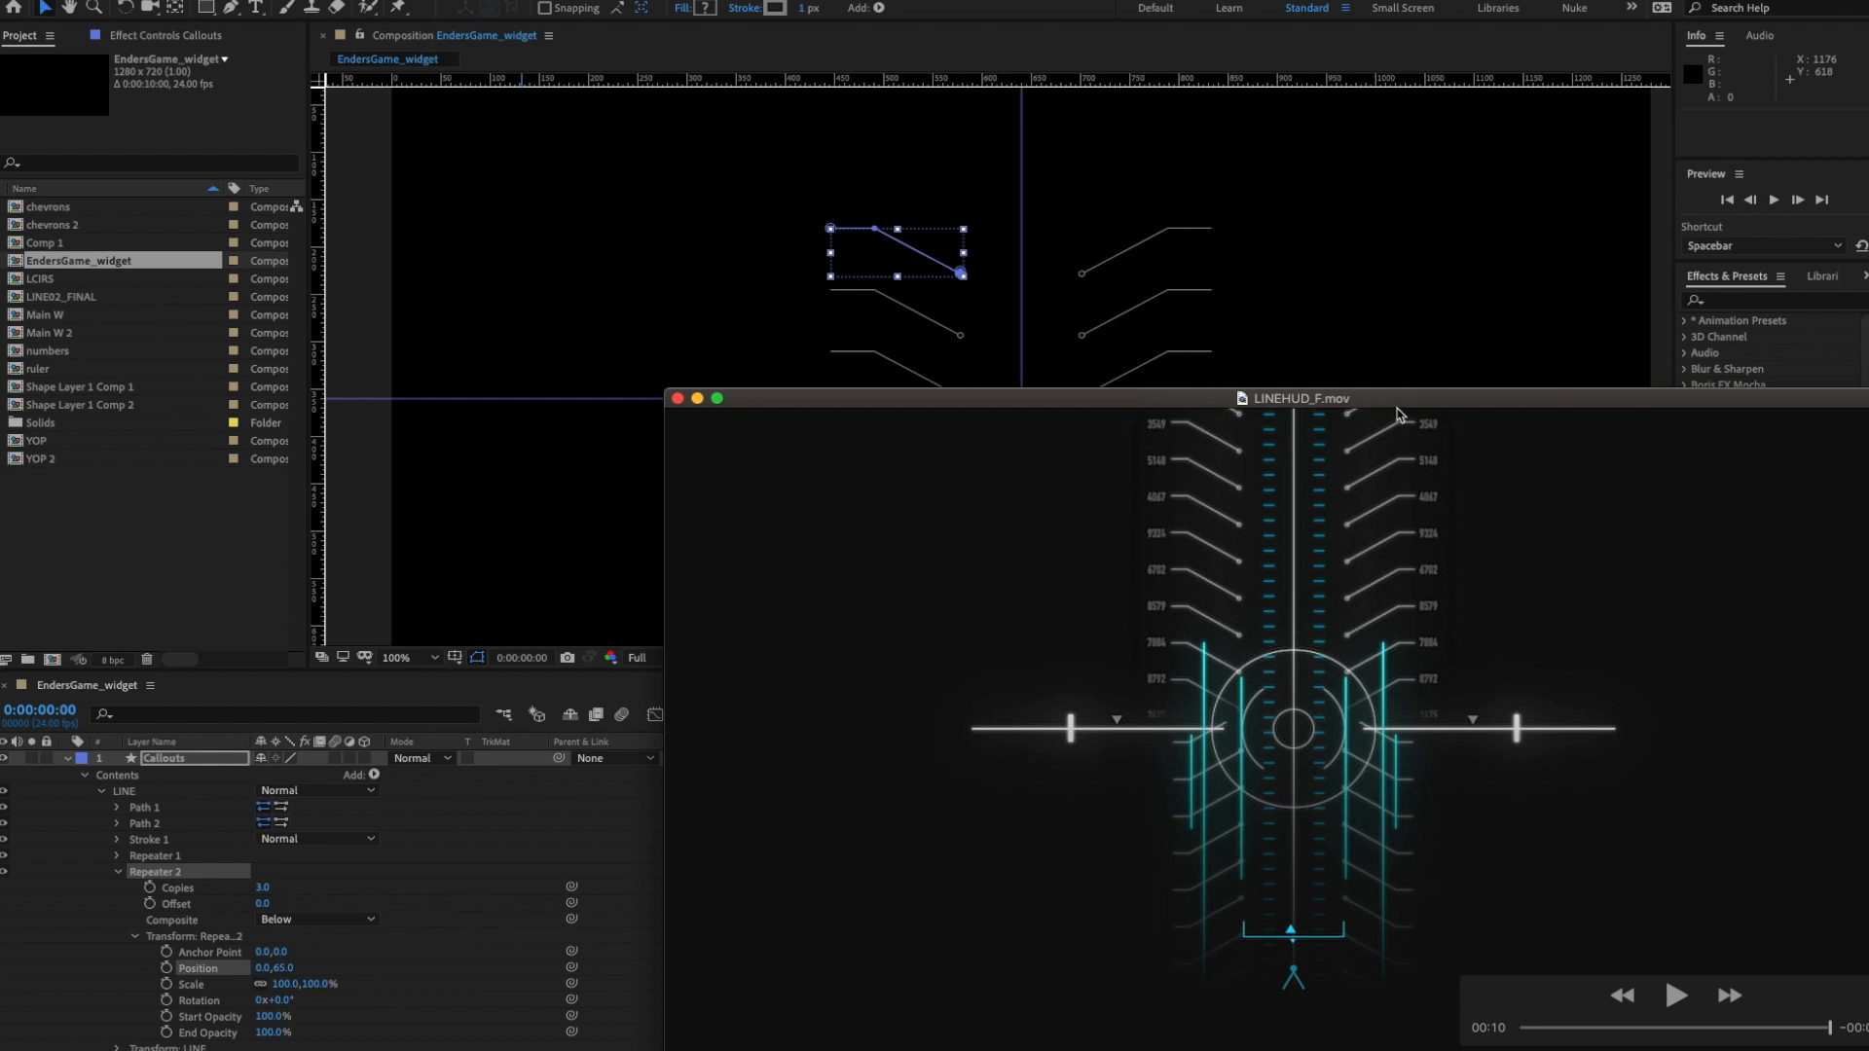
pyautogui.moveTo(1398, 402); pyautogui.dragTo(1868, 433)
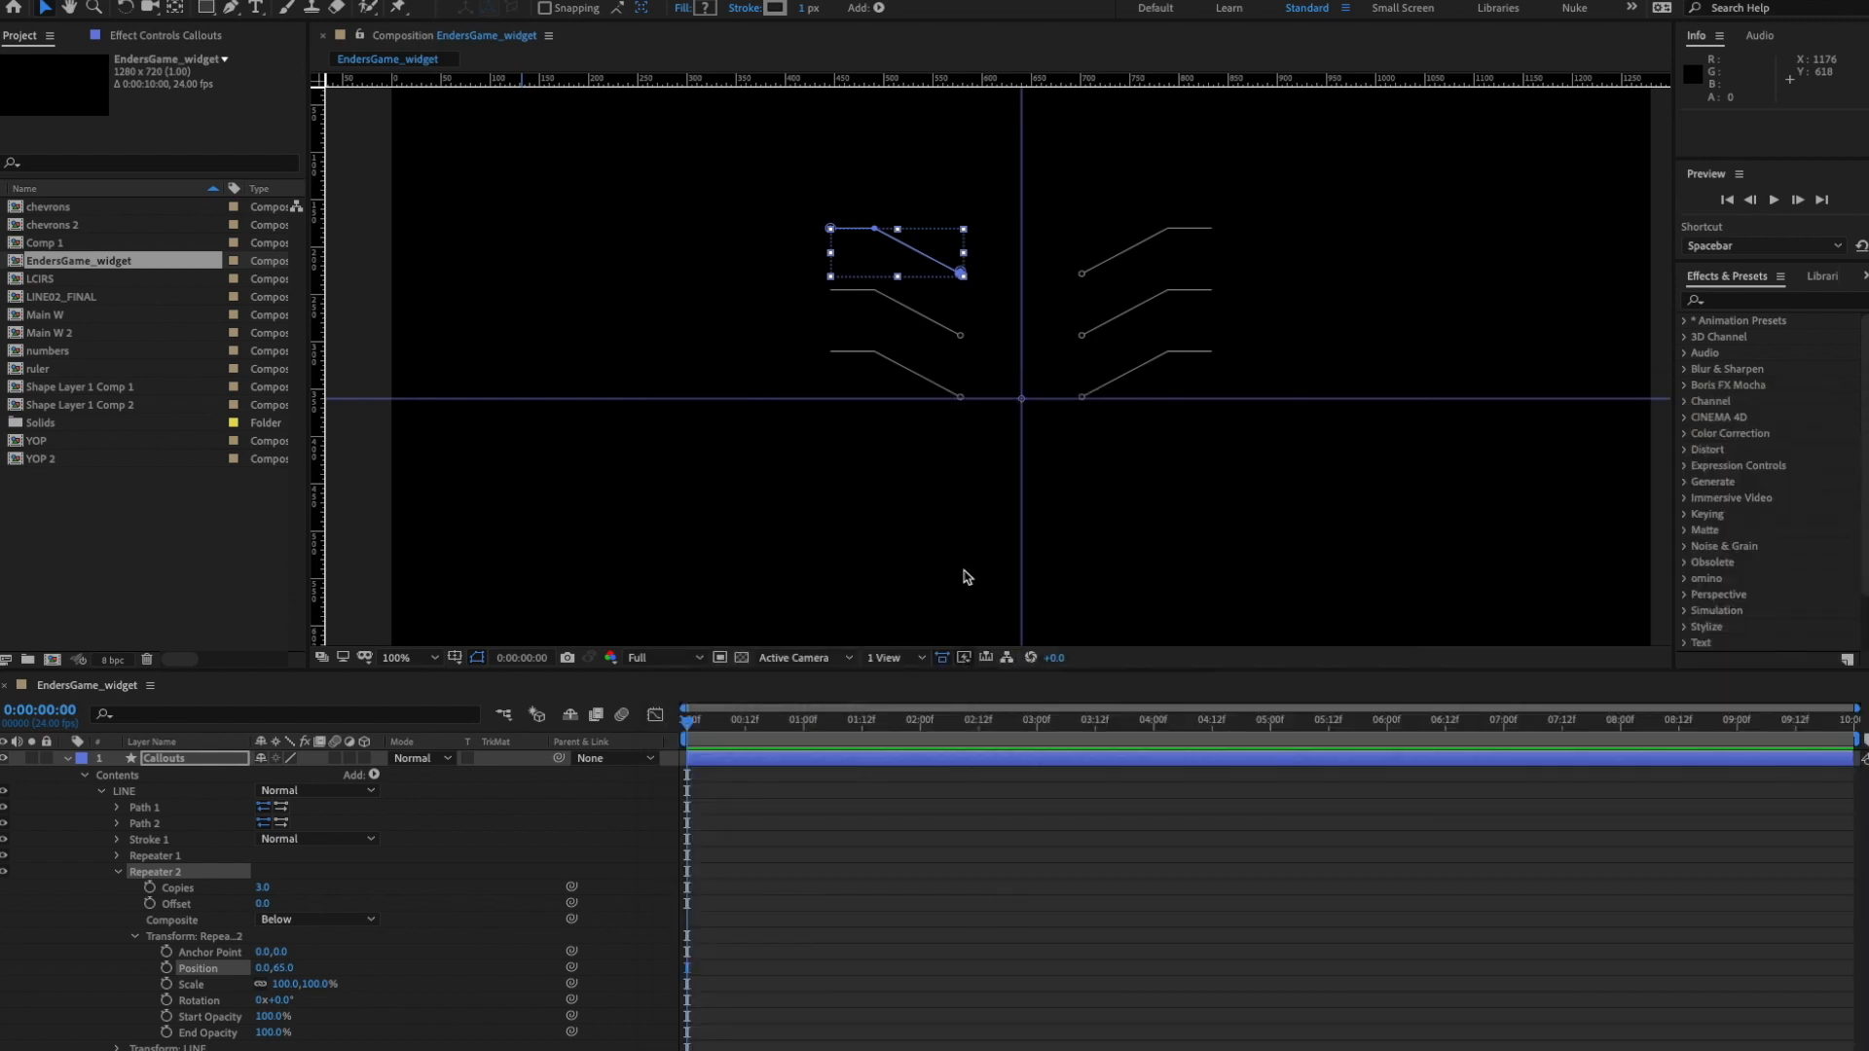
pyautogui.scroll(-2, 1007, 395)
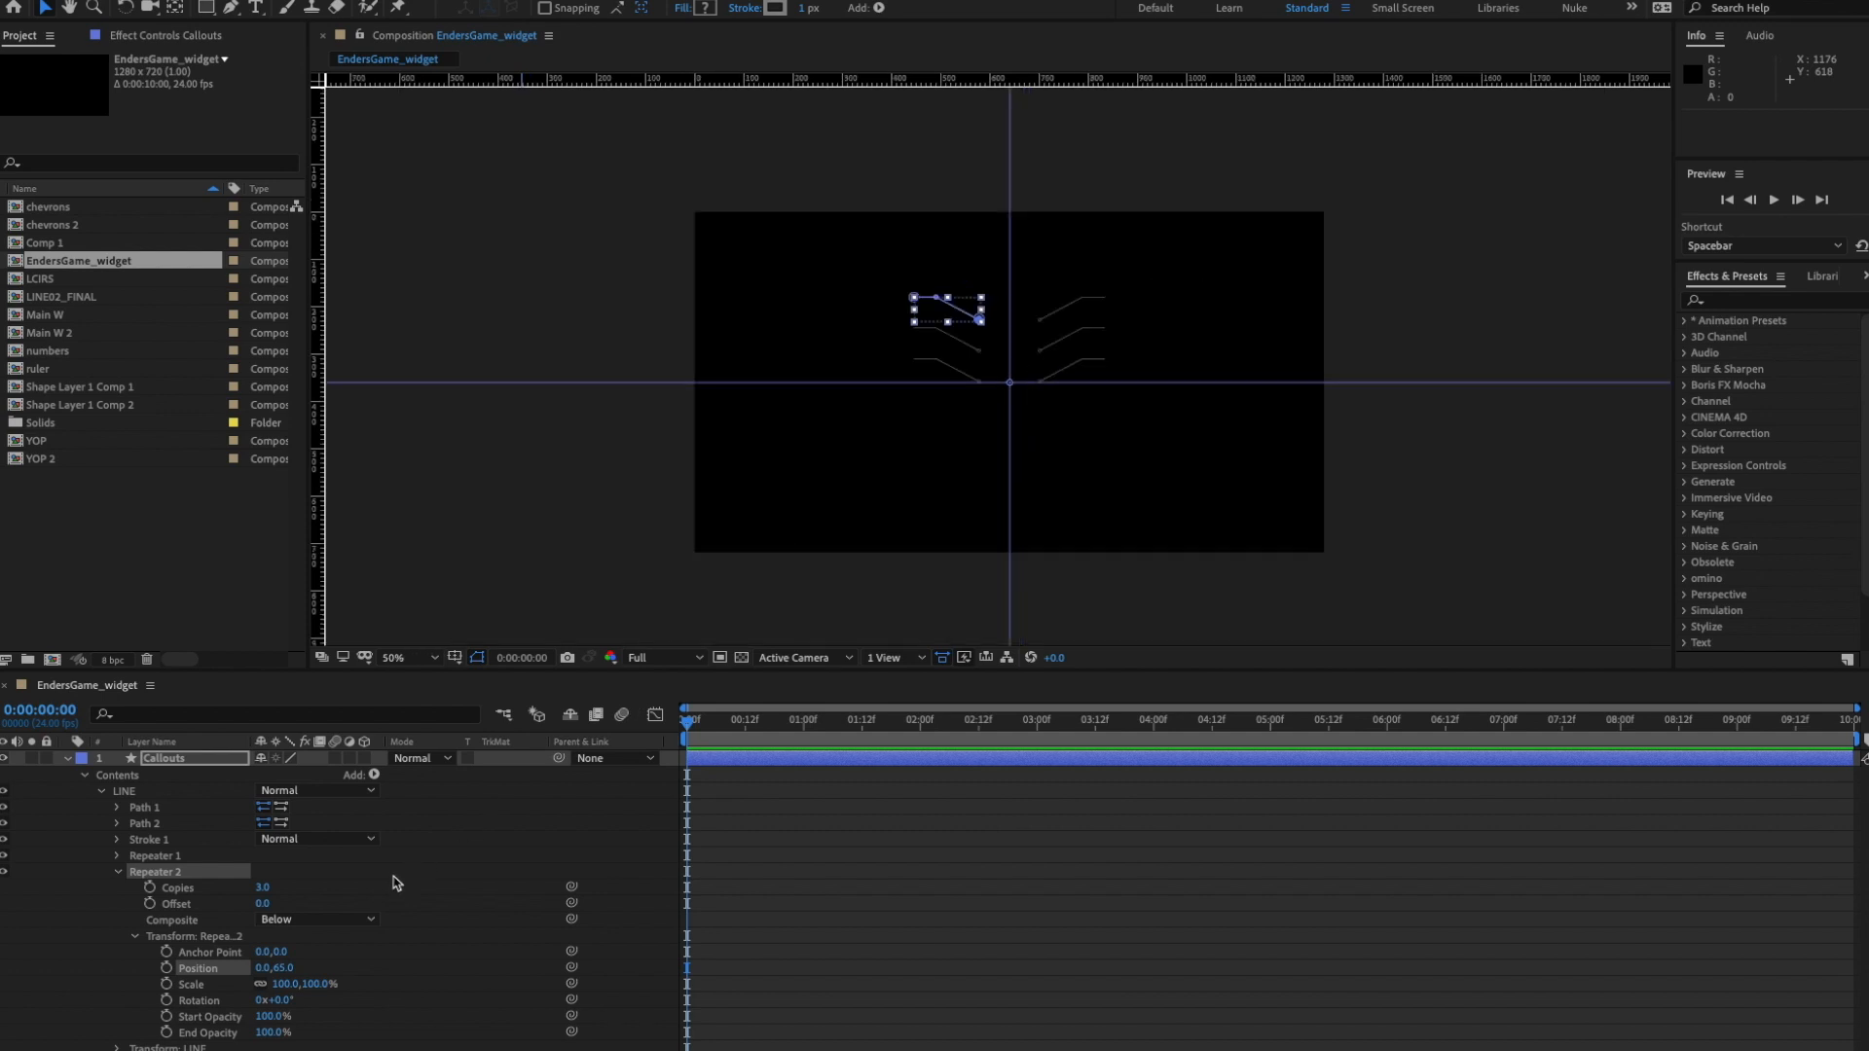
pyautogui.click(264, 889)
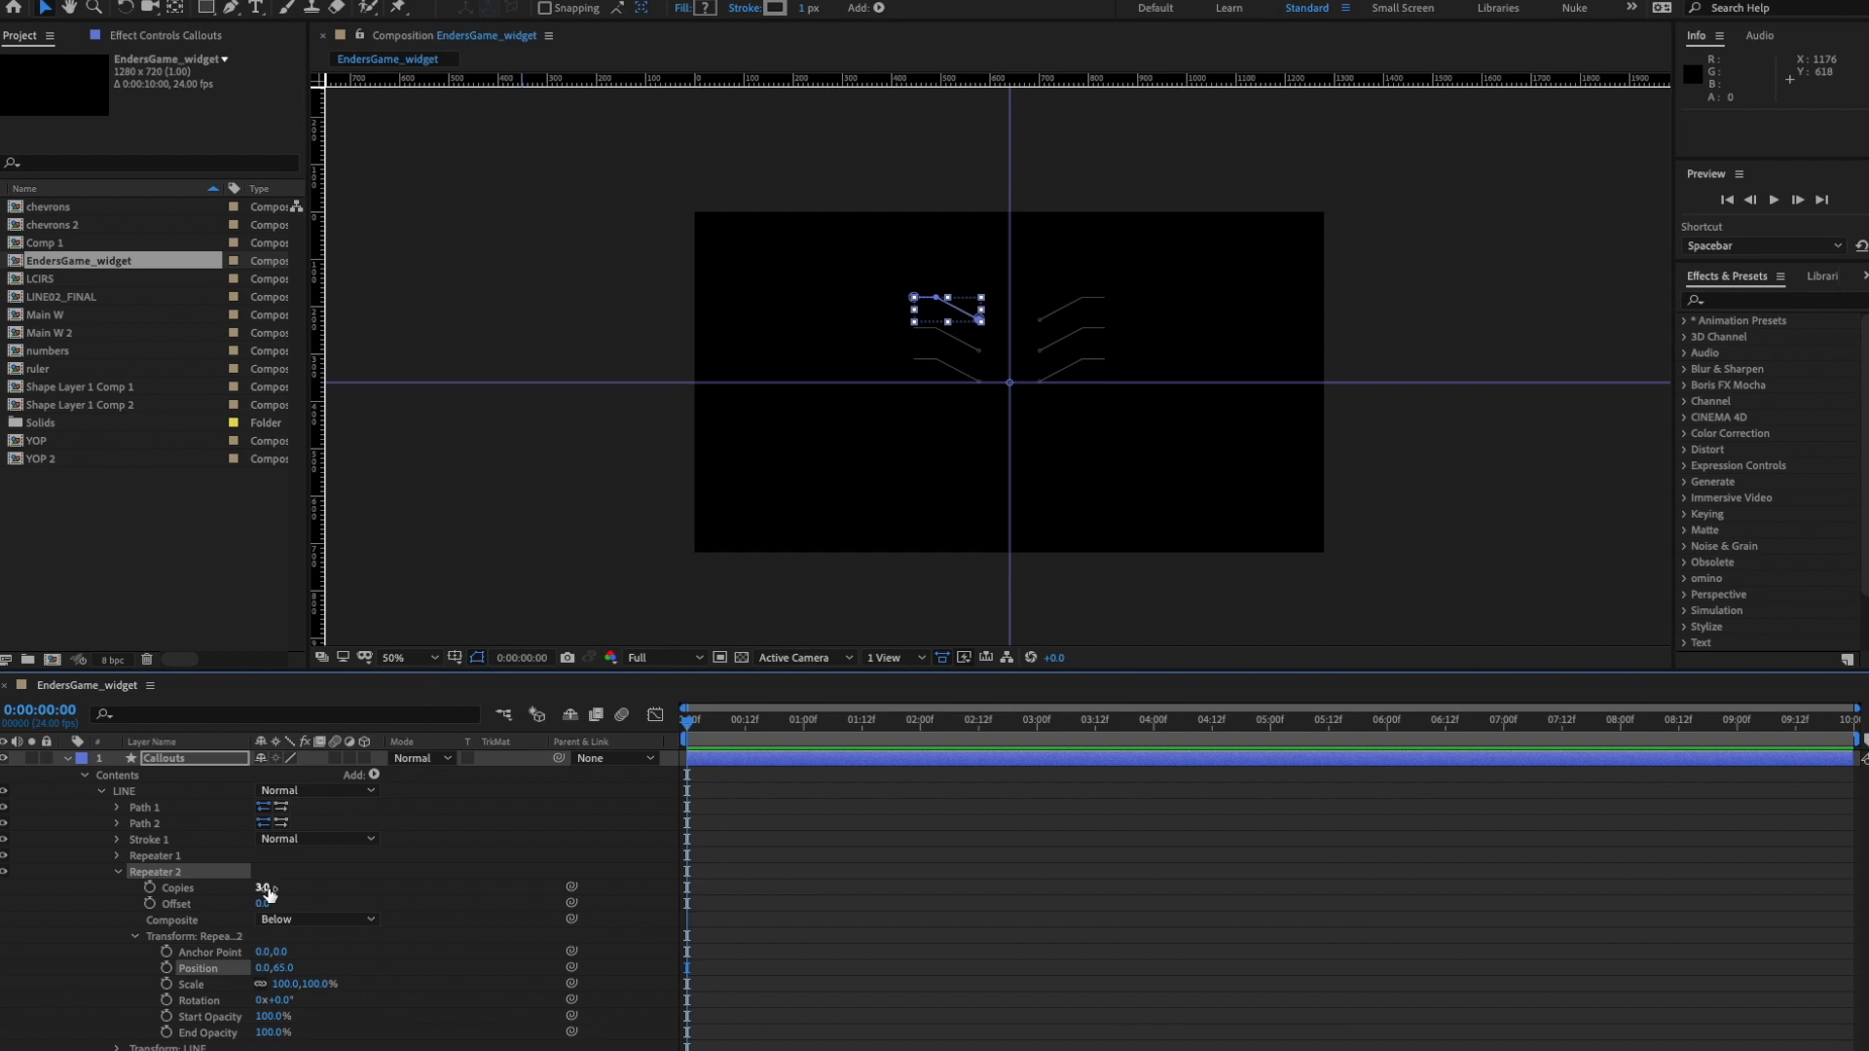
pyautogui.write('12')
pyautogui.press('Return')
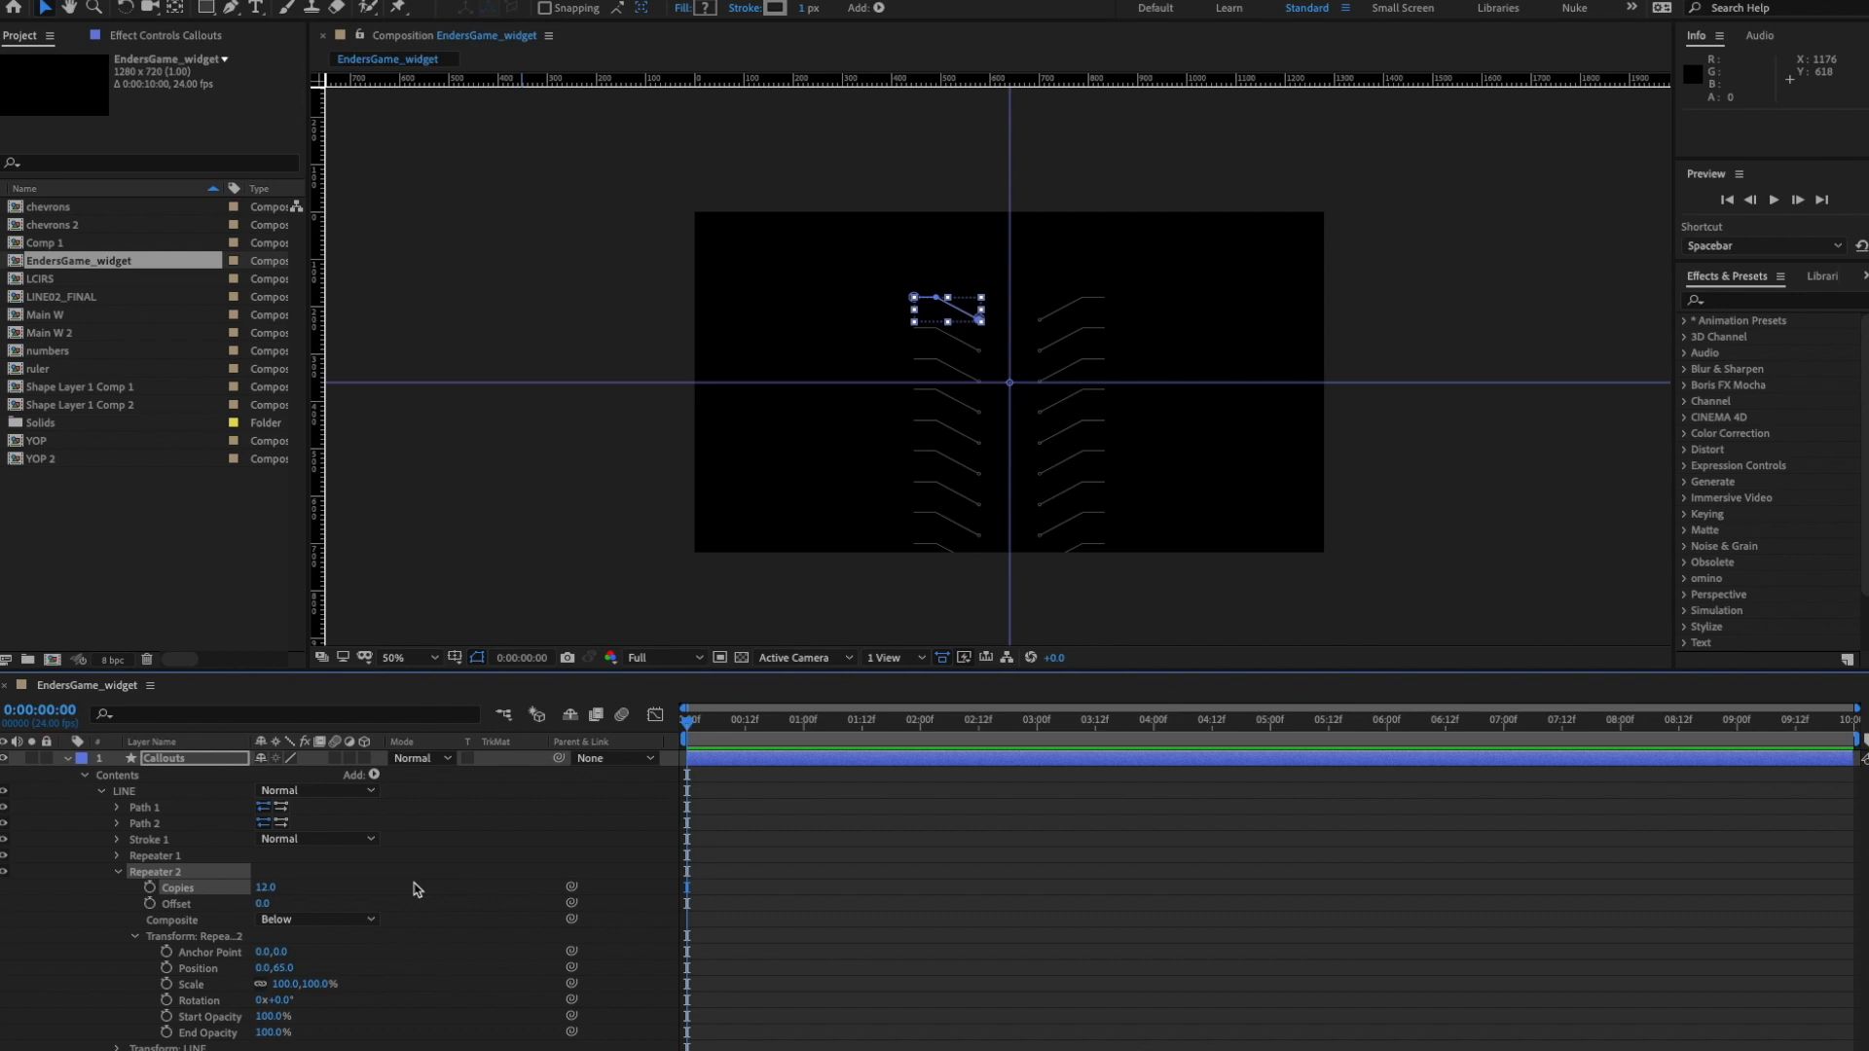
pyautogui.click(117, 872)
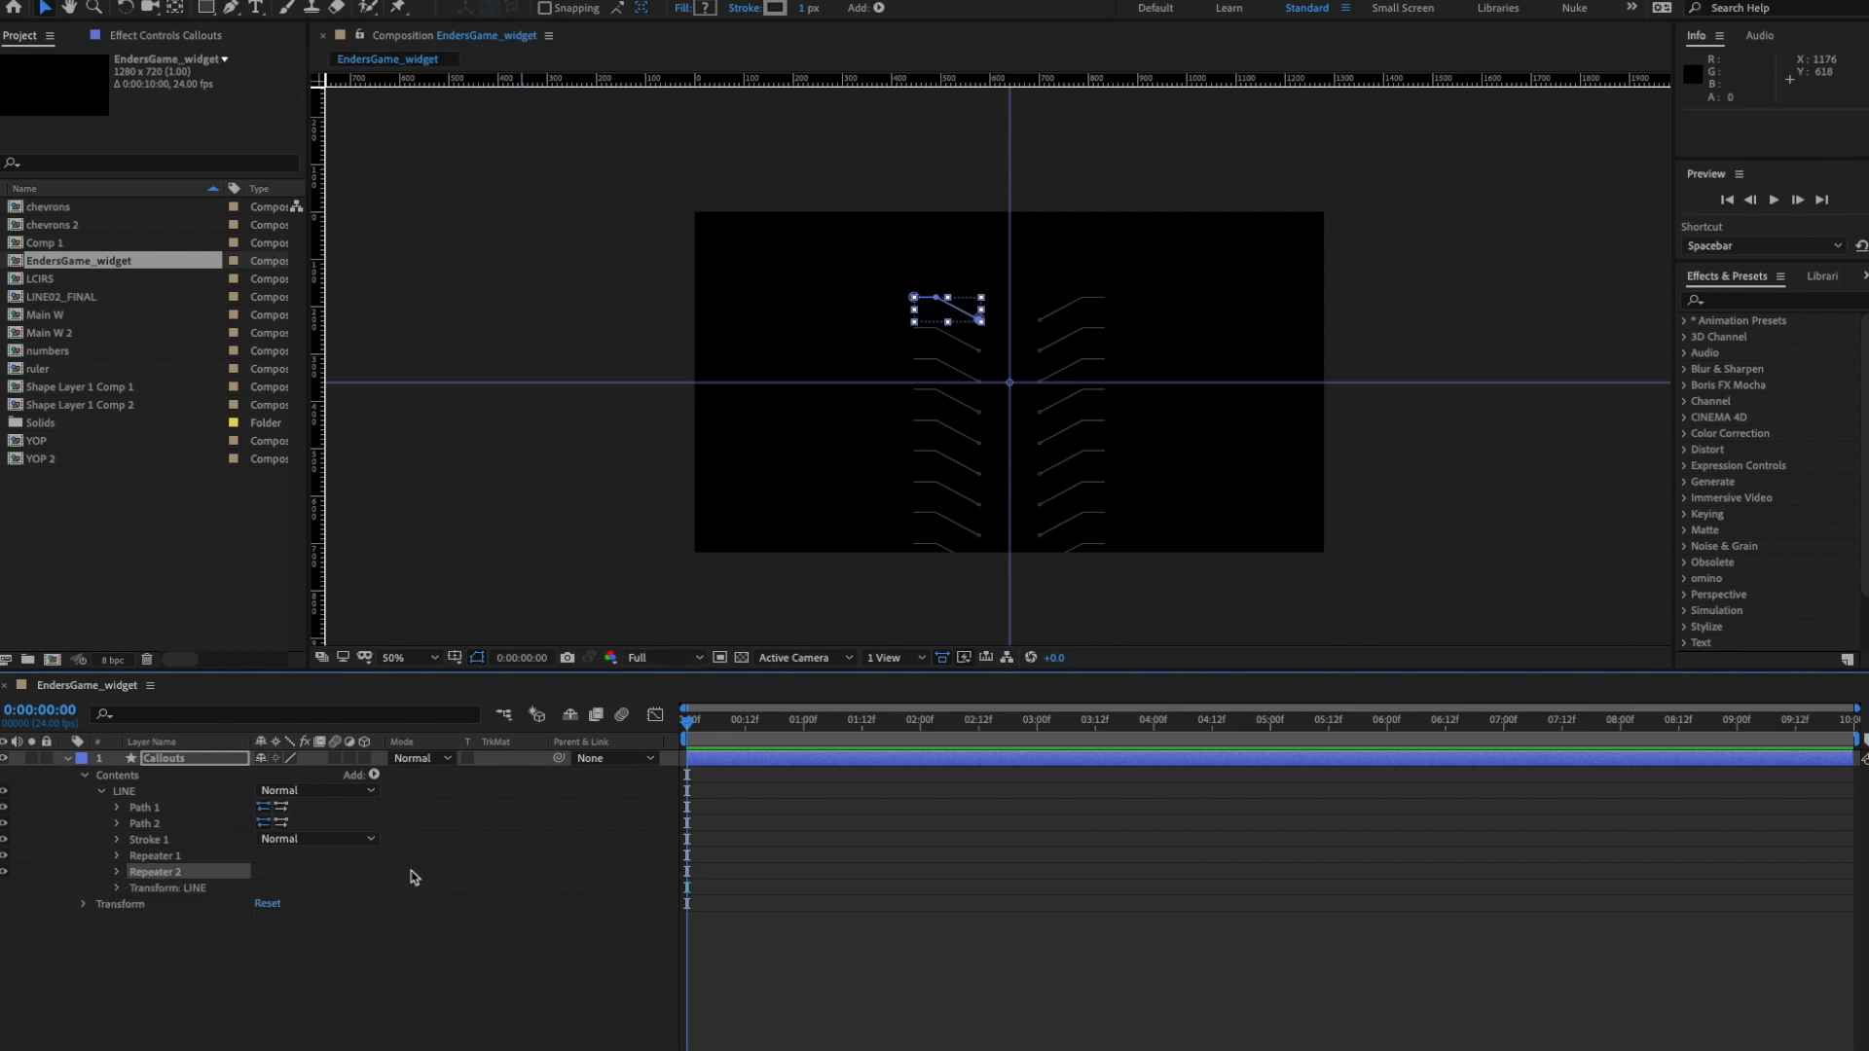
# - Raise the whole callout stack to the composition's upper edge by setting the LINE group's position to 0,-171
pyautogui.press('F2')
pyautogui.click(173, 760)
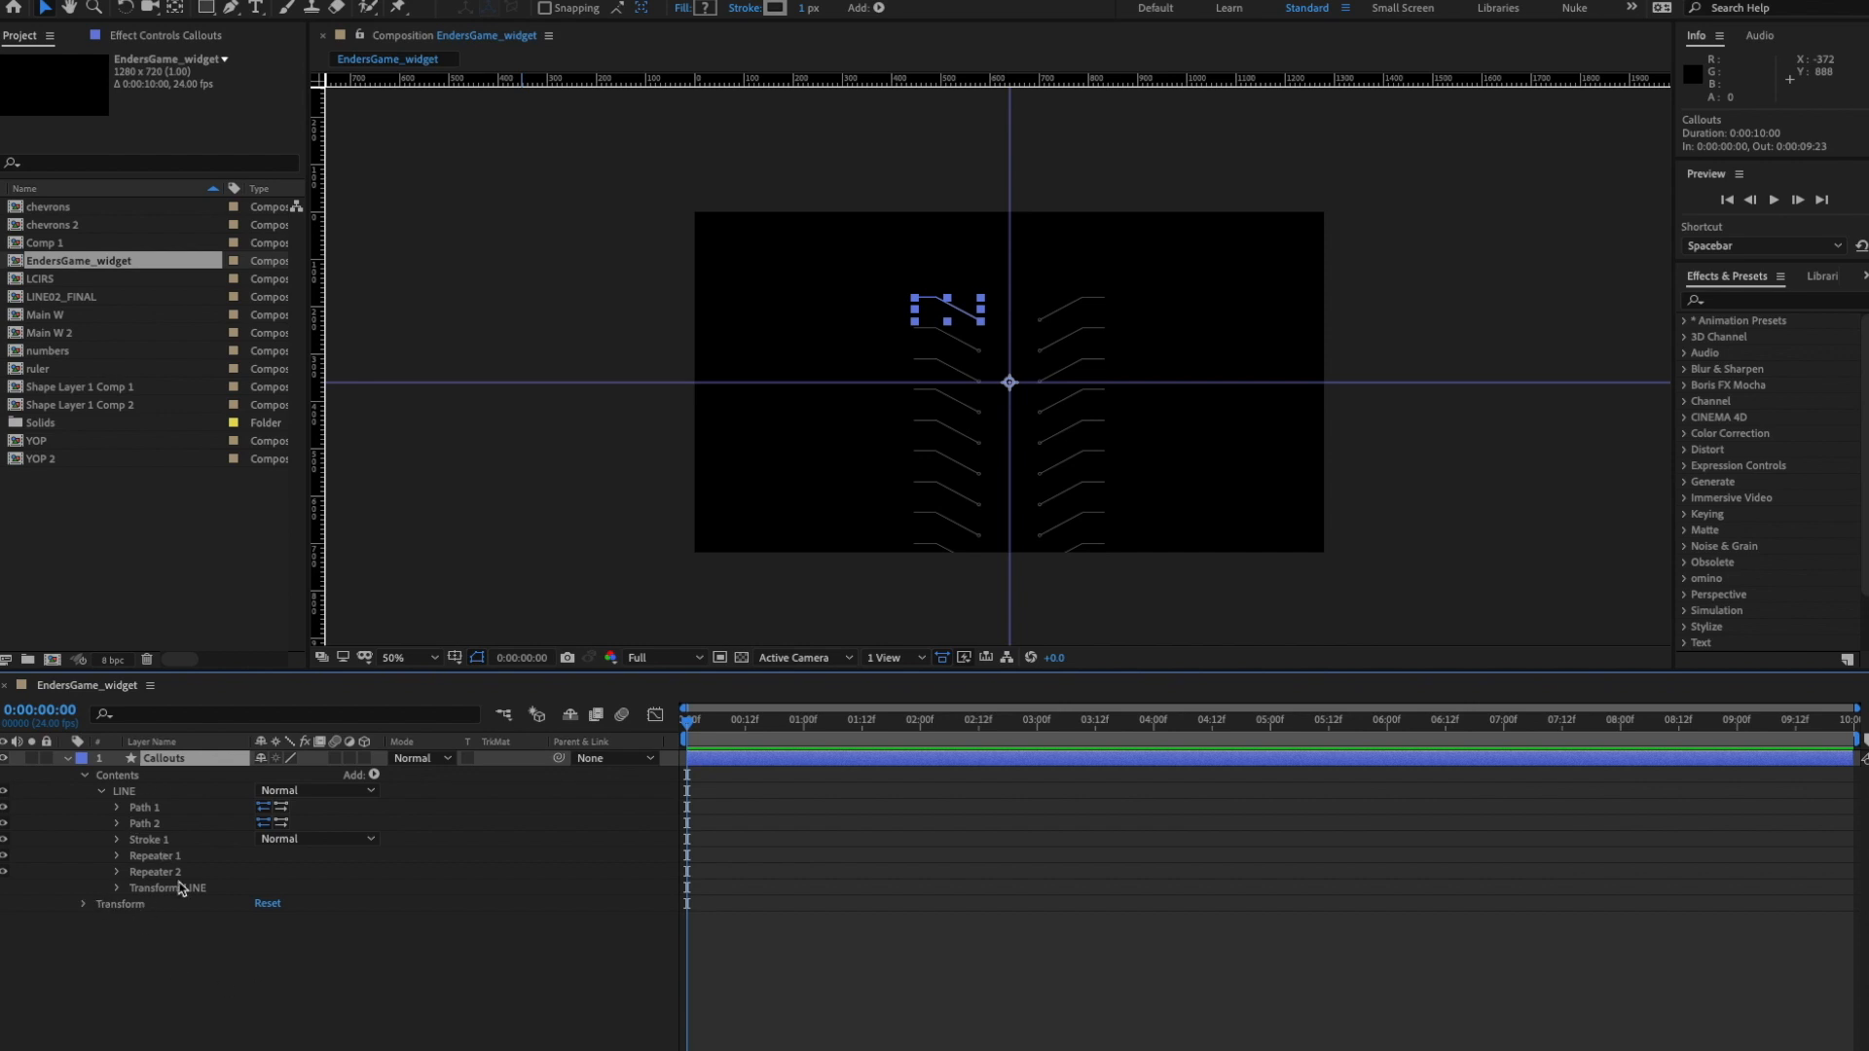
pyautogui.click(117, 889)
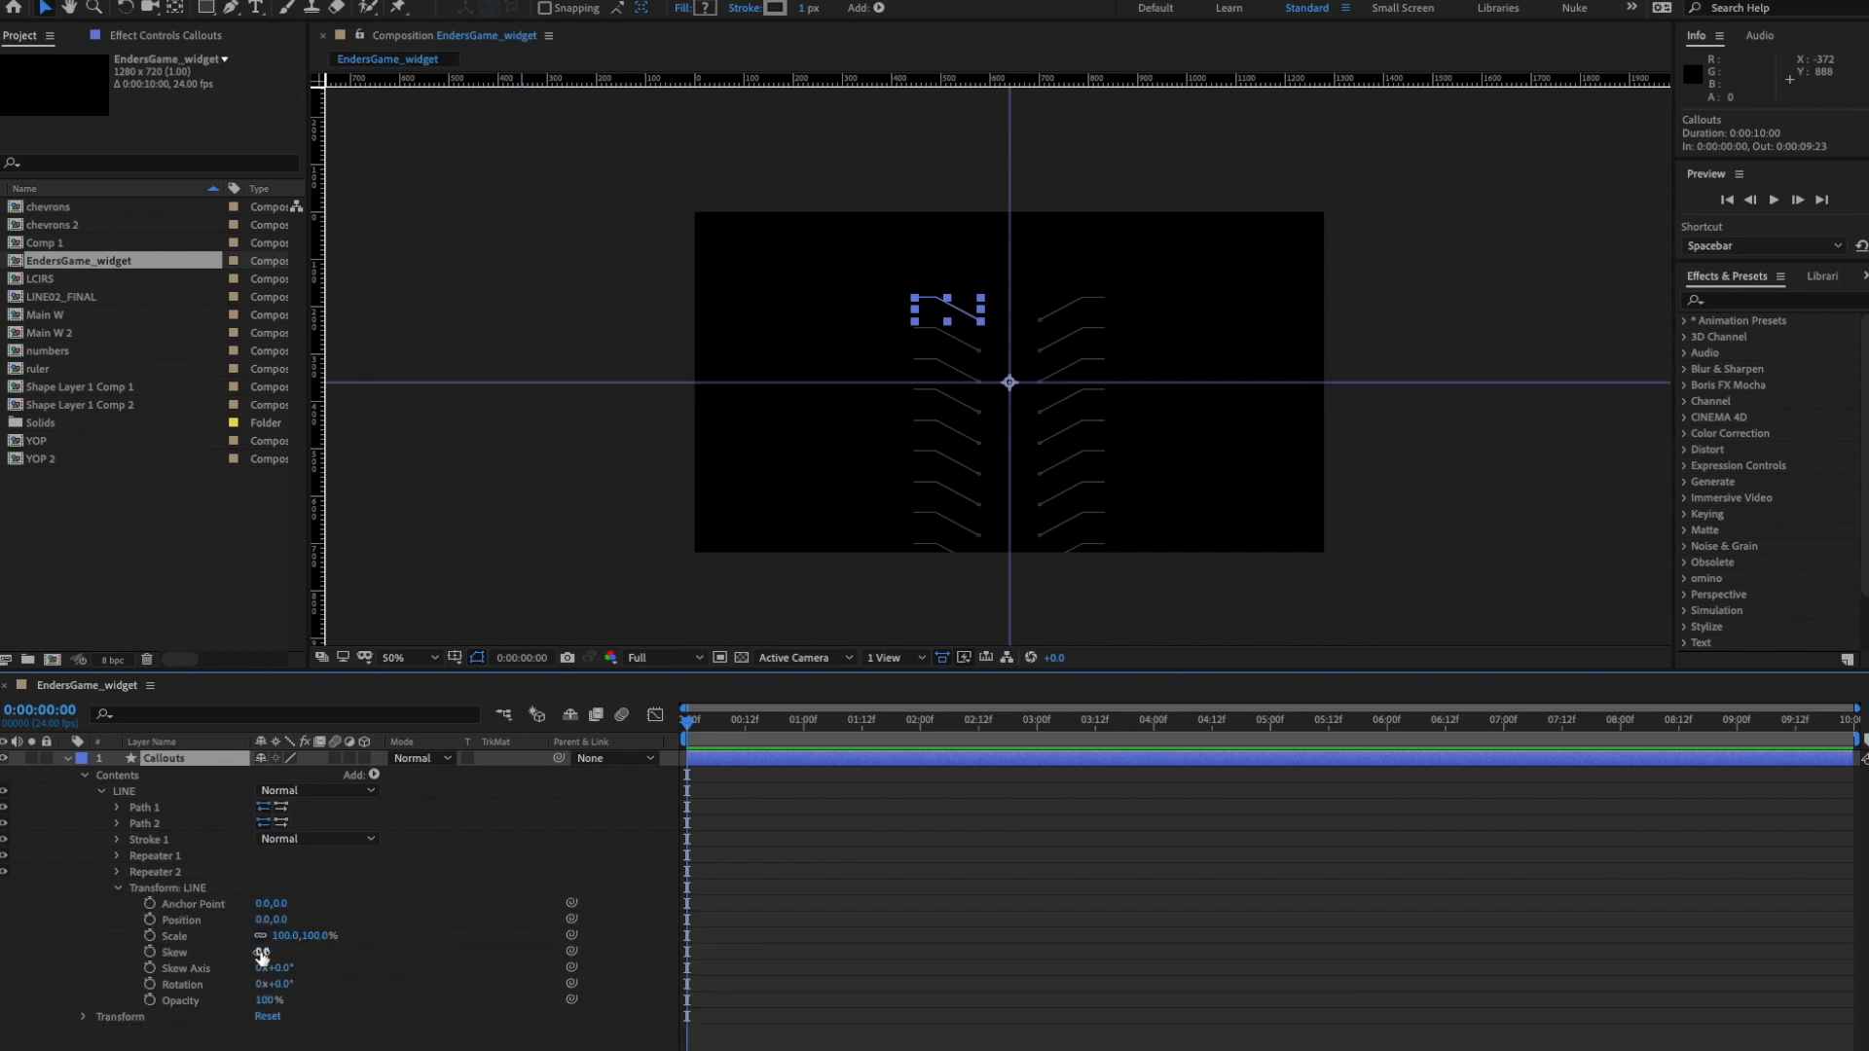
pyautogui.moveTo(279, 921); pyautogui.dragTo(103, 936)
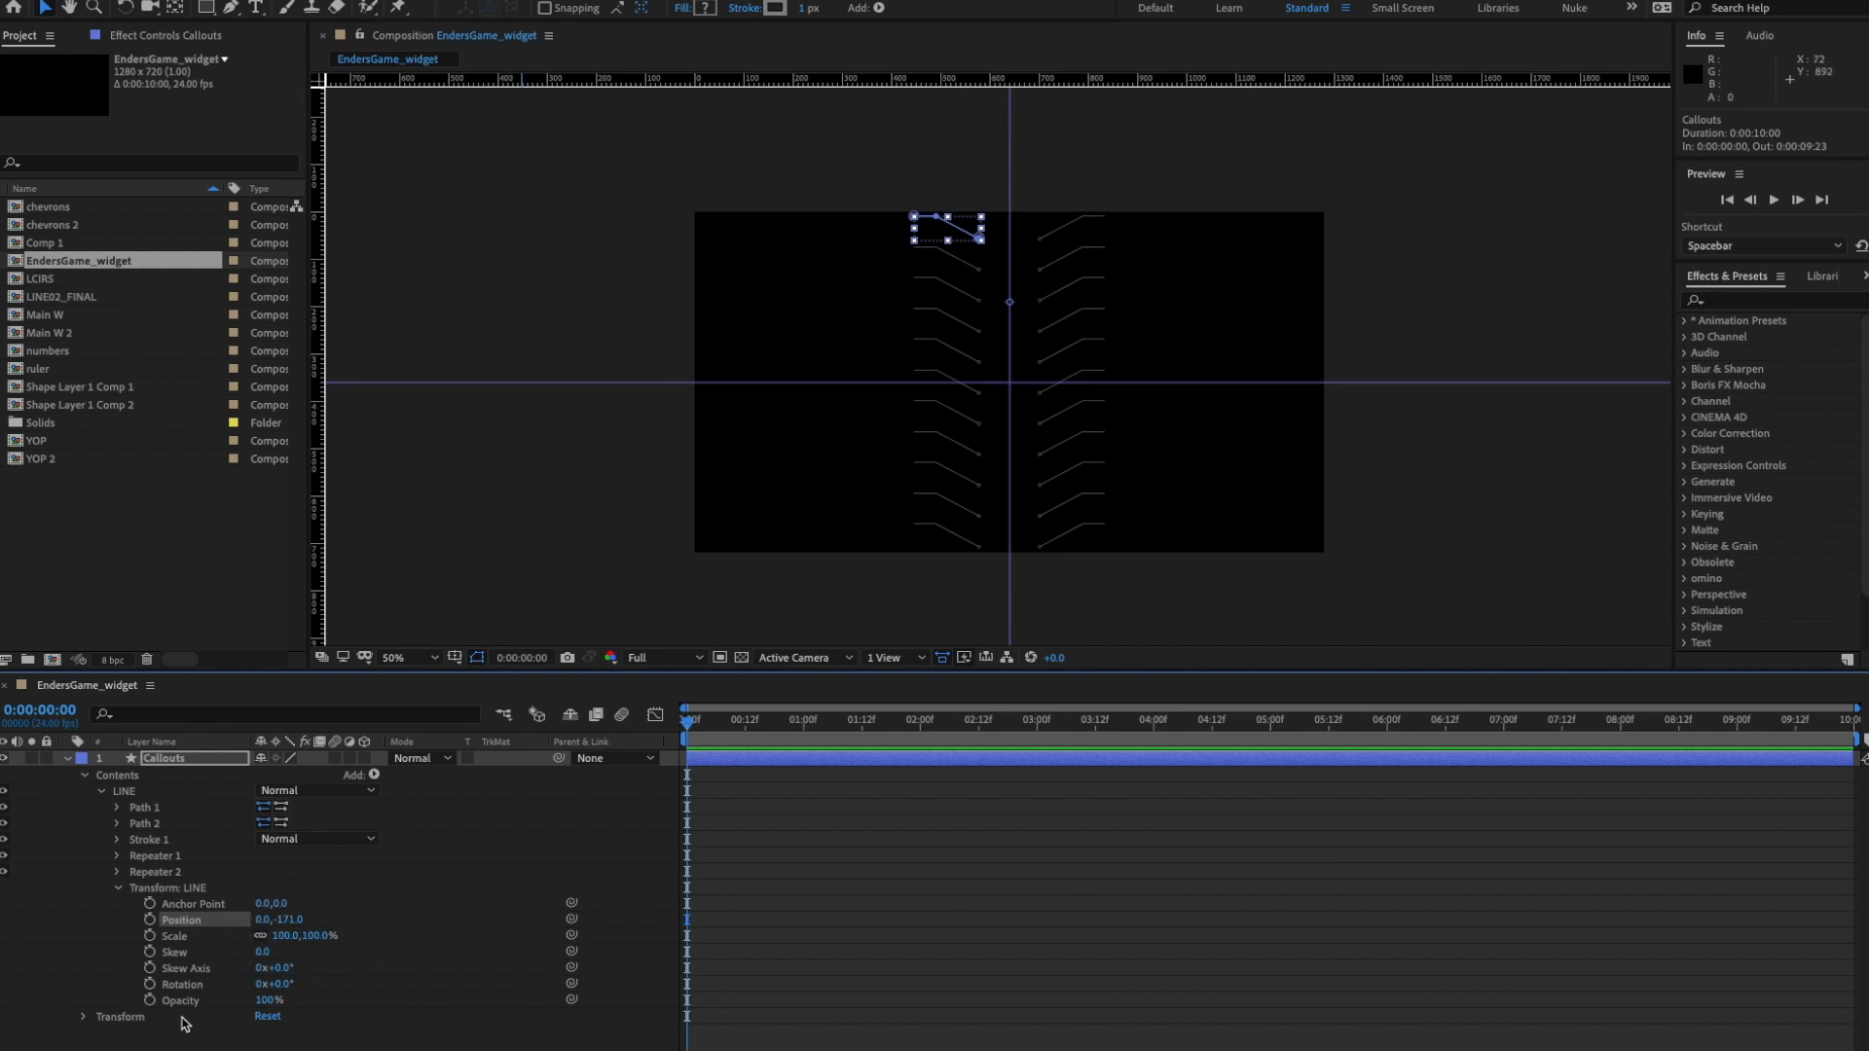
pyautogui.click(394, 1040)
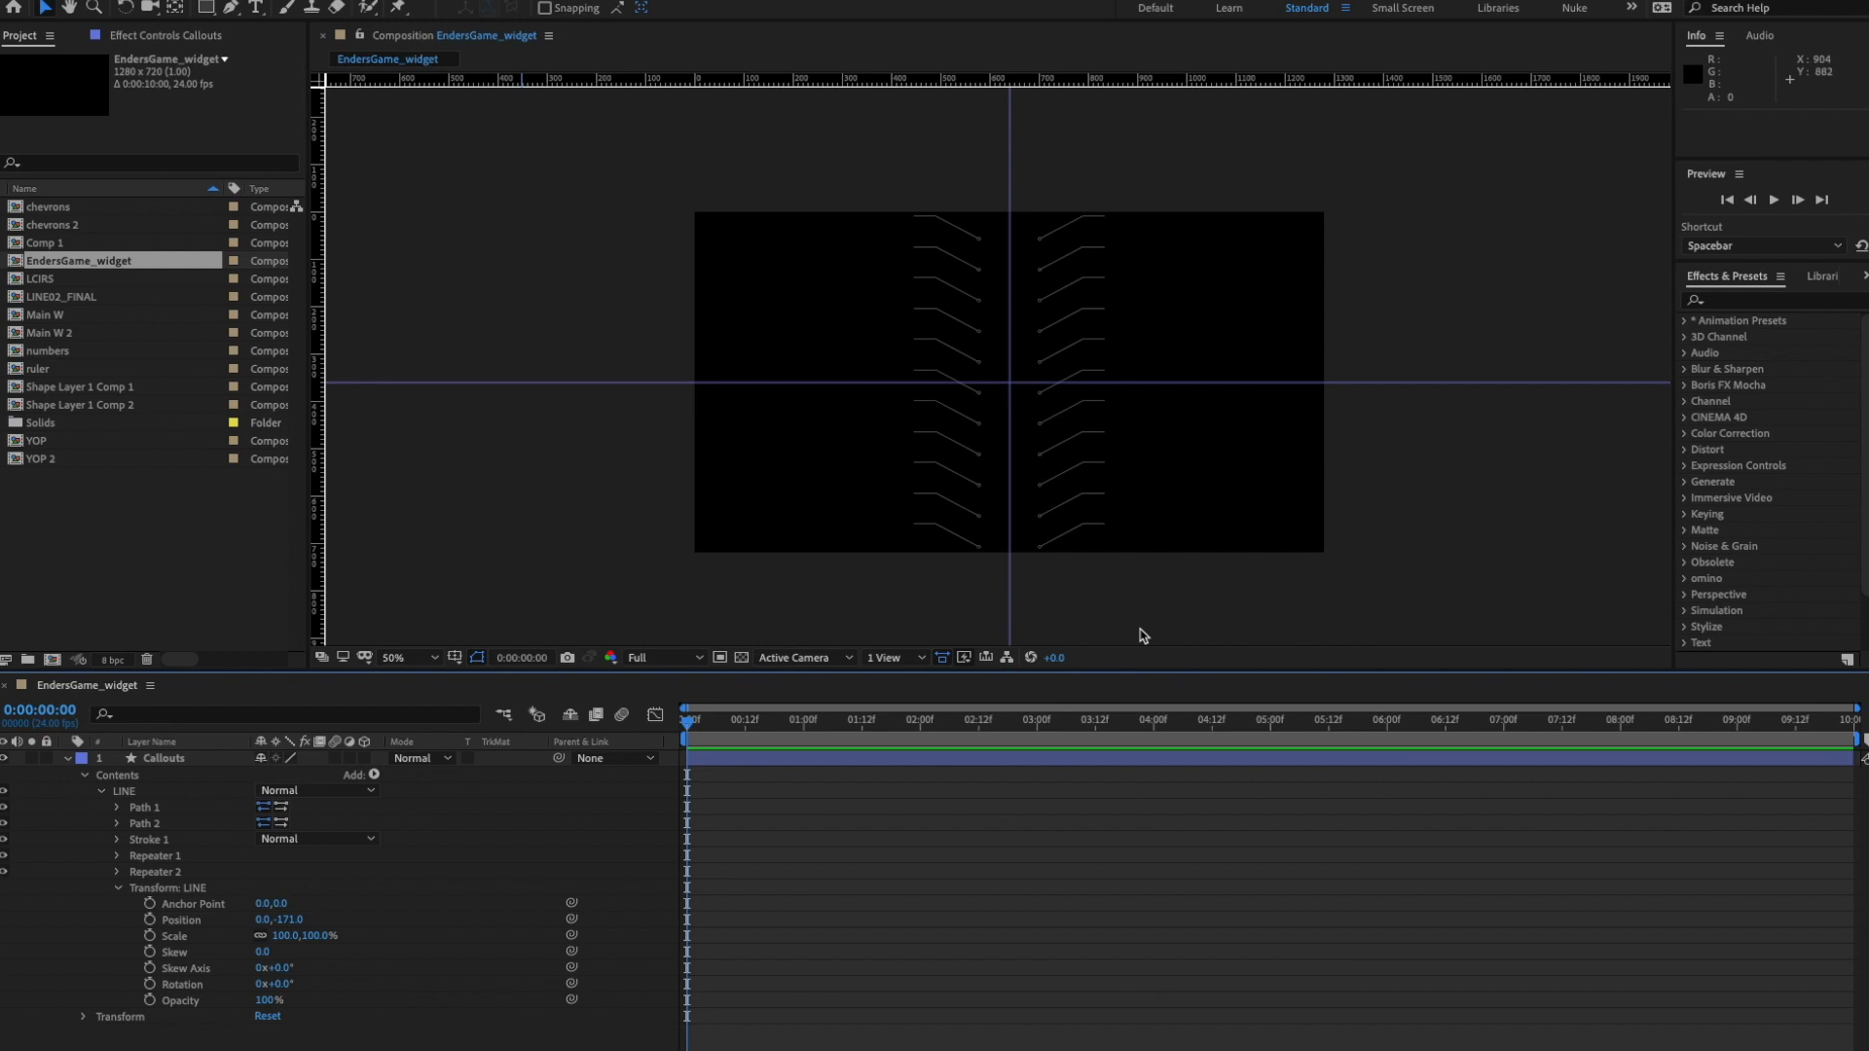
# - Bring up the LINEHUD_F.mov reference and scrub back to about 6 seconds to examine how the callouts move
pyautogui.click(155, 760)
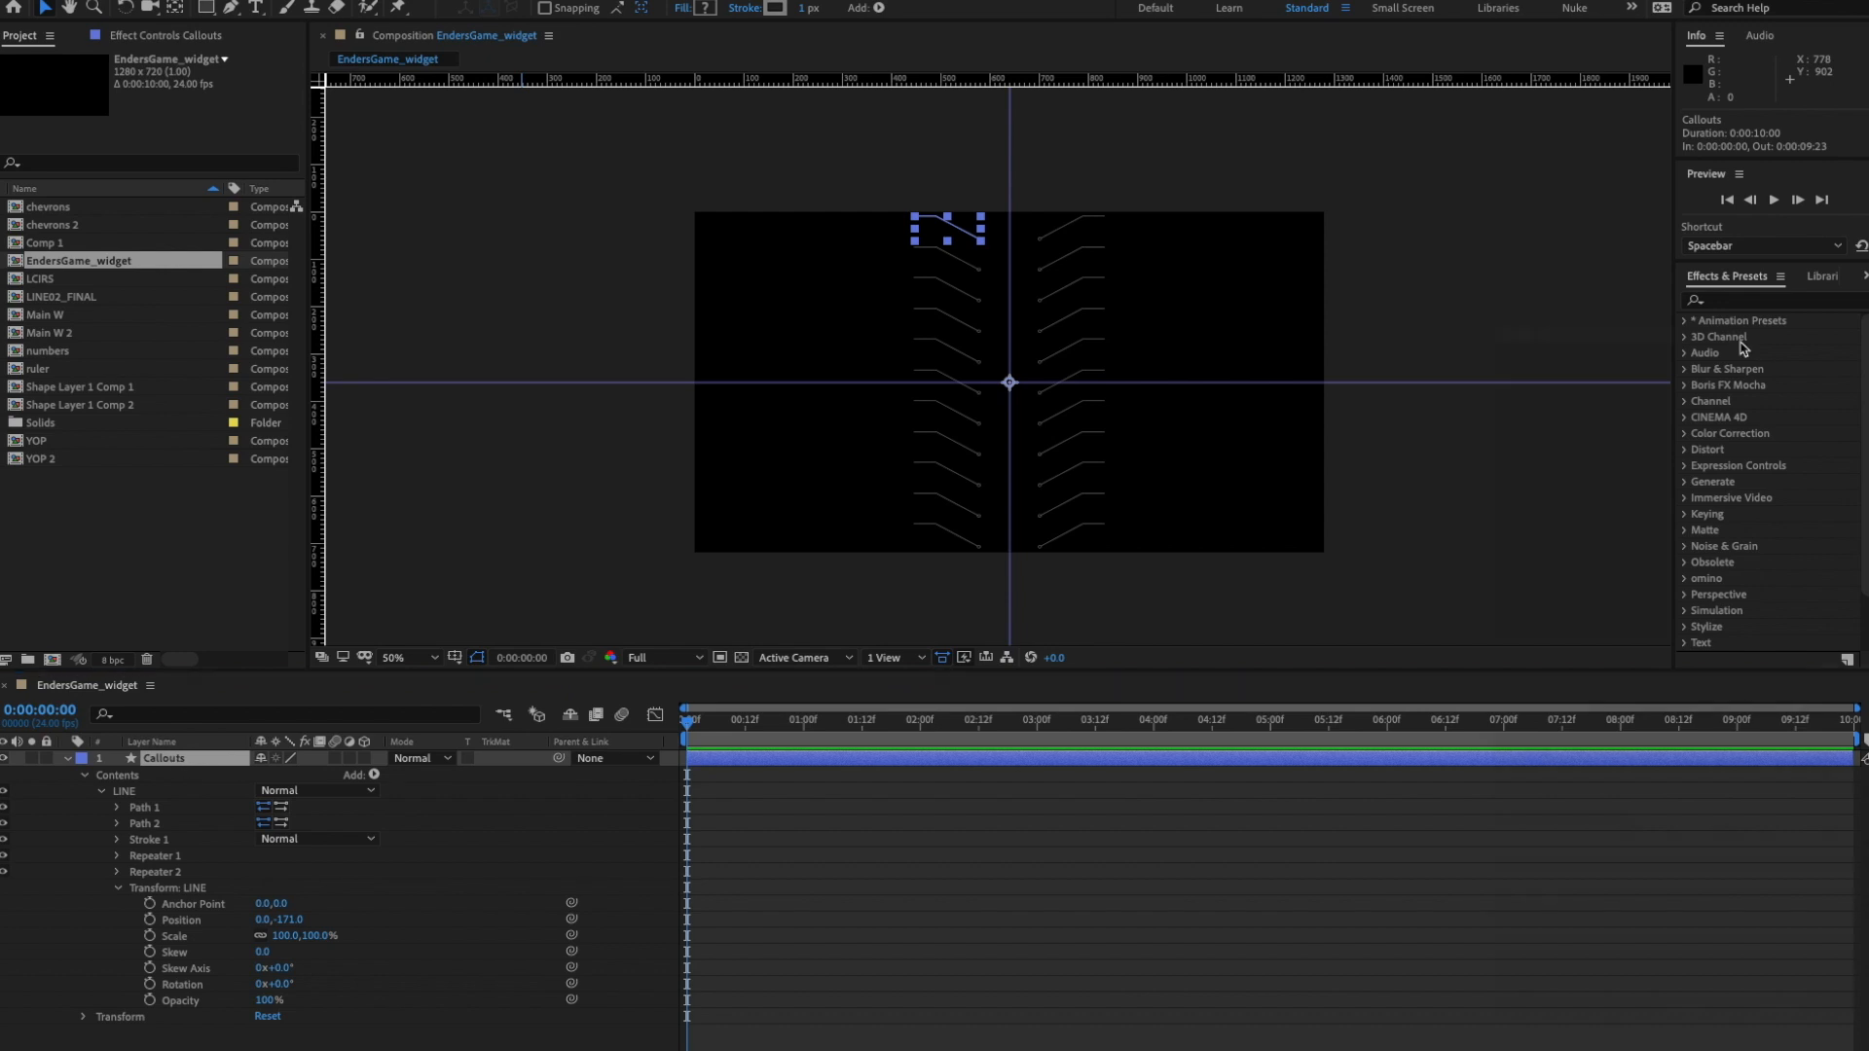
pyautogui.moveTo(1740, 344); pyautogui.dragTo(1061, 350)
pyautogui.click(1652, 929)
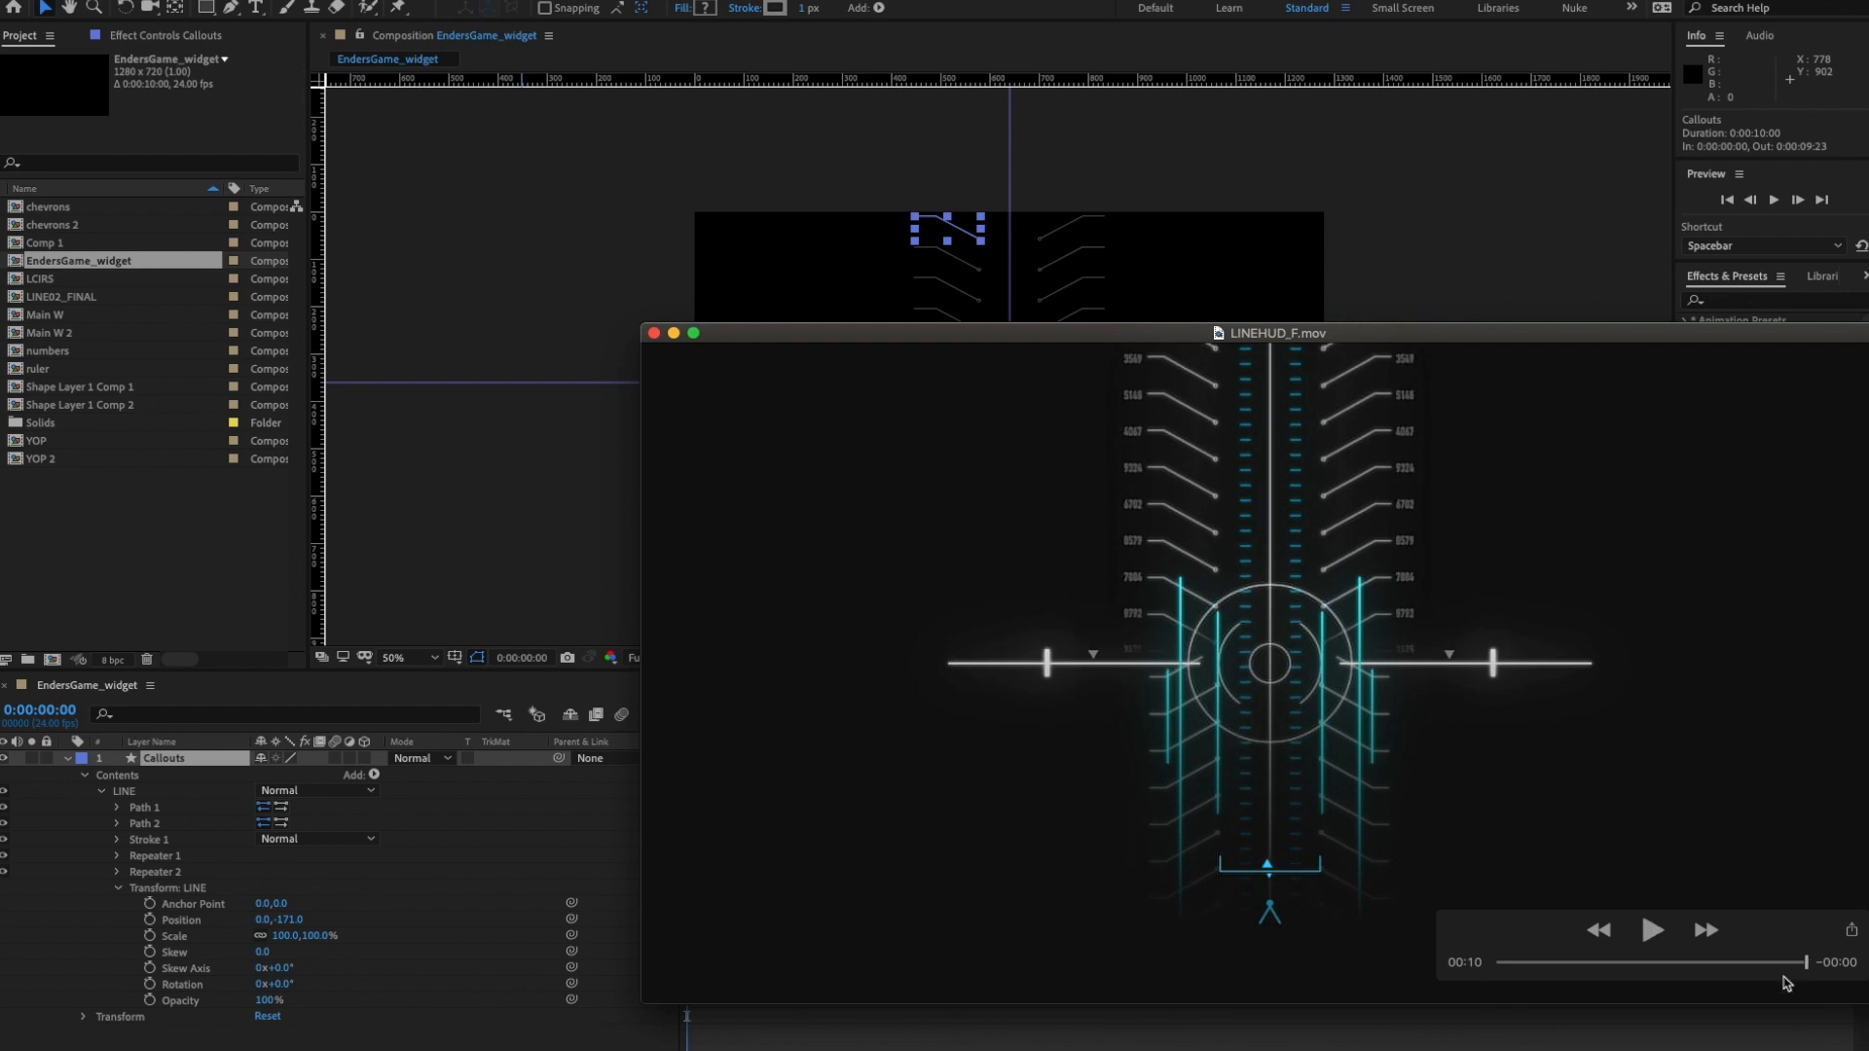
pyautogui.moveTo(1795, 969); pyautogui.dragTo(1676, 969)
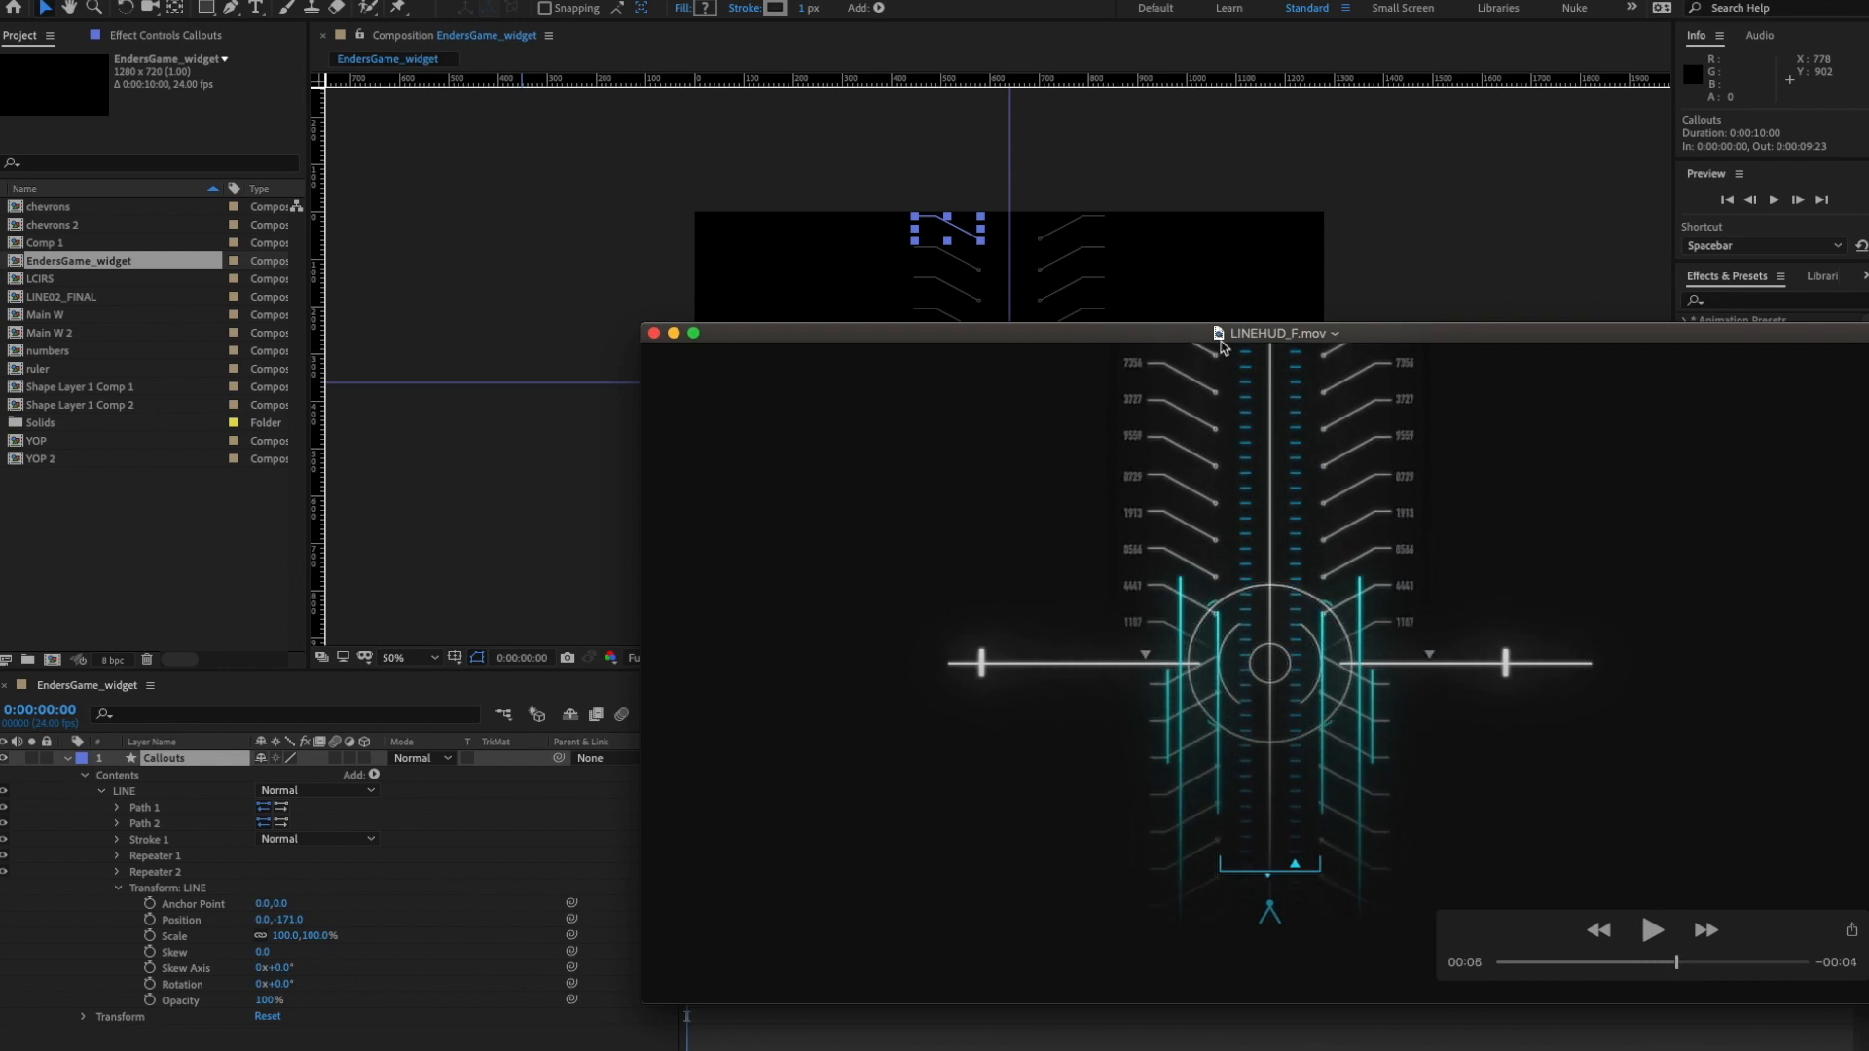
pyautogui.moveTo(1146, 336); pyautogui.dragTo(1868, 409)
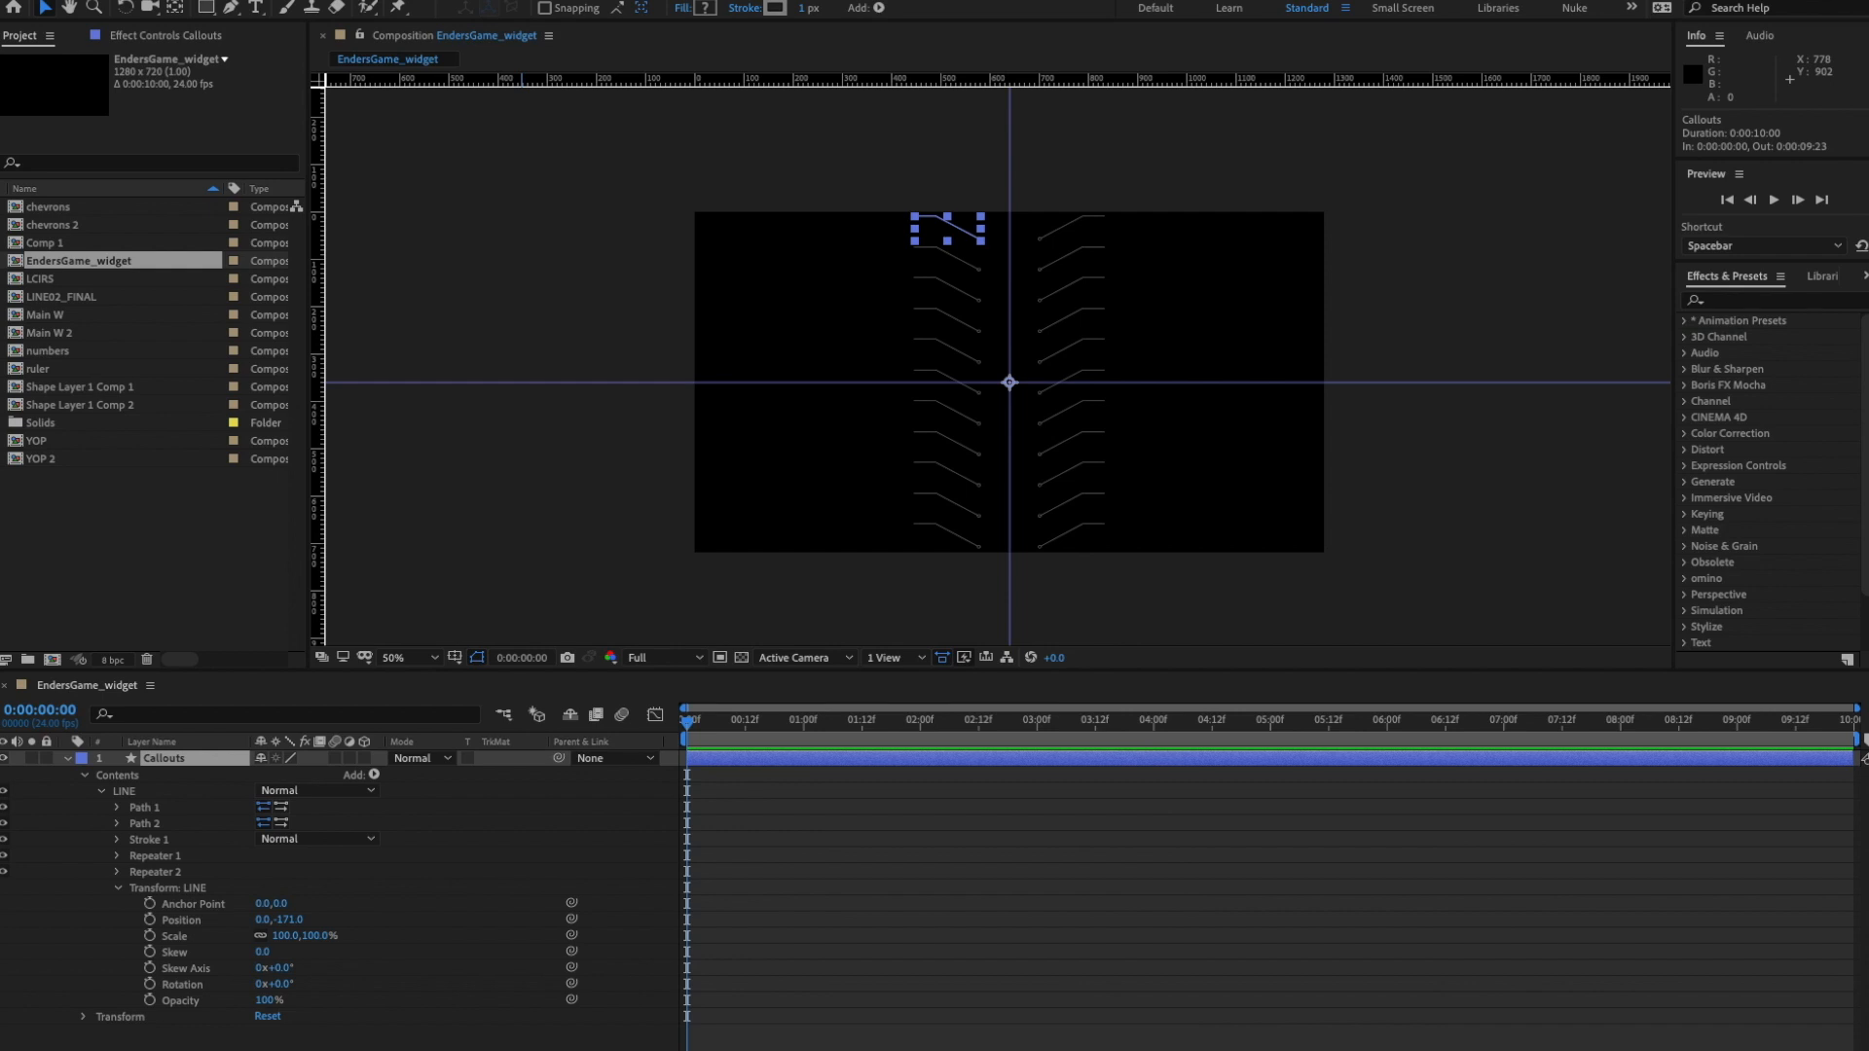
# - Pre-compose the Callouts layer with all its attributes into a new composition named CALLOUTS_MAIN
pyautogui.click(470, 1037)
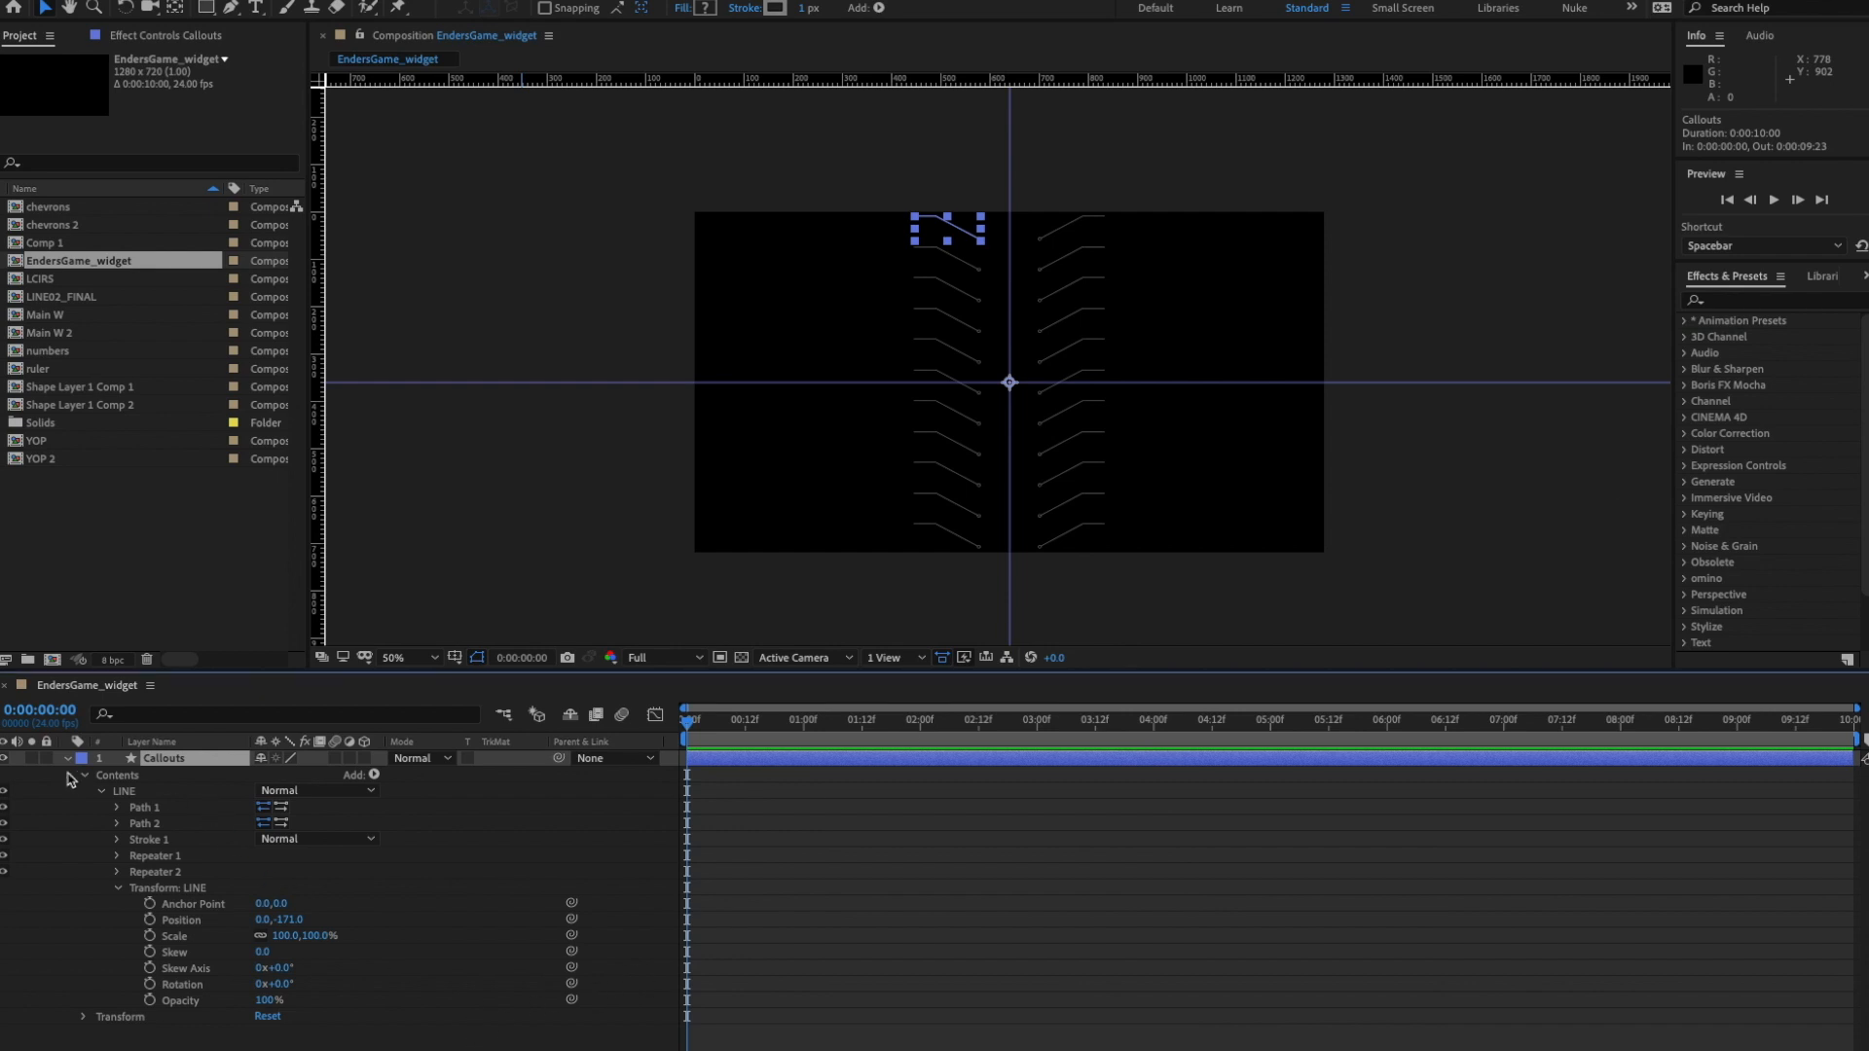
pyautogui.click(66, 760)
pyautogui.click(154, 774)
pyautogui.click(209, 762)
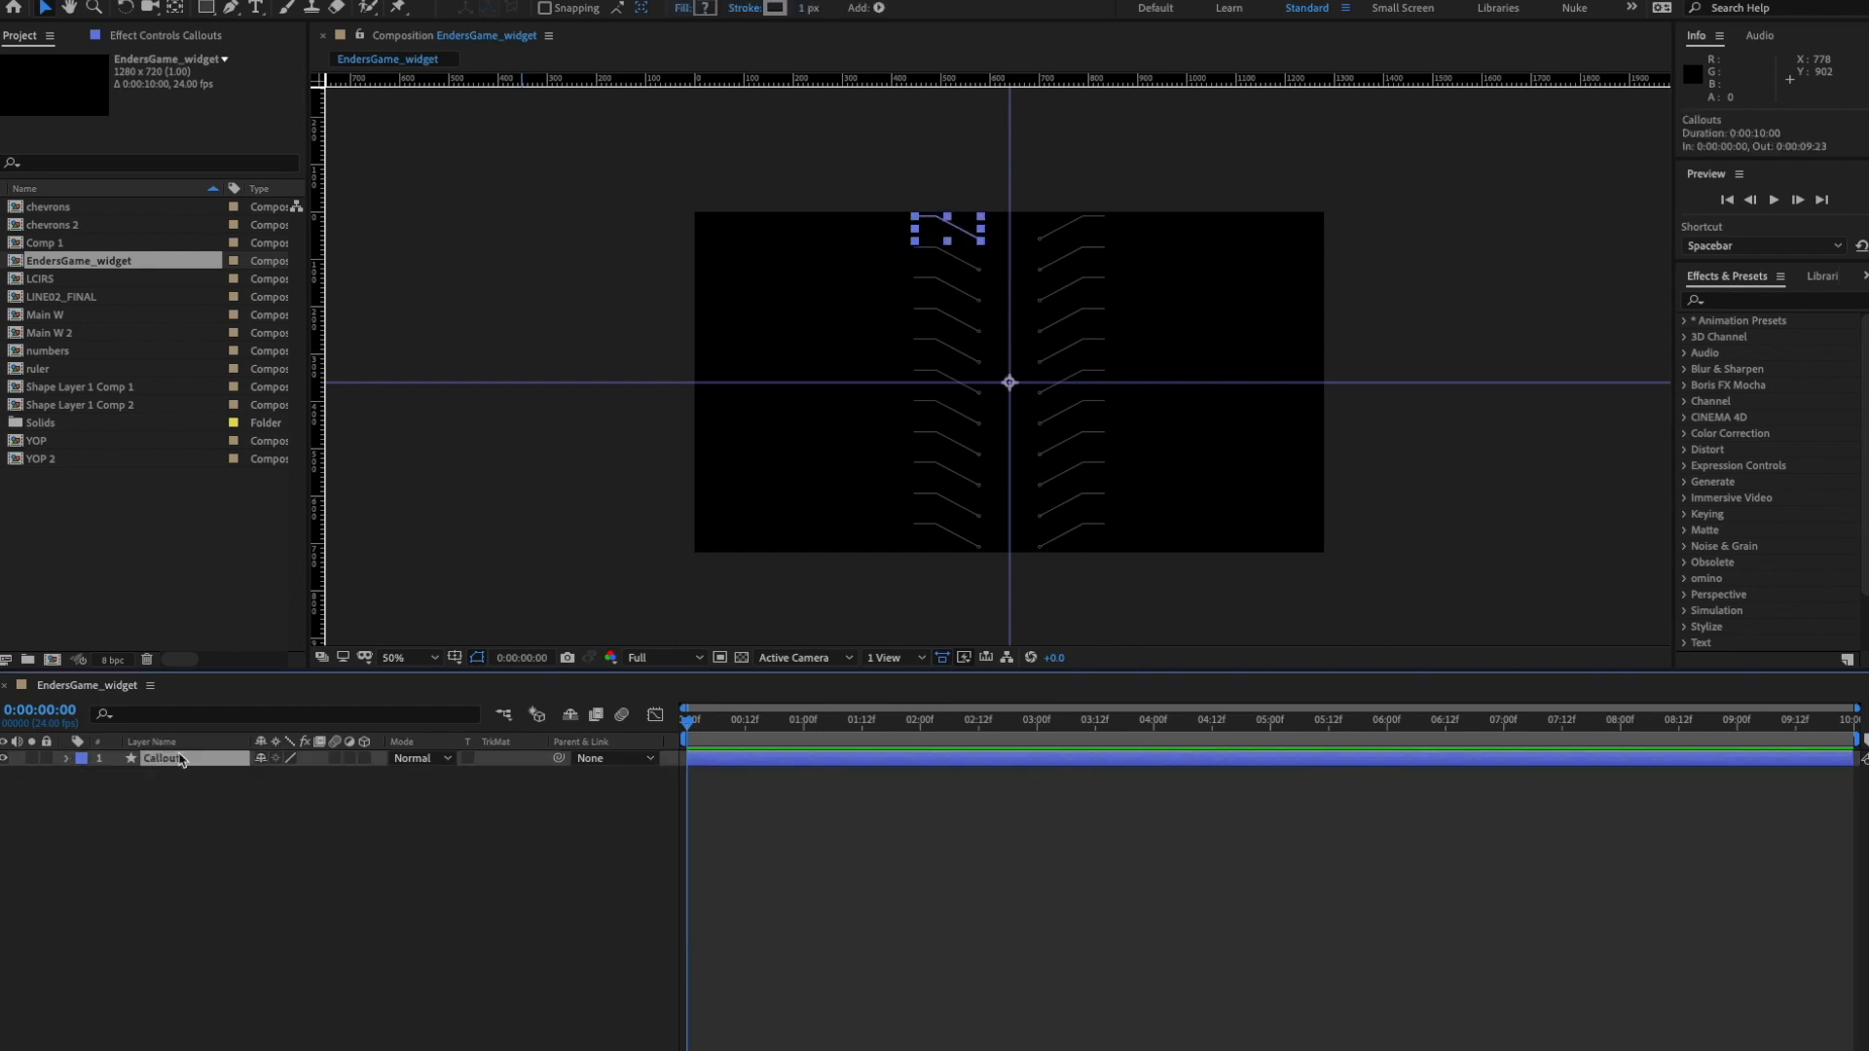
pyautogui.click(439, 3)
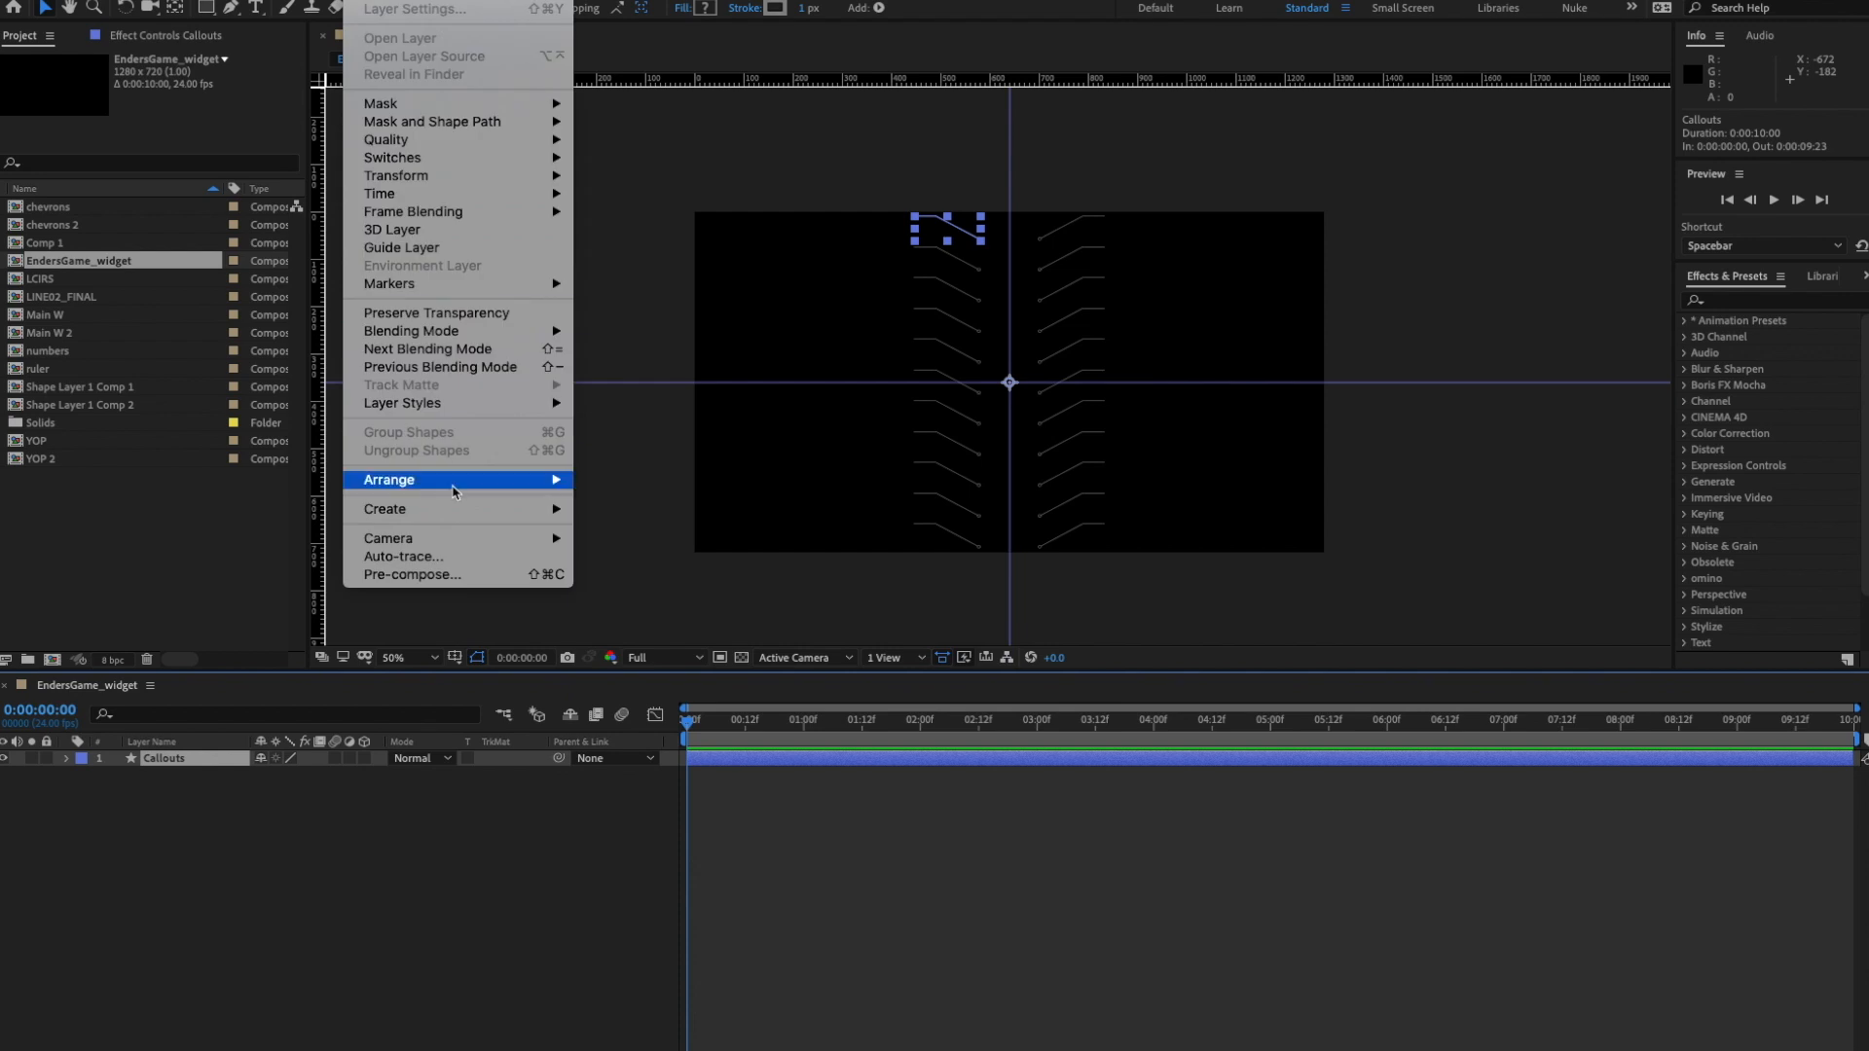
pyautogui.click(436, 576)
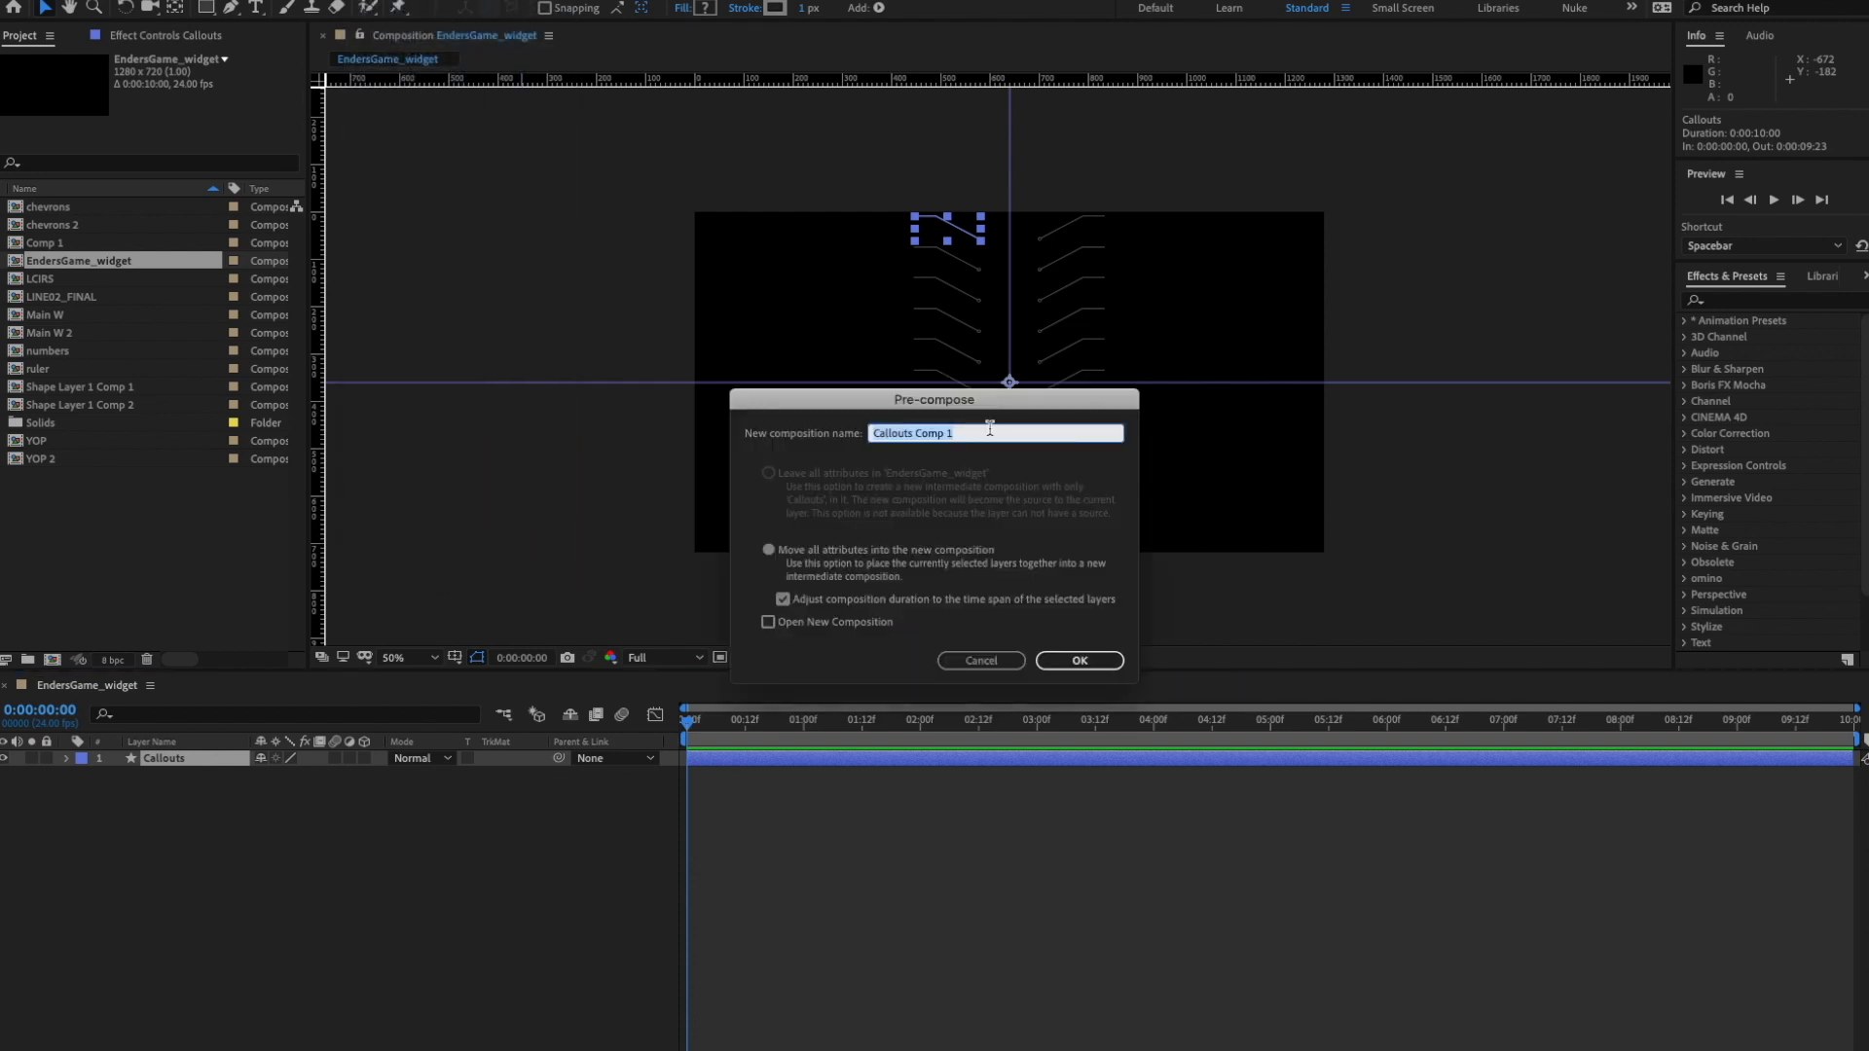
pyautogui.write('CAA')
pyautogui.write('LOUTS_MAIN')
pyautogui.press('Return')
pyautogui.click(509, 891)
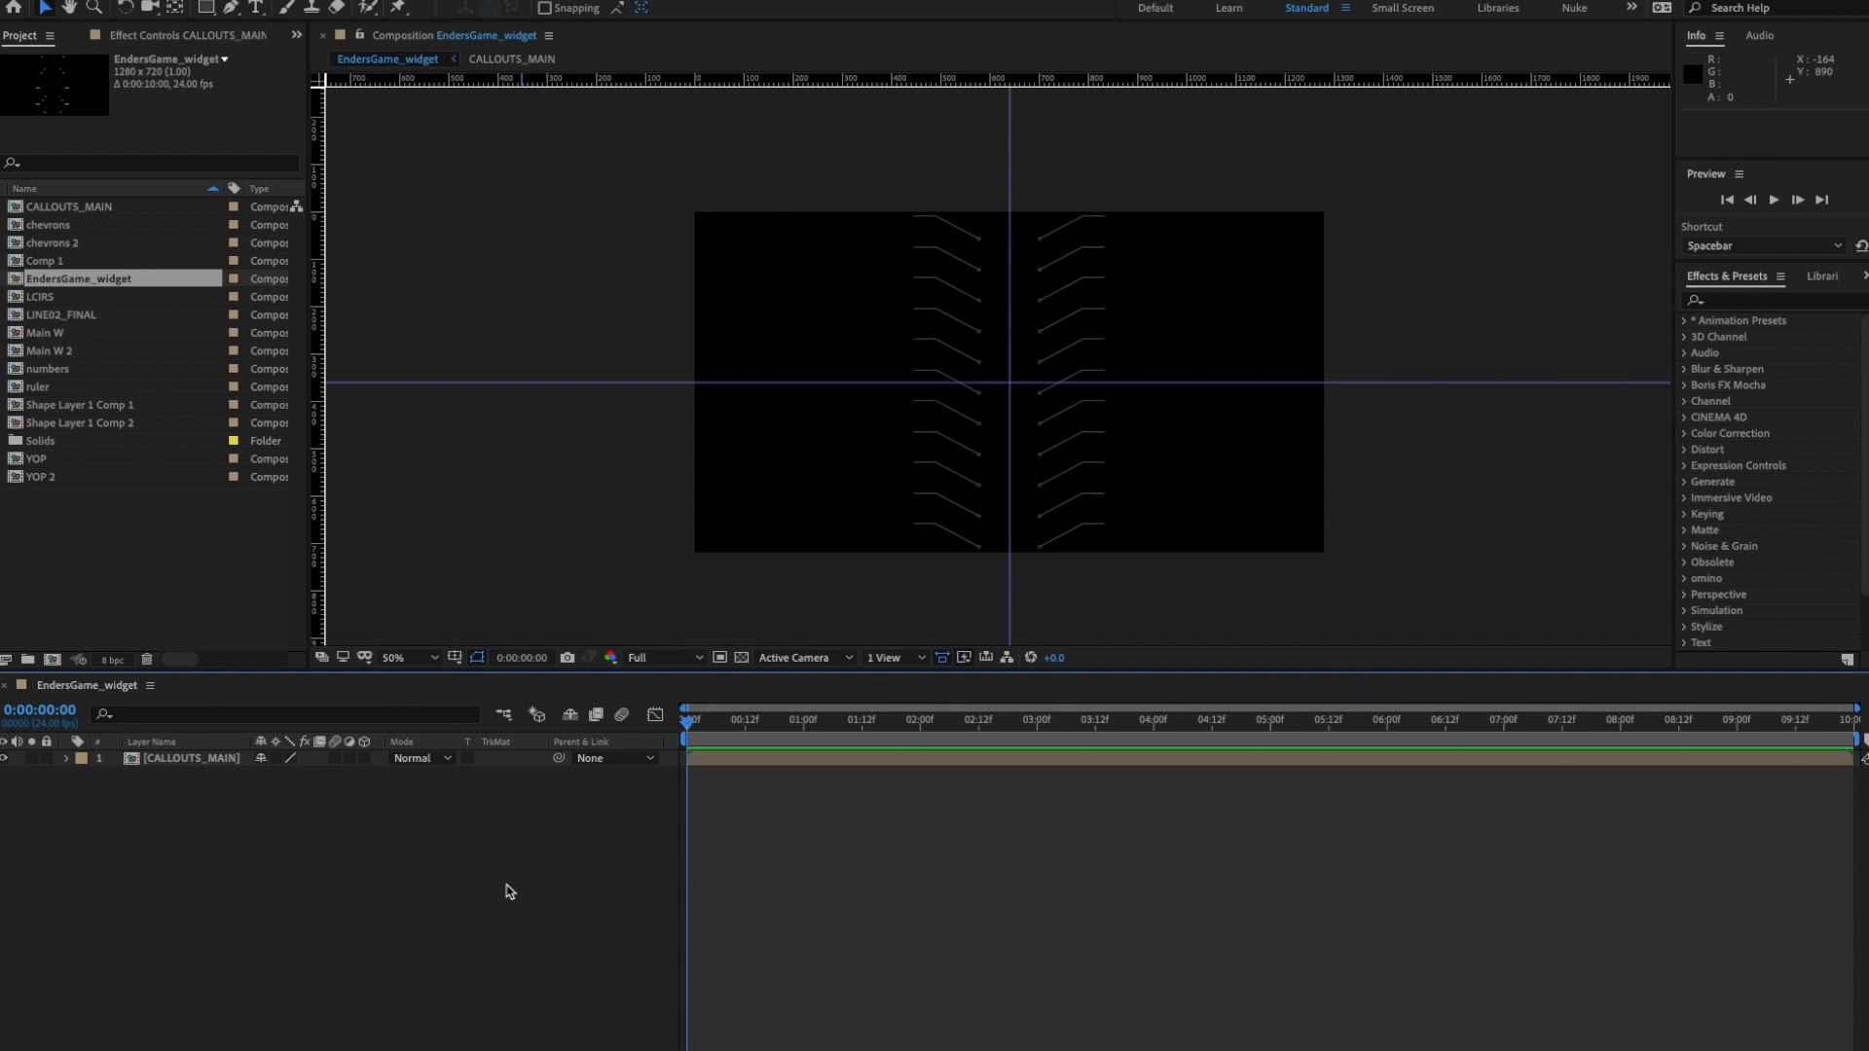
# - Open the CALLOUTS_MAIN composition and set its height to 937 px in the composition settings
pyautogui.click(192, 765)
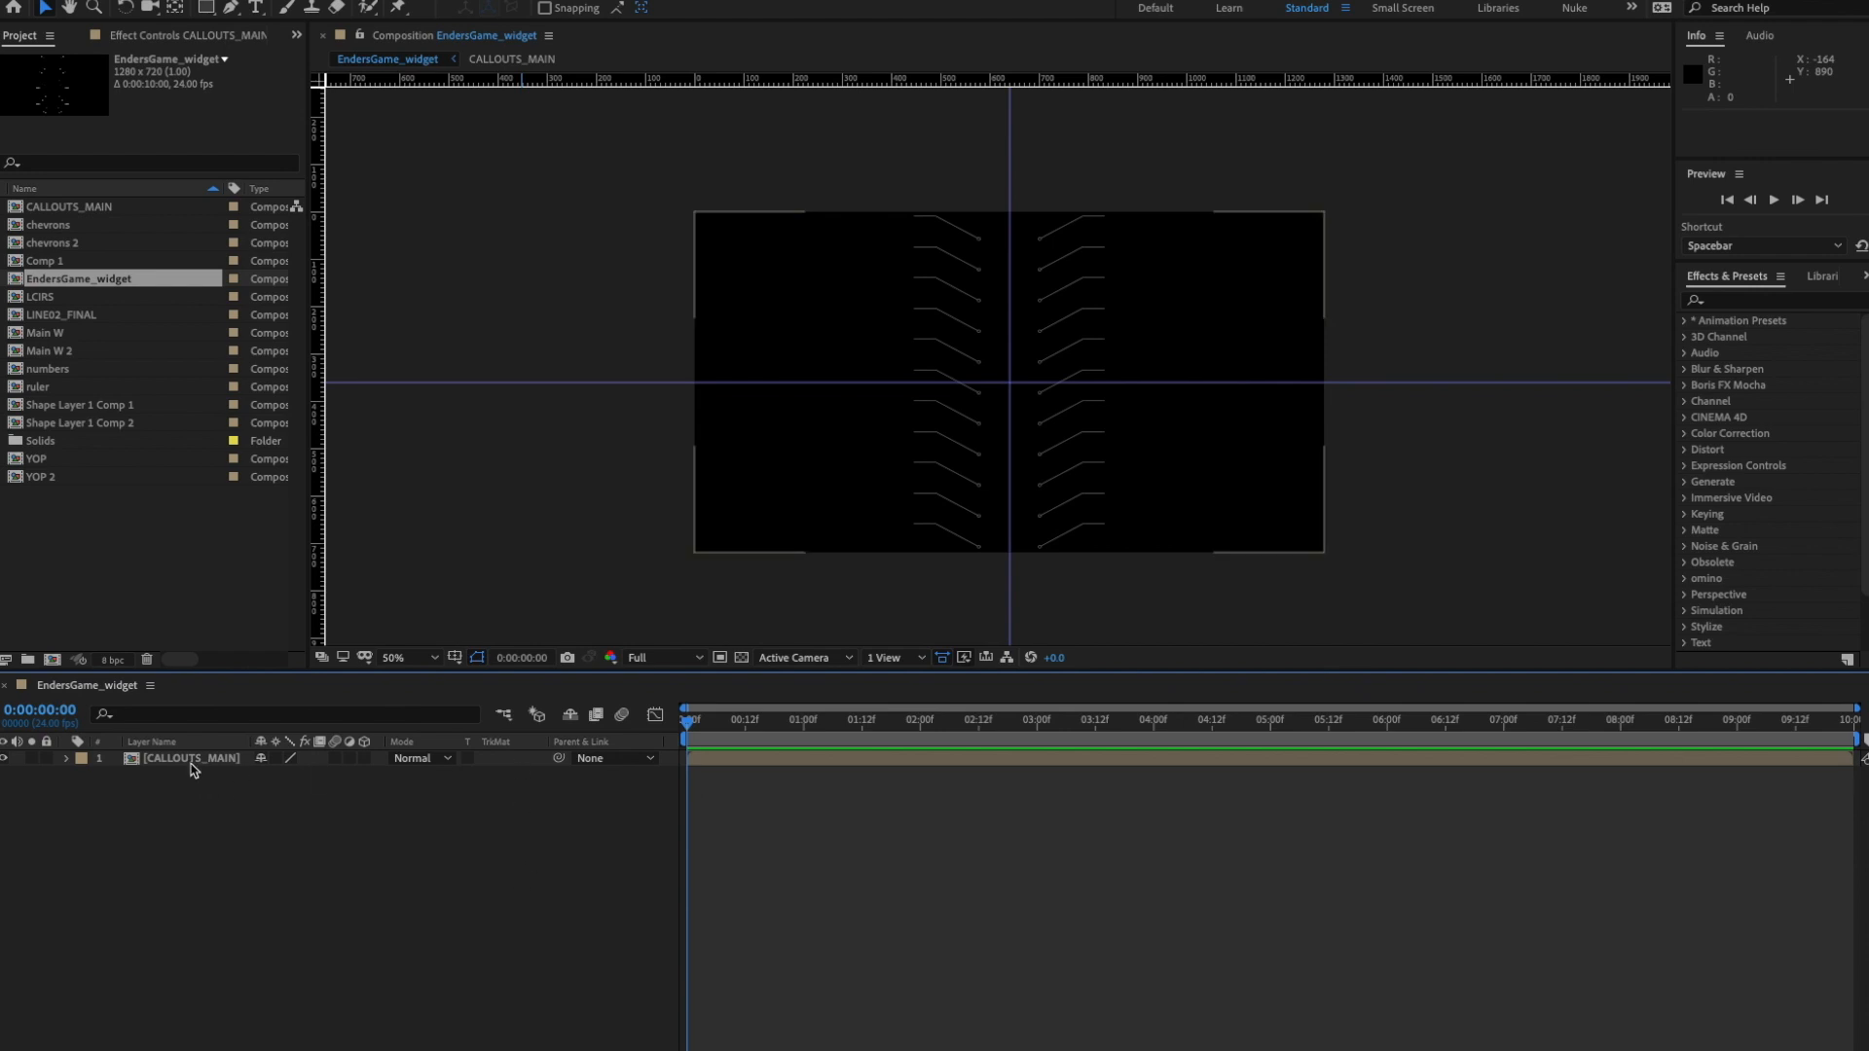
pyautogui.doubleClick(192, 765)
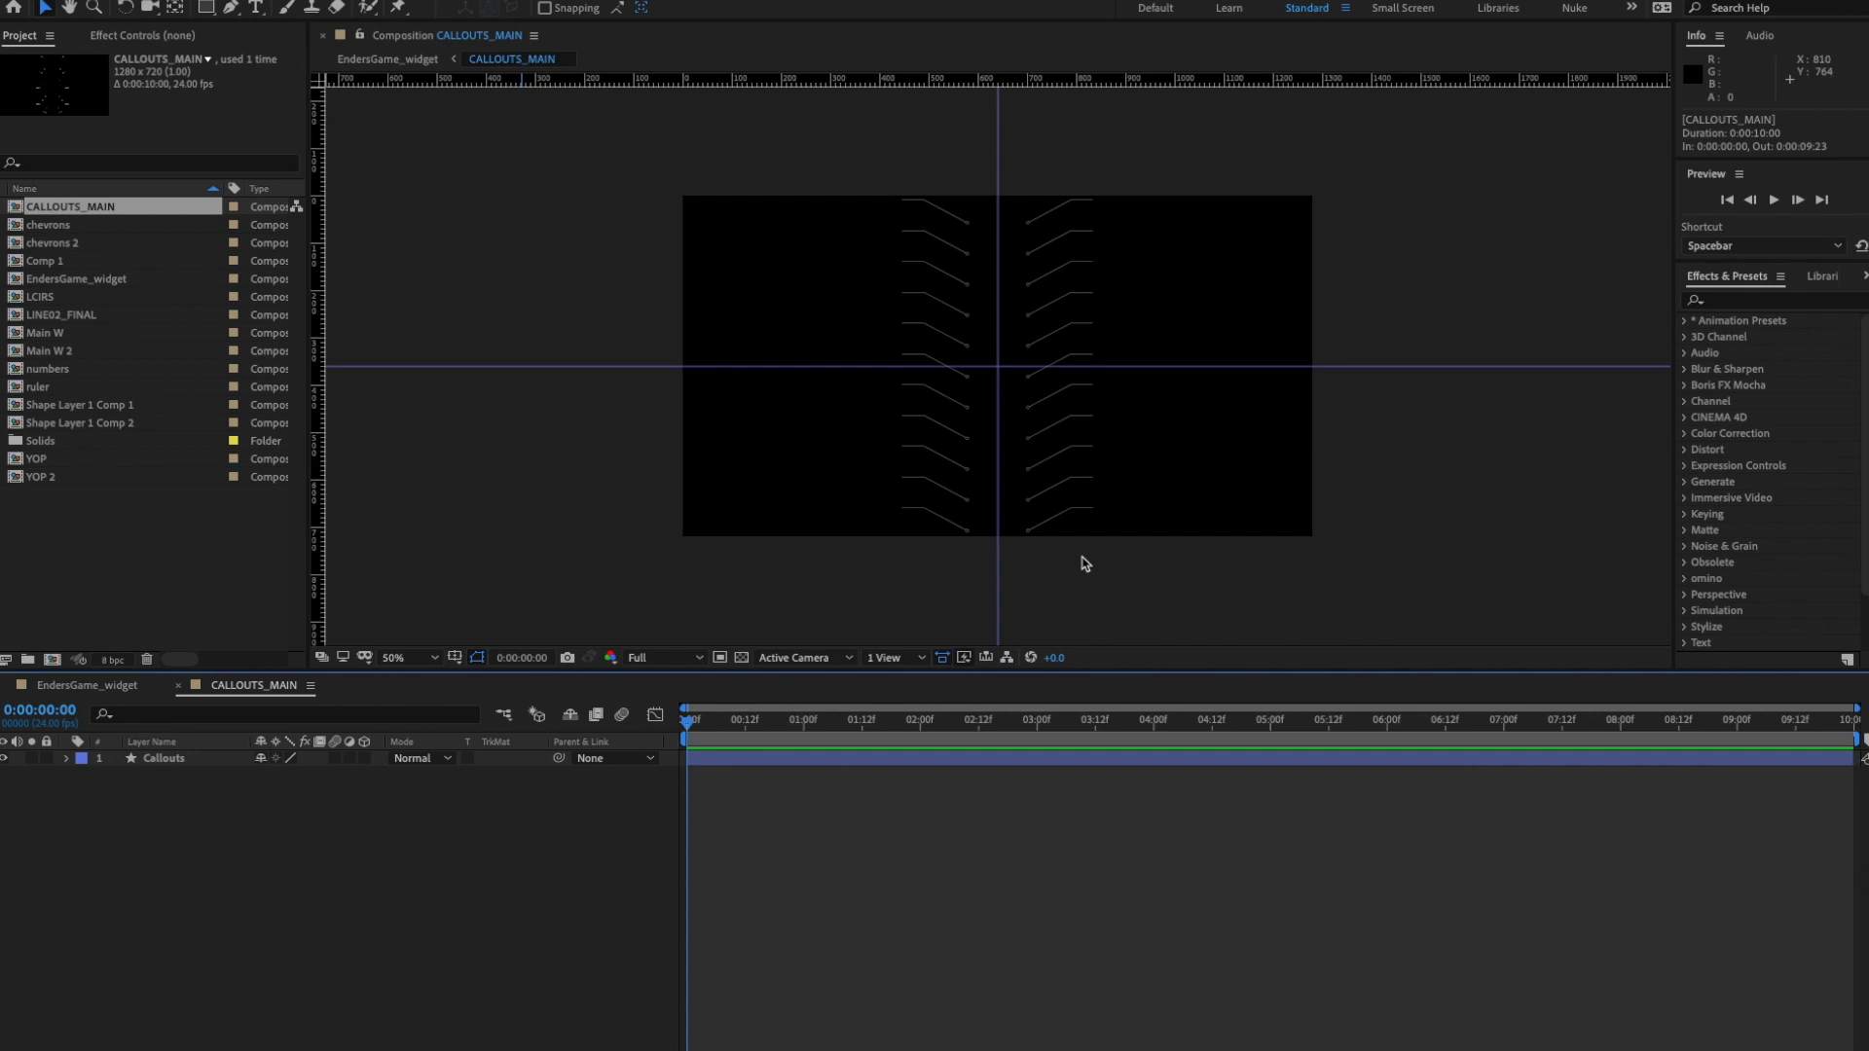
pyautogui.hotkey('ctrl', 'k')
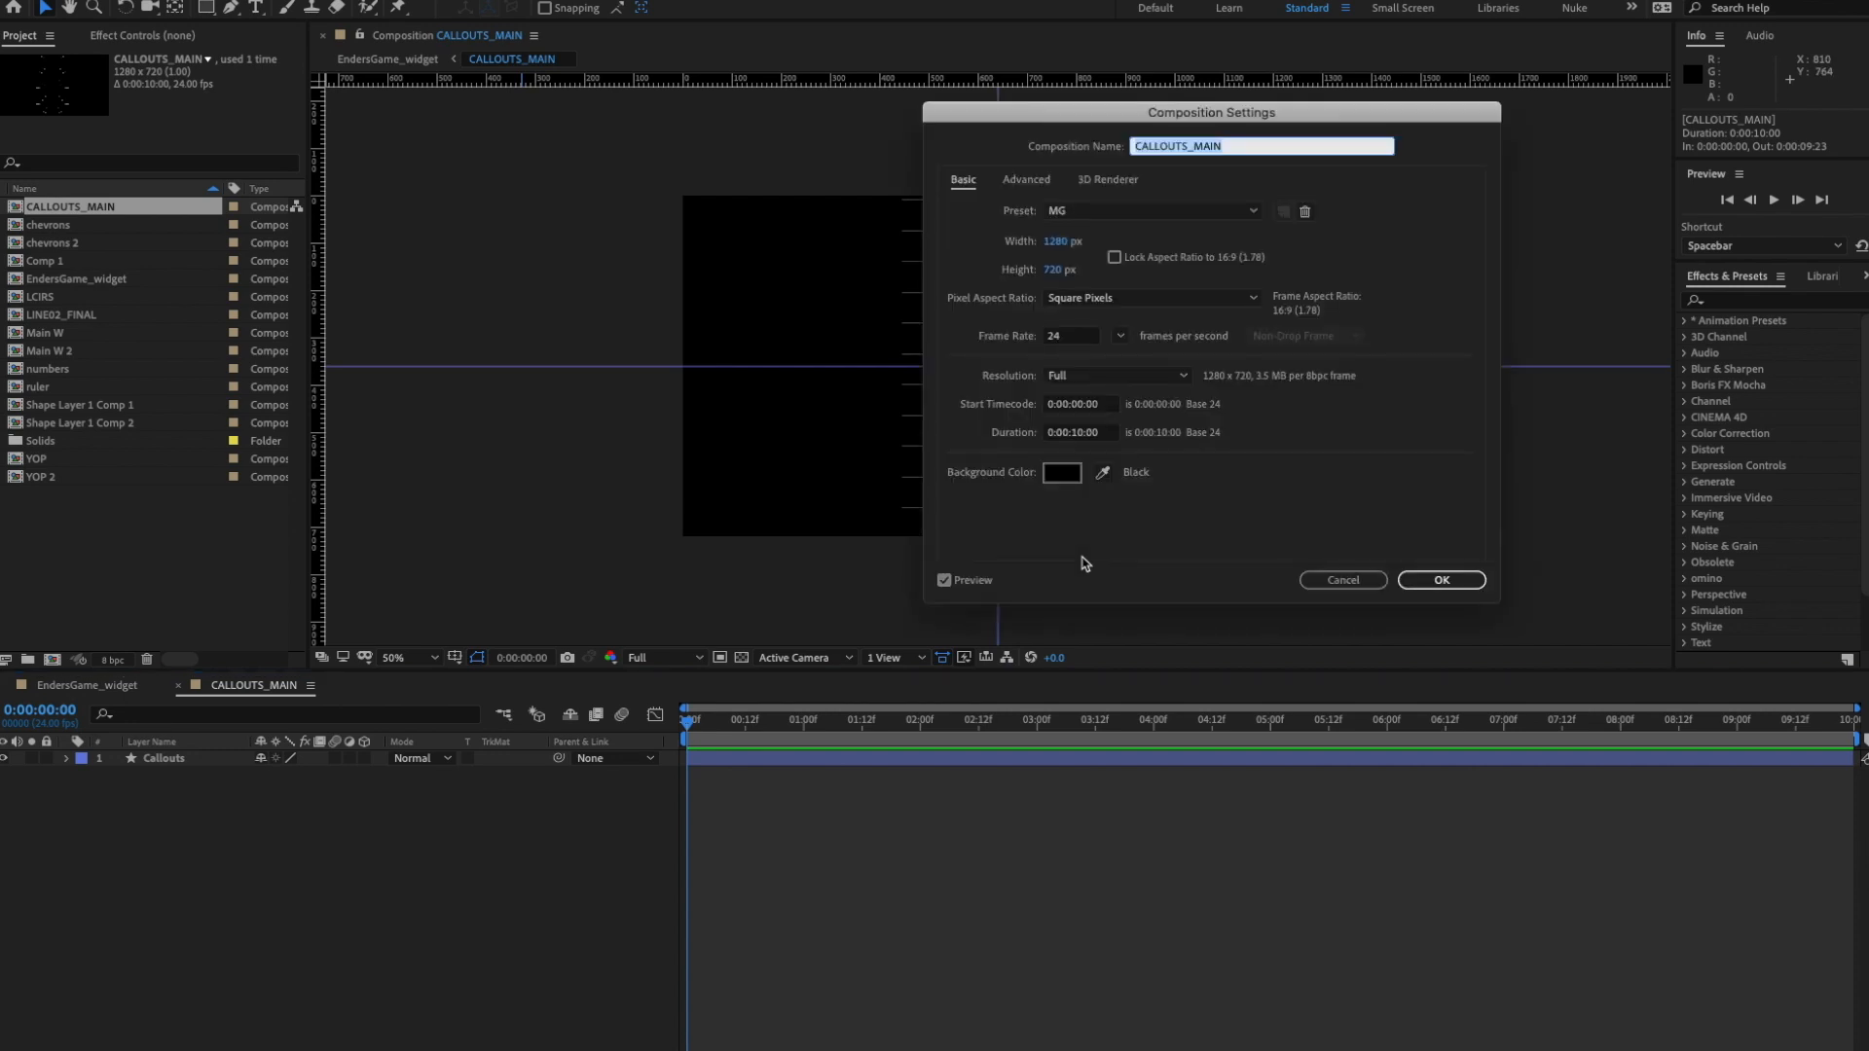
pyautogui.moveTo(1080, 115); pyautogui.dragTo(1495, 113)
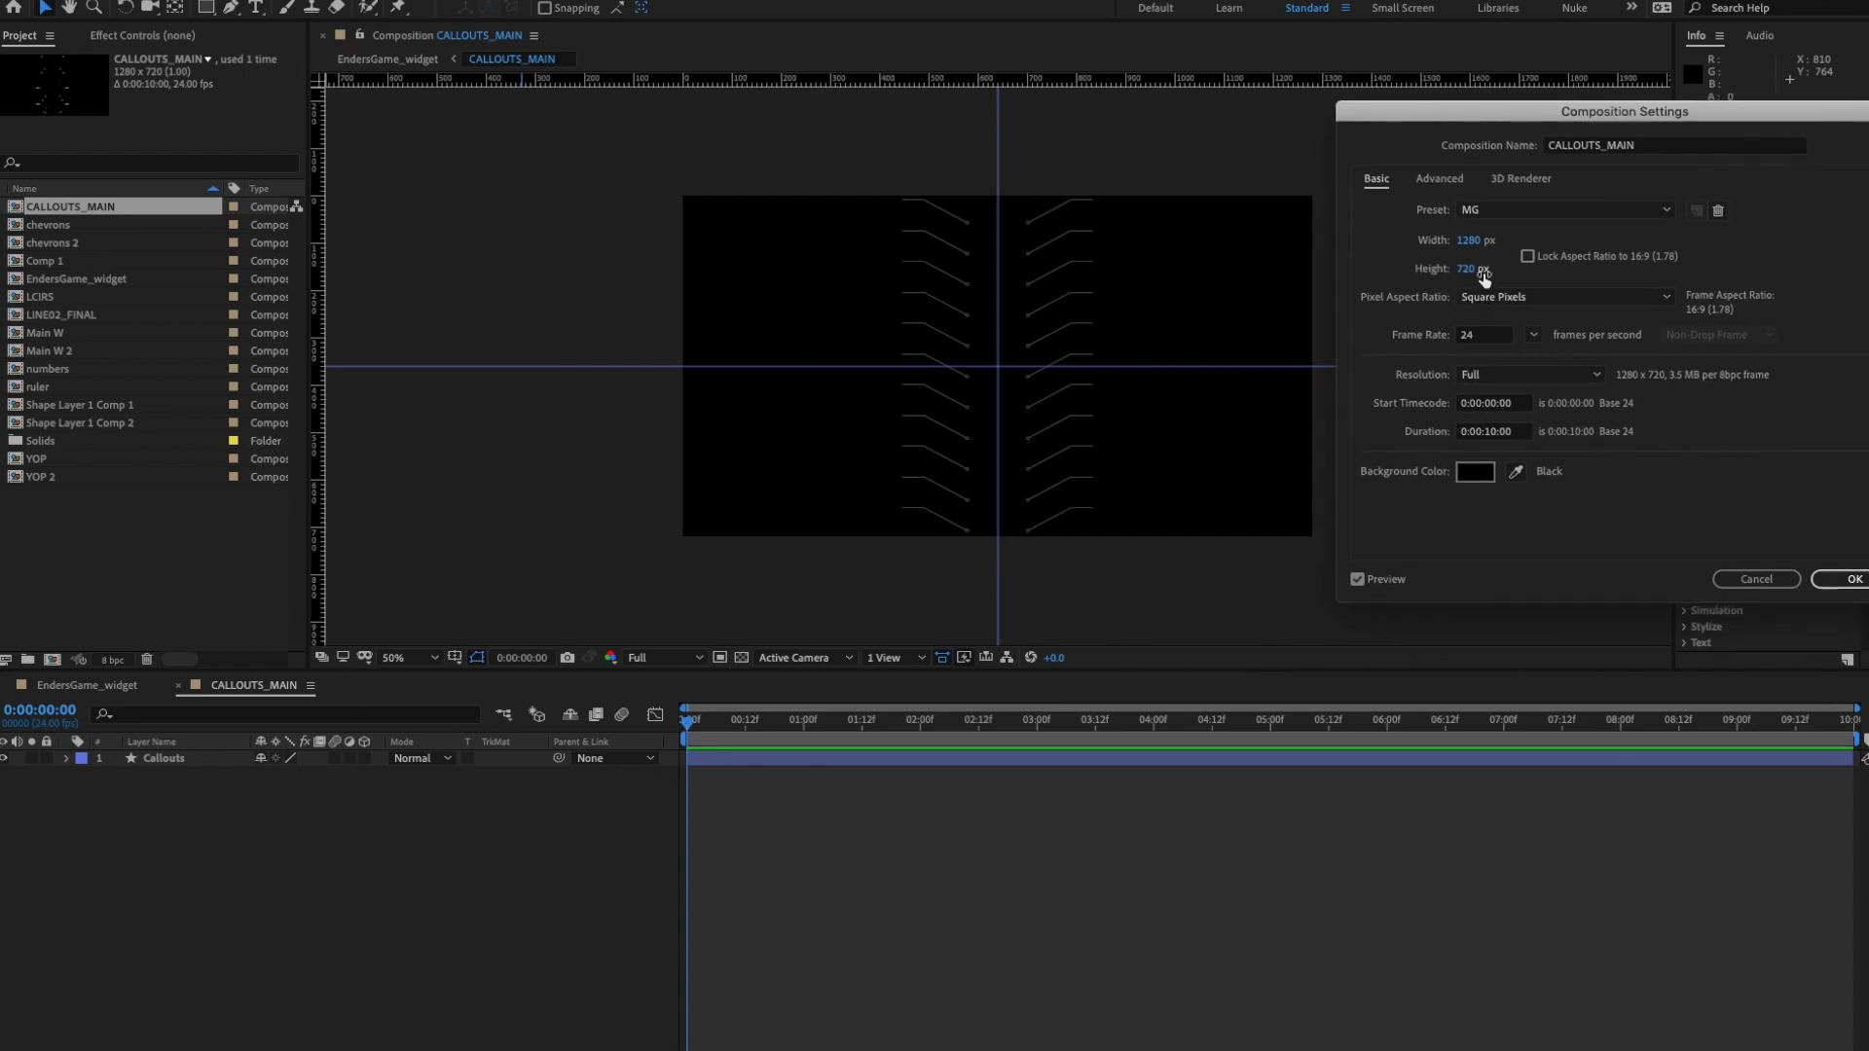
pyautogui.moveTo(1475, 277)
pyautogui.mouseDown()
pyautogui.moveTo(1513, 277)
pyautogui.moveTo(1445, 286)
pyautogui.moveTo(1501, 280)
pyautogui.mouseUp()
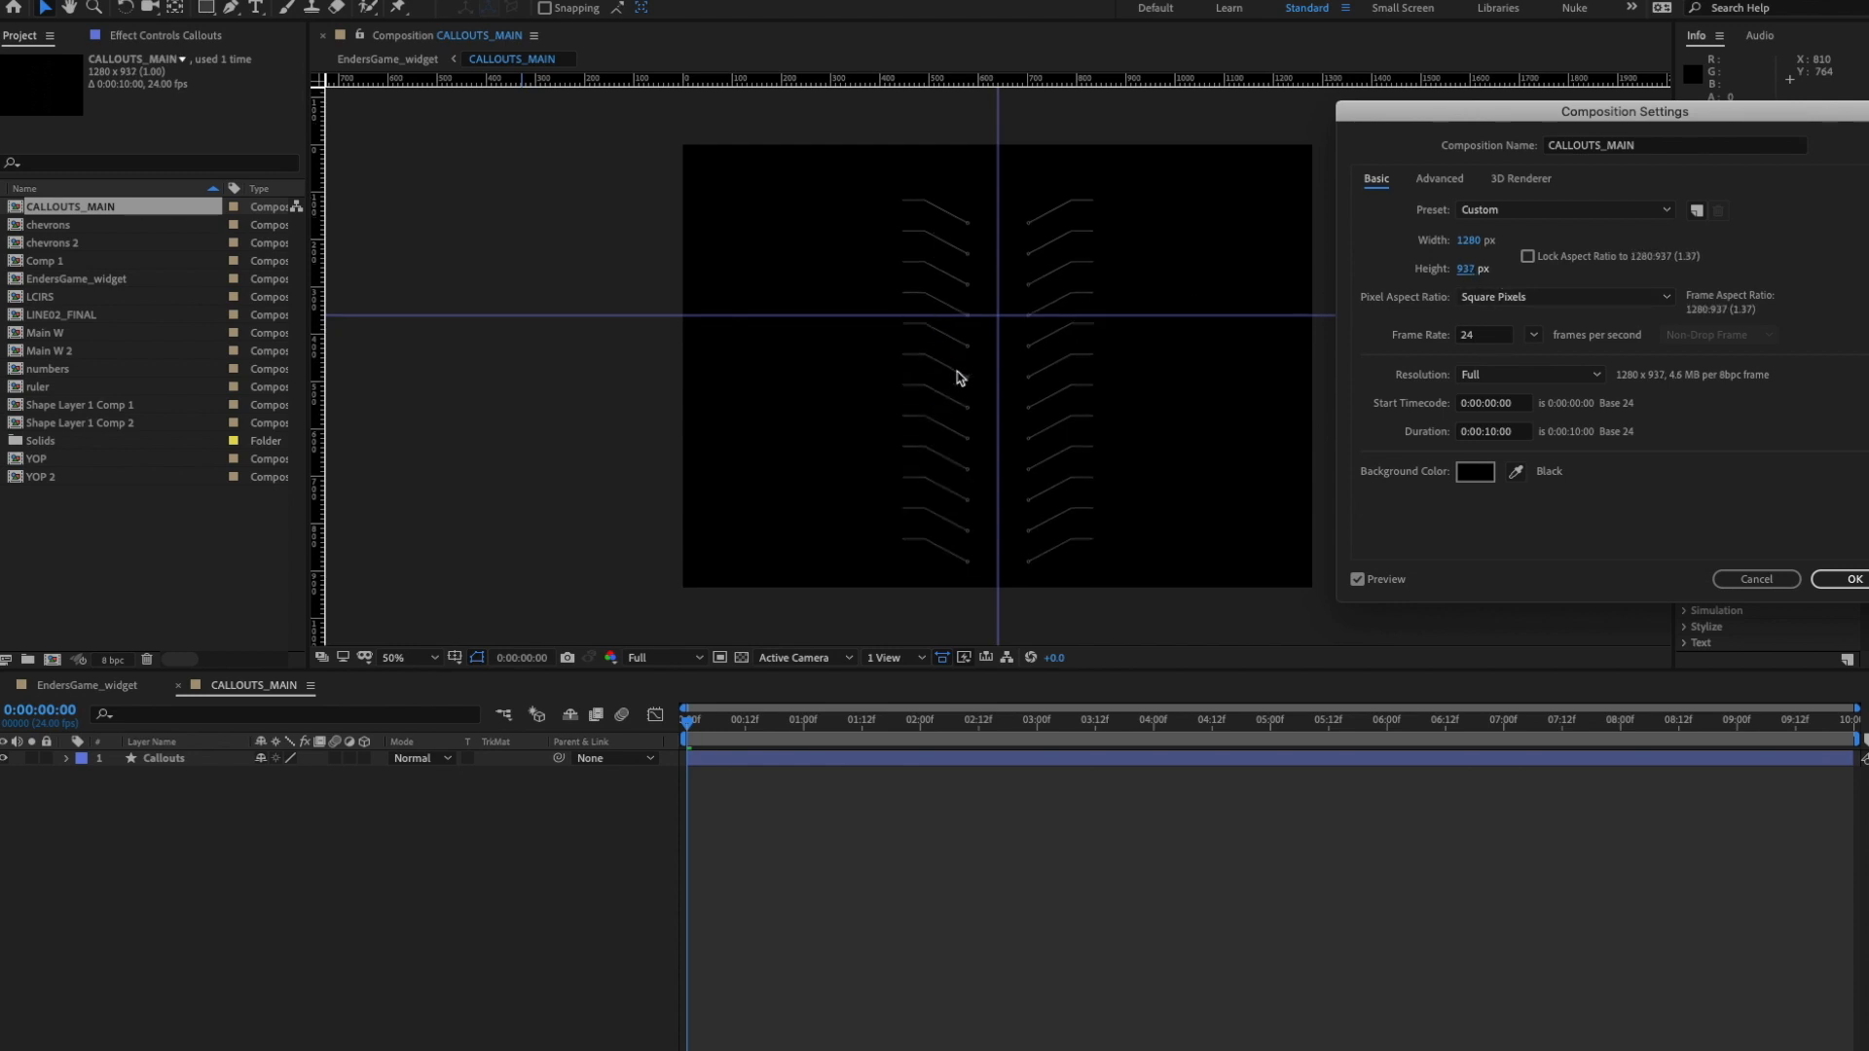
pyautogui.click(1855, 583)
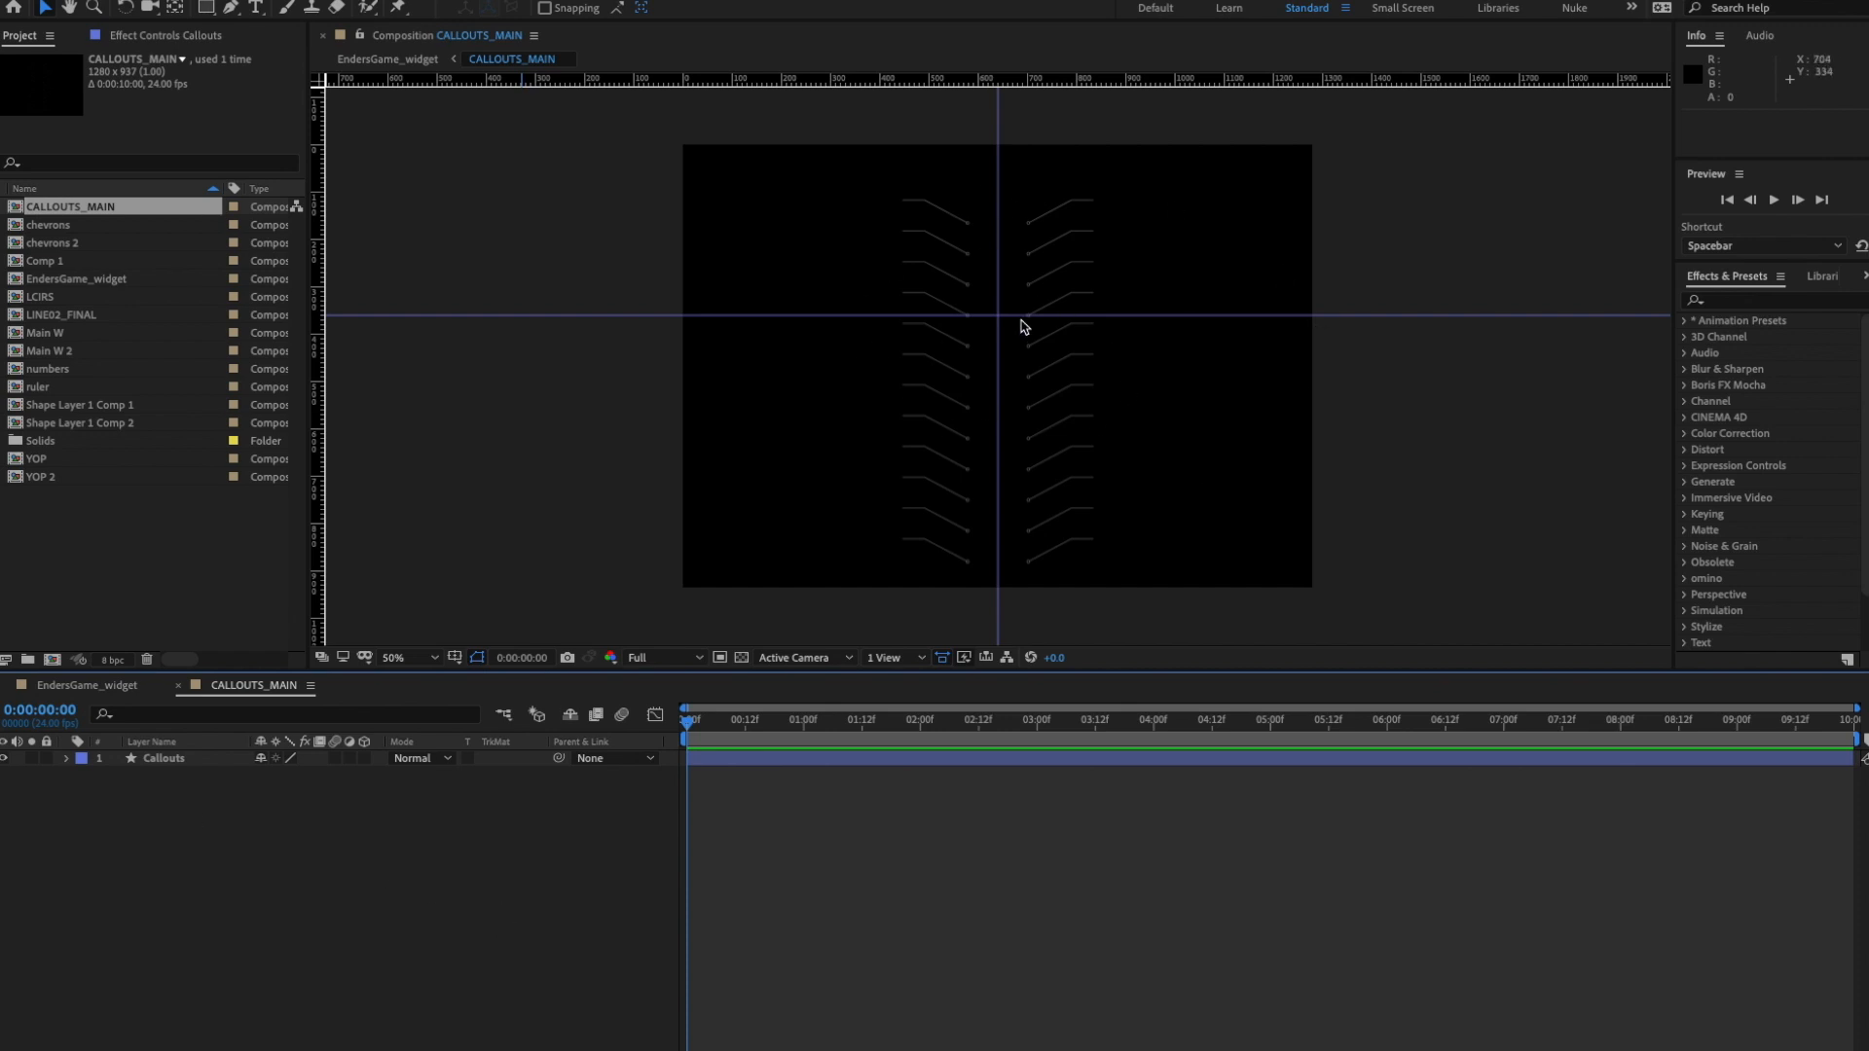
# - Examine the modified path, stroke and repeater properties of the Callouts layer
pyautogui.click(153, 759)
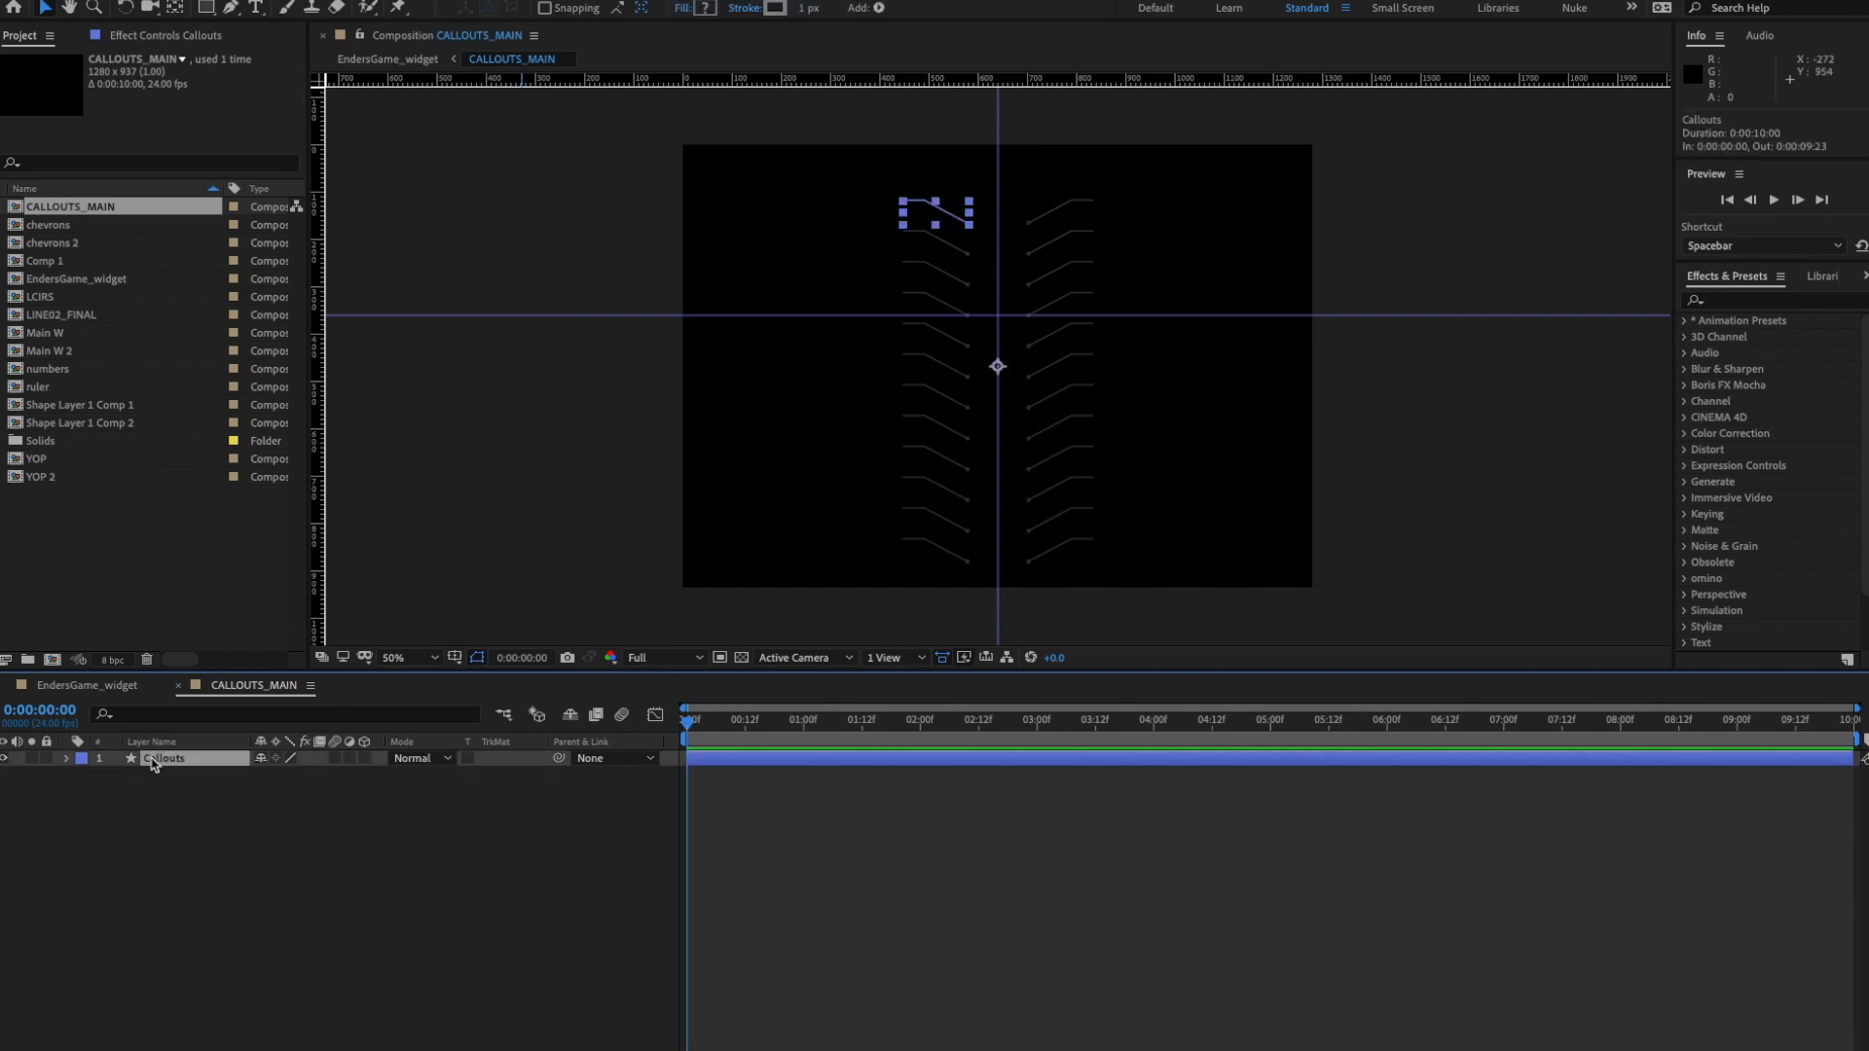
pyautogui.press('u')
pyautogui.press('u')
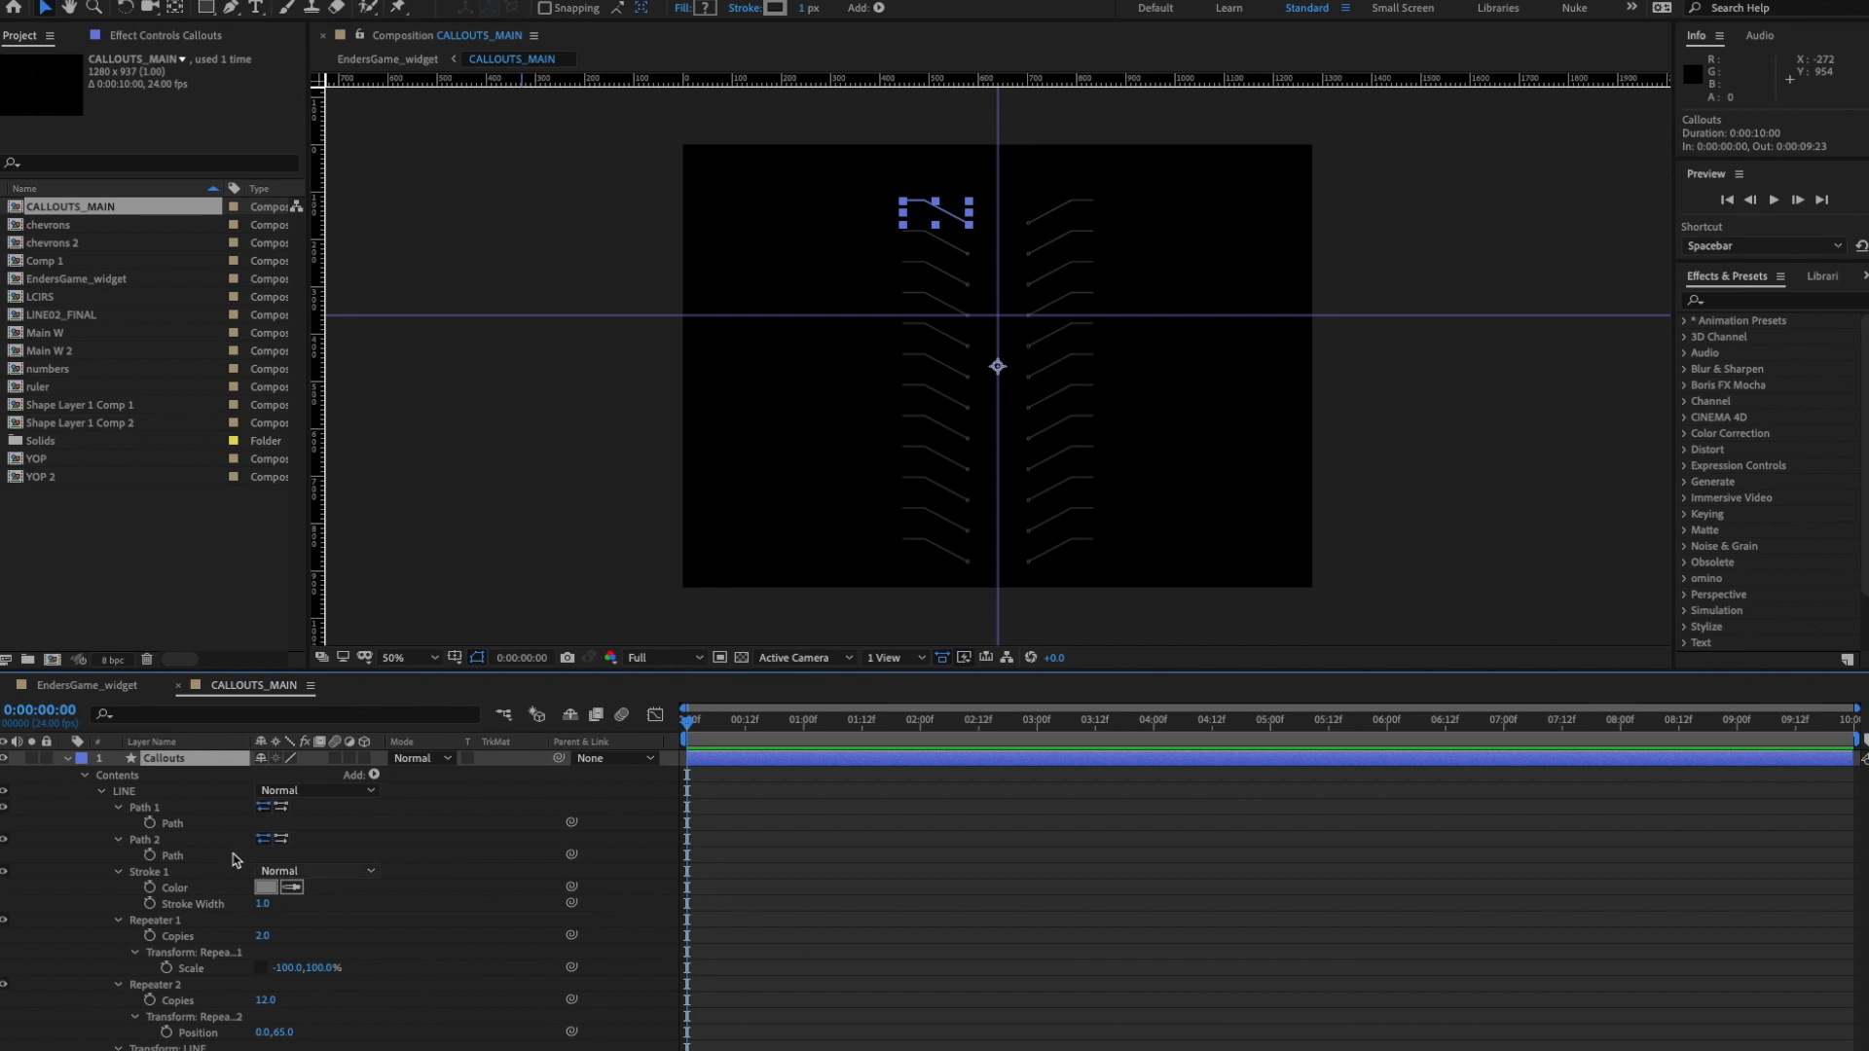
pyautogui.click(66, 760)
pyautogui.click(217, 860)
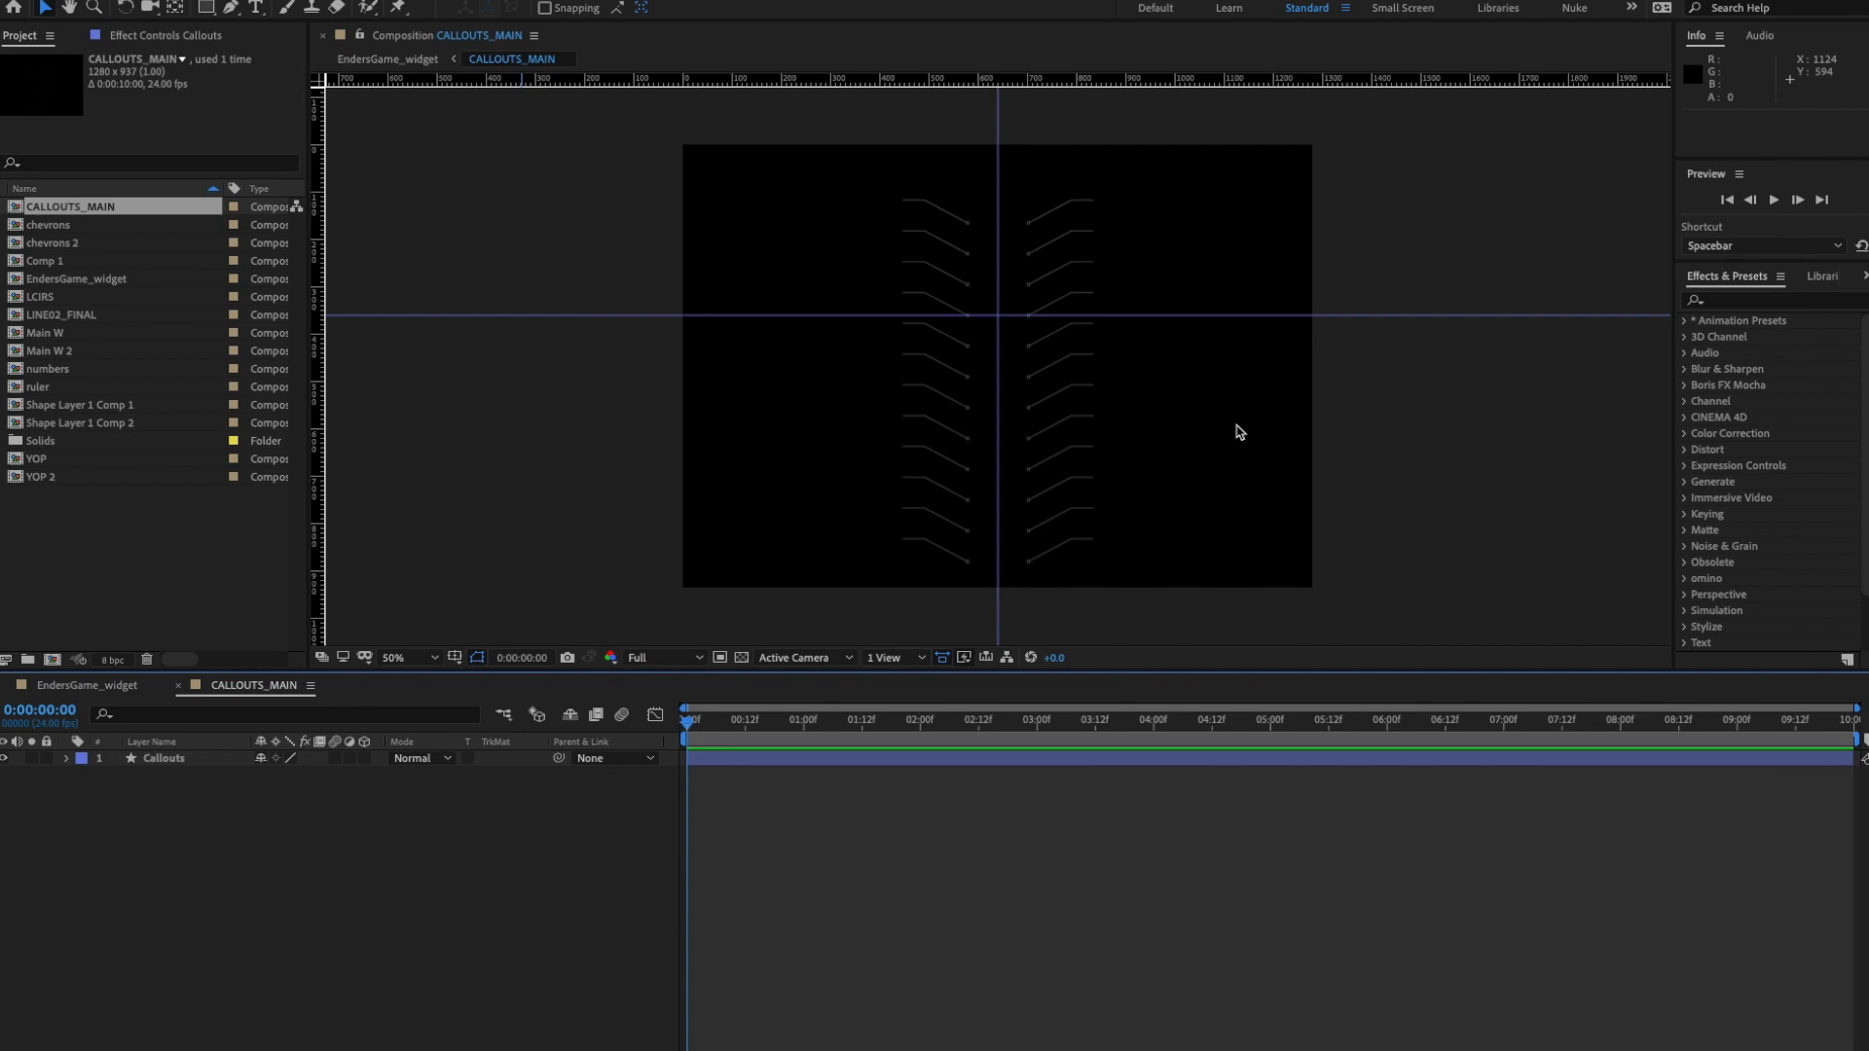
# - Place a horizontal guide at about 877.9, along the upper edge of the bottom callout's end circle
pyautogui.press('.')
pyautogui.moveTo(1165, 356); pyautogui.dragTo(1166, 365)
pyautogui.moveTo(1141, 670); pyautogui.dragTo(1144, 799)
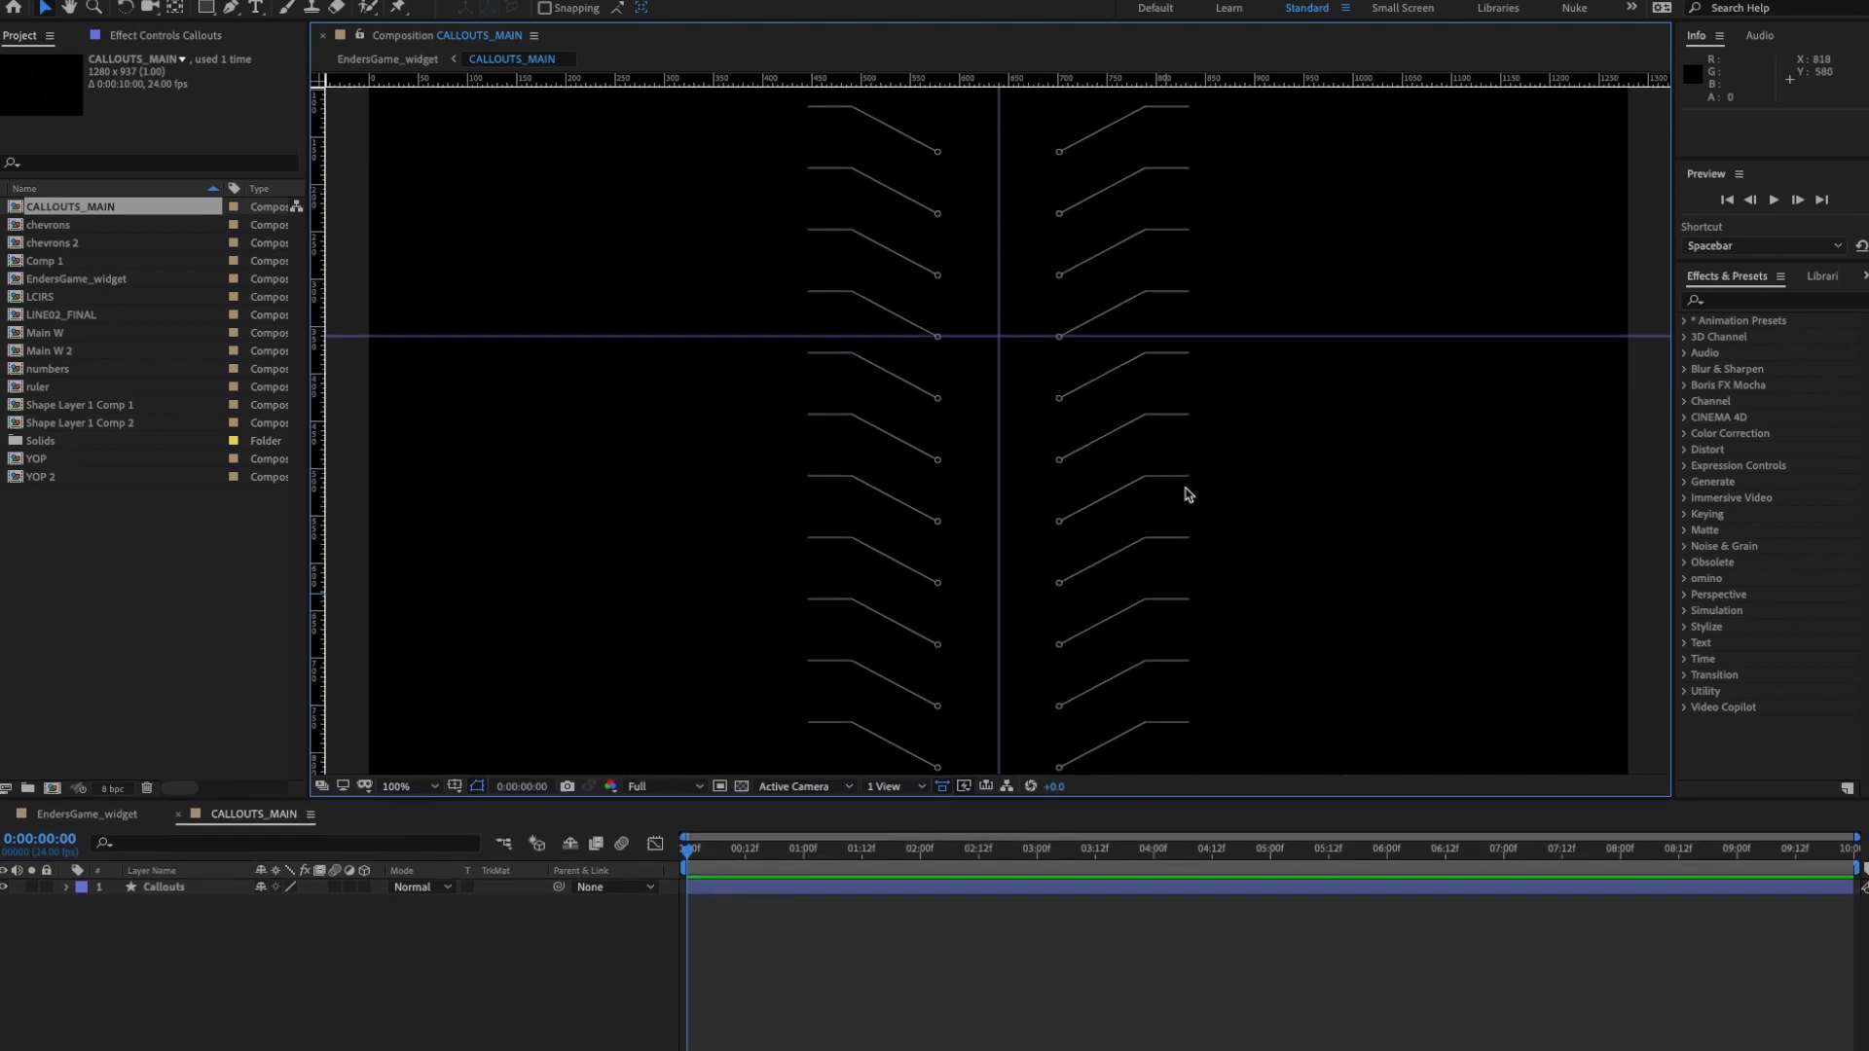
pyautogui.moveTo(1135, 347); pyautogui.dragTo(1133, 456)
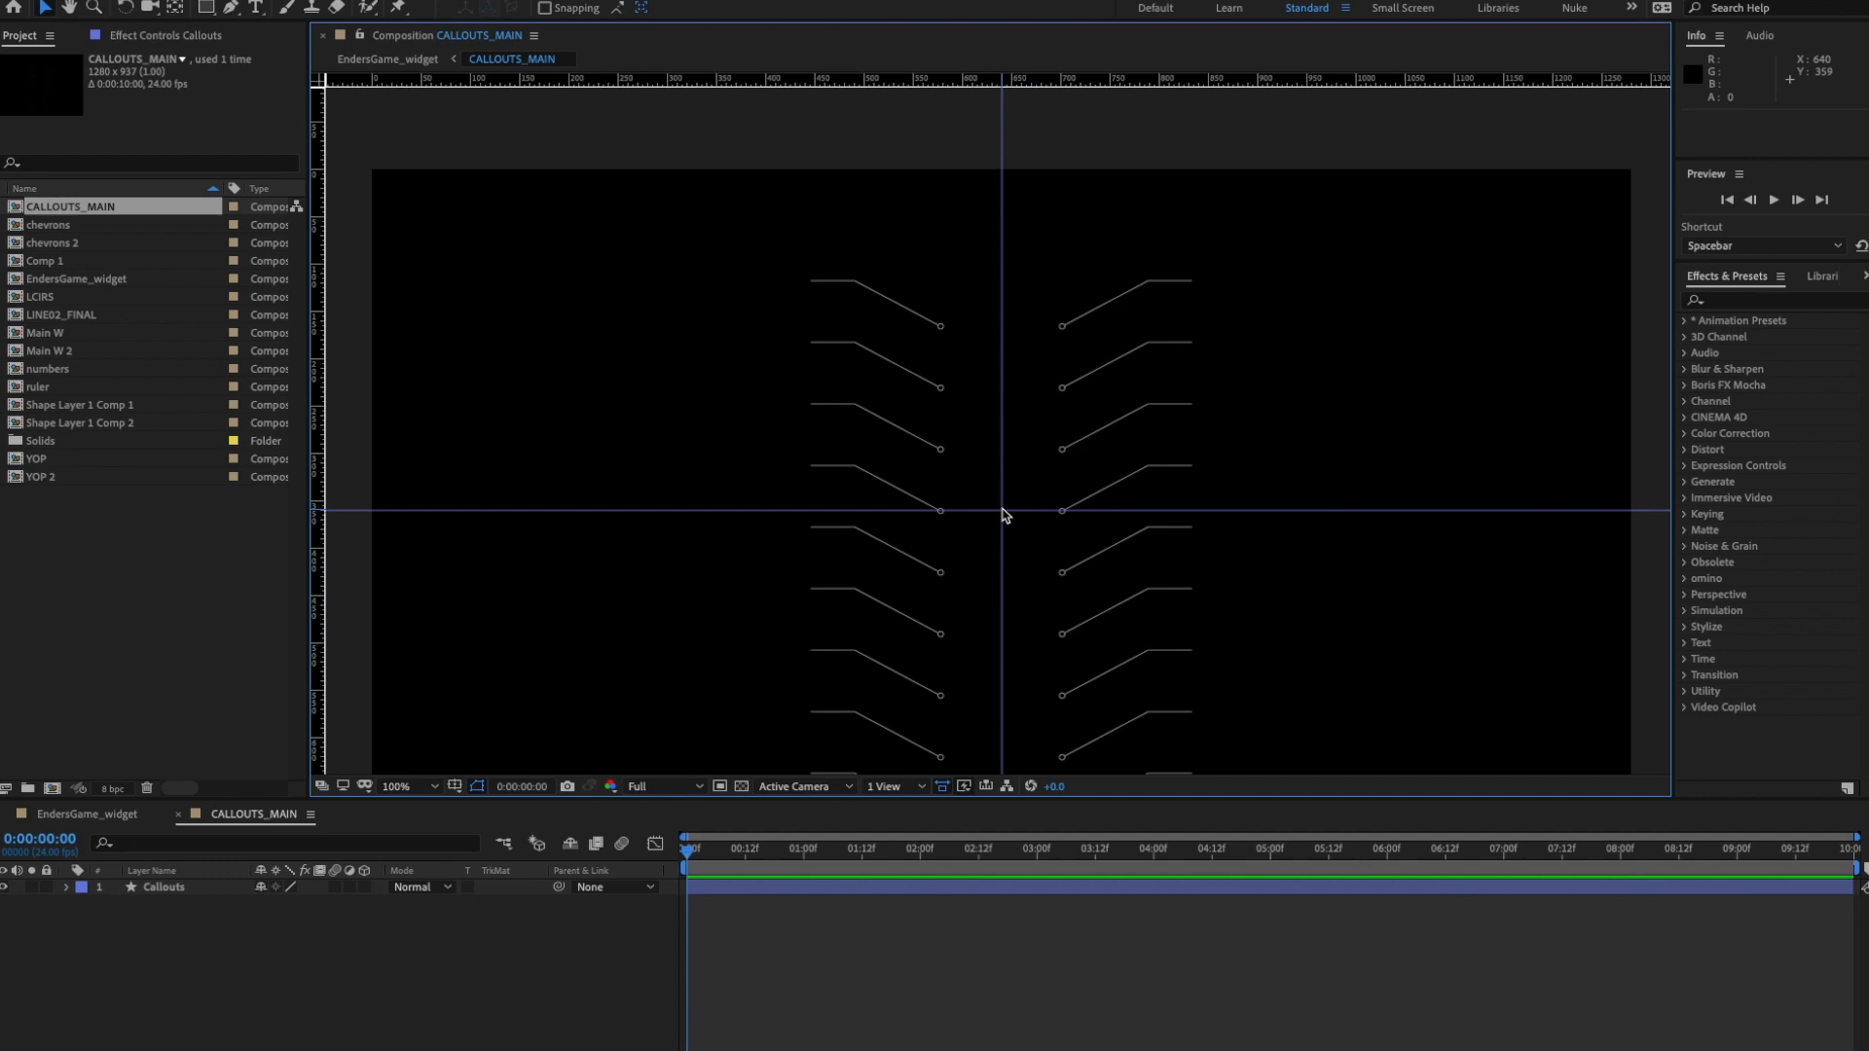
pyautogui.moveTo(1241, 85); pyautogui.dragTo(1230, 266)
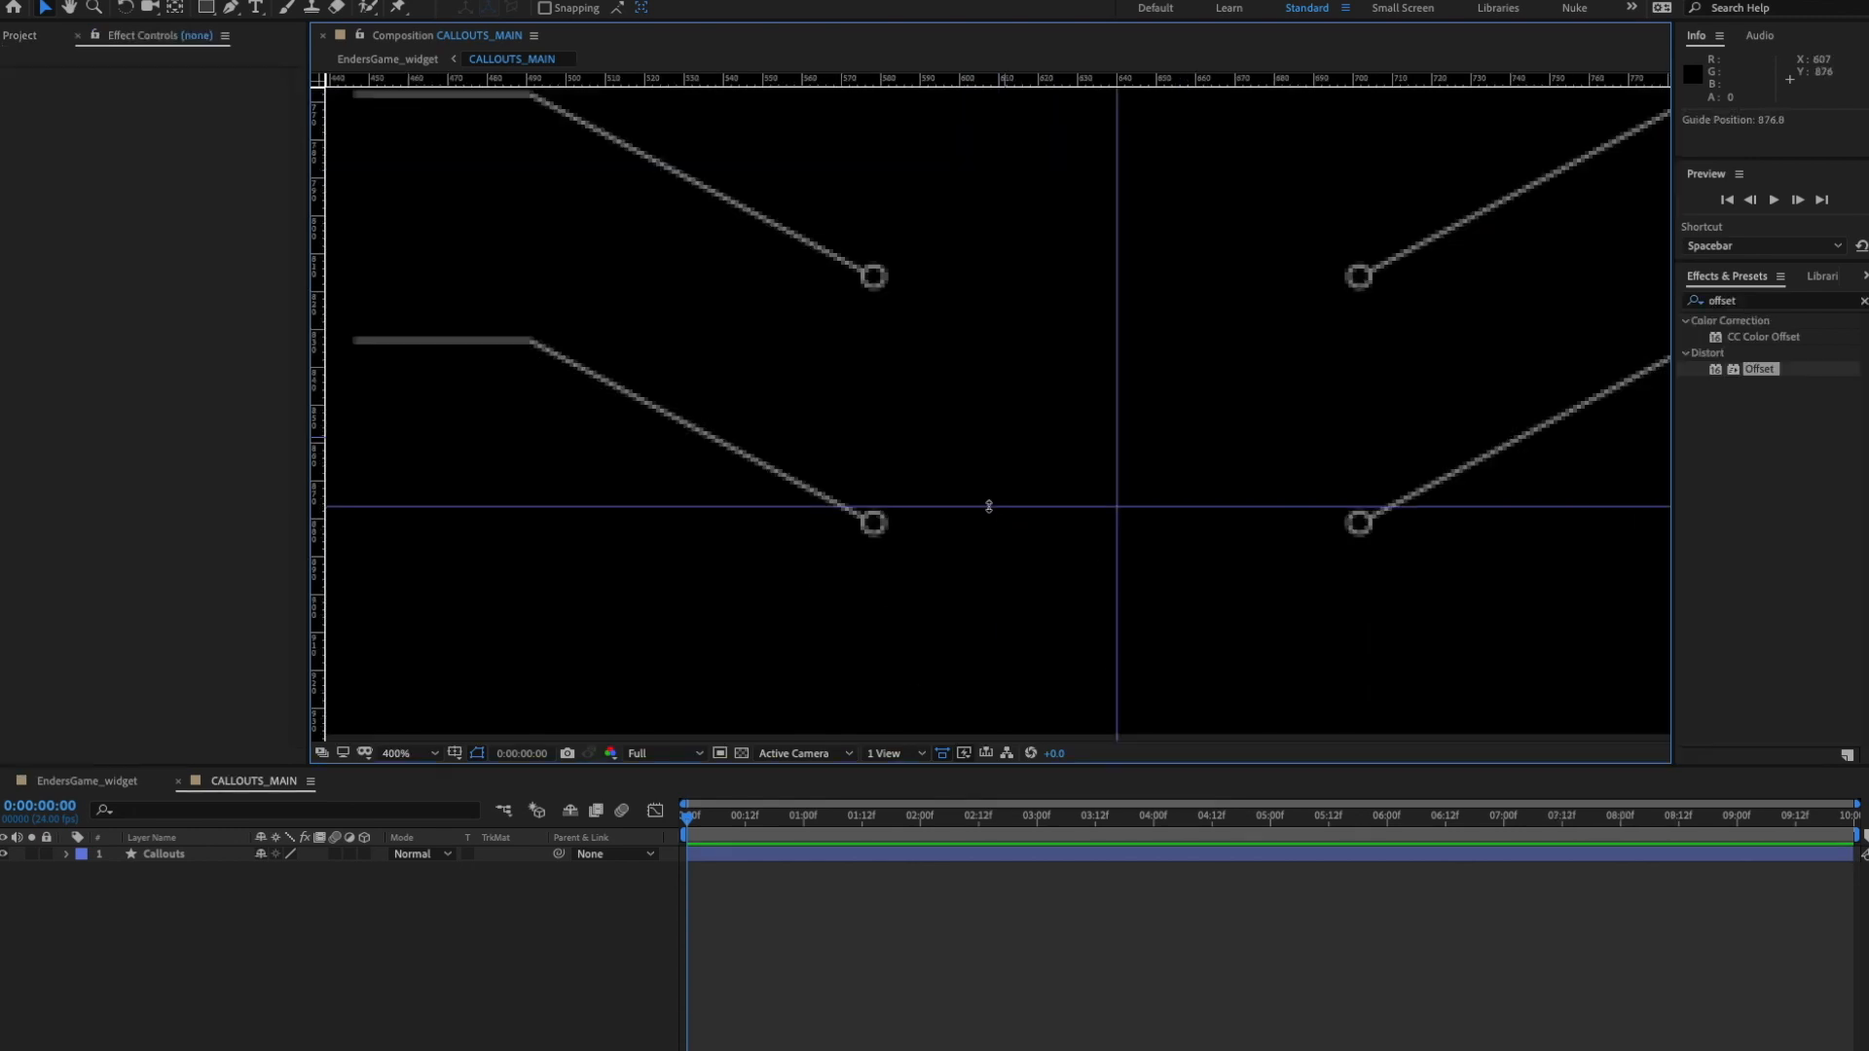
pyautogui.scroll(2, 989, 505)
pyautogui.moveTo(908, 502); pyautogui.dragTo(992, 336)
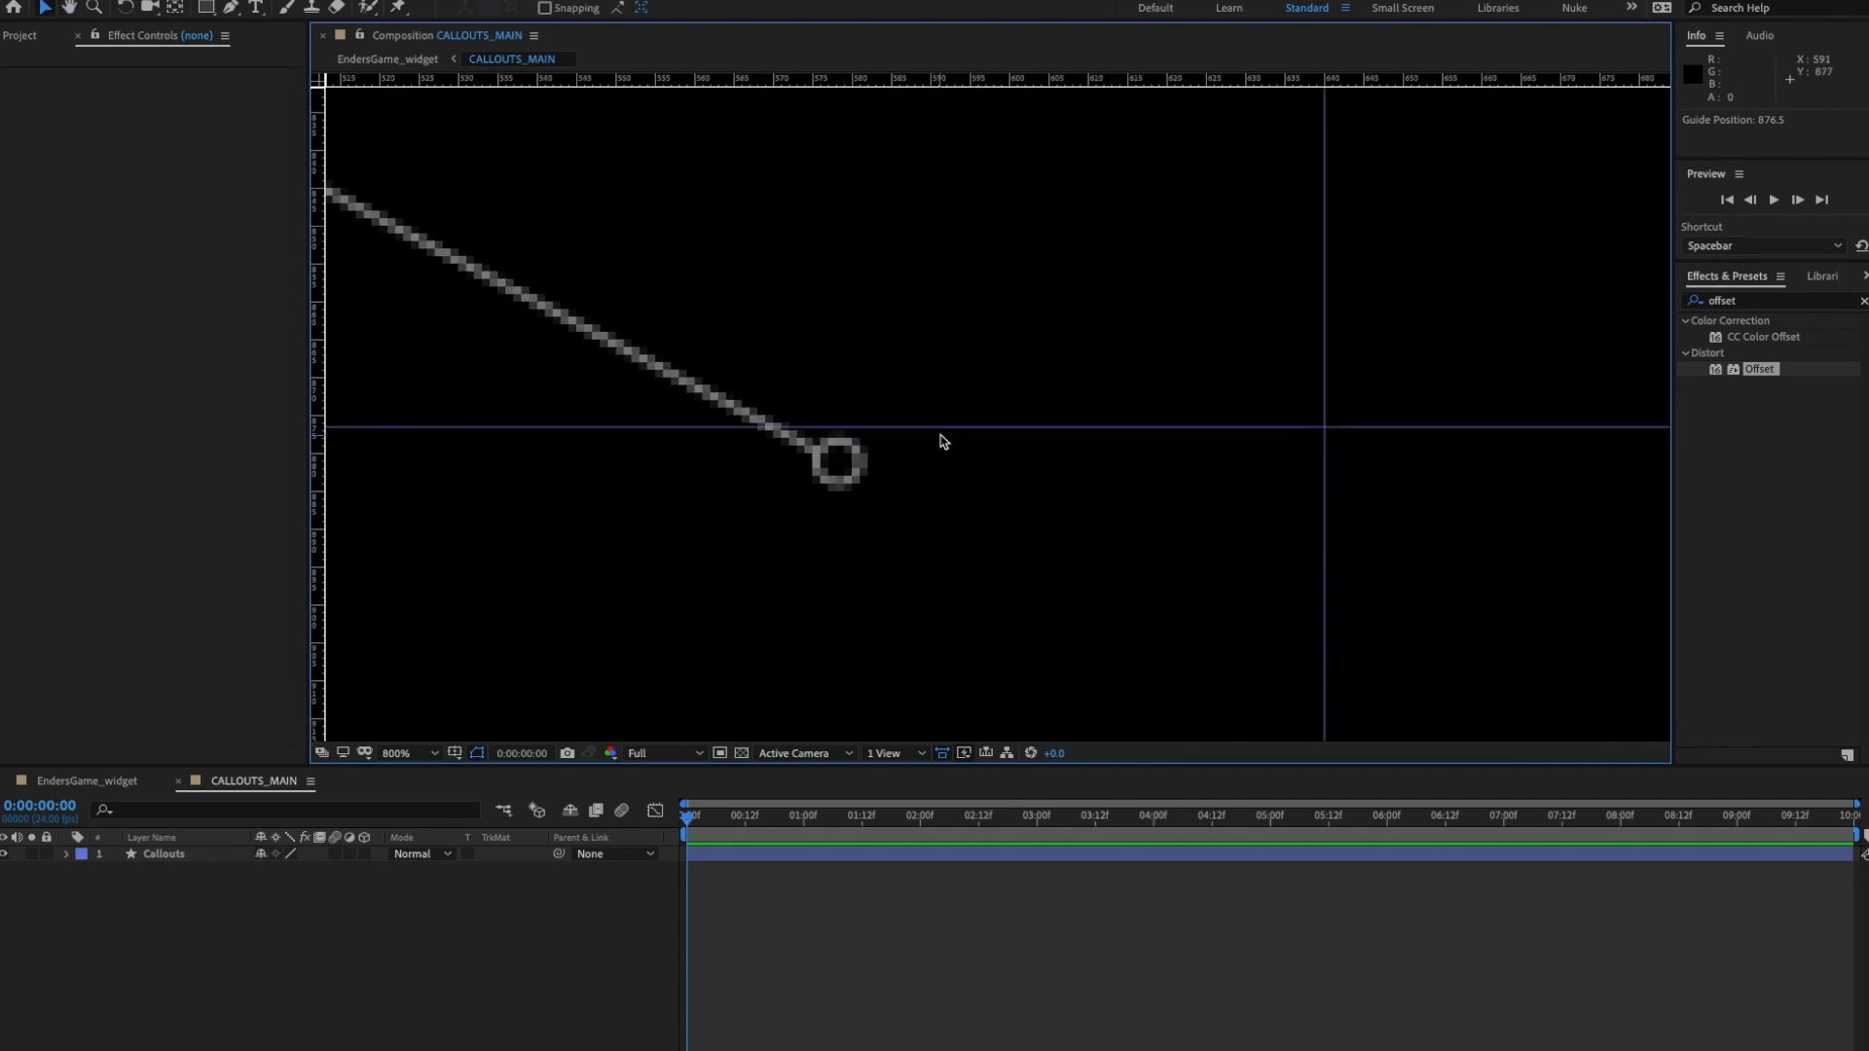
pyautogui.moveTo(935, 429); pyautogui.dragTo(933, 438)
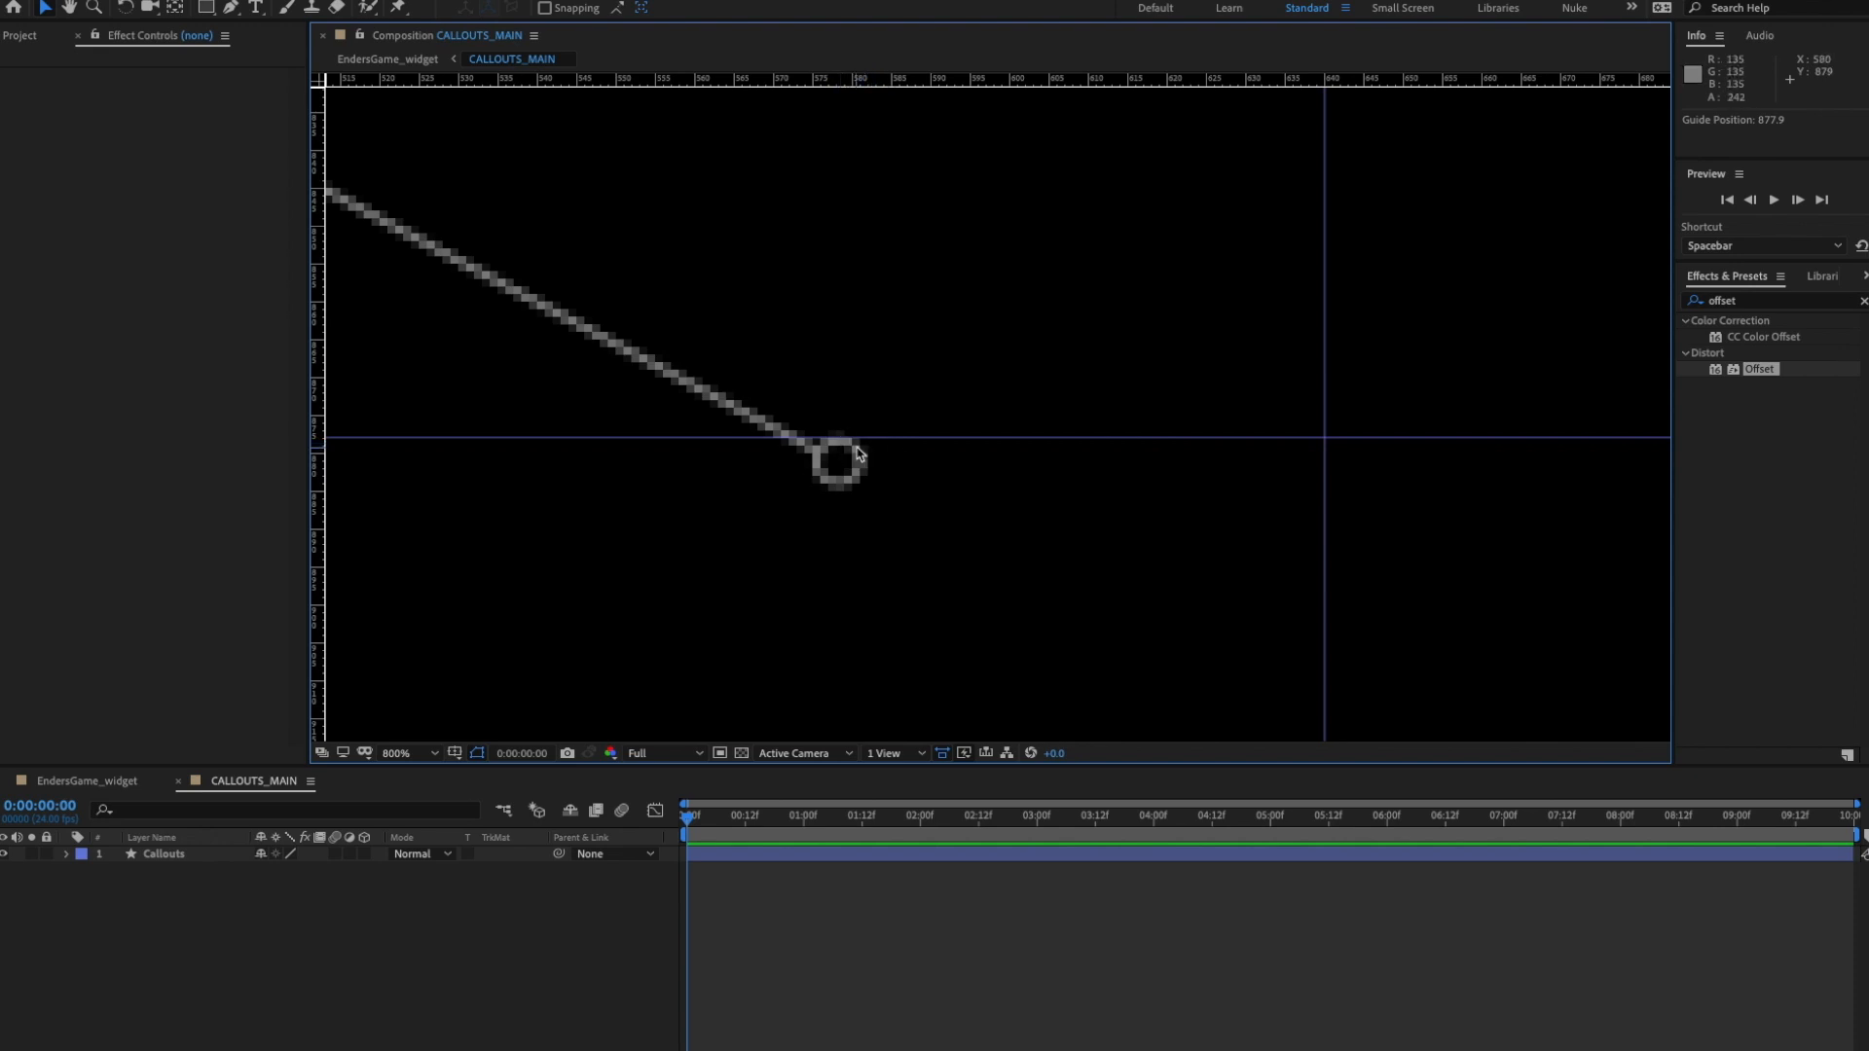
# - Place a second horizontal guide at 163.0, along the upper edge of the topmost callout's end circle
pyautogui.press('.')
pyautogui.press(',')
pyautogui.press(',')
pyautogui.press(',')
pyautogui.press('space')
pyautogui.moveTo(1174, 430); pyautogui.dragTo(1189, 730)
pyautogui.moveTo(1120, 117); pyautogui.dragTo(1112, 703)
pyautogui.moveTo(1136, 315); pyautogui.dragTo(1090, 716)
pyautogui.moveTo(1090, 282); pyautogui.dragTo(1069, 584)
pyautogui.moveTo(1073, 507); pyautogui.dragTo(1086, 373)
pyautogui.press('.')
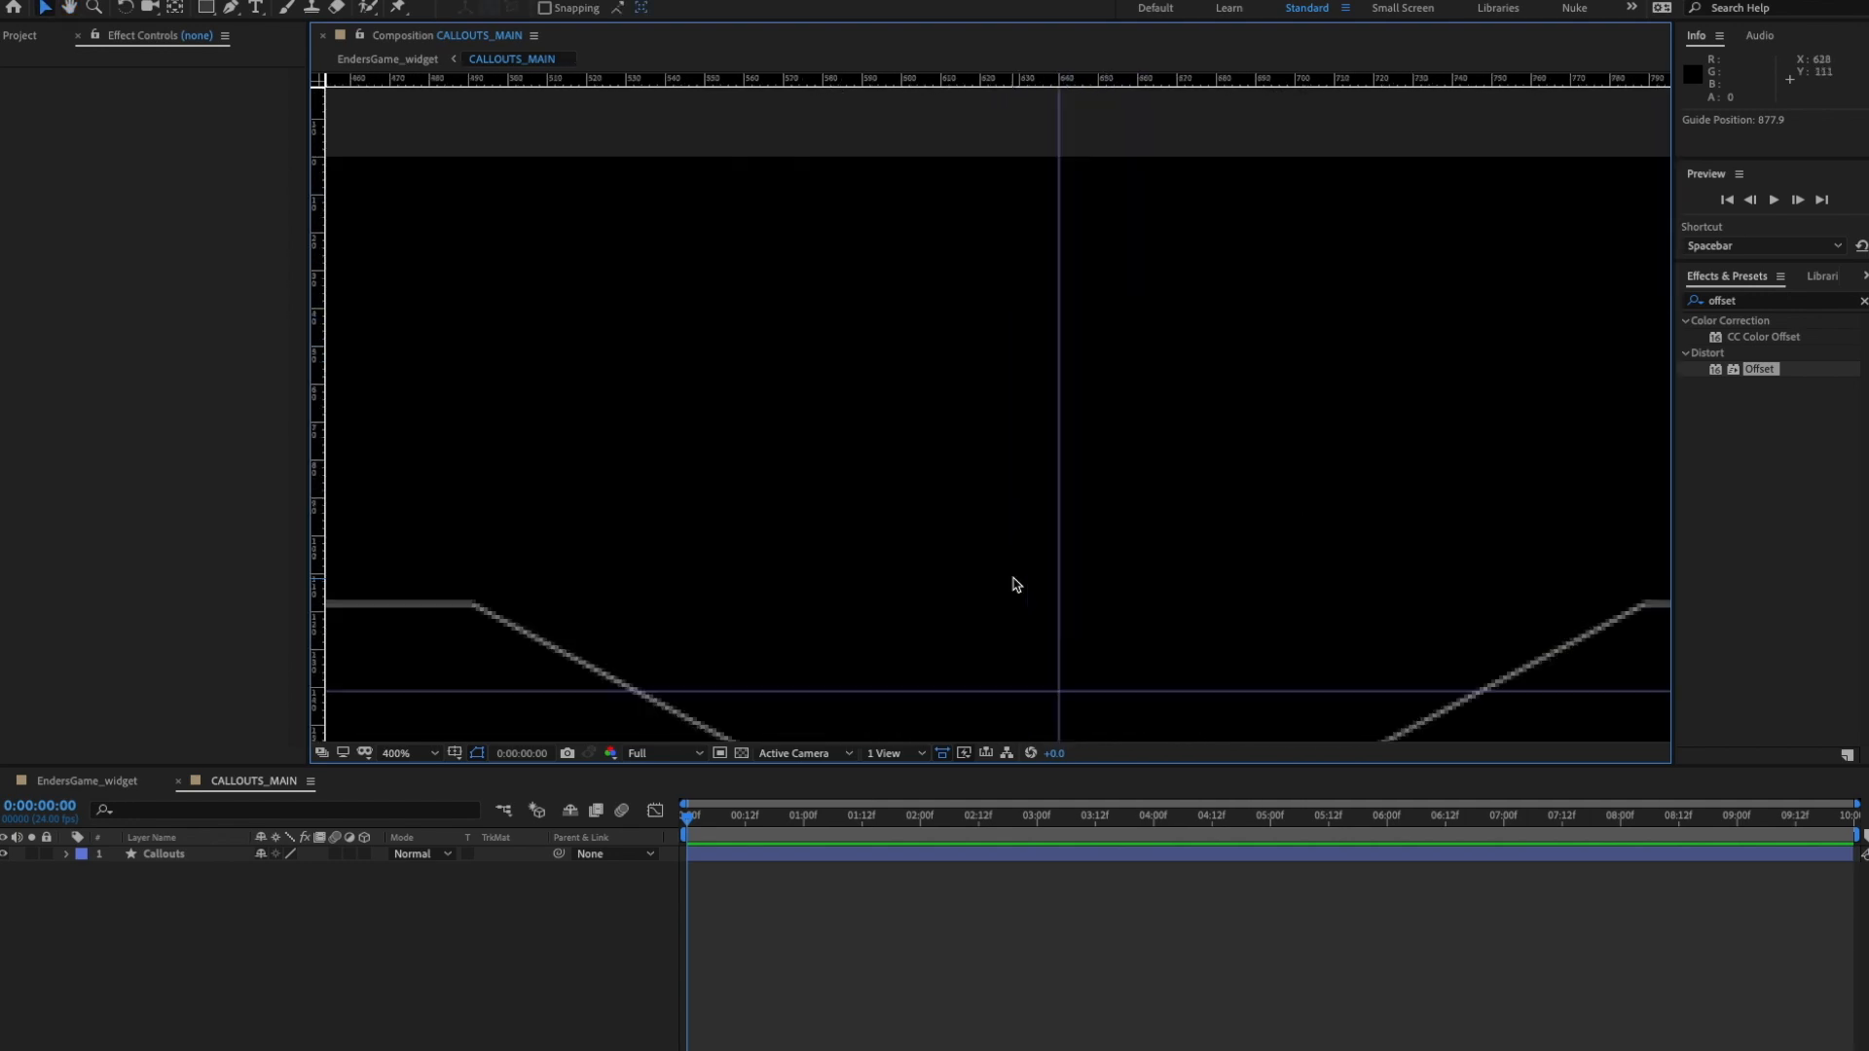
pyautogui.press('space')
pyautogui.moveTo(1013, 584); pyautogui.dragTo(1119, 283)
pyautogui.press('.')
pyautogui.moveTo(1055, 455); pyautogui.dragTo(1161, 367)
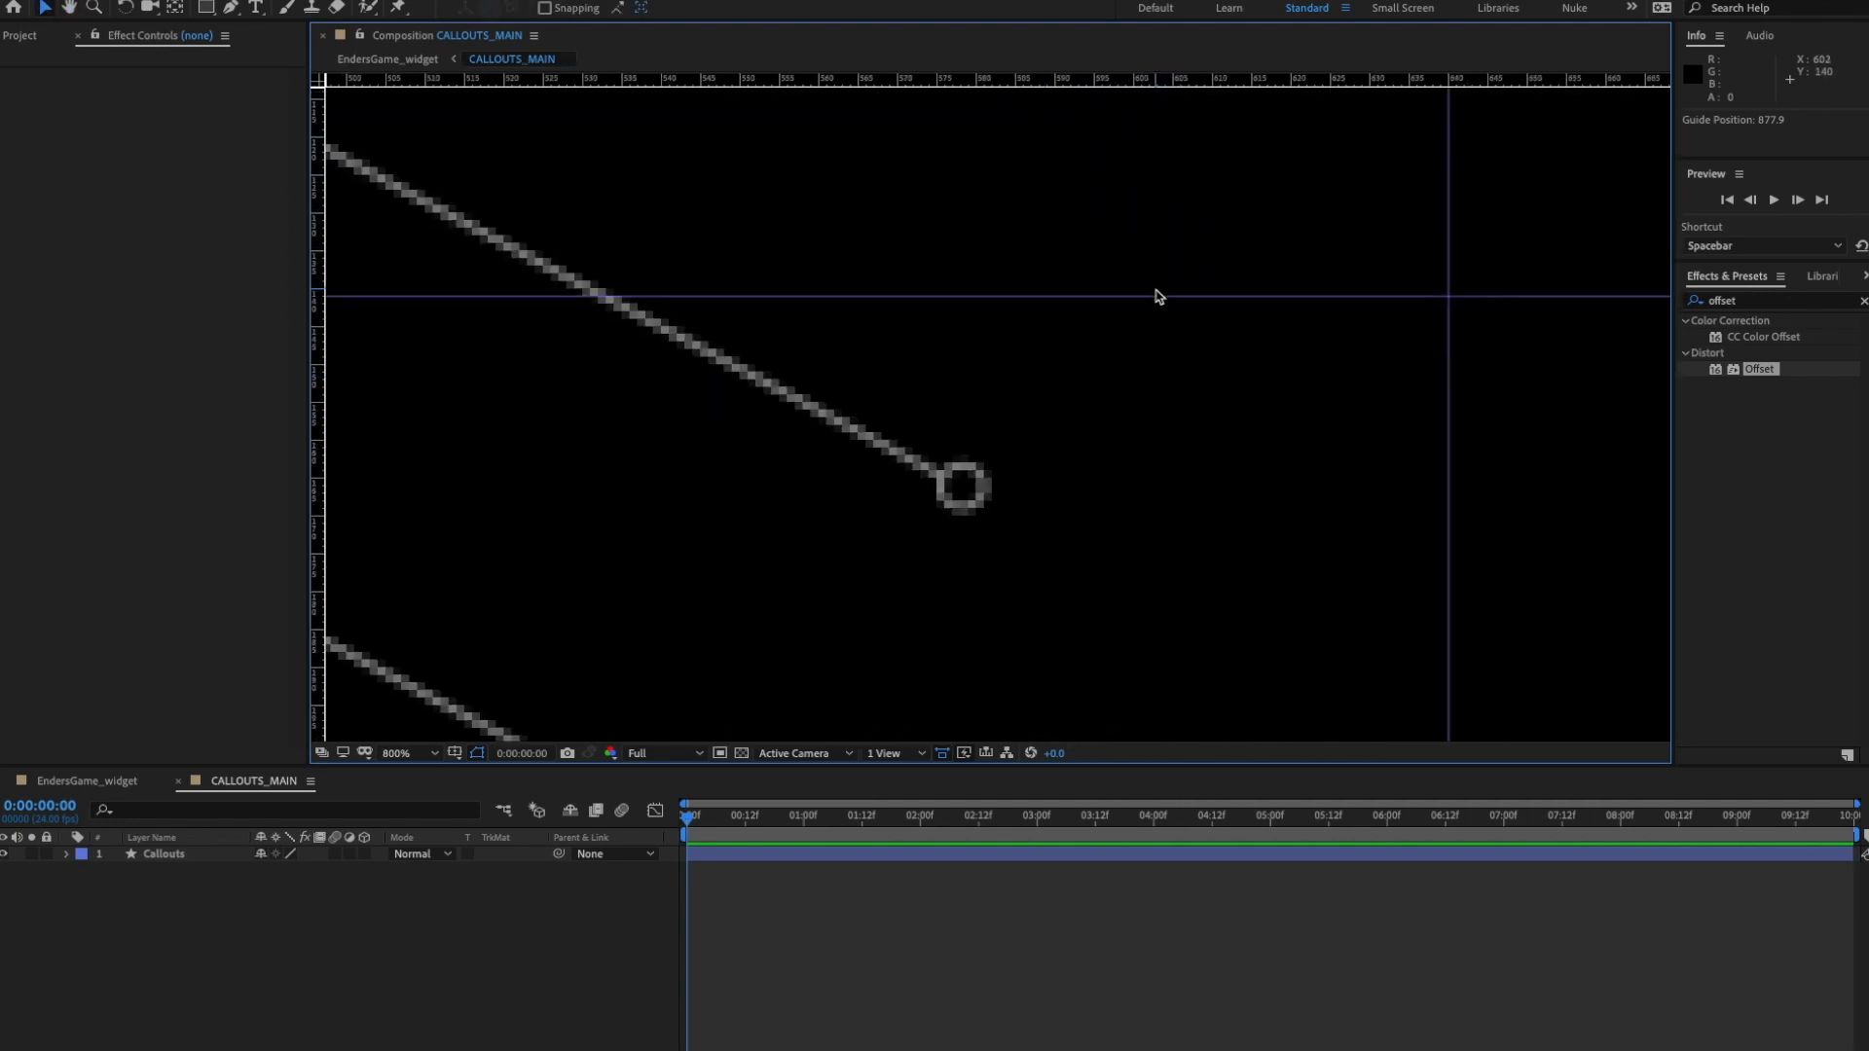
pyautogui.moveTo(1156, 295); pyautogui.dragTo(1086, 465)
pyautogui.press(',')
pyautogui.press(',')
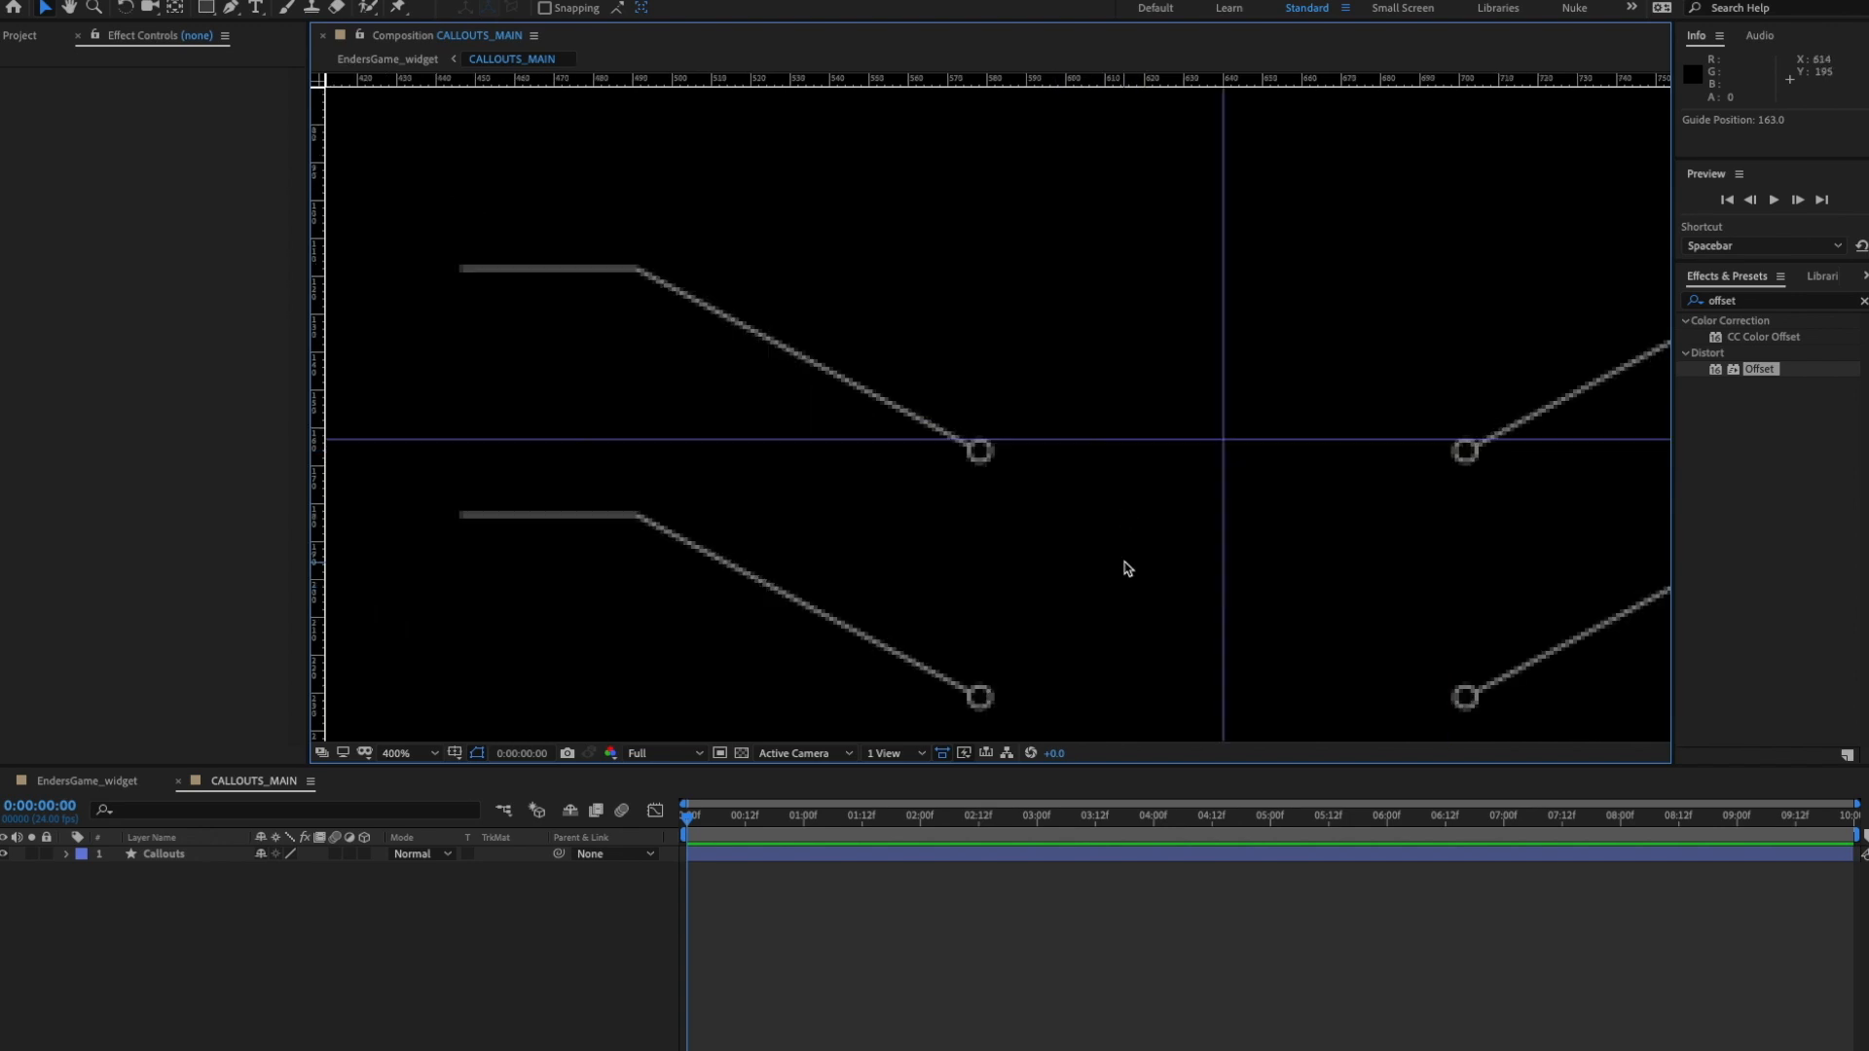
# - Check the lower guide against the bottom callout's end circle and undo the composition crop to the region of interest
pyautogui.moveTo(1123, 582); pyautogui.dragTo(1113, 365)
pyautogui.moveTo(1103, 490); pyautogui.dragTo(1172, 142)
pyautogui.moveTo(1154, 599); pyautogui.dragTo(1111, 120)
pyautogui.press('.')
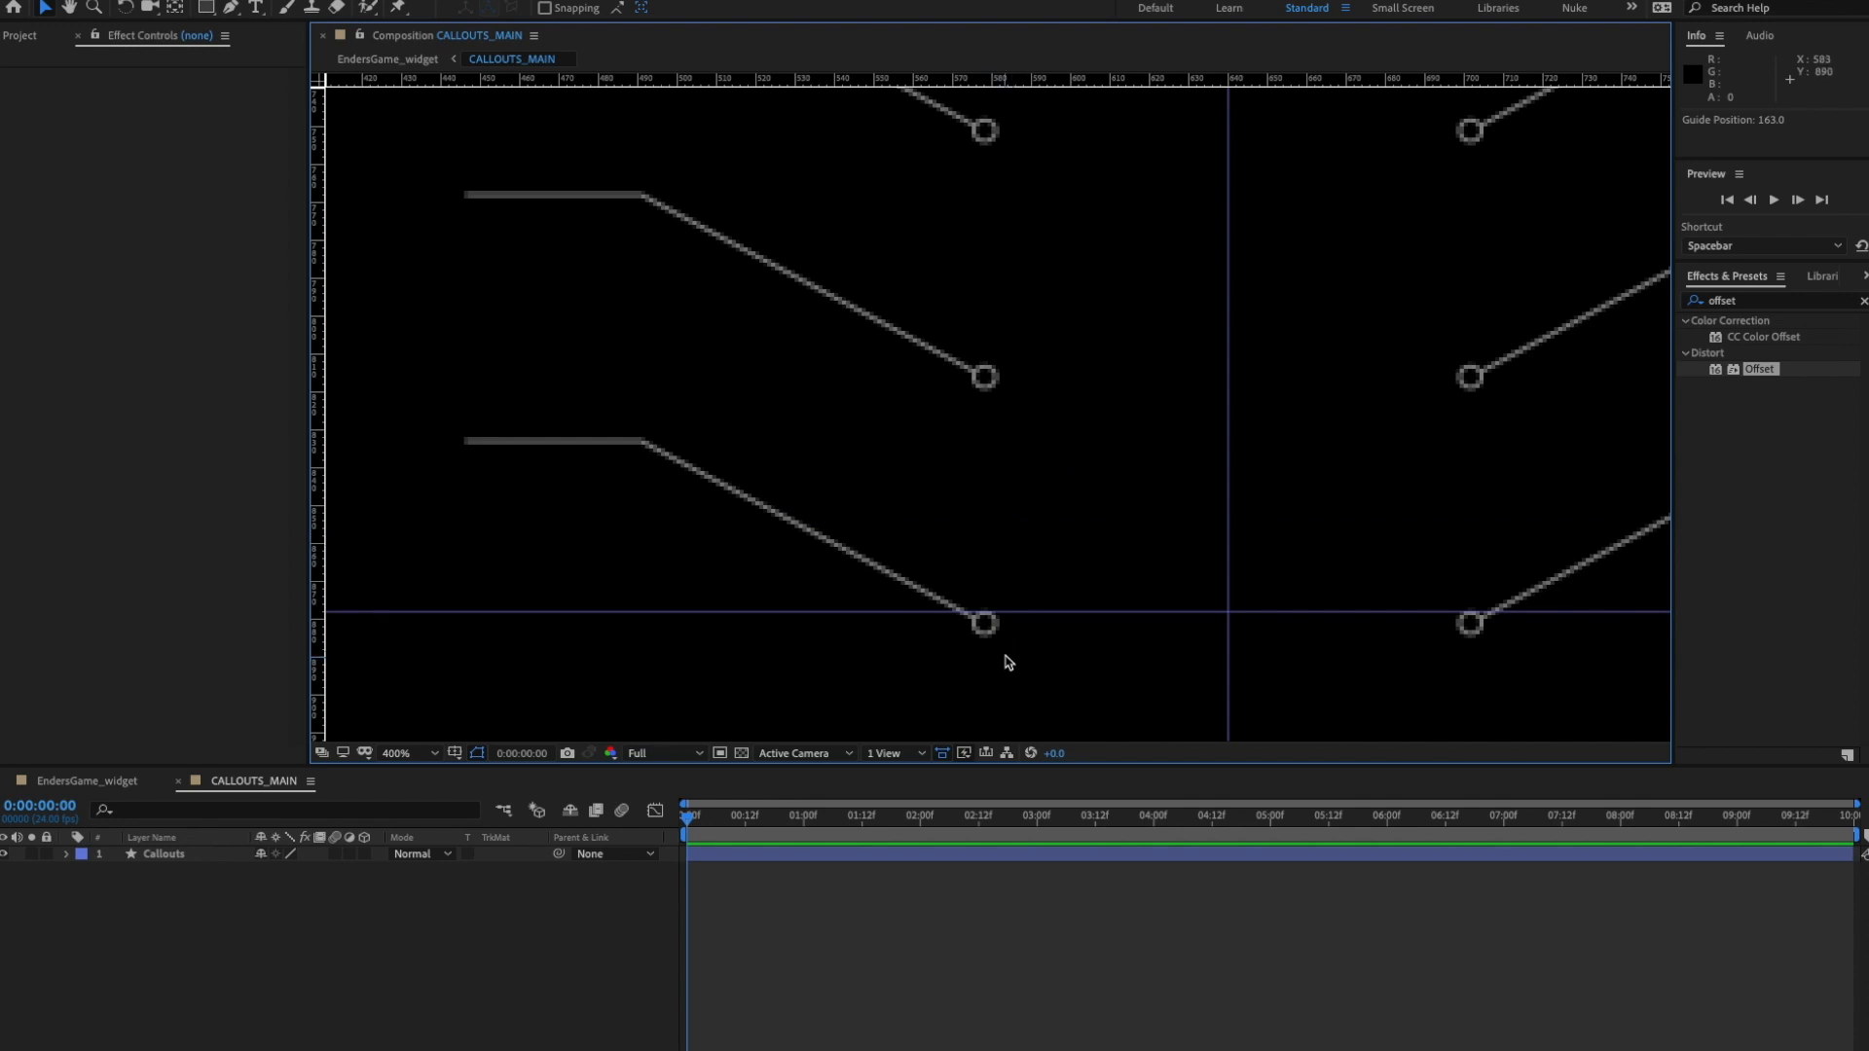
pyautogui.hotkey('ctrl', 'z')
pyautogui.press(',')
pyautogui.press(',')
pyautogui.press(',')
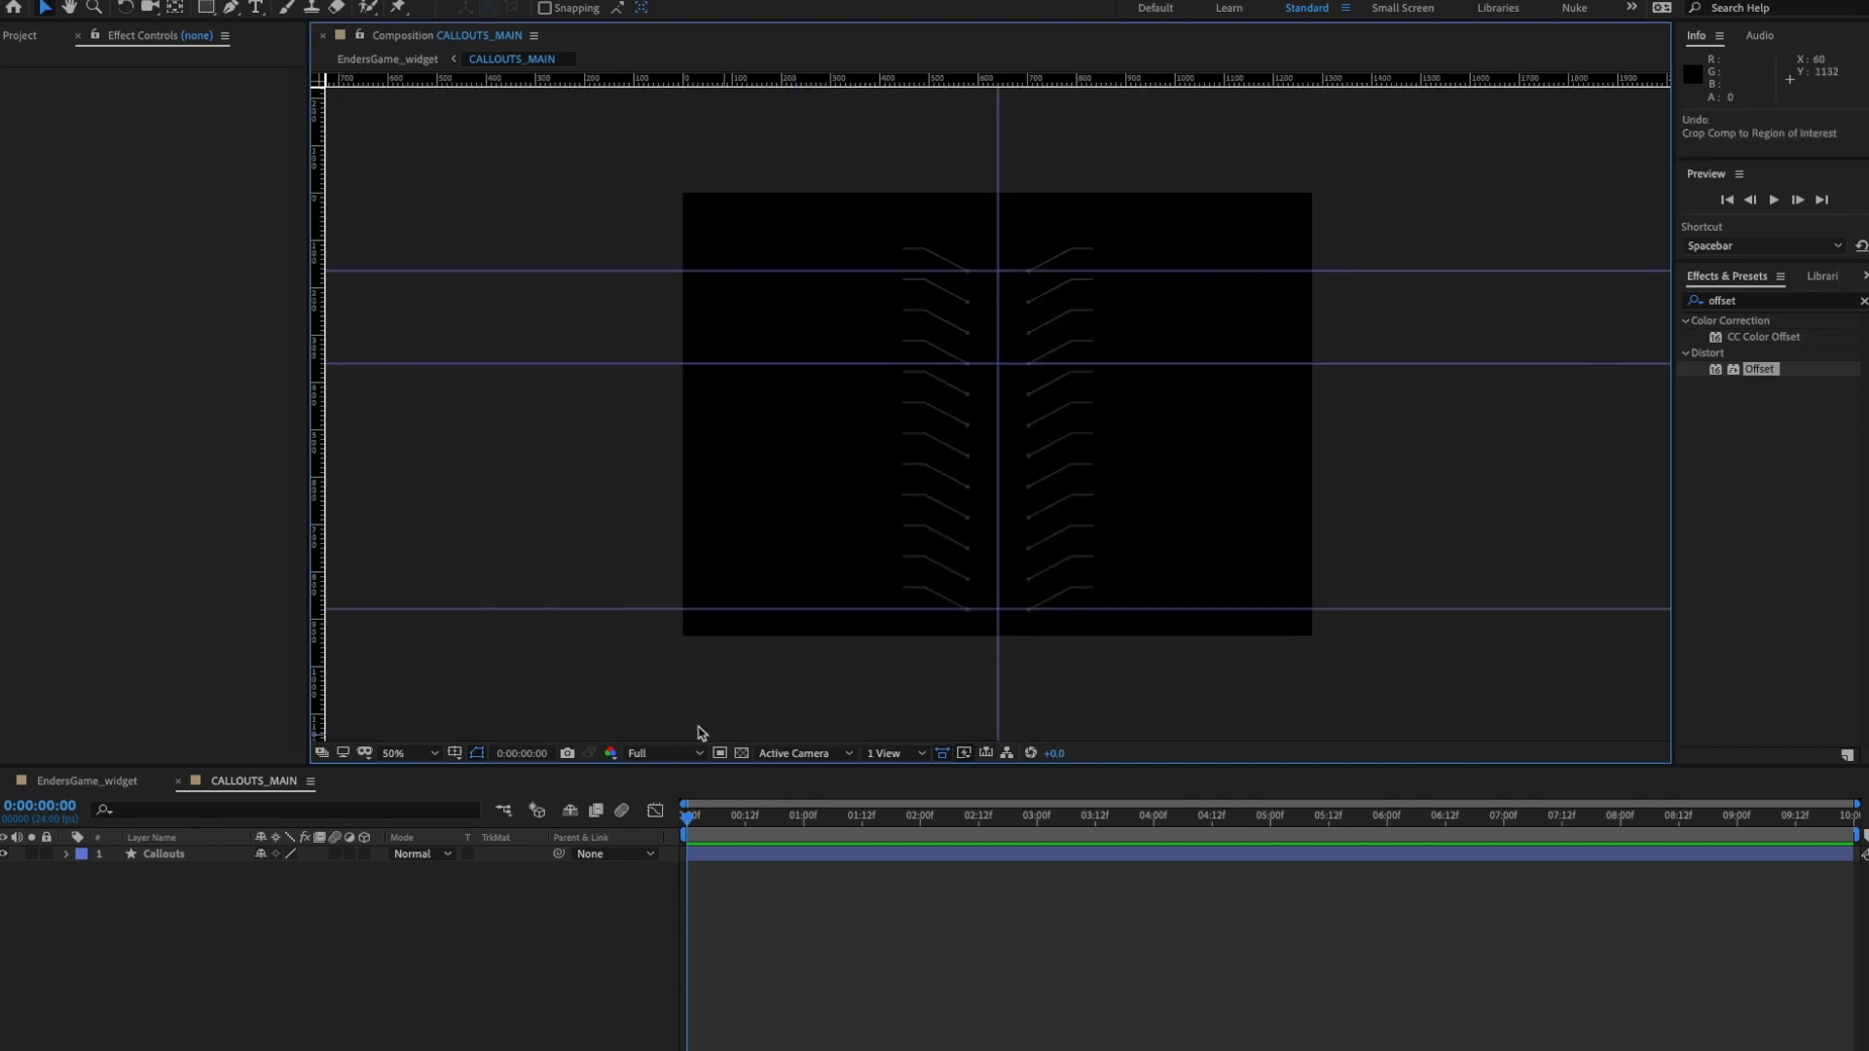
# - Draw a region of interest around both callout columns, about 632 px wide, from 330 to 962 horizontally
pyautogui.click(609, 755)
pyautogui.click(719, 753)
pyautogui.moveTo(842, 207); pyautogui.dragTo(1158, 638)
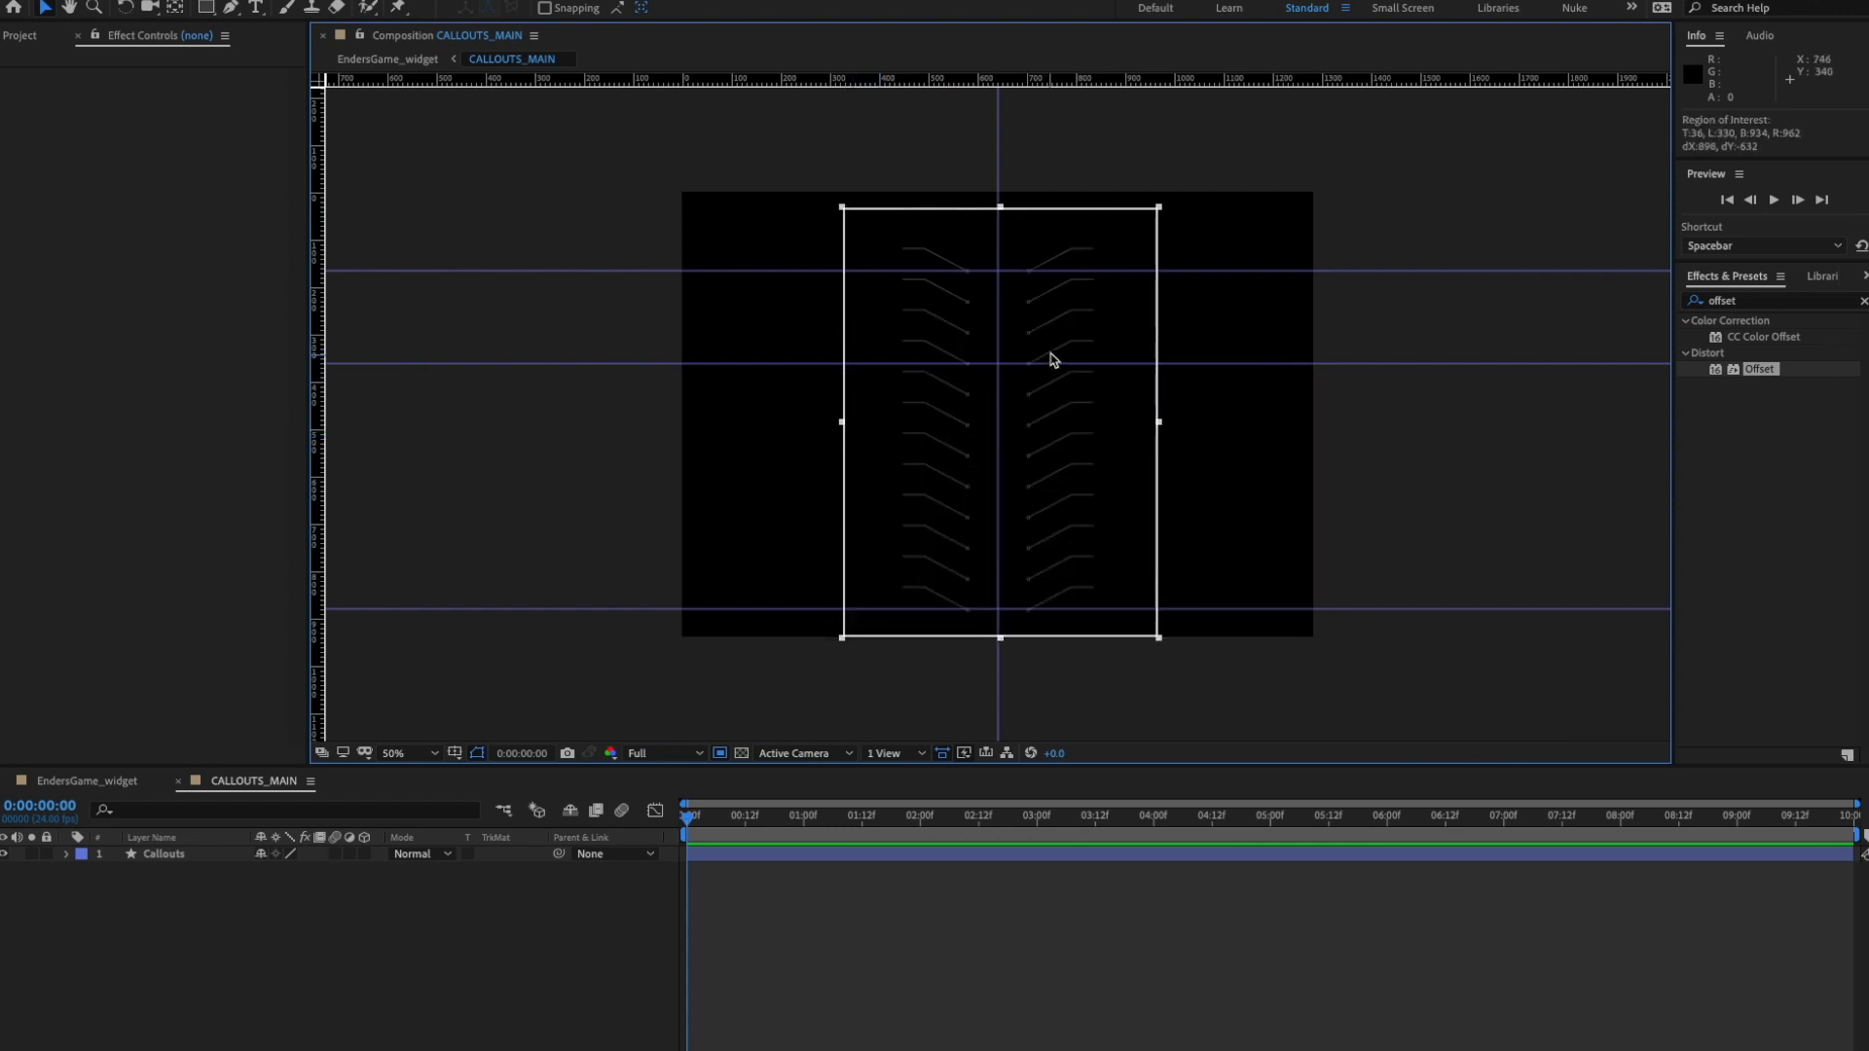
# - Move the region of interest's upper edge down to 163, onto the guide at the topmost callout's end circle
pyautogui.press('.')
pyautogui.moveTo(1045, 207); pyautogui.dragTo(1055, 467)
pyautogui.press('.')
pyautogui.moveTo(1052, 355); pyautogui.dragTo(1147, 422)
pyautogui.press('.')
pyautogui.press('v')
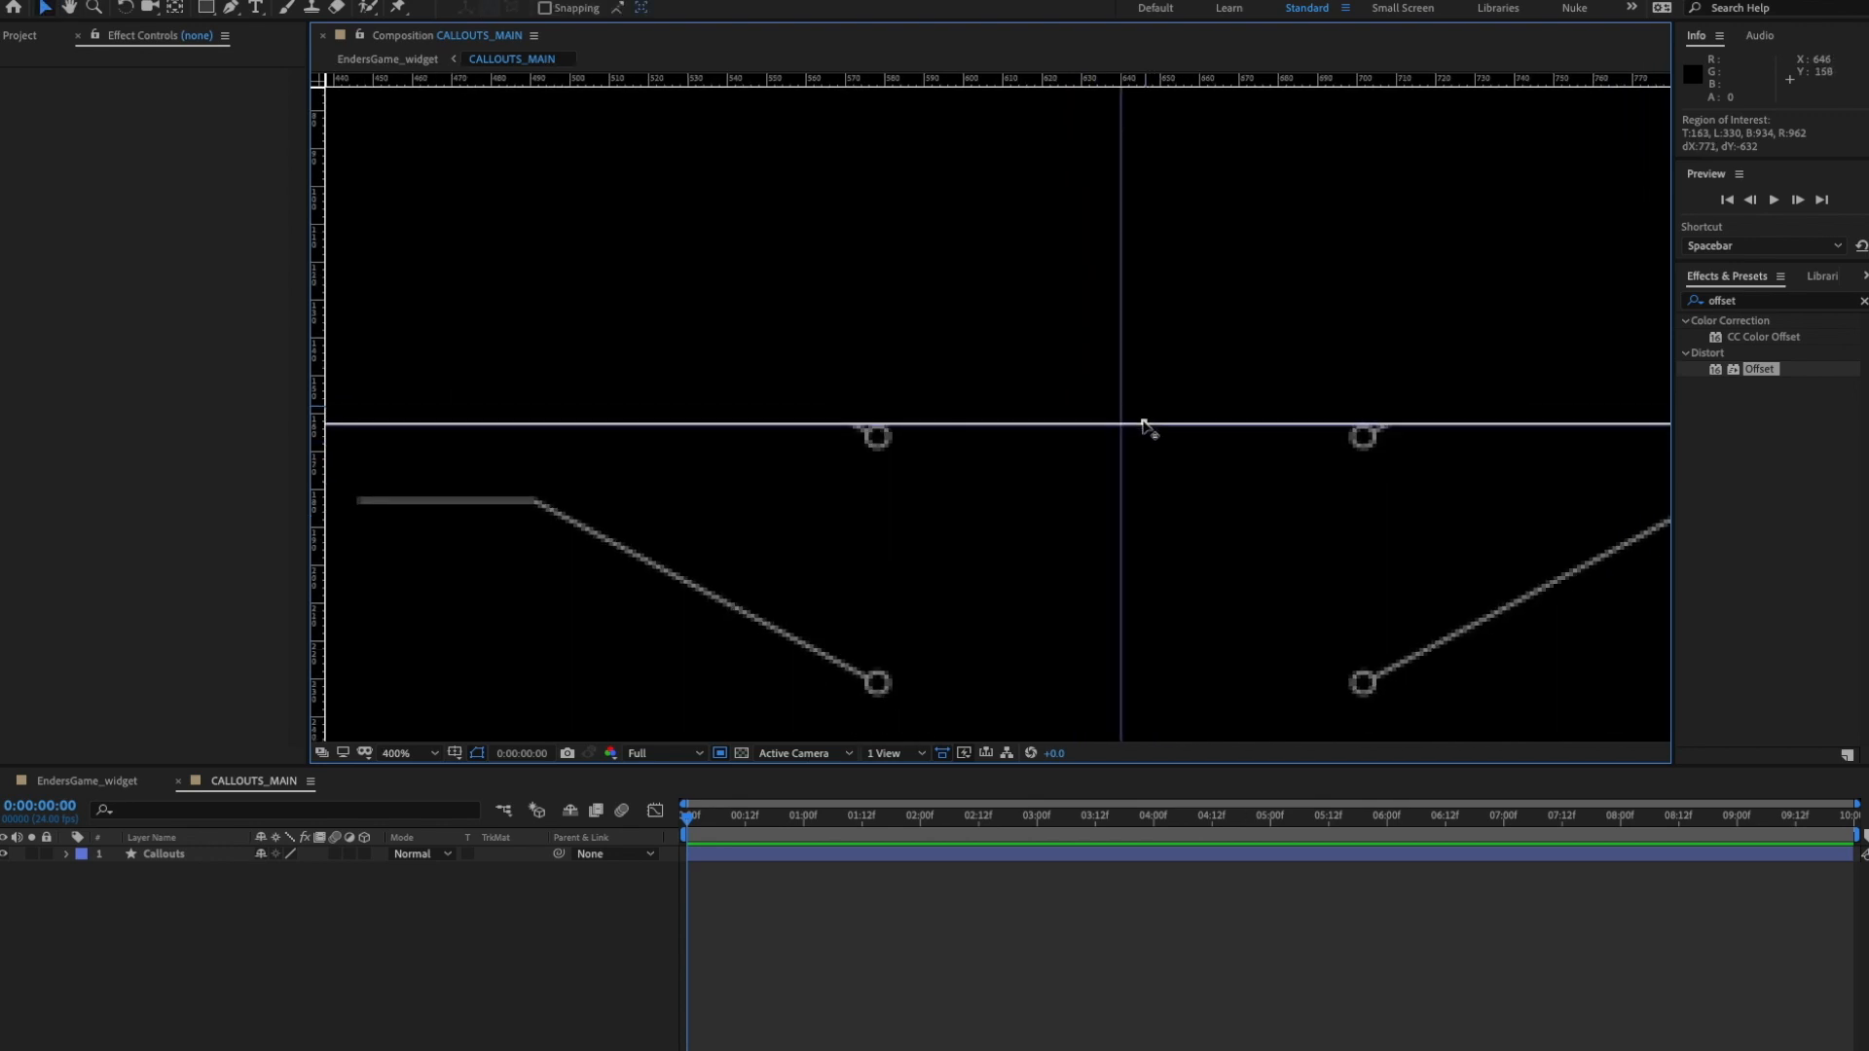
pyautogui.press('.')
pyautogui.moveTo(1287, 478); pyautogui.dragTo(1183, 362)
pyautogui.press(',')
pyautogui.press(',')
pyautogui.press(',')
pyautogui.press(',')
# - Move the region of interest's lower edge up to 878, onto the guide at the bottom callout's end circle
pyautogui.moveTo(1186, 532); pyautogui.dragTo(1195, 313)
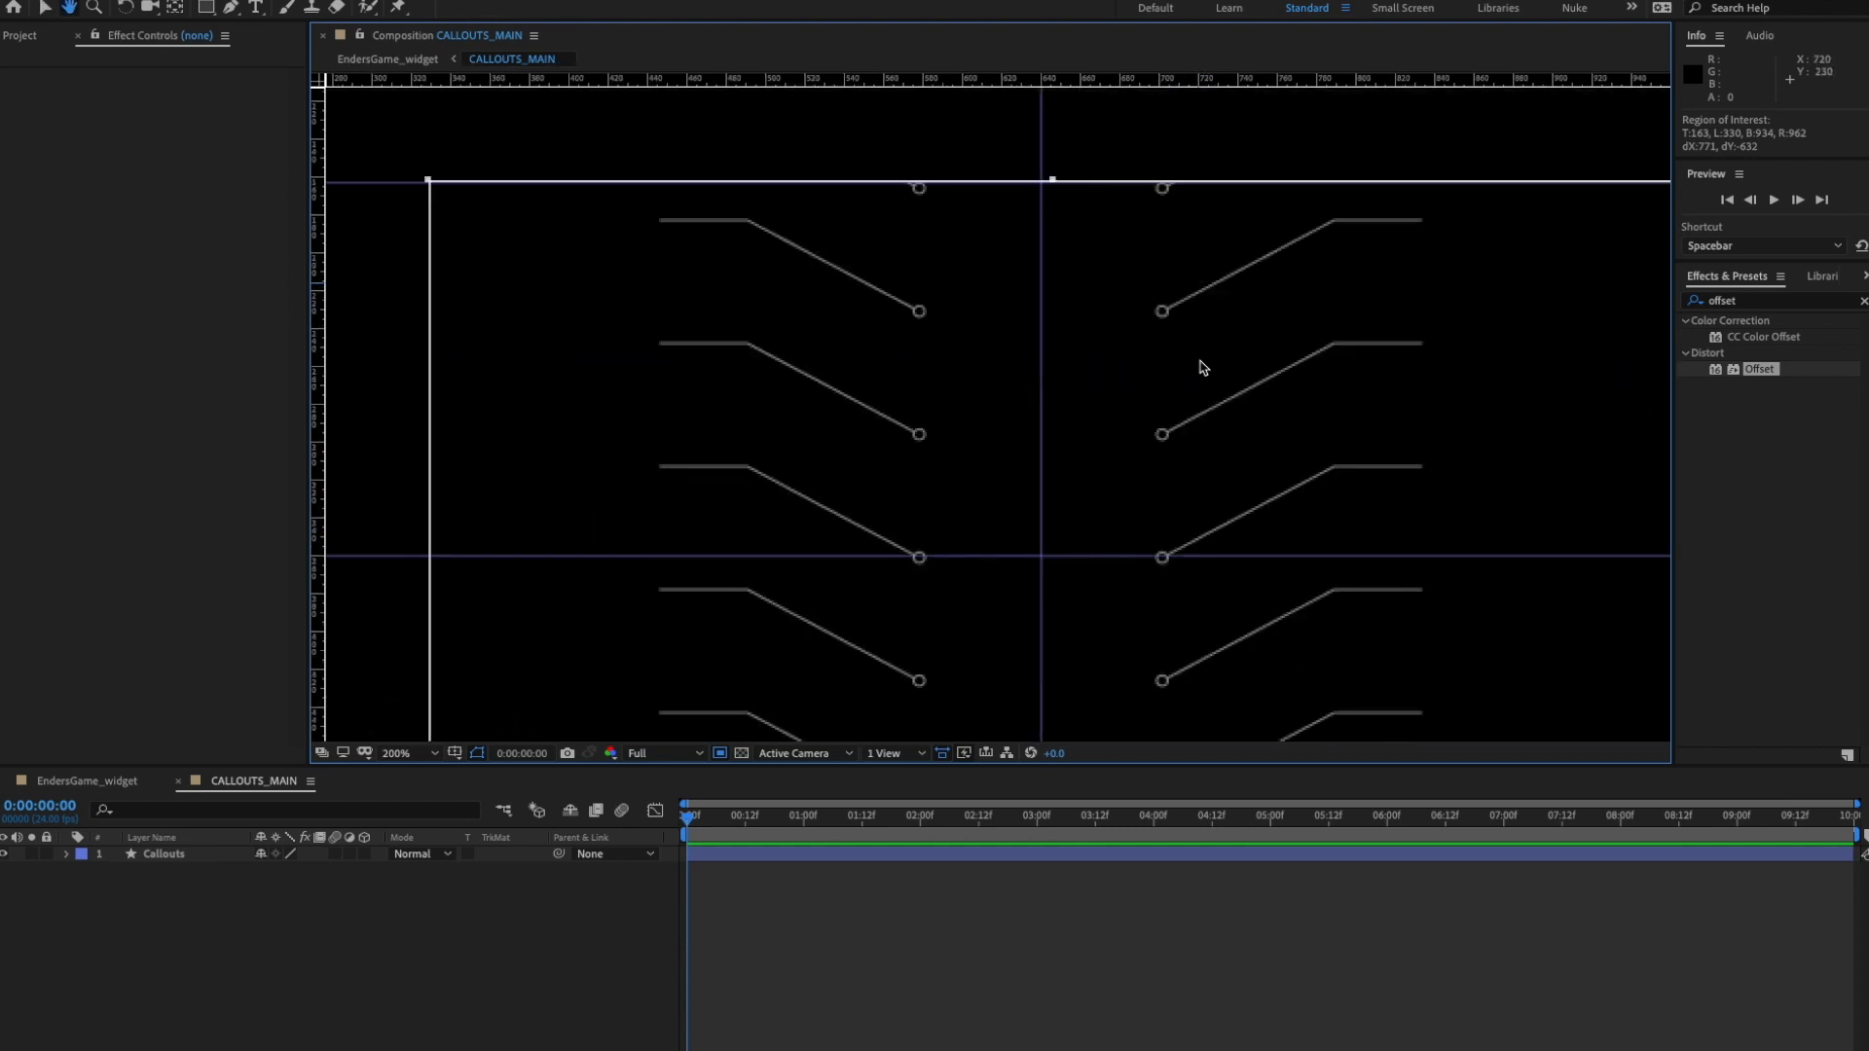
pyautogui.press(',')
pyautogui.moveTo(1177, 494); pyautogui.dragTo(1172, 235)
pyautogui.moveTo(1125, 540); pyautogui.dragTo(1139, 300)
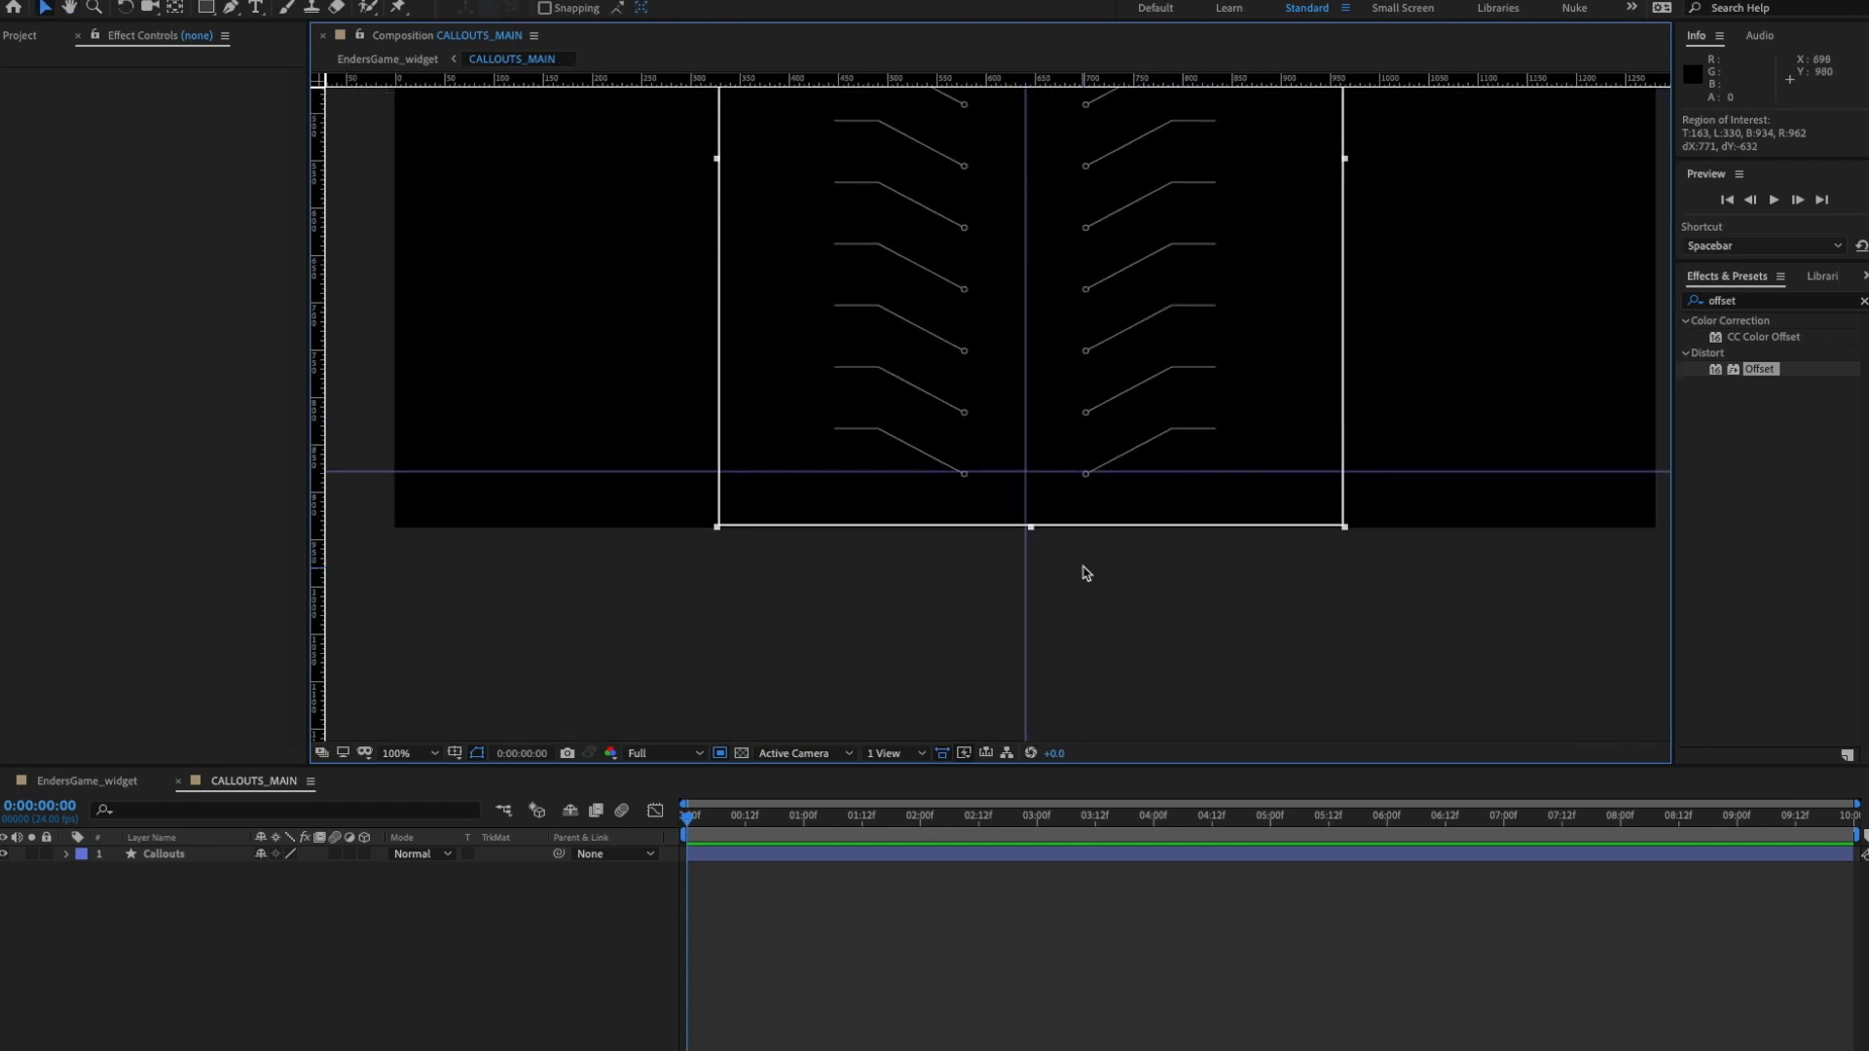
pyautogui.press('.')
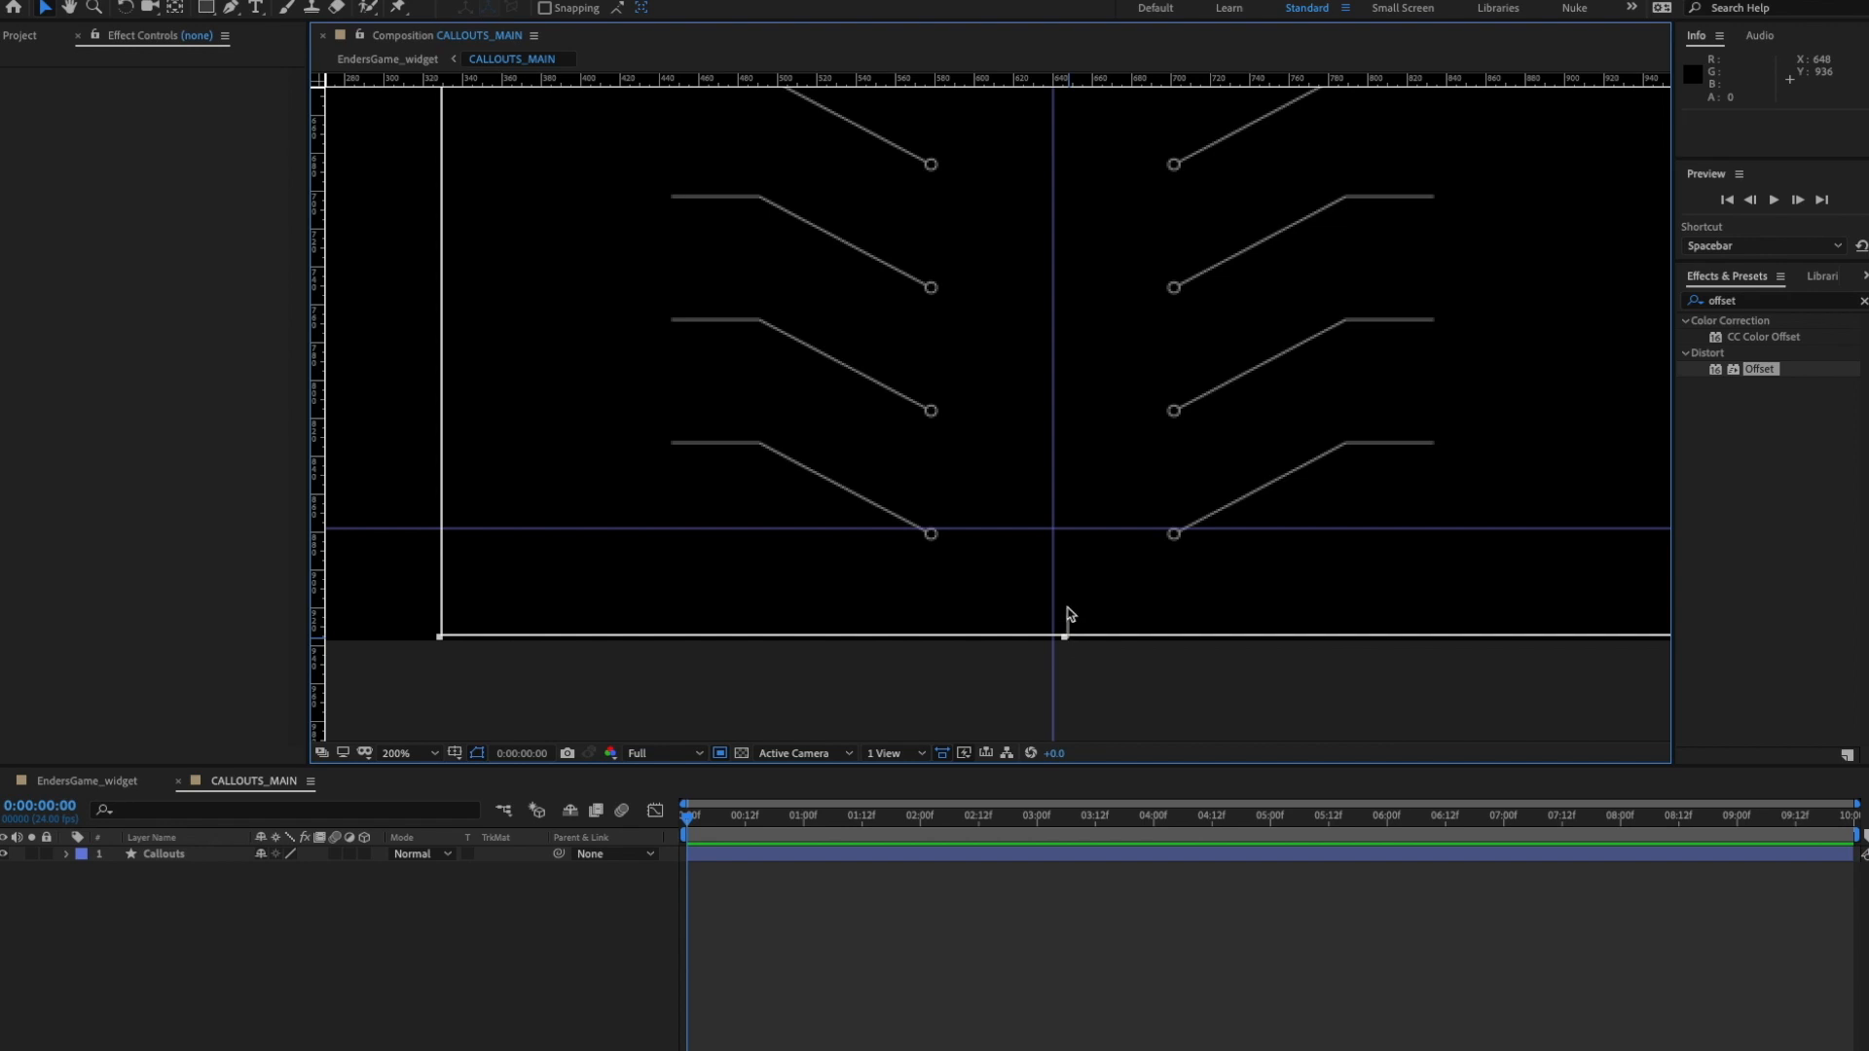
pyautogui.moveTo(1066, 638); pyautogui.dragTo(1064, 538)
pyautogui.press('.')
pyautogui.moveTo(1147, 687); pyautogui.dragTo(1115, 533)
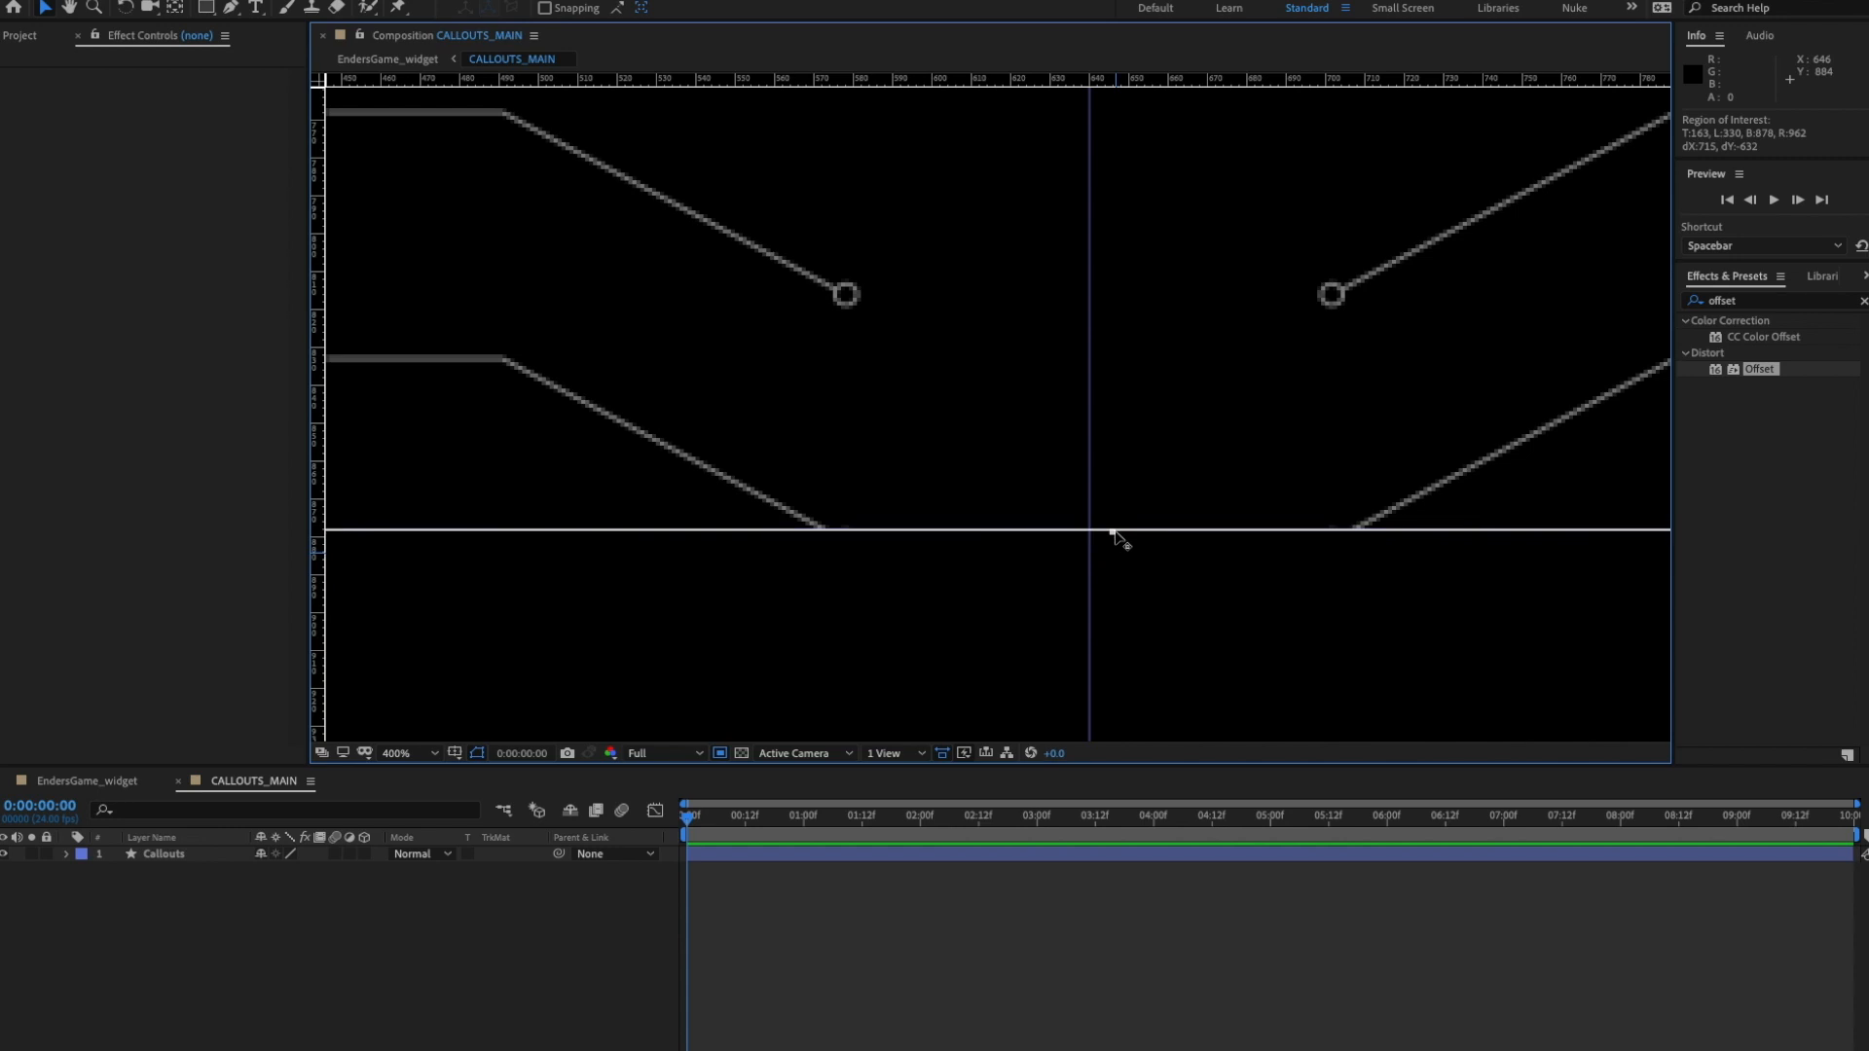
pyautogui.press('.')
pyautogui.moveTo(1231, 660); pyautogui.dragTo(1229, 644)
# - Crop the CALLOUTS_MAIN composition to the region of interest
pyautogui.press(',')
pyautogui.press(',')
pyautogui.press(',')
pyautogui.press(',')
pyautogui.moveTo(1122, 409); pyautogui.dragTo(1120, 550)
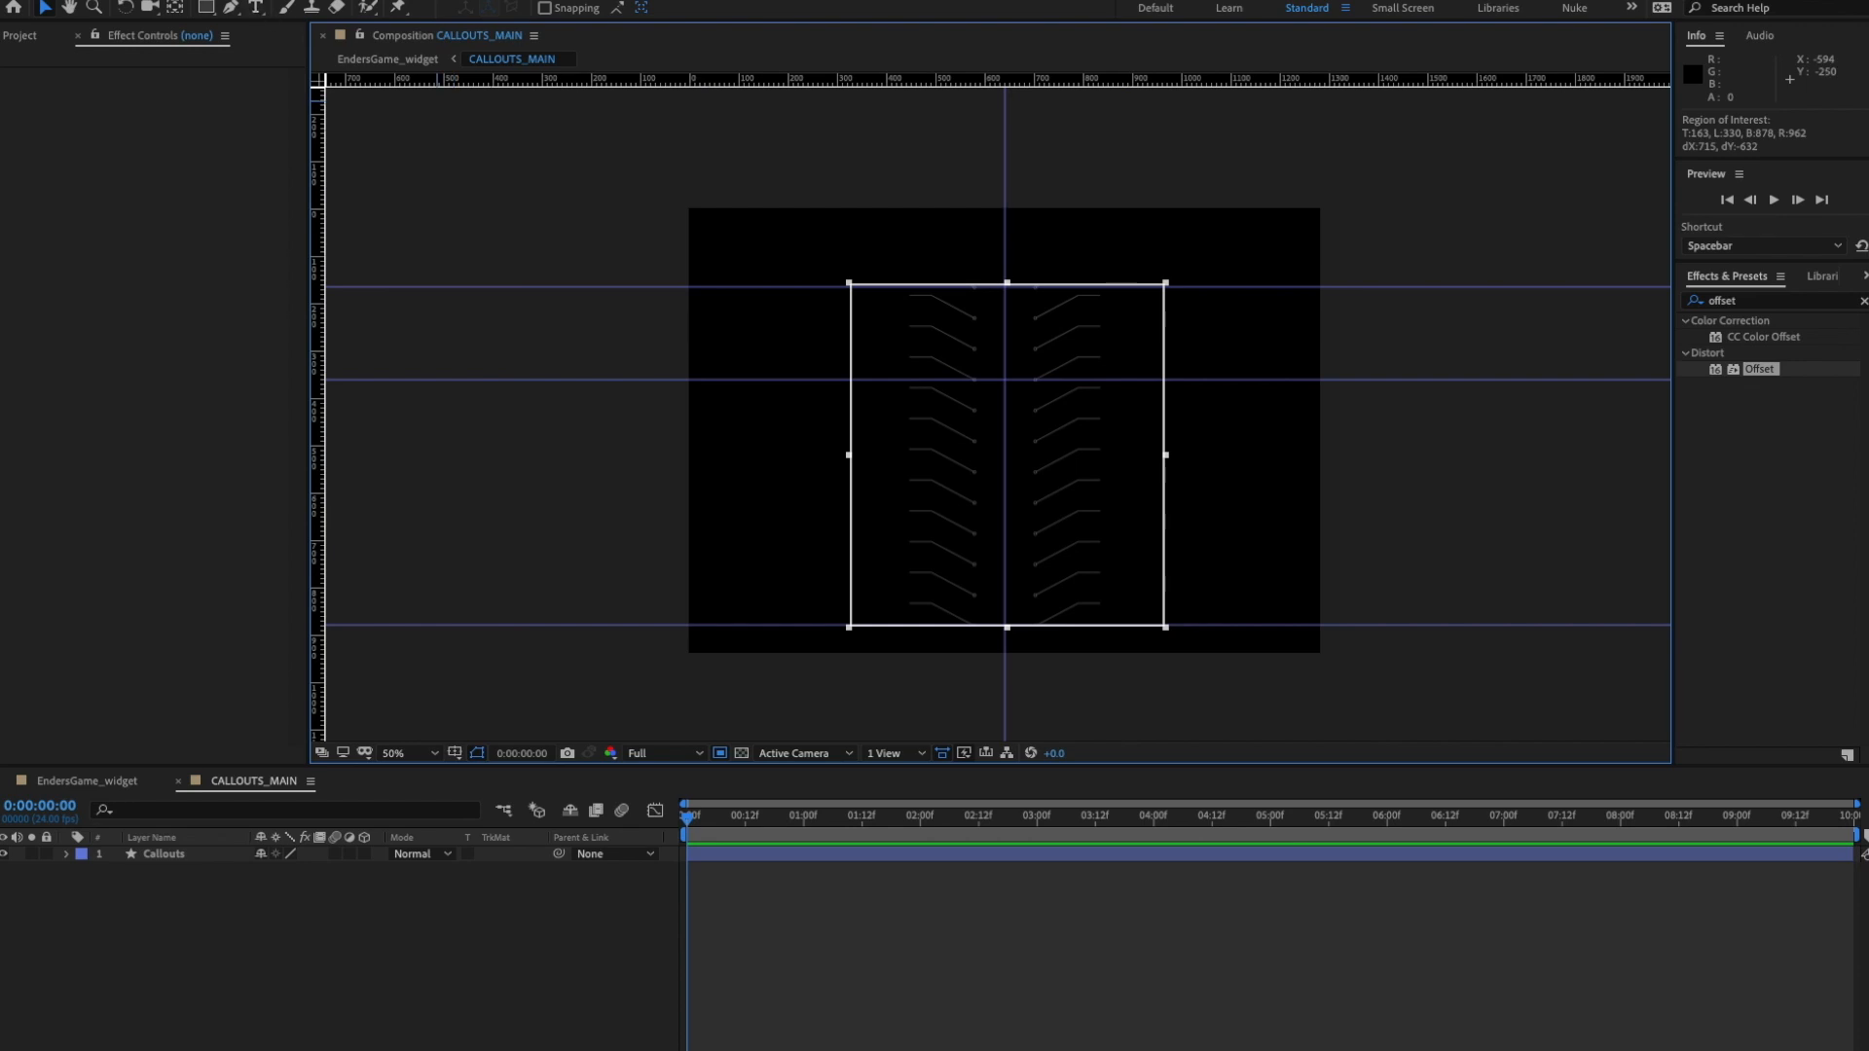
pyautogui.click(292, 0)
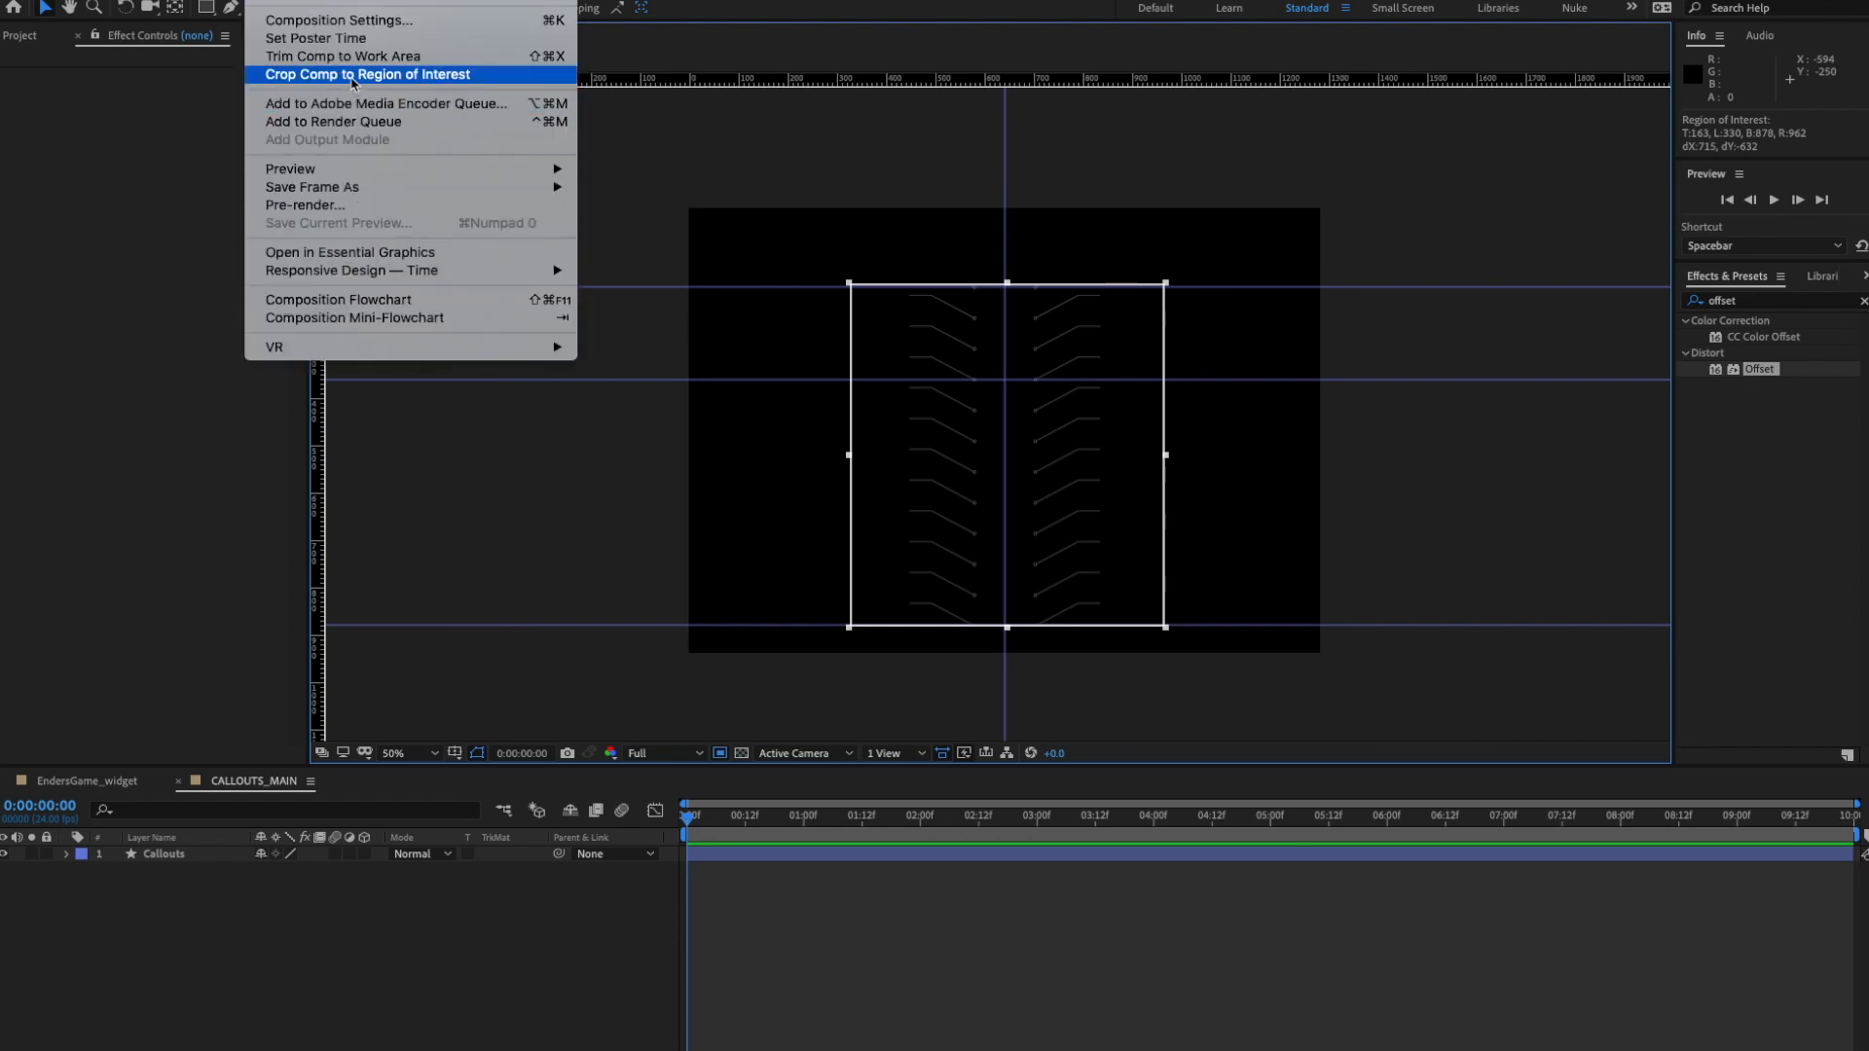
pyautogui.click(386, 81)
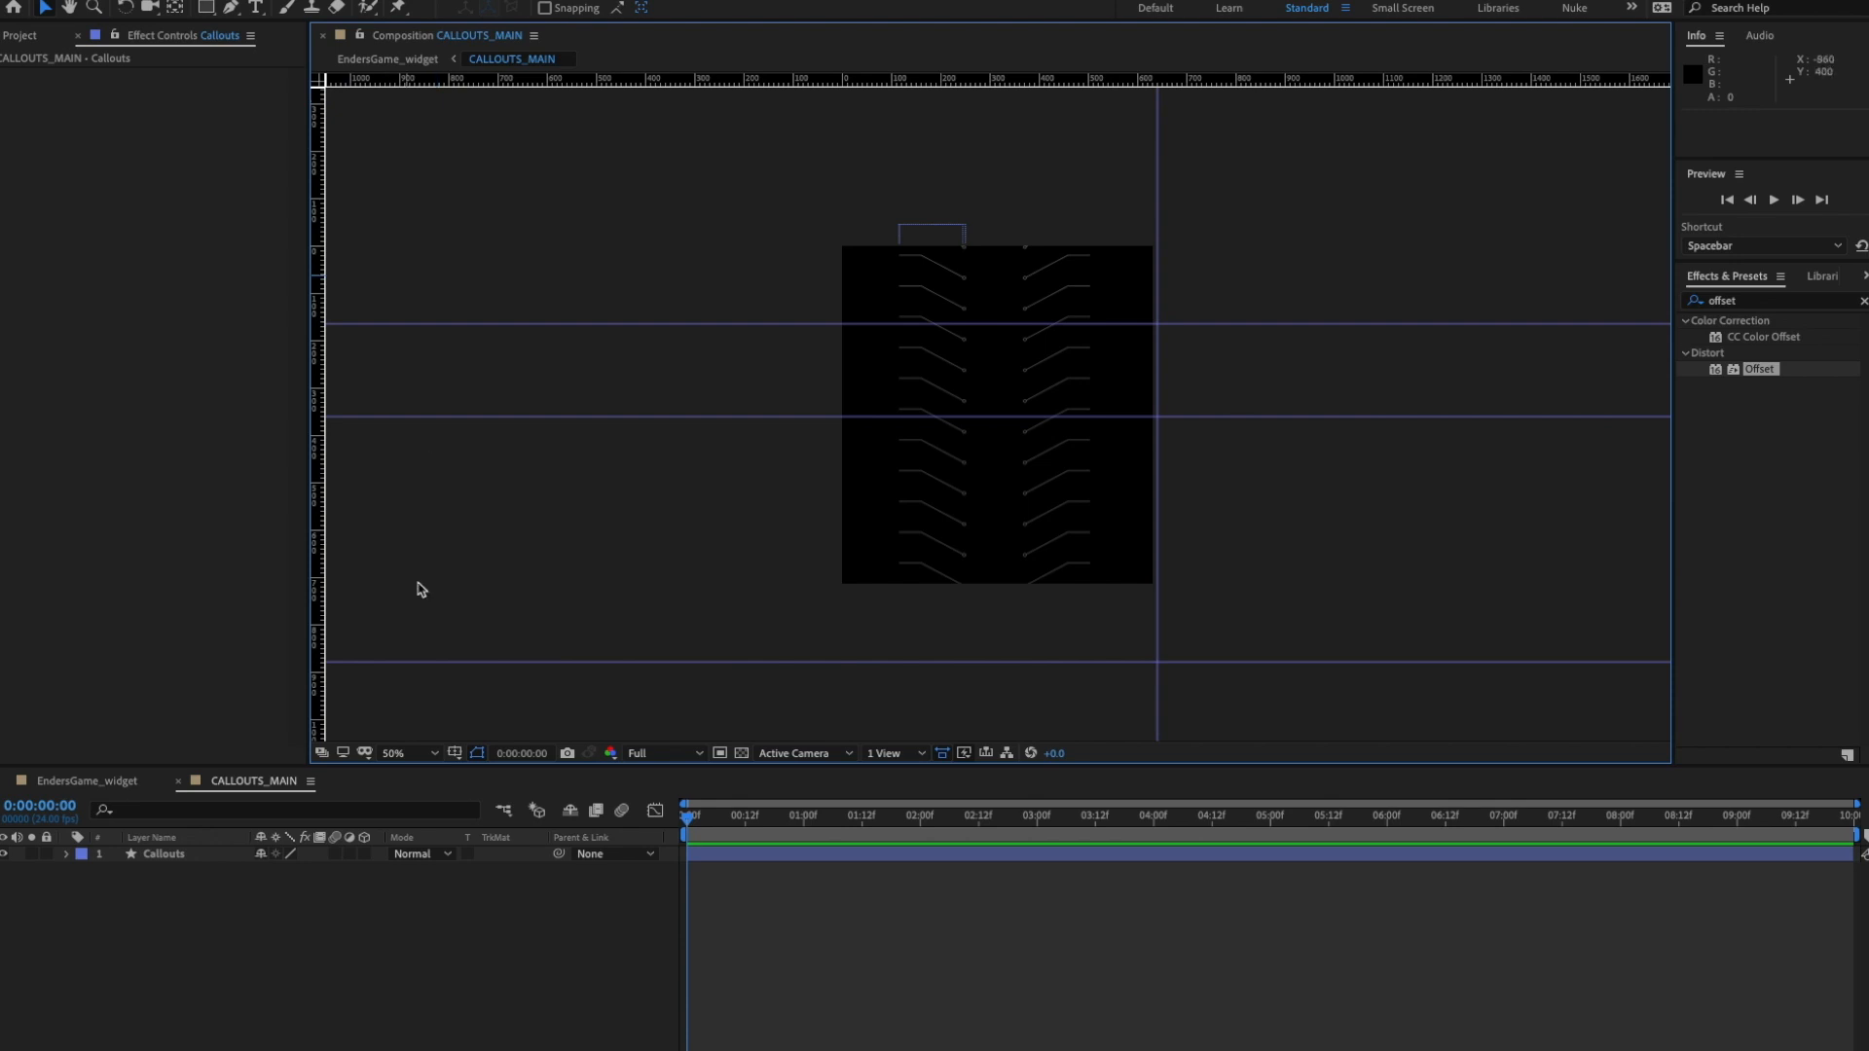
# - Return to the EndersGame_widget composition and apply the Offset effect to the CALLOUTS_MAIN layer
pyautogui.click(86, 782)
pyautogui.scroll(-1, 746, 513)
pyautogui.moveTo(1070, 455); pyautogui.dragTo(1020, 378)
pyautogui.moveTo(1762, 370); pyautogui.dragTo(210, 858)
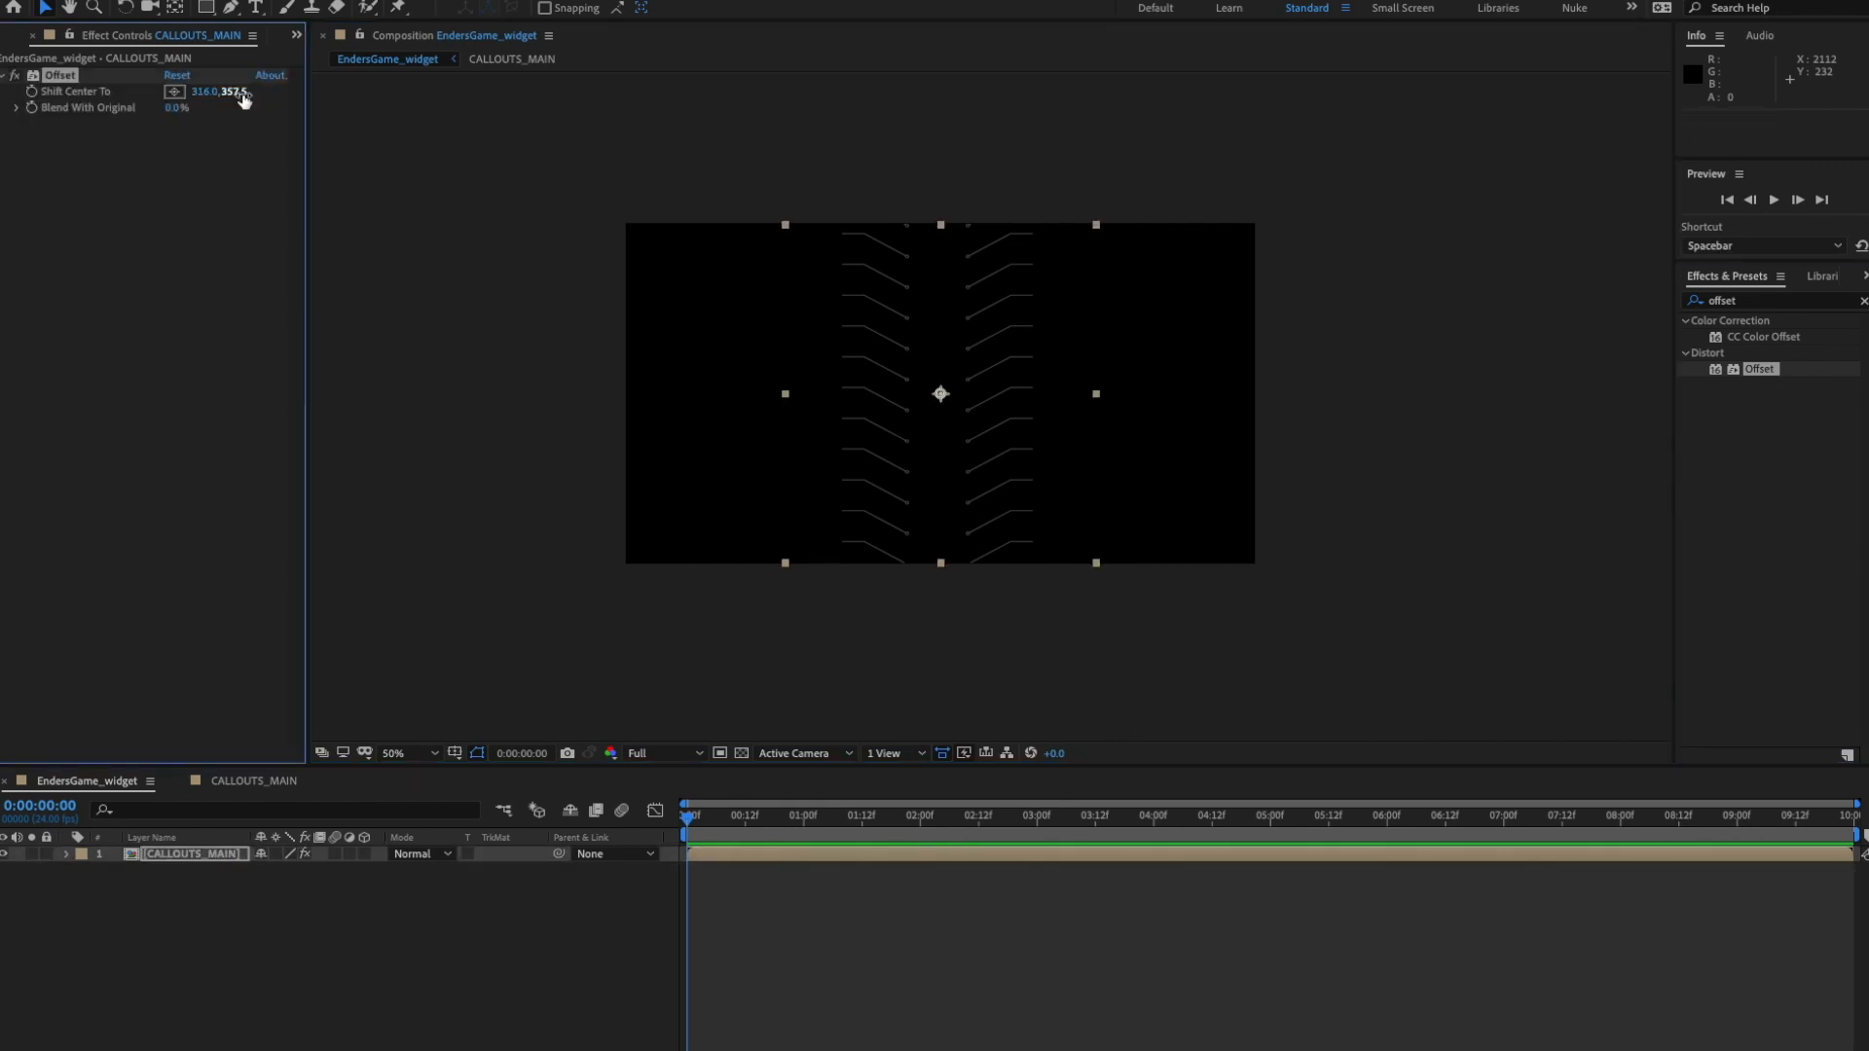
# - Try the seamless vertical loop by setting the Offset effect's Shift Center To to 316.0,461.5
pyautogui.moveTo(243, 99); pyautogui.dragTo(192, 245)
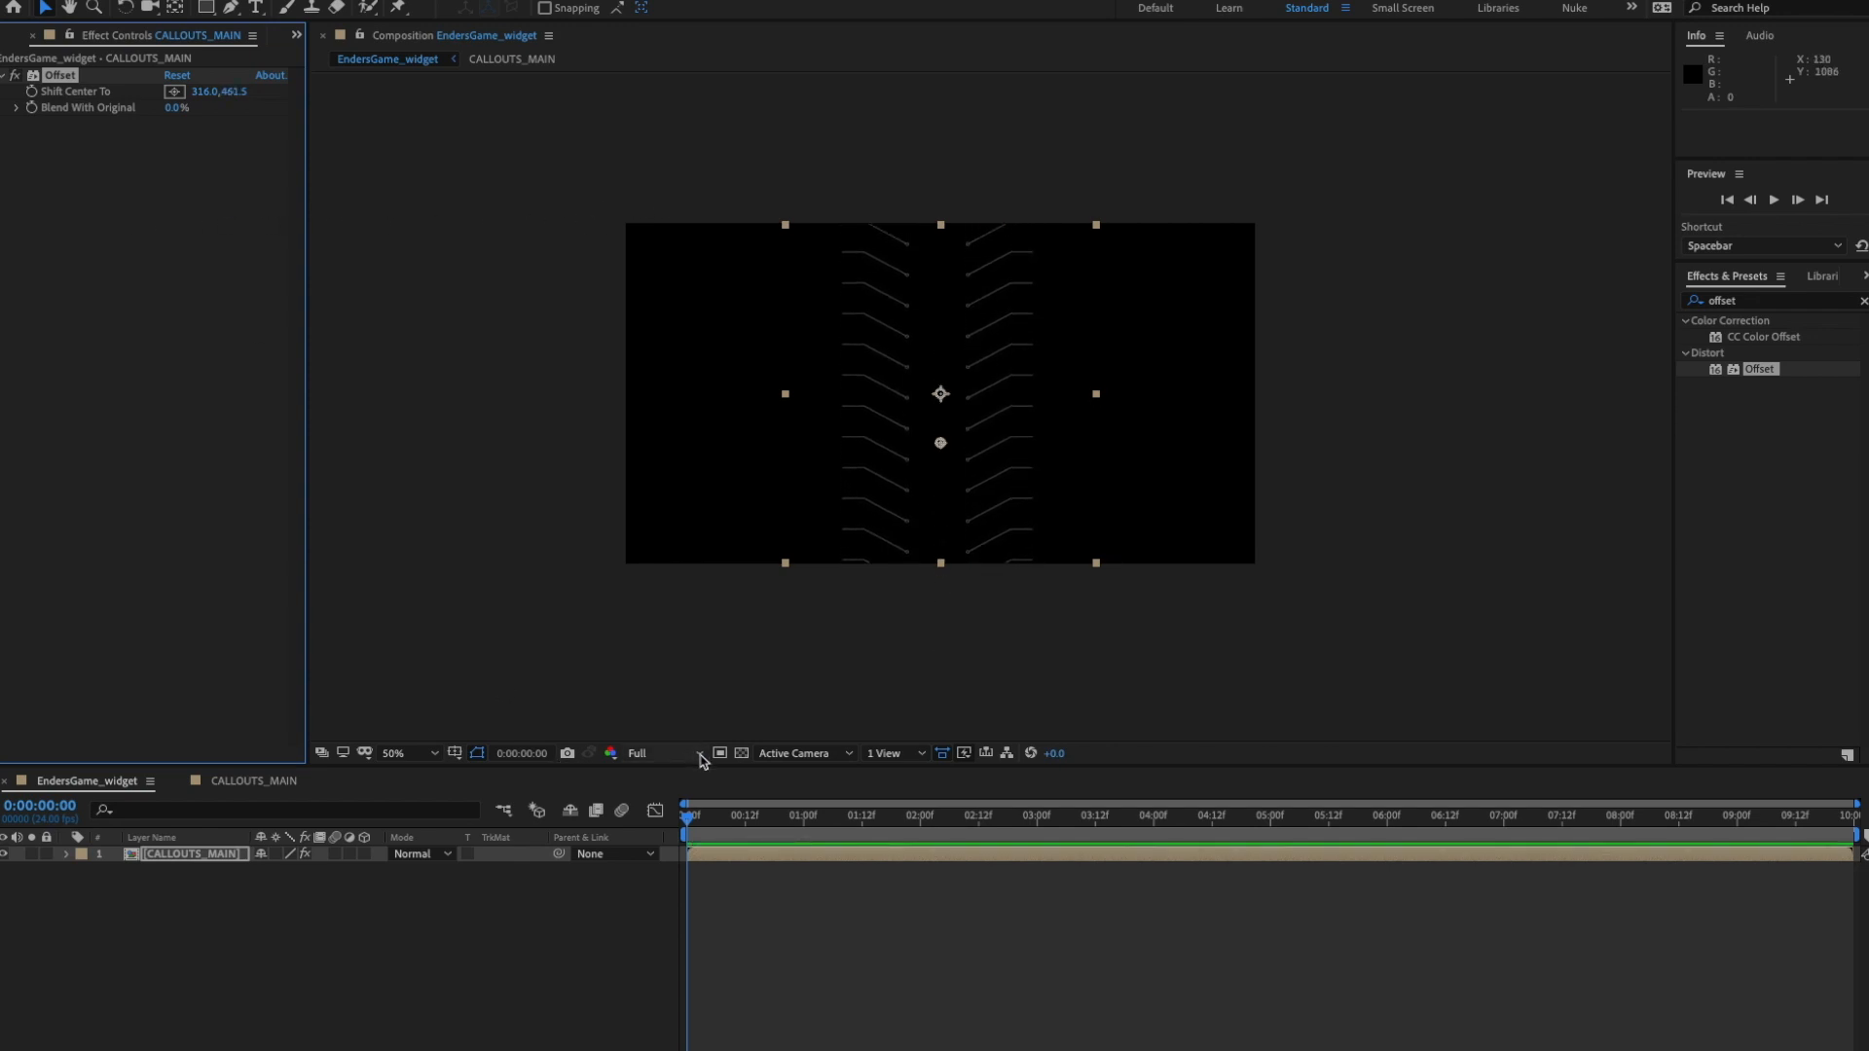
pyautogui.moveTo(700, 766); pyautogui.dragTo(700, 729)
pyautogui.click(575, 909)
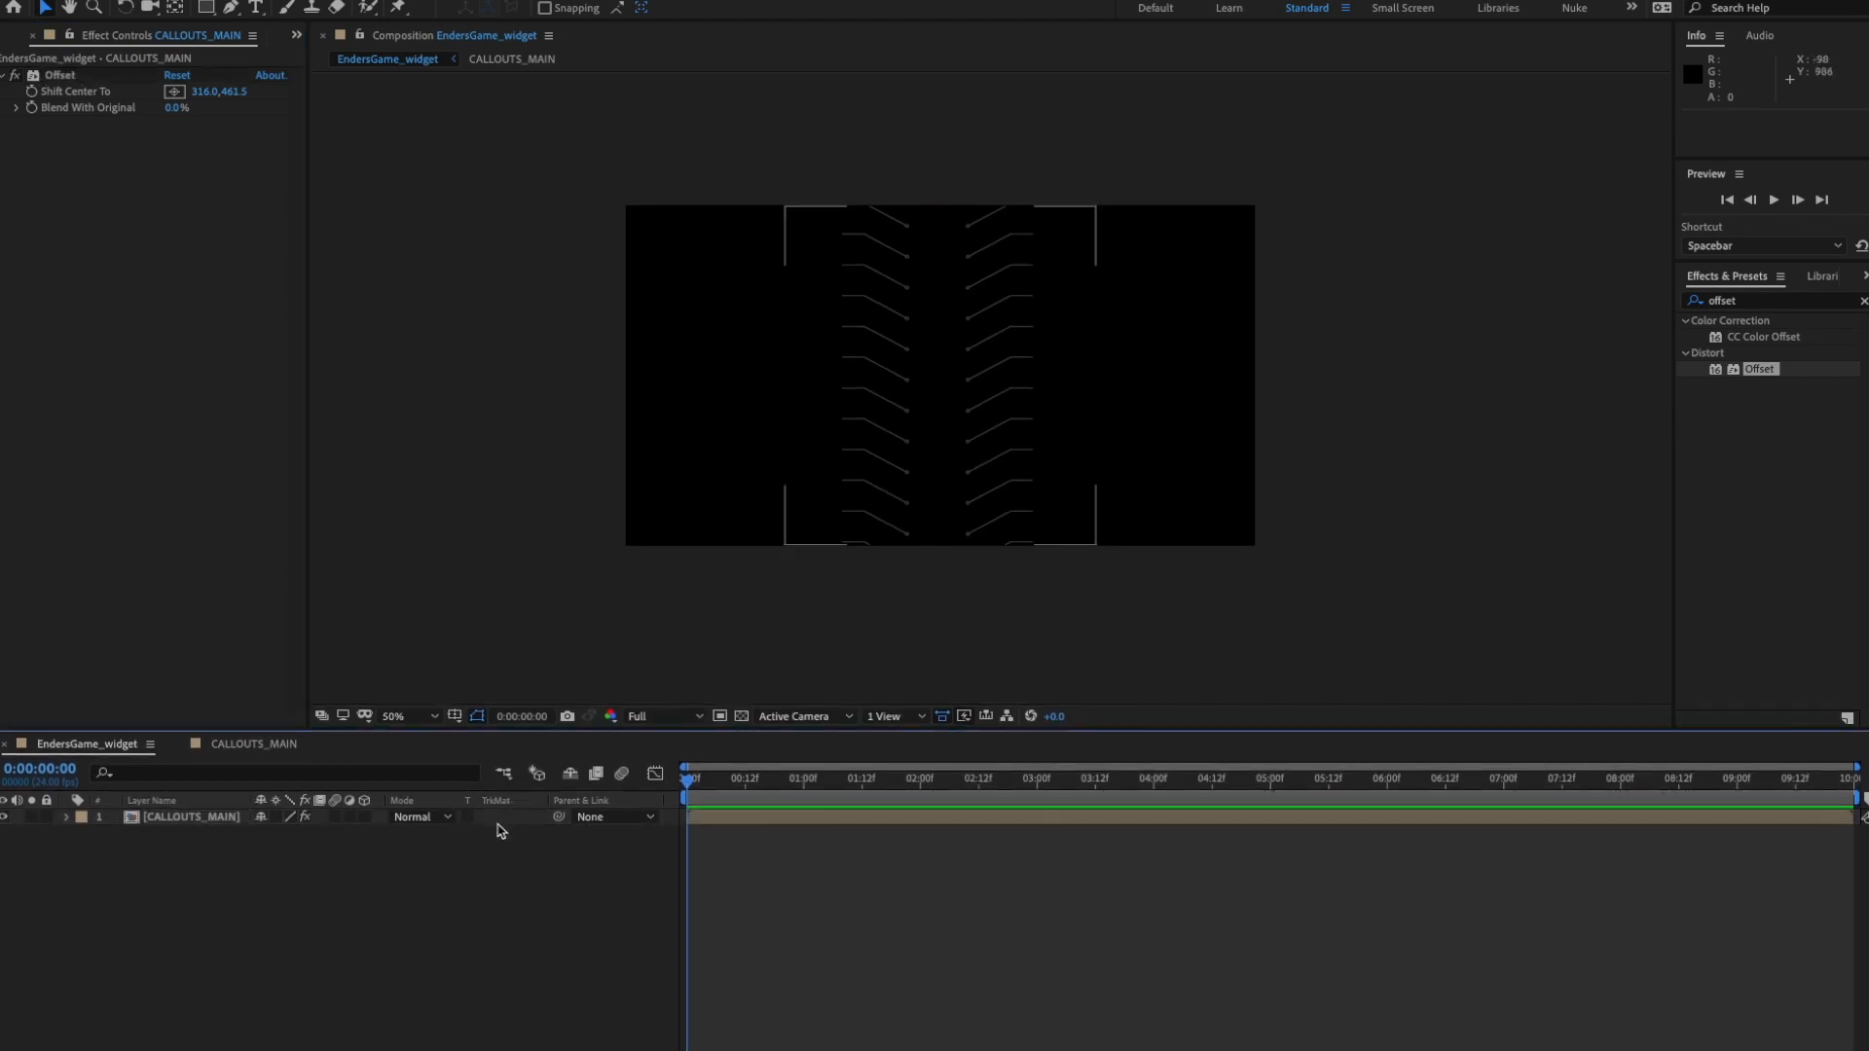
# - Reveal the Offset effect's properties under the CALLOUTS_MAIN layer and reset the effect at the first frame
pyautogui.click(222, 819)
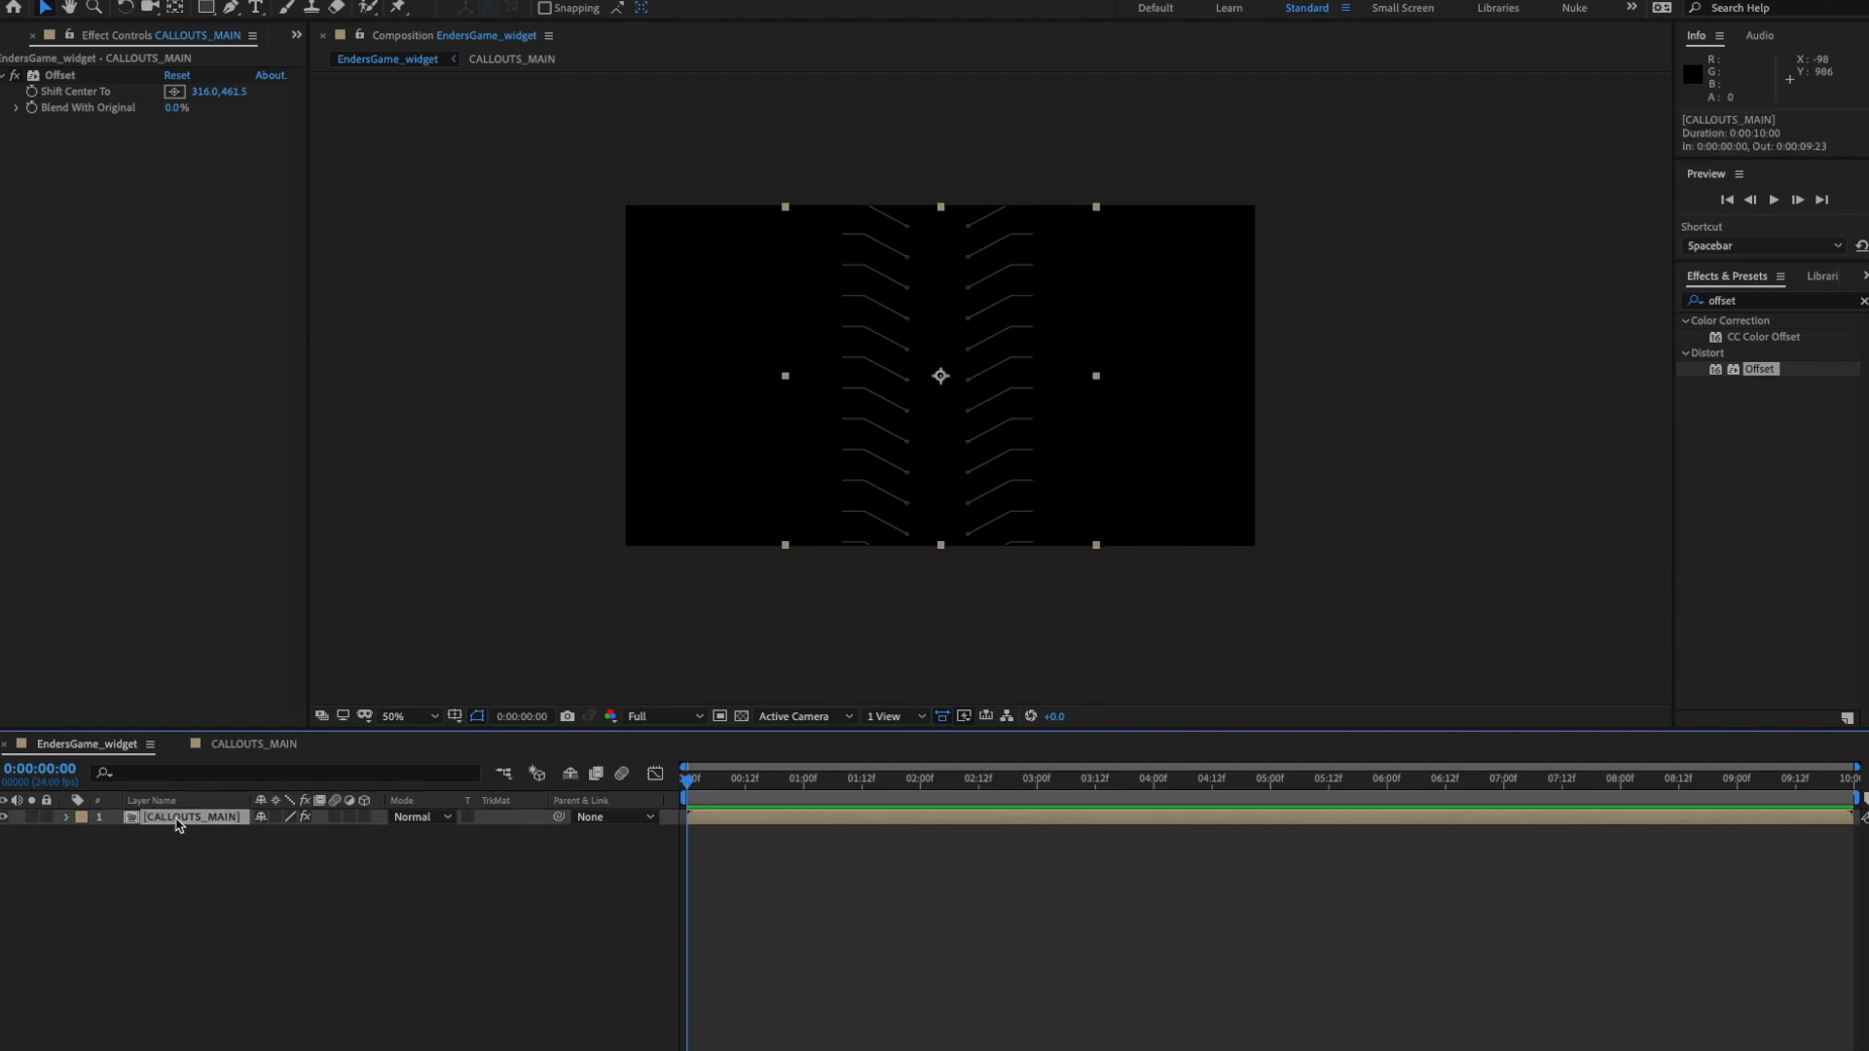
pyautogui.press('e')
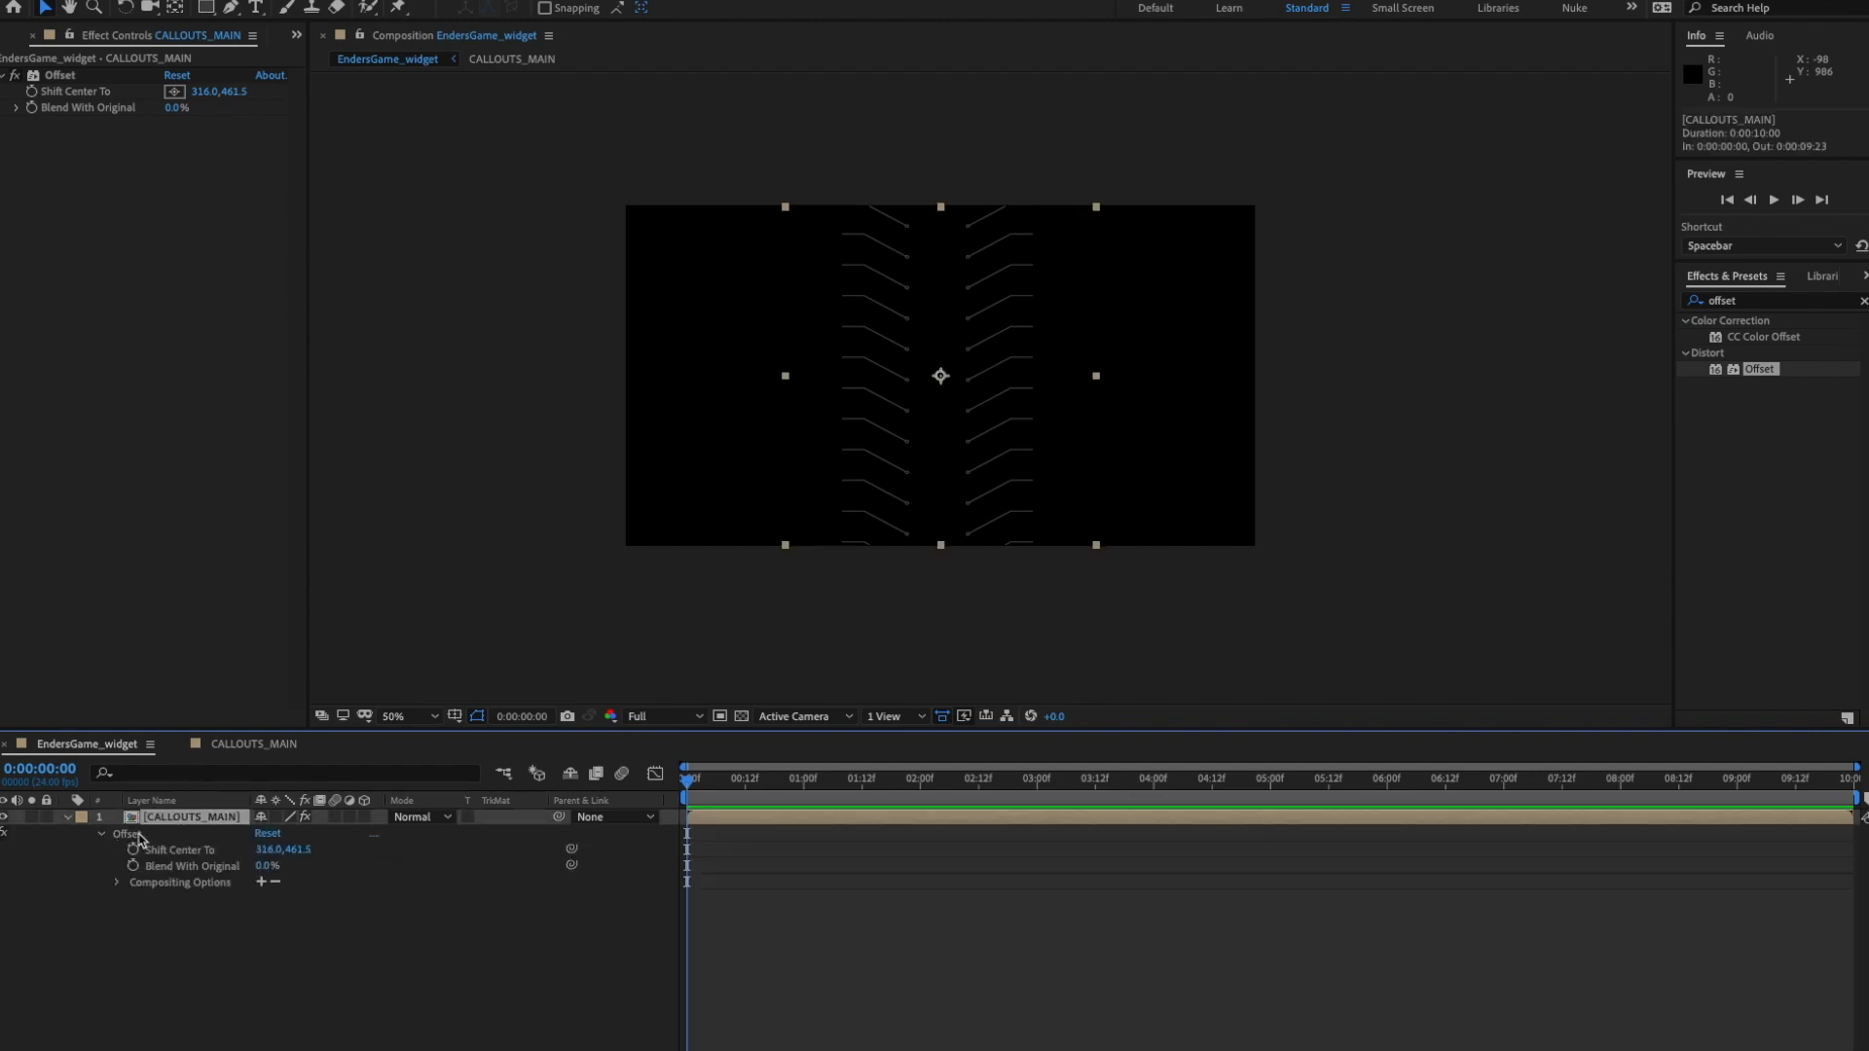
pyautogui.click(732, 784)
pyautogui.moveTo(733, 785); pyautogui.dragTo(633, 790)
pyautogui.click(268, 834)
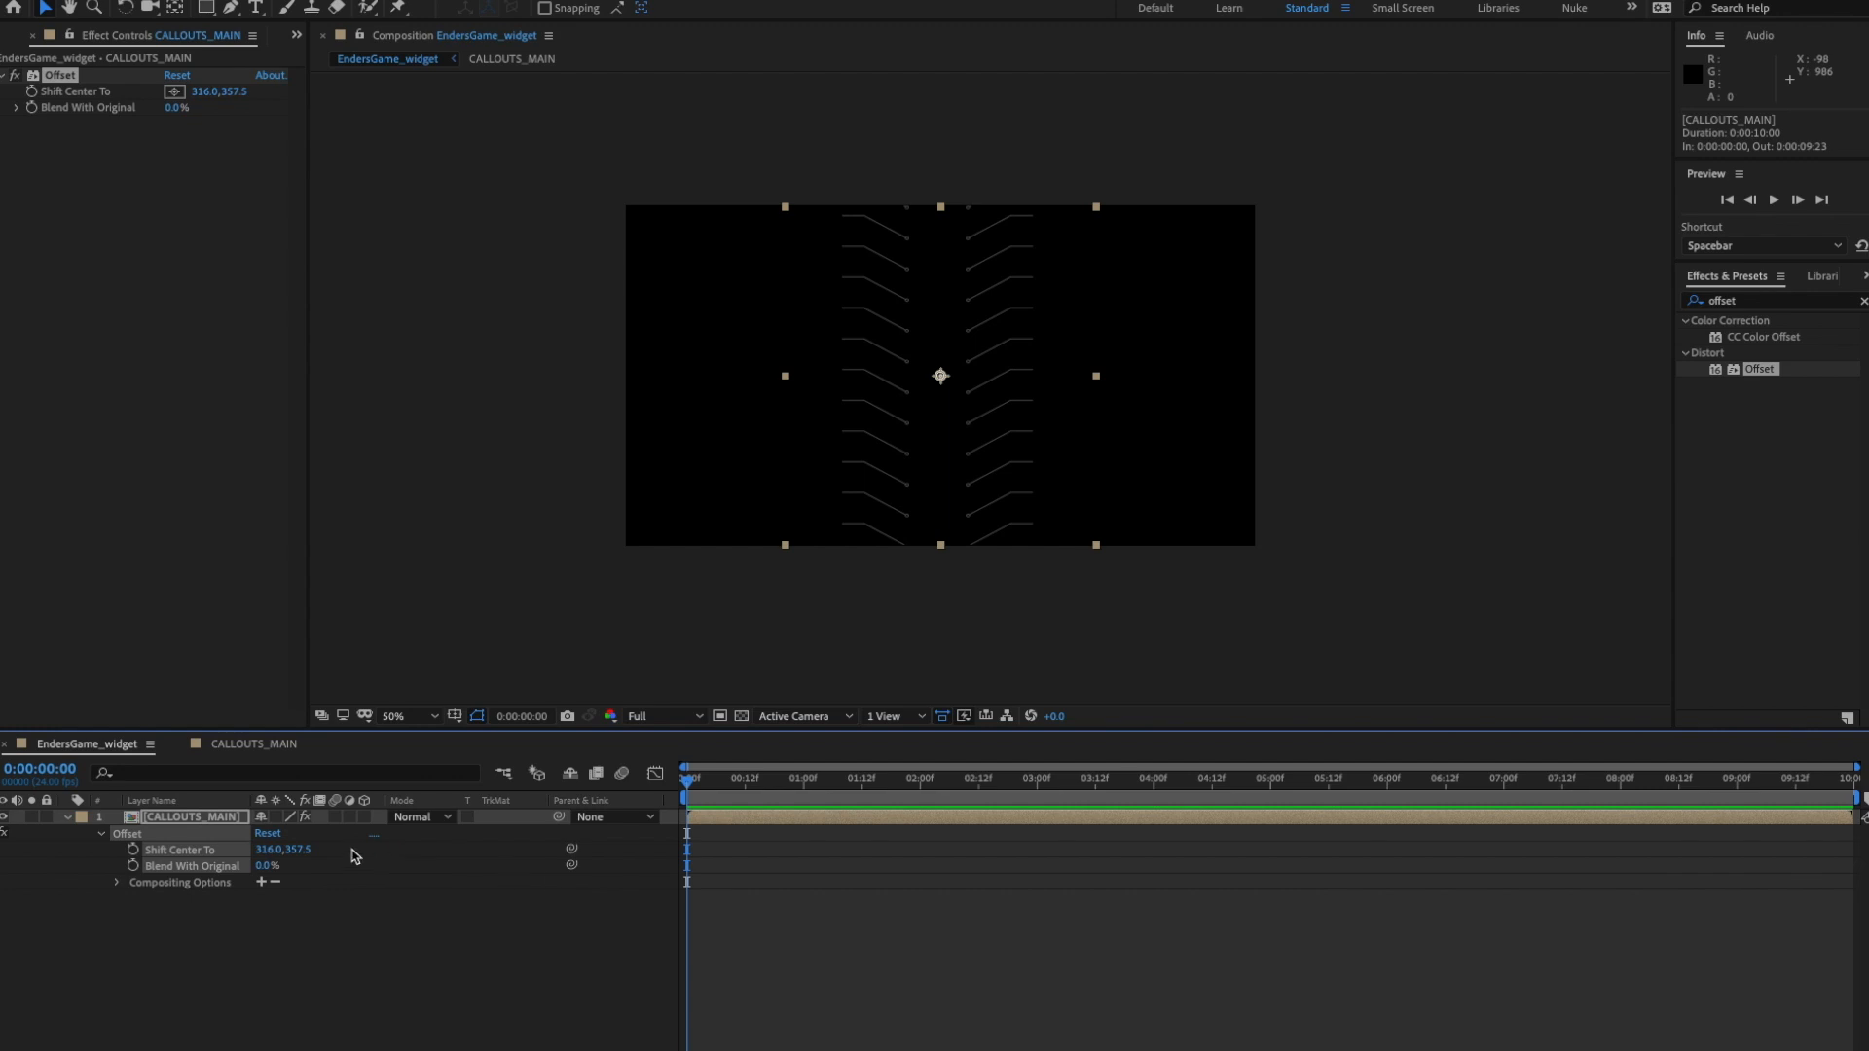
# - Try enabling keyframing for the Offset effect's Shift Center To at the first frame
pyautogui.click(134, 850)
pyautogui.hotkey('ctrl', 'z')
pyautogui.click(477, 878)
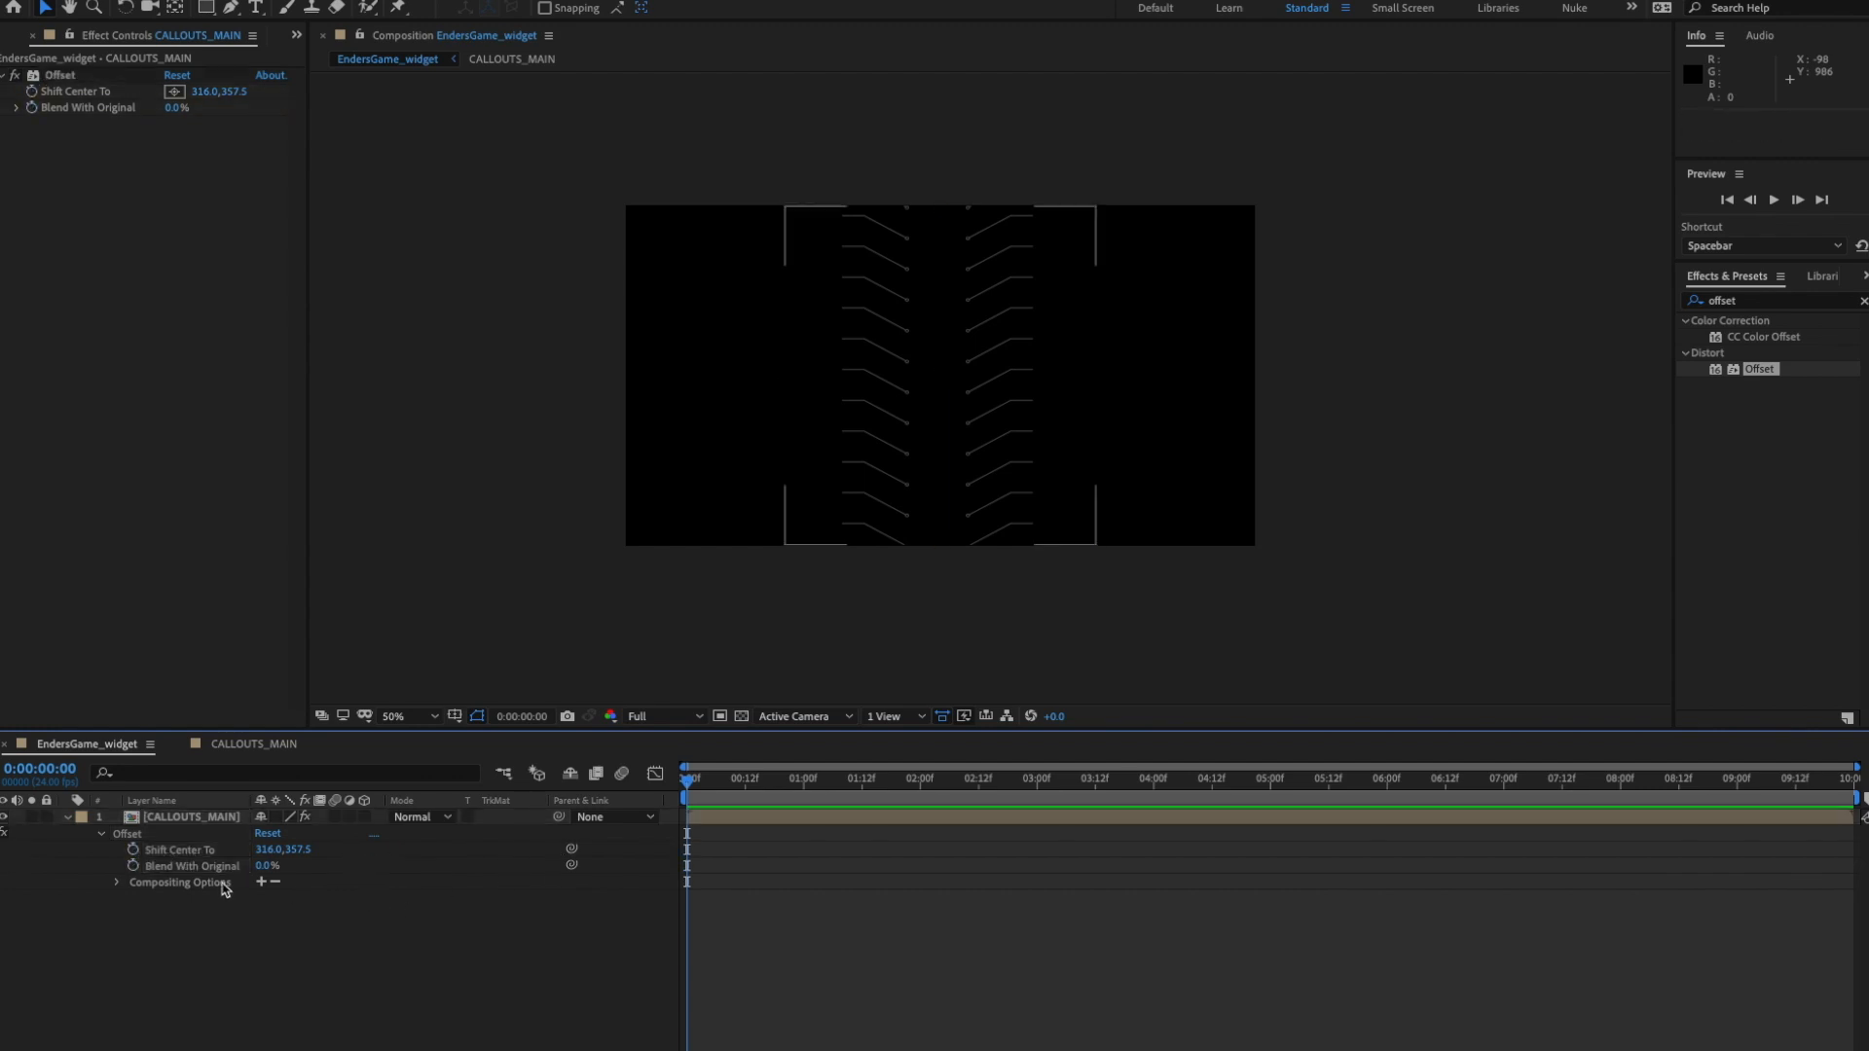
# - Keyframe the Offset effect's Shift Center To at the first frame and at 2 seconds with 316.0,485.5, and preview the scroll
pyautogui.click(173, 852)
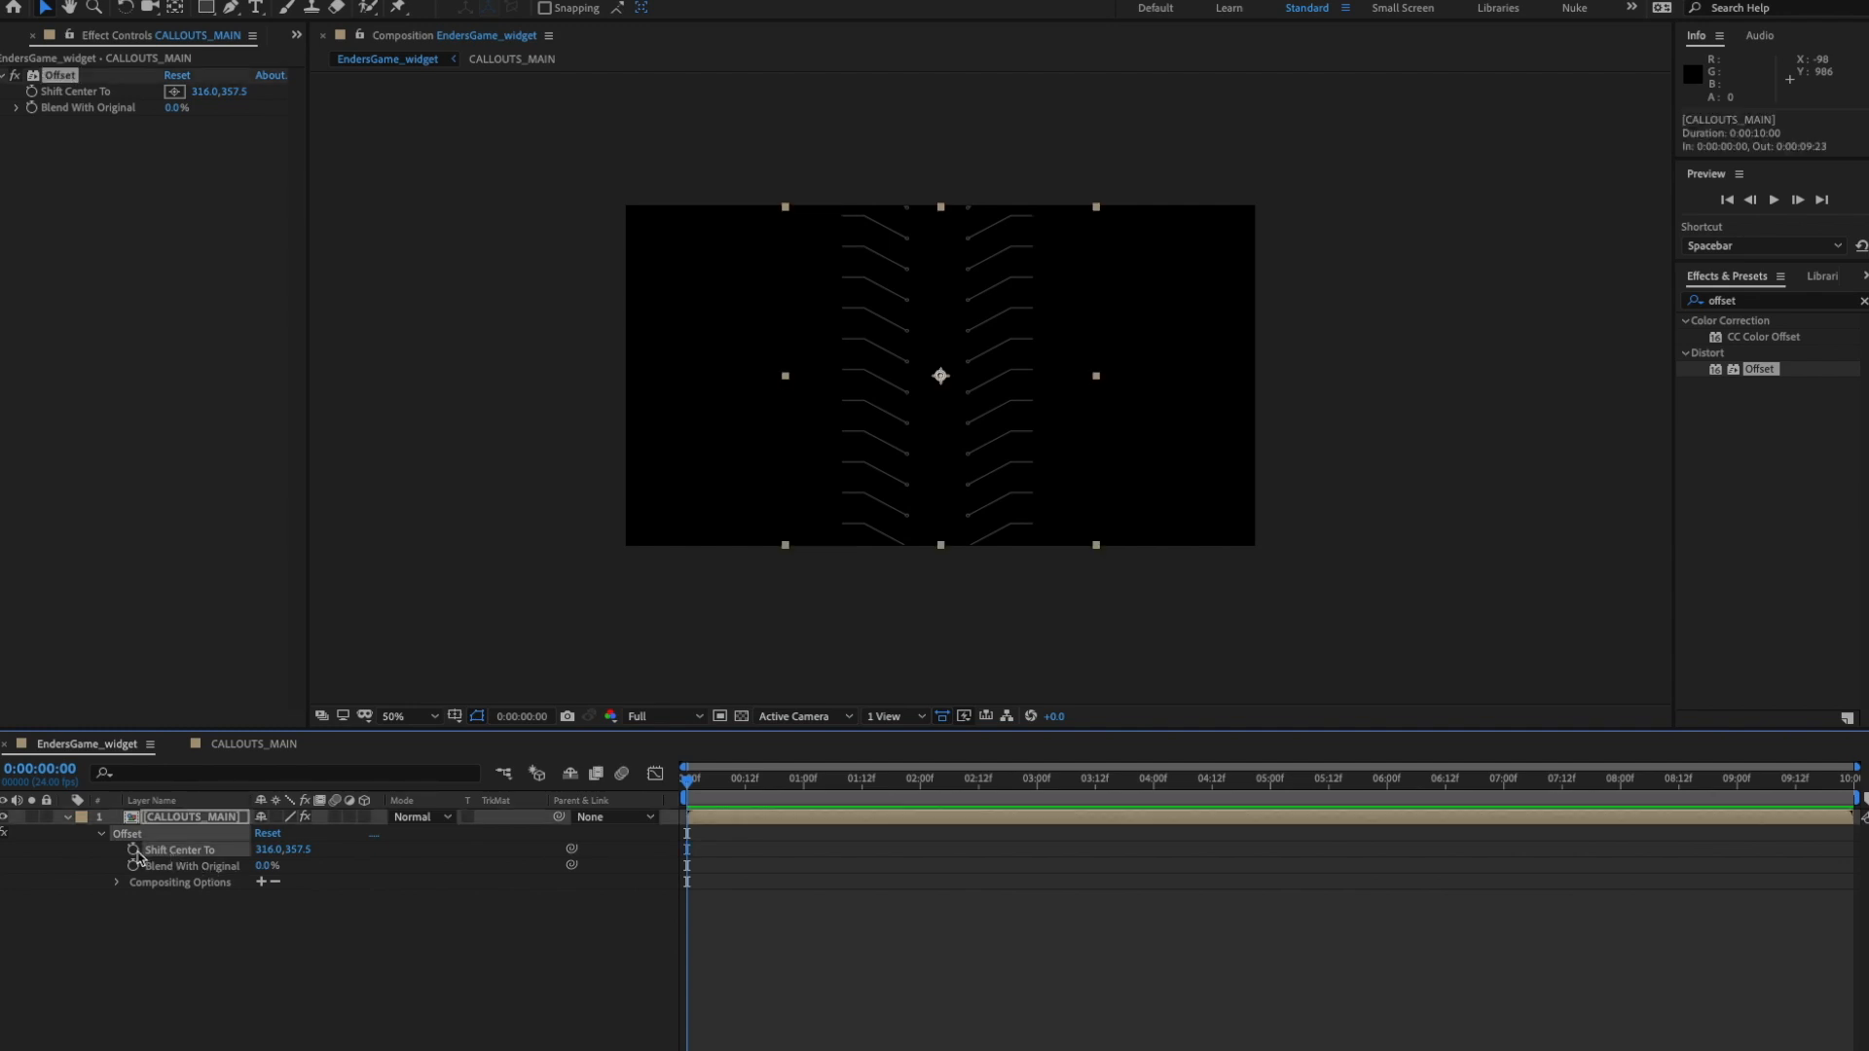
pyautogui.click(133, 850)
pyautogui.moveTo(712, 796); pyautogui.dragTo(930, 806)
pyautogui.moveTo(297, 850); pyautogui.dragTo(810, 856)
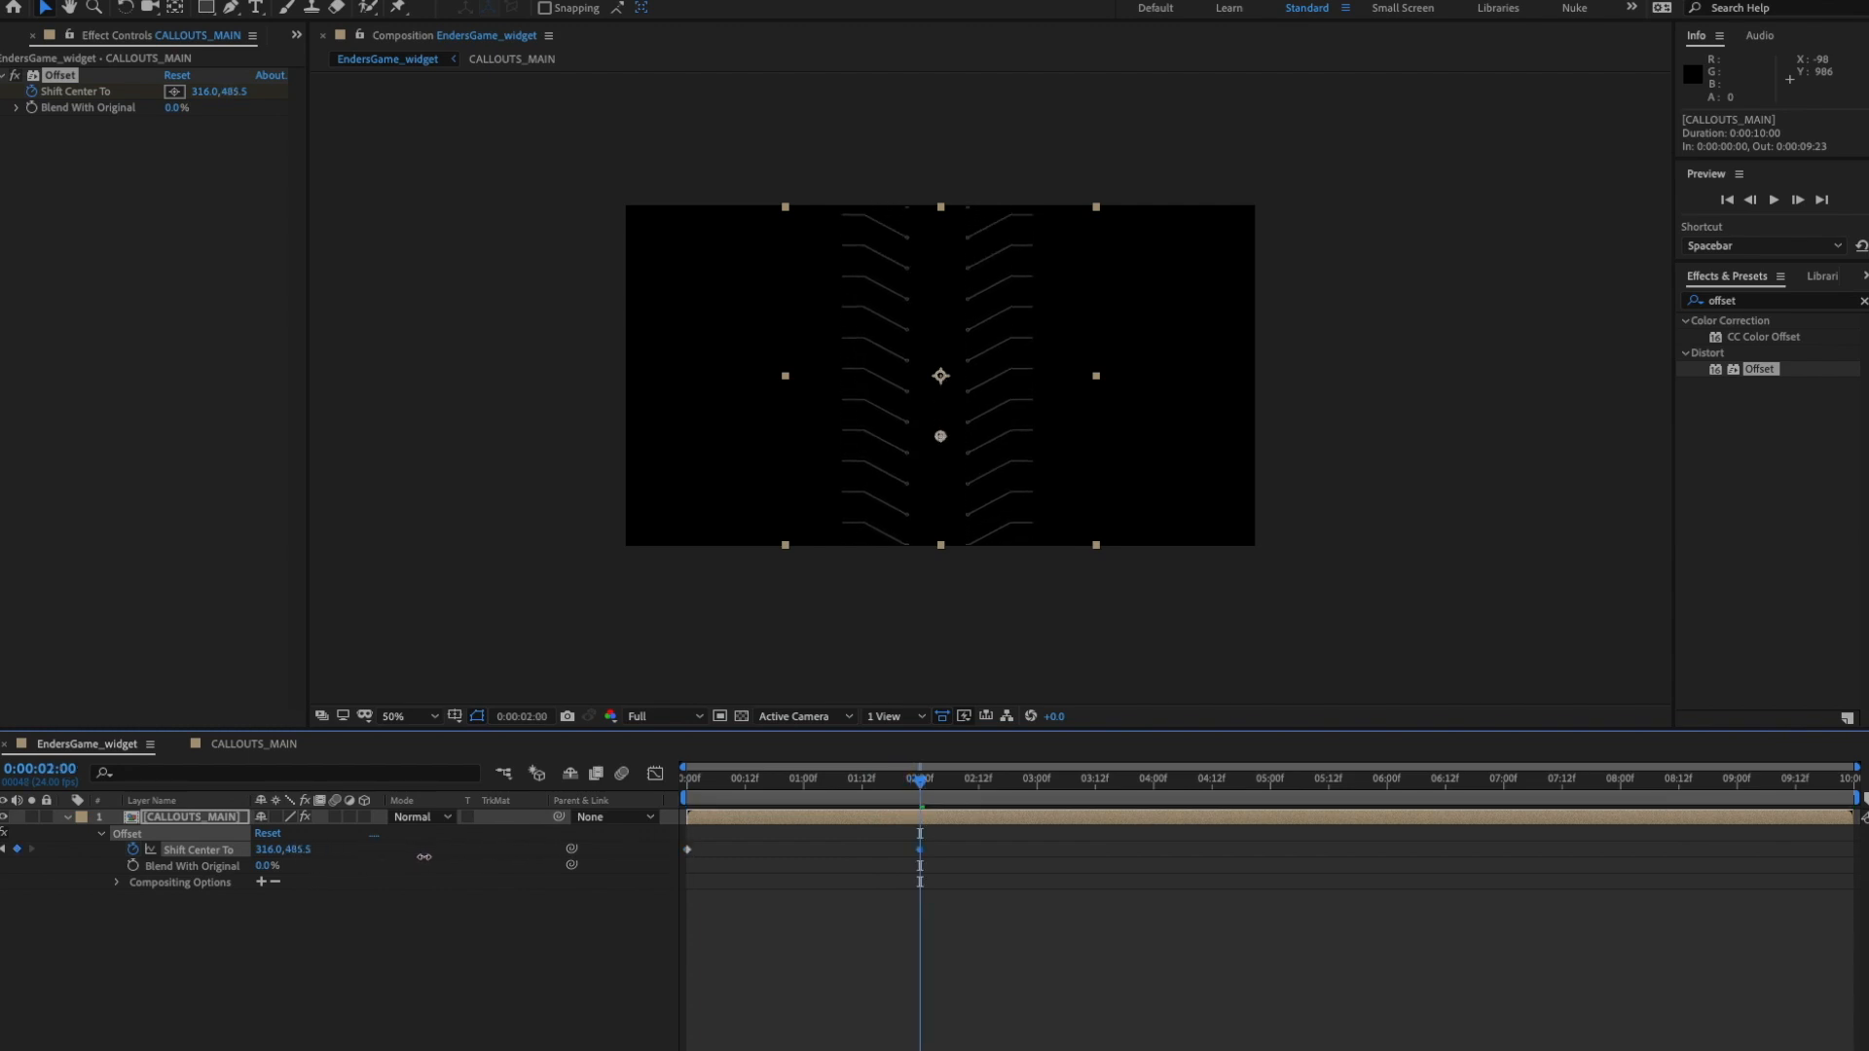
pyautogui.press('space')
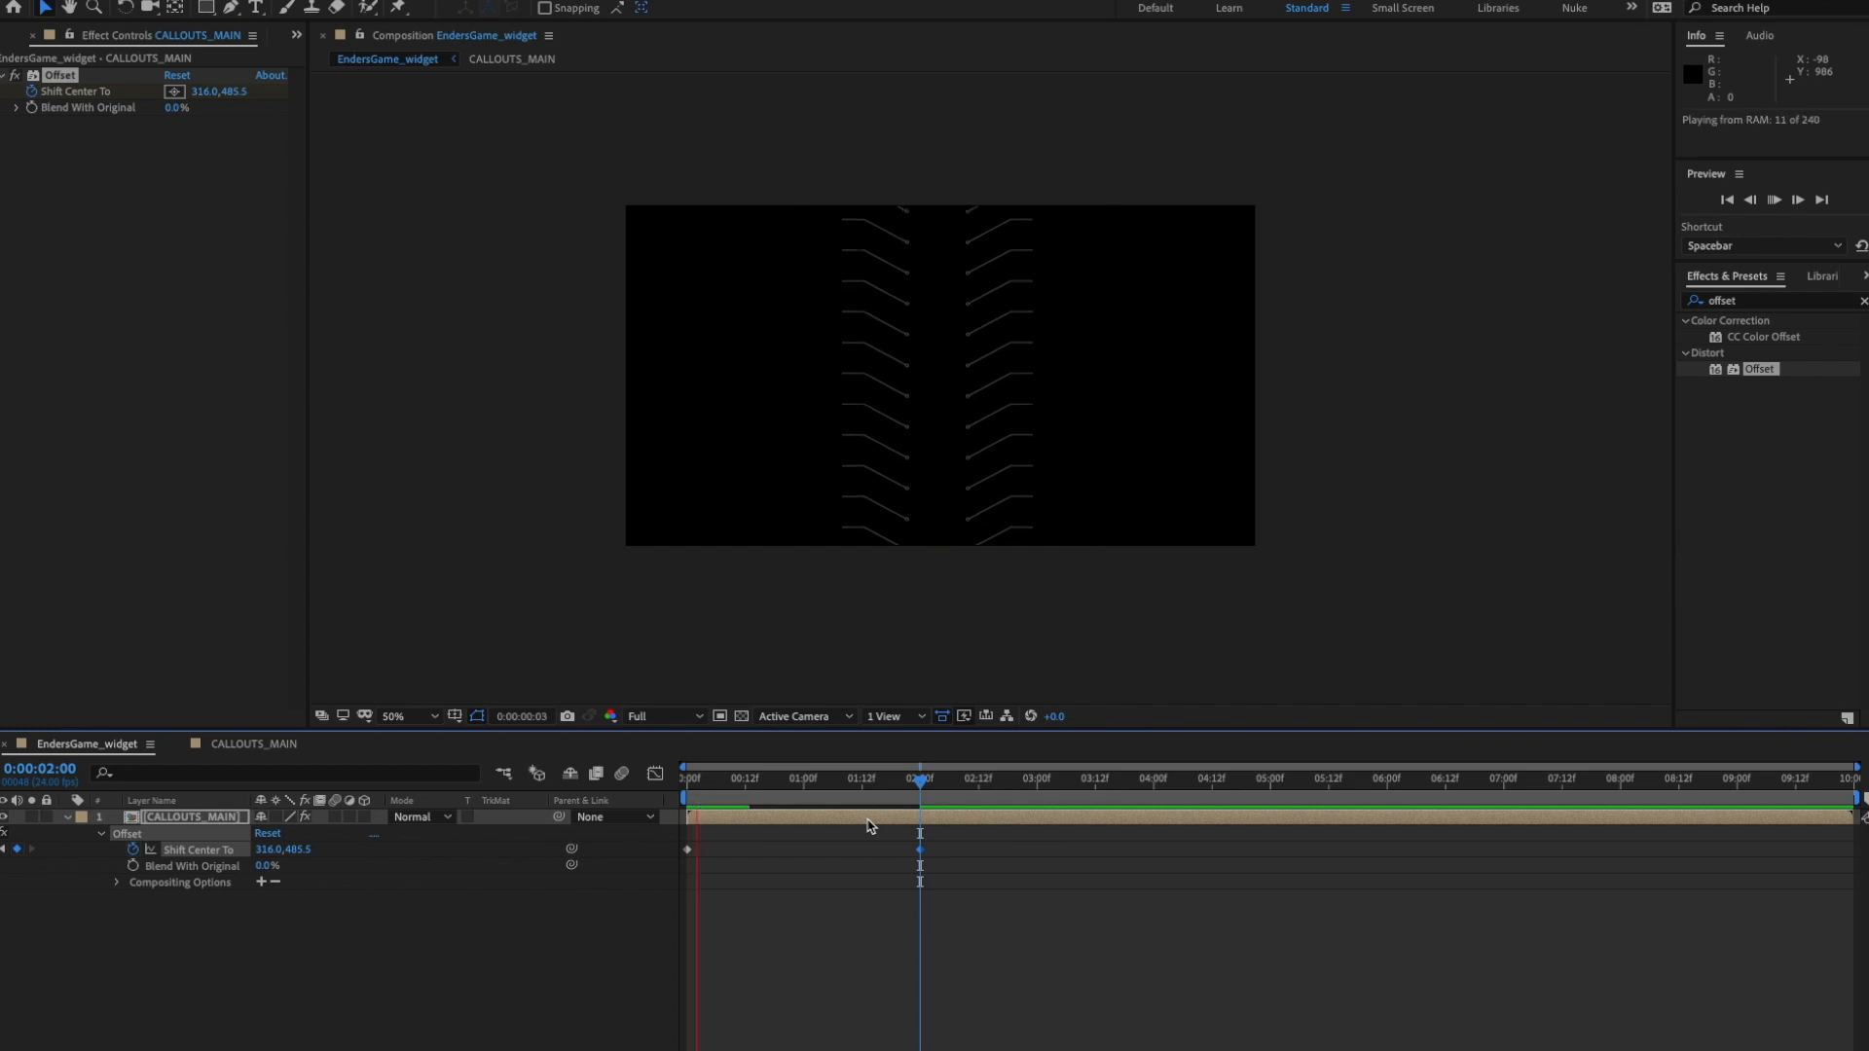
pyautogui.press('space')
# - Set the vertical Shift Center To value of the first keyframe to 350
pyautogui.press('j')
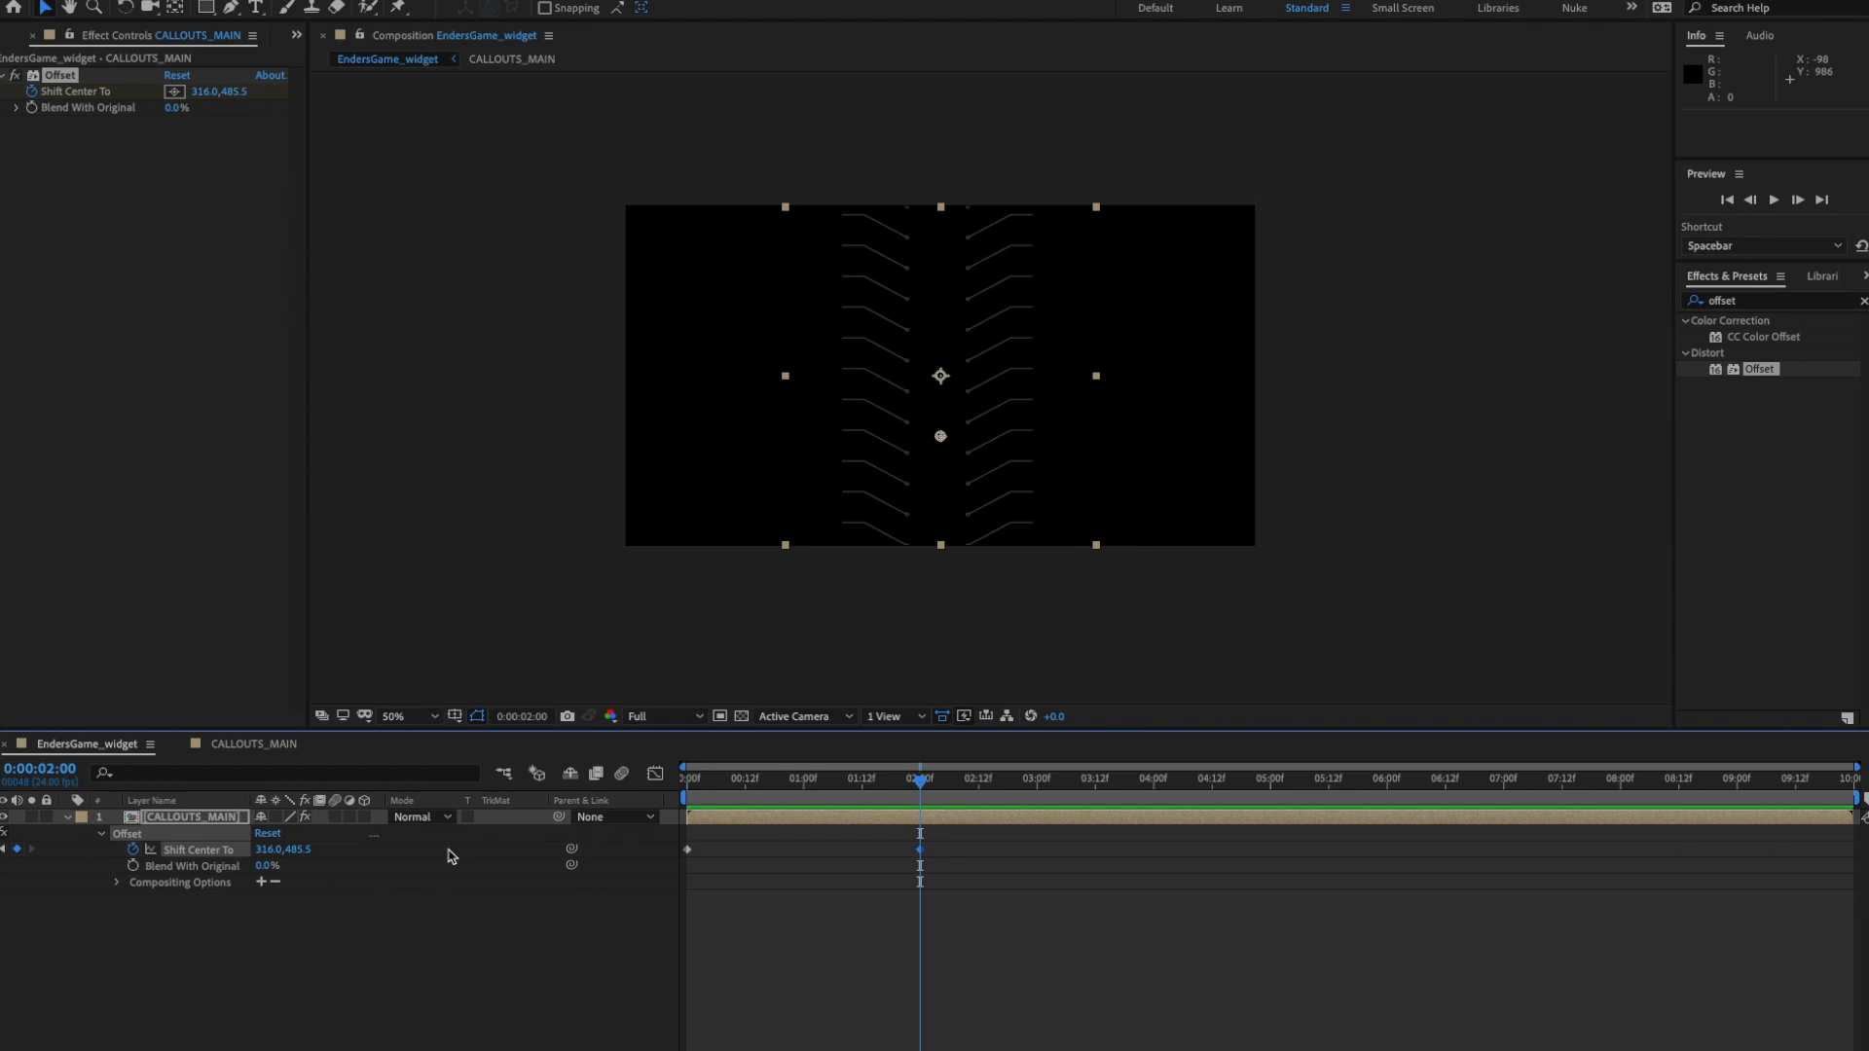
pyautogui.press('j')
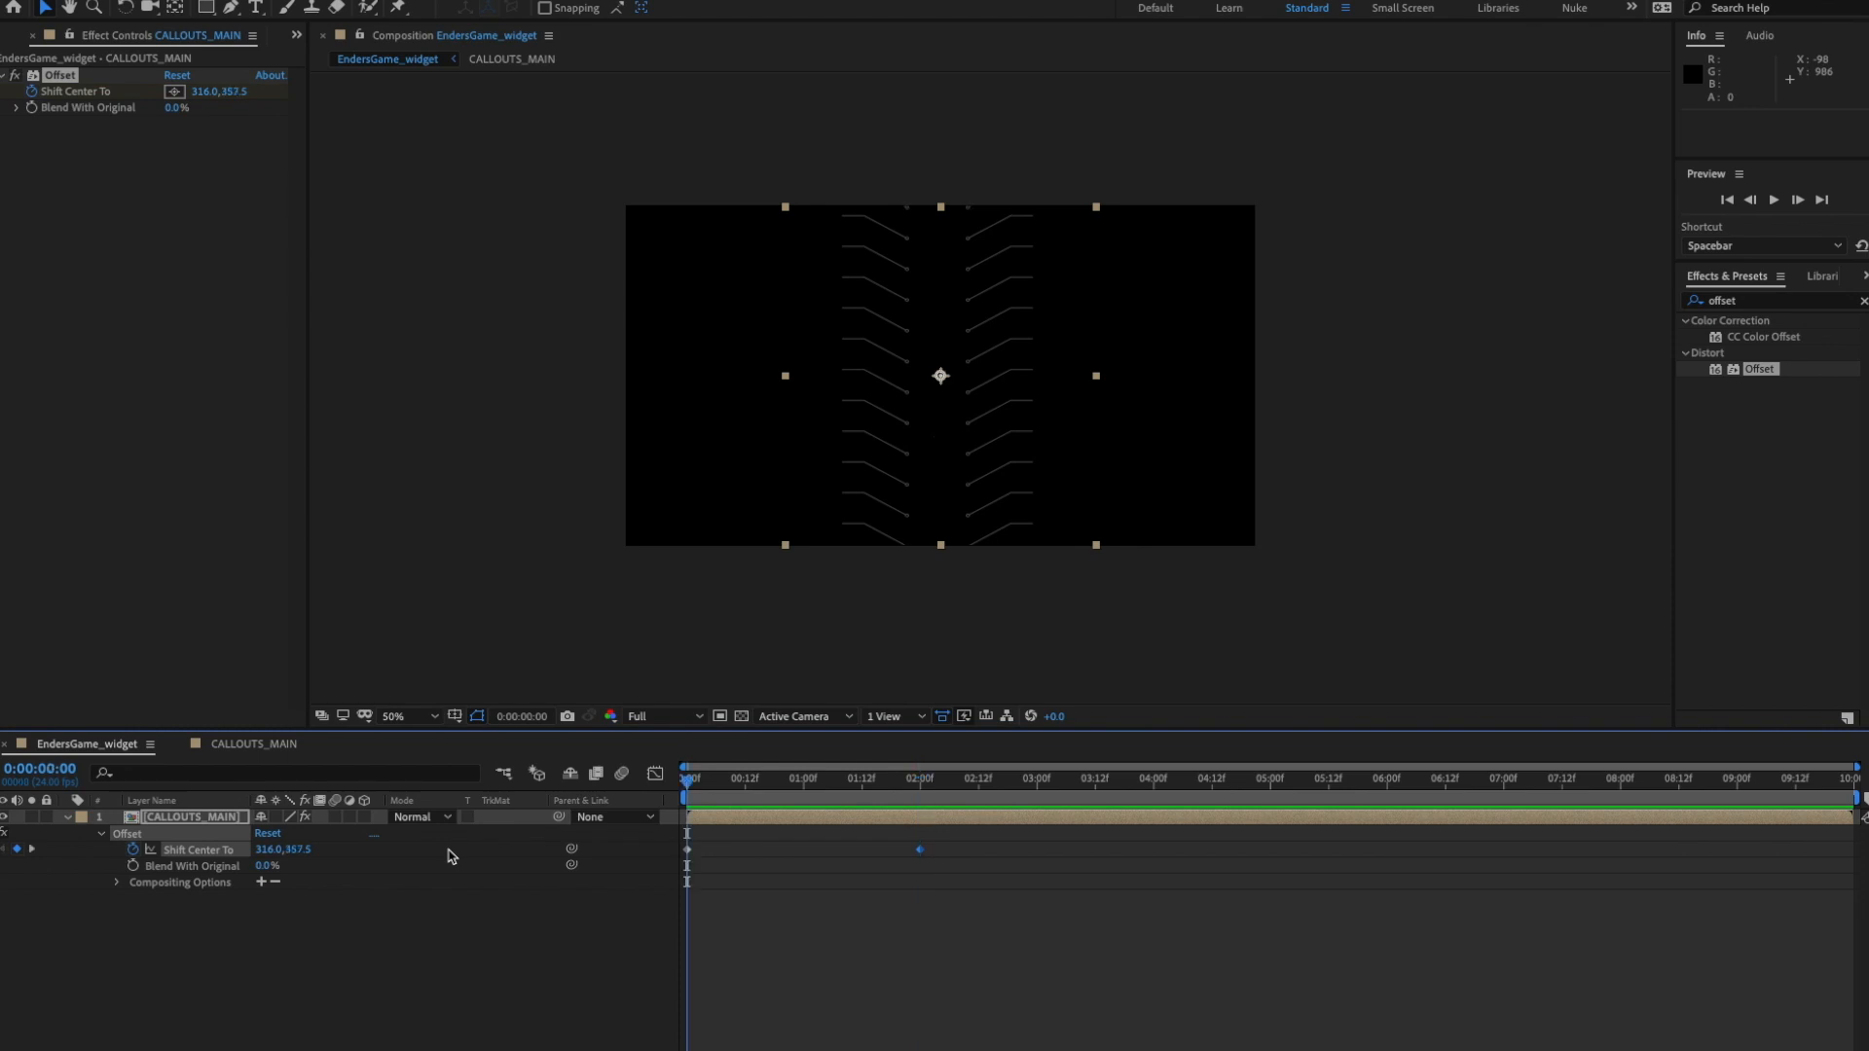
pyautogui.click(297, 850)
pyautogui.write('350')
pyautogui.press('Return')
# - Try a vertical Shift Center To value of 500 at the 2-second keyframe and preview the scroll
pyautogui.press('k')
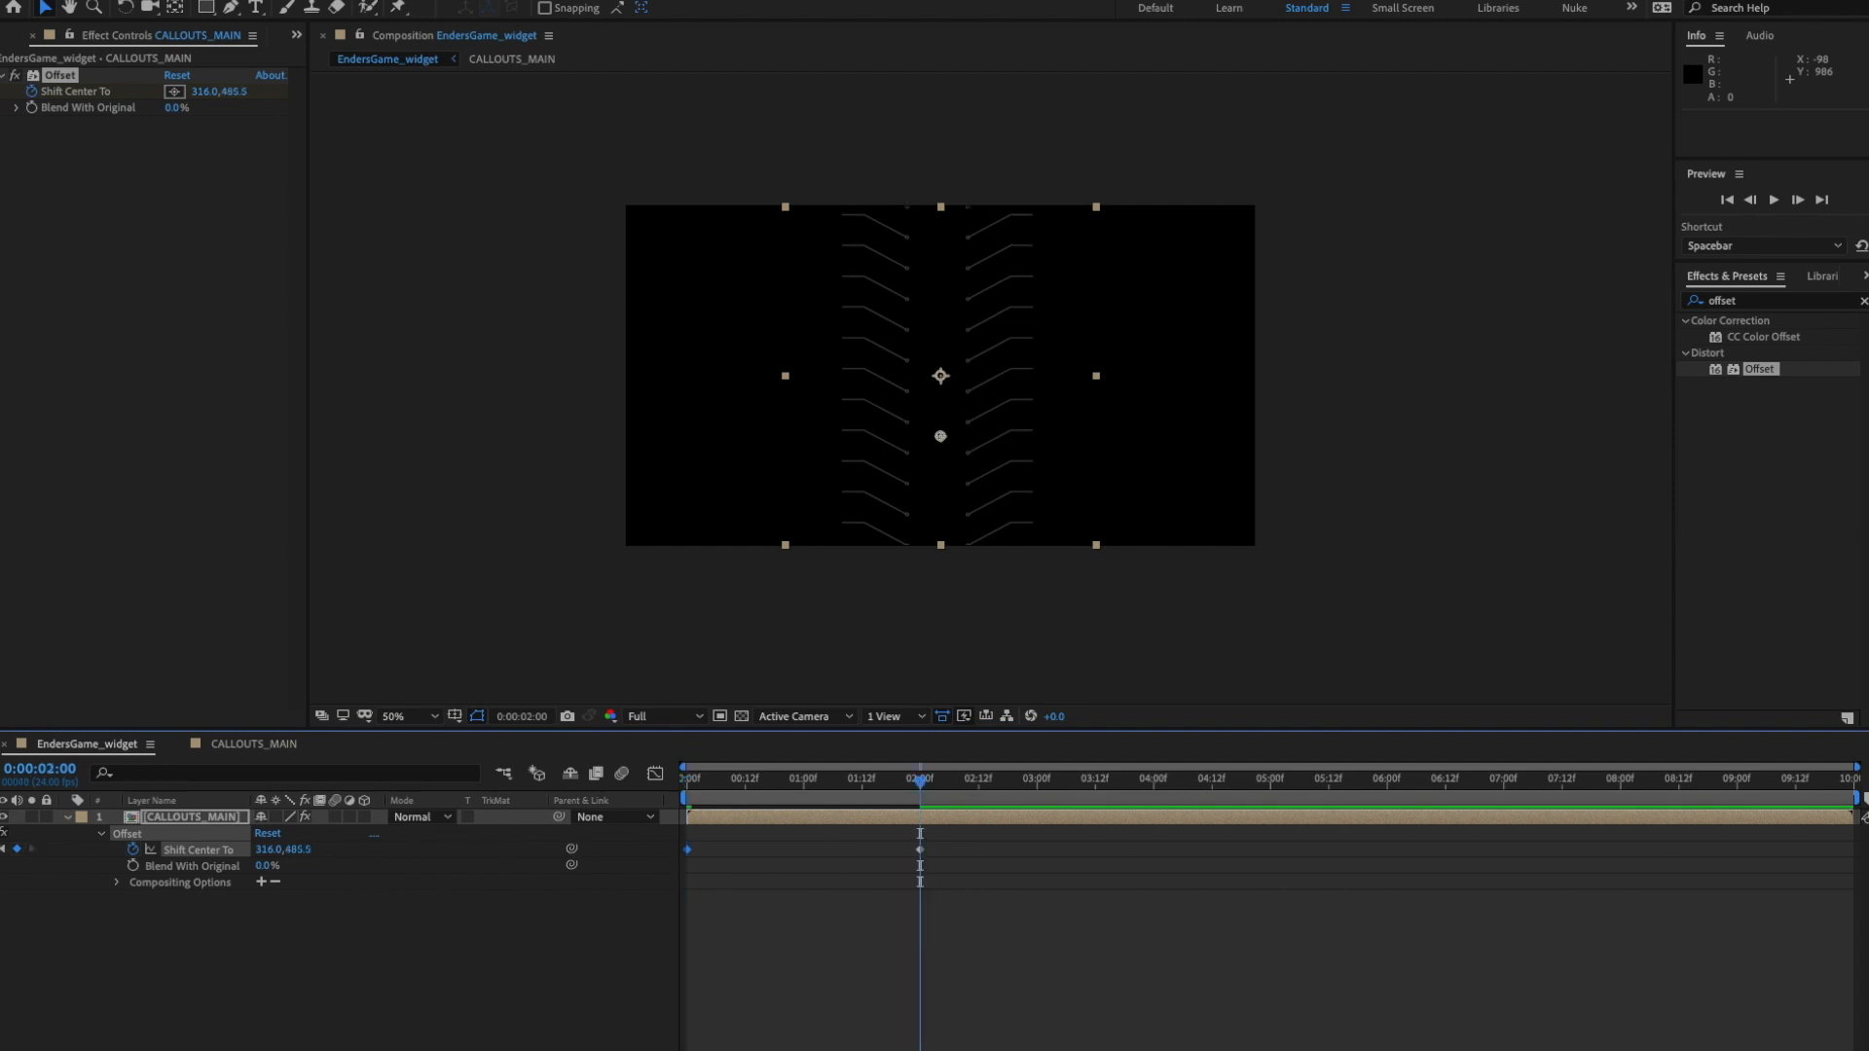
pyautogui.click(296, 850)
pyautogui.write('500')
pyautogui.press('Return')
pyautogui.press('space')
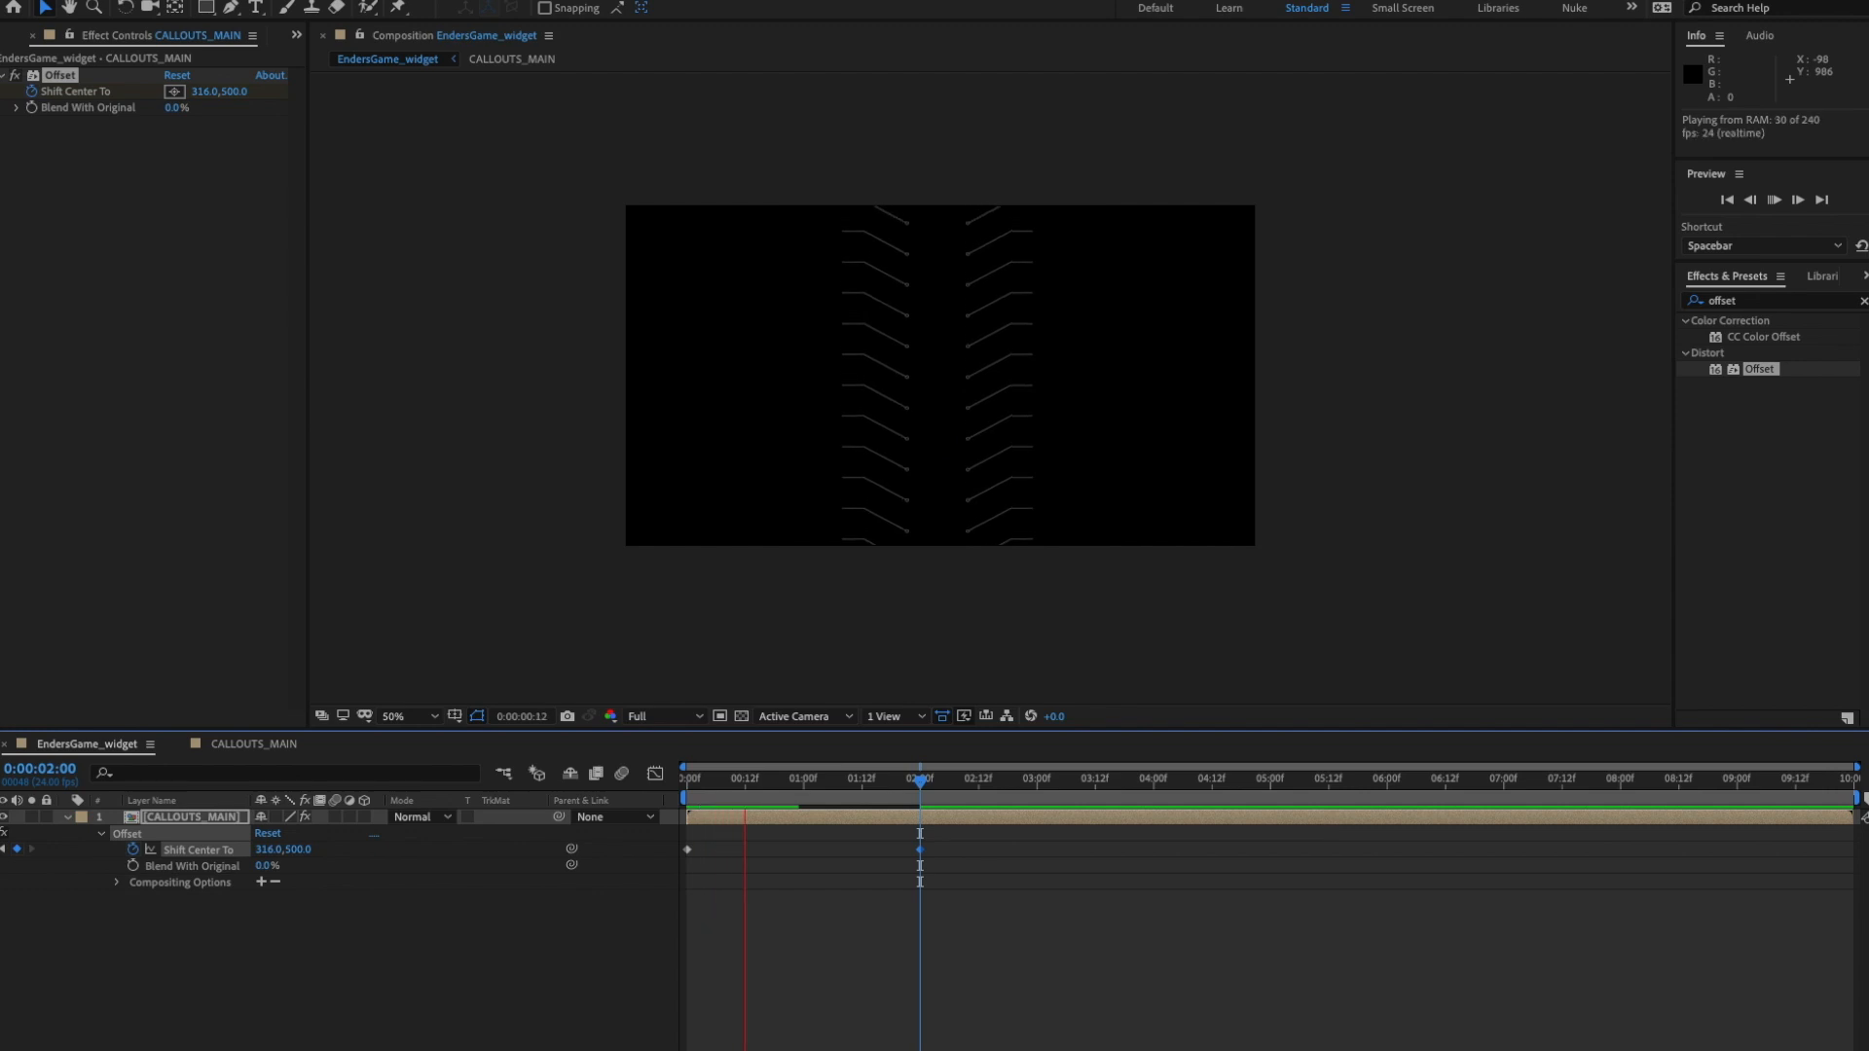
pyautogui.press('space')
# - Set the vertical Shift Center To value of the 2-second keyframe to 750 and preview the scroll
pyautogui.press('j')
pyautogui.click(297, 850)
pyautogui.write('750')
pyautogui.press('Return')
pyautogui.press('space')
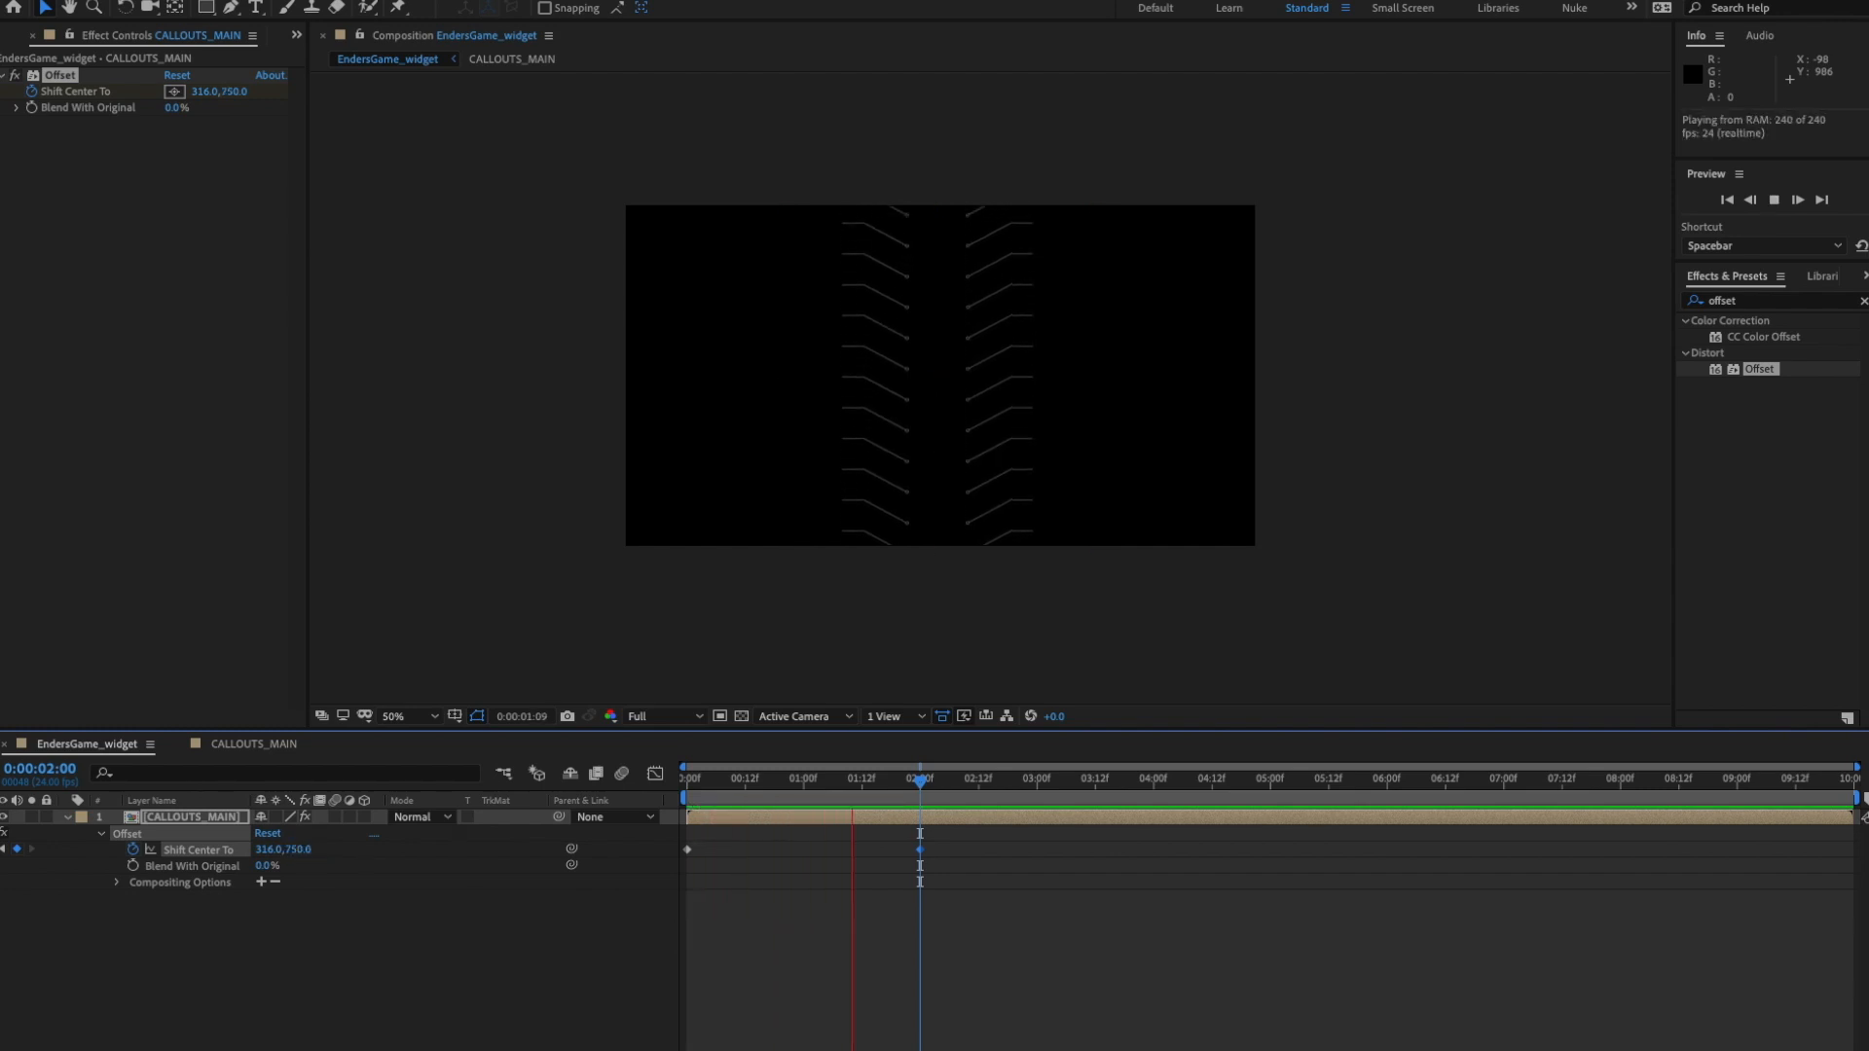
pyautogui.press('space')
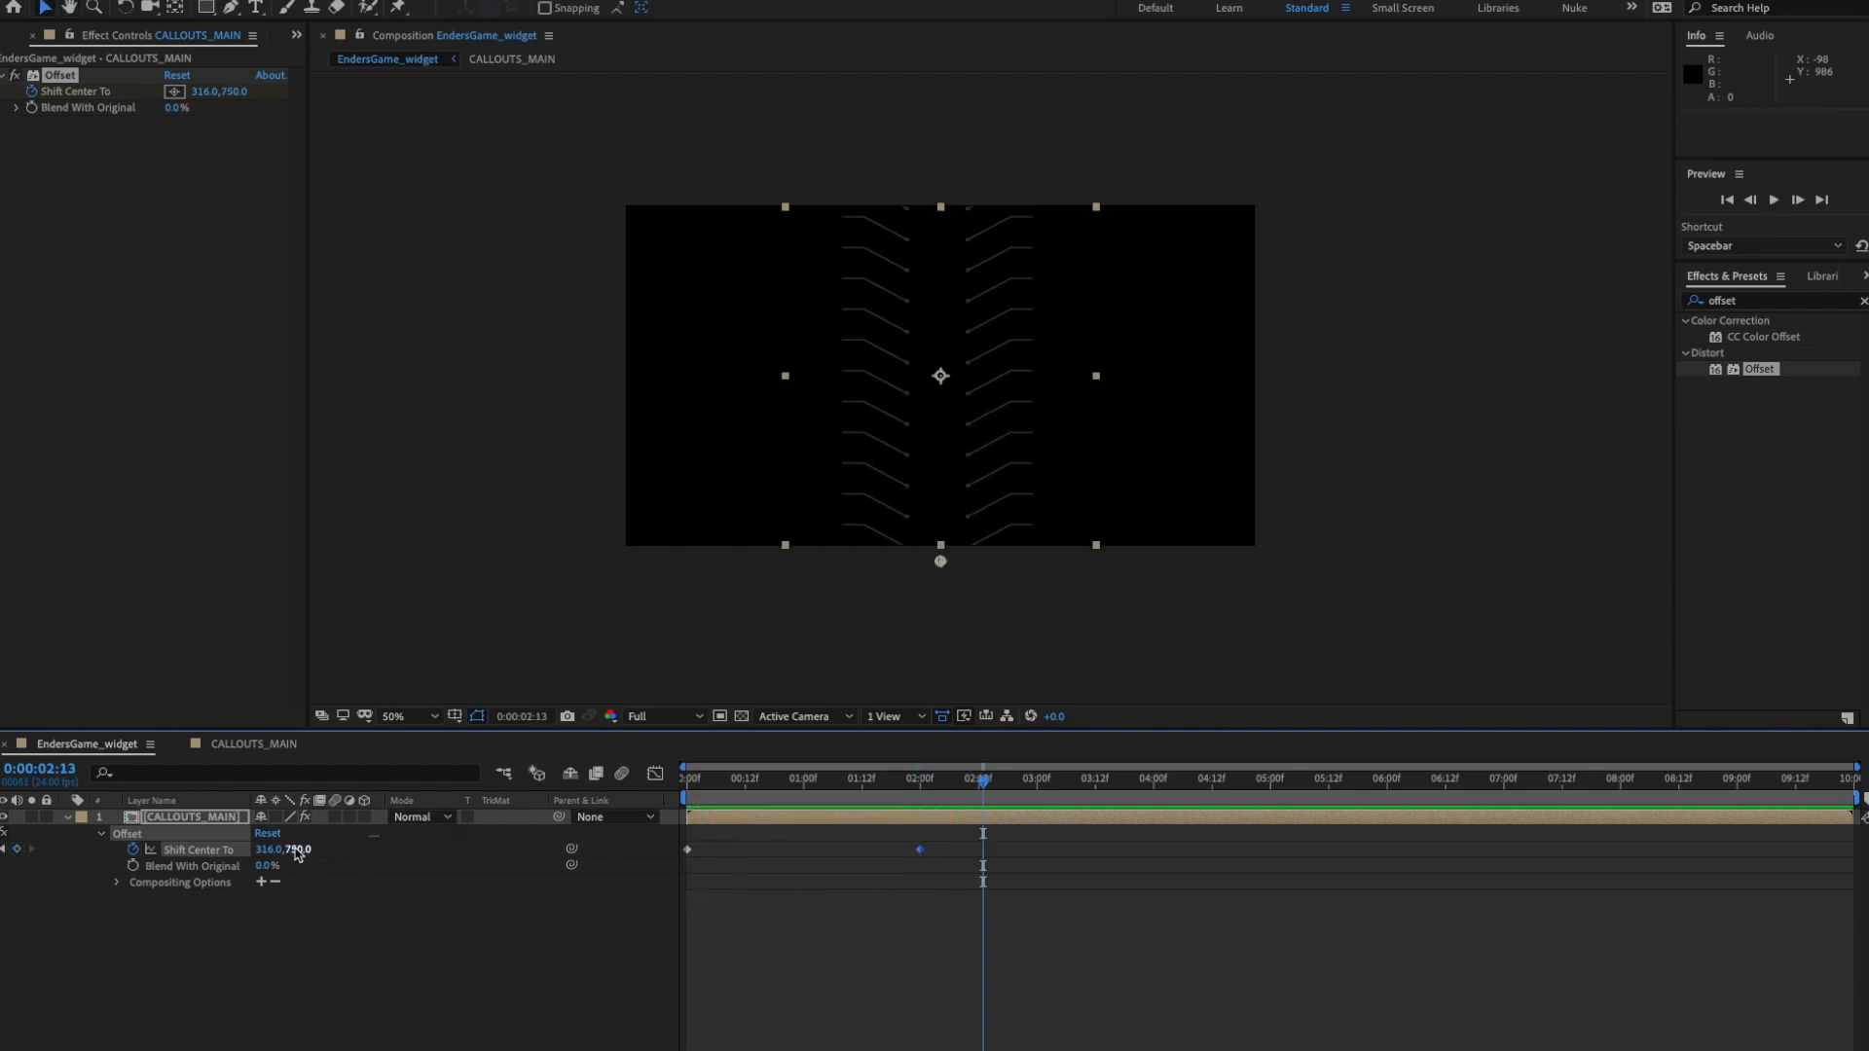
pyautogui.press('space')
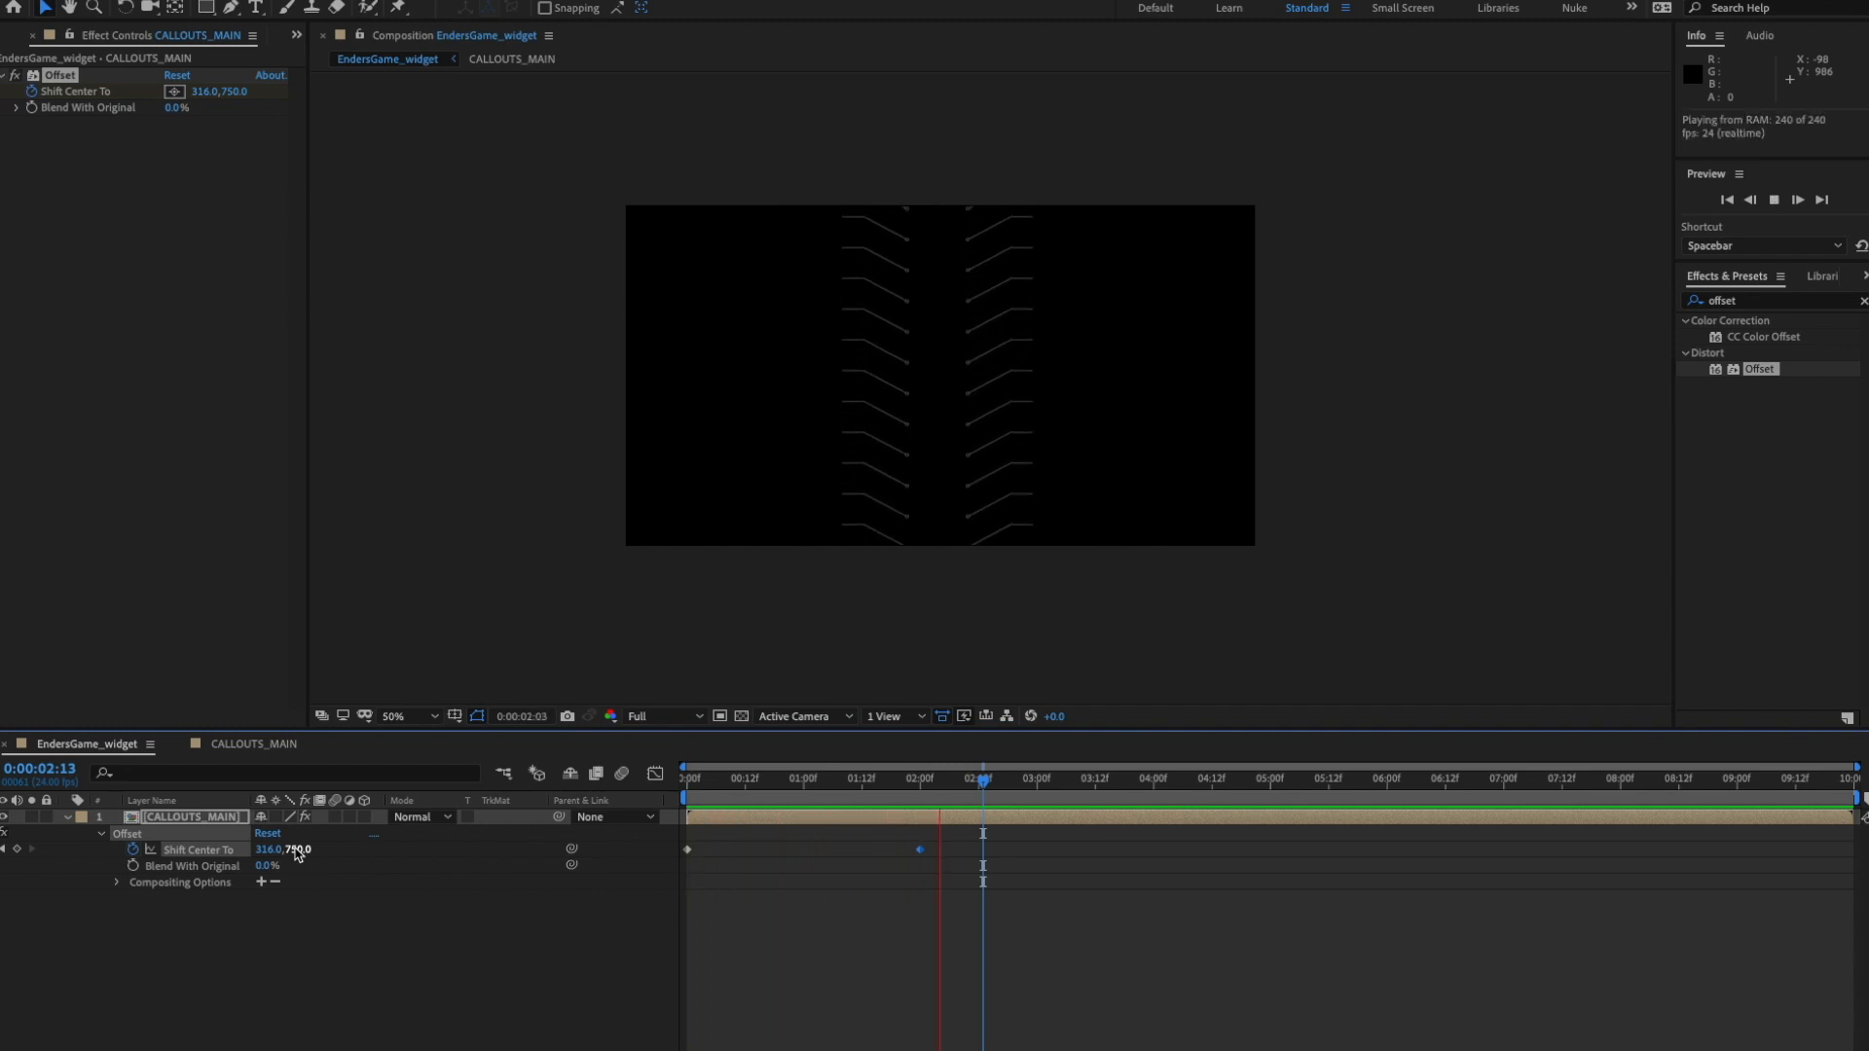
pyautogui.press('space')
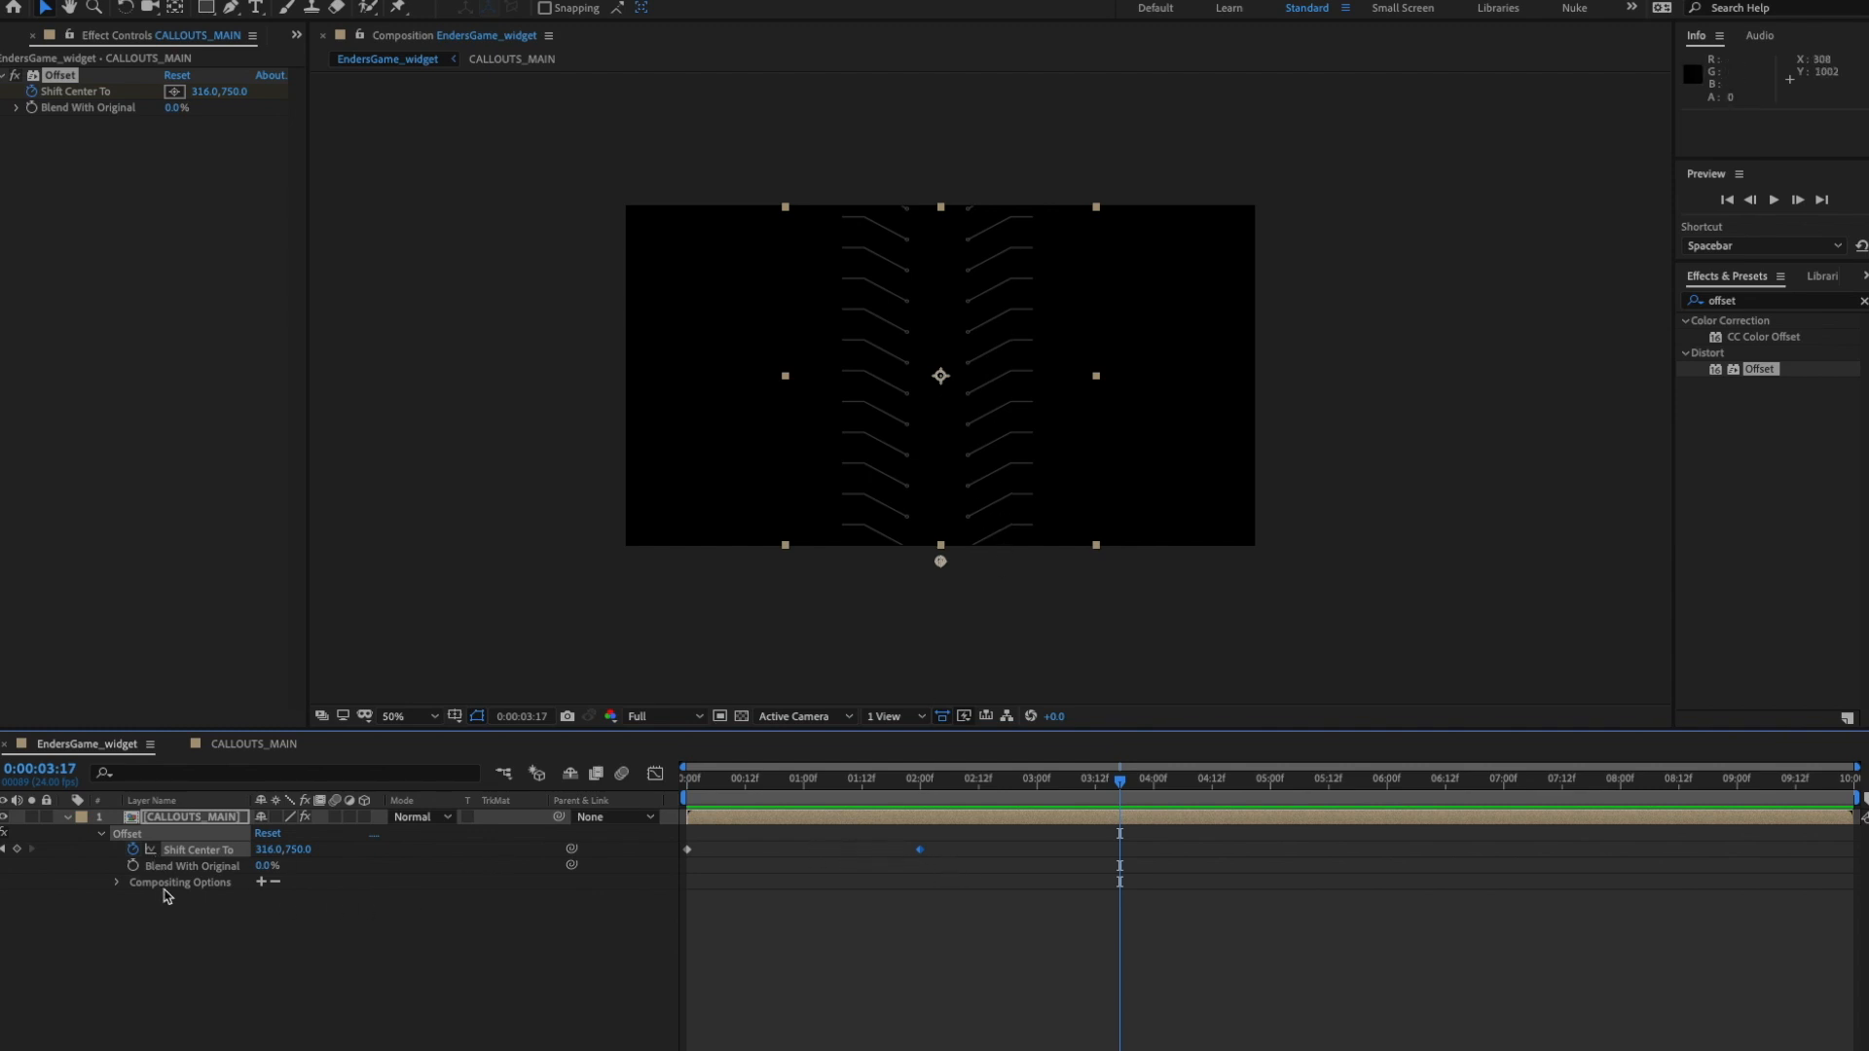
# - Add the expression loopOut(type="offset") to the Shift Center To property and preview the continuous scroll
pyautogui.keyDown('alt'); pyautogui.click(134, 850); pyautogui.keyUp('alt')
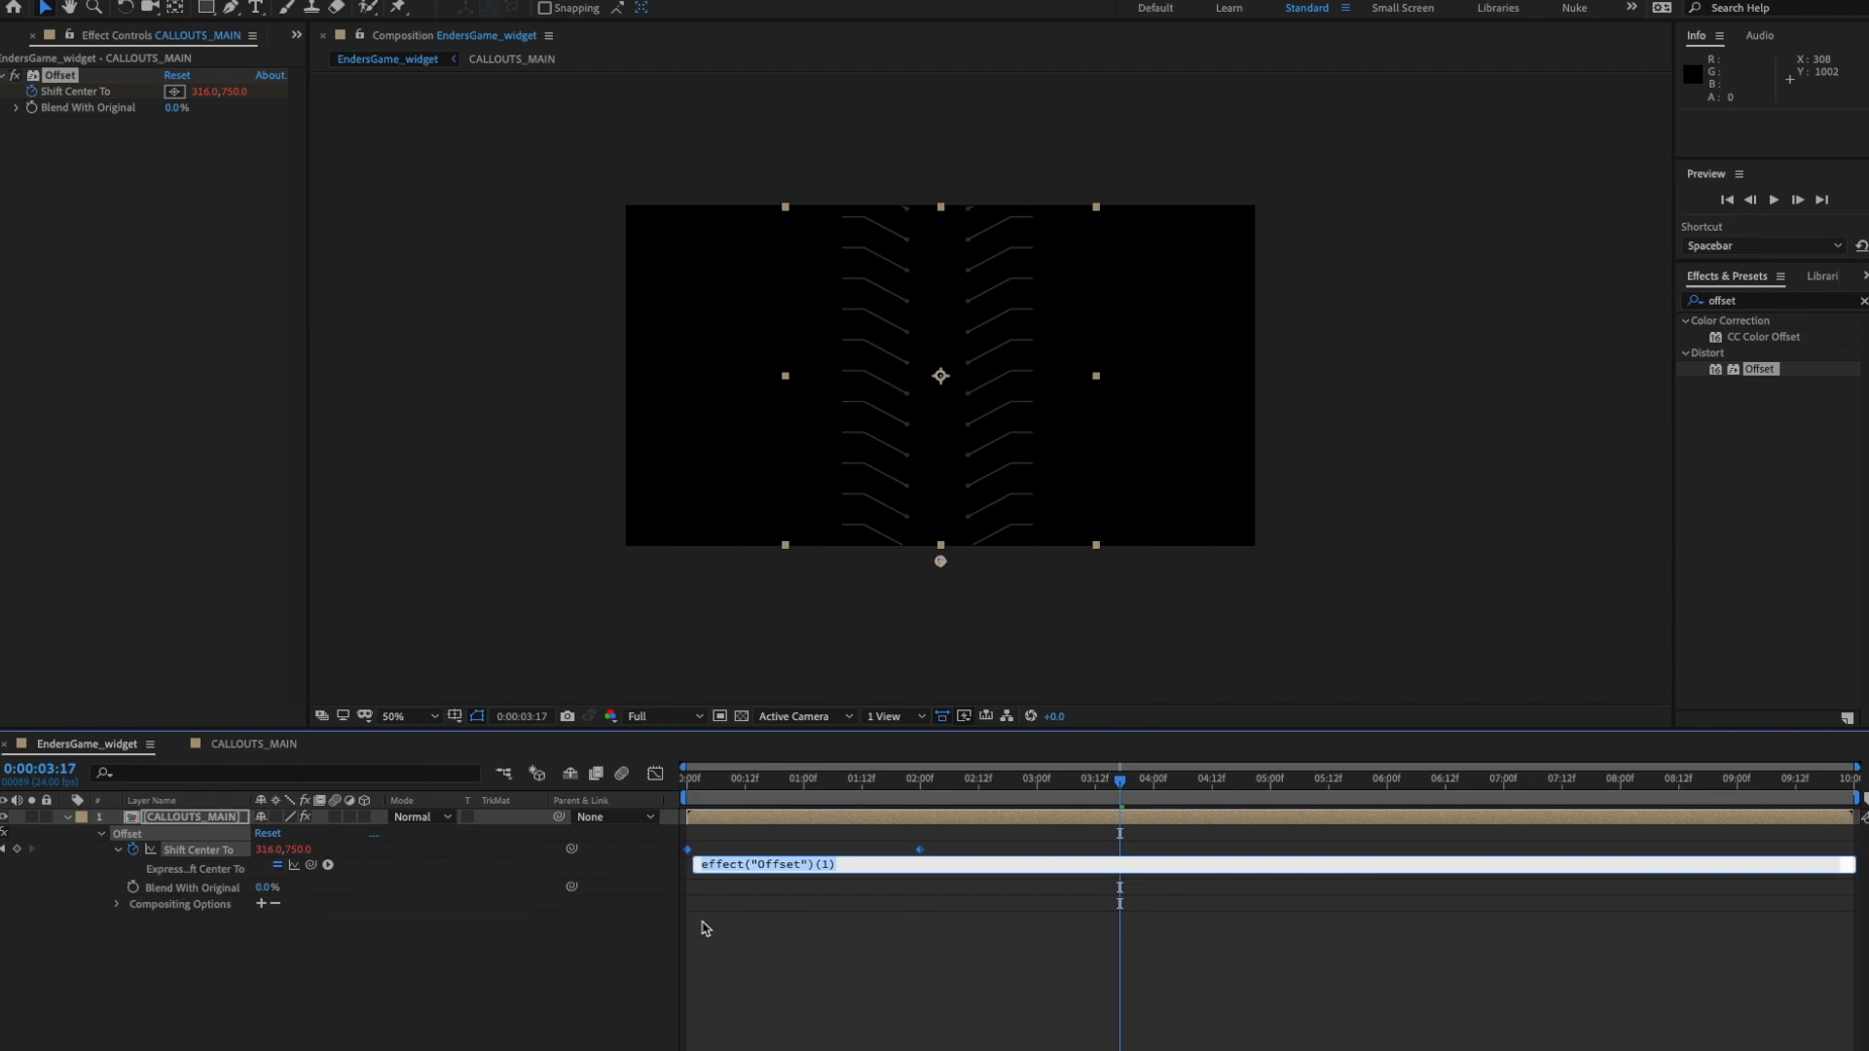
pyautogui.write('loopOu')
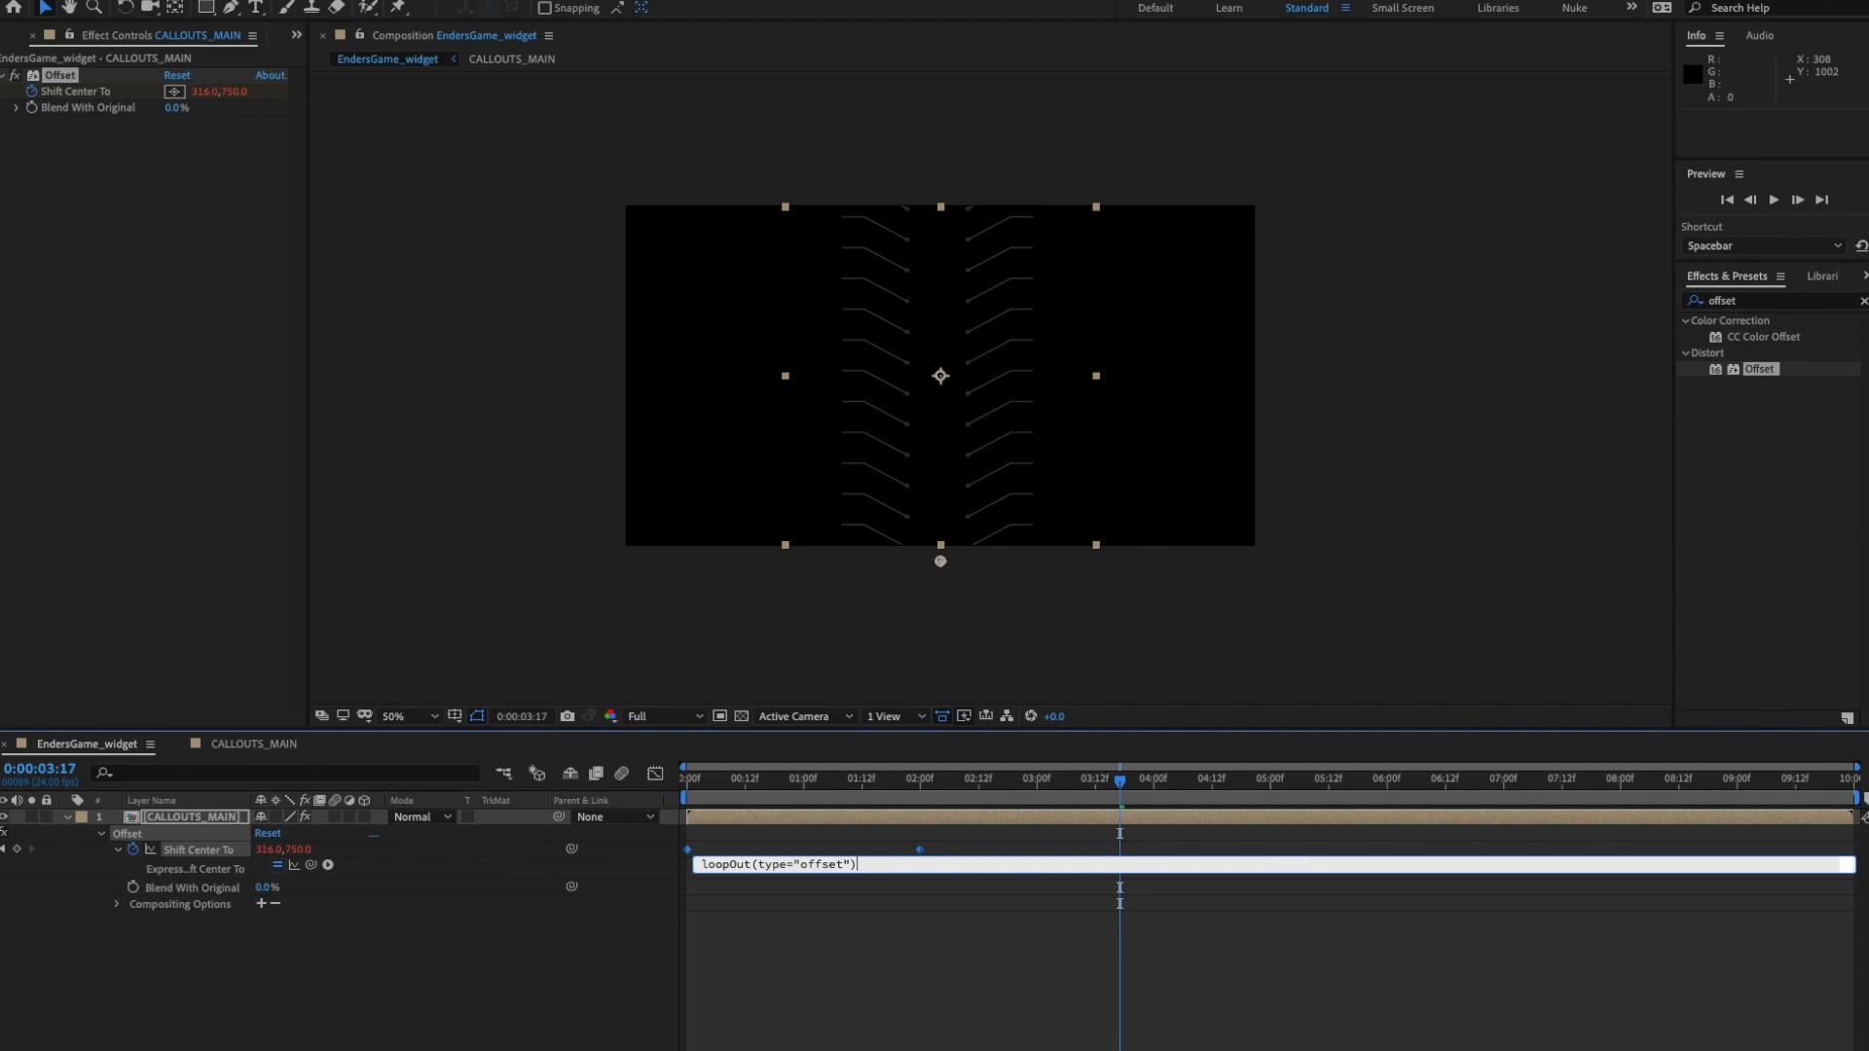
pyautogui.press('KP_Enter')
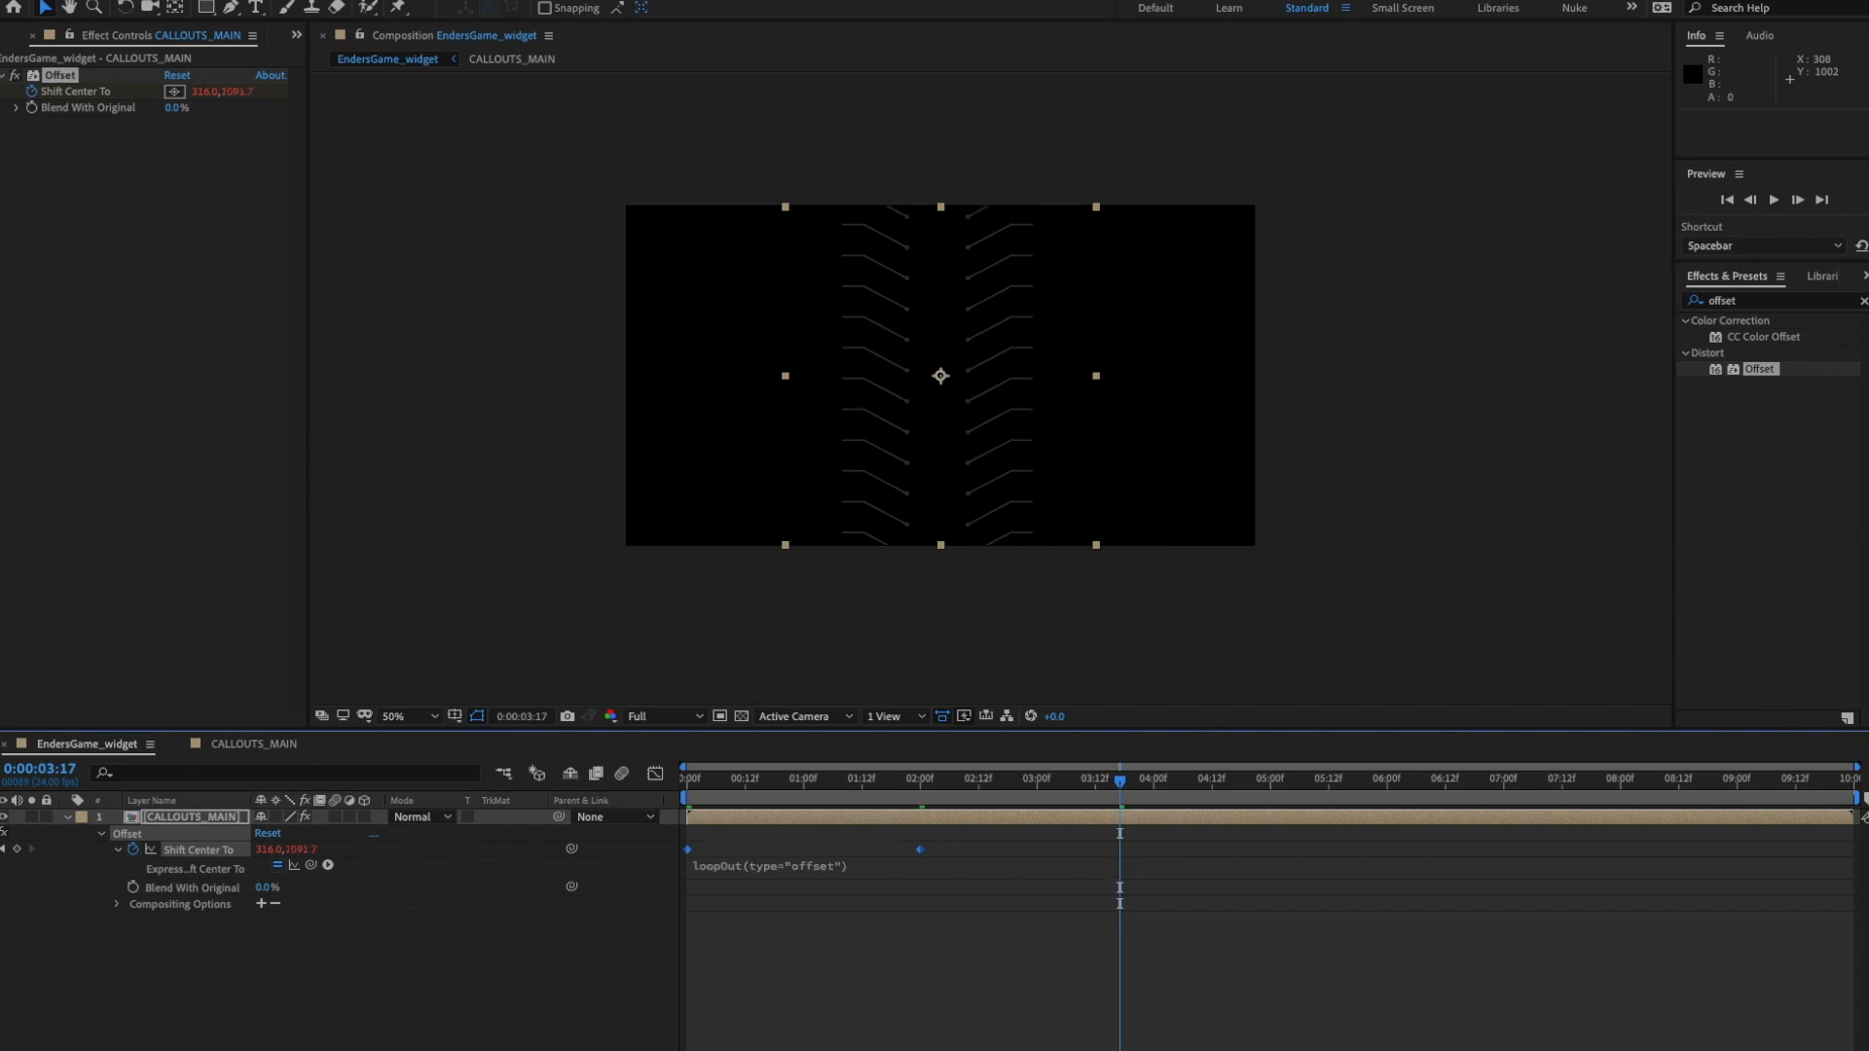
pyautogui.press('space')
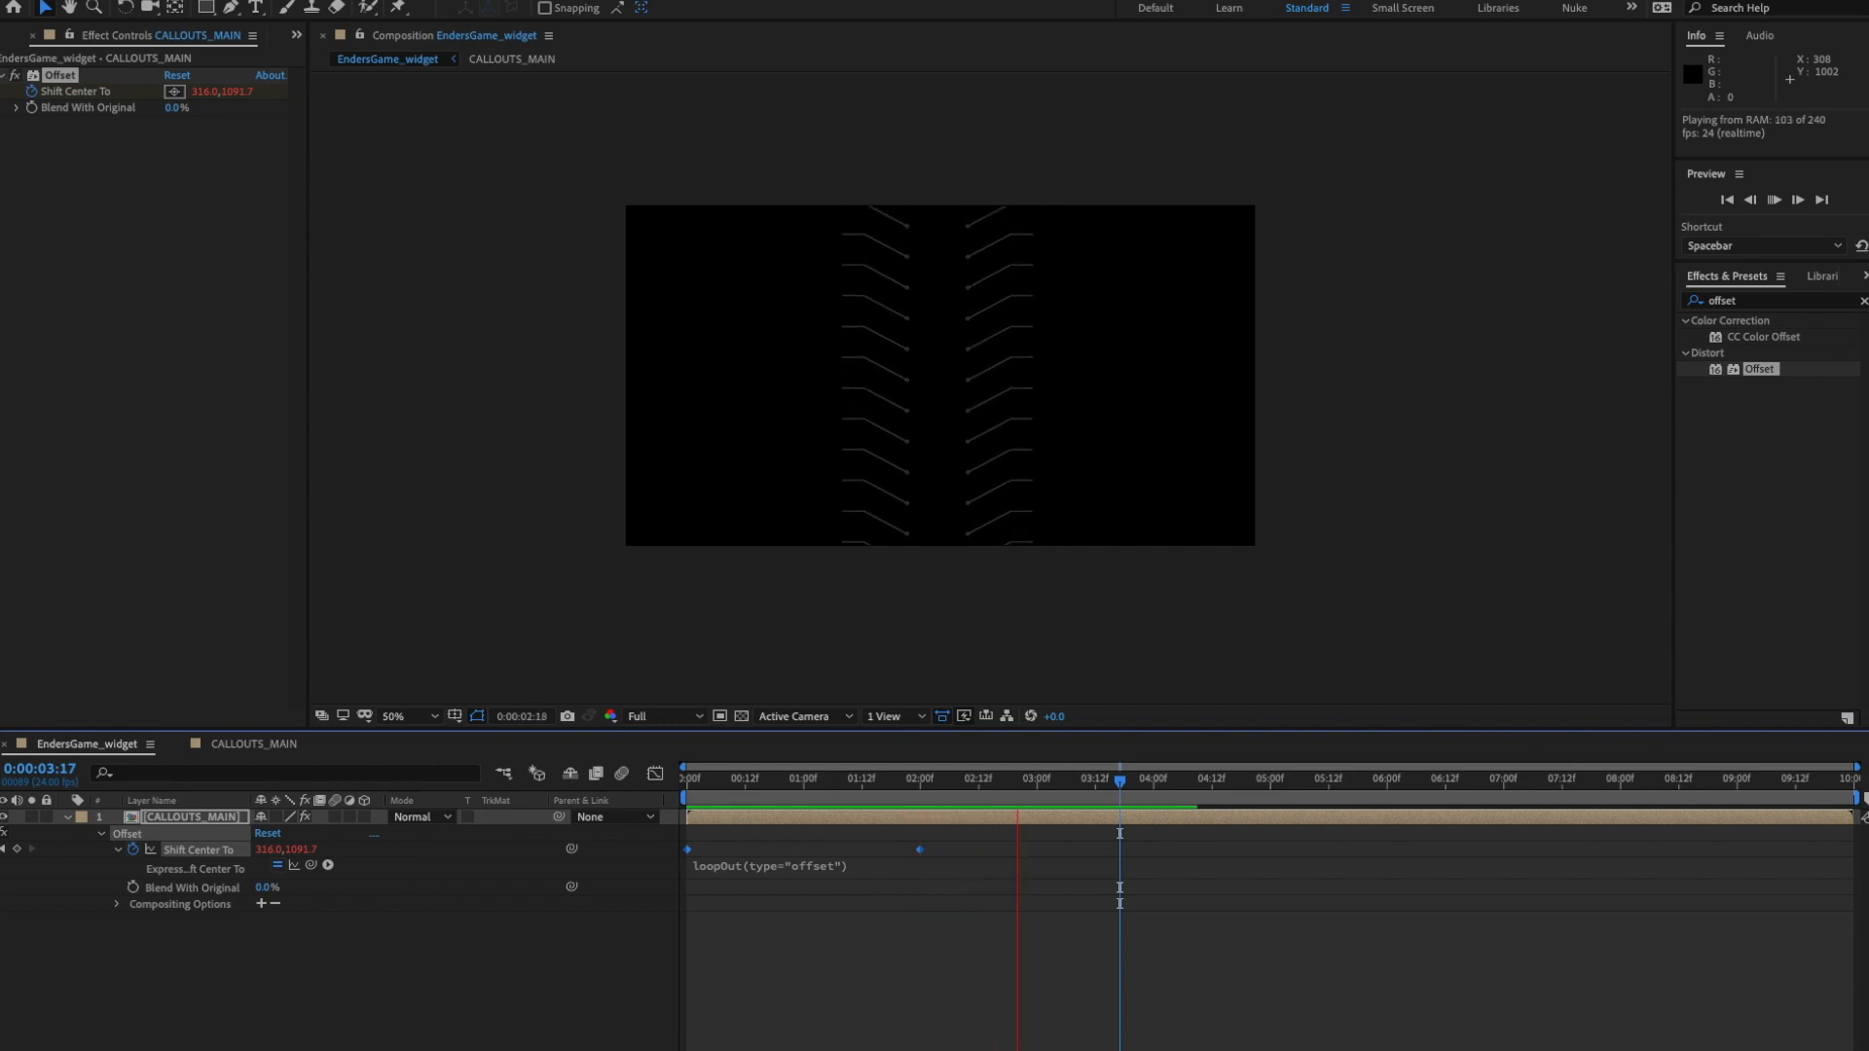
pyautogui.press('space')
# - Try moving the second Shift Center To keyframe earlier to 0:00:01:09, preview the faster scroll, and undo the move
pyautogui.moveTo(919, 849); pyautogui.dragTo(848, 850)
pyautogui.press('space')
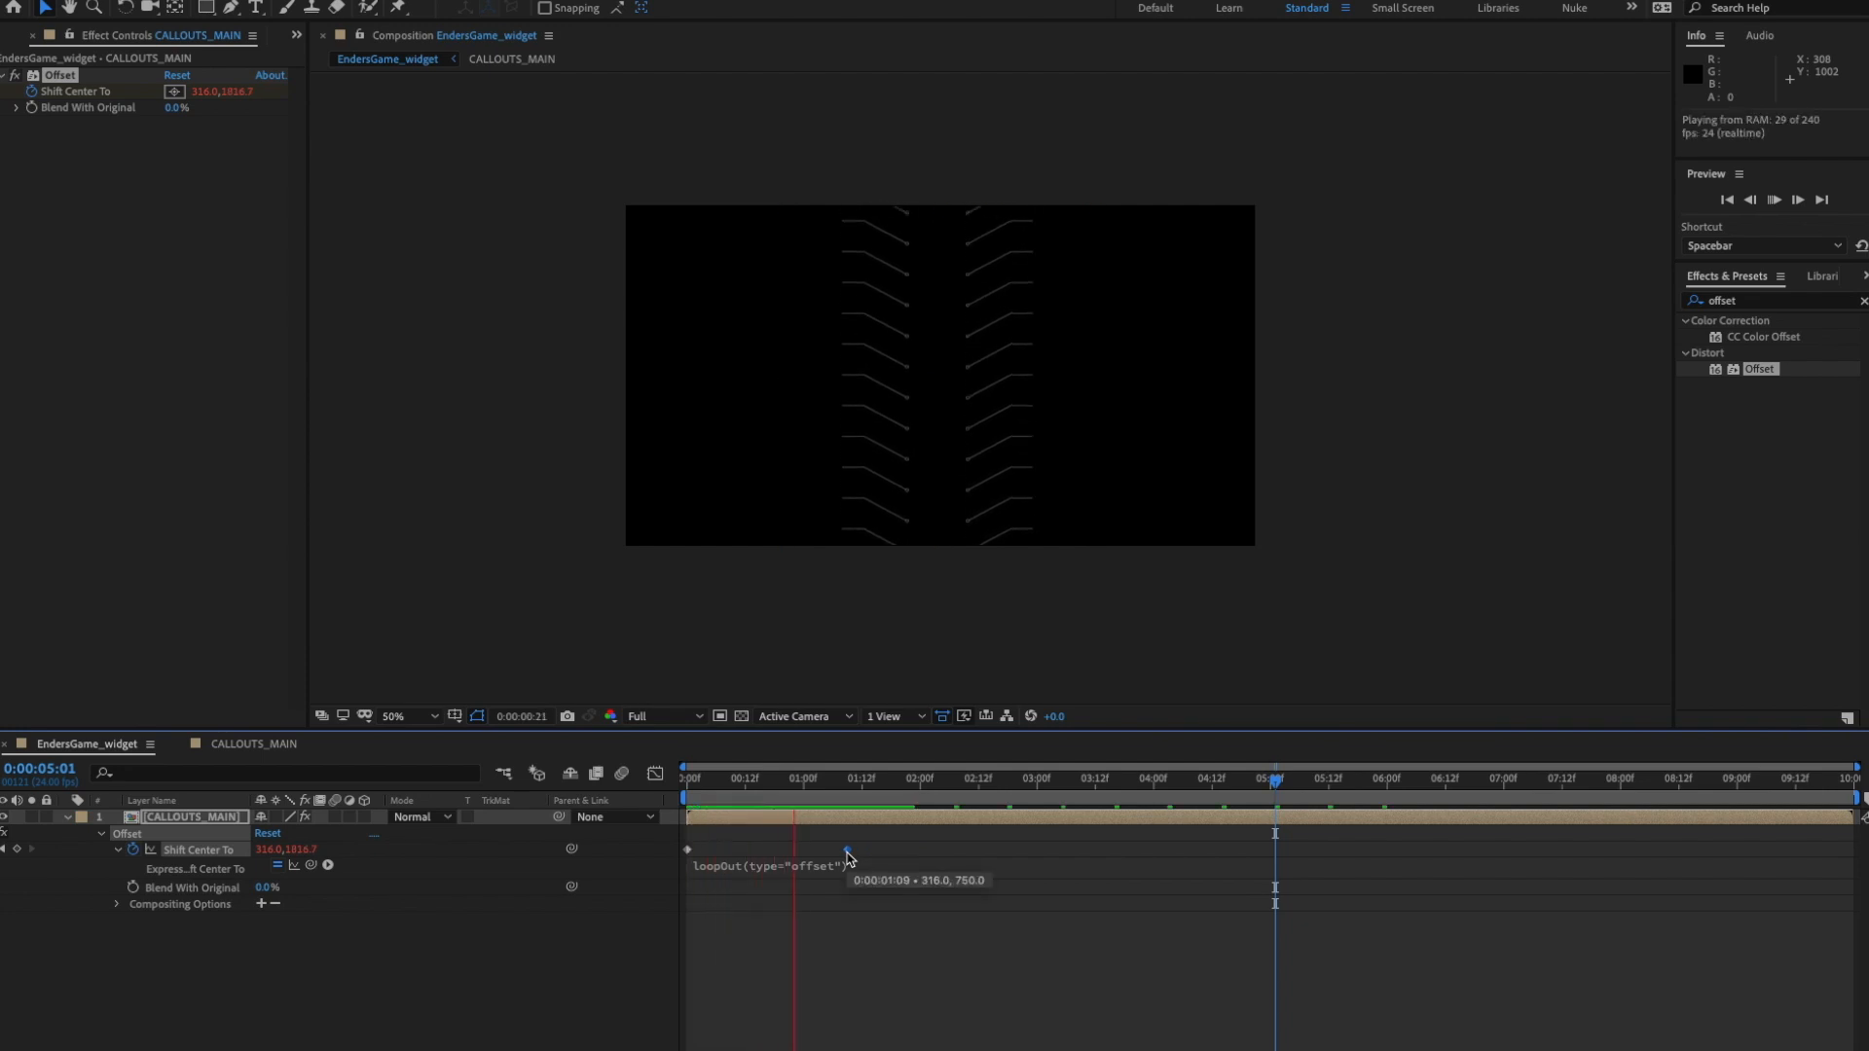
pyautogui.press('space')
pyautogui.hotkey('ctrl', 'z')
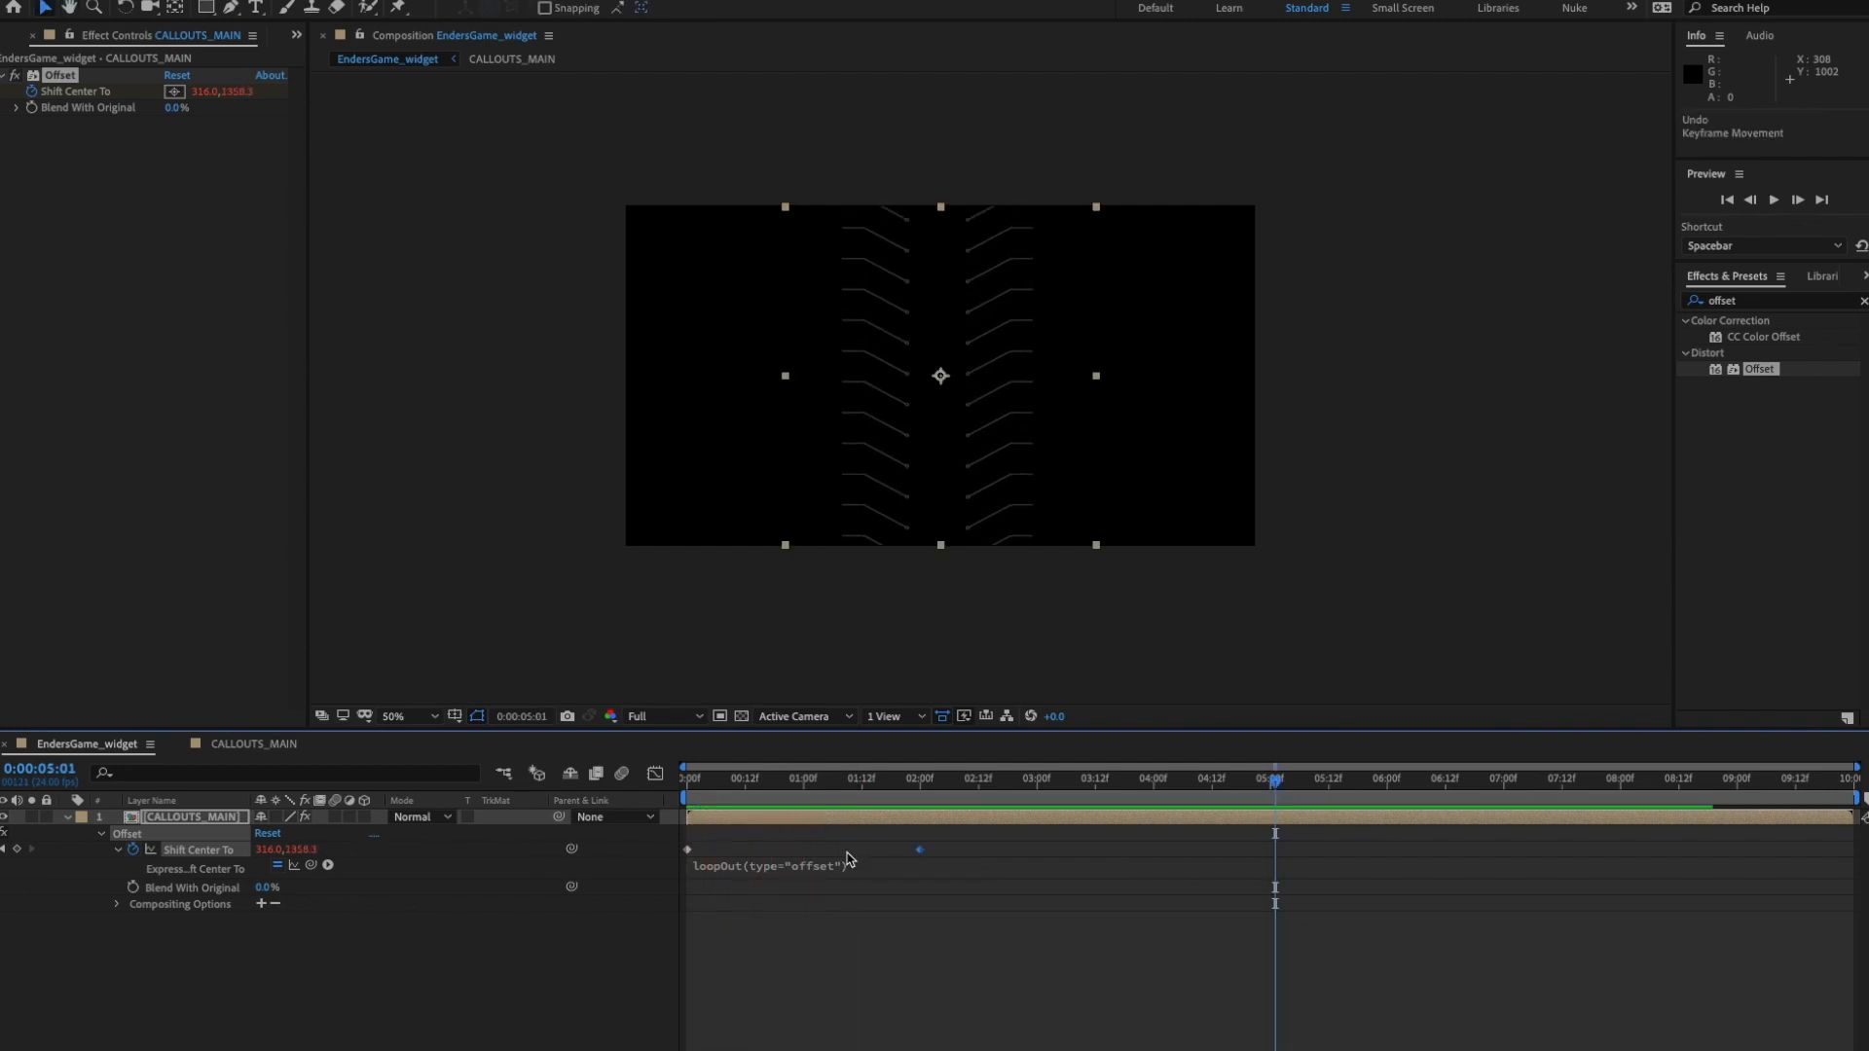
# - Deselect the keyframes and preview the looping callout scroll from the start
pyautogui.click(855, 971)
pyautogui.click(892, 780)
pyautogui.press('space')
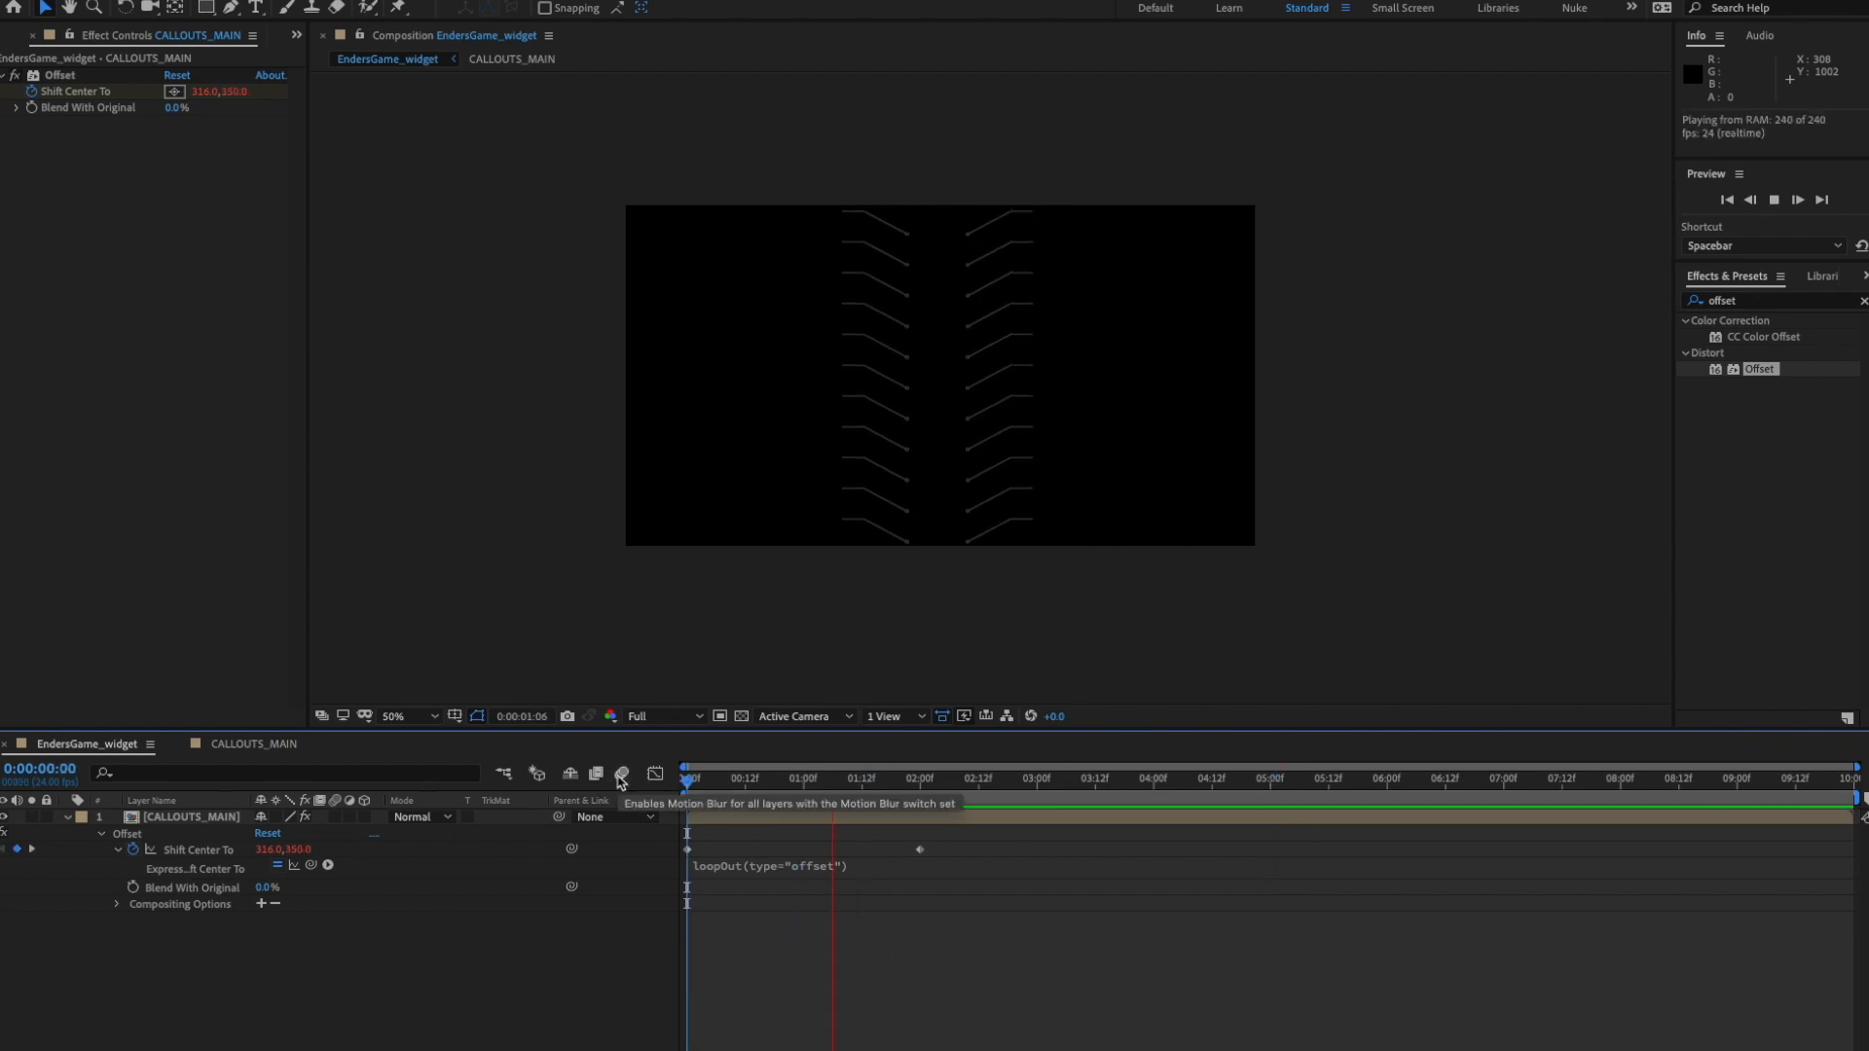
pyautogui.press('space')
# - Bring in the LINEHUD_F.mov reference, examine how its callouts scroll from the beginning, and move it back out of the way
pyautogui.moveTo(1868, 300); pyautogui.dragTo(1132, 301)
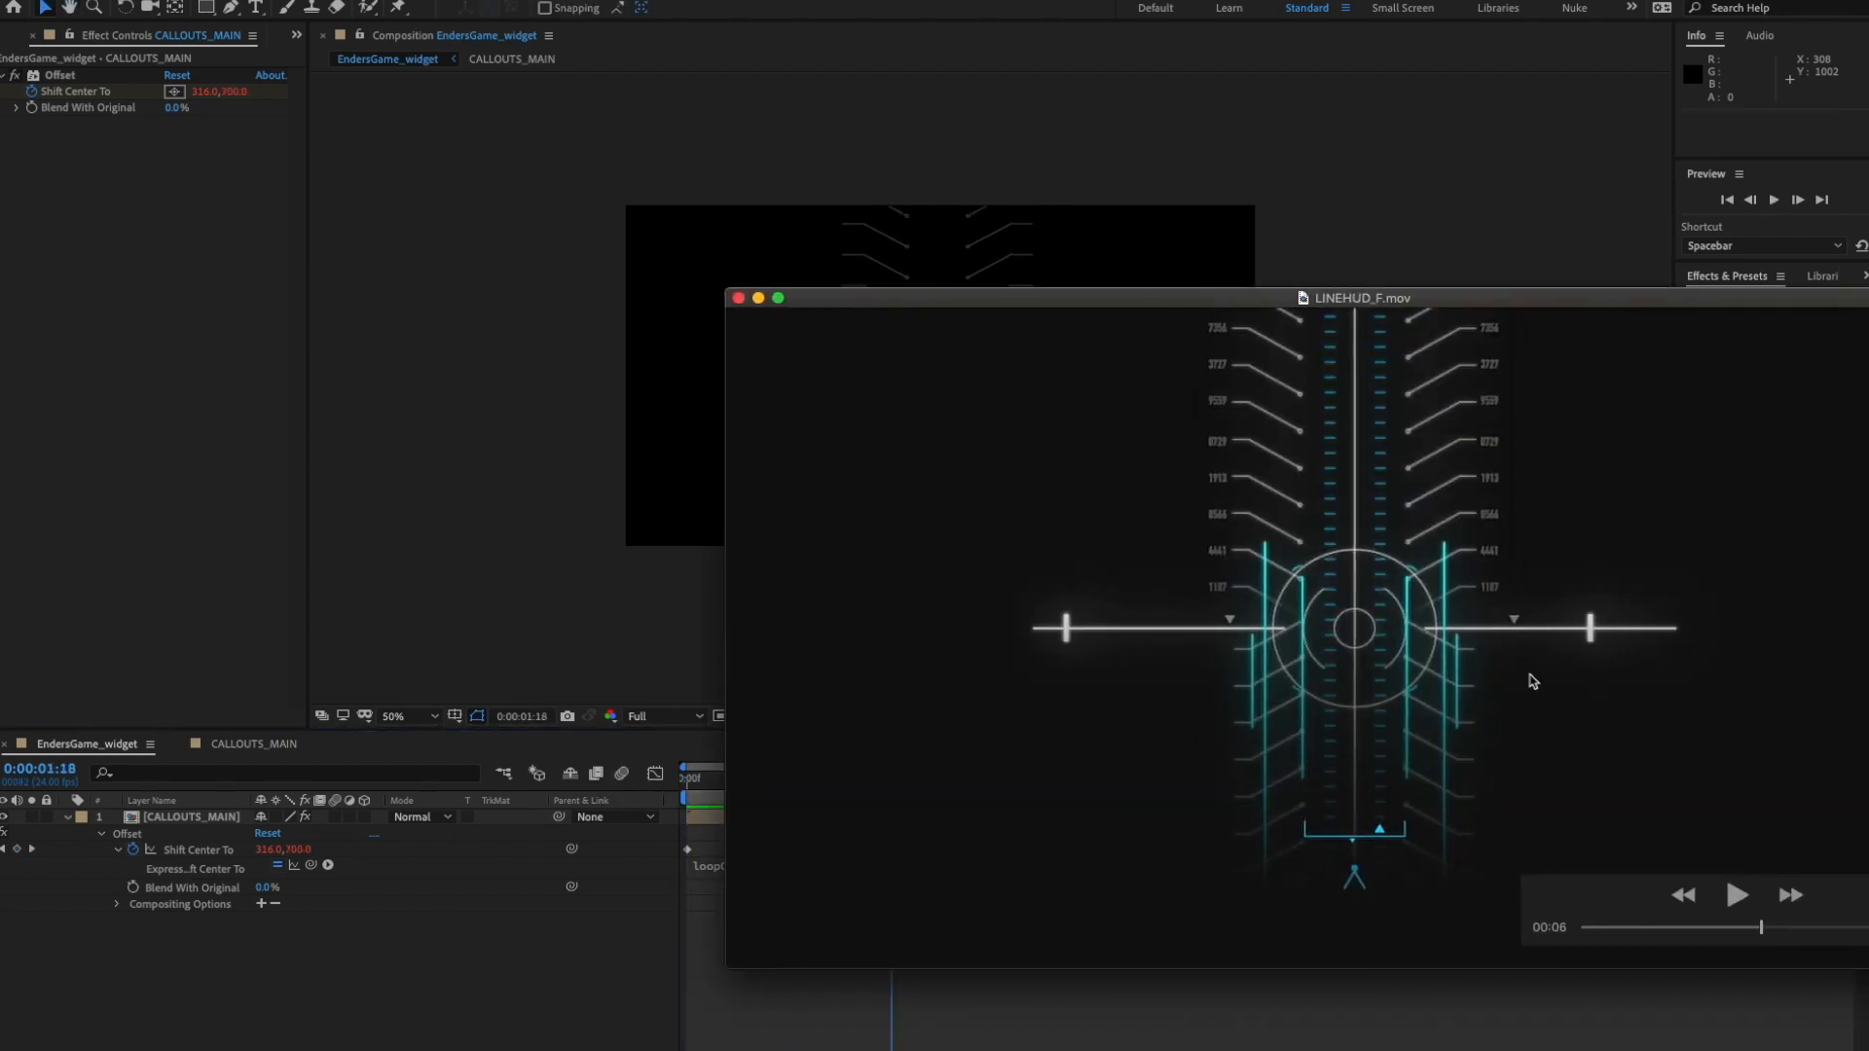
pyautogui.moveTo(1555, 298); pyautogui.dragTo(1332, 206)
pyautogui.moveTo(1539, 834); pyautogui.dragTo(1276, 838)
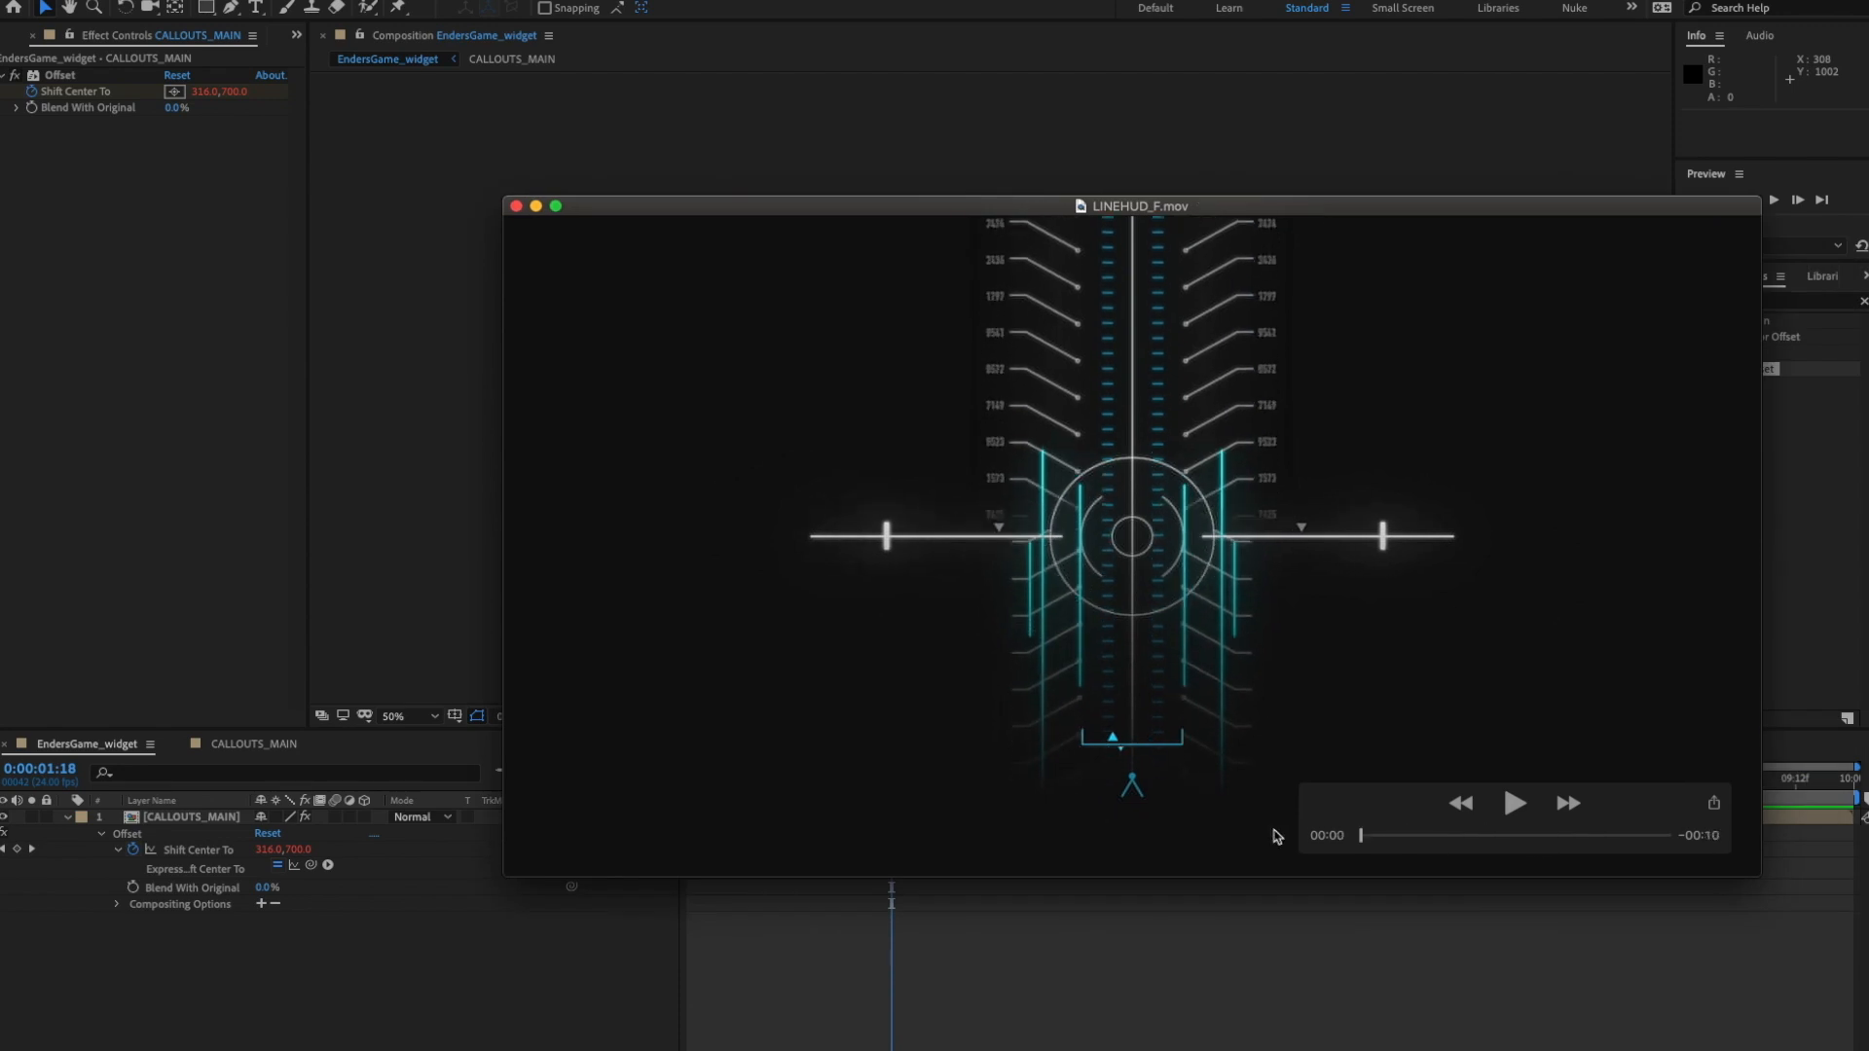
pyautogui.click(1517, 812)
pyautogui.click(1519, 814)
pyautogui.moveTo(770, 206); pyautogui.dragTo(1868, 300)
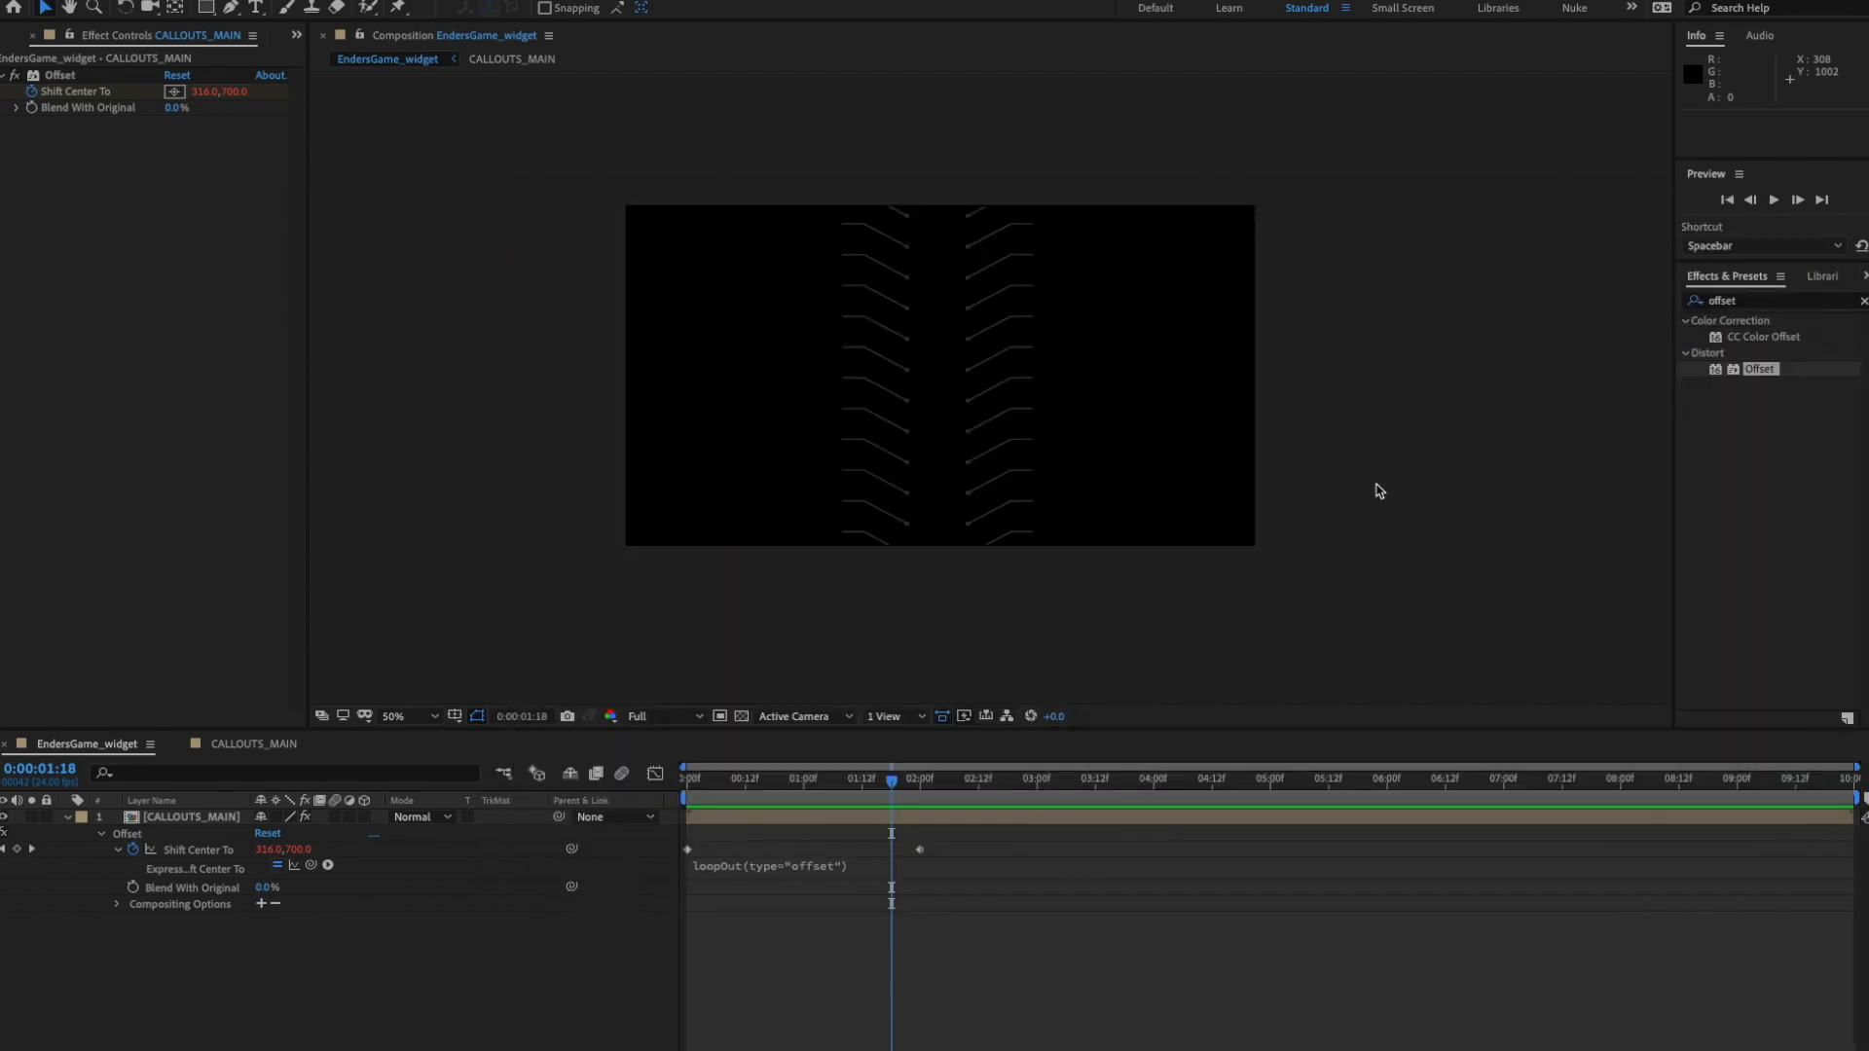
# - Apply Easy Ease to both Shift Center To keyframes
pyautogui.click(197, 850)
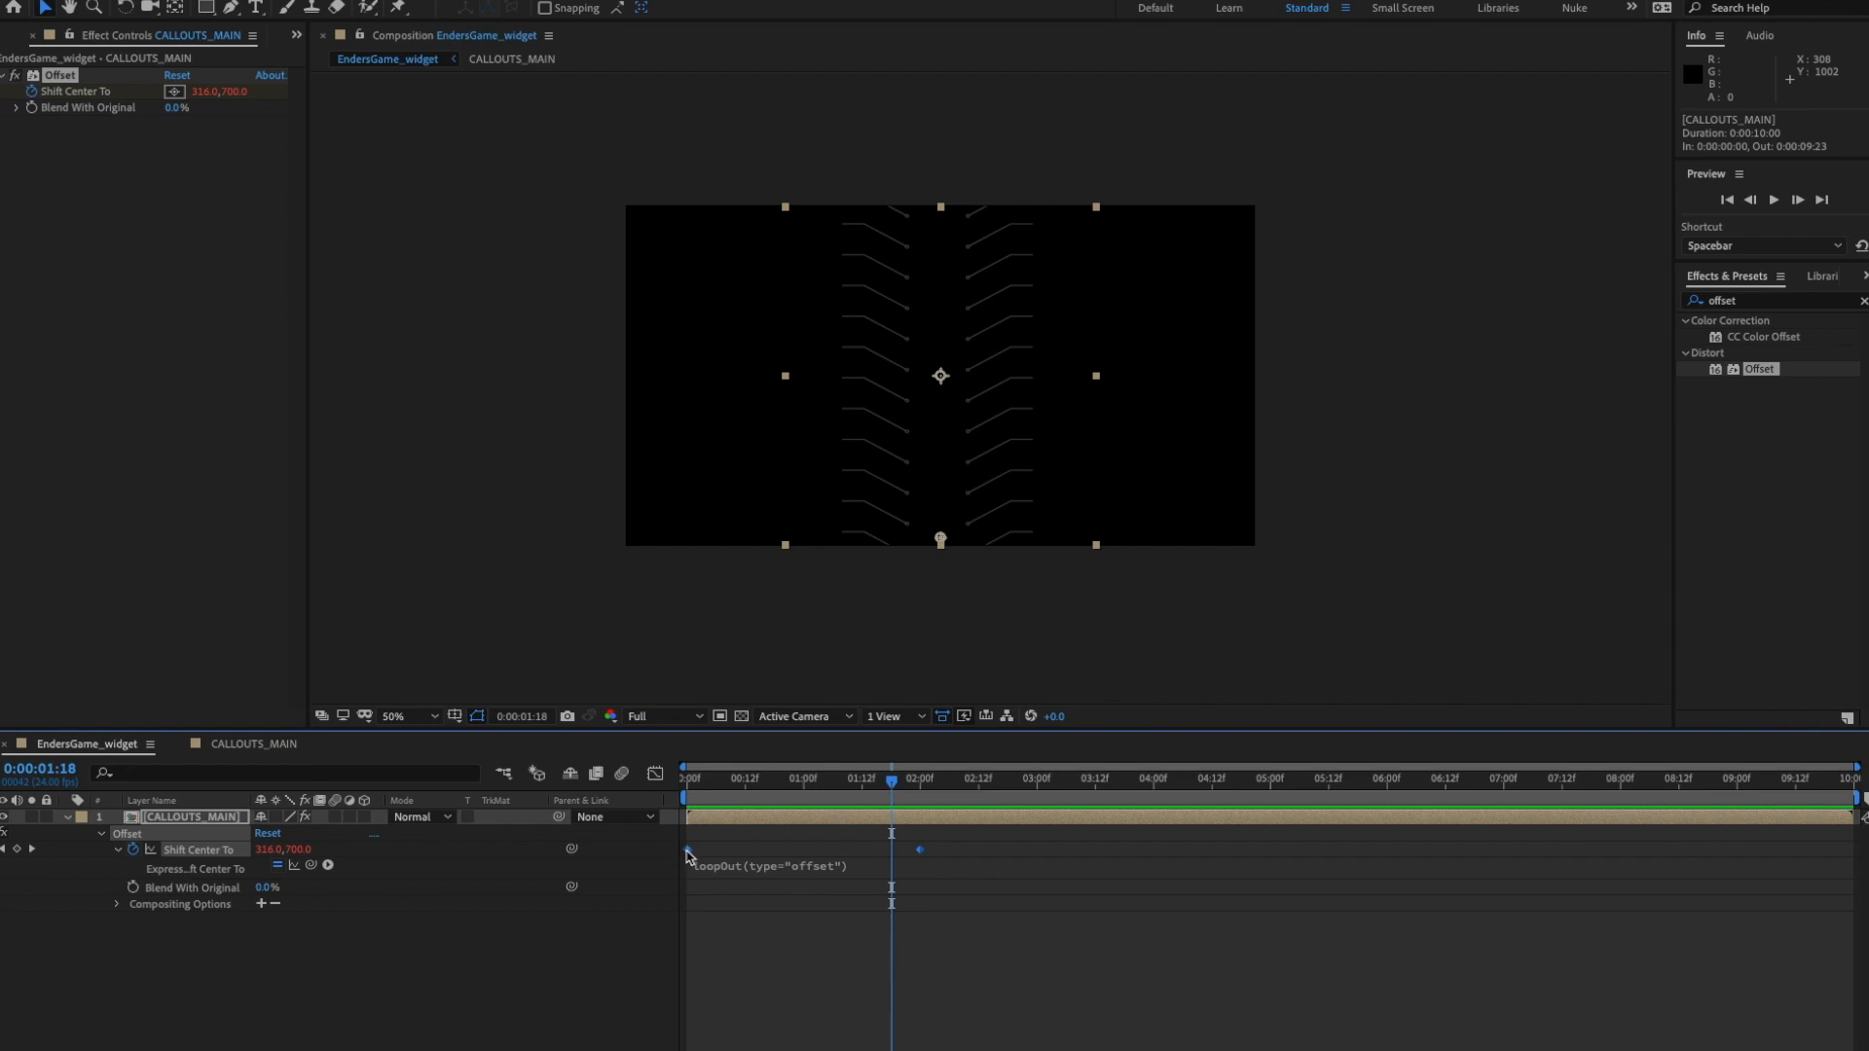
pyautogui.rightClick(688, 851)
pyautogui.moveTo(837, 1050)
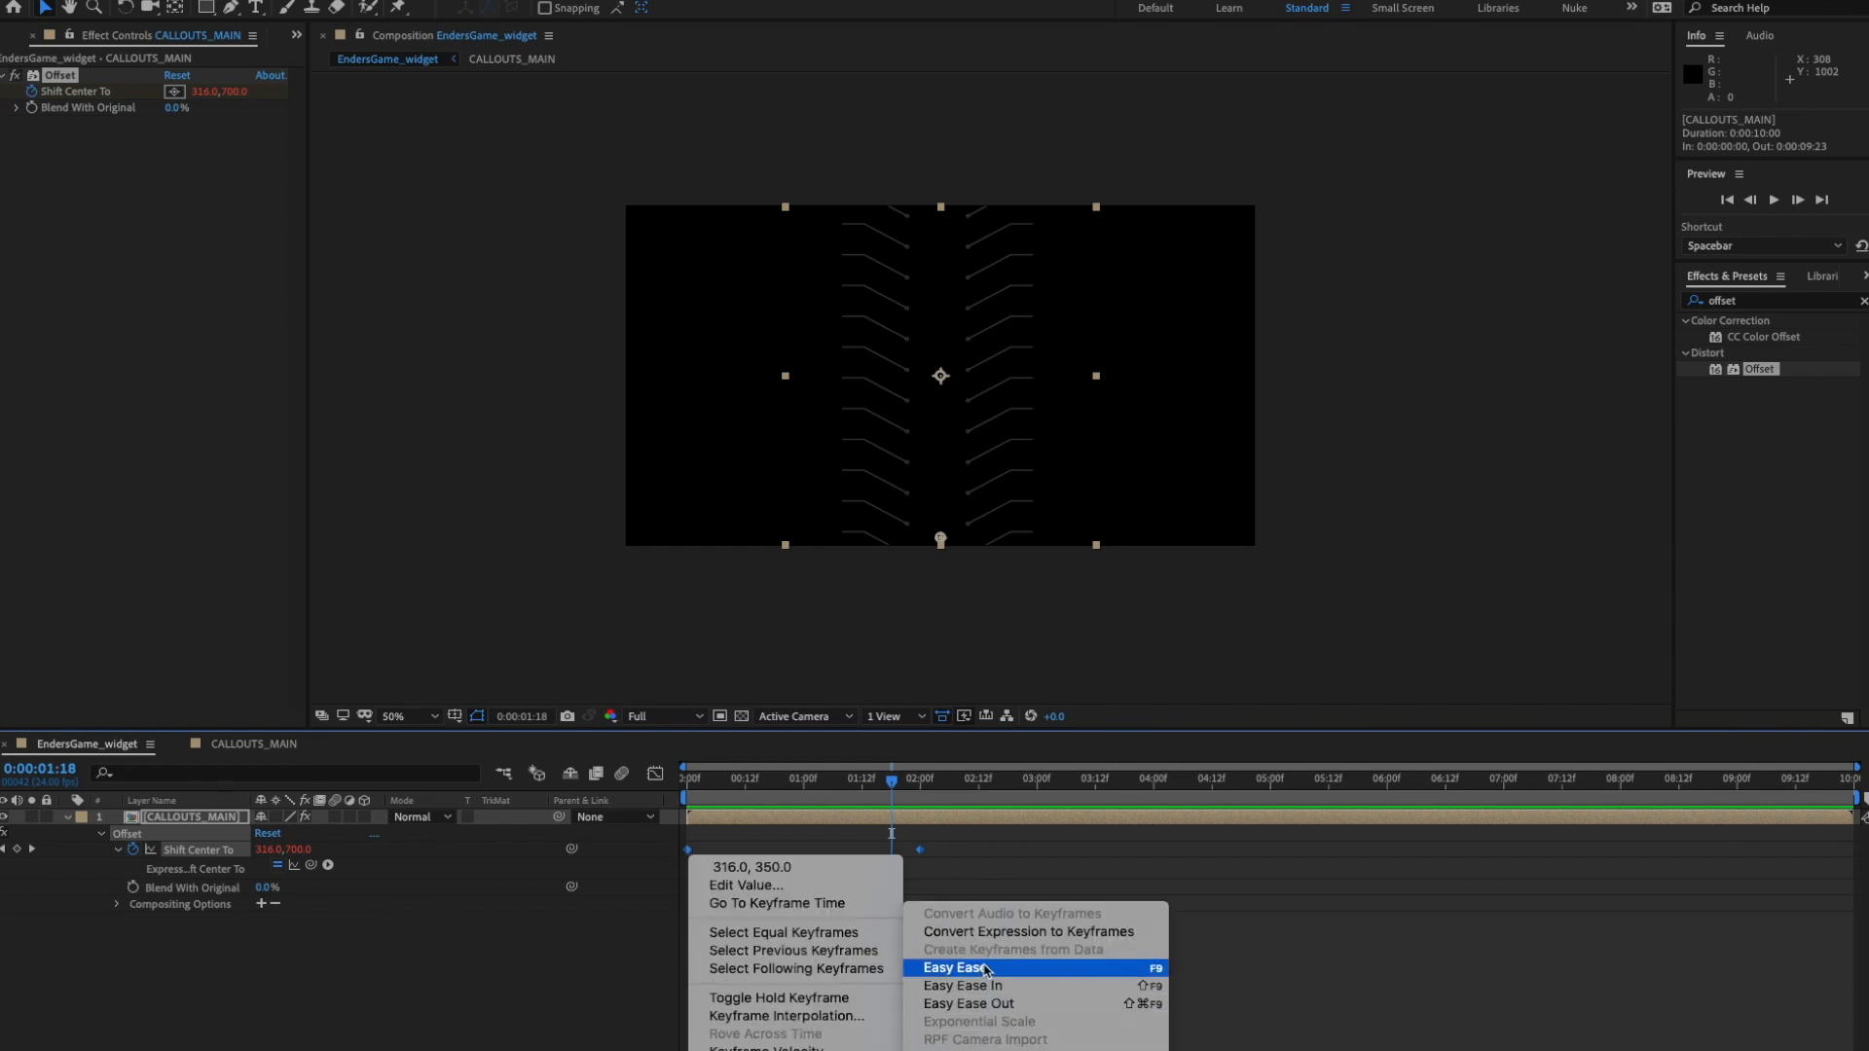
pyautogui.click(981, 969)
# - Show the speed graph of Shift Center To in the Graph Editor and enlarge the timeline area
pyautogui.click(655, 773)
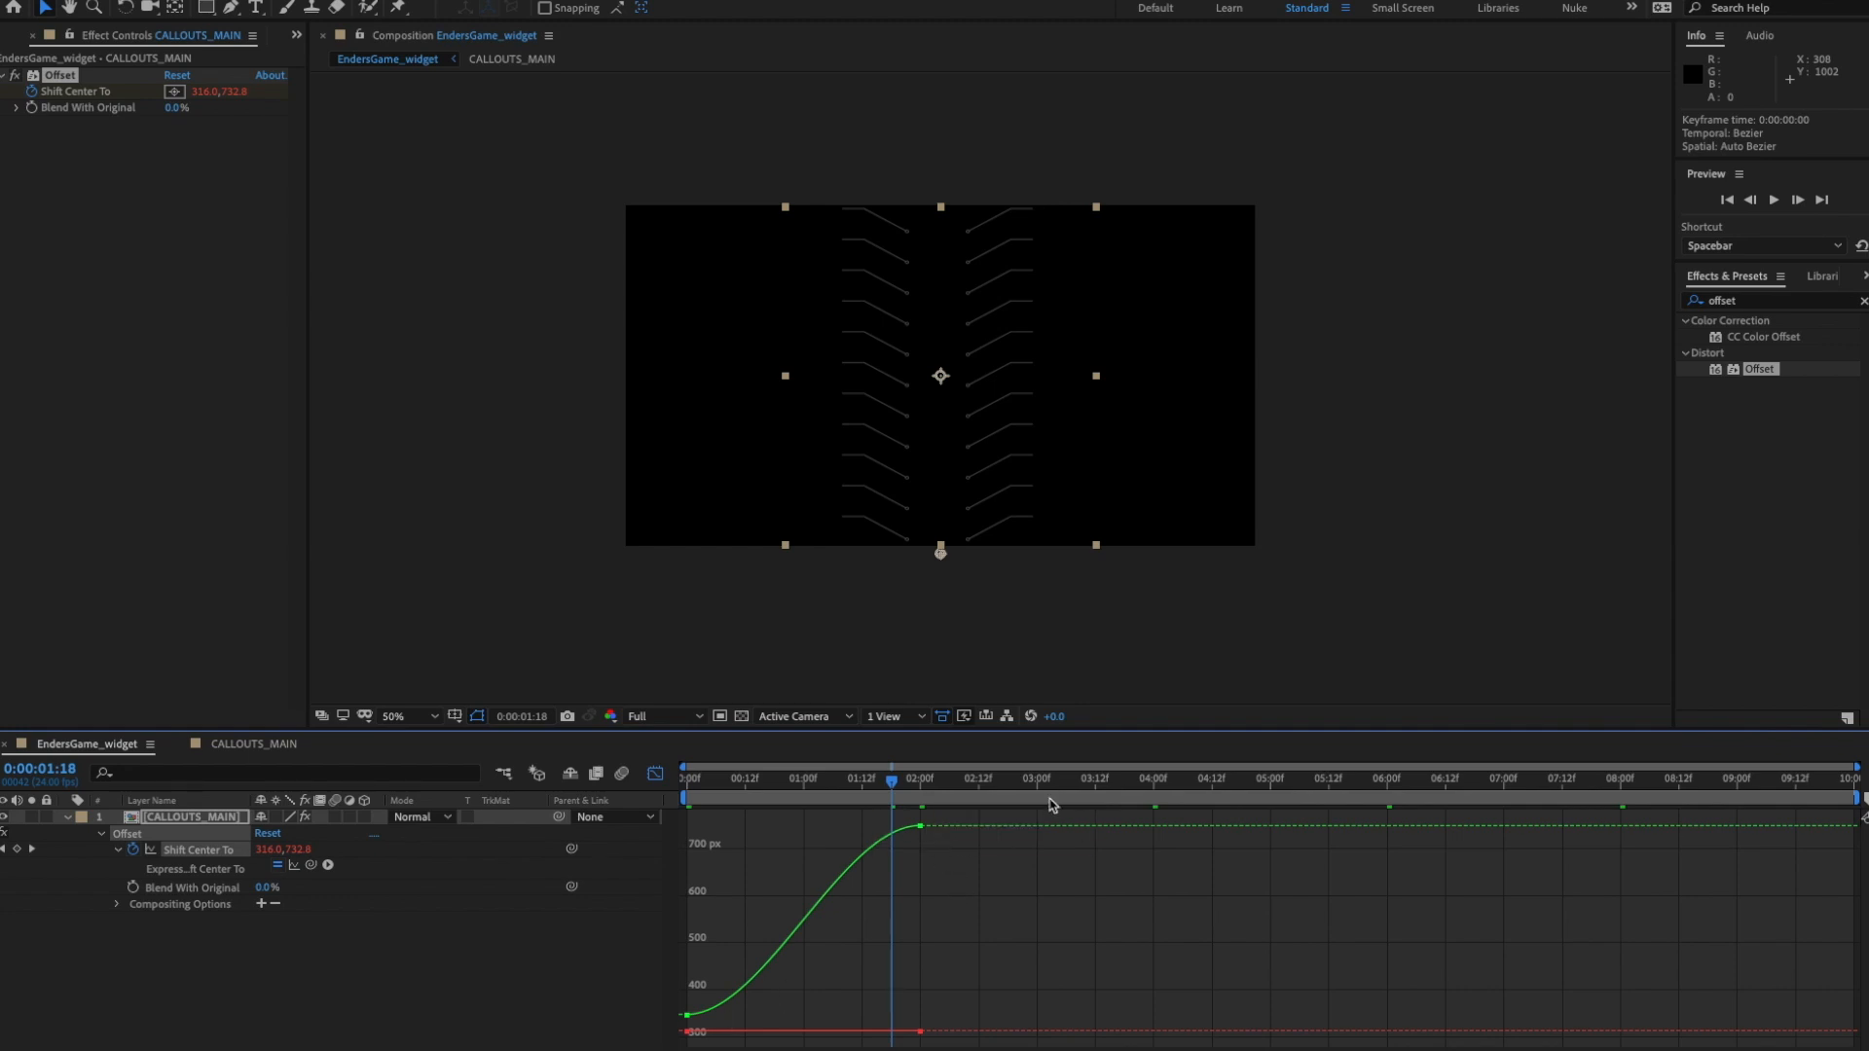
pyautogui.moveTo(1075, 731); pyautogui.dragTo(1073, 695)
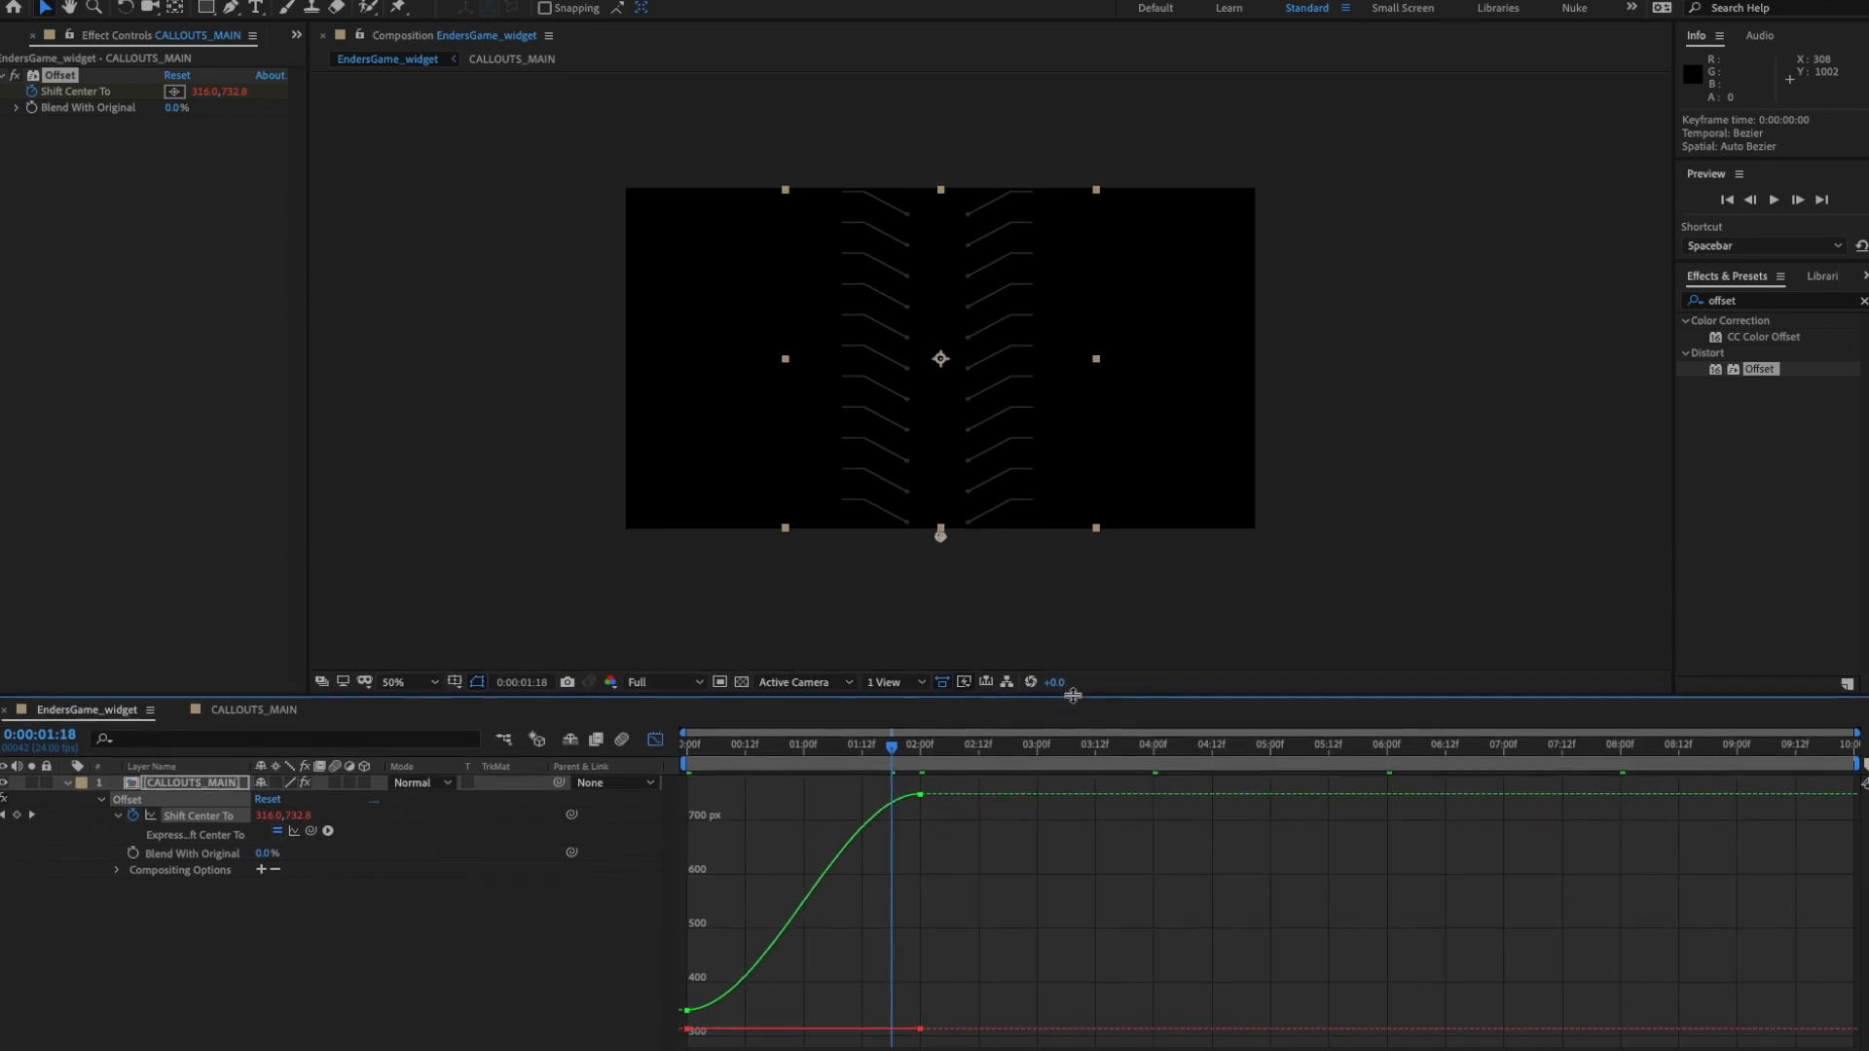
pyautogui.rightClick(208, 822)
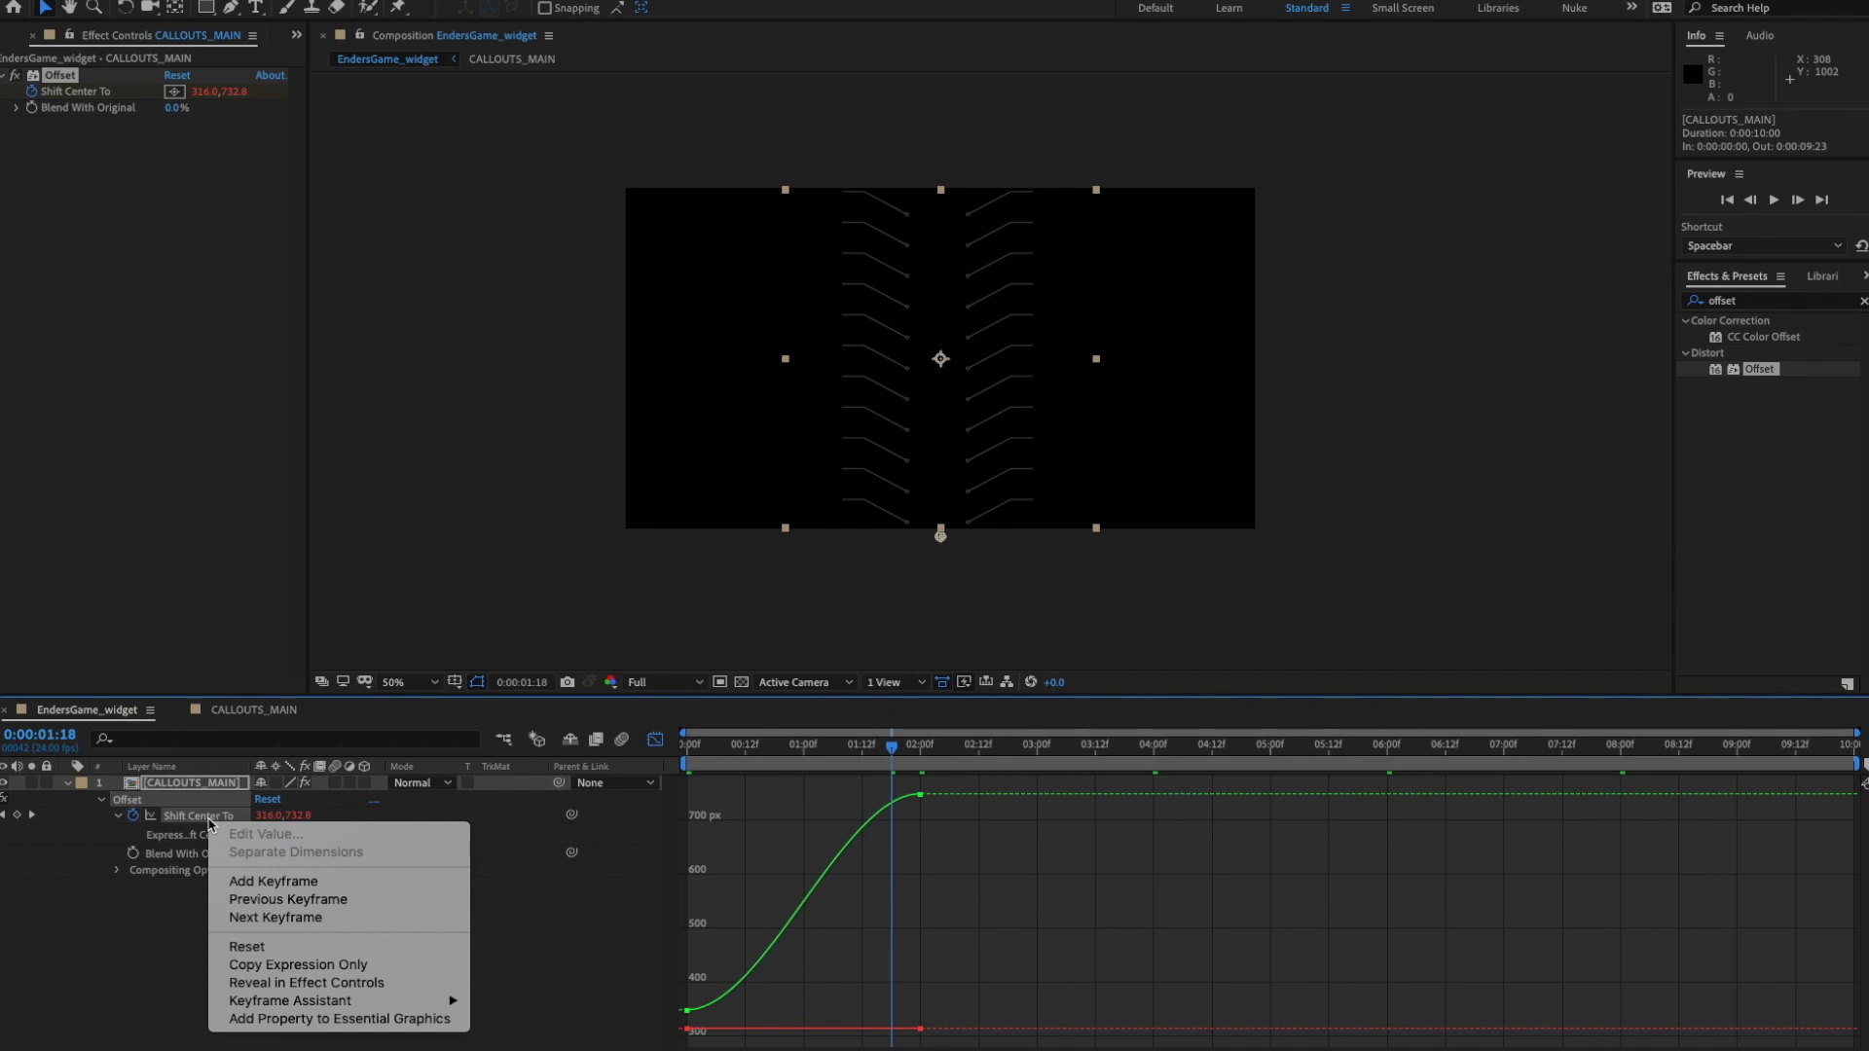
pyautogui.press('Escape')
pyautogui.rightClick(1061, 1012)
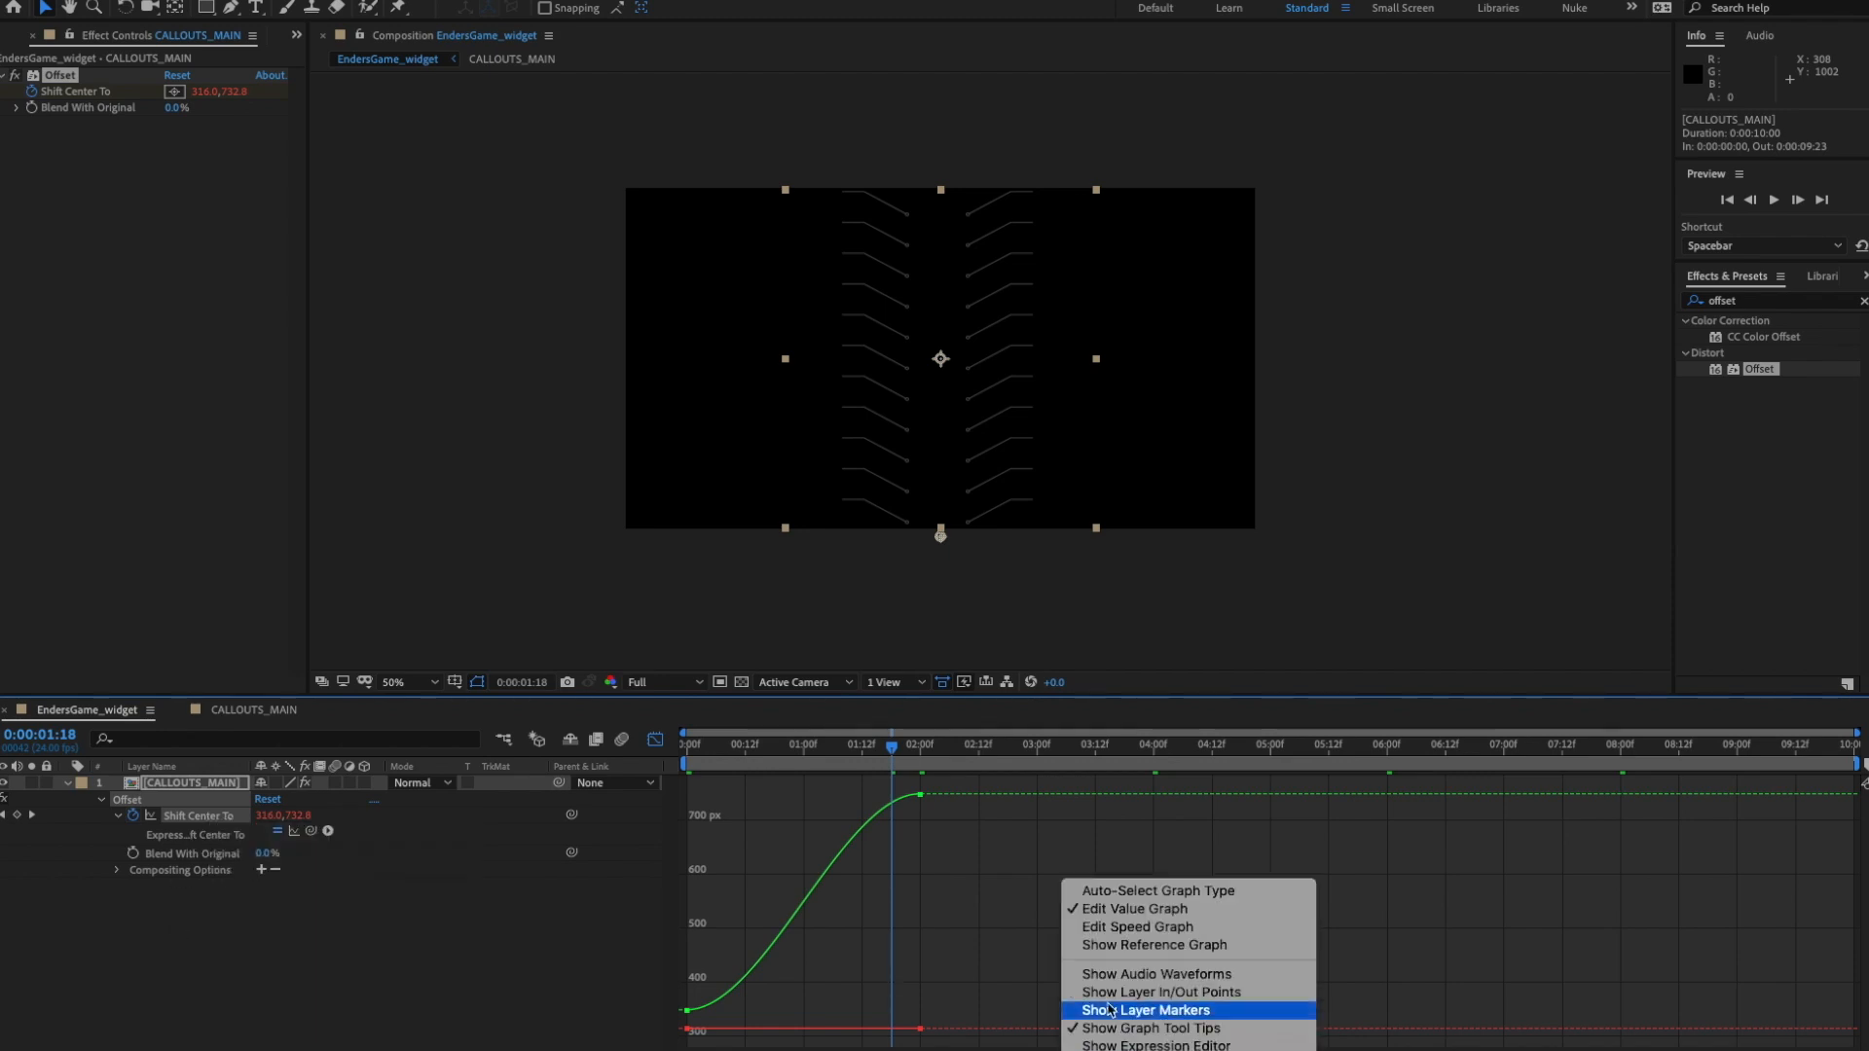
pyautogui.click(1131, 931)
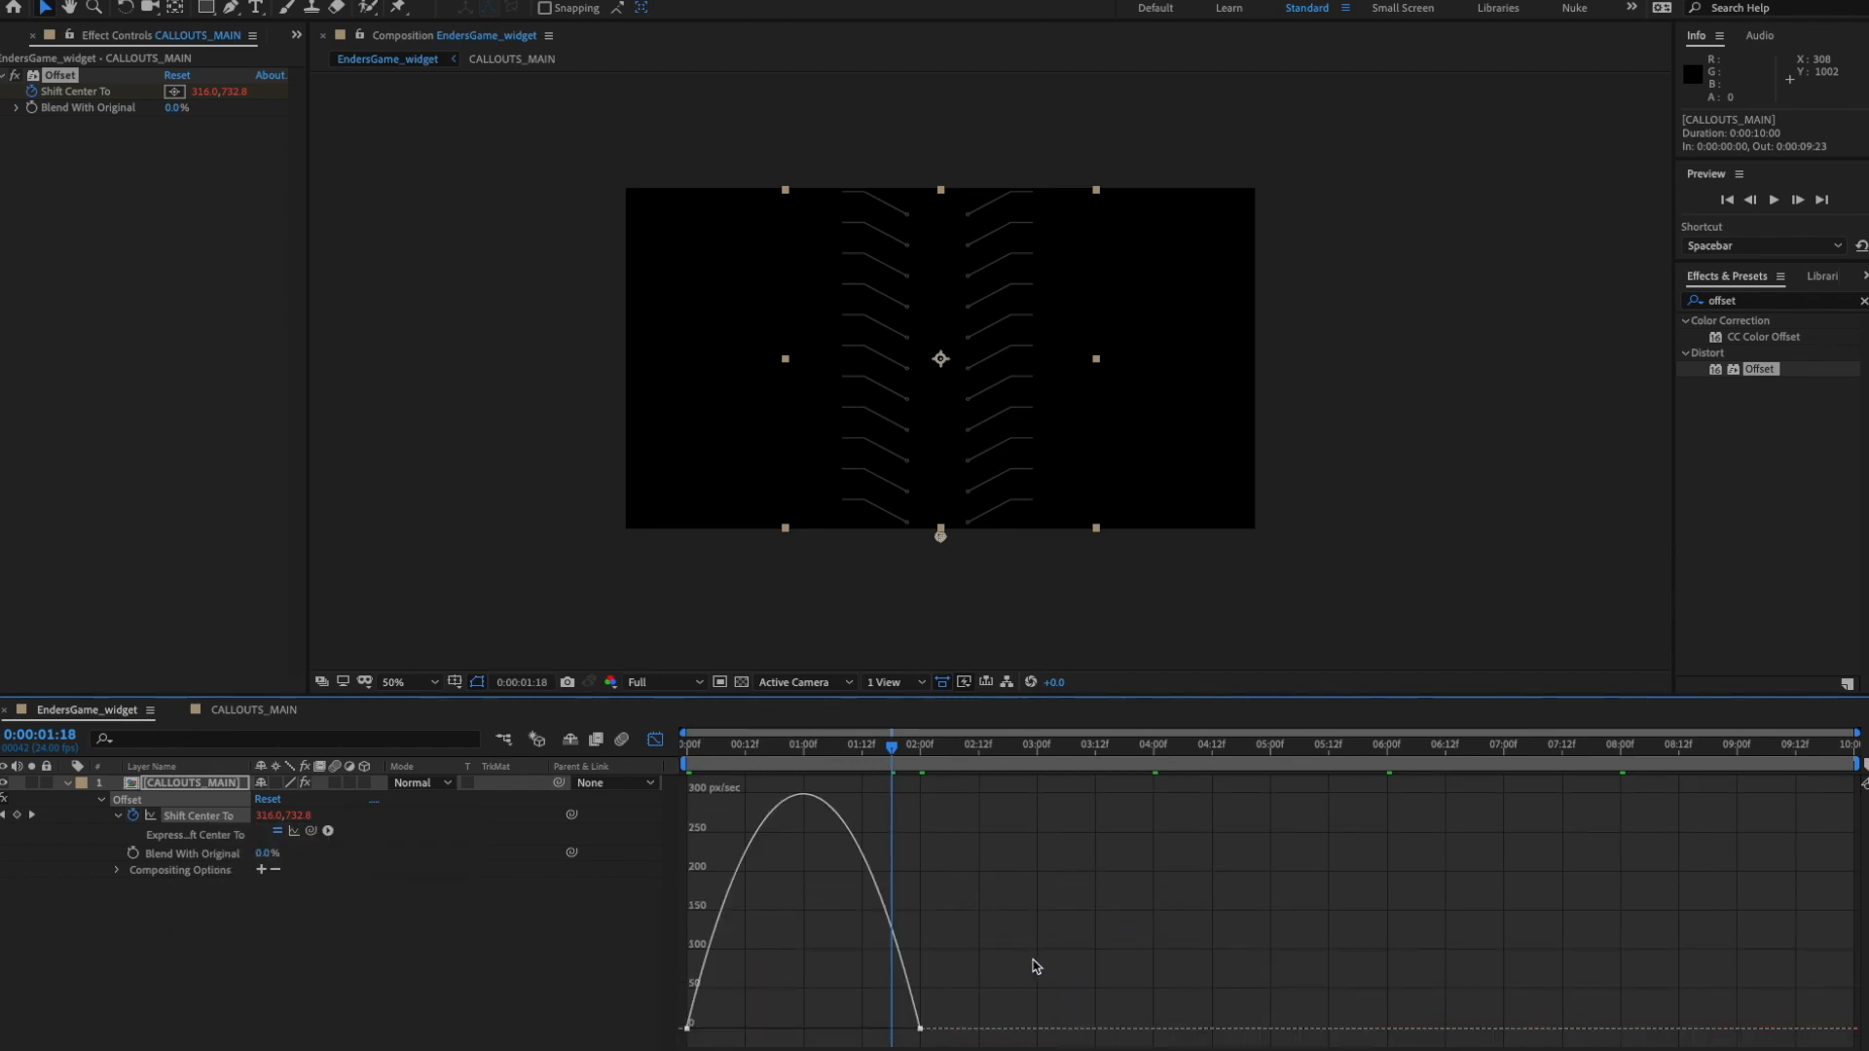
pyautogui.moveTo(1178, 696); pyautogui.dragTo(1181, 676)
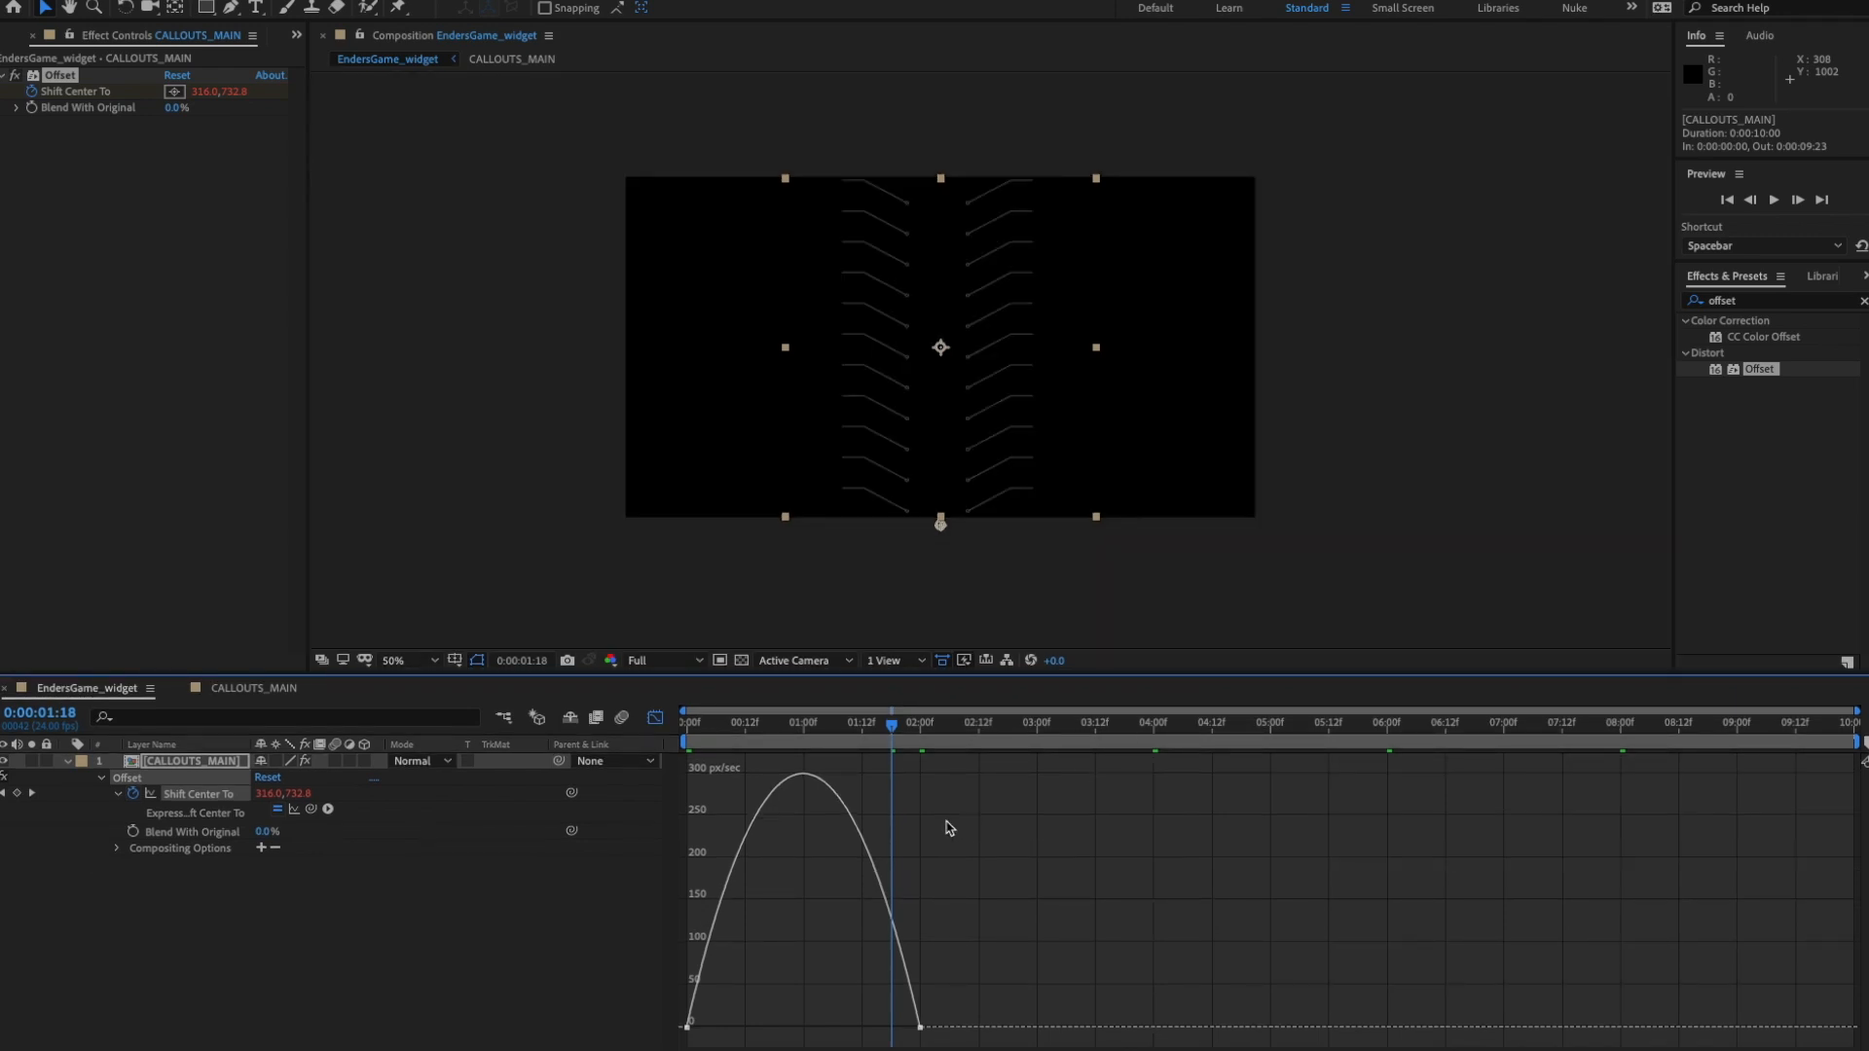
# - Reshape the Shift Center To speed curve to peak early at about 720 px/sec with a long slowdown toward the second keyframe
pyautogui.moveTo(733, 912)
pyautogui.moveTo(823, 782)
pyautogui.moveTo(950, 1009); pyautogui.dragTo(878, 1041)
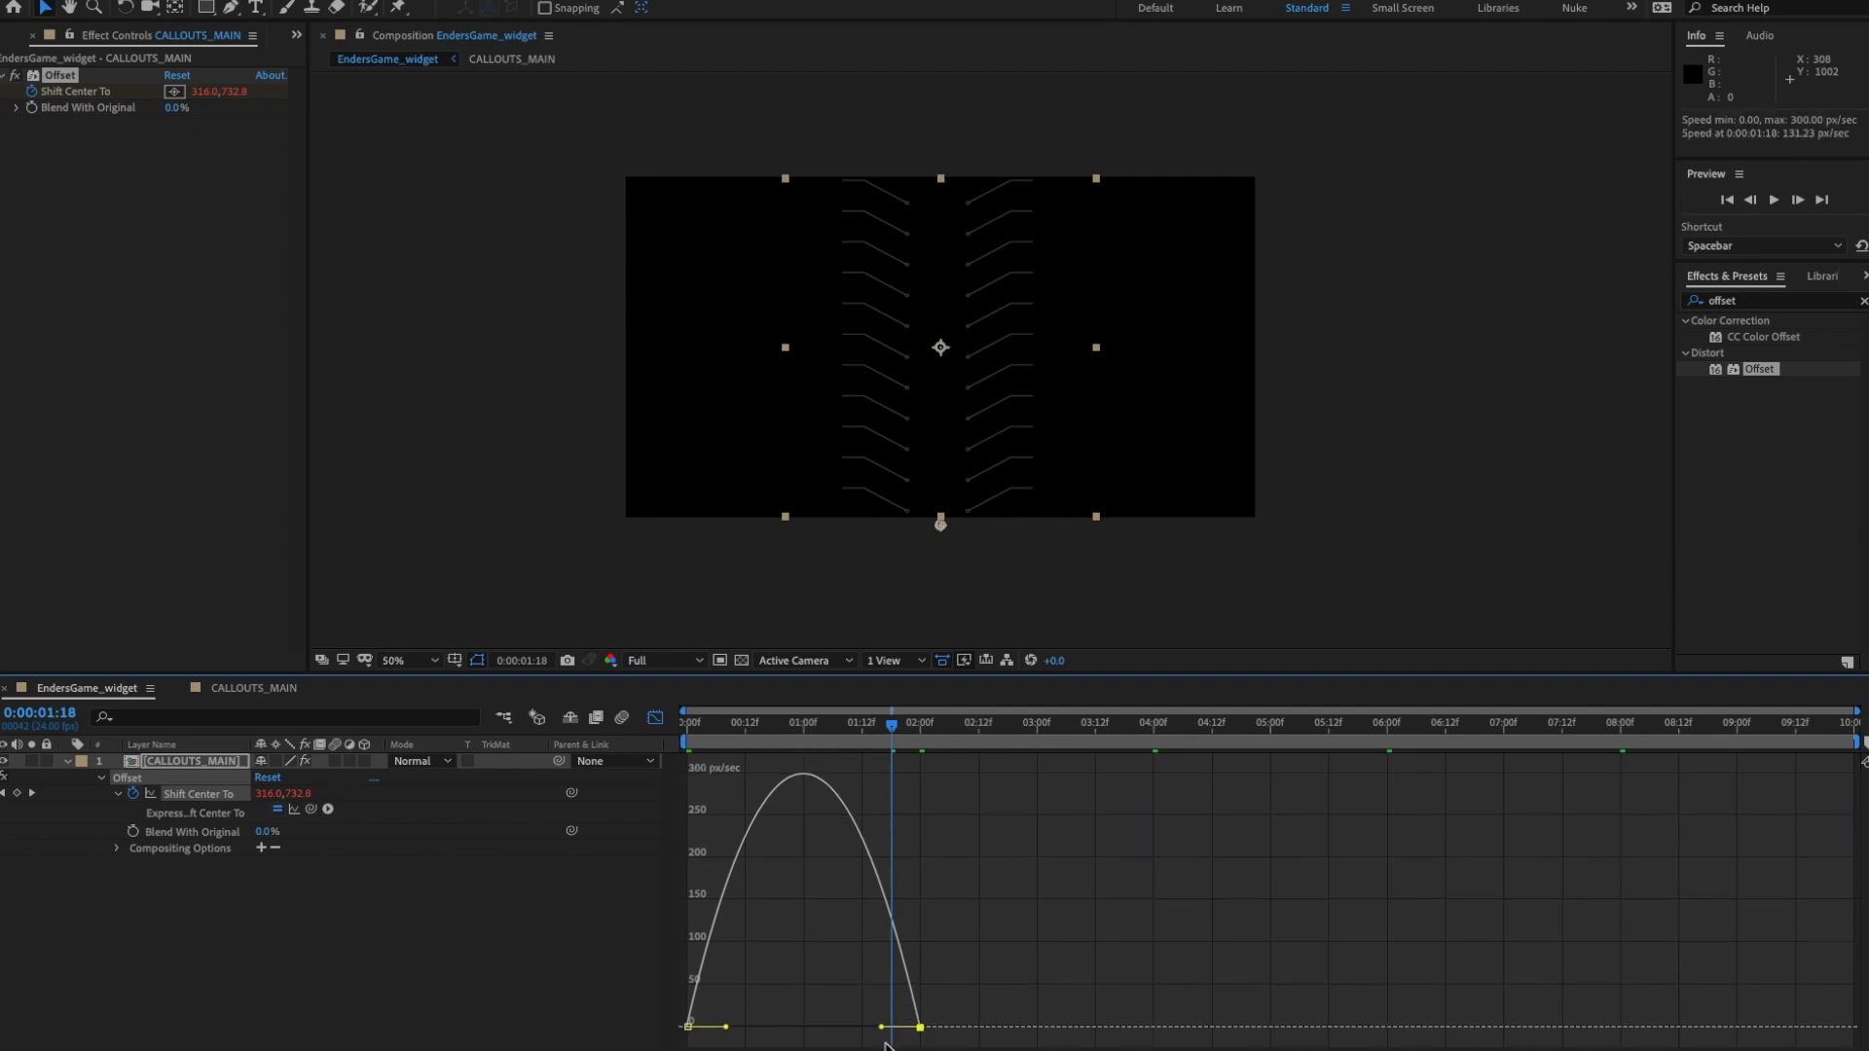
pyautogui.moveTo(881, 1028); pyautogui.dragTo(716, 1028)
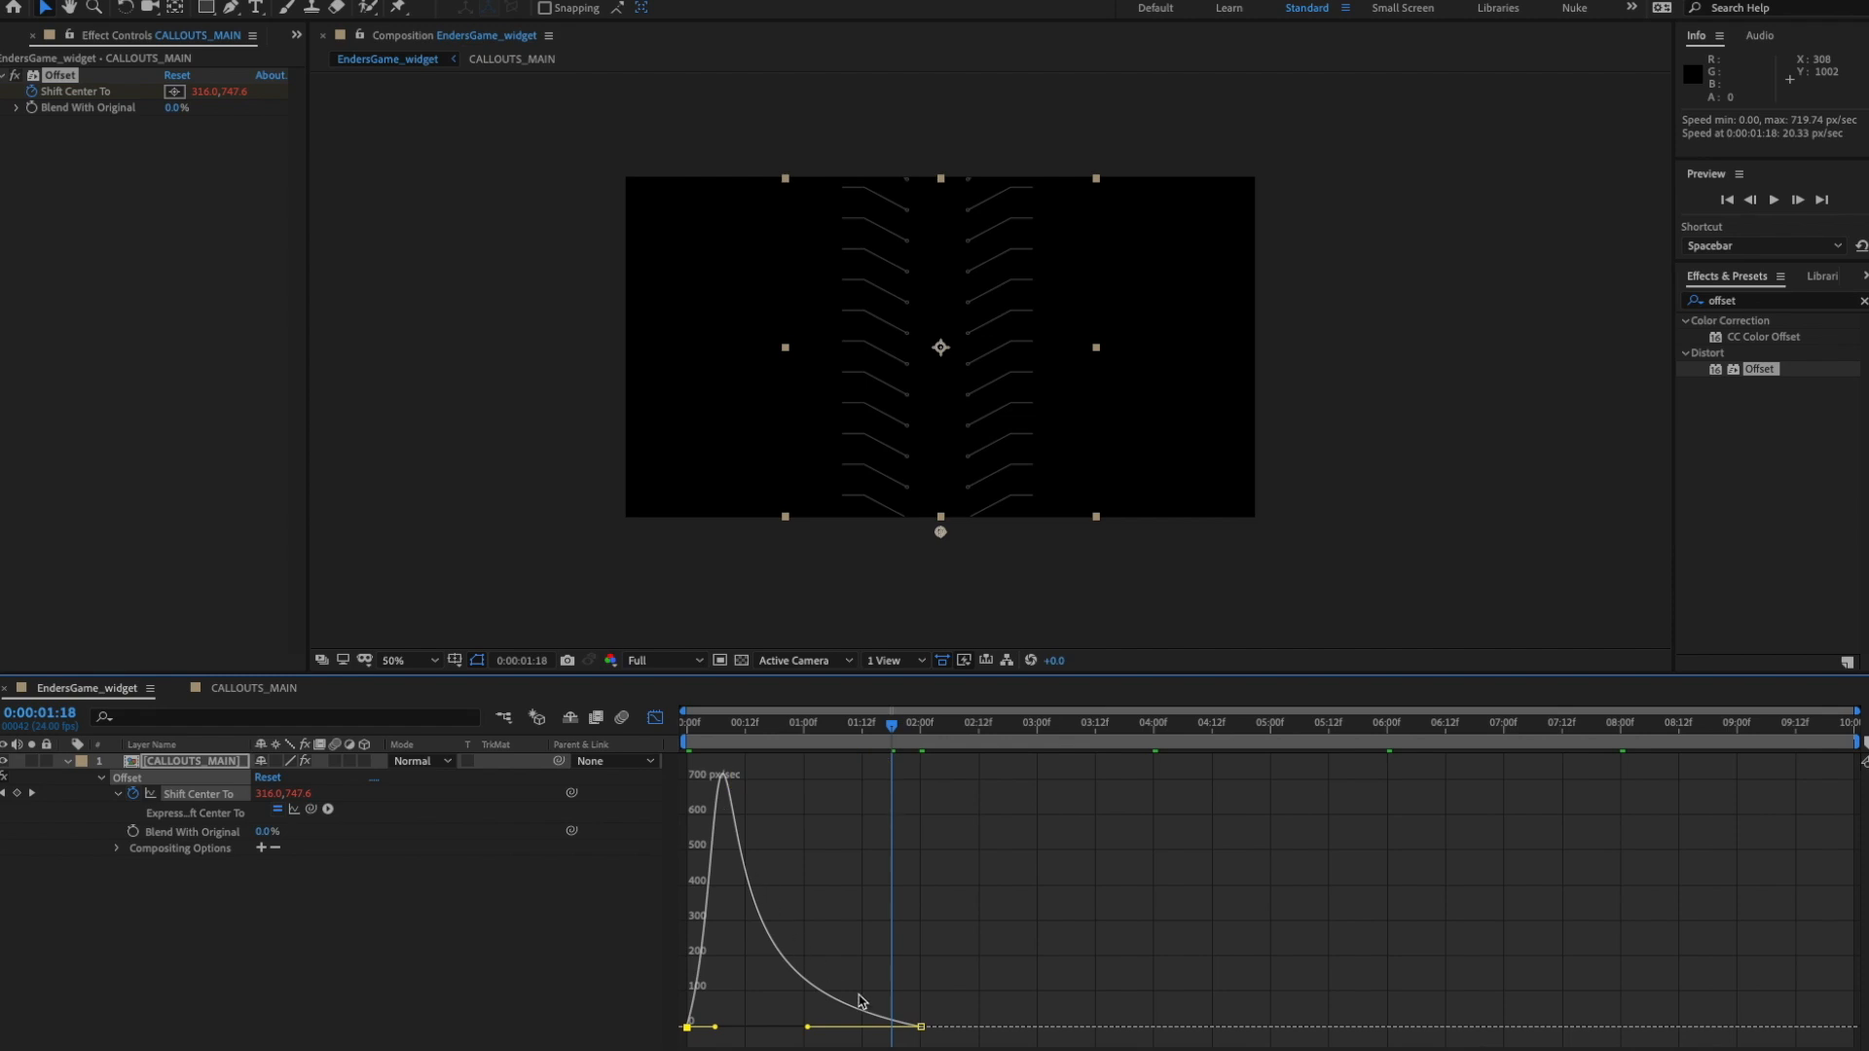
pyautogui.click(516, 933)
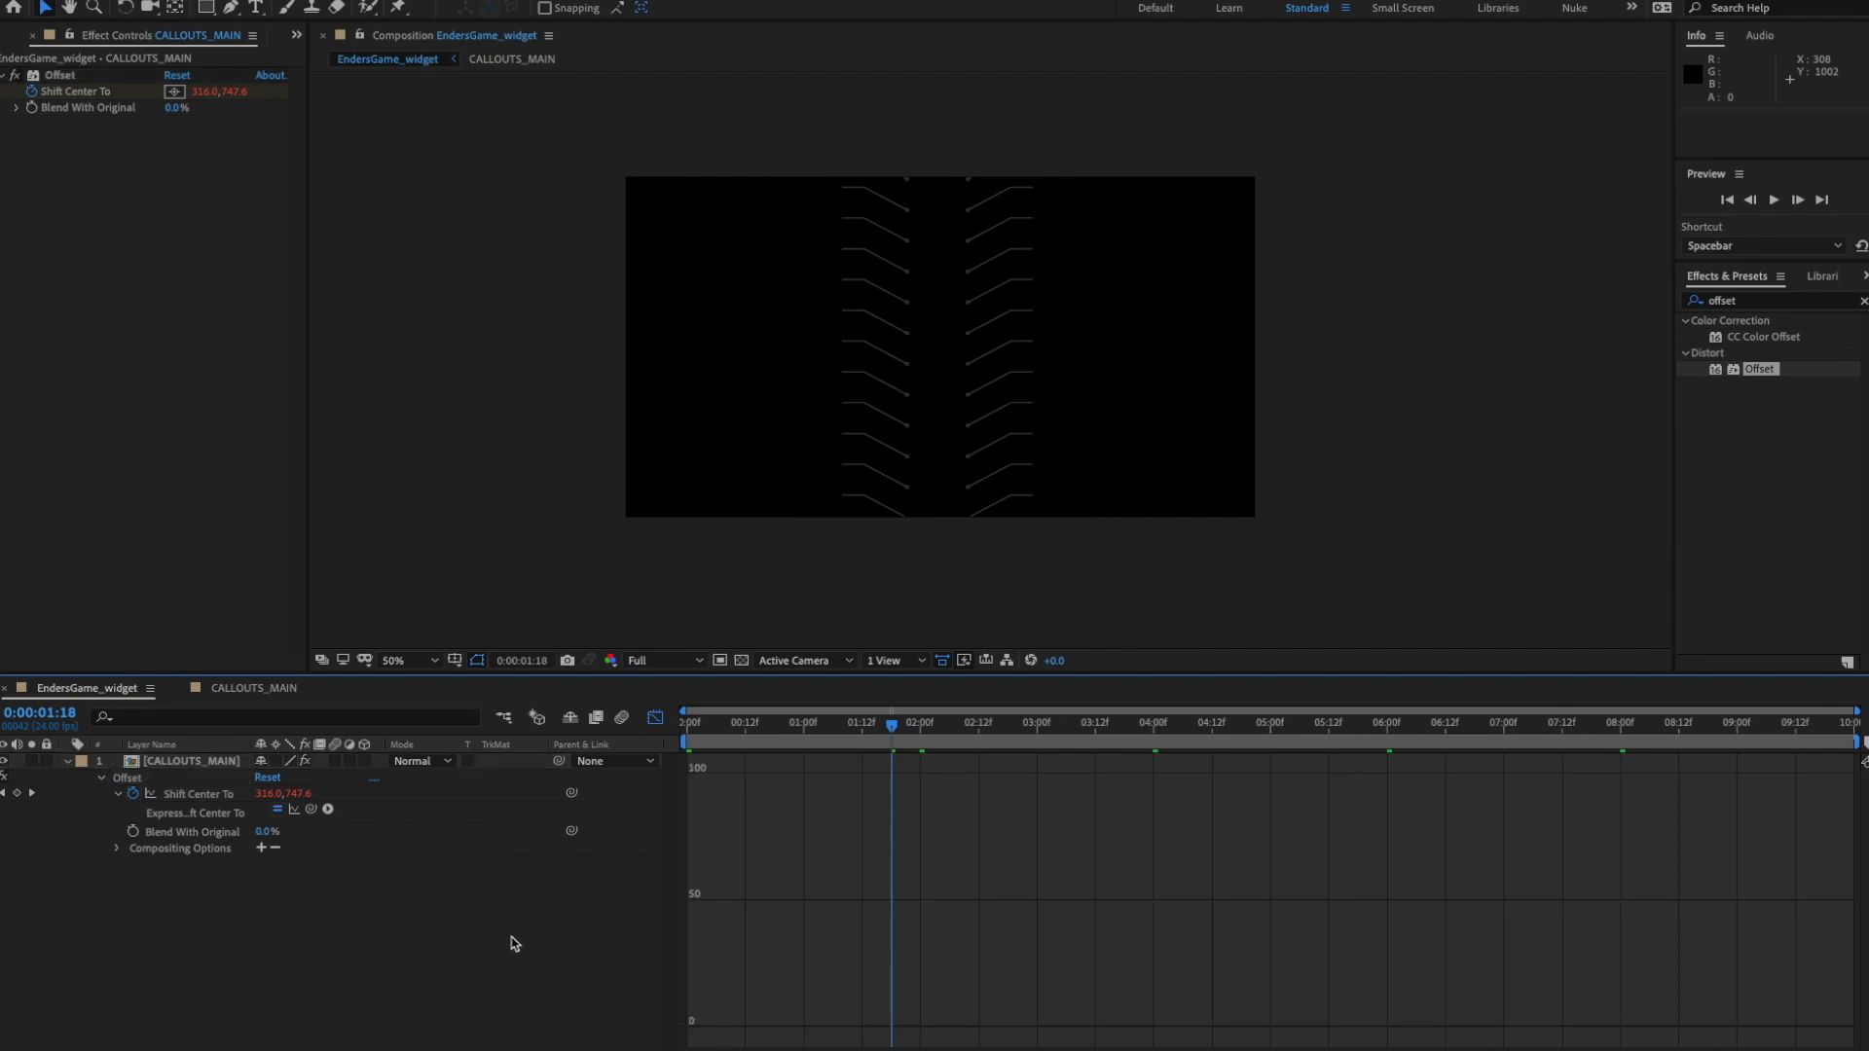
# - Preview the eased callout scroll and compare its rhythm with the Shift Center To speed graph
pyautogui.press('space')
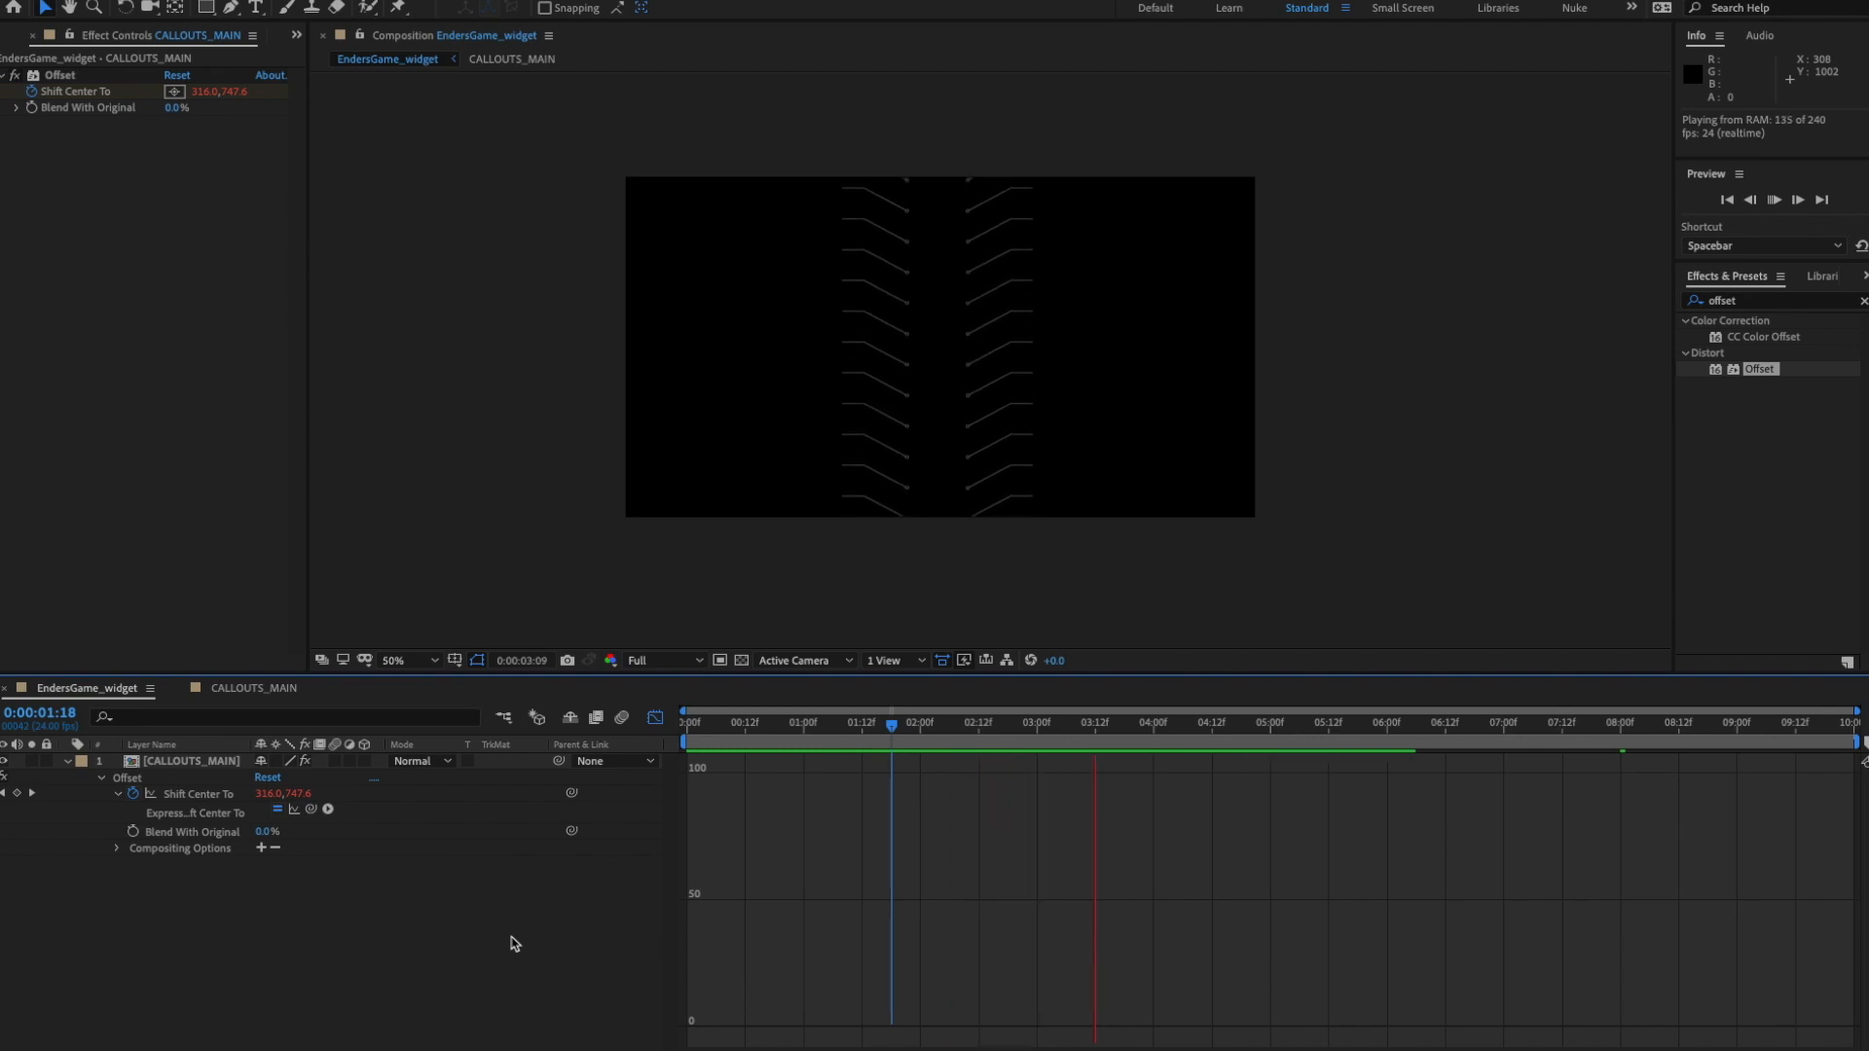
pyautogui.press('space')
pyautogui.click(199, 794)
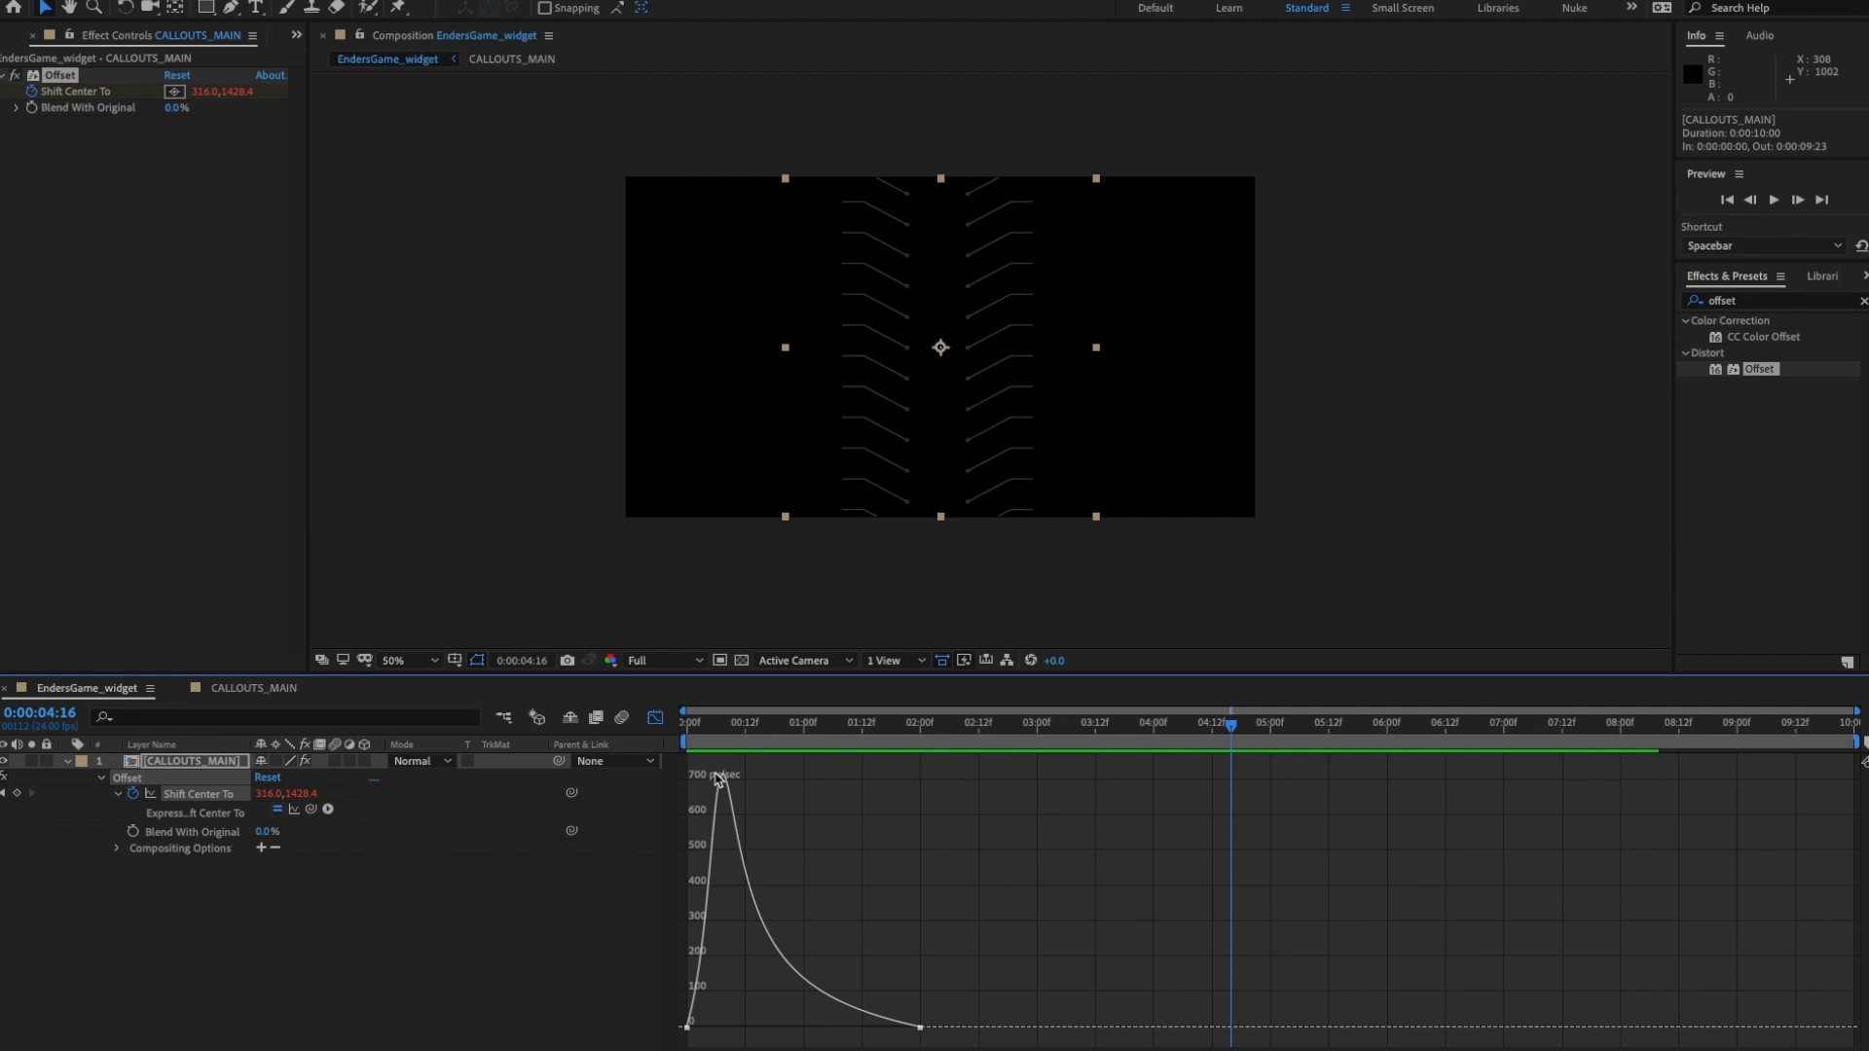
pyautogui.press('space')
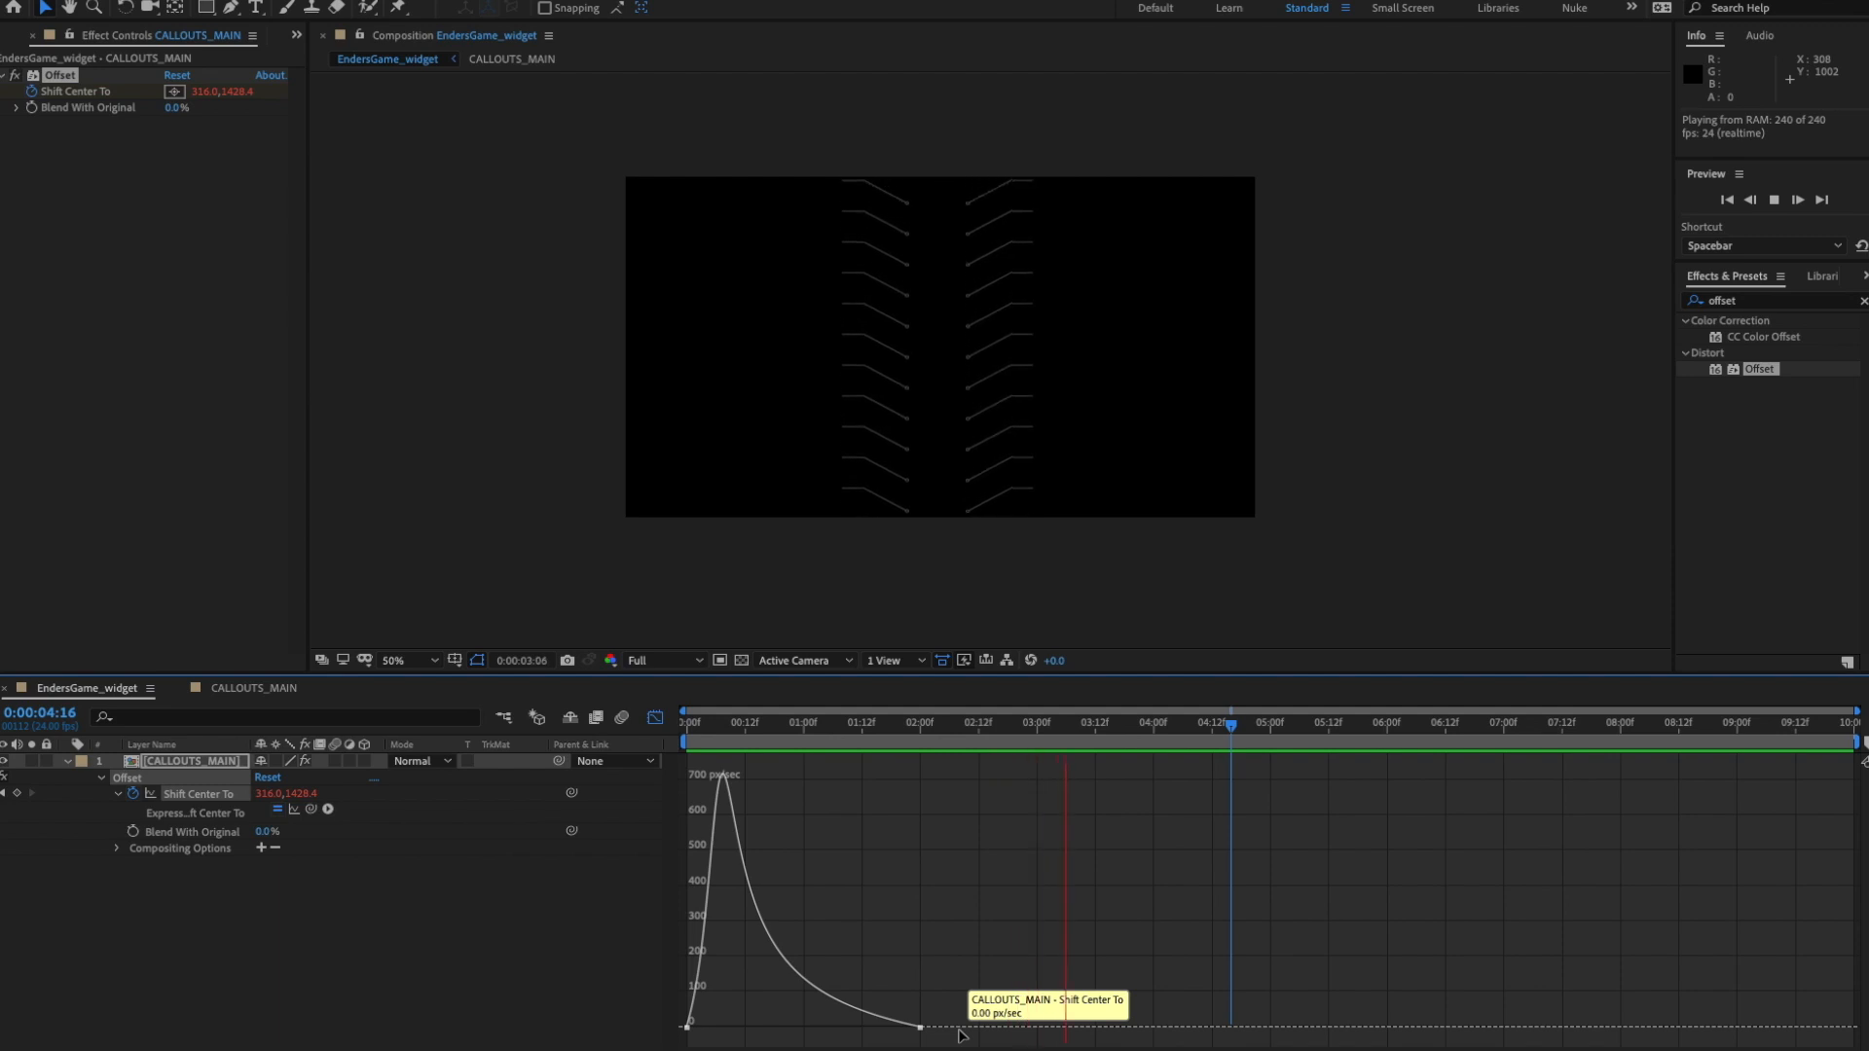
# - Stop the preview, leave the Graph Editor, and examine where the callouts sit in the LINEHUD_F.mov reference
pyautogui.press('space')
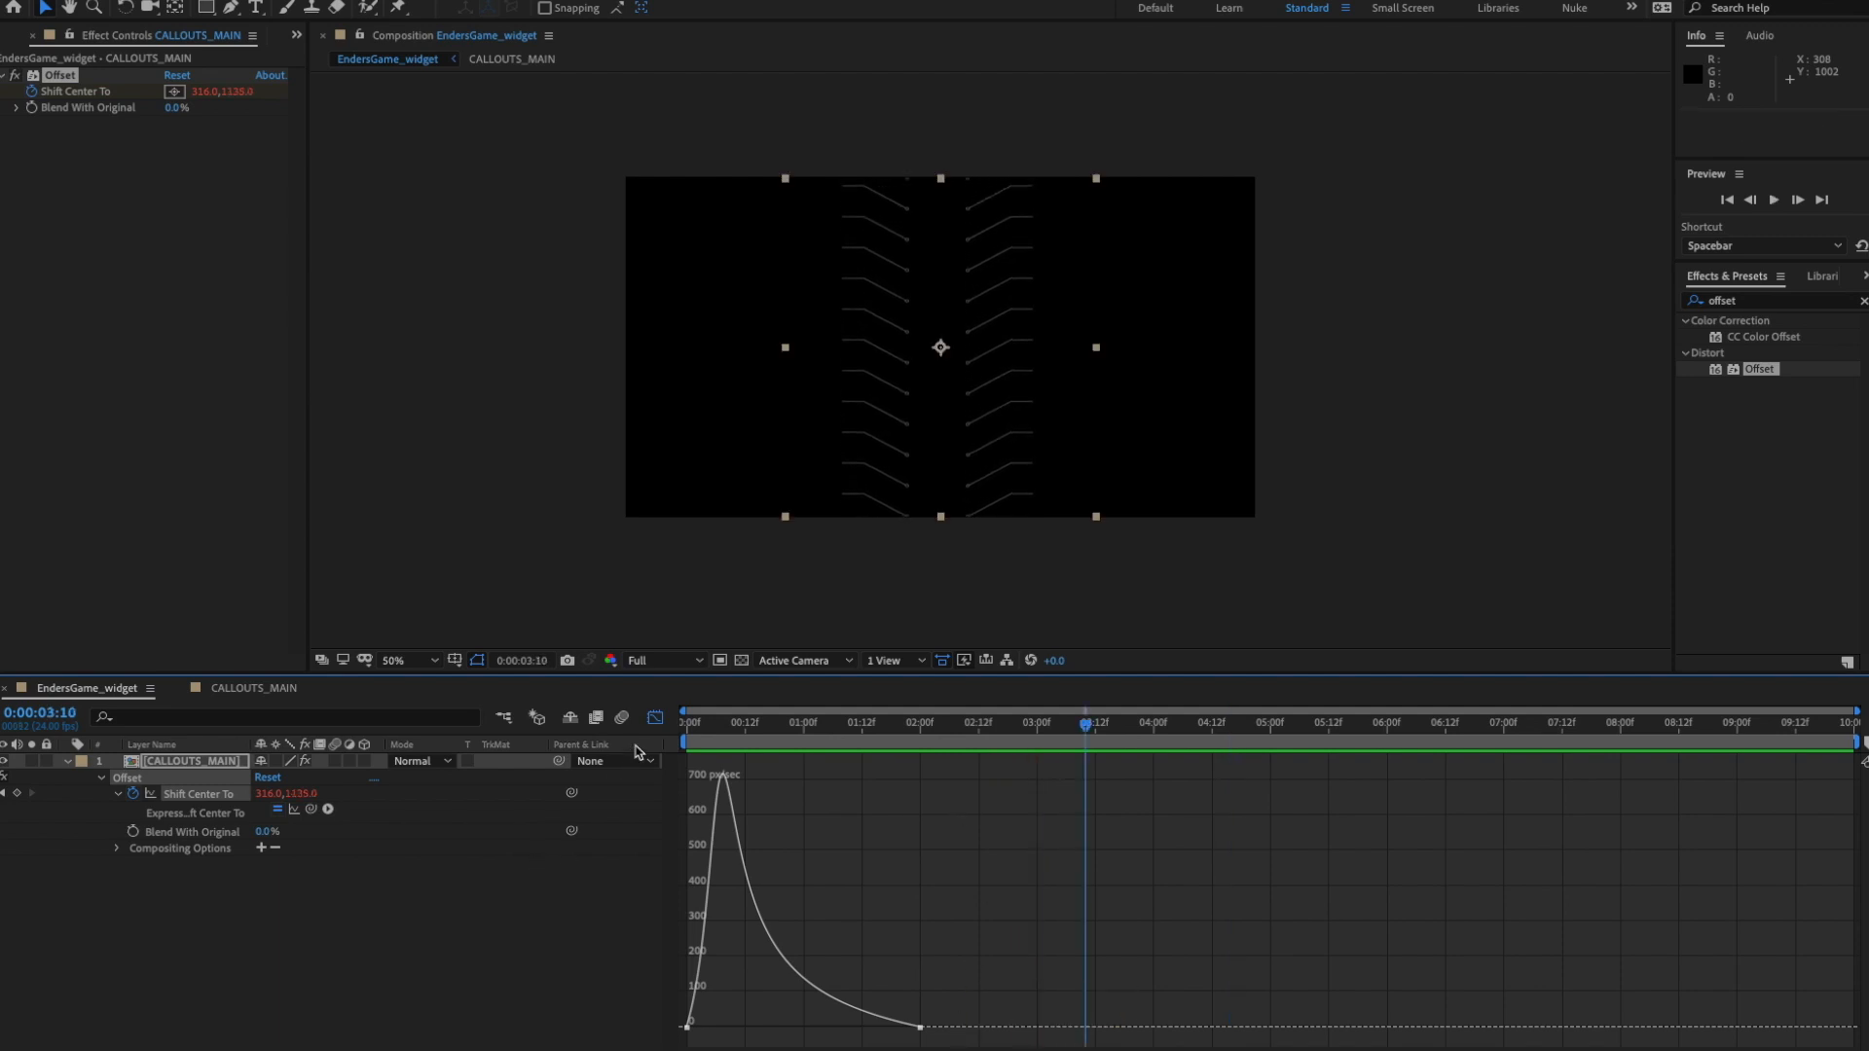
pyautogui.click(655, 718)
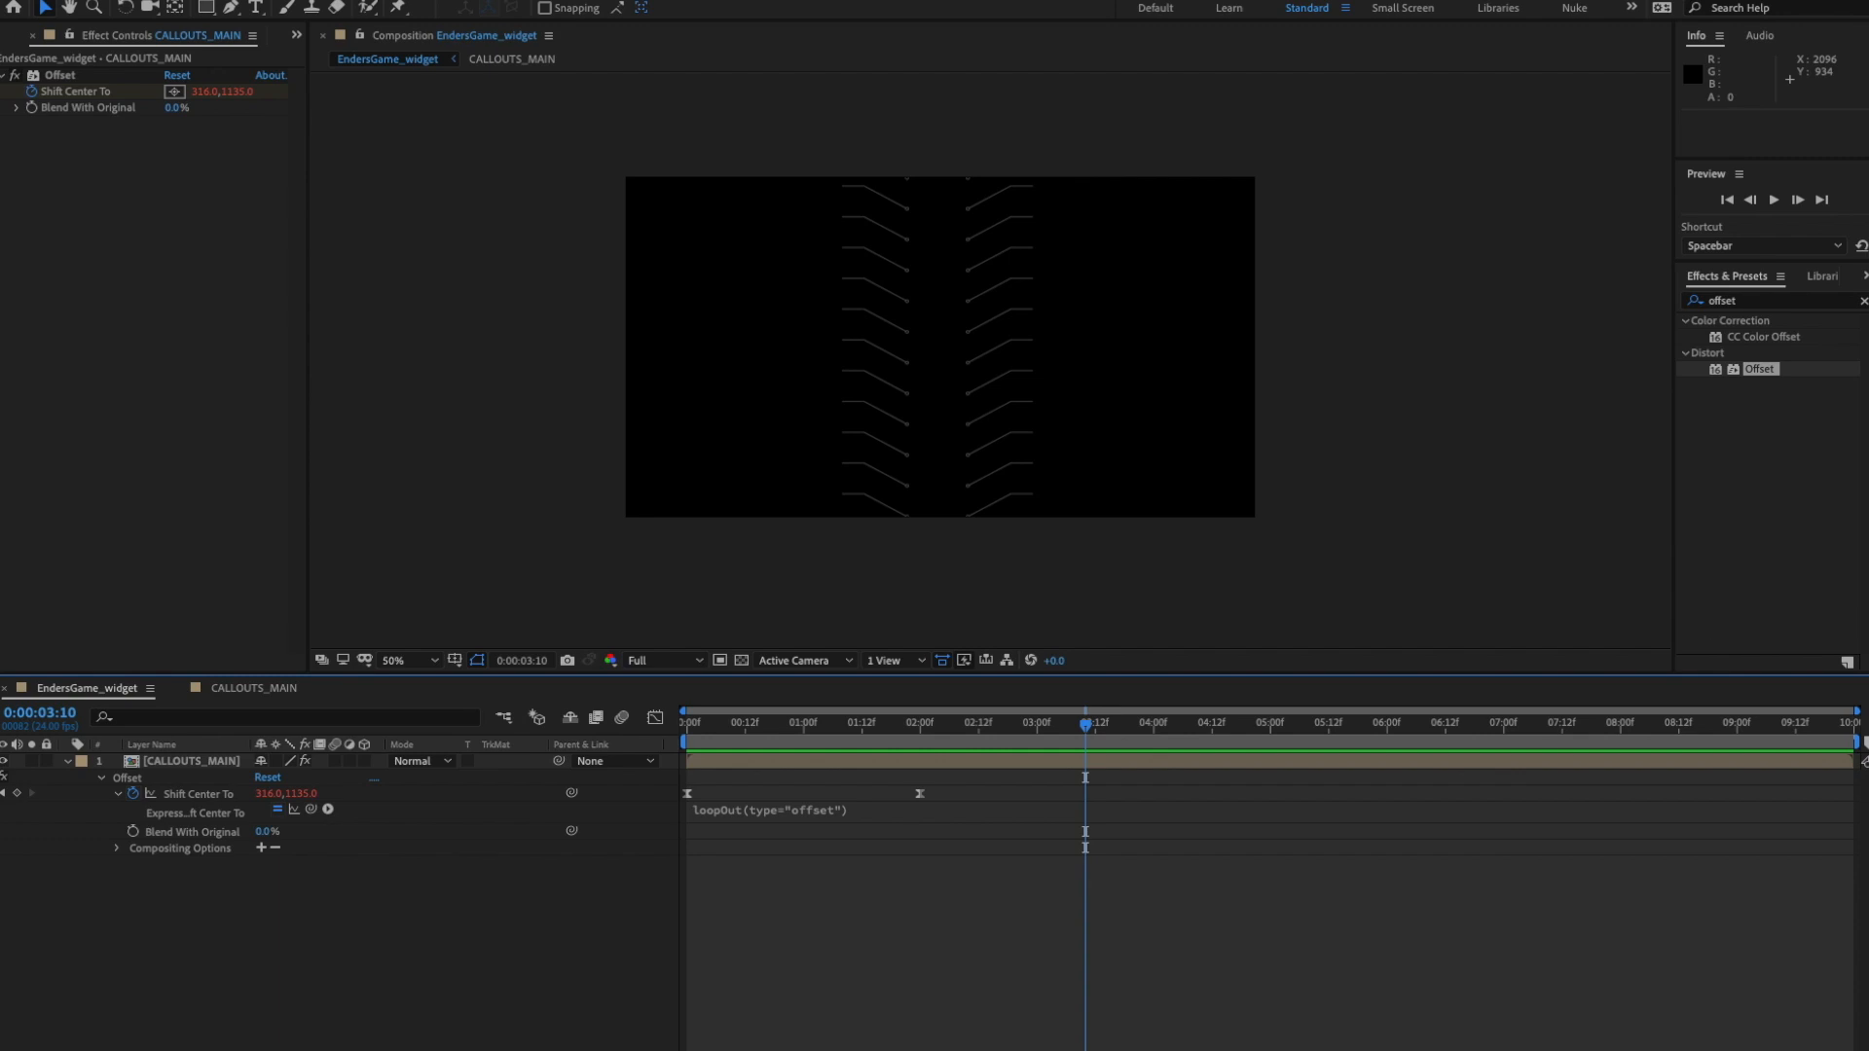
pyautogui.moveTo(1868, 312); pyautogui.dragTo(1194, 311)
pyautogui.click(1689, 896)
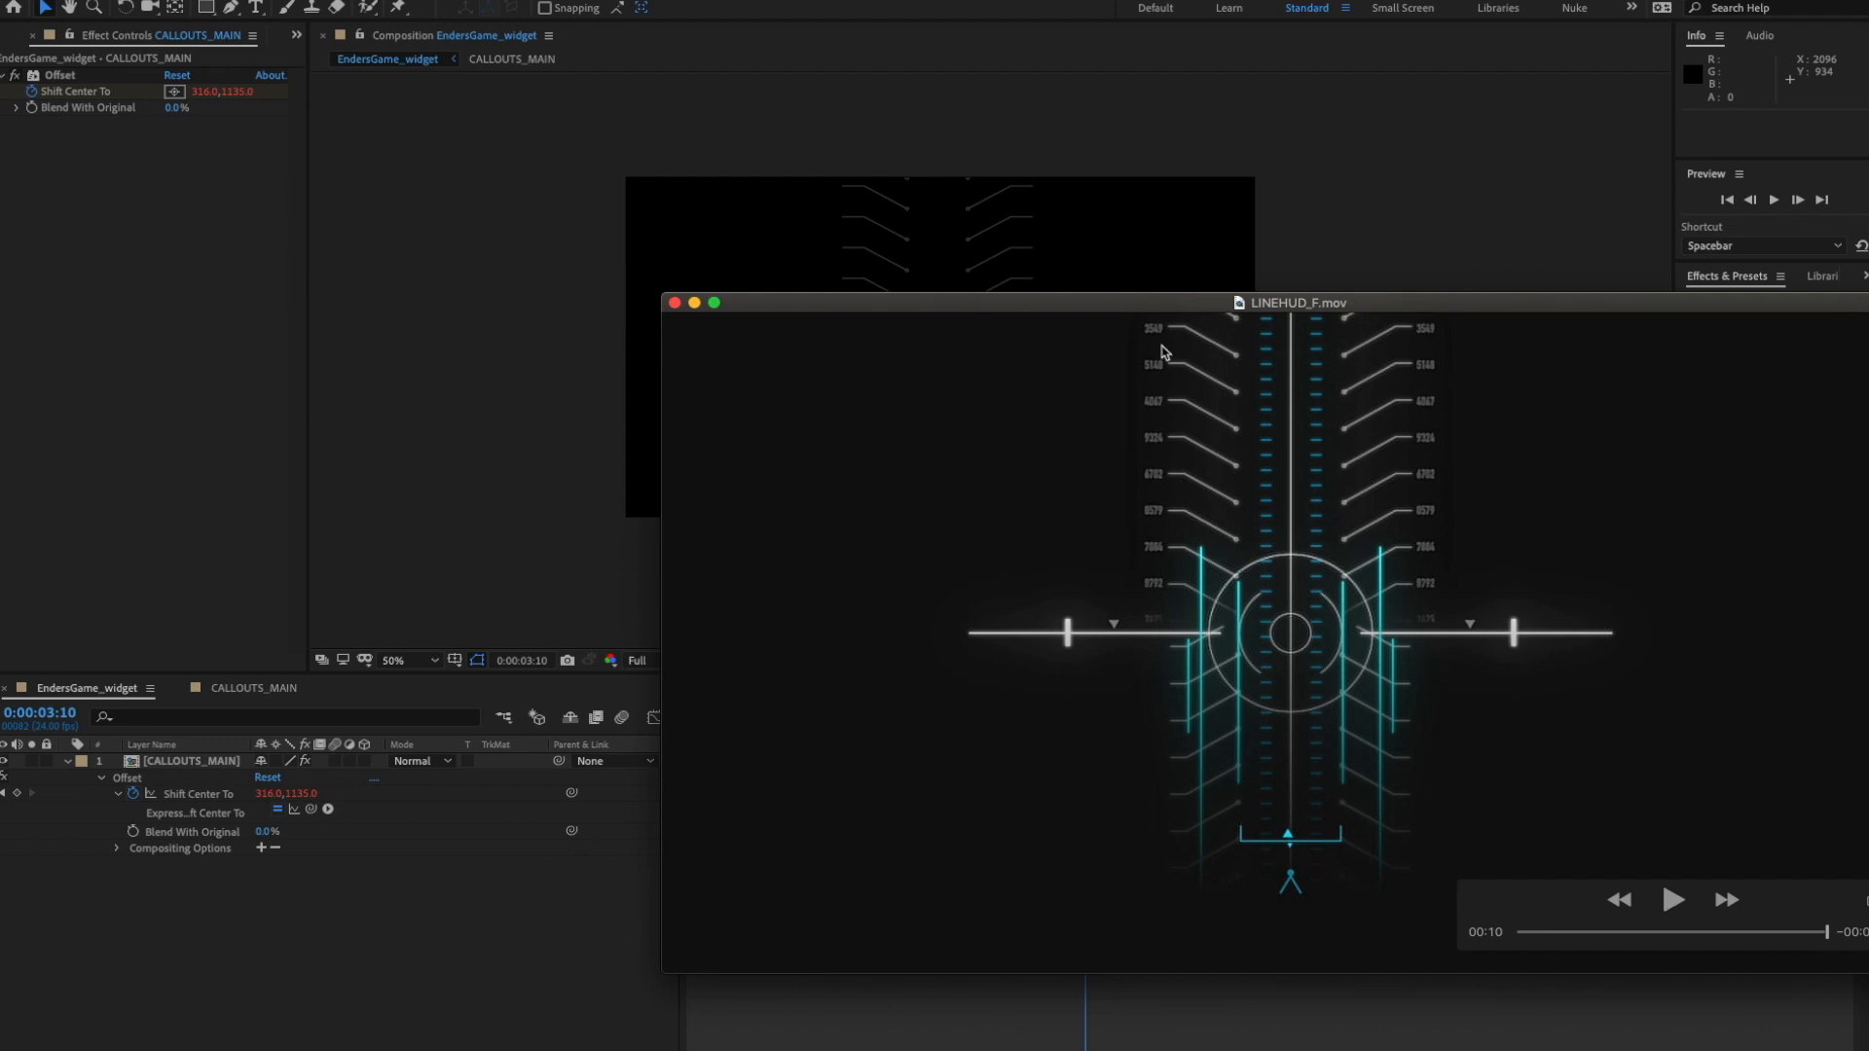
pyautogui.moveTo(1084, 305); pyautogui.dragTo(1868, 347)
pyautogui.click(461, 895)
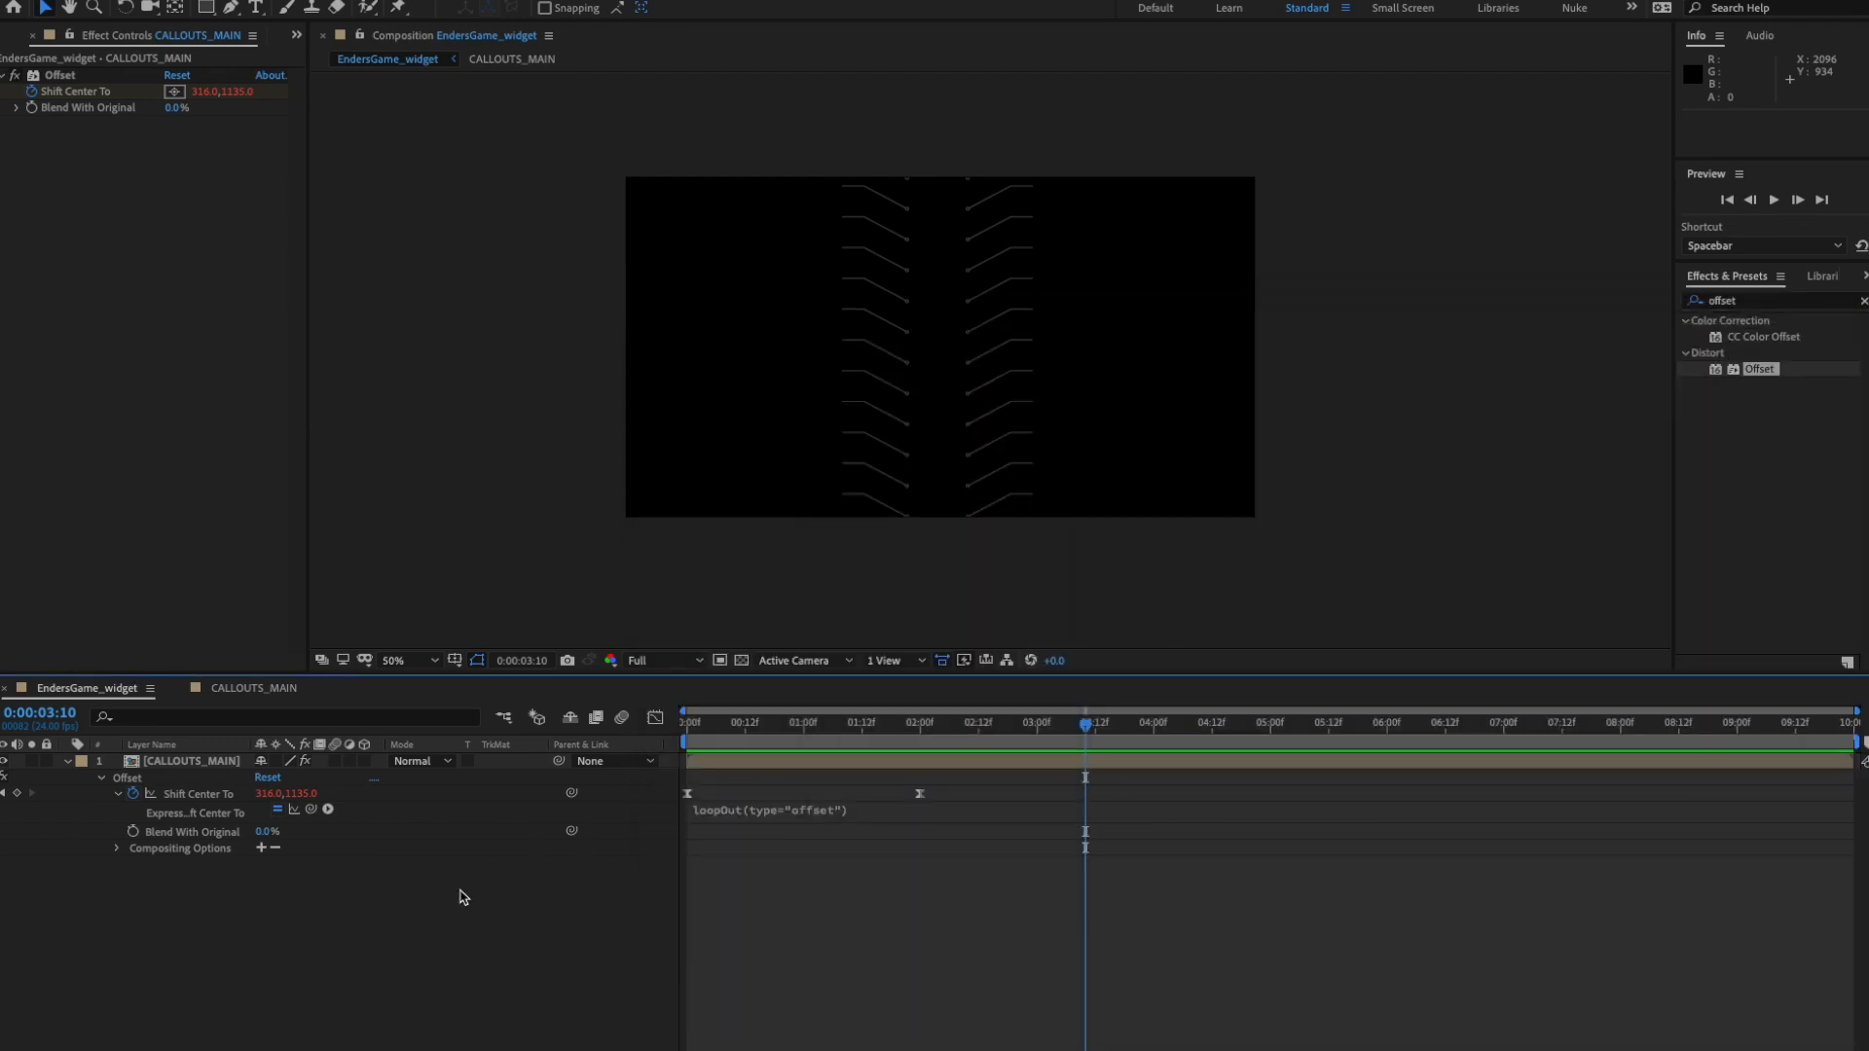
# - Scale down the CALLOUTS_MAIN layer and move it up to position 640, 258
pyautogui.click(181, 766)
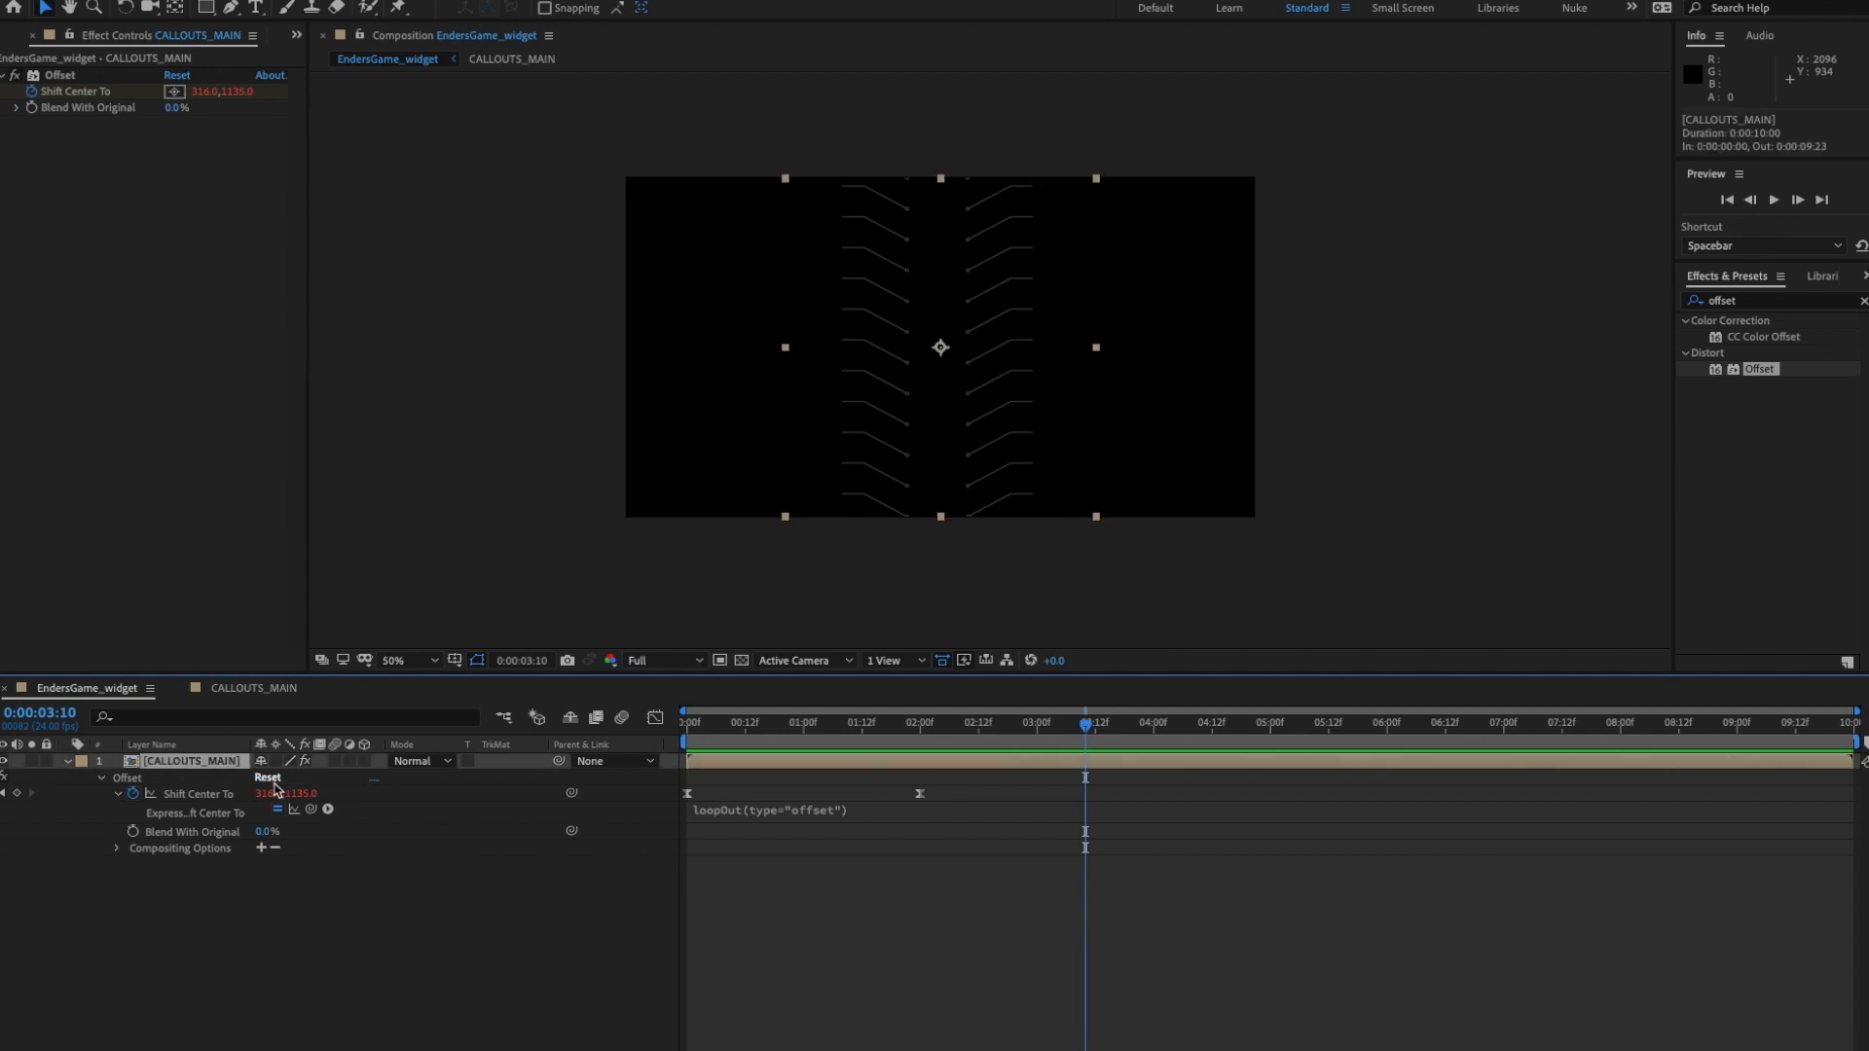
pyautogui.press('s')
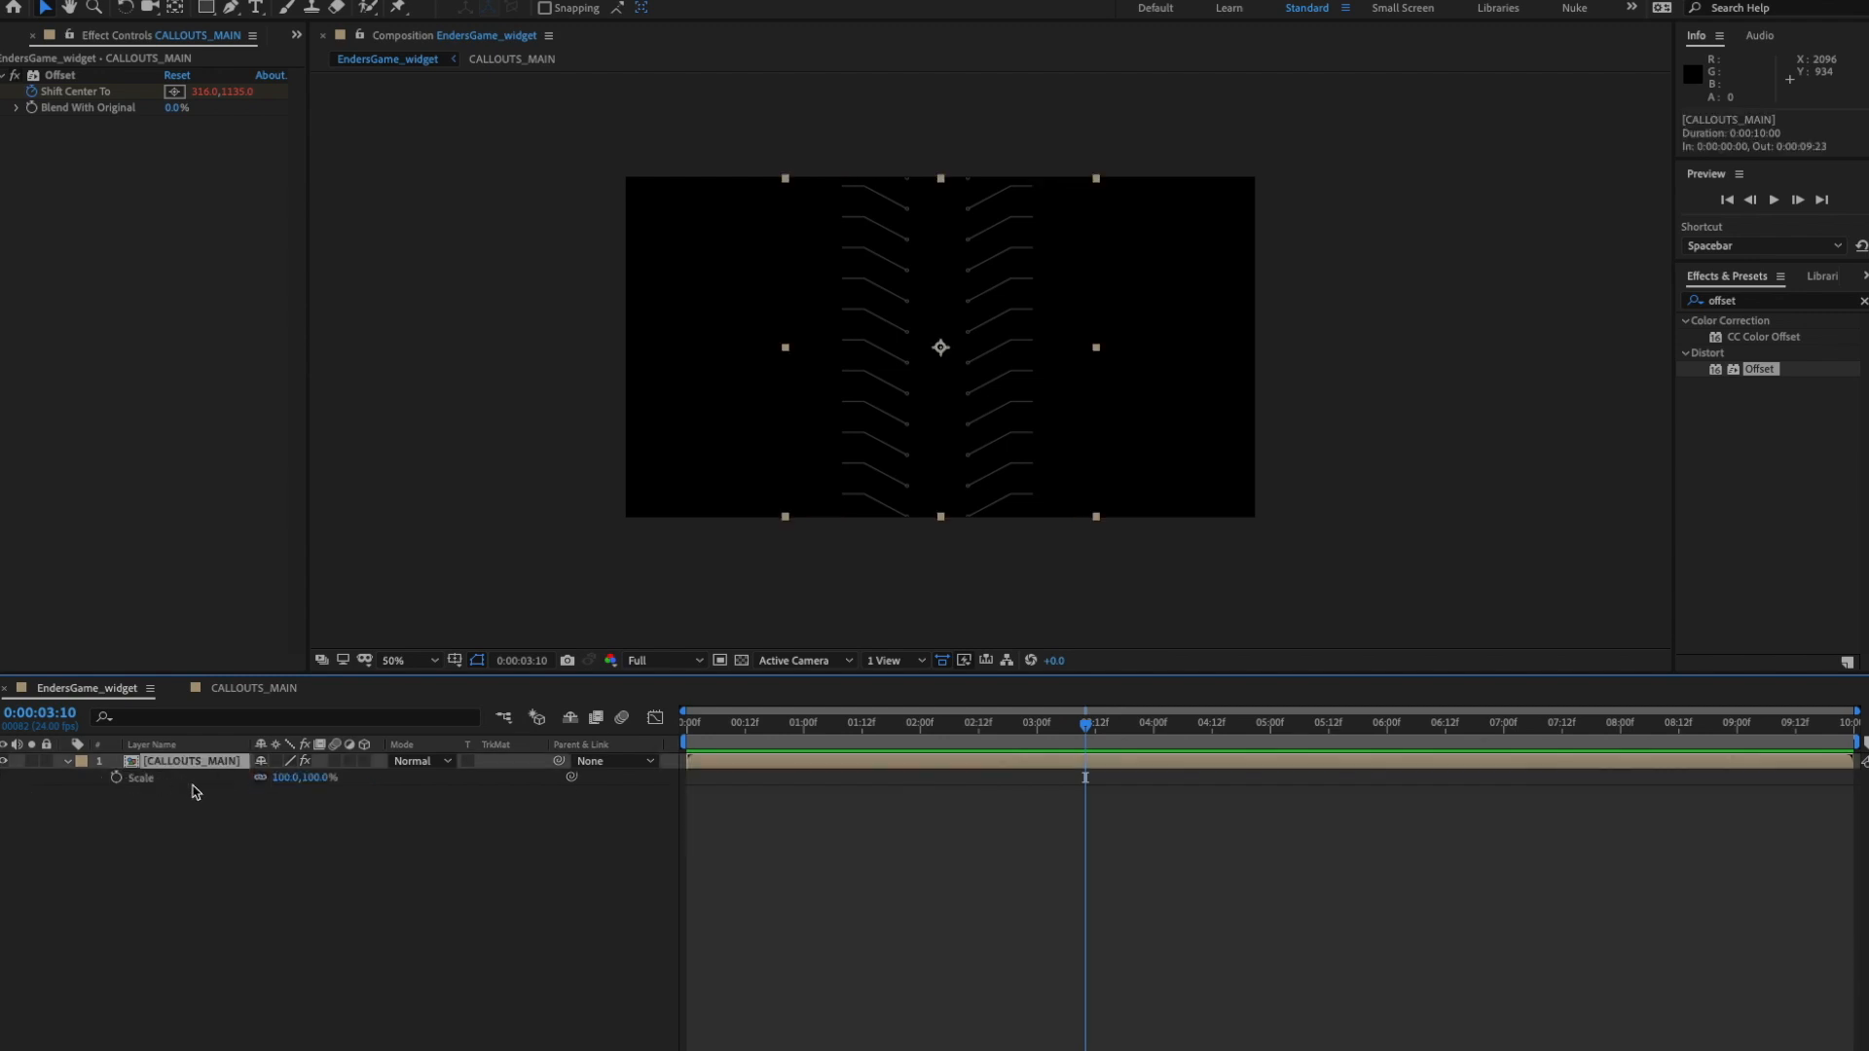
pyautogui.moveTo(303, 778); pyautogui.dragTo(303, 780)
pyautogui.click(303, 780)
pyautogui.press('Return')
pyautogui.press('p')
pyautogui.moveTo(302, 778); pyautogui.dragTo(178, 792)
pyautogui.click(340, 861)
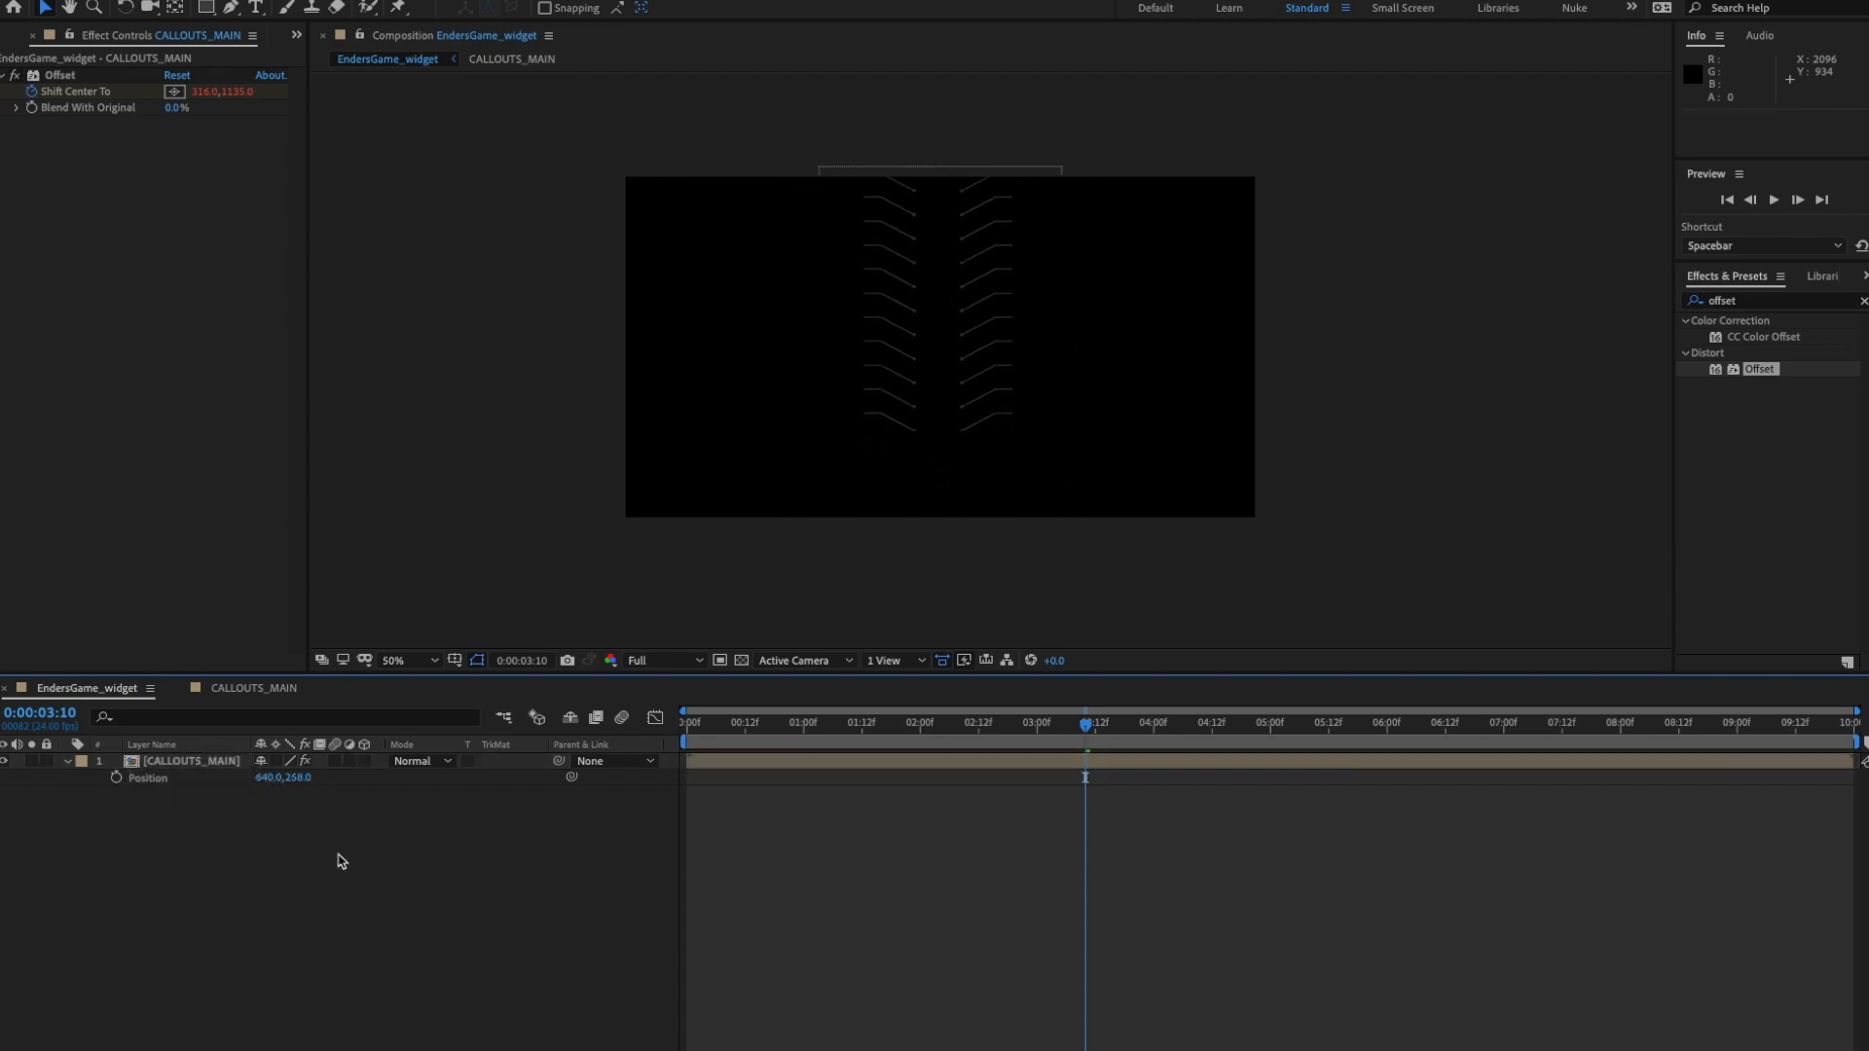
# - Preview the scrolling of the smaller callouts with the composition fitted to the viewer
pyautogui.press('space')
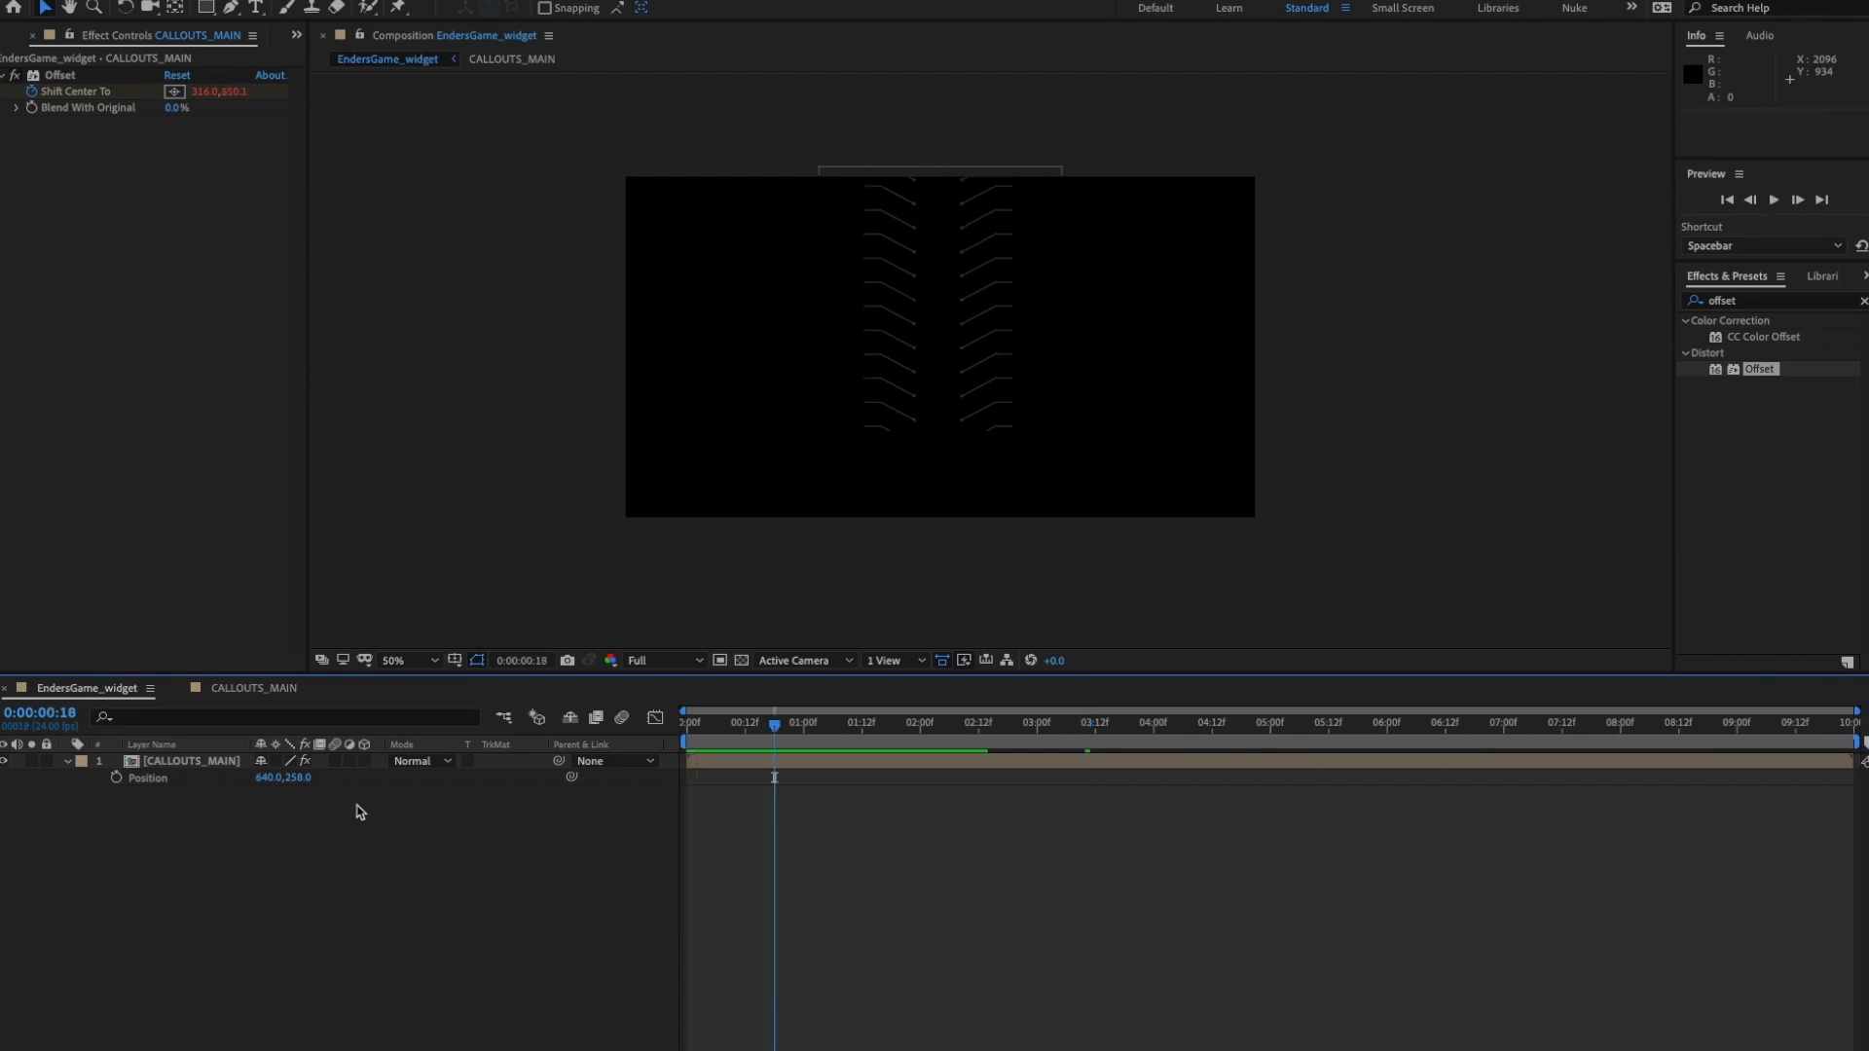
pyautogui.click(389, 664)
pyautogui.click(404, 899)
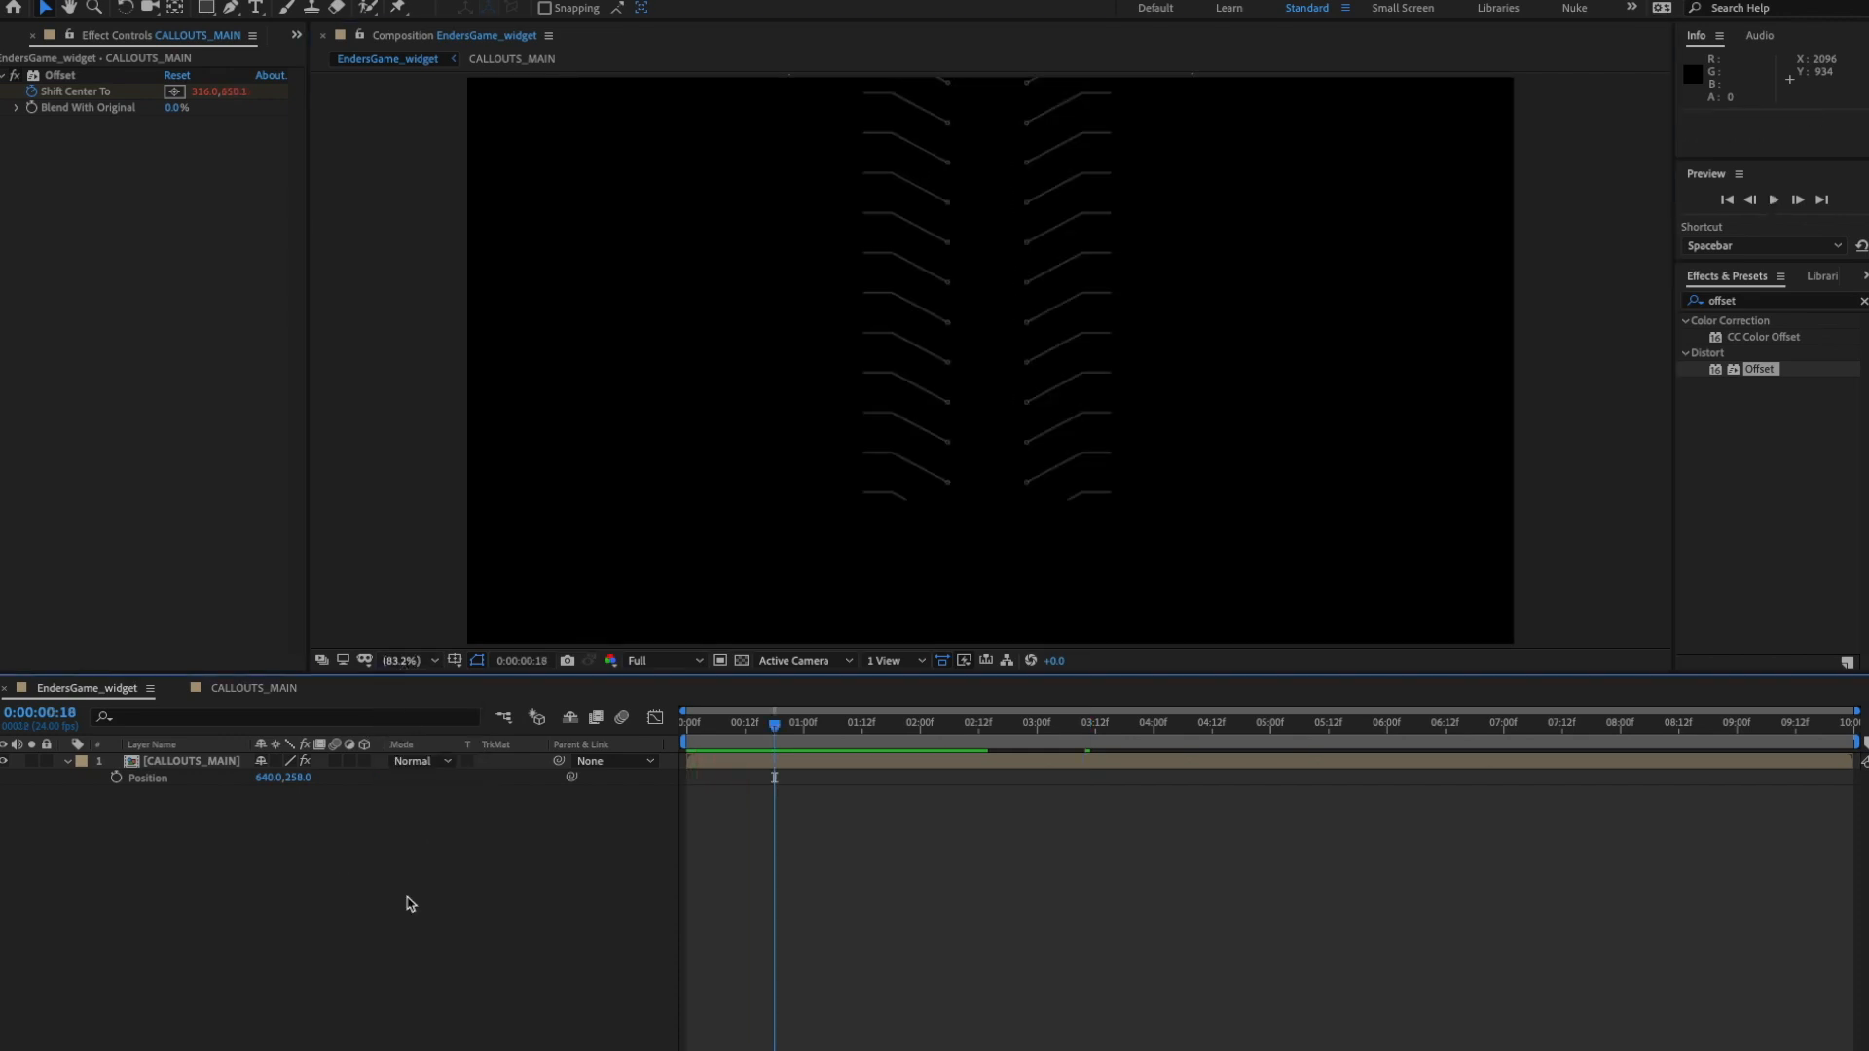
pyautogui.press('space')
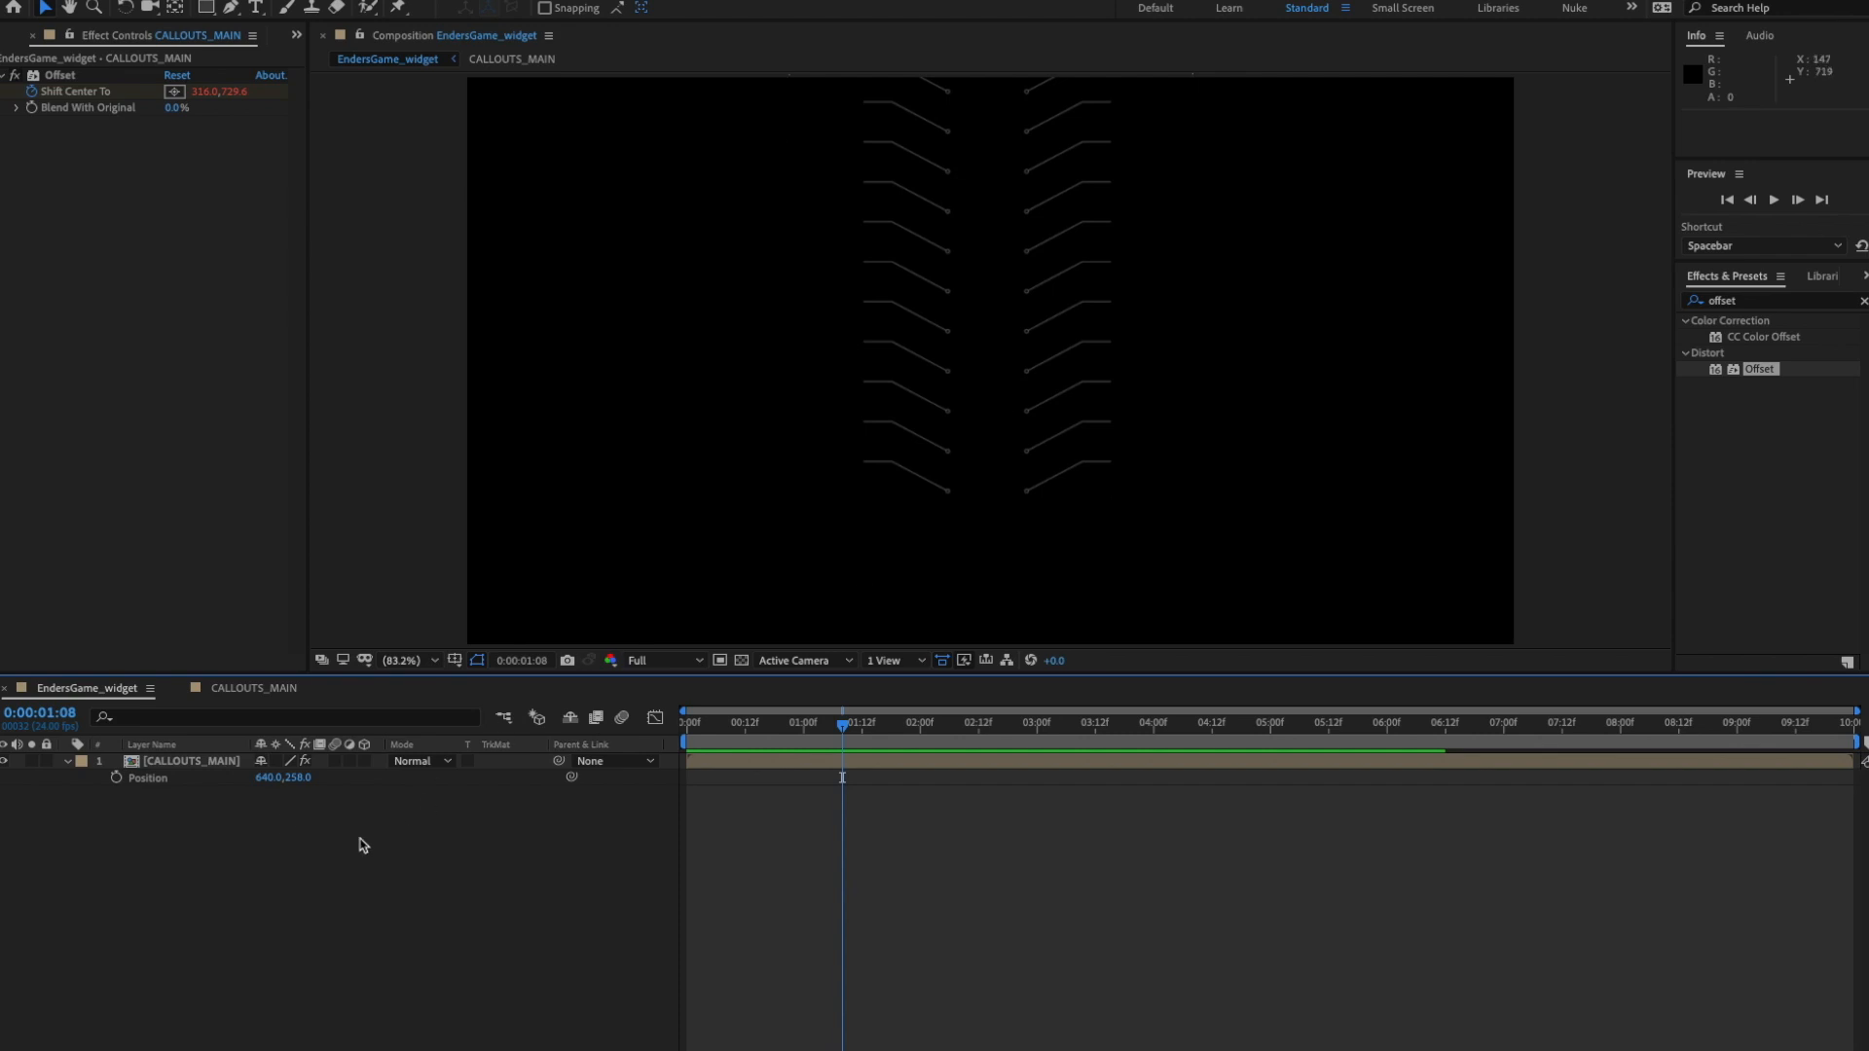
# - Add a new adjustment layer above CALLOUTS_MAIN in EndersGame_widget
pyautogui.rightClick(328, 868)
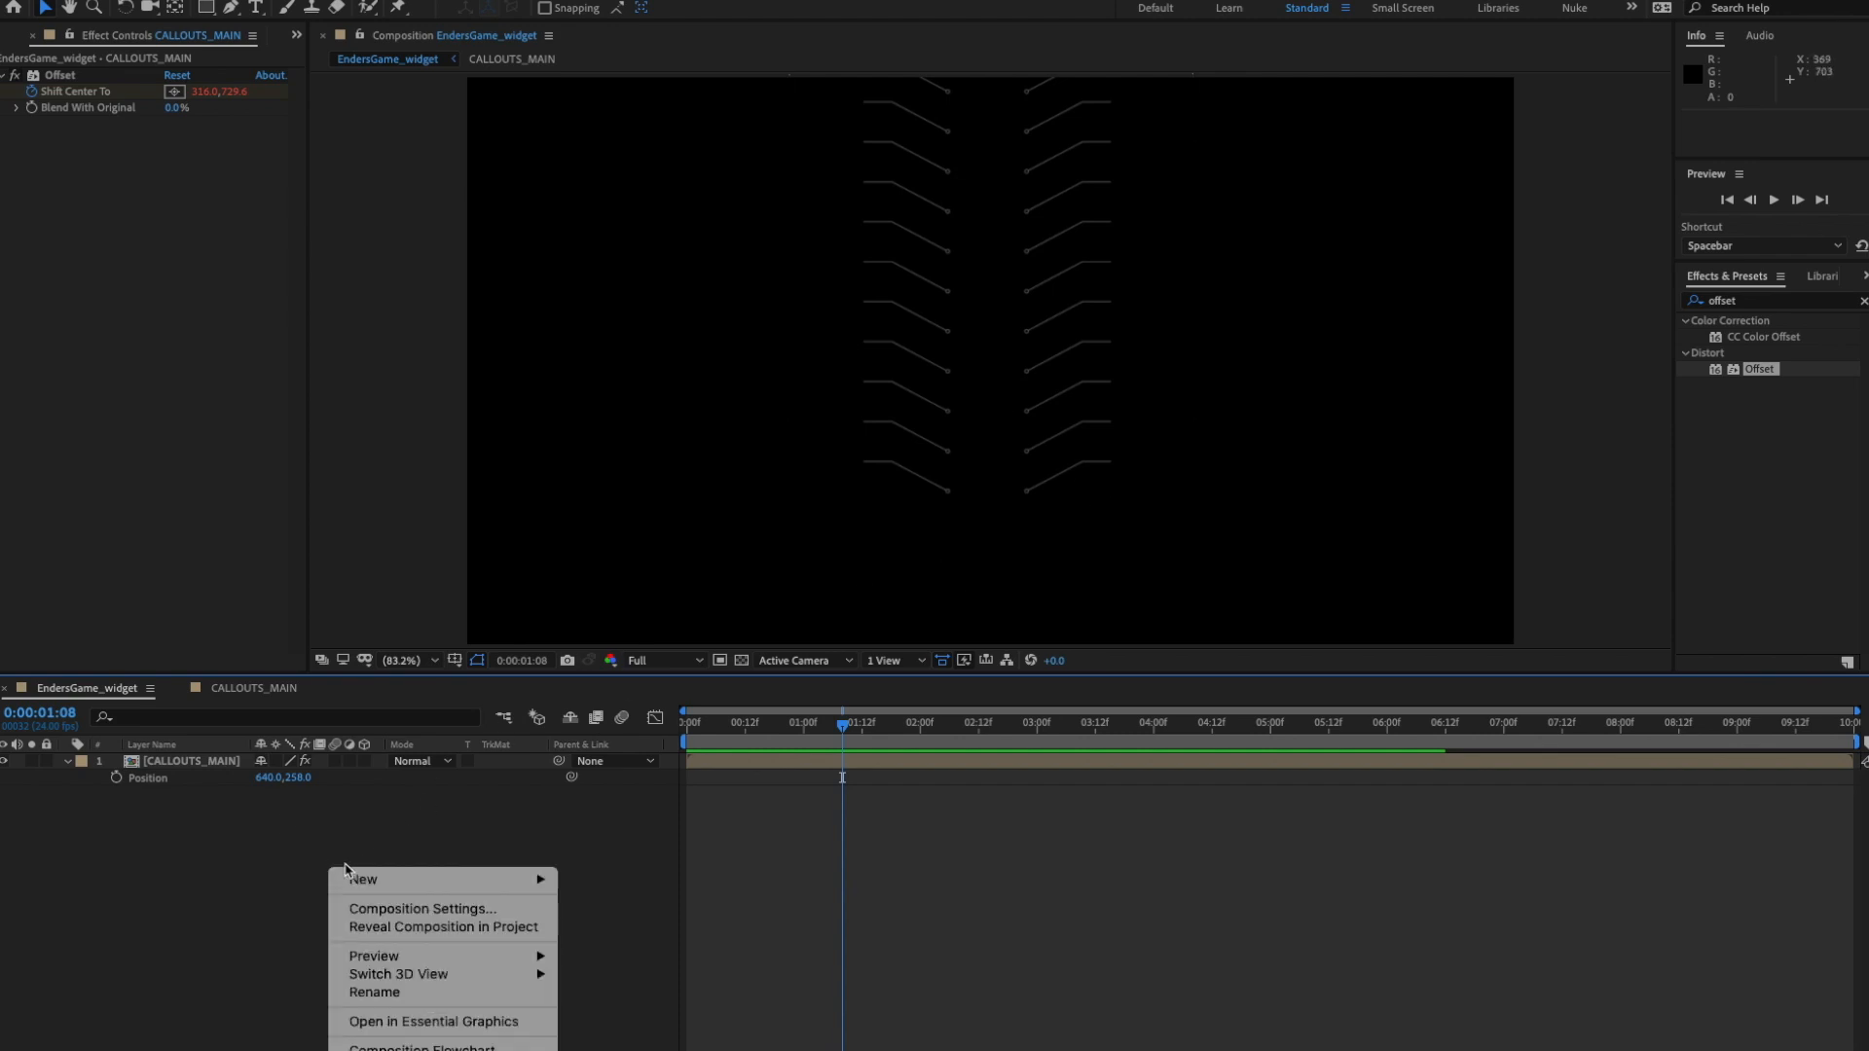
pyautogui.moveTo(371, 881)
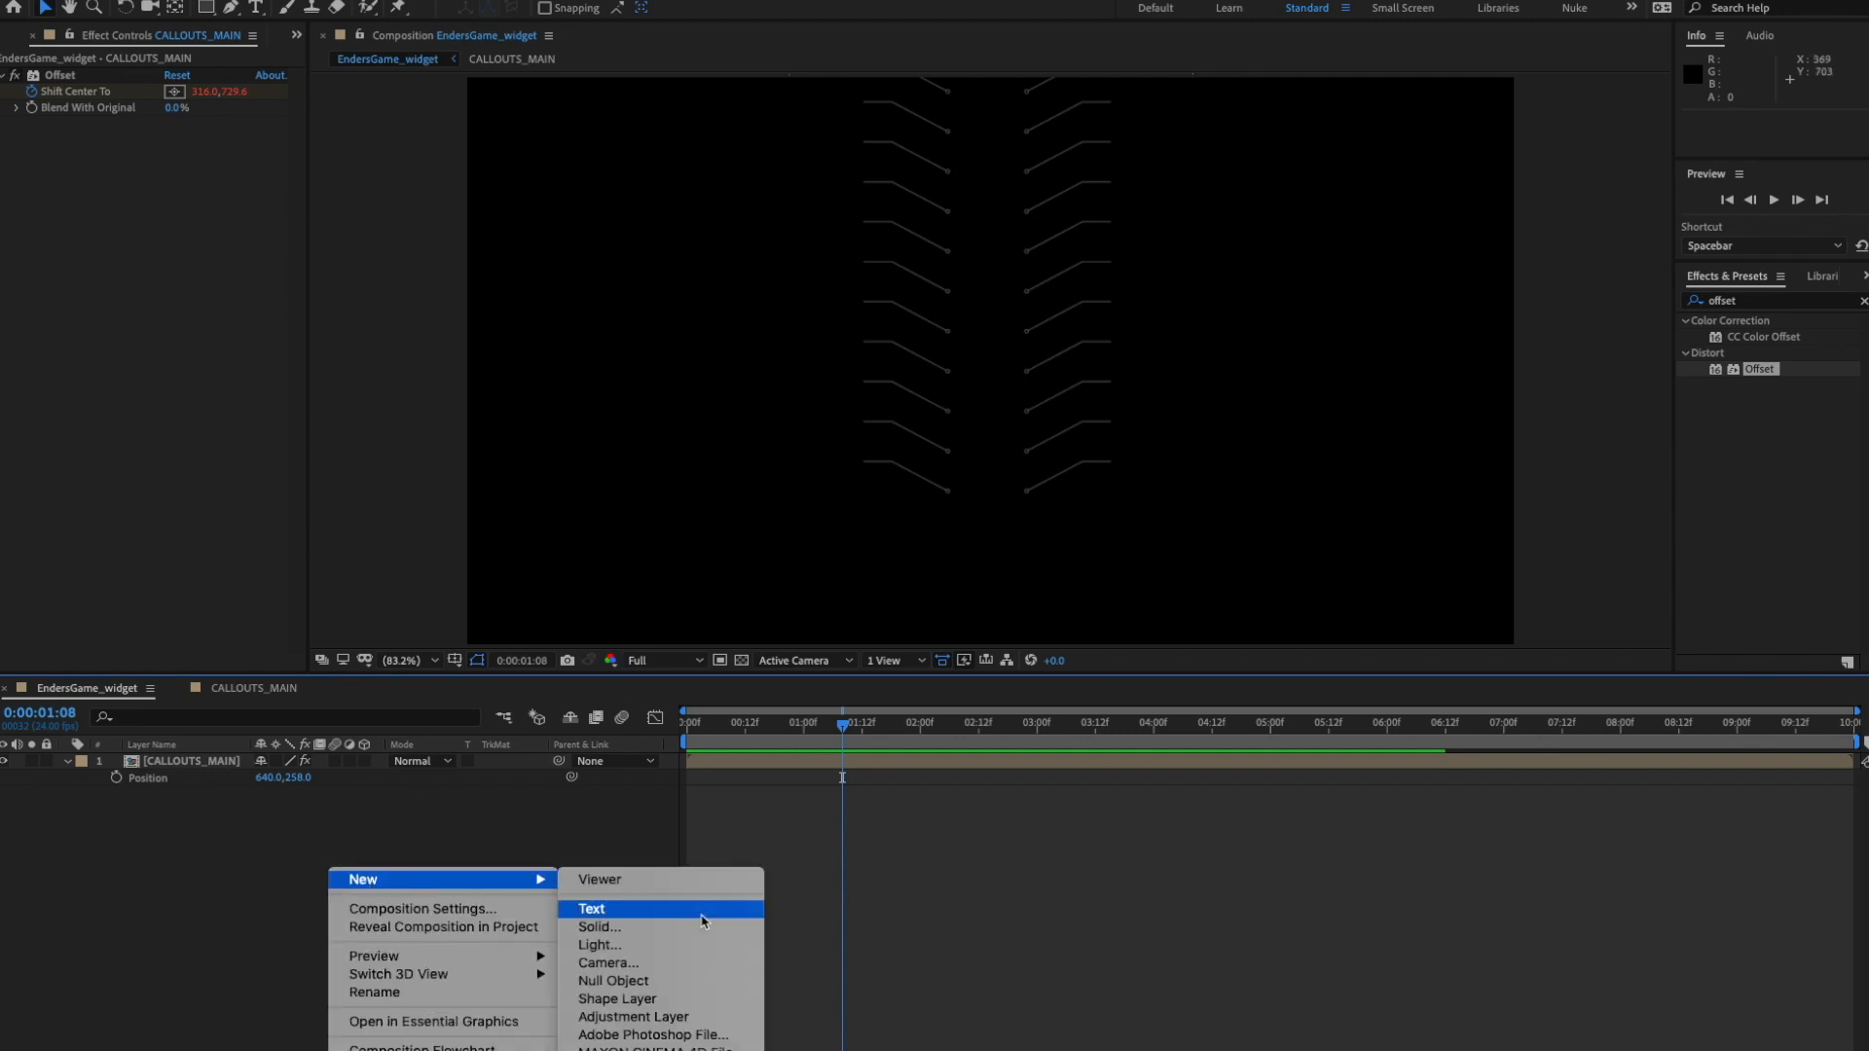
pyautogui.click(664, 1017)
# - Find the Stylize Glow effect and apply it to the new adjustment layer
pyautogui.click(1864, 301)
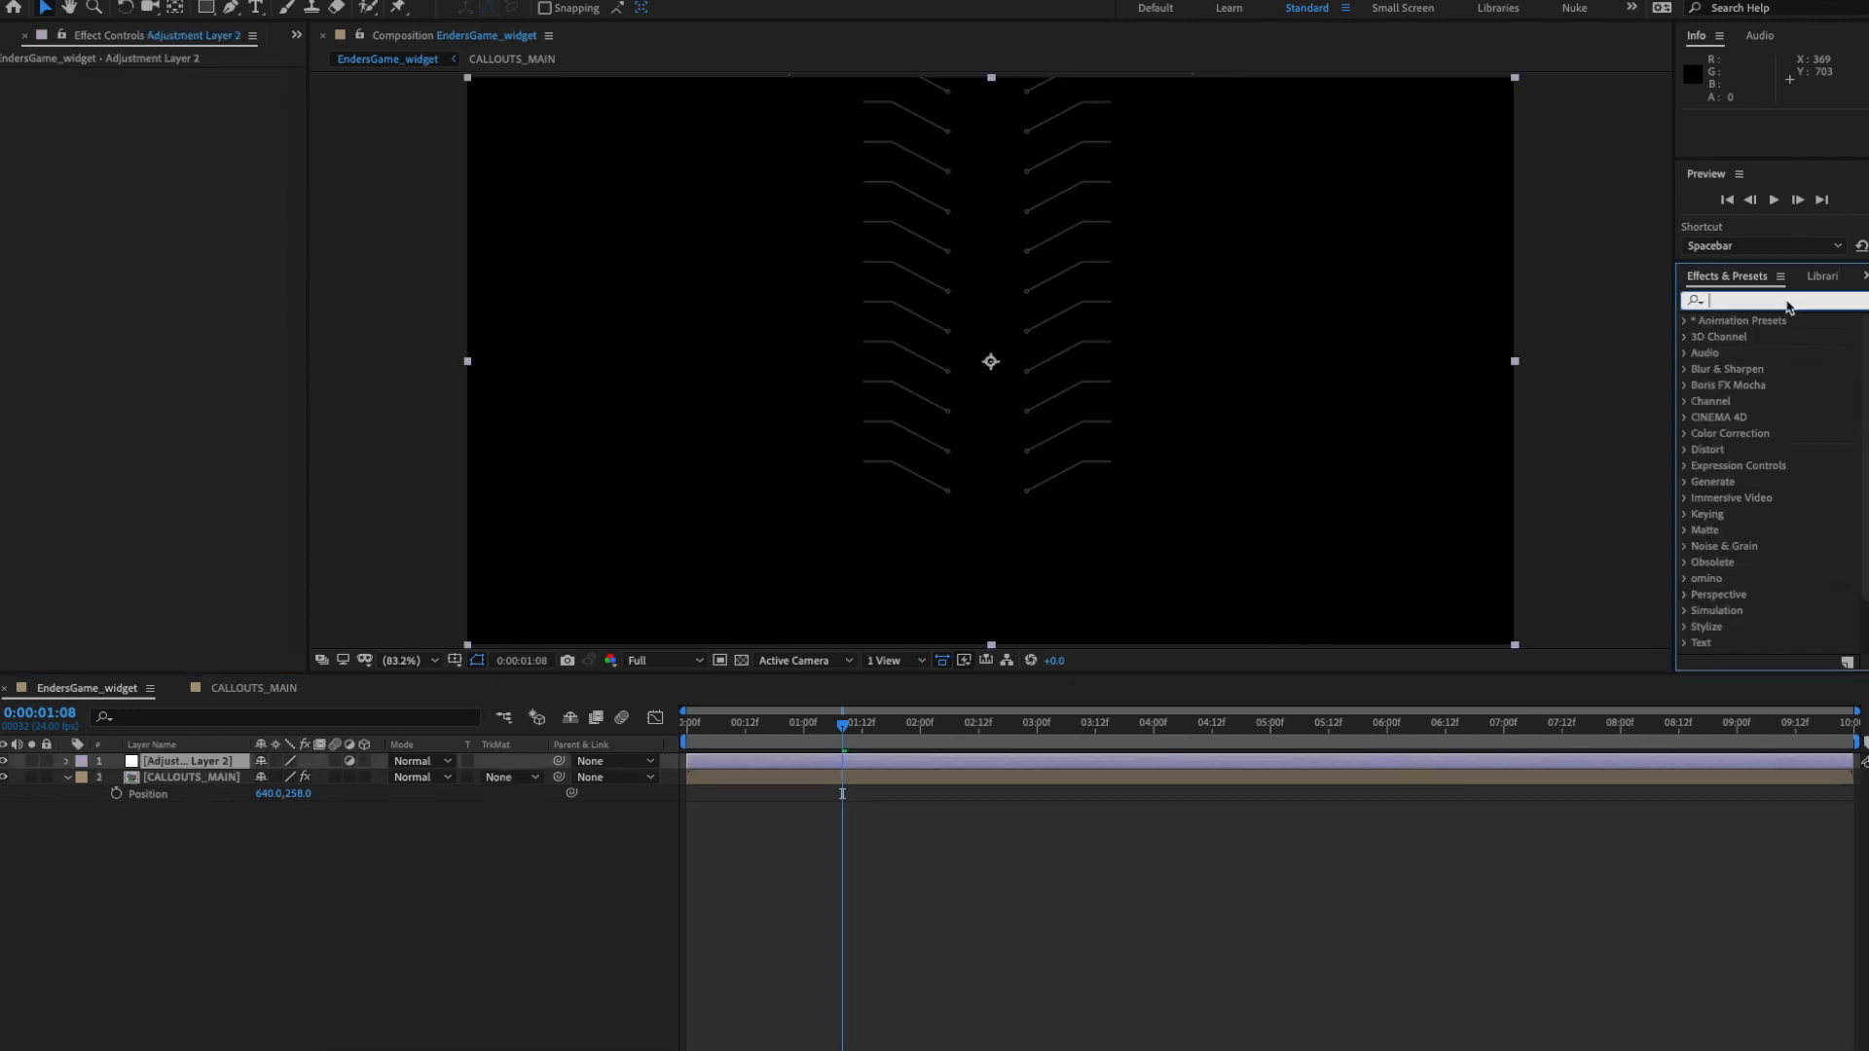
pyautogui.write('gloe')
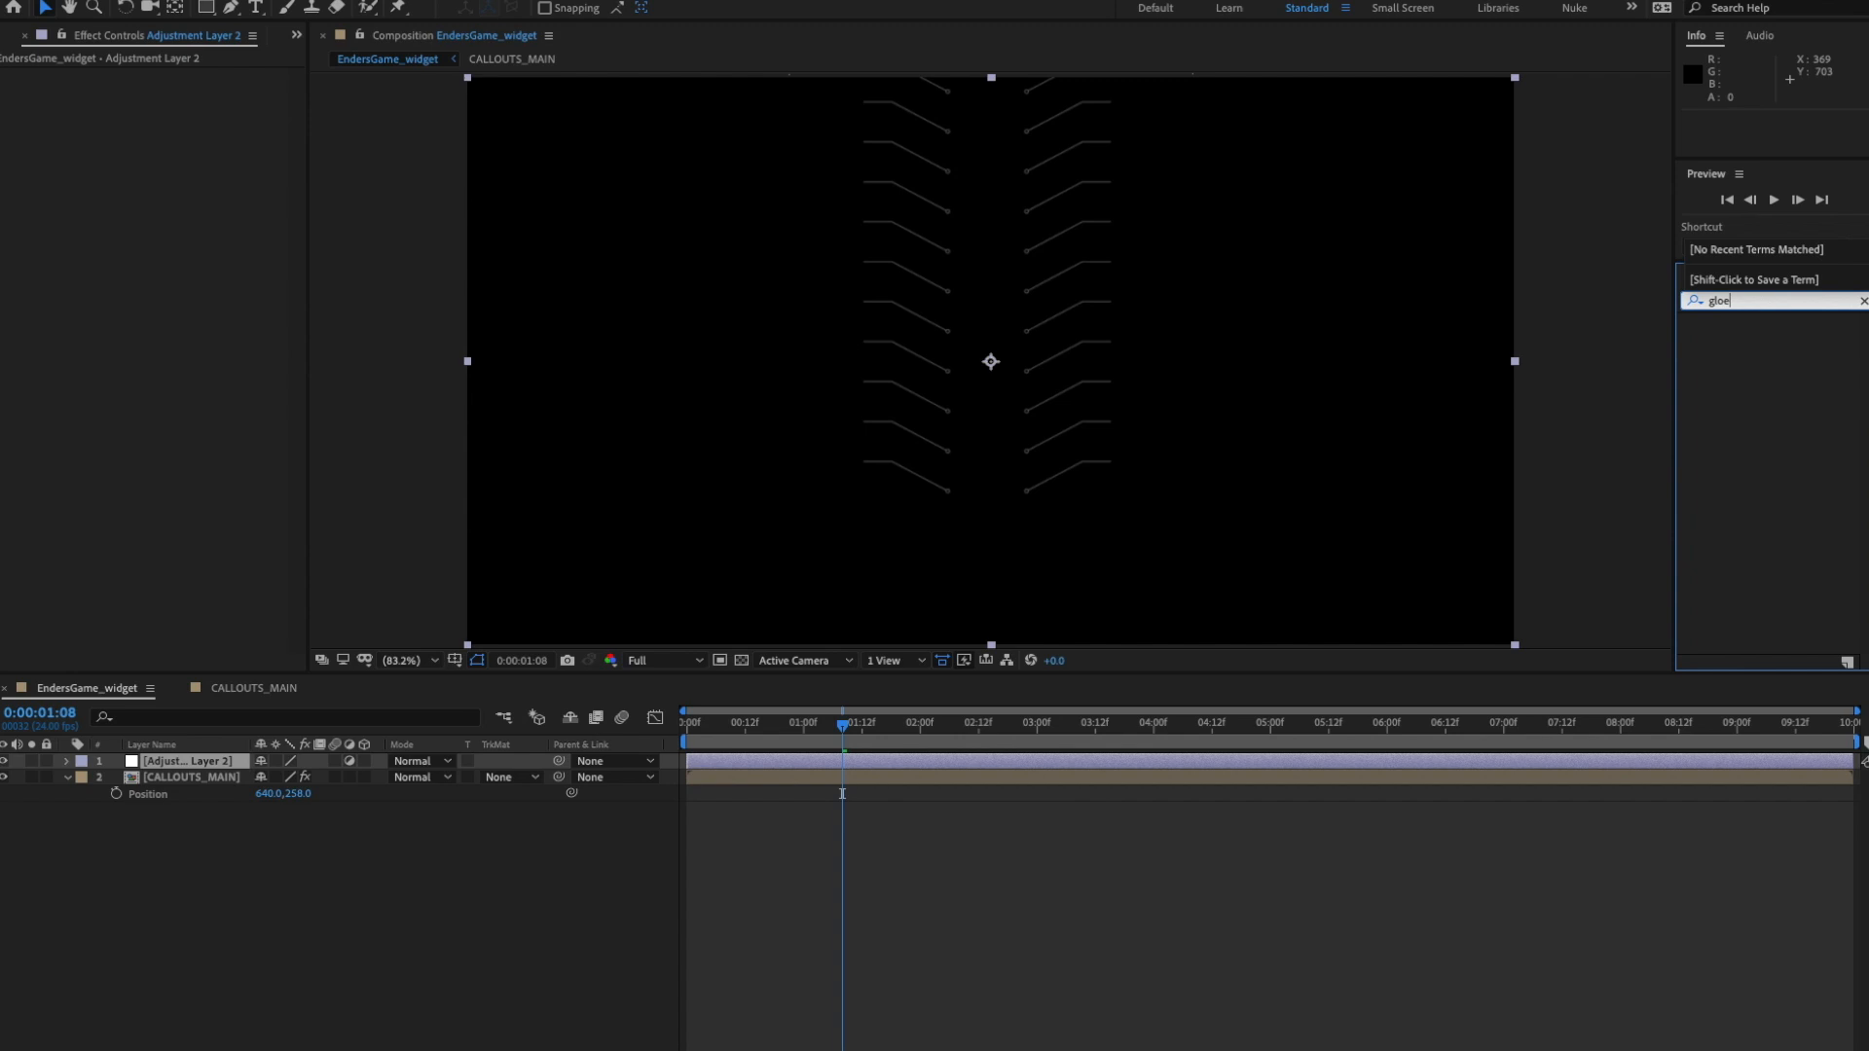
pyautogui.press('BackSpace')
pyautogui.write('w')
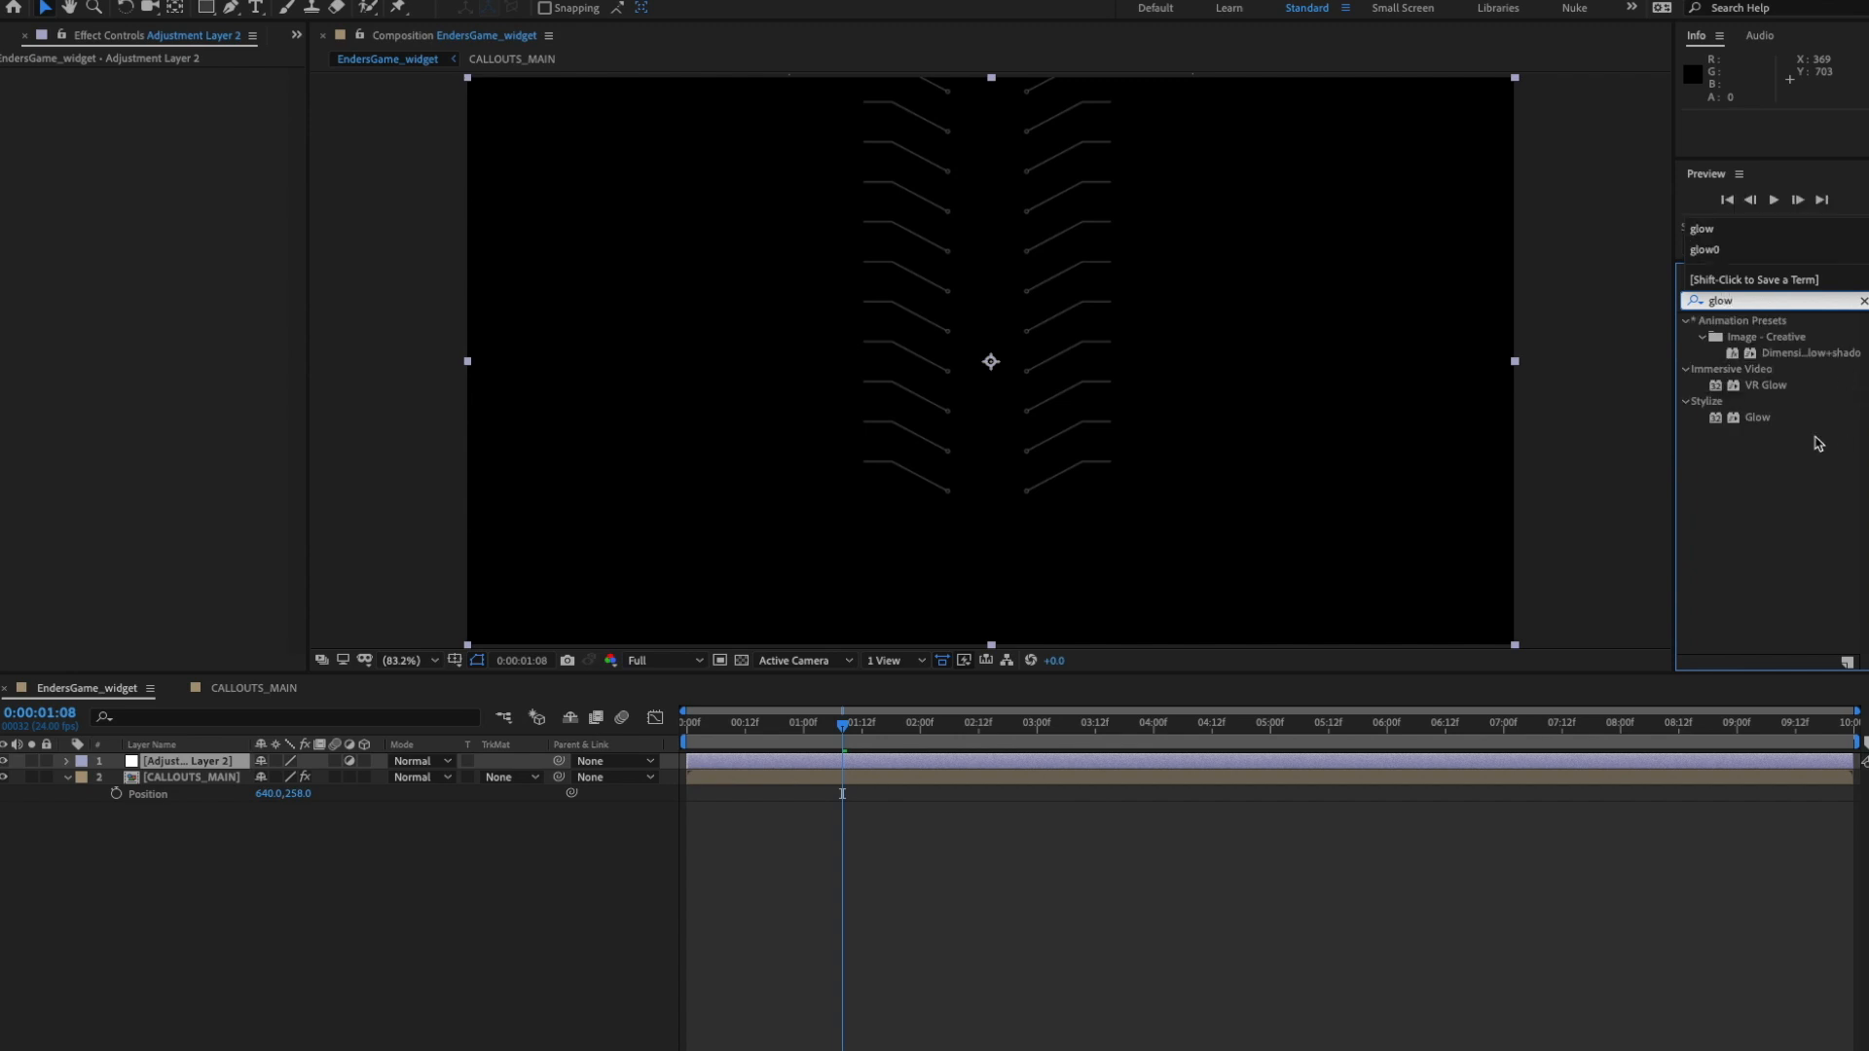
pyautogui.moveTo(1767, 421); pyautogui.dragTo(185, 764)
pyautogui.click(385, 888)
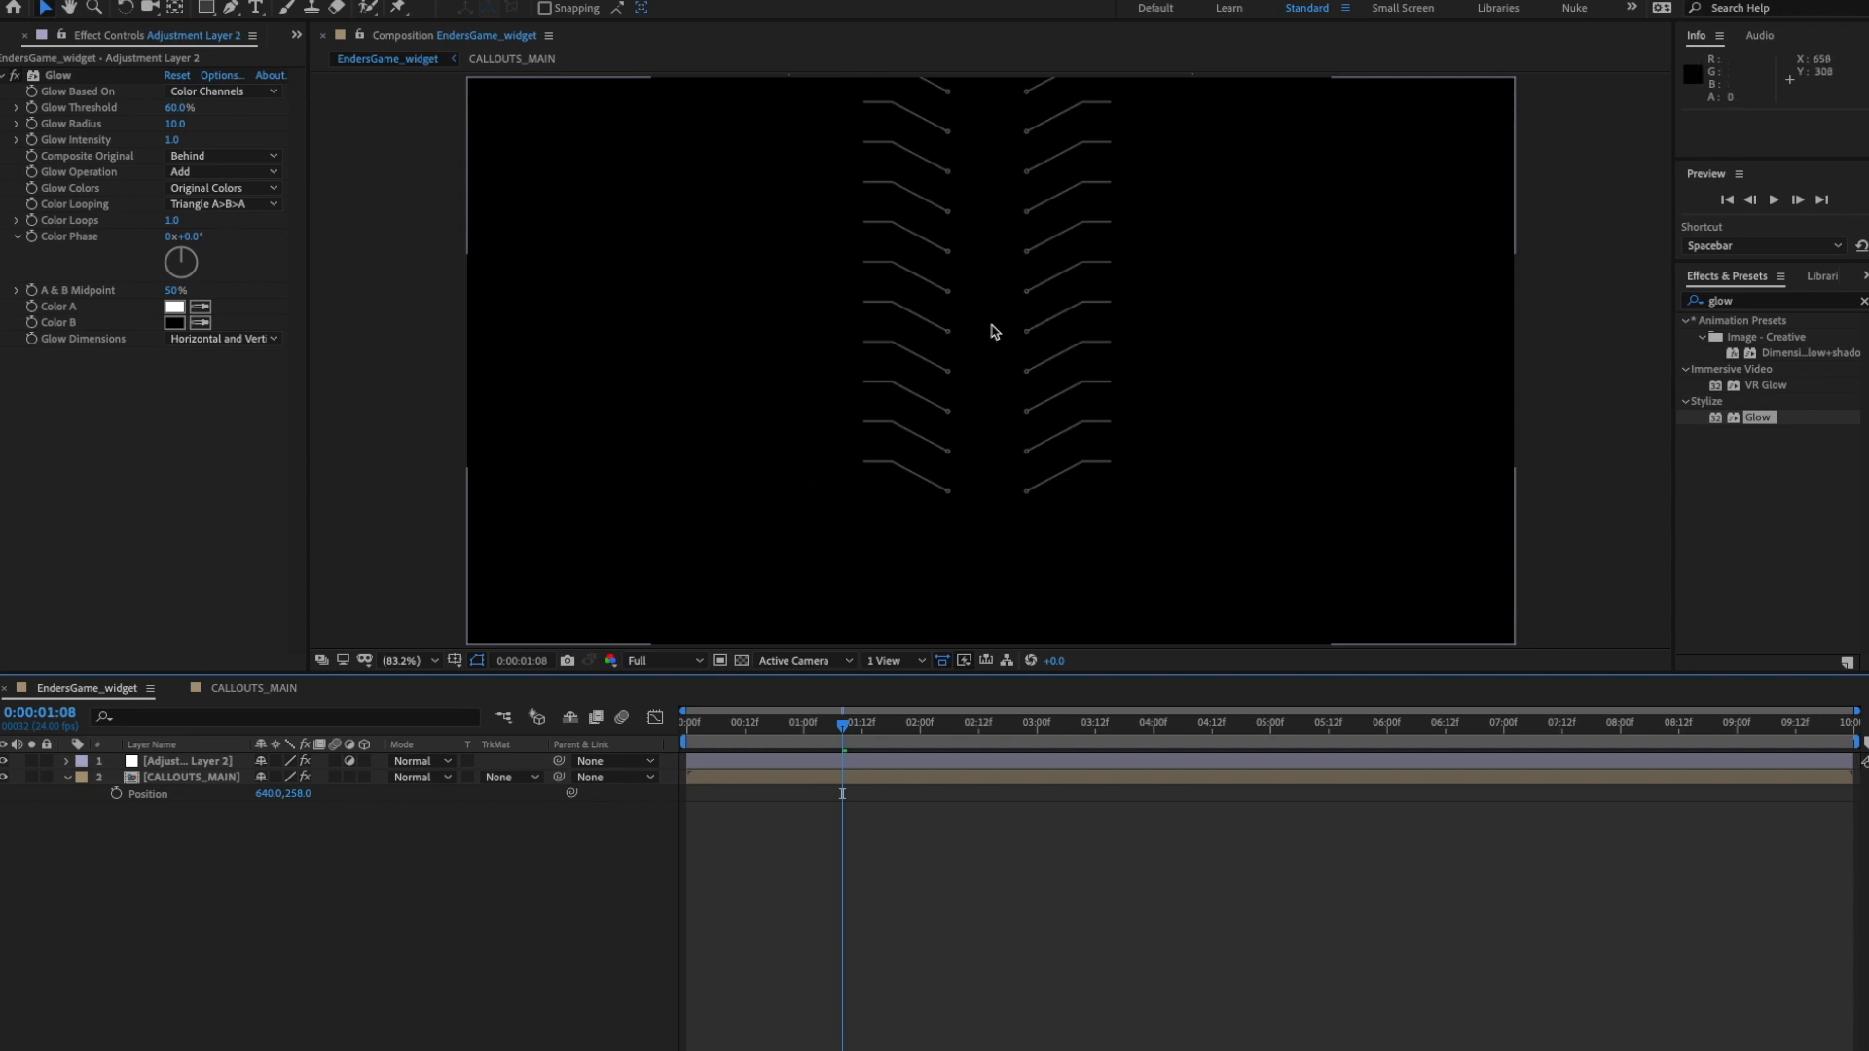
# - Preview the callout scroll with the Glow effect applied
pyautogui.press('space')
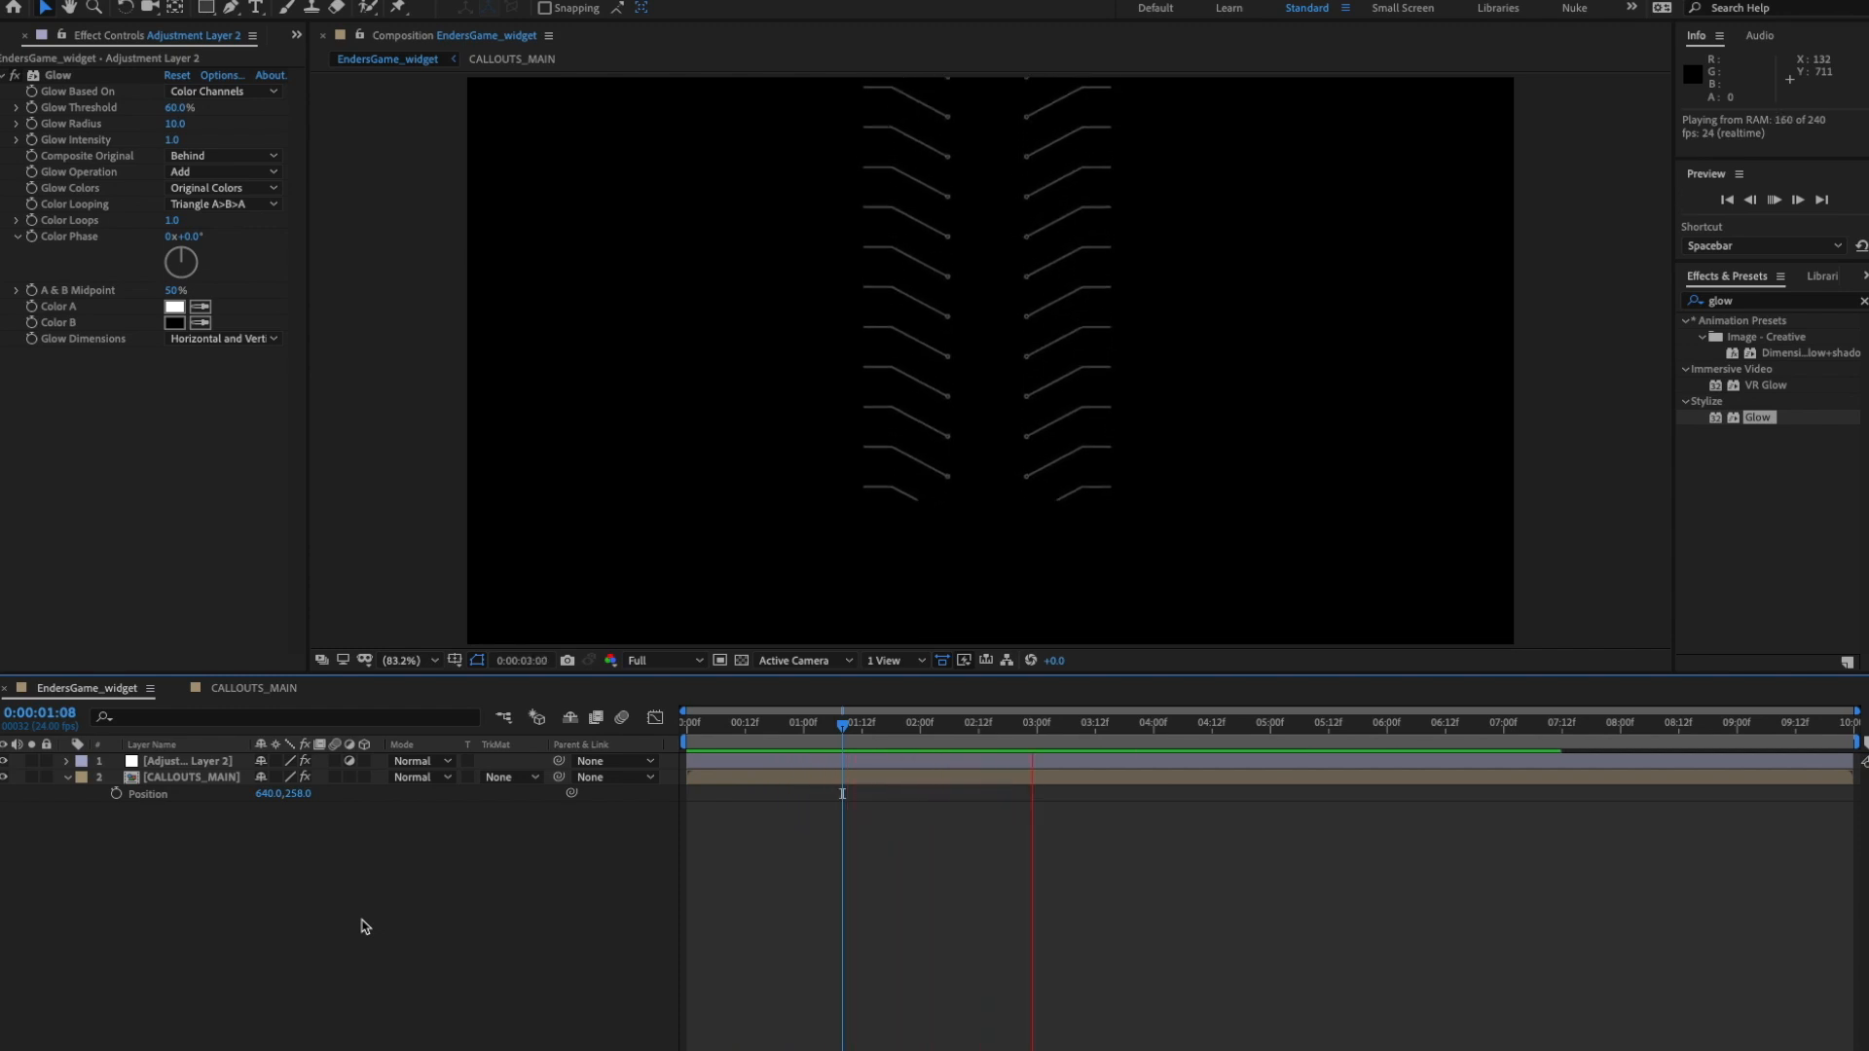
pyautogui.press('space')
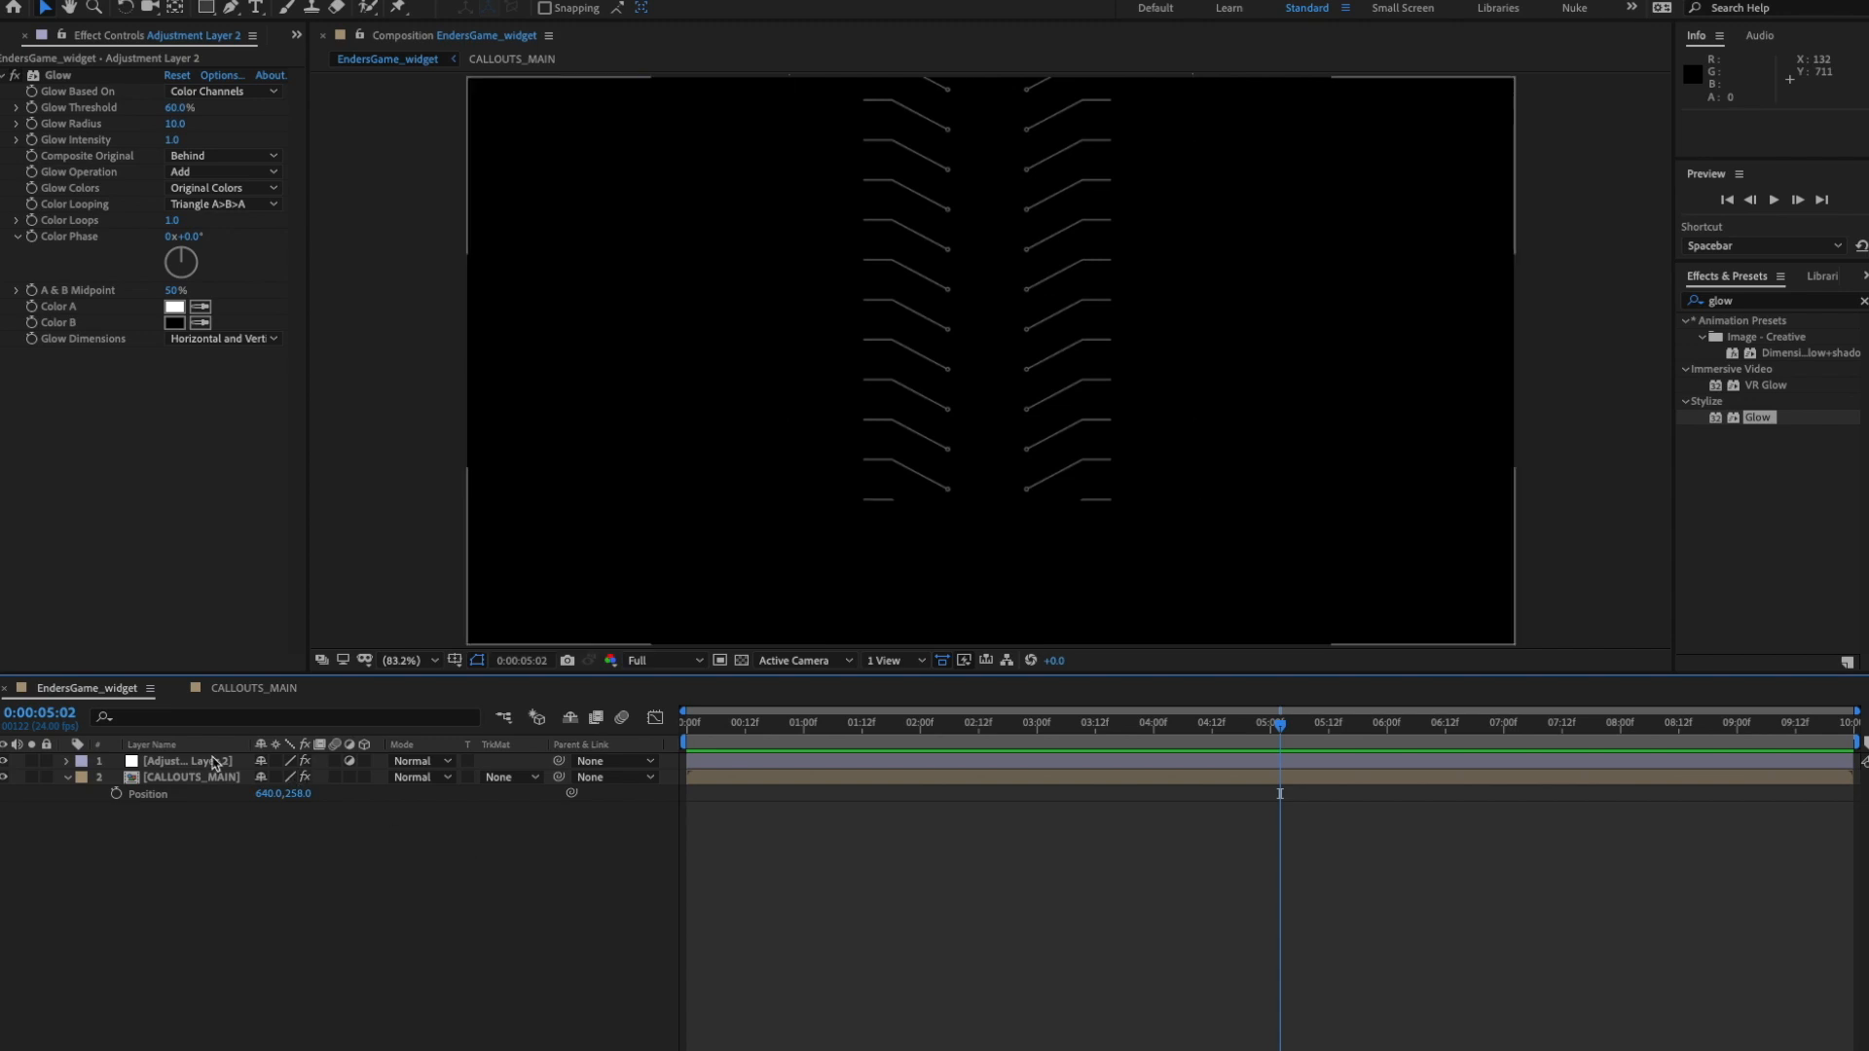
pyautogui.click(1032, 446)
pyautogui.click(182, 848)
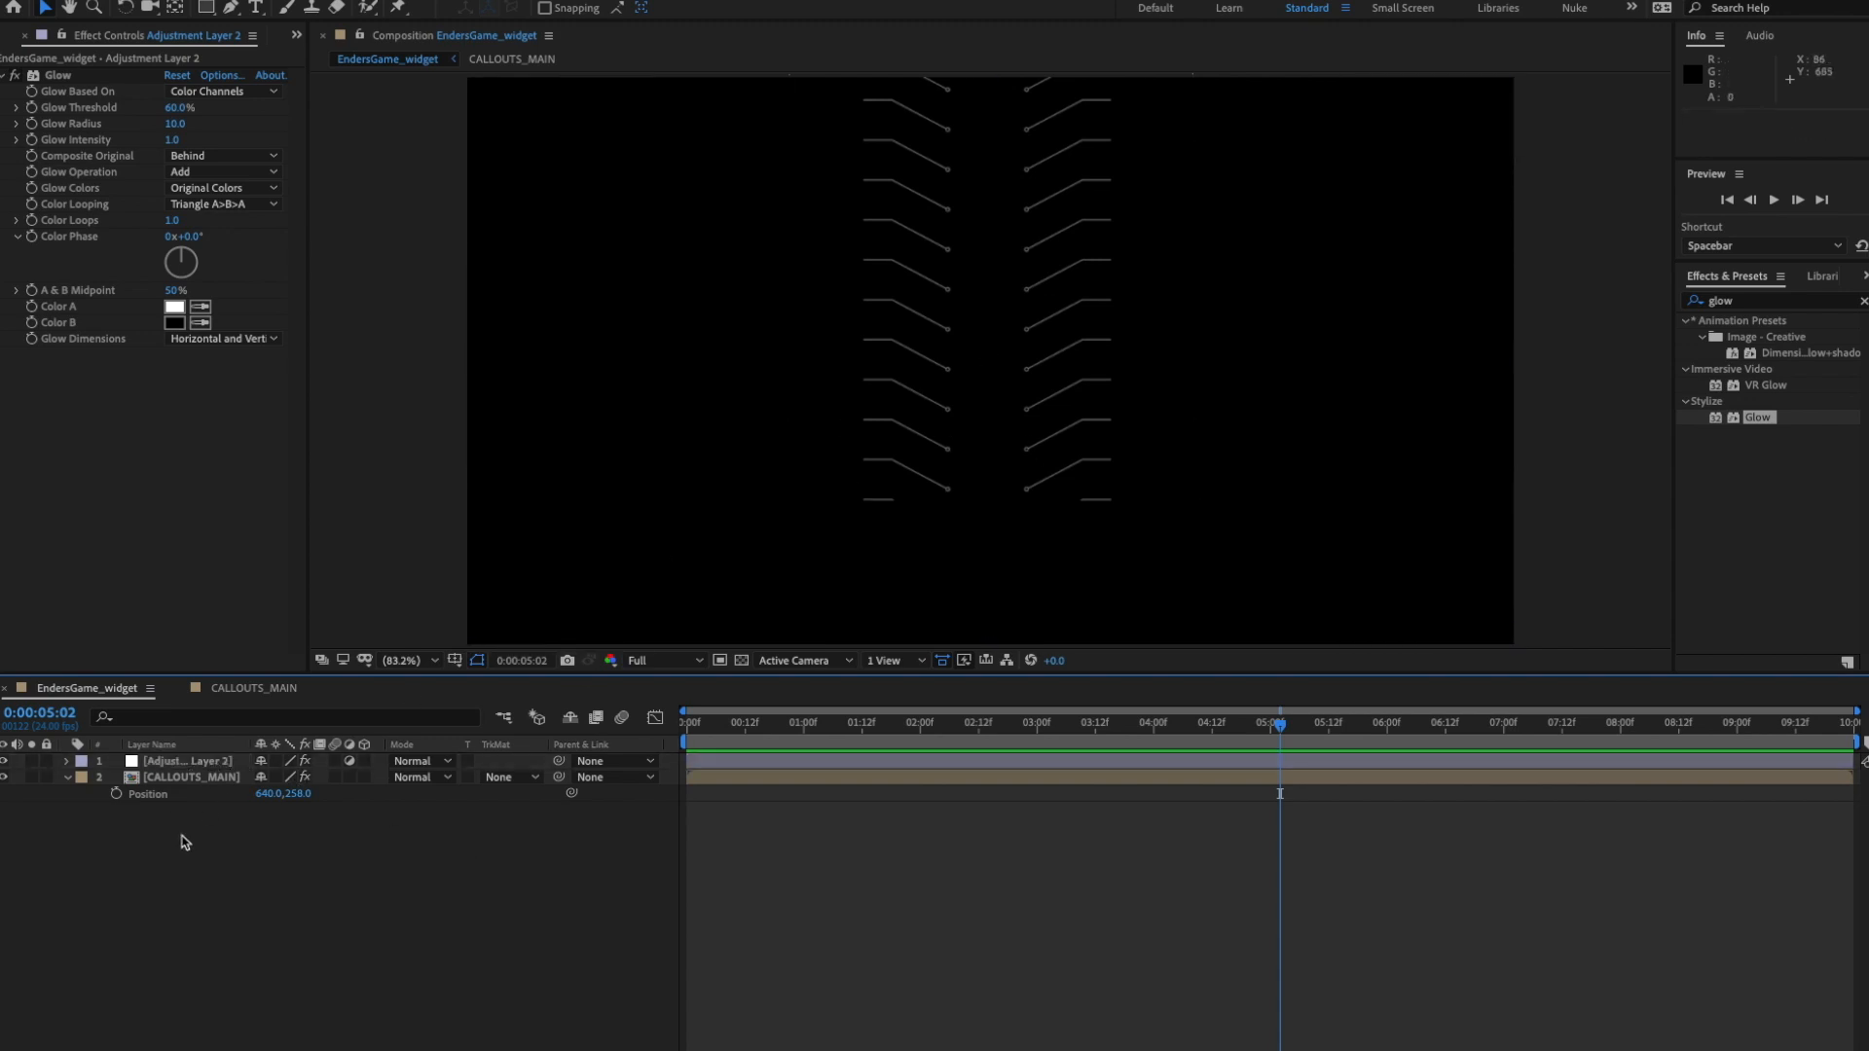
# - Try to mask the lower callouts with a rectangle drawn directly on the CALLOUTS_MAIN layer
pyautogui.click(202, 778)
pyautogui.click(68, 778)
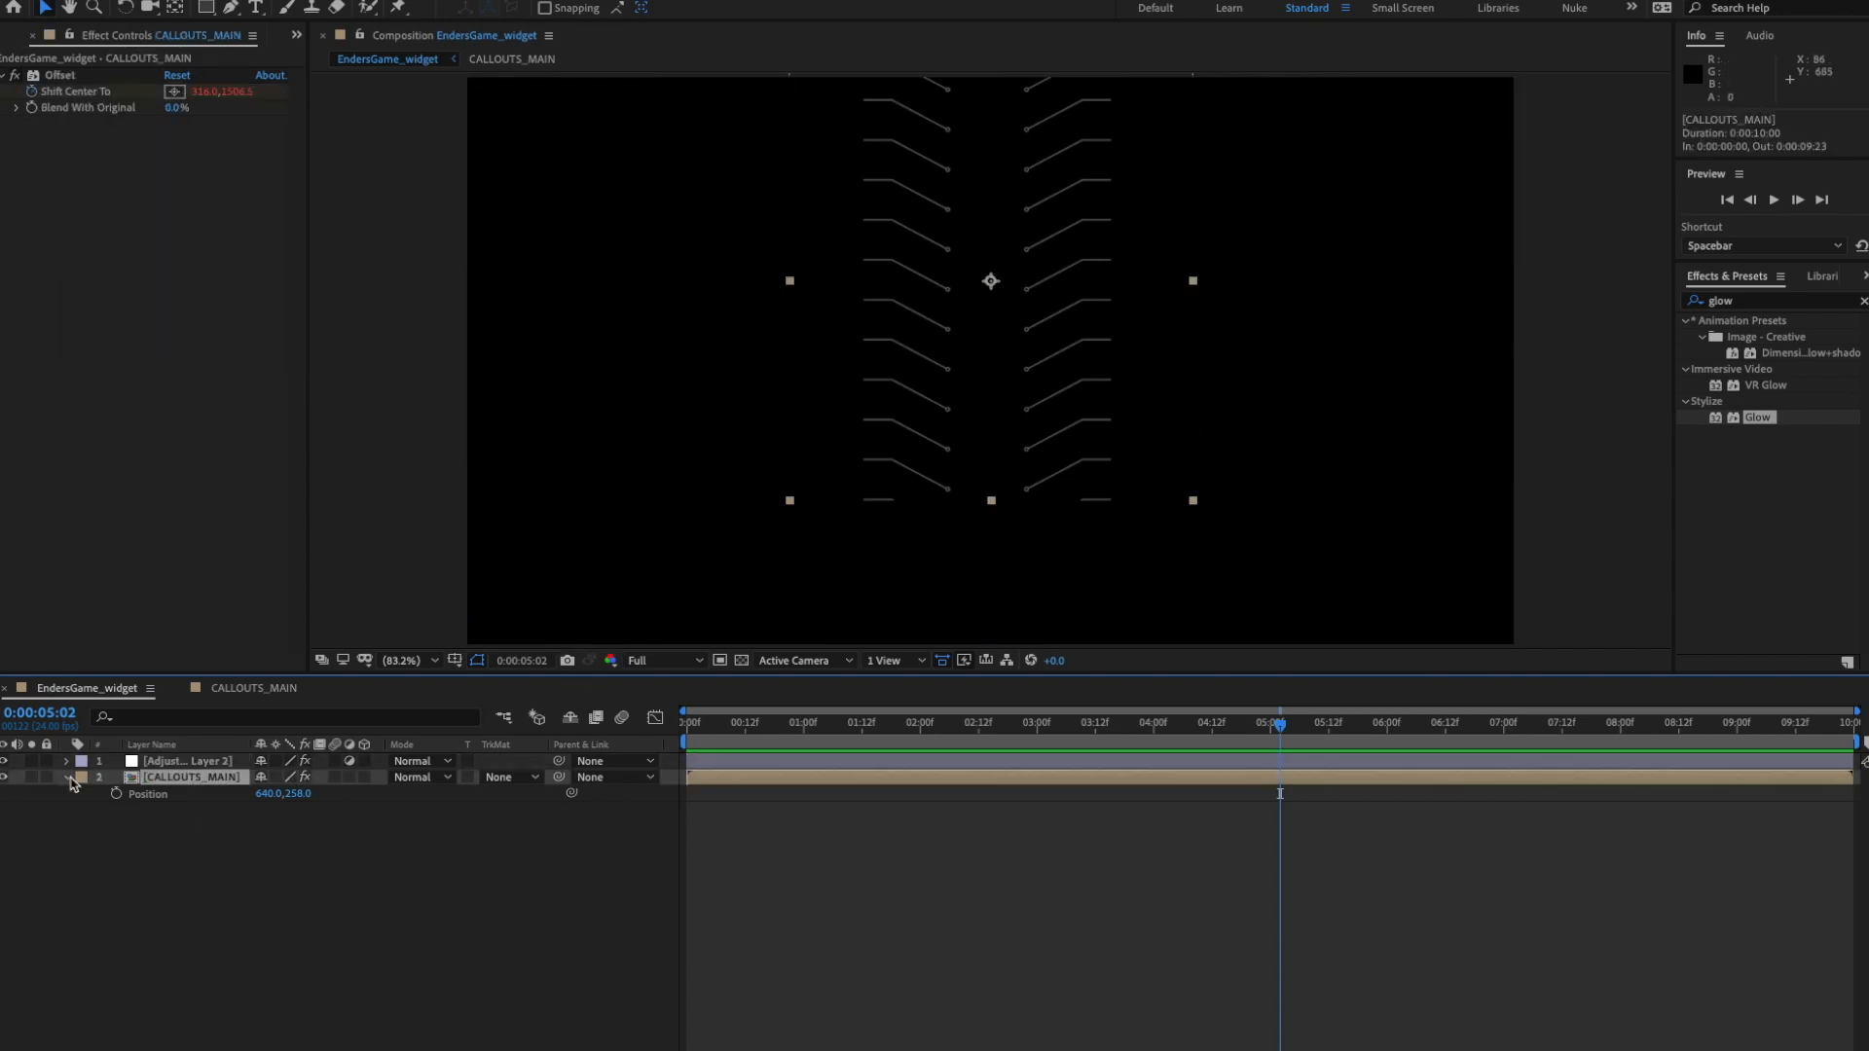
pyautogui.click(205, 8)
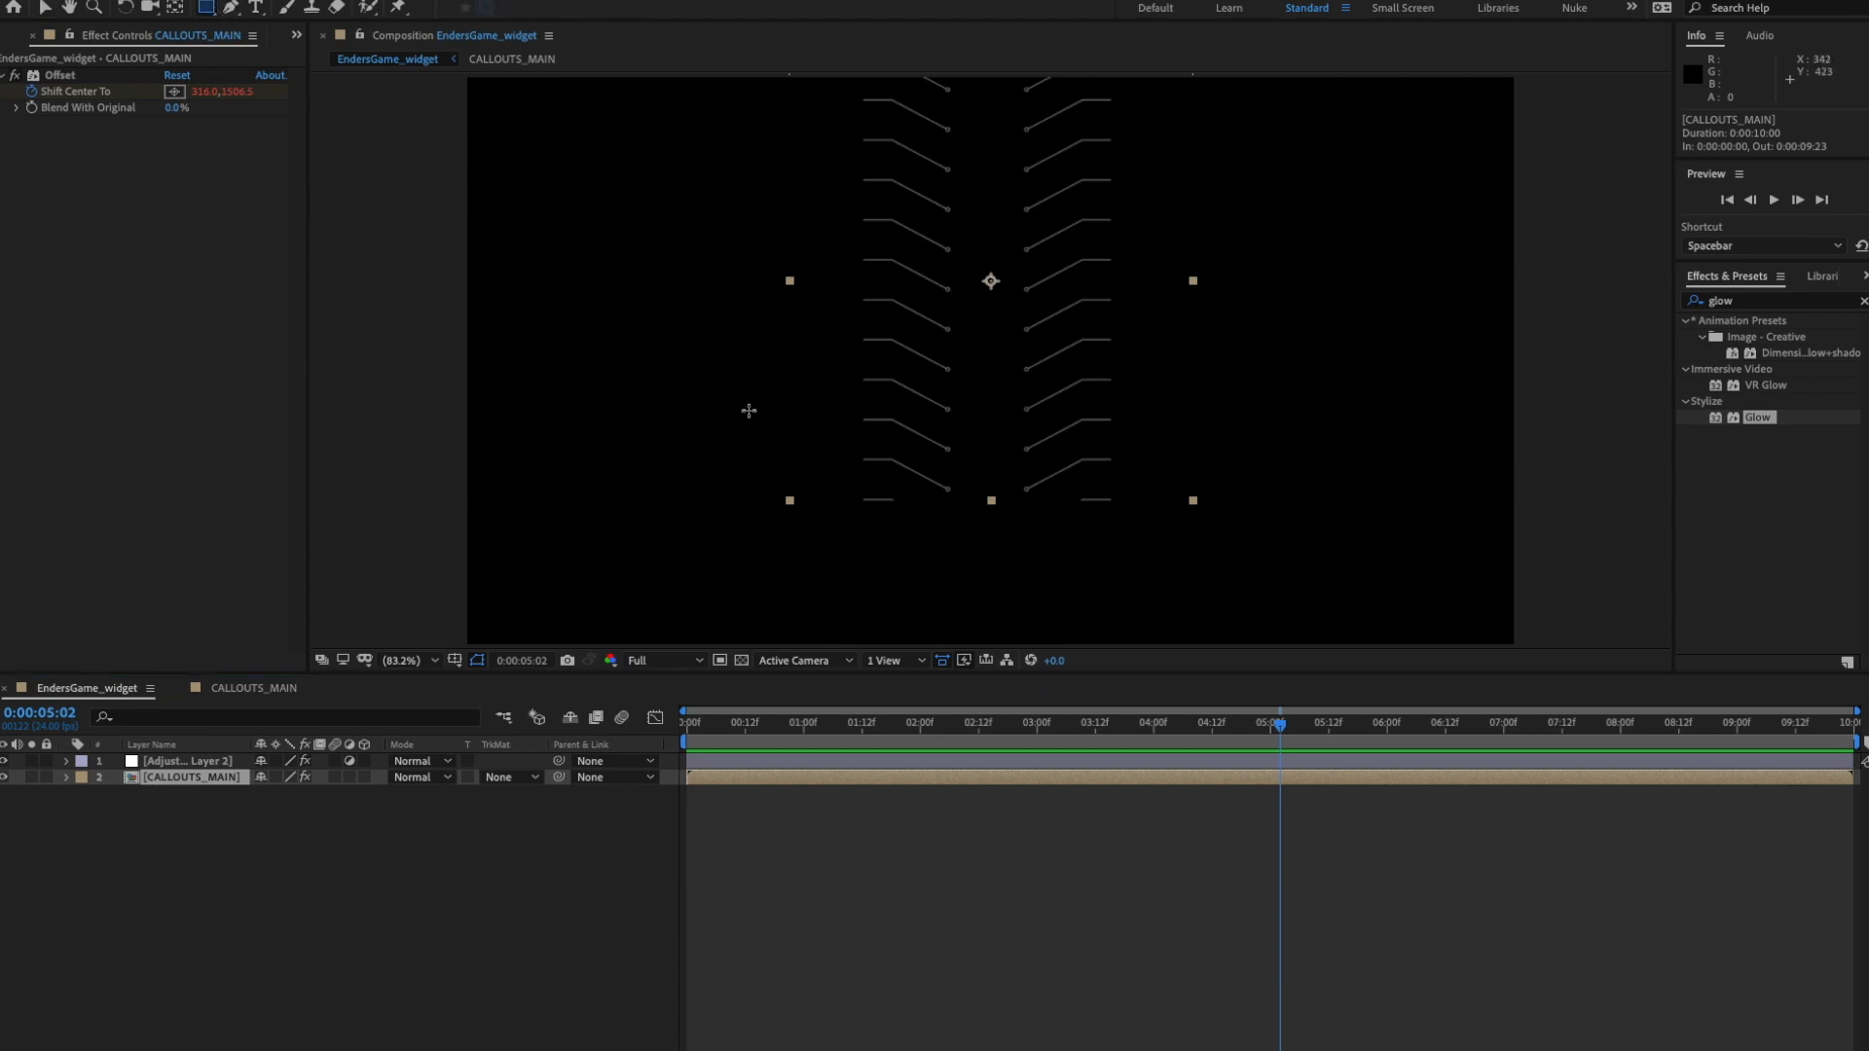
pyautogui.moveTo(749, 411); pyautogui.dragTo(1223, 507)
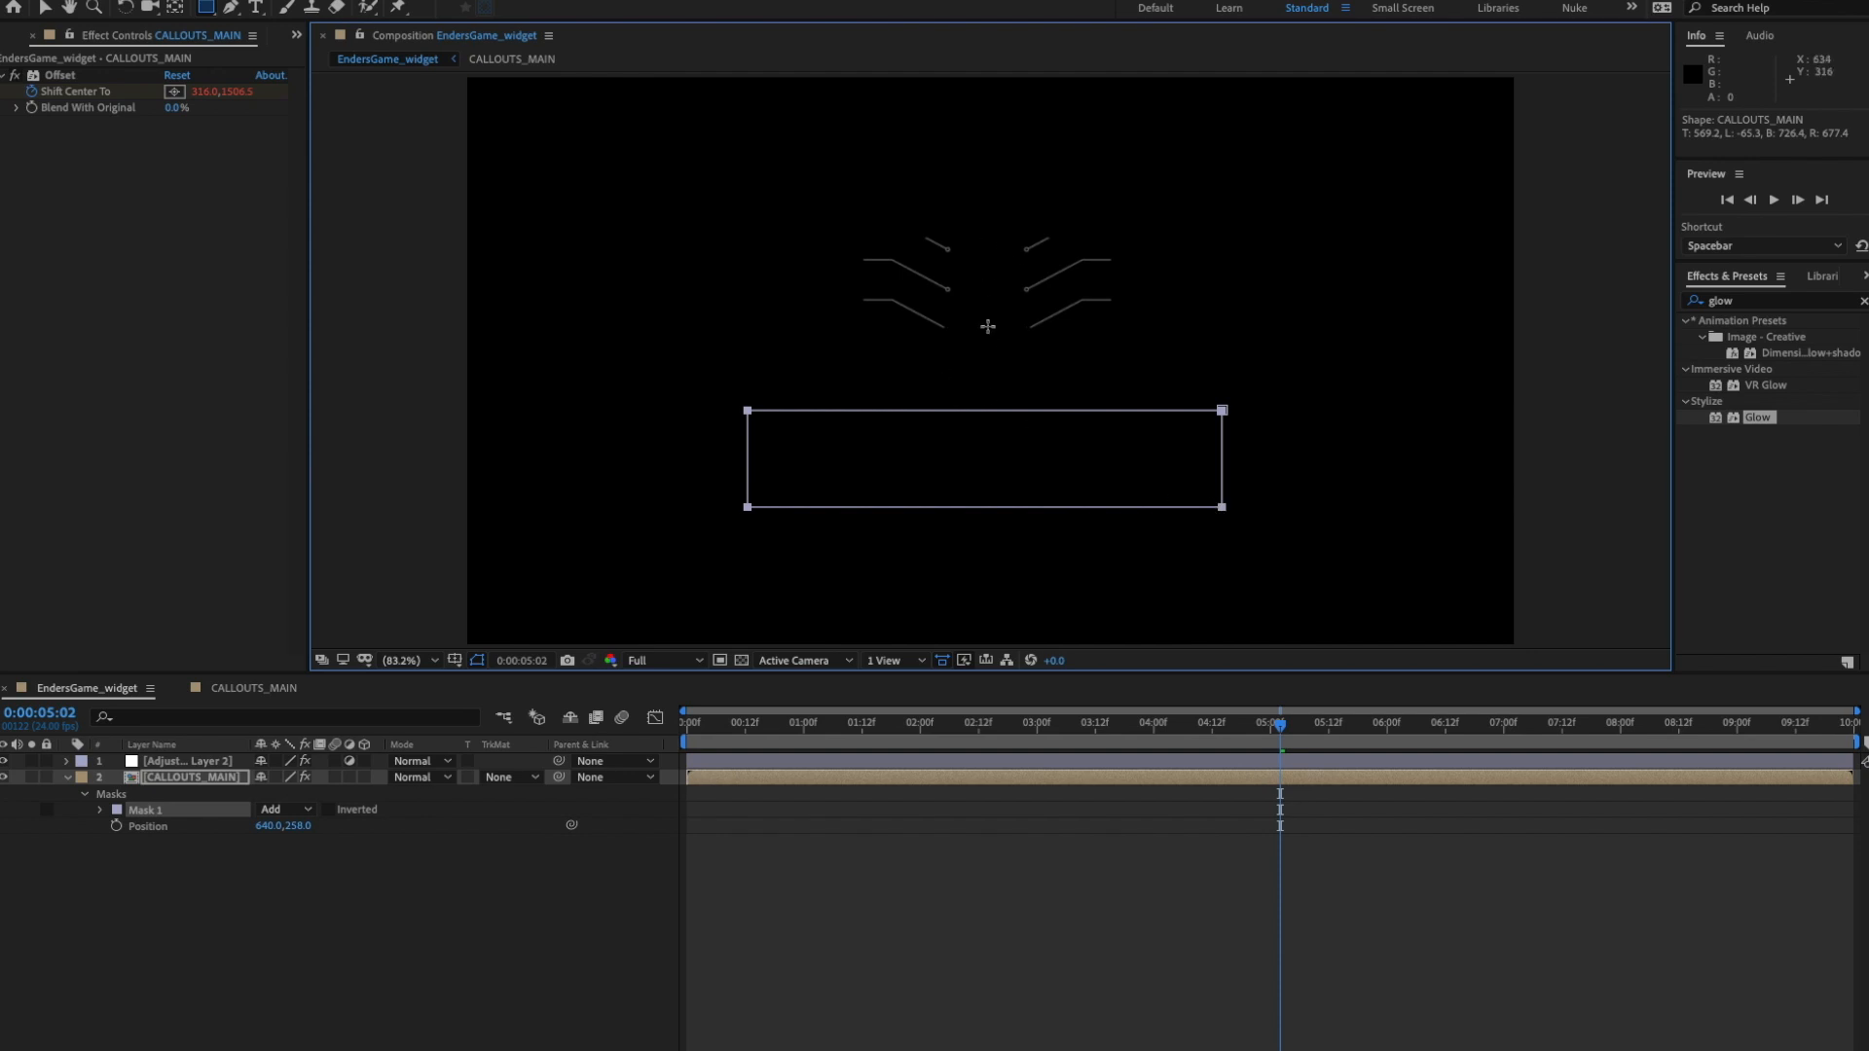
# - Show the masks of CALLOUTS_MAIN and delete Mask 1
pyautogui.click(208, 781)
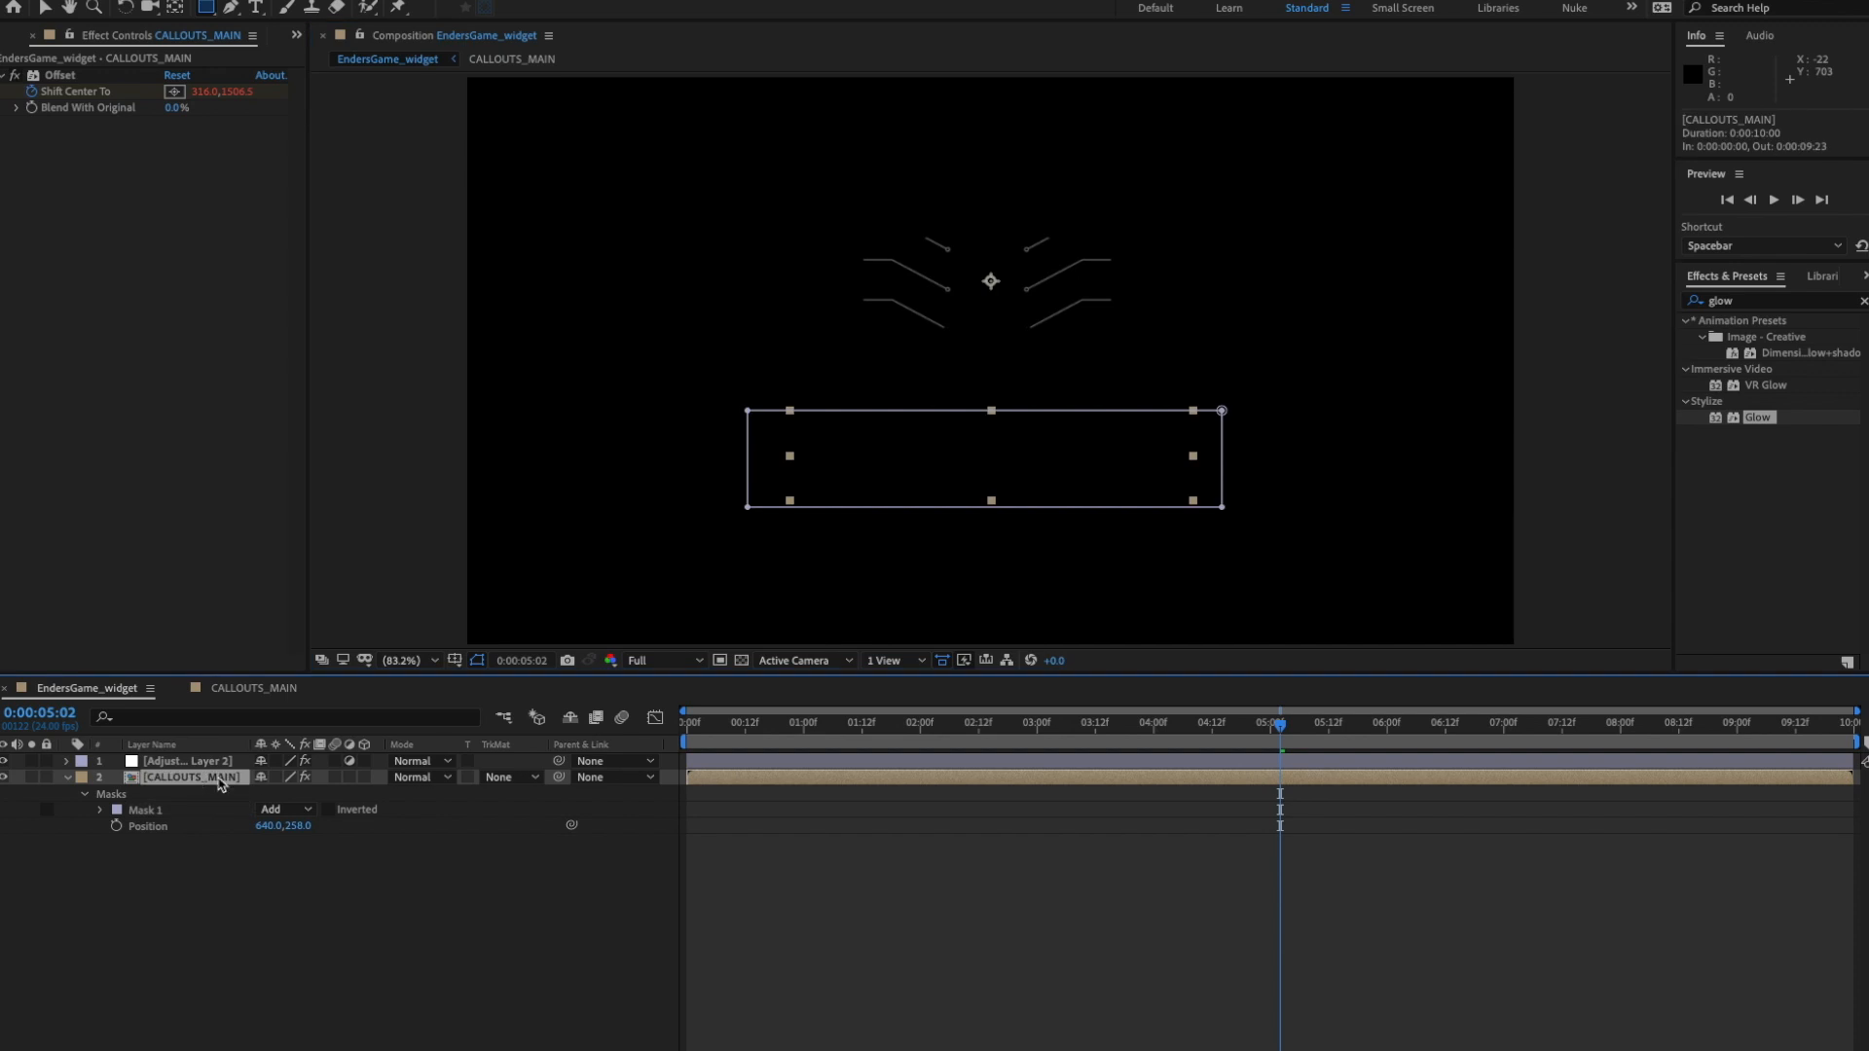
pyautogui.press('u')
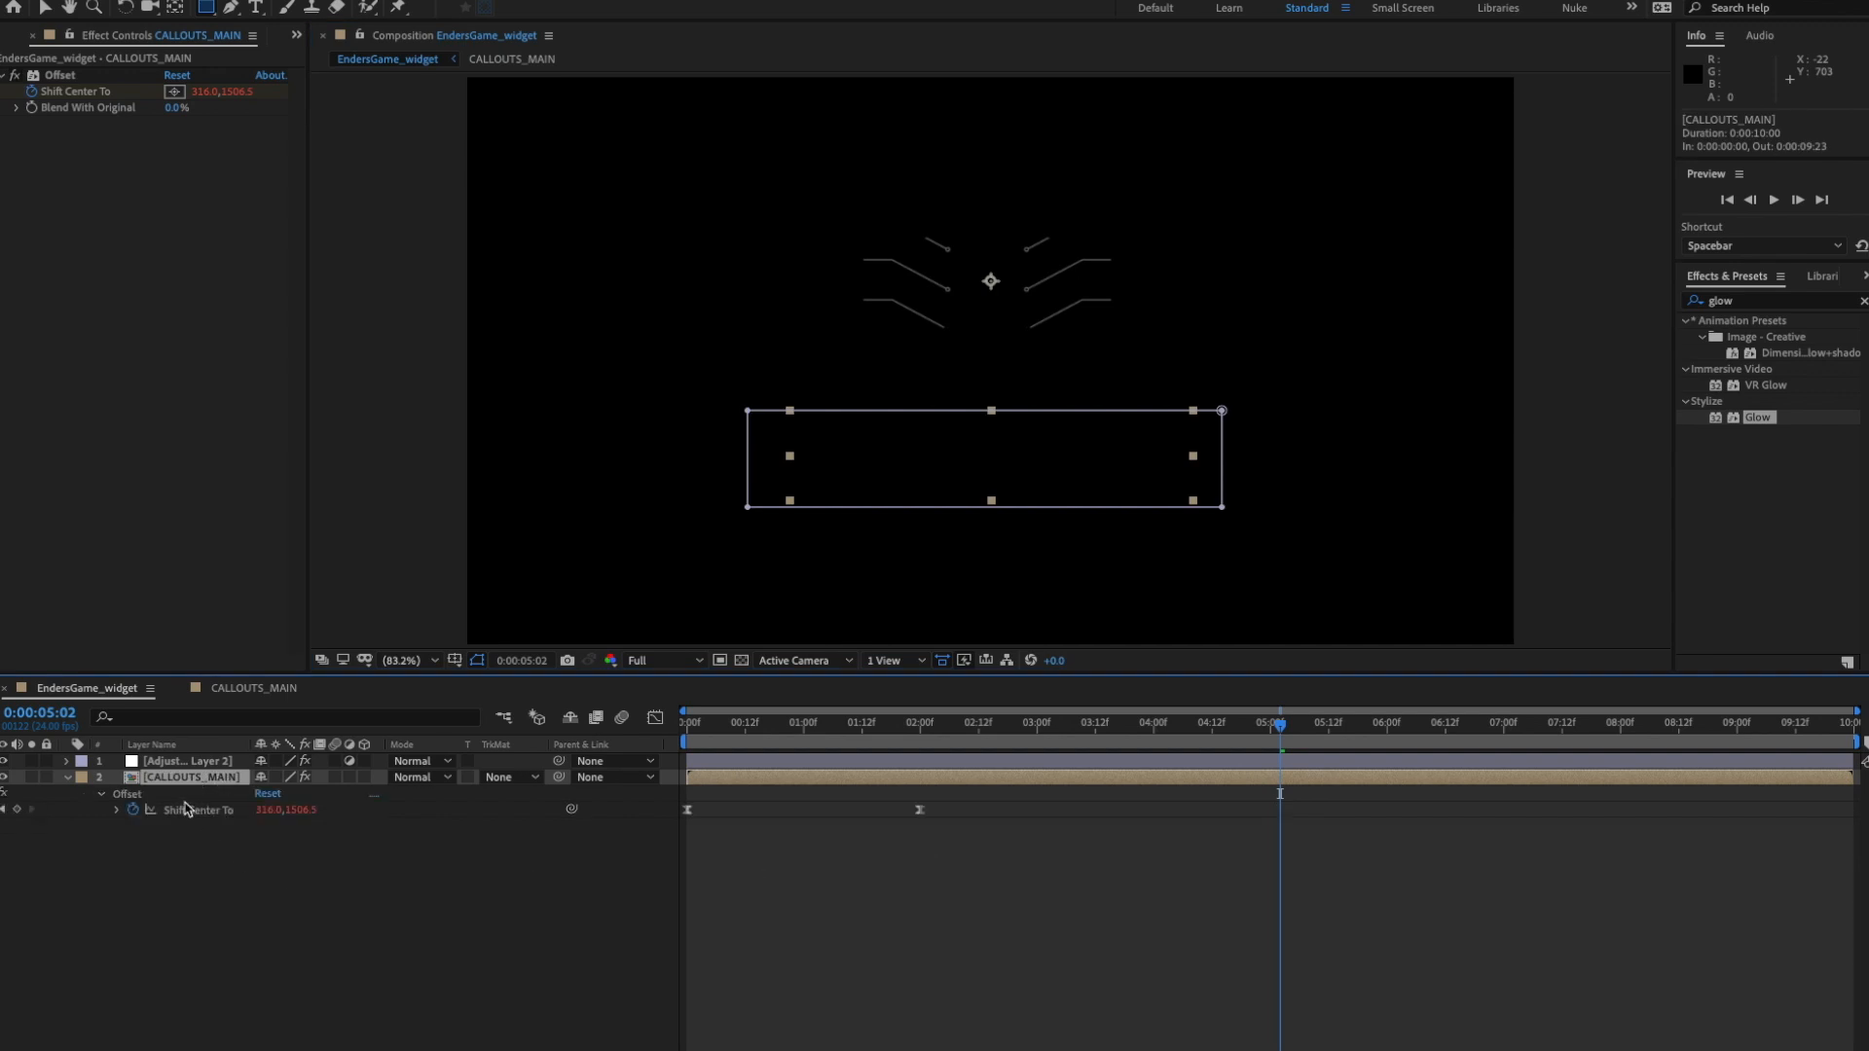
pyautogui.press('m')
pyautogui.click(251, 859)
pyautogui.click(149, 795)
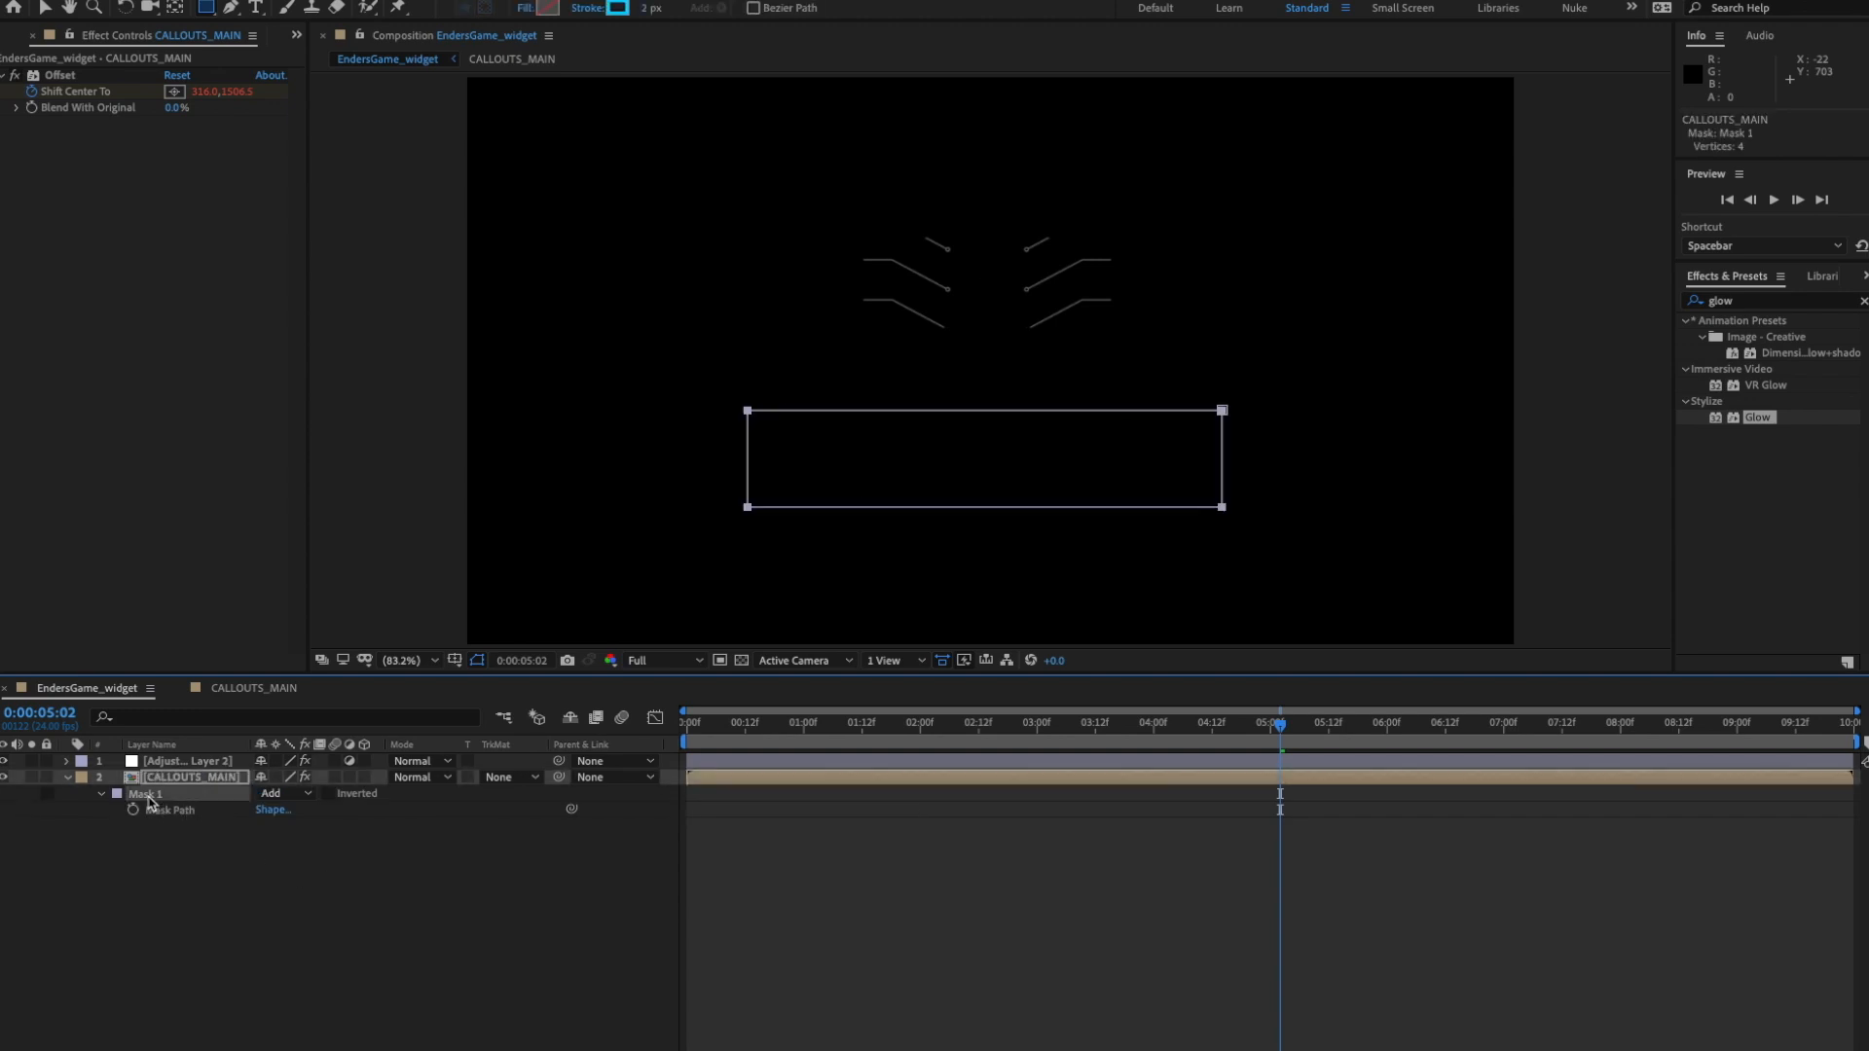
pyautogui.press('Delete')
pyautogui.click(152, 802)
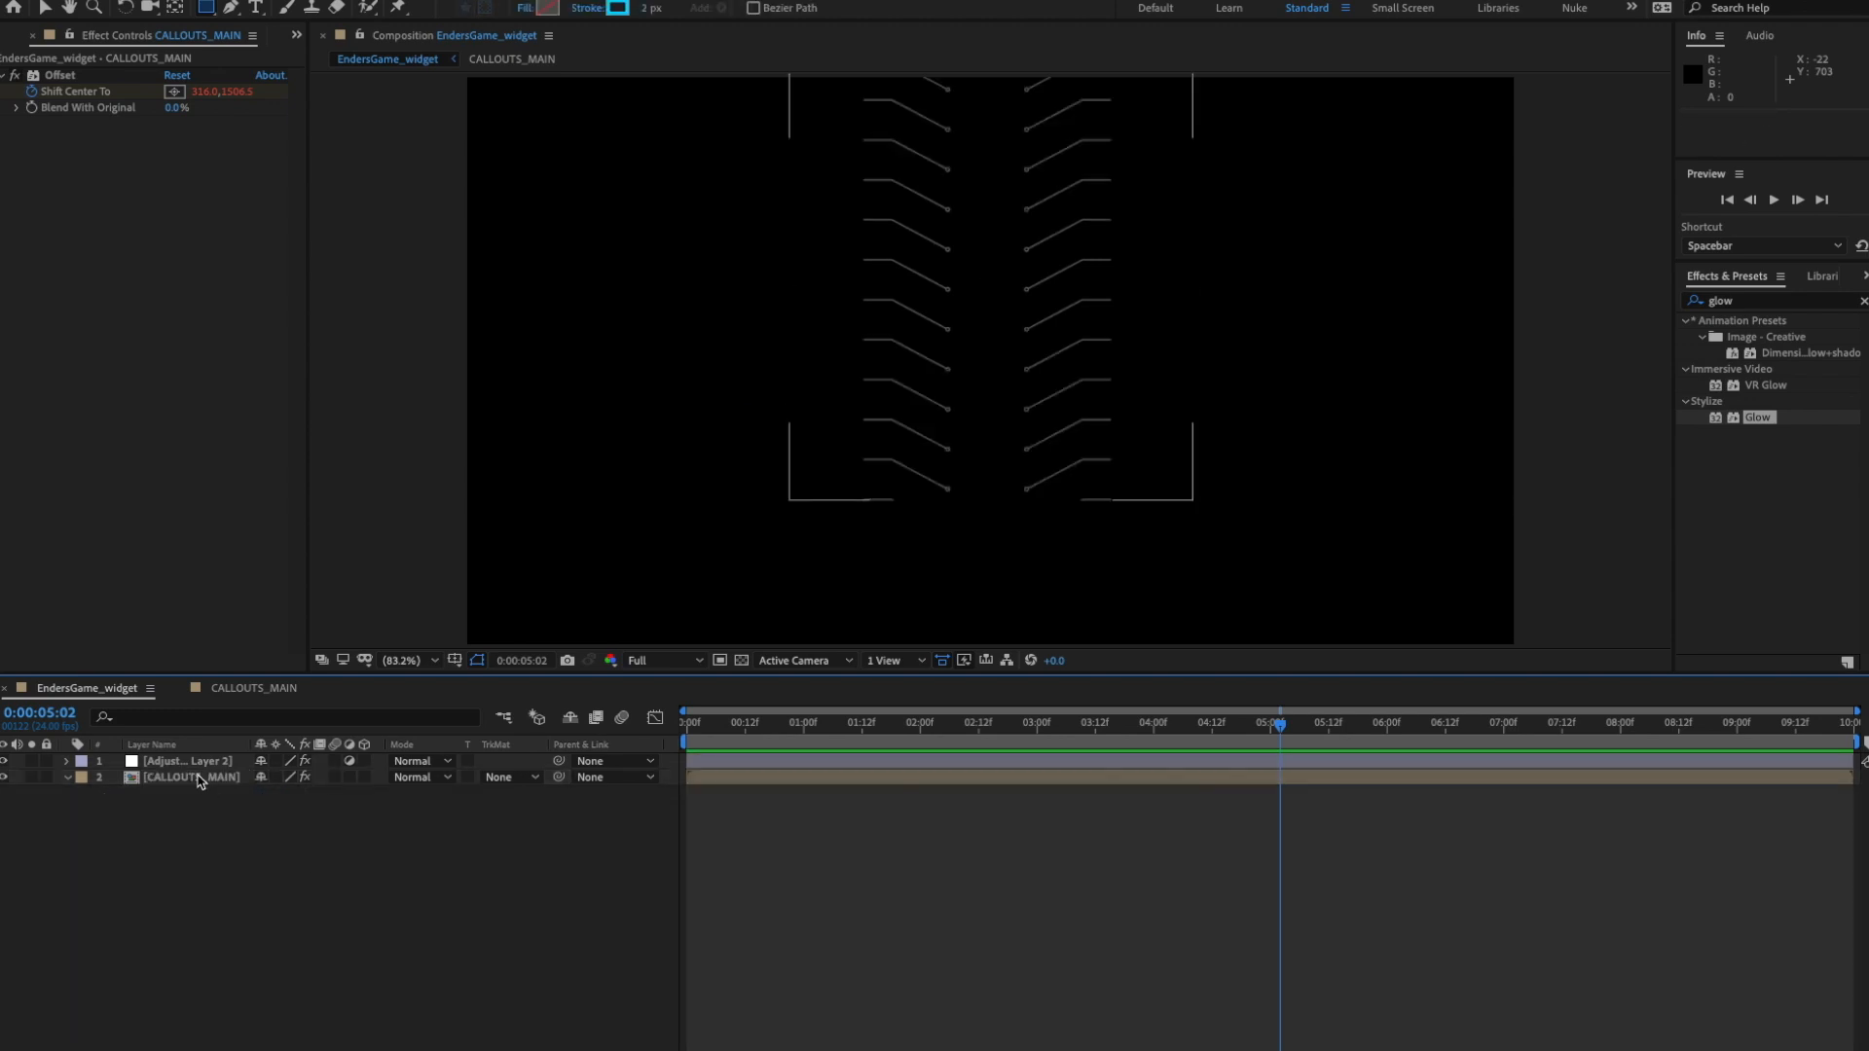
# - Pre-compose CALLOUTS_MAIN as CALLOUTS_UPPER, moving all attributes into the new composition
pyautogui.click(214, 788)
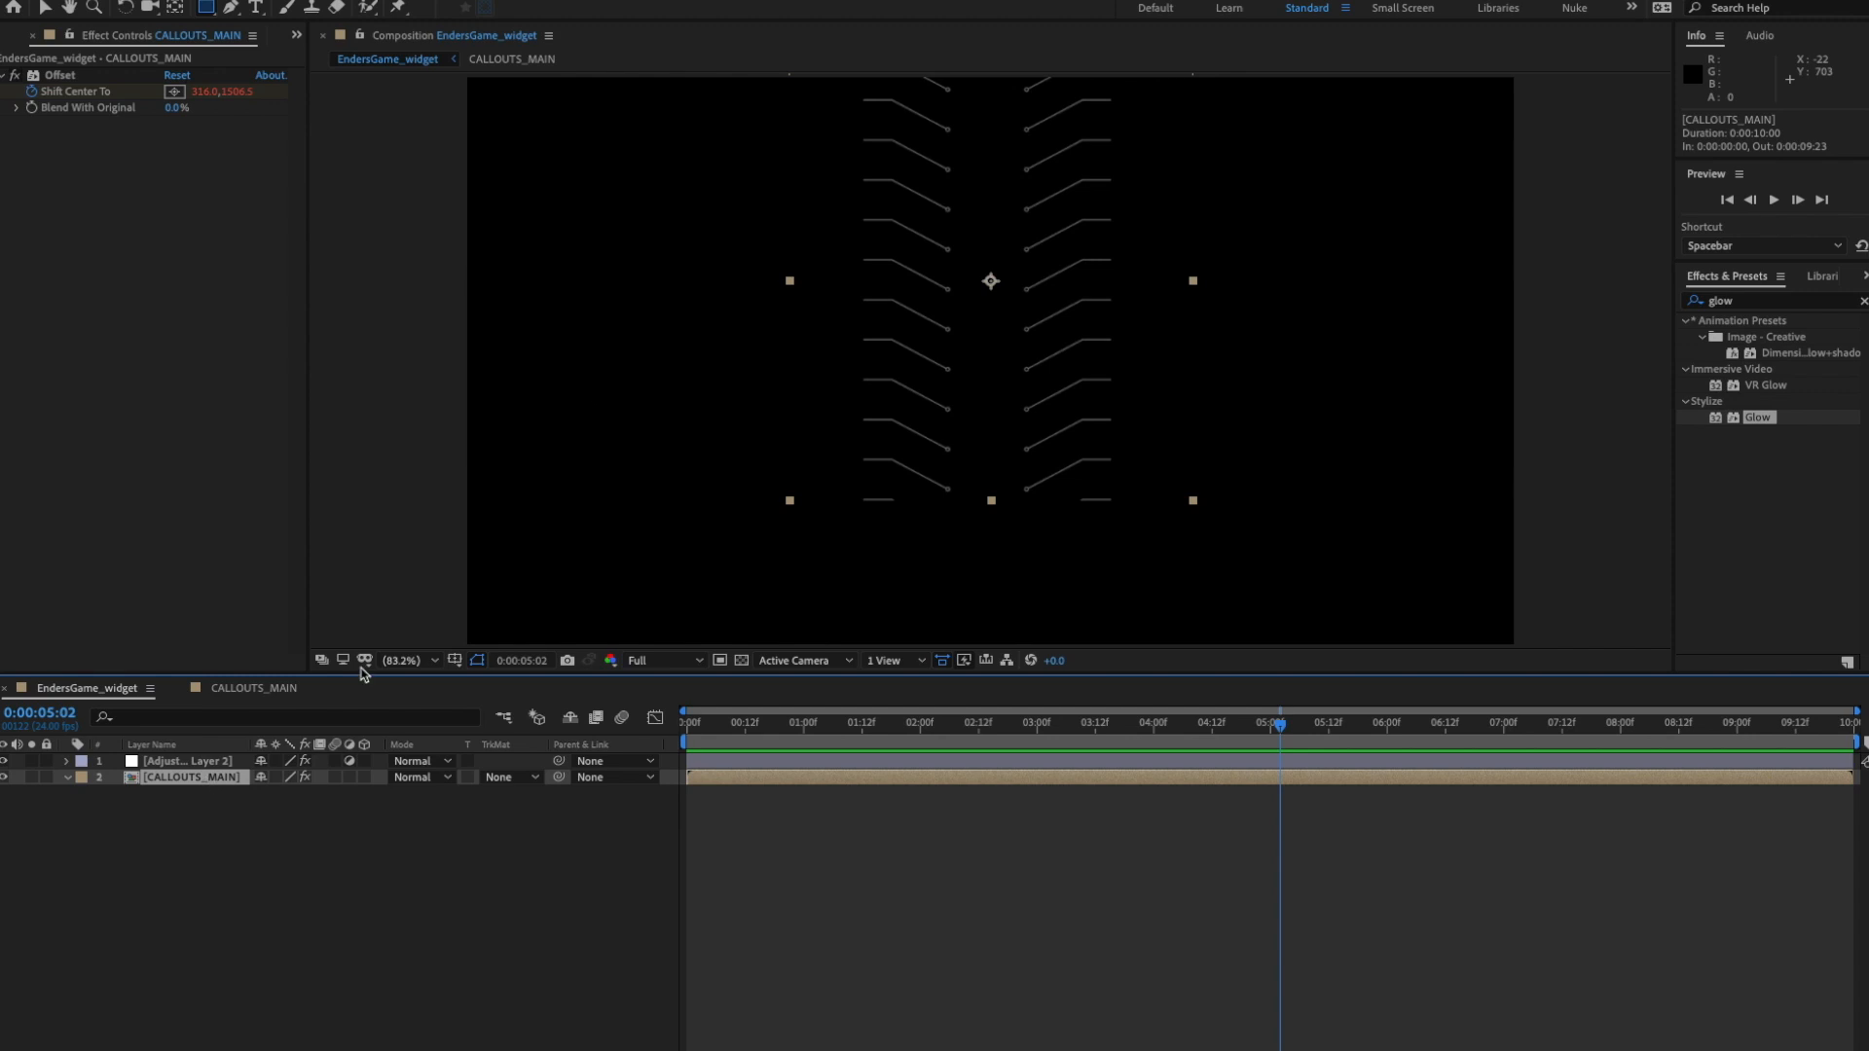
pyautogui.click(370, 0)
pyautogui.click(419, 577)
pyautogui.click(769, 550)
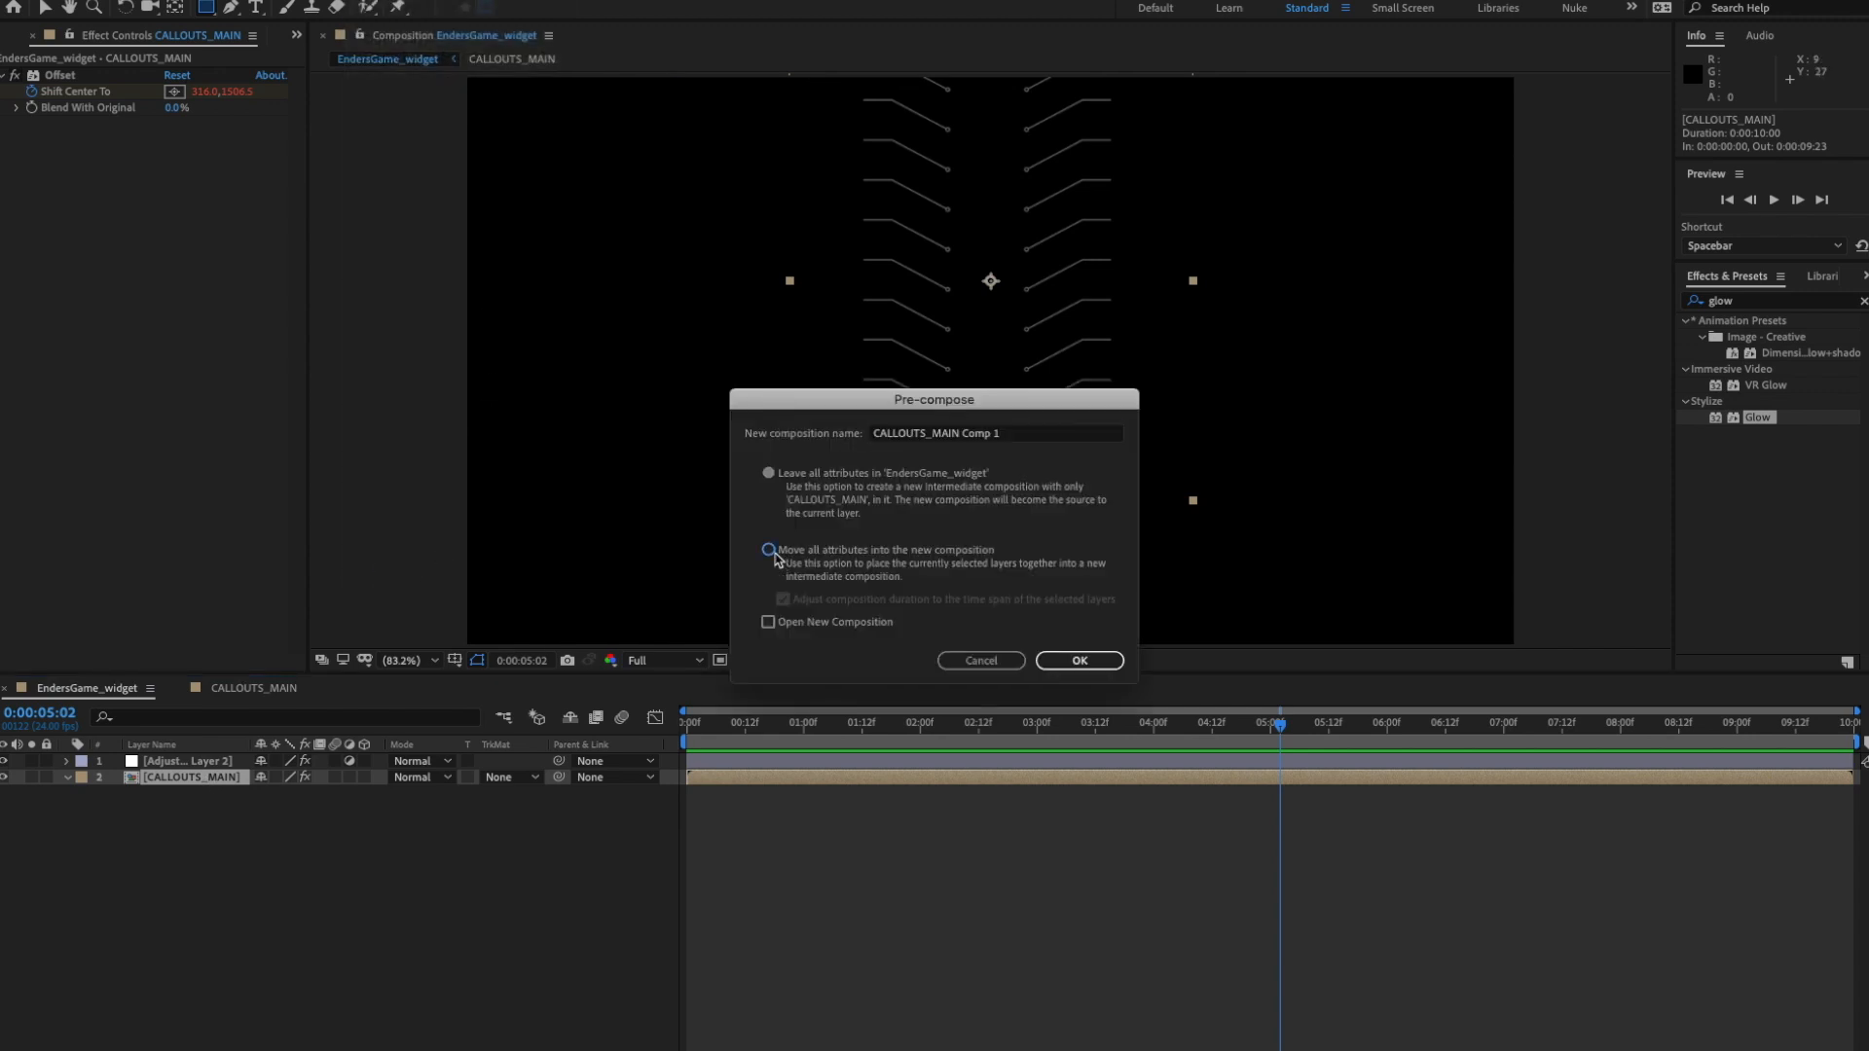
pyautogui.click(1051, 433)
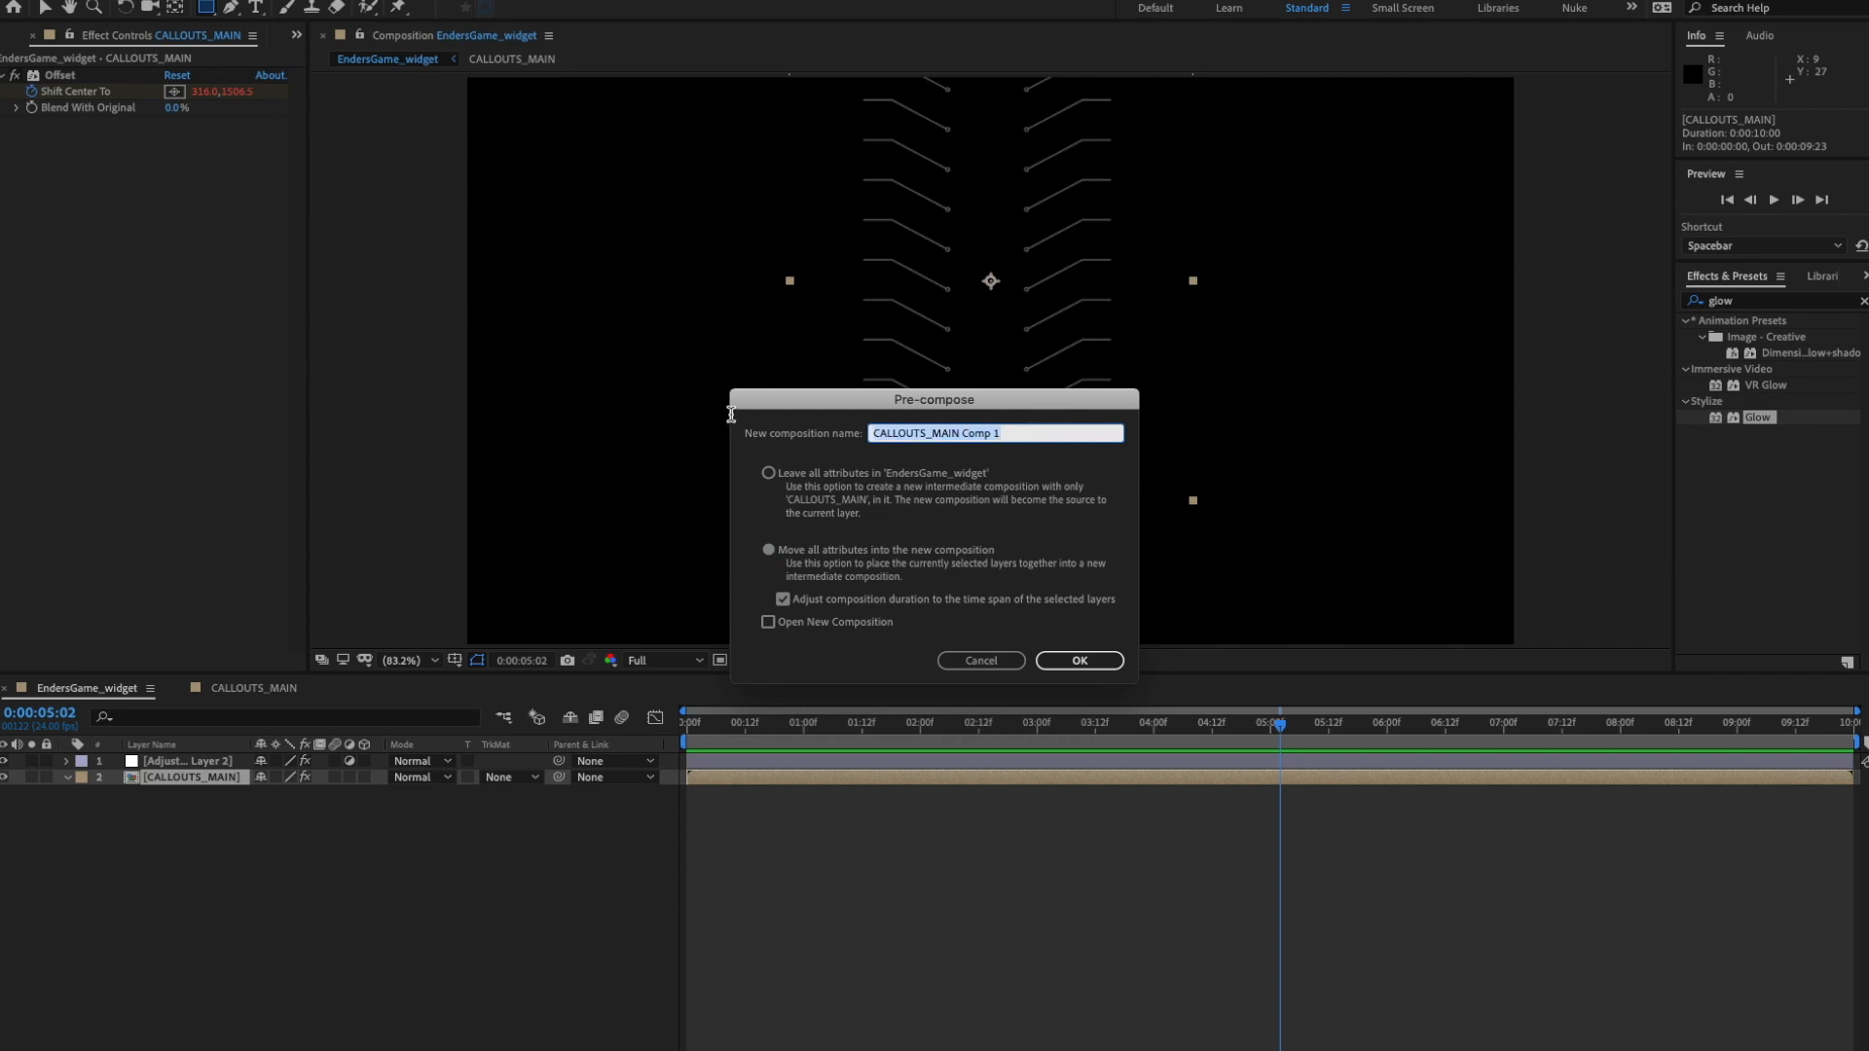
pyautogui.write('Va')
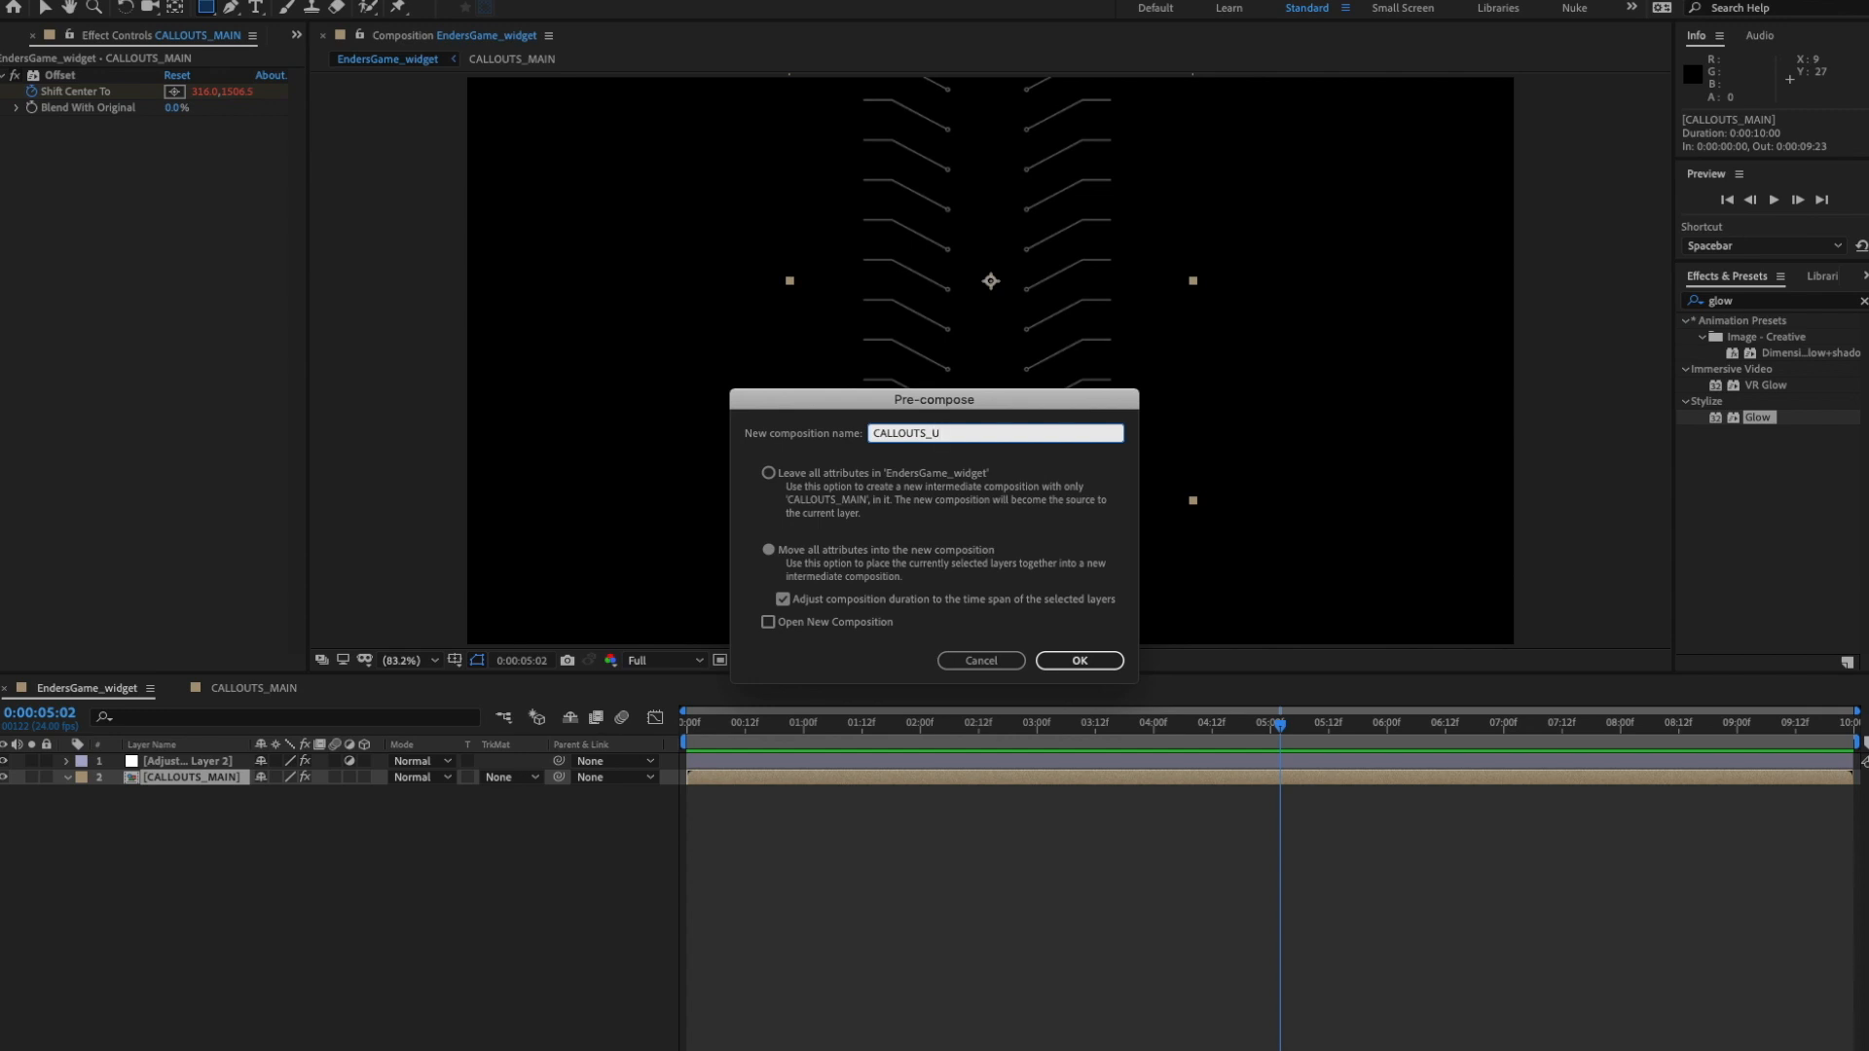
pyautogui.press('Return')
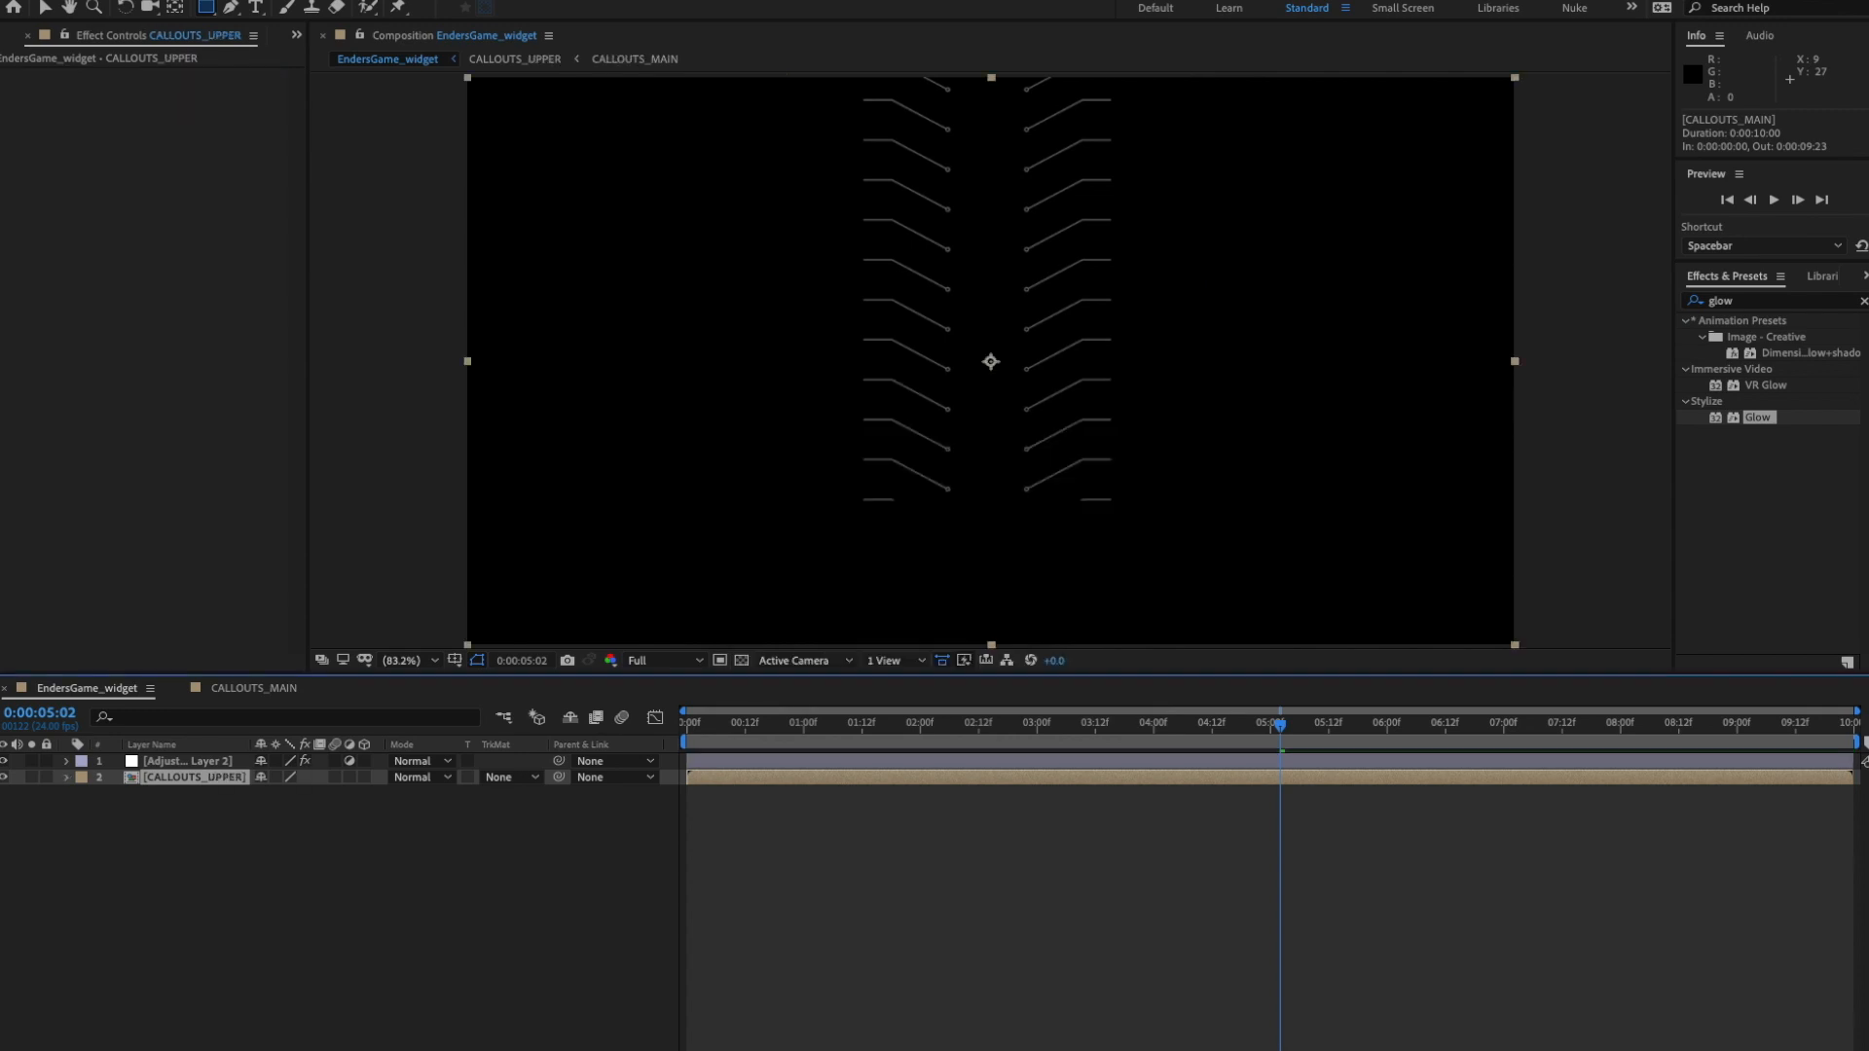
pyautogui.click(339, 815)
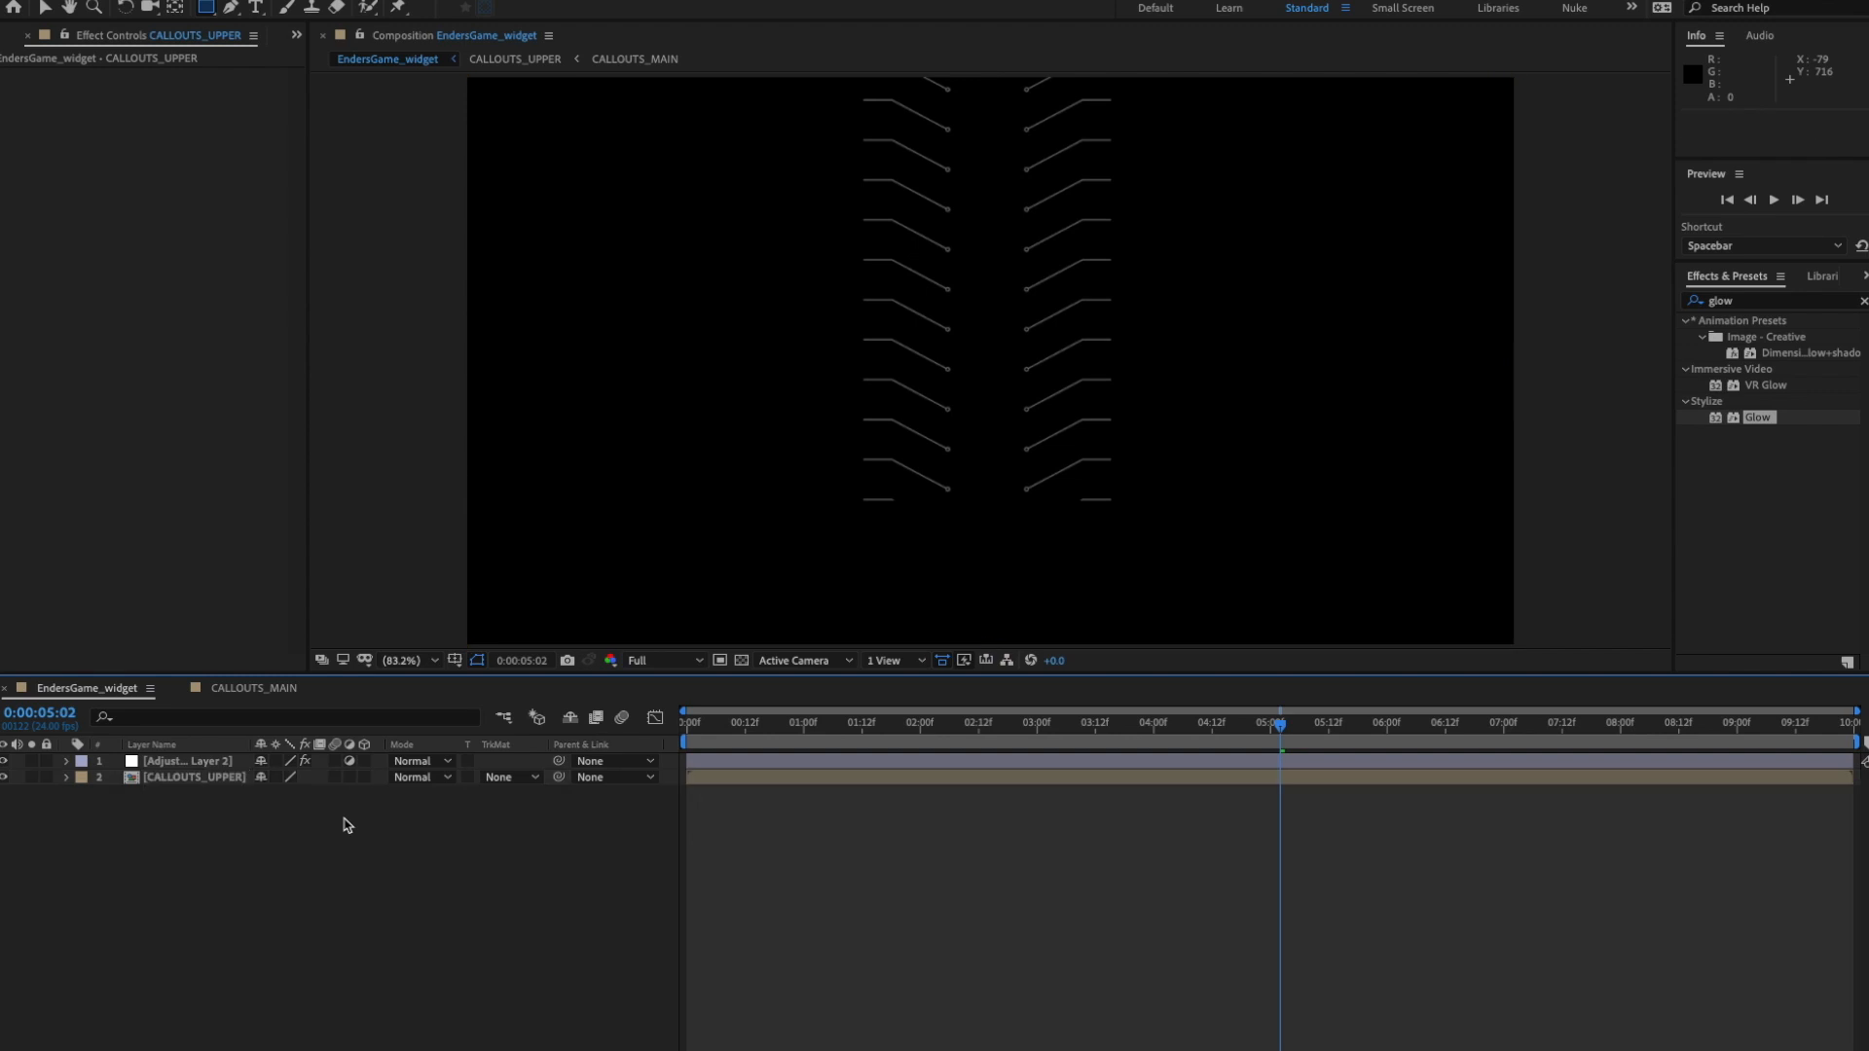
# - Draw a rectangular mask about 470 by 147 px over the lowest callouts of CALLOUTS_UPPER and set it to Subtract
pyautogui.click(229, 779)
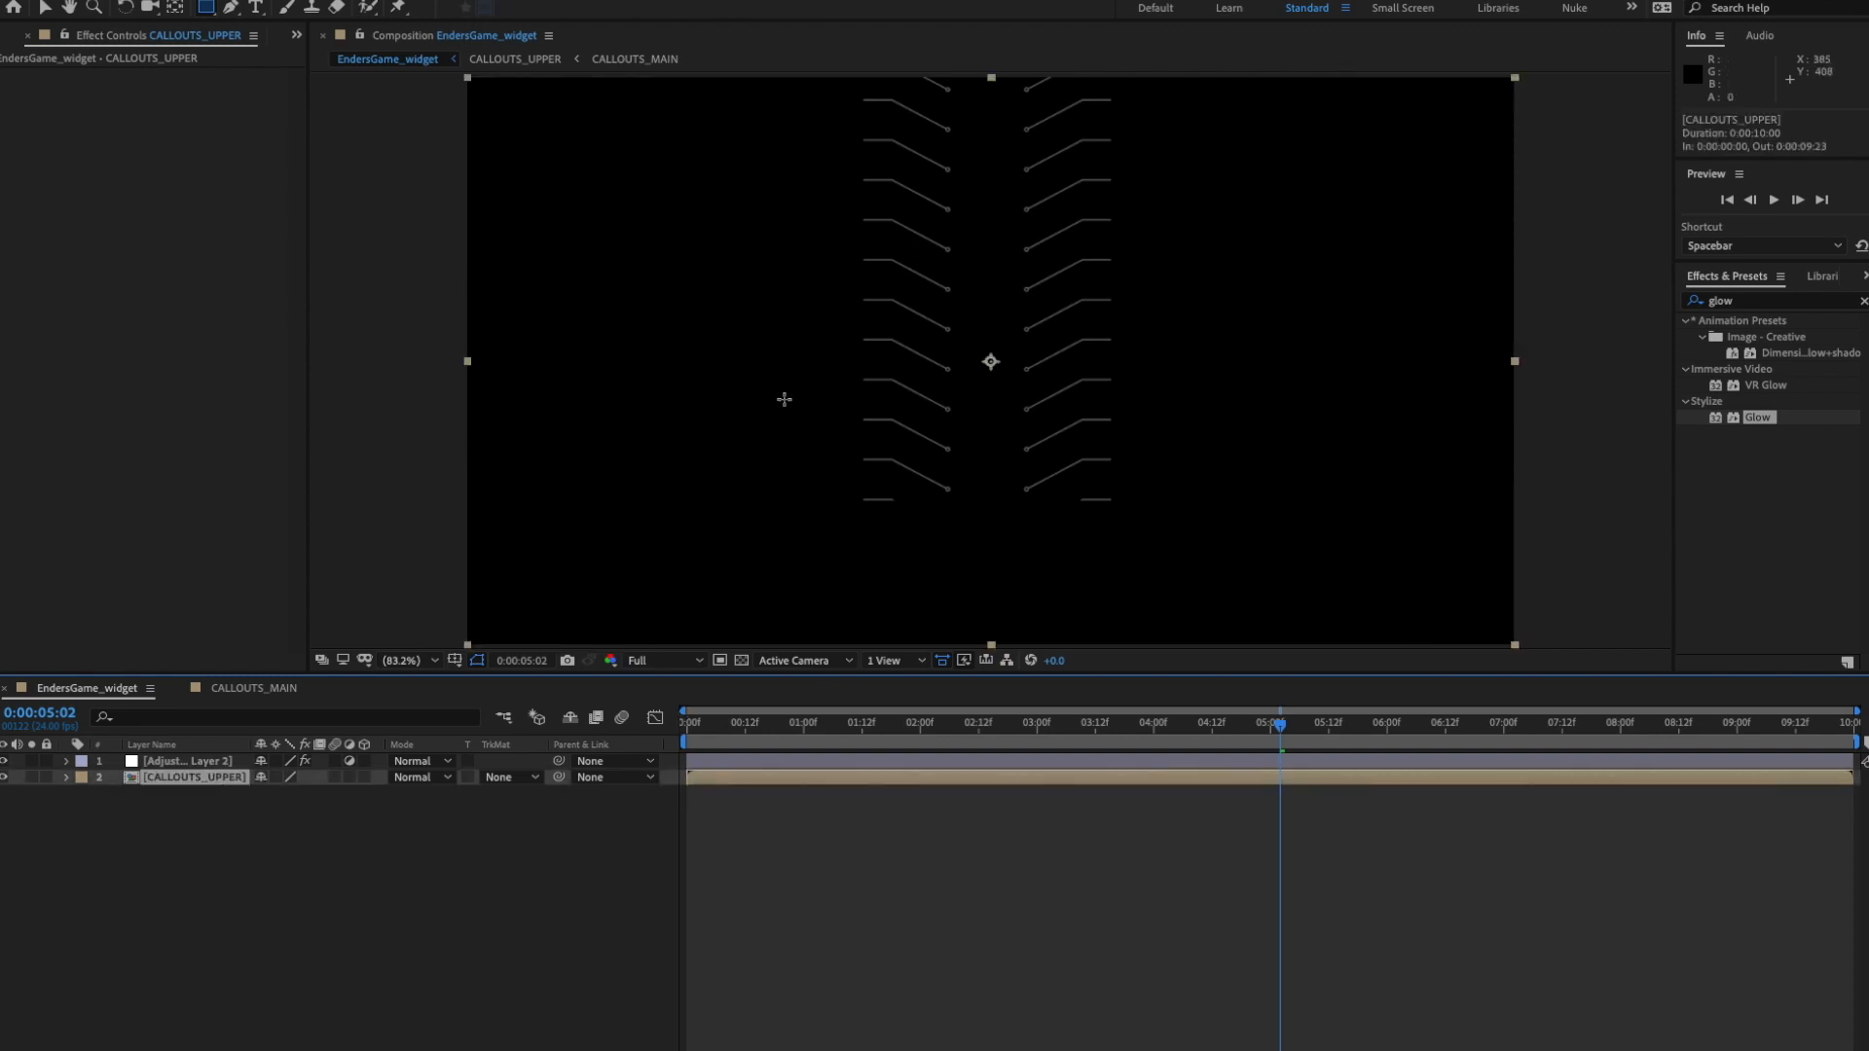
pyautogui.moveTo(787, 406); pyautogui.dragTo(1171, 521)
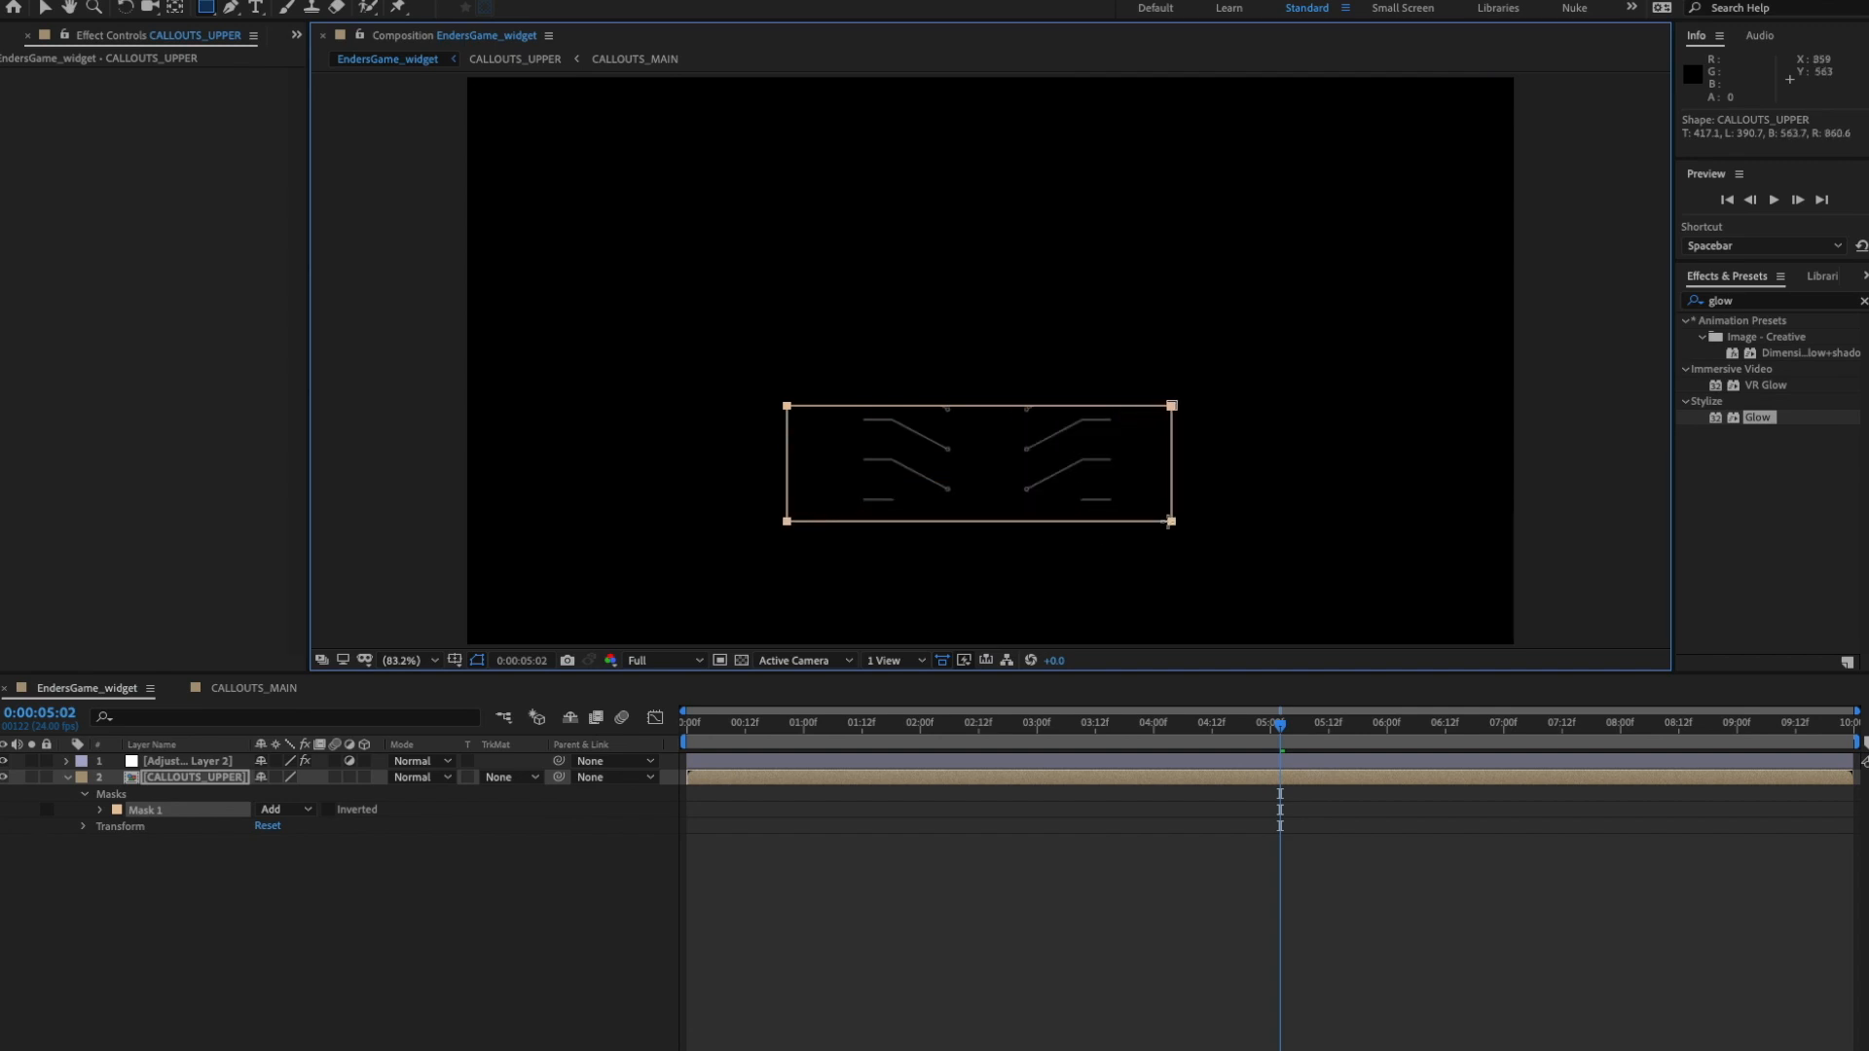
pyautogui.click(291, 811)
pyautogui.click(303, 864)
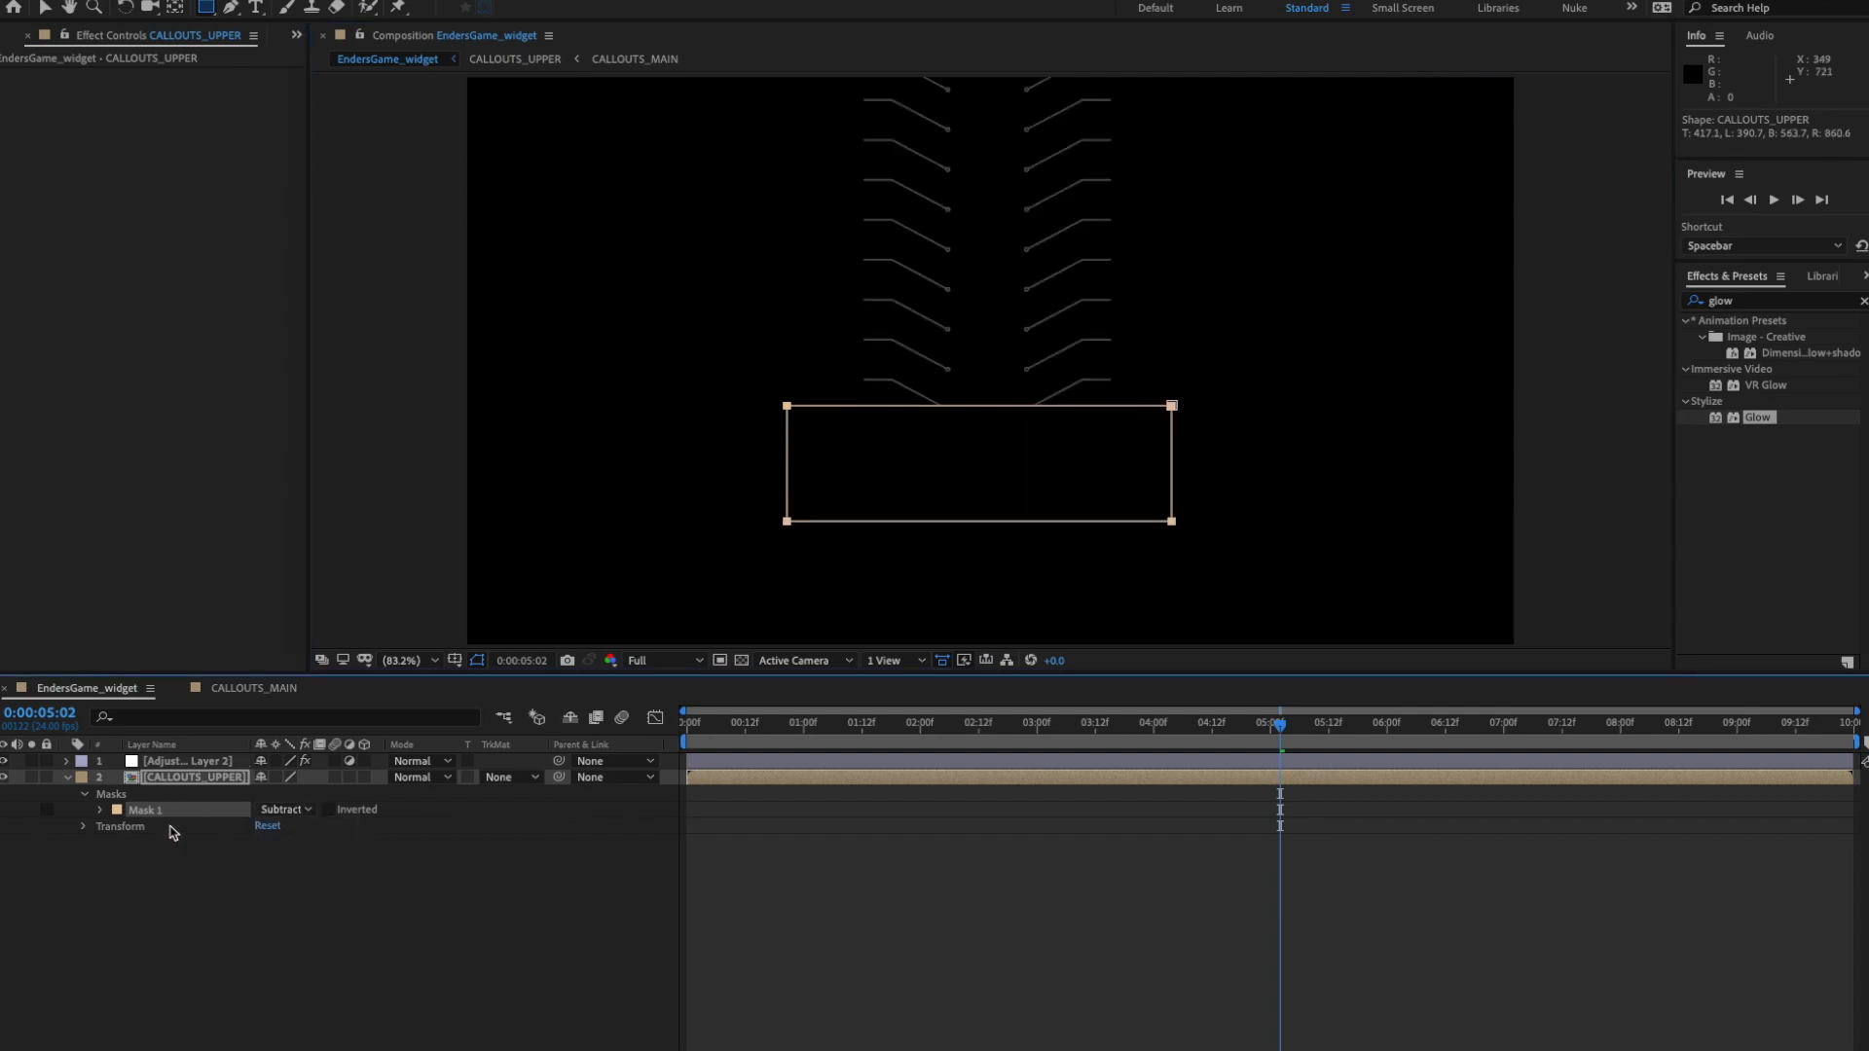
# - Feather Mask 1 of CALLOUTS_UPPER by 117 pixels and preview the fade of the lowest callouts
pyautogui.click(101, 810)
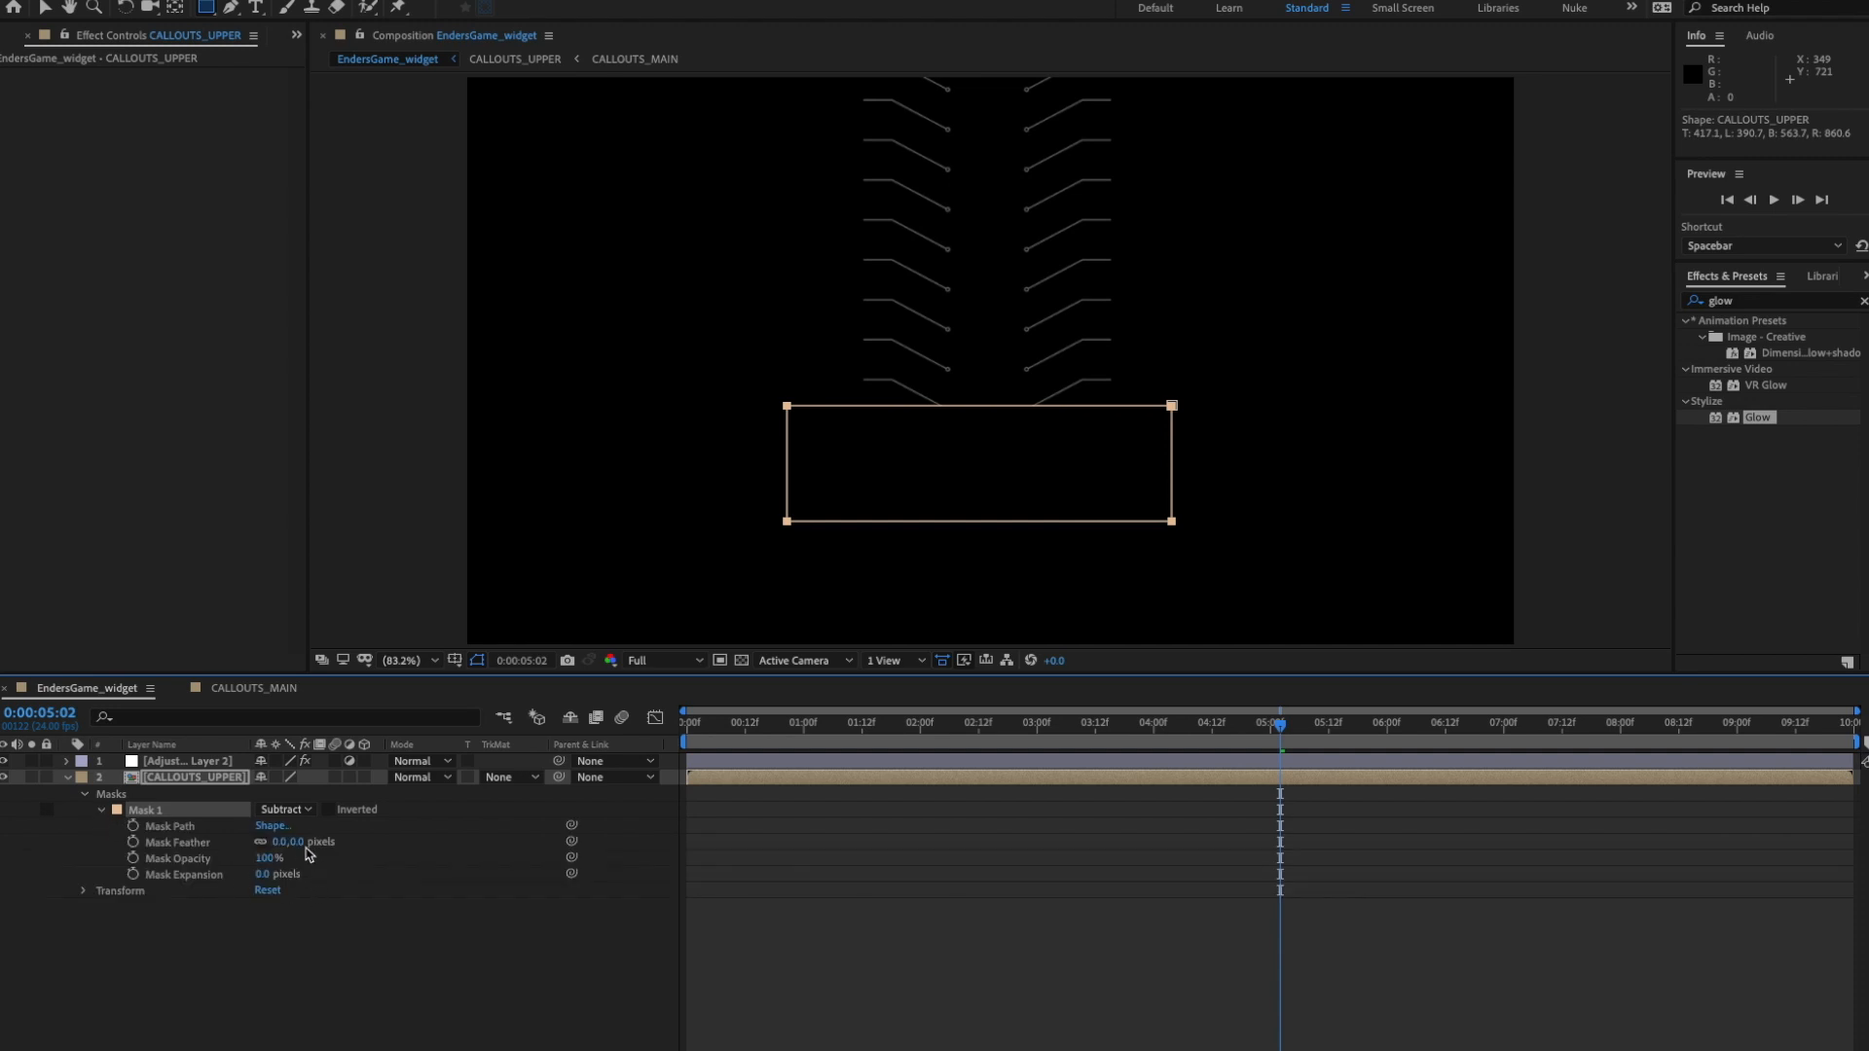
pyautogui.moveTo(290, 842); pyautogui.dragTo(417, 844)
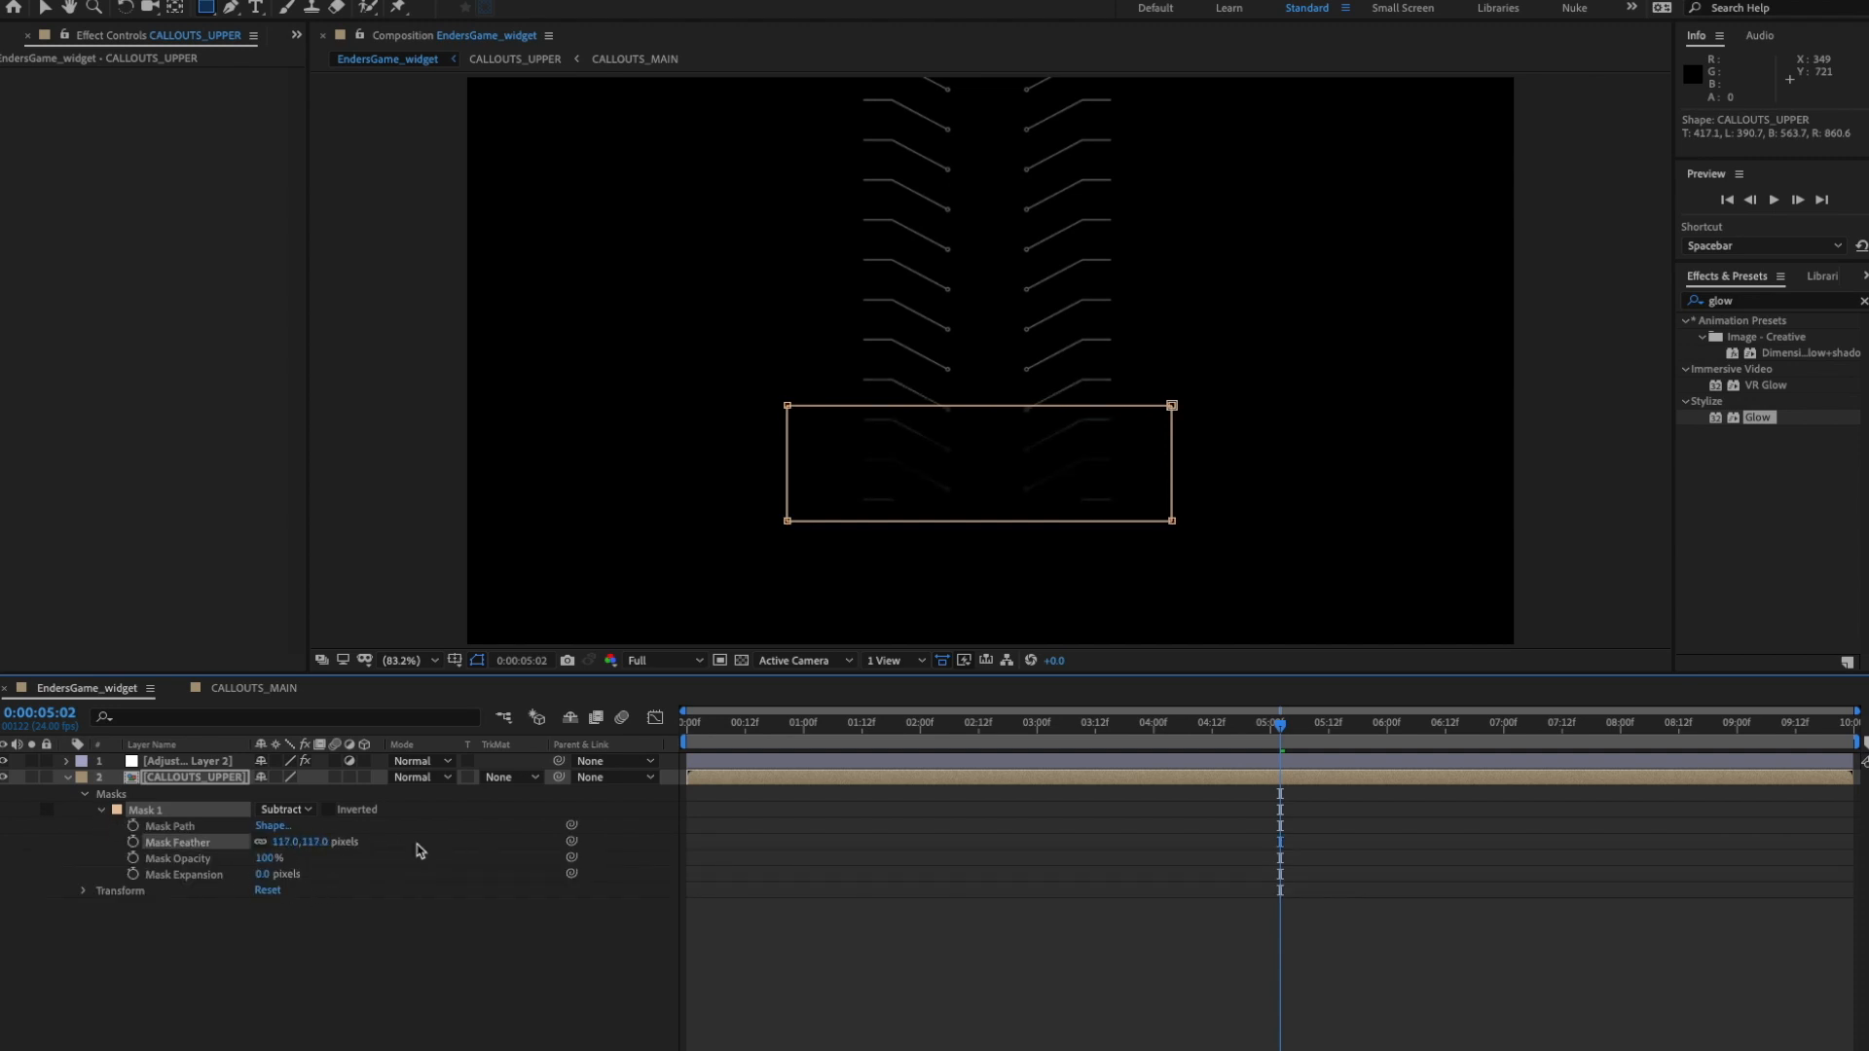
pyautogui.click(599, 979)
pyautogui.press('space')
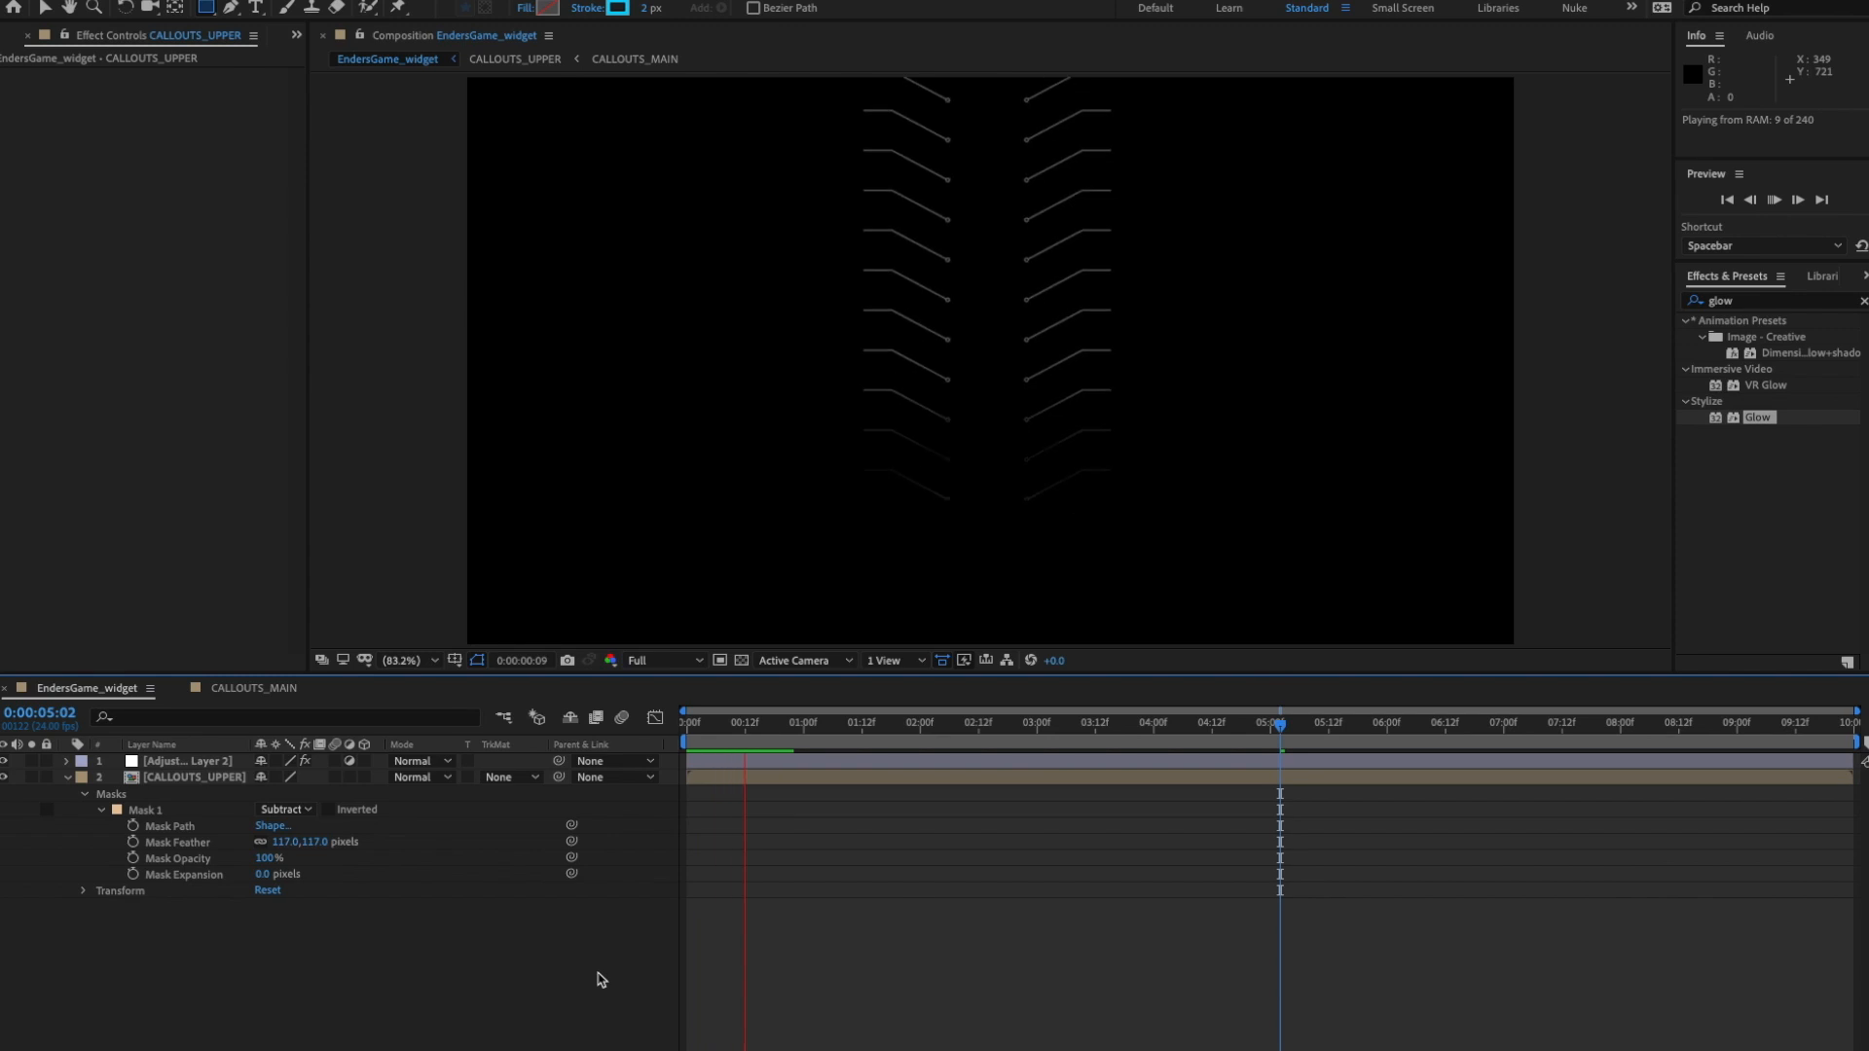
pyautogui.press('space')
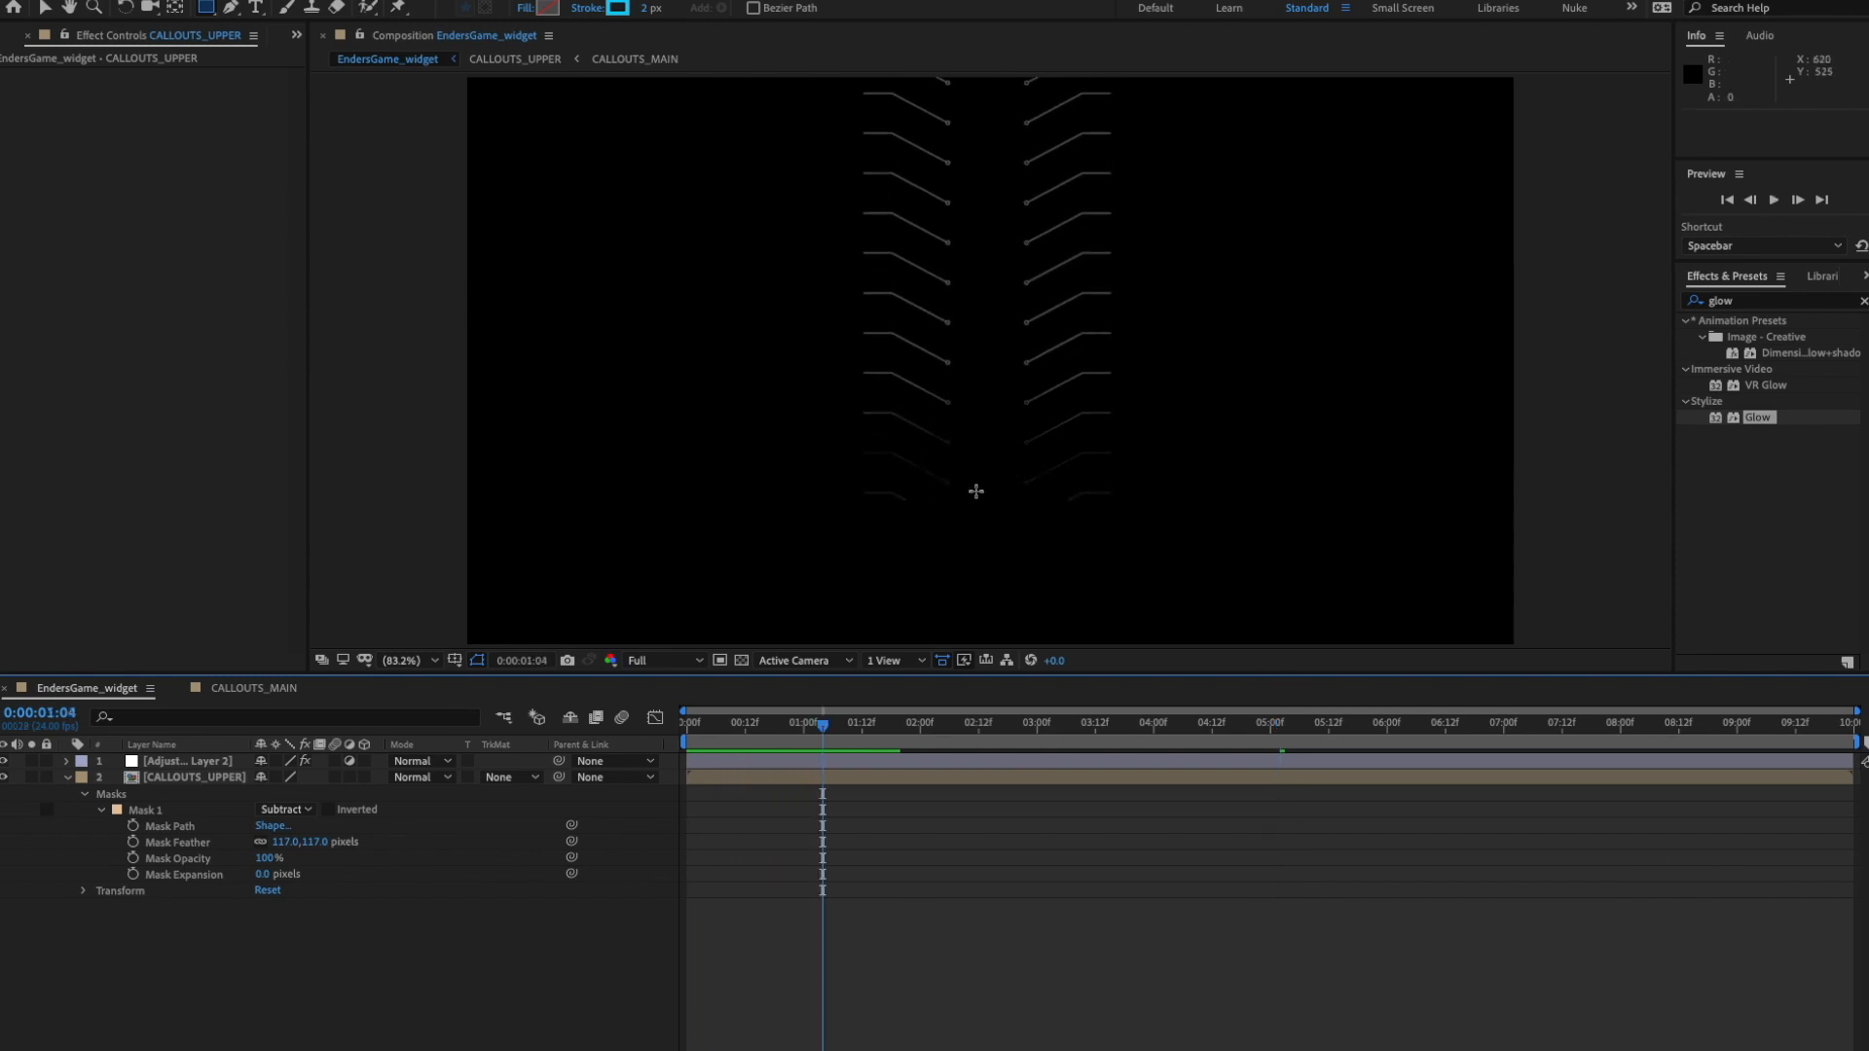
# - Stretch Mask 1 of CALLOUTS_UPPER downward by its lower edge so its feather hides the last callouts, and preview the animation
pyautogui.click(197, 843)
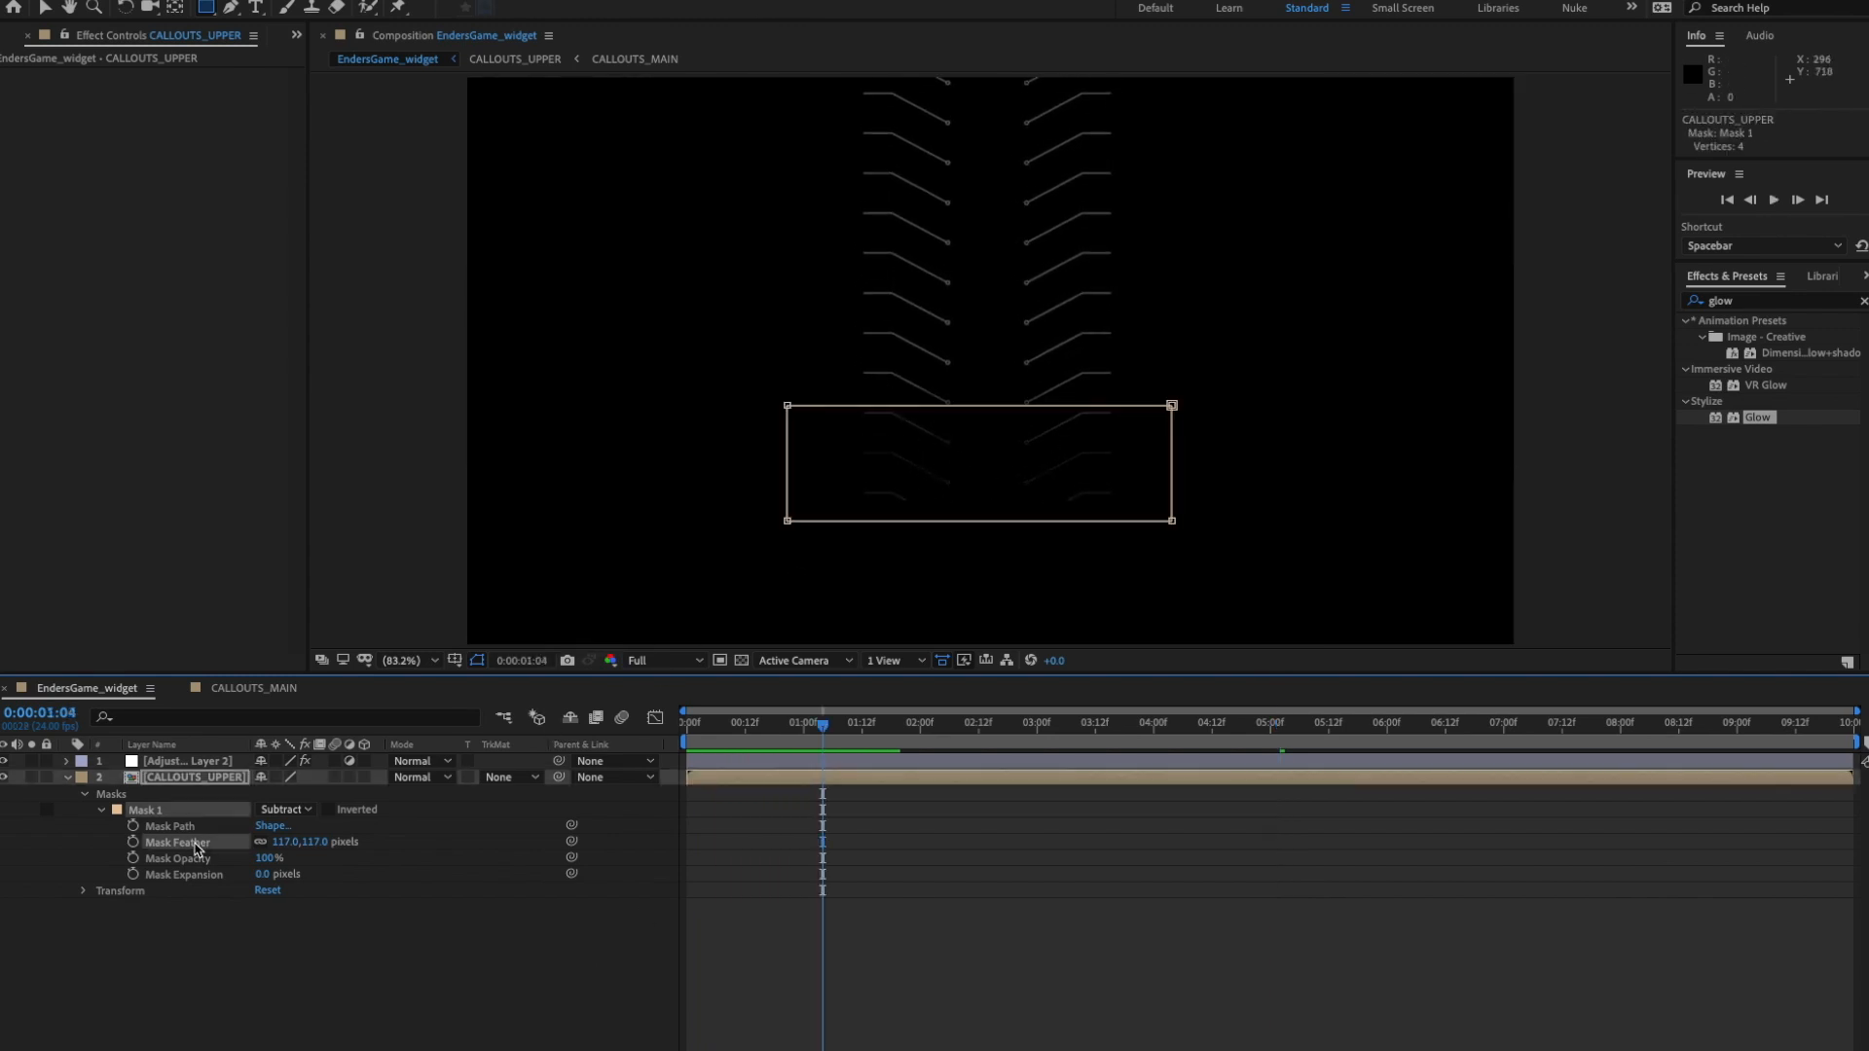
pyautogui.click(44, 8)
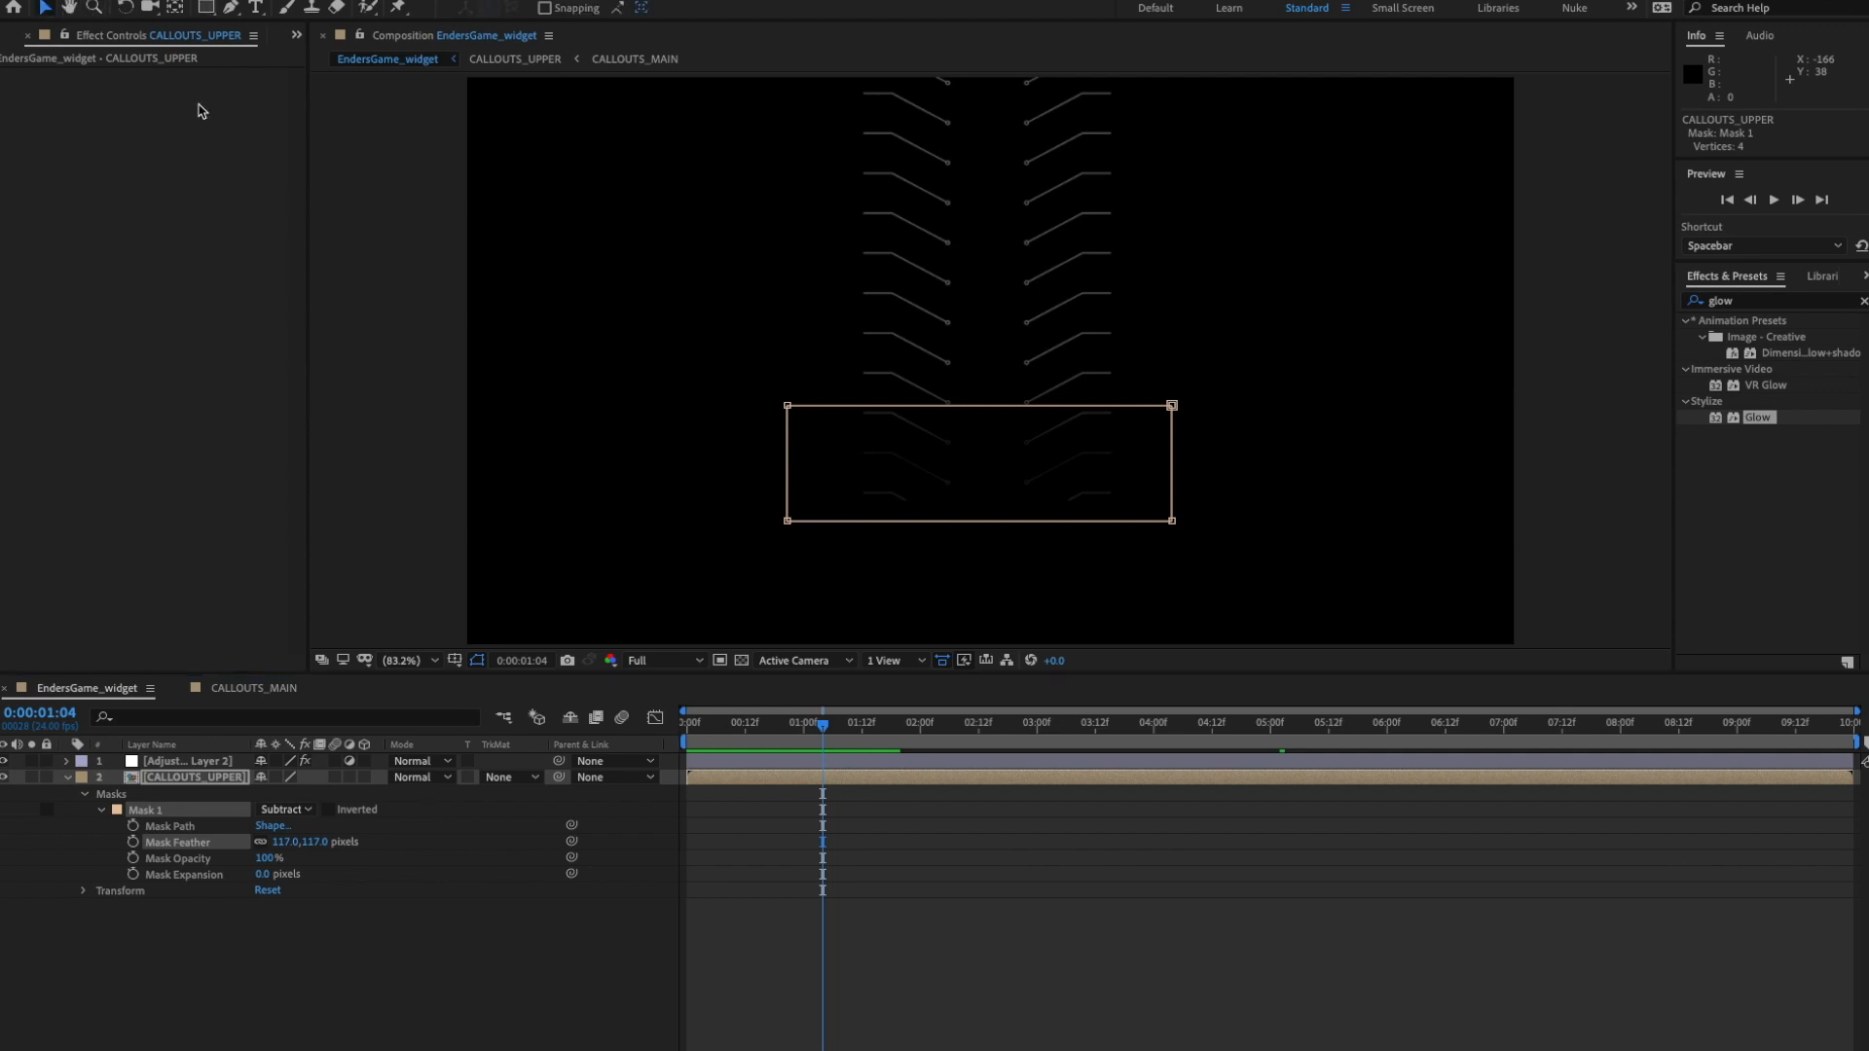
pyautogui.doubleClick(1172, 522)
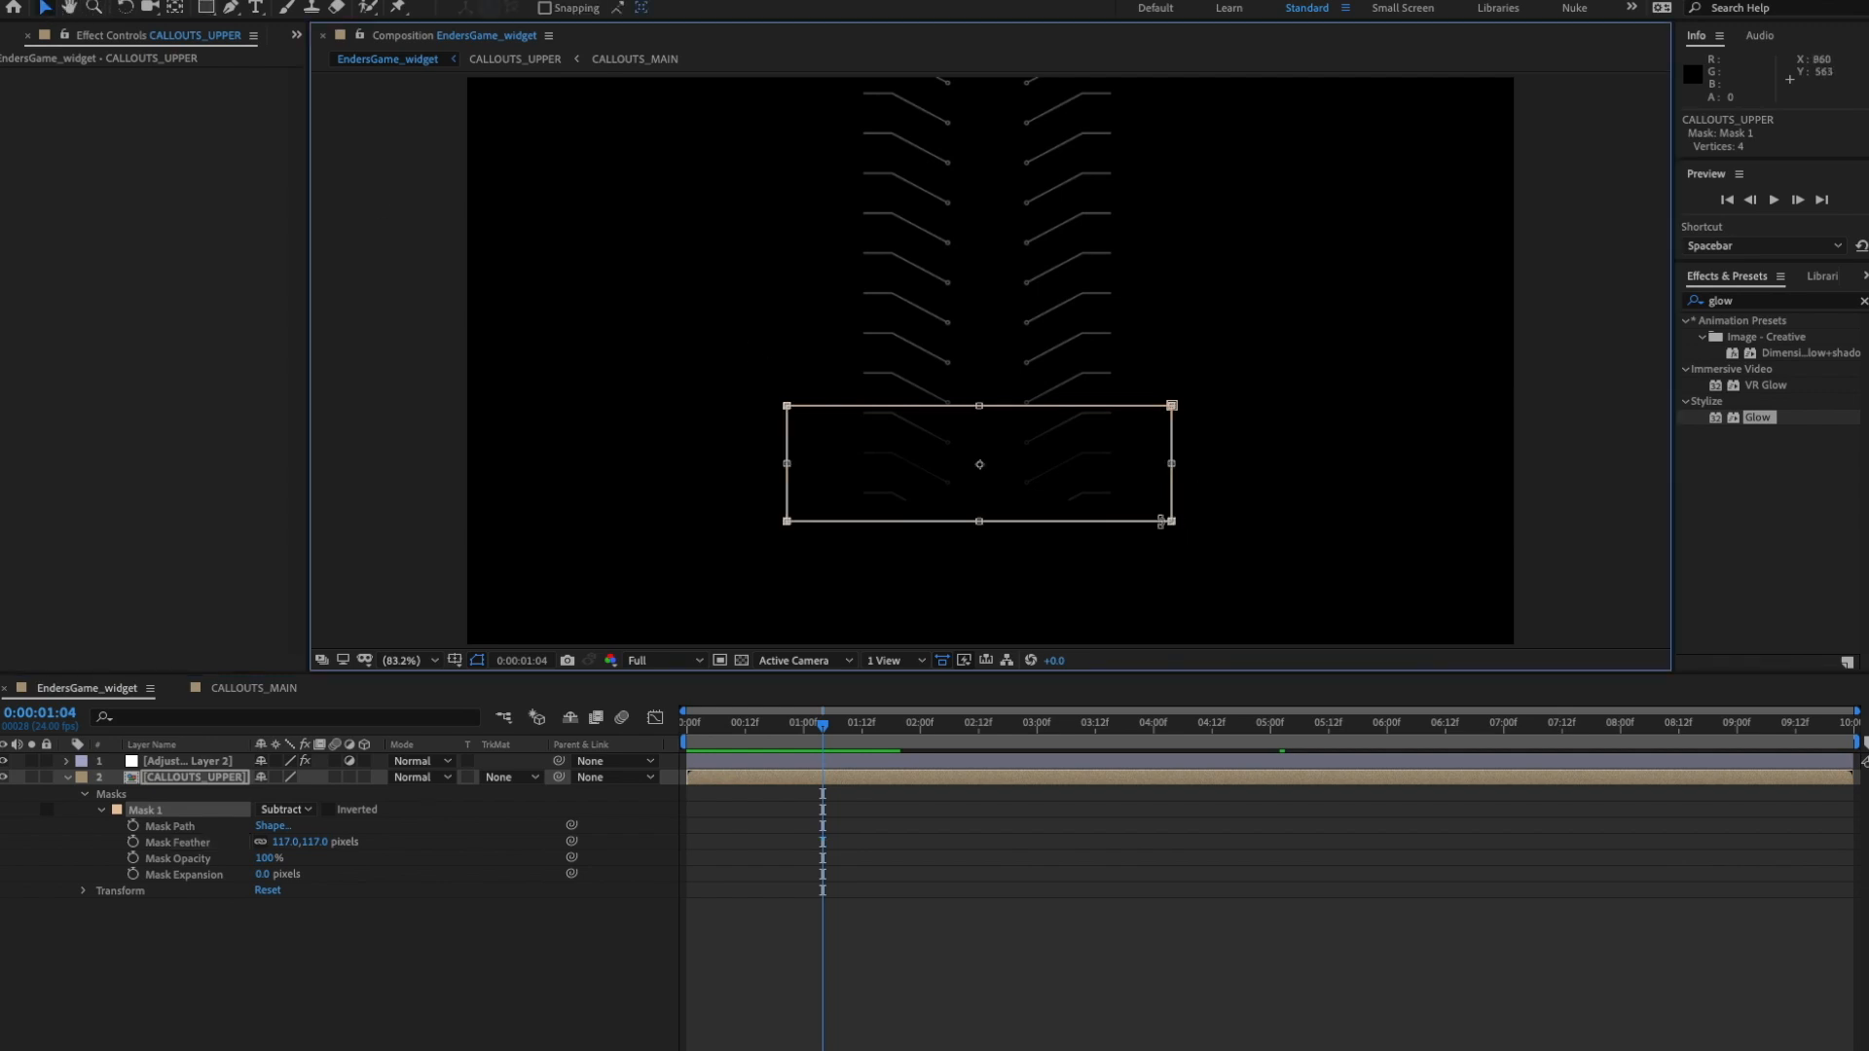
pyautogui.moveTo(981, 522); pyautogui.dragTo(979, 581)
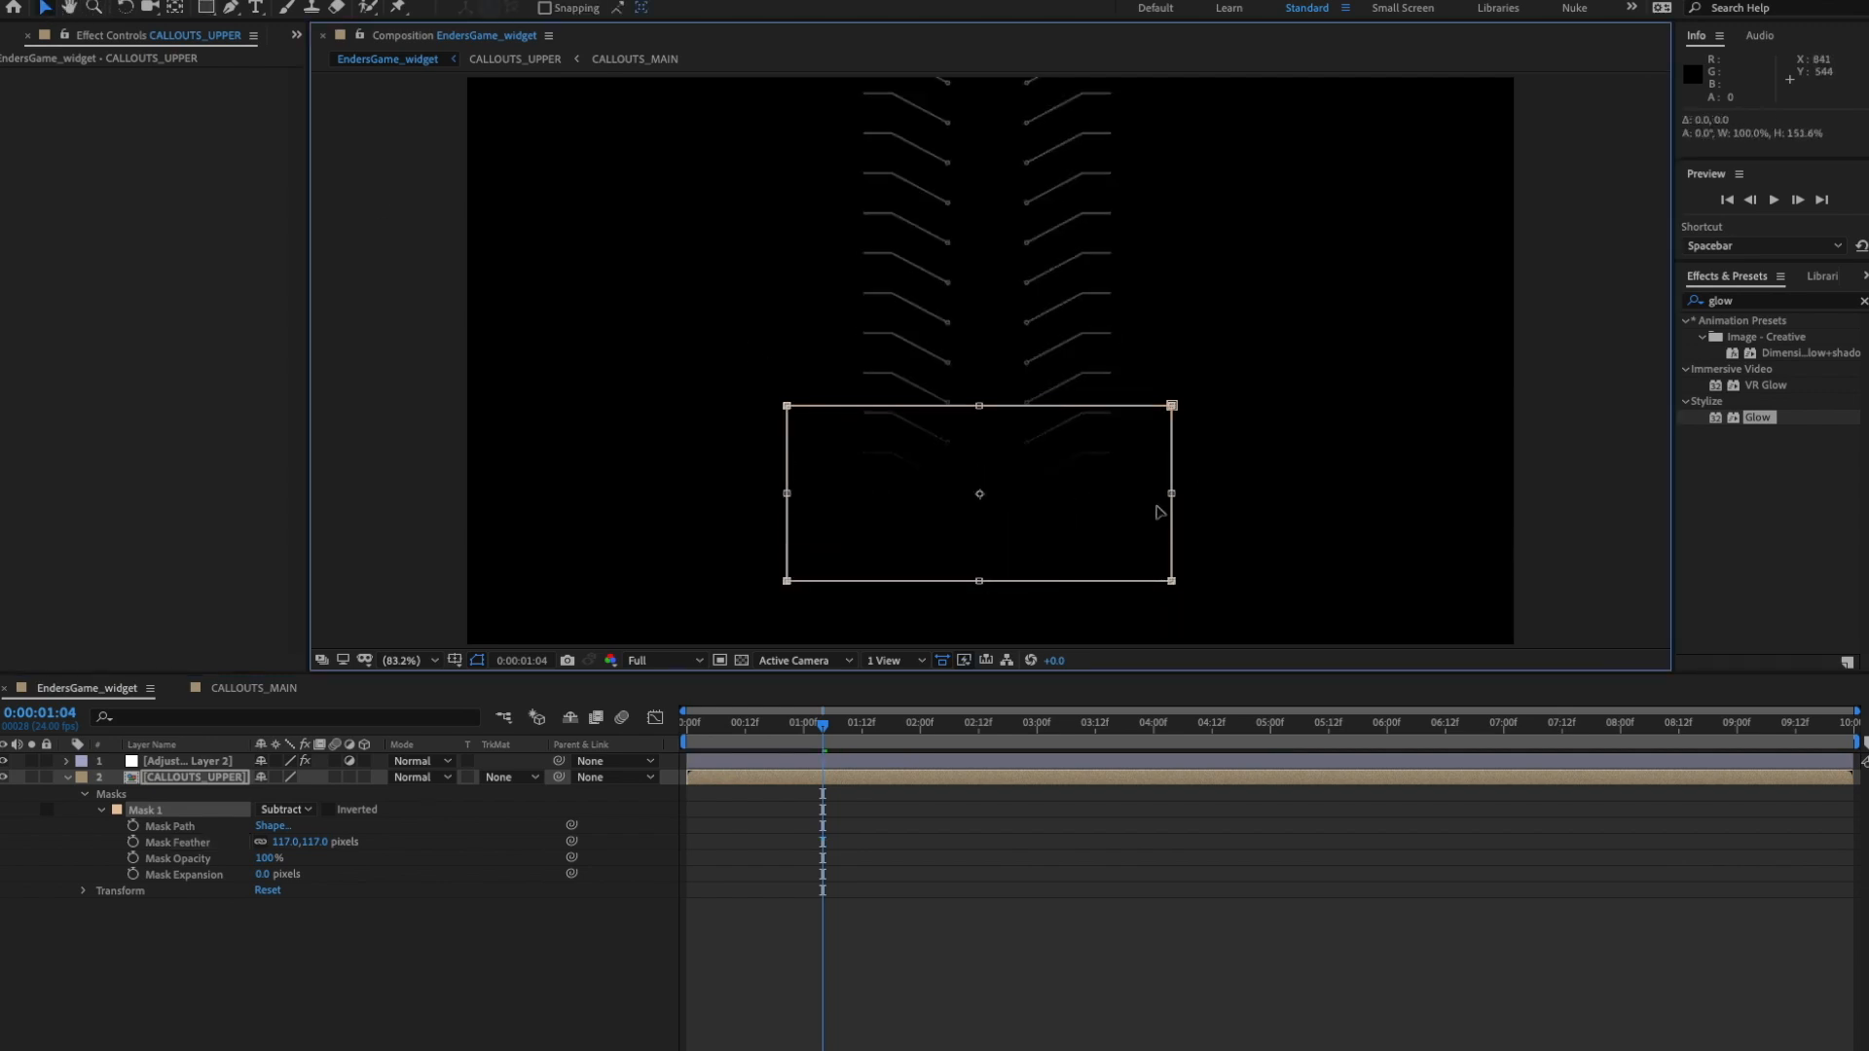
pyautogui.moveTo(980, 580); pyautogui.dragTo(980, 614)
pyautogui.click(507, 941)
pyautogui.press('space')
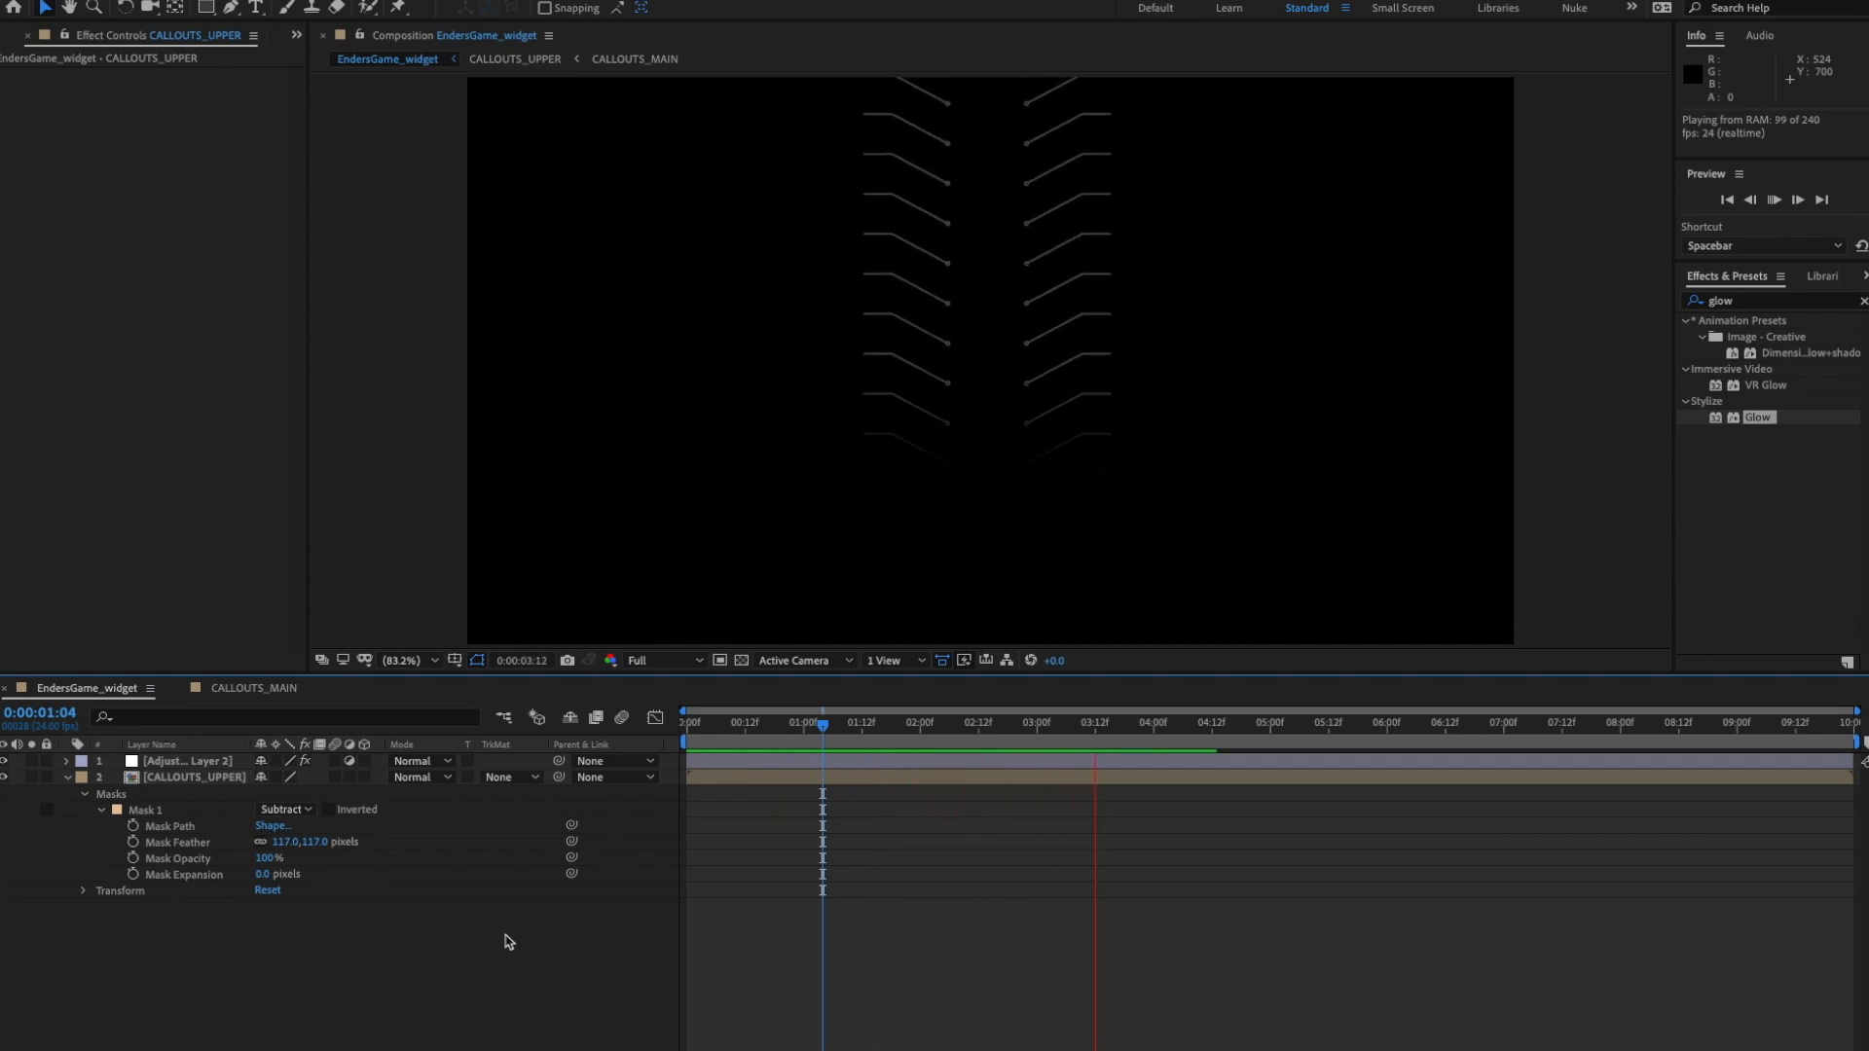
pyautogui.press('space')
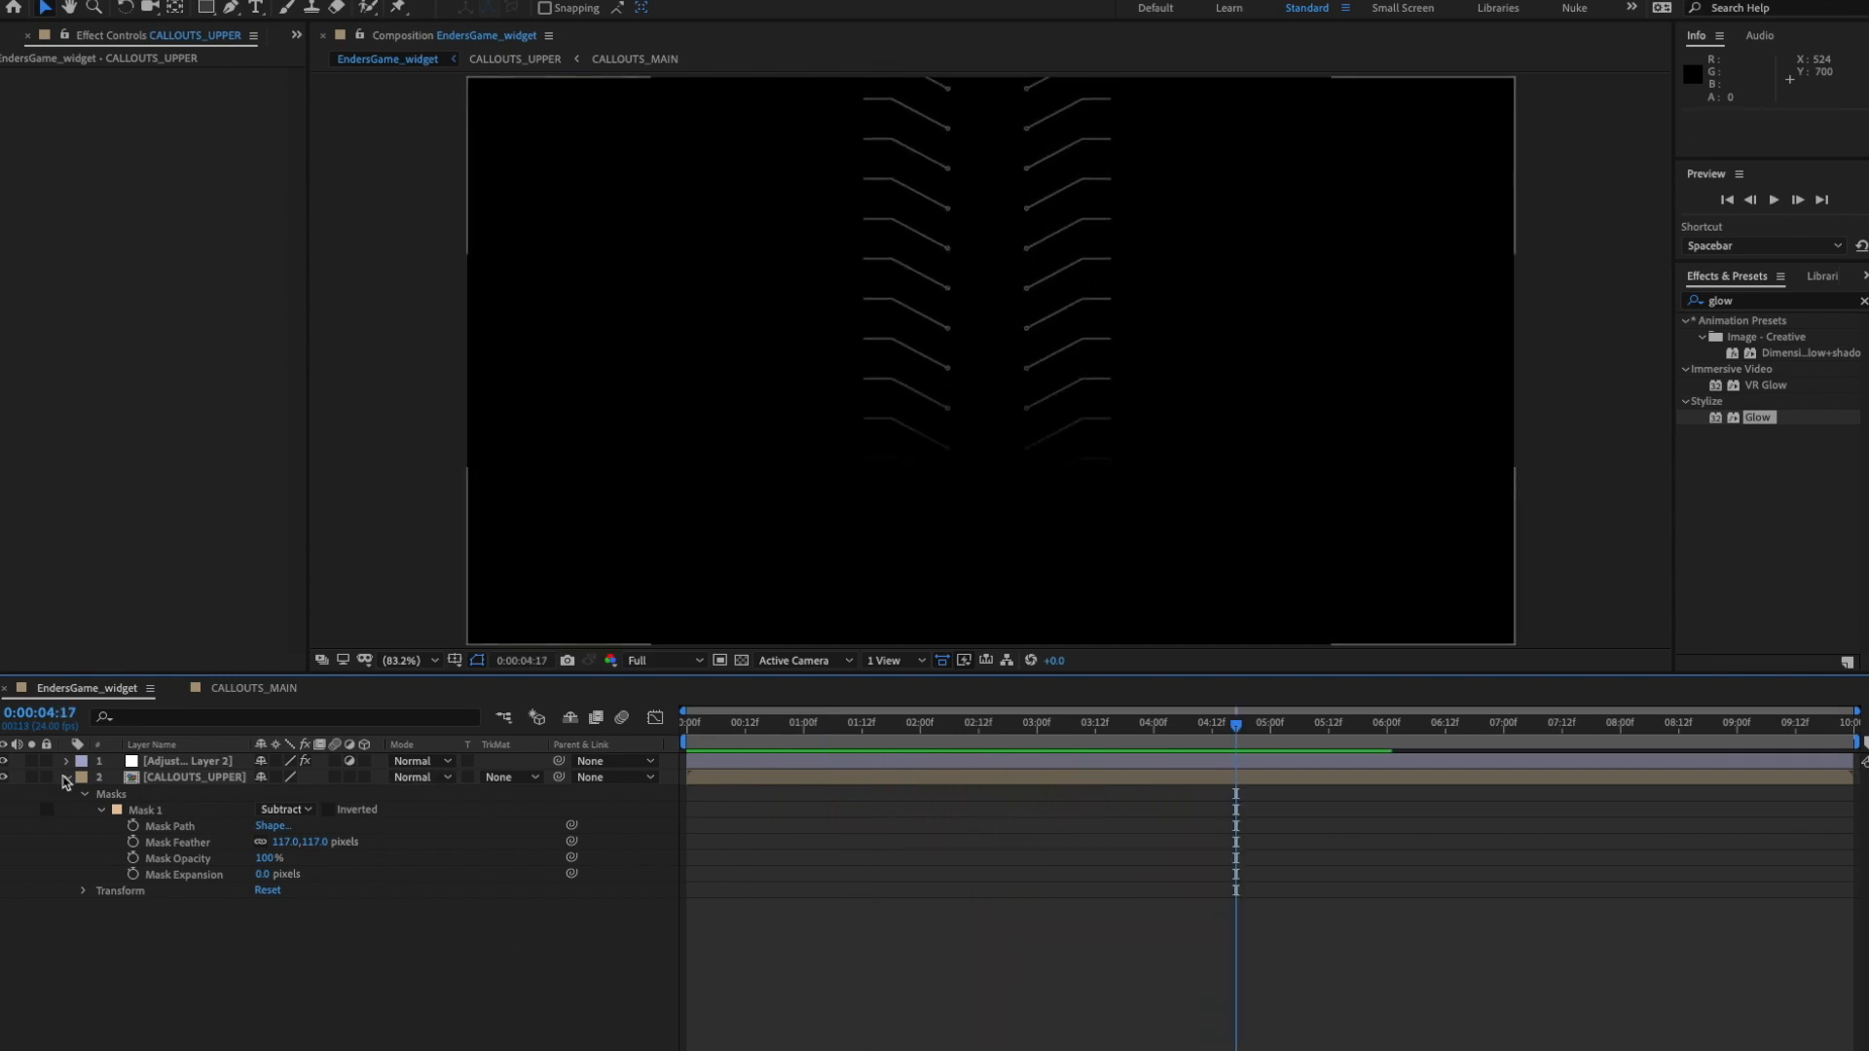
# - Collapse the properties of CALLOUTS_UPPER and close the CALLOUTS_MAIN composition timeline
pyautogui.click(67, 779)
pyautogui.click(217, 778)
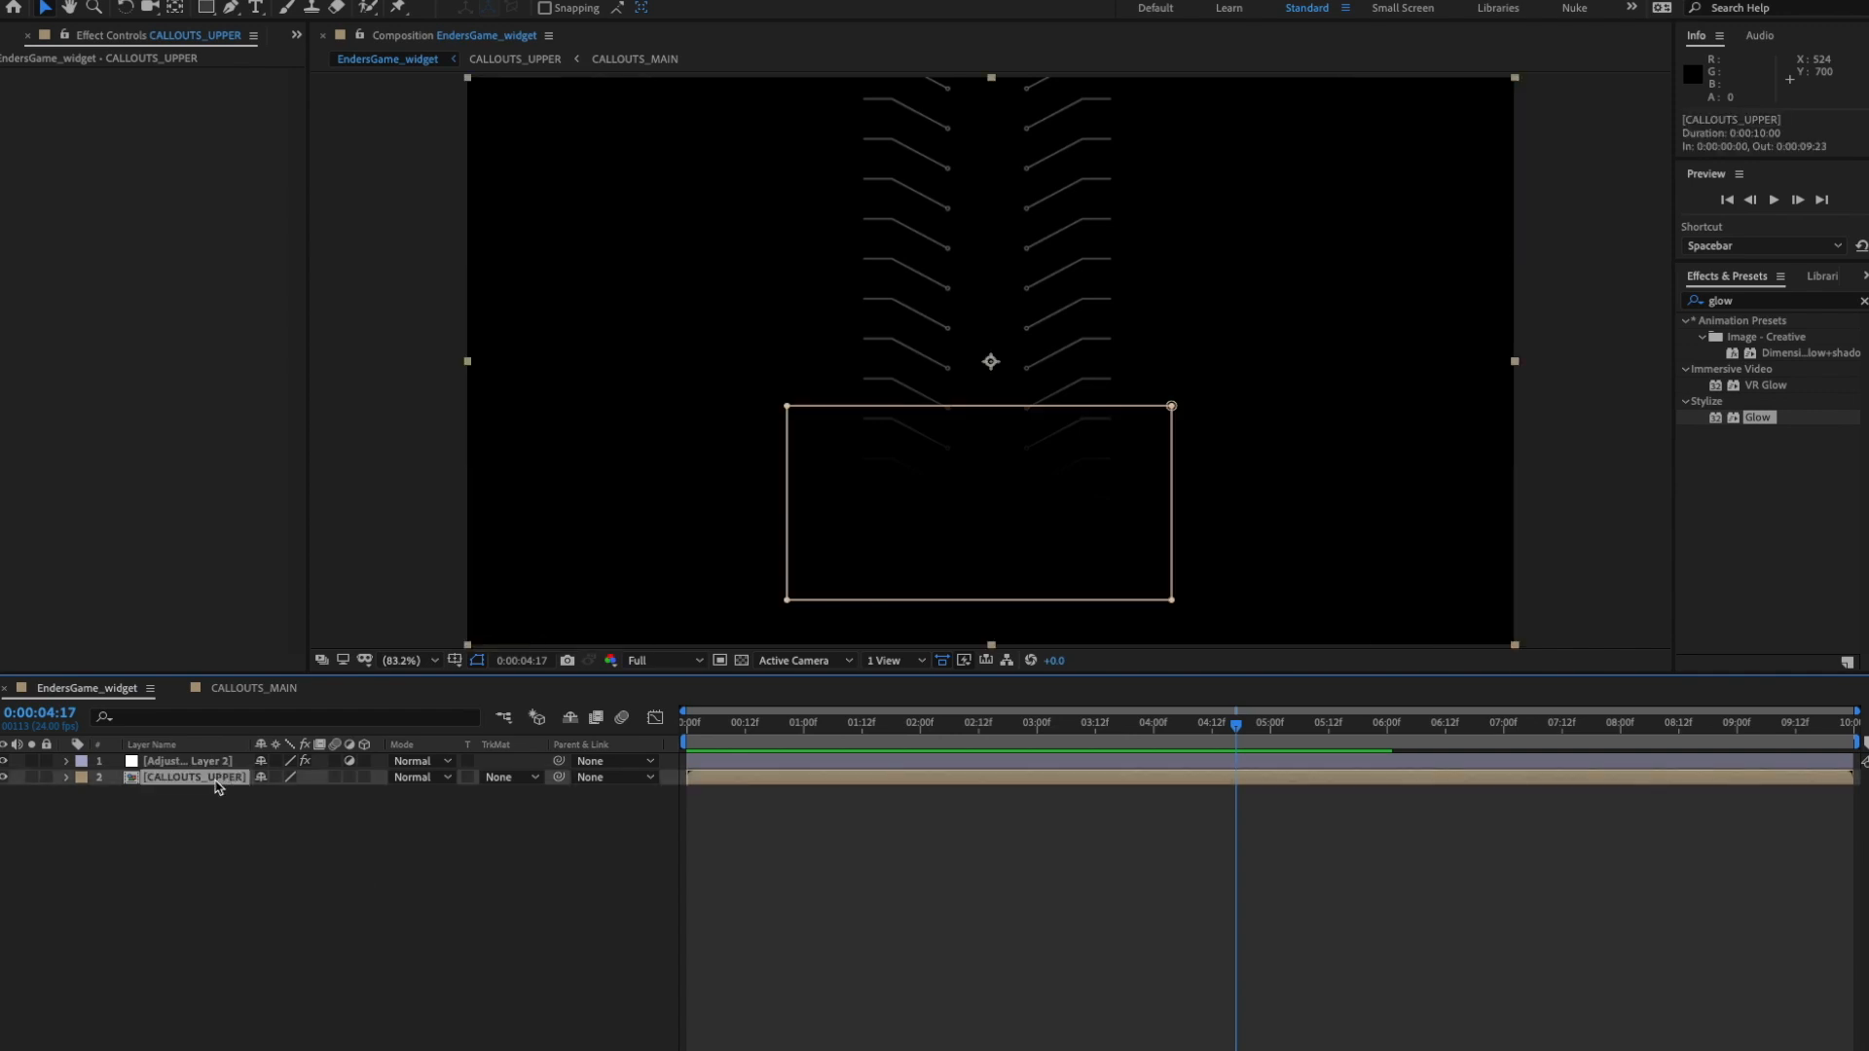
pyautogui.click(576, 817)
pyautogui.click(250, 779)
pyautogui.click(273, 806)
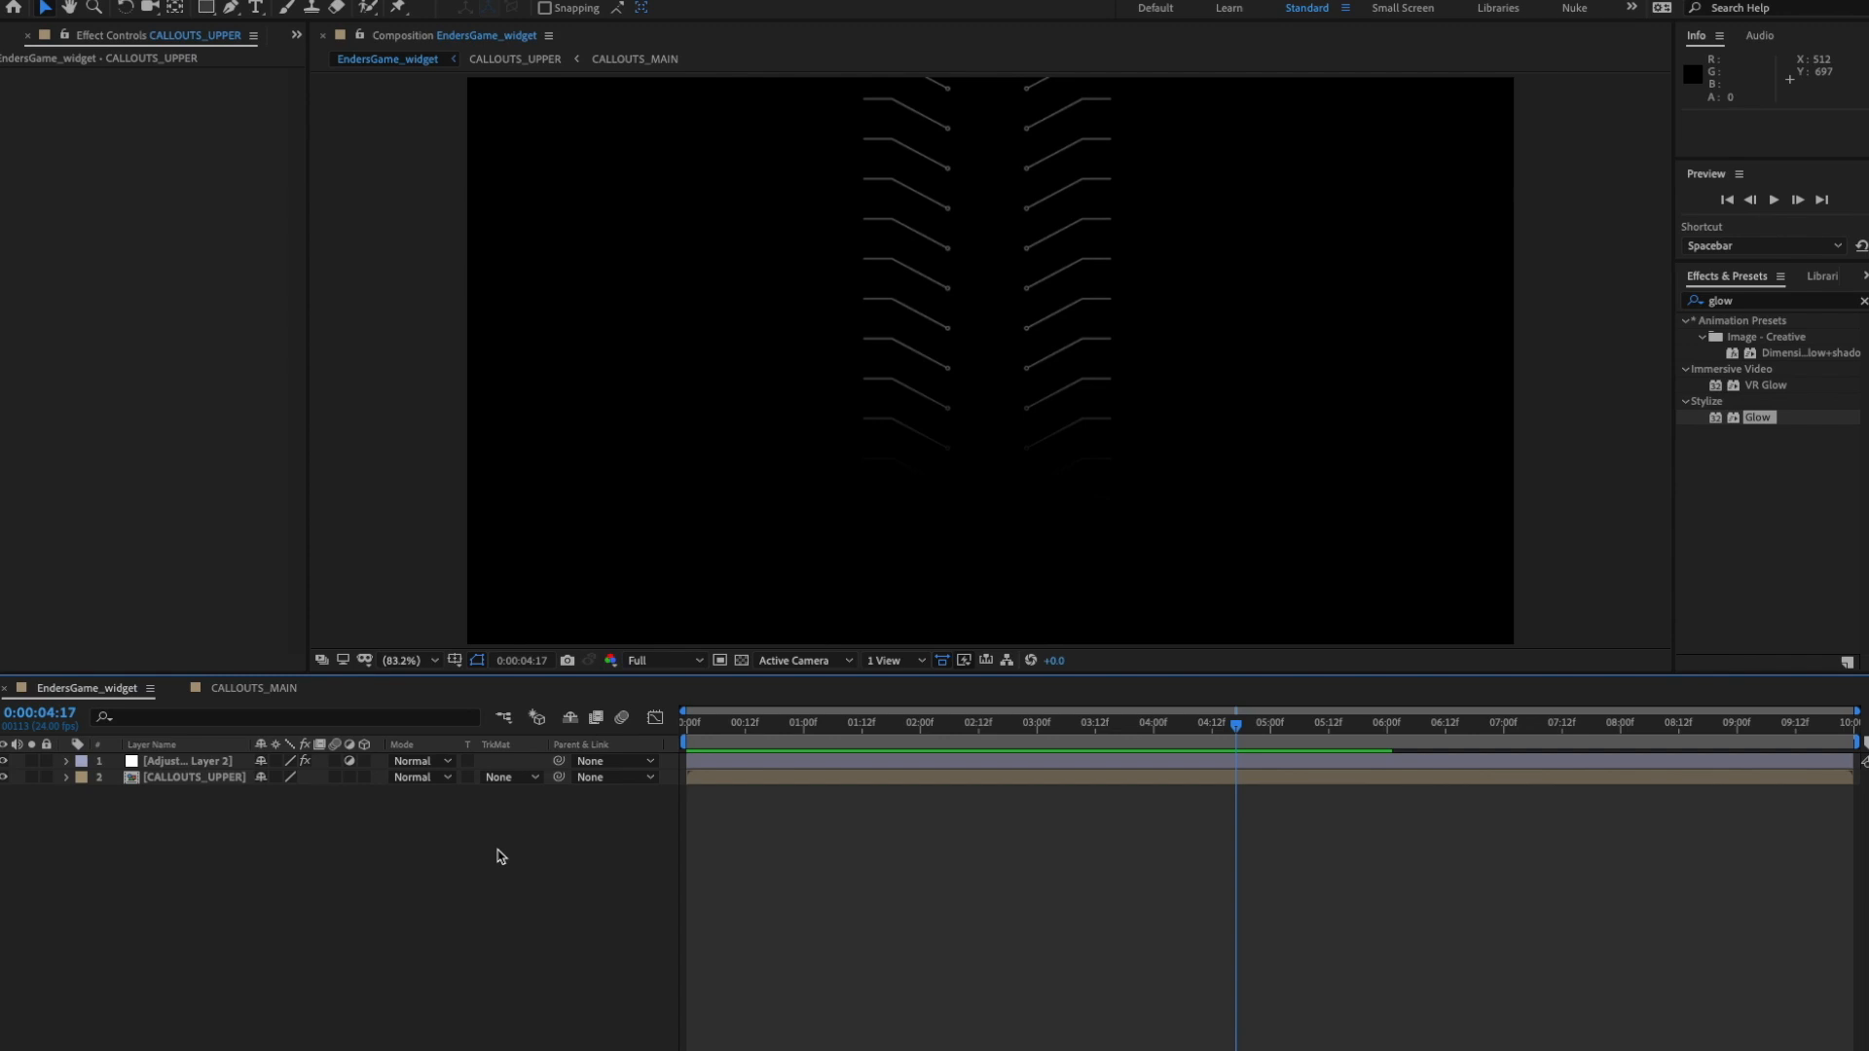
pyautogui.click(183, 688)
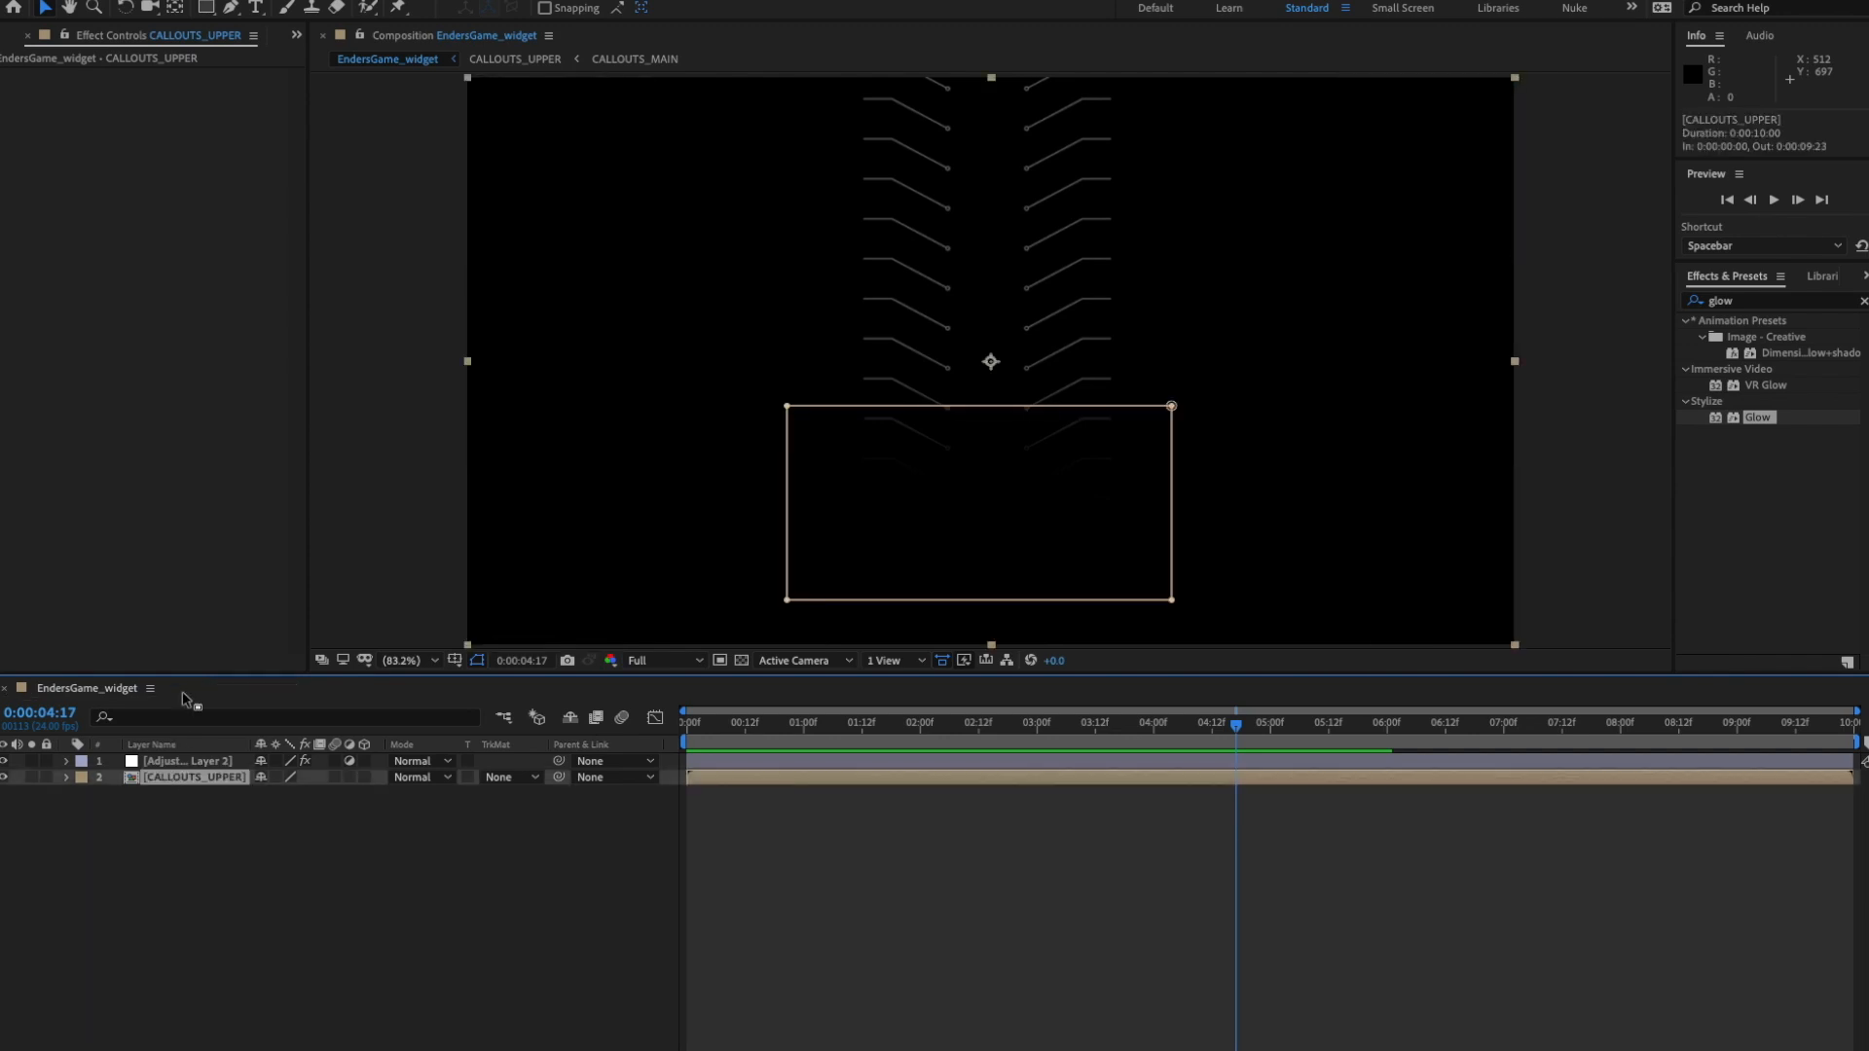
# - Look through the nested CALLOUTS_UPPER and CALLOUTS_MAIN compositions, and return to EndersGame_widget
pyautogui.click(214, 804)
pyautogui.doubleClick(214, 783)
pyautogui.click(186, 764)
pyautogui.doubleClick(186, 764)
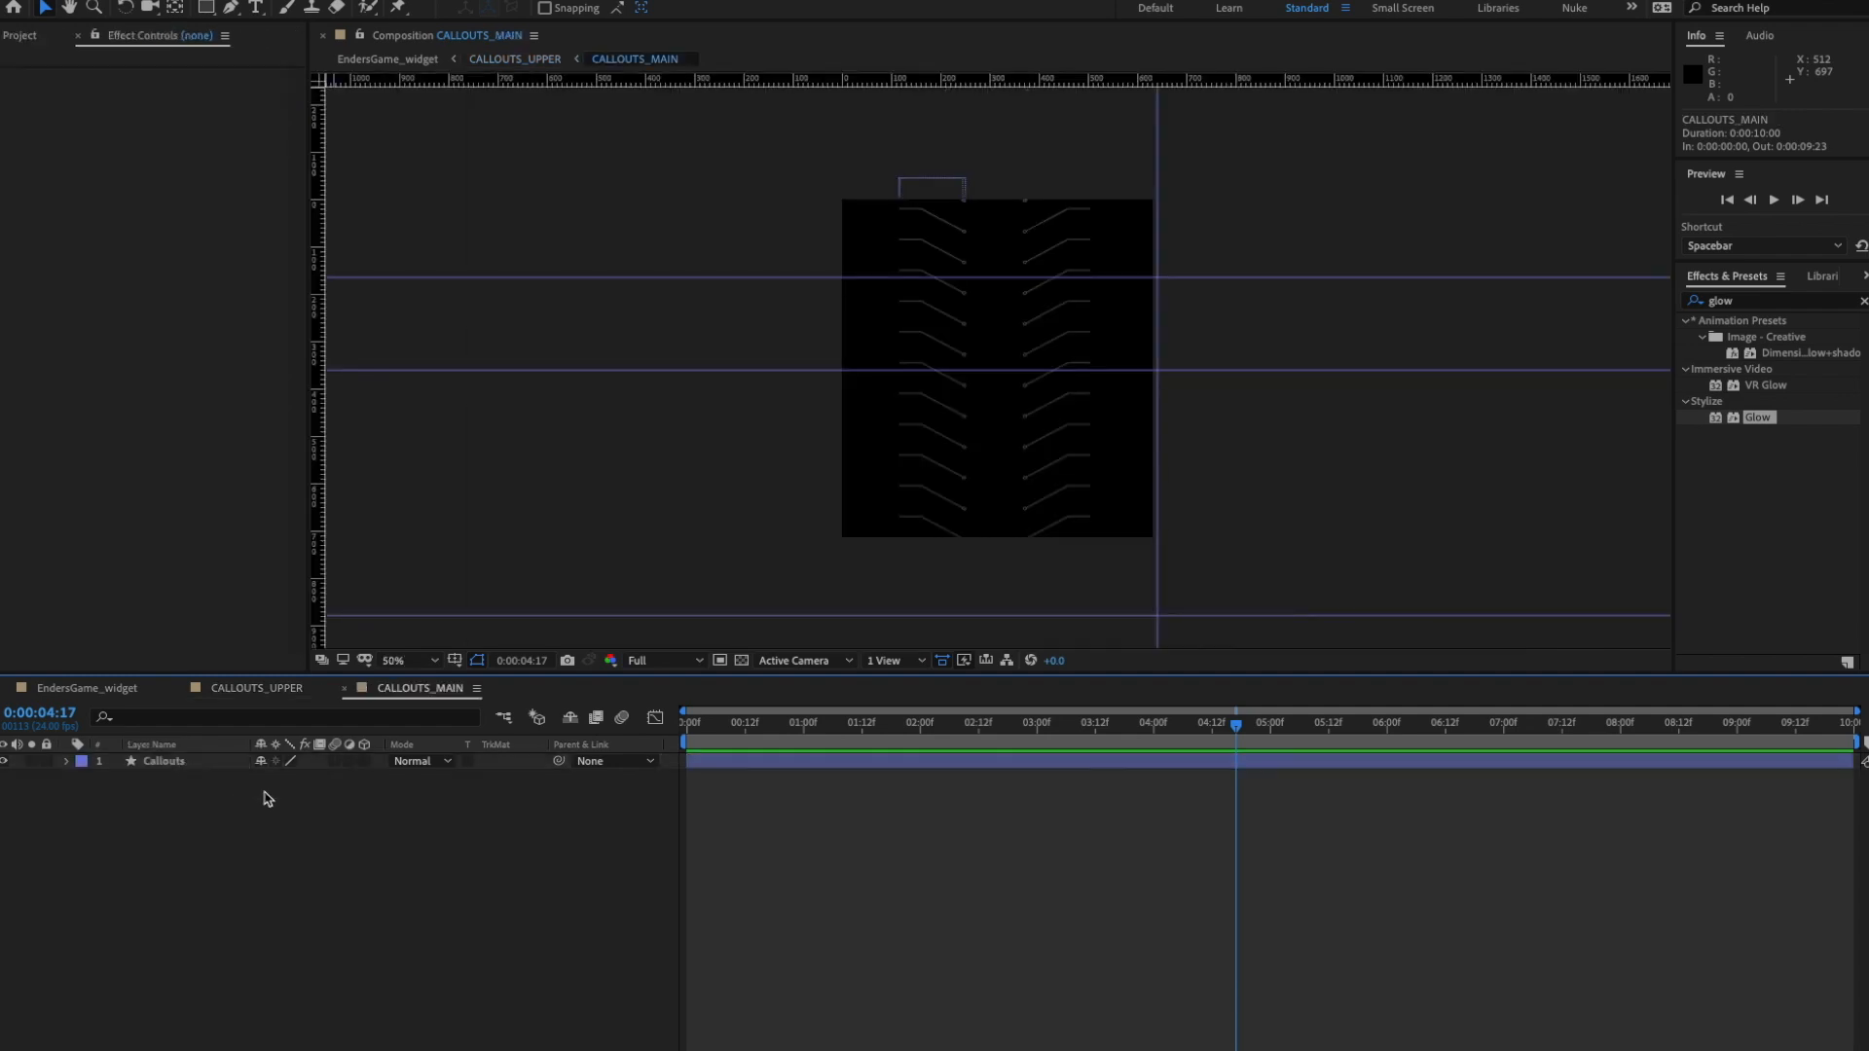
pyautogui.click(178, 689)
pyautogui.click(178, 689)
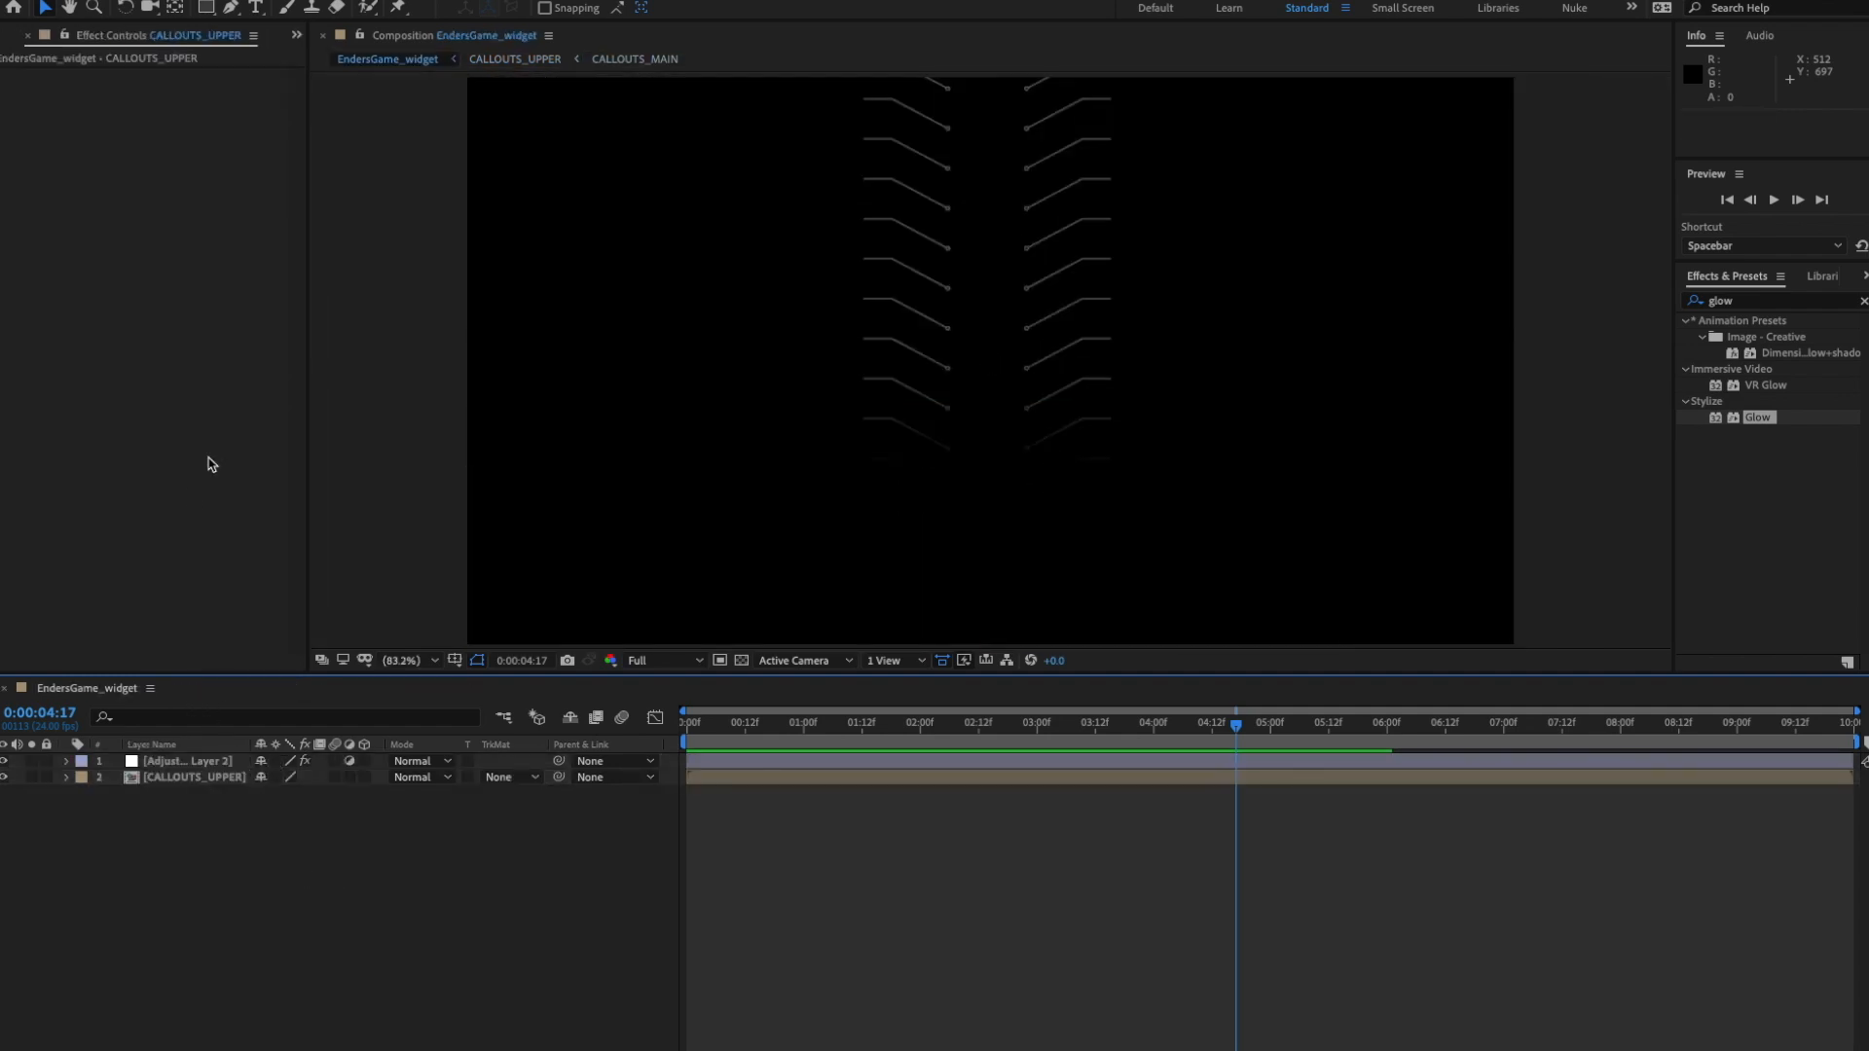
# - Show the project items and duplicate the CALLOUTS_UPPER composition there
pyautogui.click(295, 35)
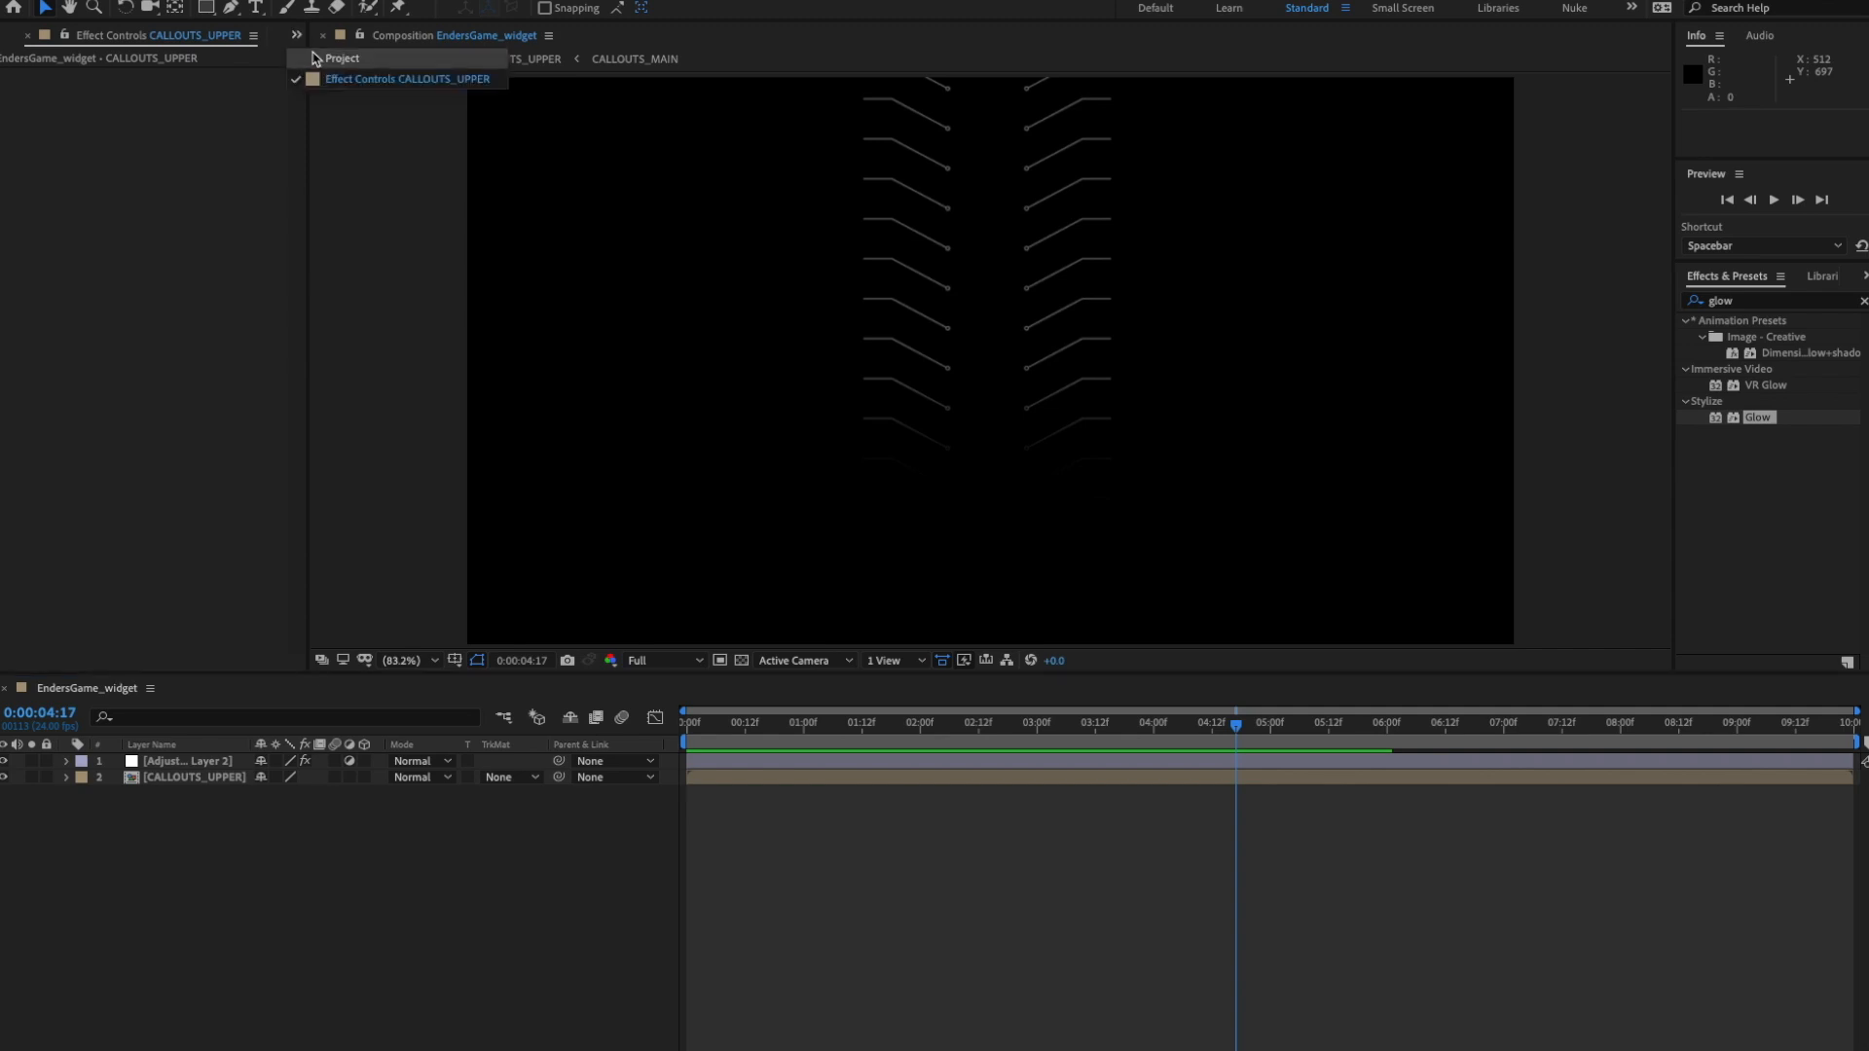
pyautogui.click(313, 58)
pyautogui.click(190, 777)
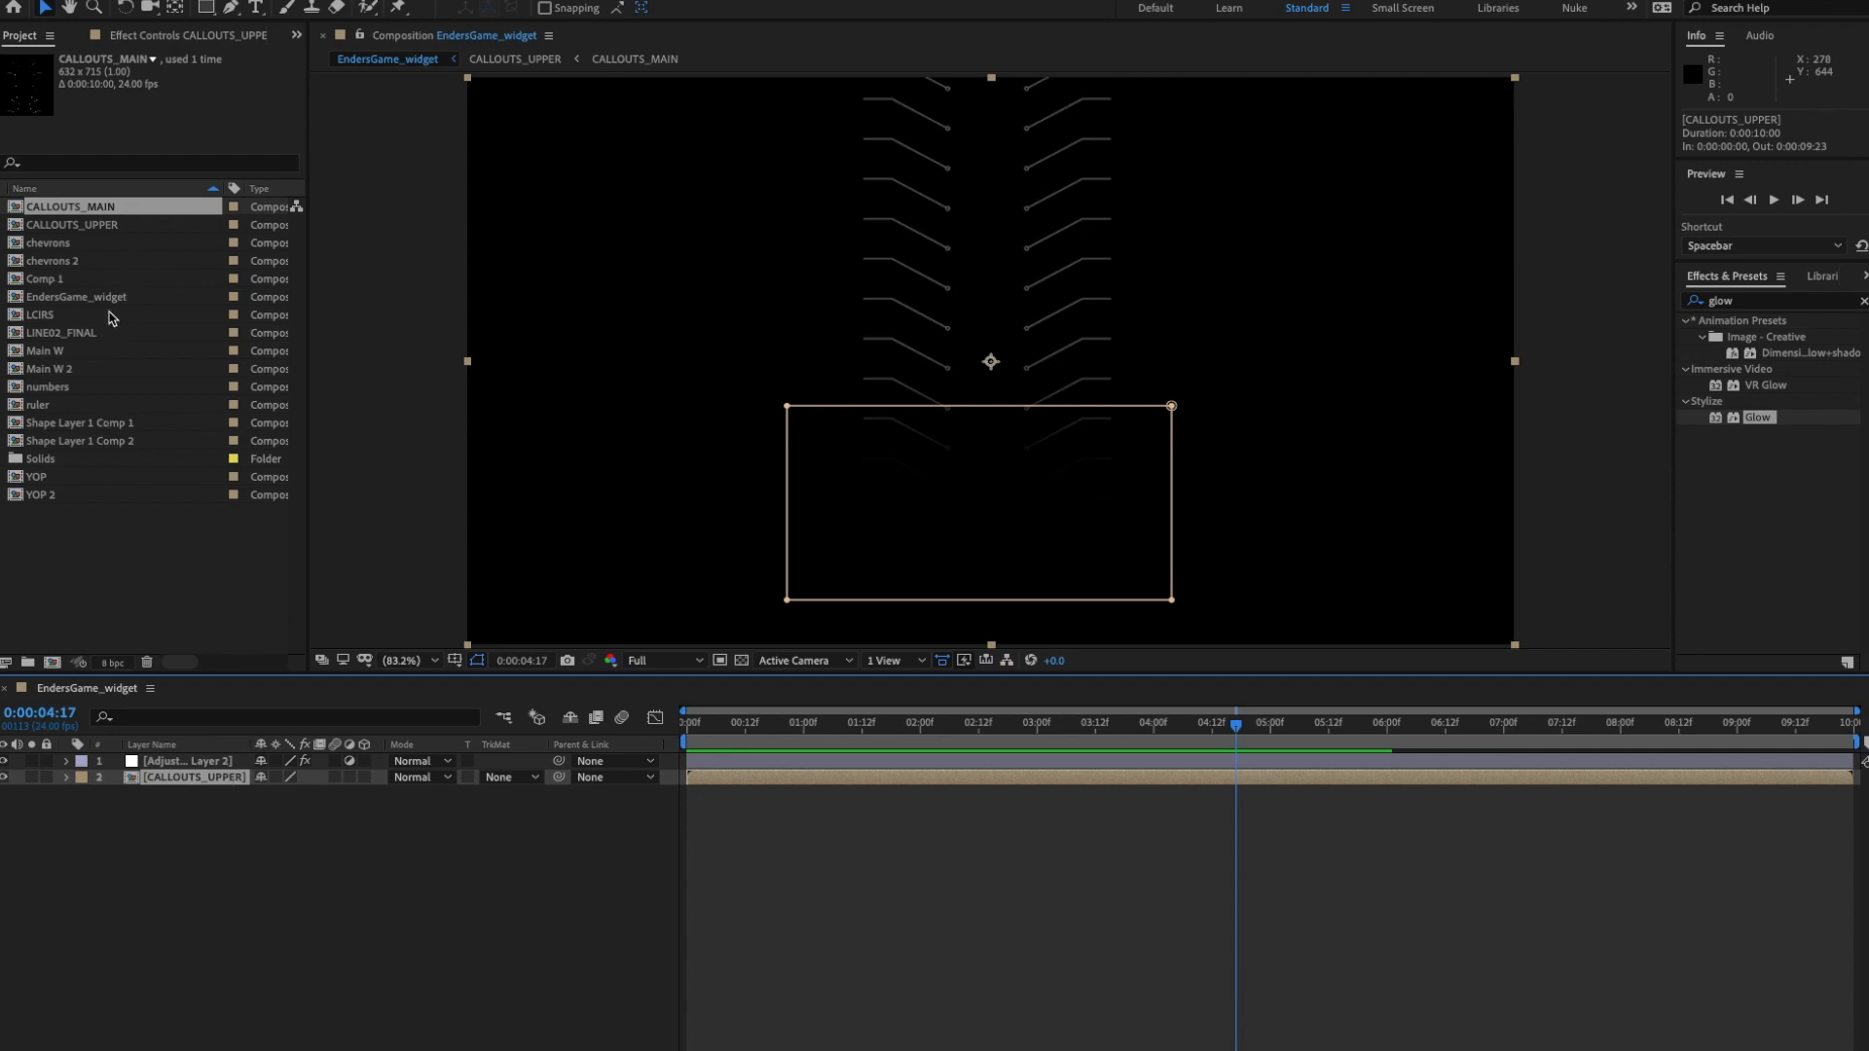
pyautogui.click(282, 844)
pyautogui.click(199, 780)
pyautogui.click(101, 226)
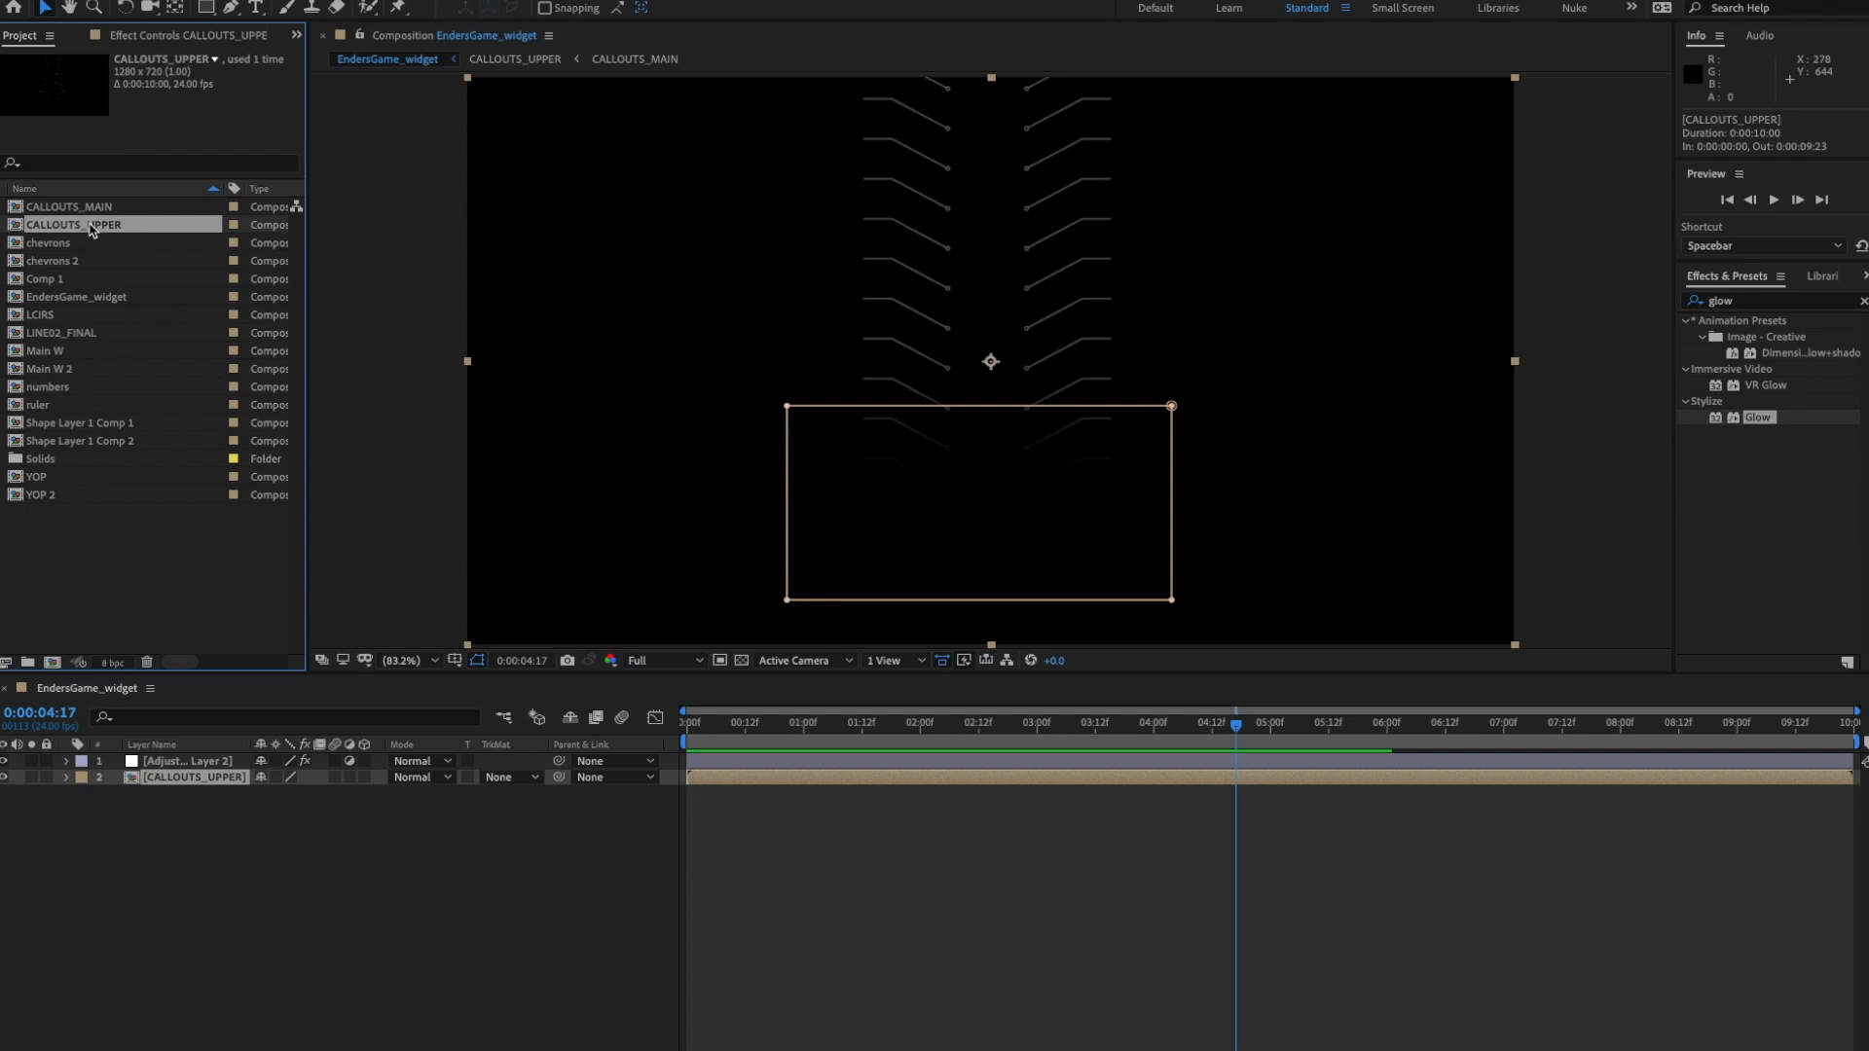
pyautogui.hotkey('ctrl', 'd')
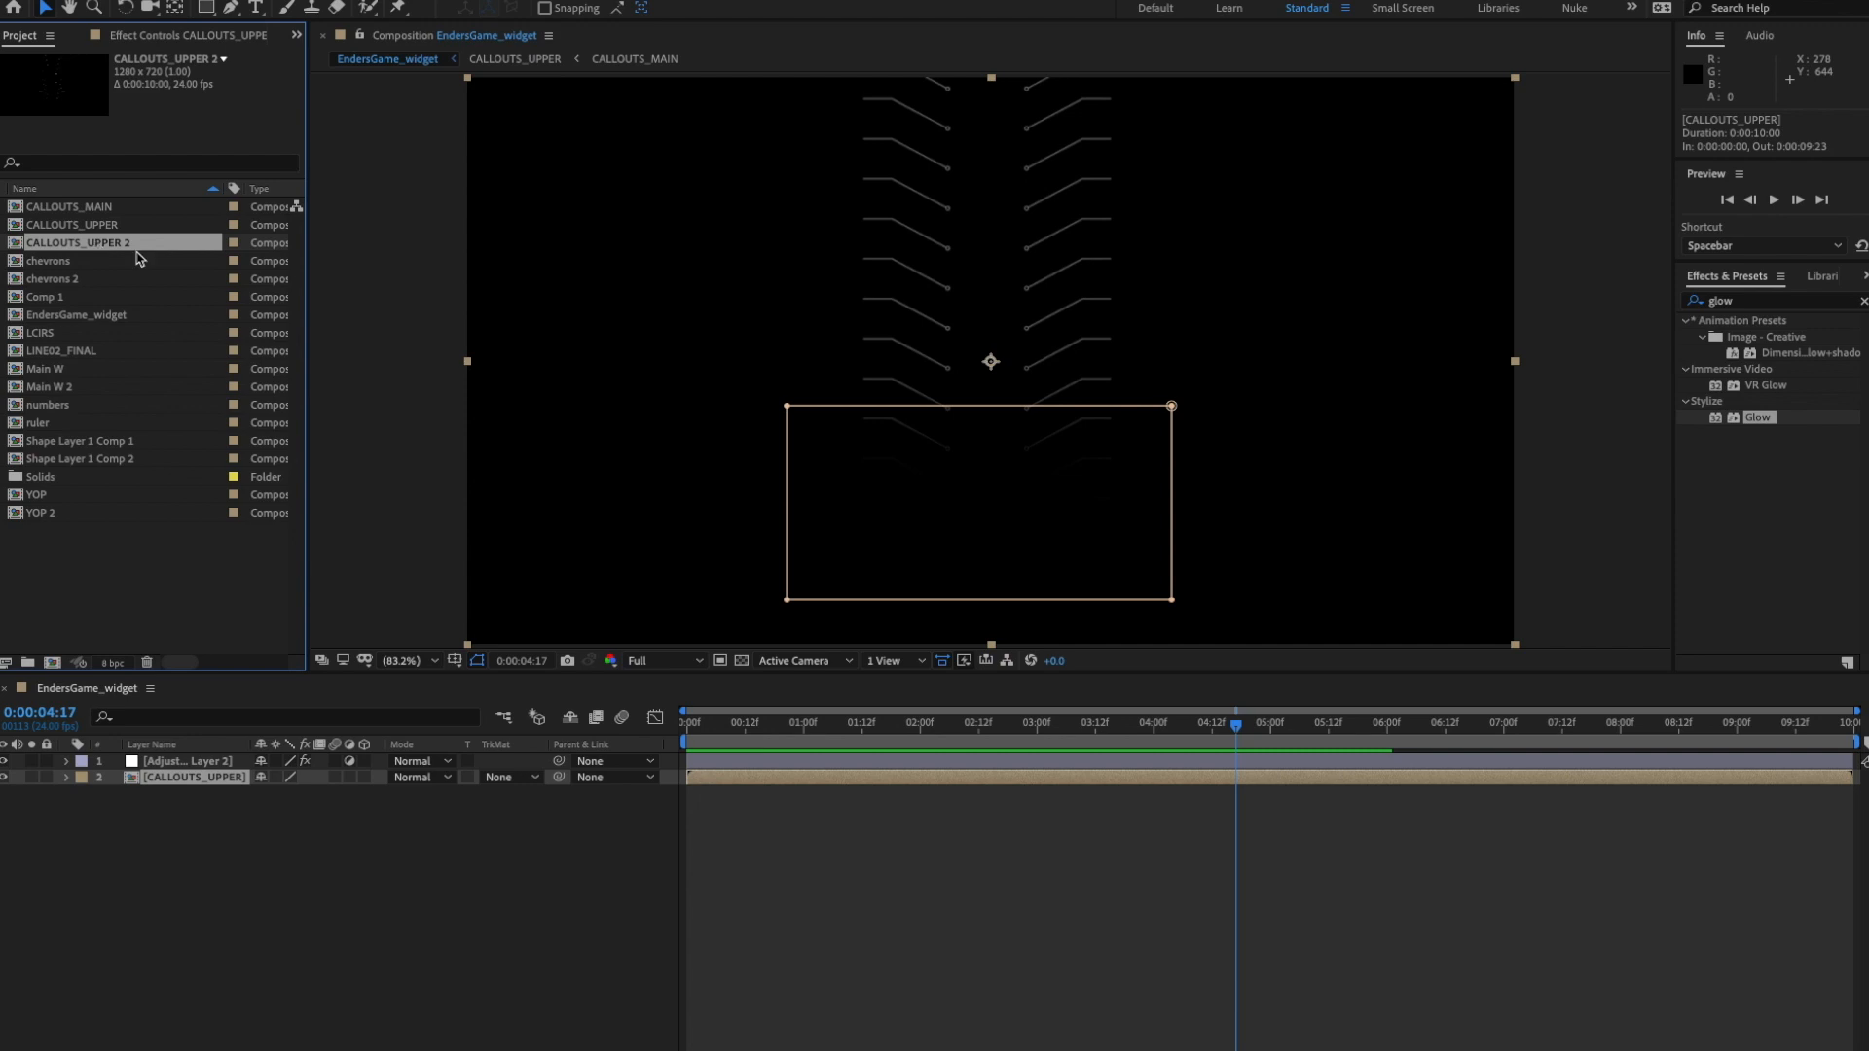
# - Rename the duplicated composition as CALLOUTS_LOWER
pyautogui.press('Return')
pyautogui.press('Right')
pyautogui.press('BackSpace')
pyautogui.press('BackSpace')
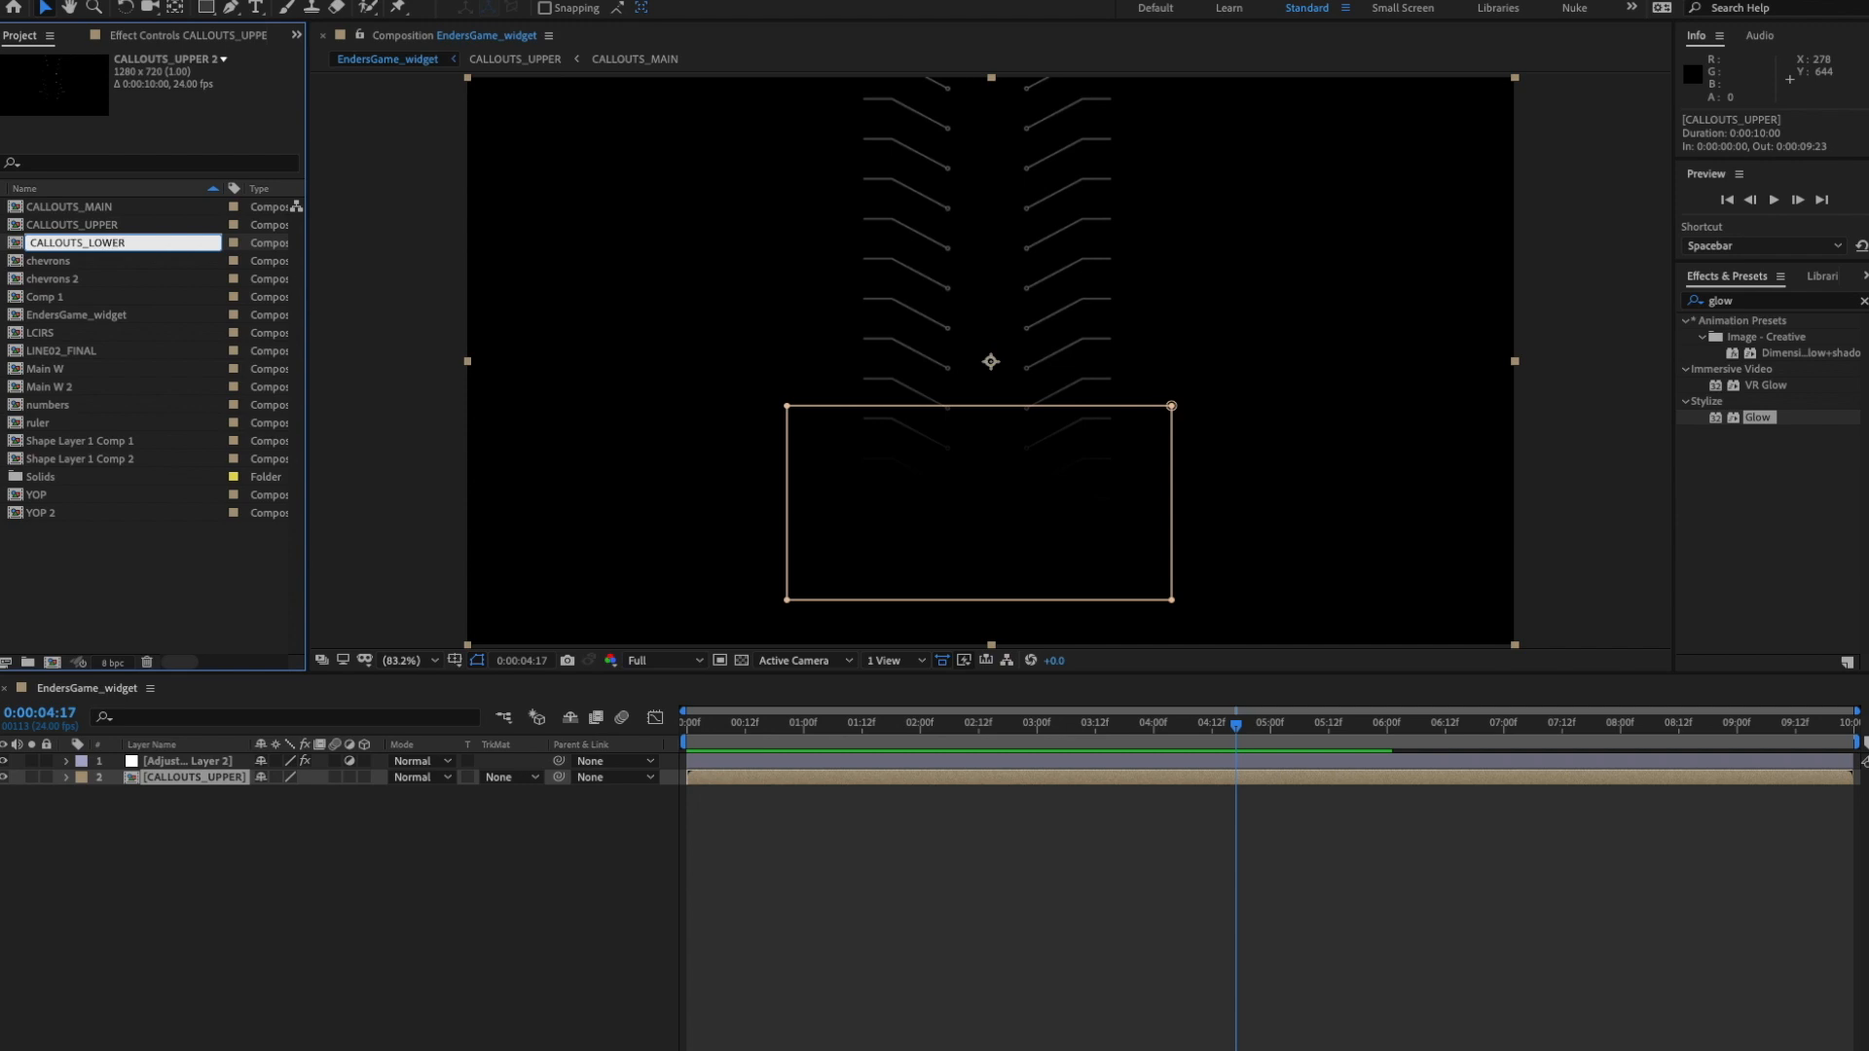
pyautogui.press('Return')
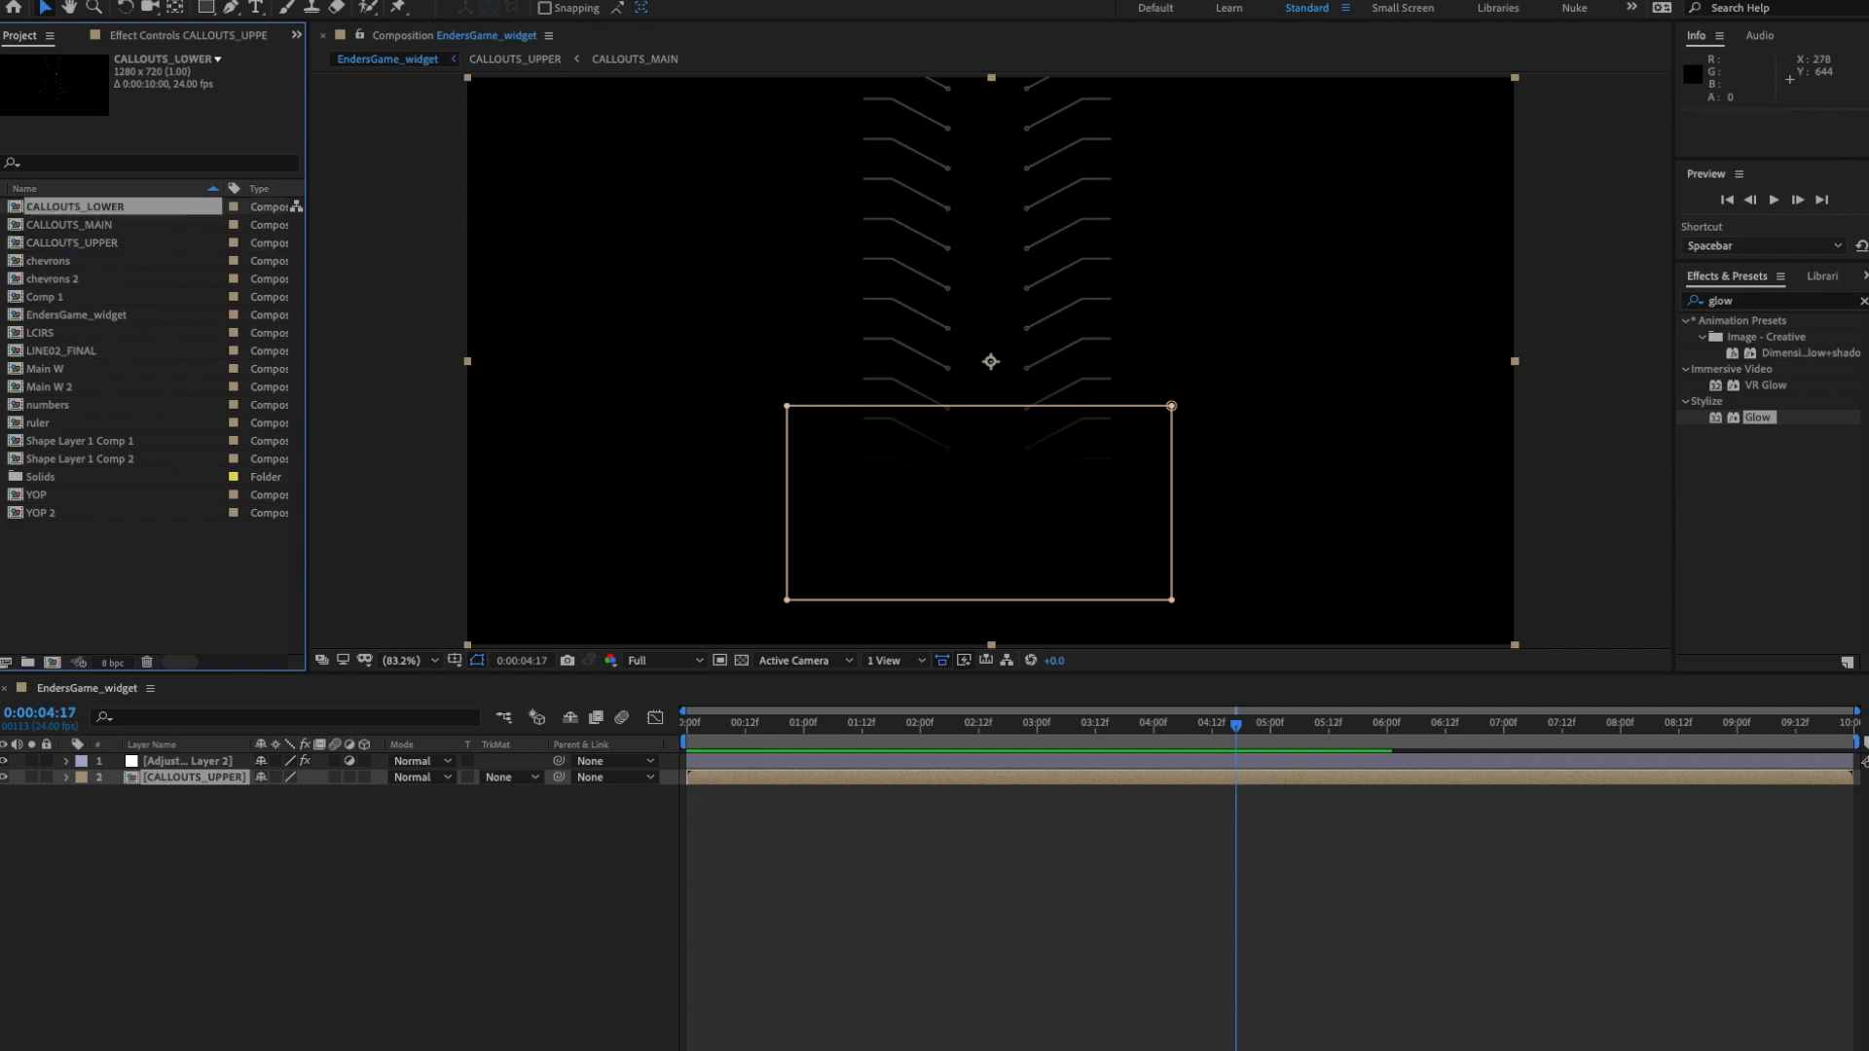
# - Reveal the source of the CALLOUTS_MAIN layer inside CALLOUTS_UPPER, duplicate that composition in the project, and return to EndersGame_widget
pyautogui.click(108, 245)
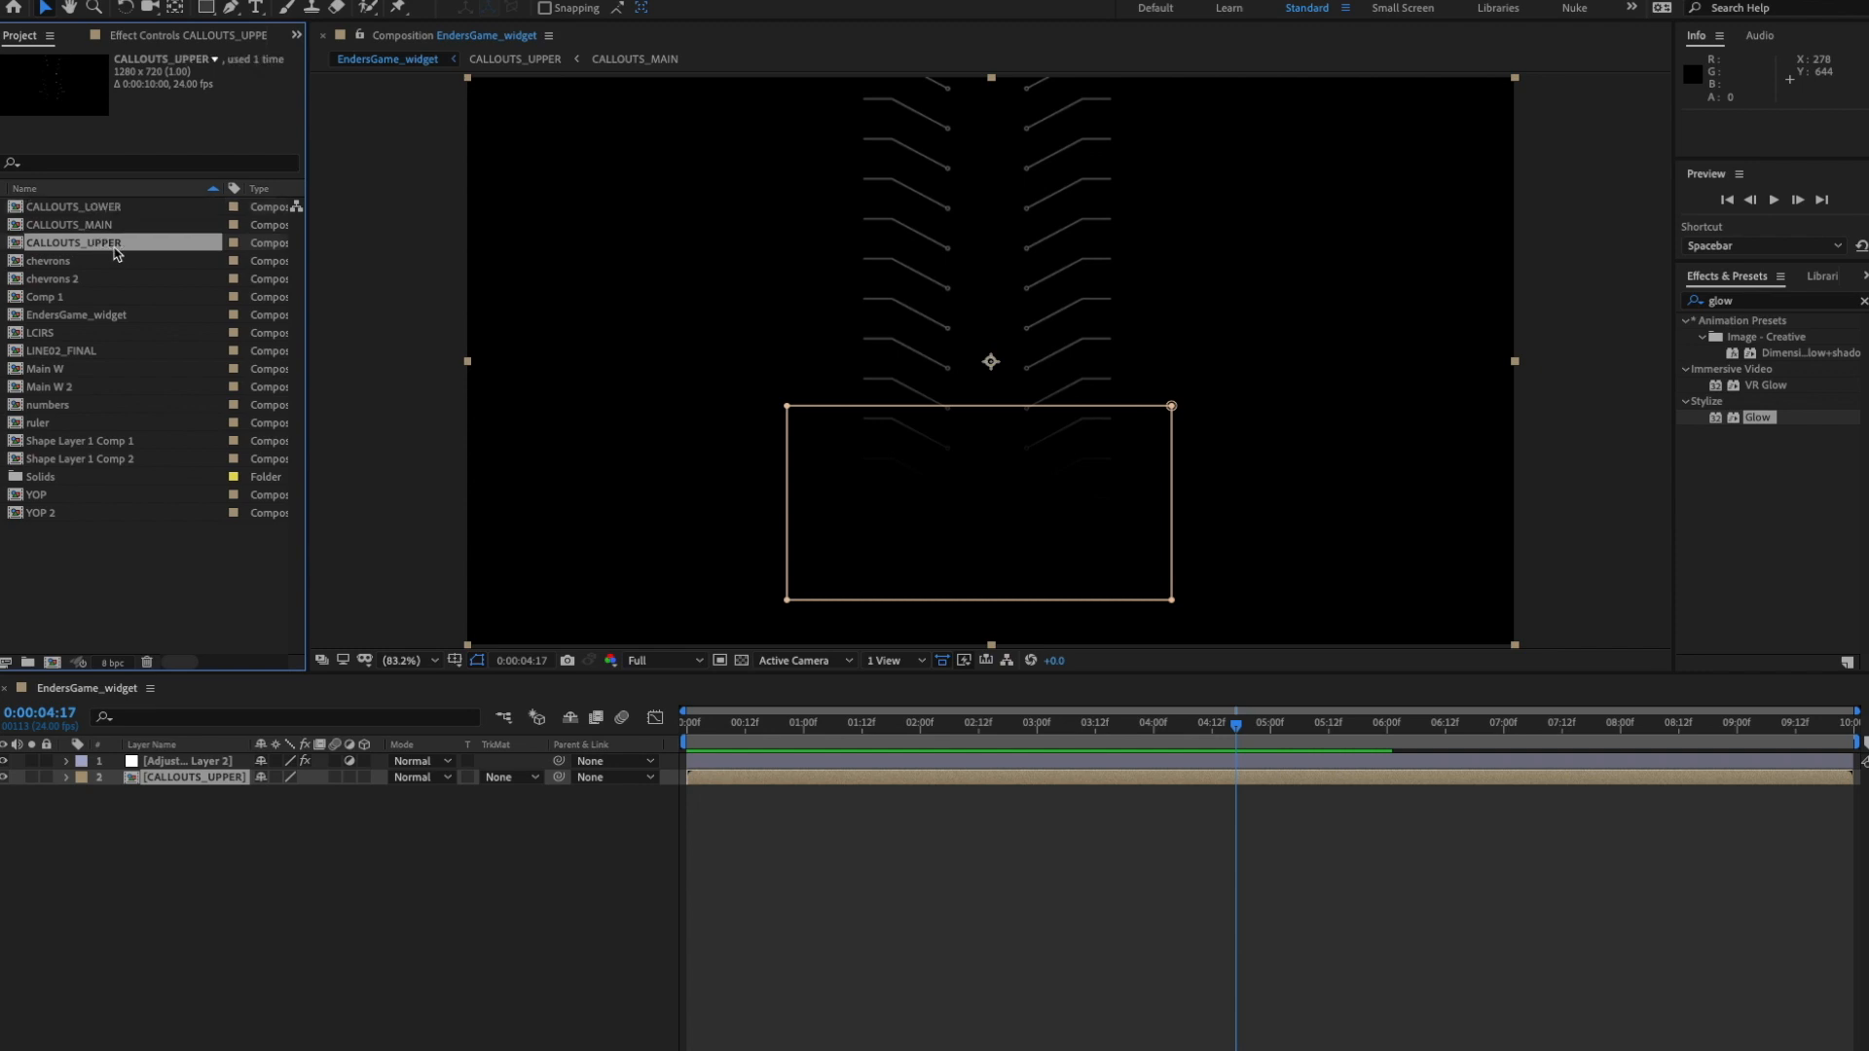
pyautogui.click(118, 209)
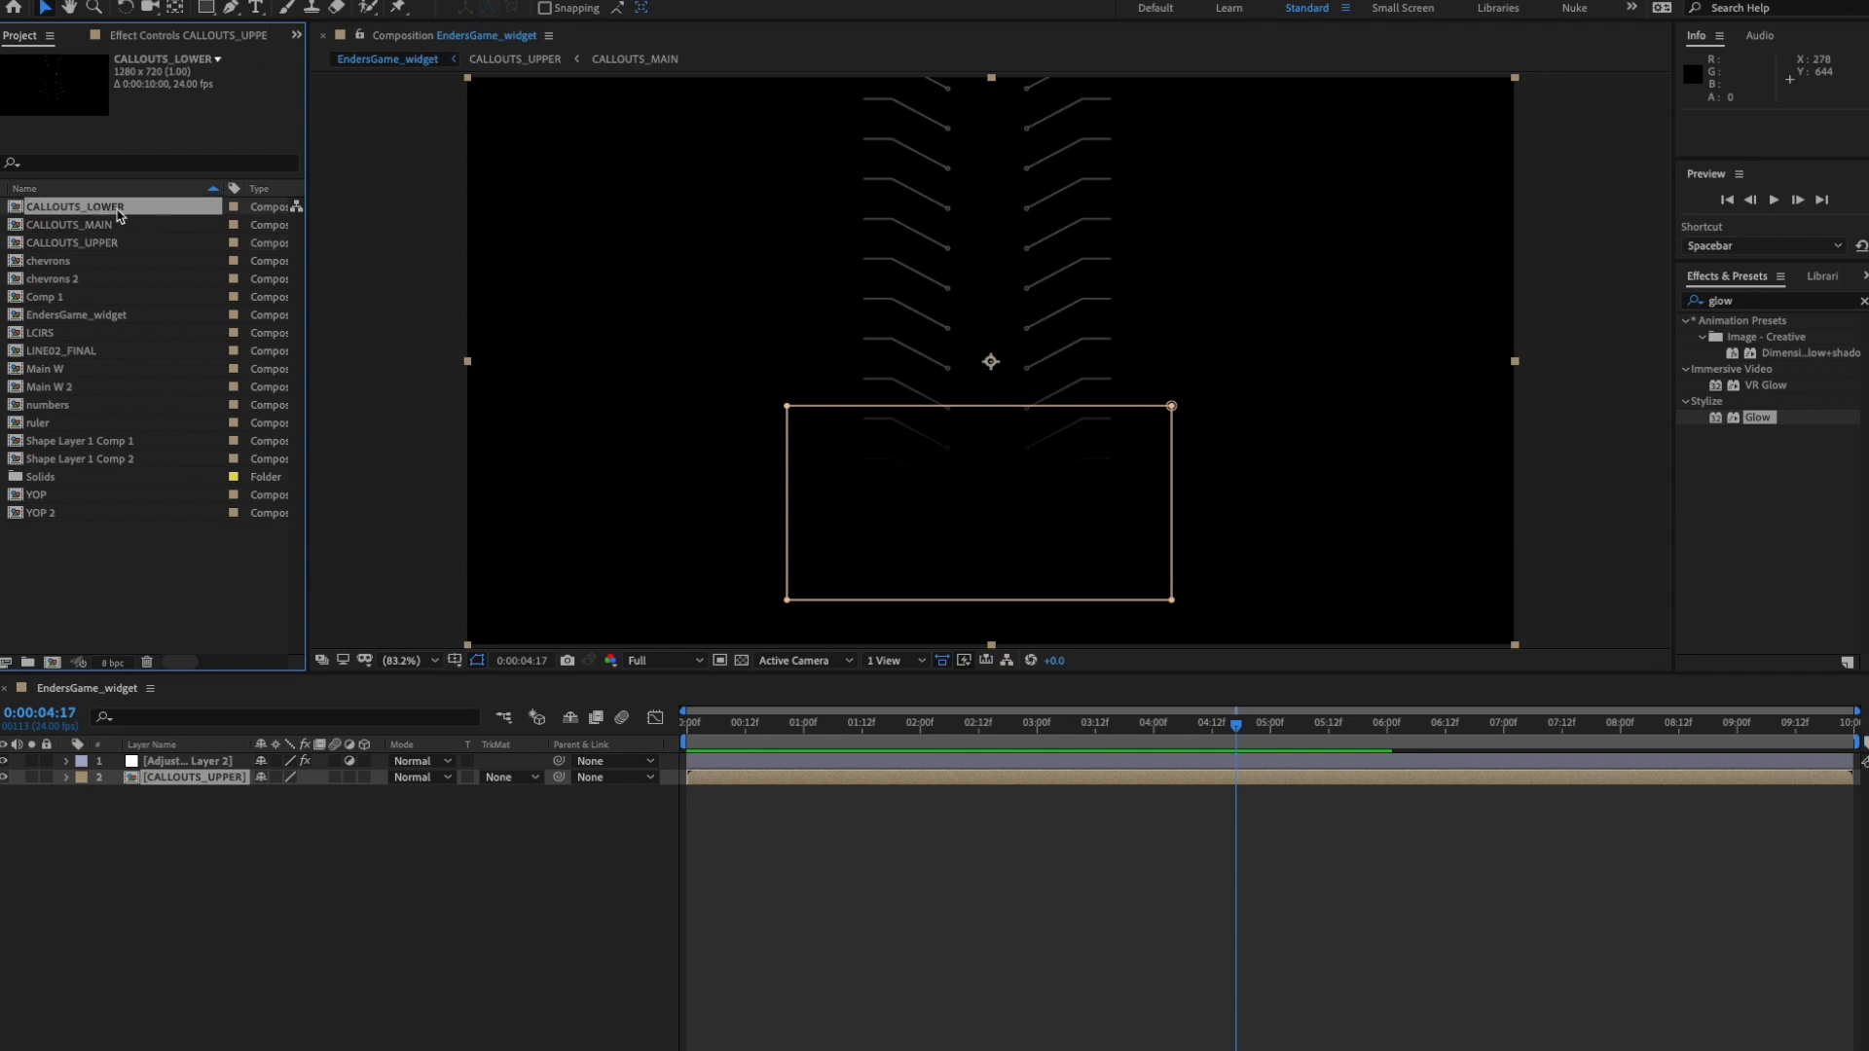
pyautogui.click(280, 822)
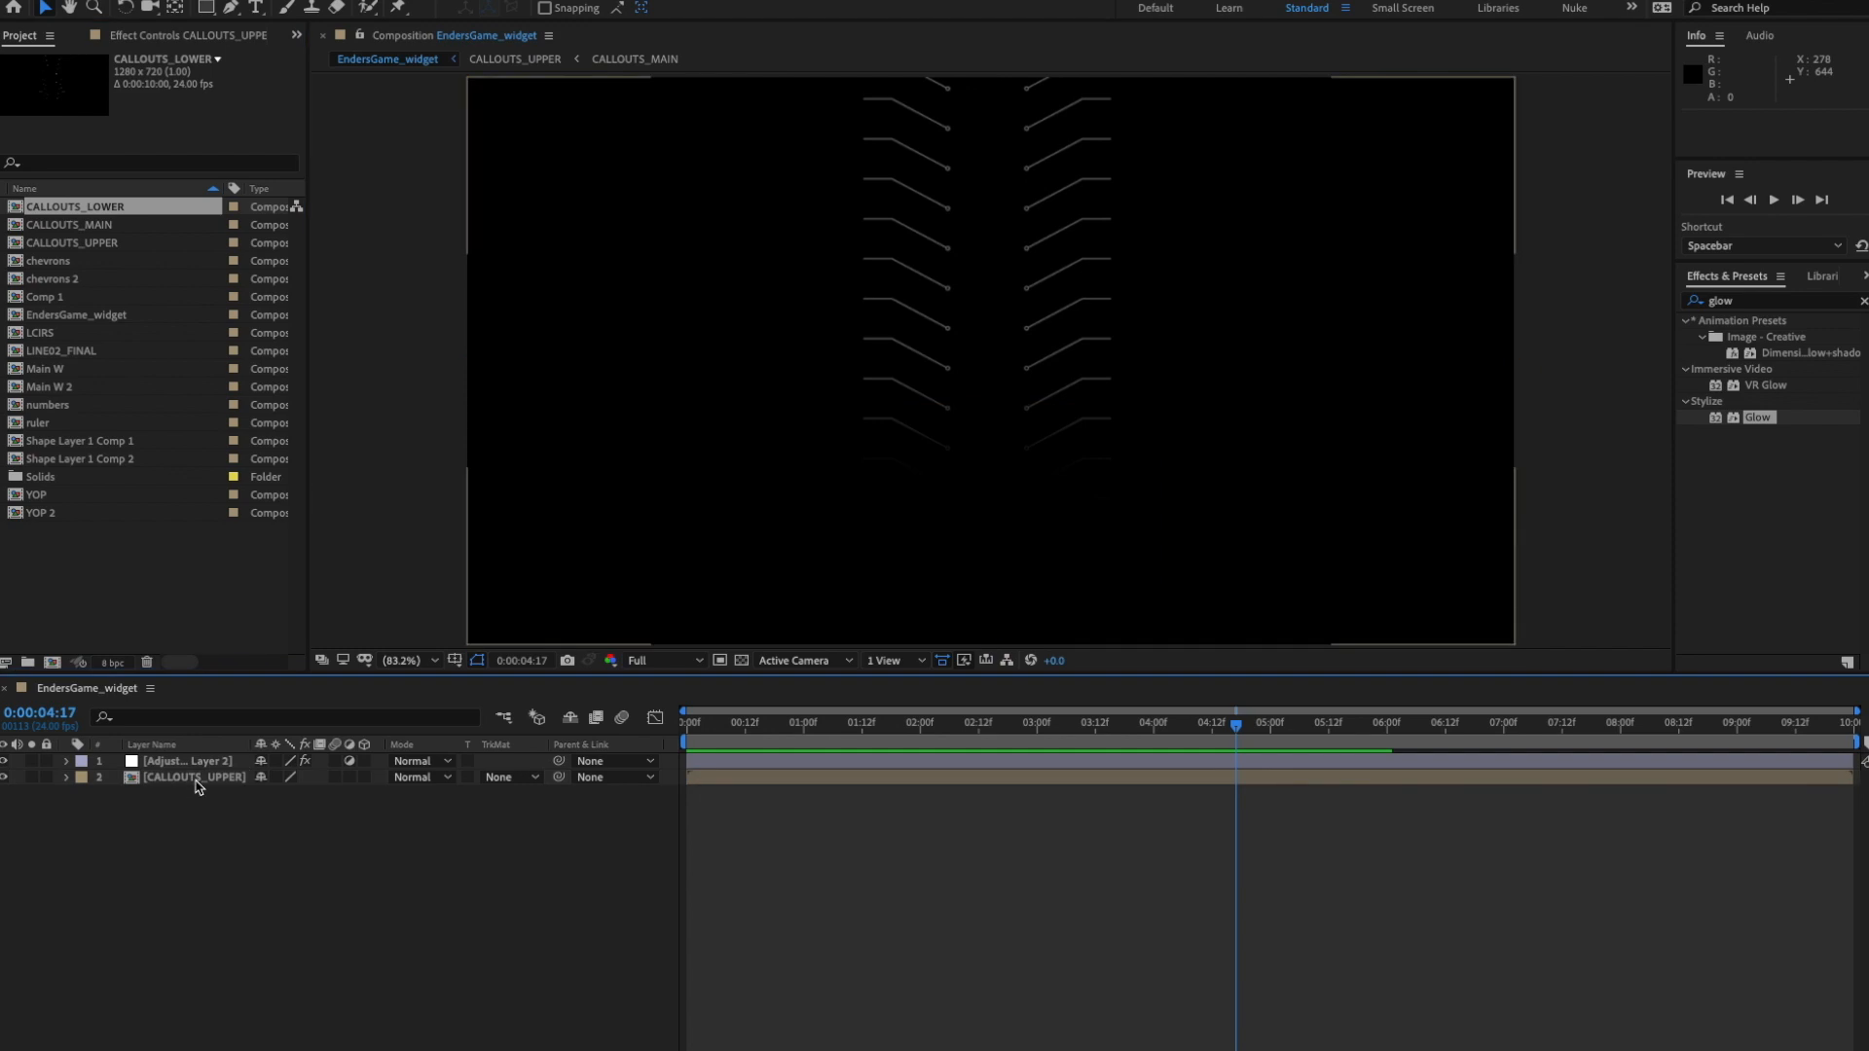
pyautogui.doubleClick(196, 779)
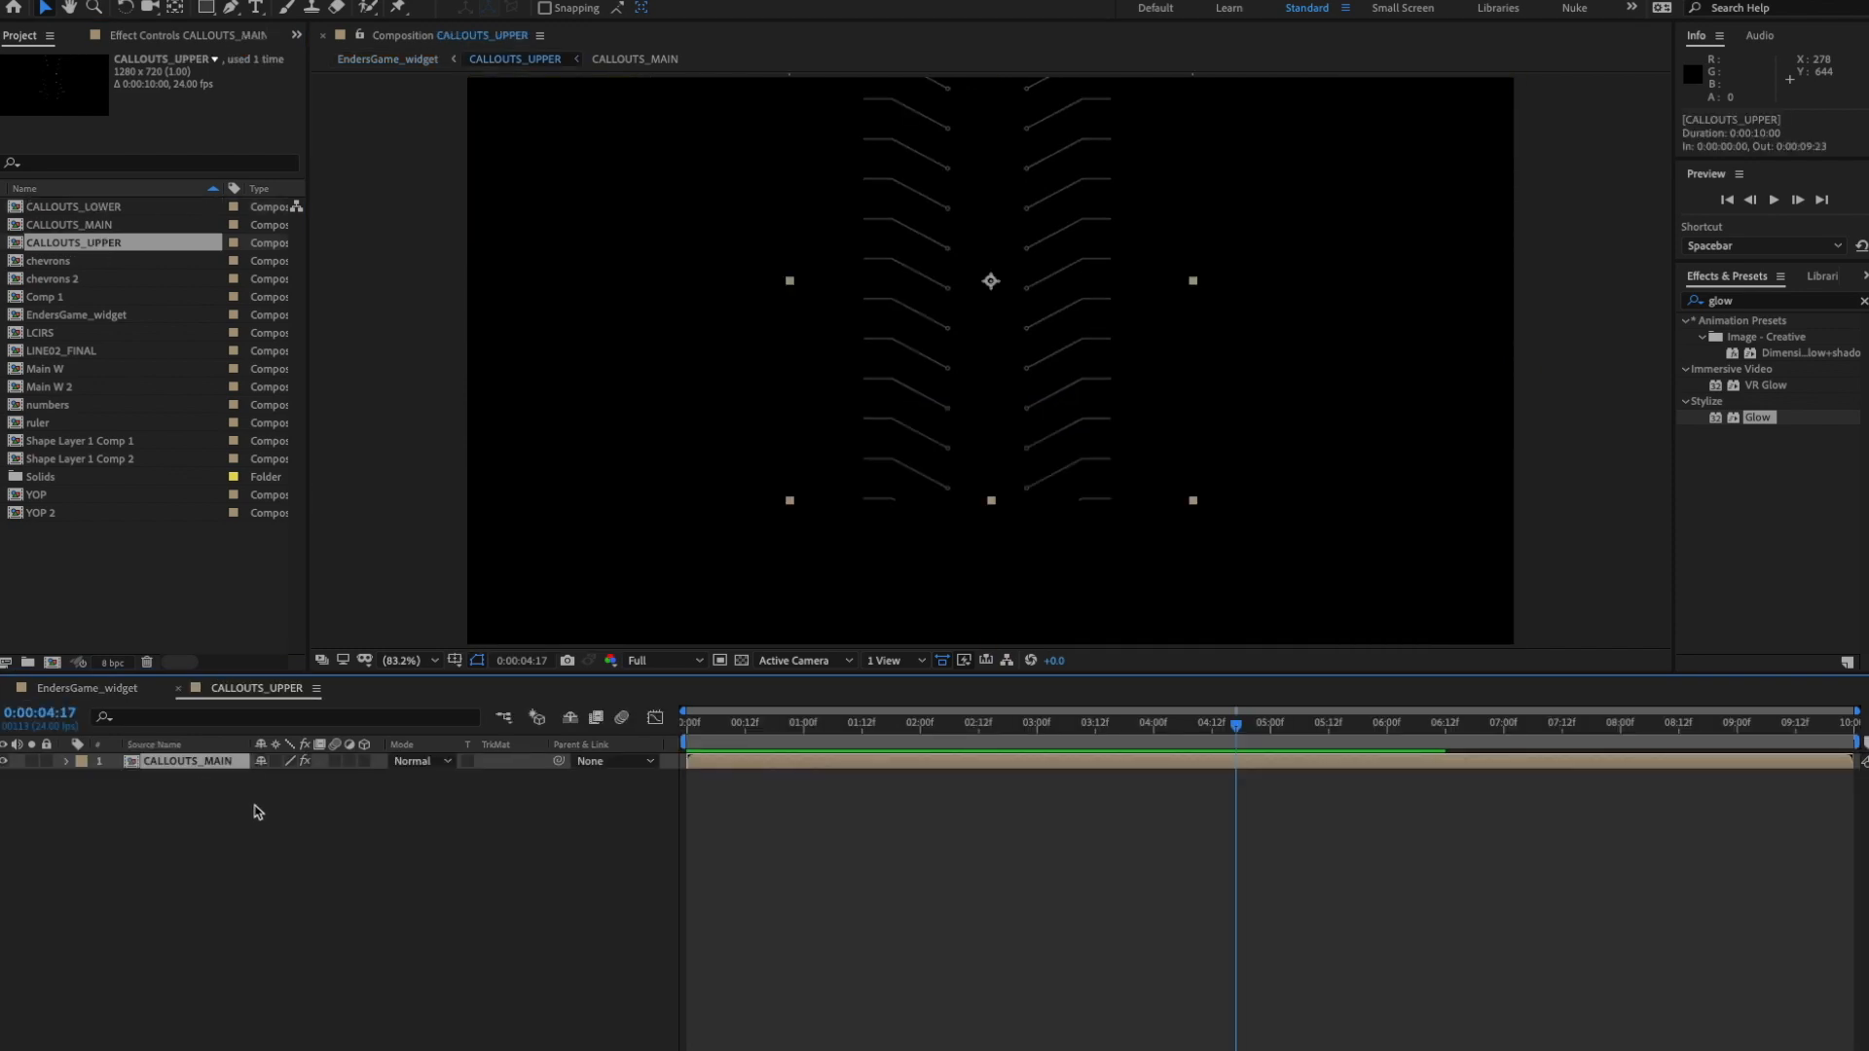
pyautogui.rightClick(185, 770)
pyautogui.moveTo(300, 946)
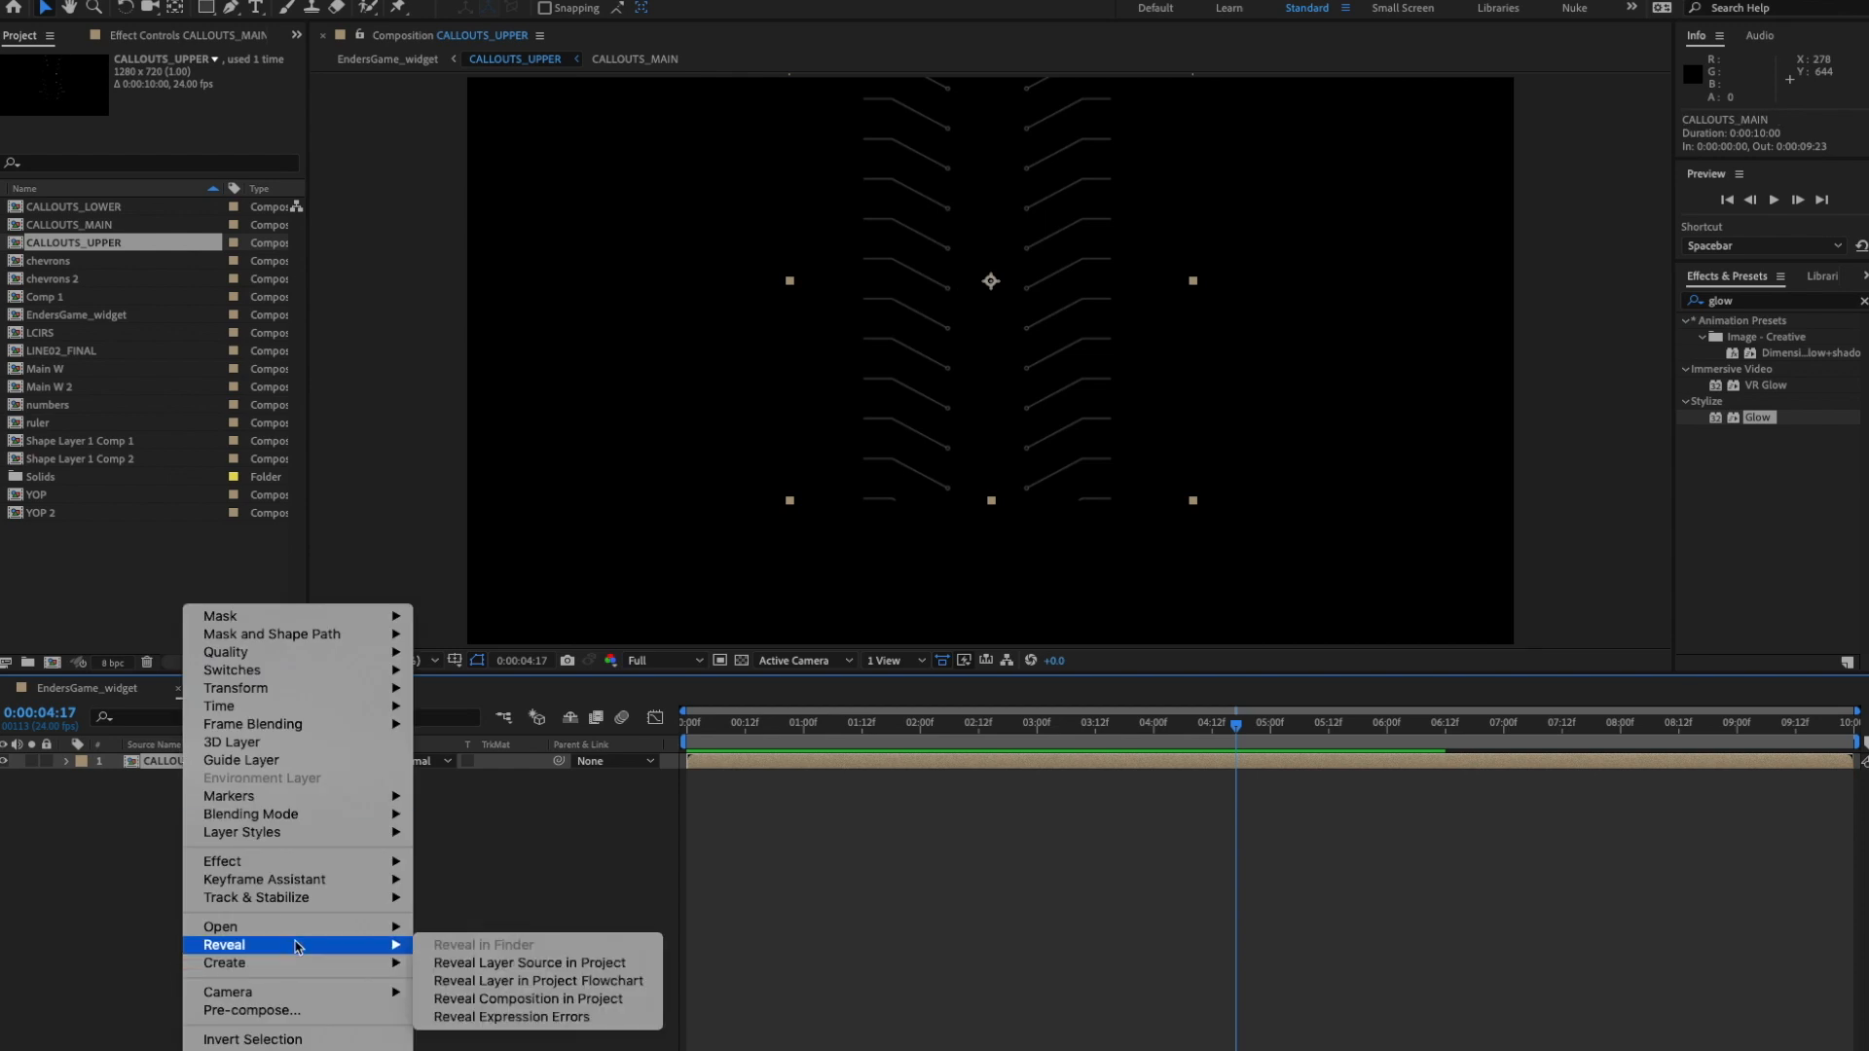
pyautogui.click(502, 965)
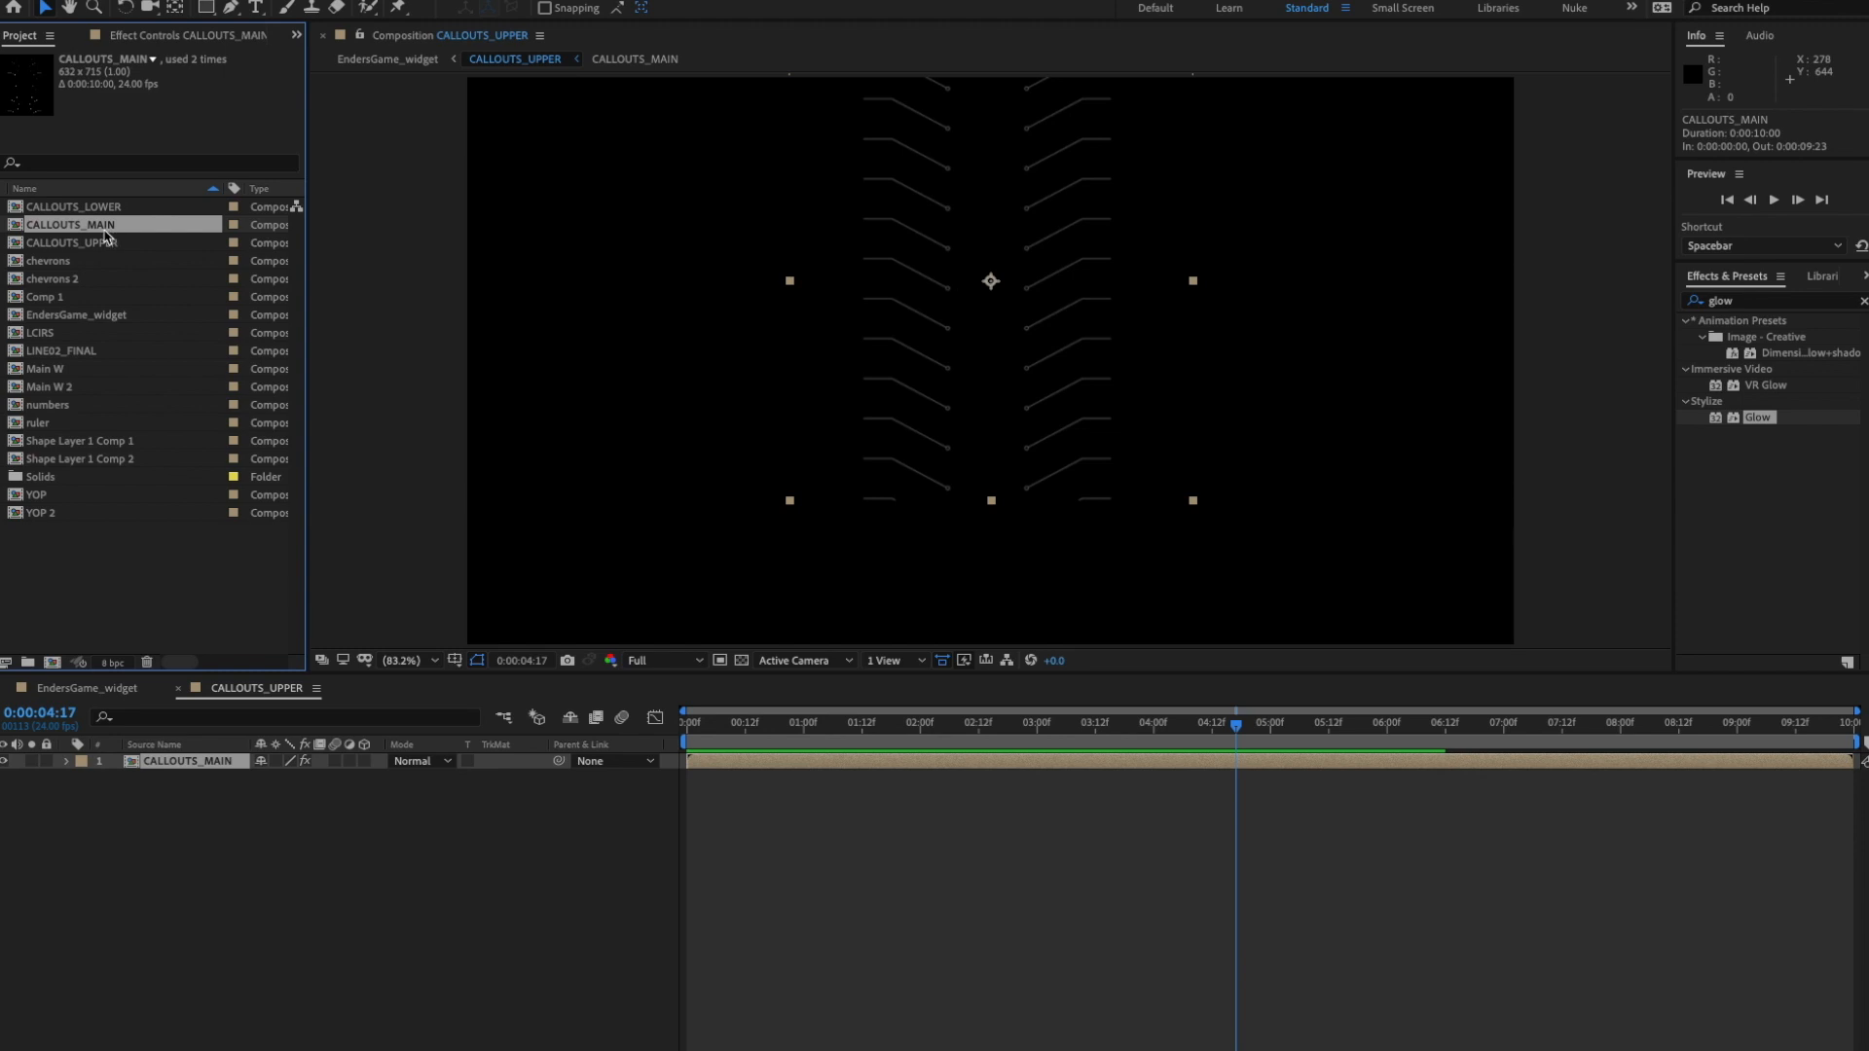
pyautogui.hotkey('ctrl', 'd')
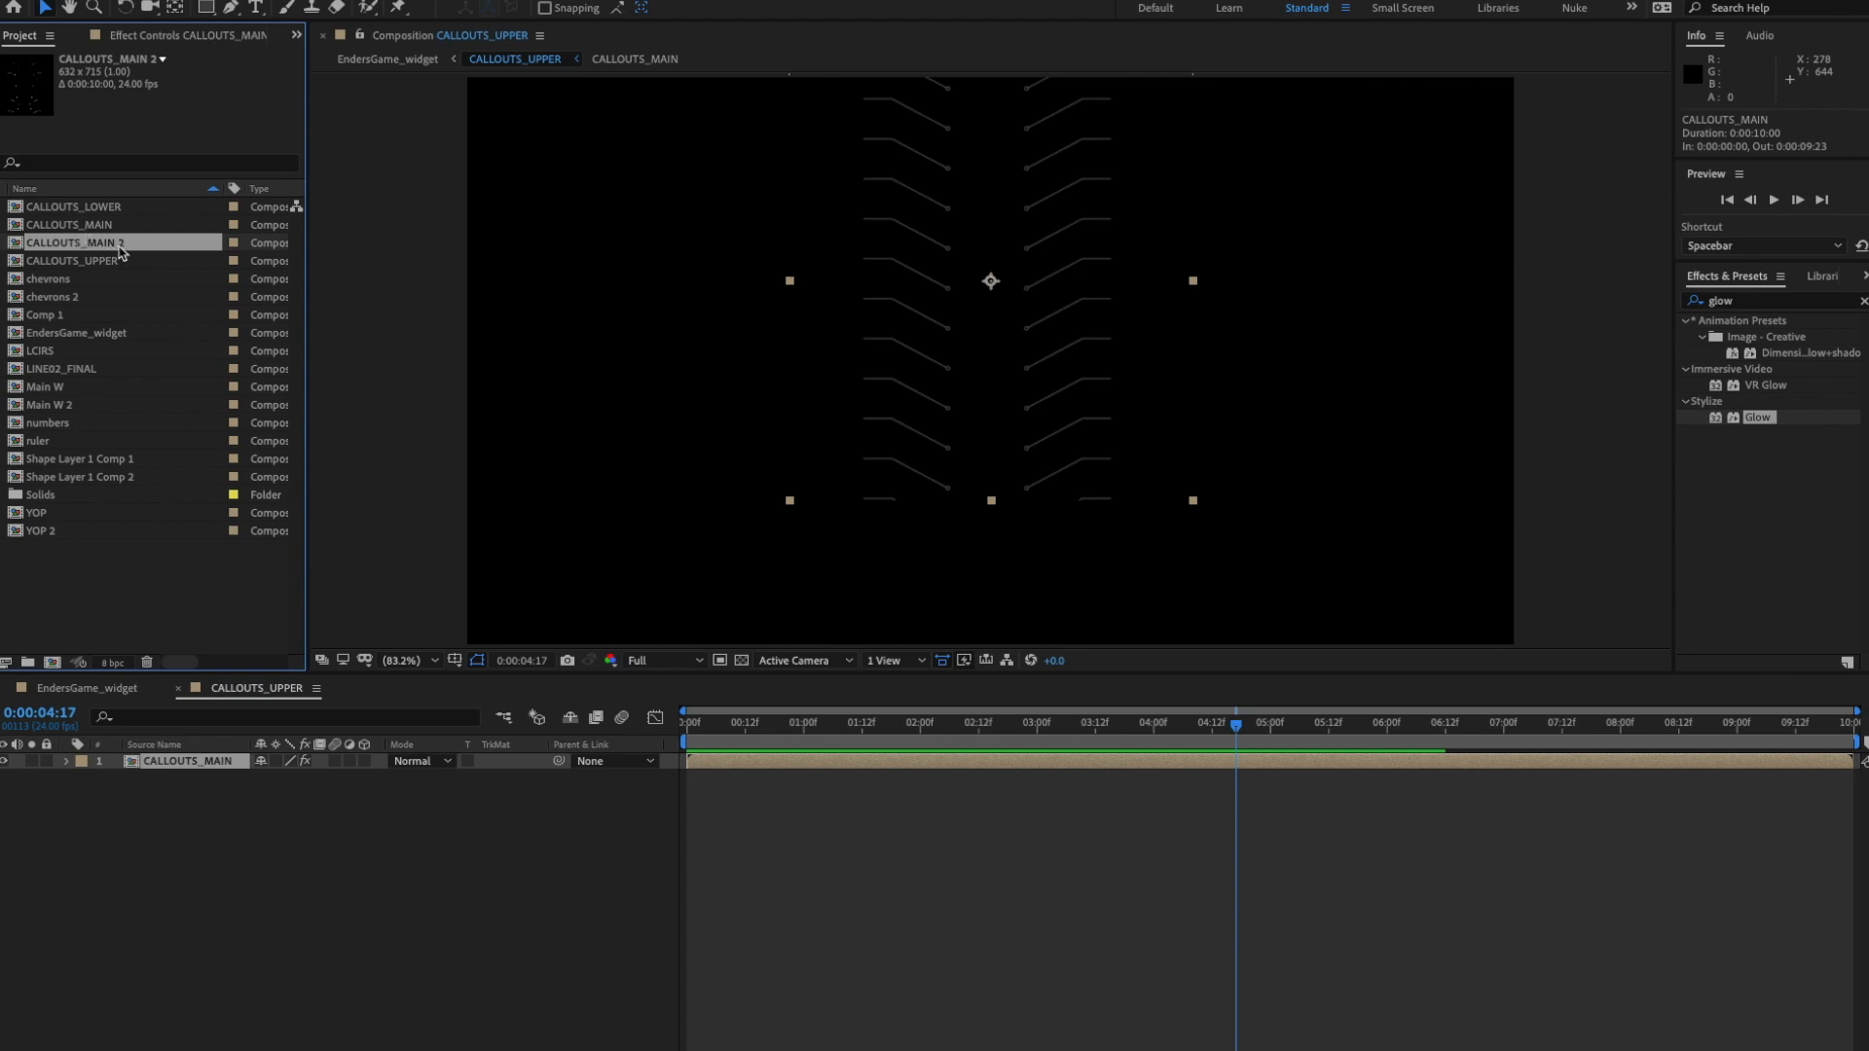
pyautogui.click(179, 689)
pyautogui.click(269, 867)
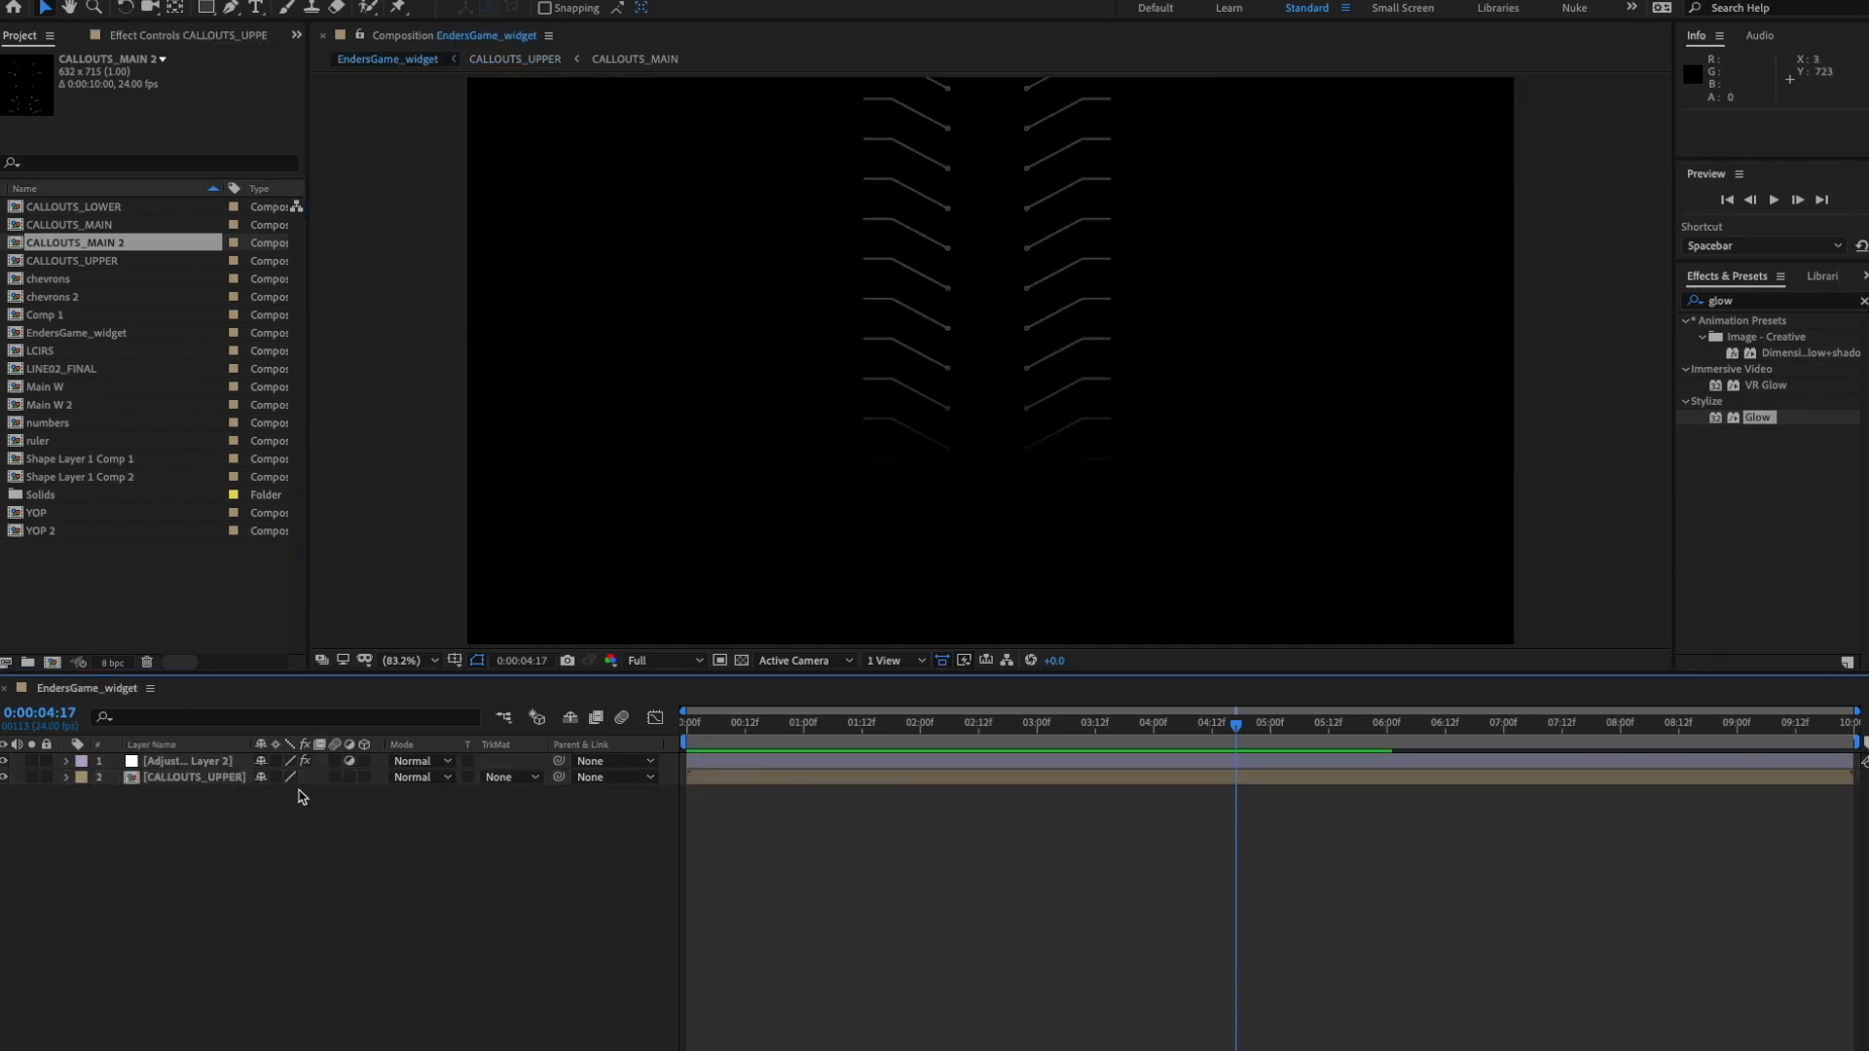
# - Duplicate the CALLOUTS_UPPER layer in EndersGame_widget and replace the upper copy's source with the CALLOUTS_LOWER composition
pyautogui.click(224, 778)
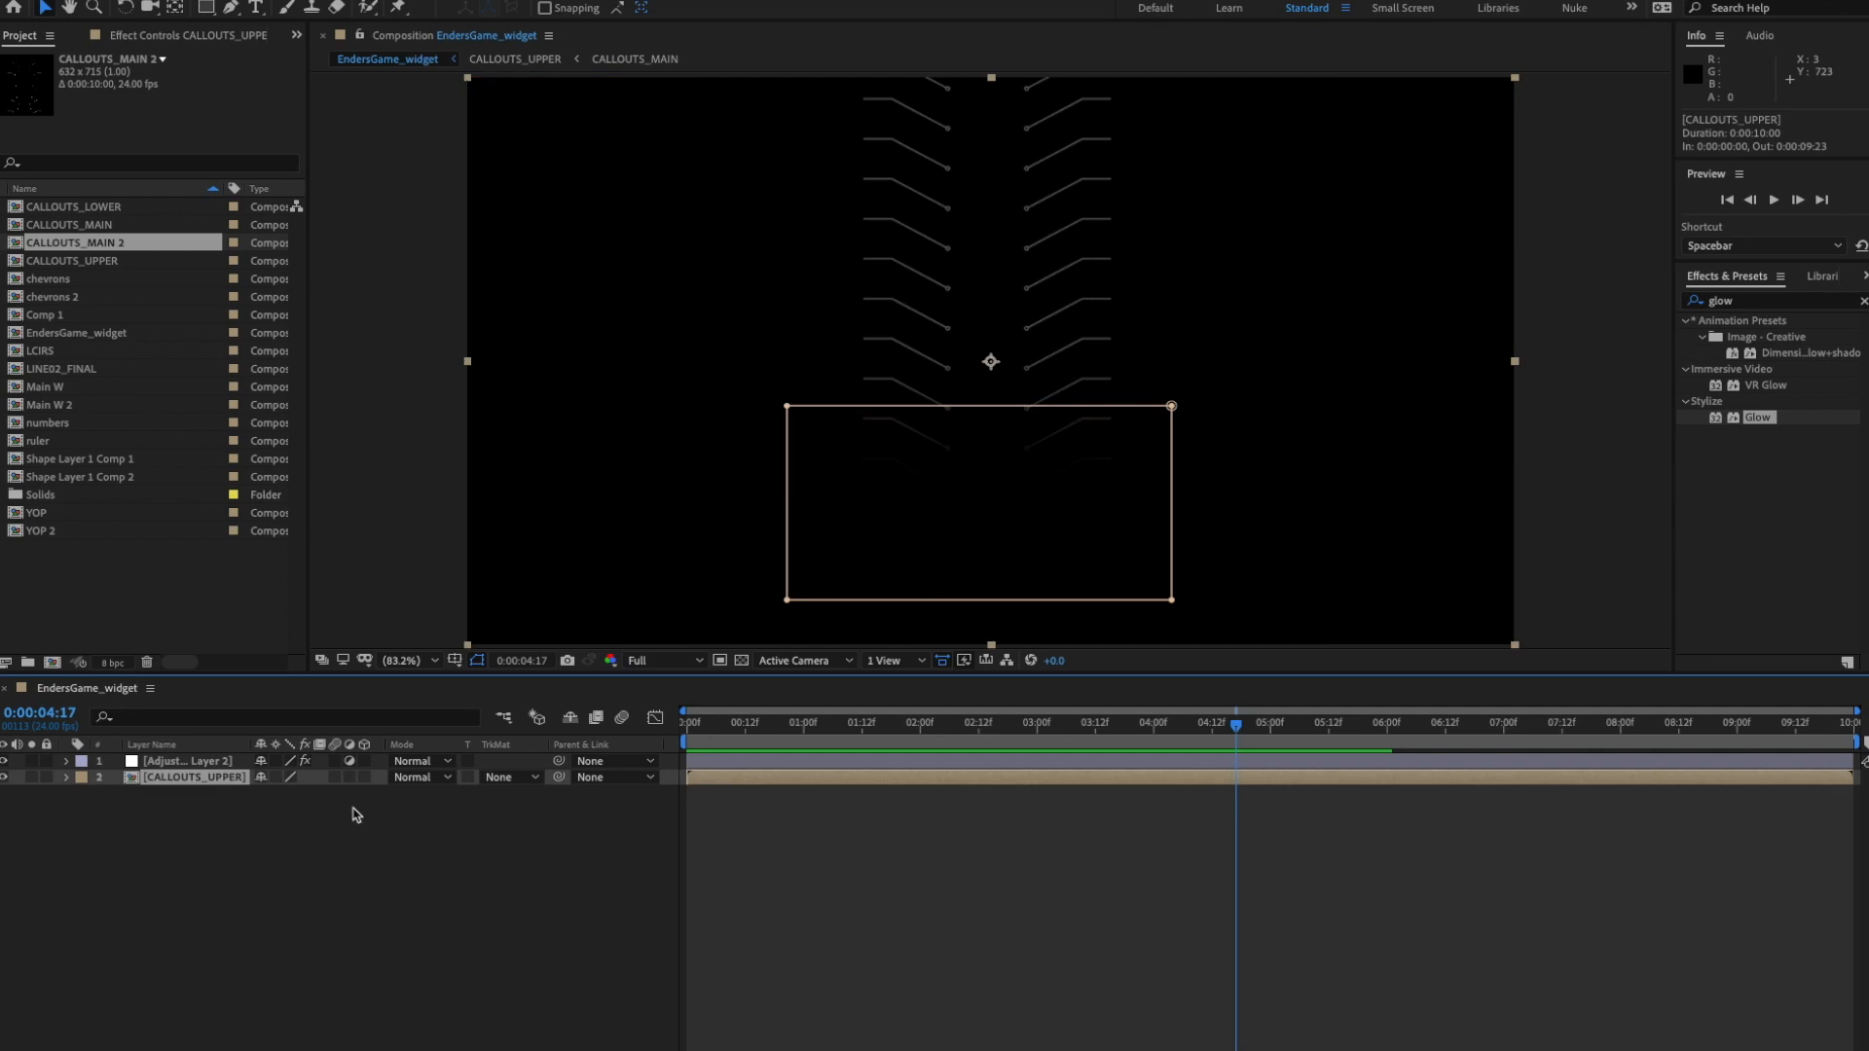
pyautogui.hotkey('ctrl', 'd')
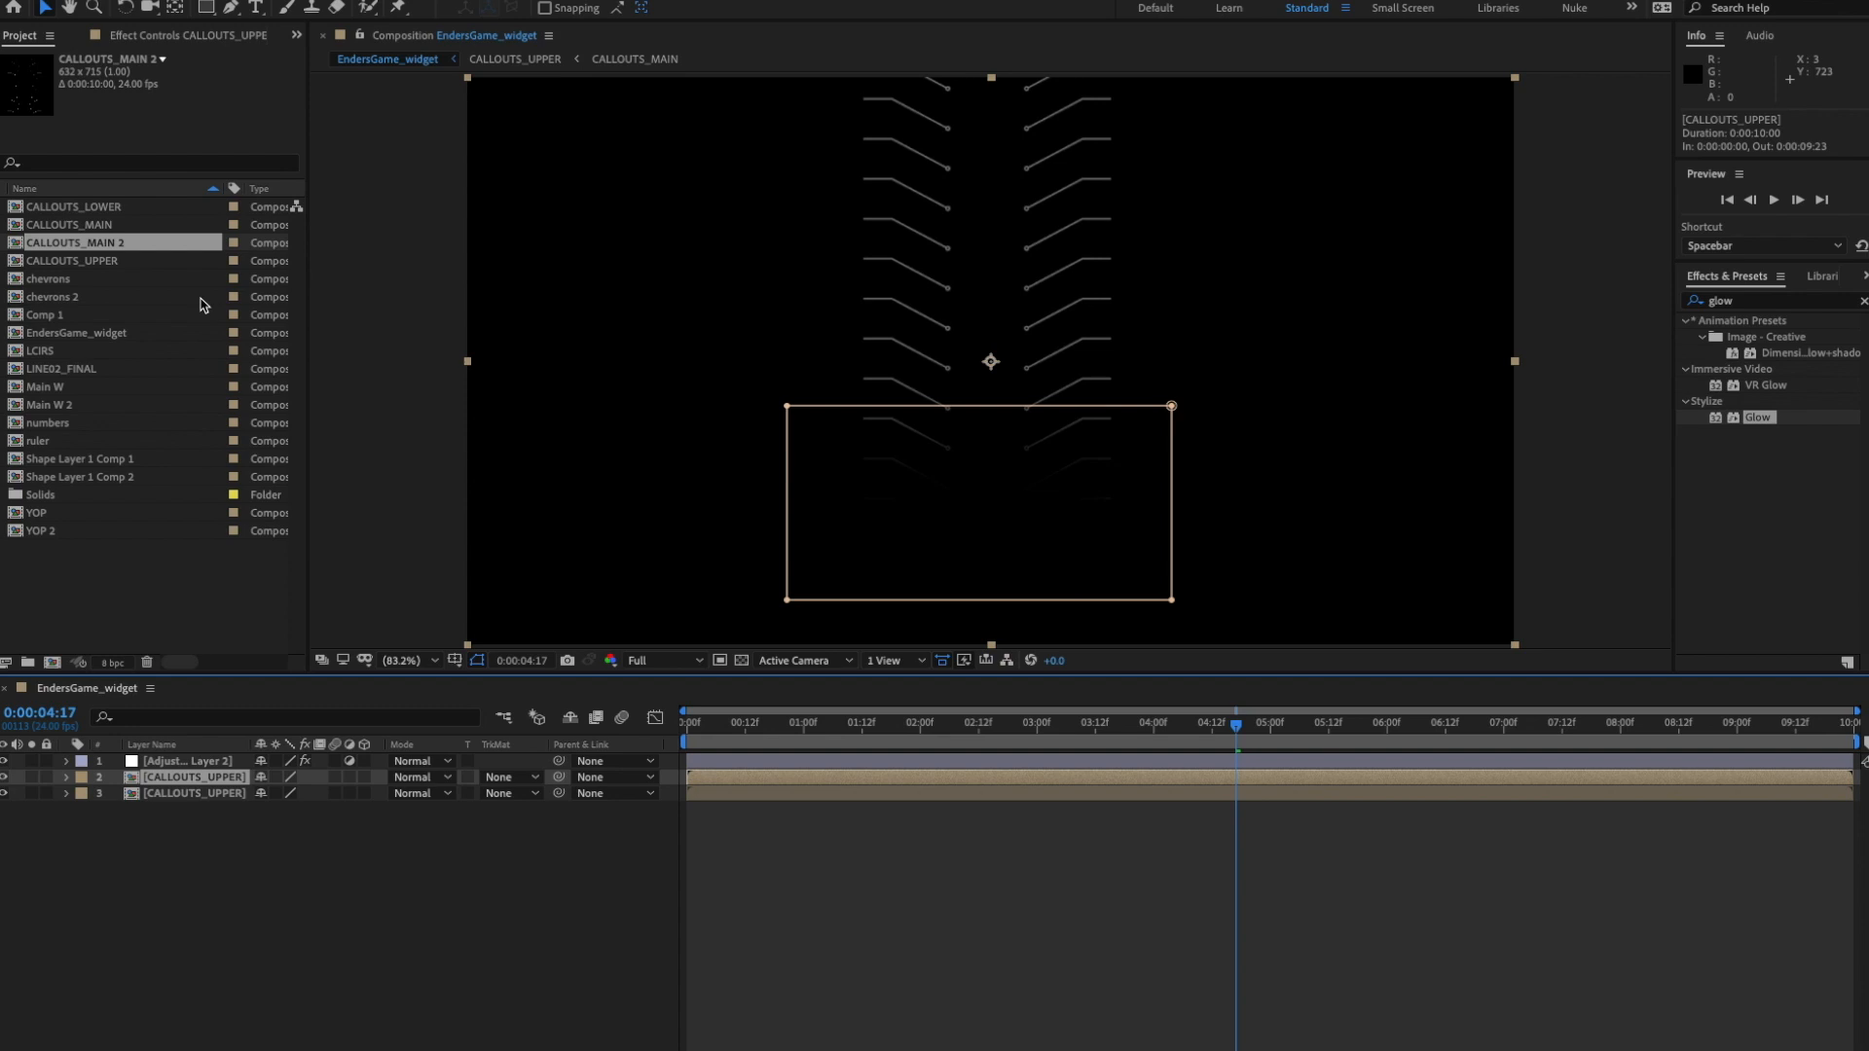
pyautogui.click(114, 208)
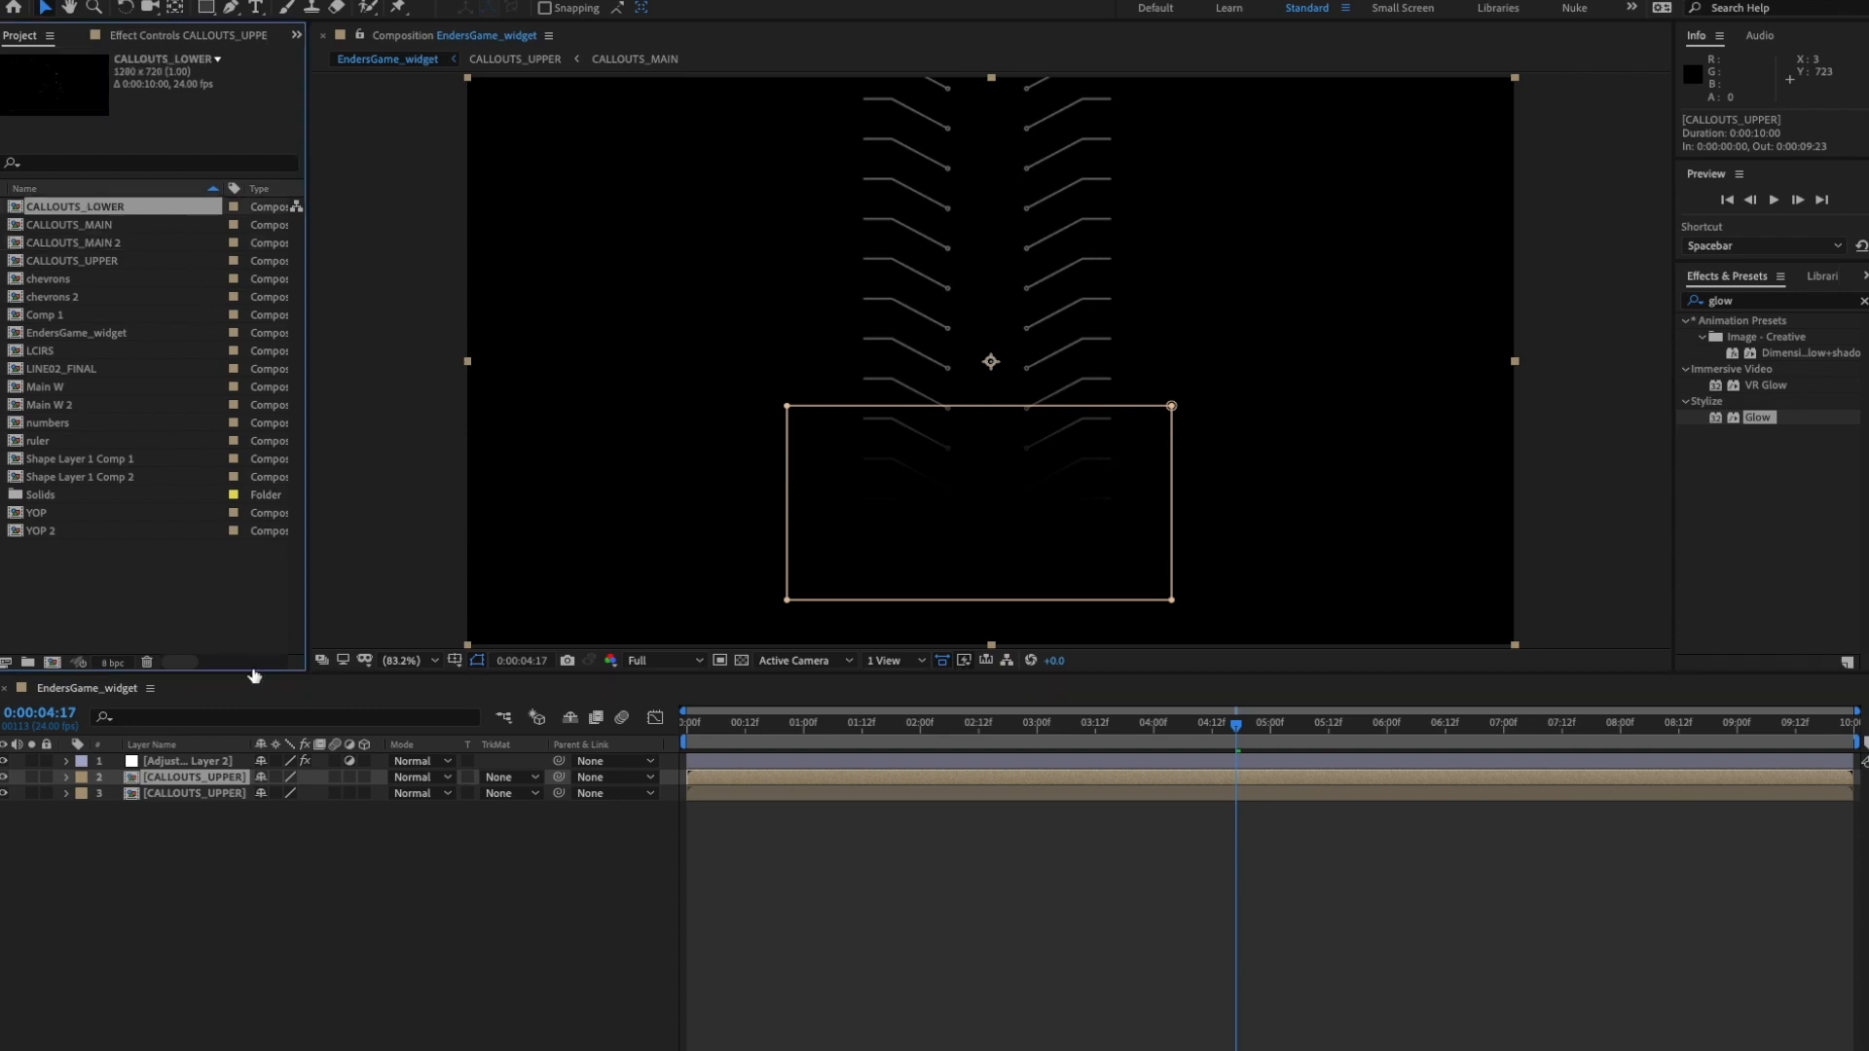
pyautogui.click(328, 836)
pyautogui.click(224, 777)
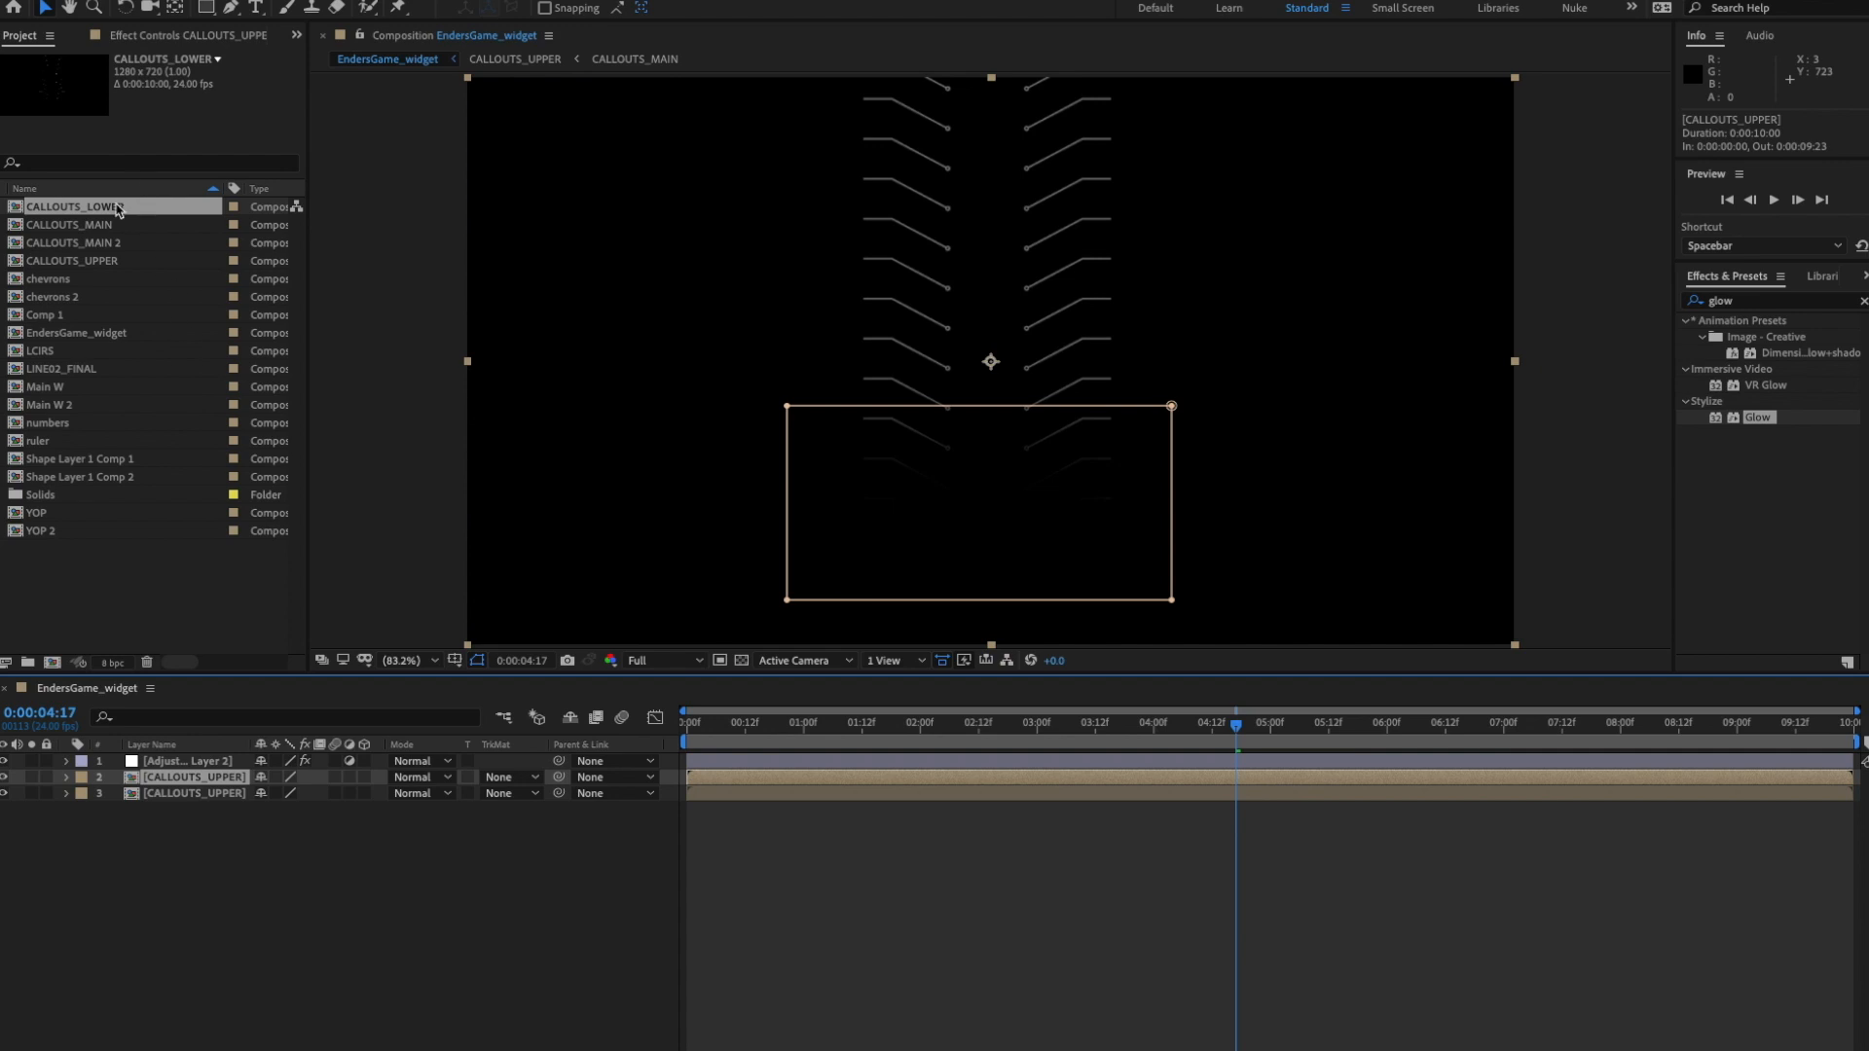
pyautogui.moveTo(114, 216); pyautogui.dragTo(195, 789)
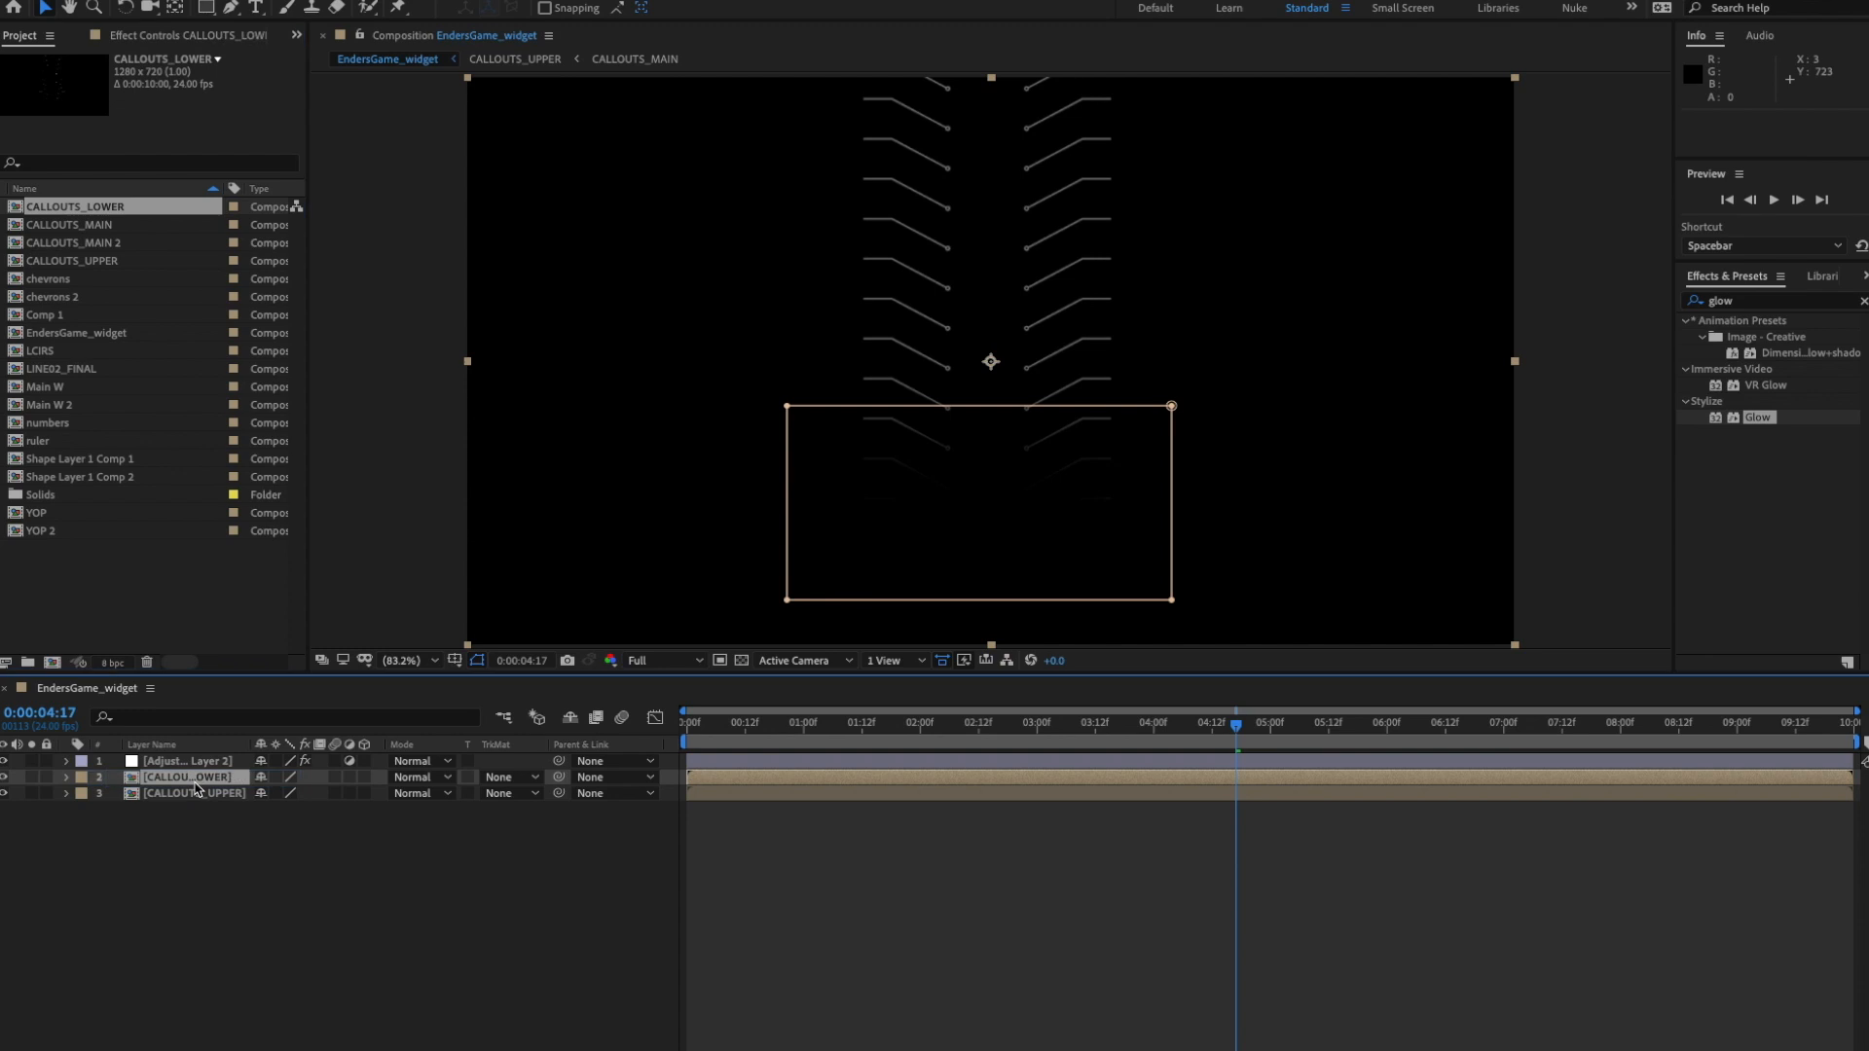
pyautogui.click(327, 845)
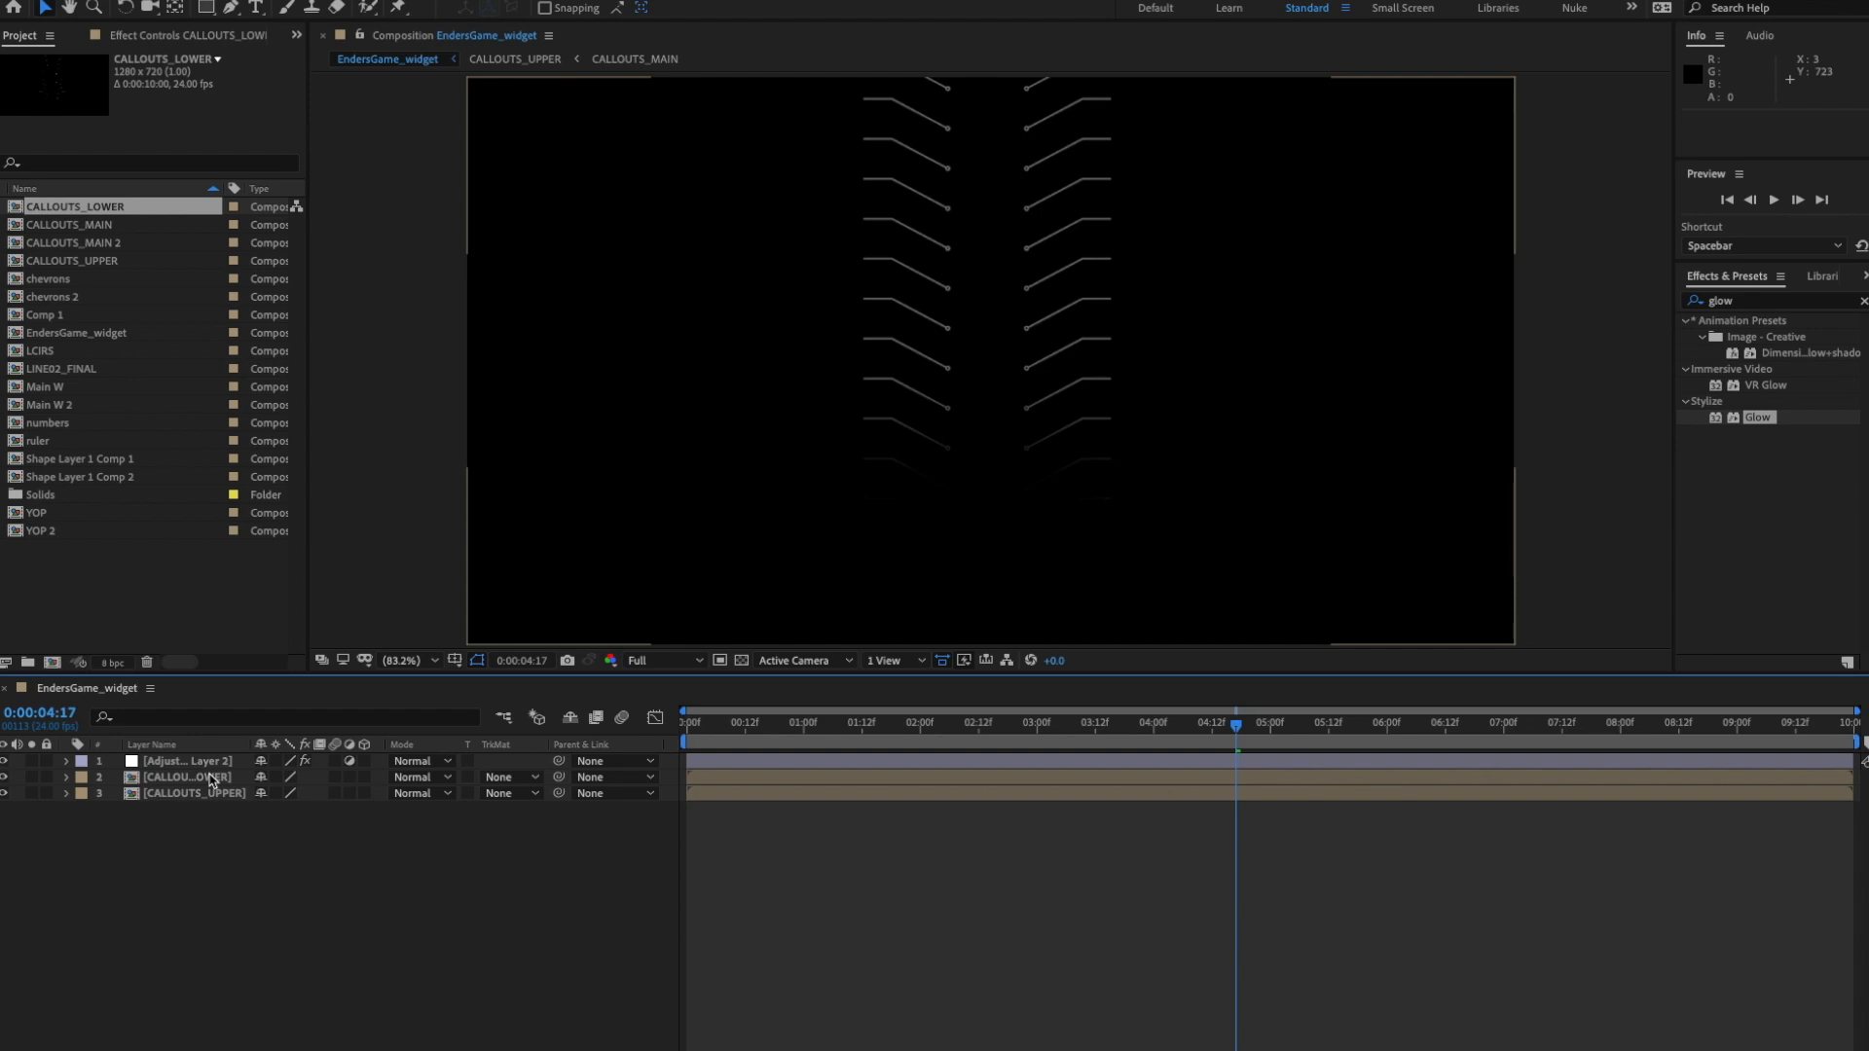
# - Move the CALLOUTS_LOWER layer down to position 640, 852 and preview the animation
pyautogui.click(212, 779)
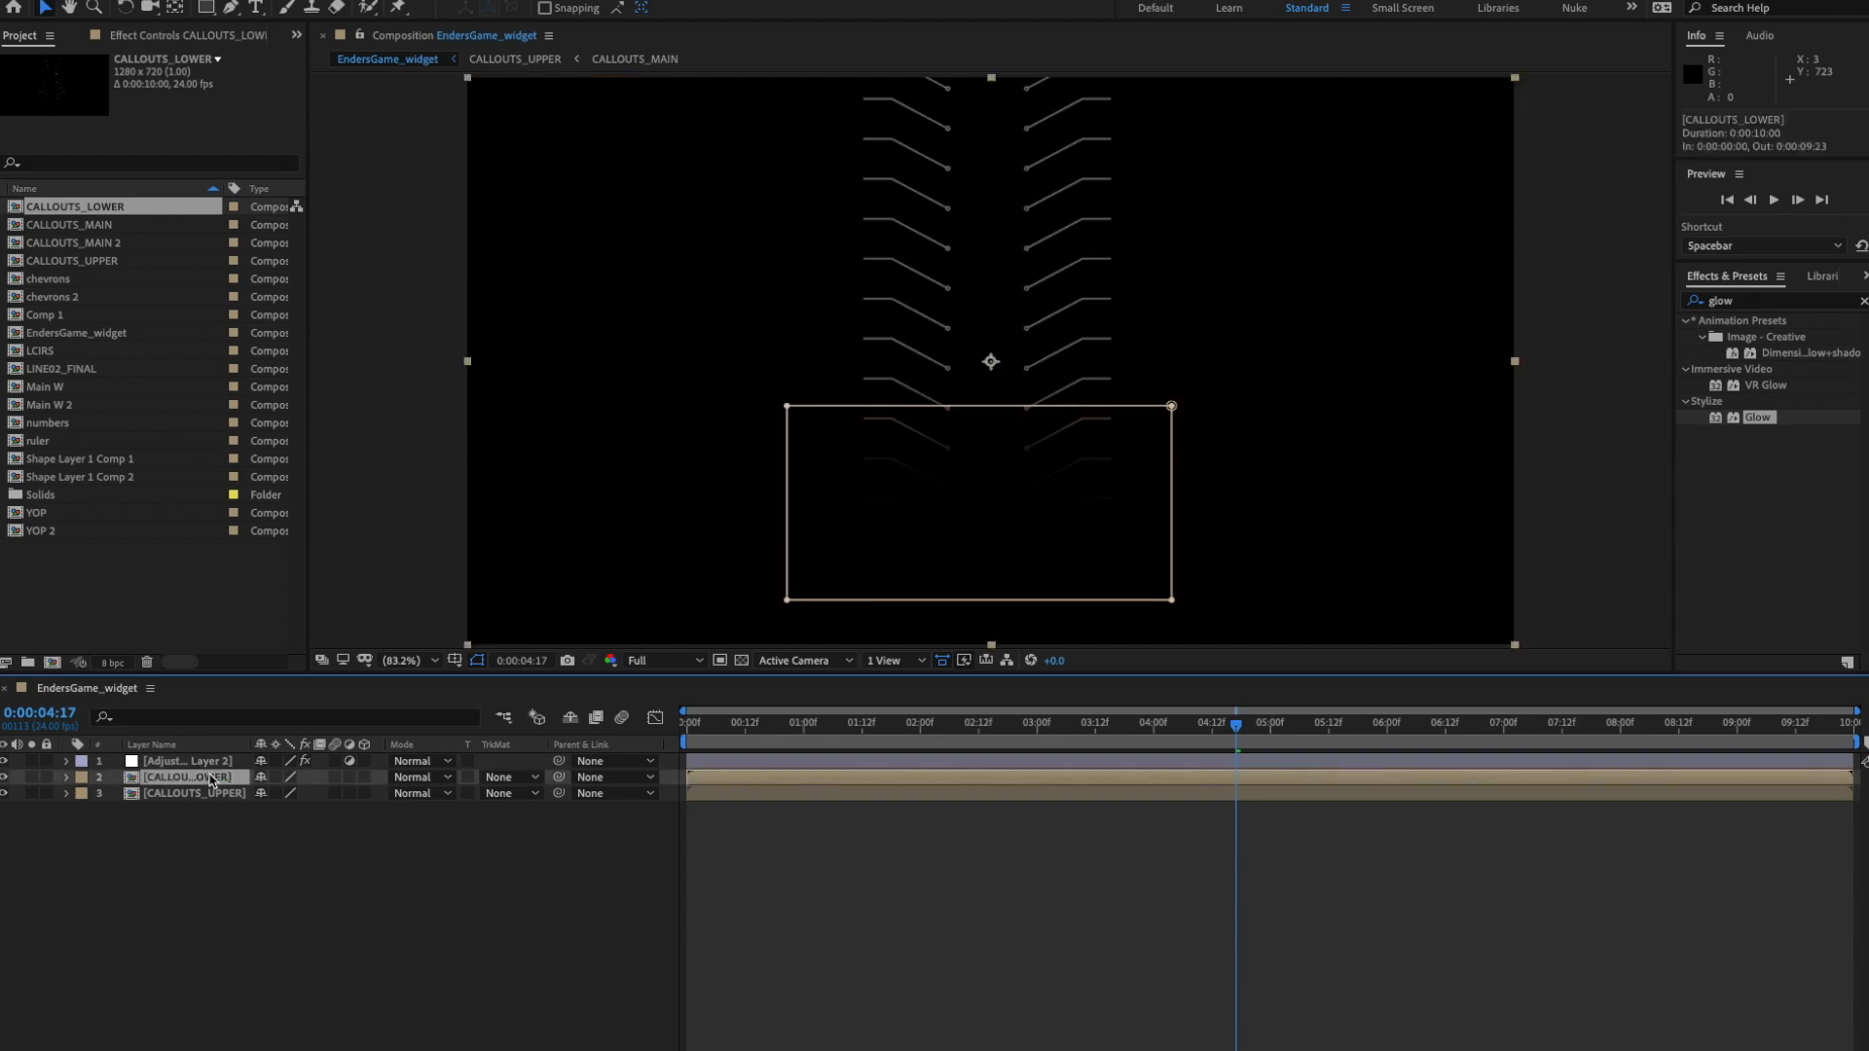
pyautogui.press('p')
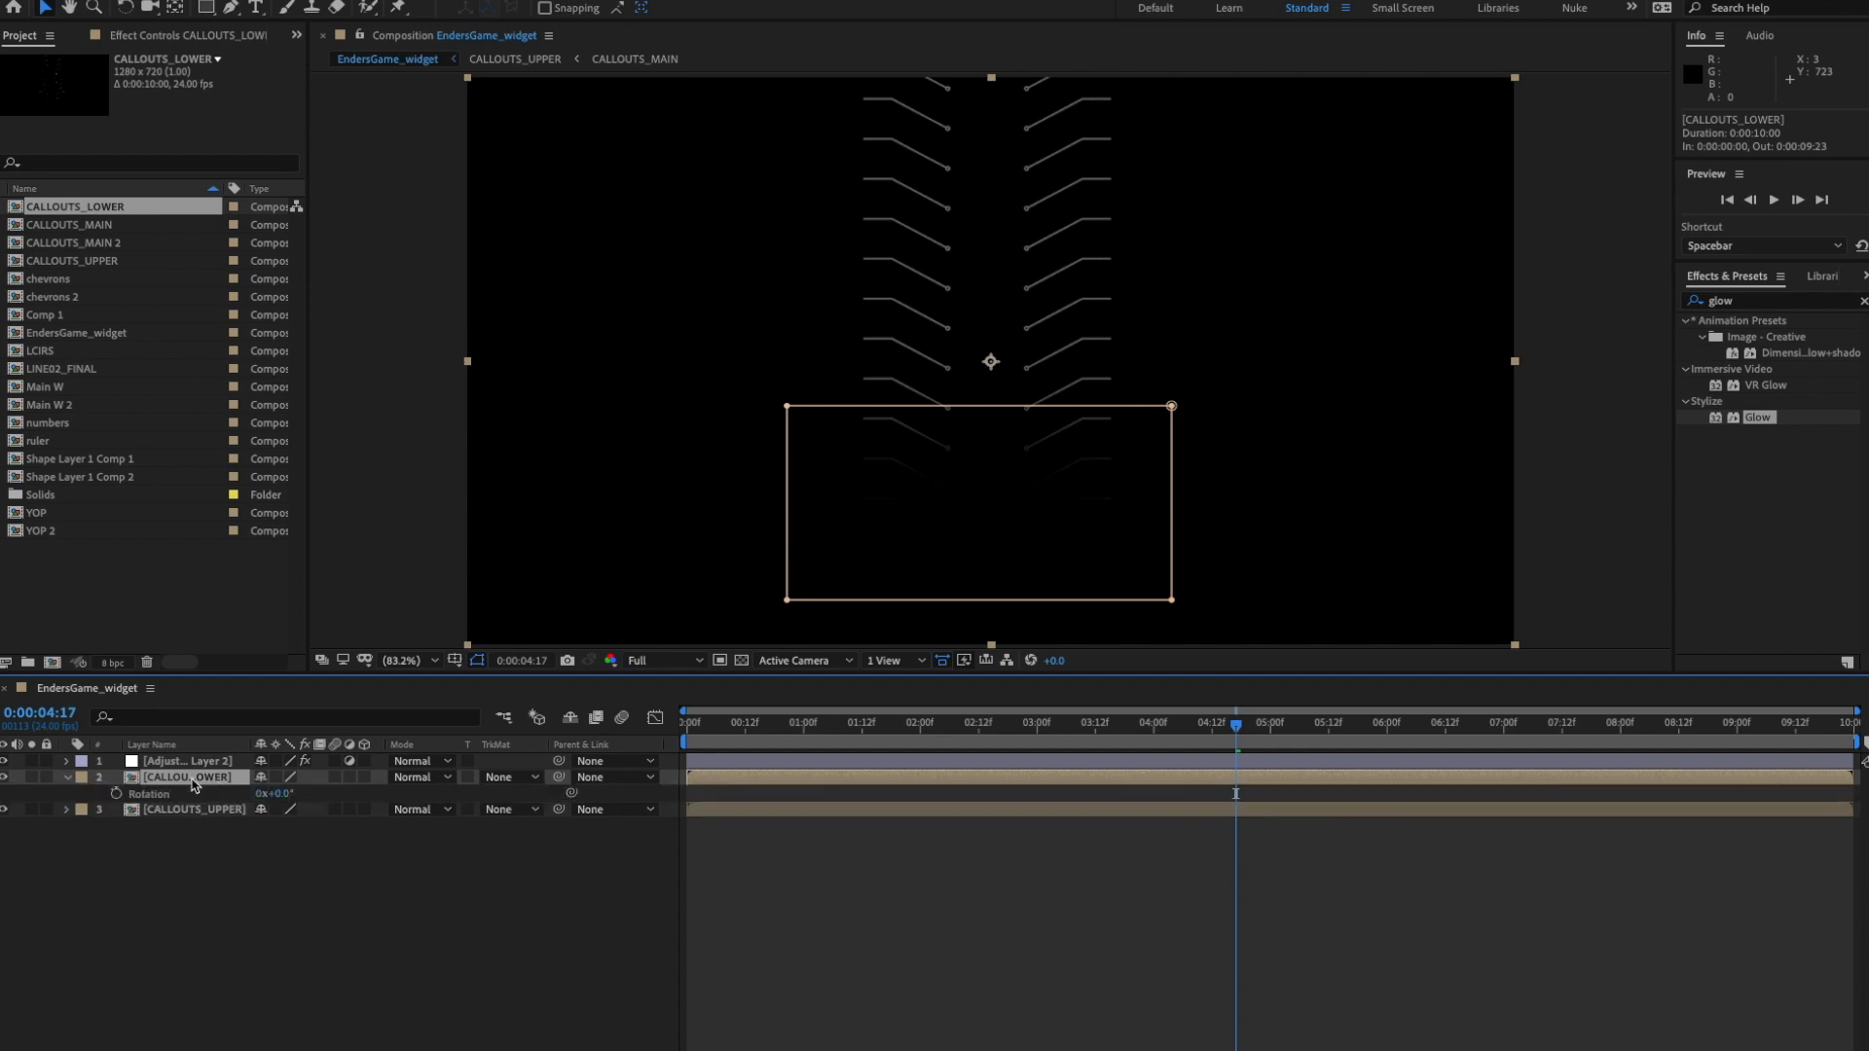
pyautogui.moveTo(290, 795); pyautogui.dragTo(731, 834)
pyautogui.press('space')
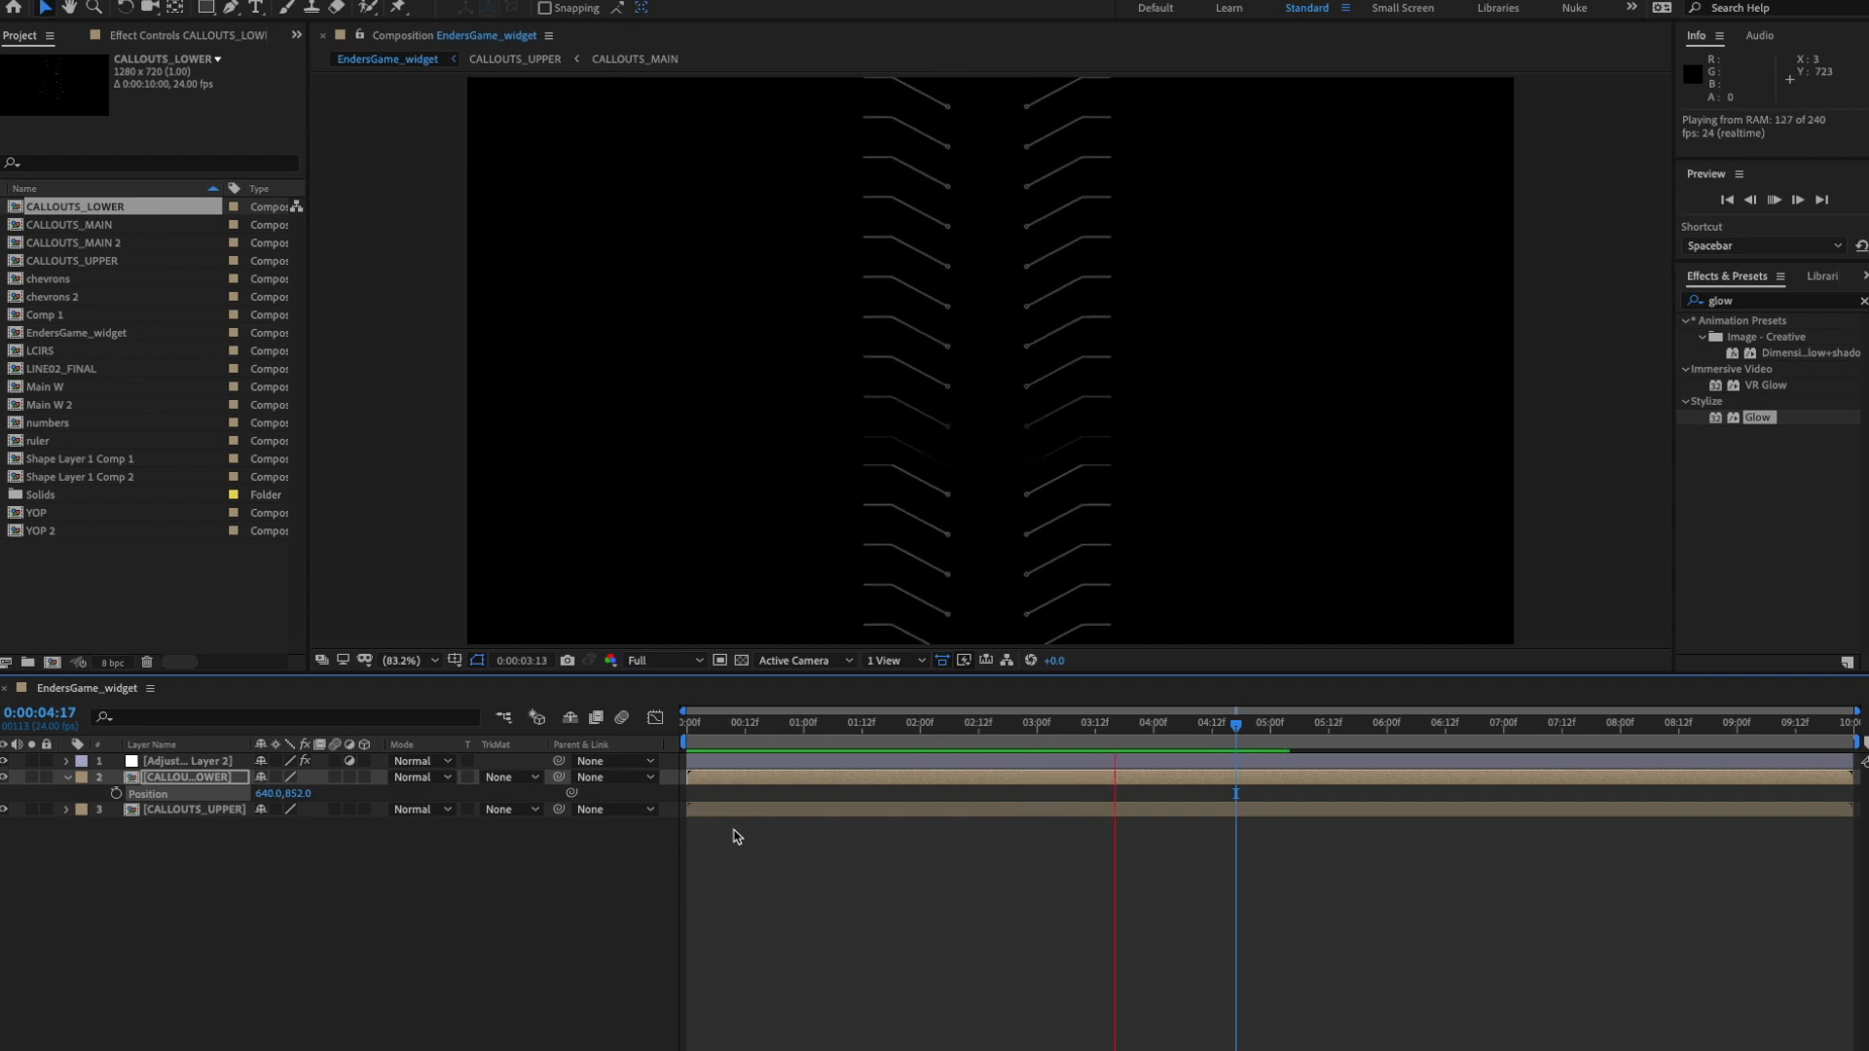
pyautogui.press('space')
pyautogui.click(276, 868)
# - Delete the mask from the CALLOUTS_LOWER layer and preview the animation
pyautogui.click(178, 783)
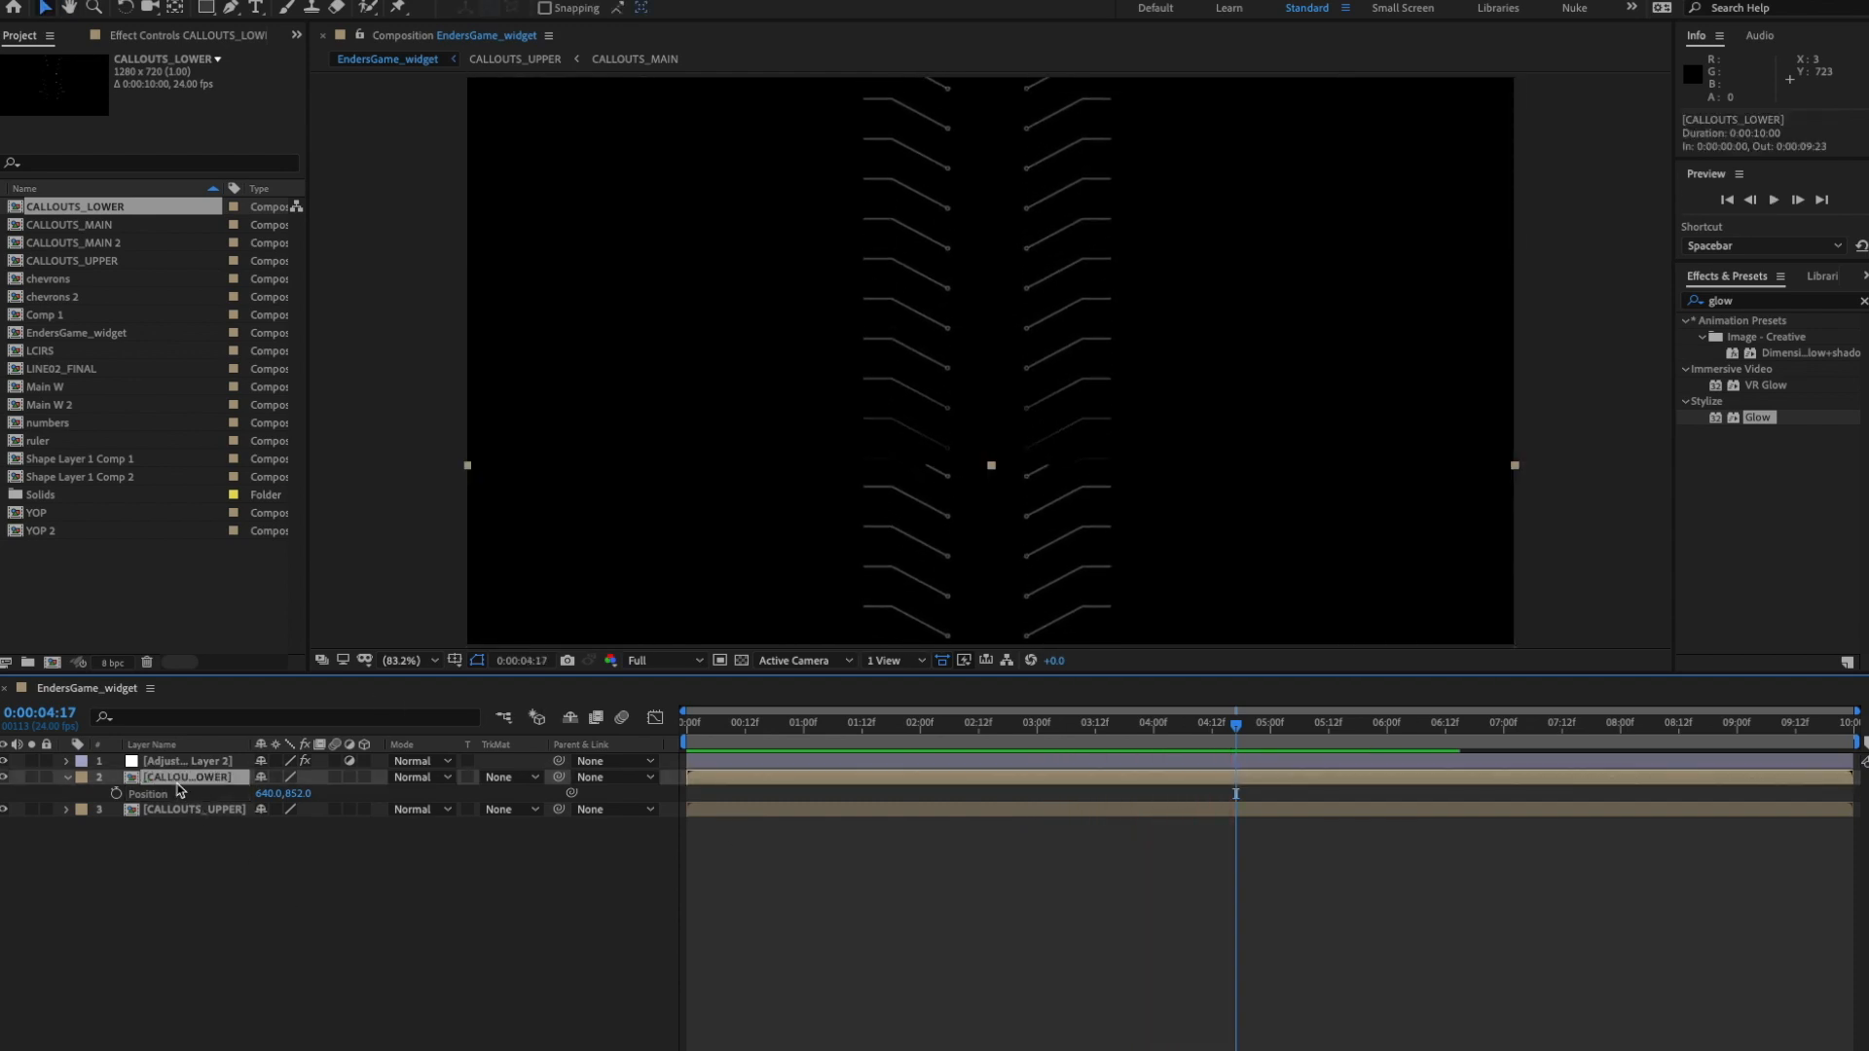
pyautogui.press('m')
pyautogui.click(156, 794)
pyautogui.press('Delete')
pyautogui.click(469, 927)
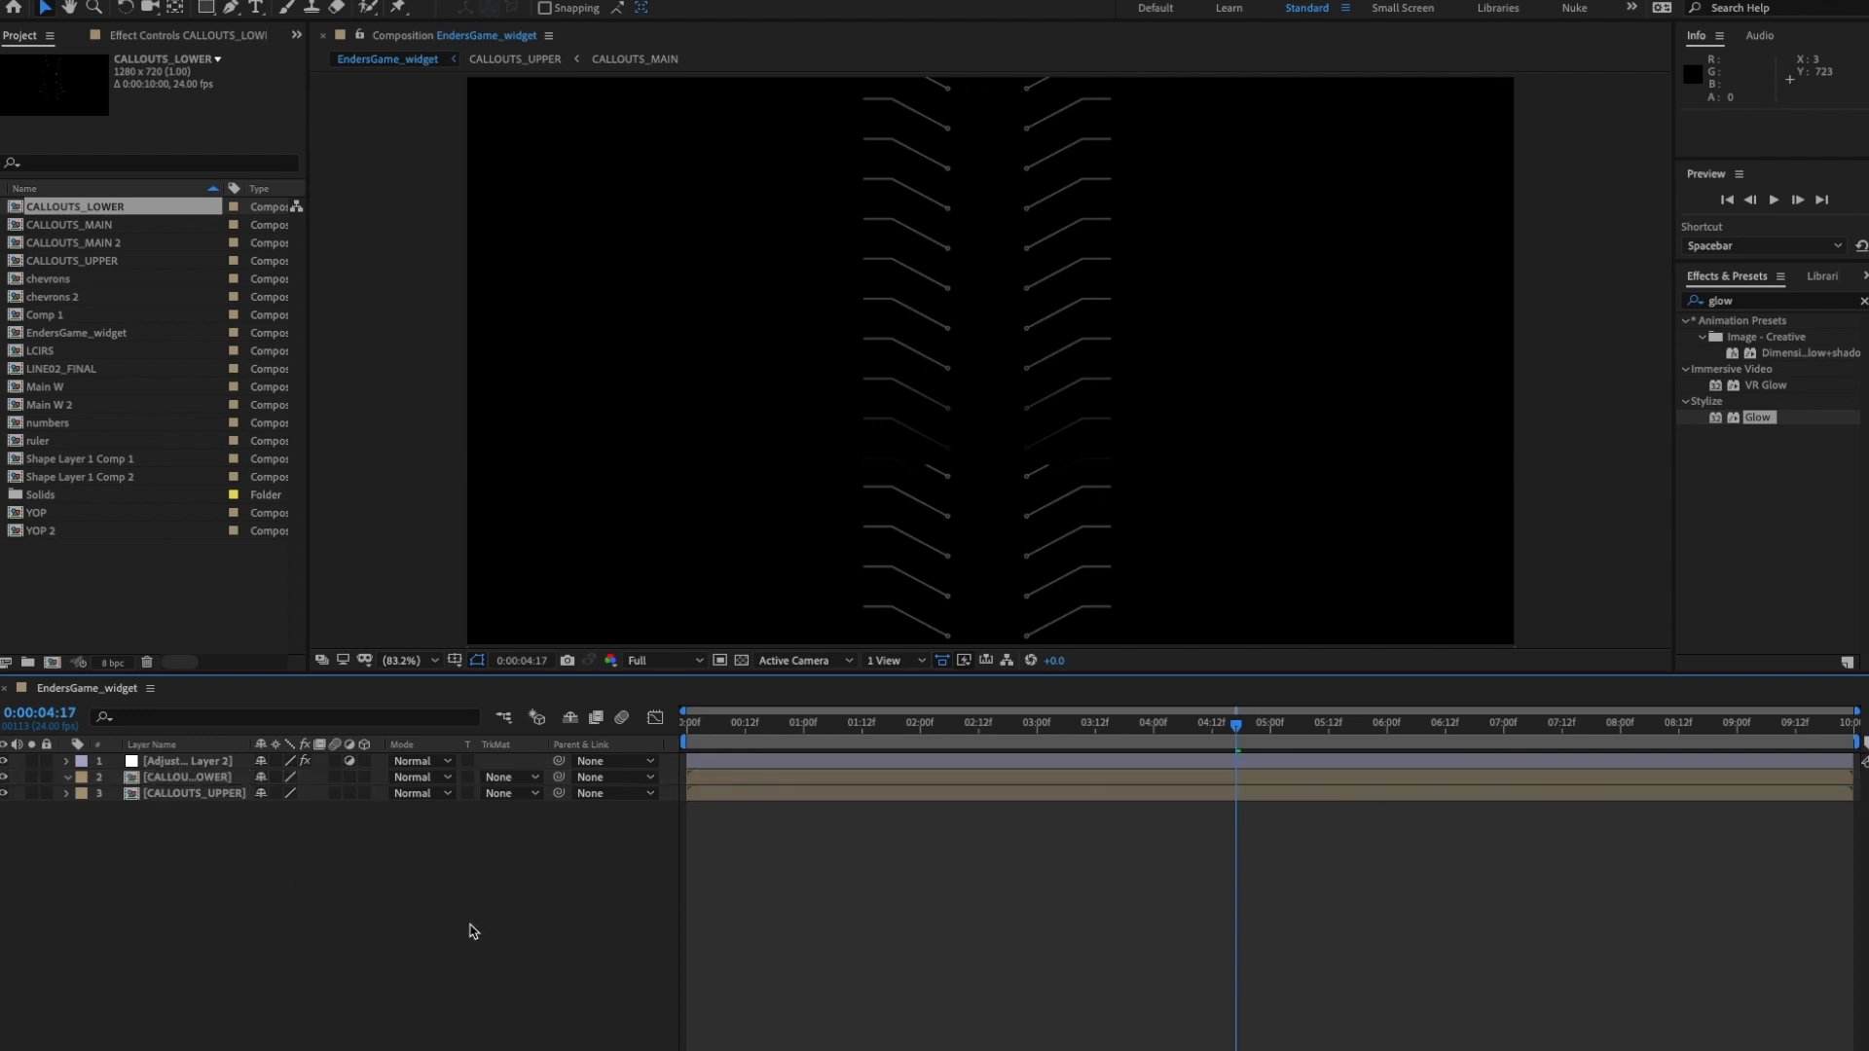
pyautogui.click(188, 782)
pyautogui.press('space')
pyautogui.press('space')
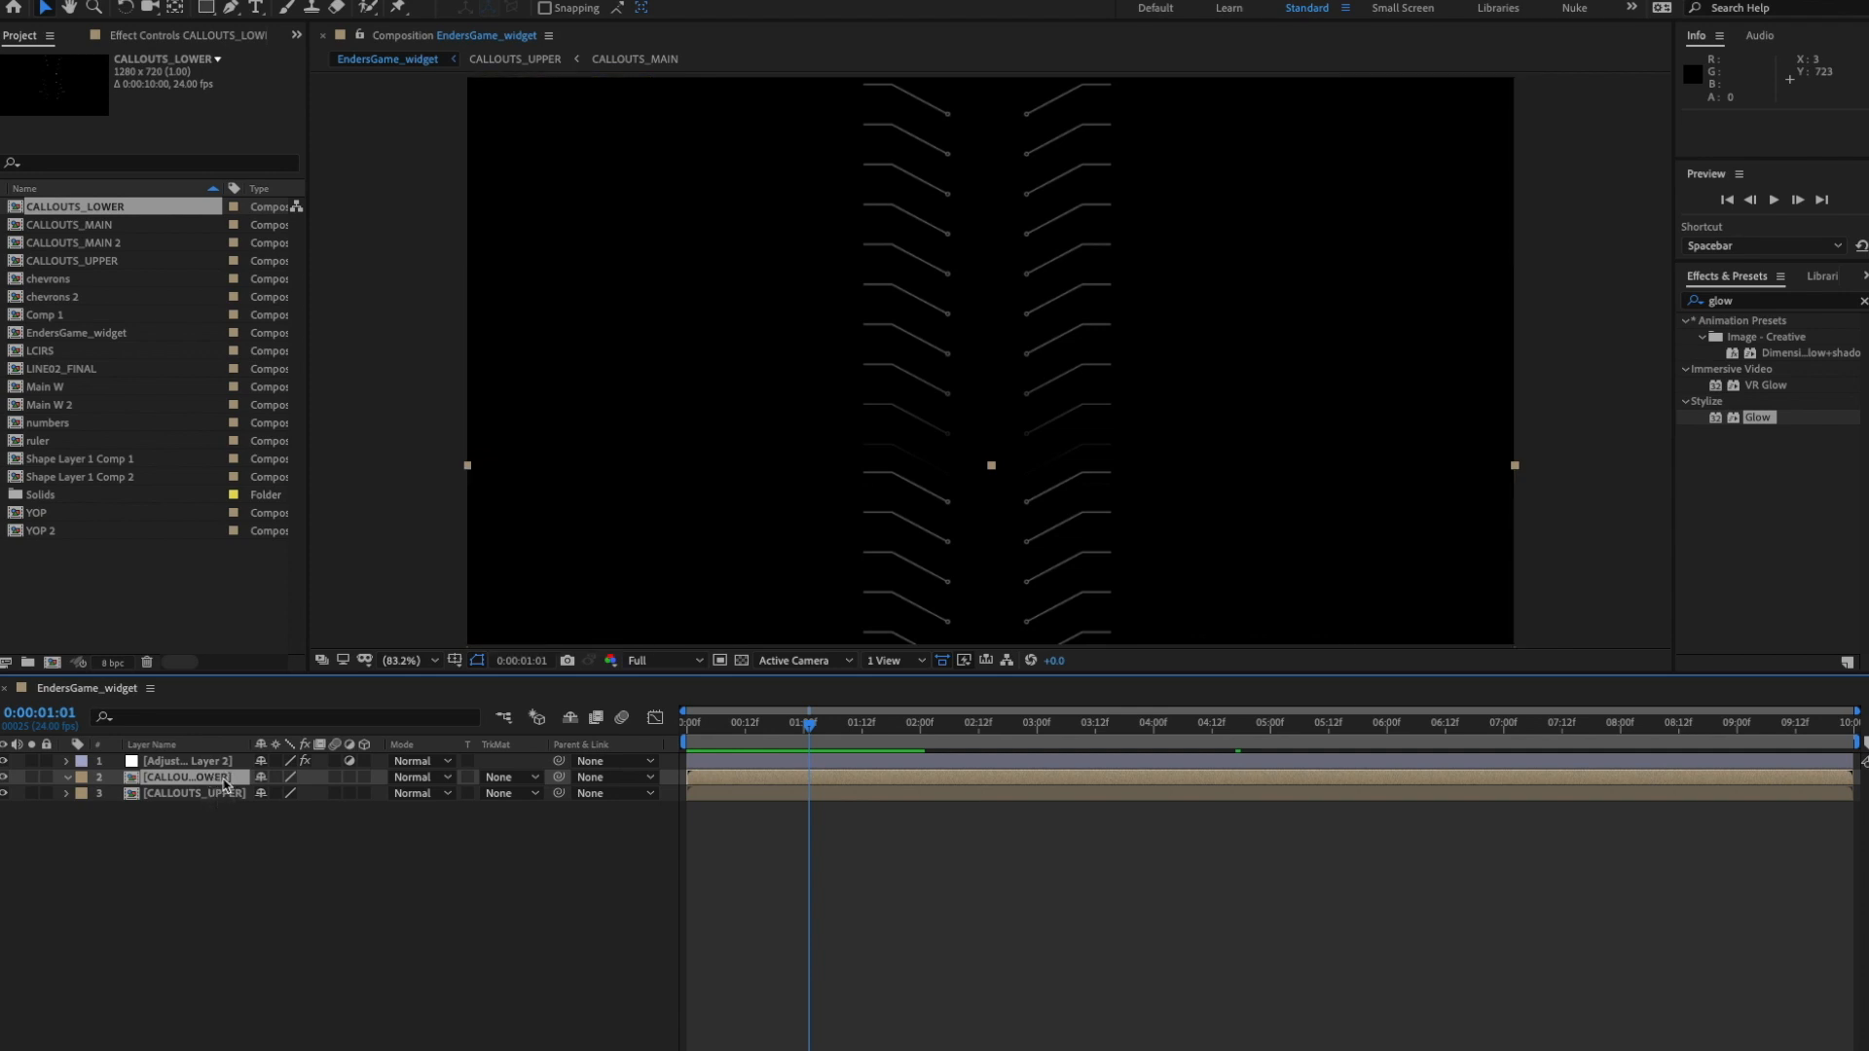
# - Inspect the contents of the CALLOUTS_UPPER composition and return to EndersGame_widget
pyautogui.doubleClick(222, 793)
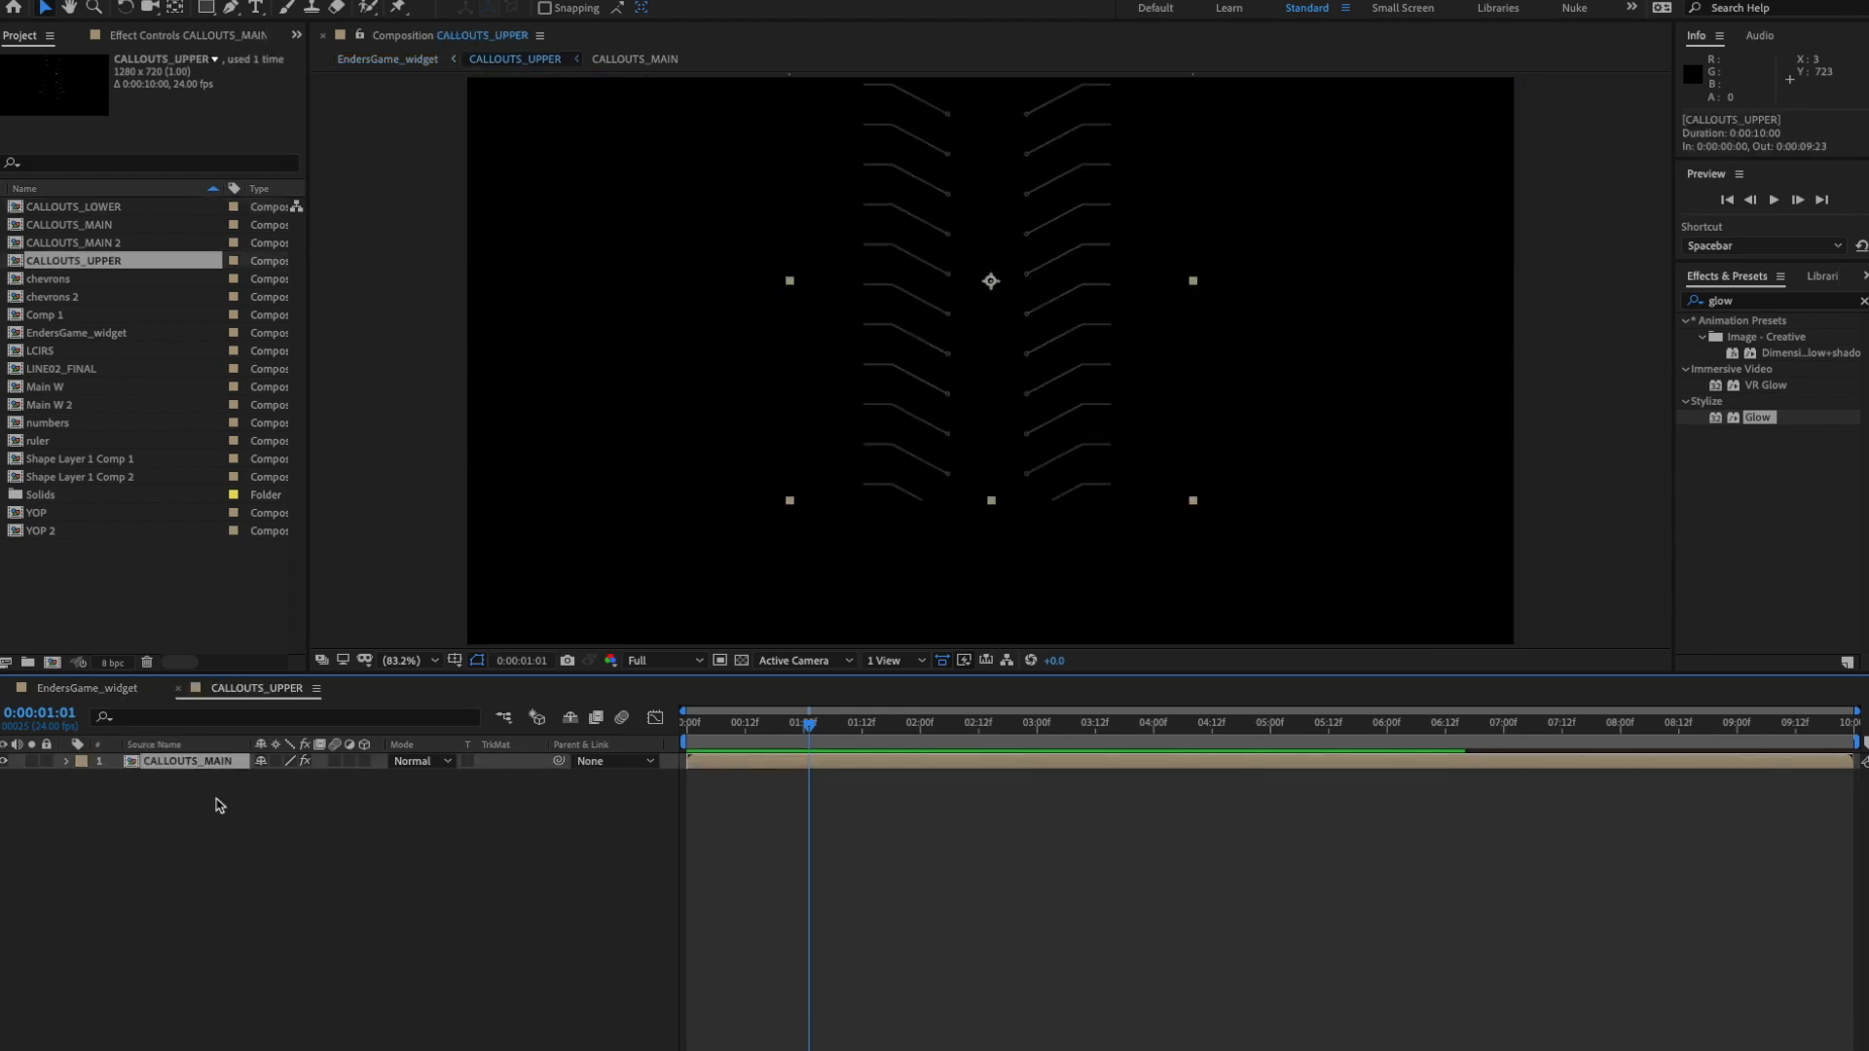
pyautogui.click(178, 689)
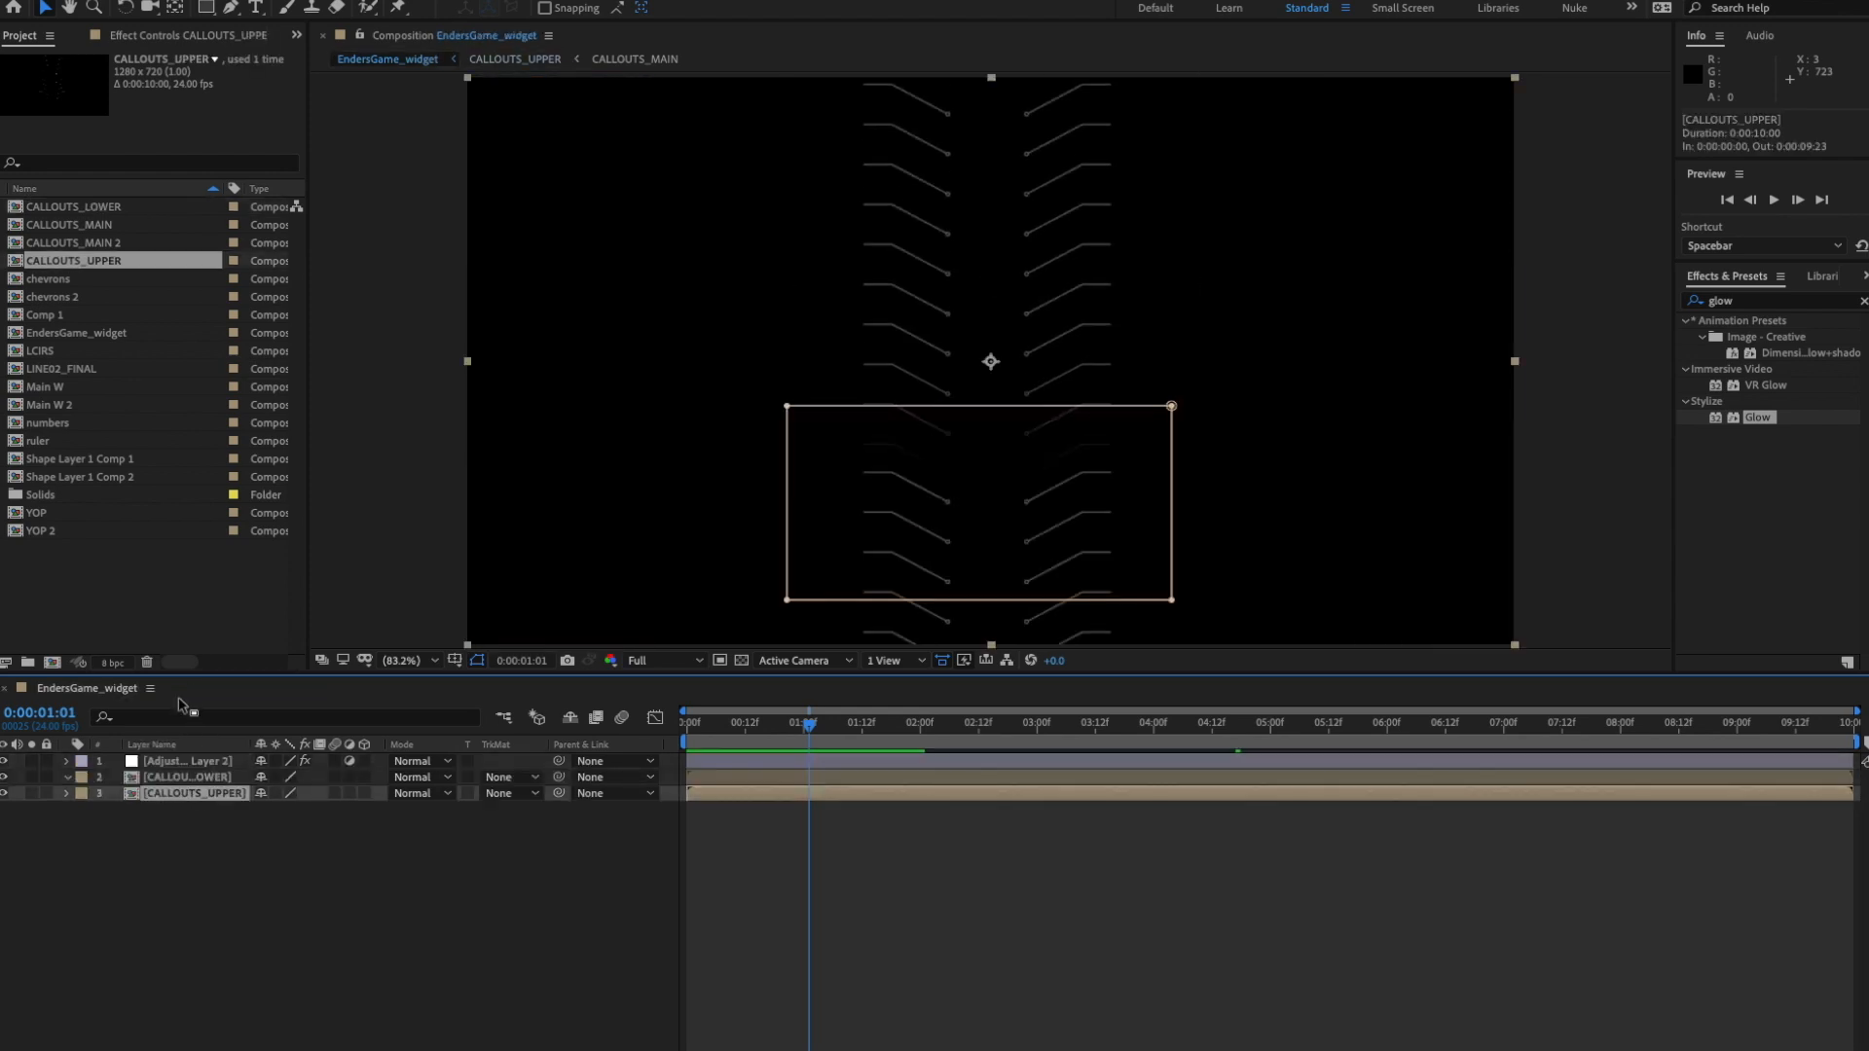
pyautogui.click(237, 851)
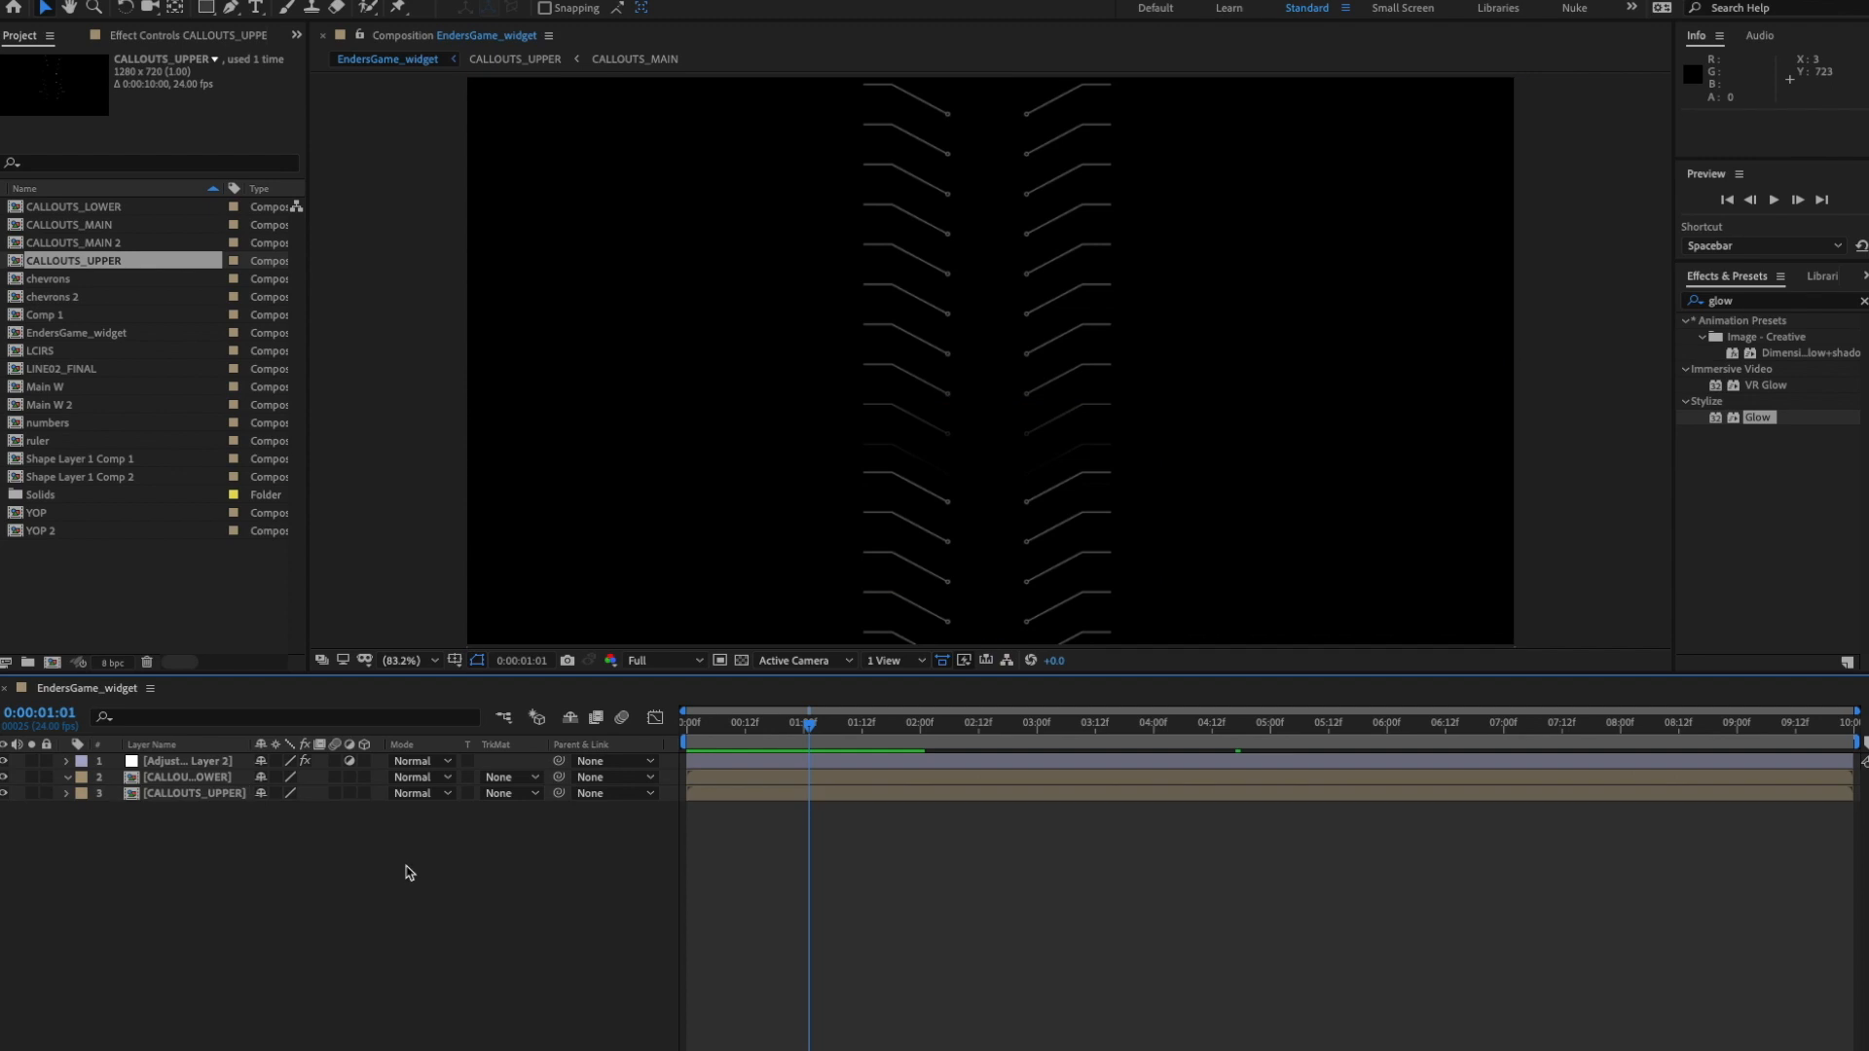
# - Scale the CALLOUTS_LOWER layer to 85%, move it up to position 640, 785, and preview the result
pyautogui.click(223, 779)
pyautogui.press('s')
pyautogui.moveTo(309, 793); pyautogui.dragTo(297, 796)
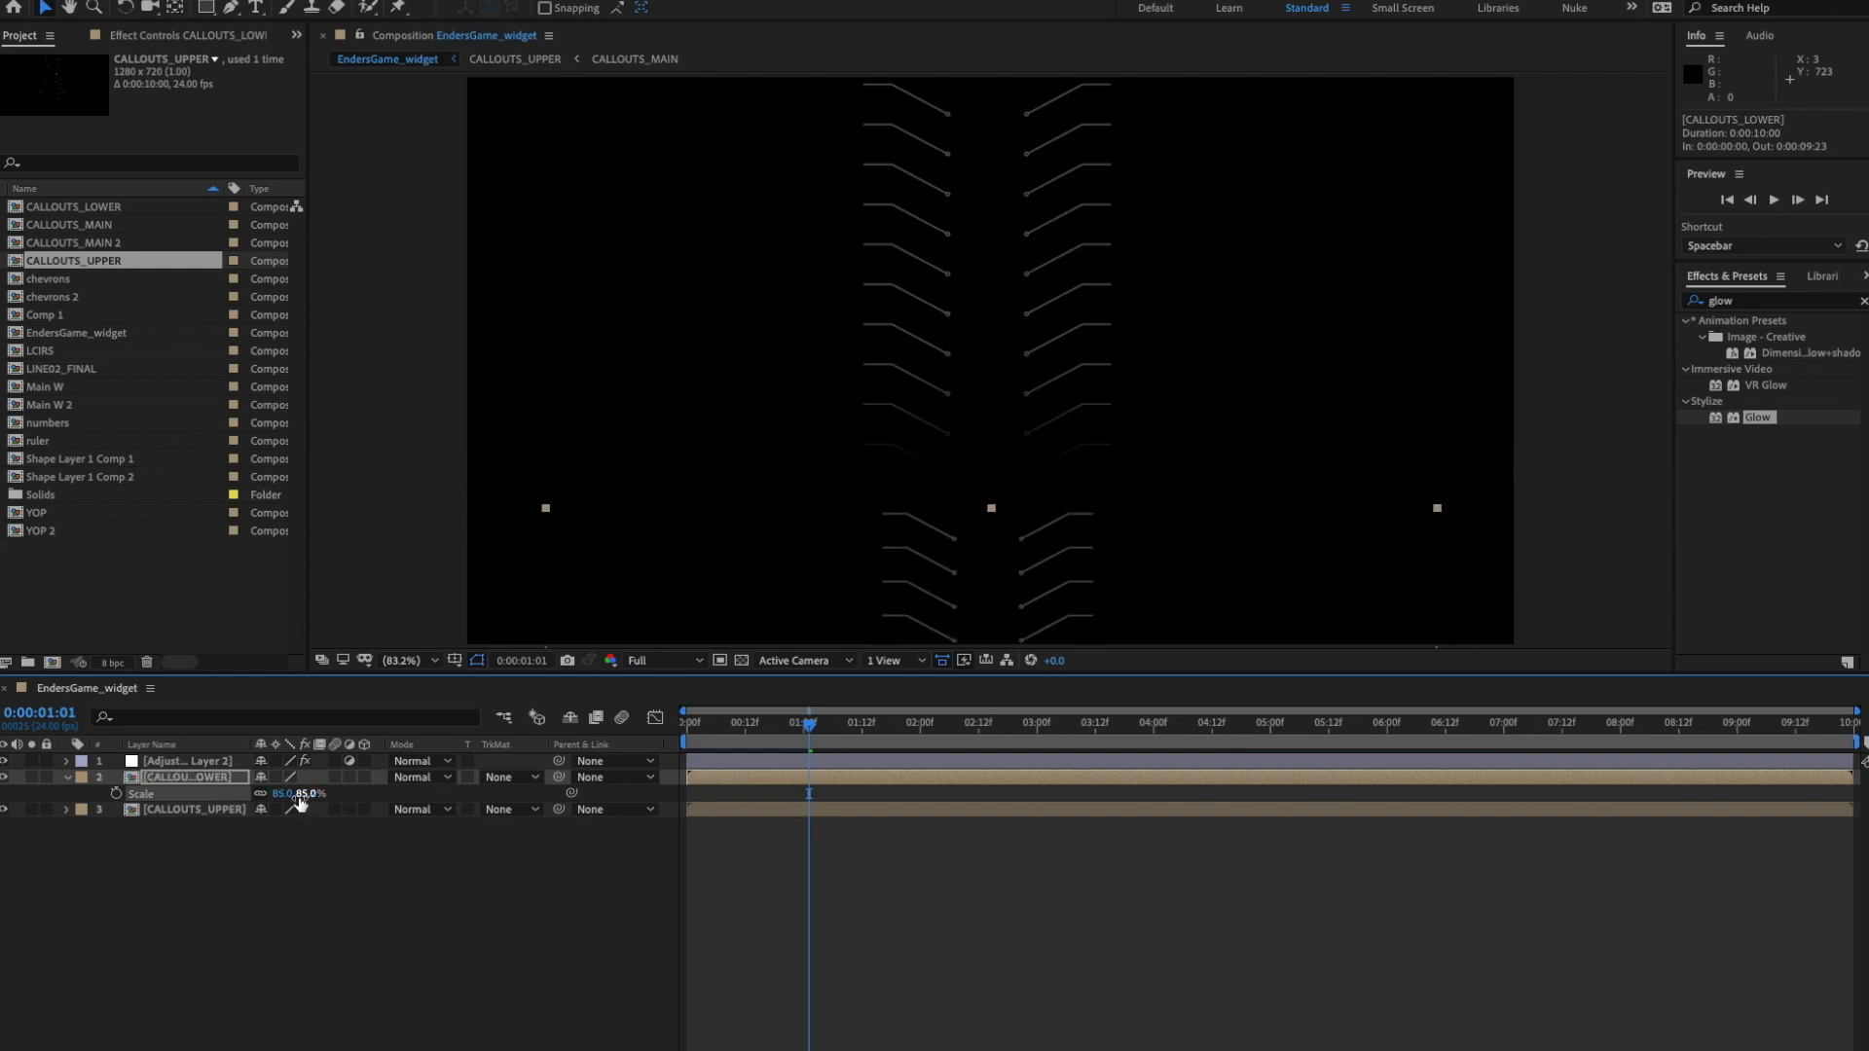
pyautogui.press('p')
pyautogui.moveTo(309, 800); pyautogui.dragTo(227, 800)
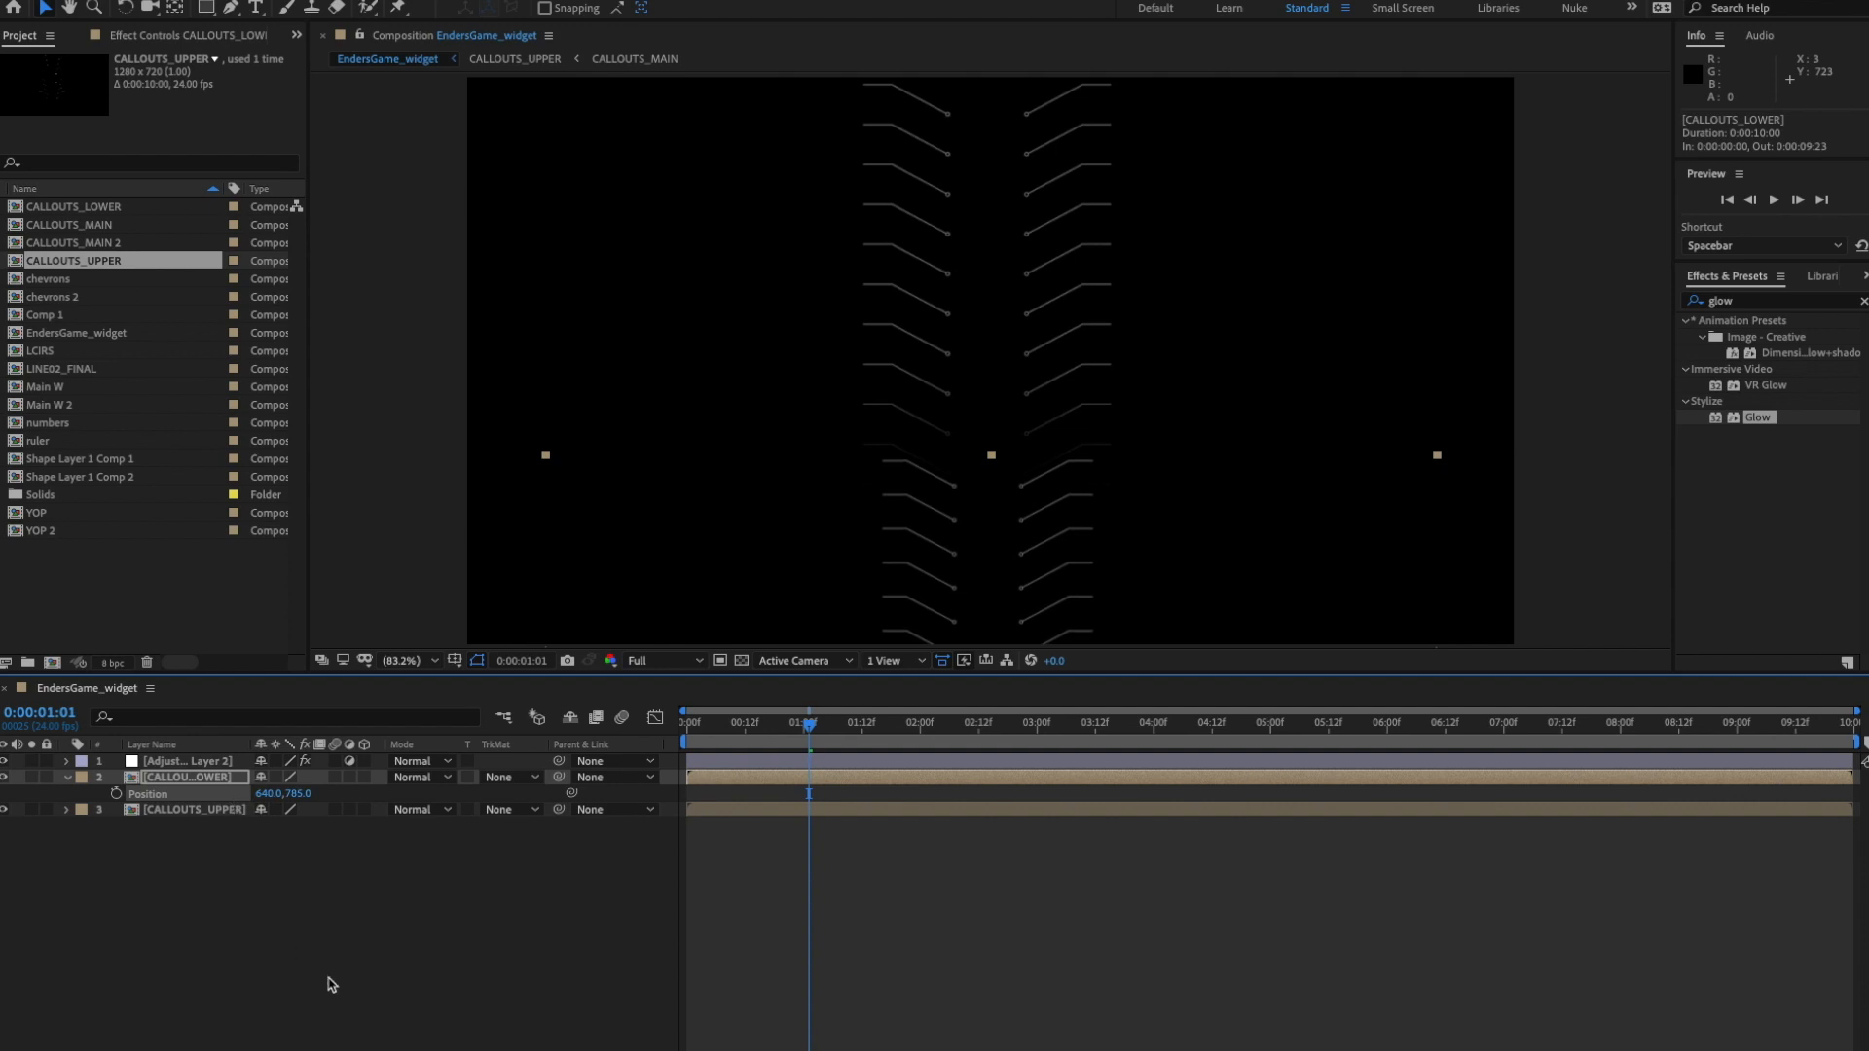
pyautogui.click(329, 984)
pyautogui.press('space')
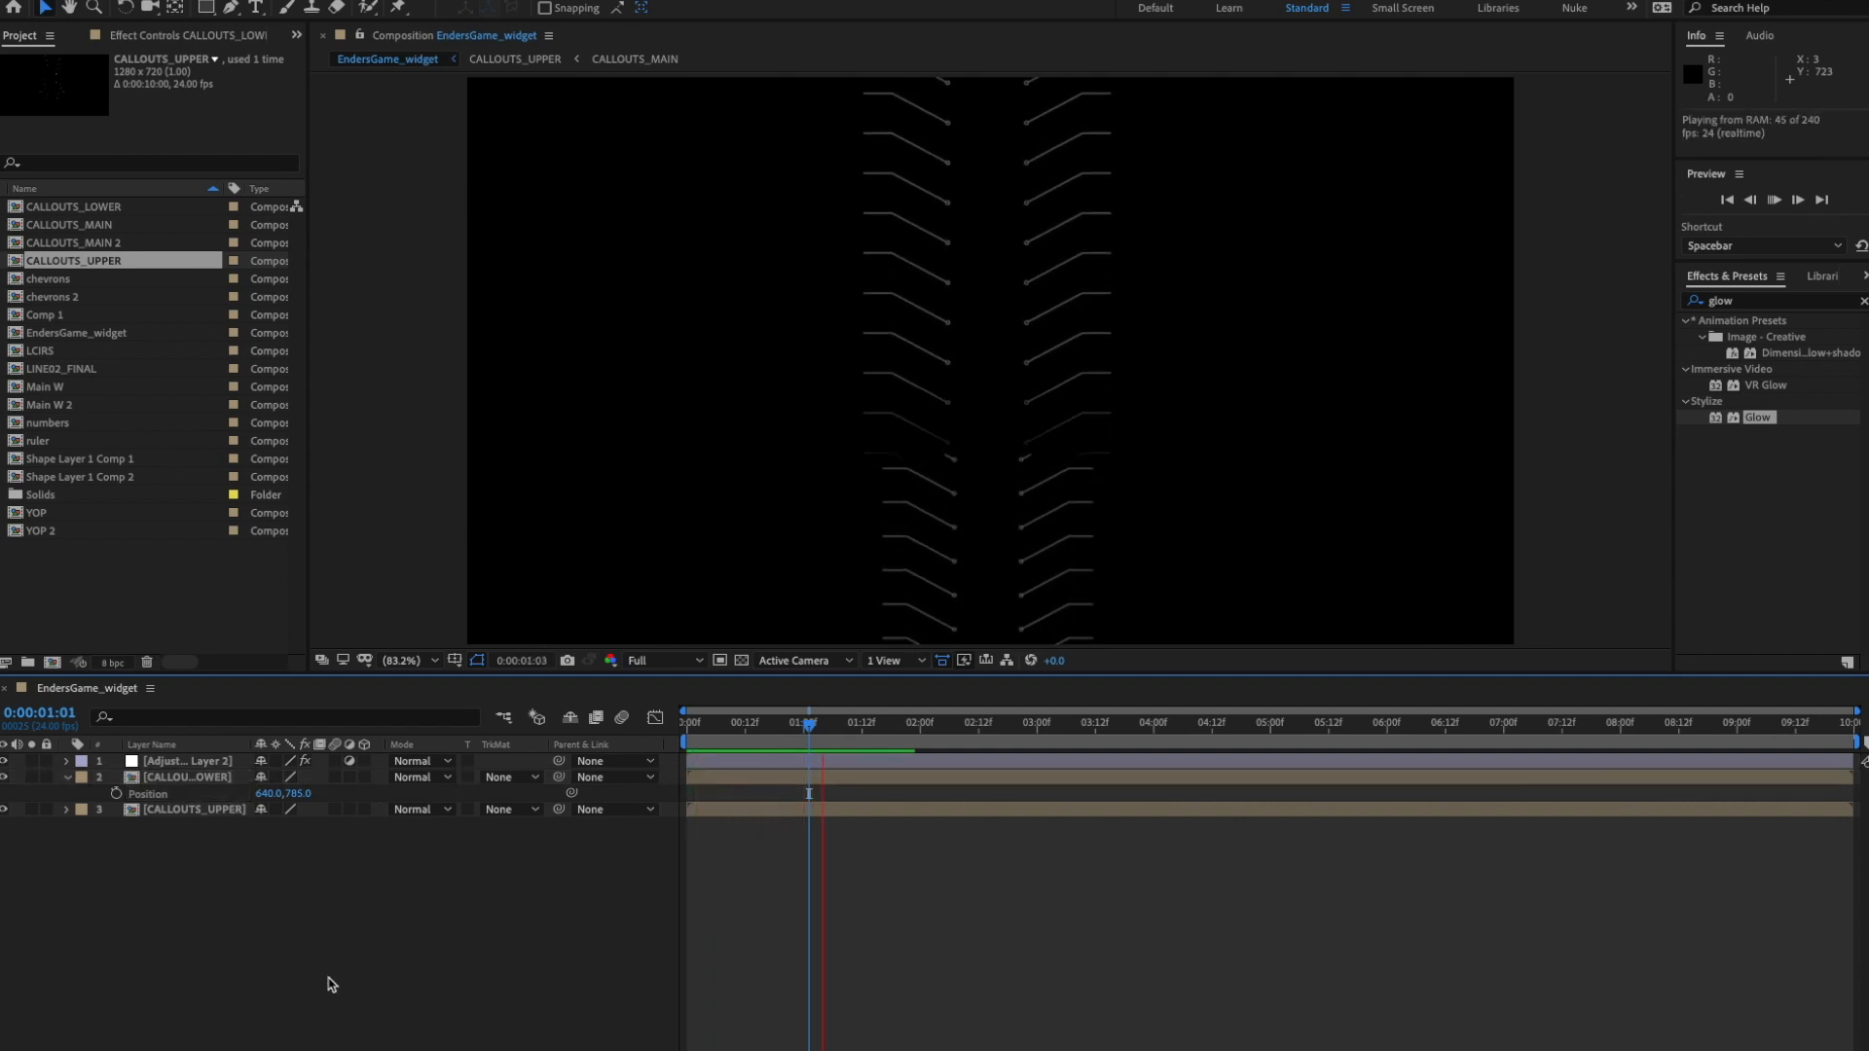
pyautogui.press('space')
# - Switch to the LINEHUD_F.mov reference, play it to study the lower callouts, and move it out of the way
pyautogui.press('super+Tab')
pyautogui.moveTo(1263, 299); pyautogui.dragTo(1173, 361)
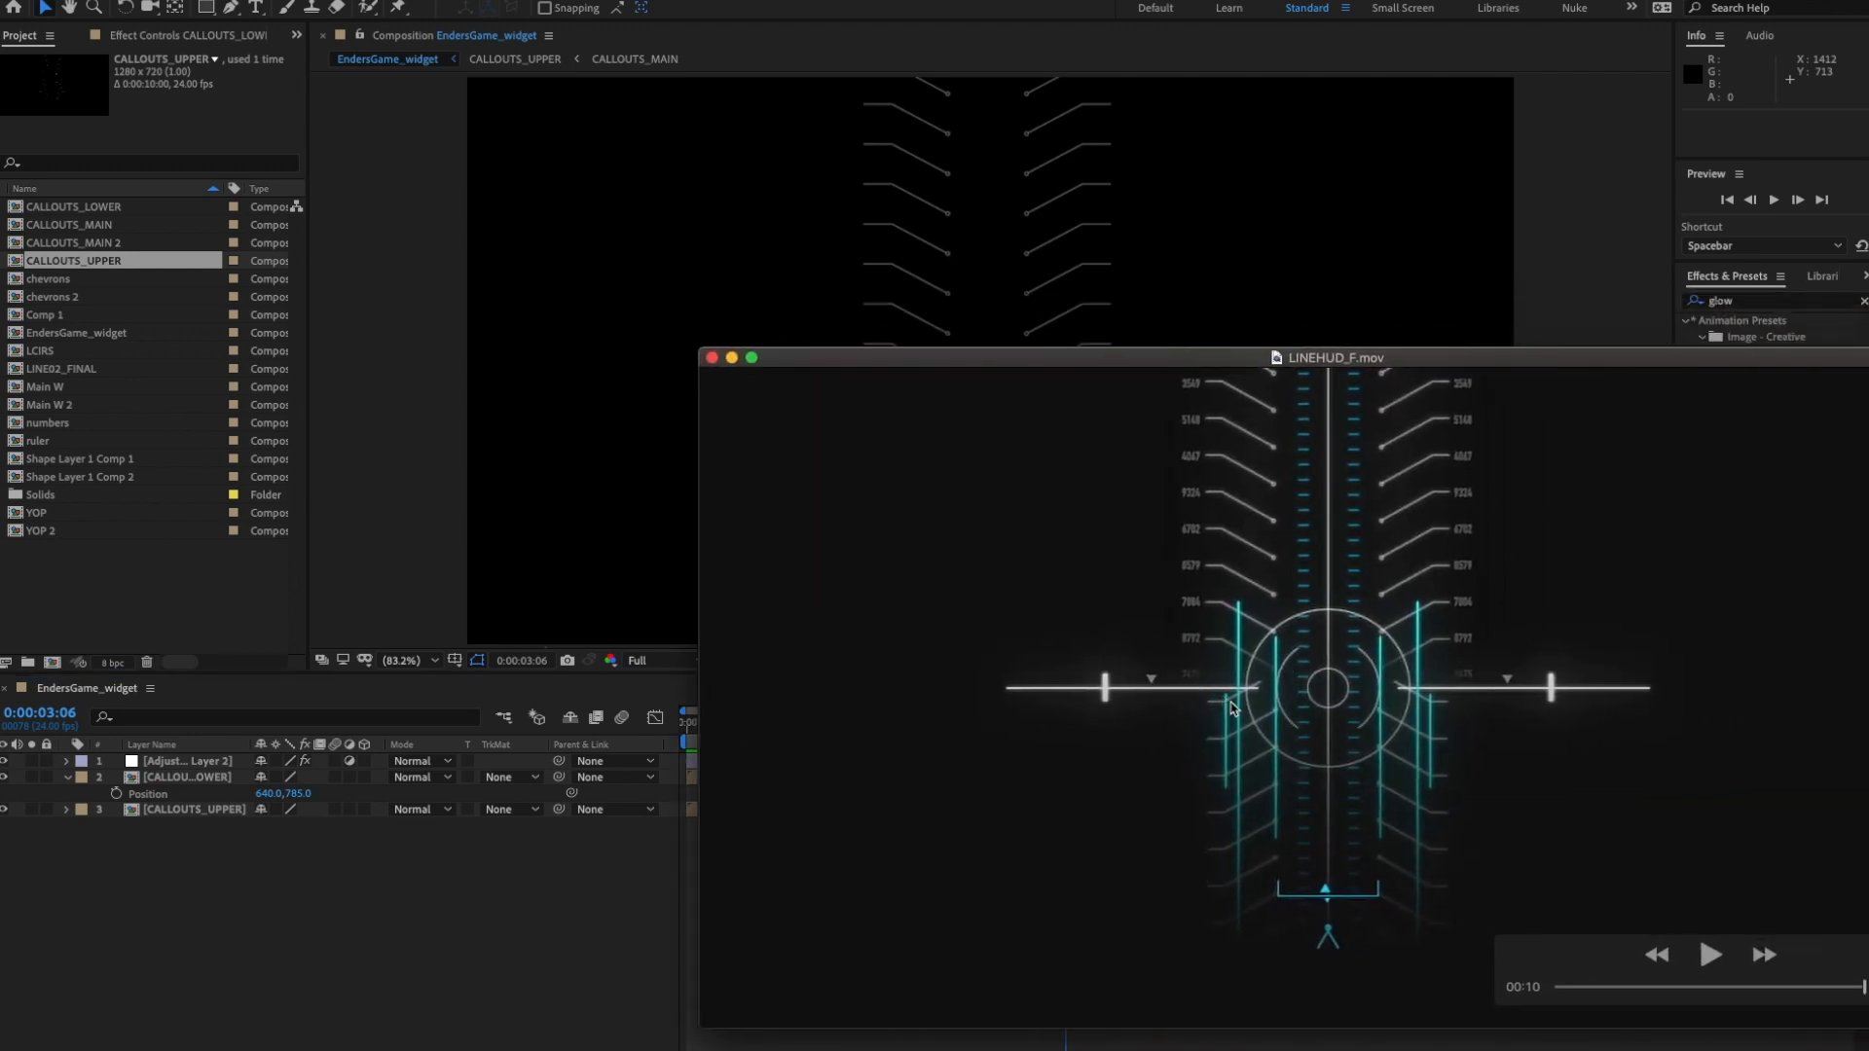
pyautogui.click(1713, 962)
pyautogui.click(1712, 960)
pyautogui.moveTo(1024, 357); pyautogui.dragTo(1868, 352)
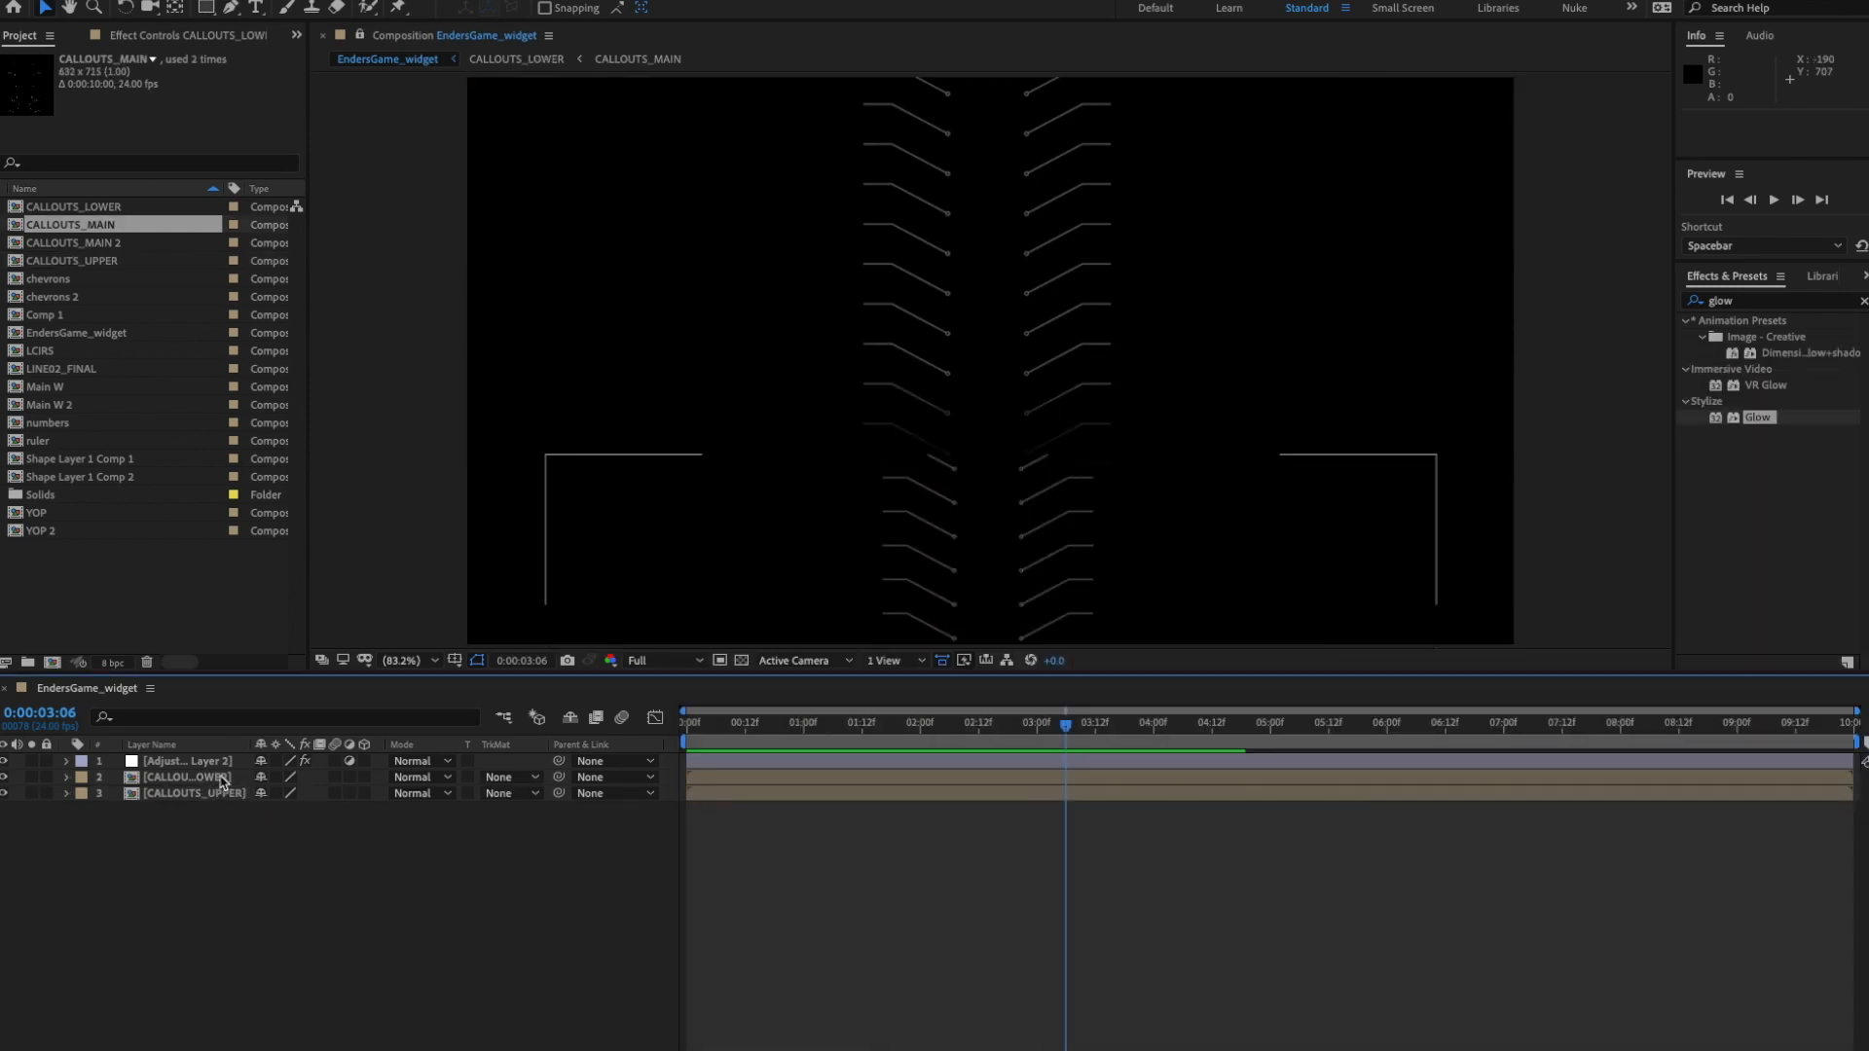
# - Replace the CALLOUTS_MAIN layer's source inside CALLOUTS_LOWER with CALLOUTS_MAIN 2 and return to EndersGame_widget
pyautogui.doubleClick(223, 777)
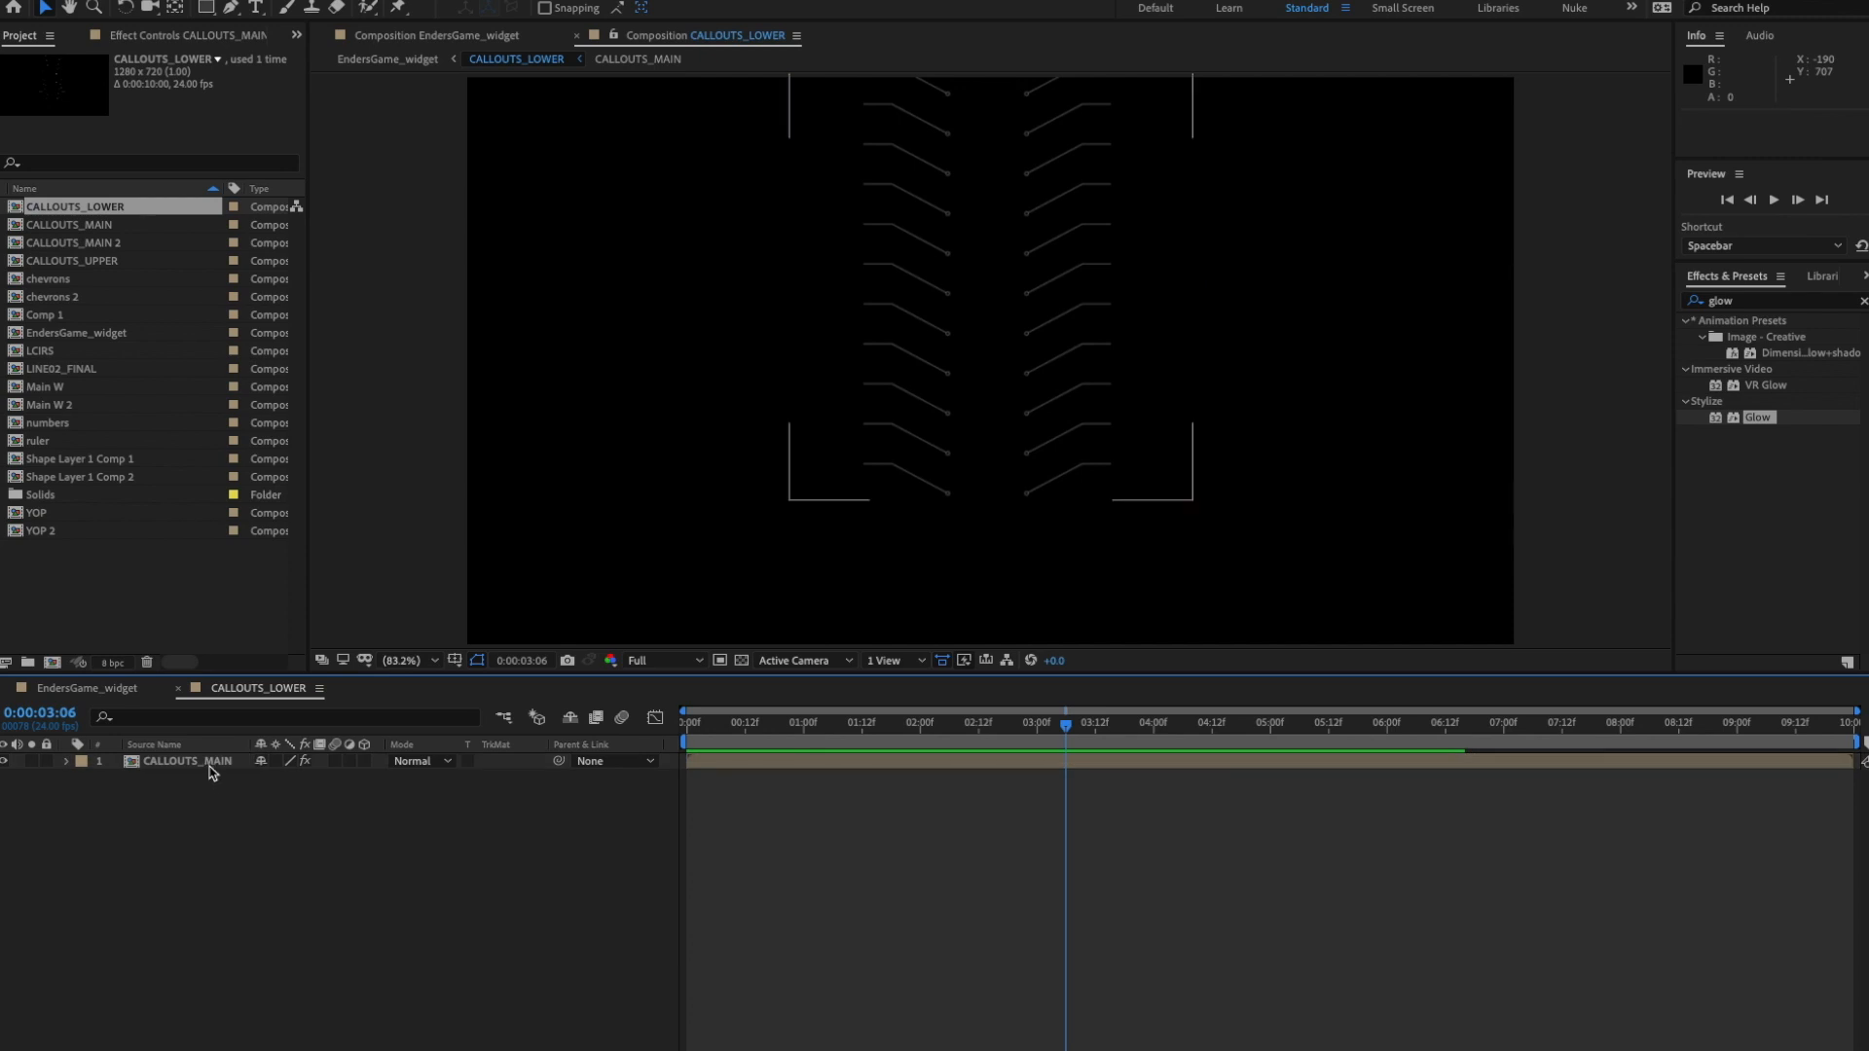
pyautogui.click(216, 765)
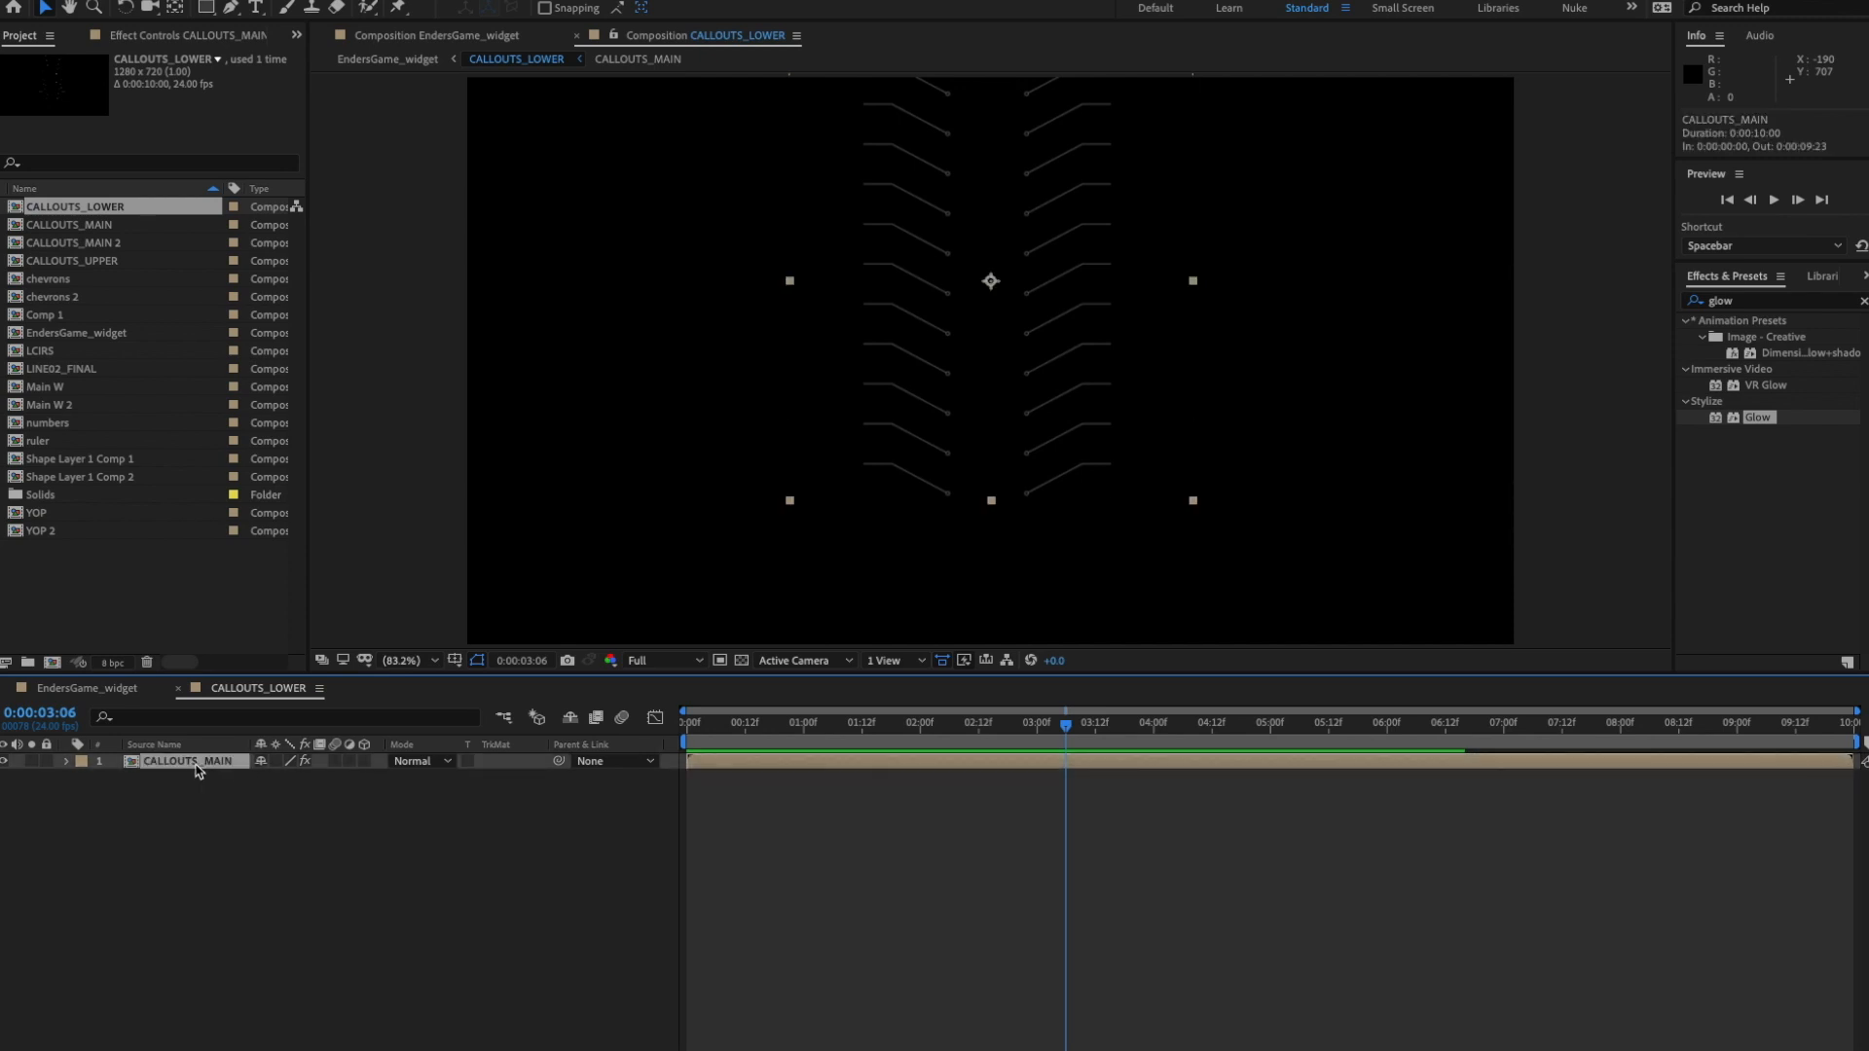
pyautogui.click(121, 243)
pyautogui.moveTo(123, 251); pyautogui.dragTo(197, 774)
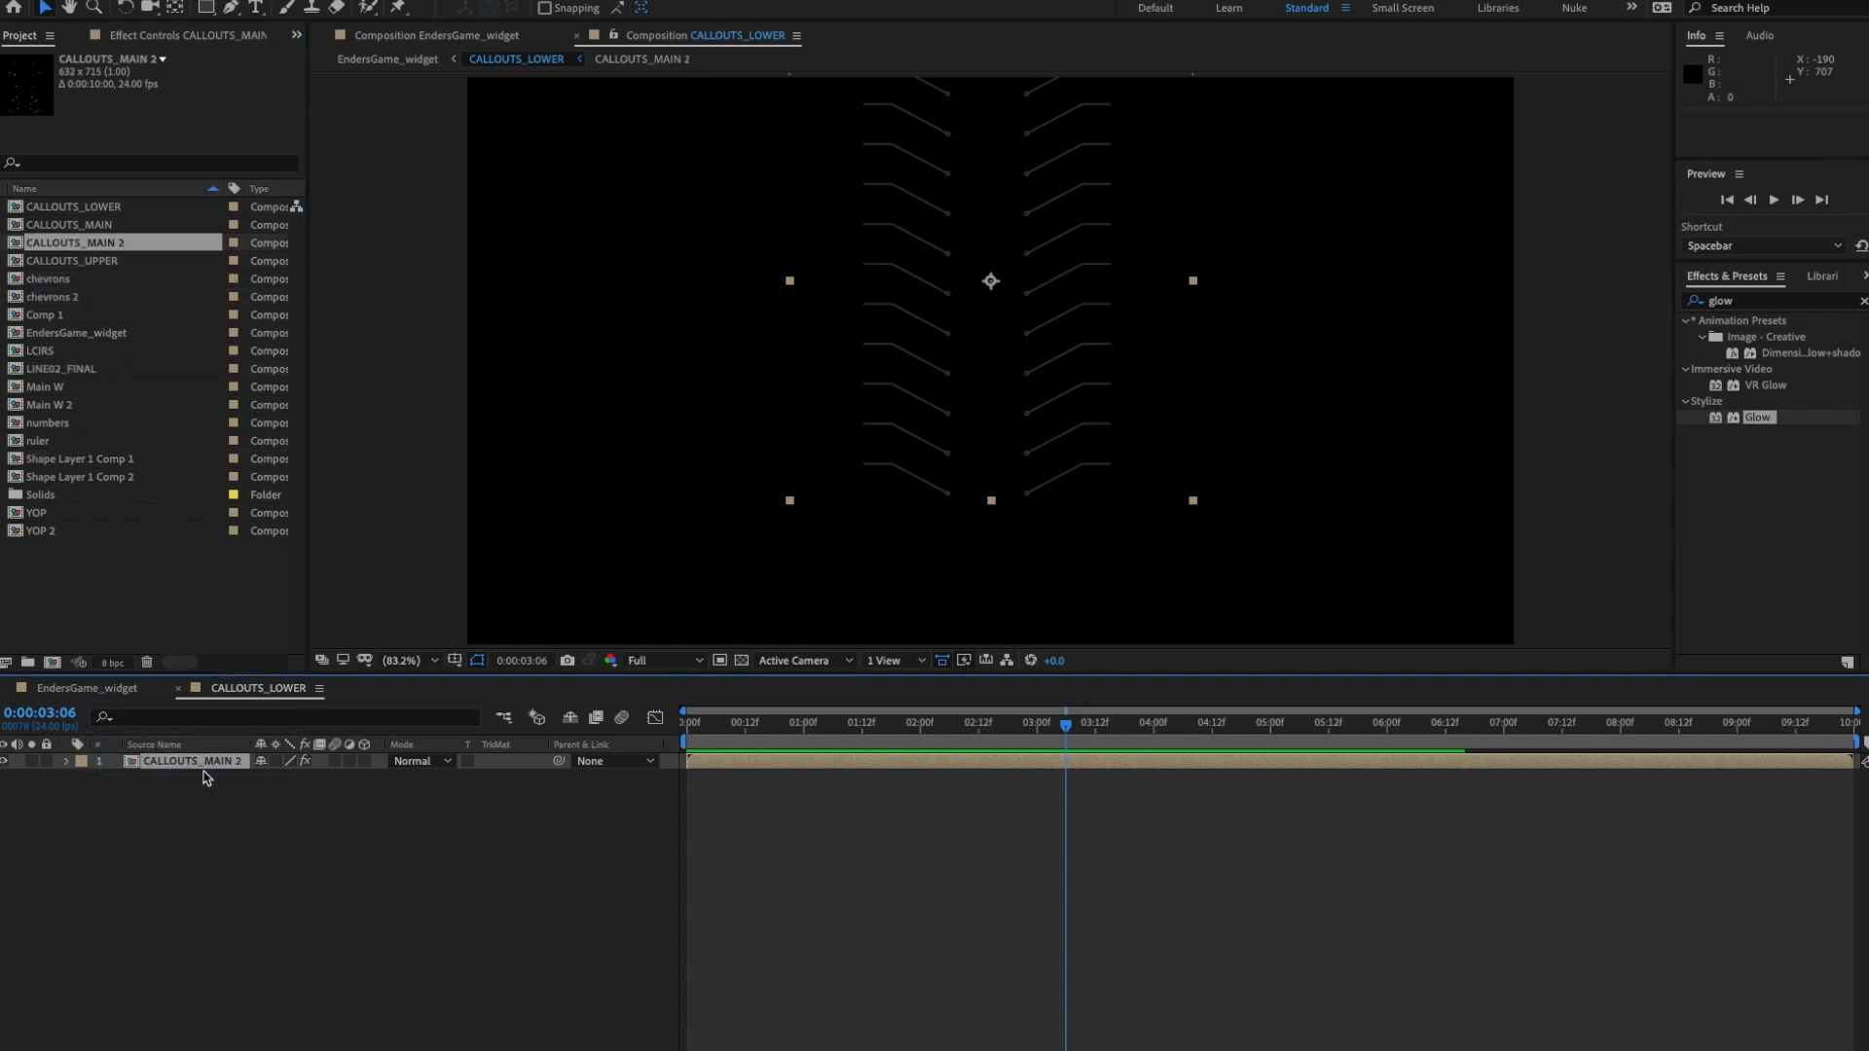
pyautogui.click(178, 689)
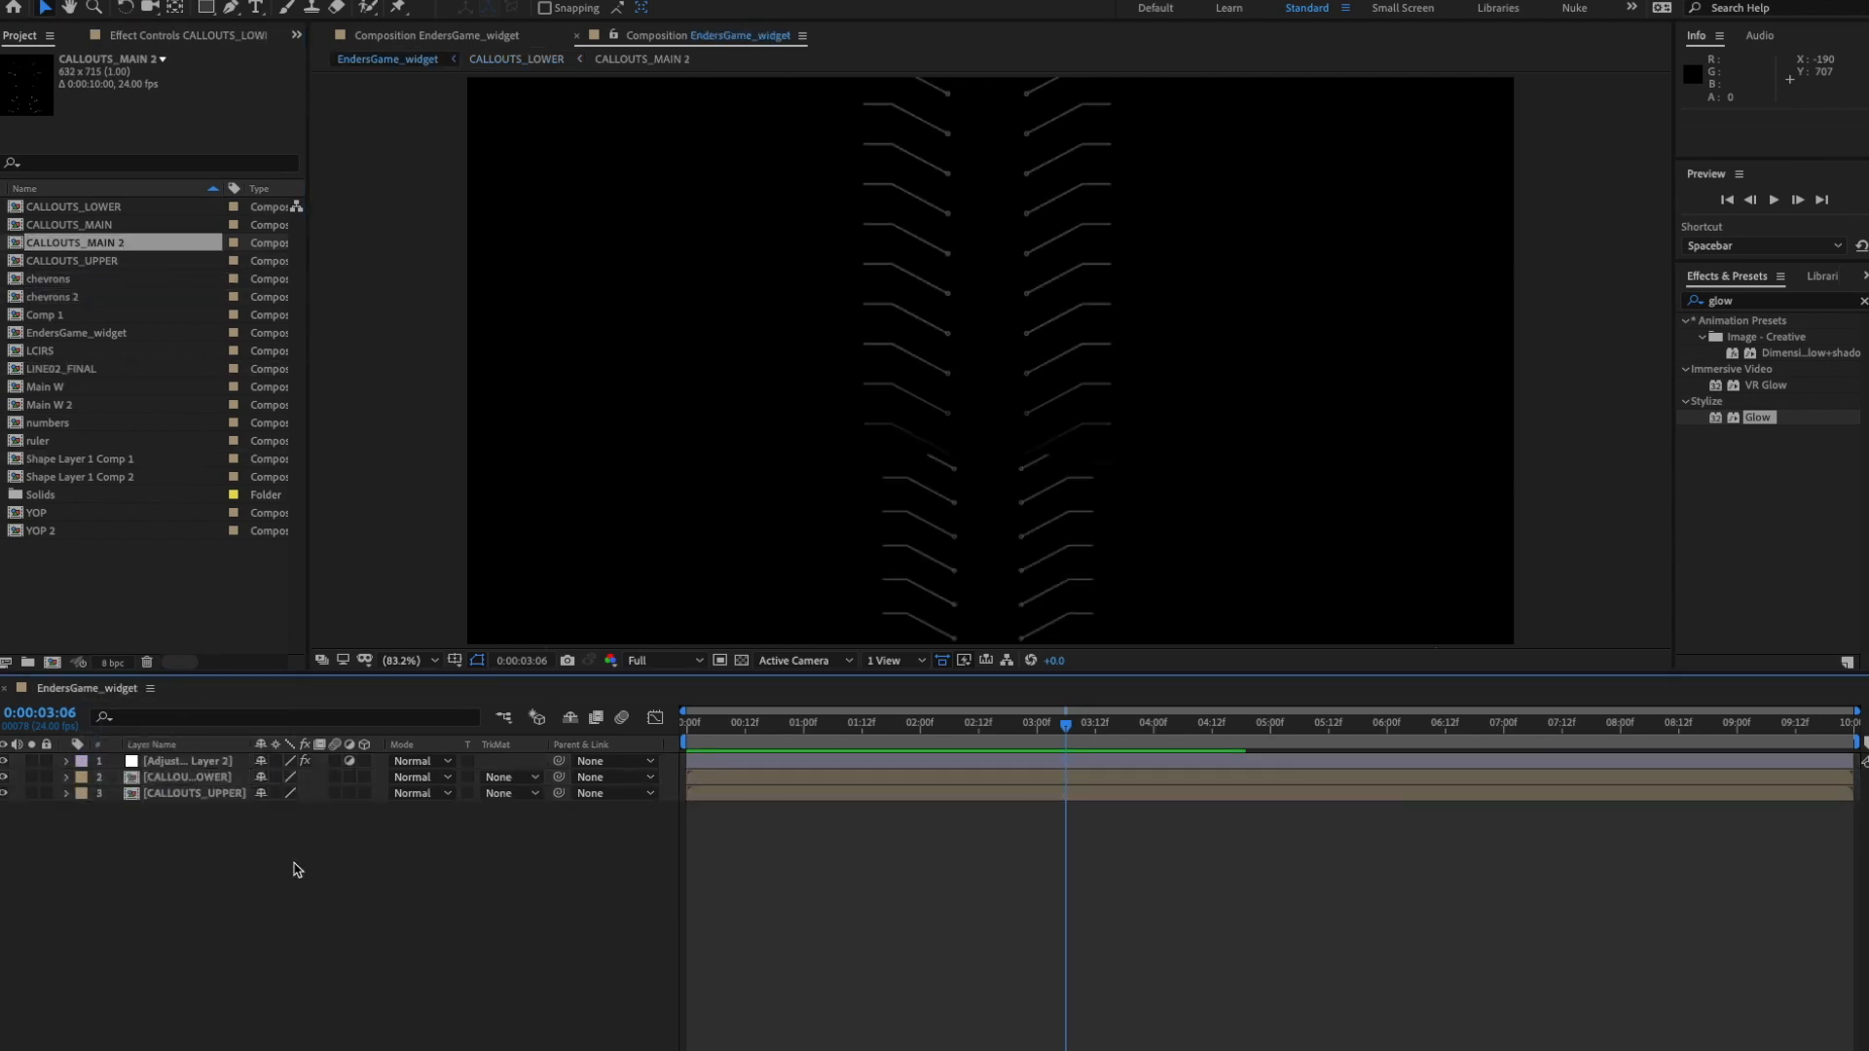
pyautogui.click(179, 796)
pyautogui.click(181, 779)
pyautogui.click(179, 794)
pyautogui.click(181, 778)
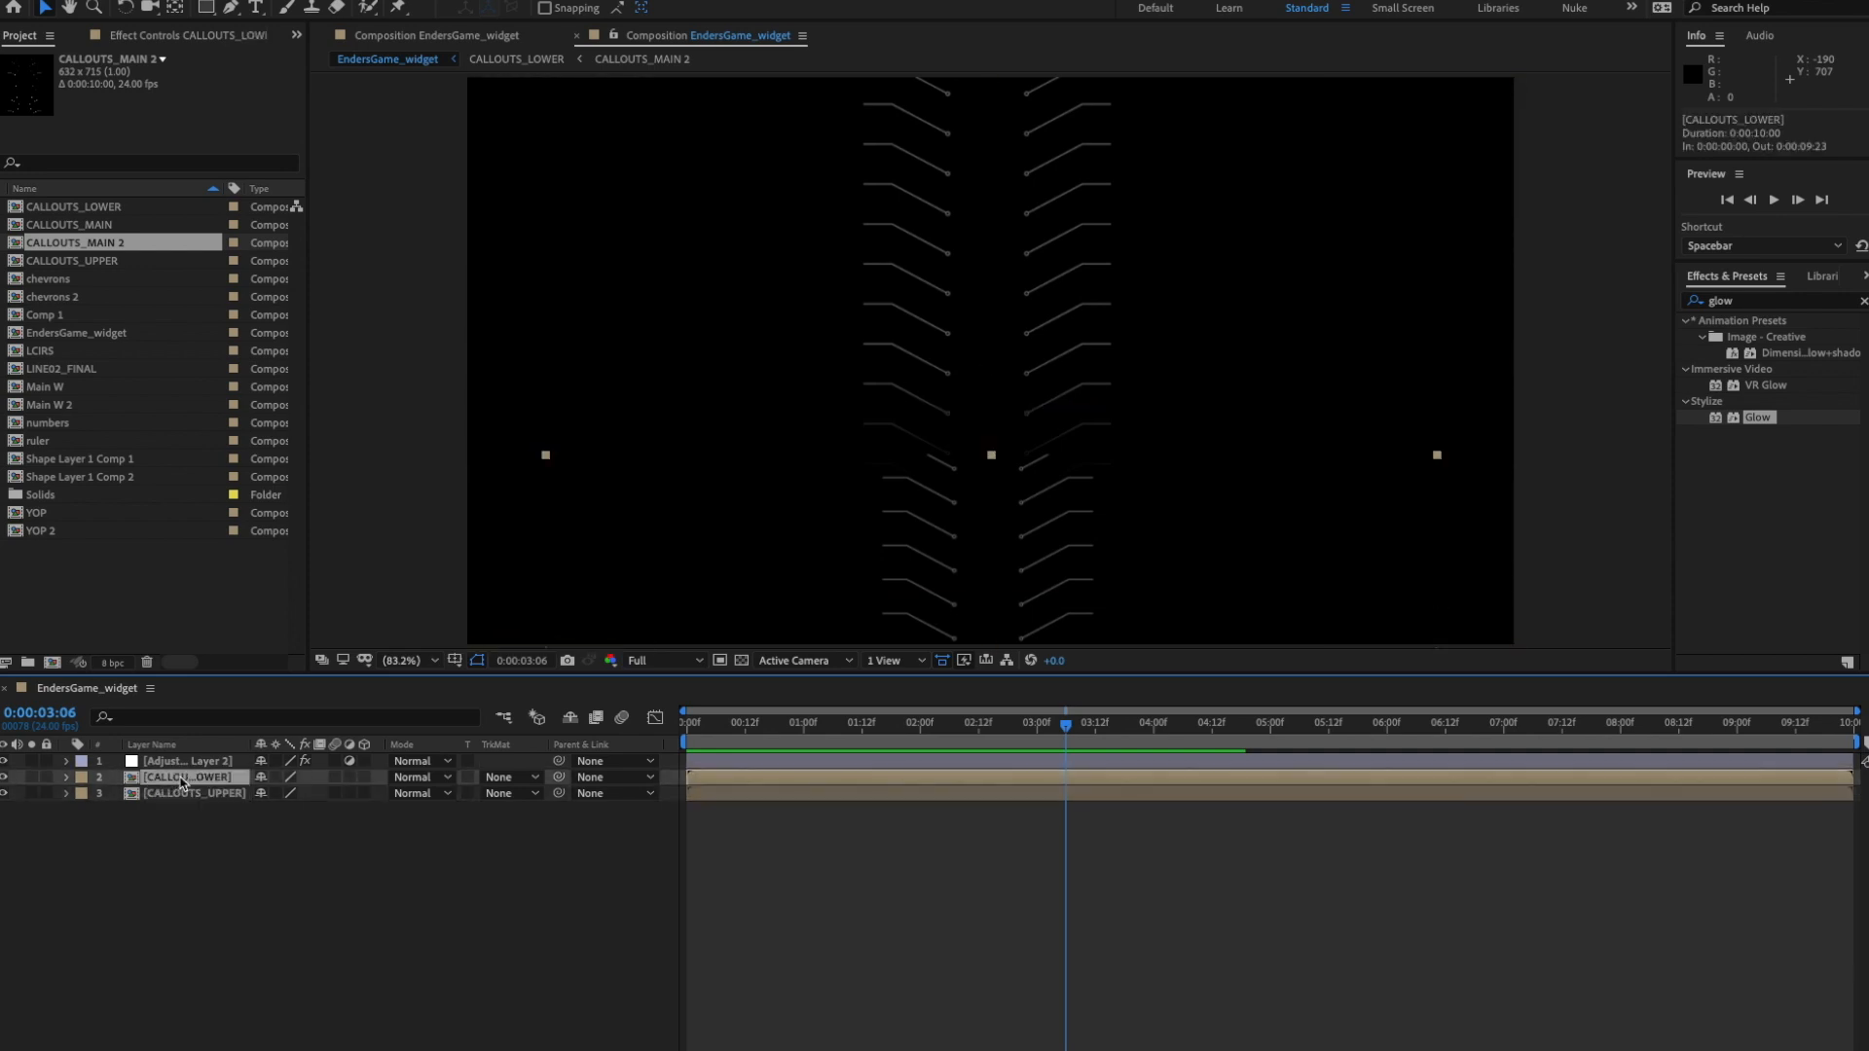
pyautogui.click(179, 795)
pyautogui.click(181, 777)
pyautogui.click(181, 795)
pyautogui.click(181, 778)
pyautogui.click(185, 792)
pyautogui.click(181, 778)
pyautogui.click(183, 793)
pyautogui.click(303, 841)
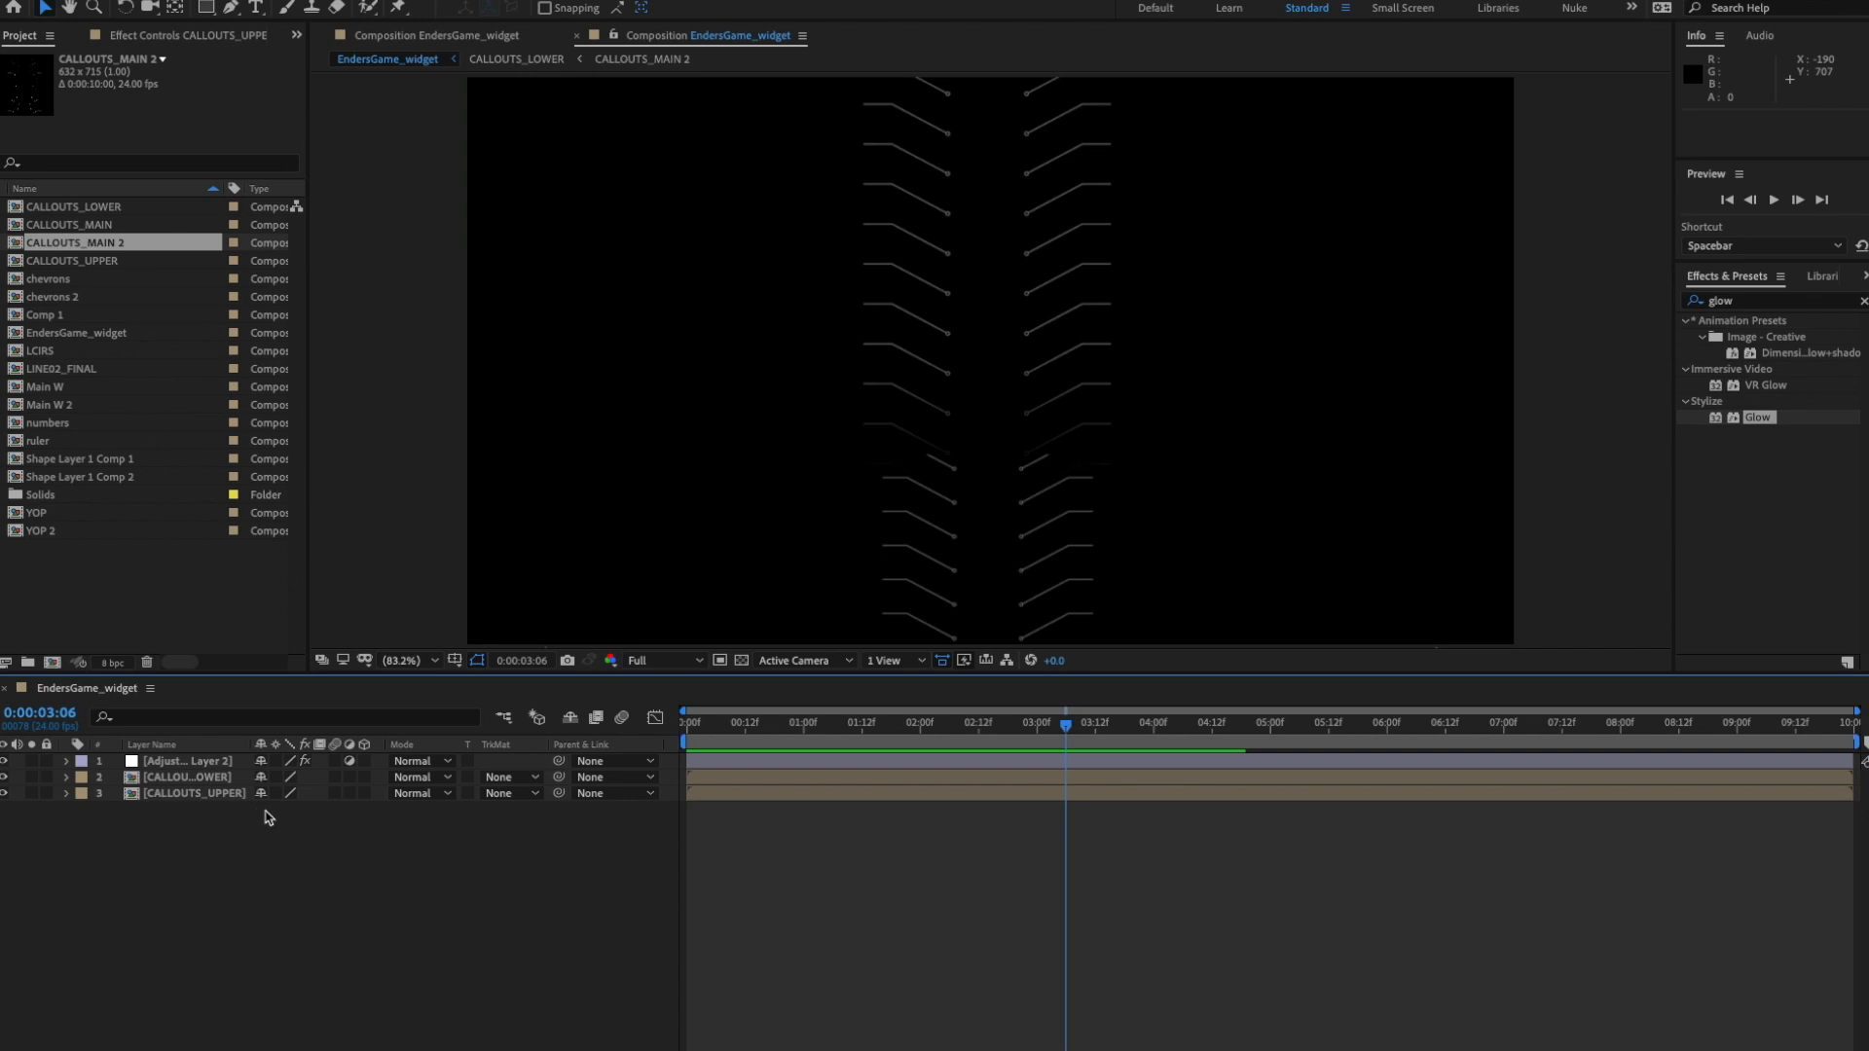
# - Compare the nested source layers inside CALLOUTS_LOWER and CALLOUTS_UPPER, returning to EndersGame_widget
pyautogui.doubleClick(223, 779)
pyautogui.click(194, 791)
pyautogui.click(192, 765)
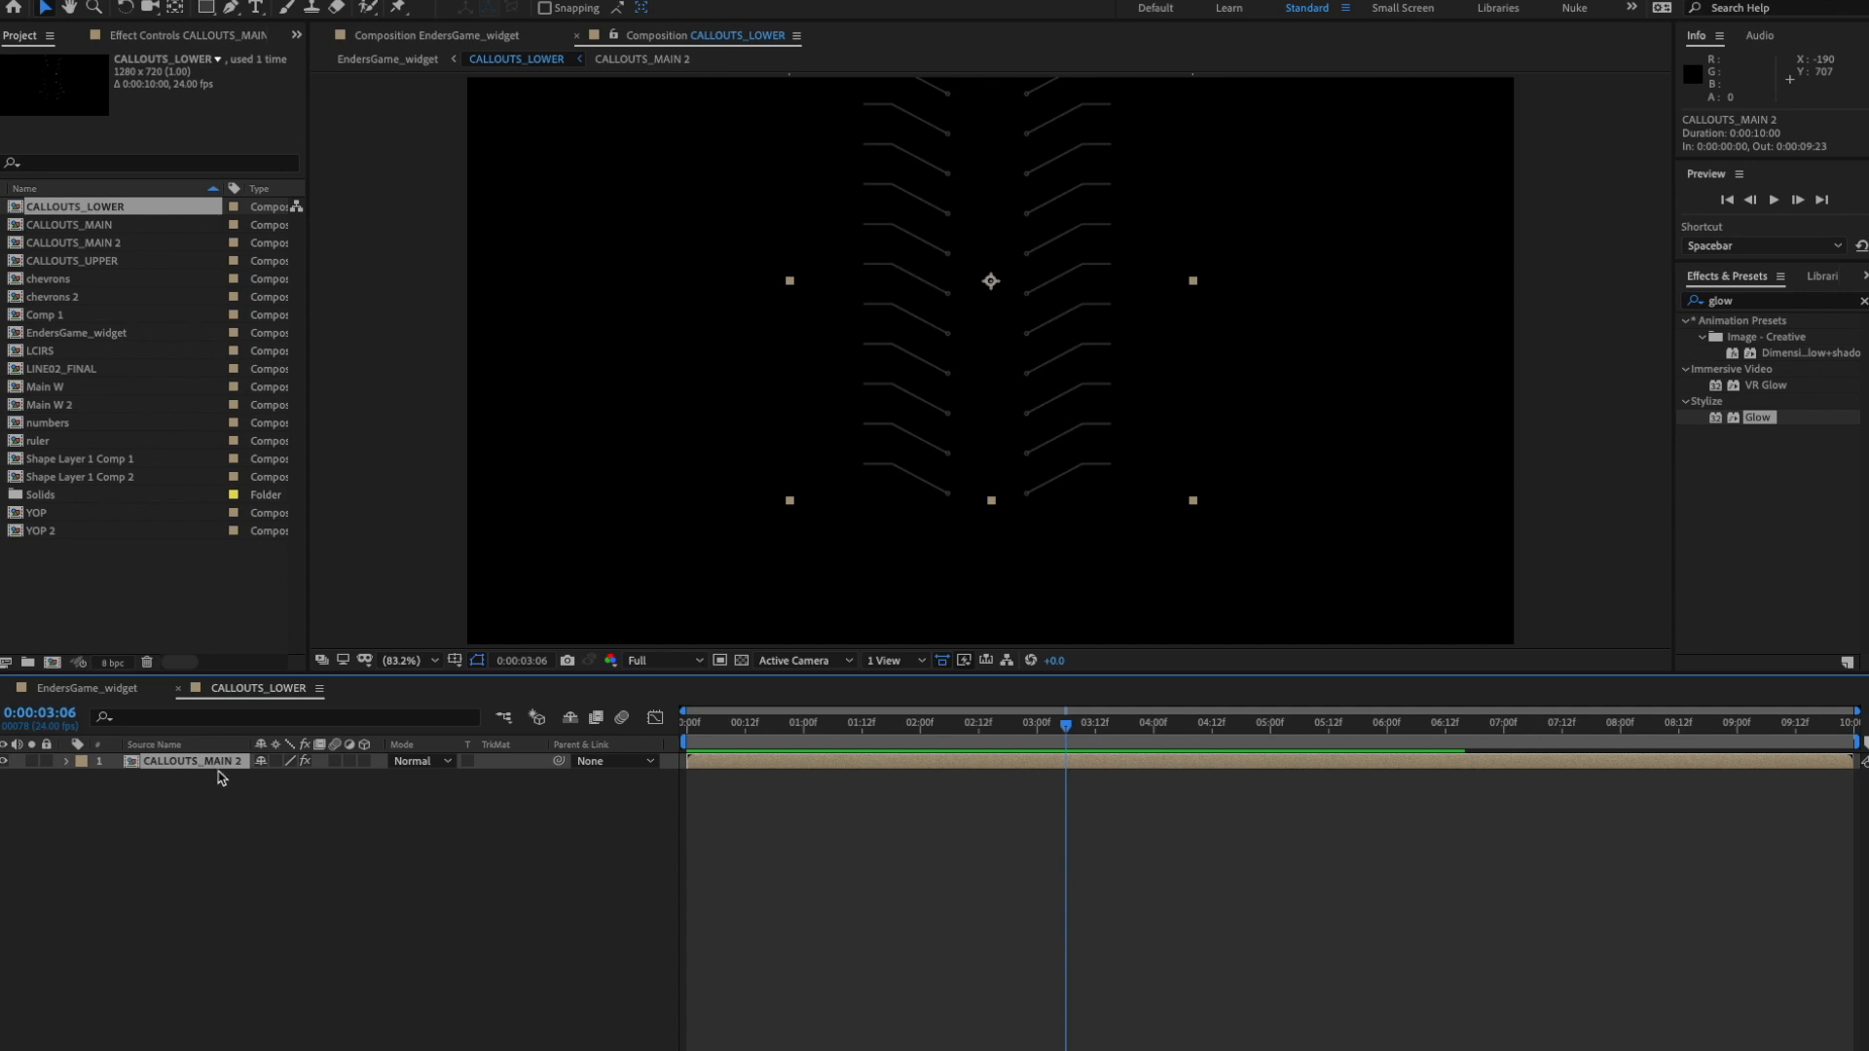
pyautogui.click(180, 690)
pyautogui.click(188, 796)
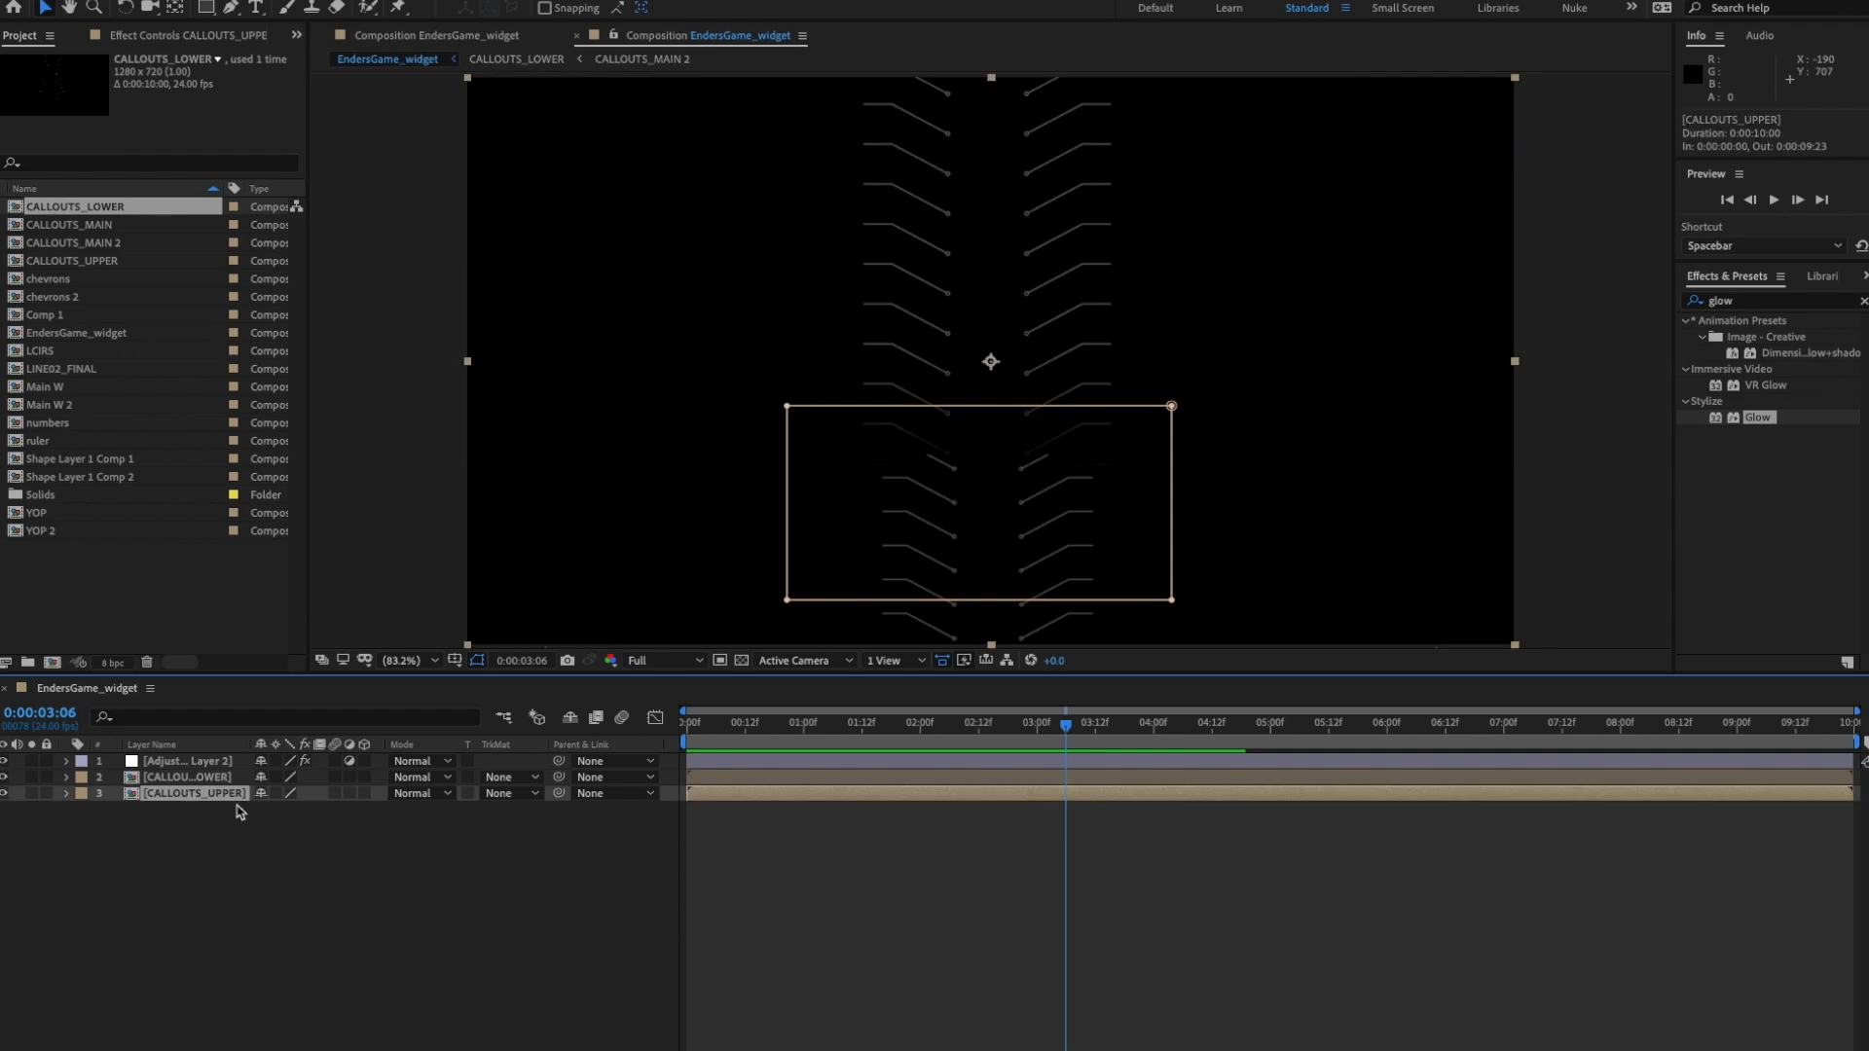
pyautogui.doubleClick(229, 794)
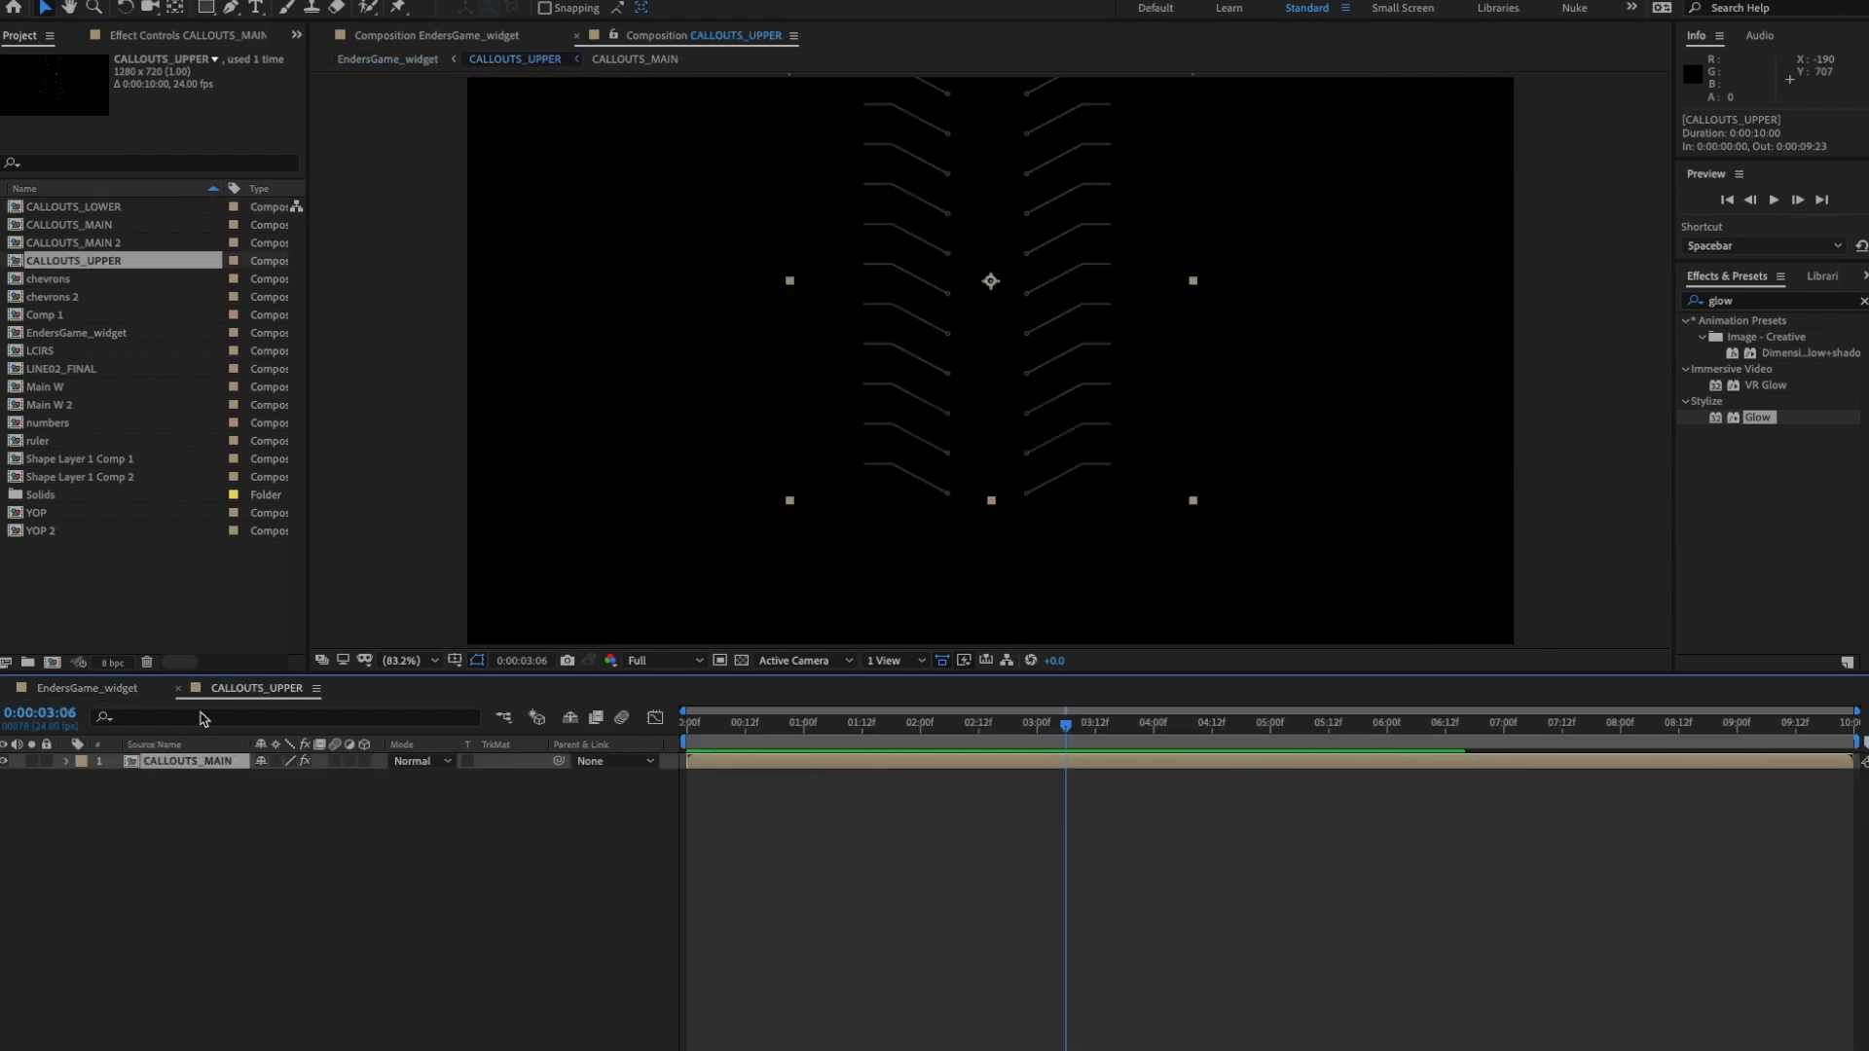
pyautogui.click(180, 690)
pyautogui.click(204, 781)
pyautogui.doubleClick(204, 781)
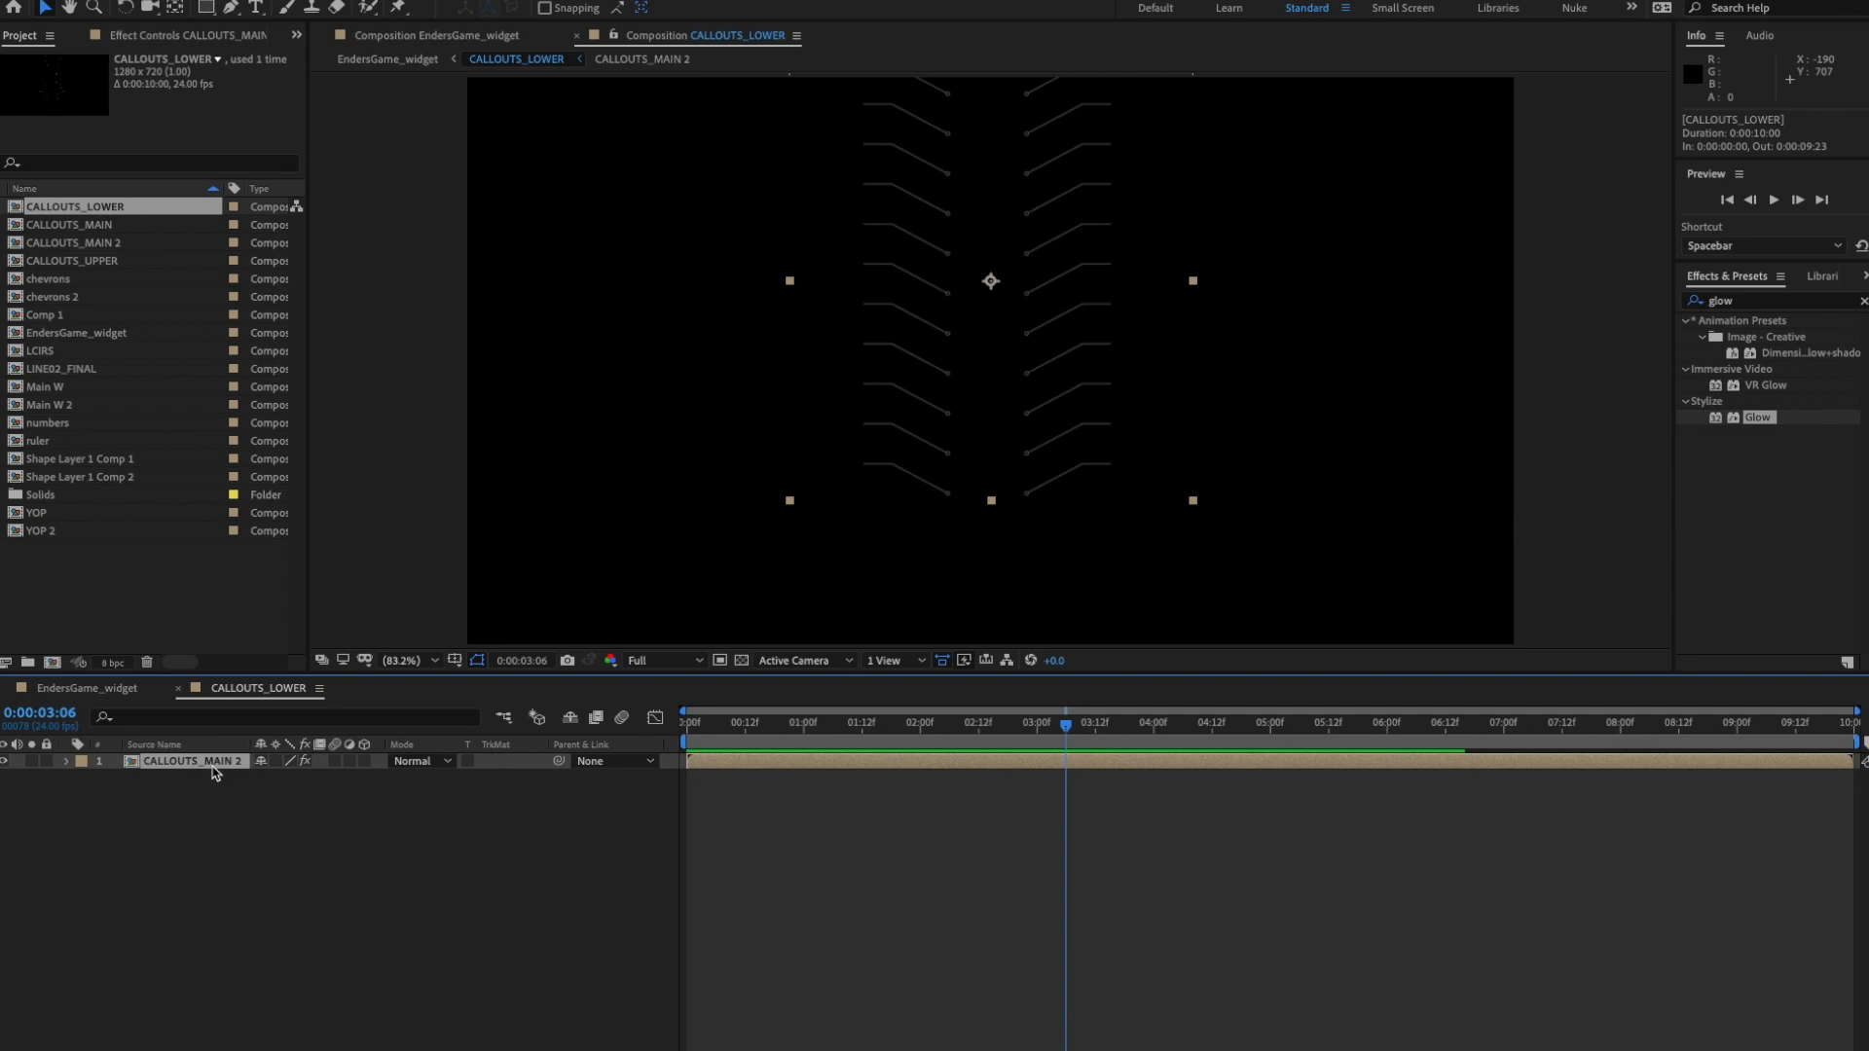
pyautogui.click(179, 690)
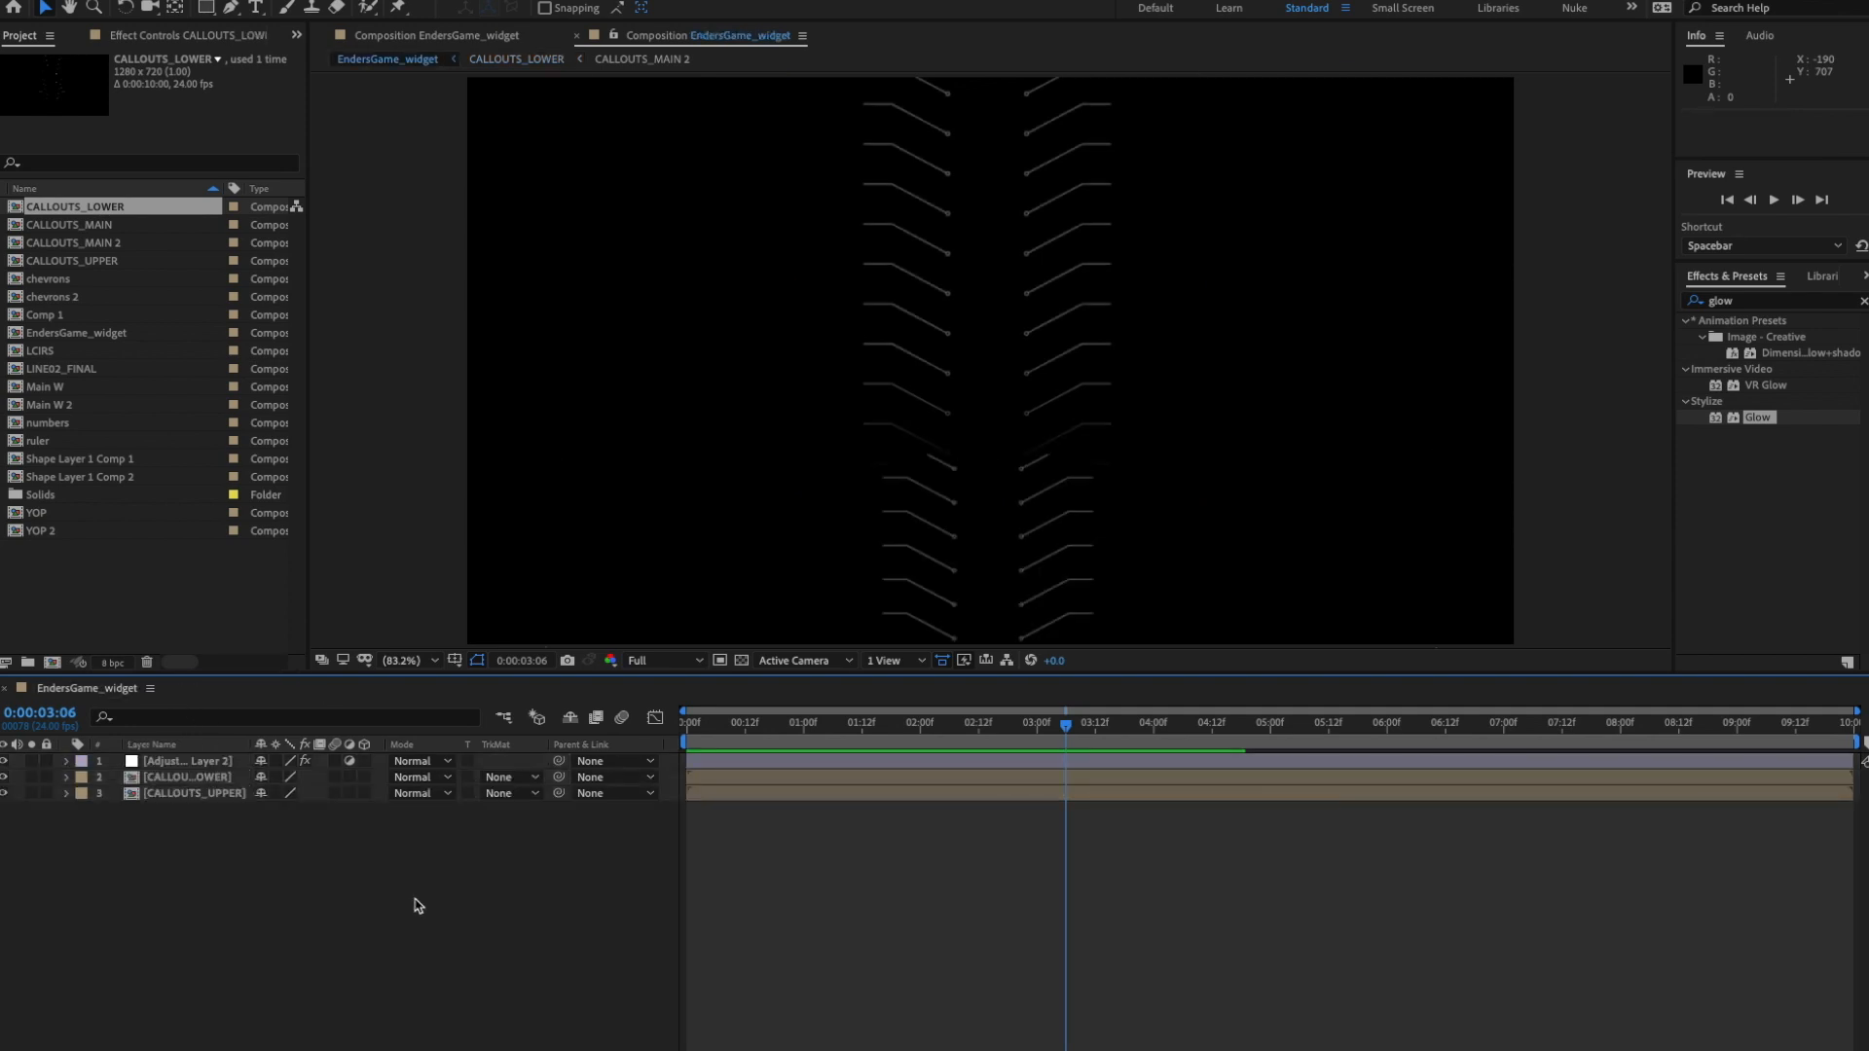
# - Keep the EndersGame_widget viewer locked and dock a second viewer showing CALLOUTS_MAIN 2 beside it
pyautogui.click(573, 37)
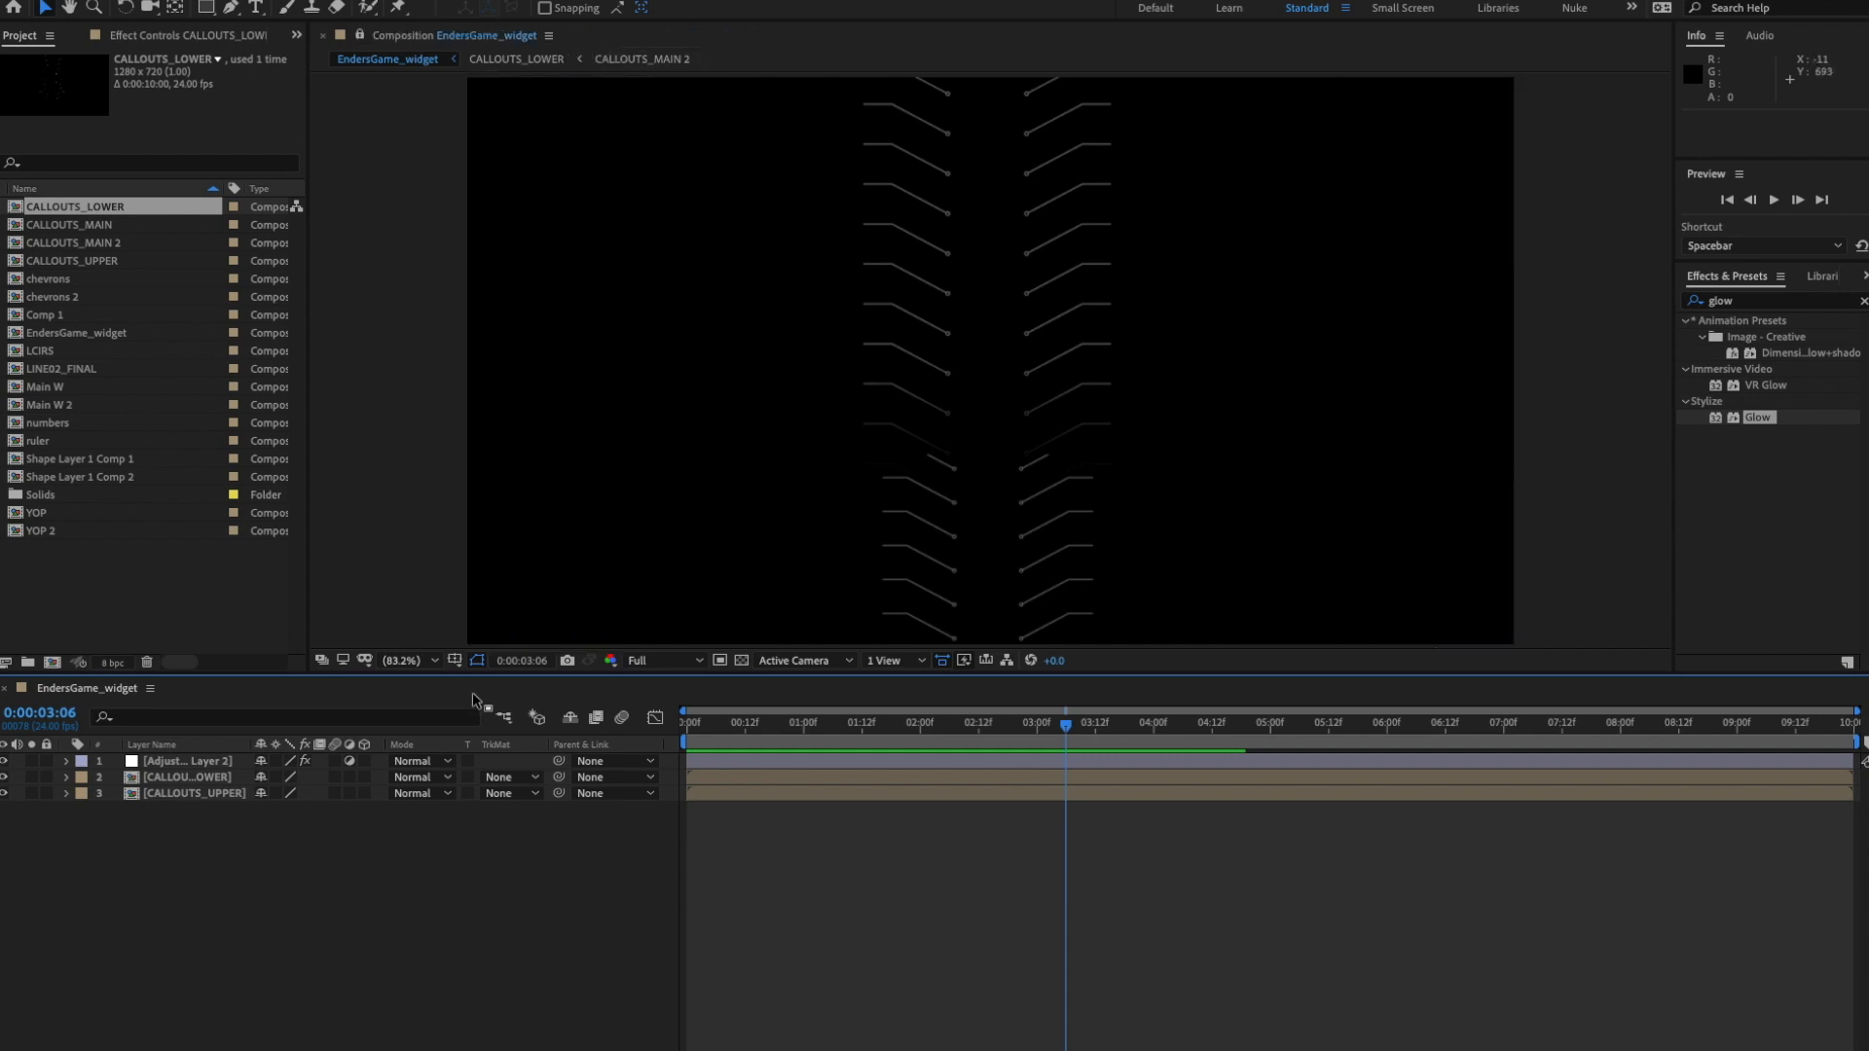
pyautogui.click(349, 37)
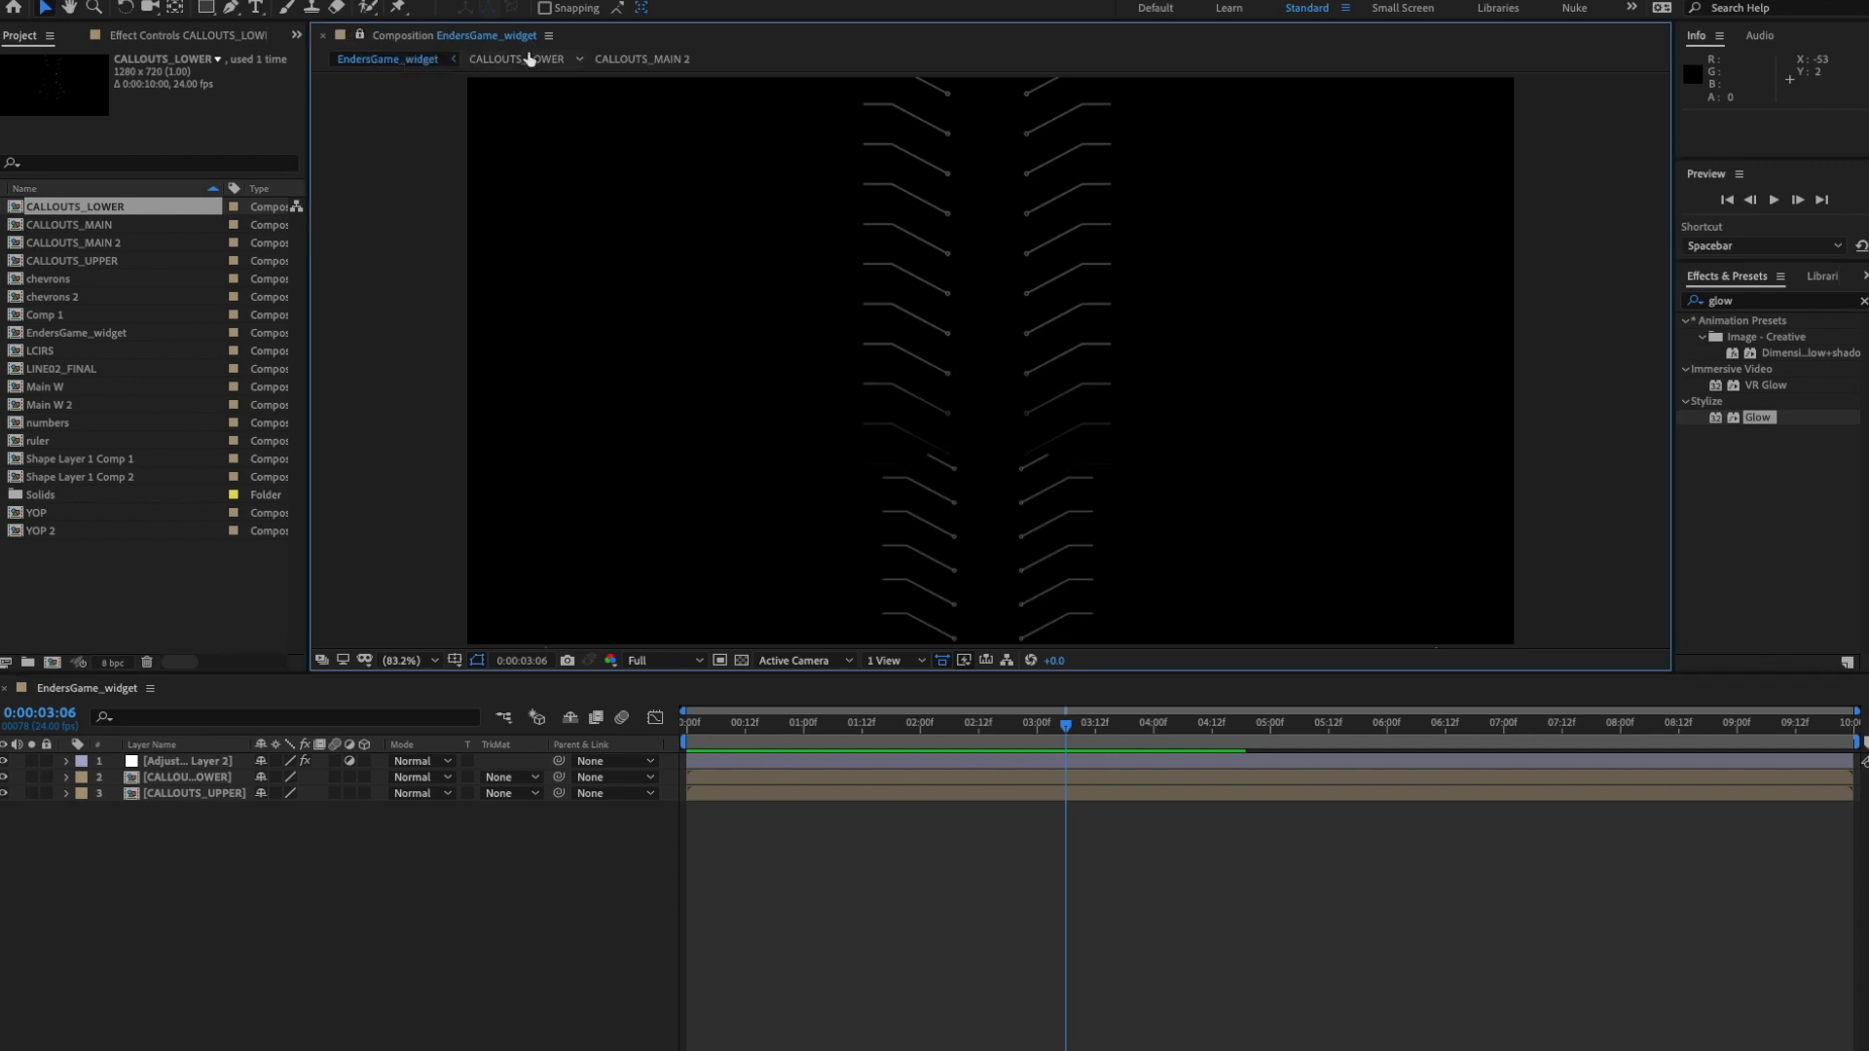
pyautogui.doubleClick(216, 778)
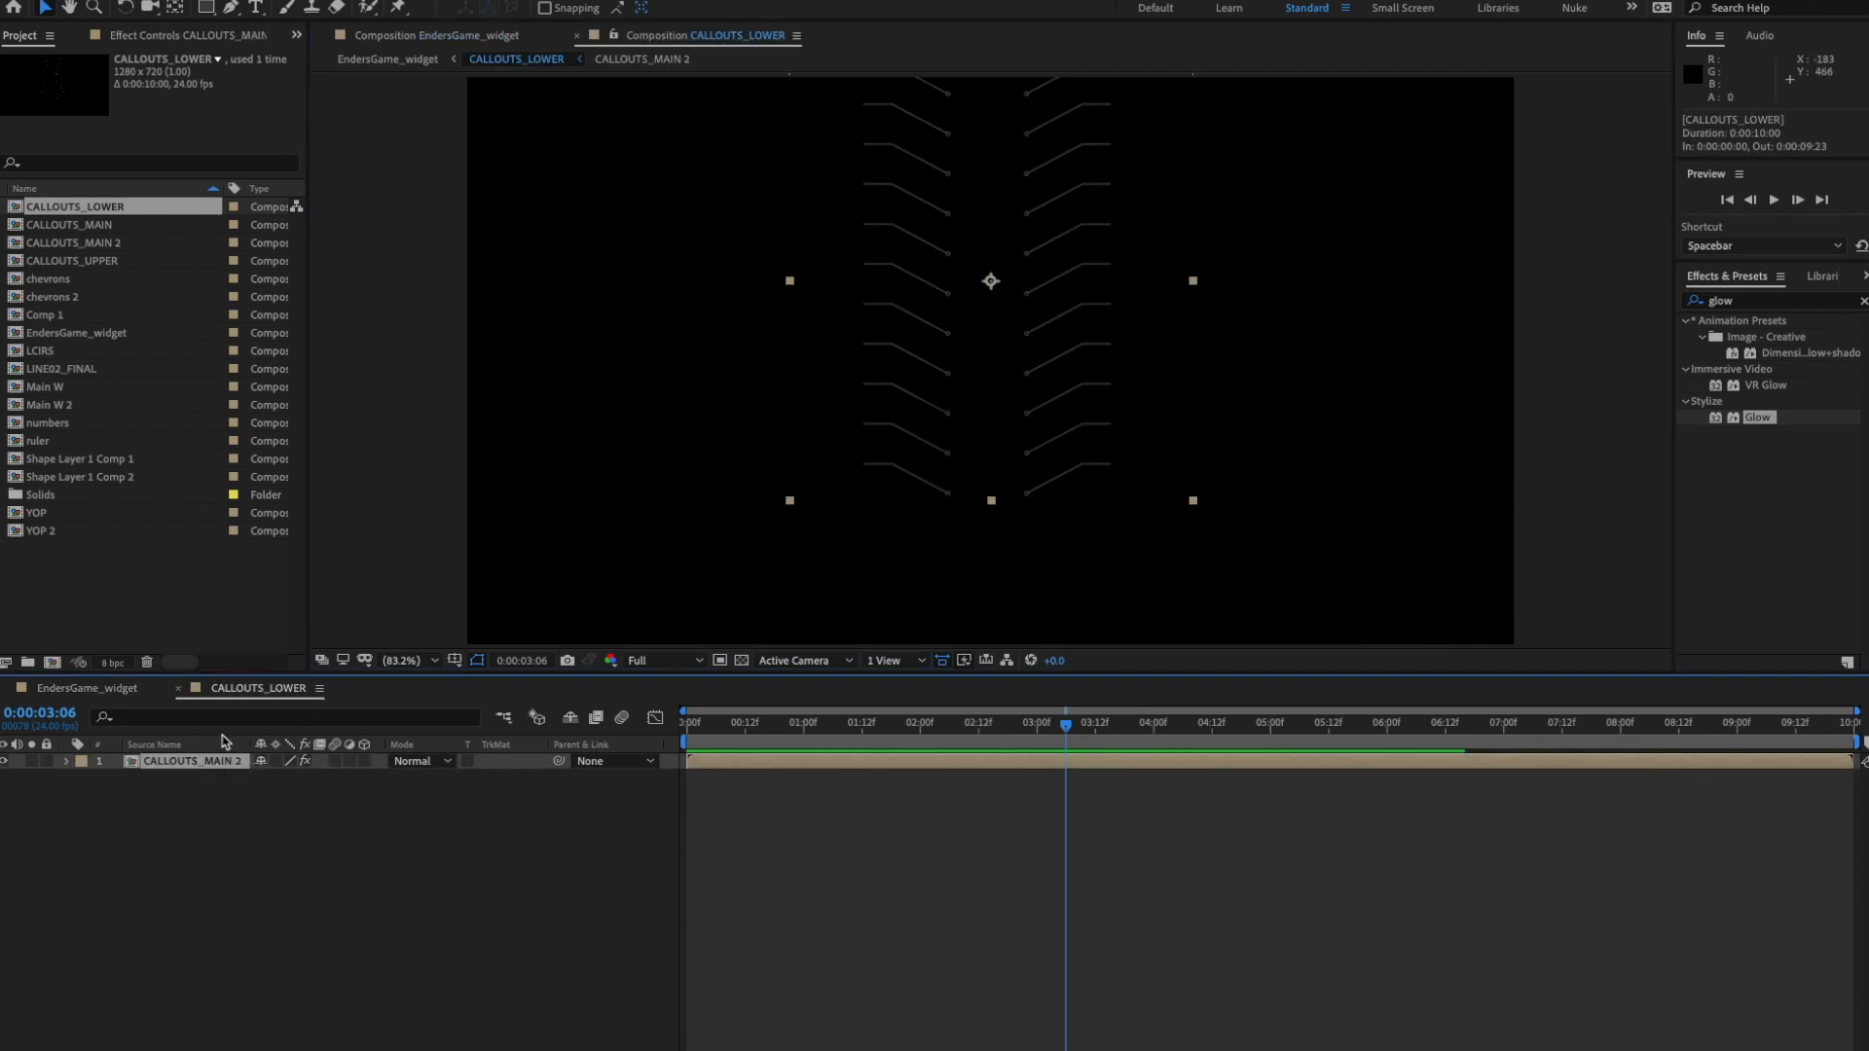
pyautogui.doubleClick(202, 766)
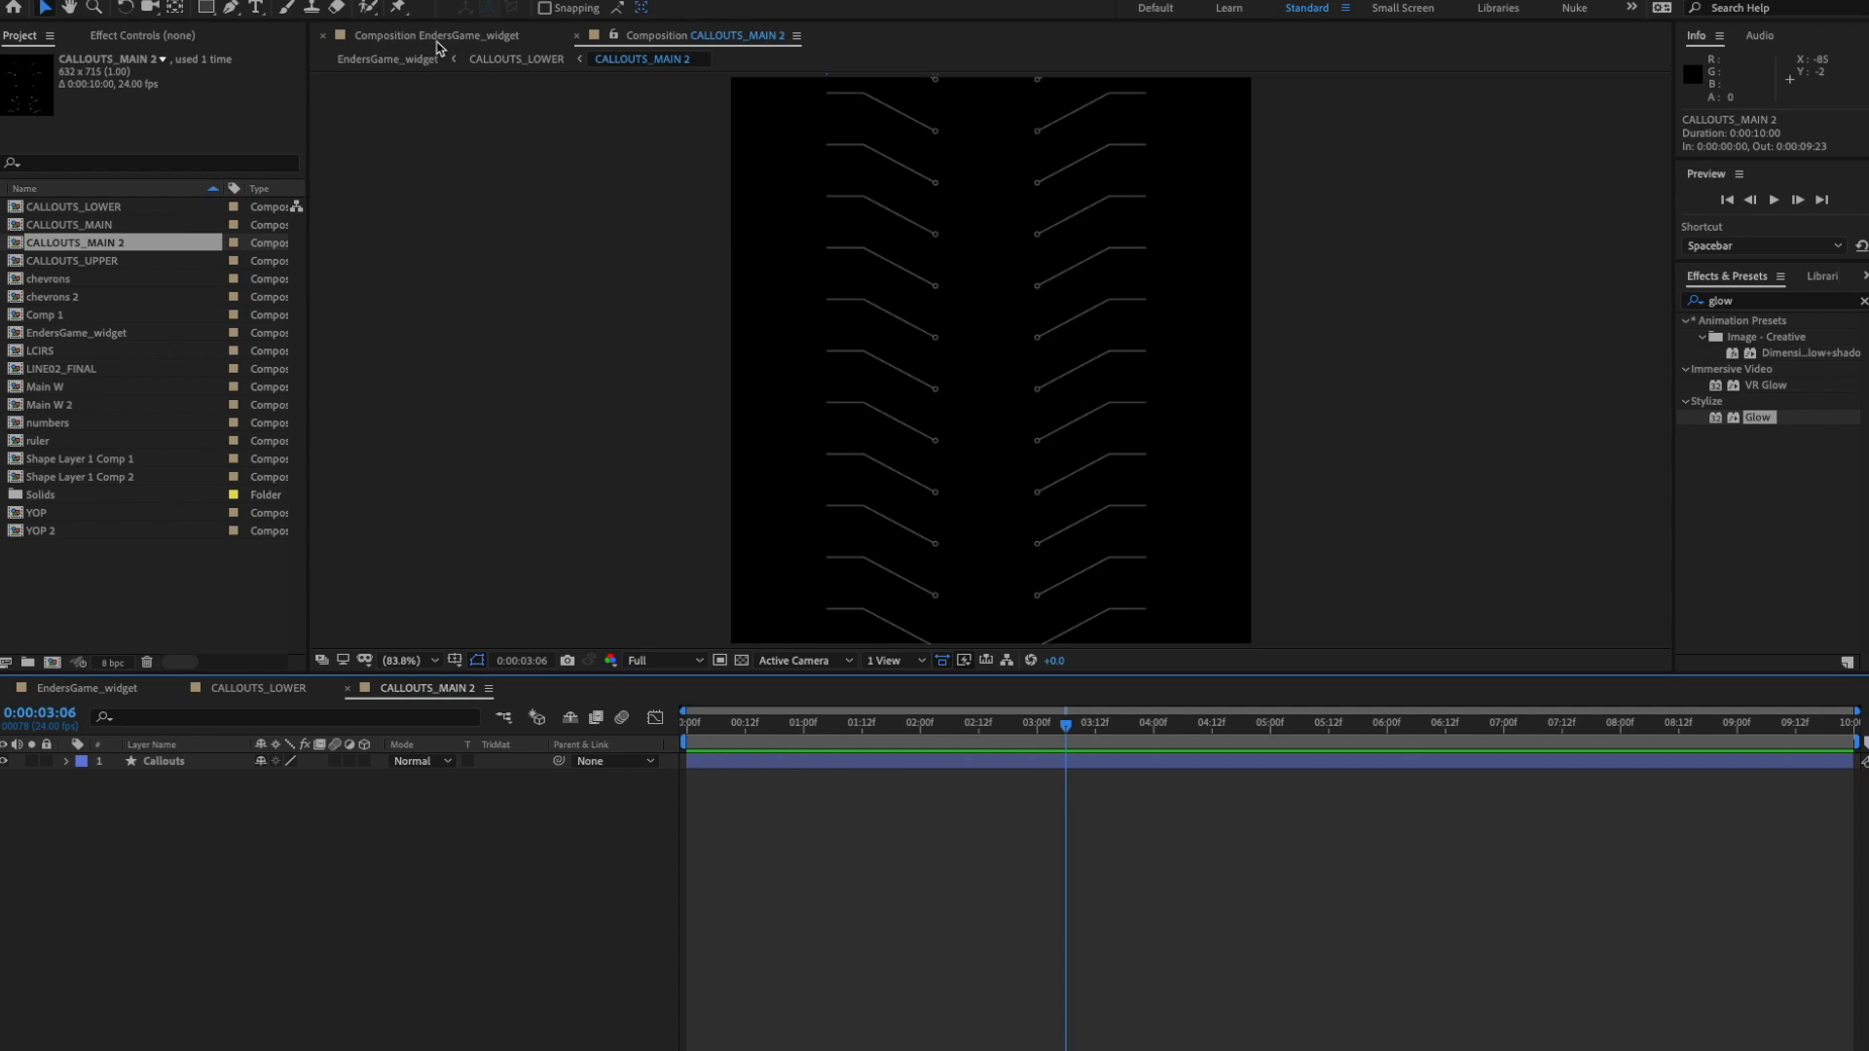
pyautogui.moveTo(651, 44); pyautogui.dragTo(348, 241)
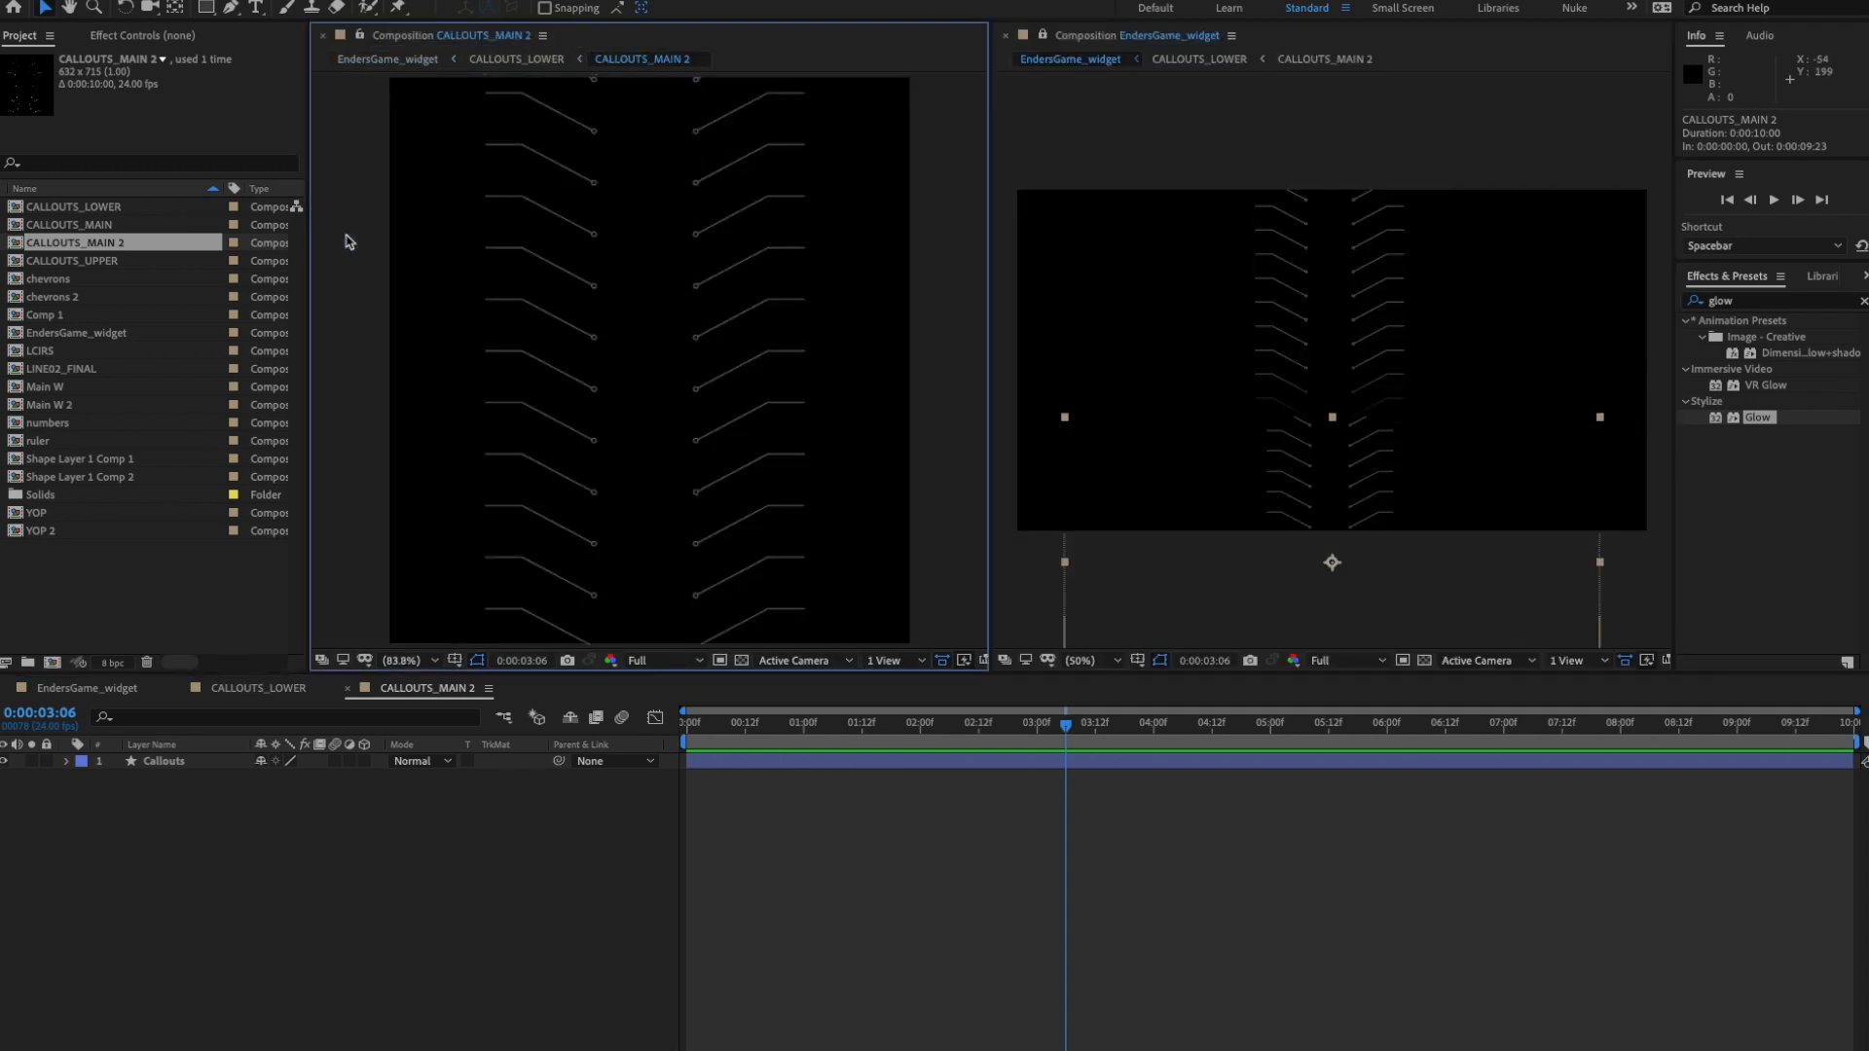
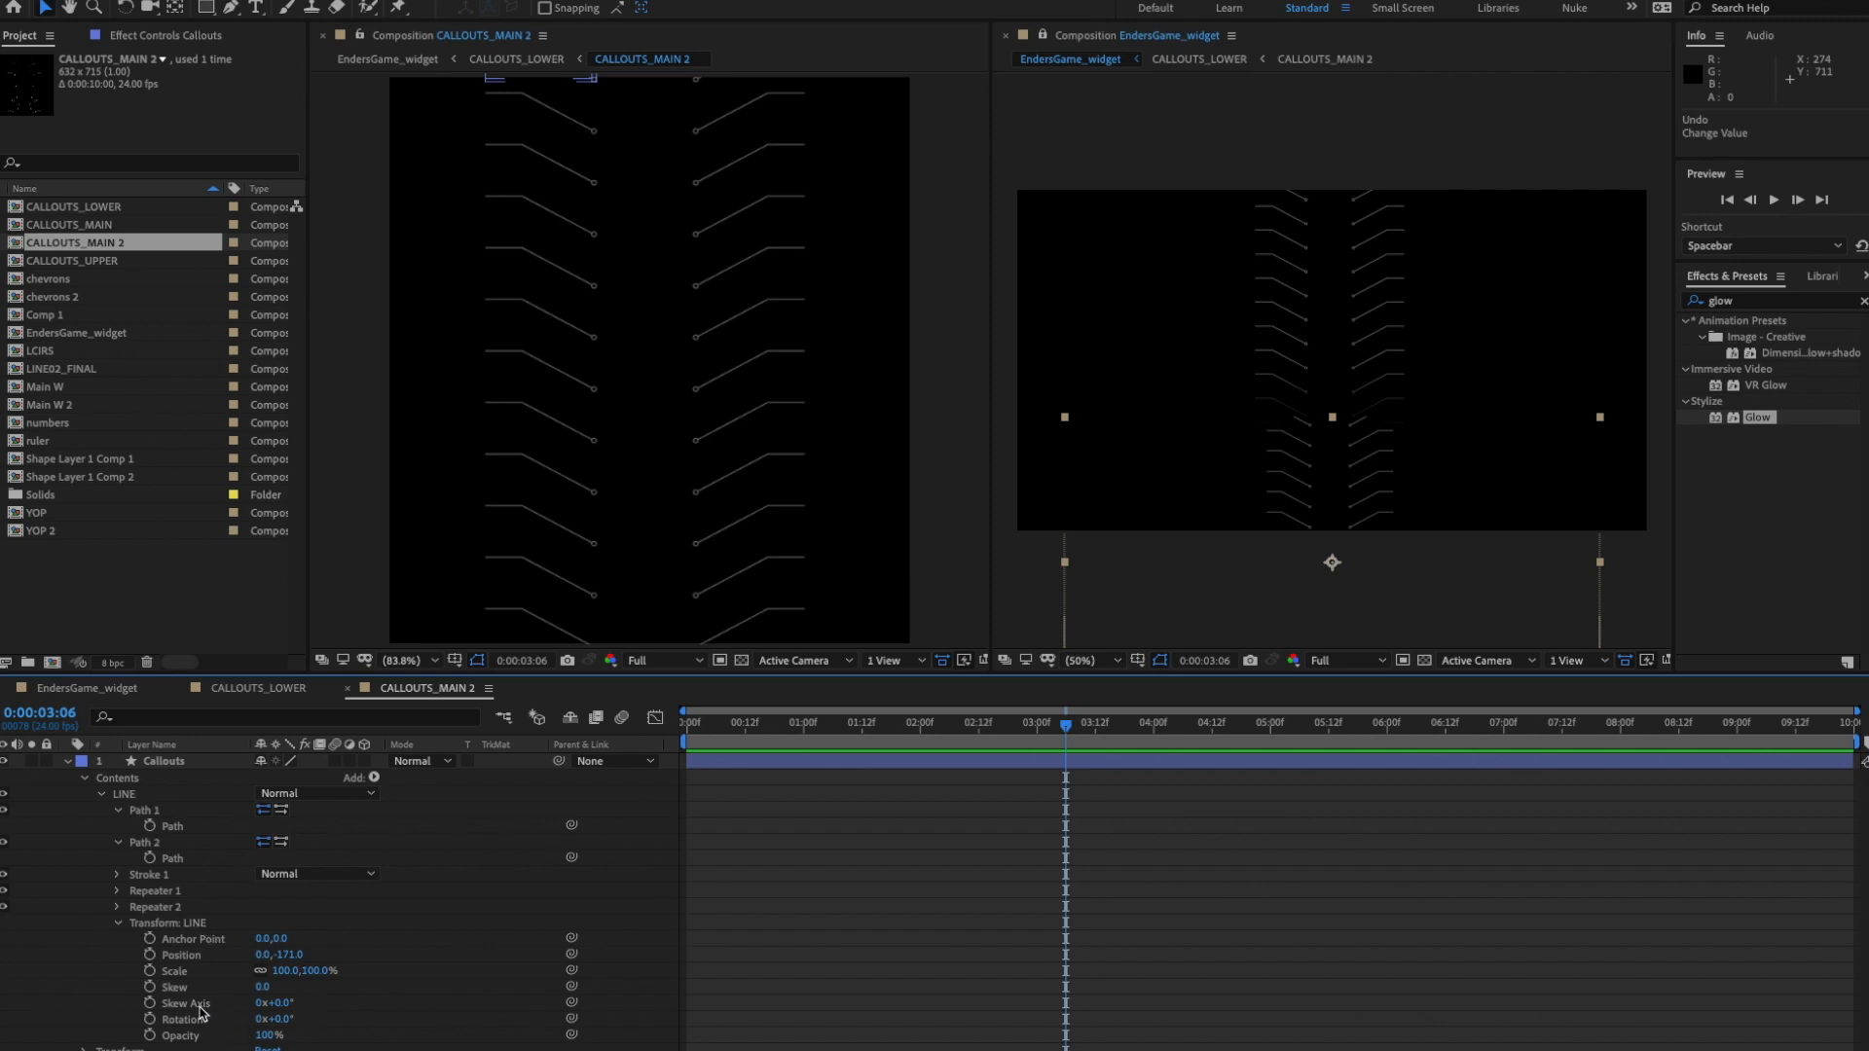
# - Set the rotation of the LINE group in the Callouts shape layer of CALLOUTS_MAIN 2 to 180°
pyautogui.click(282, 1020)
pyautogui.write('180')
pyautogui.press('Return')
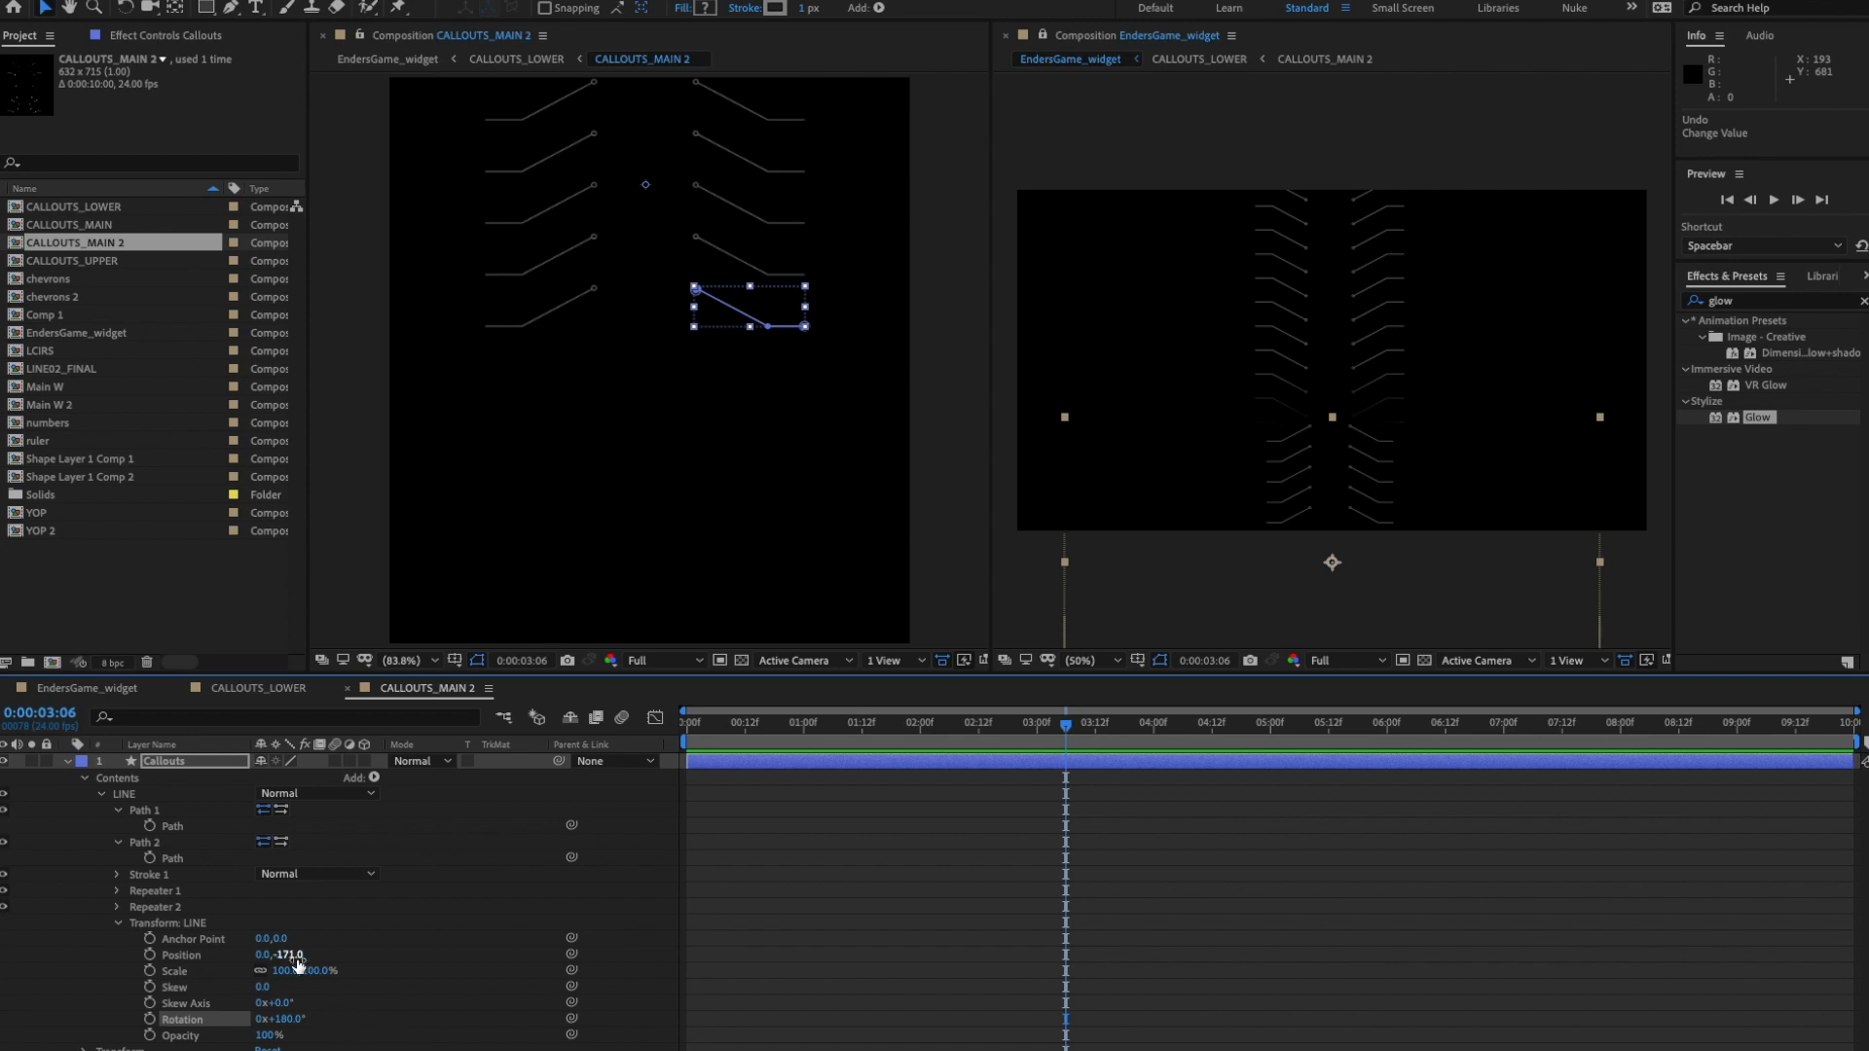
# - Move the LINE group down to position 0, 209 so the flipped callouts reach the composition's lower edge
pyautogui.moveTo(291, 956); pyautogui.dragTo(669, 957)
pyautogui.scroll(1, 730, 529)
pyautogui.moveTo(732, 528); pyautogui.dragTo(740, 355)
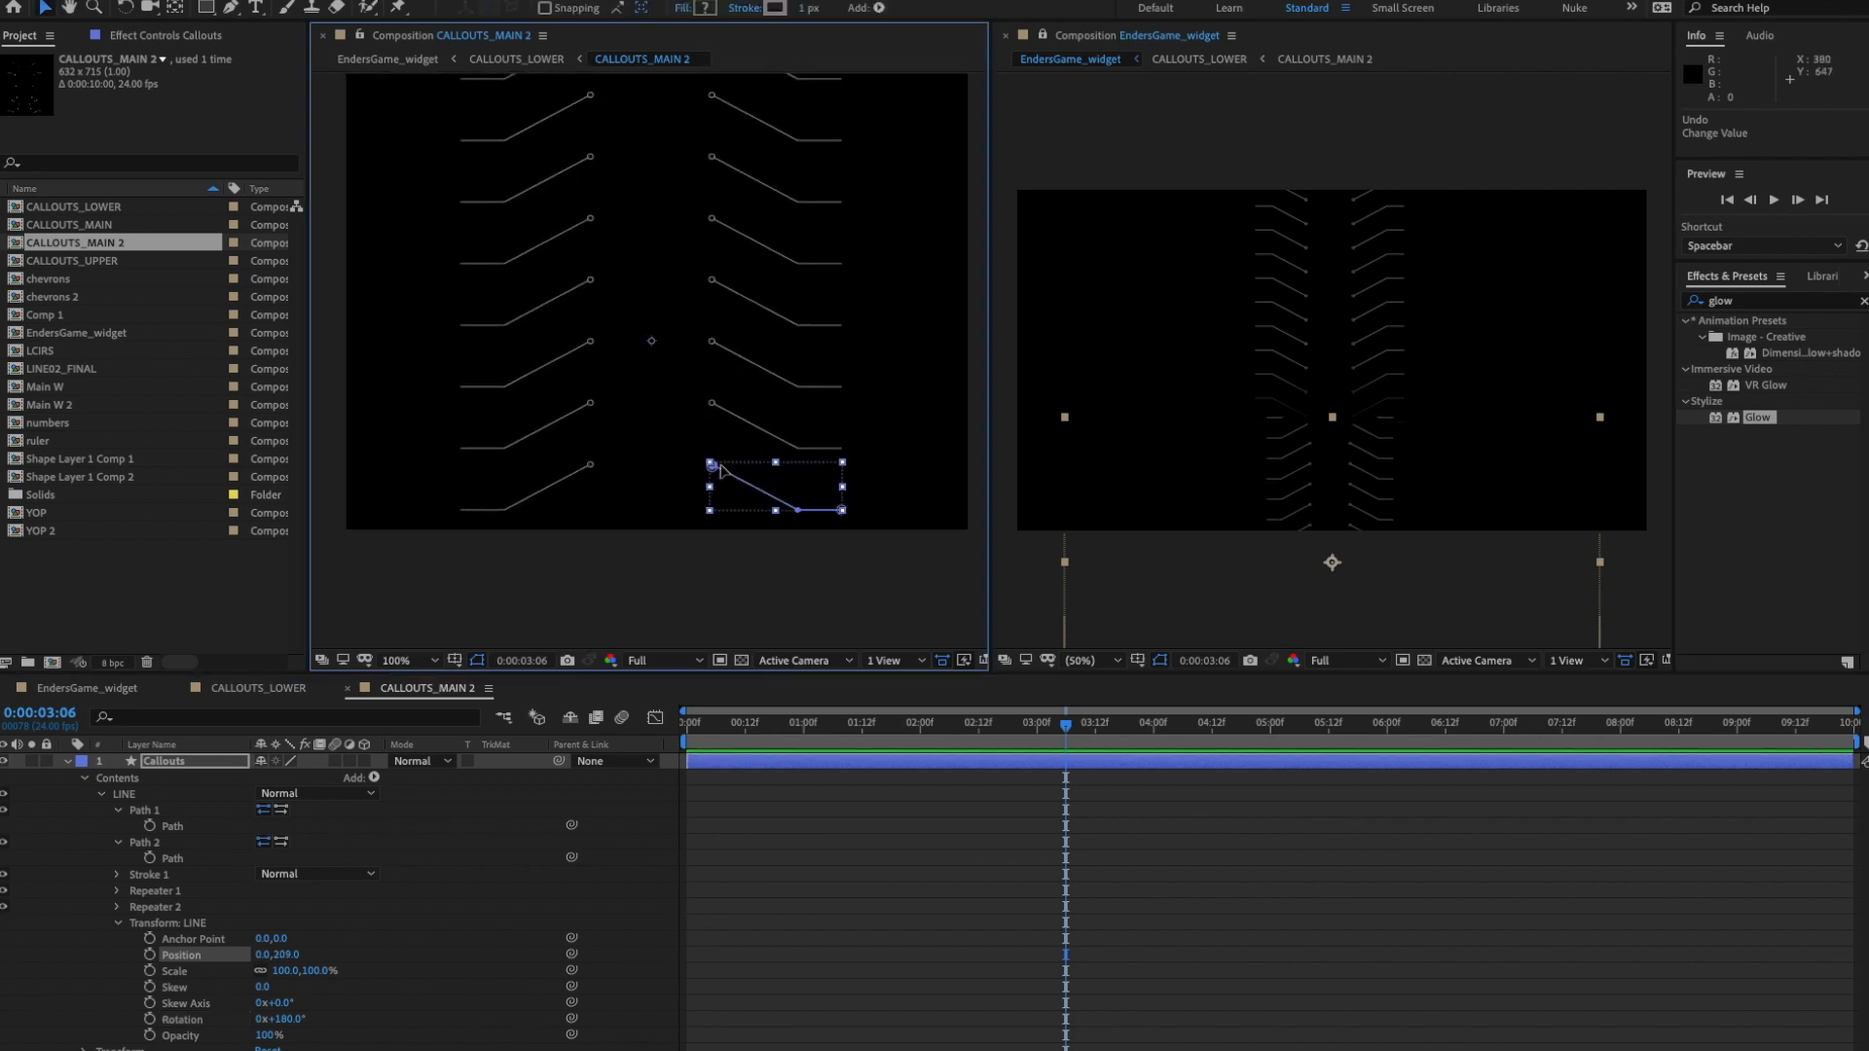
pyautogui.scroll(1, 725, 469)
pyautogui.moveTo(780, 506); pyautogui.dragTo(746, 361)
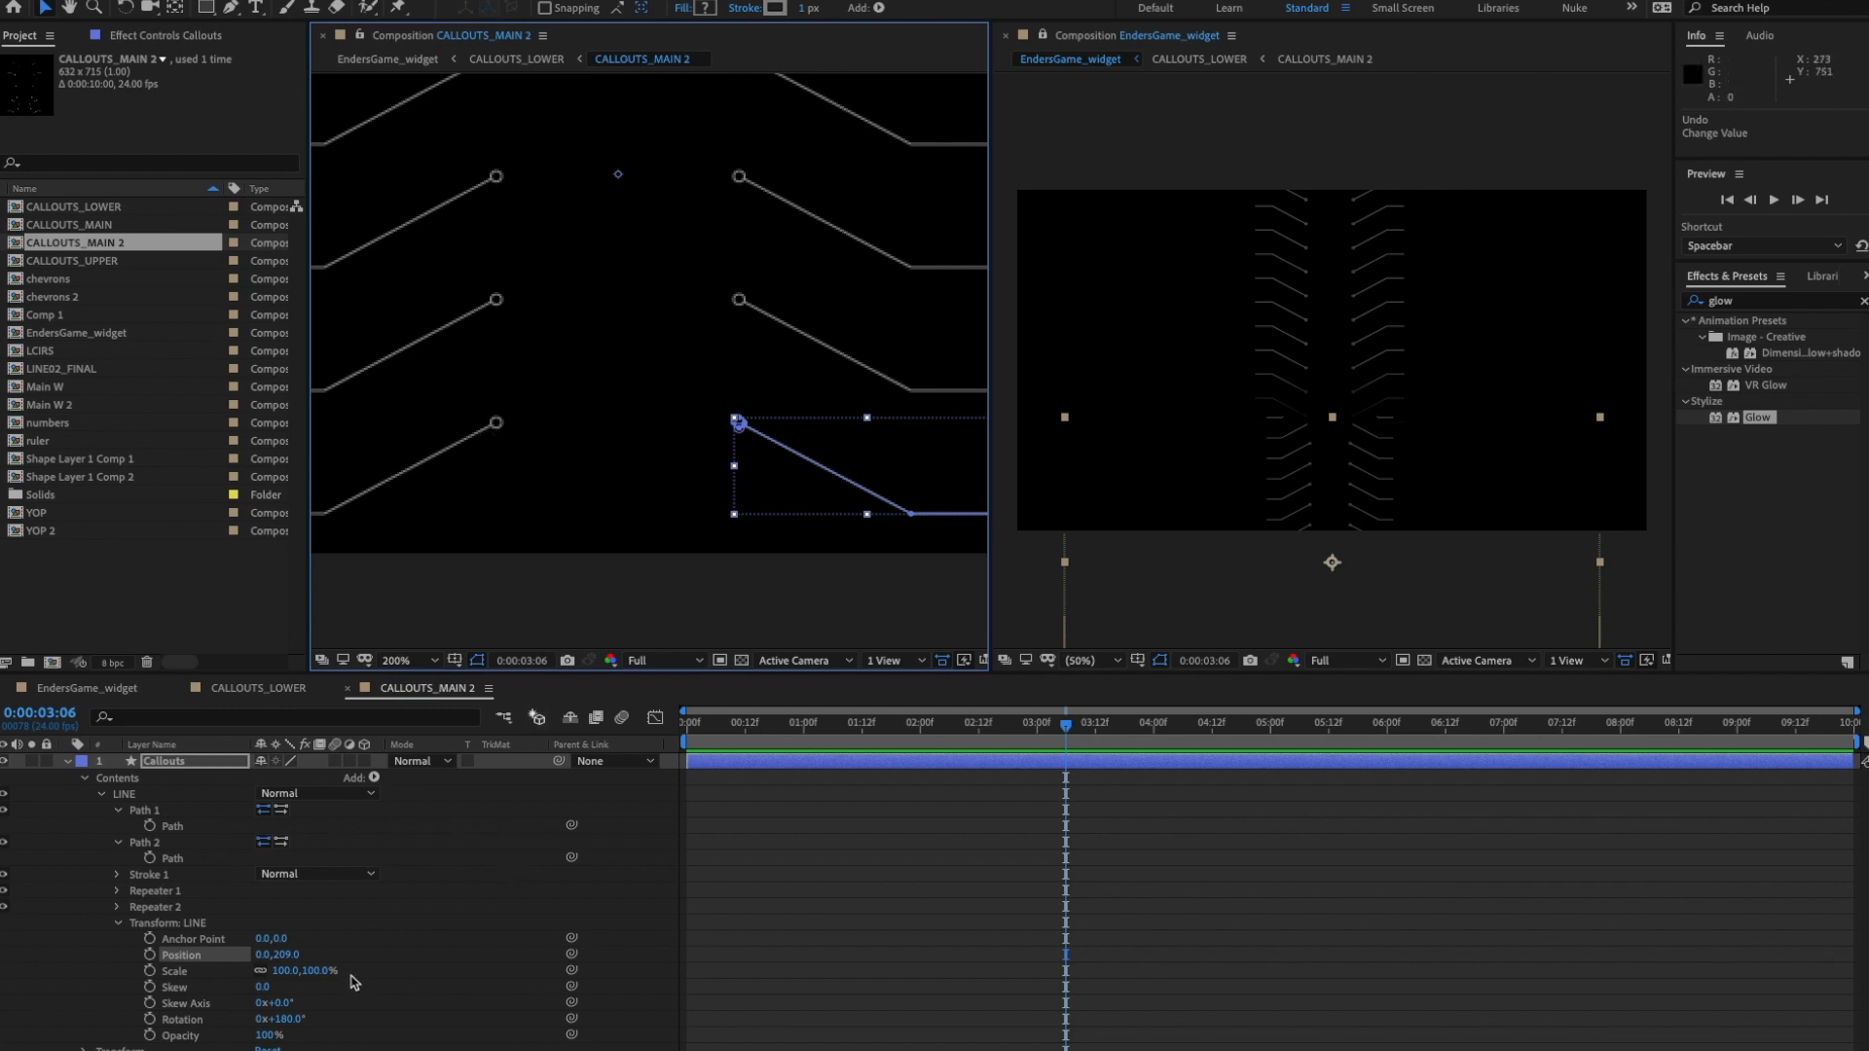
pyautogui.click(303, 958)
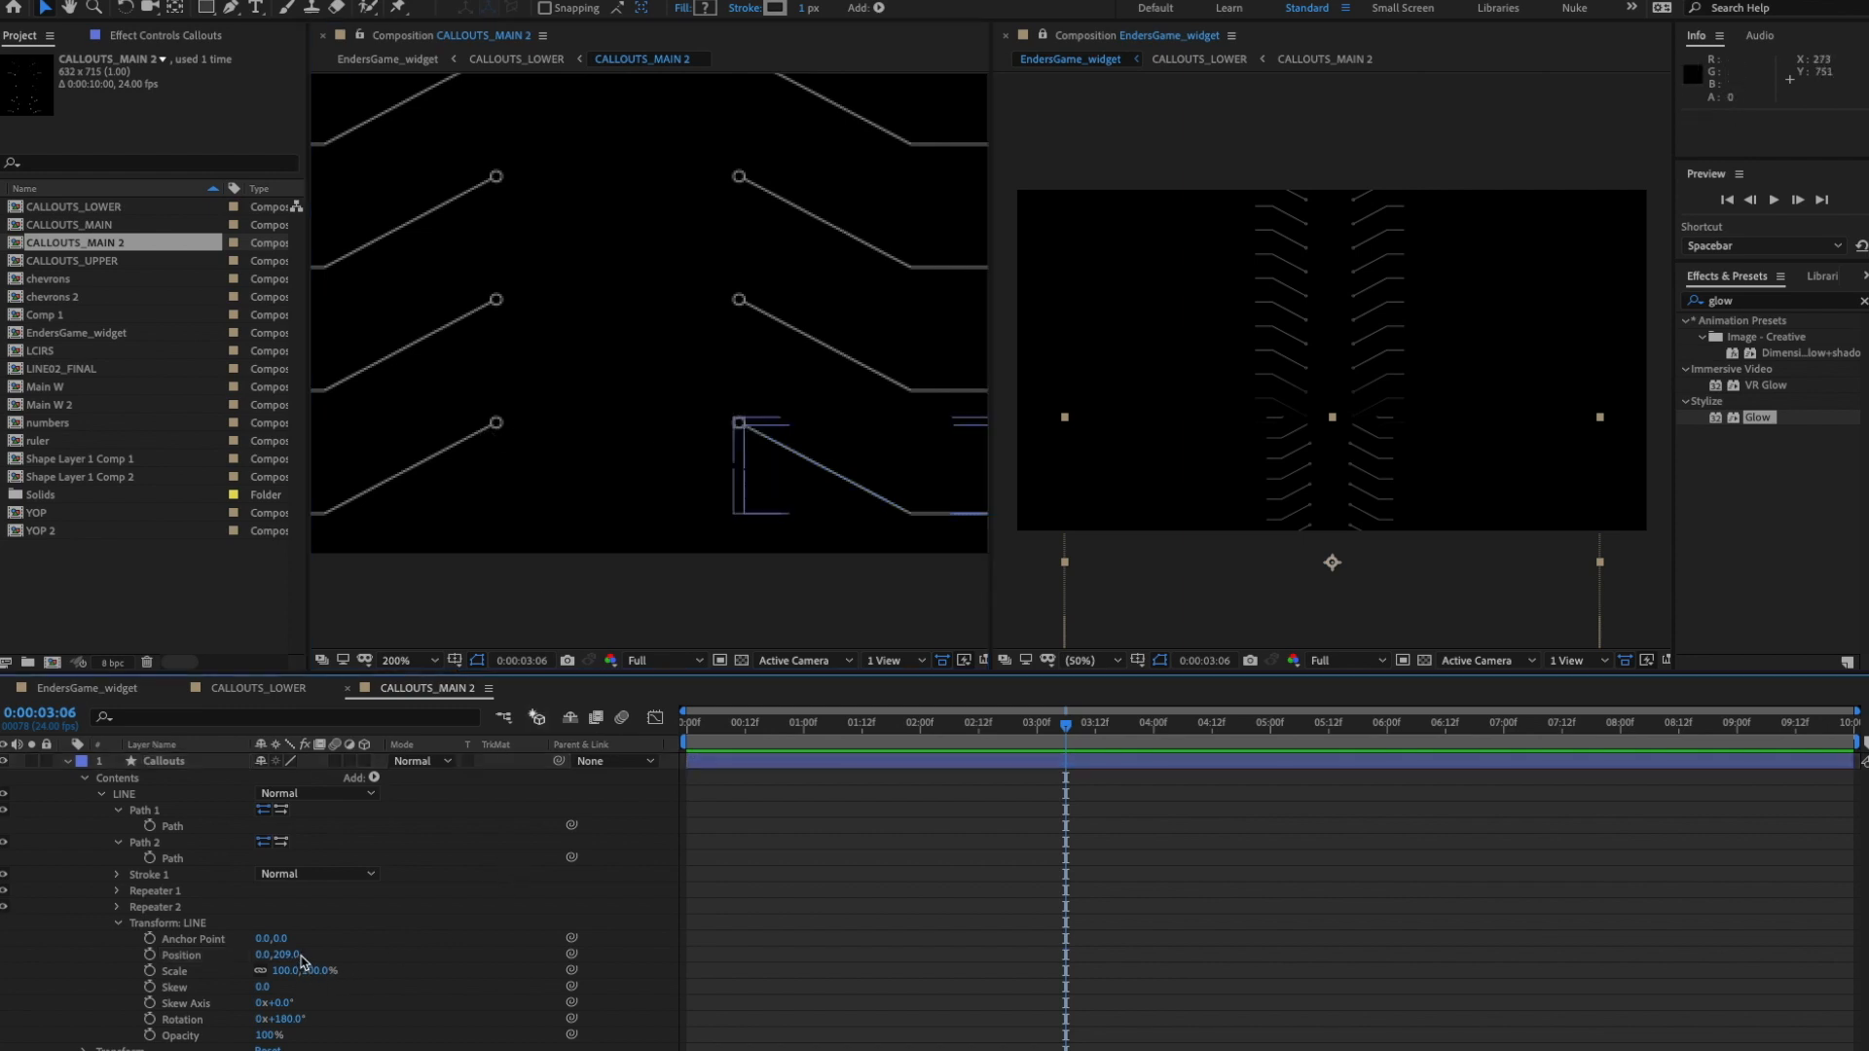
# - Move the LINE group in CALLOUTS_MAIN 2 further down to position 0, 274.3, placing the lowest callout circles at the composition's lower edge
pyautogui.moveTo(287, 962); pyautogui.dragTo(925, 935)
pyautogui.scroll(1, 549, 526)
pyautogui.moveTo(589, 489); pyautogui.dragTo(826, 293)
pyautogui.moveTo(643, 445); pyautogui.dragTo(718, 381)
pyautogui.scroll(1, 691, 475)
pyautogui.scroll(-2, 701, 467)
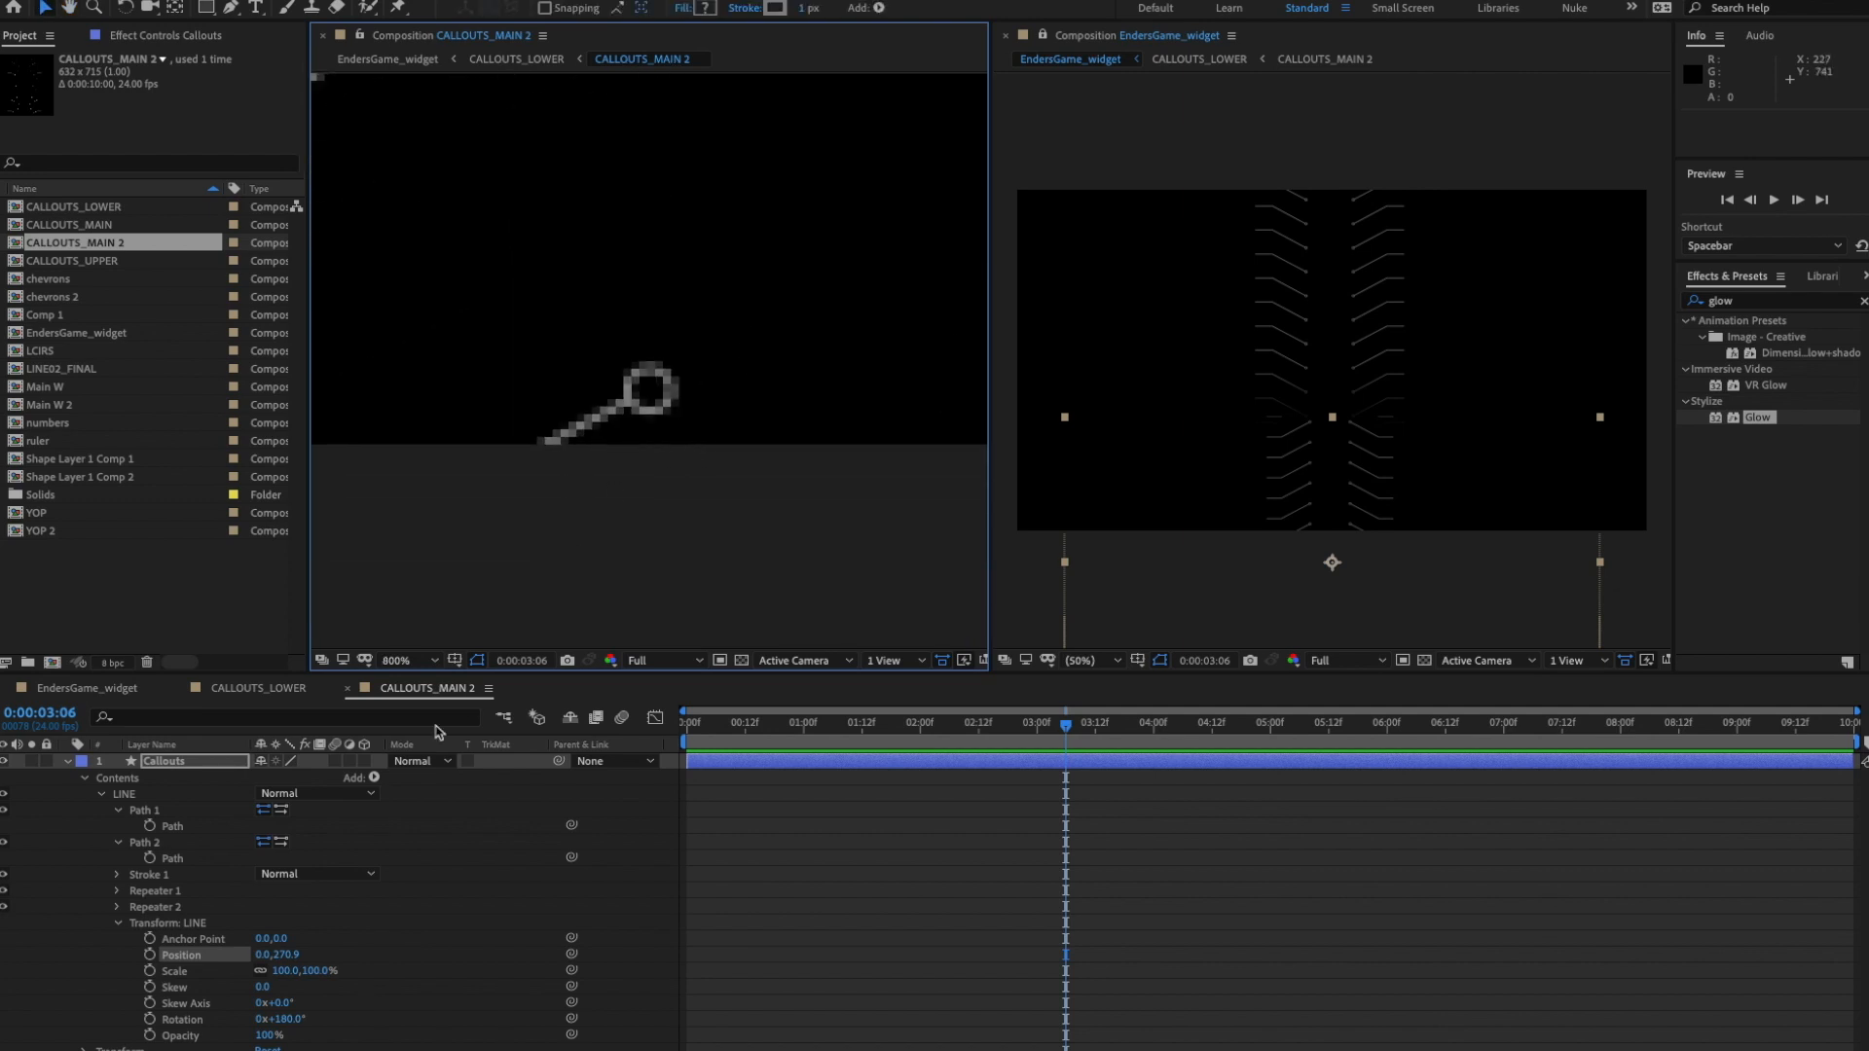
pyautogui.moveTo(292, 960); pyautogui.dragTo(330, 956)
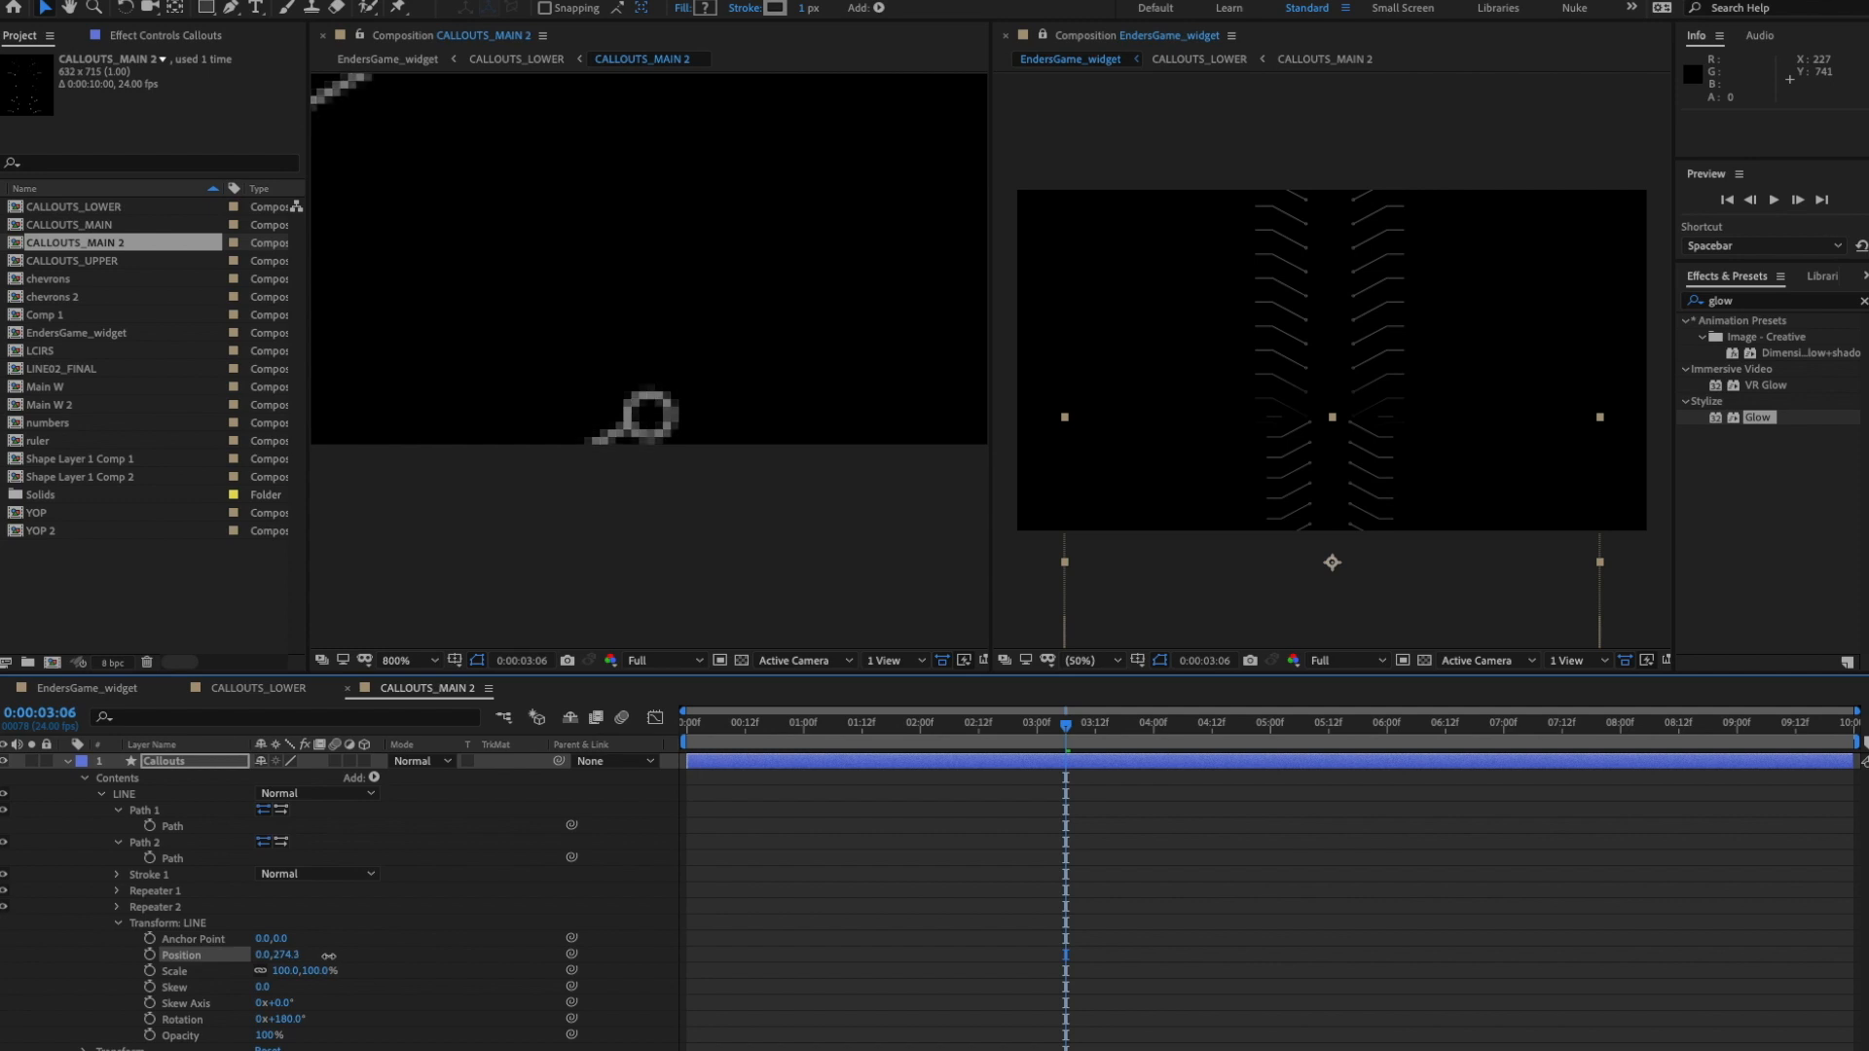
# - Compare the callouts at the composition's upper and lower edges, and fine-tune the LINE group's position to 0, 274.6
pyautogui.scroll(-2, 678, 371)
pyautogui.moveTo(735, 249); pyautogui.dragTo(709, 604)
pyautogui.moveTo(703, 175); pyautogui.dragTo(735, 584)
pyautogui.moveTo(779, 127); pyautogui.dragTo(675, 484)
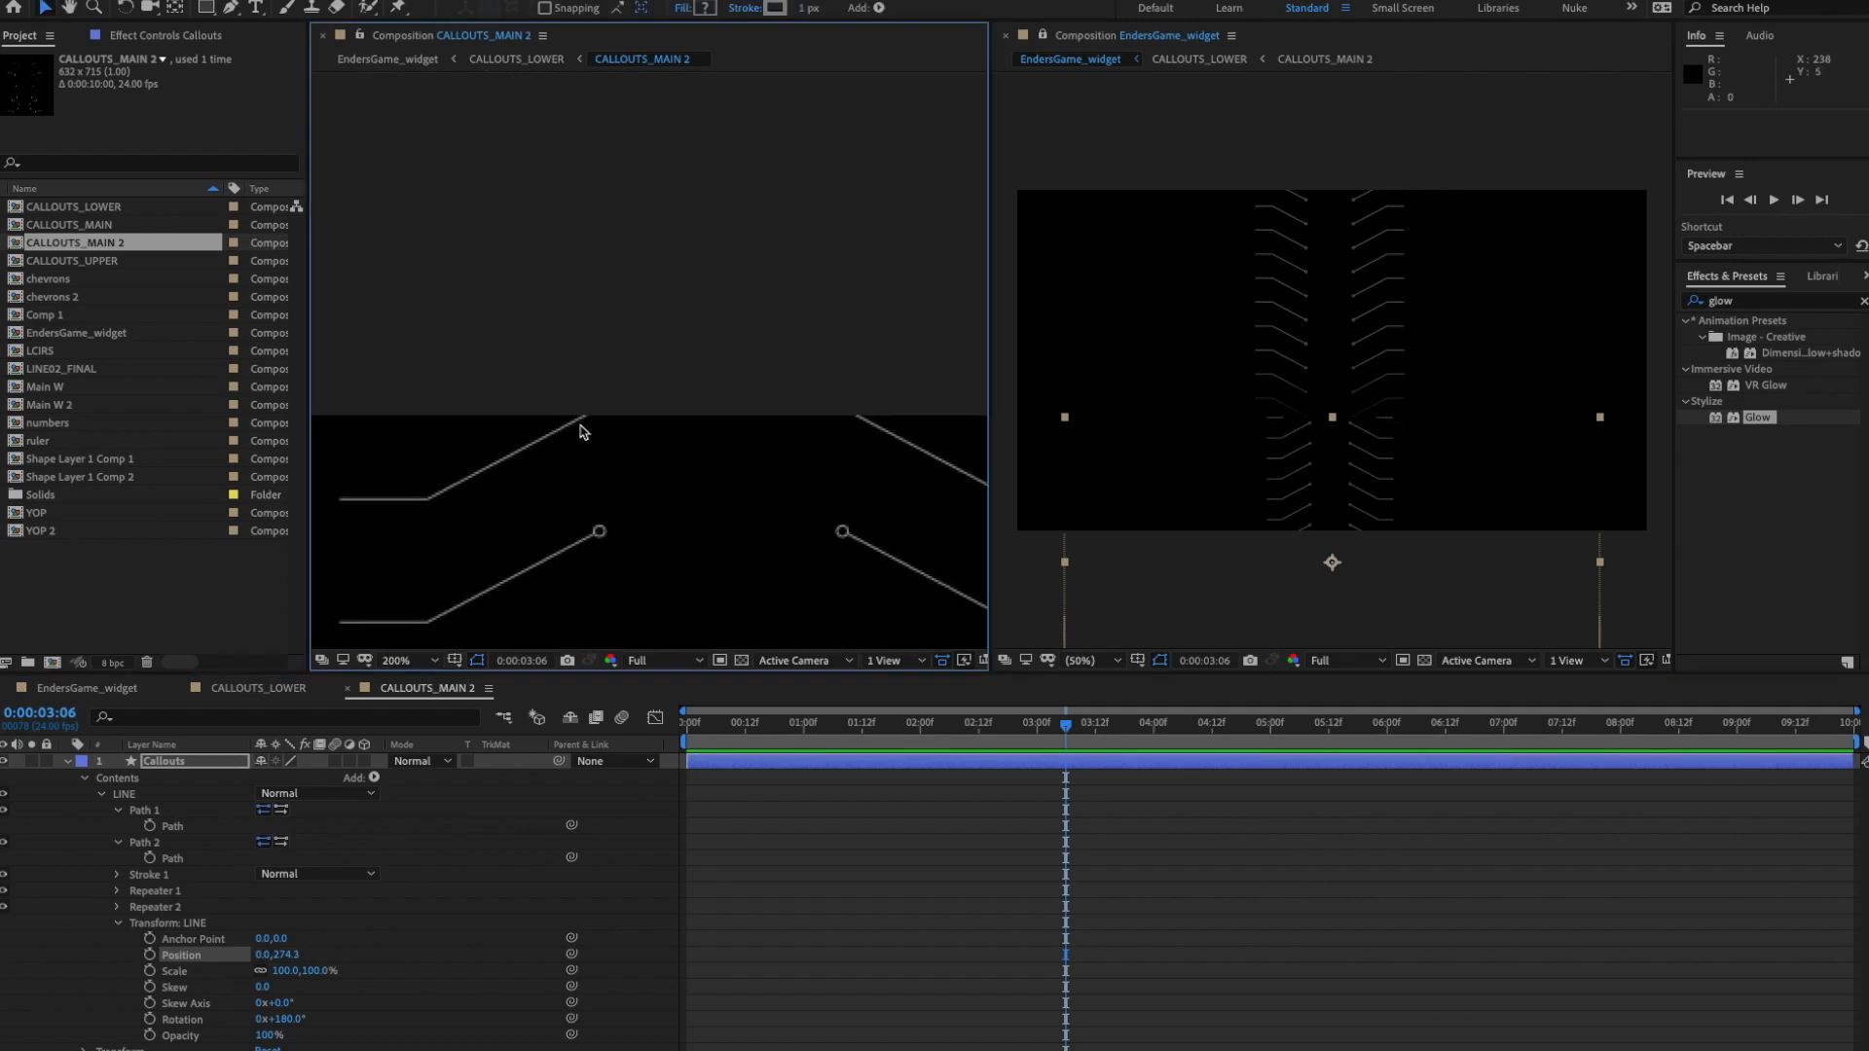
pyautogui.moveTo(701, 529); pyautogui.dragTo(714, 279)
pyautogui.moveTo(712, 556); pyautogui.dragTo(727, 275)
pyautogui.moveTo(672, 404); pyautogui.dragTo(695, 188)
pyautogui.moveTo(725, 603)
pyautogui.mouseDown()
pyautogui.moveTo(734, 317)
pyautogui.moveTo(714, 278)
pyautogui.mouseUp()
pyautogui.moveTo(697, 403)
pyautogui.mouseDown()
pyautogui.moveTo(696, 253)
pyautogui.moveTo(717, 196)
pyautogui.mouseUp()
pyautogui.scroll(2, 657, 370)
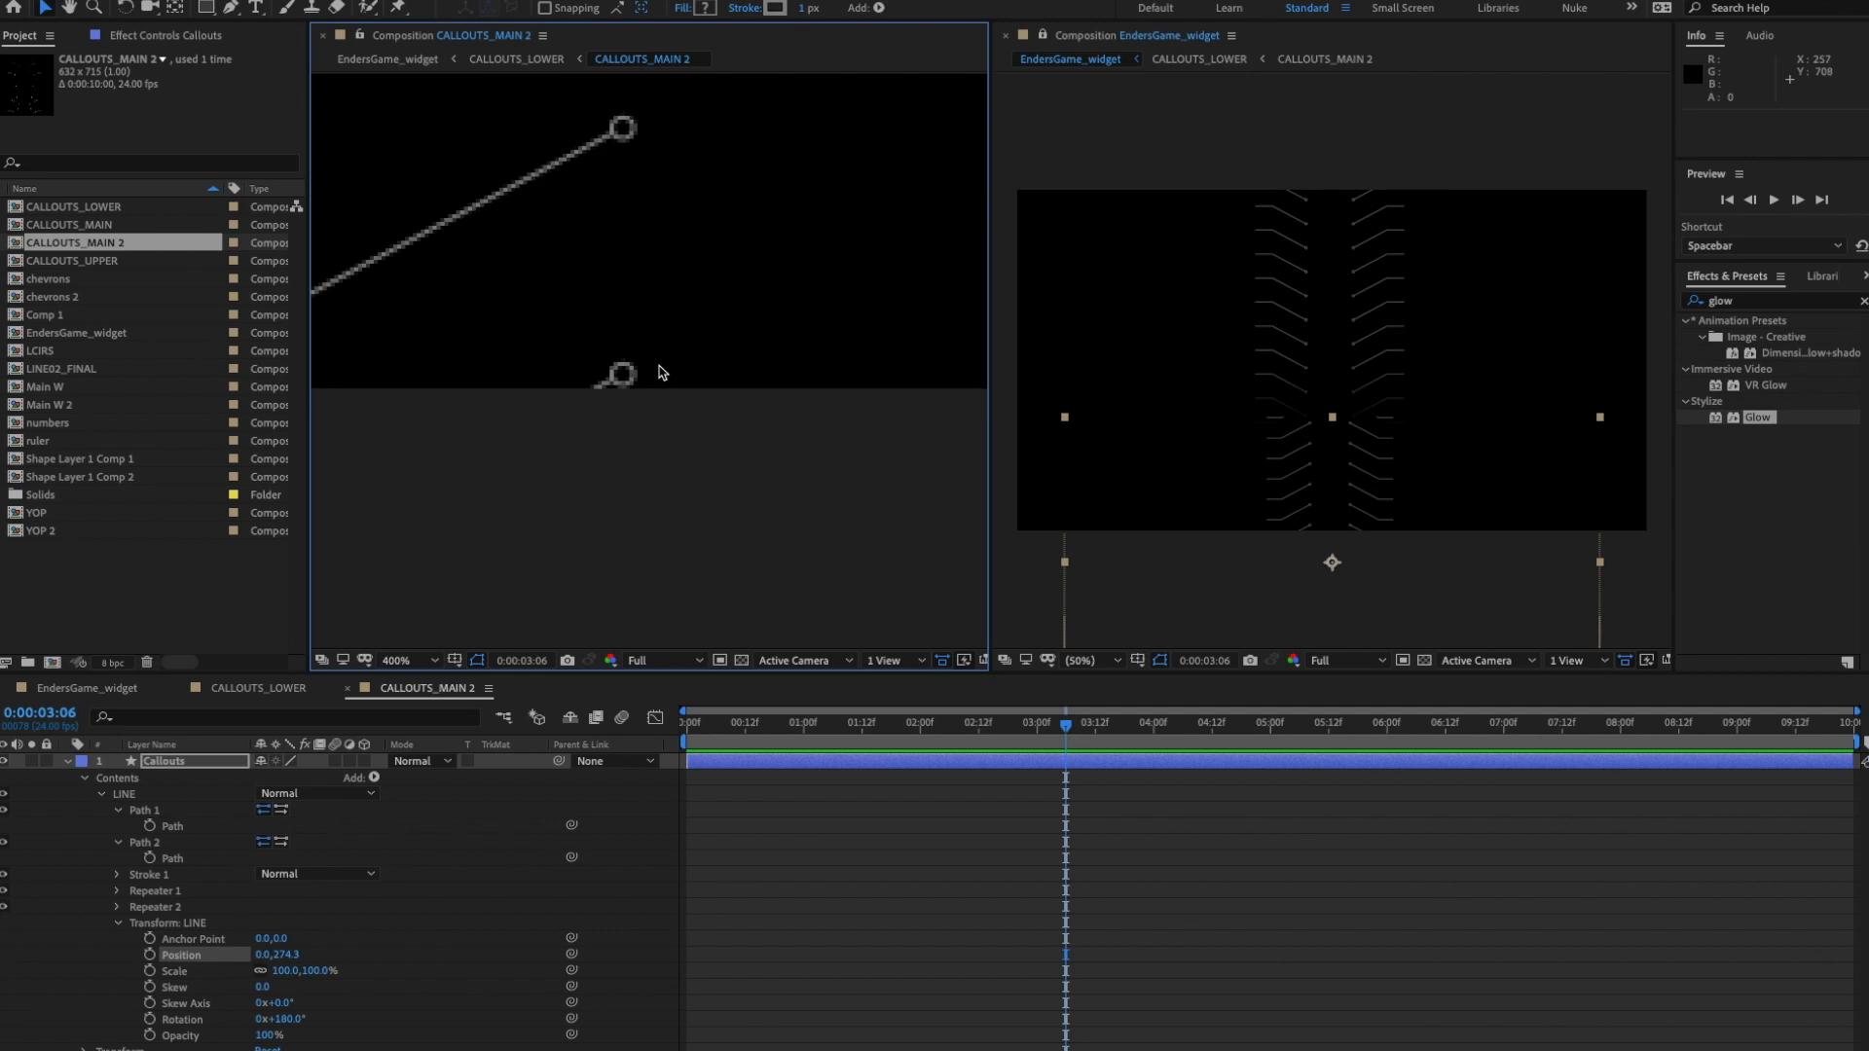
pyautogui.scroll(1, 657, 370)
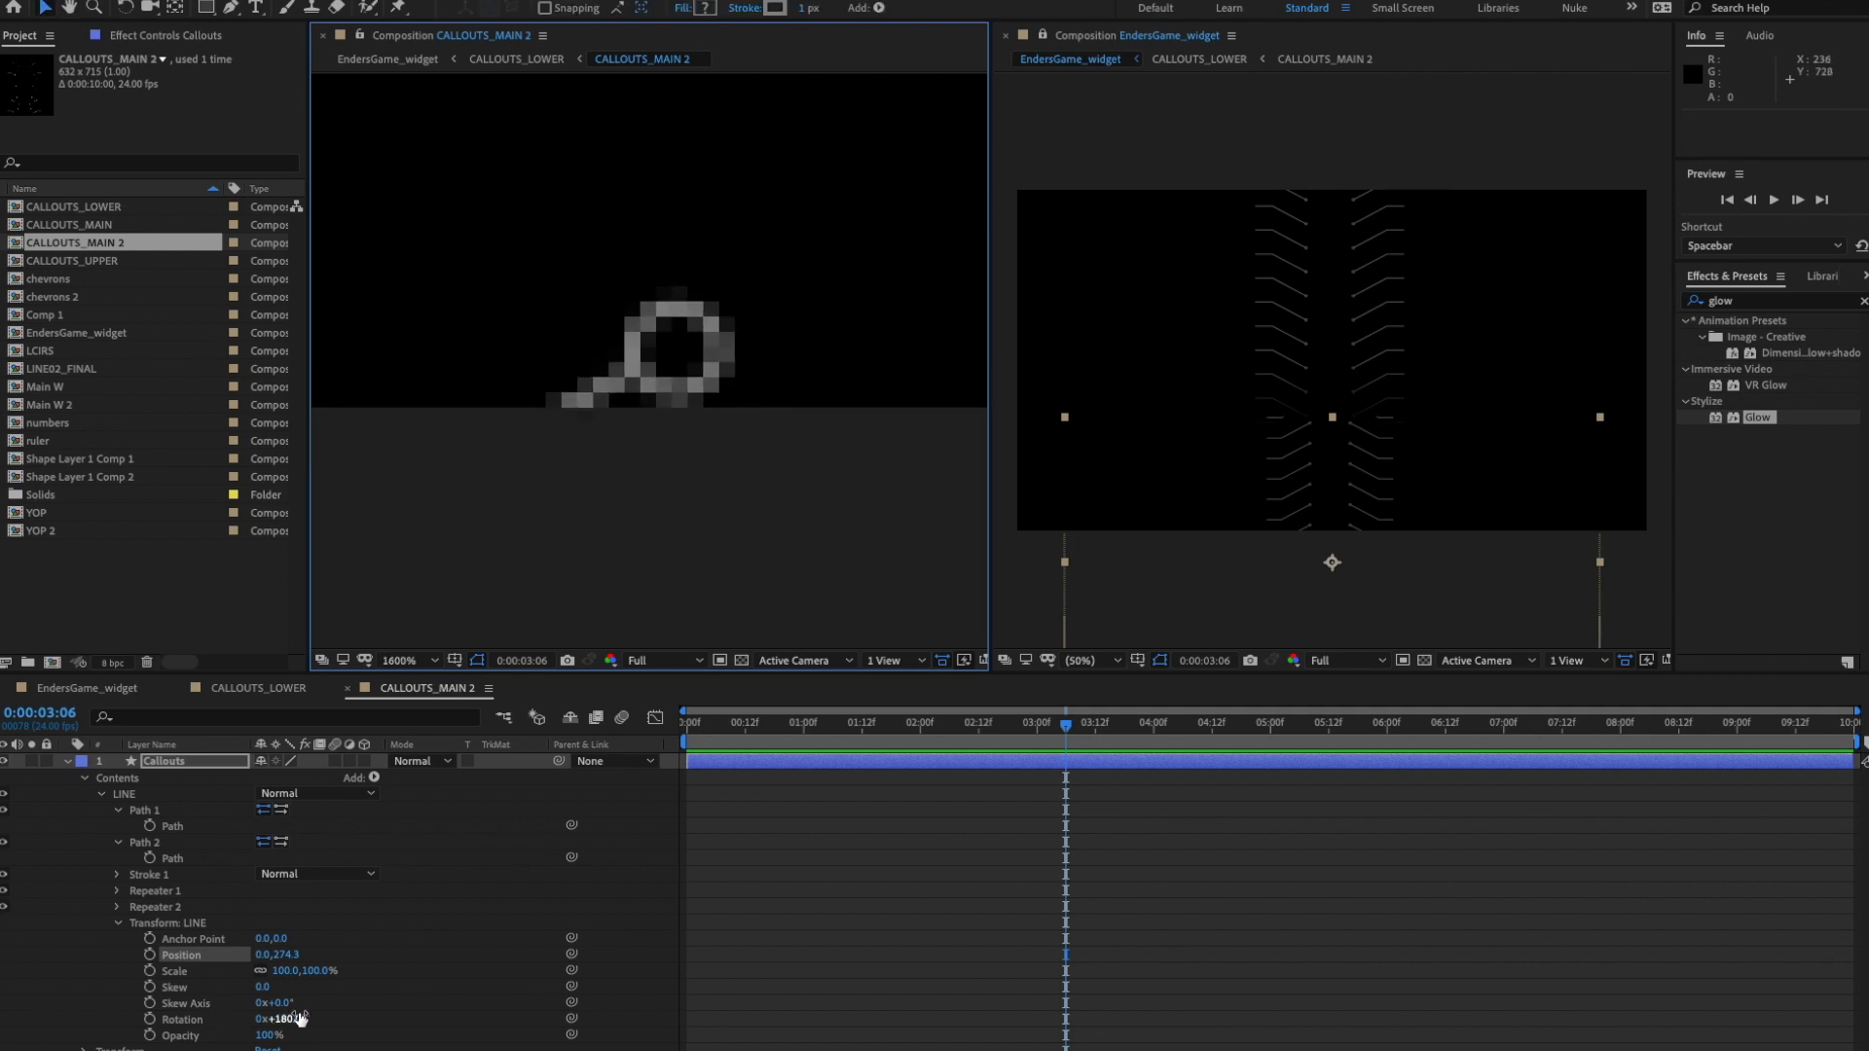
pyautogui.moveTo(280, 954); pyautogui.dragTo(285, 954)
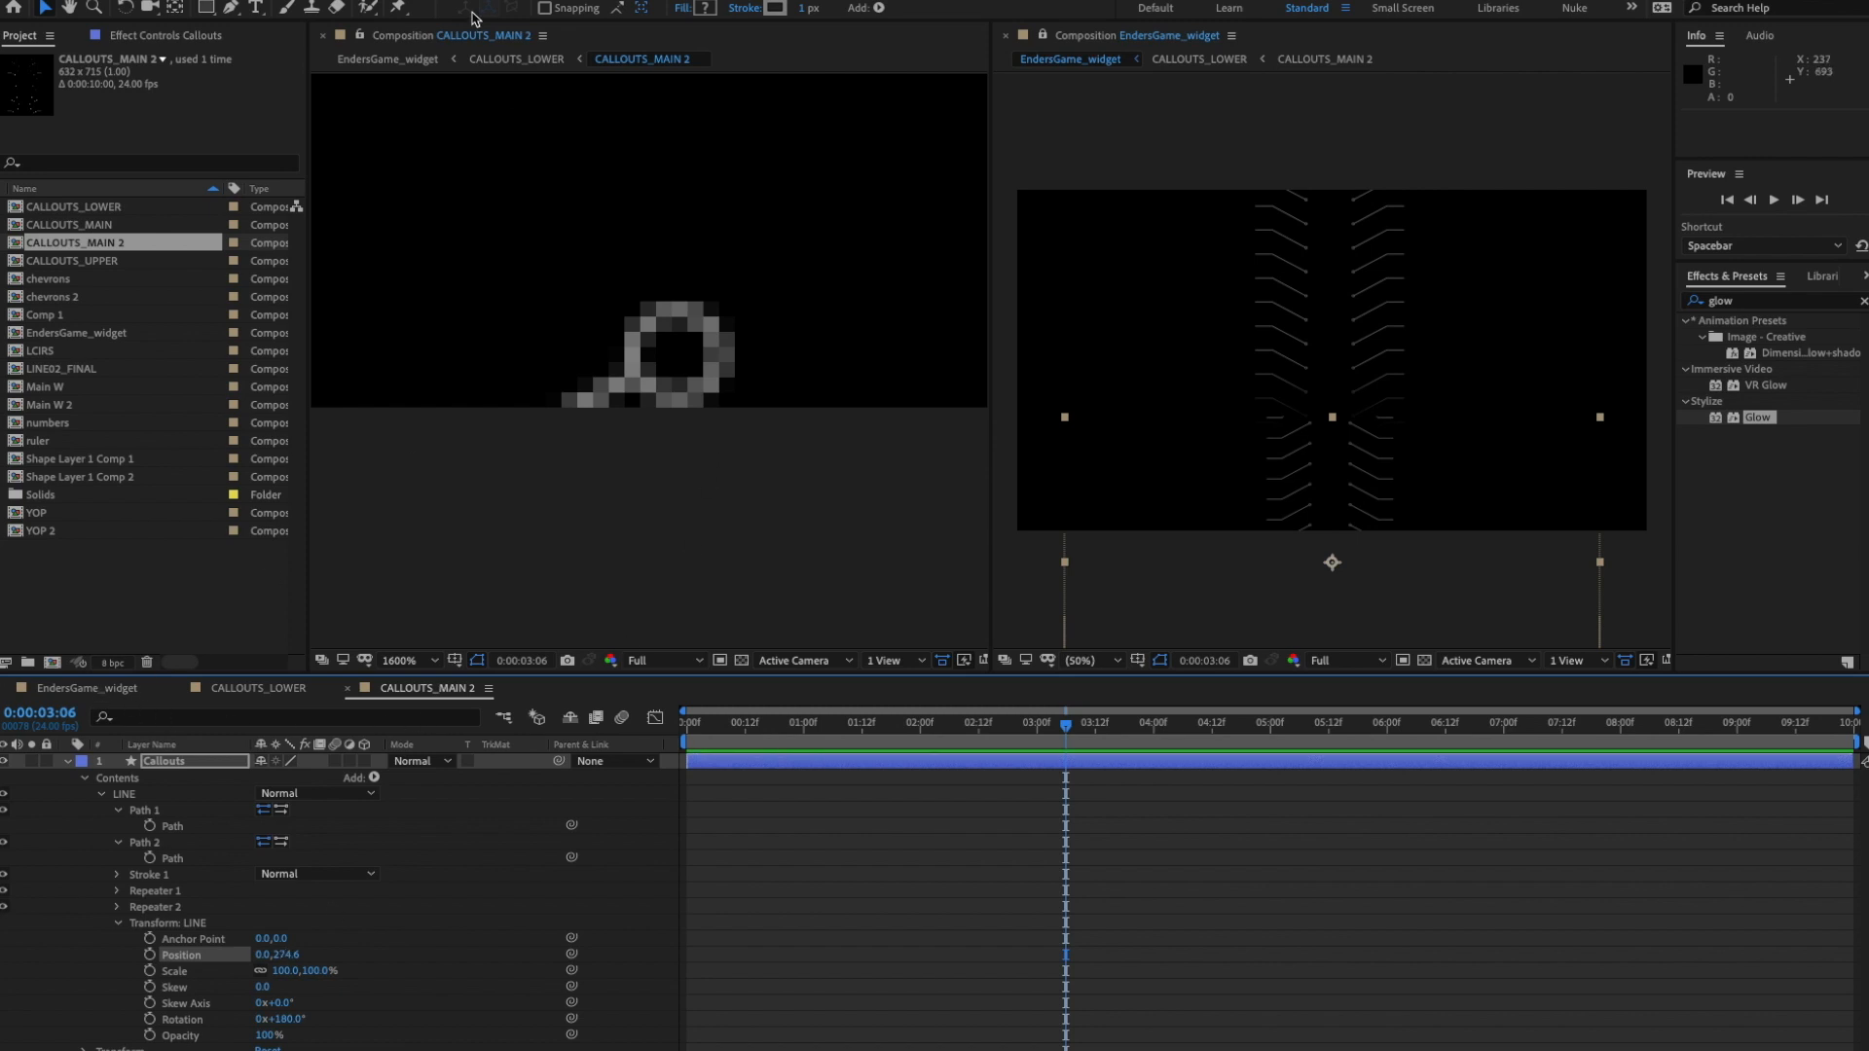
# - Close the separate CALLOUTS_MAIN 2 viewer and return to the EndersGame_widget timeline
pyautogui.click(323, 38)
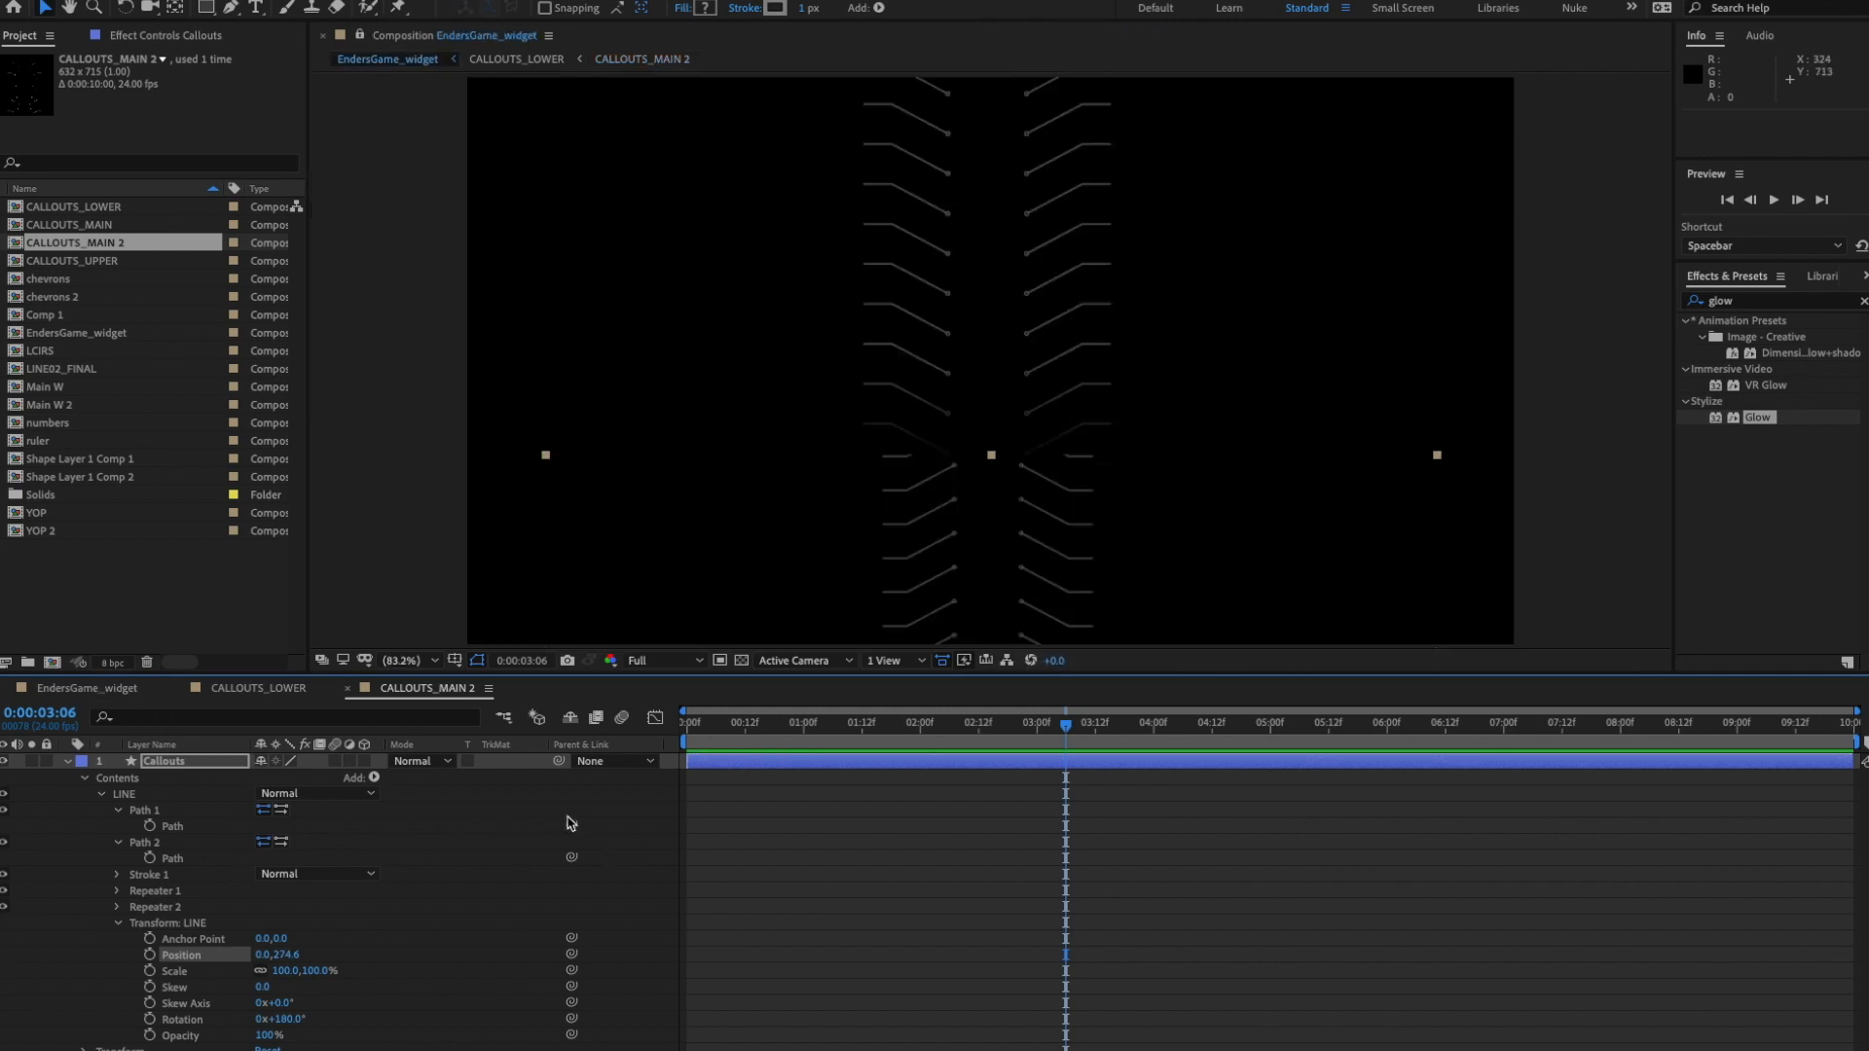
pyautogui.click(87, 688)
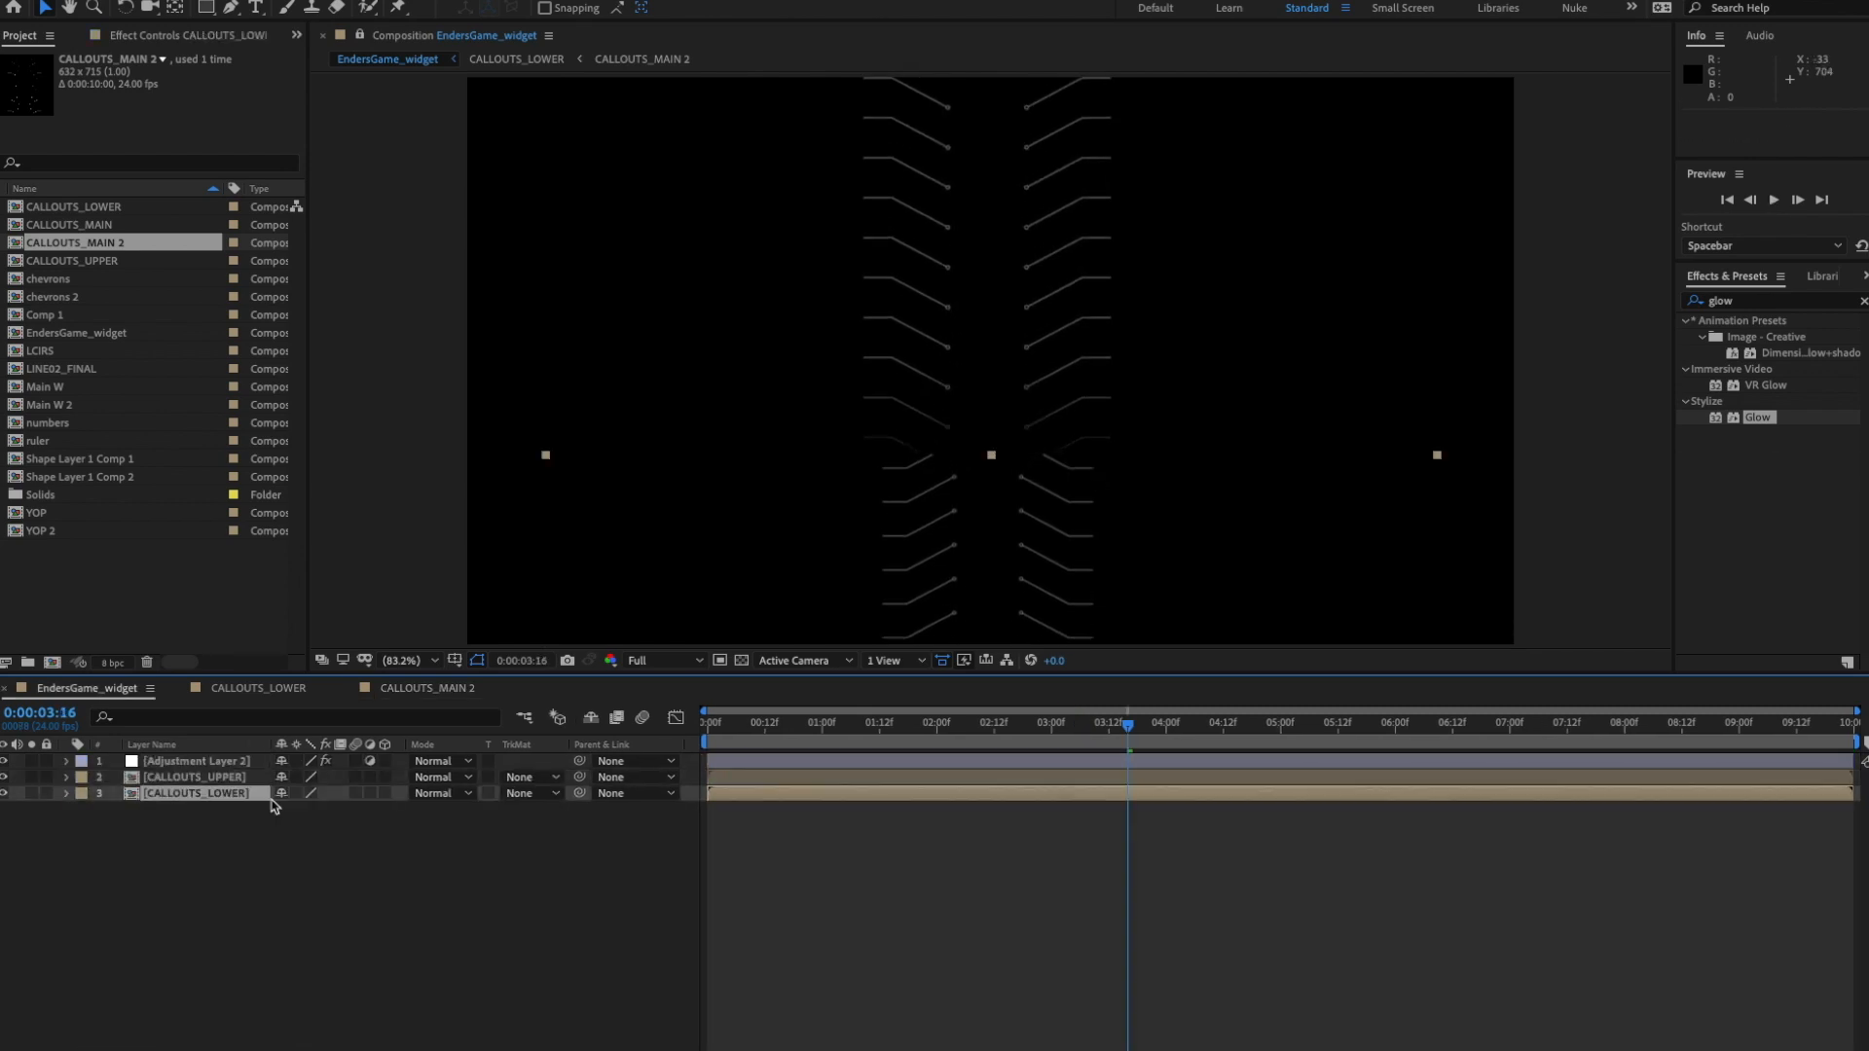
# - Draw a rectangular mask across the upper end of the CALLOUTS_LOWER layer and set its mode to Subtract
pyautogui.click(205, 8)
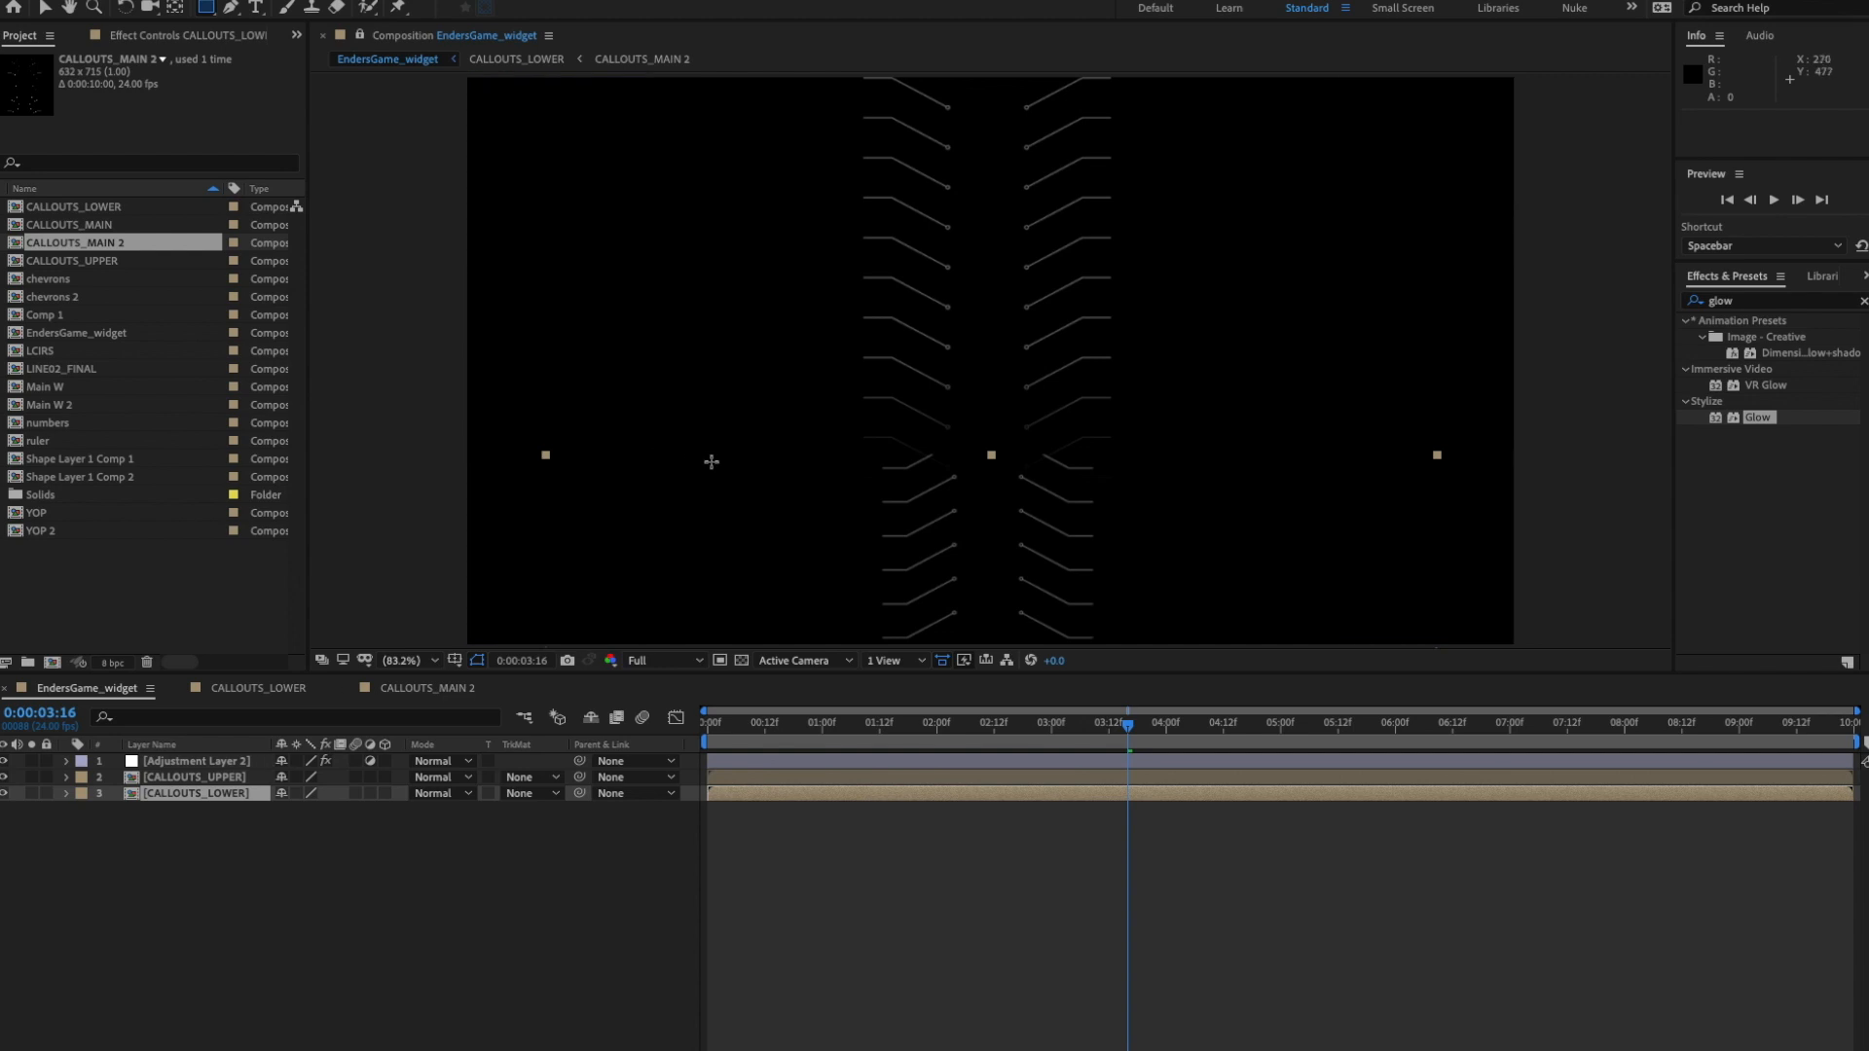
pyautogui.moveTo(827, 438); pyautogui.dragTo(1153, 499)
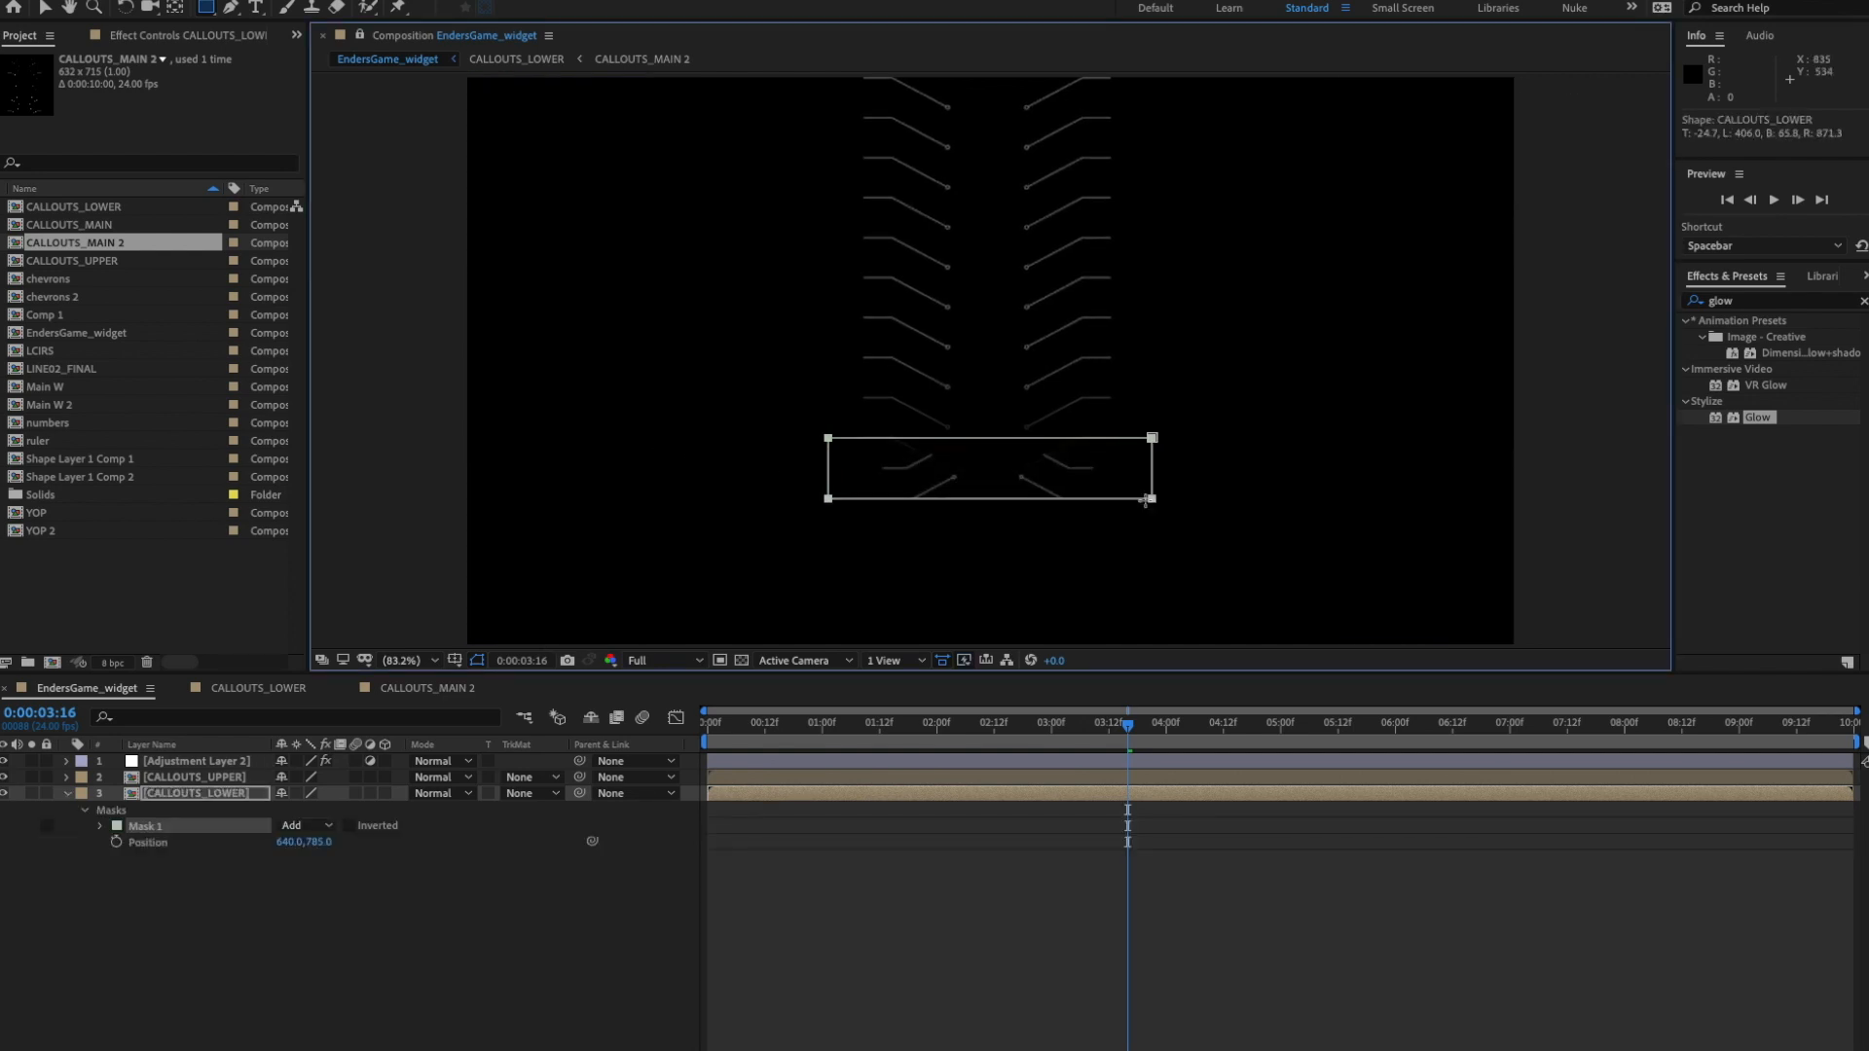
pyautogui.click(300, 826)
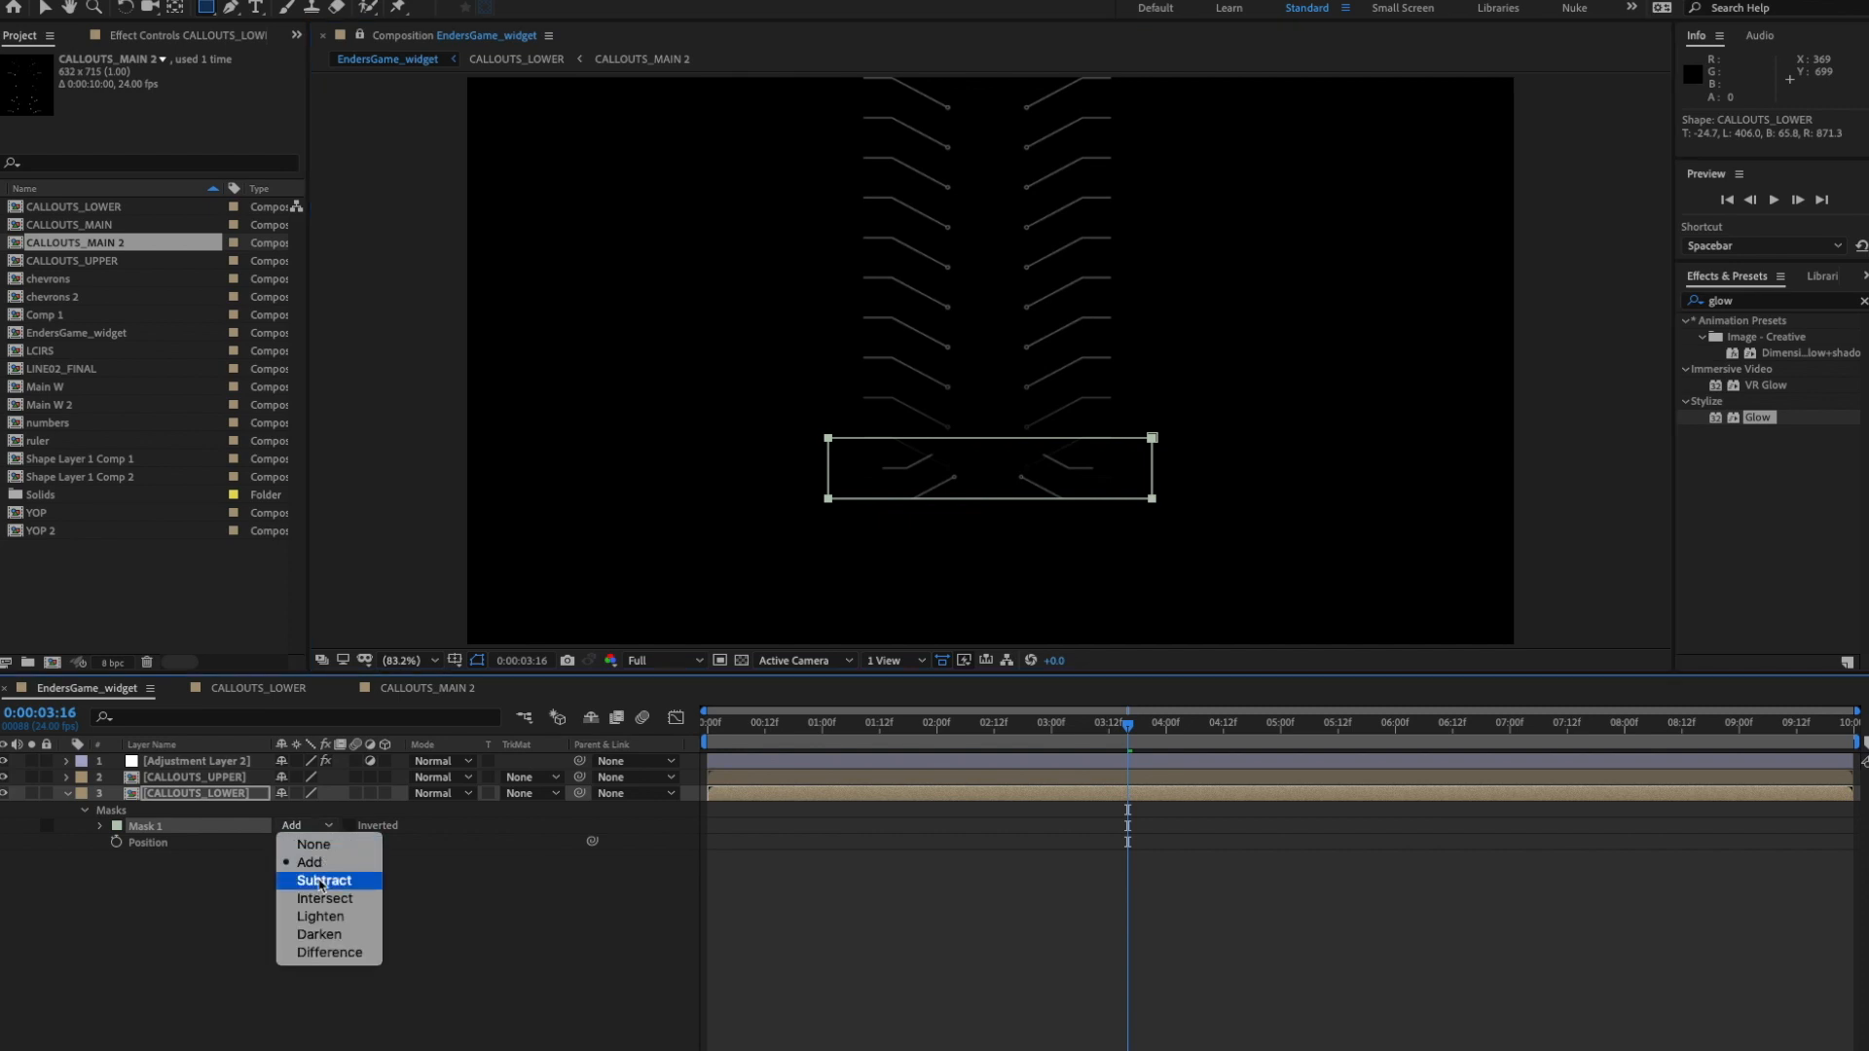
pyautogui.click(323, 881)
# - Feather the CALLOUTS_LOWER mask by 94 pixels and preview the fade between the two callout columns
pyautogui.click(101, 827)
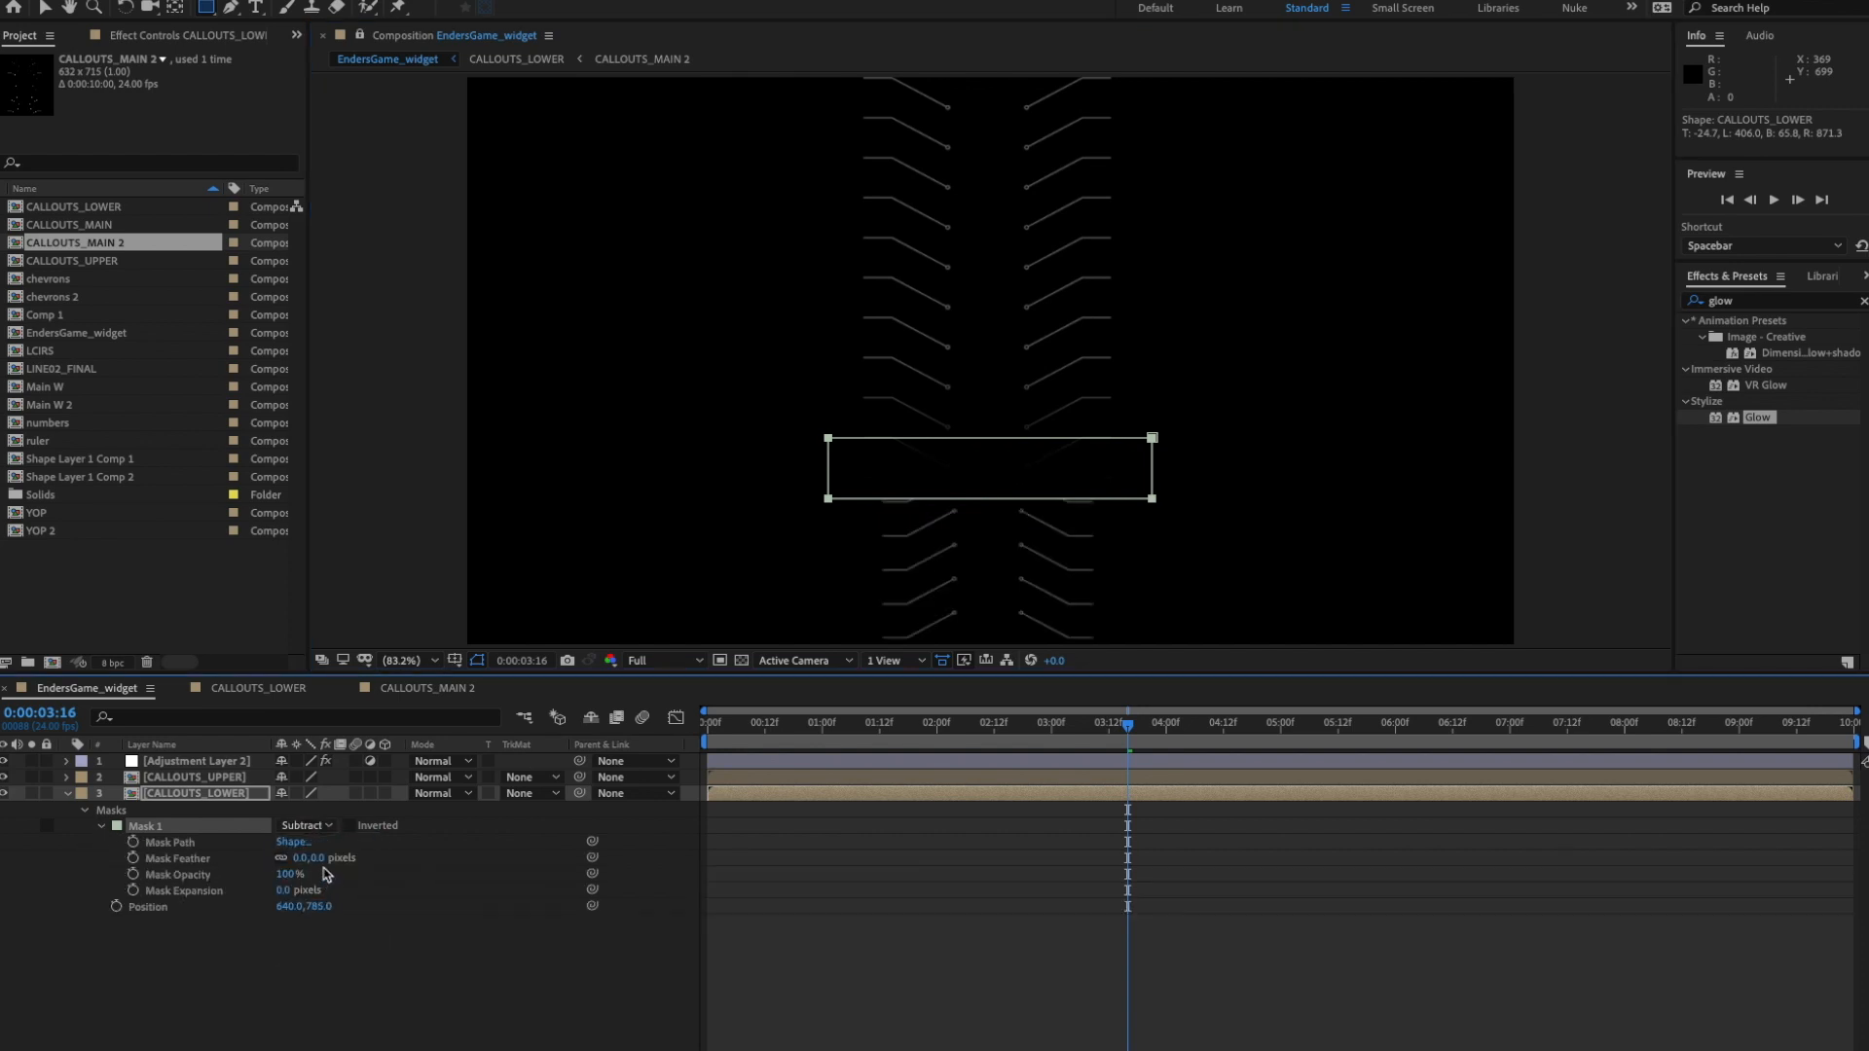
pyautogui.moveTo(310, 858); pyautogui.dragTo(418, 860)
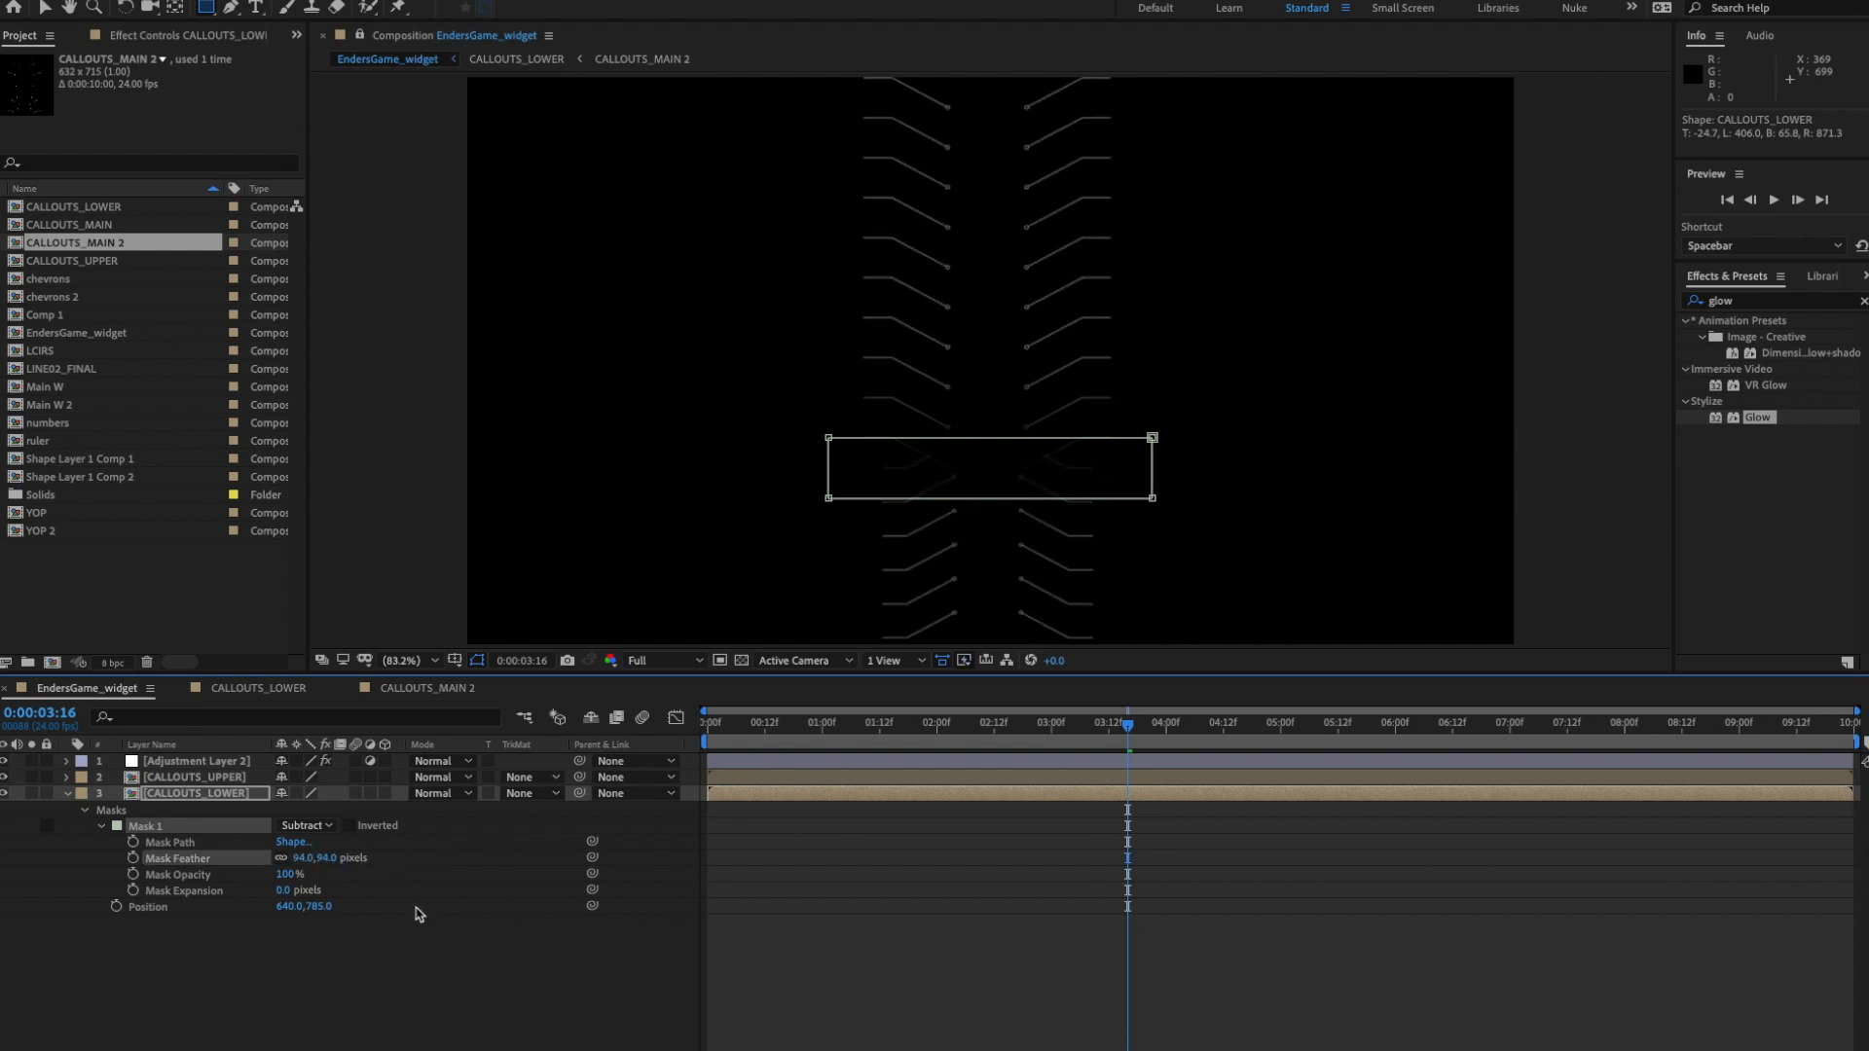
pyautogui.click(419, 949)
pyautogui.press('space')
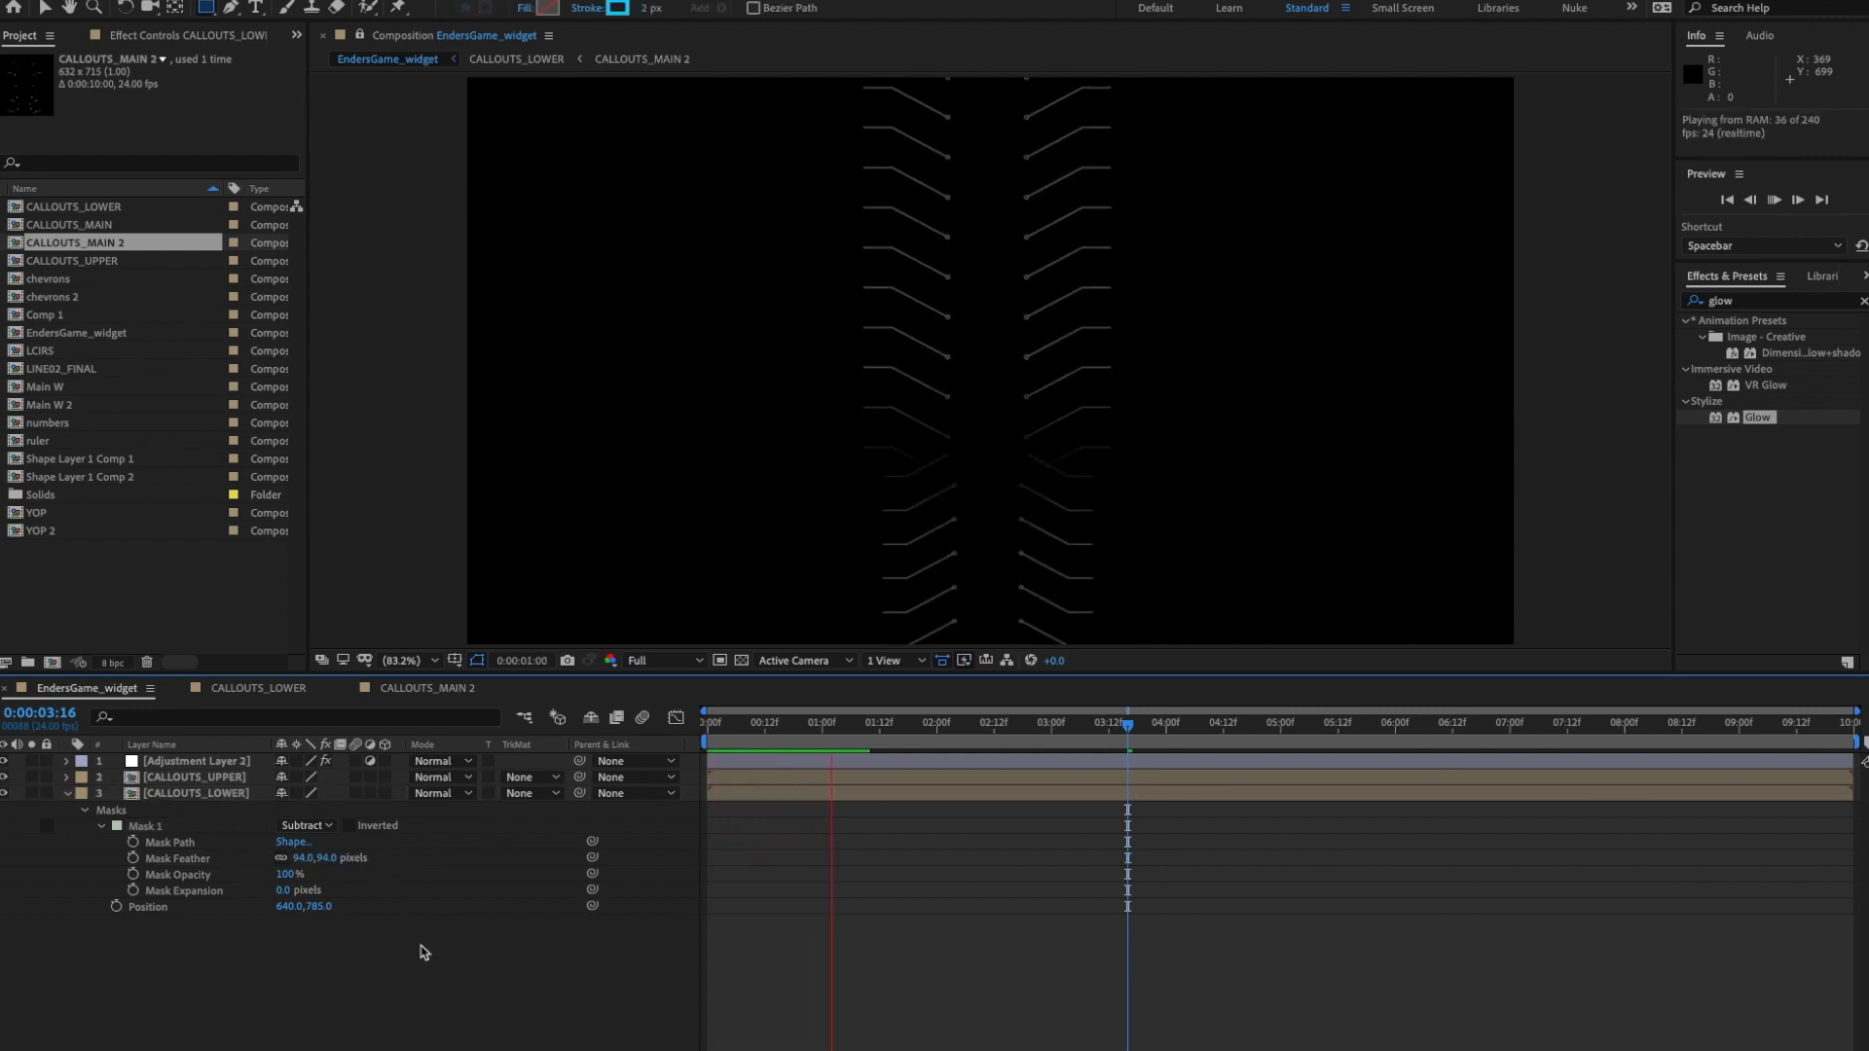
pyautogui.press('space')
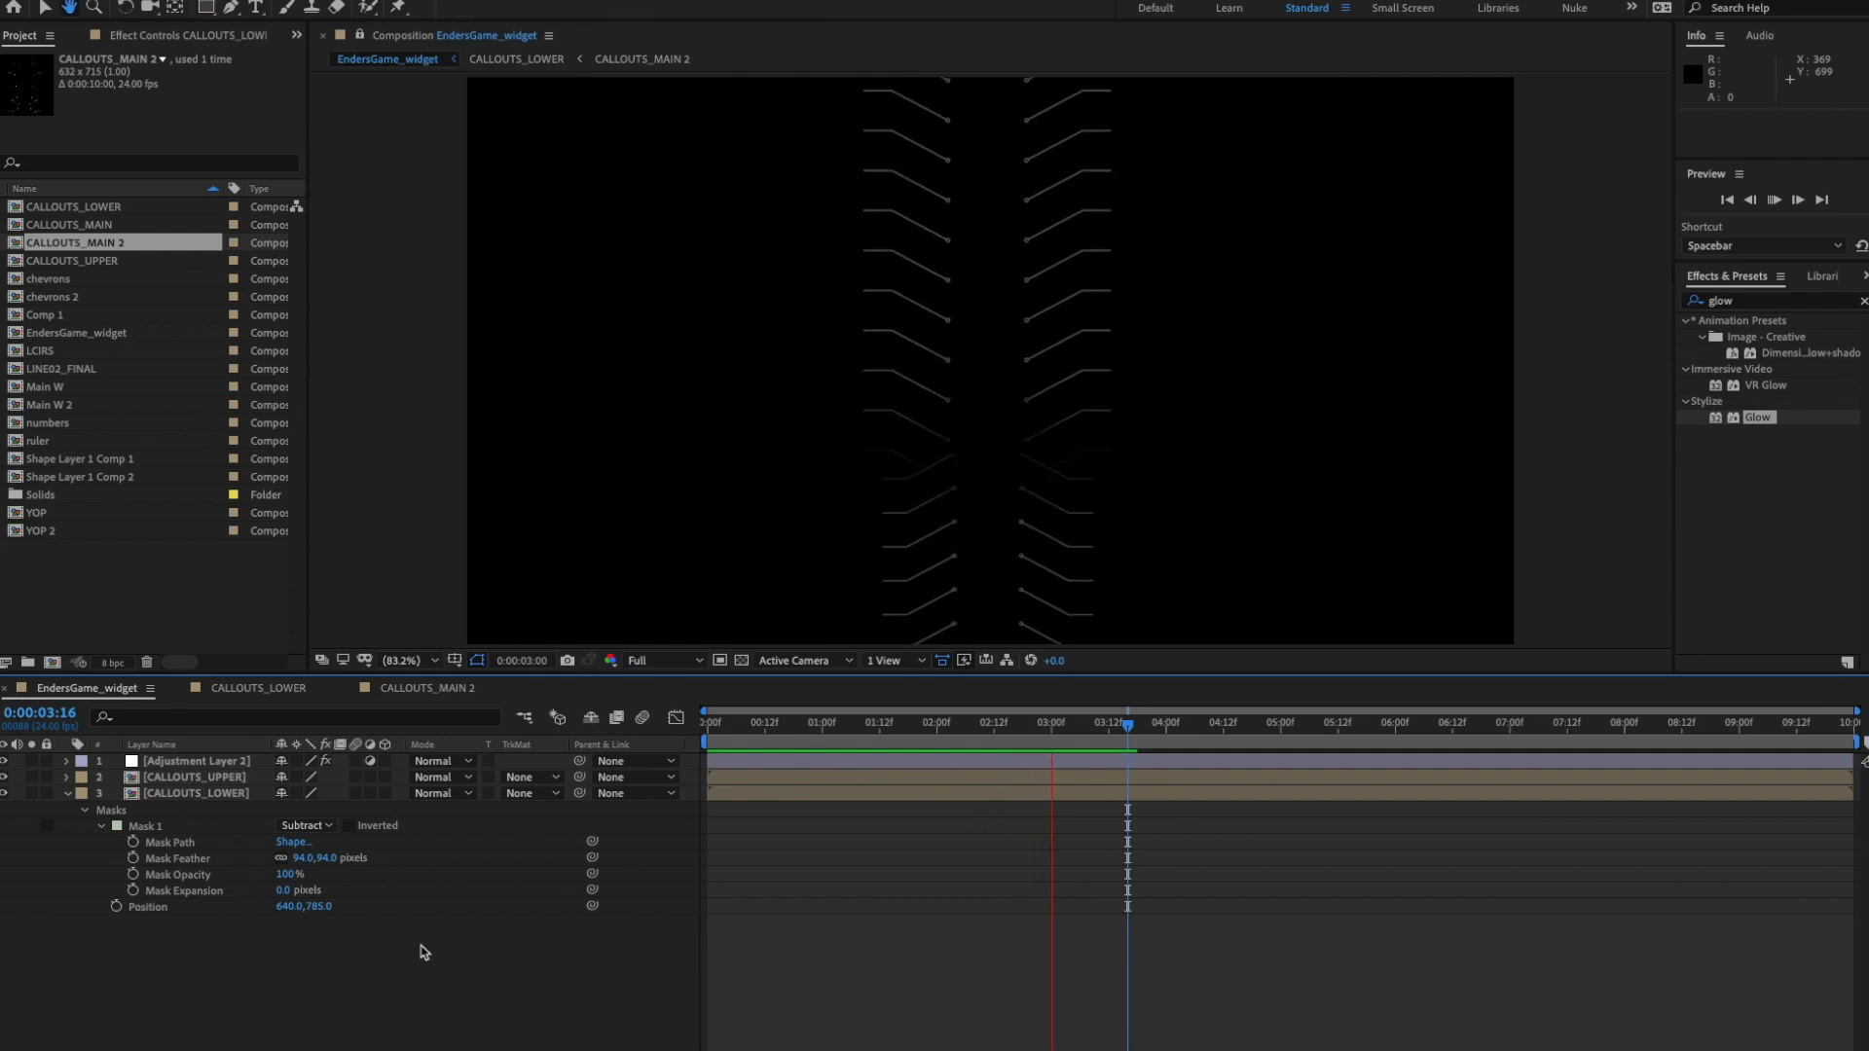
# - Shift the CALLOUTS_LOWER mask path up 10 pixels and preview the animation
pyautogui.scroll(1, 908, 453)
pyautogui.moveTo(1039, 471); pyautogui.dragTo(1030, 338)
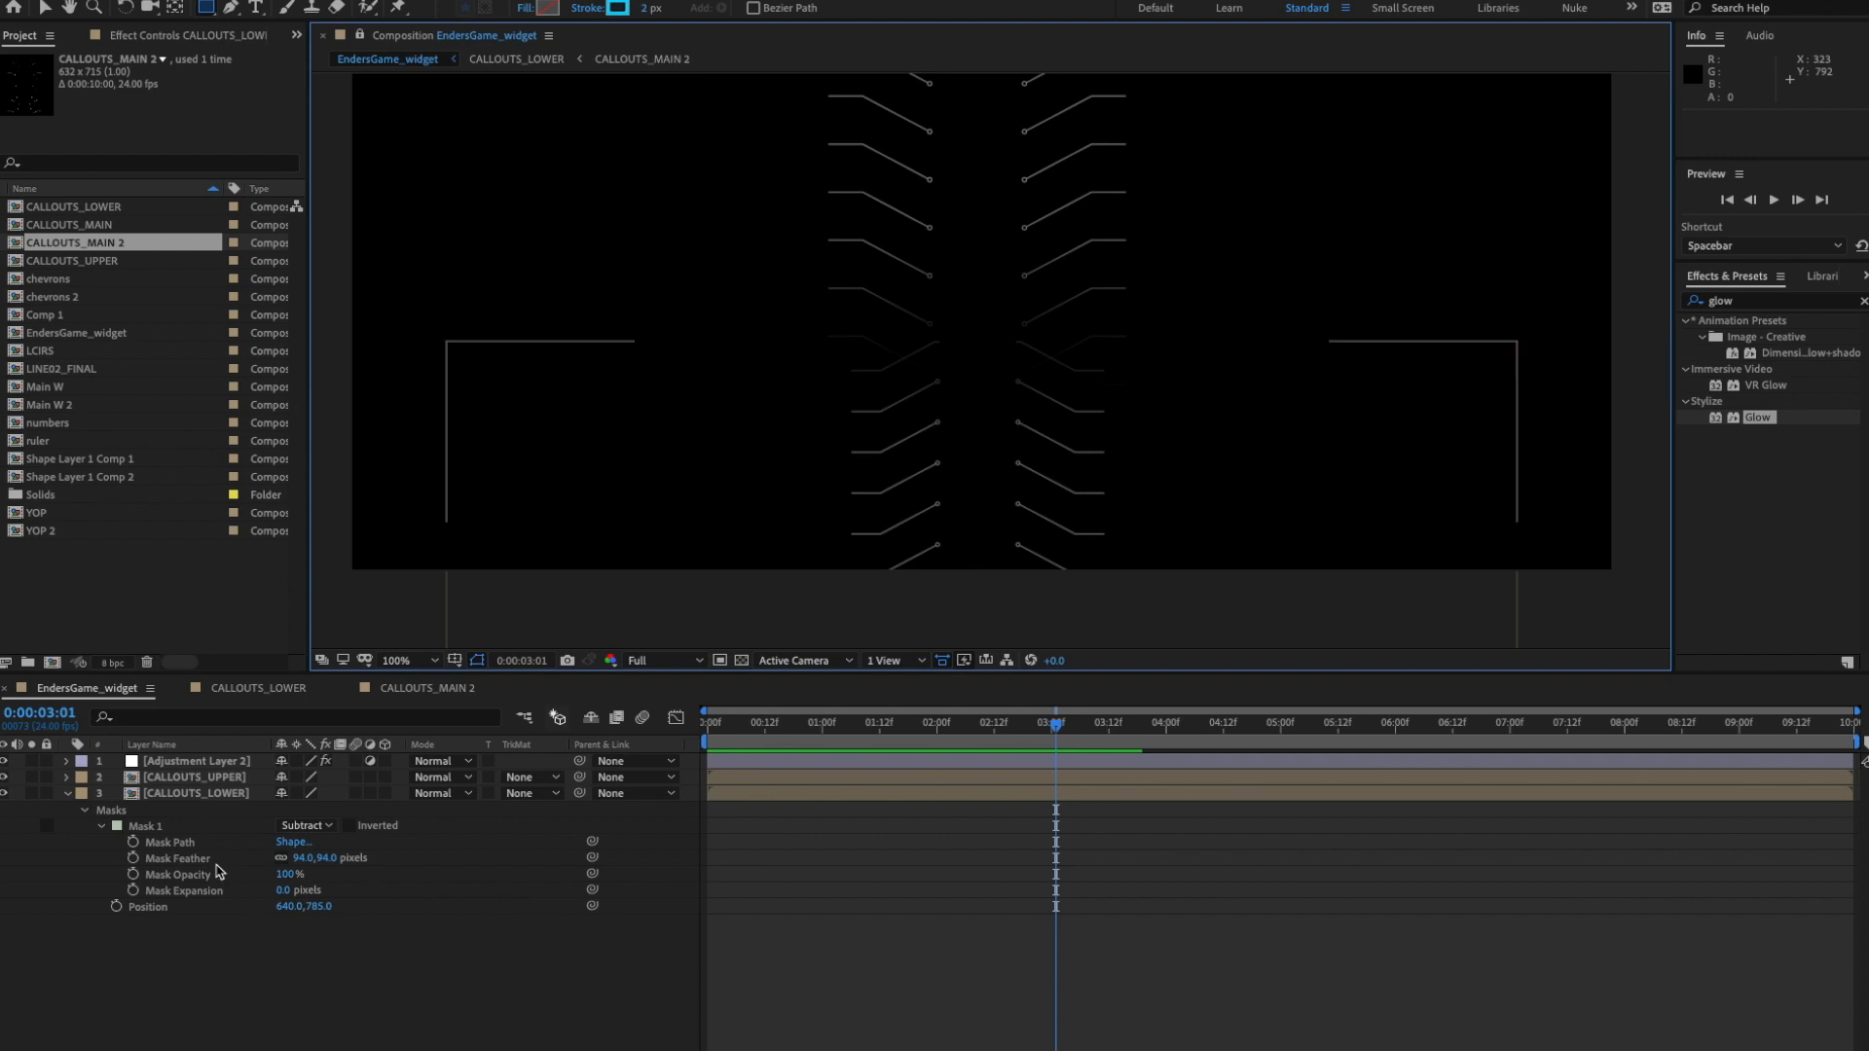
pyautogui.click(195, 845)
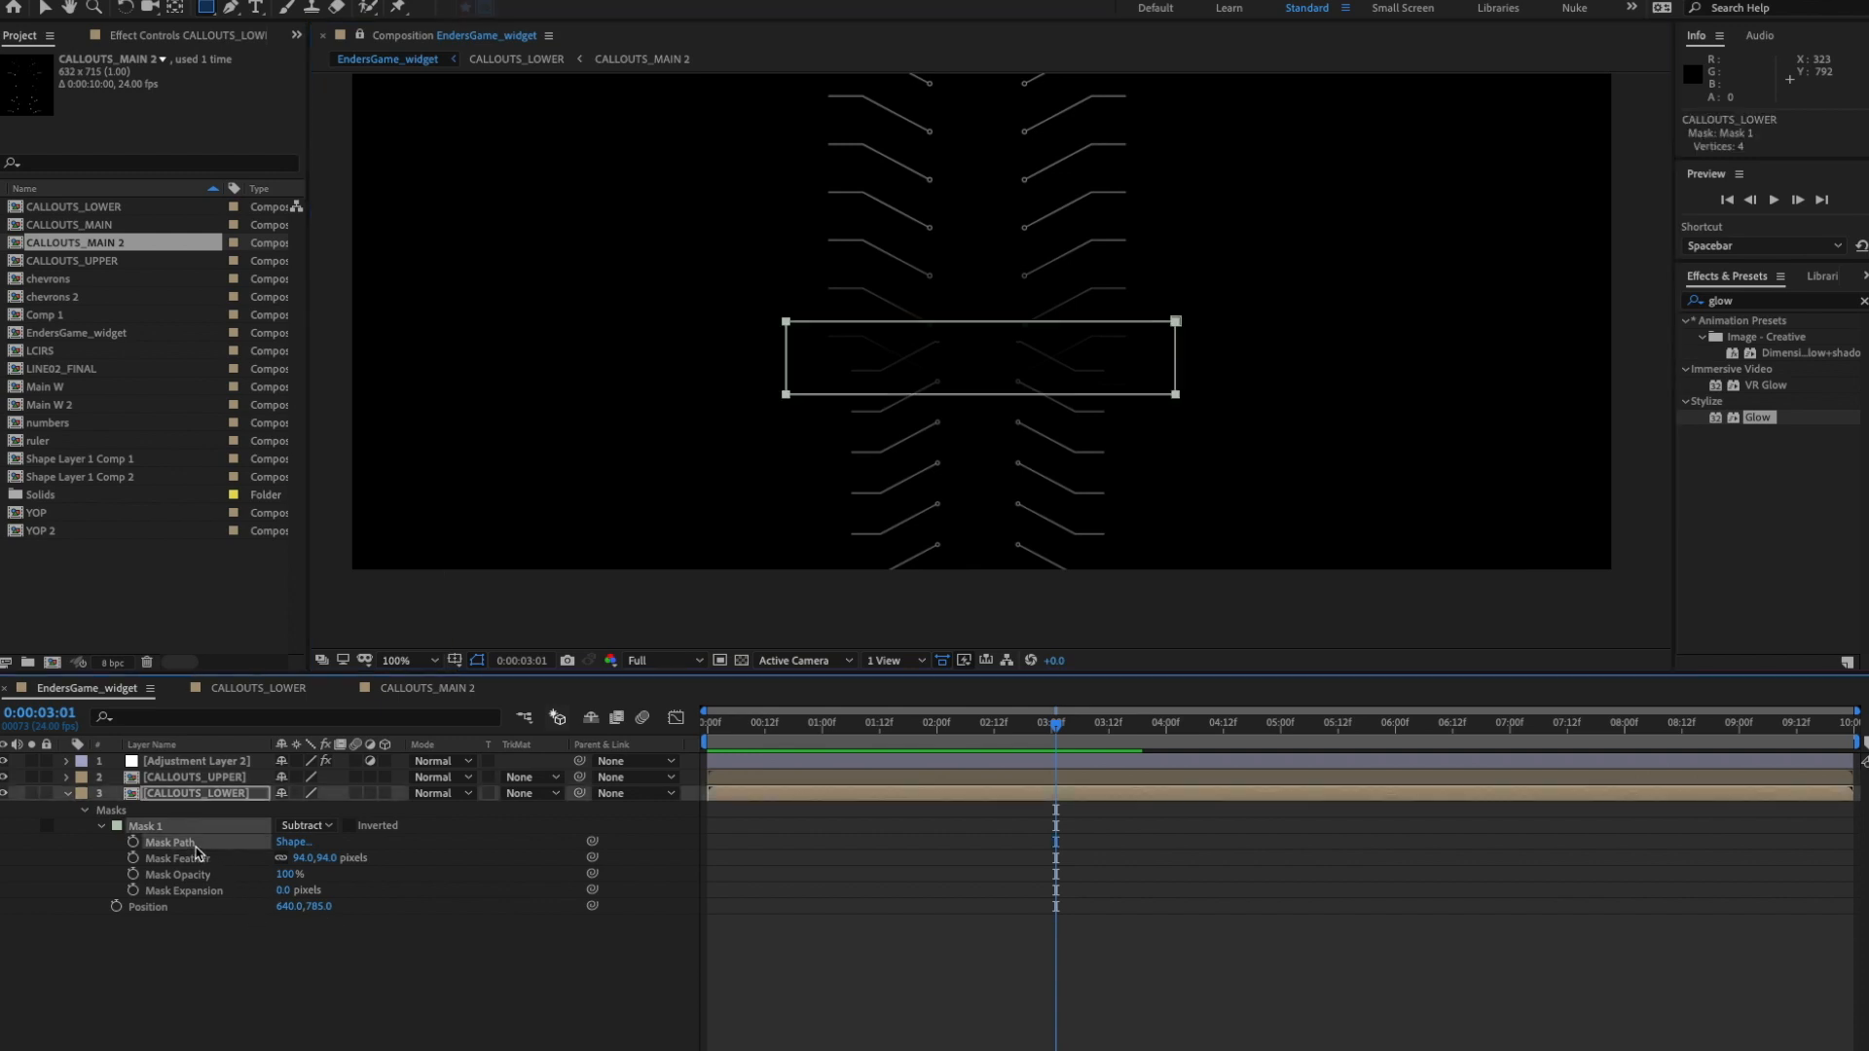
pyautogui.hotkey('shift', 'Up')
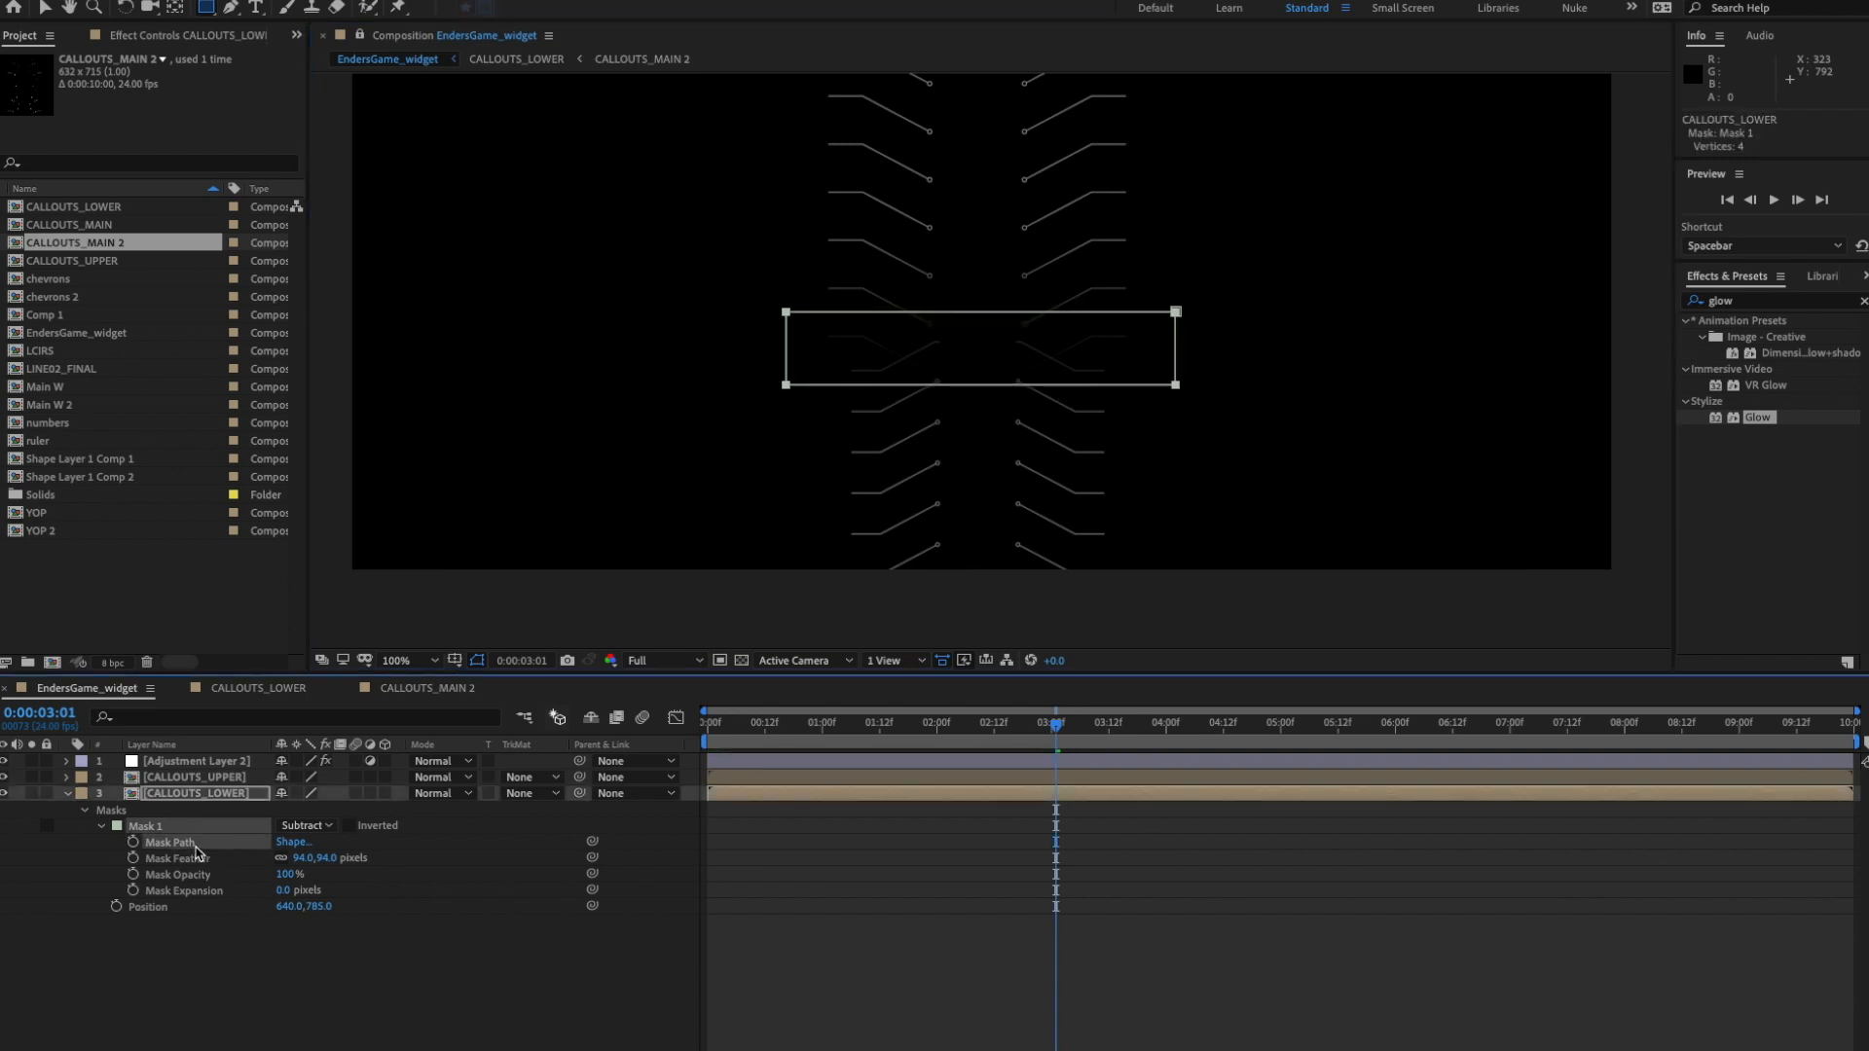
pyautogui.click(300, 993)
pyautogui.press('space')
pyautogui.press('space')
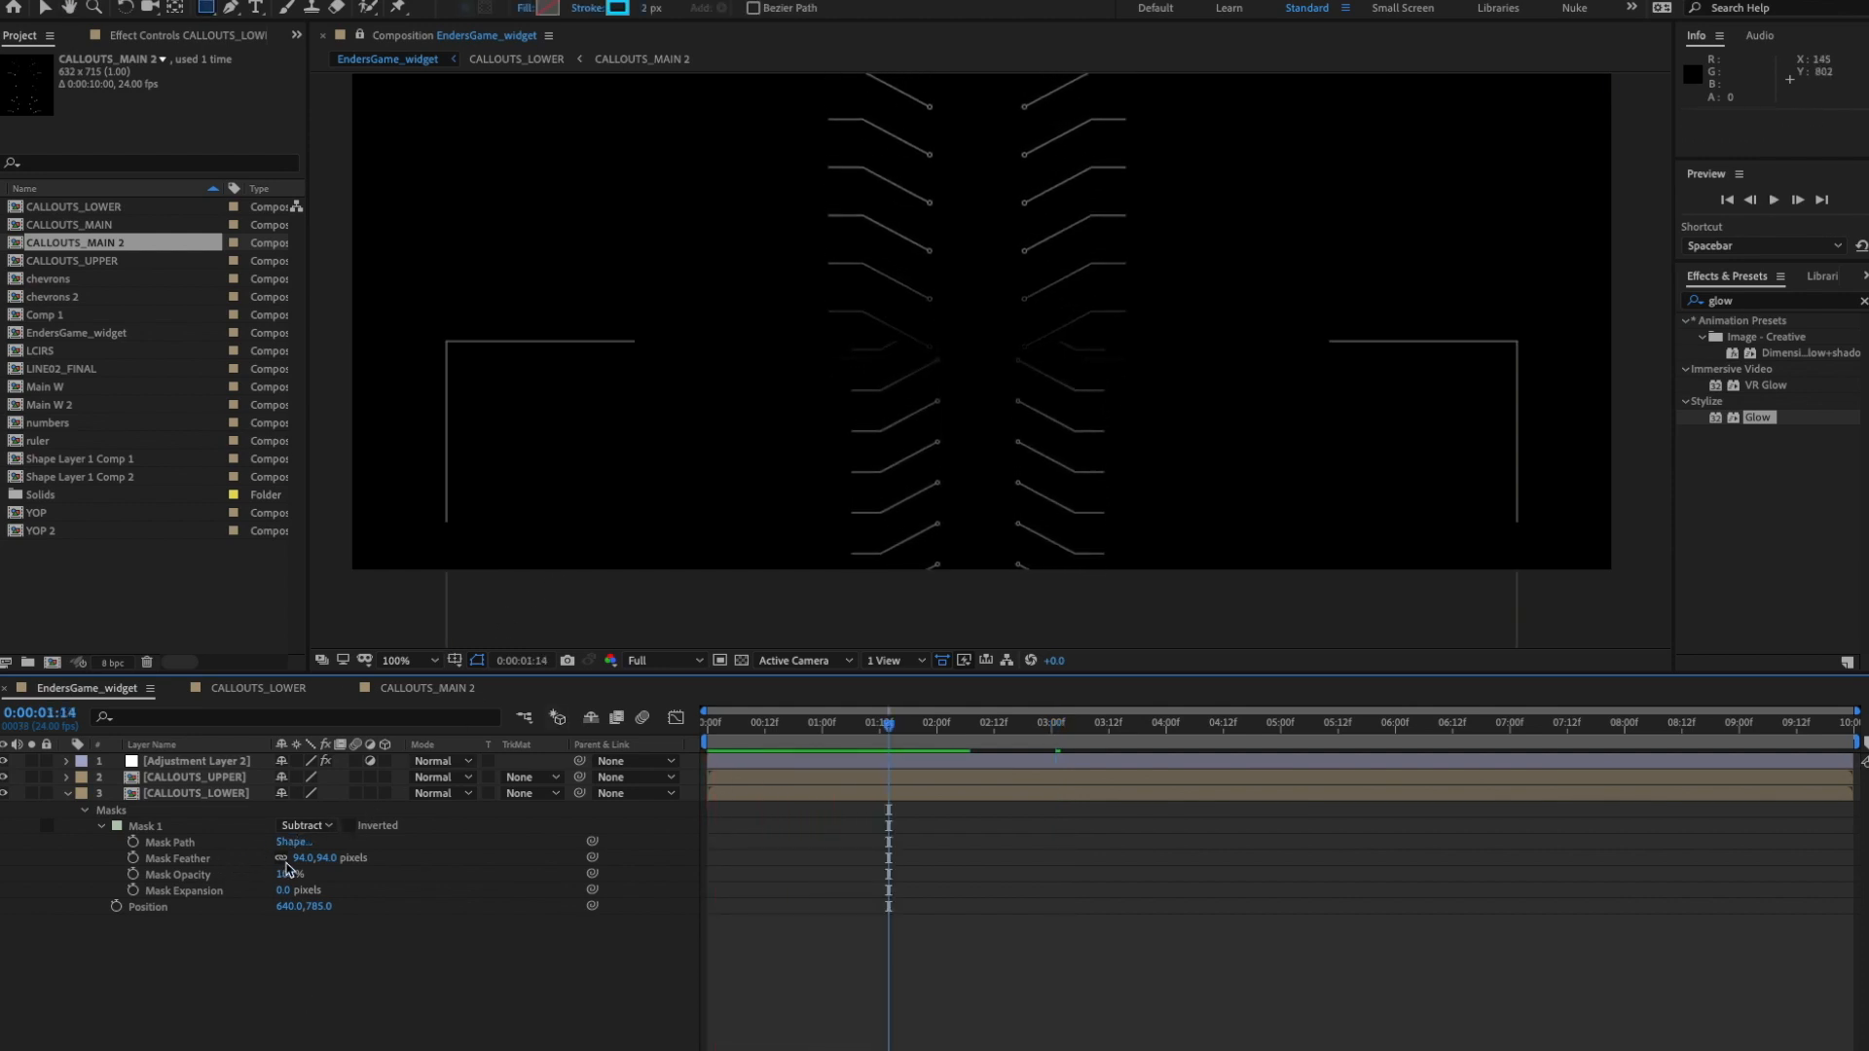
# - Set the CALLOUTS_LOWER mask feather to 50 pixels and play the animation
pyautogui.click(297, 861)
pyautogui.write('50')
pyautogui.press('Return')
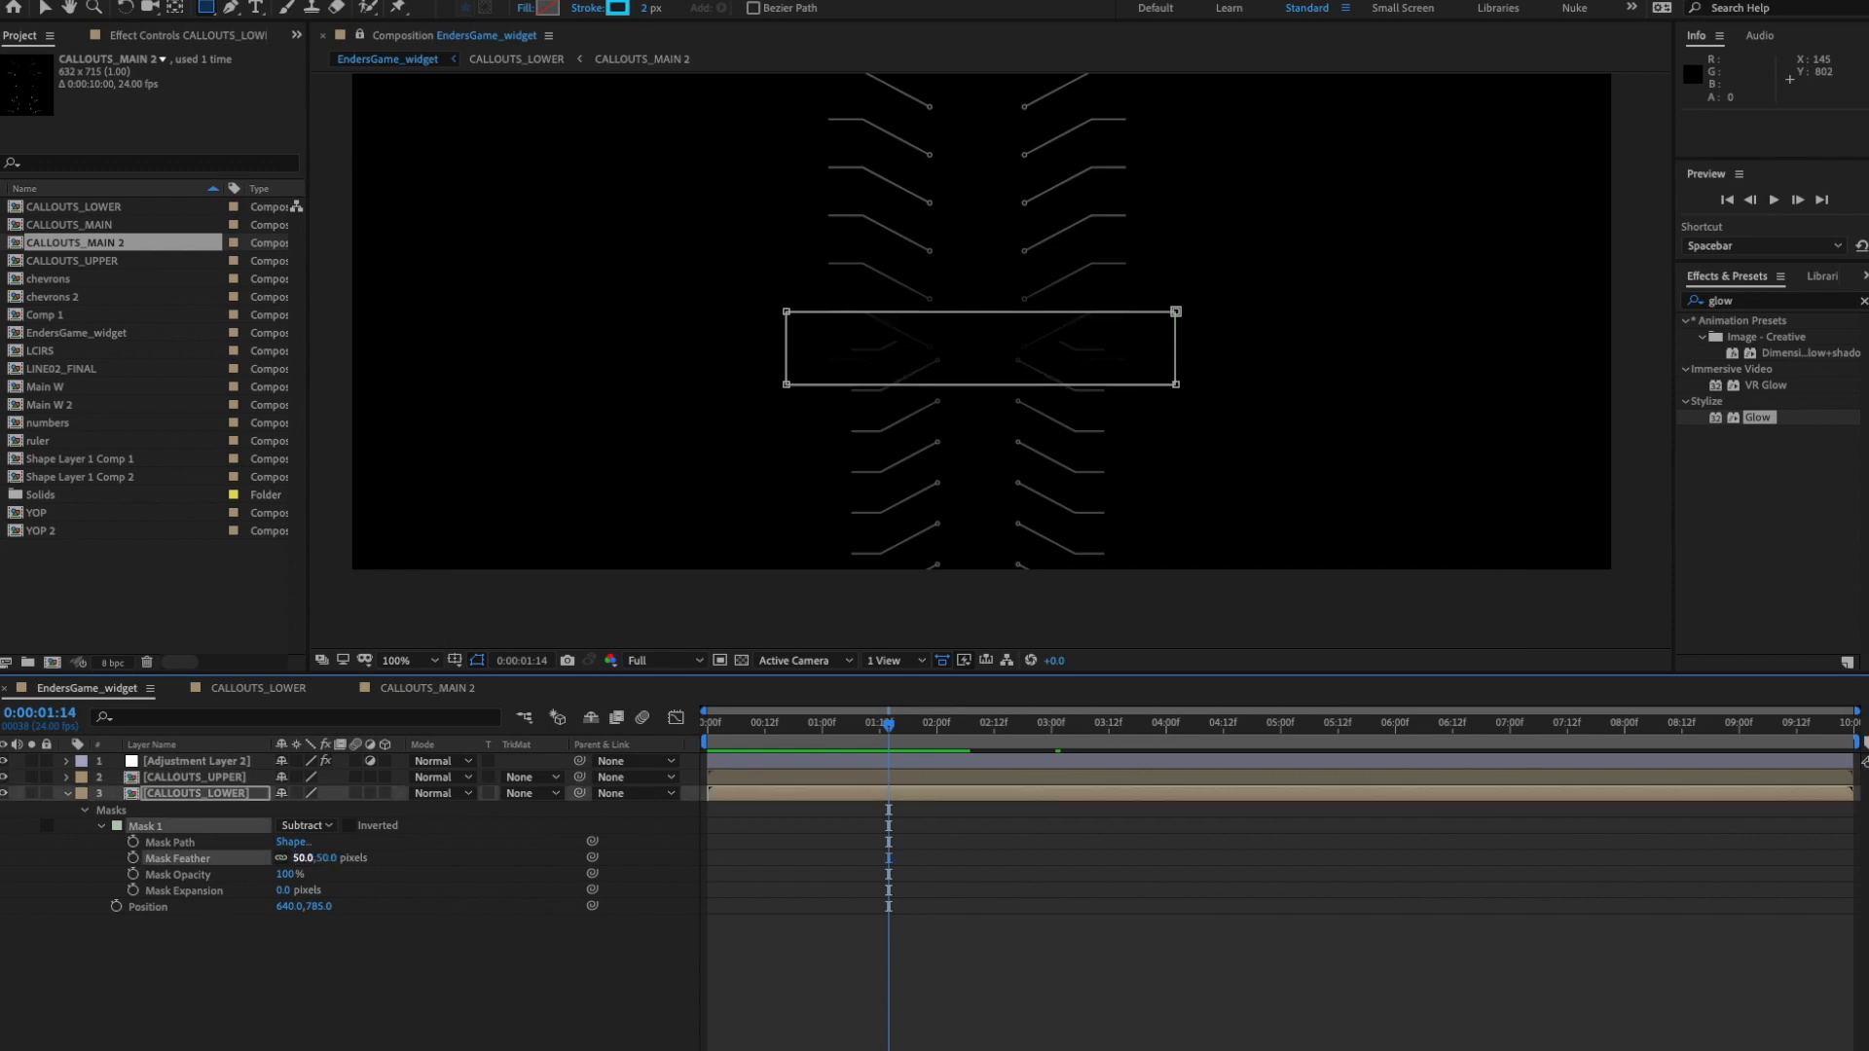
pyautogui.click(334, 1008)
pyautogui.press('space')
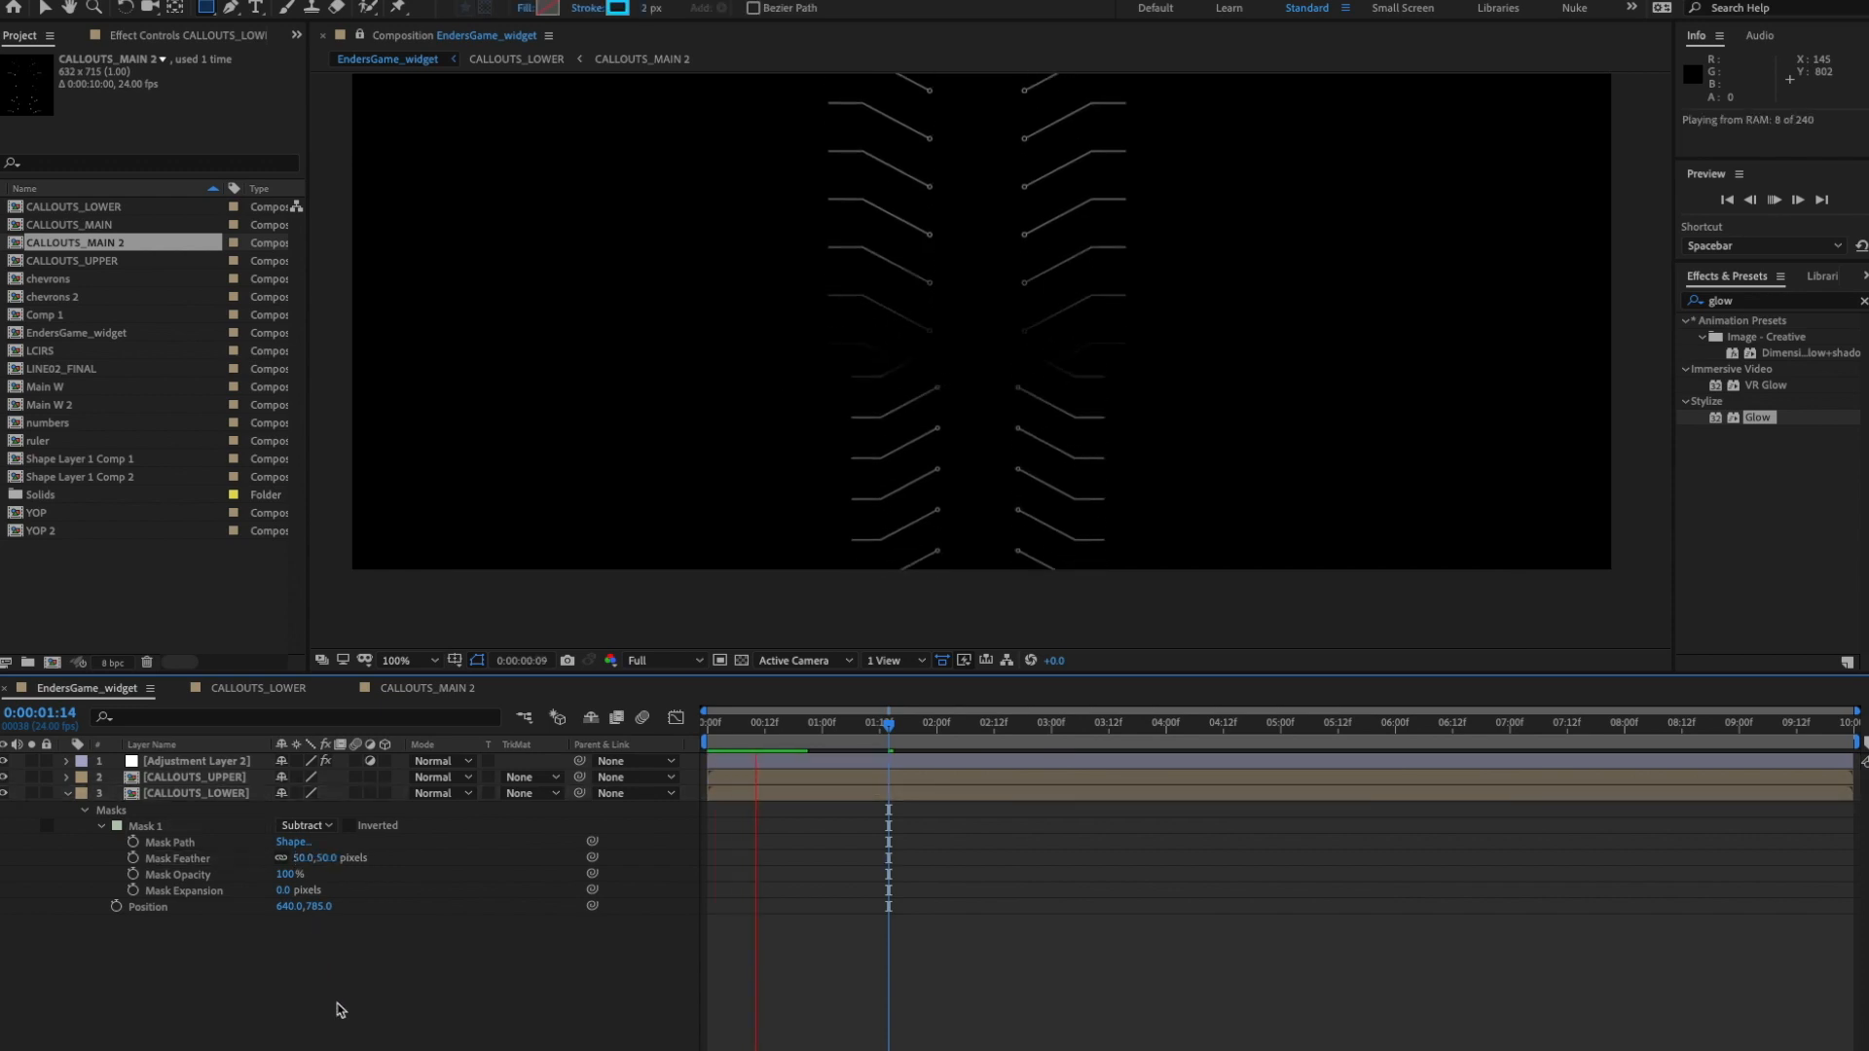
# - Reveal the mask properties of CALLOUTS_UPPER and set its mask feather to 50 pixels
pyautogui.click(190, 779)
pyautogui.press('m')
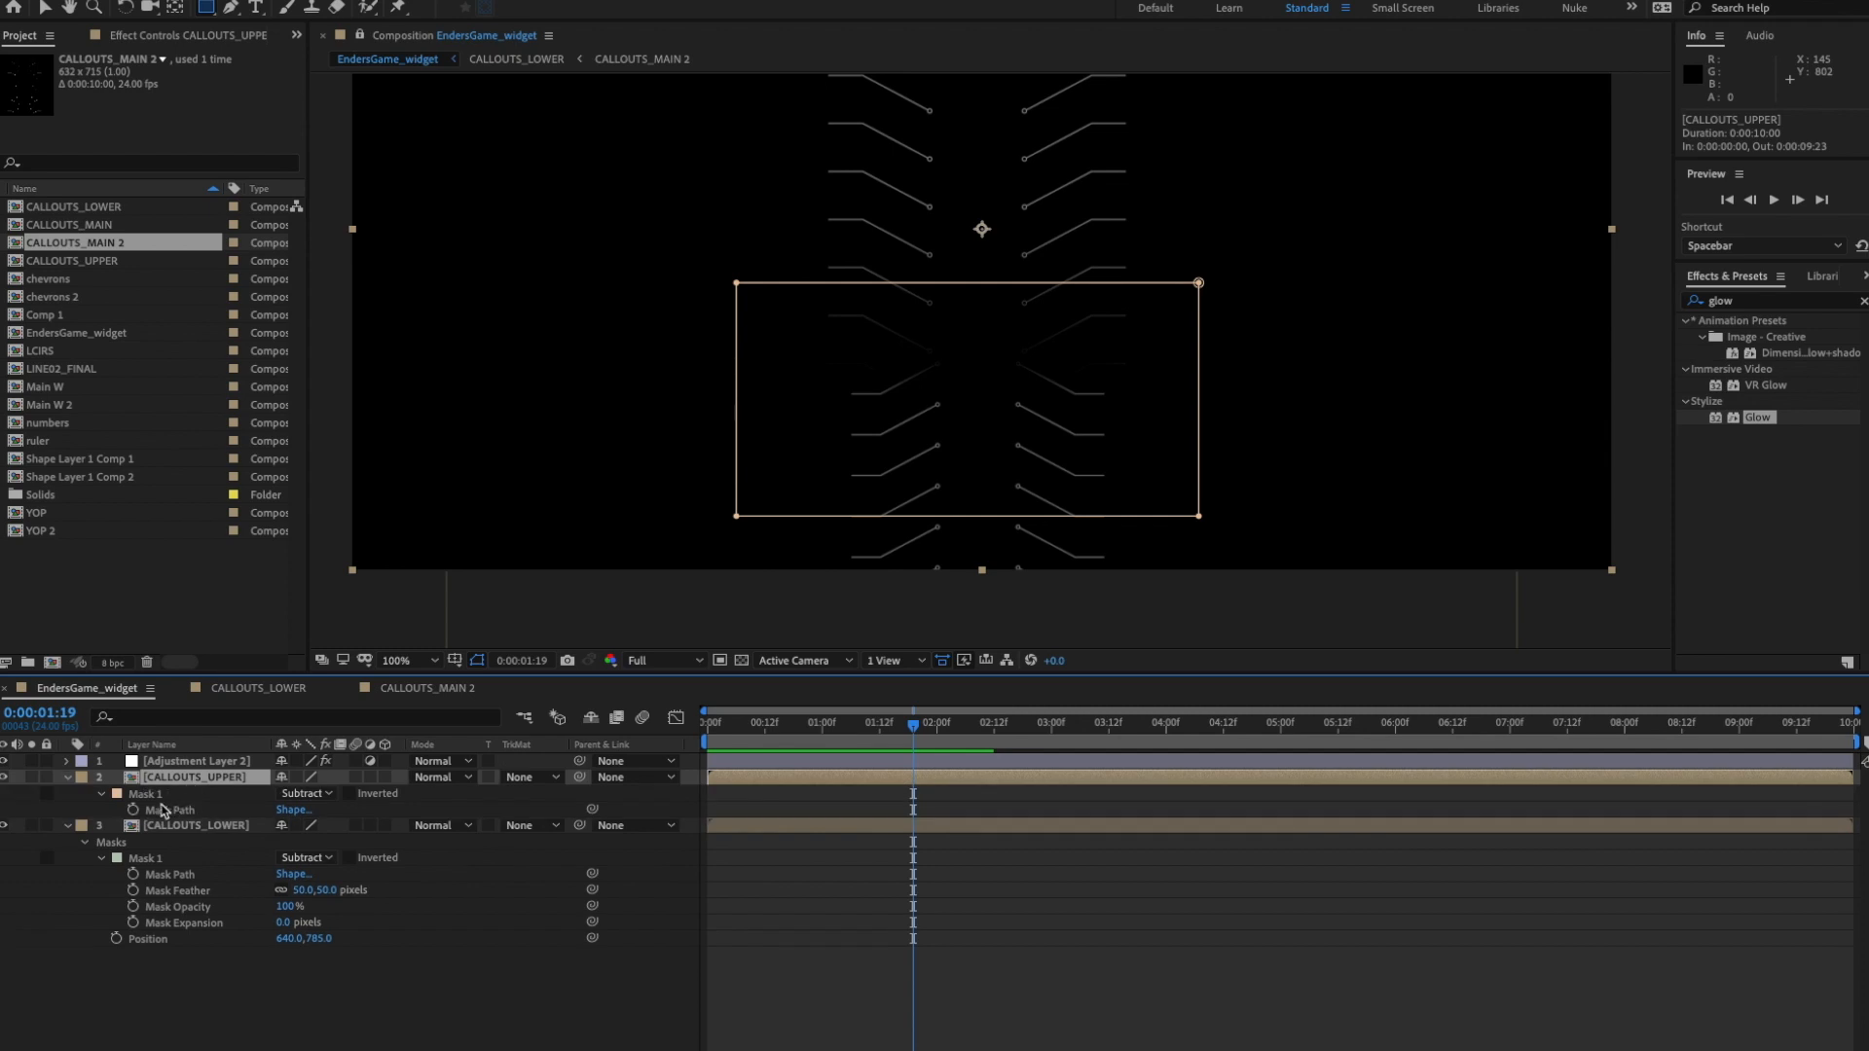
pyautogui.click(101, 795)
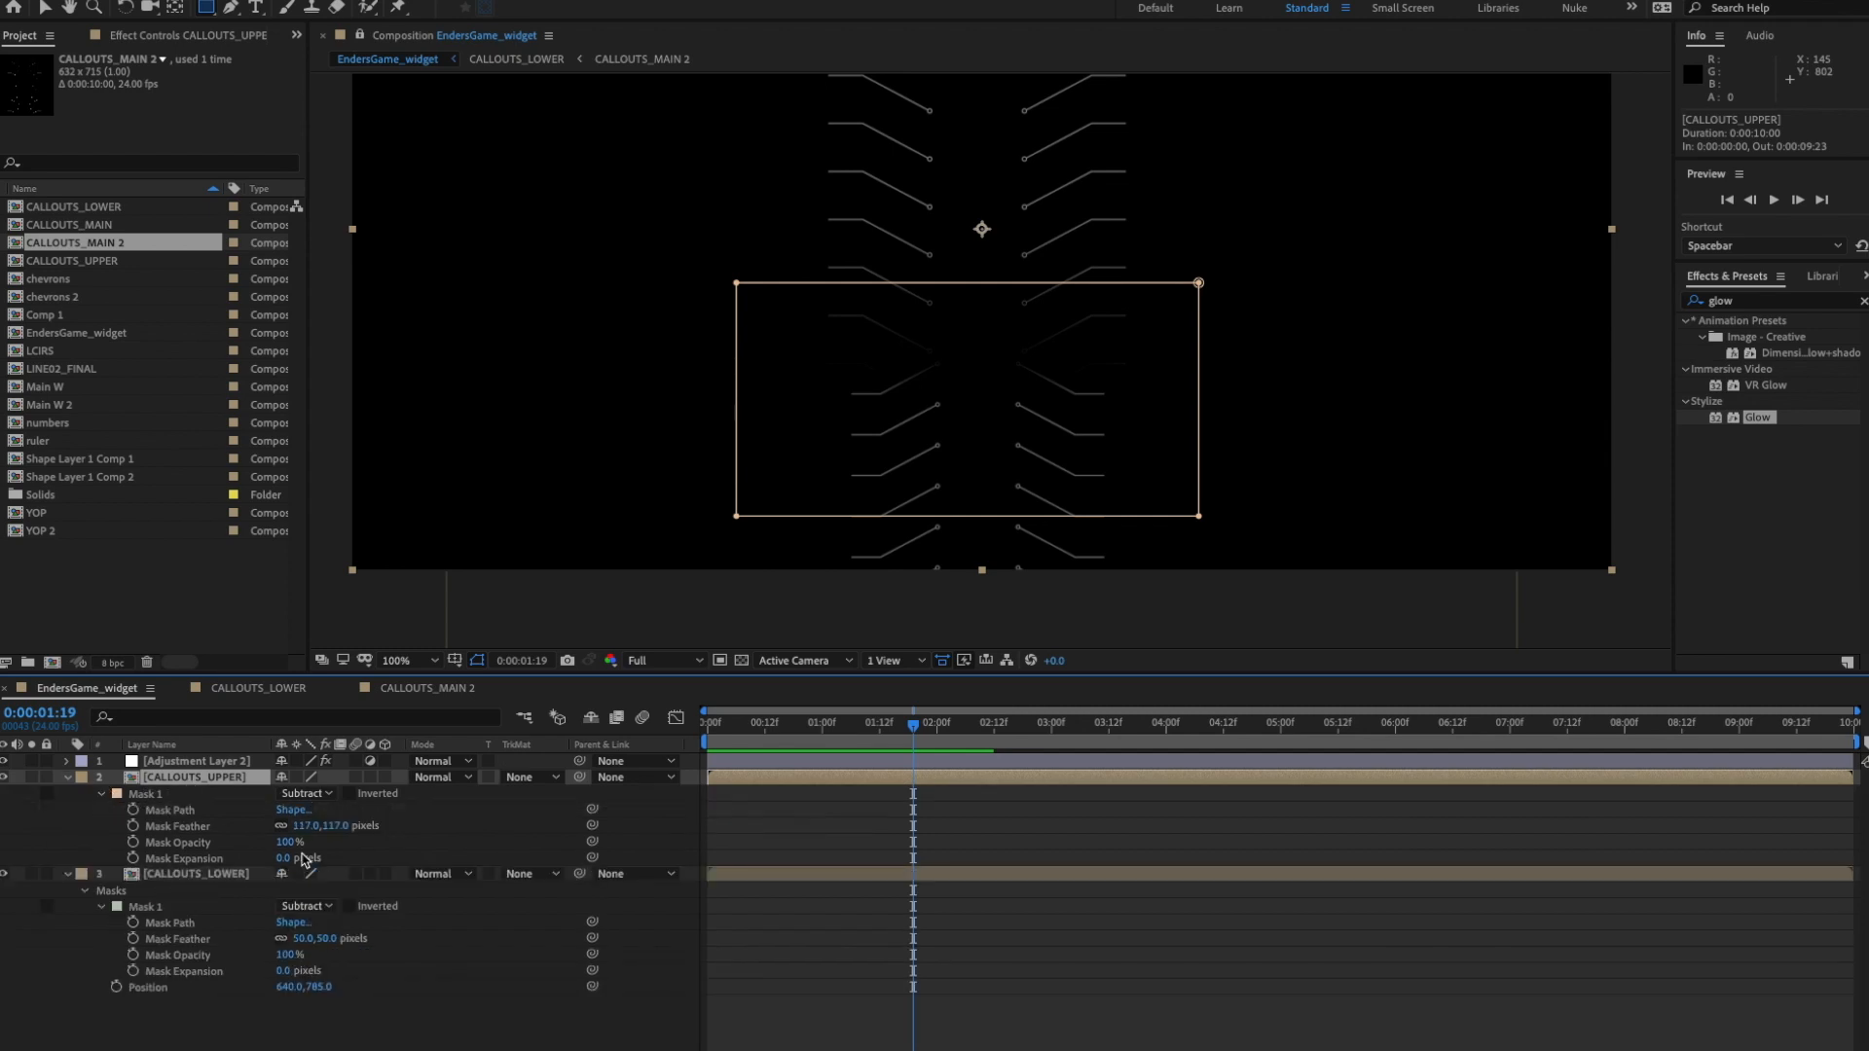
pyautogui.click(306, 825)
pyautogui.write('50')
pyautogui.press('Return')
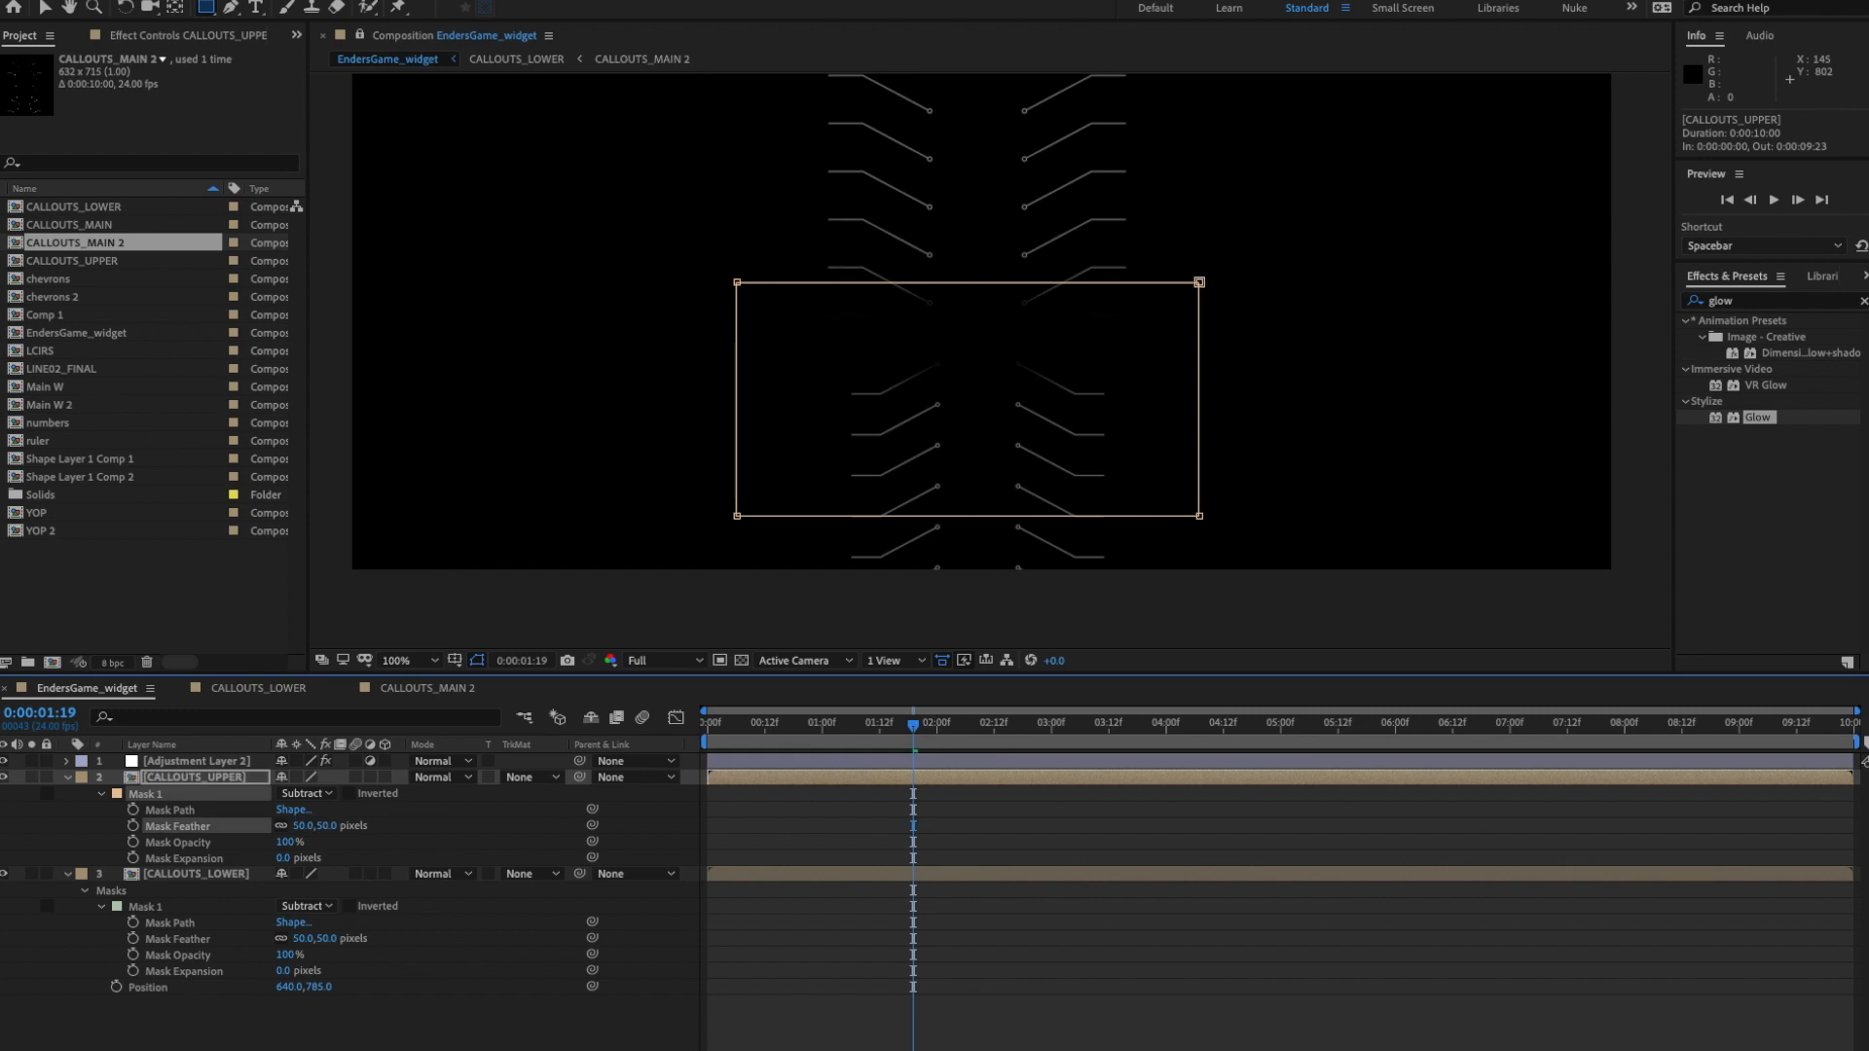
# - Move the CALLOUTS_UPPER mask straight down 43 pixels and preview the transition
pyautogui.press('v')
pyautogui.doubleClick(1200, 516)
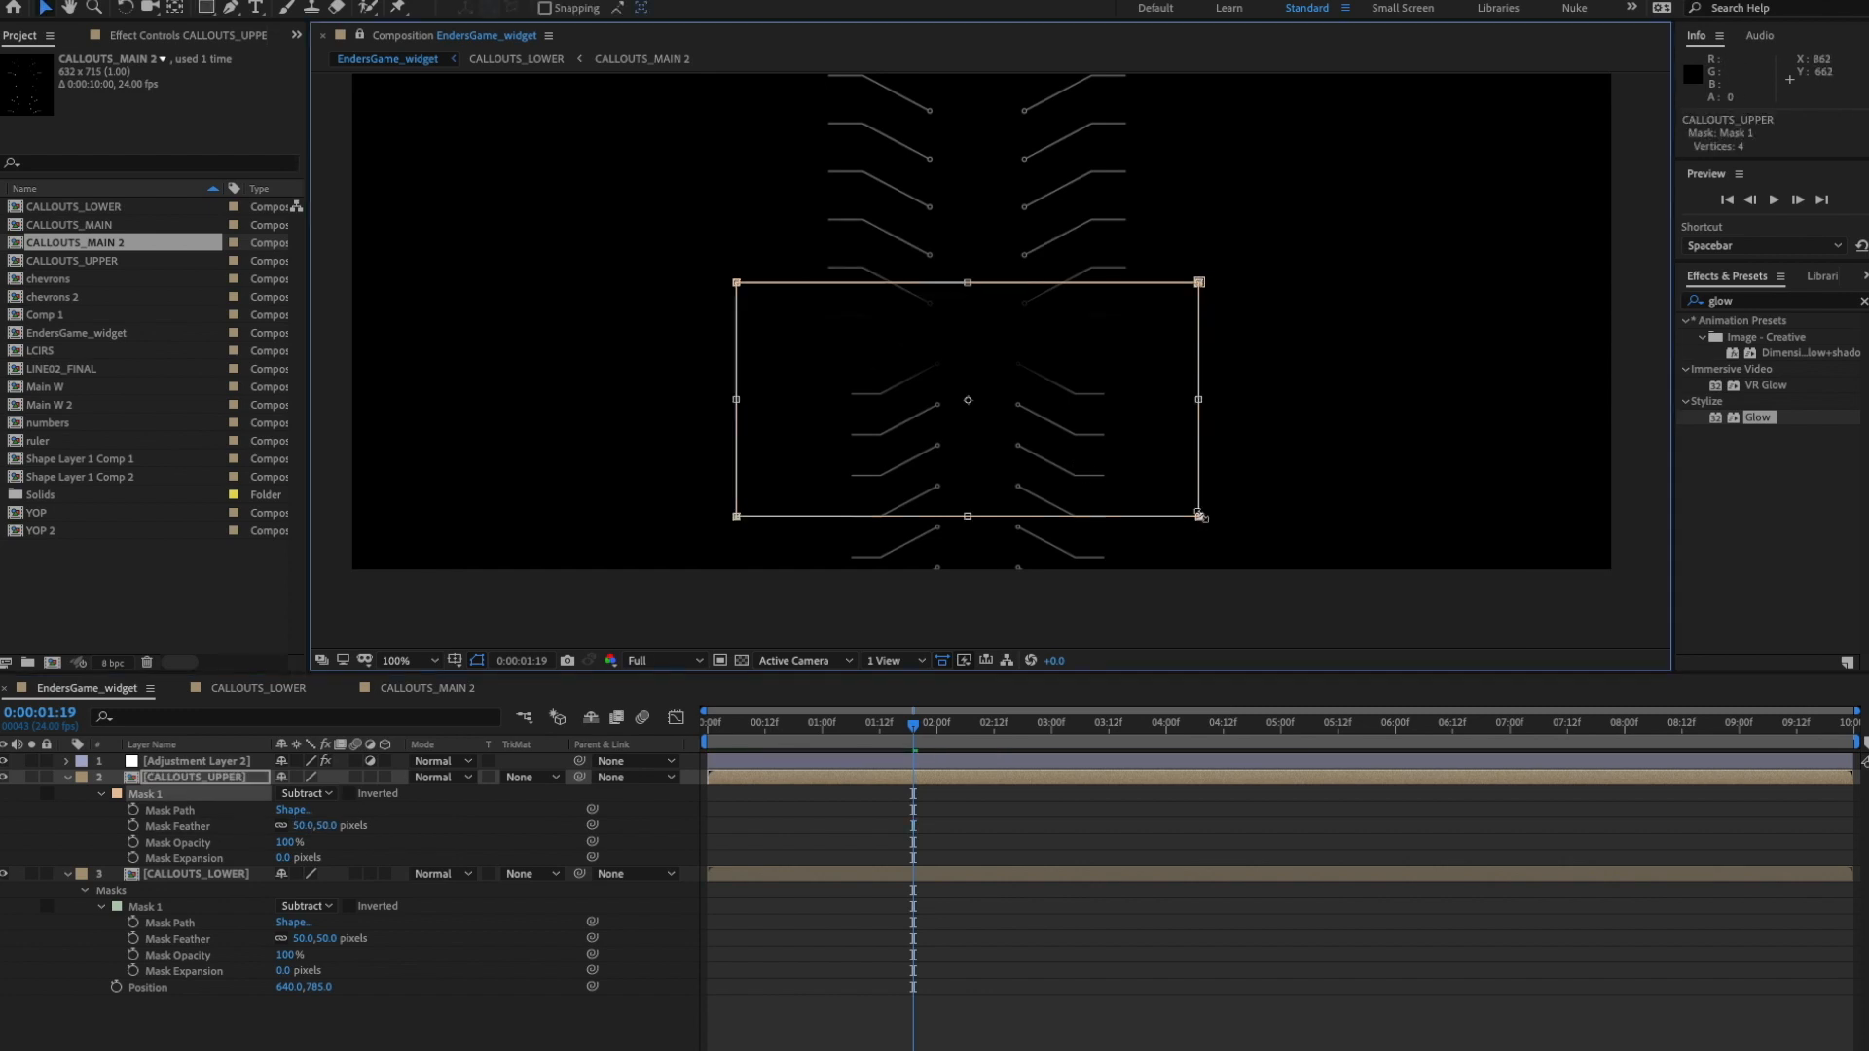
pyautogui.moveTo(1188, 450); pyautogui.dragTo(1189, 492)
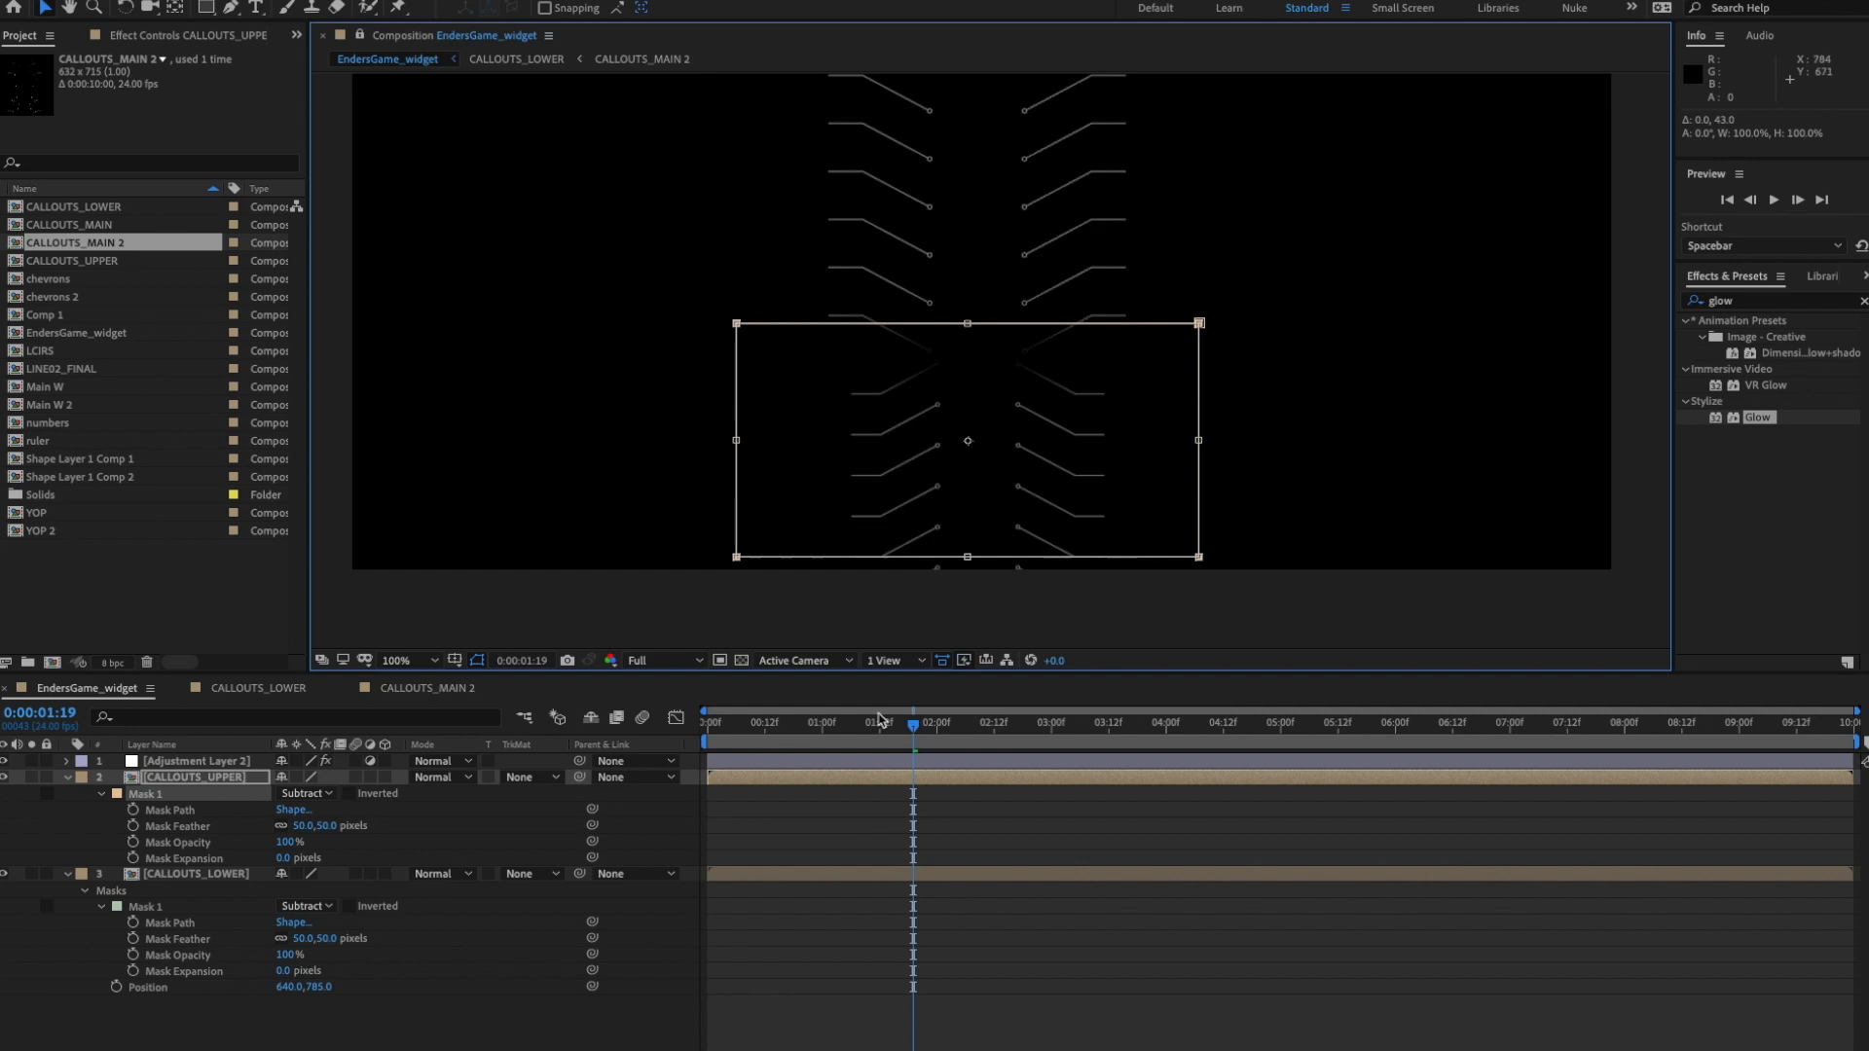
pyautogui.click(562, 1030)
pyautogui.press('space')
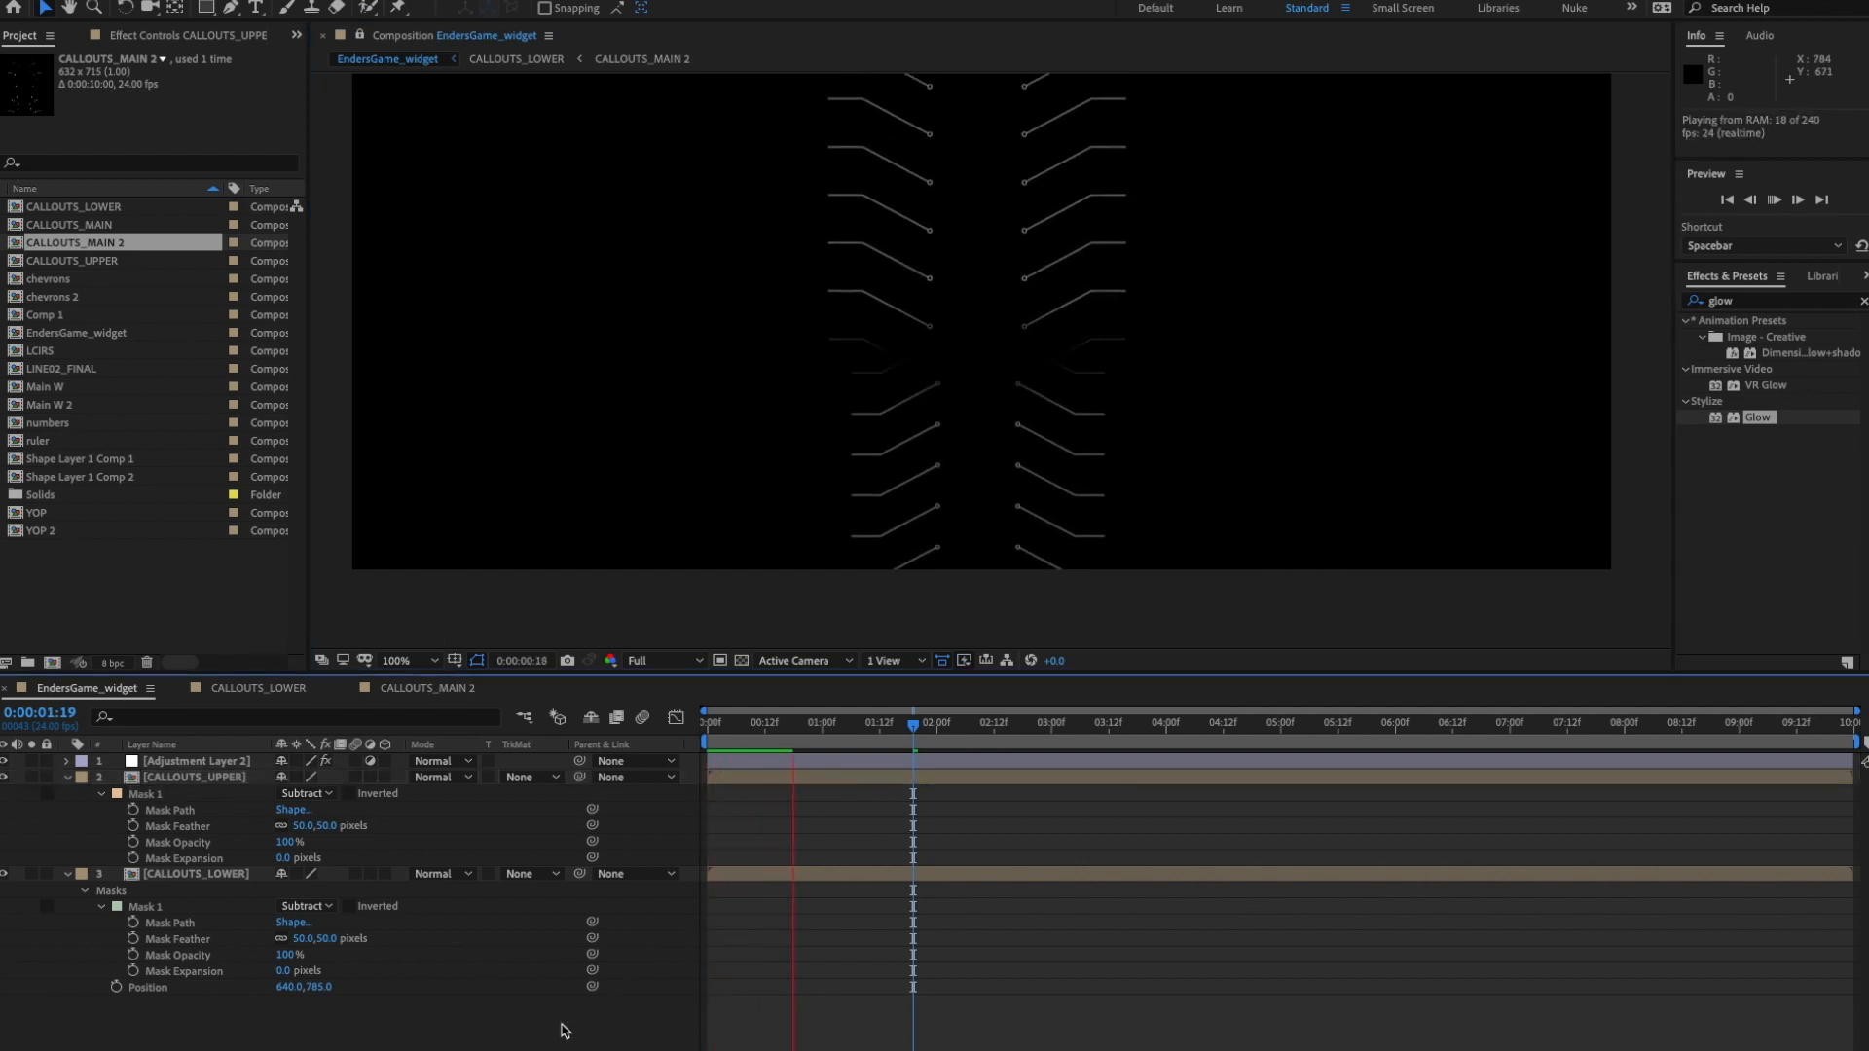
pyautogui.press('space')
# - Preview the whole composition at 50% magnification and collapse the mask properties of both callout layers
pyautogui.press(',')
pyautogui.click(580, 509)
pyautogui.press('space')
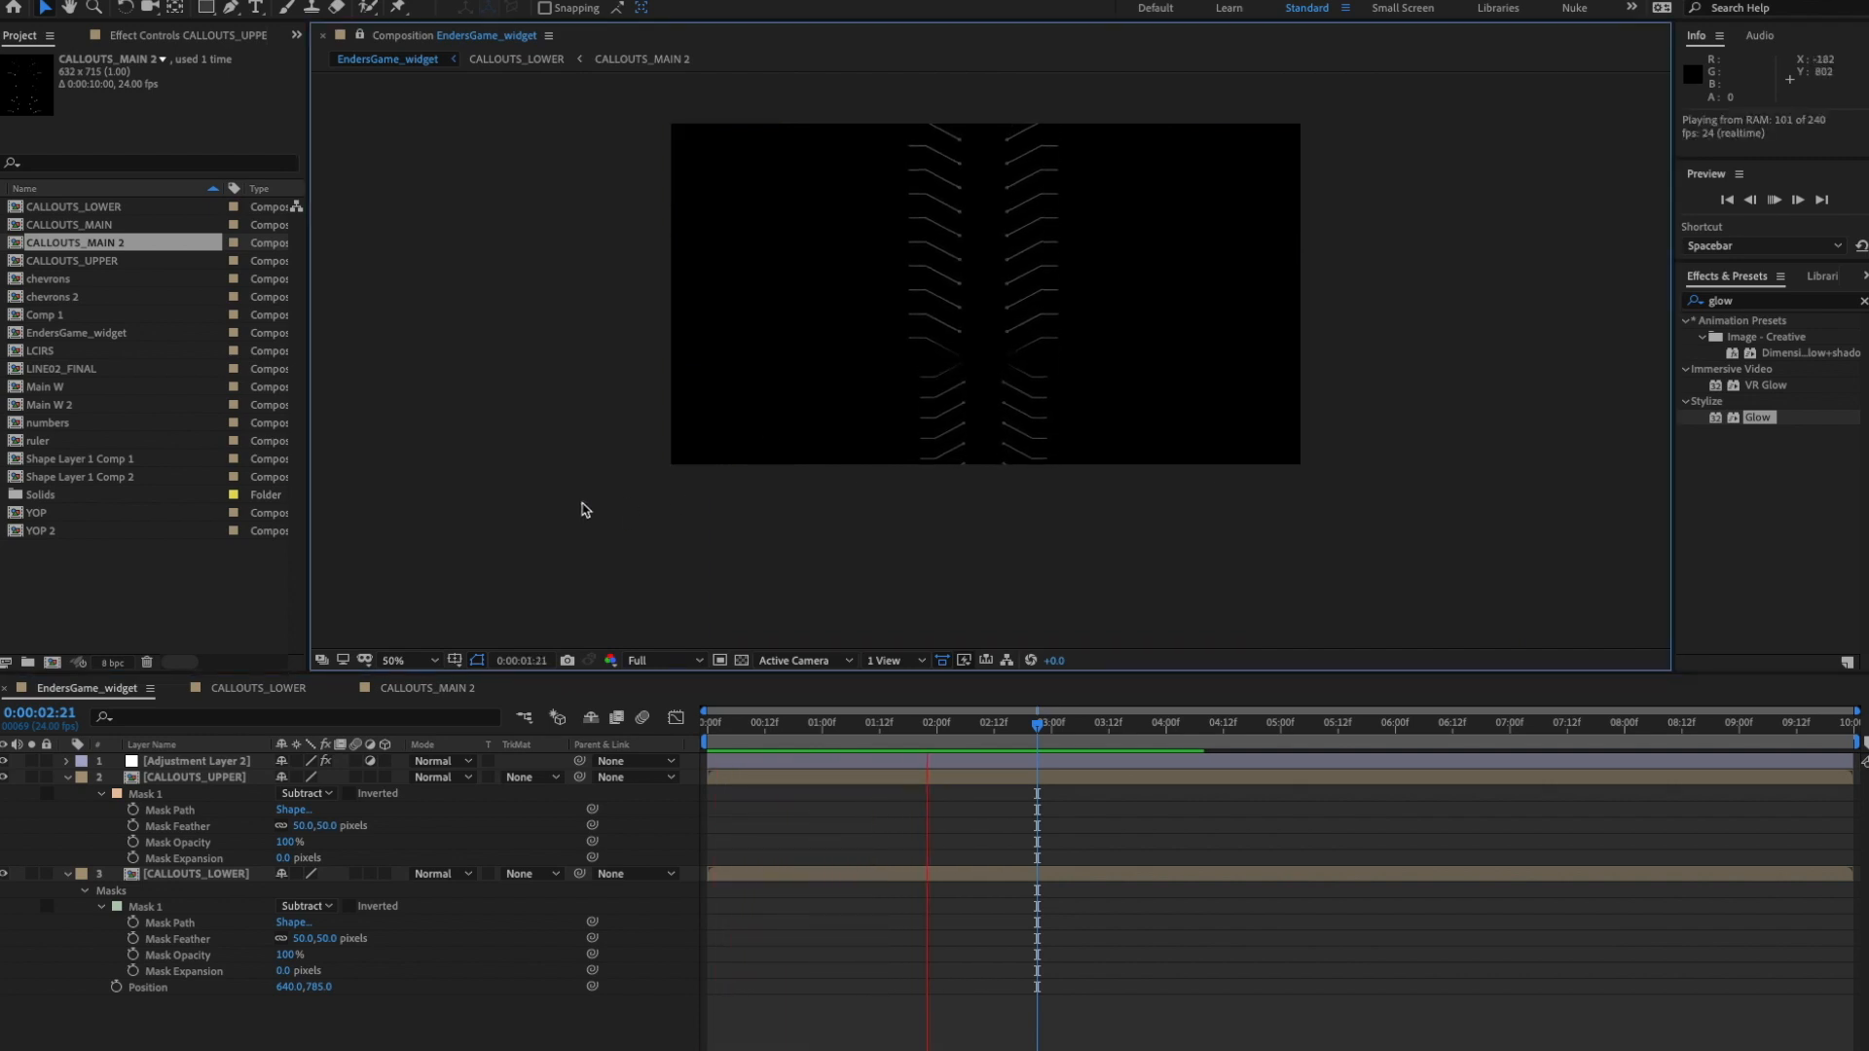
pyautogui.press('space')
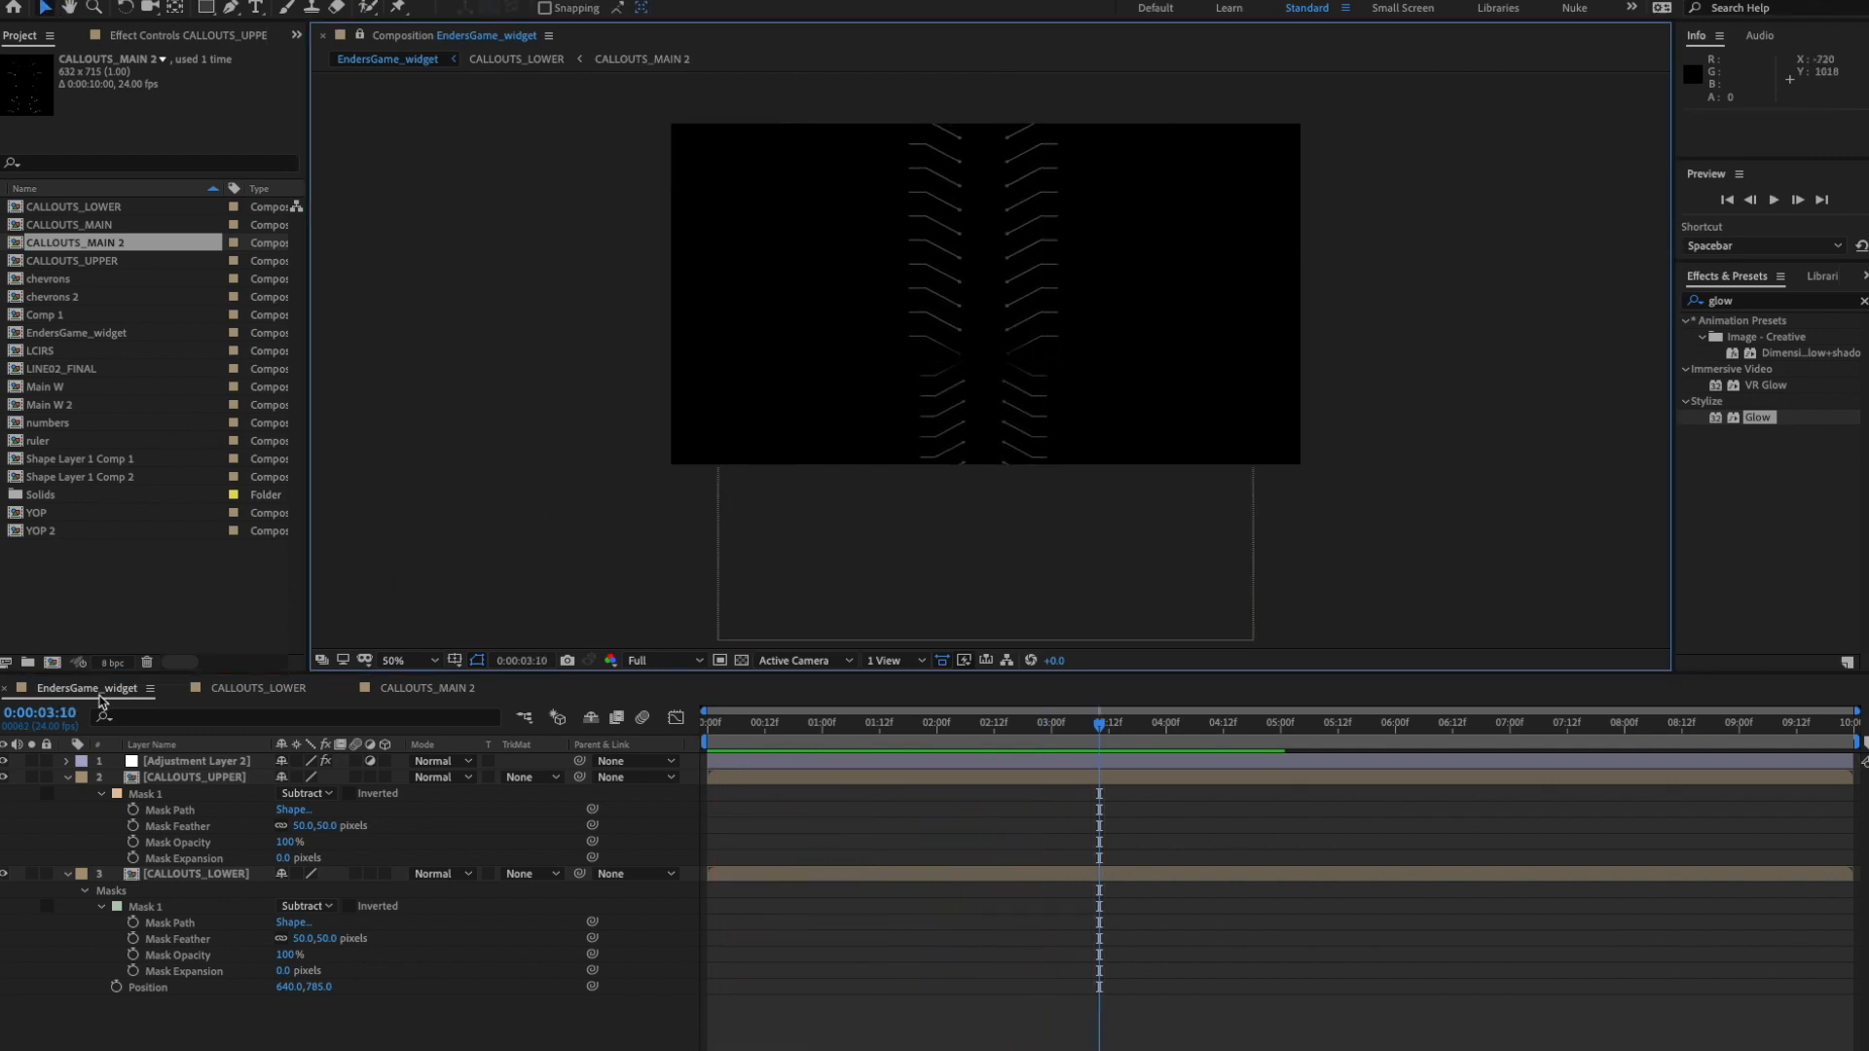
pyautogui.click(67, 778)
pyautogui.click(66, 793)
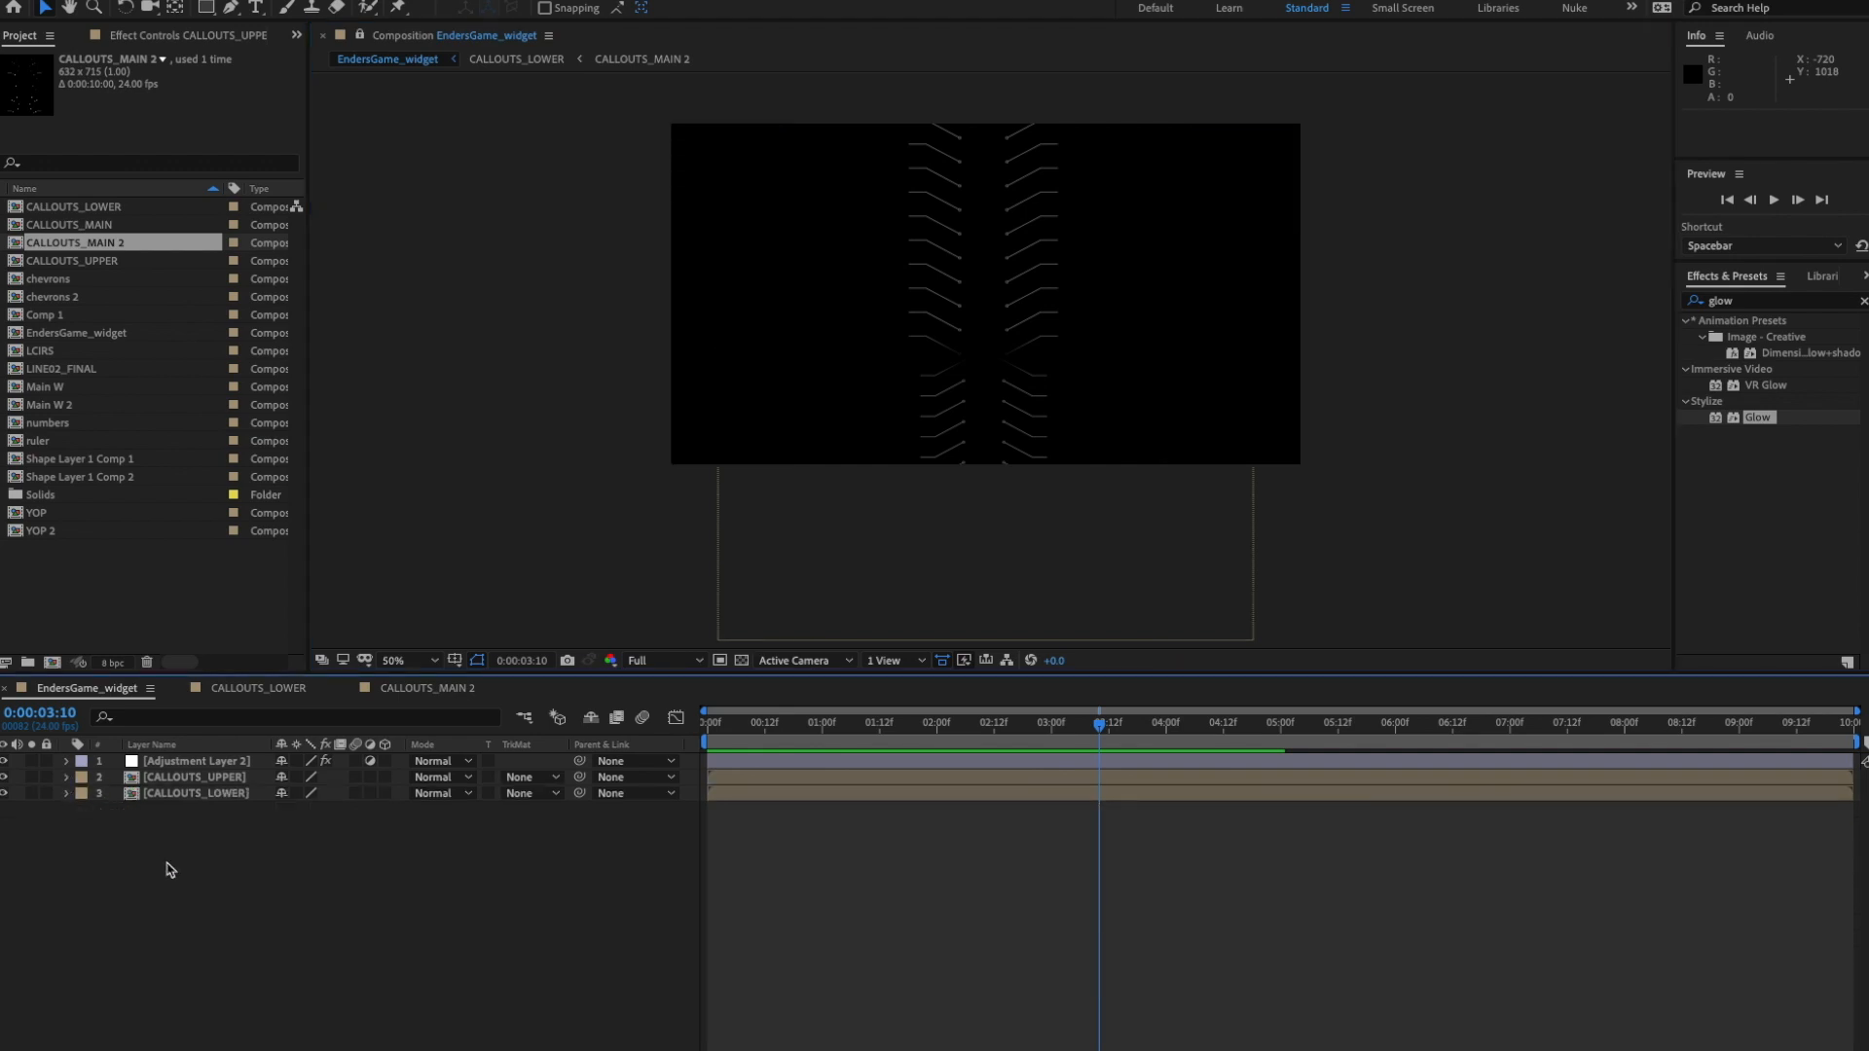
# - Move the CALLOUTS_UPPER and CALLOUTS_LOWER layers together straight up by 132 pixels
pyautogui.moveTo(1868, 414); pyautogui.dragTo(1278, 387)
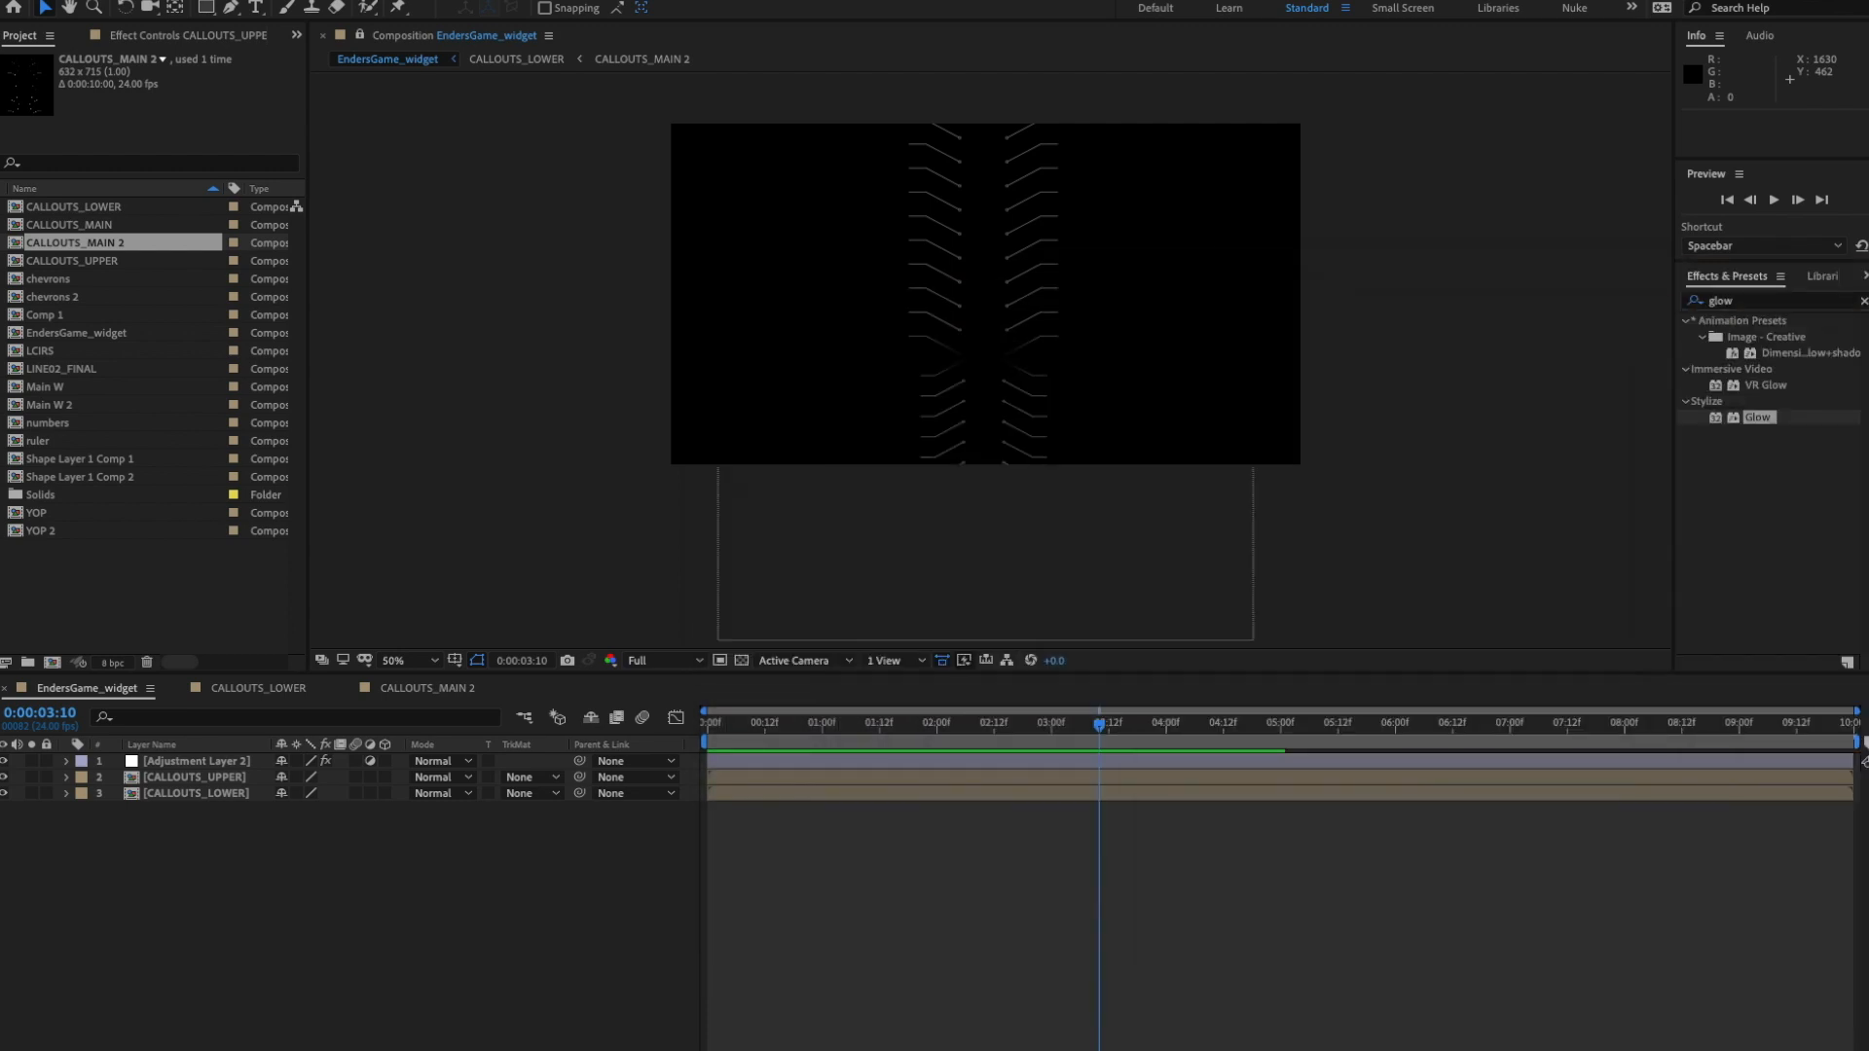
pyautogui.click(448, 877)
pyautogui.click(236, 777)
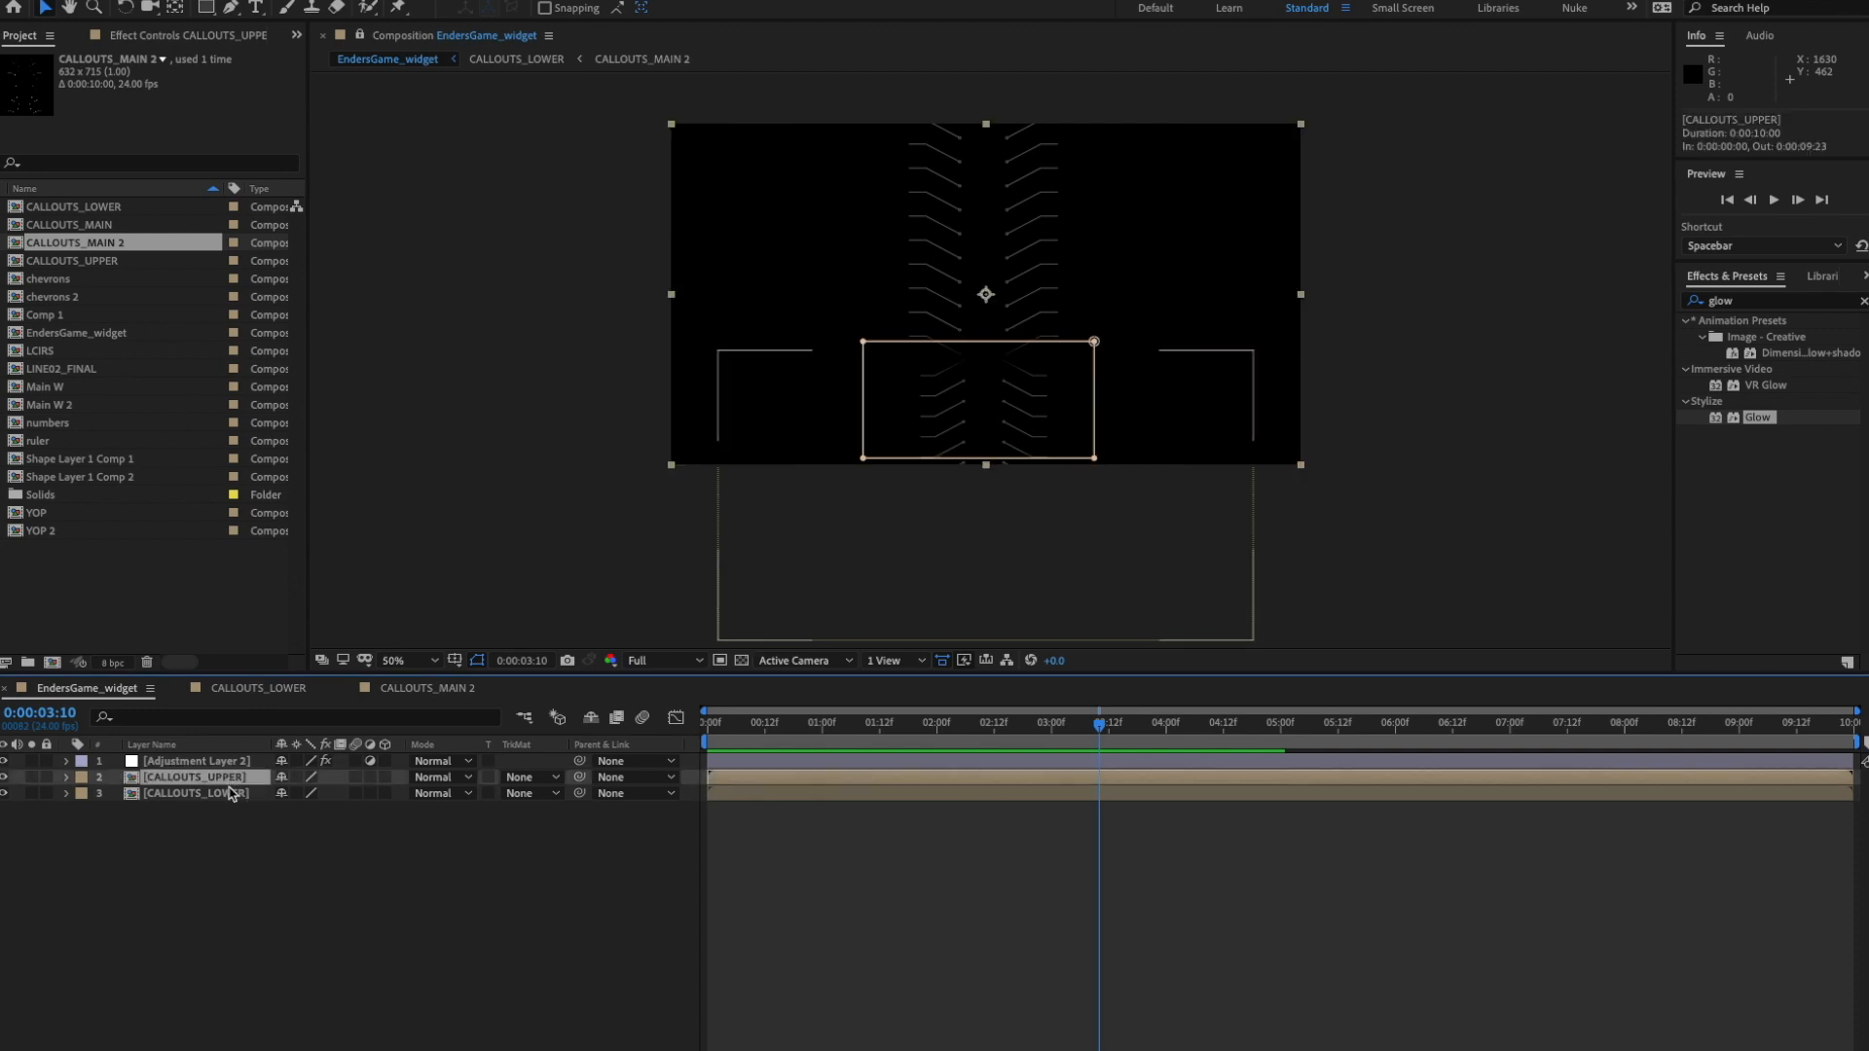
pyautogui.keyDown('shift'); pyautogui.click(232, 792); pyautogui.keyUp('shift')
pyautogui.moveTo(1114, 550); pyautogui.dragTo(1116, 487)
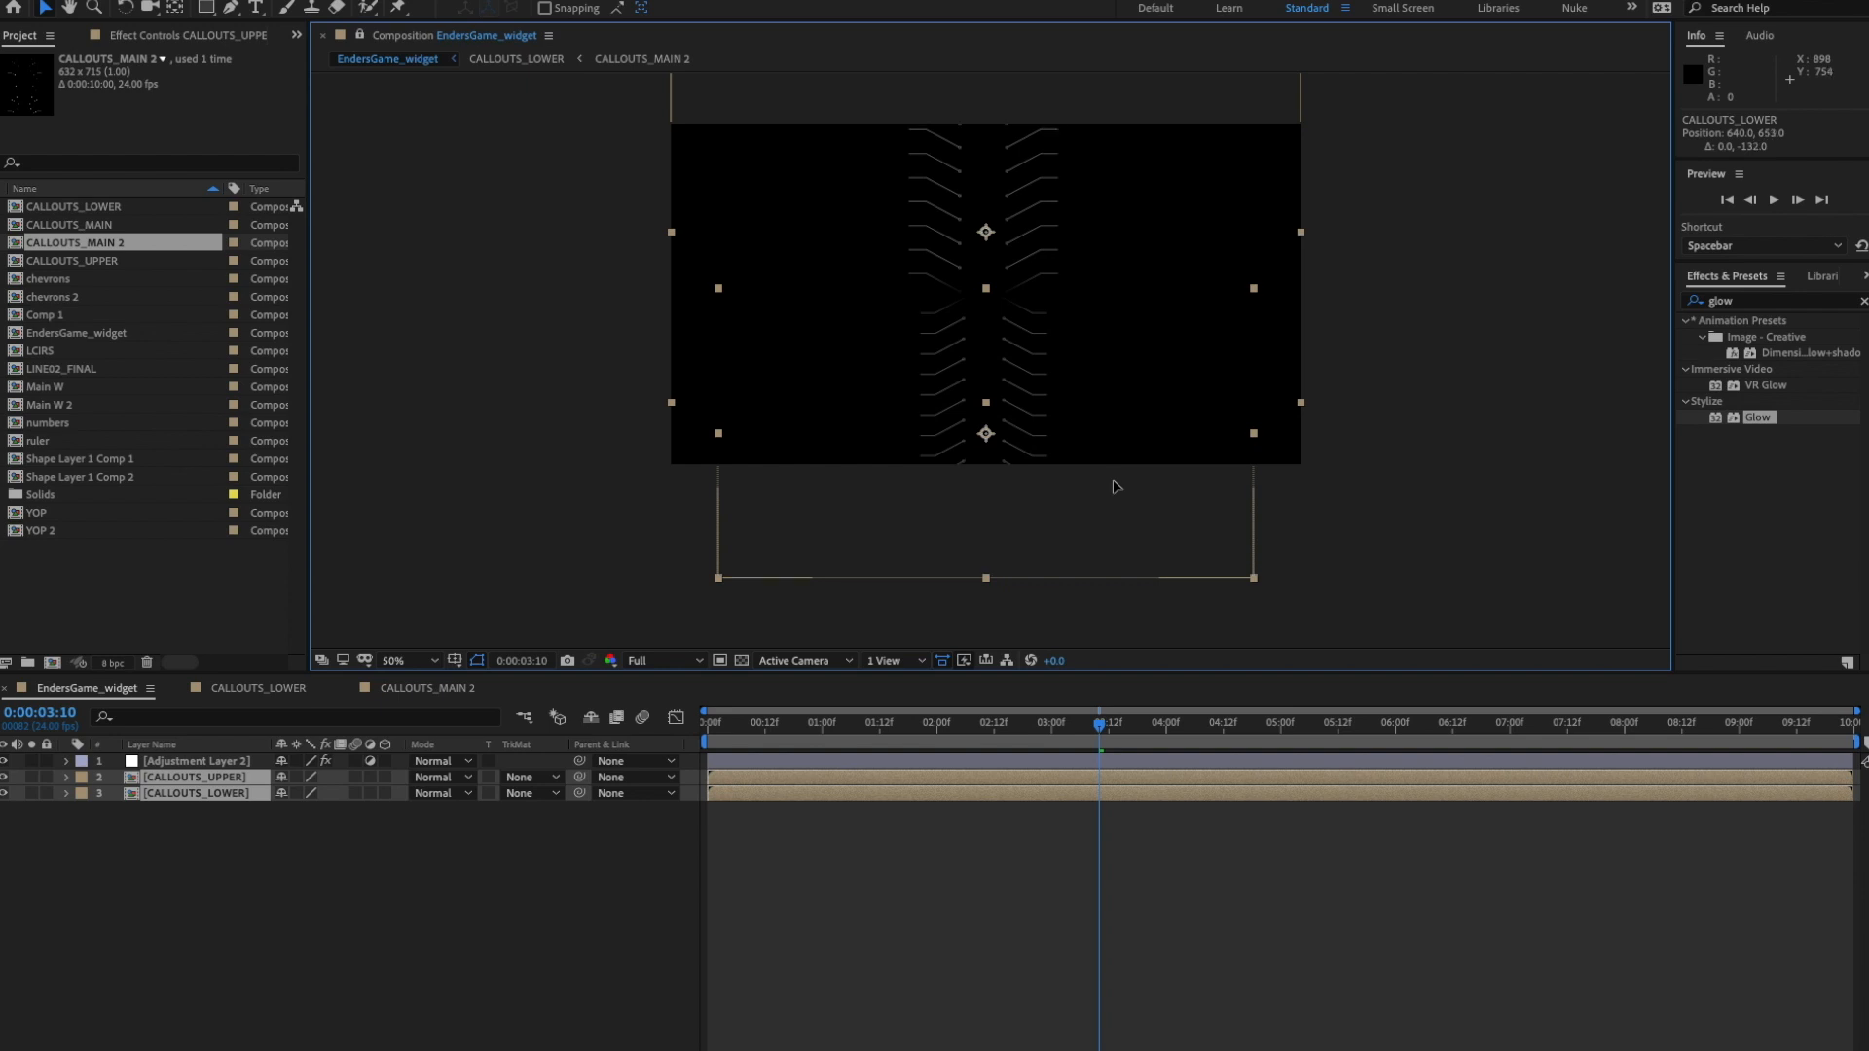
# - Preview the repositioned callouts and fit the composition to the viewer for a closer look
pyautogui.click(506, 888)
pyautogui.press('space')
pyautogui.press('space')
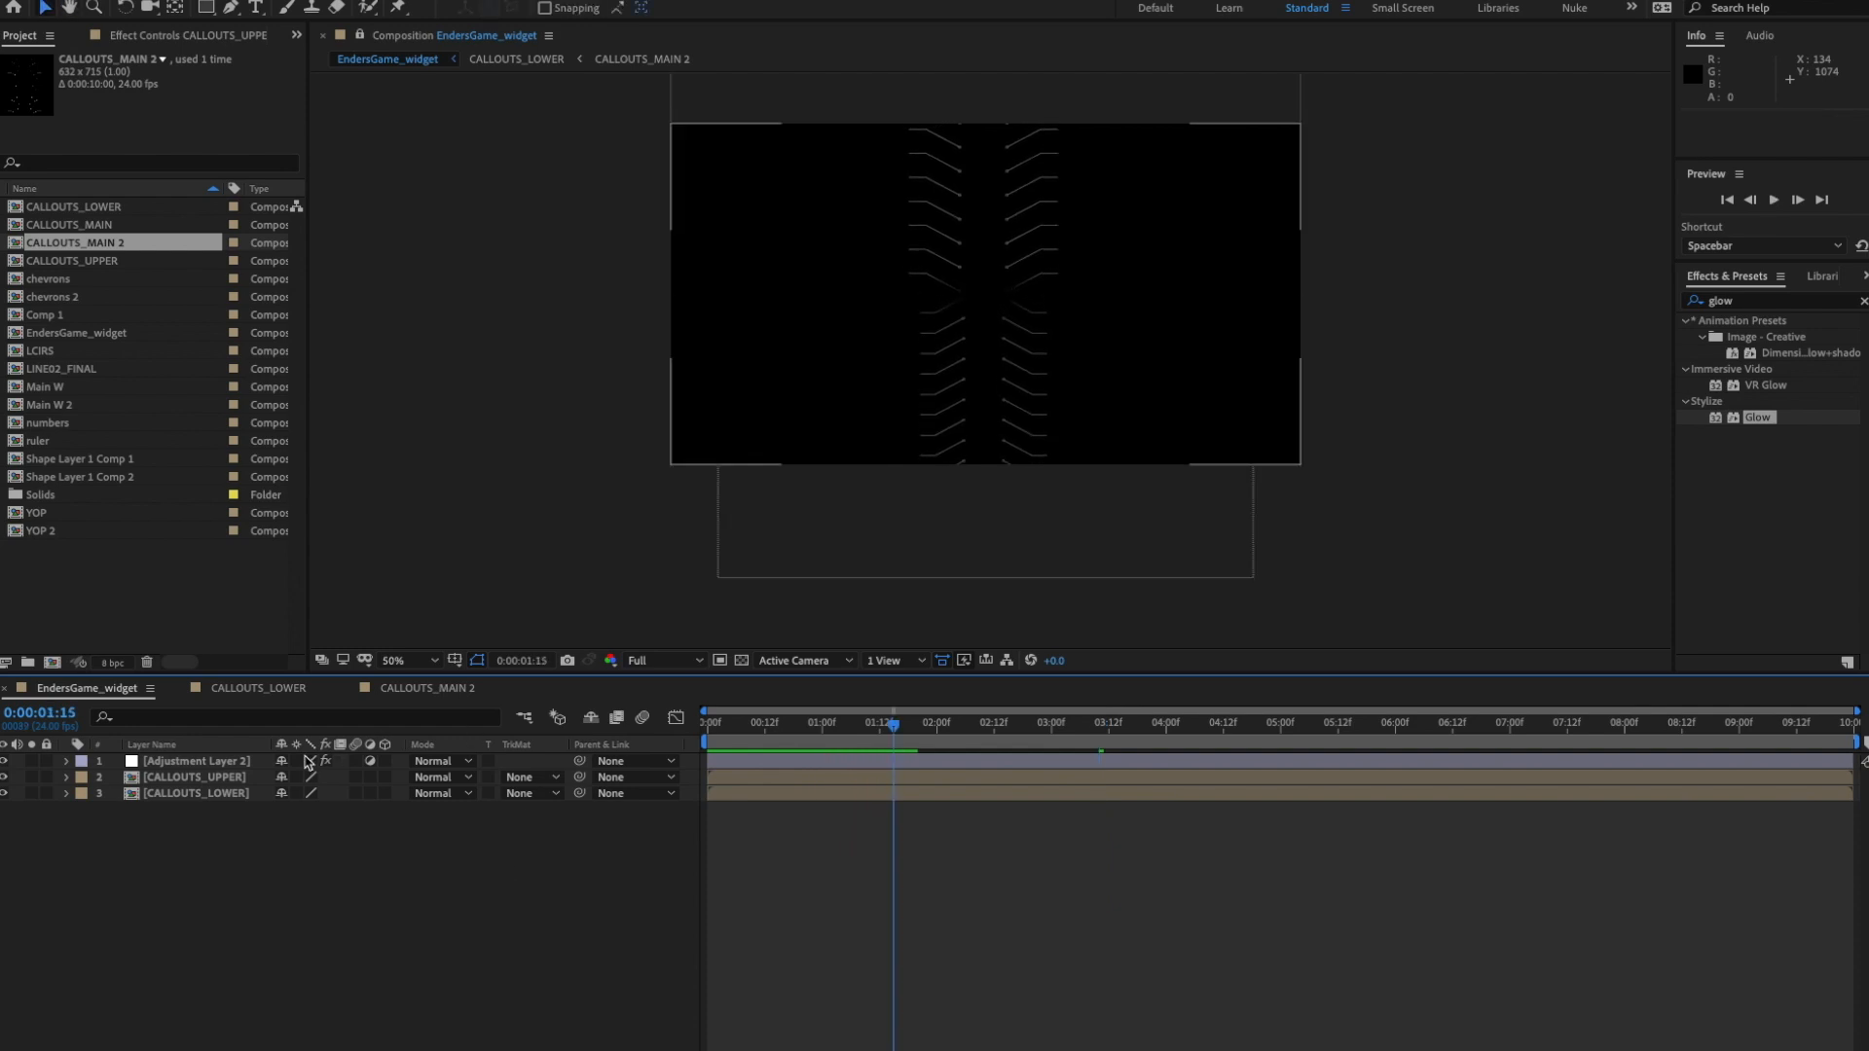
pyautogui.press('space')
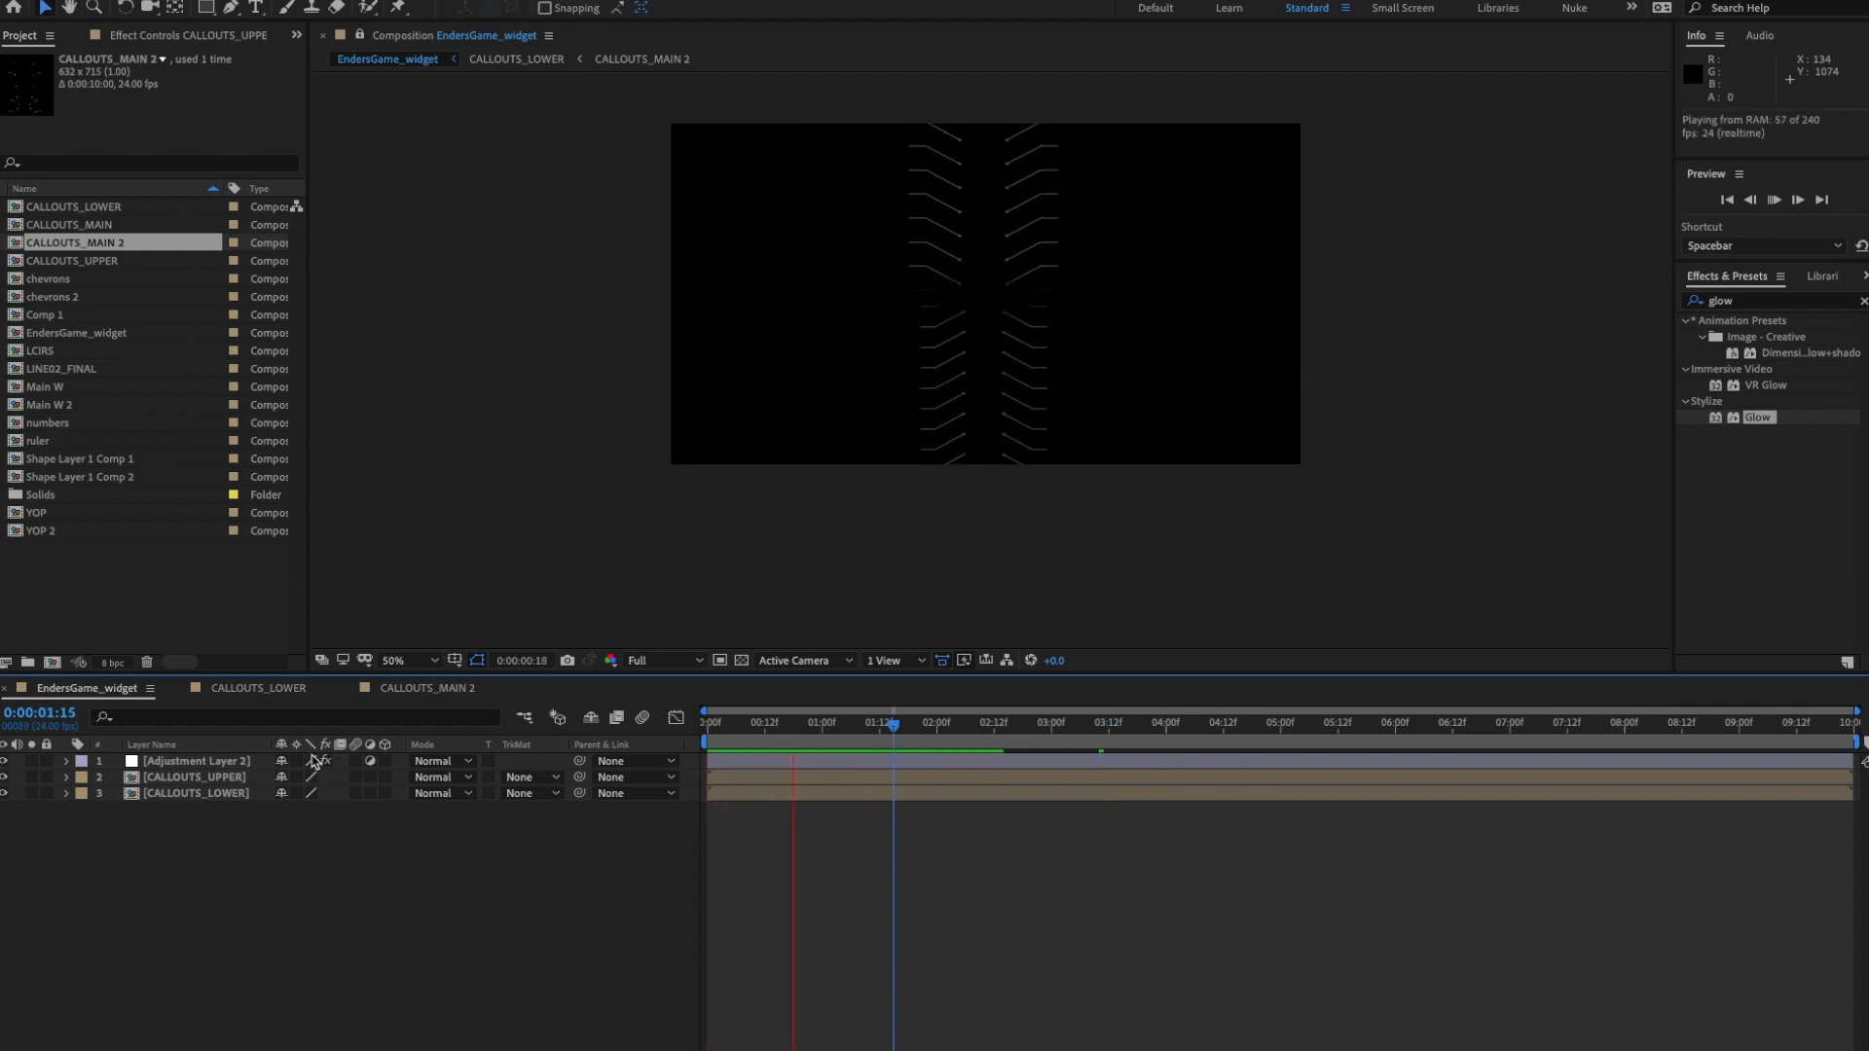
pyautogui.press('space')
pyautogui.click(409, 660)
pyautogui.click(407, 694)
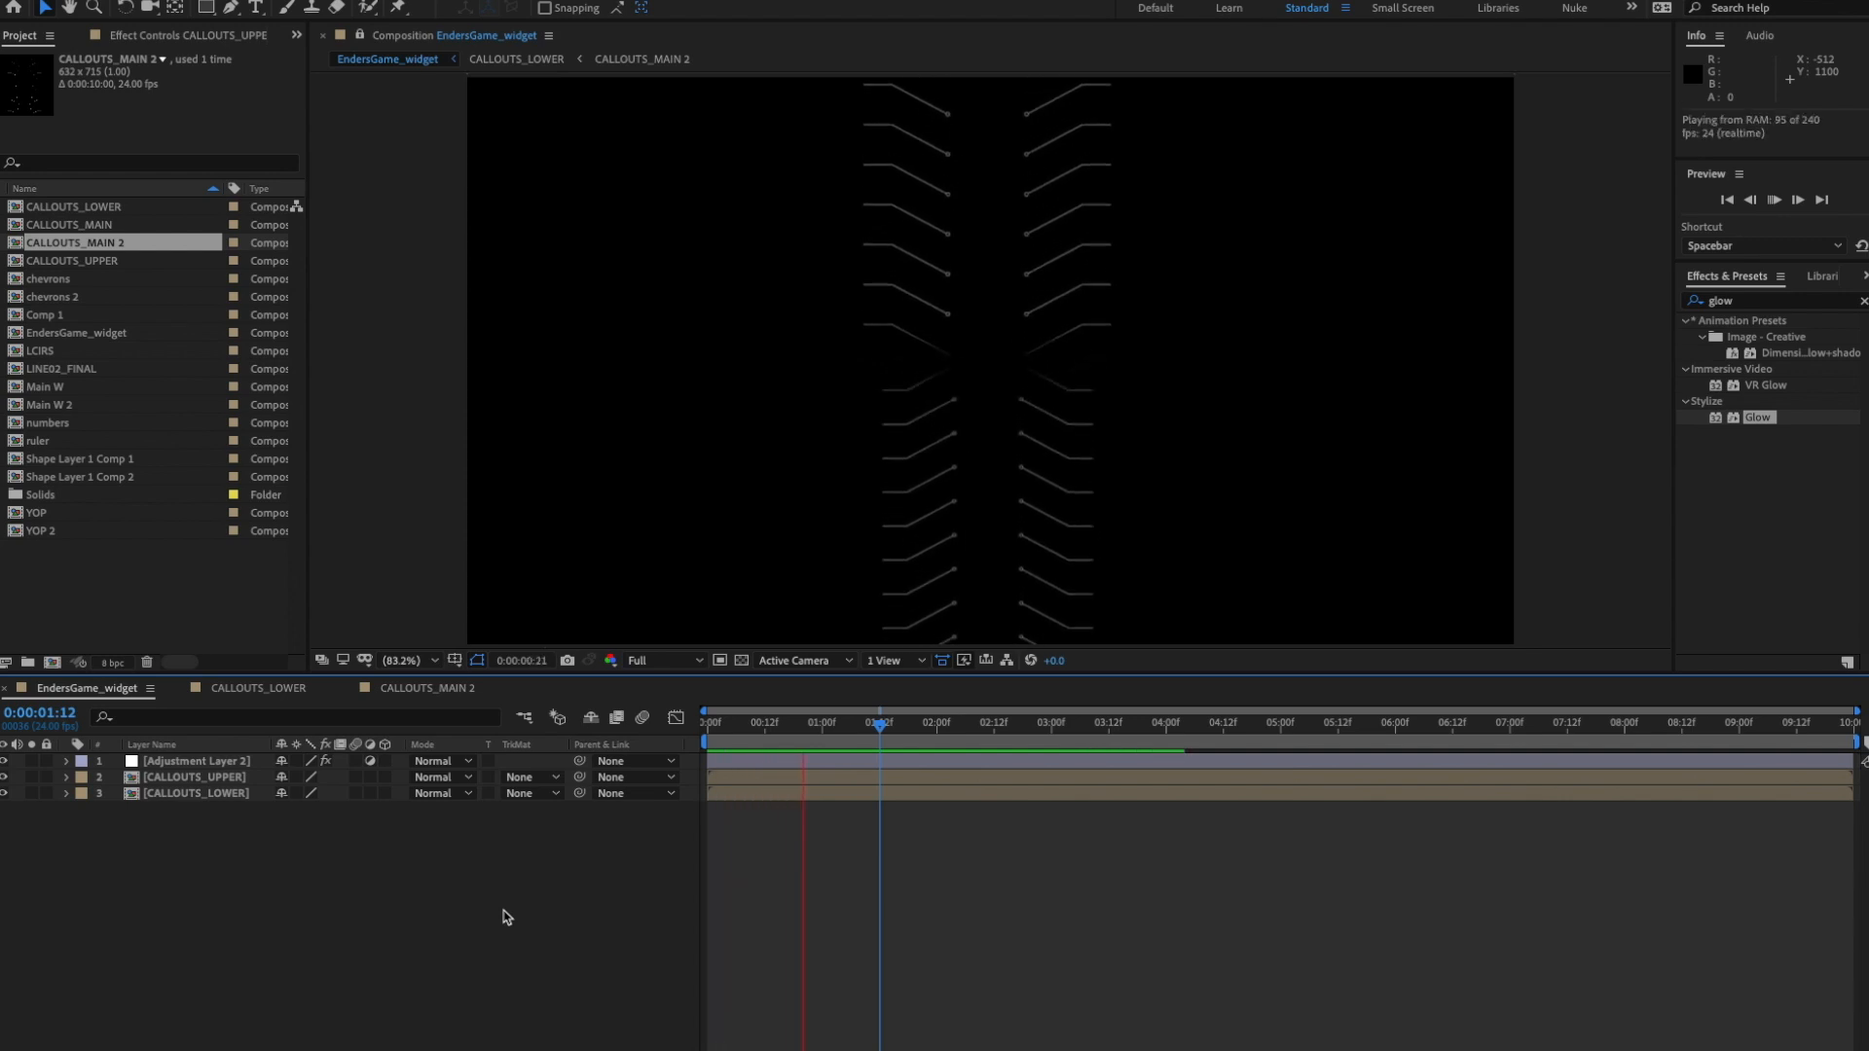
# - Nudge the CALLOUTS_UPPER mask down 30 pixels and preview where the two callout columns meet
pyautogui.click(214, 777)
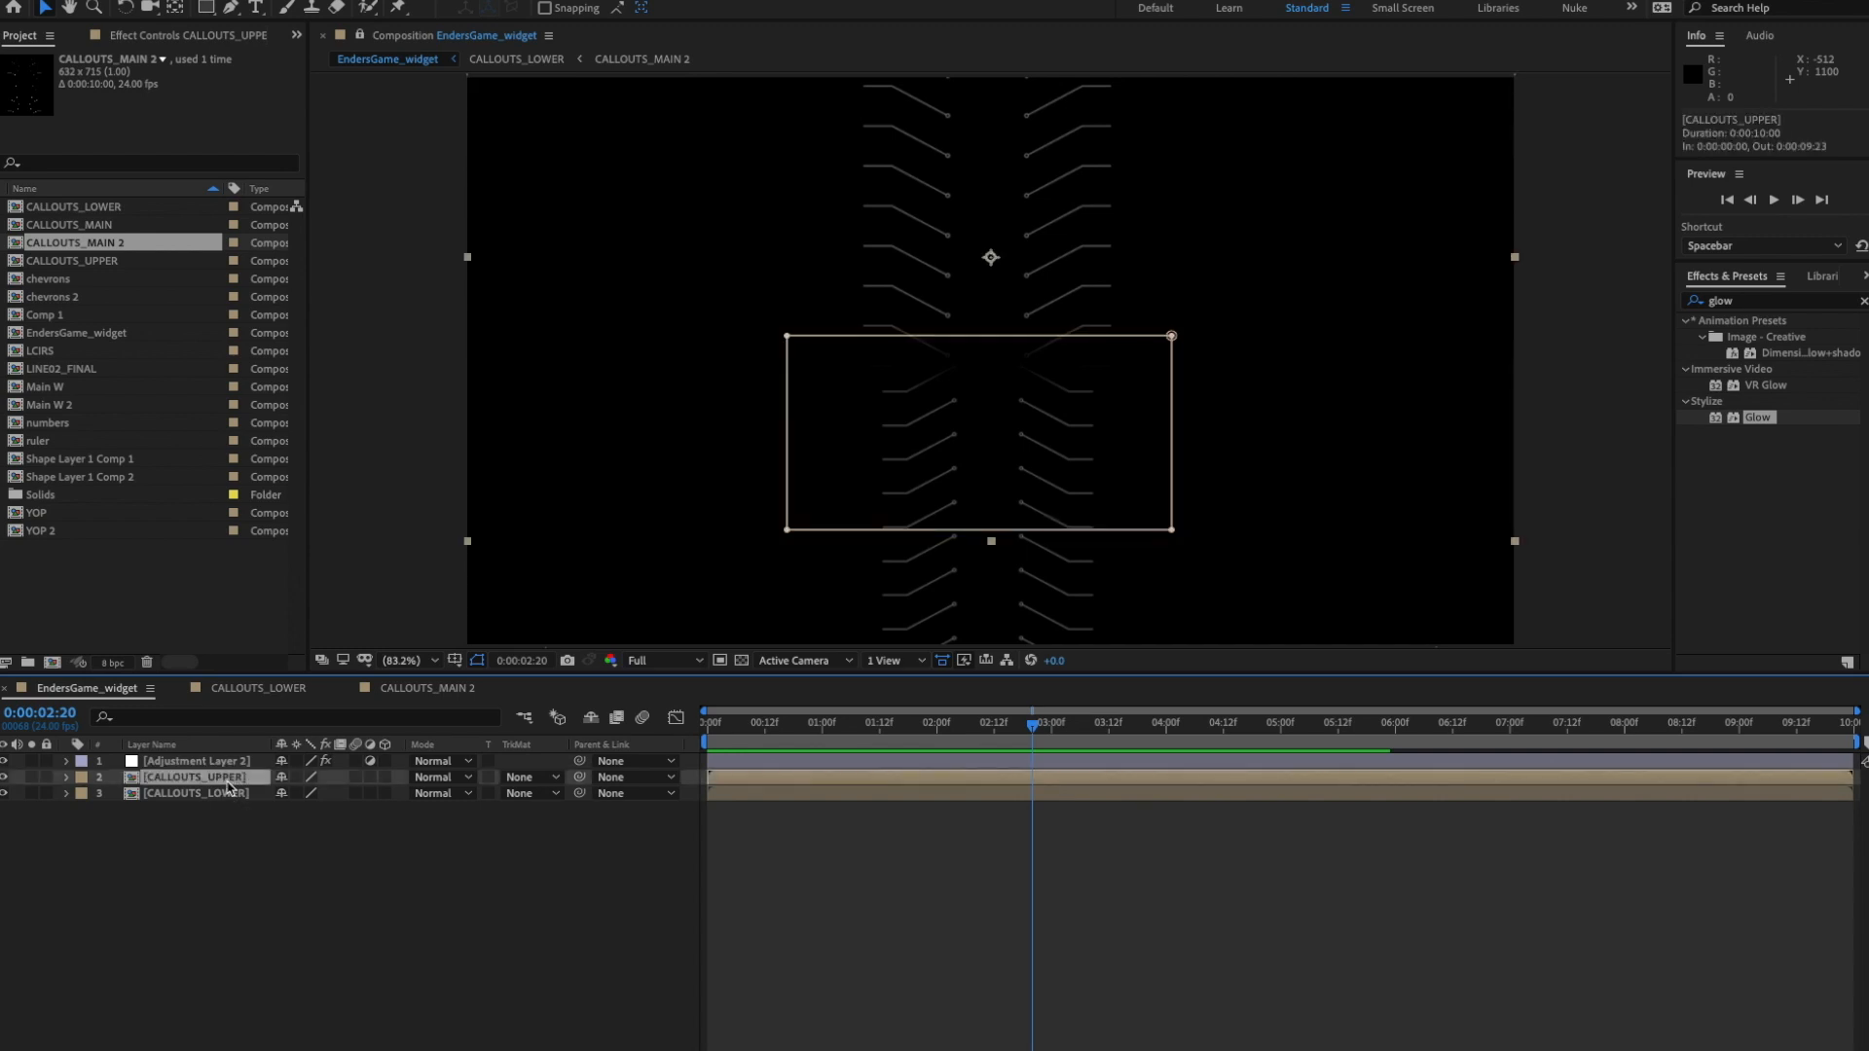
pyautogui.doubleClick(1174, 531)
pyautogui.hotkey('shift', 'Down')
pyautogui.hotkey('shift', 'Down')
pyautogui.hotkey('shift', 'Down')
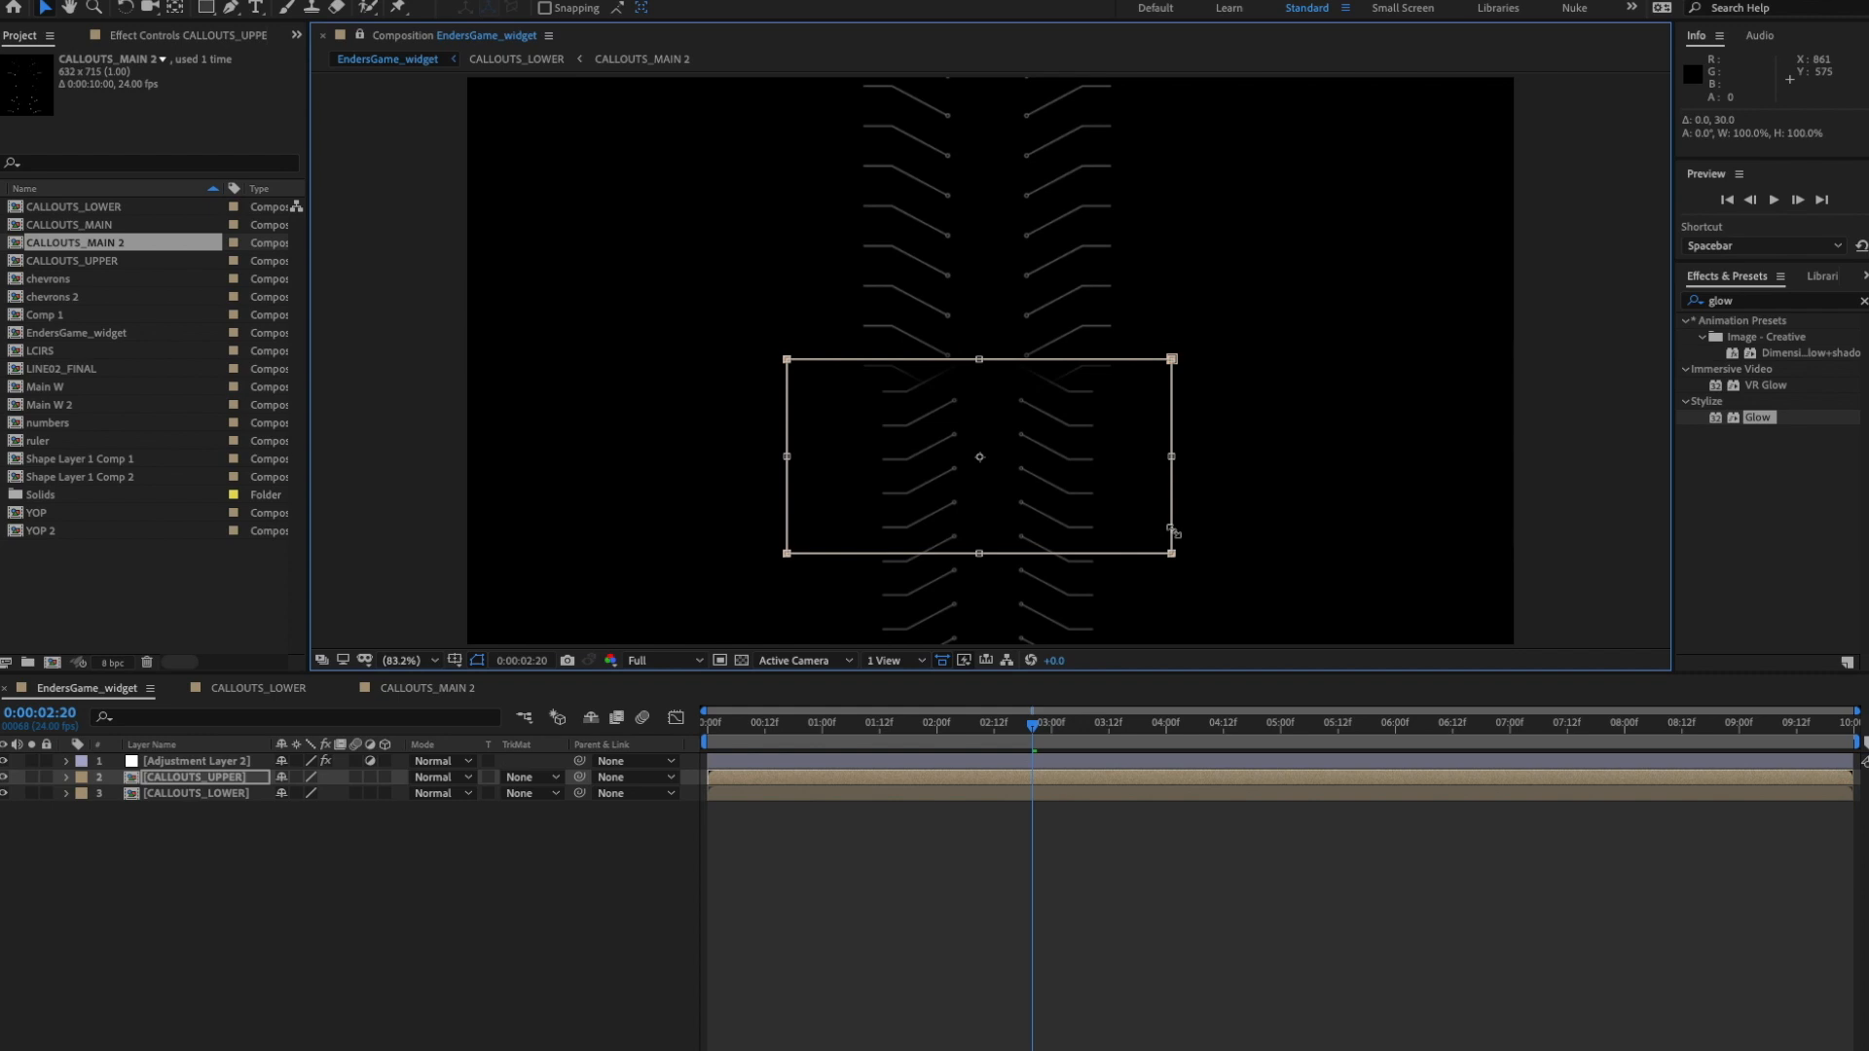
pyautogui.press('space')
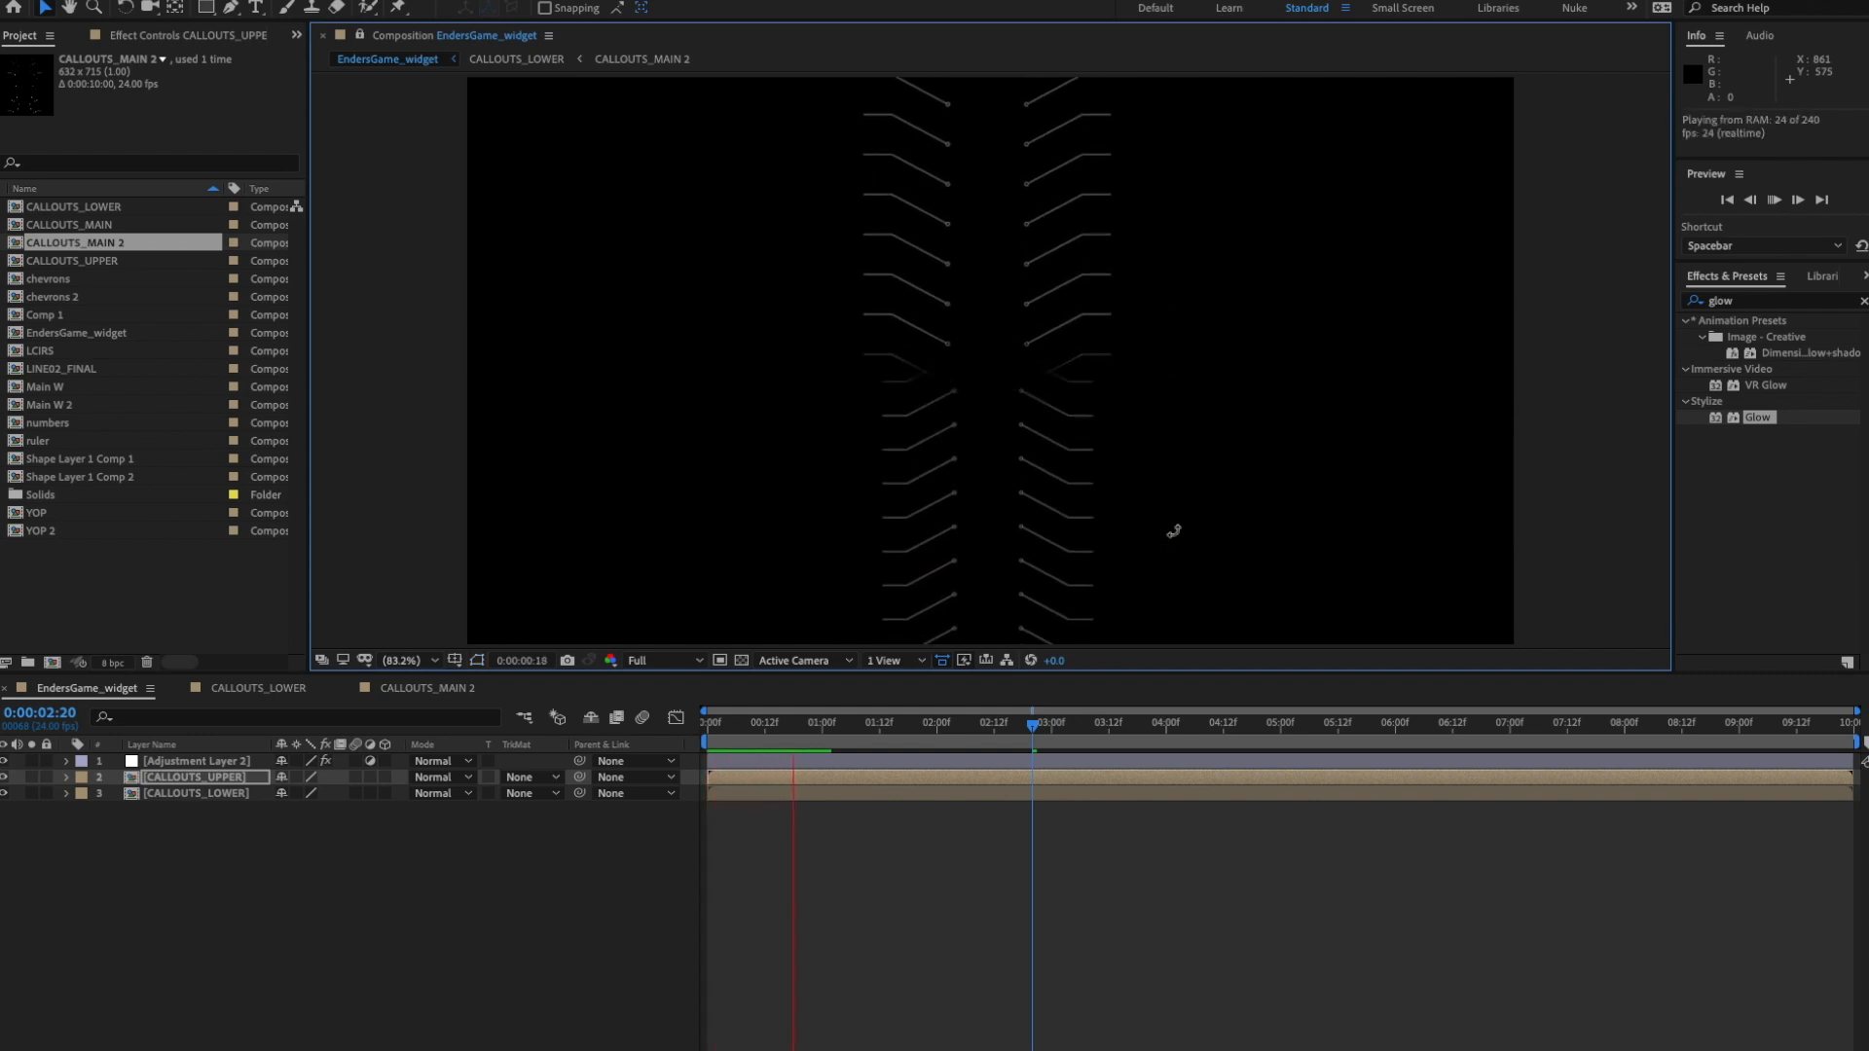
pyautogui.press('space')
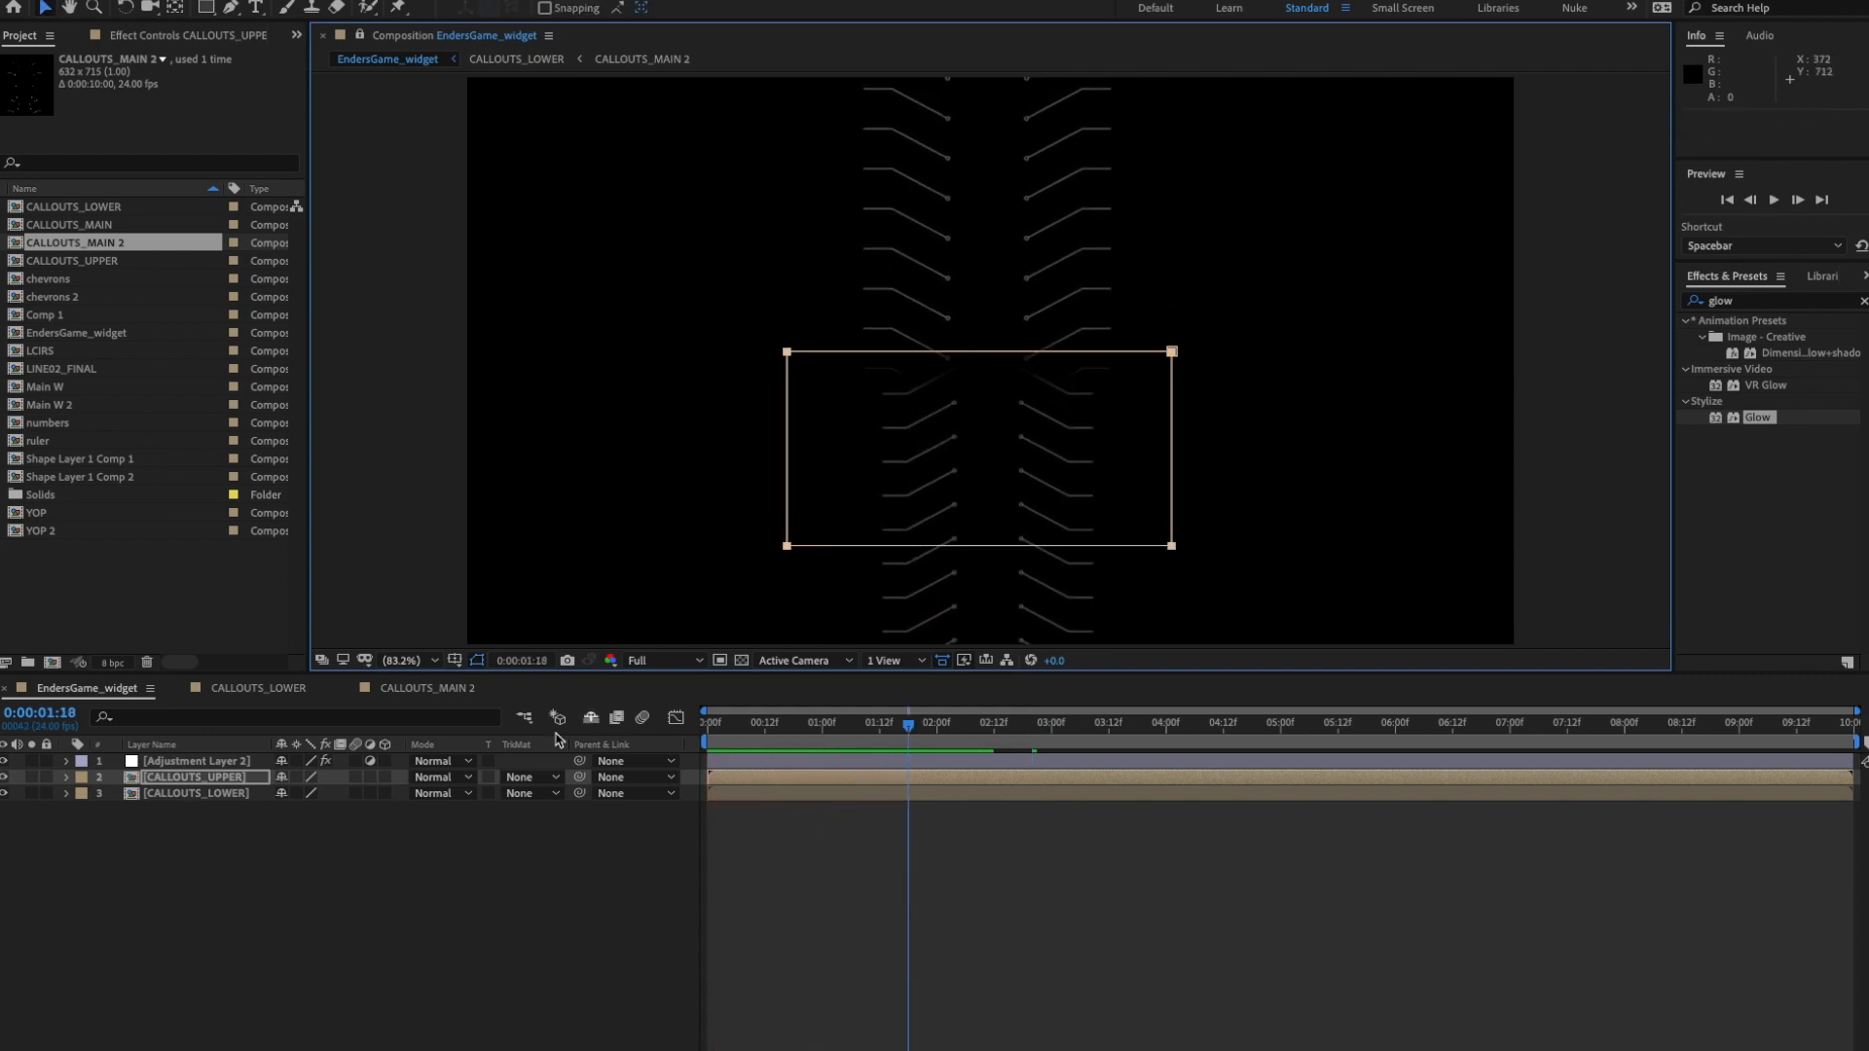
# - Set the CALLOUTS_UPPER mask feather to 30 pixels and preview the resulting blend
pyautogui.click(195, 778)
pyautogui.press('m')
pyautogui.press('m')
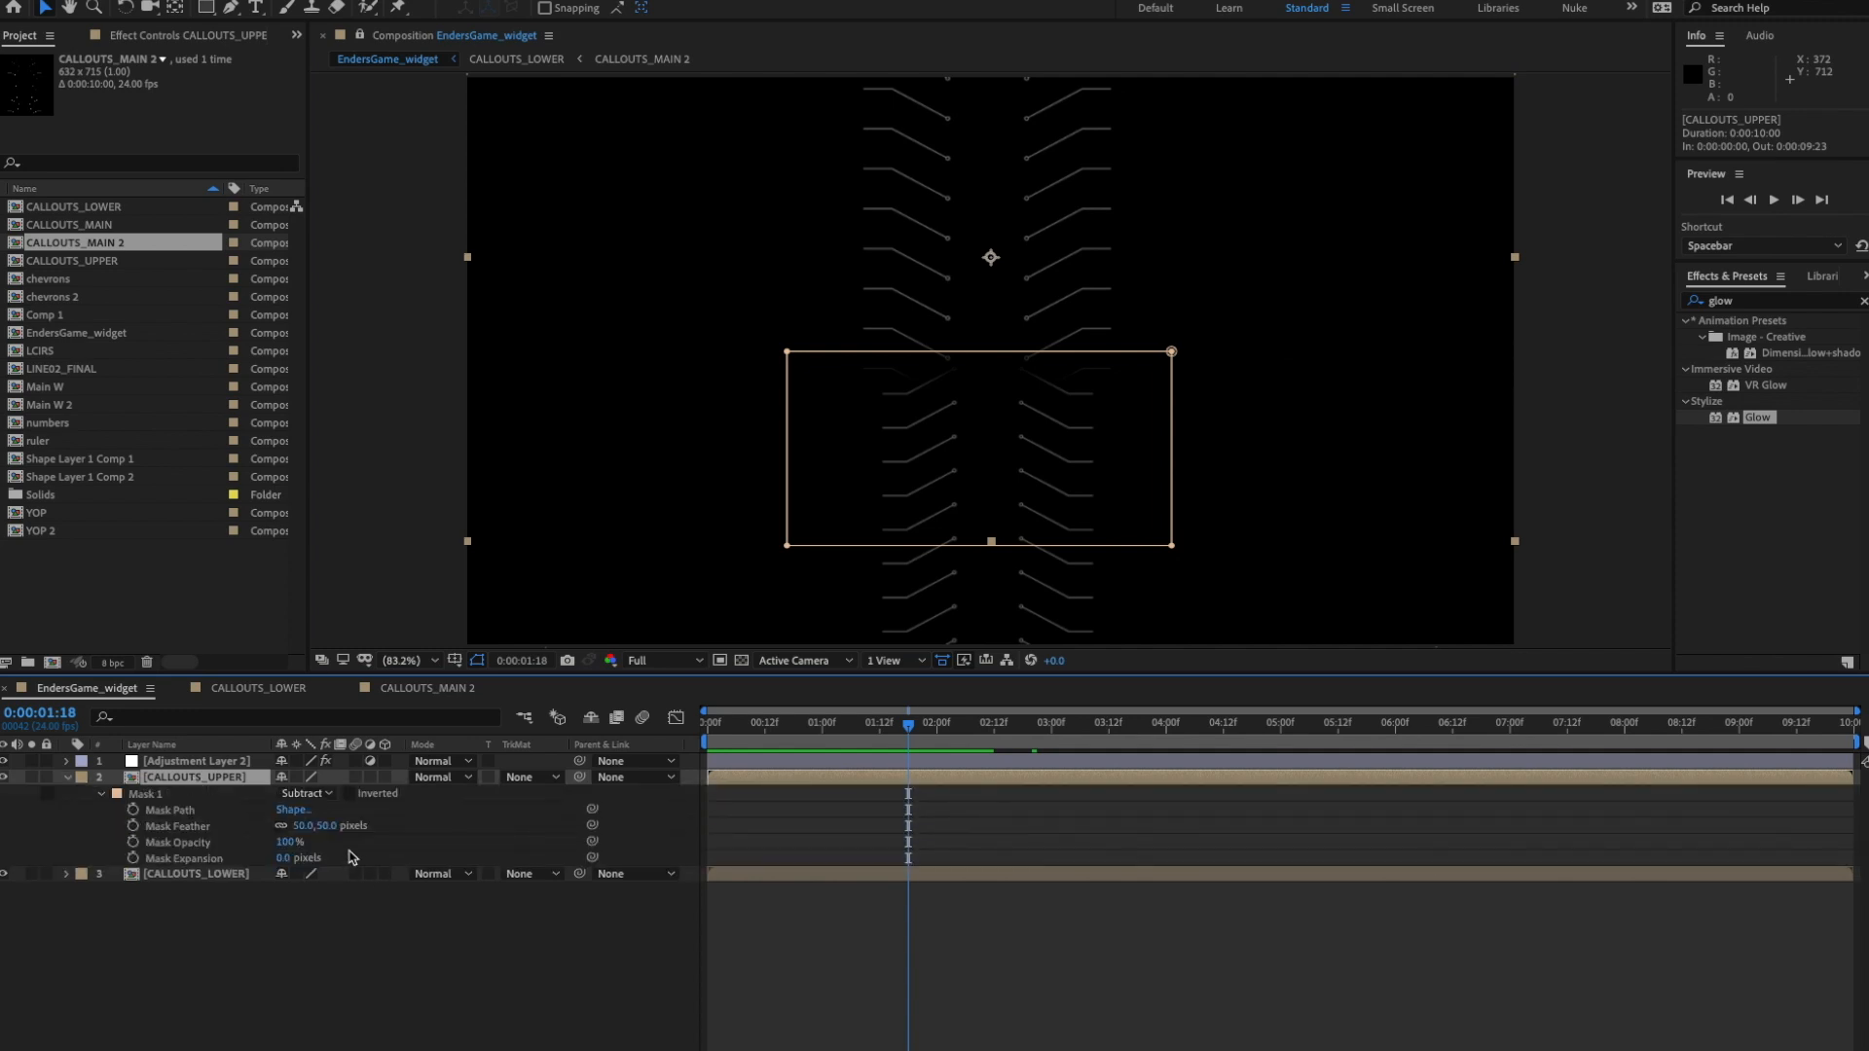
pyautogui.click(329, 827)
pyautogui.press('Return')
pyautogui.click(434, 1022)
pyautogui.press('space')
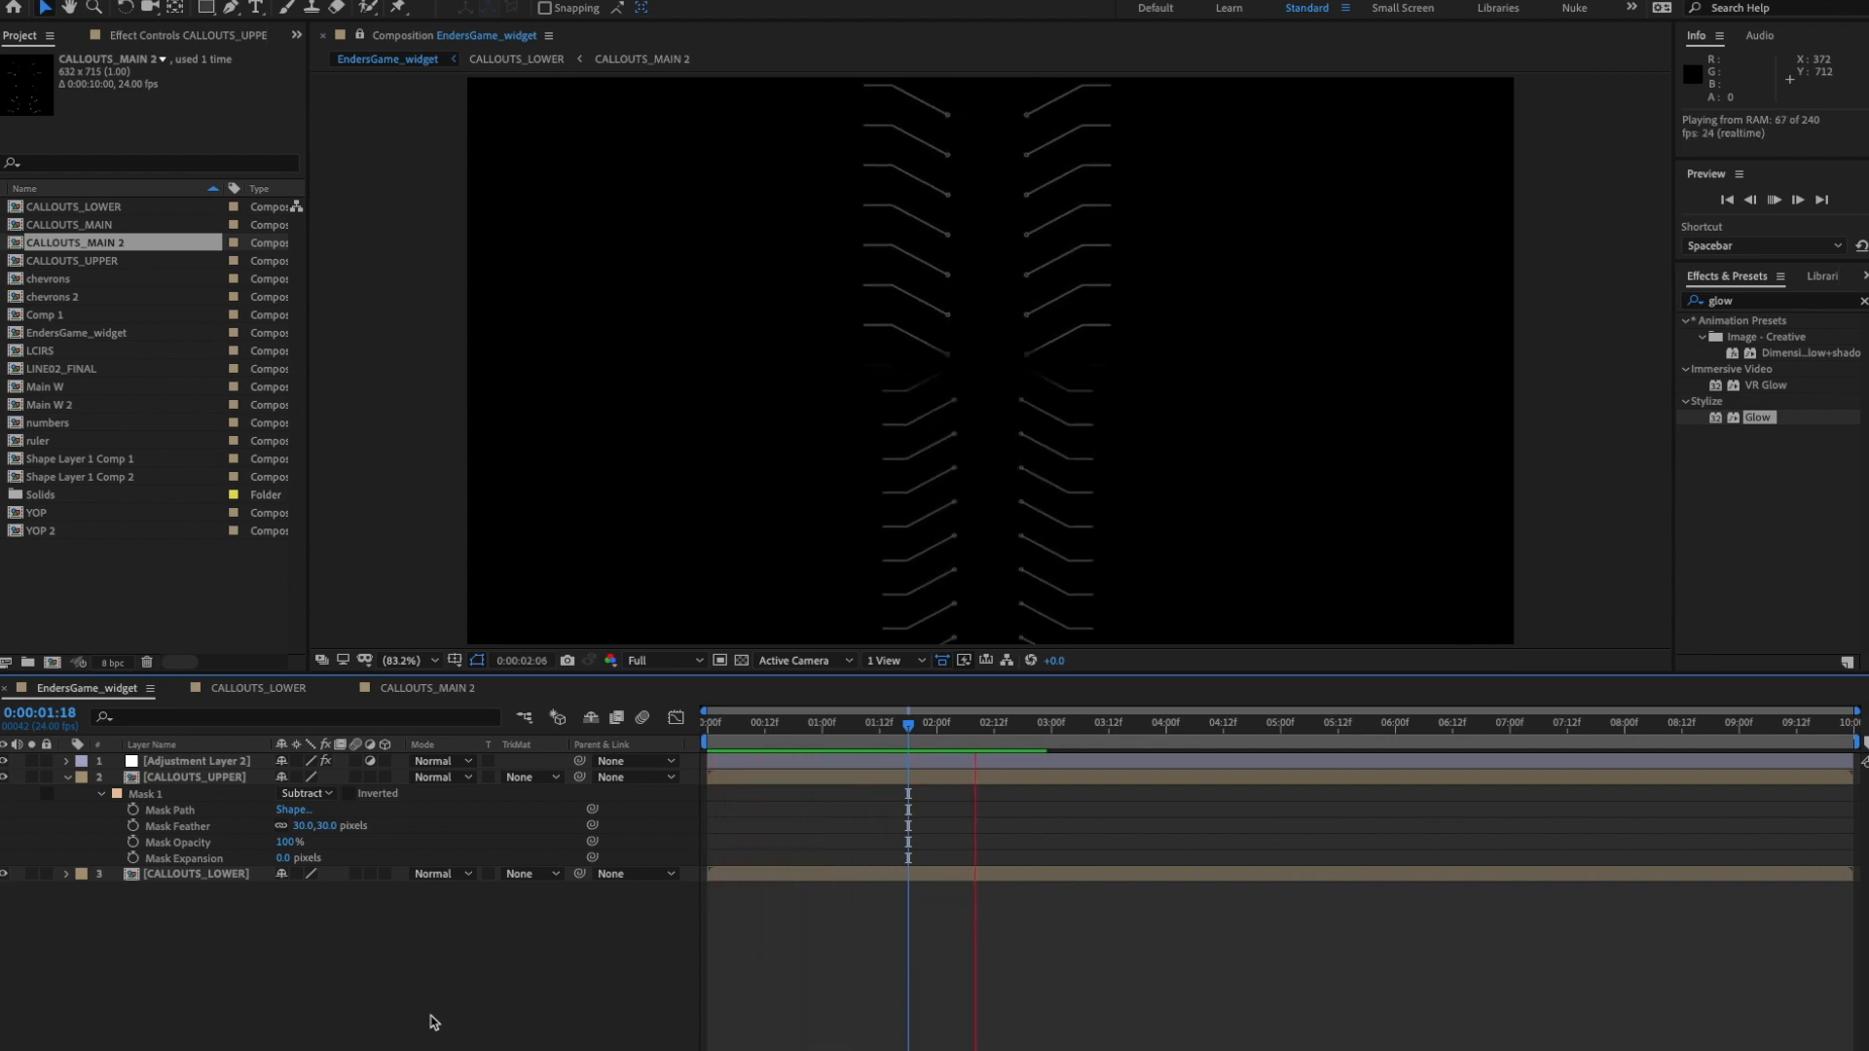
pyautogui.press('space')
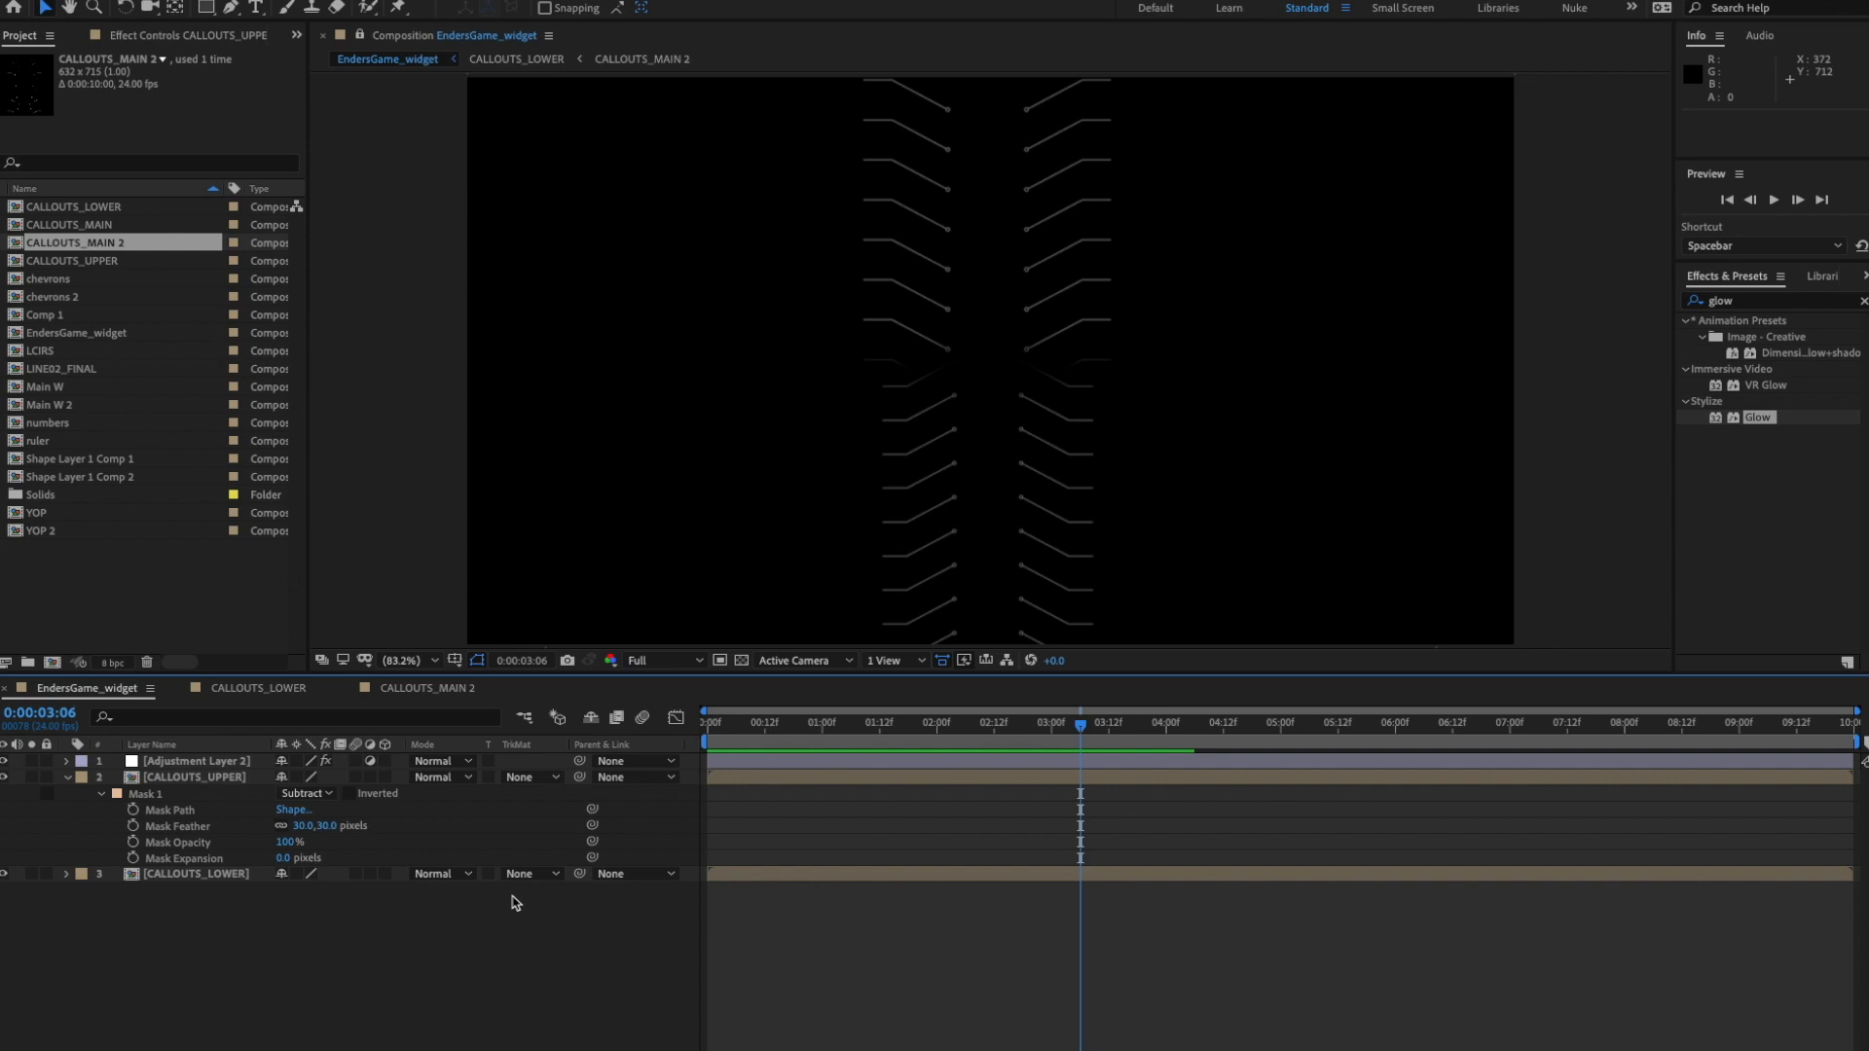
# - Close the open CALLOUTS_LOWER and CALLOUTS_MAIN 2 timelines and open CALLOUTS_MAIN from within CALLOUTS_UPPER
pyautogui.click(68, 778)
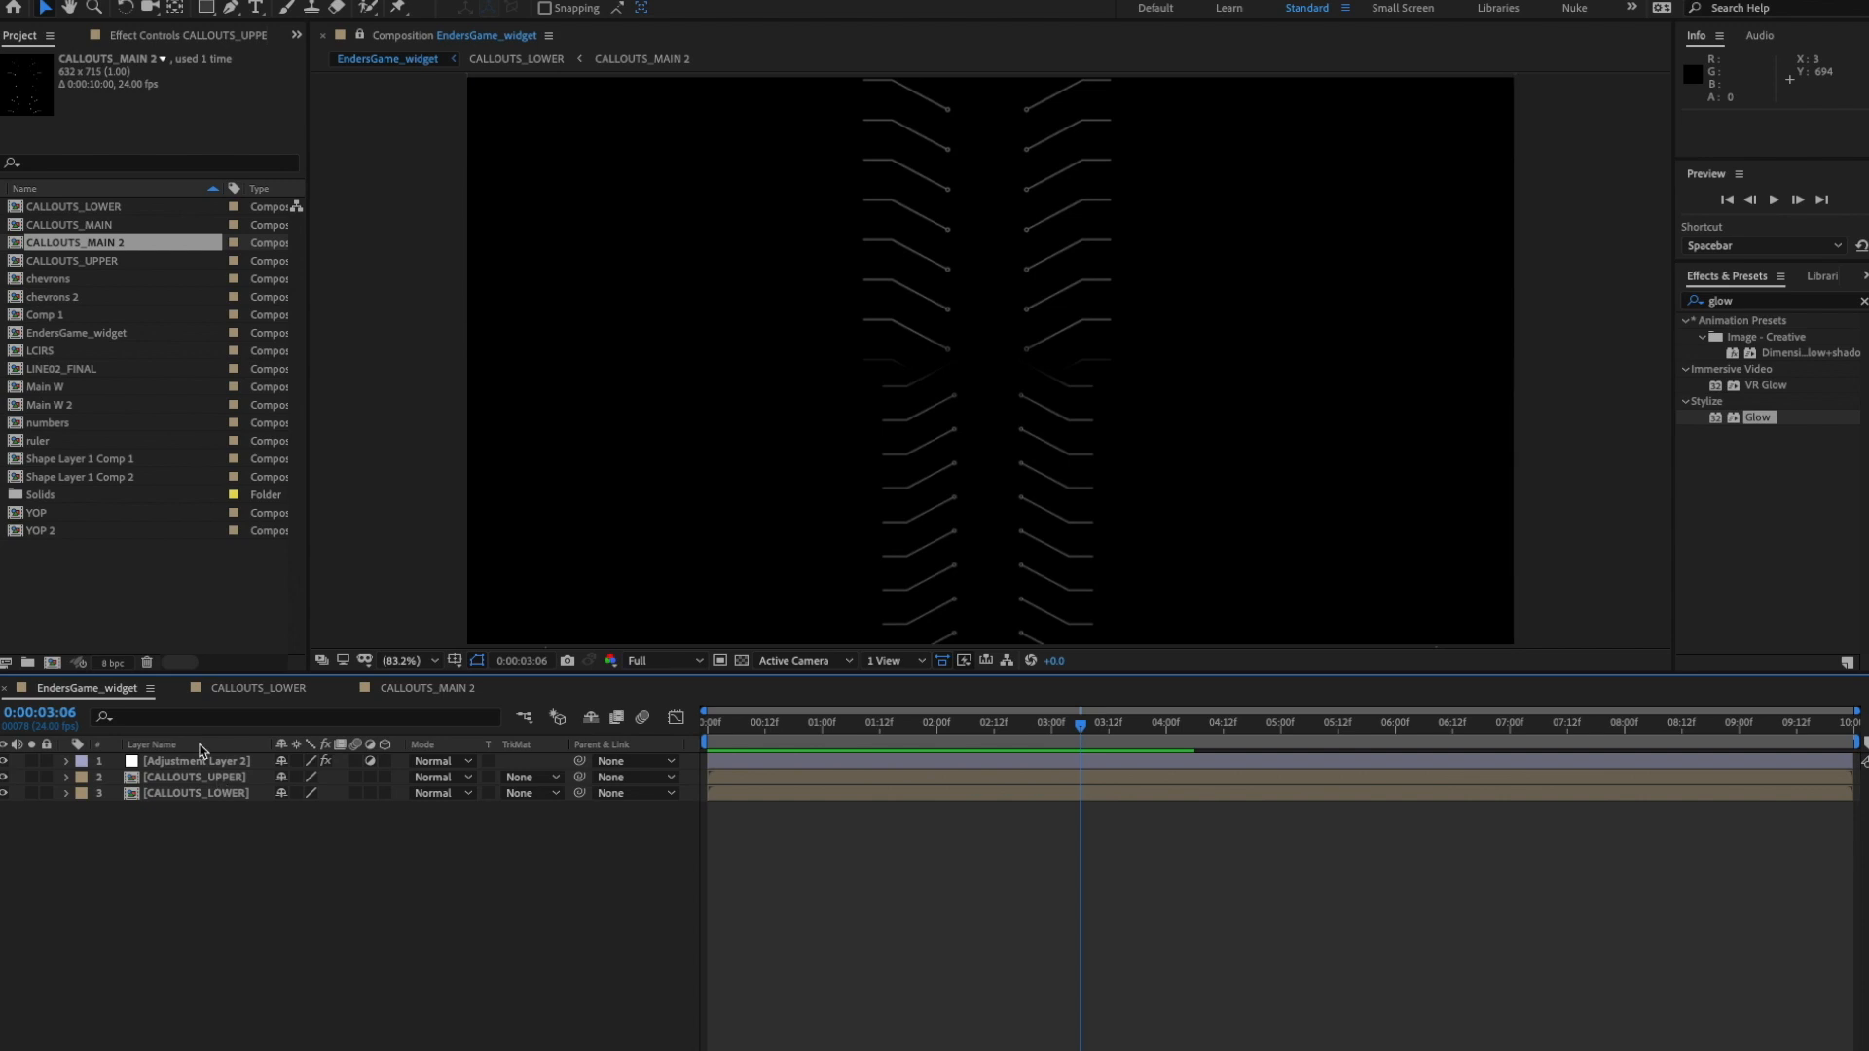
pyautogui.click(178, 689)
pyautogui.click(178, 689)
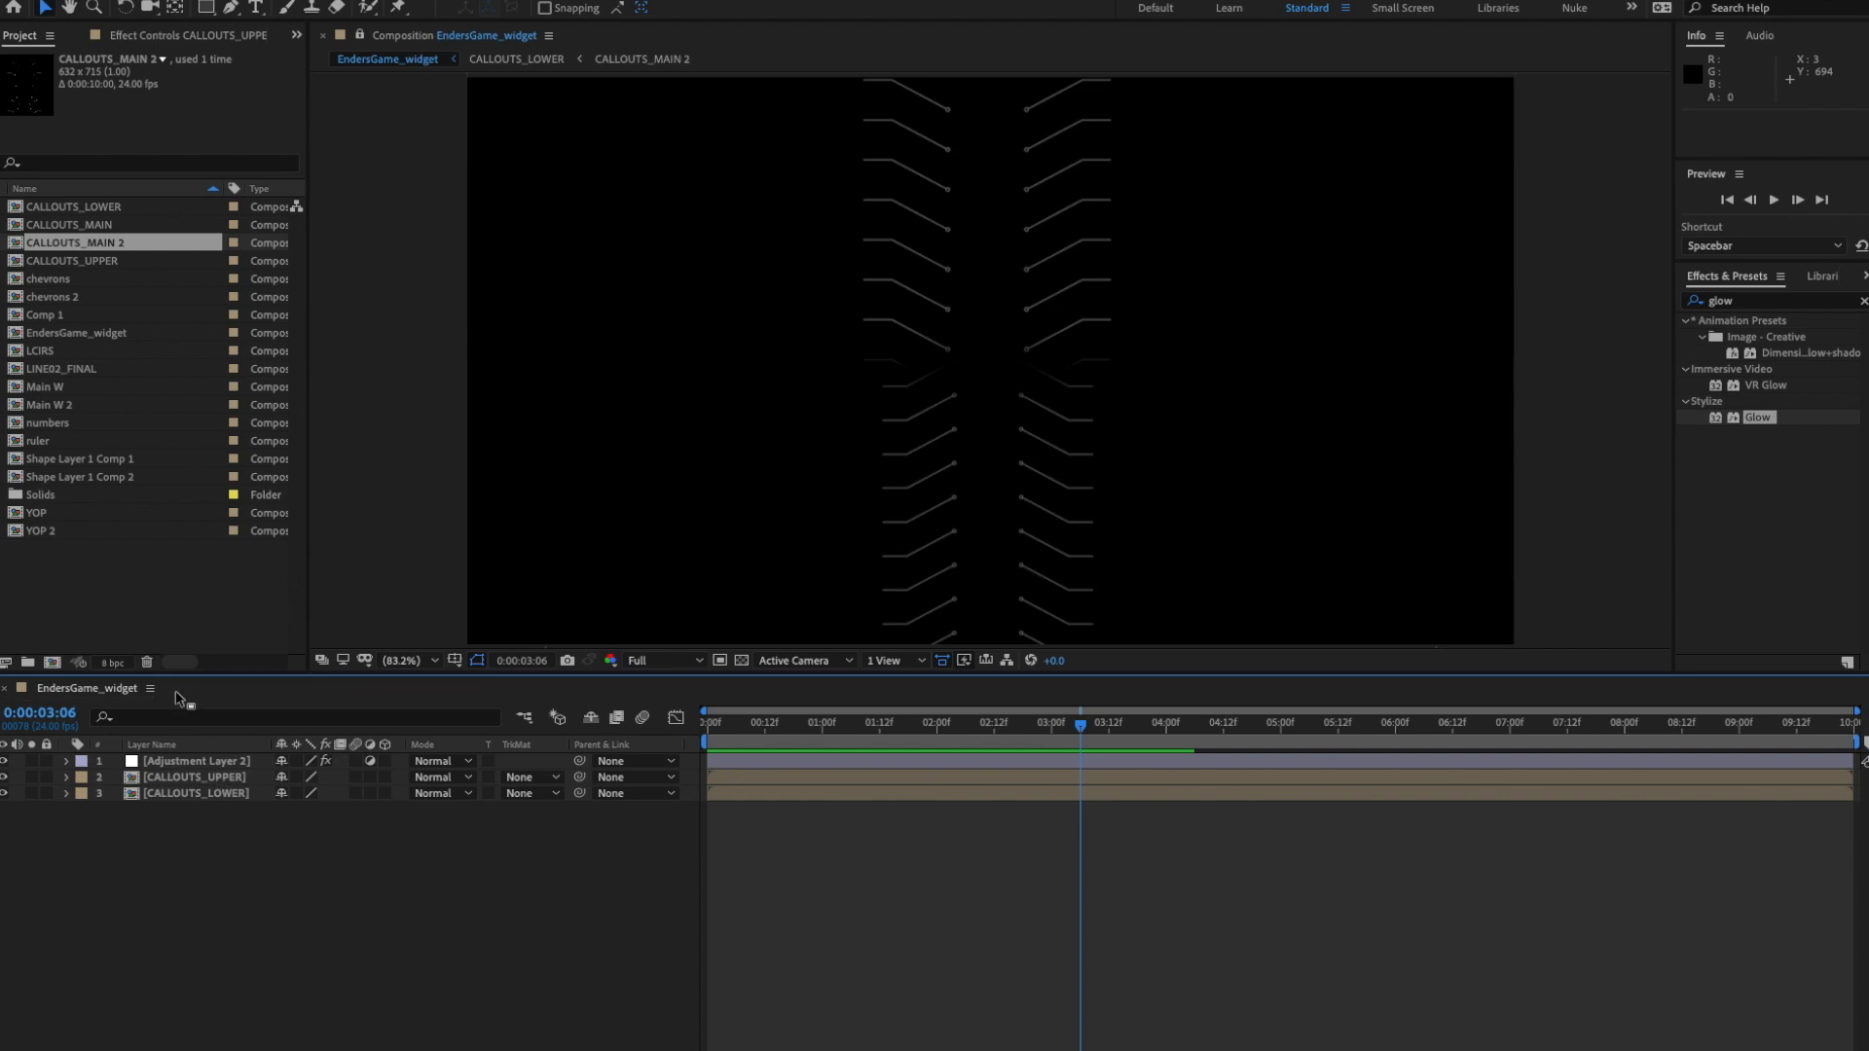
pyautogui.doubleClick(226, 779)
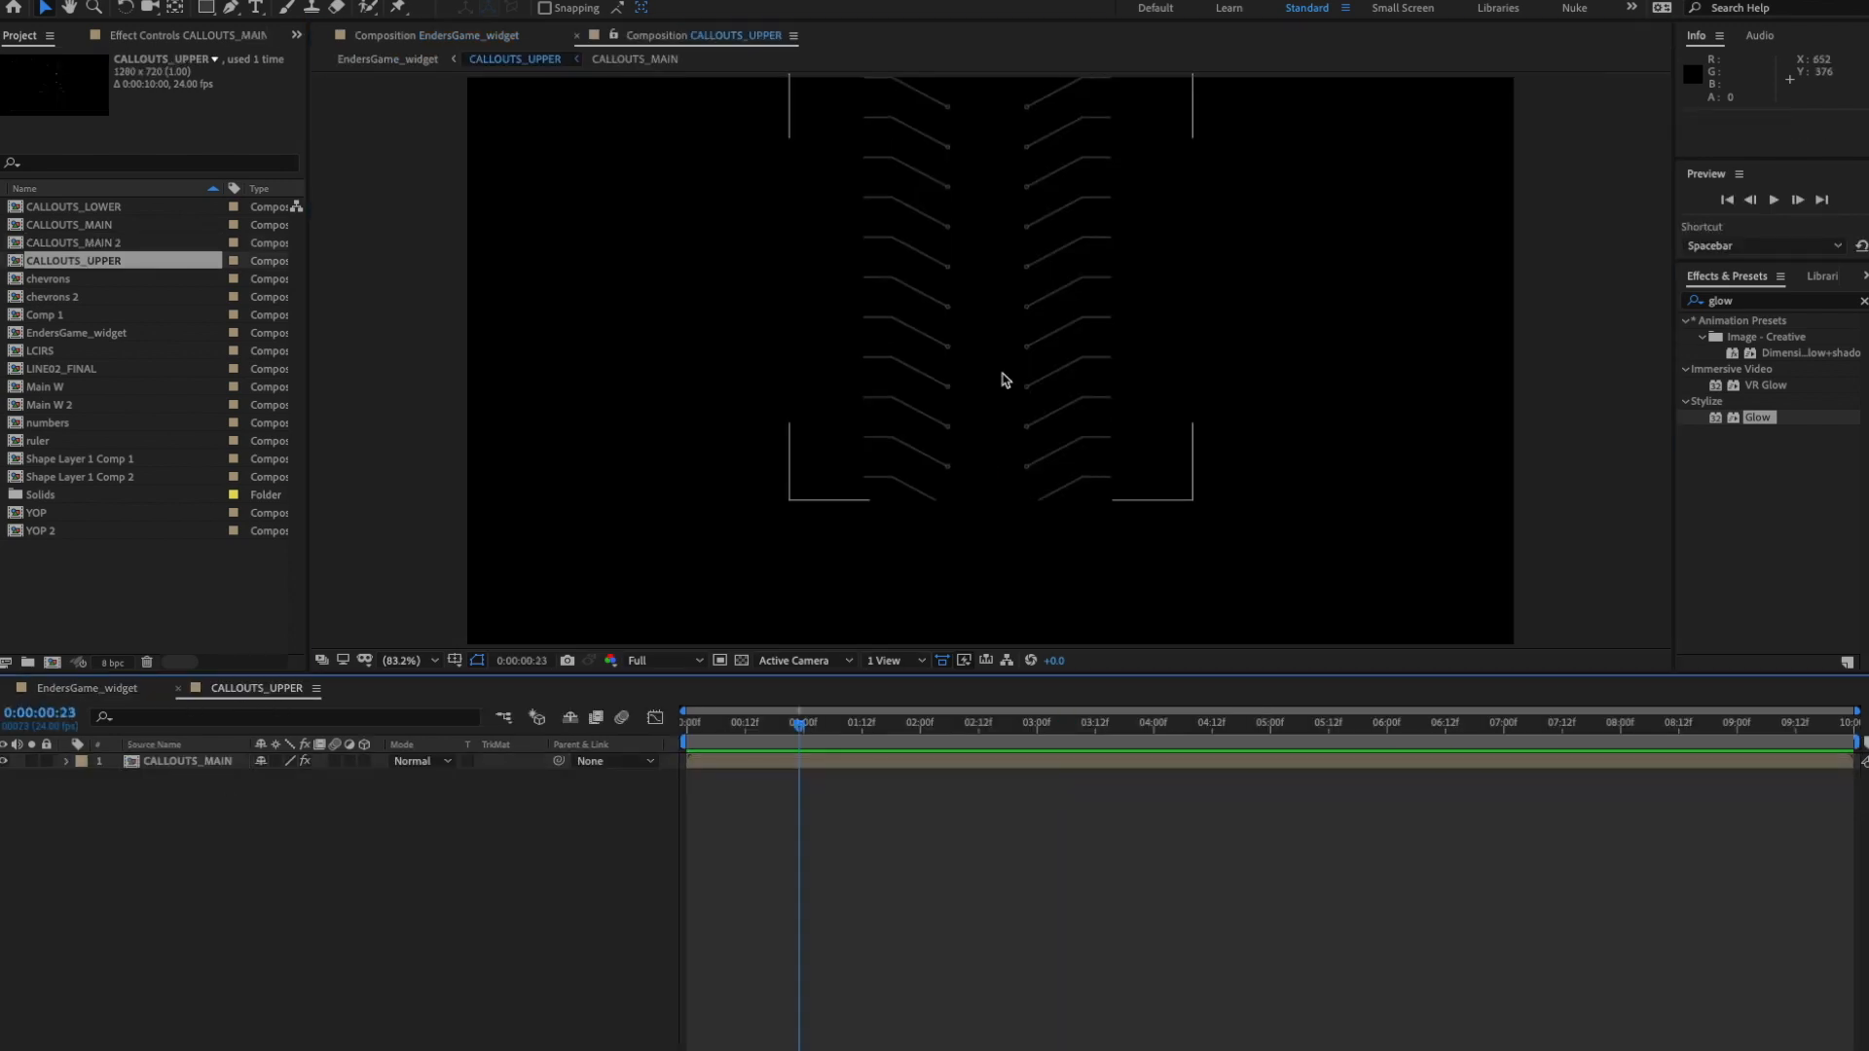
pyautogui.doubleClick(166, 761)
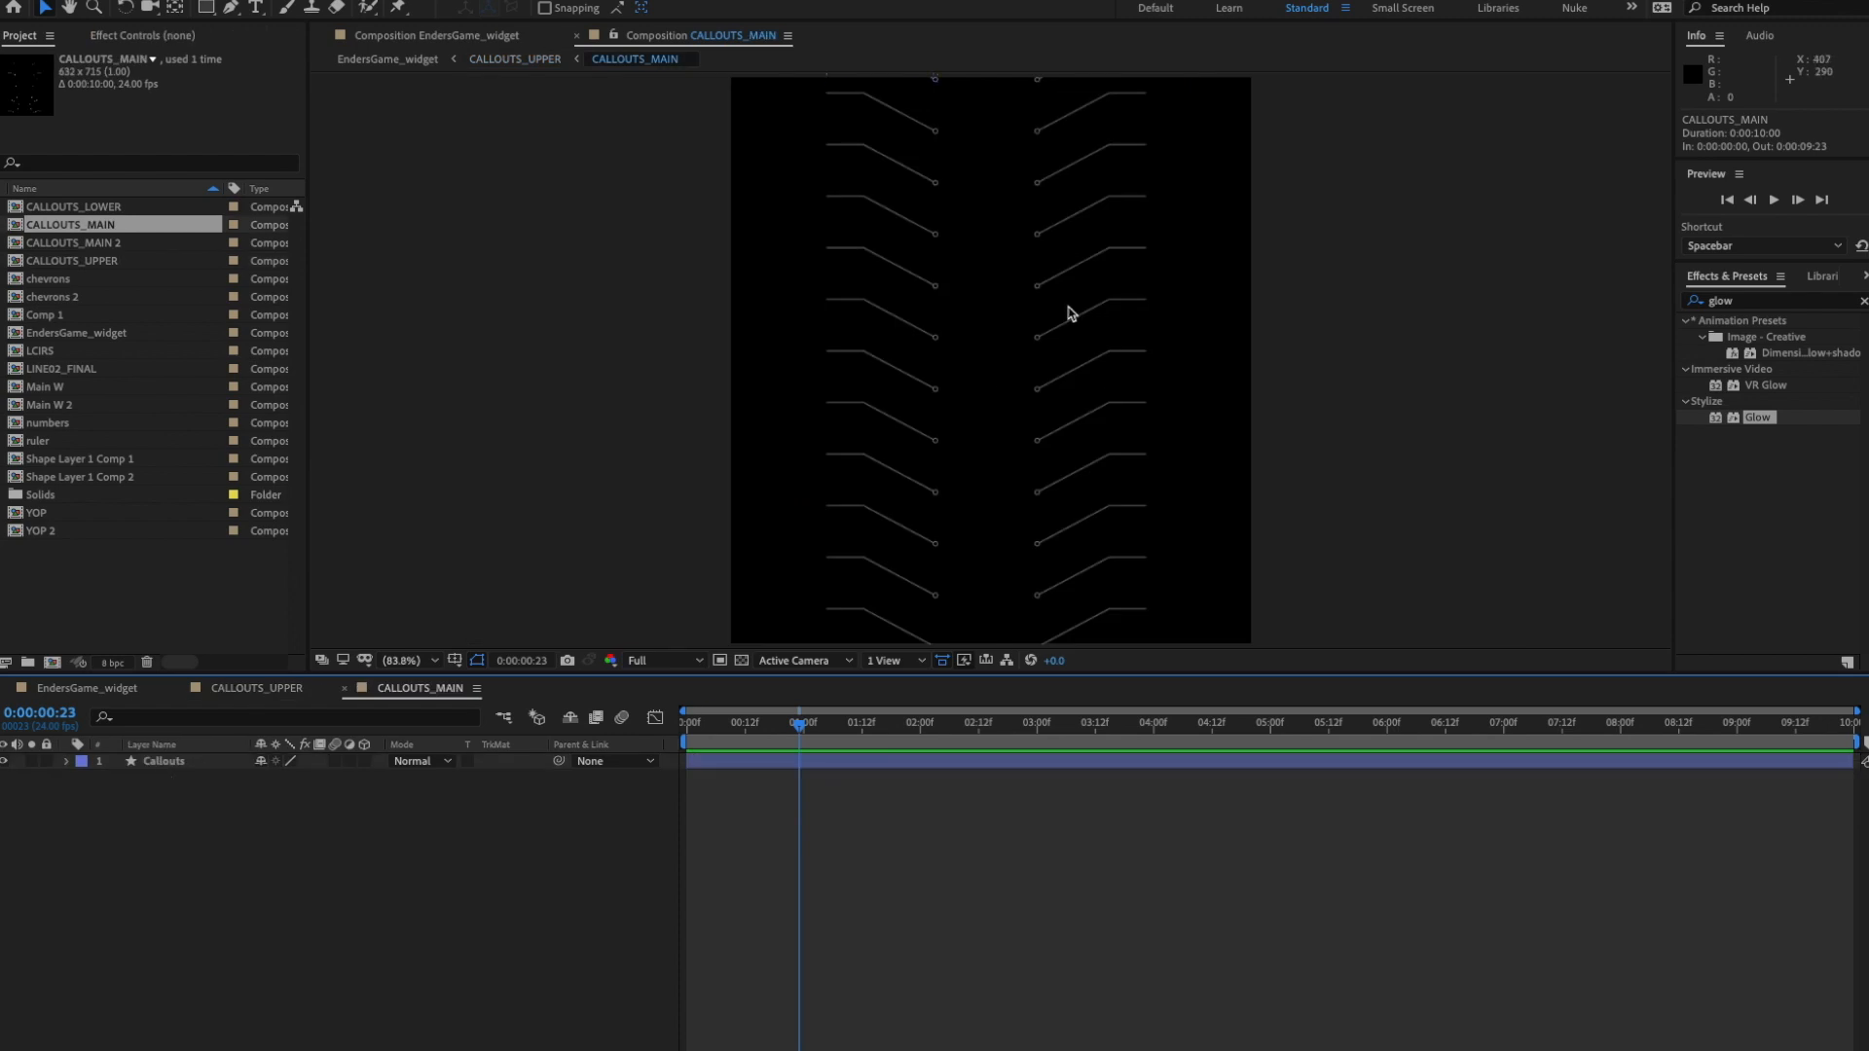
# - Create an empty text layer near the centre of the CALLOUTS_MAIN composition, between the callout columns
pyautogui.moveTo(1135, 409)
pyautogui.mouseDown()
pyautogui.moveTo(1132, 364)
pyautogui.moveTo(1140, 434)
pyautogui.mouseUp()
pyautogui.press('v')
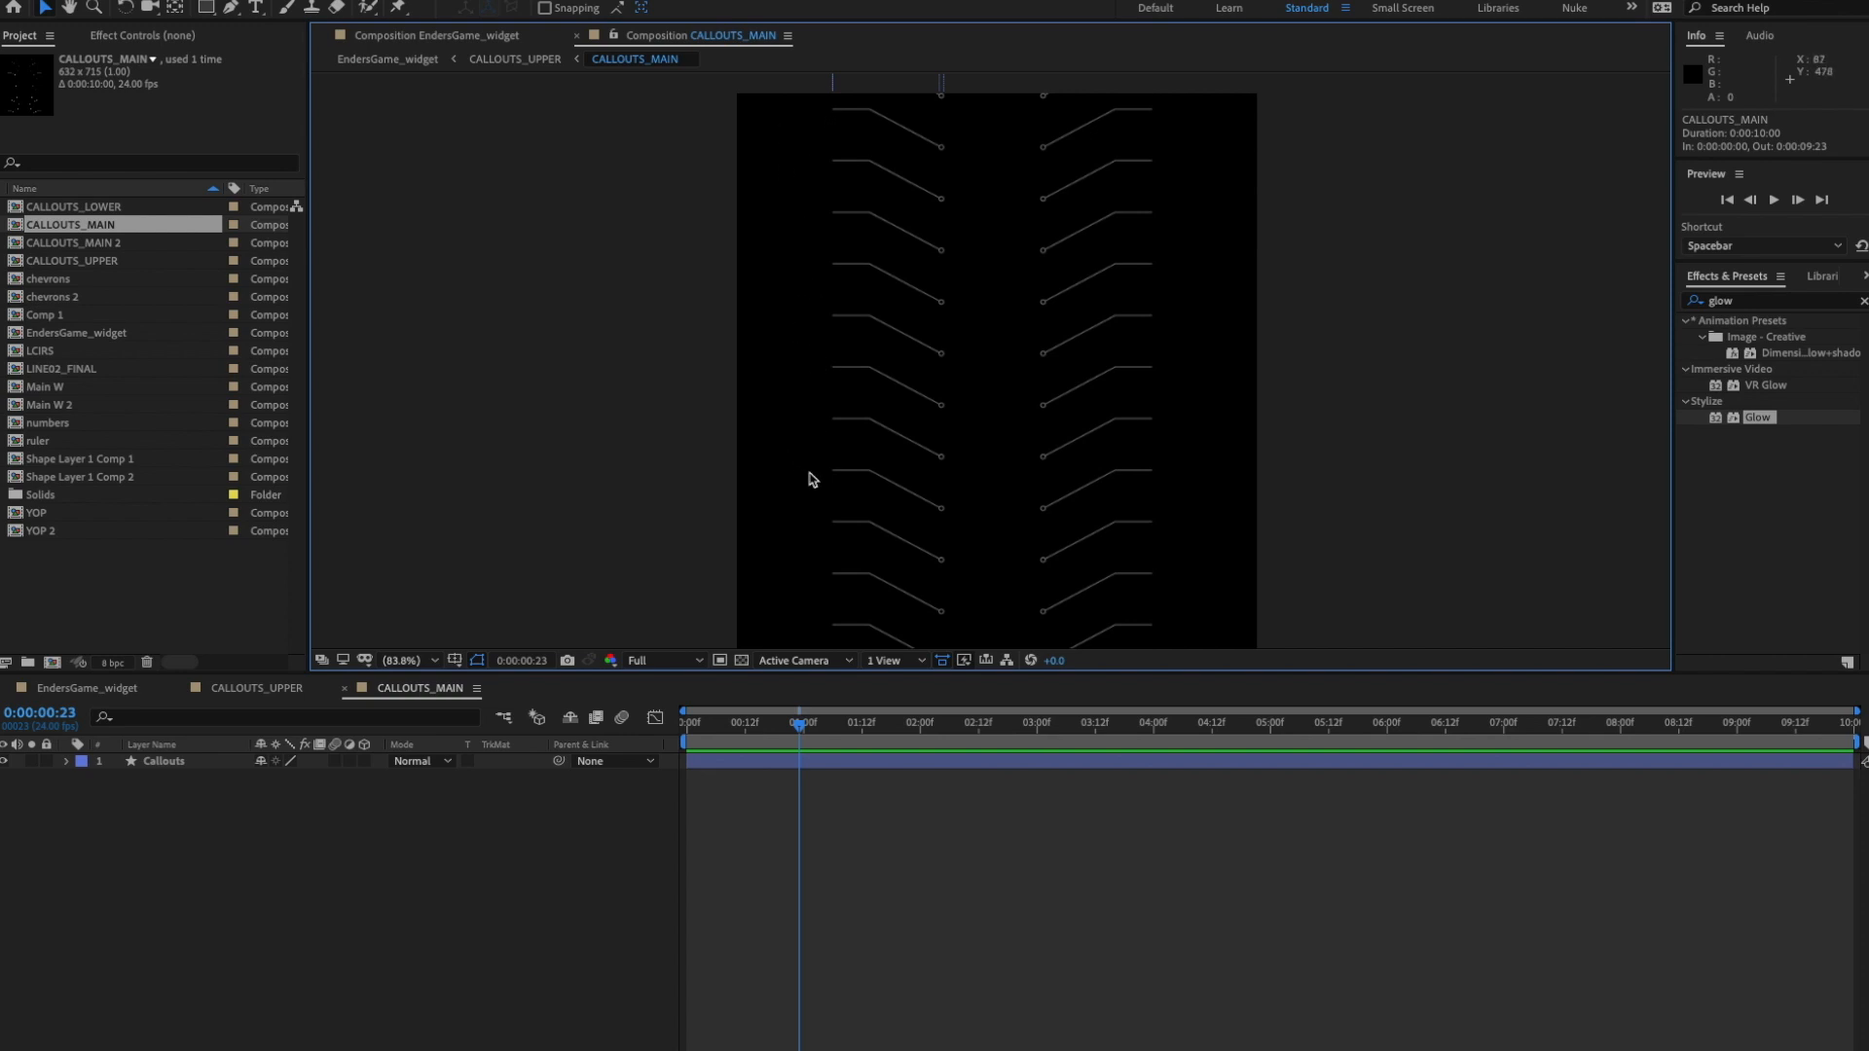
pyautogui.click(341, 912)
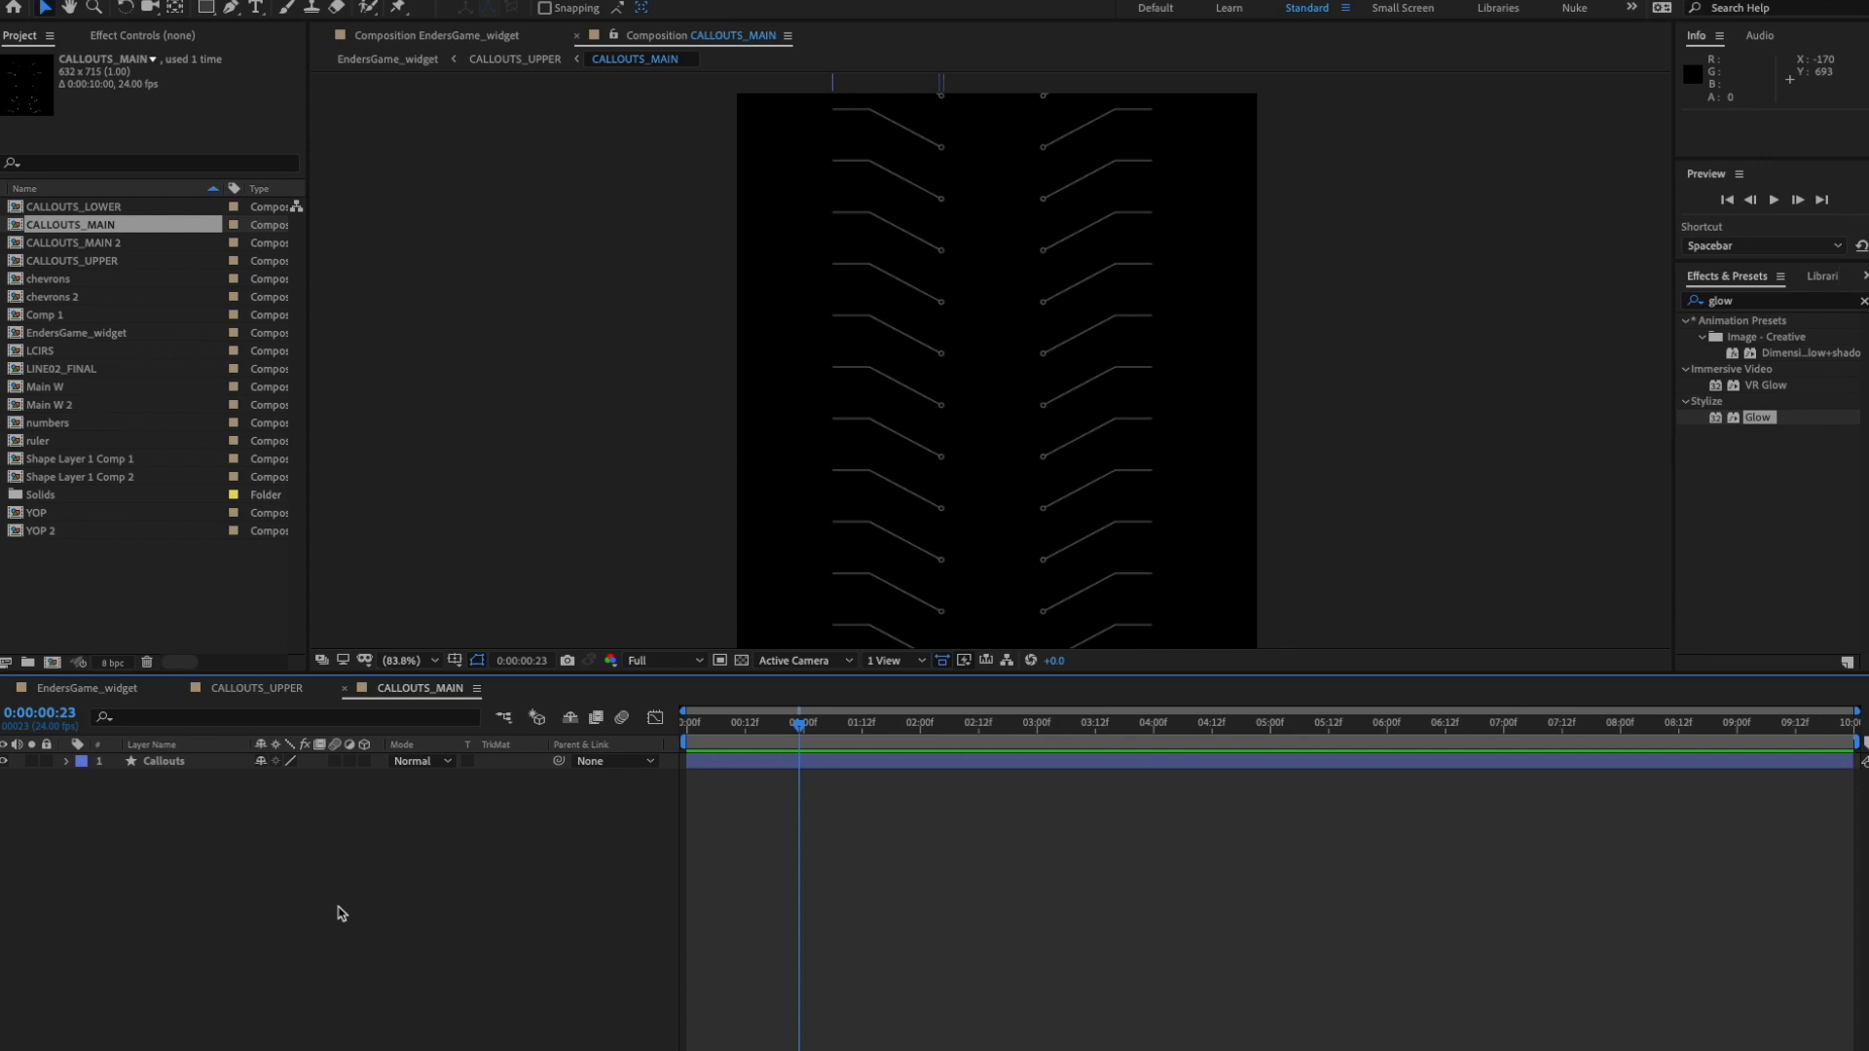
pyautogui.click(259, 9)
pyautogui.click(997, 348)
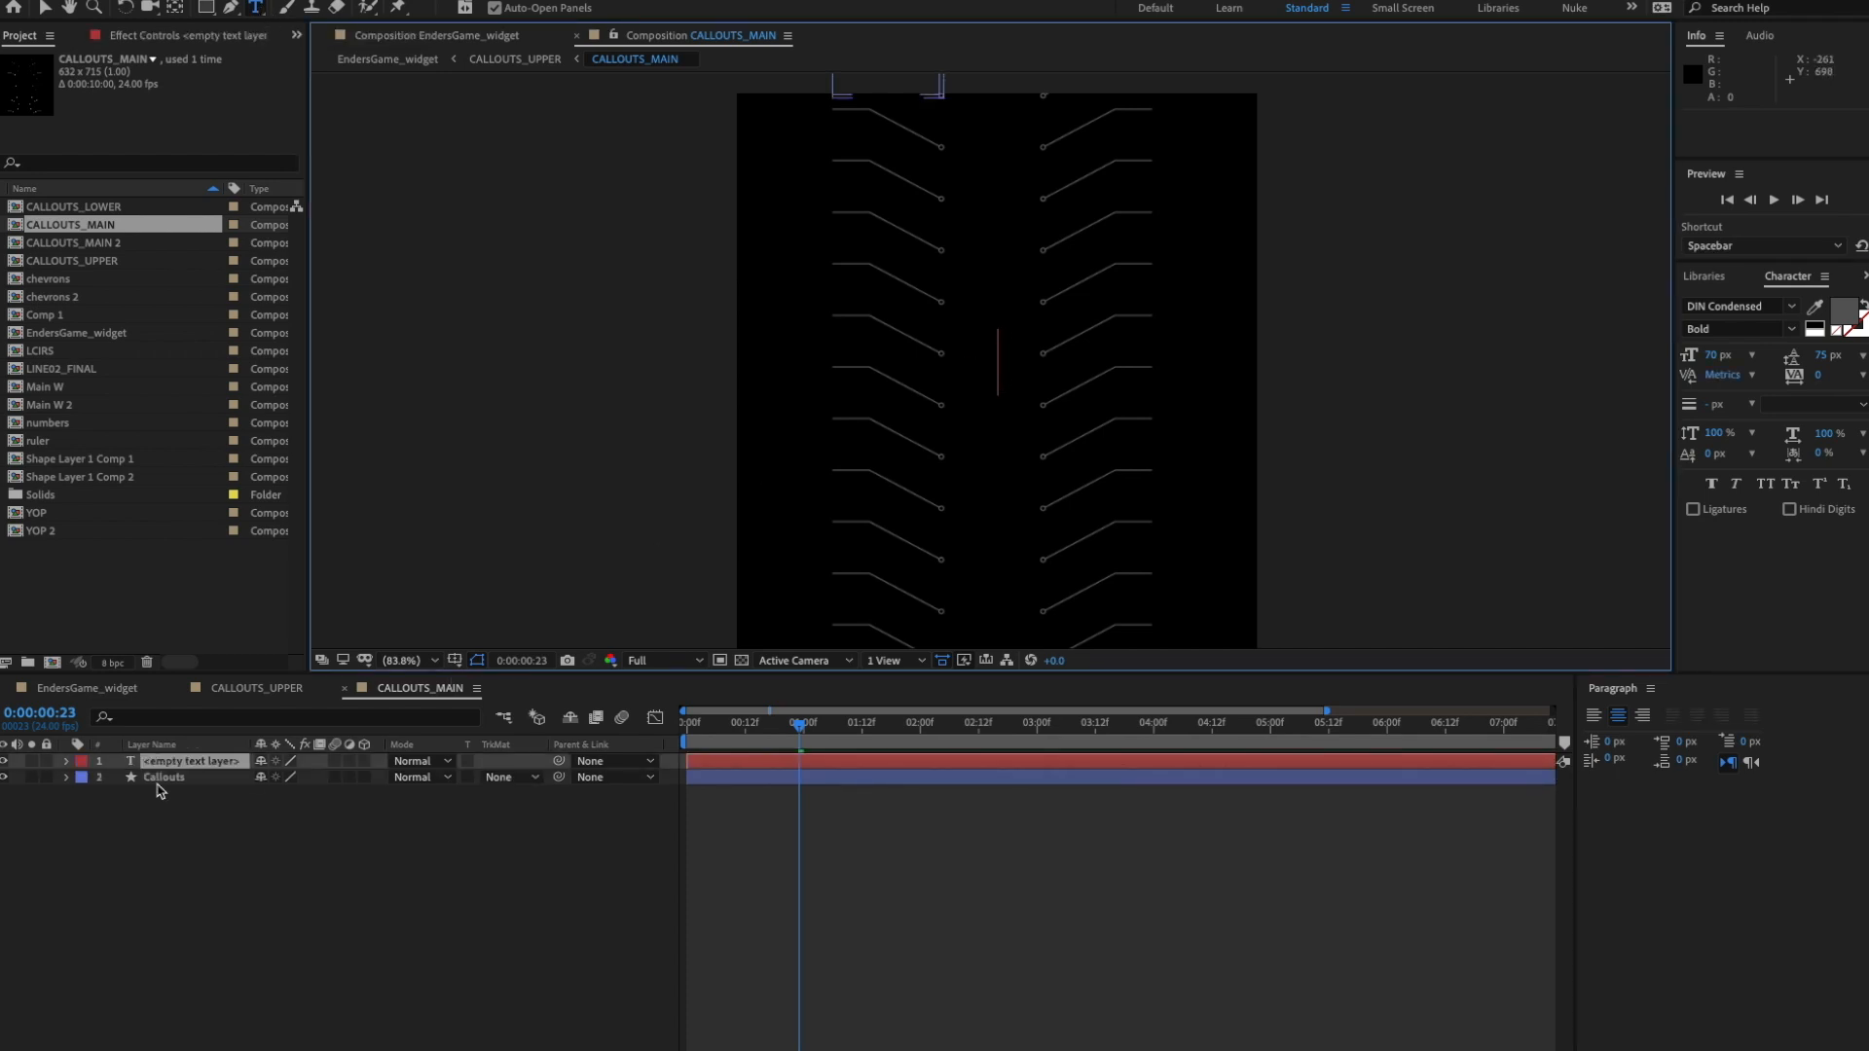
# - Set the empty text layer's Source Text expression to s = "" + Math.floor(random(10000)); while (s.length < 4) s = "0" + s; s
pyautogui.click(66, 762)
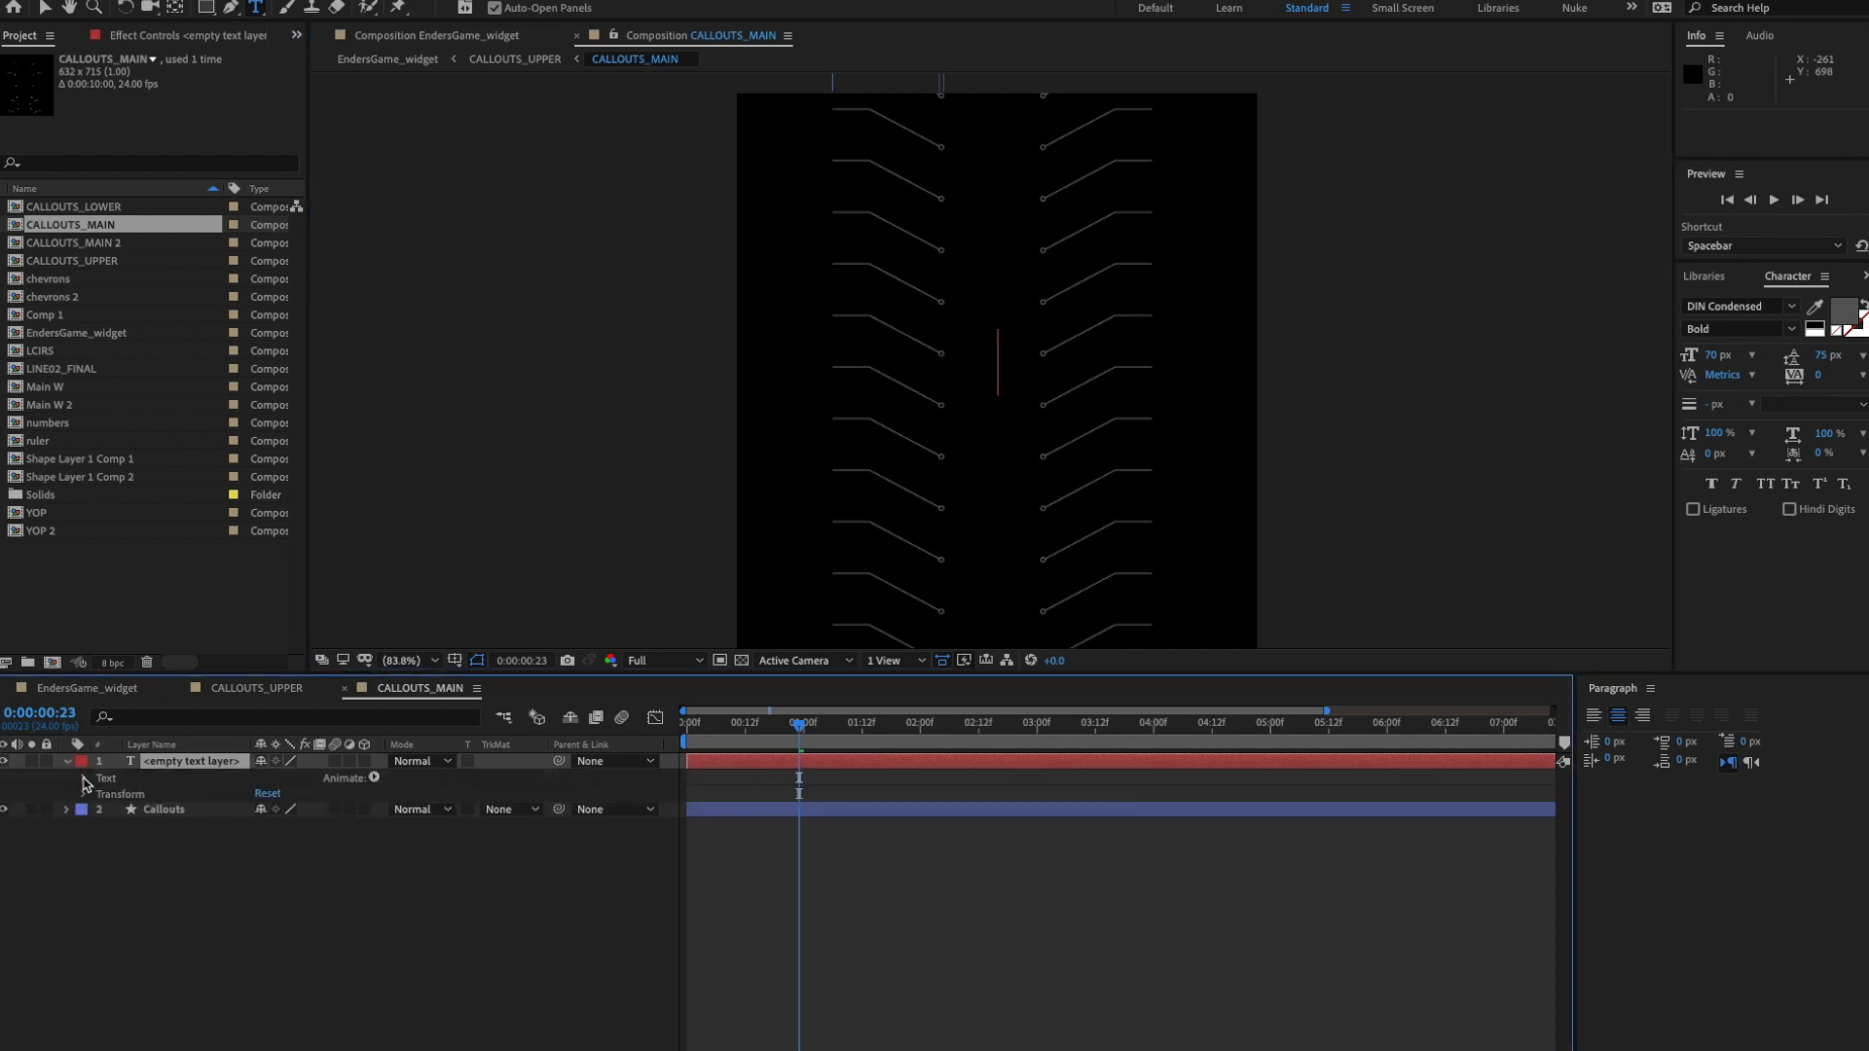
pyautogui.click(85, 779)
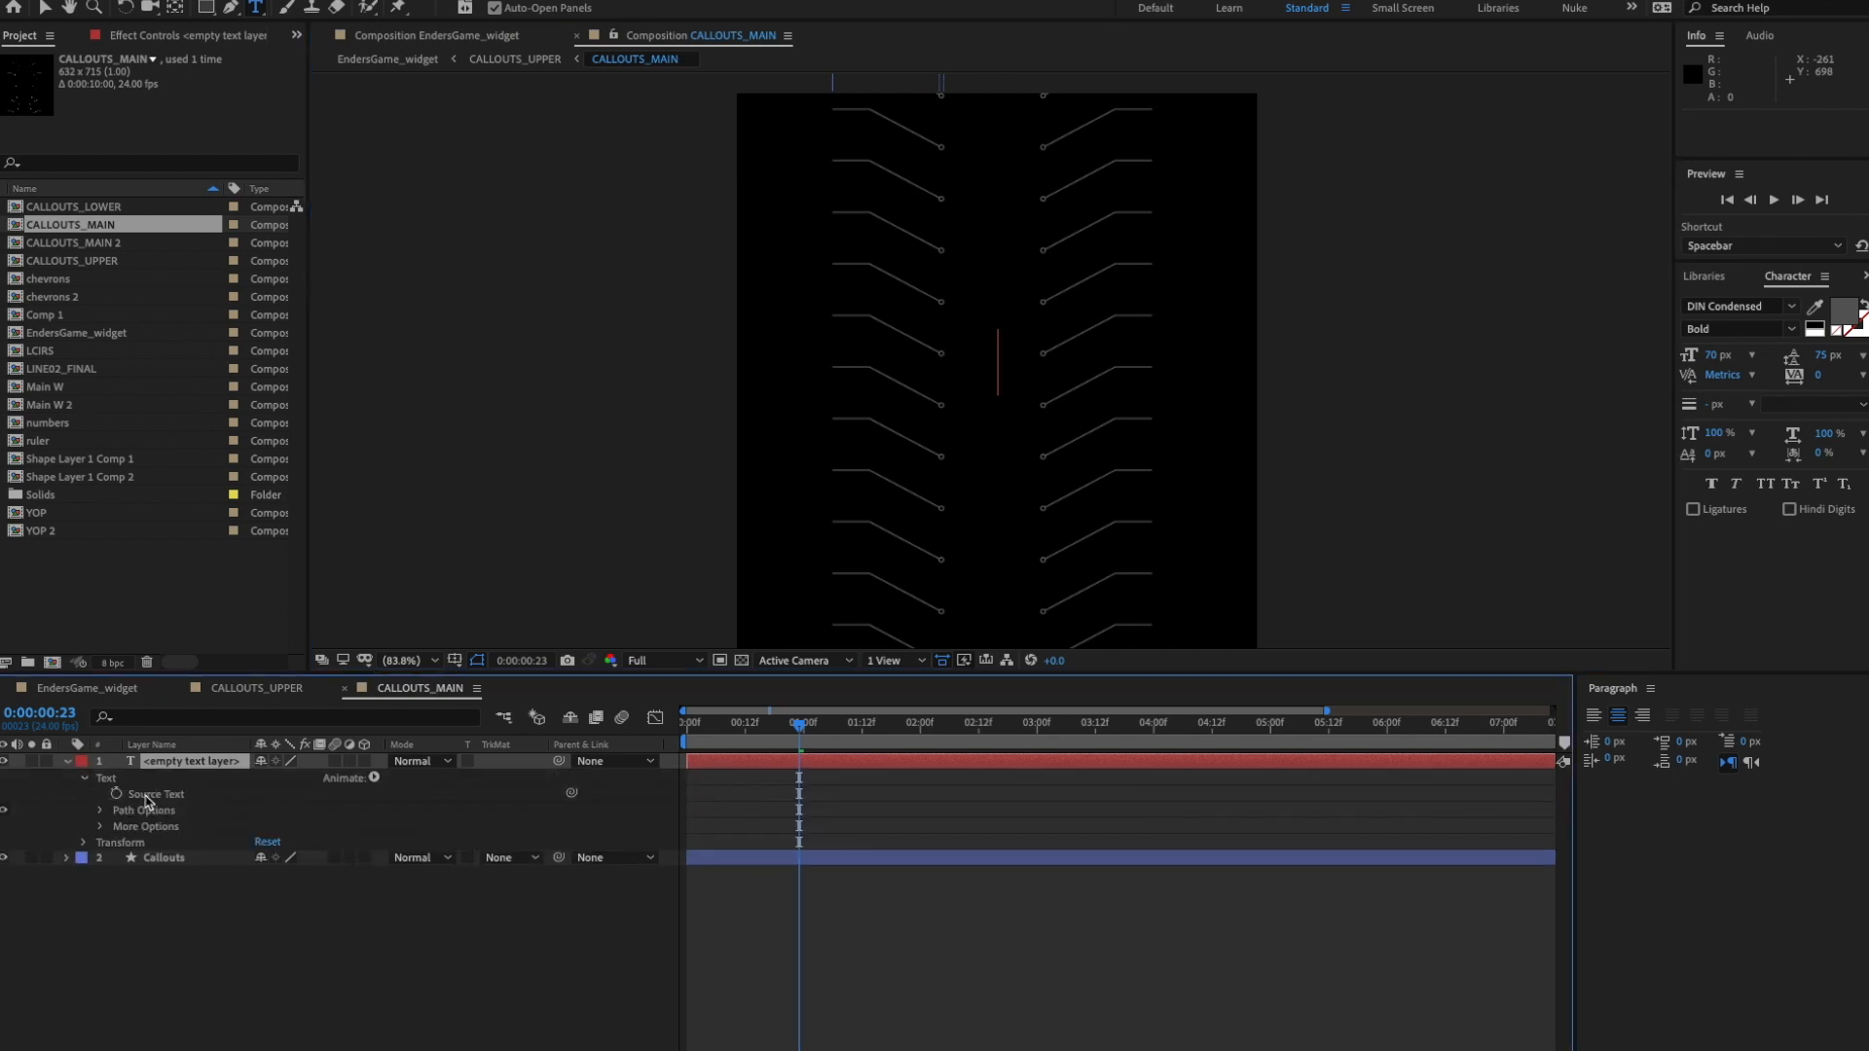
pyautogui.click(146, 794)
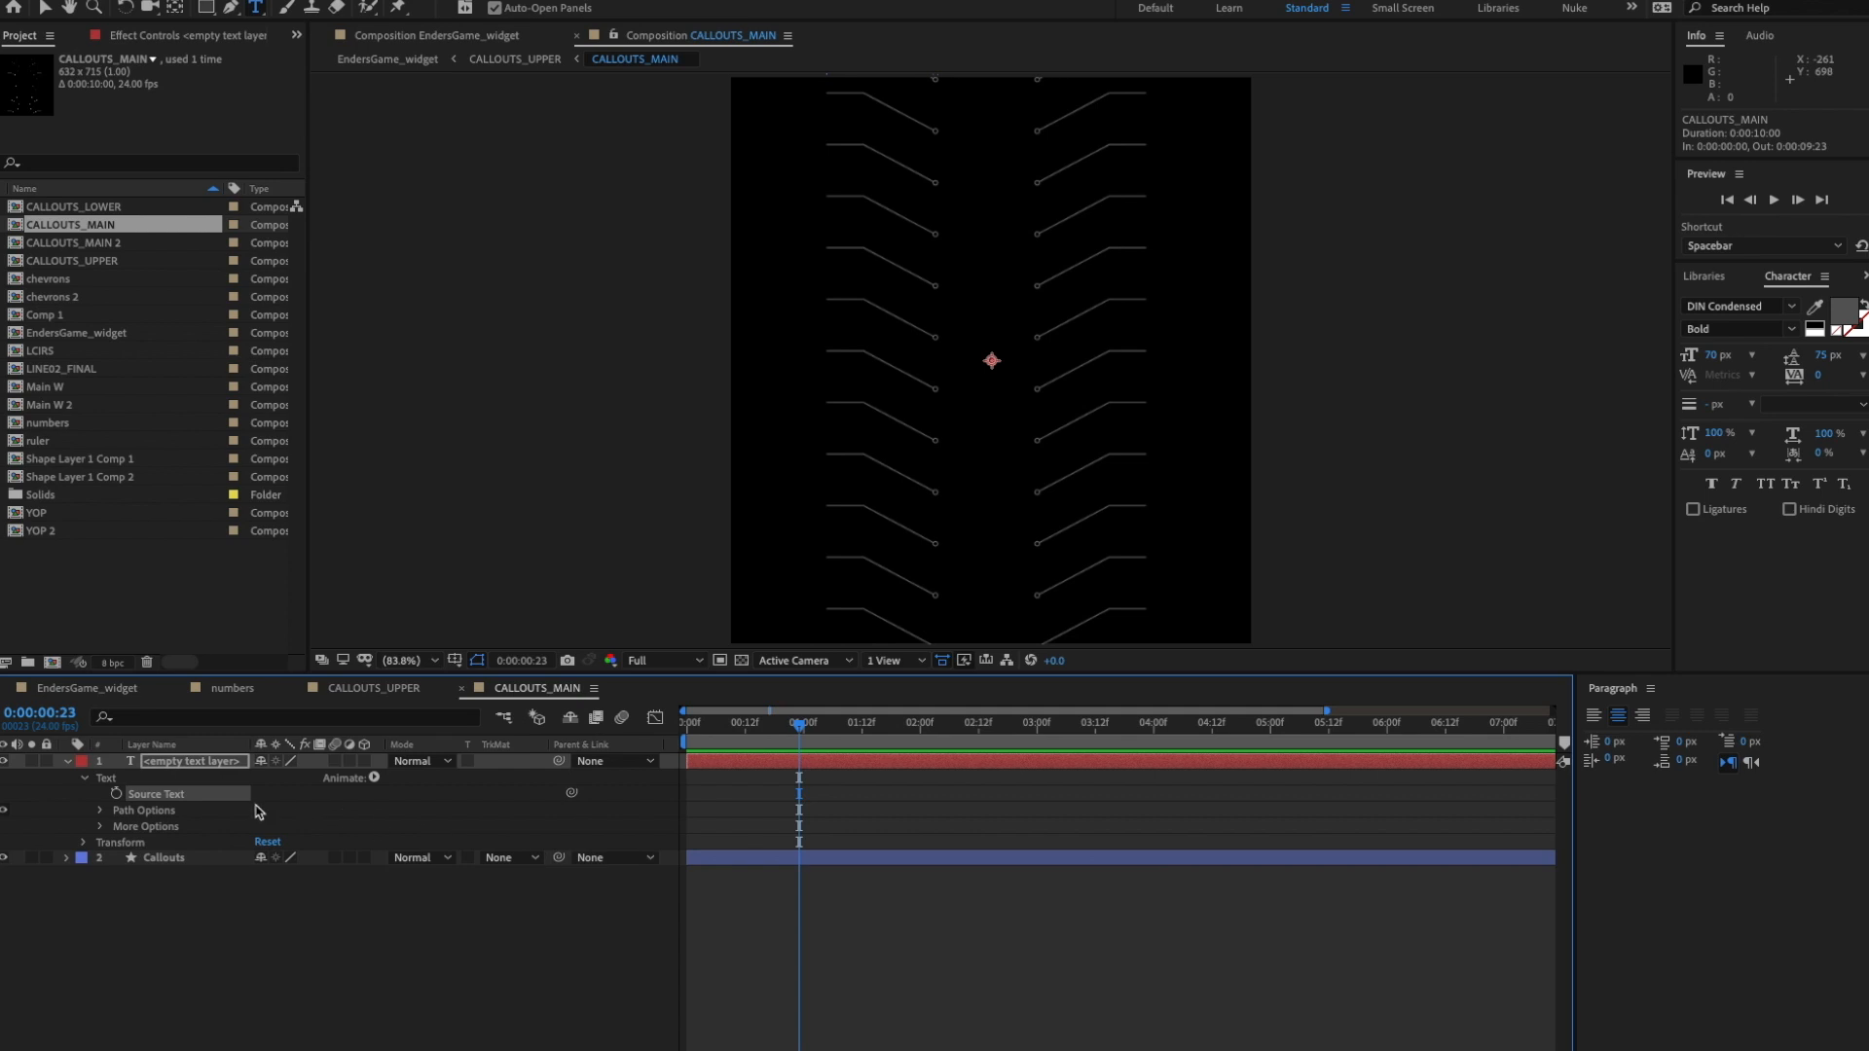
pyautogui.keyDown('alt'); pyautogui.click(116, 793); pyautogui.keyUp('alt')
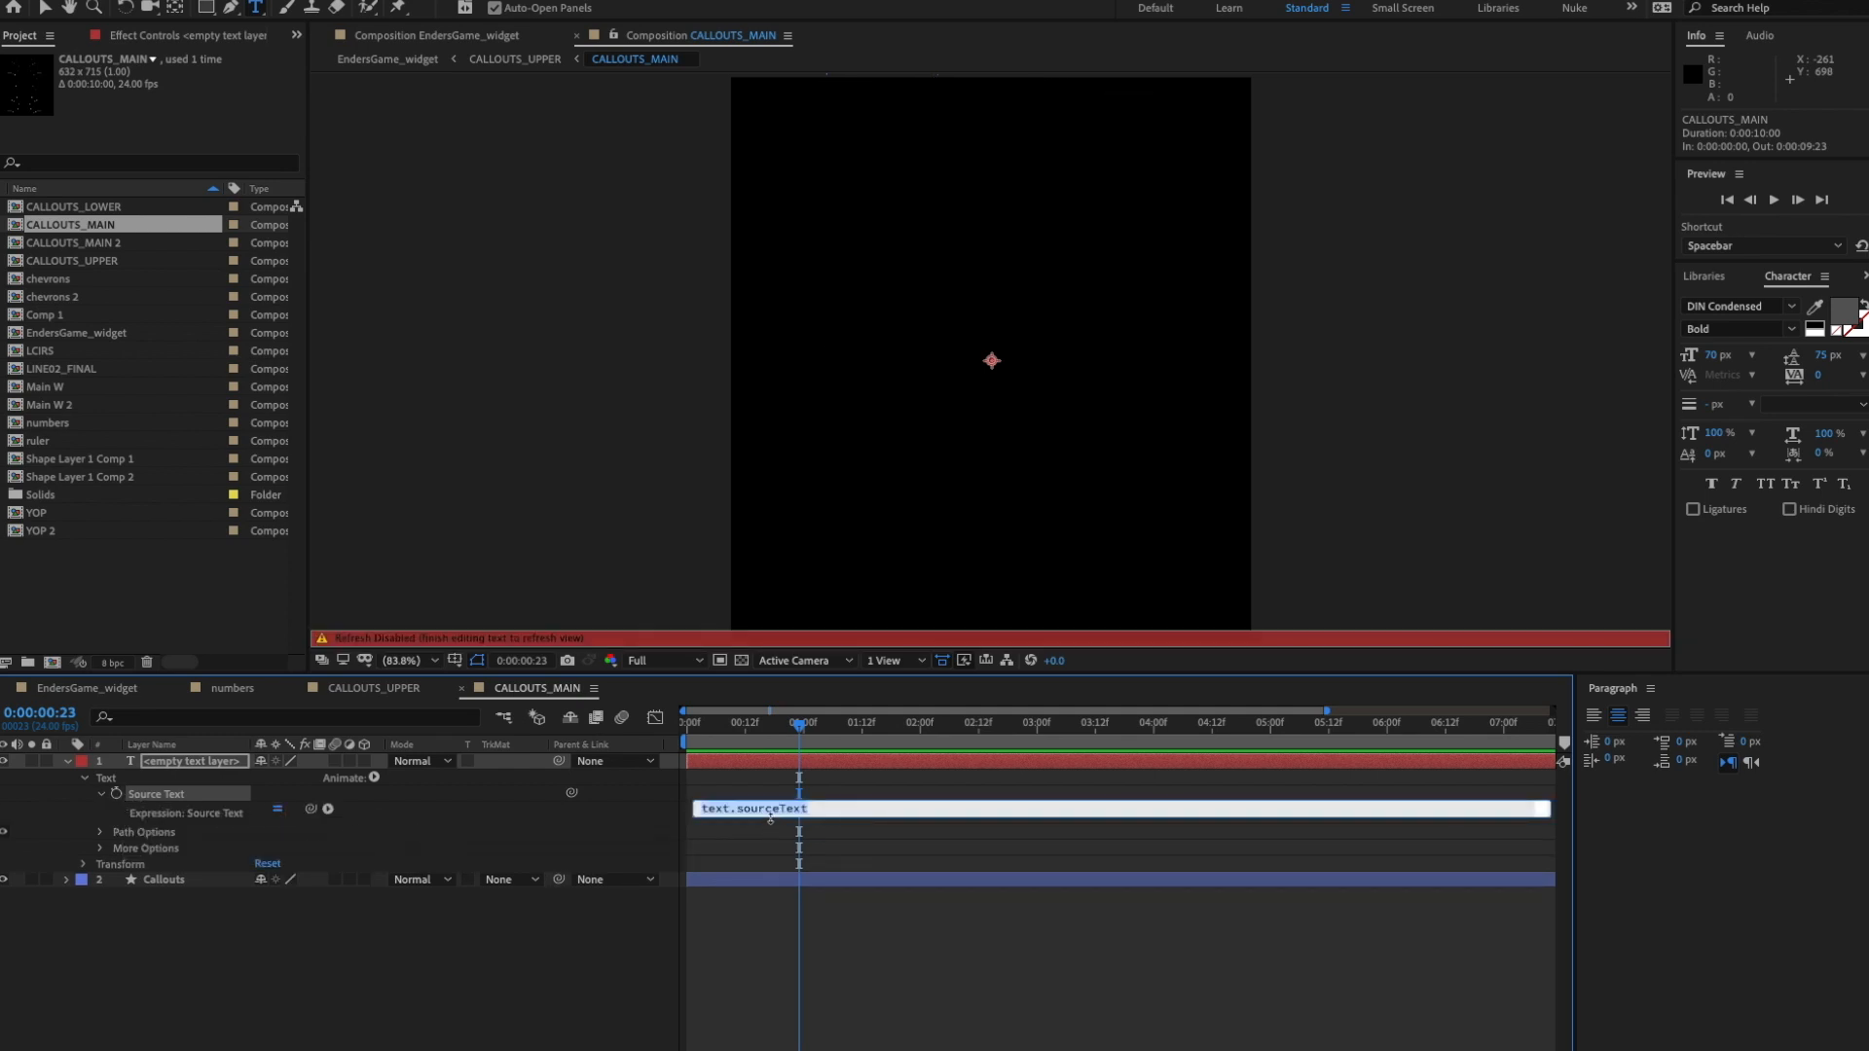
pyautogui.press('BackSpace')
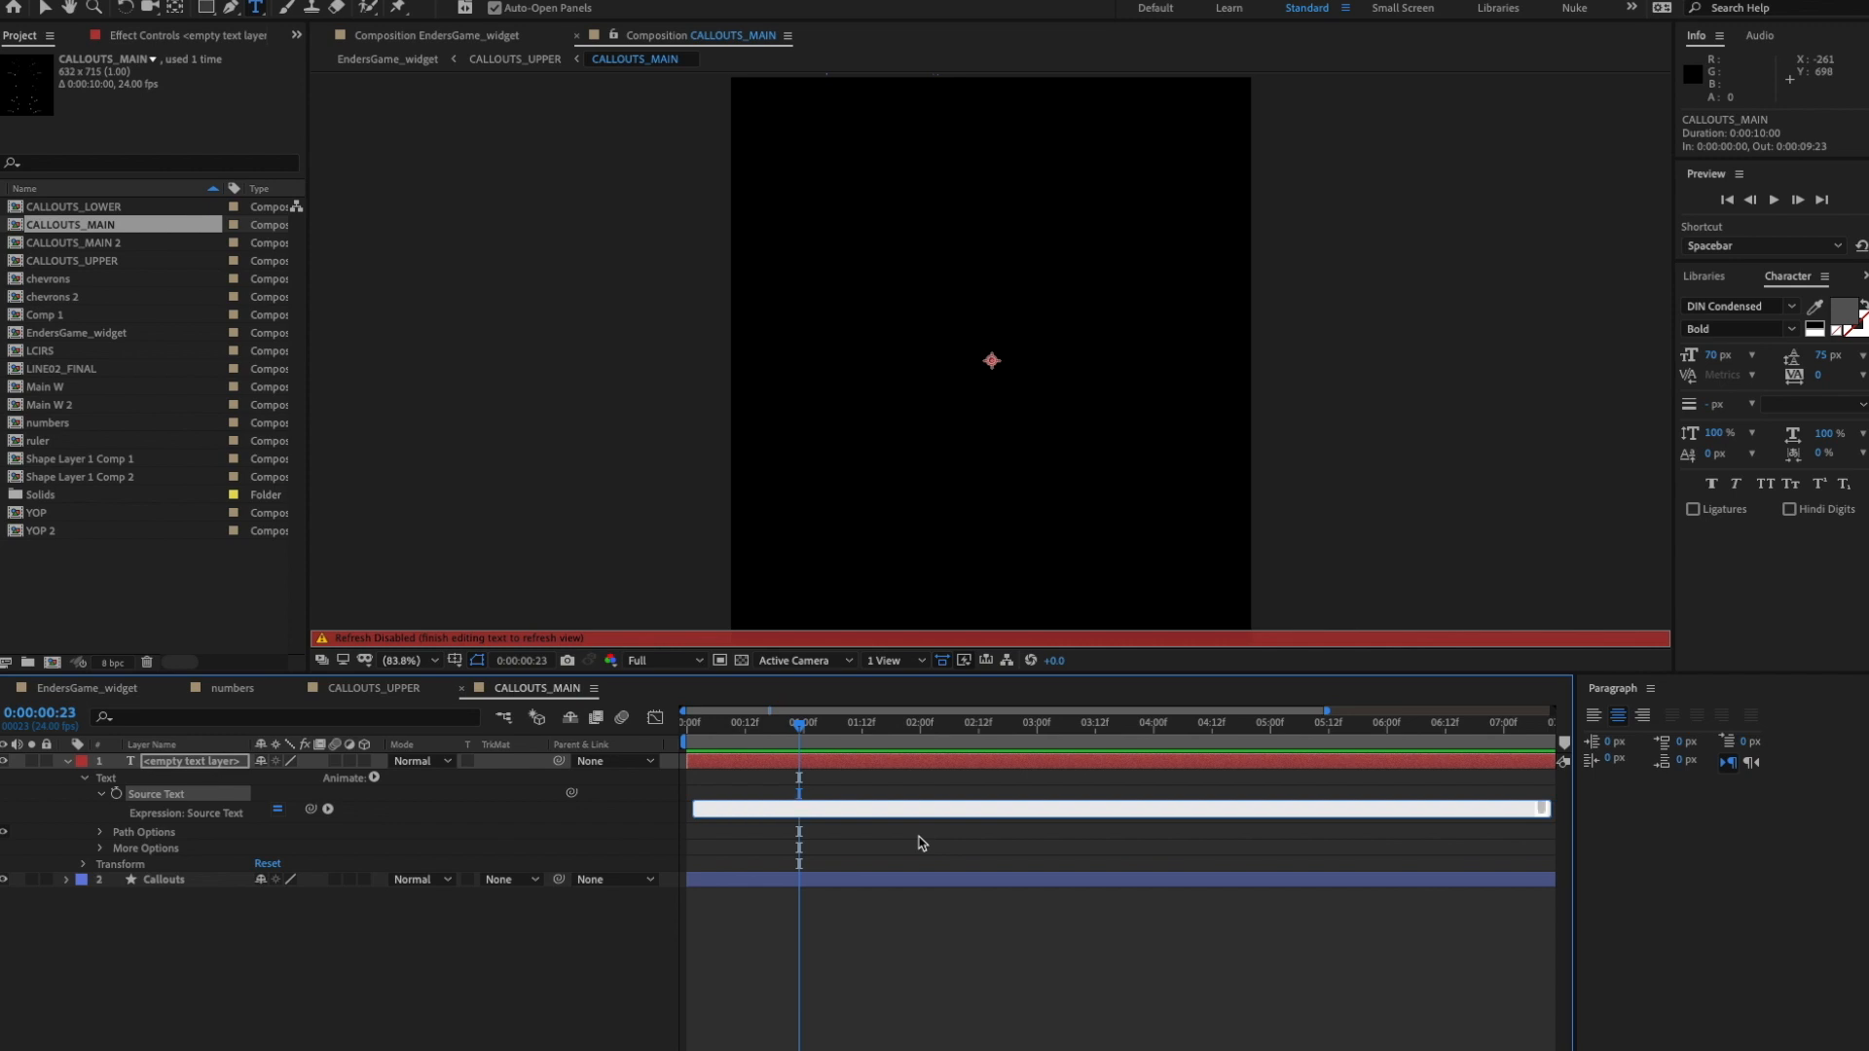
pyautogui.write('s = "" + Math.floor(random(10000)); while (s.length < 4) s = "0" + s; s')
pyautogui.click(941, 935)
pyautogui.click(1019, 819)
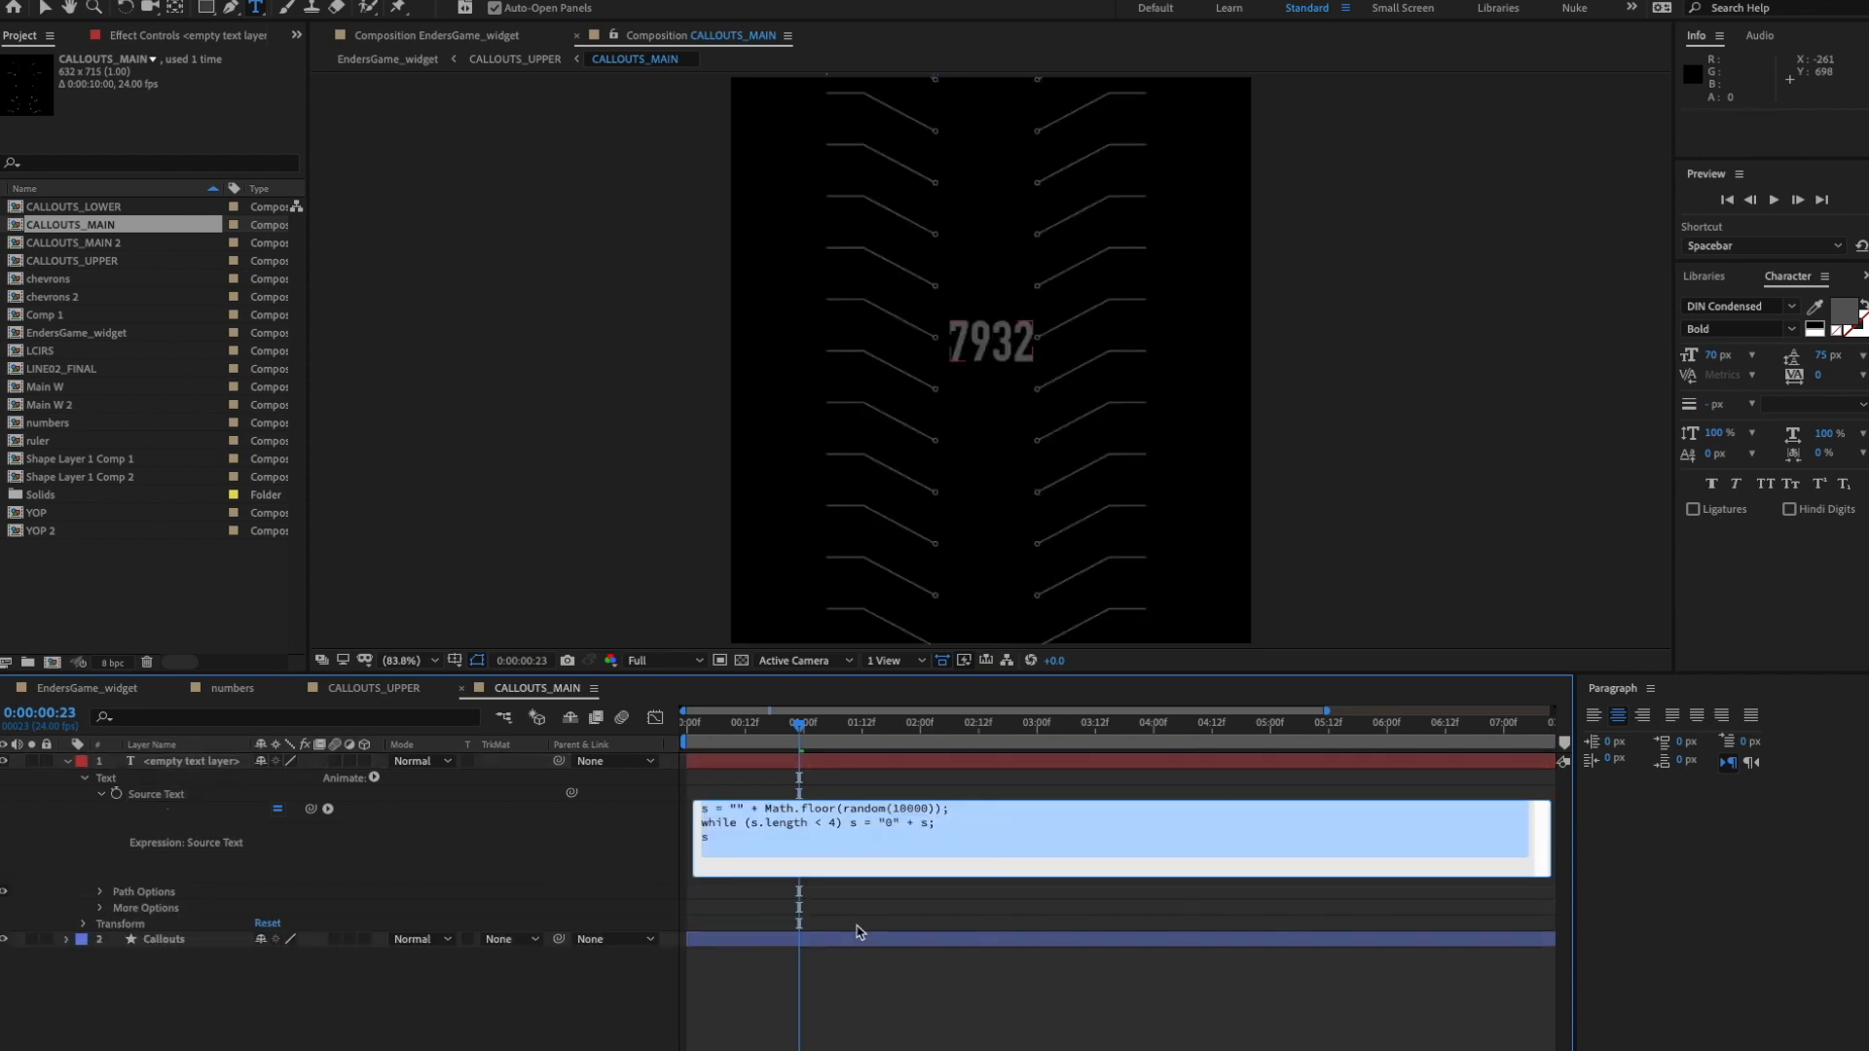
pyautogui.click(907, 871)
# - Preview the random four-digit number from the start of the composition and collapse the text layer's properties
pyautogui.moveTo(799, 725); pyautogui.dragTo(1061, 725)
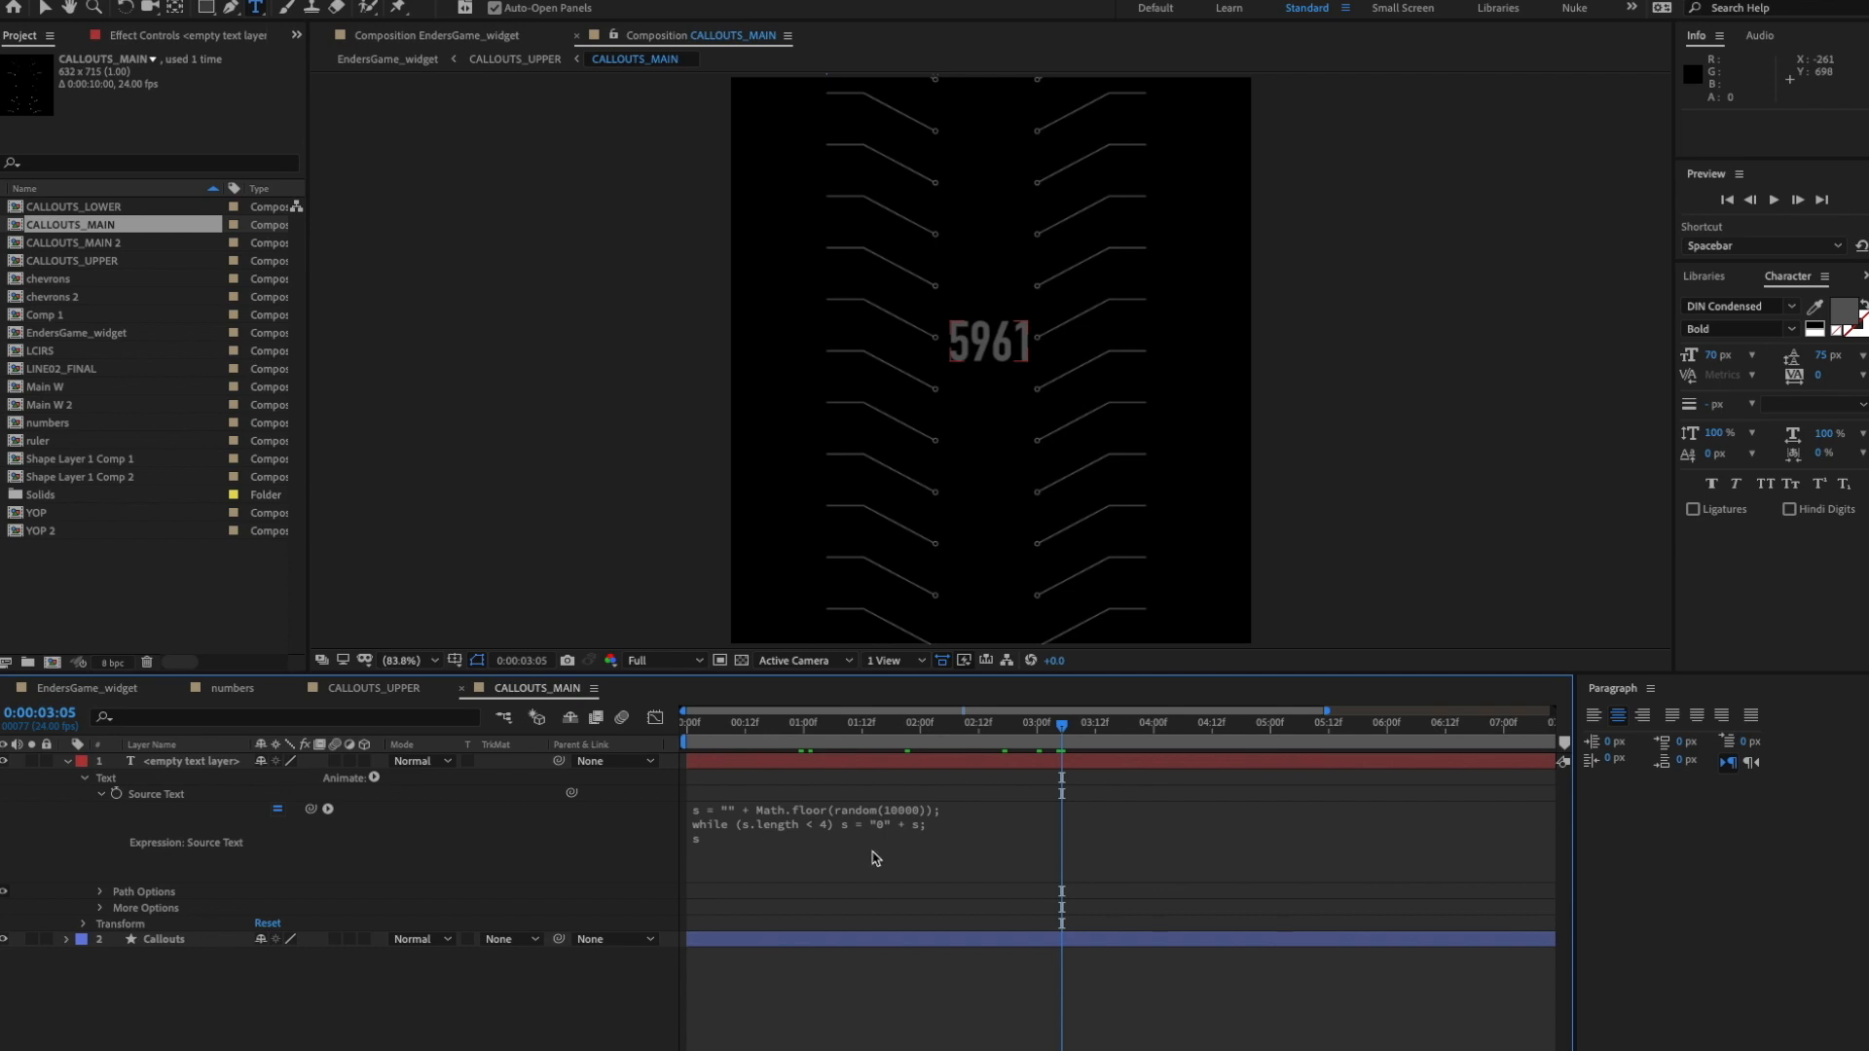
pyautogui.press('space')
pyautogui.click(692, 723)
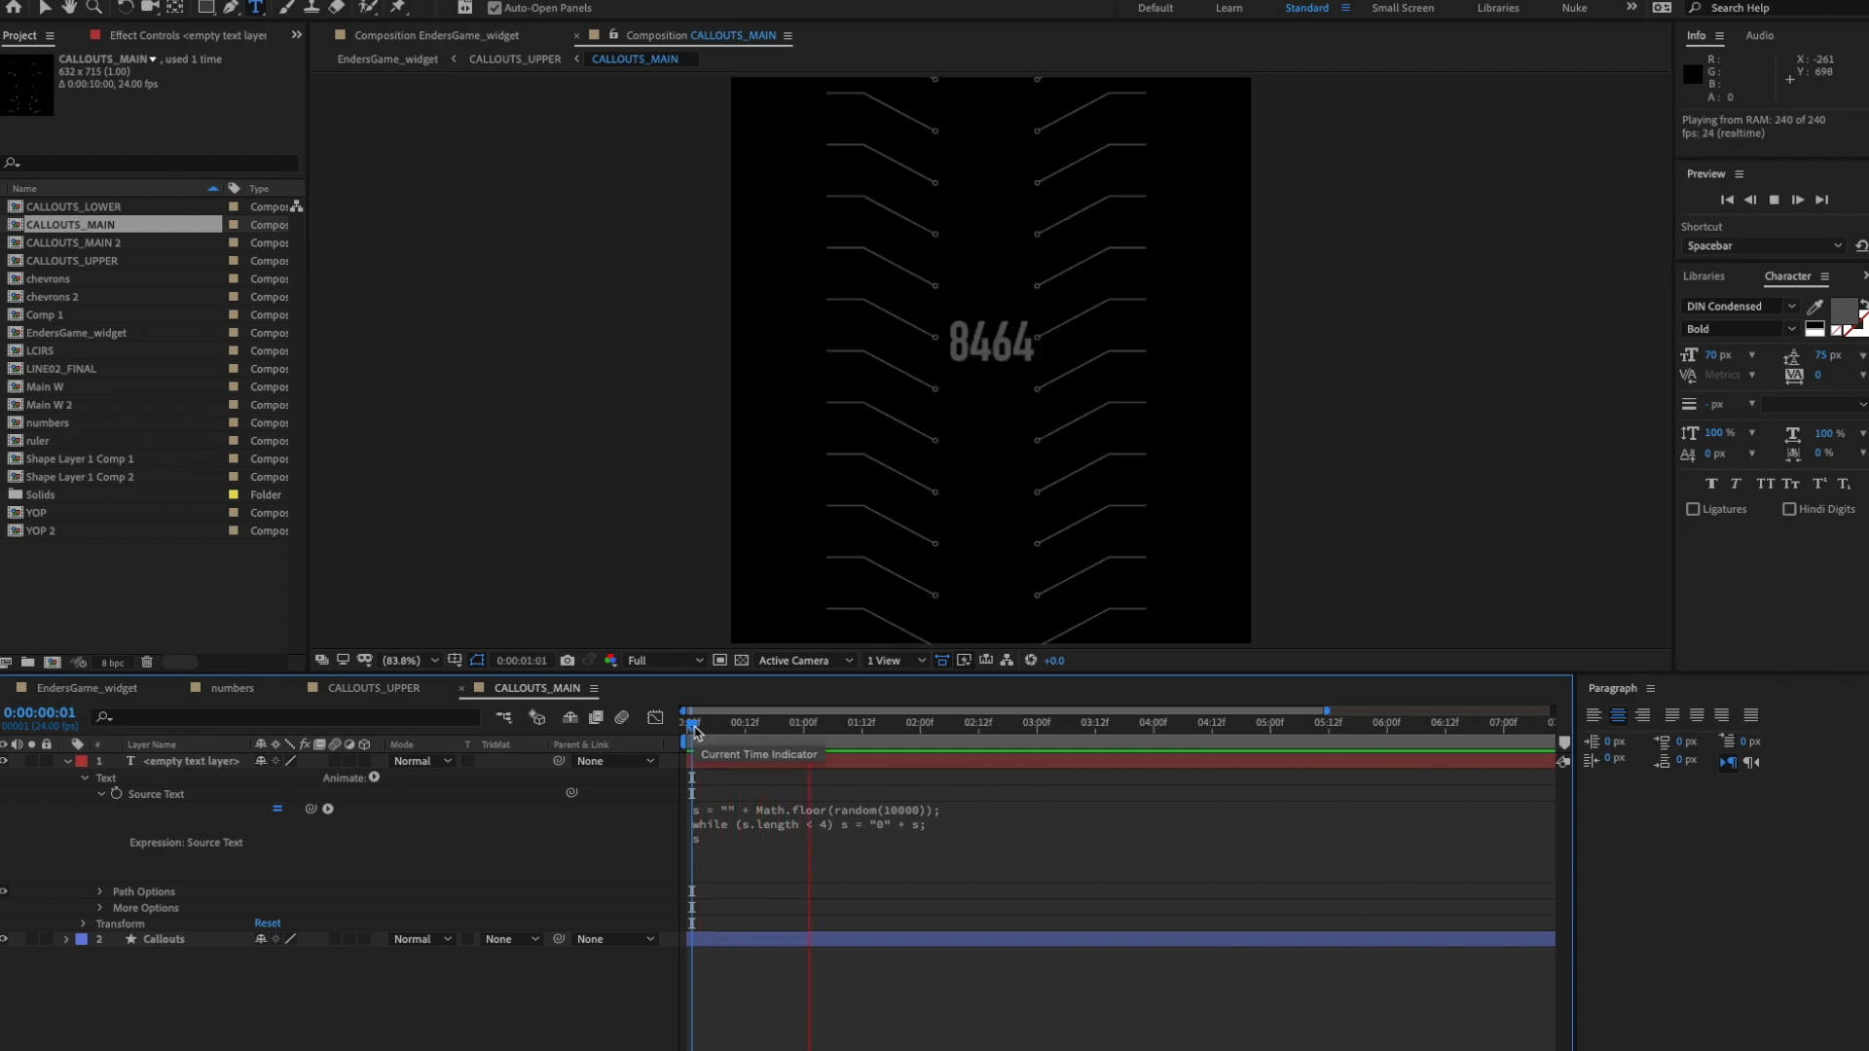
pyautogui.press('space')
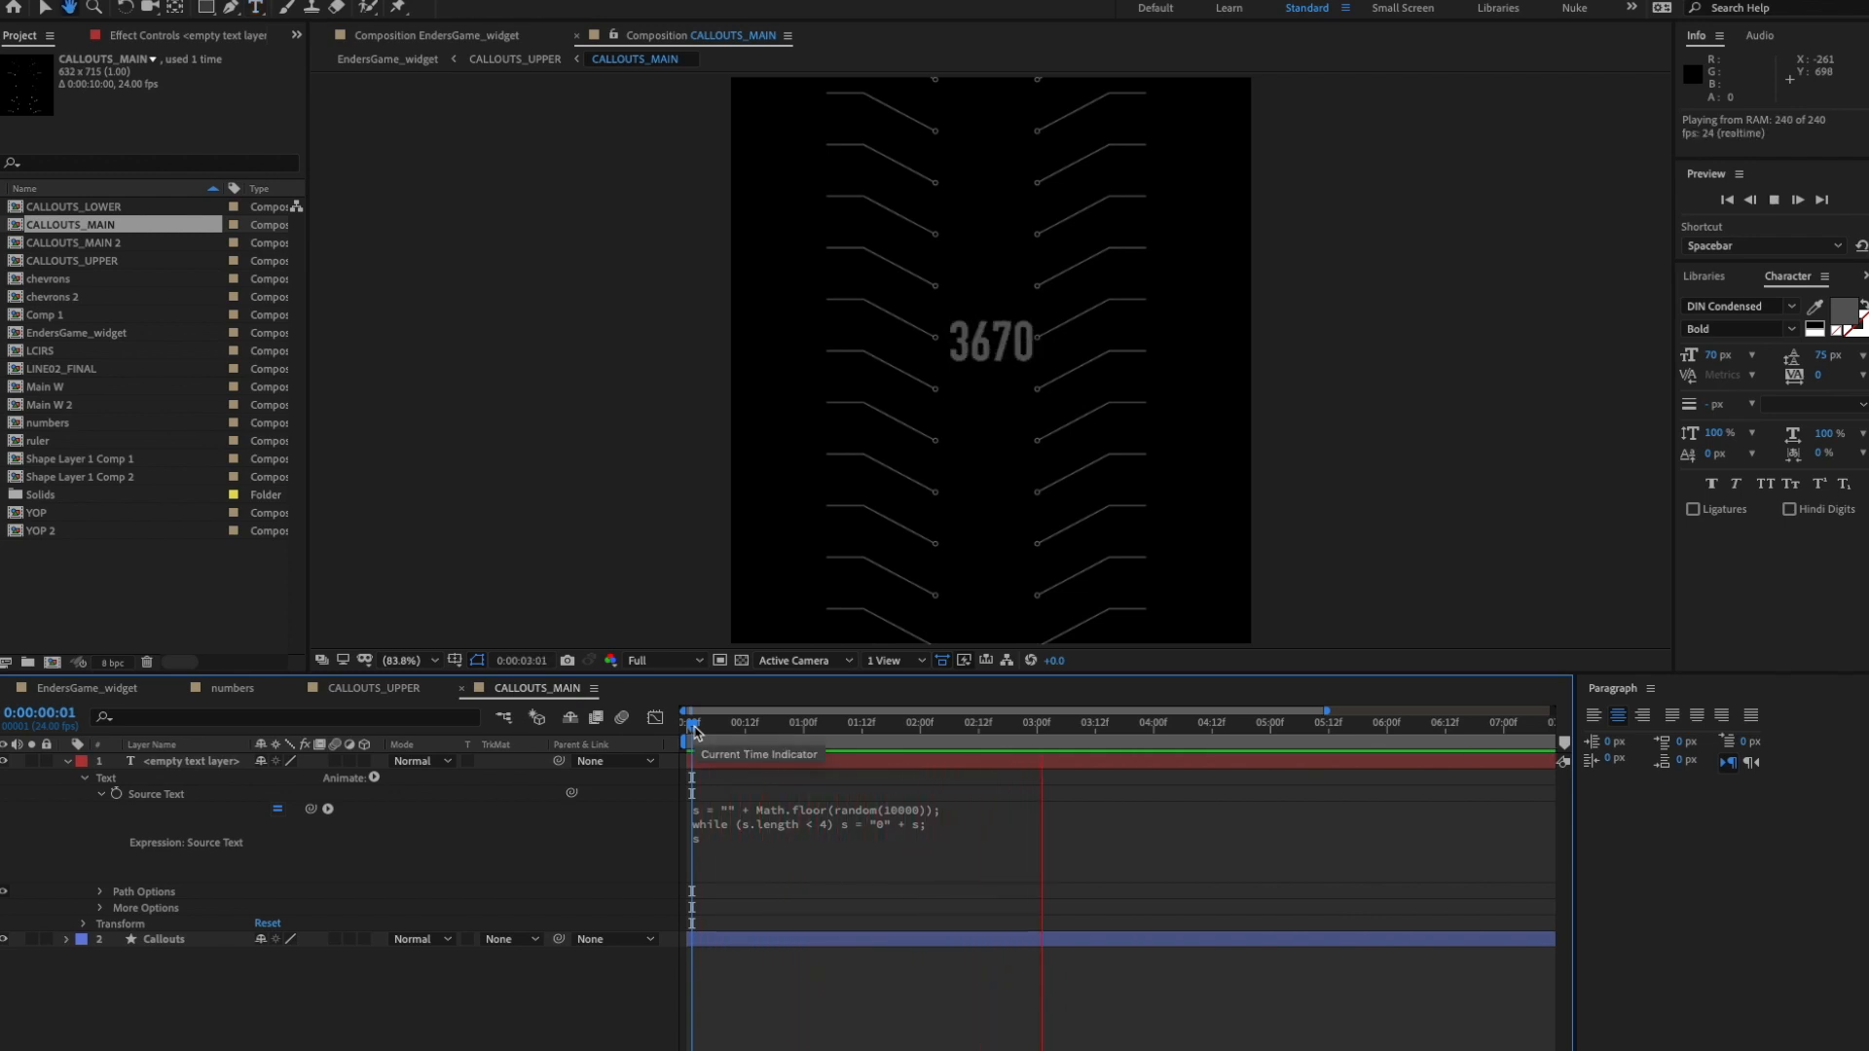
pyautogui.click(67, 763)
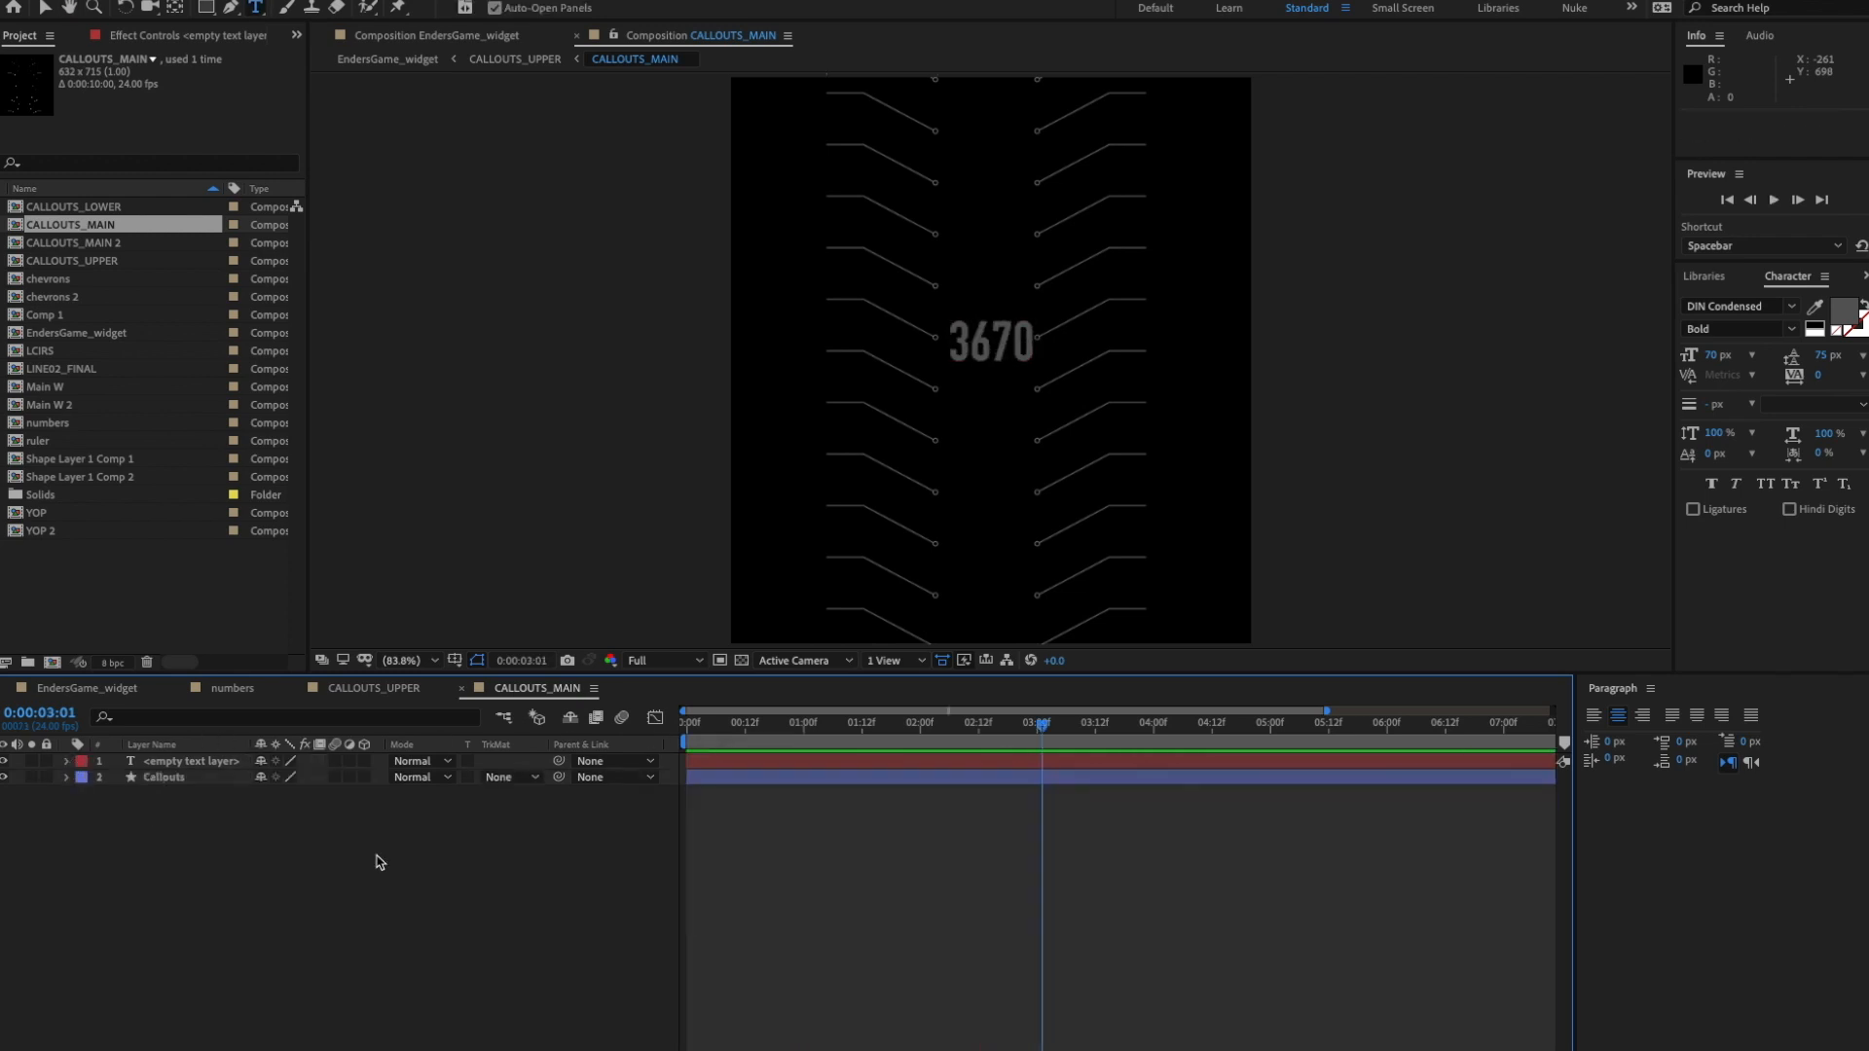
# - Add a new null object to the CALLOUTS_MAIN composition above the text layer
pyautogui.click(232, 766)
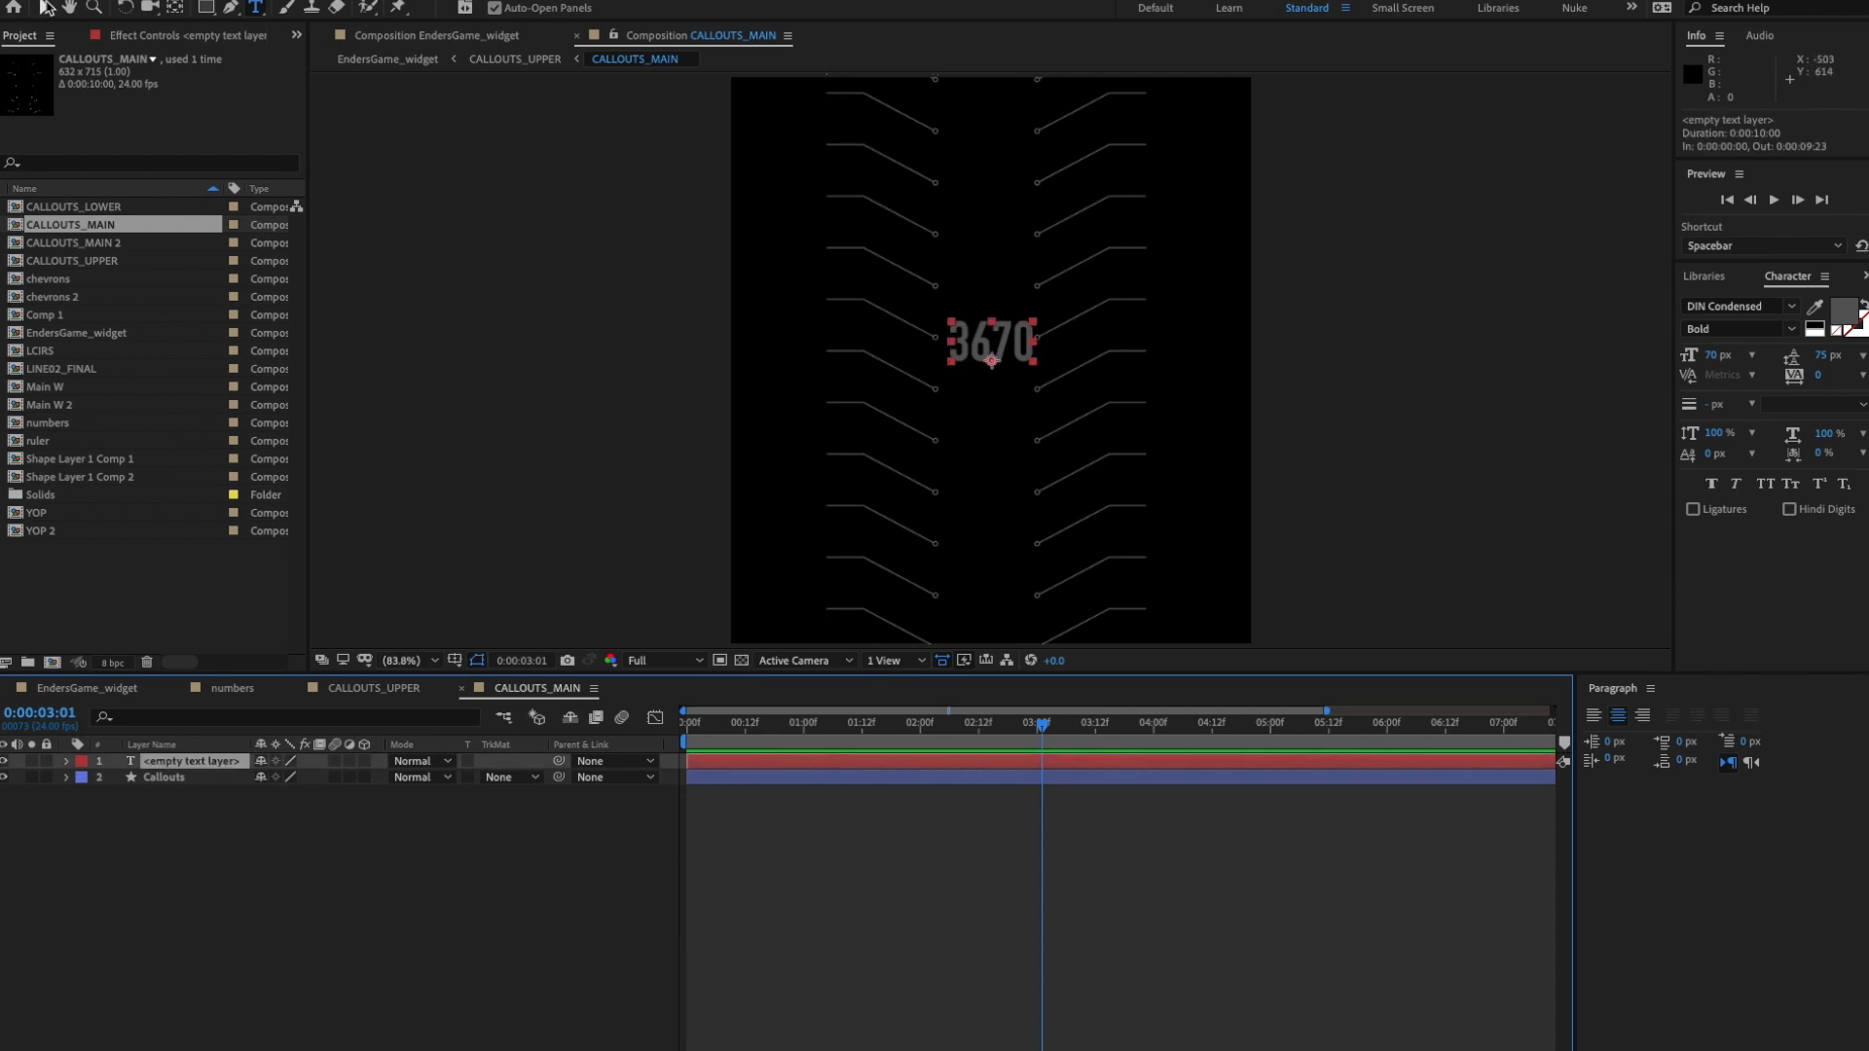
pyautogui.click(44, 7)
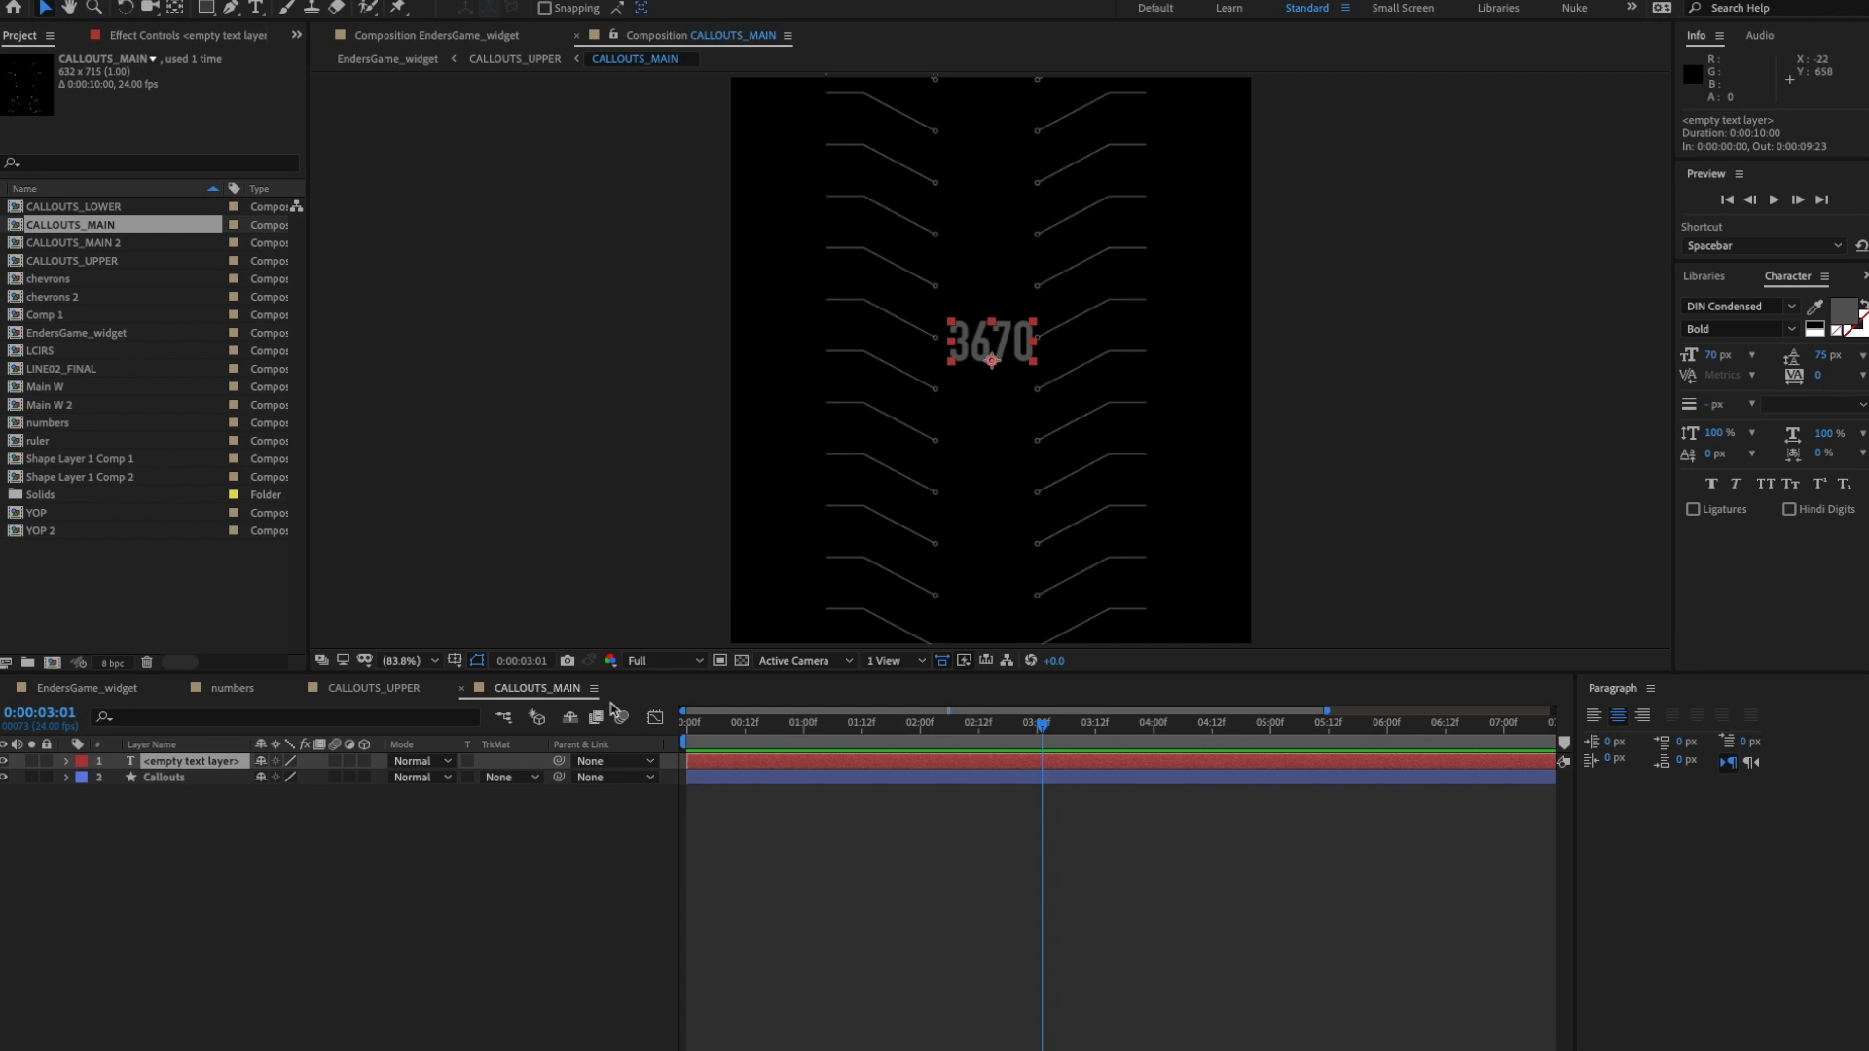
pyautogui.rightClick(340, 855)
pyautogui.moveTo(387, 865)
pyautogui.click(650, 966)
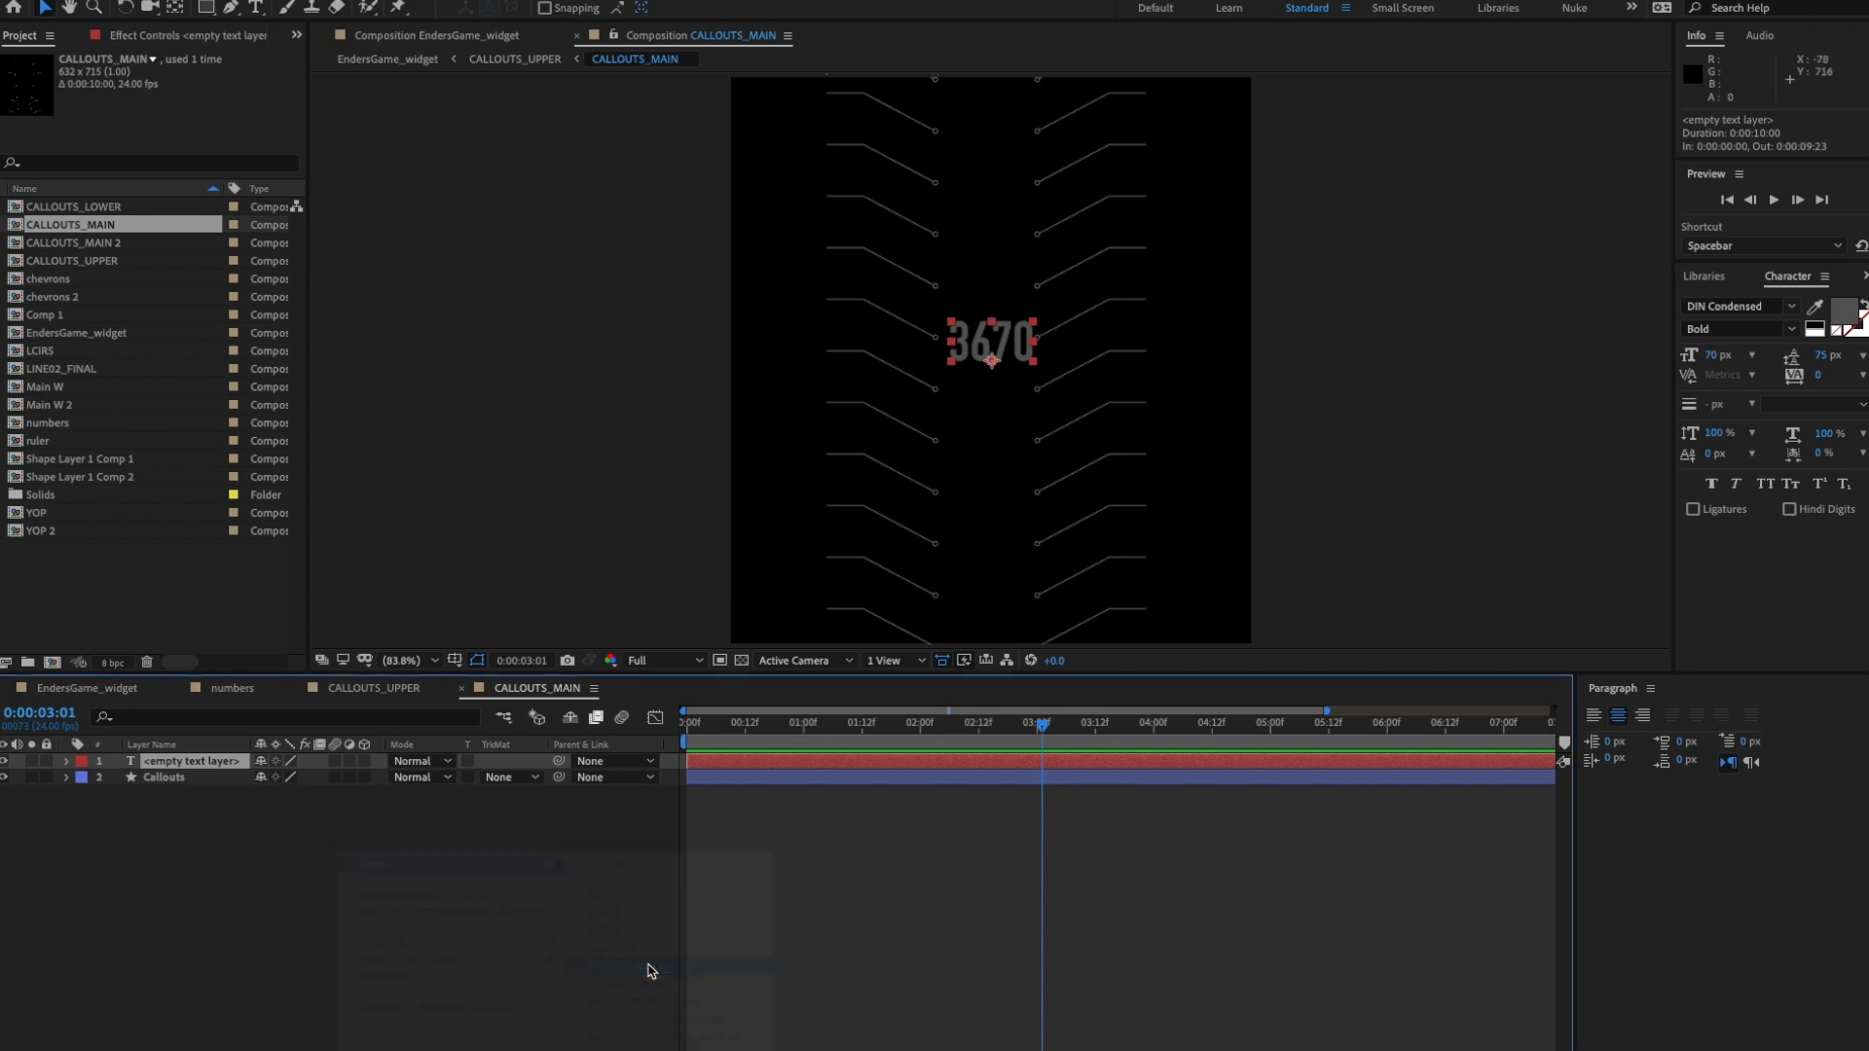
# - Apply a Slider Control effect to the null layer and rename it "text size"
pyautogui.click(1864, 276)
pyautogui.click(1817, 298)
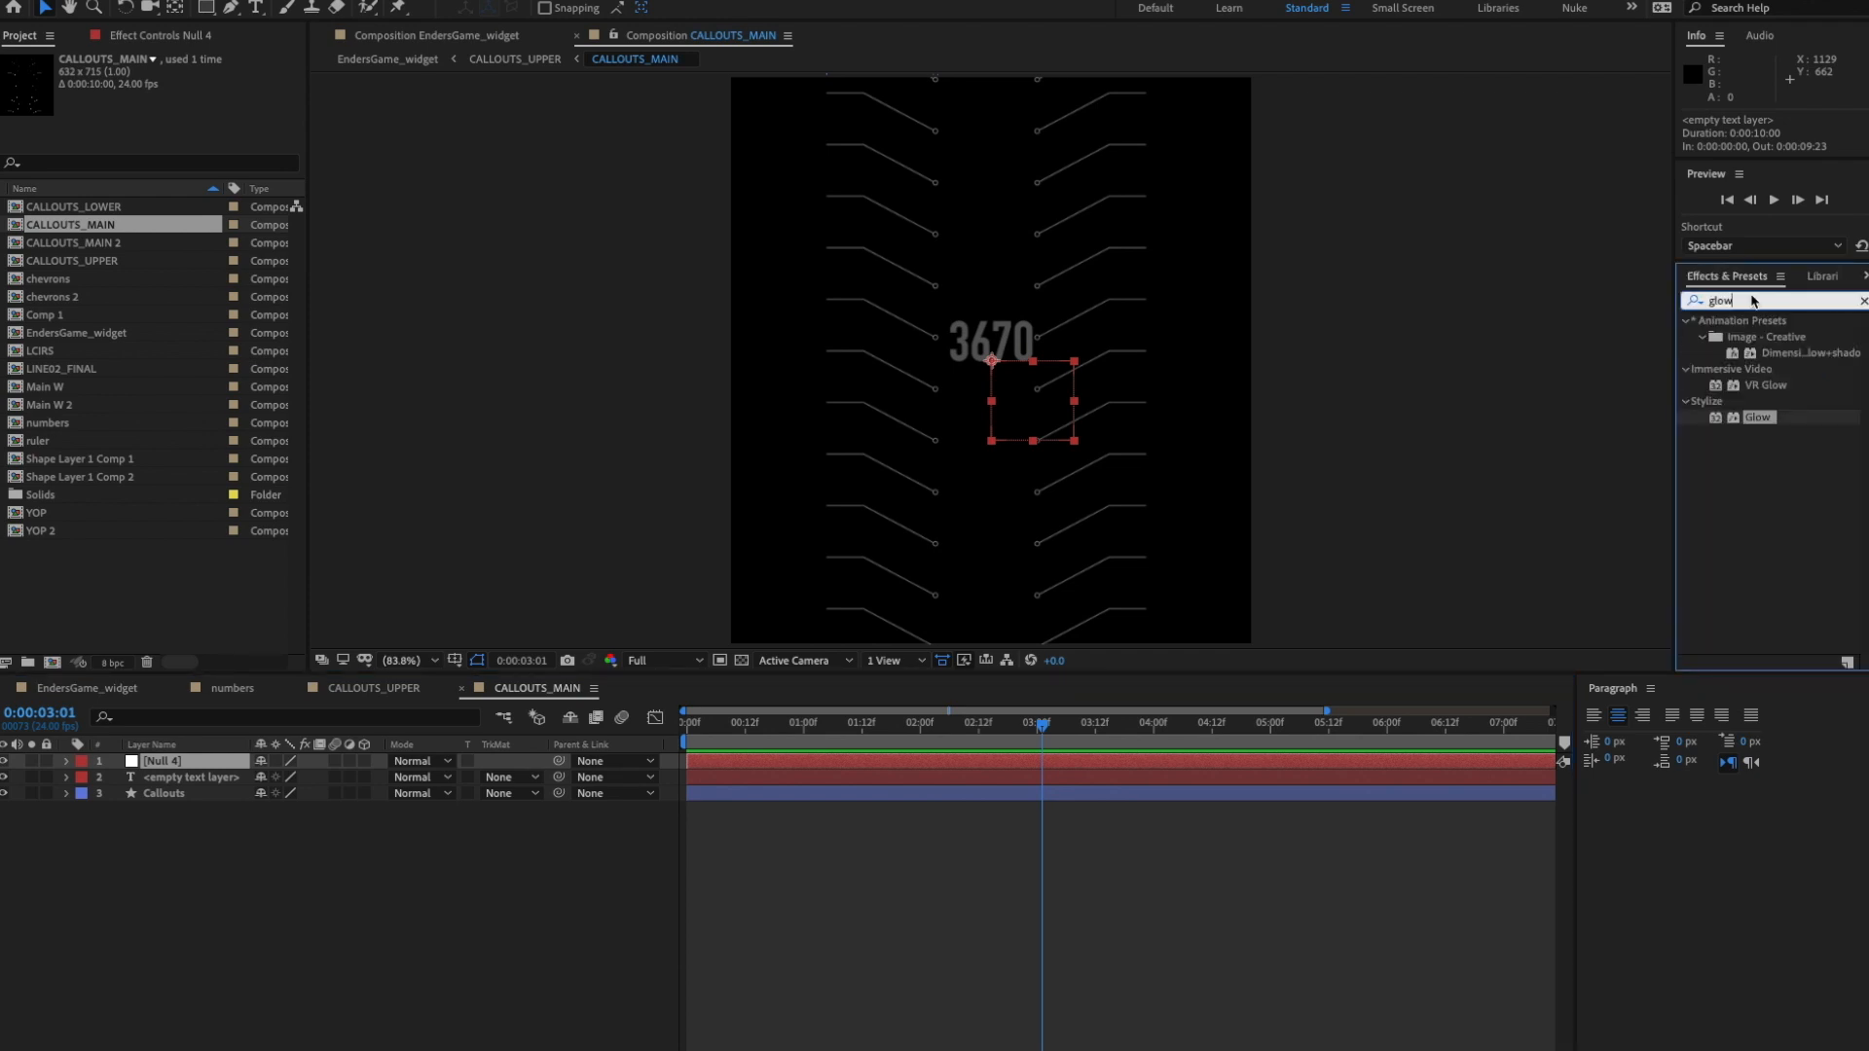
pyautogui.write('slider')
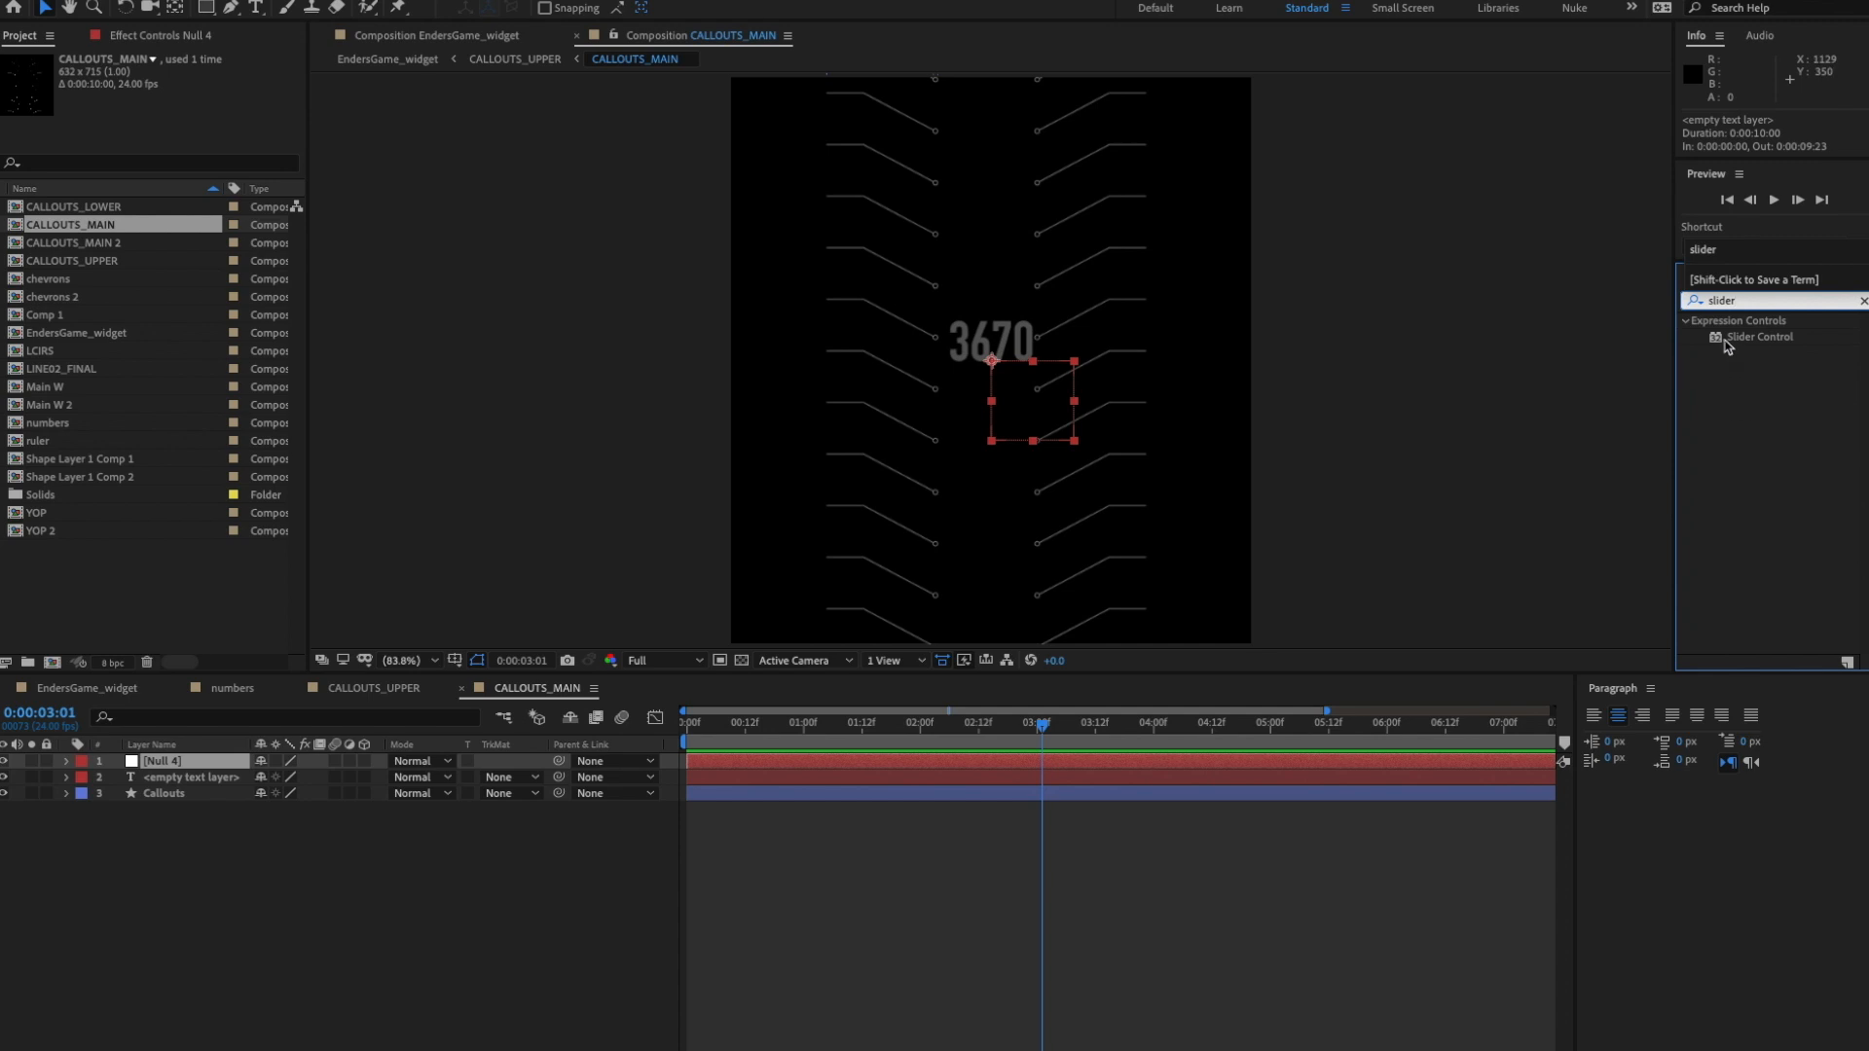
pyautogui.moveTo(1726, 345); pyautogui.dragTo(175, 767)
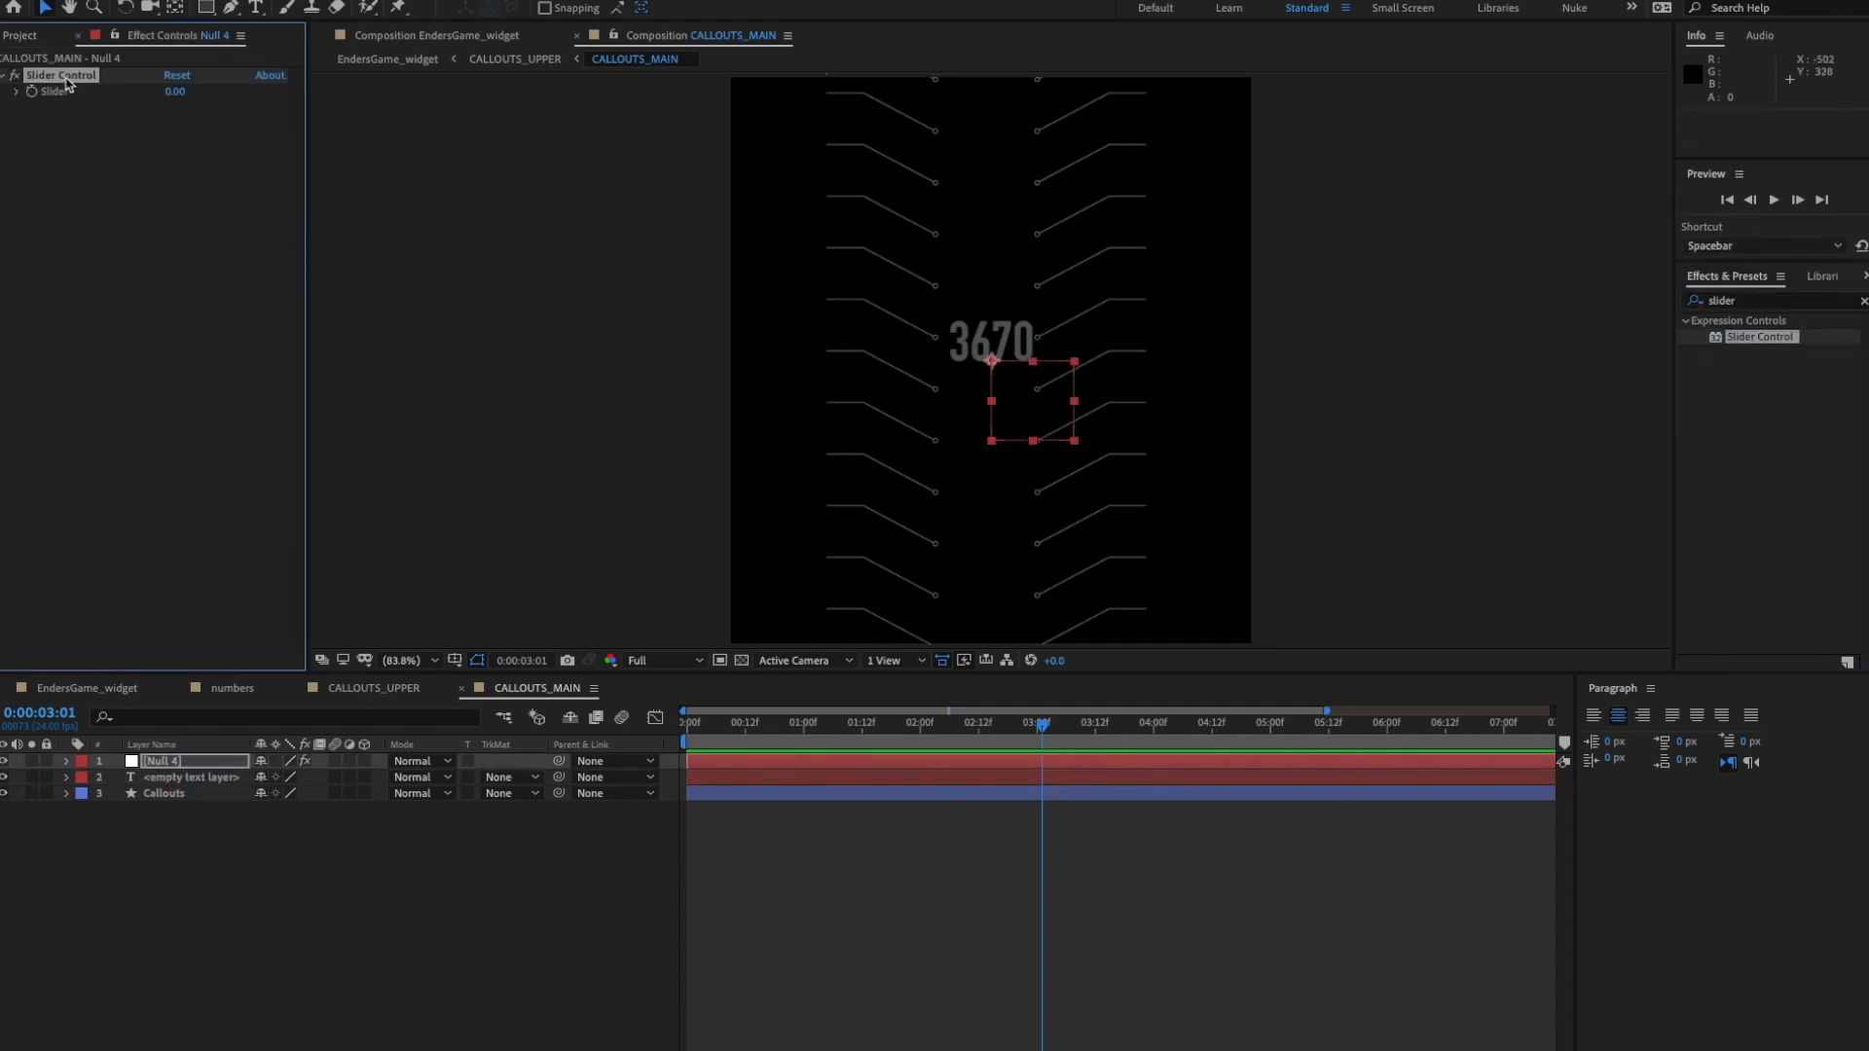
pyautogui.press('Return')
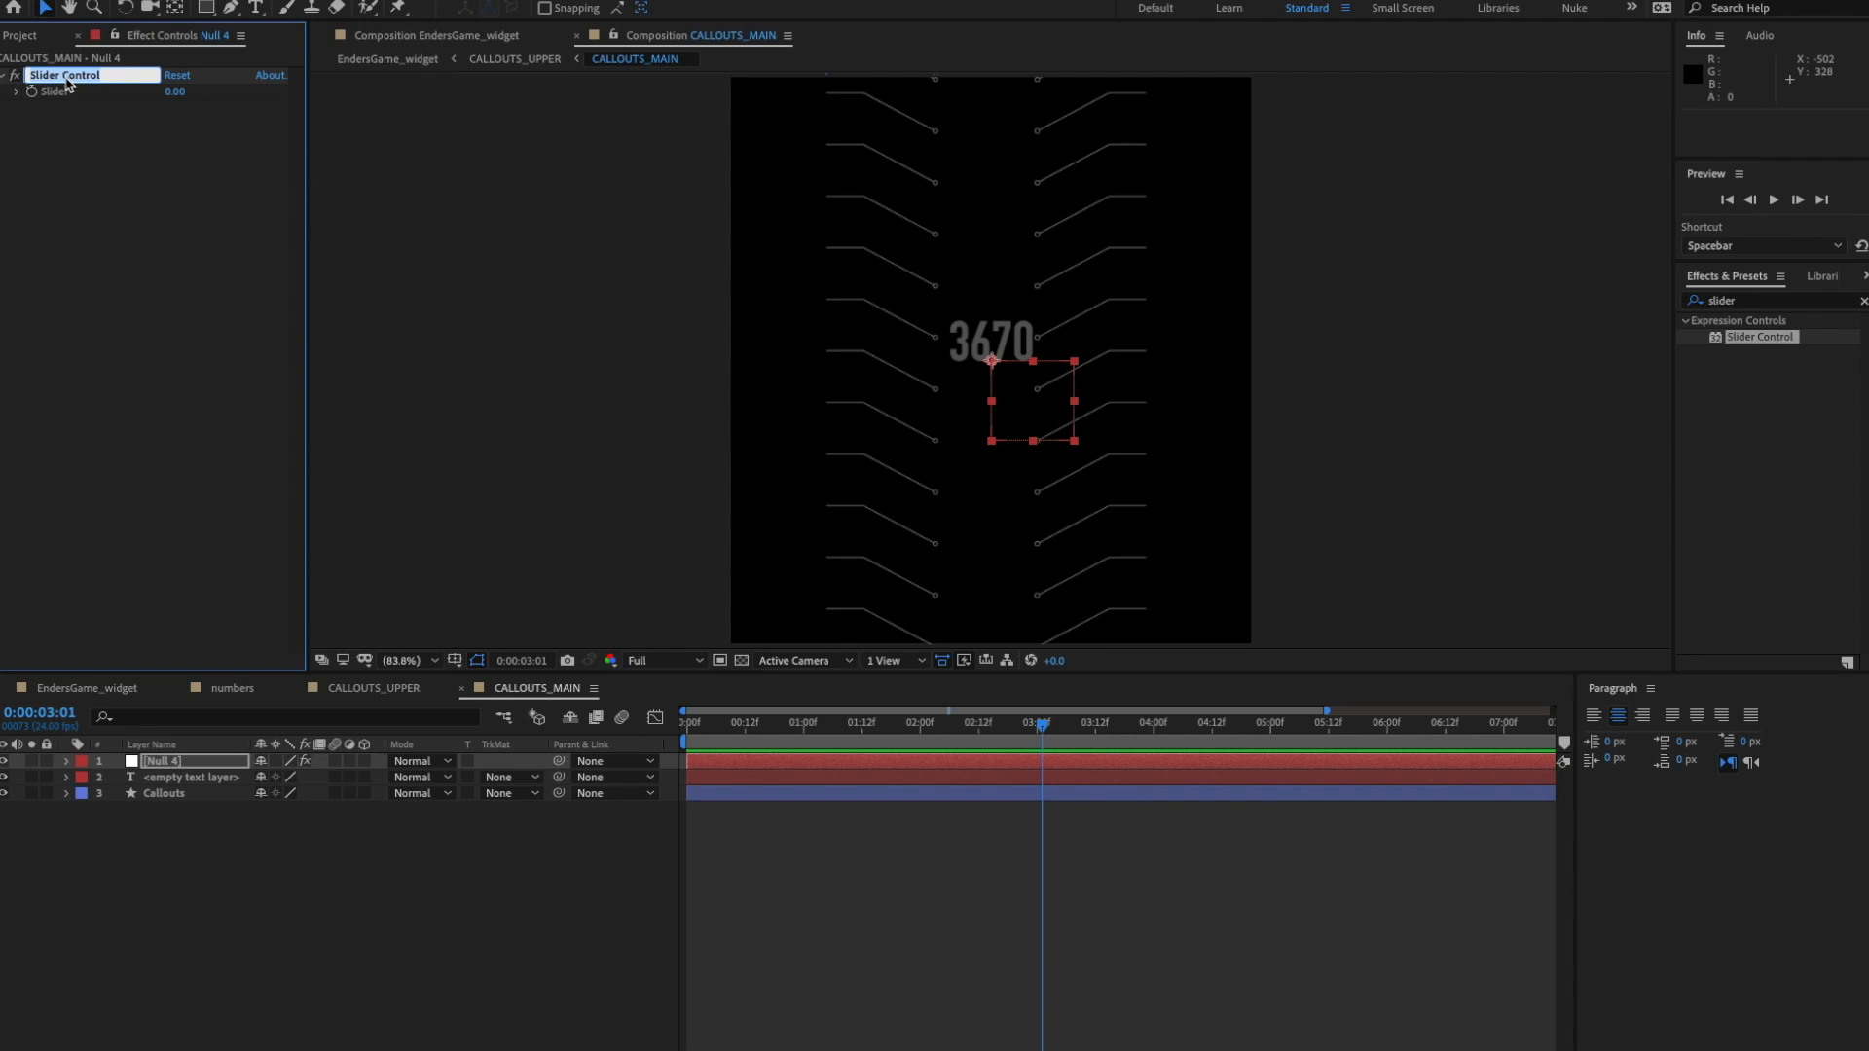
pyautogui.write('text size')
pyautogui.press('Return')
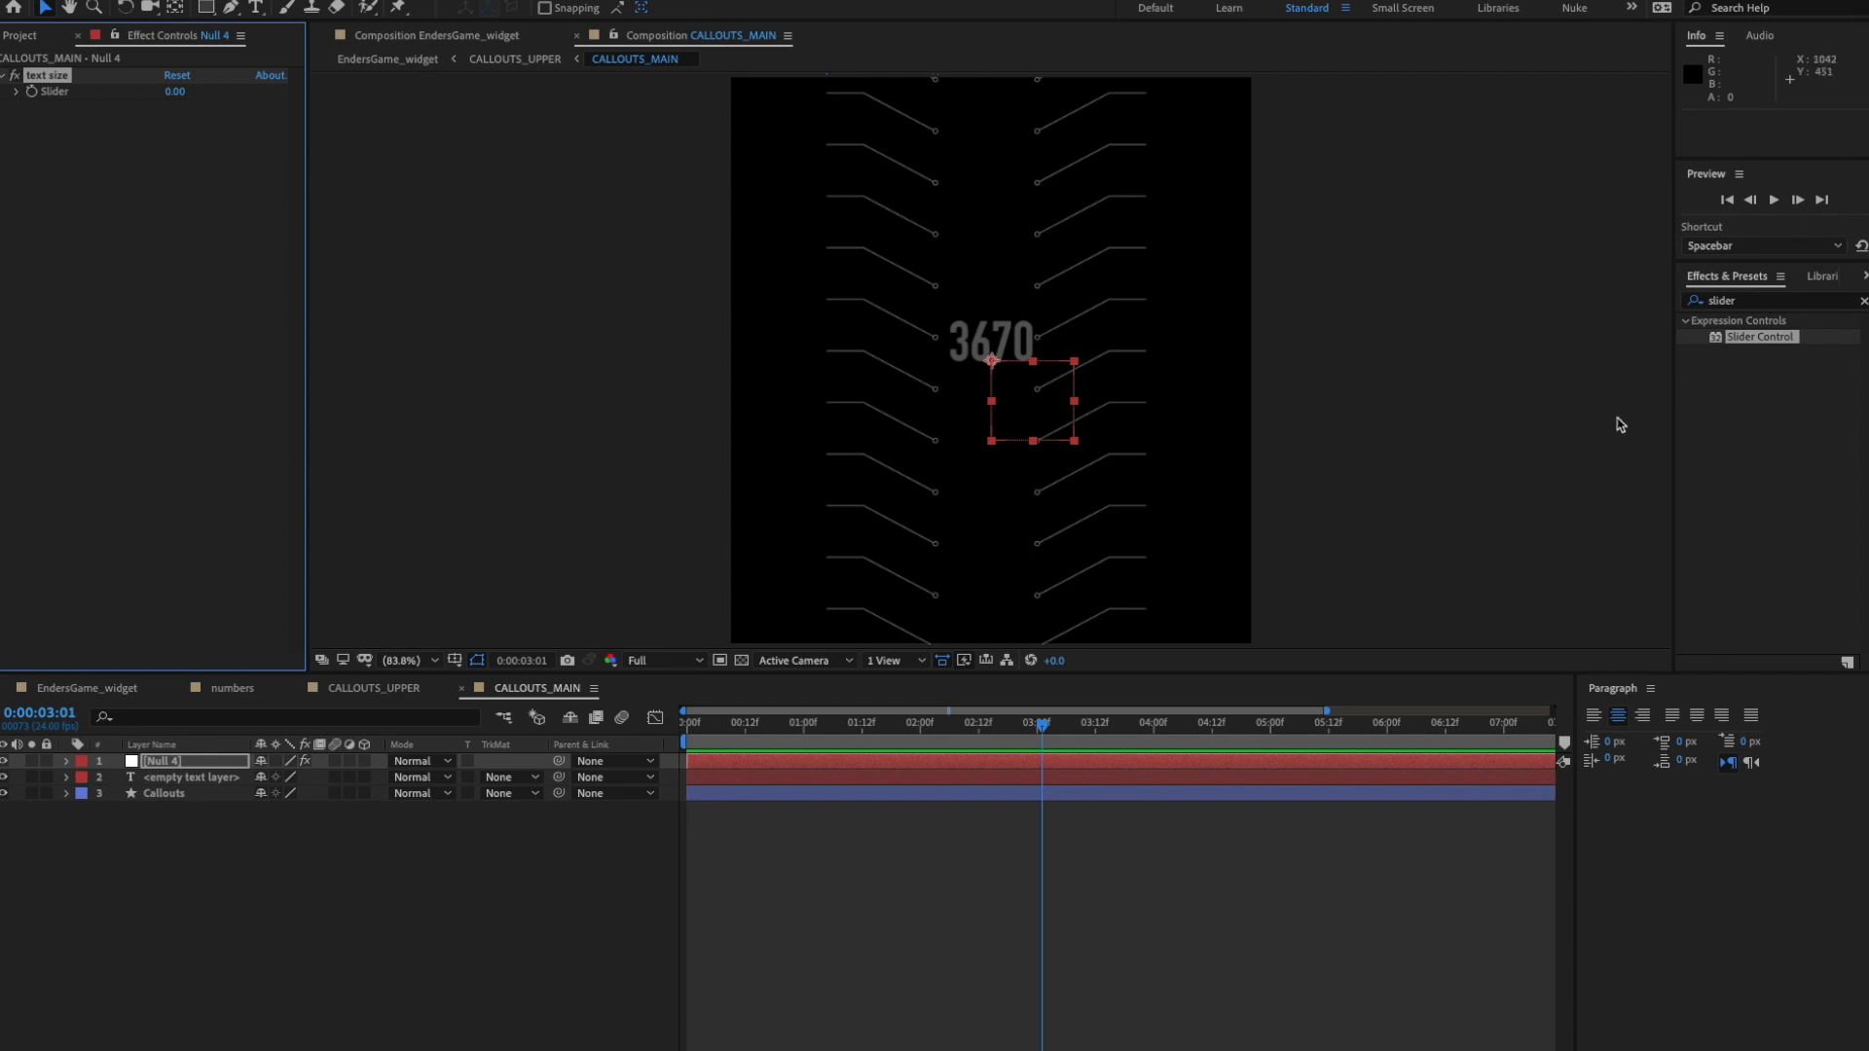
# - Apply a second Slider Control to the null layer and rename it "text spacing"
pyautogui.moveTo(1713, 340); pyautogui.dragTo(174, 761)
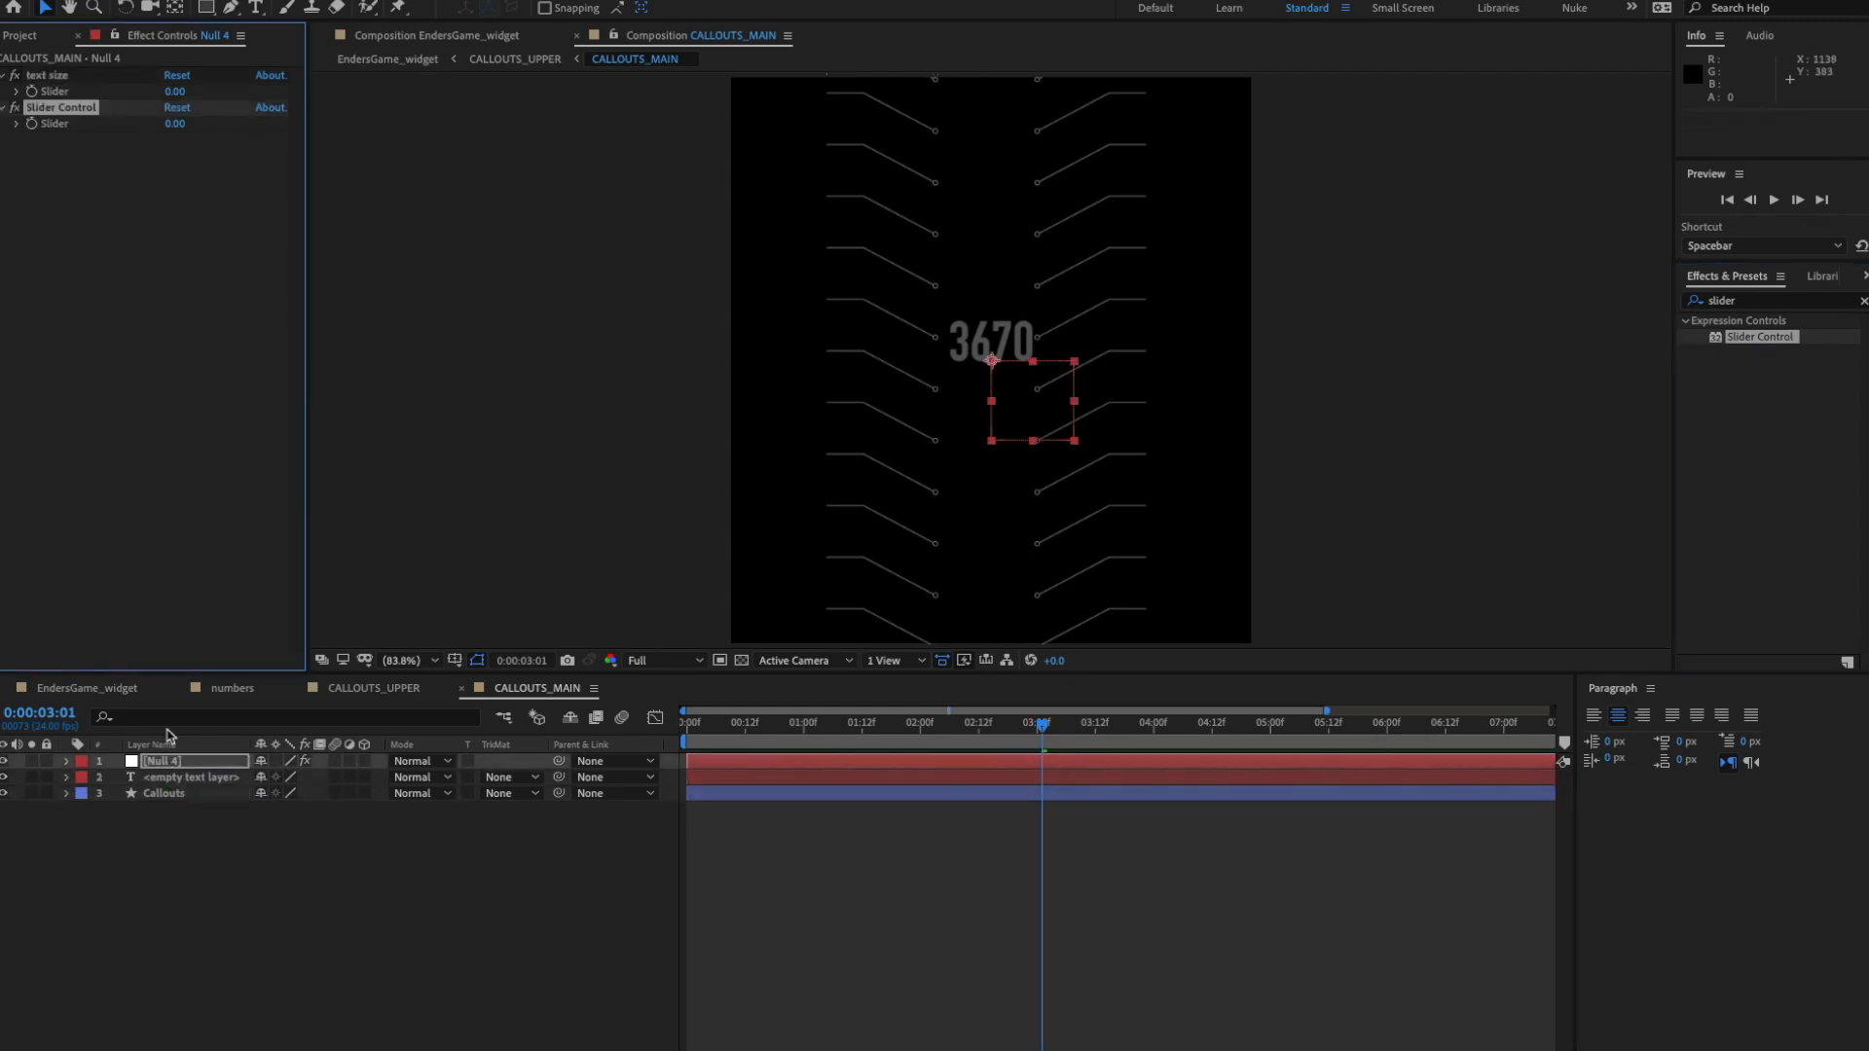
pyautogui.press('Return')
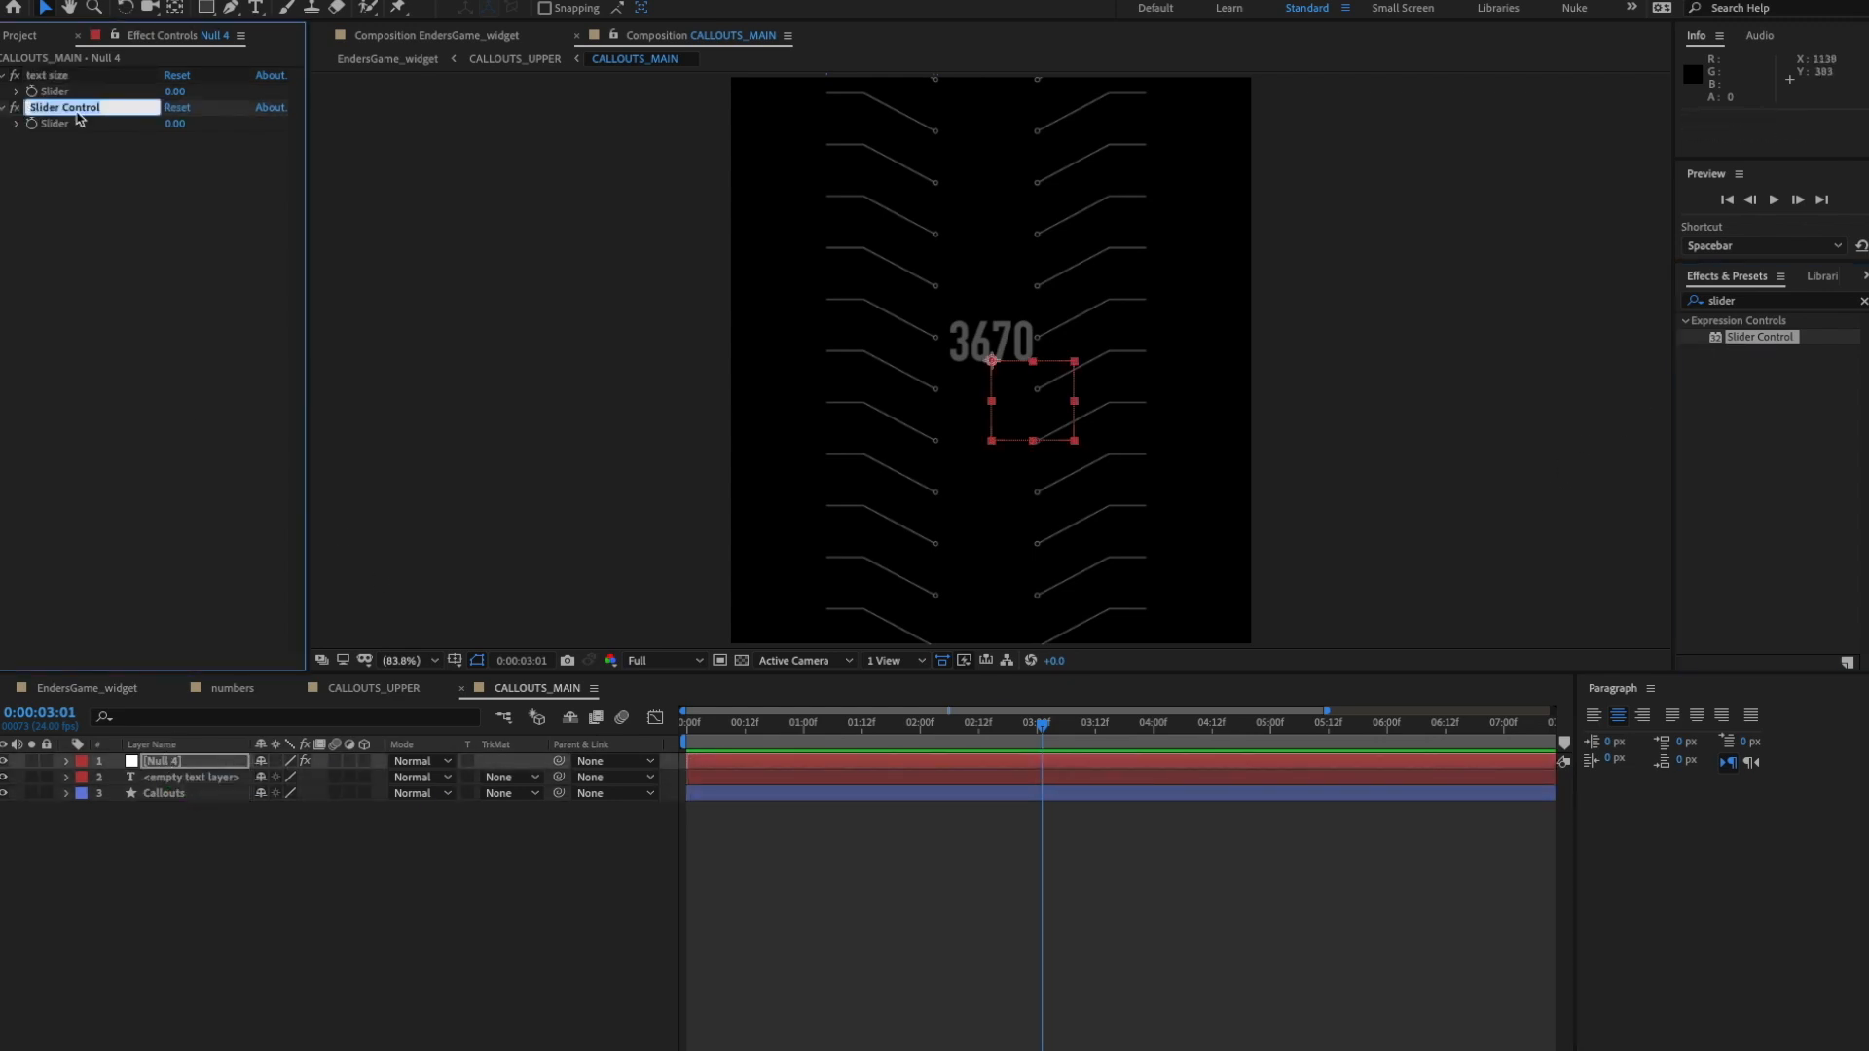
pyautogui.write('text spacing')
pyautogui.press('Return')
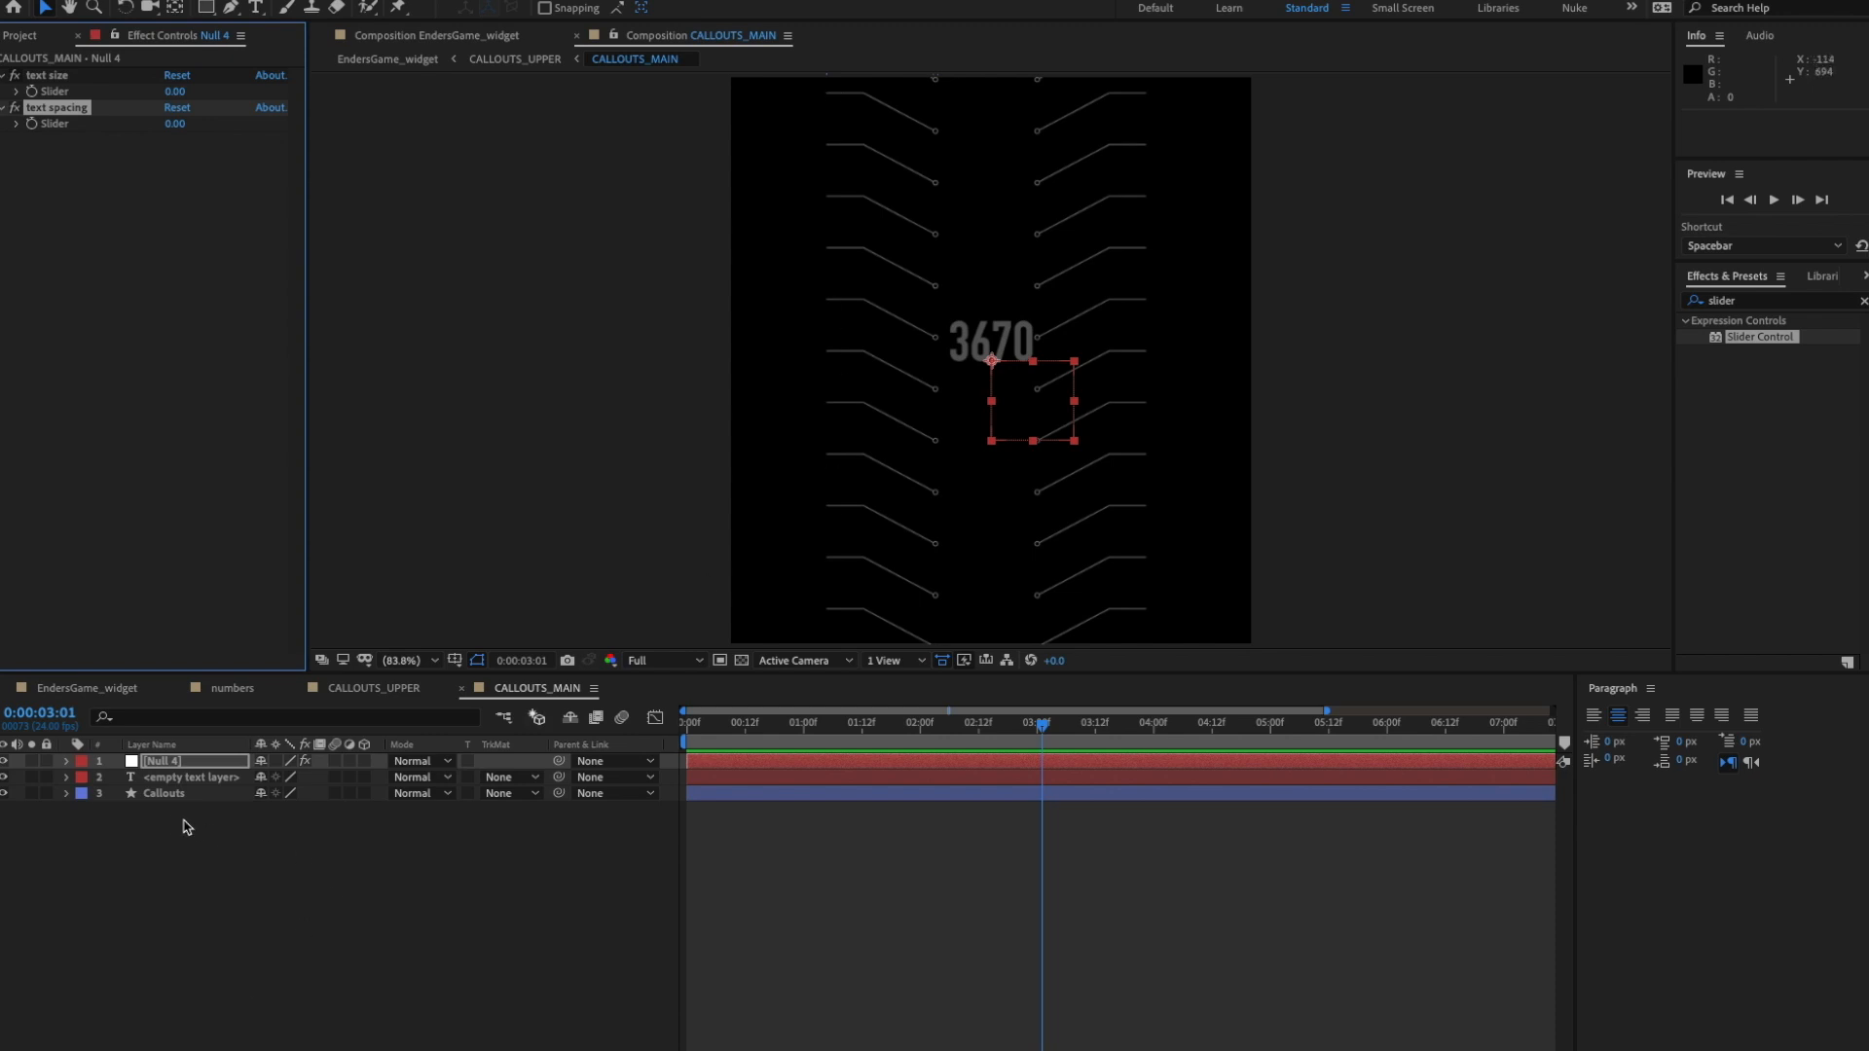
# - Add a Scale text animator to the random-number text layer
pyautogui.click(66, 777)
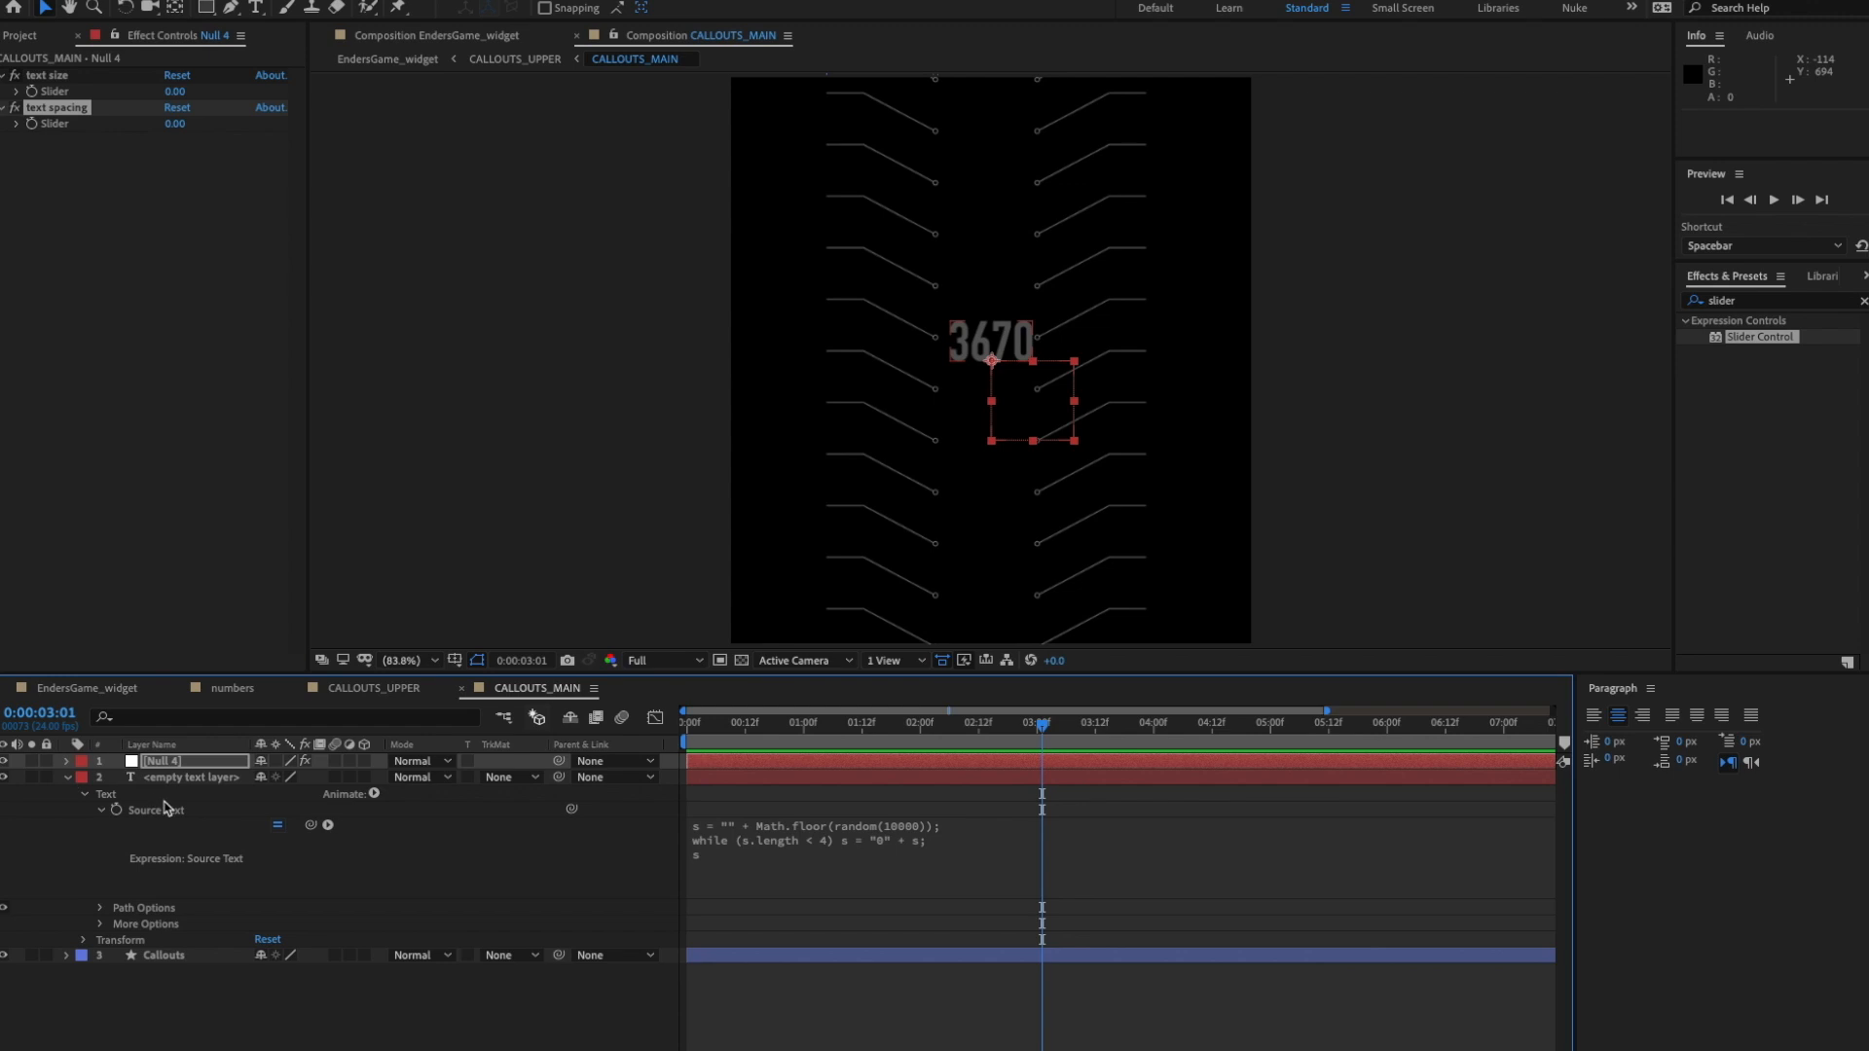
pyautogui.click(85, 796)
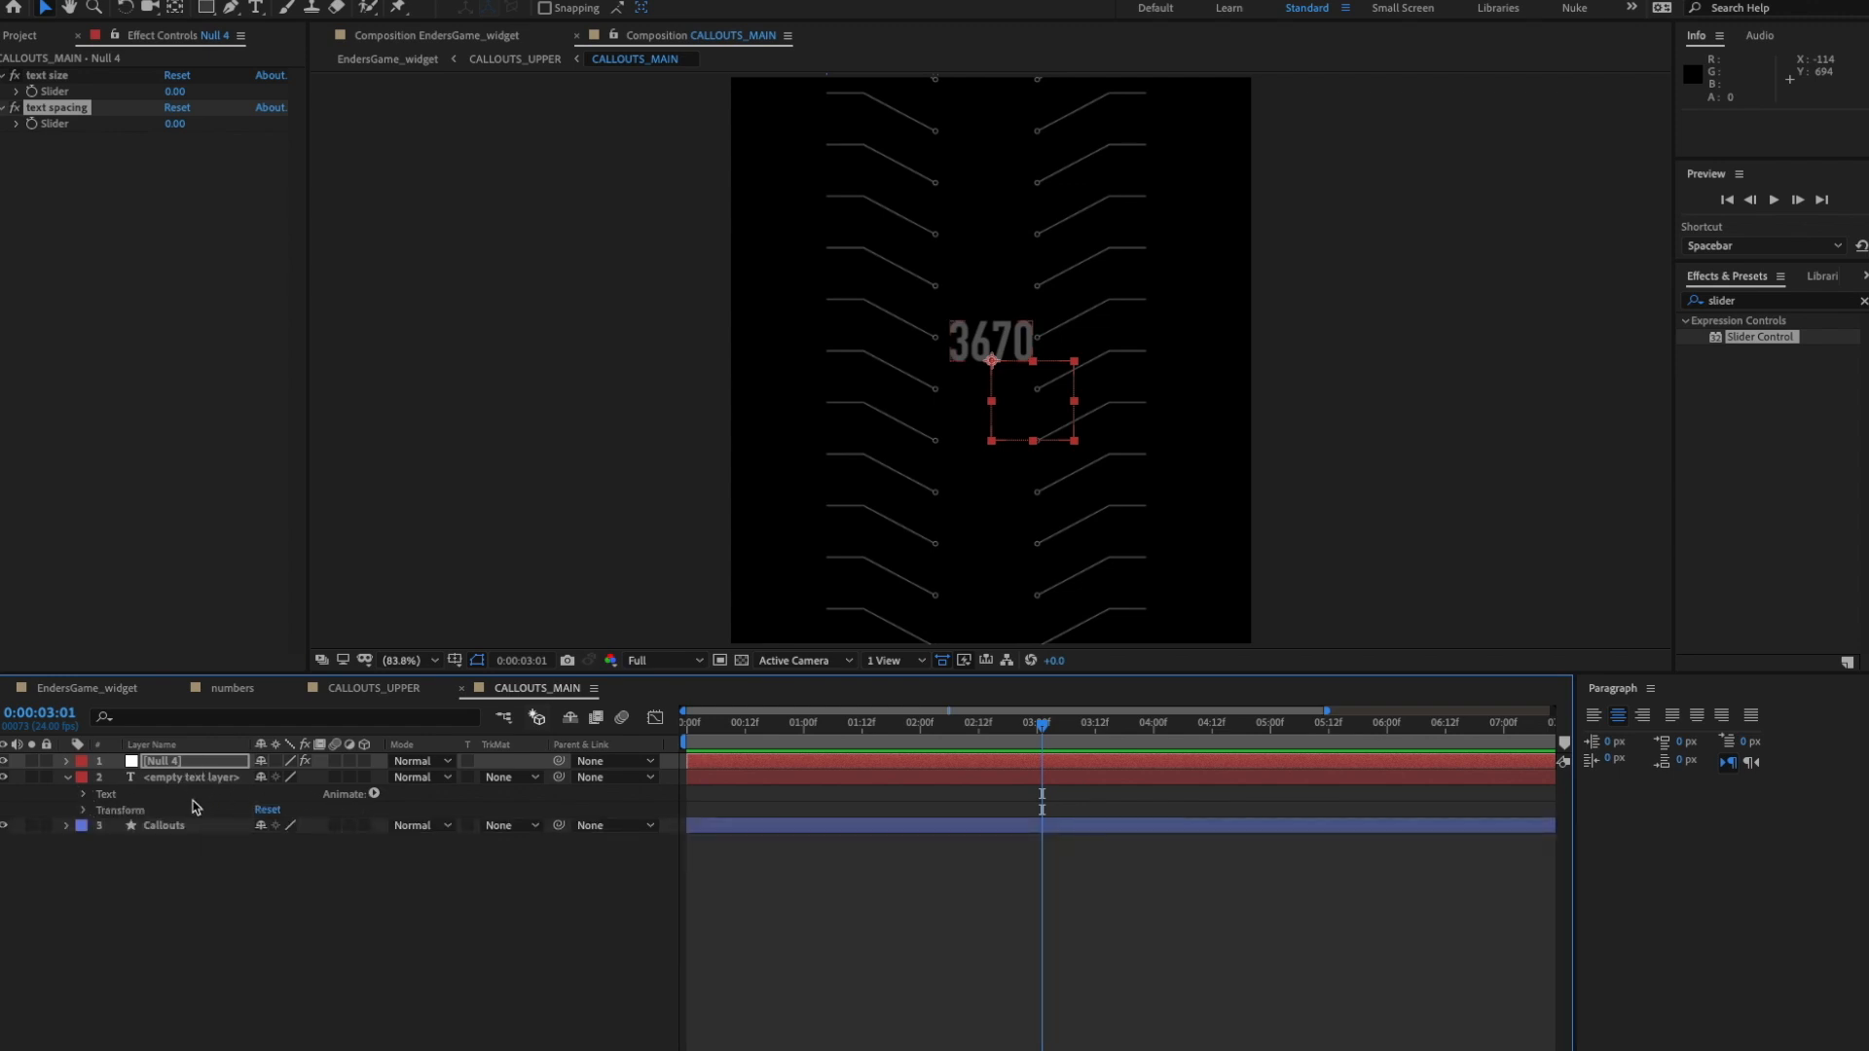
pyautogui.click(84, 794)
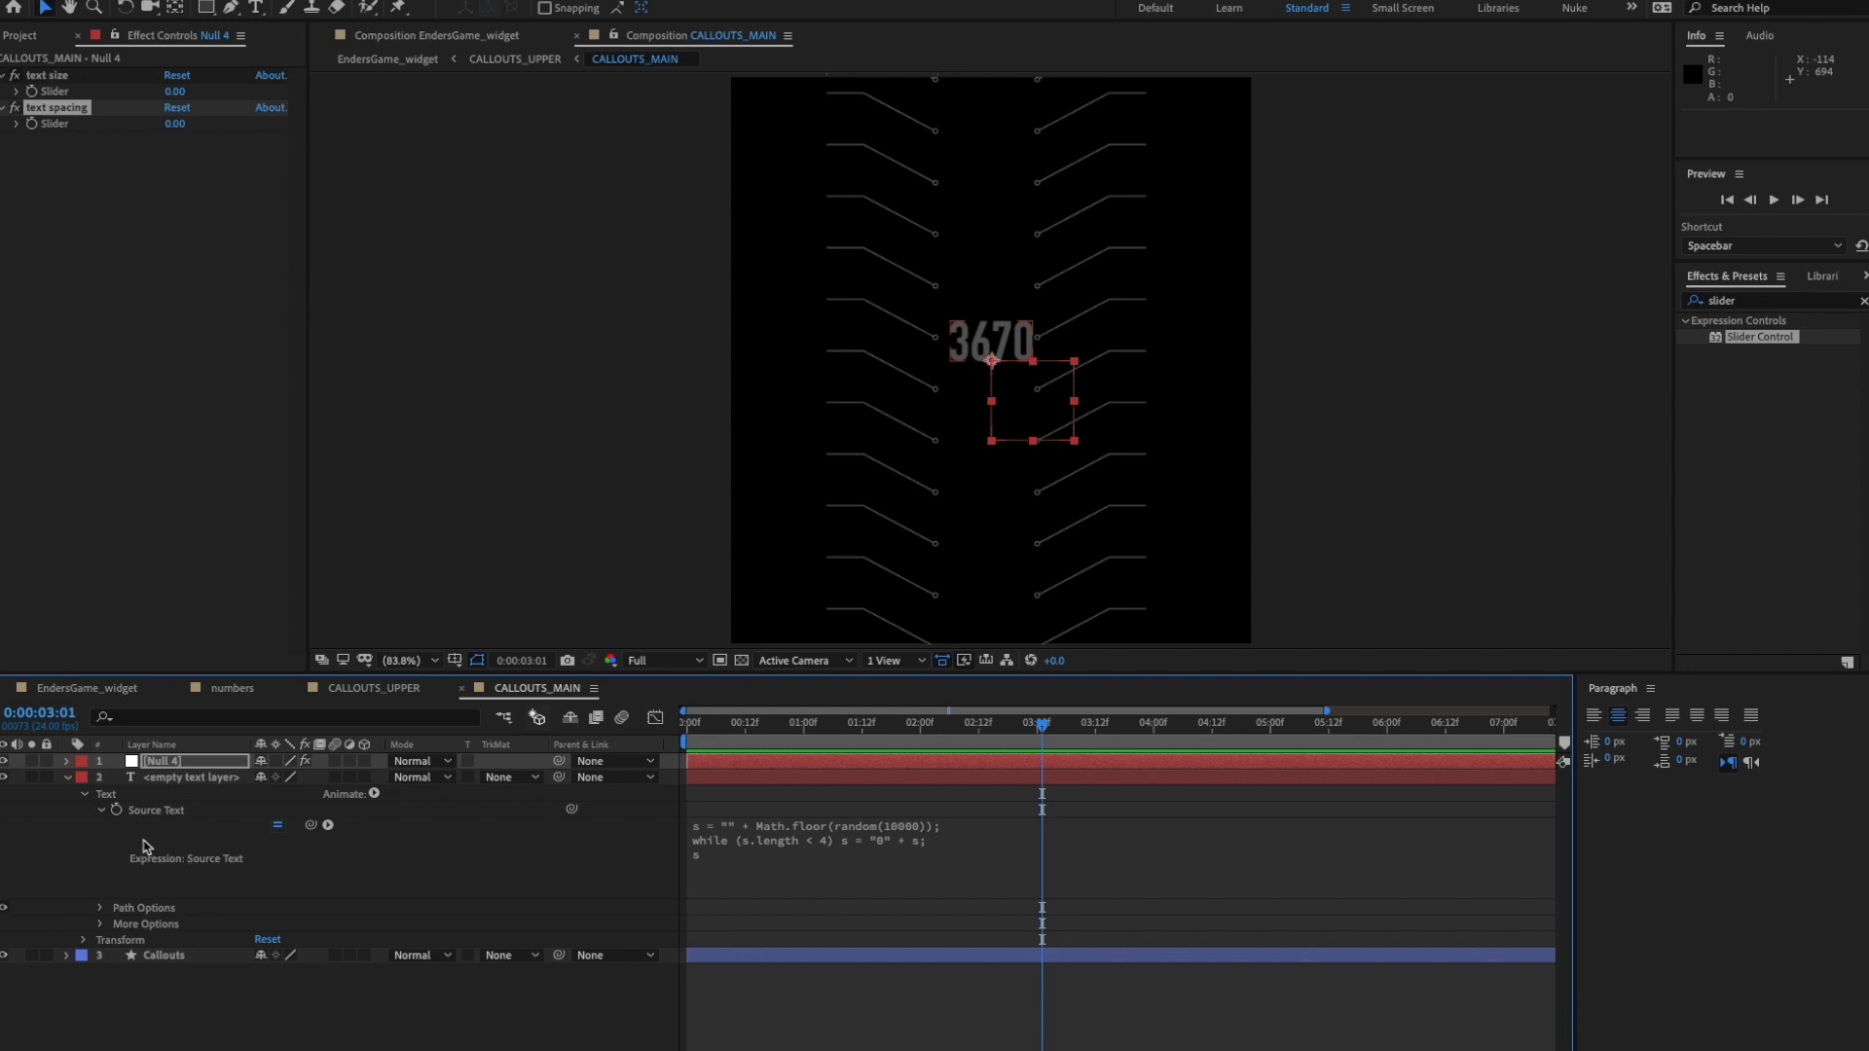
pyautogui.click(101, 810)
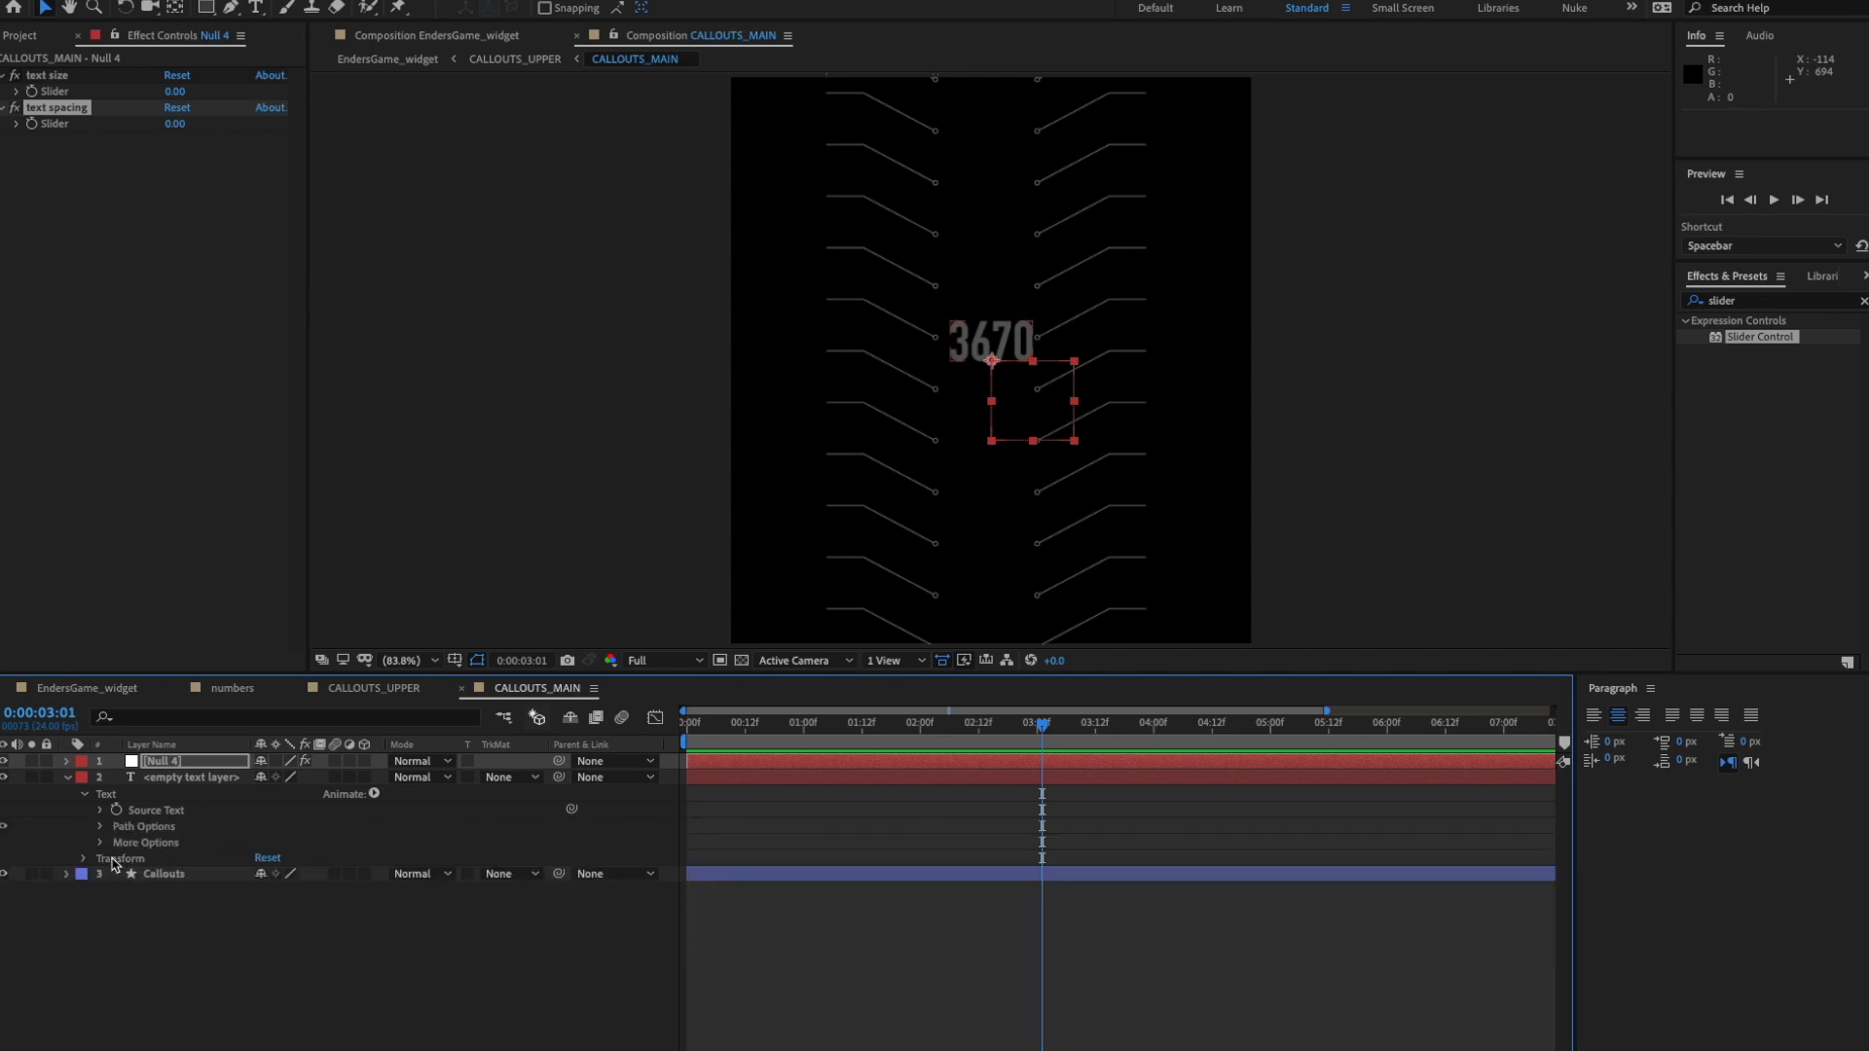
pyautogui.click(375, 794)
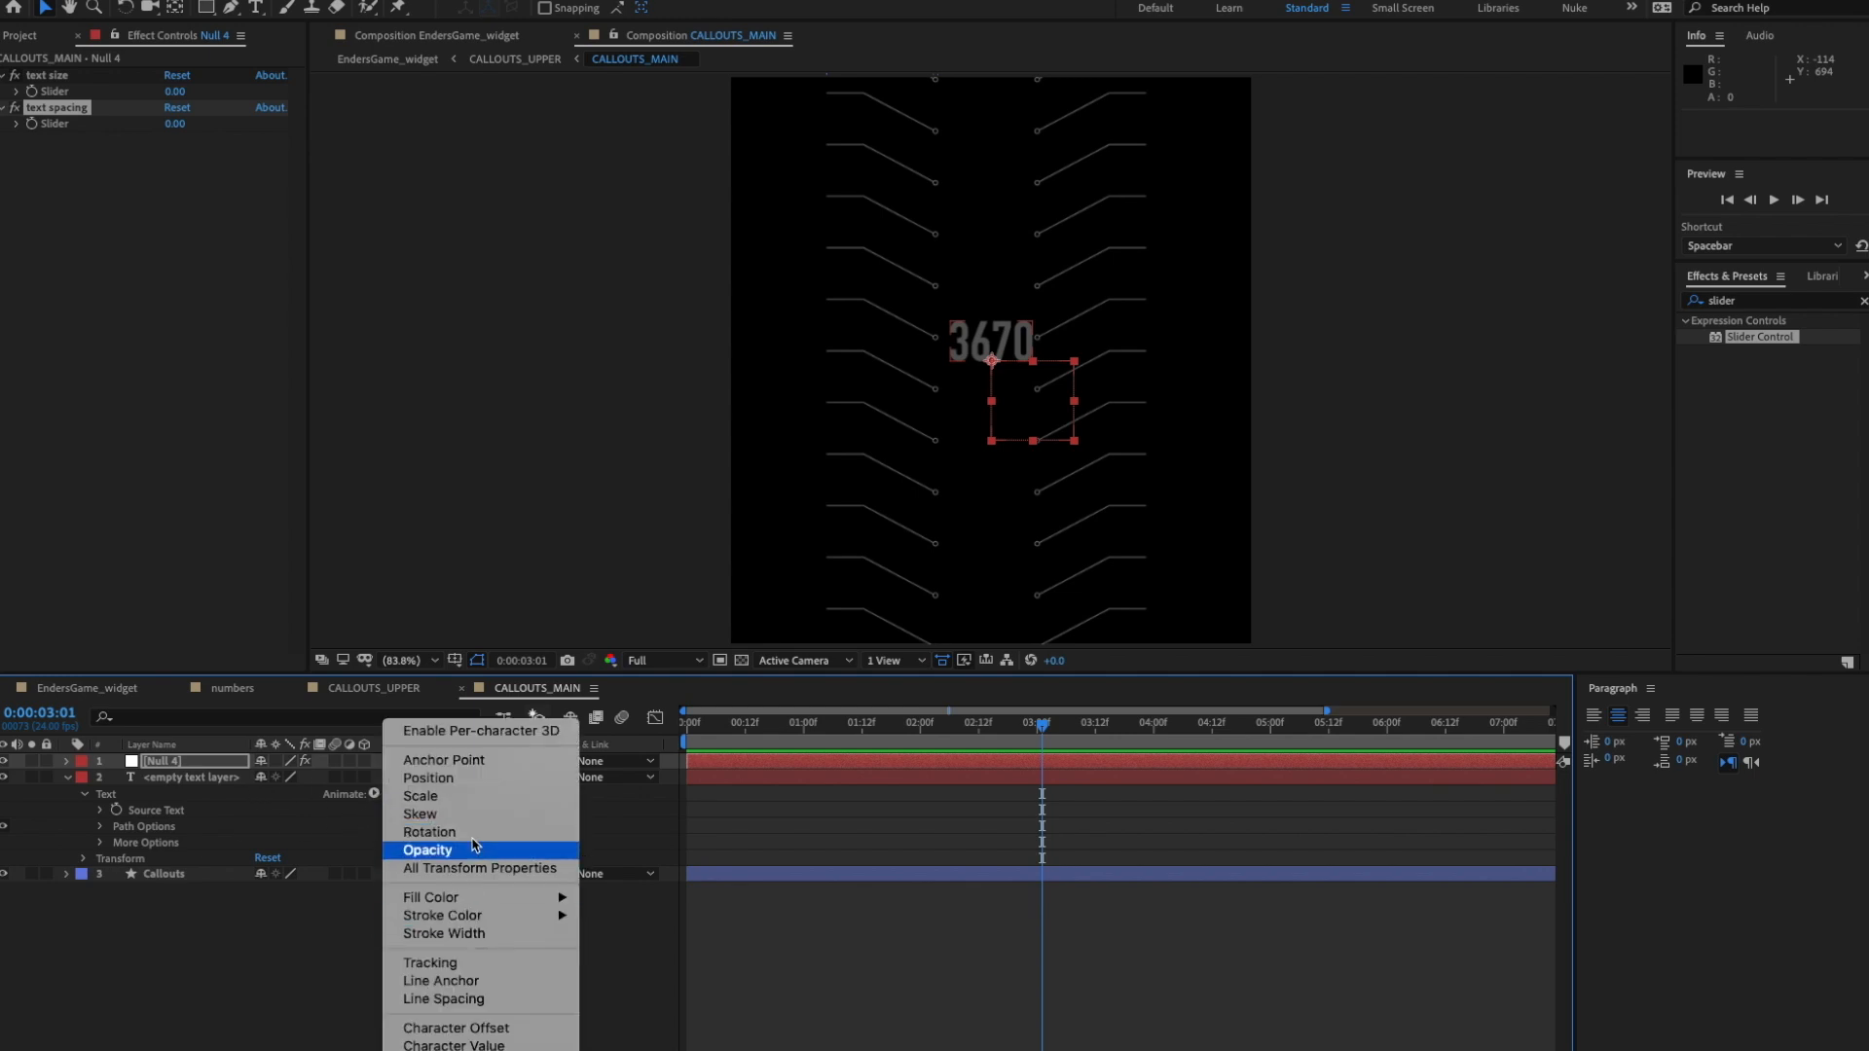
pyautogui.click(460, 802)
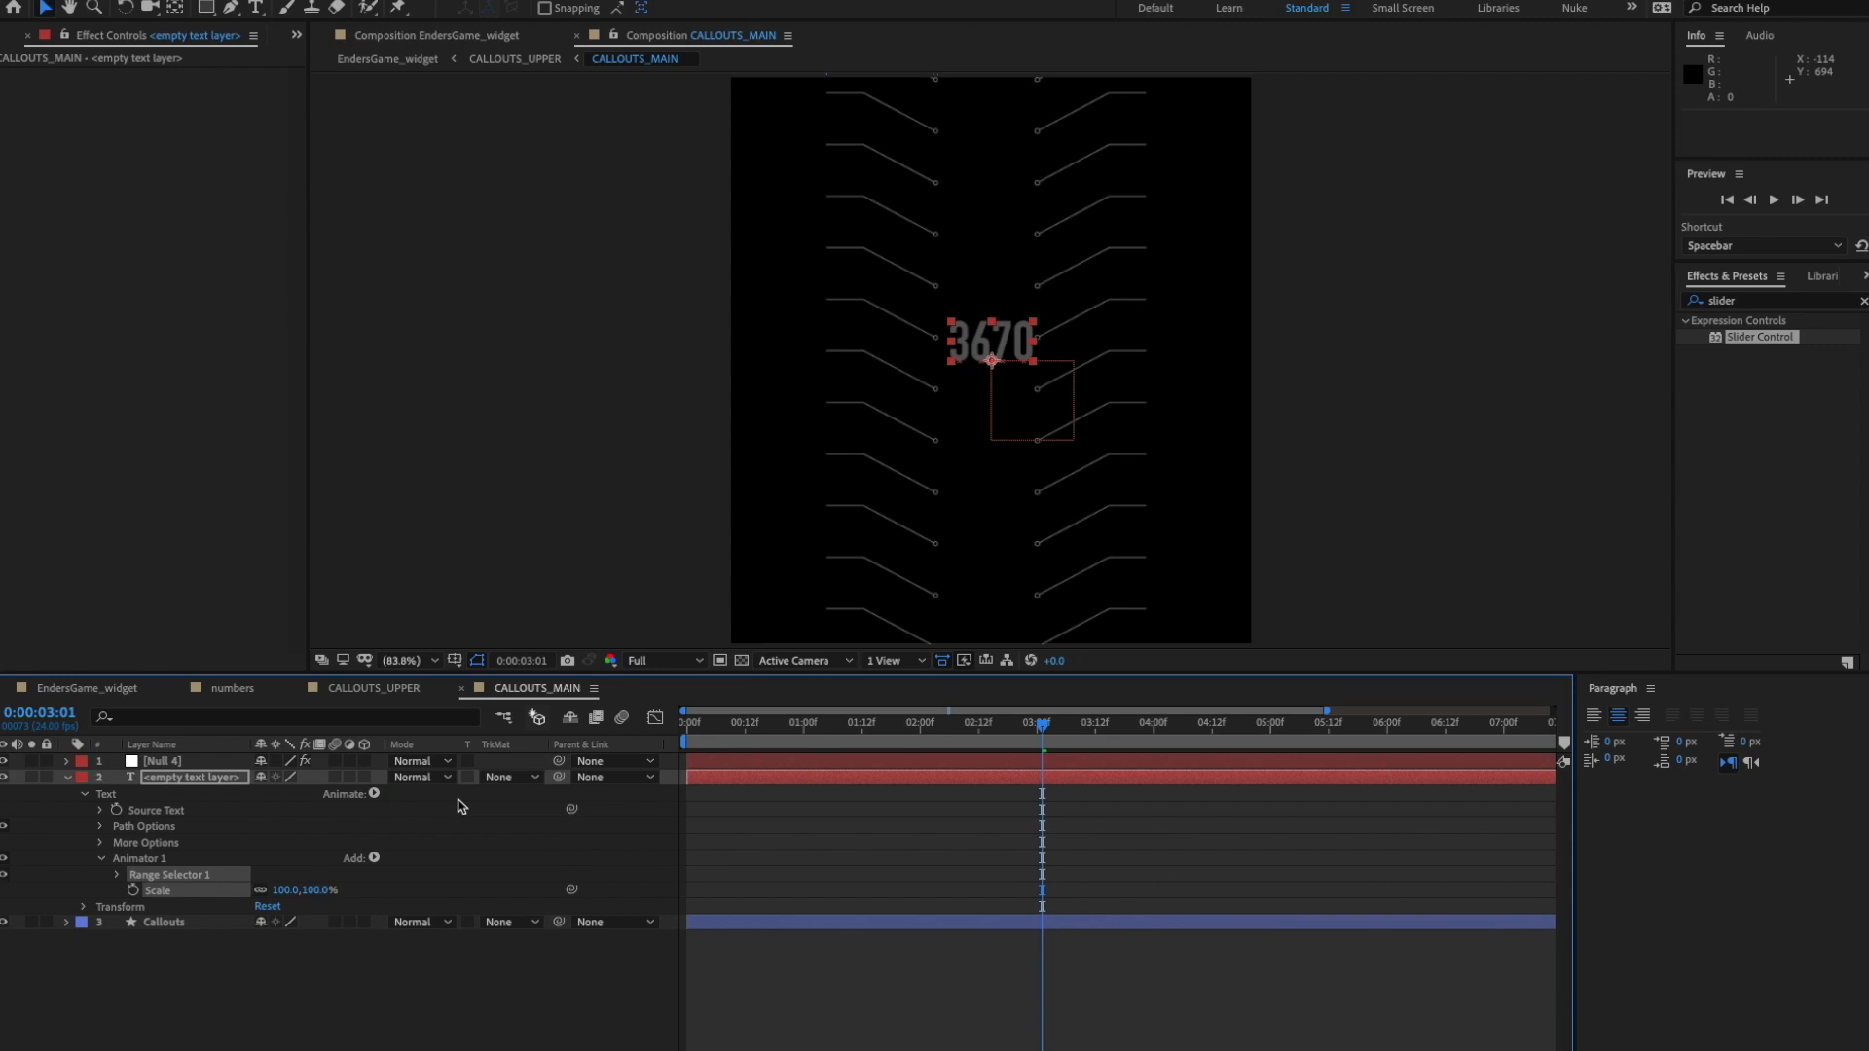
pyautogui.click(310, 991)
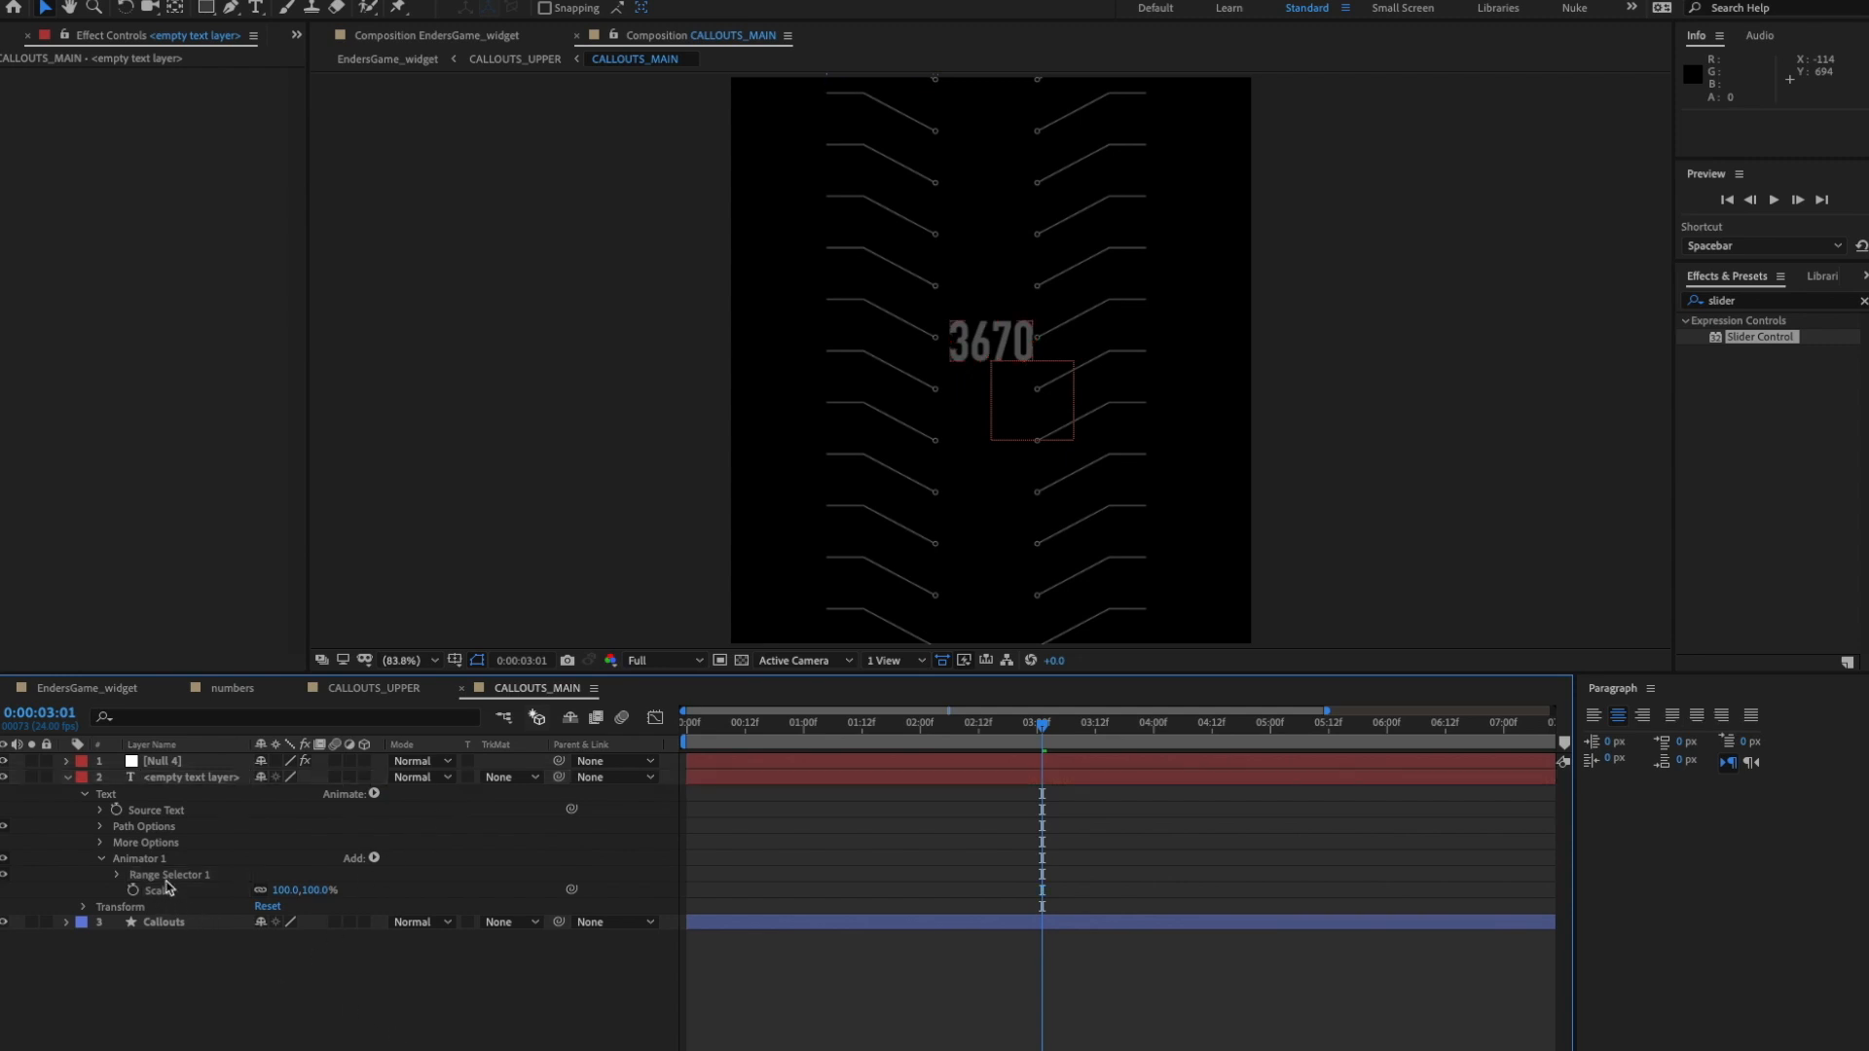
# - Lock the null's effect controls, link the text animator's Scale to its "text size" slider by expression, and set the slider to 61
pyautogui.click(165, 762)
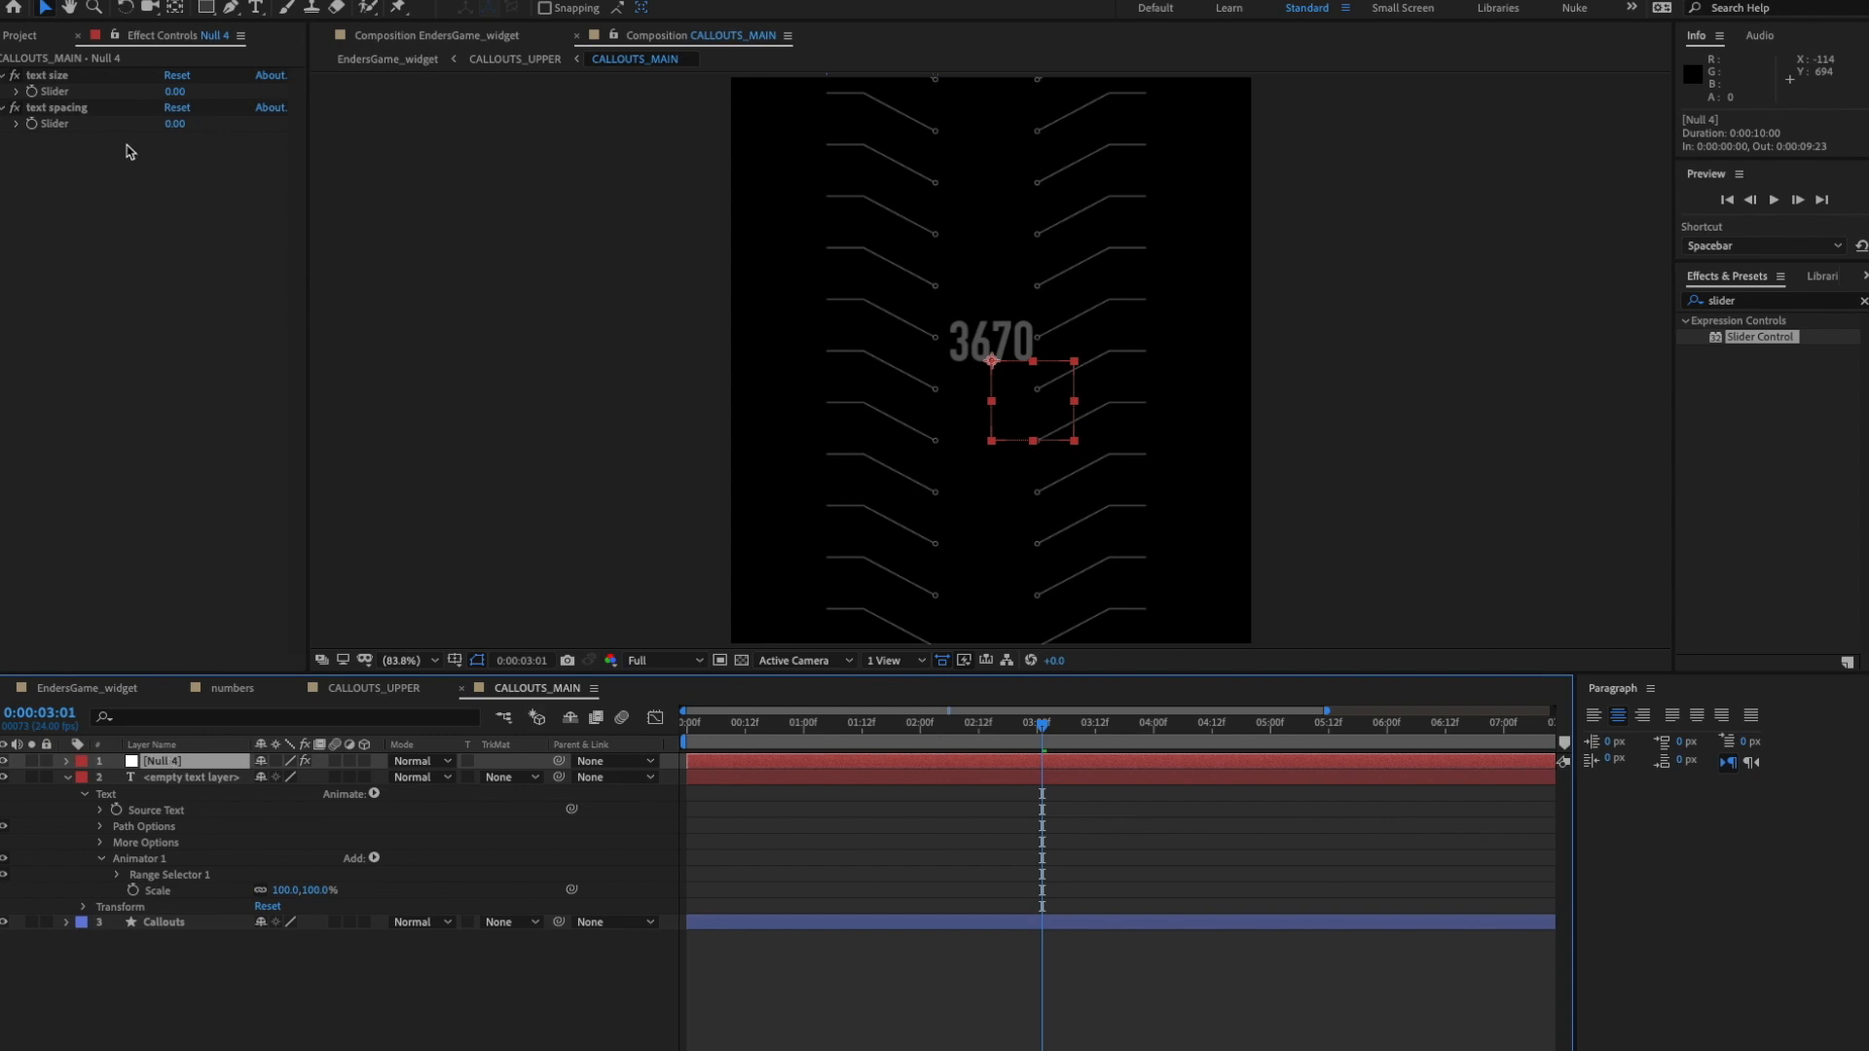
pyautogui.click(115, 37)
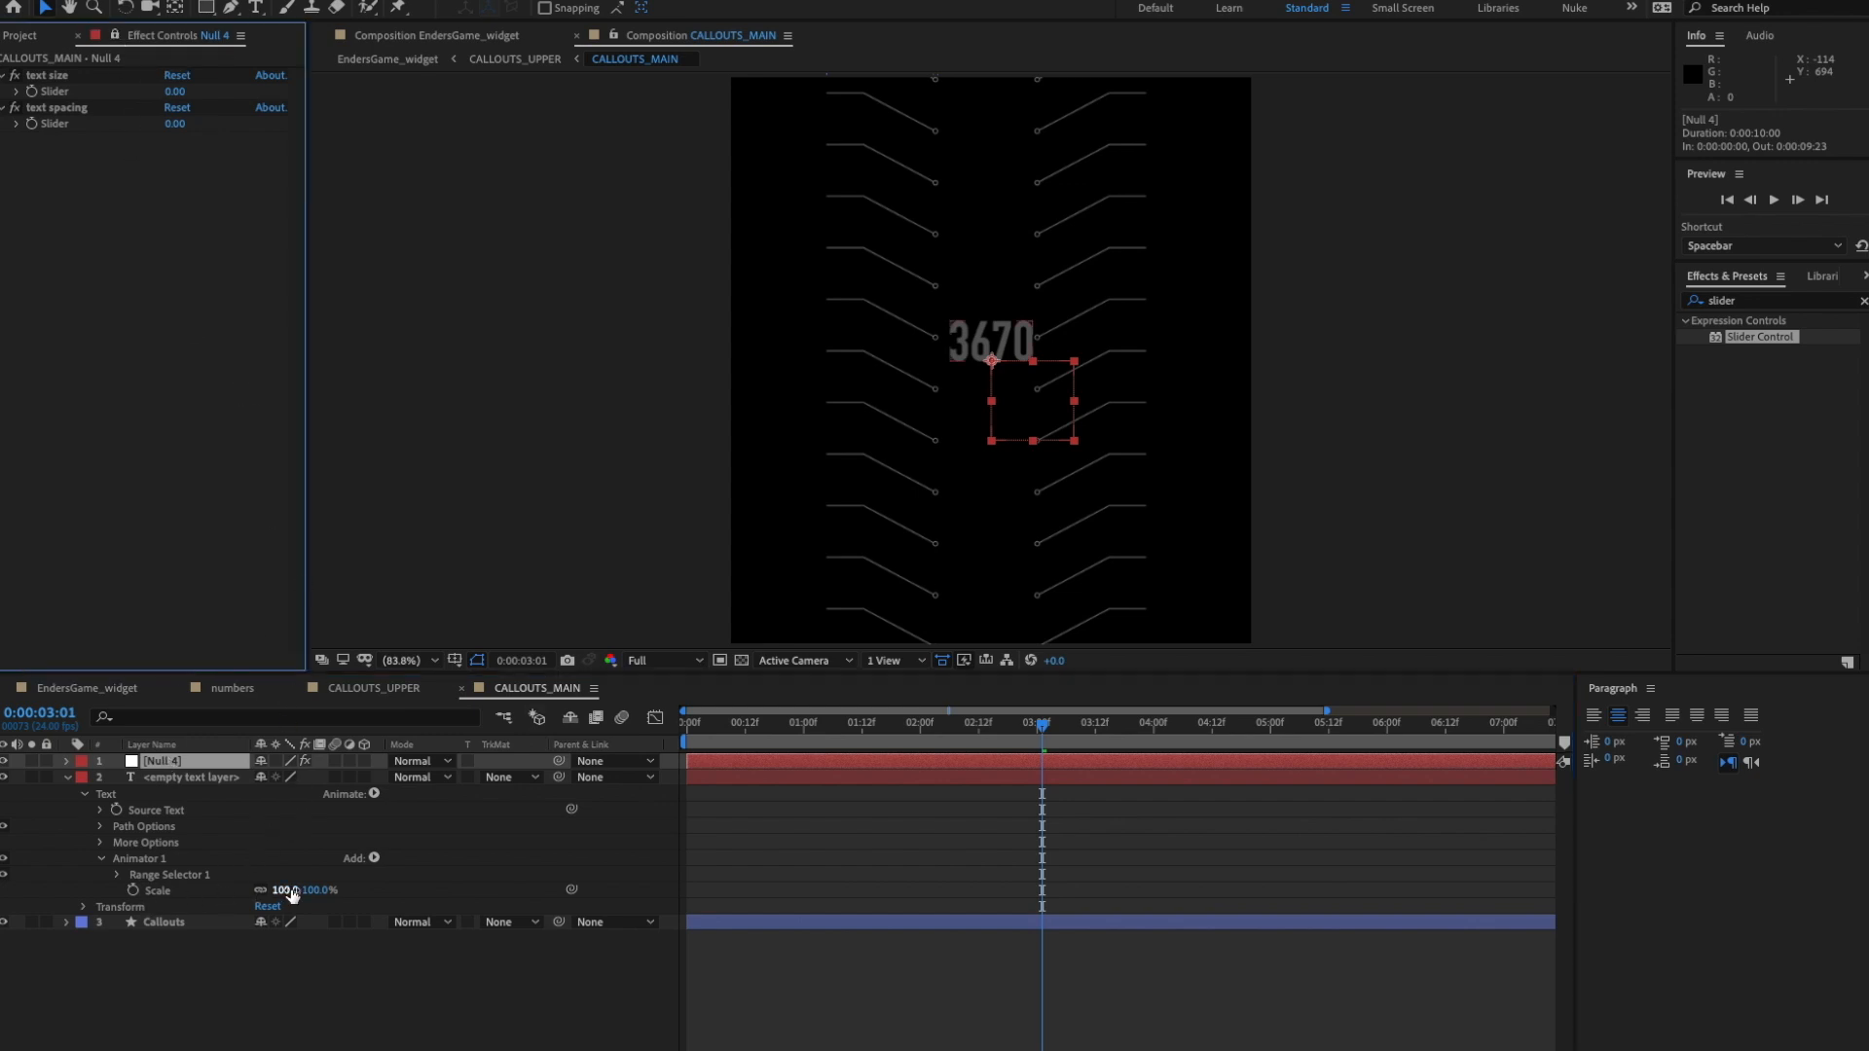
pyautogui.keyDown('alt'); pyautogui.click(133, 891); pyautogui.keyUp('alt')
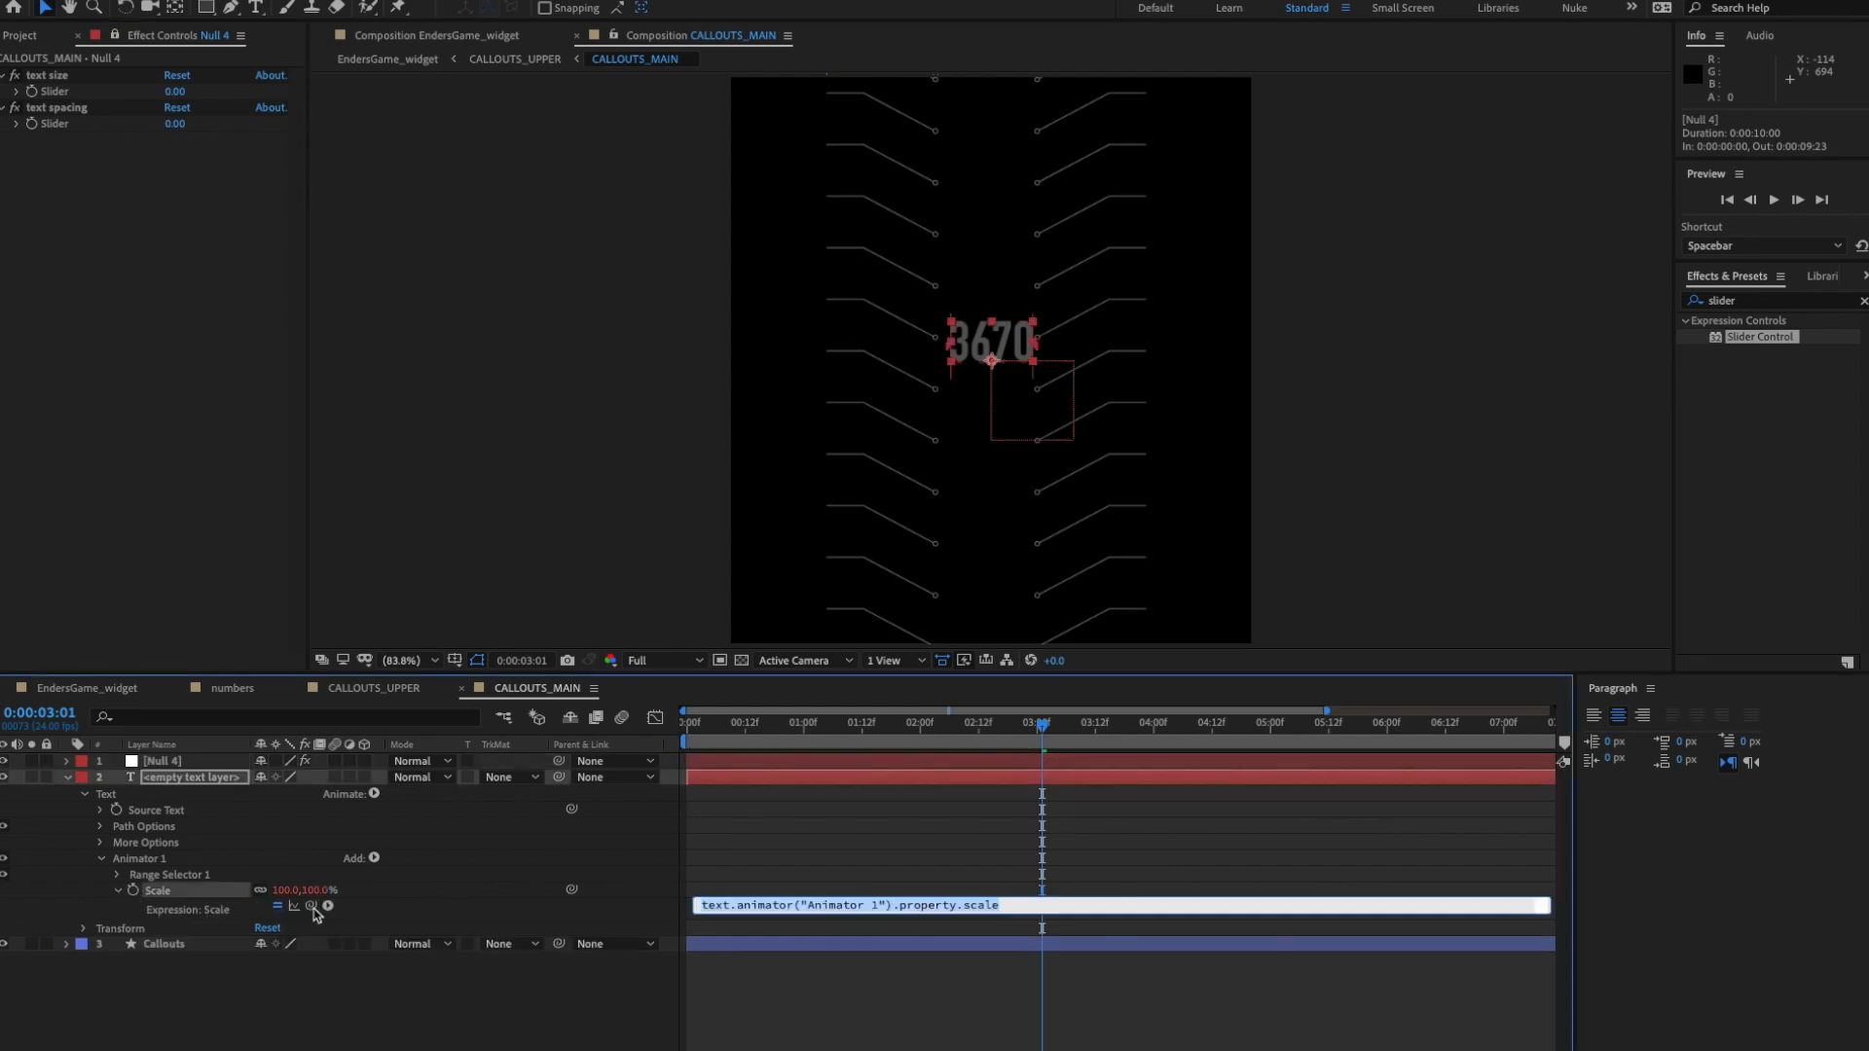
pyautogui.moveTo(311, 905); pyautogui.dragTo(64, 98)
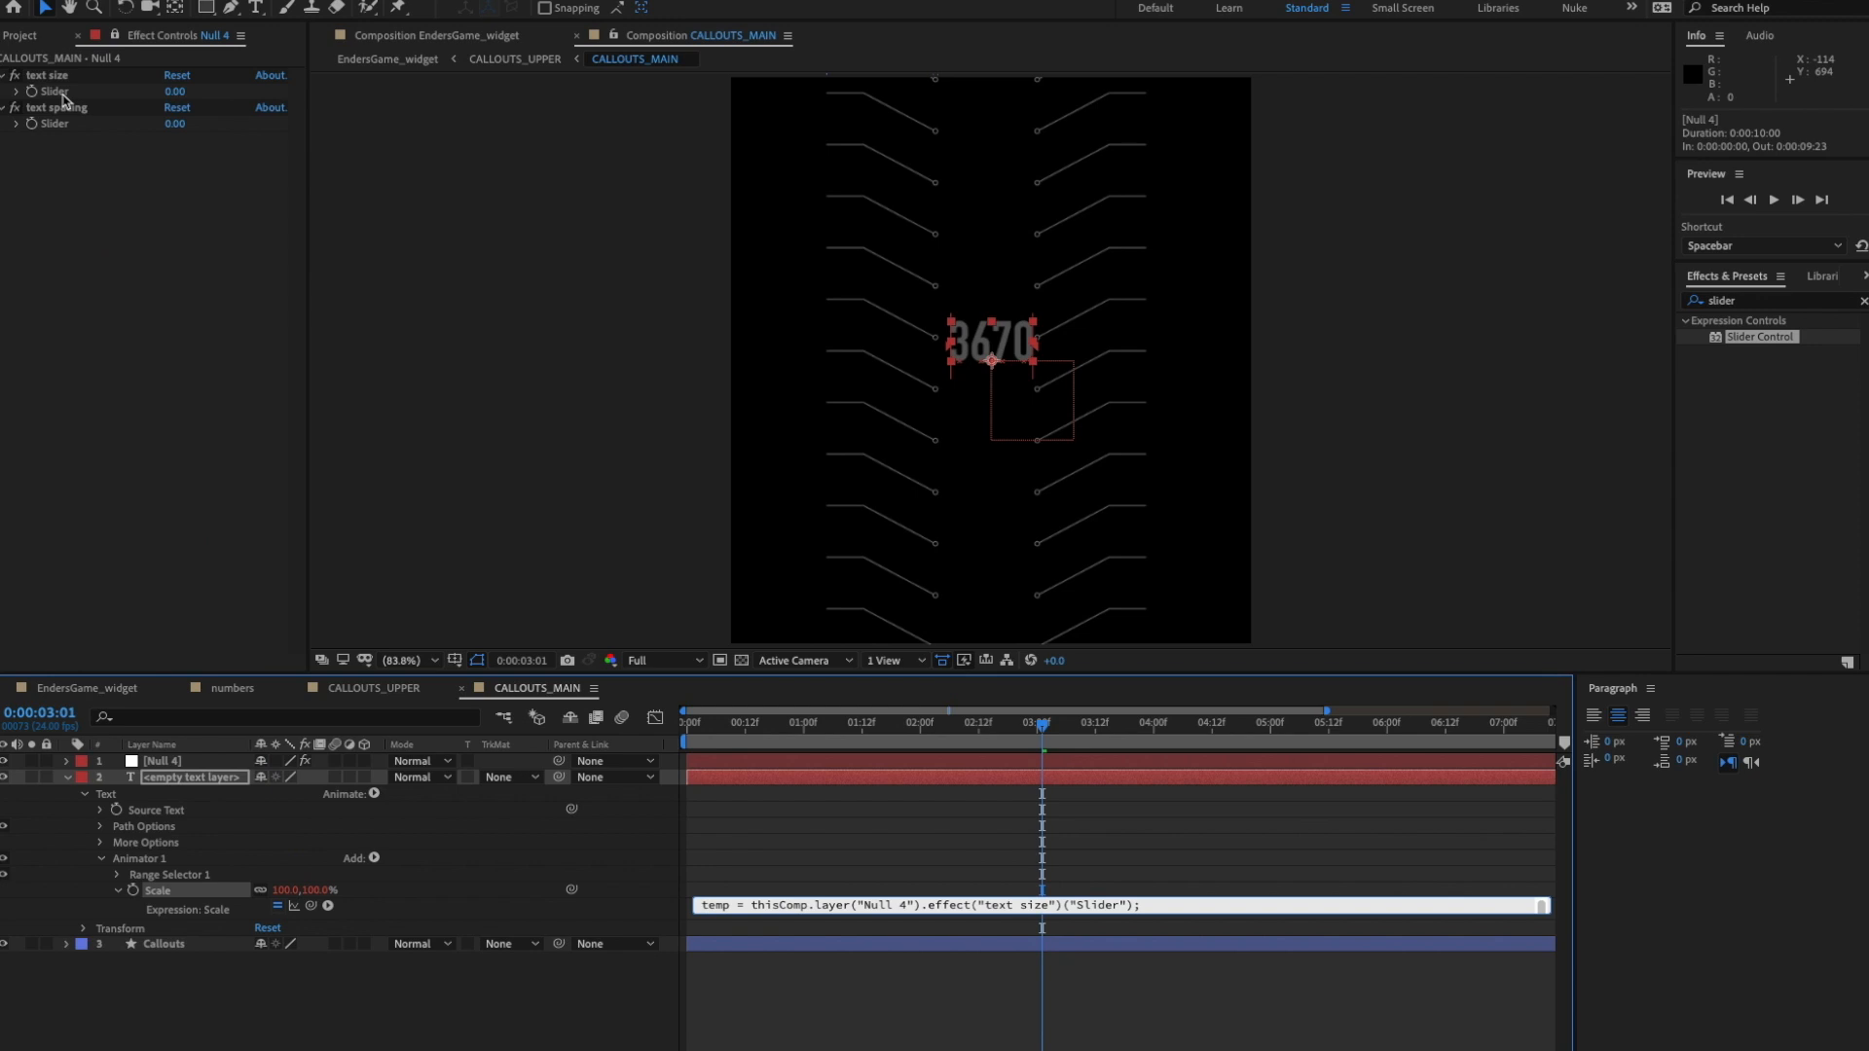
pyautogui.click(231, 251)
pyautogui.moveTo(180, 93); pyautogui.dragTo(251, 105)
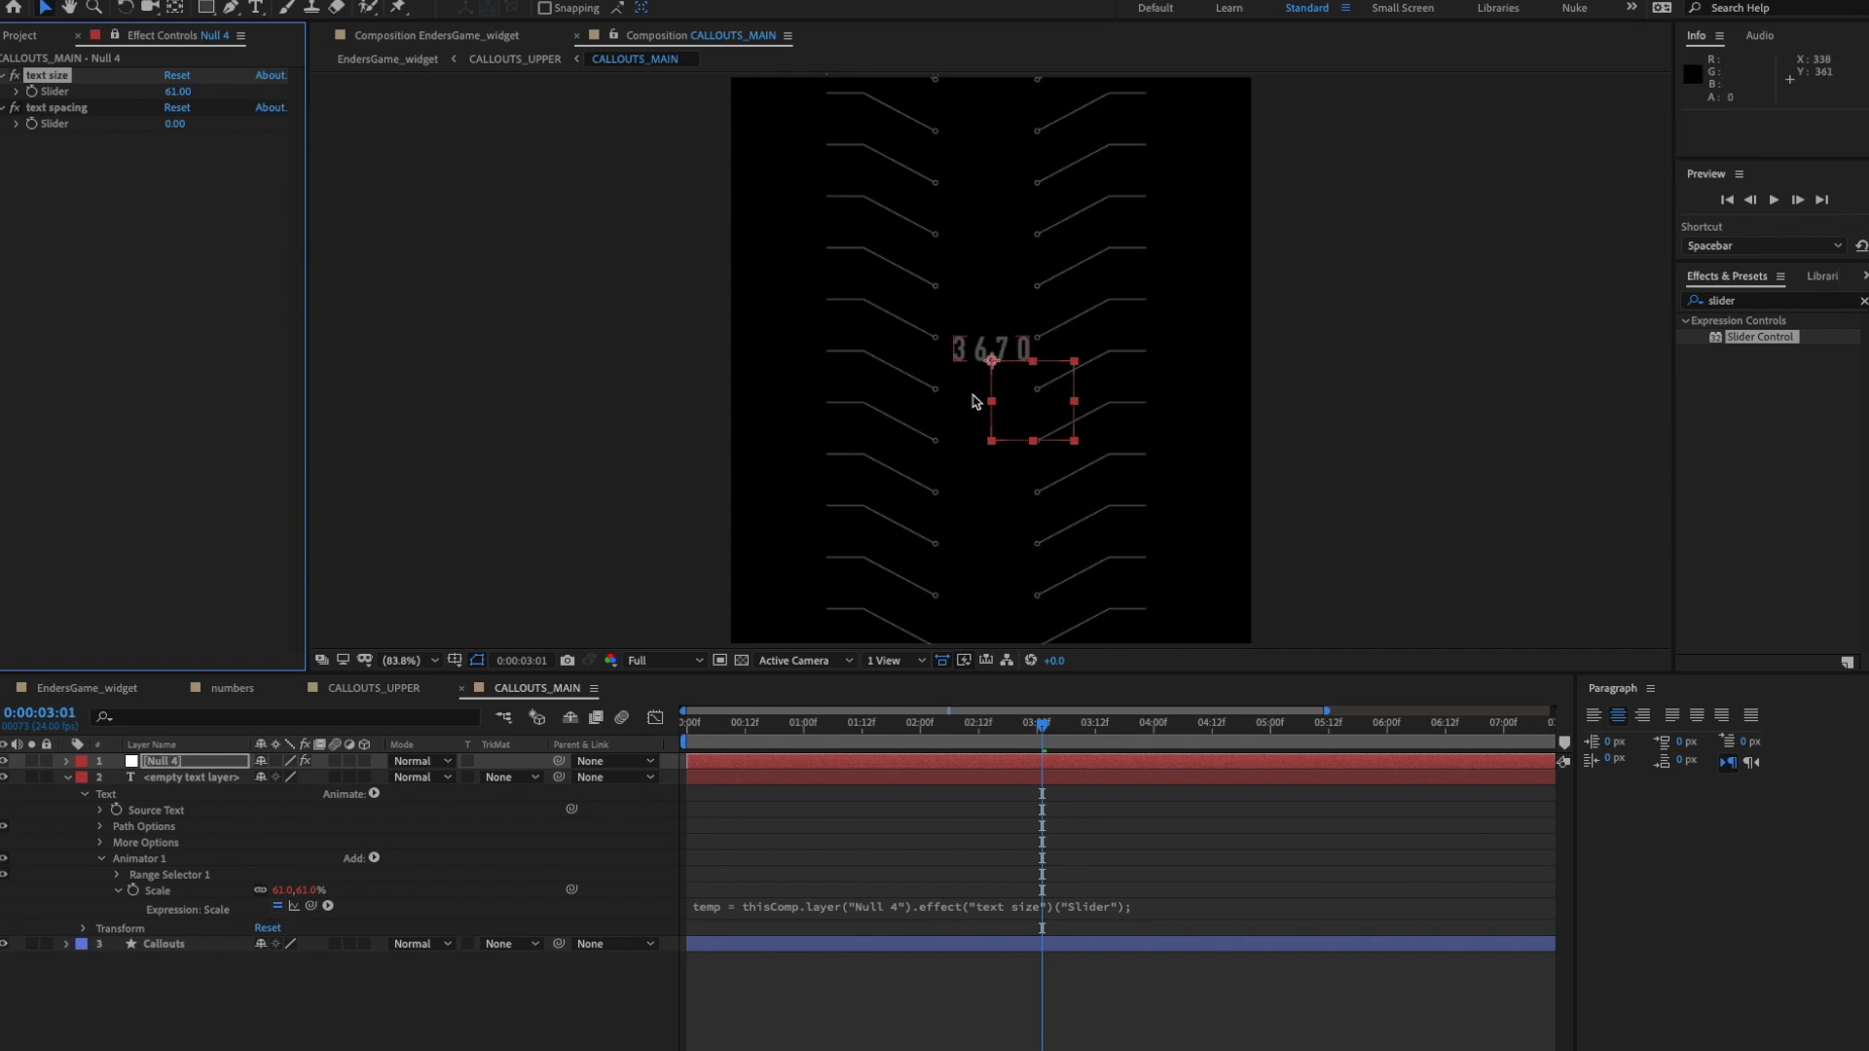
# - Set the text layer's Anchor Point Grouping to Line and raise the "text size" slider to 92
pyautogui.click(100, 842)
pyautogui.click(332, 856)
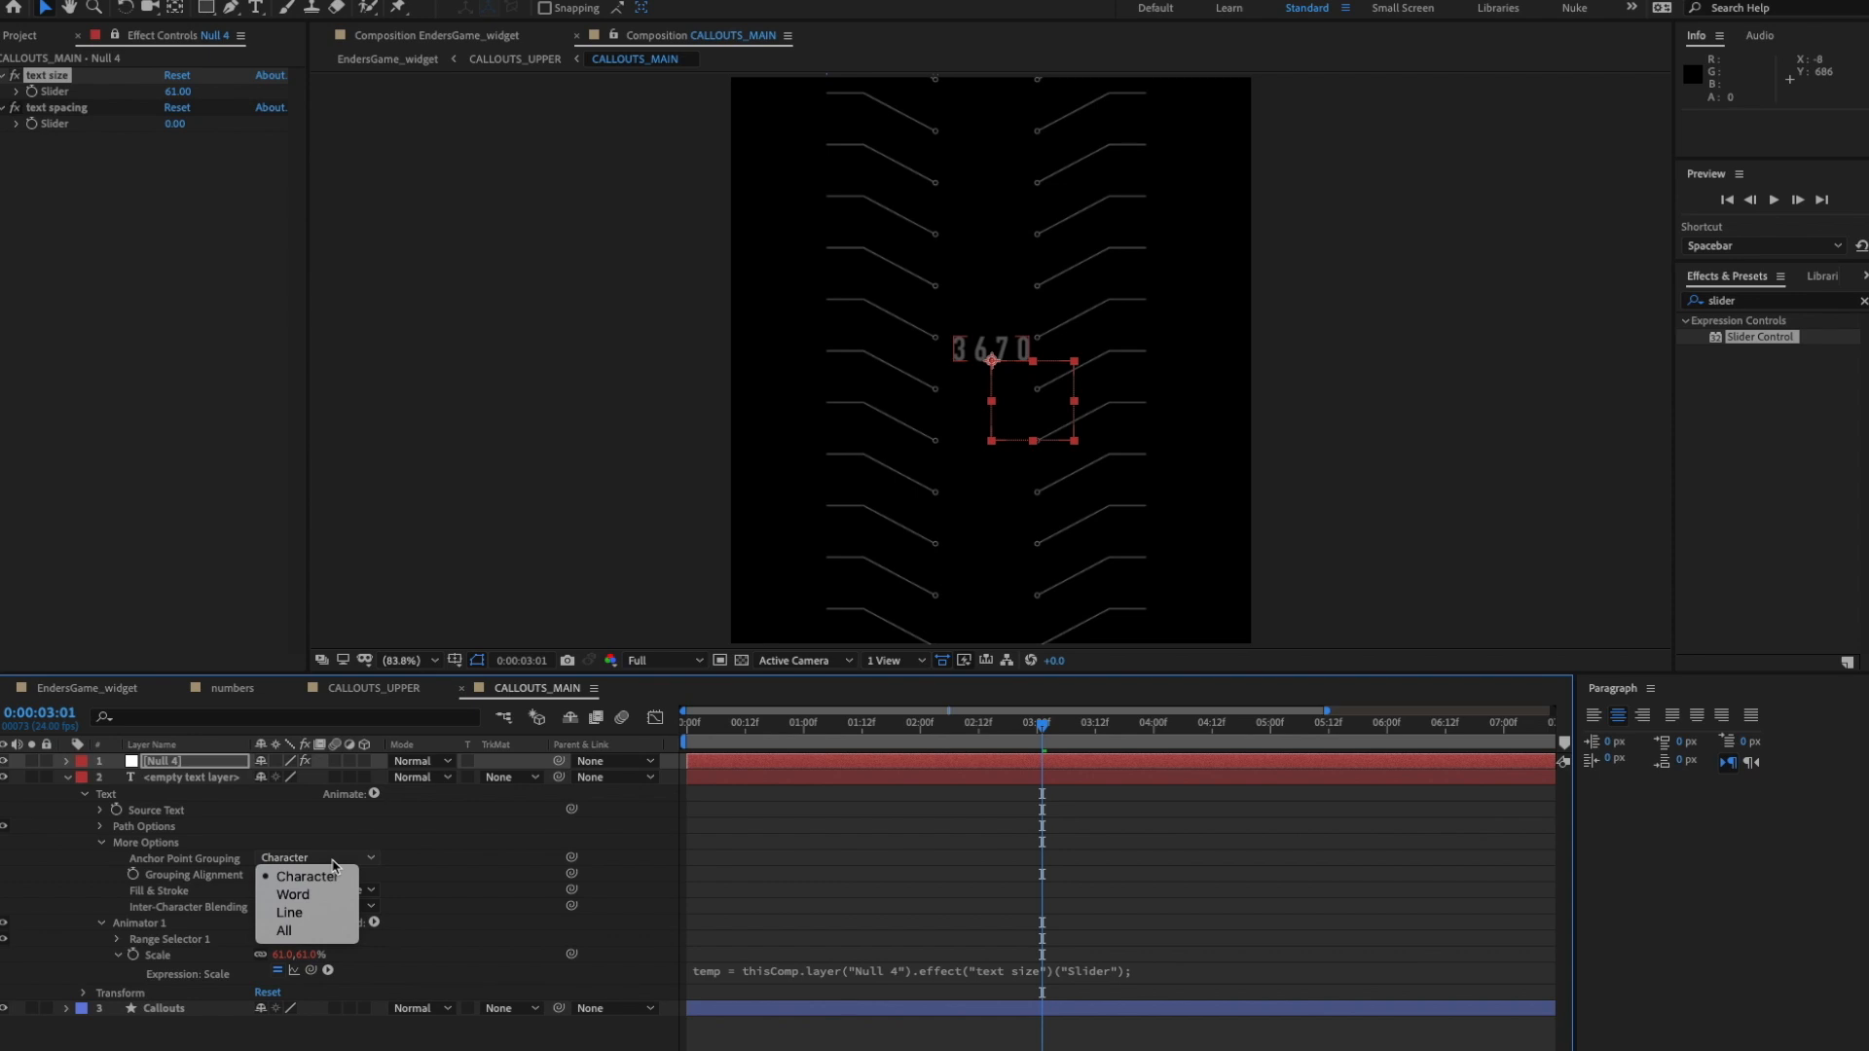
pyautogui.click(318, 913)
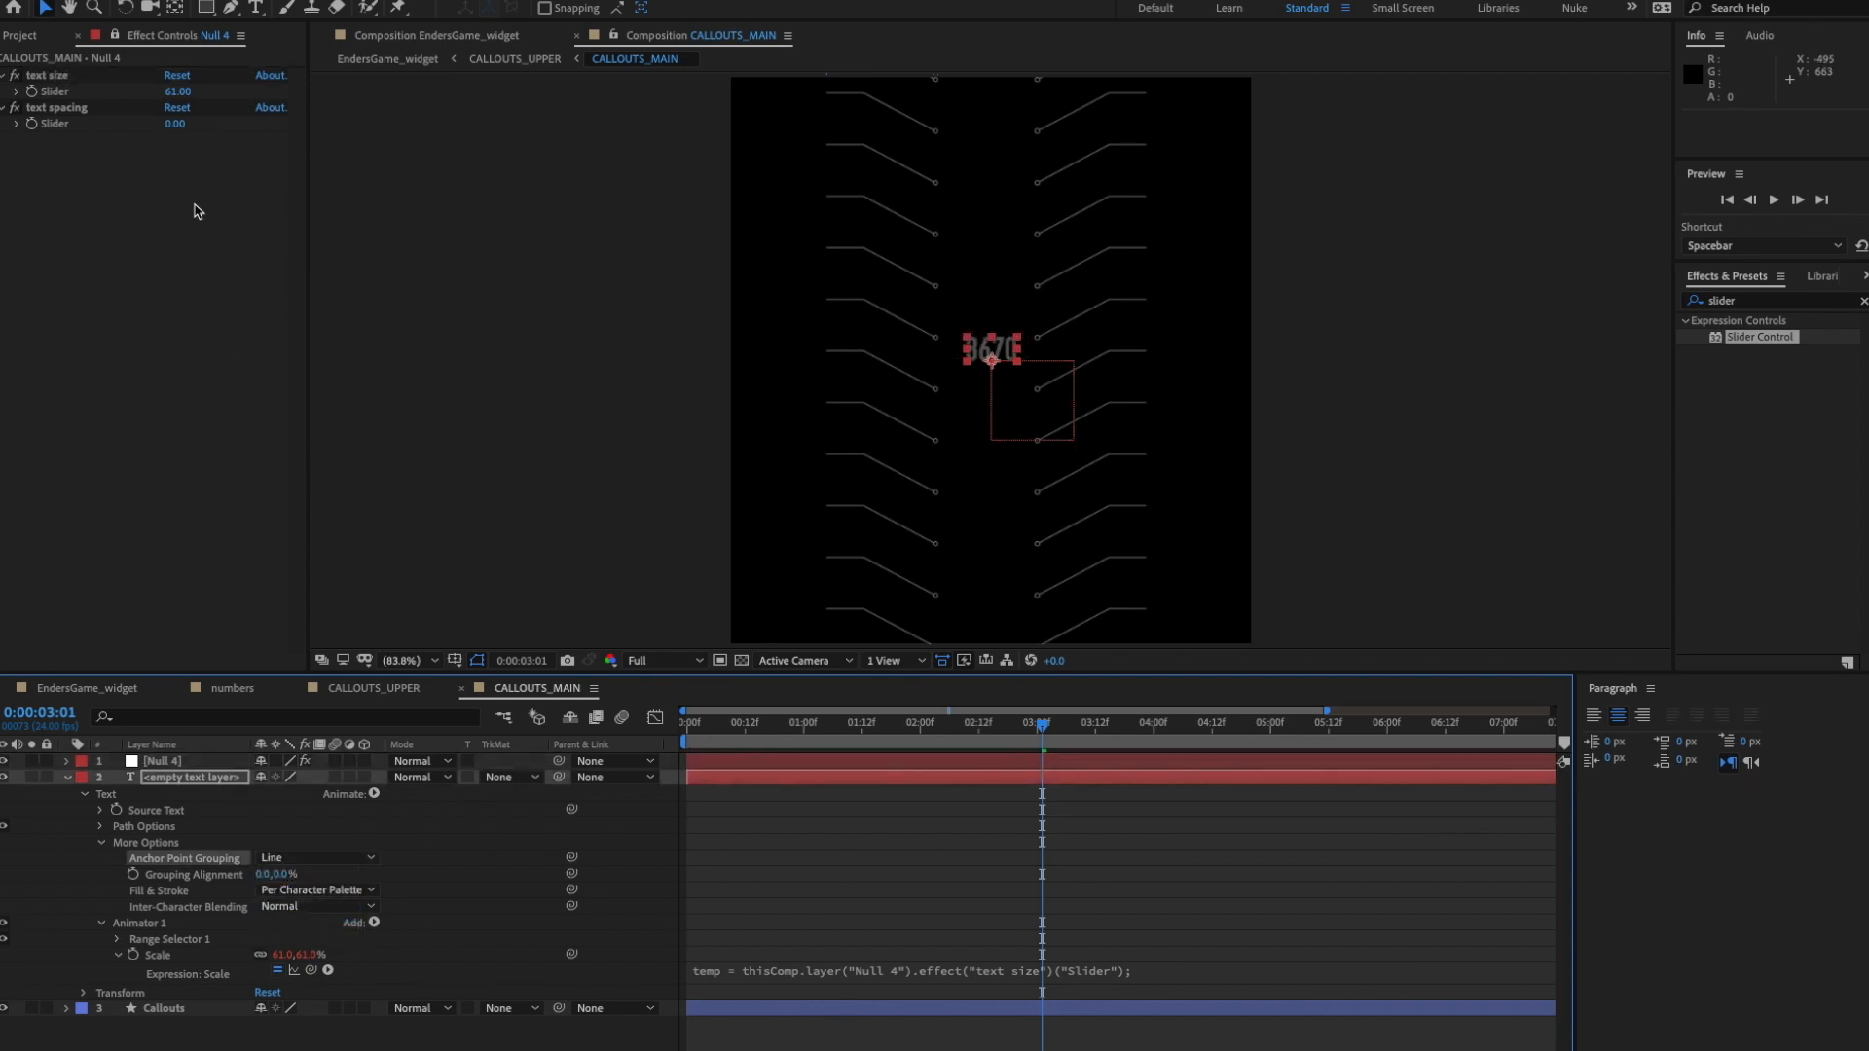
pyautogui.moveTo(178, 92); pyautogui.dragTo(225, 107)
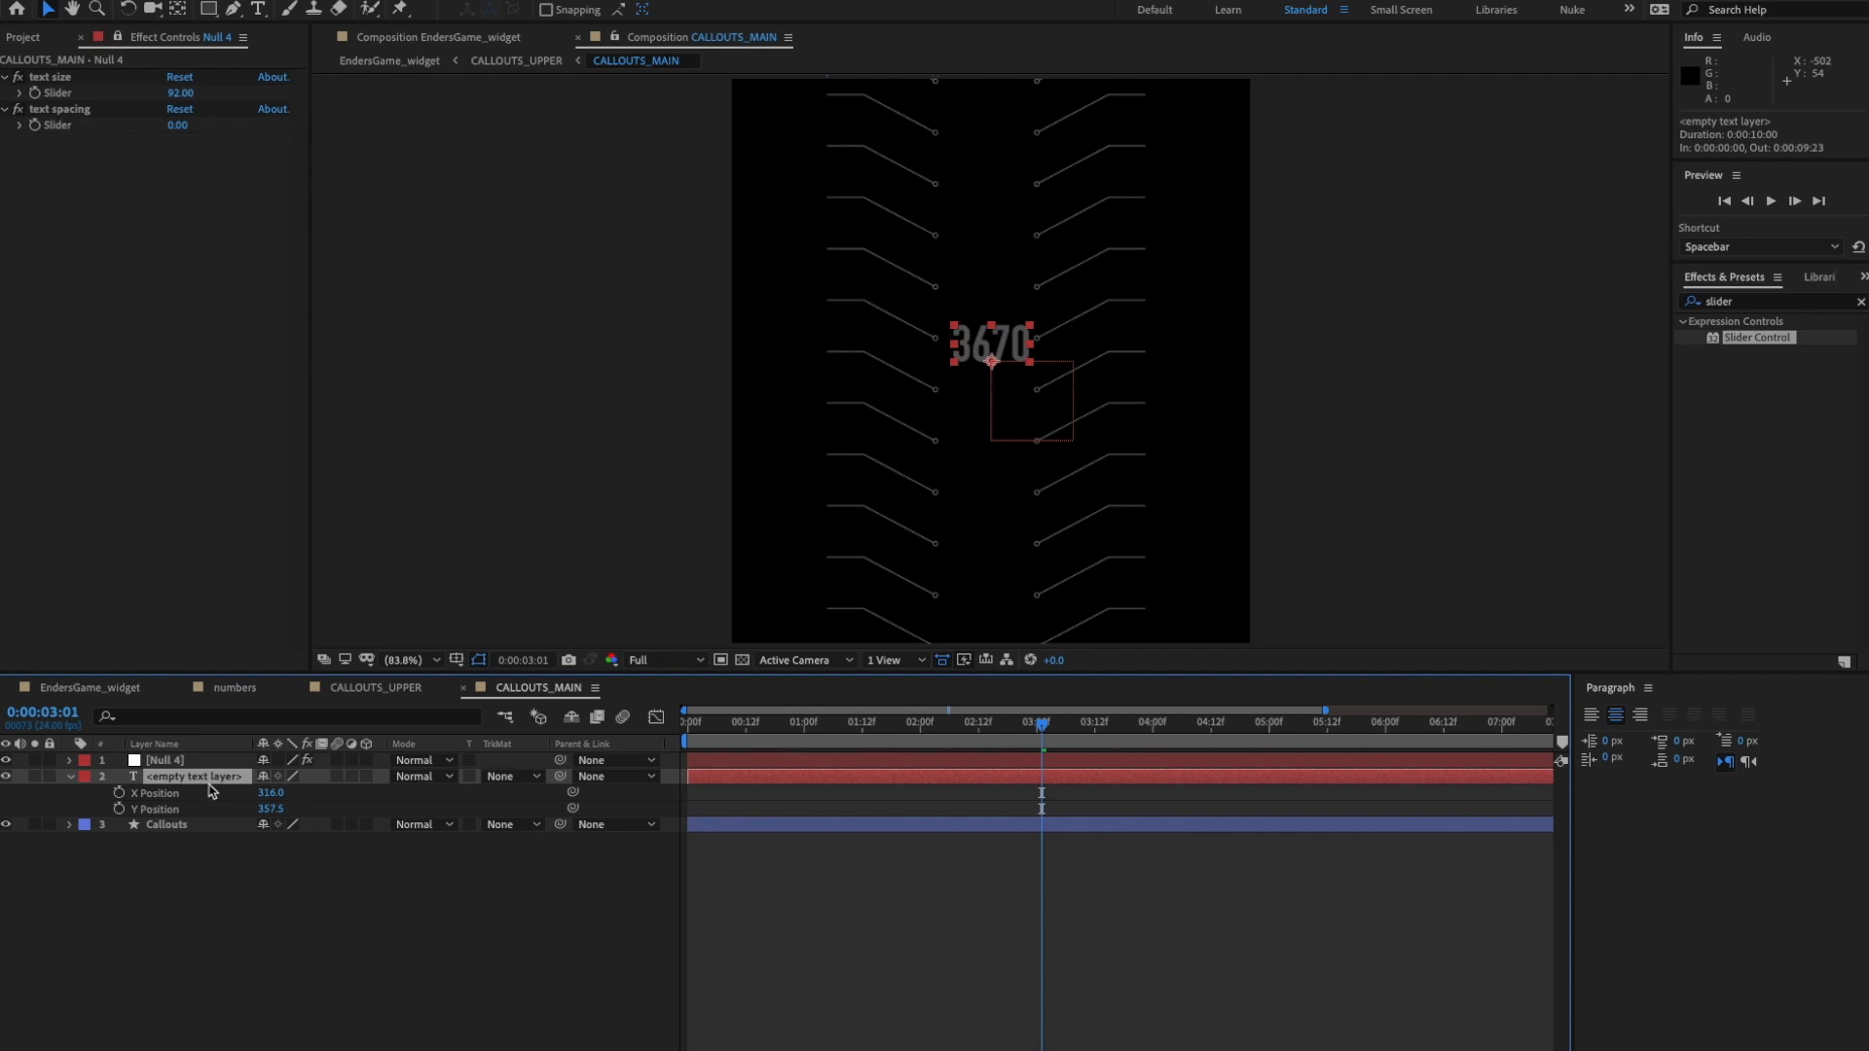
# - Give the text layer's Y Position an expression multiplying index by the null's "text spacing" slider
pyautogui.keyDown('alt'); pyautogui.click(120, 811); pyautogui.keyUp('alt')
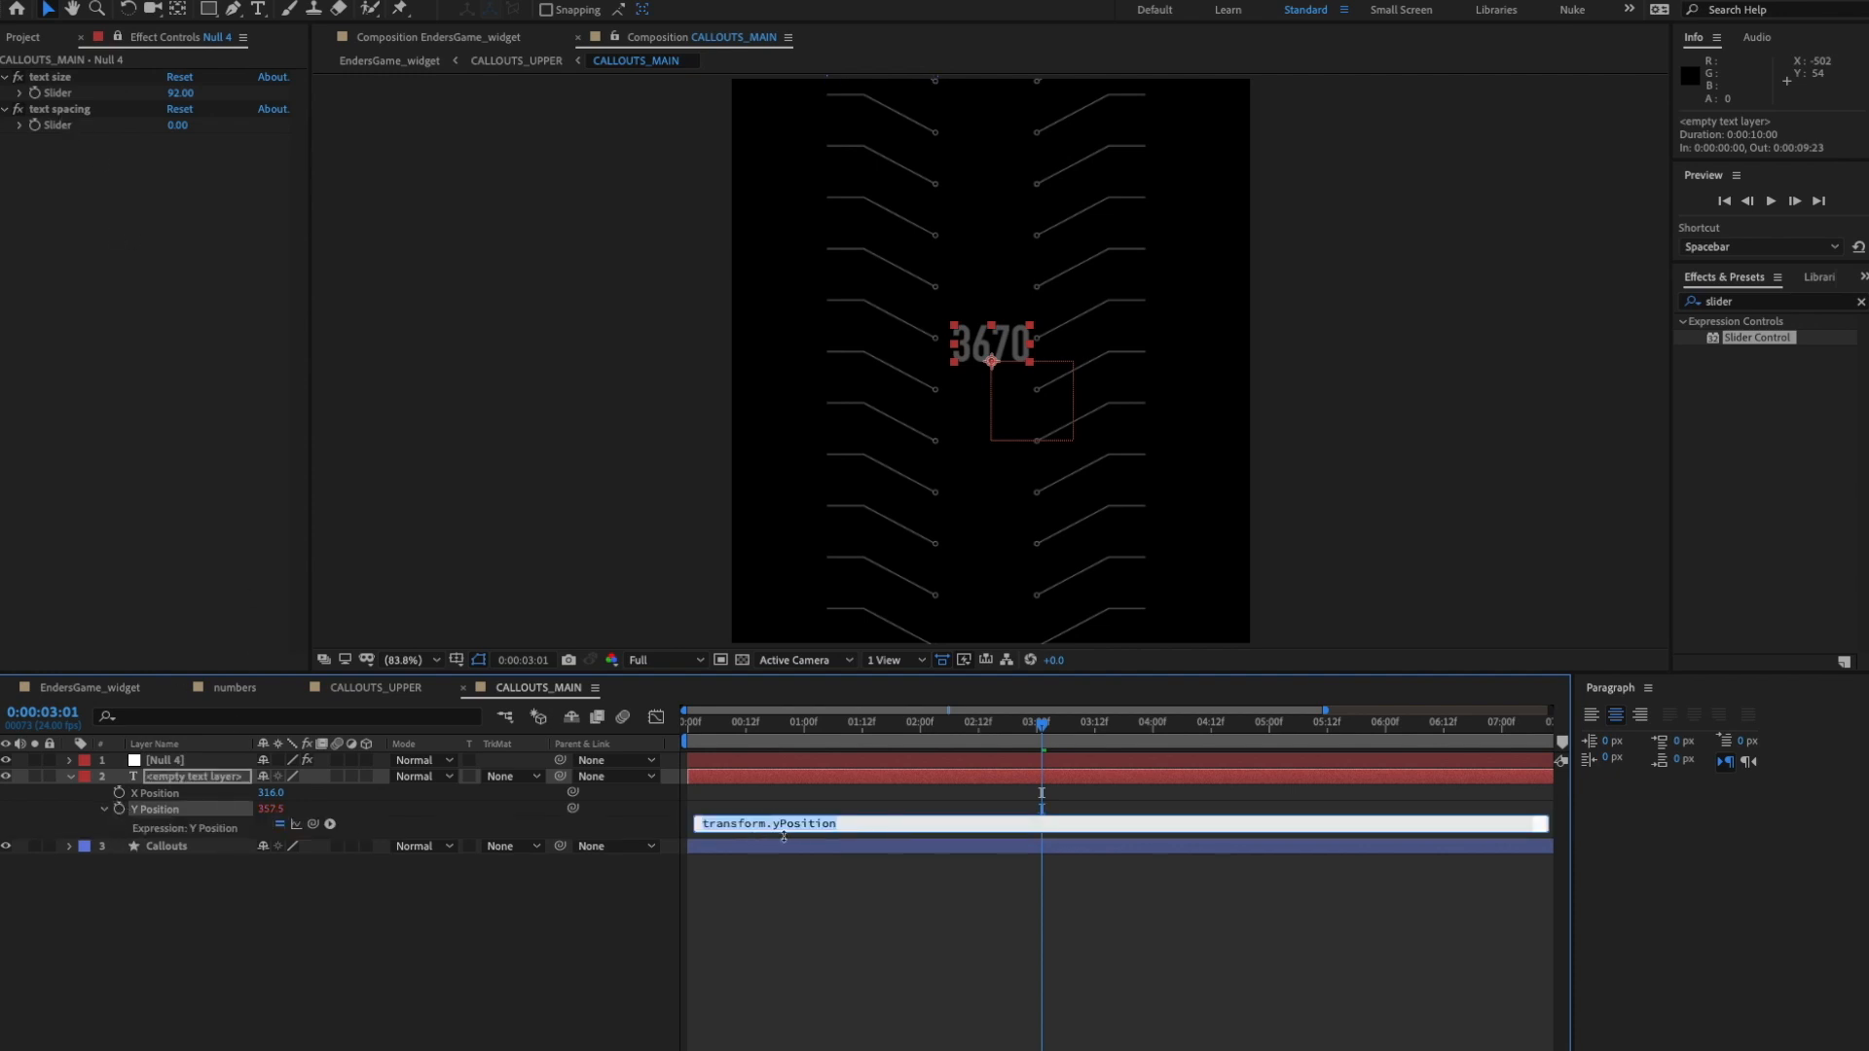
pyautogui.write('index*')
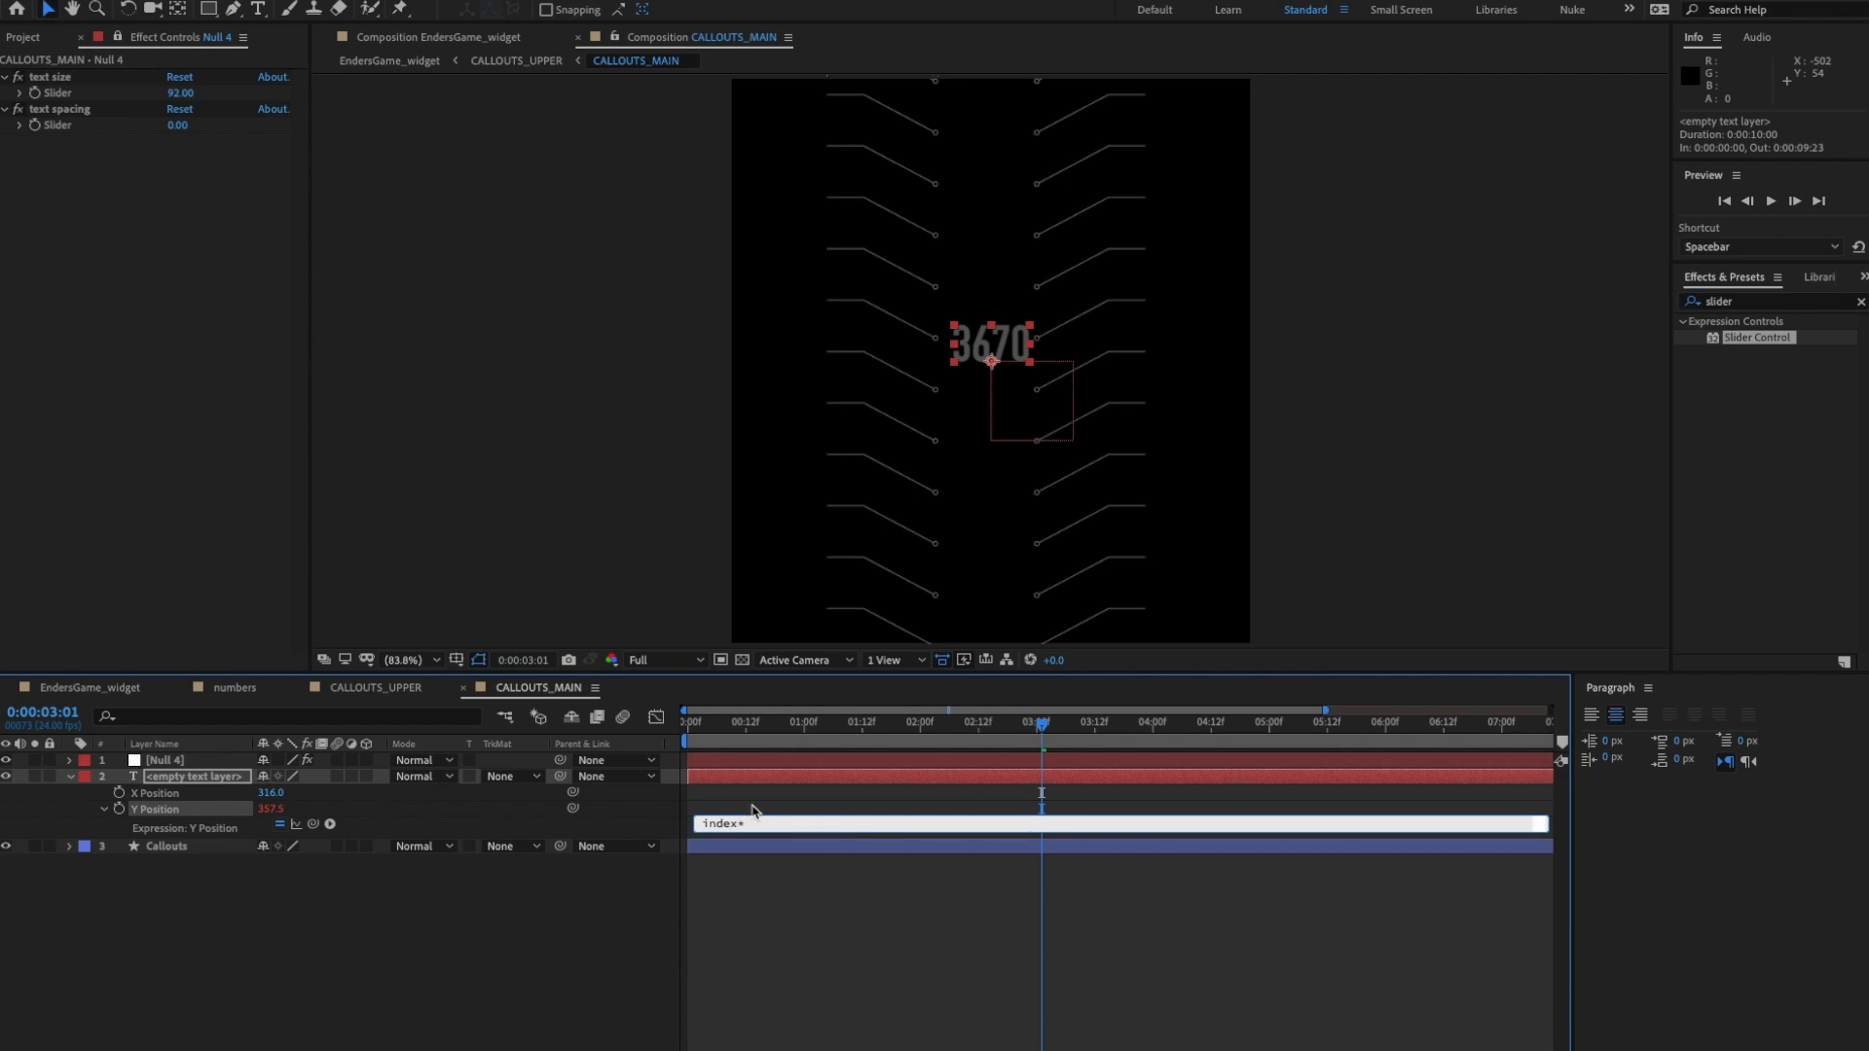
pyautogui.moveTo(314, 825); pyautogui.dragTo(74, 138)
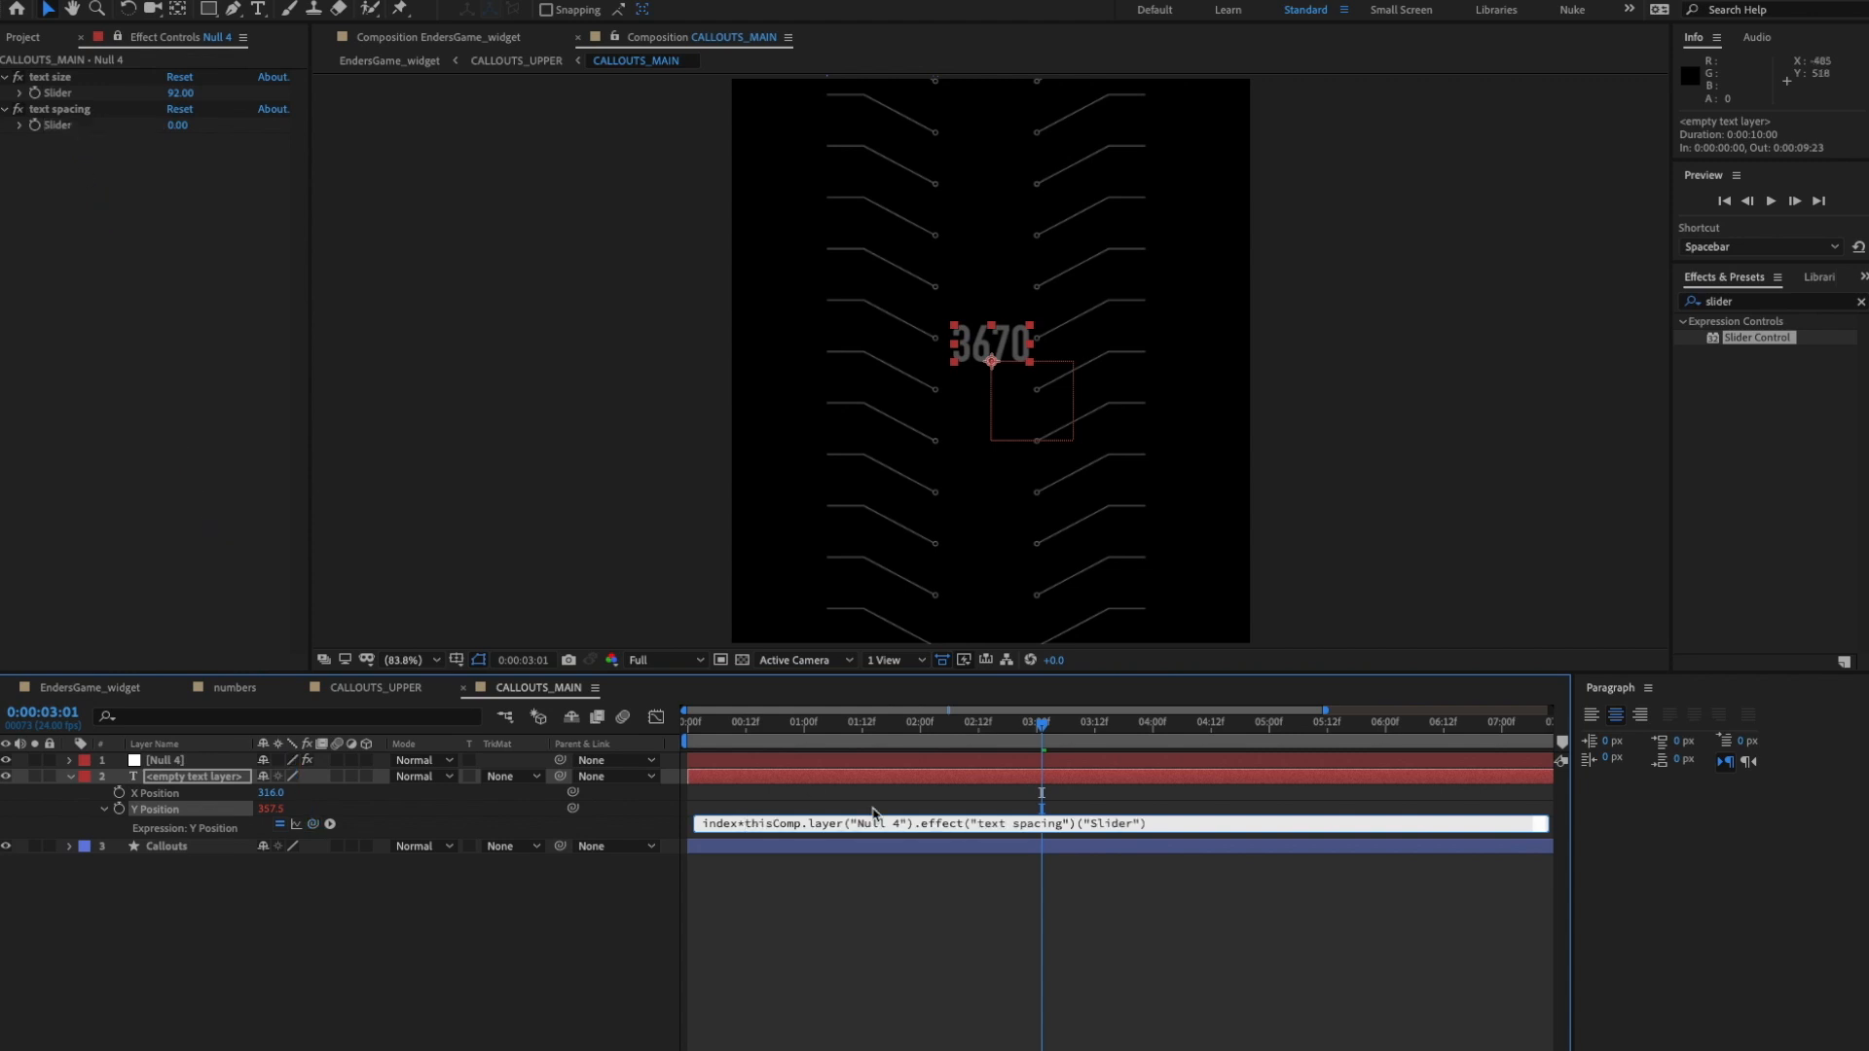
pyautogui.click(873, 814)
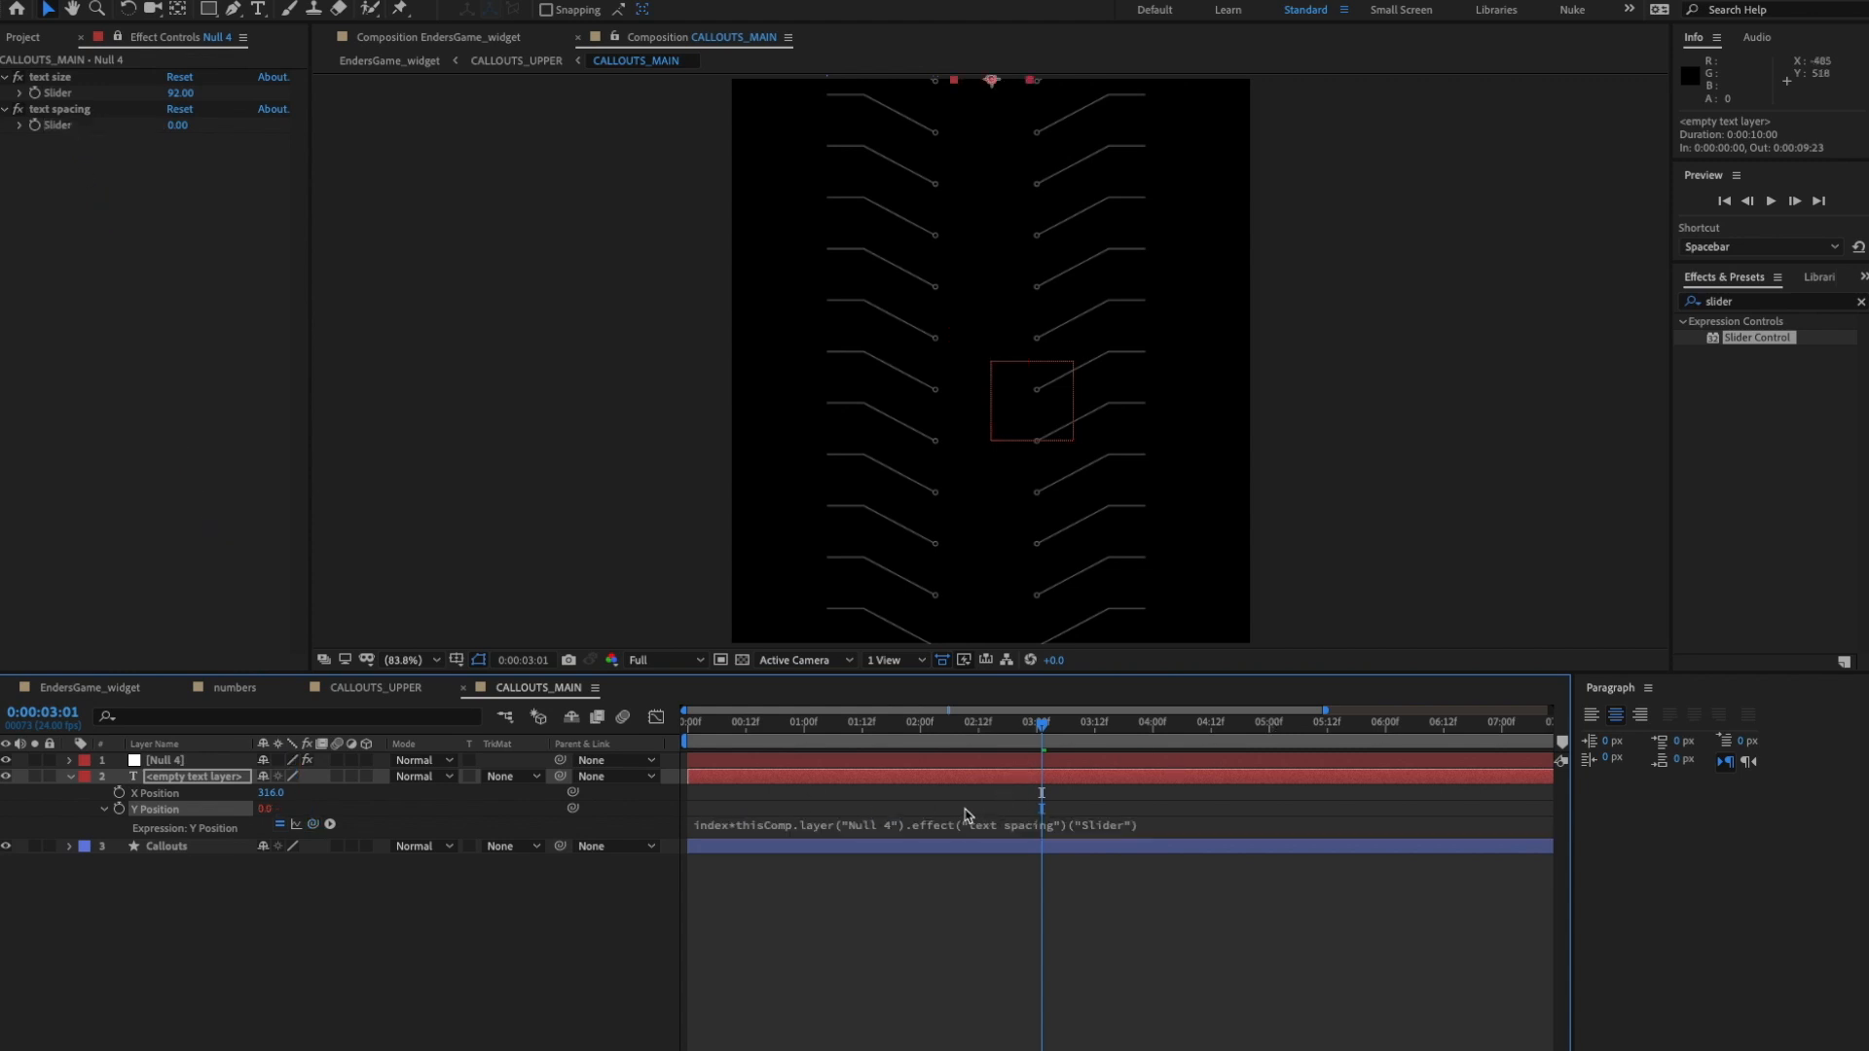
# - Duplicate the random-number text layer ten times
pyautogui.click(212, 779)
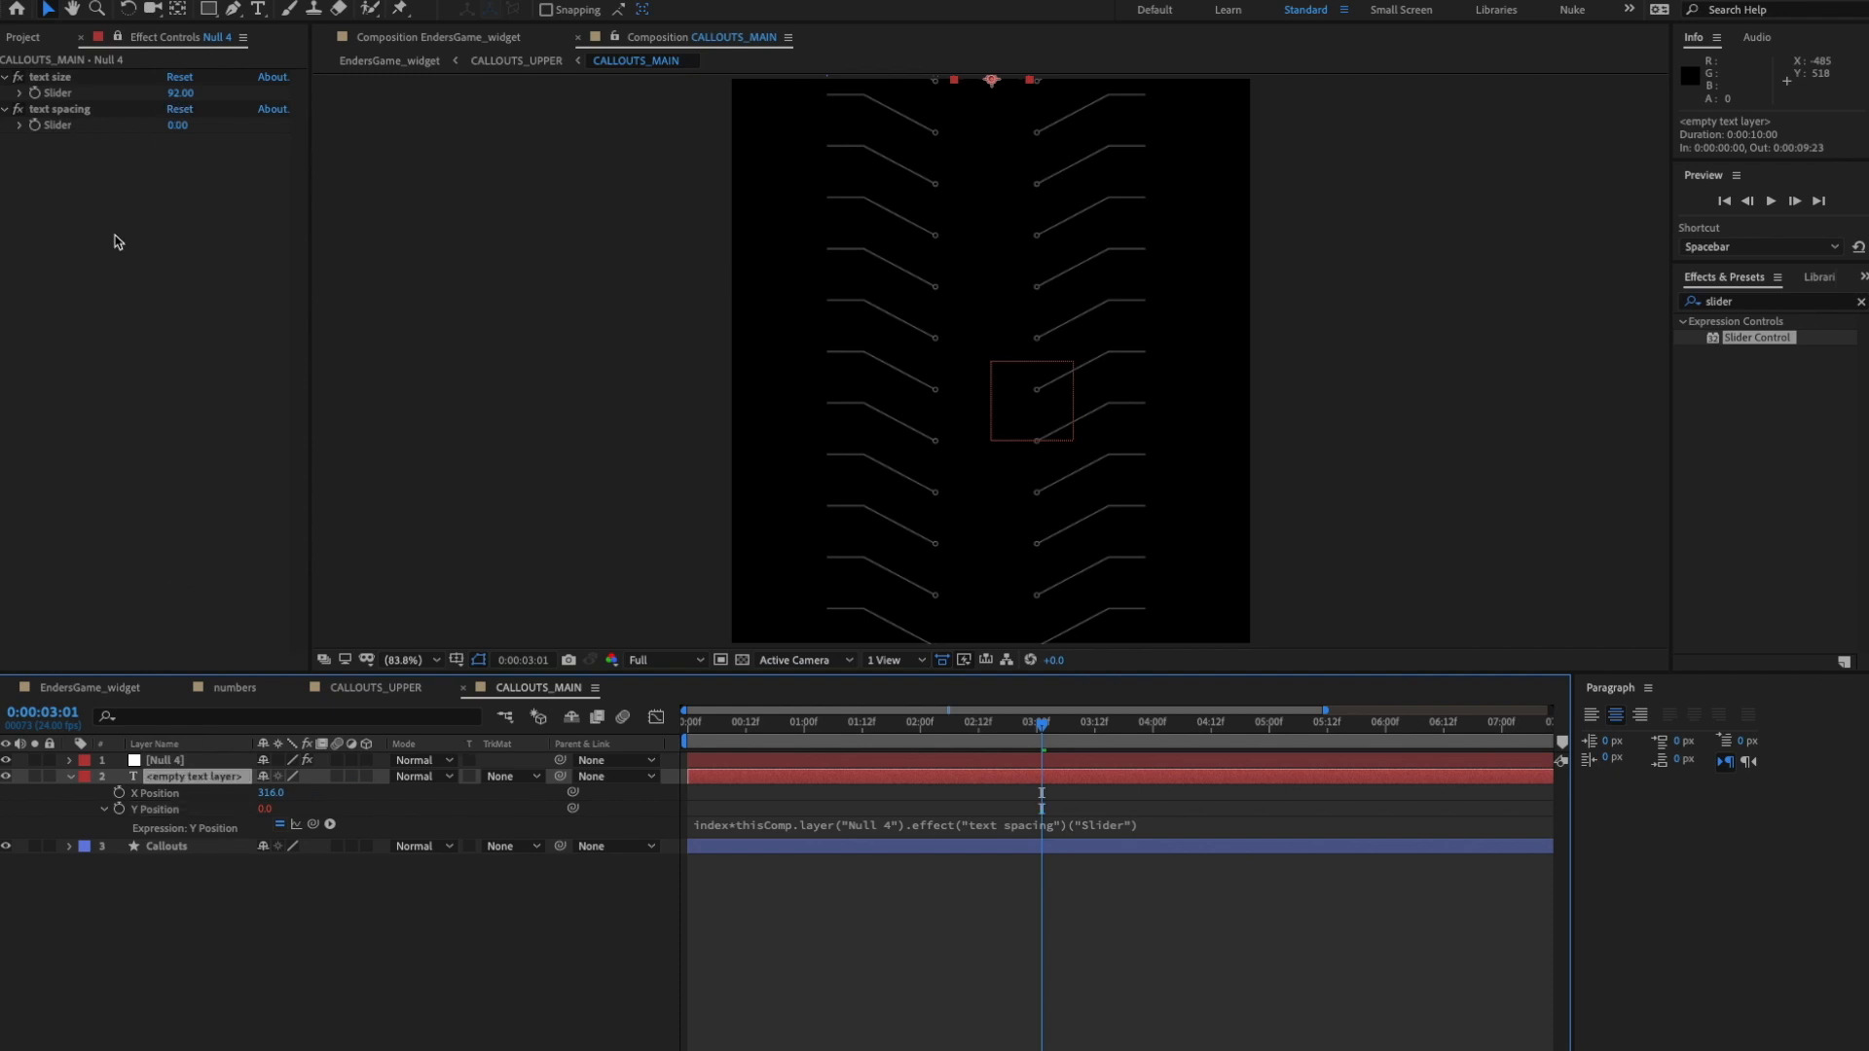
pyautogui.hotkey('ctrl', 'd')
pyautogui.hotkey('ctrl', 'd')
pyautogui.hotkey('ctrl', 'd')
pyautogui.hotkey('ctrl', 'd')
pyautogui.hotkey('ctrl', 'd')
pyautogui.hotkey('ctrl', 'd')
pyautogui.hotkey('ctrl', 'd')
pyautogui.hotkey('ctrl', 'd')
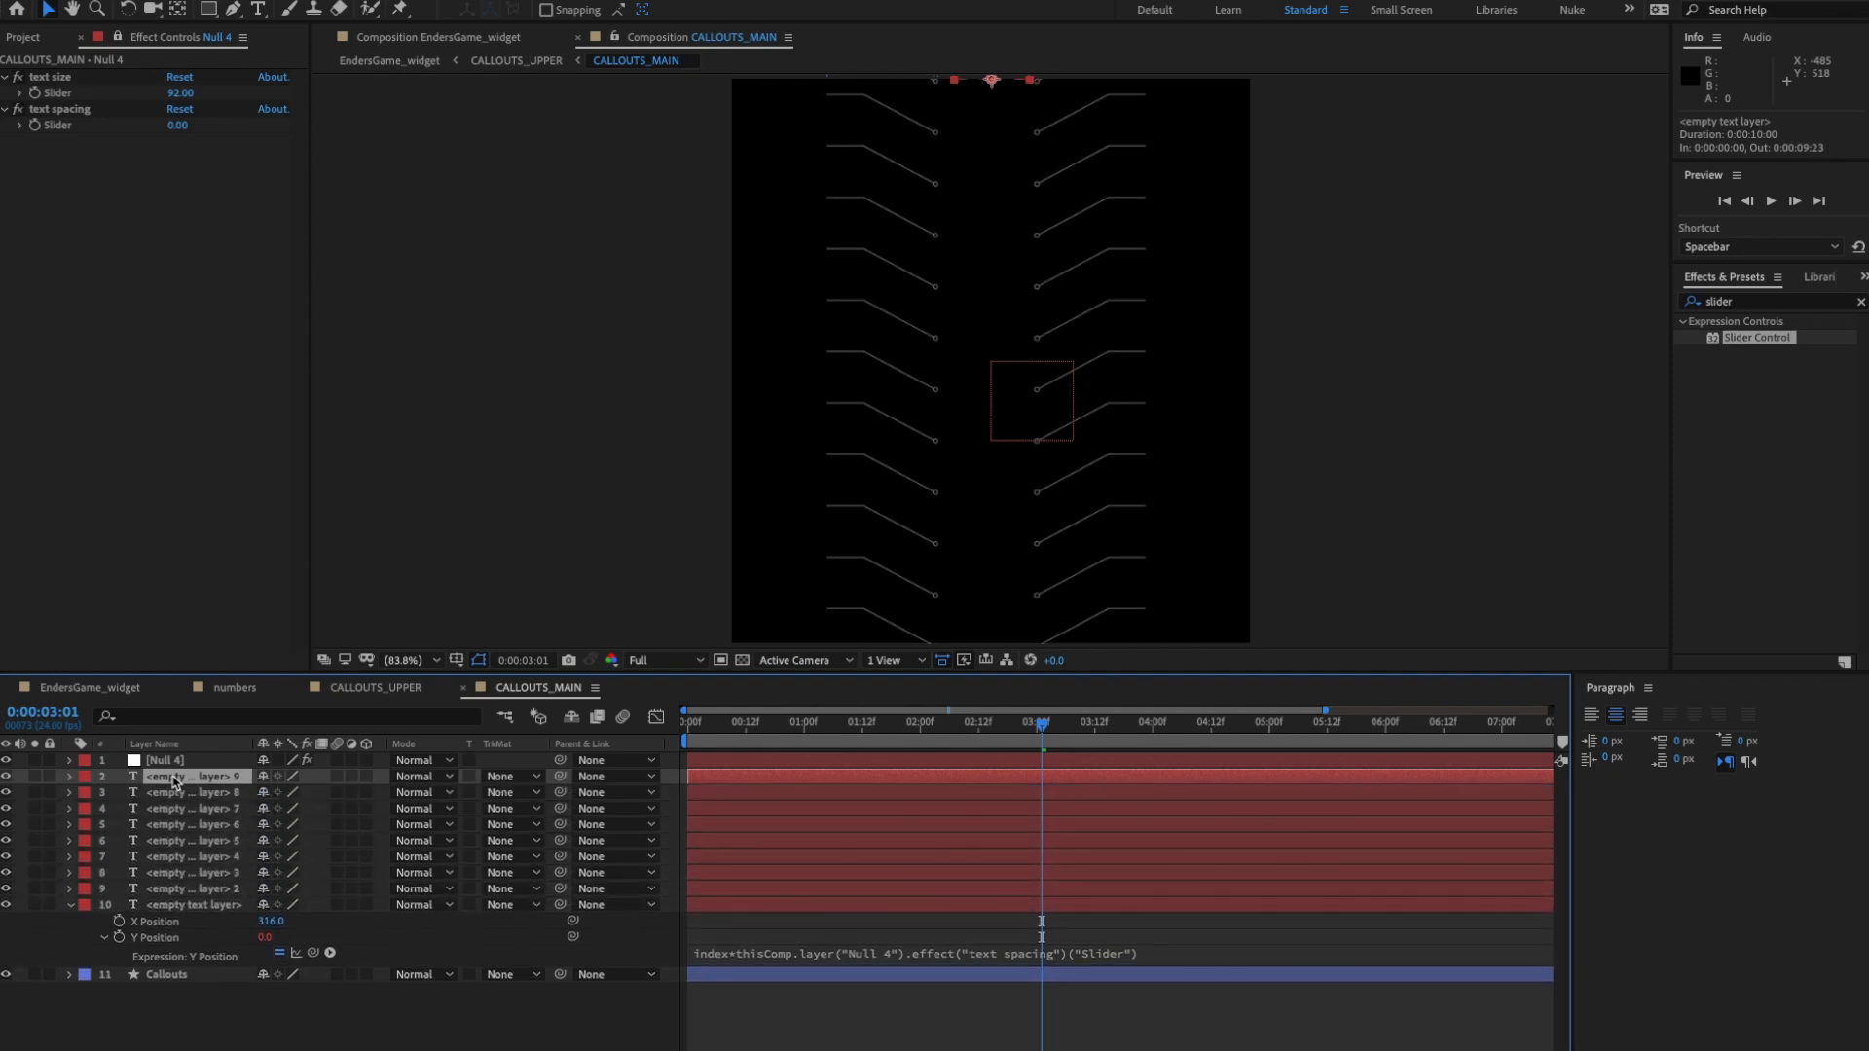
pyautogui.hotkey('ctrl', 'd')
pyautogui.hotkey('ctrl', 'd')
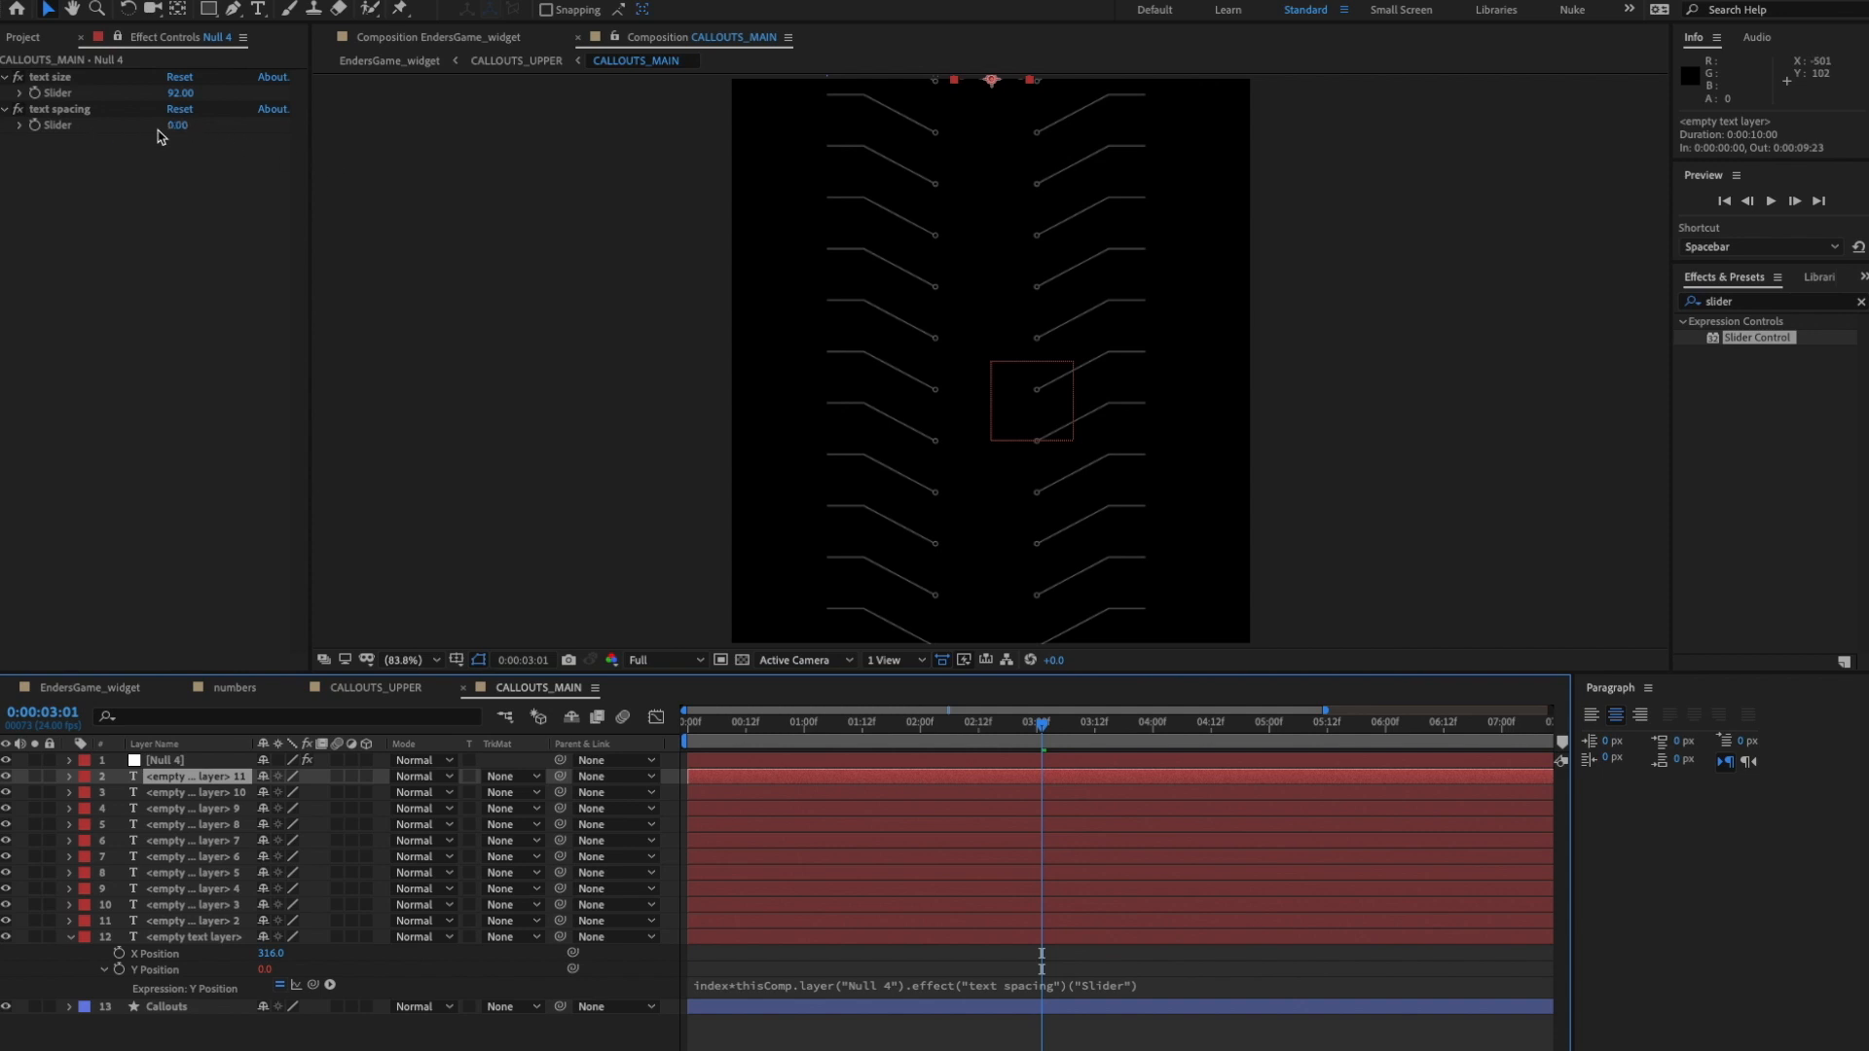
# - Set the "text spacing" slider to 61 and the "text size" slider to 31, and collapse the original text layer's properties
pyautogui.moveTo(178, 126); pyautogui.dragTo(237, 132)
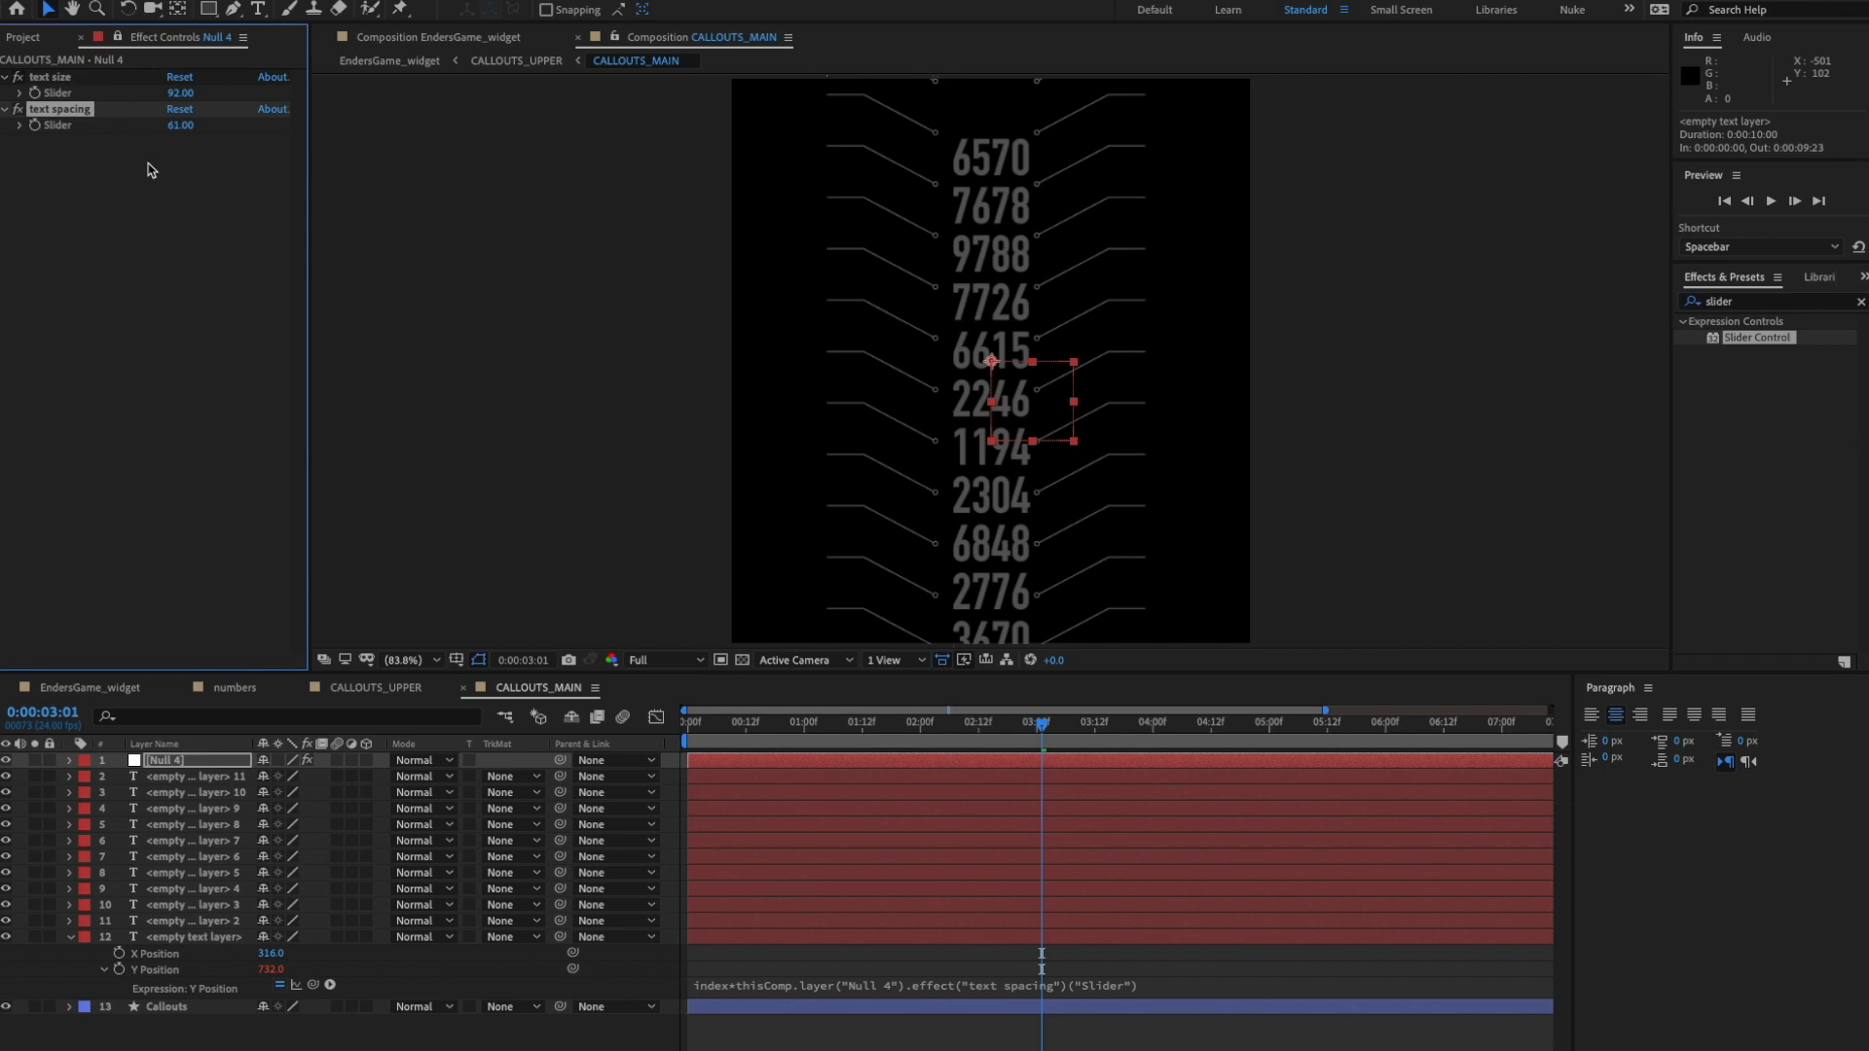
pyautogui.moveTo(176, 94); pyautogui.dragTo(130, 100)
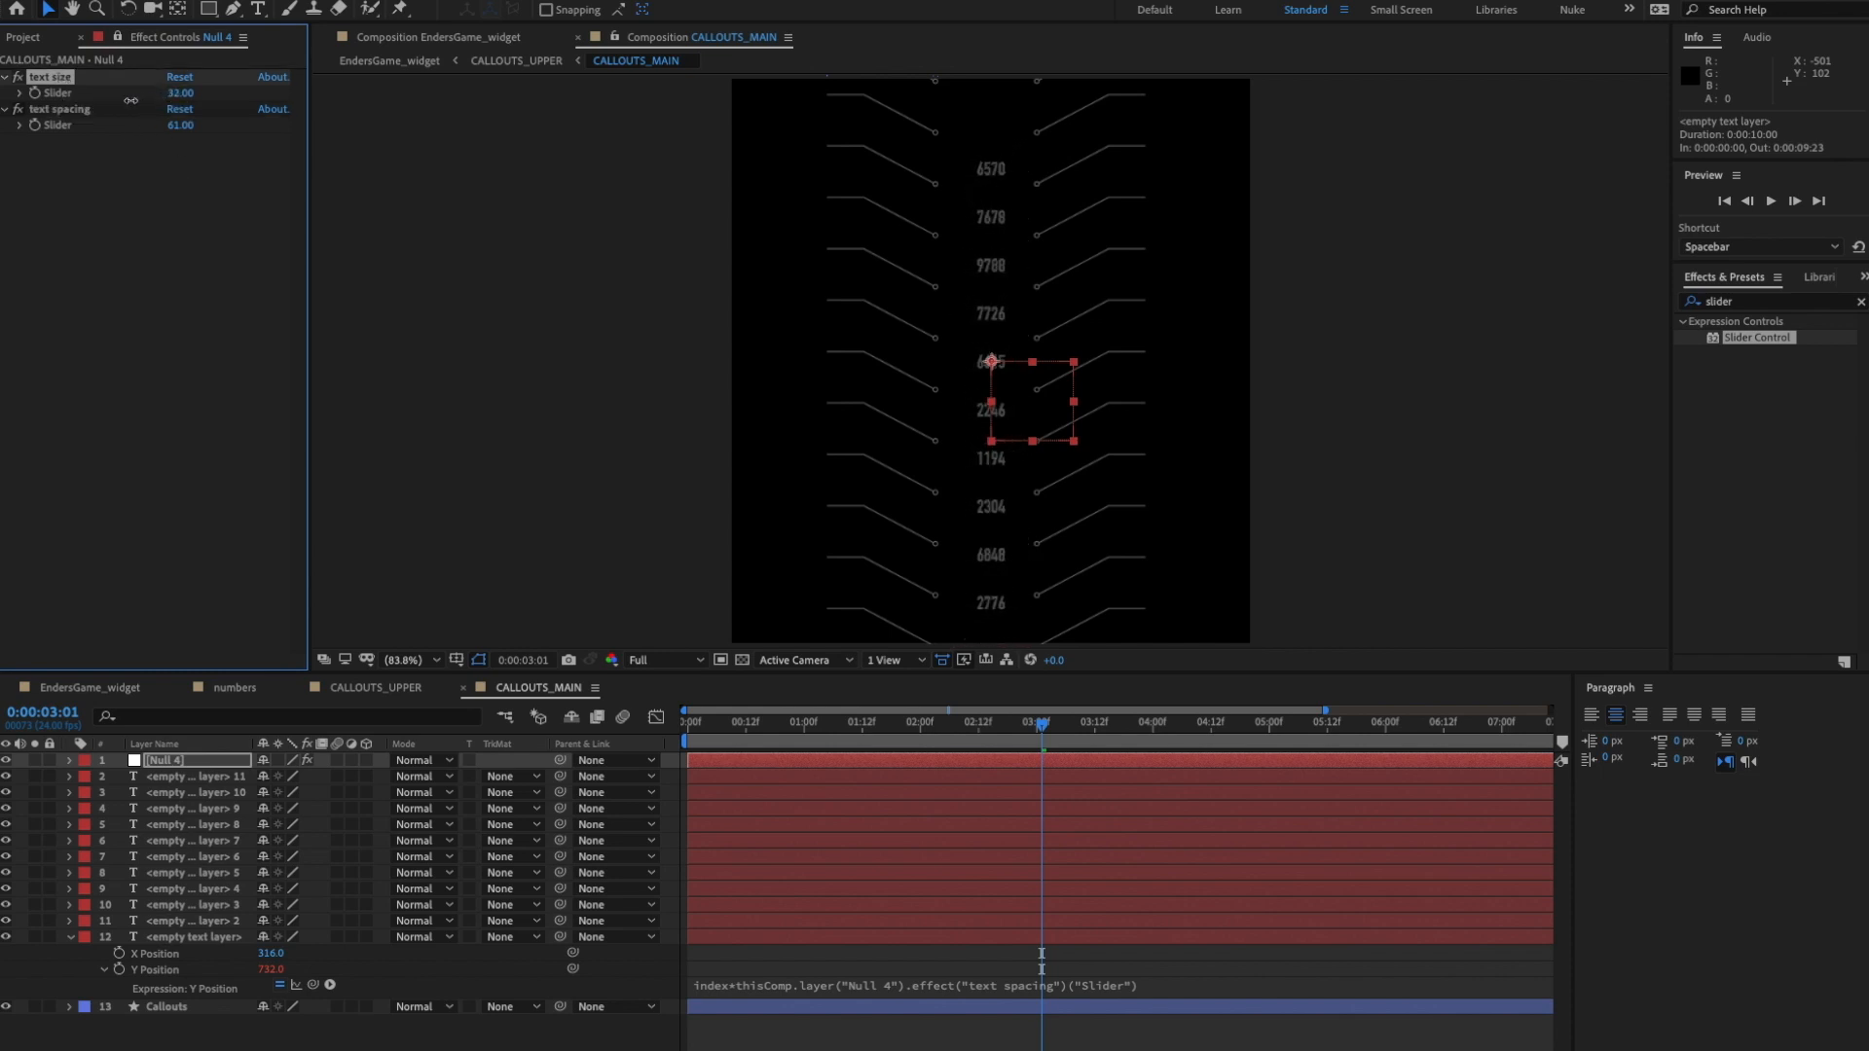
pyautogui.click(71, 937)
# - Parent all eleven text layers to Null 4 and move the null to about 89, -92, placing the numbers beside the left callouts
pyautogui.click(181, 936)
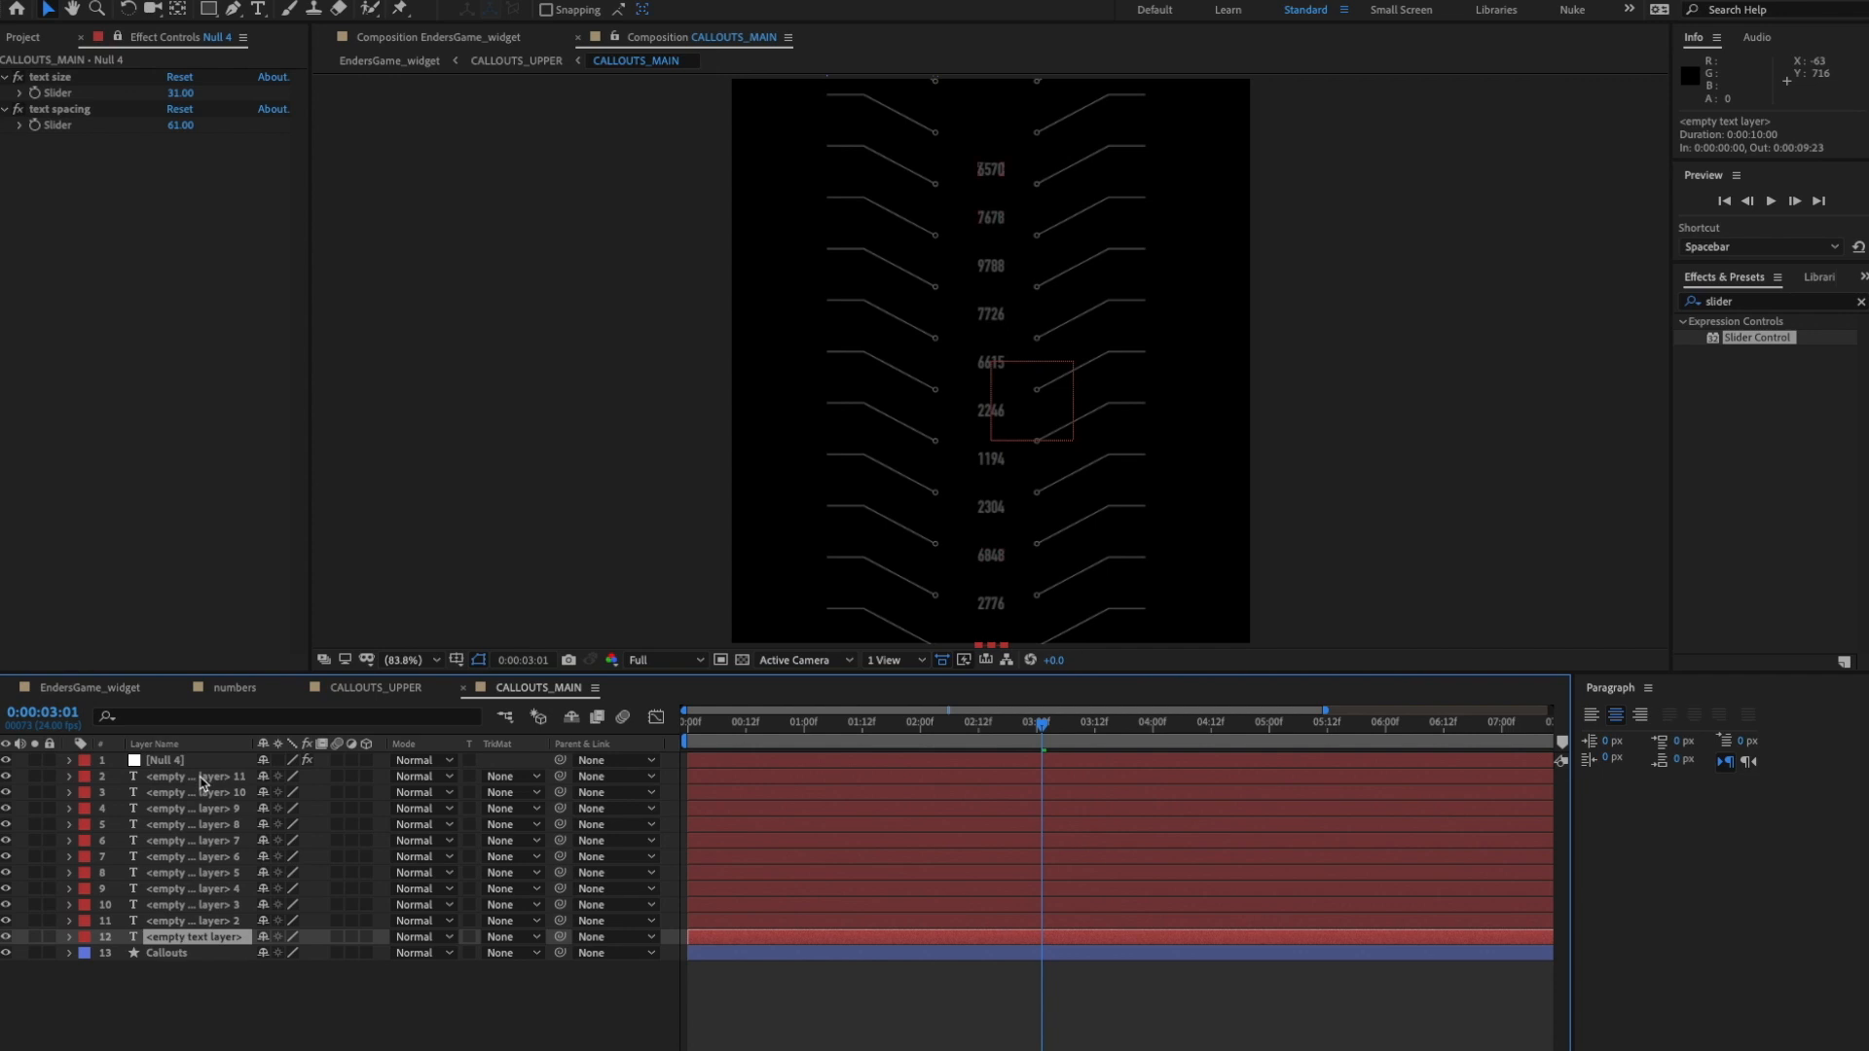
pyautogui.keyDown('shift'); pyautogui.click(202, 776); pyautogui.keyUp('shift')
pyautogui.moveTo(559, 776); pyautogui.dragTo(183, 766)
pyautogui.click(1056, 432)
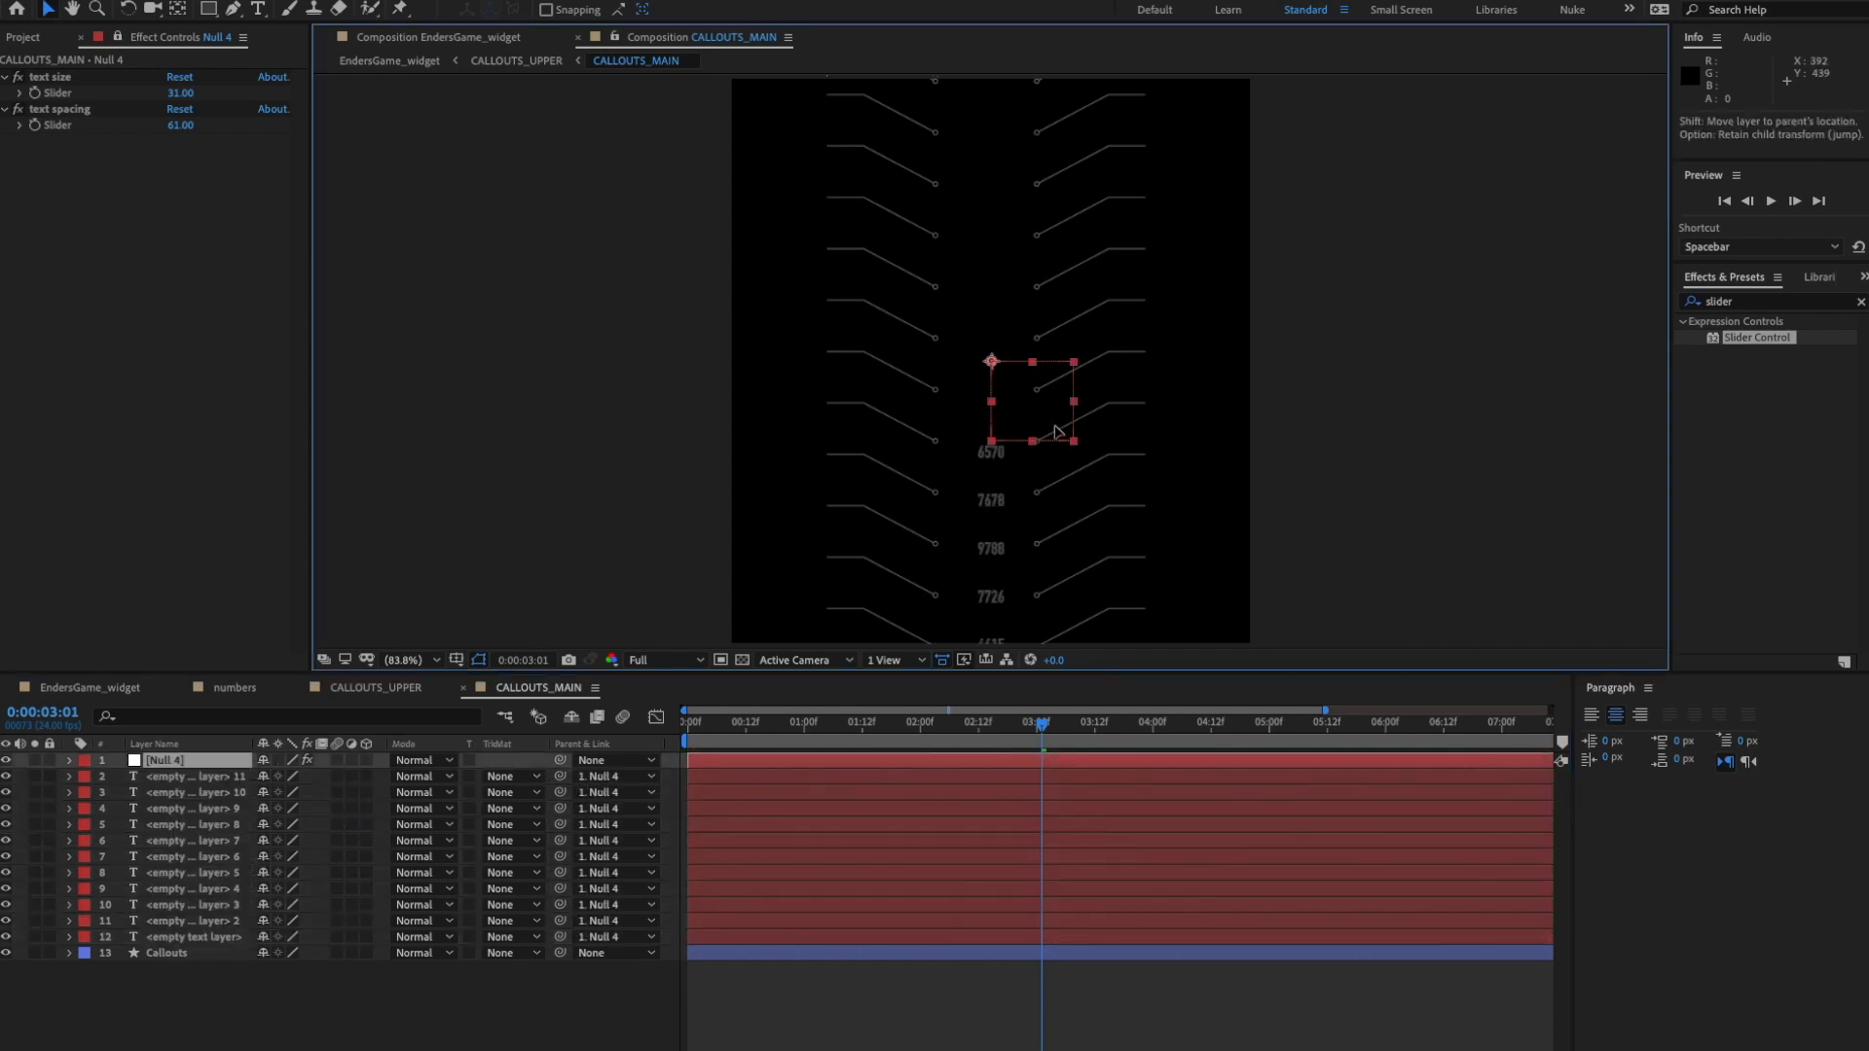
pyautogui.moveTo(1056, 431); pyautogui.dragTo(881, 71)
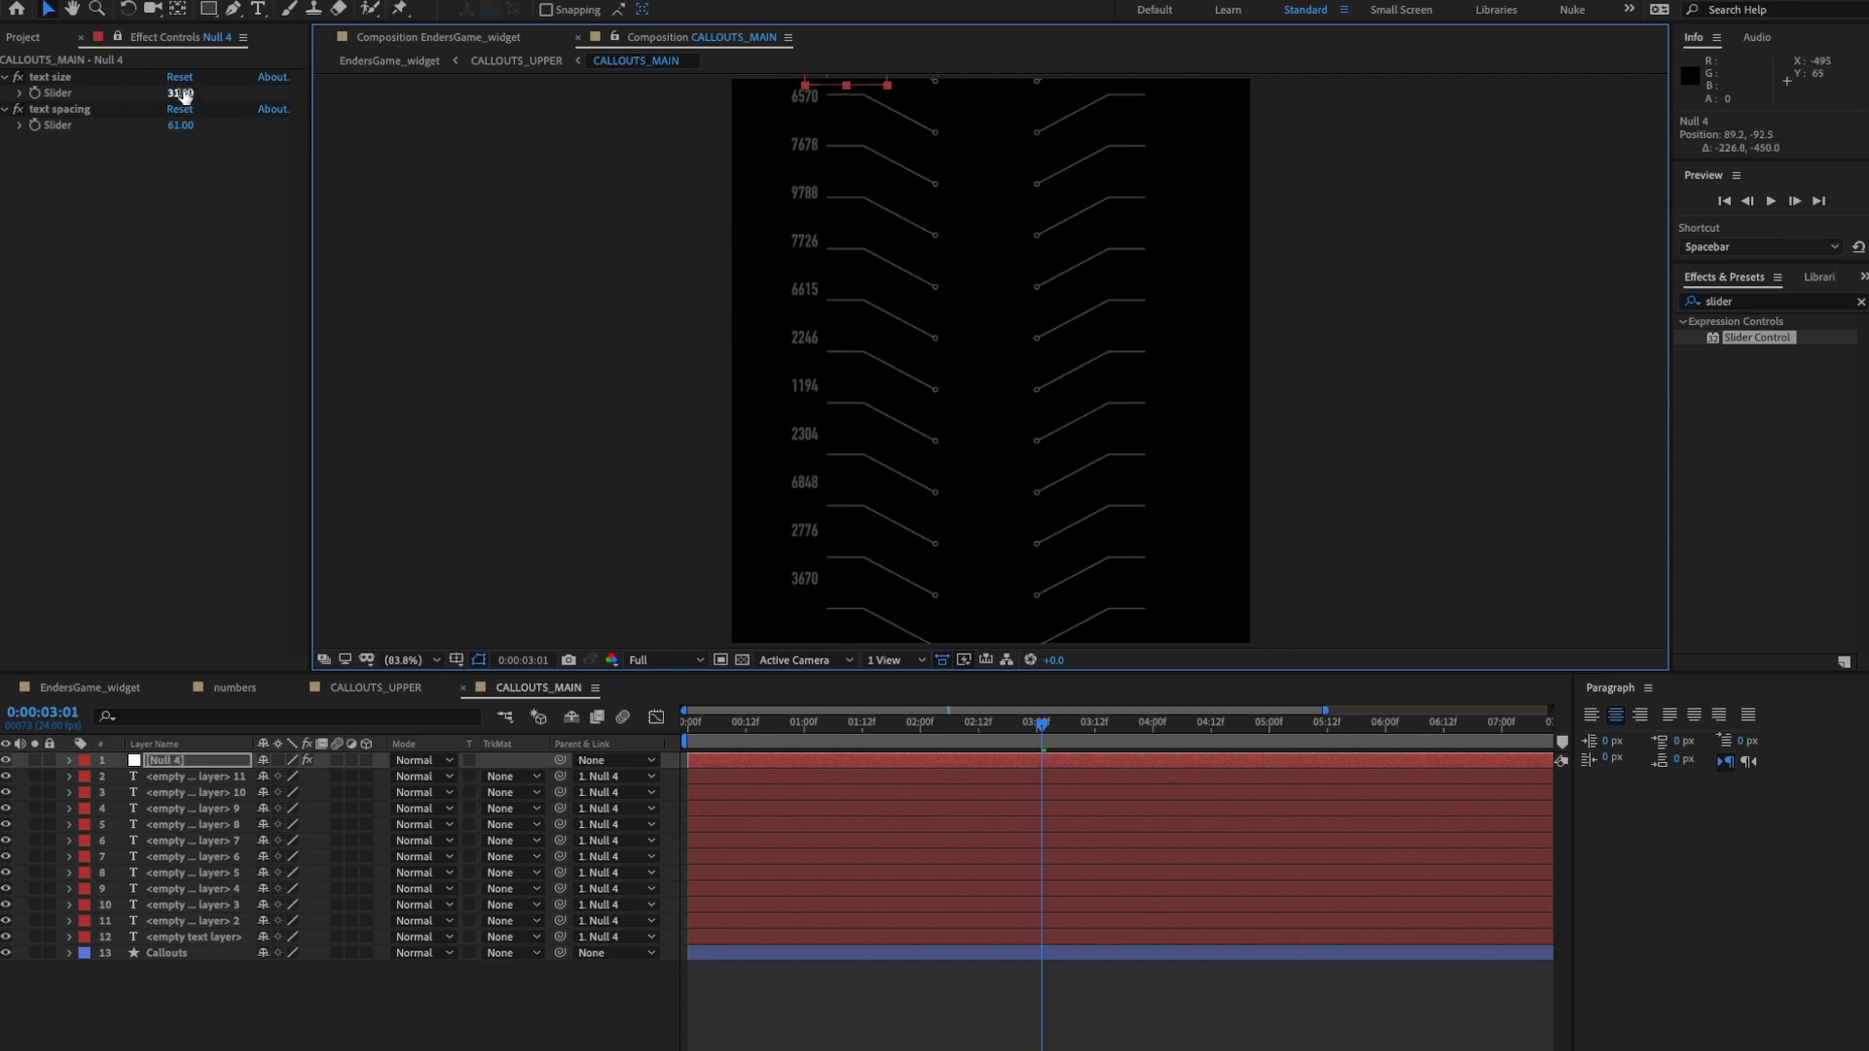
# - Reduce the "text size" slider to 21 and set the "text spacing" slider to 63.7
pyautogui.moveTo(184, 94); pyautogui.dragTo(181, 95)
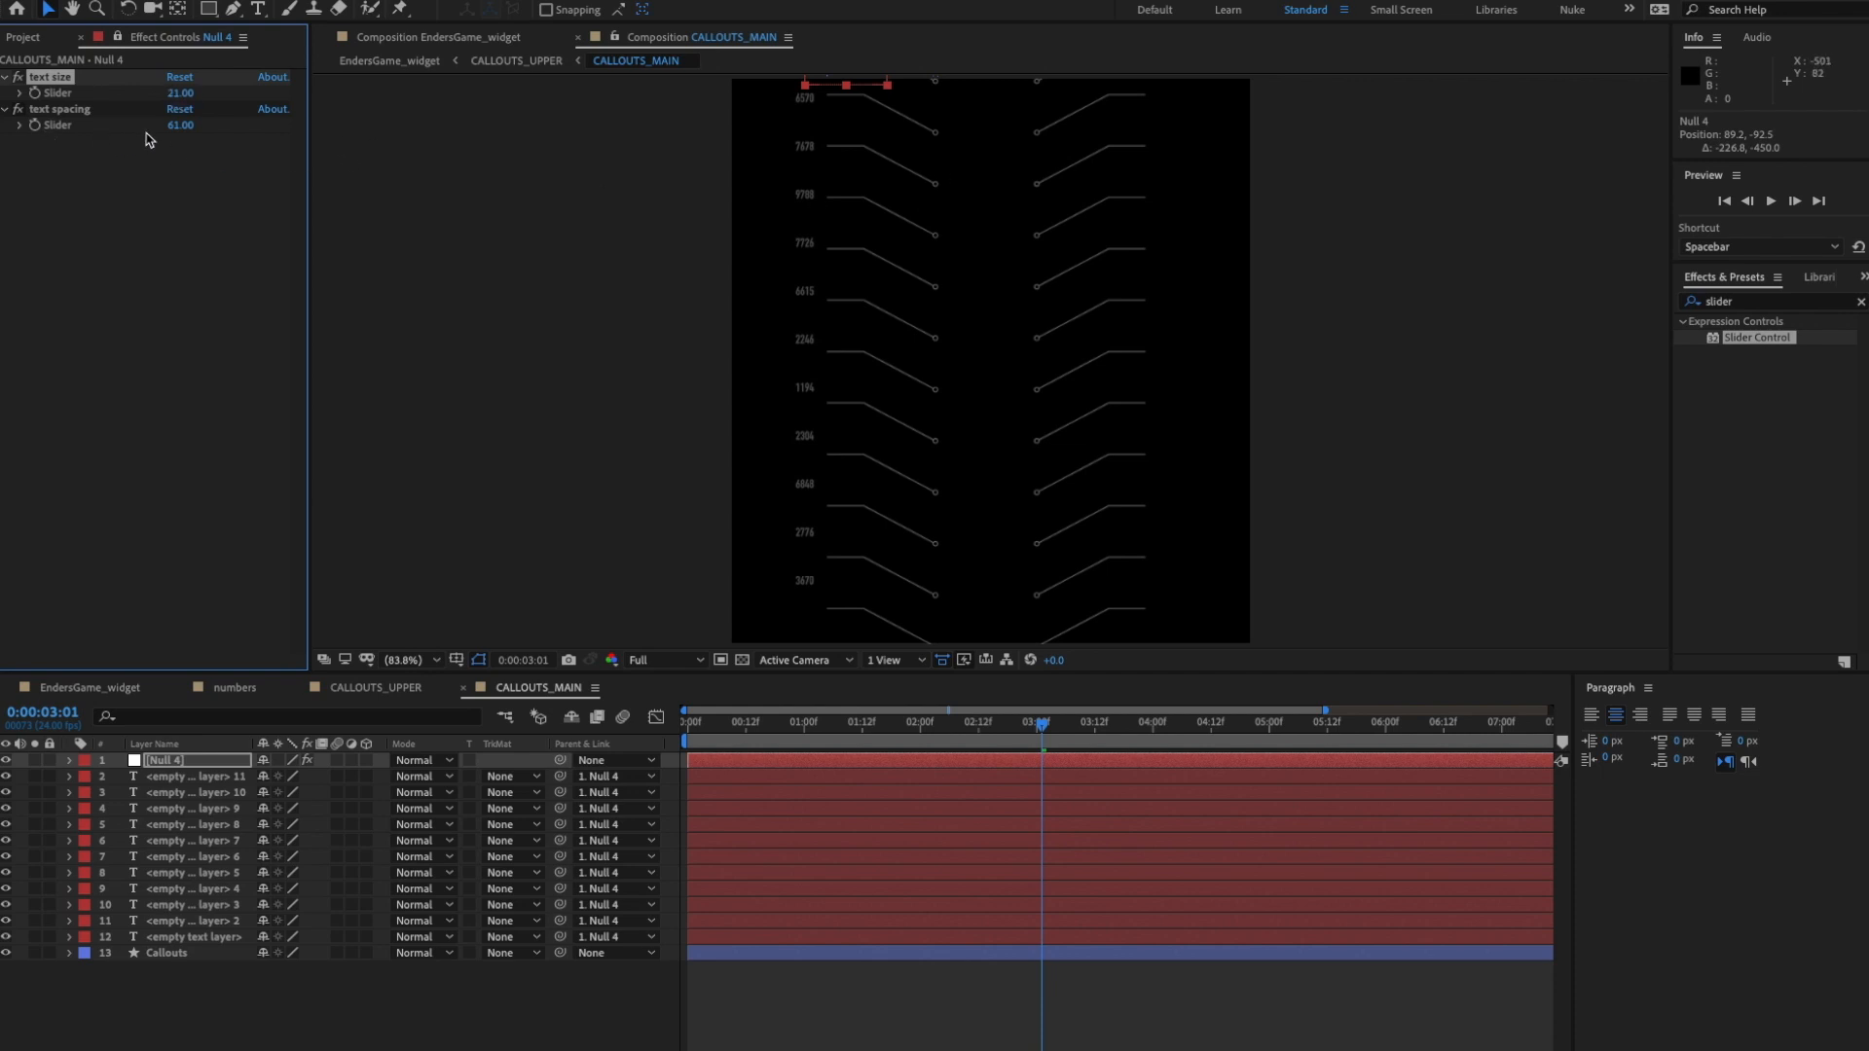
pyautogui.moveTo(185, 127); pyautogui.dragTo(201, 126)
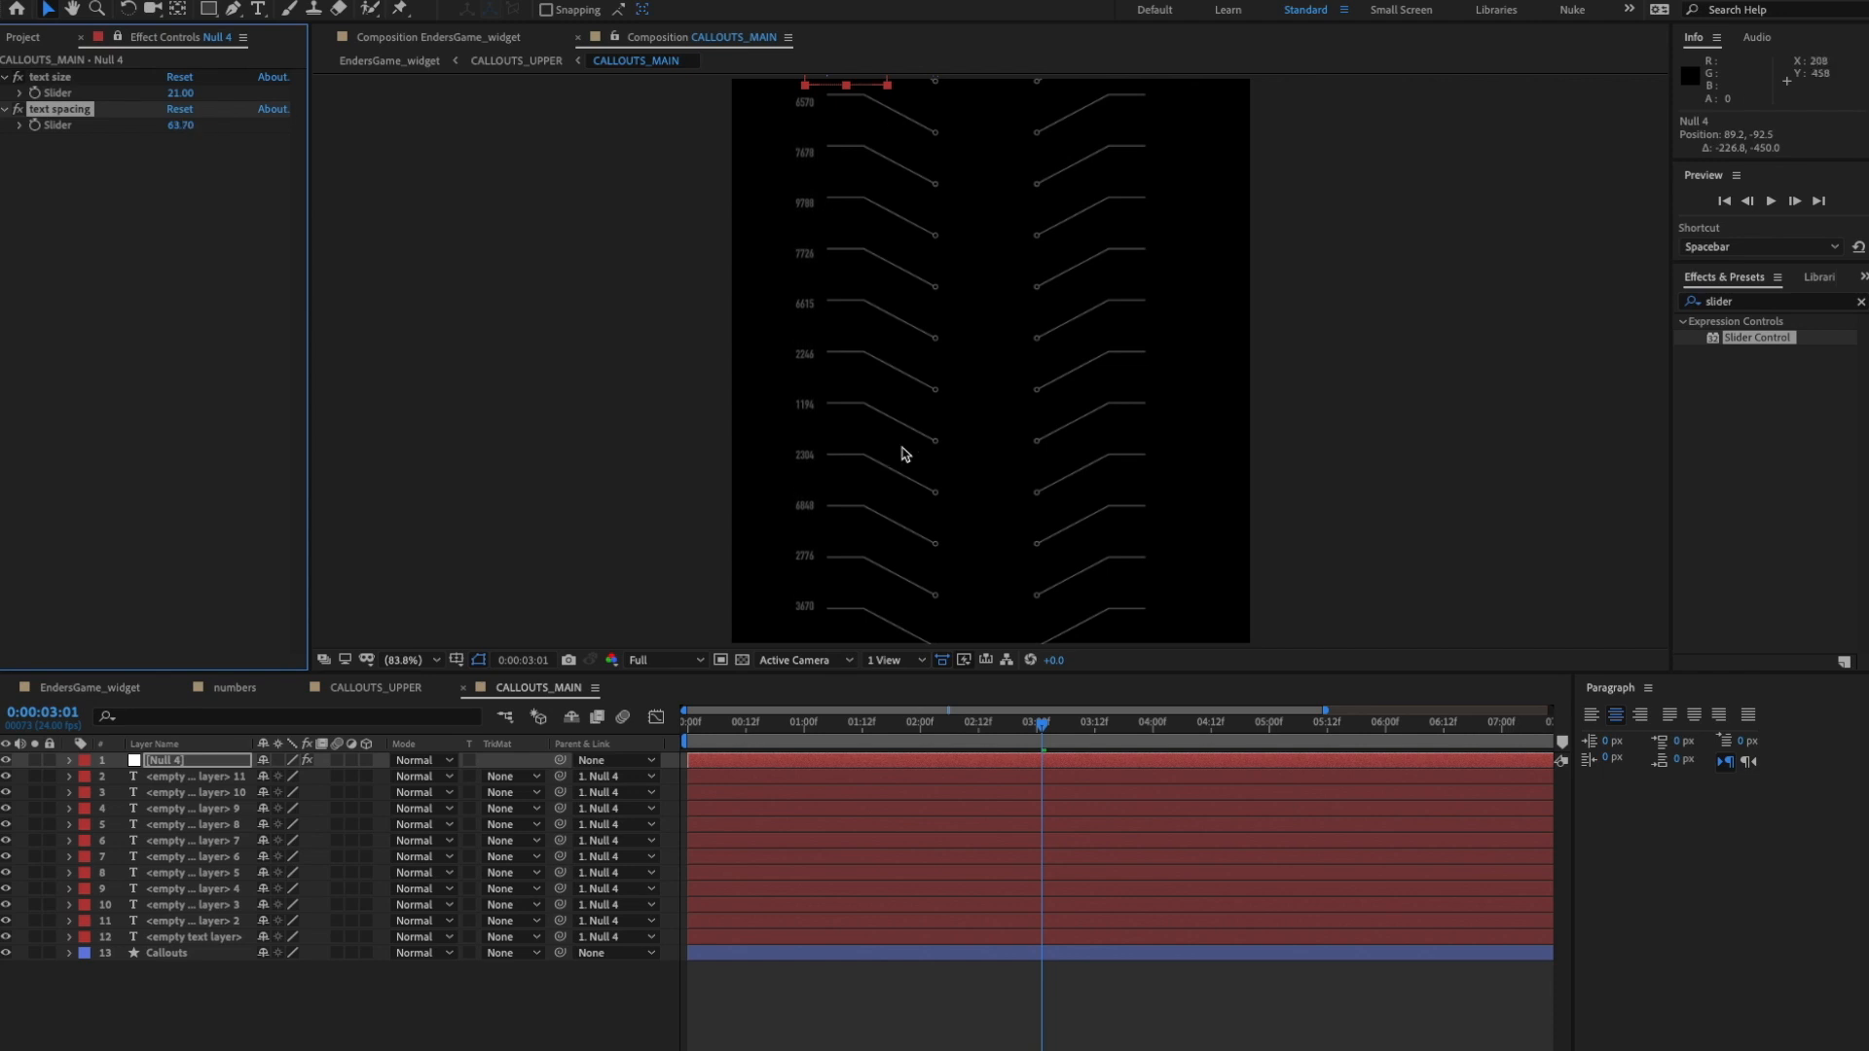
# - Move Null 4 to about 96, -102 so the top number lines up closely with the first left callout line
pyautogui.scroll(1, 863, 283)
pyautogui.moveTo(902, 200); pyautogui.dragTo(948, 503)
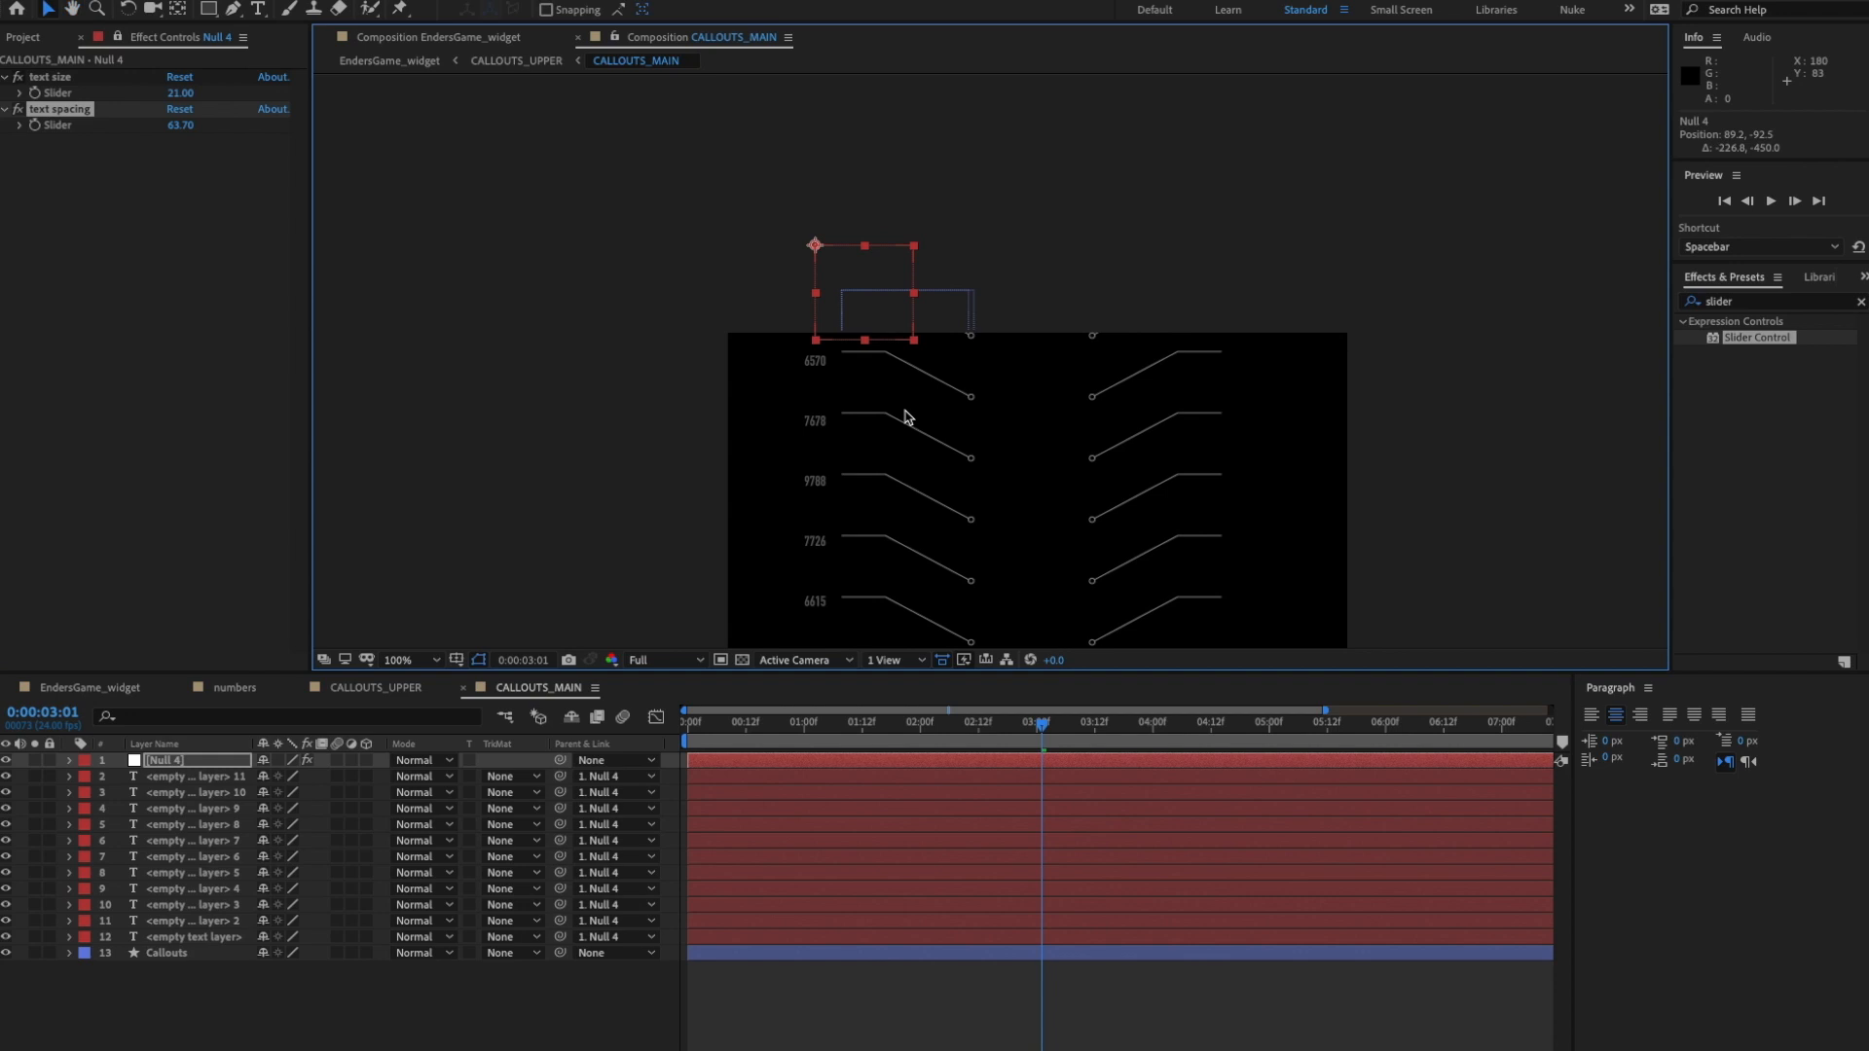
pyautogui.press('.')
pyautogui.moveTo(771, 242); pyautogui.dragTo(780, 234)
pyautogui.press('Right')
pyautogui.press('Right')
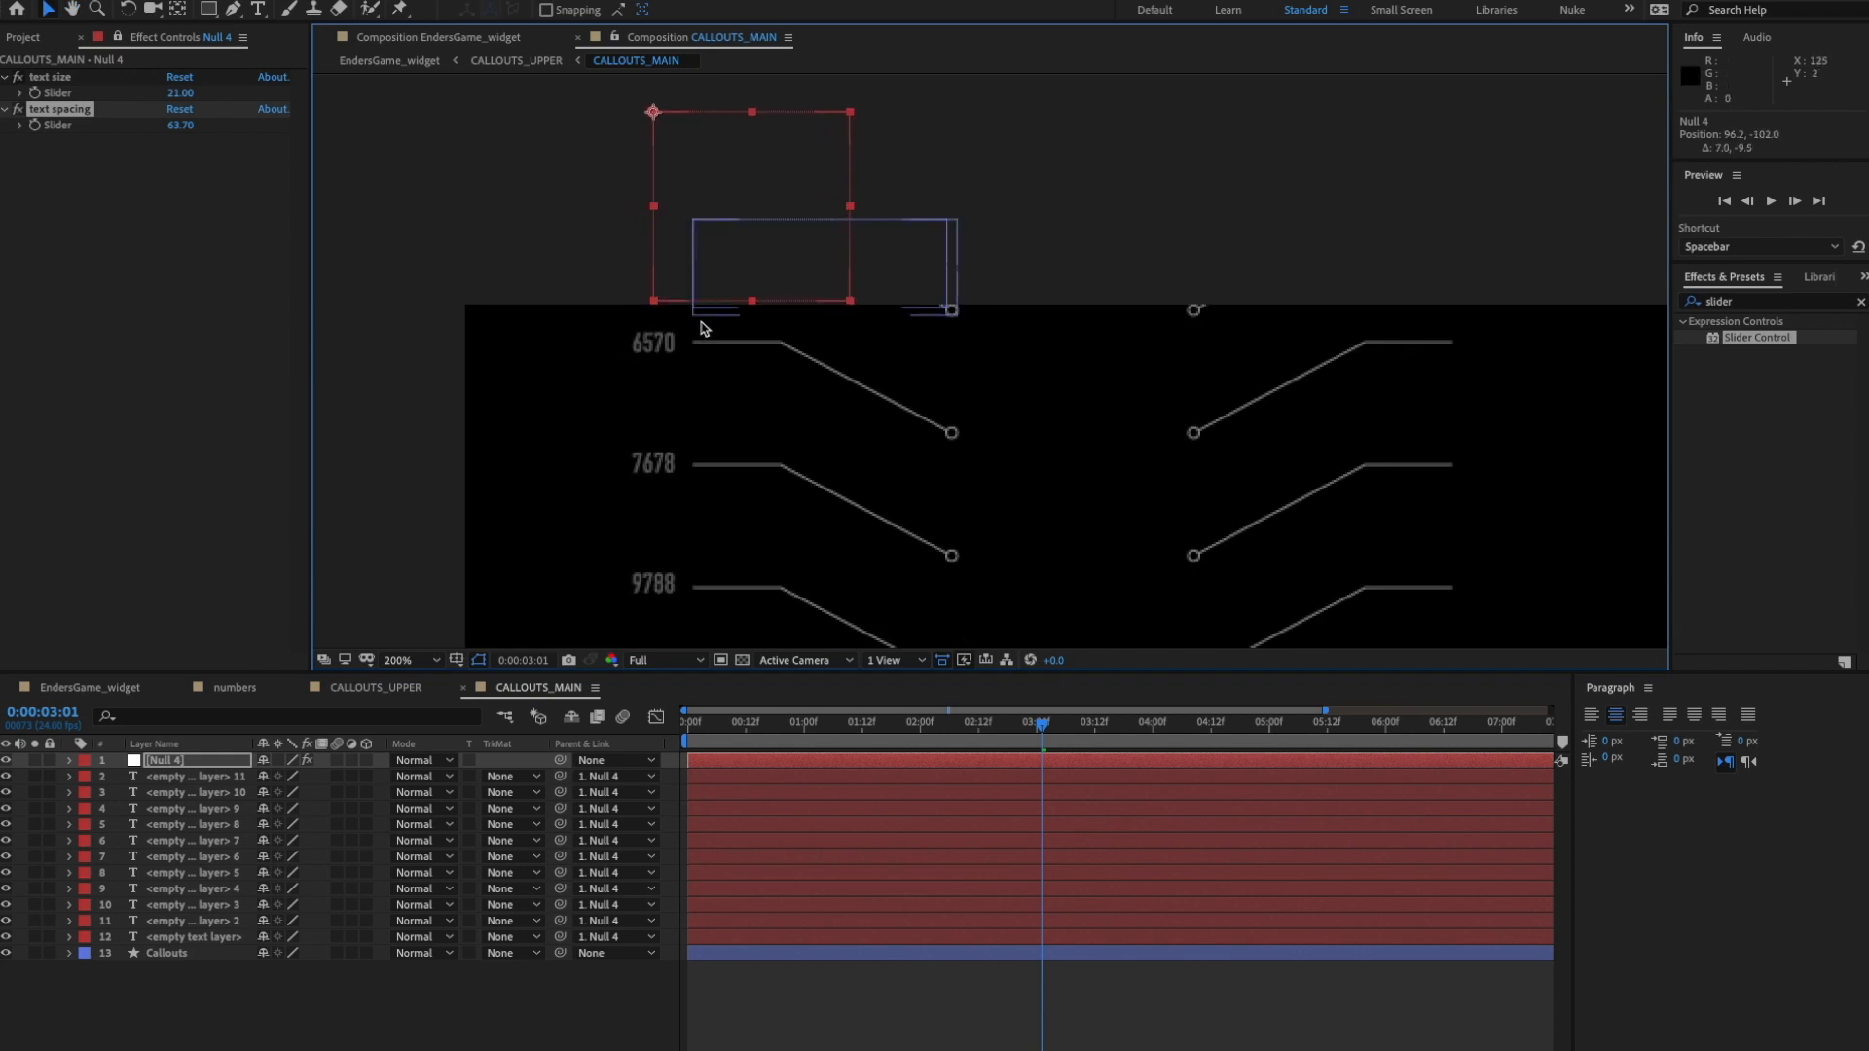
# - Set the "text spacing" slider to 64.7 so the lower numbers also align with their callout lines
pyautogui.press(',')
pyautogui.press(',')
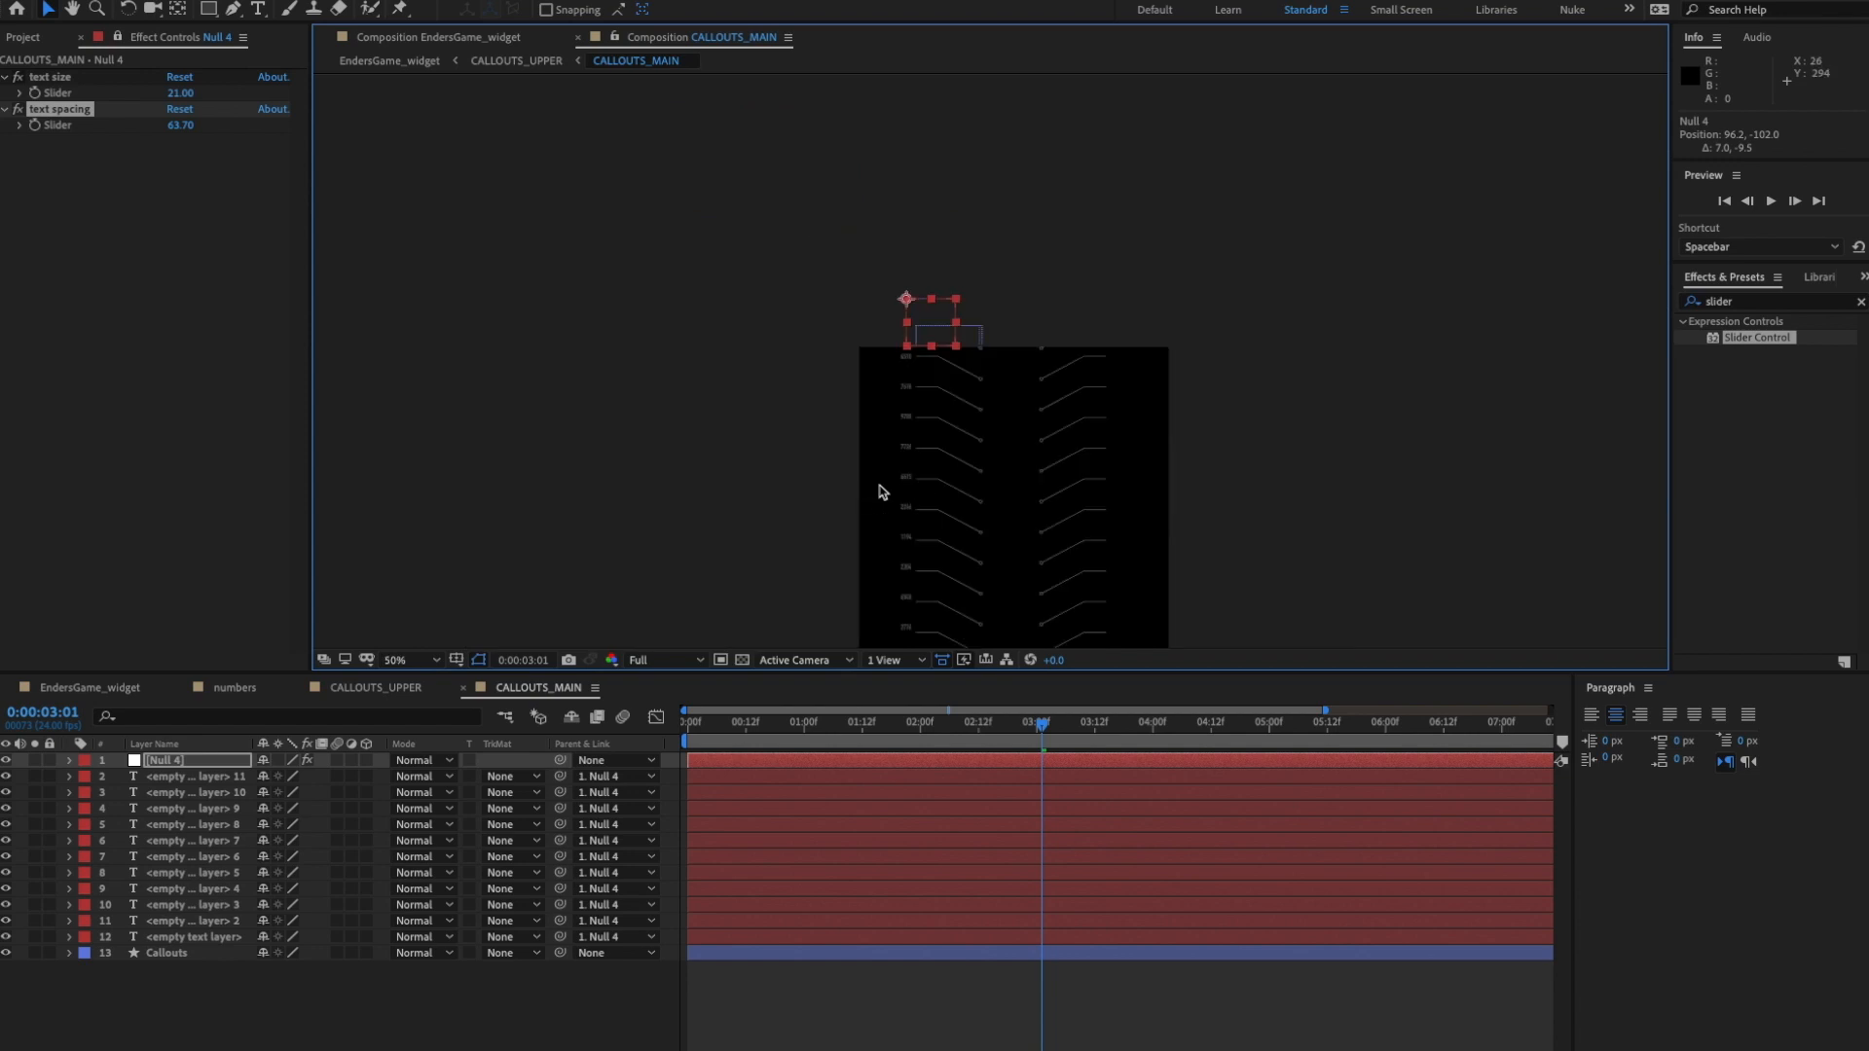
pyautogui.moveTo(1010, 504); pyautogui.dragTo(874, 314)
pyautogui.press('.')
pyautogui.moveTo(819, 399); pyautogui.dragTo(998, 336)
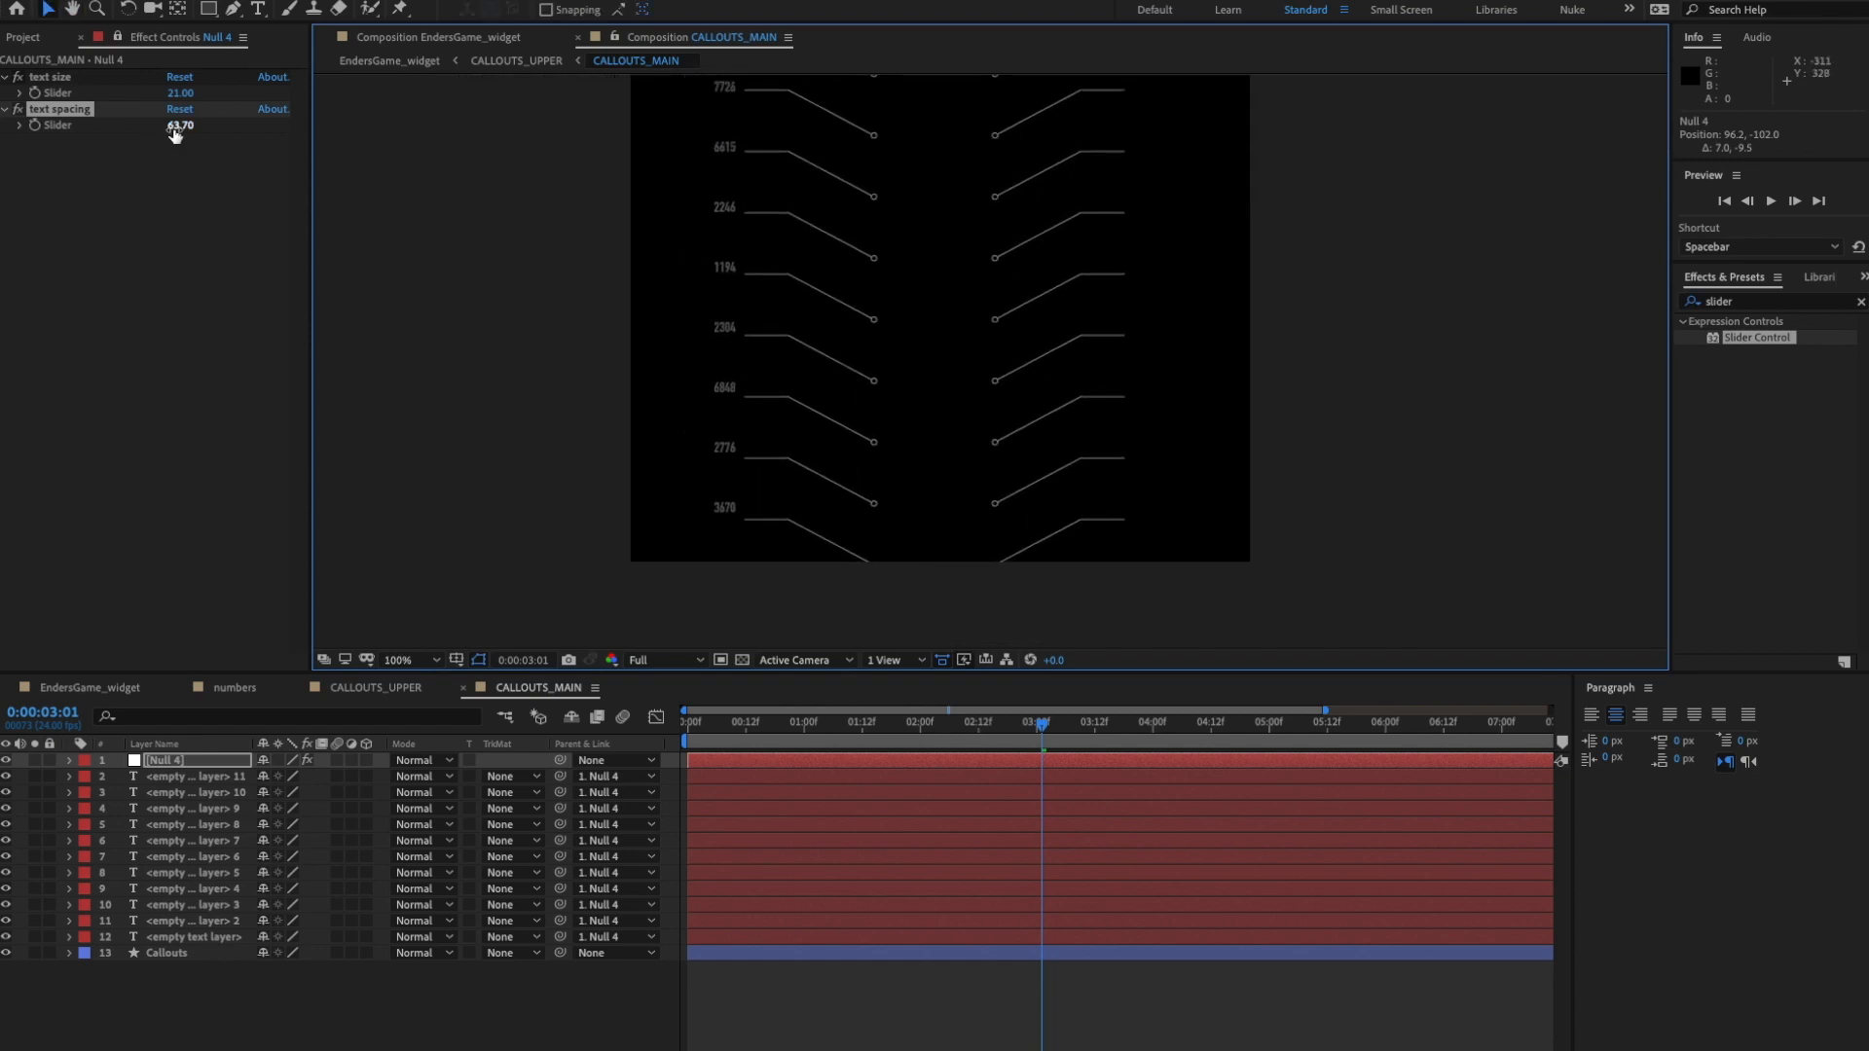
pyautogui.moveTo(186, 135); pyautogui.dragTo(194, 128)
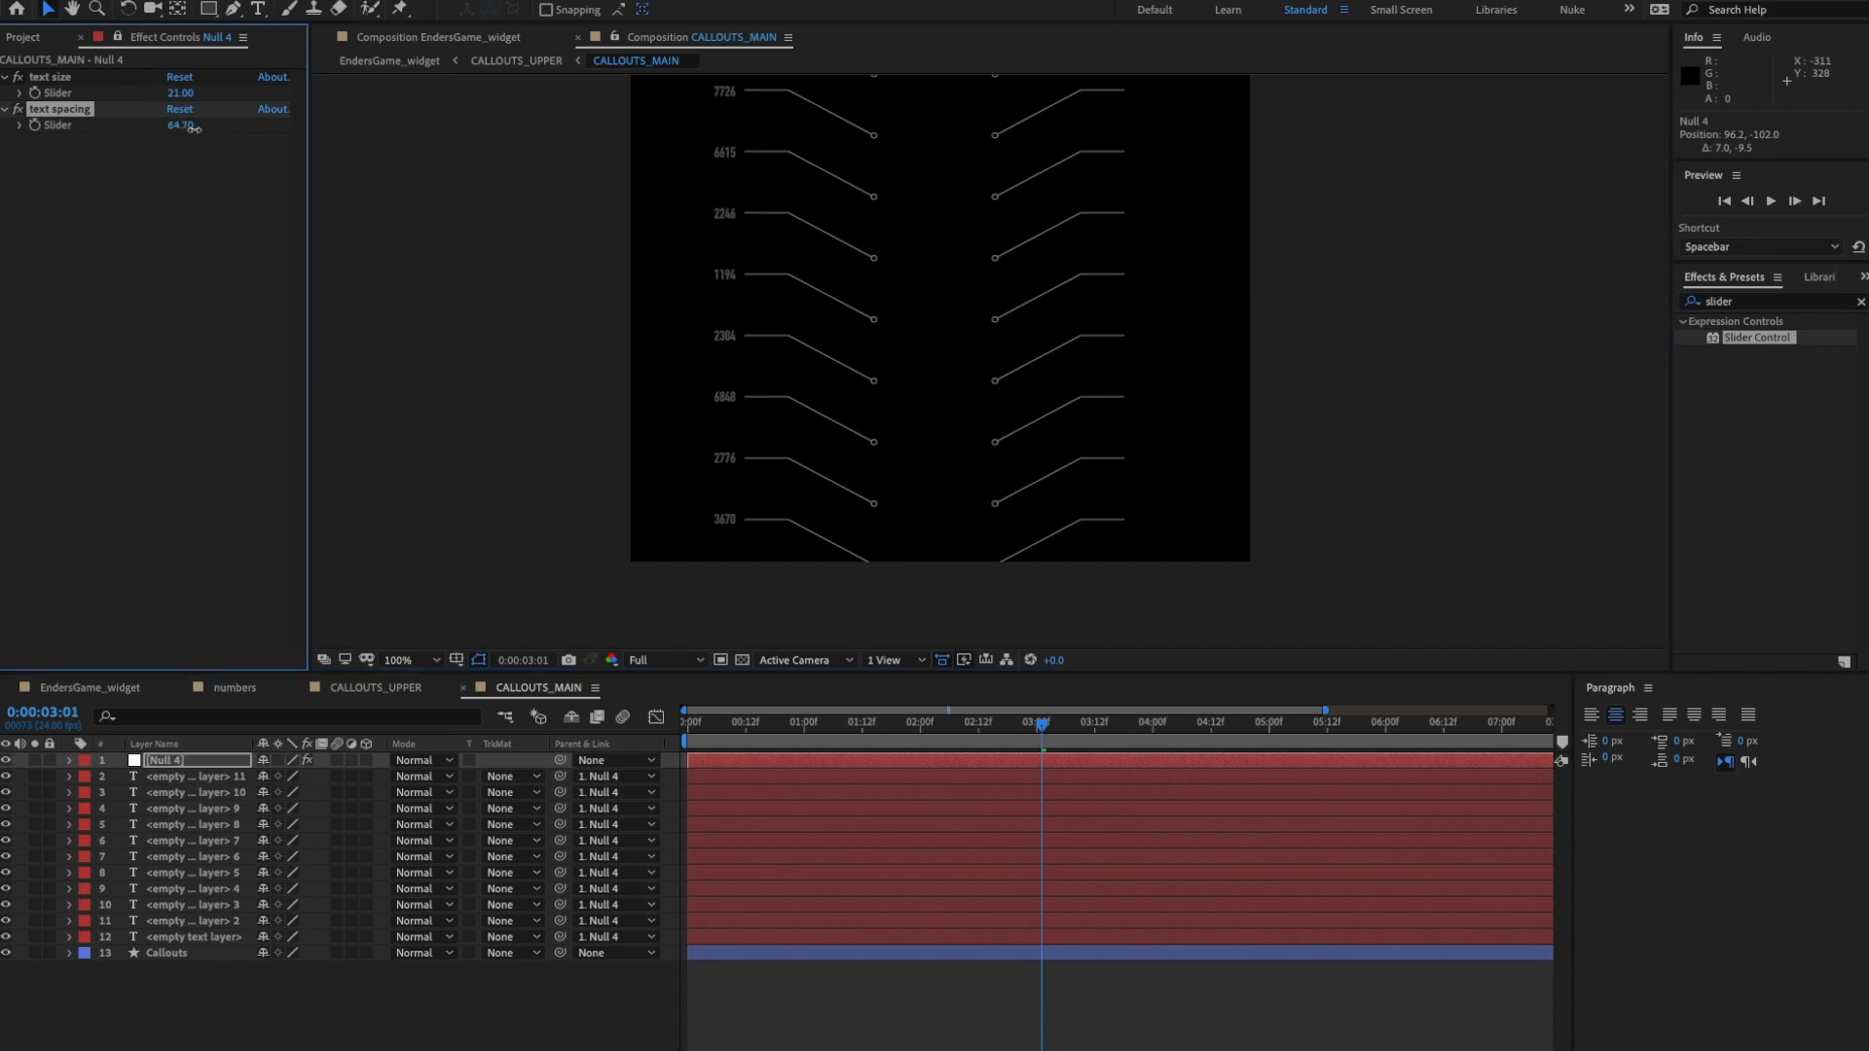
pyautogui.scroll(-2, 906, 334)
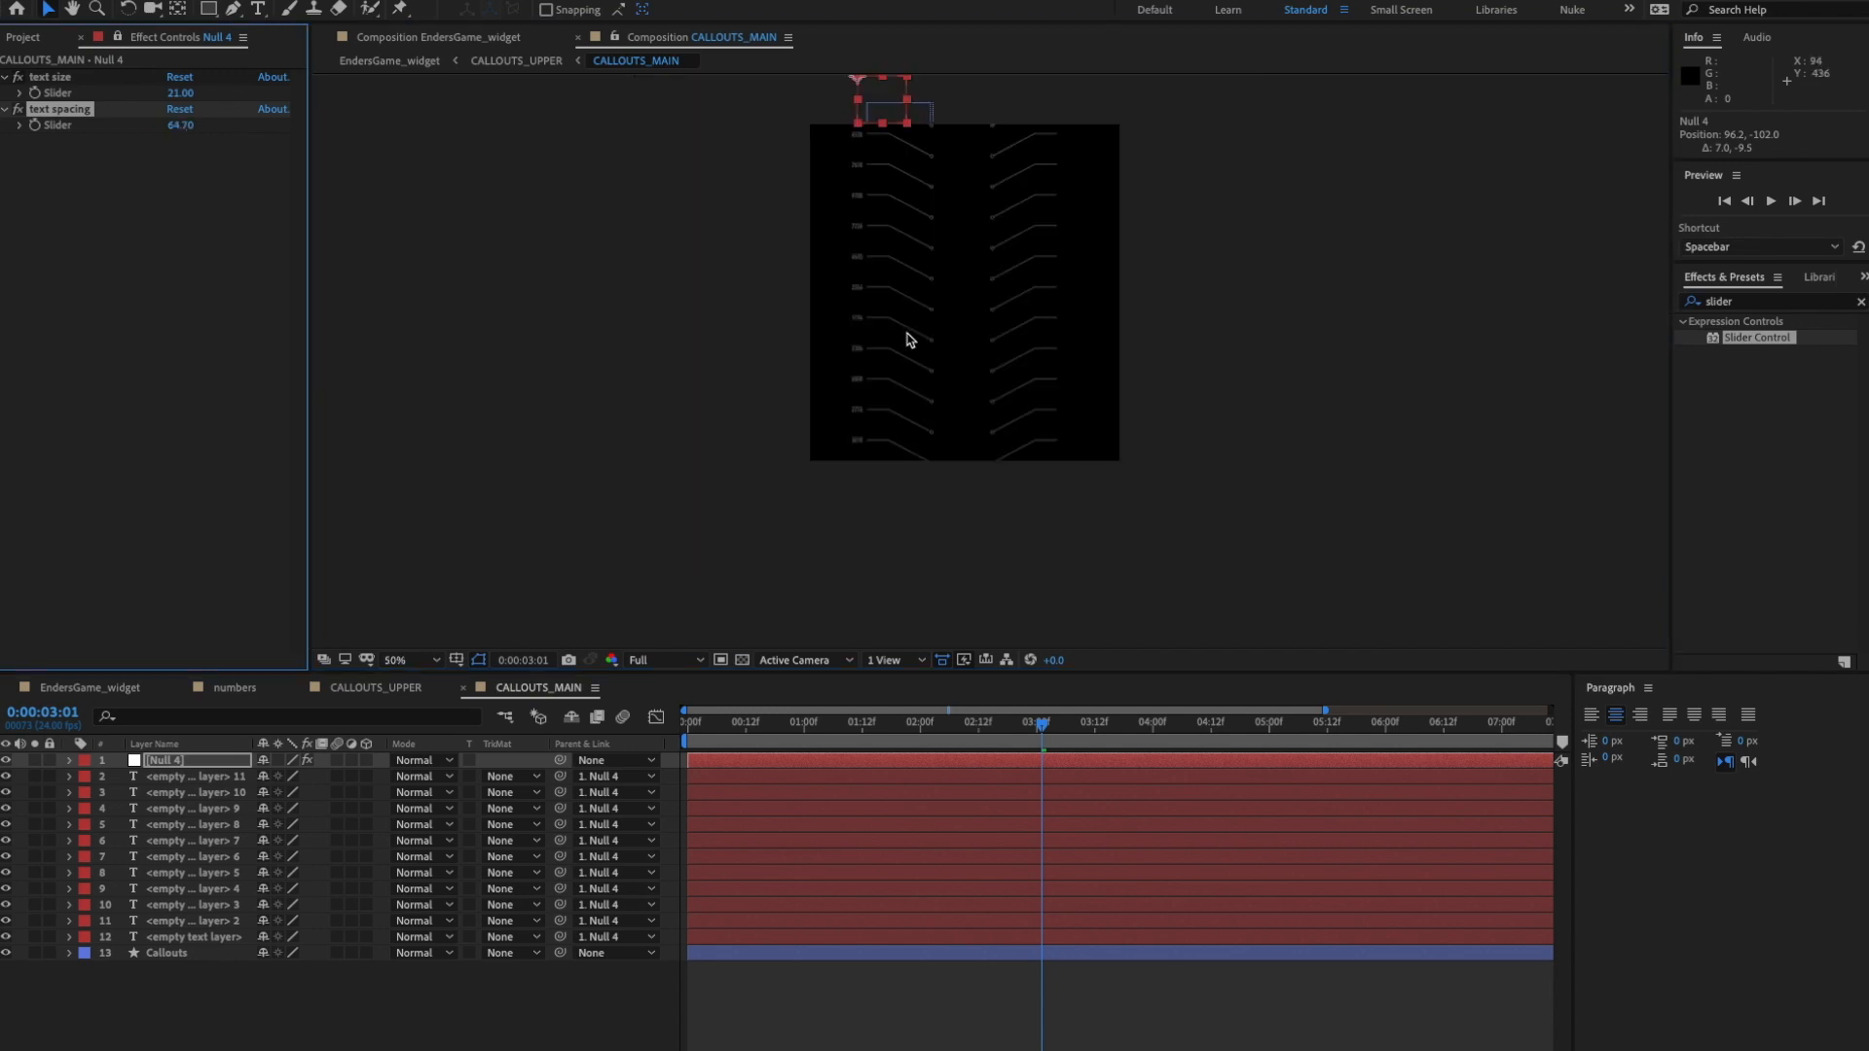
pyautogui.scroll(2, 1113, 422)
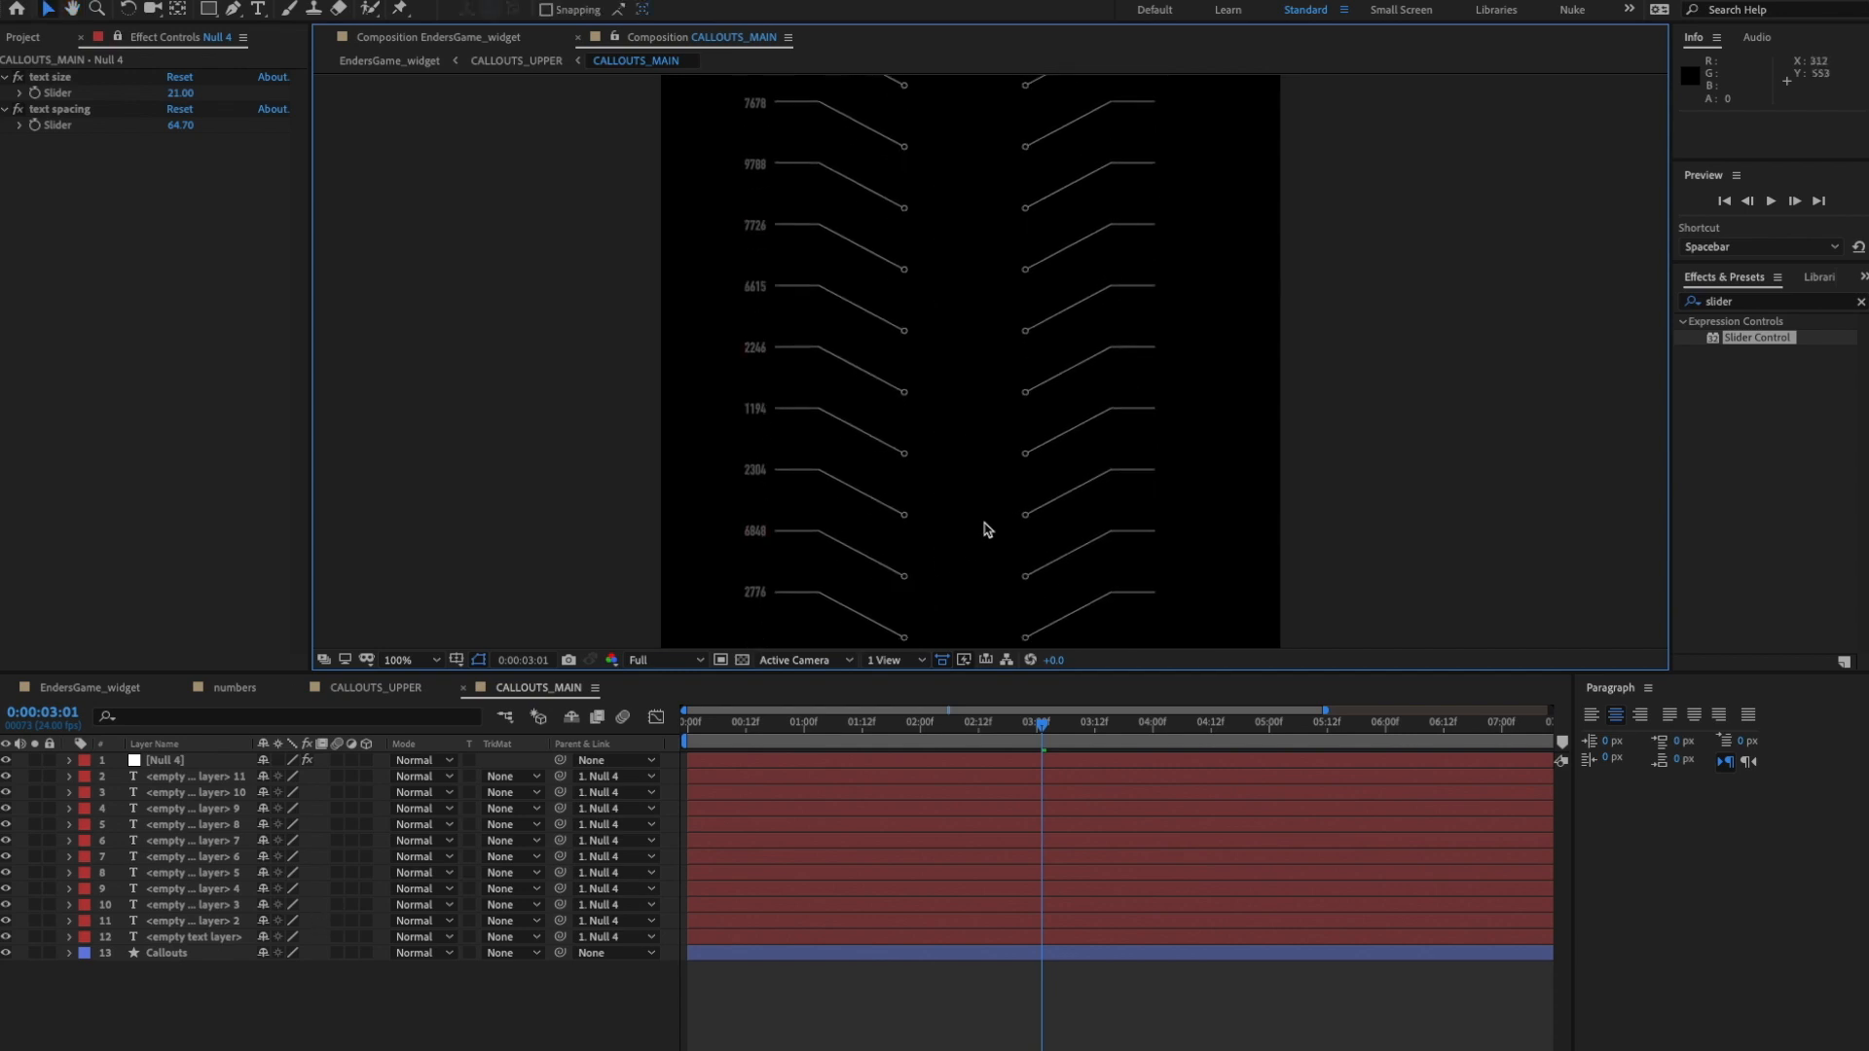
# - Pre-compose Null 4 and all the text layers into a new composition named "C_numbers", moving all attributes
pyautogui.click(177, 938)
pyautogui.keyDown('shift'); pyautogui.click(164, 763); pyautogui.keyUp('shift')
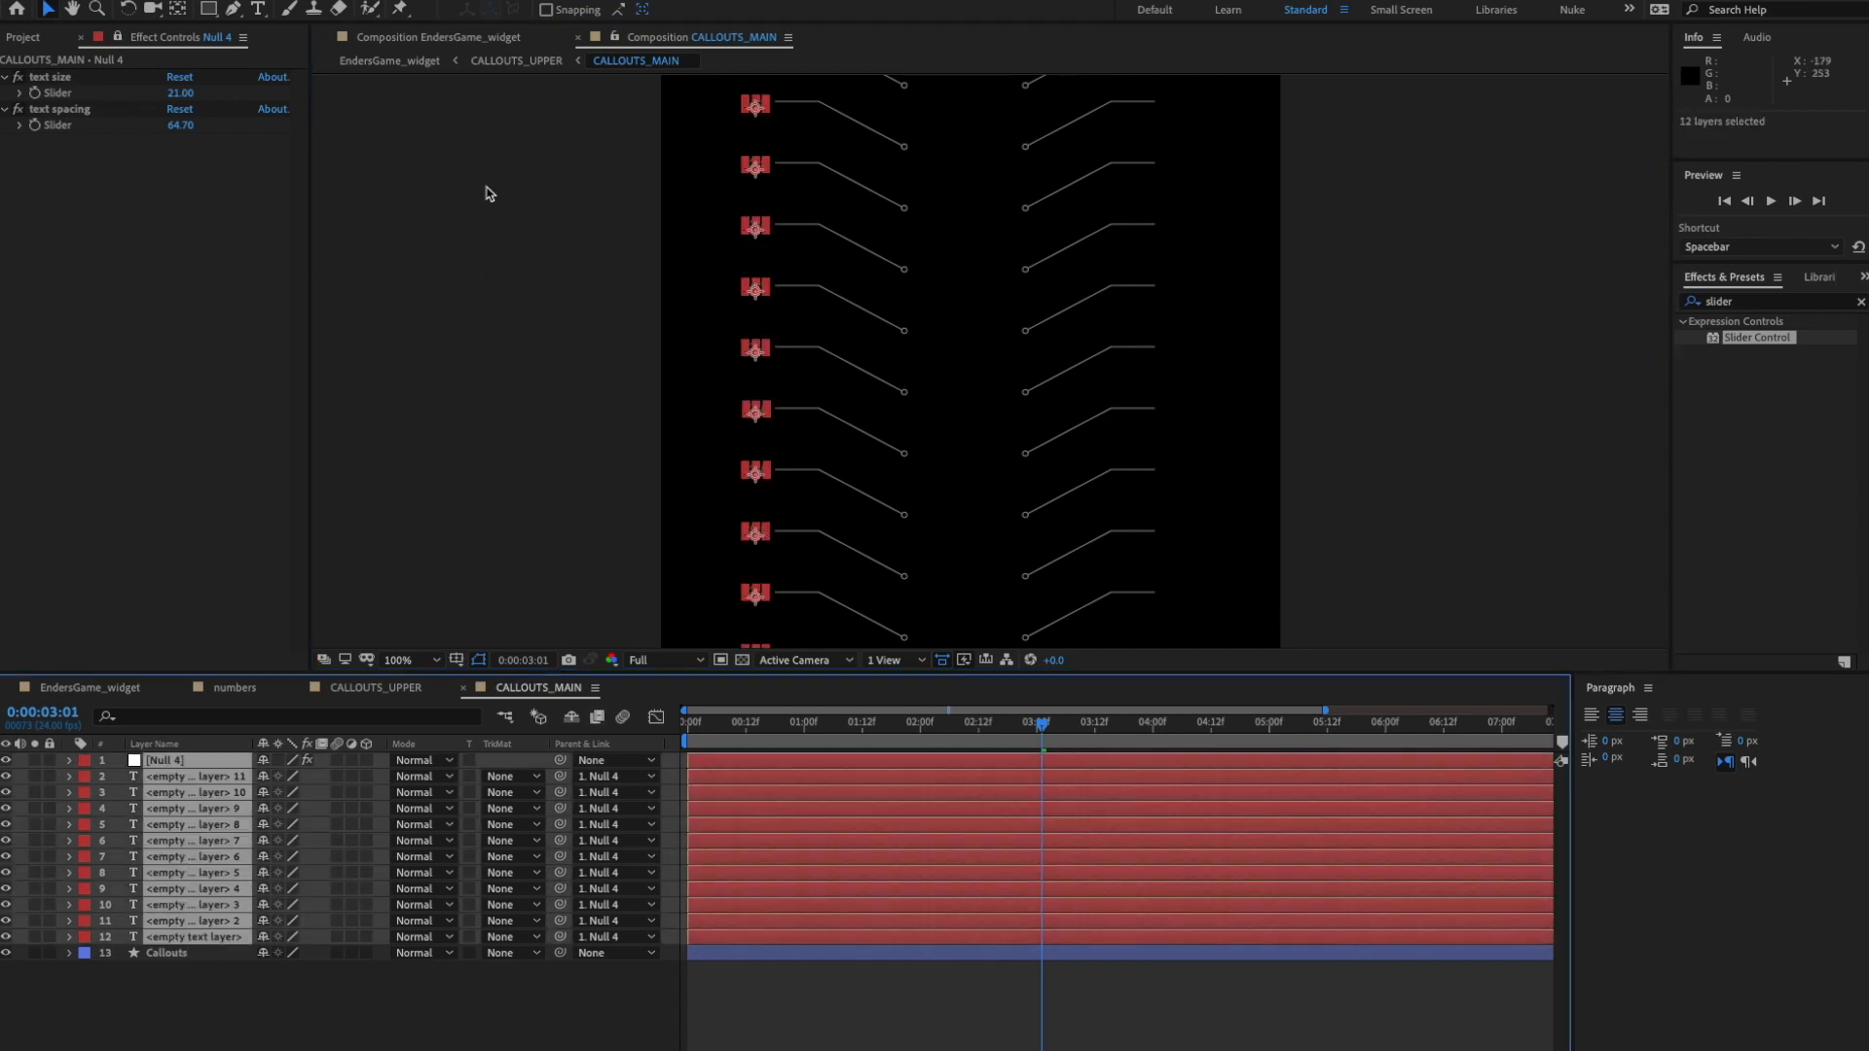
pyautogui.click(366, 1)
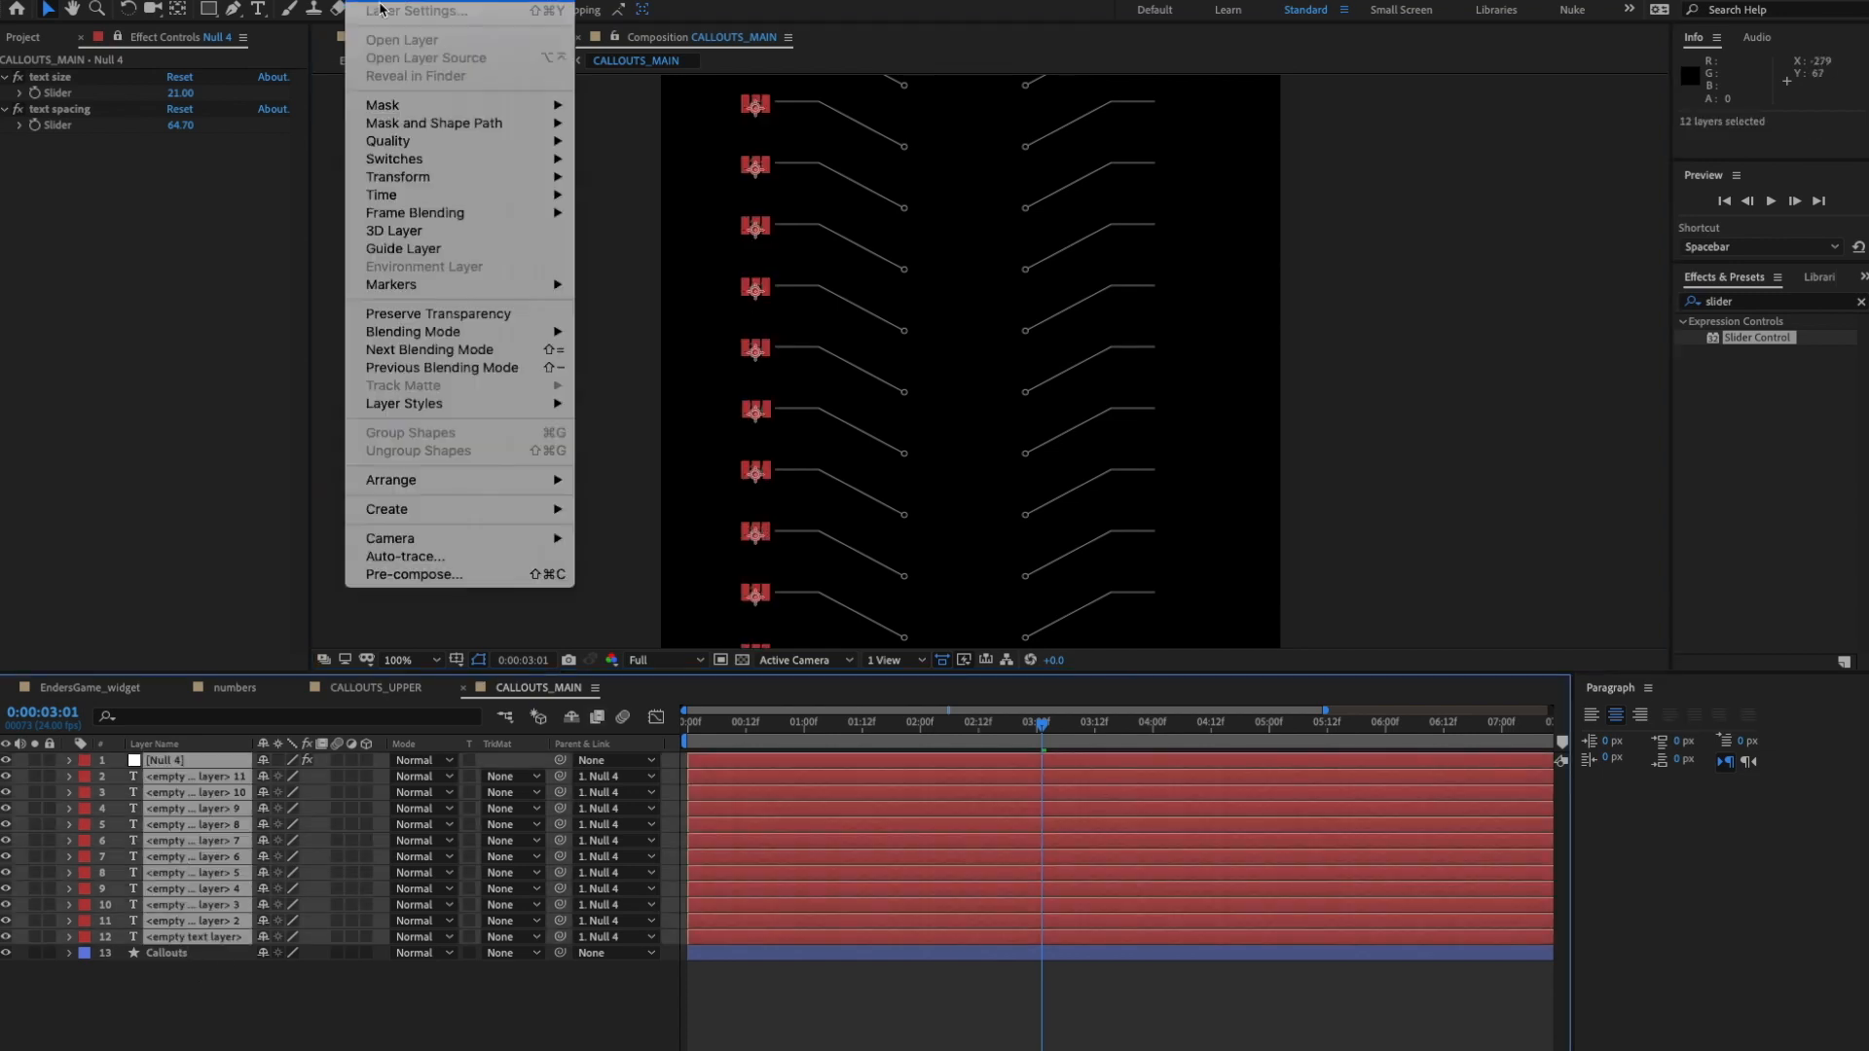
pyautogui.click(415, 577)
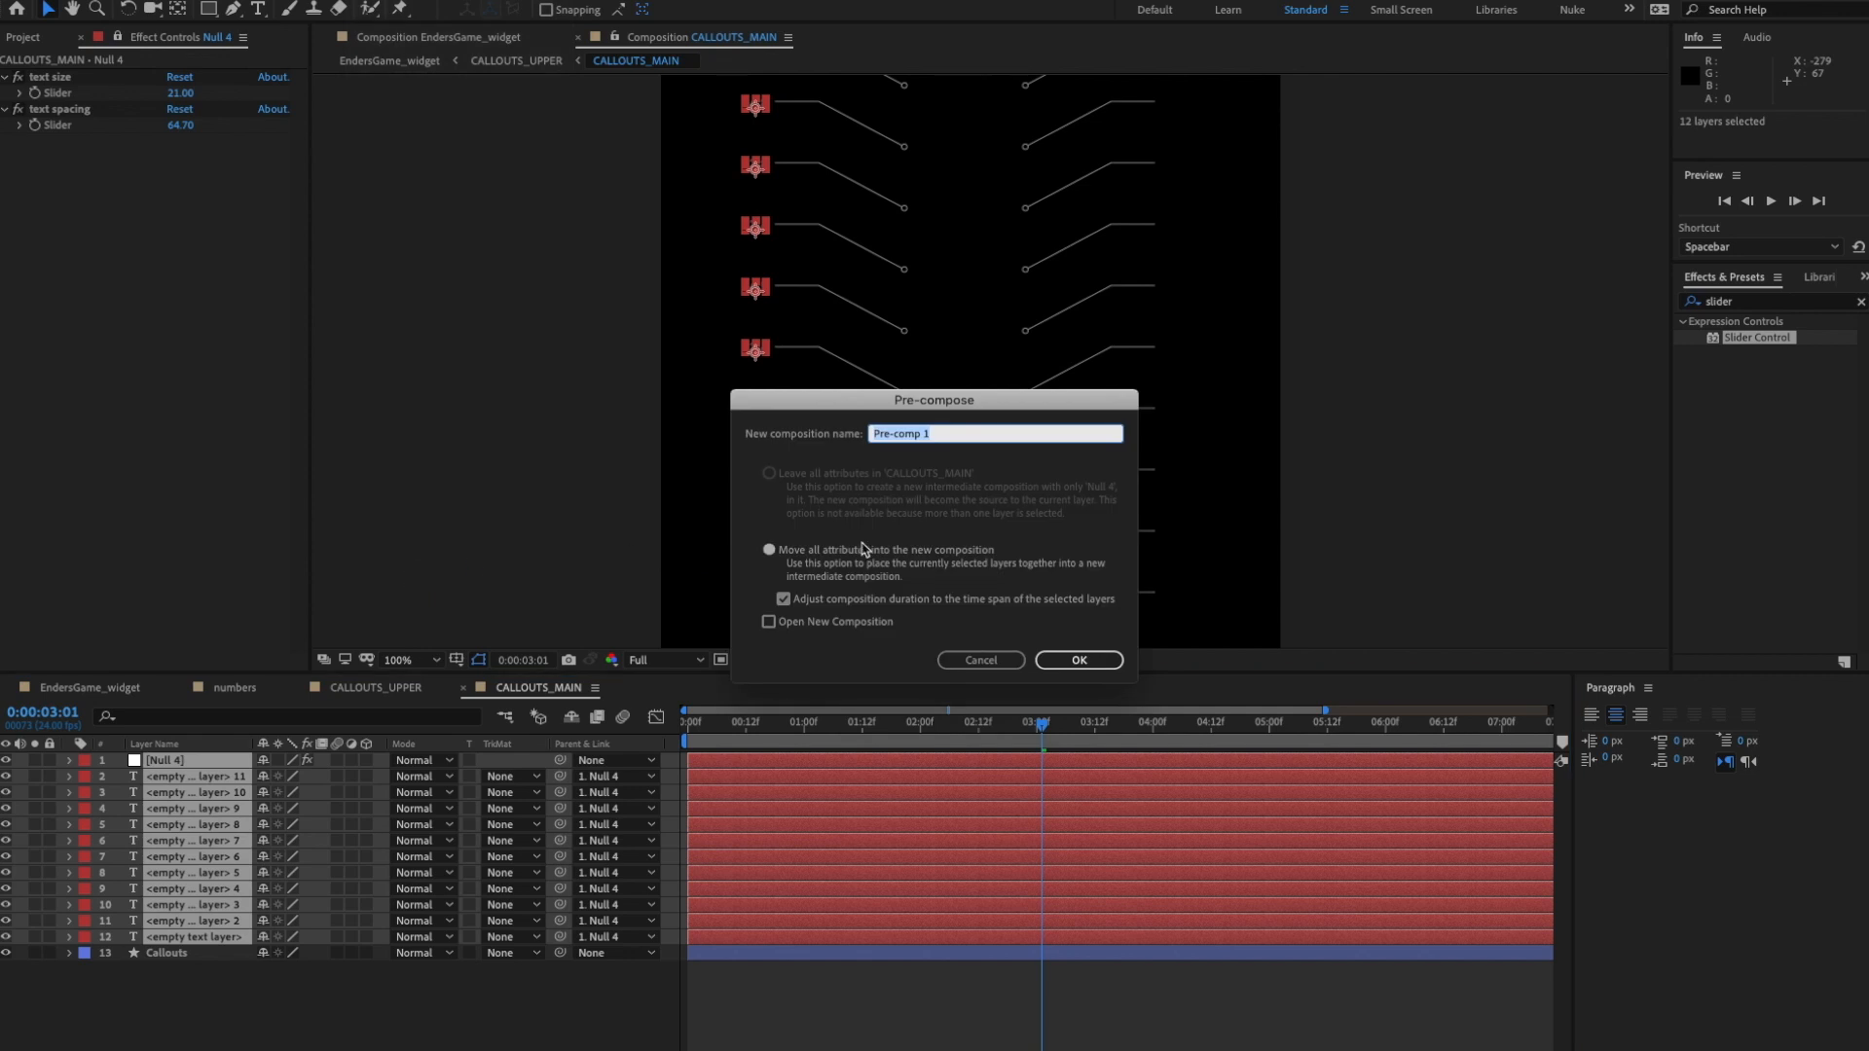
pyautogui.write('C')
pyautogui.press('Return')
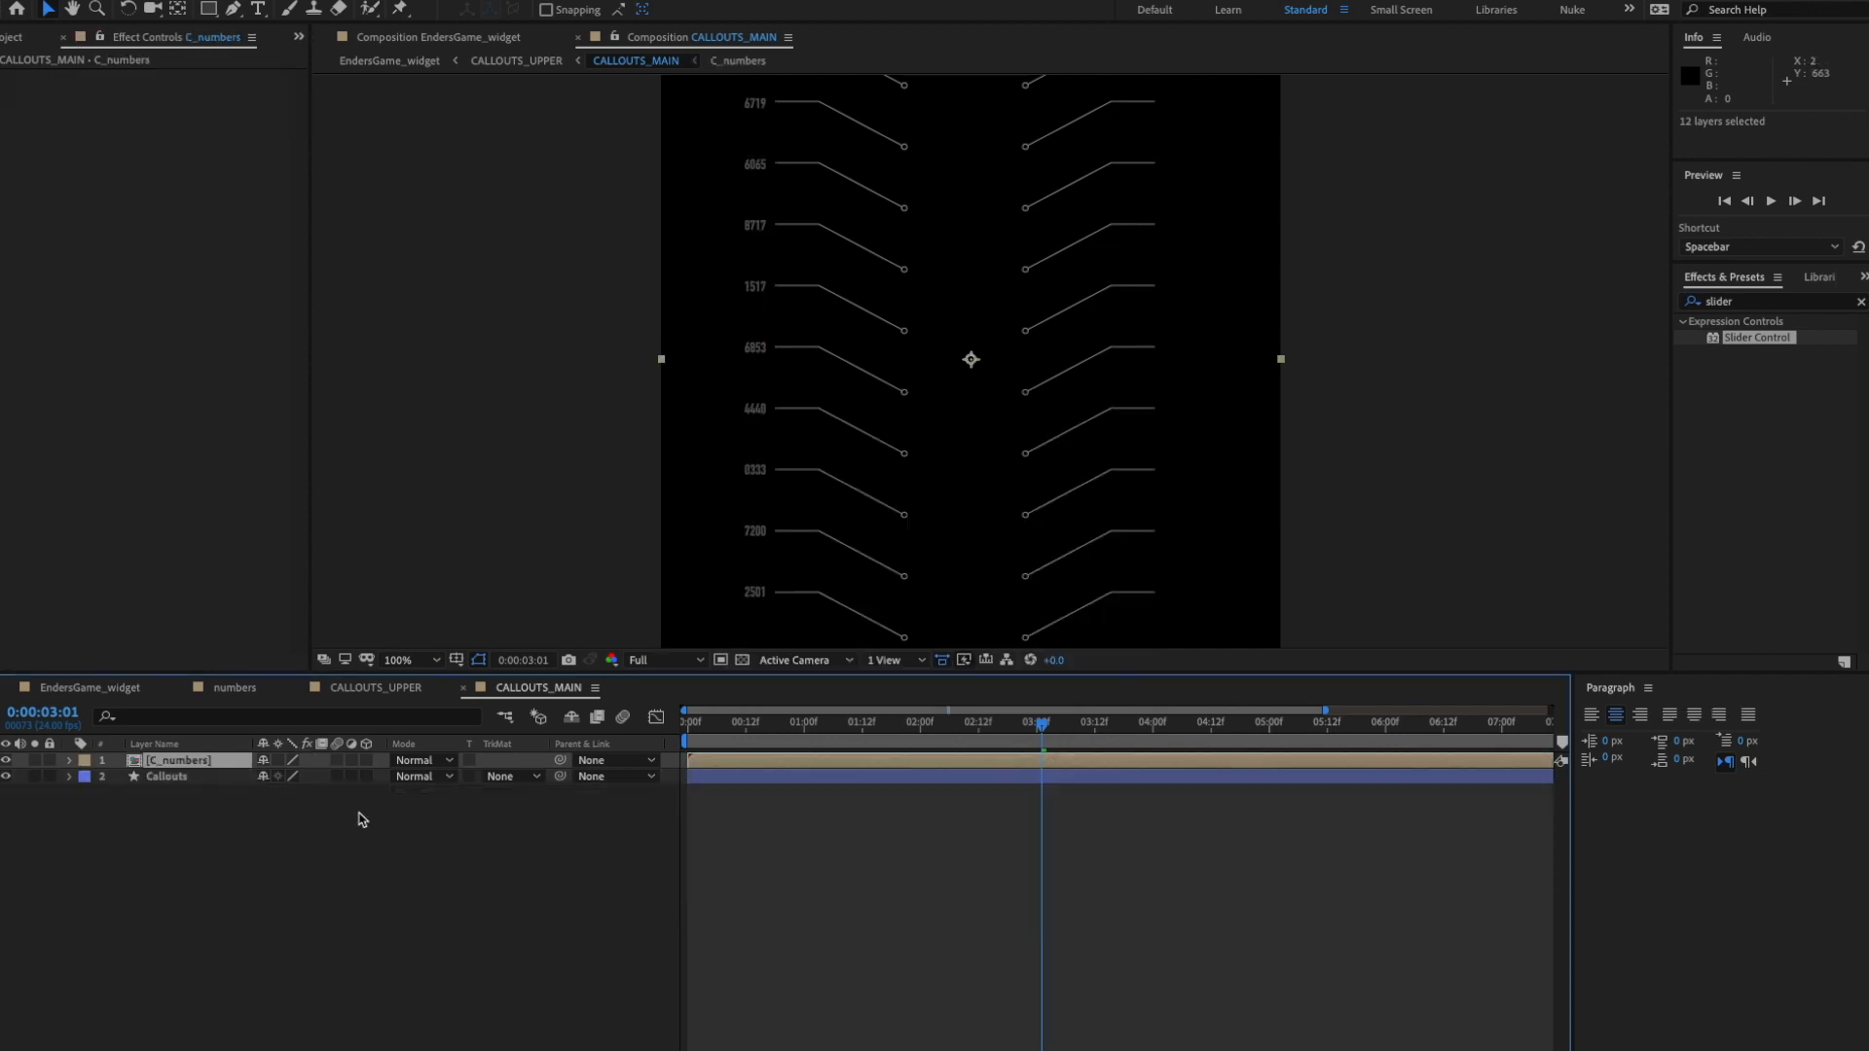
# - Duplicate the C_numbers layer and shift the copy horizontally to X position 744, beside the right-hand callouts
pyautogui.click(345, 818)
pyautogui.click(192, 764)
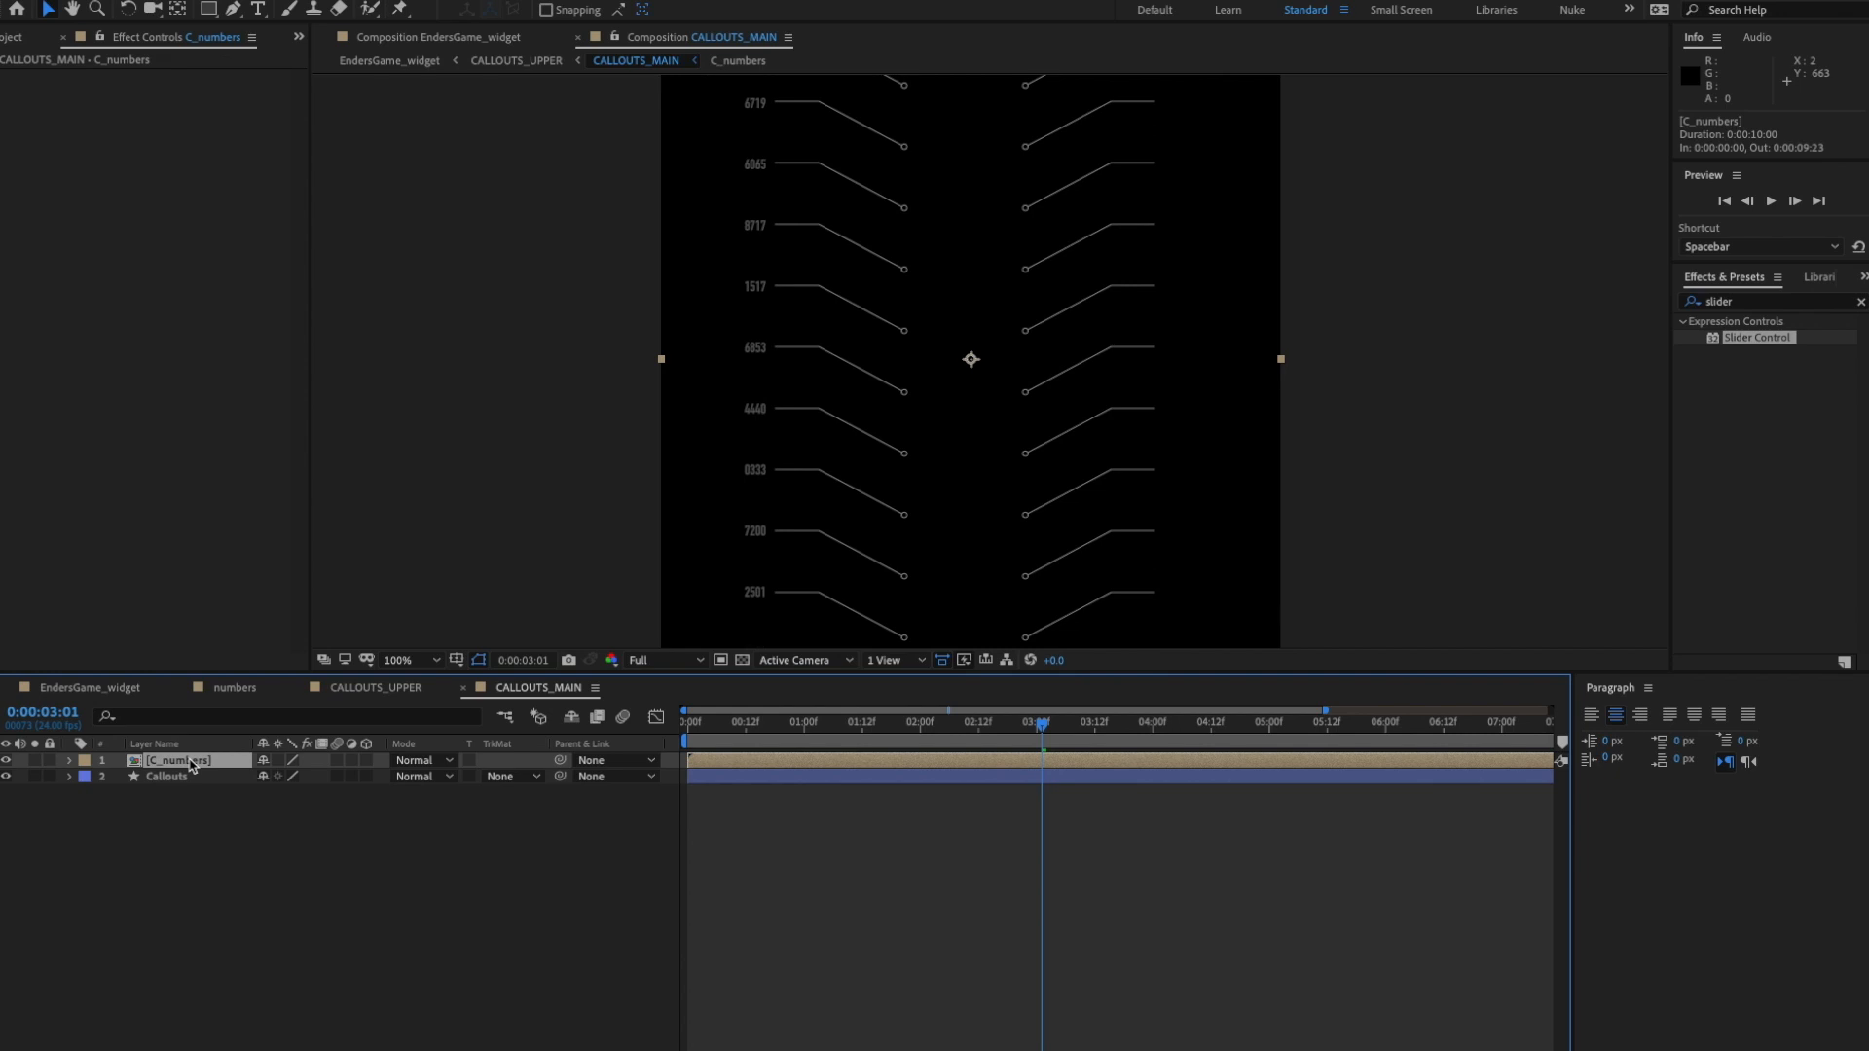
pyautogui.hotkey('ctrl', 'd')
pyautogui.hotkey('shift', 'Right')
pyautogui.hotkey('shift', 'Right')
pyautogui.hotkey('shift', 'Right')
pyautogui.hotkey('shift', 'Right')
pyautogui.hotkey('shift', 'Right')
pyautogui.hotkey('shift', 'Right')
pyautogui.hotkey('shift', 'Right')
pyautogui.hotkey('shift', 'Right')
pyautogui.hotkey('shift', 'Right')
pyautogui.hotkey('shift', 'Right')
pyautogui.hotkey('shift', 'Right')
pyautogui.hotkey('shift', 'Right')
pyautogui.hotkey('shift', 'Right')
pyautogui.hotkey('shift', 'Right')
pyautogui.hotkey('shift', 'Right')
pyautogui.hotkey('shift', 'Right')
pyautogui.hotkey('shift', 'Right')
pyautogui.hotkey('shift', 'Right')
pyautogui.hotkey('shift', 'Right')
pyautogui.hotkey('shift', 'Right')
pyautogui.hotkey('shift', 'Right')
pyautogui.hotkey('shift', 'Right')
pyautogui.hotkey('shift', 'Right')
pyautogui.hotkey('shift', 'Right')
pyautogui.hotkey('shift', 'Right')
pyautogui.hotkey('shift', 'Right')
pyautogui.hotkey('shift', 'Right')
pyautogui.hotkey('shift', 'Right')
pyautogui.hotkey('shift', 'Right')
pyautogui.hotkey('shift', 'Right')
pyautogui.hotkey('shift', 'Right')
pyautogui.hotkey('shift', 'Right')
pyautogui.hotkey('shift', 'Right')
pyautogui.hotkey('shift', 'Right')
pyautogui.hotkey('shift', 'Right')
pyautogui.hotkey('shift', 'Right')
pyautogui.hotkey('shift', 'Right')
pyautogui.hotkey('shift', 'Right')
pyautogui.press('Left')
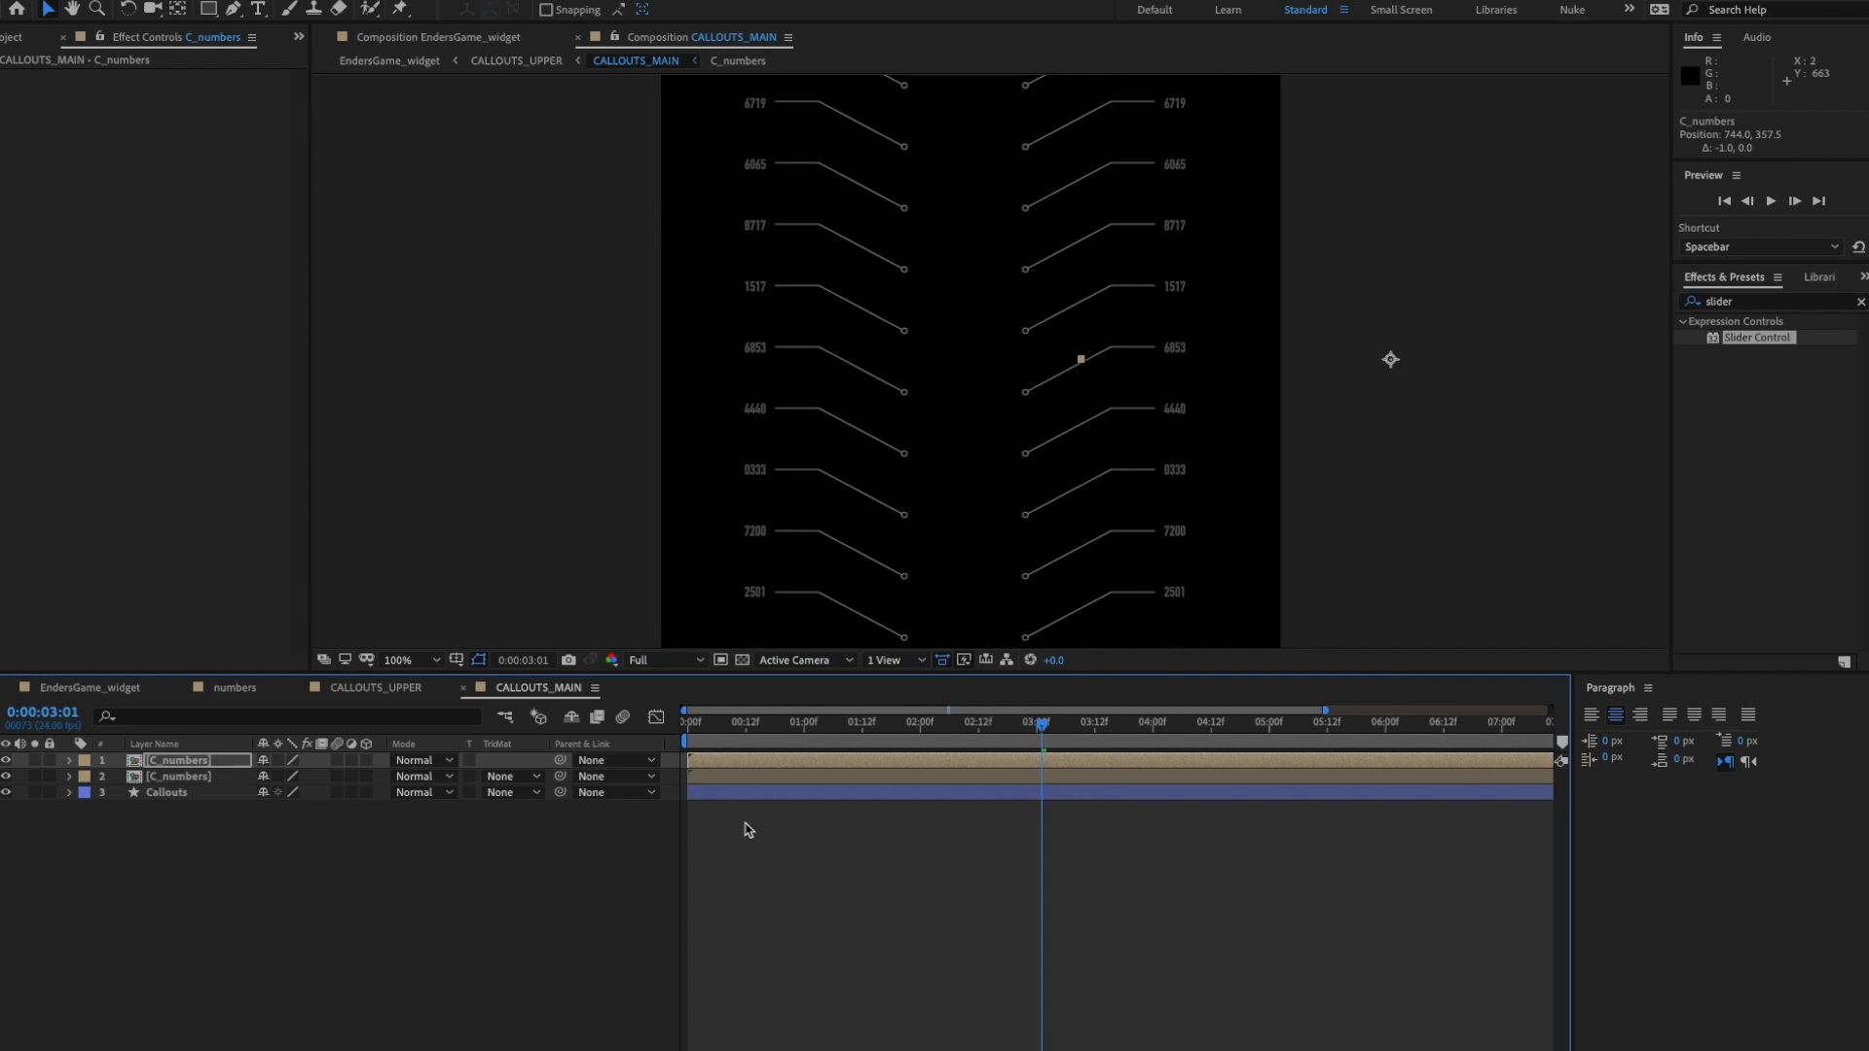
# - Return to the EndersGame_widget composition and close the other open composition timelines
pyautogui.click(103, 691)
pyautogui.click(185, 688)
pyautogui.click(185, 688)
pyautogui.click(185, 689)
pyautogui.click(261, 929)
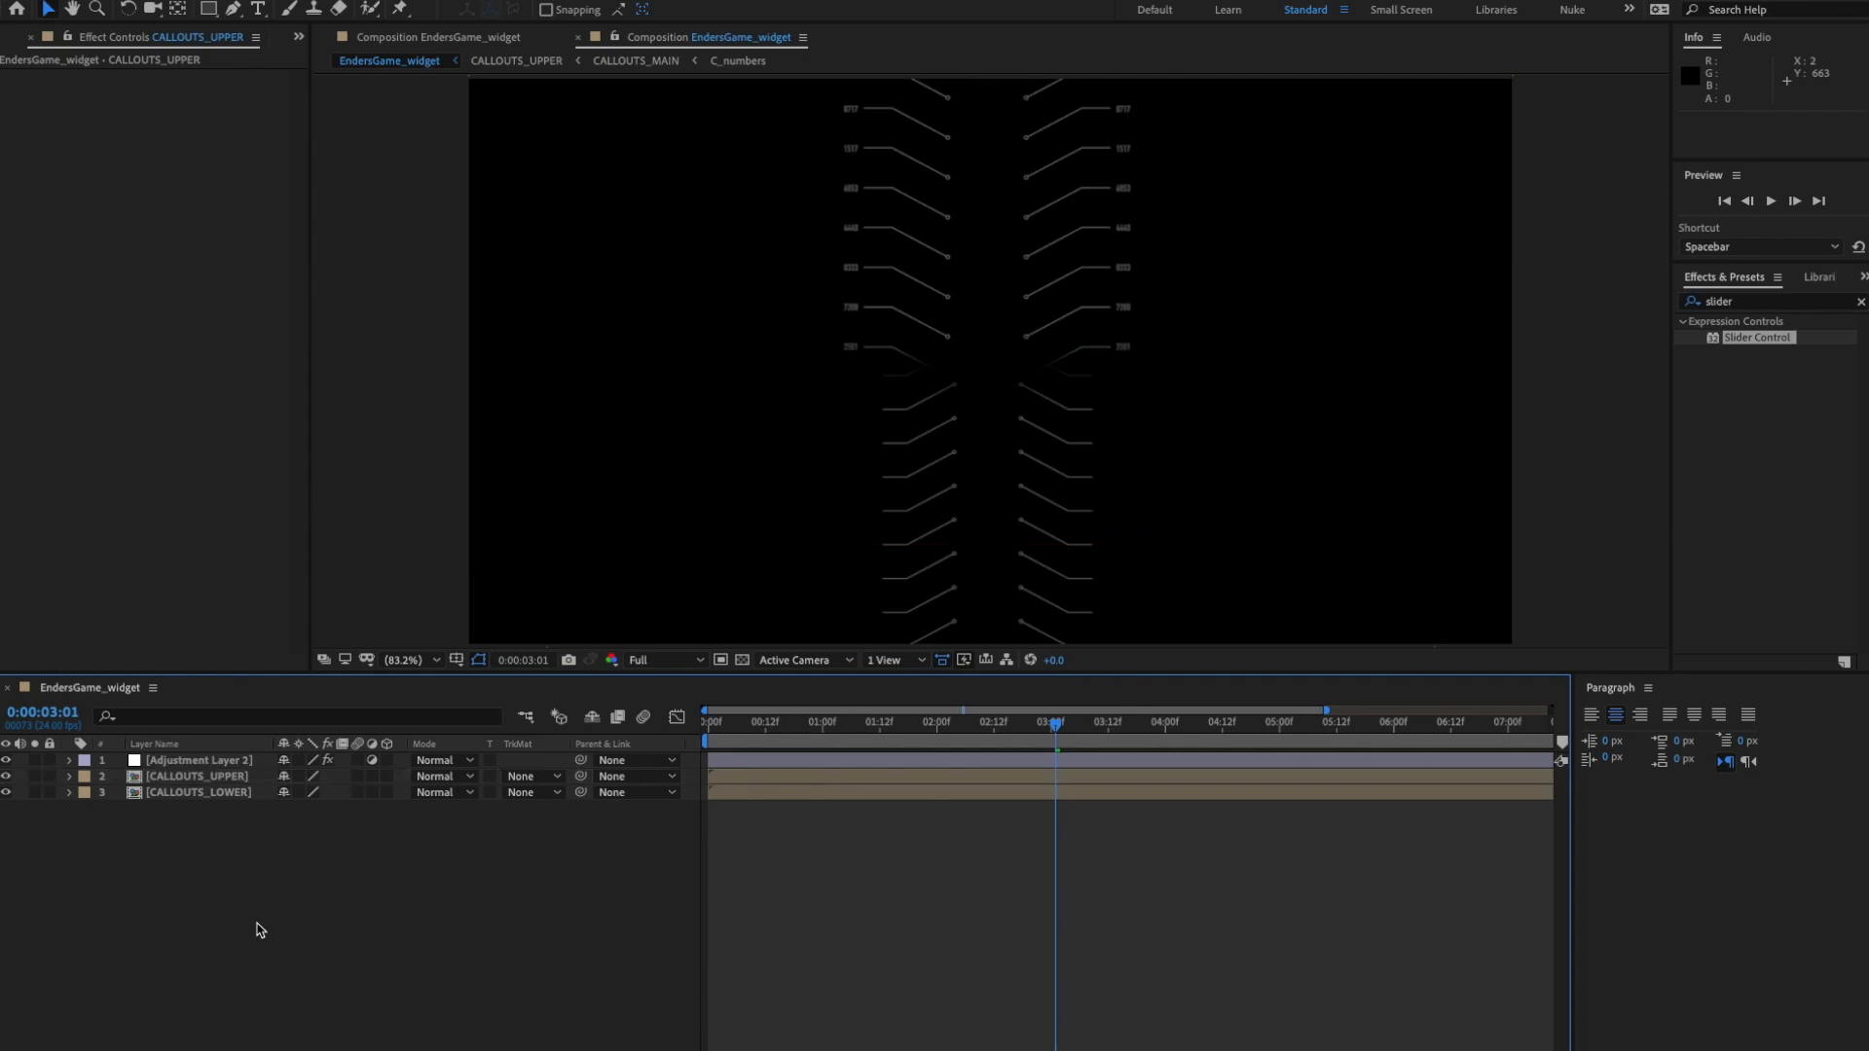
# - Preview the EndersGame_widget animation to check the movement of the numbered callouts
pyautogui.press('space')
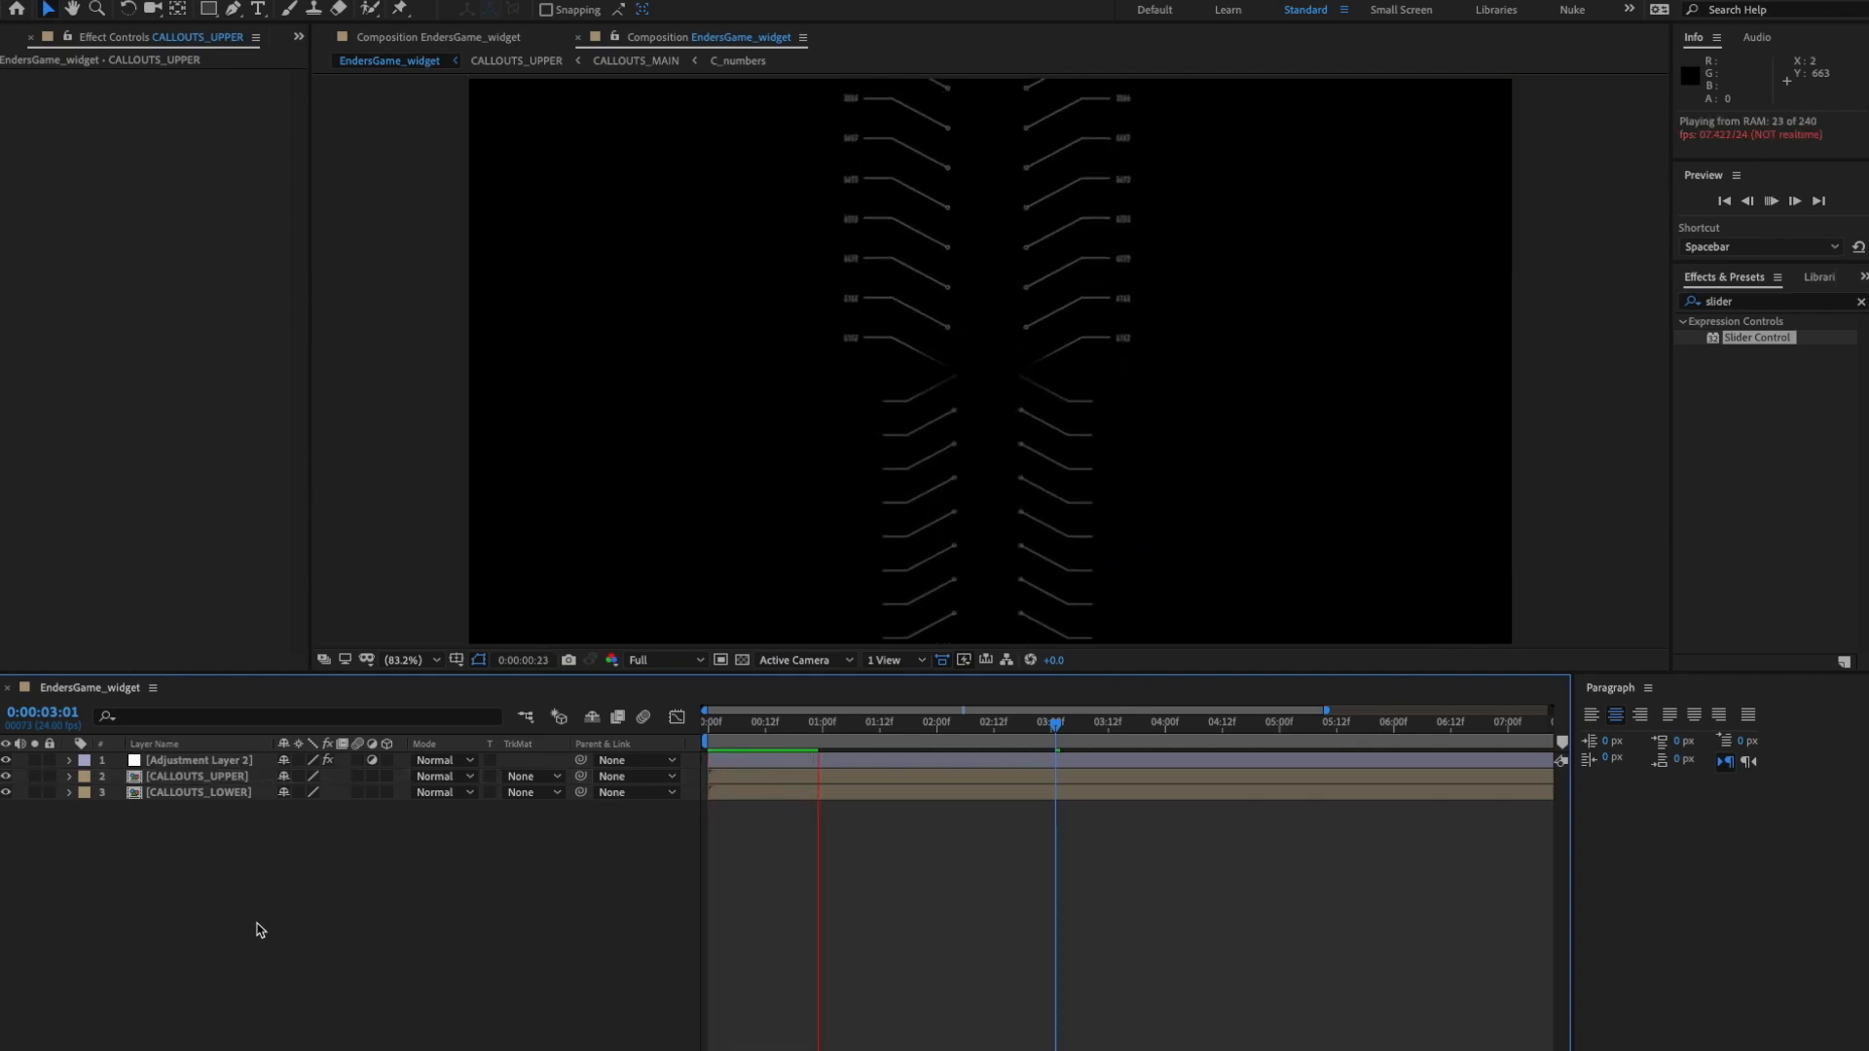
pyautogui.press('space')
pyautogui.scroll(1, 928, 270)
pyautogui.moveTo(913, 266); pyautogui.dragTo(903, 341)
pyautogui.press('space')
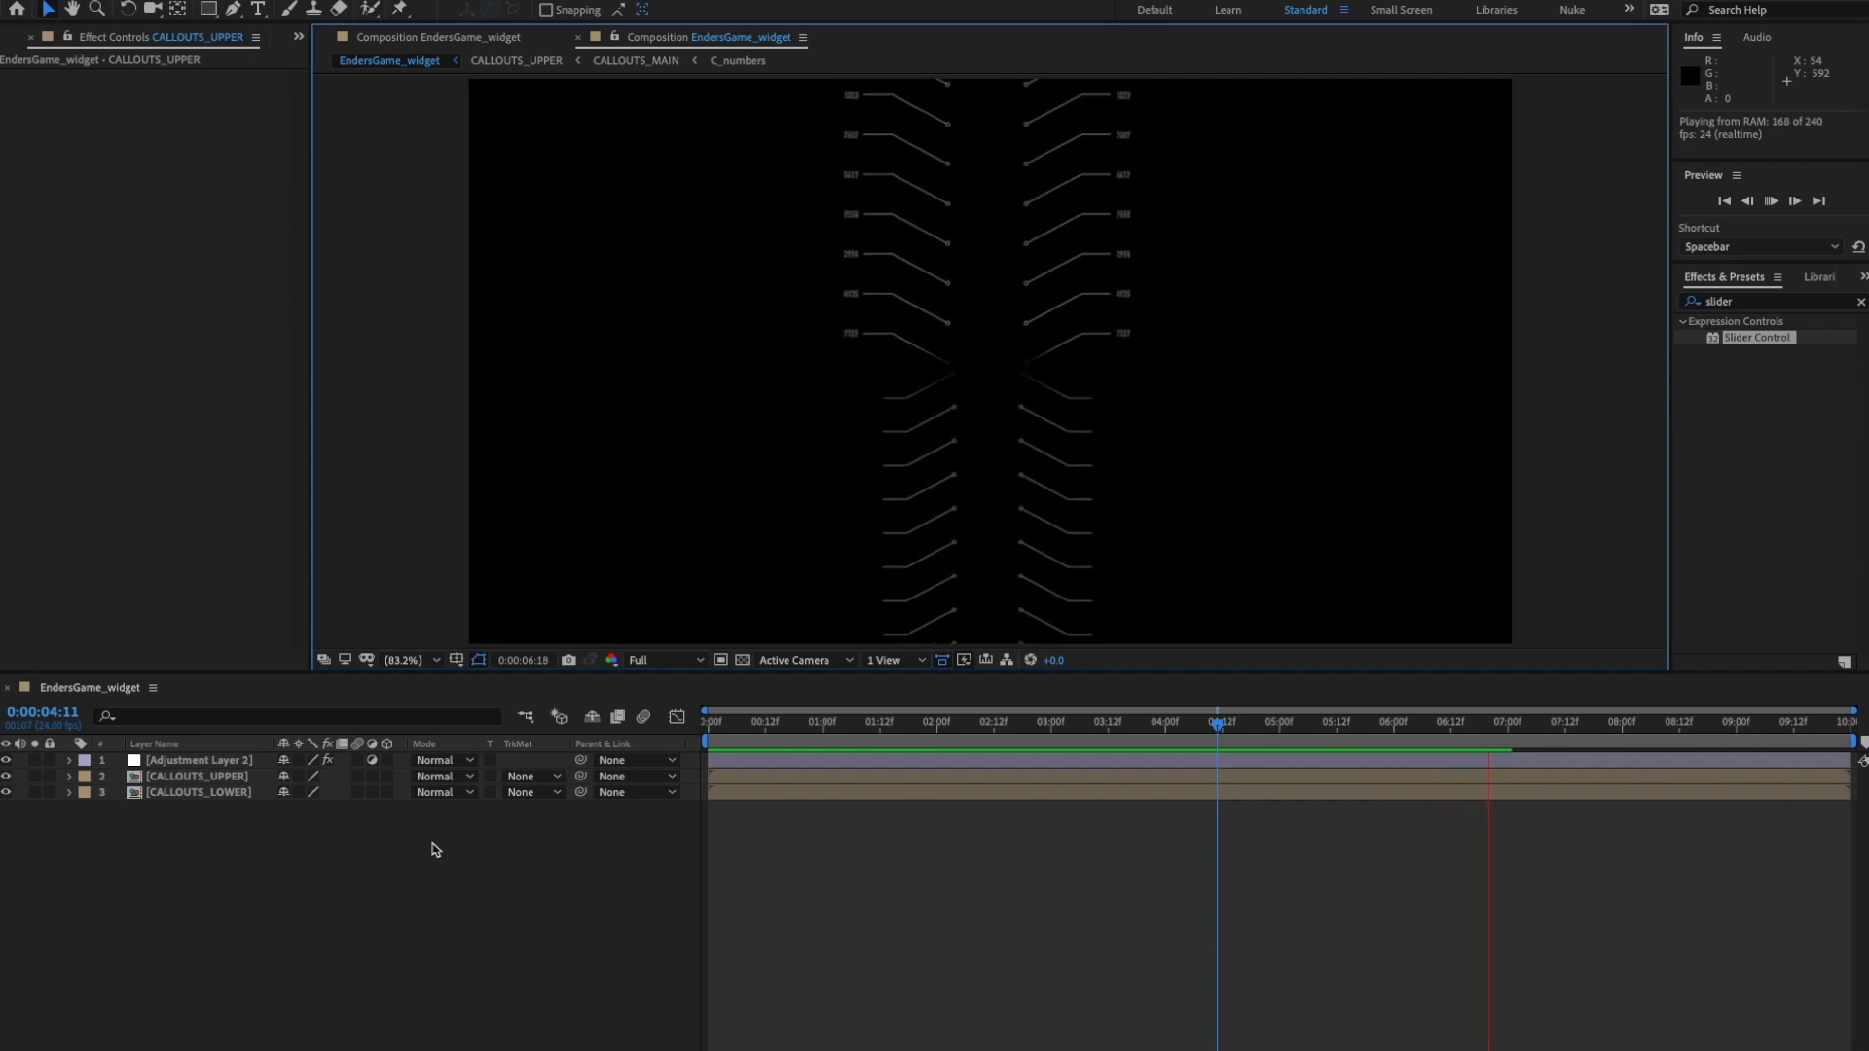
pyautogui.moveTo(1115, 722); pyautogui.dragTo(675, 727)
pyautogui.press('space')
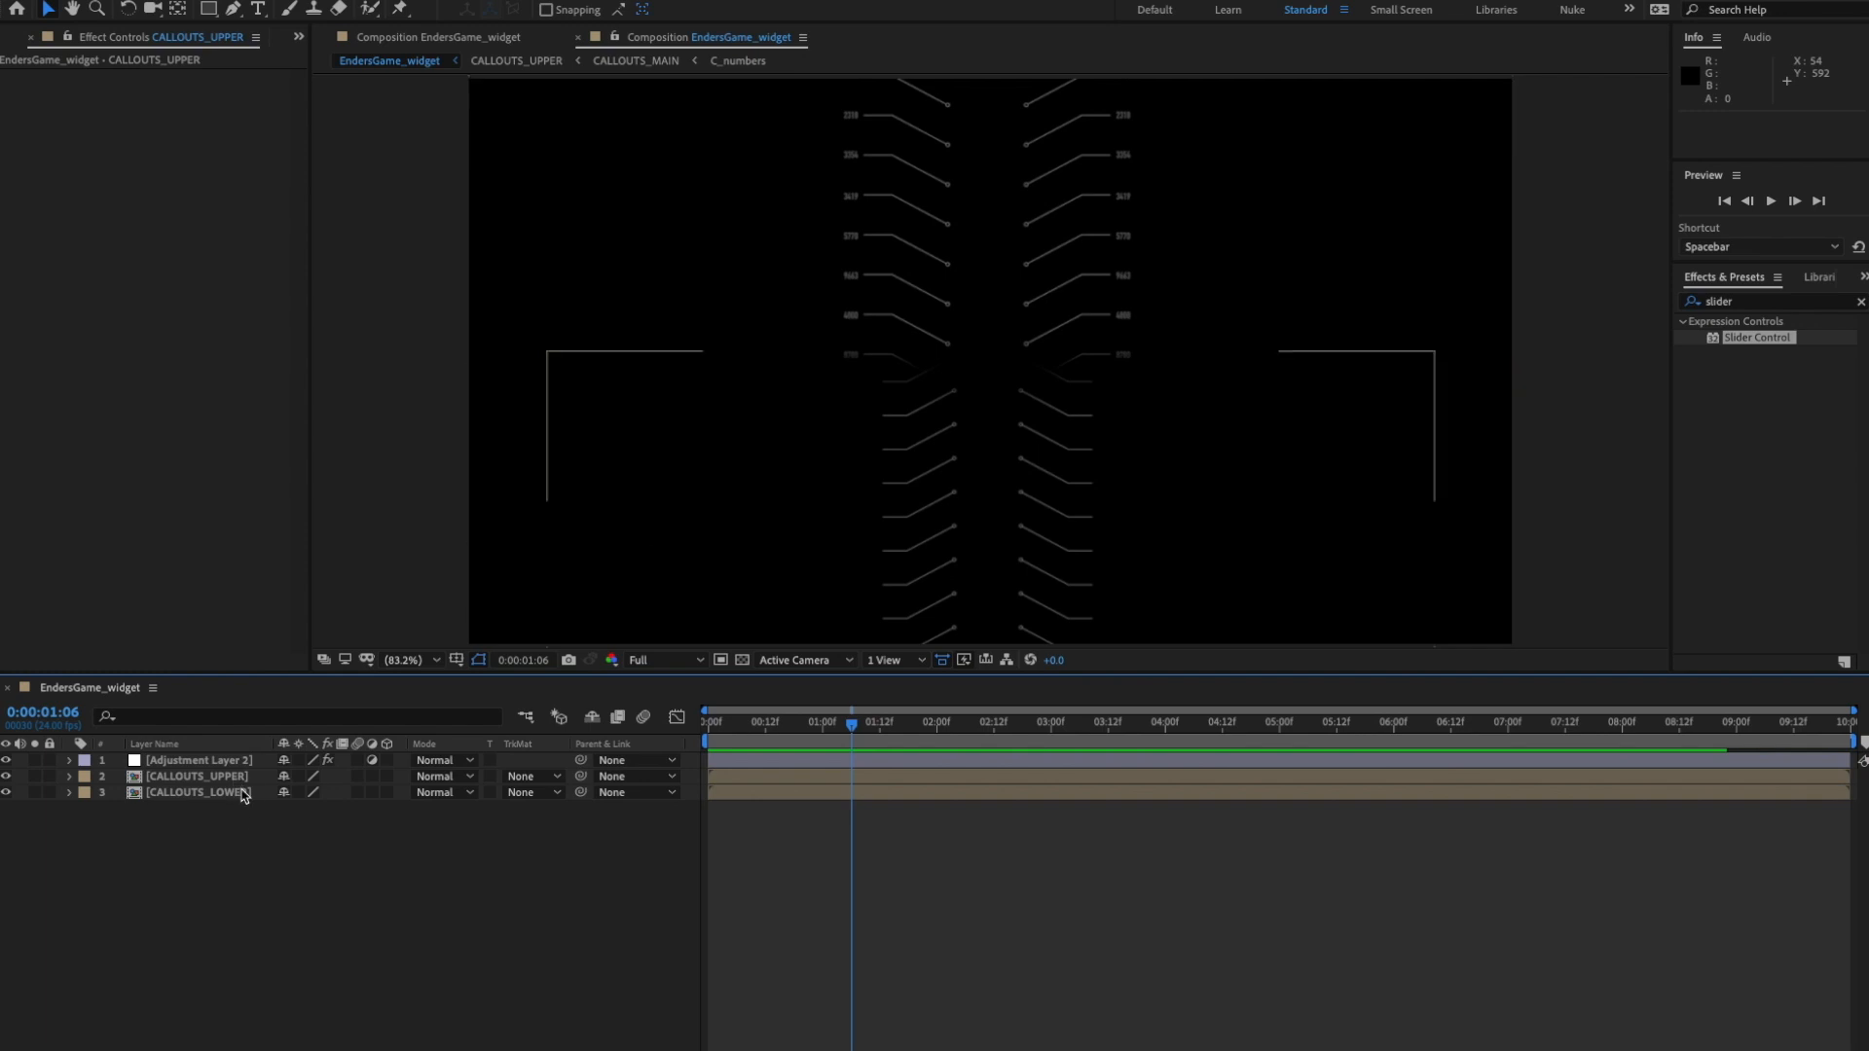
# - In CALLOUTS_UPPER, move the second Shift Center To keyframe of the Offset effect to 0:00:04:00
pyautogui.doubleClick(238, 777)
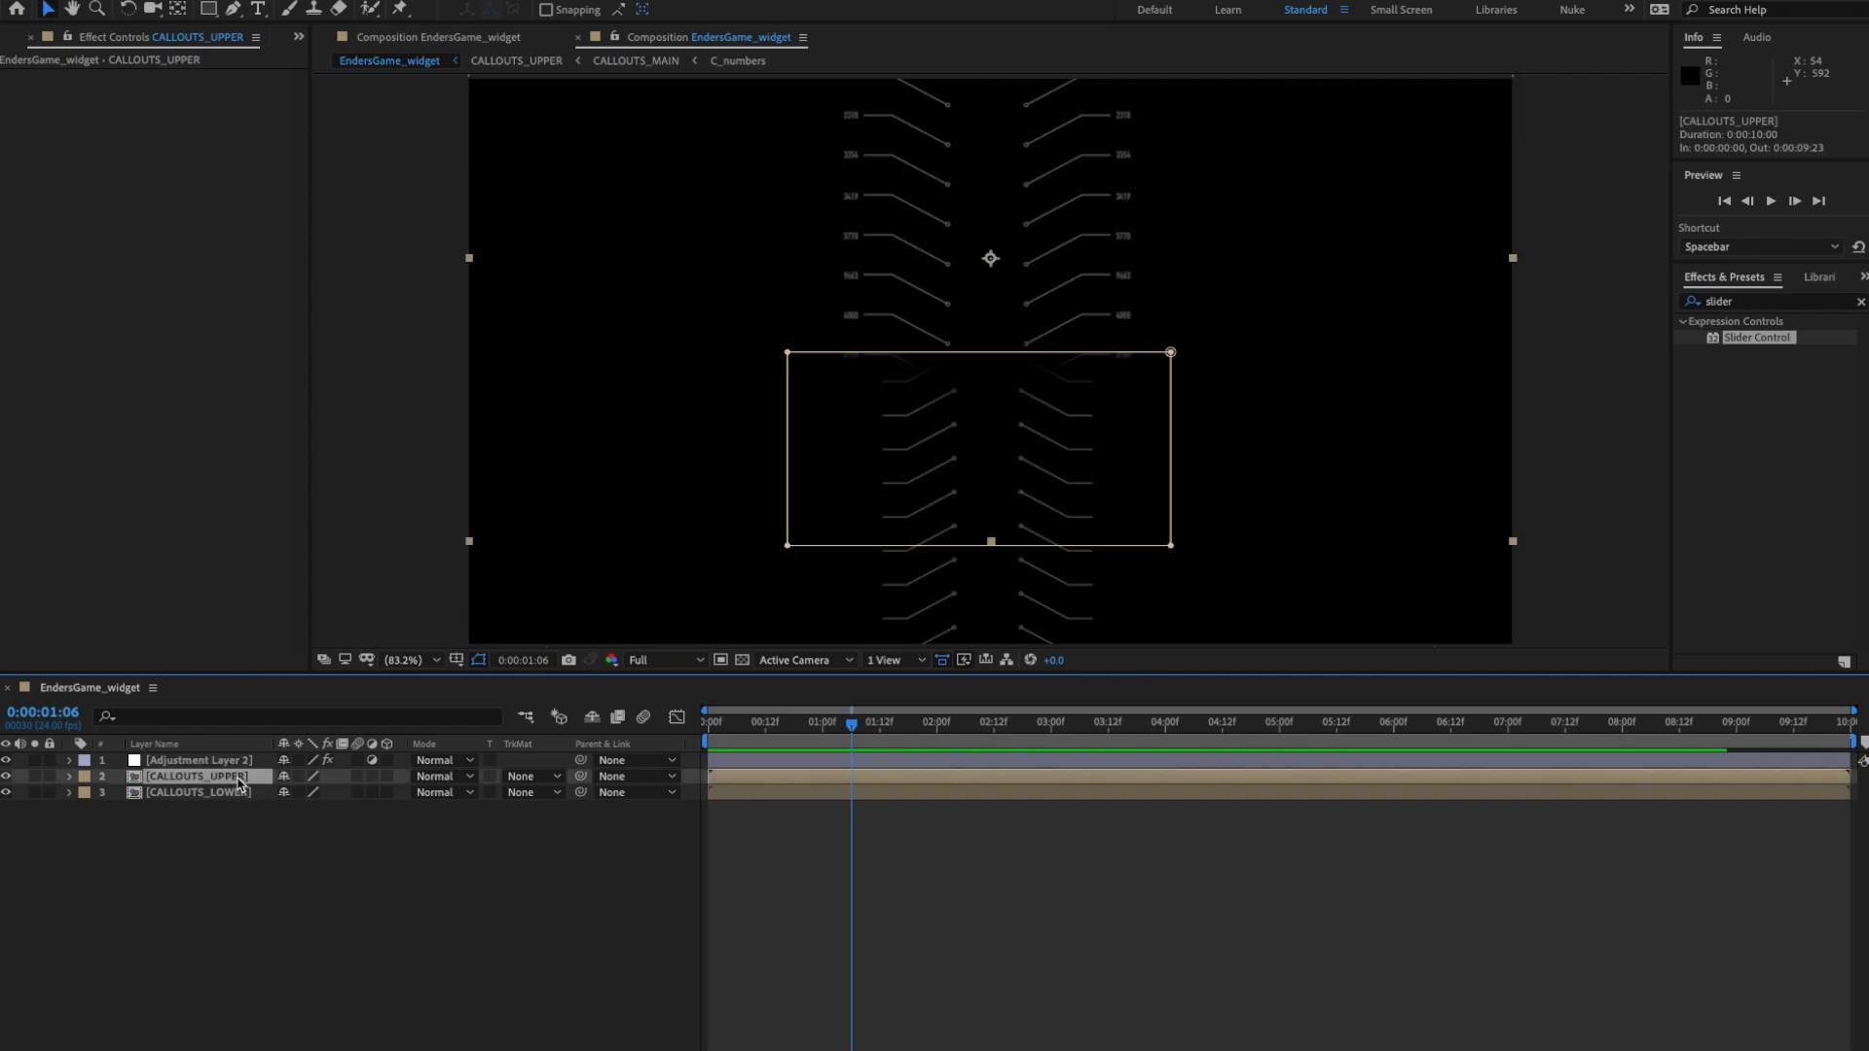
pyautogui.press('u')
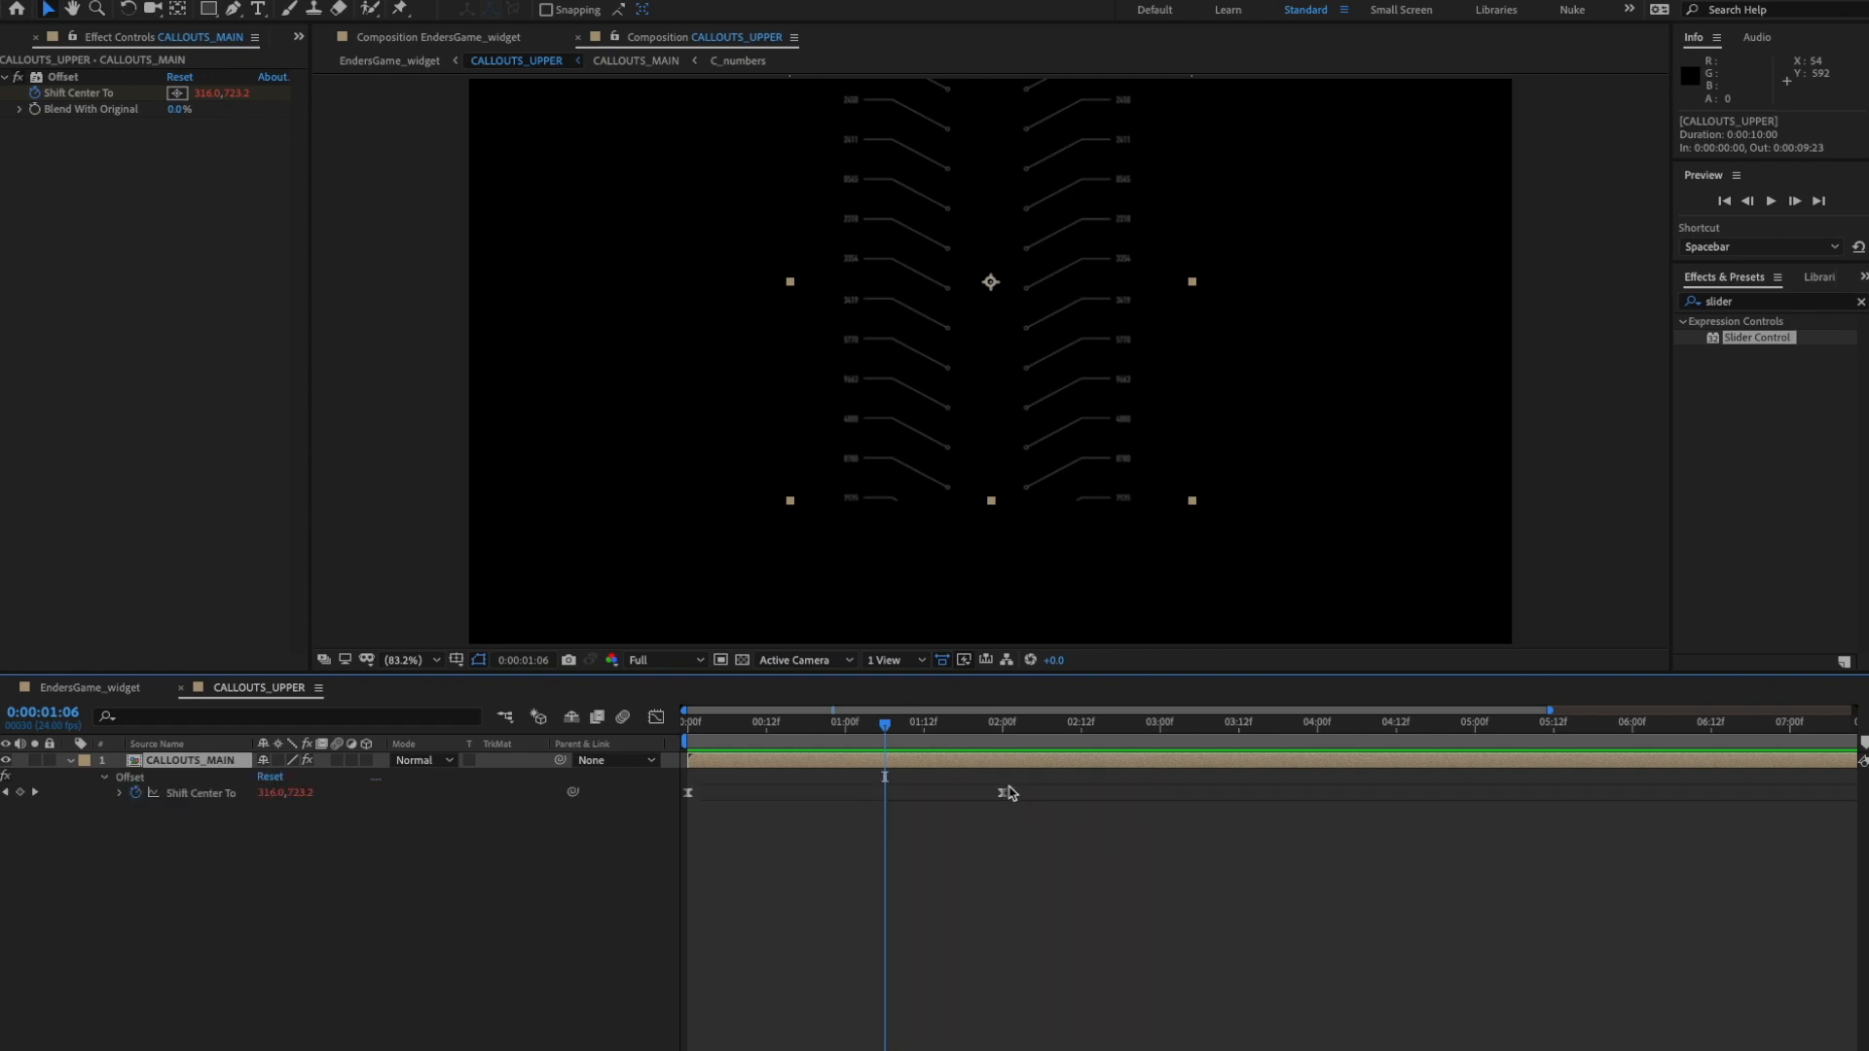
pyautogui.moveTo(1004, 796)
pyautogui.moveTo(1003, 796); pyautogui.dragTo(1321, 814)
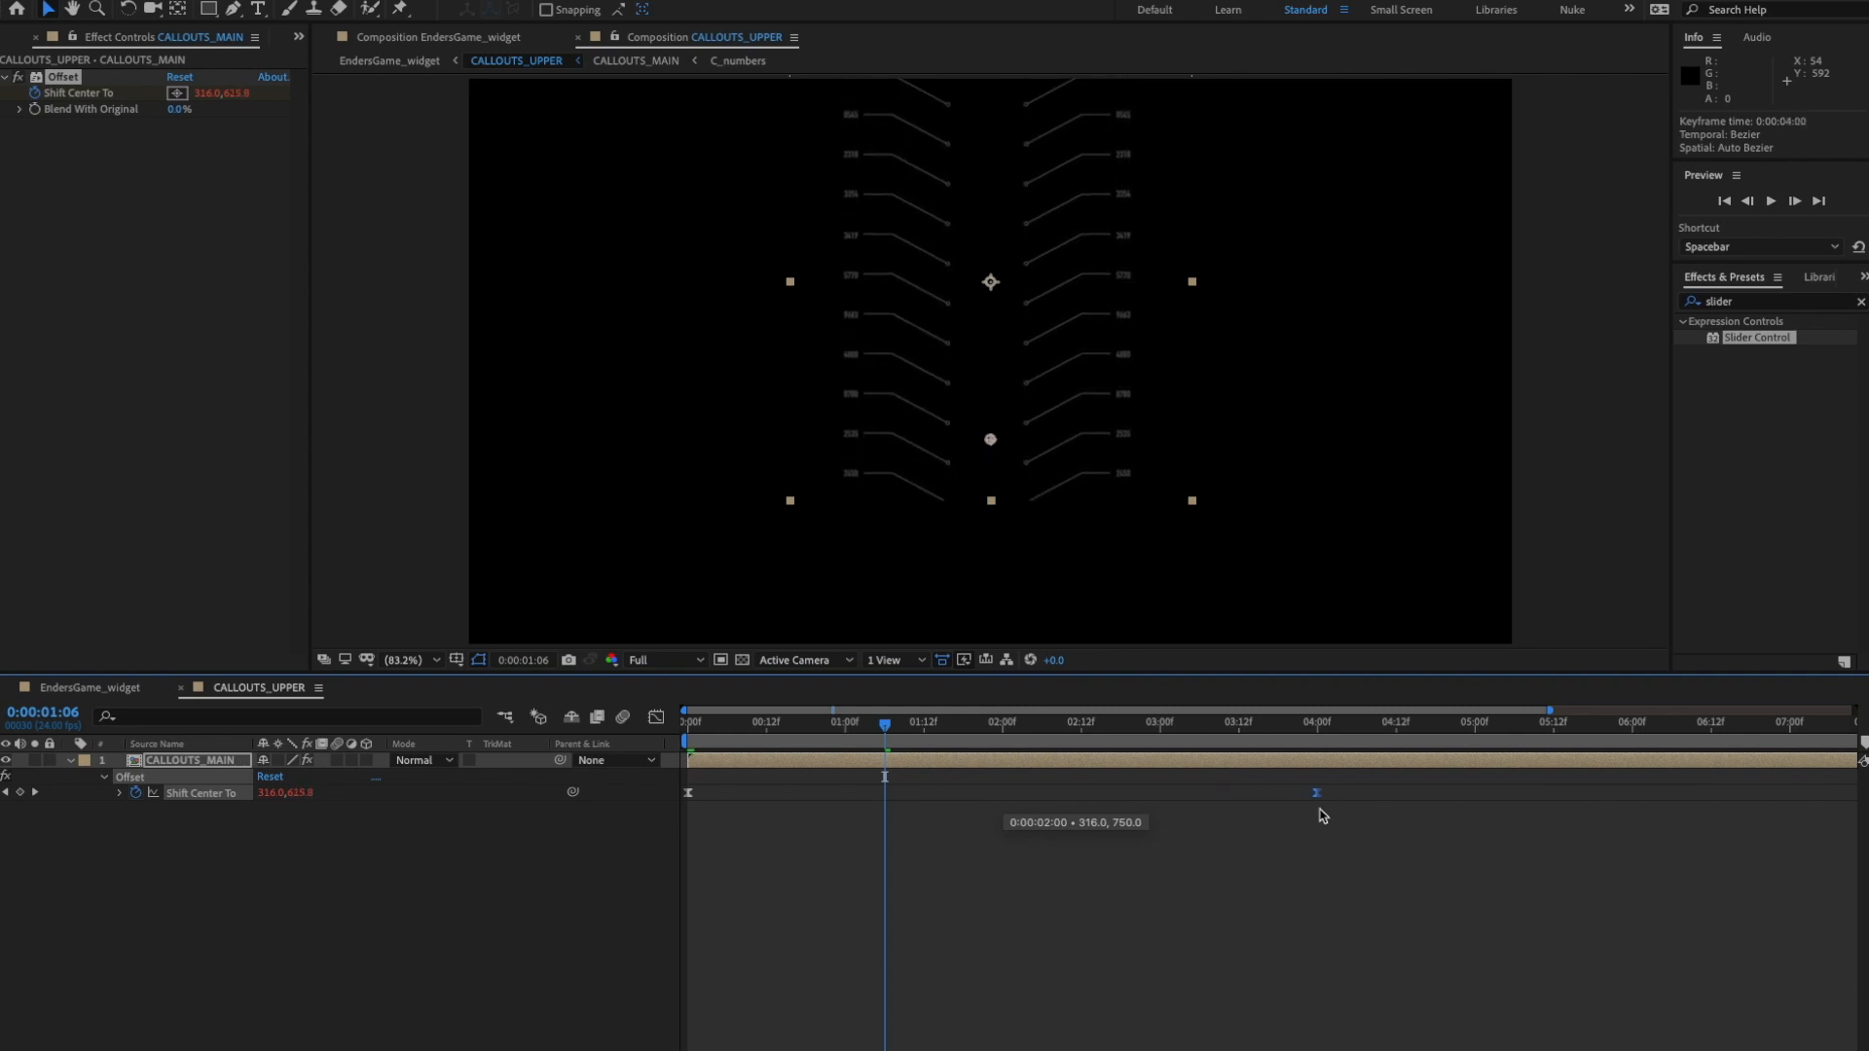
# - Open CALLOUTS_LOWER from EndersGame_widget and move its second Shift Center To keyframe to 0:00:04:00
pyautogui.click(111, 691)
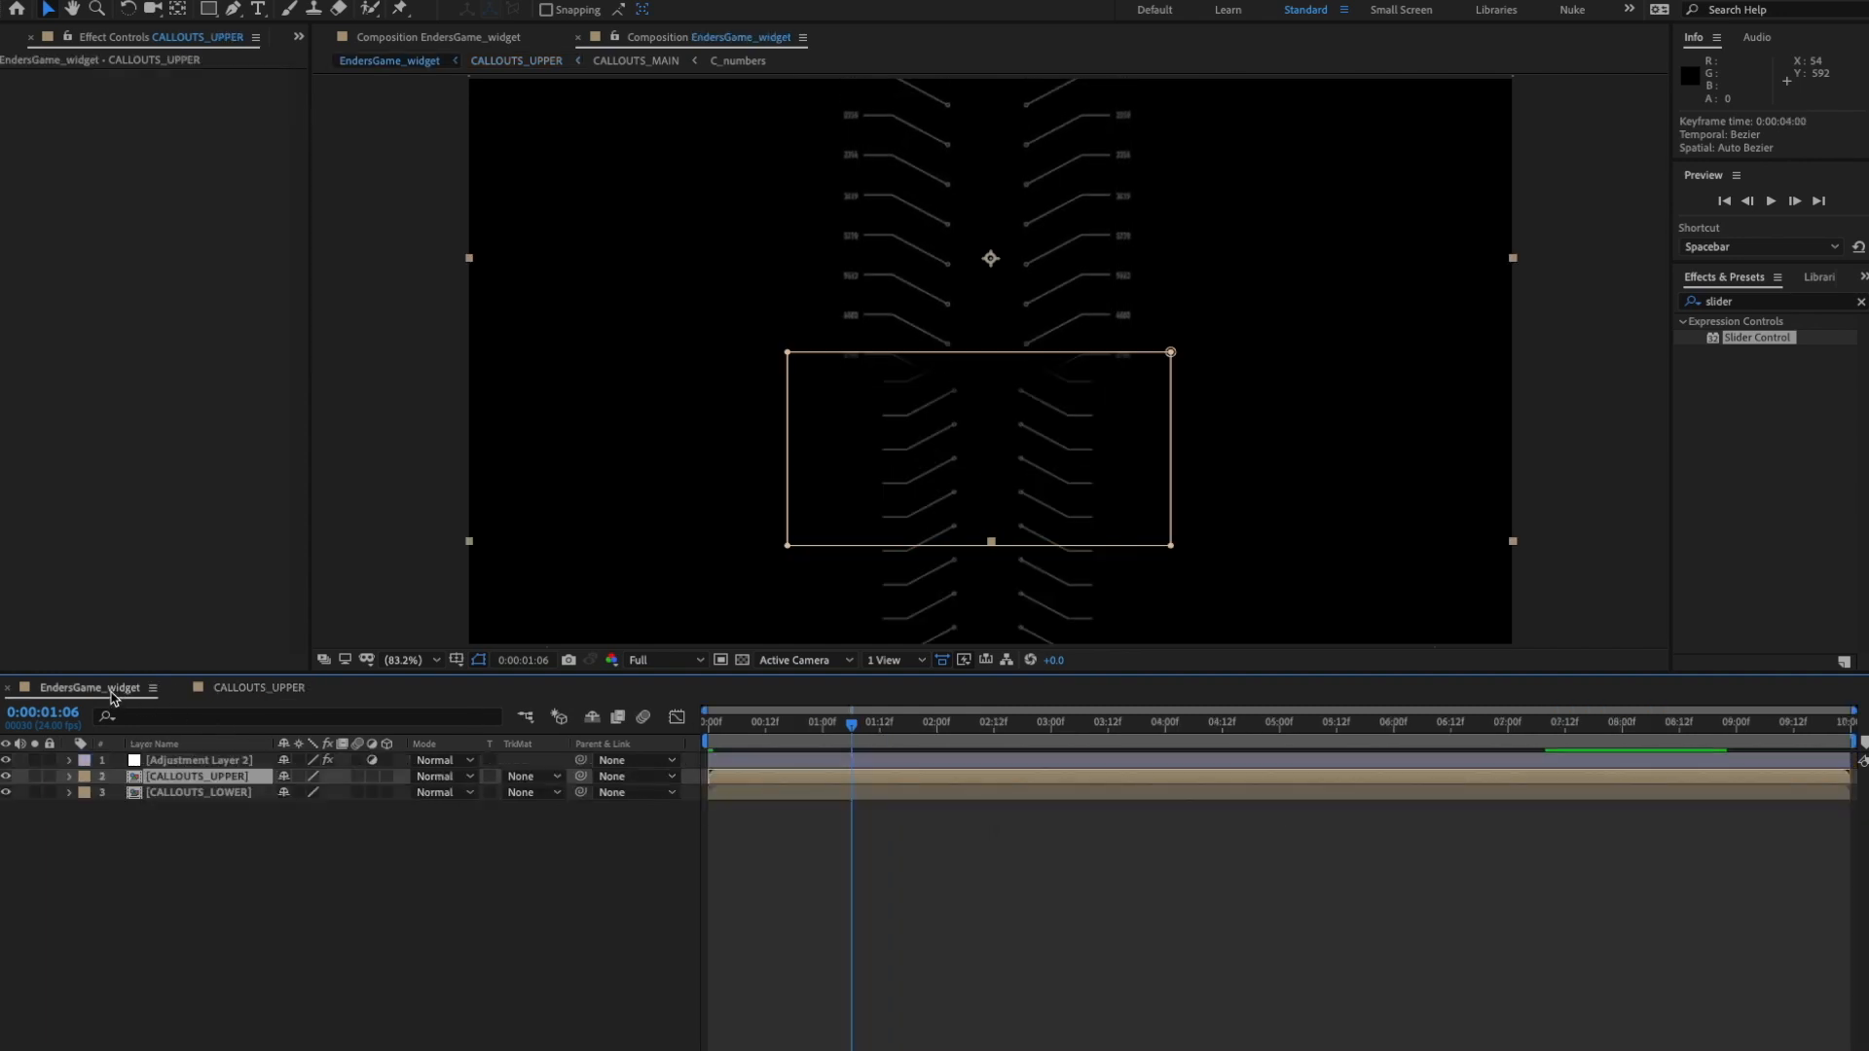
pyautogui.doubleClick(194, 792)
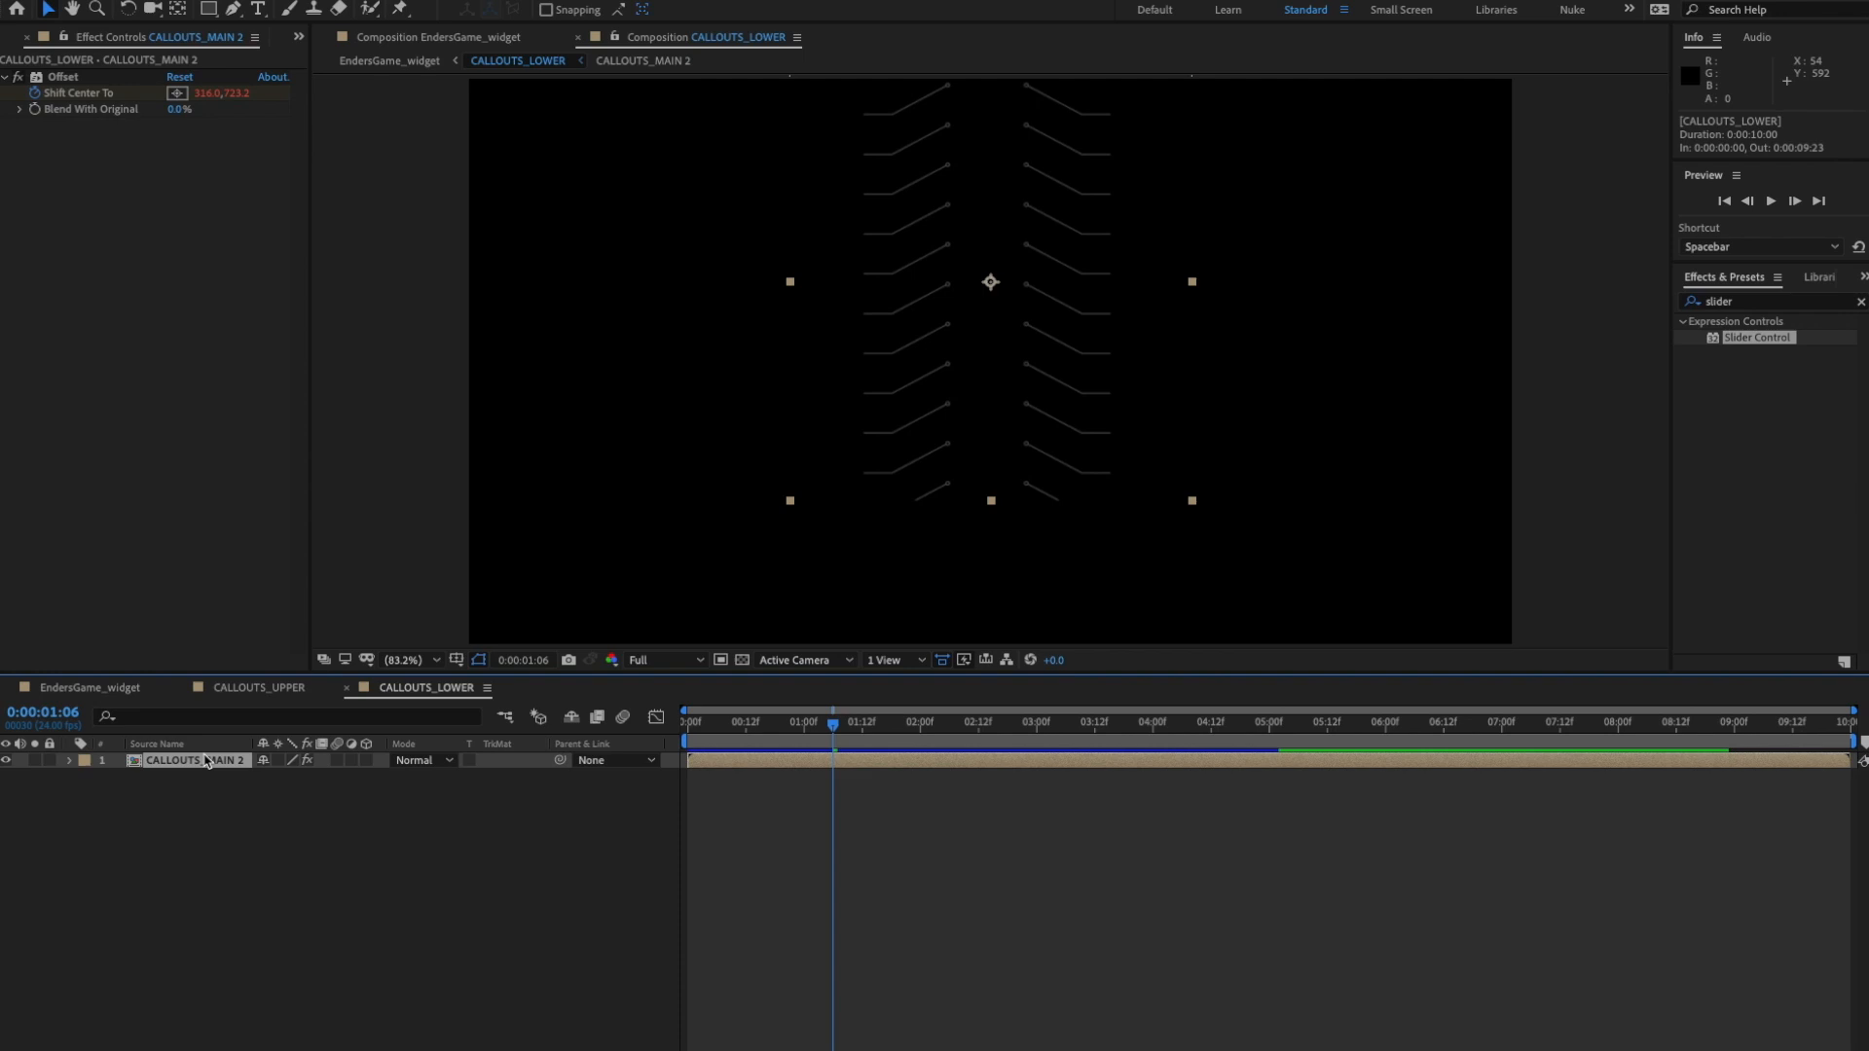
pyautogui.press('u')
pyautogui.click(1152, 793)
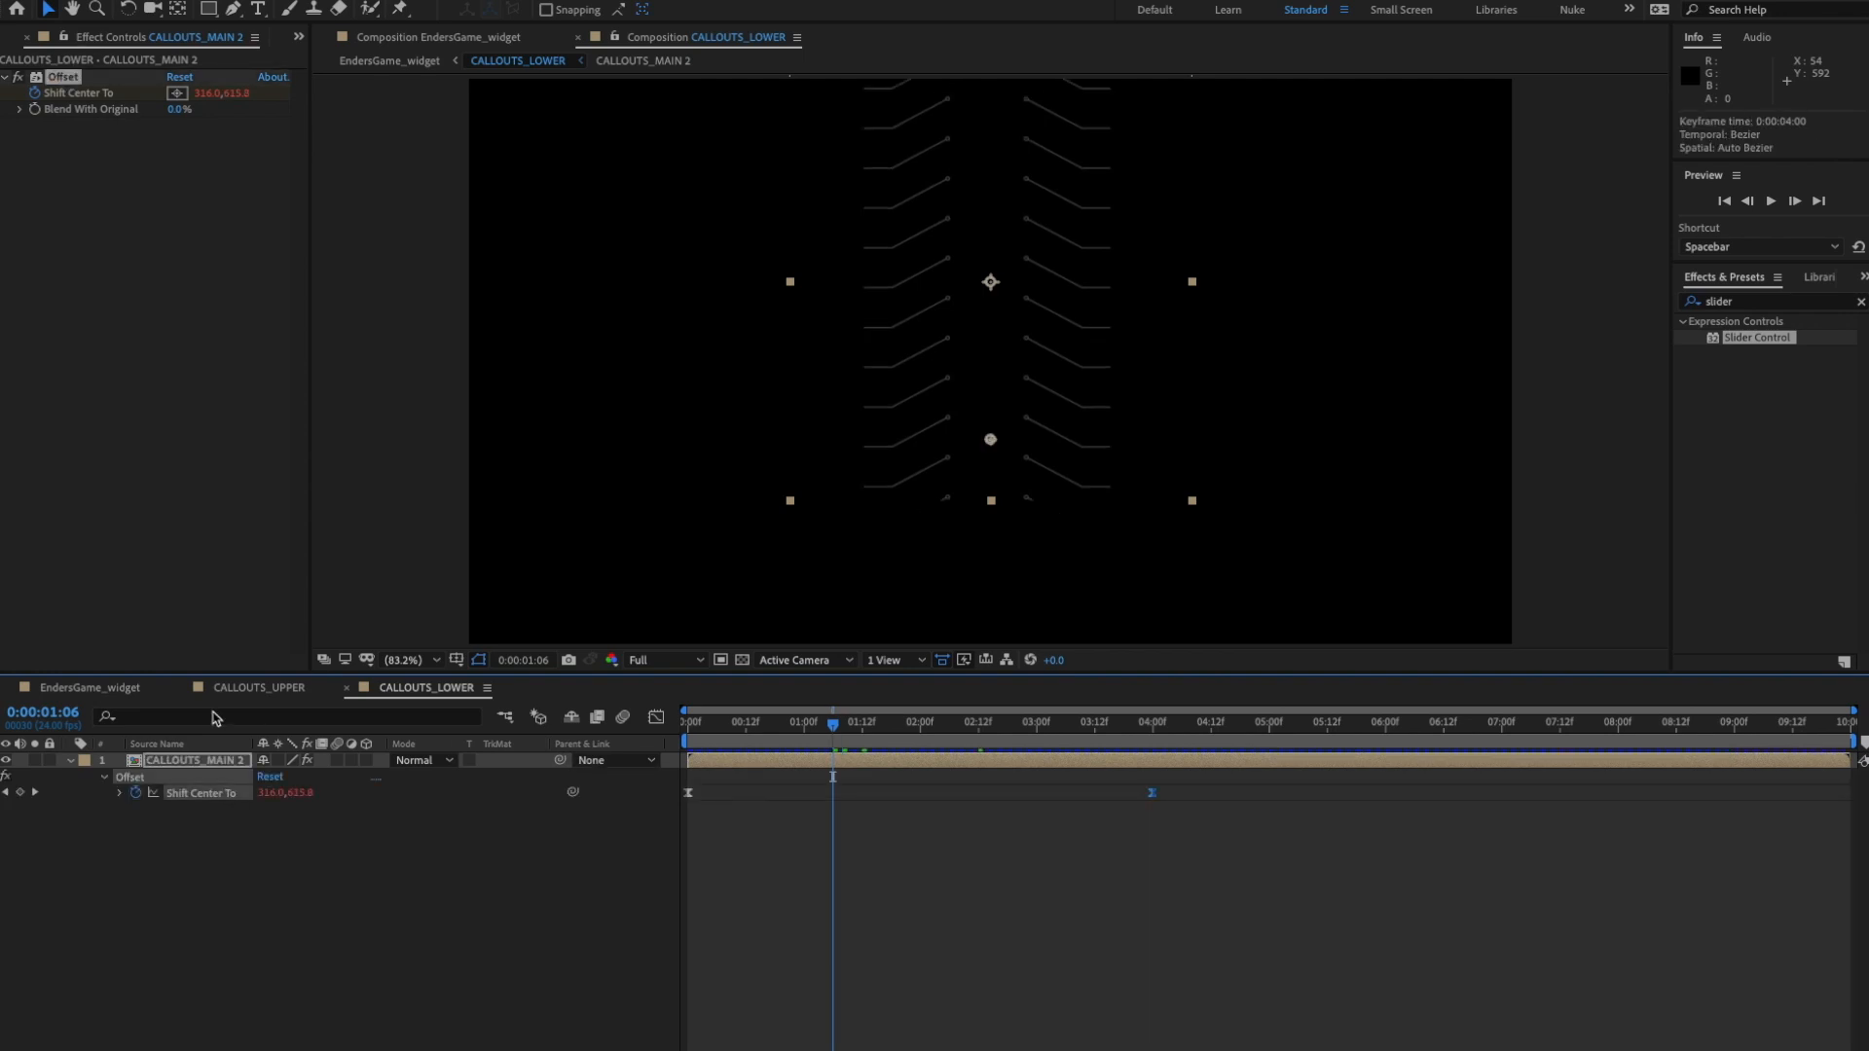
# - Return to EndersGame_widget and preview the retimed callout animation
pyautogui.click(88, 692)
pyautogui.click(378, 988)
pyautogui.press('space')
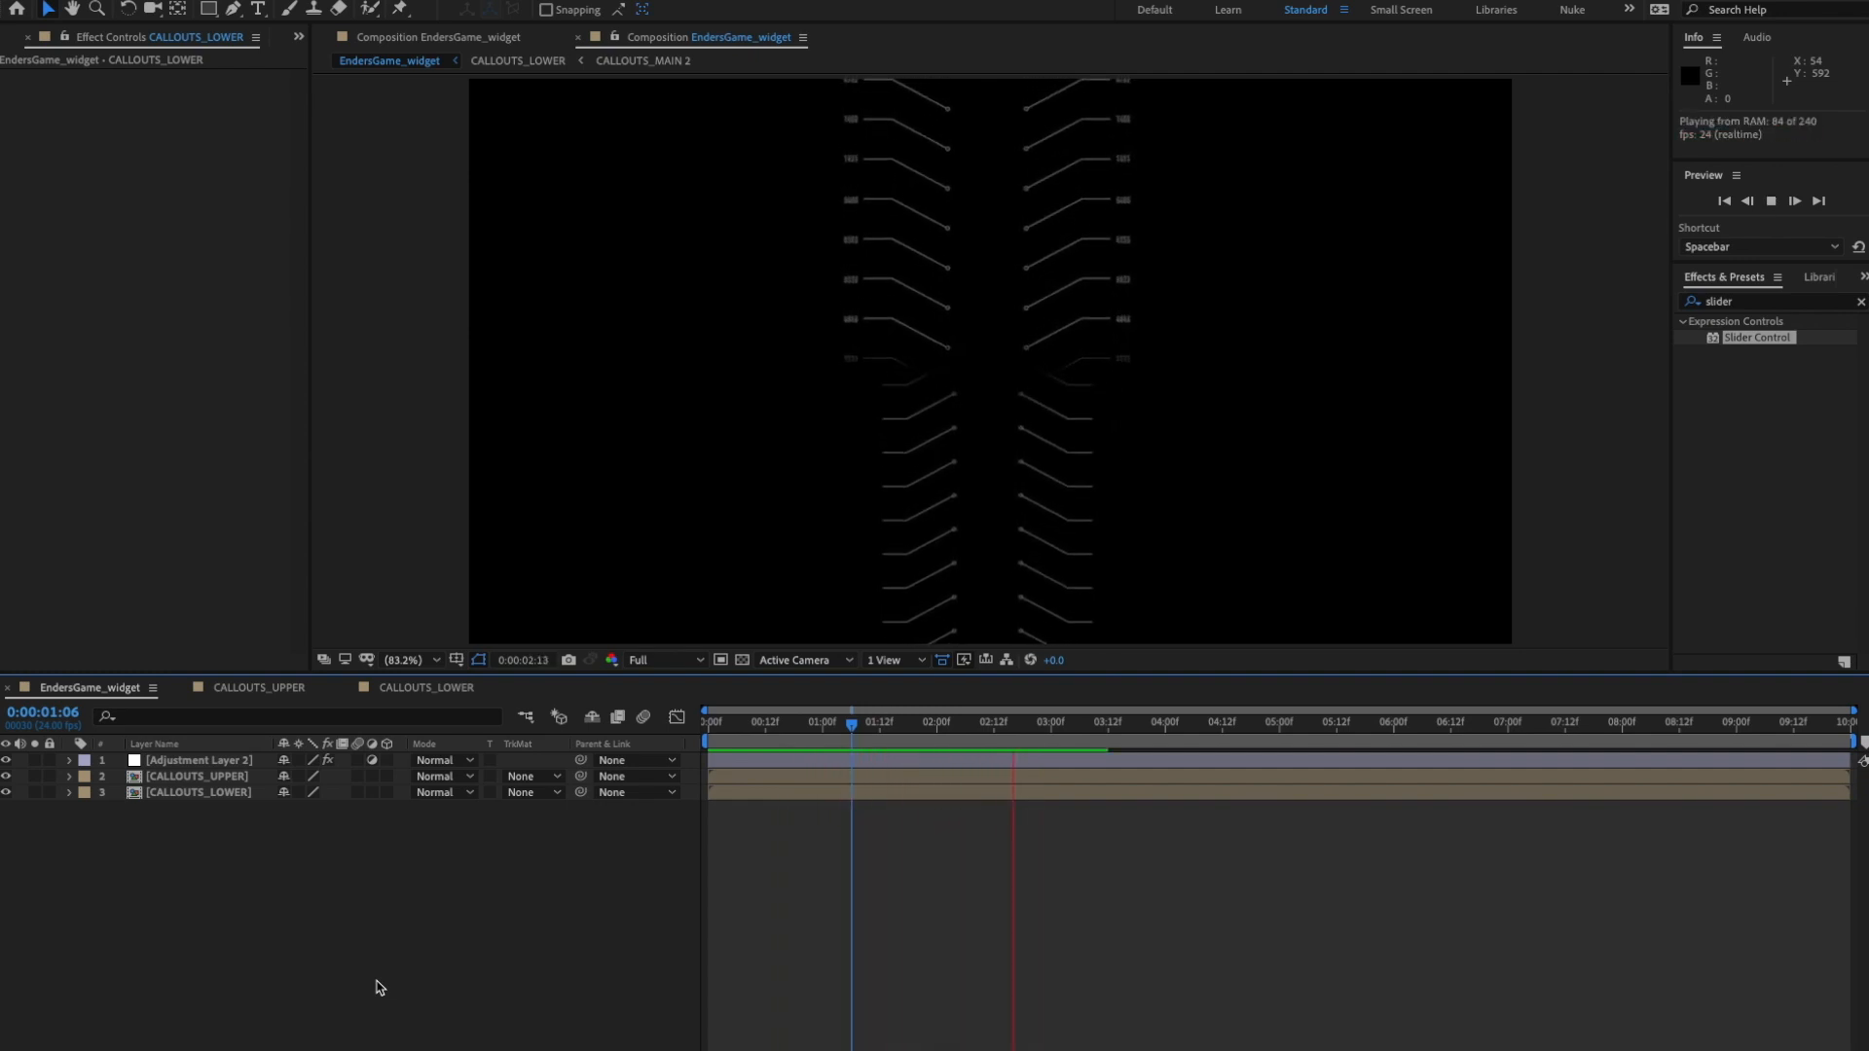
pyautogui.press('space')
pyautogui.press('space')
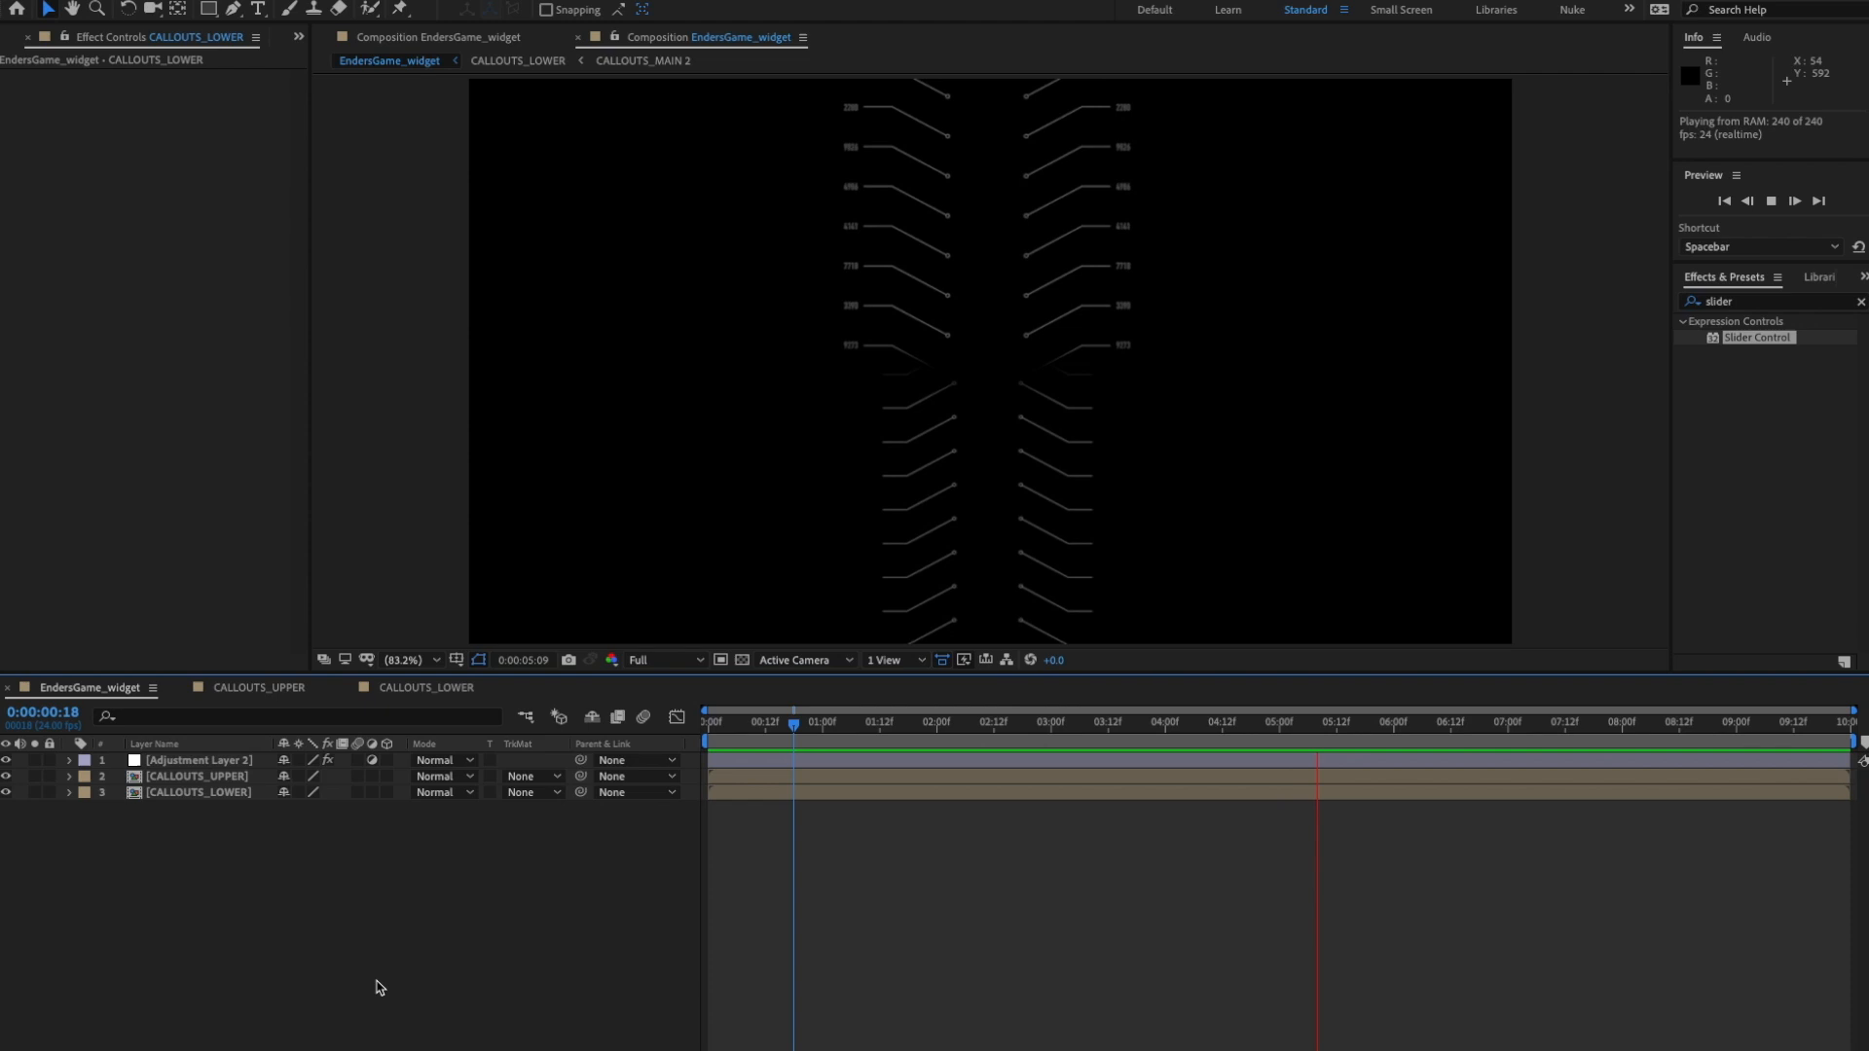
pyautogui.press('space')
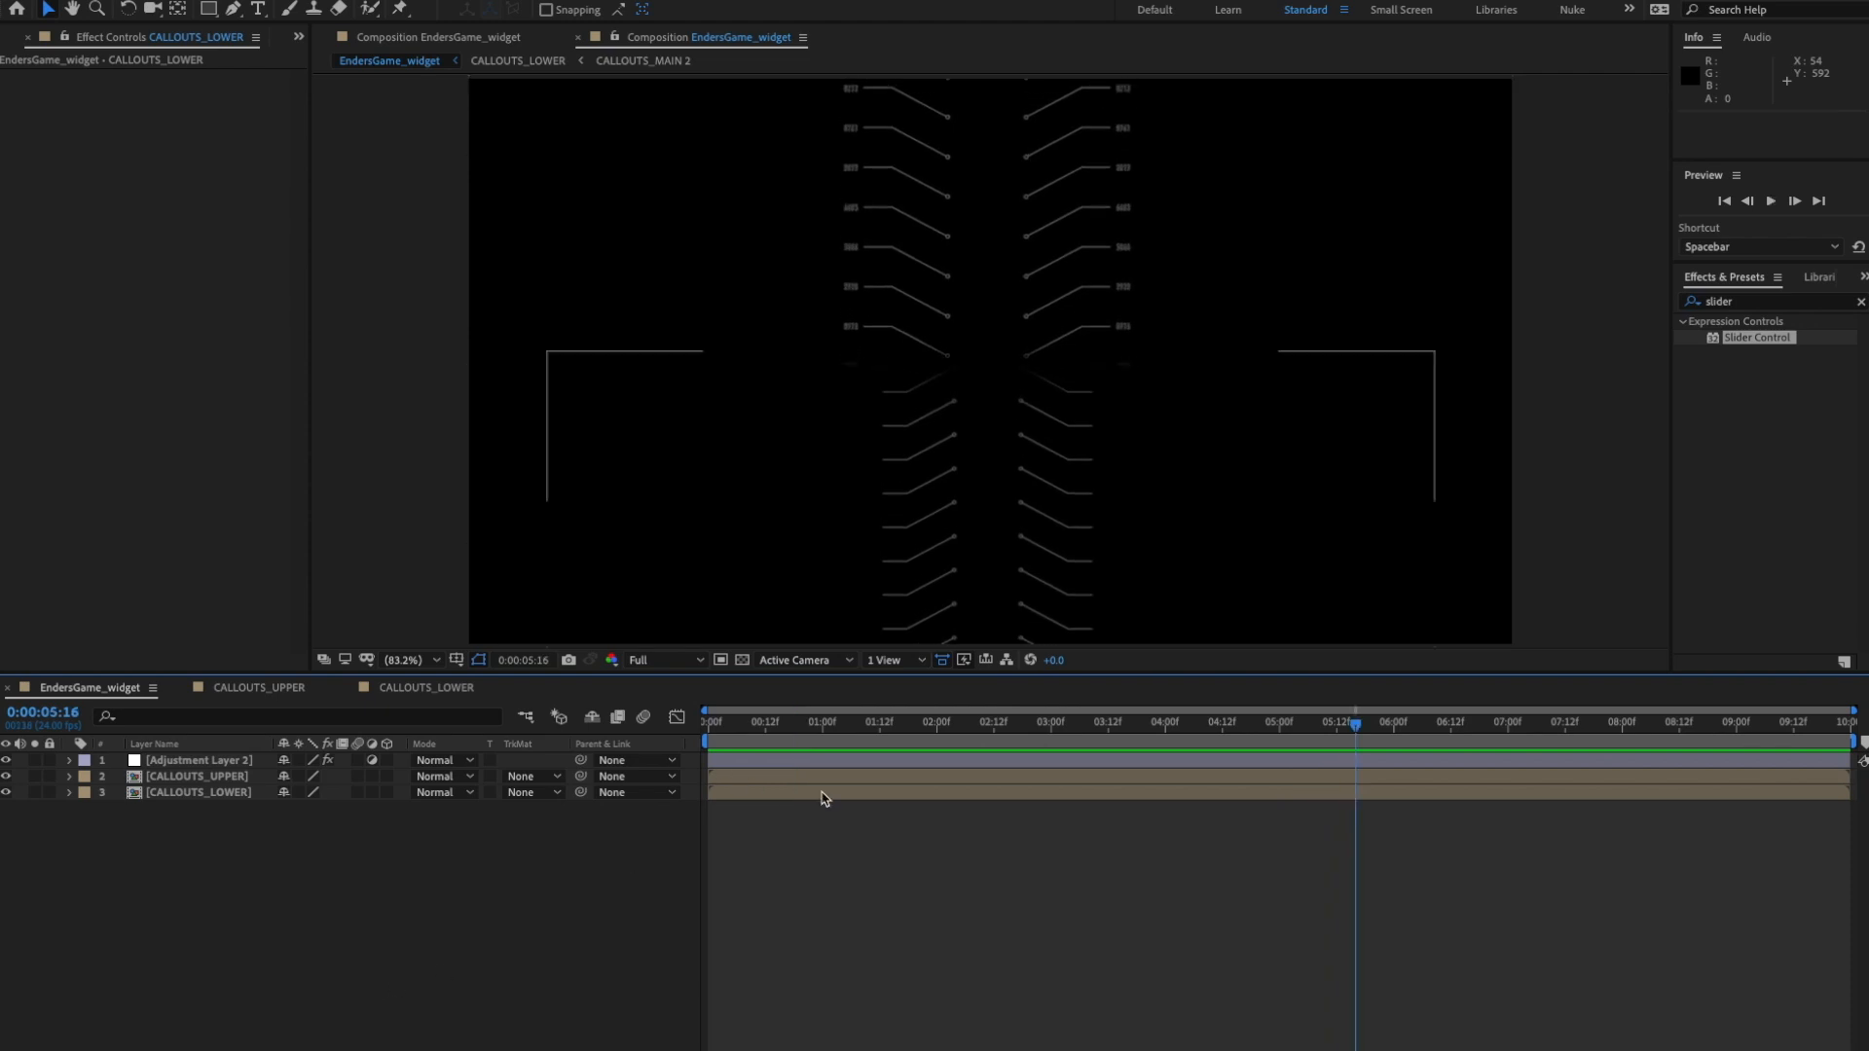
# - Check the LINEHUD_F.mov reference, move its window aside, and close the CALLOUTS_UPPER and CALLOUTS_LOWER timelines
pyautogui.press('super+Tab')
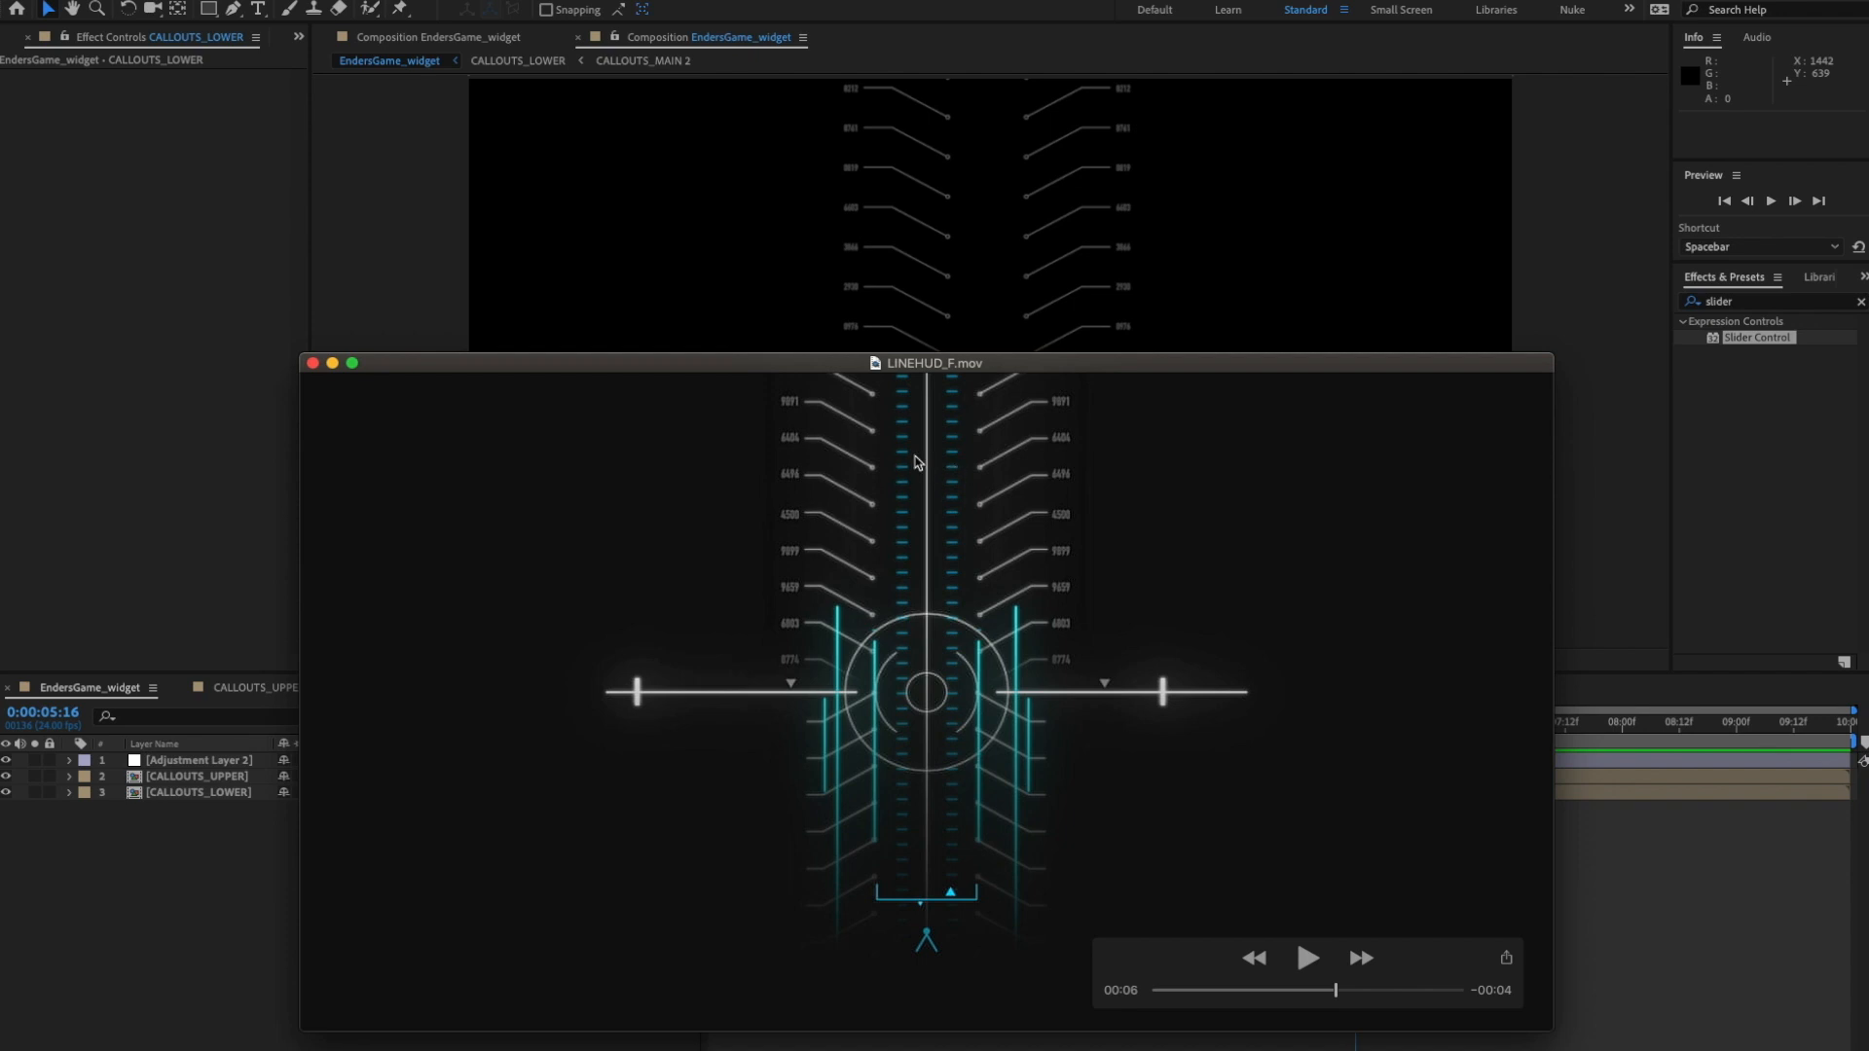
pyautogui.moveTo(703, 364); pyautogui.dragTo(1867, 370)
pyautogui.click(460, 876)
pyautogui.click(180, 688)
pyautogui.click(180, 688)
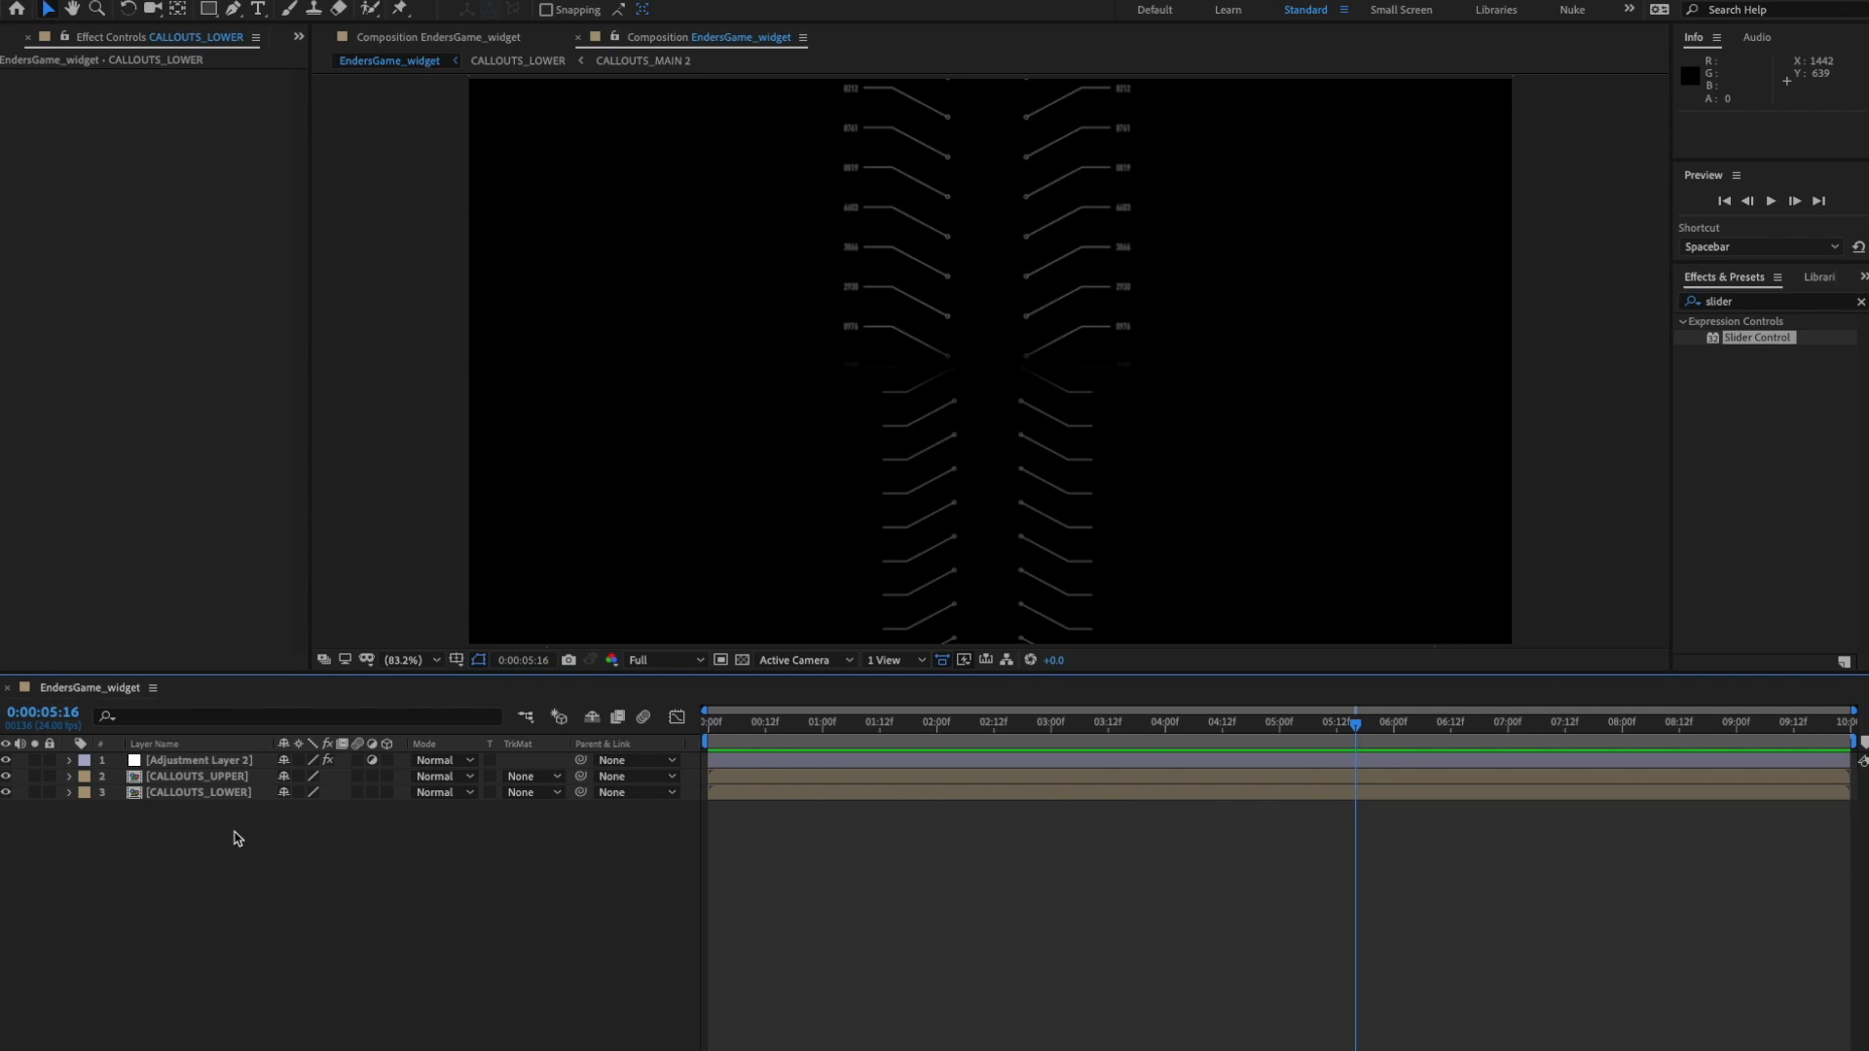
# - Create a full-frame ellipse shape layer in EndersGame_widget with a 2 px 00D2FF stroke
pyautogui.rightClick(273, 861)
pyautogui.click(181, 847)
pyautogui.moveTo(208, 9); pyautogui.dragTo(267, 50)
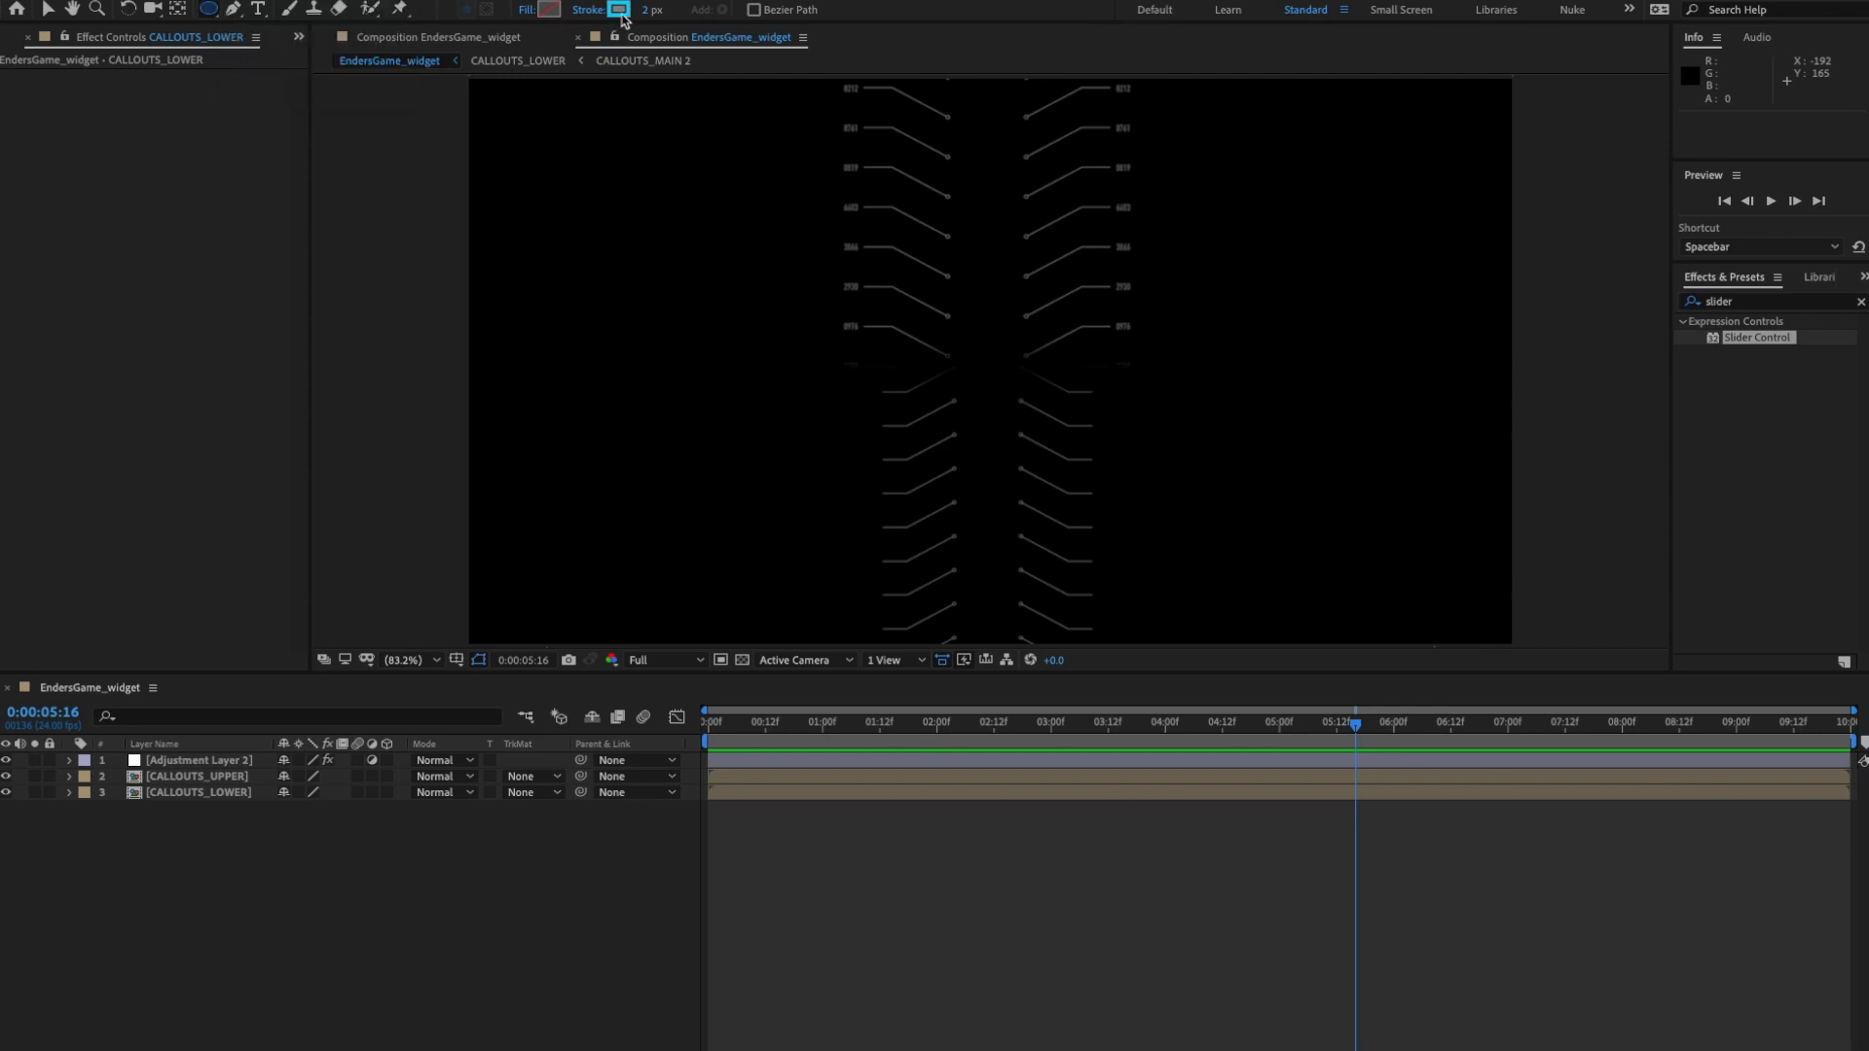
pyautogui.click(620, 11)
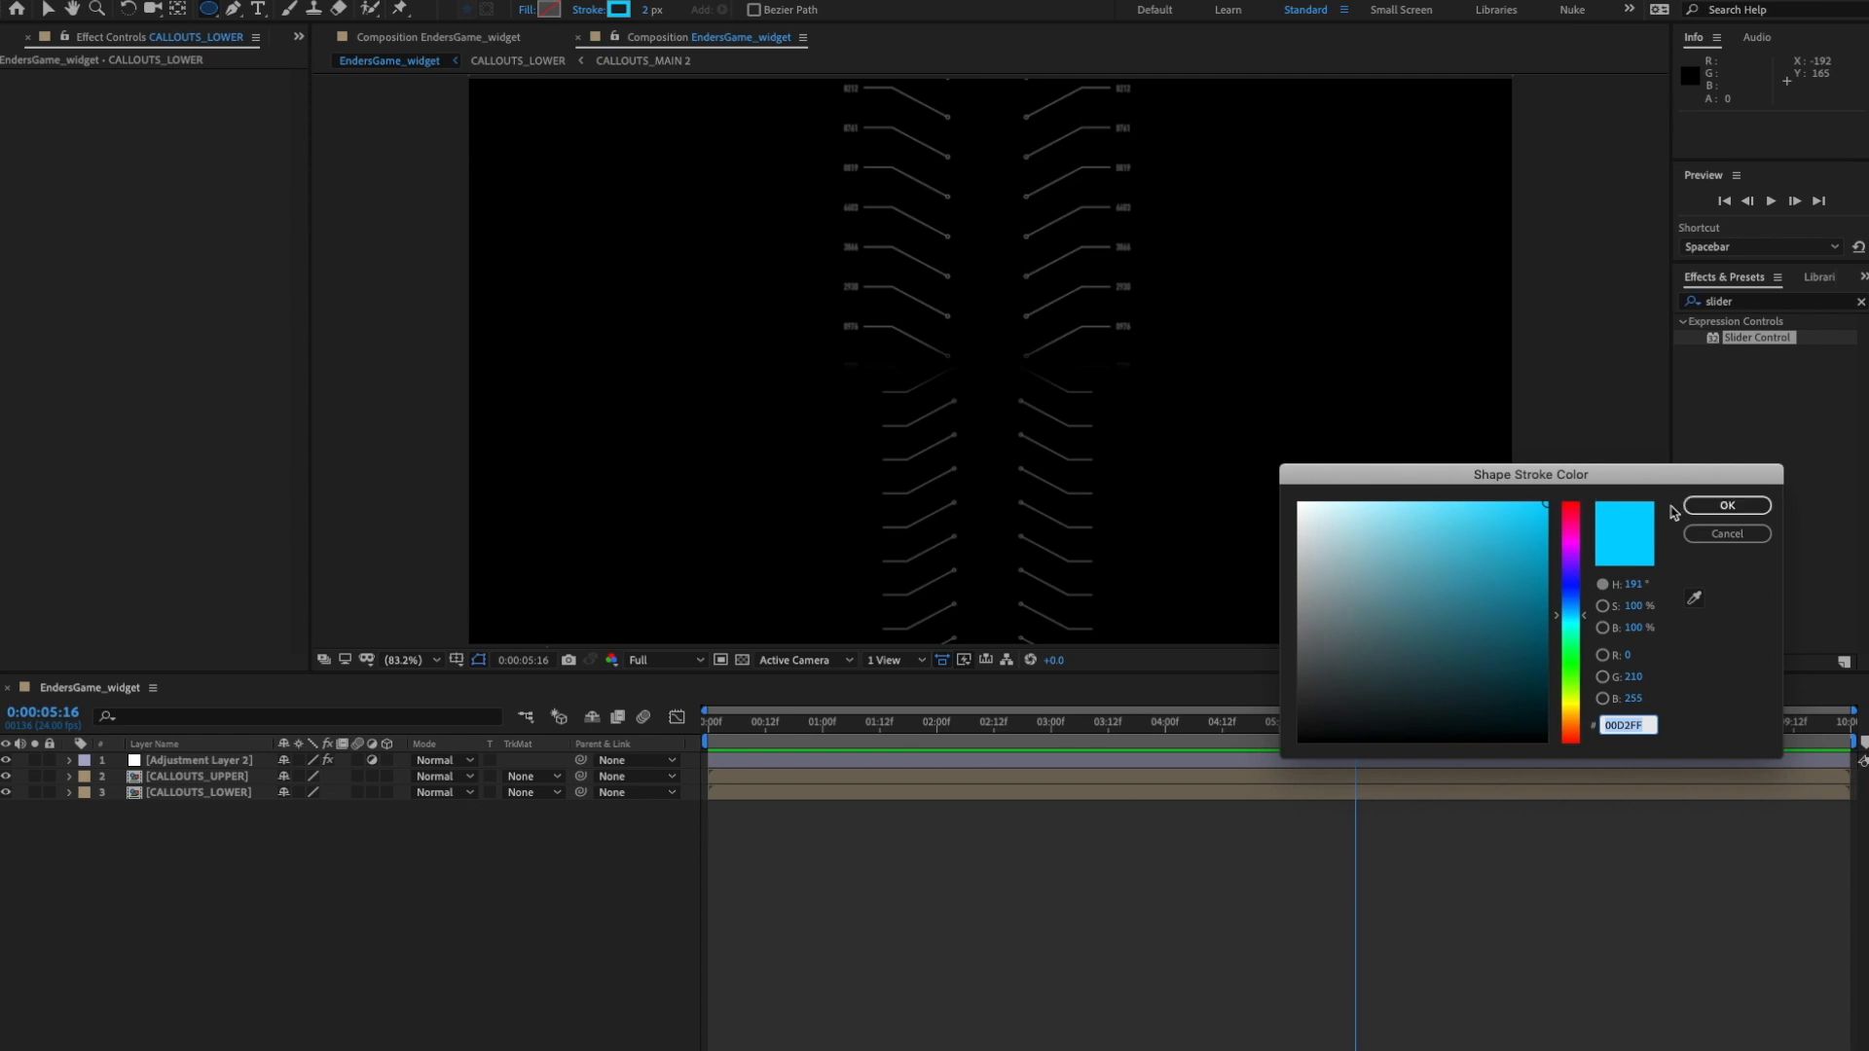
pyautogui.click(1718, 505)
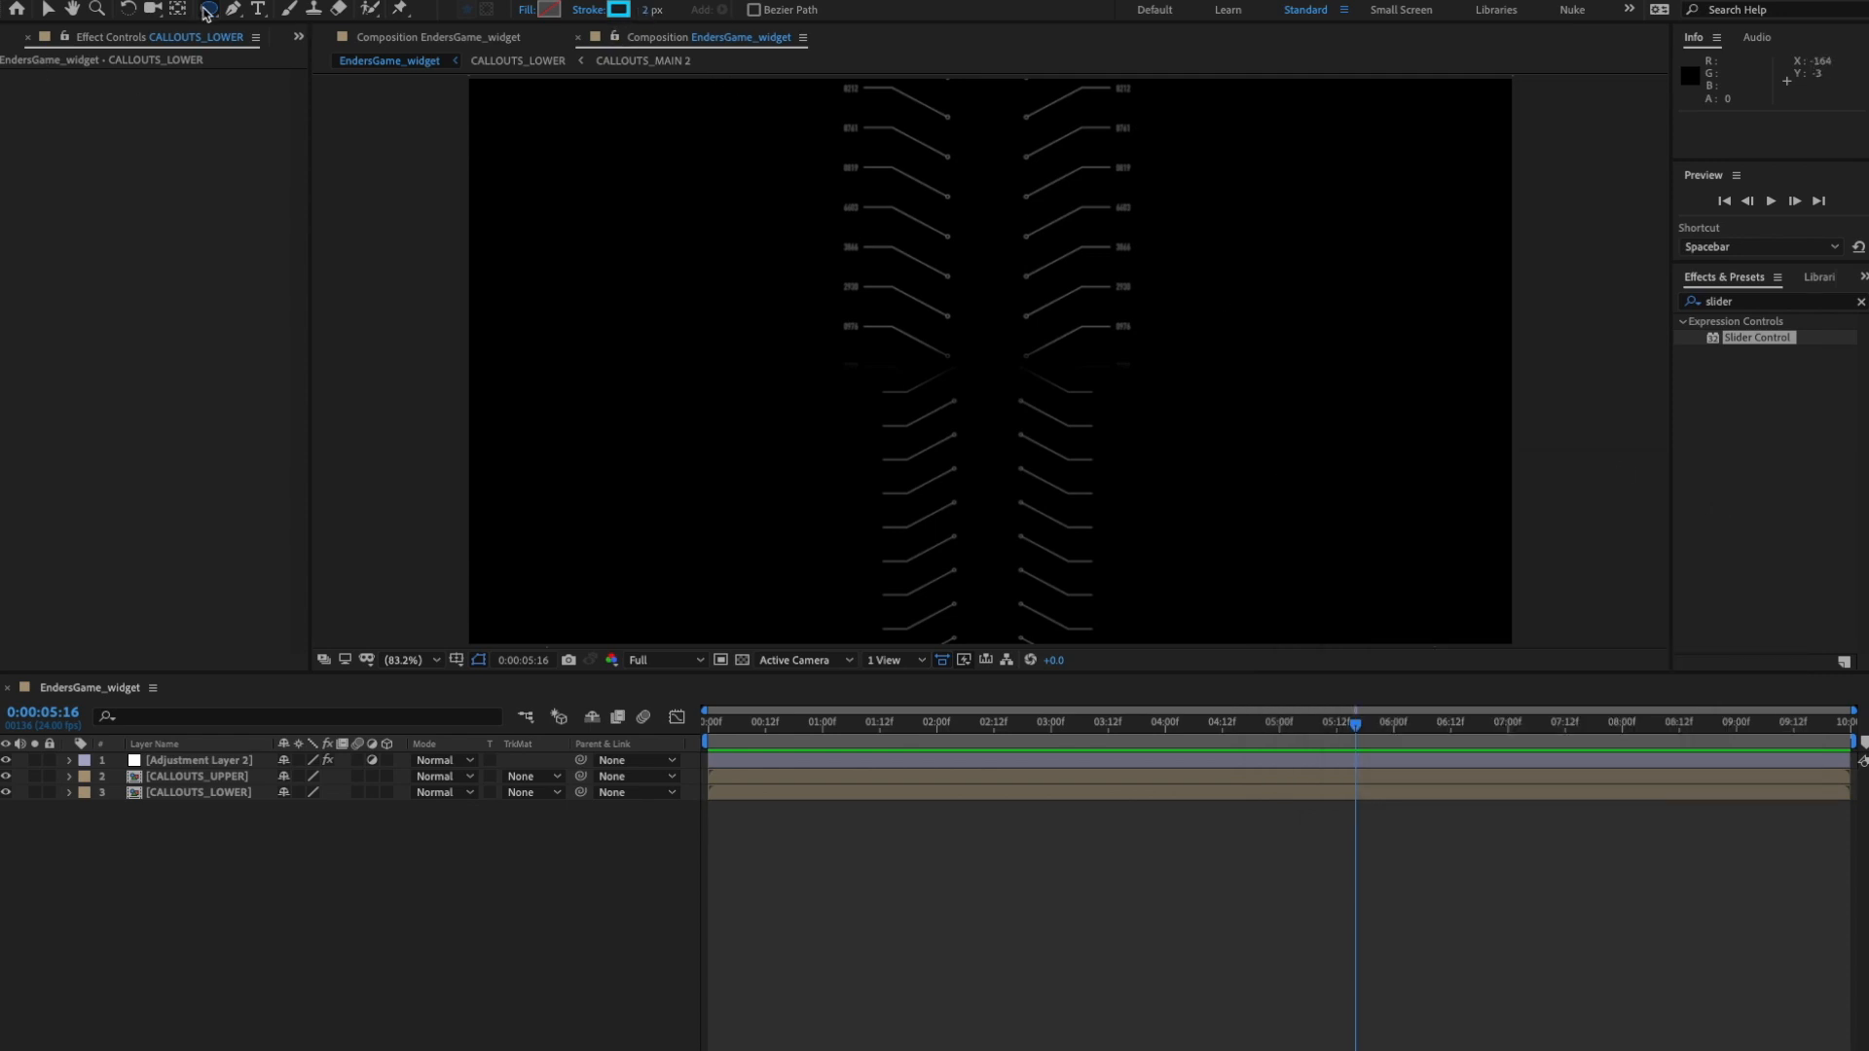
pyautogui.doubleClick(208, 13)
pyautogui.press('v')
# - Set the ellipse path's size to 100 by 100 to make it a circle
pyautogui.click(107, 795)
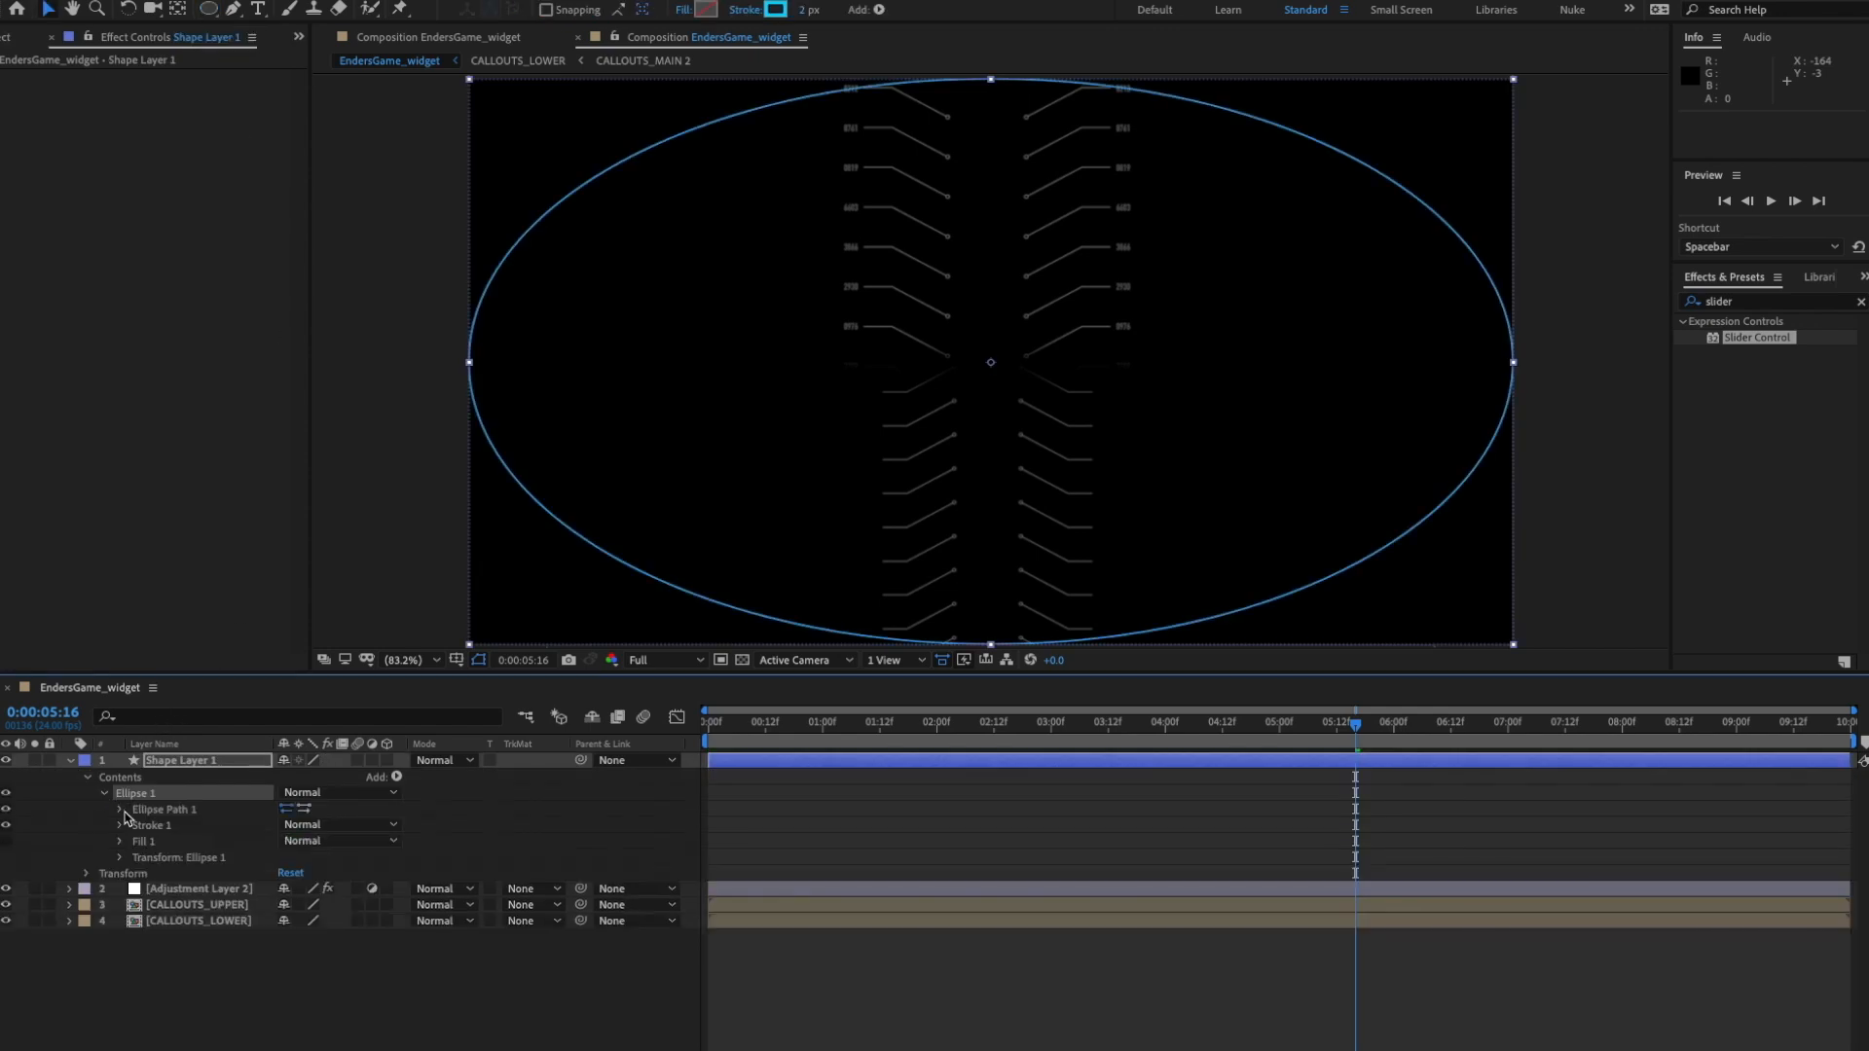
pyautogui.click(120, 810)
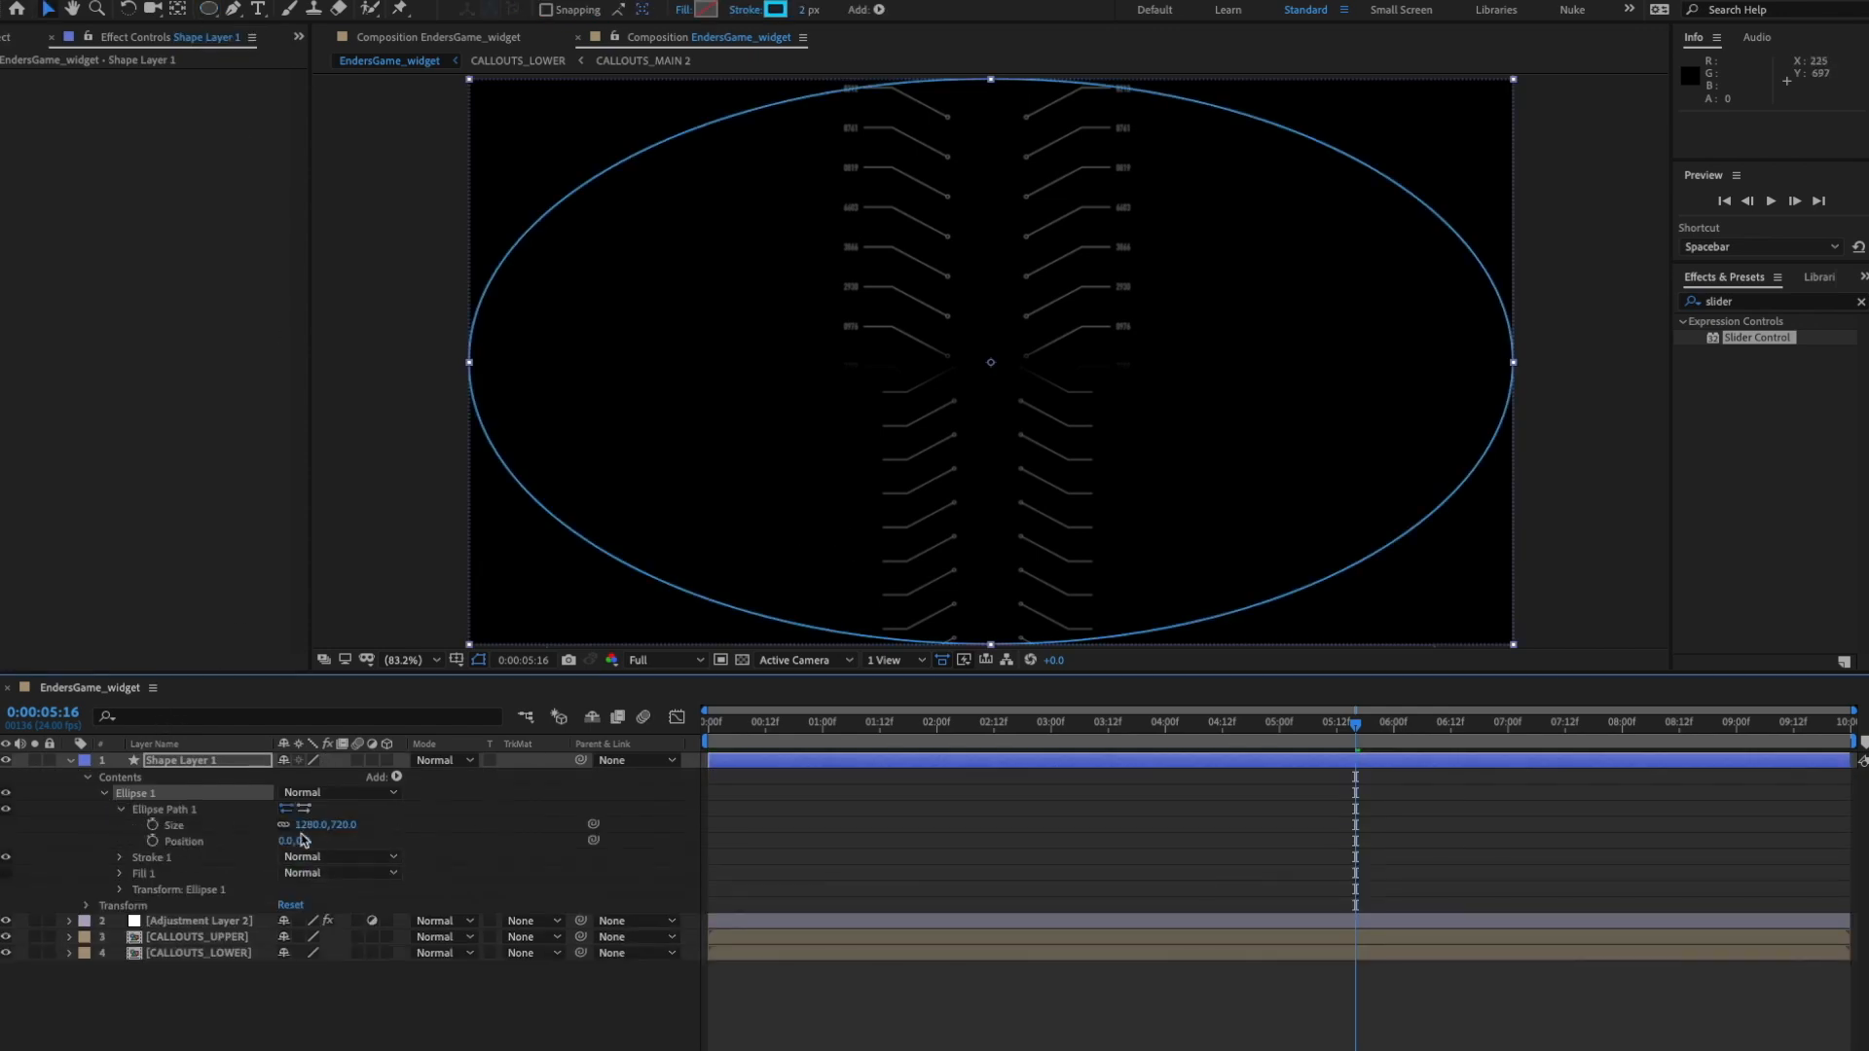
pyautogui.click(310, 826)
pyautogui.write('1')
pyautogui.press('Tab')
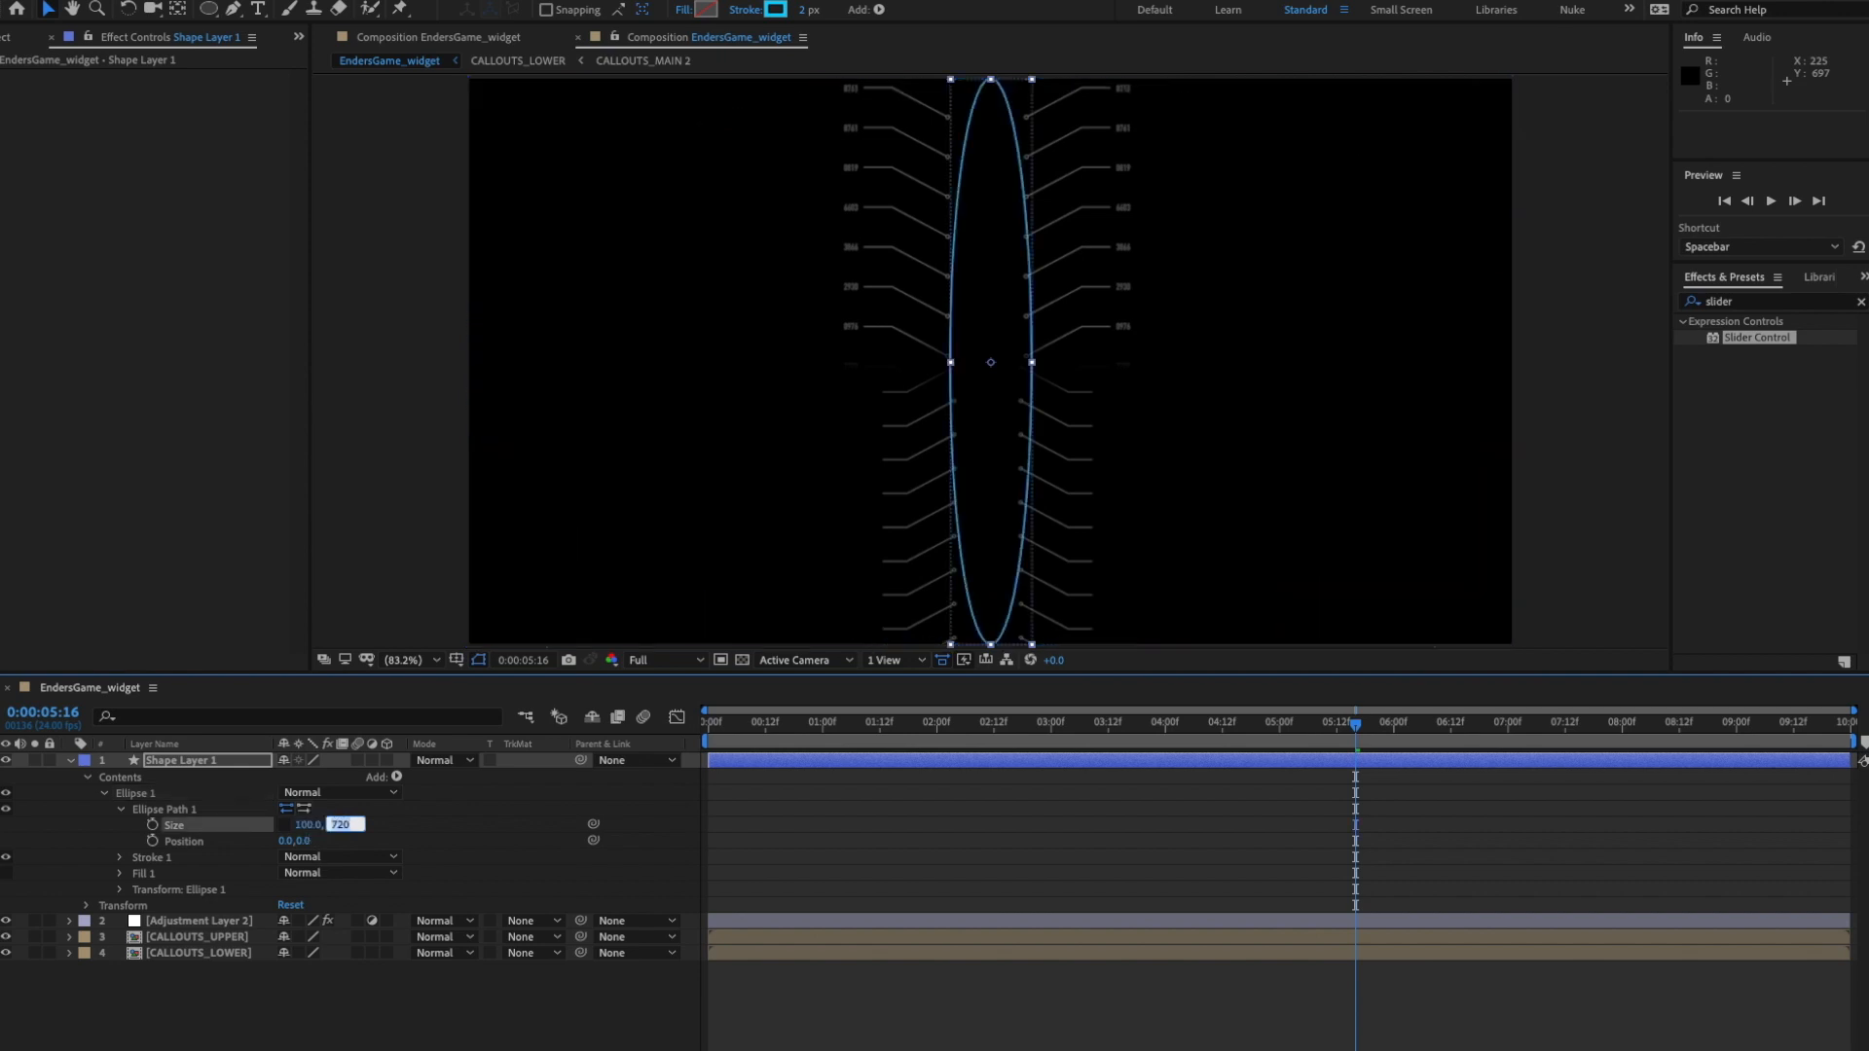
pyautogui.write('100')
pyautogui.press('Return')
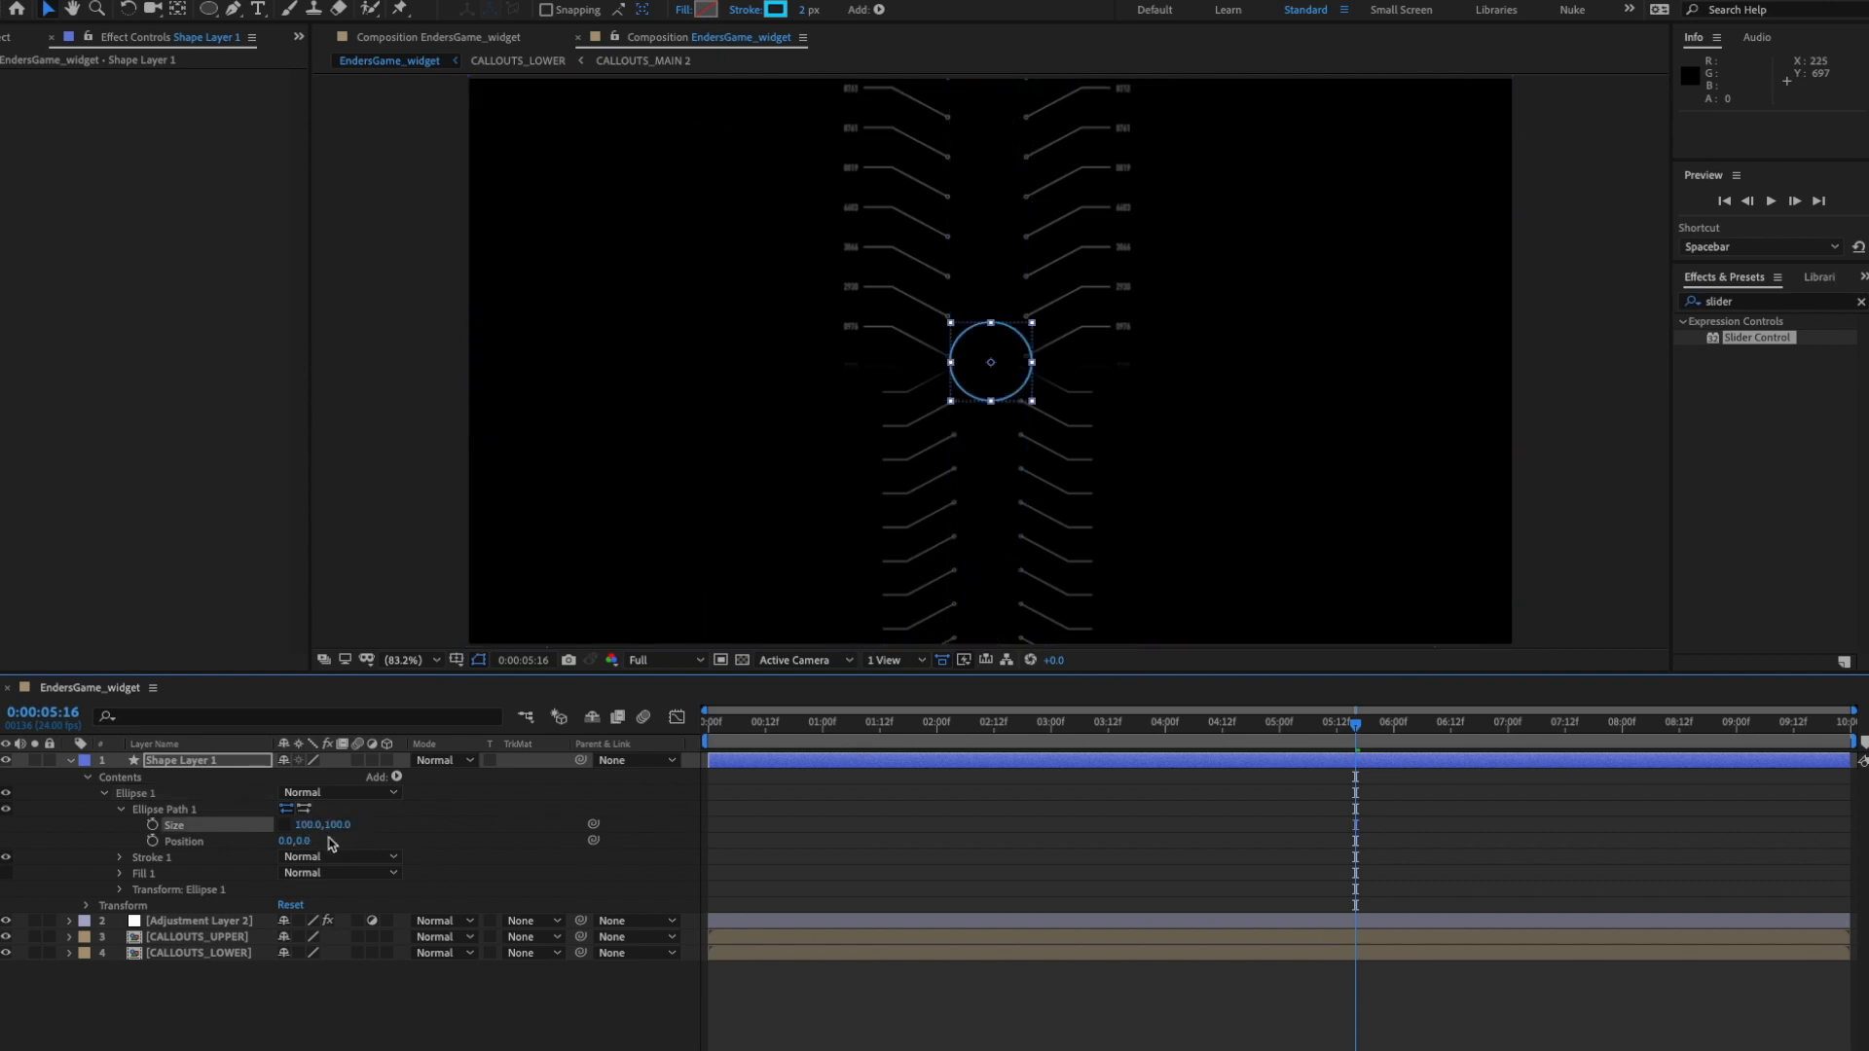
# - Constrain the ellipse's proportions, enlarge it to 184 by 184, and preview the composition
pyautogui.click(292, 830)
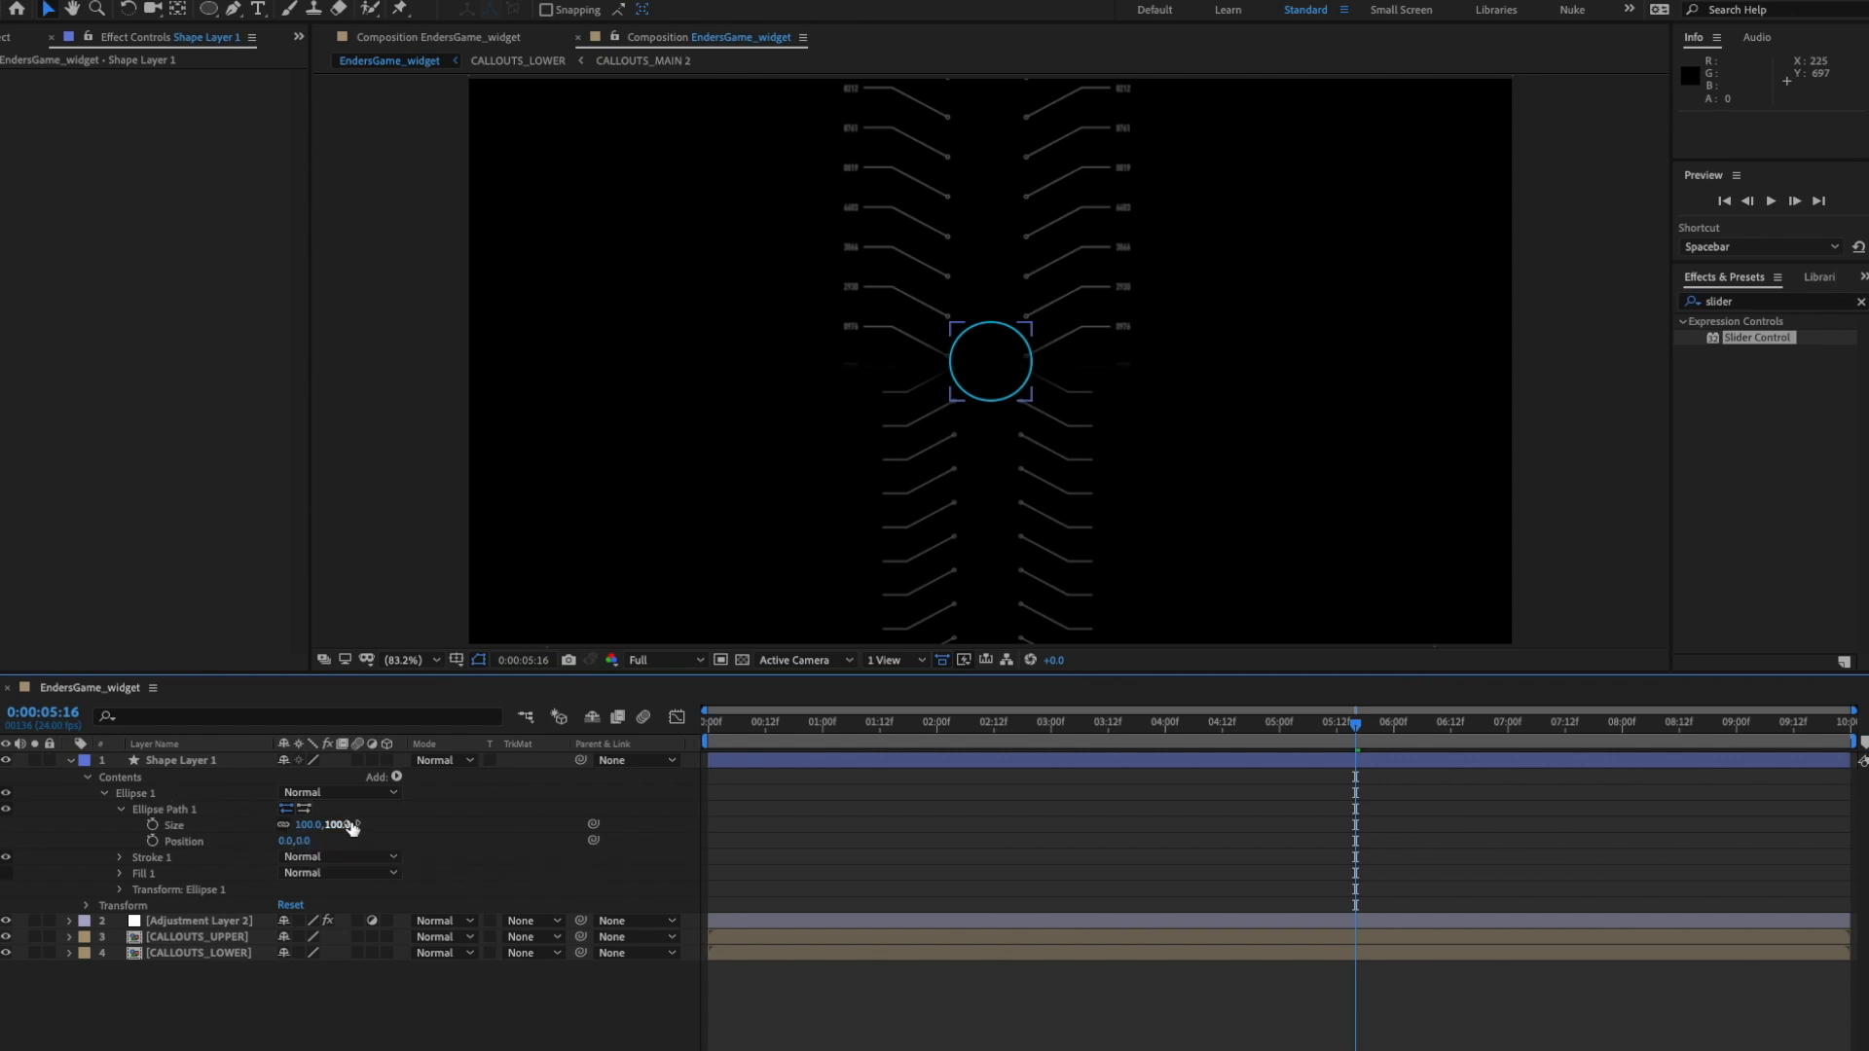
pyautogui.moveTo(336, 825); pyautogui.dragTo(428, 826)
pyautogui.click(470, 1005)
pyautogui.press('space')
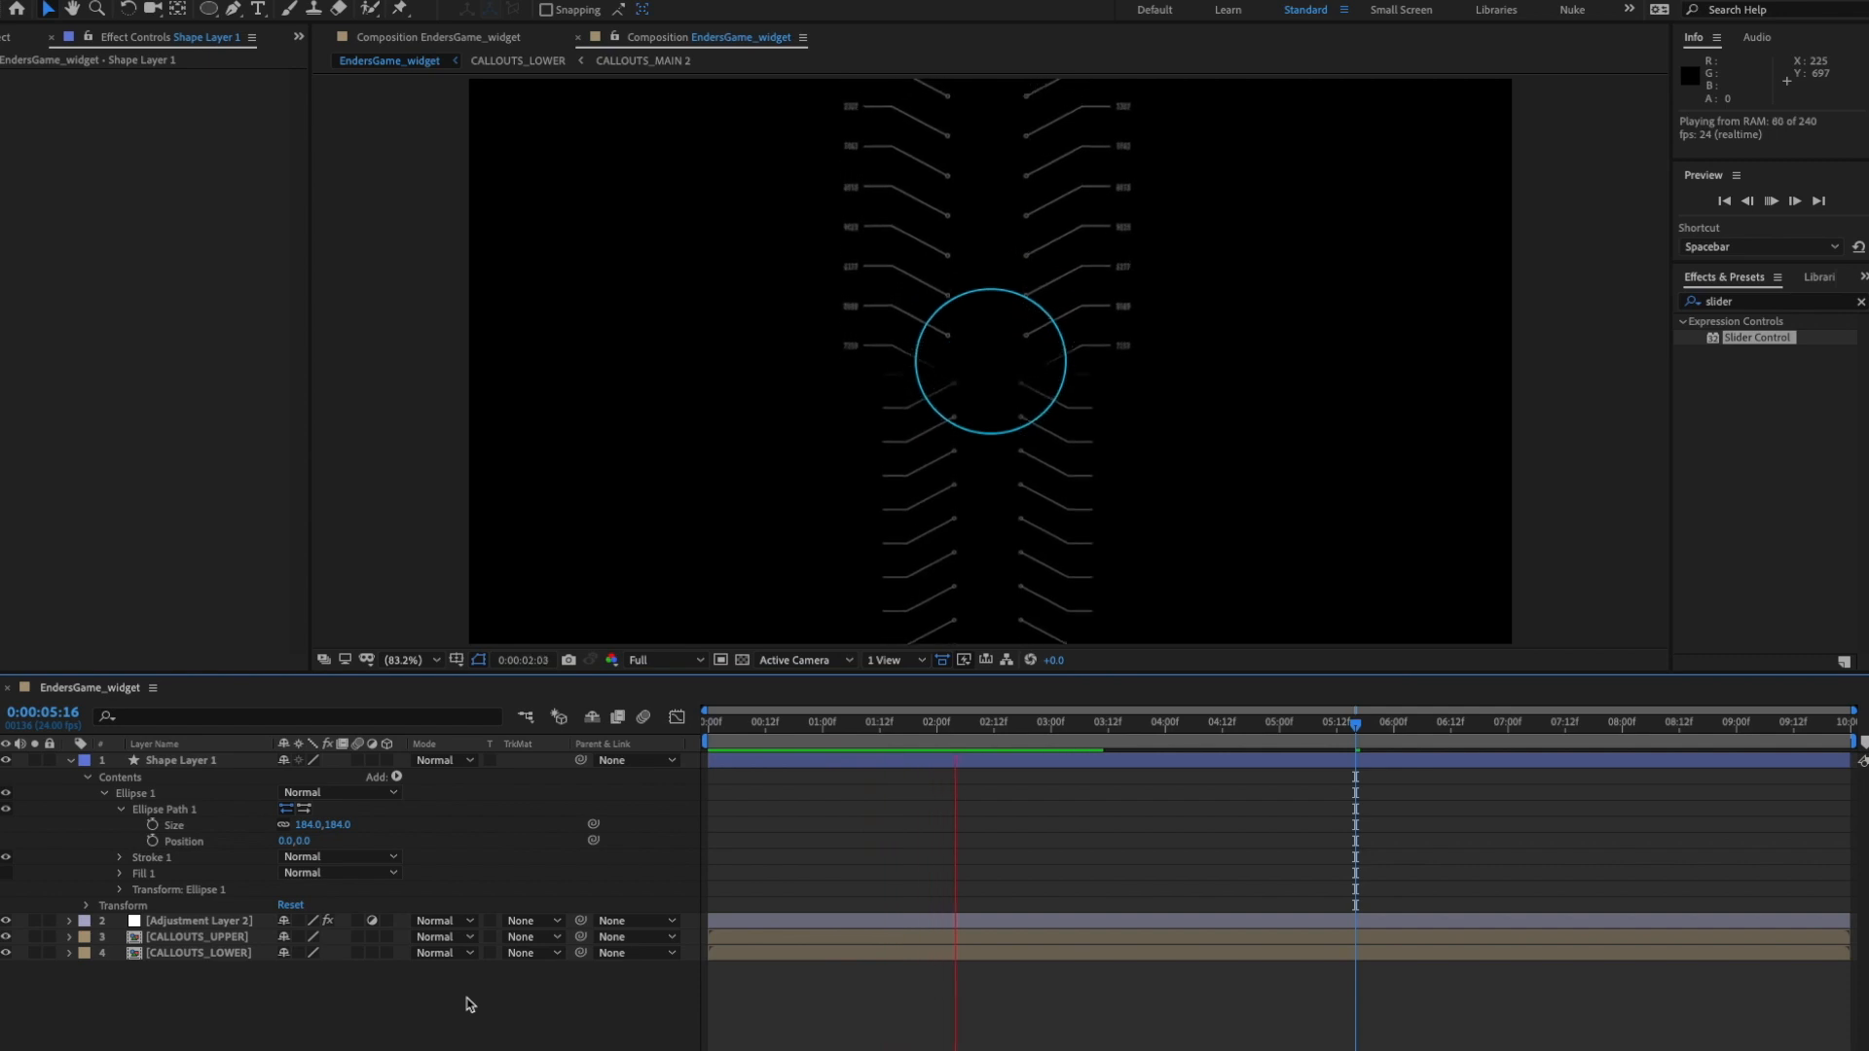
pyautogui.press('space')
# - Reduce the circle's stroke width to 1 and collapse its stroke and path properties
pyautogui.click(441, 766)
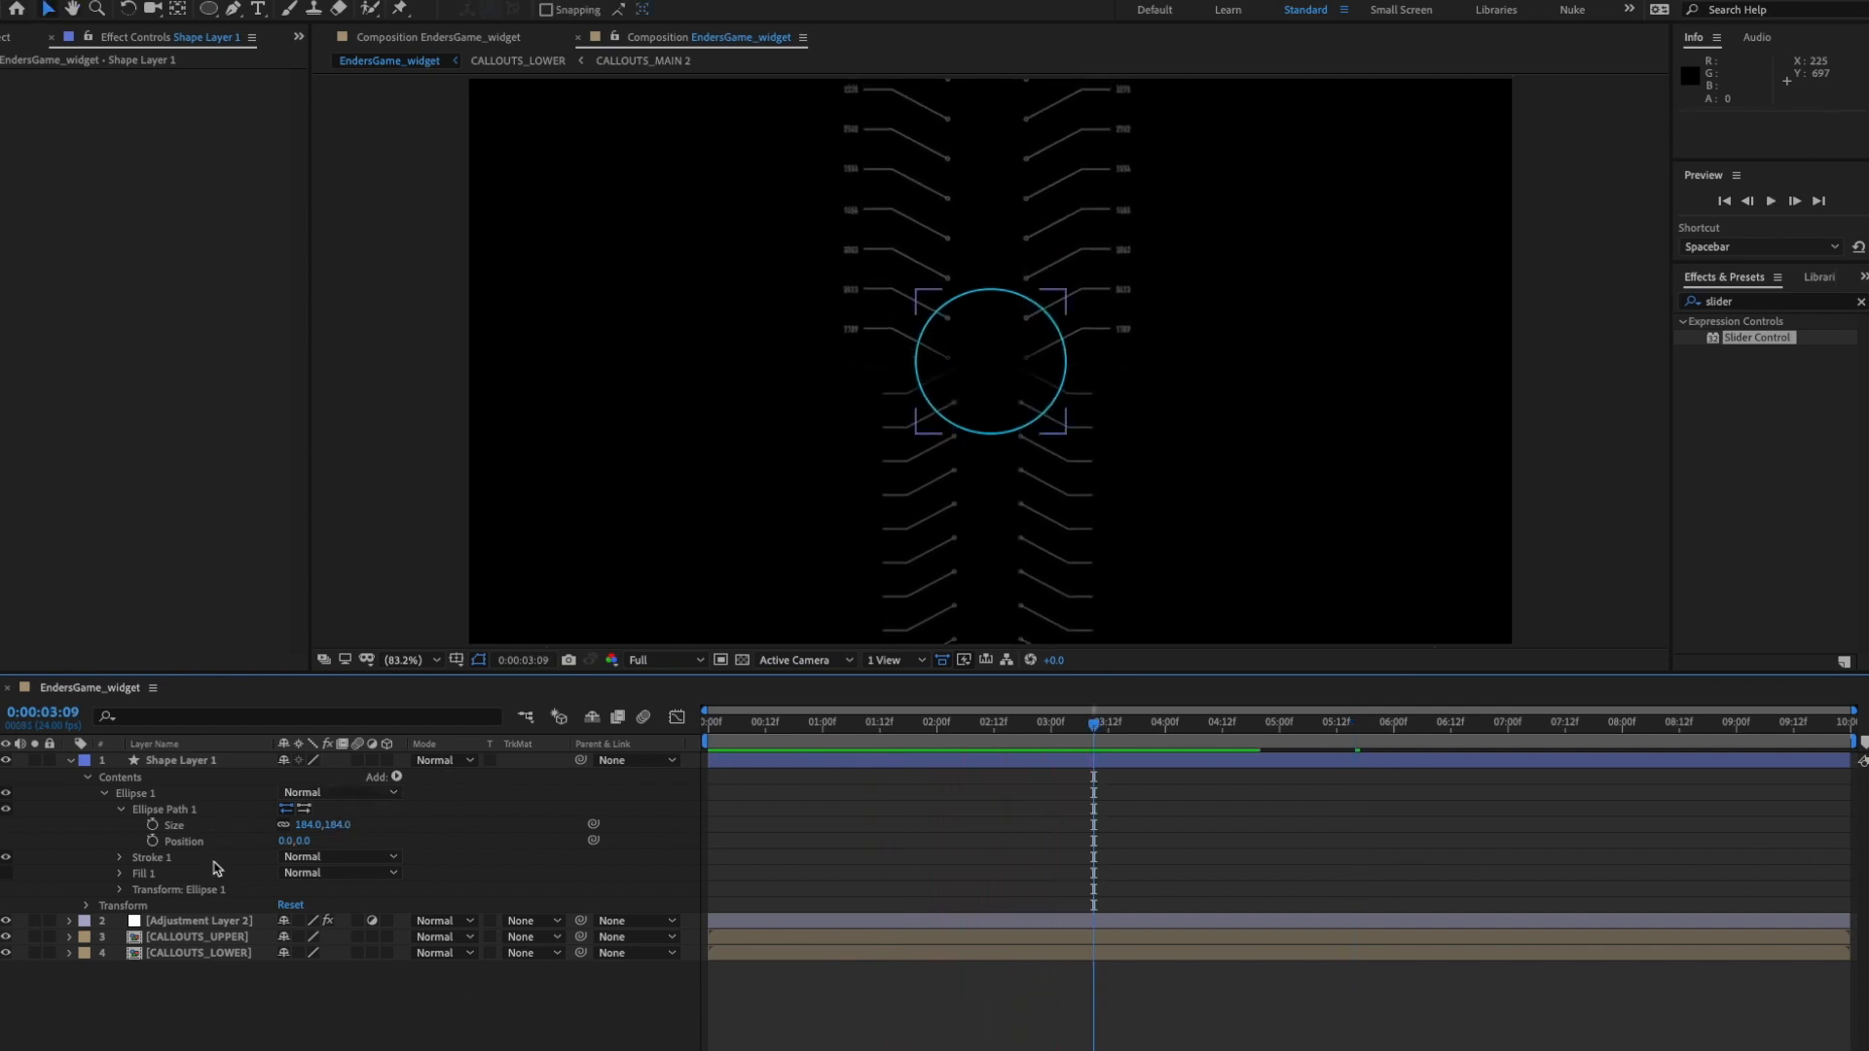
pyautogui.click(120, 859)
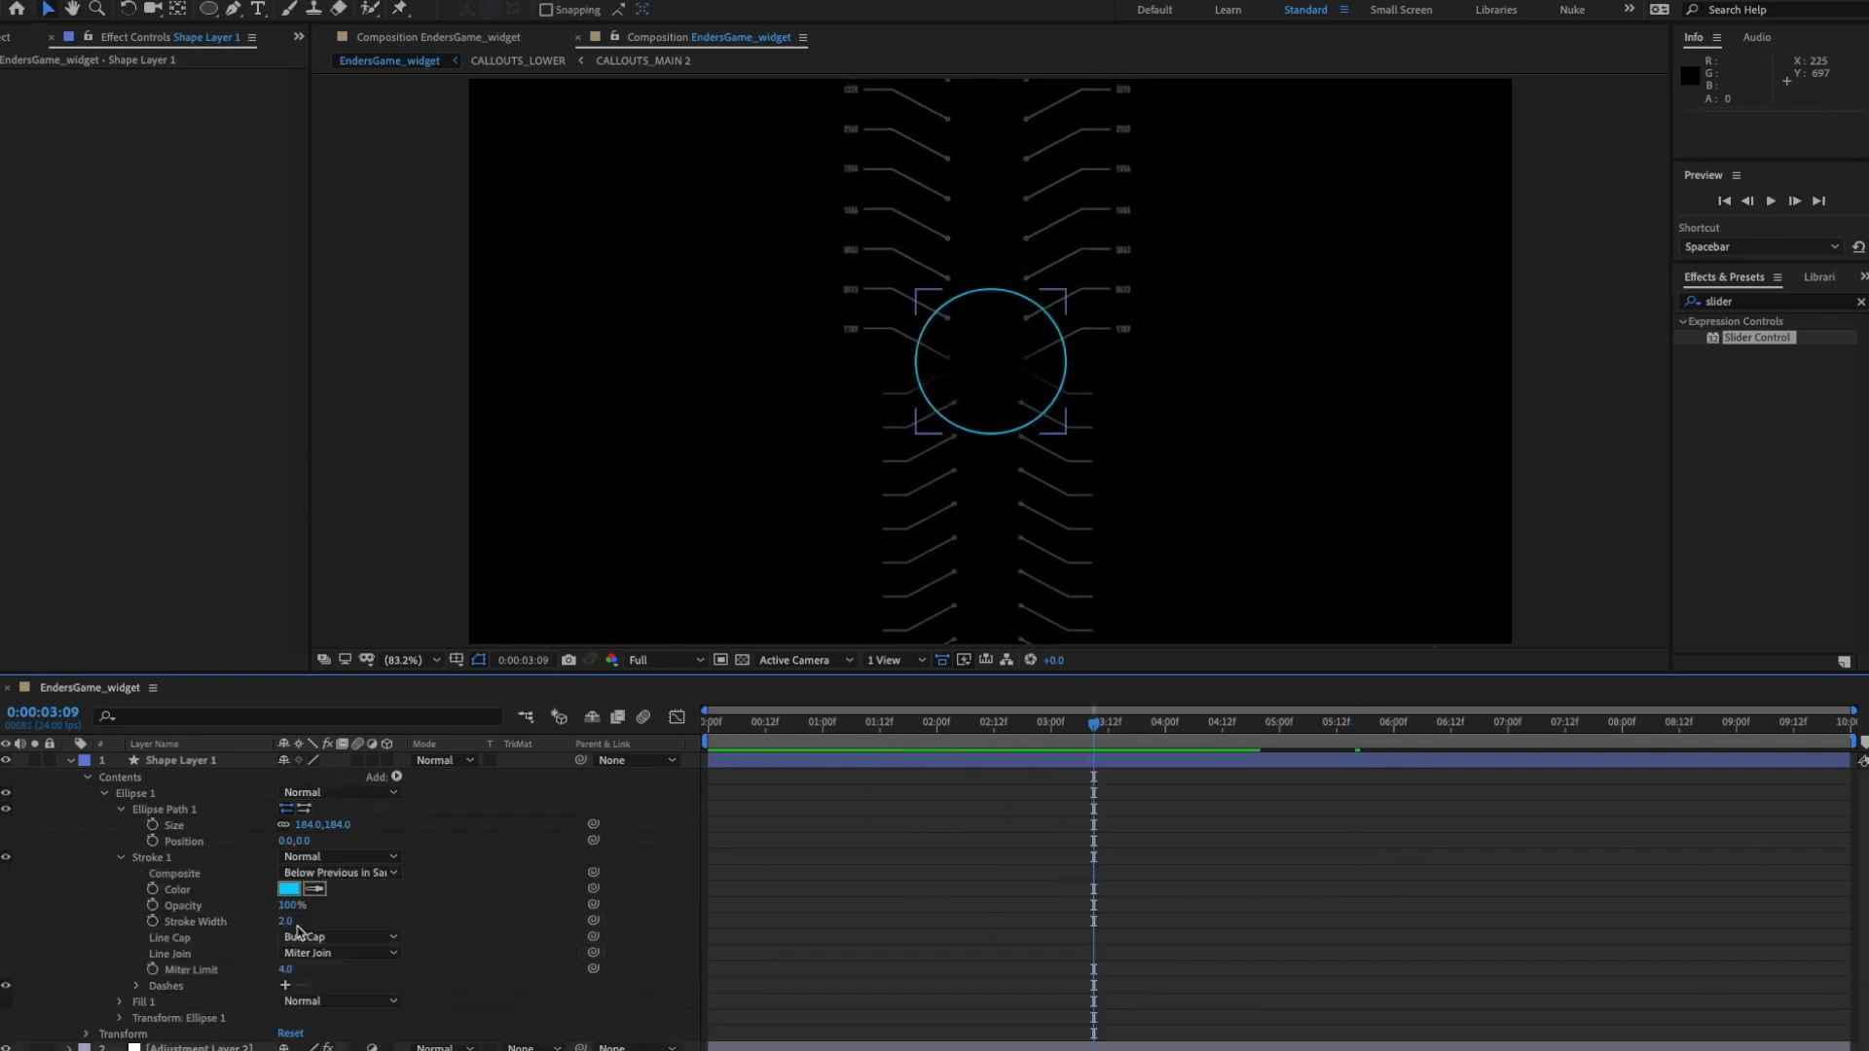
pyautogui.click(285, 921)
pyautogui.press('Return')
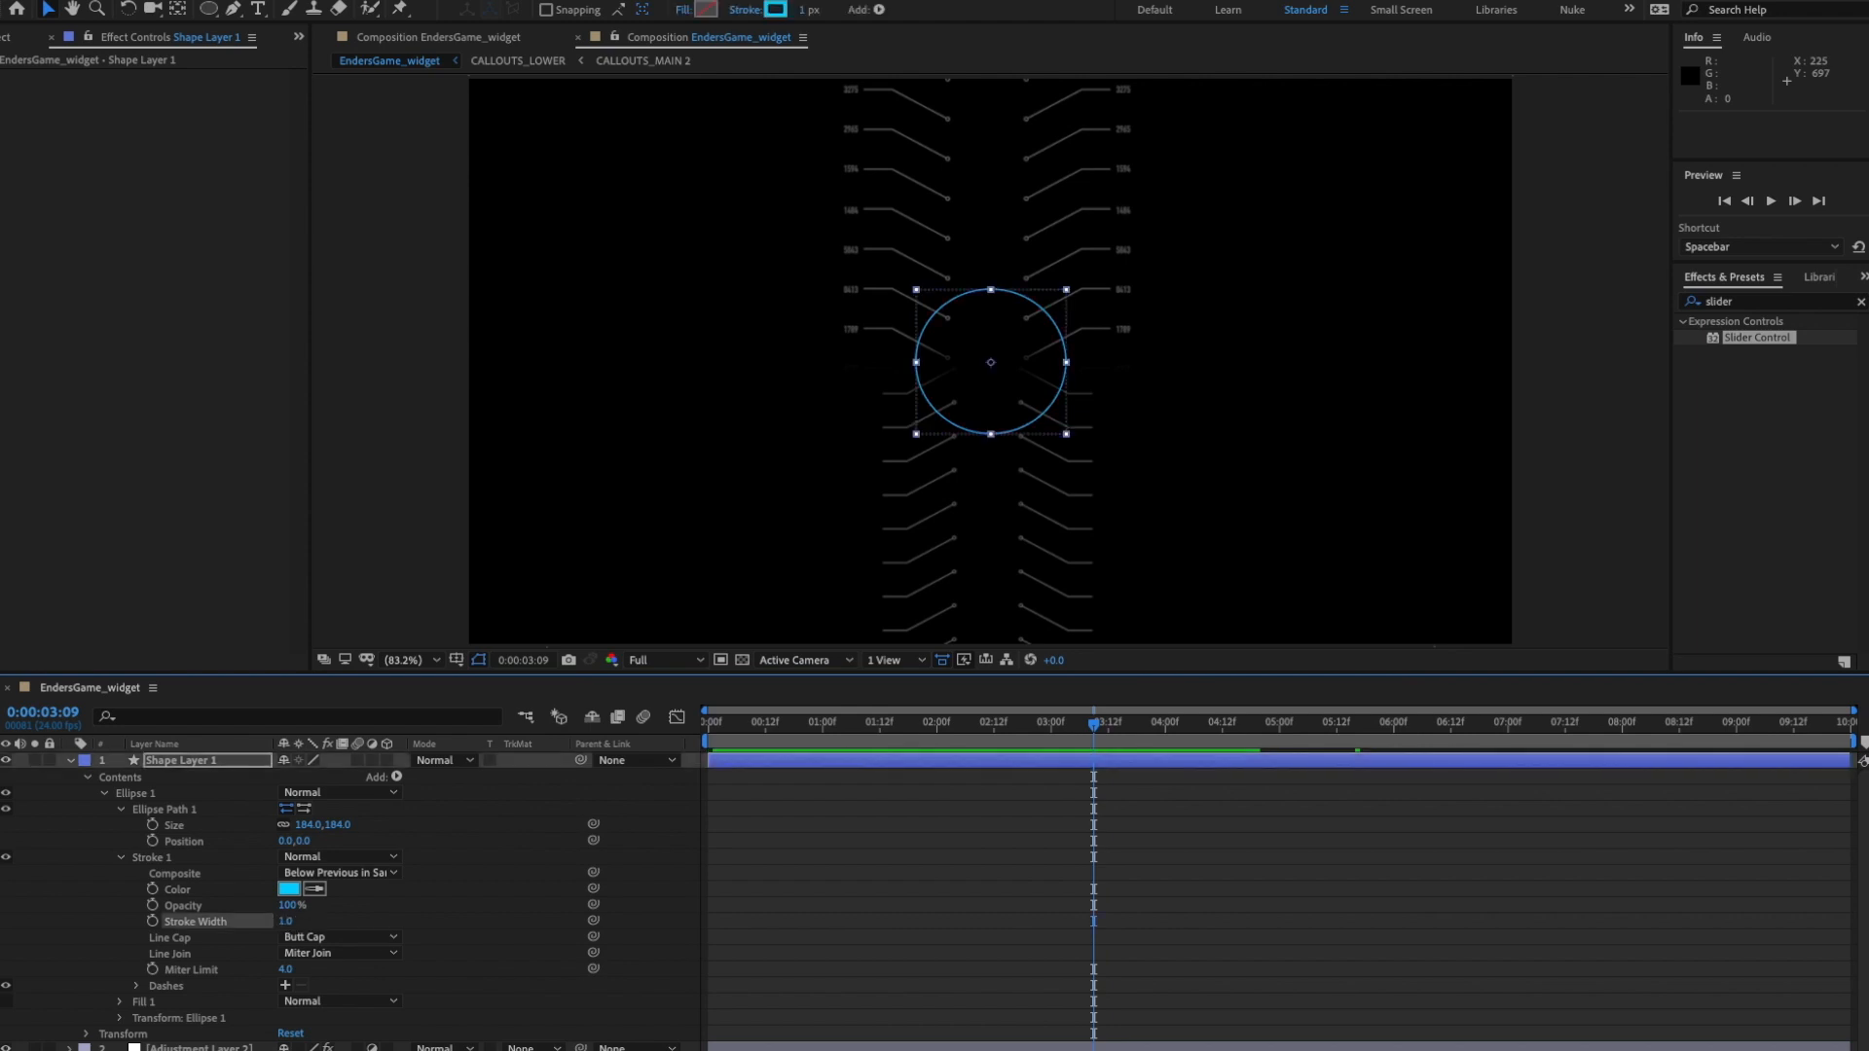
pyautogui.click(120, 858)
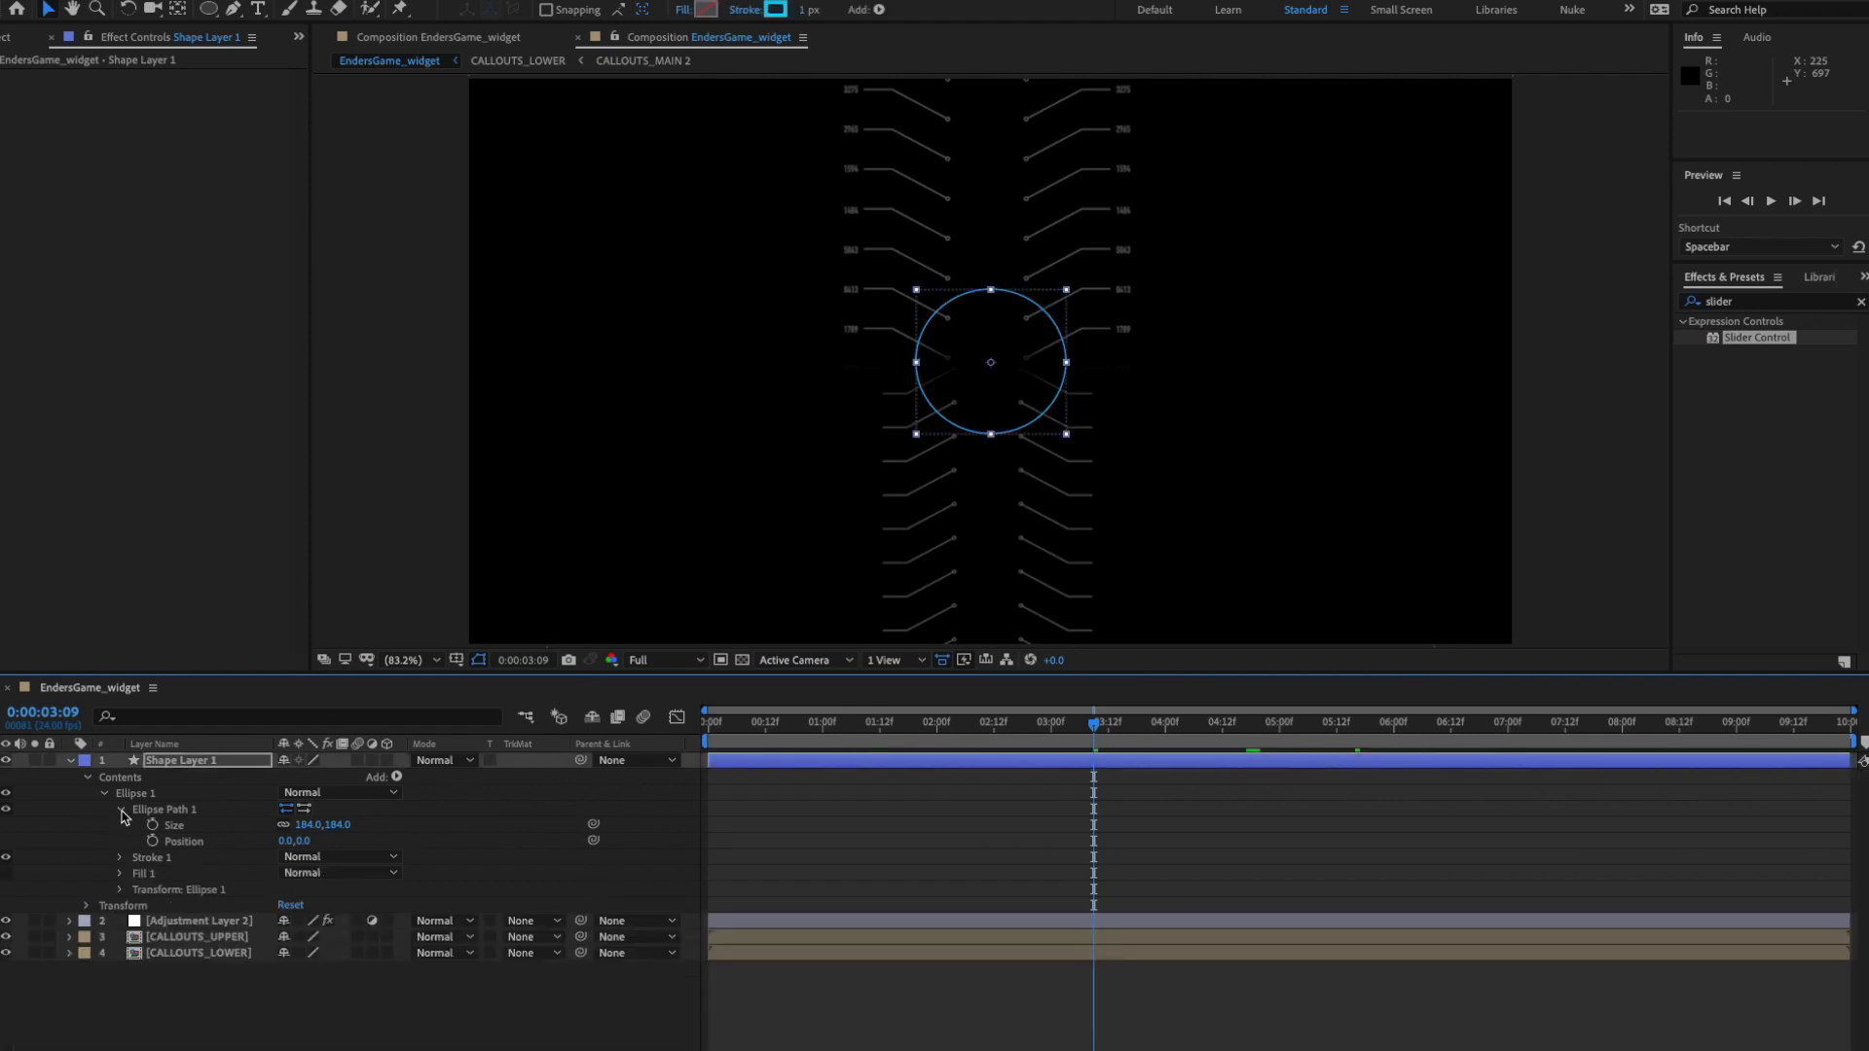
pyautogui.click(121, 810)
# - Rename the circle's shape layer to "Center Elements"
pyautogui.click(382, 979)
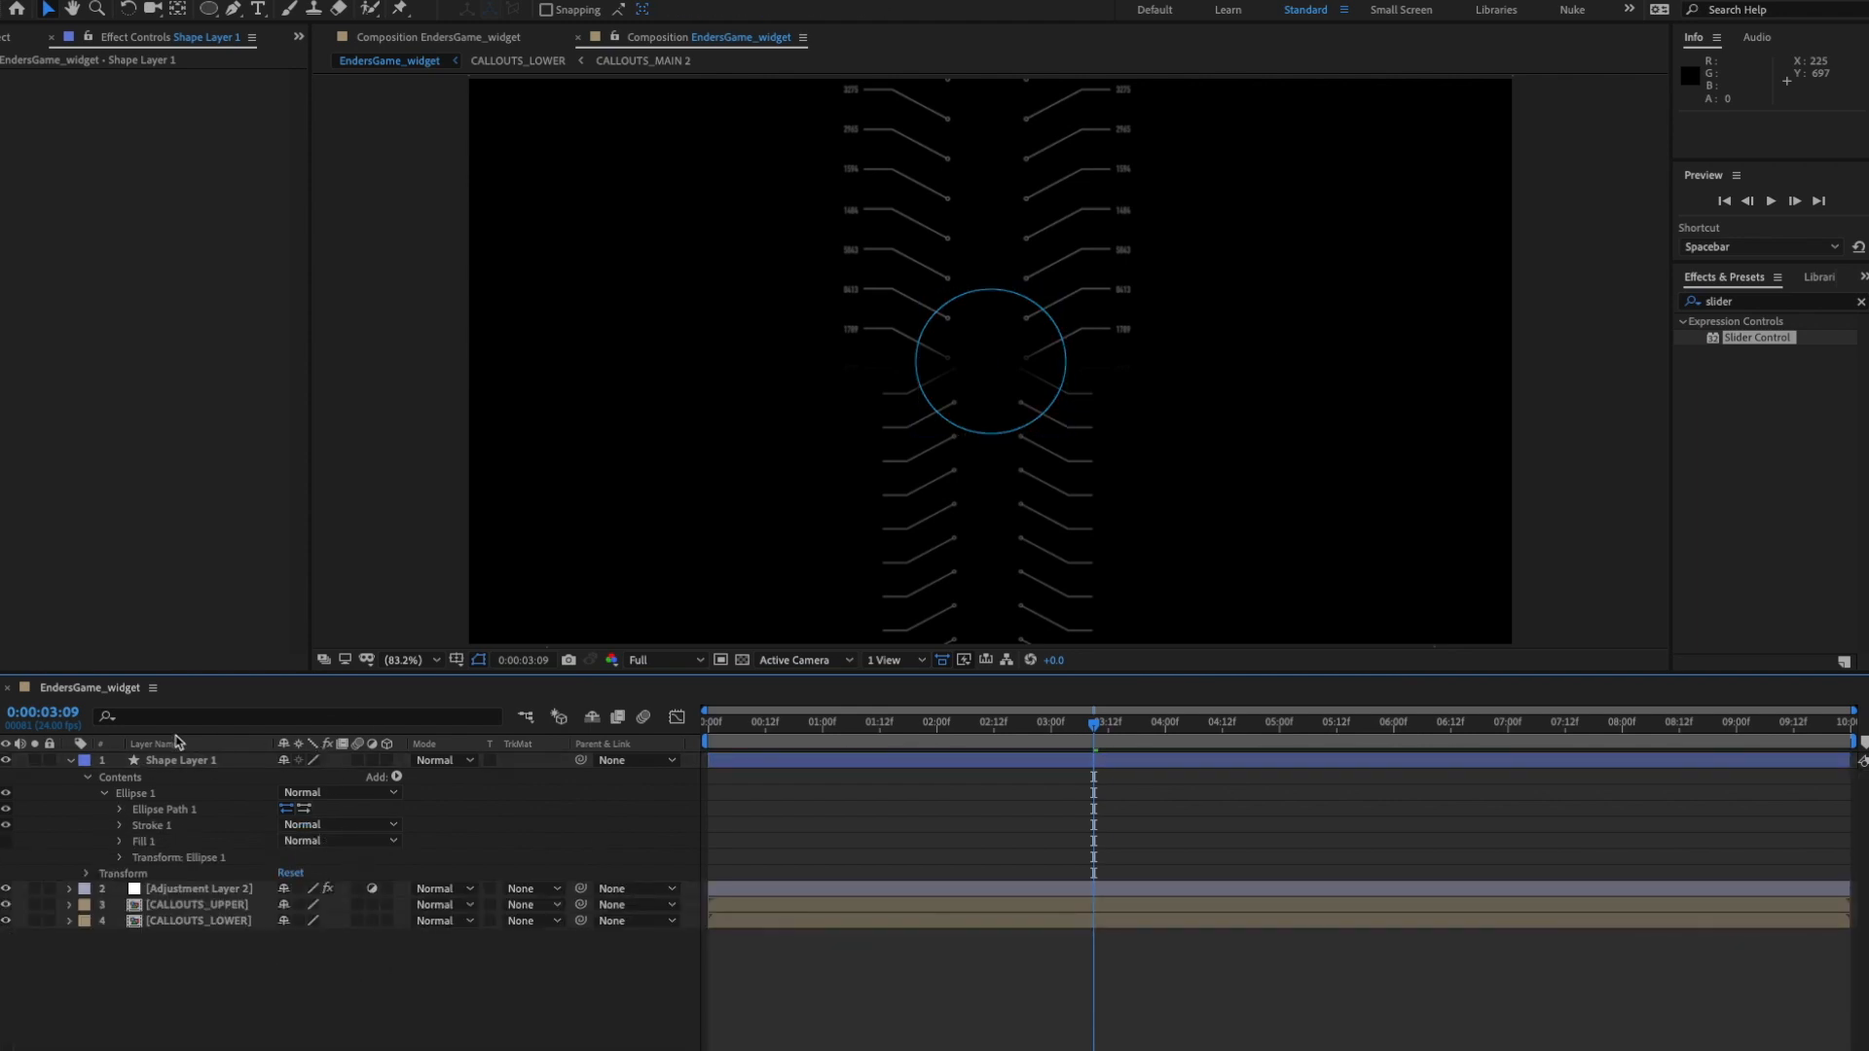
pyautogui.click(219, 763)
pyautogui.press('Return')
pyautogui.write('Center Elements')
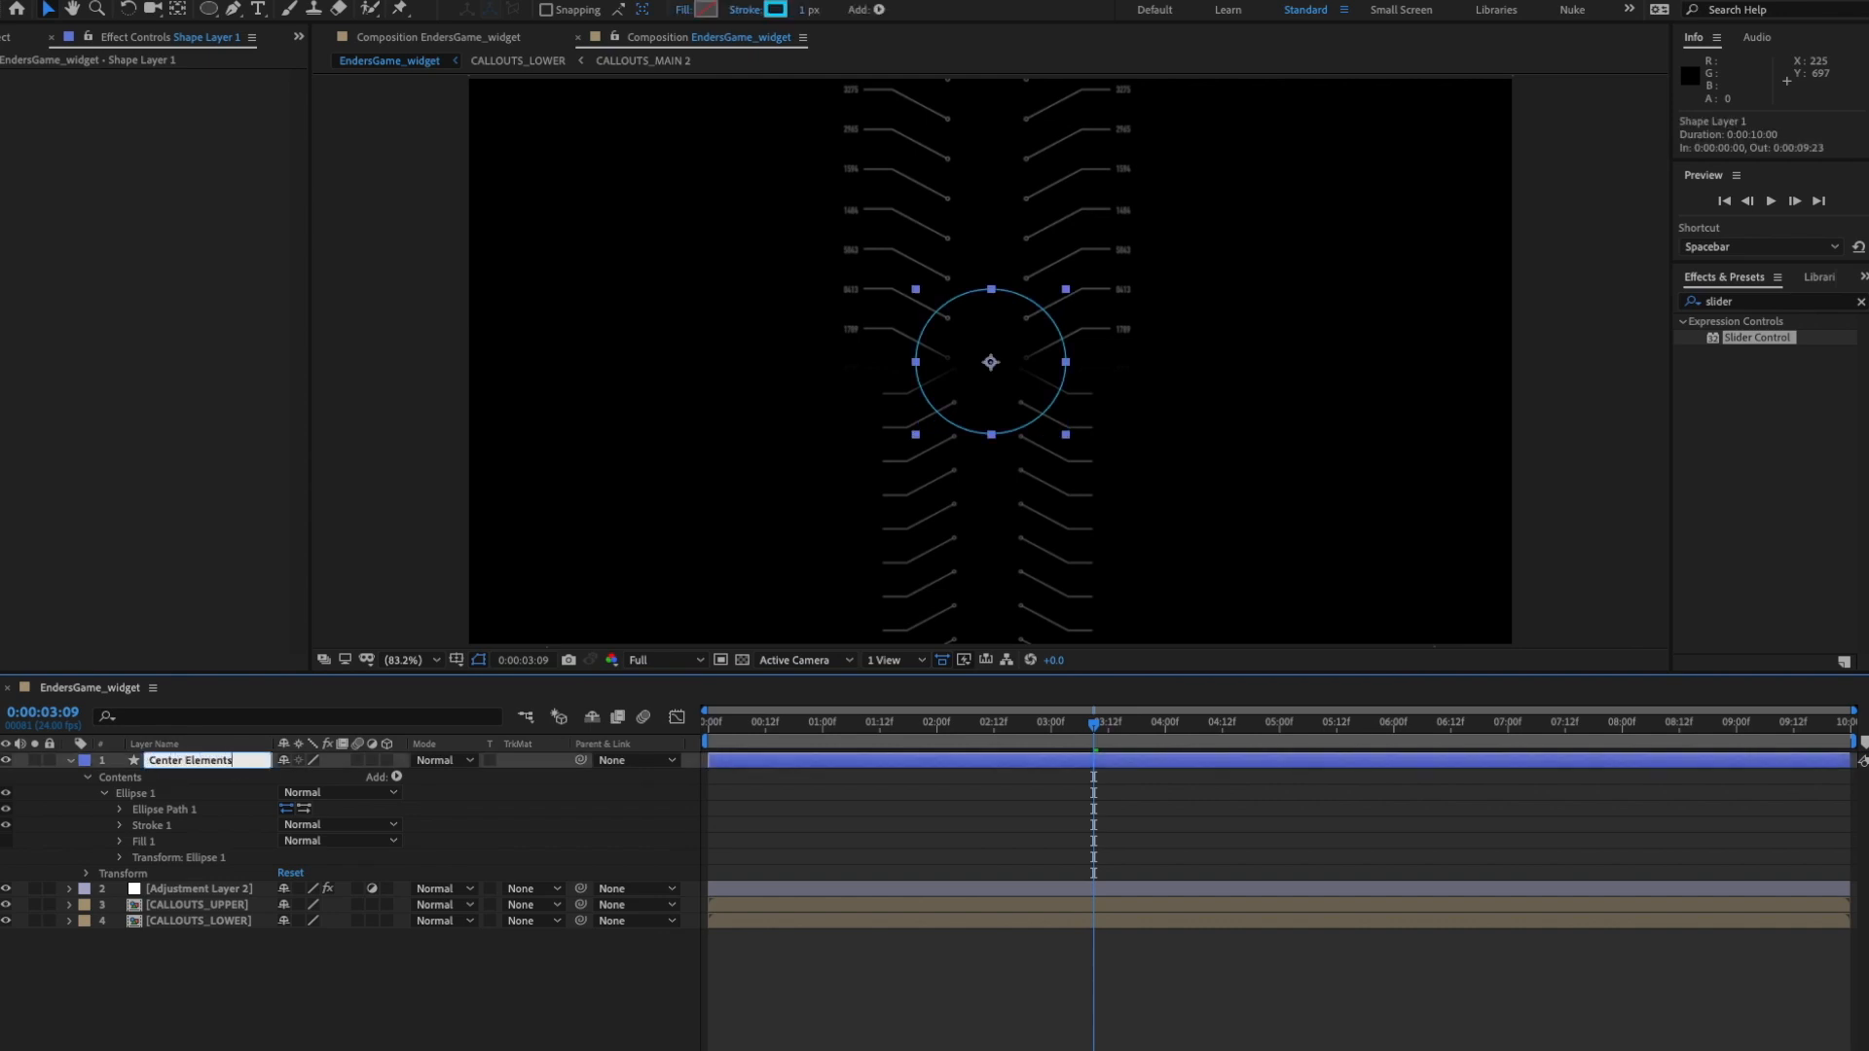
pyautogui.press('Return')
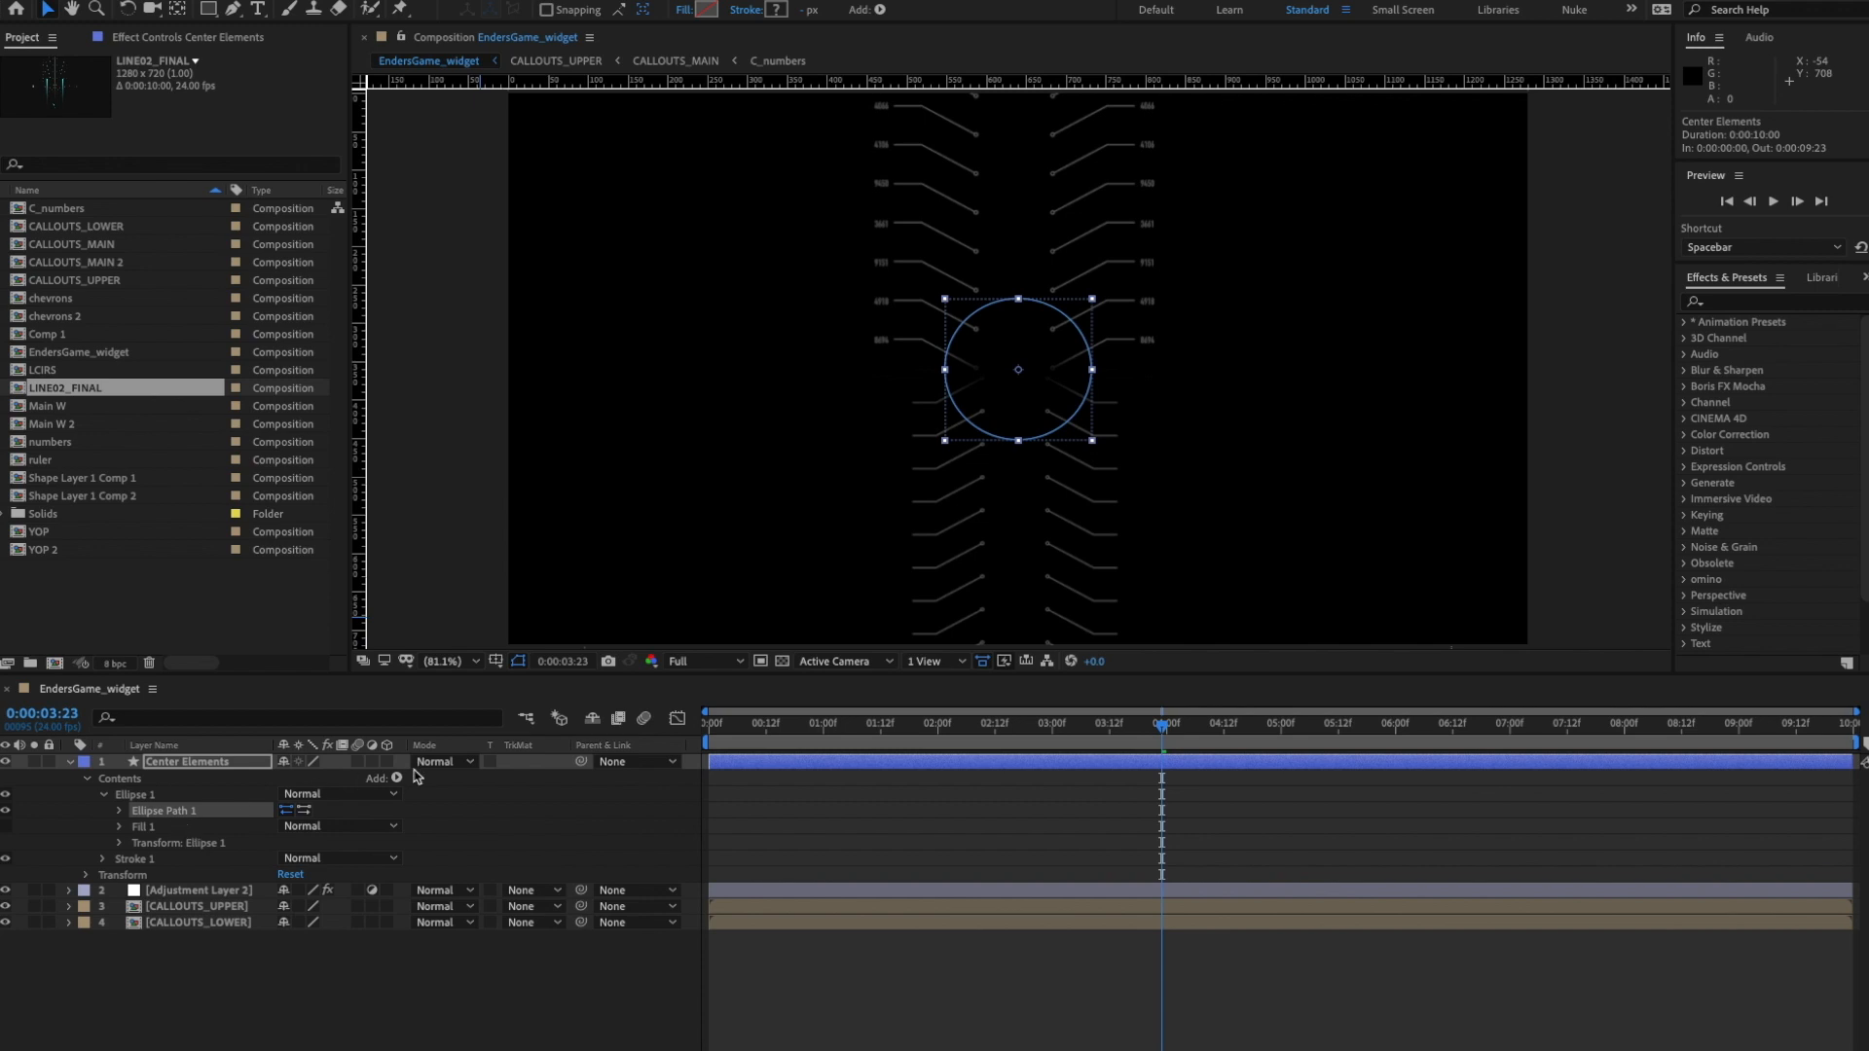
# - Add an empty group named "Half Circles" inside Ellipse 1 of the Center Elements layer and expand it
pyautogui.click(397, 779)
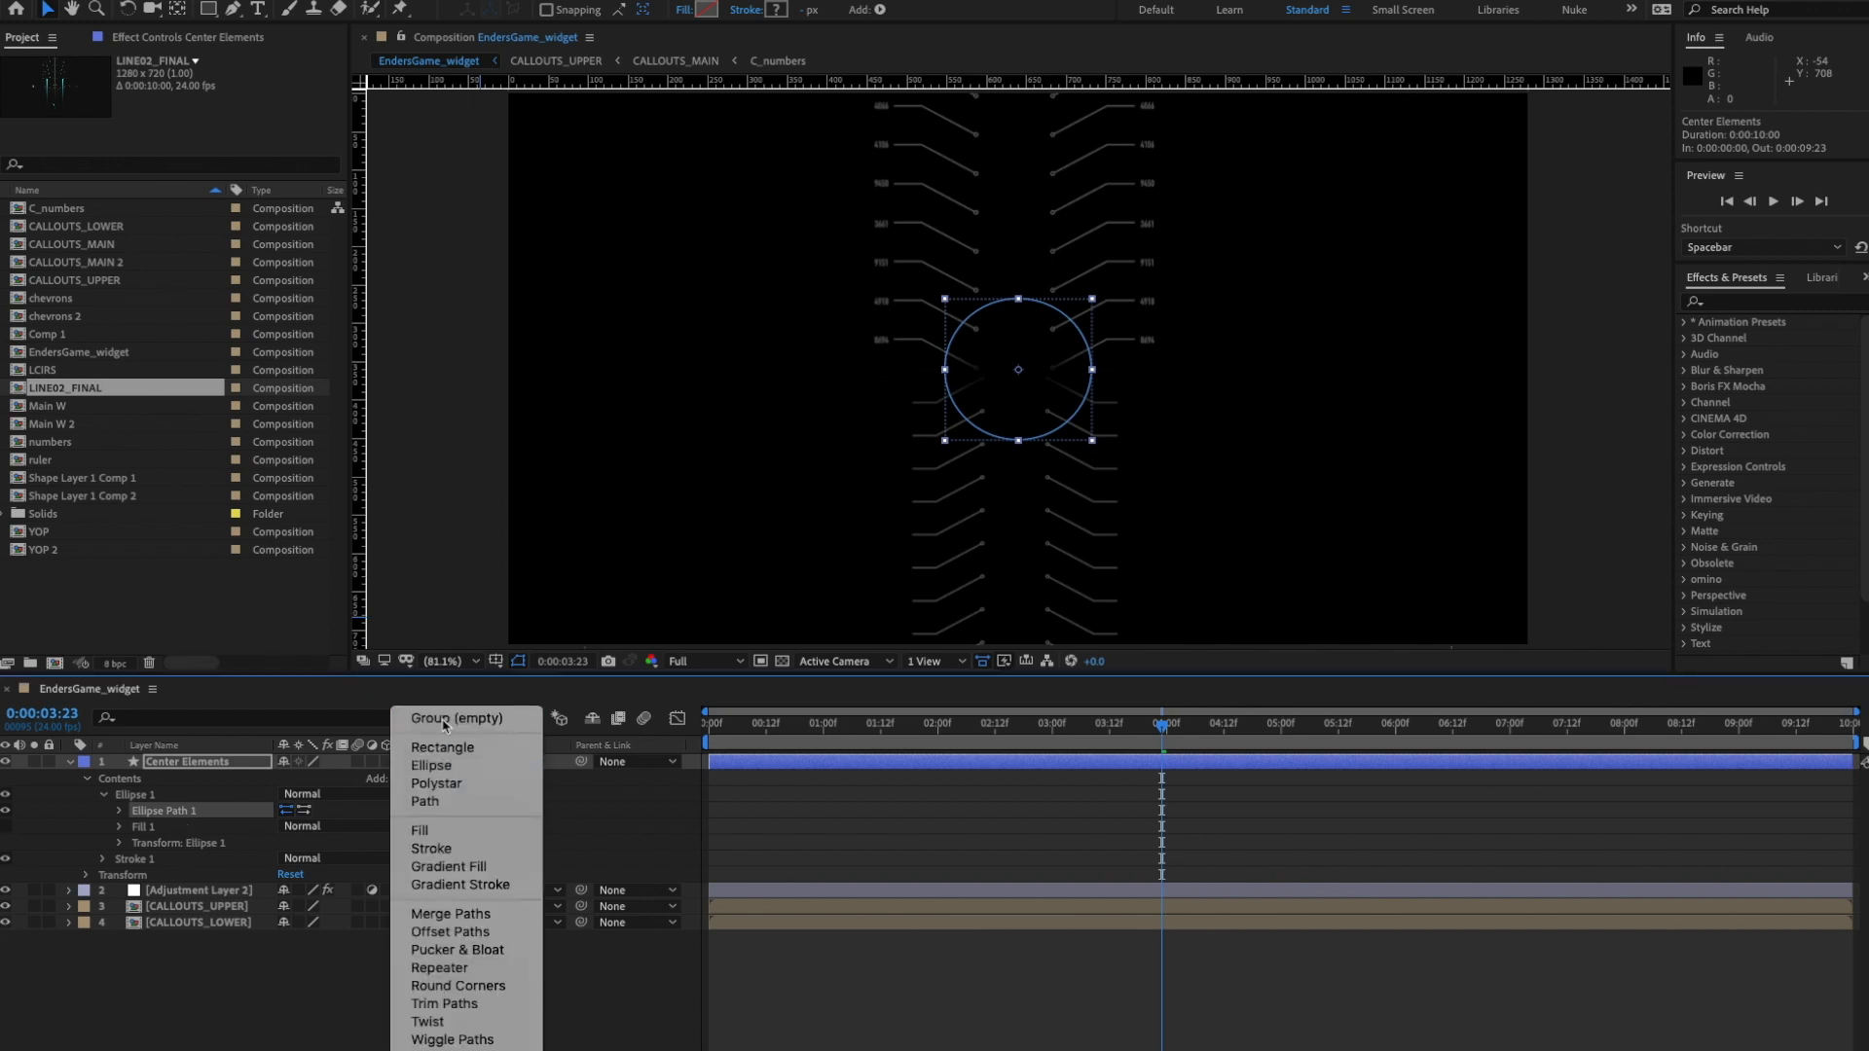
pyautogui.click(443, 725)
pyautogui.press('Return')
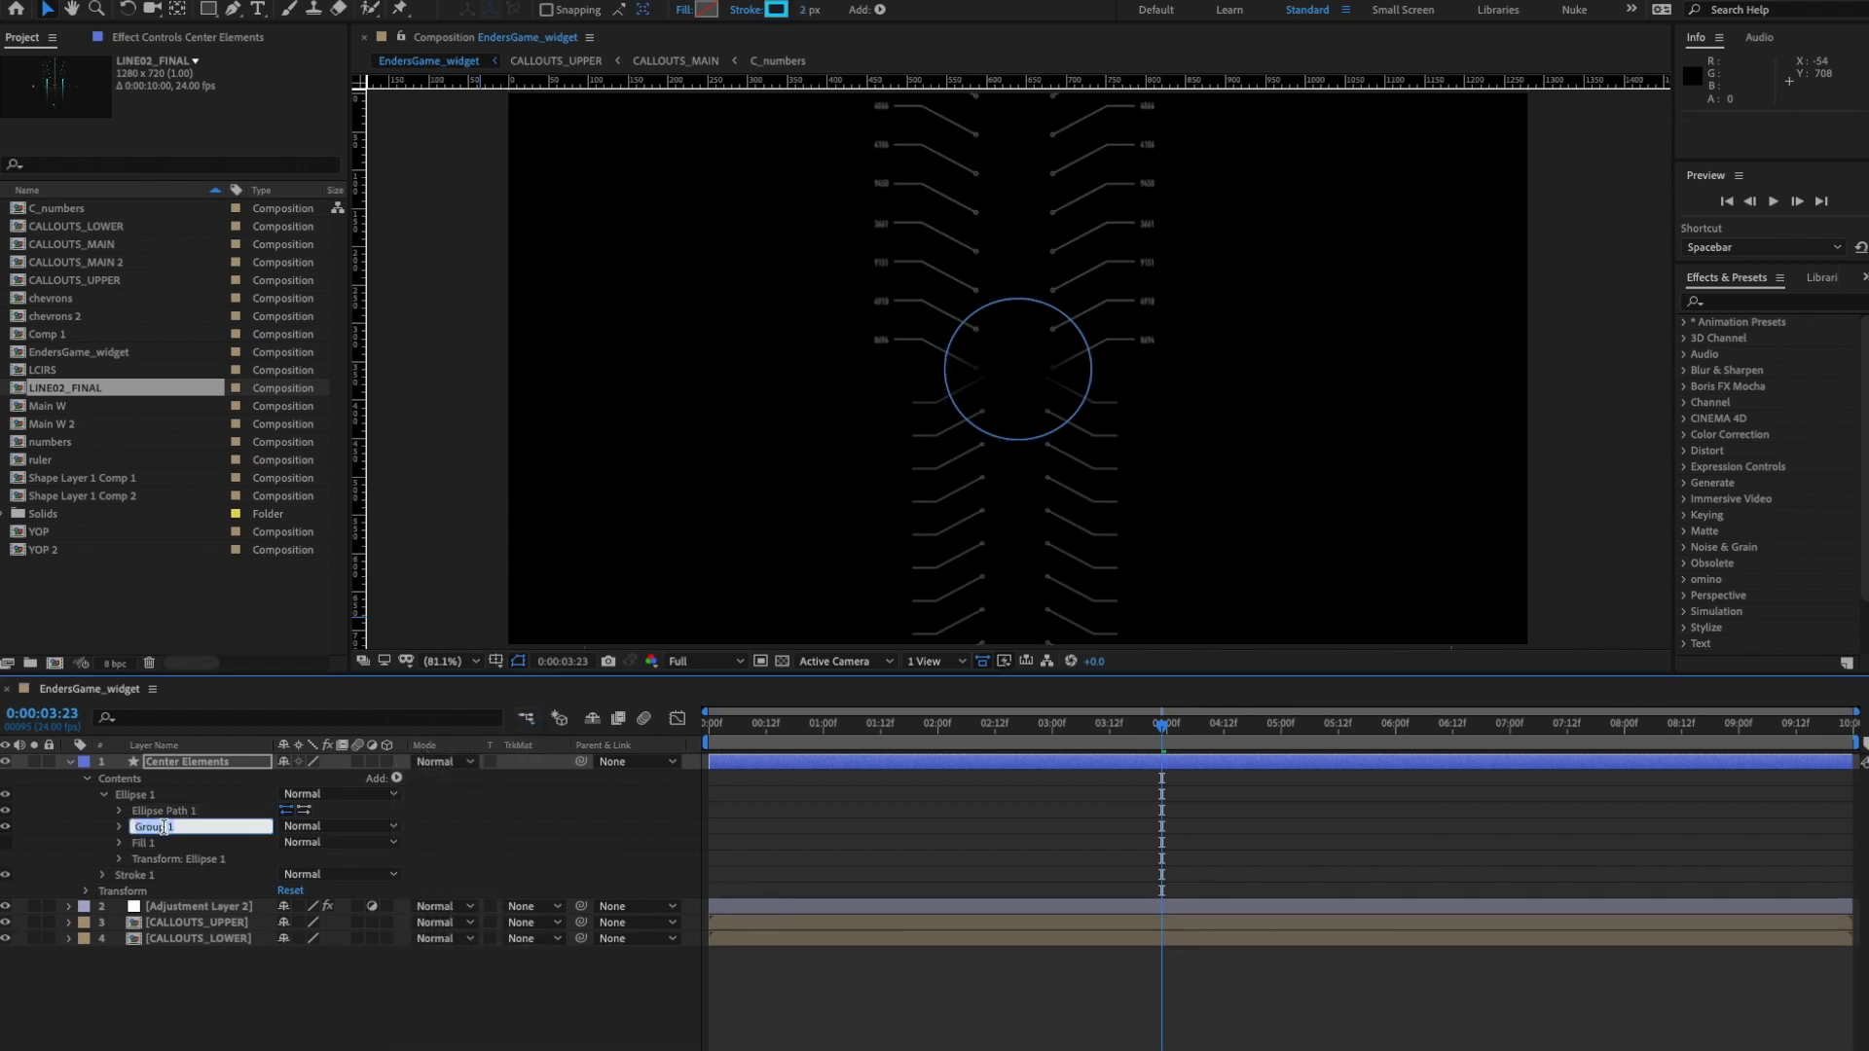
pyautogui.write('Half Circles')
pyautogui.press('Return')
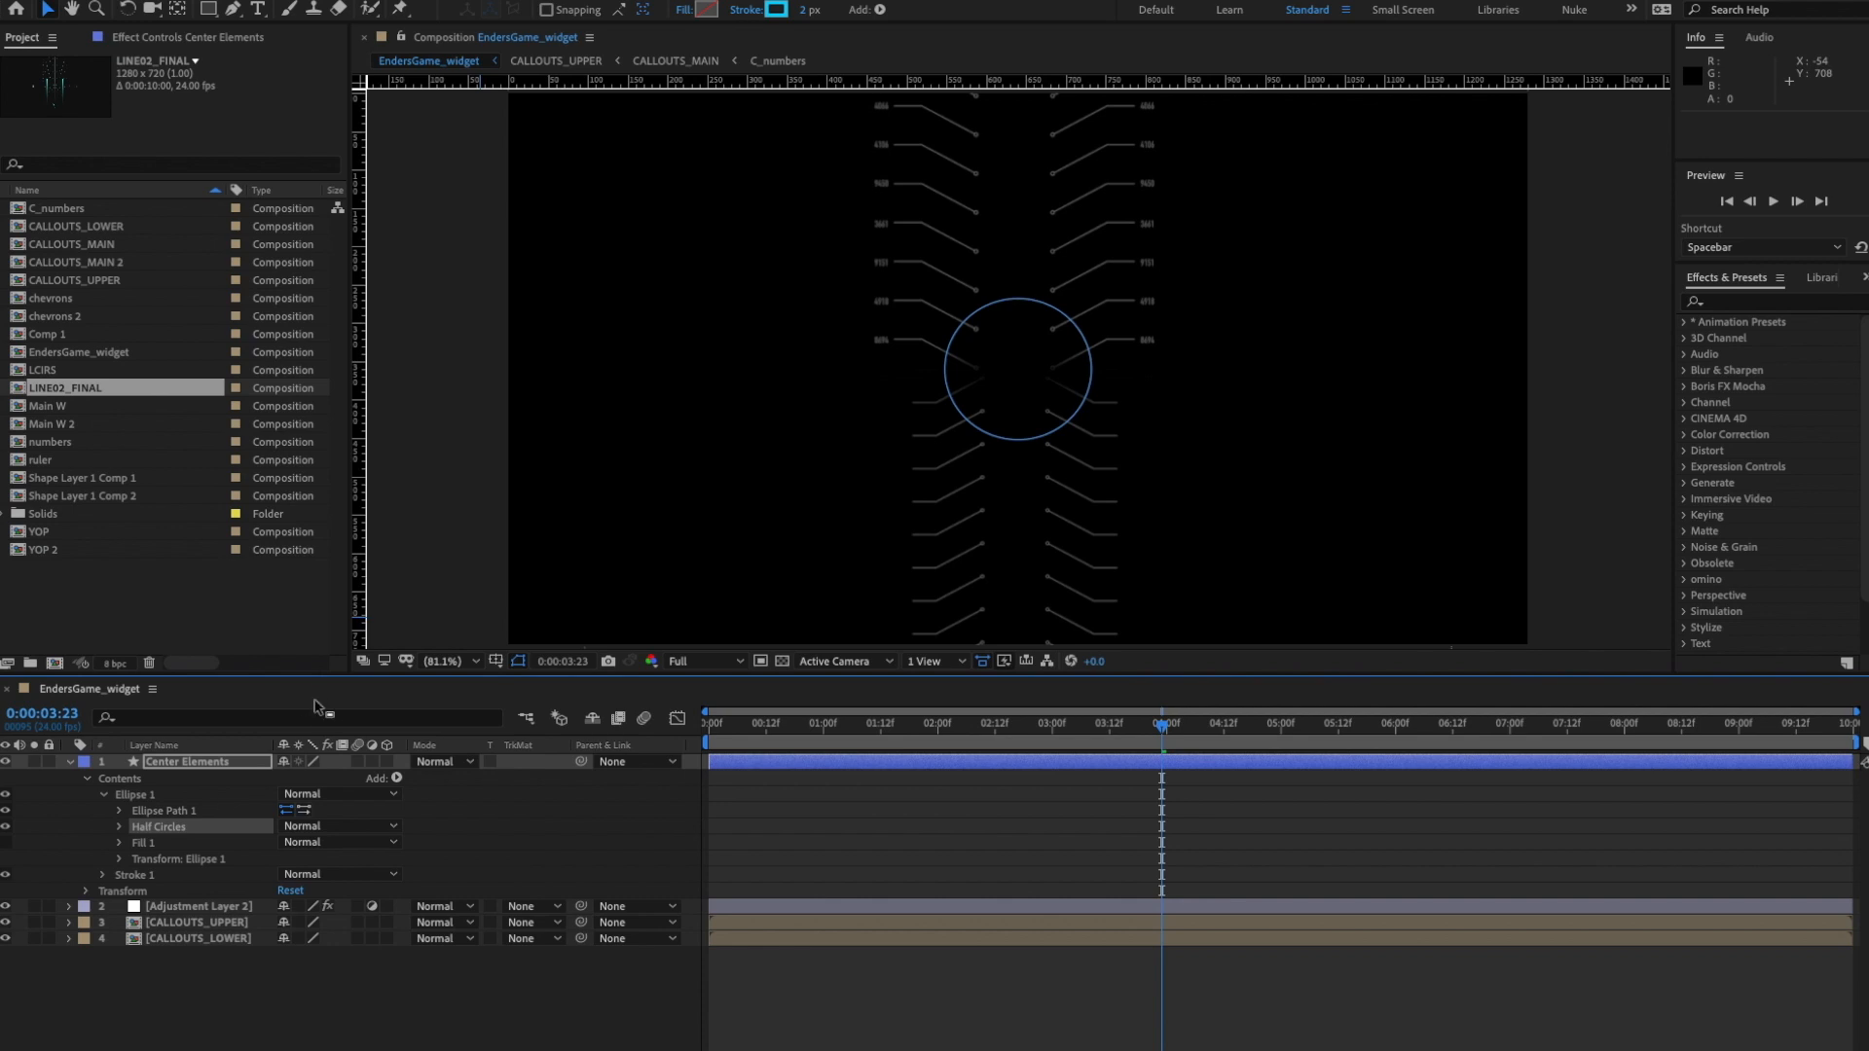
pyautogui.click(120, 829)
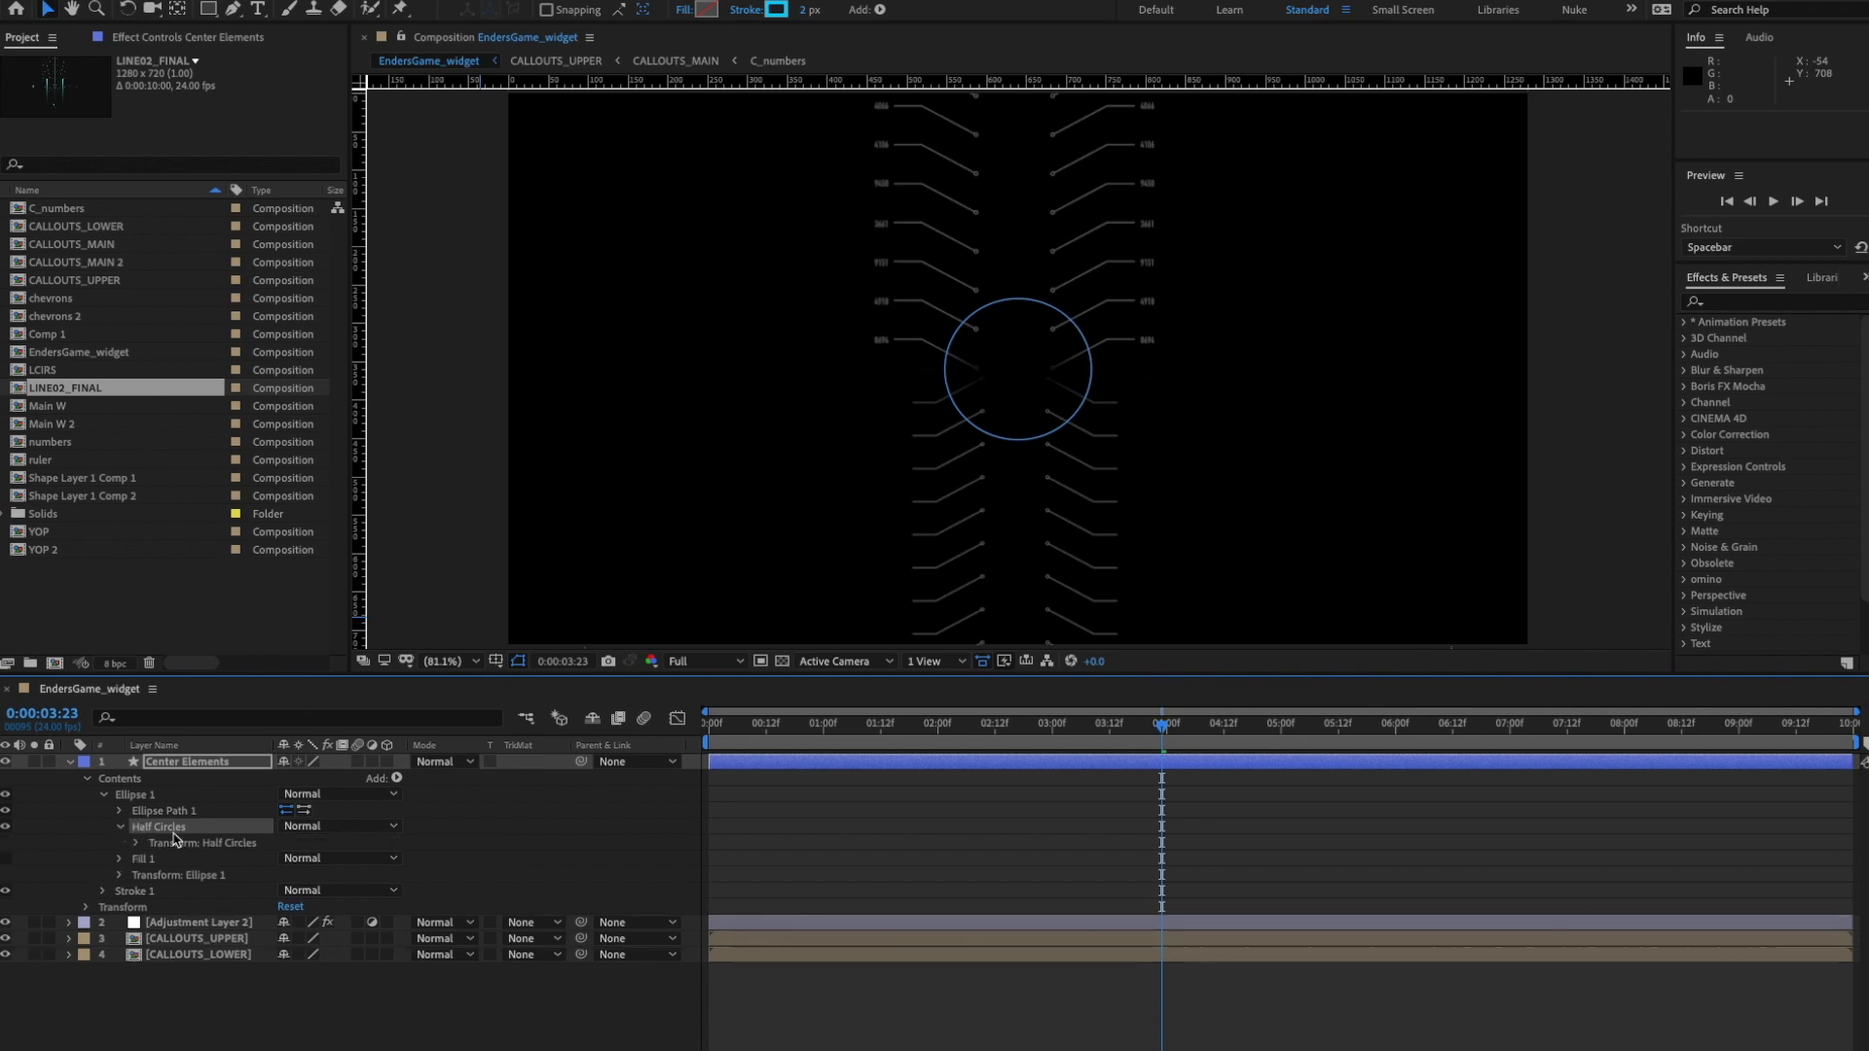
# - Add an ellipse path inside the Half Circles group and expand its properties
pyautogui.click(396, 778)
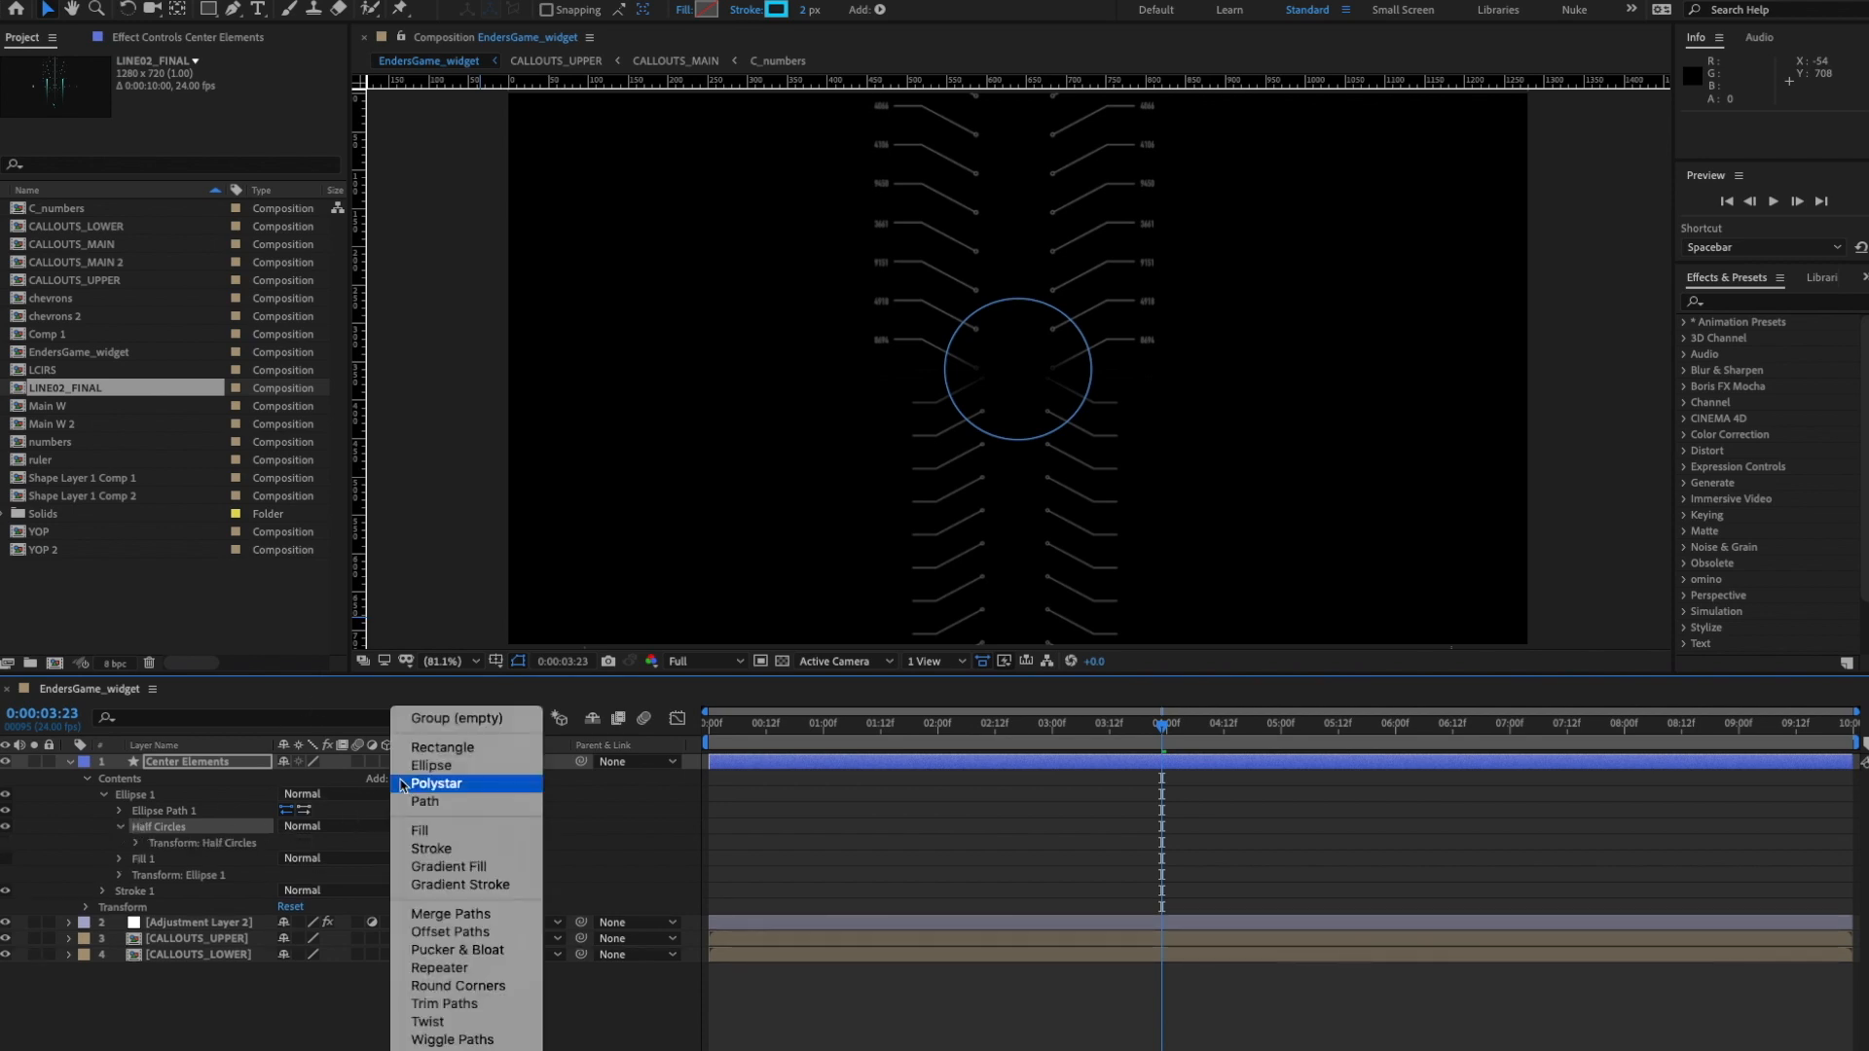
pyautogui.click(440, 768)
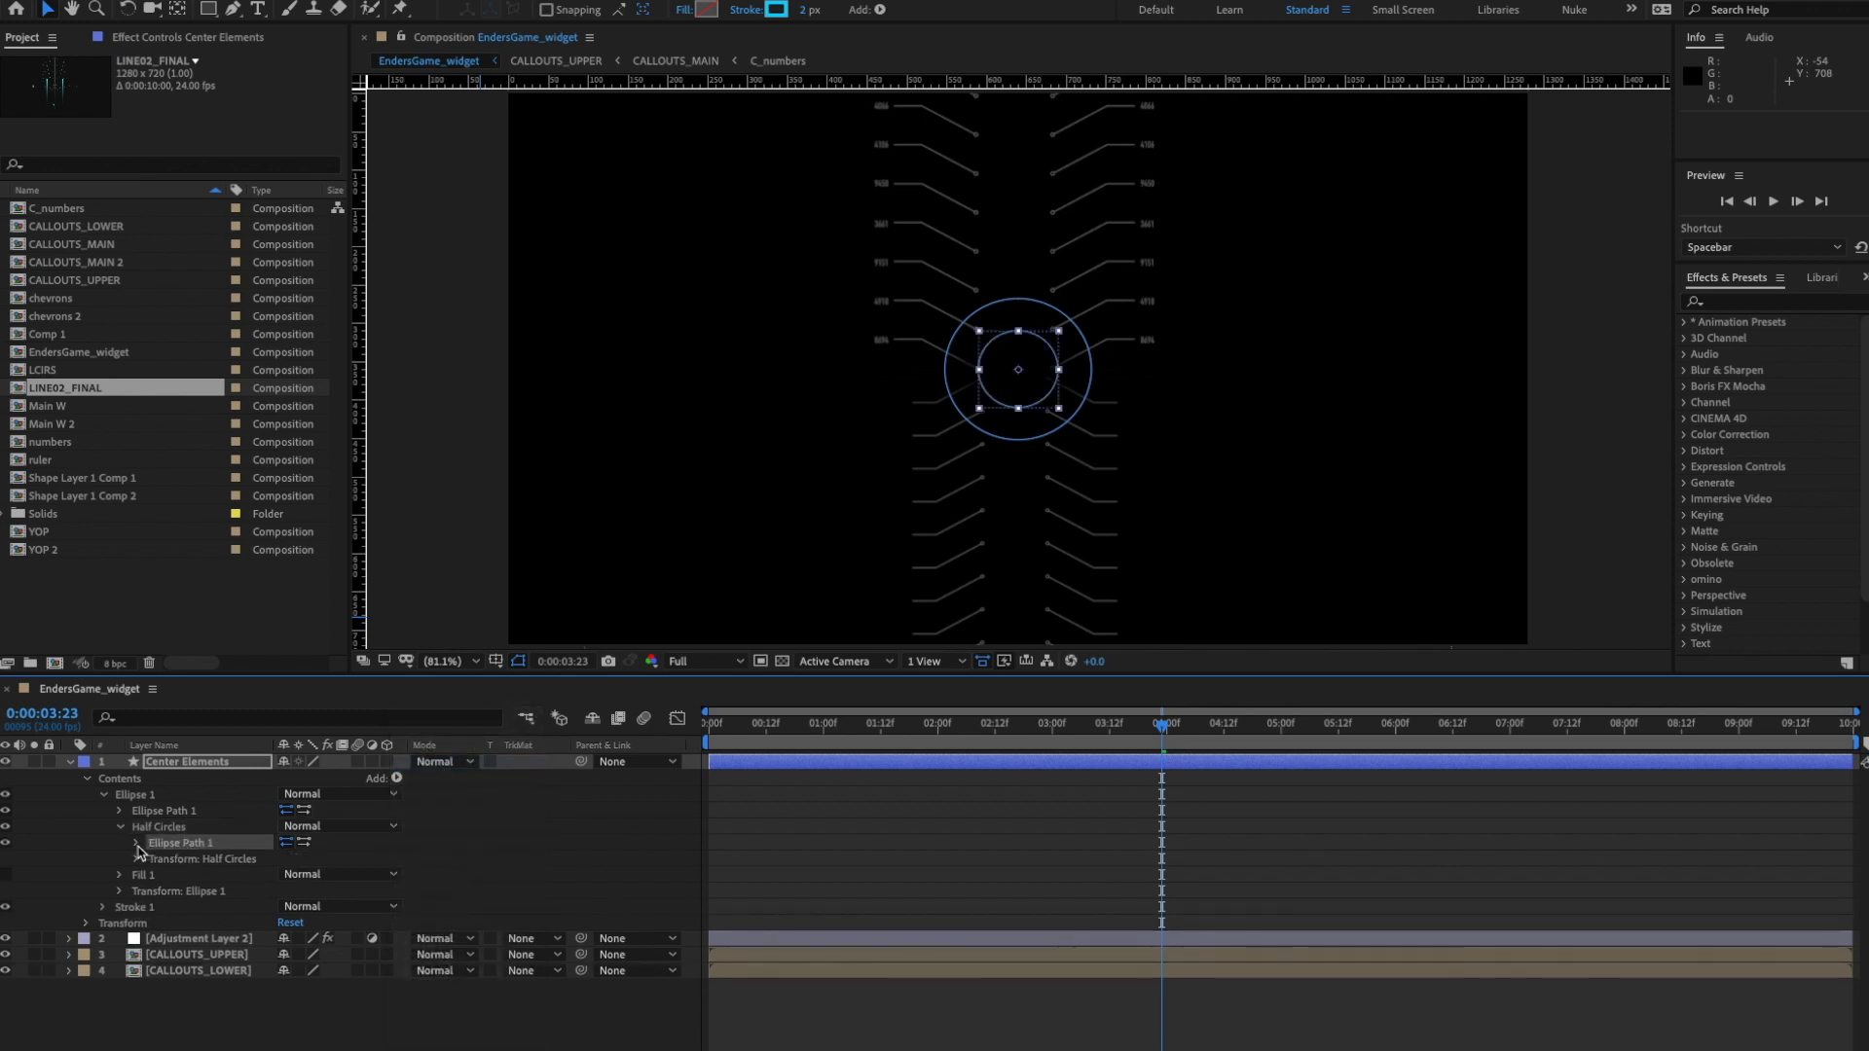
pyautogui.click(137, 845)
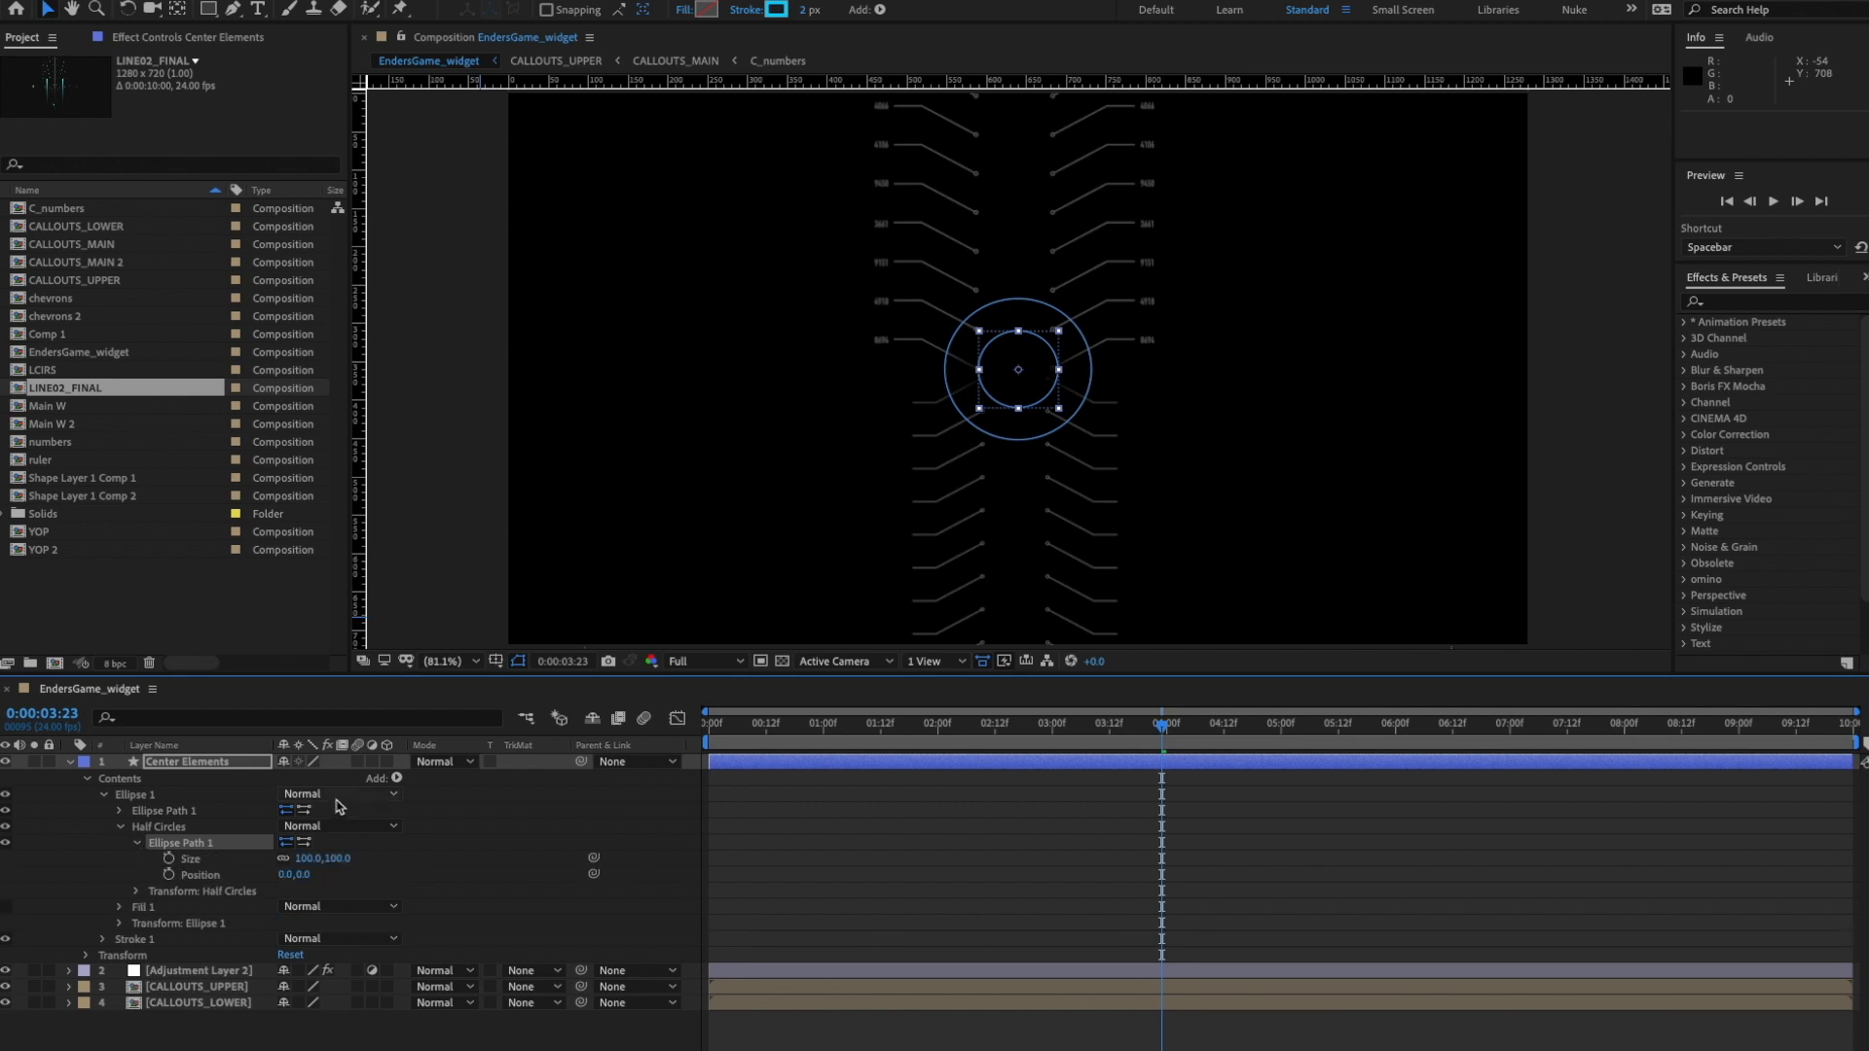
# - Add Trim Paths to the Half Circles group with Start at 10% and End at 40%
pyautogui.click(396, 780)
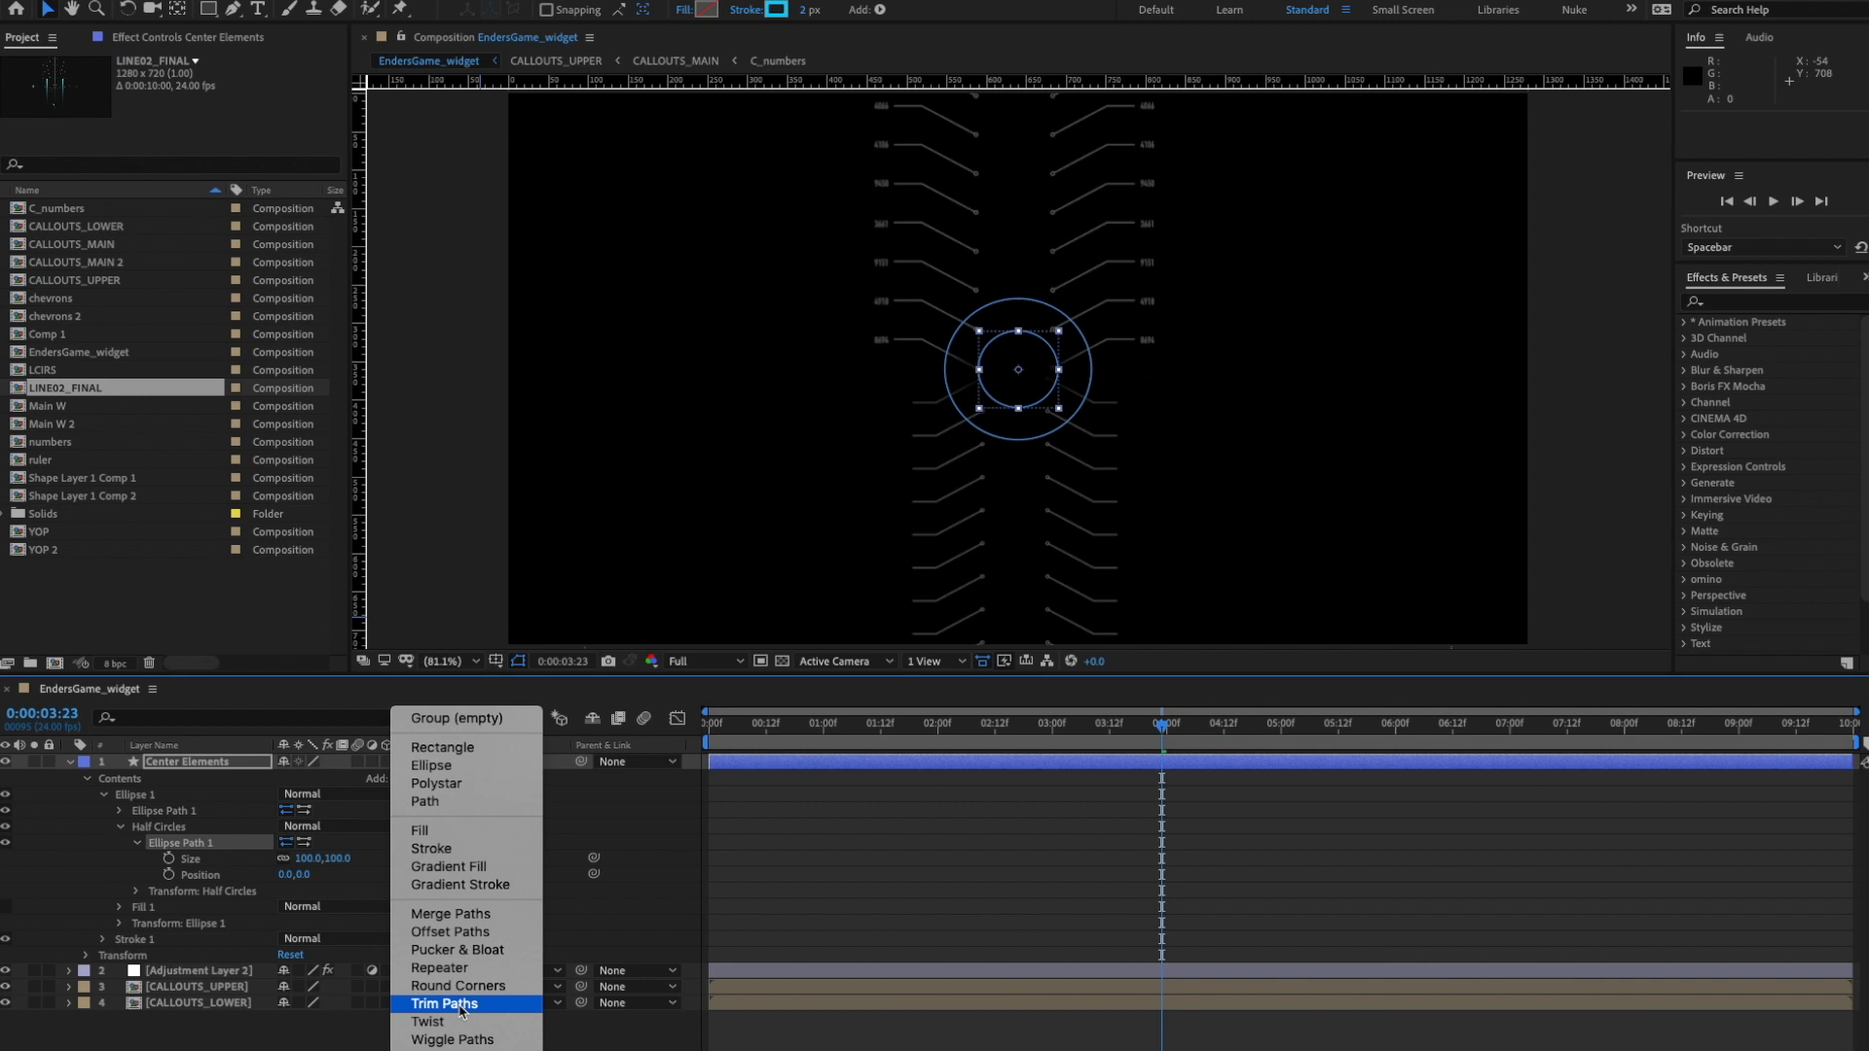
pyautogui.click(457, 1005)
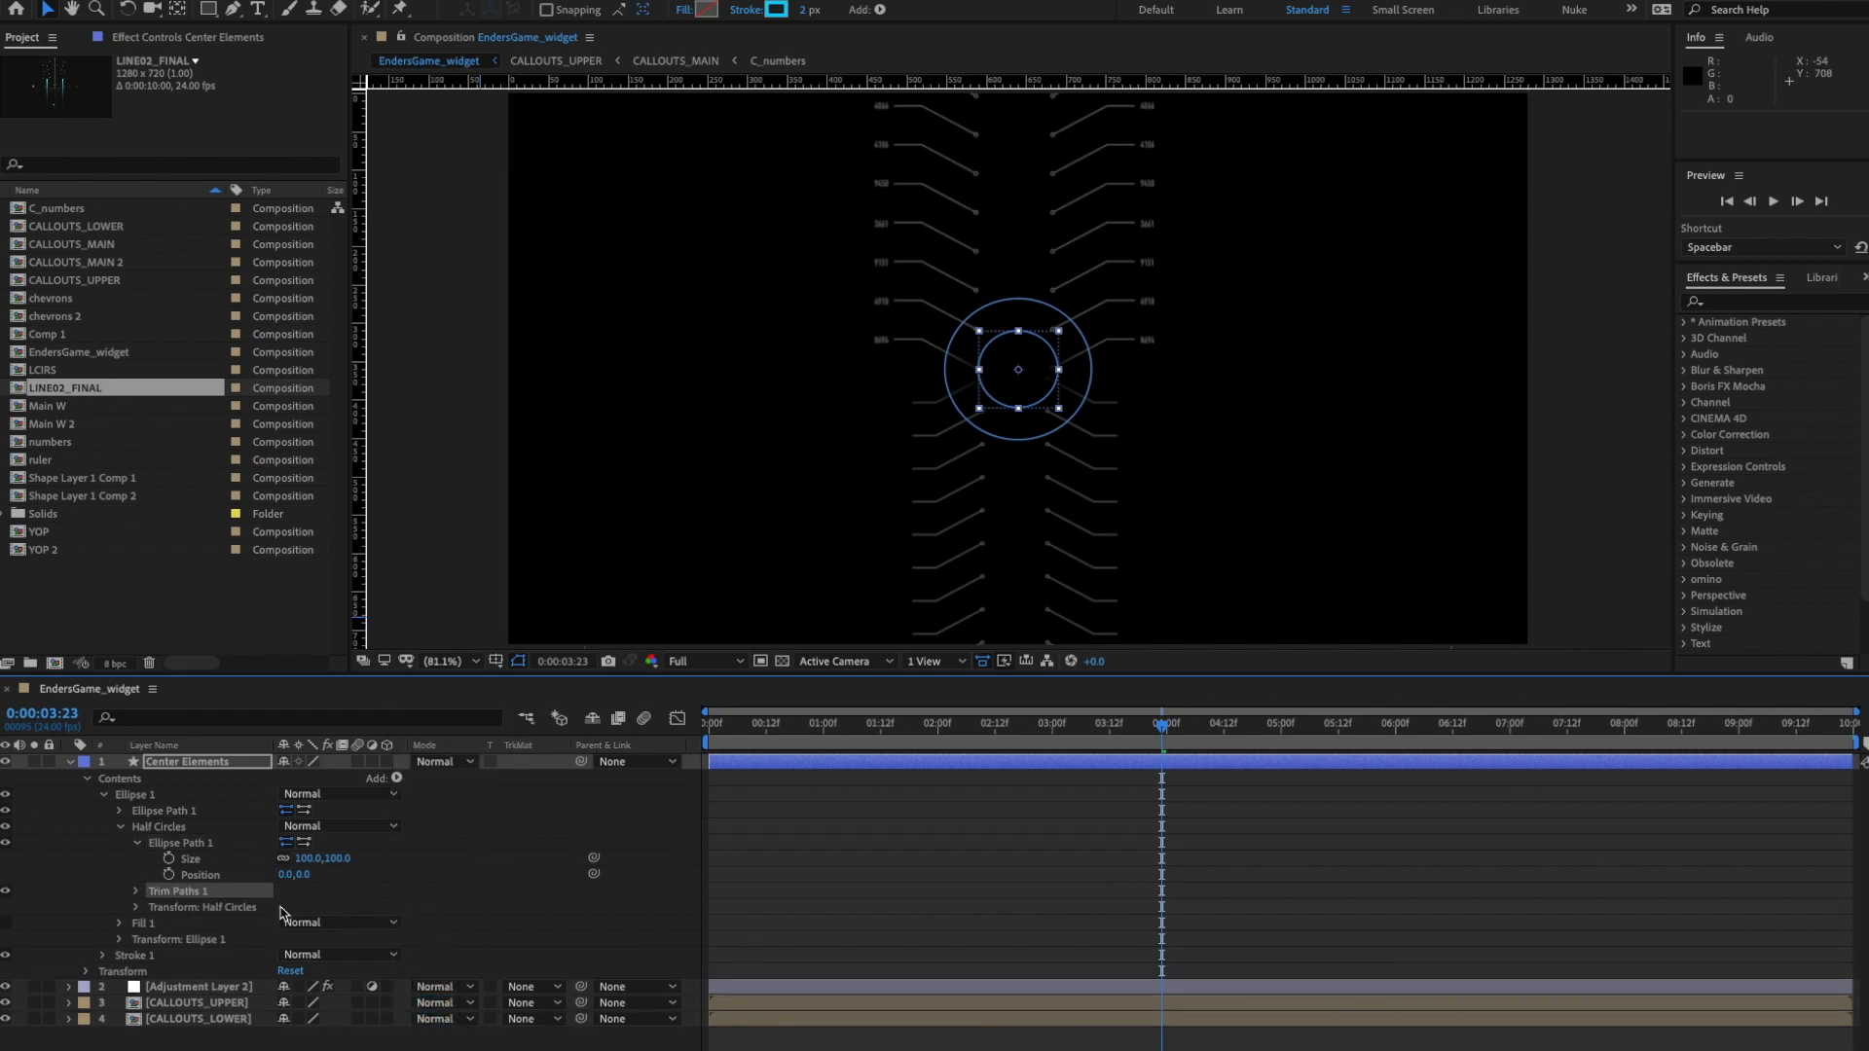
pyautogui.click(136, 892)
pyautogui.click(290, 908)
pyautogui.write('10')
pyautogui.press('Tab')
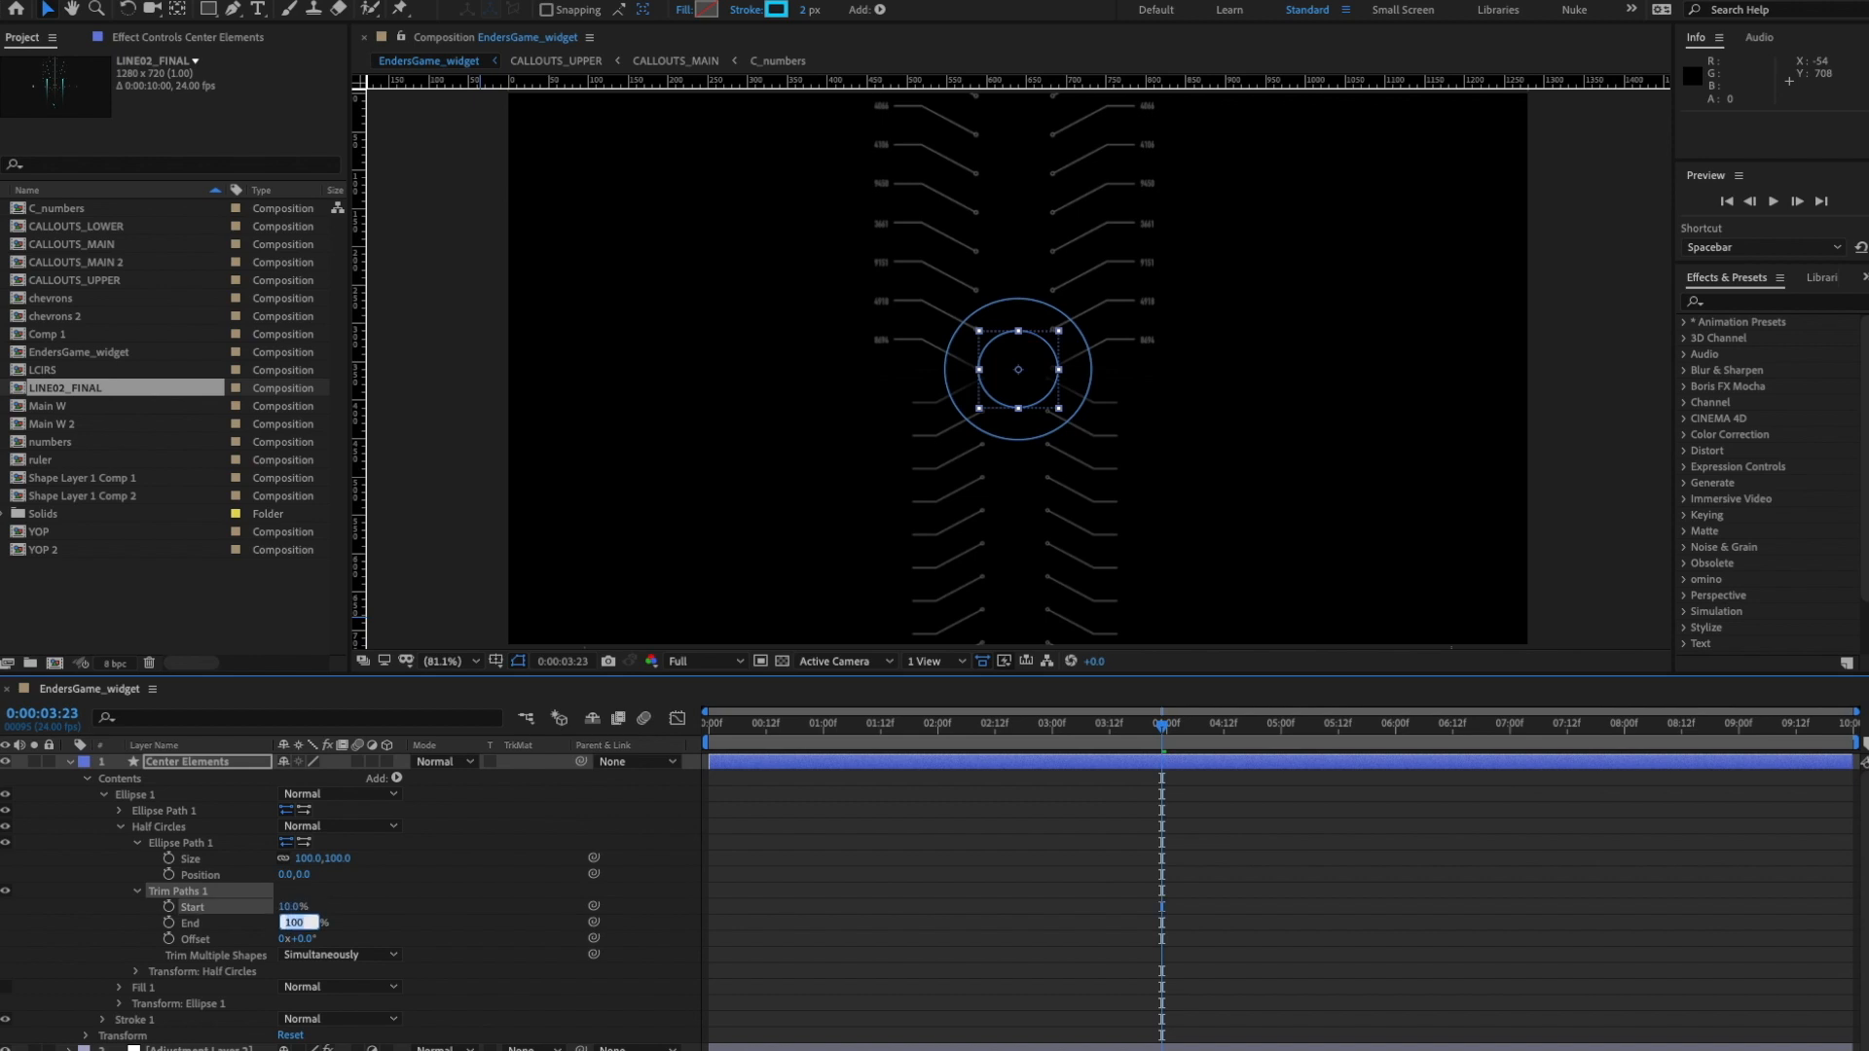
pyautogui.press('Tab')
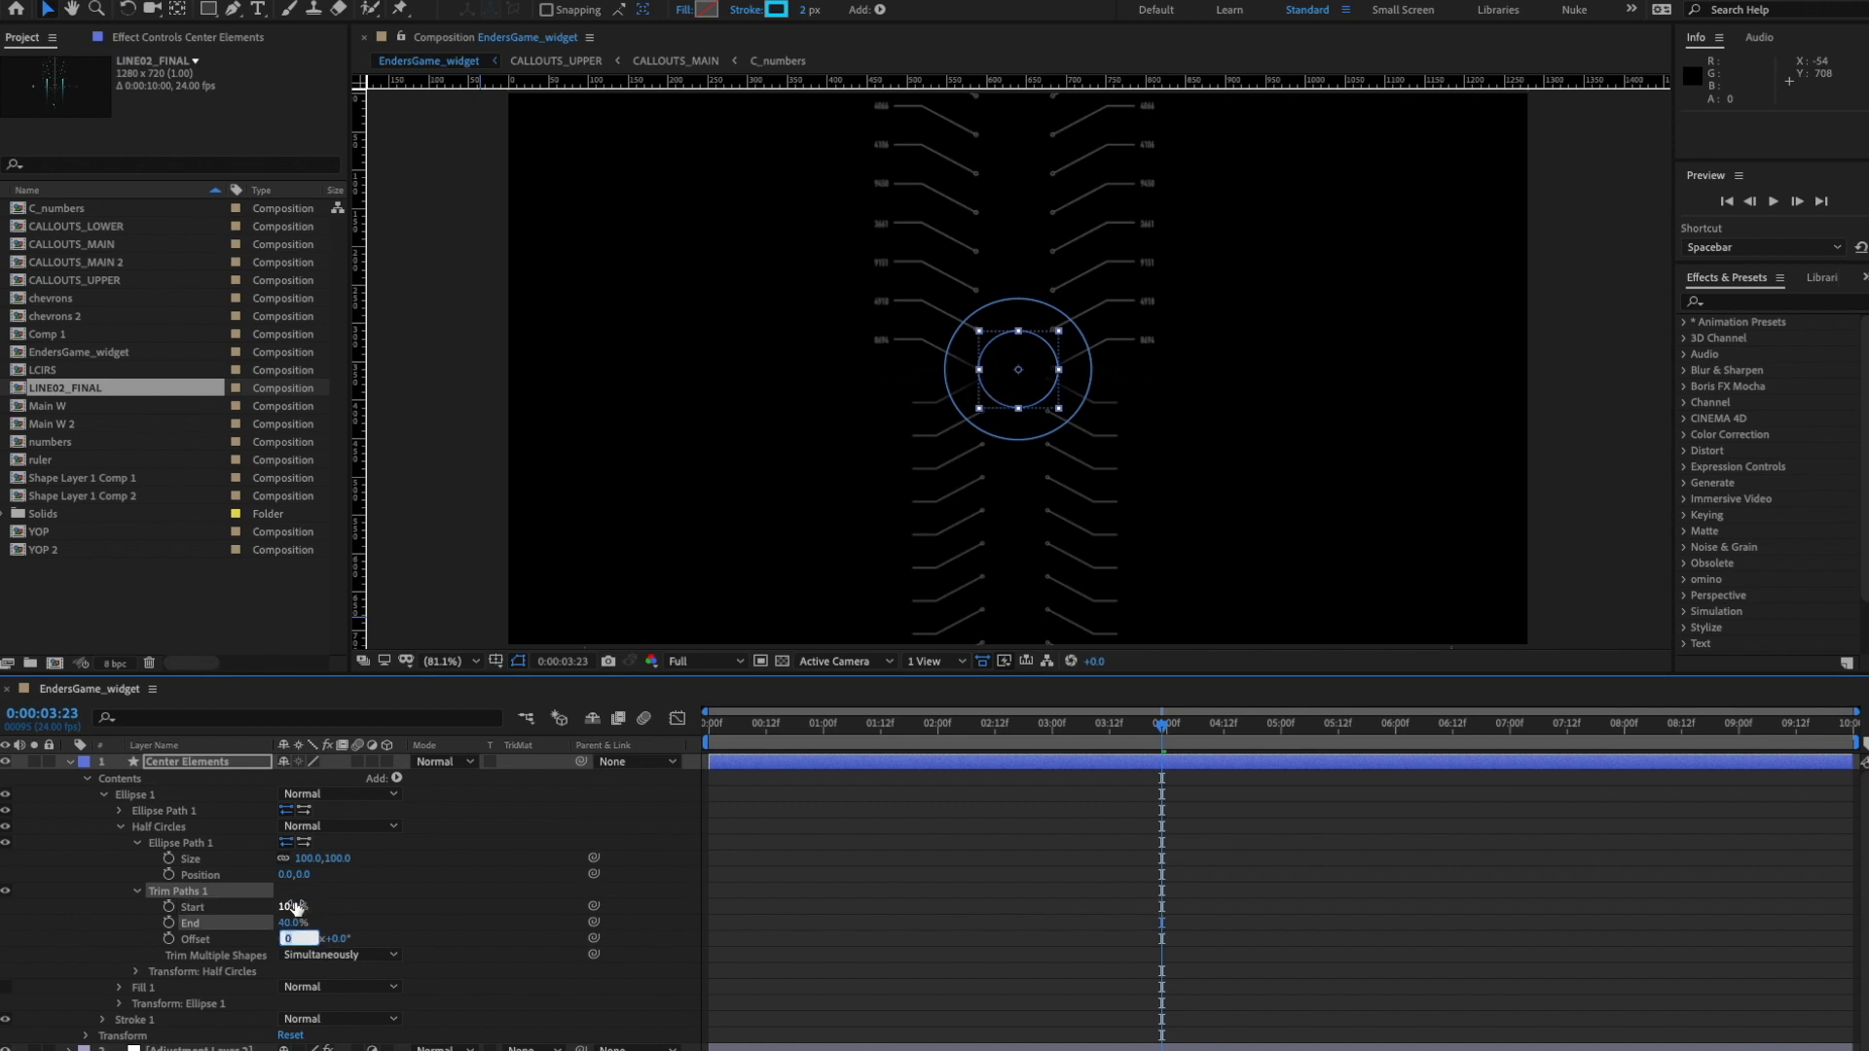
pyautogui.click(442, 867)
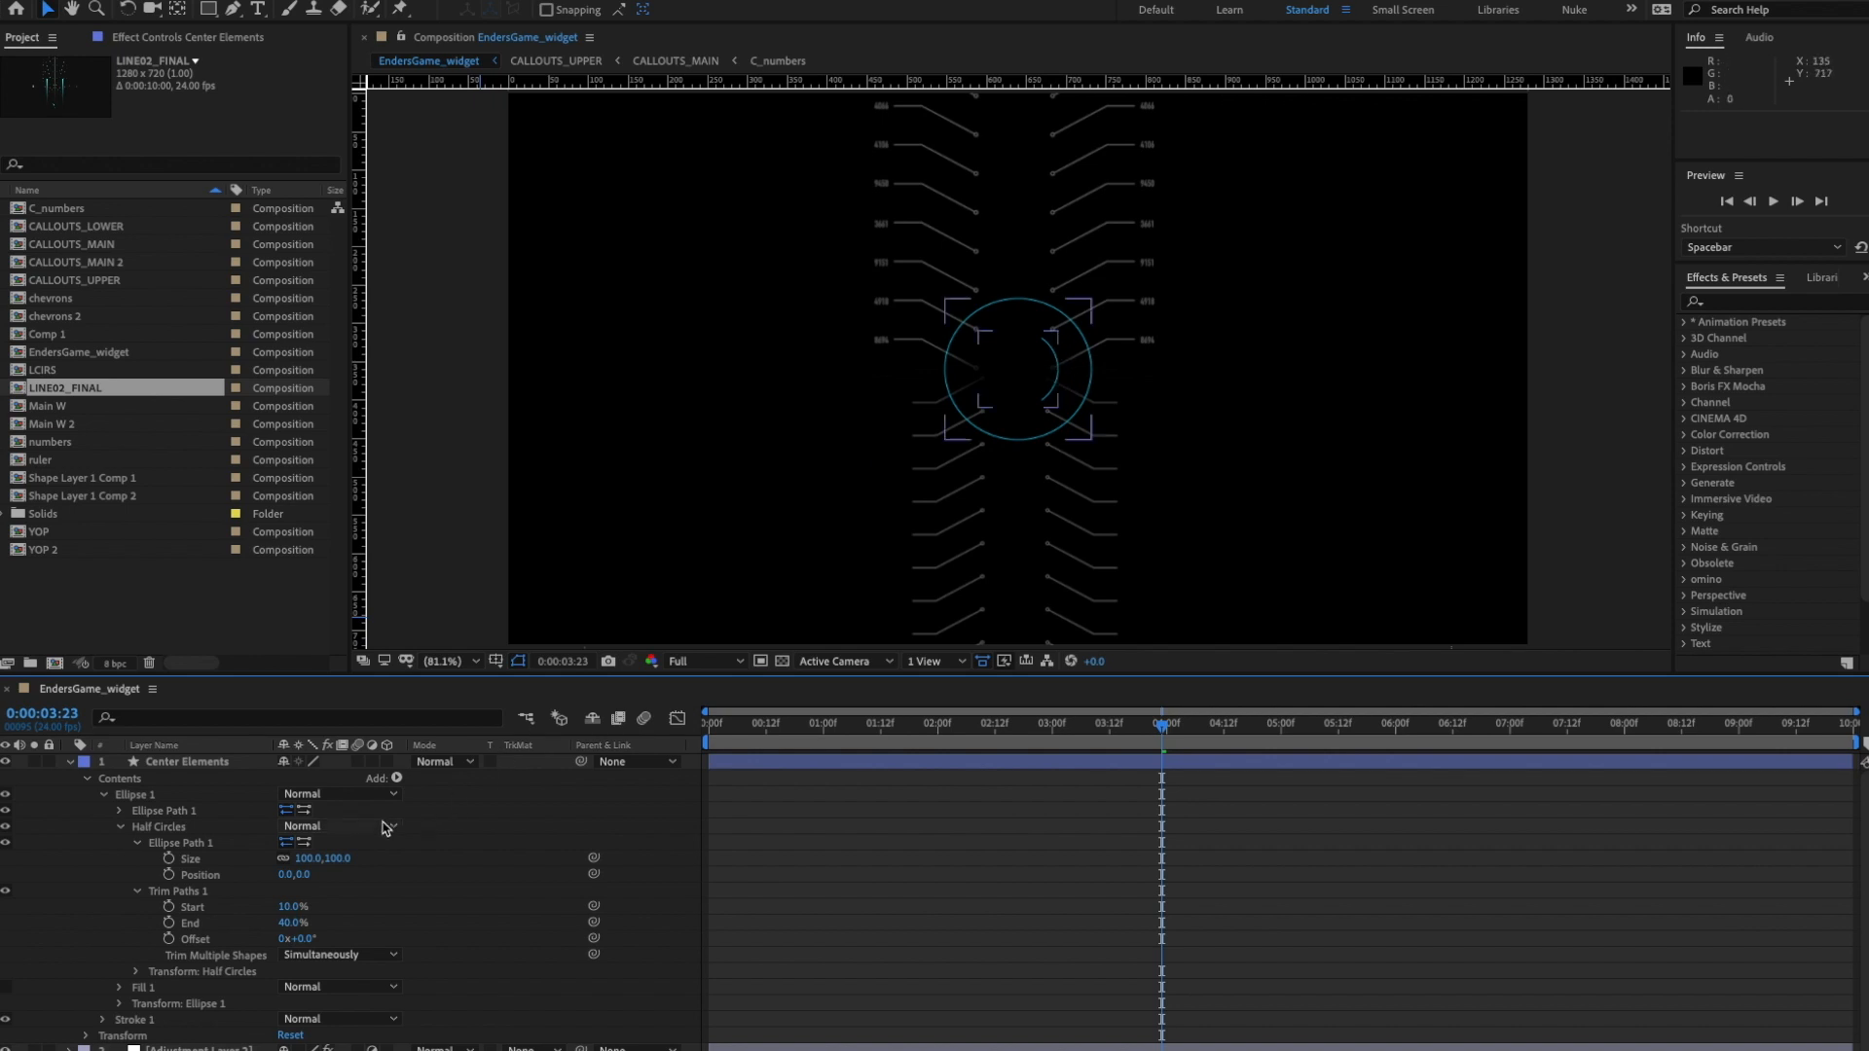
# - Add a Repeater to the Half Circles group and set its copies to 2
pyautogui.click(130, 826)
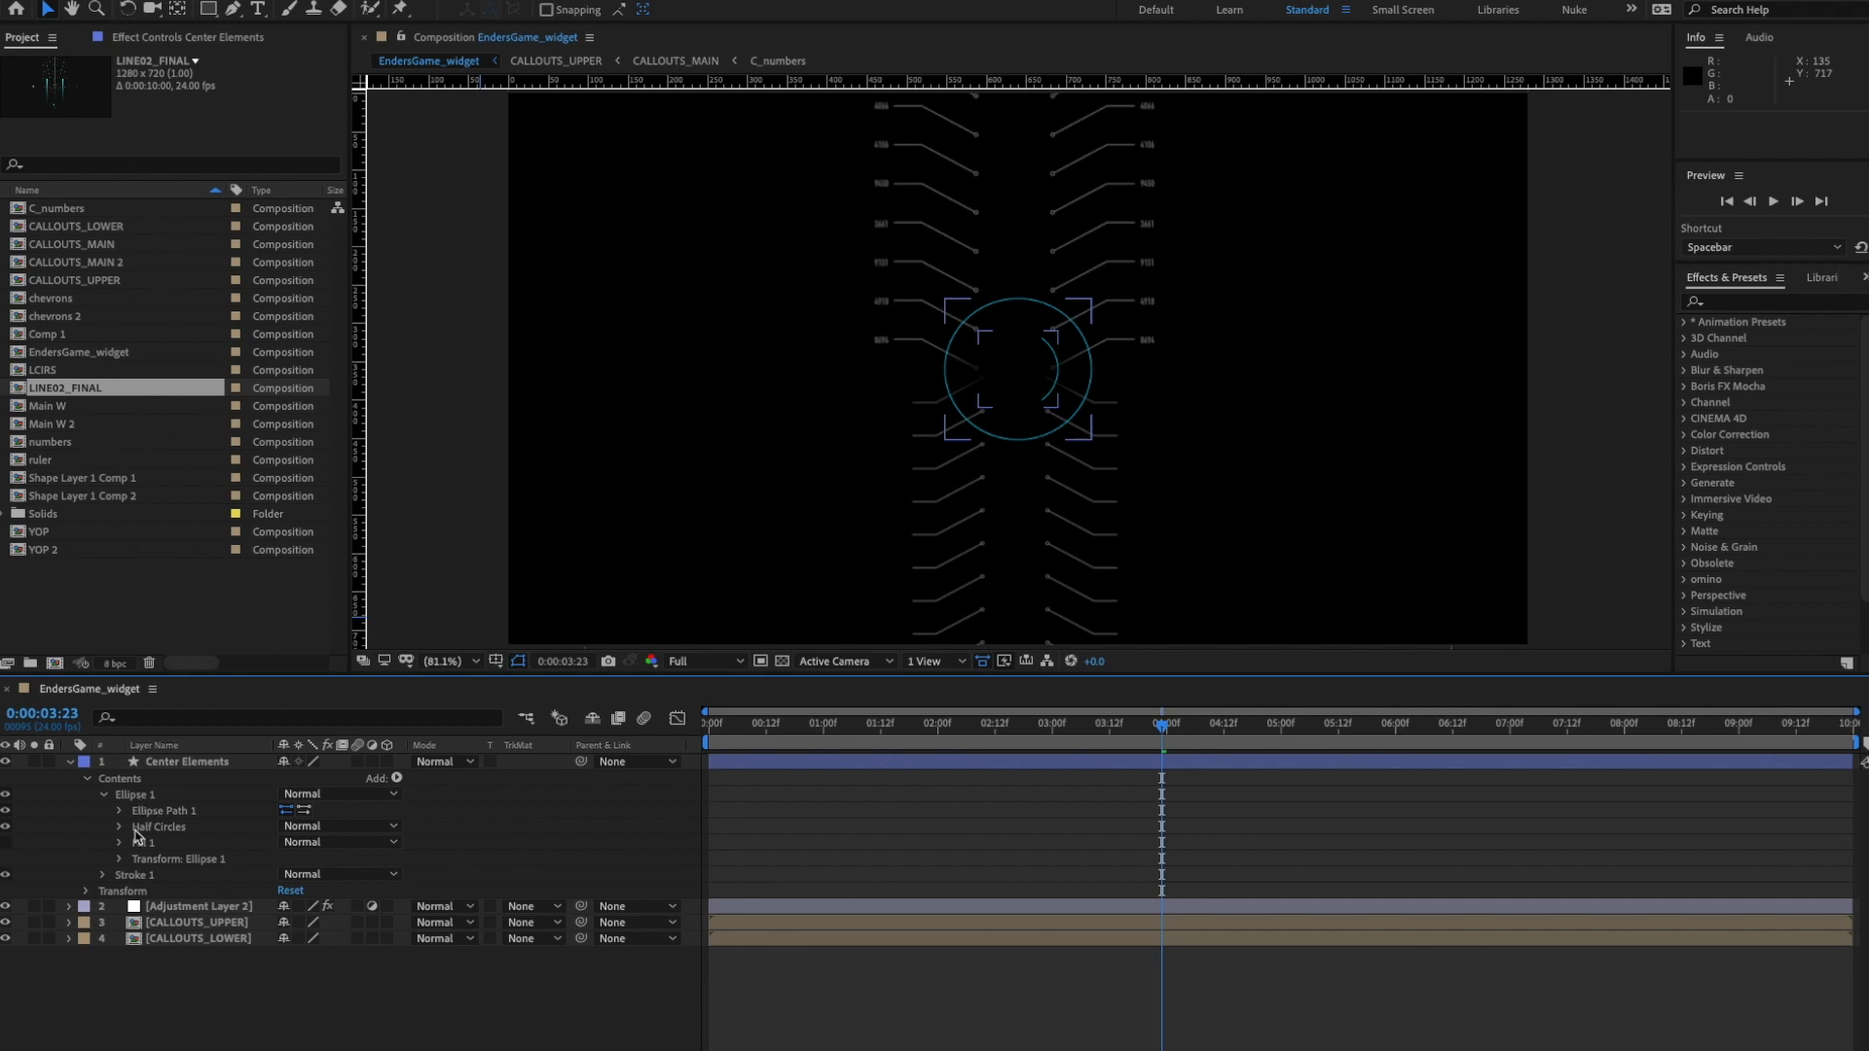
pyautogui.click(120, 827)
pyautogui.click(159, 827)
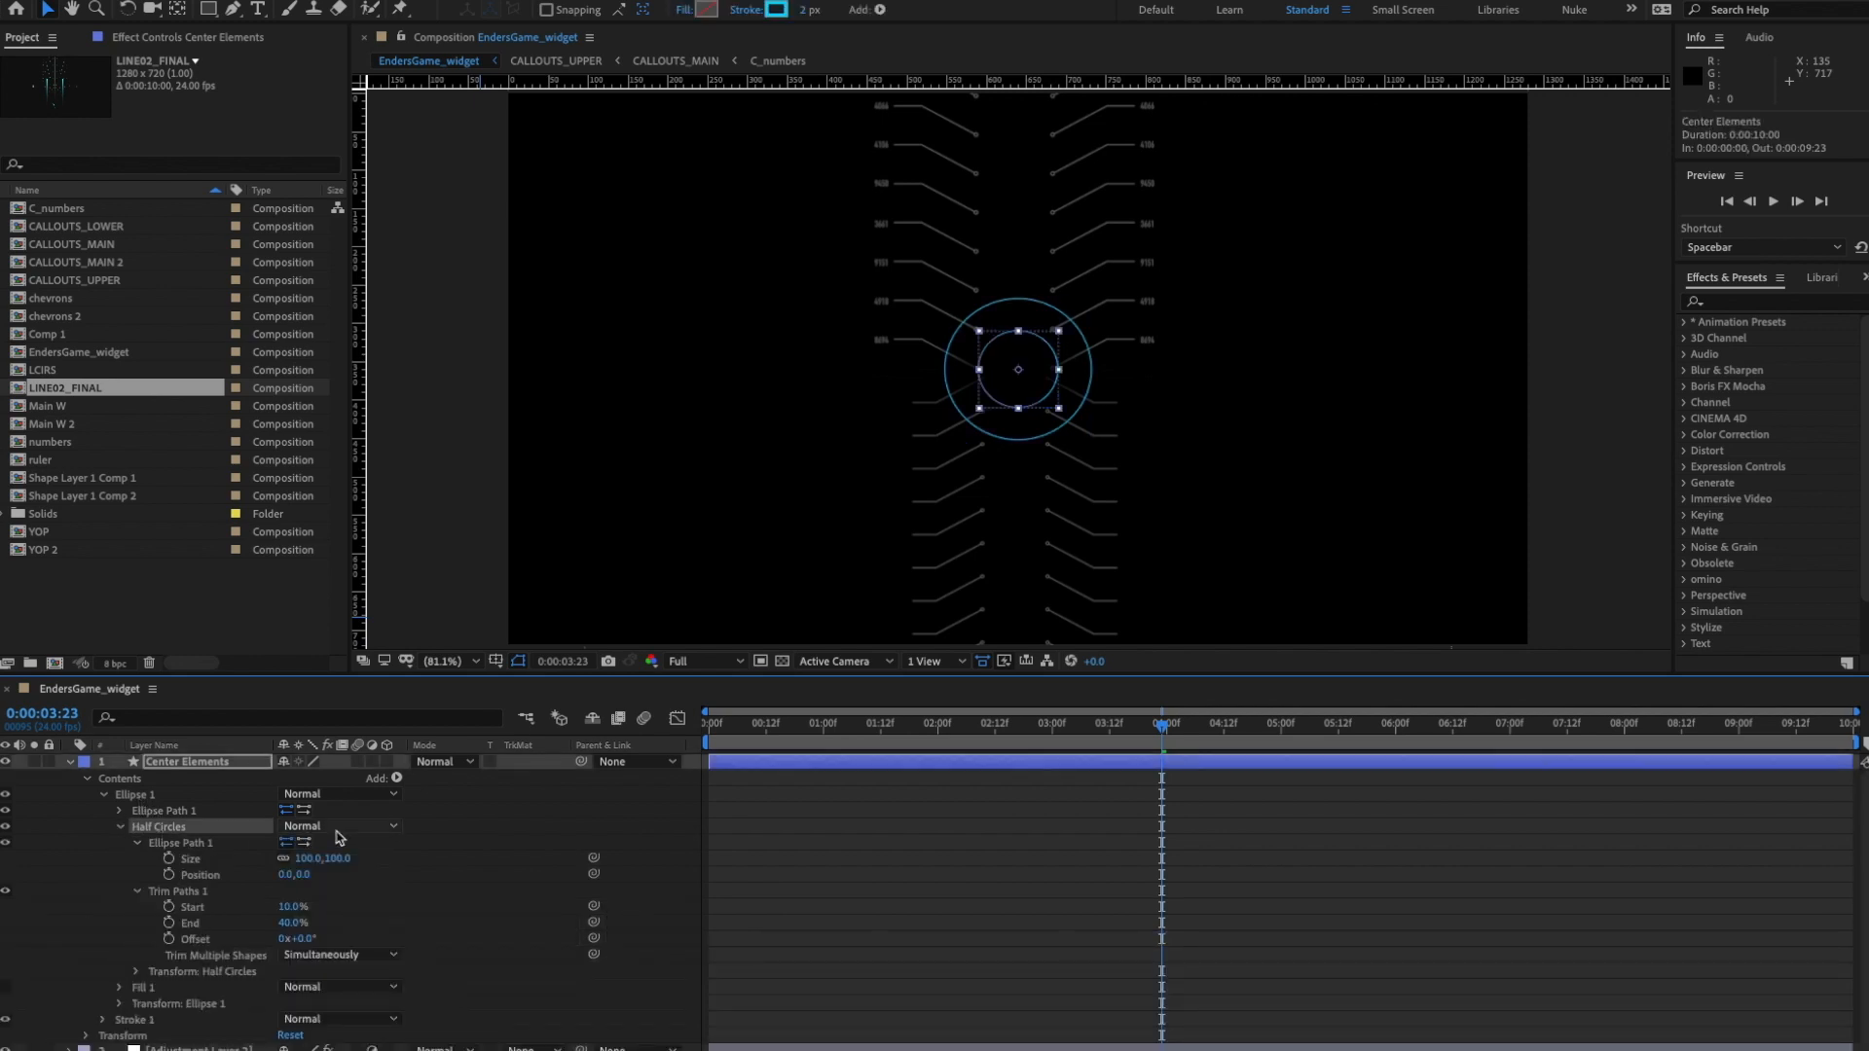
pyautogui.click(397, 779)
pyautogui.click(450, 966)
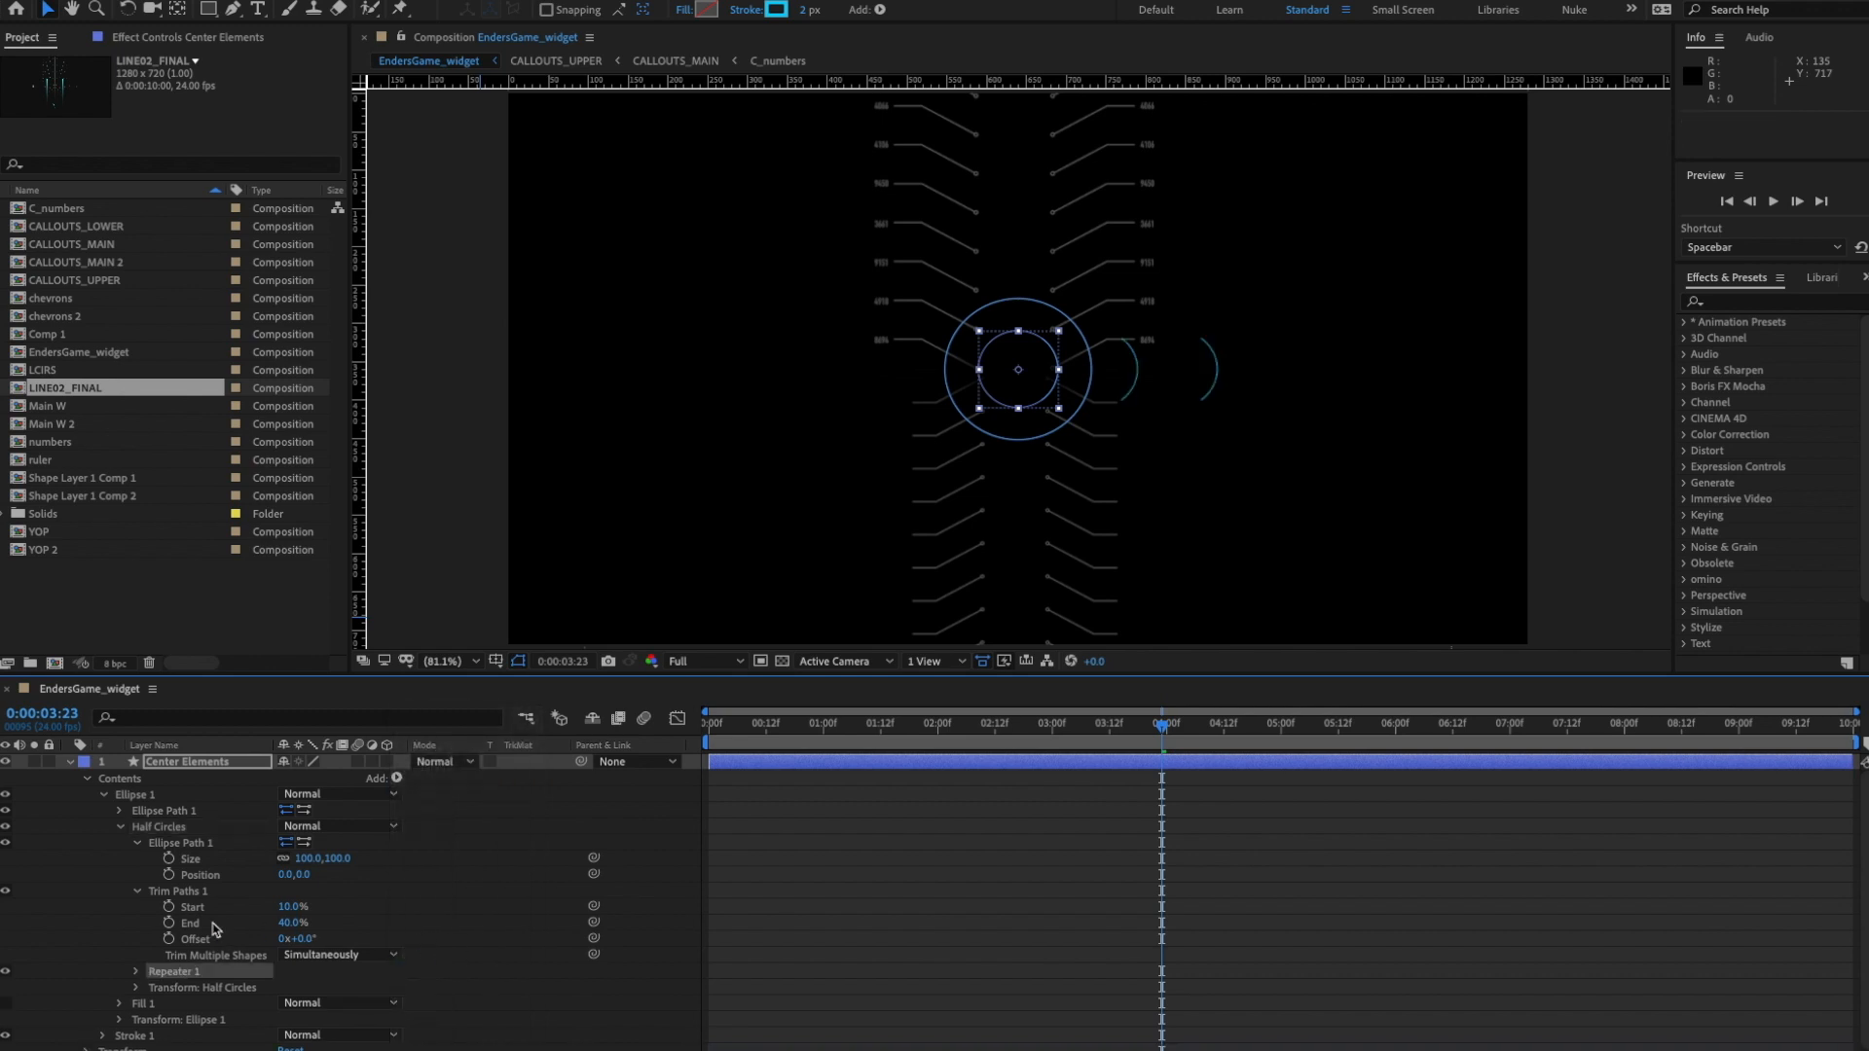
pyautogui.click(136, 971)
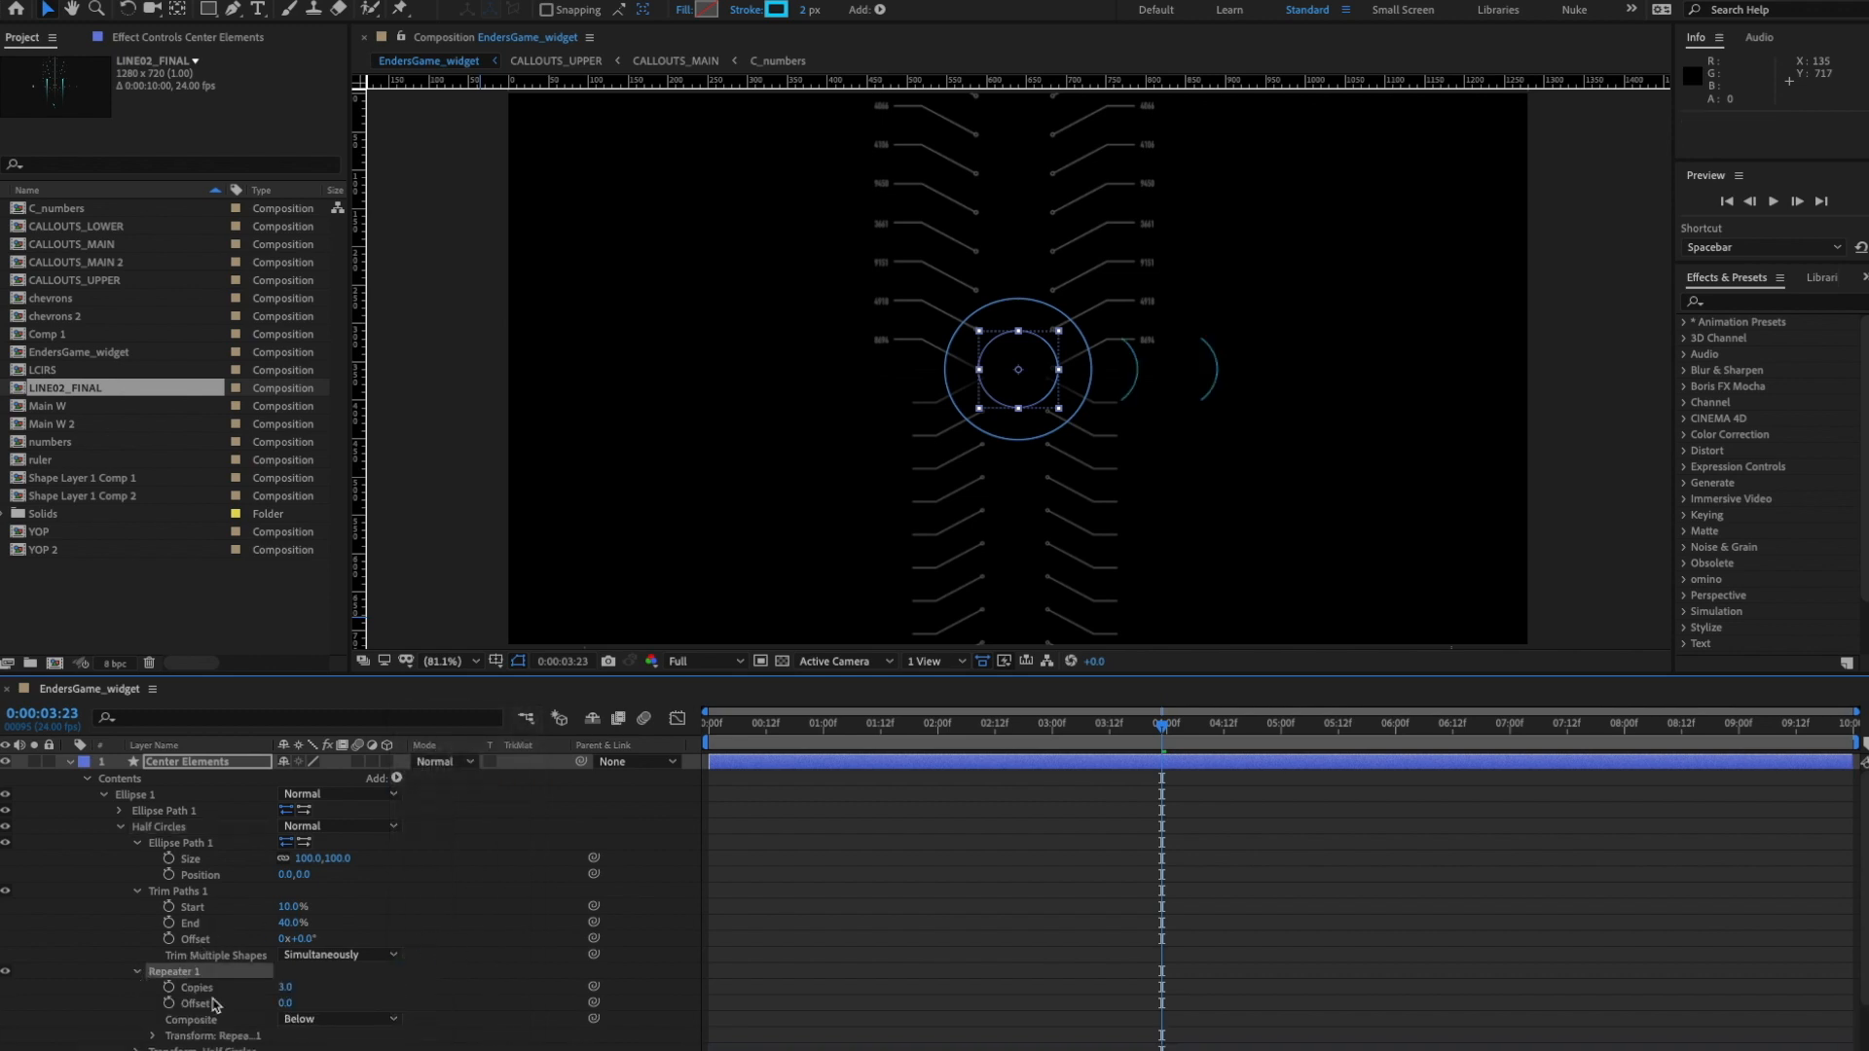
pyautogui.click(286, 989)
pyautogui.write('2')
pyautogui.press('Return')
# - Set the repeater's transform position to 0, 0 and its scale to -100, 100% to mirror the arc
pyautogui.scroll(-1, 340, 944)
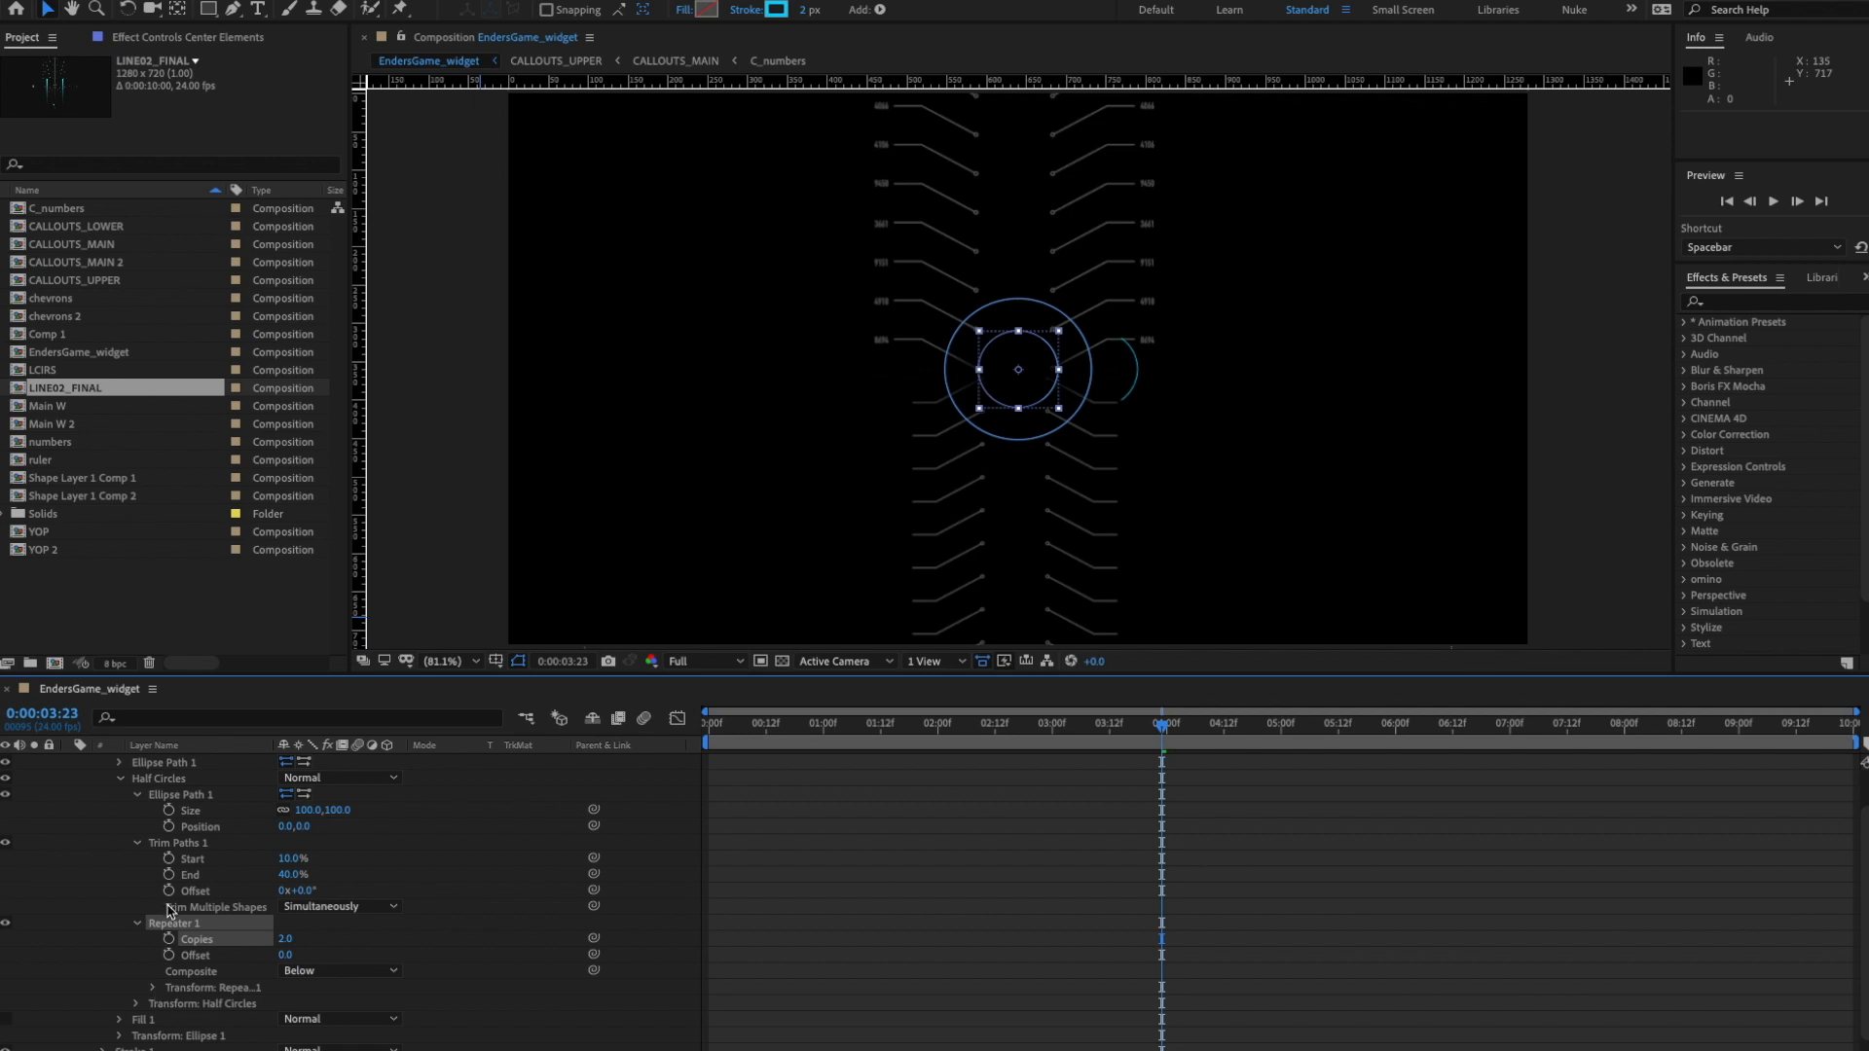
pyautogui.click(153, 989)
pyautogui.scroll(-2, 438, 949)
pyautogui.click(290, 956)
pyautogui.write('0')
pyautogui.press('Return')
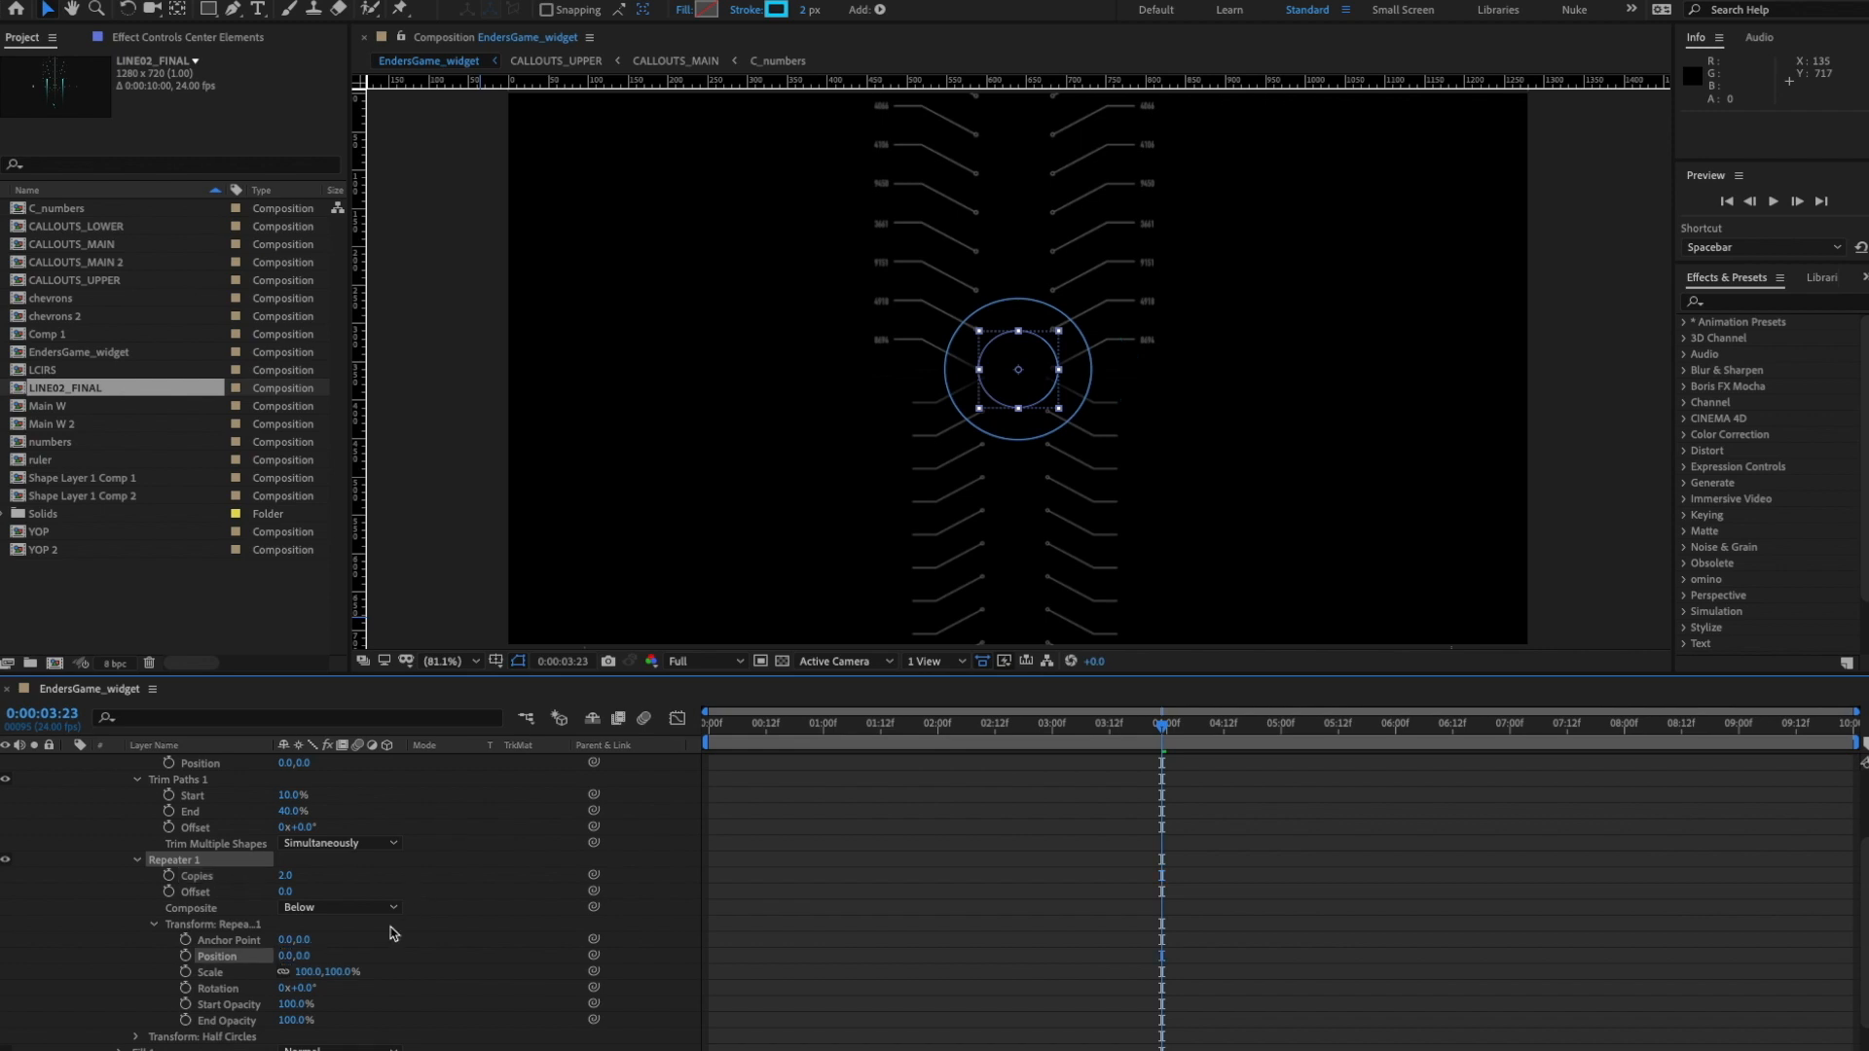
pyautogui.click(306, 971)
pyautogui.press('Return')
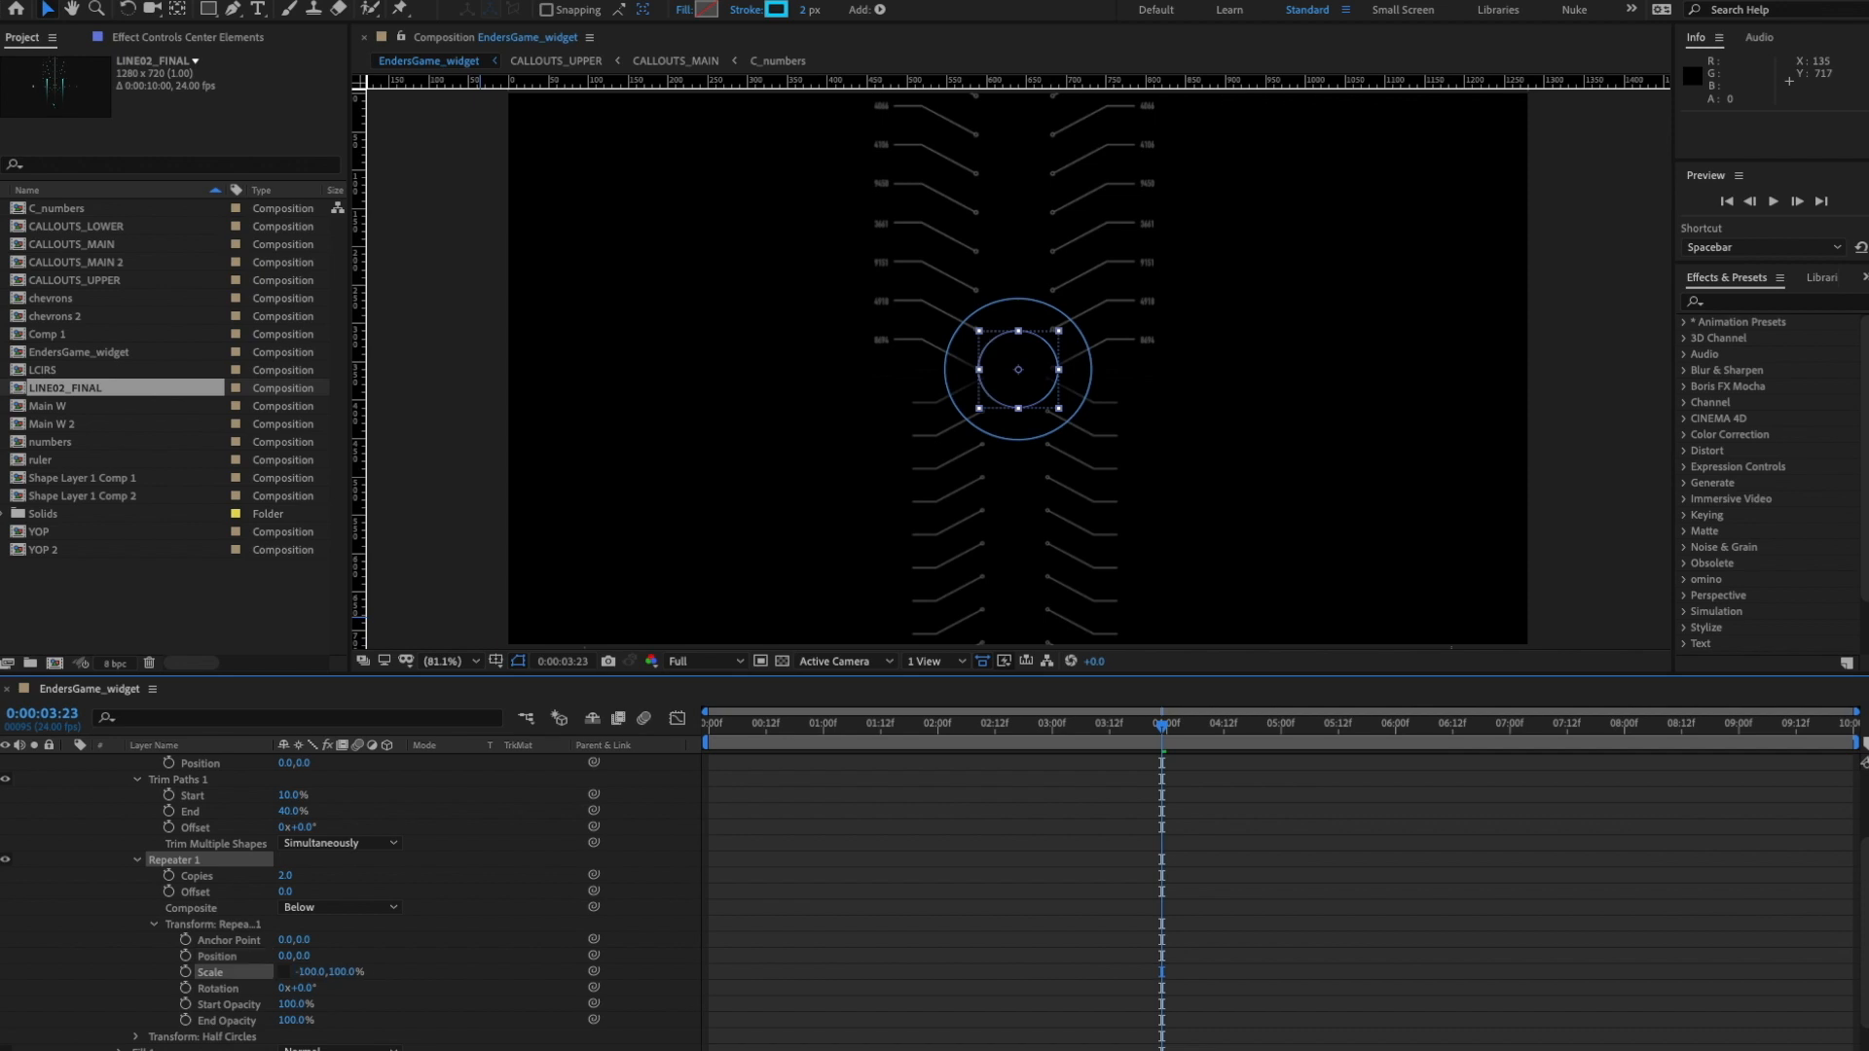
pyautogui.click(890, 873)
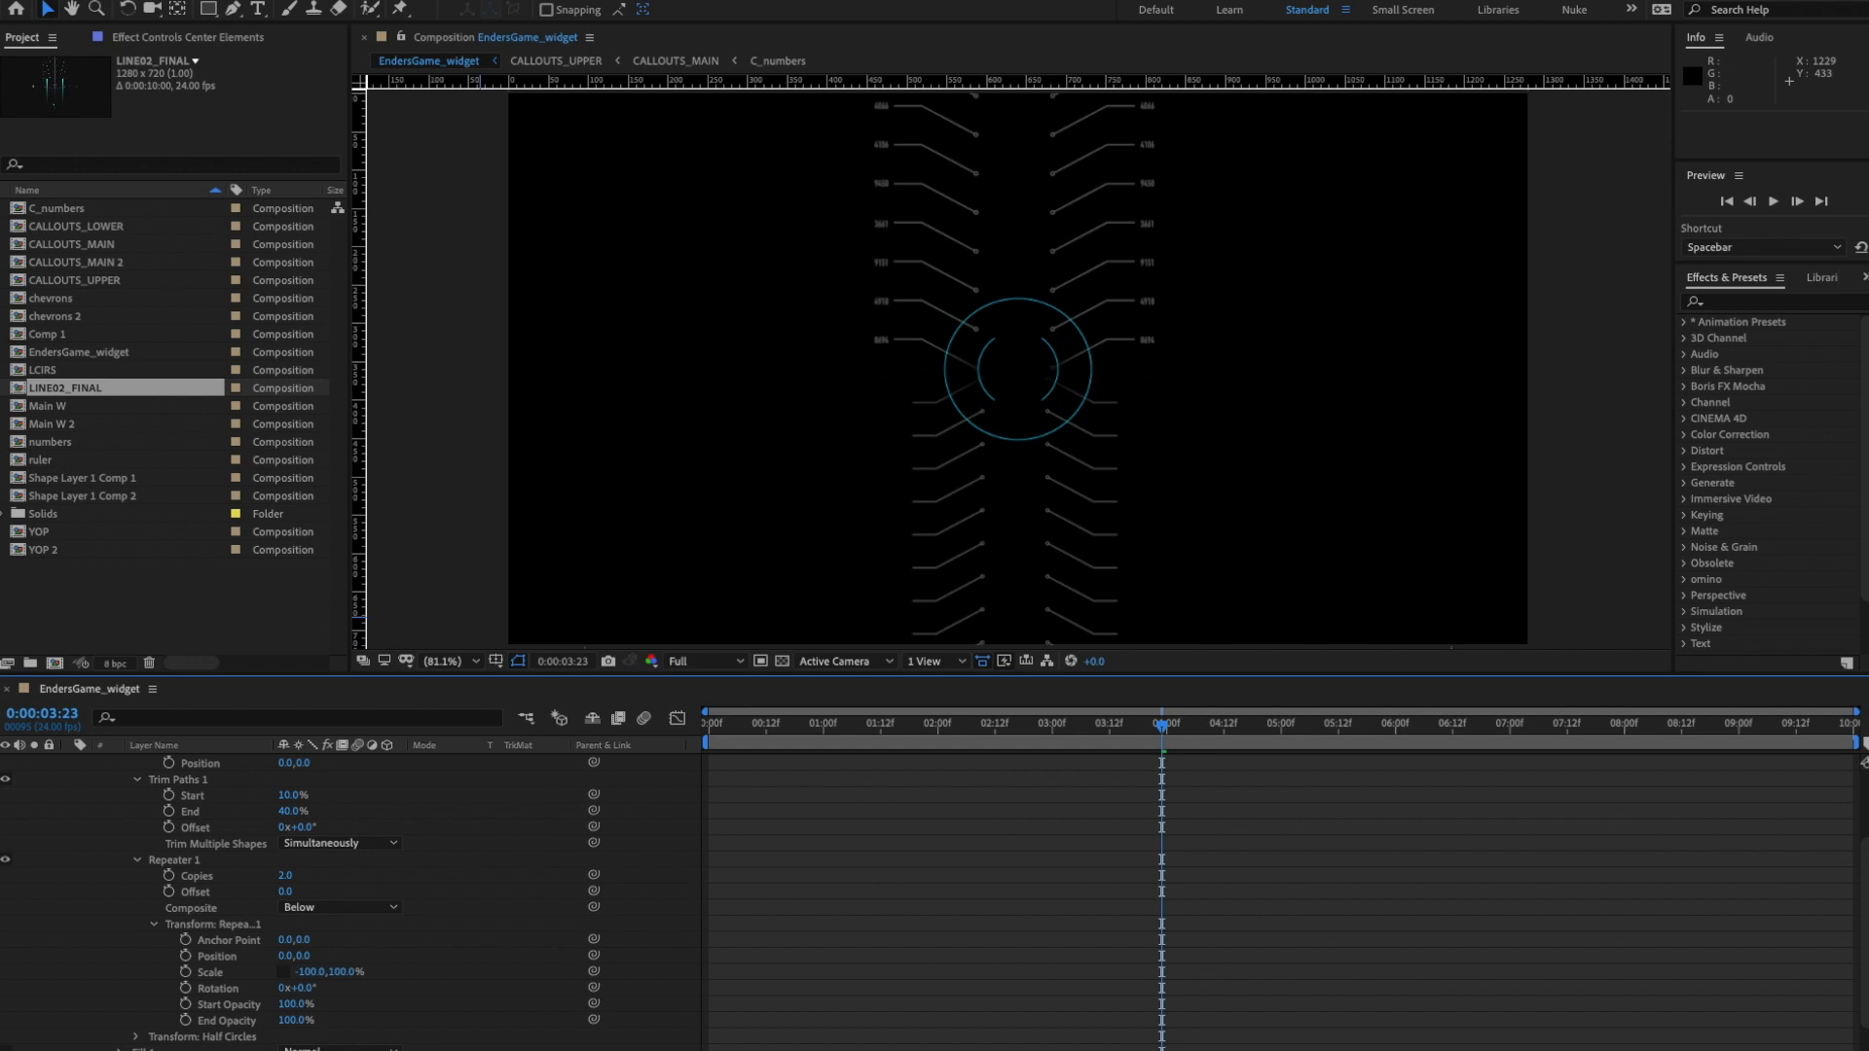
# - Change the Center Elements stroke color to white and collapse Ellipse 1 and Stroke 1
pyautogui.click(102, 875)
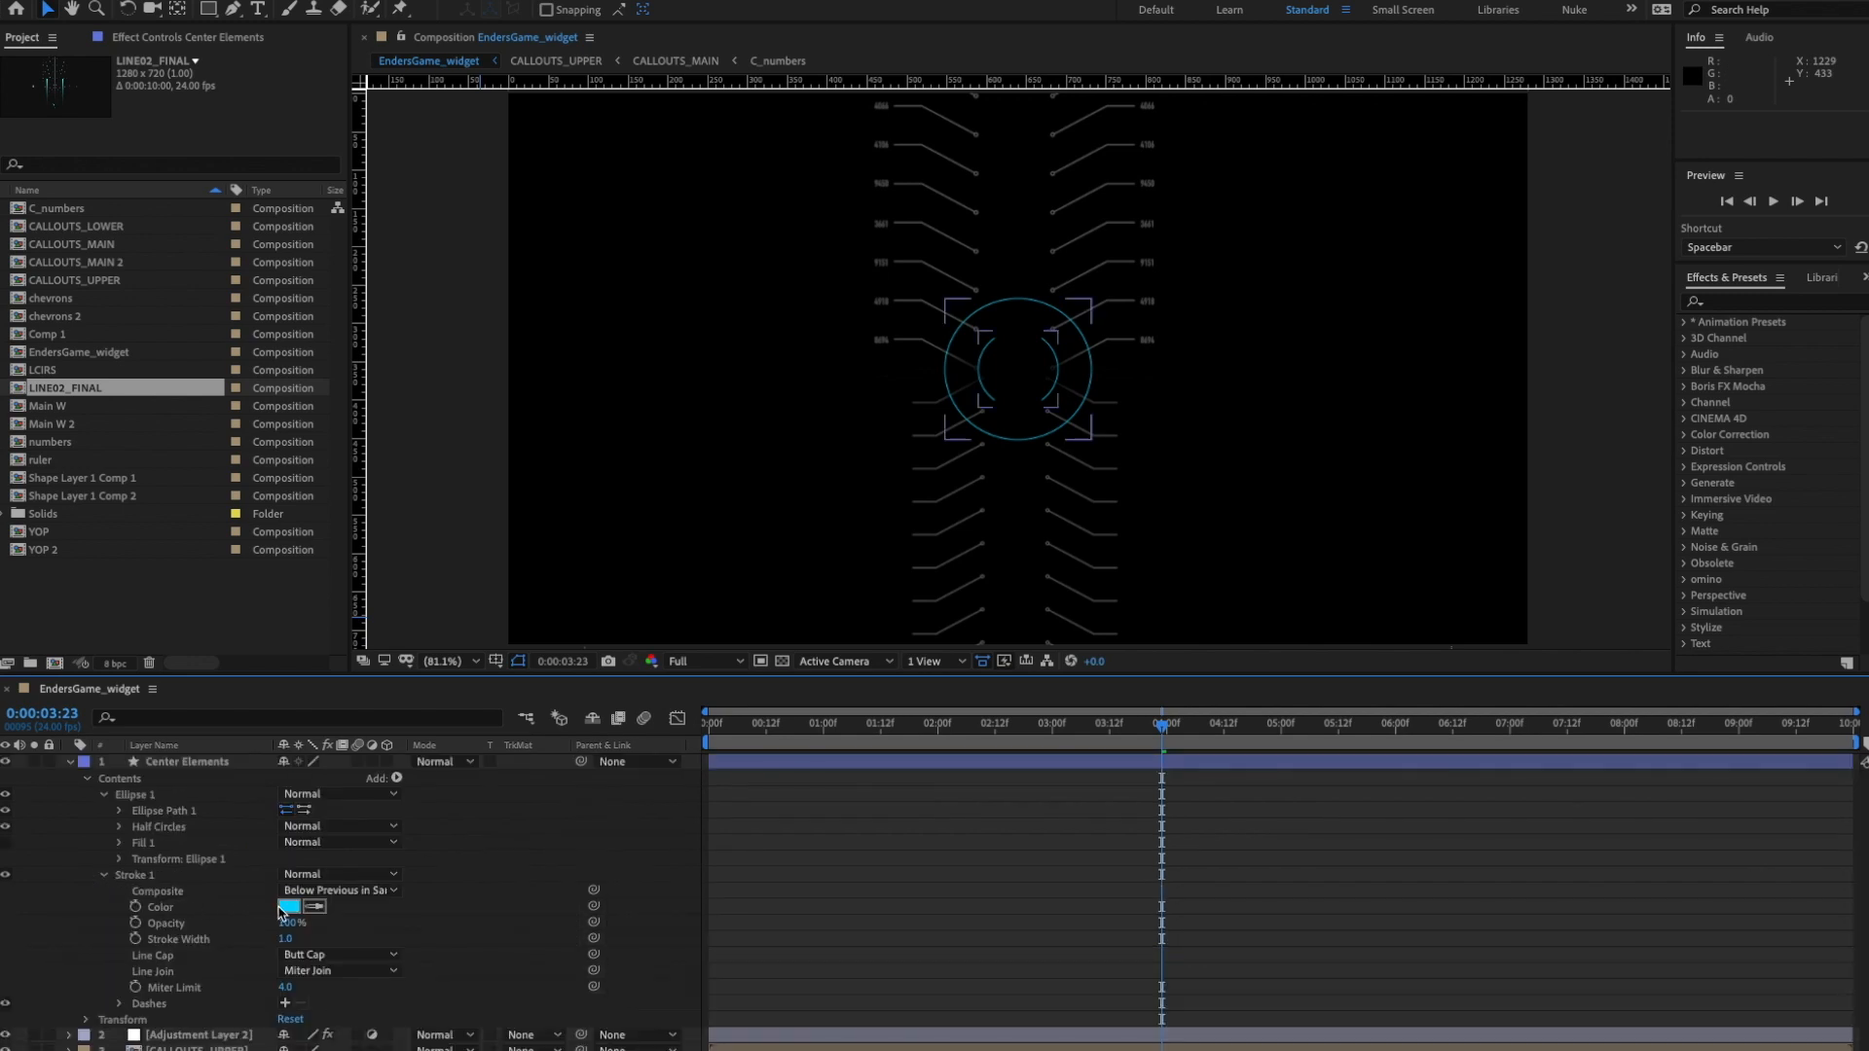
pyautogui.click(288, 906)
pyautogui.moveTo(1403, 623); pyautogui.dragTo(1291, 494)
pyautogui.click(1755, 513)
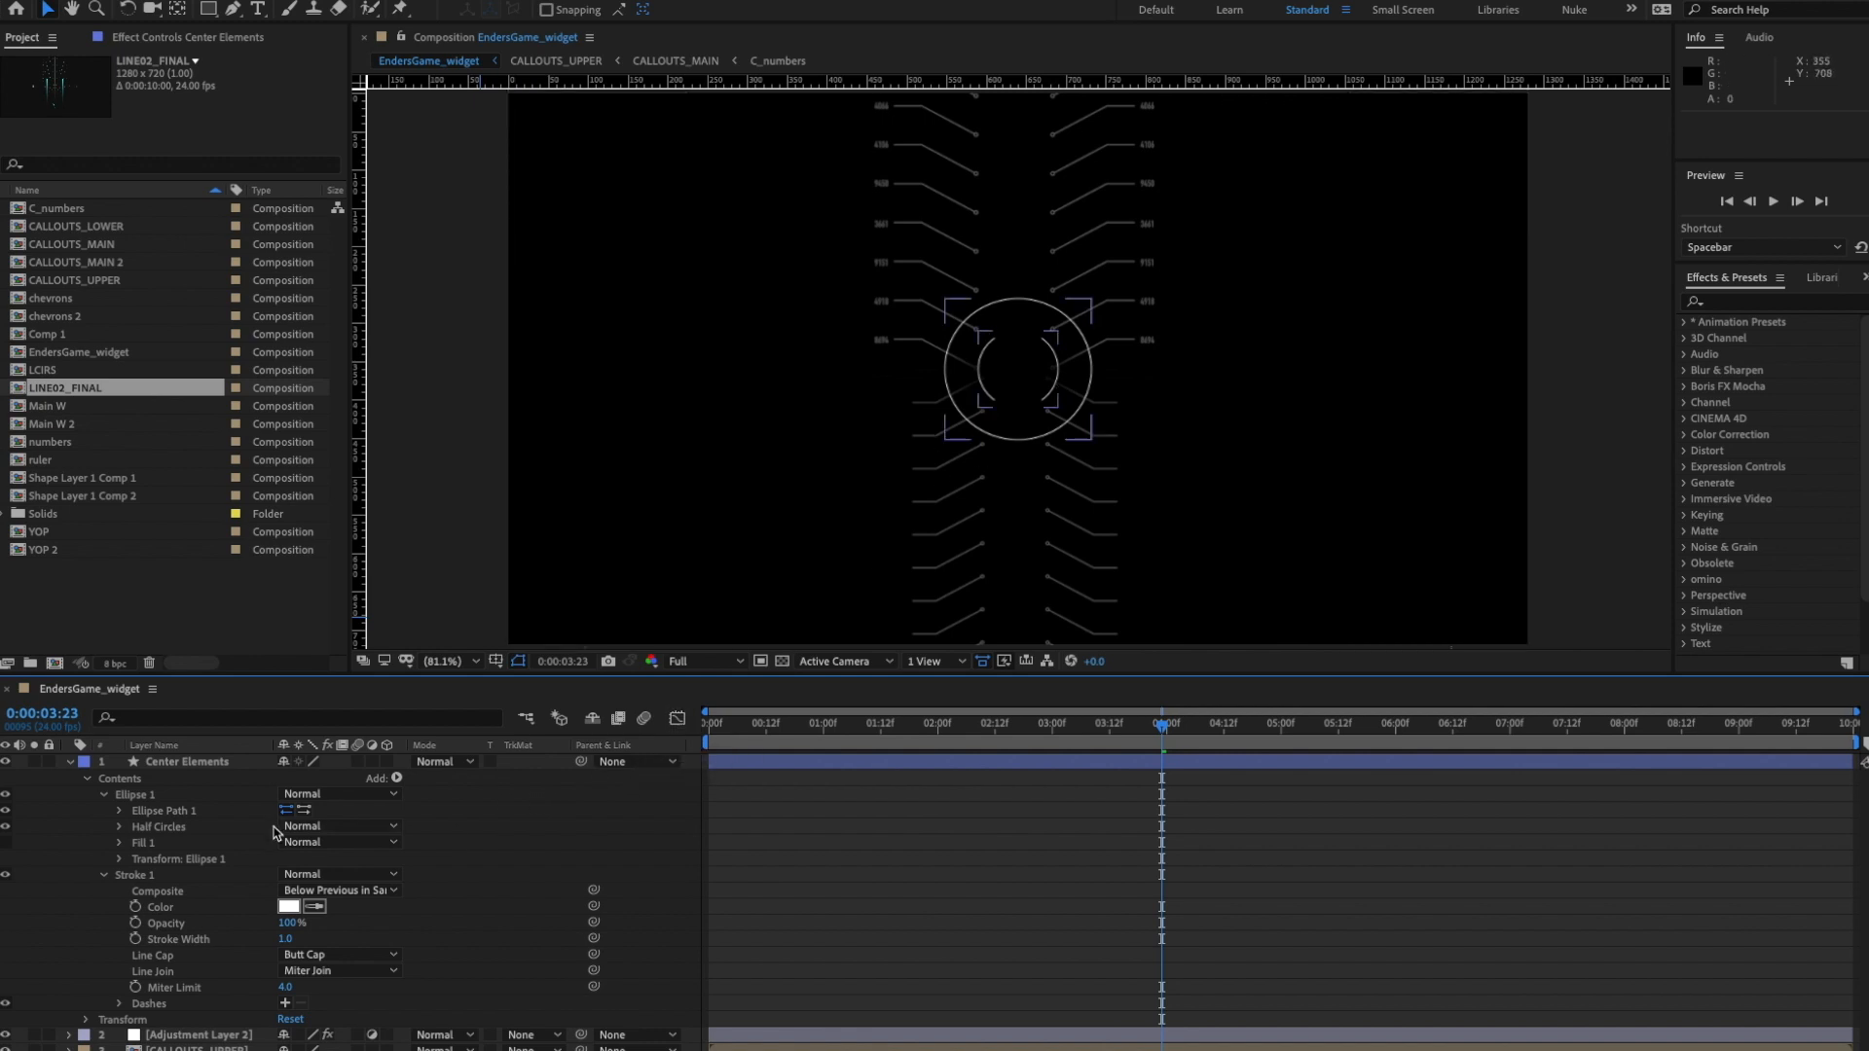
pyautogui.click(104, 795)
pyautogui.click(104, 811)
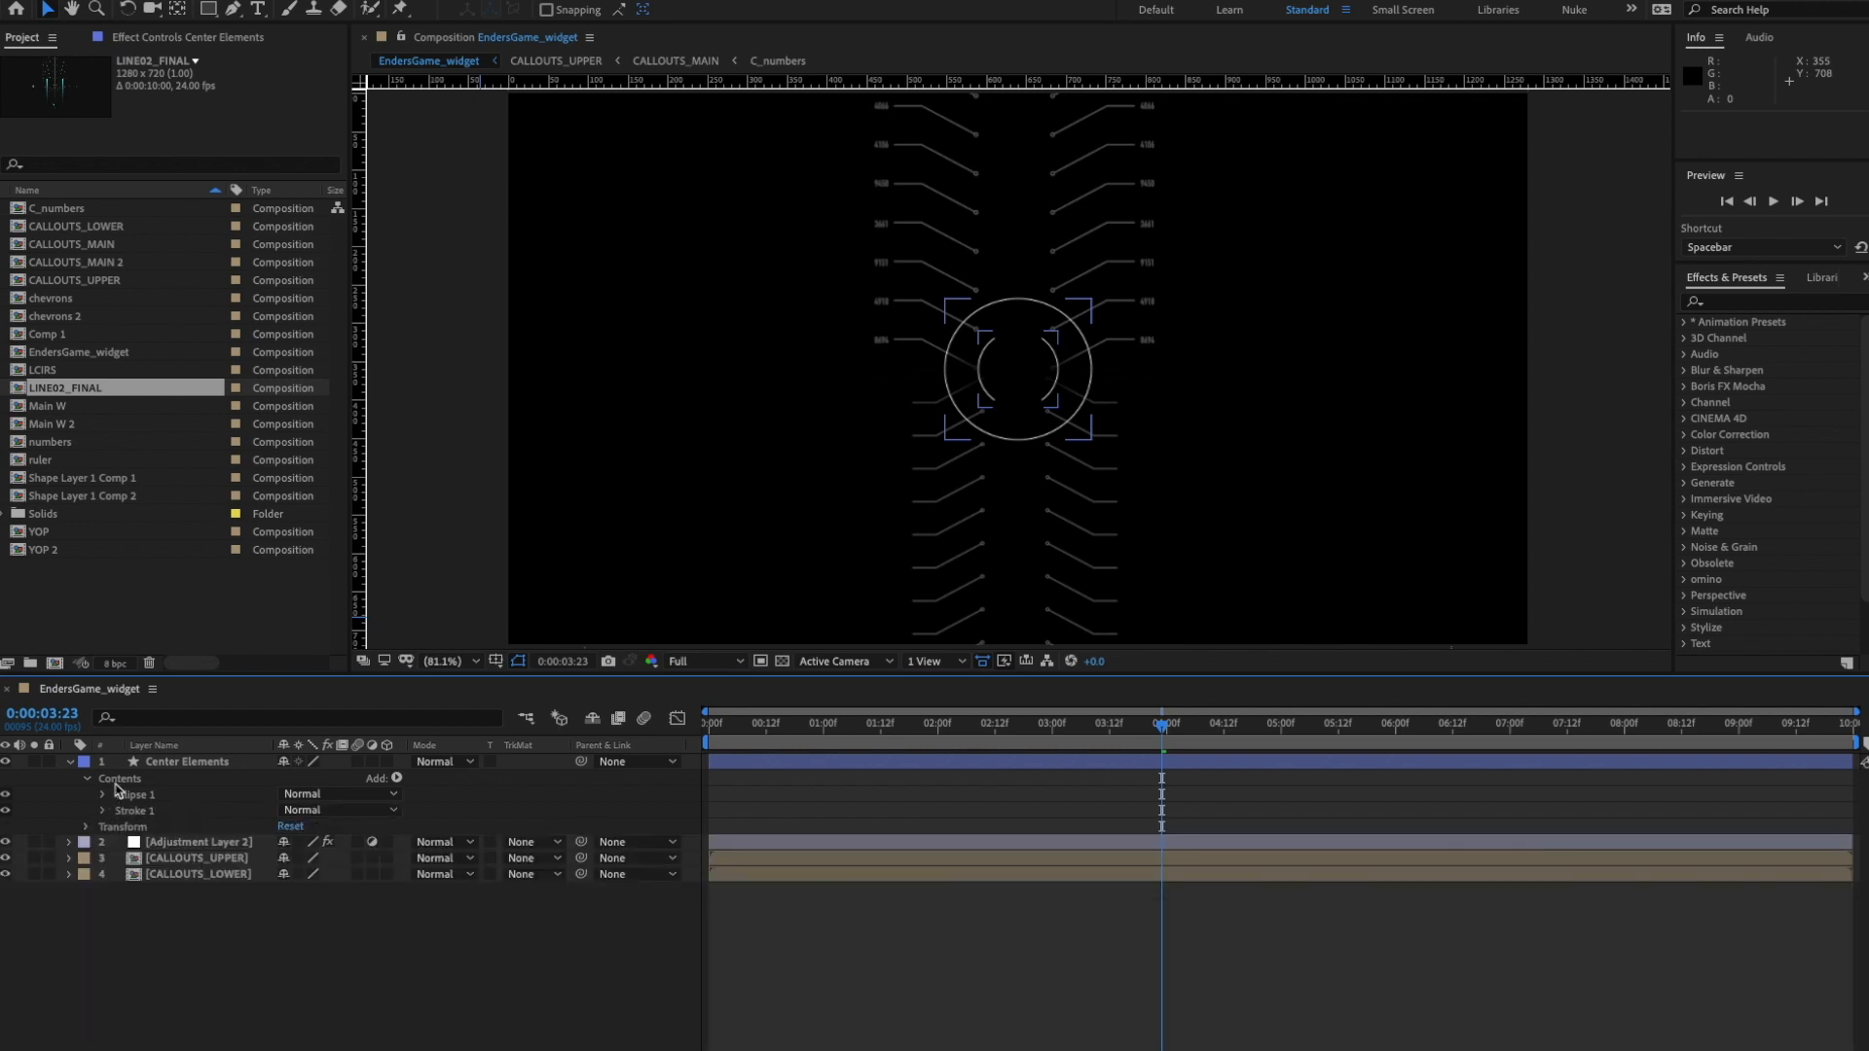
# - Add another ellipse path to the Center Elements contents and set its size to 53 by 53
pyautogui.click(120, 781)
pyautogui.click(397, 778)
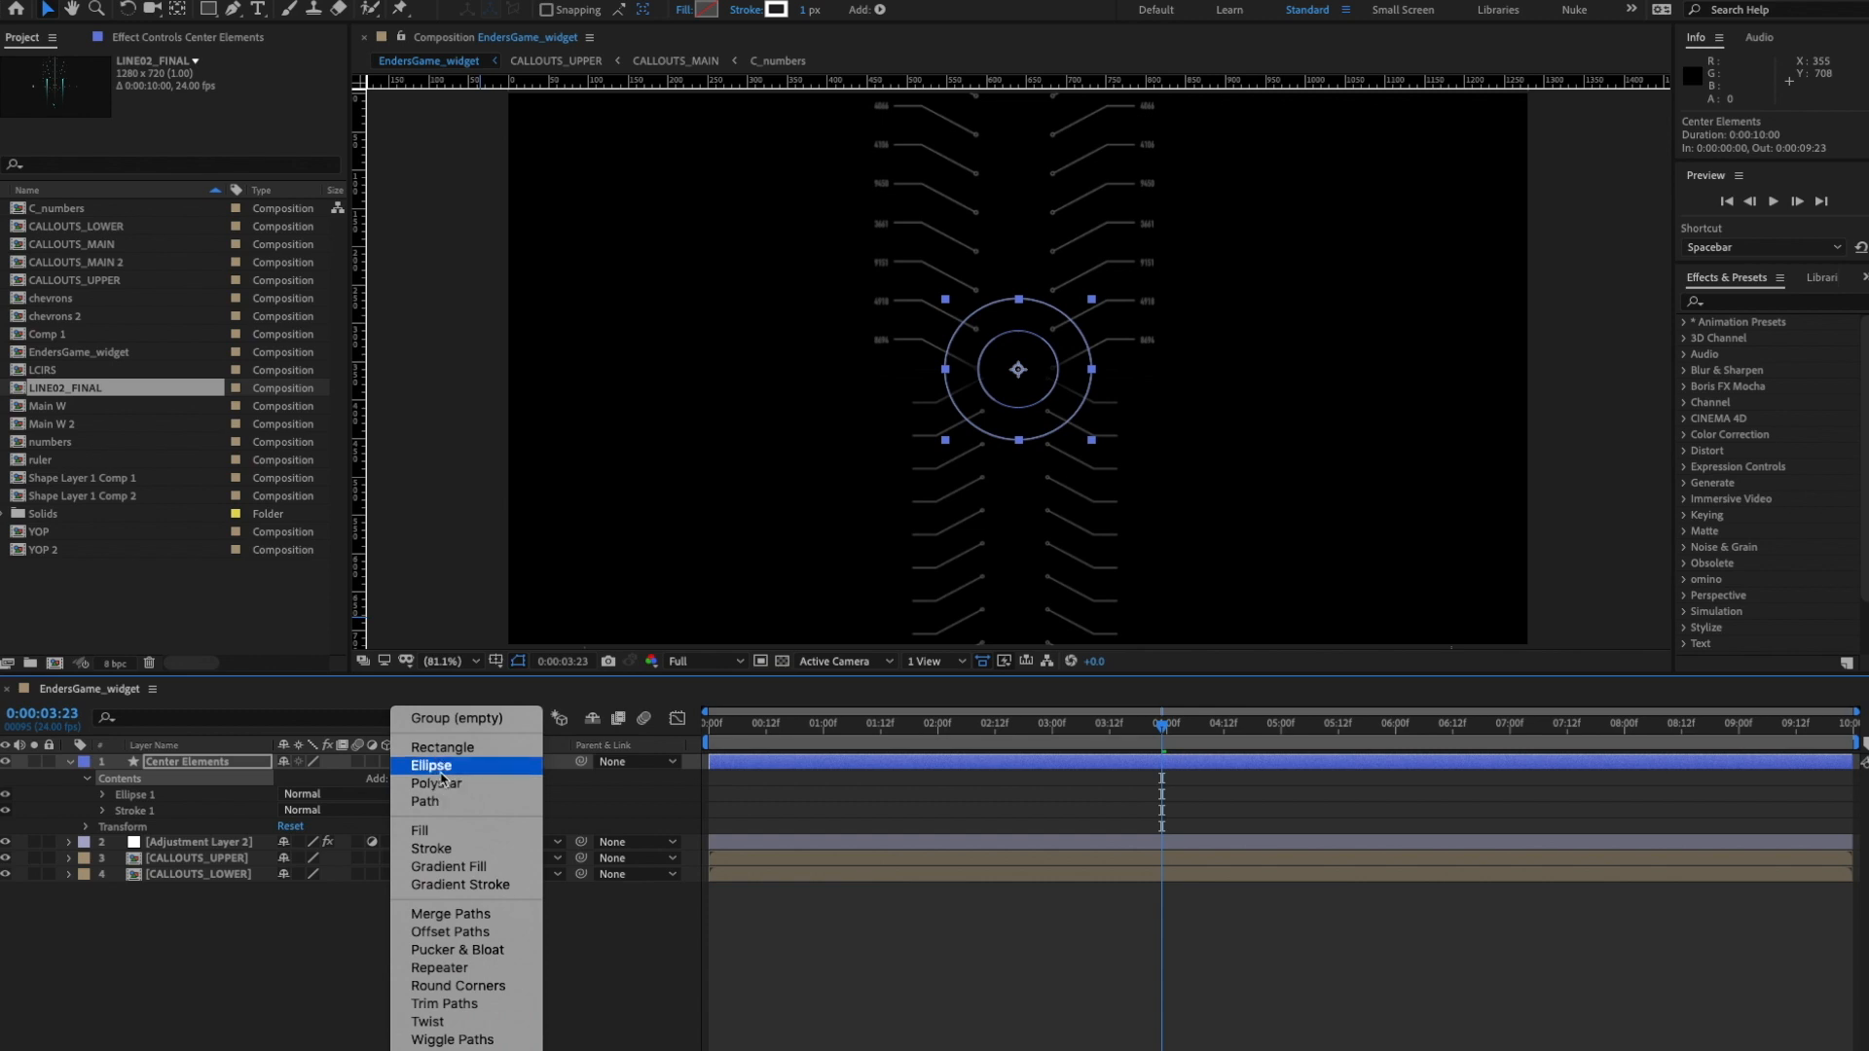
pyautogui.click(438, 767)
pyautogui.click(102, 812)
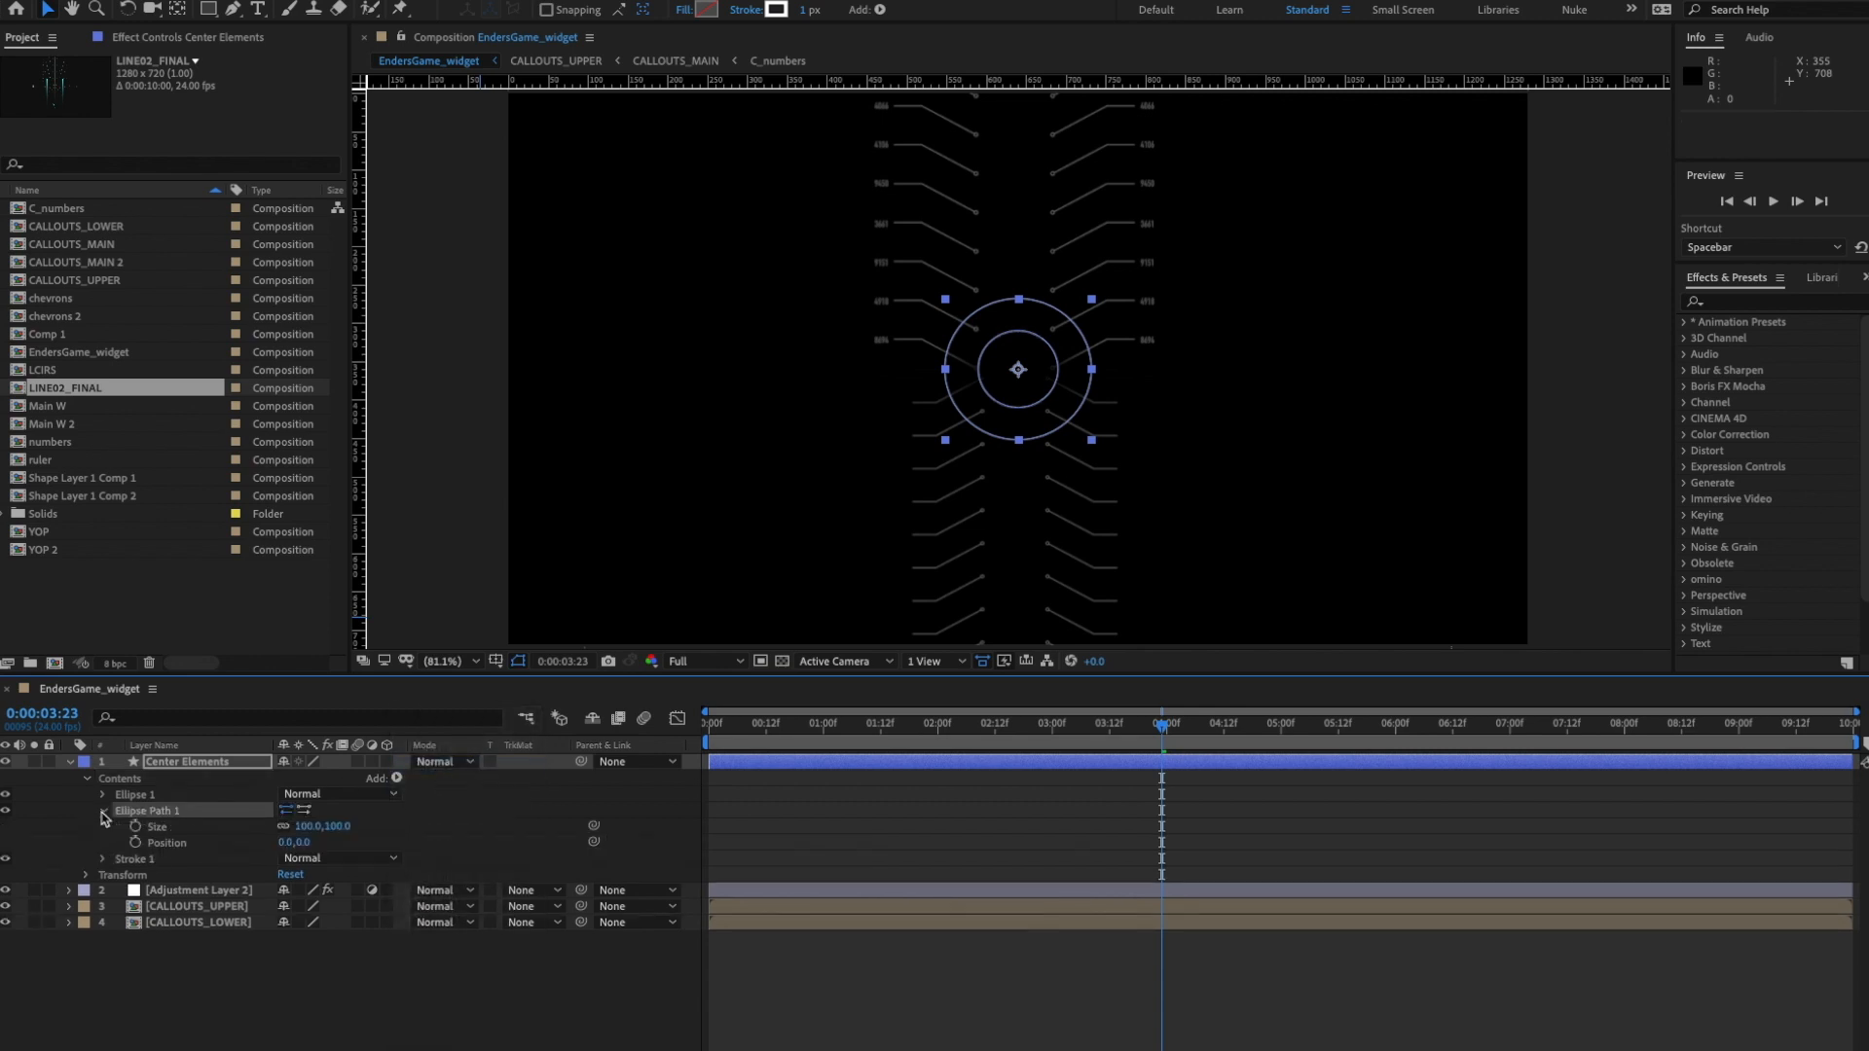
pyautogui.moveTo(297, 826); pyautogui.dragTo(272, 842)
pyautogui.click(530, 922)
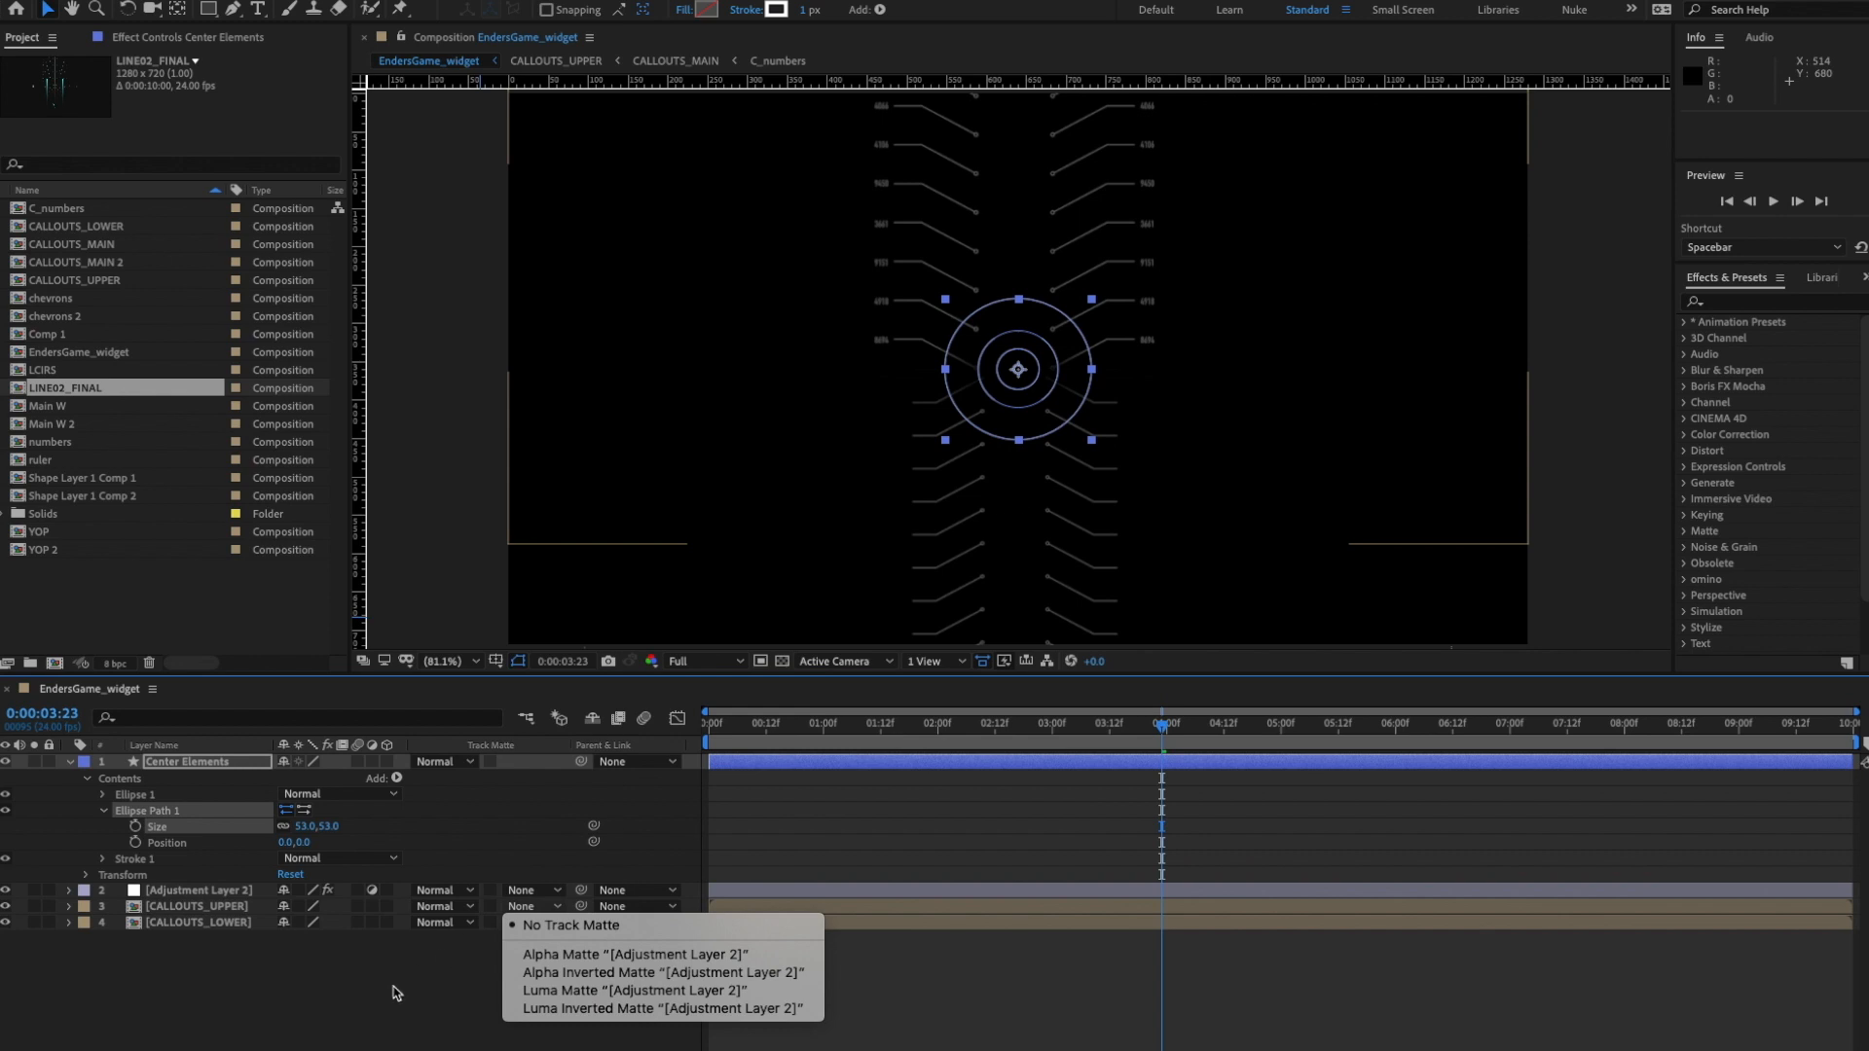
pyautogui.click(370, 1020)
pyautogui.click(555, 1027)
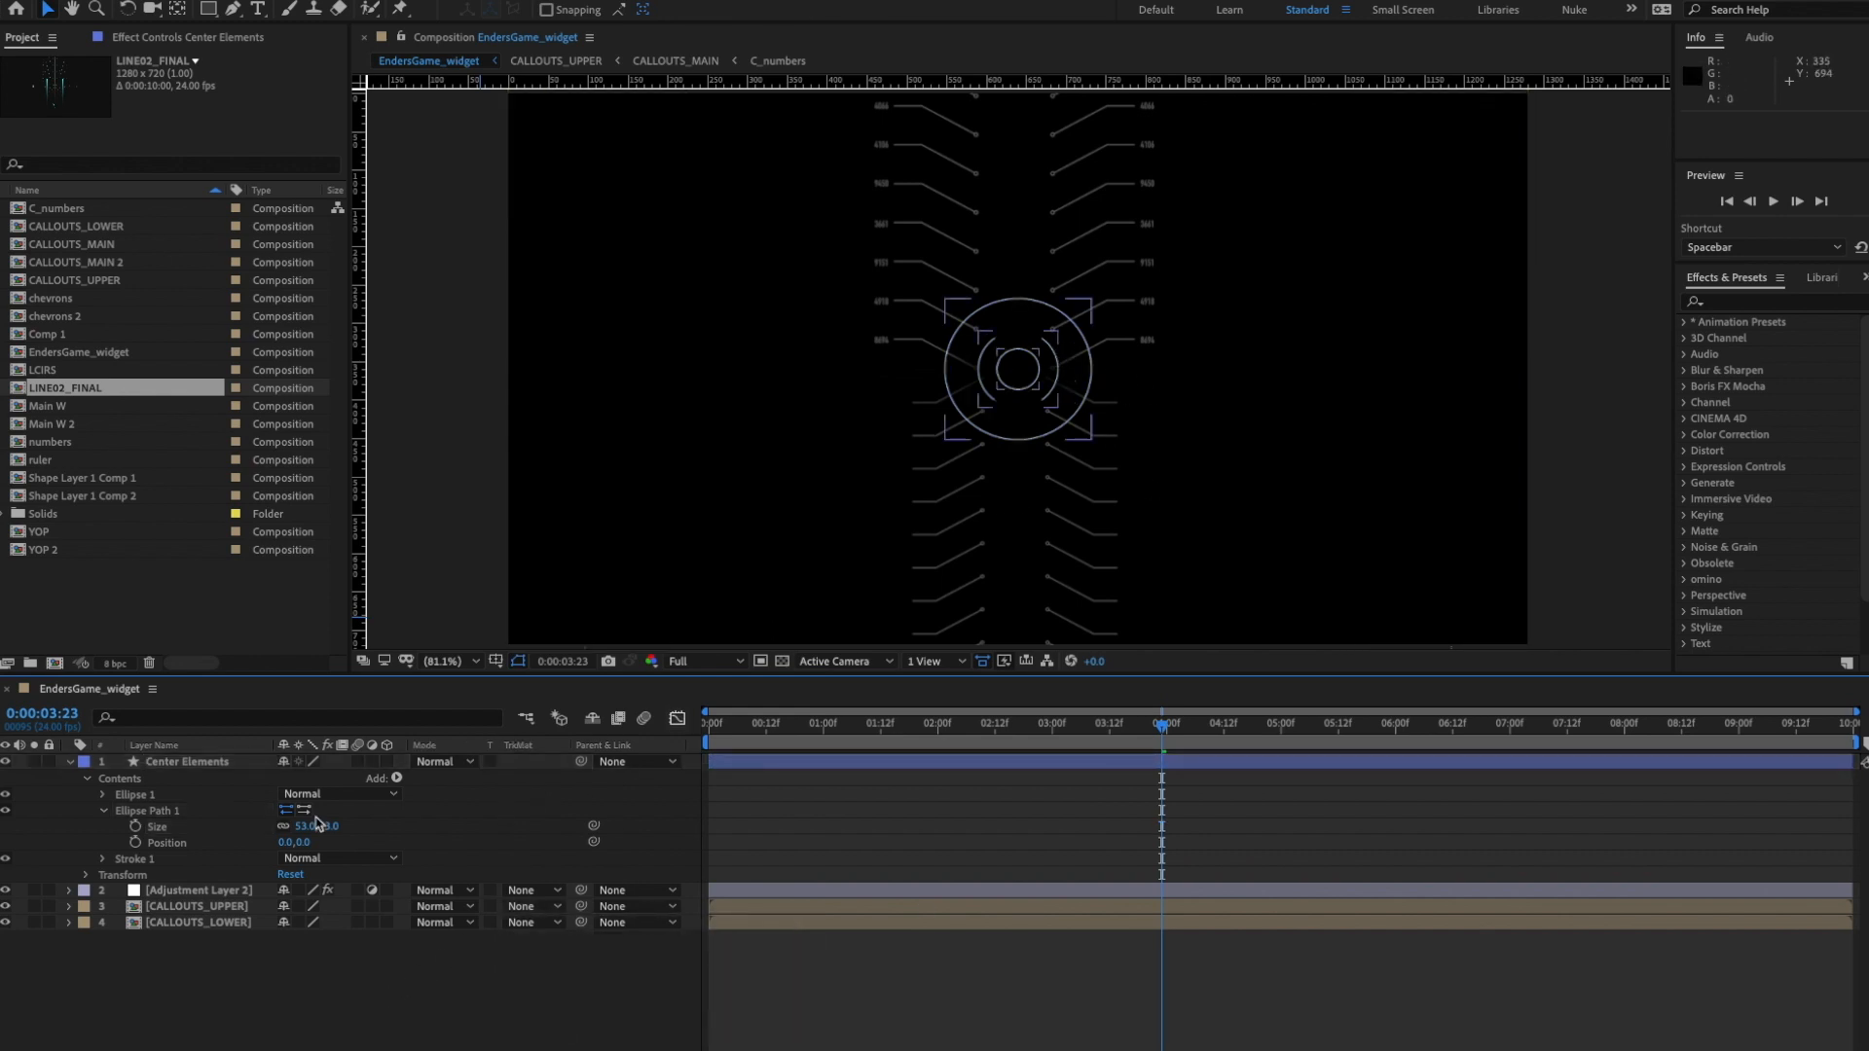
# - Preview the composition and compare the center circles with the LINEHUD_F.mov reference video
pyautogui.click(87, 779)
pyautogui.press('space')
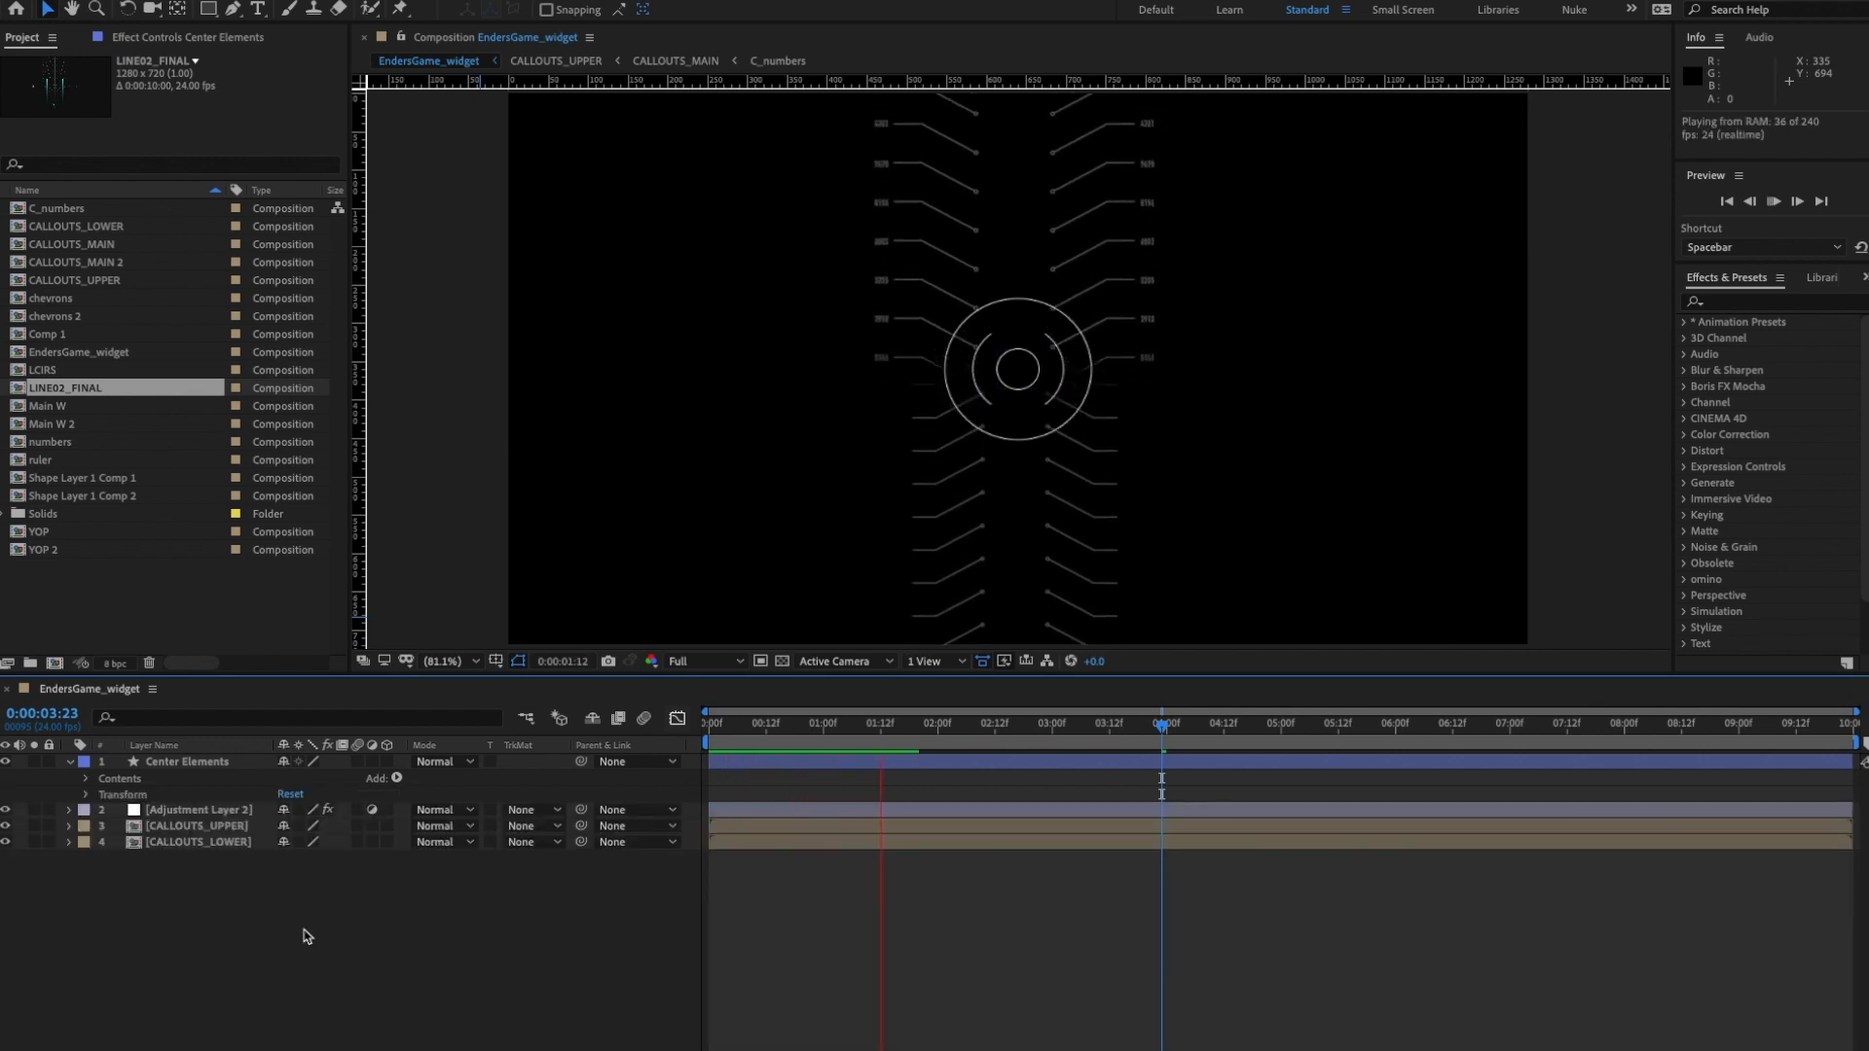
pyautogui.press('space')
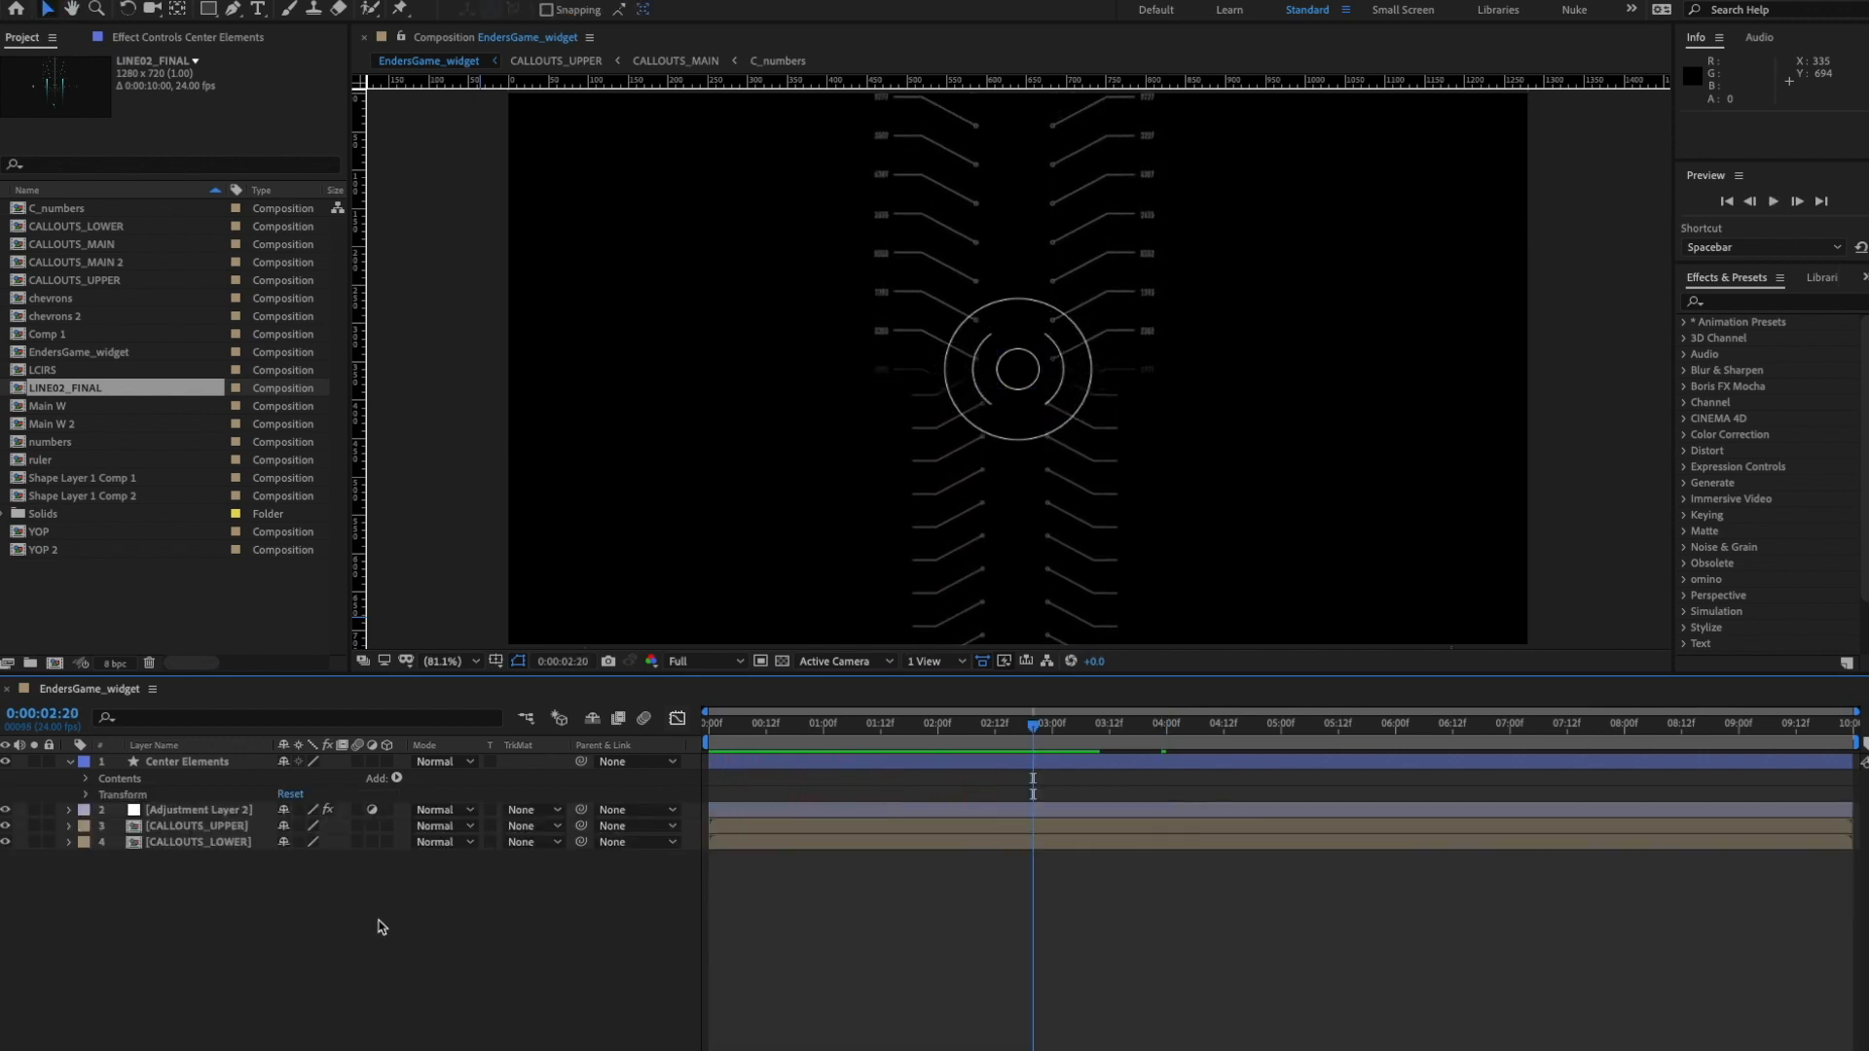
pyautogui.press('super+Tab')
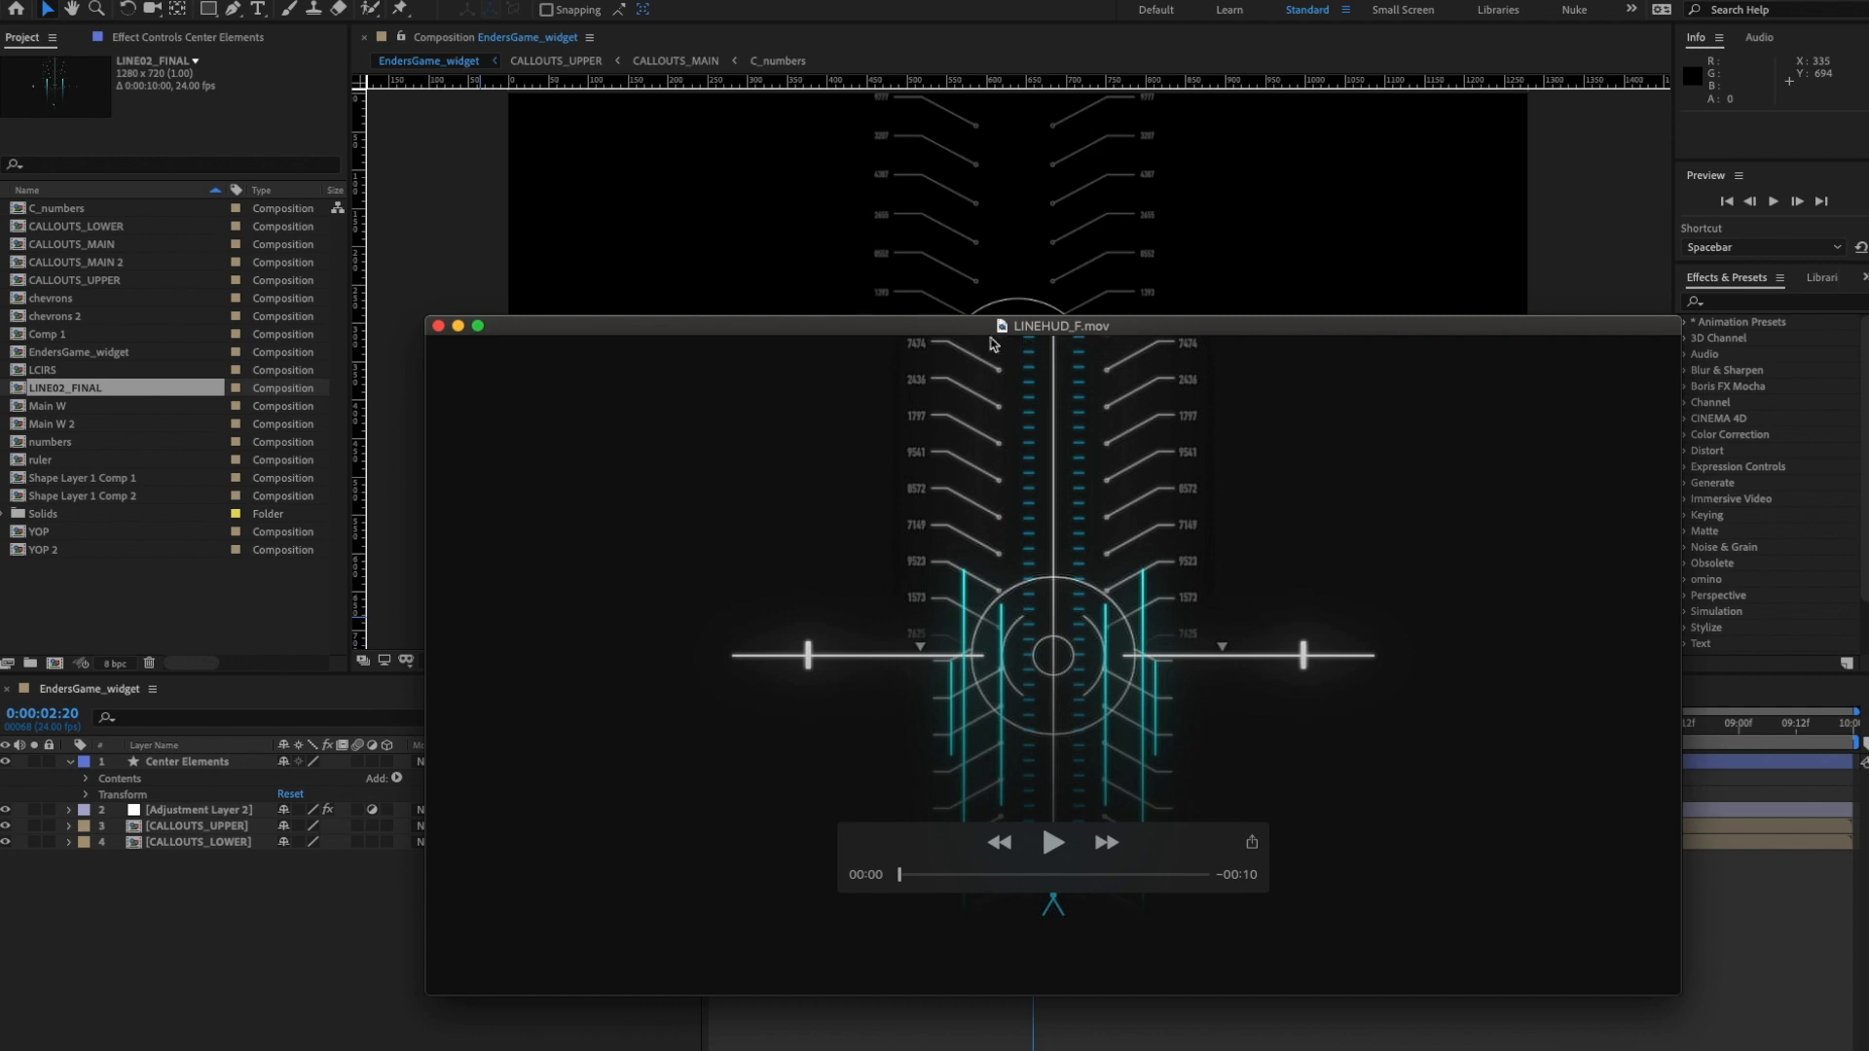
pyautogui.press('super+Tab')
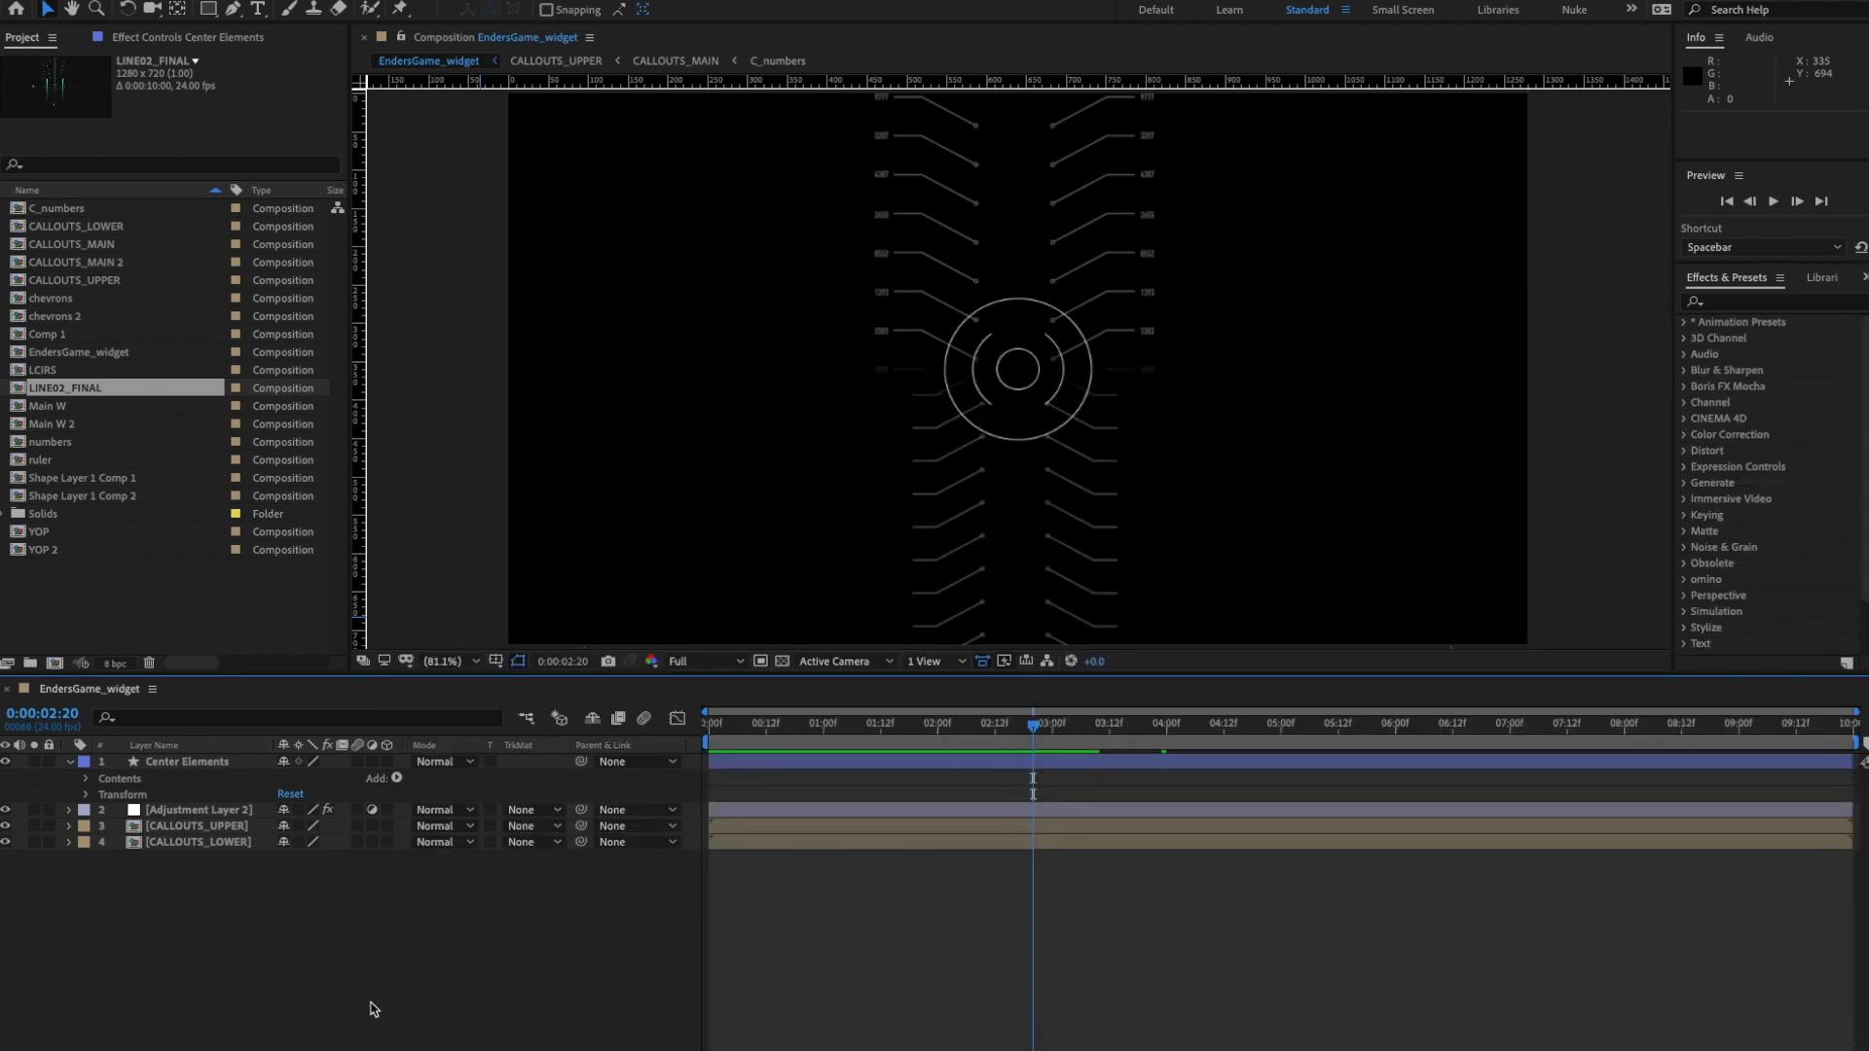
# - Collapse Center Elements and draw a horizontal line about 300 px long with the Pen tool, left of the circles at their center height
pyautogui.click(70, 762)
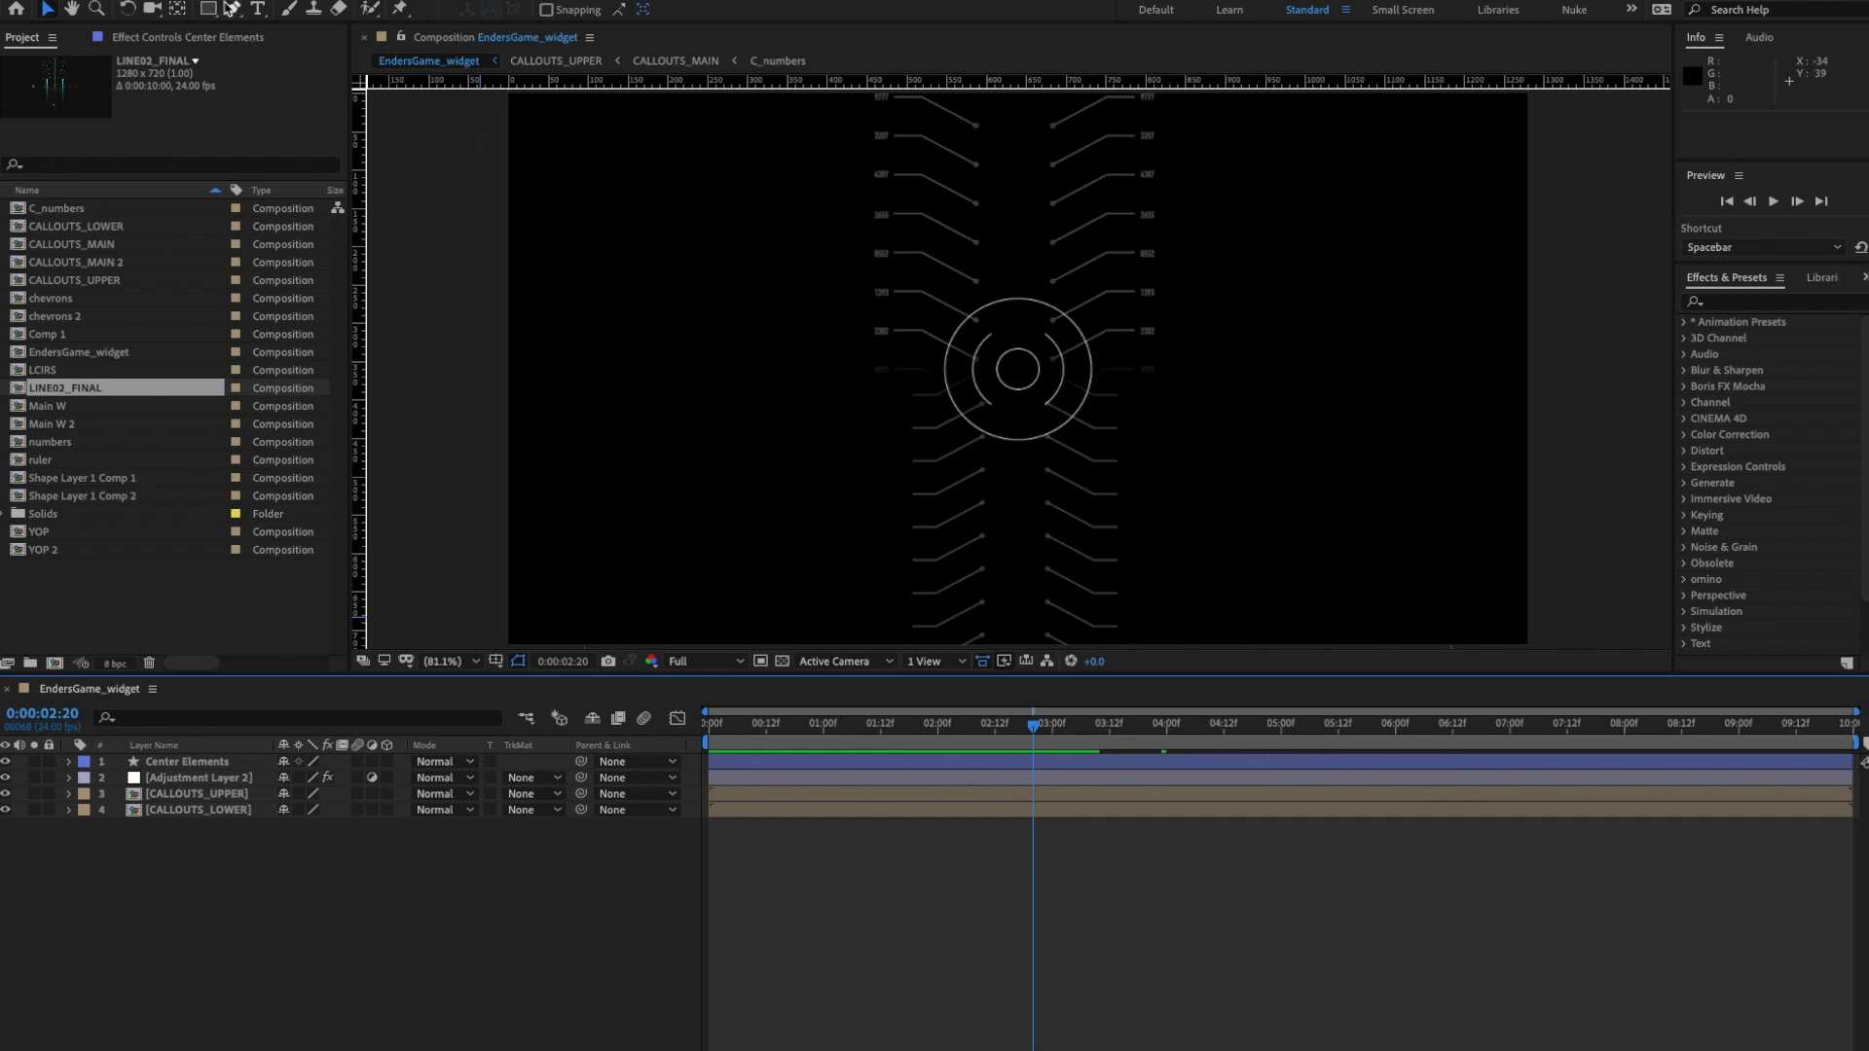
pyautogui.click(232, 9)
pyautogui.click(595, 369)
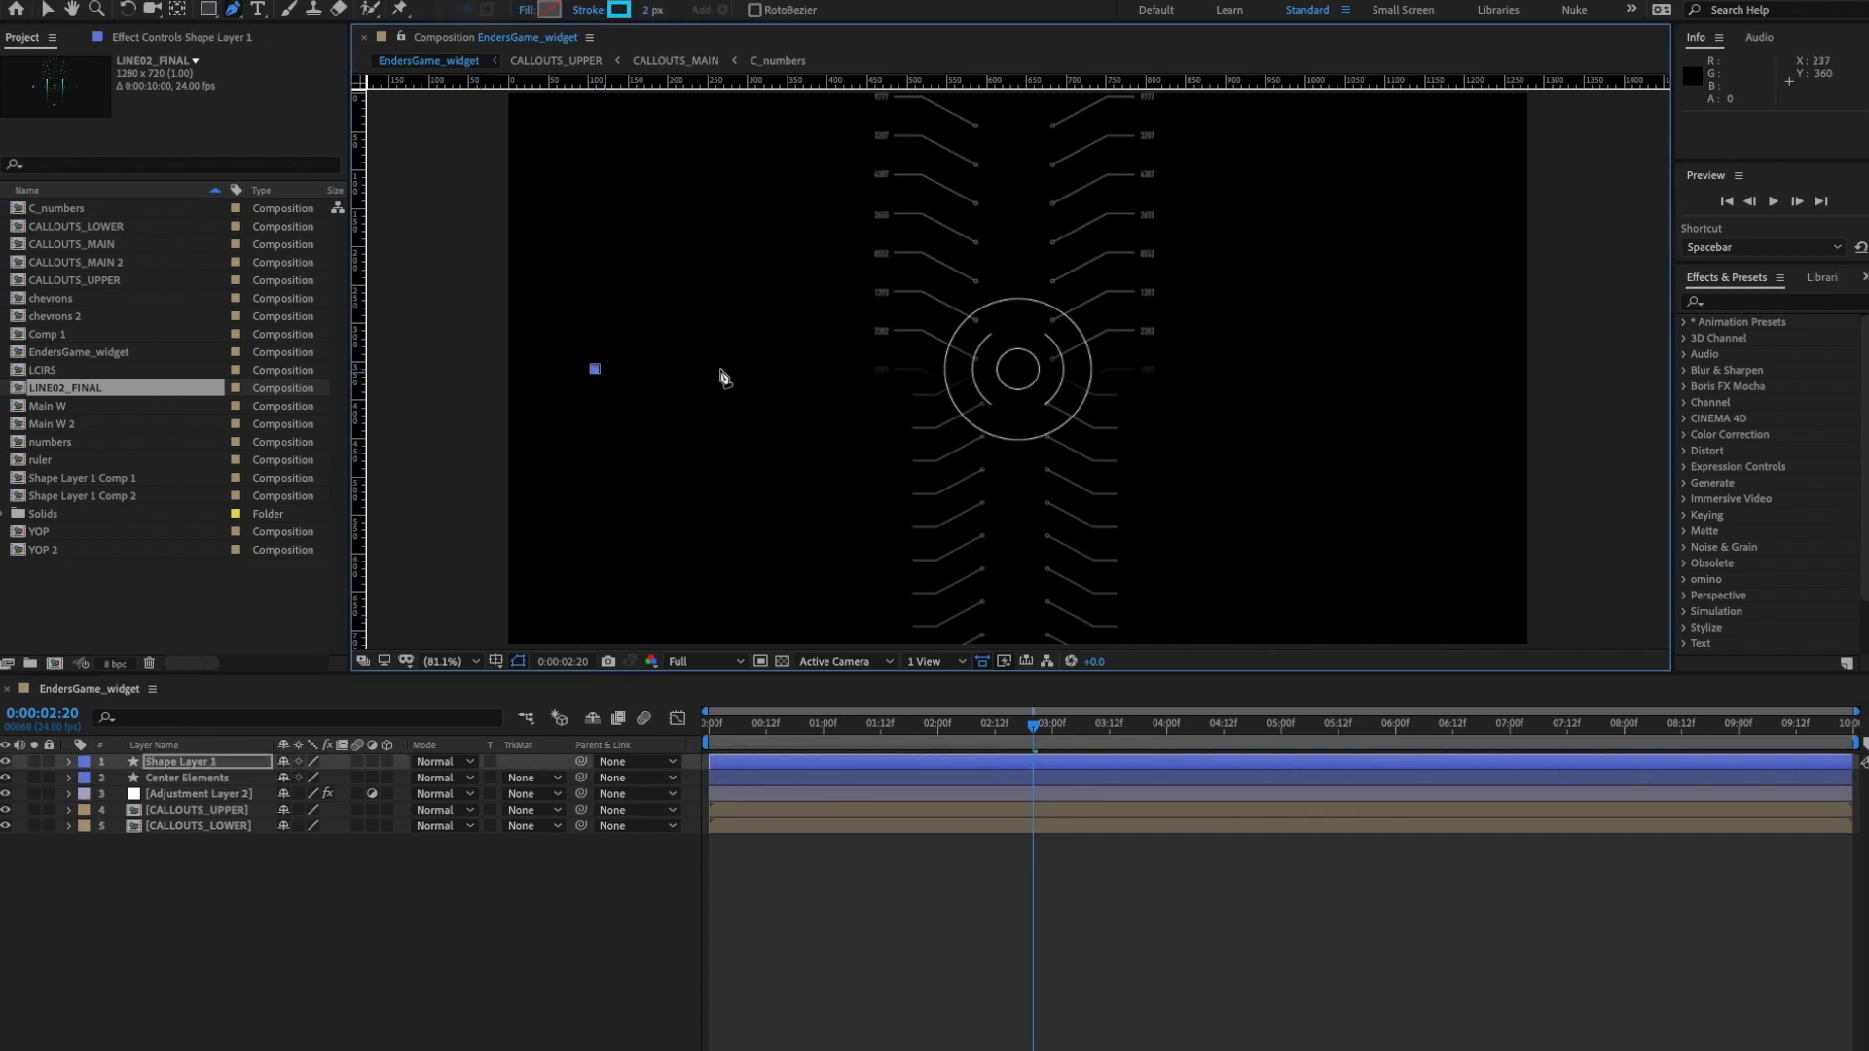
pyautogui.click(835, 369)
pyautogui.click(314, 960)
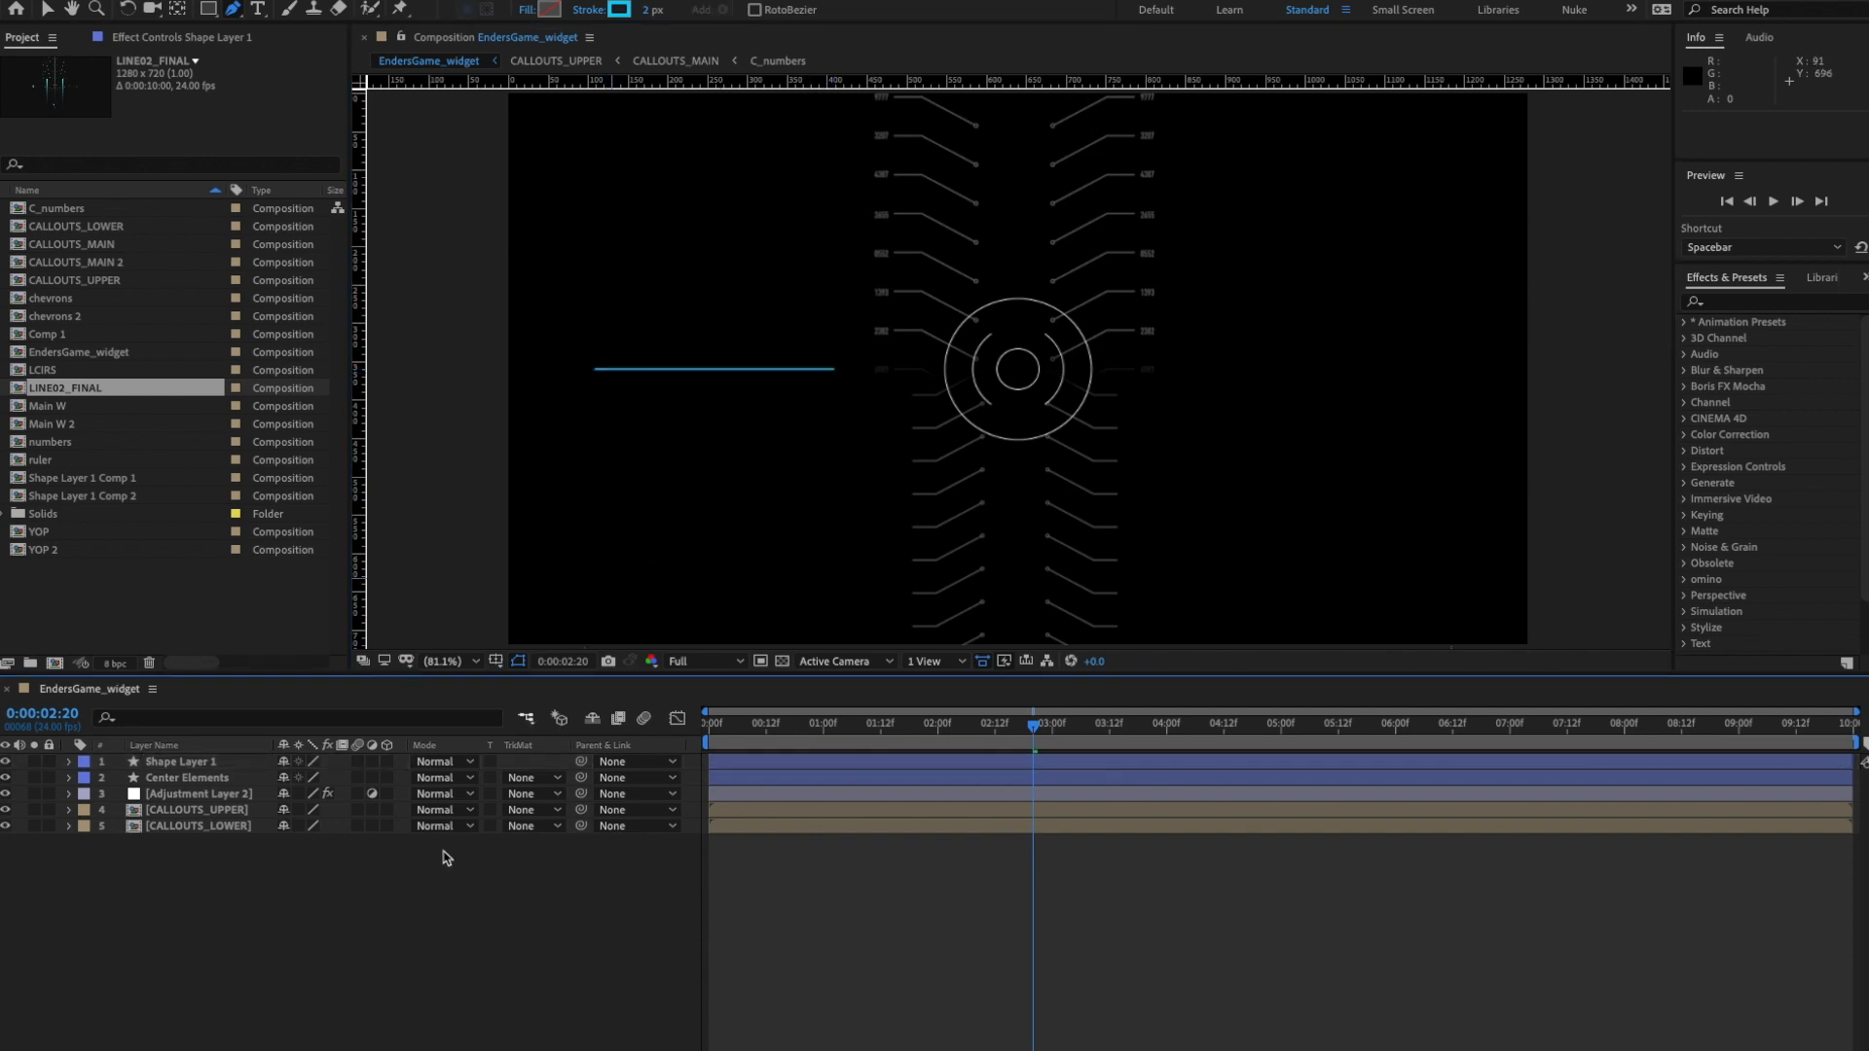
# - Change the stroke color of the new line's shape layer to white
pyautogui.click(221, 763)
pyautogui.click(623, 11)
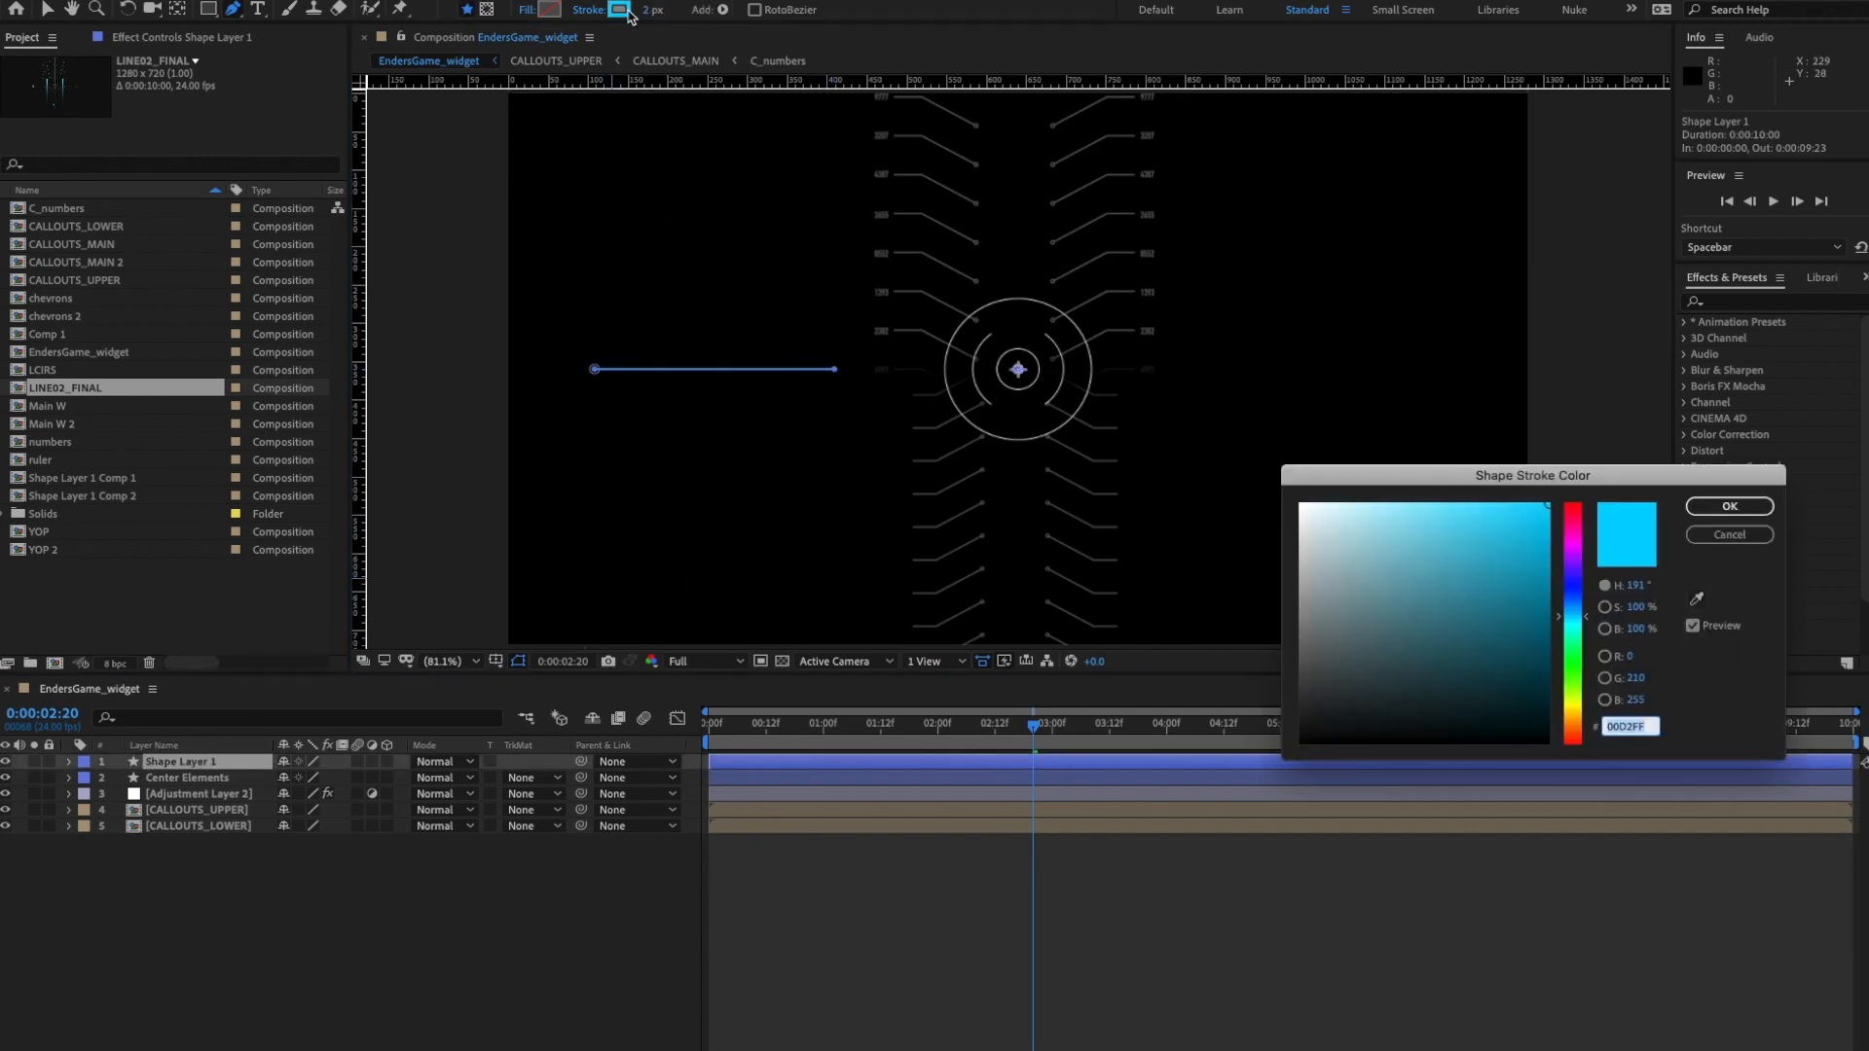
pyautogui.click(1730, 506)
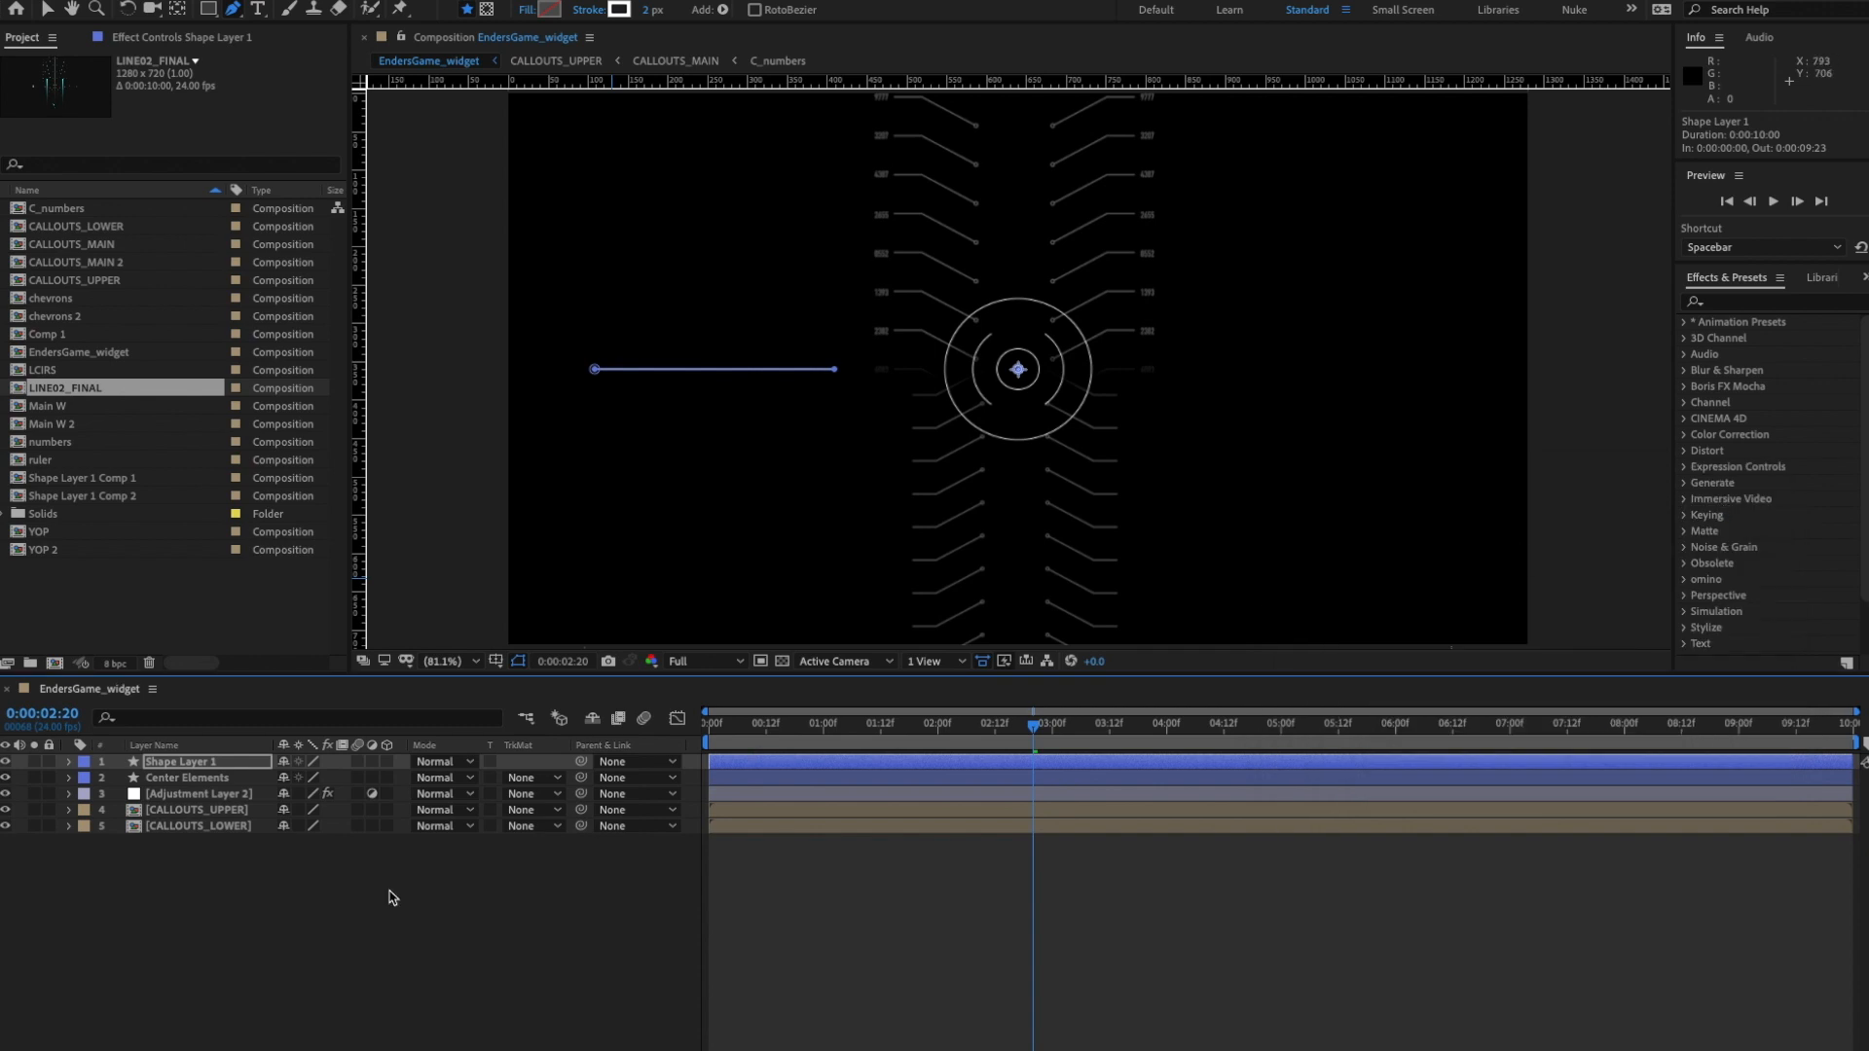
pyautogui.click(378, 896)
# - Move the white horizontal line's path right so its inner end reaches just inside the outer circle's left edge
pyautogui.click(69, 763)
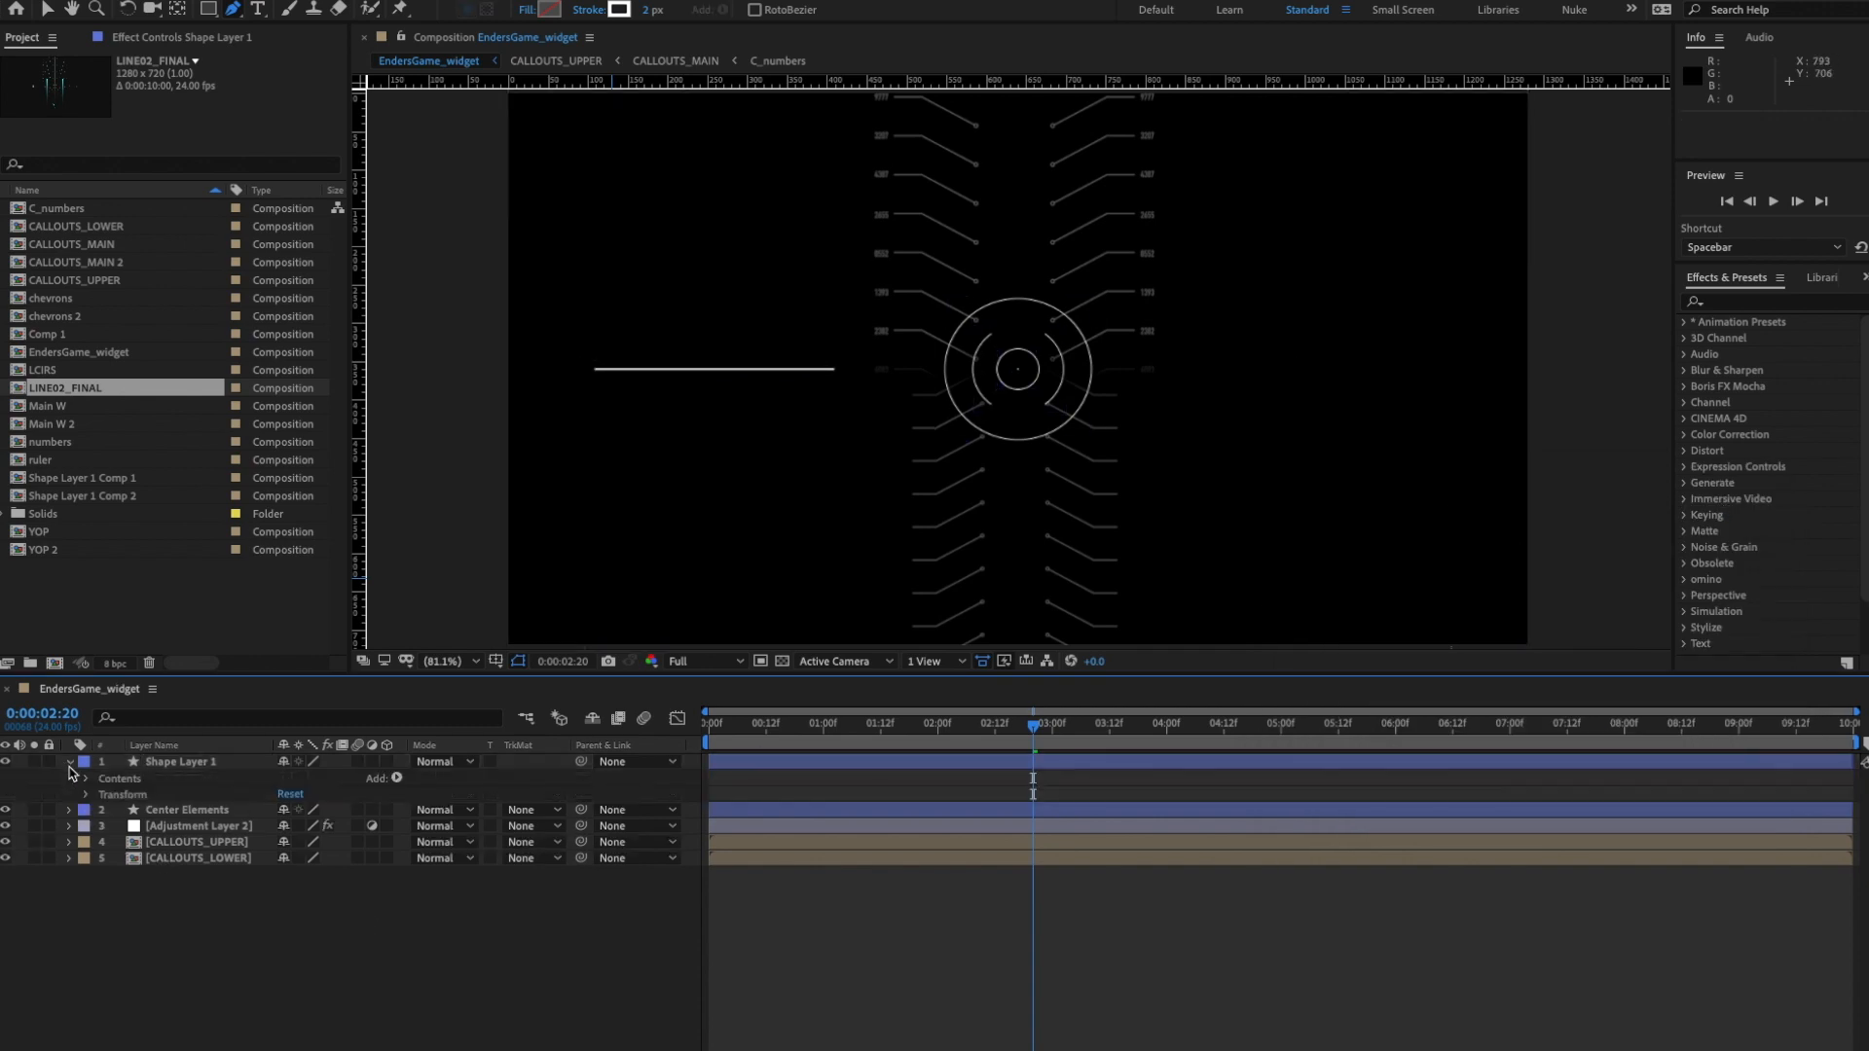
pyautogui.click(88, 779)
pyautogui.click(101, 796)
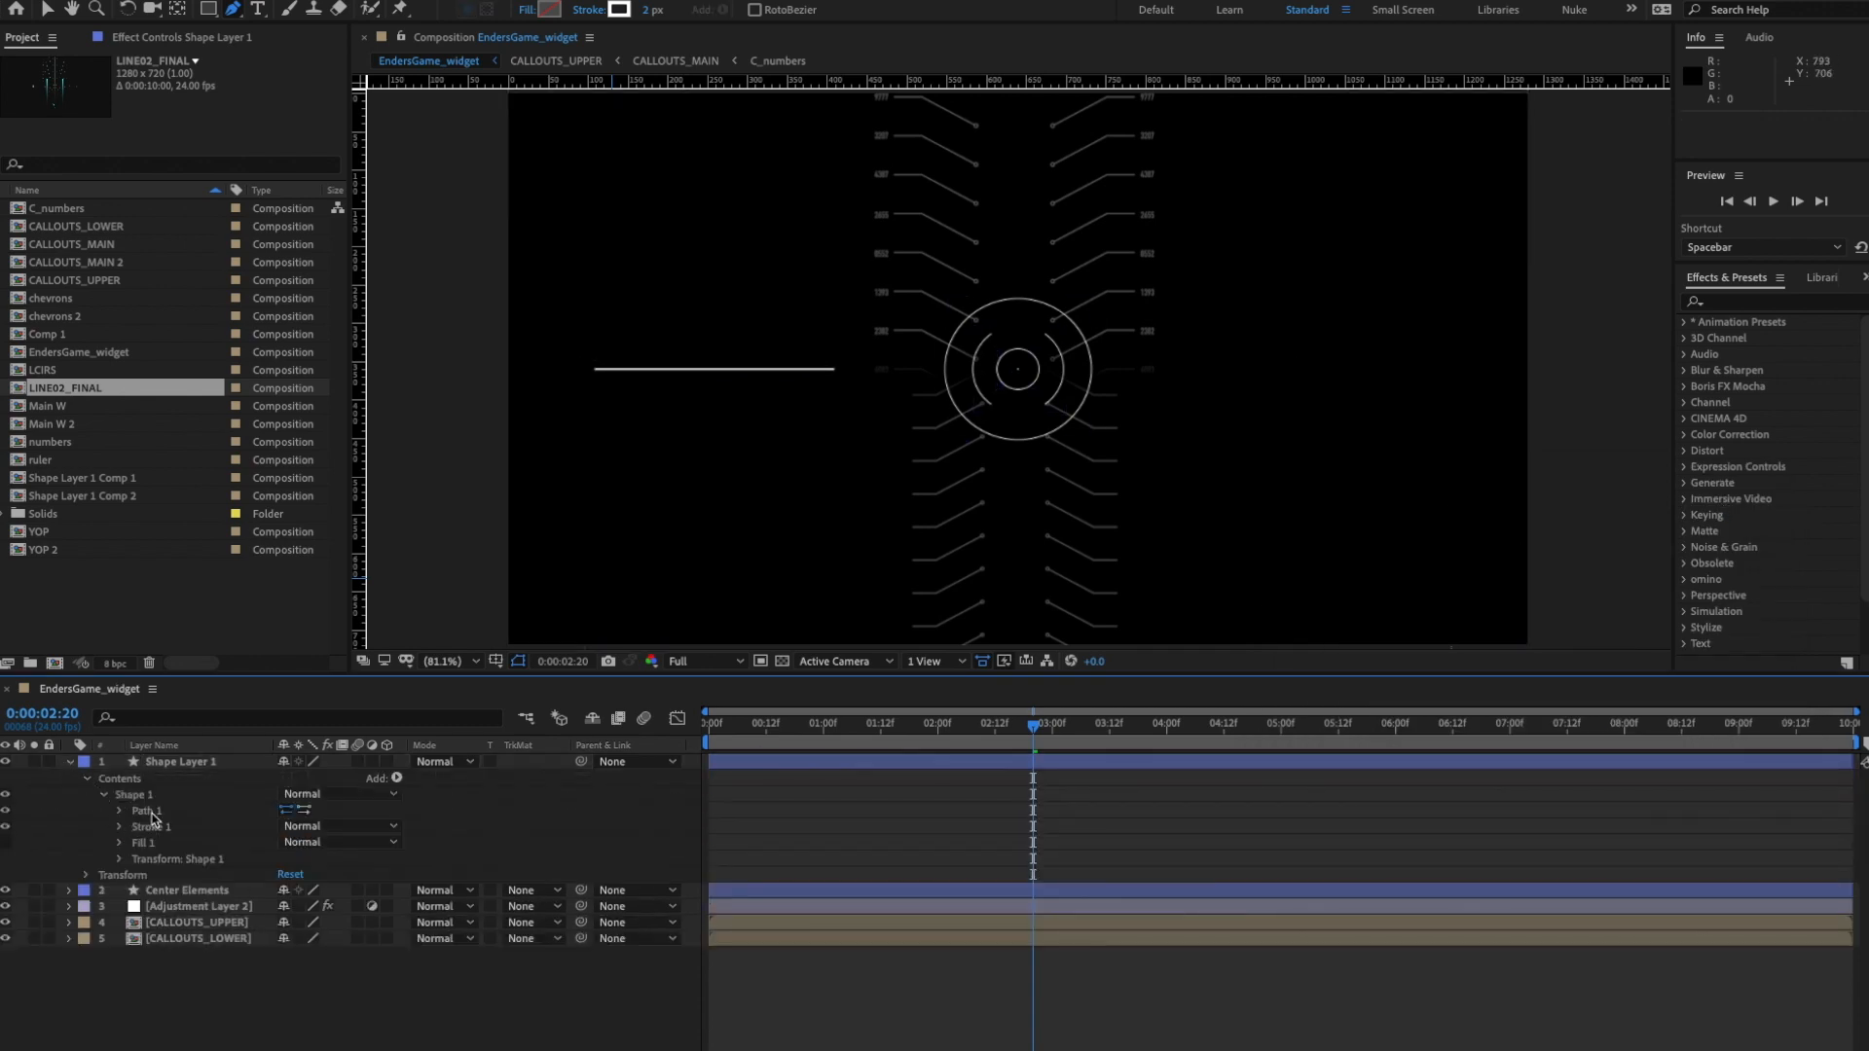
pyautogui.click(119, 812)
pyautogui.click(160, 827)
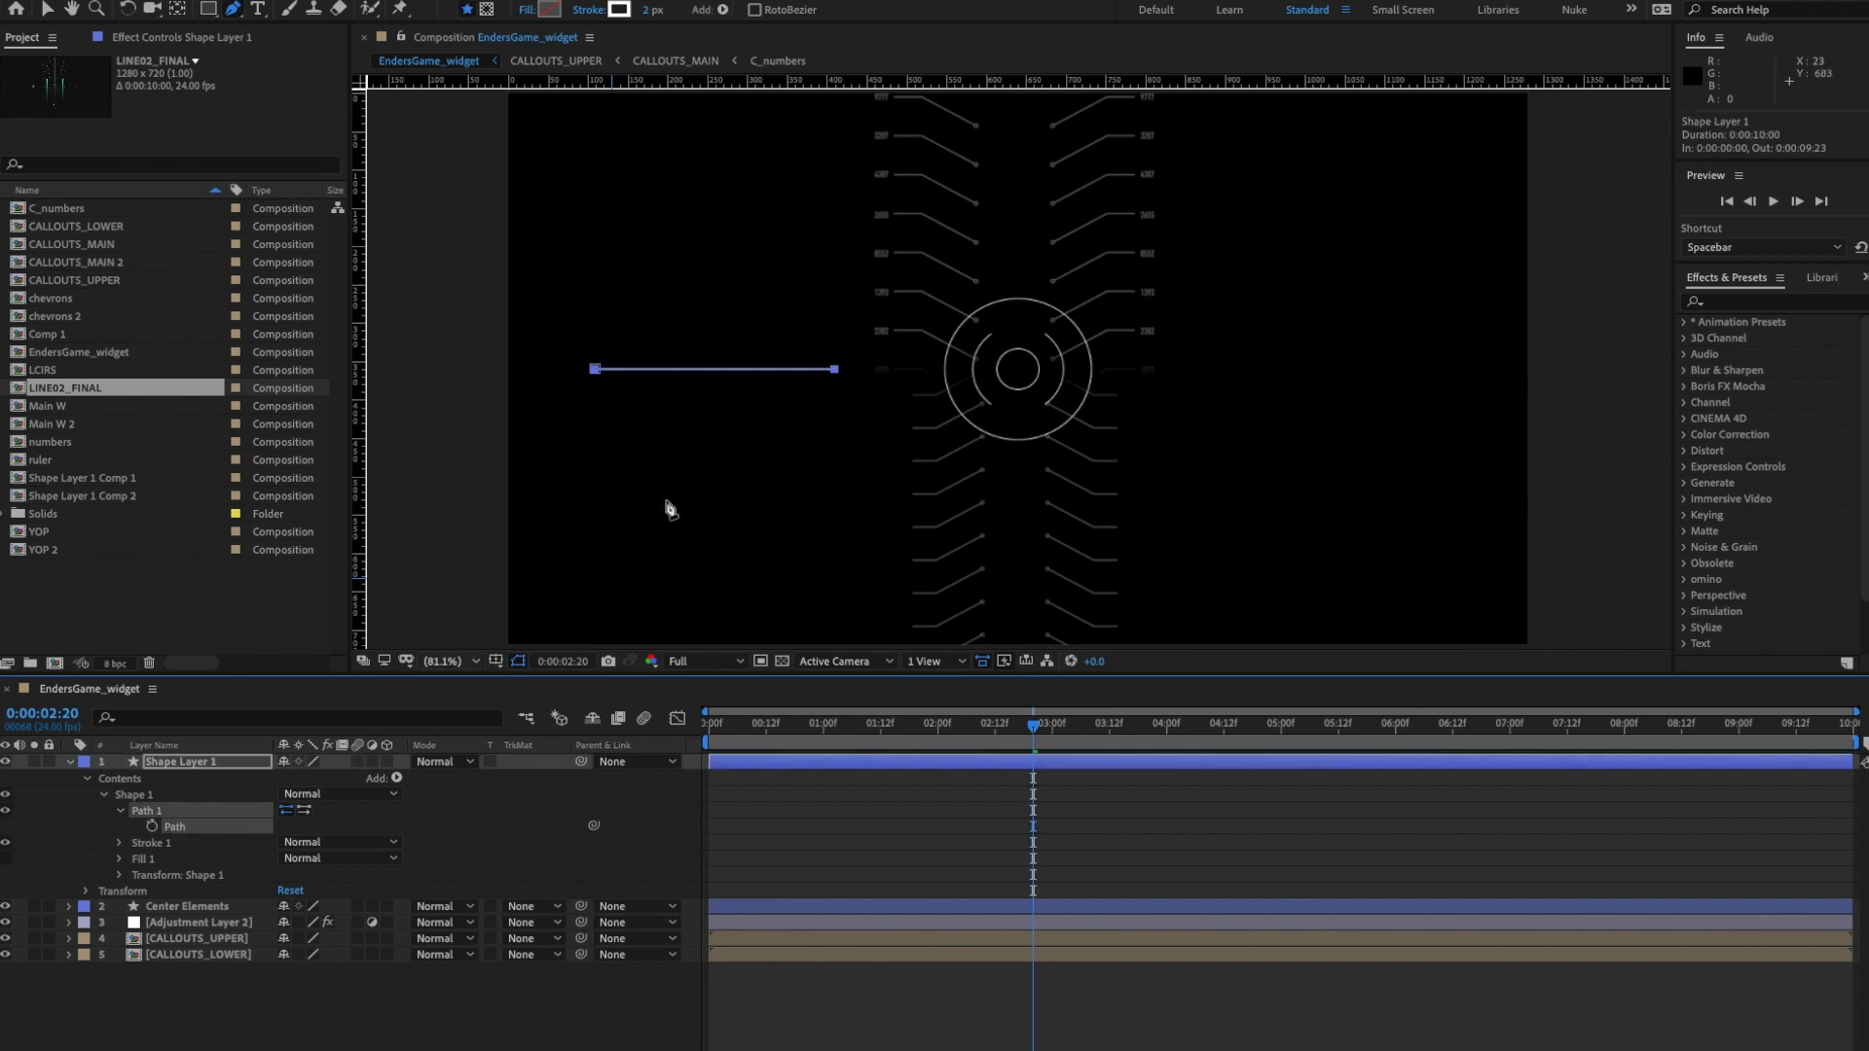
pyautogui.click(1017, 370)
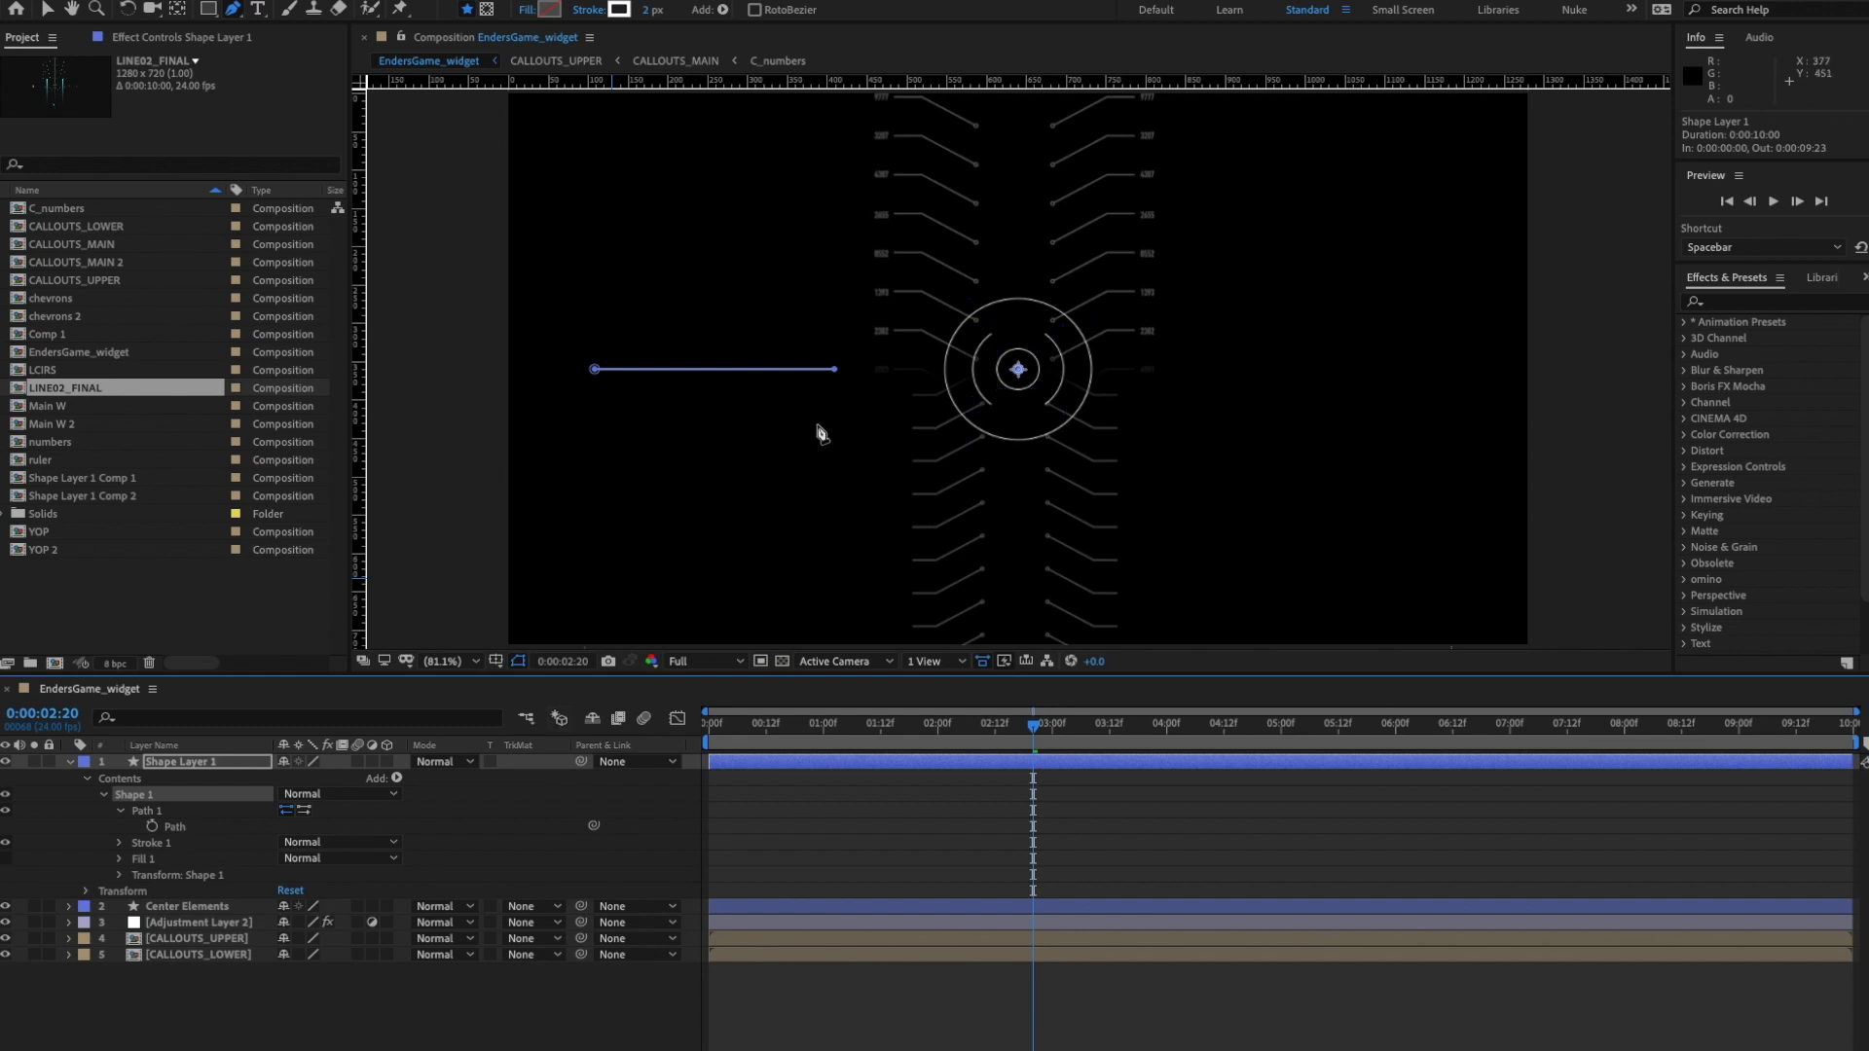
pyautogui.click(48, 9)
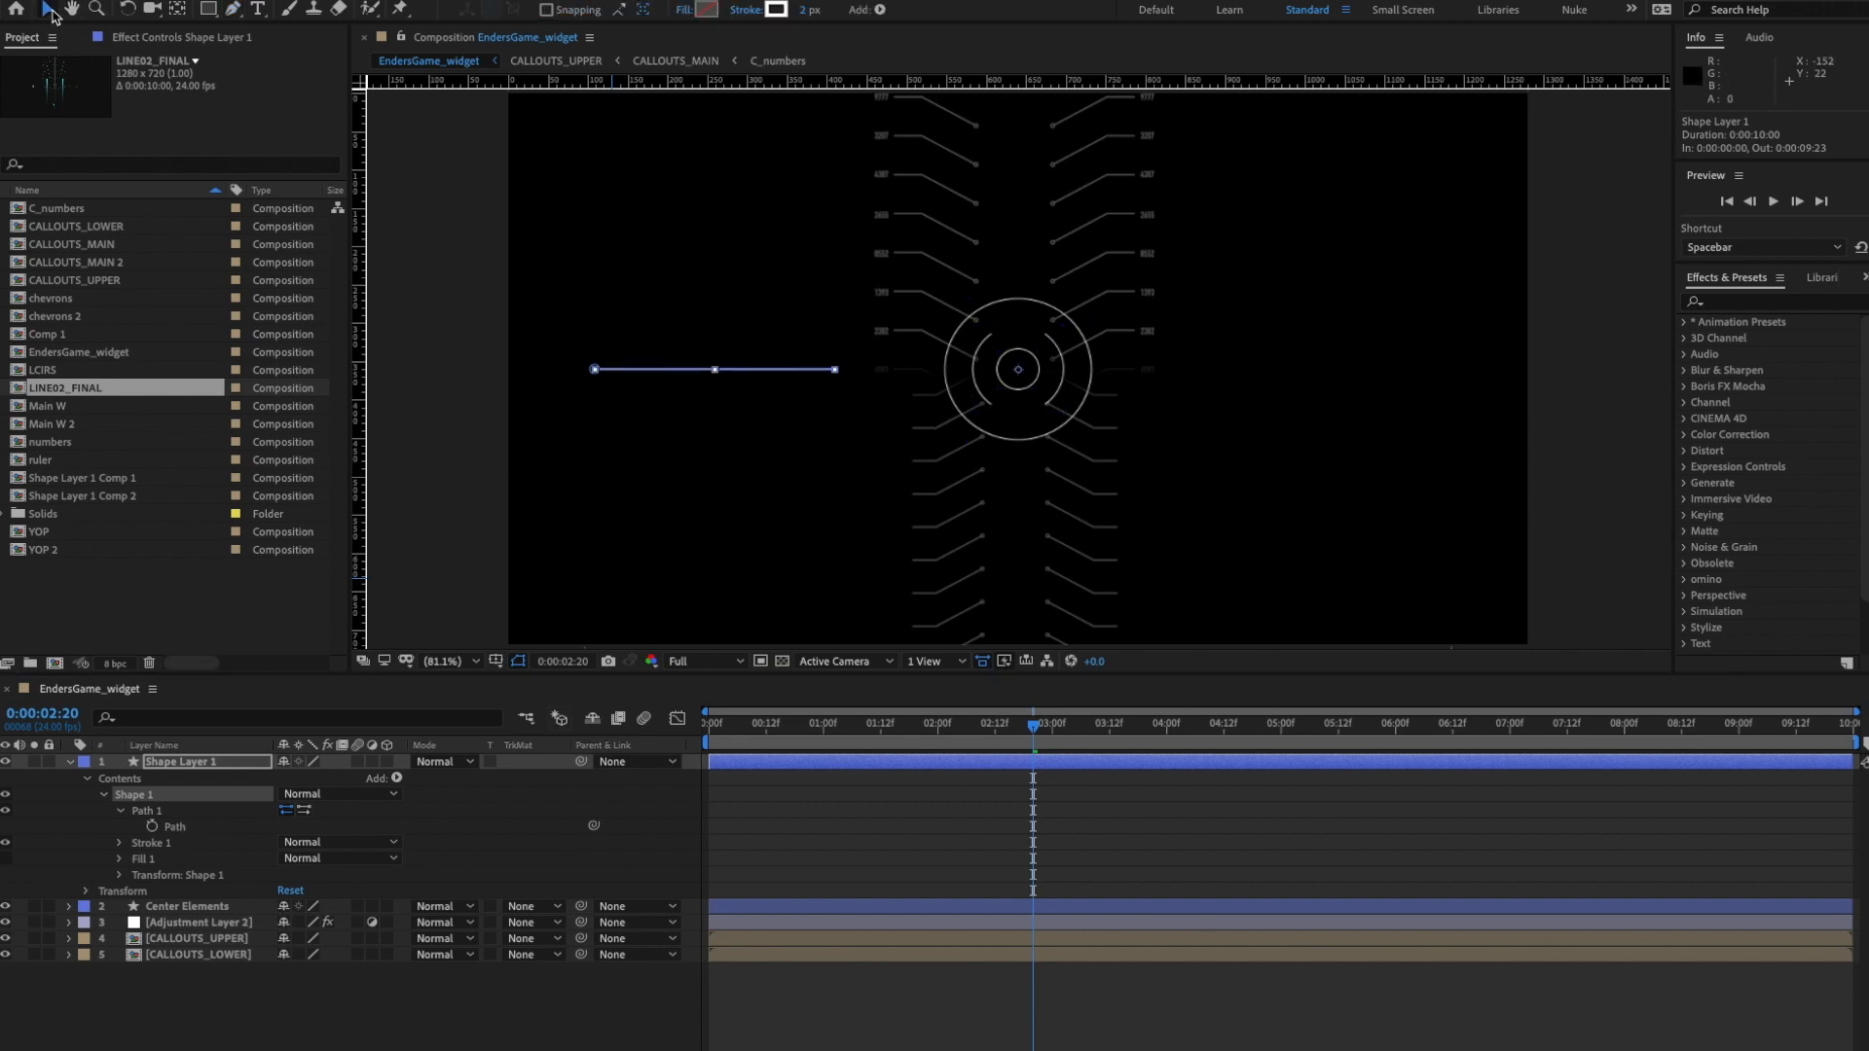
pyautogui.click(183, 827)
pyautogui.moveTo(837, 372); pyautogui.dragTo(957, 376)
pyautogui.click(558, 974)
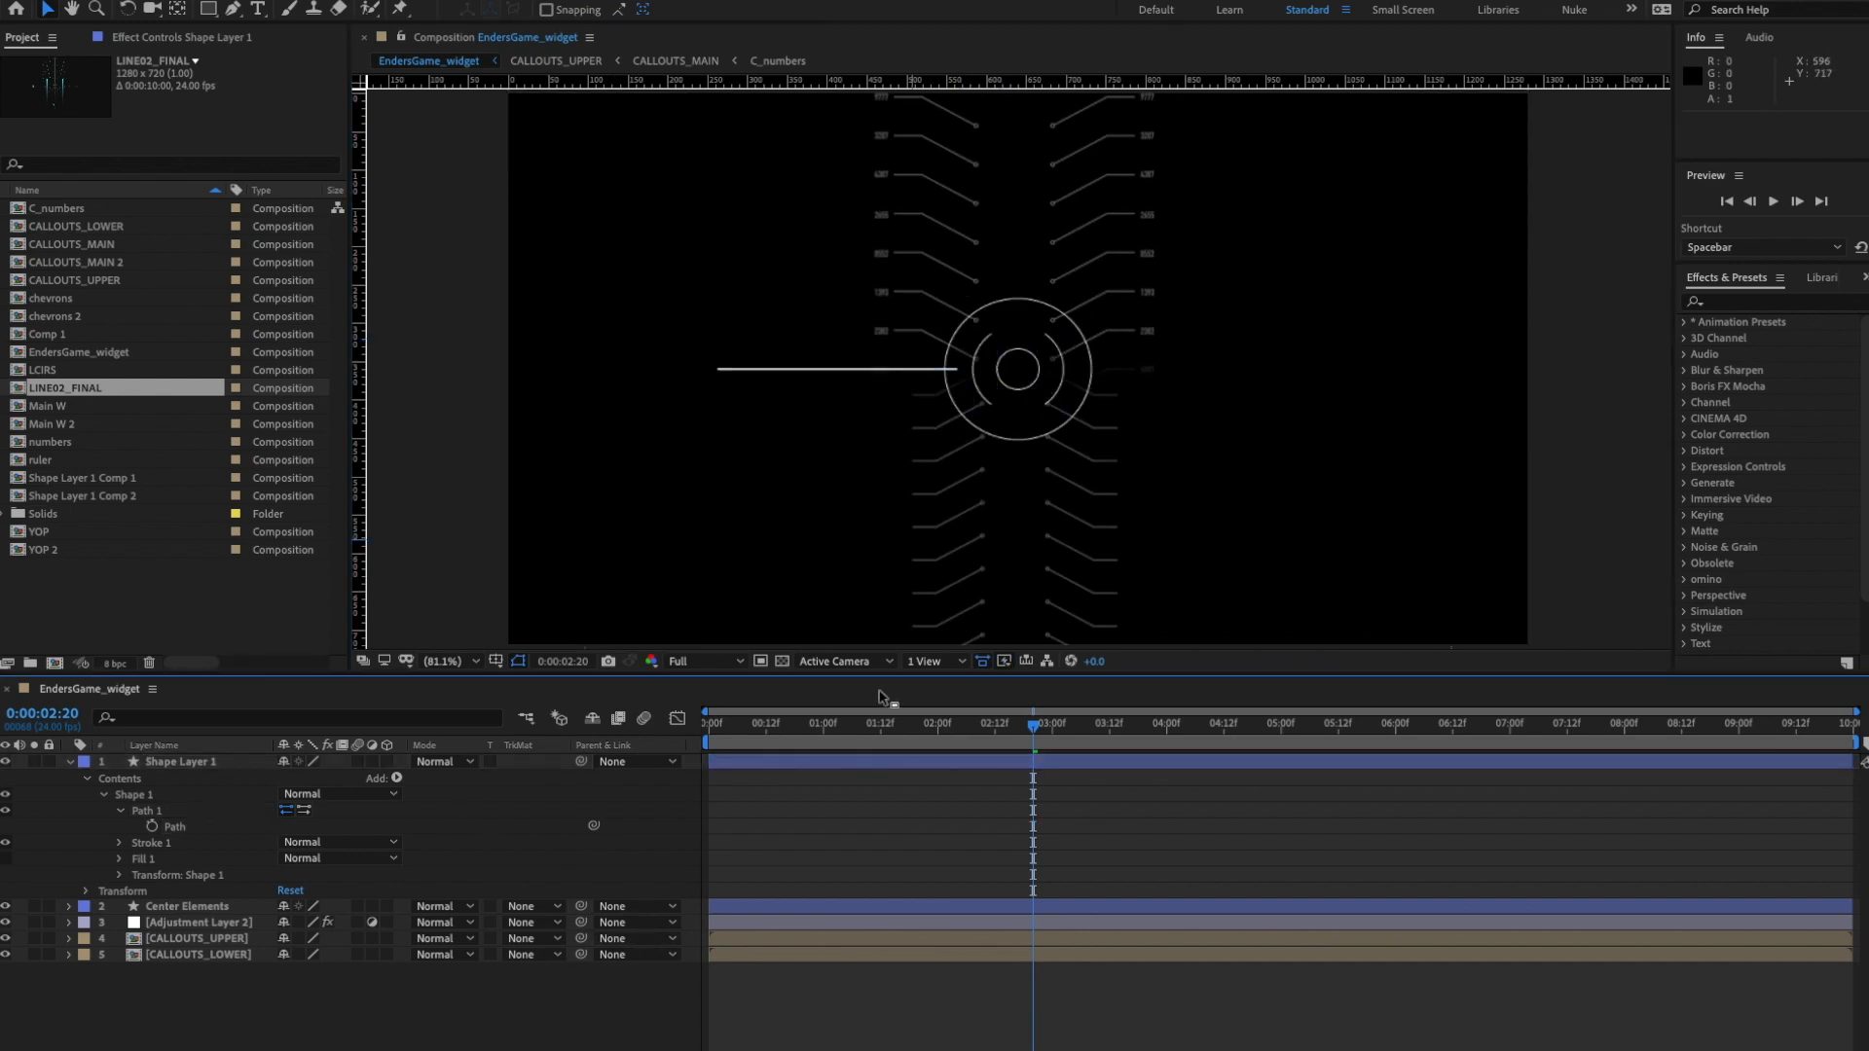
# - Add a Repeater to the line's Shape 1 group and expand its properties
pyautogui.click(146, 814)
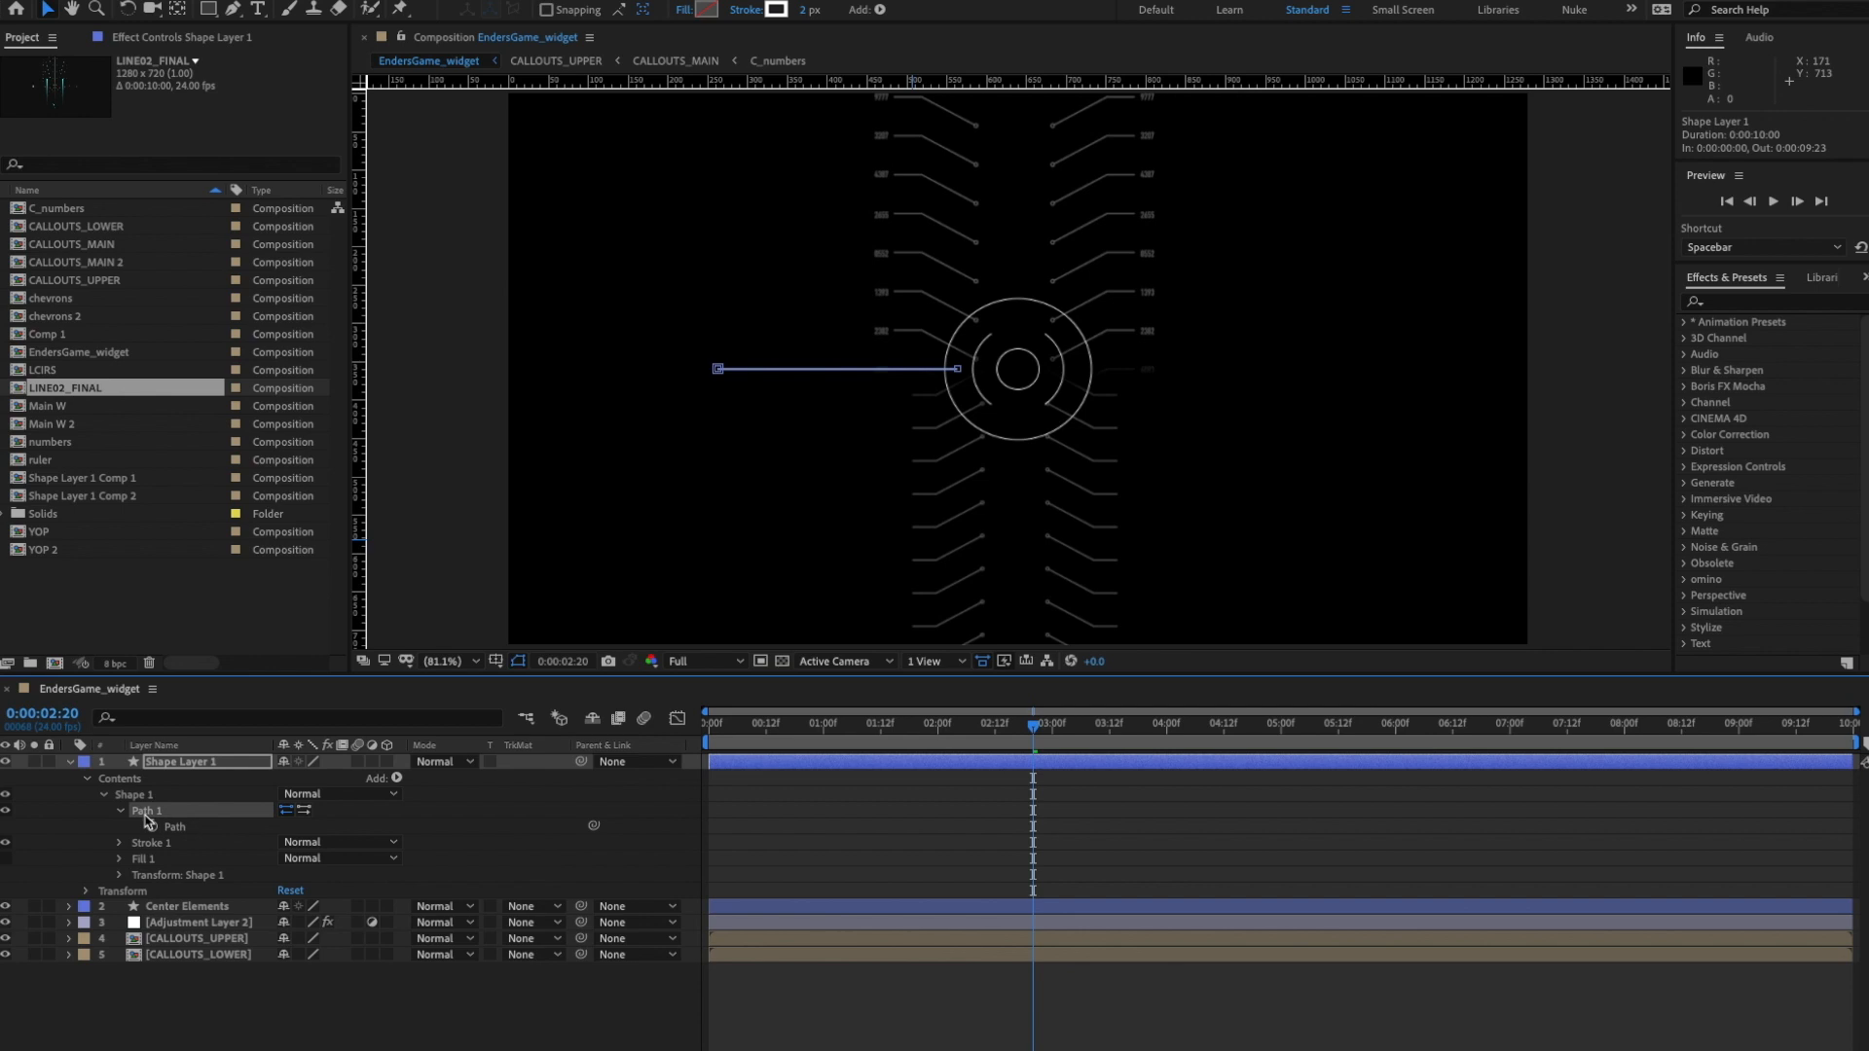
pyautogui.click(396, 778)
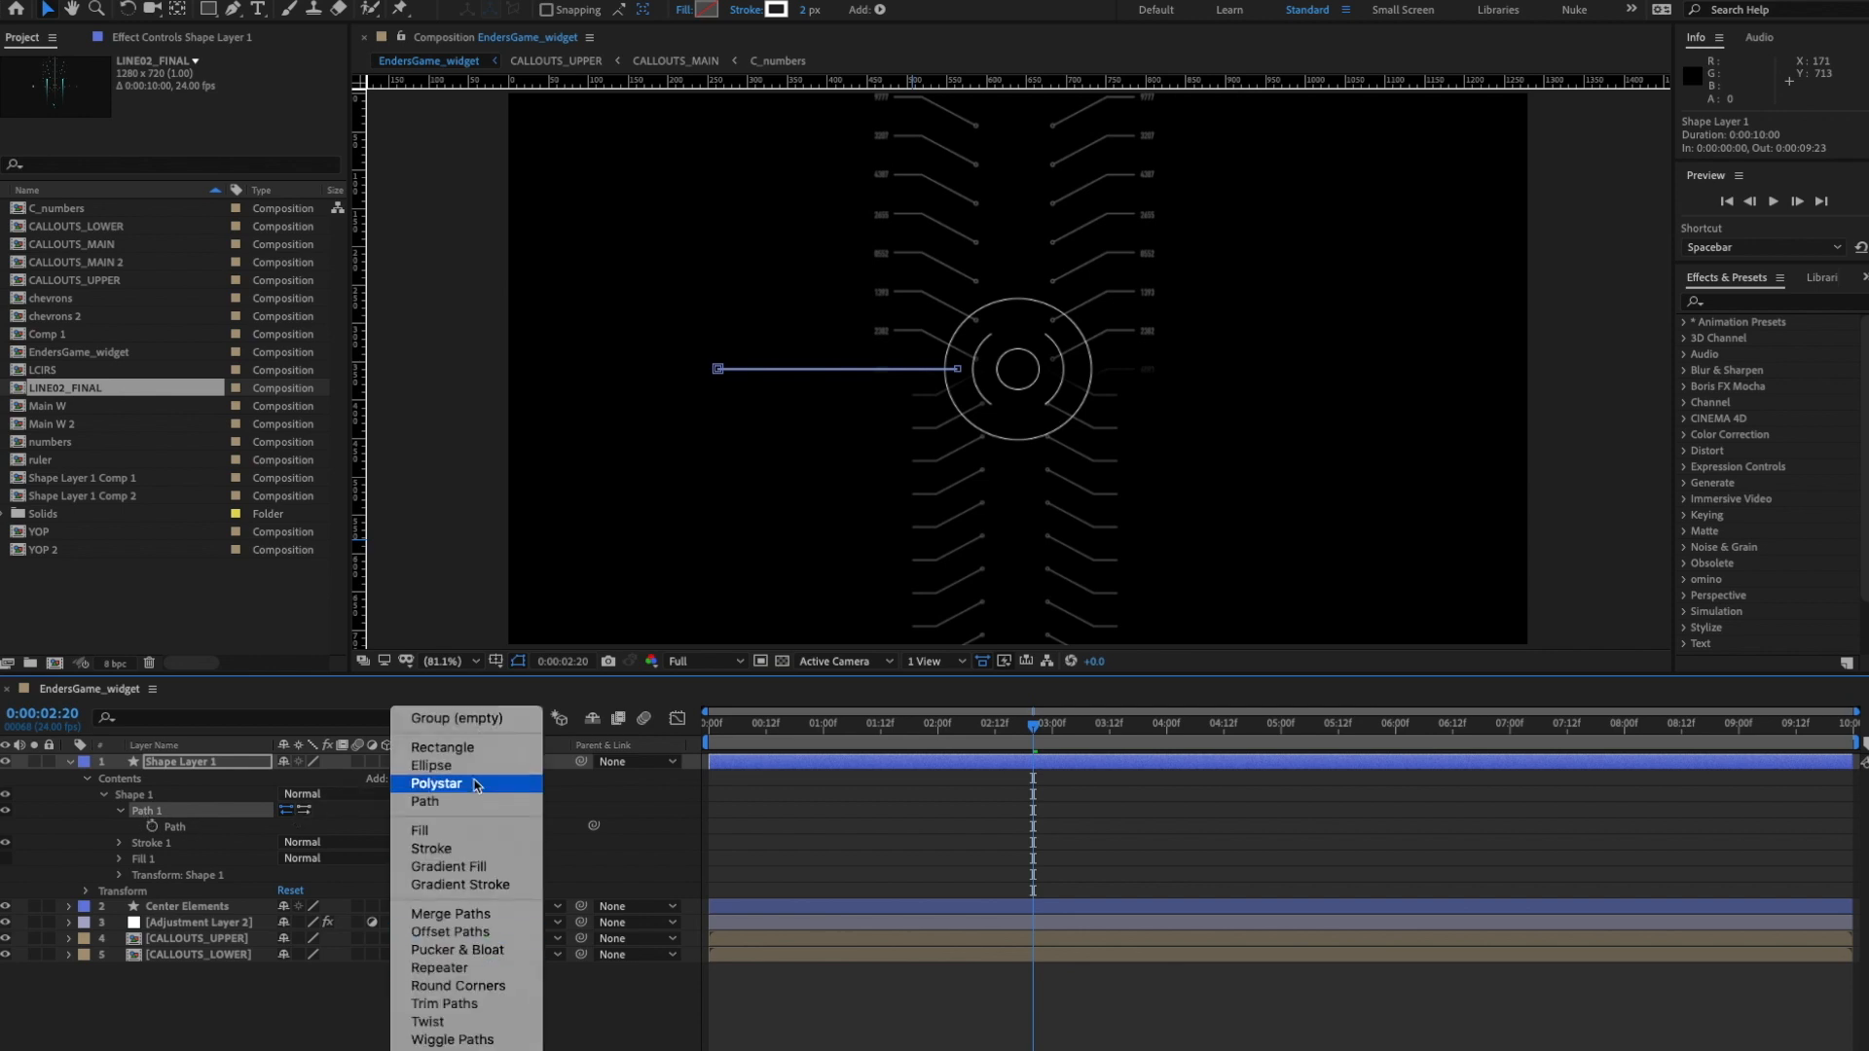
pyautogui.click(440, 967)
pyautogui.click(120, 876)
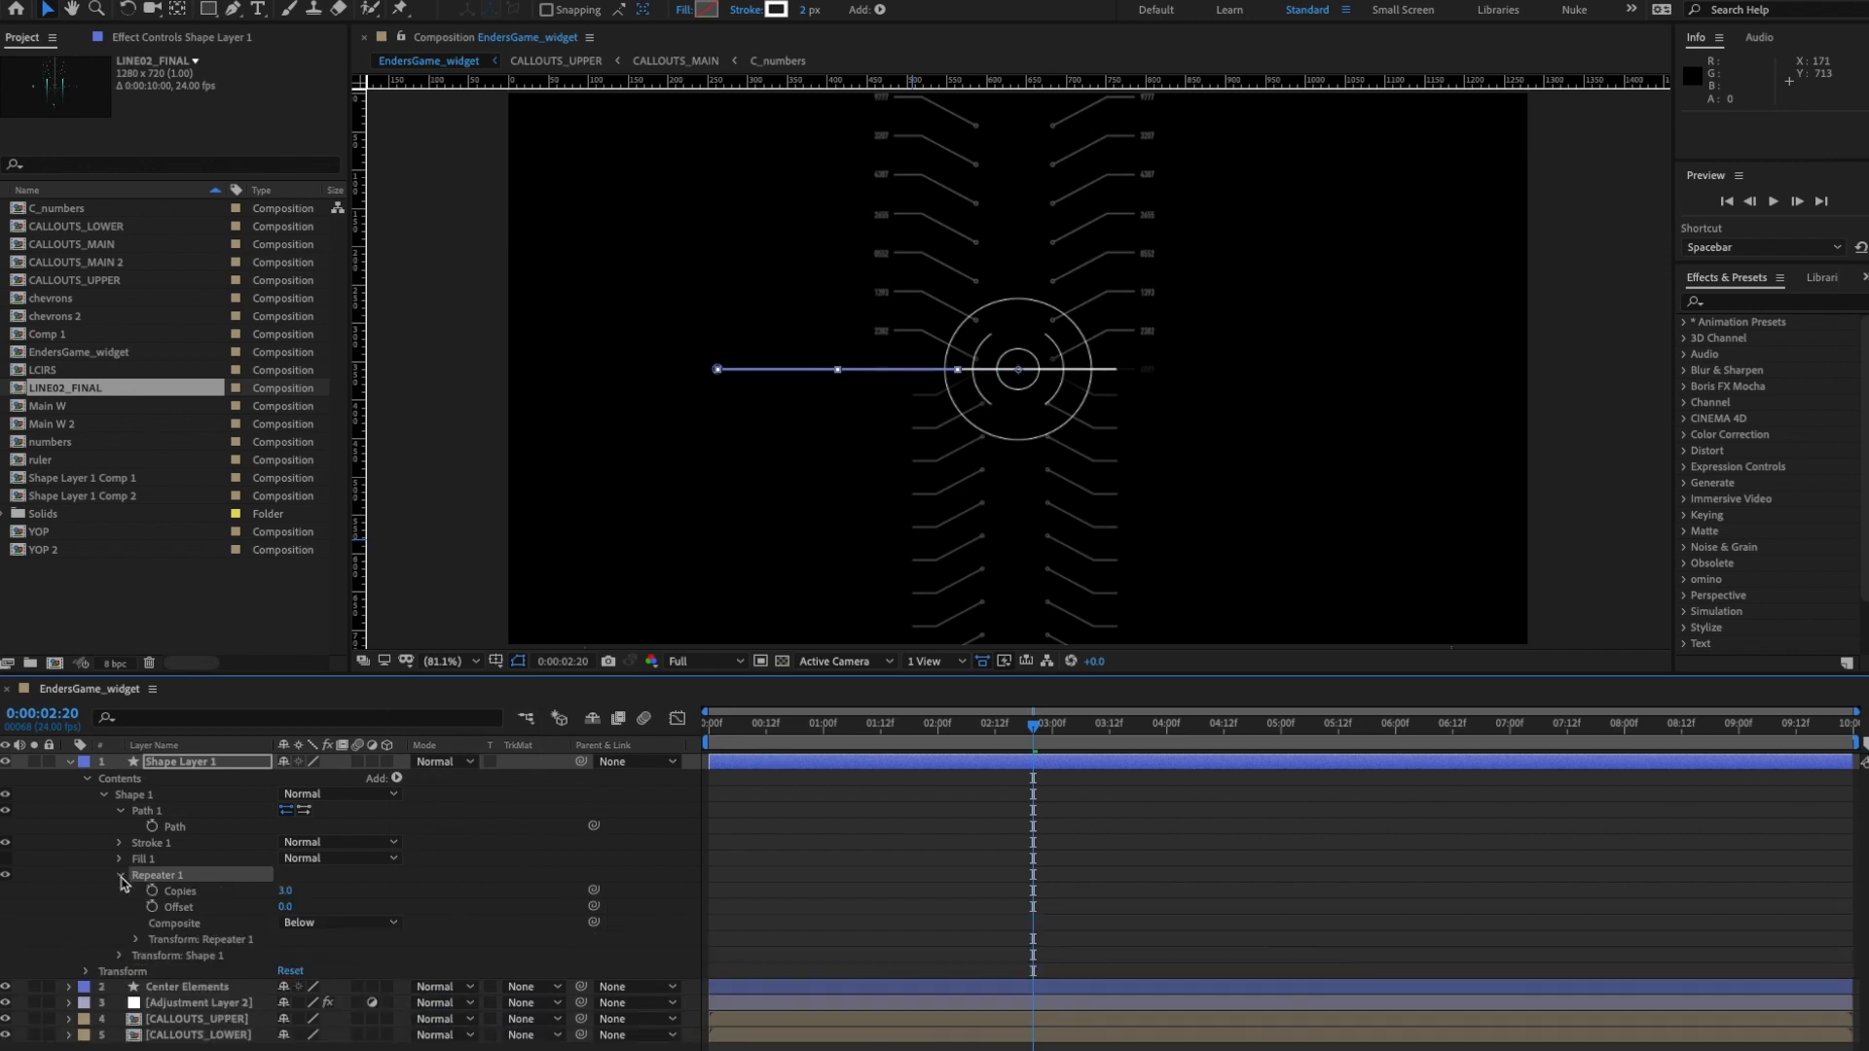
# - Add an empty group named H Lines to the line layer and move Path 1 and Shape 1 into it
pyautogui.click(396, 779)
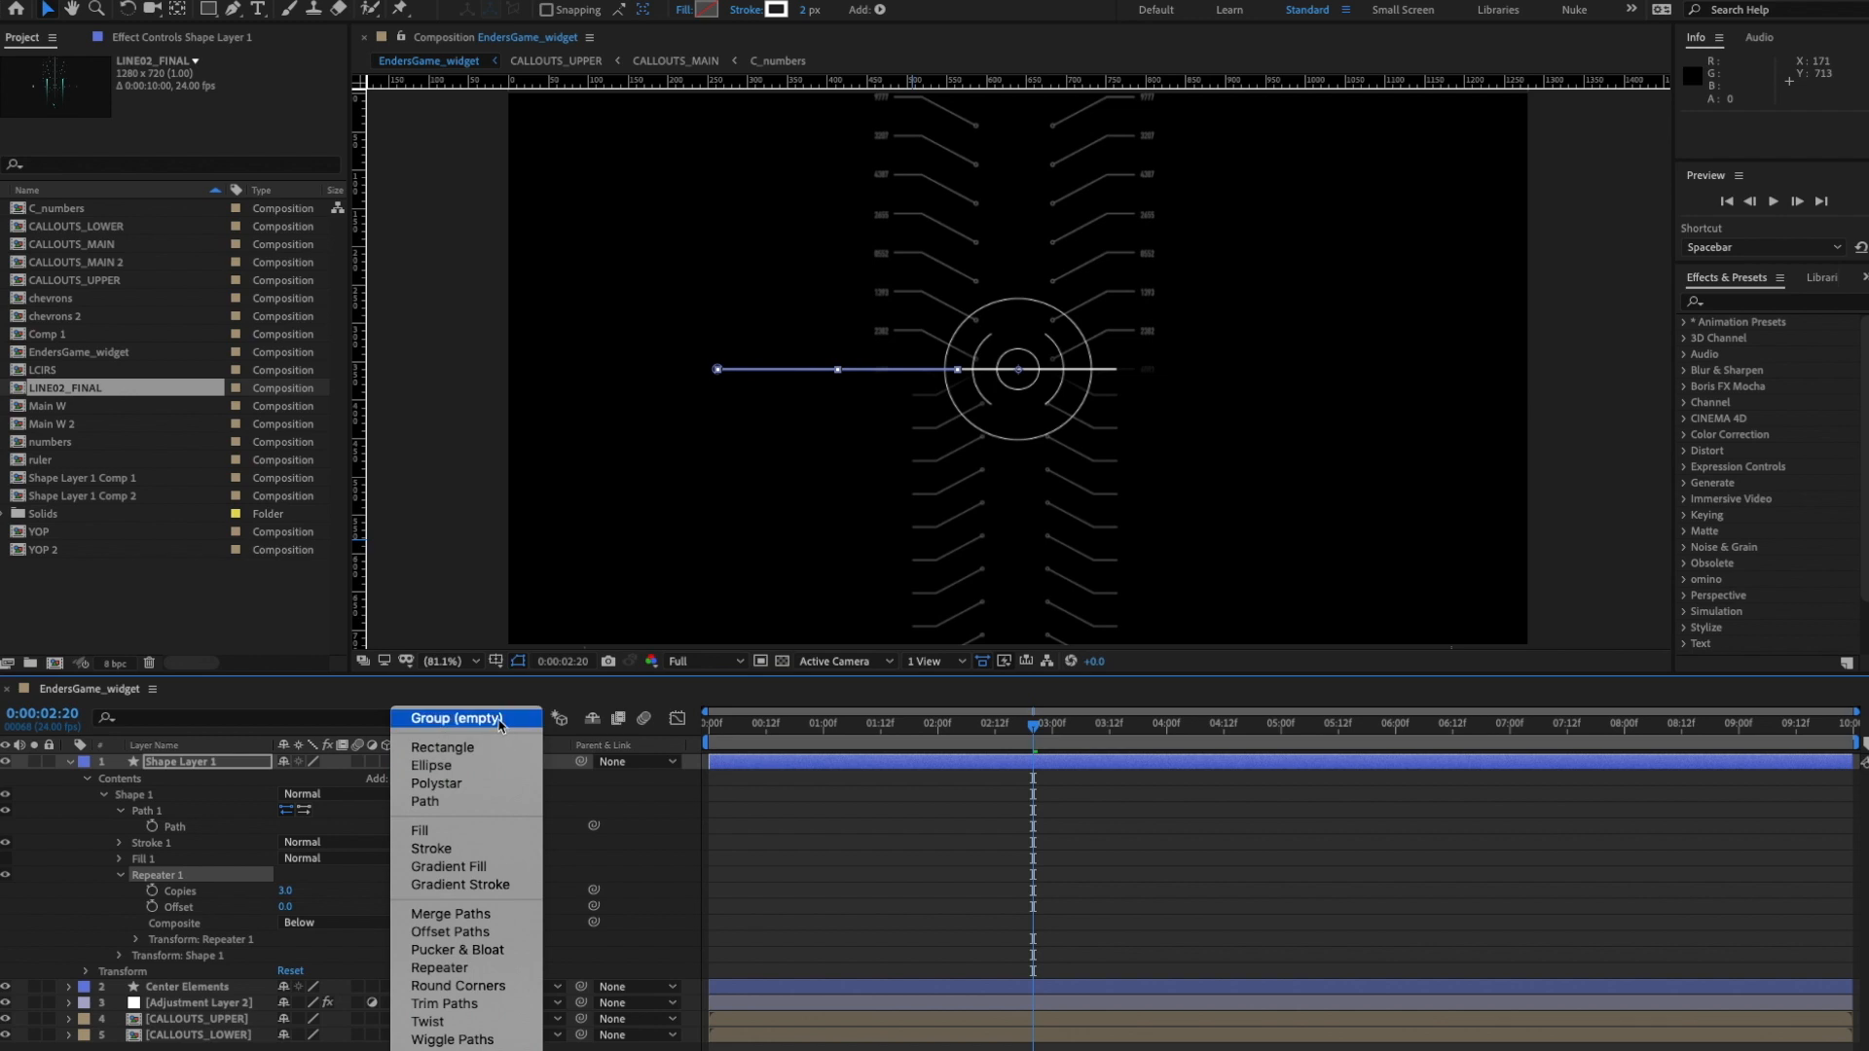
pyautogui.click(455, 718)
pyautogui.moveTo(168, 842); pyautogui.dragTo(148, 790)
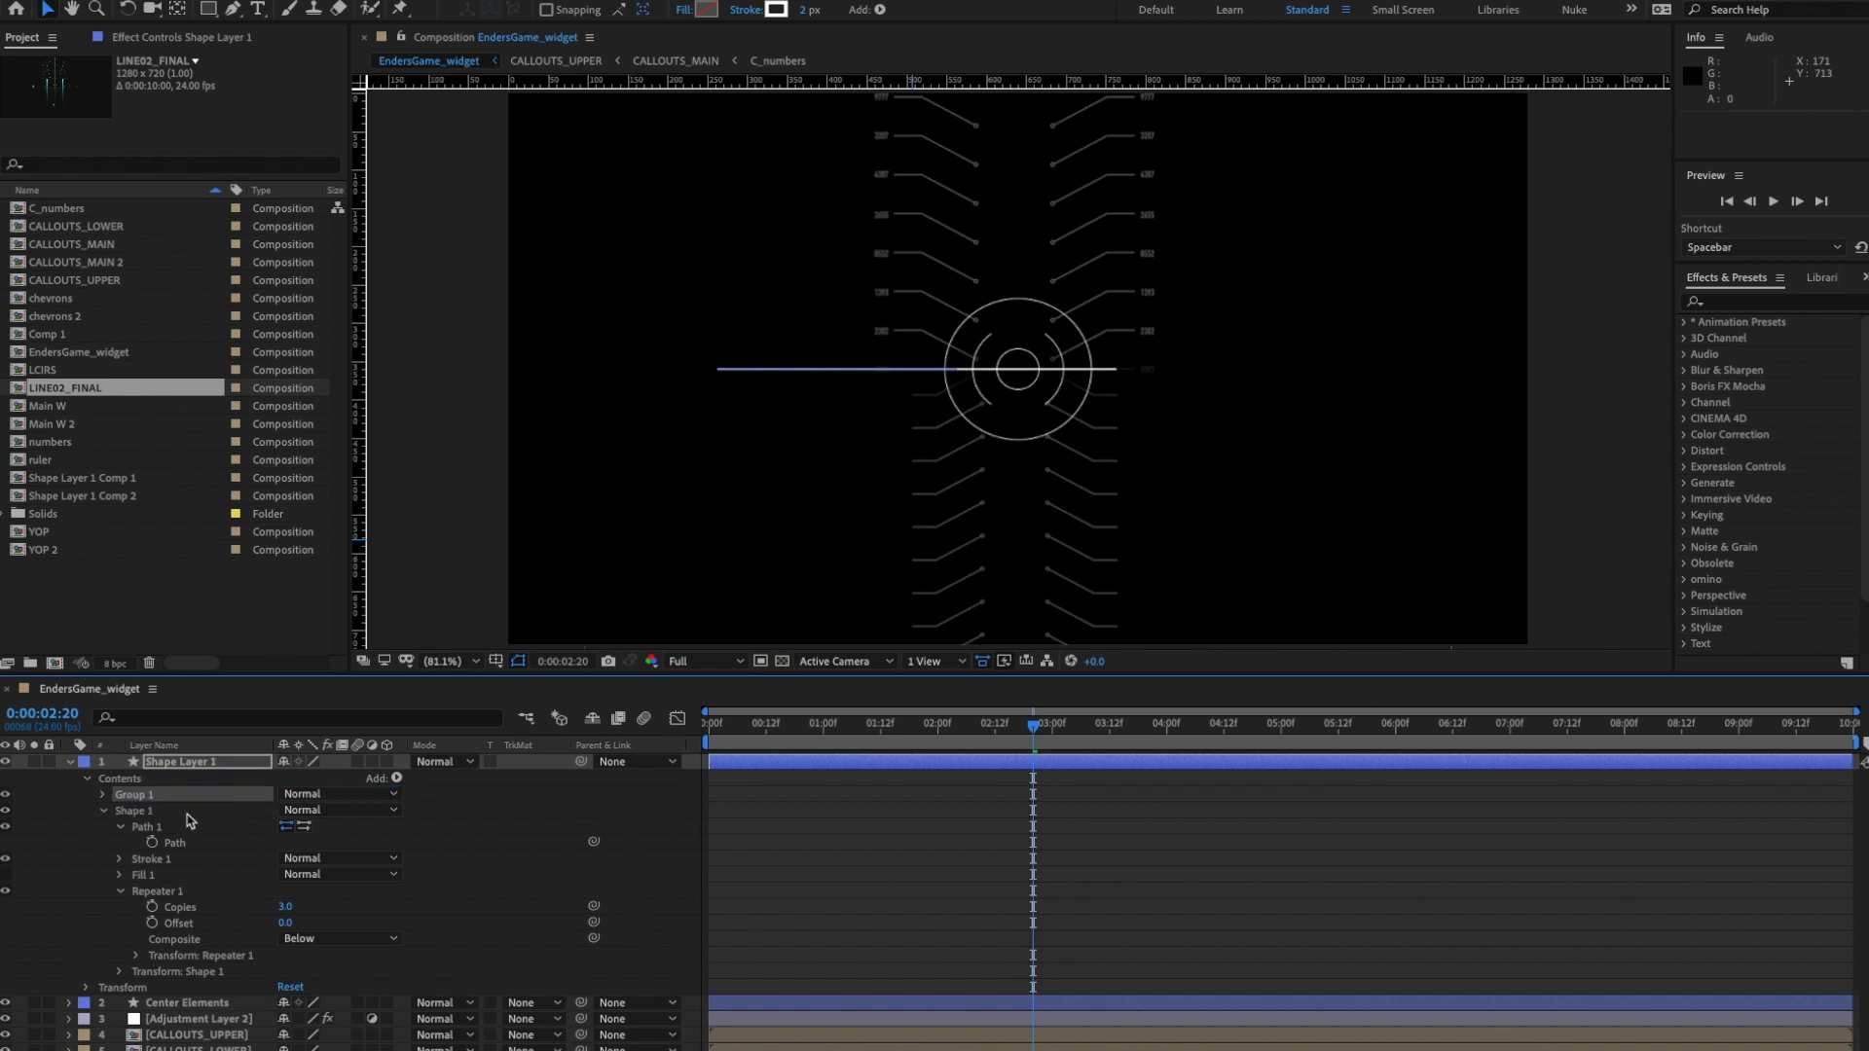
pyautogui.press('Return')
pyautogui.write('H Lines')
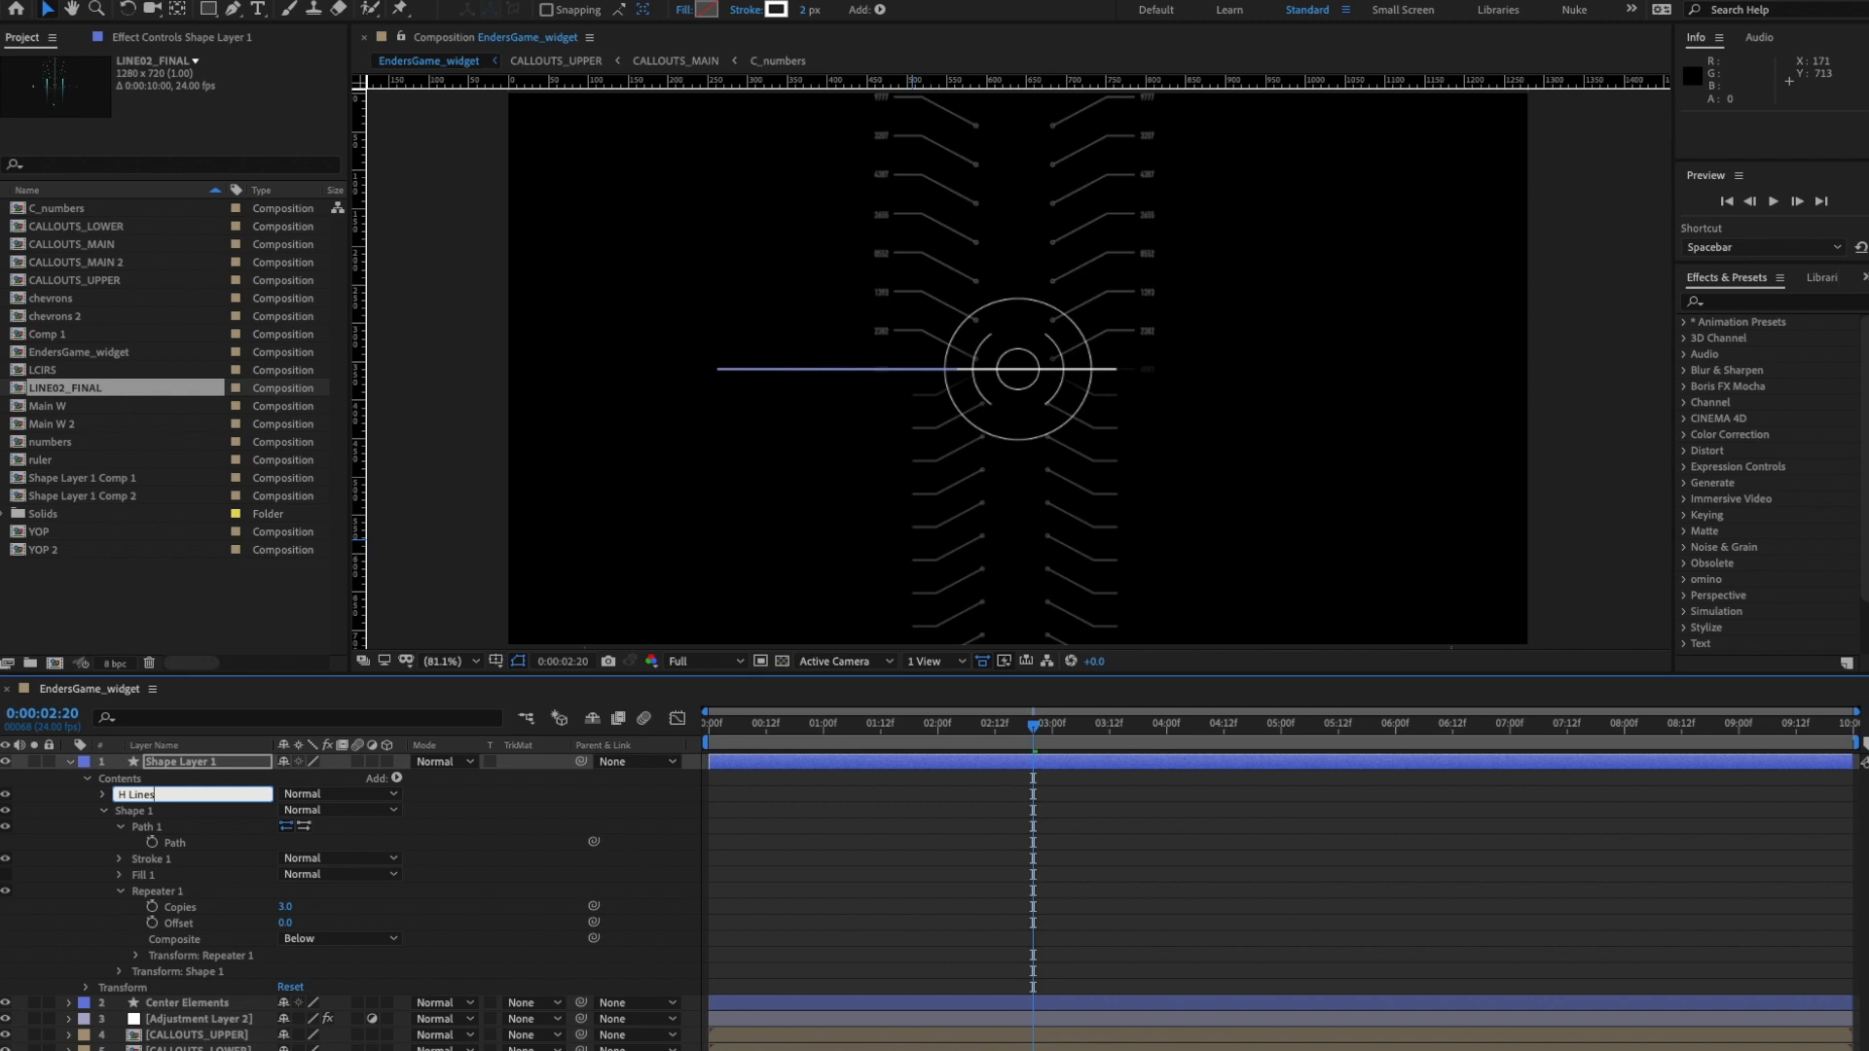
pyautogui.press('Return')
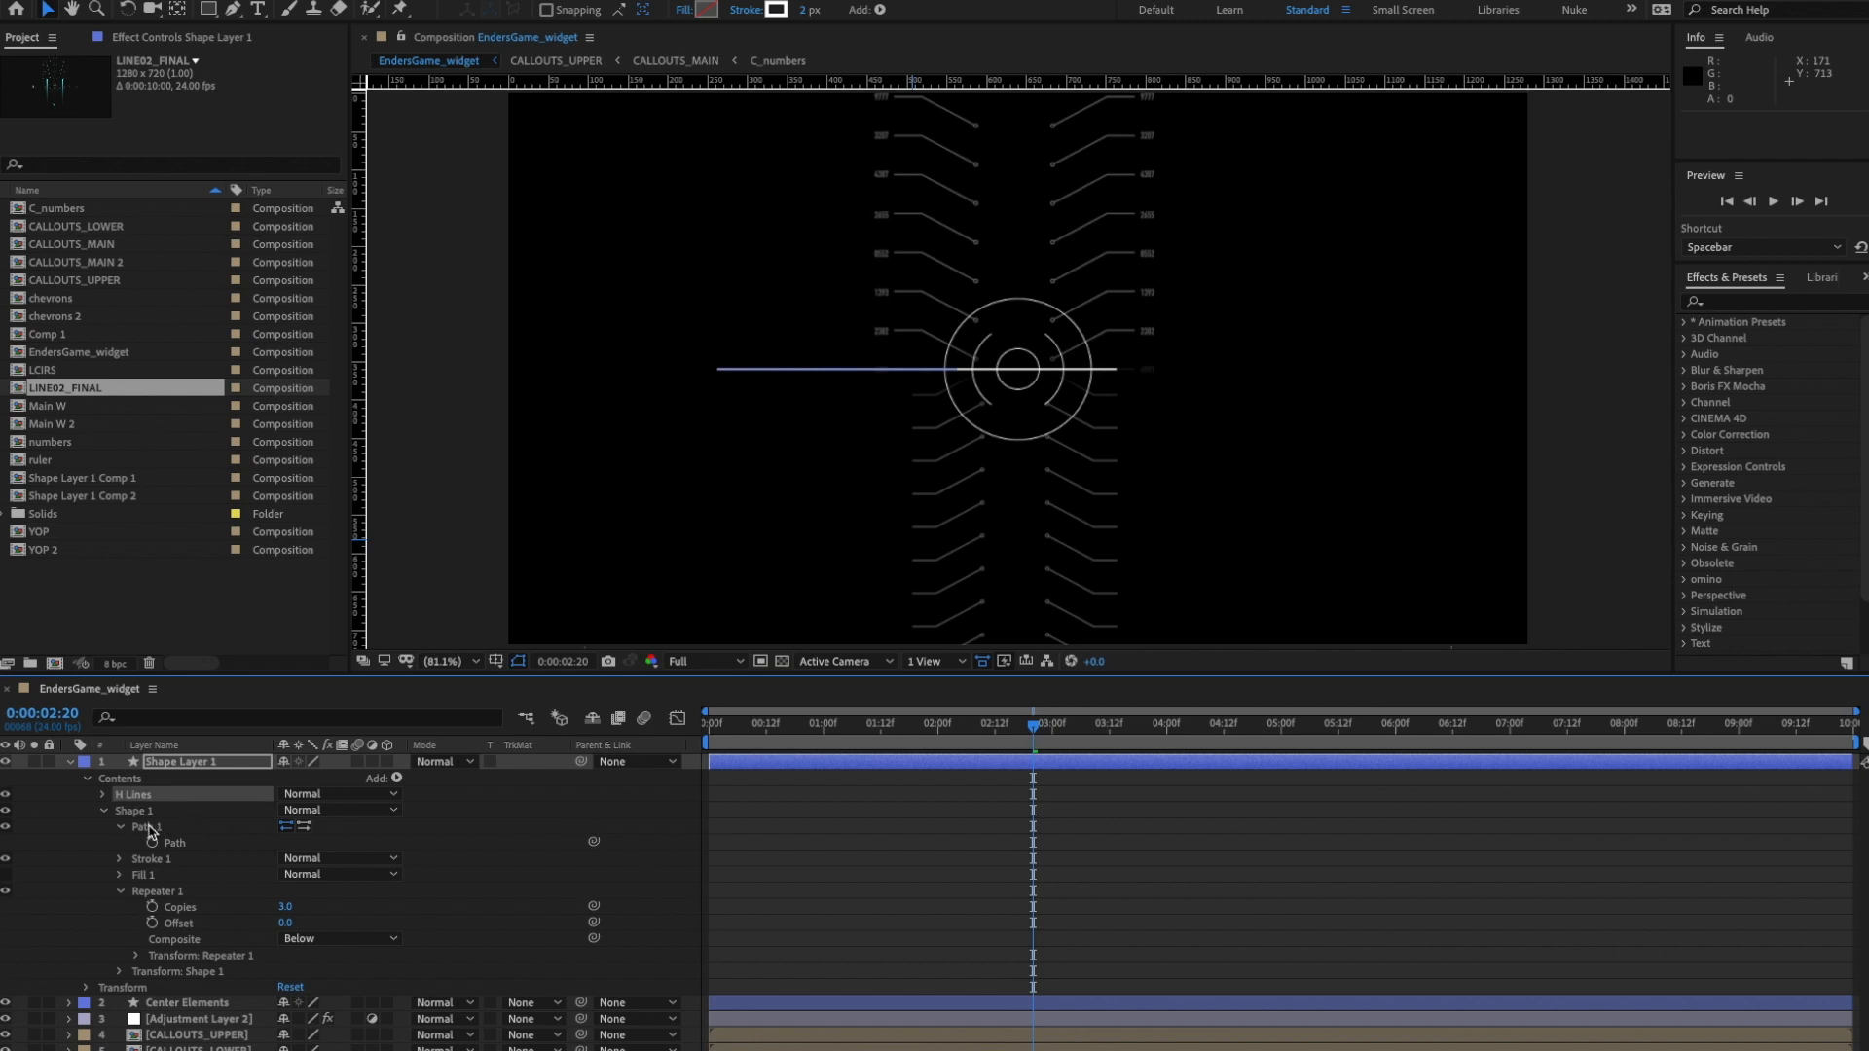
pyautogui.moveTo(151, 829); pyautogui.dragTo(138, 796)
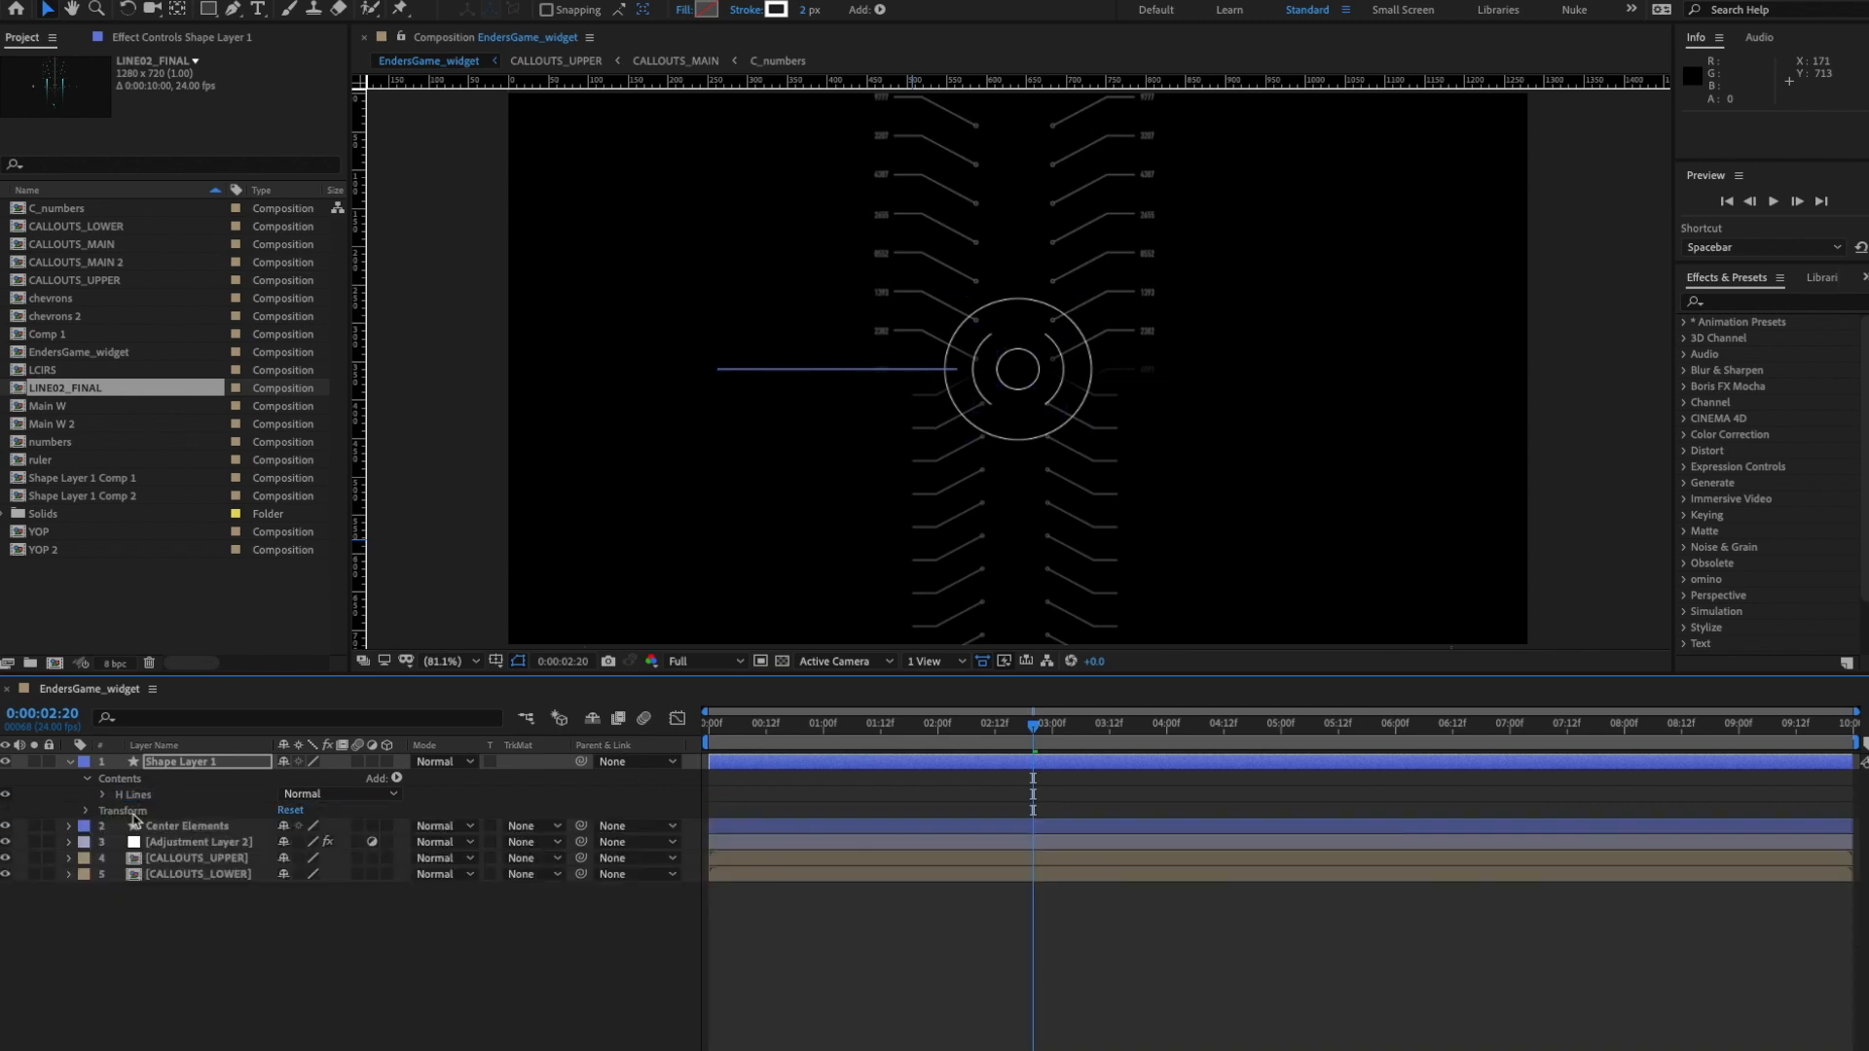
pyautogui.click(106, 797)
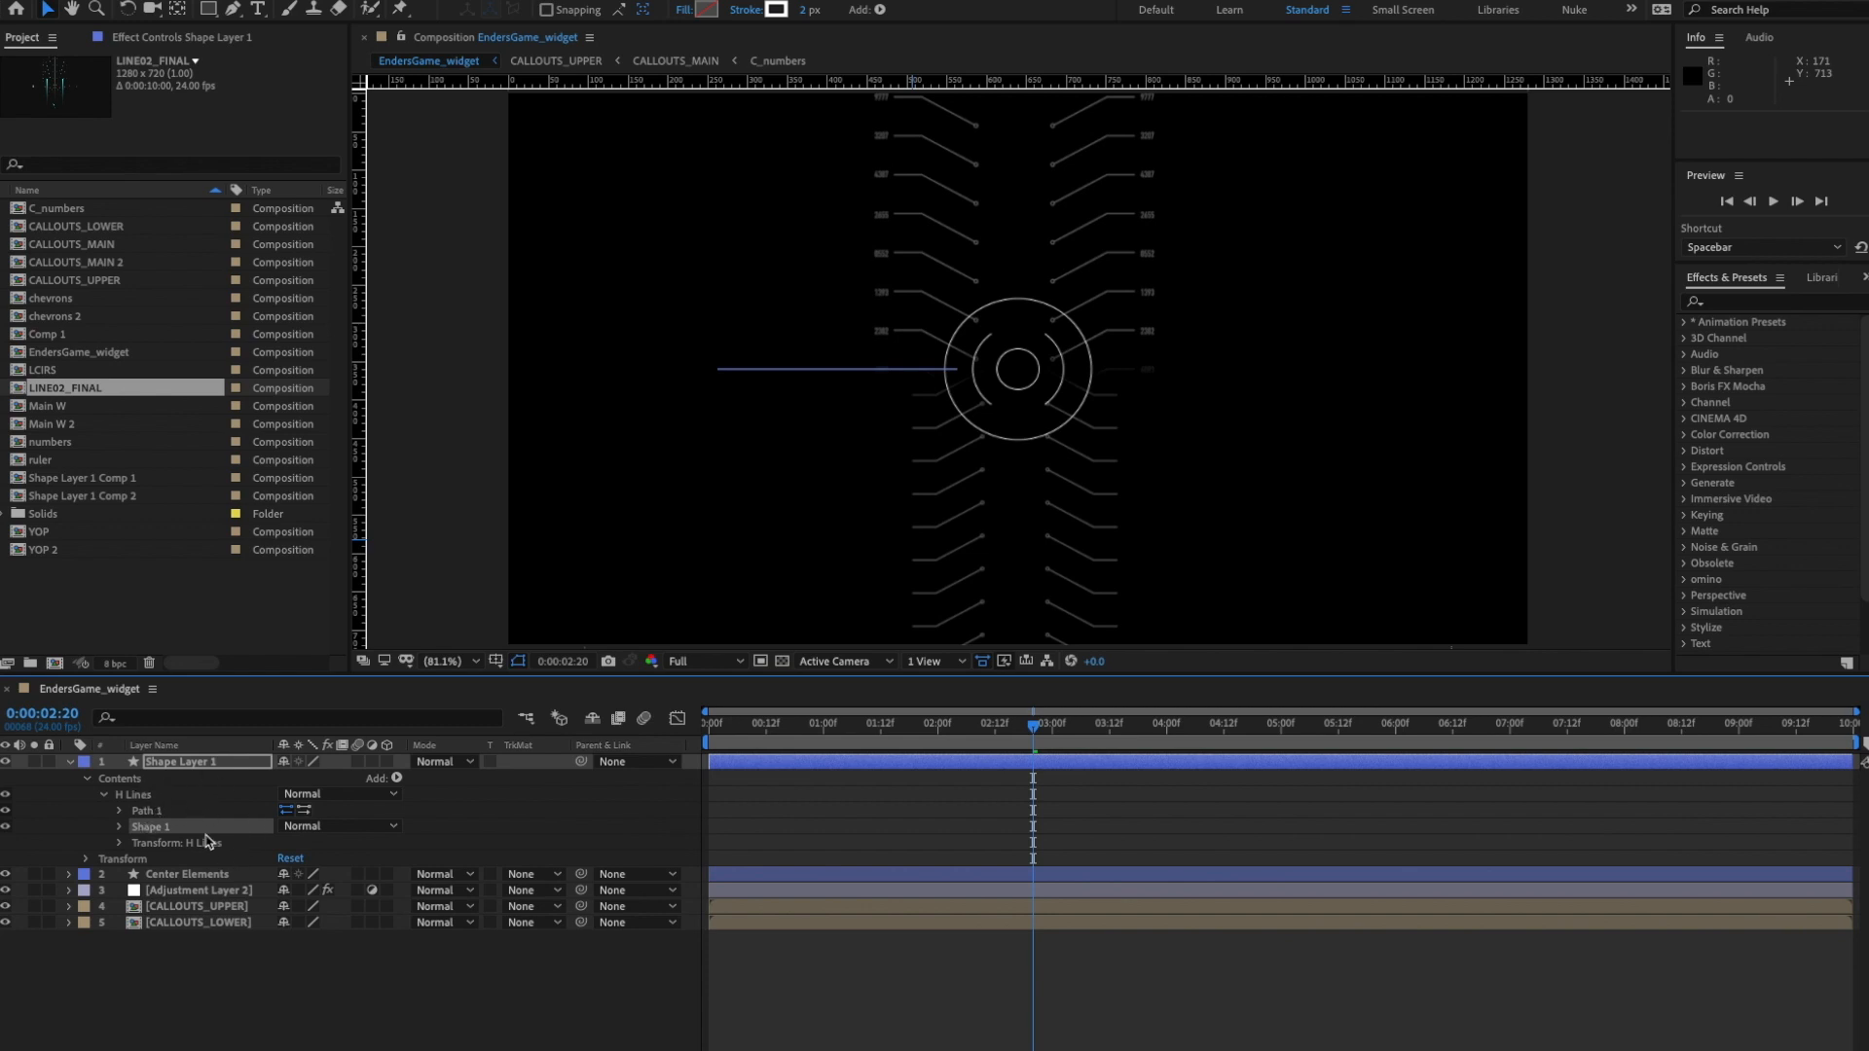
pyautogui.click(396, 778)
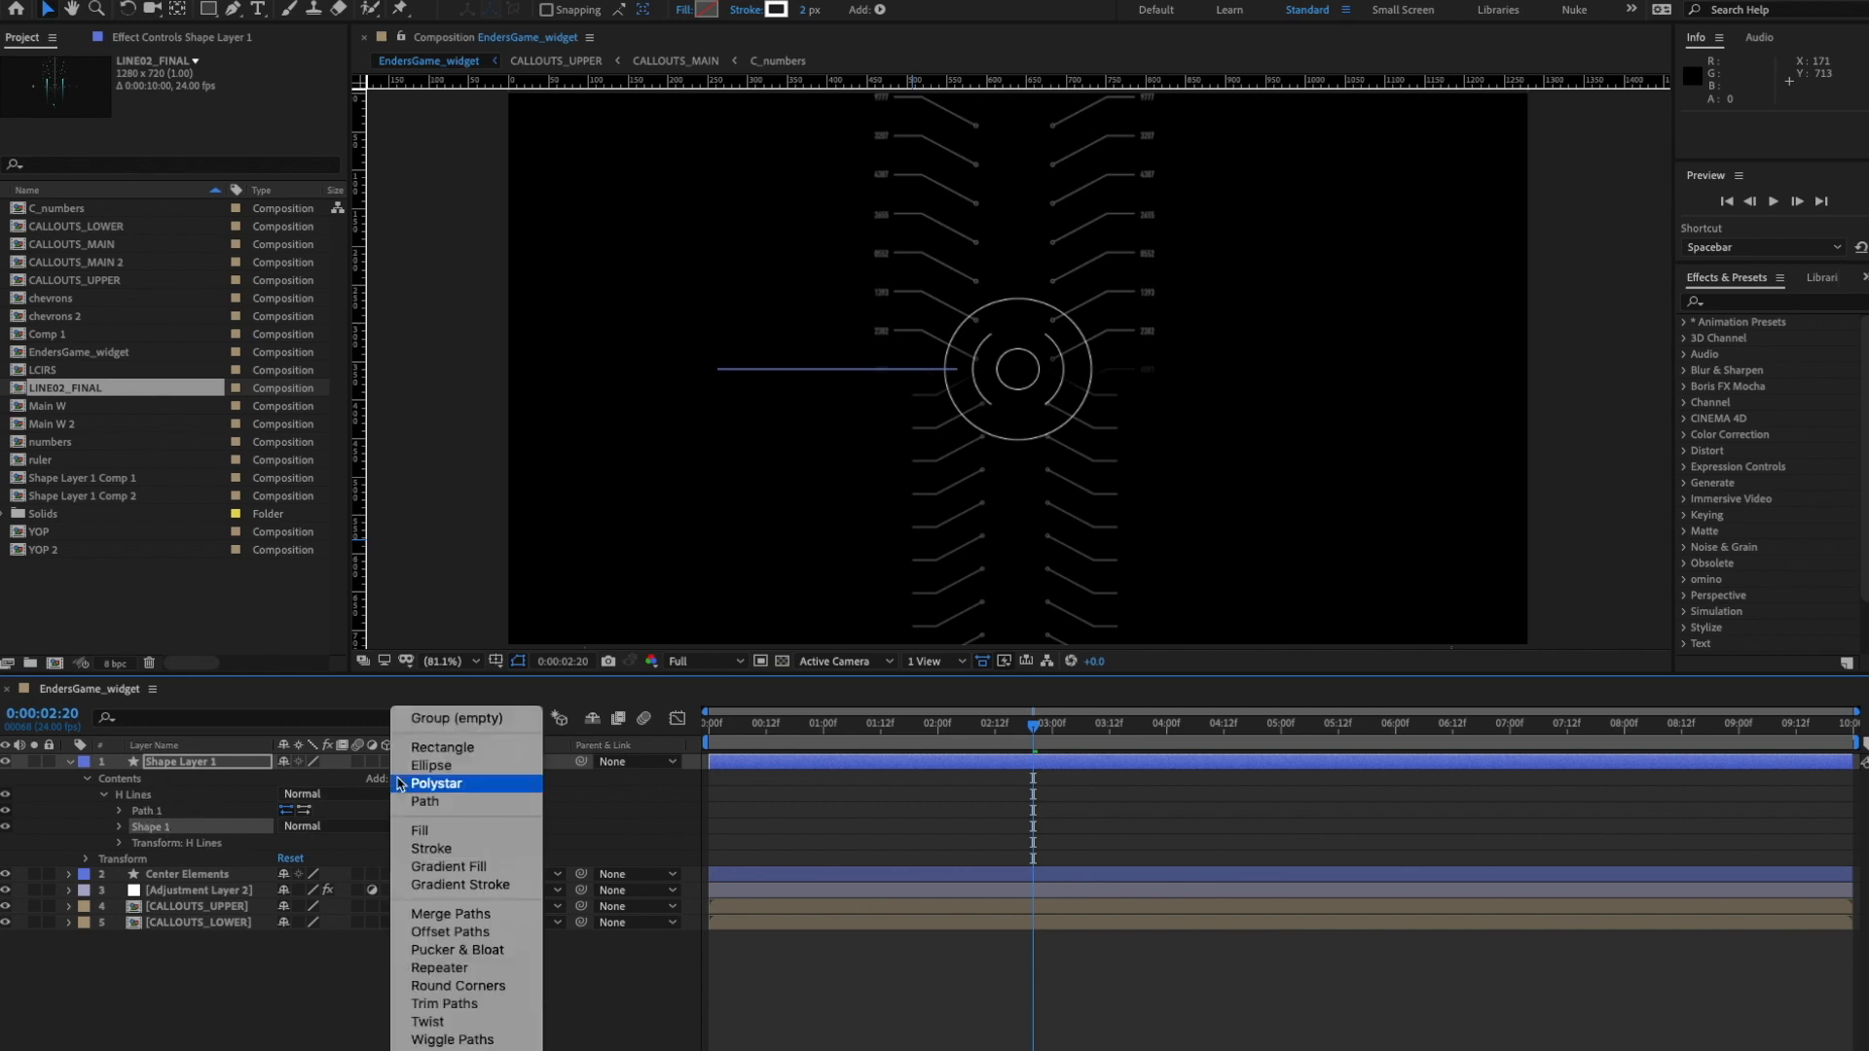
pyautogui.click(456, 968)
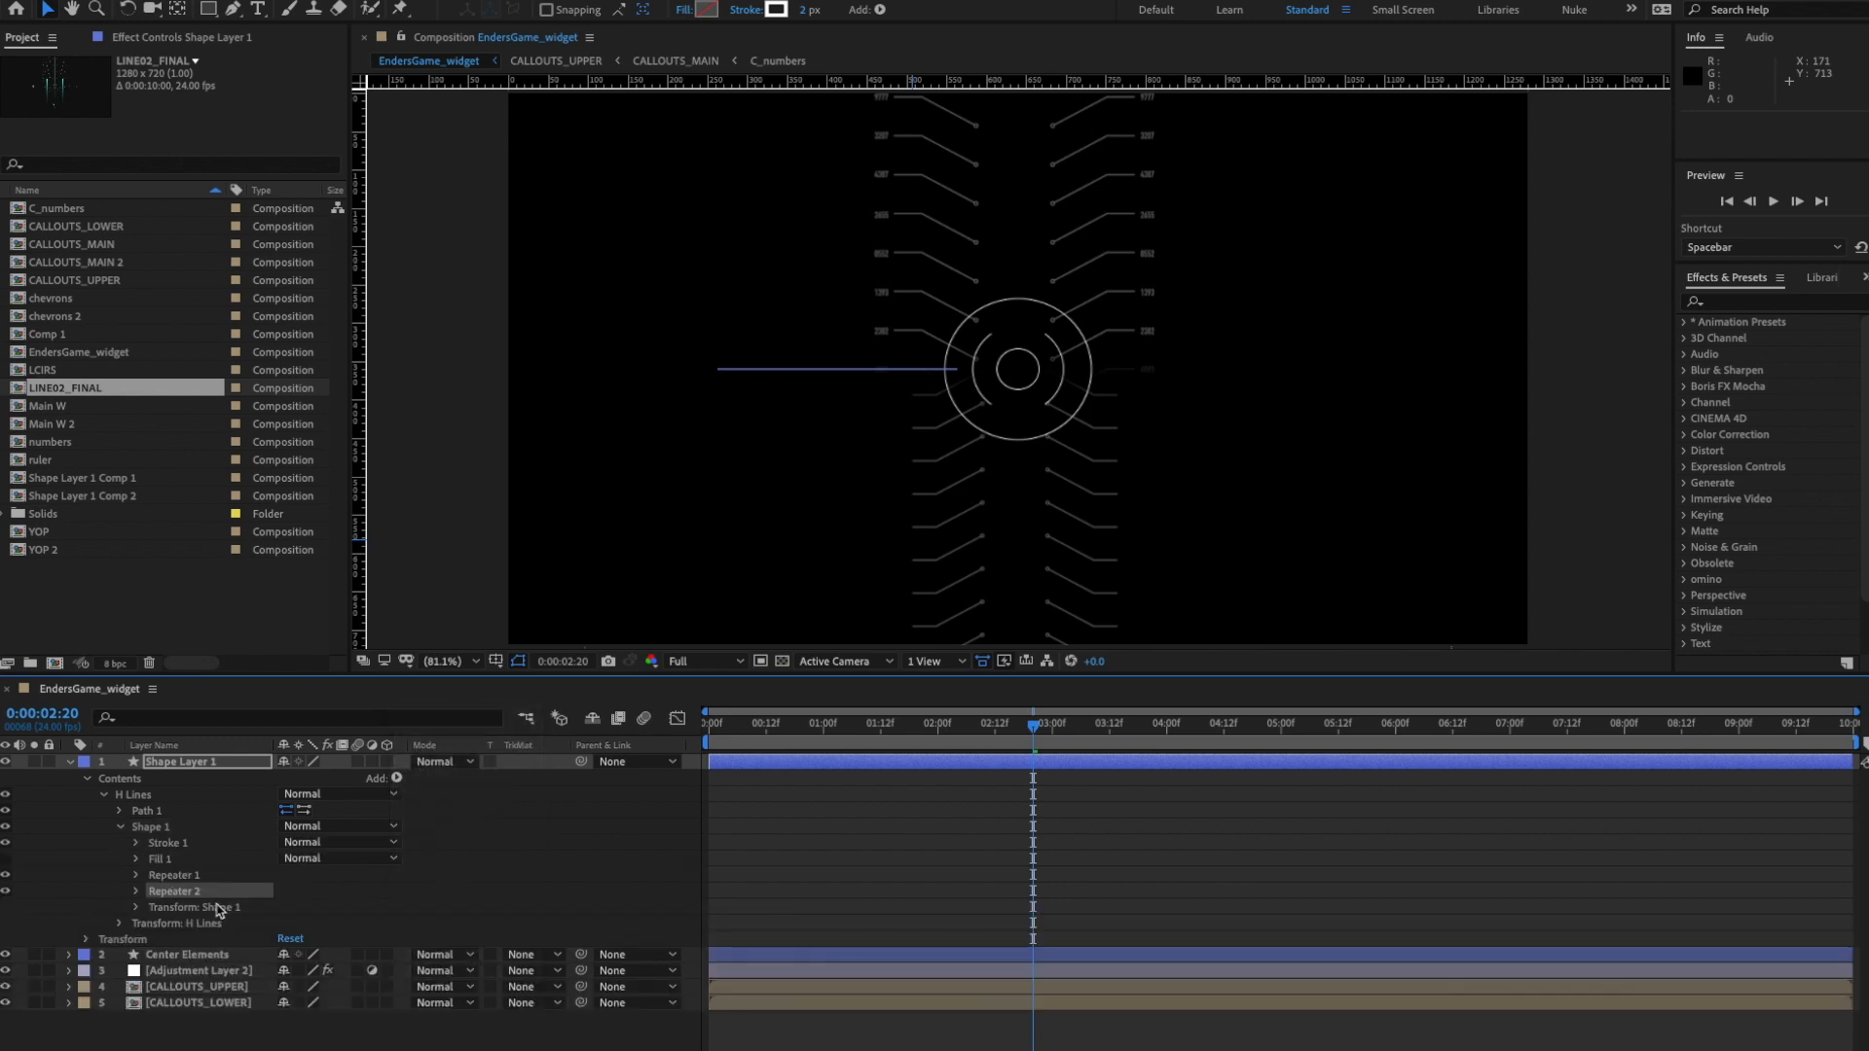
pyautogui.hotkey('ctrl', 'z')
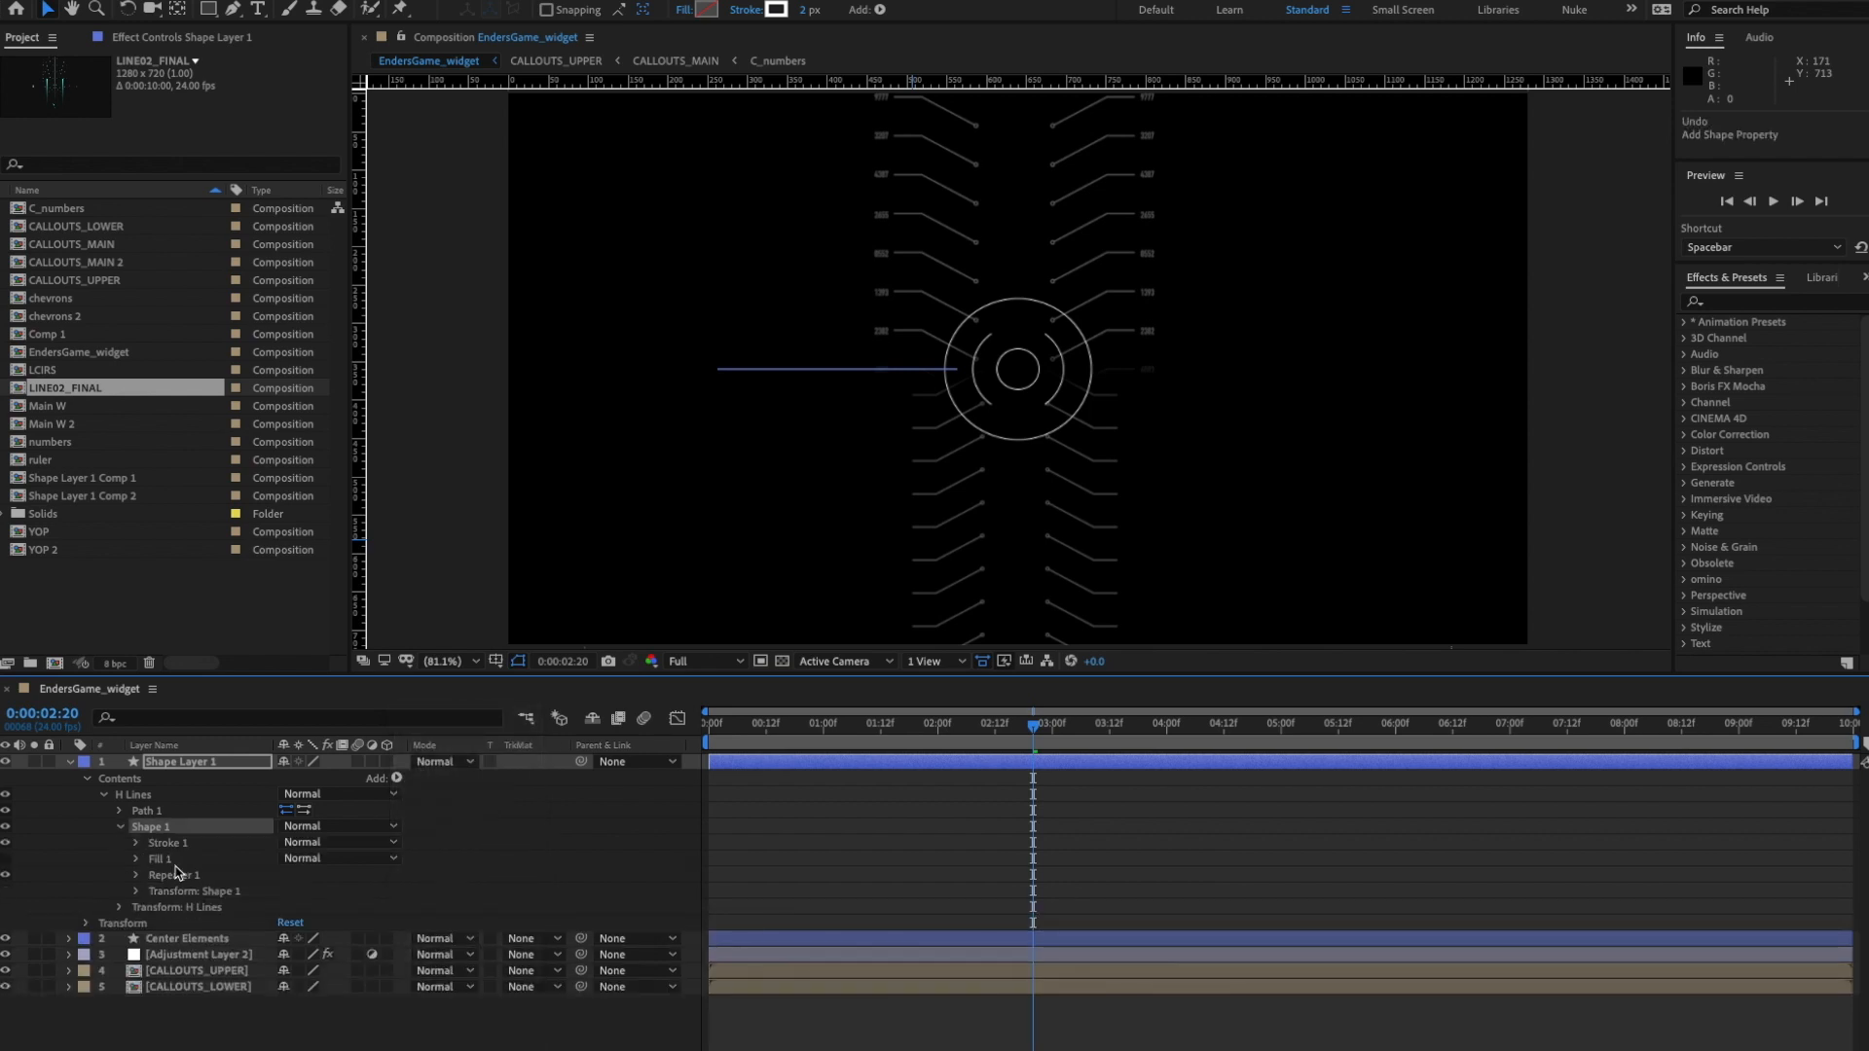
# - Move Repeater 1 out of Shape 1 into the H Lines group, directly below Shape 1
pyautogui.moveTo(174, 876)
pyautogui.mouseDown()
pyautogui.moveTo(155, 830)
pyautogui.moveTo(158, 920)
pyautogui.moveTo(128, 818)
pyautogui.moveTo(133, 837)
pyautogui.mouseUp()
pyautogui.click(126, 841)
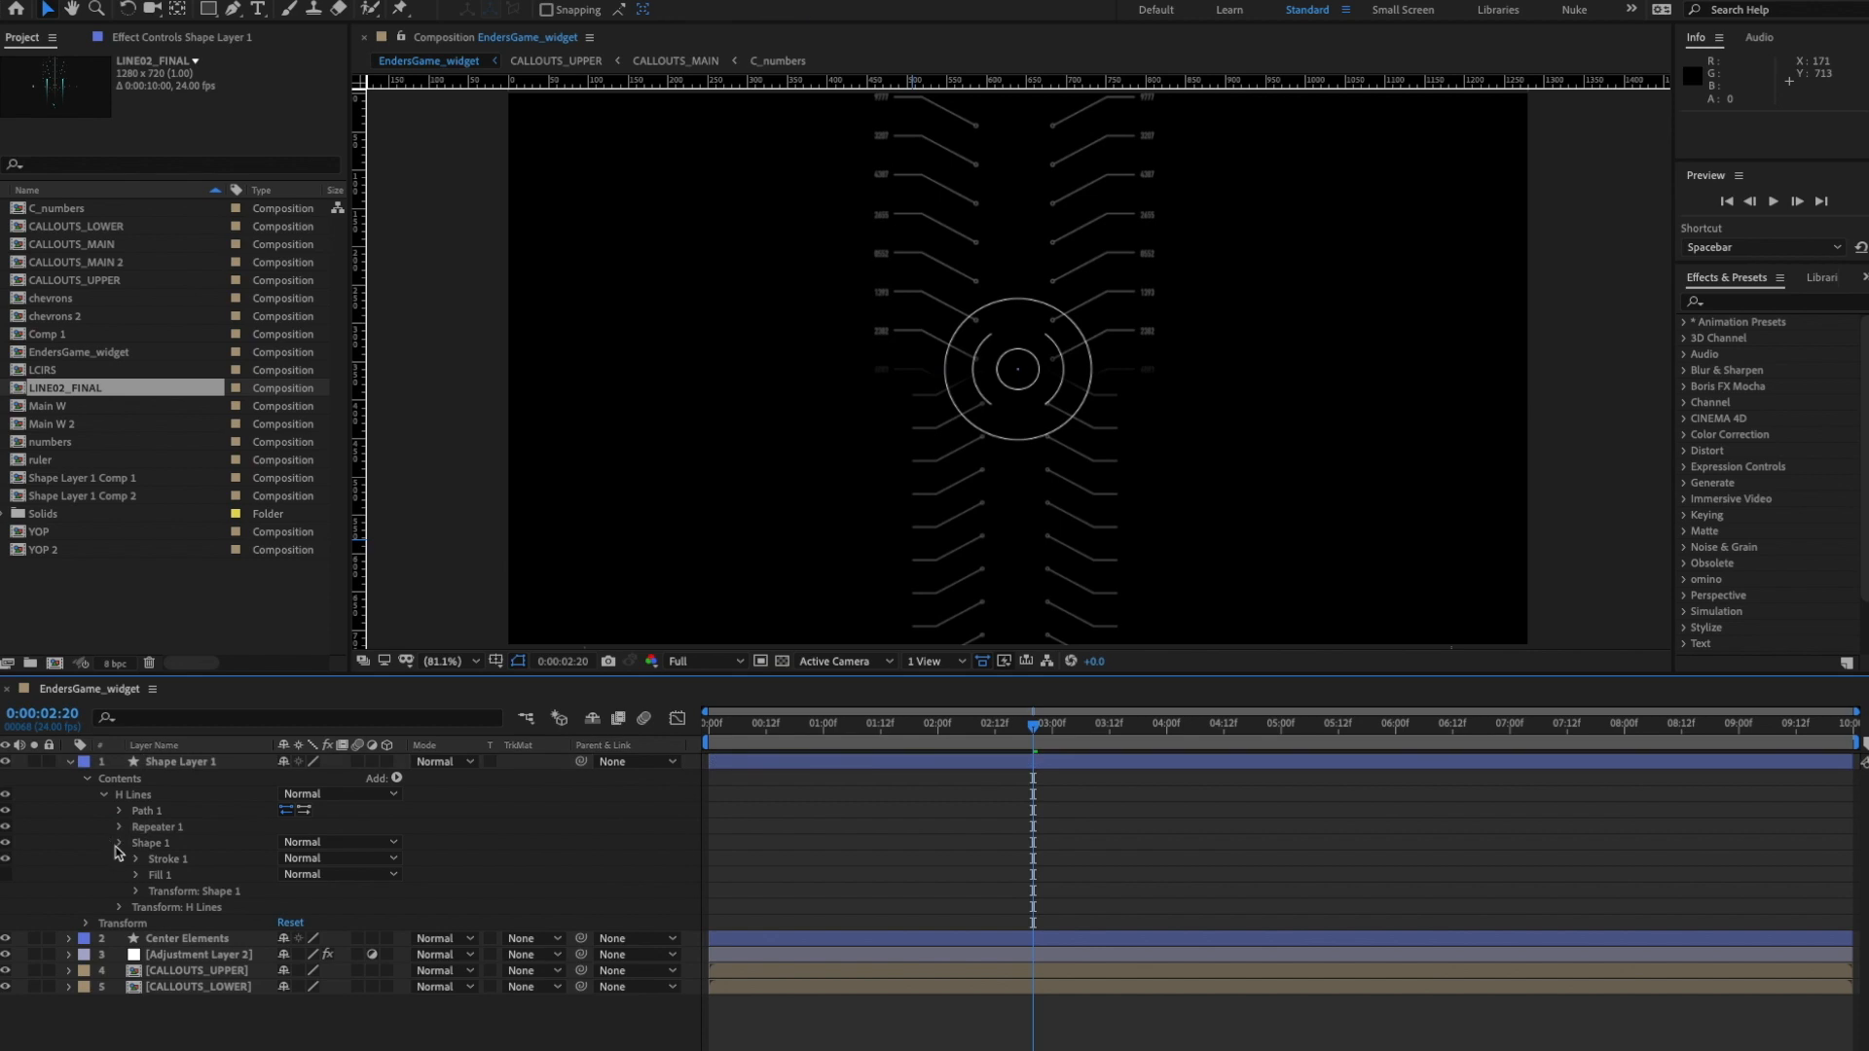
pyautogui.click(118, 844)
pyautogui.moveTo(181, 827); pyautogui.dragTo(167, 853)
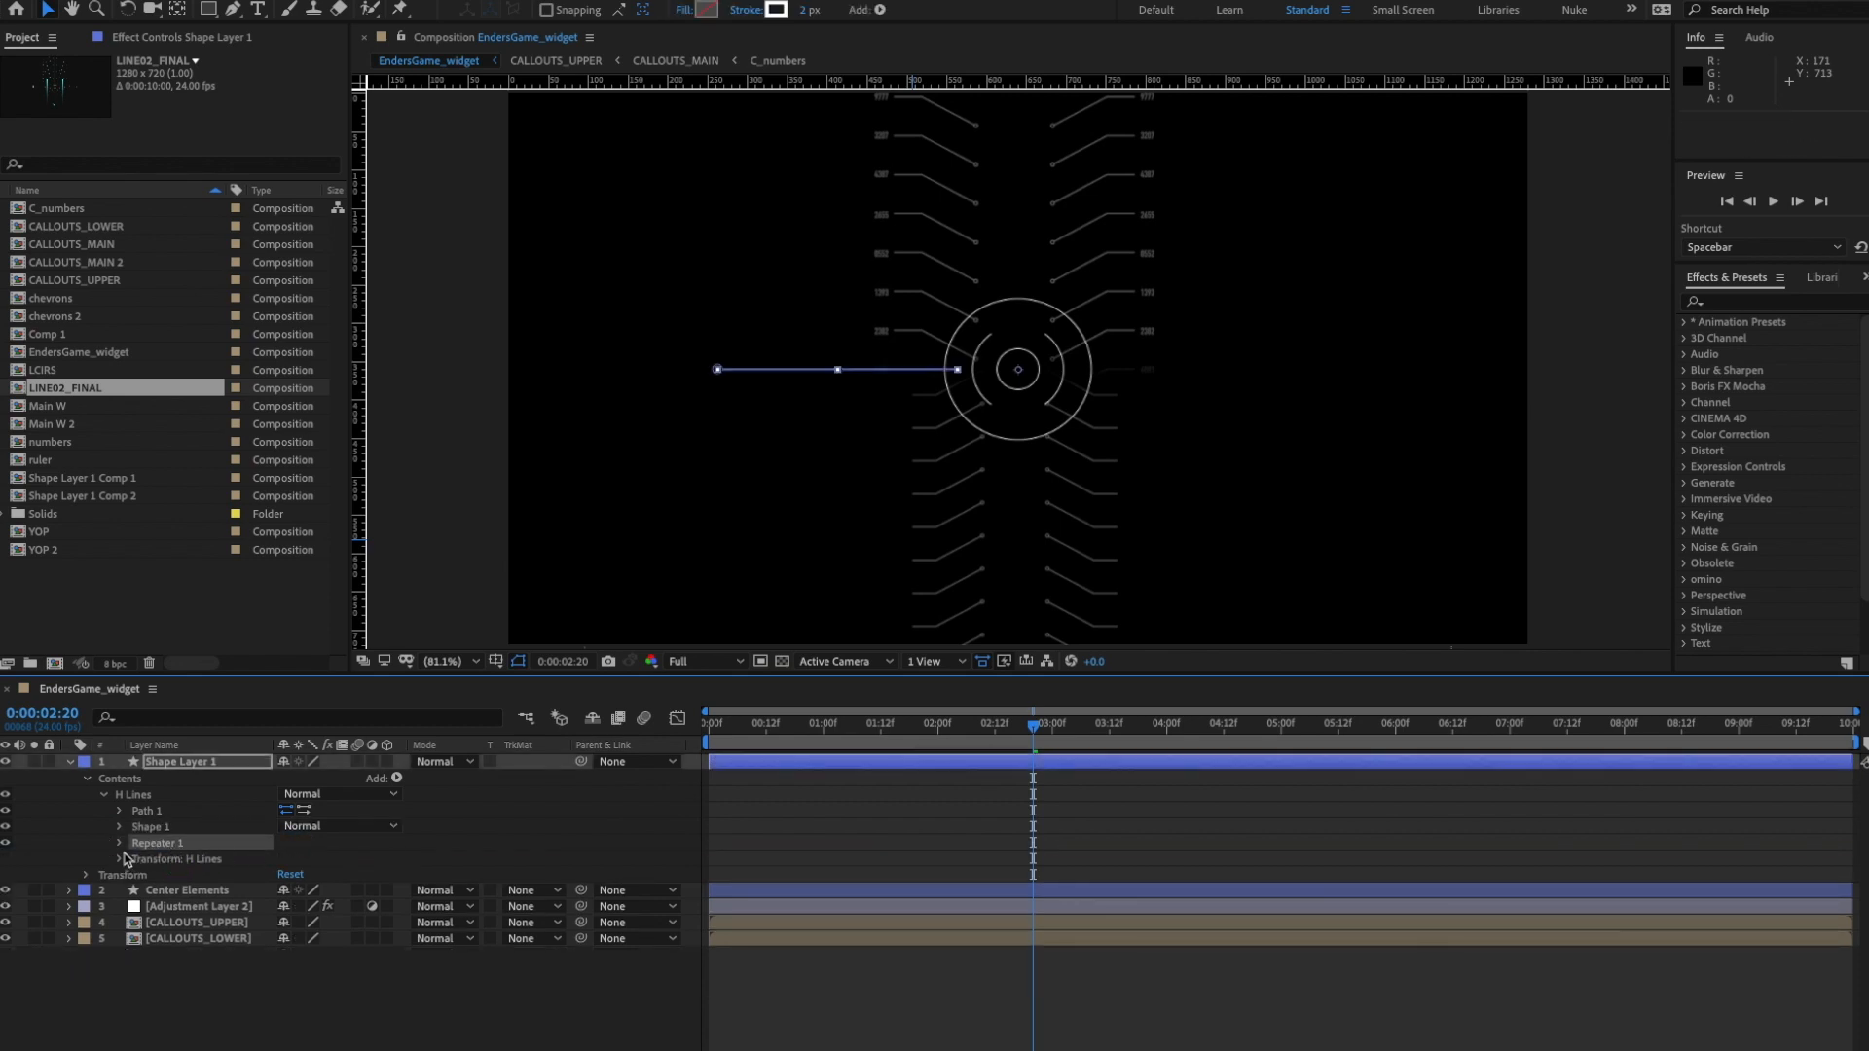
# - Set the number of copies in Repeater 1 to 2
pyautogui.click(120, 844)
pyautogui.click(285, 859)
pyautogui.write('2')
pyautogui.press('Return')
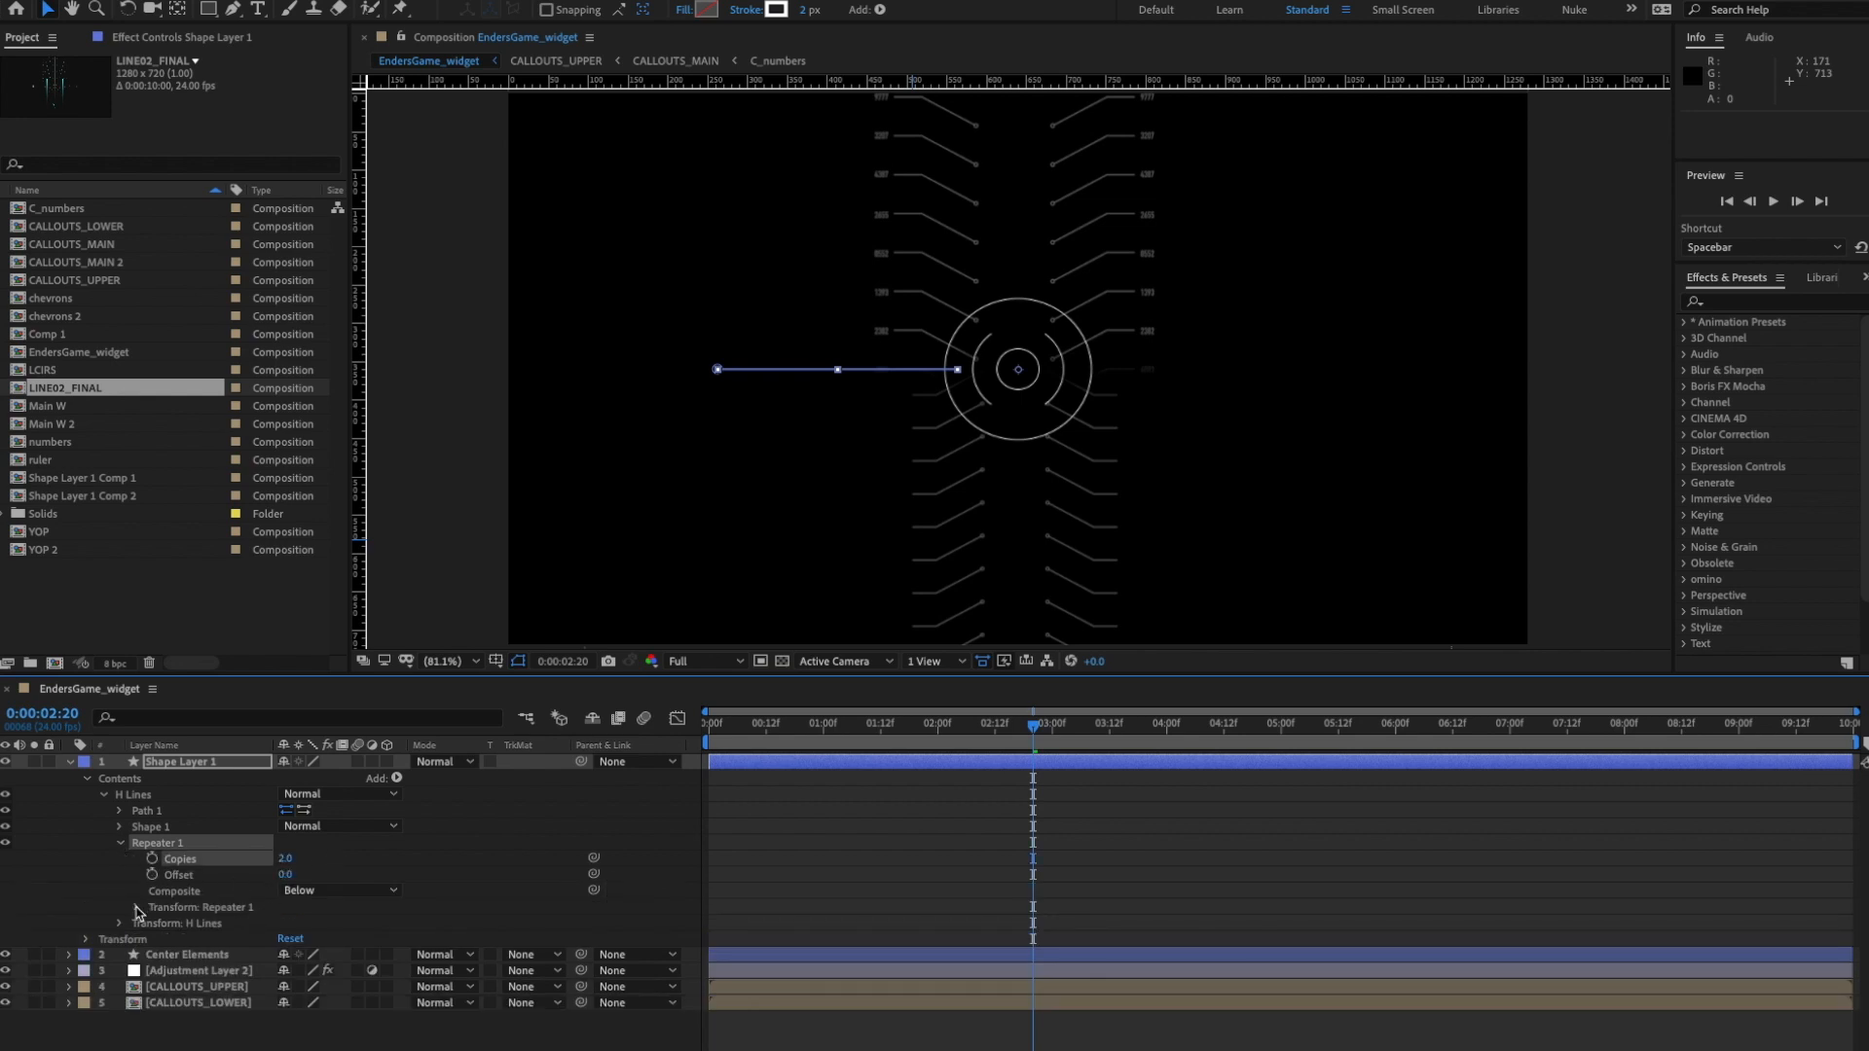
# - Set the transform of Repeater 1 to position 0, 0 and scale -100% to mirror the line
pyautogui.click(137, 908)
pyautogui.click(289, 941)
pyautogui.write('0')
pyautogui.press('Return')
pyautogui.click(320, 956)
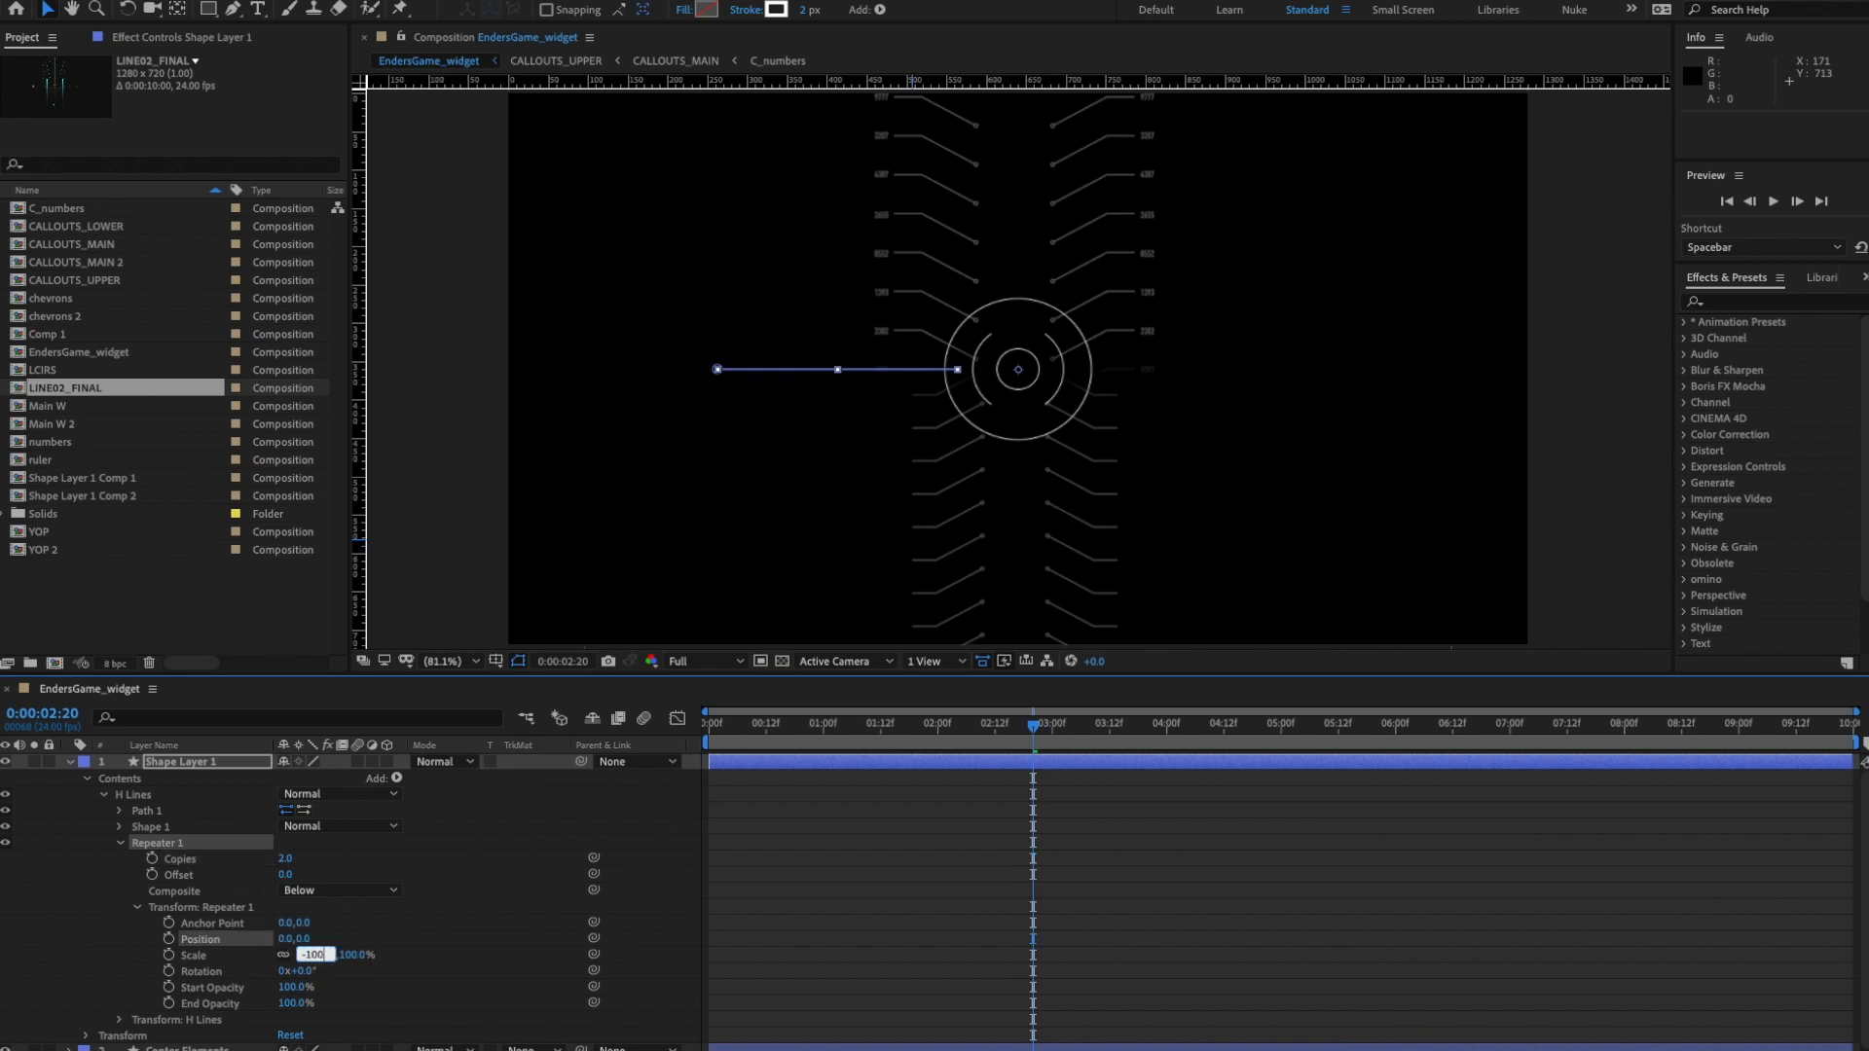
pyautogui.press('Return')
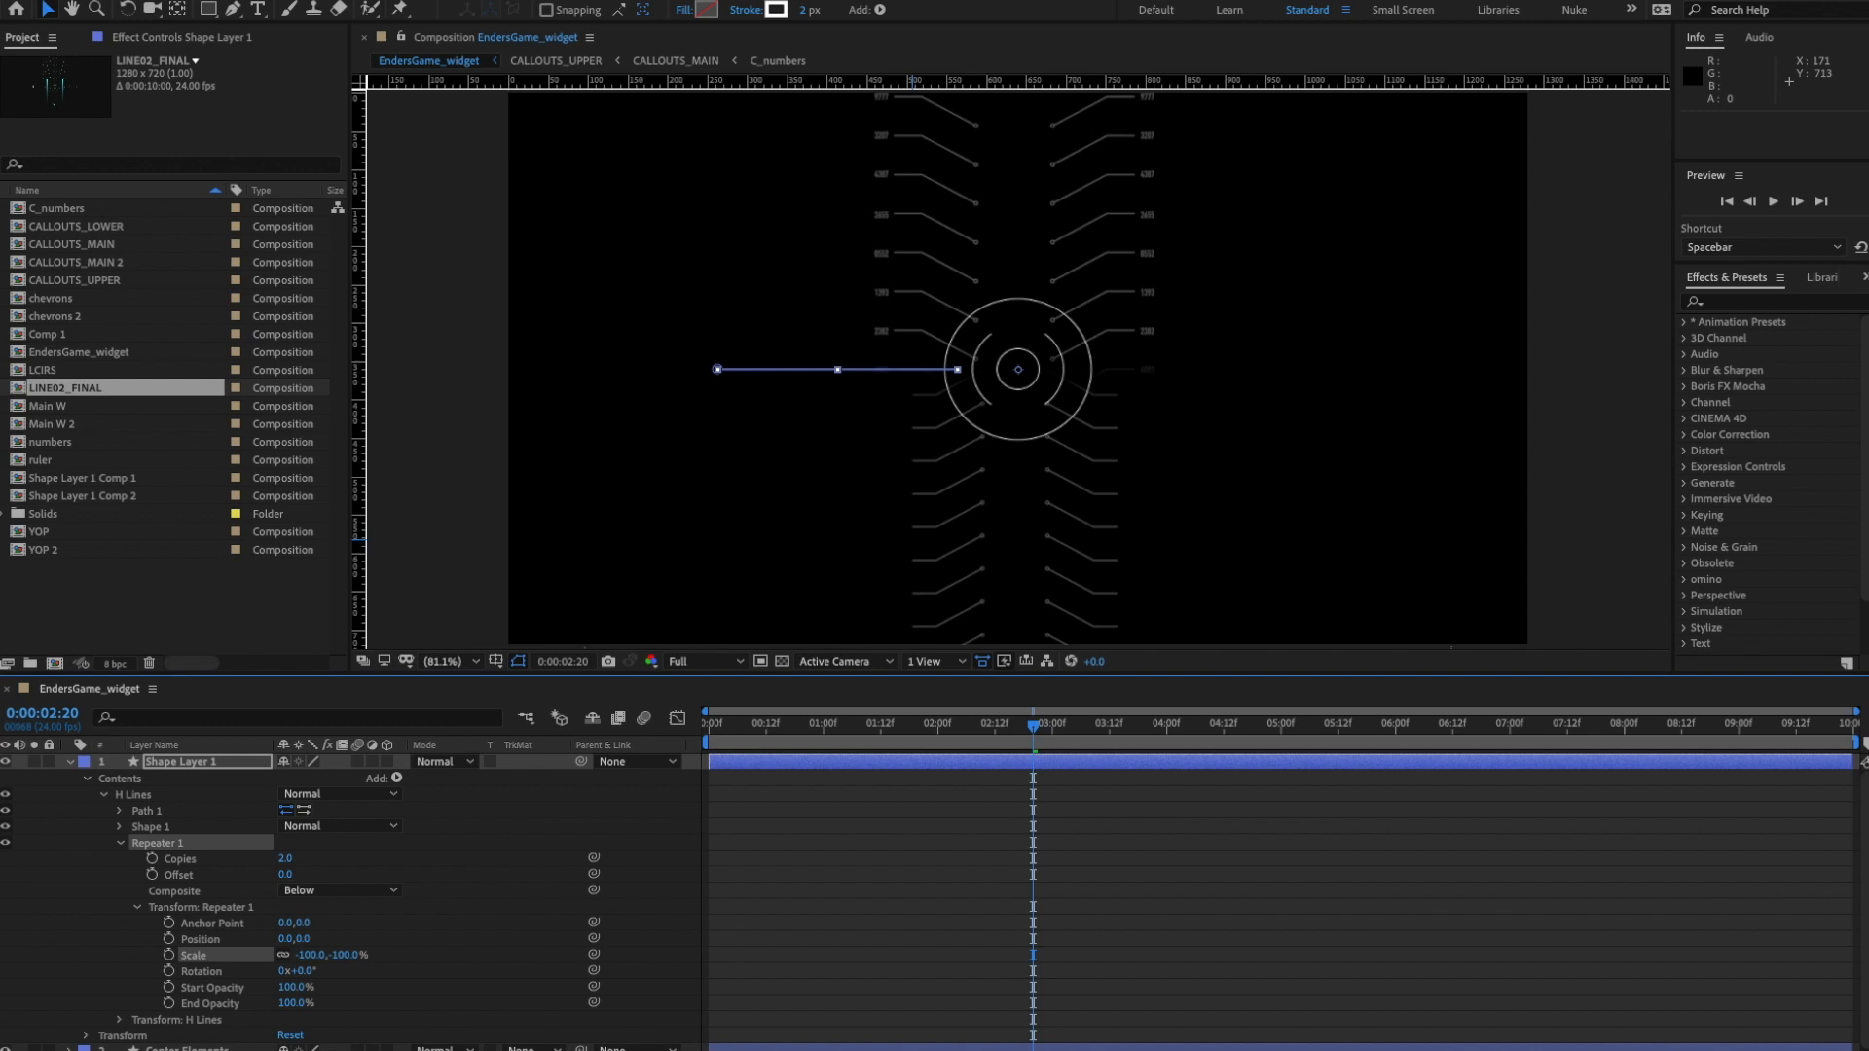
pyautogui.click(531, 901)
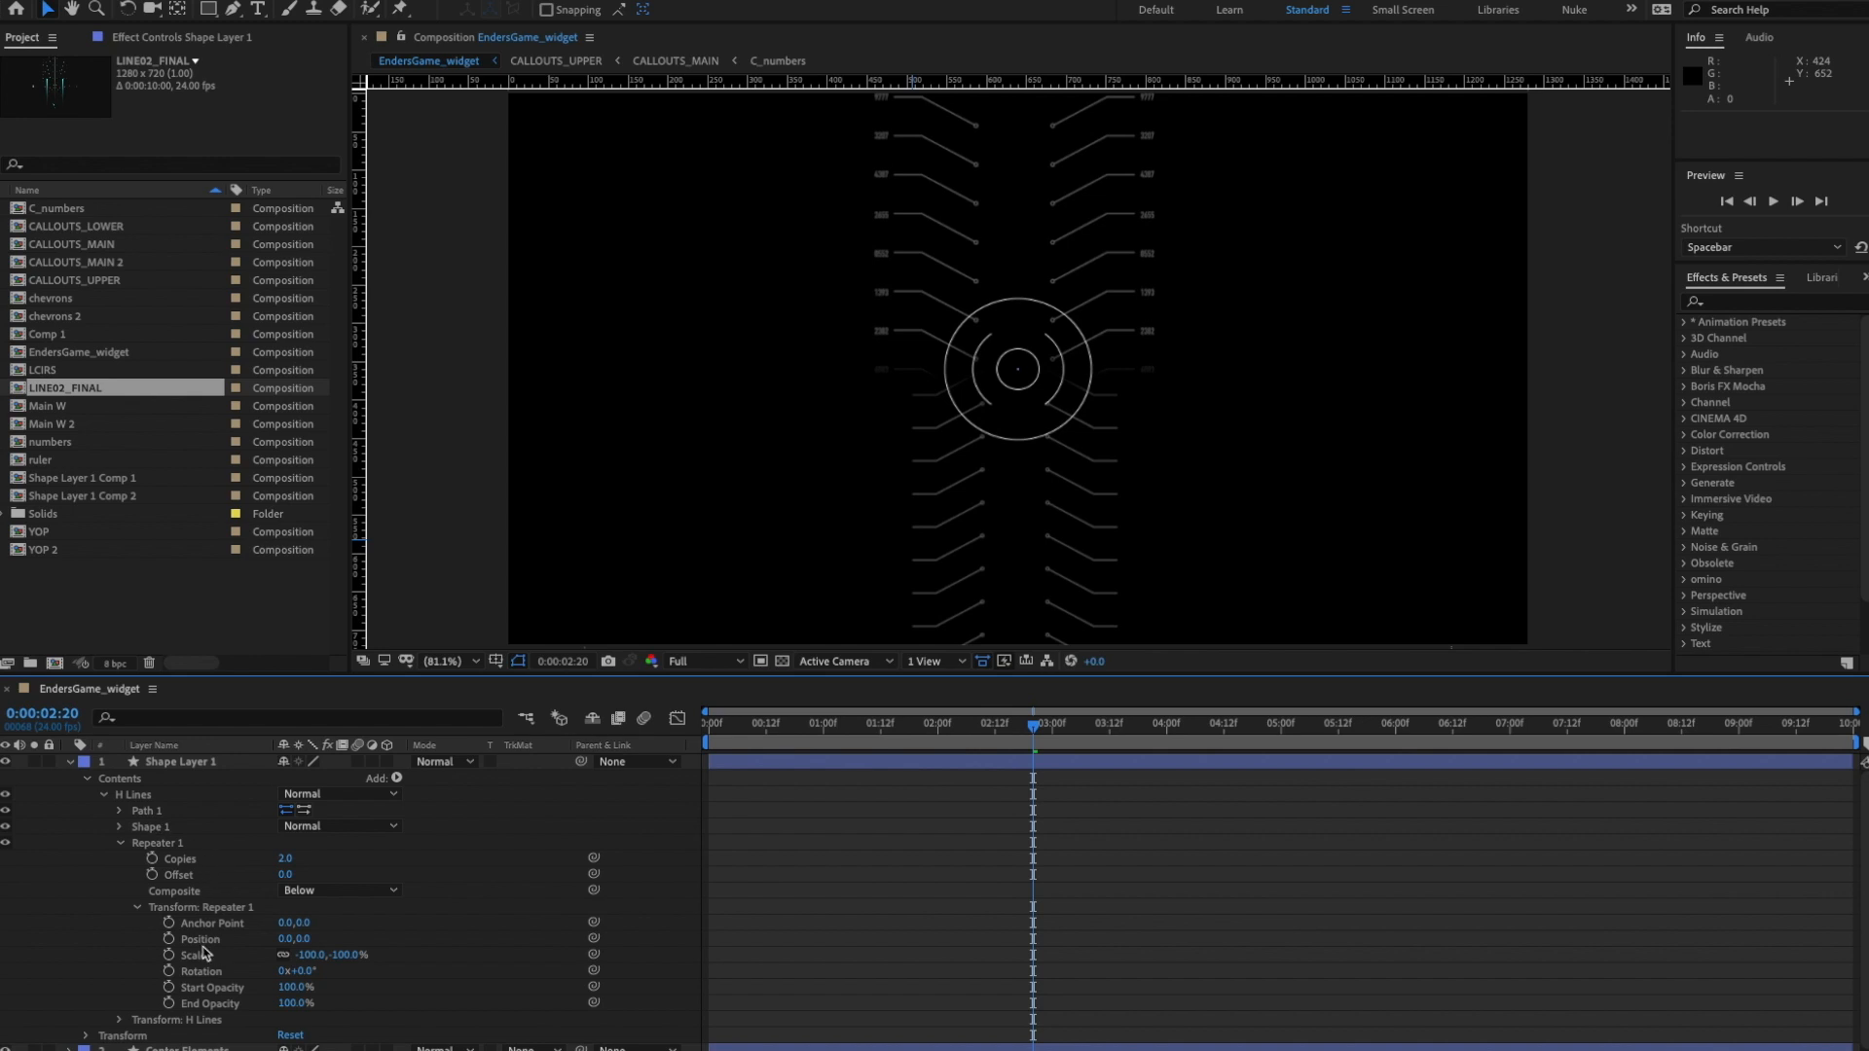
# - Add a Stroke to the H Lines group so both mirrored lines are drawn
pyautogui.click(148, 796)
pyautogui.click(398, 780)
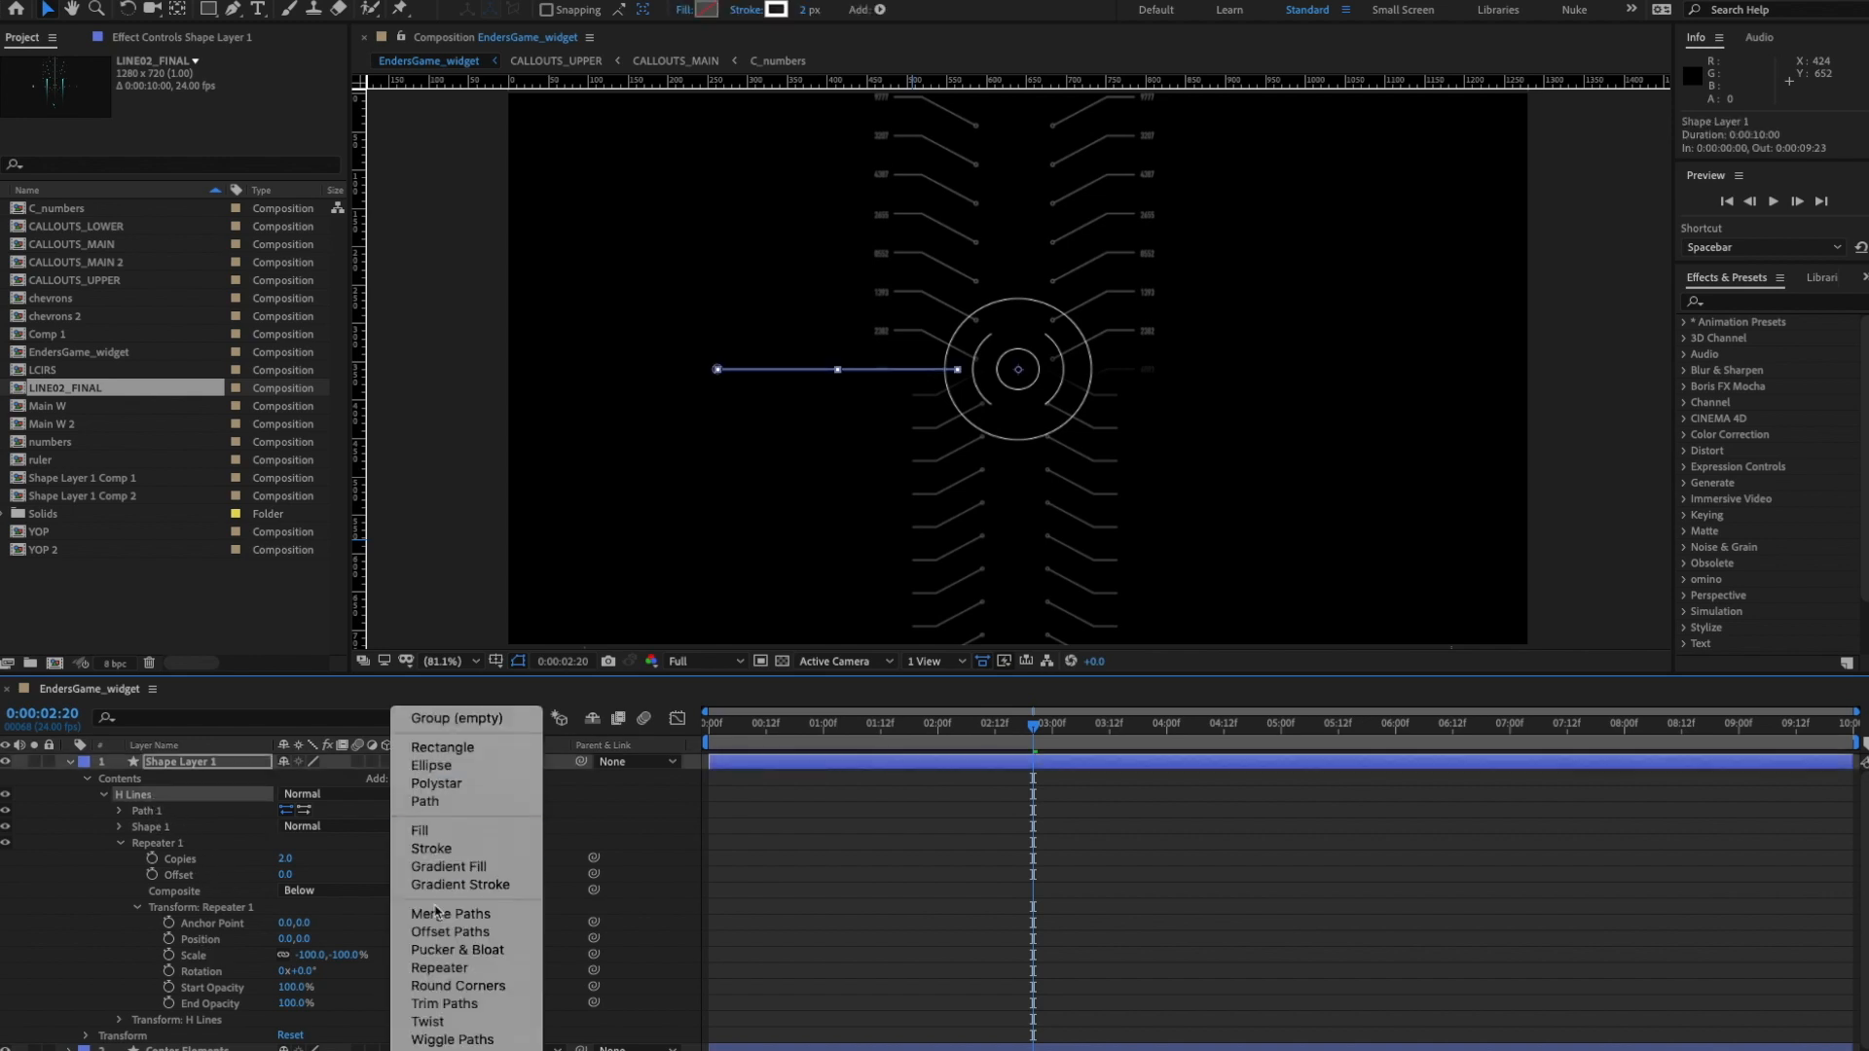
pyautogui.click(453, 849)
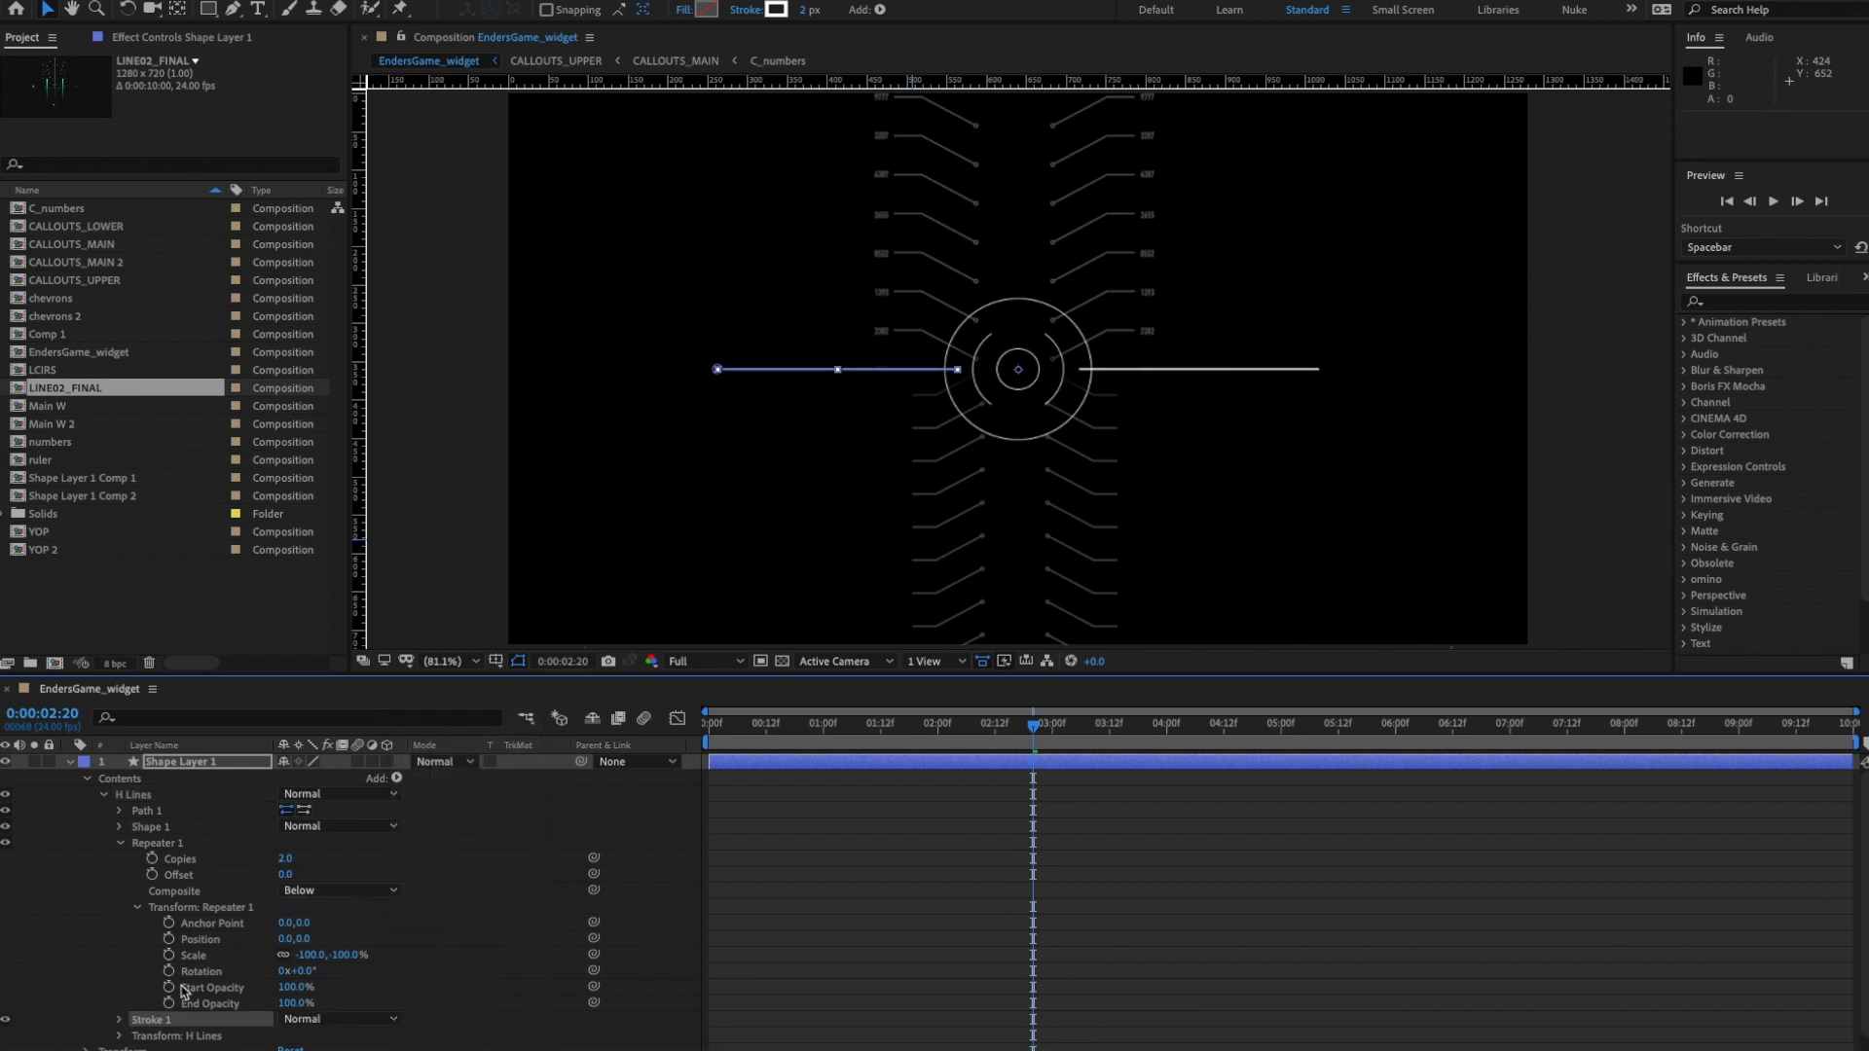
pyautogui.click(119, 844)
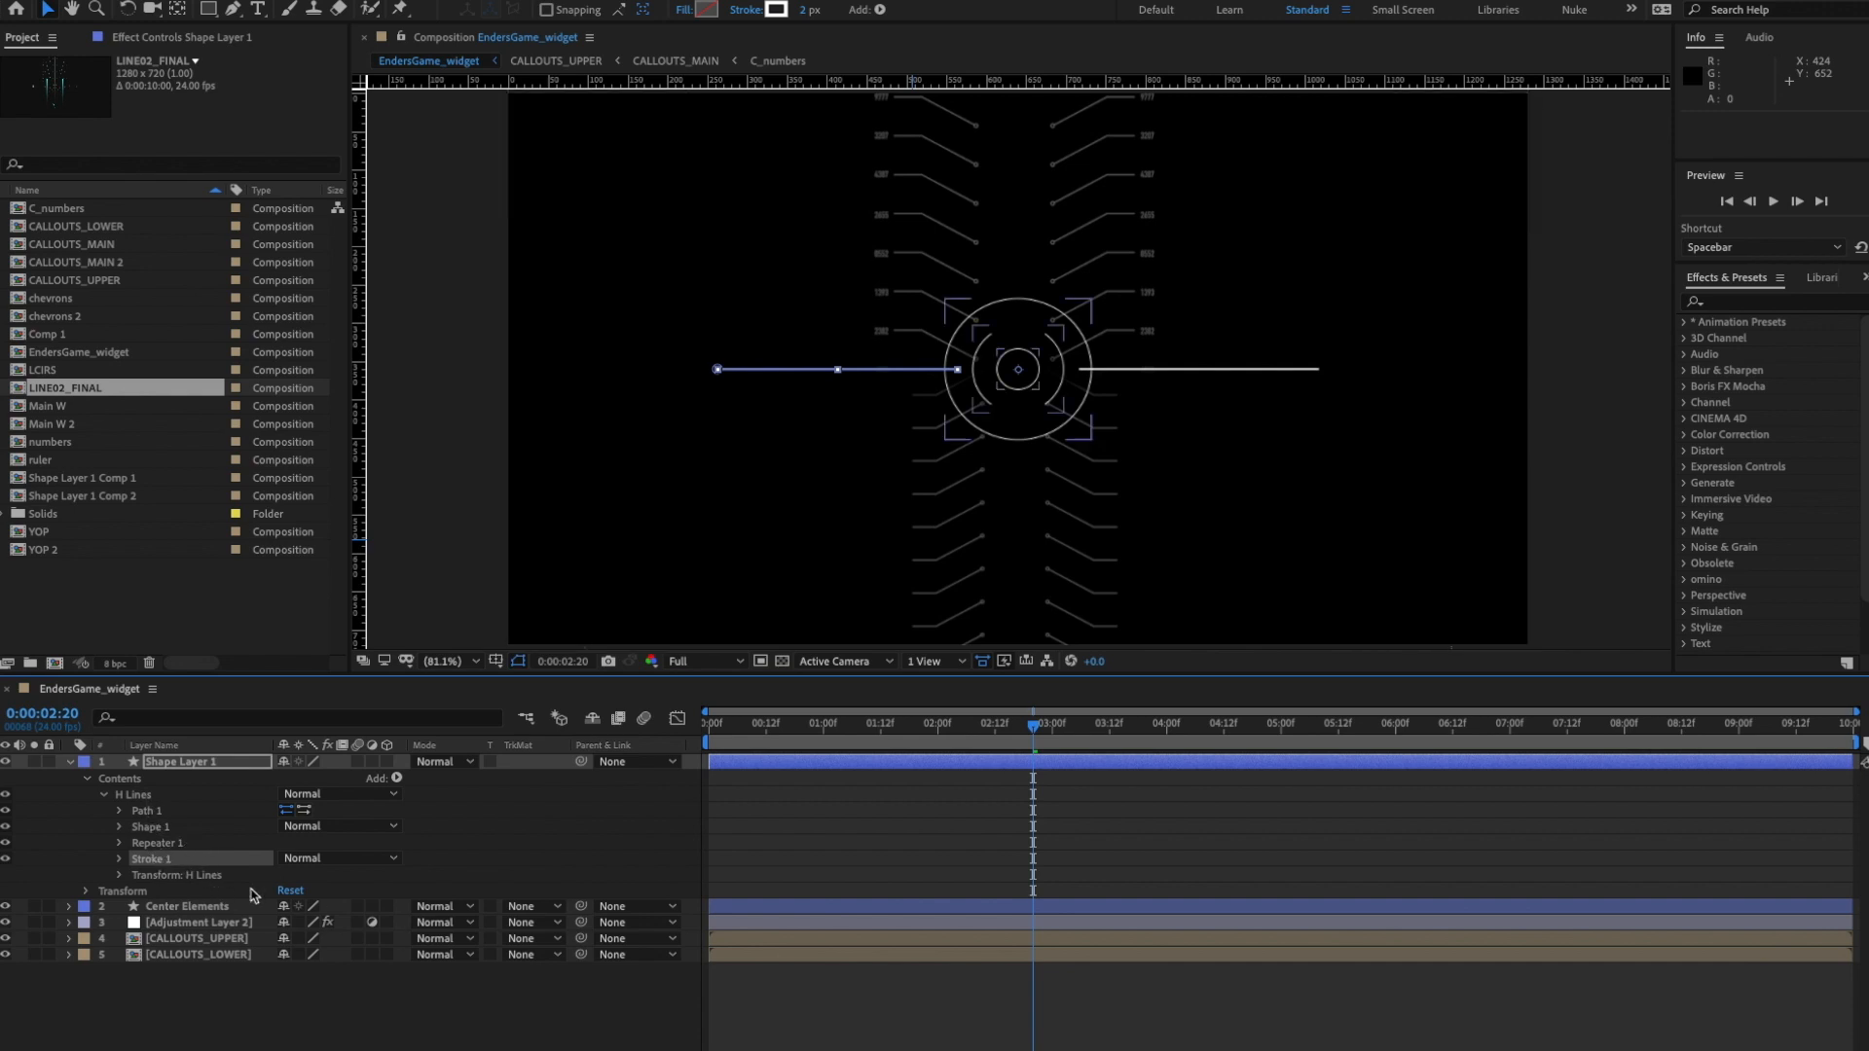
pyautogui.click(283, 1000)
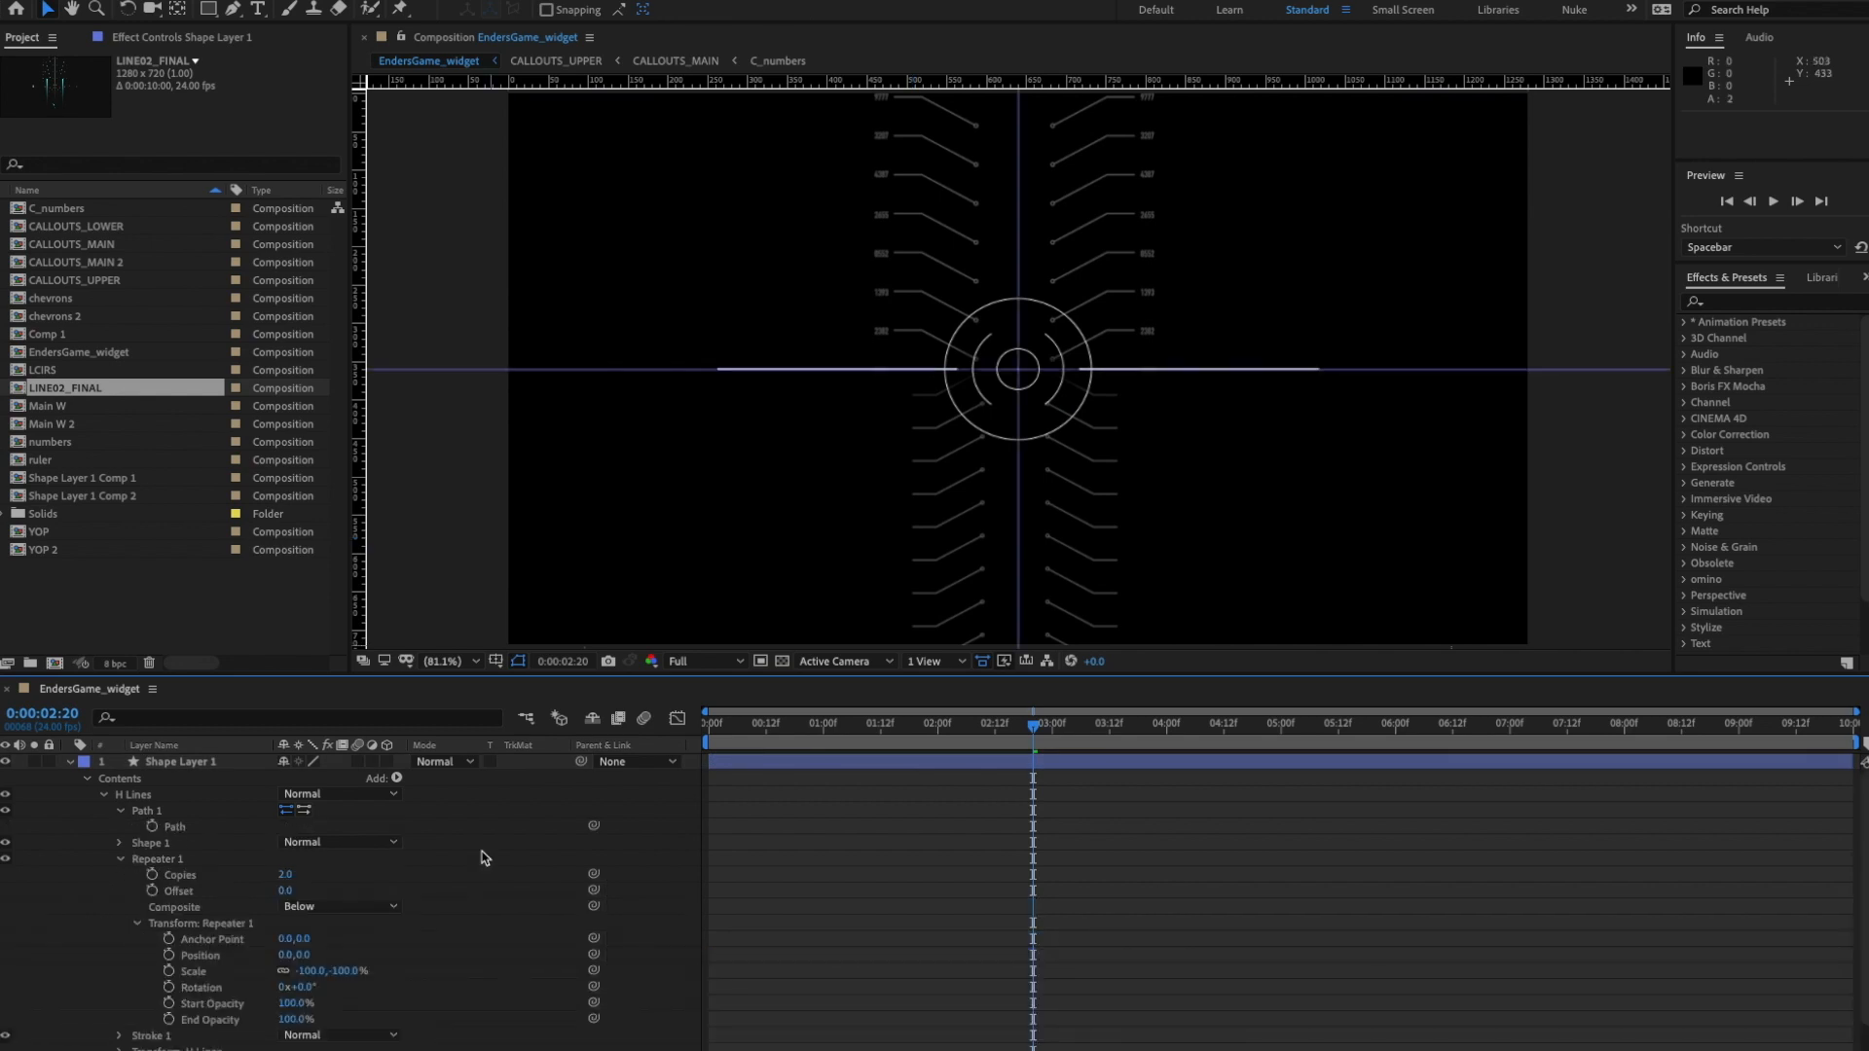
pyautogui.moveTo(1867, 265)
pyautogui.mouseDown()
pyautogui.moveTo(1384, 265)
pyautogui.moveTo(1868, 279)
pyautogui.mouseUp()
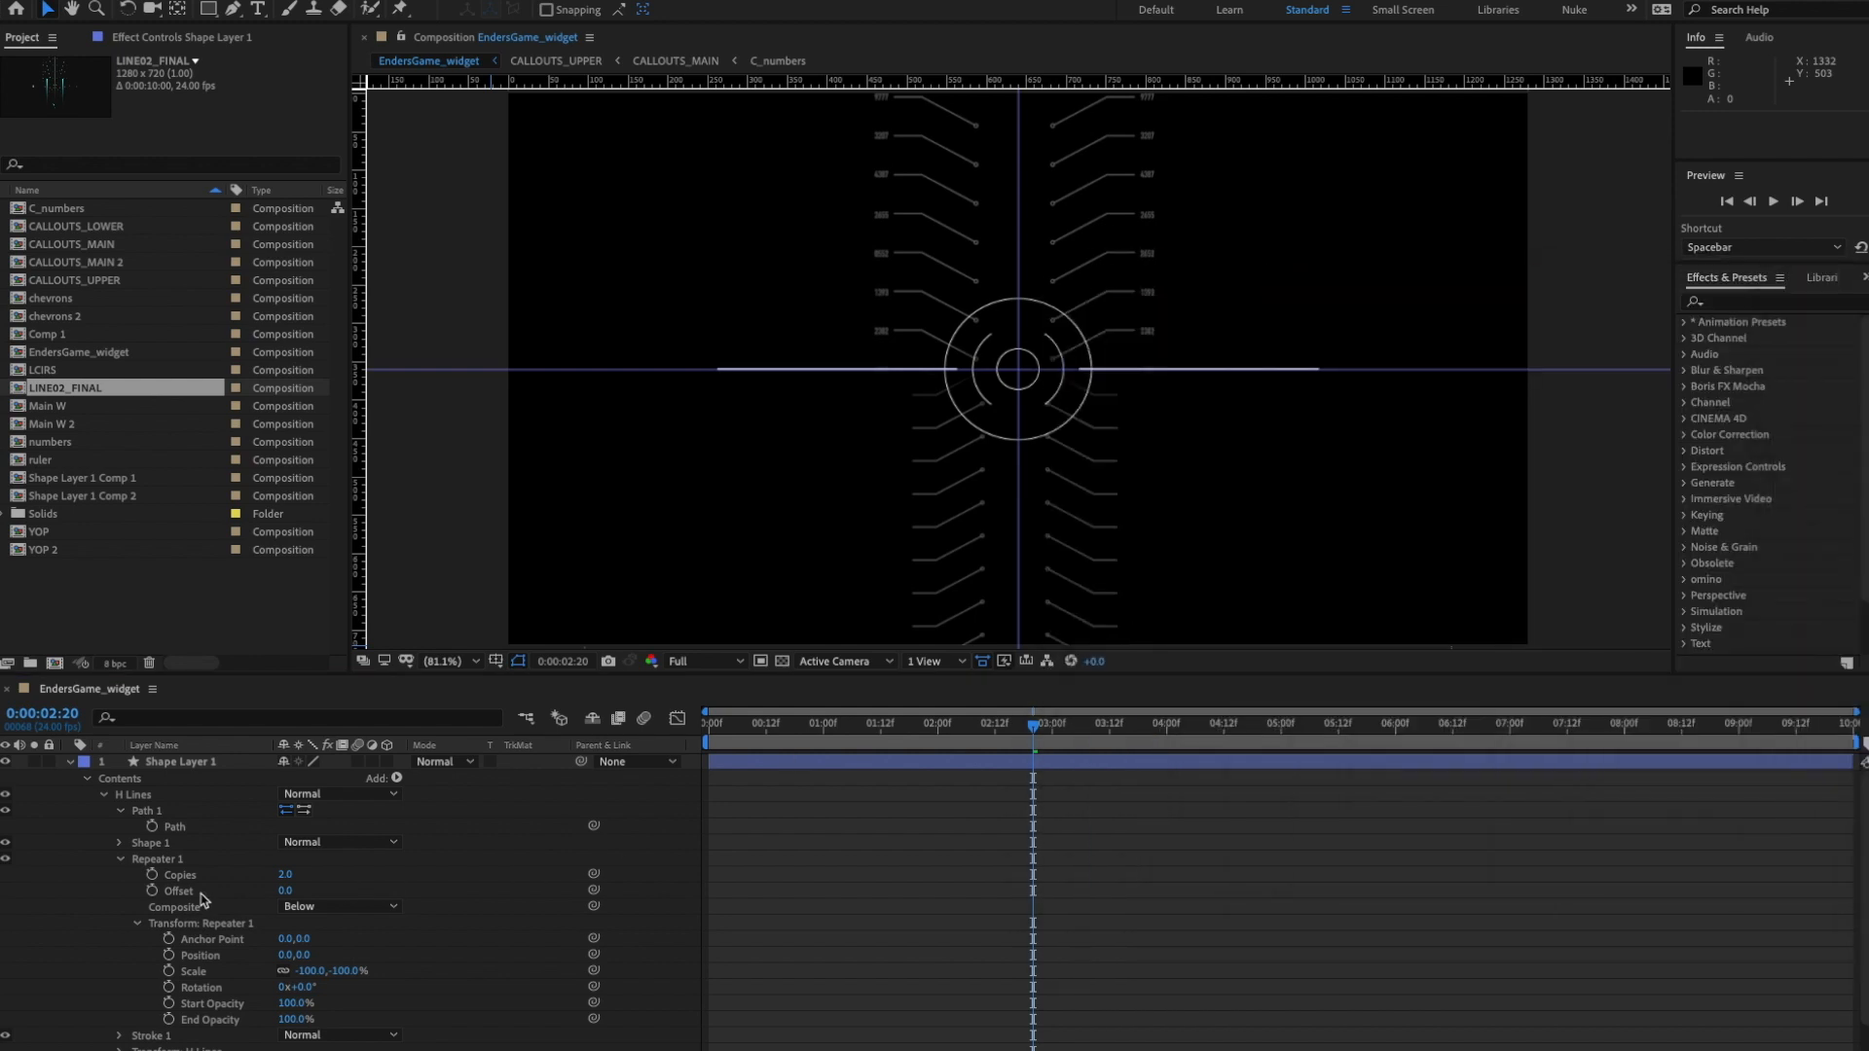
# - Collapse the H Lines group and rename its shape layer as H ELEMENTS
pyautogui.click(105, 797)
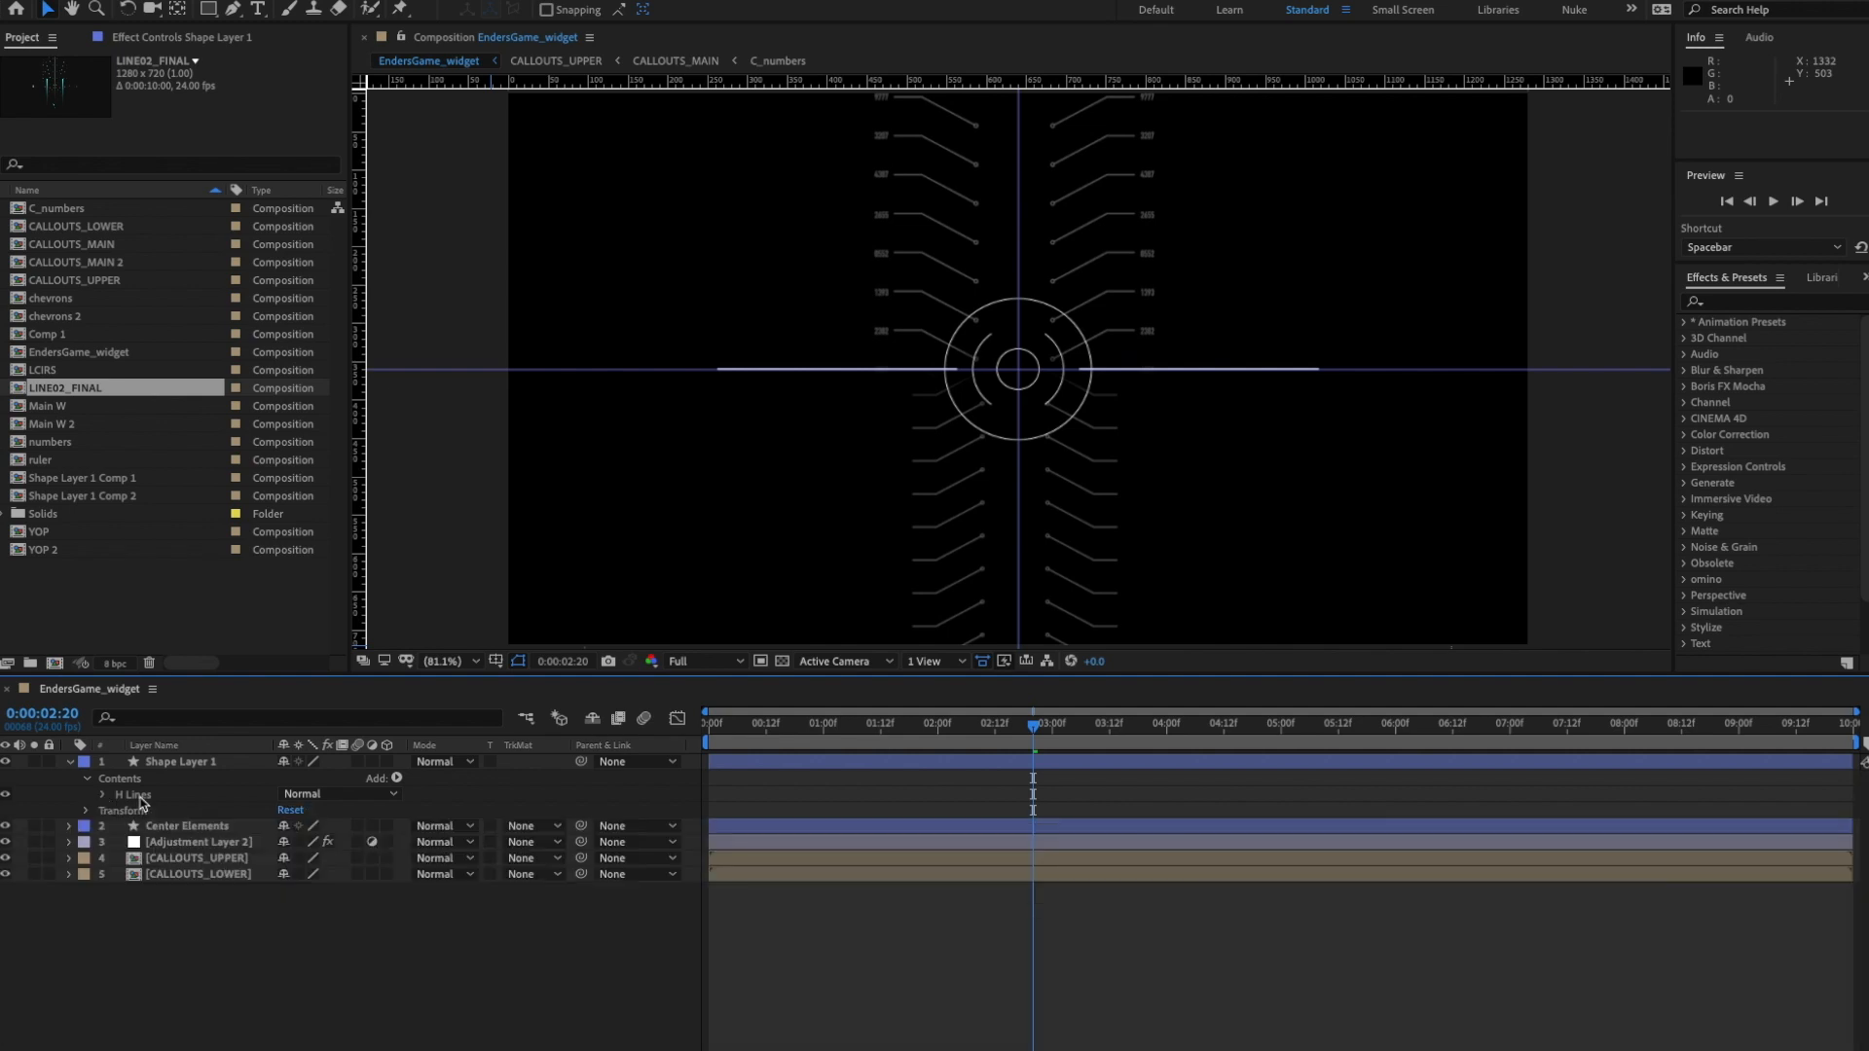
pyautogui.click(180, 763)
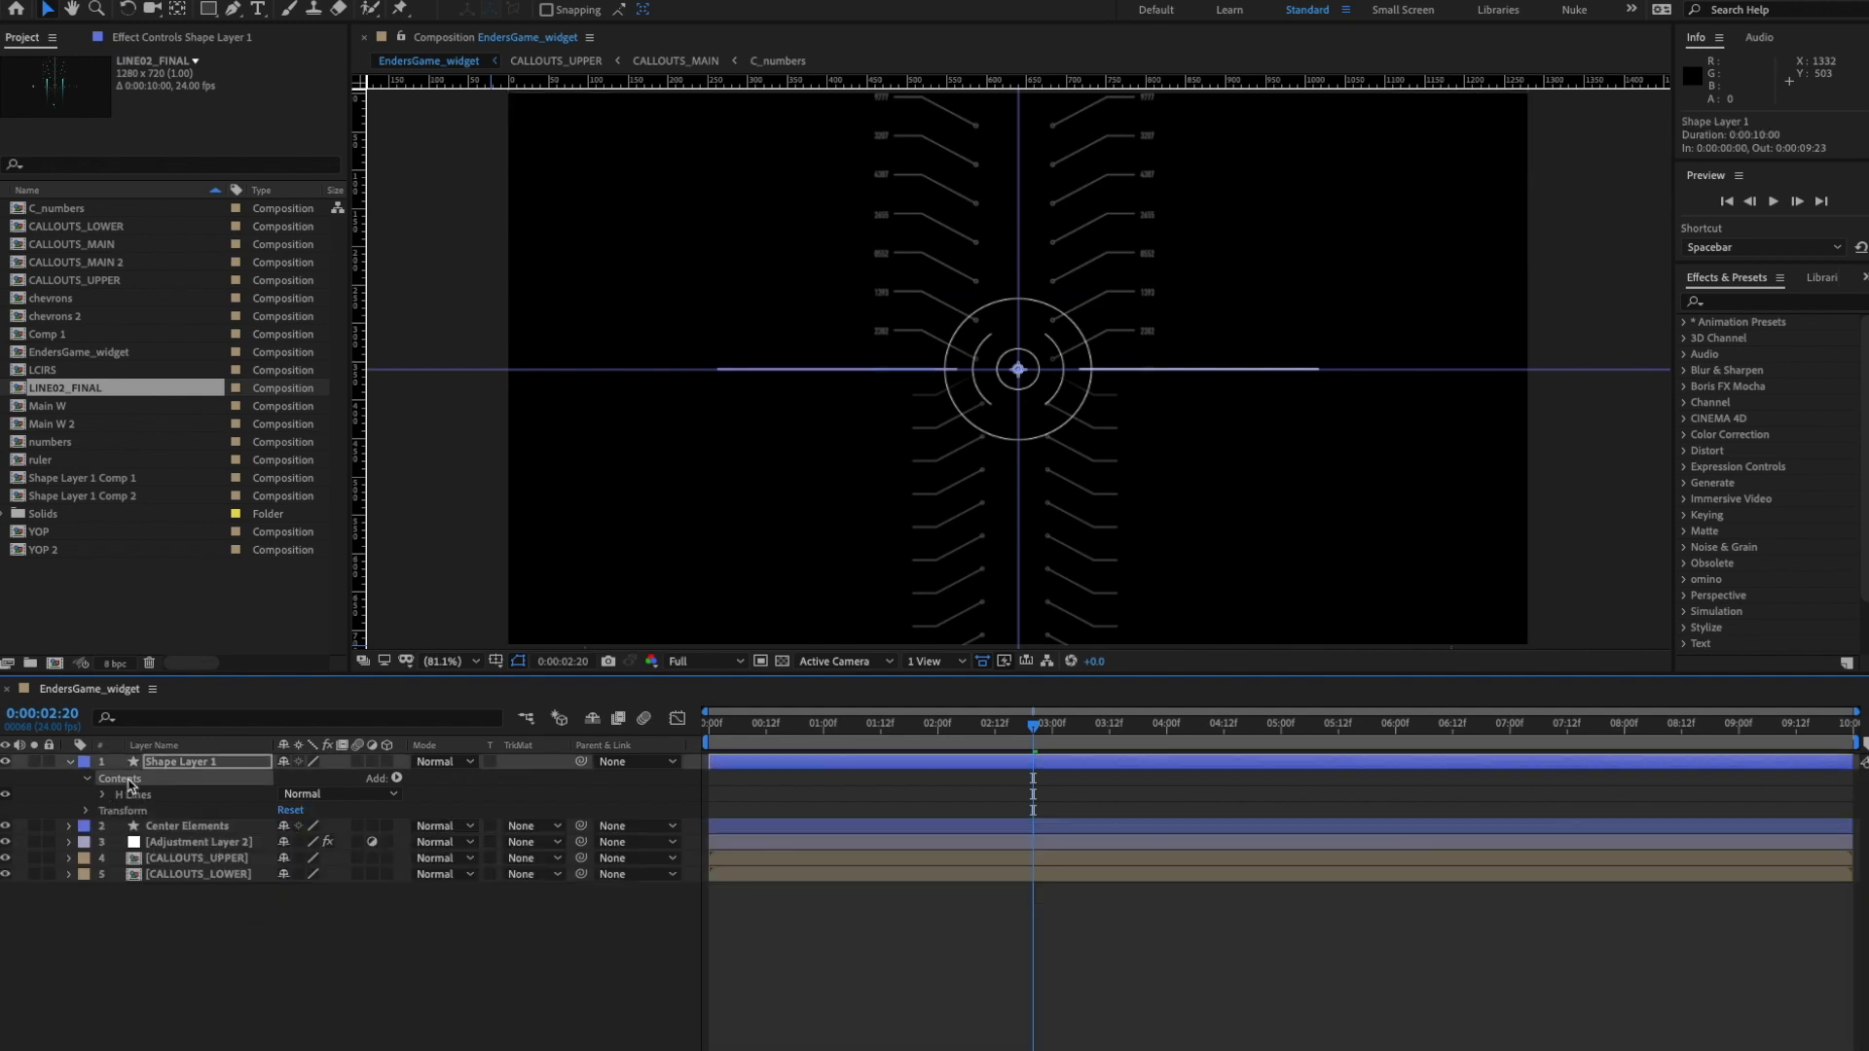
pyautogui.click(213, 764)
pyautogui.press('Return')
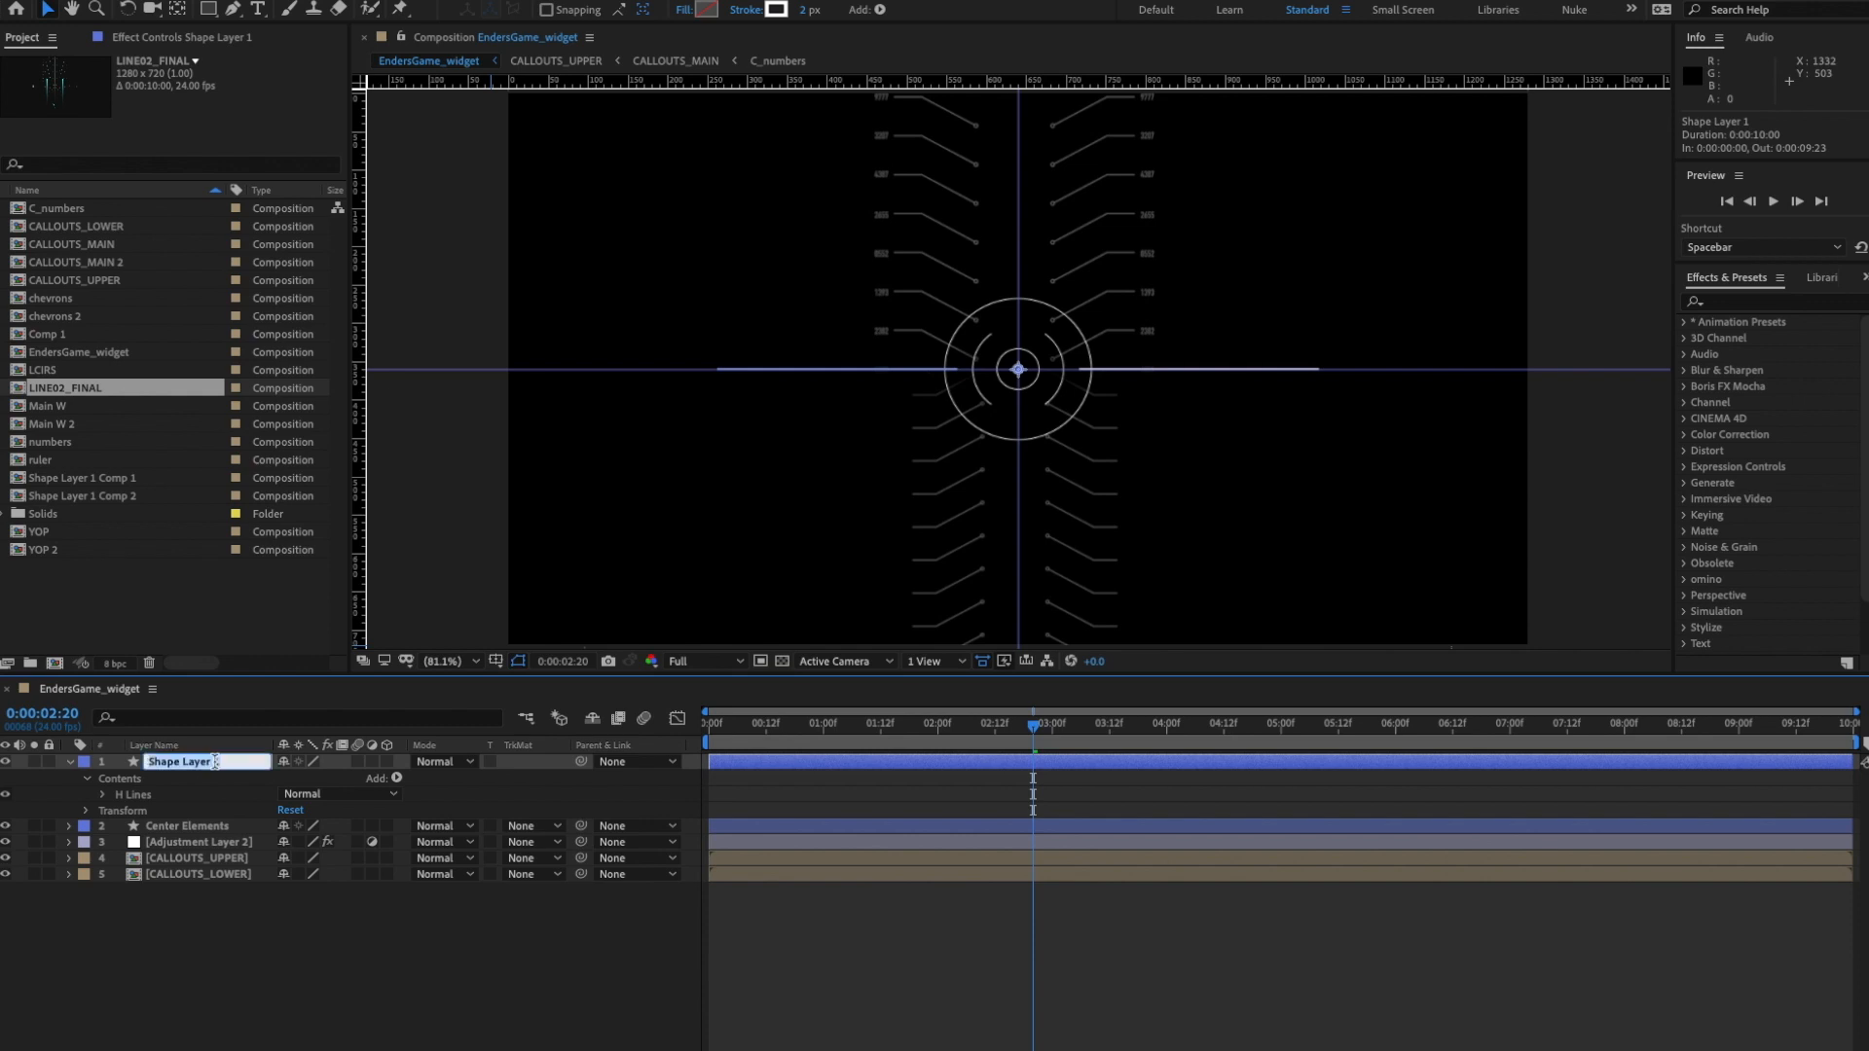
pyautogui.write('H')
pyautogui.press('Return')
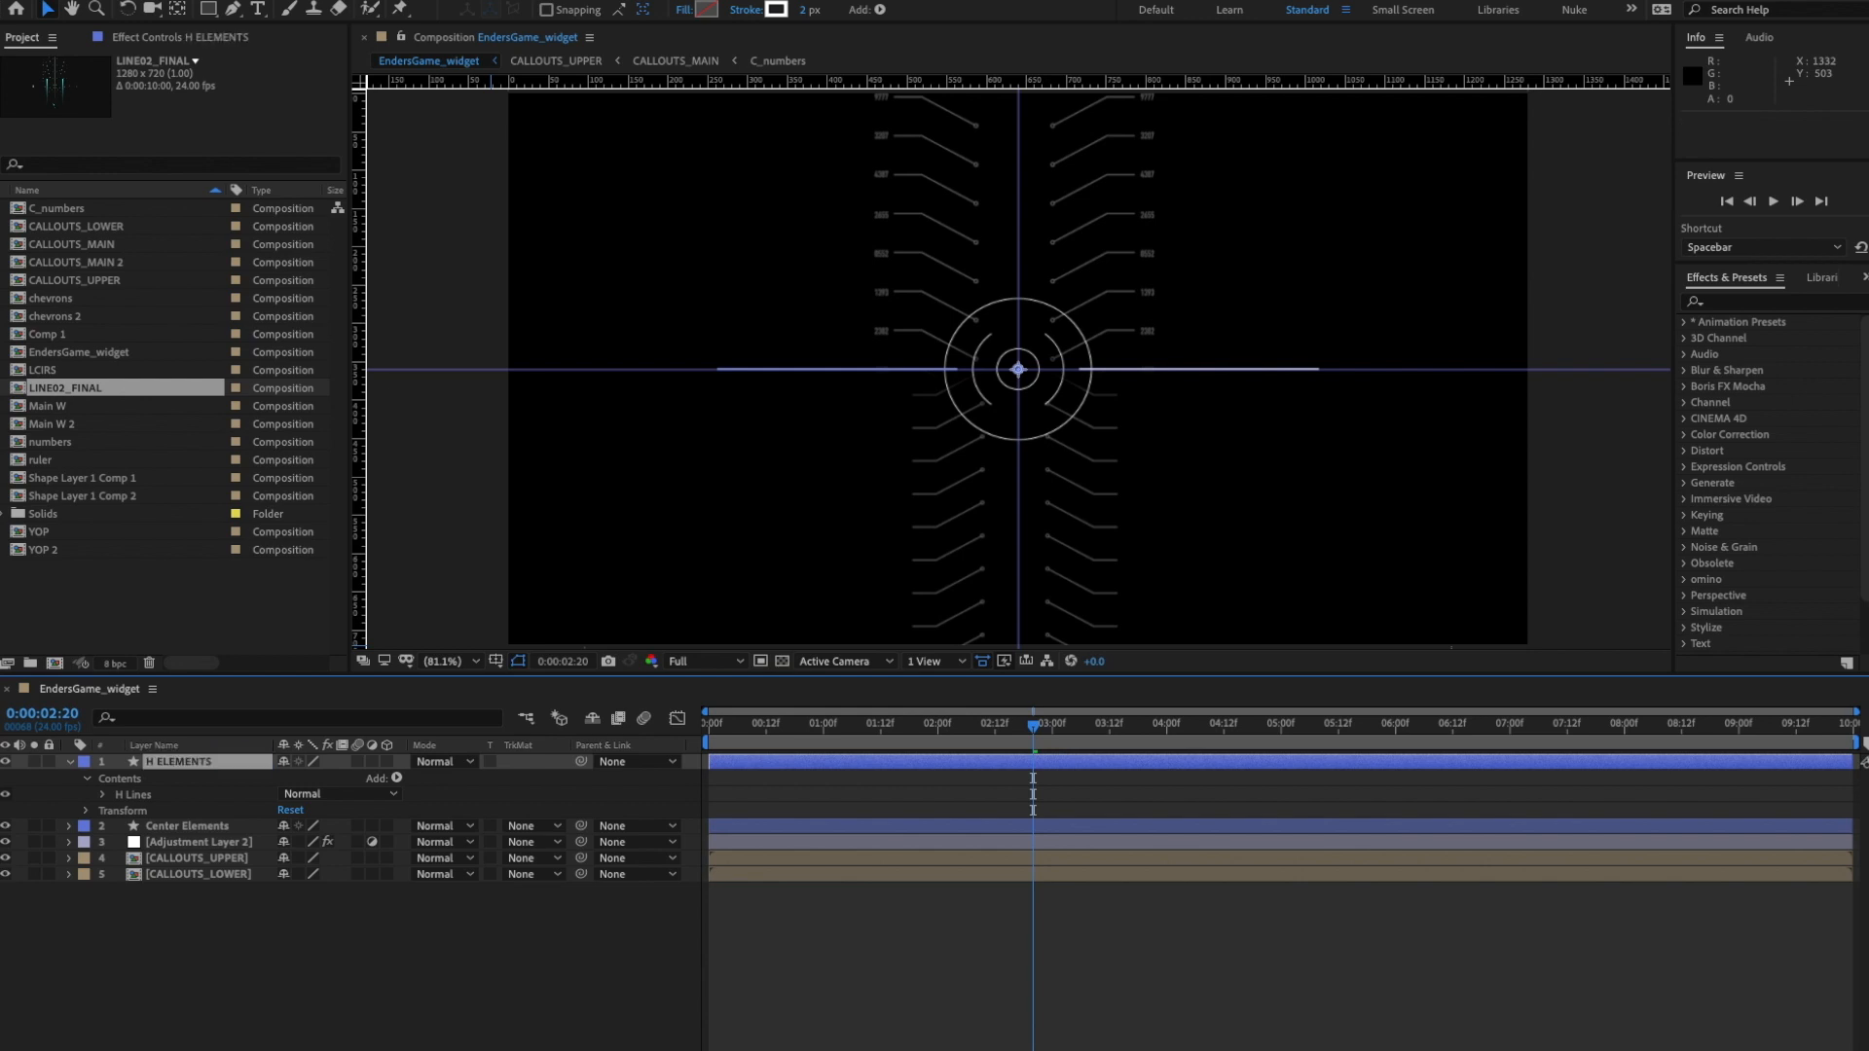
# - Draw a short vertical Pen tool line across the left horizontal line, as a new shape inside H ELEMENTS
pyautogui.click(120, 781)
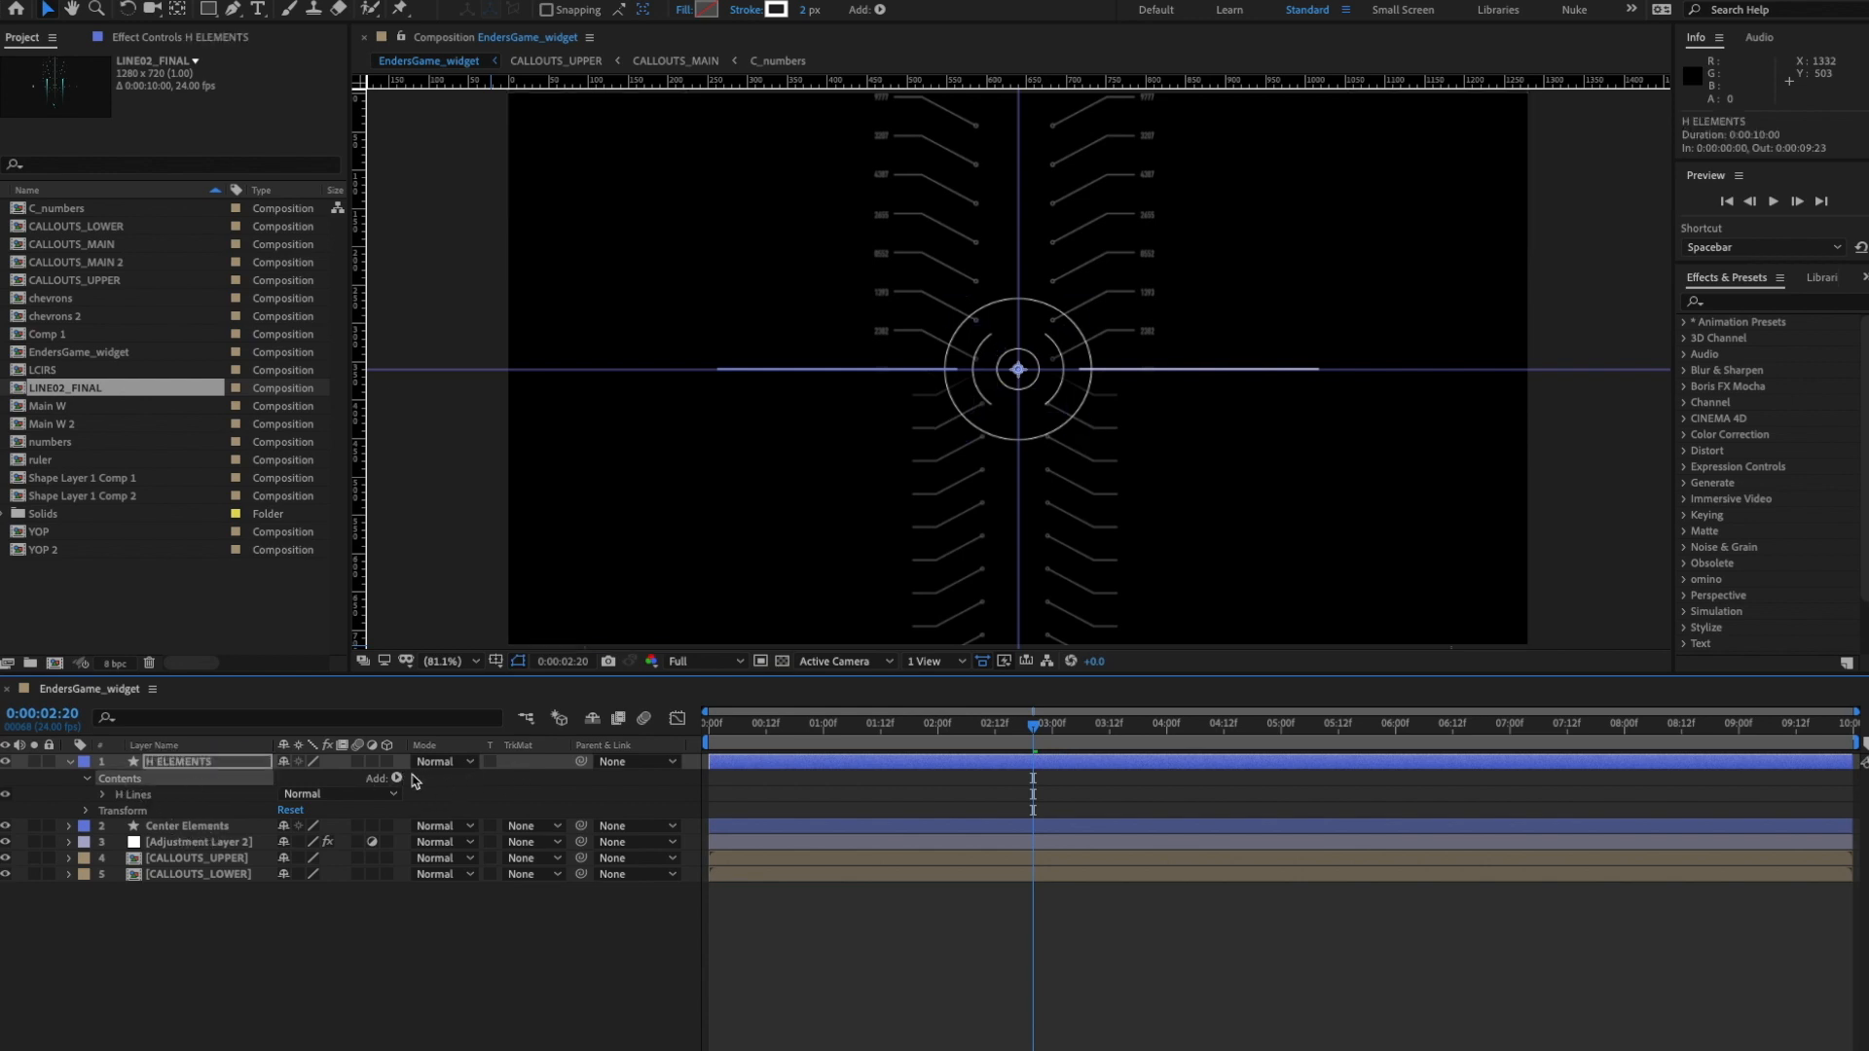
pyautogui.press('g')
pyautogui.click(798, 343)
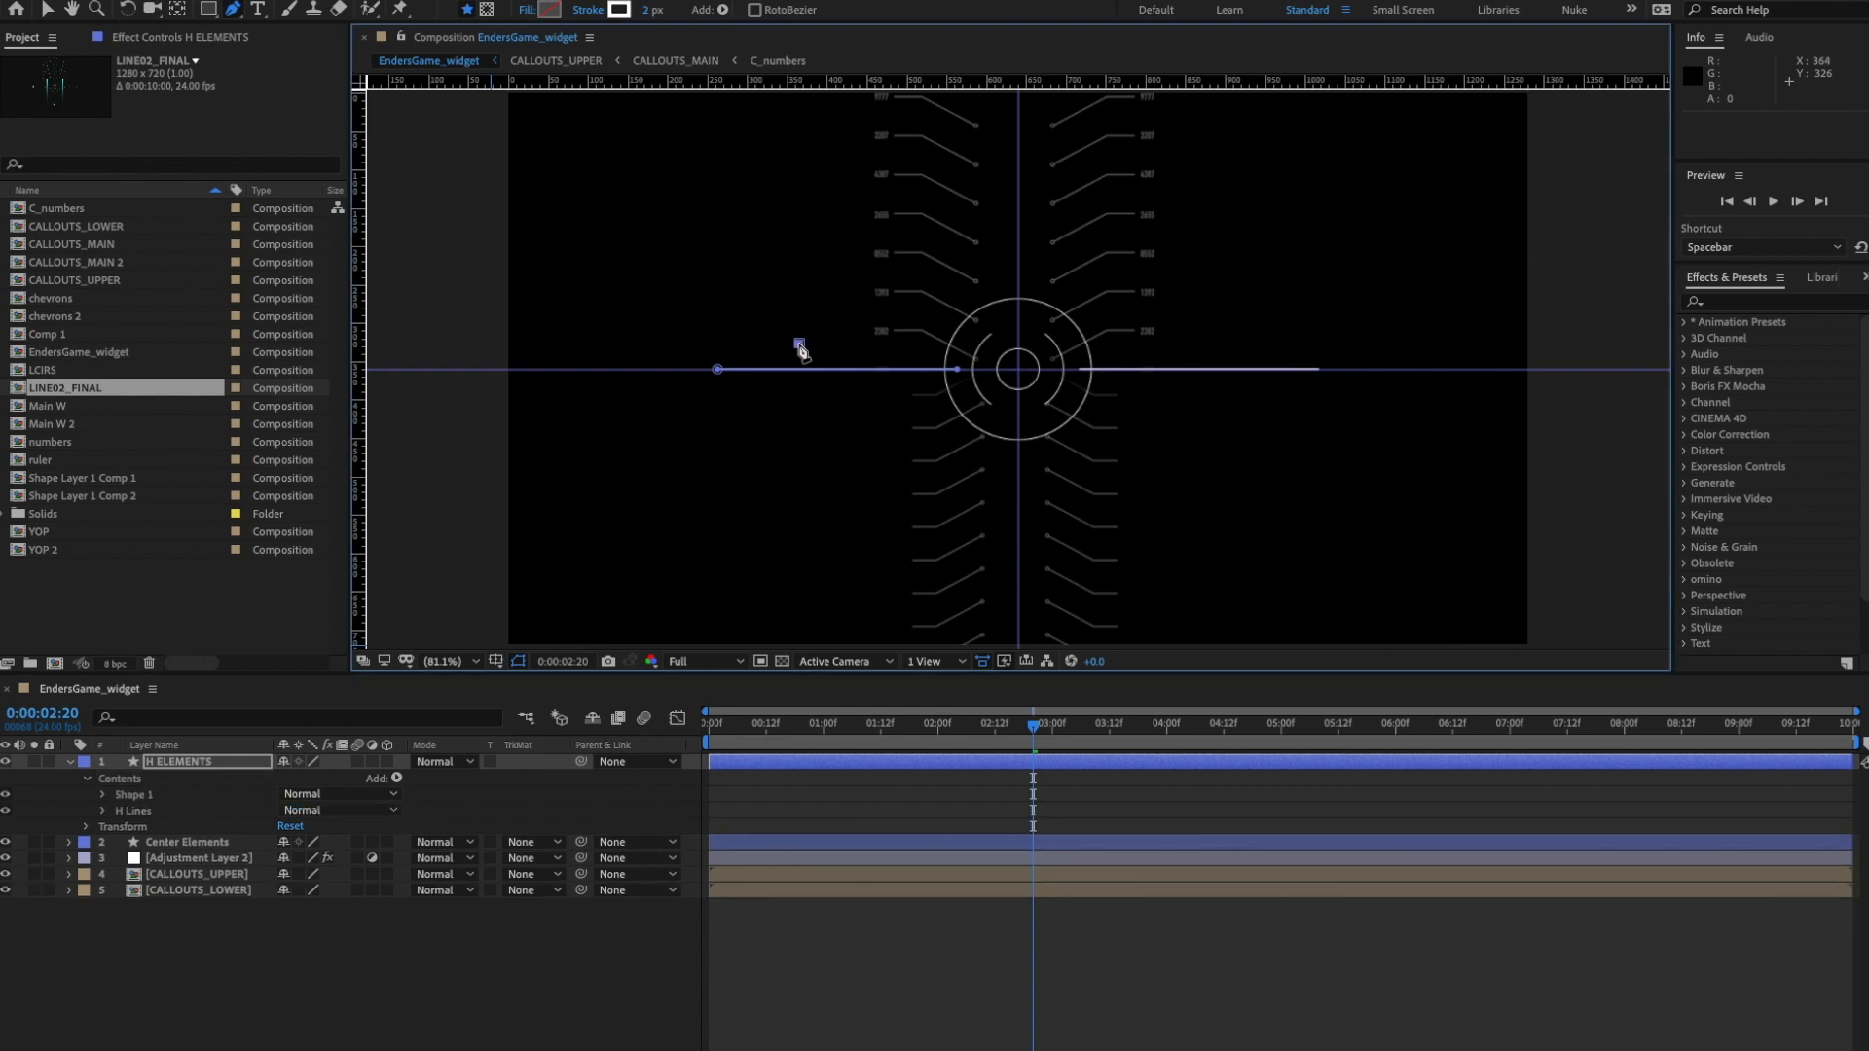
pyautogui.click(799, 386)
pyautogui.click(394, 962)
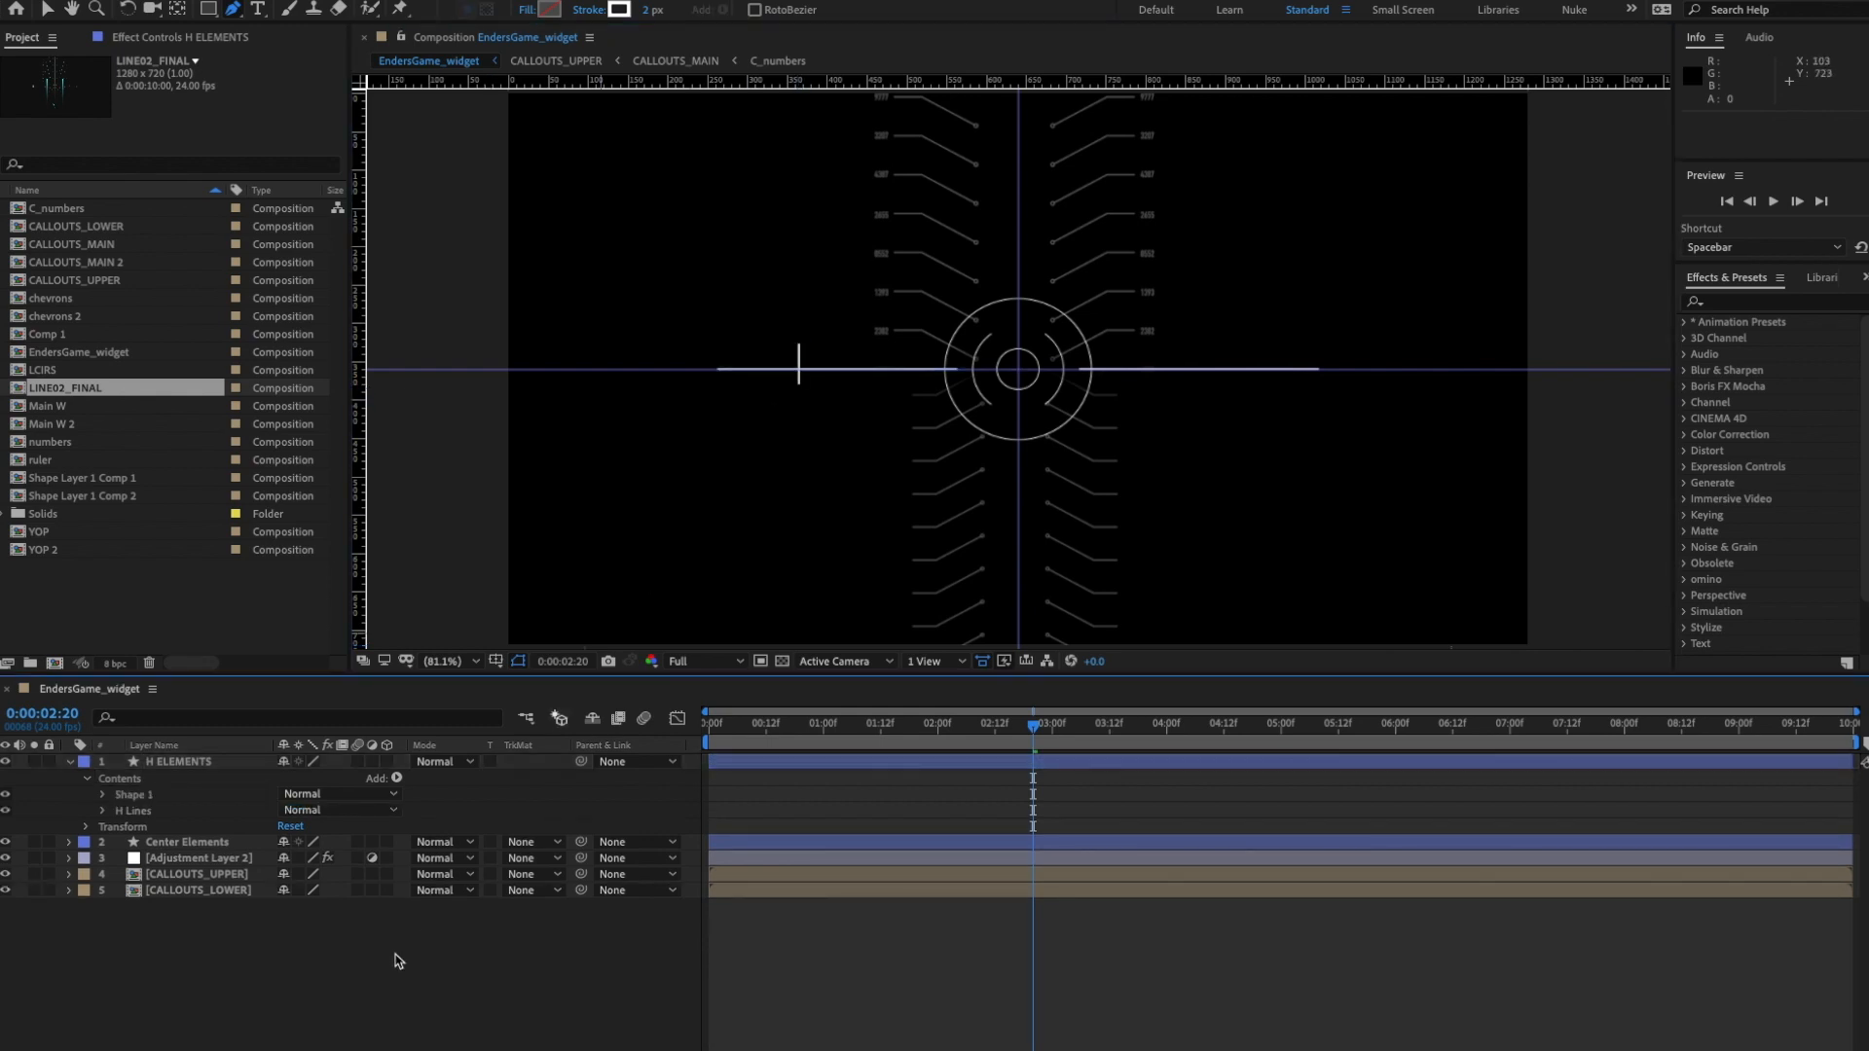
# - Rename the new Shape 1 group as V LINES
pyautogui.click(132, 795)
pyautogui.press('Return')
pyautogui.write('V')
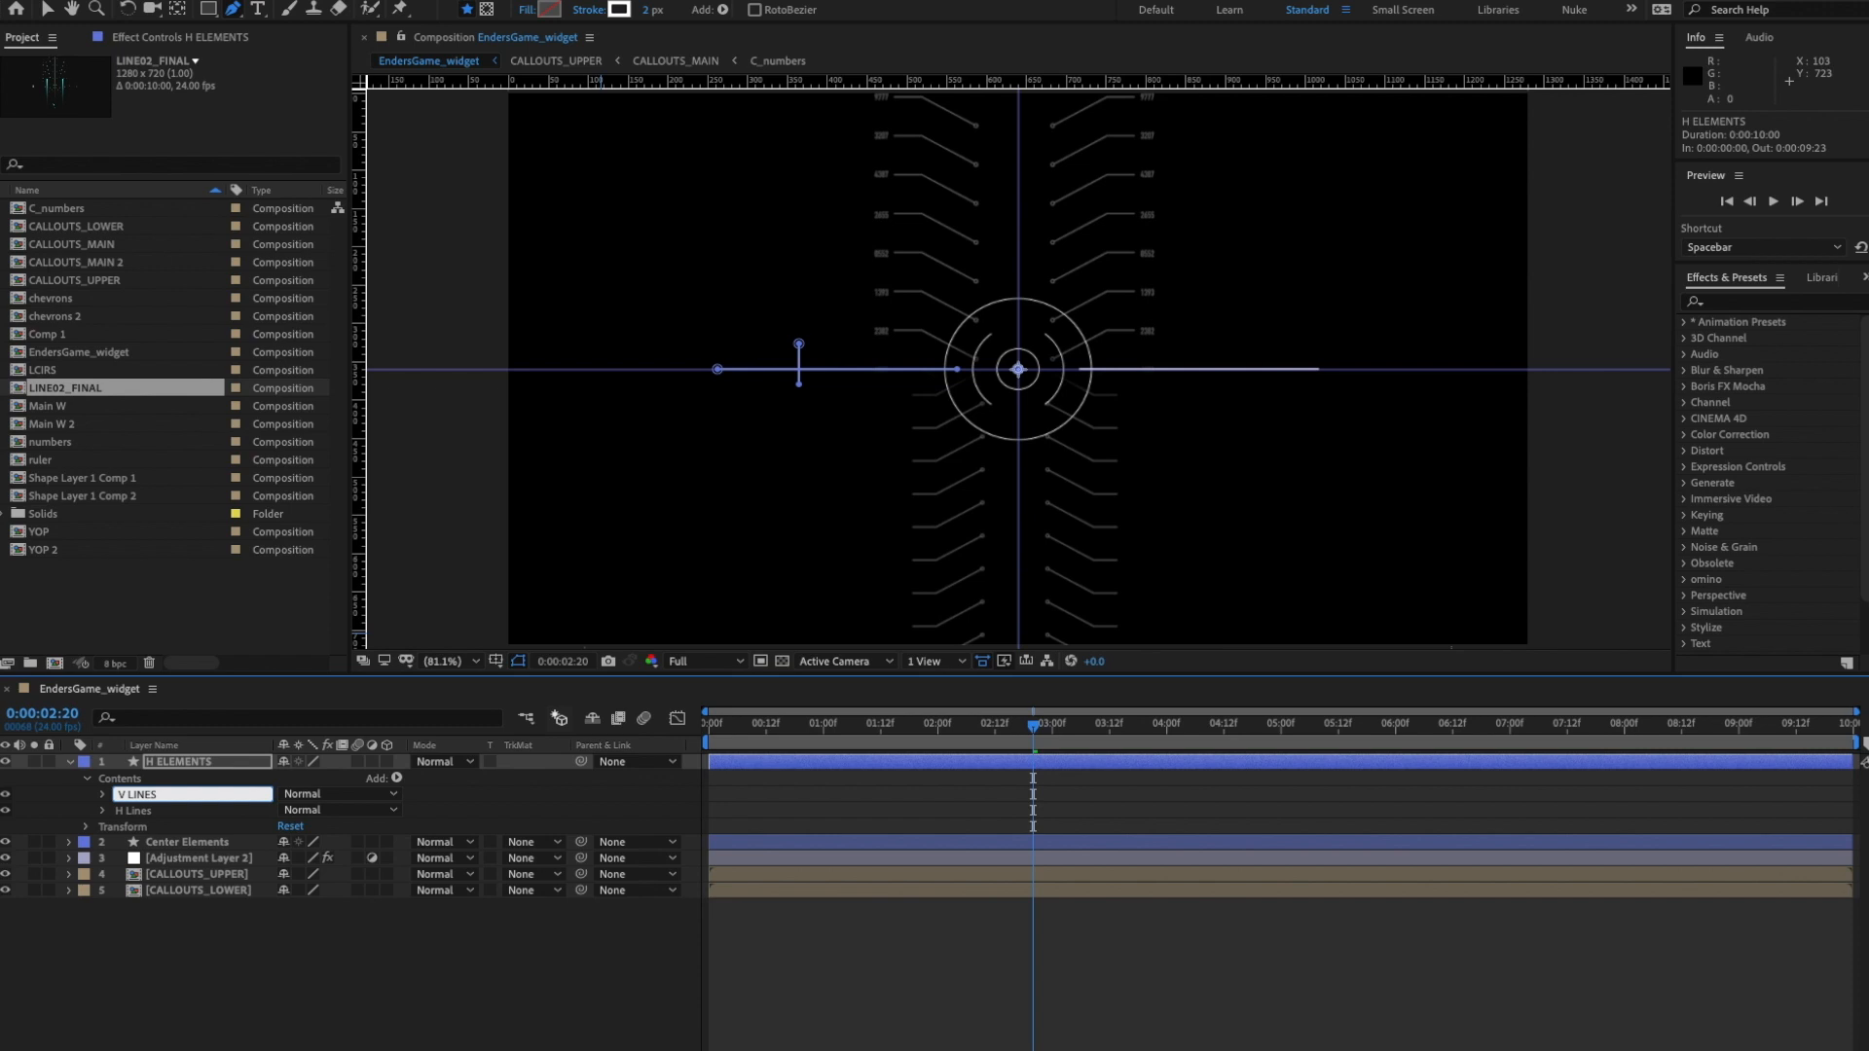
pyautogui.write(' LINES')
pyautogui.press('Return')
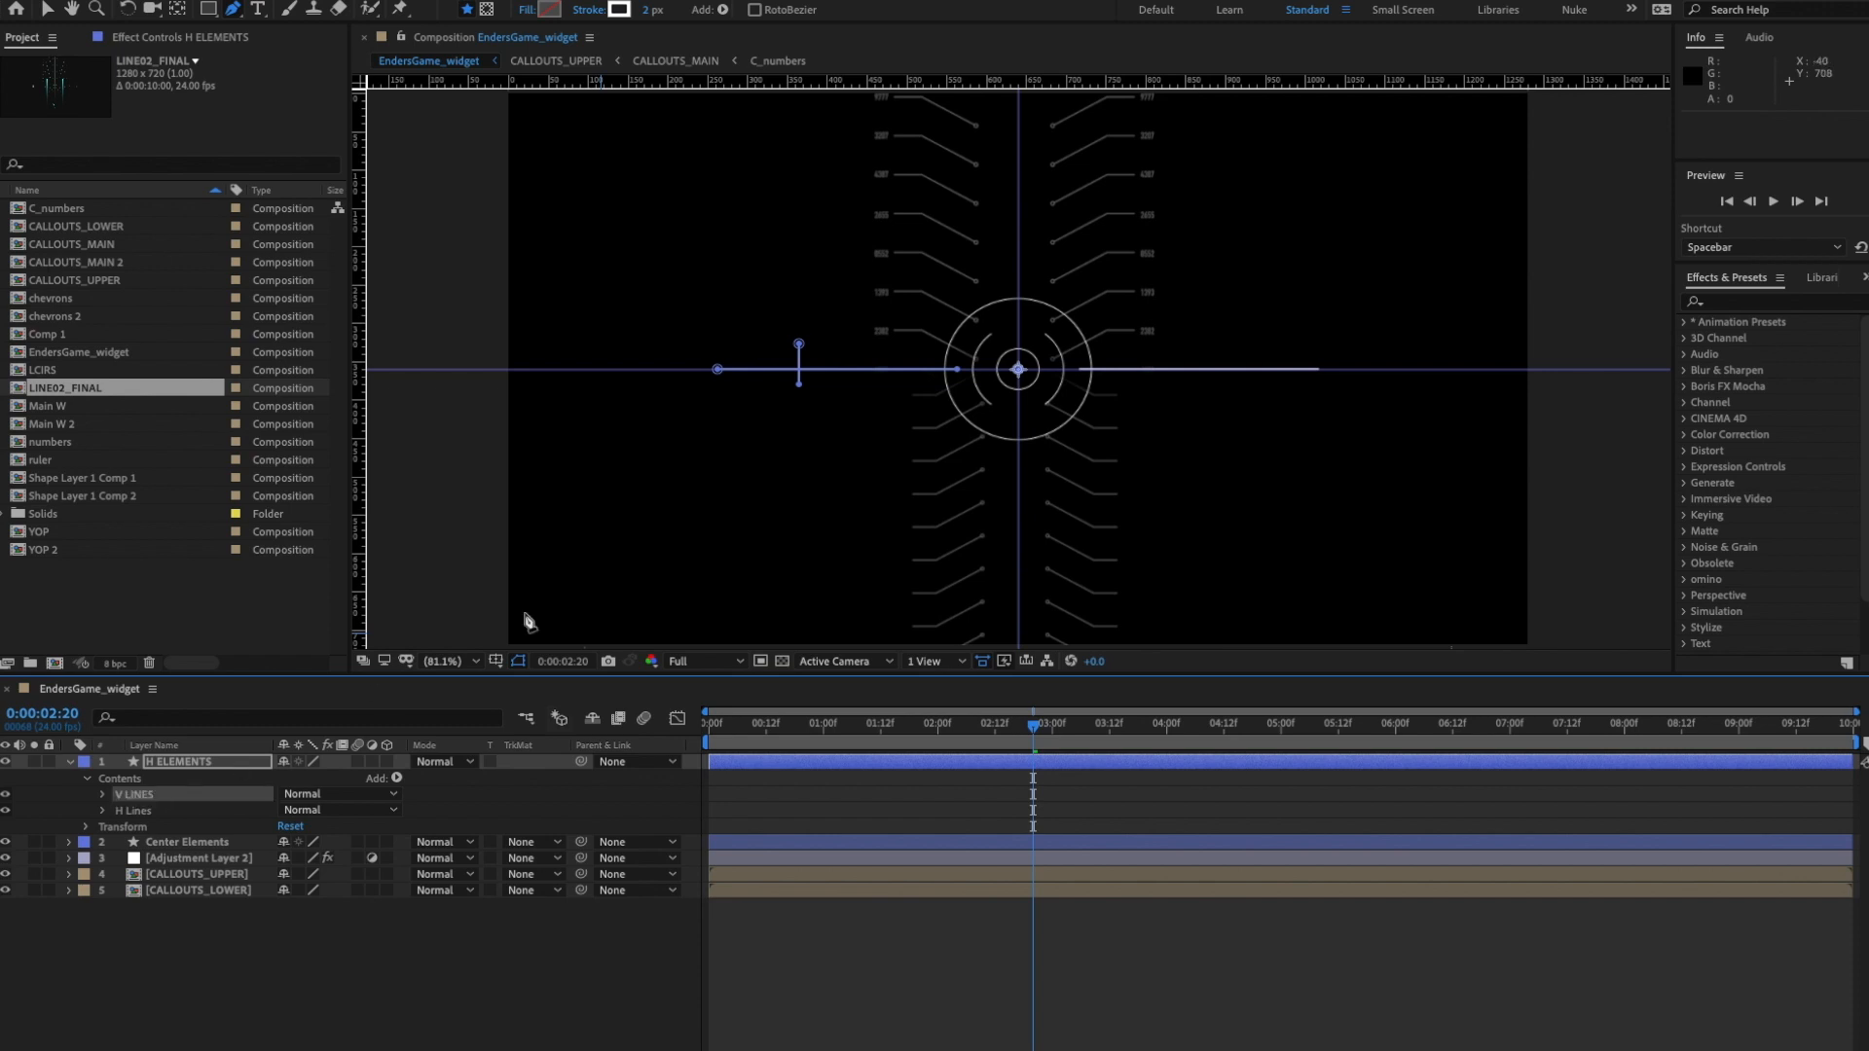
# - Nudge the V LINES path slightly down so it is centred on the horizontal line
pyautogui.click(103, 796)
pyautogui.click(120, 811)
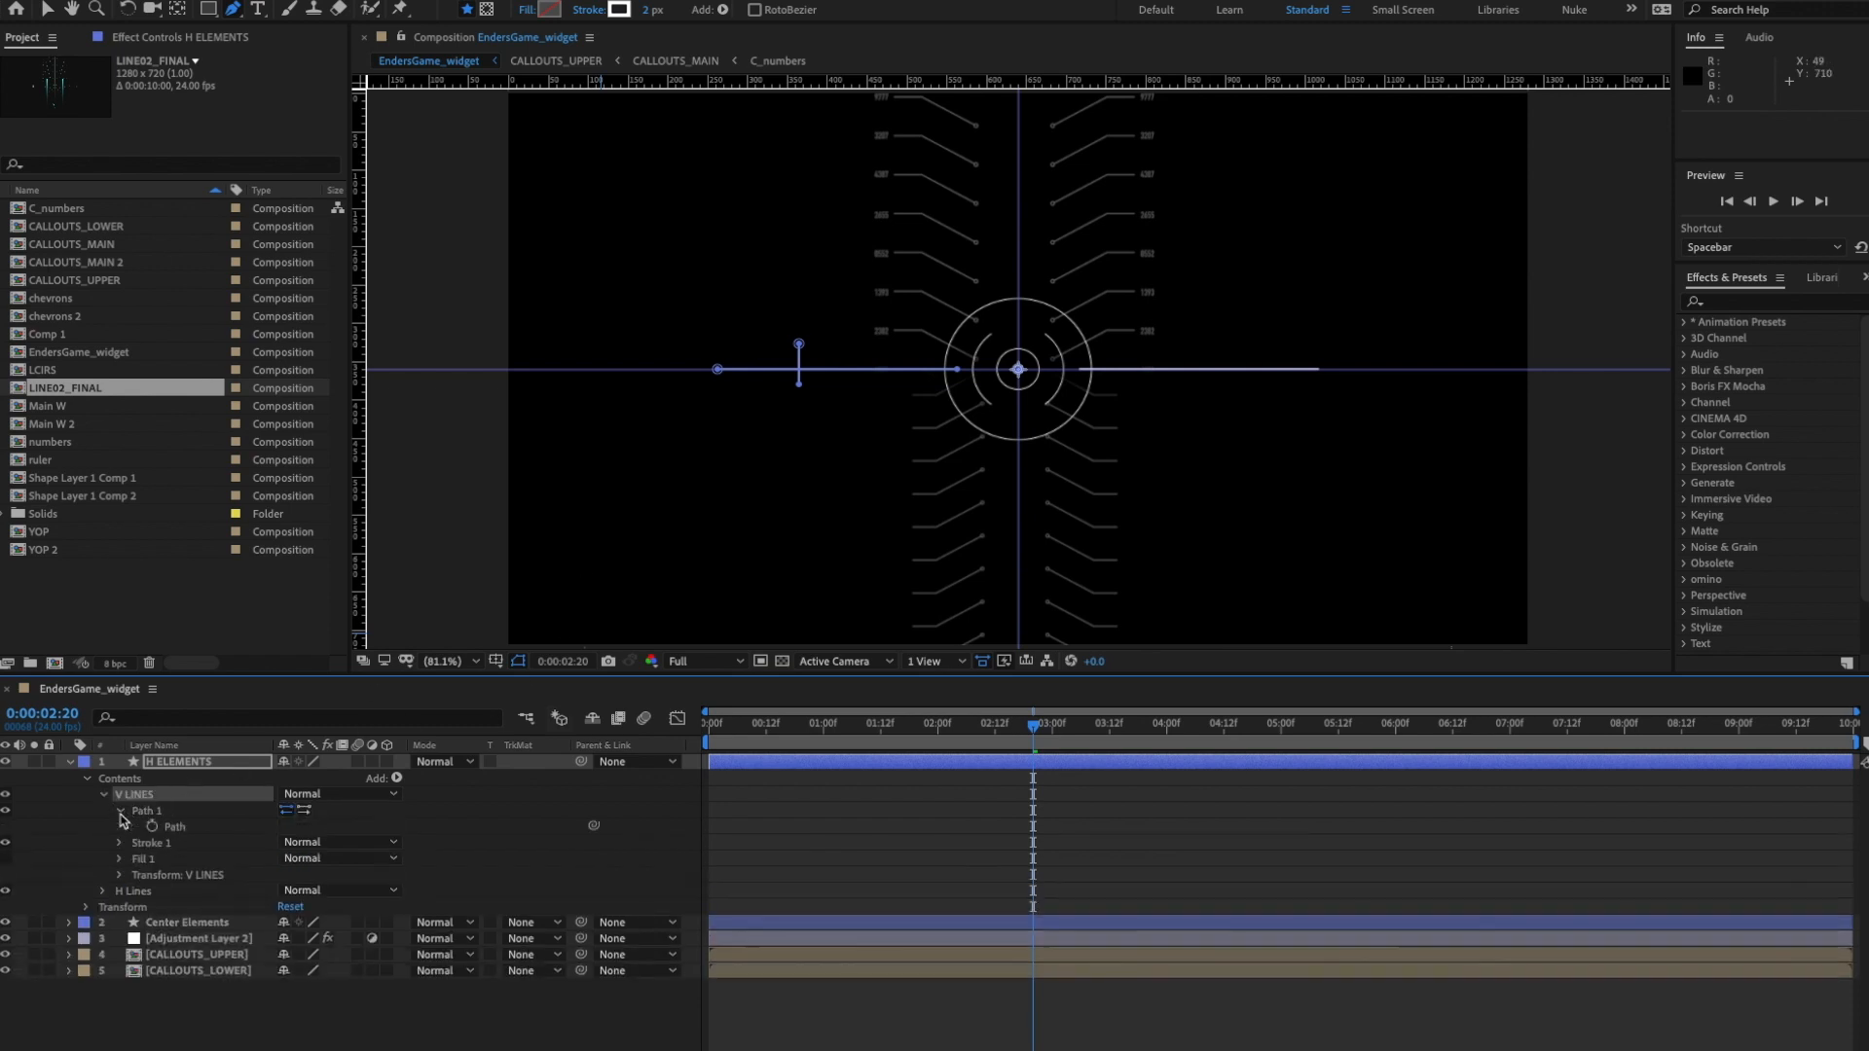
pyautogui.click(175, 828)
pyautogui.hotkey('shift', 'Down')
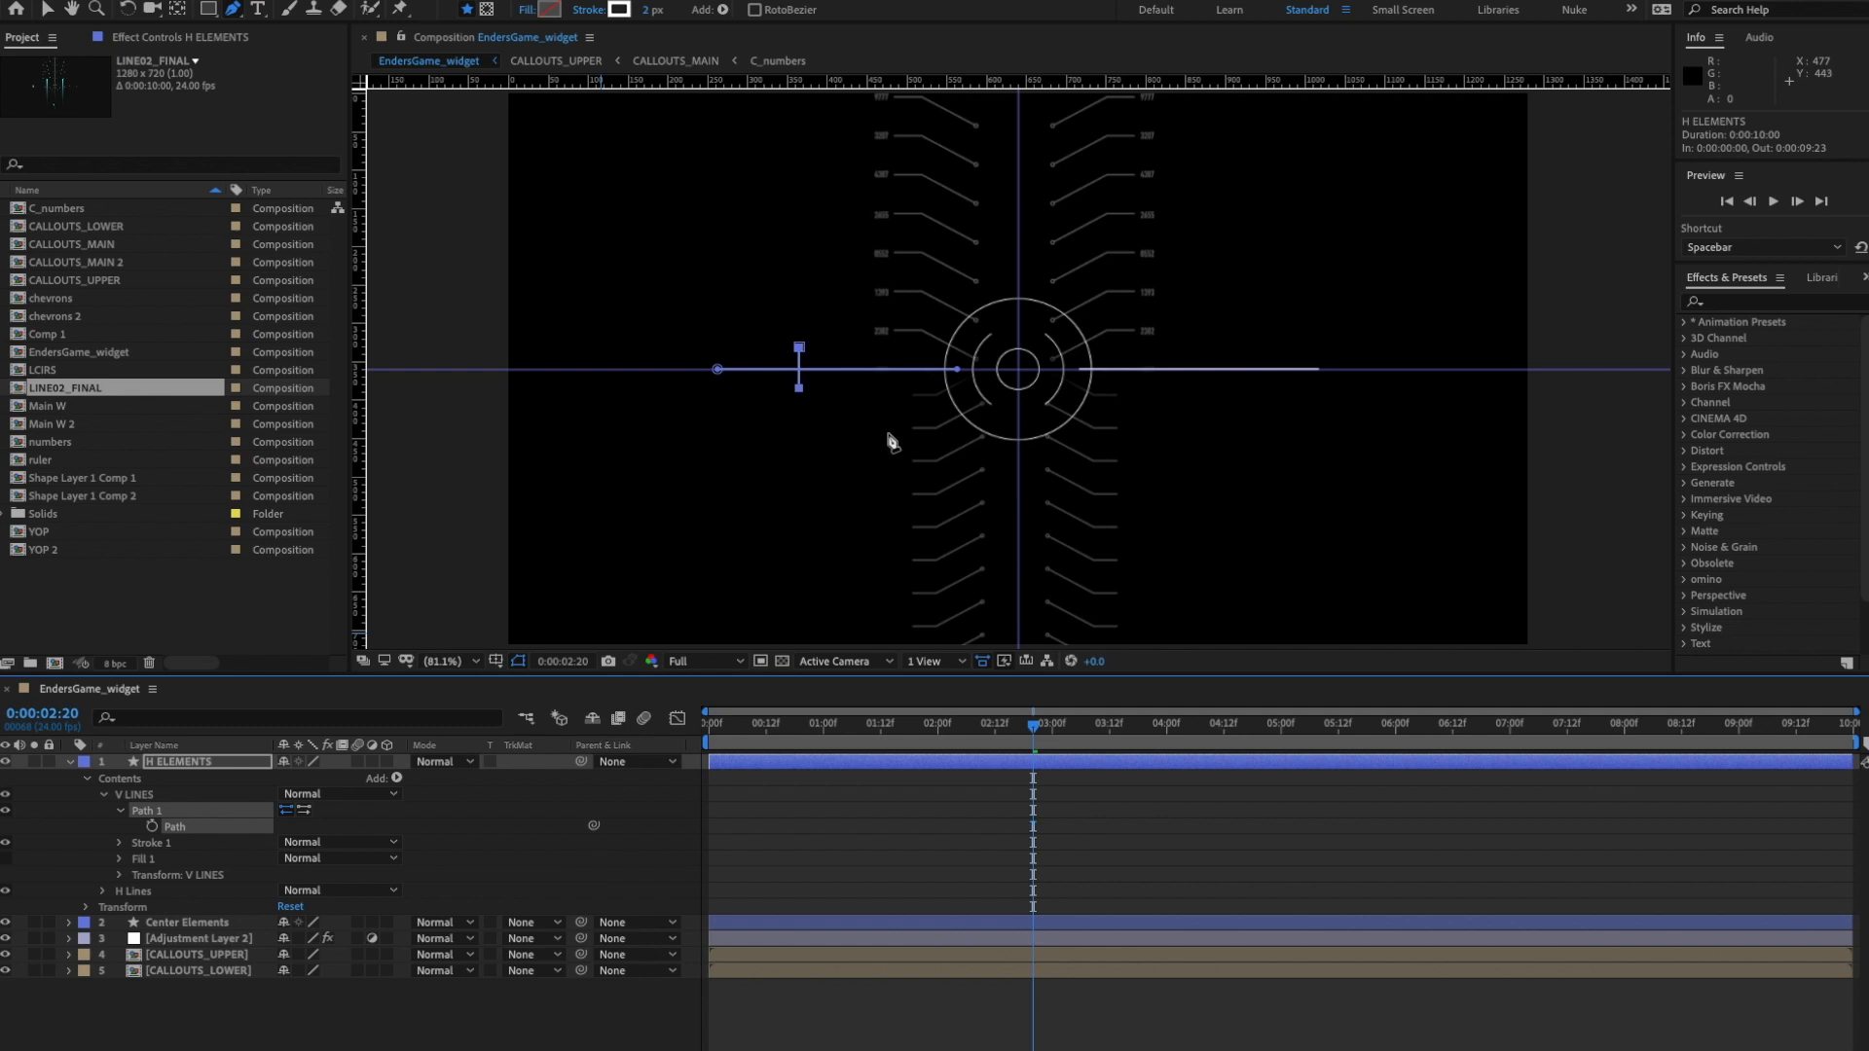
# - Set the stroke width of the V LINES vertical line to 9 and inspect it up close
pyautogui.click(120, 843)
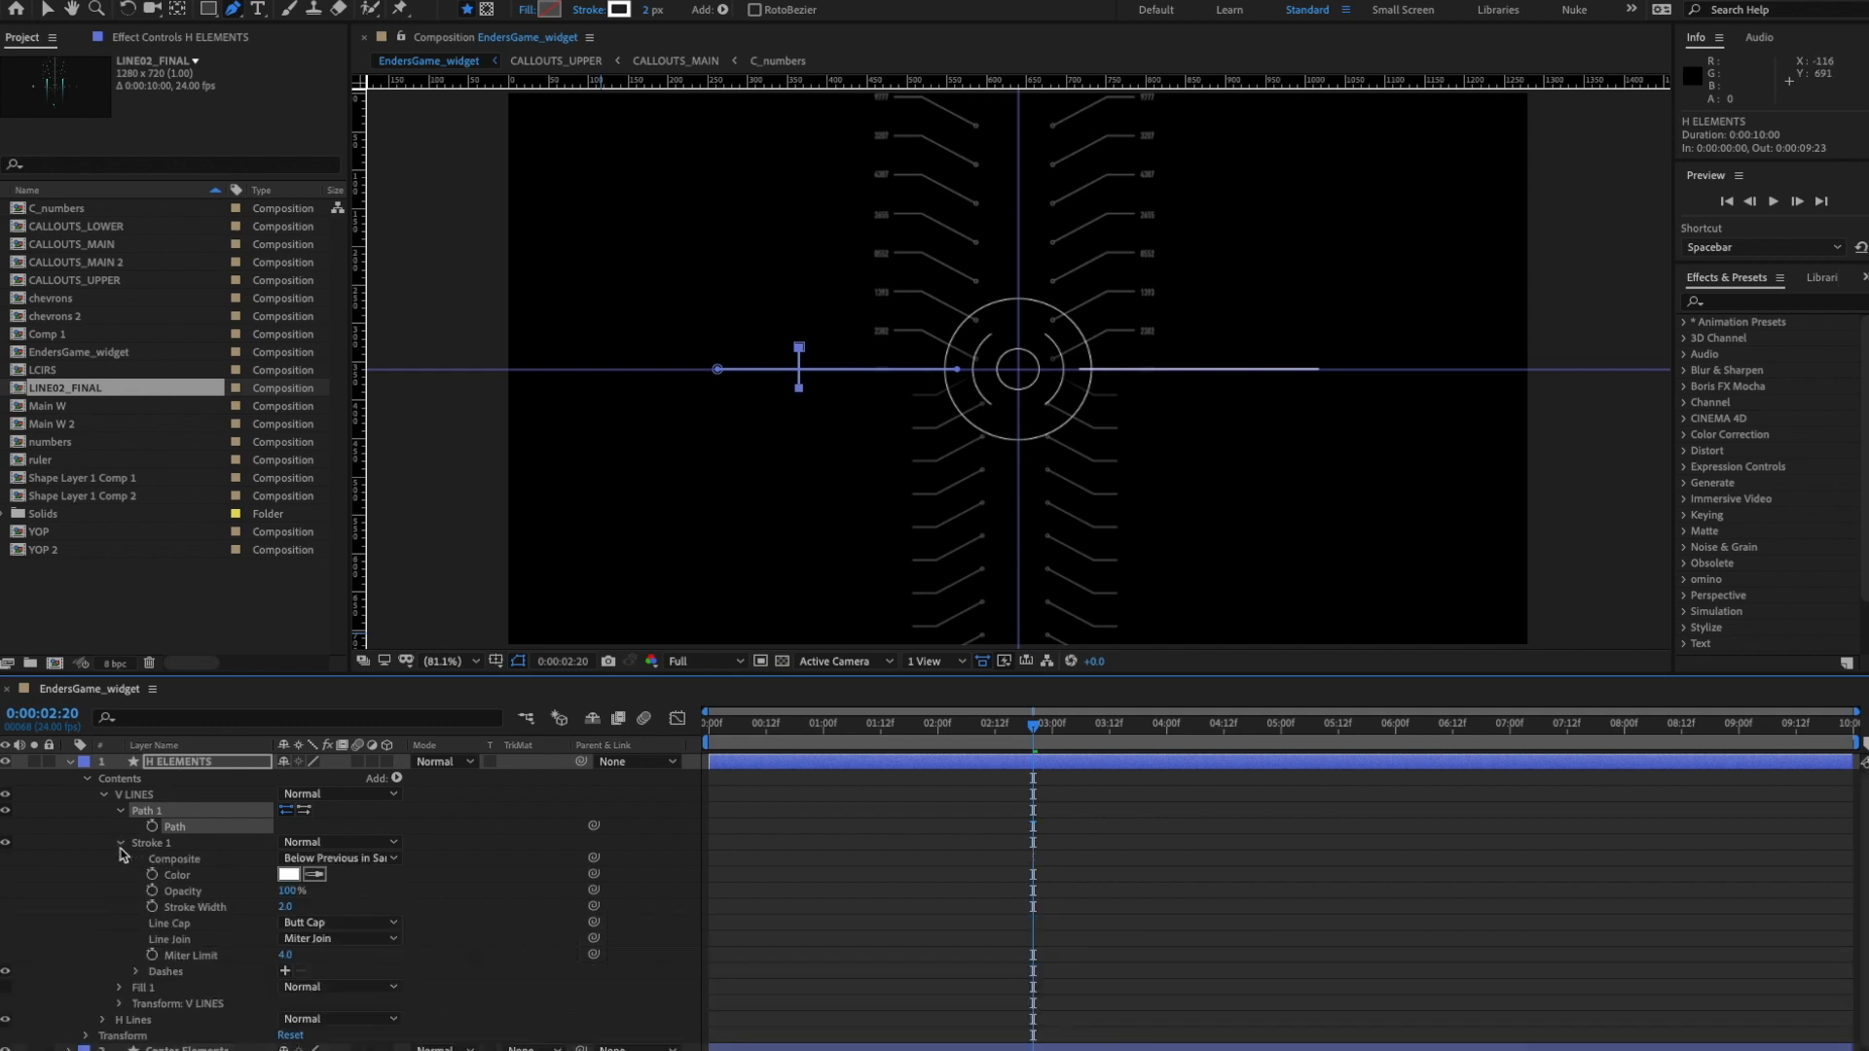
pyautogui.moveTo(290, 908); pyautogui.dragTo(295, 907)
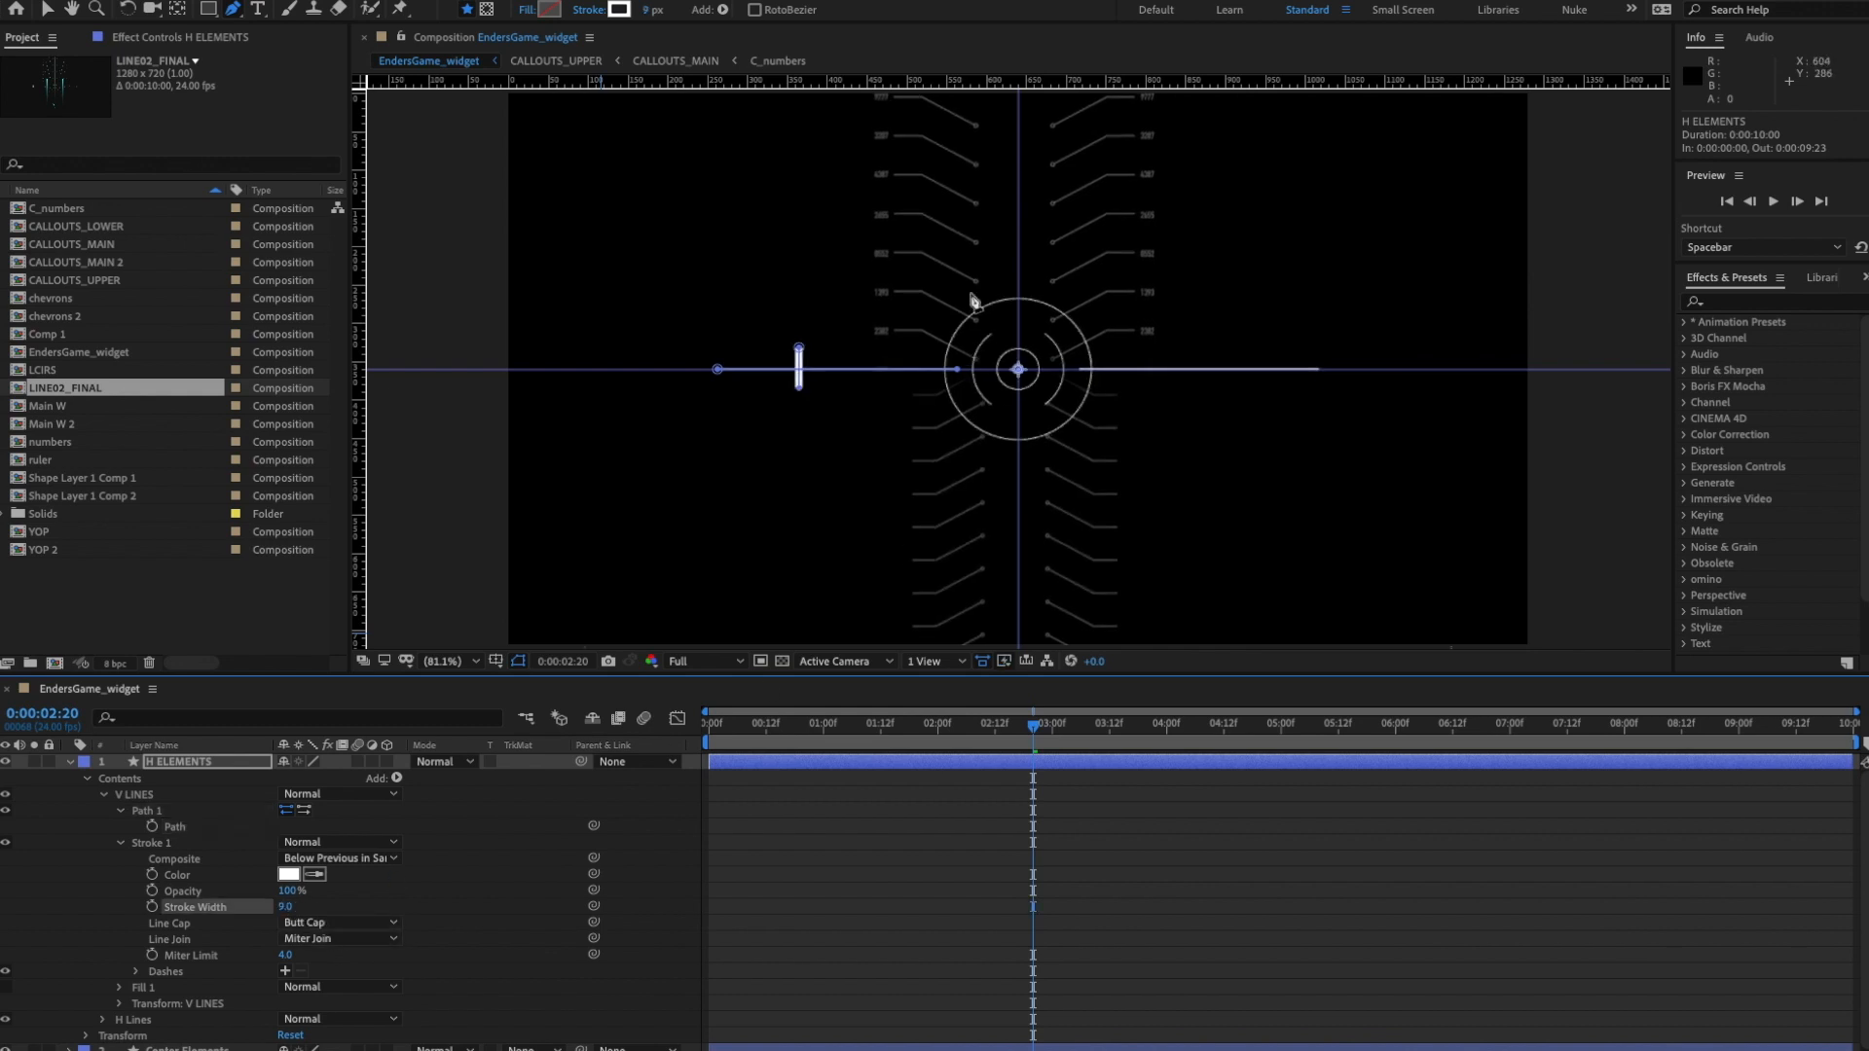
pyautogui.scroll(4, 834, 341)
pyautogui.moveTo(1007, 402); pyautogui.dragTo(1033, 405)
pyautogui.press('g')
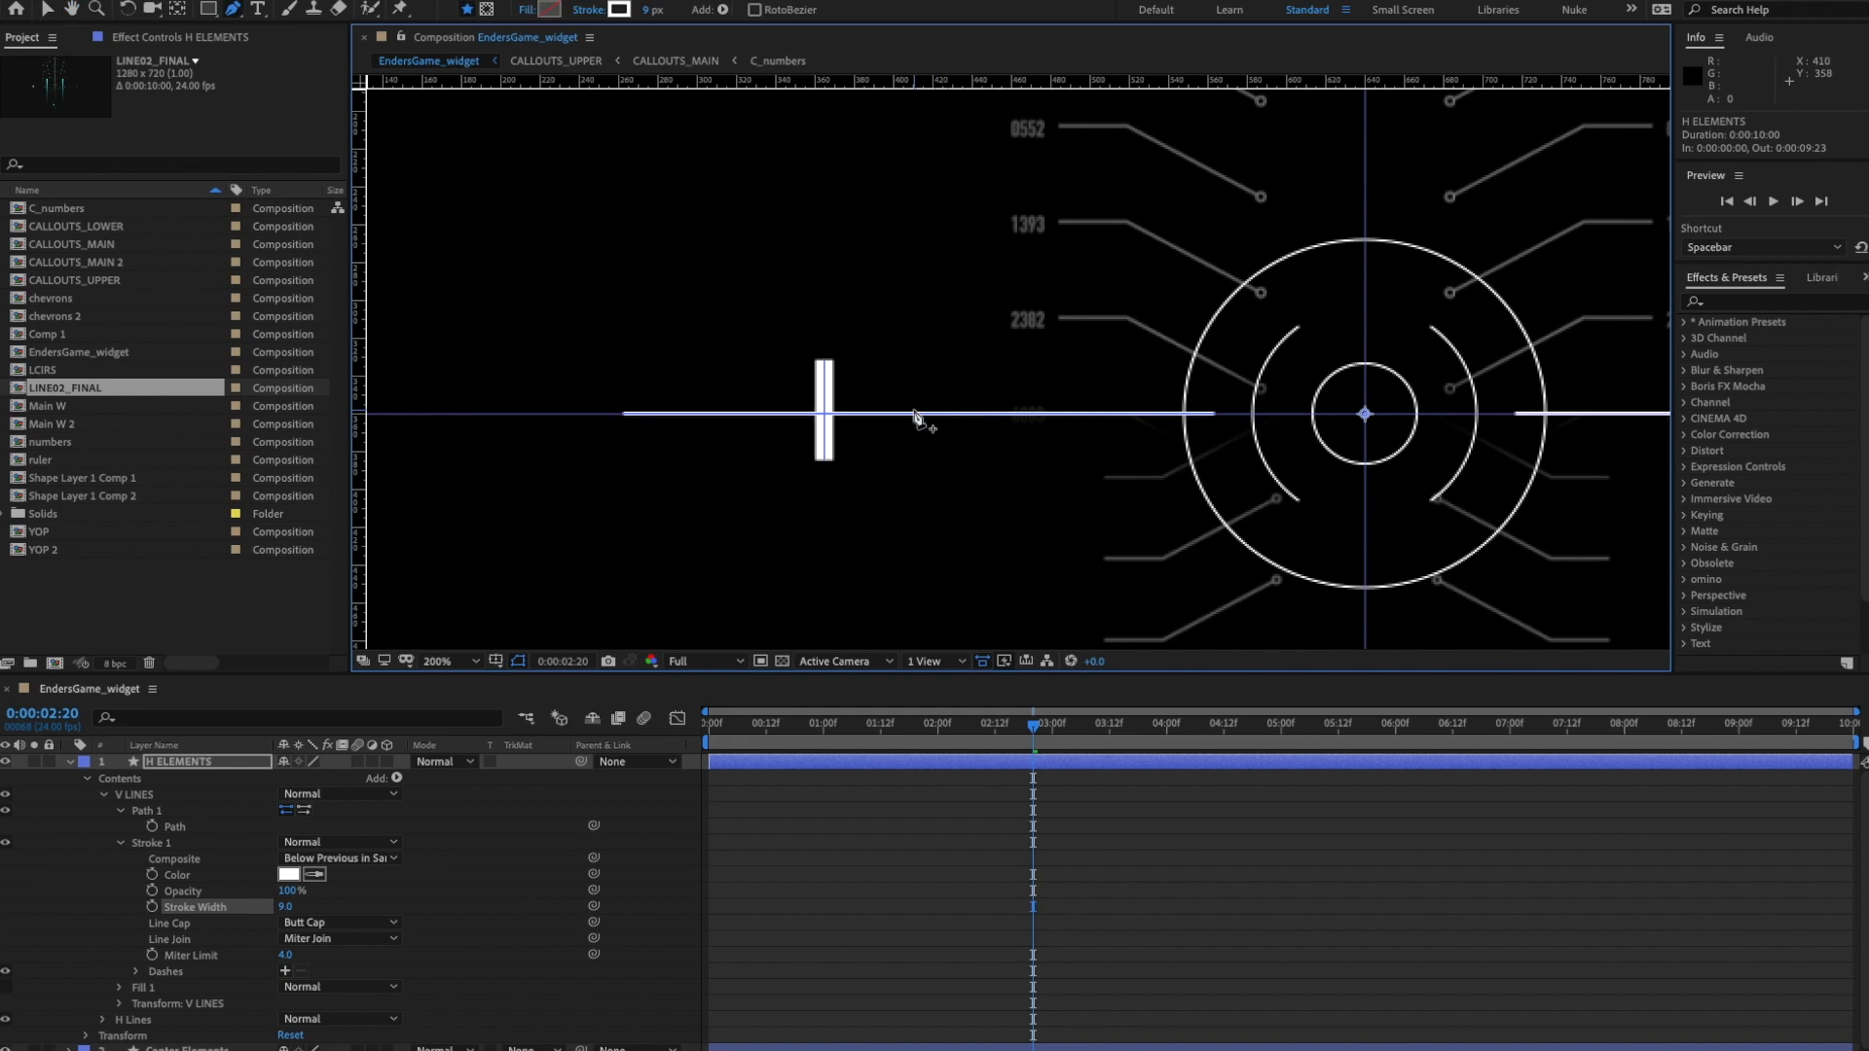
pyautogui.click(173, 829)
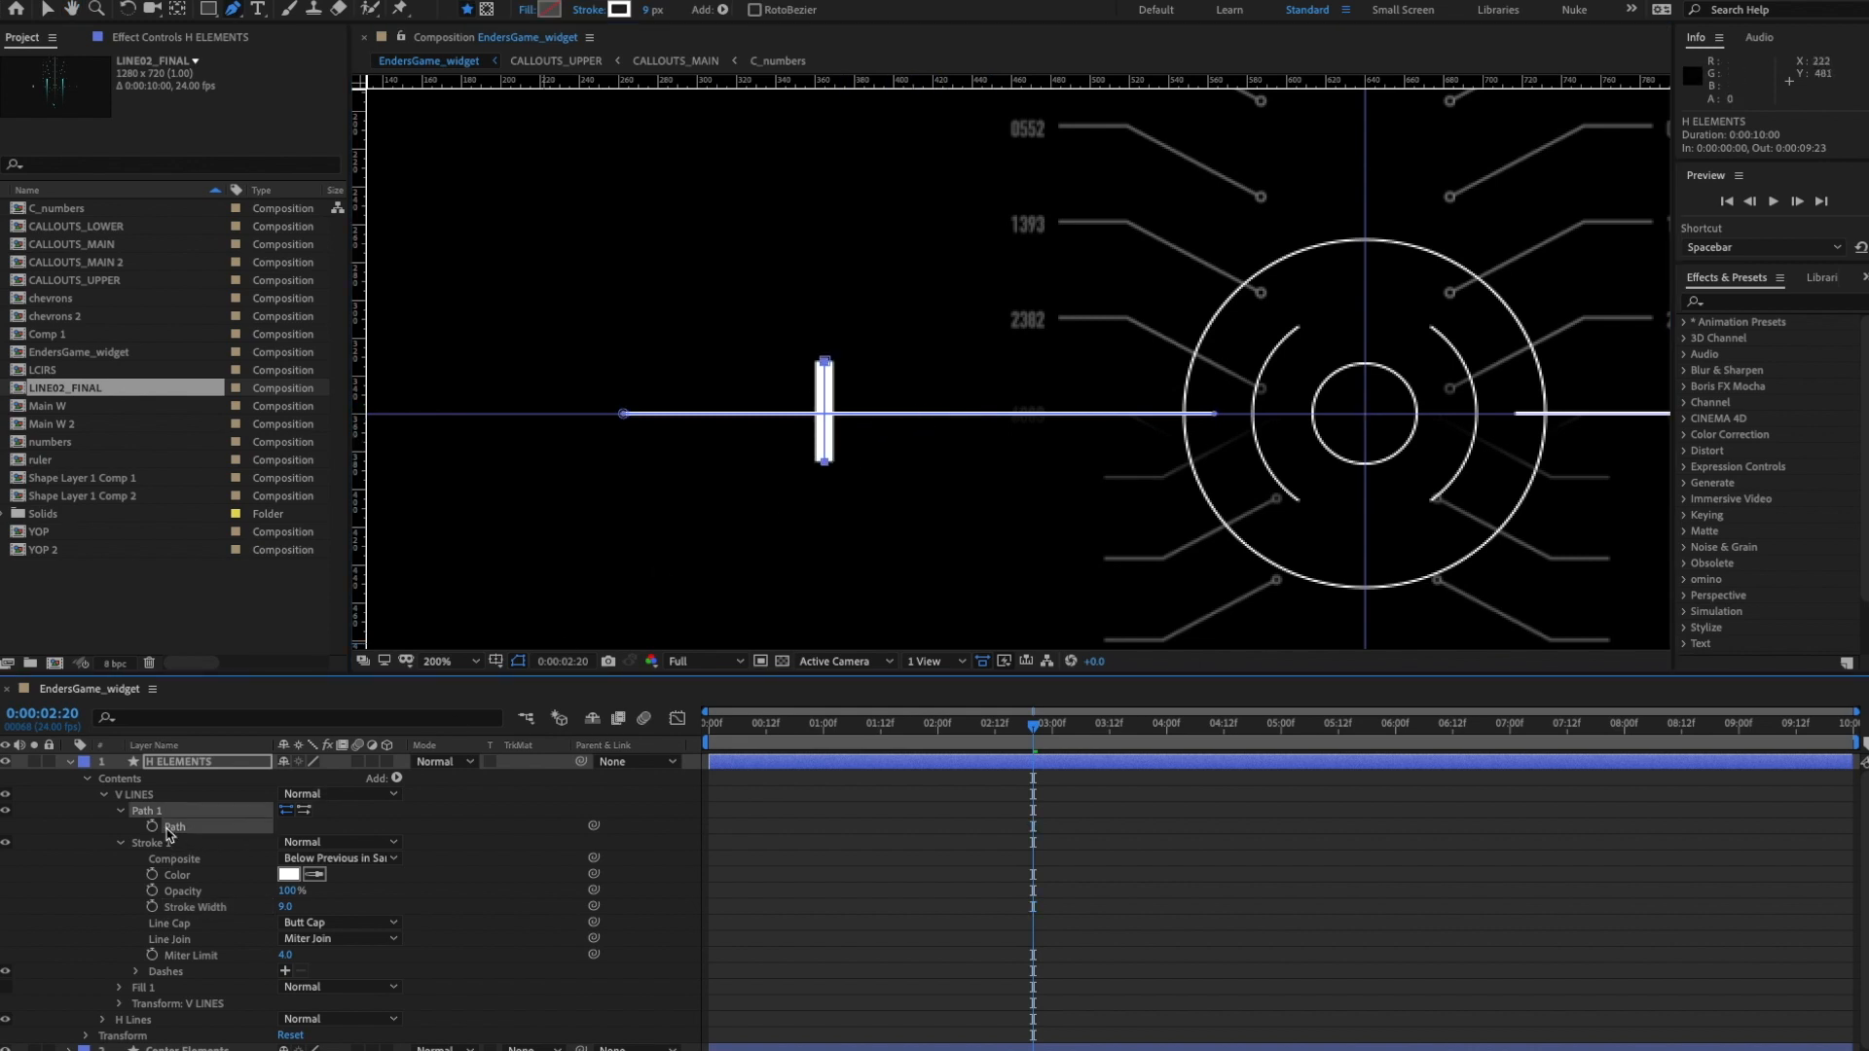
pyautogui.scroll(-4, 1134, 302)
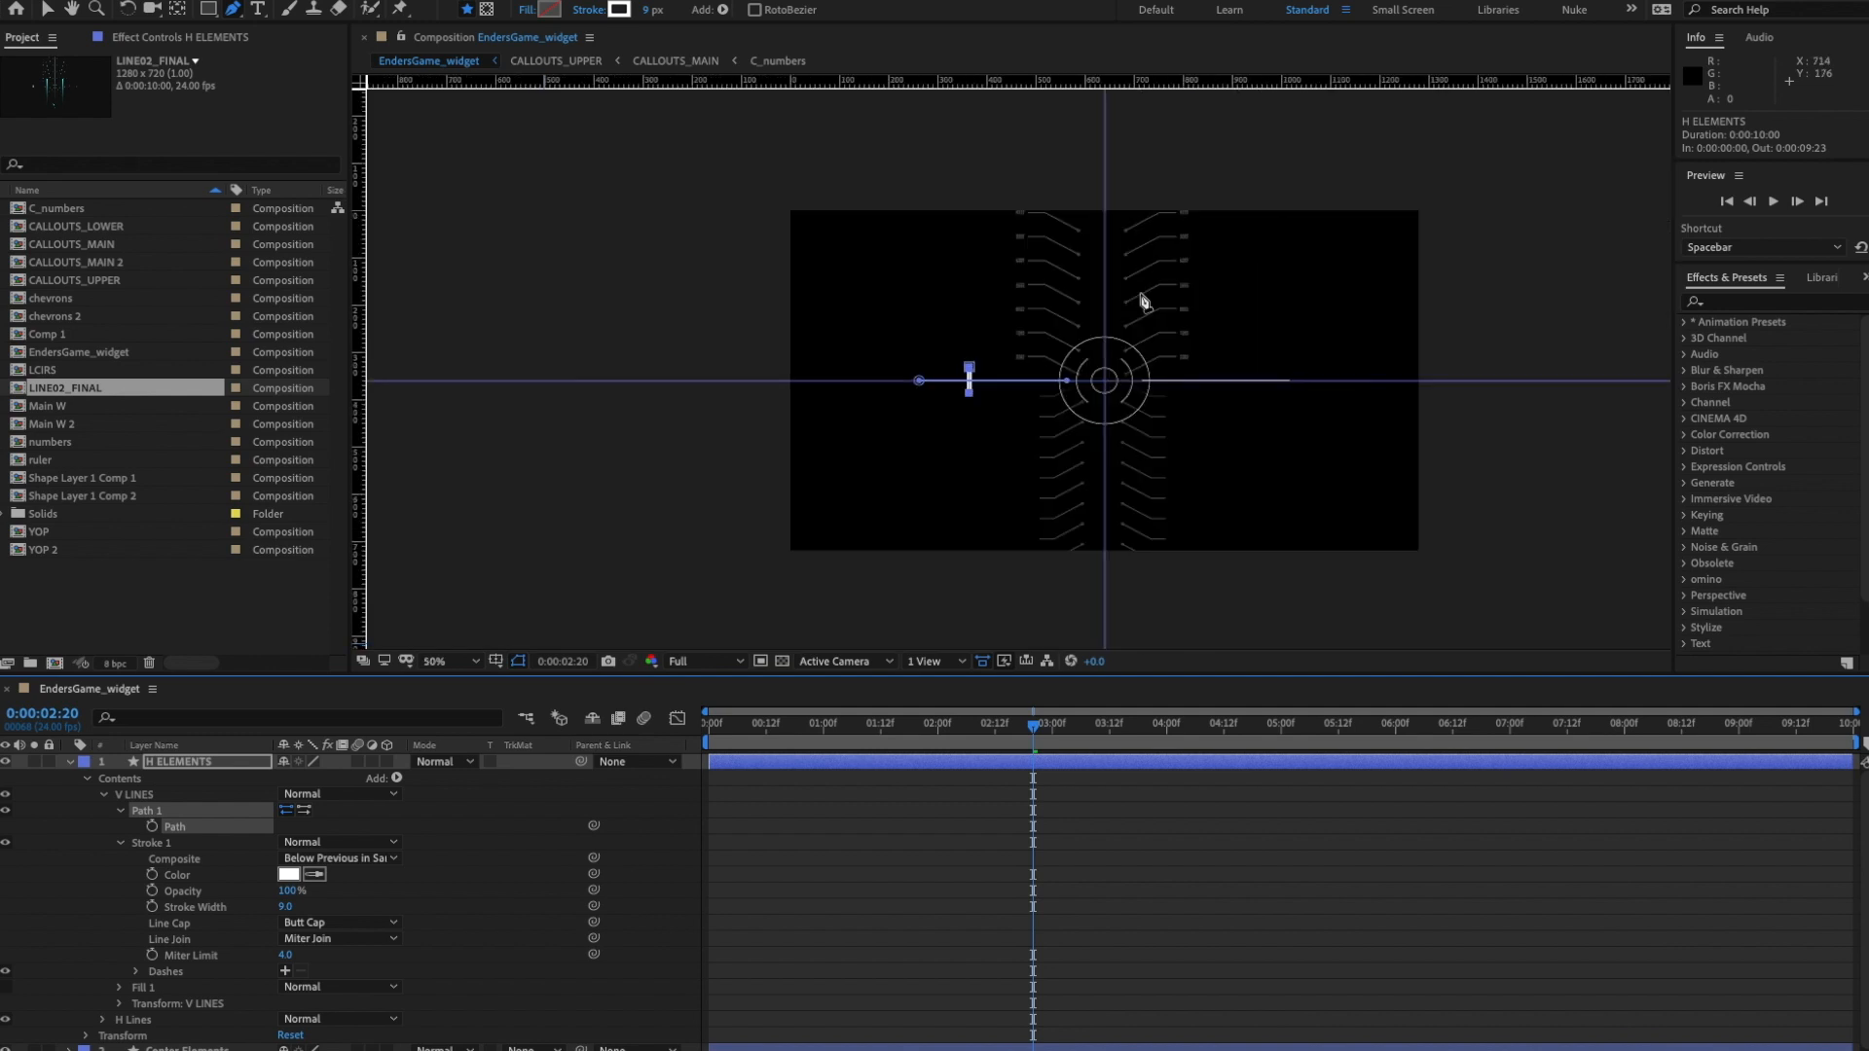
pyautogui.click(424, 833)
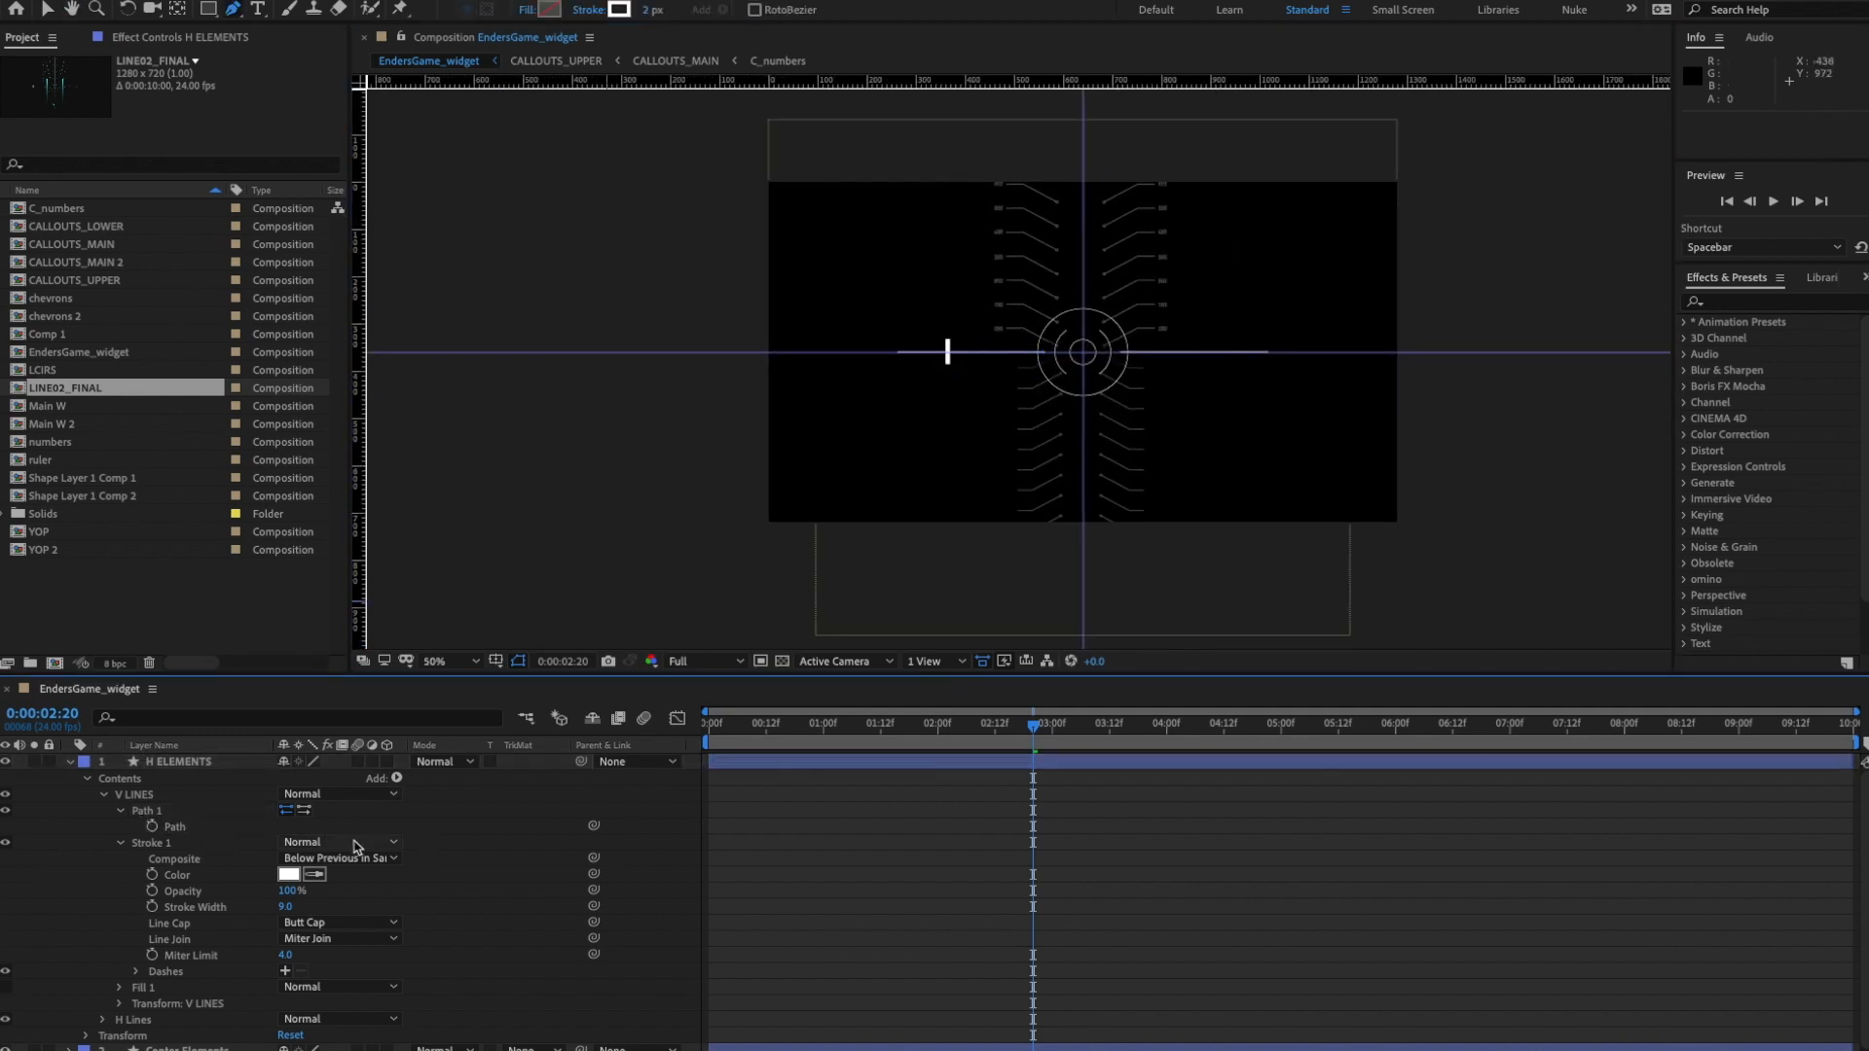
# - Add a Repeater to the V LINES group
pyautogui.click(146, 797)
pyautogui.click(396, 778)
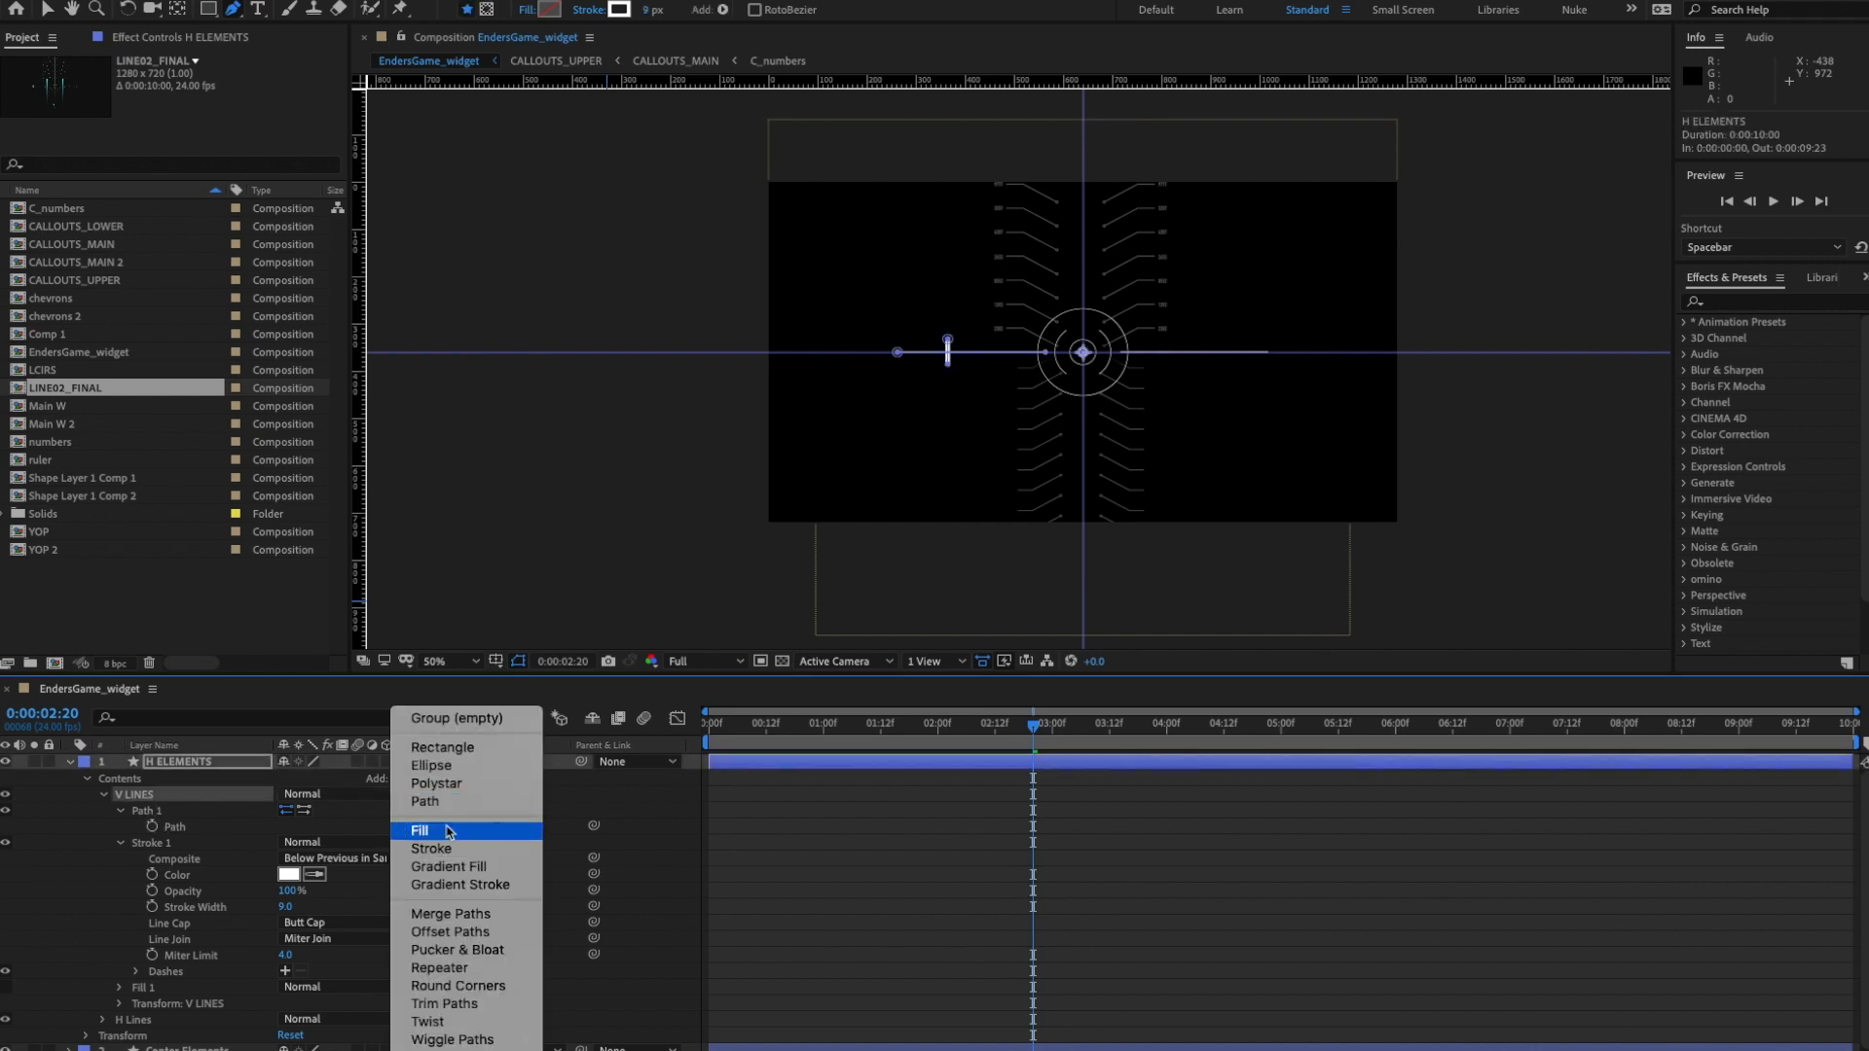
pyautogui.click(457, 968)
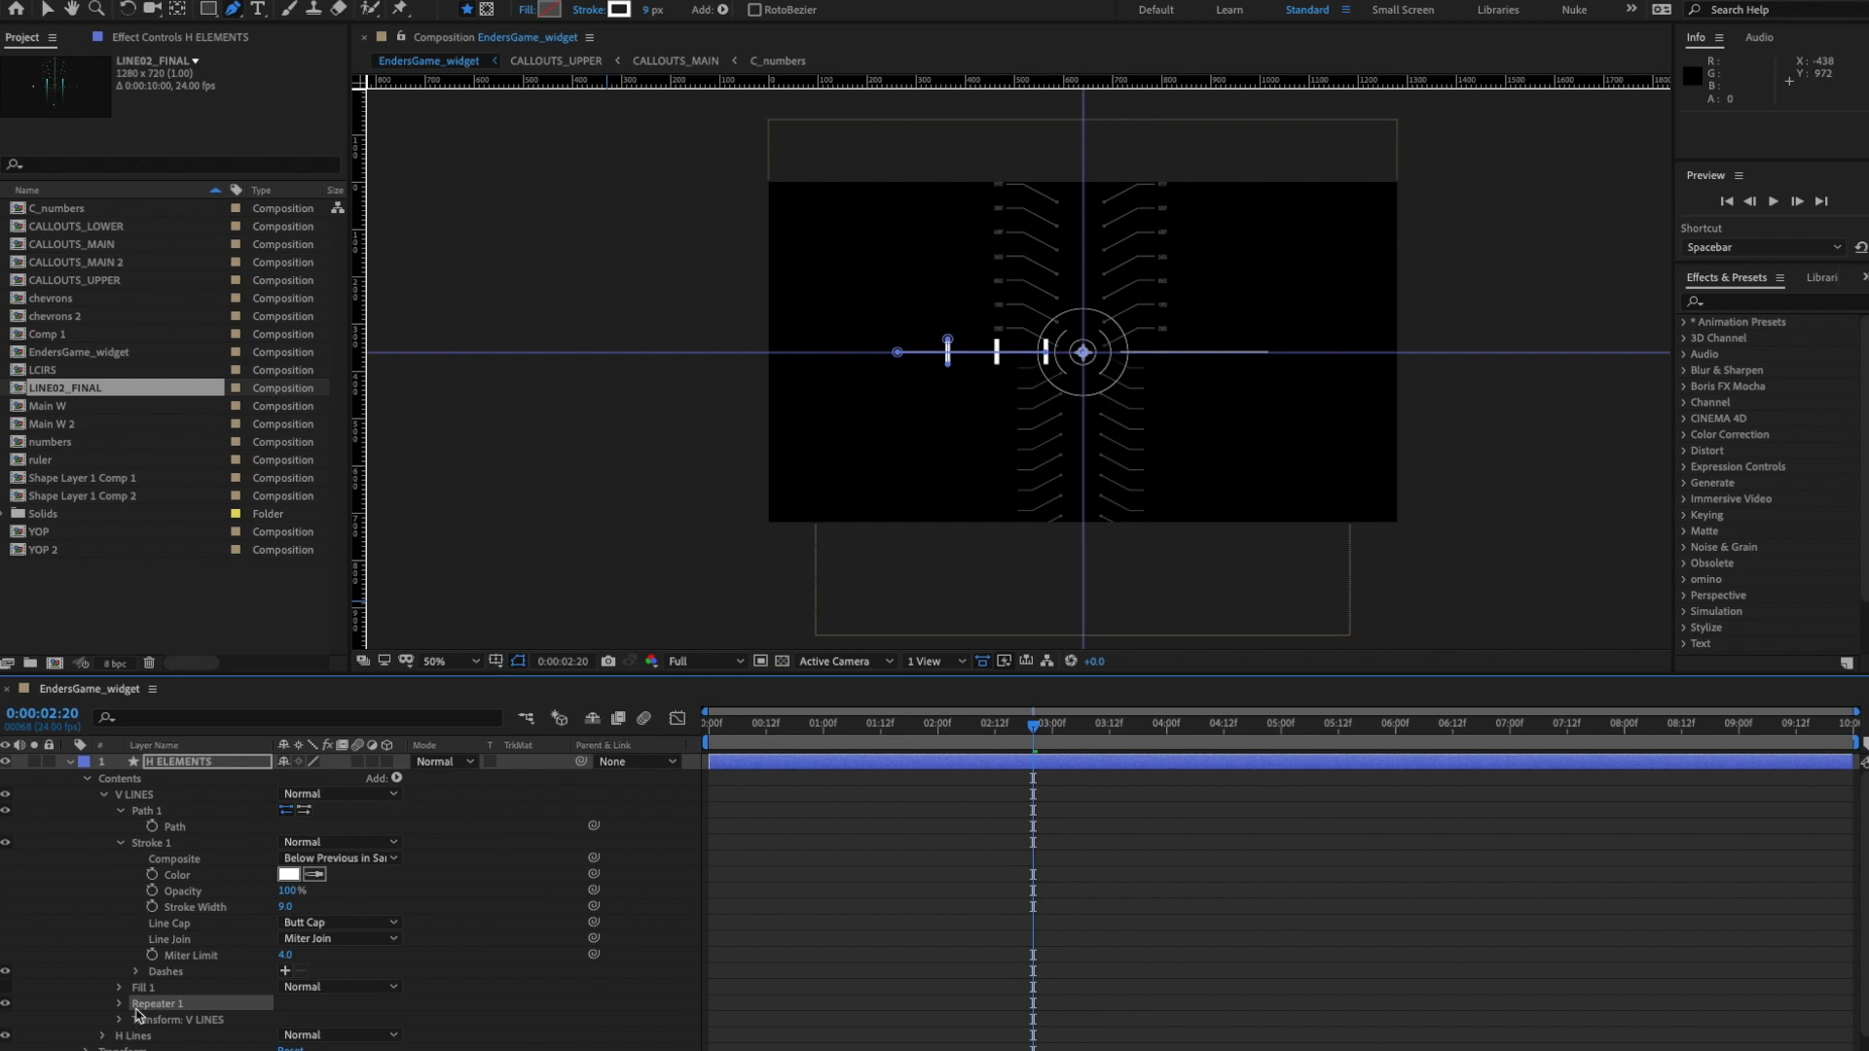
pyautogui.moveTo(177, 1013); pyautogui.dragTo(139, 815)
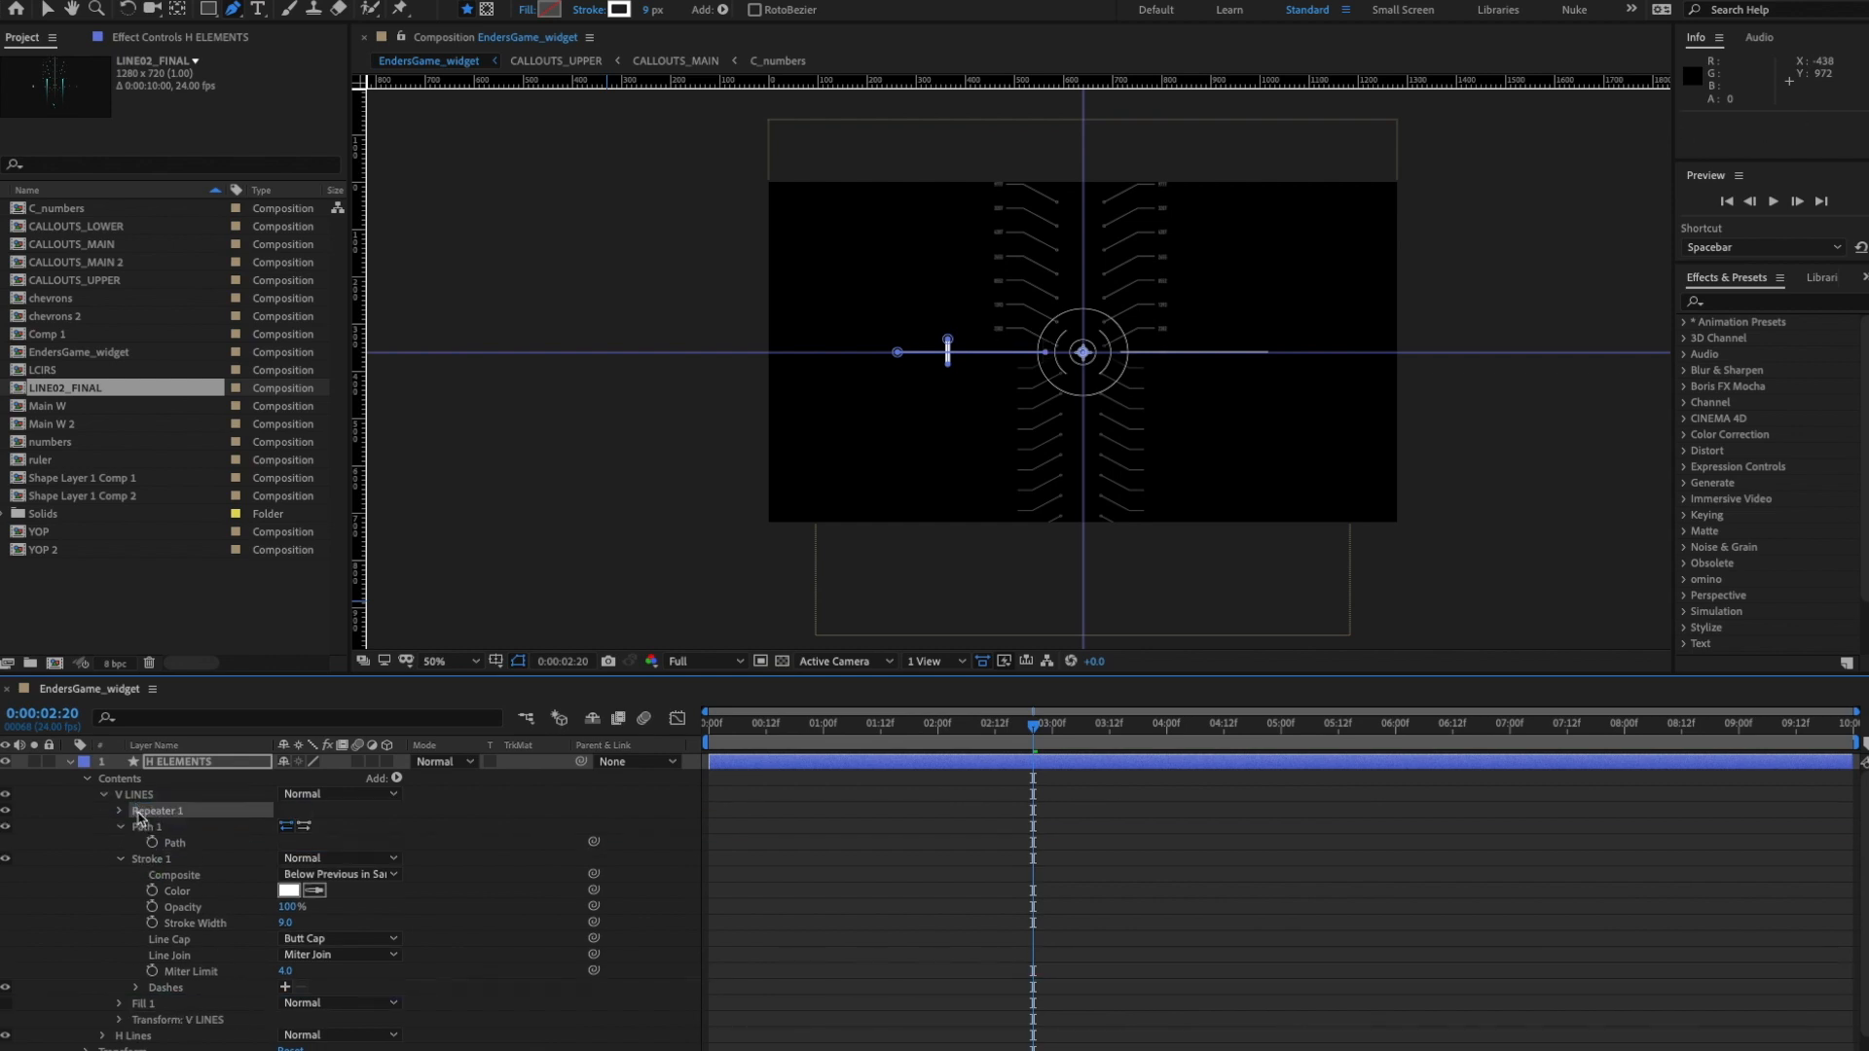
pyautogui.click(120, 827)
pyautogui.click(121, 842)
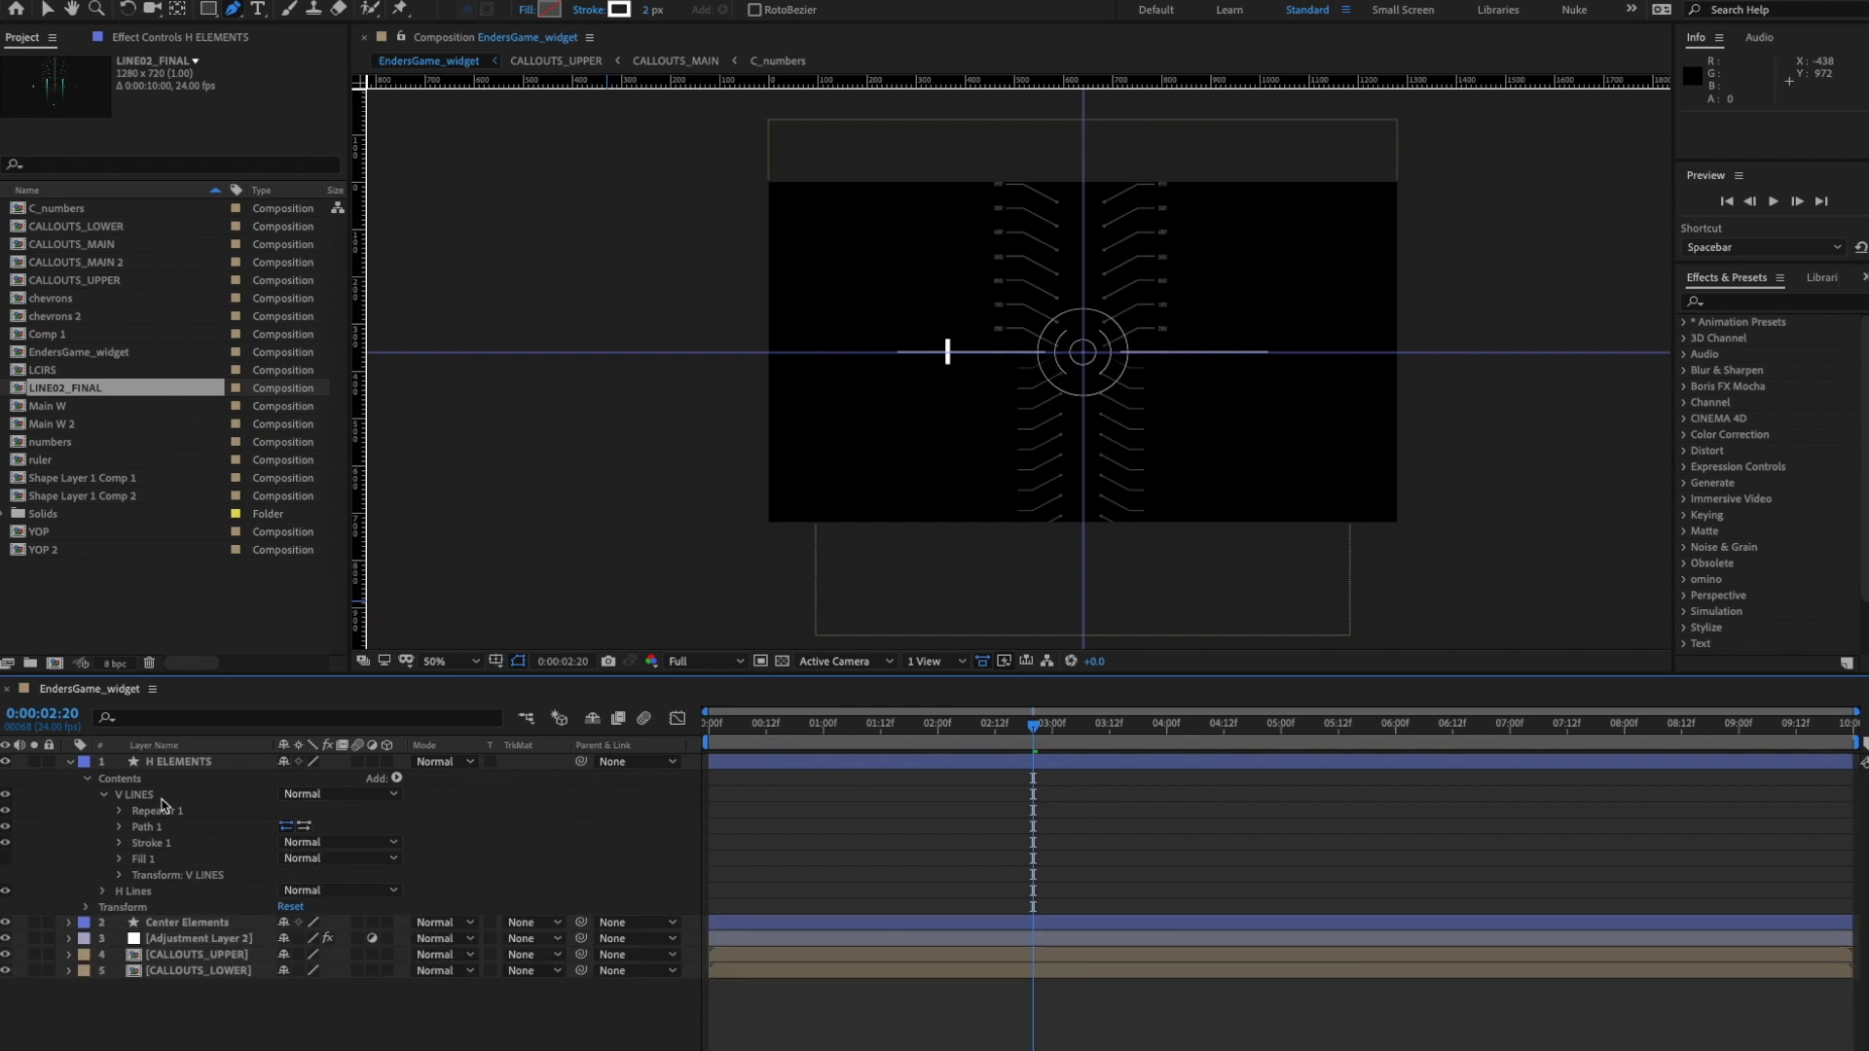
pyautogui.moveTo(156, 812); pyautogui.dragTo(185, 875)
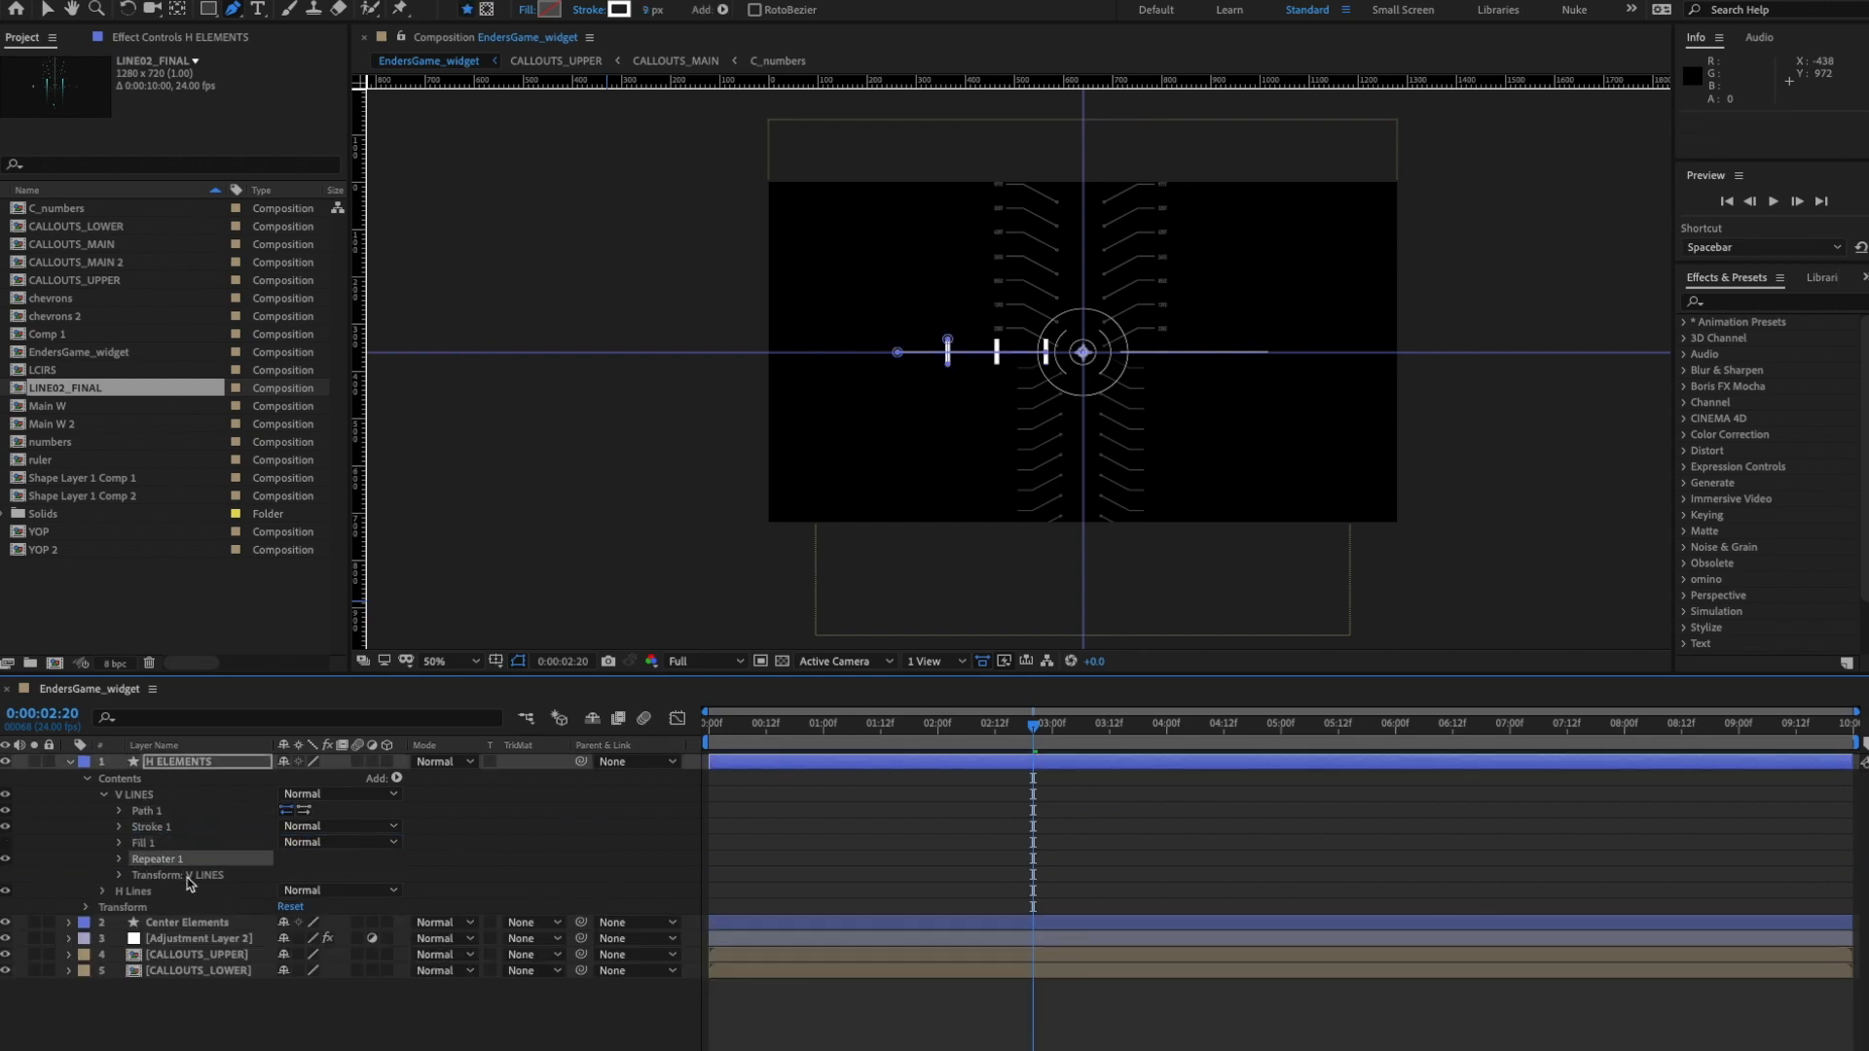
# - Set the number of copies in the V LINES Repeater 1 to 2
pyautogui.click(120, 860)
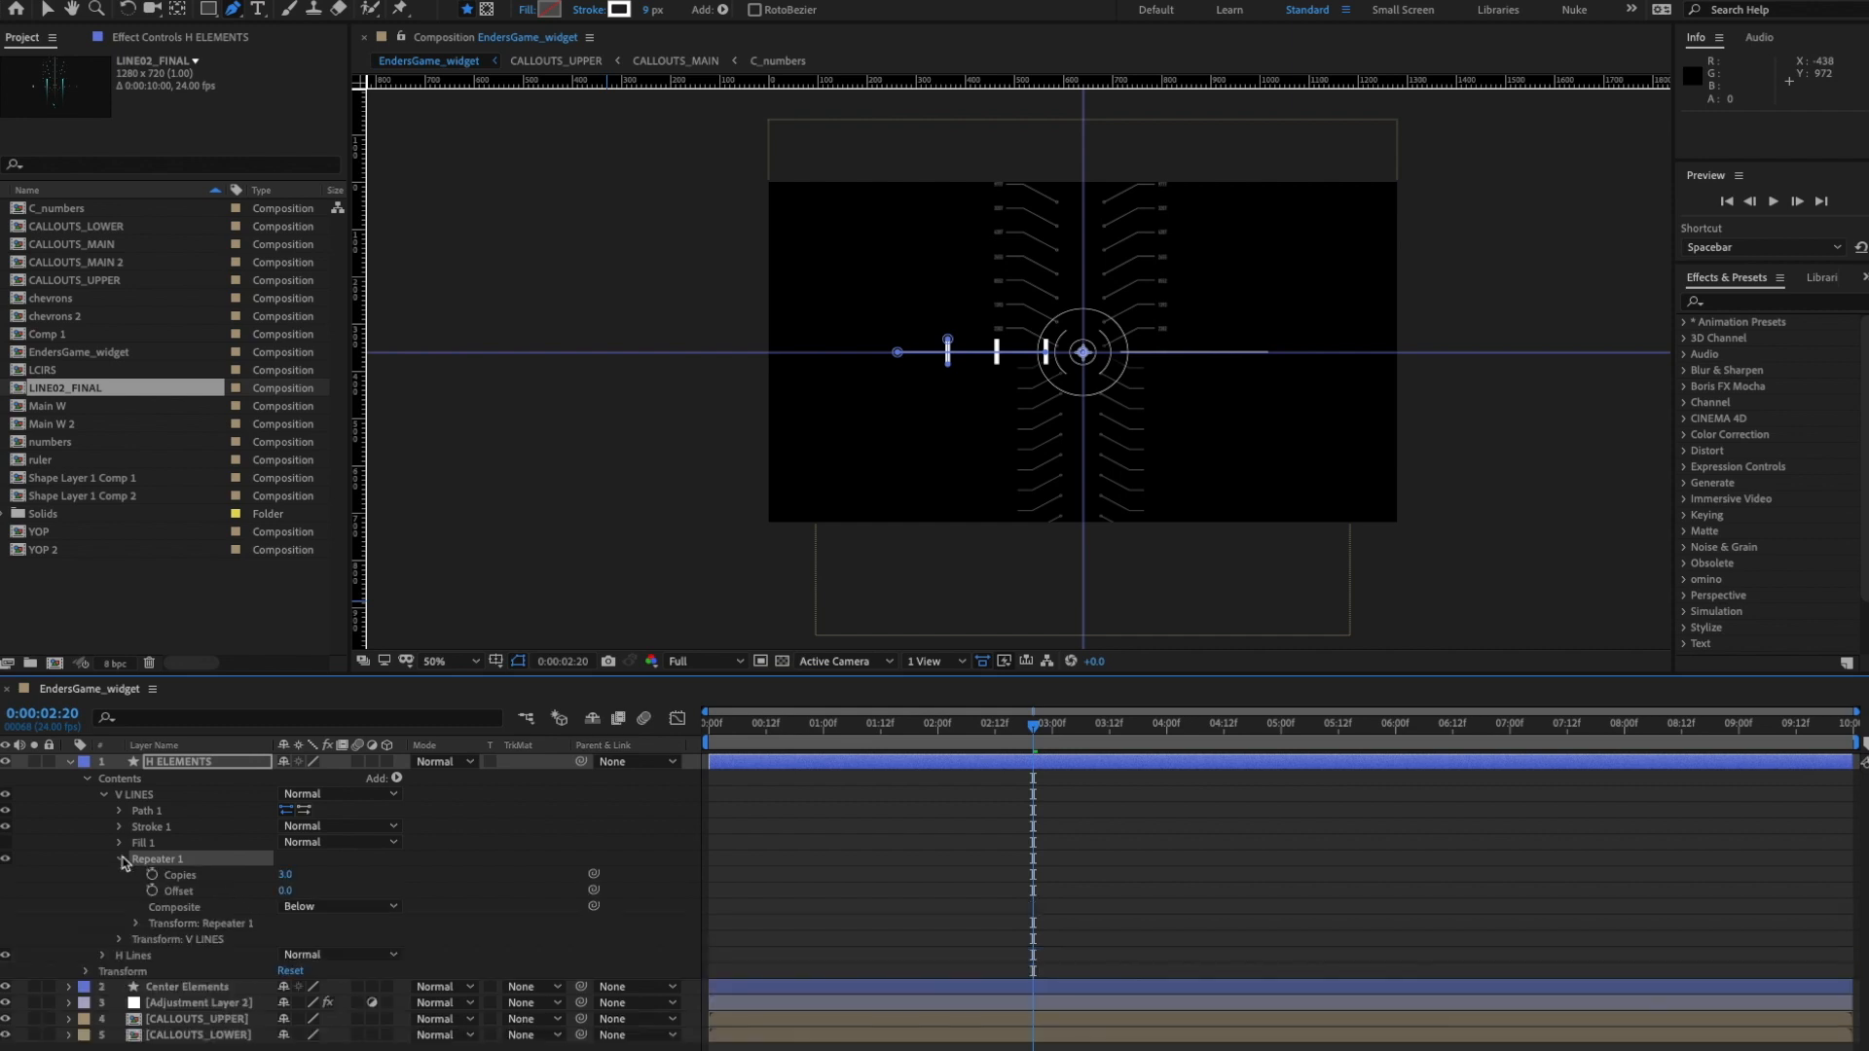
pyautogui.click(285, 875)
pyautogui.write('2')
pyautogui.press('Return')
# - Mirror the vertical line by setting the V LINES repeater transform to position 0, 0 and scale -100, 100%
pyautogui.click(136, 924)
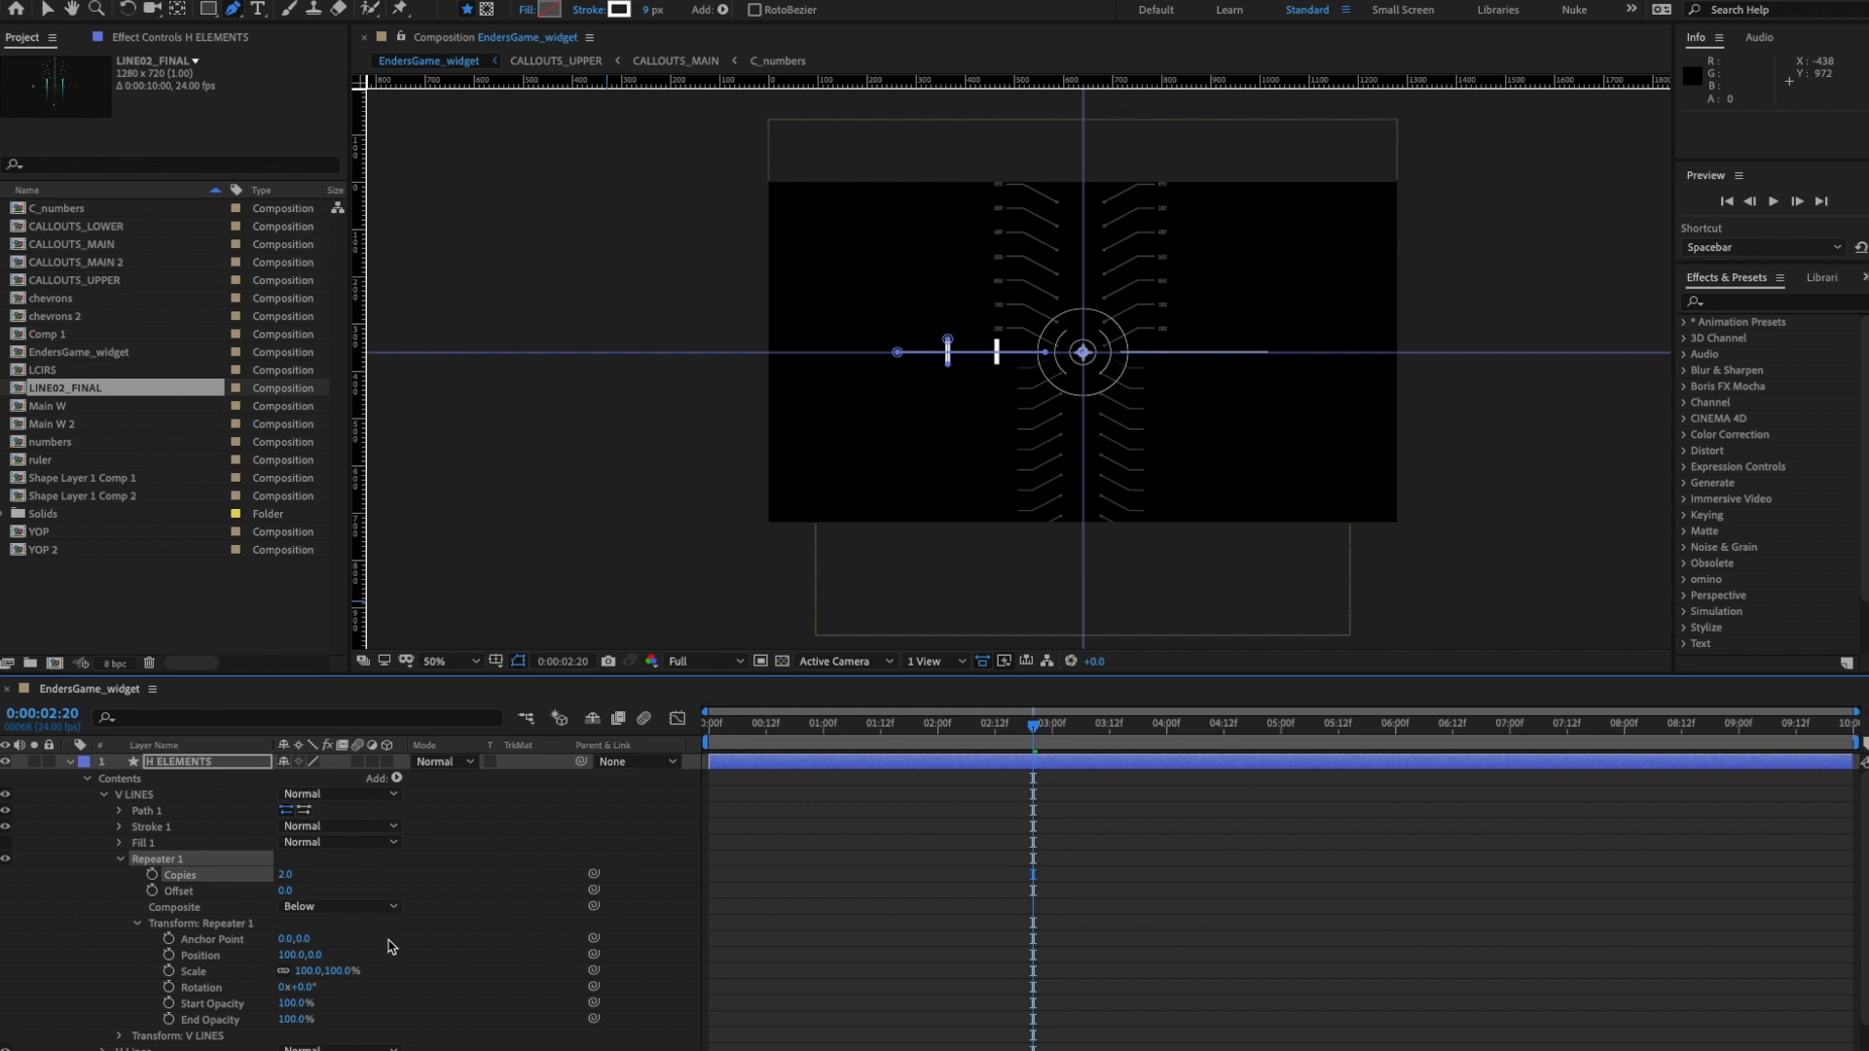
pyautogui.scroll(-1, 393, 948)
pyautogui.click(288, 922)
pyautogui.write('0')
pyautogui.press('Return')
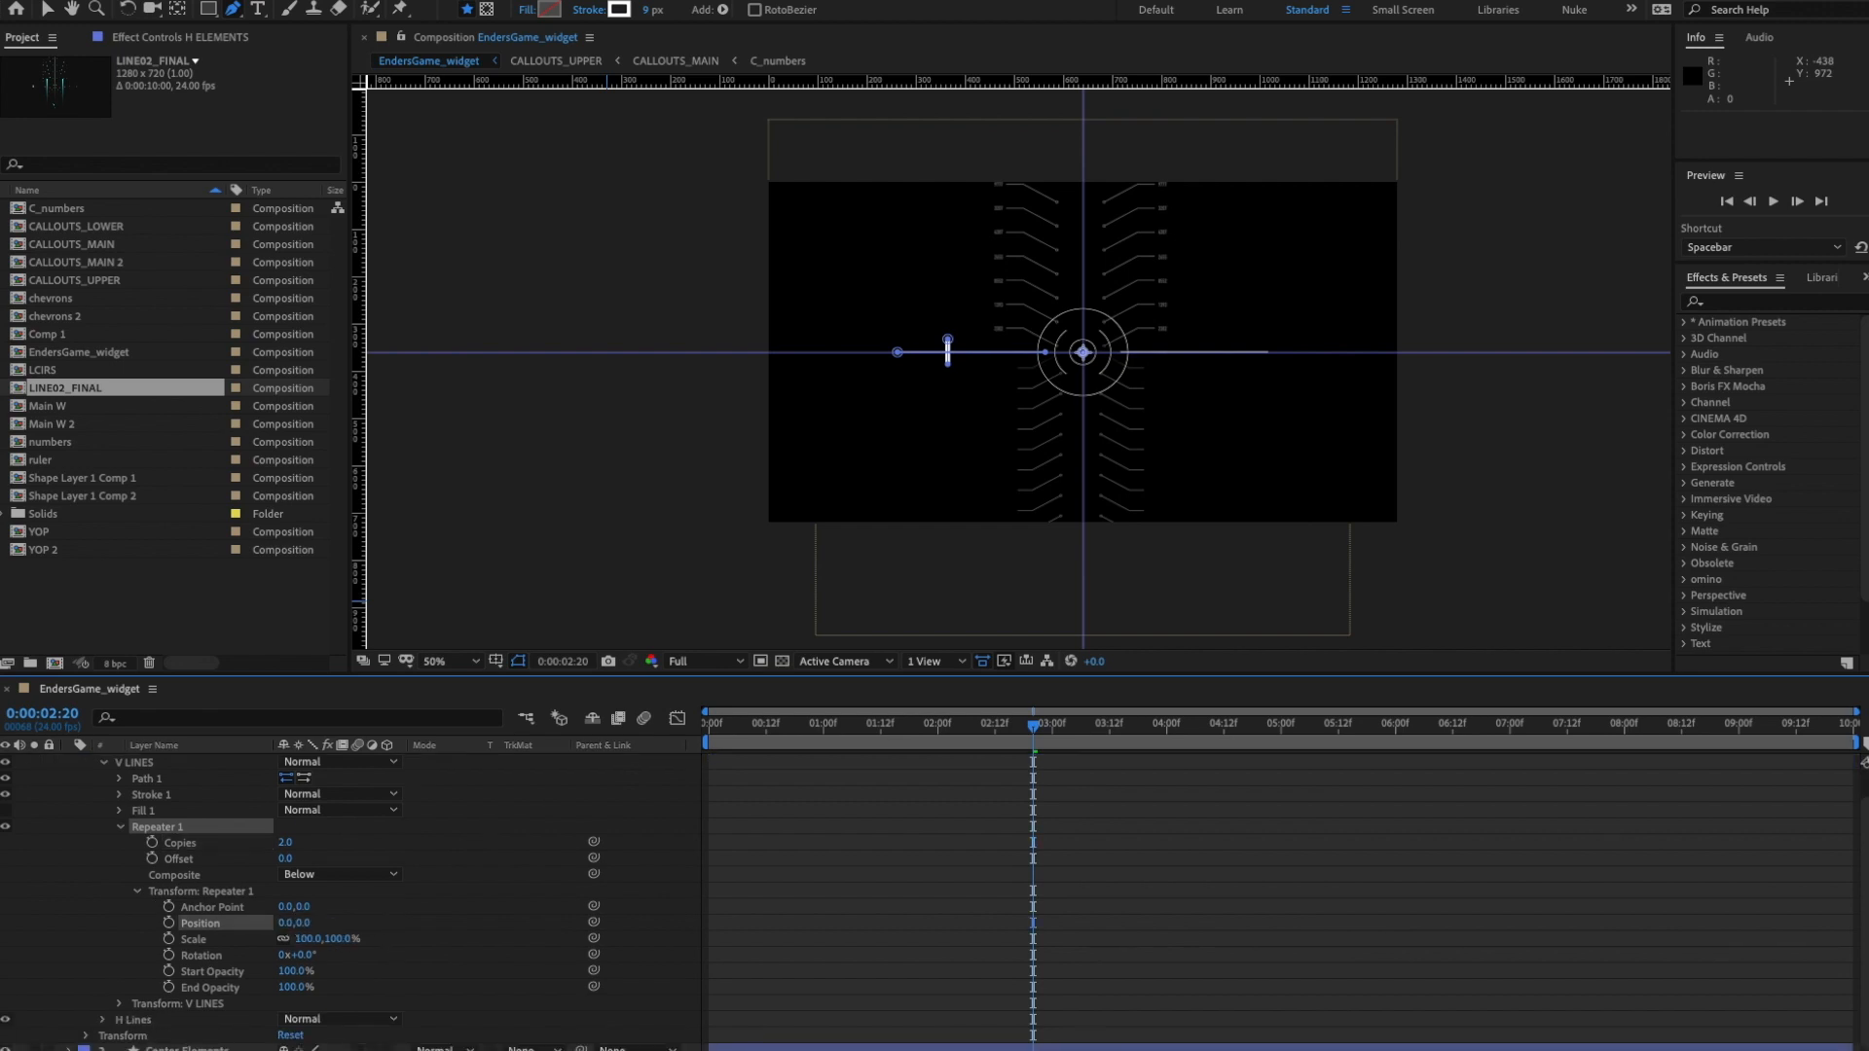
pyautogui.click(307, 939)
pyautogui.write('-100')
pyautogui.press('Return')
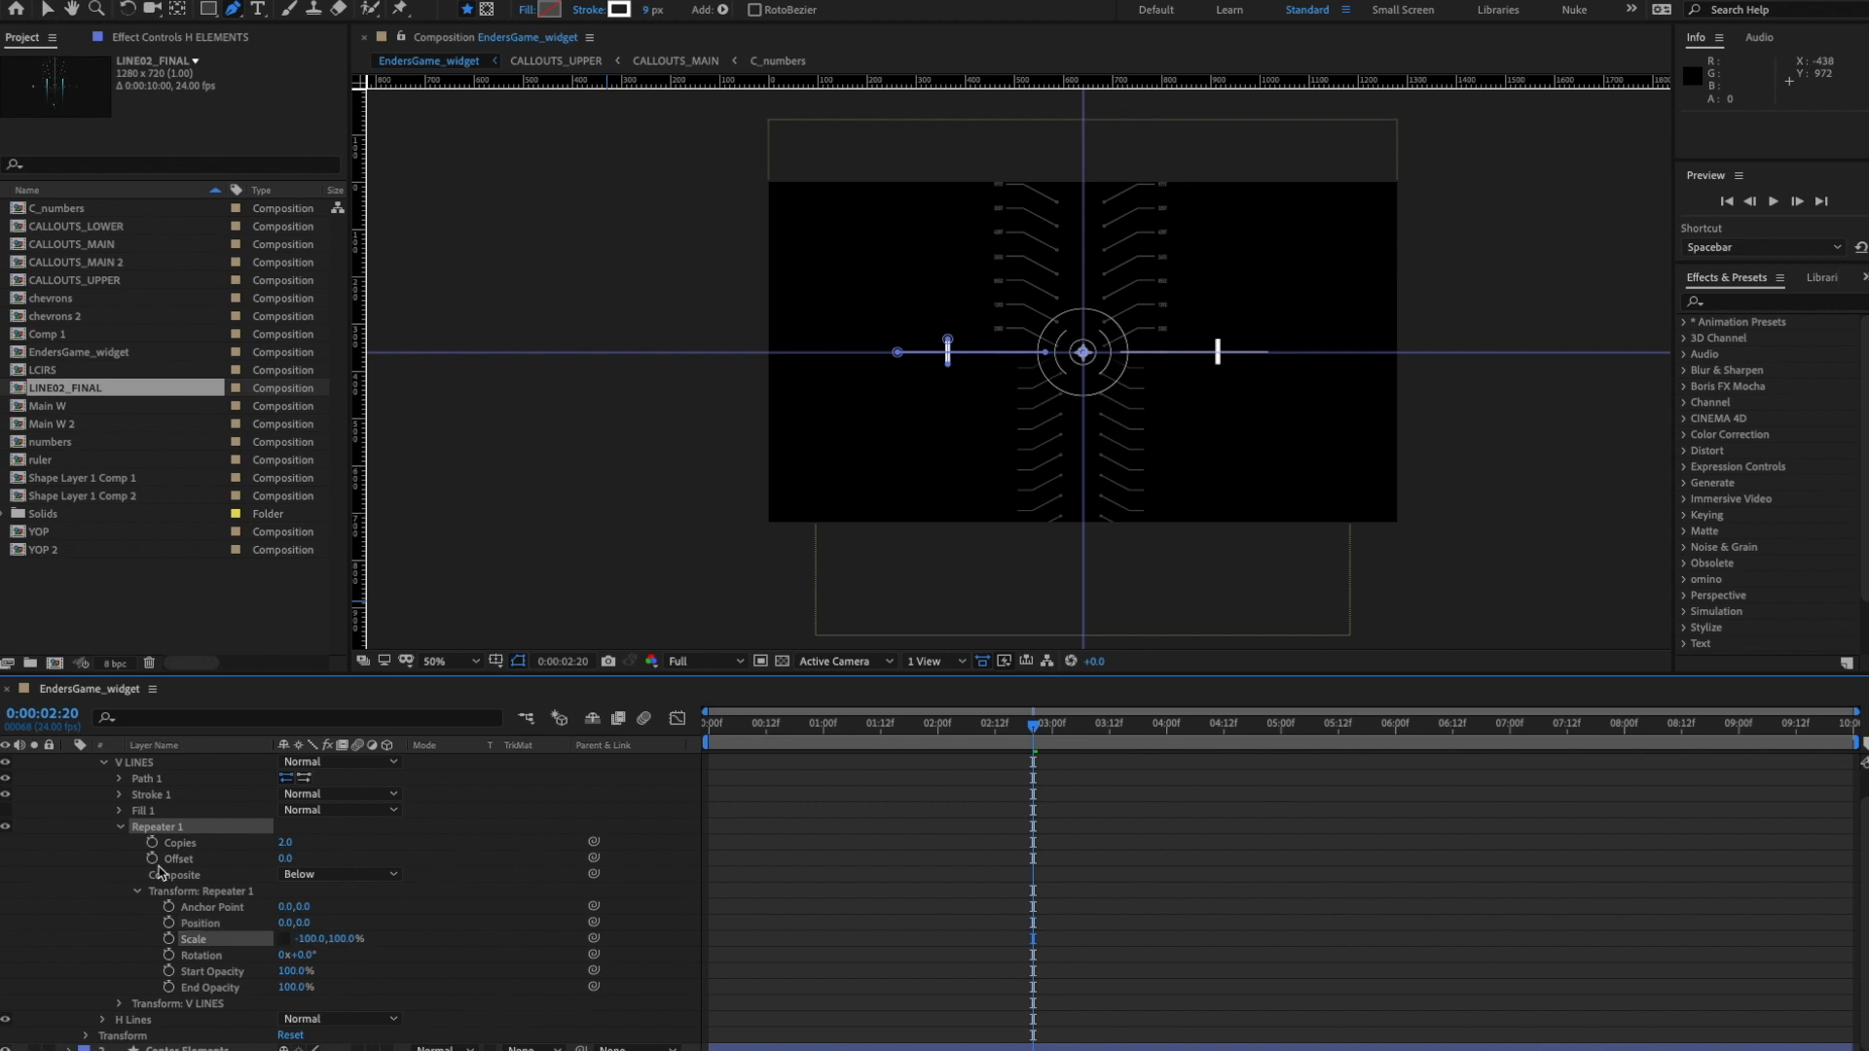
pyautogui.click(120, 828)
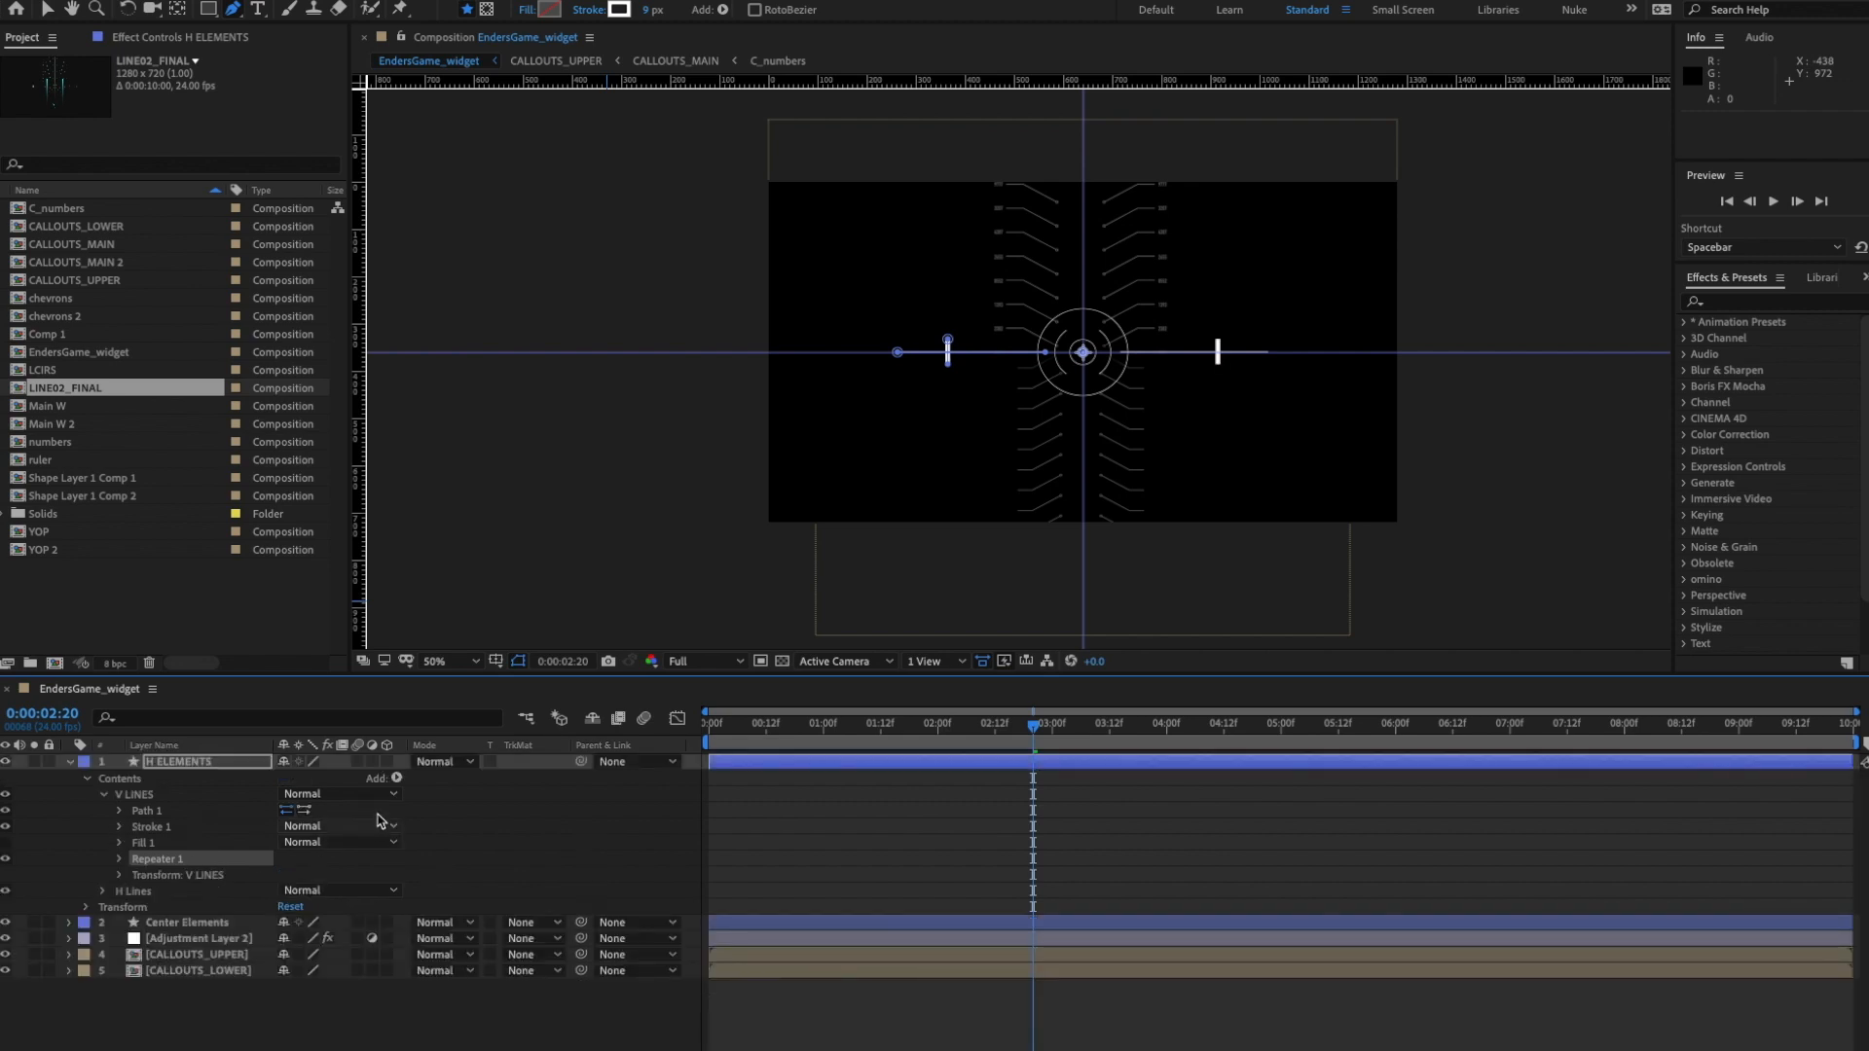
# - Add a Wiggle Transform below Repeater 1 in the V LINES group and delete the group's Fill 1
pyautogui.click(396, 779)
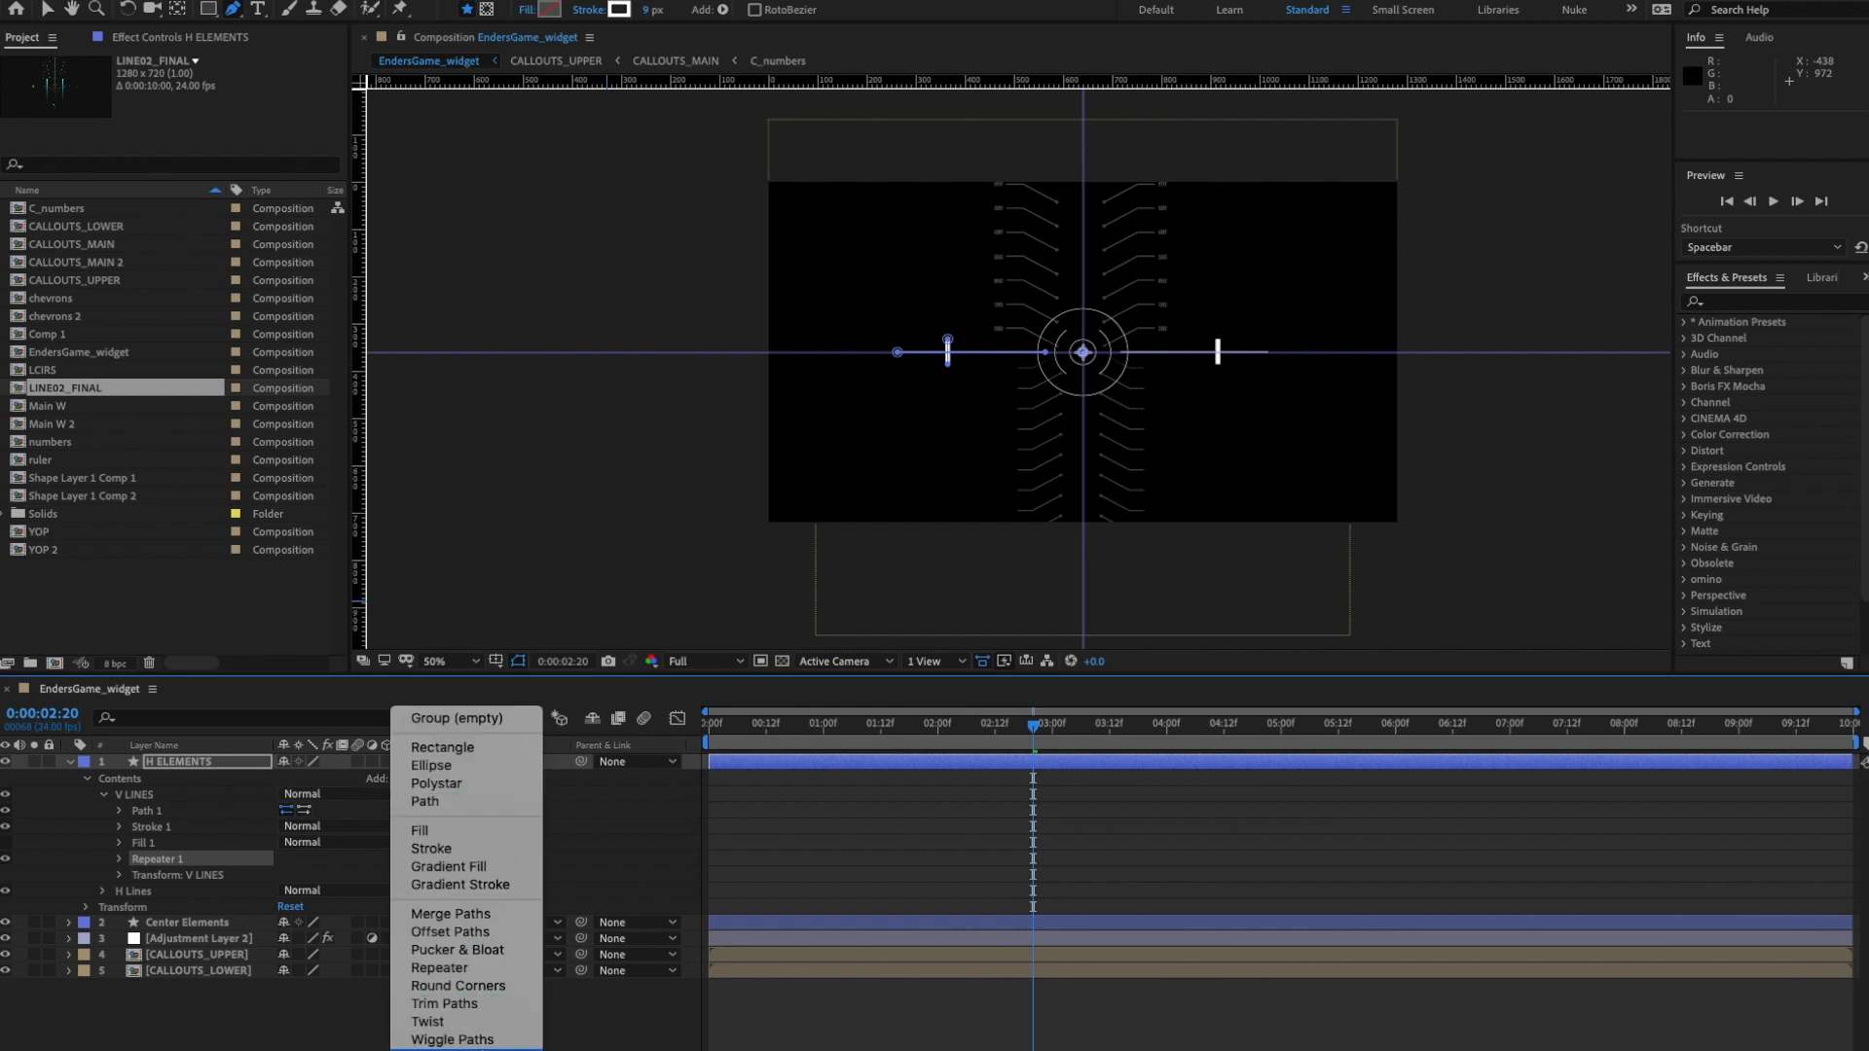
pyautogui.click(448, 1050)
pyautogui.moveTo(154, 828); pyautogui.dragTo(196, 894)
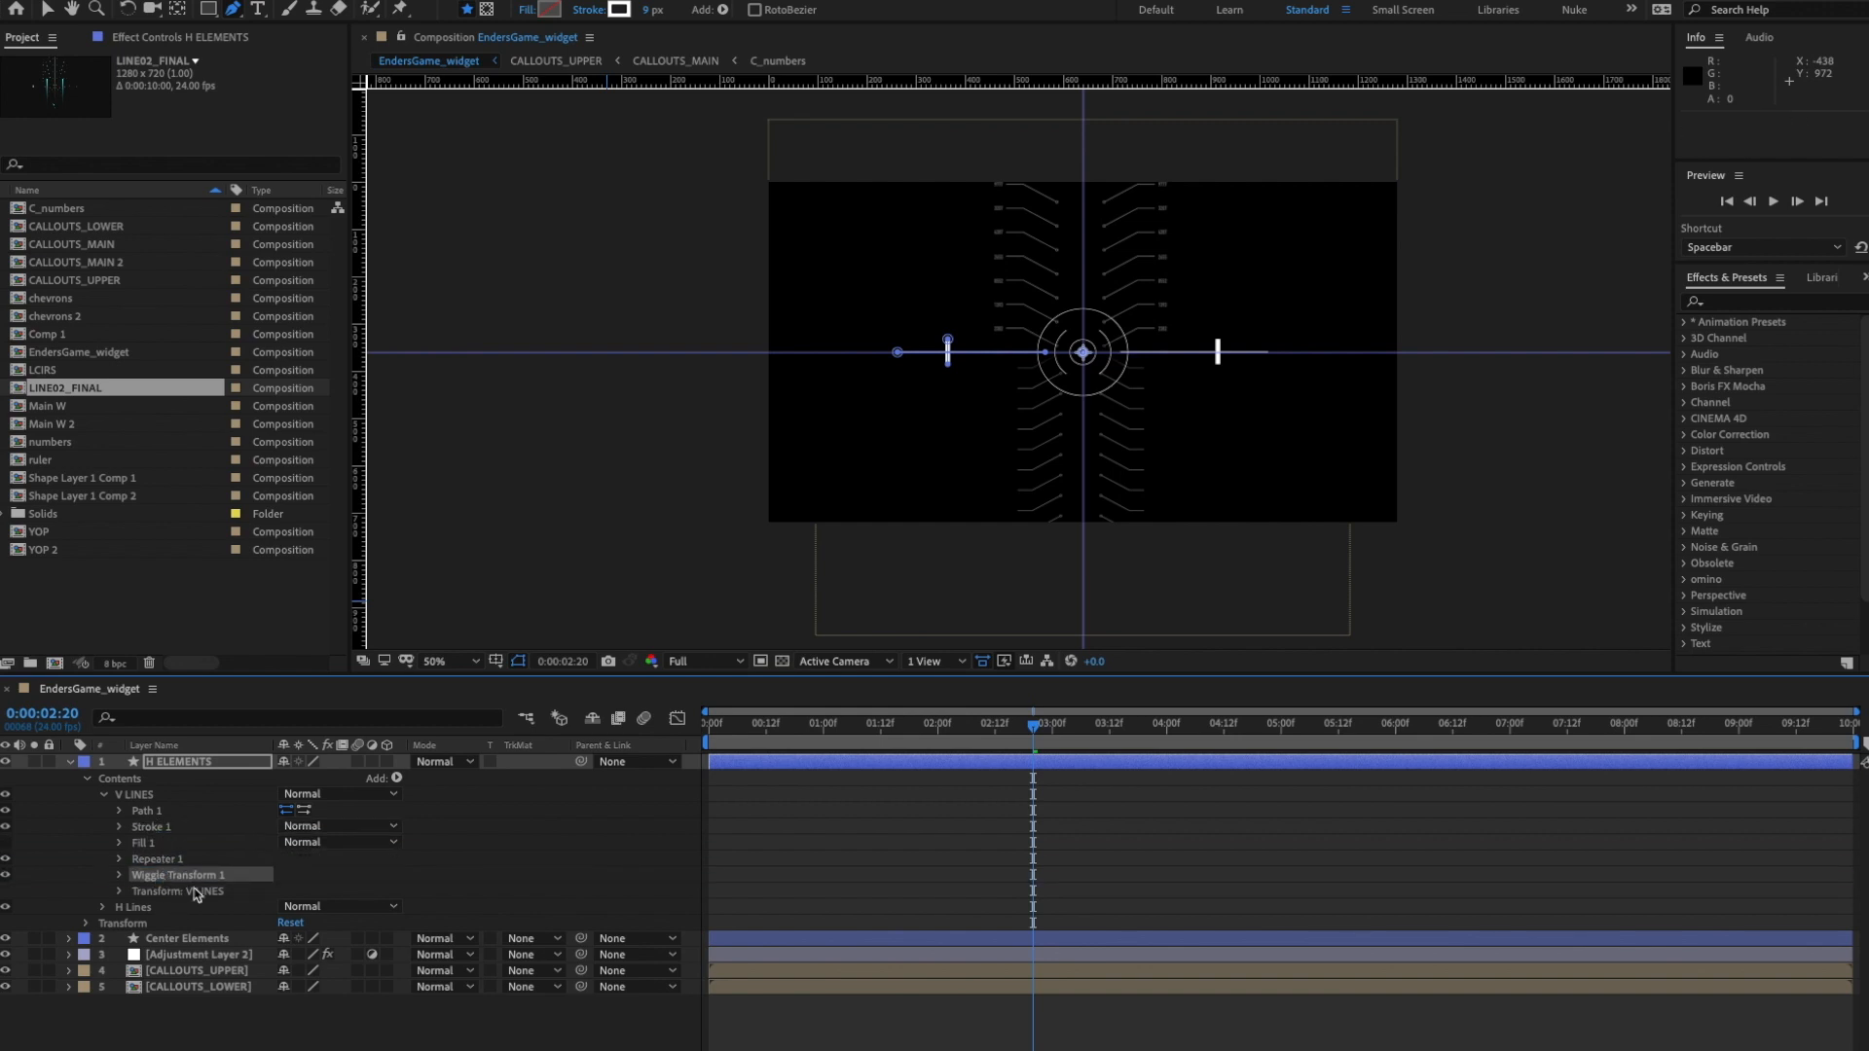
pyautogui.click(119, 876)
pyautogui.click(146, 843)
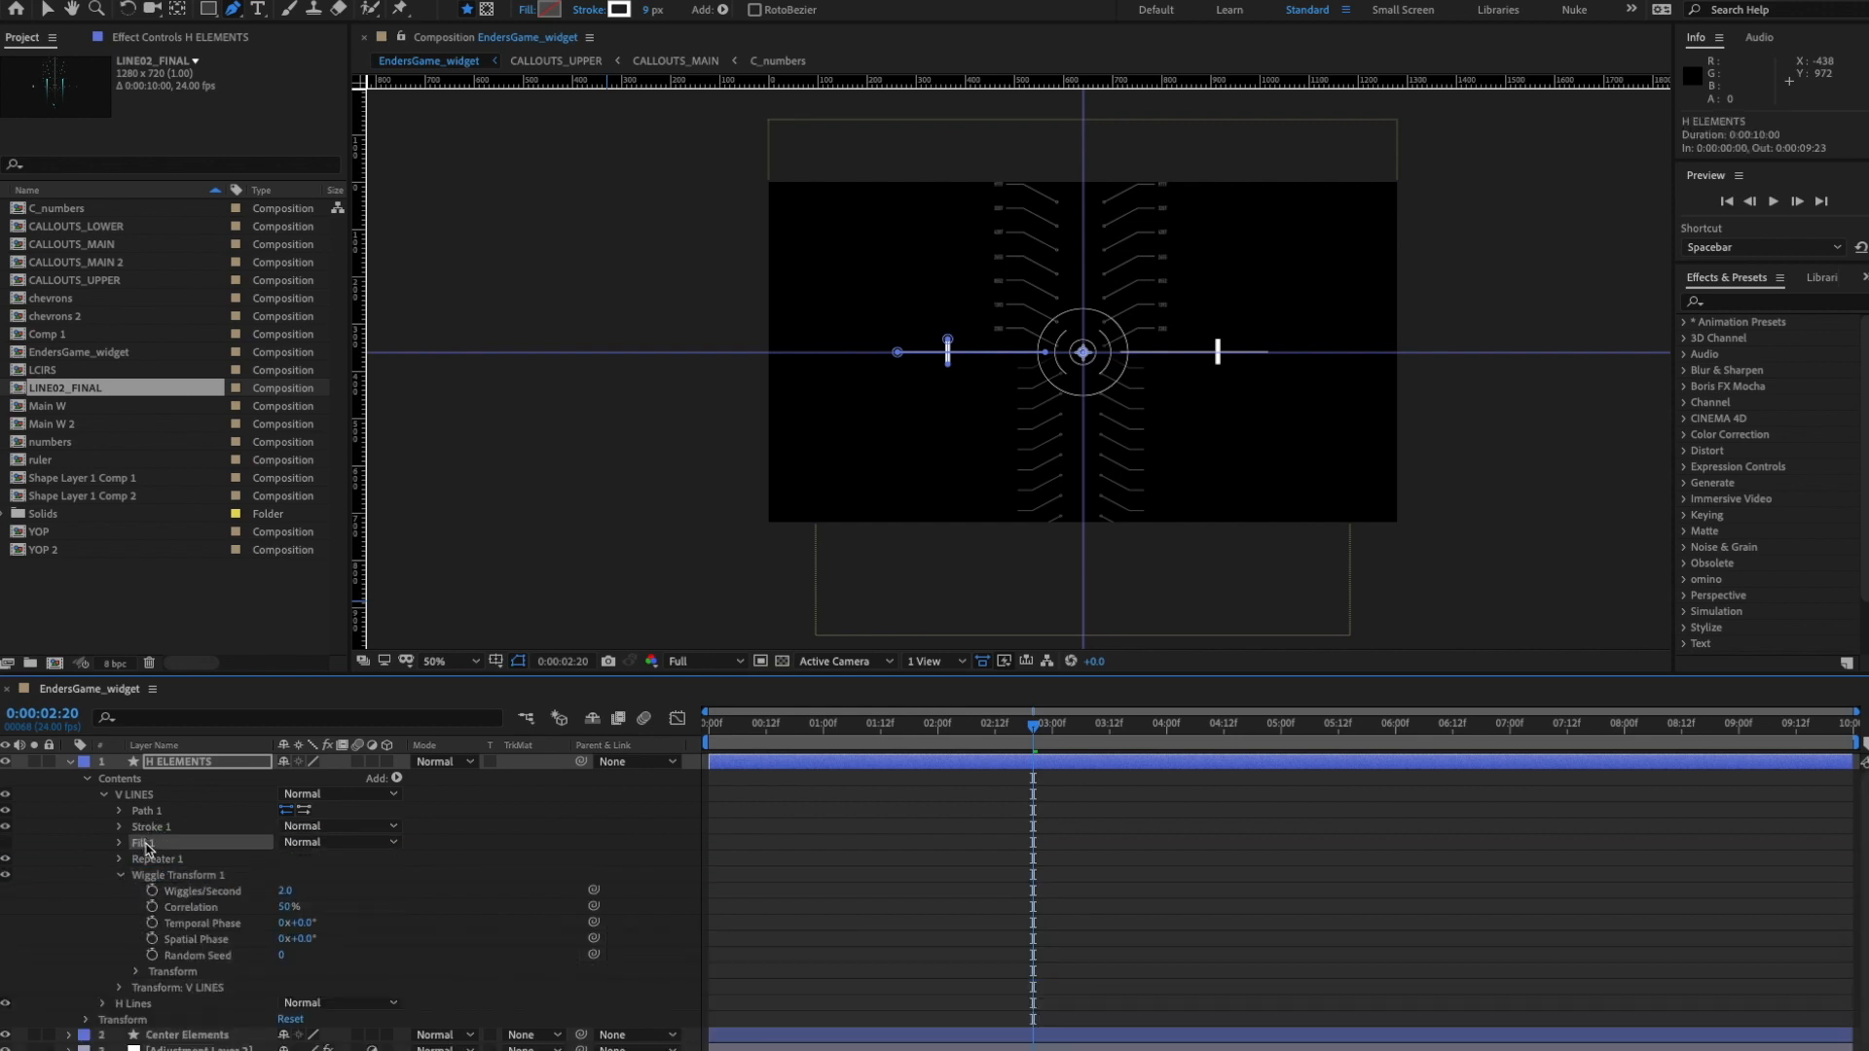
pyautogui.press('Delete')
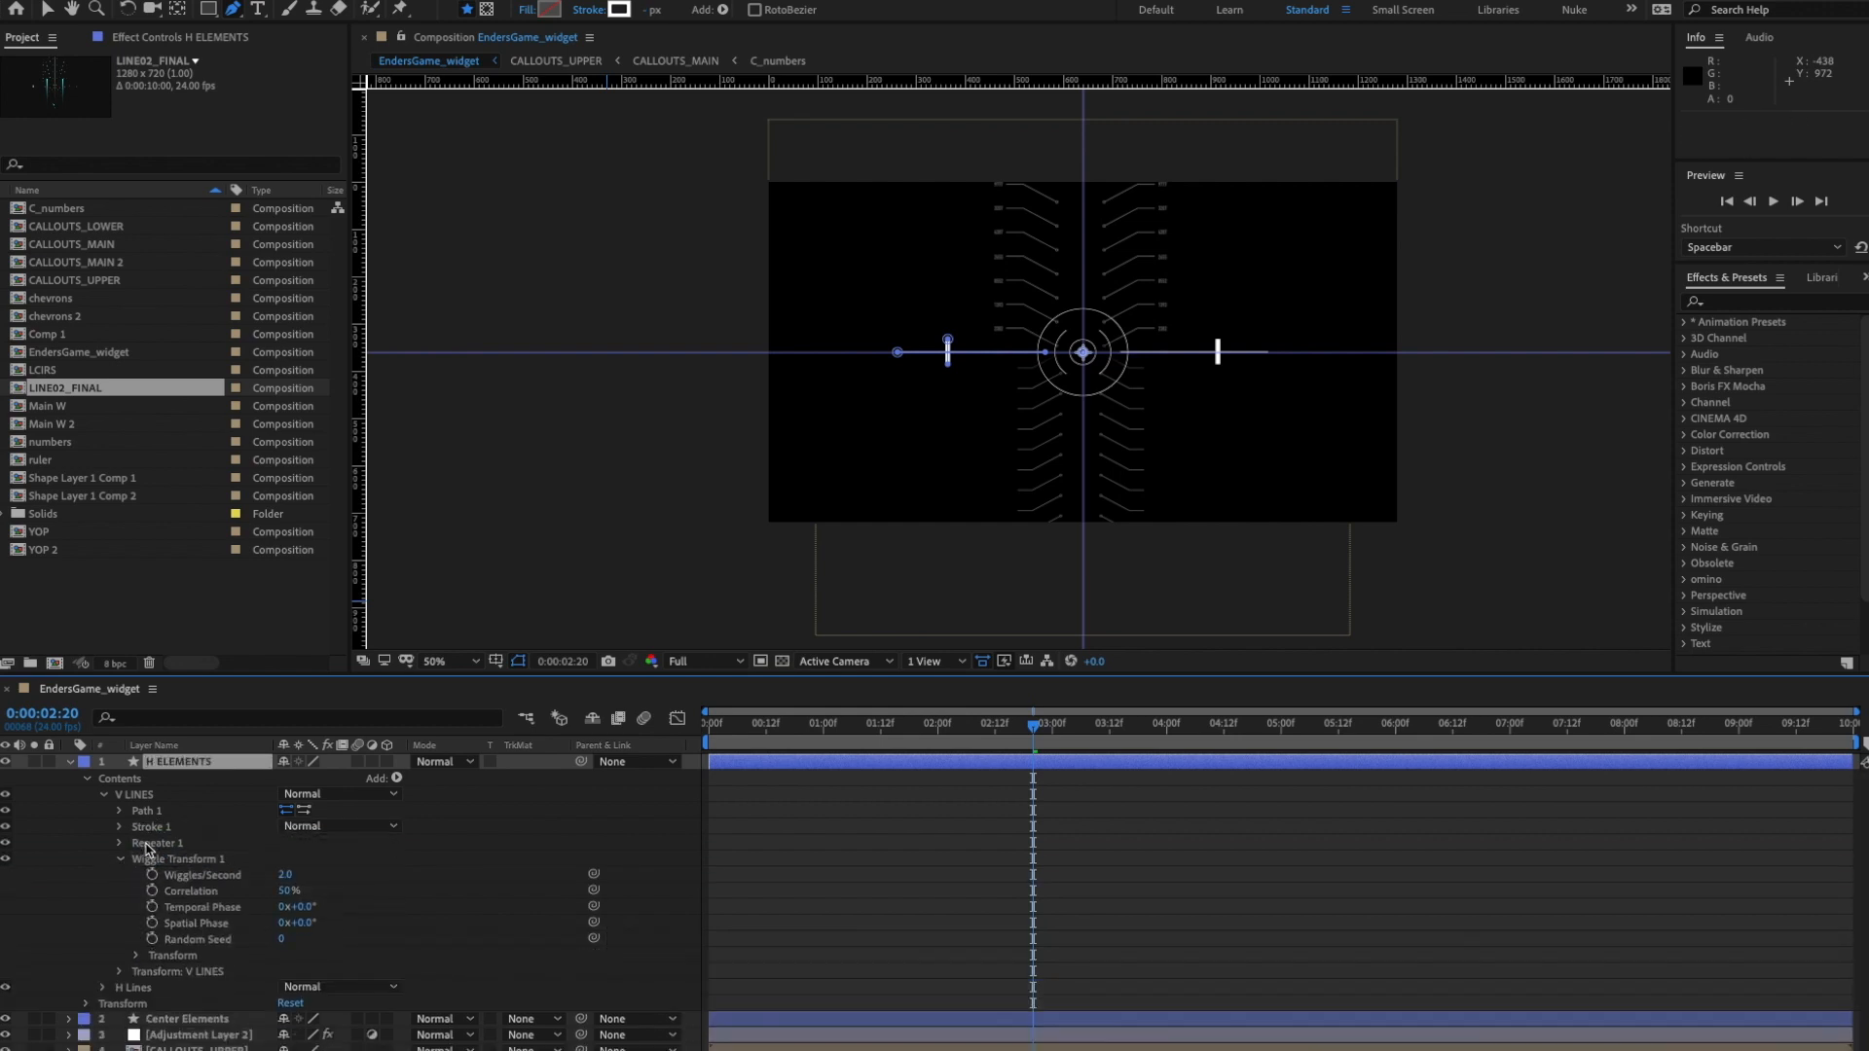
# - Set the Wiggle Transform 1 position to 59, 0 and preview the vertical lines' sideways motion with the composition fitted to the view
pyautogui.click(137, 956)
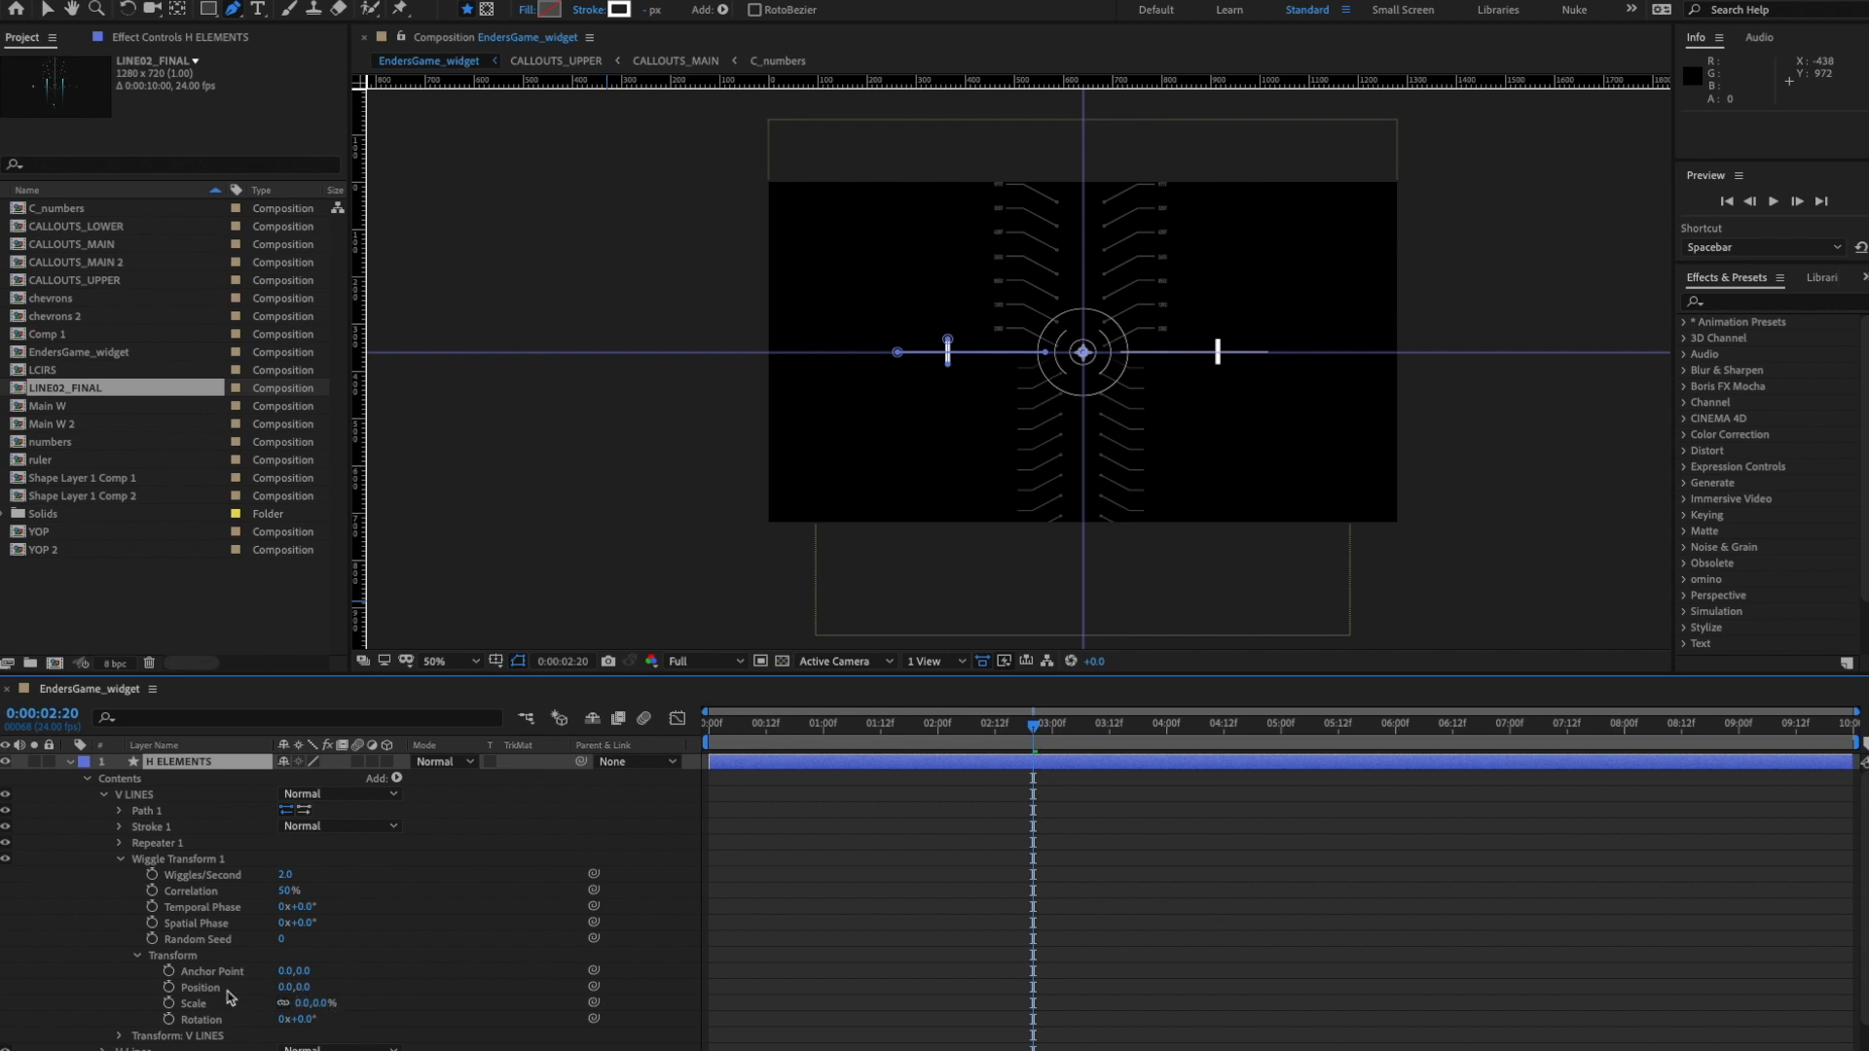
pyautogui.moveTo(290, 989); pyautogui.dragTo(345, 988)
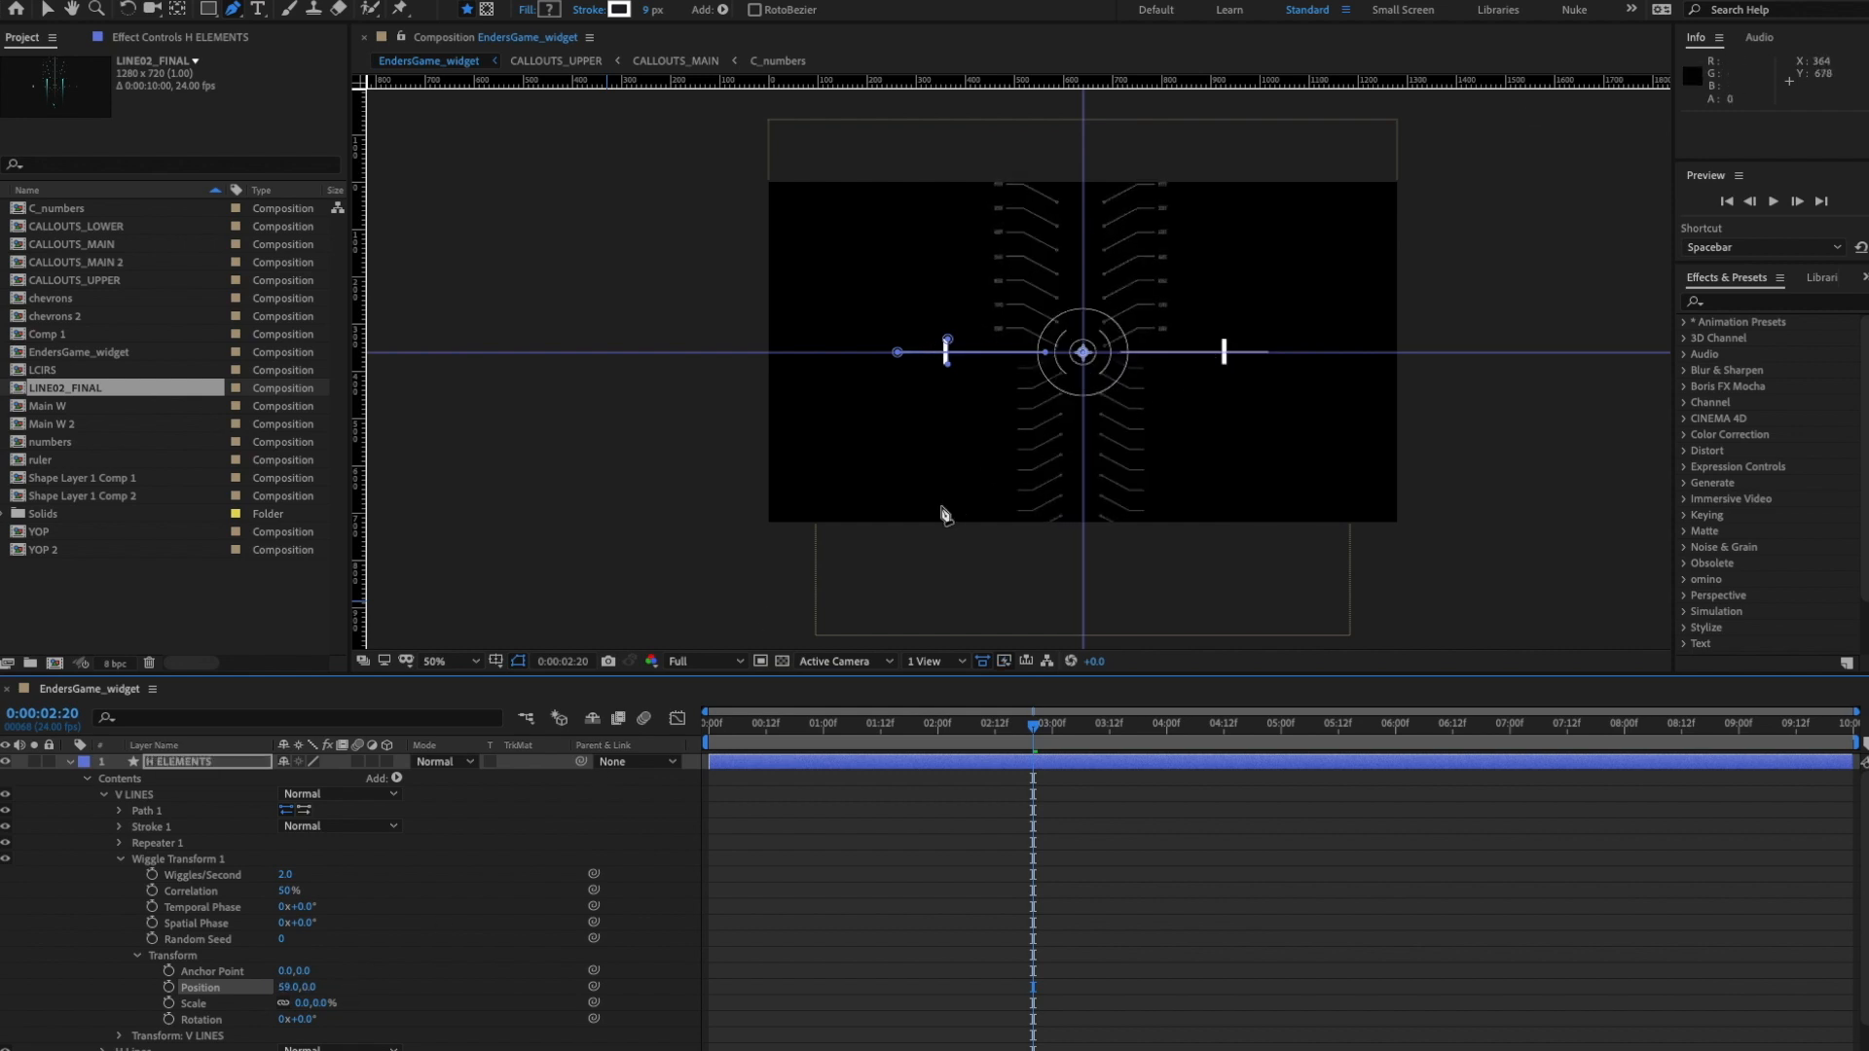
pyautogui.press('v')
pyautogui.press('space')
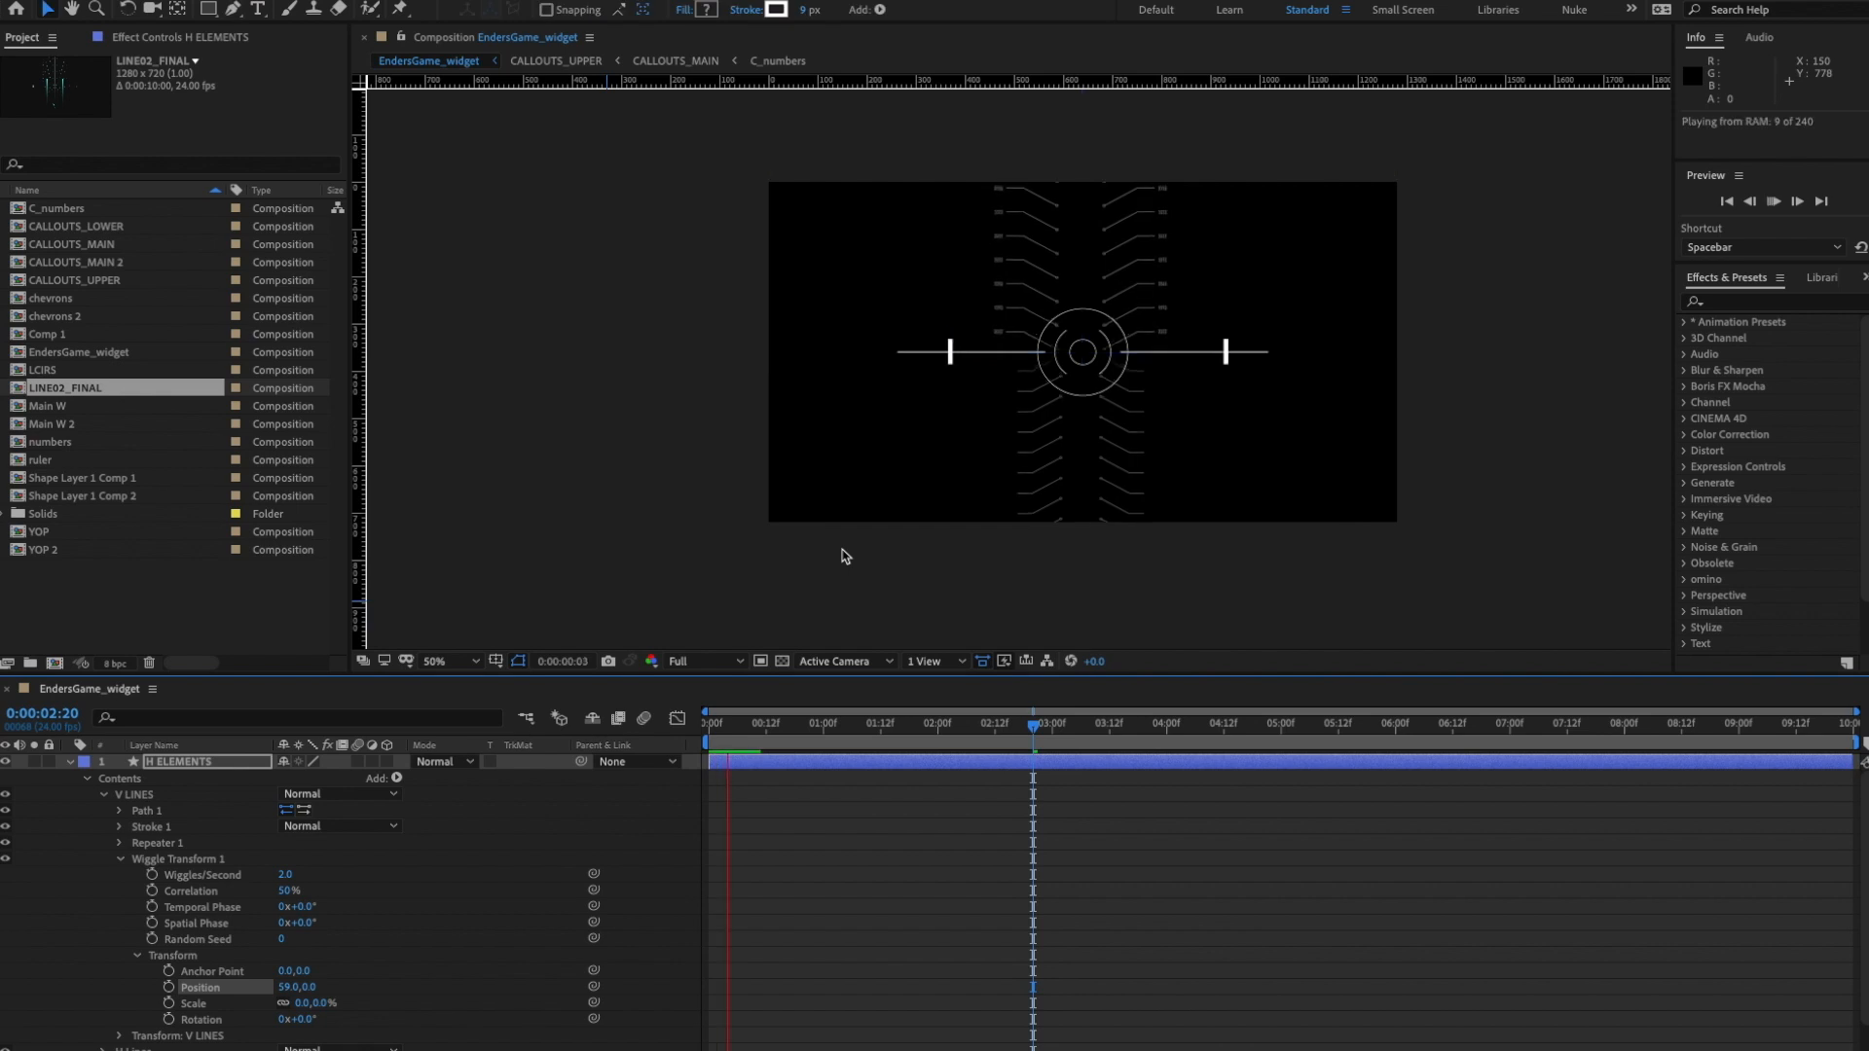
pyautogui.press('space')
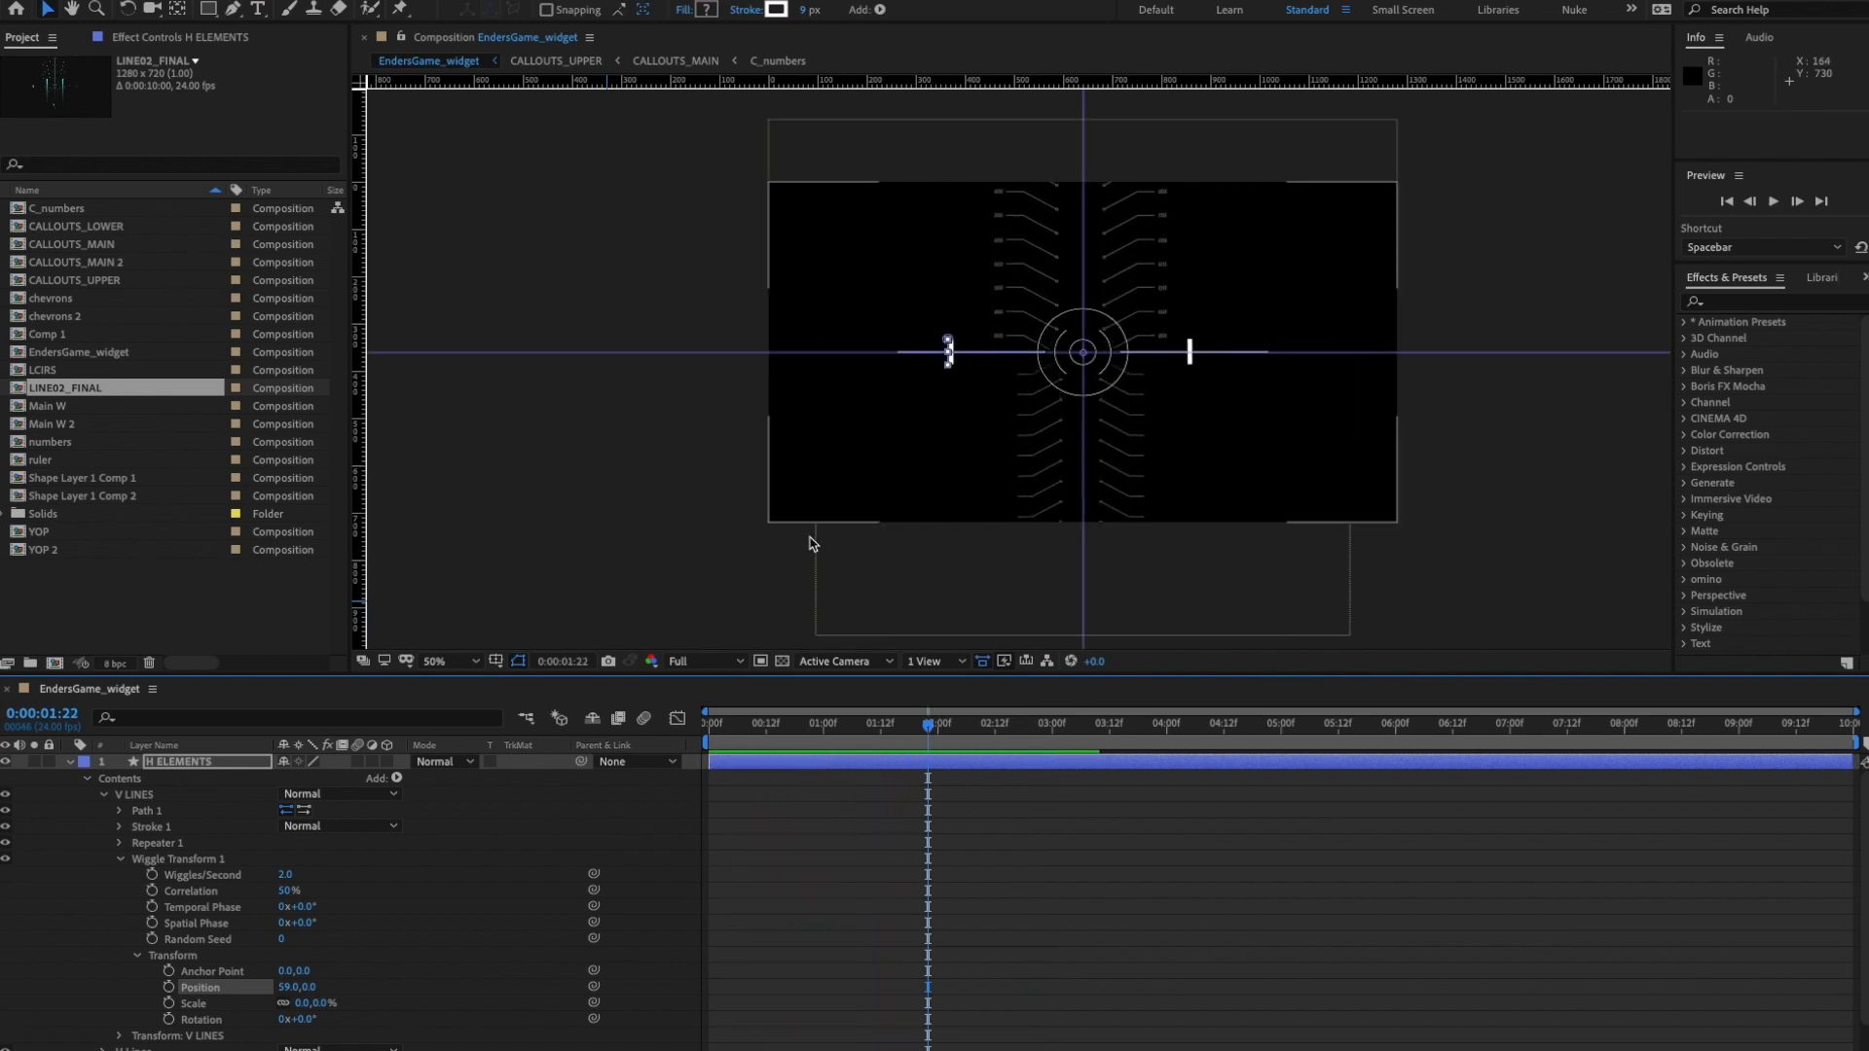
pyautogui.click(450, 663)
pyautogui.click(447, 678)
pyautogui.press('space')
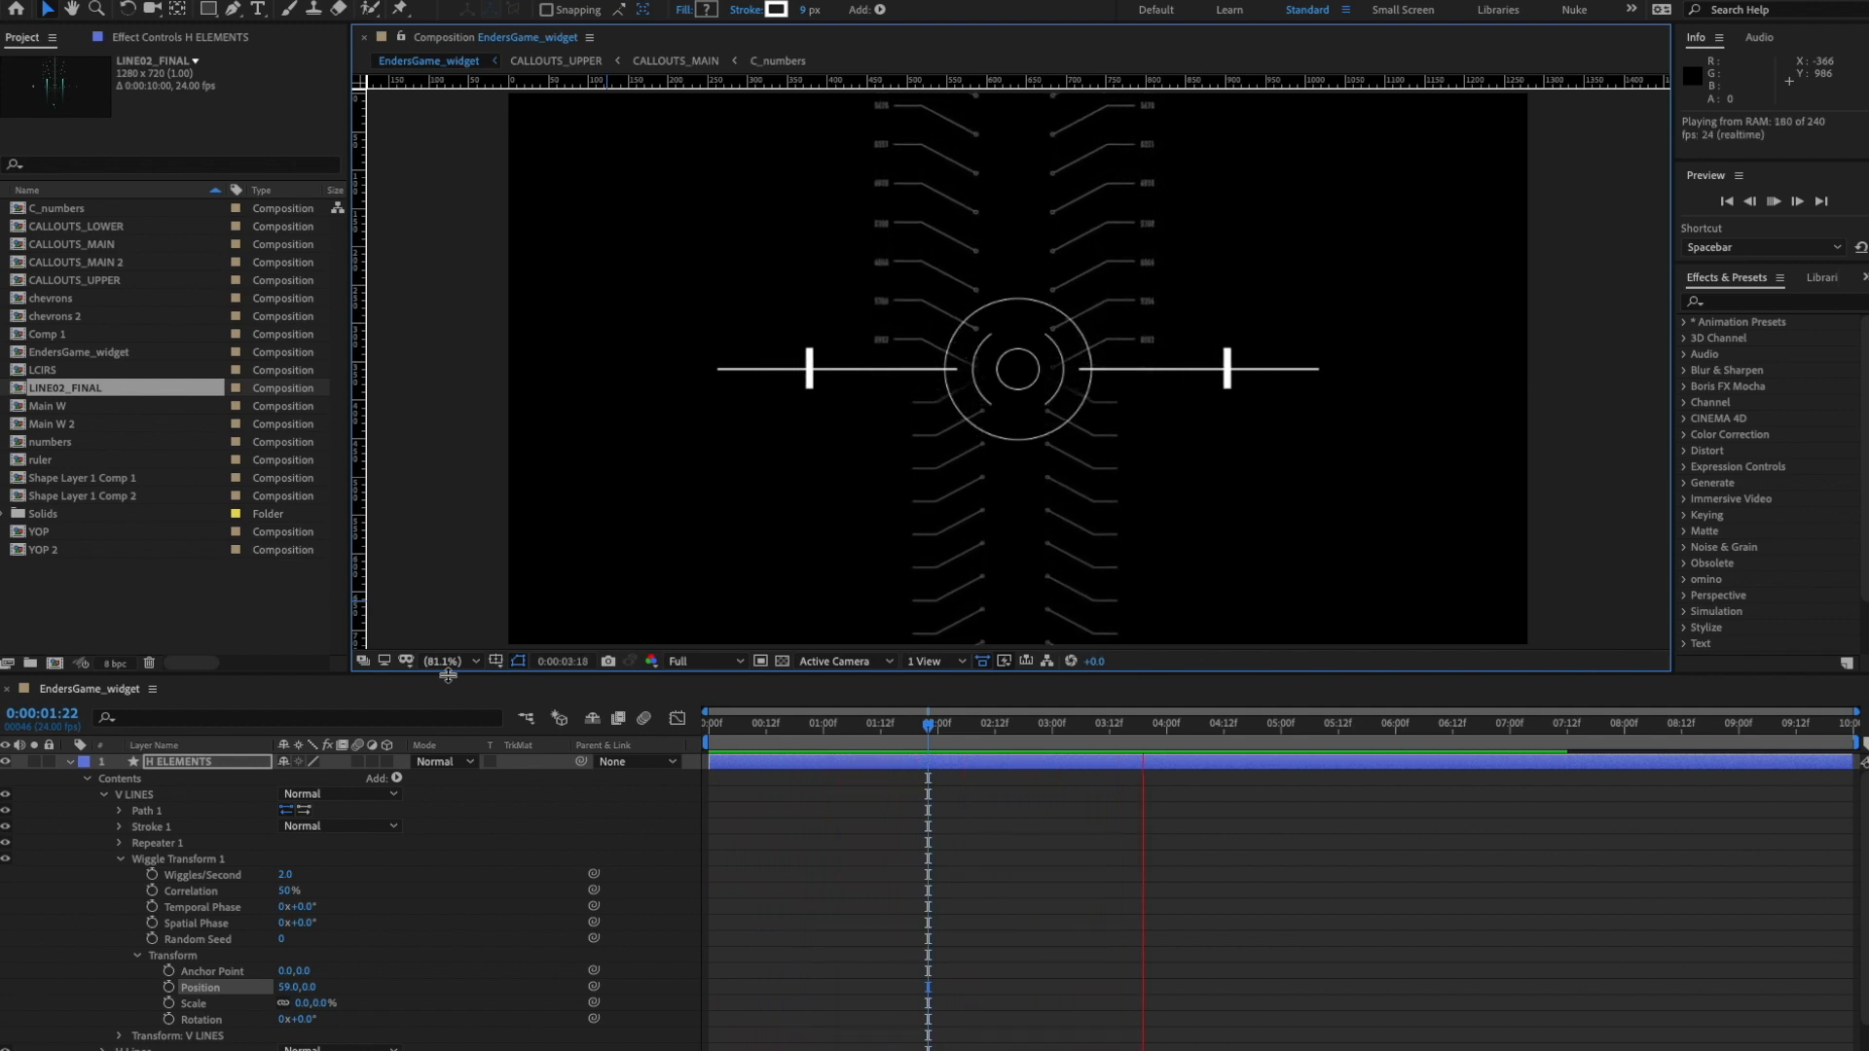
pyautogui.press('space')
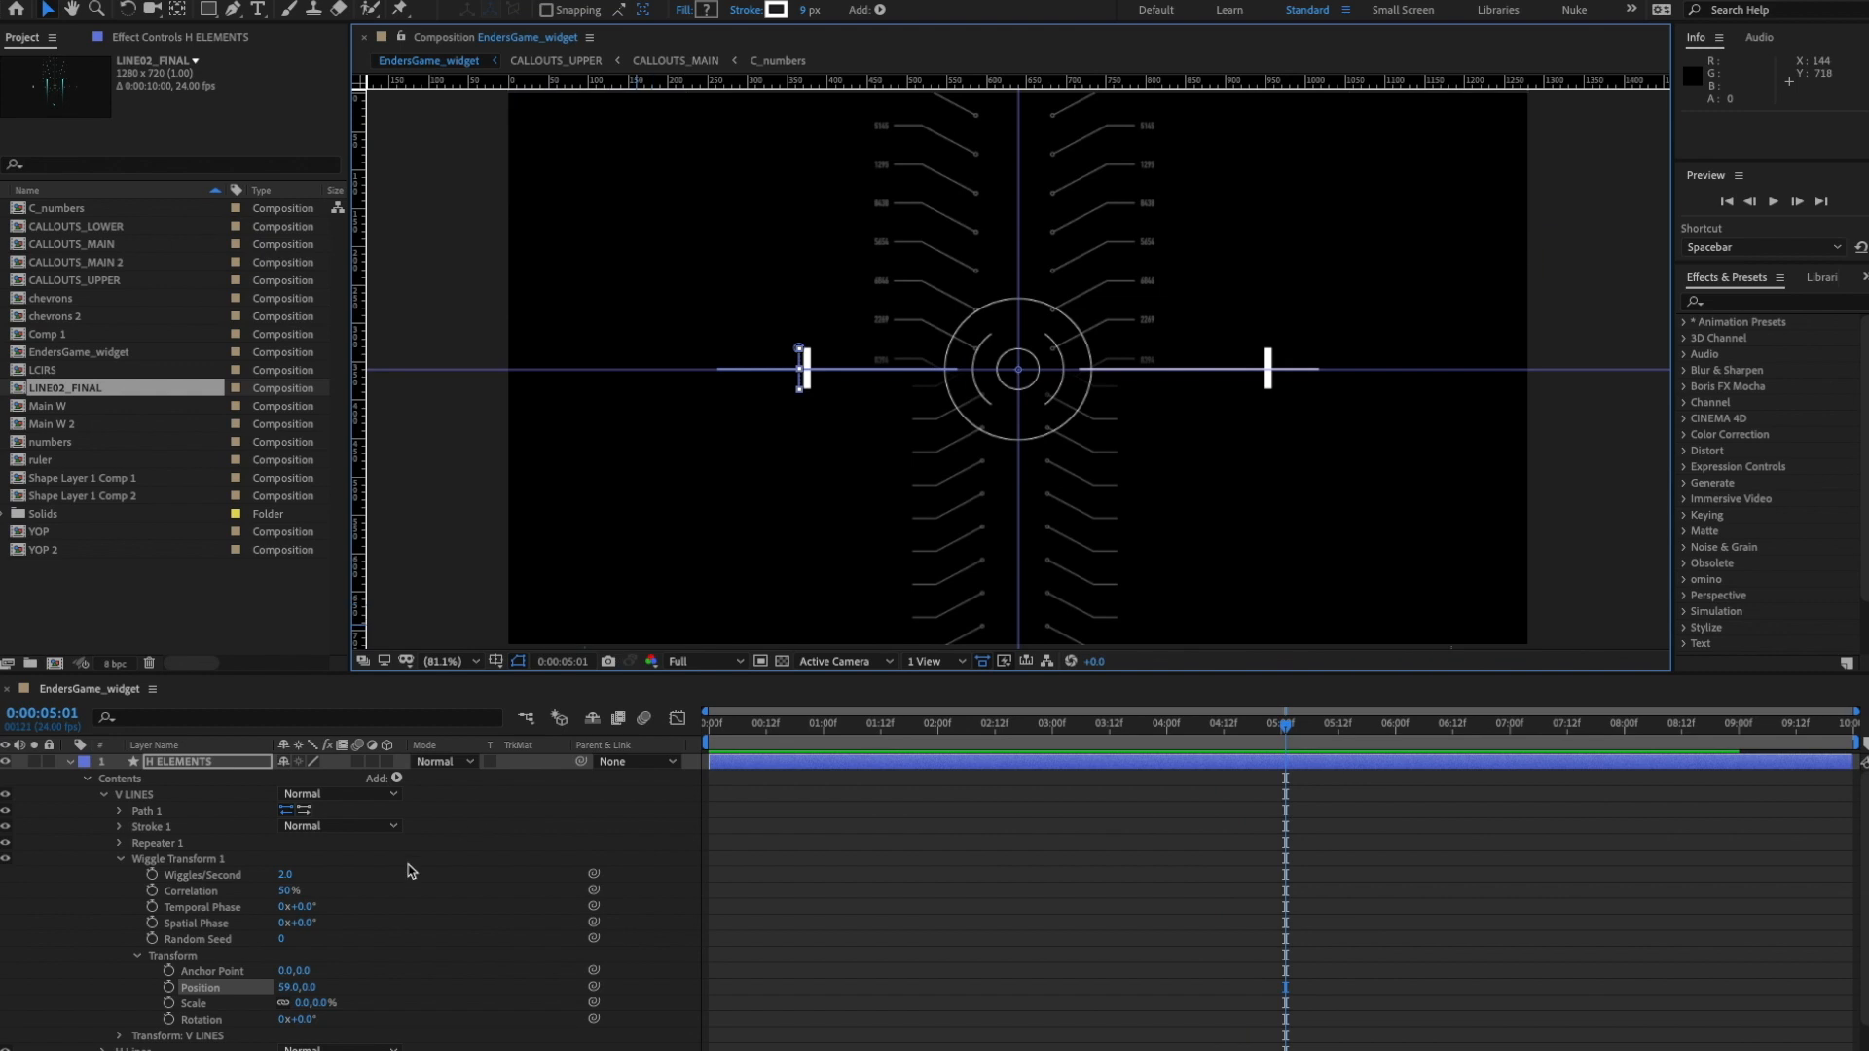
# - Slow the wiggle of the vertical lines to 1 wiggle per second and play the preview
pyautogui.click(285, 874)
pyautogui.write('1')
pyautogui.press('Return')
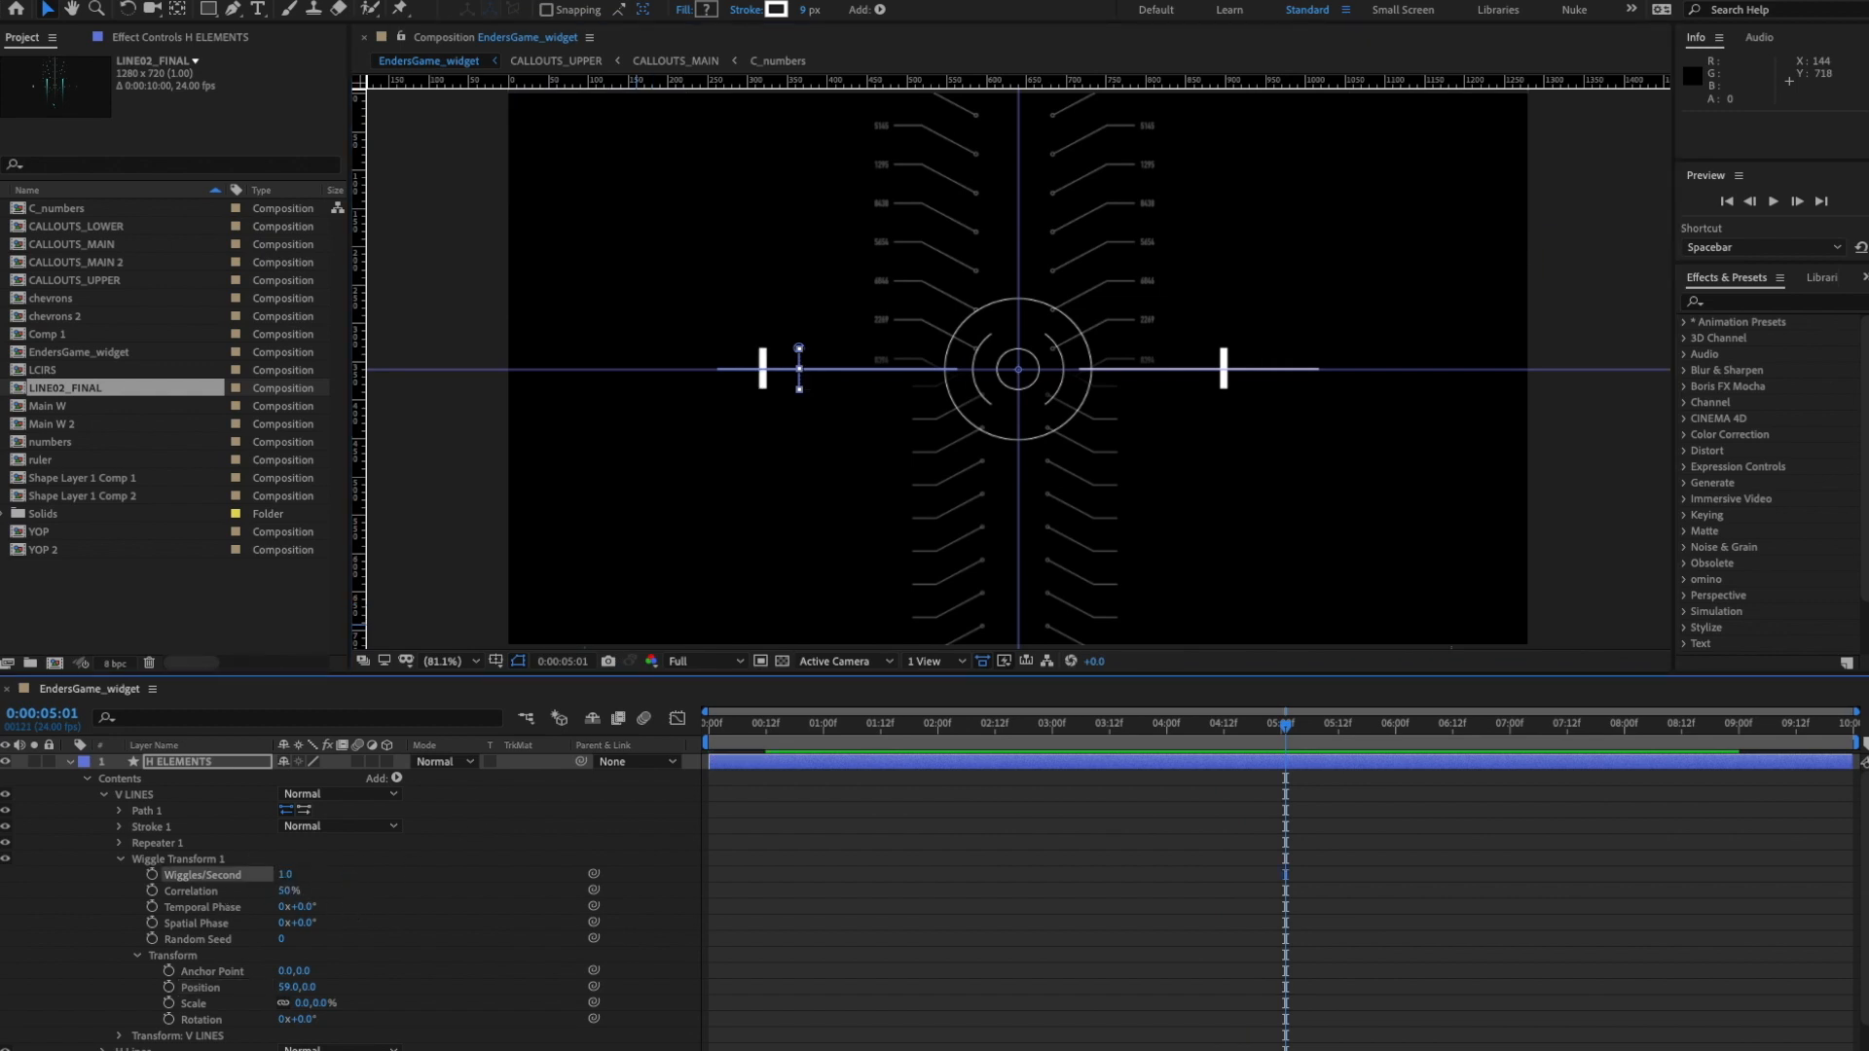
pyautogui.press('space')
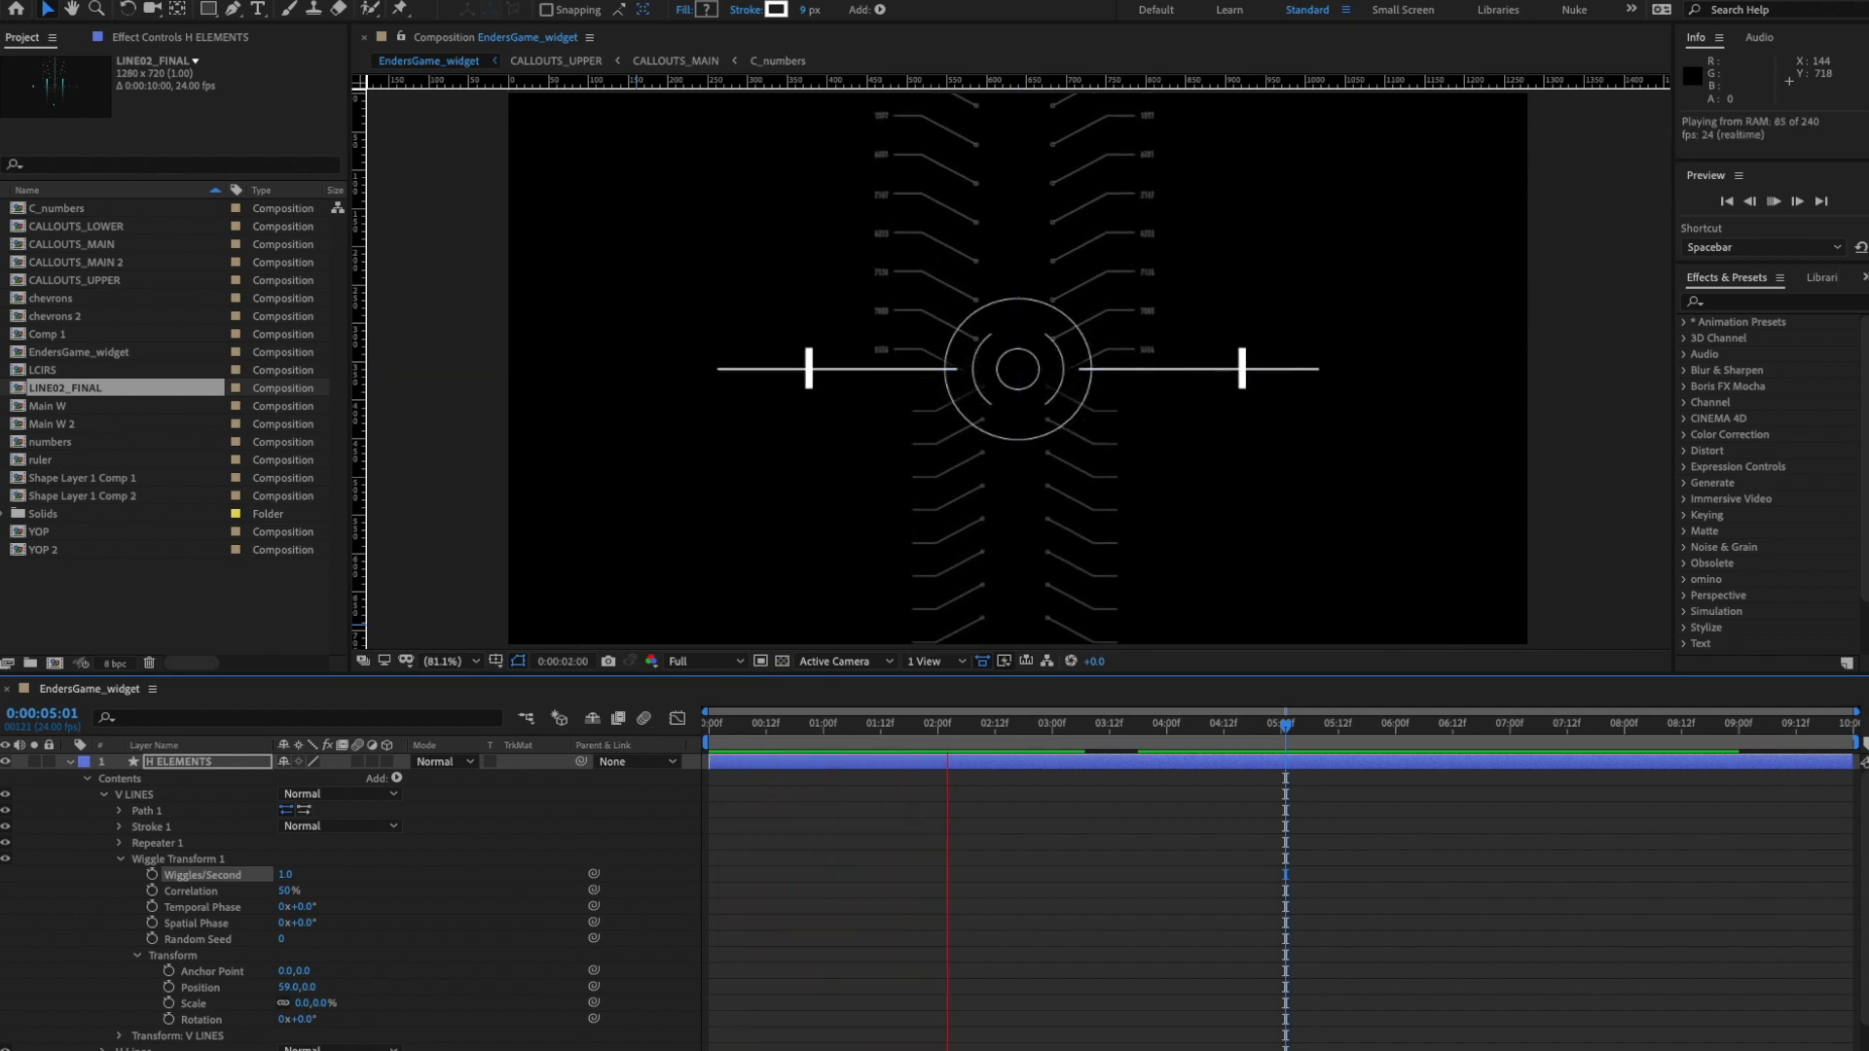
# - Set the correlation of Wiggle Transform 1 in the V LINES group to 100% and play the preview
pyautogui.press('space')
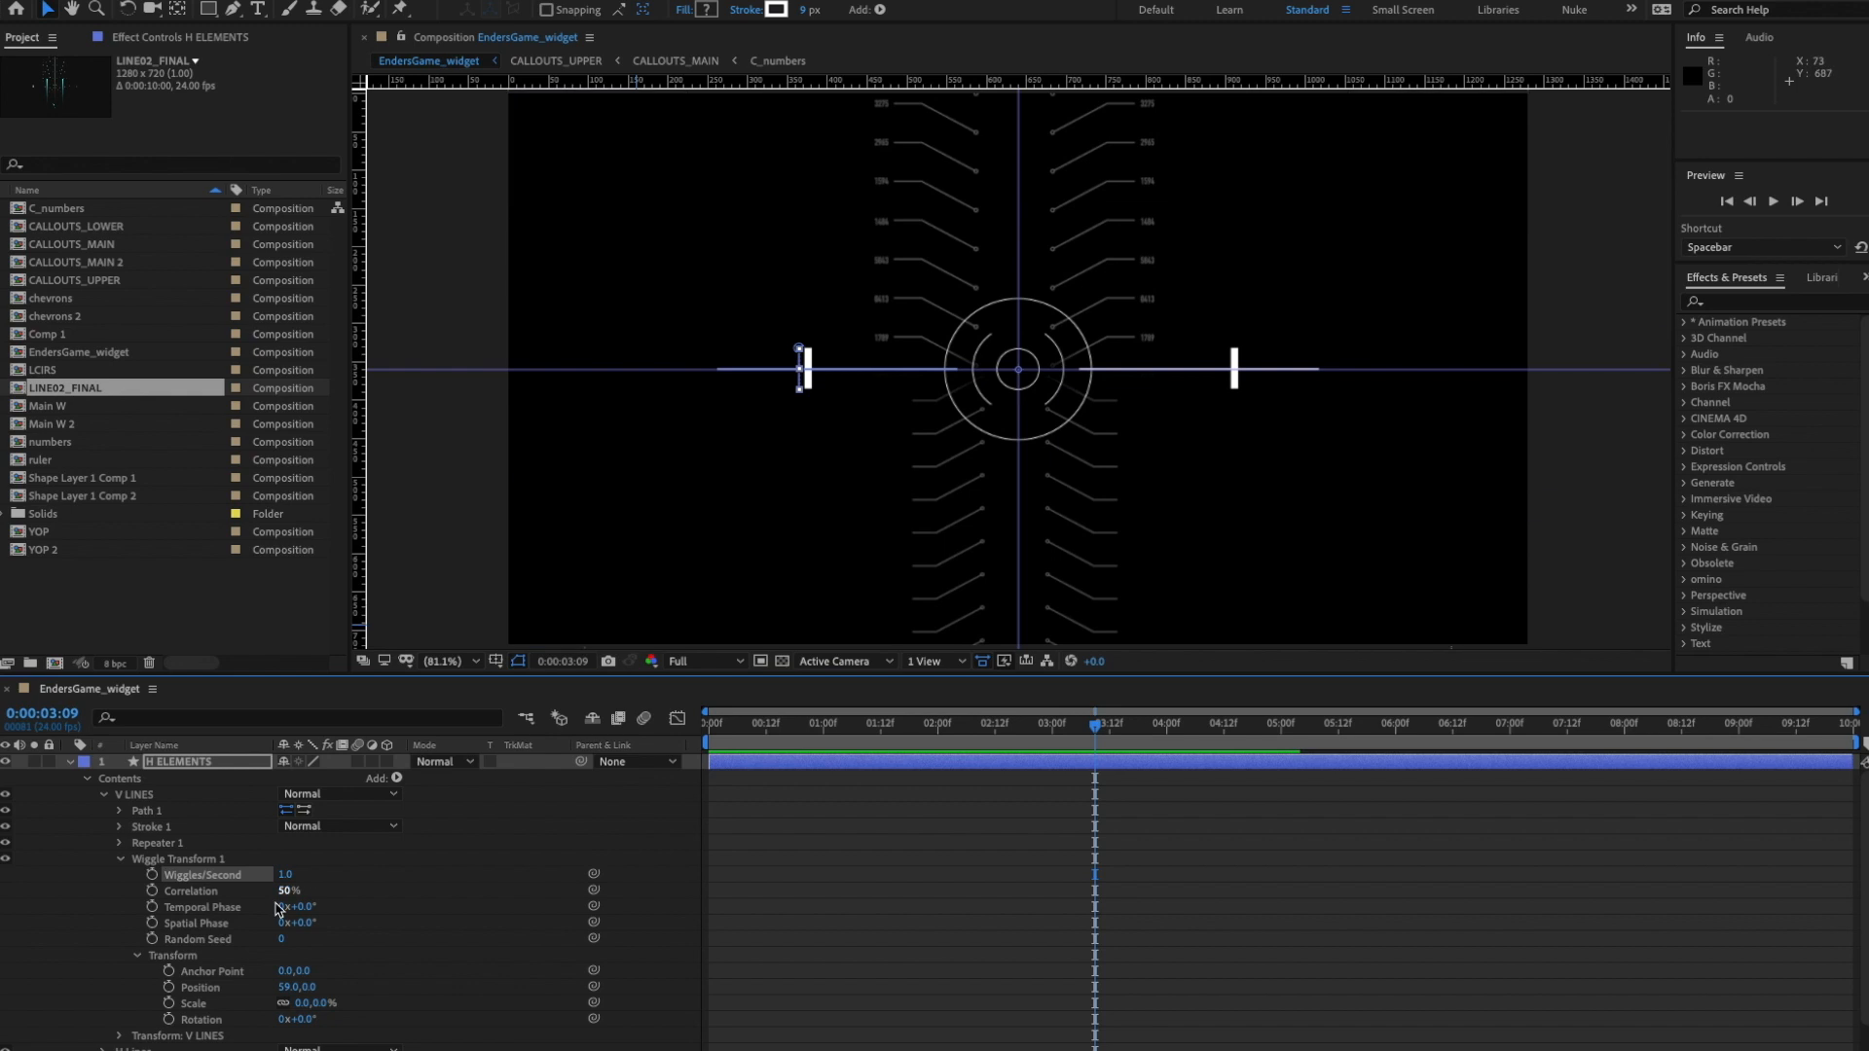
pyautogui.moveTo(289, 891); pyautogui.dragTo(533, 897)
pyautogui.press('space')
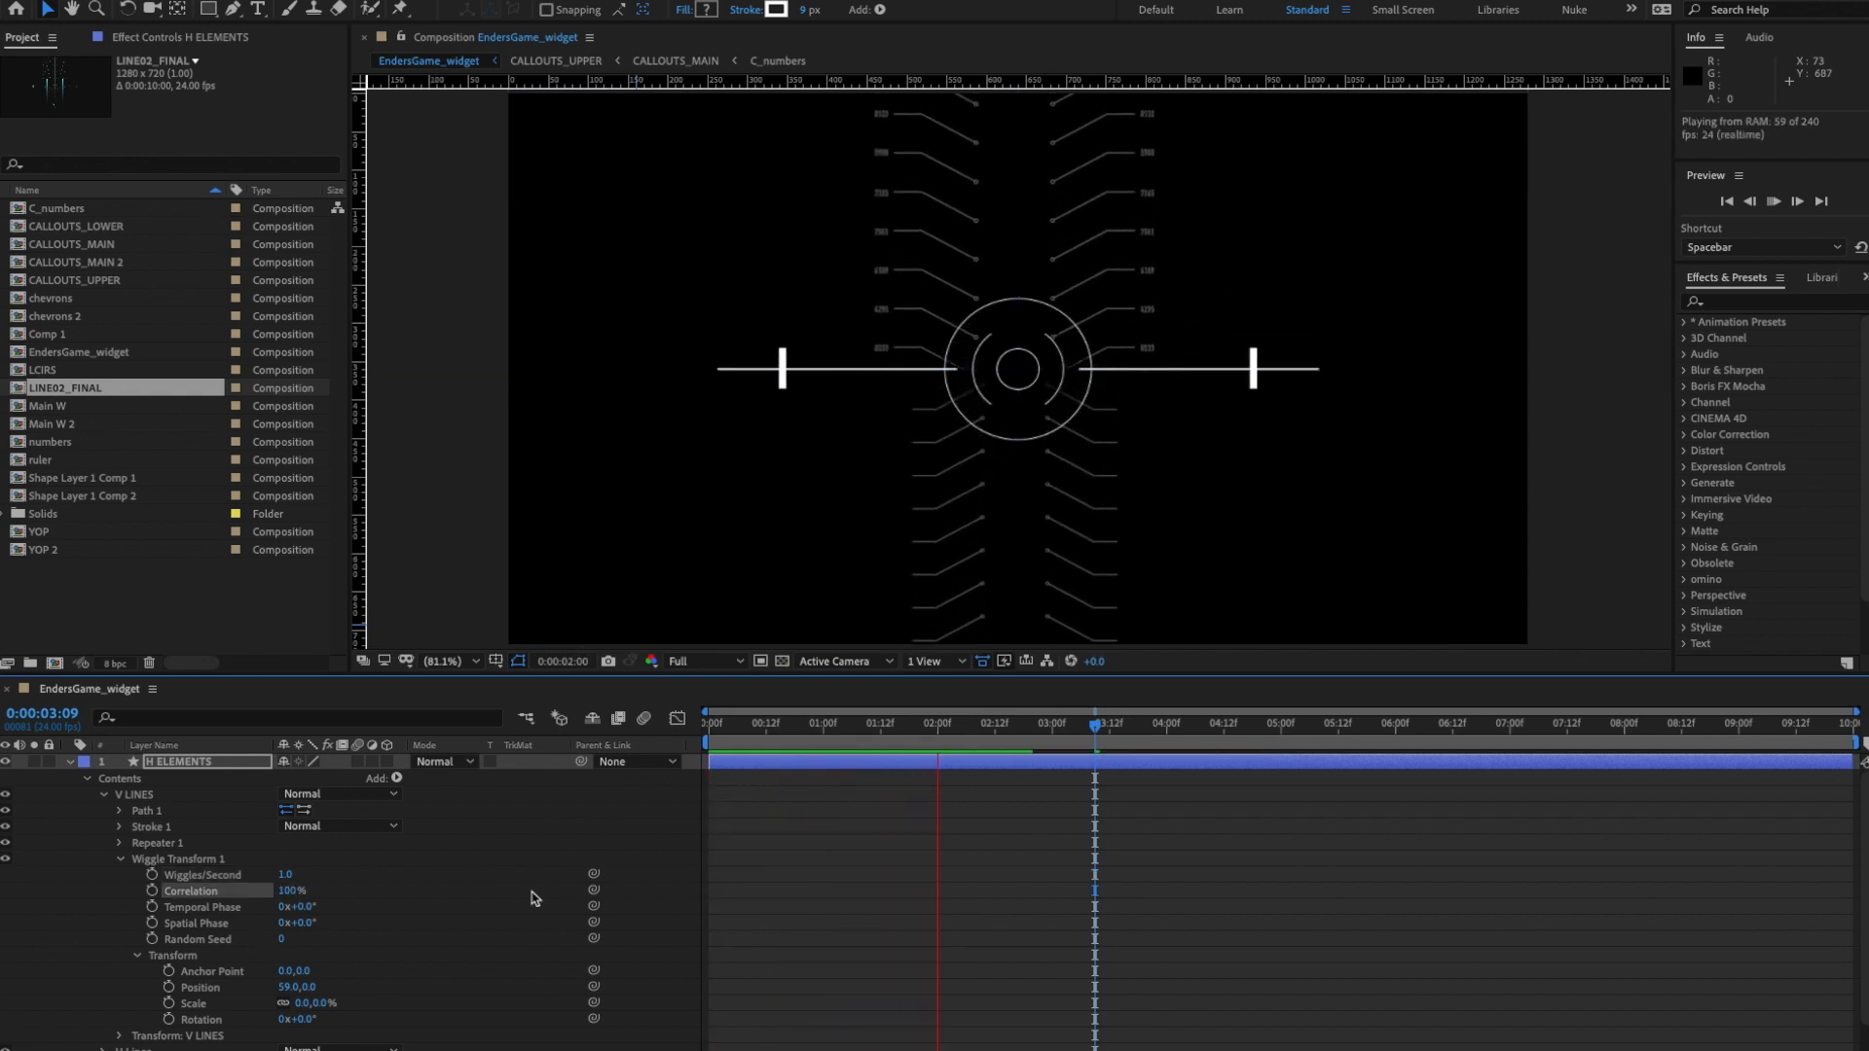
pyautogui.press('space')
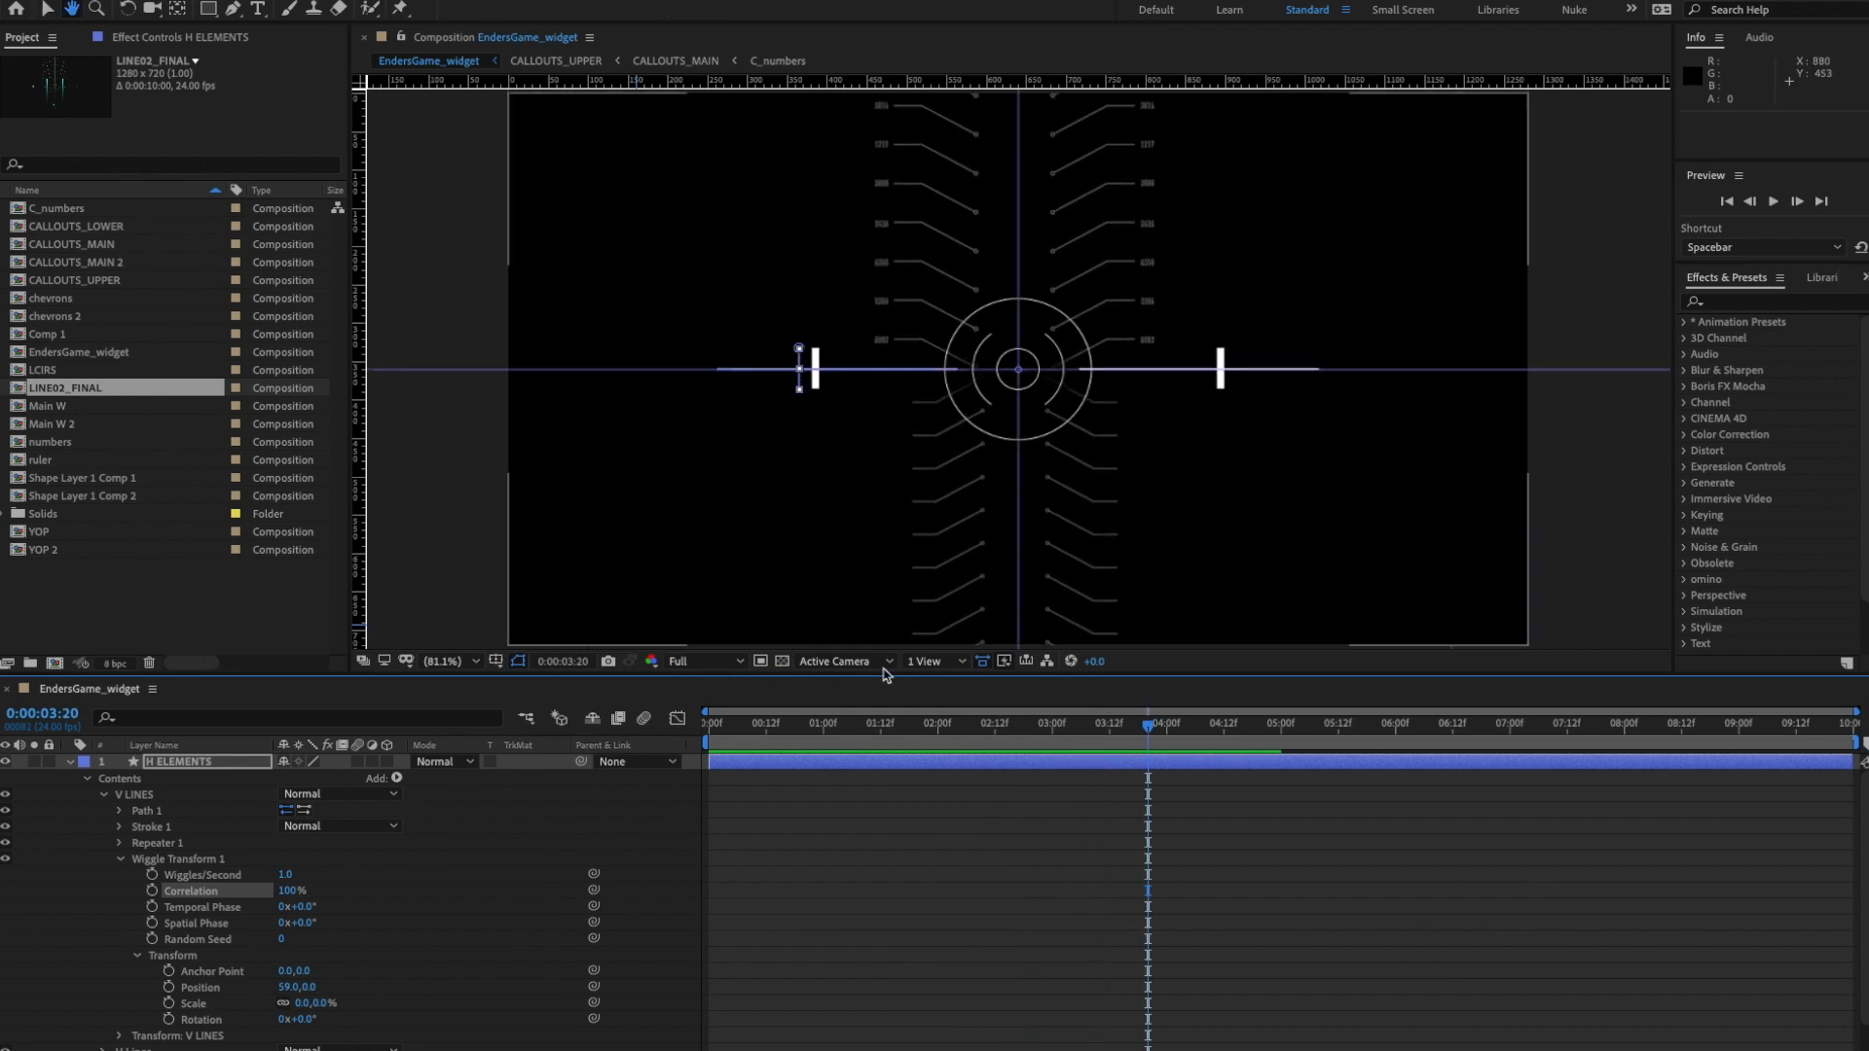
# - Set the wiggle correlation of the vertical lines to 36% and preview their motion
pyautogui.moveTo(287, 891); pyautogui.dragTo(227, 905)
pyautogui.press('space')
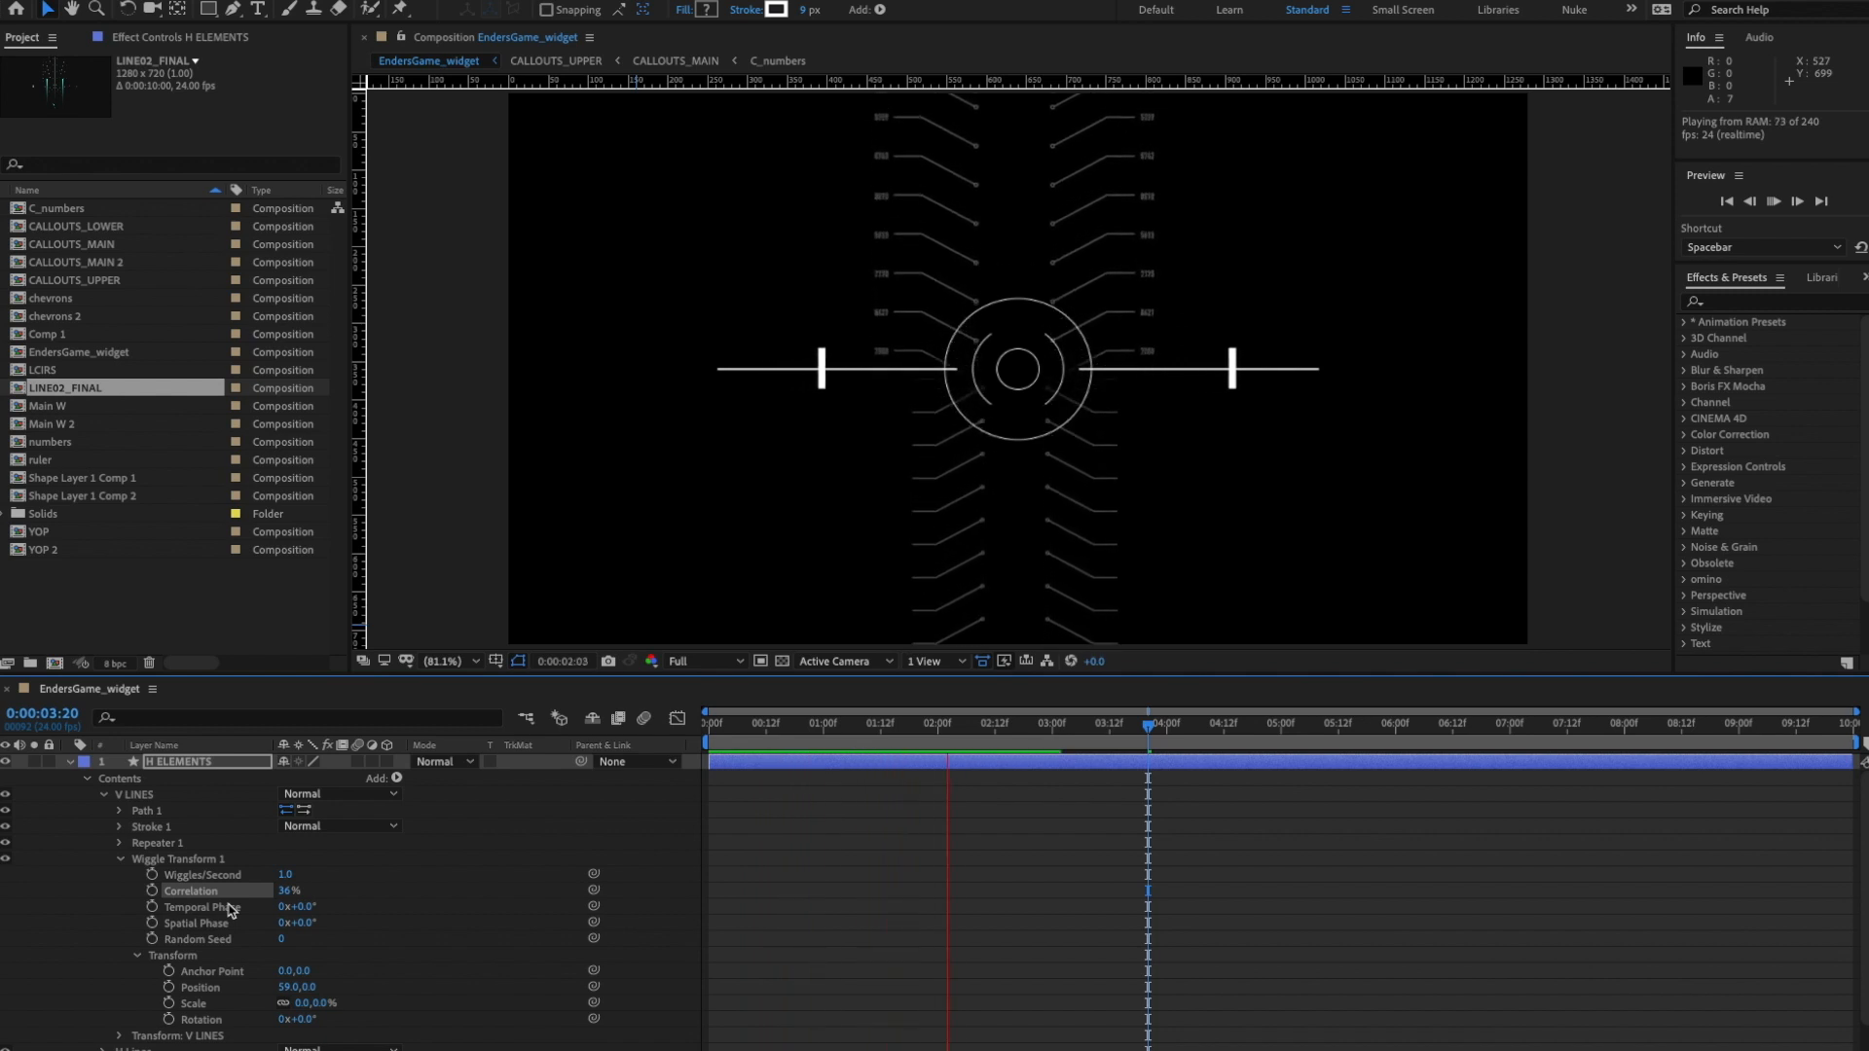
pyautogui.press('space')
# - Duplicate the V LINES group within H ELEMENTS and expand the contents of the copy
pyautogui.click(120, 863)
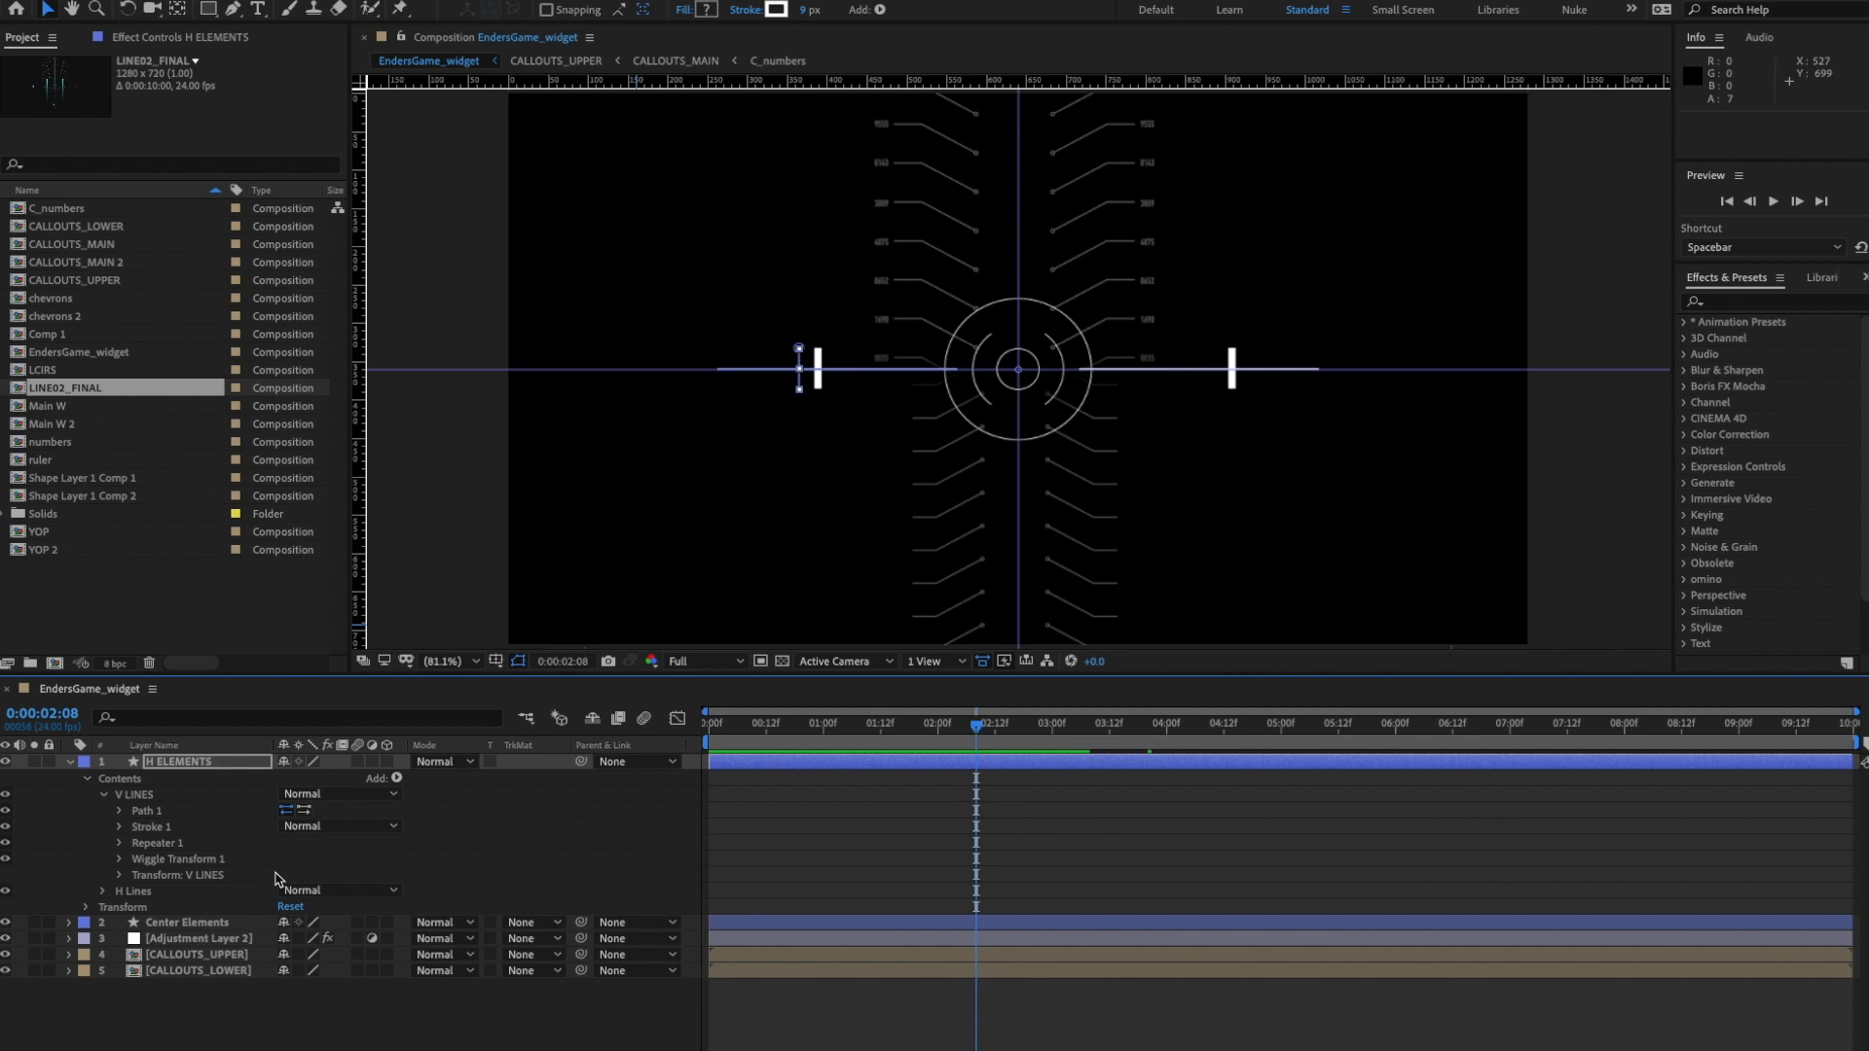
pyautogui.click(103, 796)
pyautogui.click(138, 797)
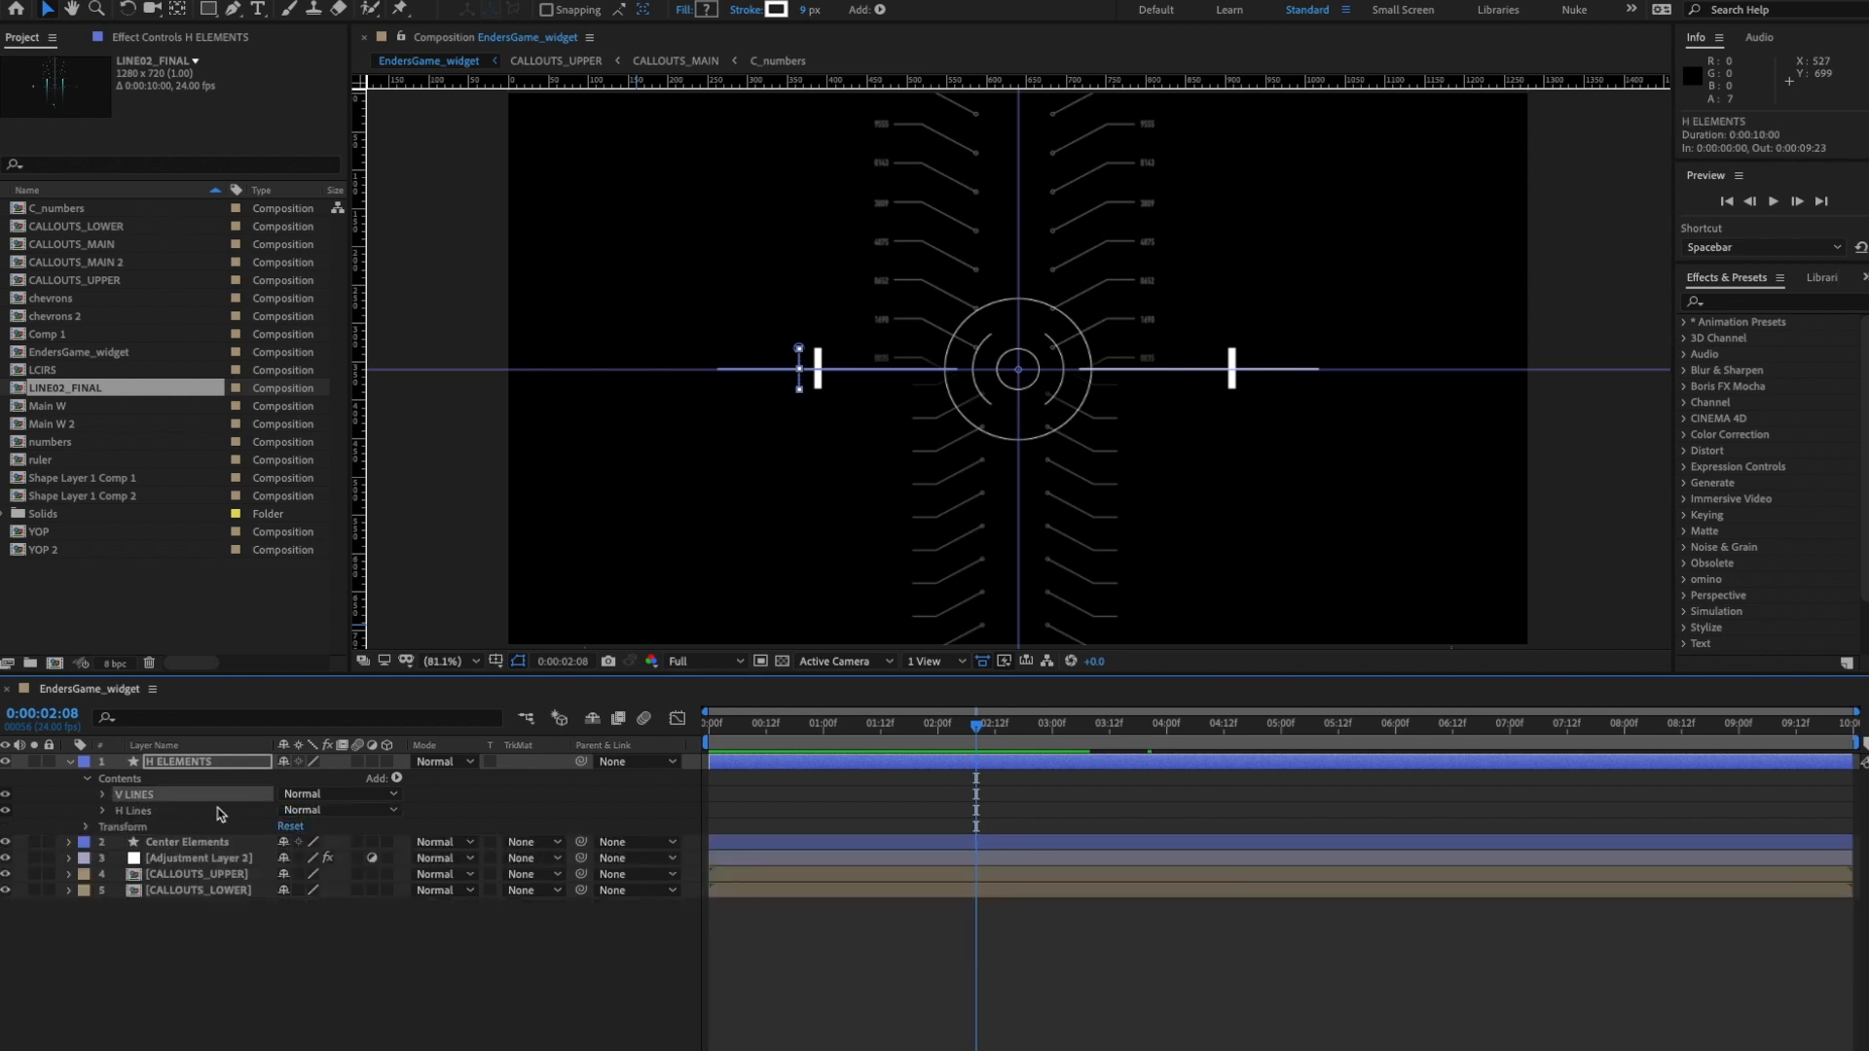
pyautogui.hotkey('ctrl', 'd')
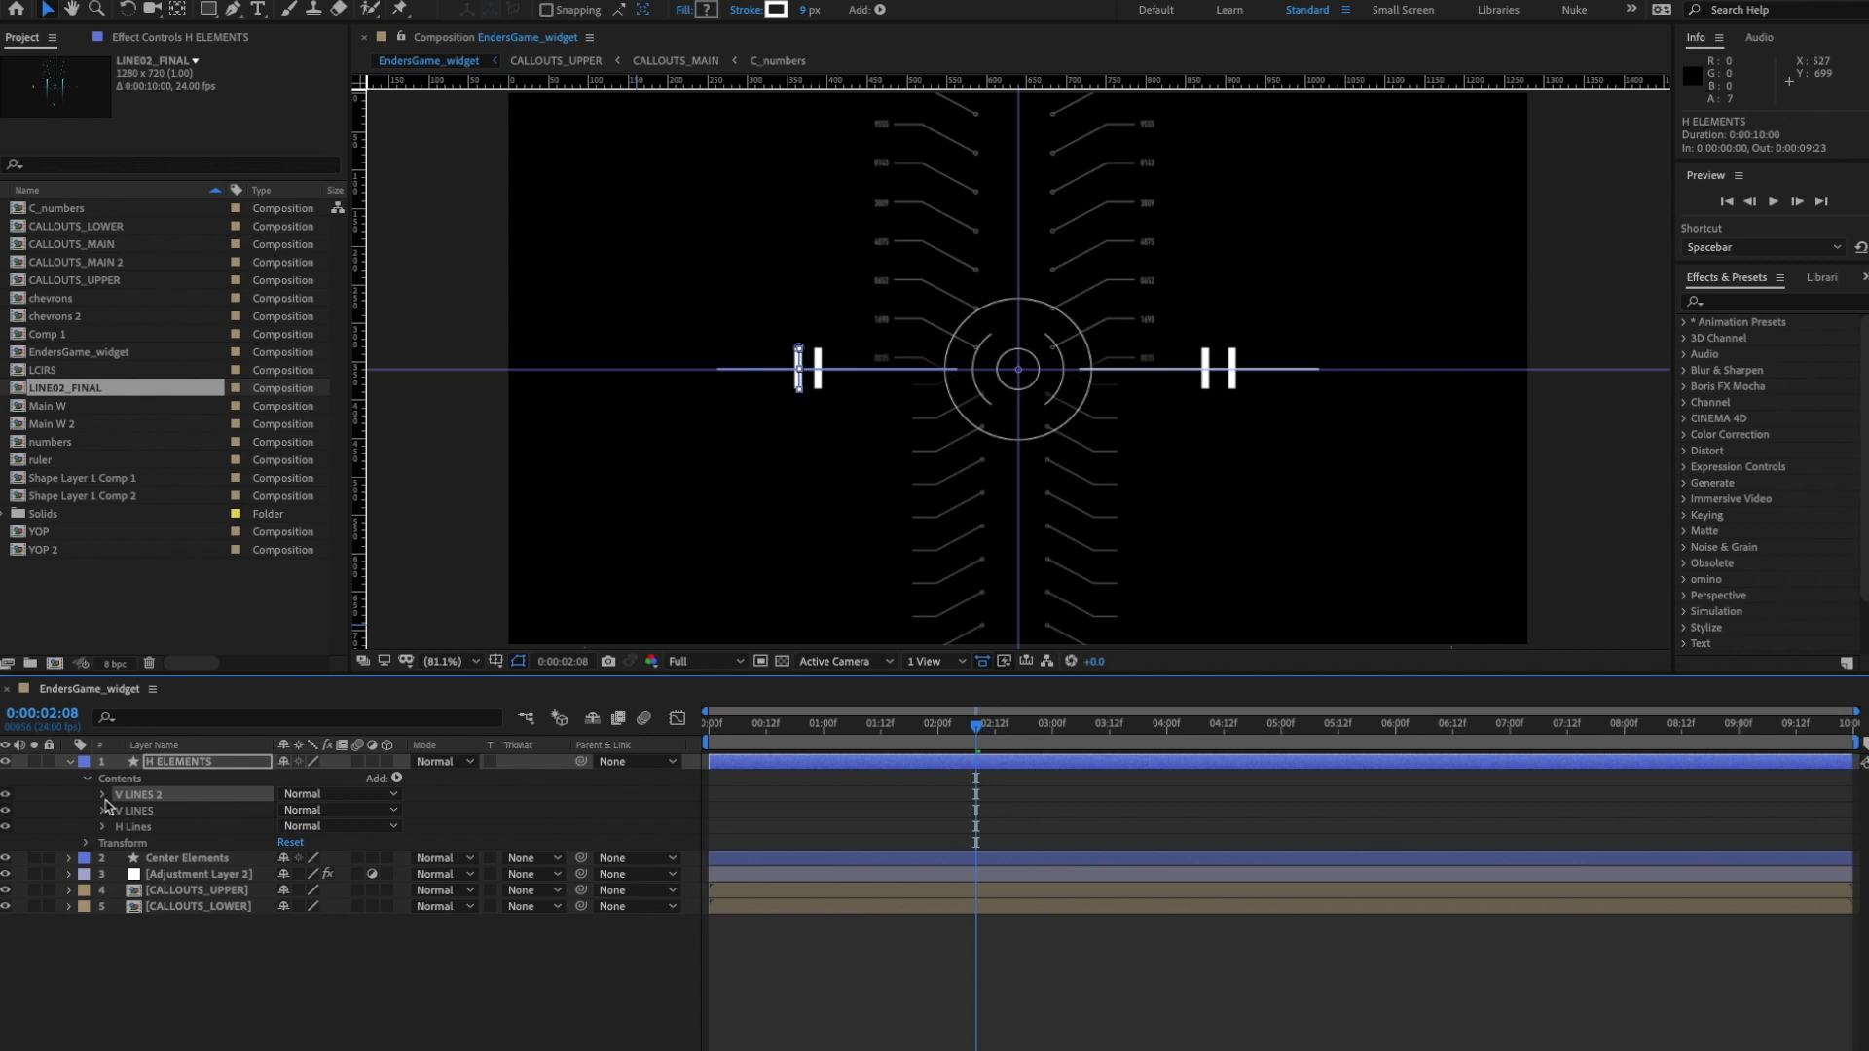
pyautogui.click(104, 795)
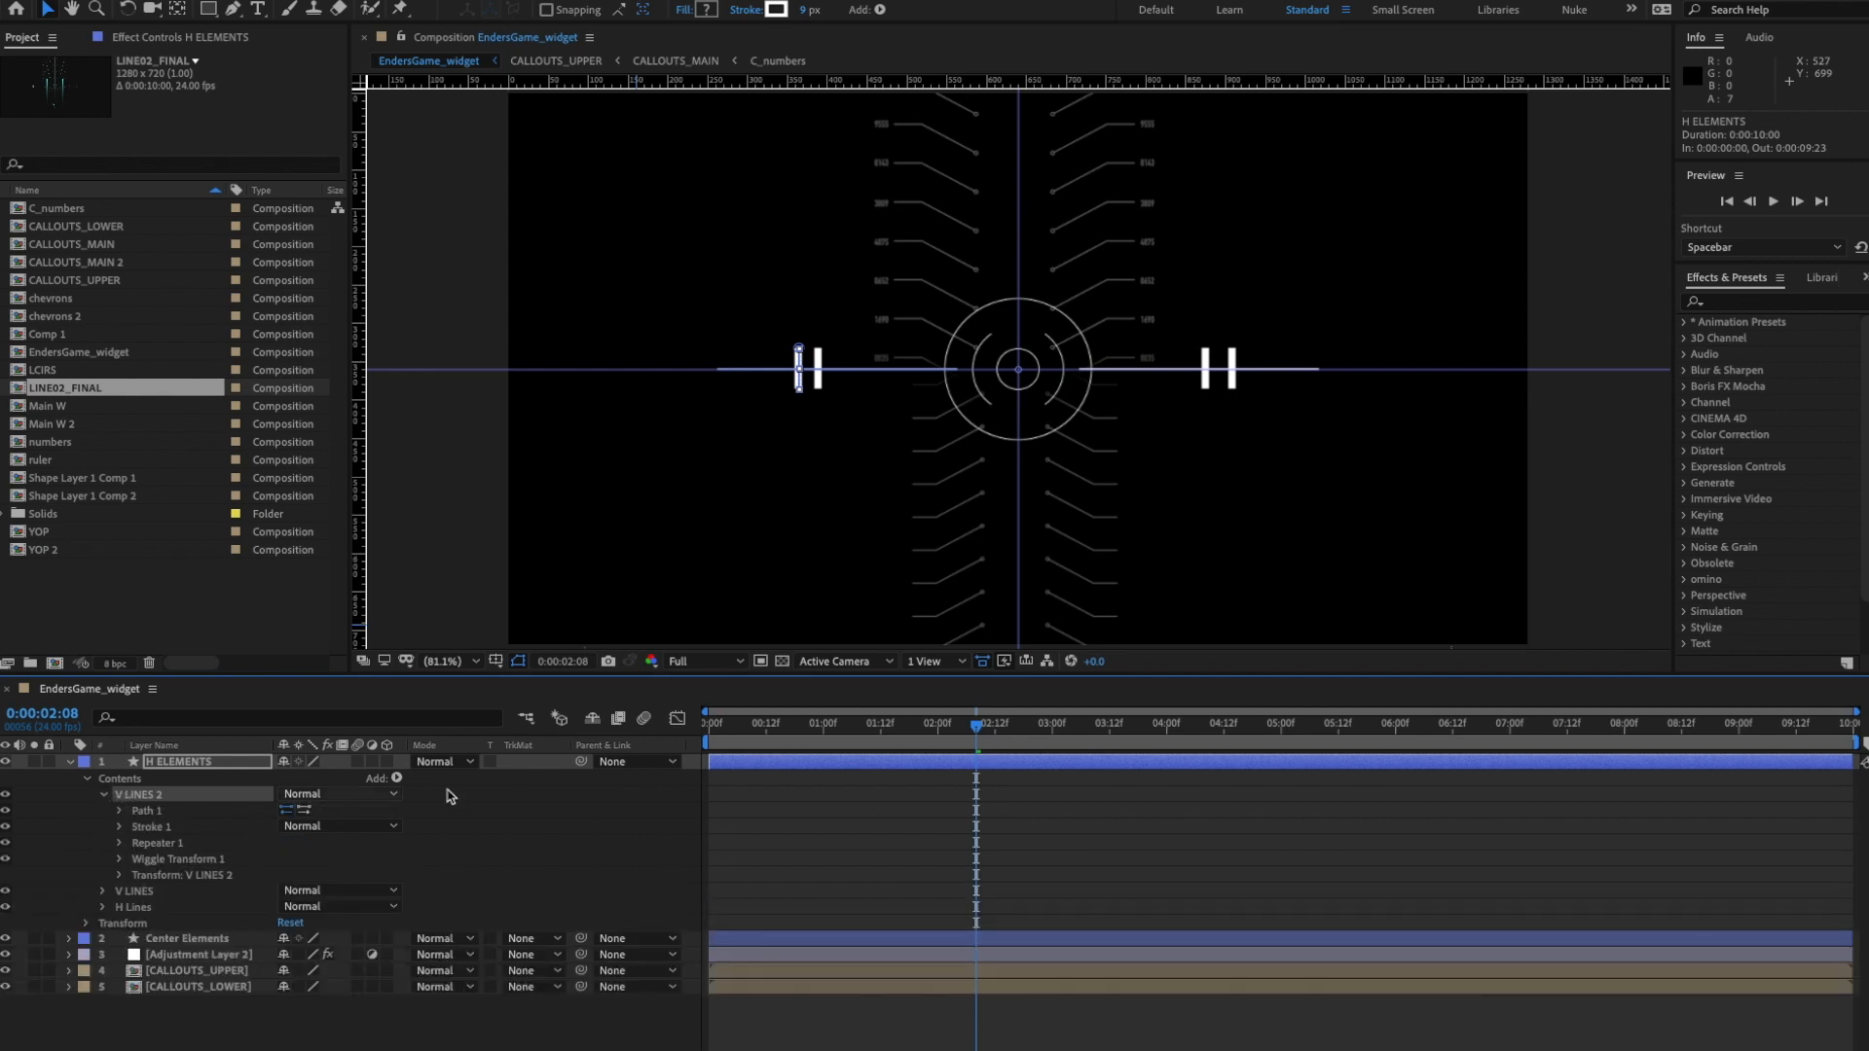
# - Add a Polystar to the V LINES 2 group and delete the group's original line path, Path 1
pyautogui.click(399, 779)
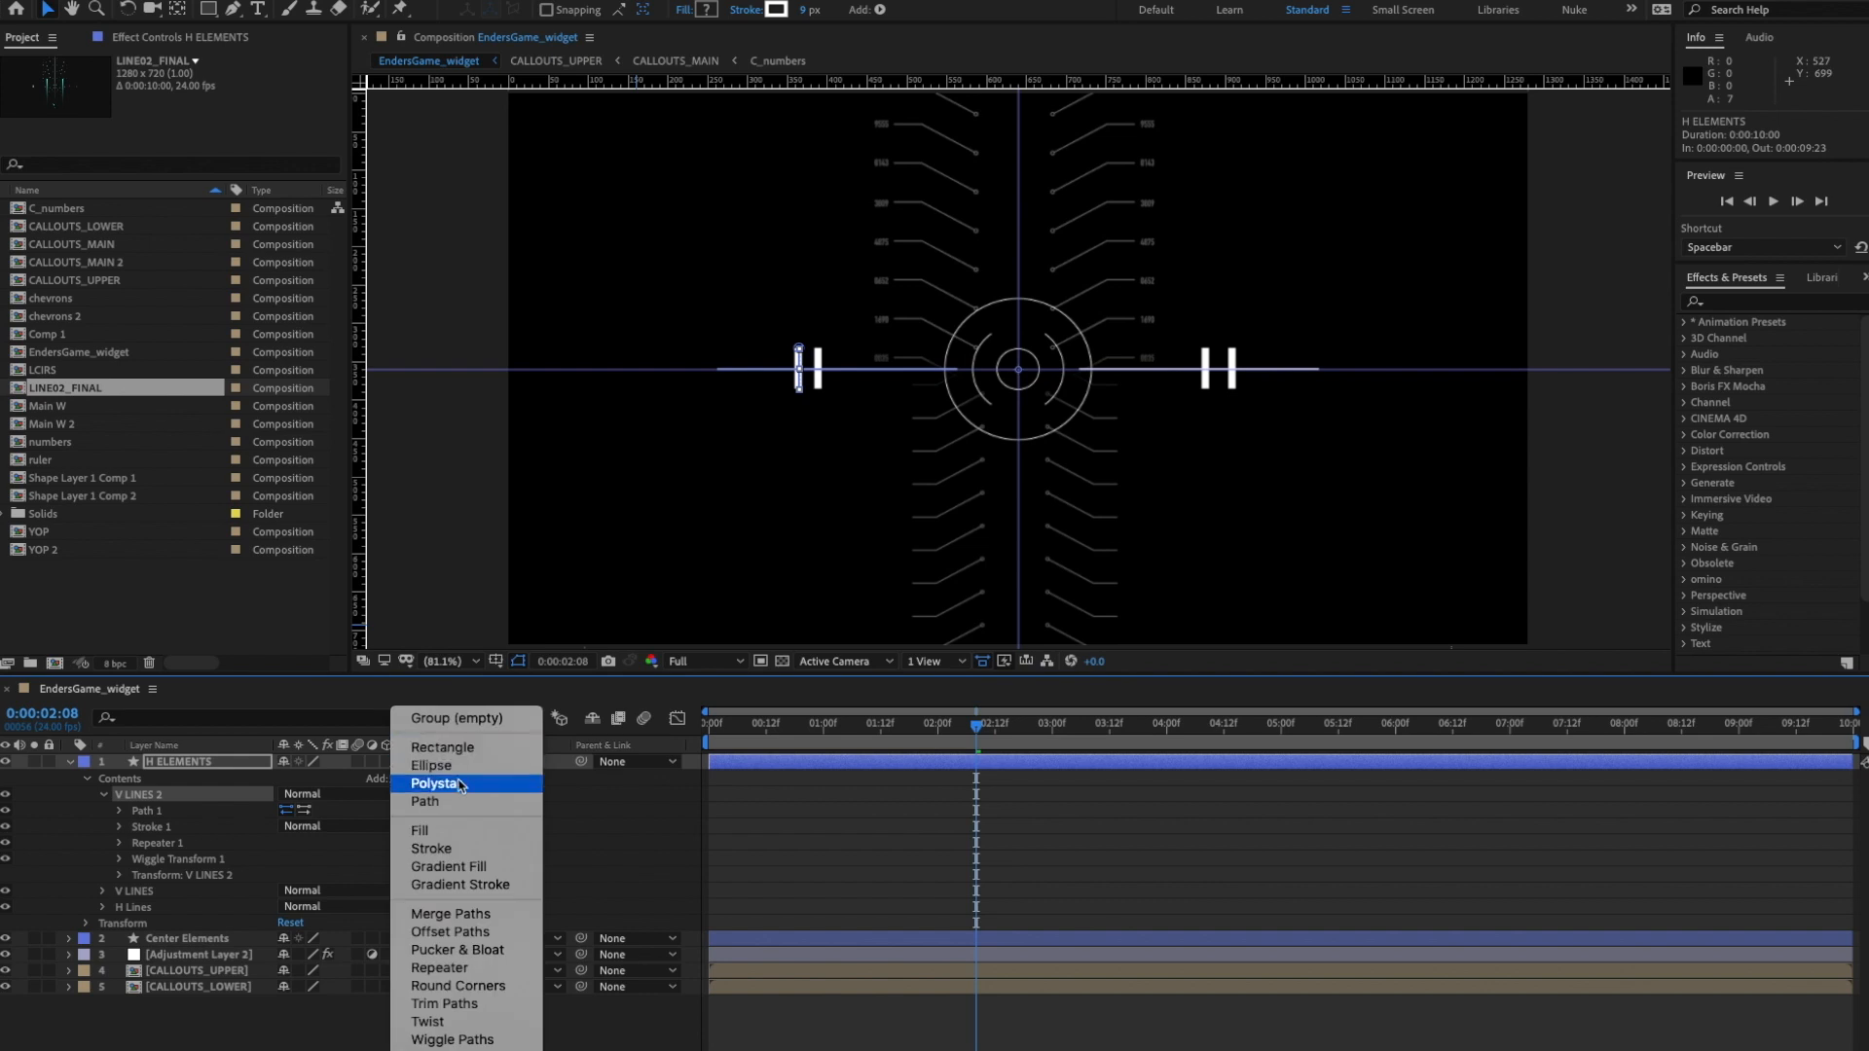
pyautogui.click(436, 784)
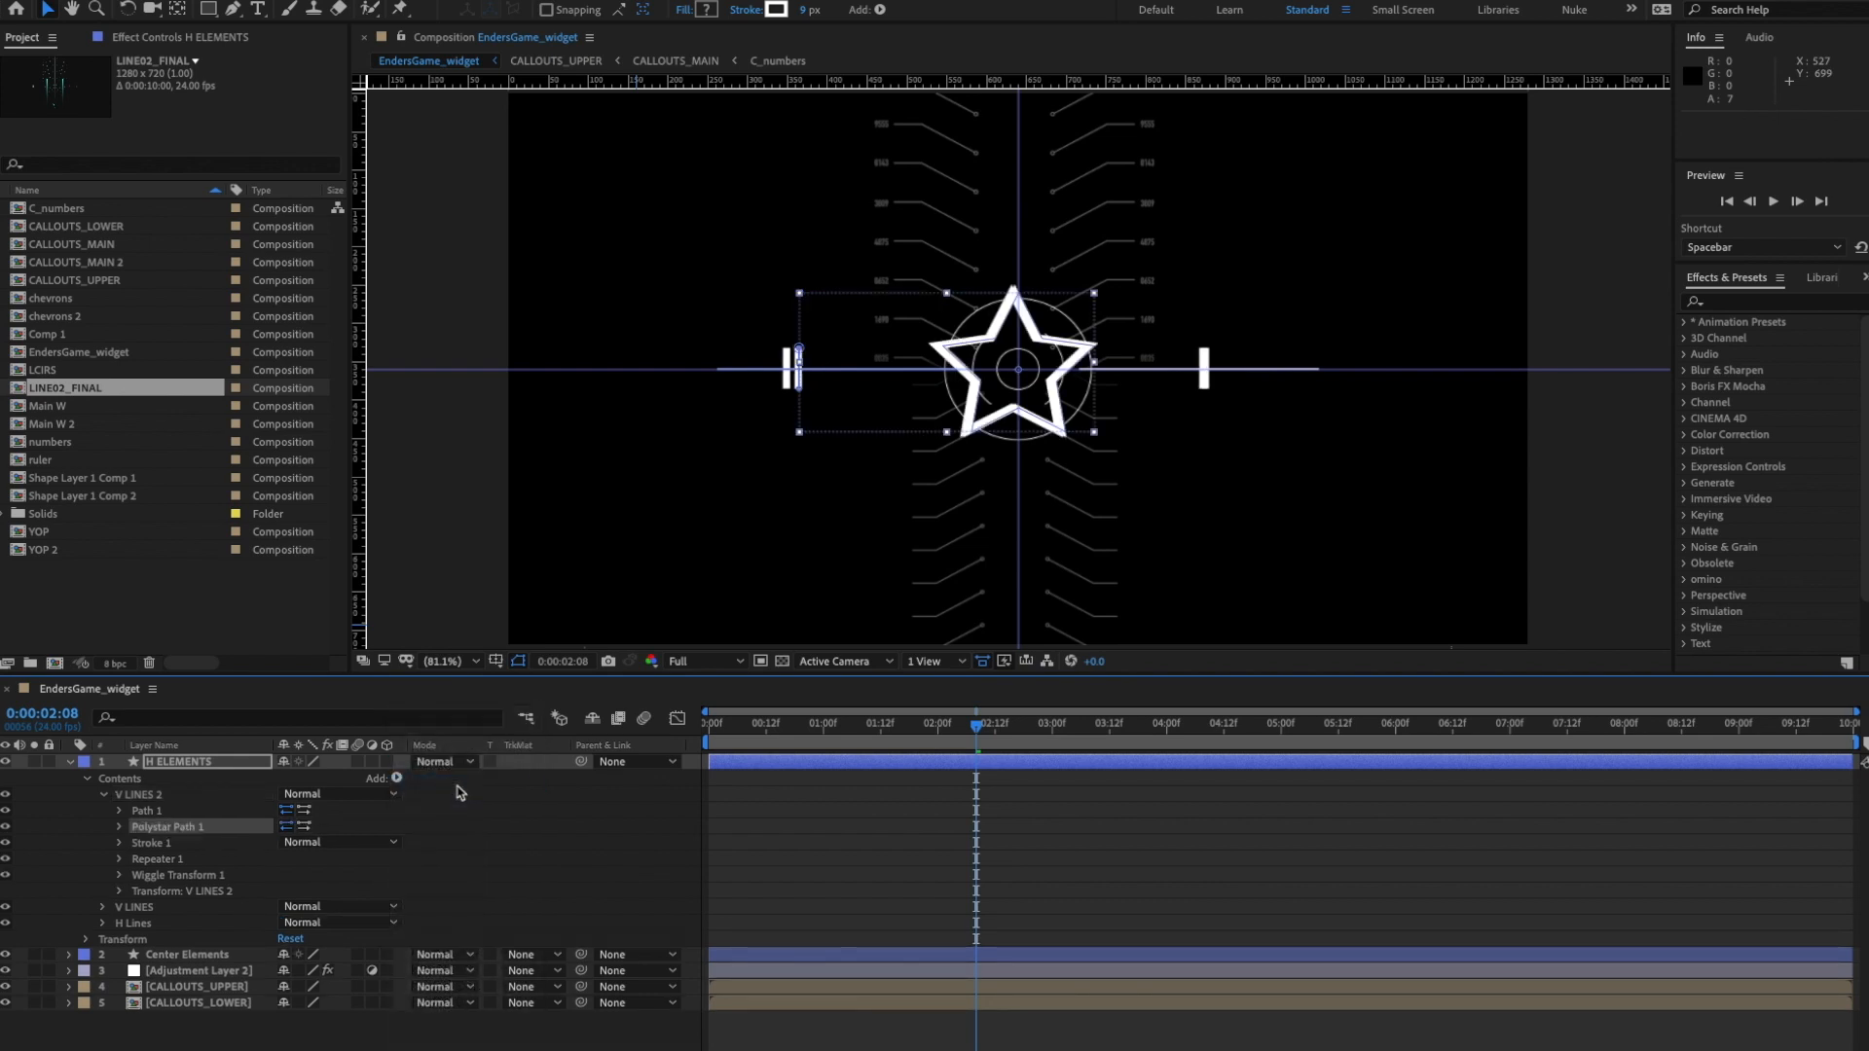
pyautogui.click(153, 811)
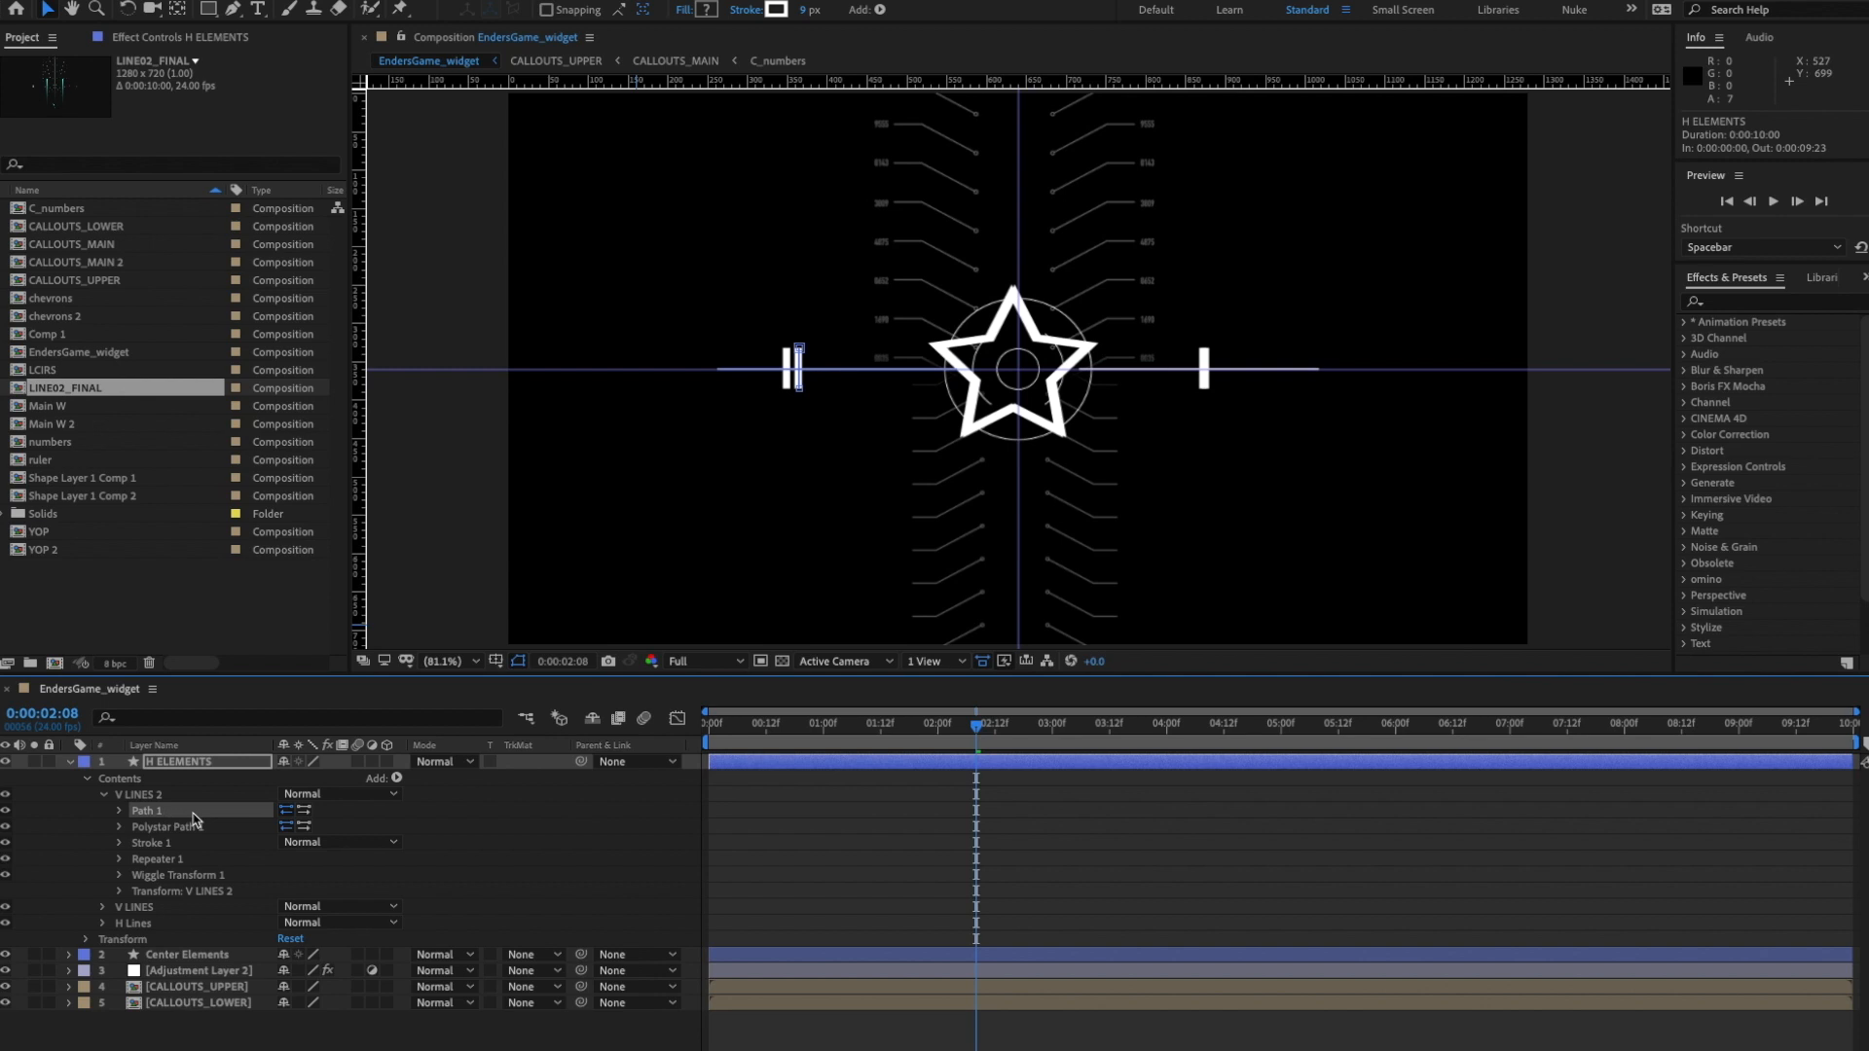
pyautogui.press('Delete')
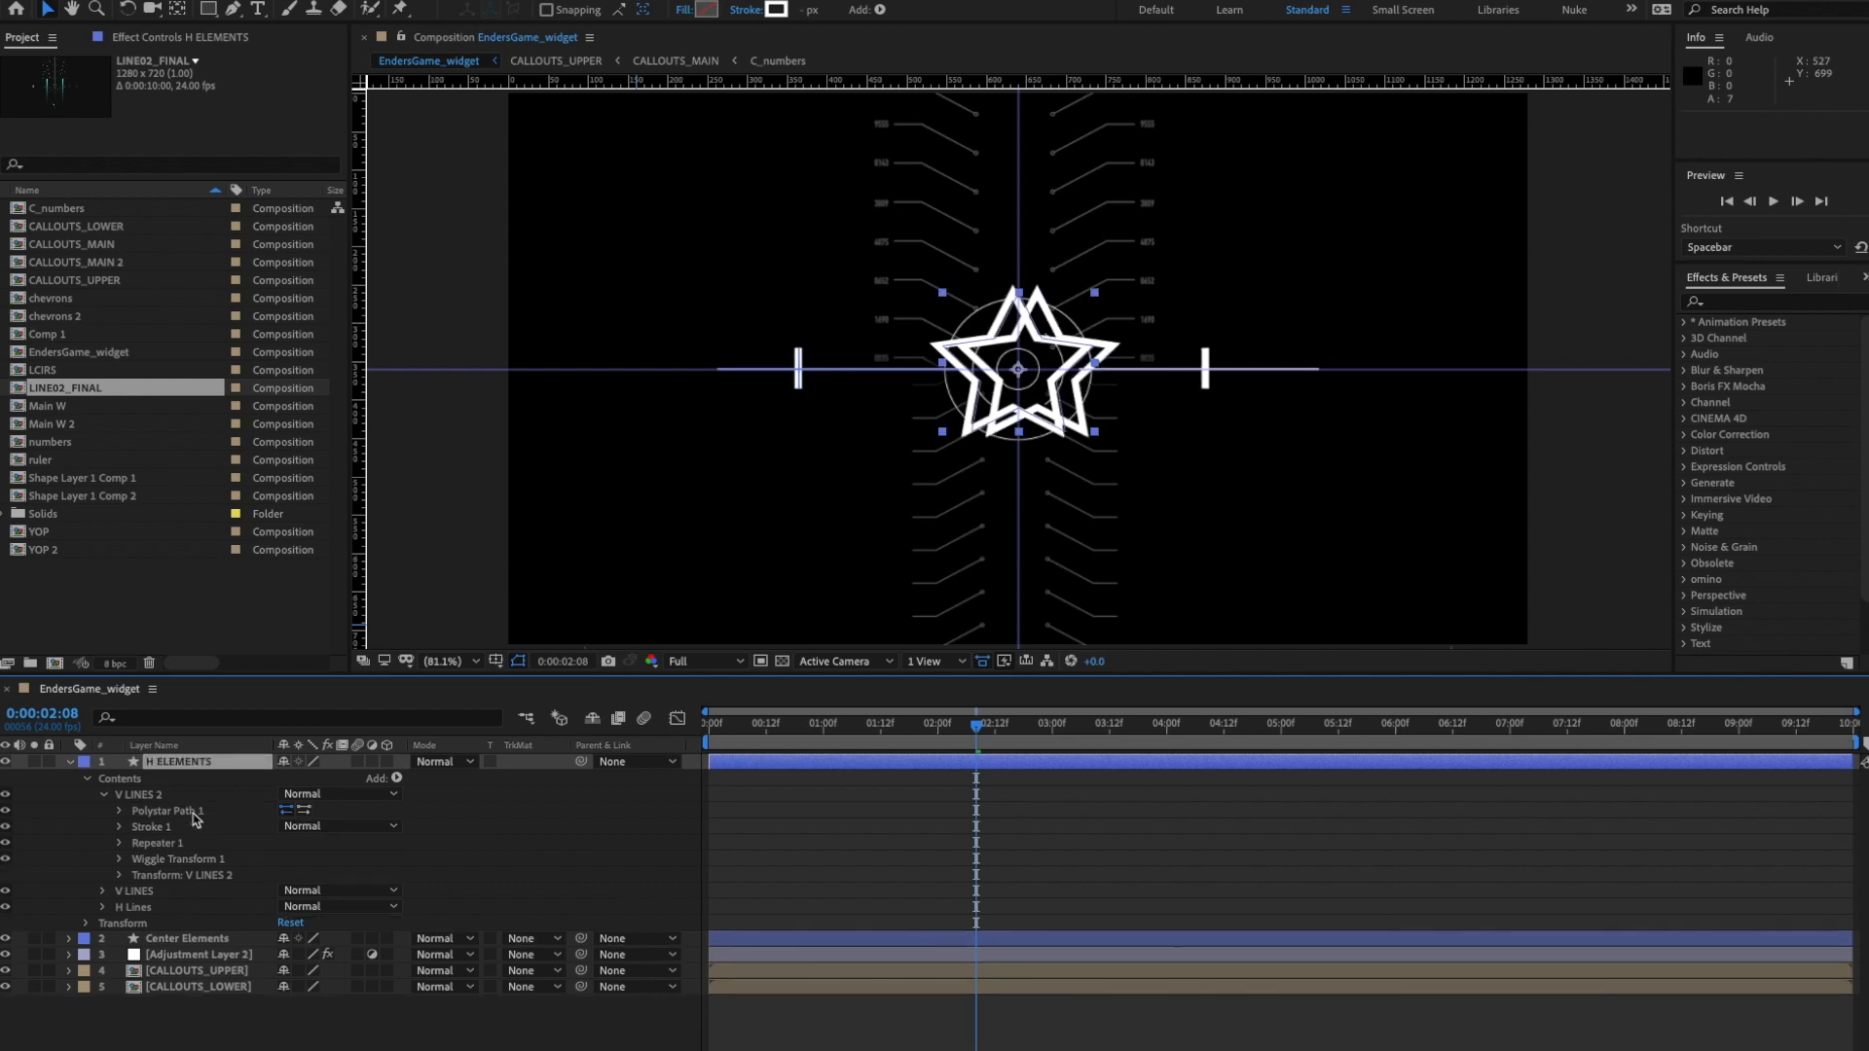
# - Set the star's points to 3 to form a triangle and convert its polystar path to a Bezier path
pyautogui.click(120, 812)
pyautogui.click(292, 826)
pyautogui.click(421, 834)
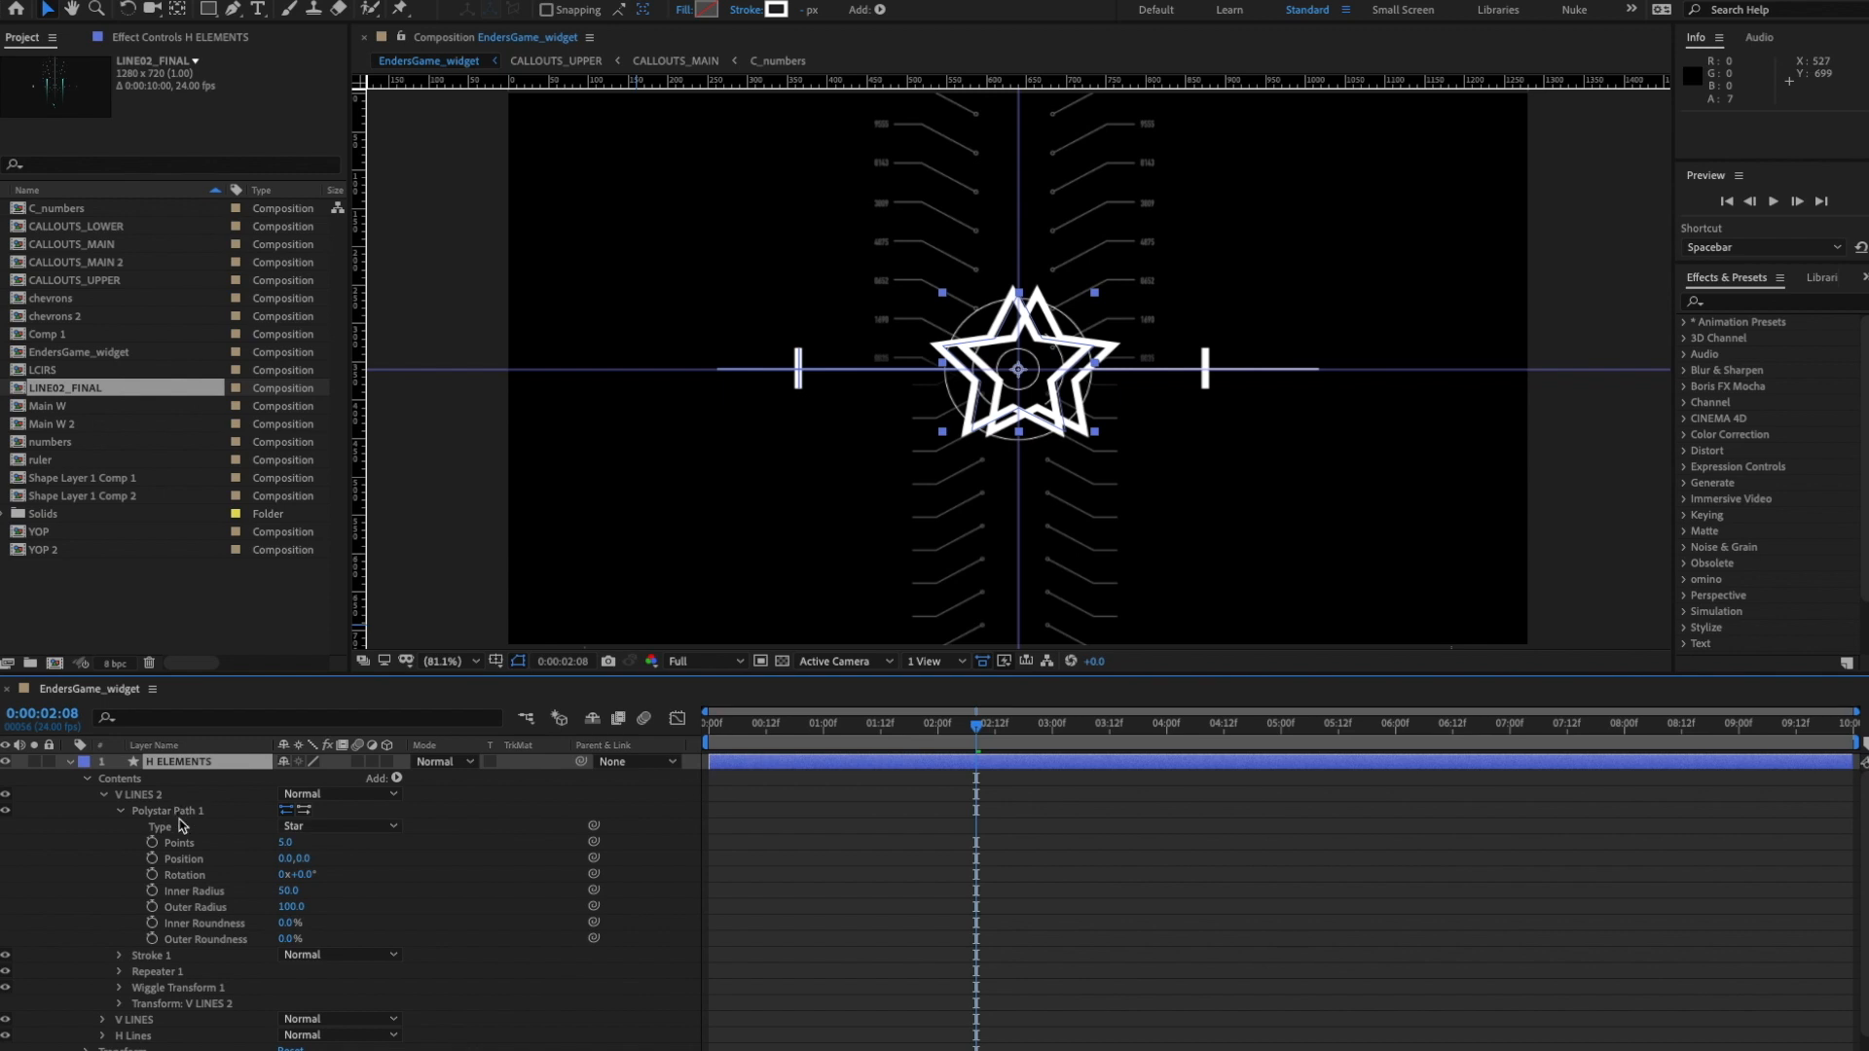
pyautogui.click(284, 843)
pyautogui.write('3')
pyautogui.press('Return')
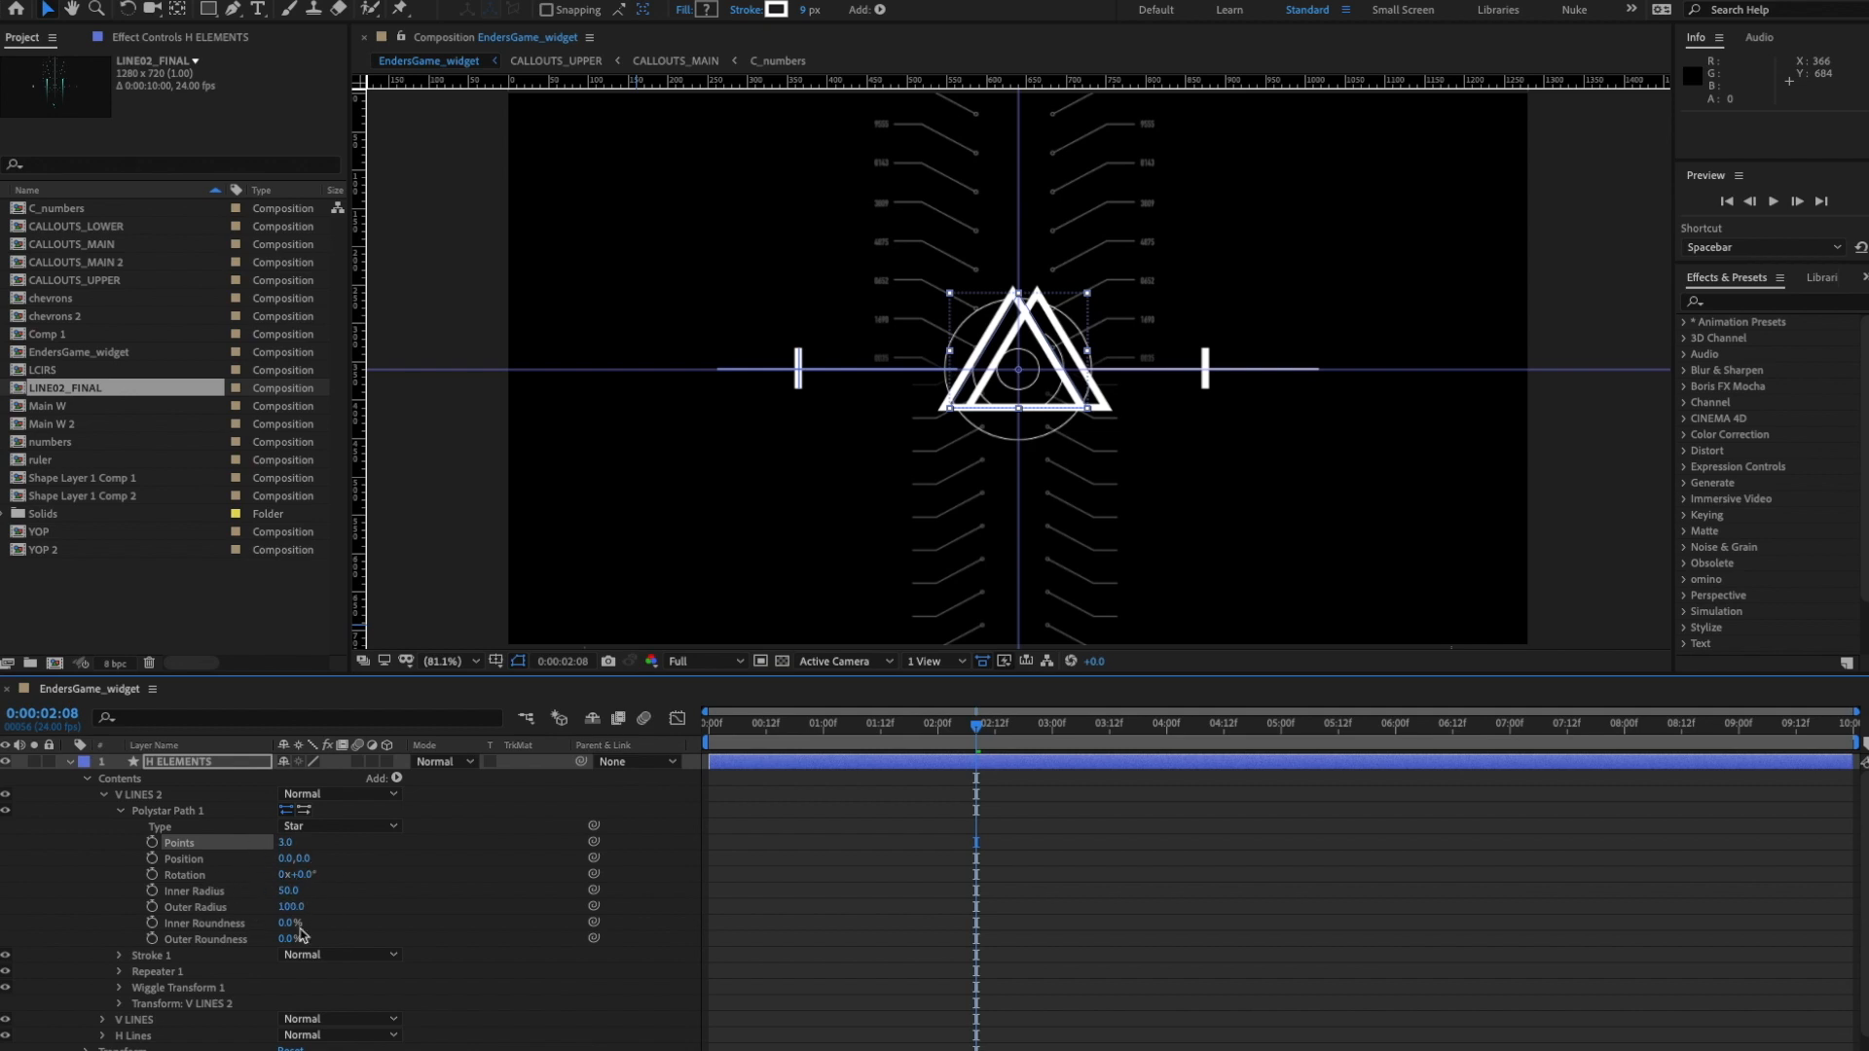
pyautogui.click(183, 811)
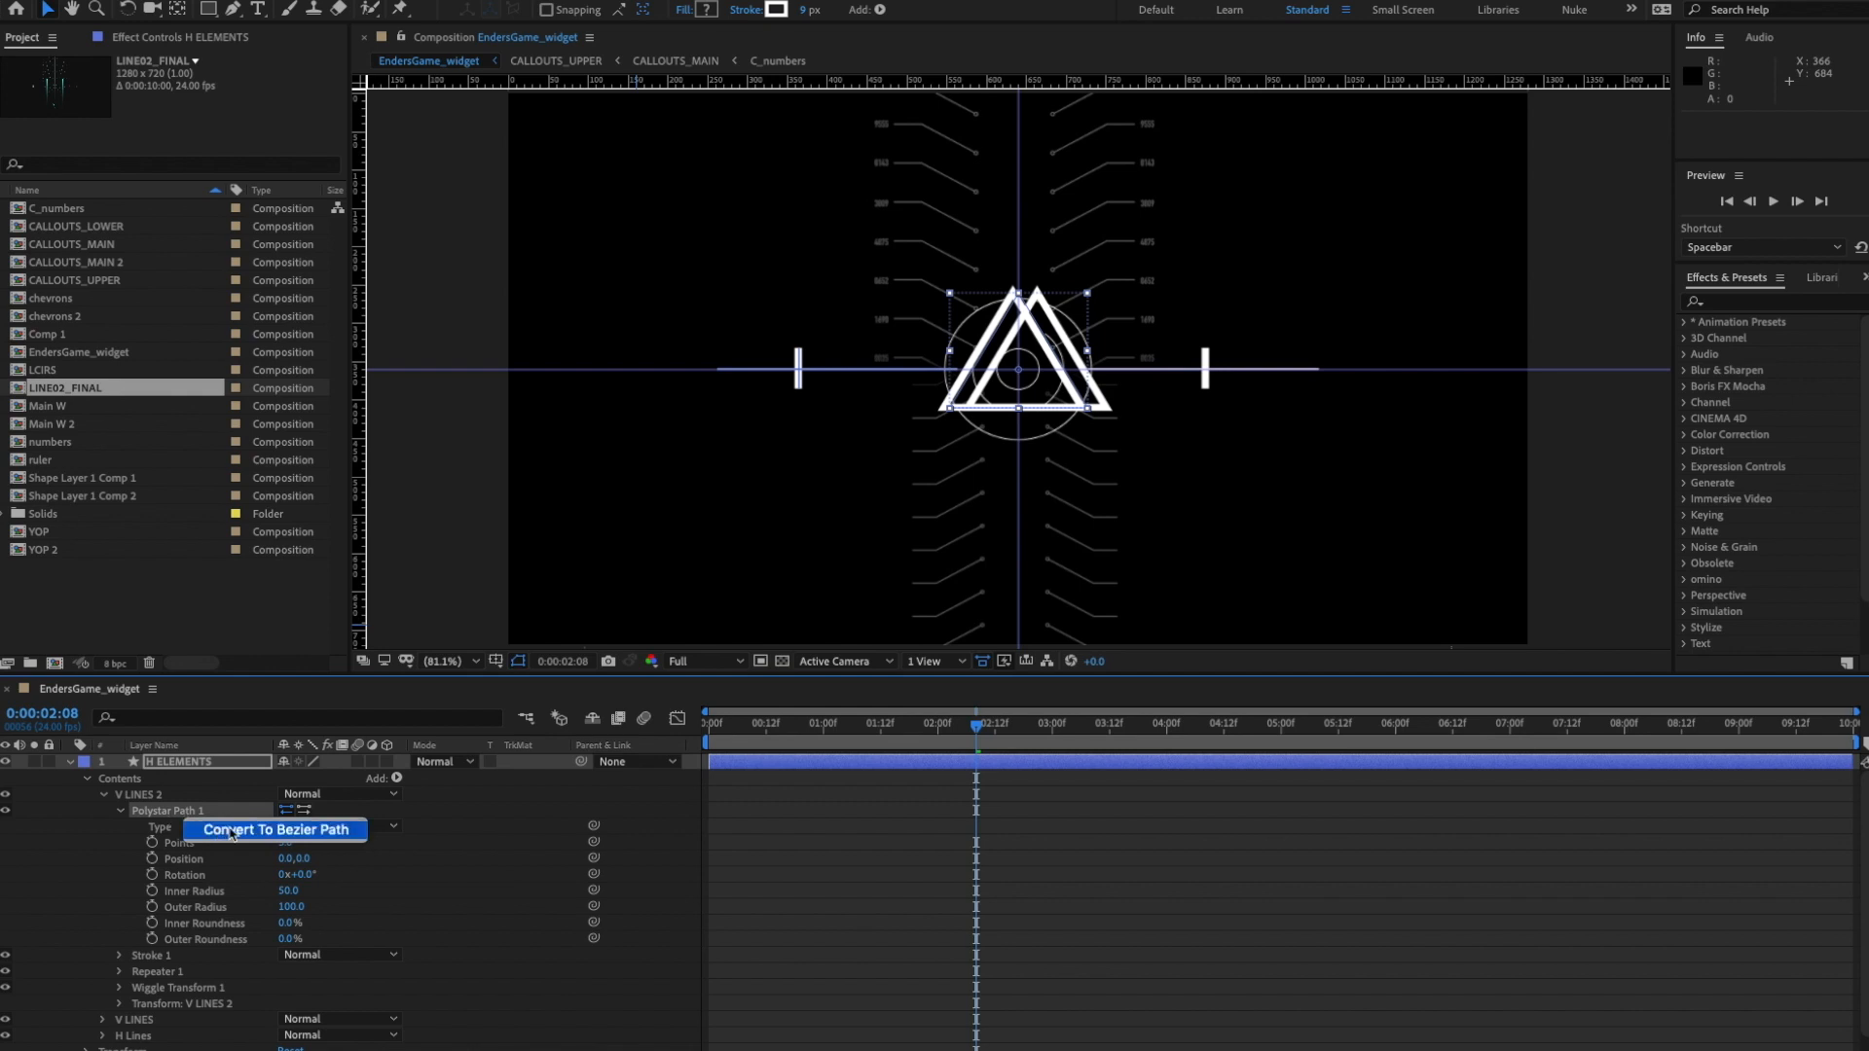
pyautogui.click(232, 834)
pyautogui.click(118, 812)
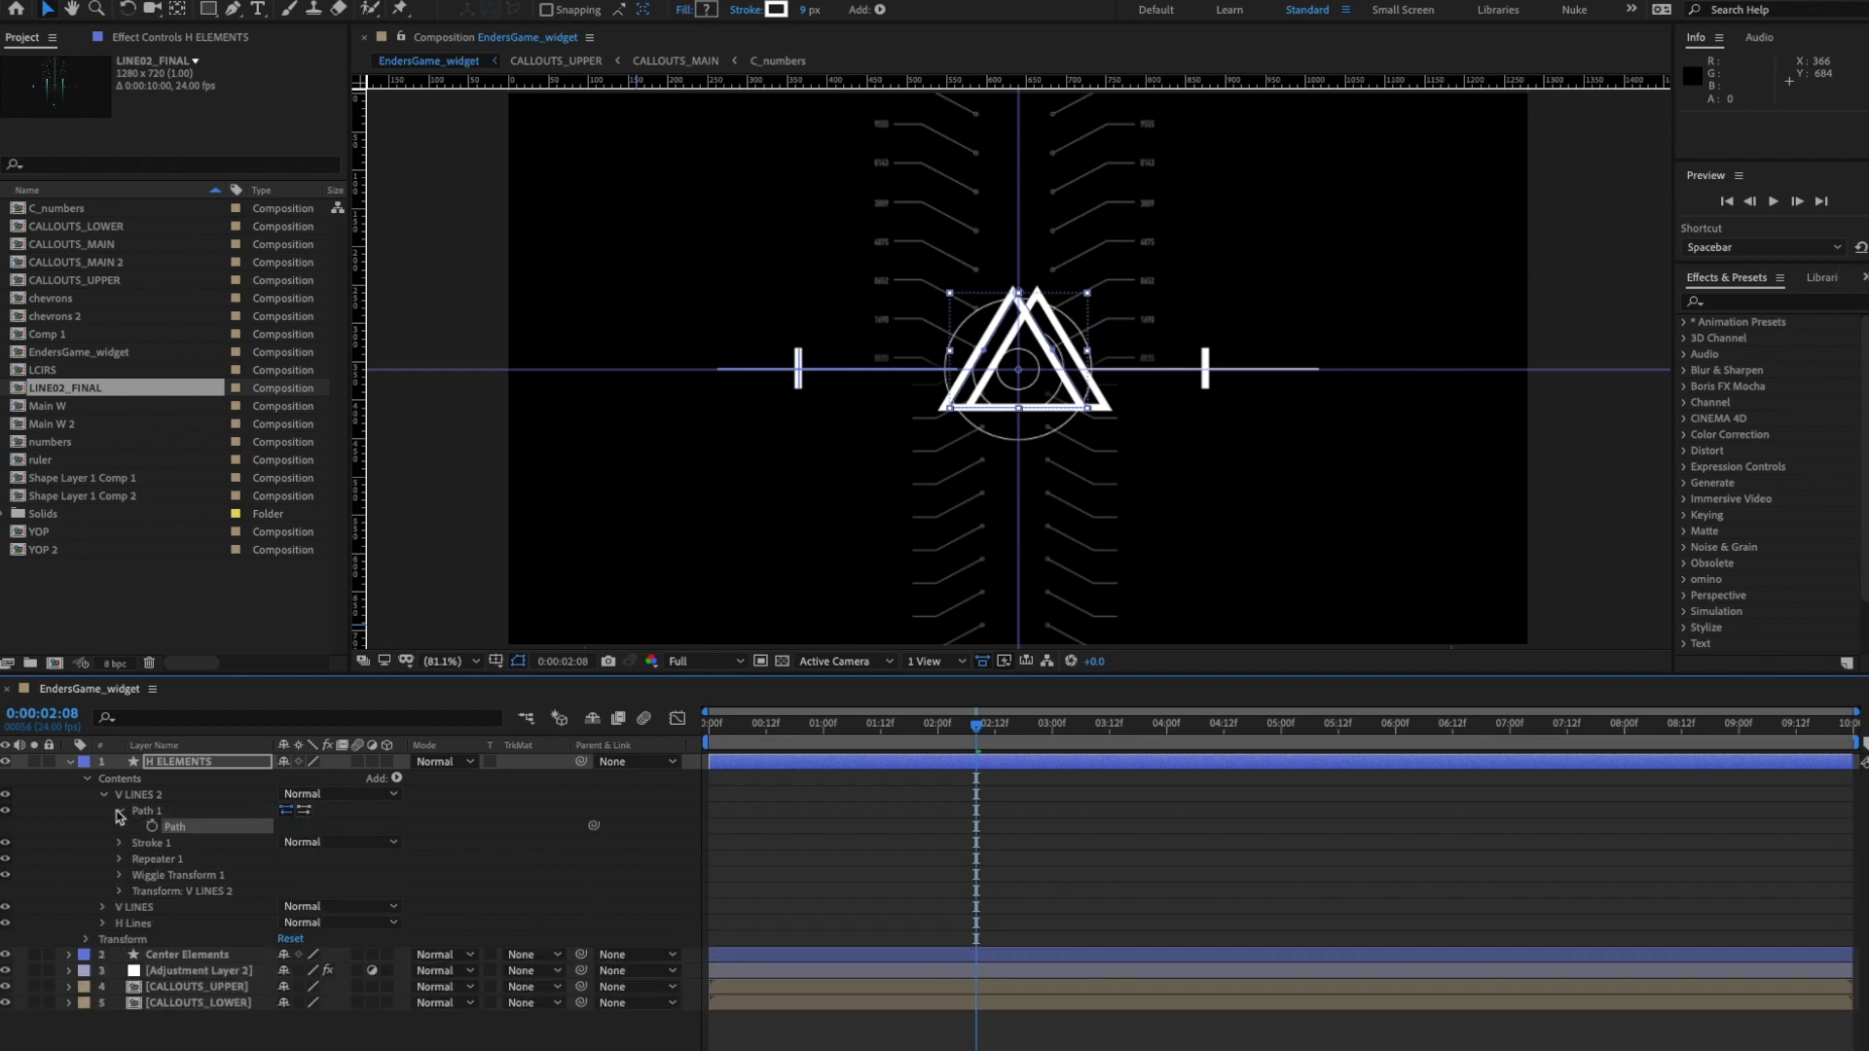
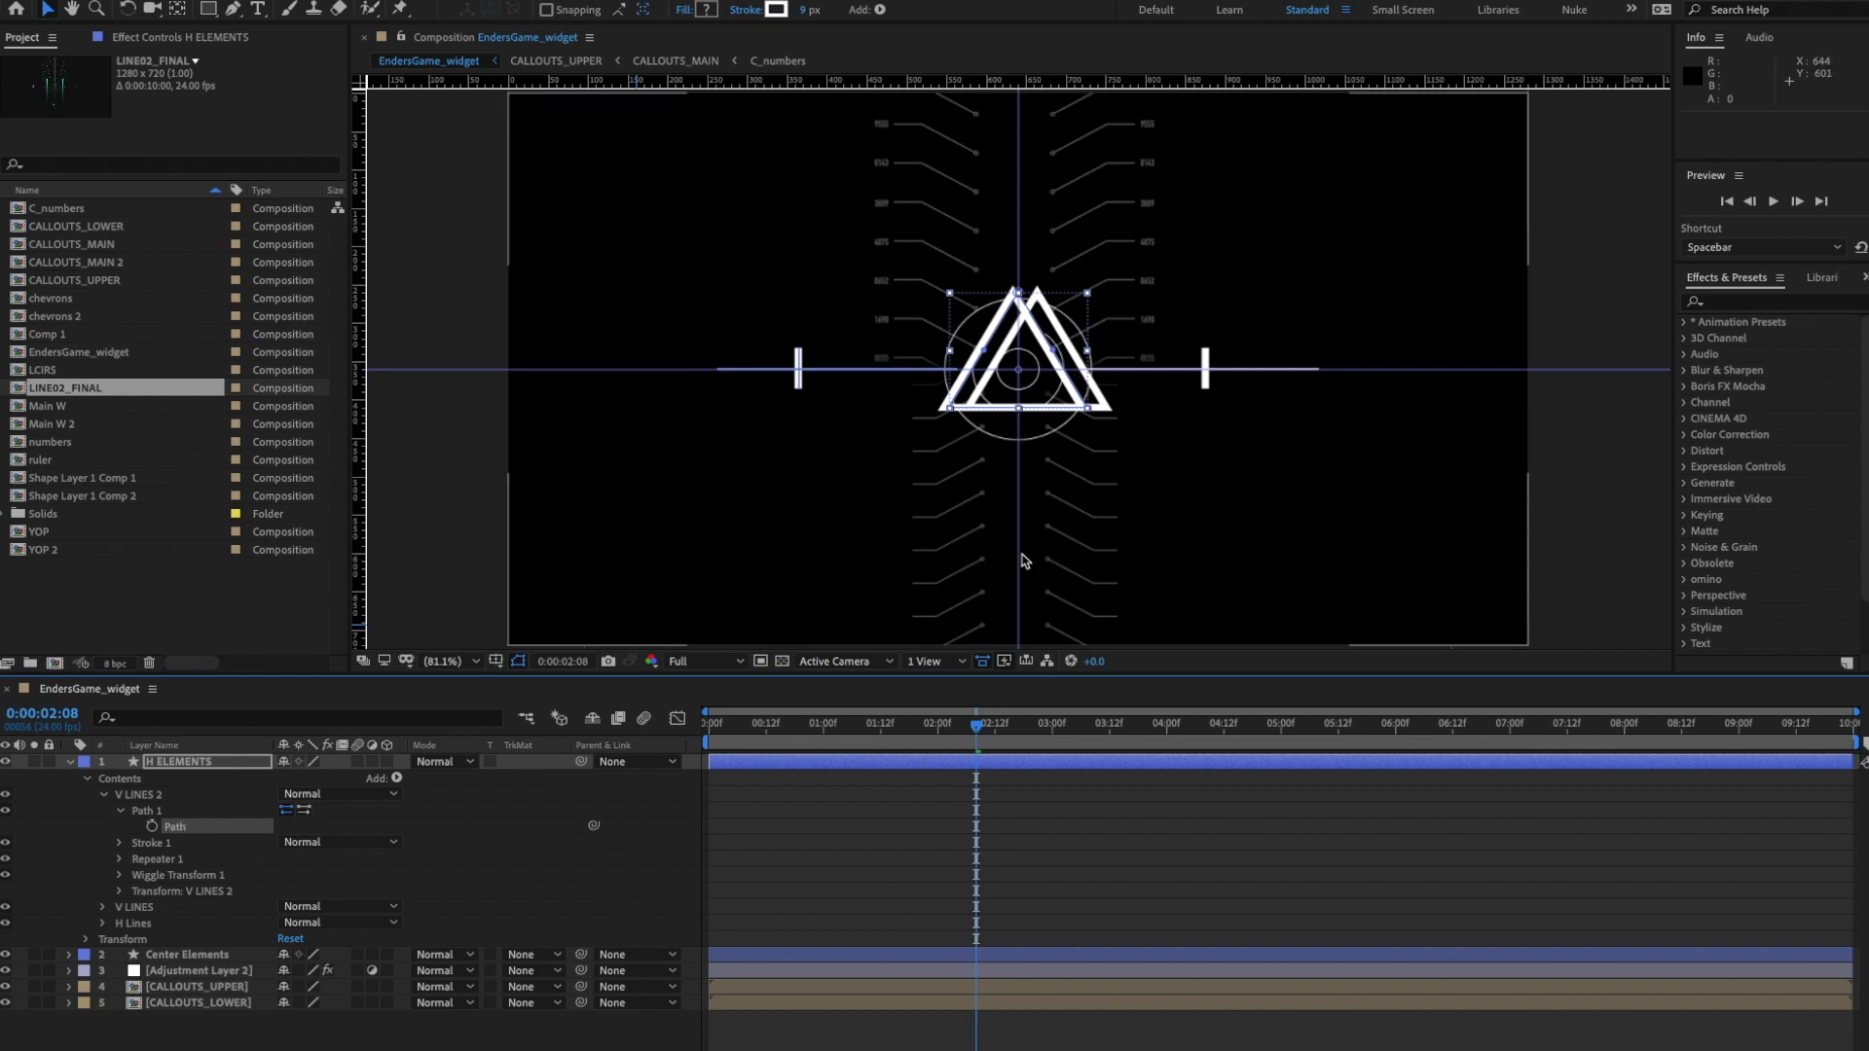
# - Rotate the triangle path by 180° and scale it down to about a third of its size
pyautogui.click(949, 407)
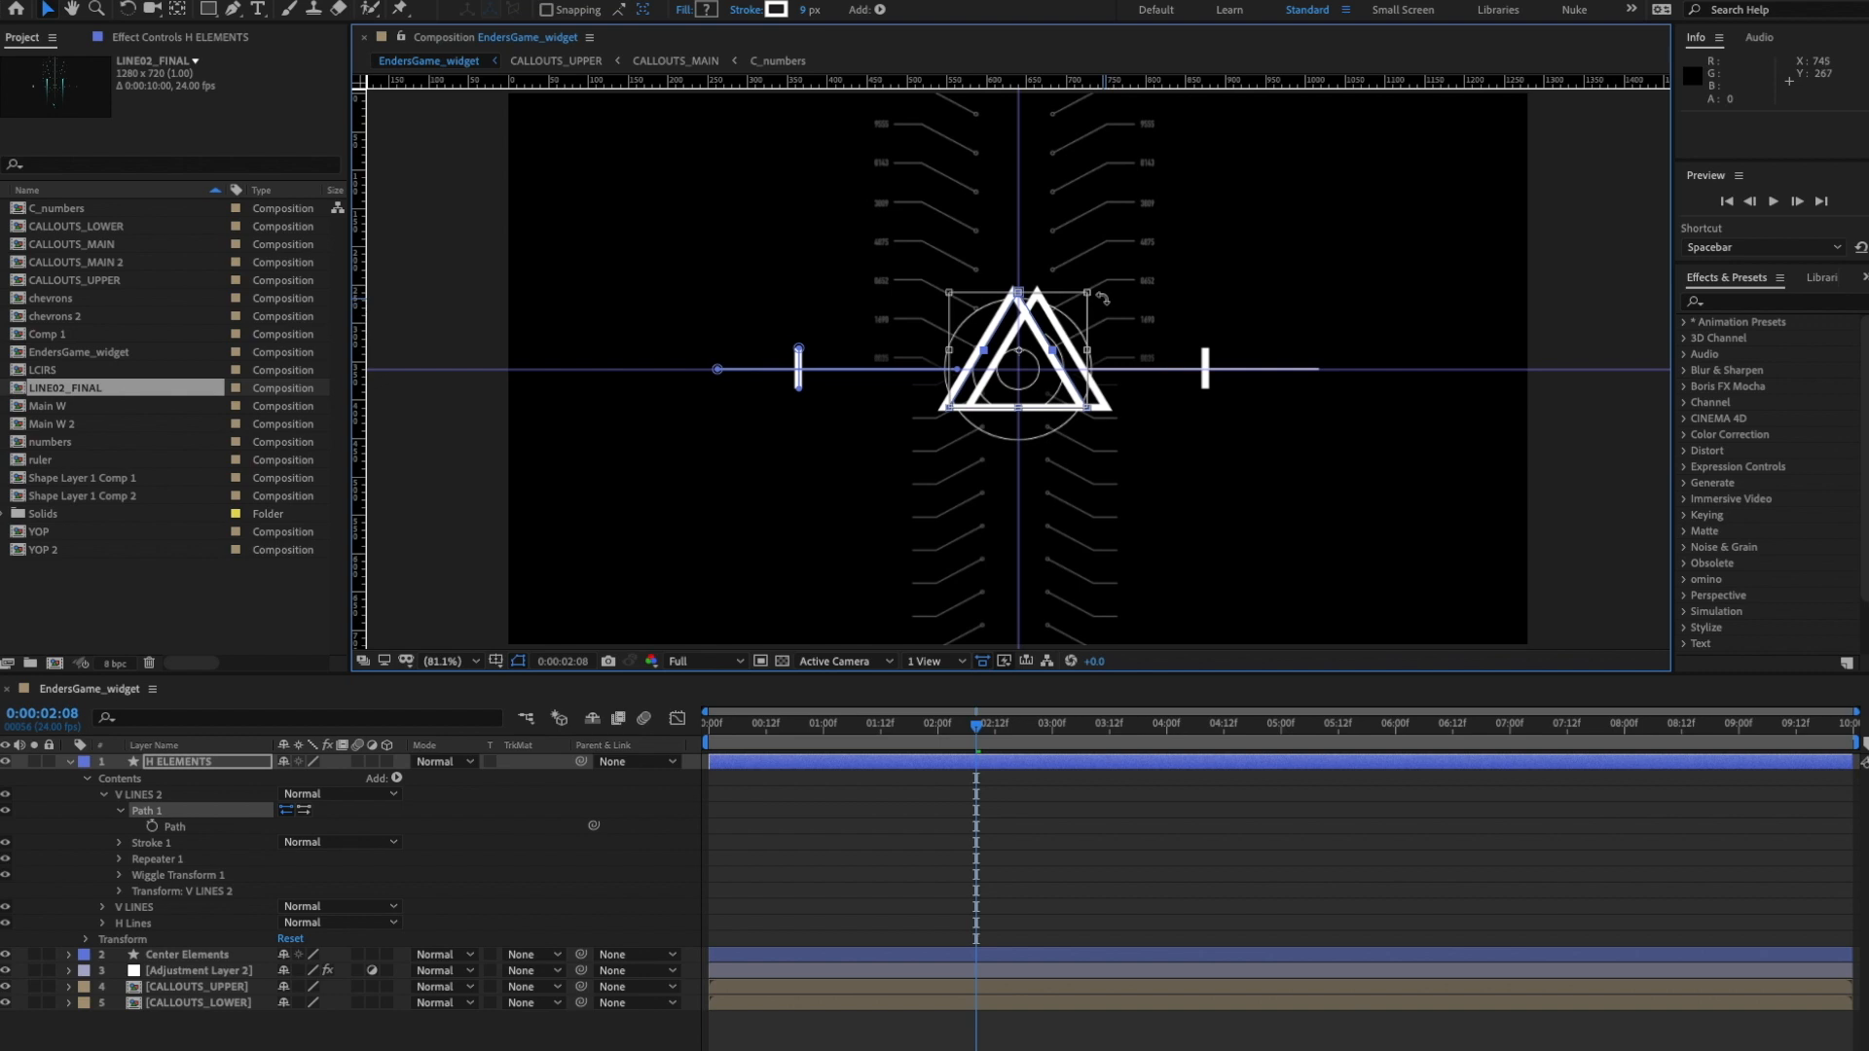
pyautogui.moveTo(1091, 290); pyautogui.dragTo(942, 377)
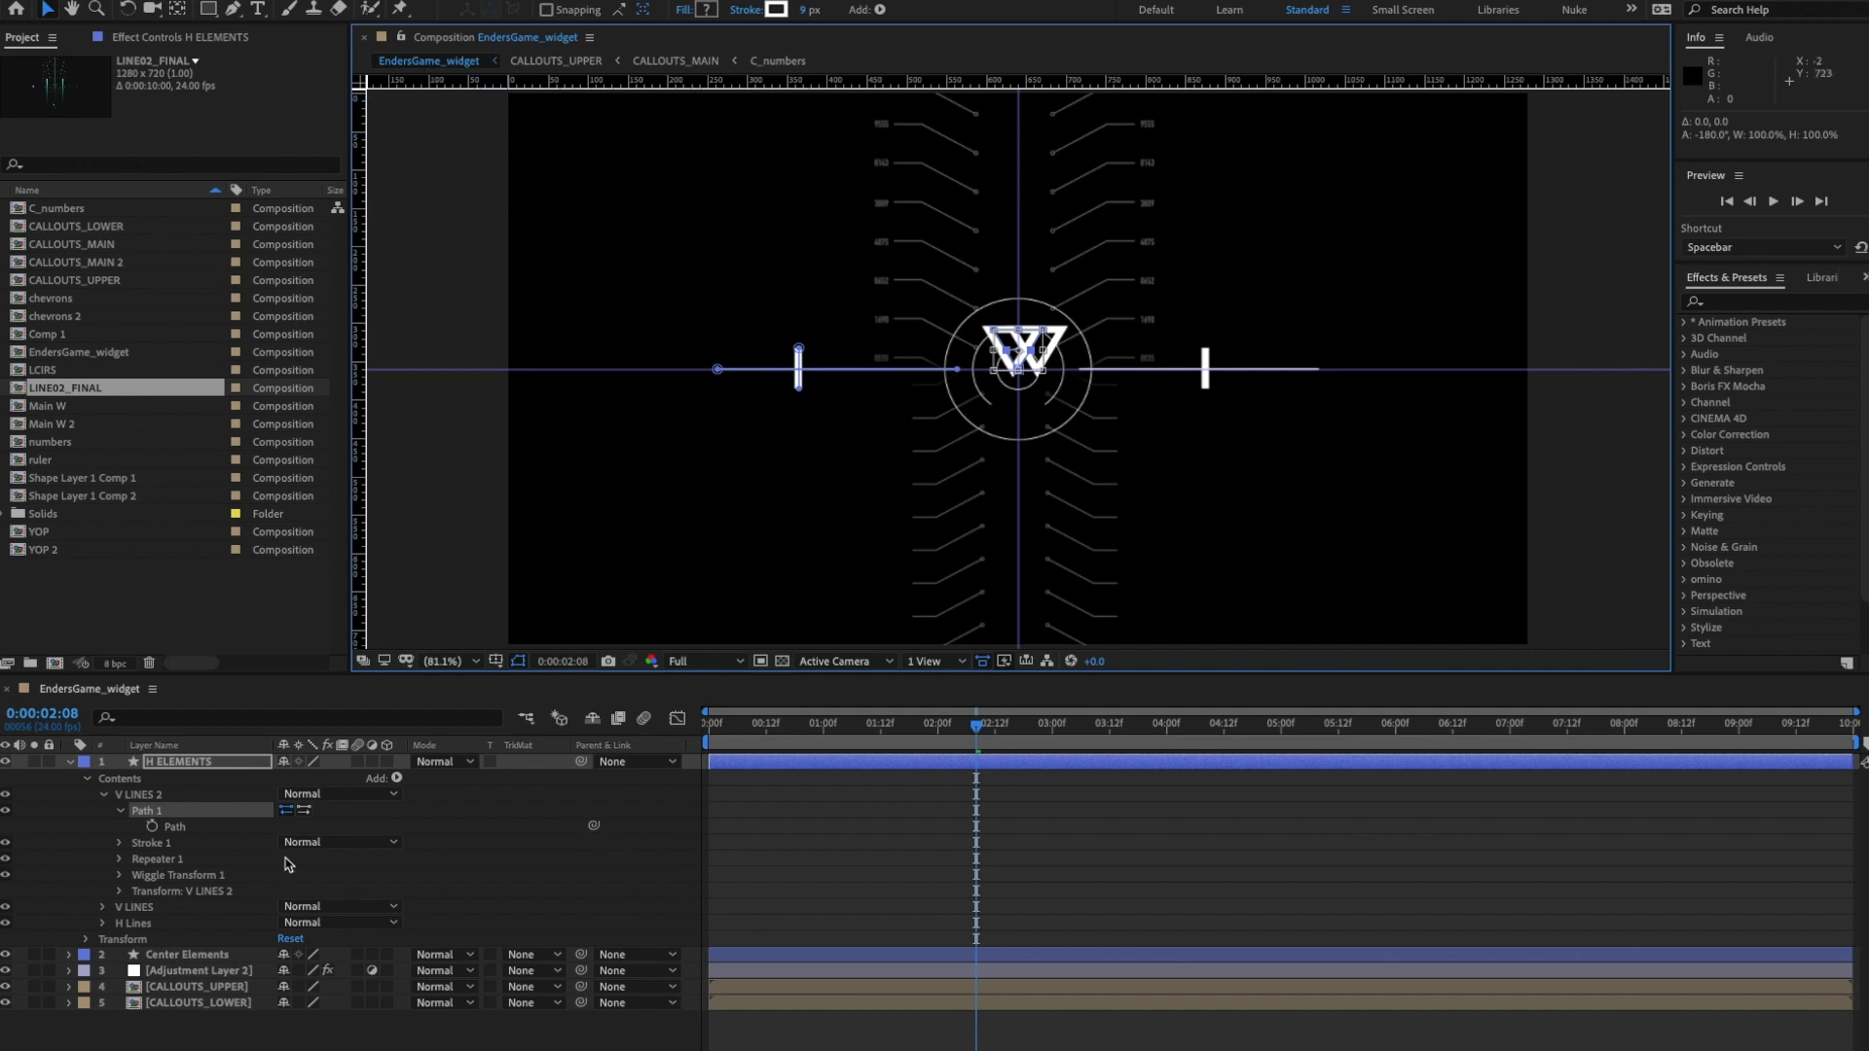
# - Add a Fill to the V LINES 2 group and delete the group's Stroke 1
pyautogui.click(179, 827)
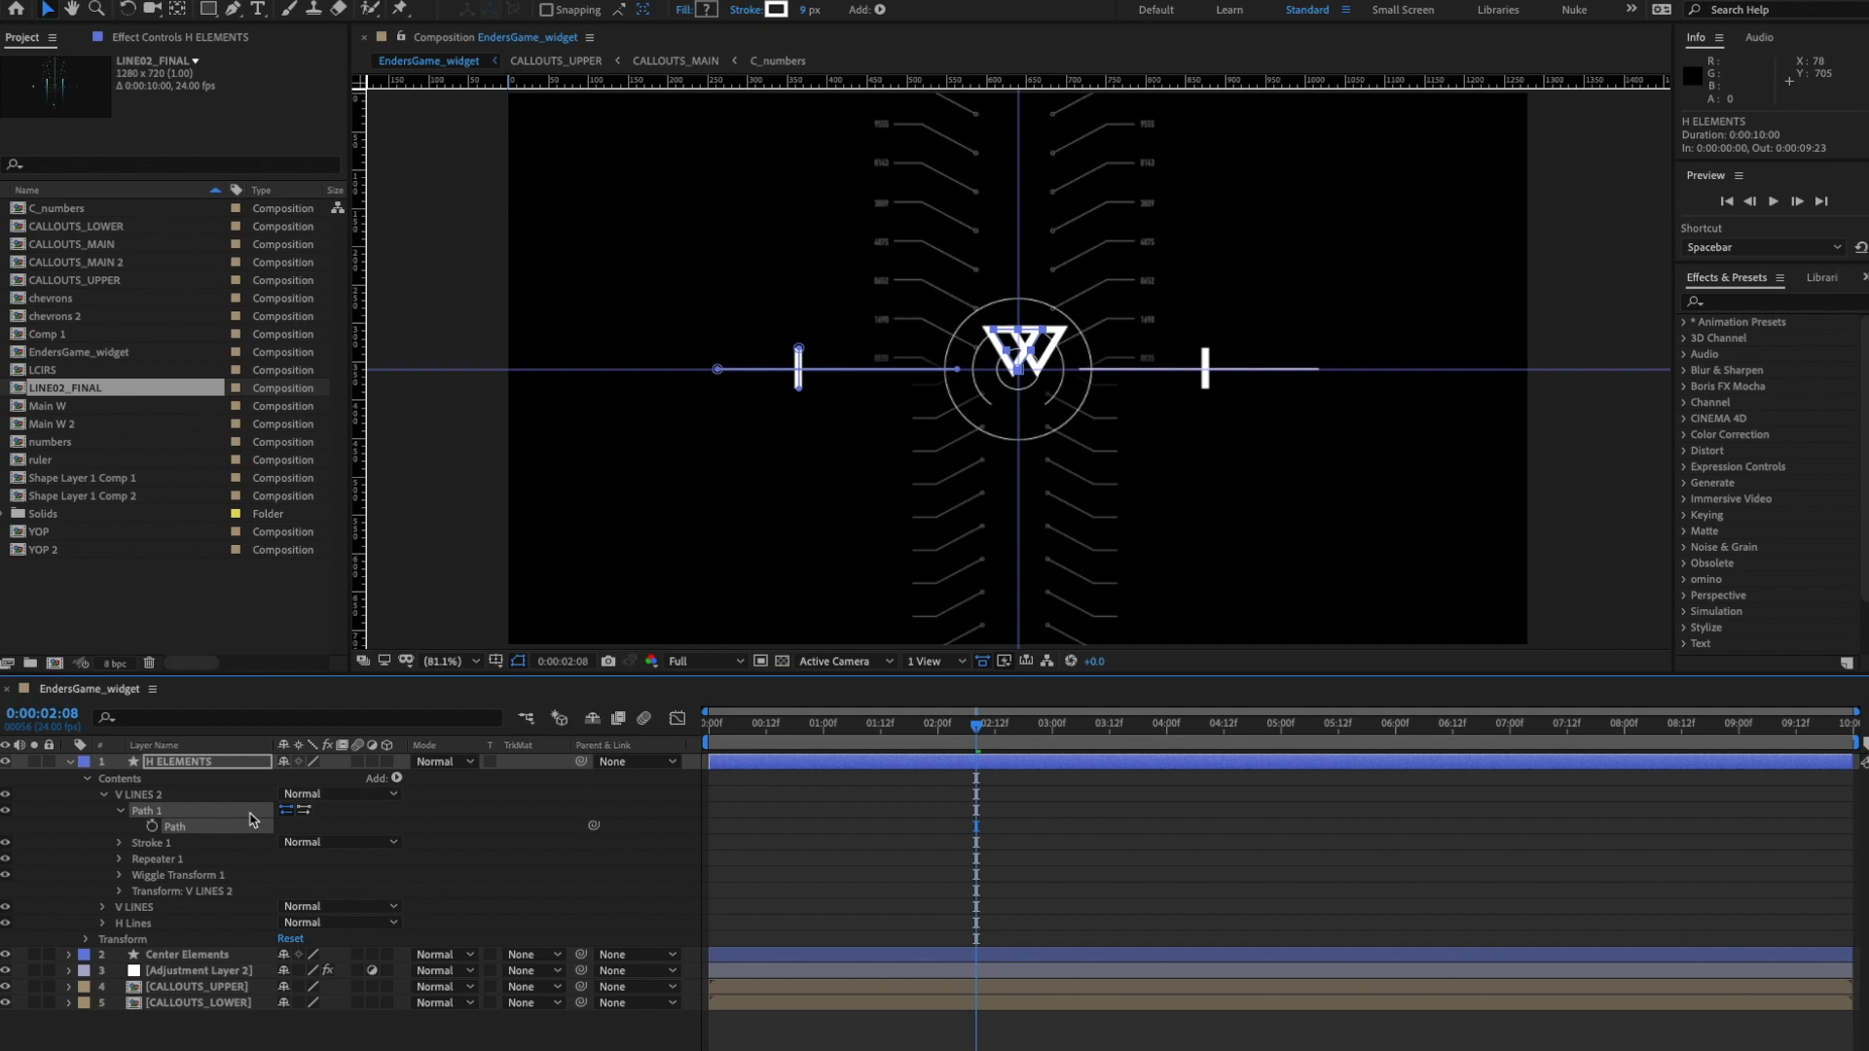
pyautogui.click(397, 778)
pyautogui.click(454, 833)
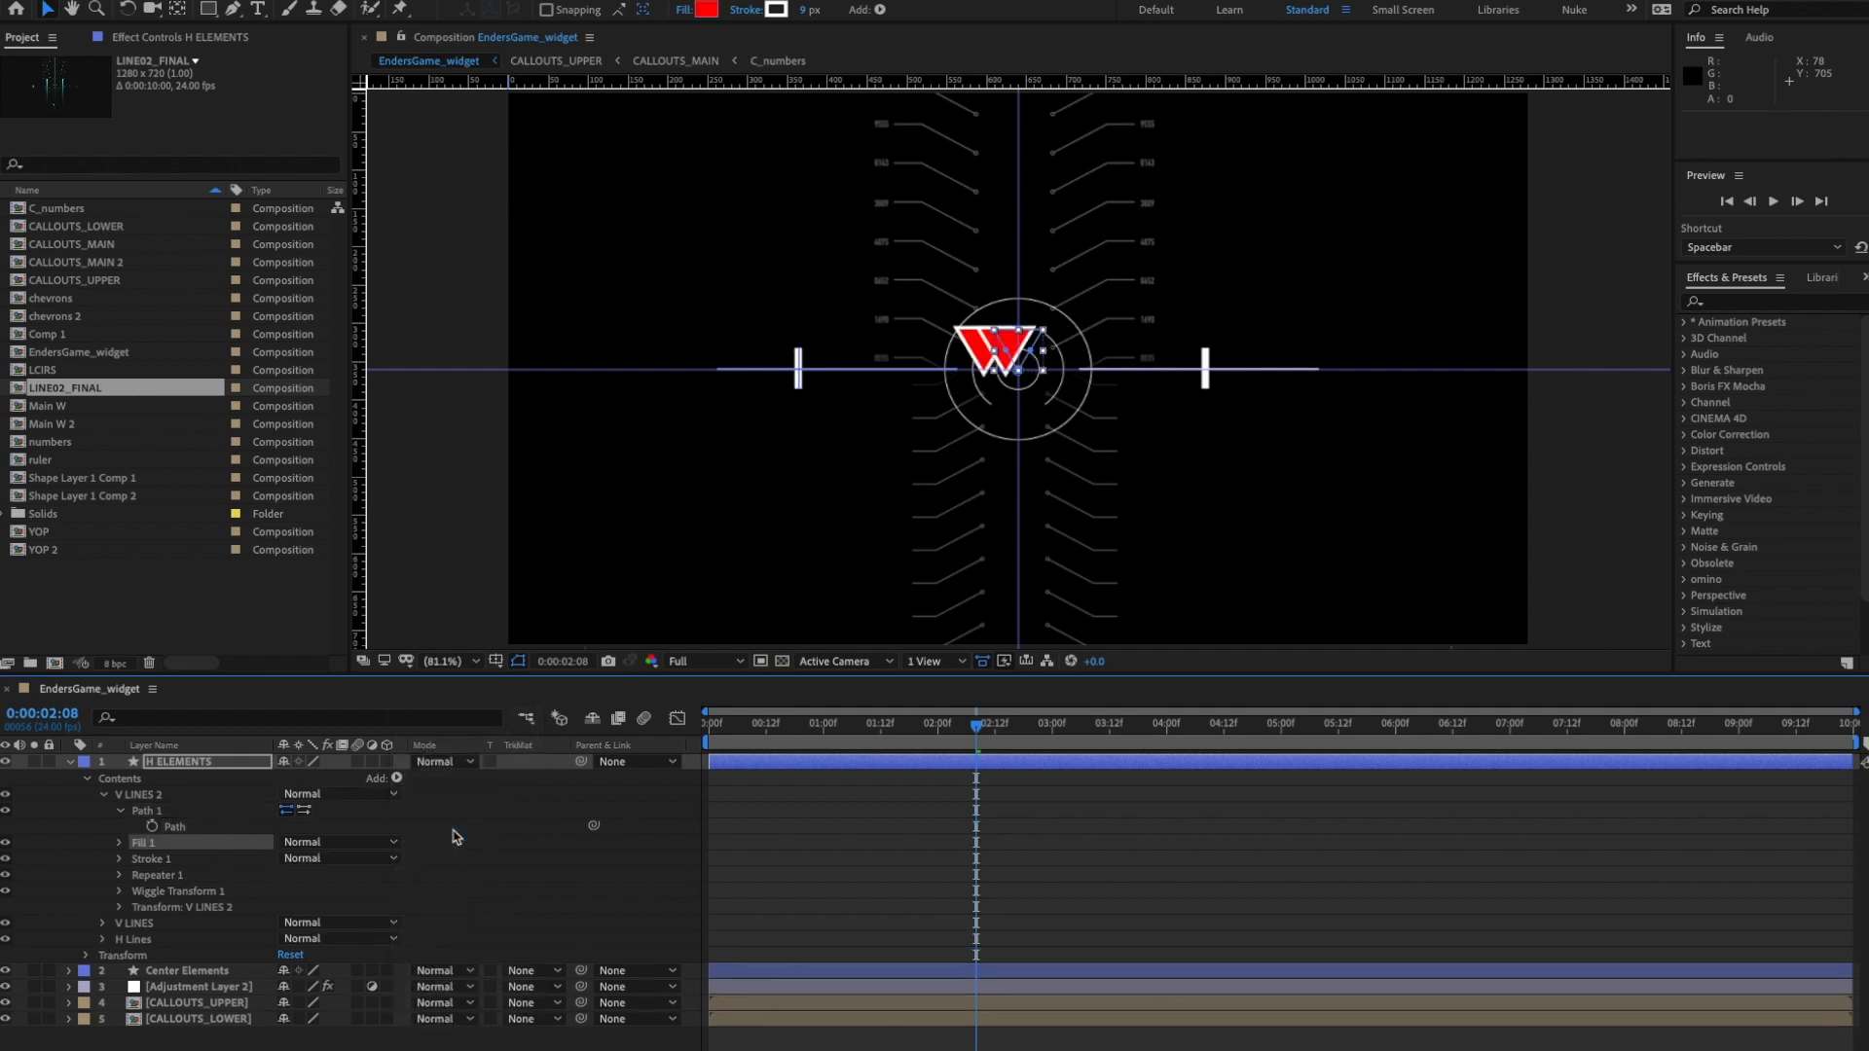
pyautogui.click(151, 866)
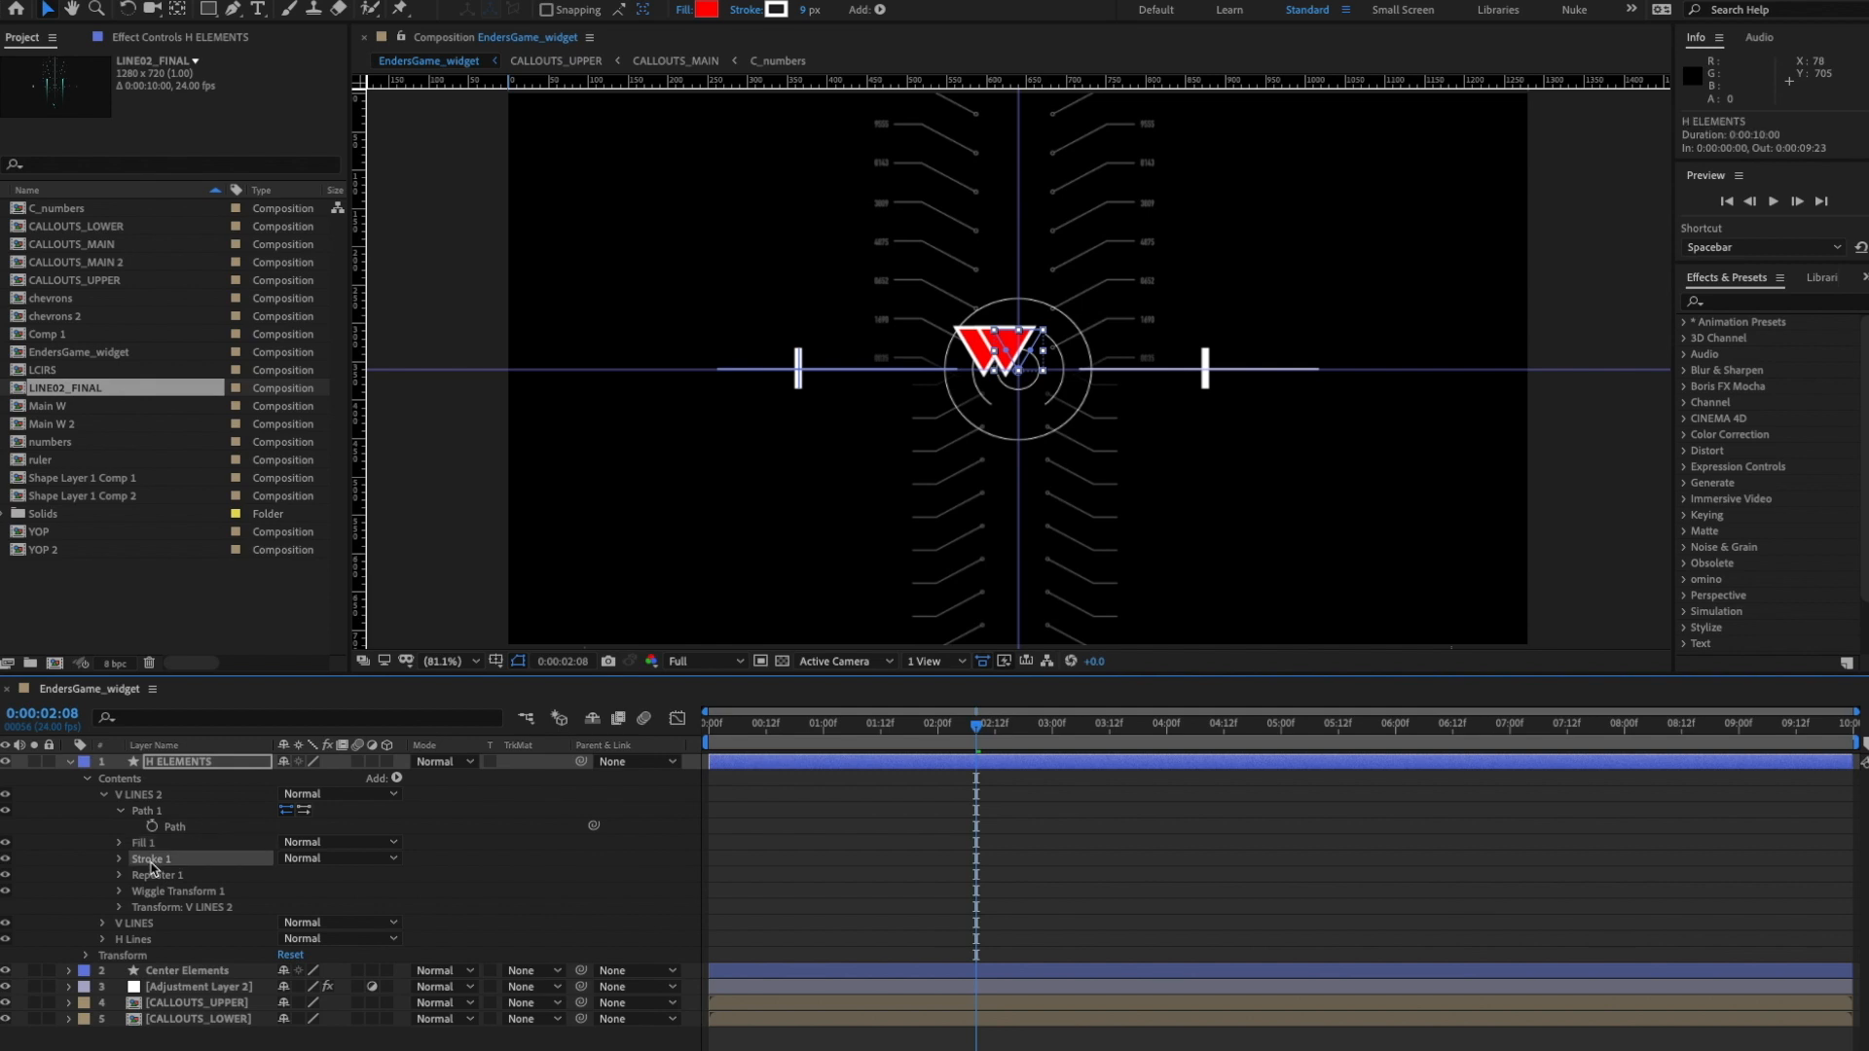
pyautogui.press('Delete')
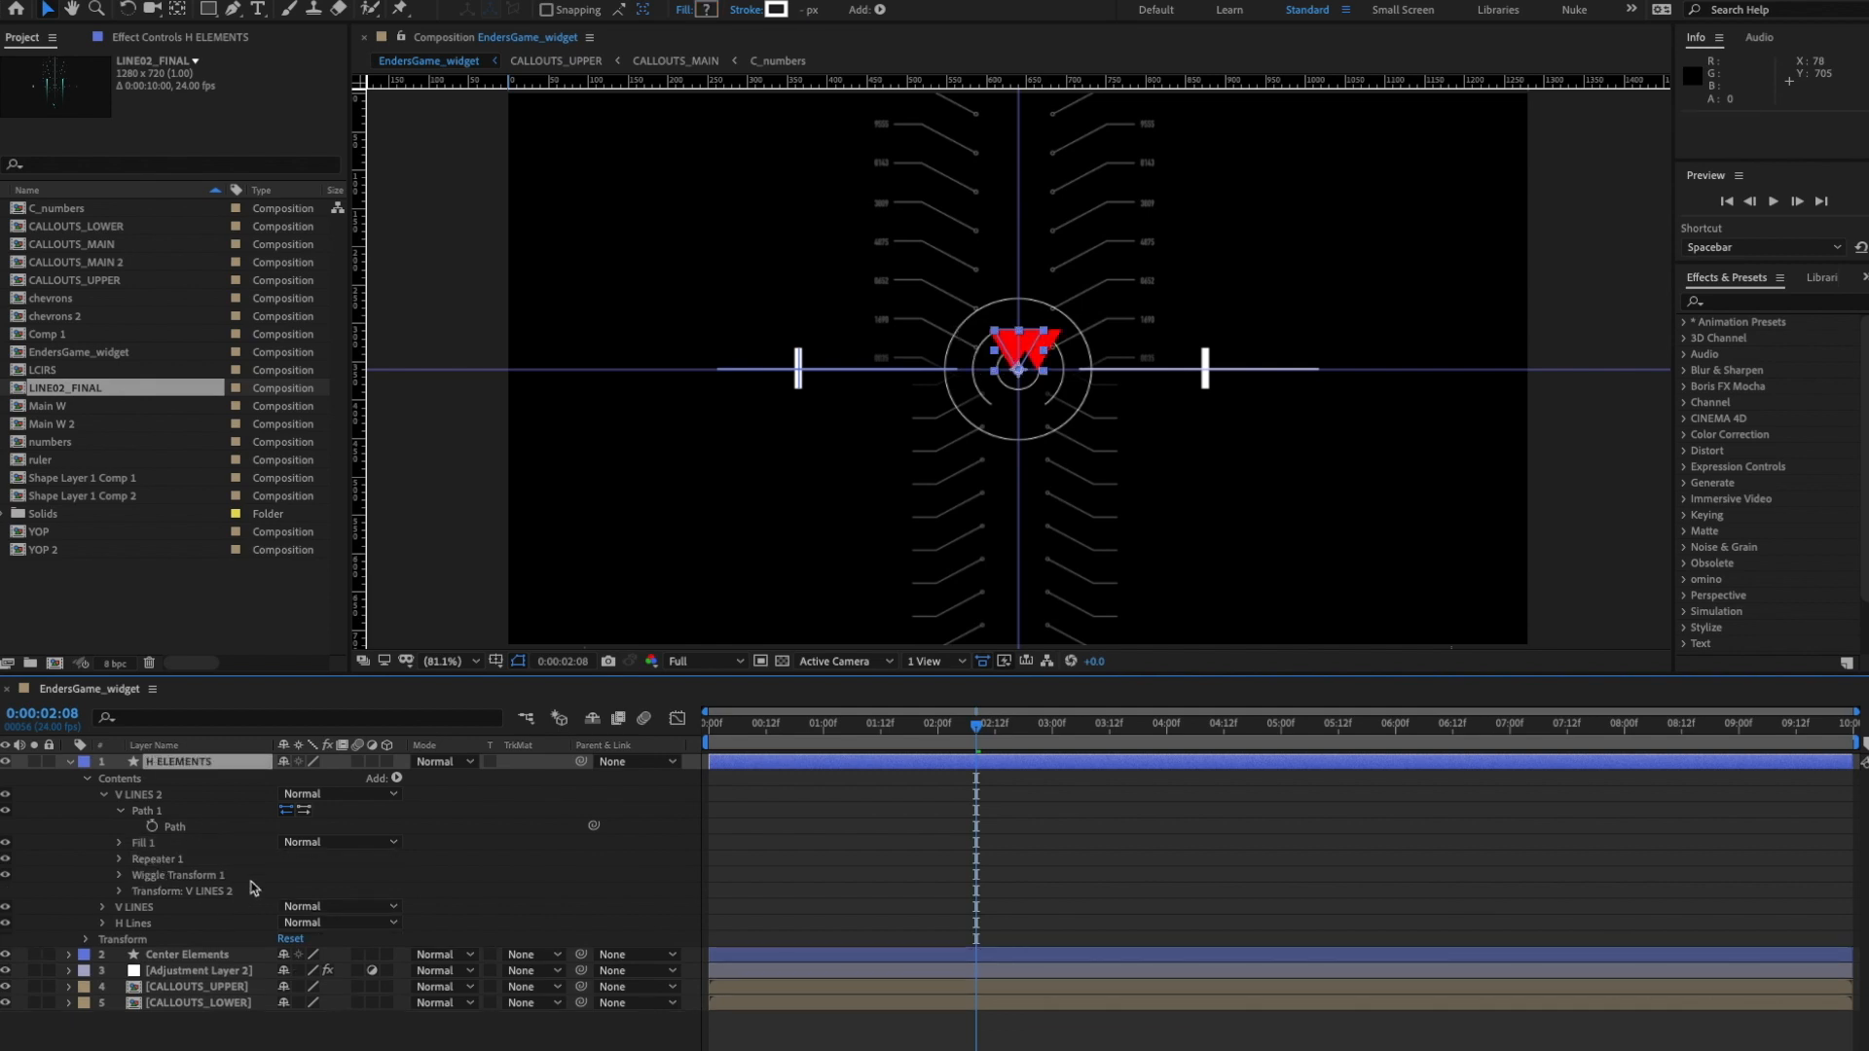
# - Change the color of the triangle's Fill 1 to a neutral mid grey, RGB 150, 150, 150
pyautogui.click(119, 843)
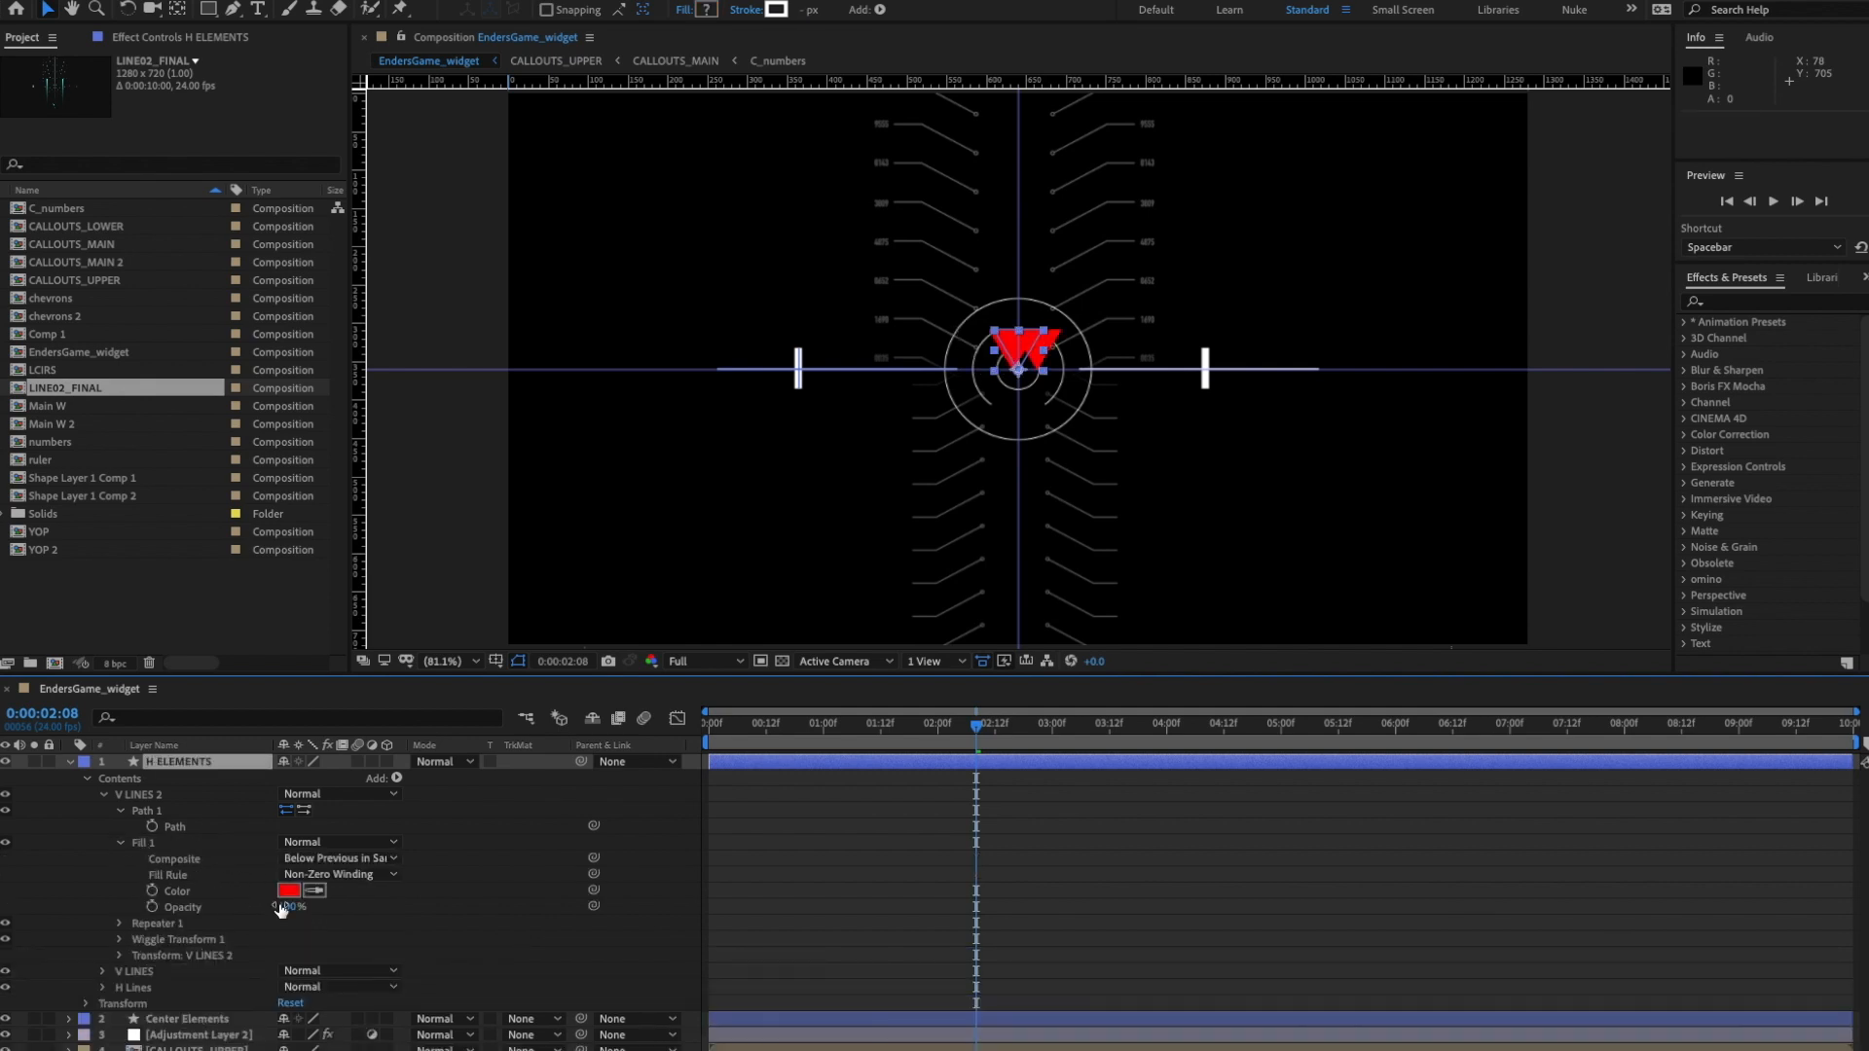
pyautogui.click(289, 890)
pyautogui.moveTo(1319, 629); pyautogui.dragTo(1278, 604)
pyautogui.click(1730, 506)
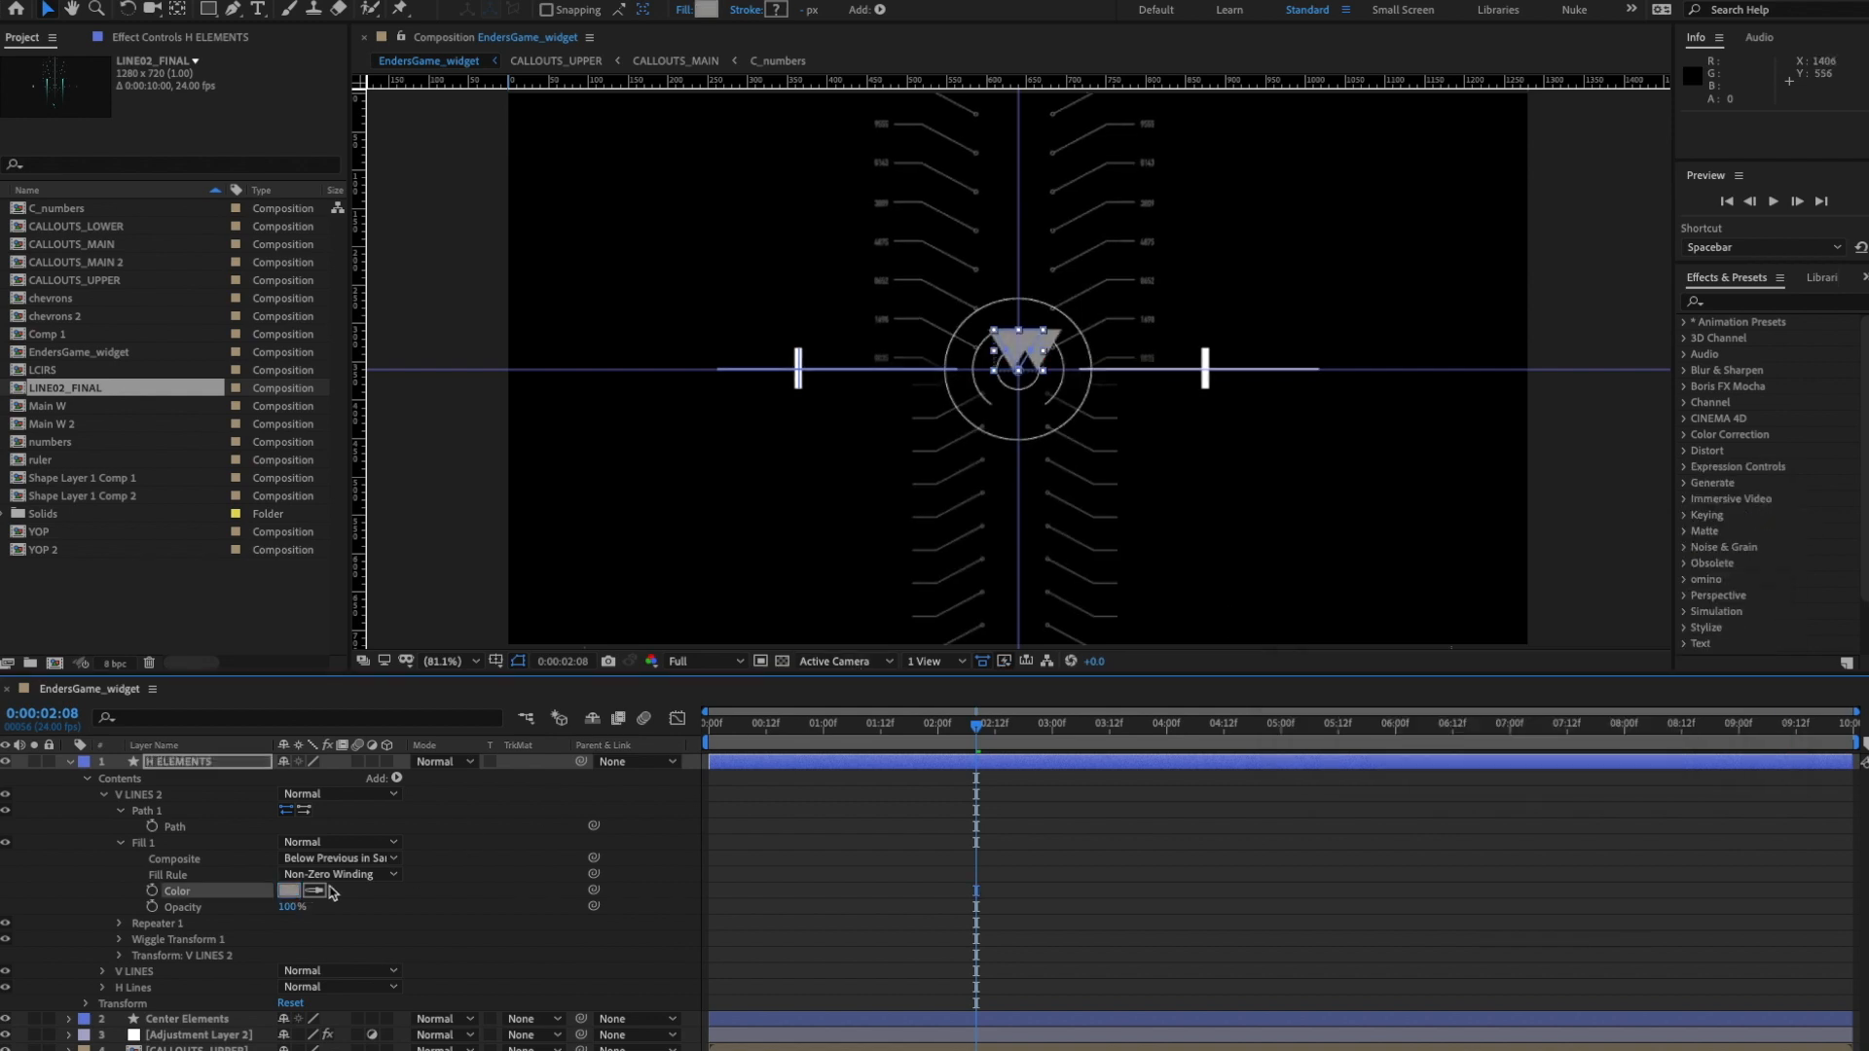
# - Scale the triangle path down proportionally to about 55% around its centre
pyautogui.click(175, 826)
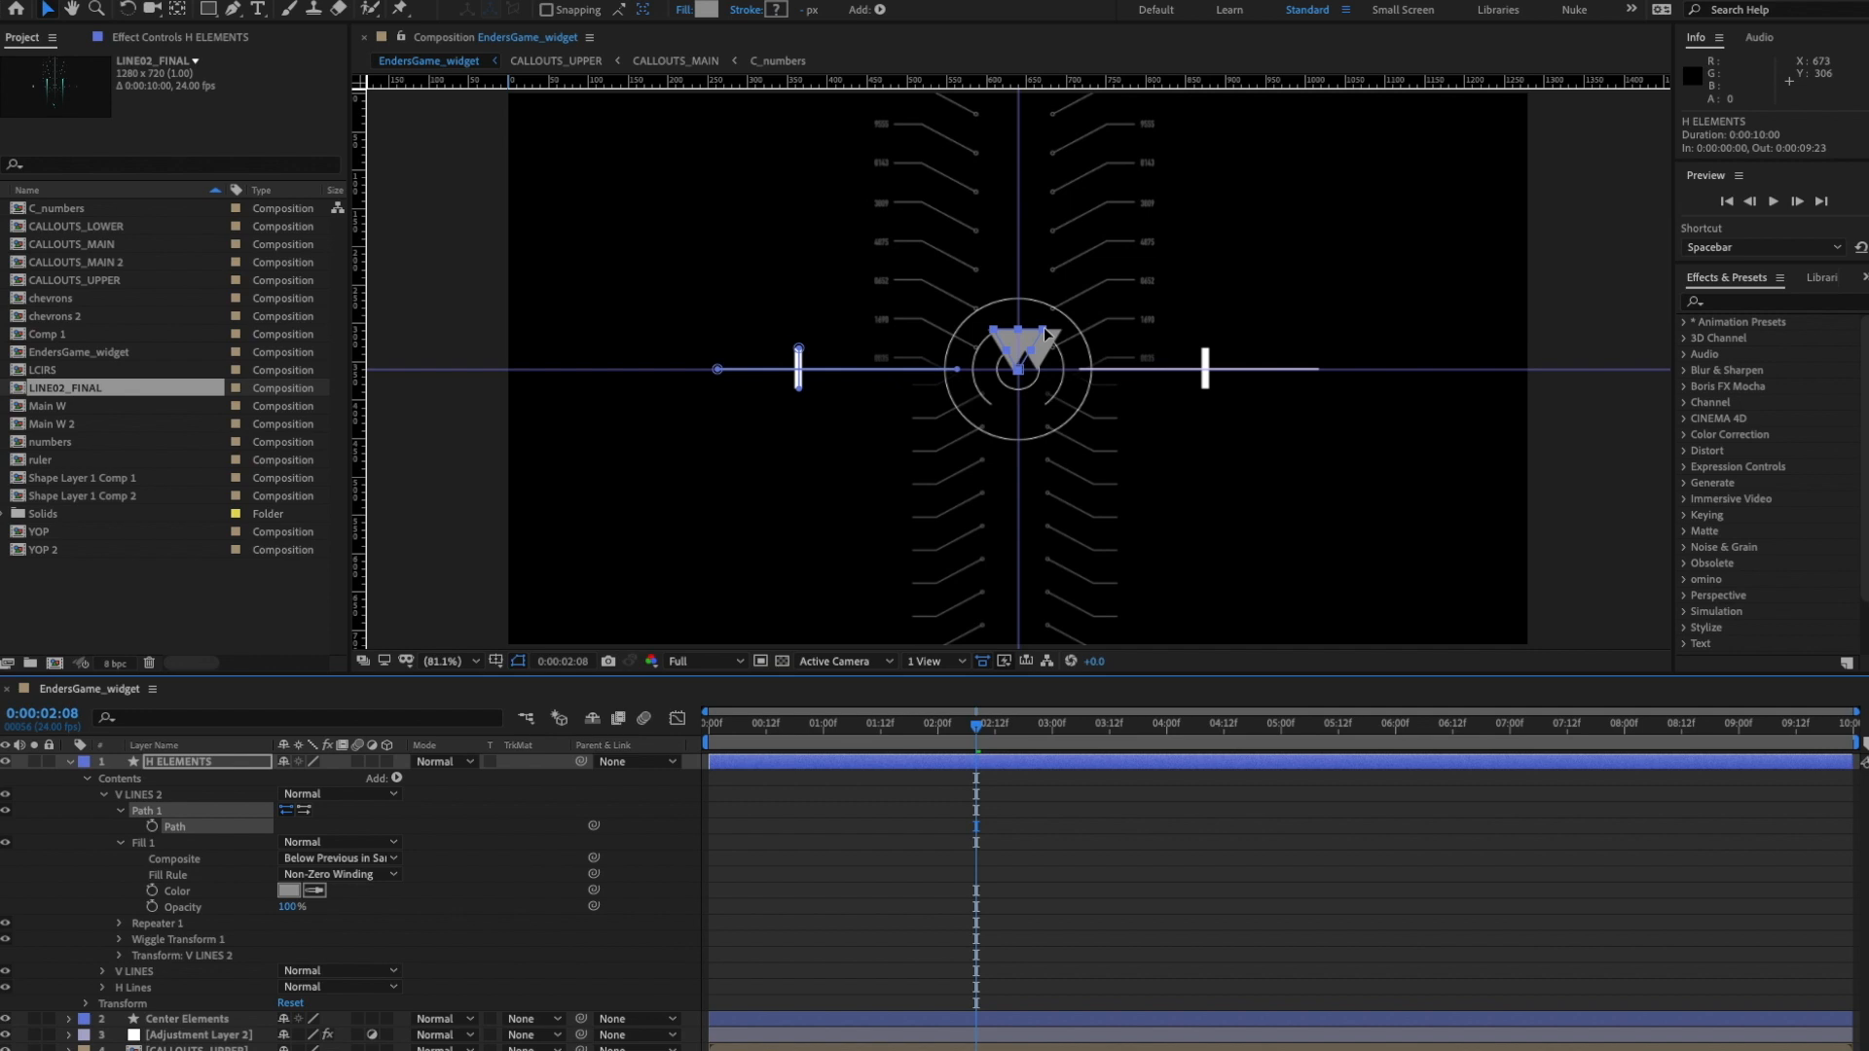
pyautogui.click(1044, 327)
pyautogui.moveTo(1043, 328)
pyautogui.mouseDown()
pyautogui.moveTo(1024, 347)
pyautogui.moveTo(1038, 337)
pyautogui.mouseUp()
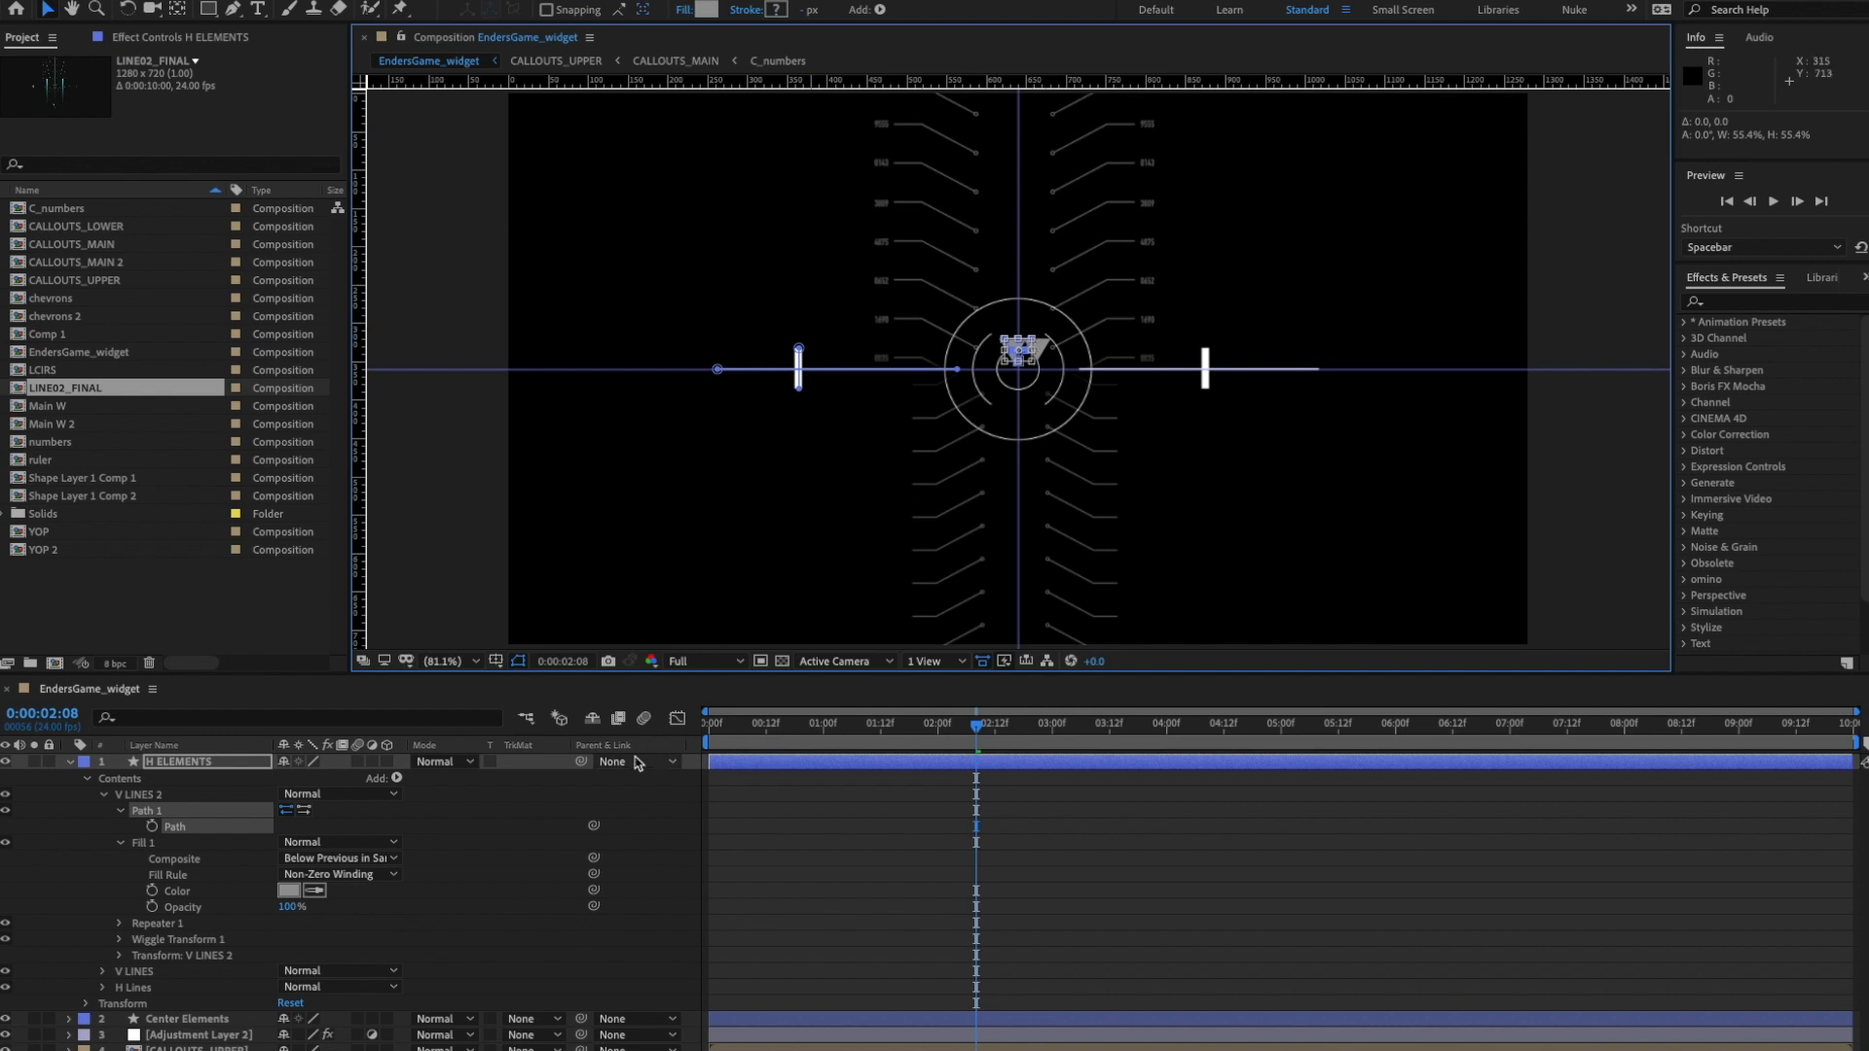
pyautogui.click(586, 785)
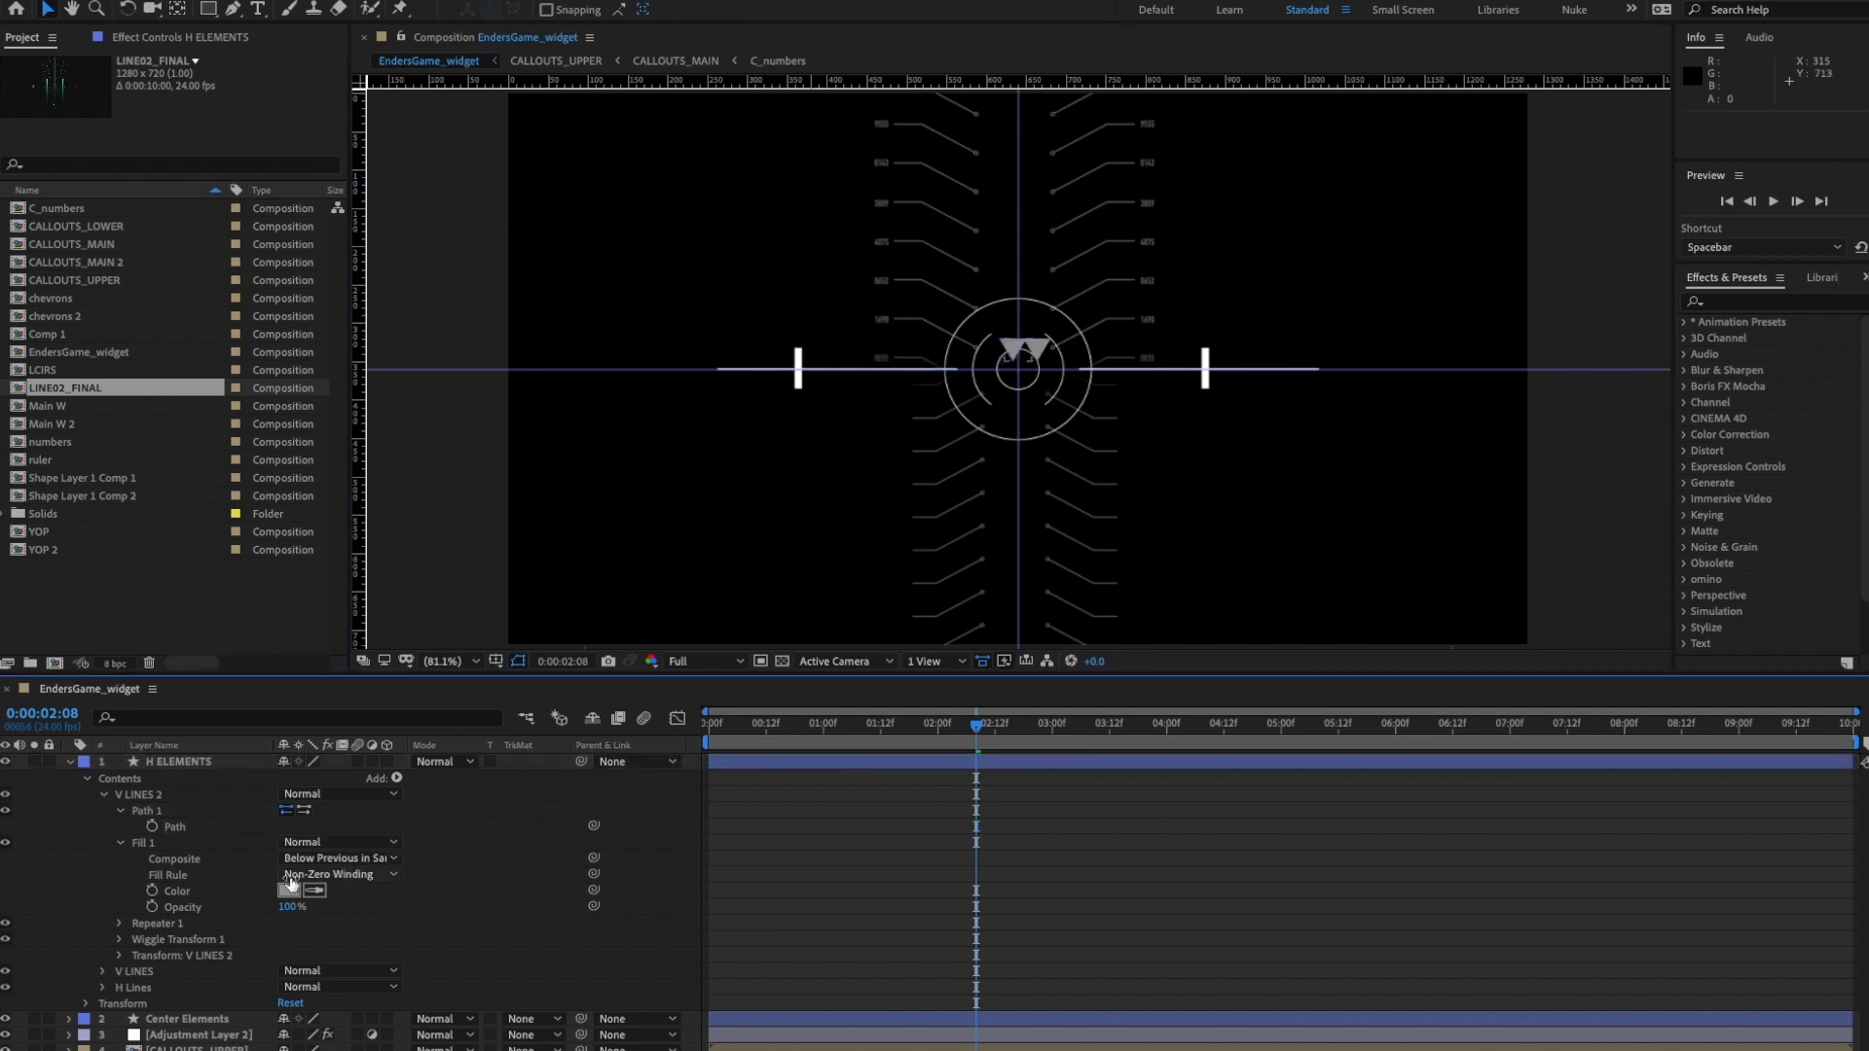
# - Disable Repeater 1 and Wiggle Transform 1 in V LINES 2 and select the triangle's path
pyautogui.click(5, 924)
pyautogui.click(177, 828)
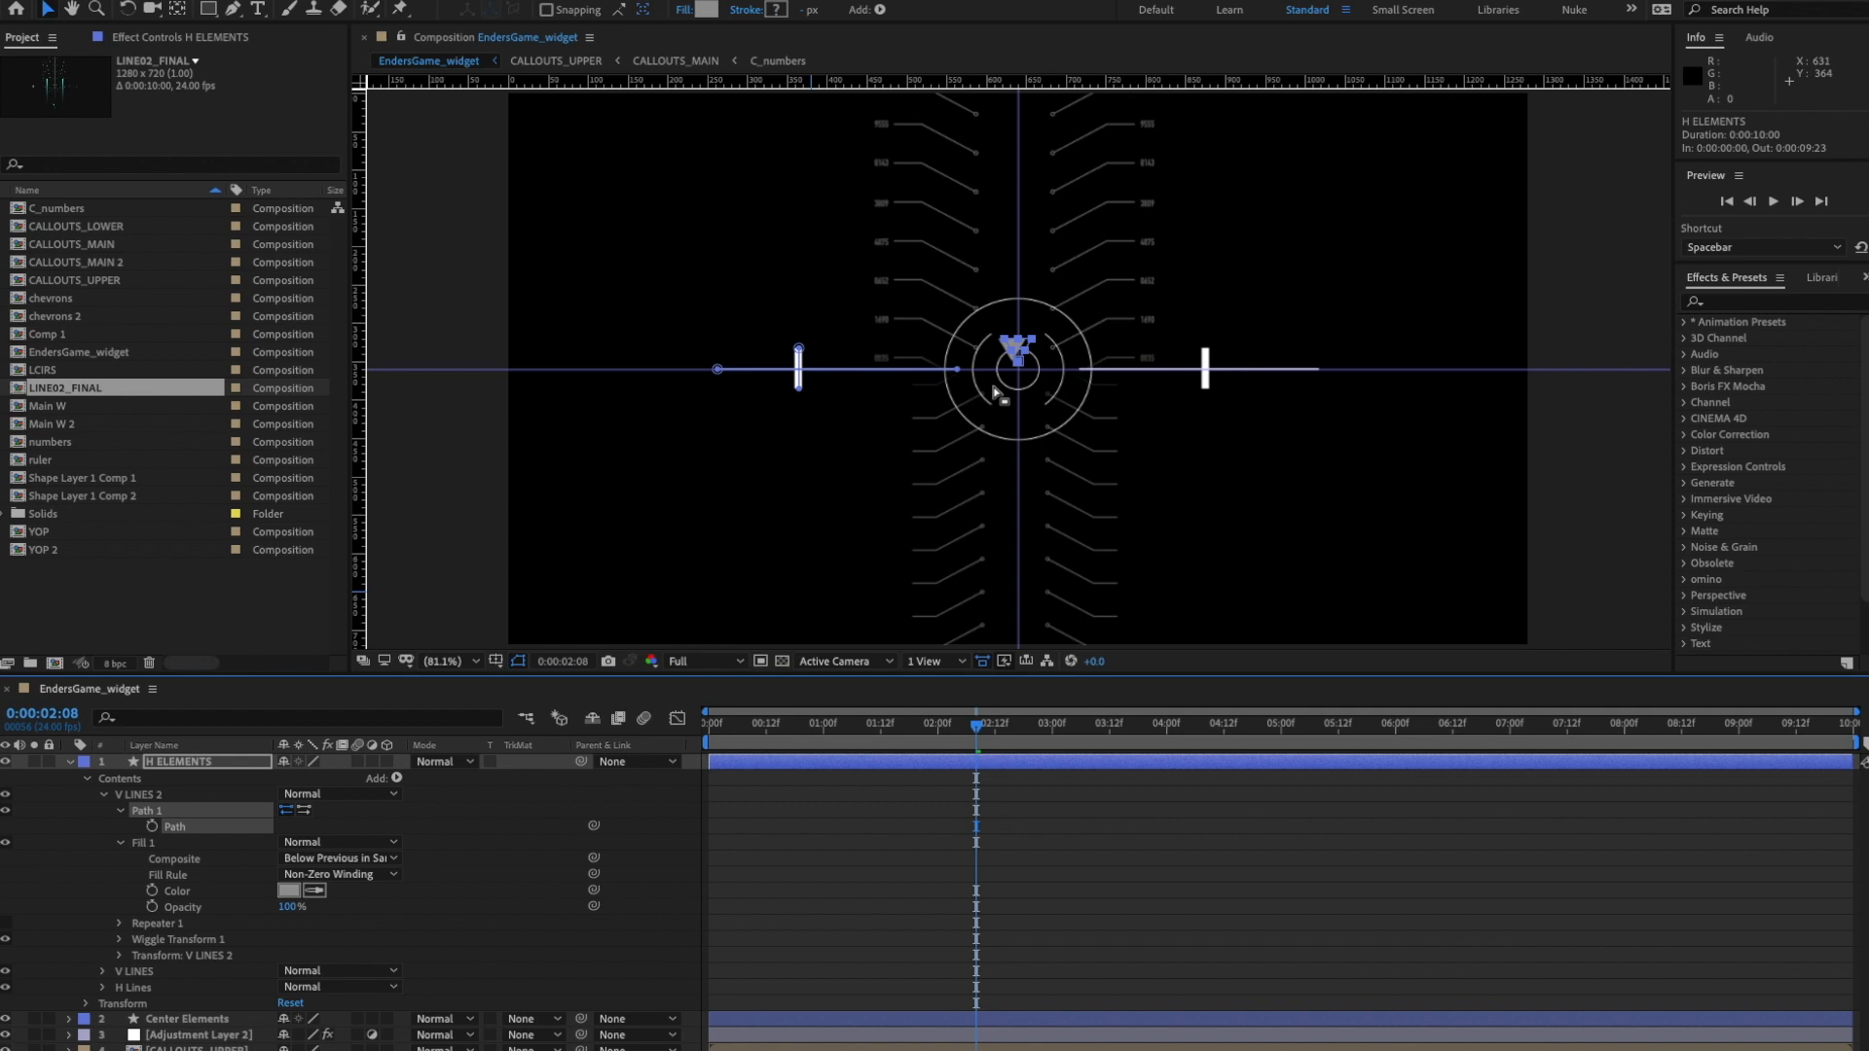
pyautogui.click(458, 829)
pyautogui.click(183, 830)
# - Move the triangle path about 230 px left, placing it just above the horizontal line between the left vertical marker and the circles
pyautogui.click(1018, 352)
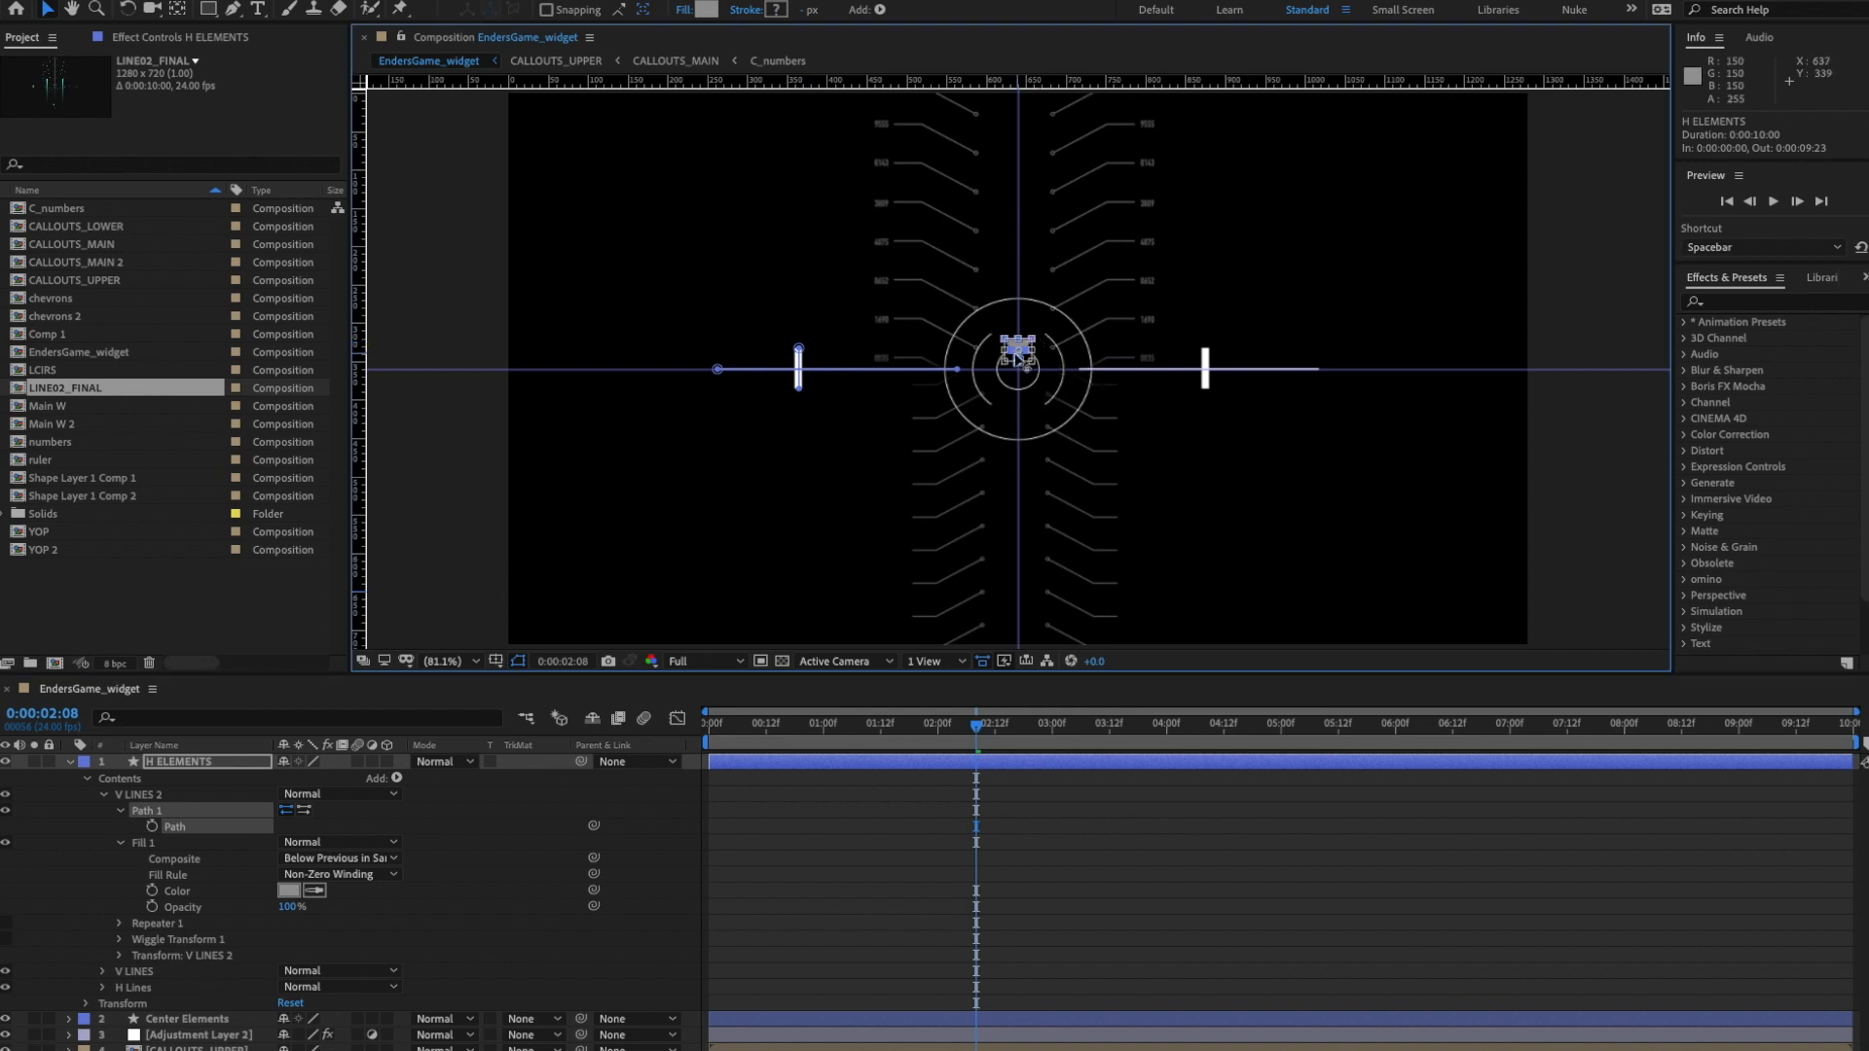
pyautogui.moveTo(1020, 353); pyautogui.dragTo(974, 354)
pyautogui.hotkey('ctrl', 'z')
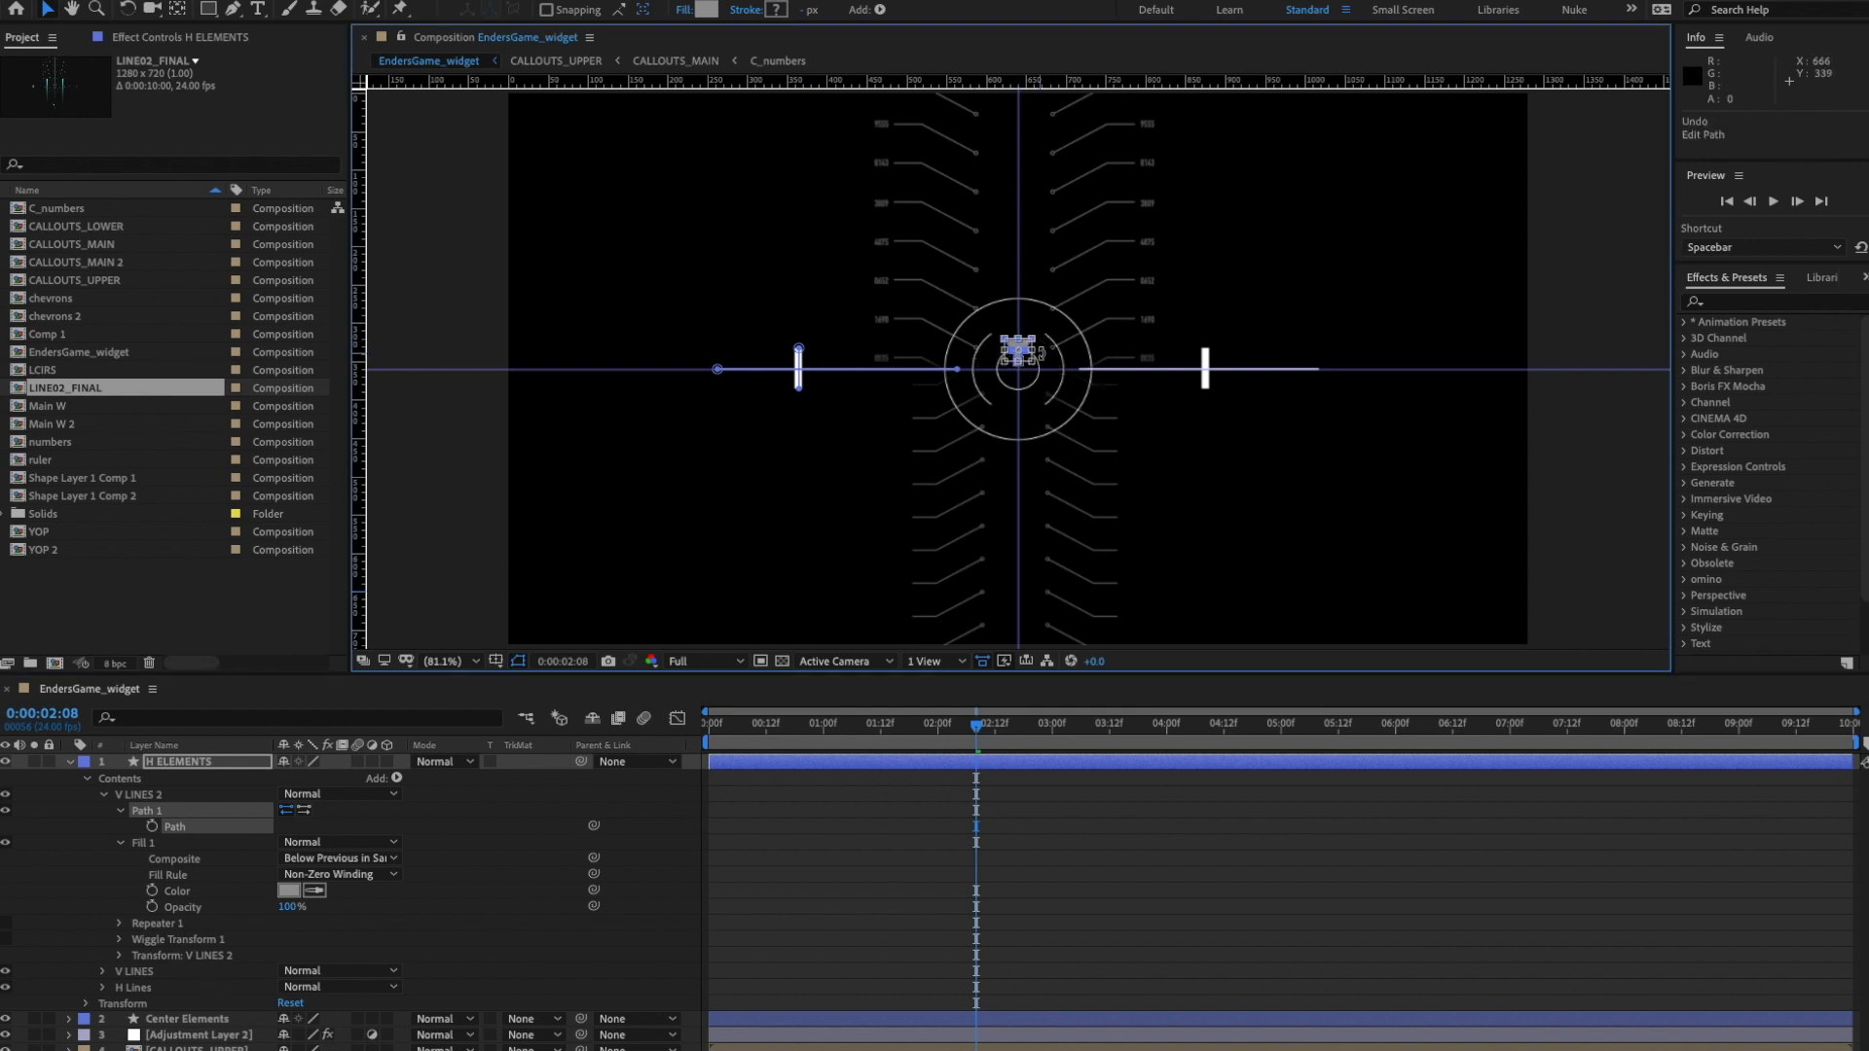
pyautogui.press('.')
pyautogui.press('.')
pyautogui.moveTo(1027, 304); pyautogui.dragTo(747, 381)
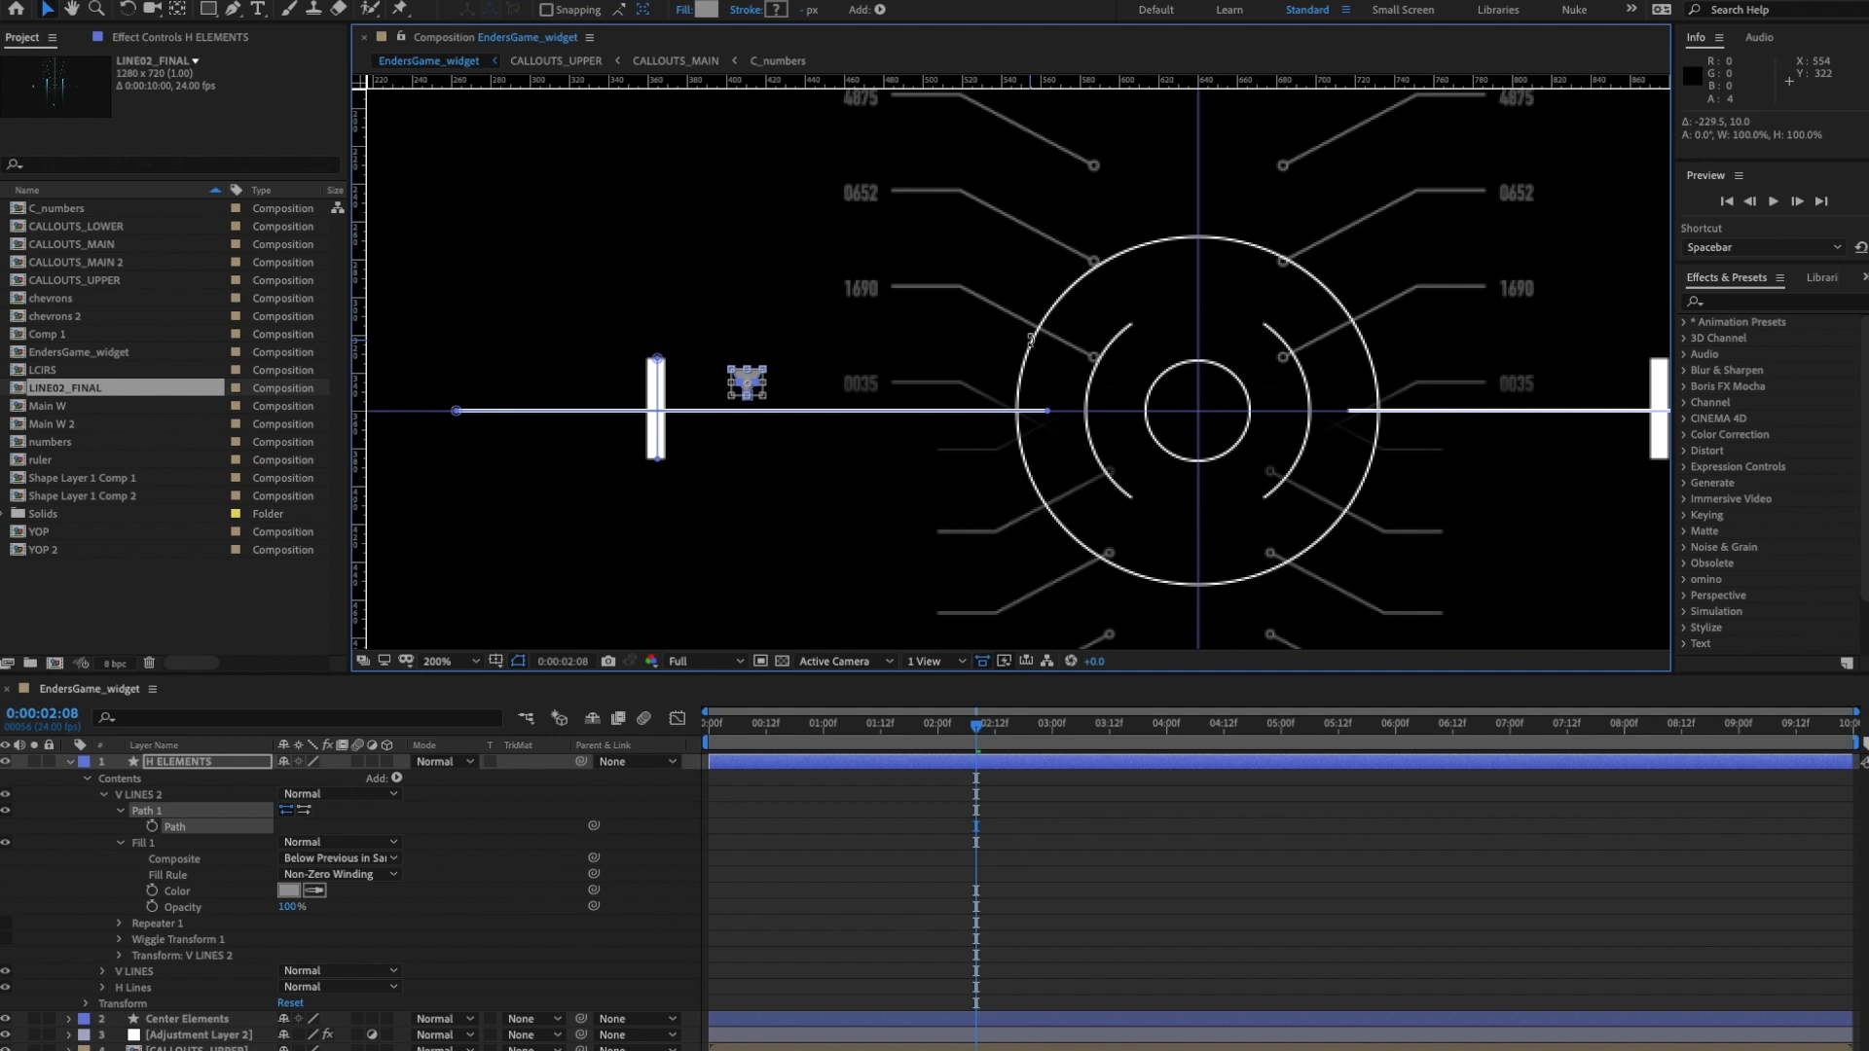
pyautogui.press('Down')
pyautogui.press('Down')
pyautogui.press('Down')
# - Hide the composition rulers and re-enable Repeater 1 in V LINES 2 to mirror the triangle on the right half
pyautogui.hotkey('ctrl', 'shift', 'a')
pyautogui.click(450, 662)
pyautogui.click(457, 680)
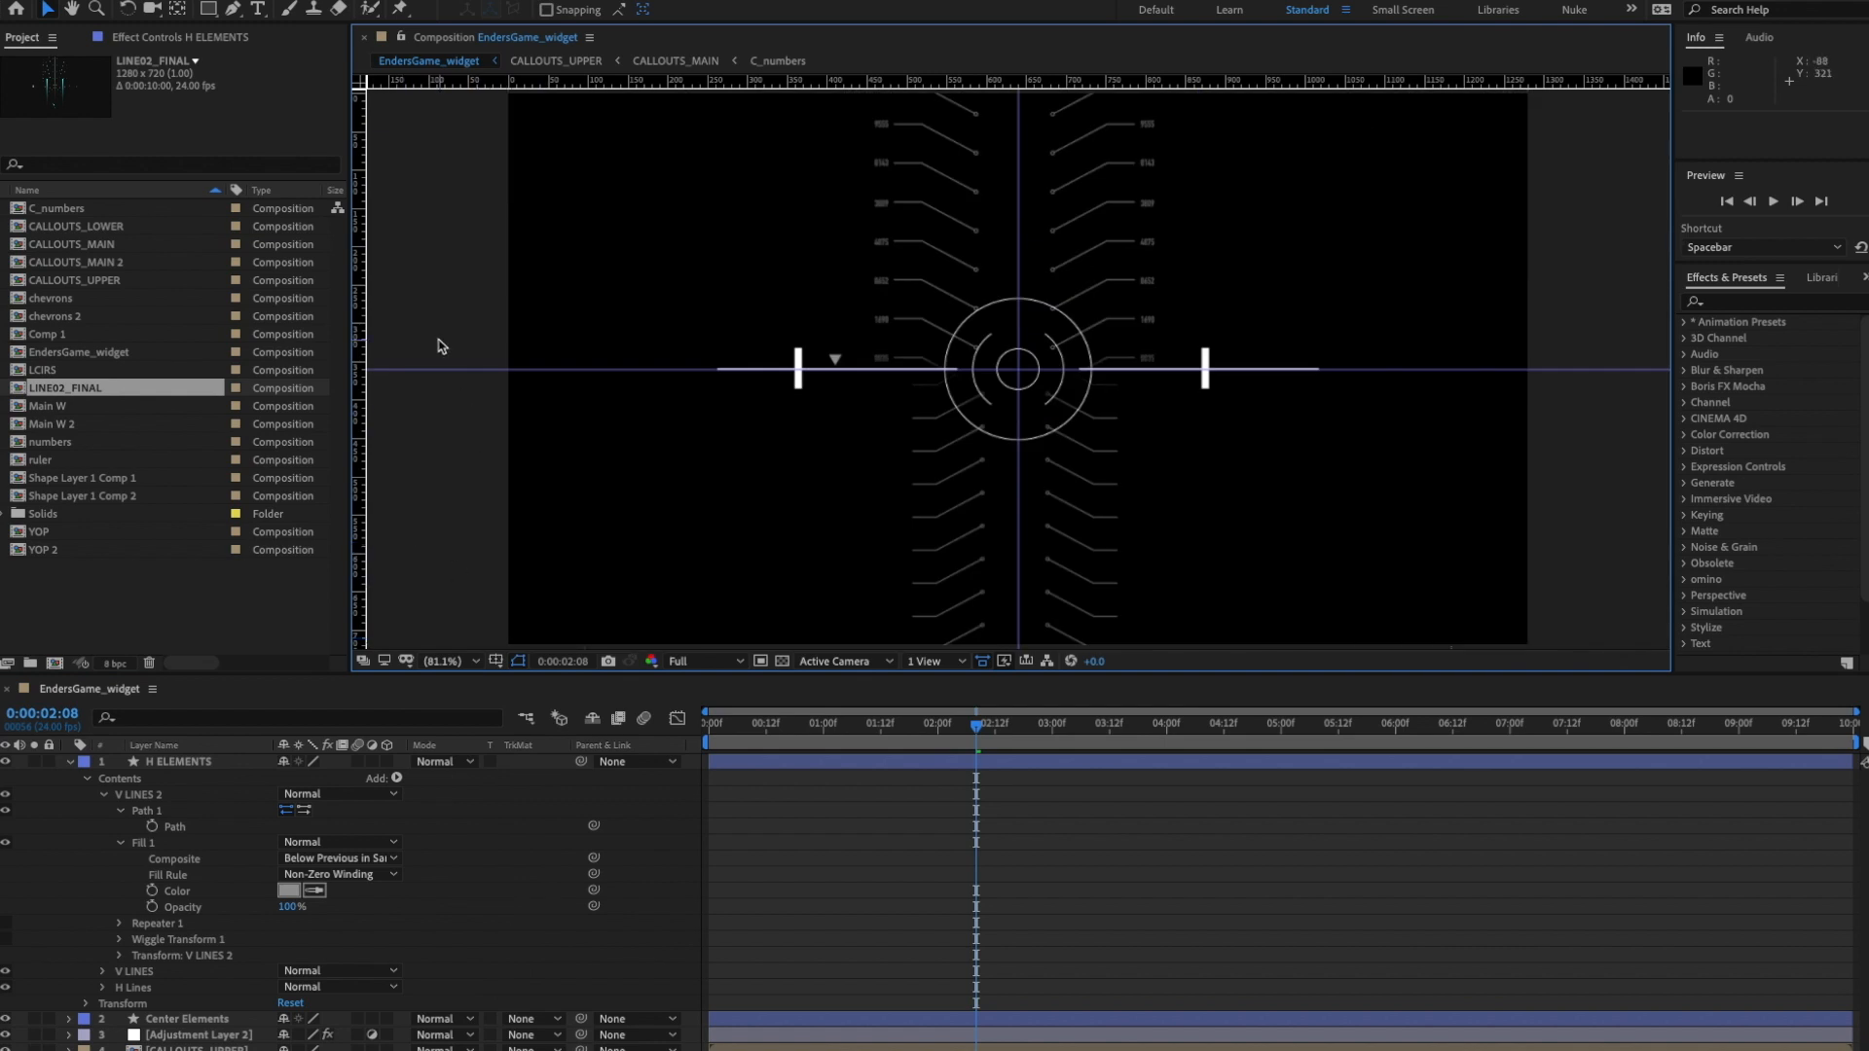
pyautogui.hotkey('ctrl', 'r')
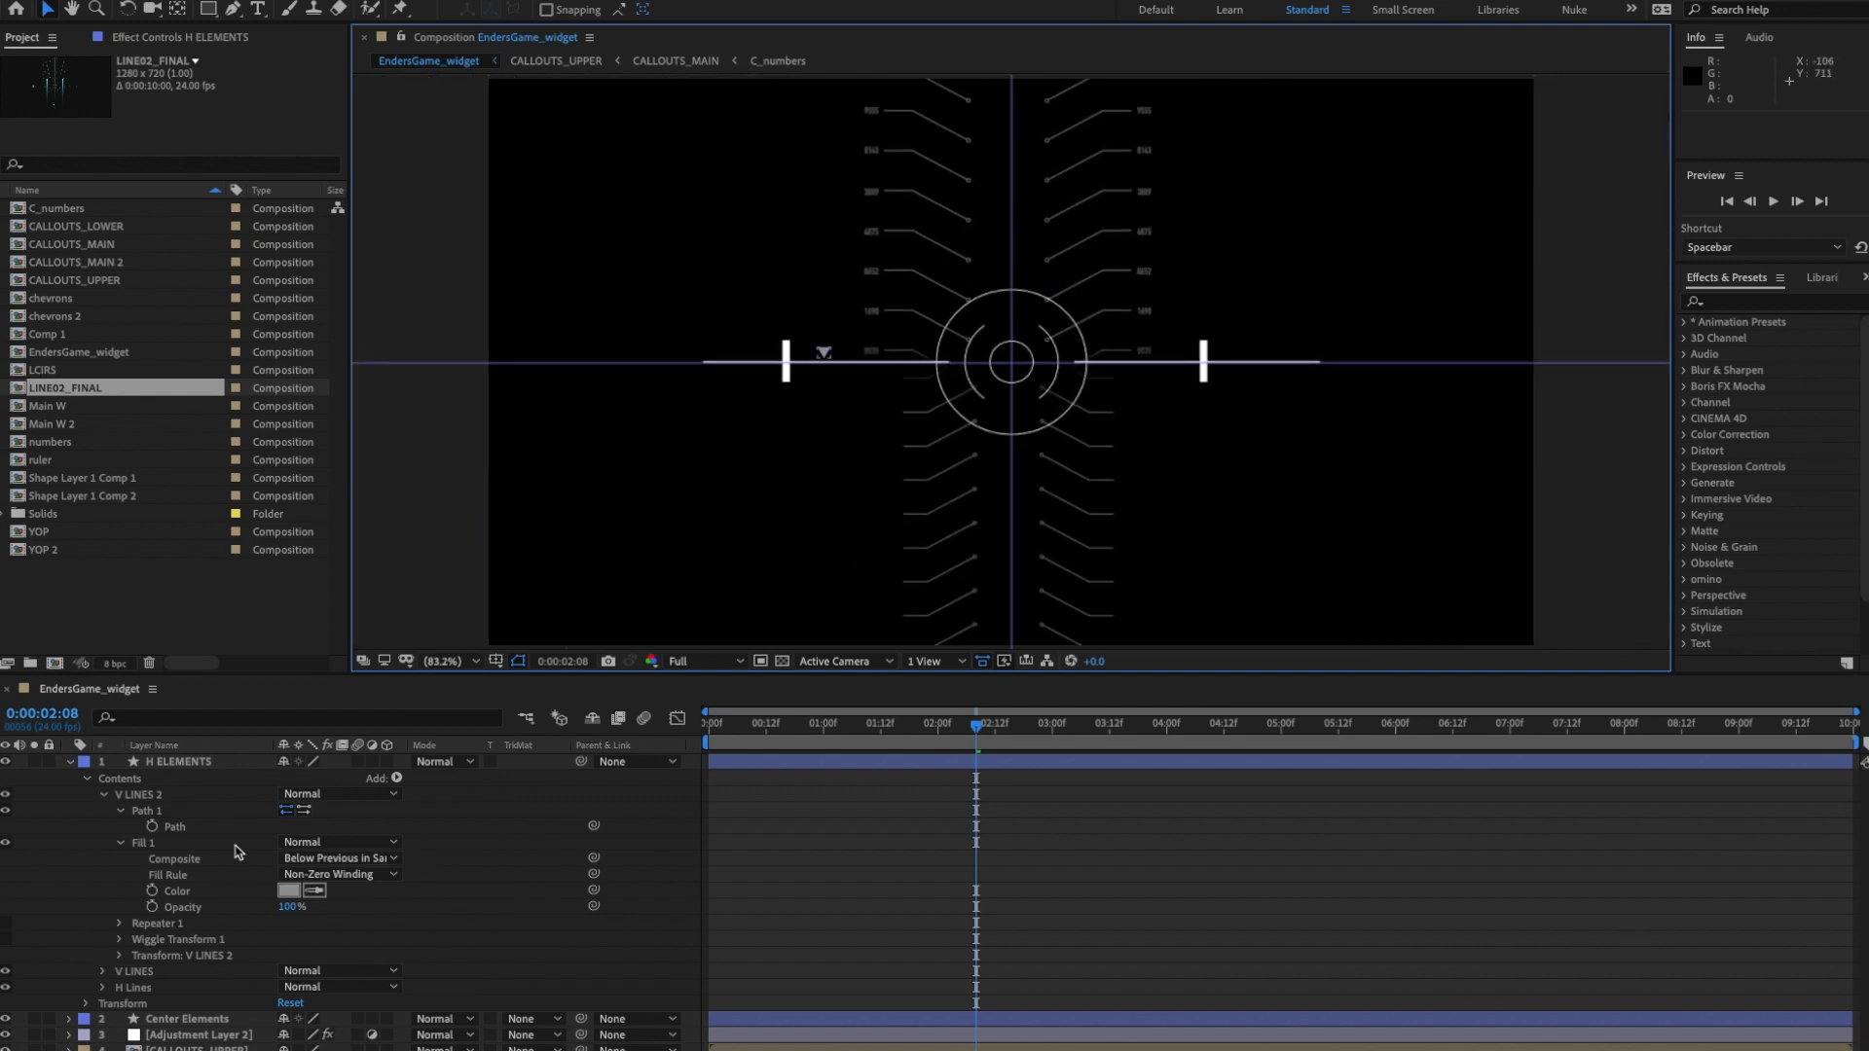
pyautogui.click(8, 930)
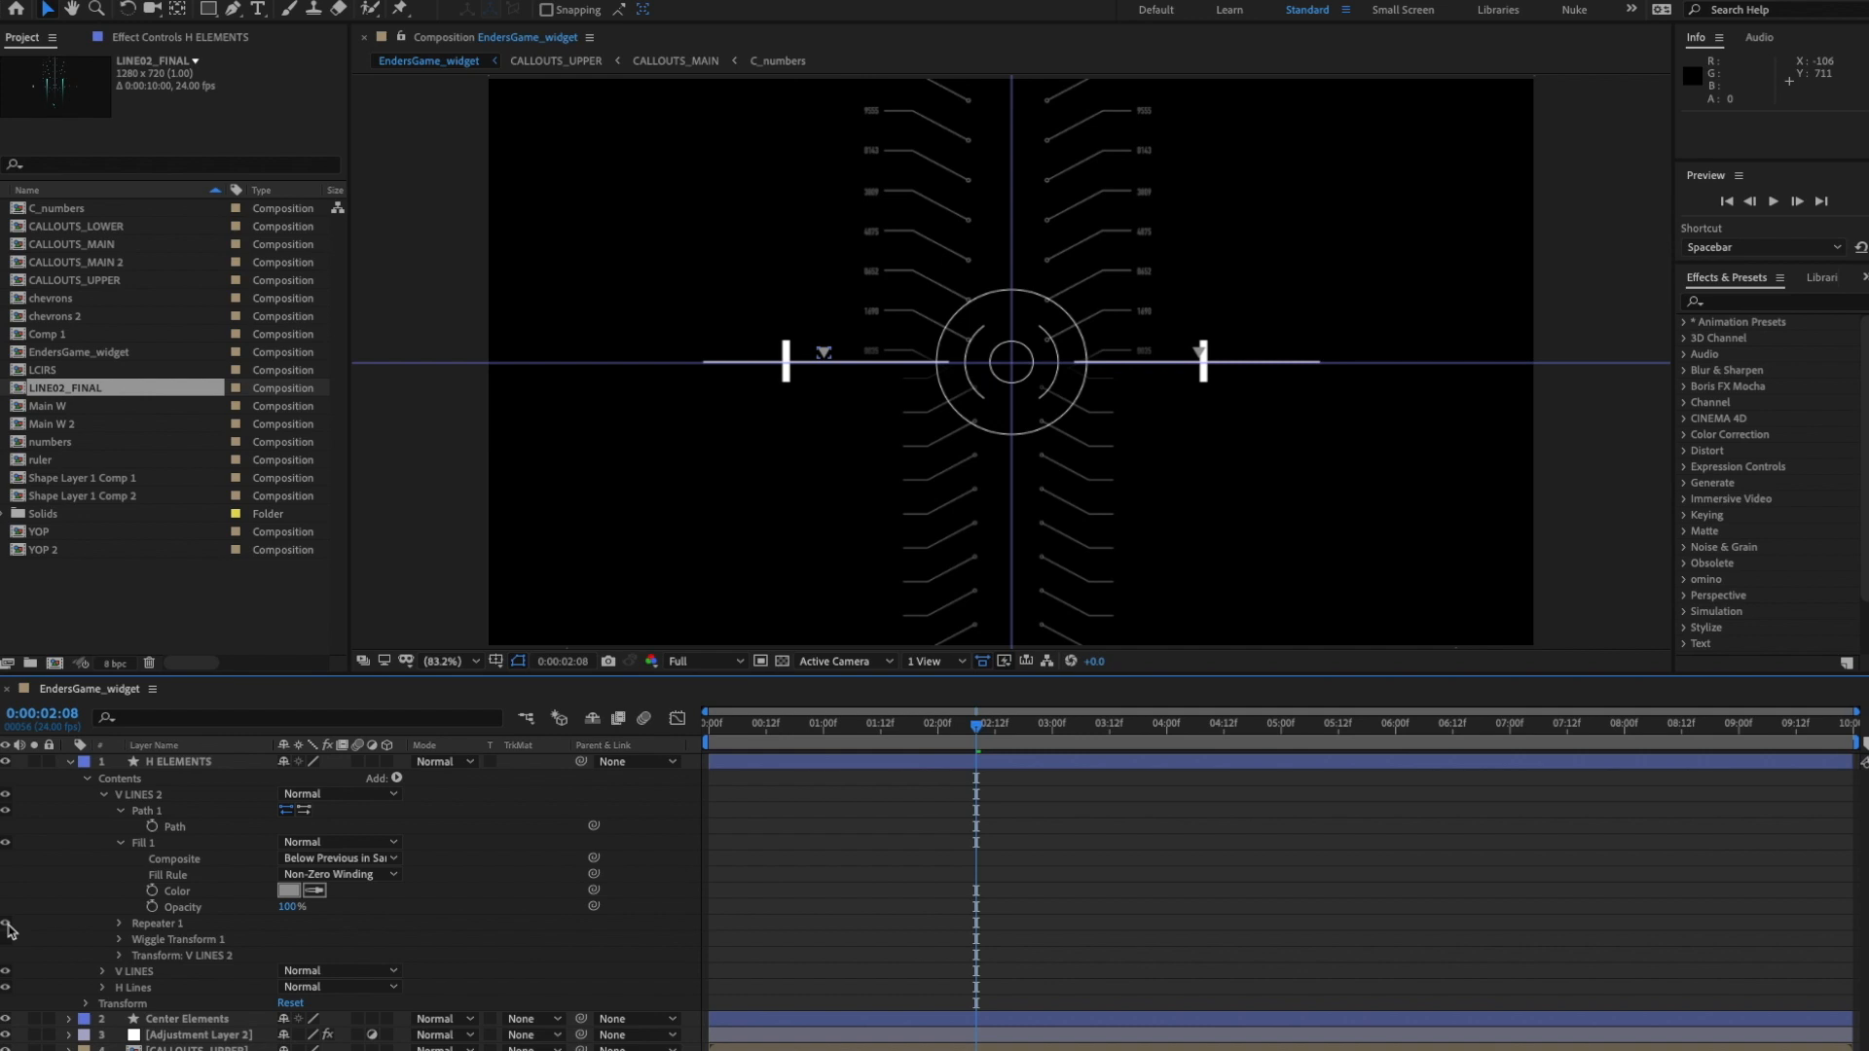
# - Re-enable Wiggle Transform 1 in V LINES 2 and preview the triangle pointers' motion
pyautogui.click(7, 942)
pyautogui.press('space')
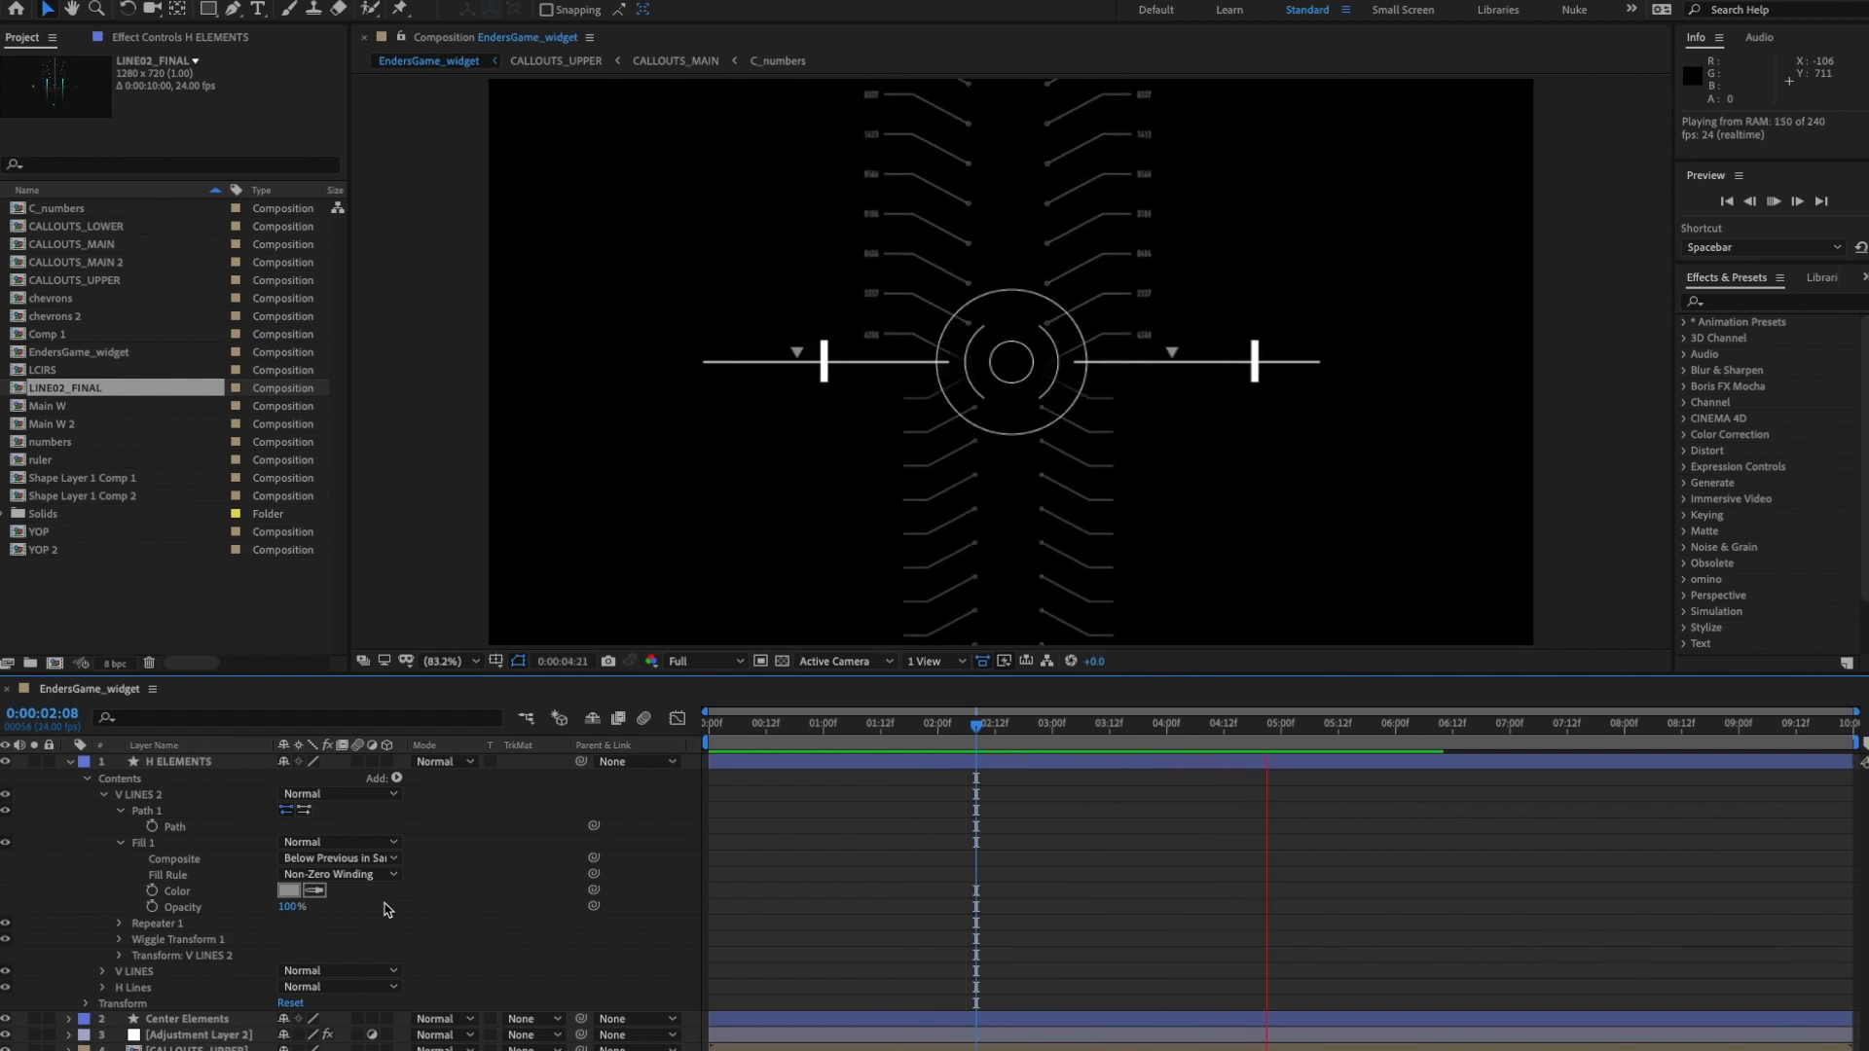
pyautogui.press('space')
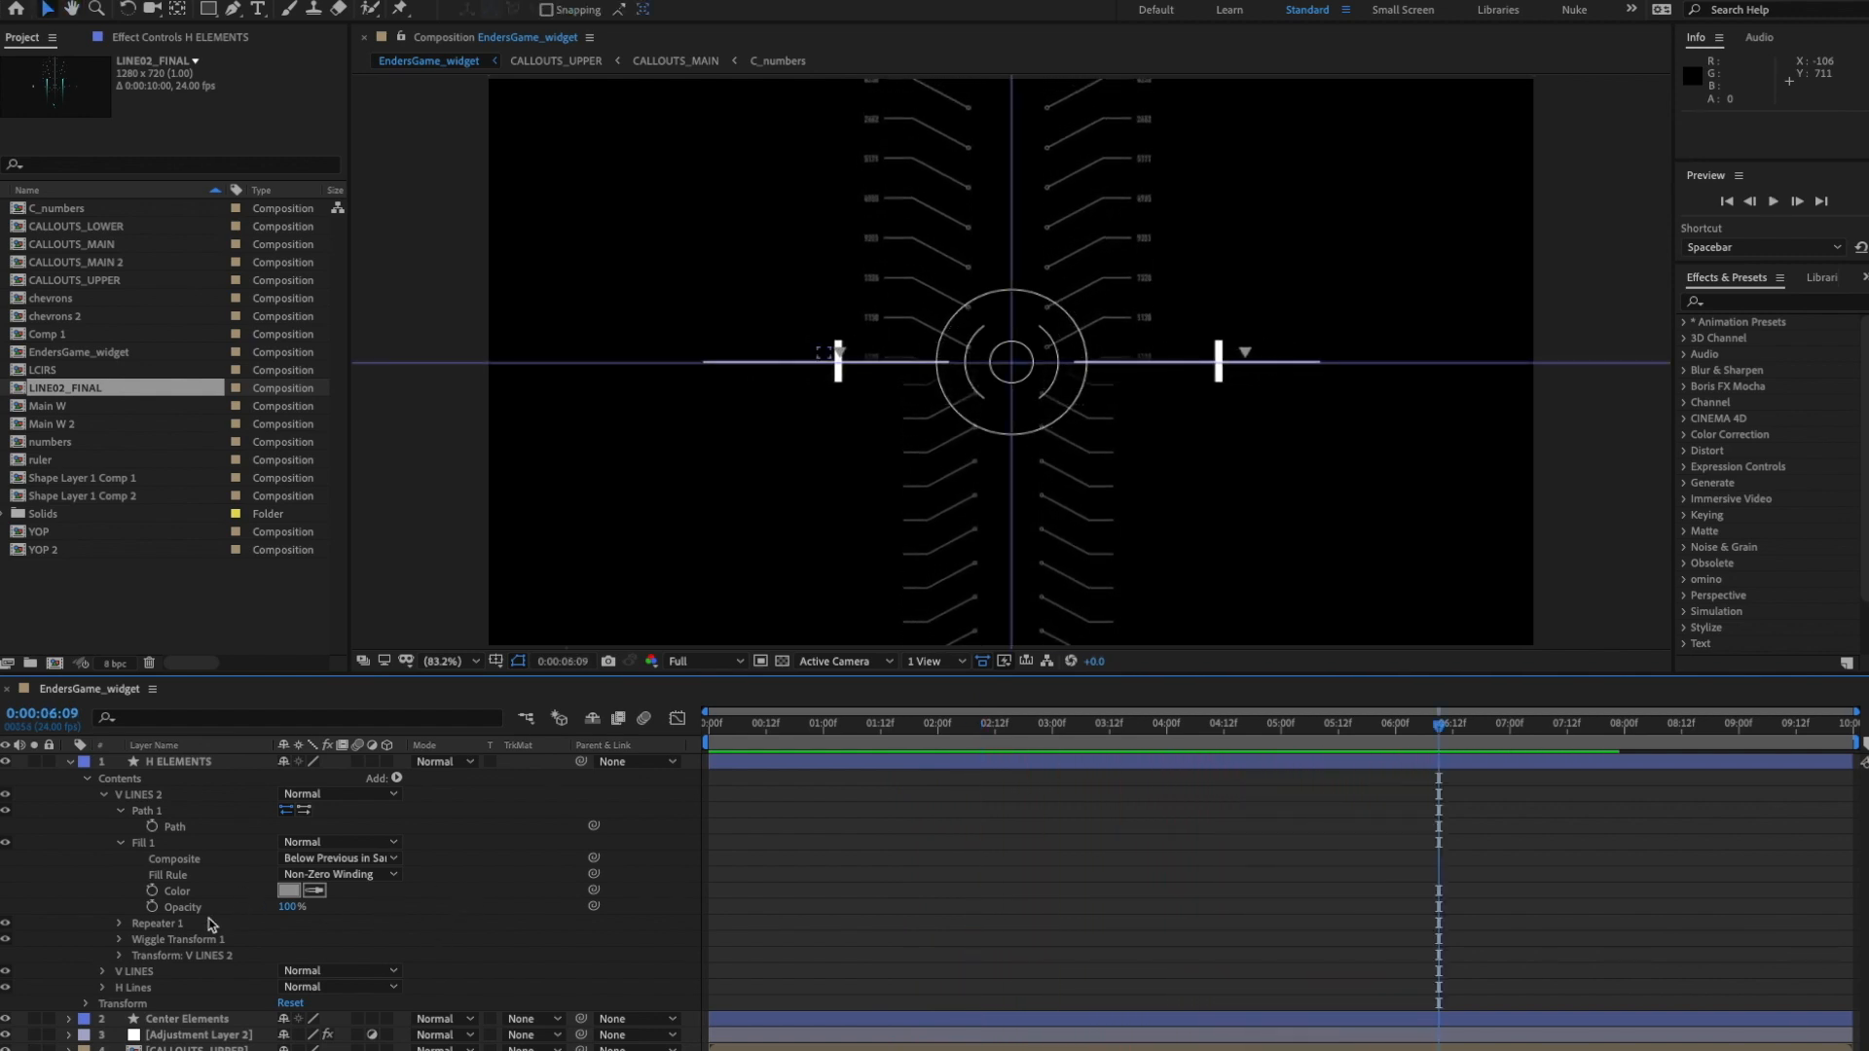
# - Set Wiggle Transform 1 in V LINES 2 to 2 wiggles per second and increase its horizontal position amount to 86
pyautogui.click(121, 842)
pyautogui.click(121, 811)
pyautogui.click(120, 877)
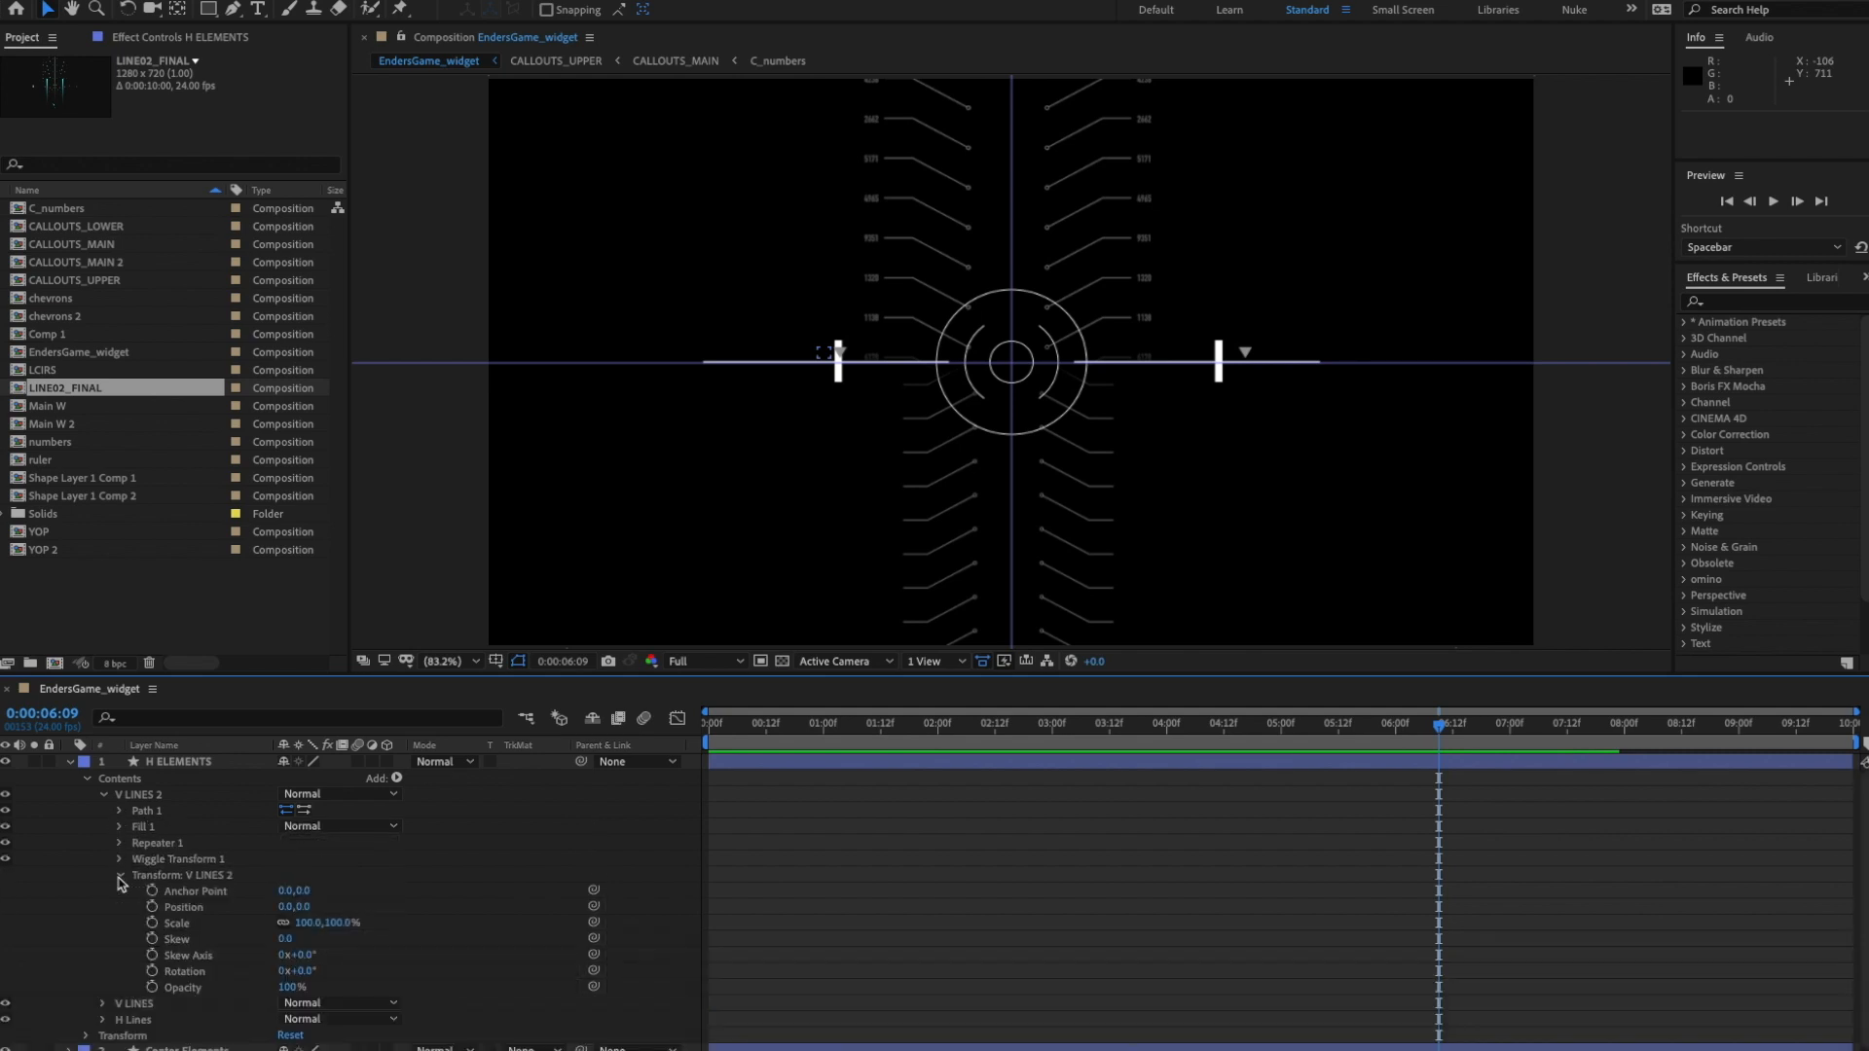
pyautogui.click(120, 876)
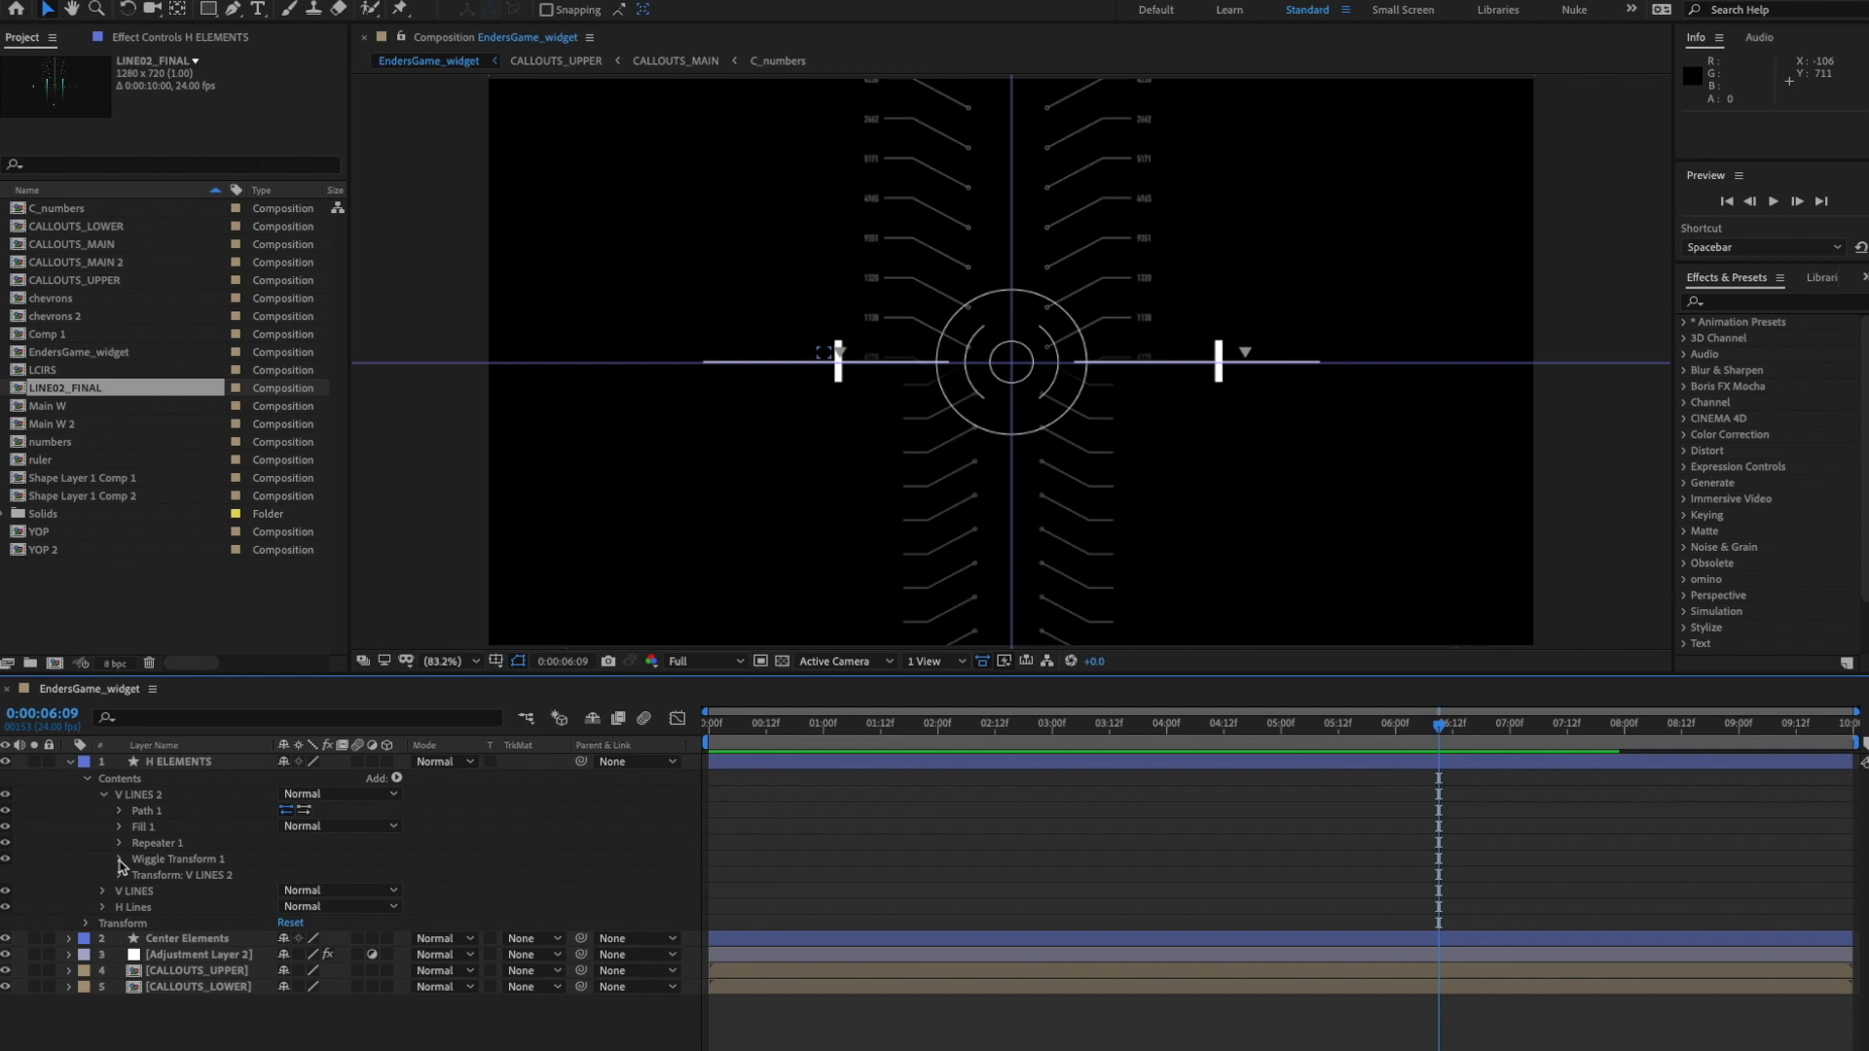
pyautogui.click(121, 859)
pyautogui.click(136, 956)
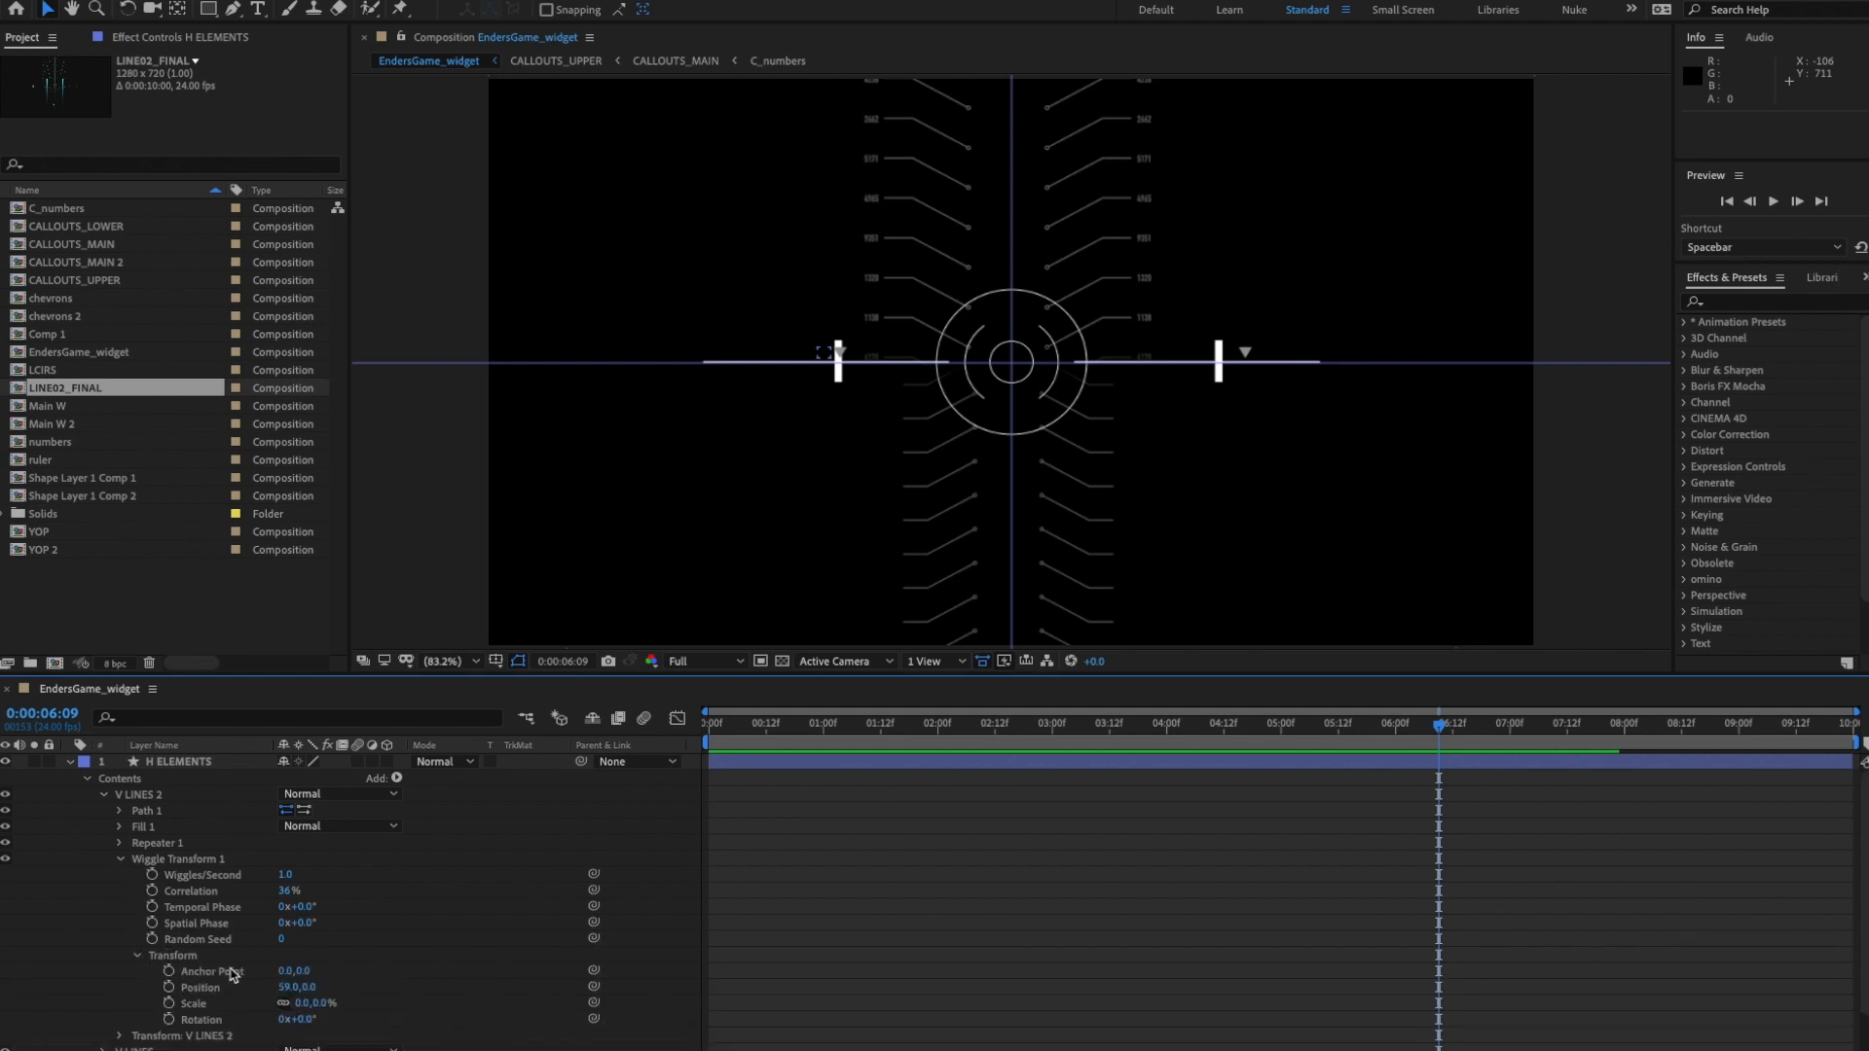
pyautogui.click(287, 874)
pyautogui.write('2')
pyautogui.press('Return')
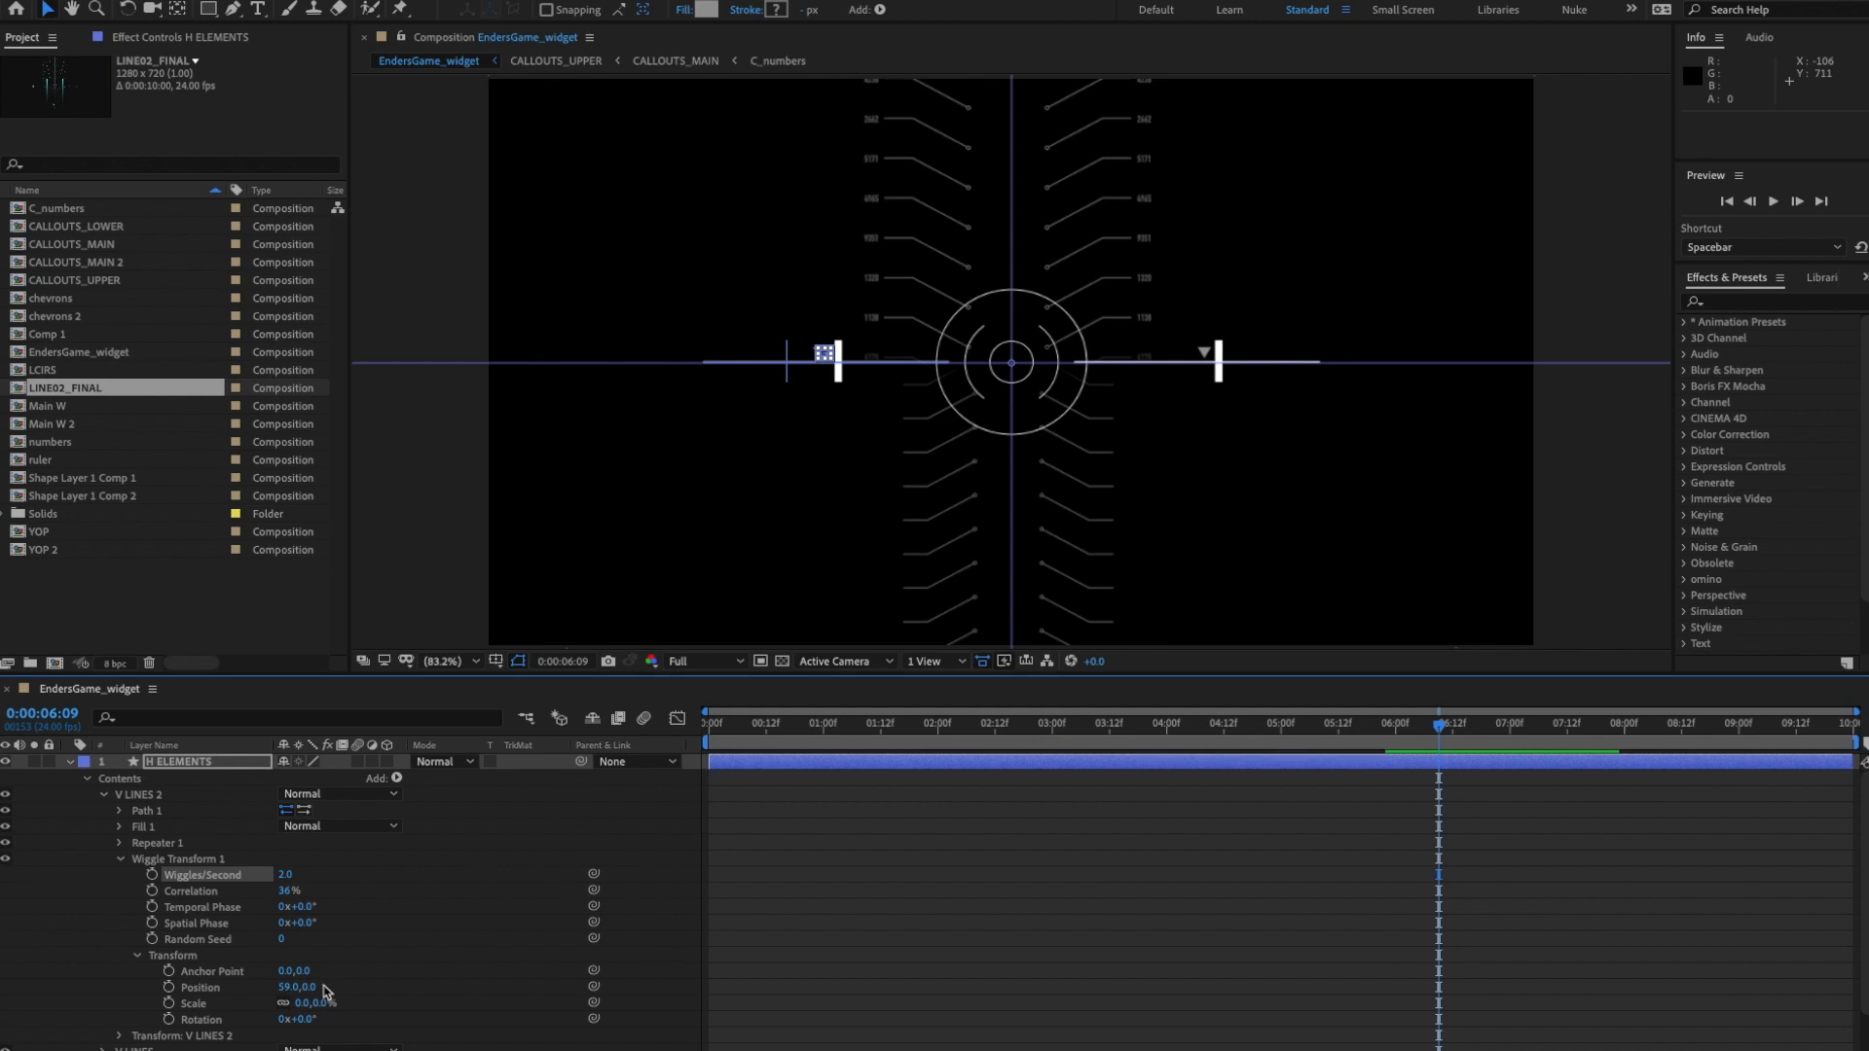
pyautogui.moveTo(292, 987); pyautogui.dragTo(313, 987)
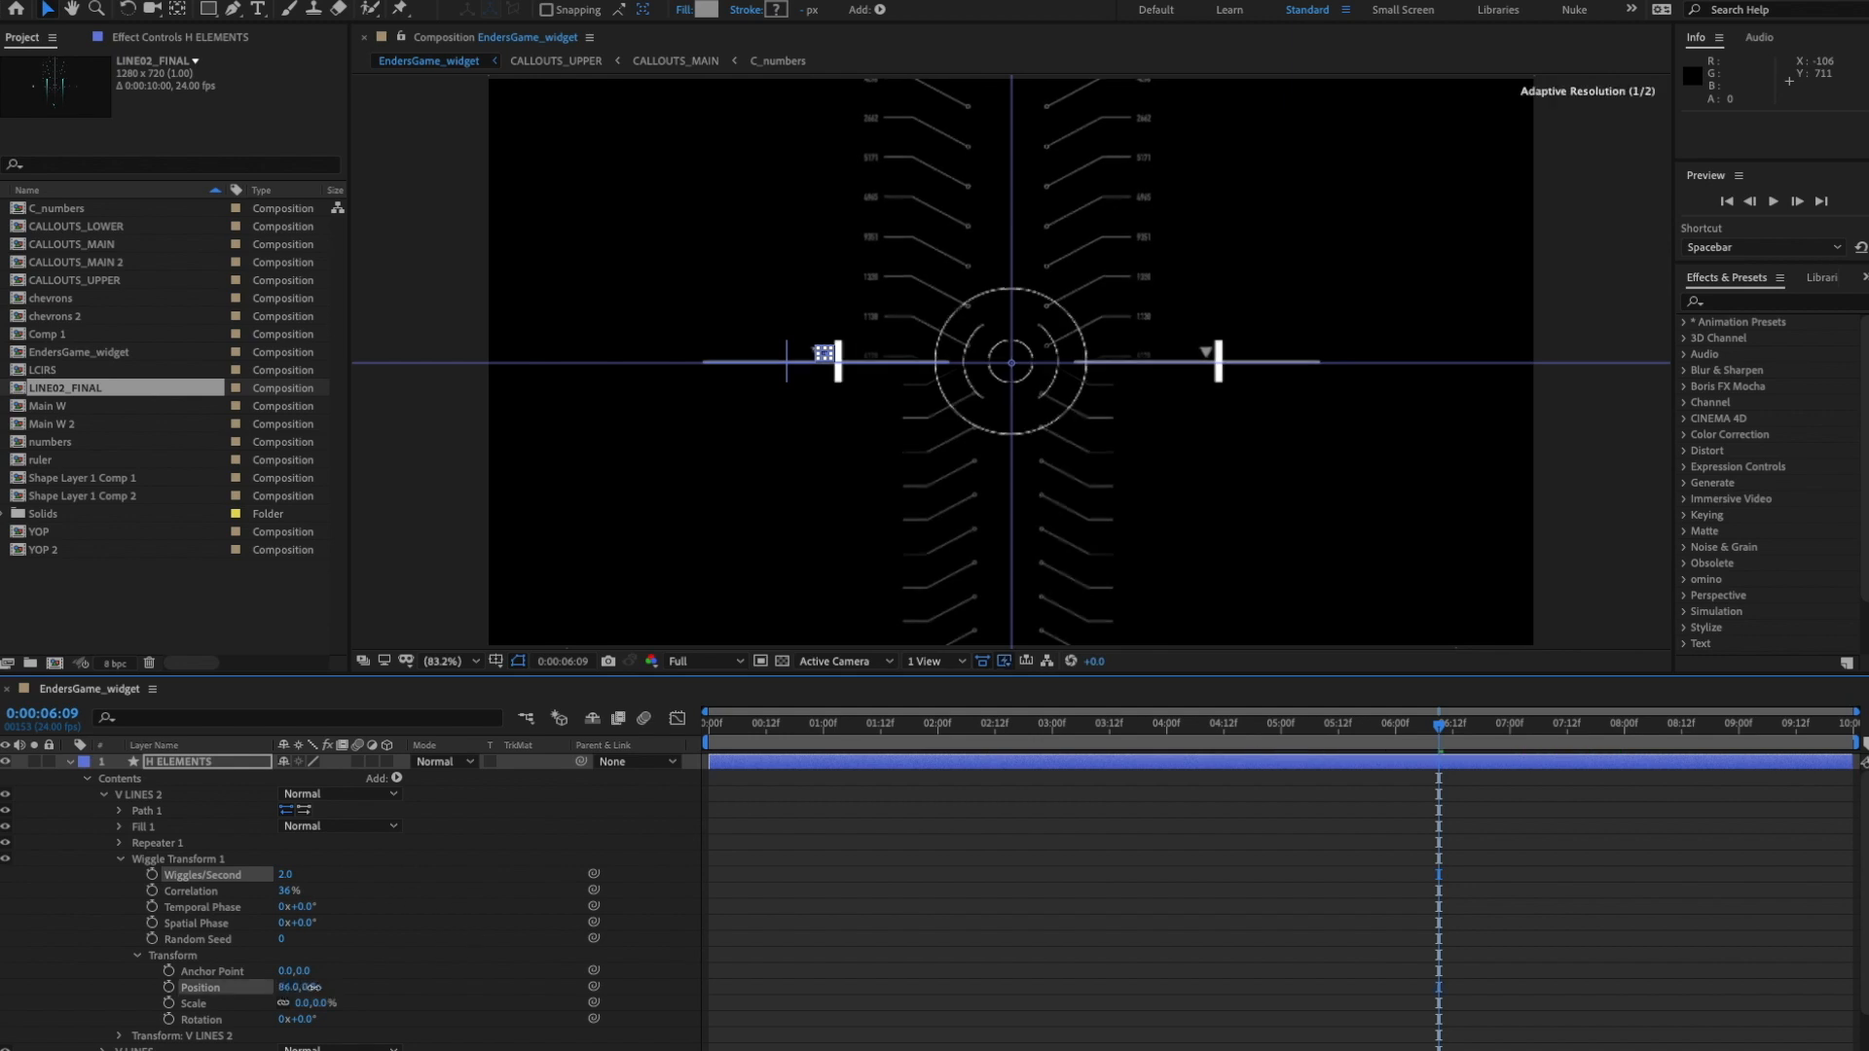
# - Preview the animation and set Wiggle Transform 1's Correlation to 0% in the V LINES 2 group
pyautogui.press('space')
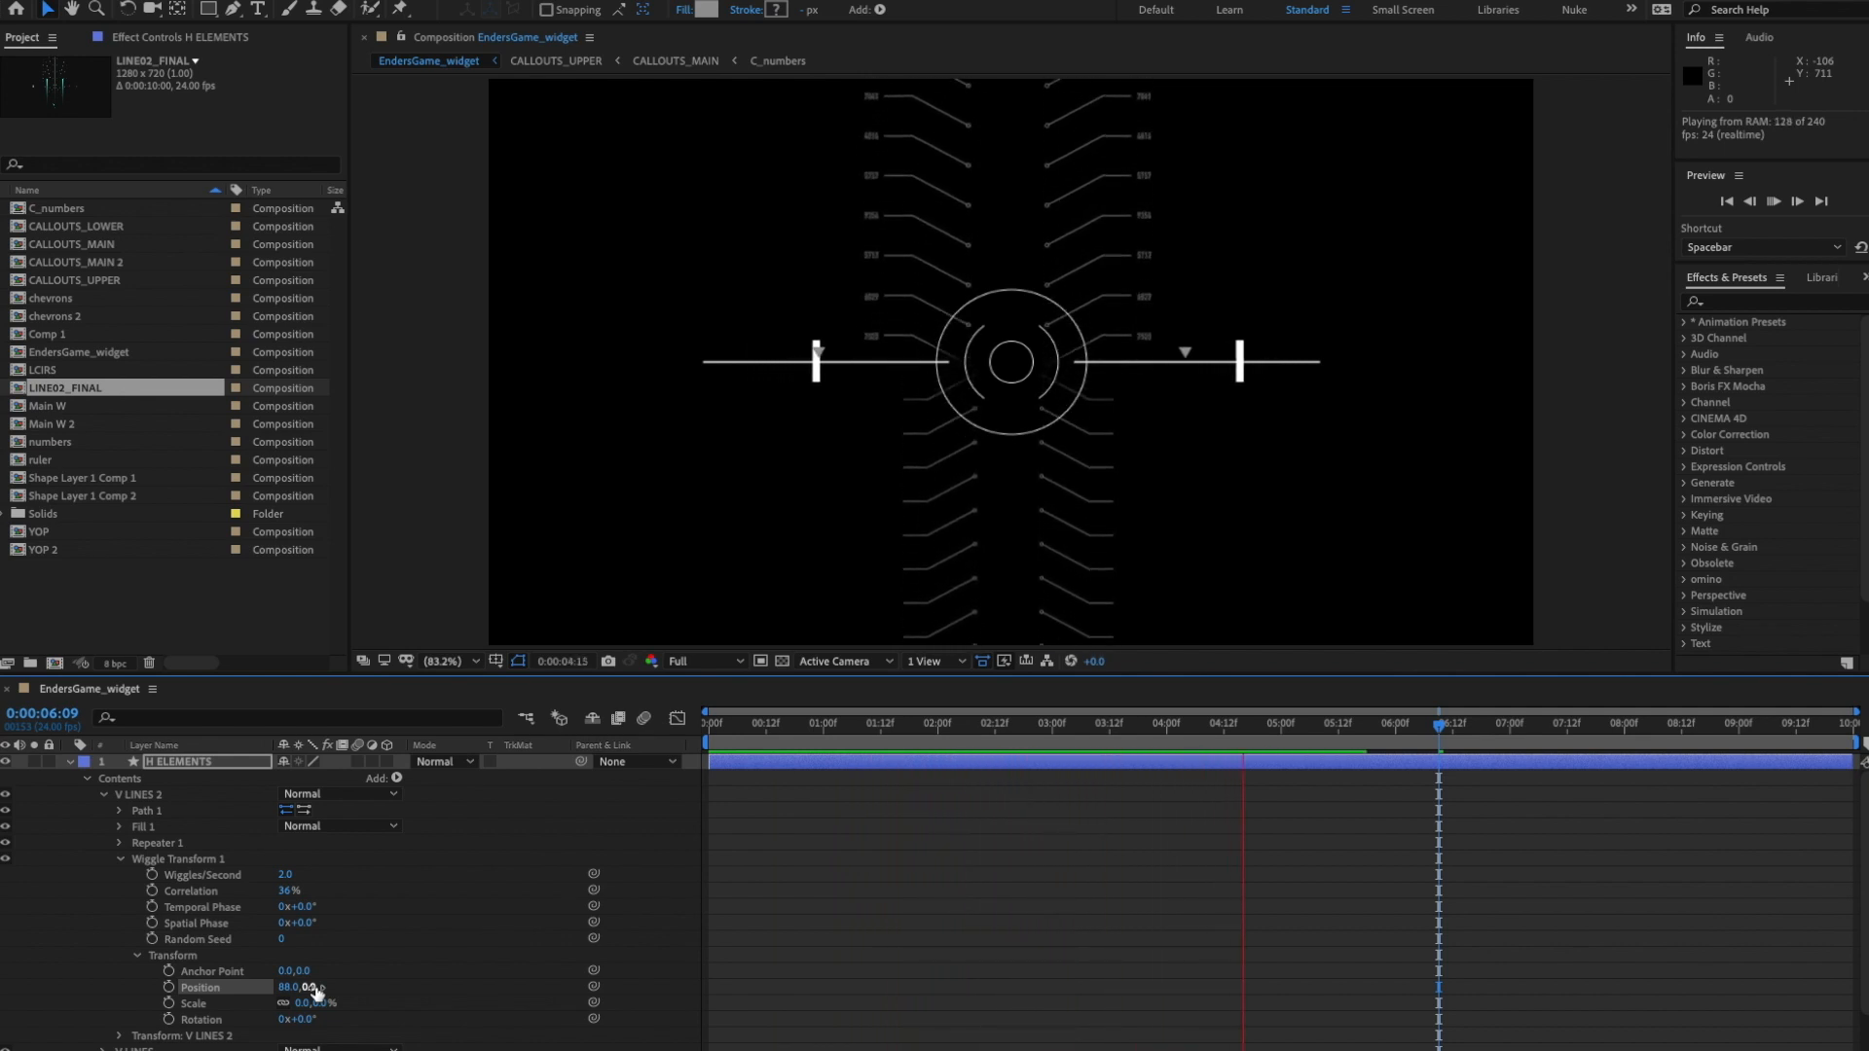
pyautogui.click(291, 891)
pyautogui.write('0')
pyautogui.press('Return')
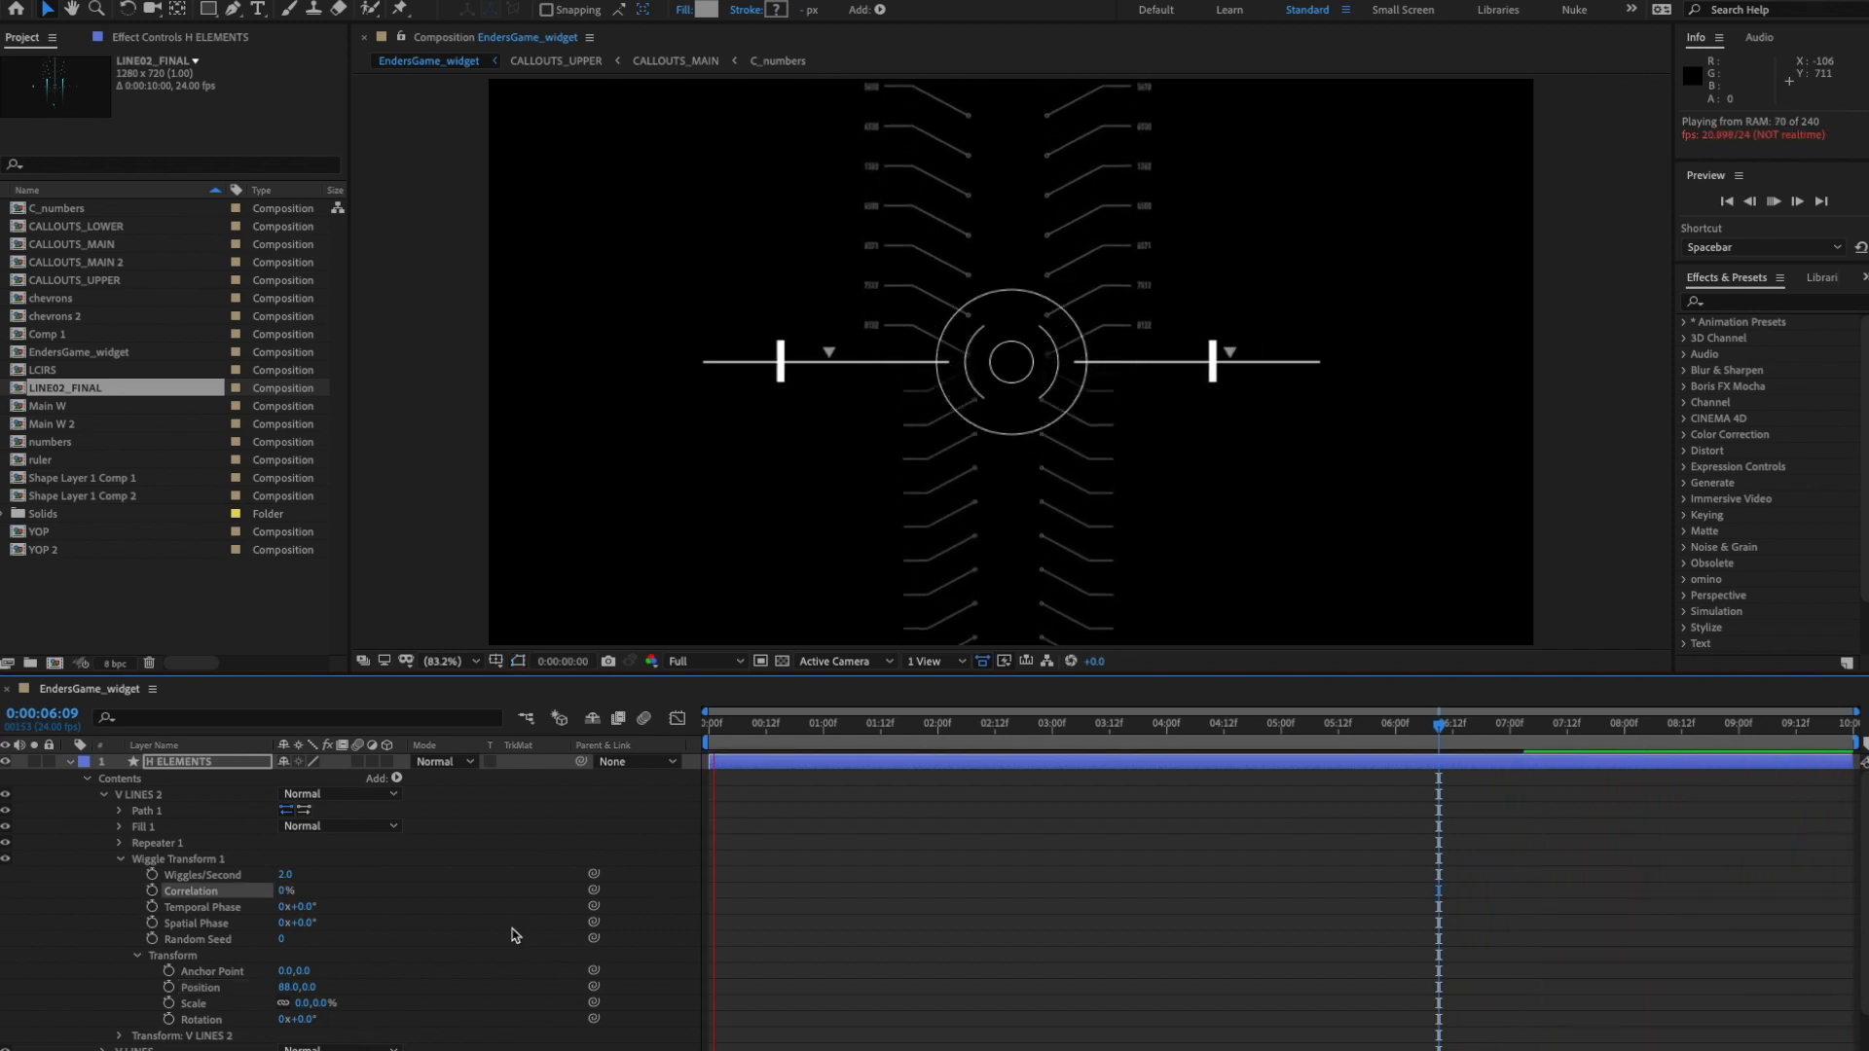
# - Set Wiggle Transform 1's Wiggles/Second to 1.2 and preview the resulting motion
pyautogui.click(287, 875)
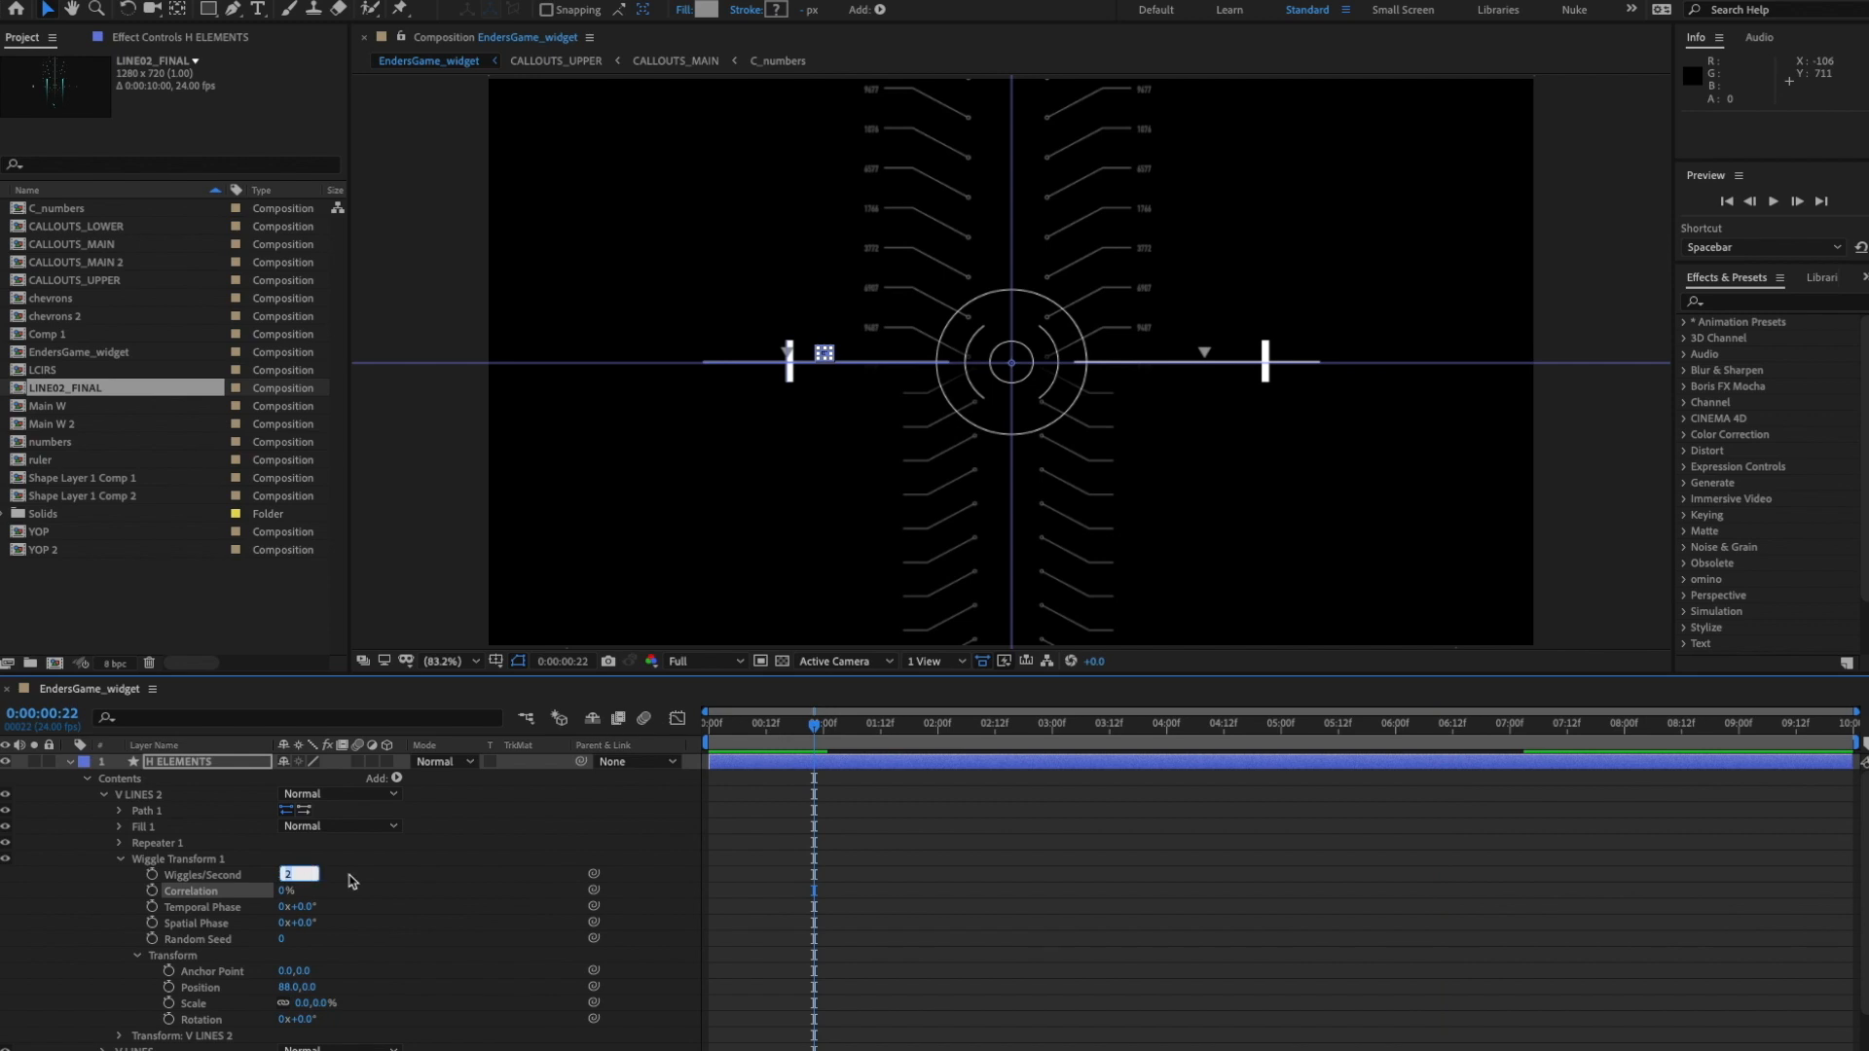
pyautogui.press('Return')
pyautogui.press('space')
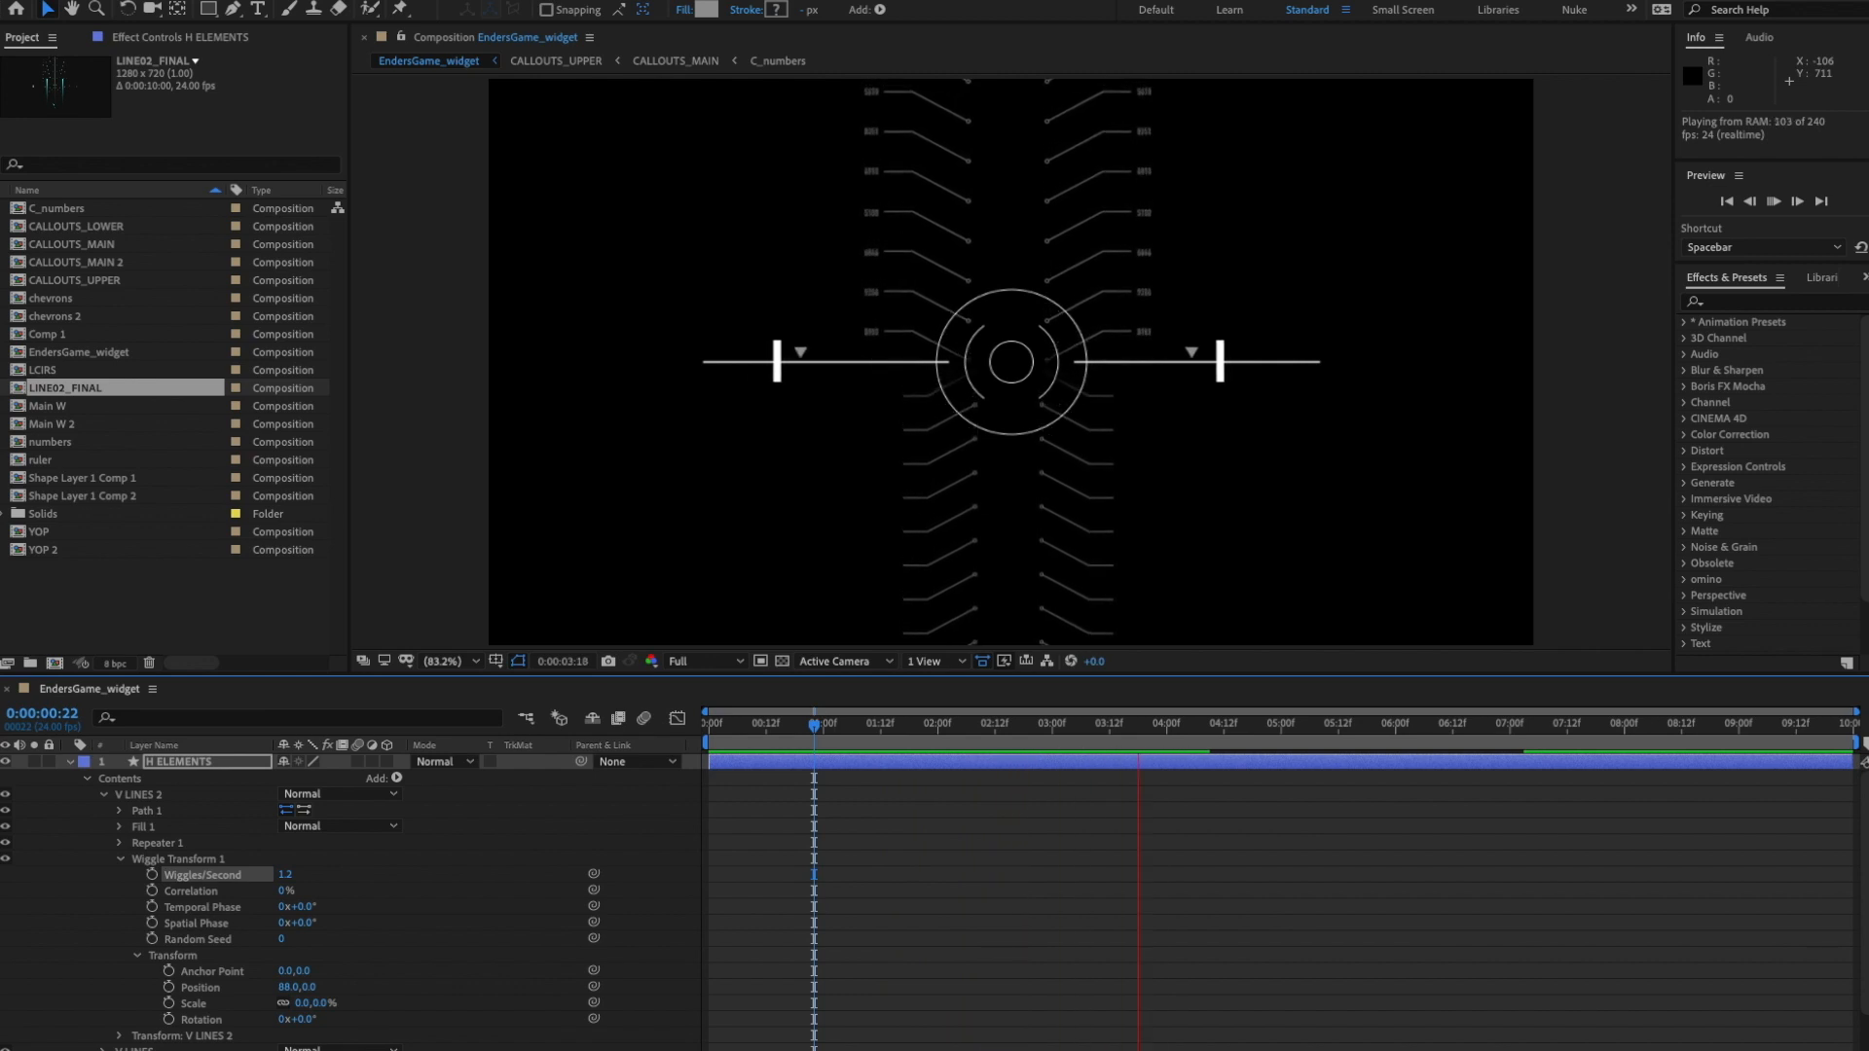
pyautogui.press('space')
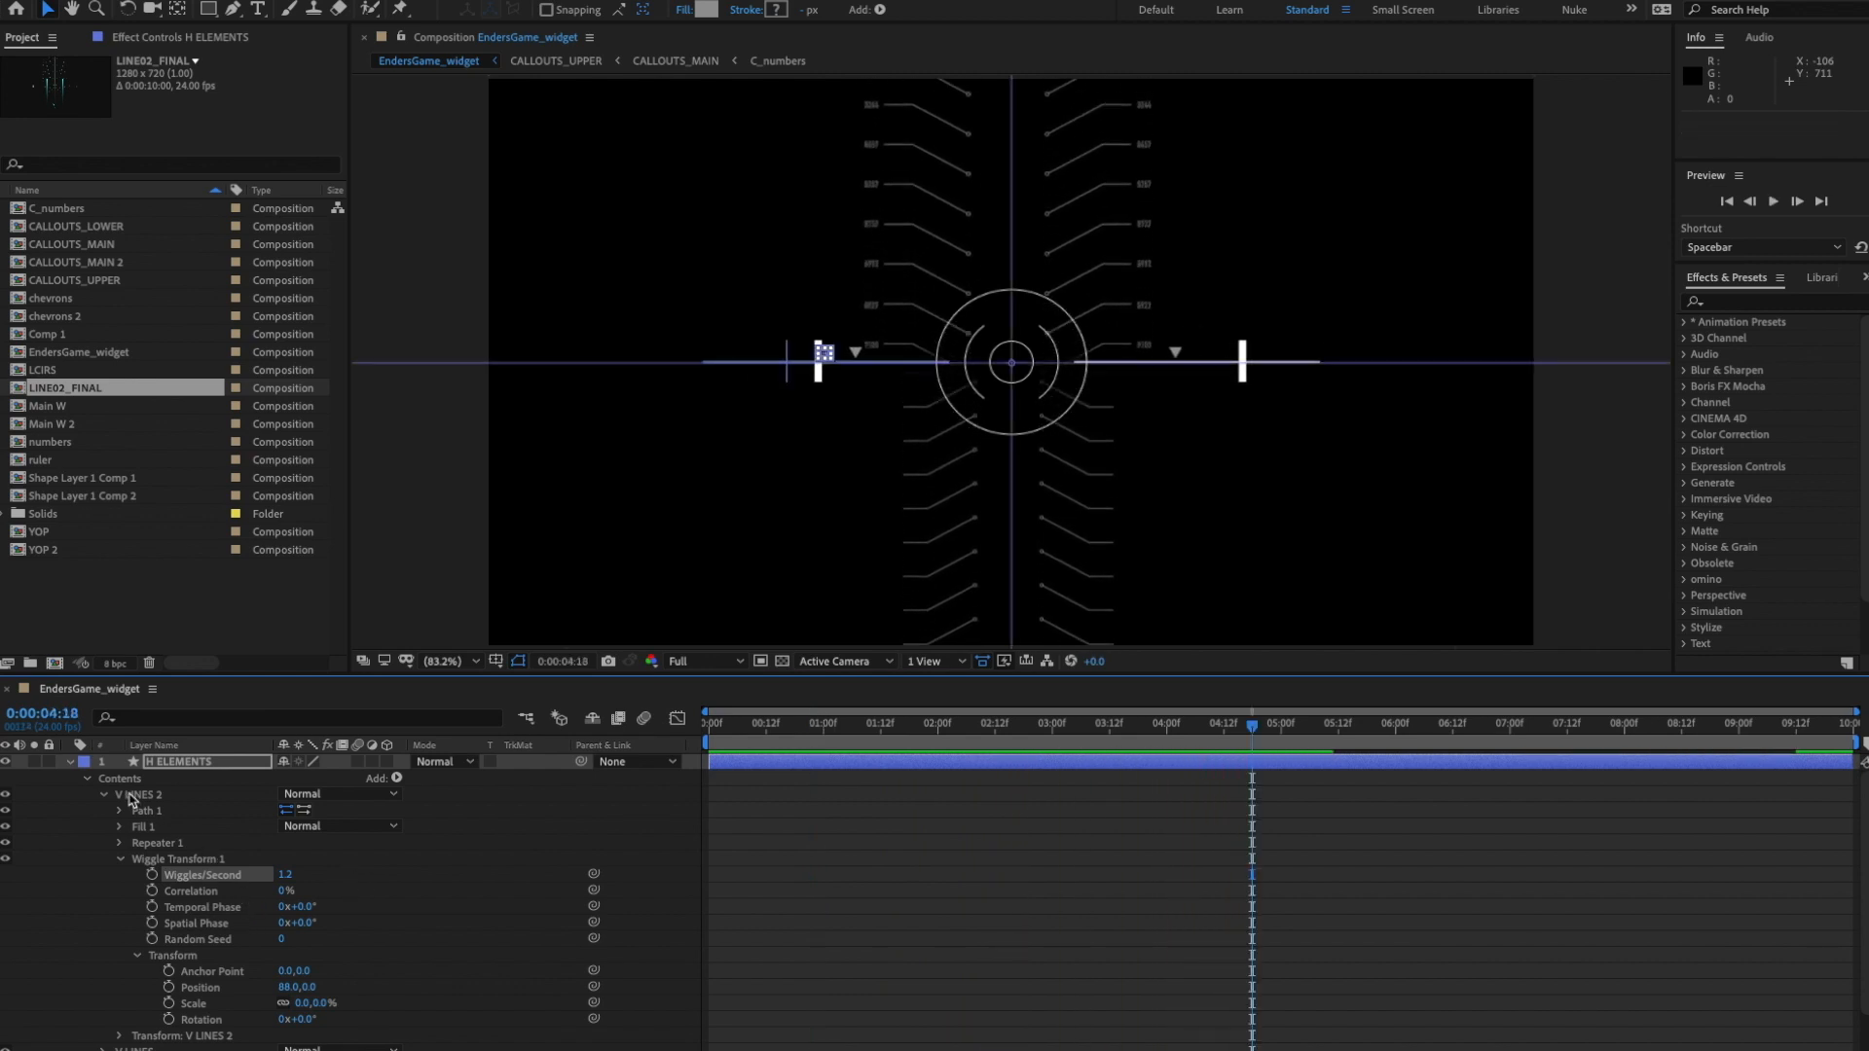
# - Rename the V LINES 2 group in the H ELEMENTS layer as triangles
pyautogui.click(104, 795)
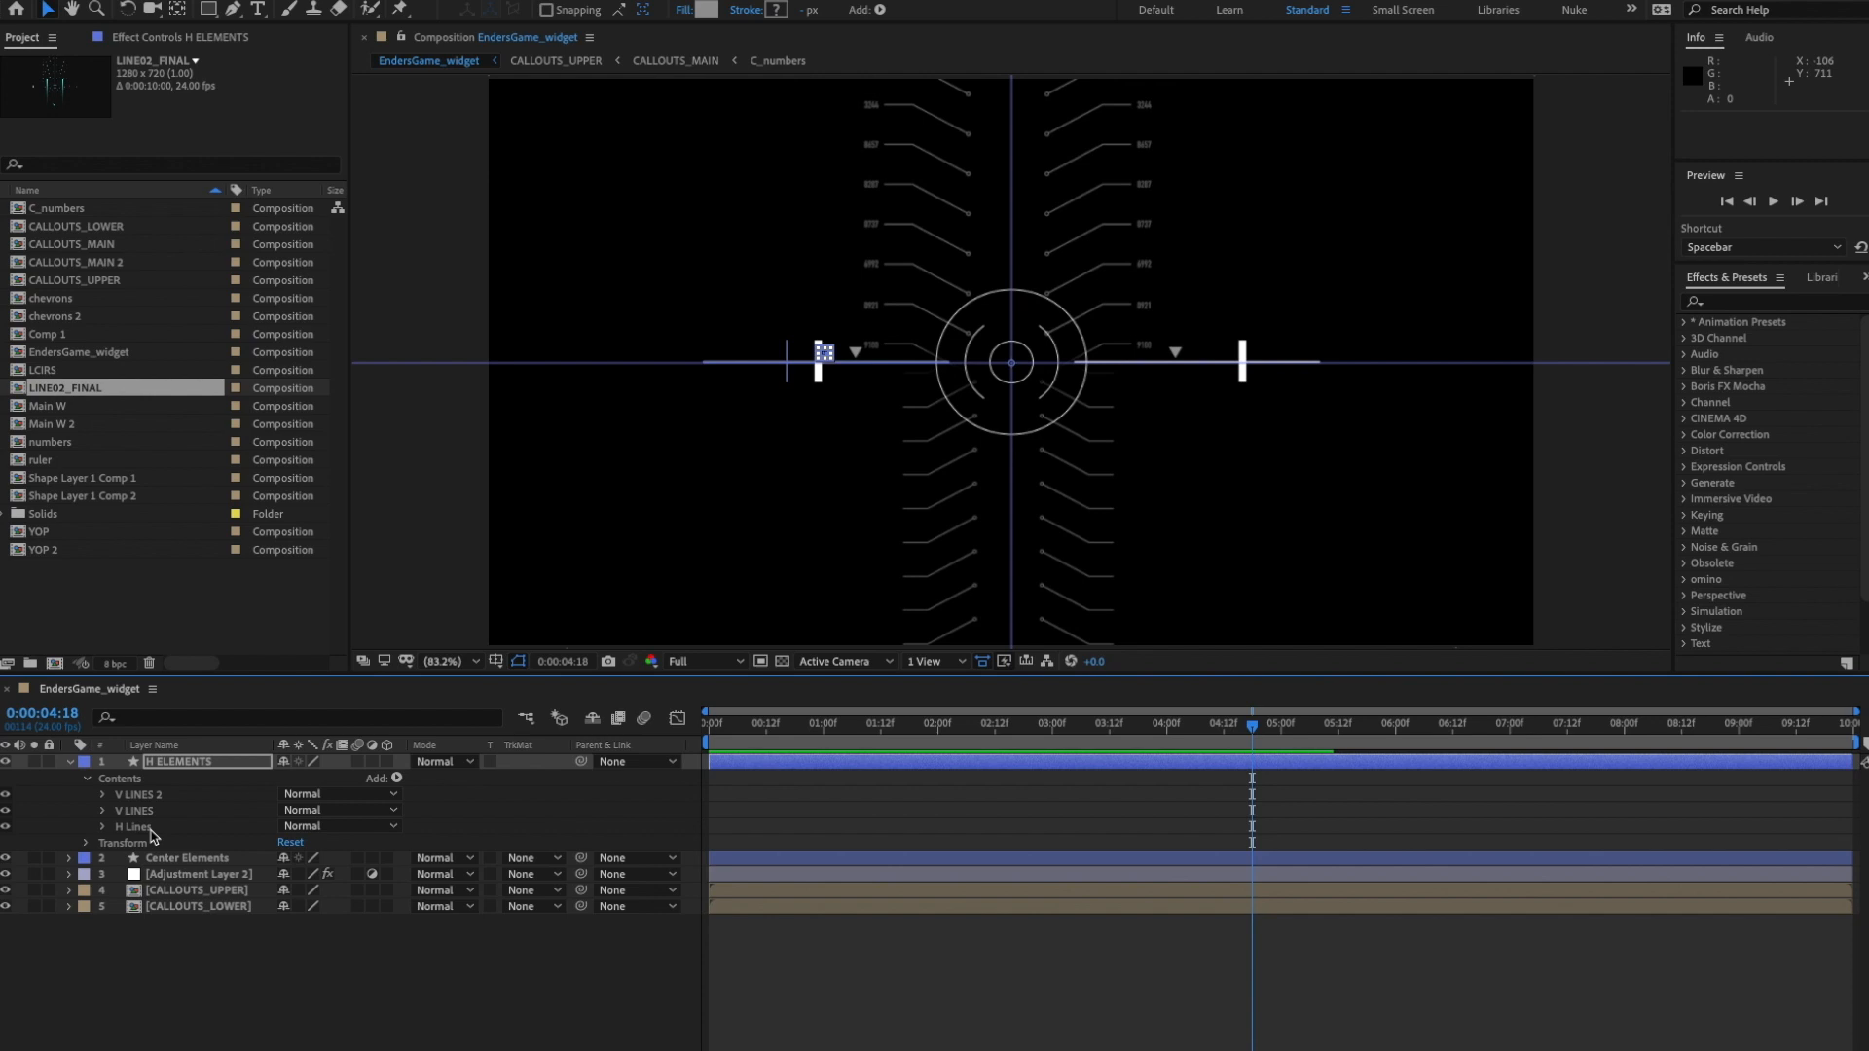
pyautogui.click(142, 796)
pyautogui.press('Return')
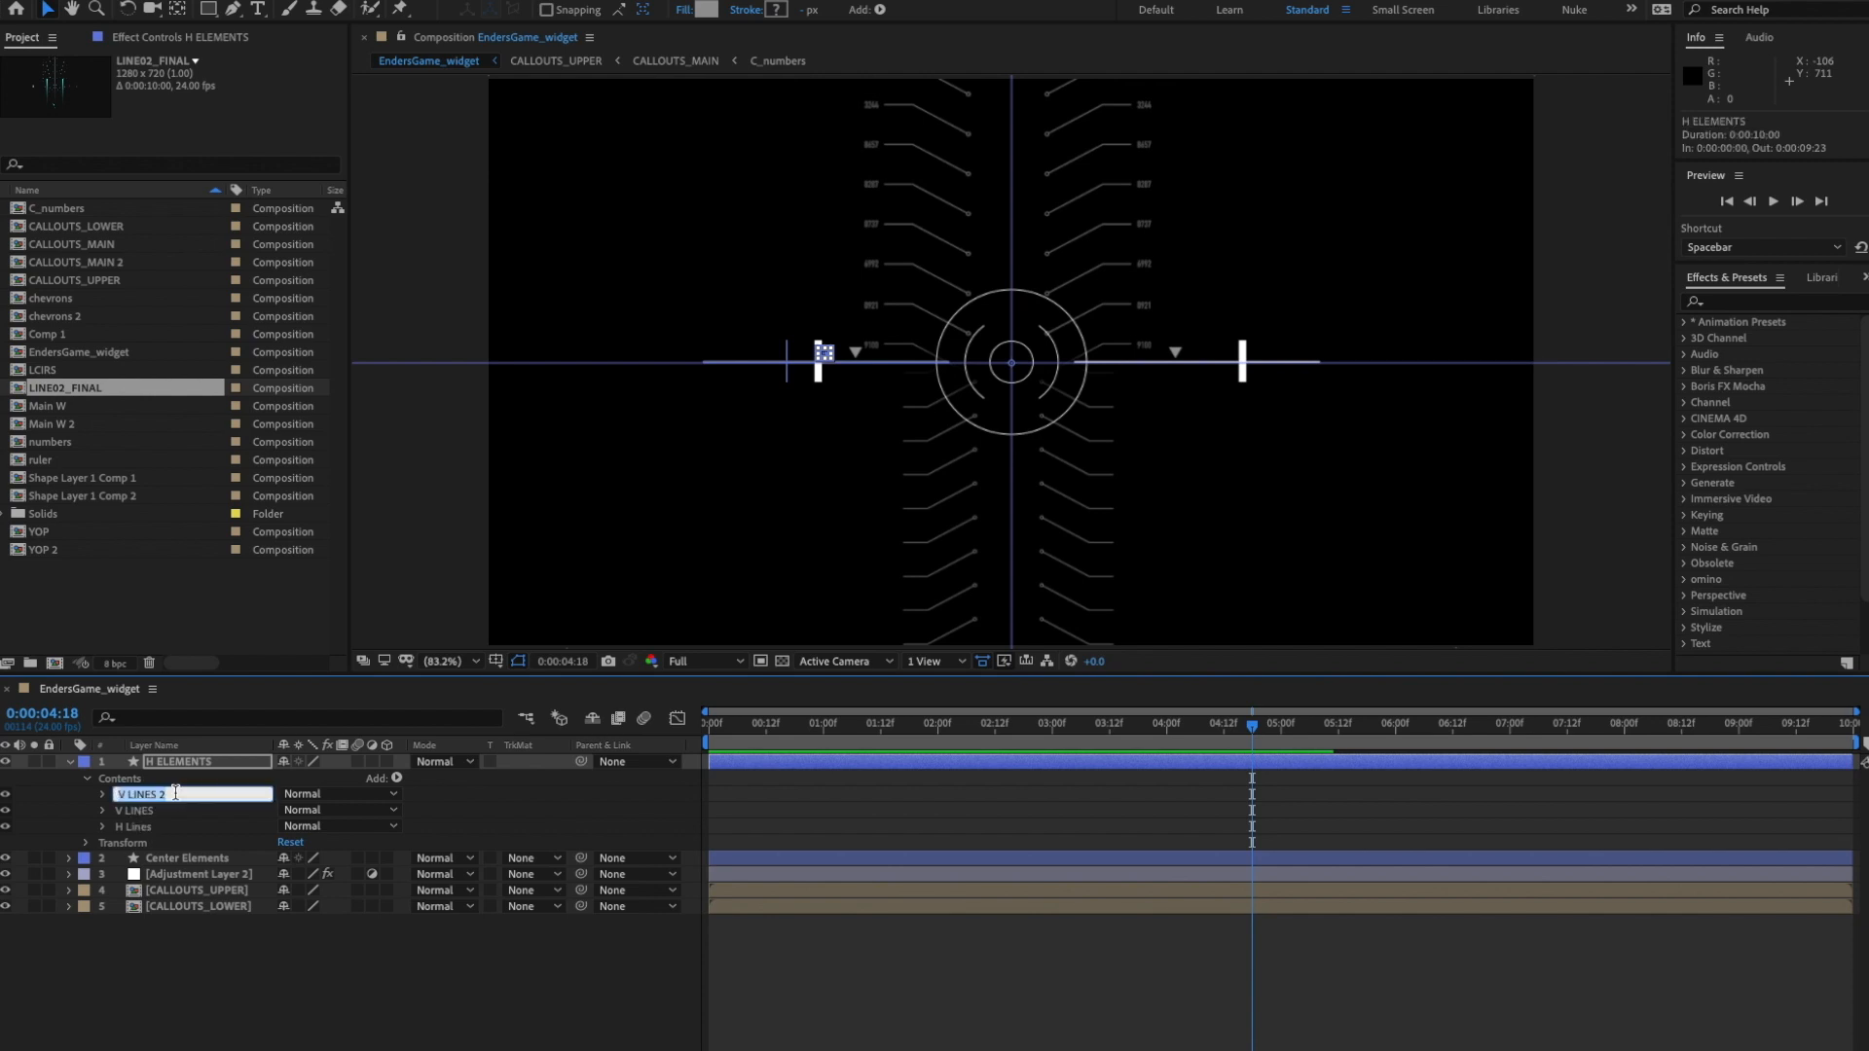
pyautogui.write('triangles')
pyautogui.press('Return')
# - Set the Line Cap of the V LINES group's Stroke 1 to Round Cap
pyautogui.click(102, 811)
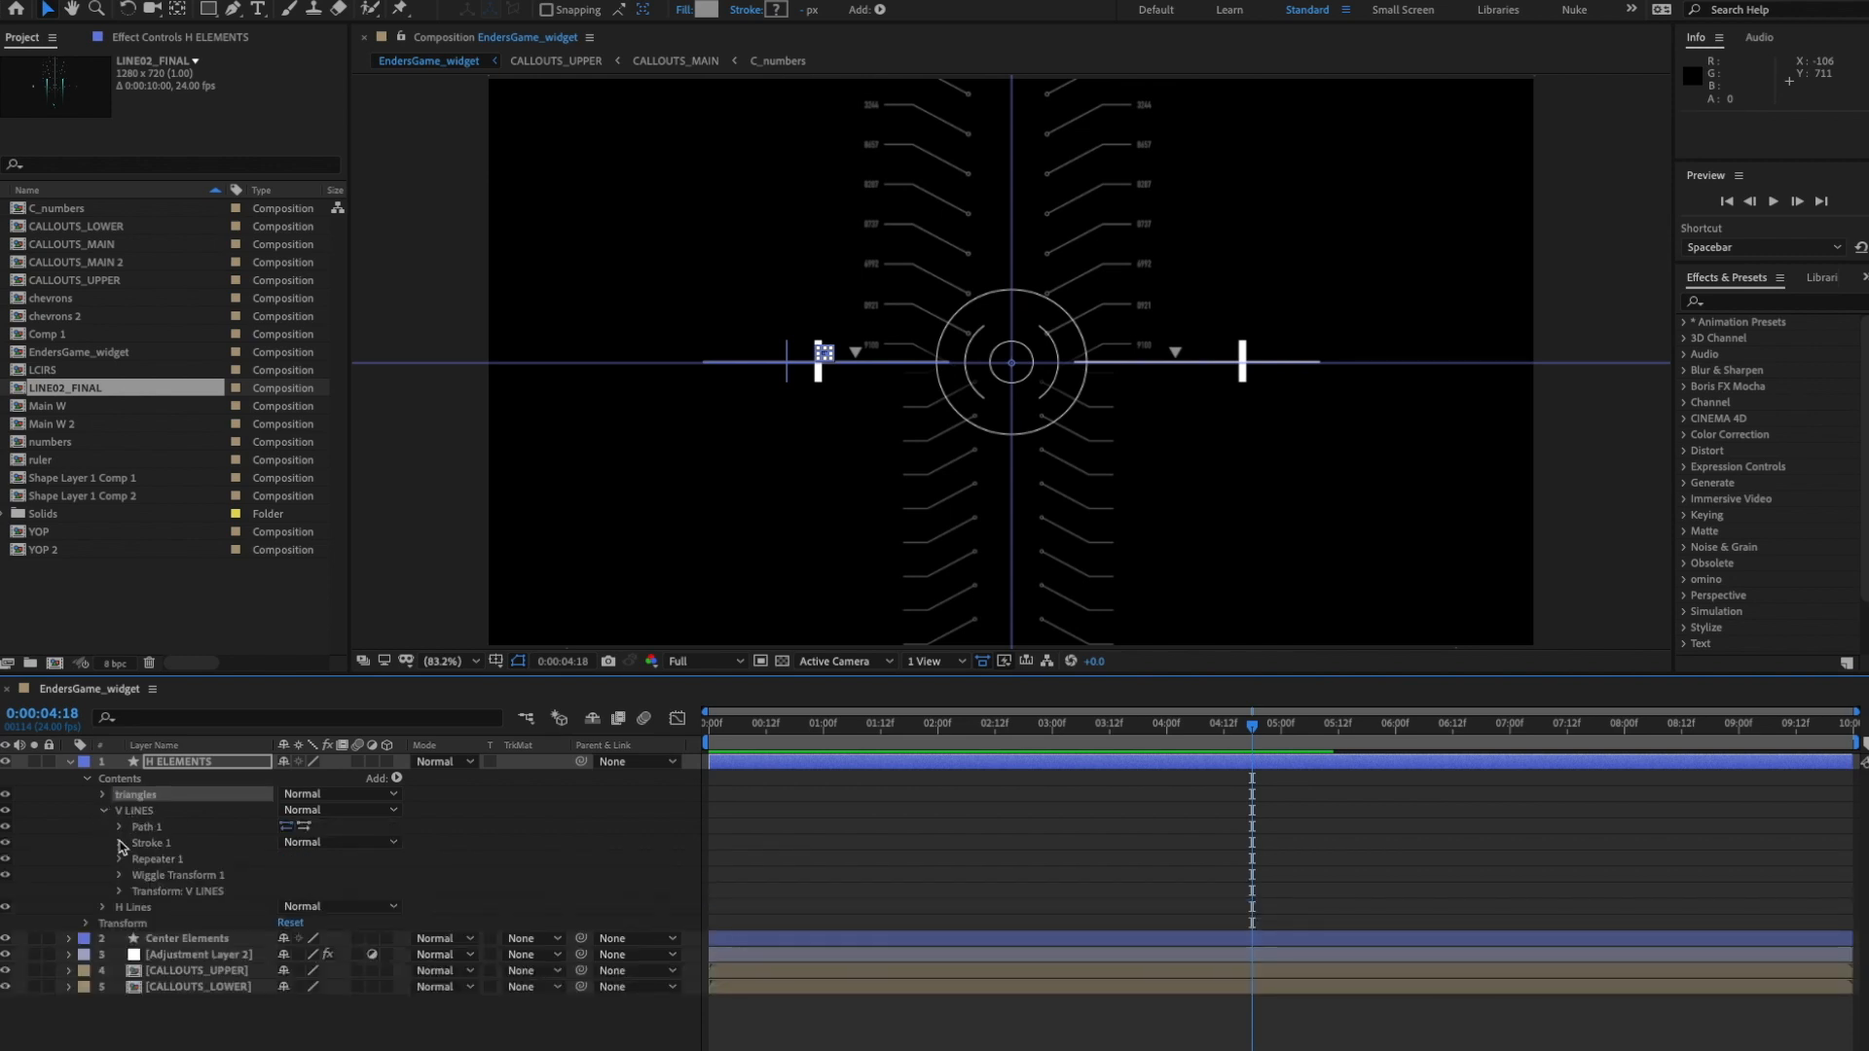
pyautogui.click(119, 844)
pyautogui.click(339, 921)
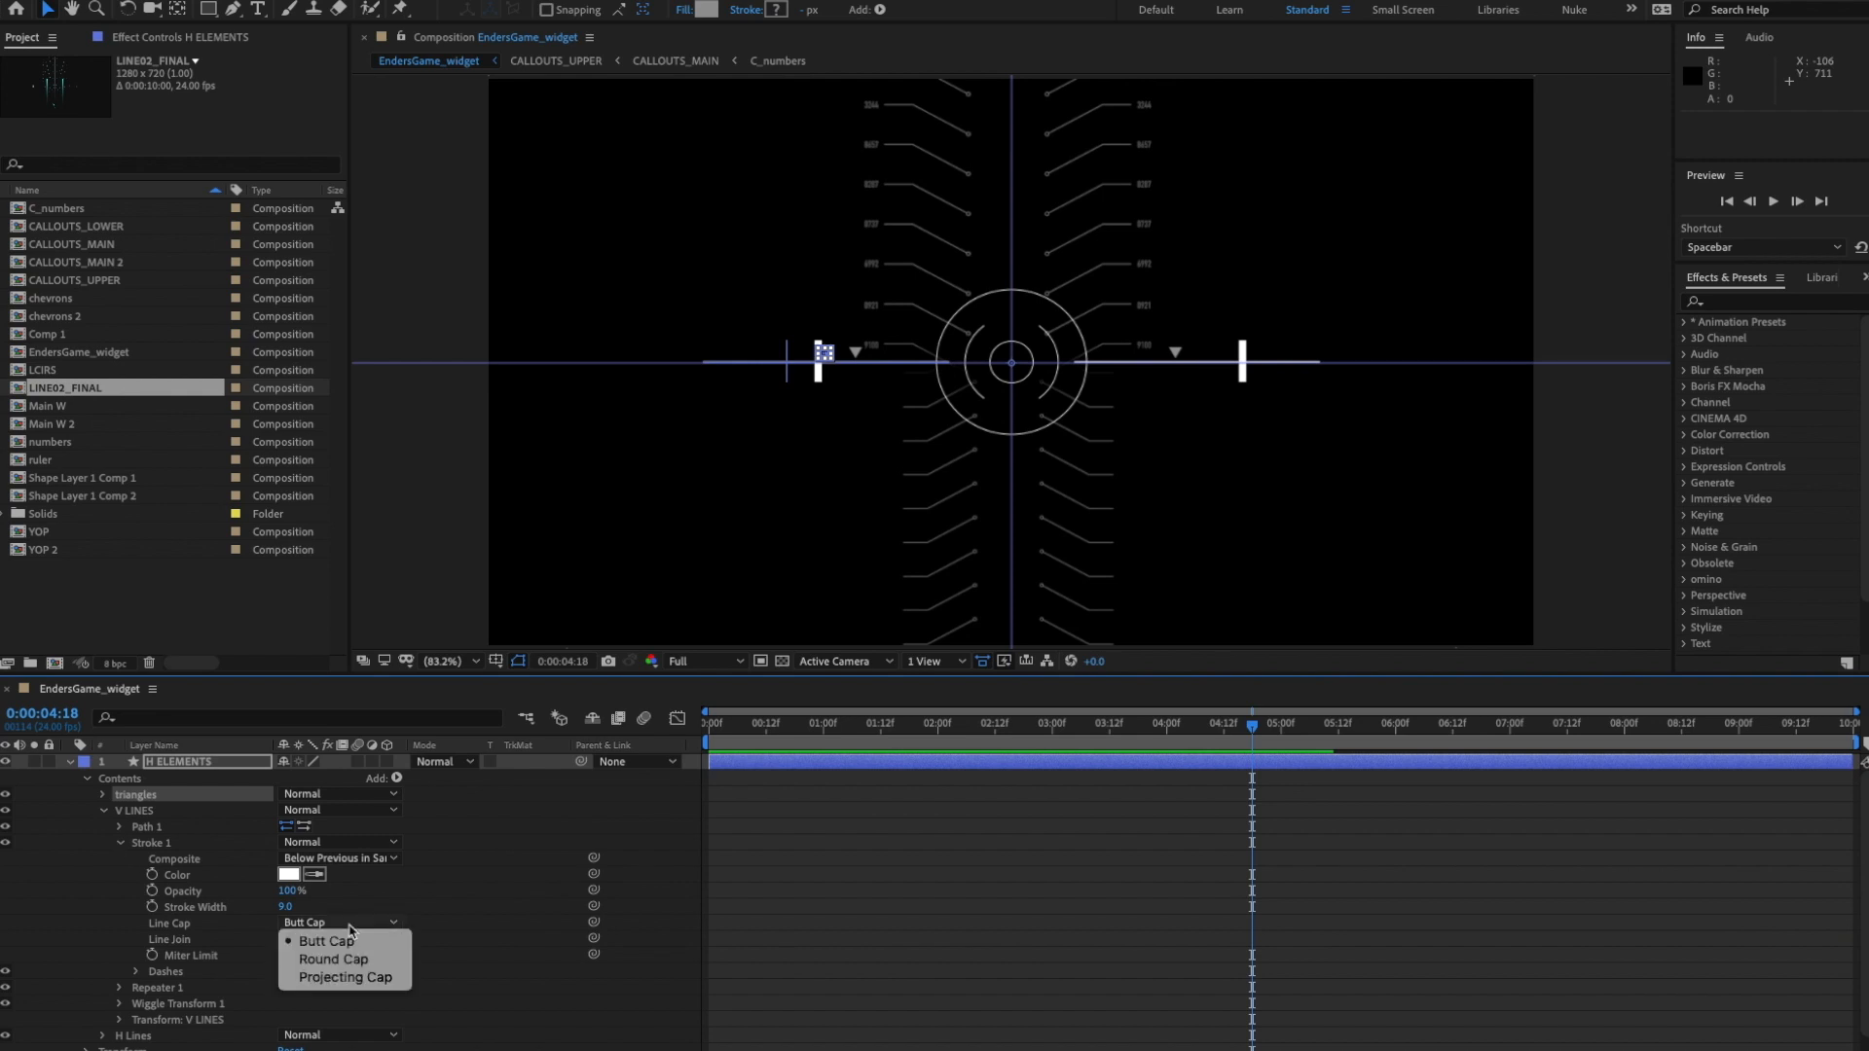
pyautogui.click(343, 962)
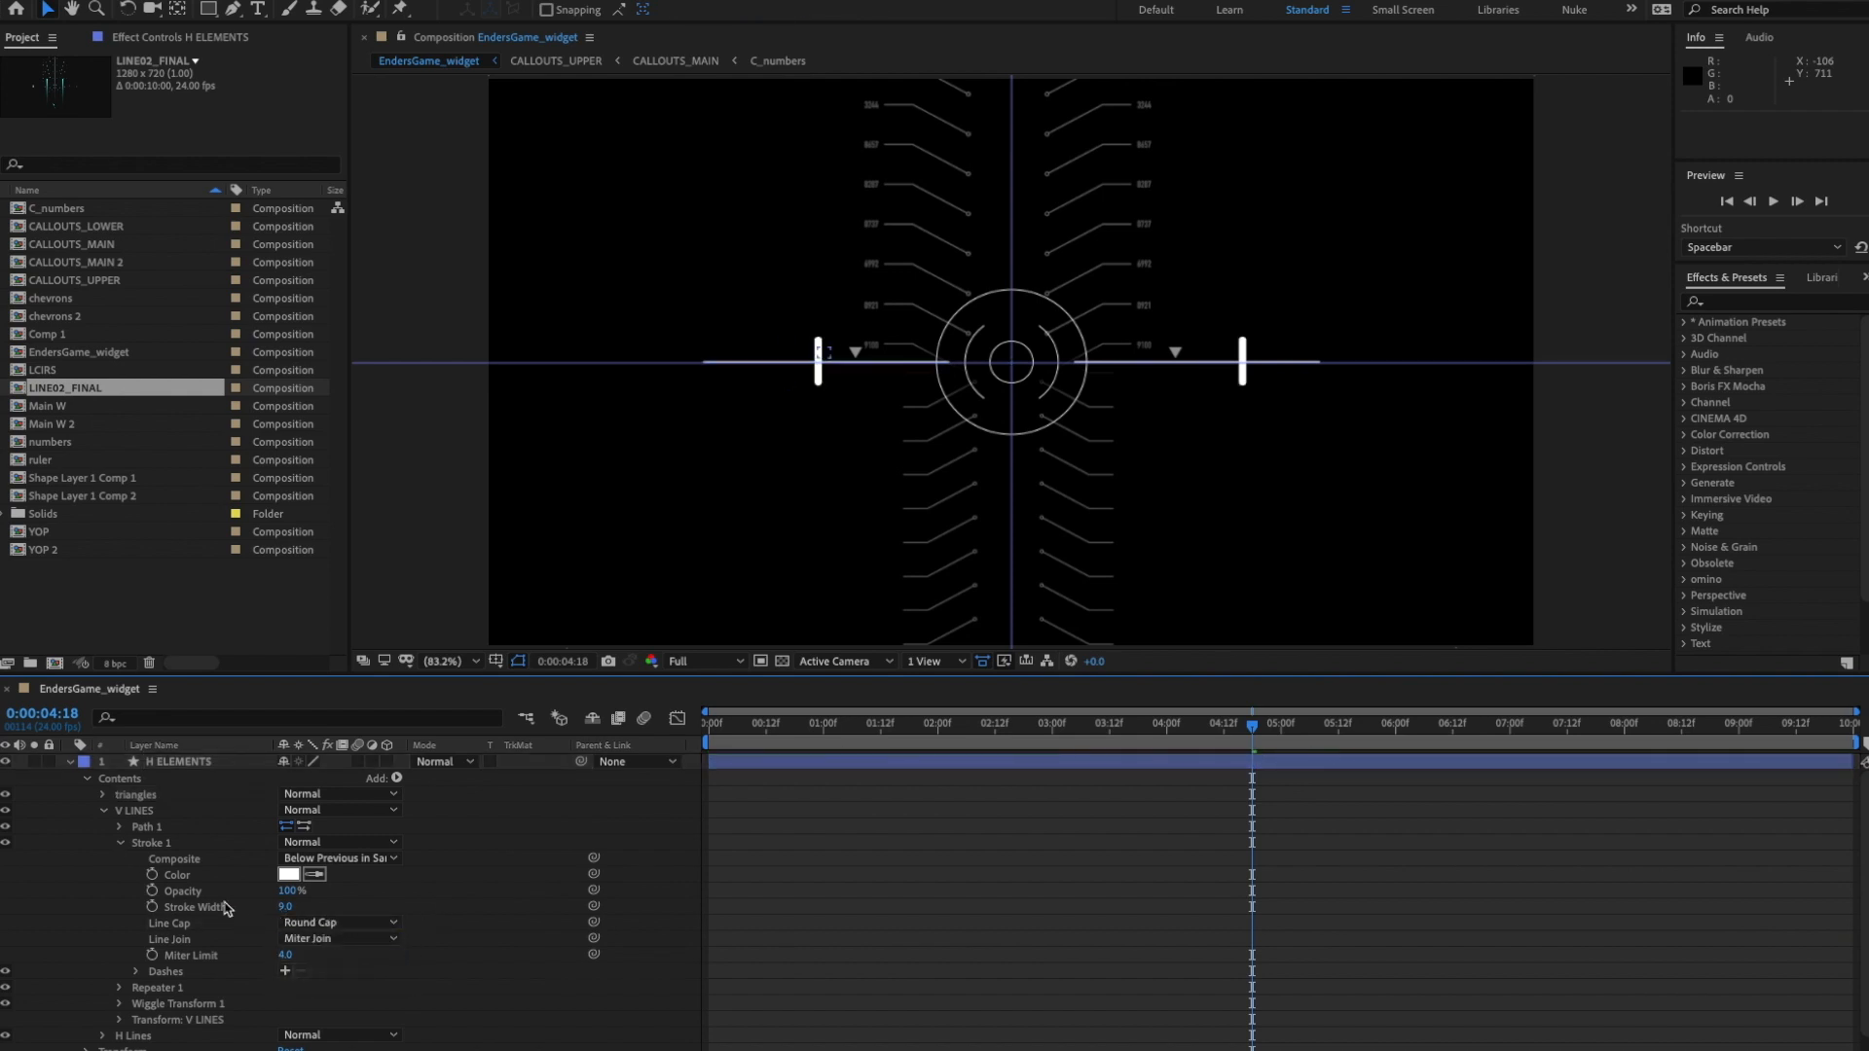
# - Shorten the V LINES vertical path at both ends with its Repeater 1 and Wiggle Transform 1 switched off
pyautogui.click(120, 826)
pyautogui.click(190, 843)
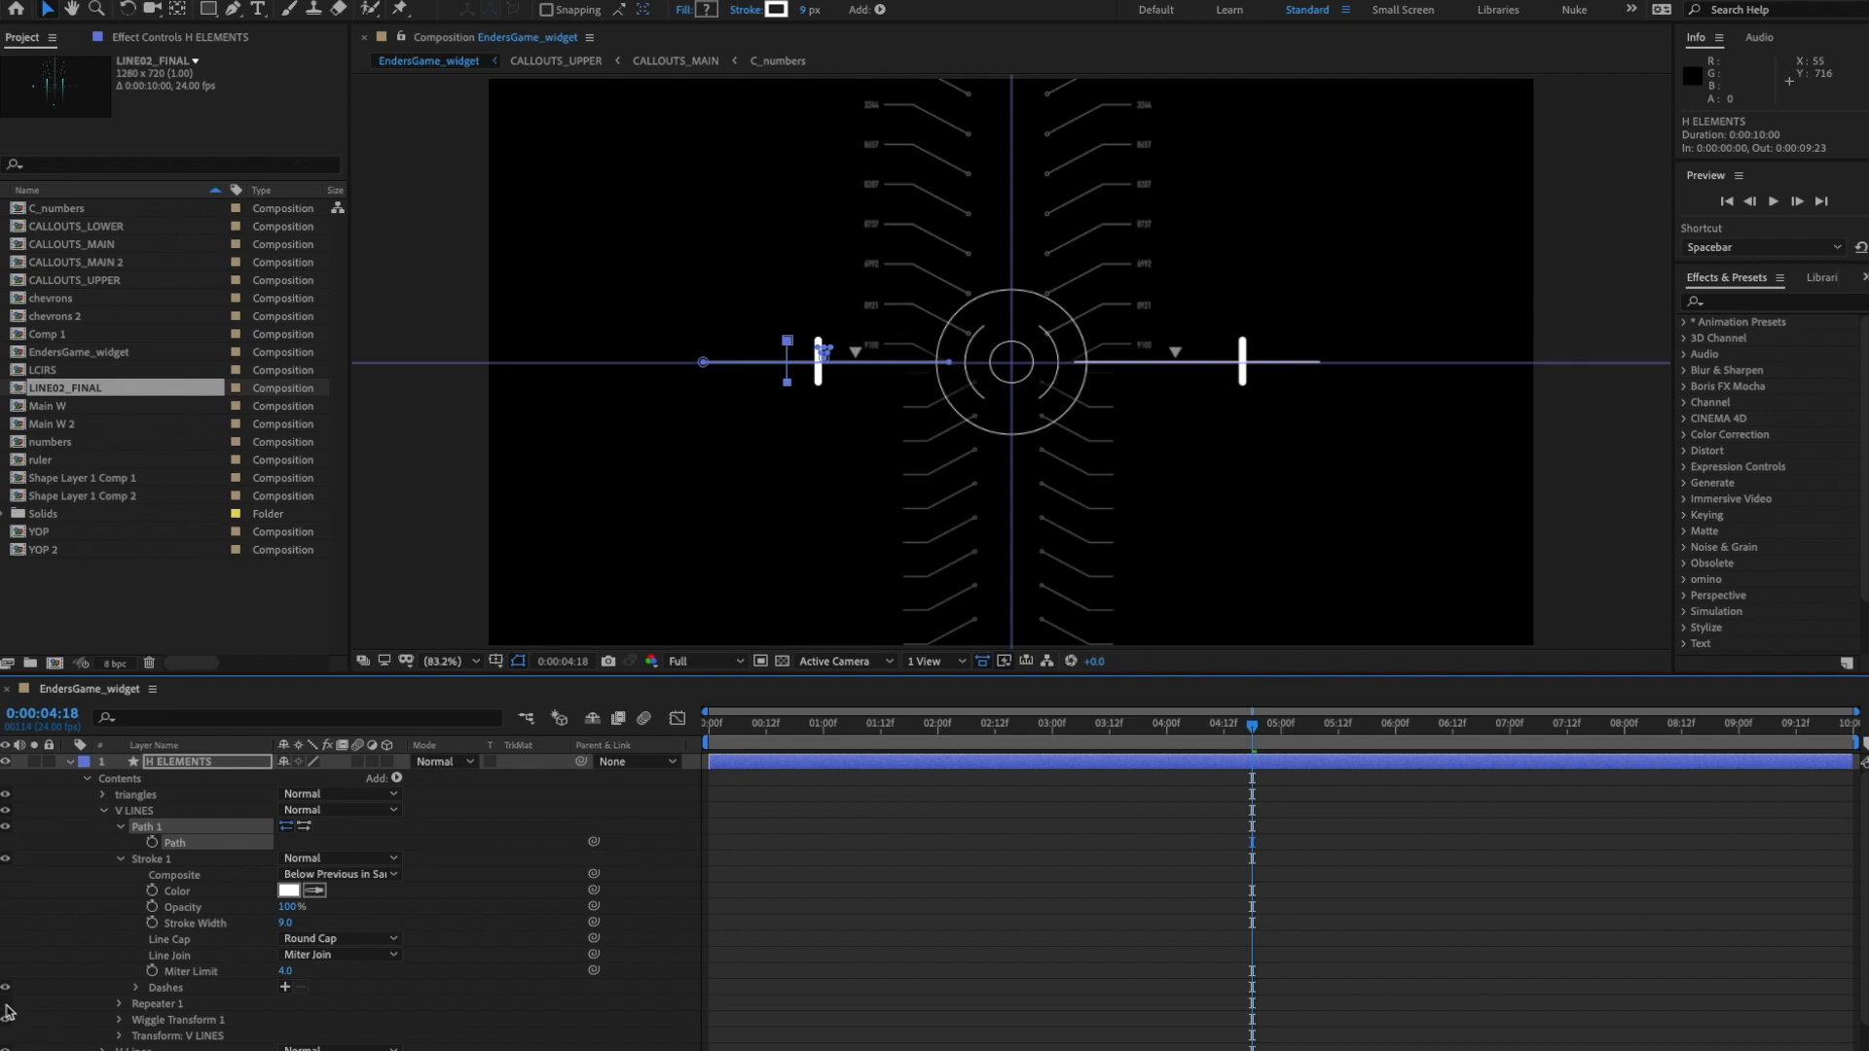
pyautogui.press('.')
pyautogui.press('.')
pyautogui.moveTo(822, 327); pyautogui.dragTo(1114, 359)
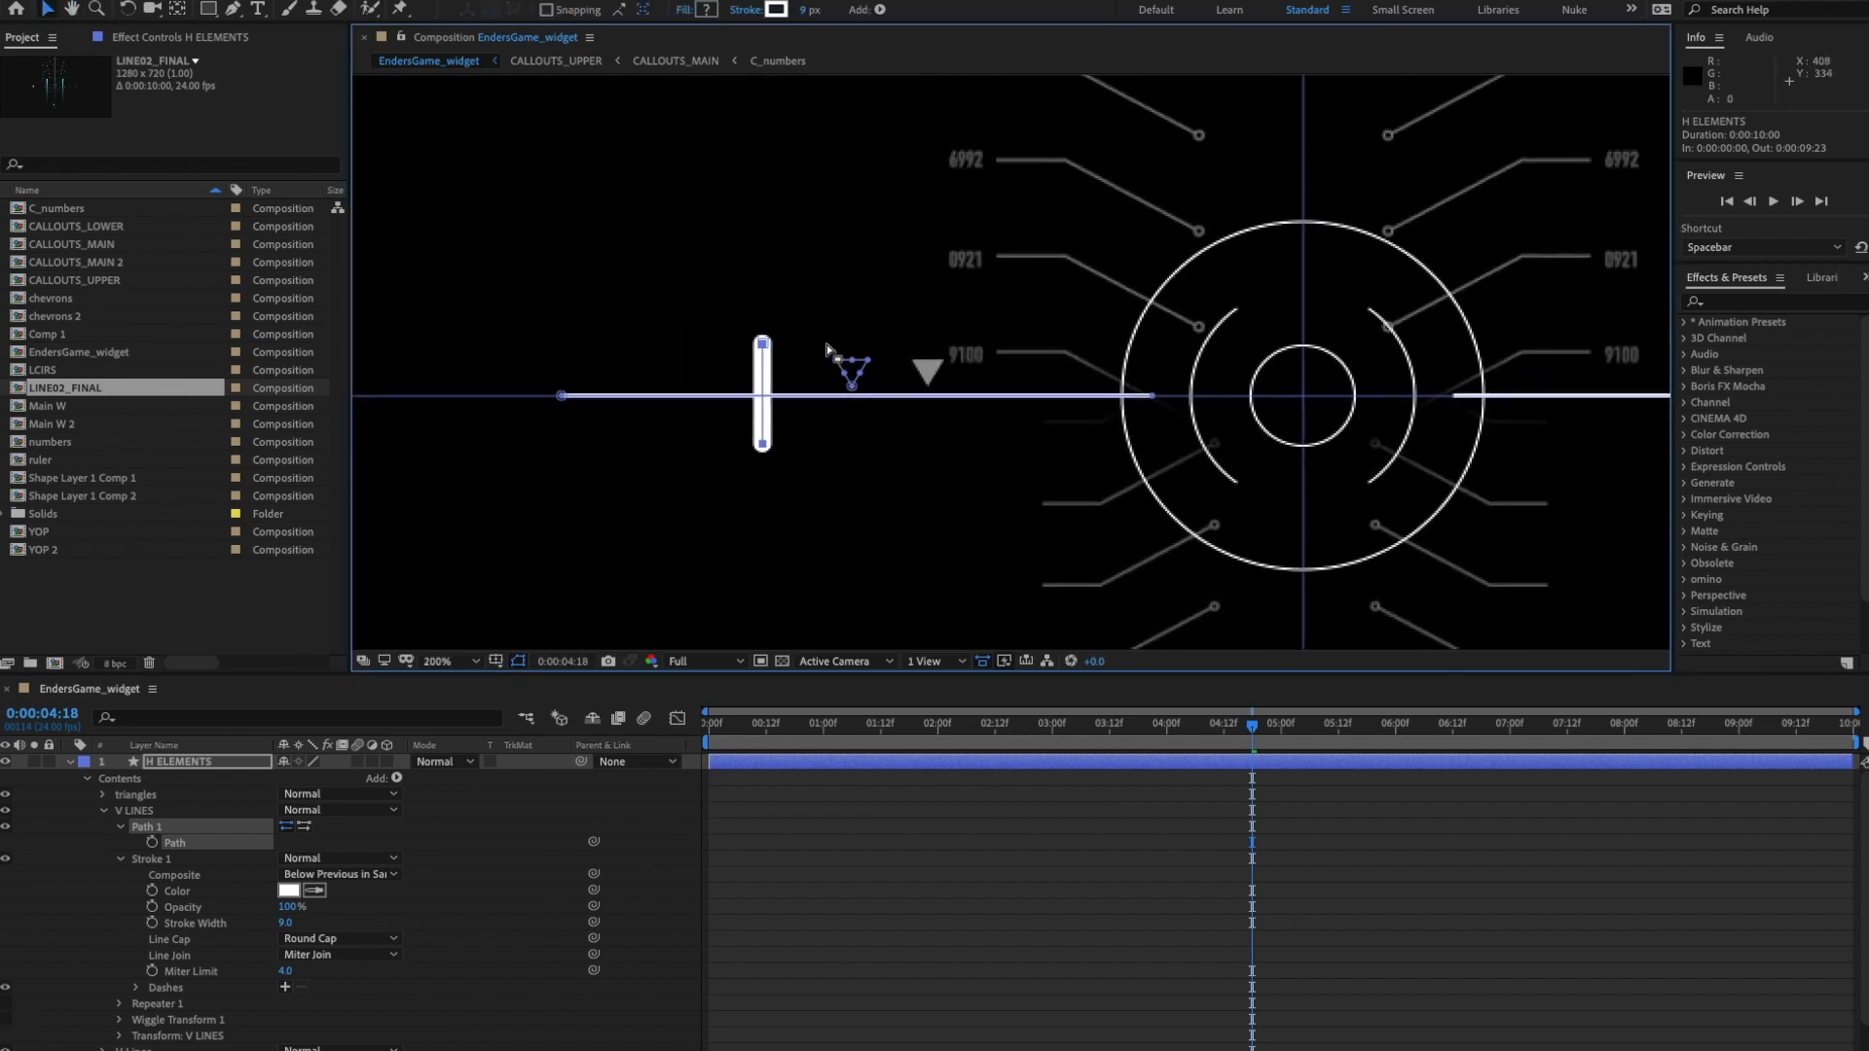
pyautogui.click(763, 344)
pyautogui.press('Down')
pyautogui.press('Down')
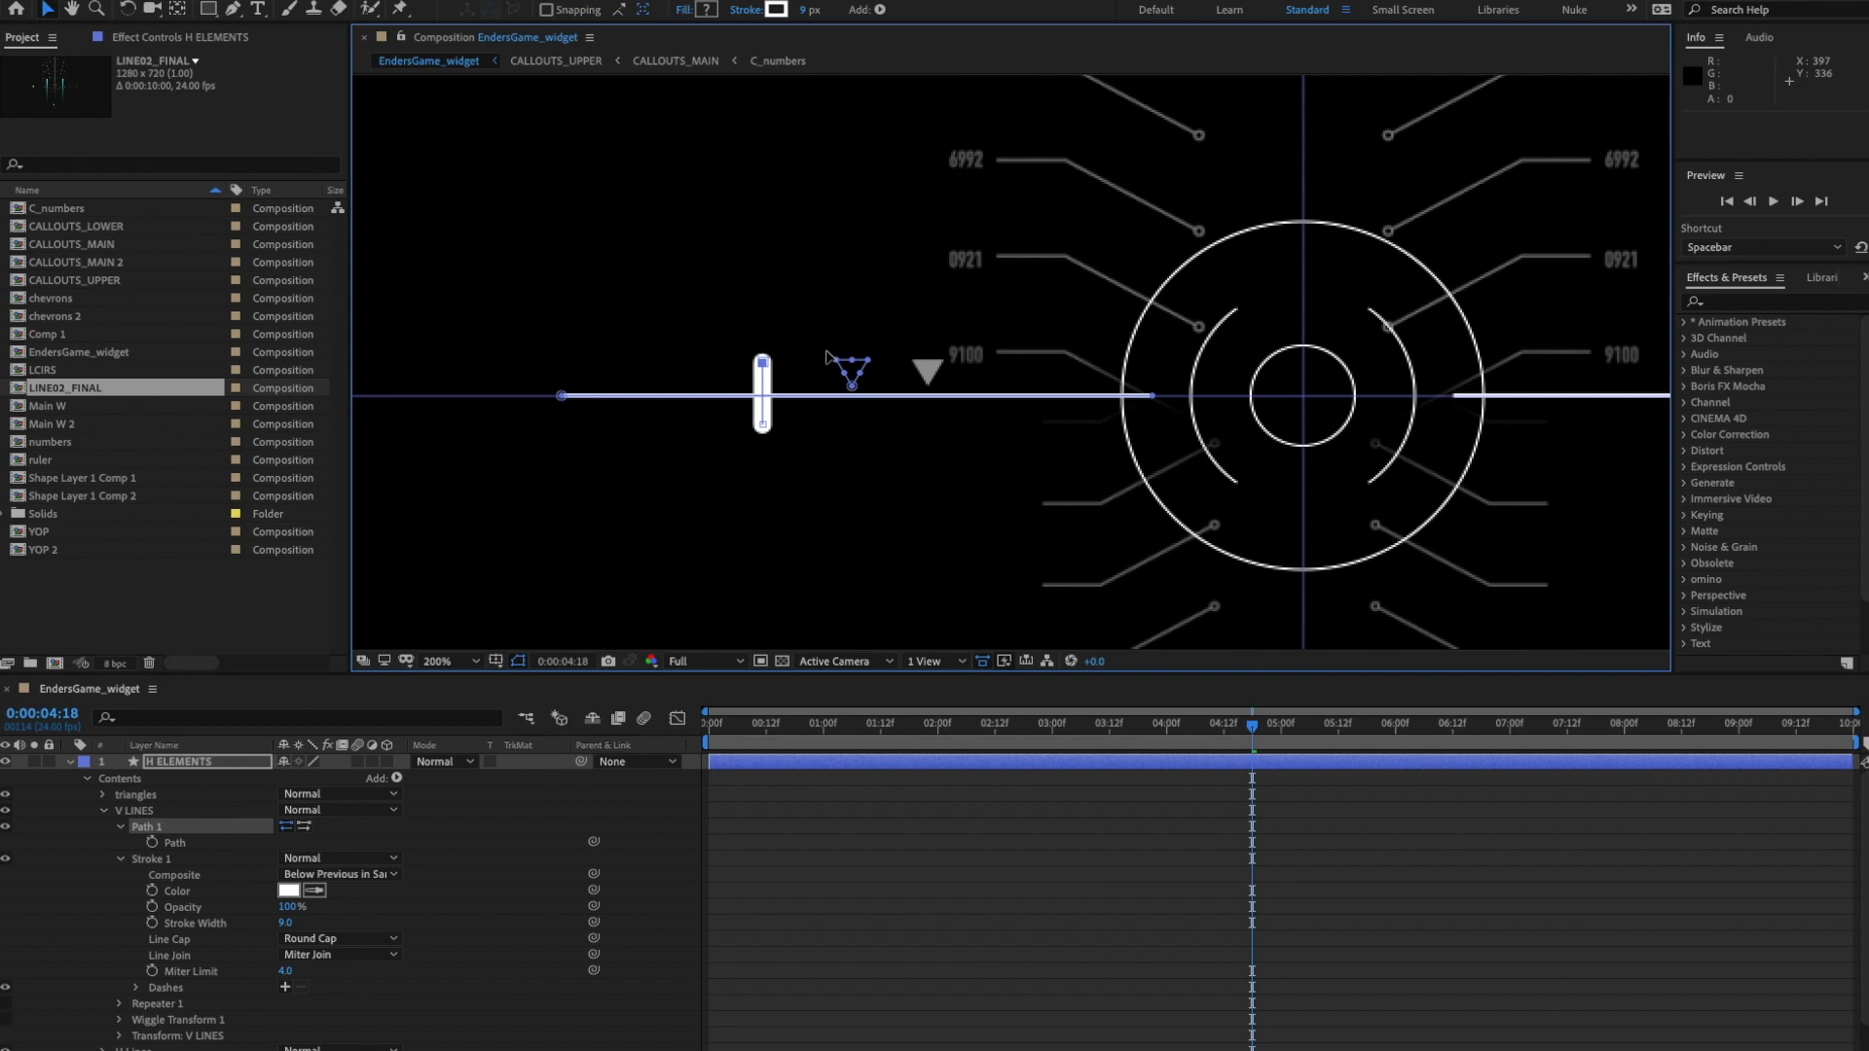
# - Re-enable Repeater 1 and Wiggle Transform 1 for V LINES and preview the whole widget animation
pyautogui.click(5, 1004)
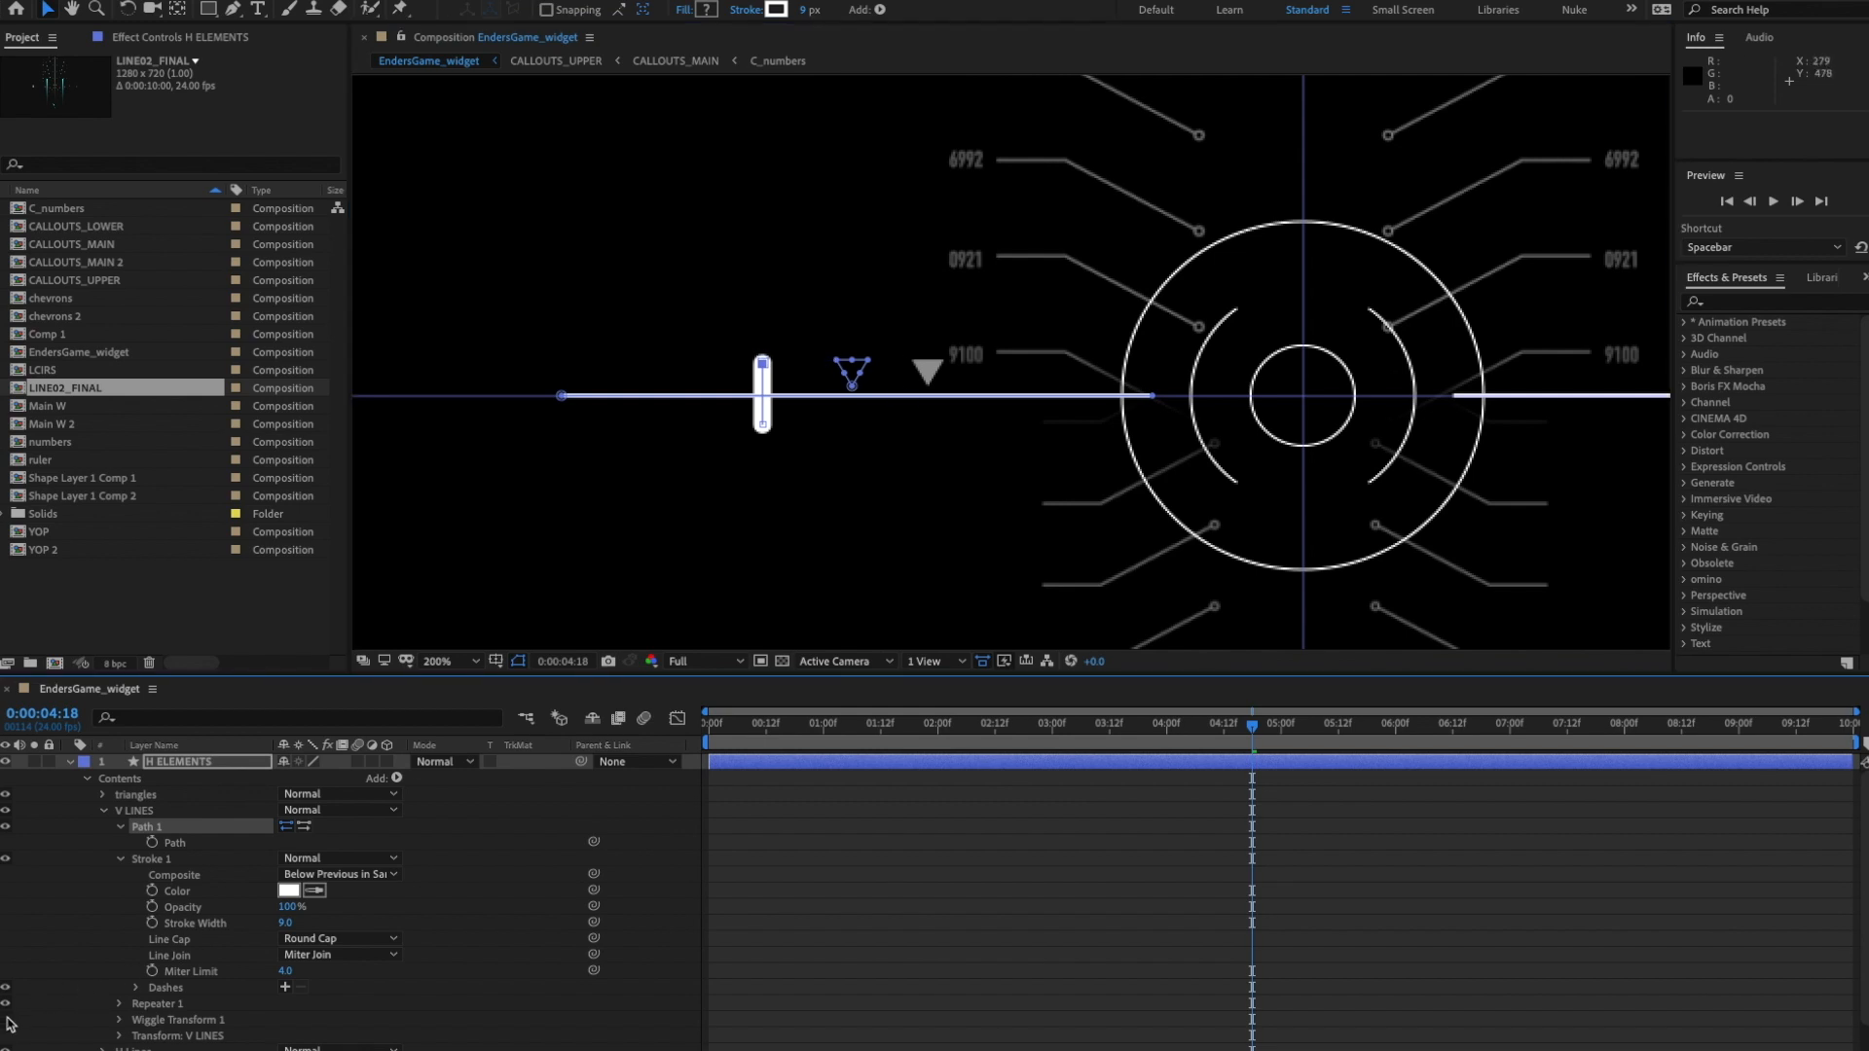
pyautogui.click(6, 1020)
pyautogui.click(71, 762)
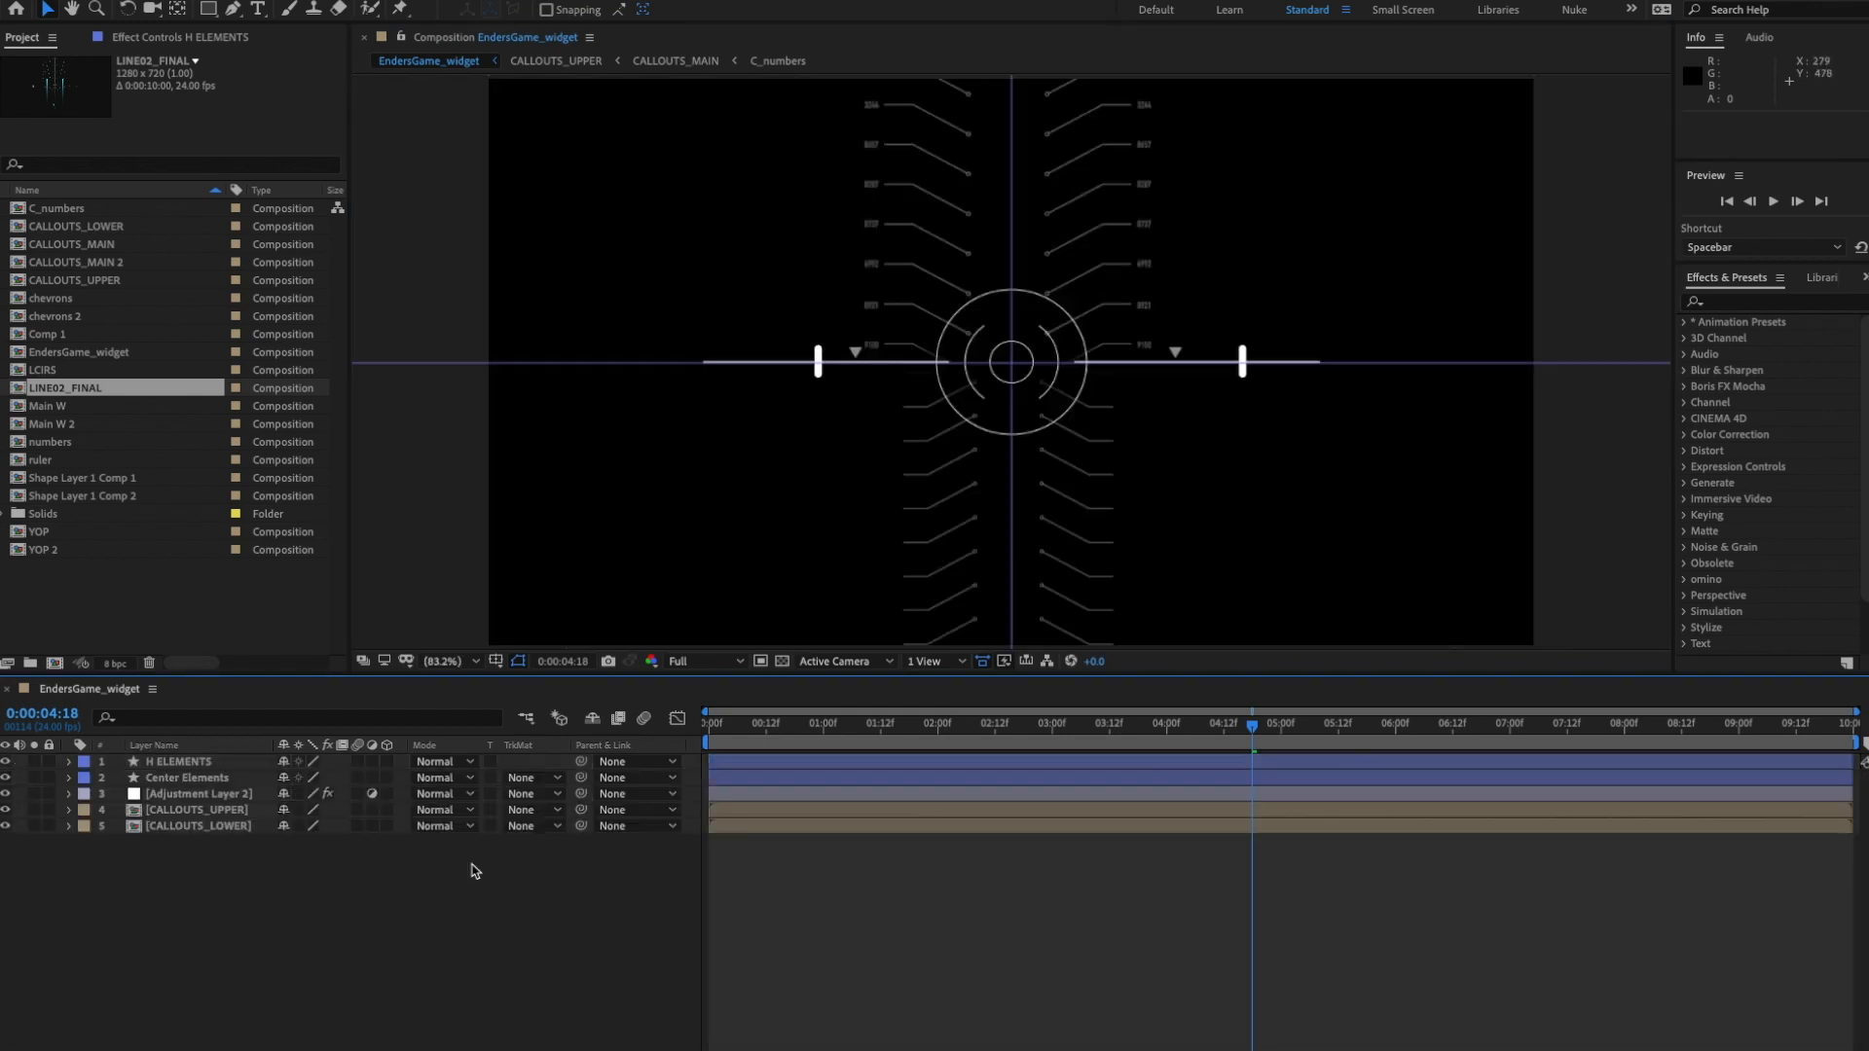
pyautogui.press('space')
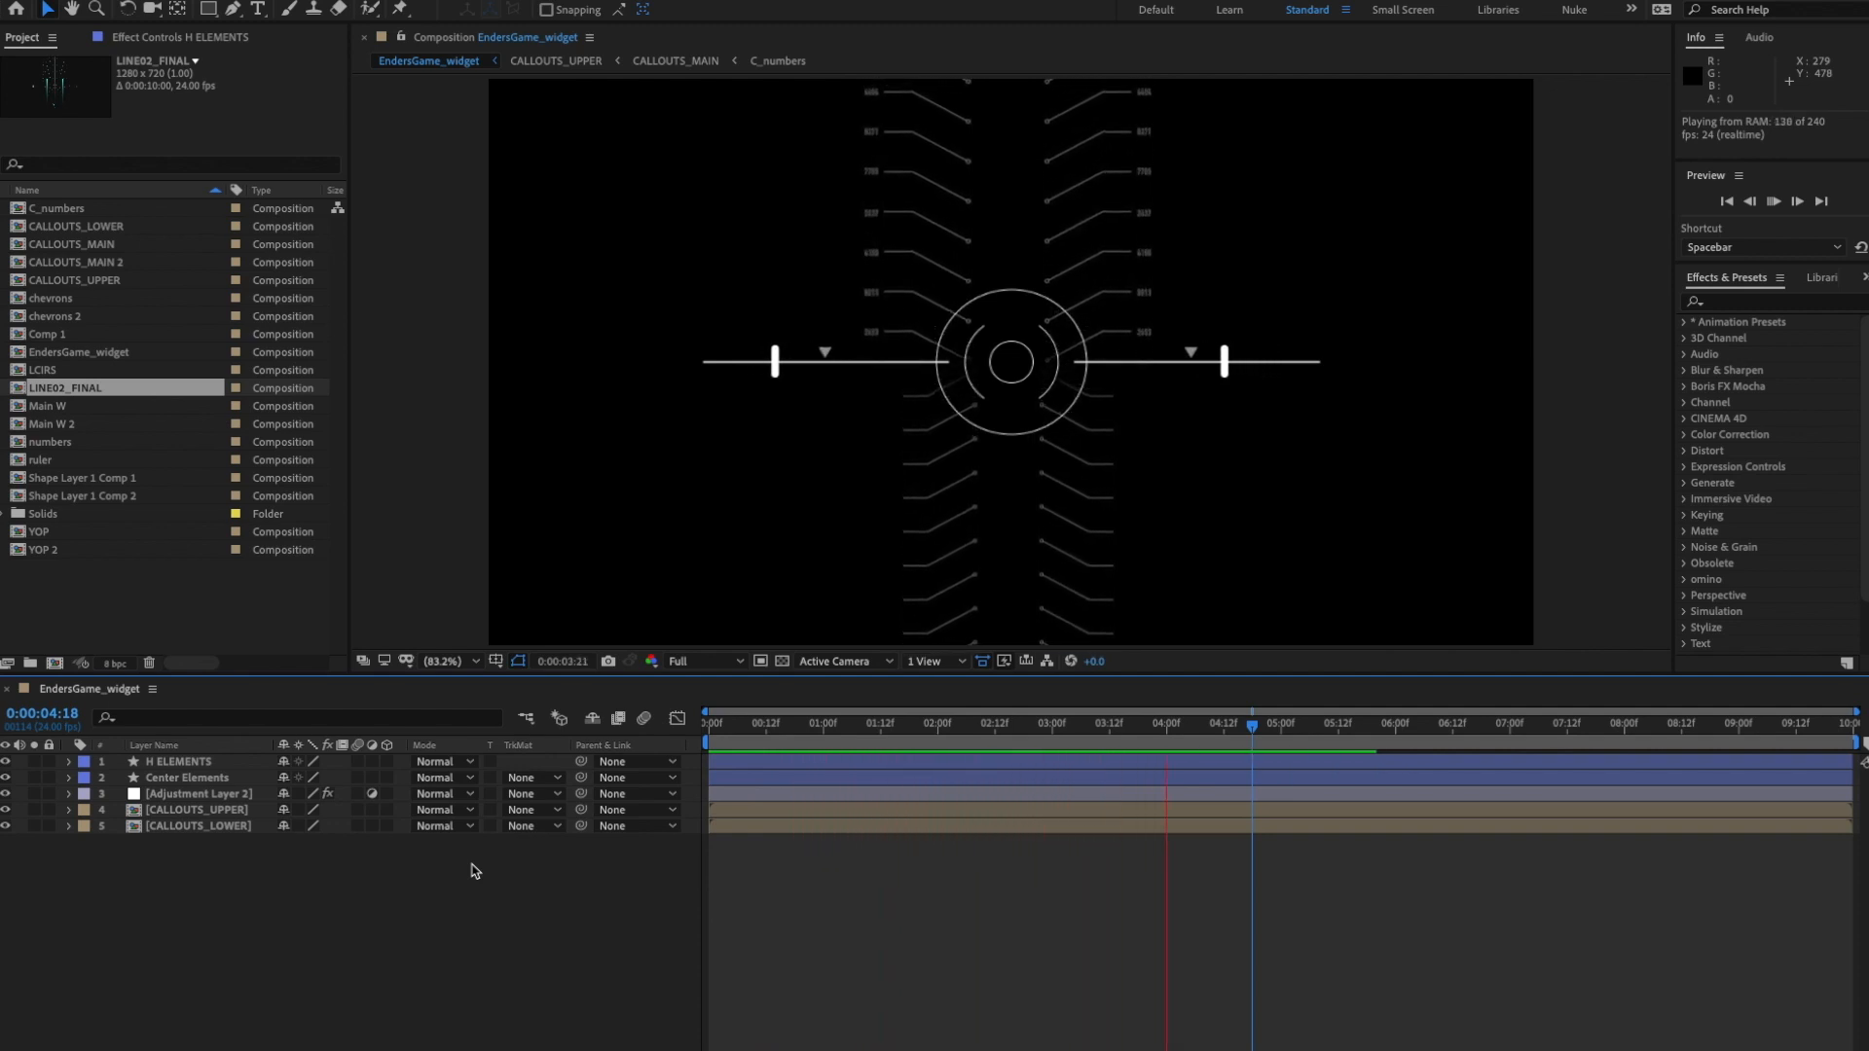
pyautogui.press('space')
pyautogui.moveTo(1868, 300)
pyautogui.mouseDown()
pyautogui.moveTo(1405, 300)
pyautogui.moveTo(1020, 278)
pyautogui.moveTo(1868, 282)
pyautogui.moveTo(954, 256)
pyautogui.moveTo(1868, 263)
pyautogui.mouseUp()
pyautogui.click(446, 968)
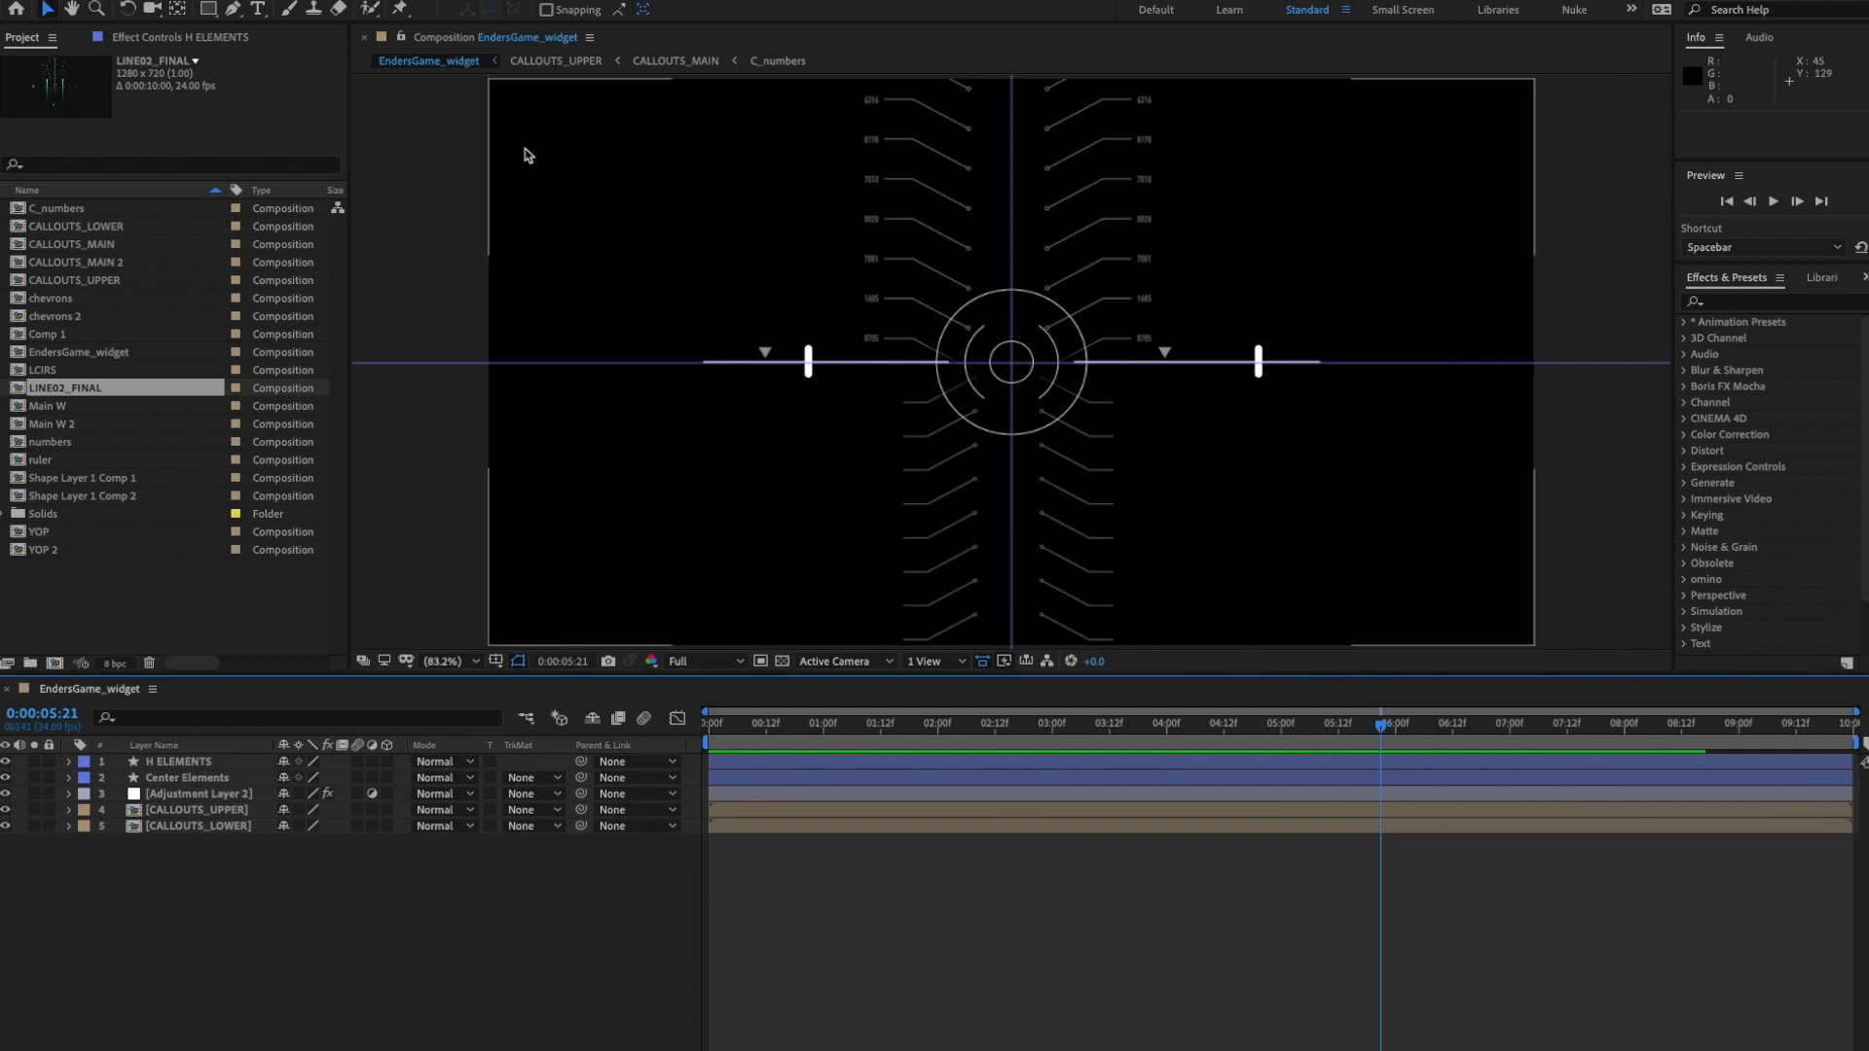
# - Activate the Pen tool and set the shape stroke color to bright cyan
pyautogui.click(234, 9)
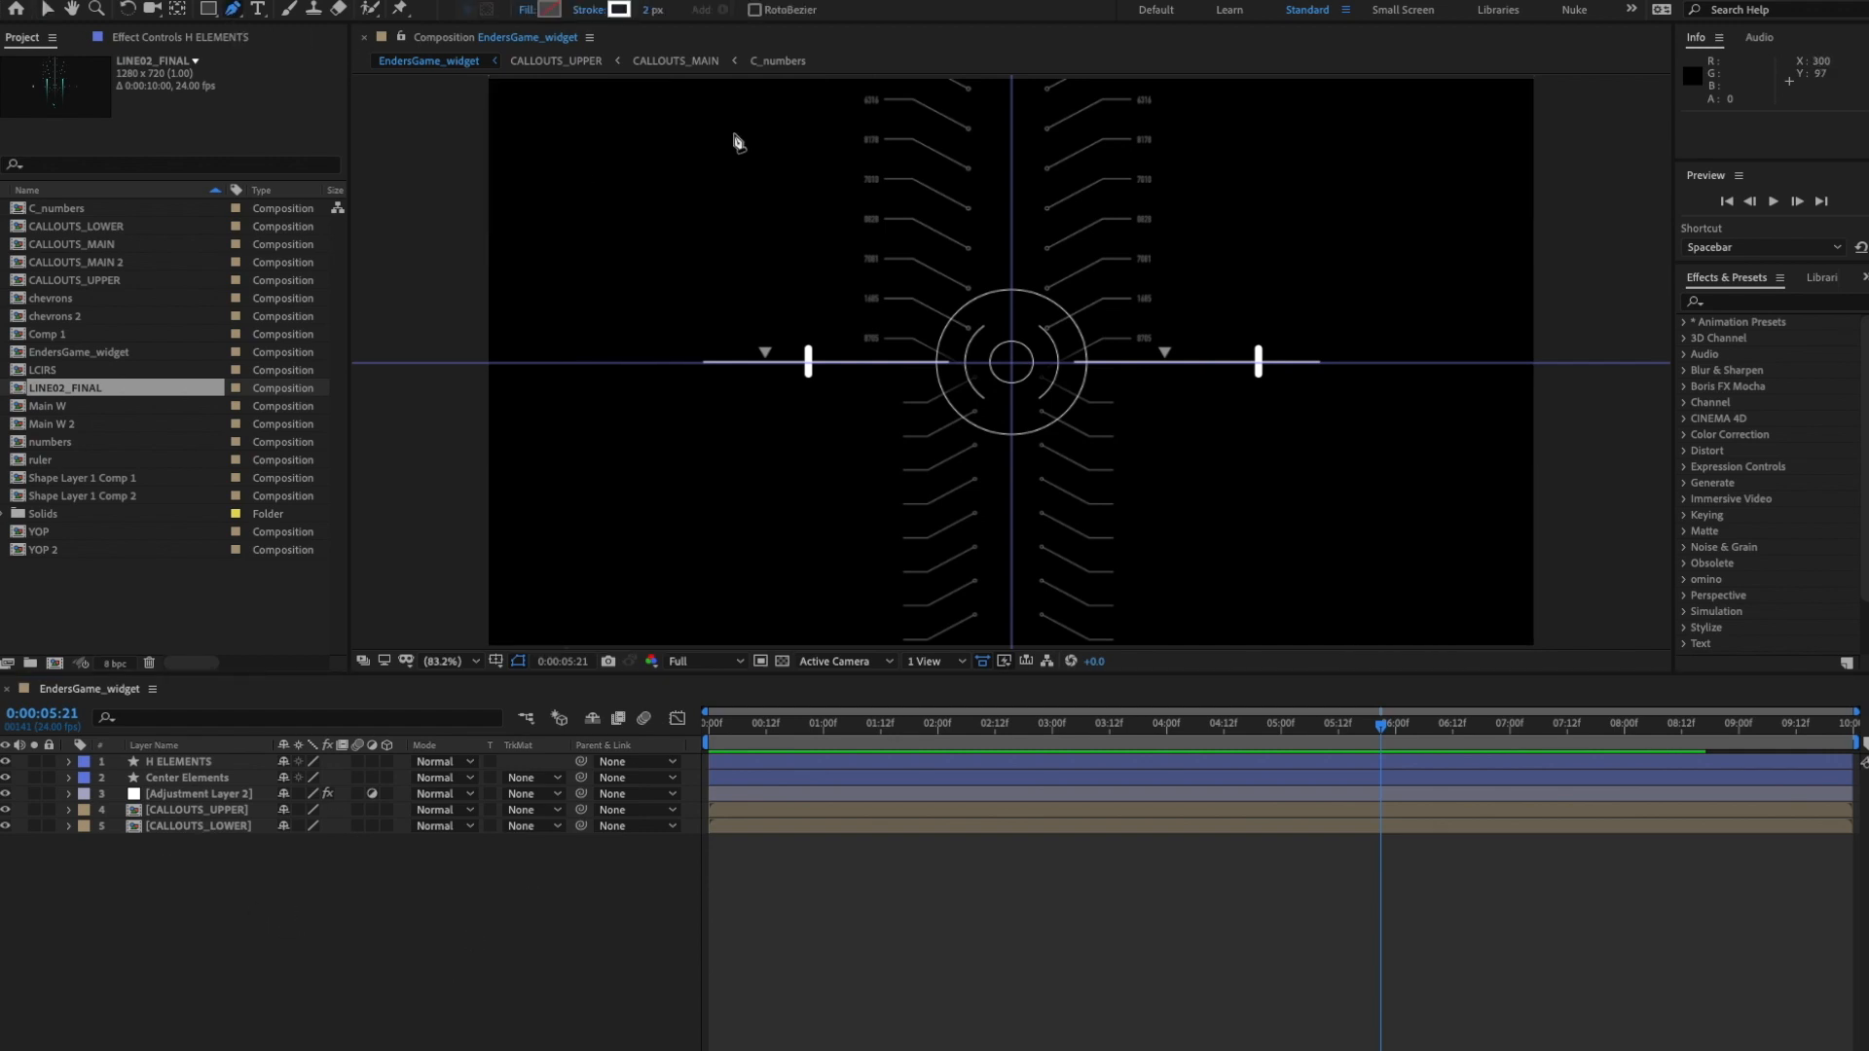
pyautogui.click(620, 10)
pyautogui.click(1587, 633)
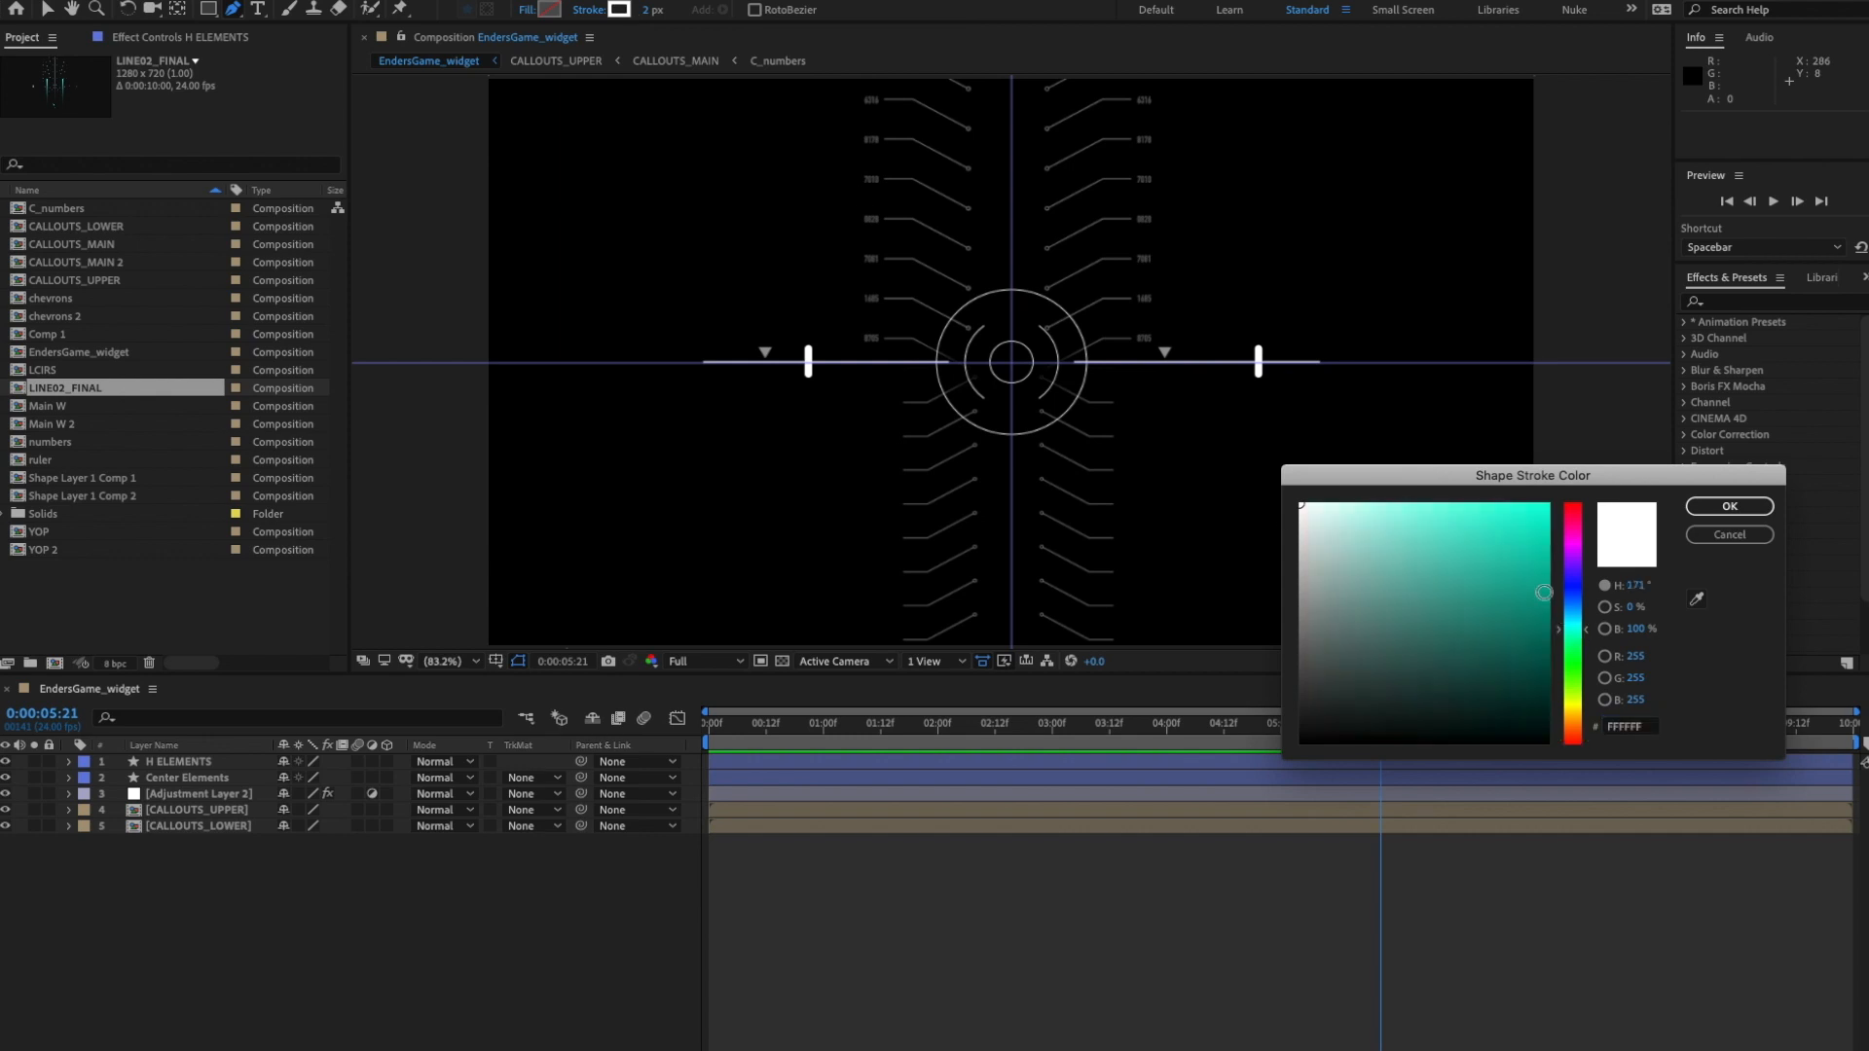
pyautogui.moveTo(1585, 628); pyautogui.dragTo(1587, 625)
pyautogui.click(1729, 506)
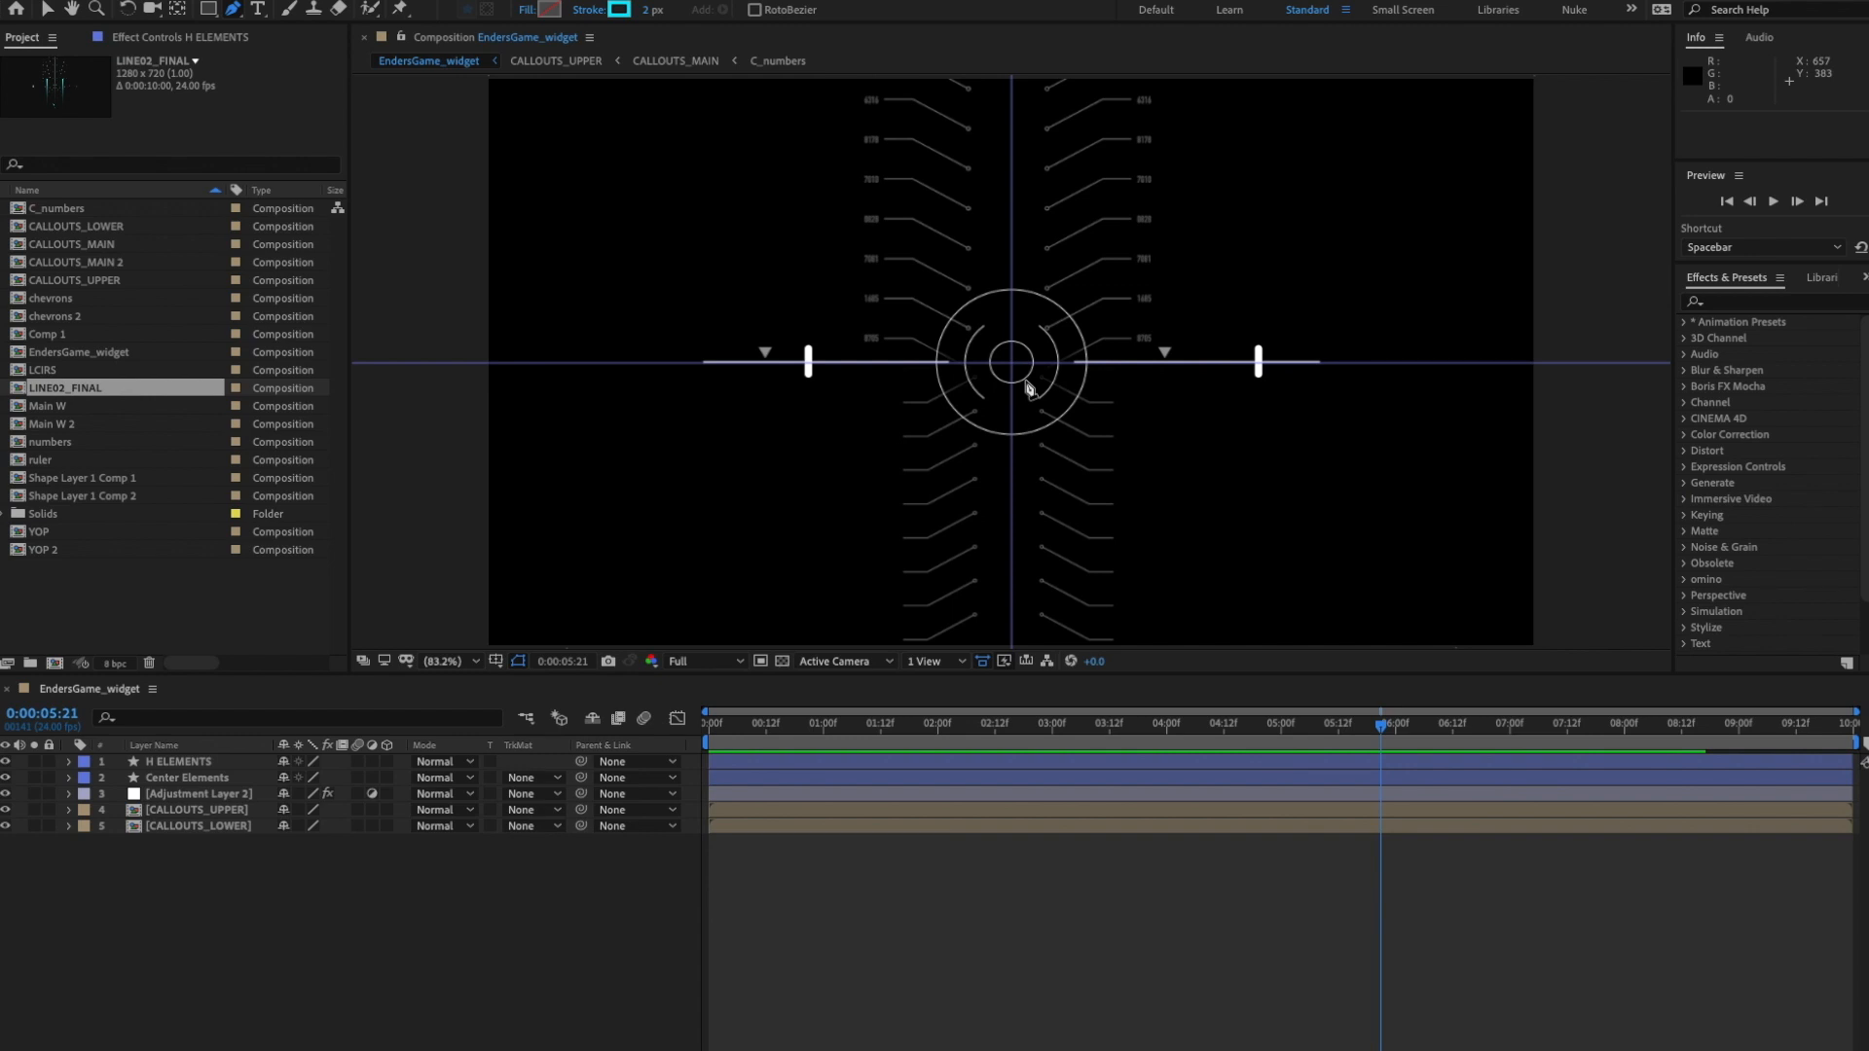
# - Draw a vertical cyan line on a new shape layer just left of the center circle, crossing the horizontal line
pyautogui.click(909, 300)
pyautogui.click(909, 466)
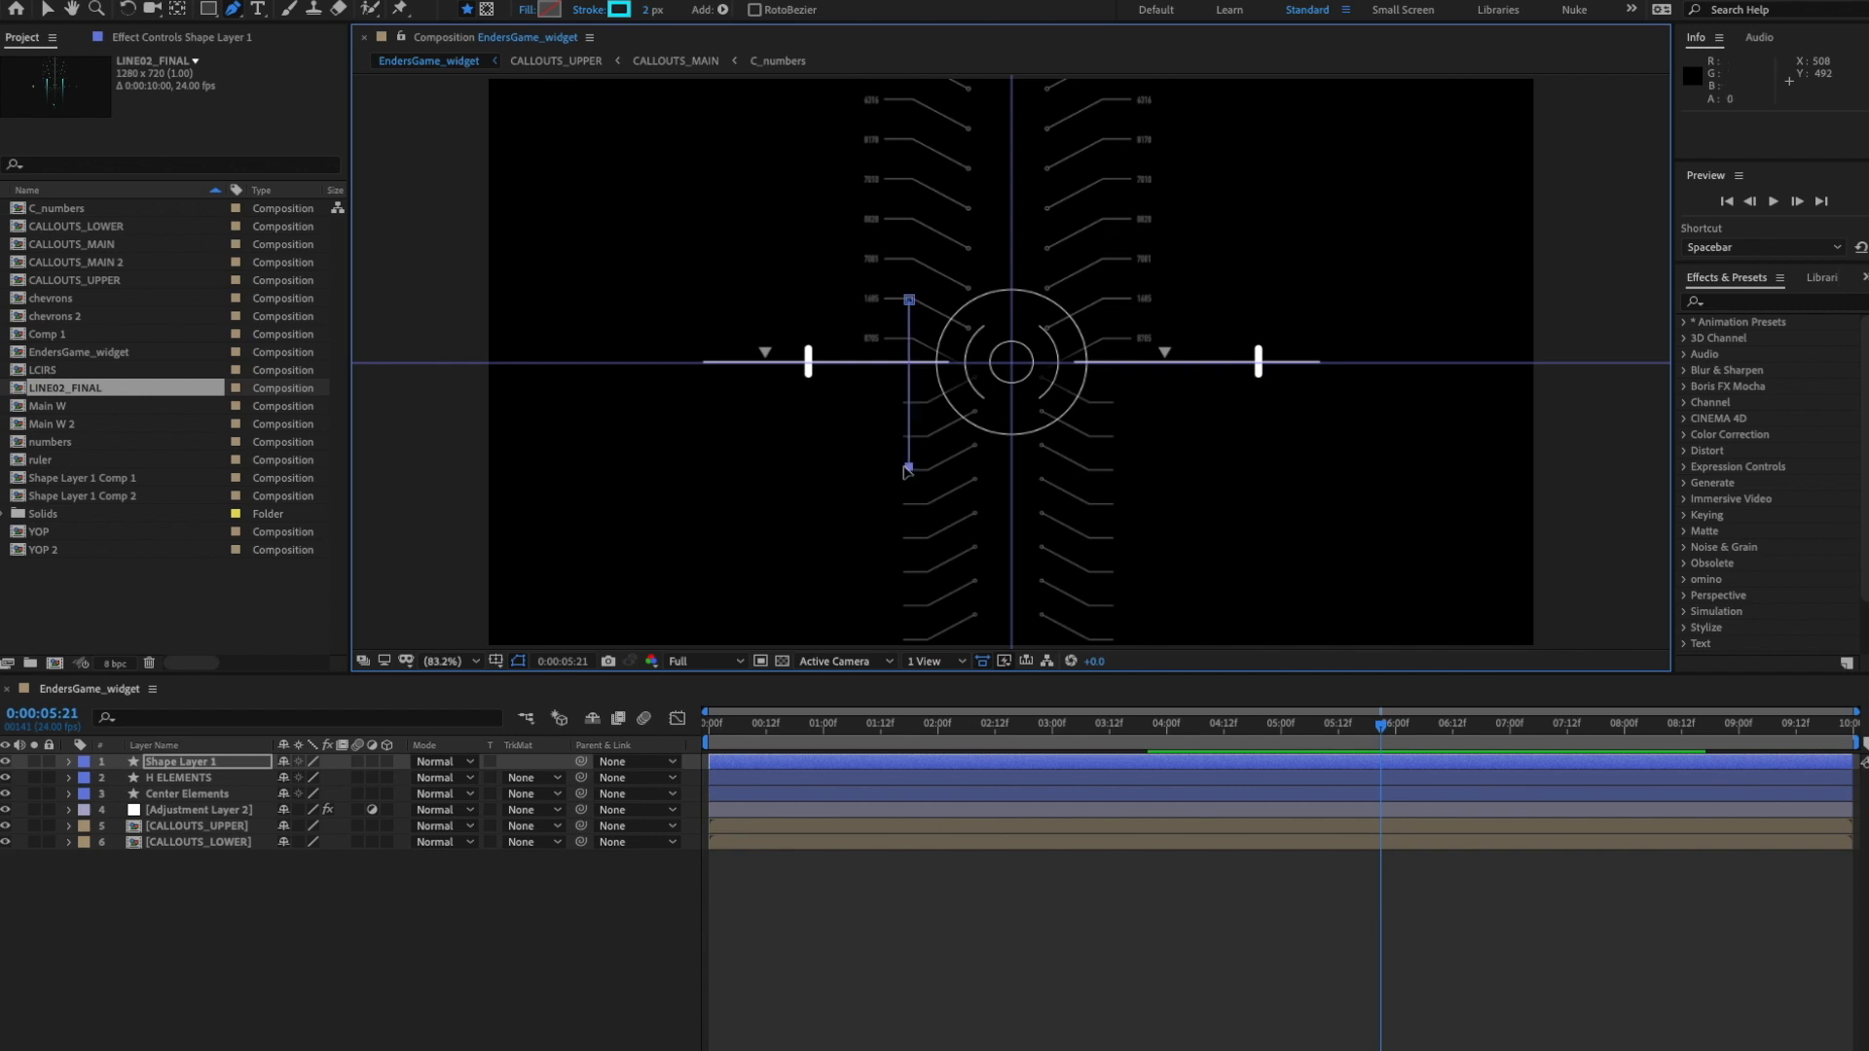
pyautogui.click(516, 893)
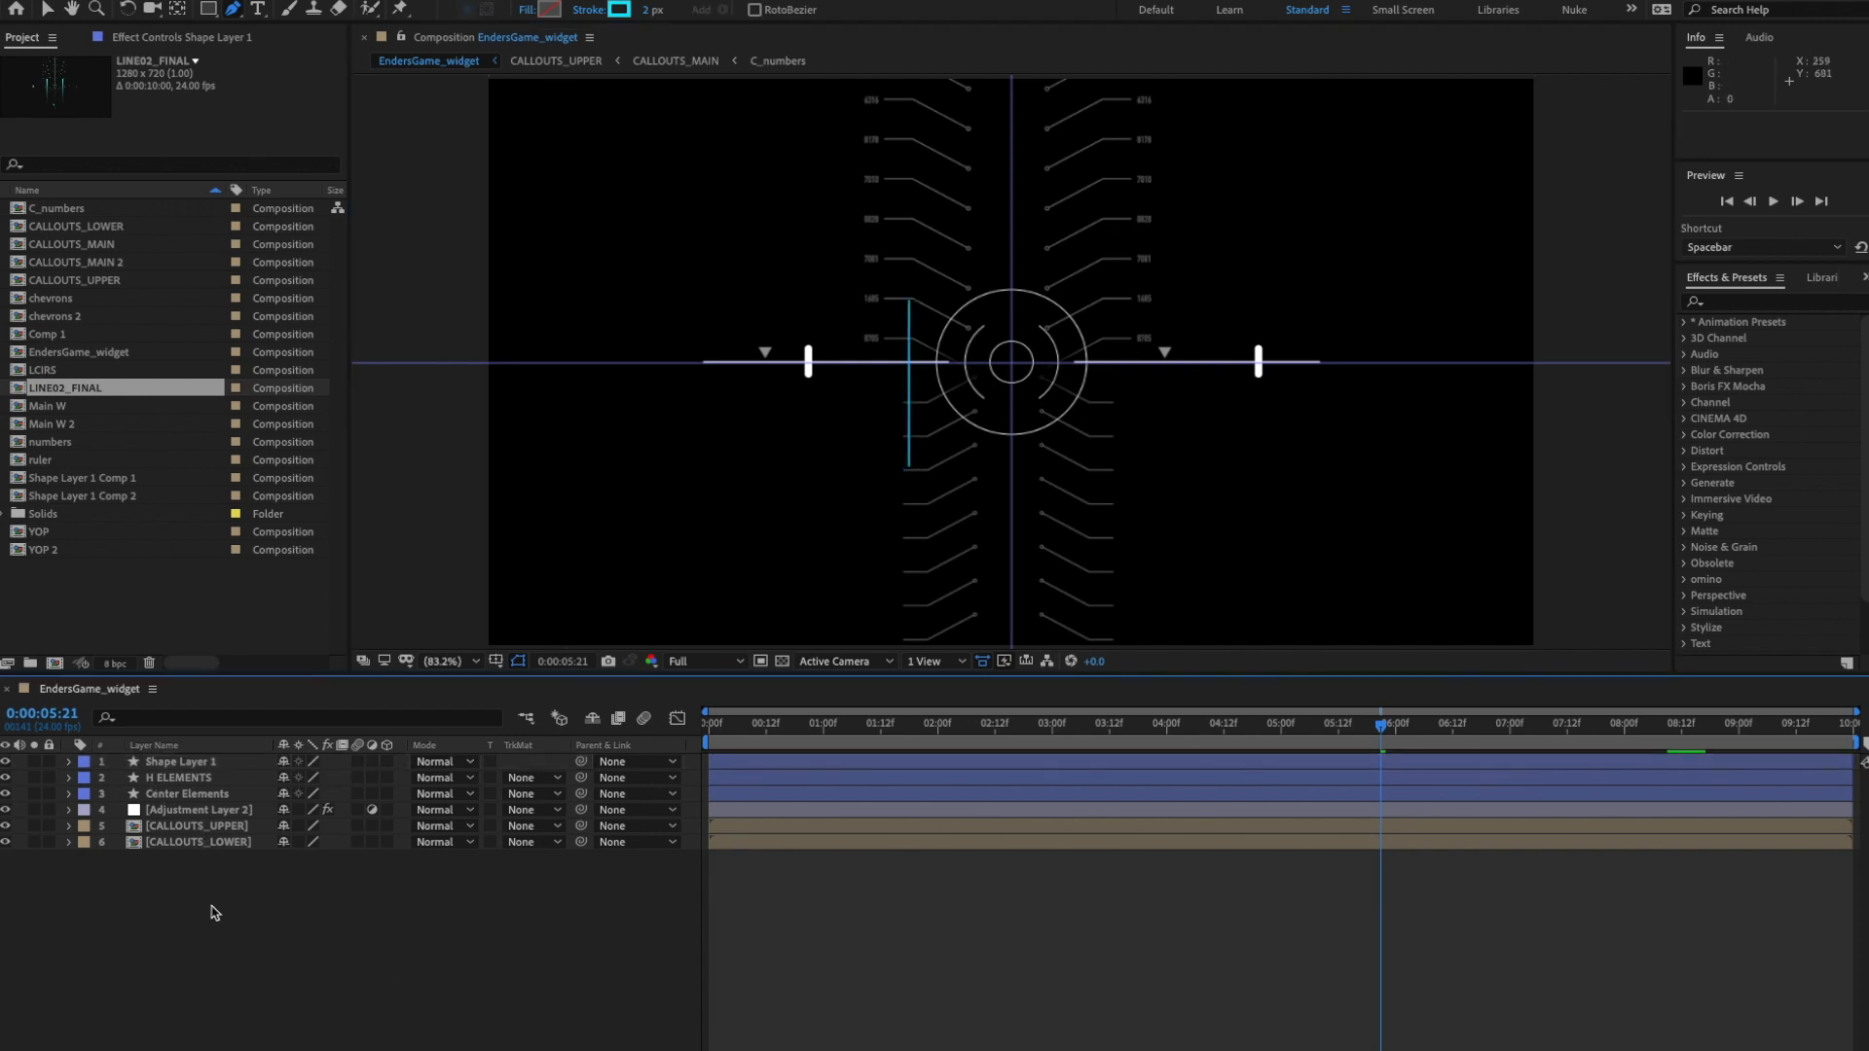
# - Duplicate Path 1 inside Shape 1 of the new shape layer and move the copy slightly left of the original line
pyautogui.click(70, 763)
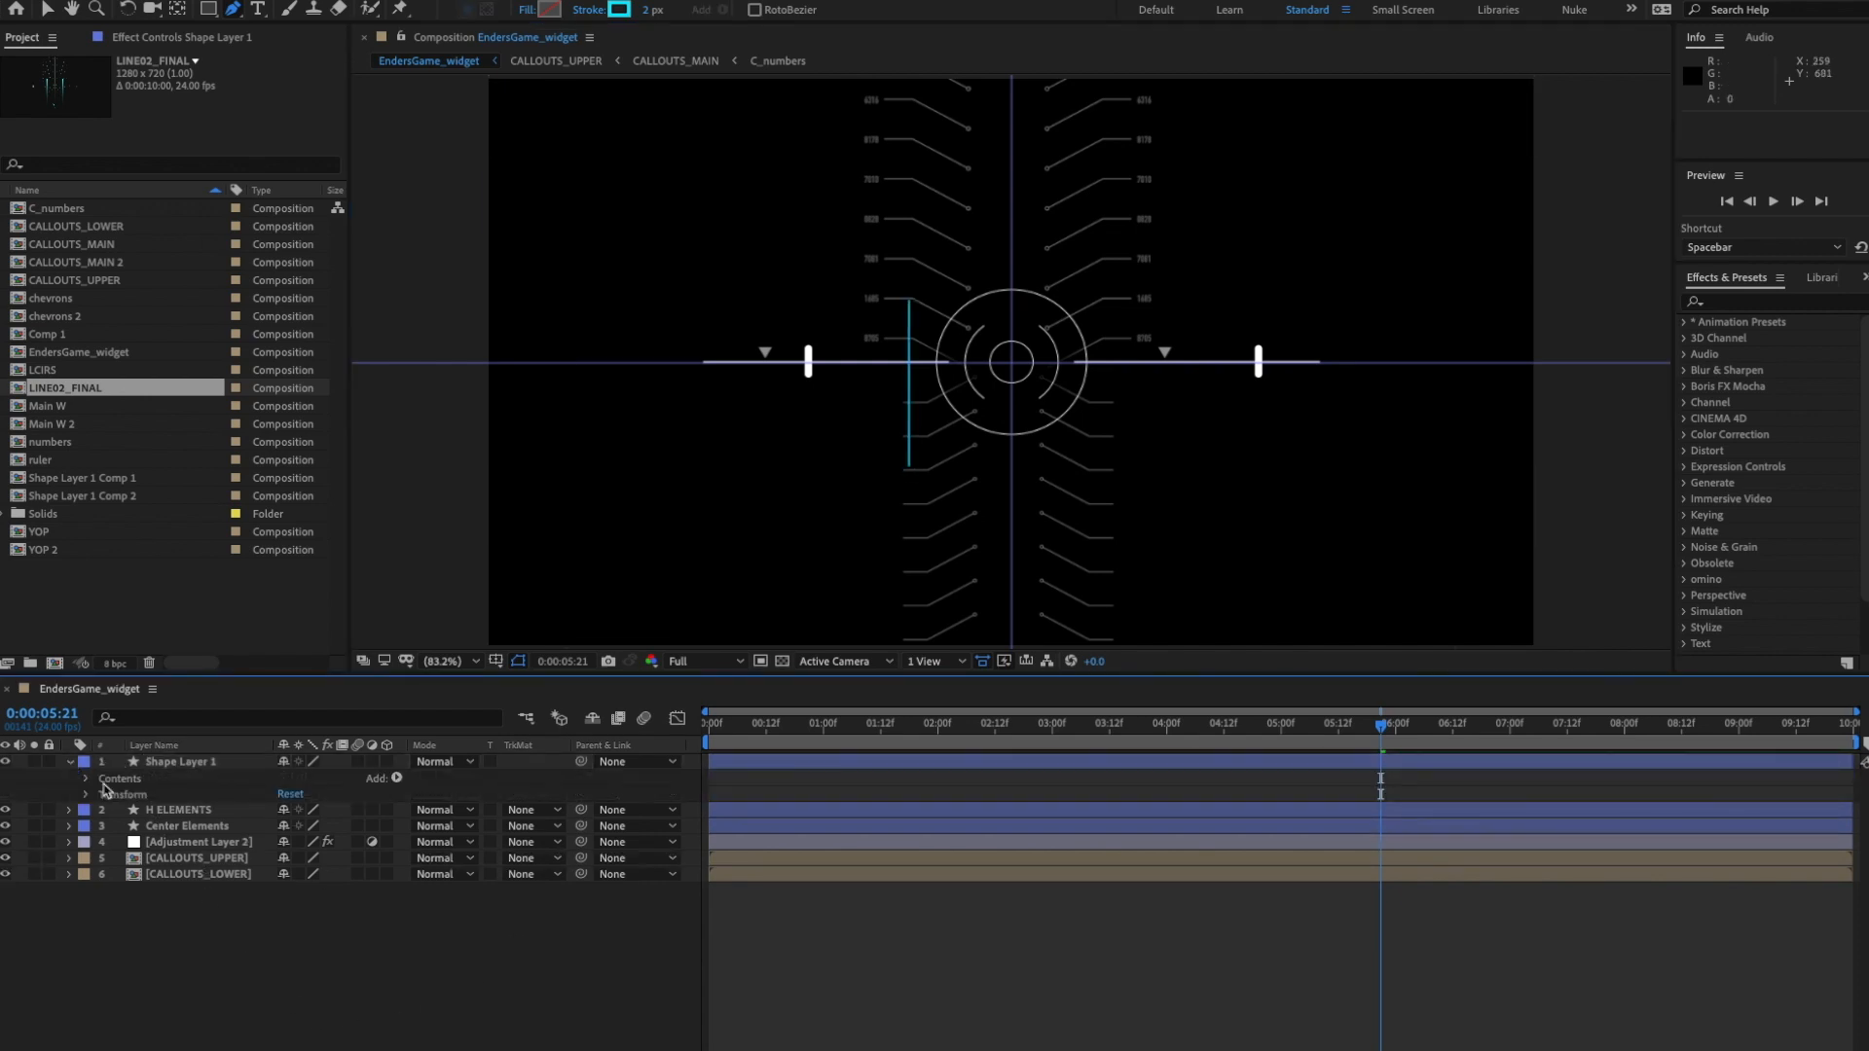
pyautogui.click(88, 779)
pyautogui.click(104, 795)
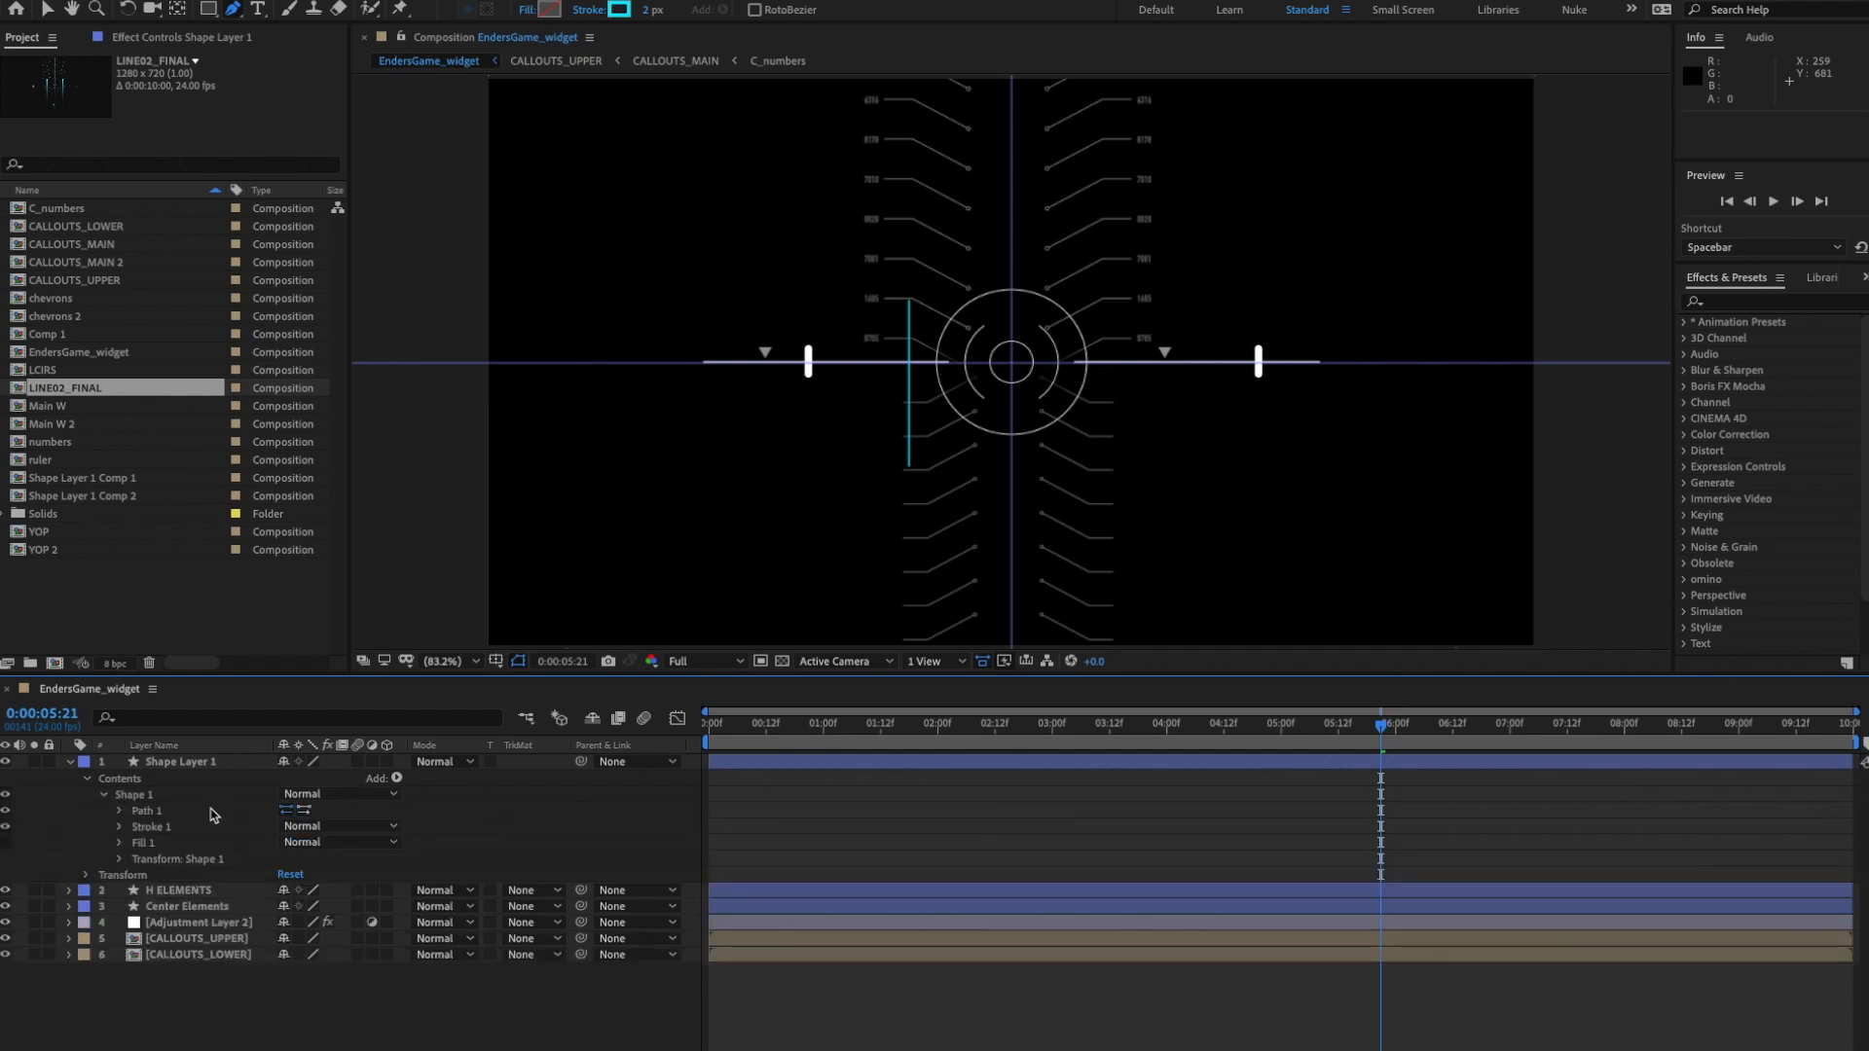
pyautogui.click(144, 810)
pyautogui.hotkey('ctrl', 'd')
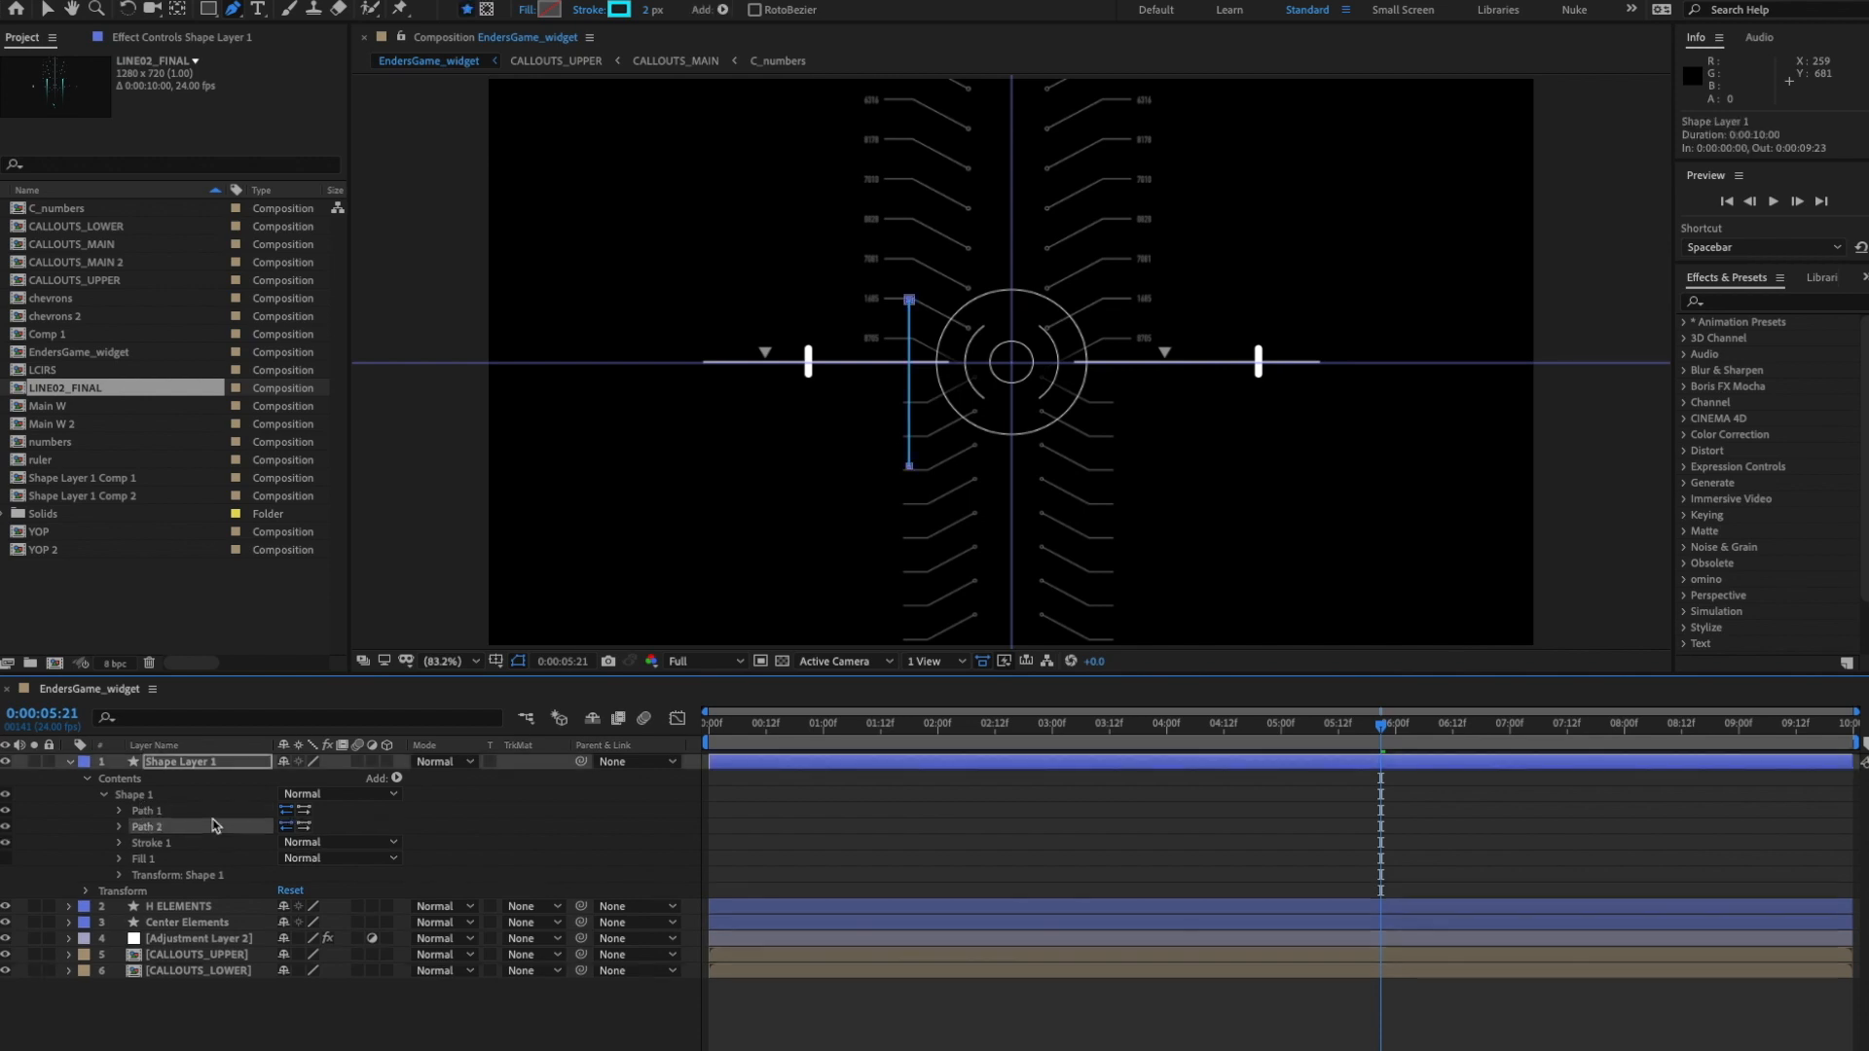
pyautogui.click(119, 828)
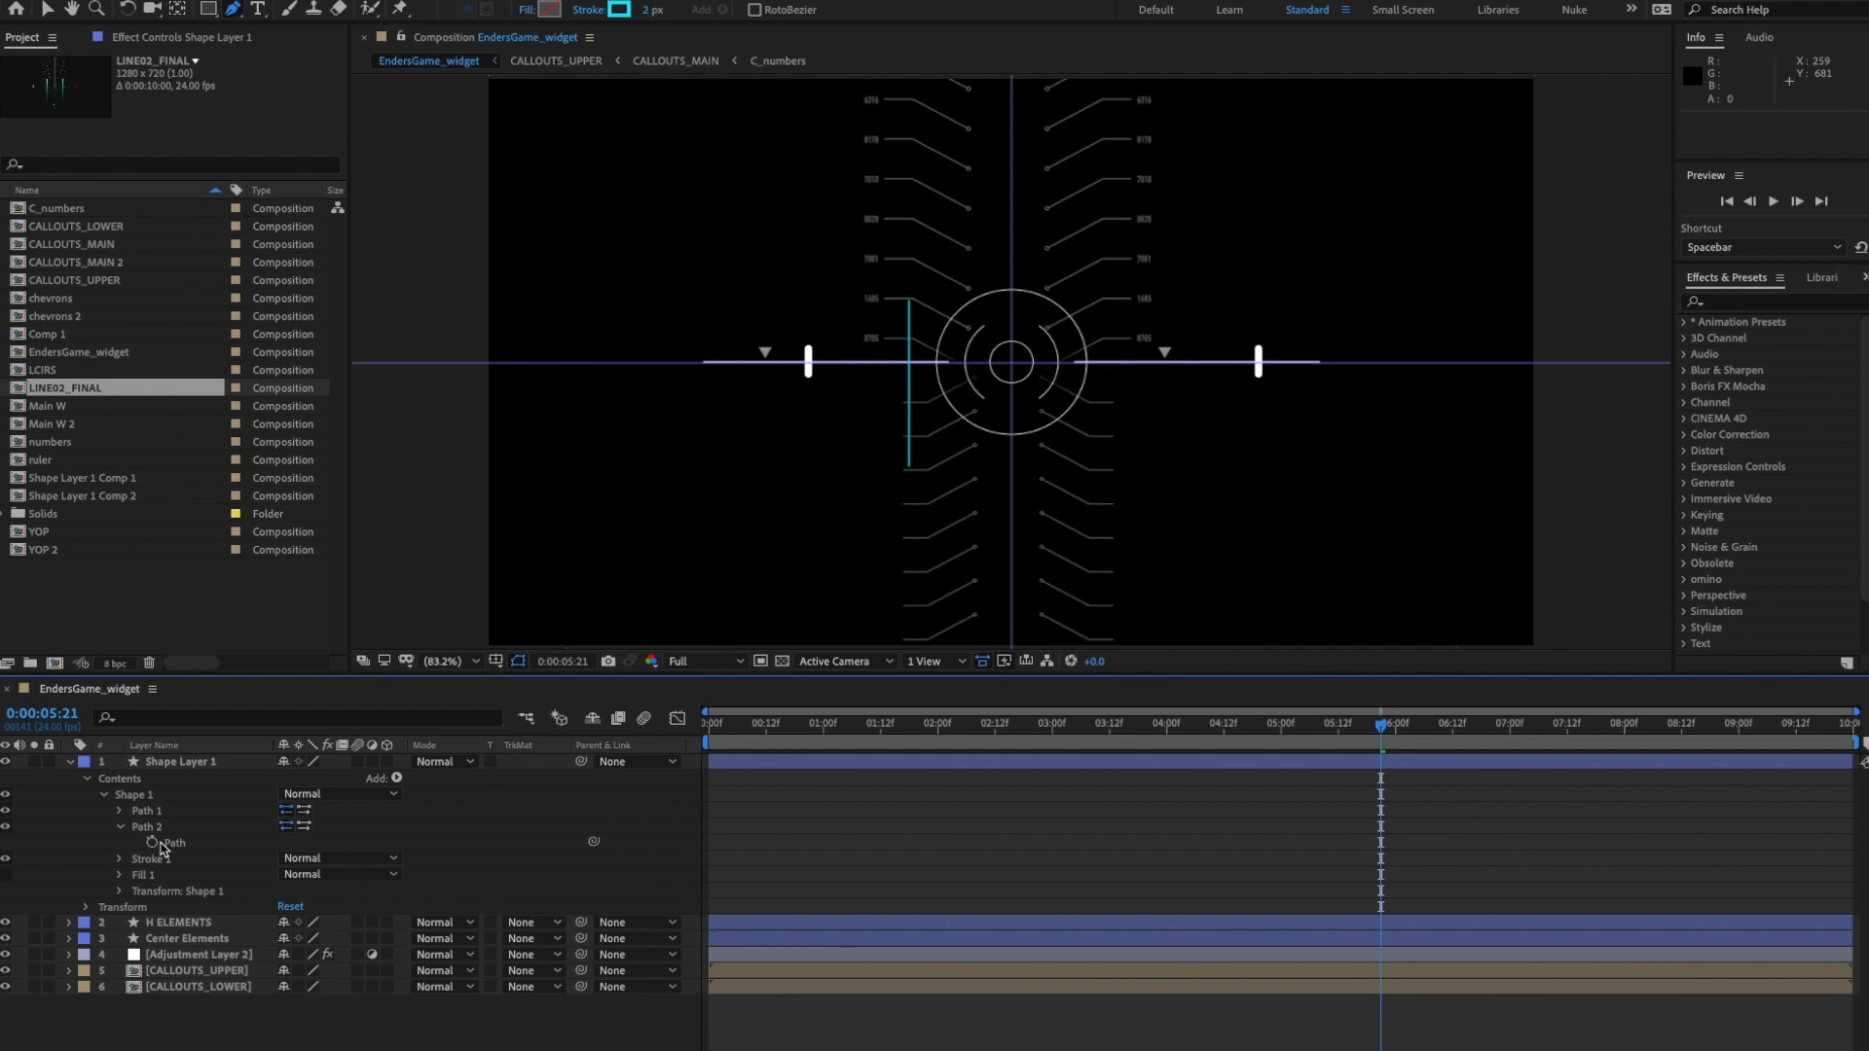
pyautogui.click(173, 843)
pyautogui.hotkey('shift', 'Left')
pyautogui.hotkey('shift', 'Left')
pyautogui.hotkey('shift', 'Left')
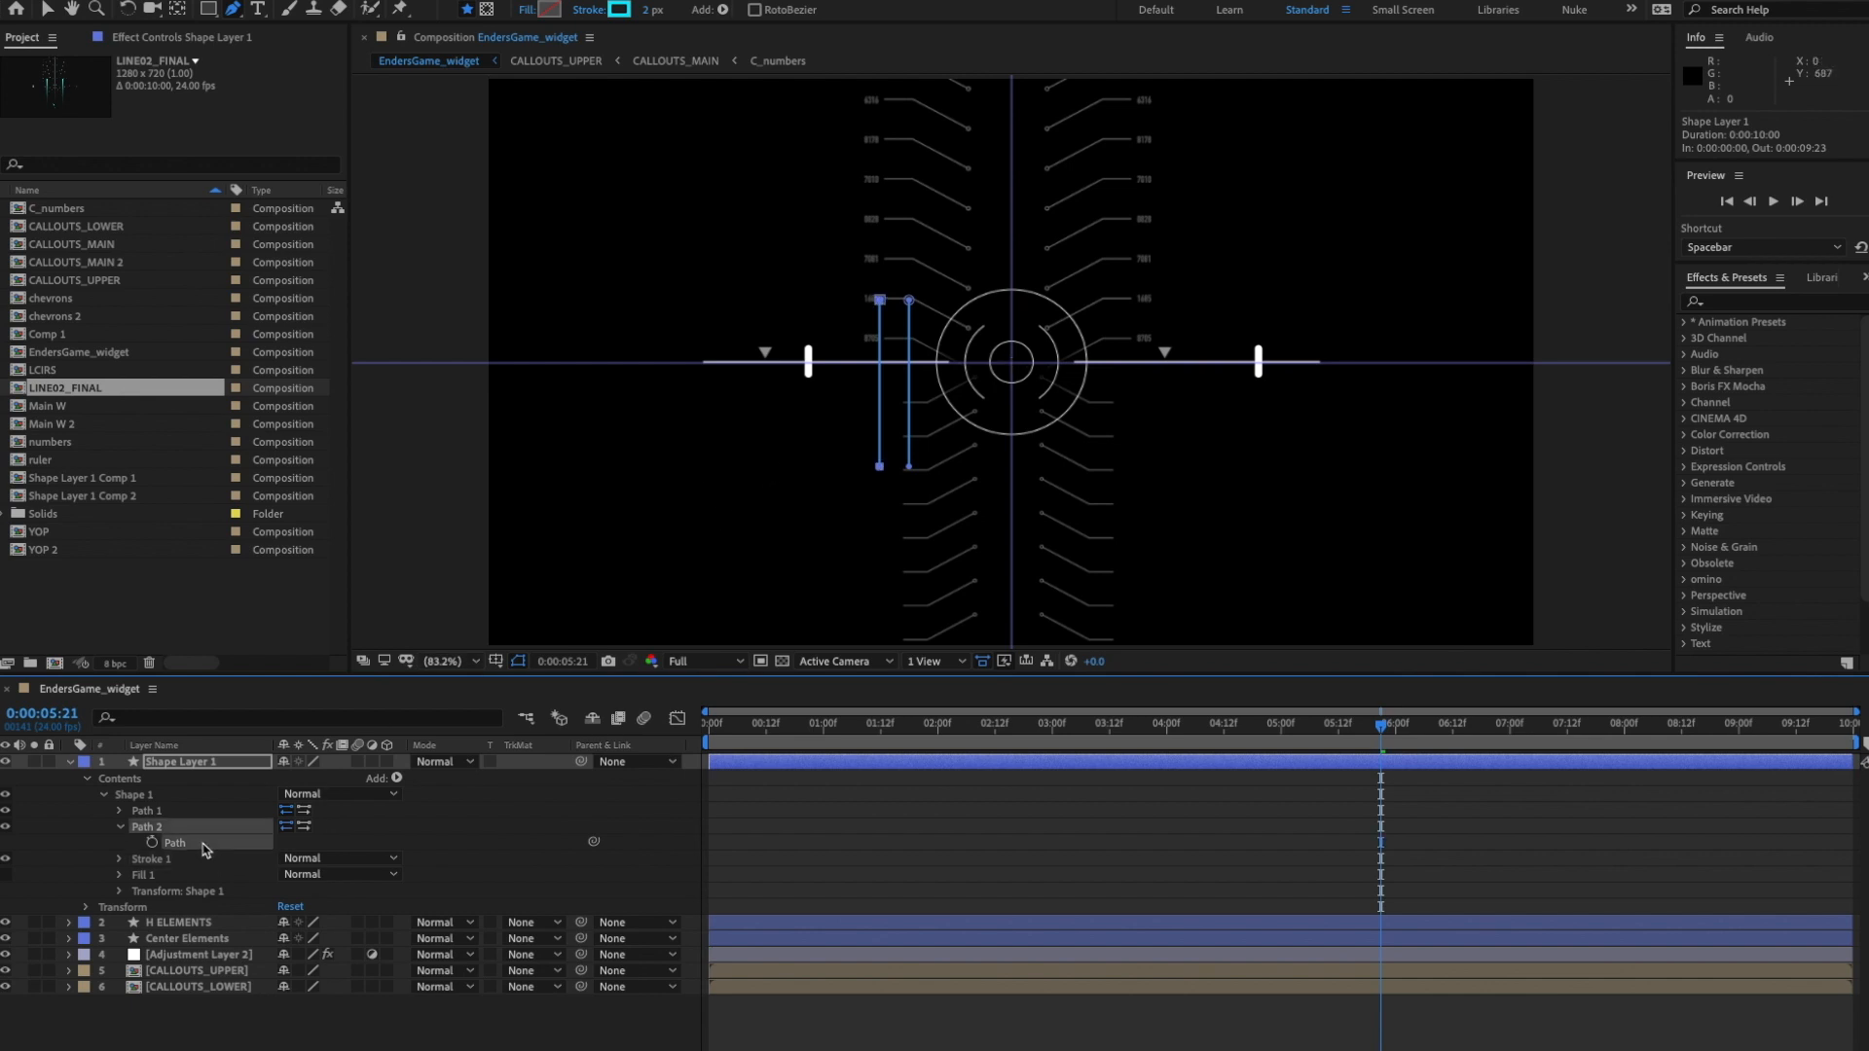
# - Lower the top point of the Path 2 line to roughly halve its height and nudge the line closer to the first one
pyautogui.moveTo(879, 301); pyautogui.dragTo(881, 340)
pyautogui.hotkey('ctrl', 'z')
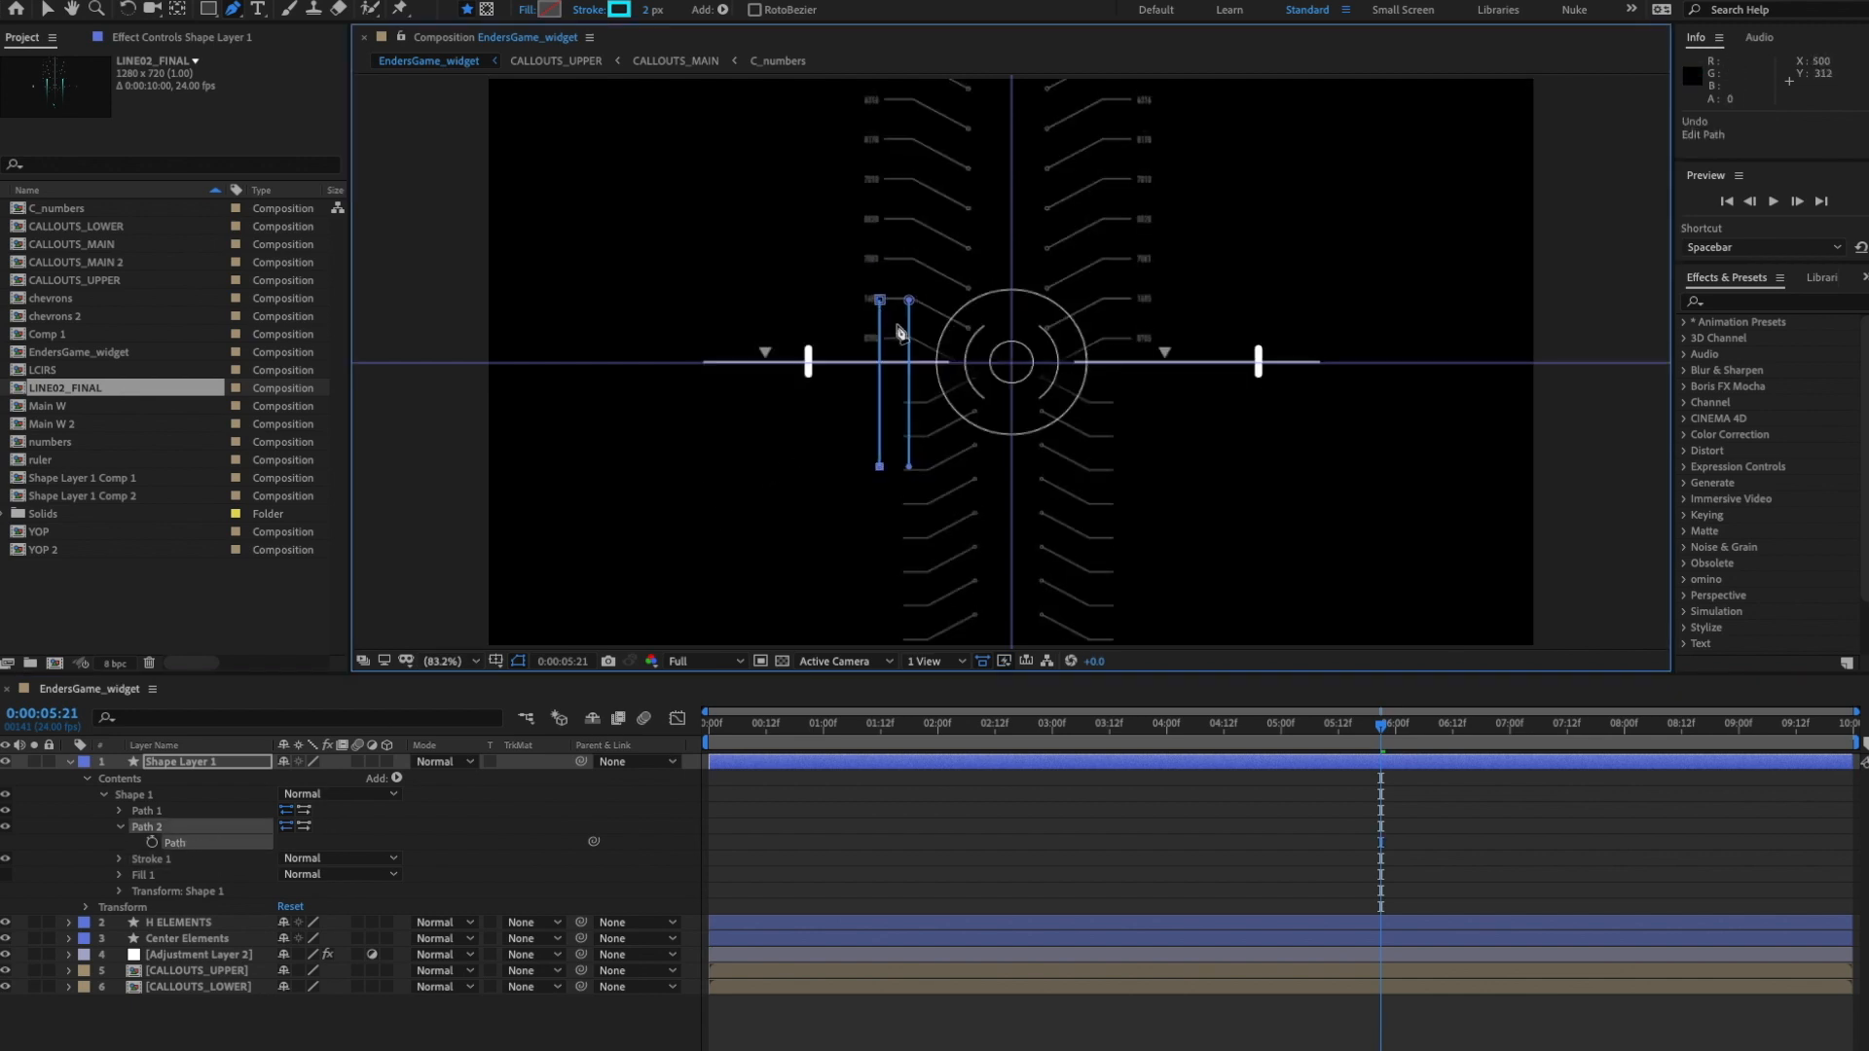
pyautogui.press('v')
pyautogui.moveTo(886, 314); pyautogui.dragTo(881, 379)
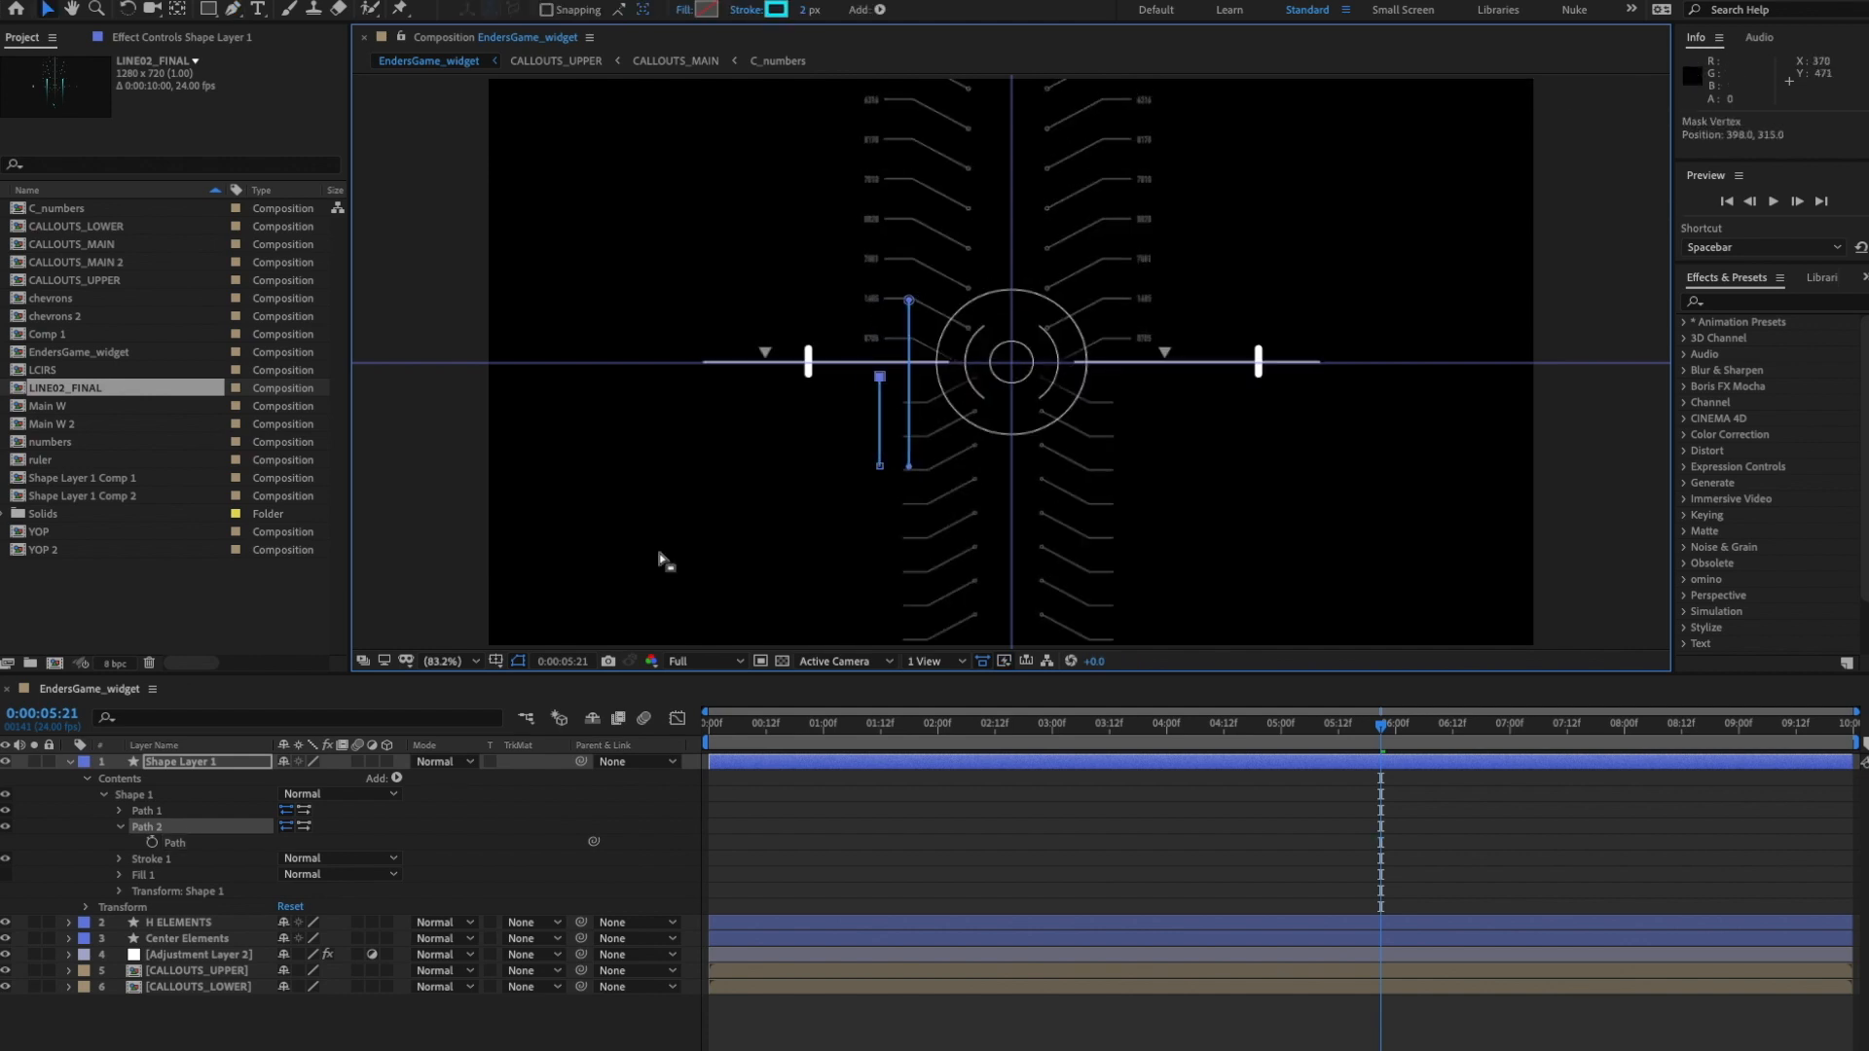
pyautogui.click(187, 845)
pyautogui.hotkey('shift', 'Right')
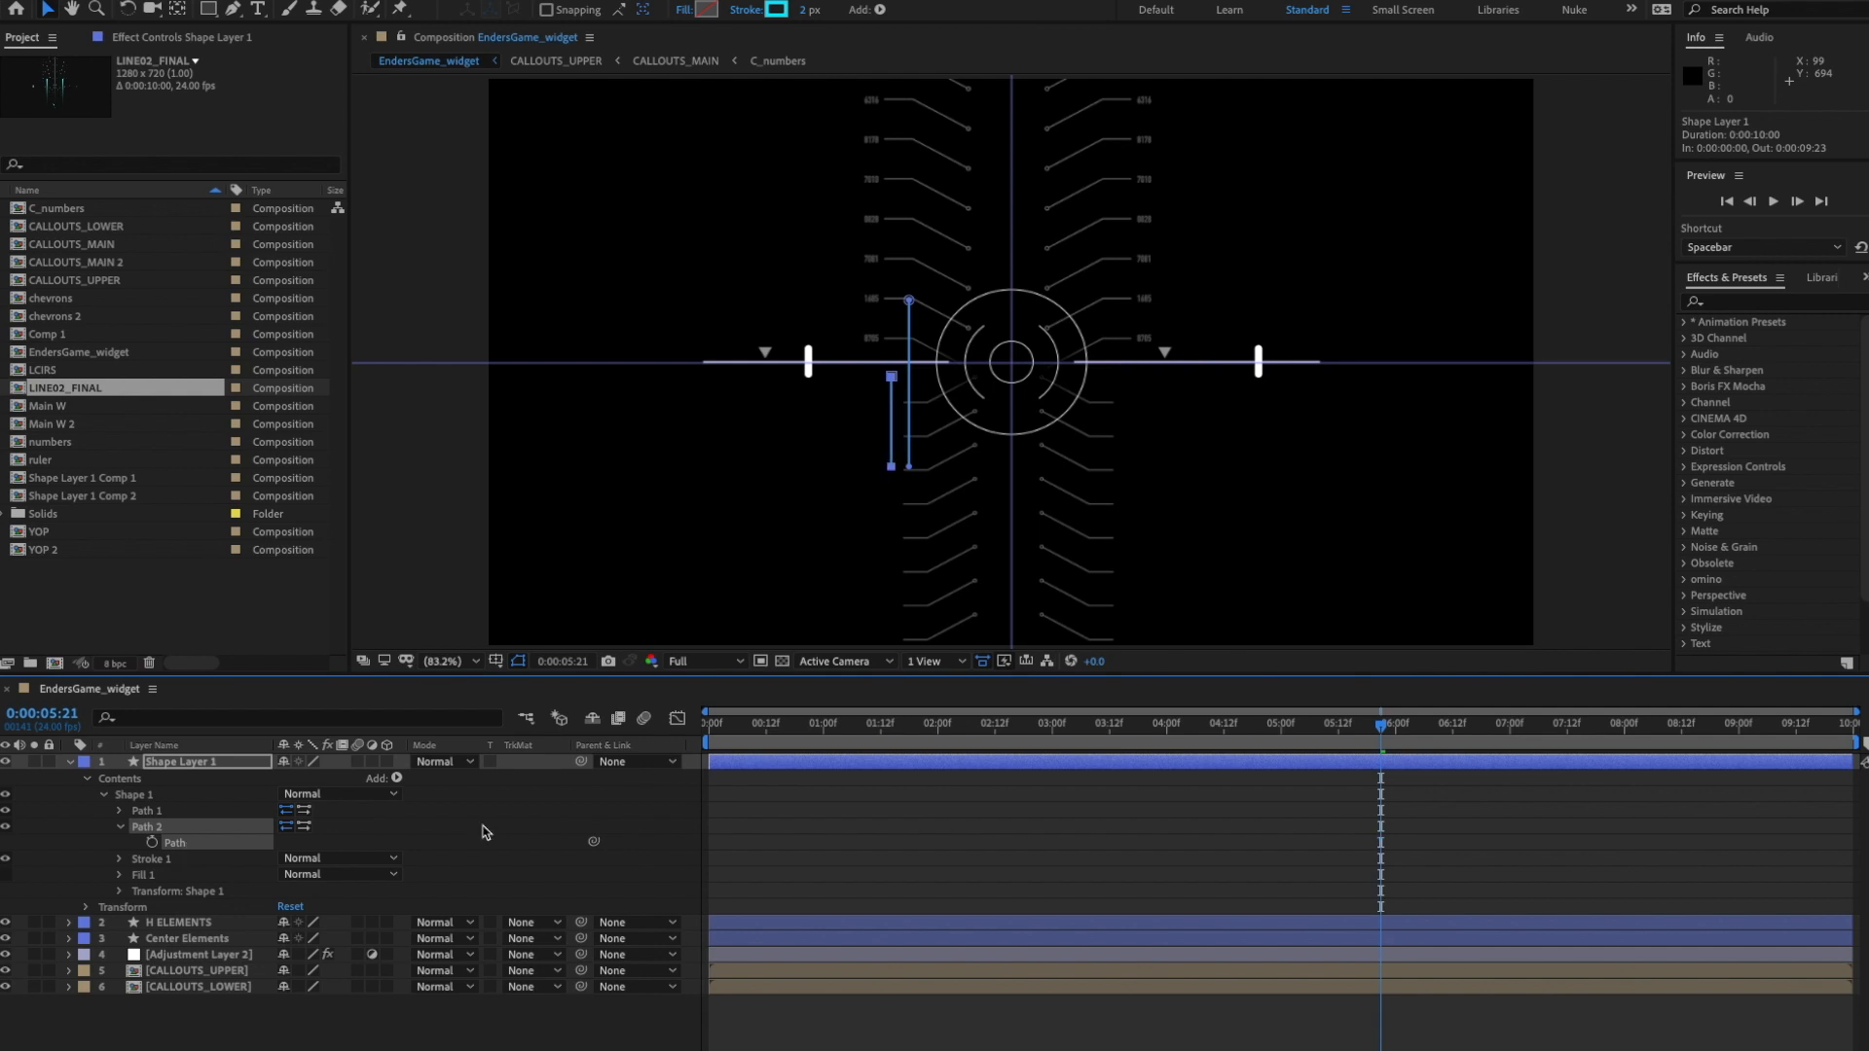
pyautogui.click(486, 834)
# - Make a second duplicate of Path 1 inside Shape 1
pyautogui.click(155, 812)
pyautogui.hotkey('ctrl', 'd')
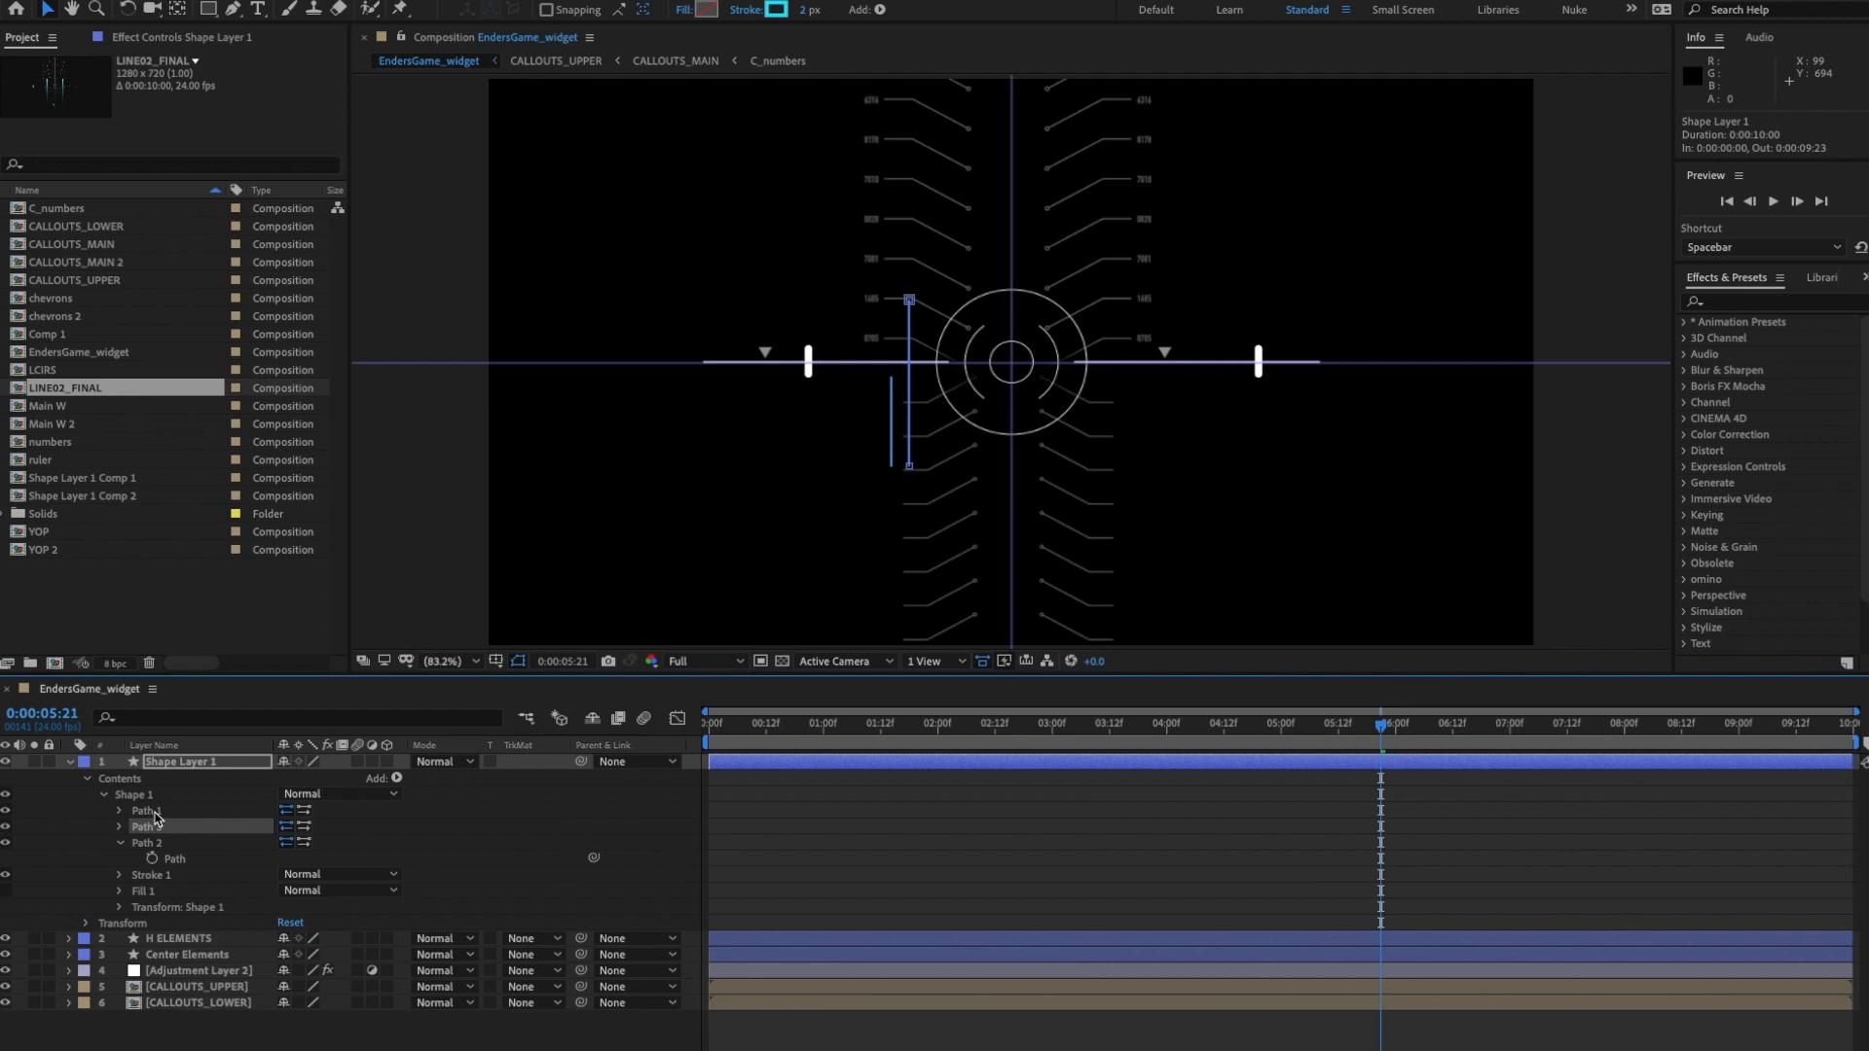
pyautogui.hotkey('shift', 'Right')
pyautogui.hotkey('ctrl', 'z')
# - Move the newest duplicate line right and down so it overlaps the left edge of the center circle
pyautogui.click(120, 827)
pyautogui.click(180, 843)
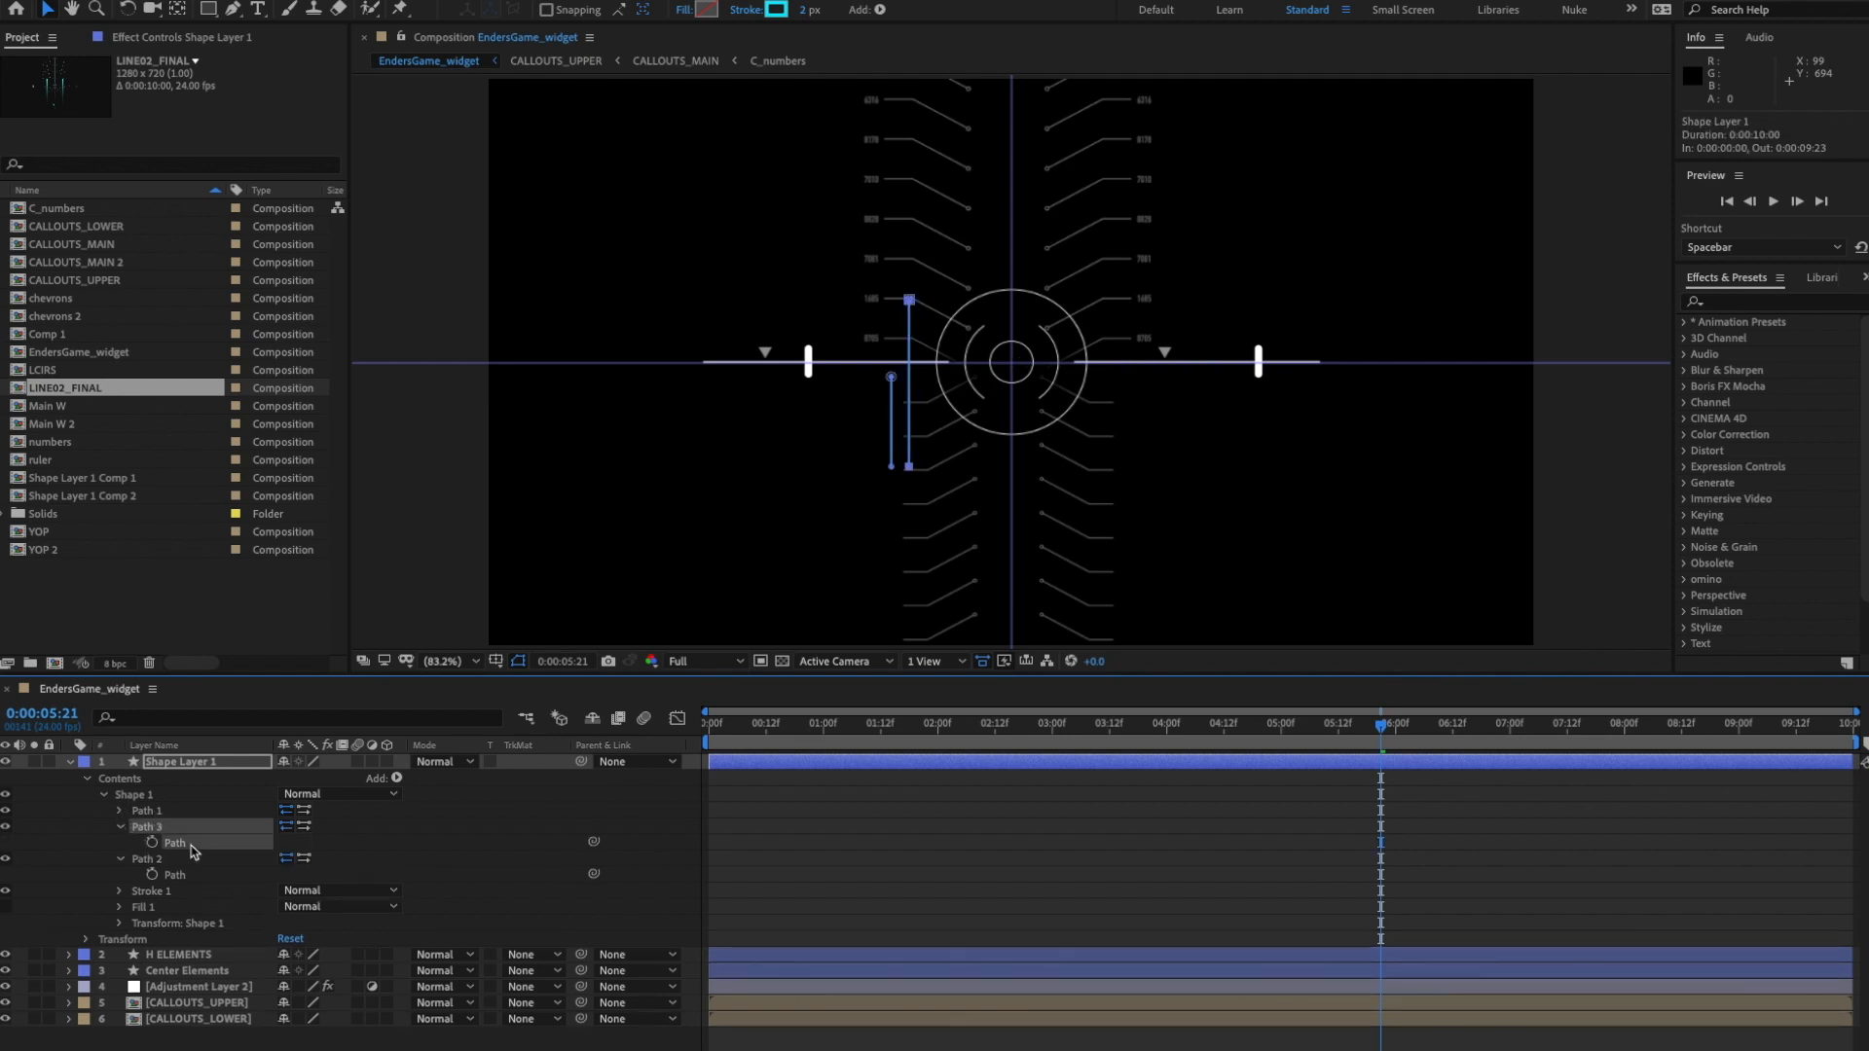
pyautogui.hotkey('shift', 'Right')
pyautogui.hotkey('shift', 'Right')
pyautogui.hotkey('shift', 'Right')
pyautogui.hotkey('shift', 'Right')
pyautogui.hotkey('shift', 'Down')
pyautogui.hotkey('shift', 'Down')
pyautogui.hotkey('shift', 'Down')
pyautogui.hotkey('shift', 'Down')
pyautogui.press('Right')
pyautogui.press('Right')
pyautogui.press('Right')
pyautogui.press('Right')
pyautogui.press('Right')
pyautogui.press('Right')
pyautogui.press('Right')
pyautogui.press('Right')
pyautogui.click(379, 866)
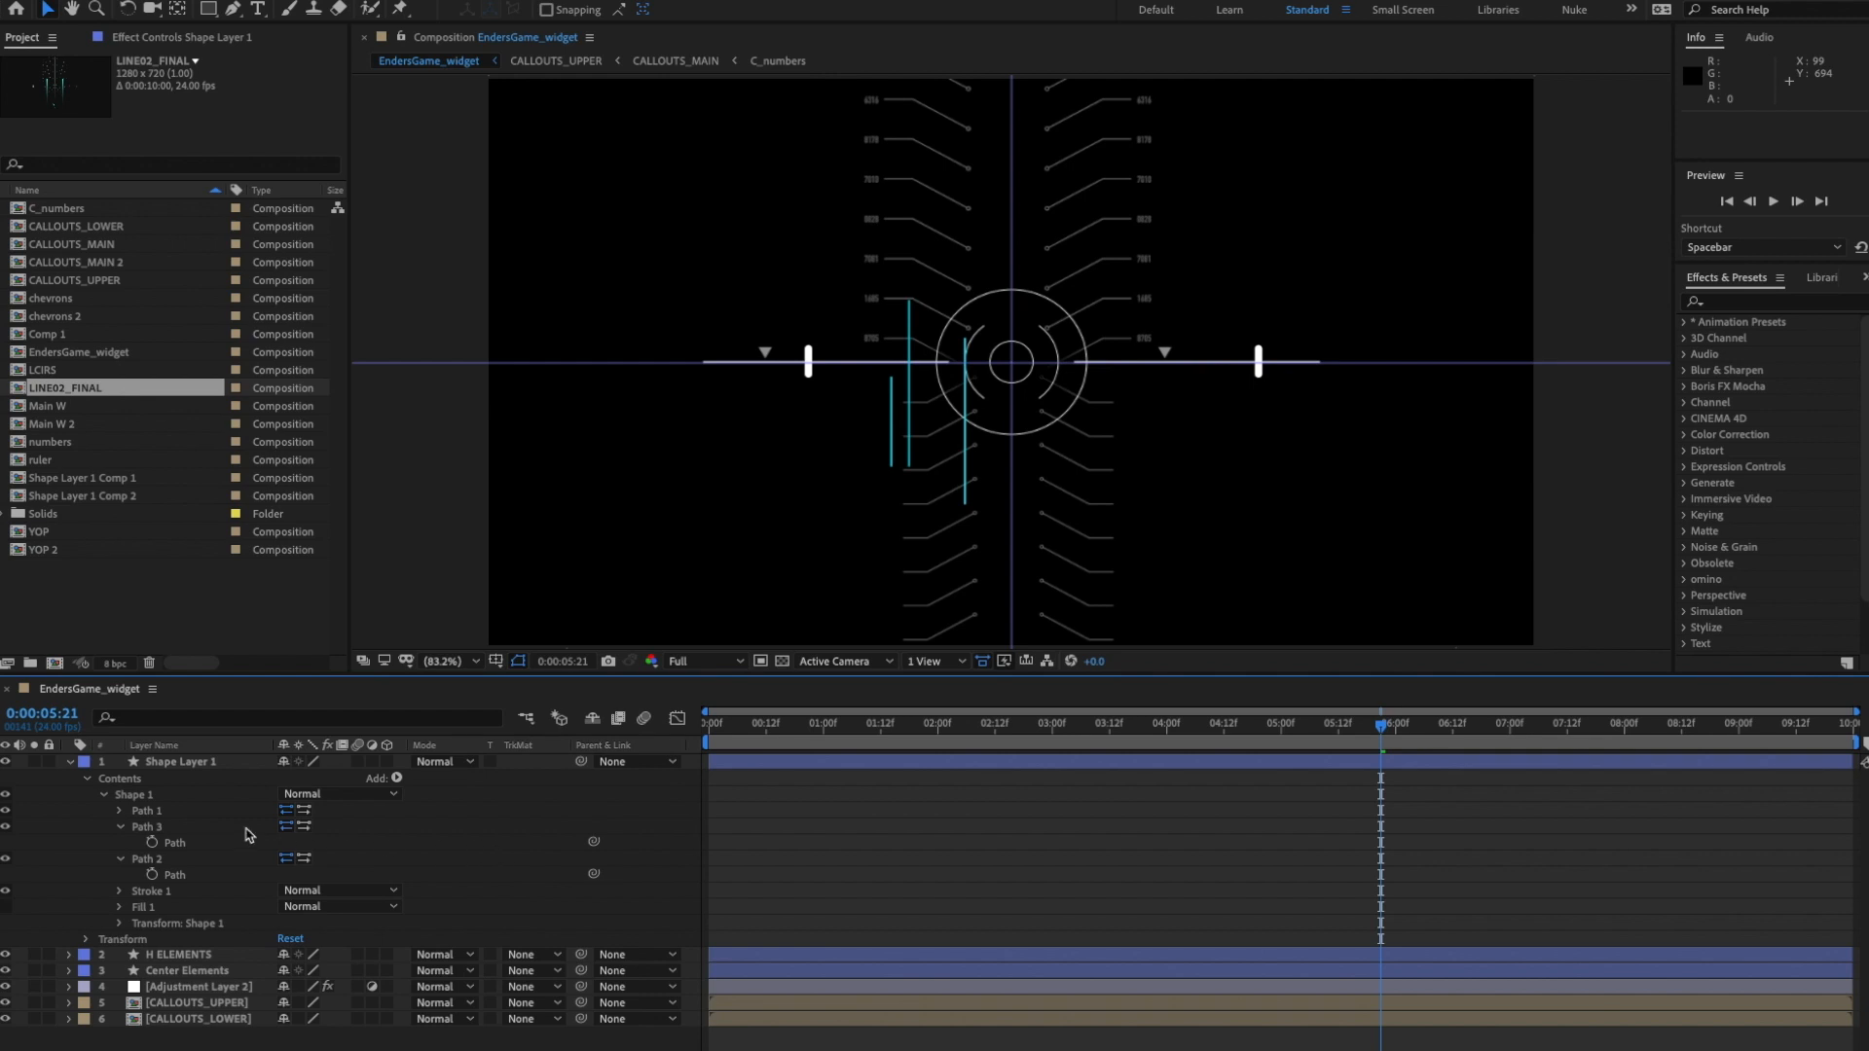
# - Shift the Path 1 and Path 2 lines together to the right, closer to the center circle
pyautogui.click(121, 827)
pyautogui.click(121, 843)
pyautogui.click(120, 811)
pyautogui.click(120, 860)
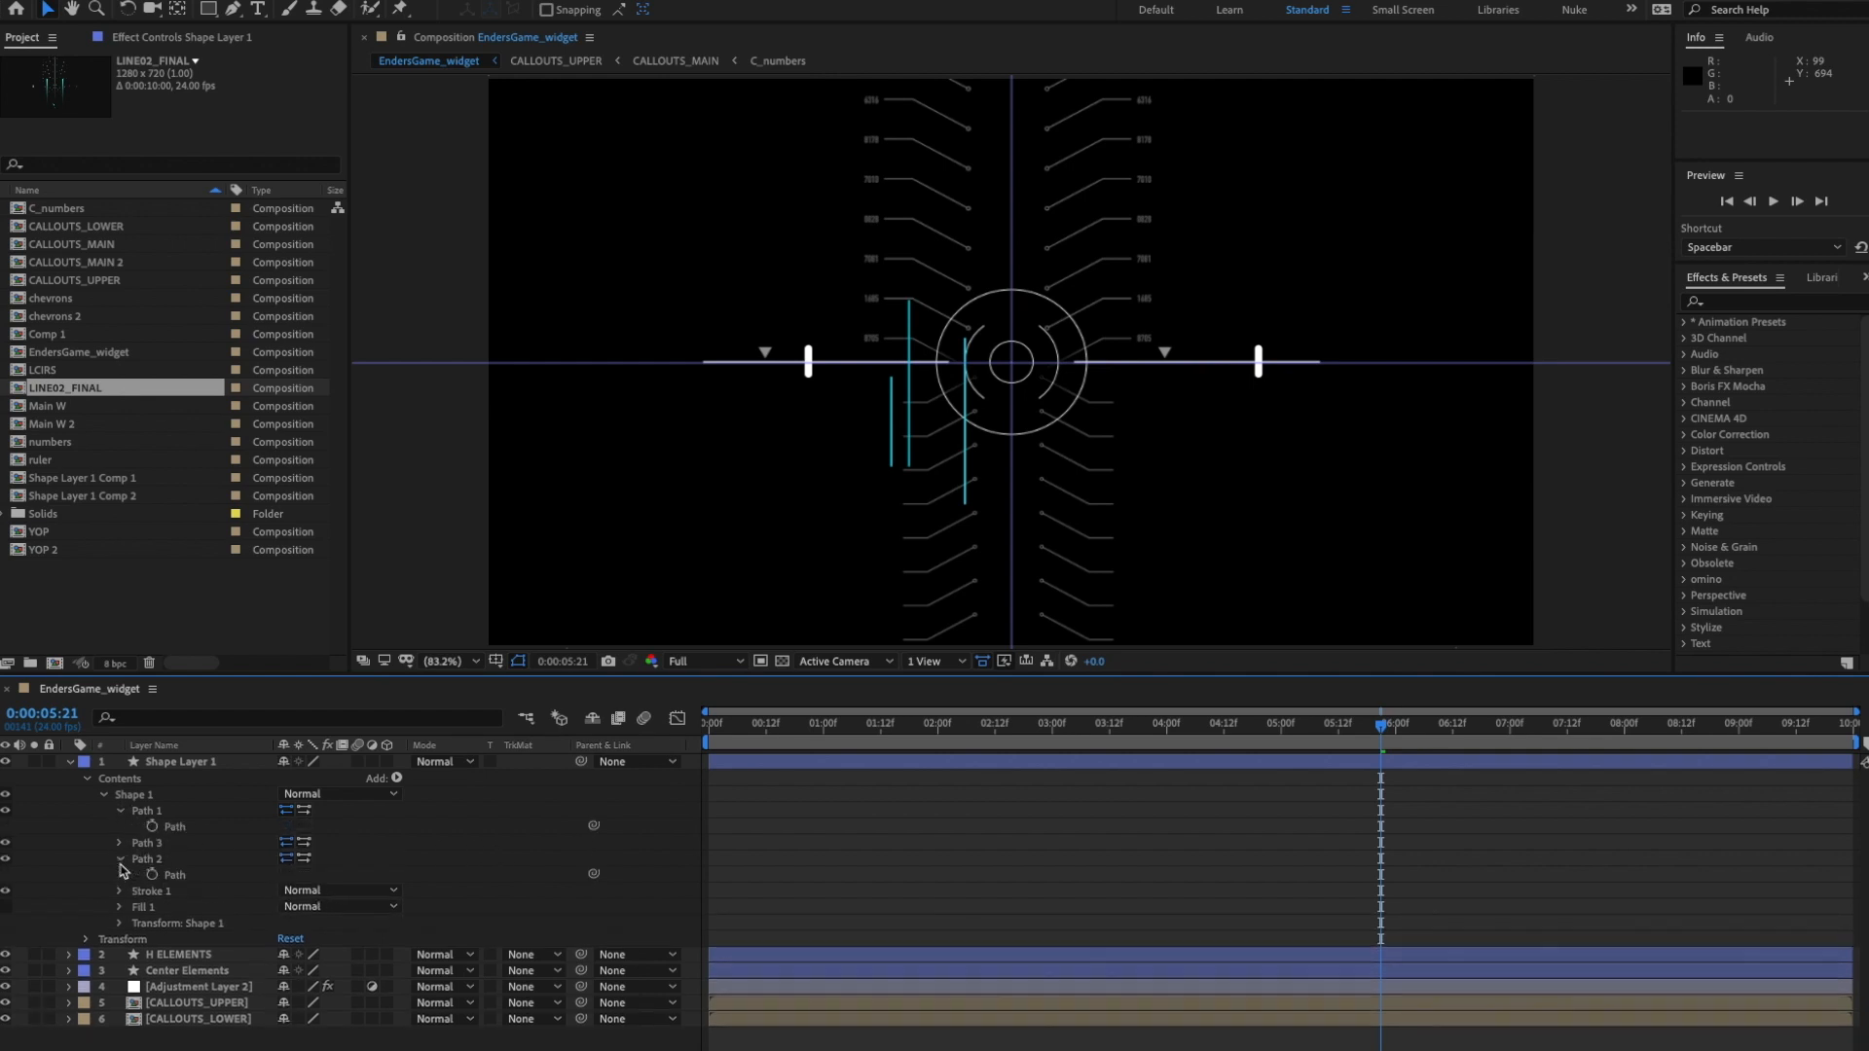
pyautogui.click(171, 874)
pyautogui.keyDown('shift'); pyautogui.click(176, 827); pyautogui.keyUp('shift')
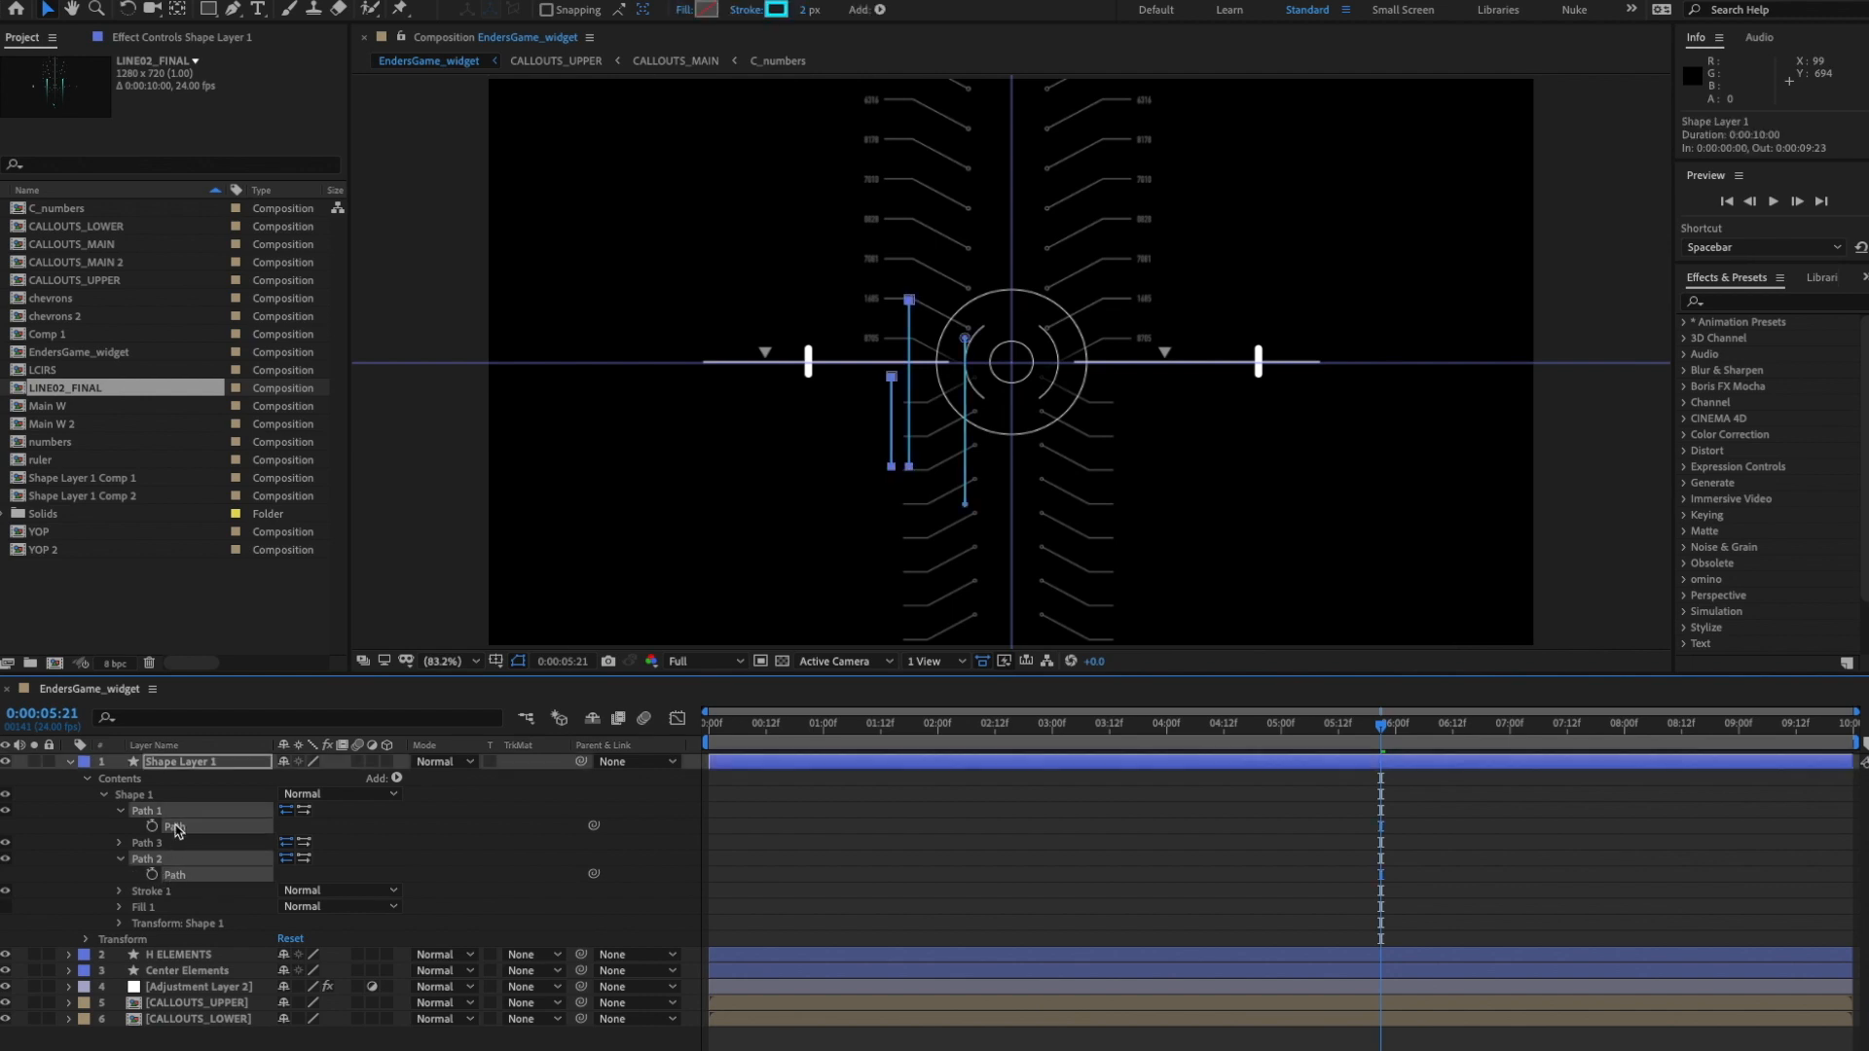
pyautogui.hotkey('shift', 'Right')
pyautogui.hotkey('shift', 'Right')
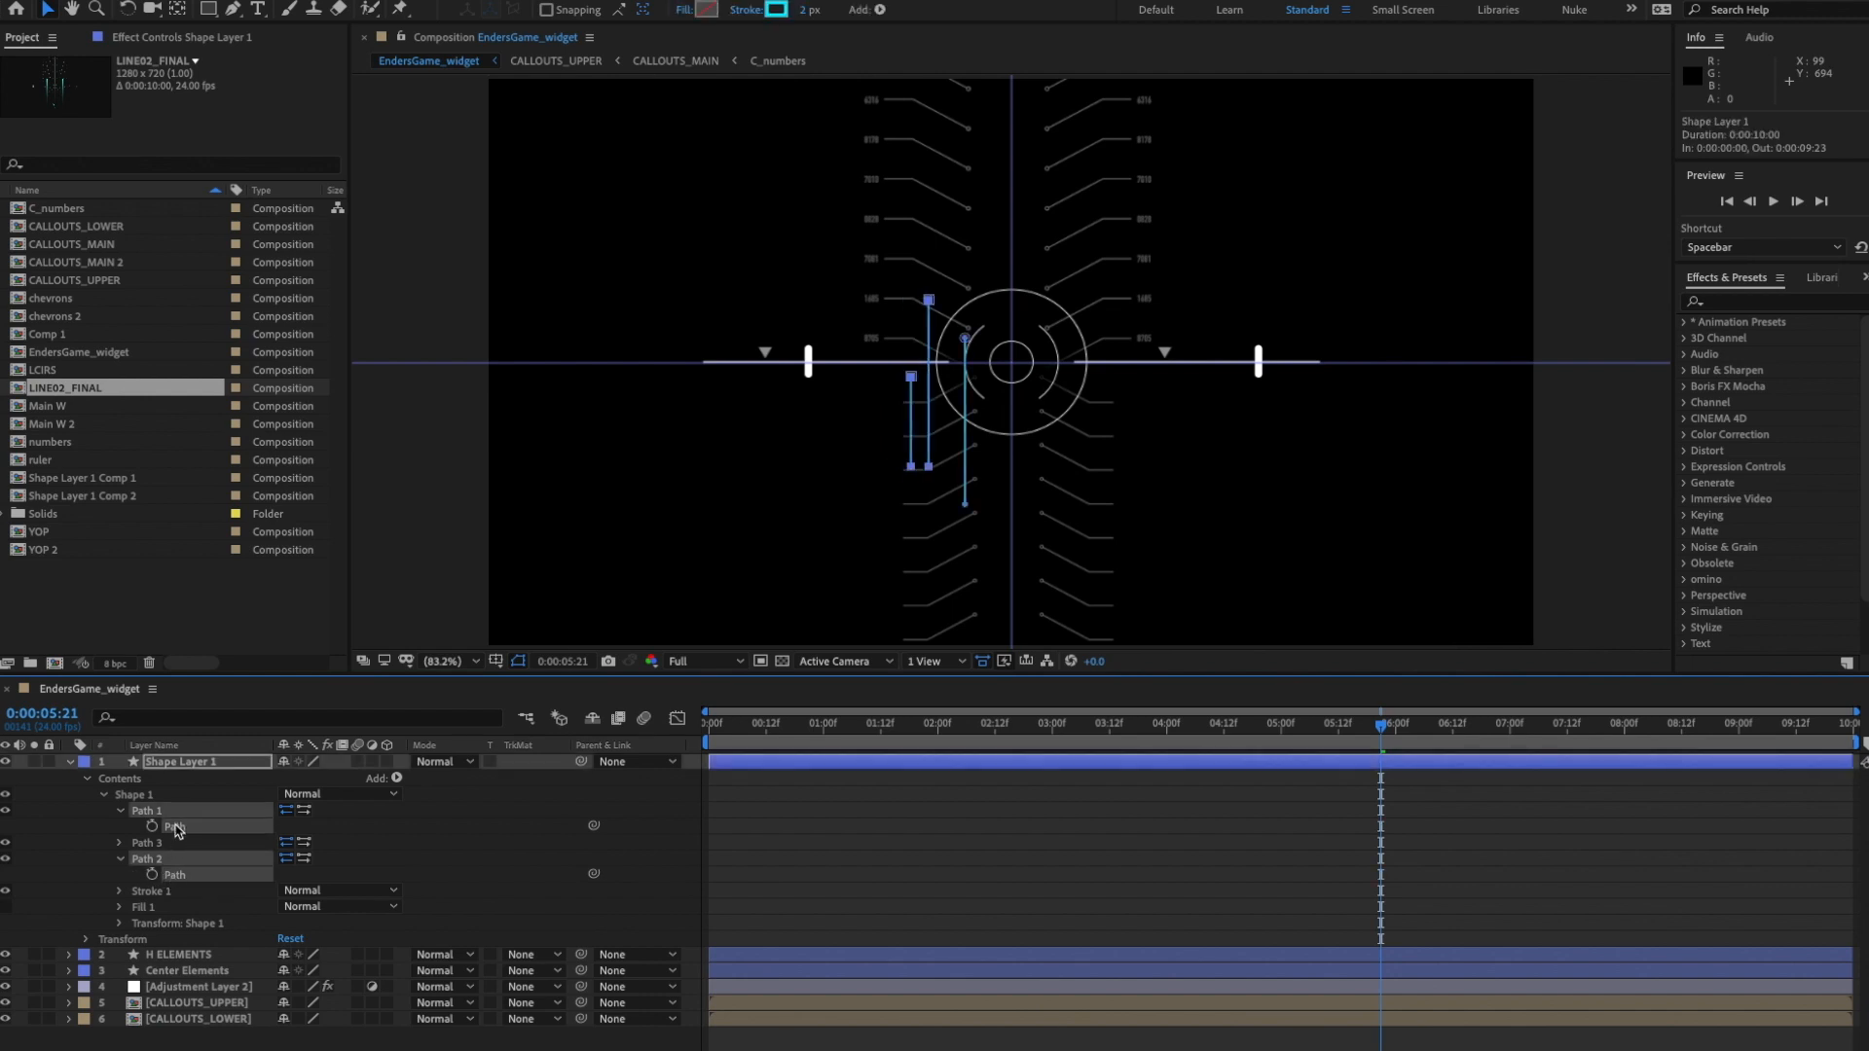
# - Add a Repeater to the Shape 1 group and set its copies to 2
pyautogui.click(103, 795)
pyautogui.click(137, 796)
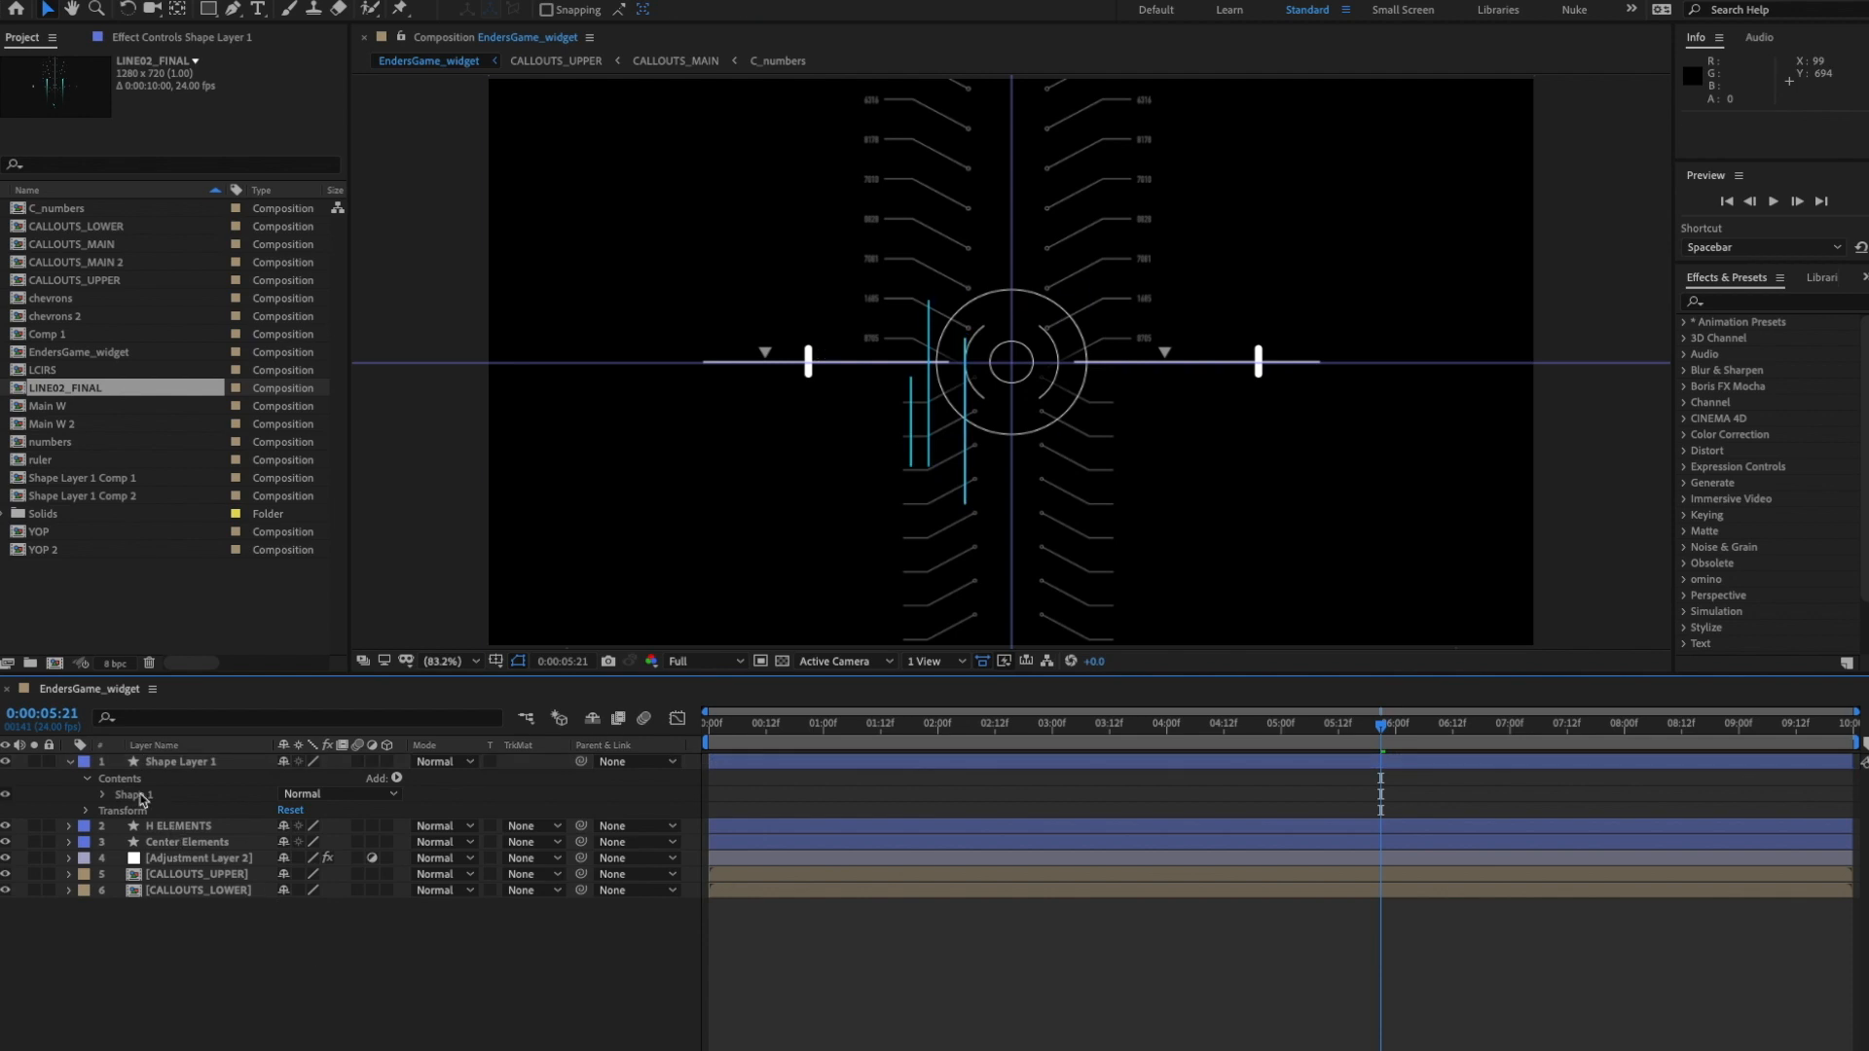
pyautogui.click(400, 993)
pyautogui.click(133, 795)
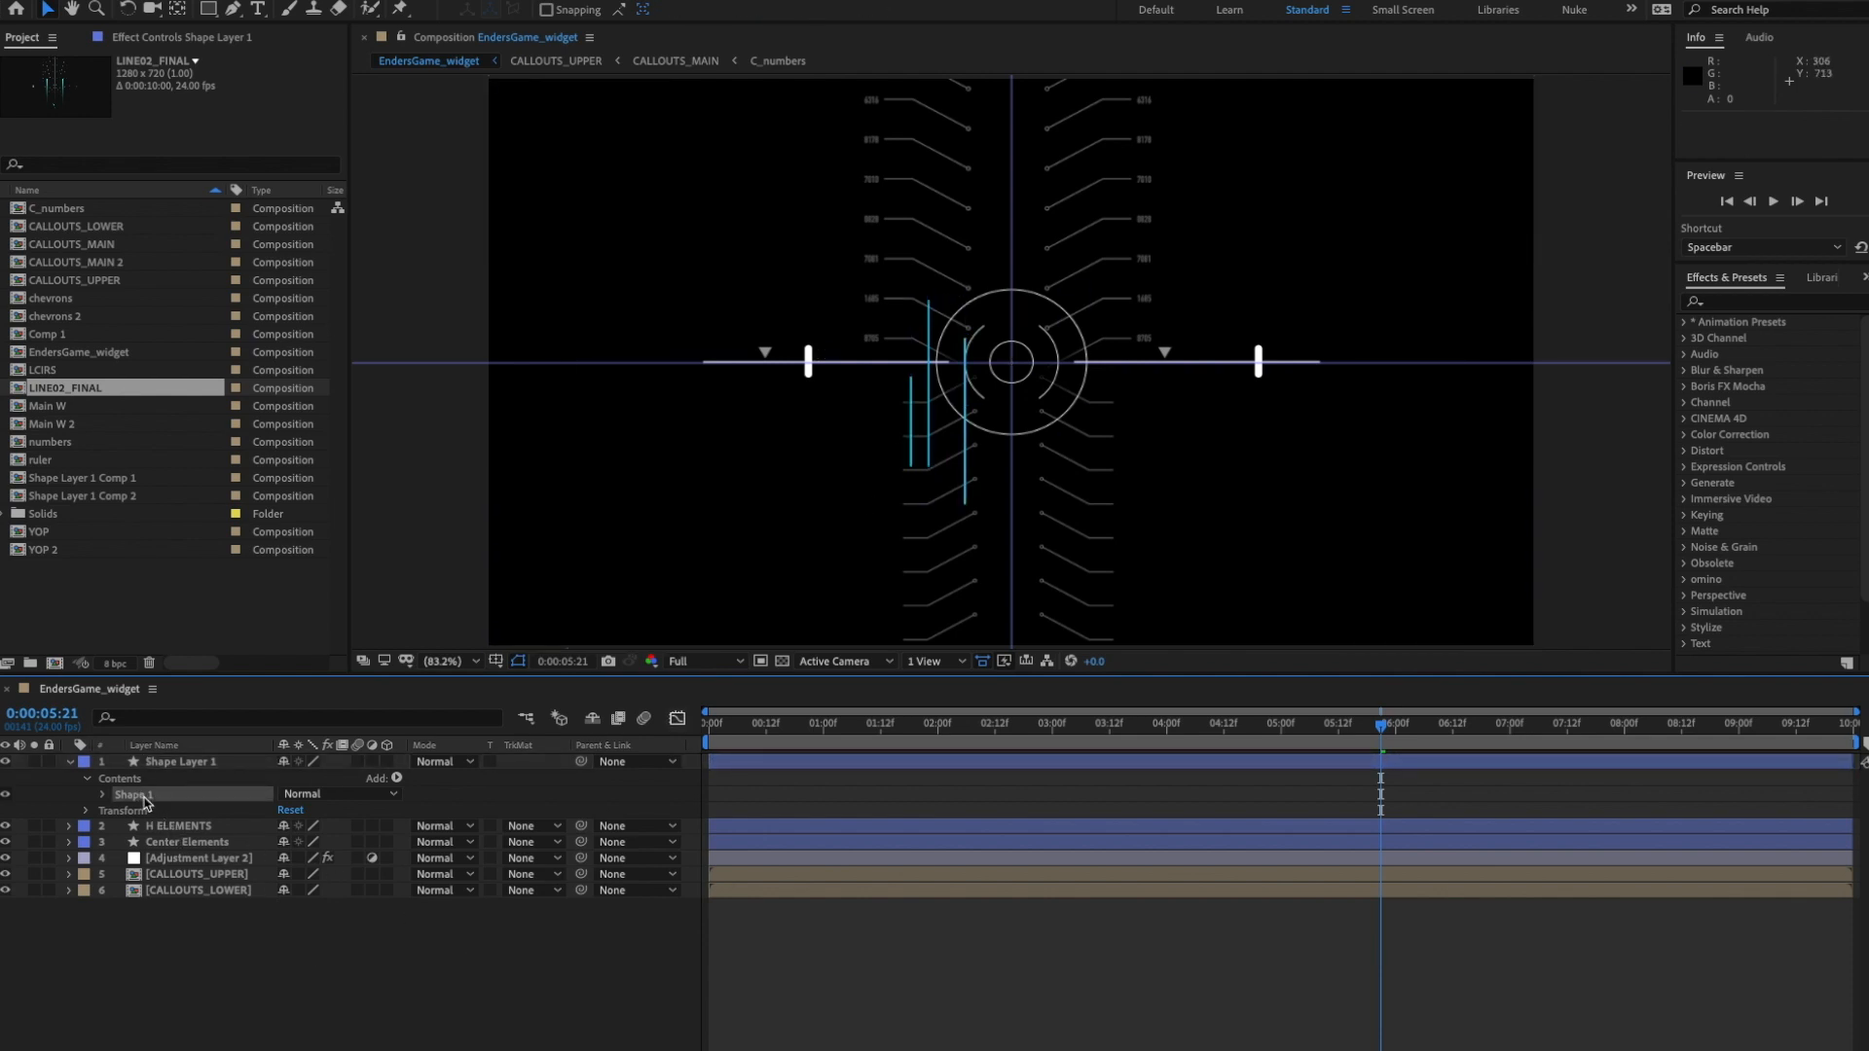
pyautogui.click(396, 778)
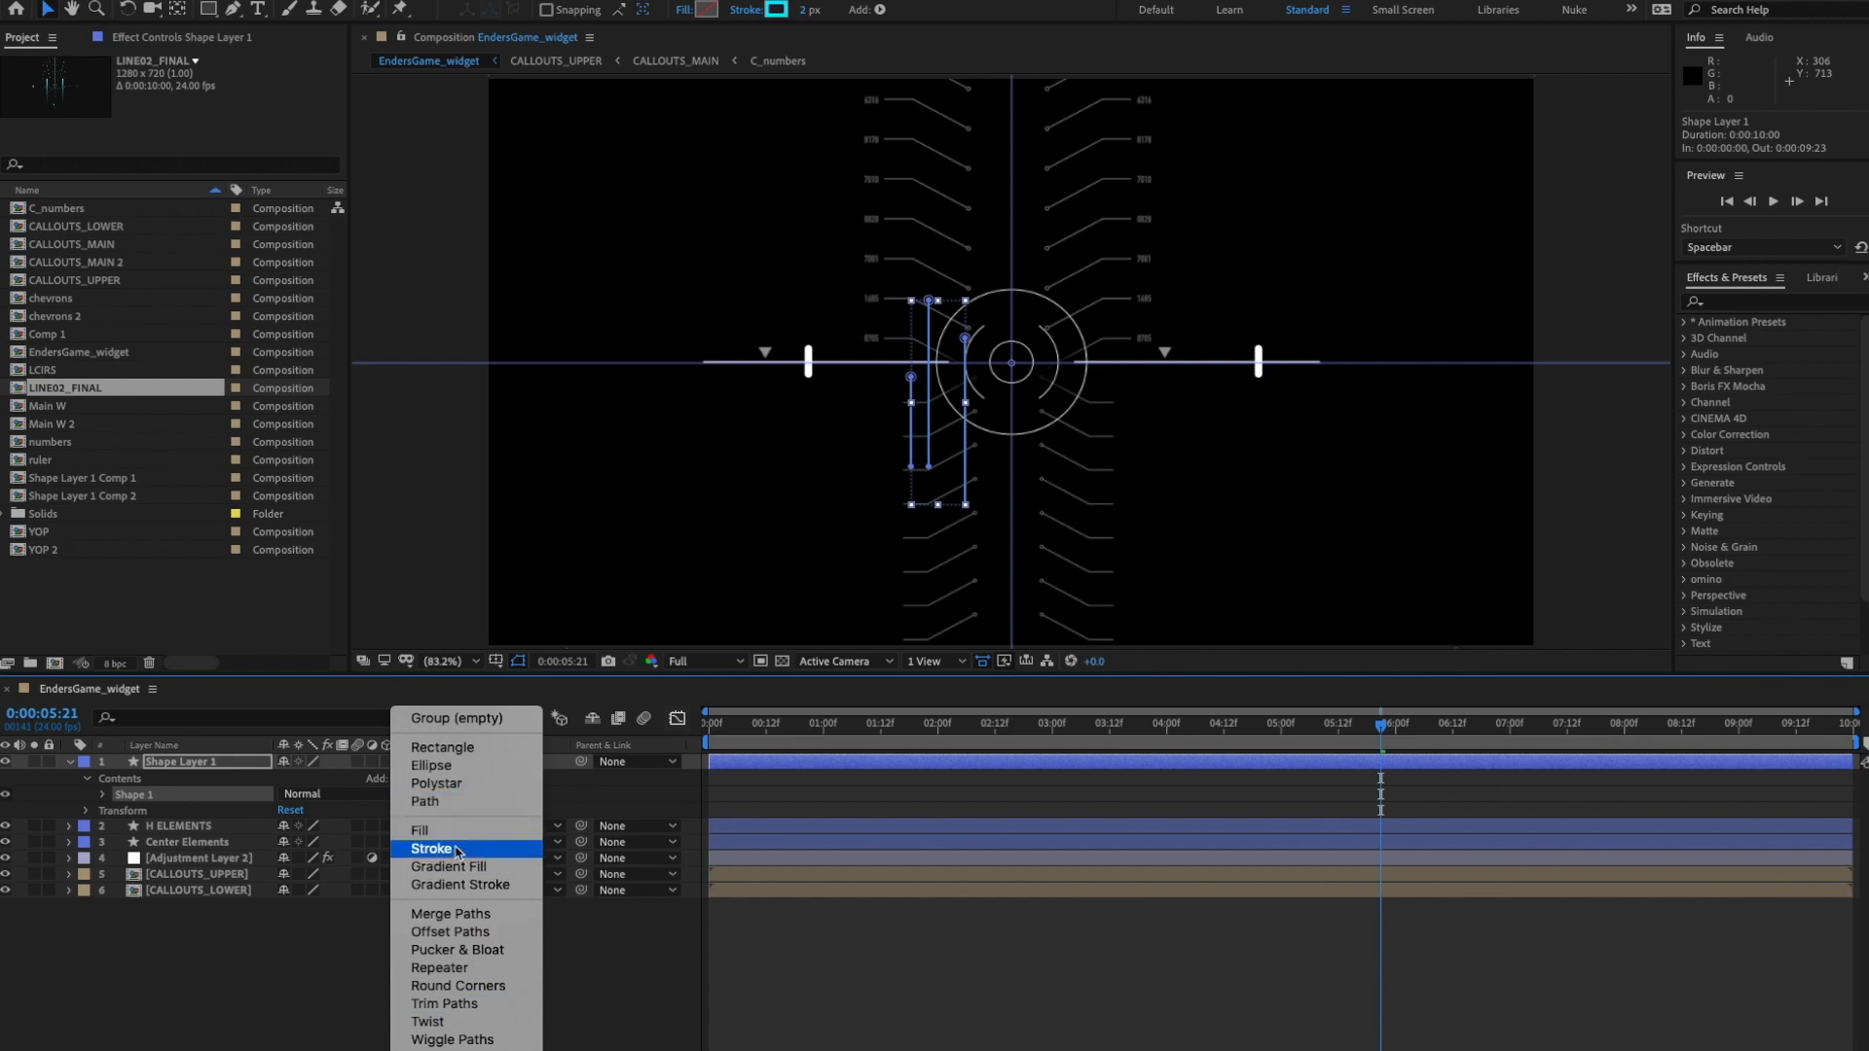
pyautogui.click(440, 969)
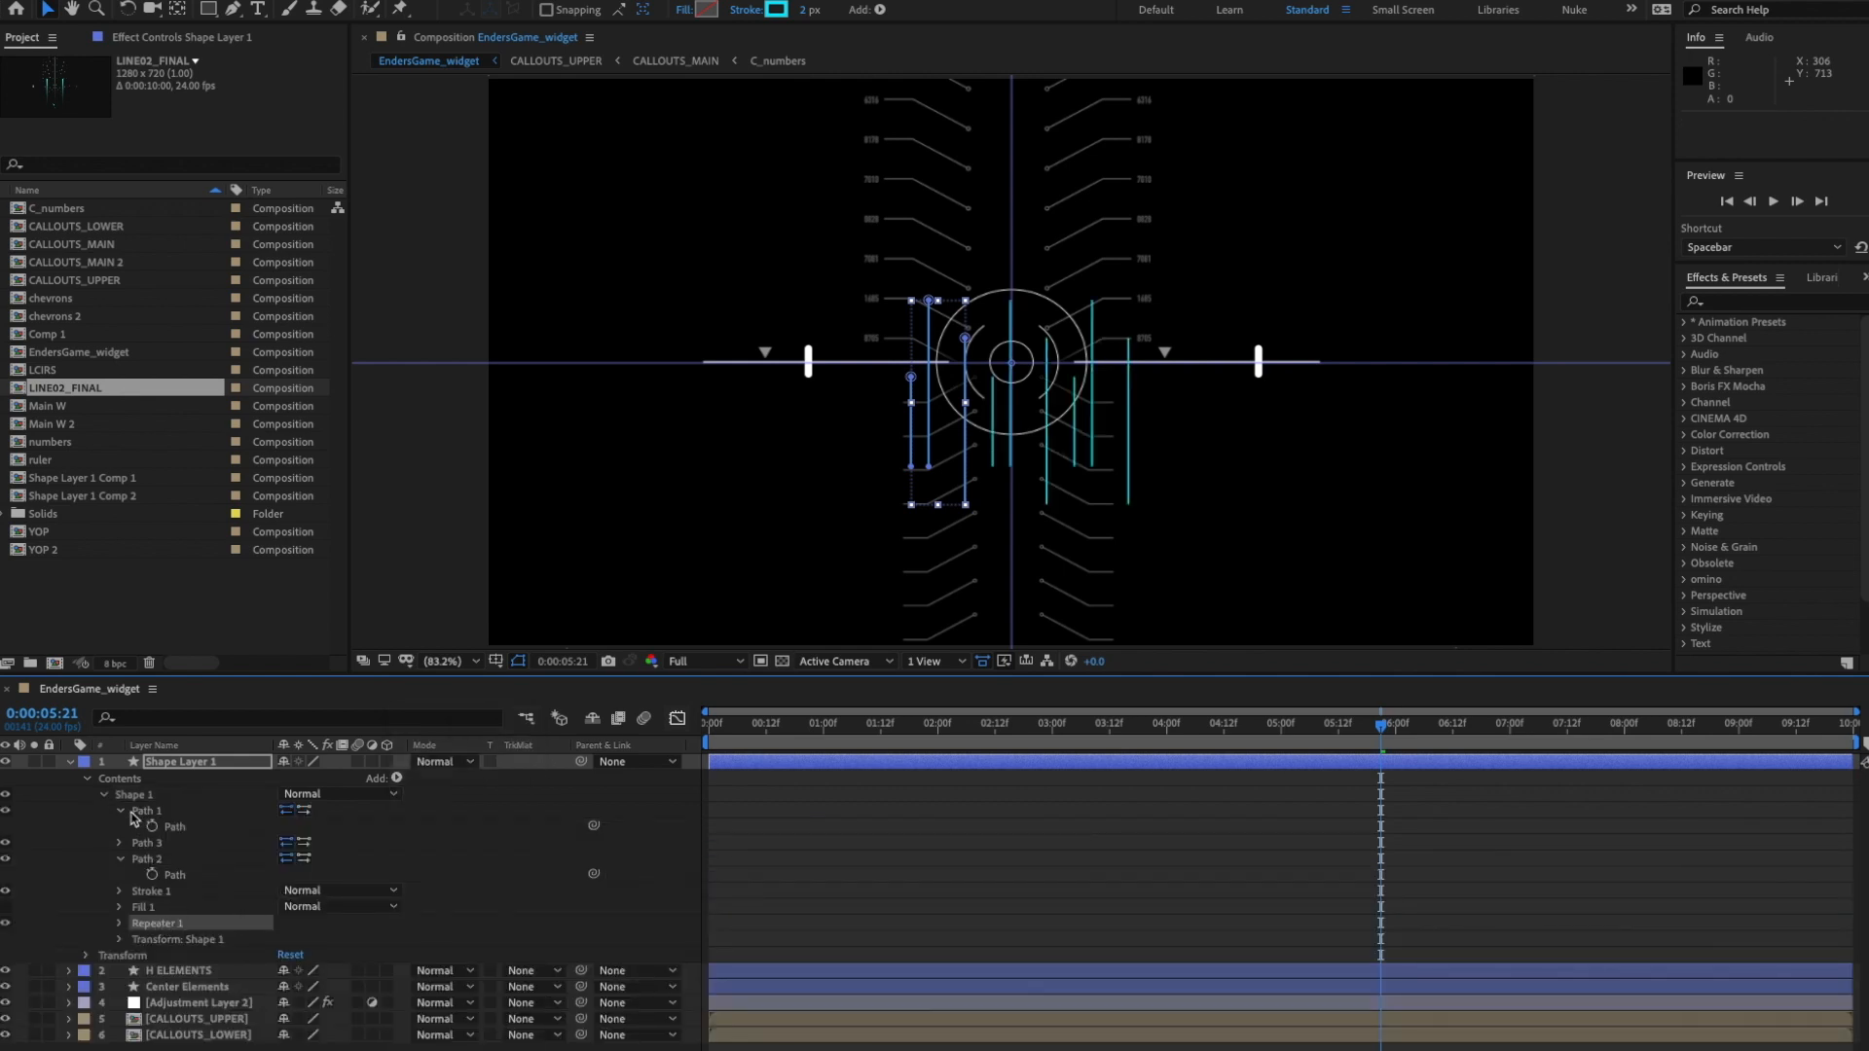
pyautogui.click(120, 922)
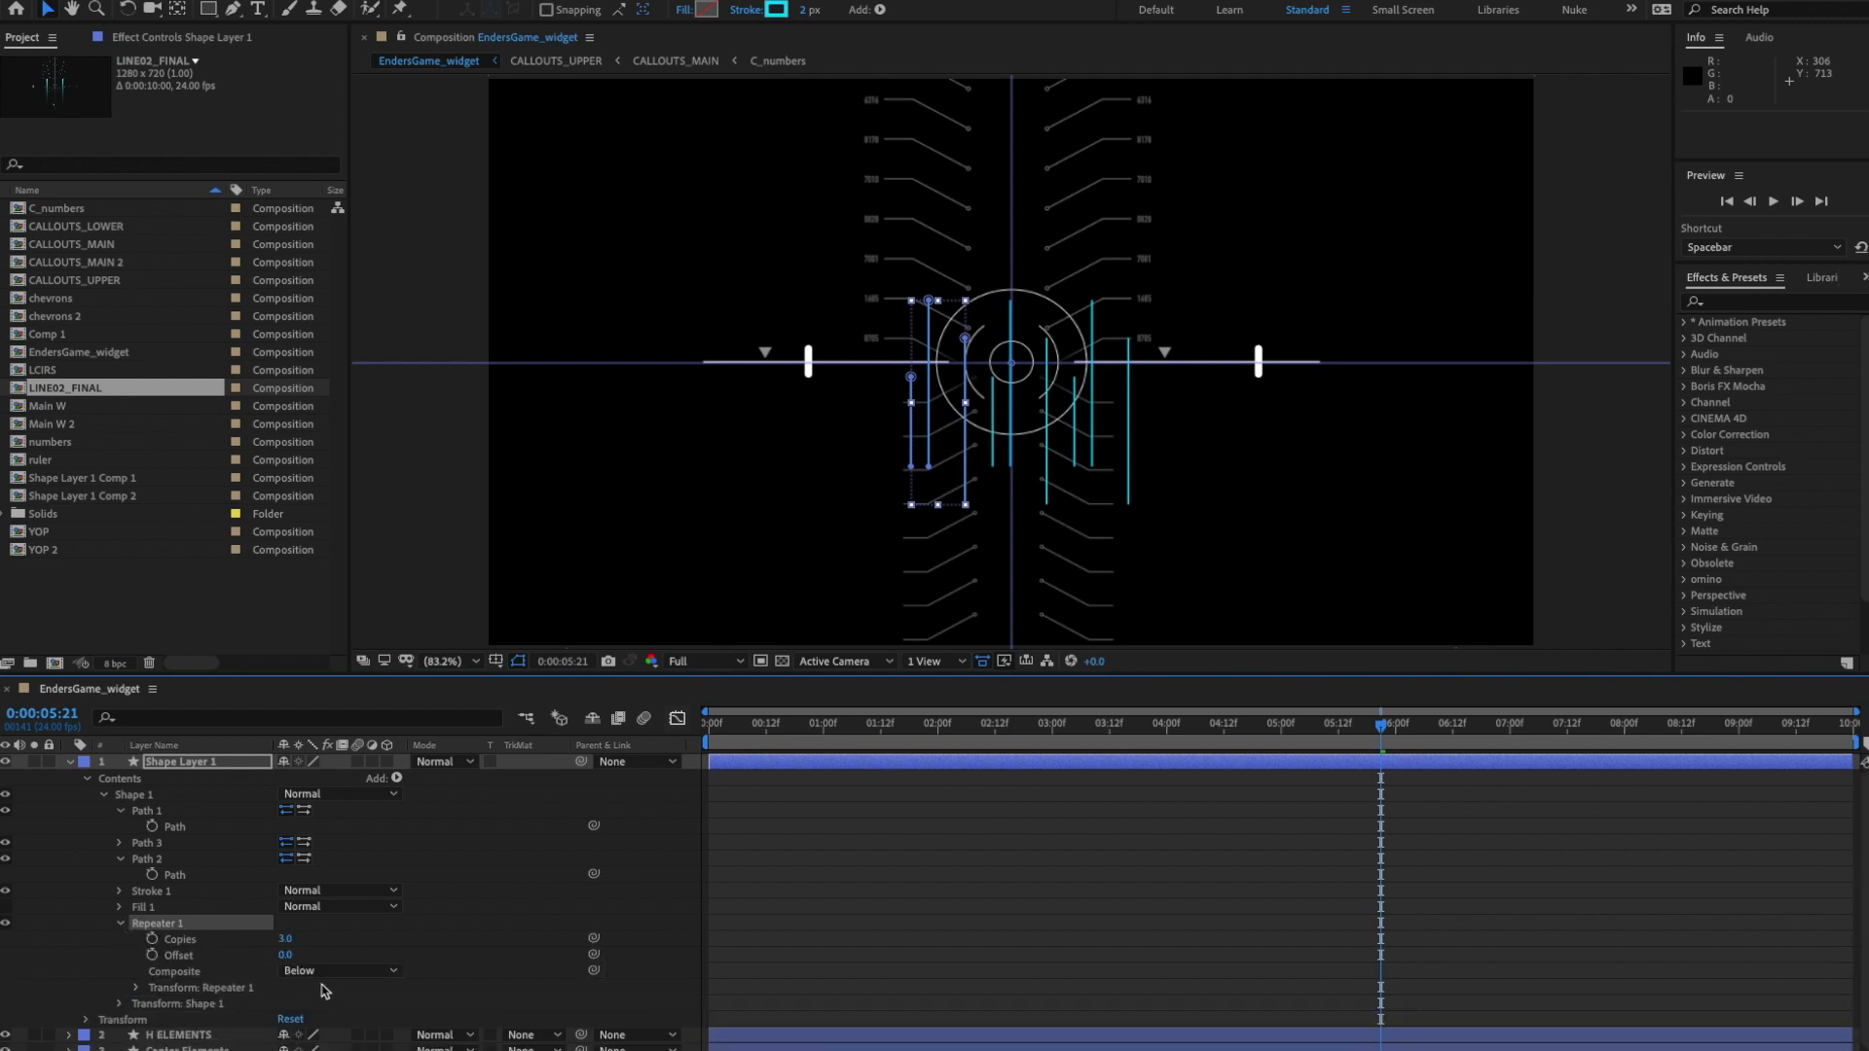
pyautogui.click(282, 937)
pyautogui.press('Return')
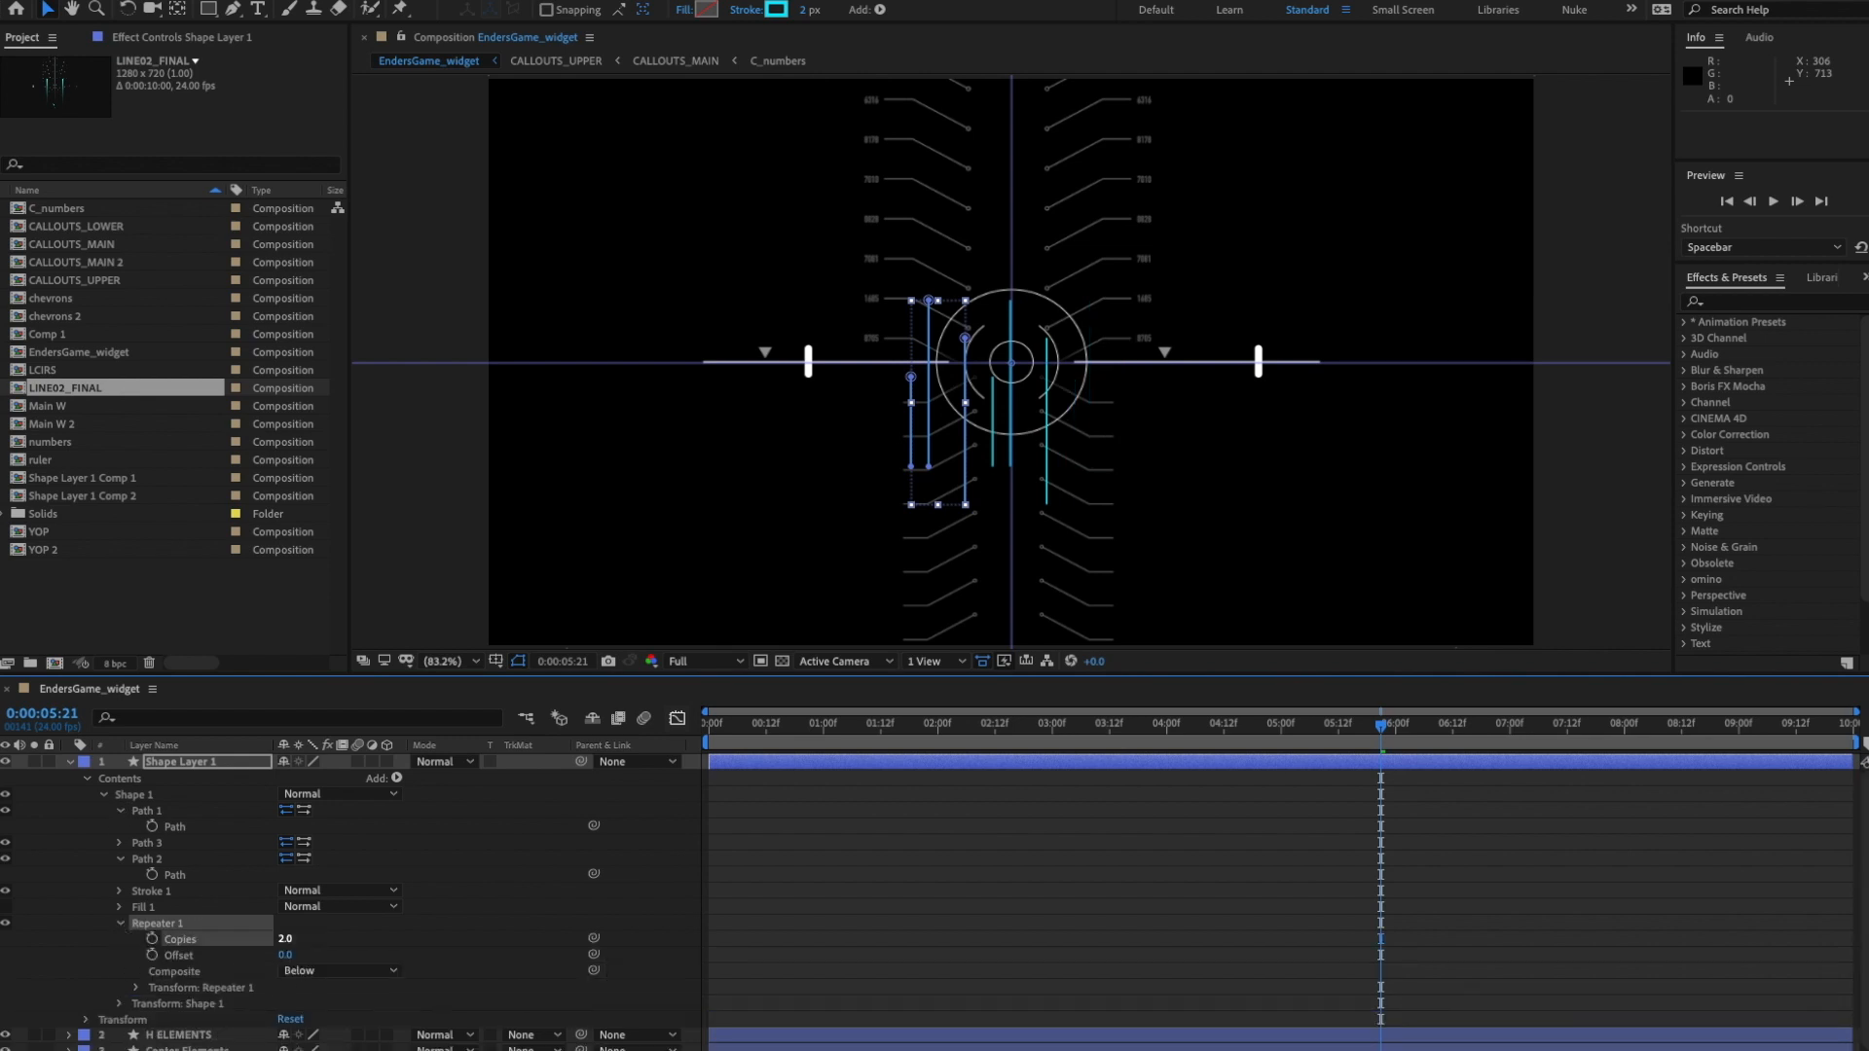
# - Set the repeater's transform position to 0,0 and its horizontal scale to -100% to mirror the lines, and preview the animation
pyautogui.click(137, 987)
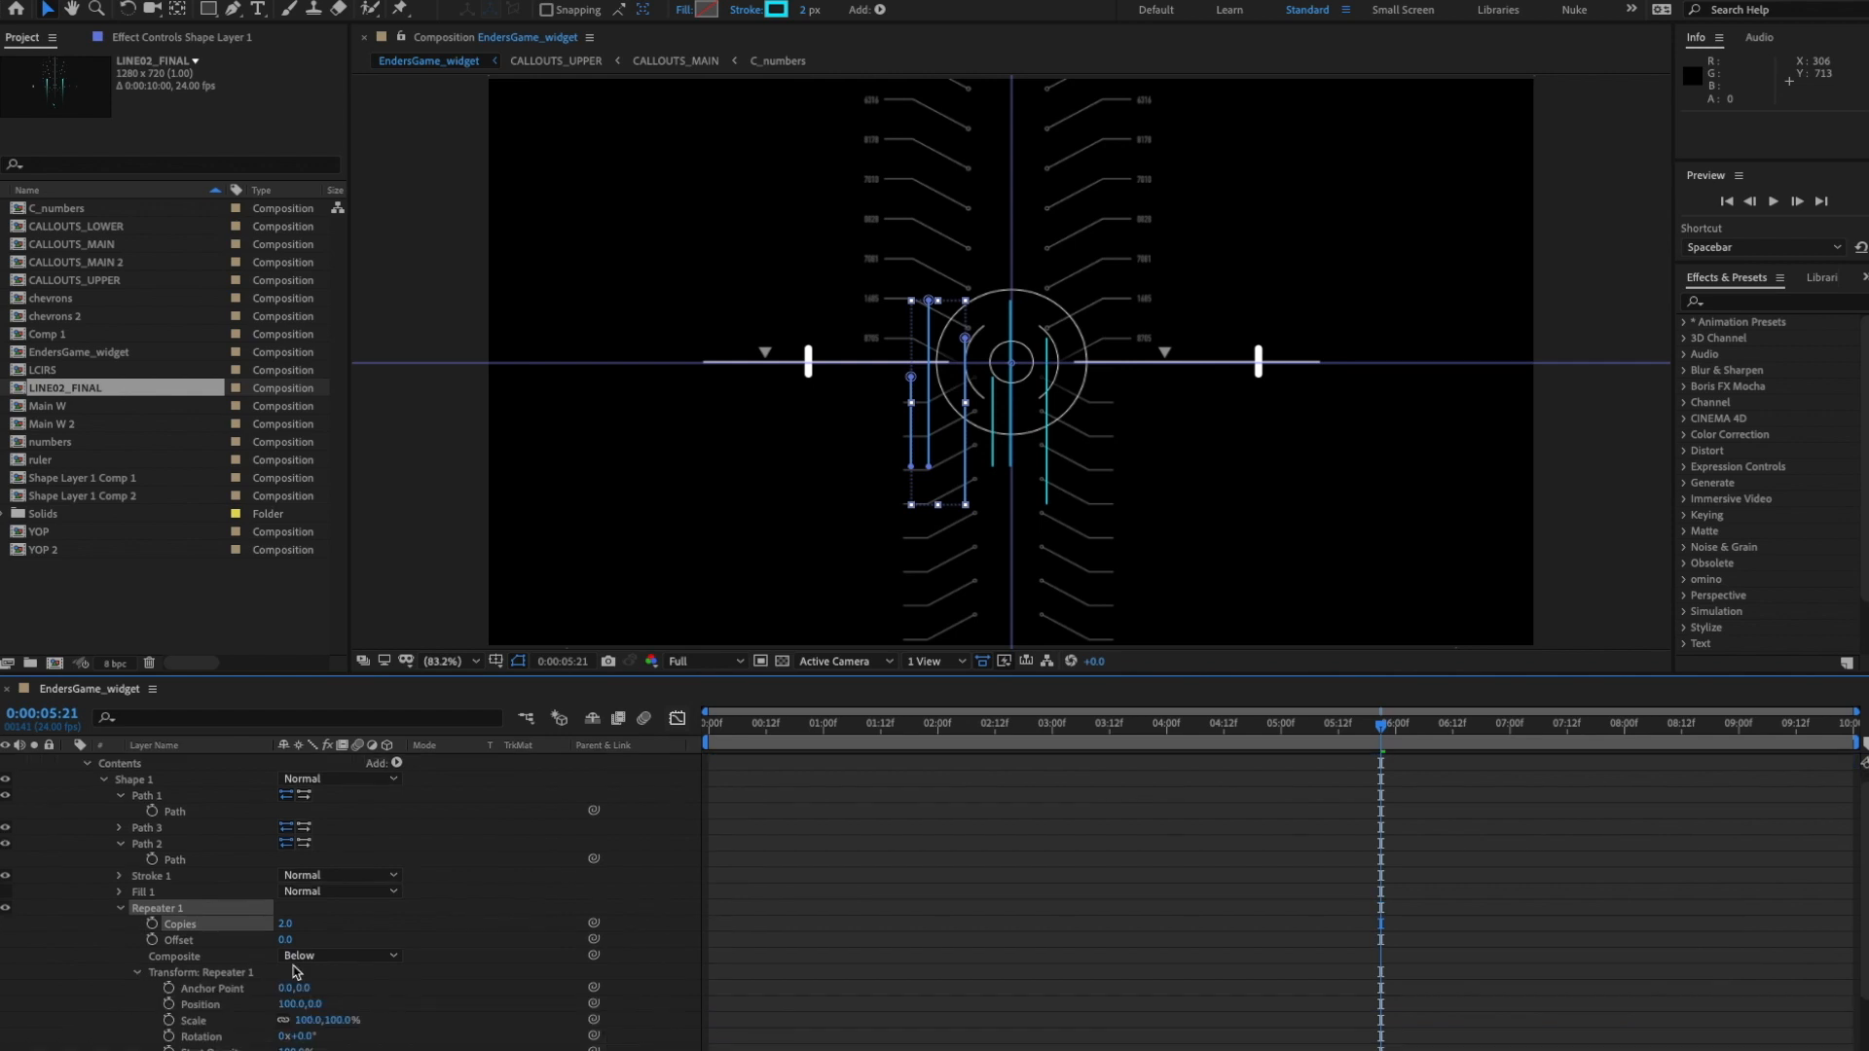
pyautogui.click(292, 988)
pyautogui.press('Return')
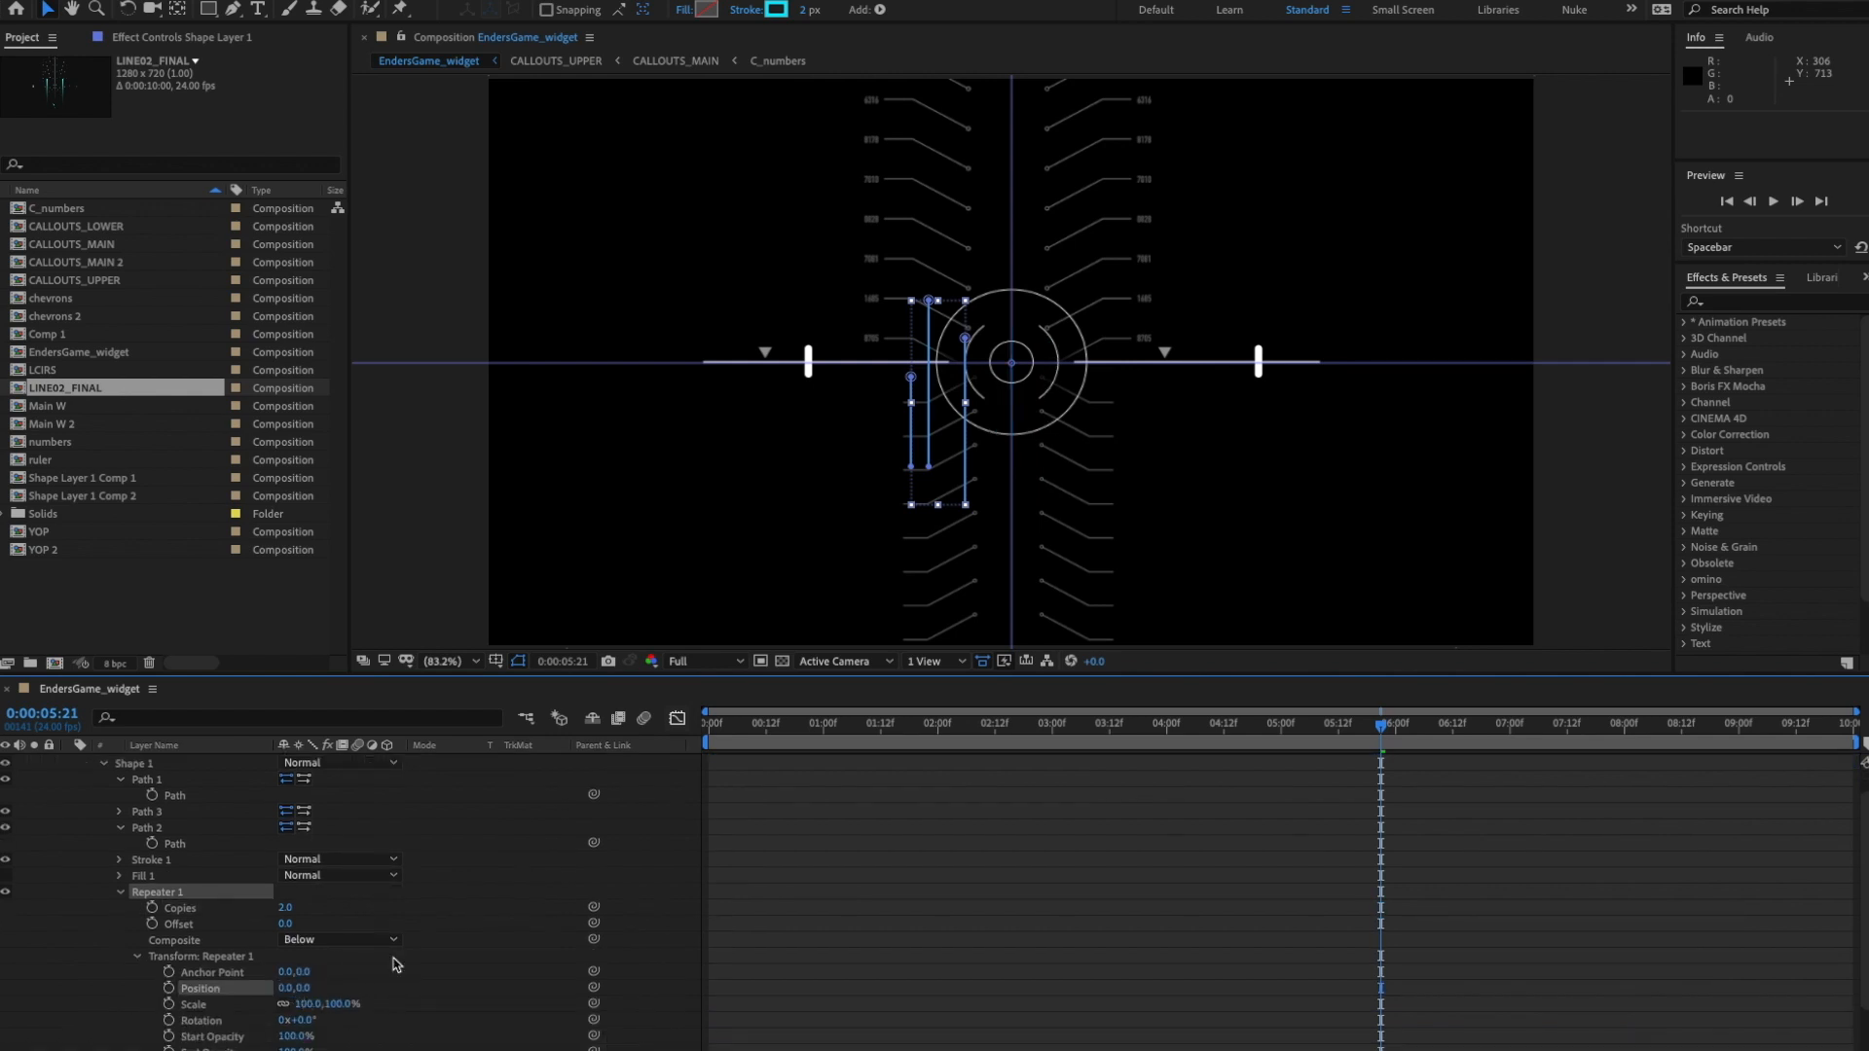
pyautogui.click(307, 1003)
pyautogui.write('-1')
pyautogui.press('Return')
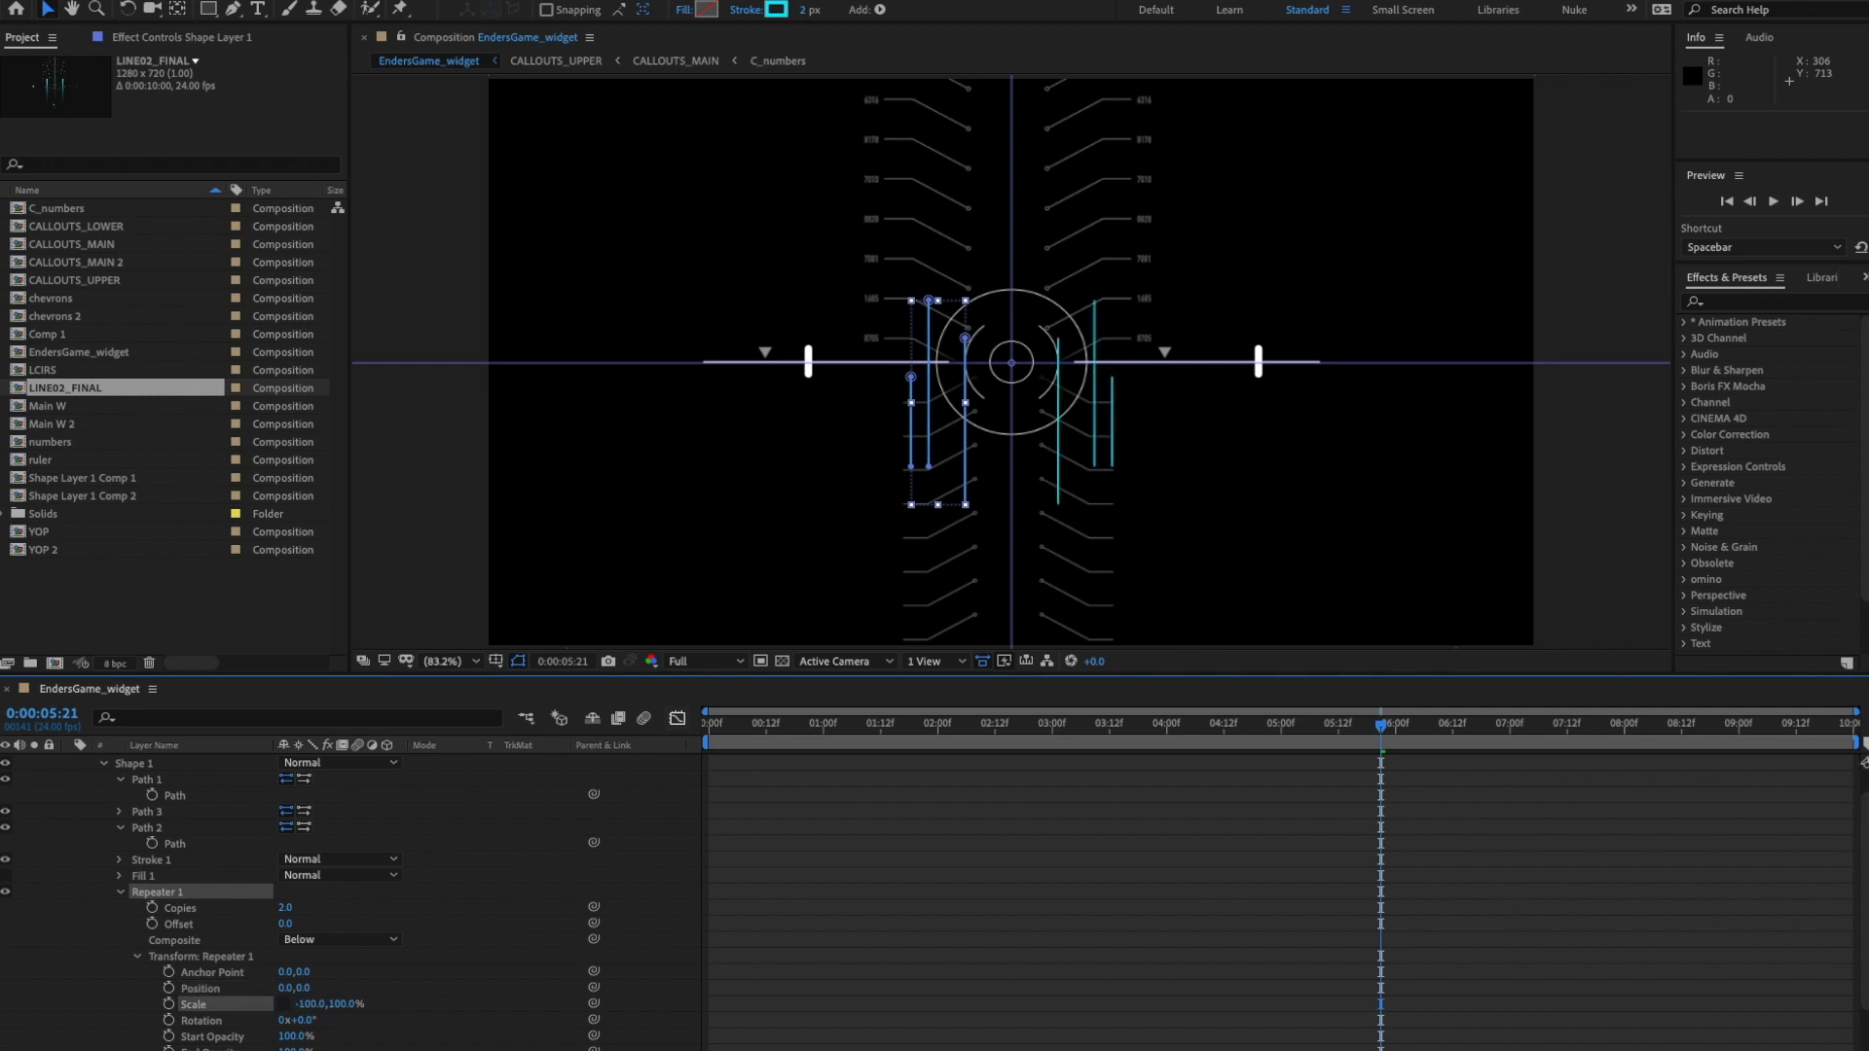
pyautogui.click(456, 895)
pyautogui.press('space')
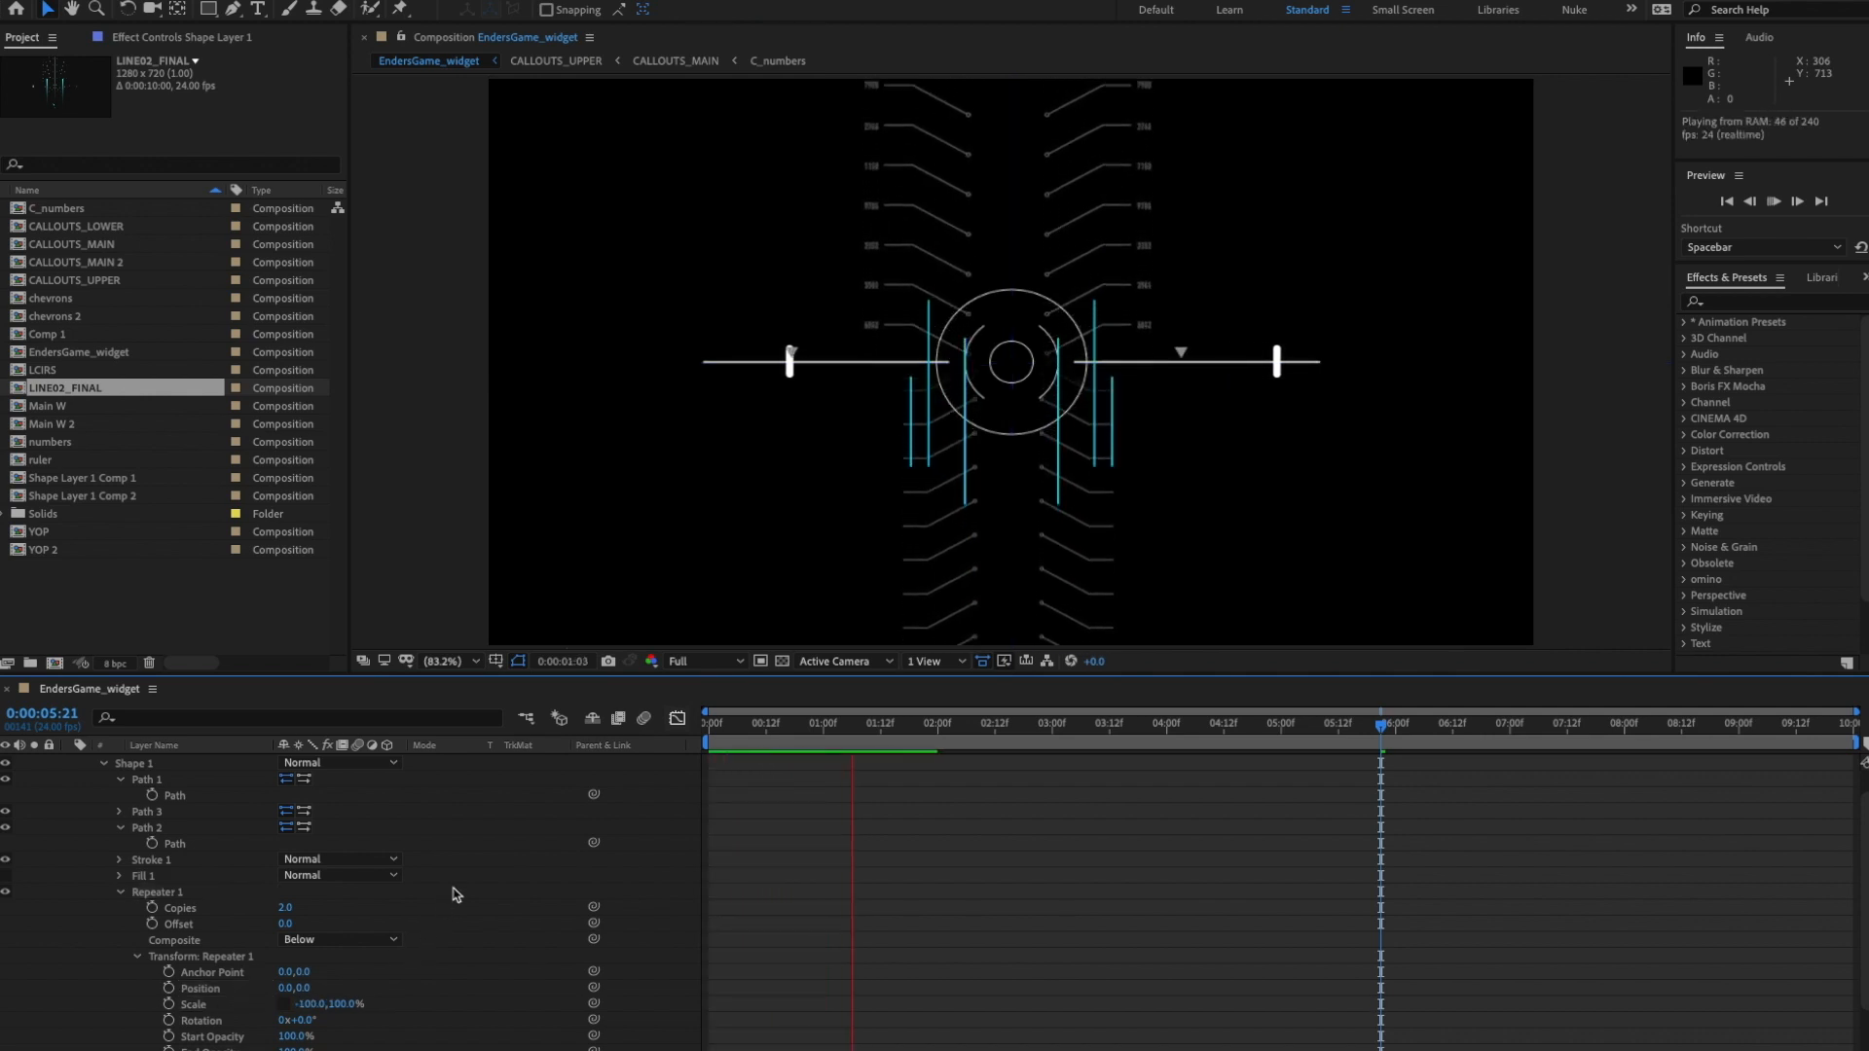
pyautogui.press('space')
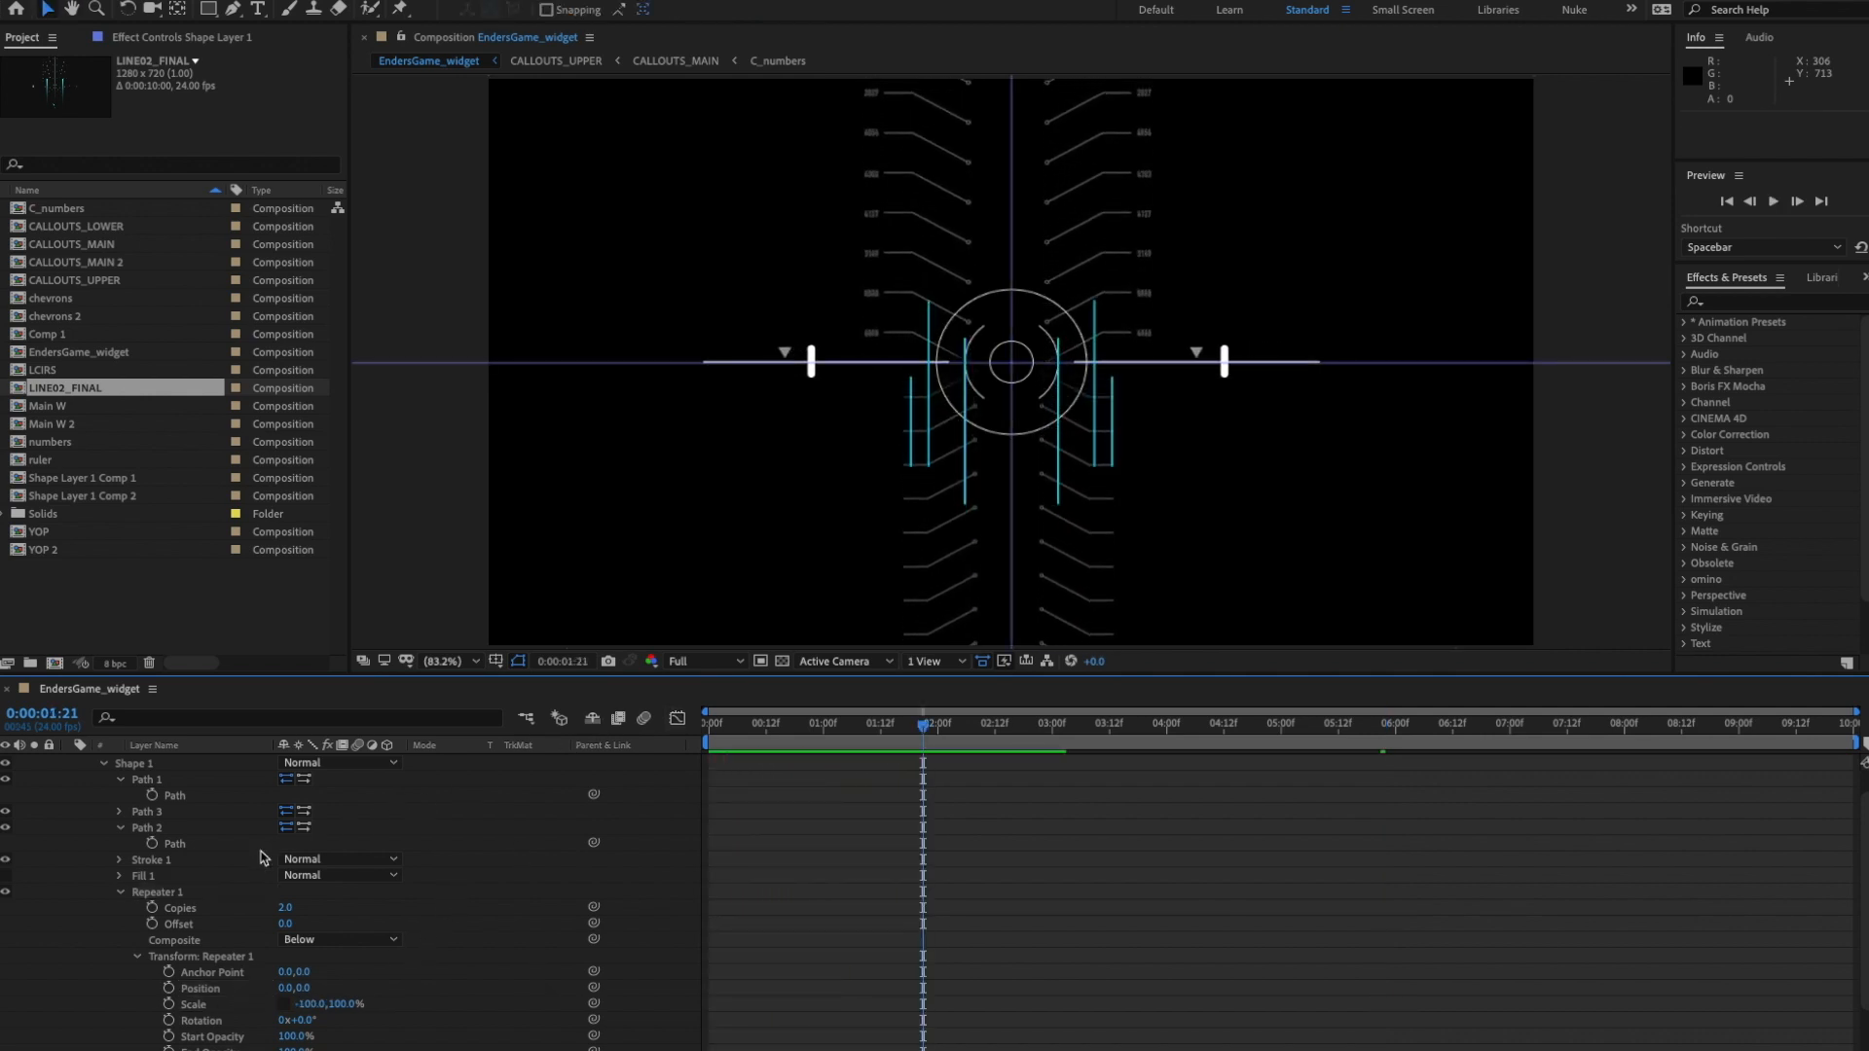
# - Extend the Path 1 line by pulling its bottom point far down, level with the lower callouts
pyautogui.scroll(1, 261, 857)
pyautogui.click(174, 826)
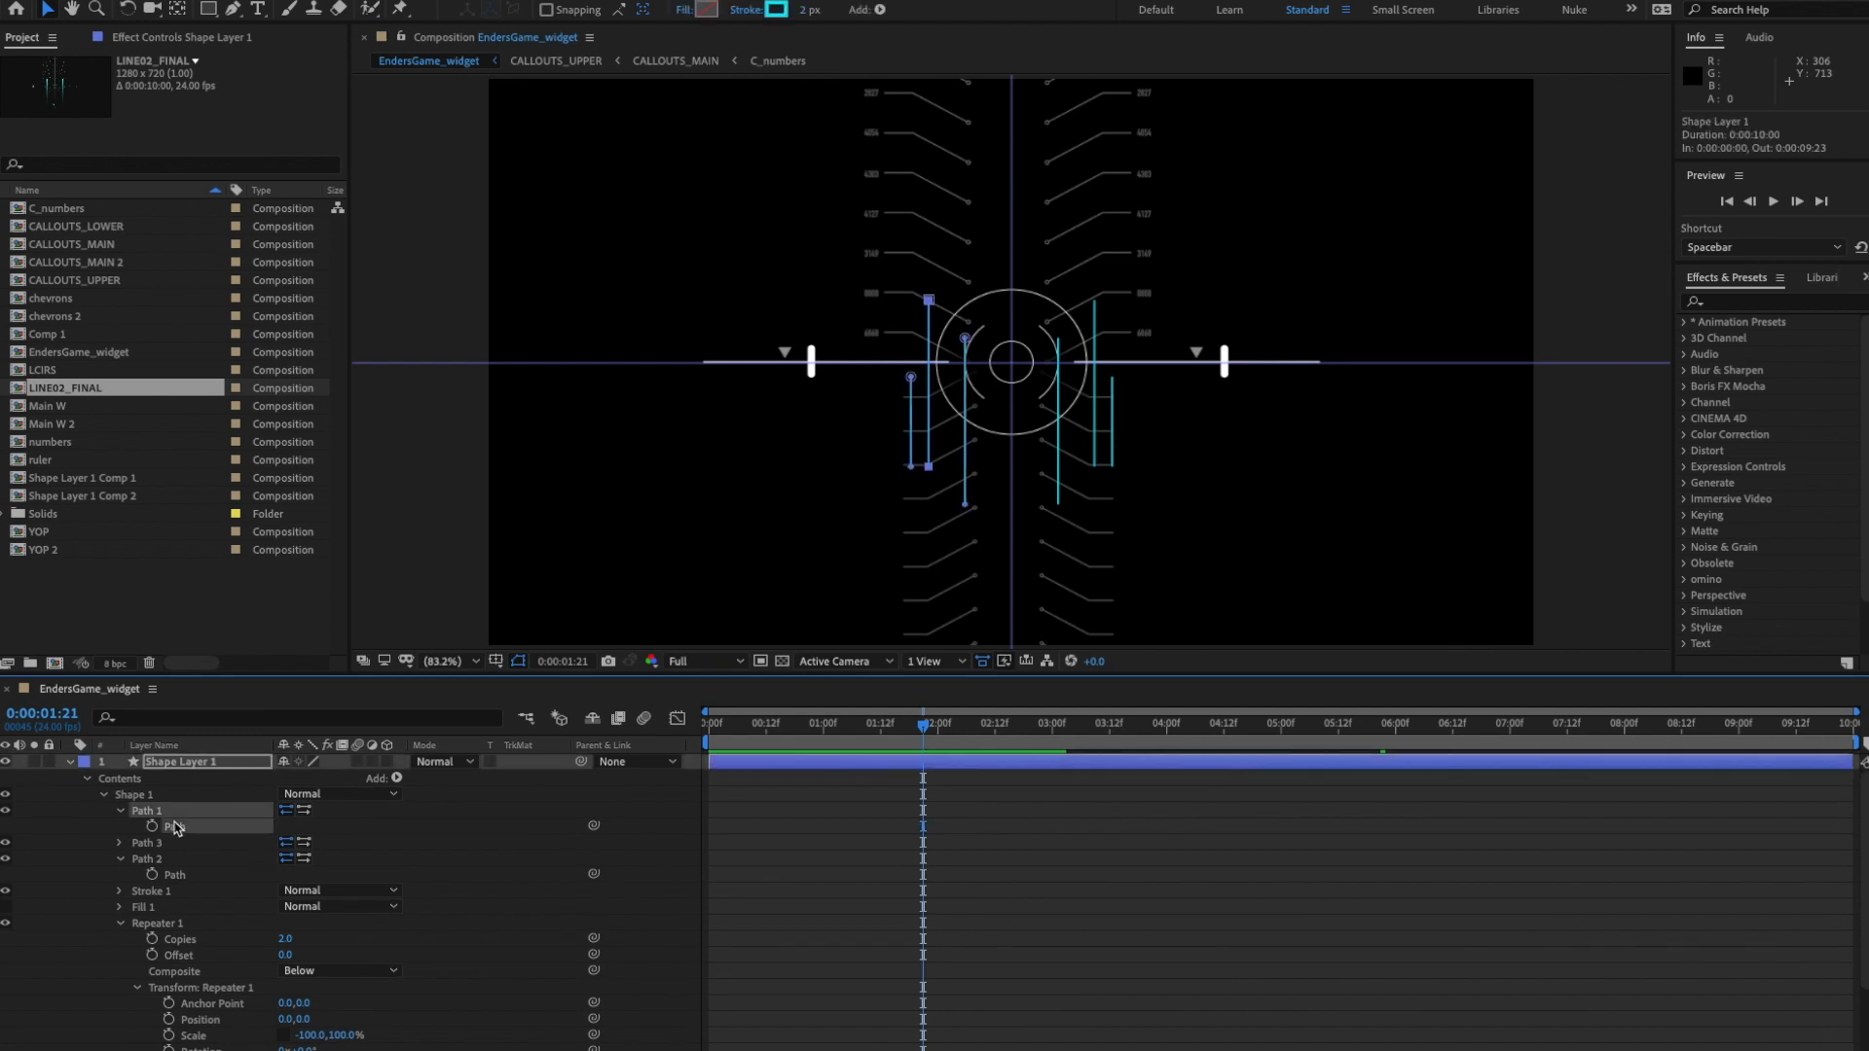
pyautogui.click(181, 876)
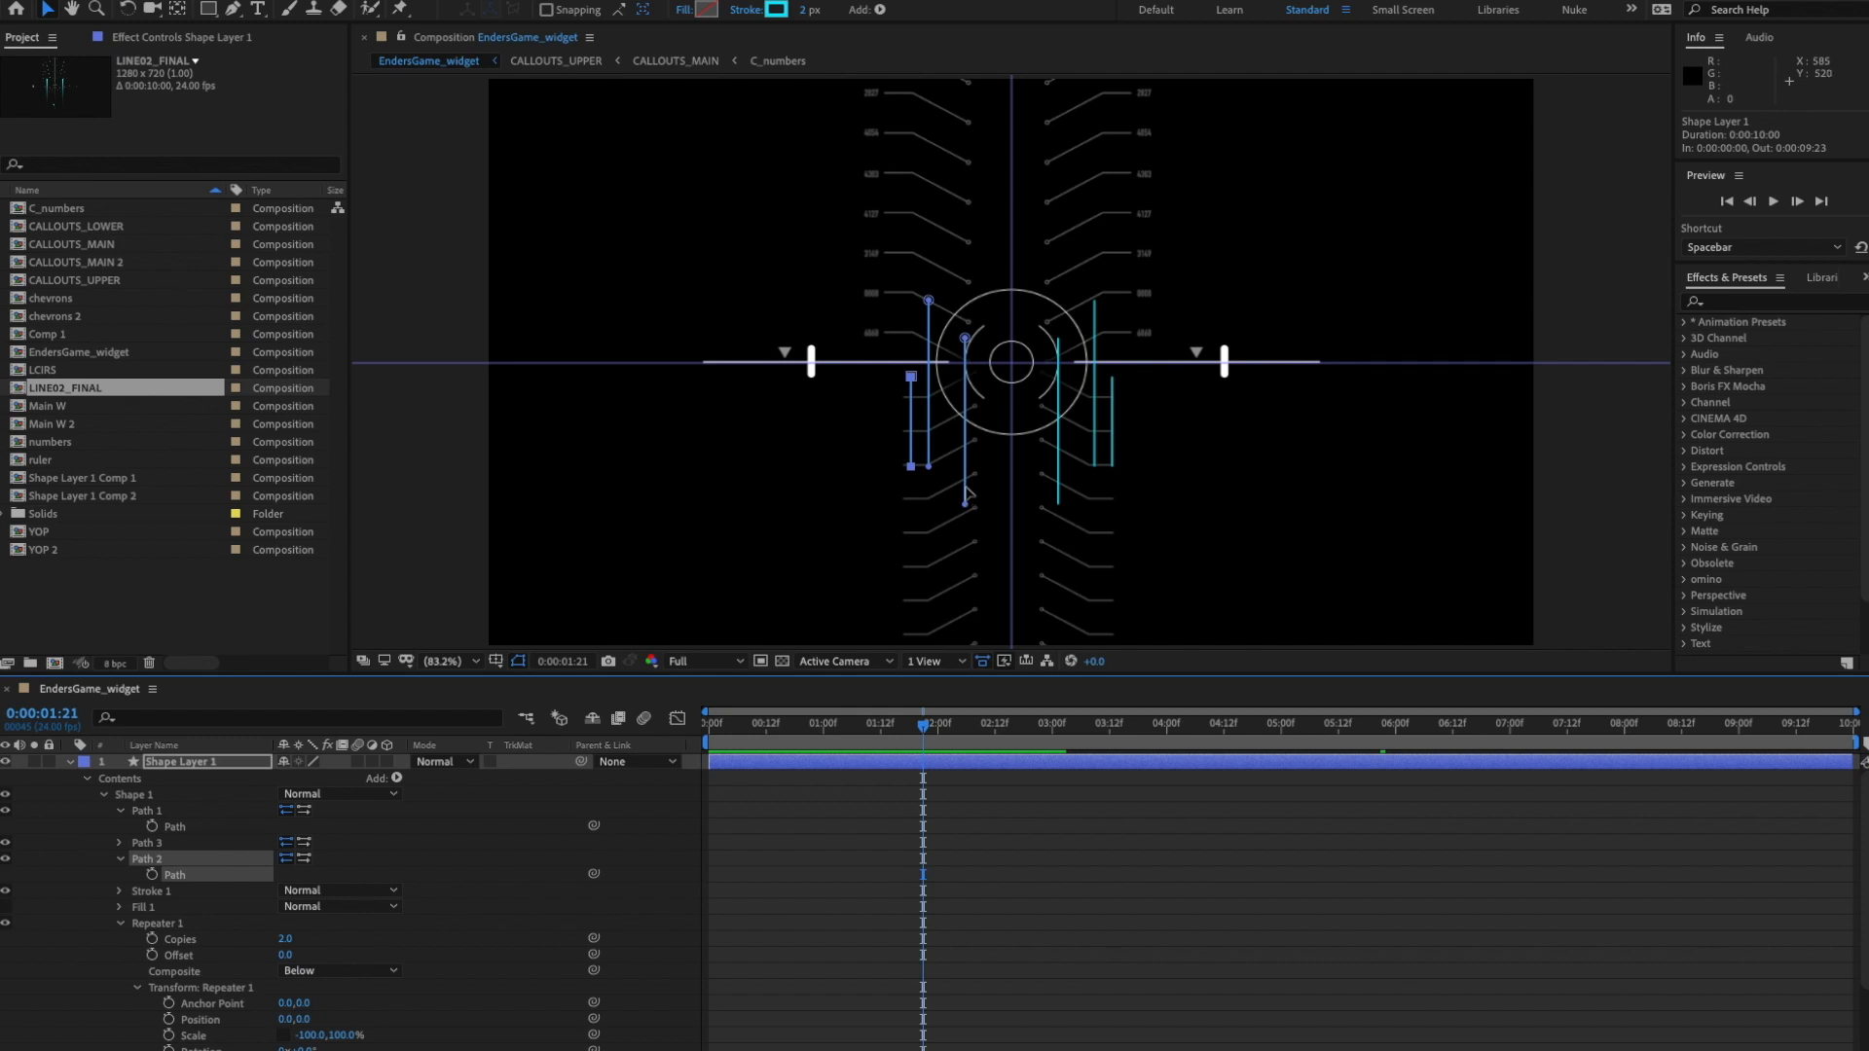
pyautogui.click(930, 470)
pyautogui.moveTo(930, 471); pyautogui.dragTo(923, 596)
pyautogui.keyDown('shift'); pyautogui.click(965, 506); pyautogui.keyUp('shift')
pyautogui.moveTo(965, 506); pyautogui.dragTo(963, 526)
pyautogui.hotkey('ctrl', 'z')
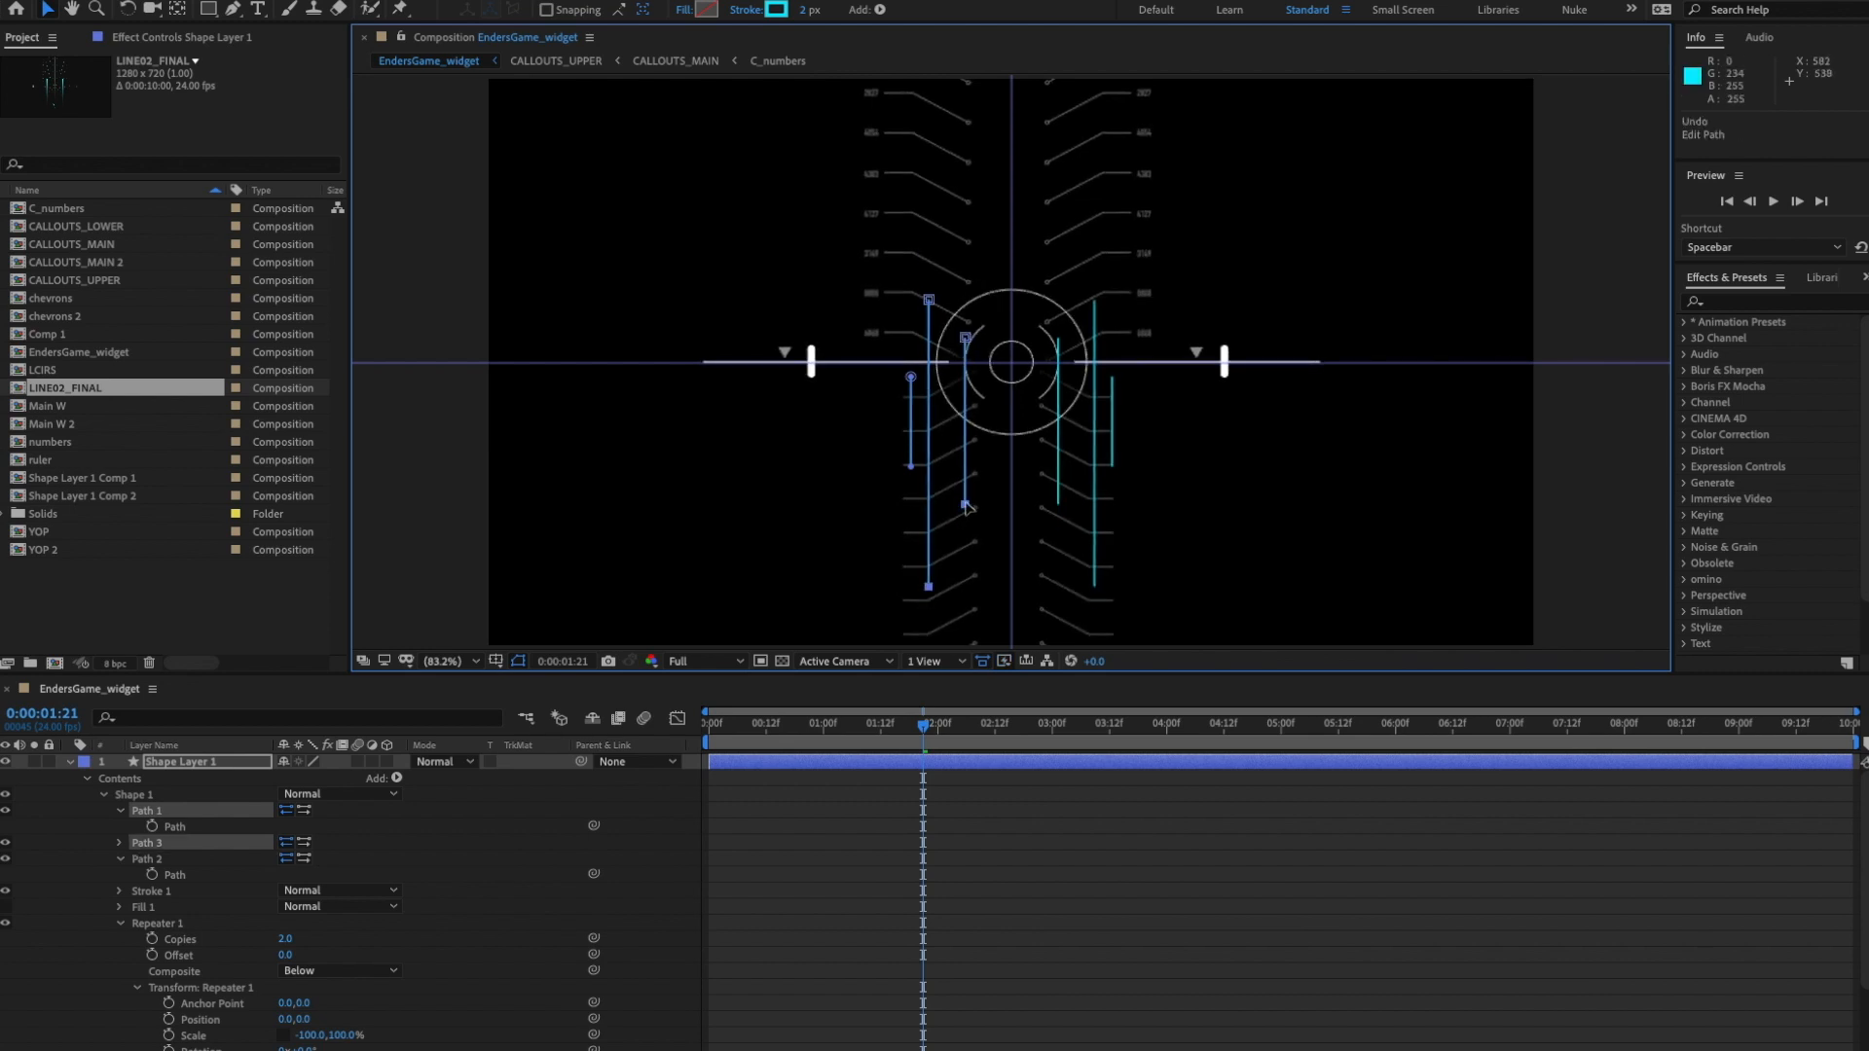
# - Lower only the bottom point of the Path 3 line slightly to lengthen it, and preview the composition
pyautogui.click(966, 517)
pyautogui.click(965, 506)
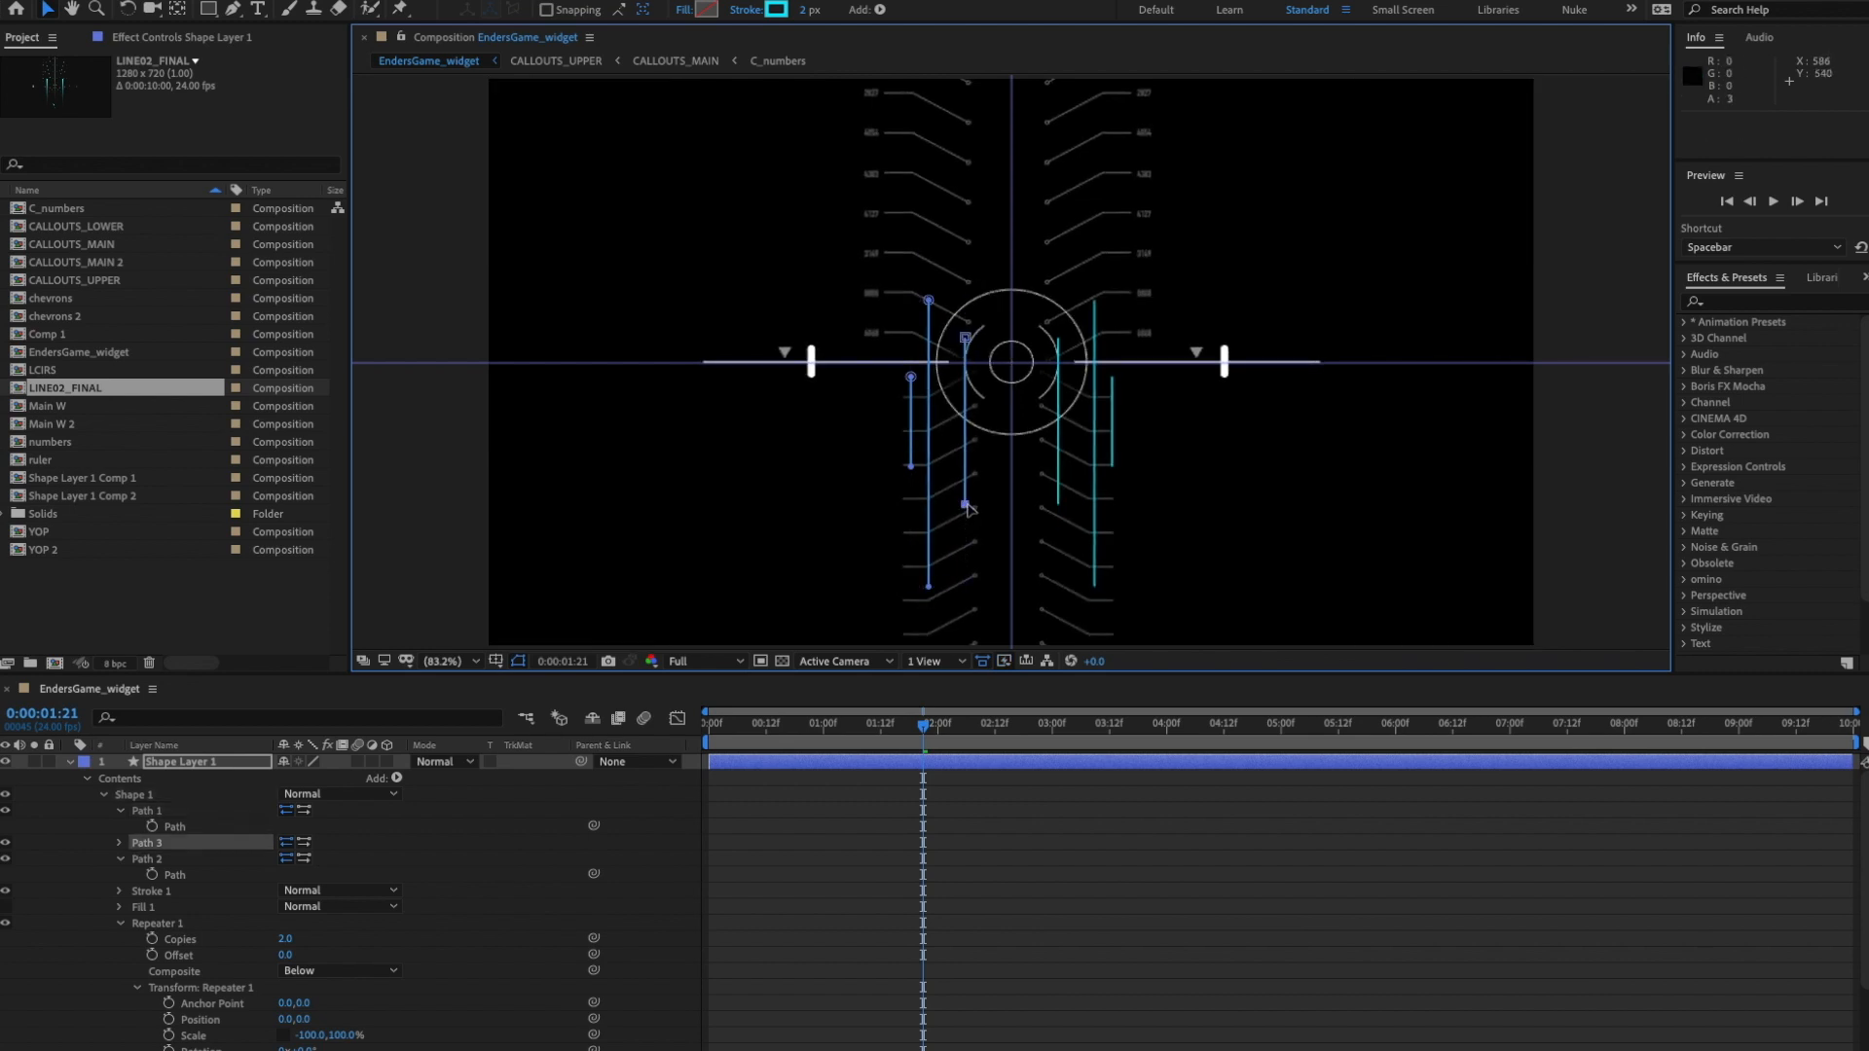
pyautogui.moveTo(965, 507); pyautogui.dragTo(965, 525)
pyautogui.click(571, 823)
pyautogui.press('space')
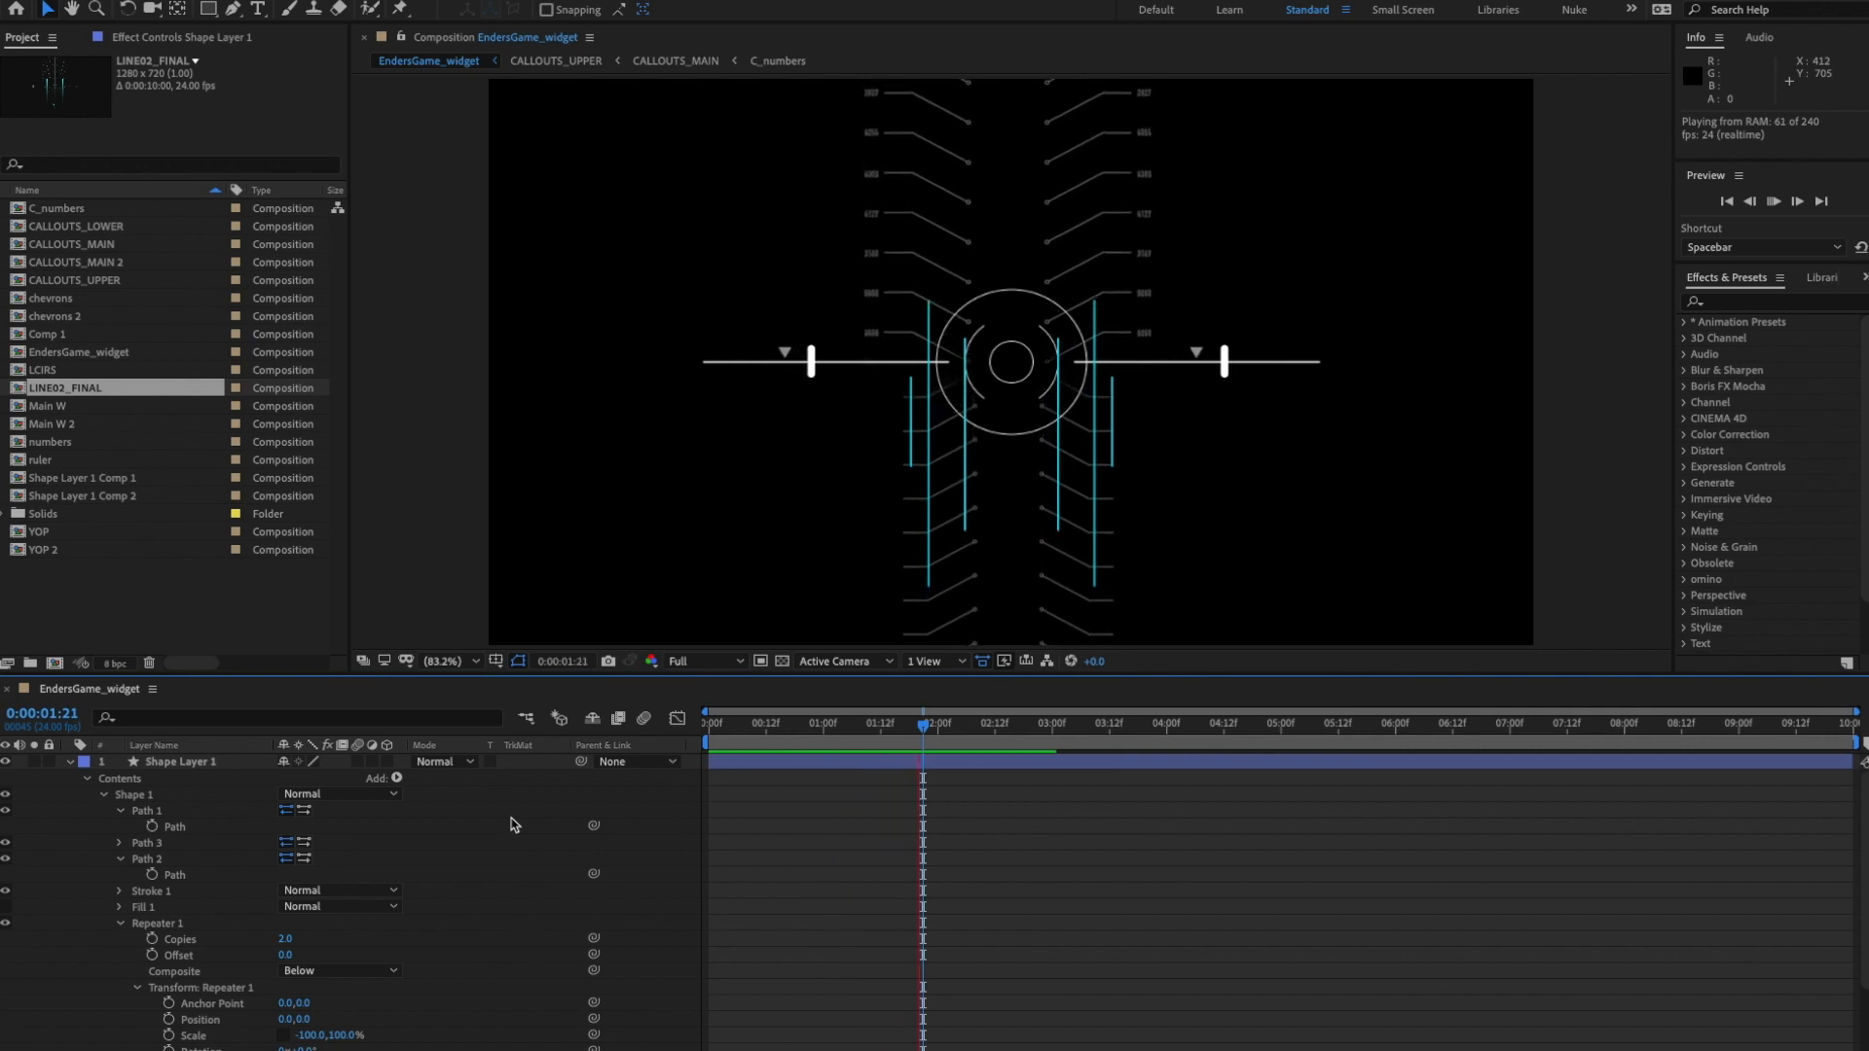
# - Collapse the vertical lines' shape layer and rename it as V ELEMETS
pyautogui.click(188, 766)
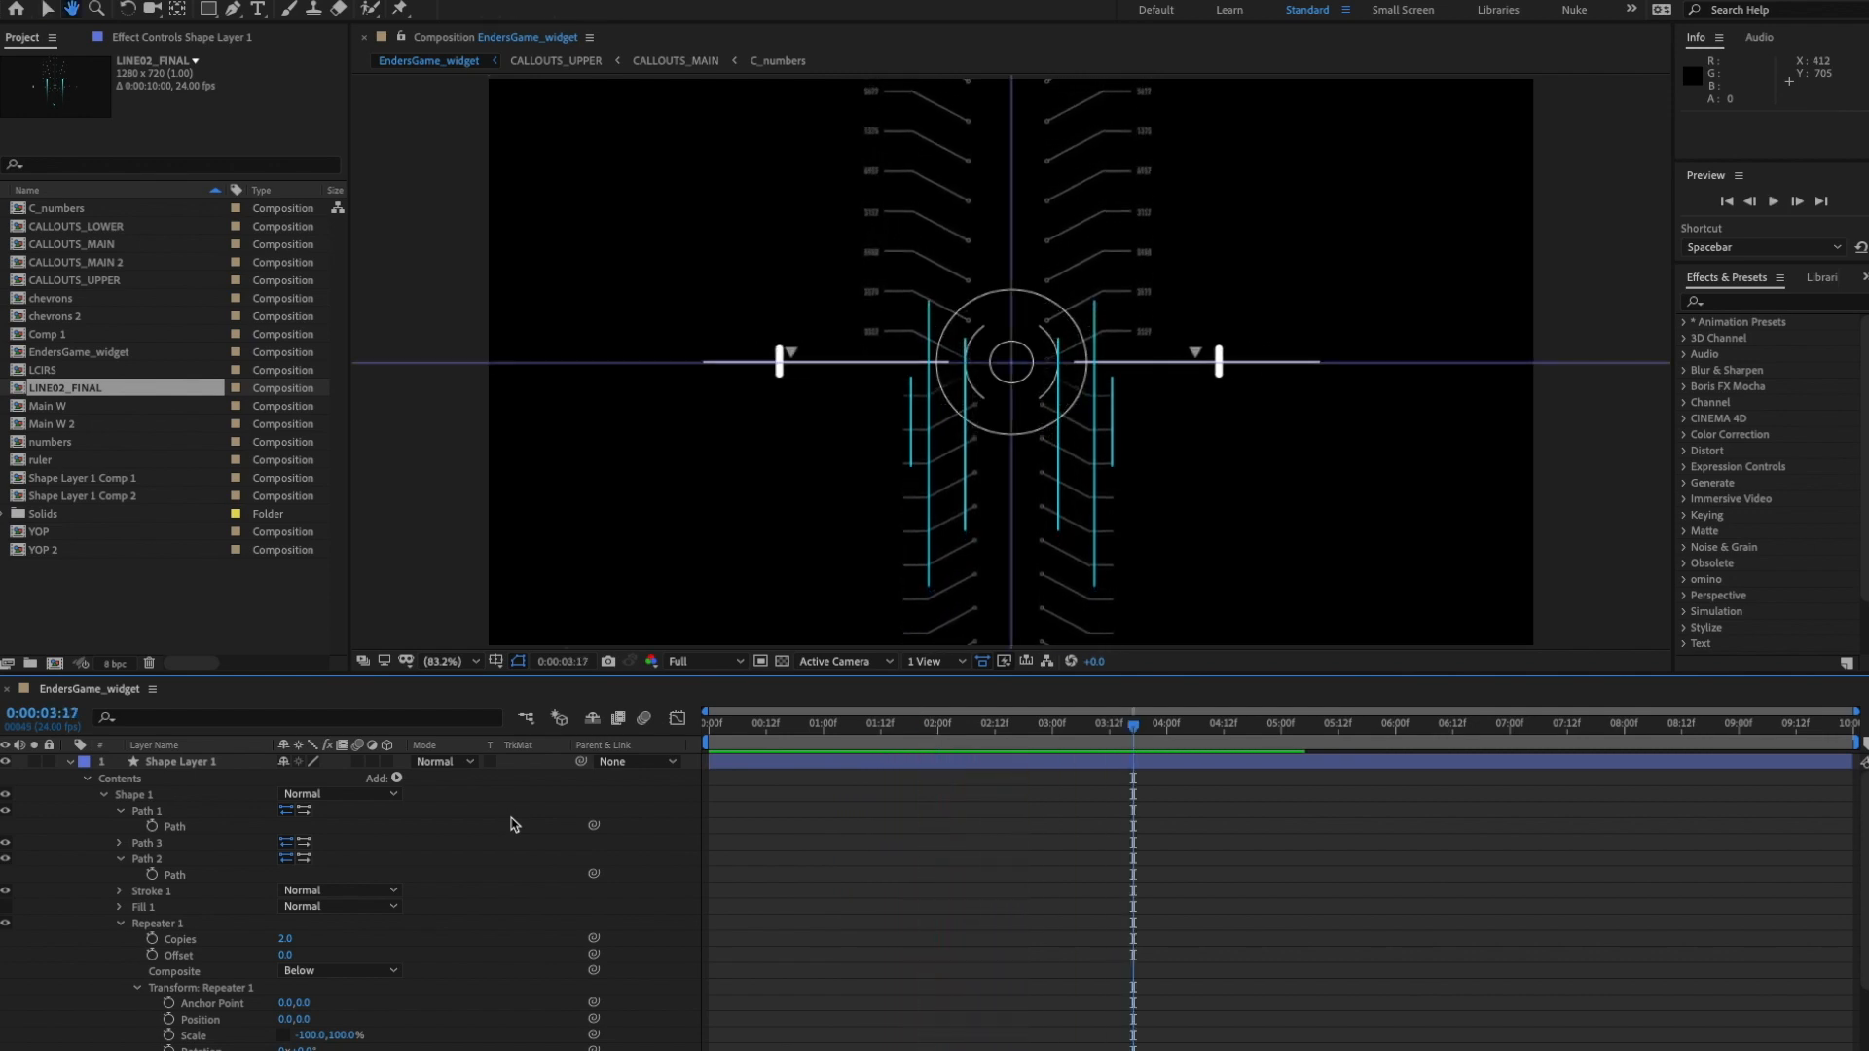
pyautogui.click(68, 763)
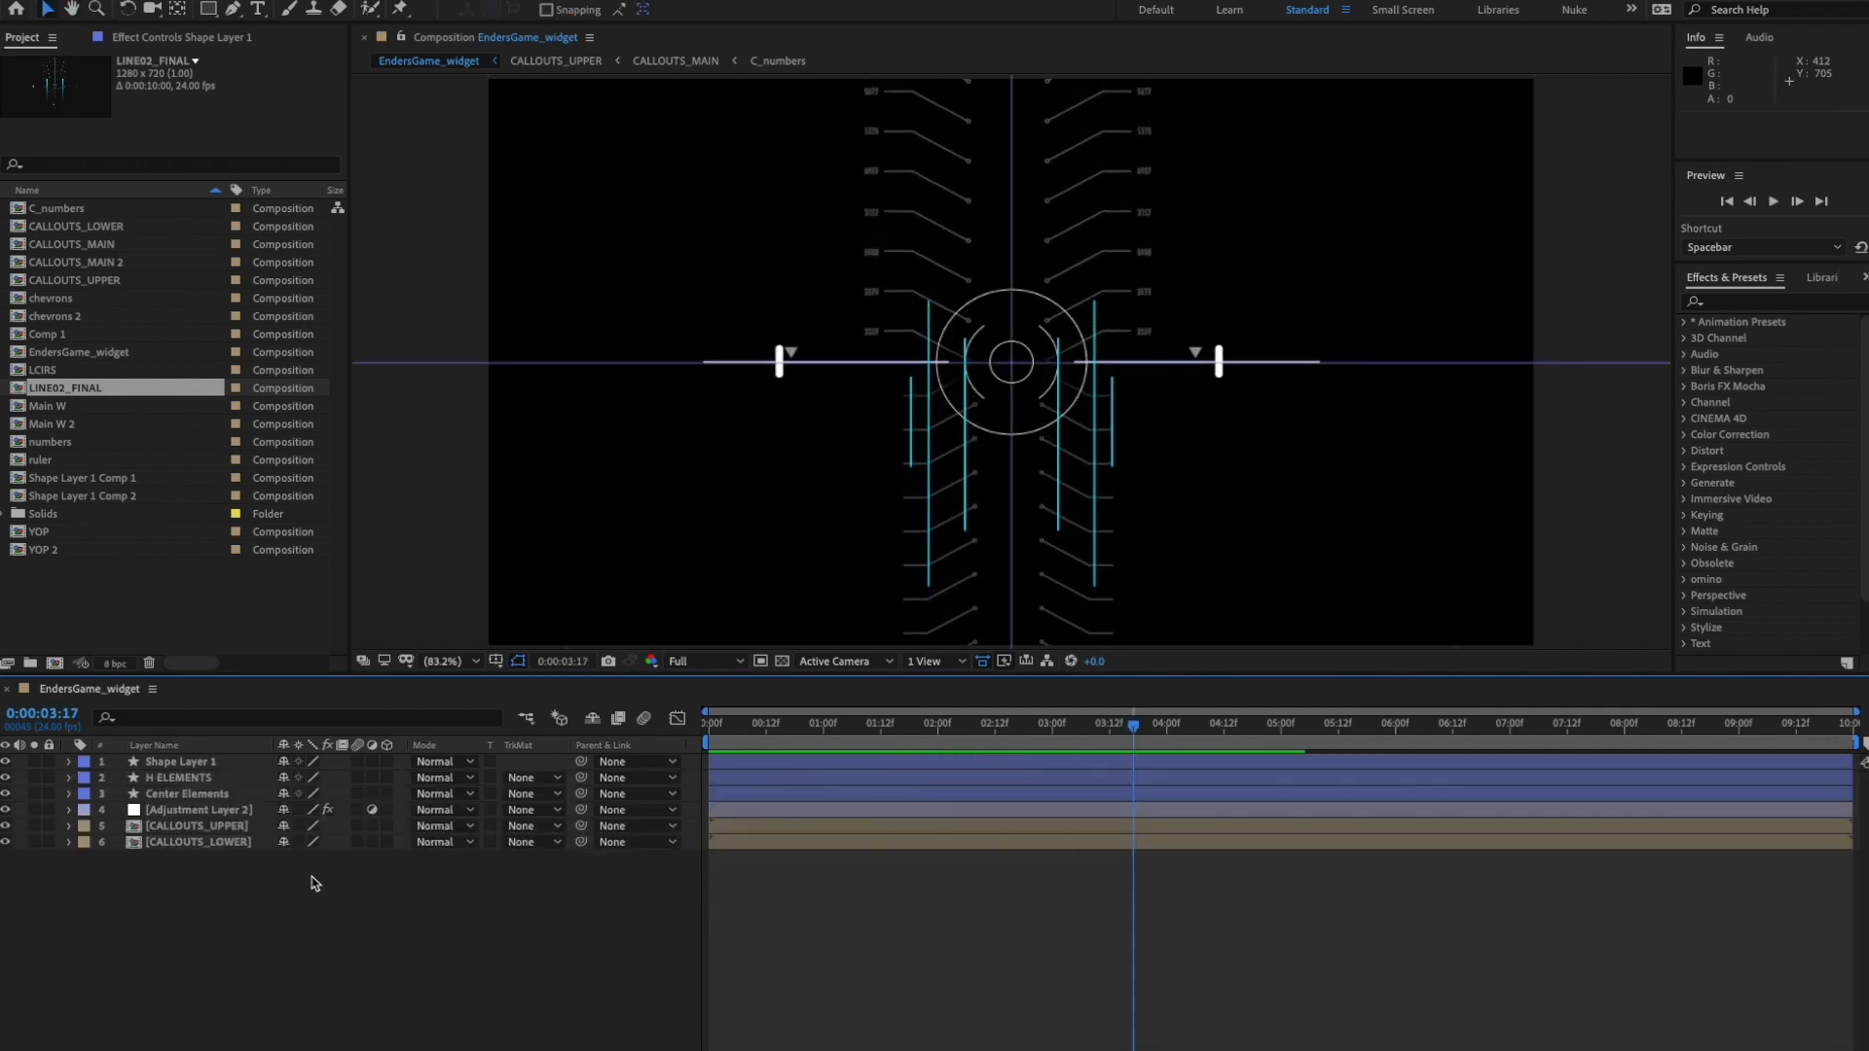
pyautogui.click(195, 761)
pyautogui.press('Return')
pyautogui.write('V E')
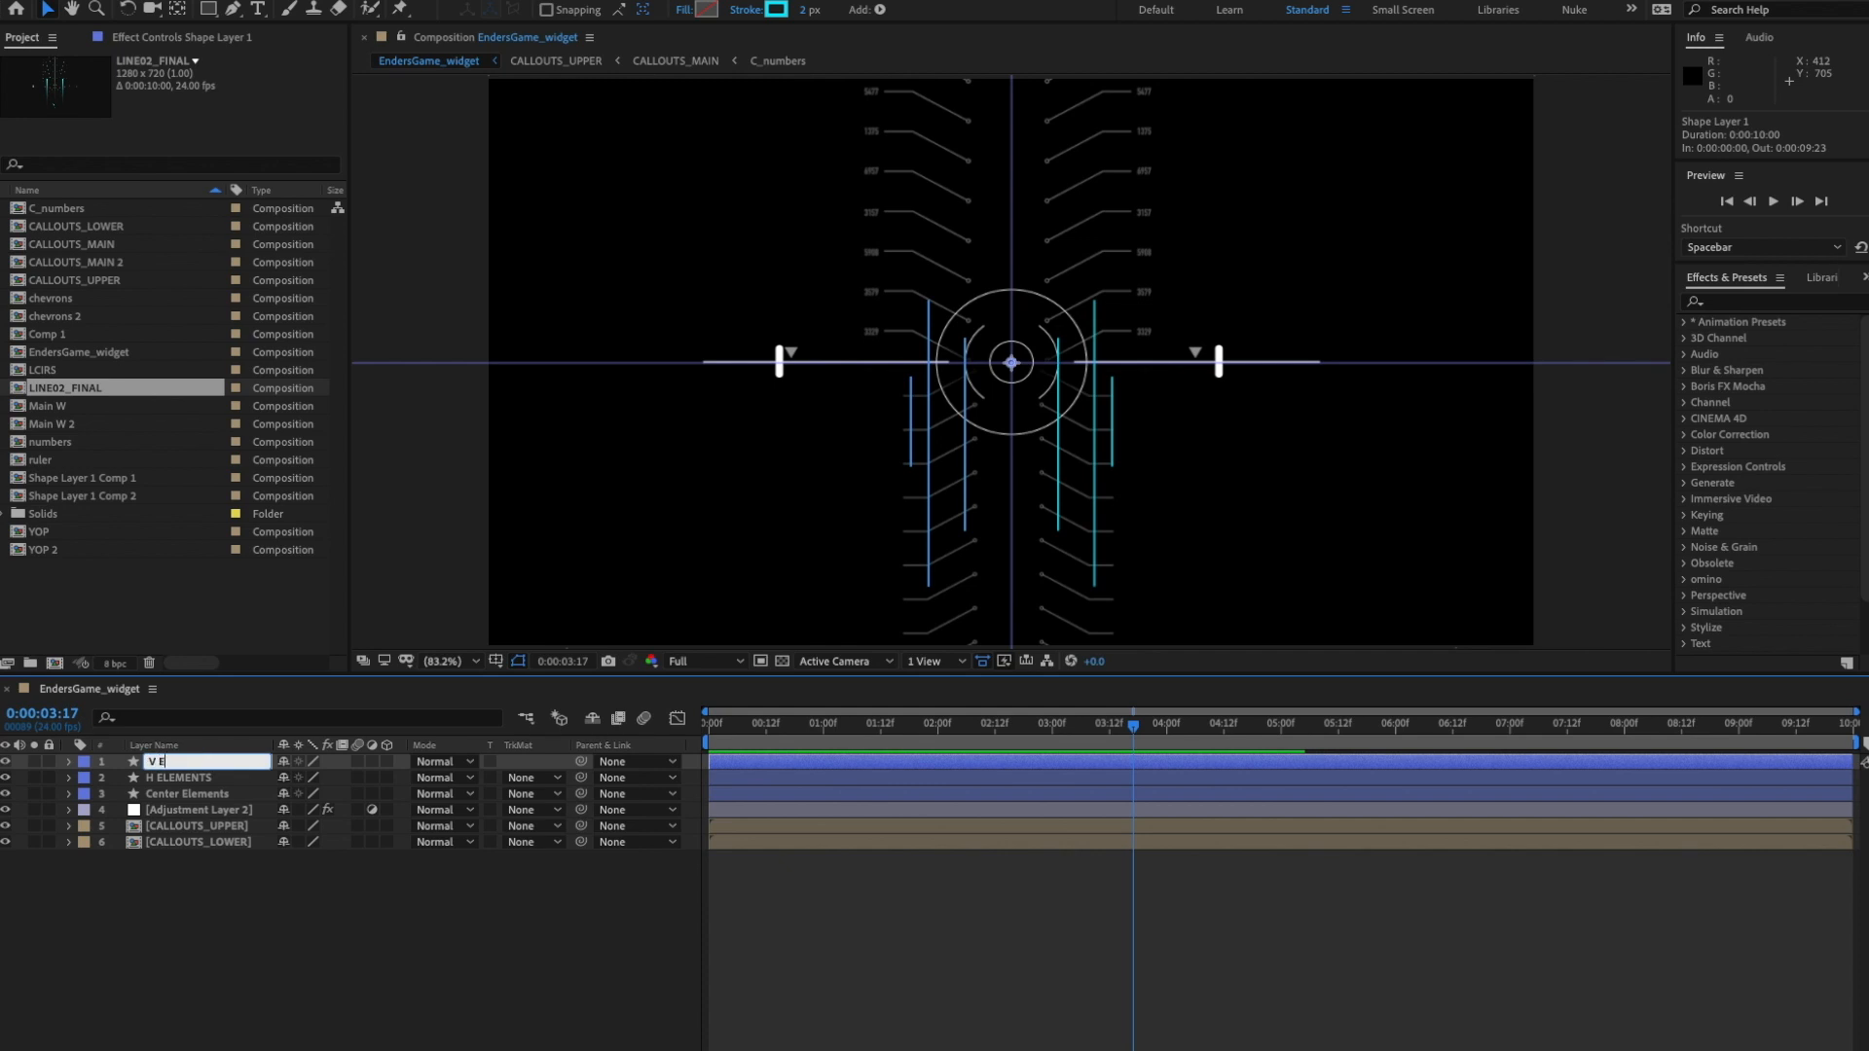
pyautogui.press('Return')
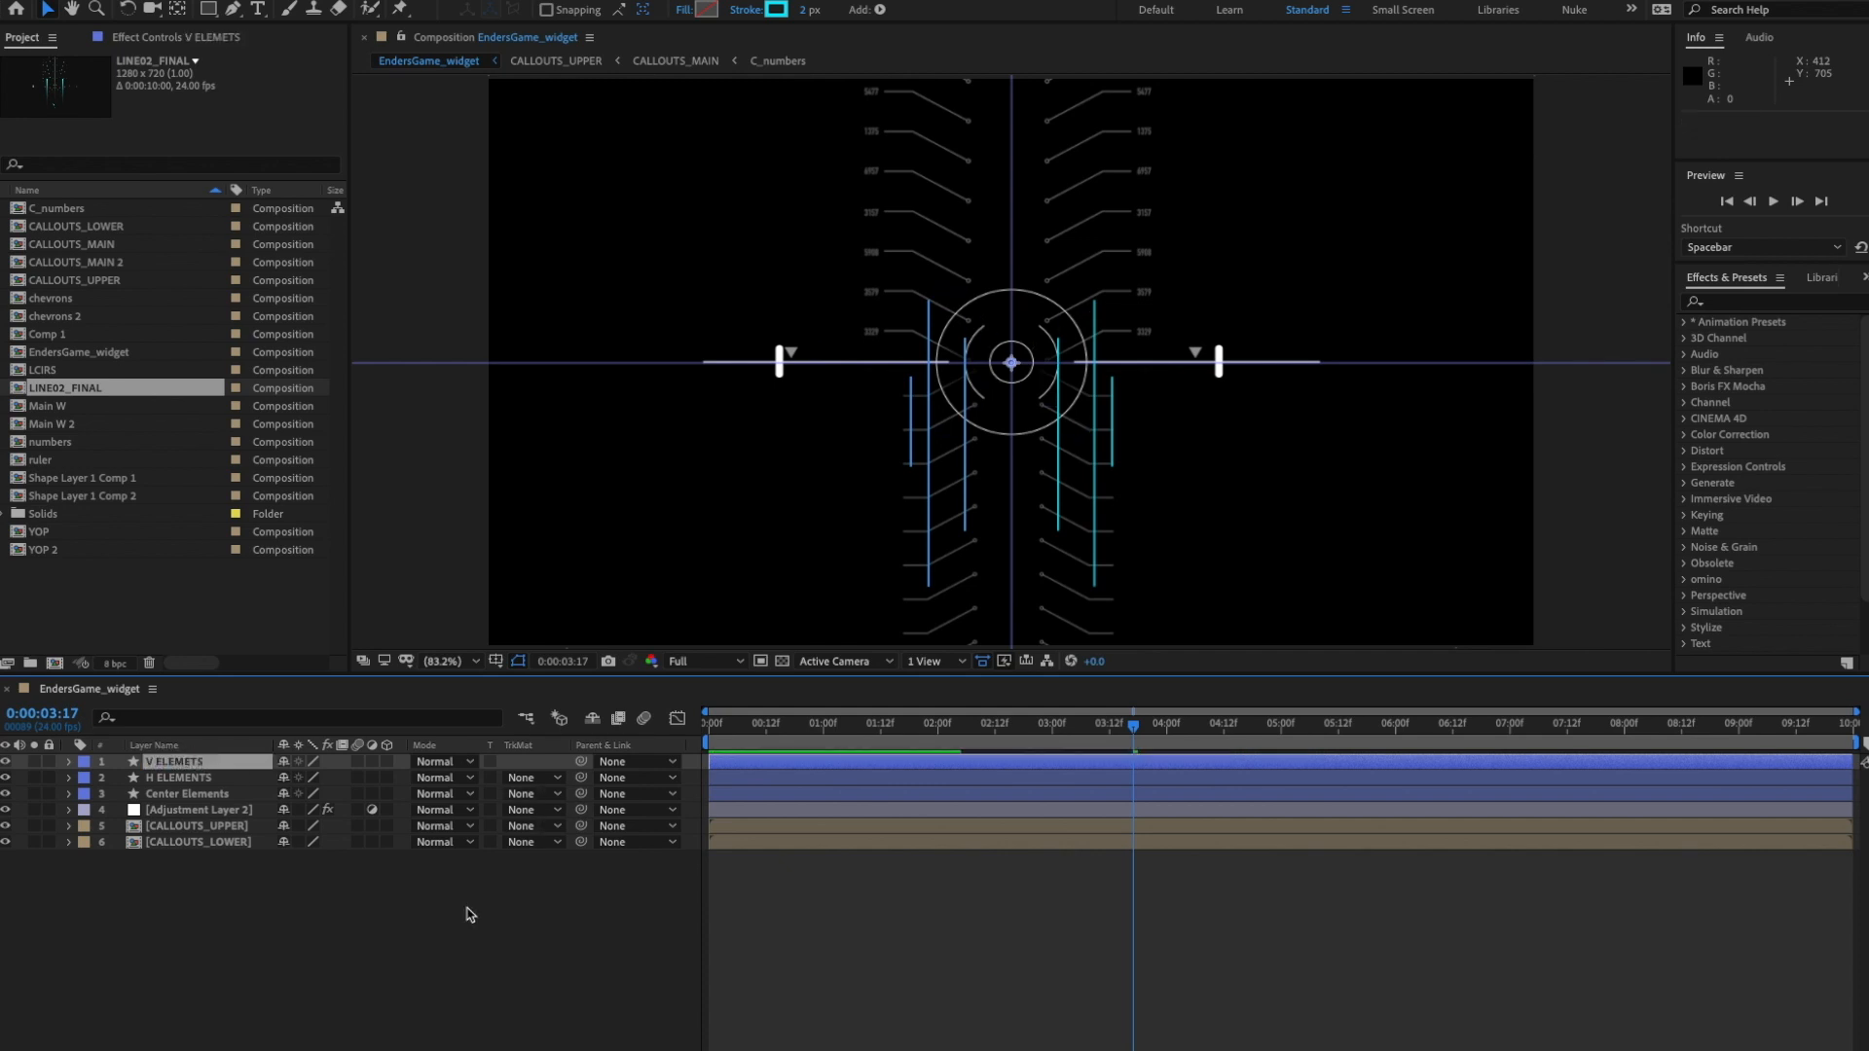
# - Toggle the visibility of the V ELEMETS layer off and on to check its contribution to the widget
pyautogui.click(467, 1026)
pyautogui.click(6, 762)
pyautogui.click(6, 762)
pyautogui.click(6, 762)
pyautogui.click(6, 763)
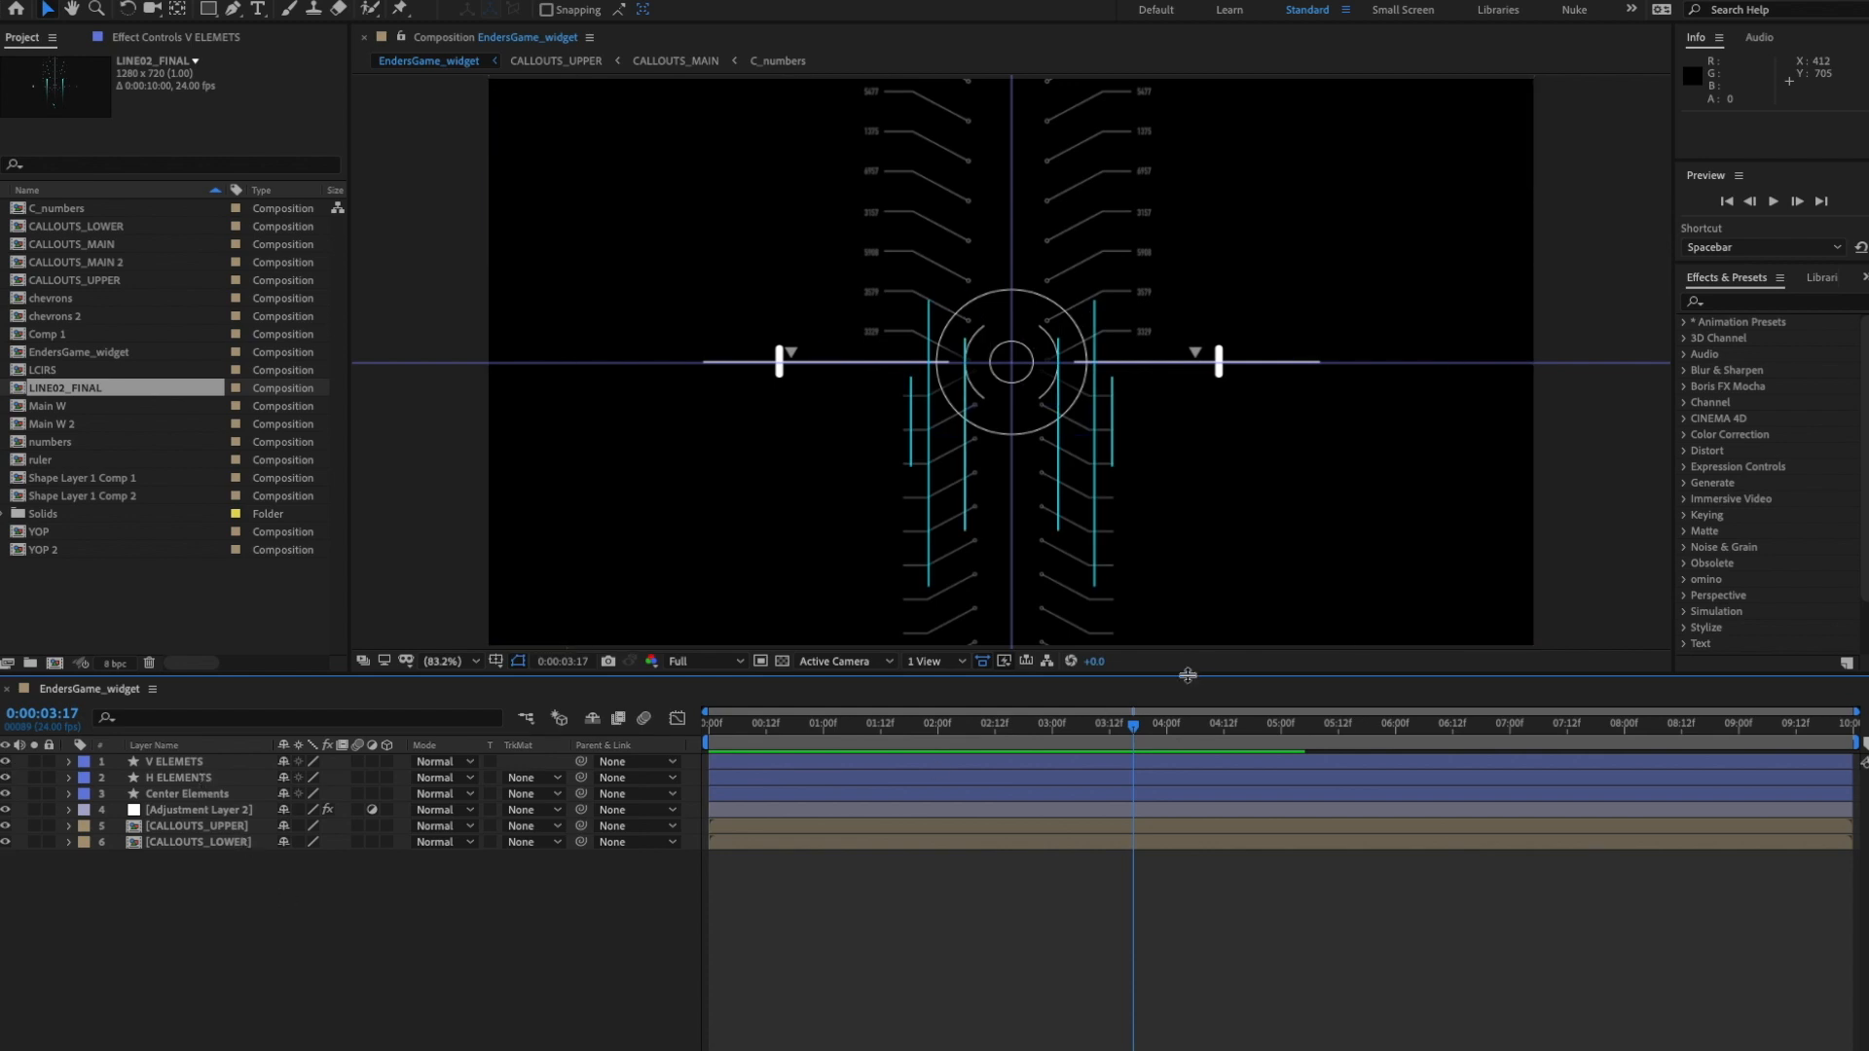
# - Enlarge the composition viewer and bring up the LINEHUD_F.mov reference movie for comparison, moving it away once examined
pyautogui.moveTo(1193, 676); pyautogui.dragTo(1190, 722)
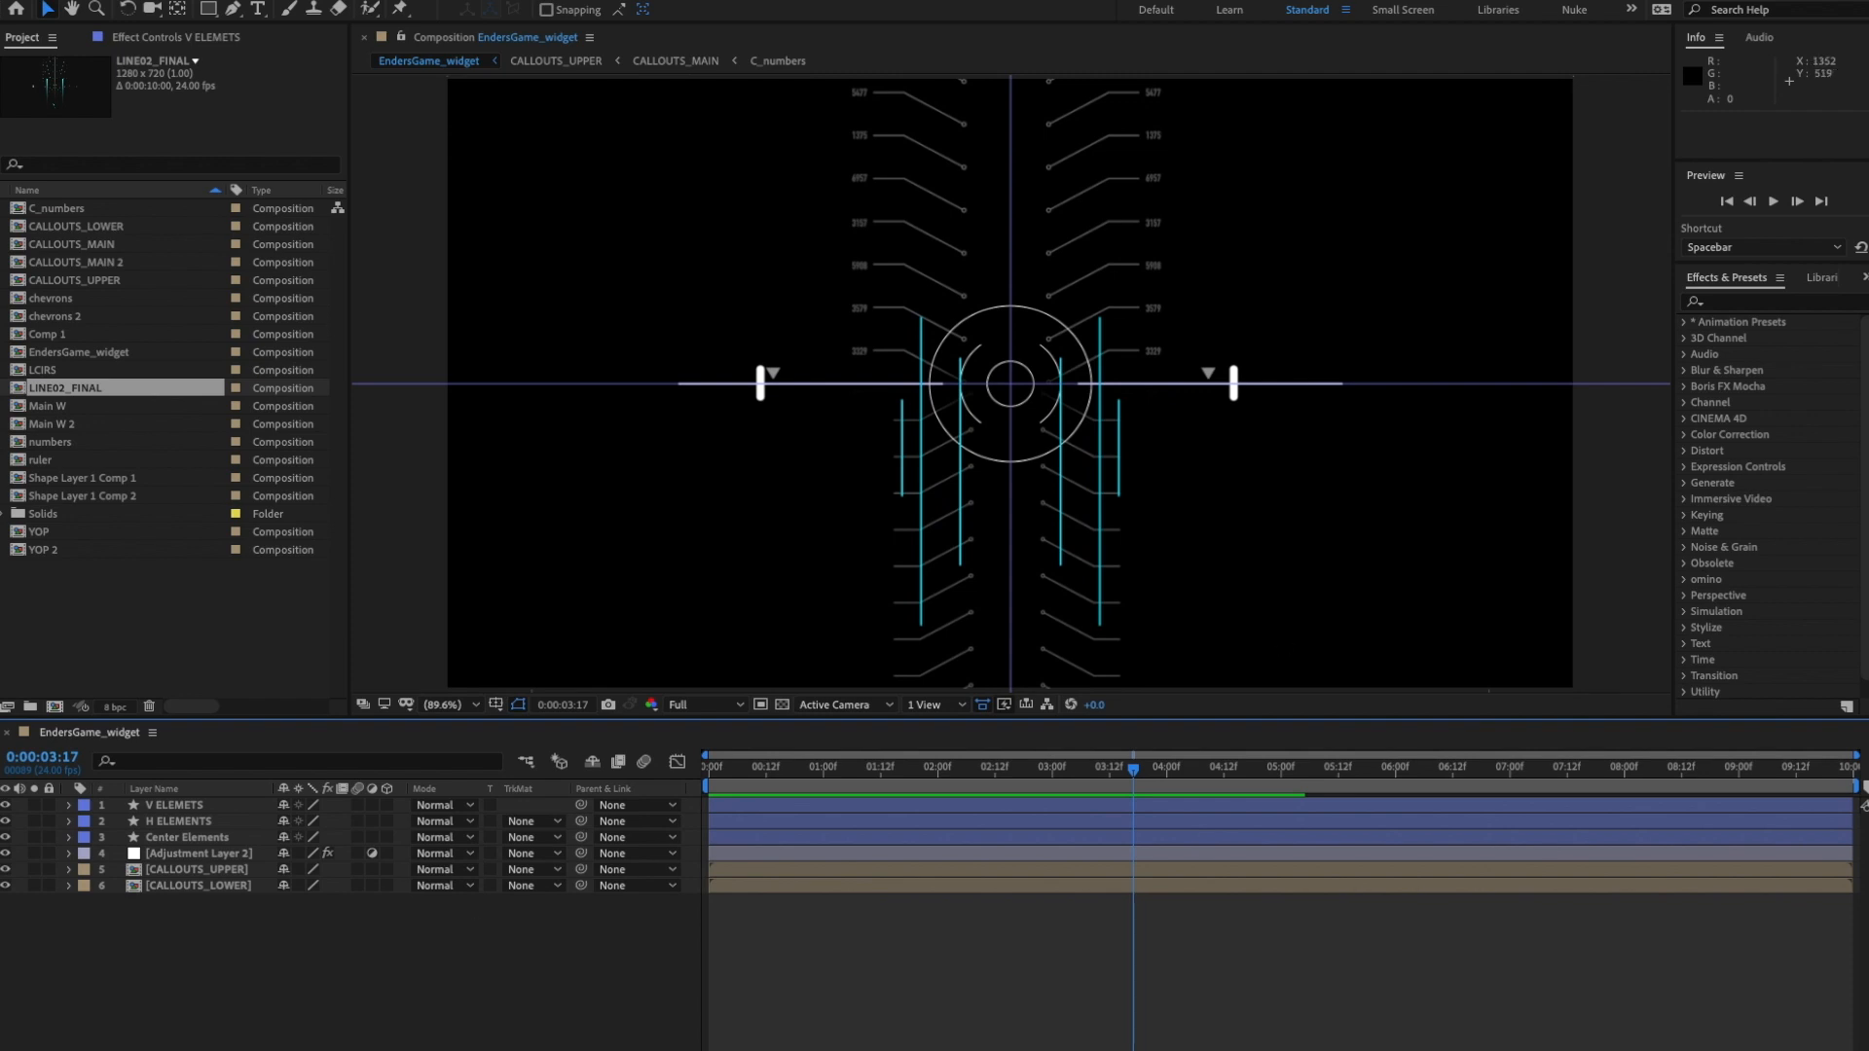
pyautogui.moveTo(1864, 311); pyautogui.dragTo(1425, 252)
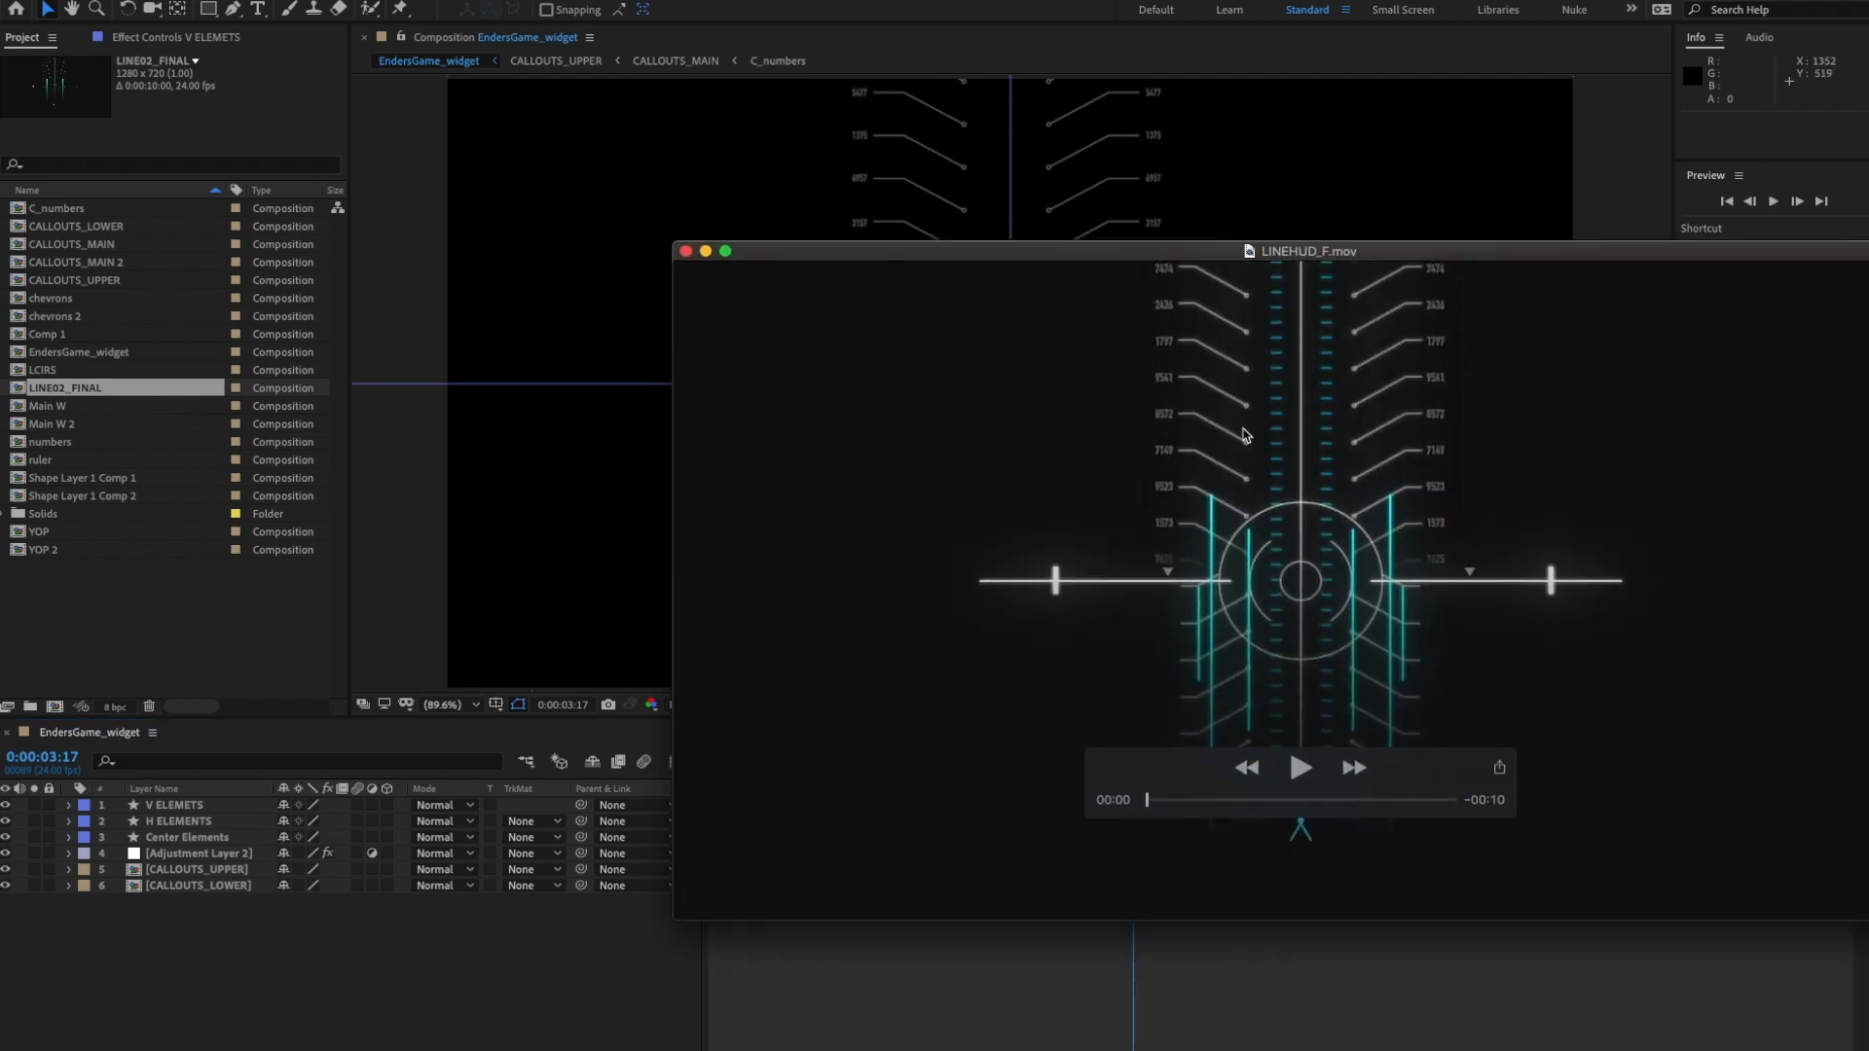
pyautogui.moveTo(1458, 255); pyautogui.dragTo(1868, 331)
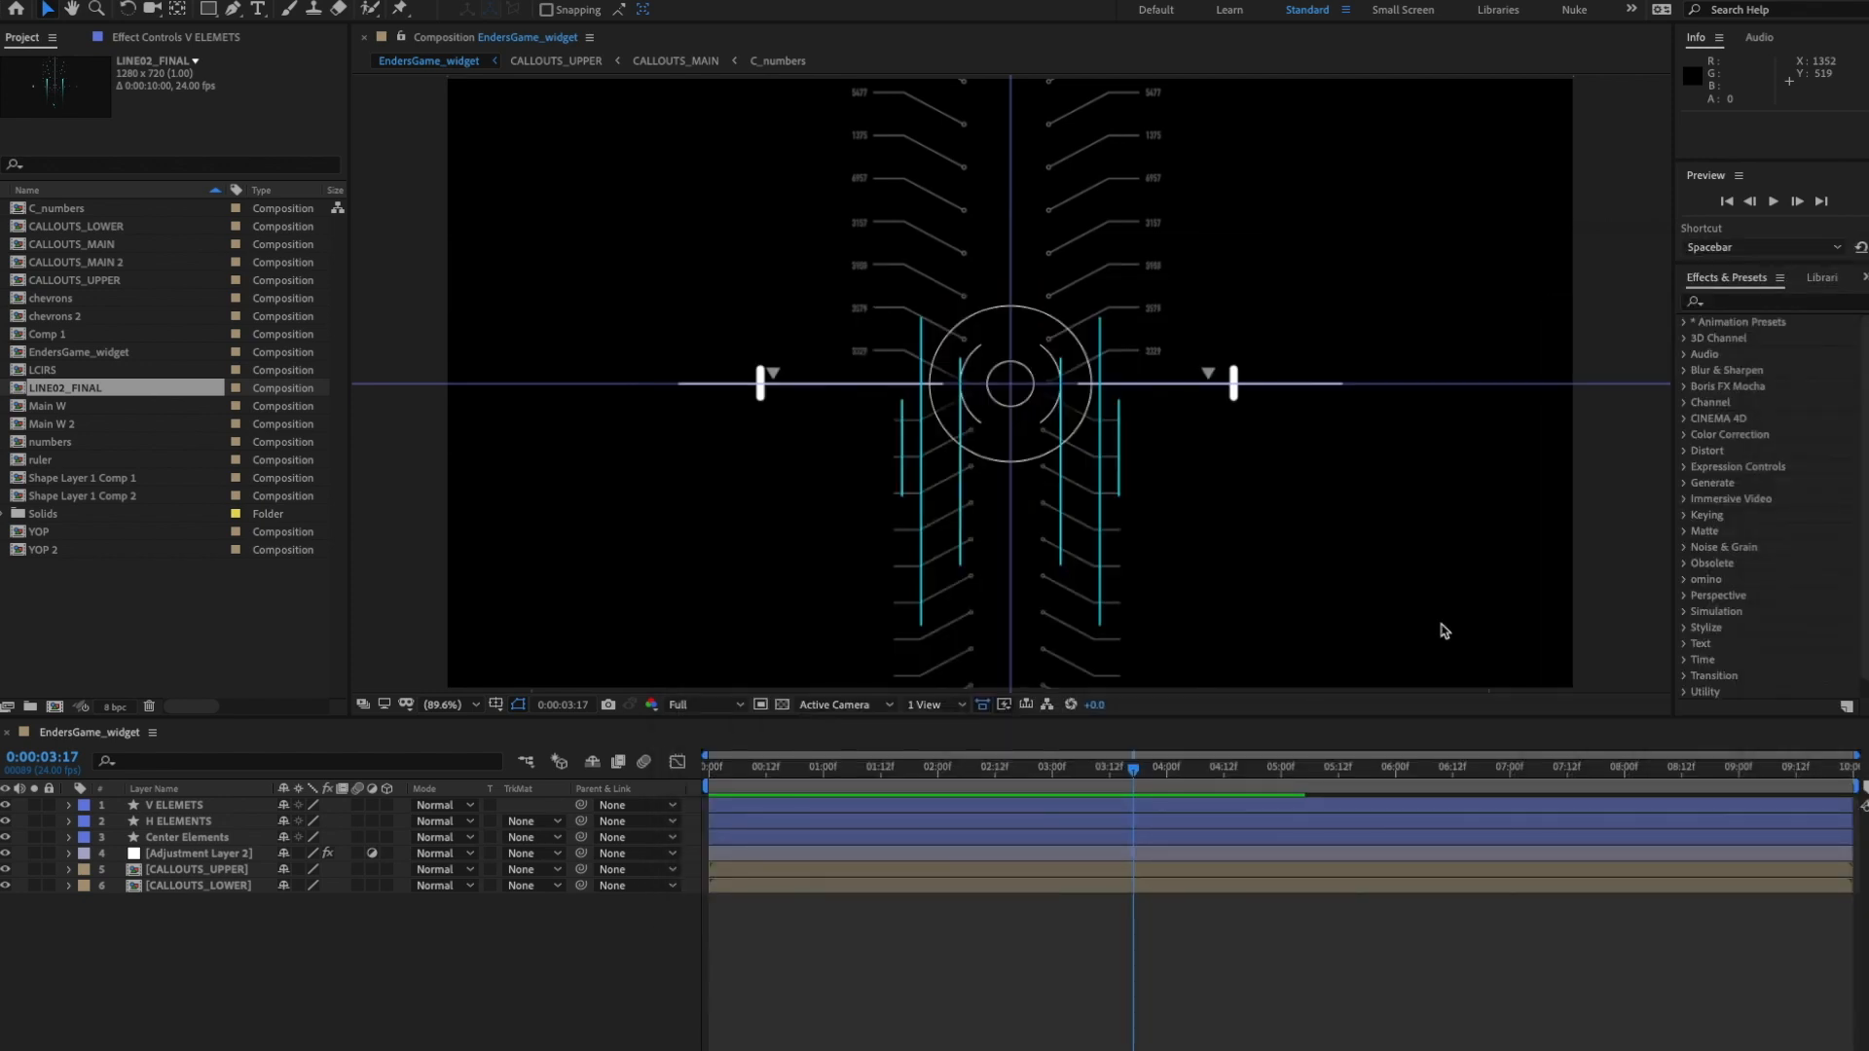
# - Draw a short horizontal cyan line with the Pen tool on a new shape layer, above the left horizontal marker
pyautogui.click(372, 986)
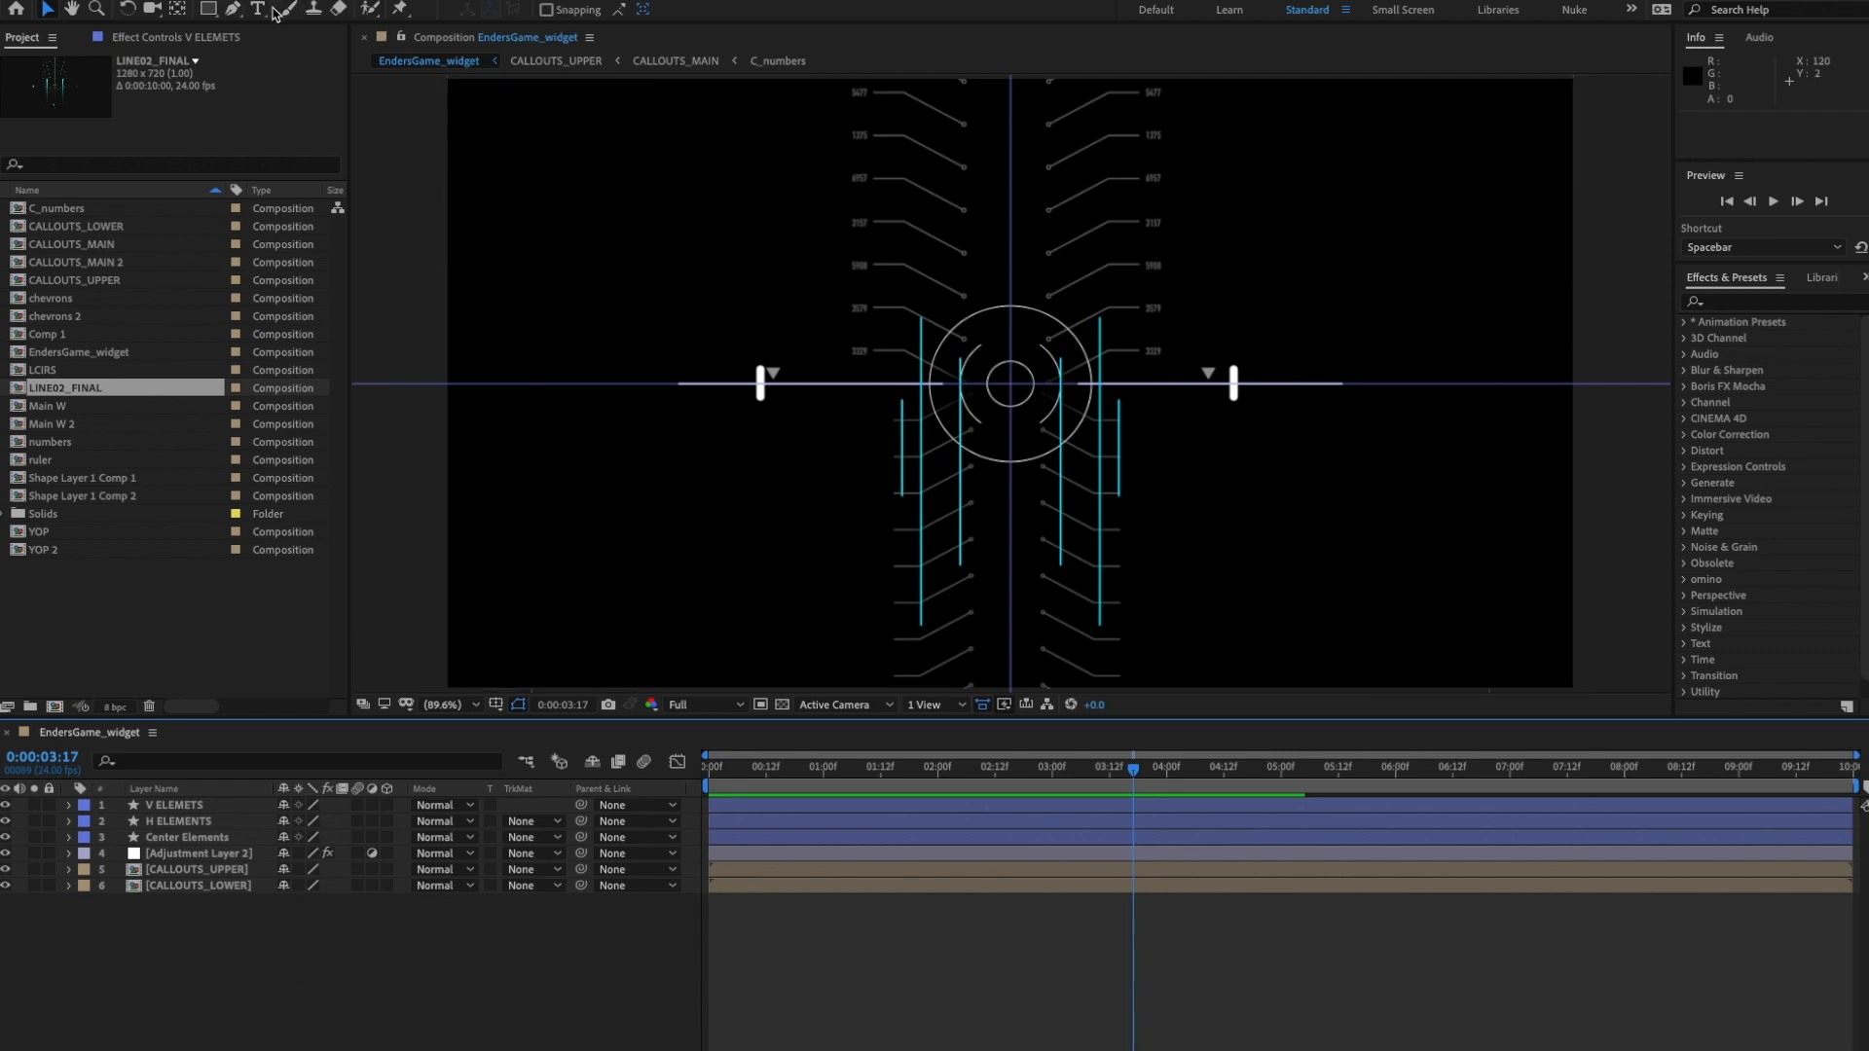
pyautogui.click(234, 12)
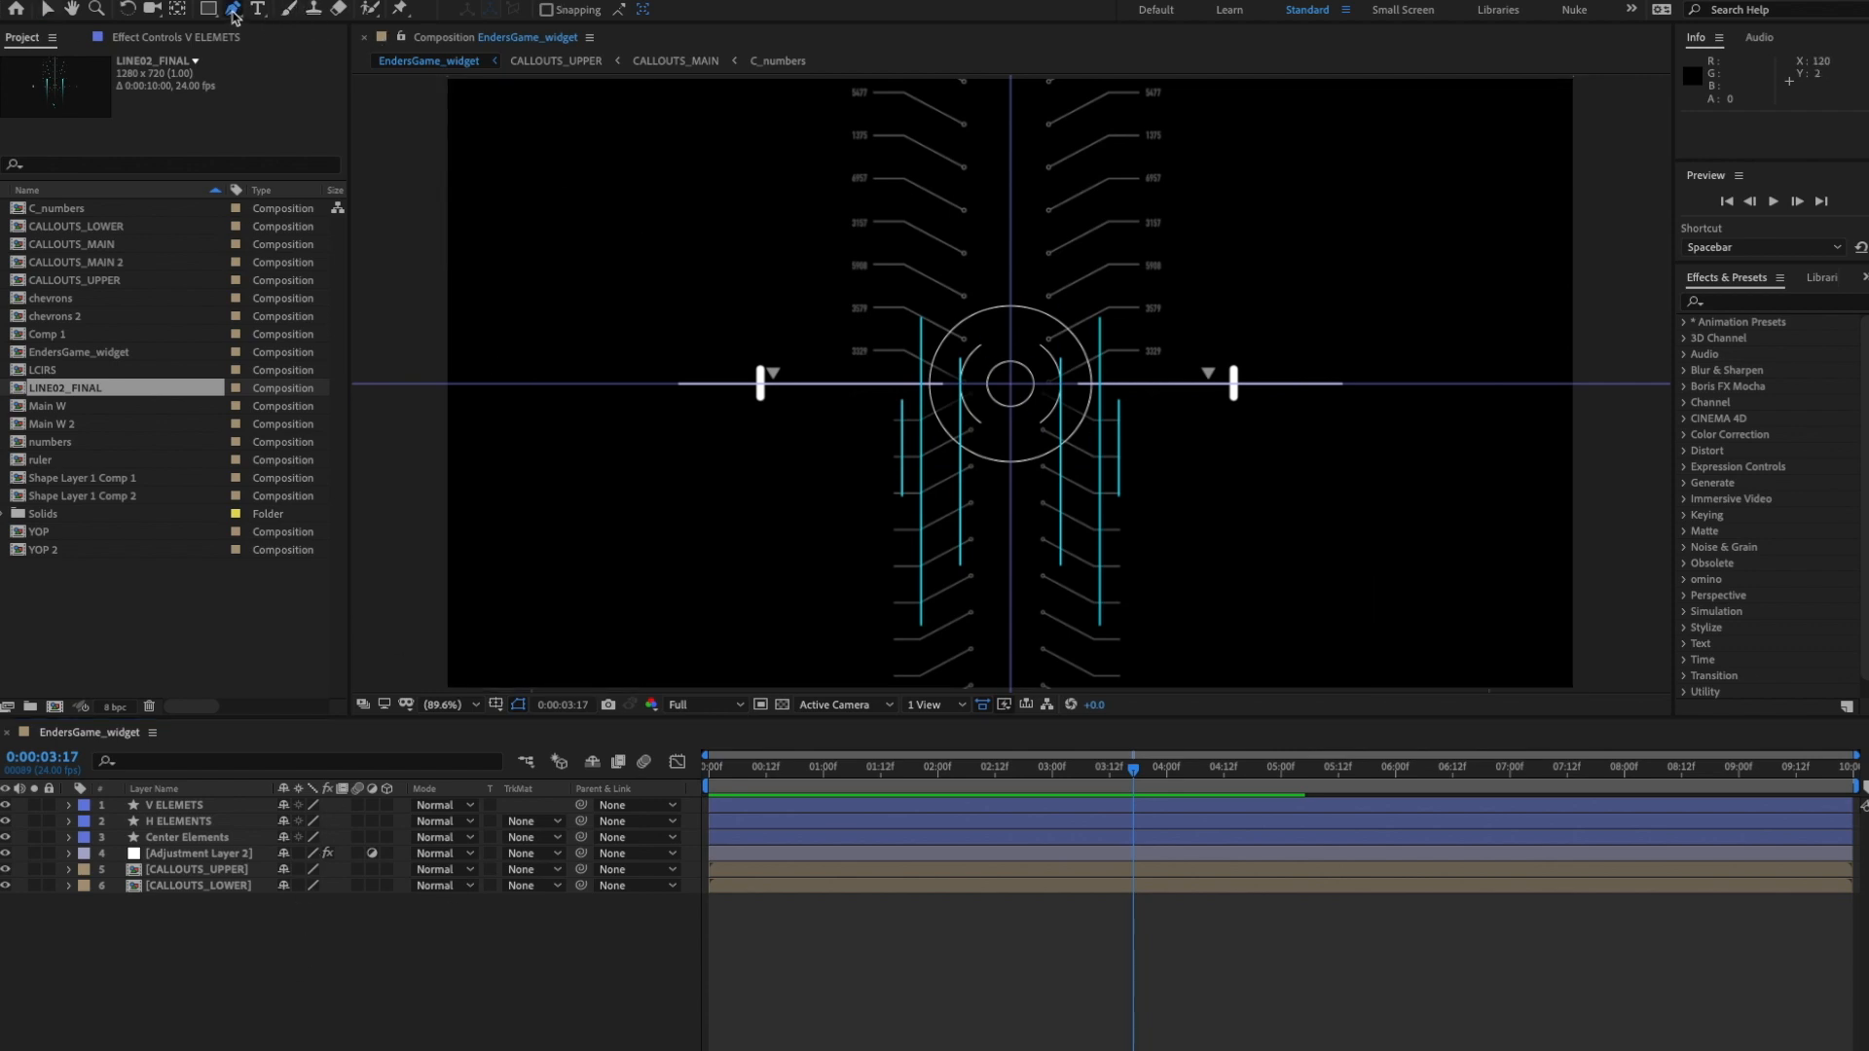
pyautogui.click(746, 245)
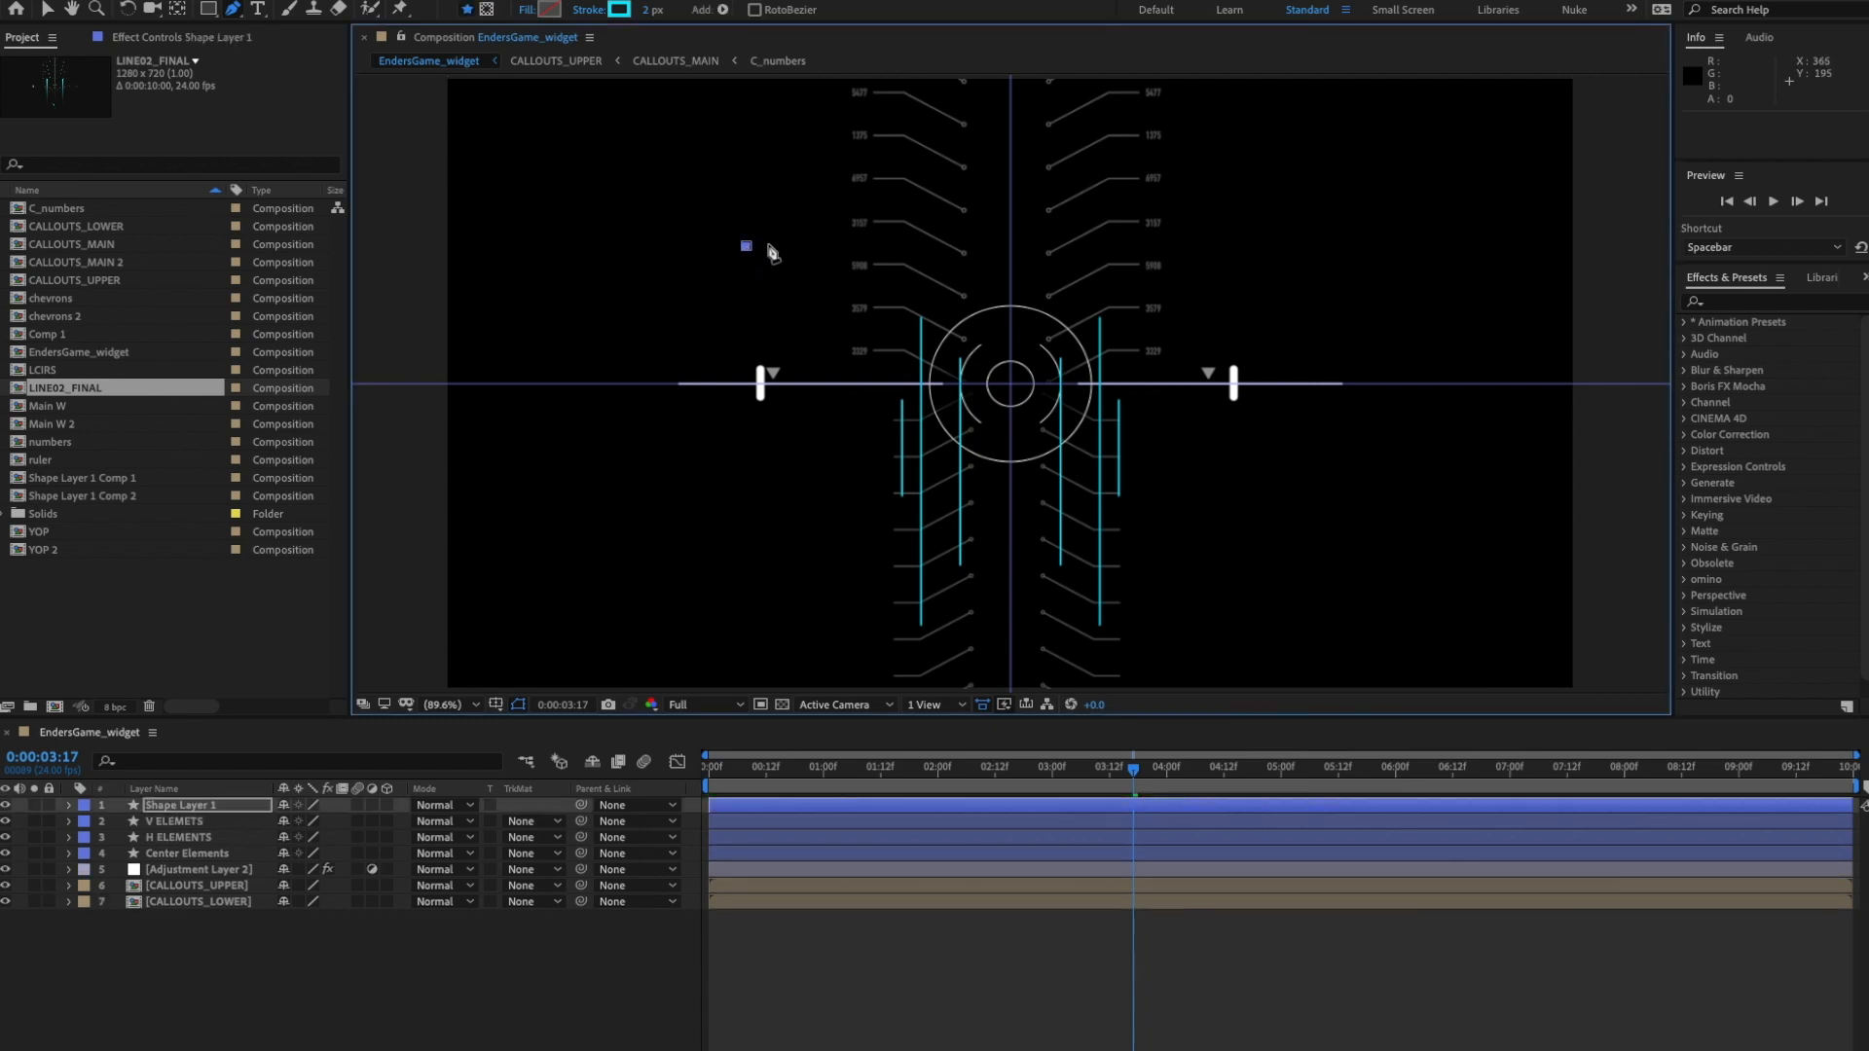
pyautogui.click(766, 247)
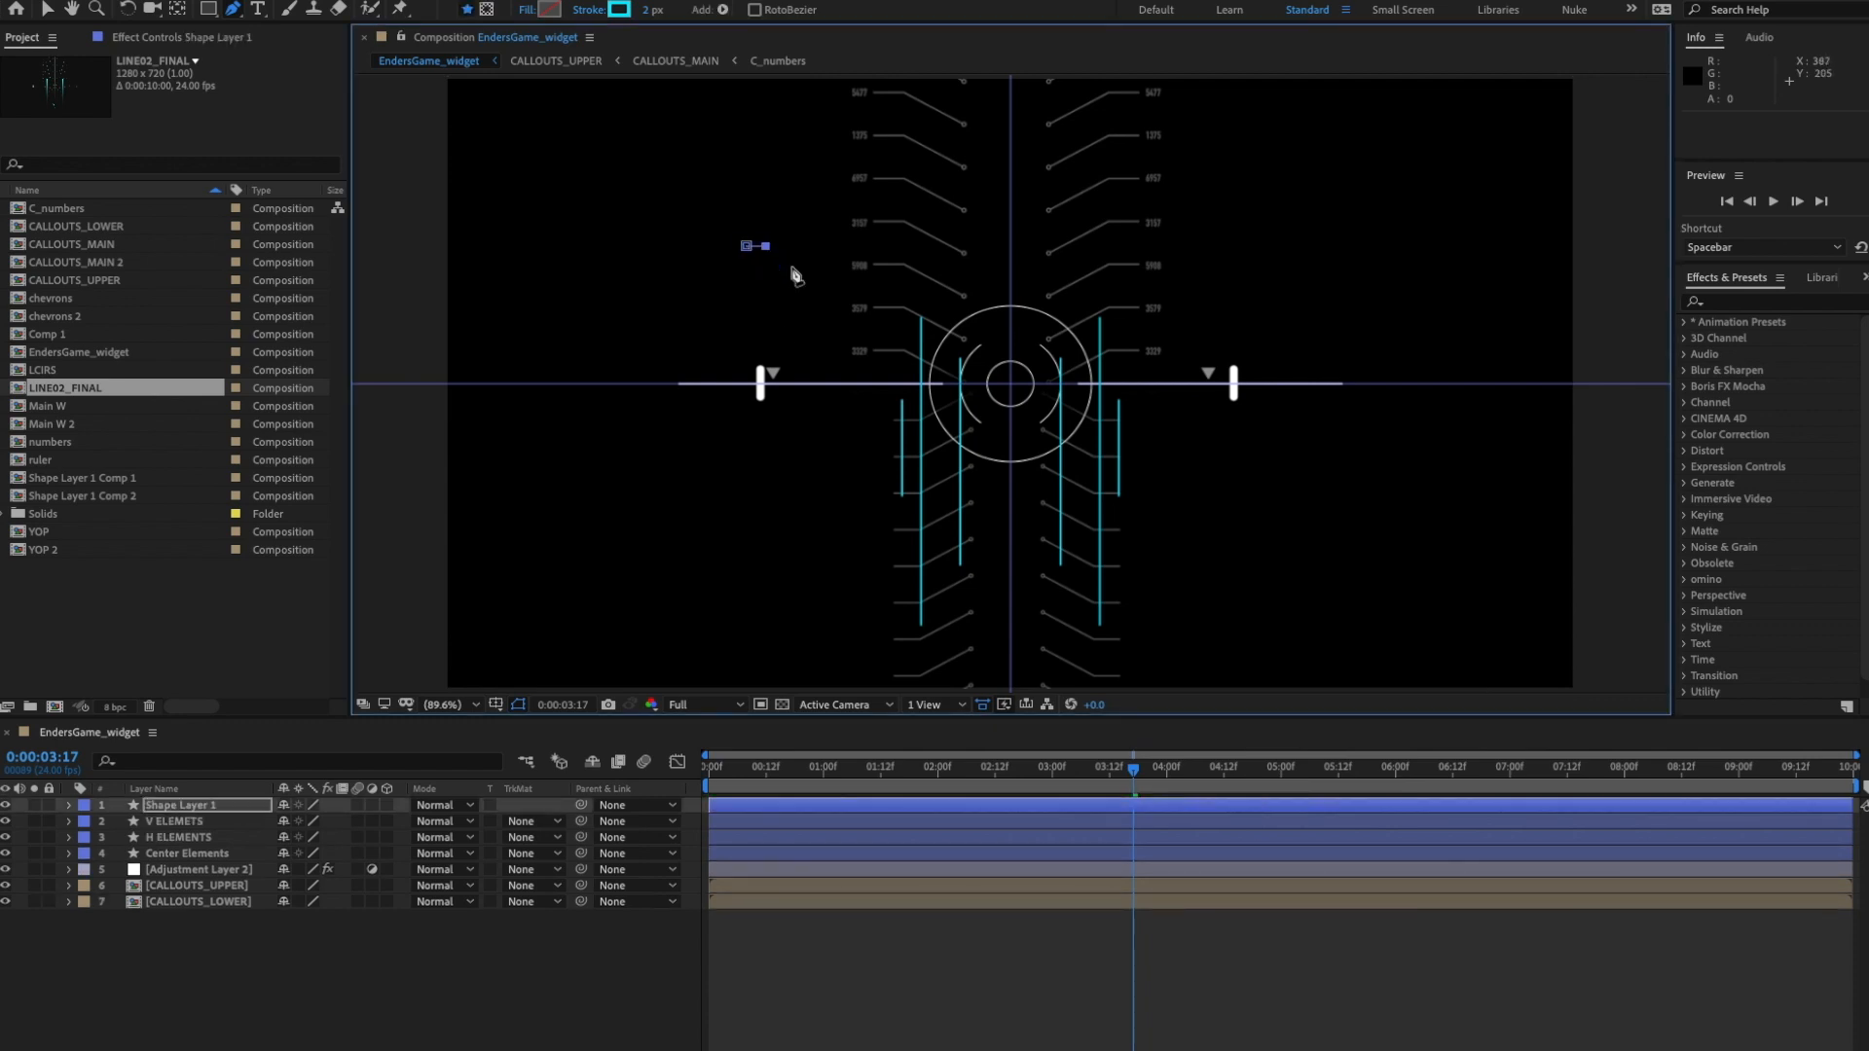
pyautogui.click(403, 961)
# - Rename the new shape layer as RULER ELEMENT and expand its properties
pyautogui.click(199, 806)
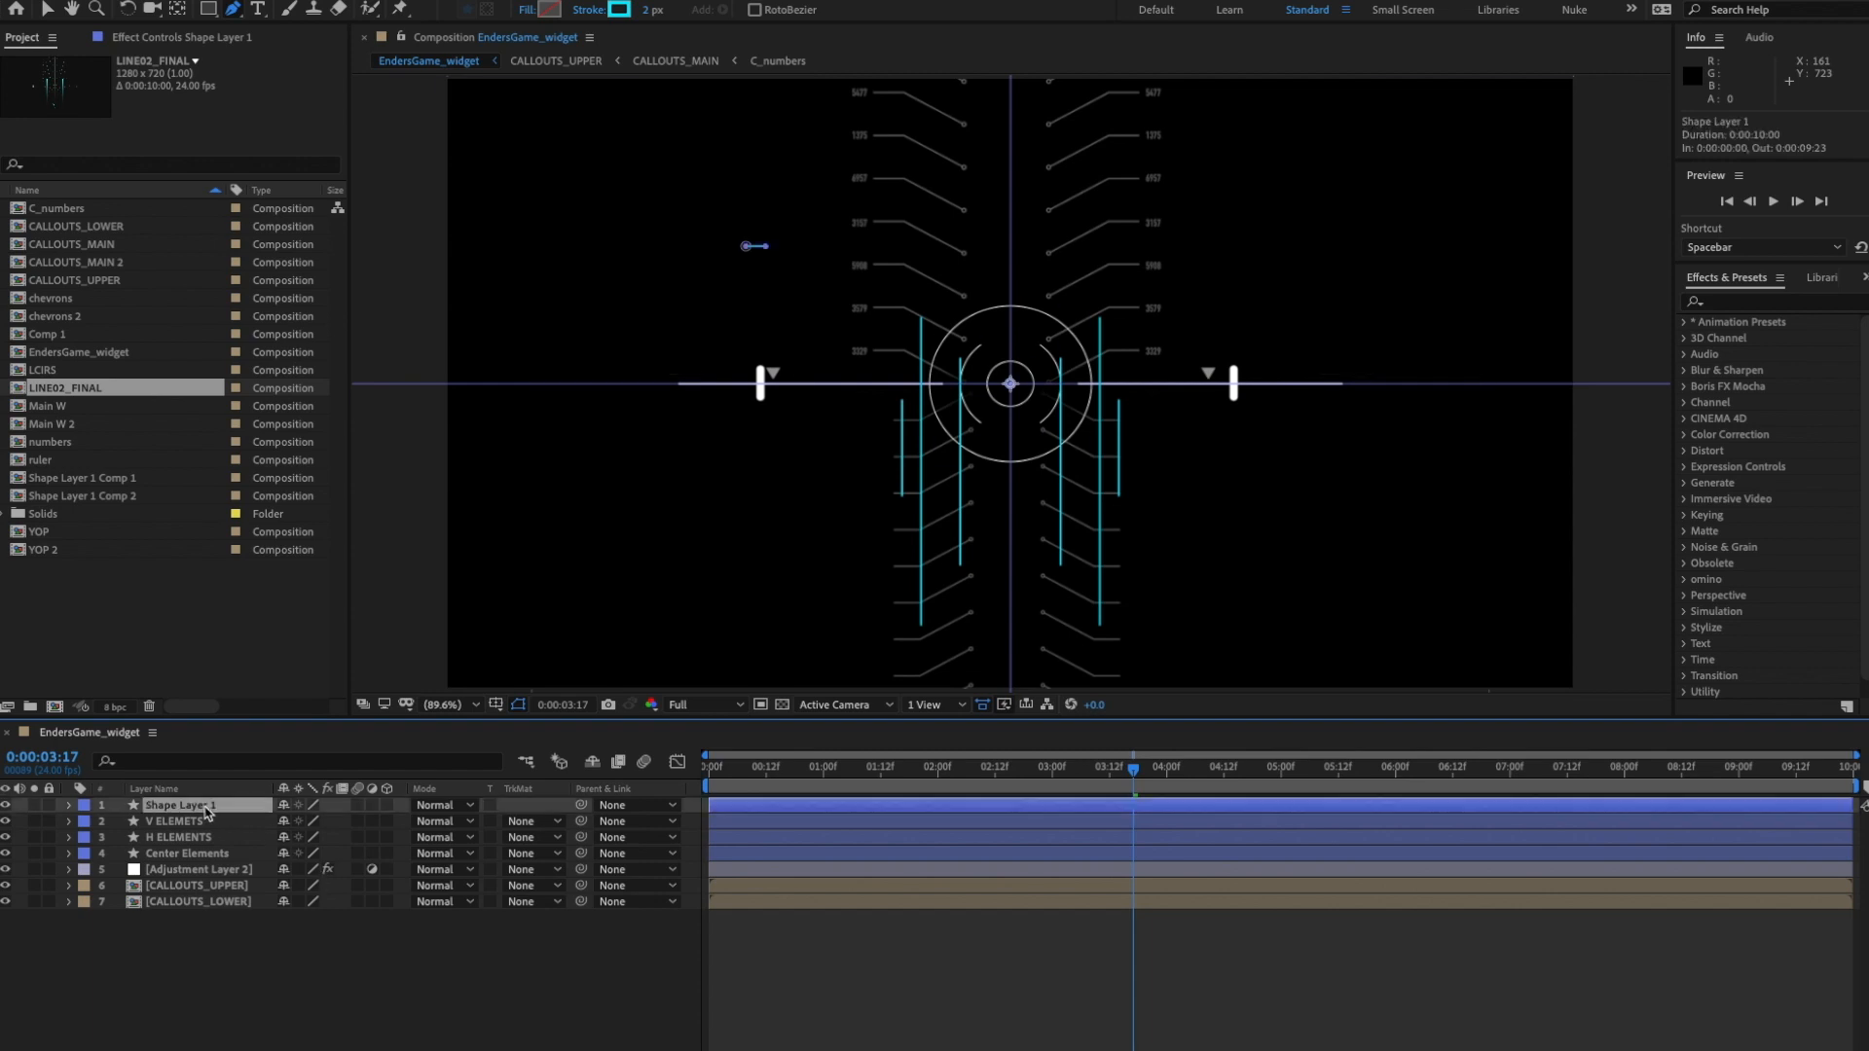
pyautogui.press('Return')
pyautogui.write('r')
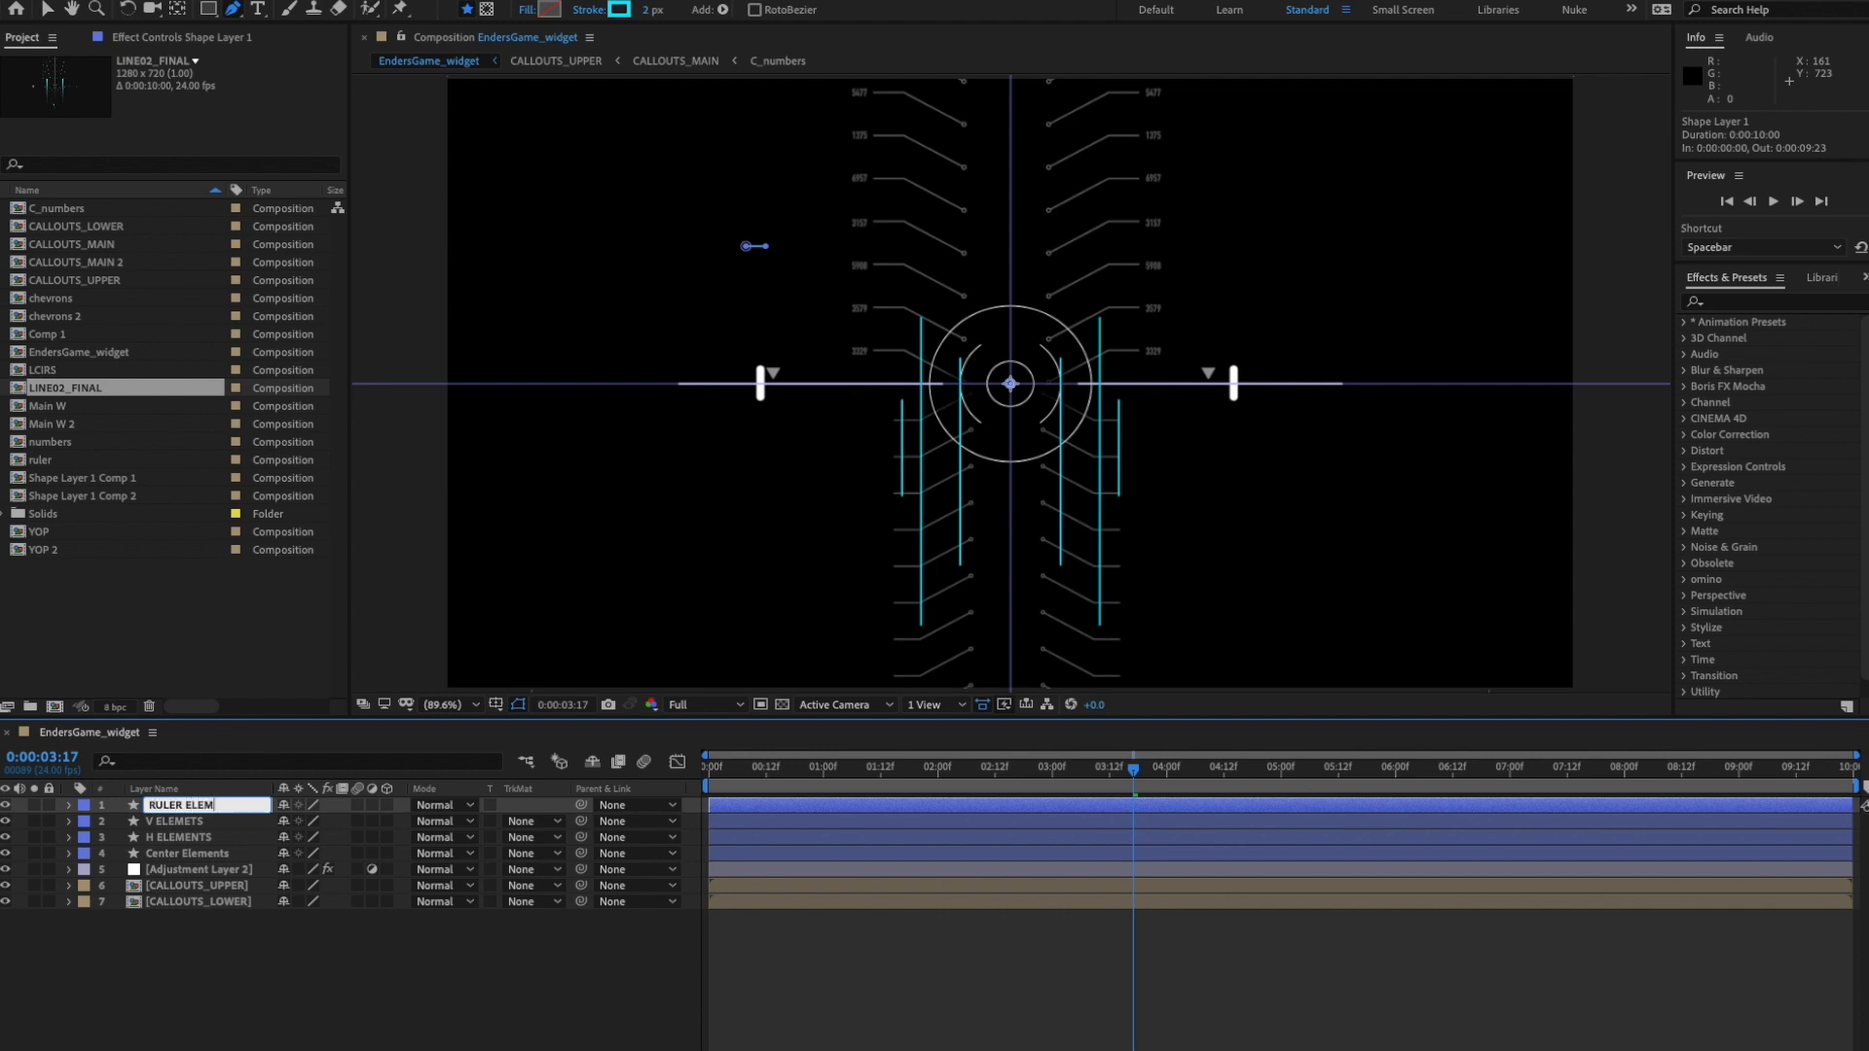
pyautogui.press('Return')
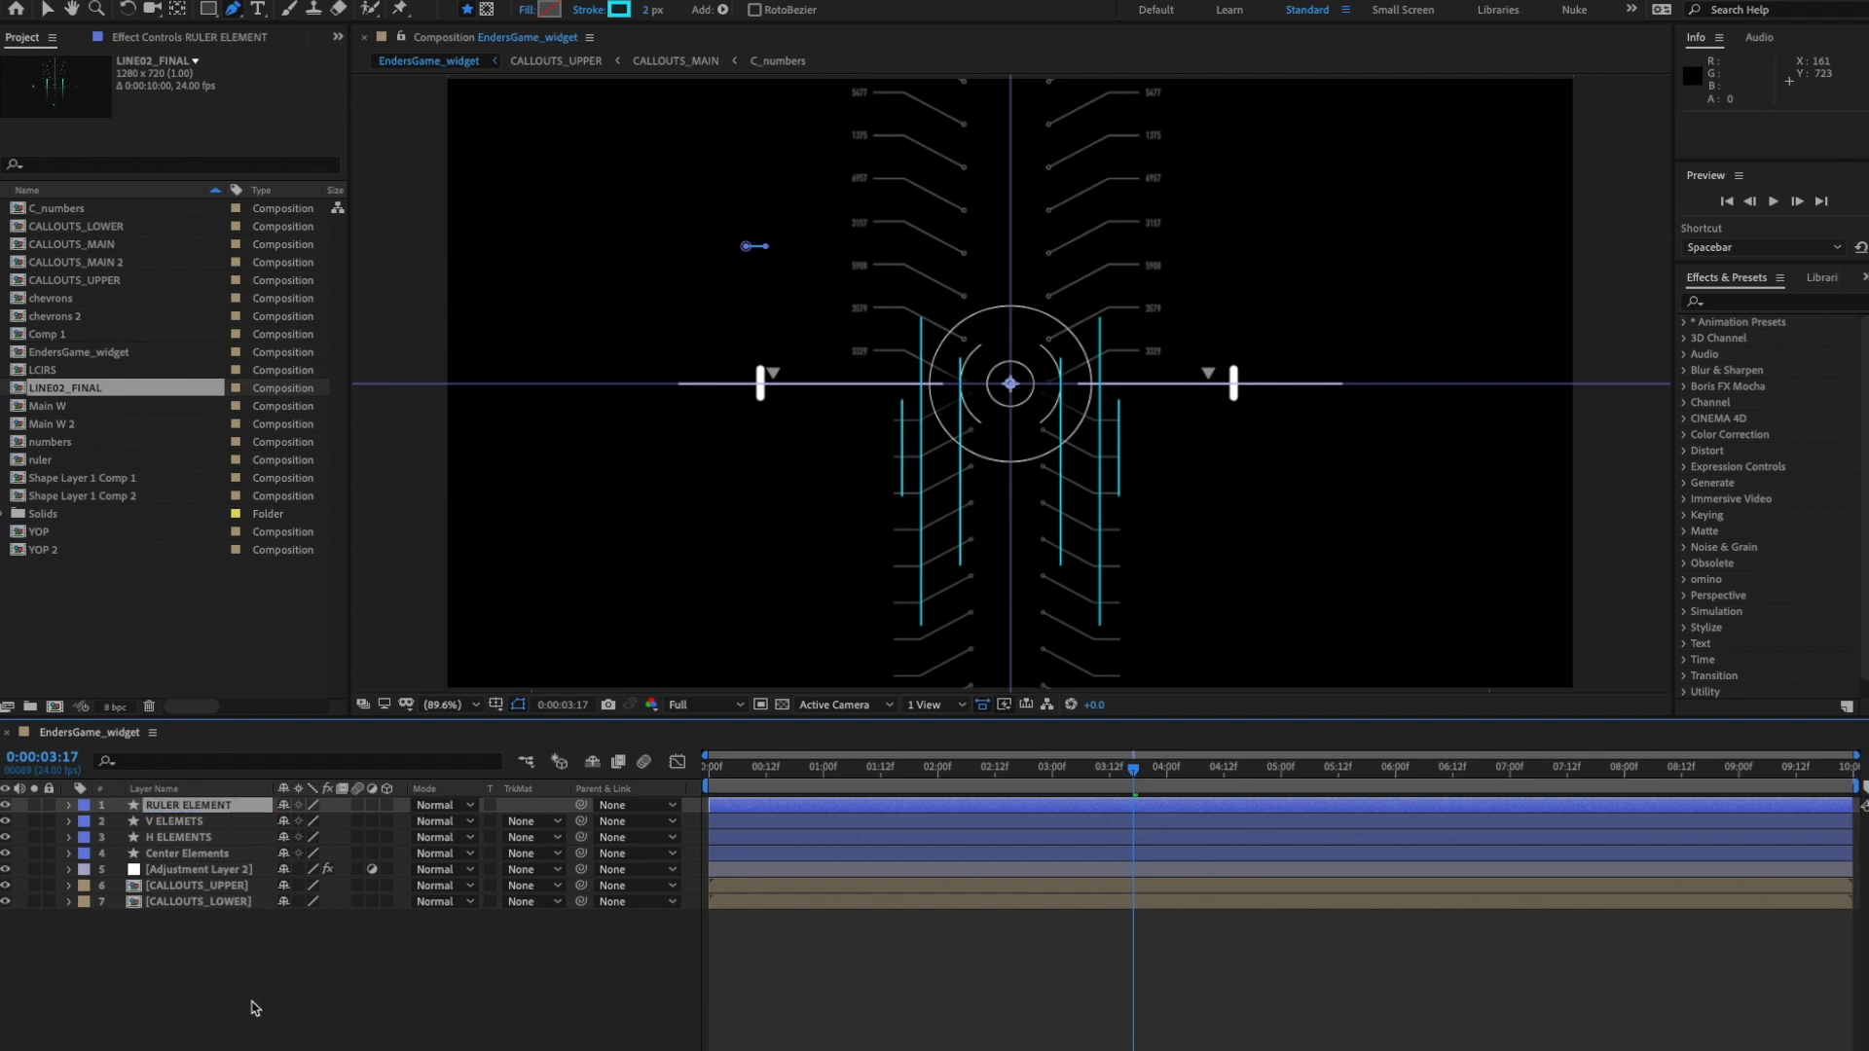
pyautogui.click(321, 964)
pyautogui.click(70, 805)
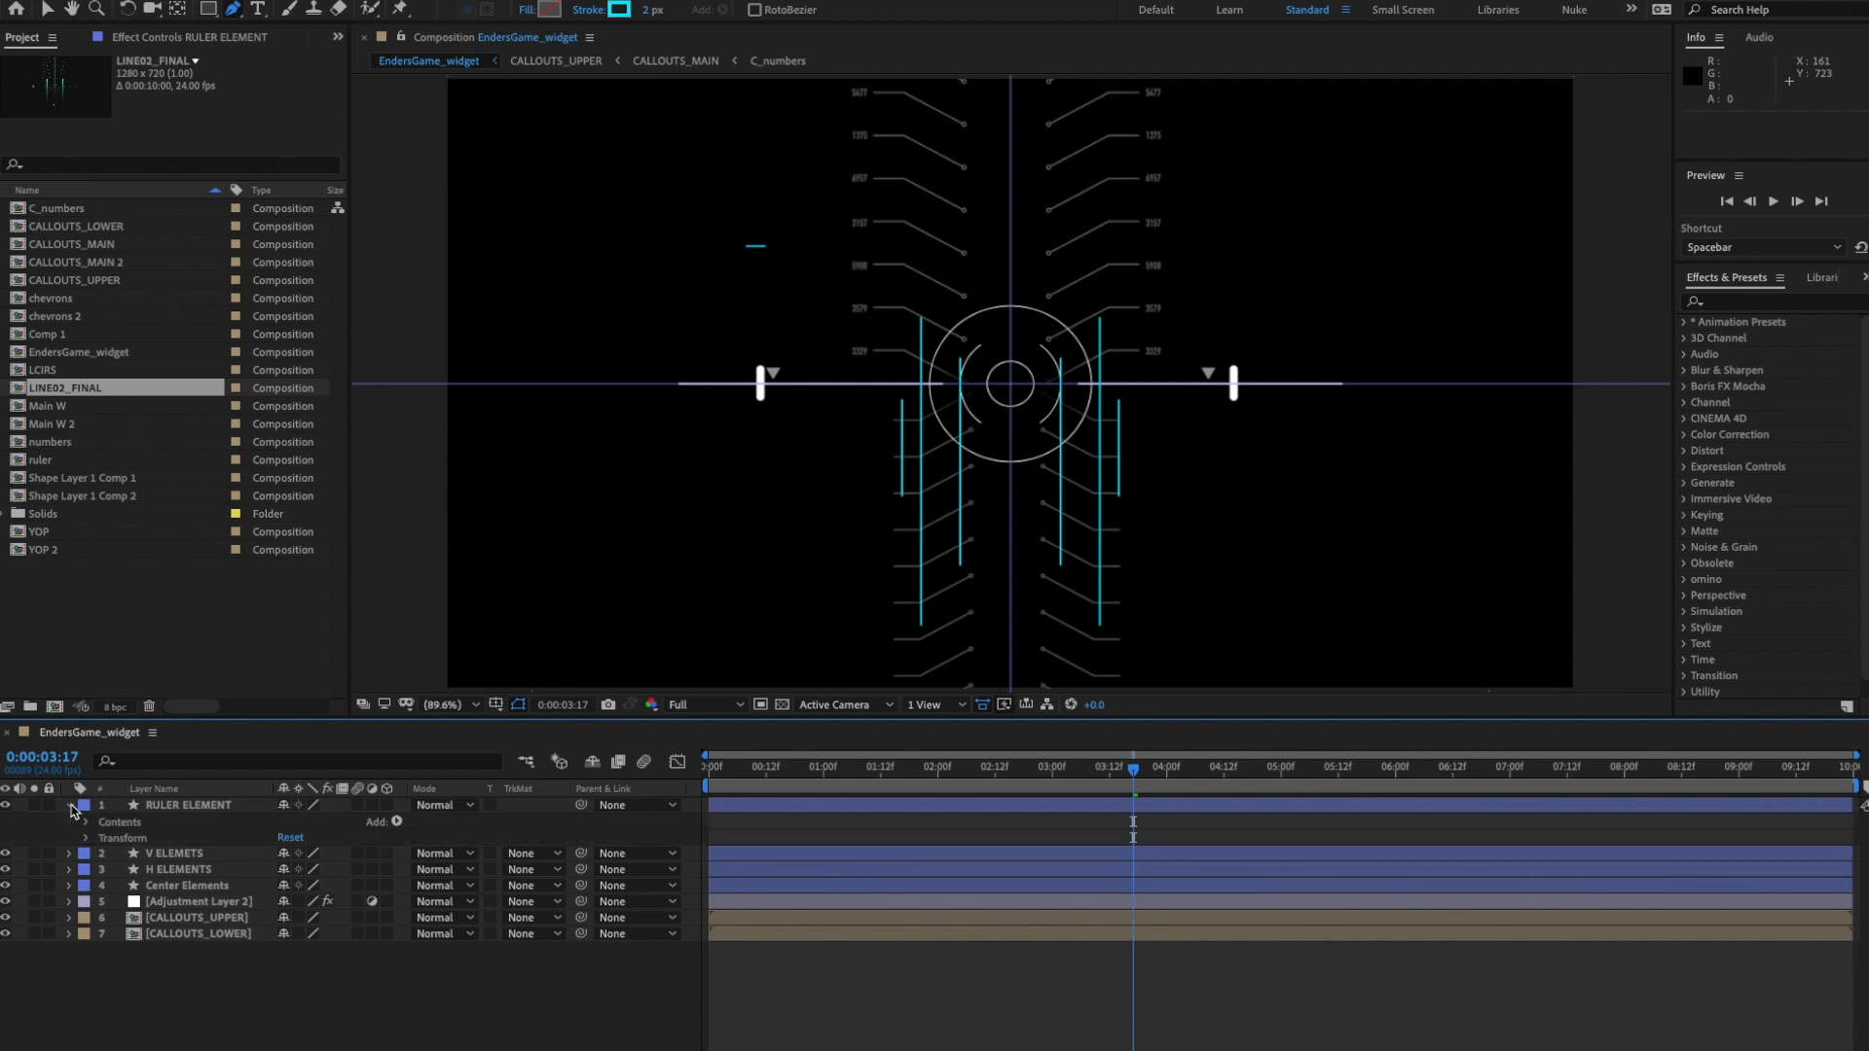
# - Add a Repeater to the contents of the RULER ELEMENT layer and expand its transform properties
pyautogui.click(87, 822)
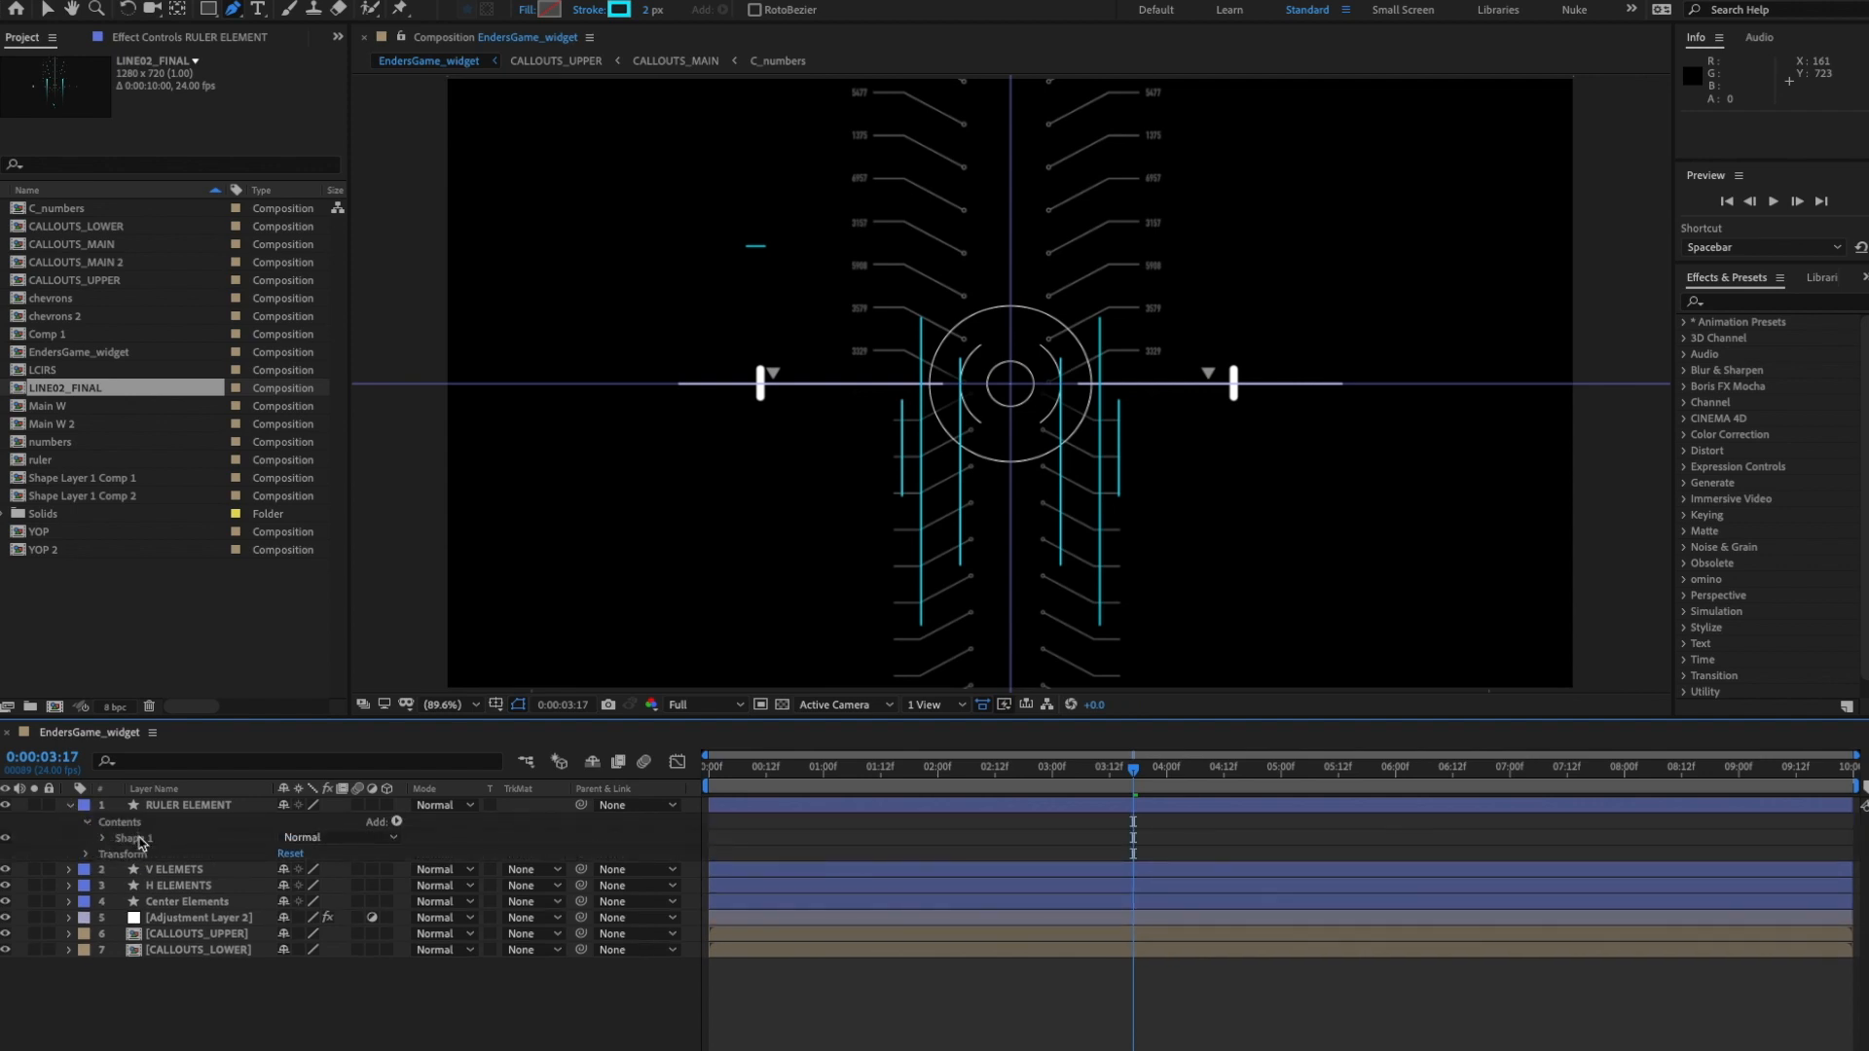
pyautogui.click(128, 823)
pyautogui.click(396, 822)
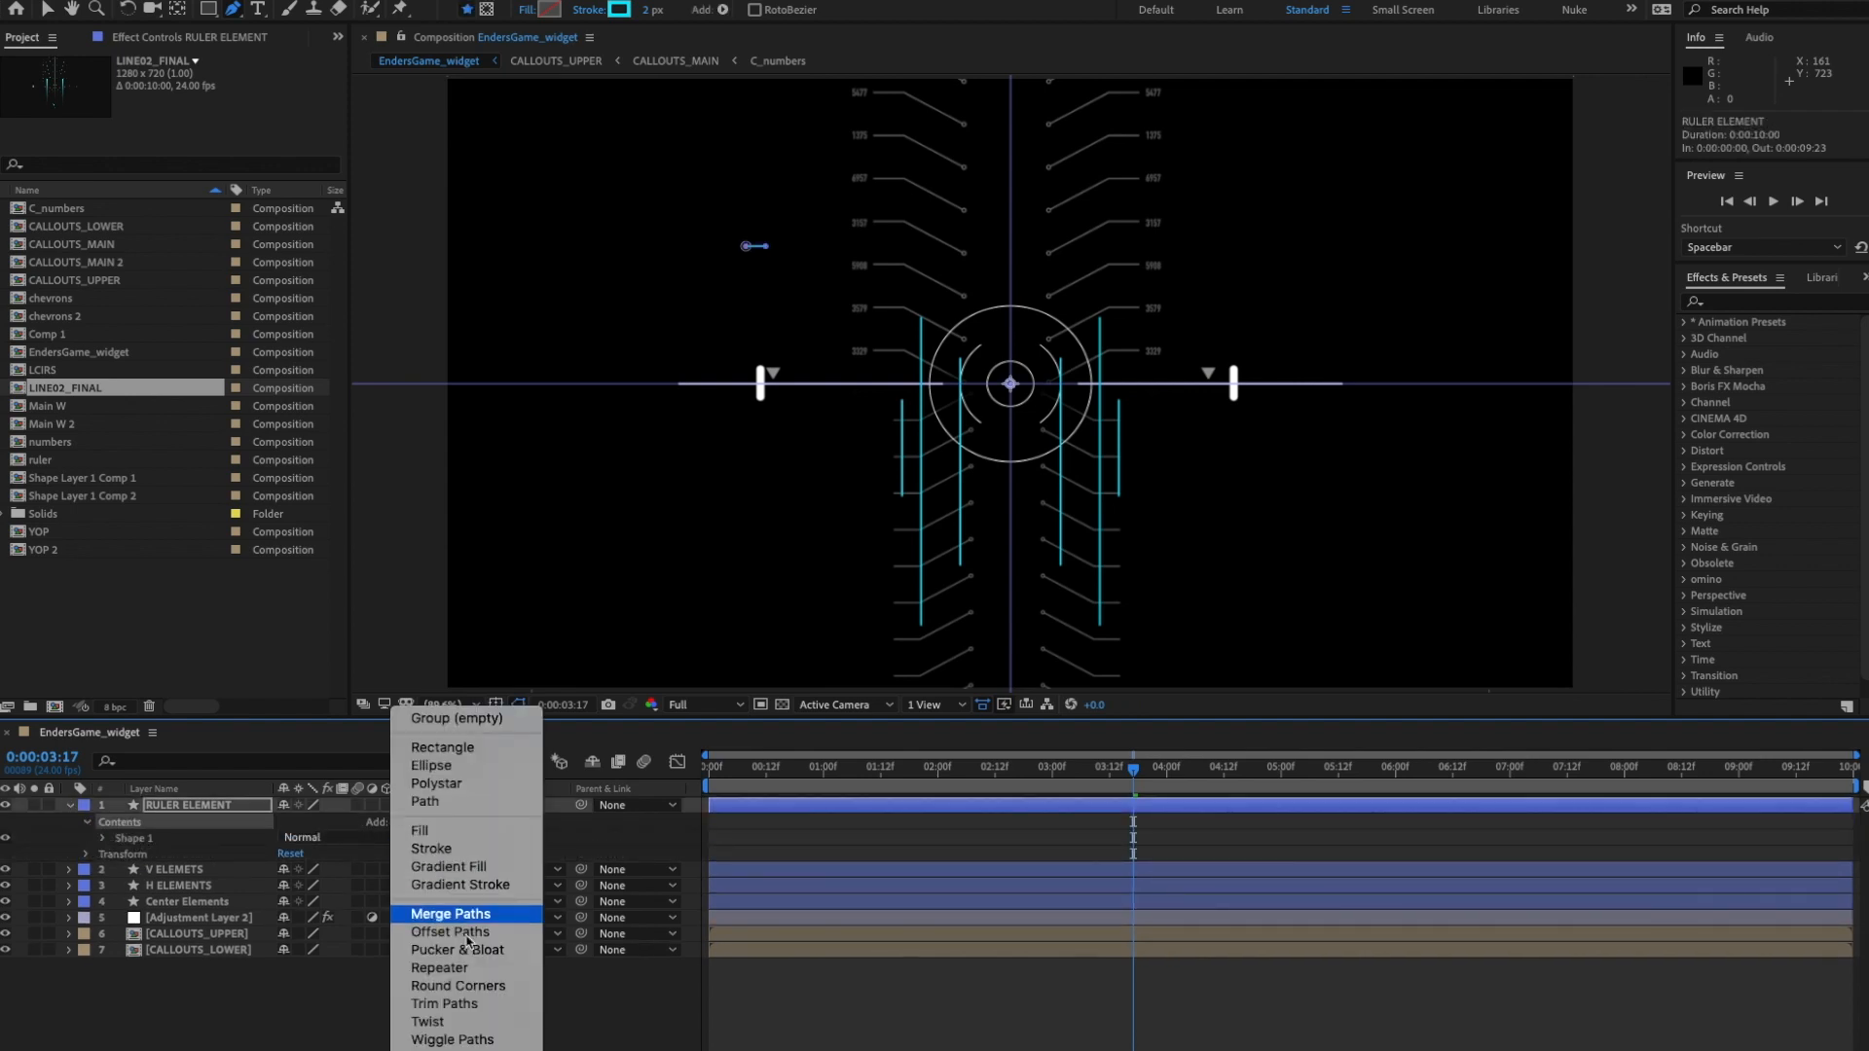
pyautogui.click(434, 969)
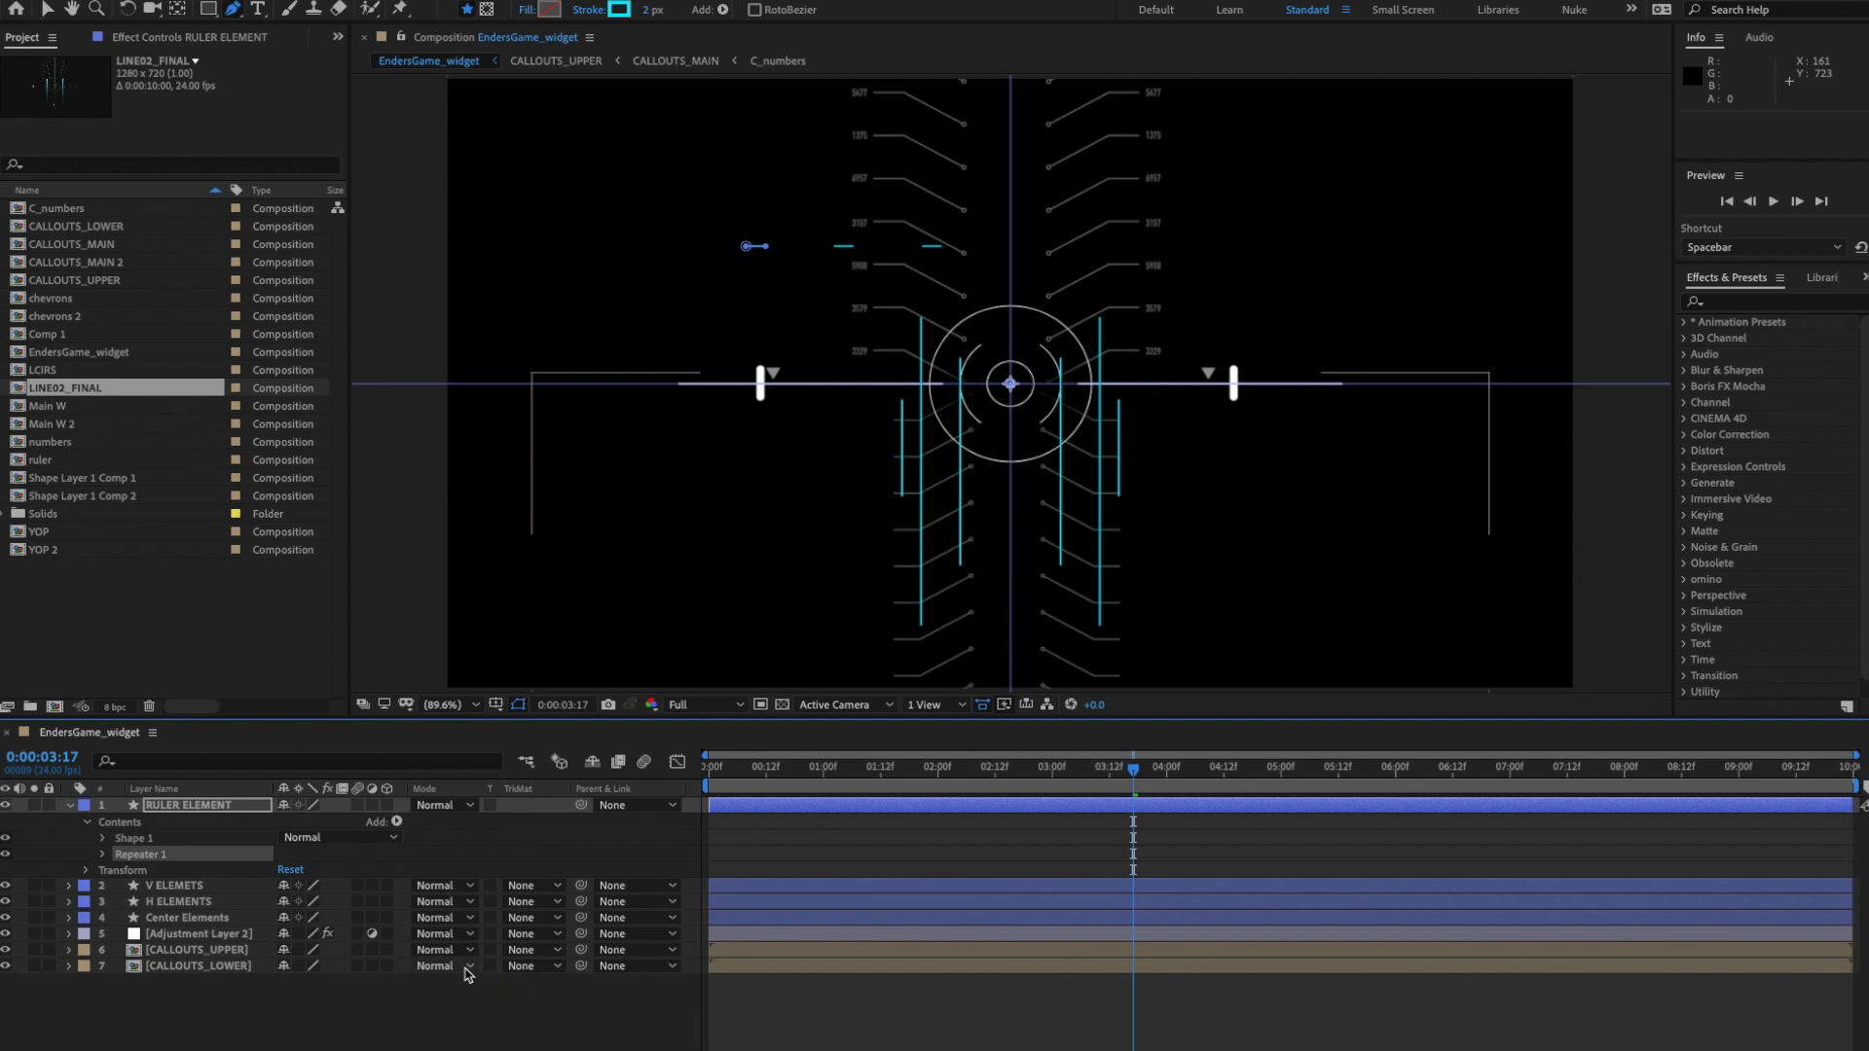
pyautogui.click(102, 854)
pyautogui.click(120, 919)
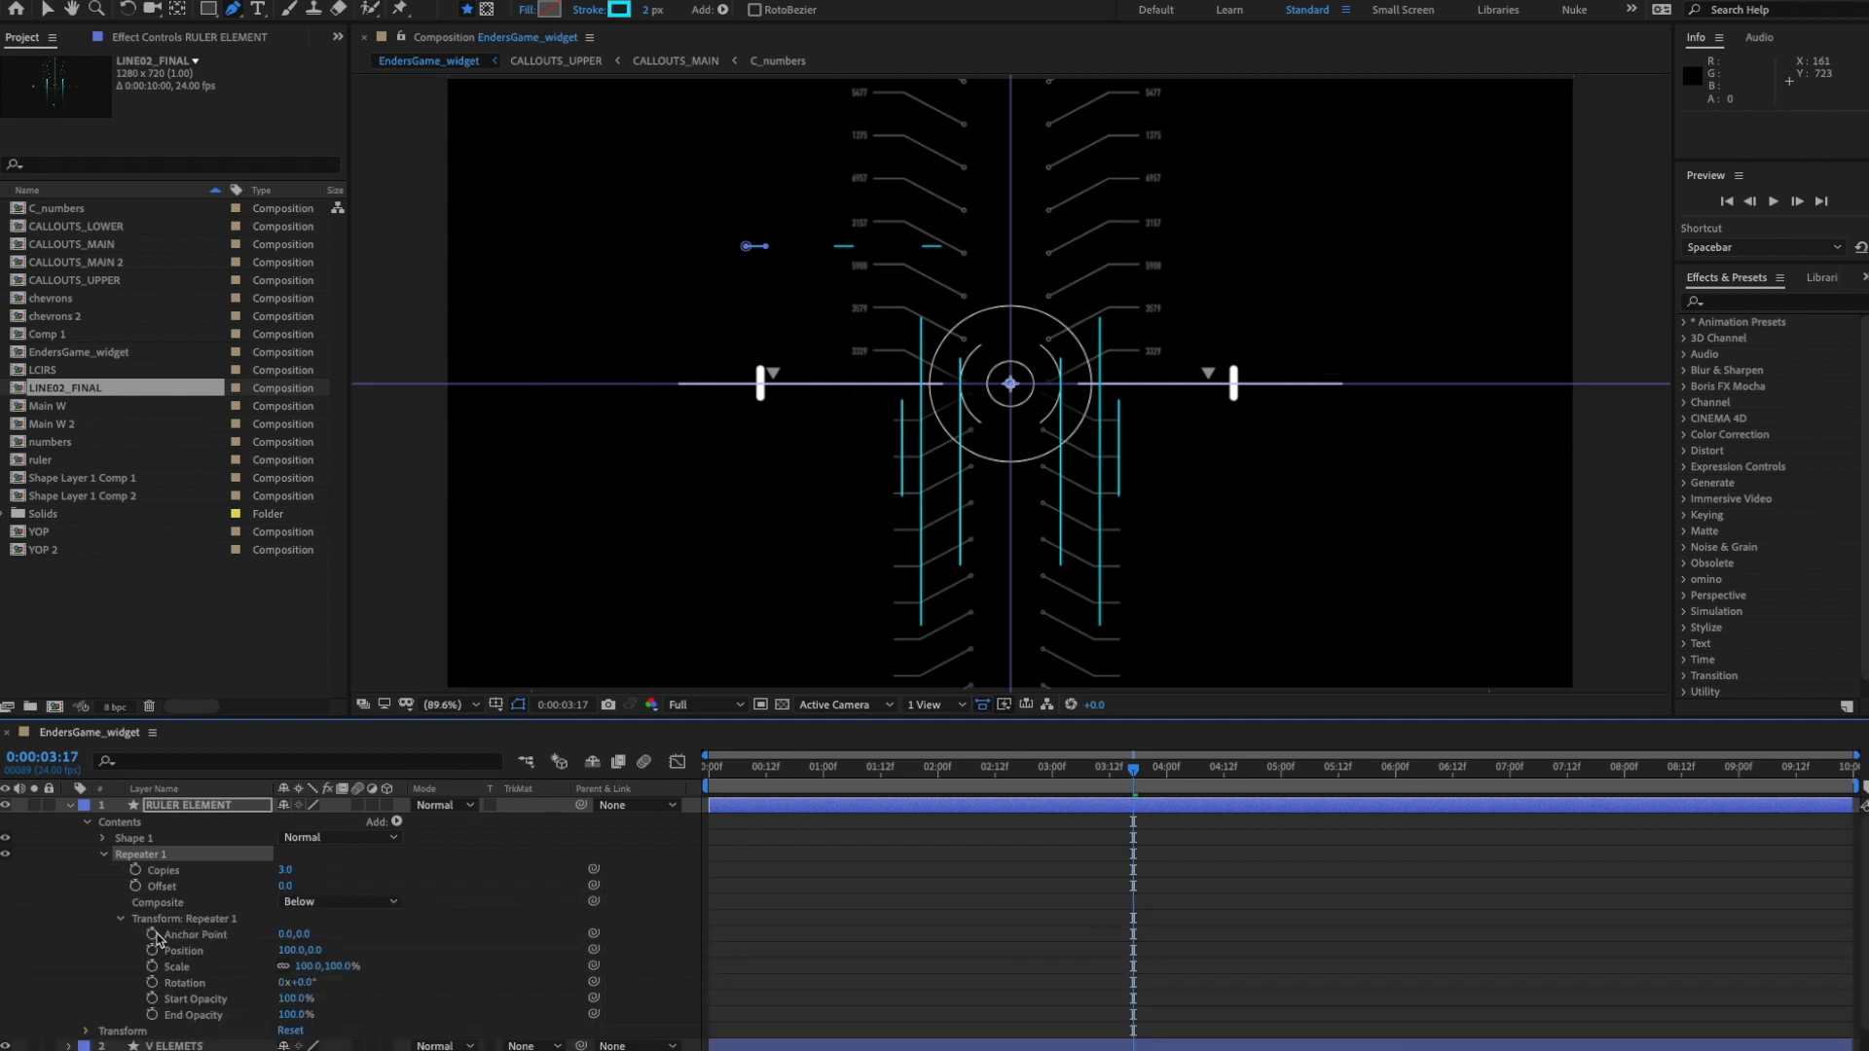
# - Mirror the tick across the center by setting the Repeater's position to 0, 0 and its scale to -100, 100%
pyautogui.click(292, 951)
pyautogui.press('Return')
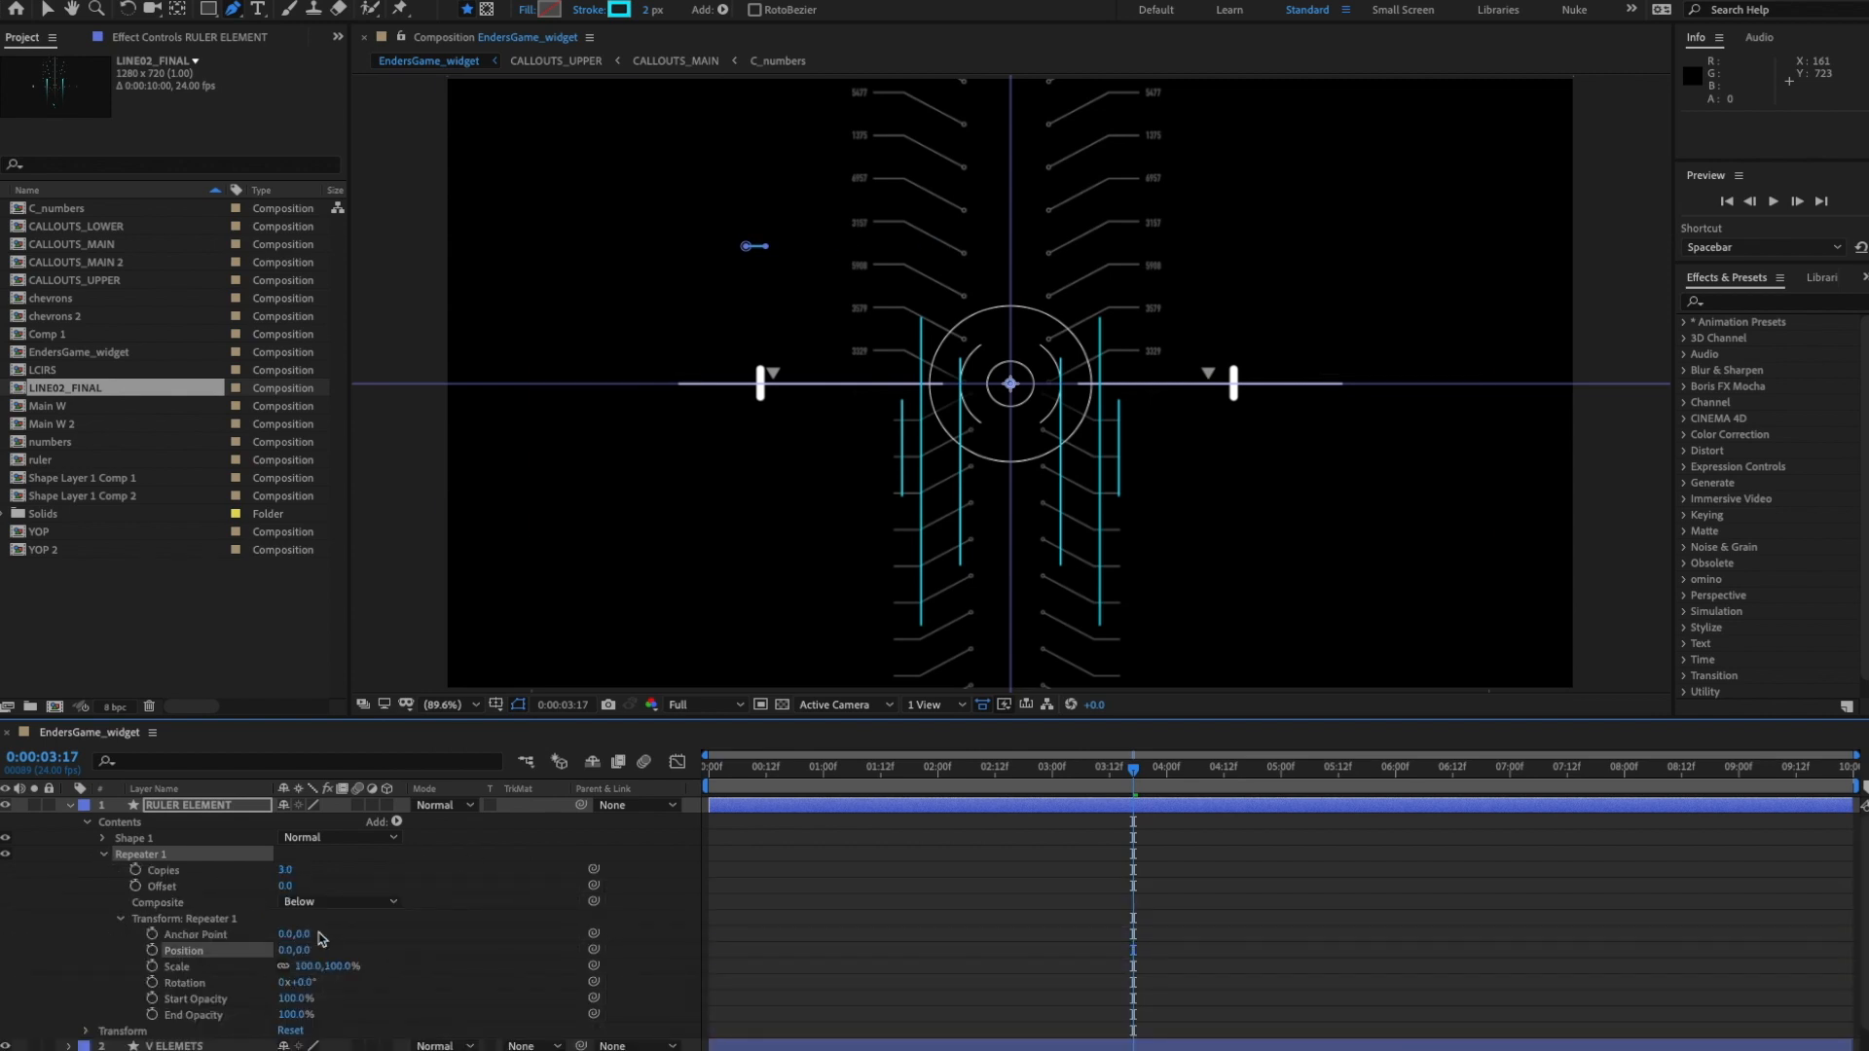
pyautogui.click(305, 966)
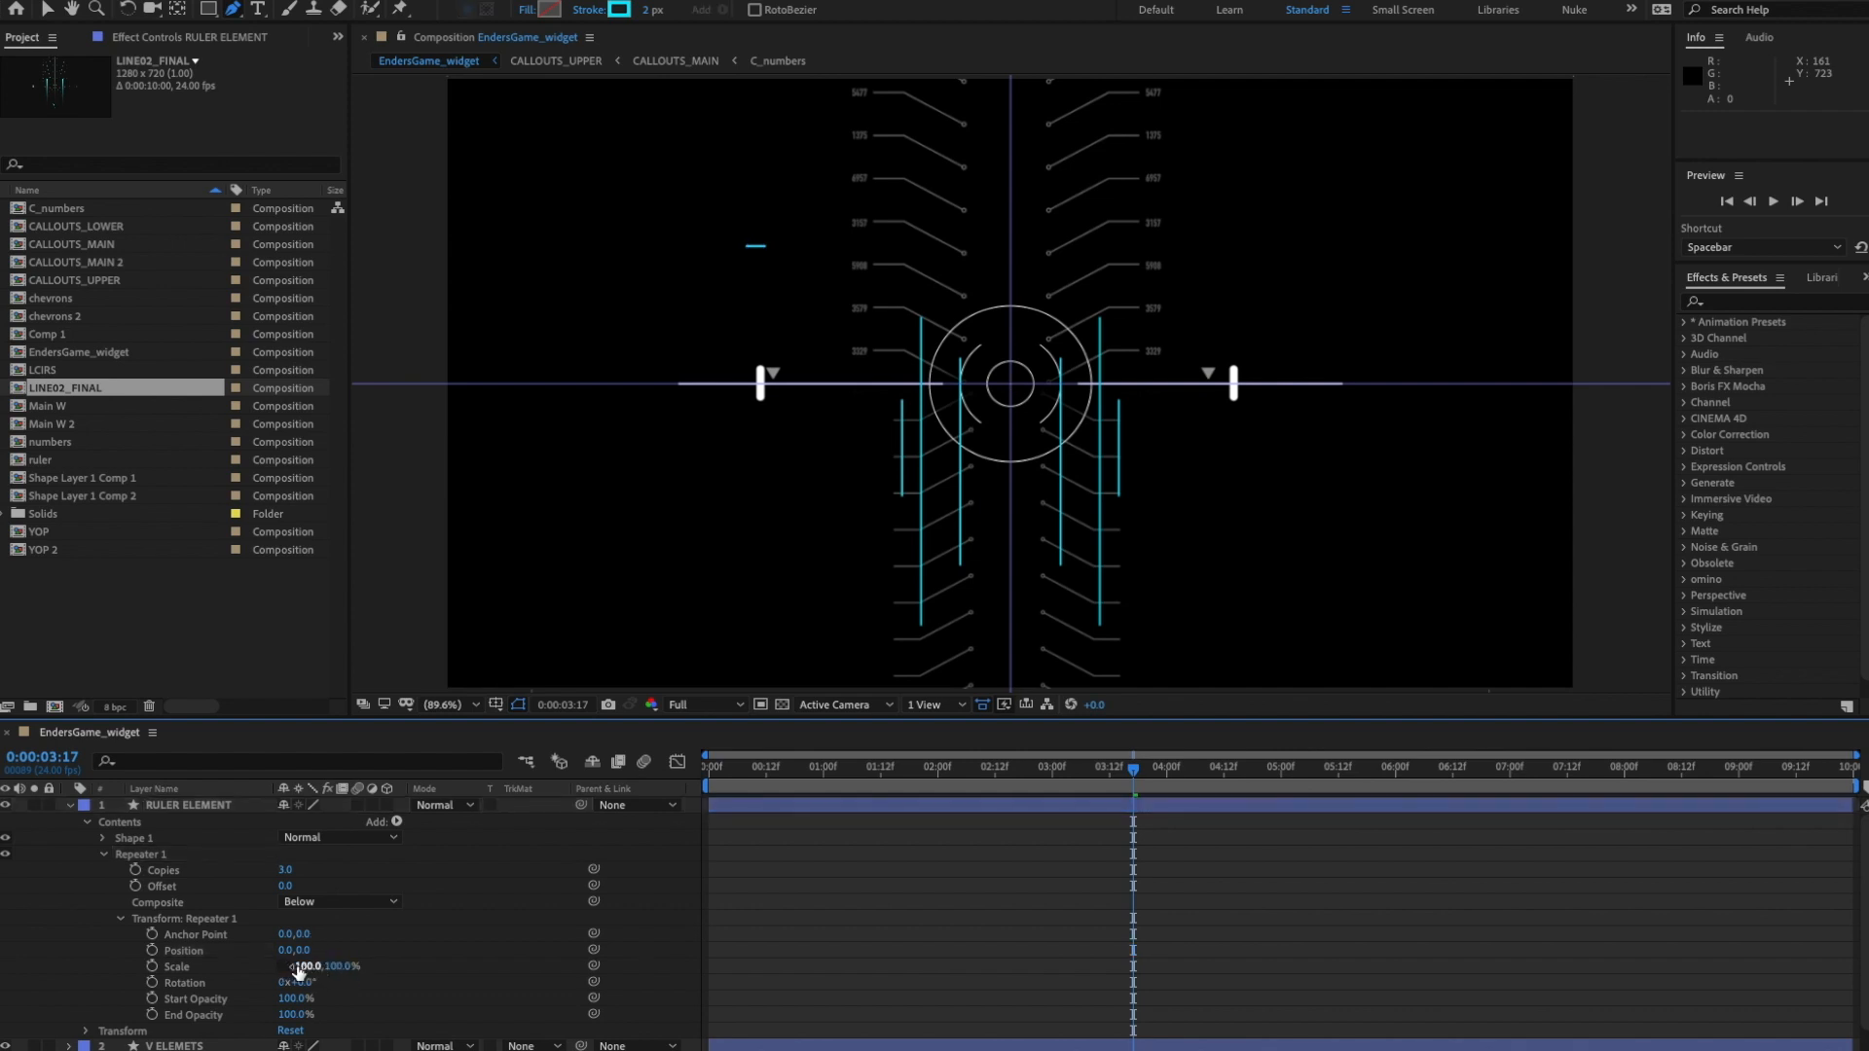
pyautogui.write('-100')
pyautogui.press('Return')
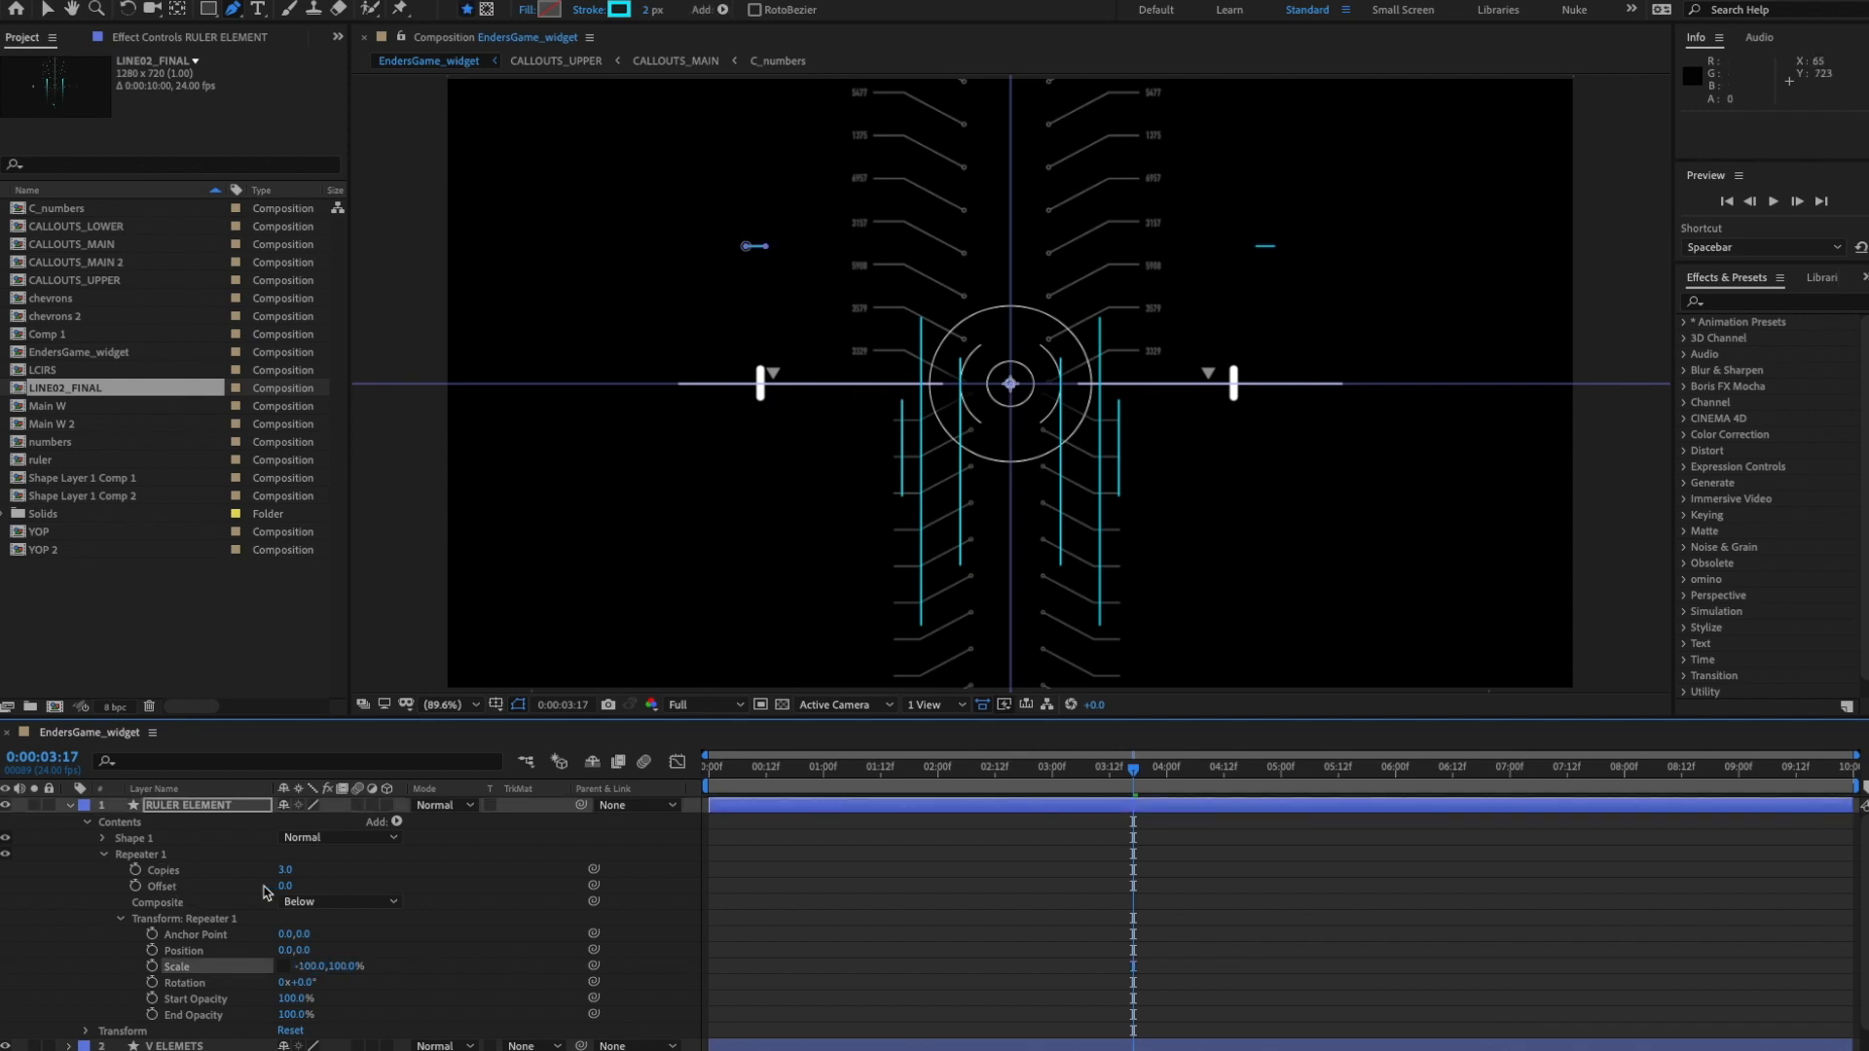
# - Move the tick's path horizontally inward so the mirrored pair sits close to the vertical center line
pyautogui.click(104, 839)
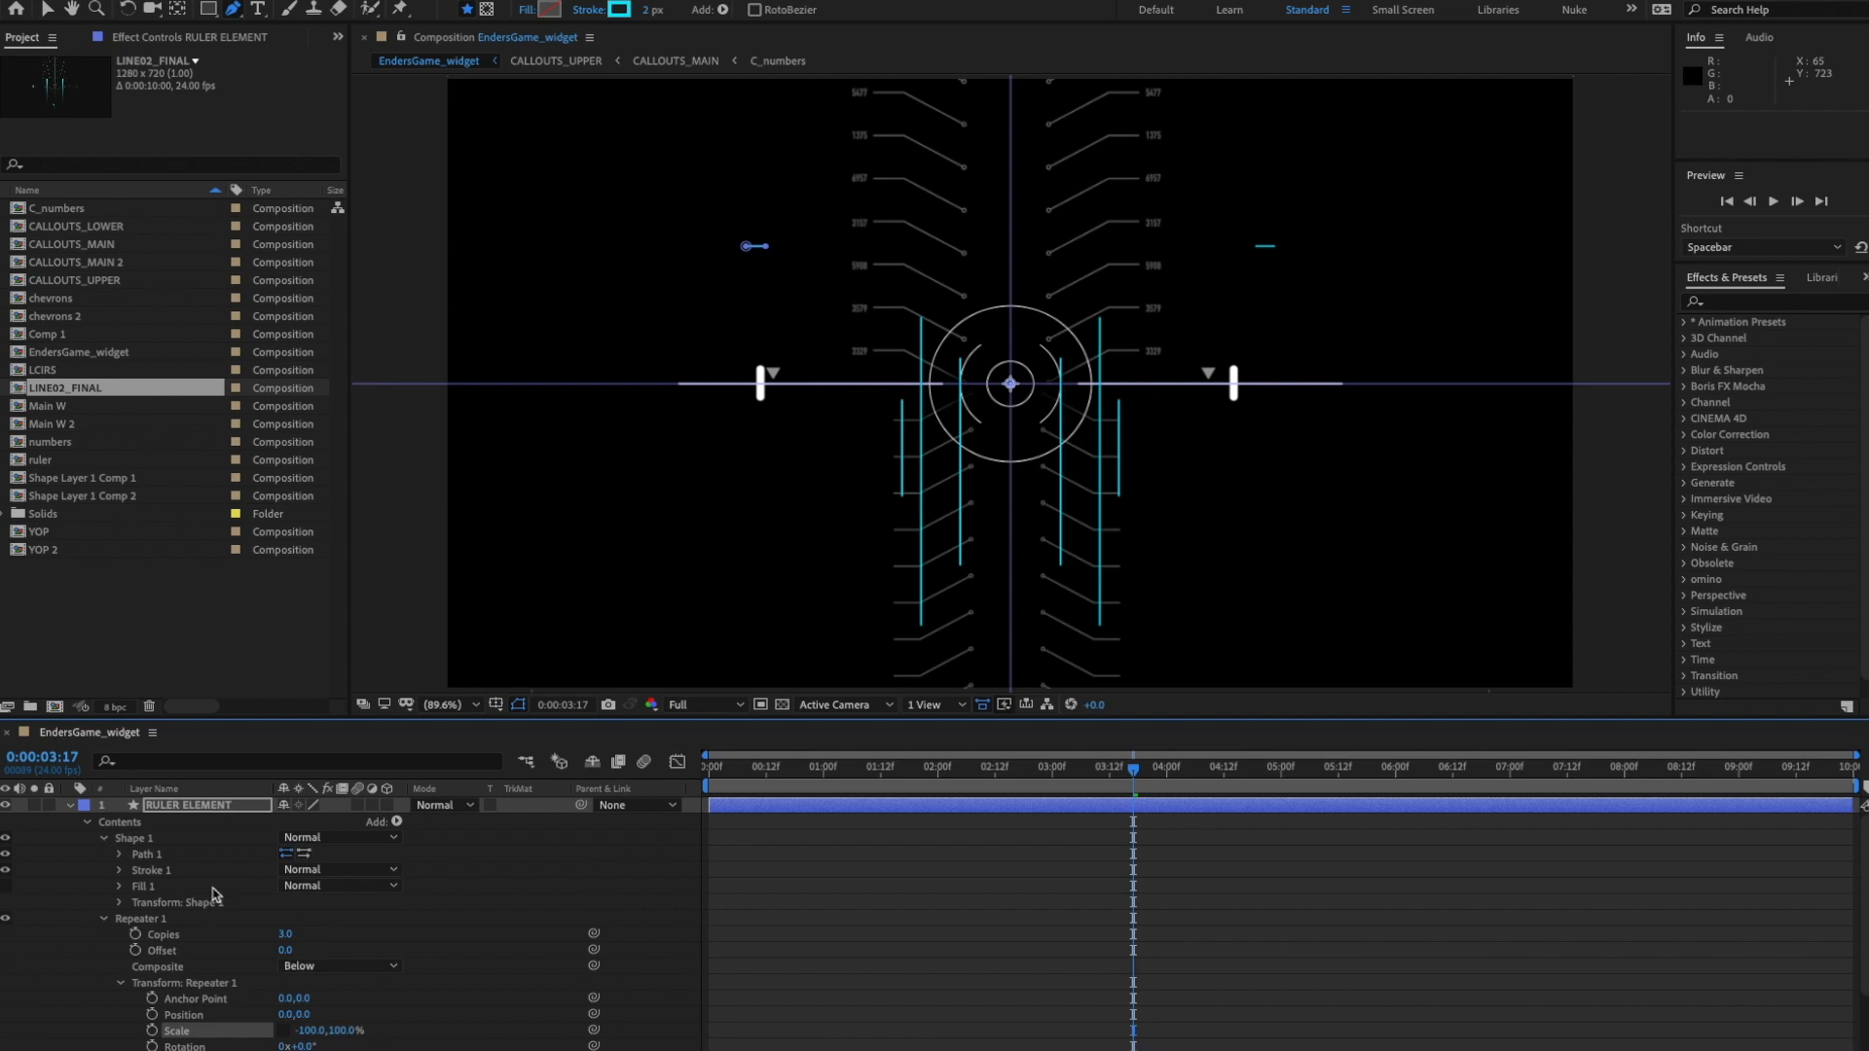
pyautogui.click(154, 857)
pyautogui.click(119, 856)
pyautogui.click(177, 873)
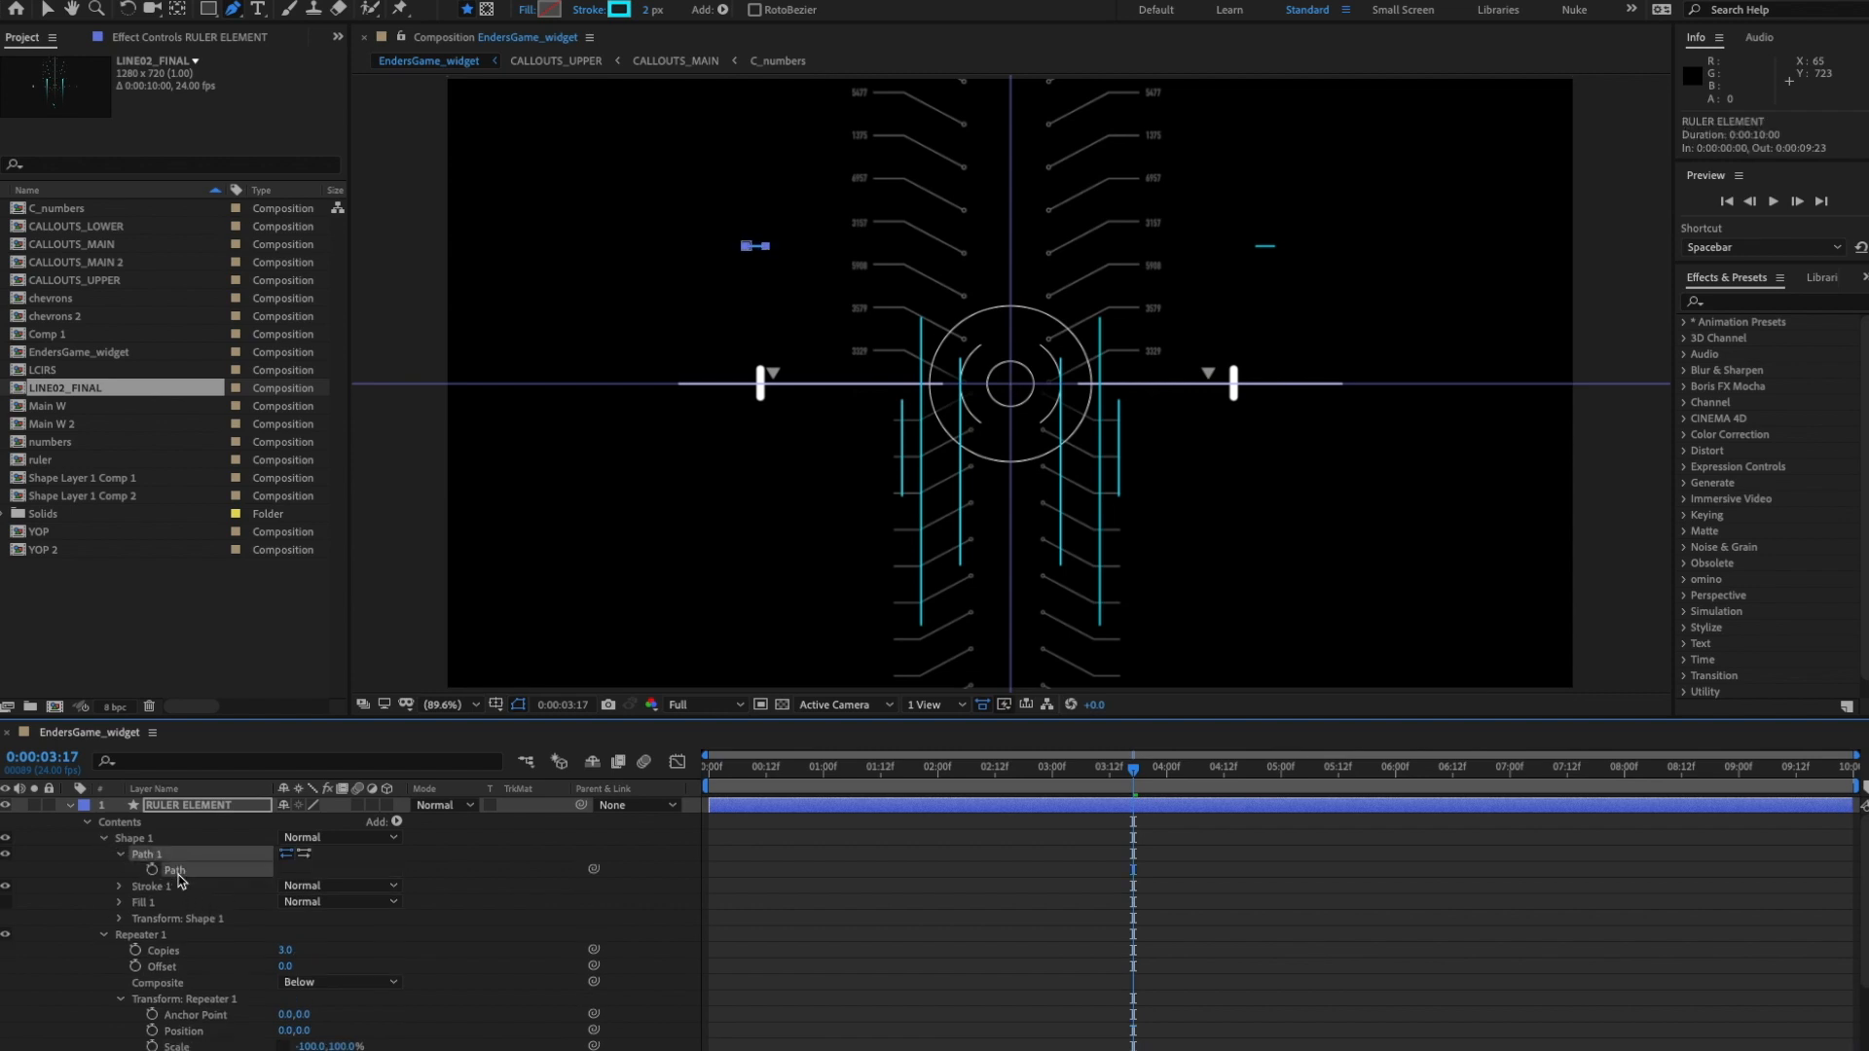
pyautogui.hotkey('shift', 'Right')
pyautogui.hotkey('shift', 'Right')
pyautogui.hotkey('shift', 'Right')
pyautogui.hotkey('shift', 'Right')
pyautogui.hotkey('shift', 'Right')
pyautogui.hotkey('shift', 'Right')
pyautogui.hotkey('shift', 'Right')
pyautogui.hotkey('shift', 'Right')
pyautogui.hotkey('shift', 'Right')
pyautogui.hotkey('shift', 'Right')
pyautogui.hotkey('shift', 'Right')
pyautogui.hotkey('shift', 'Right')
pyautogui.hotkey('shift', 'Right')
pyautogui.hotkey('shift', 'Right')
pyautogui.hotkey('shift', 'Right')
pyautogui.hotkey('shift', 'Right')
pyautogui.hotkey('shift', 'Right')
pyautogui.hotkey('shift', 'Right')
pyautogui.hotkey('shift', 'Right')
pyautogui.hotkey('shift', 'Right')
pyautogui.hotkey('shift', 'Right')
pyautogui.hotkey('shift', 'Right')
pyautogui.hotkey('shift', 'Right')
pyautogui.hotkey('shift', 'Right')
pyautogui.hotkey('shift', 'Right')
pyautogui.hotkey('shift', 'Right')
pyautogui.click(470, 918)
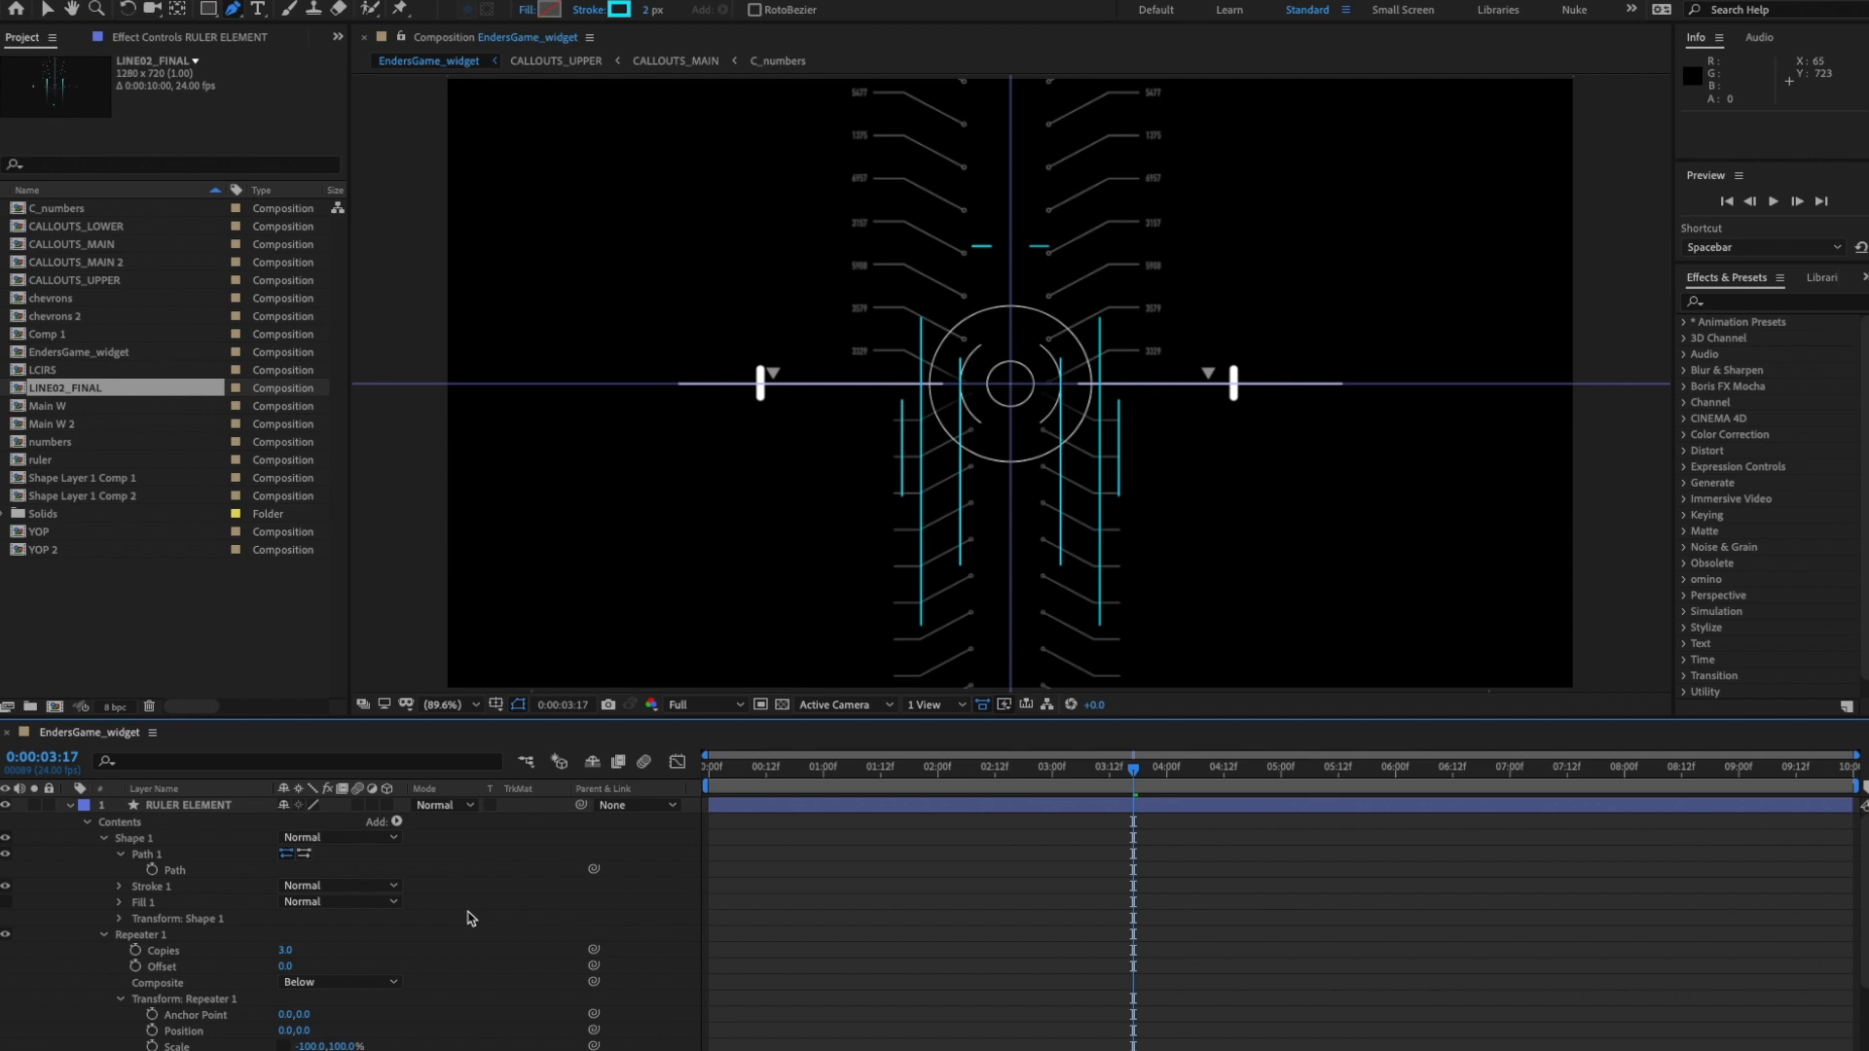
# - Shorten the tick by moving the inner vertex of its path outward, away from the center line
pyautogui.click(185, 871)
pyautogui.press('.')
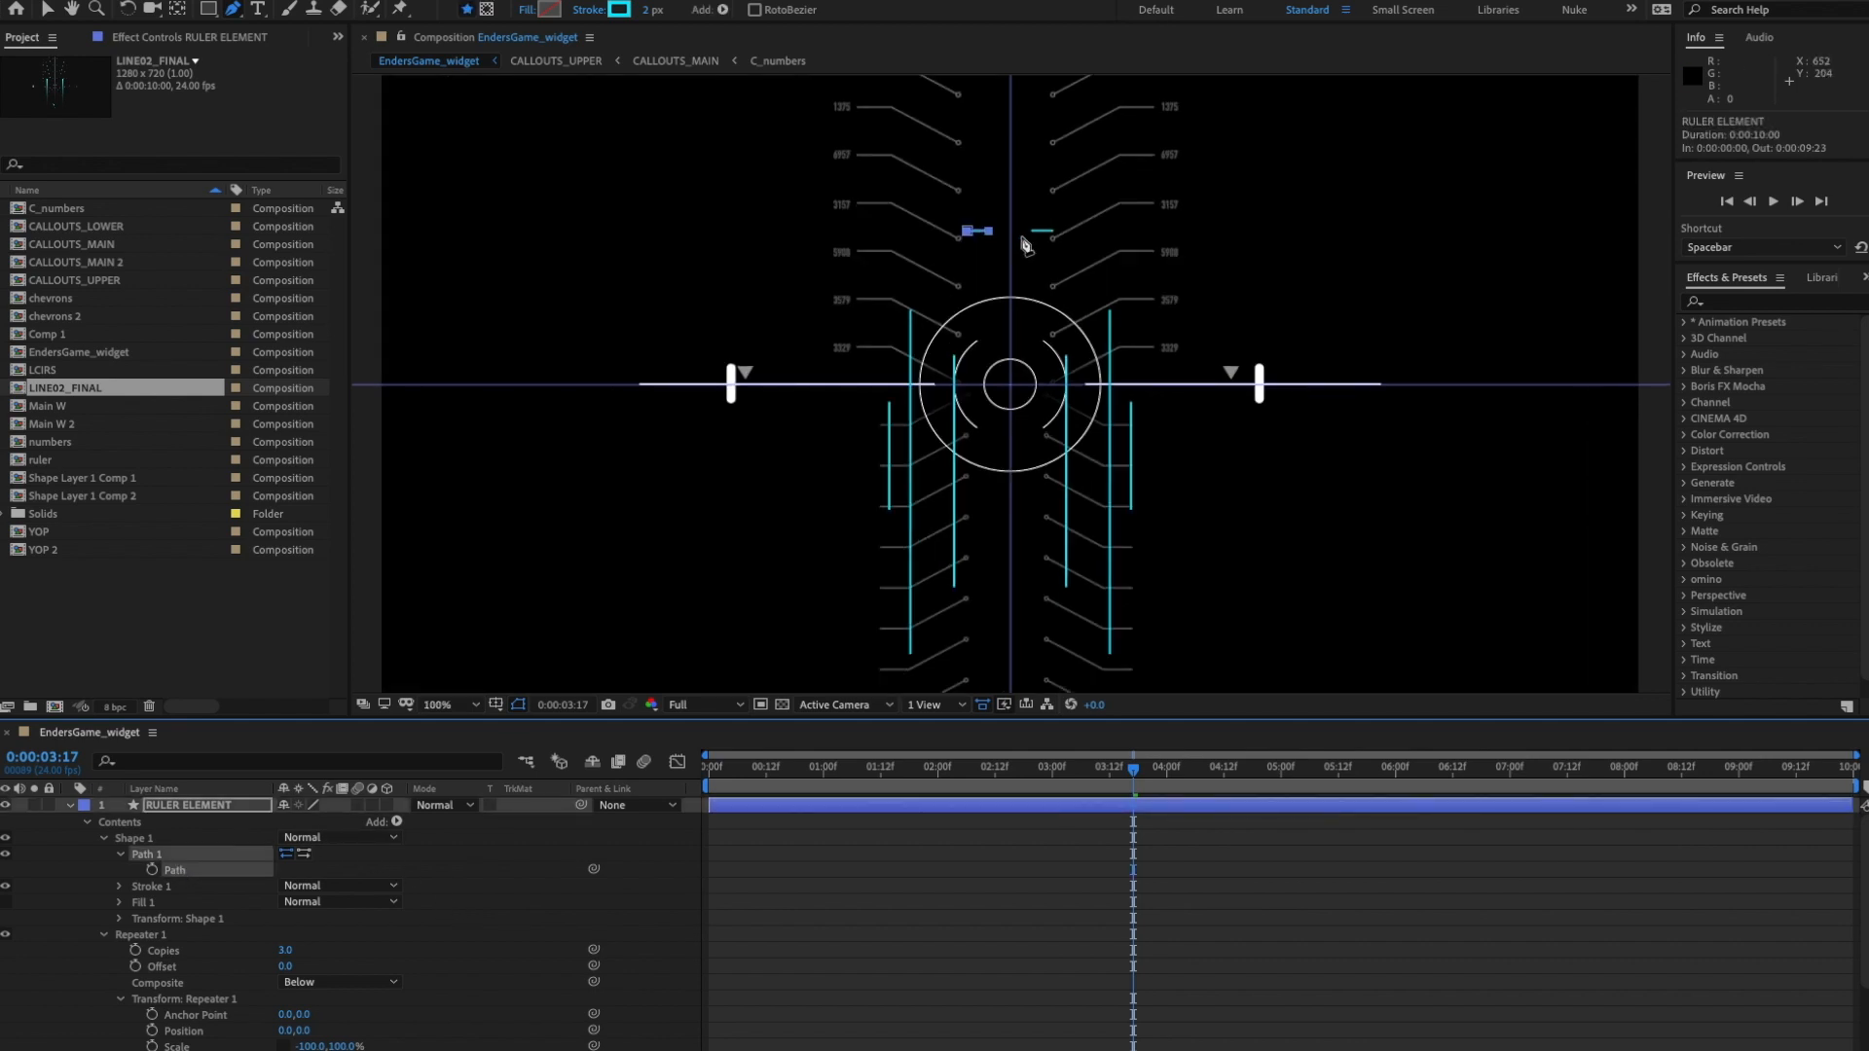
pyautogui.press('.')
pyautogui.moveTo(1001, 159); pyautogui.dragTo(1022, 371)
pyautogui.click(41, 15)
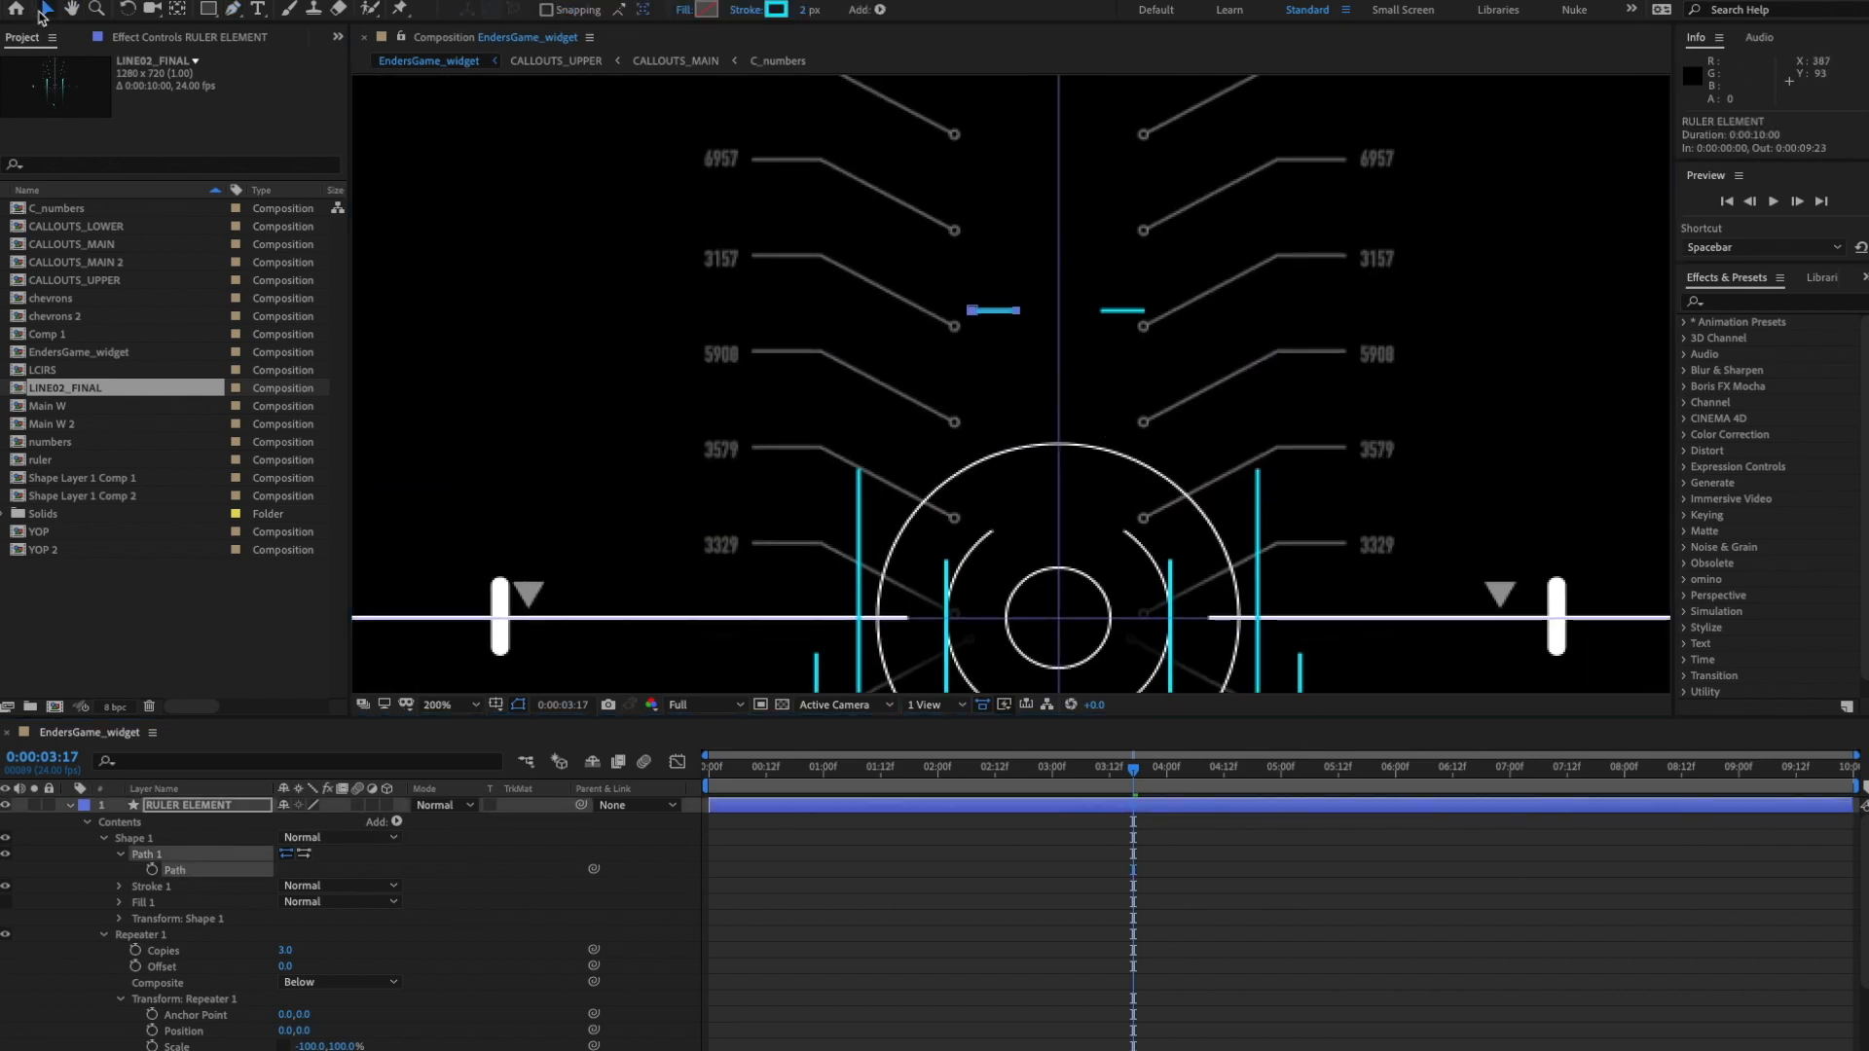
pyautogui.moveTo(1019, 311); pyautogui.dragTo(1012, 311)
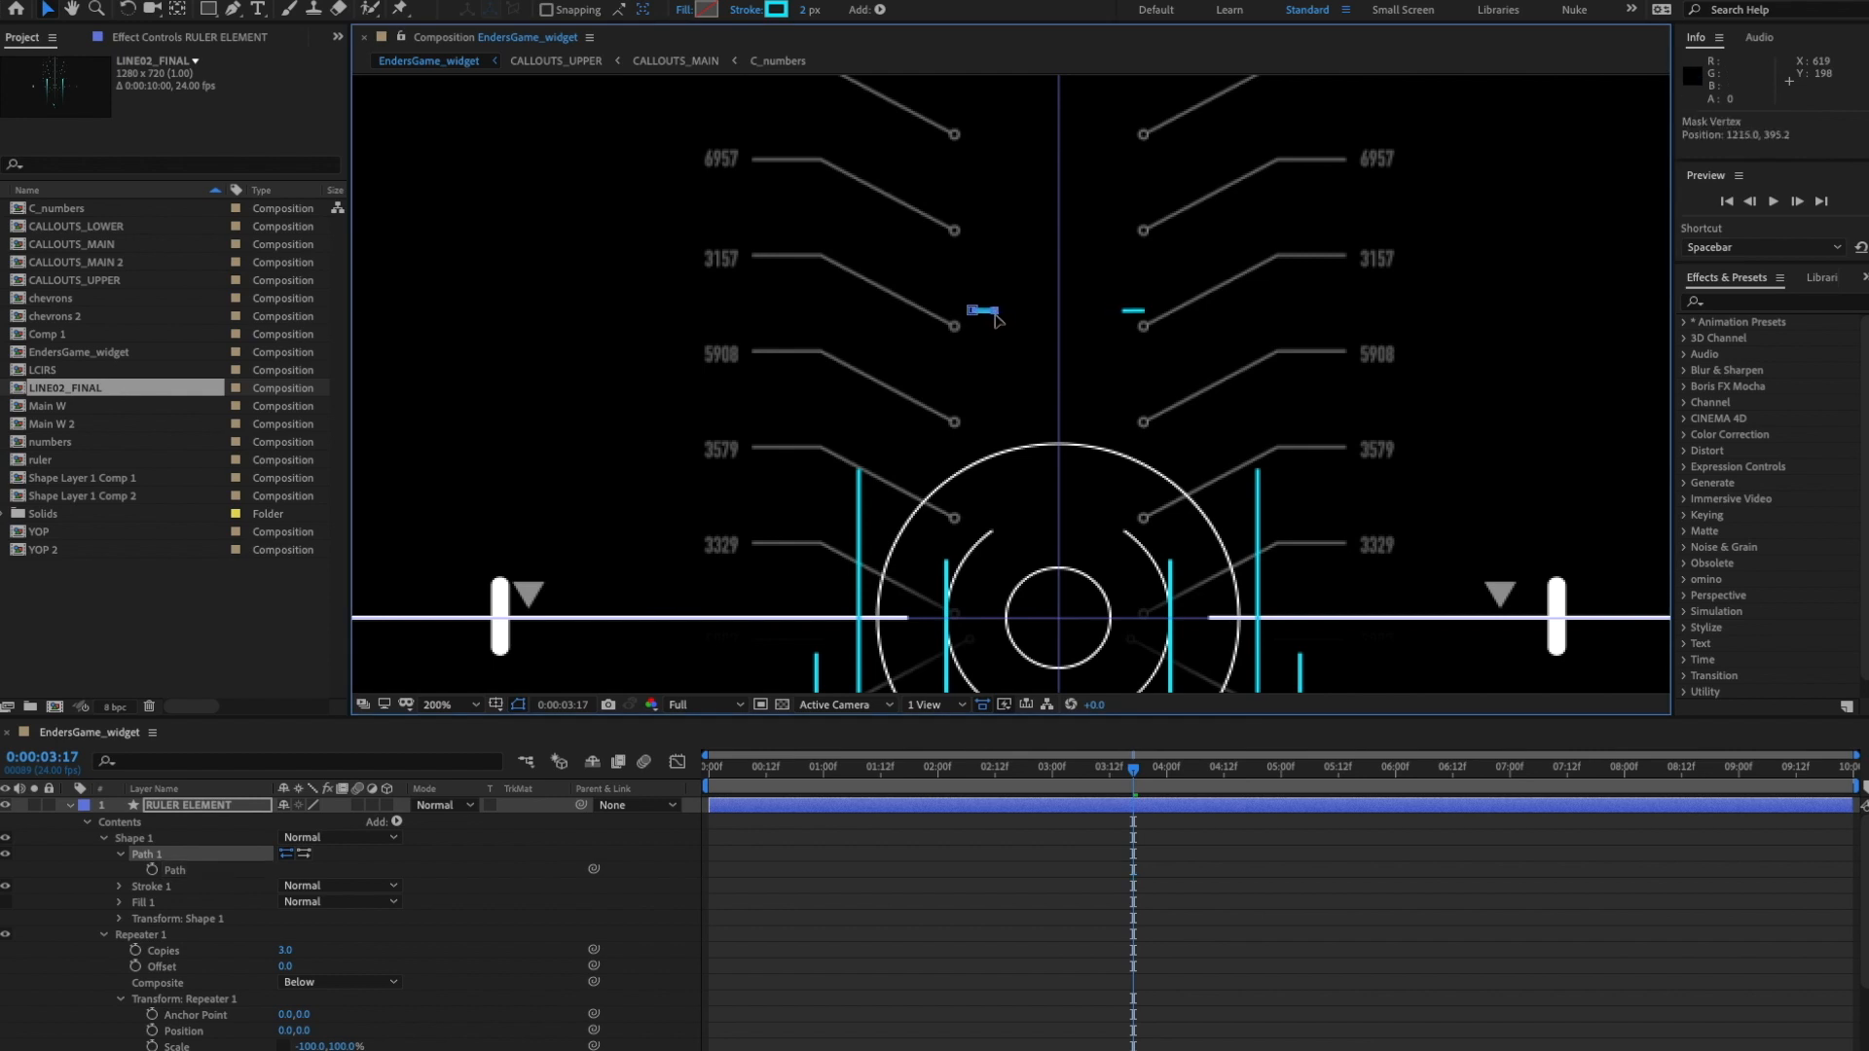
pyautogui.press(',')
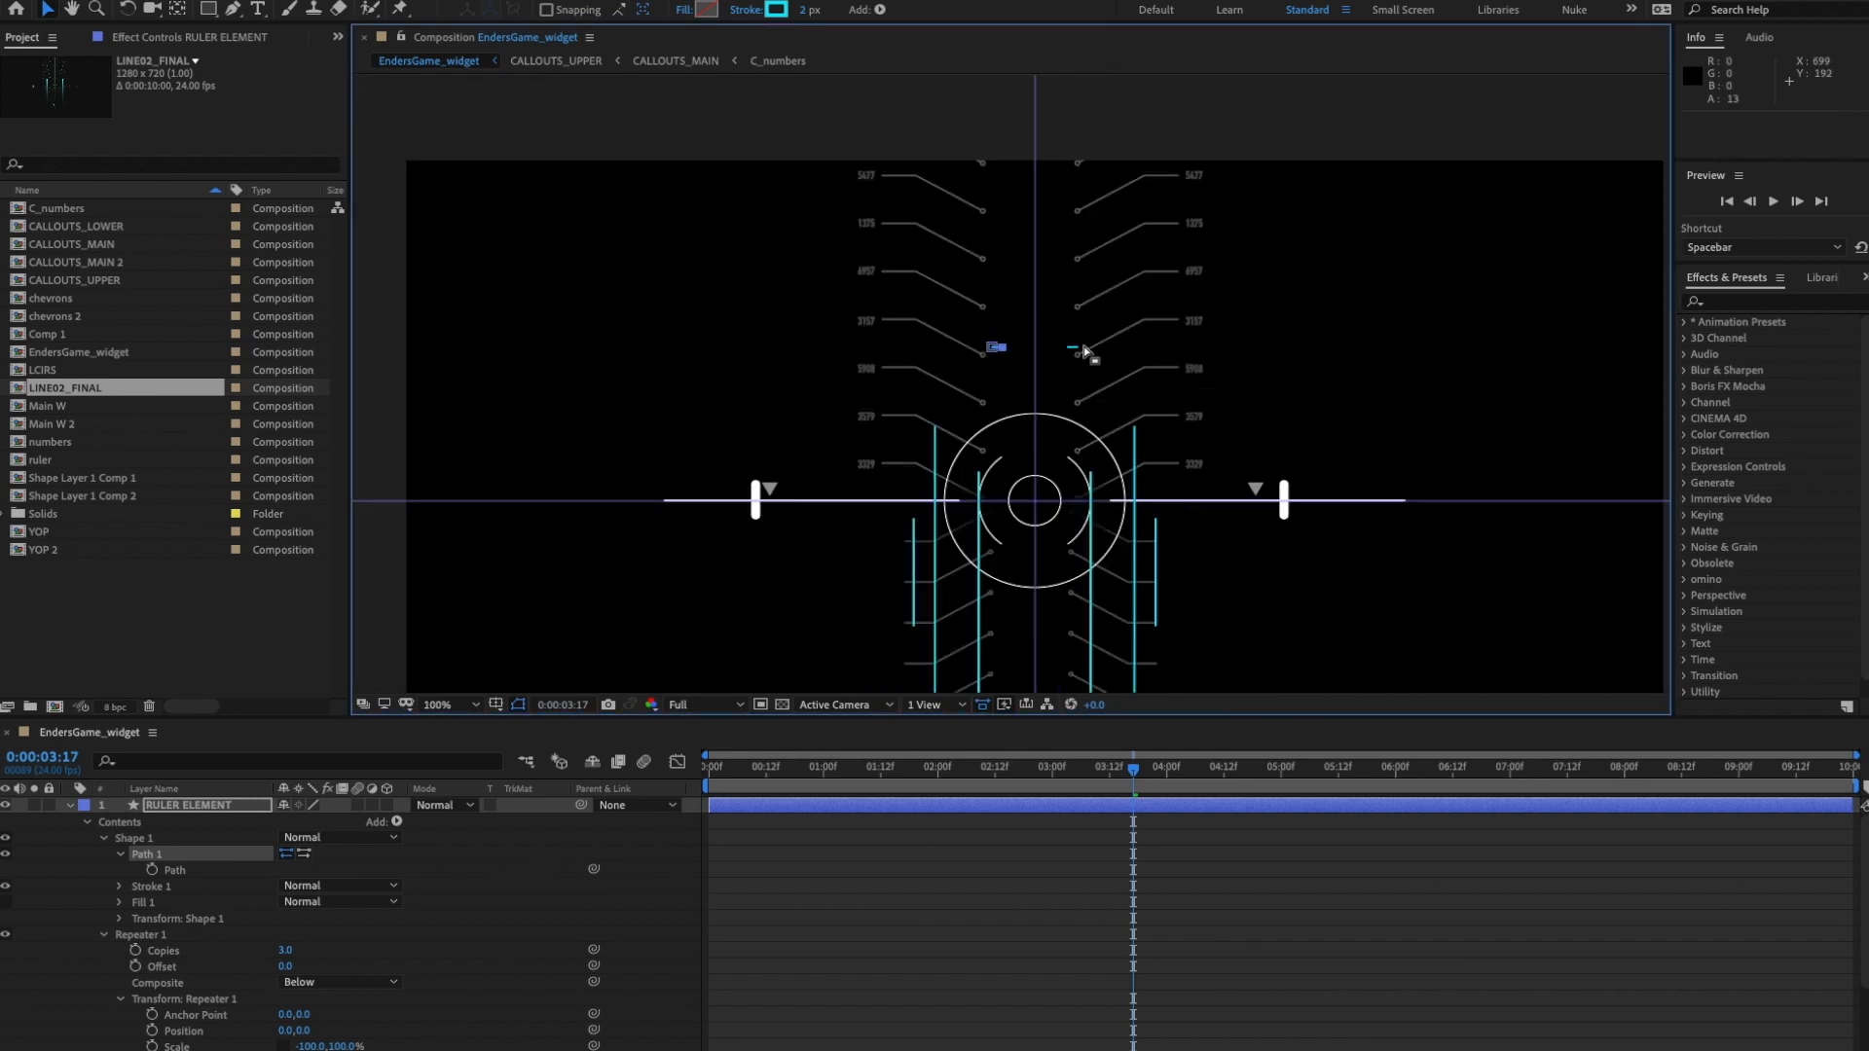
# - Nudge the shortened tick's path further toward the vertical center line
pyautogui.click(176, 871)
pyautogui.hotkey('shift', 'Right')
pyautogui.click(438, 896)
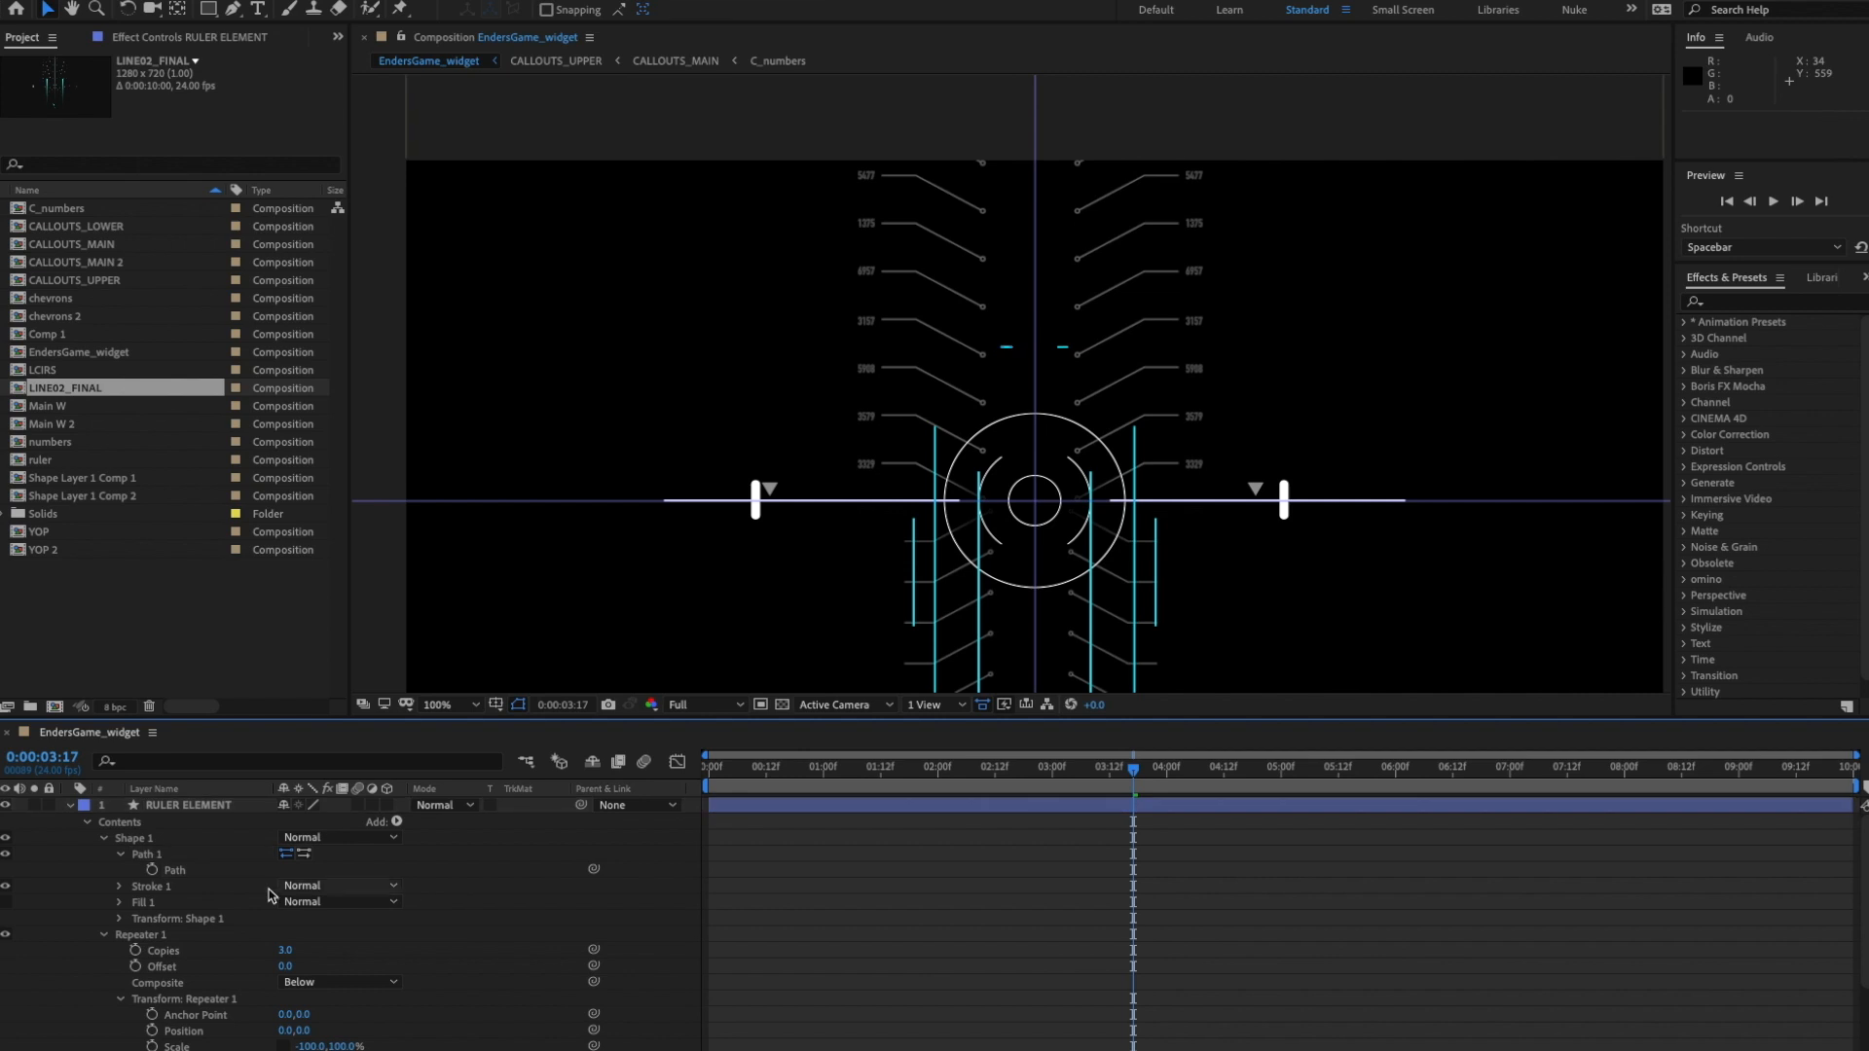
# - Move the tick's path straight up to near the upper edge of the composition
pyautogui.click(179, 873)
pyautogui.hotkey('shift', 'Up')
pyautogui.hotkey('shift', 'Up')
pyautogui.hotkey('shift', 'Up')
pyautogui.hotkey('shift', 'Up')
pyautogui.hotkey('shift', 'Up')
pyautogui.hotkey('shift', 'Up')
pyautogui.hotkey('shift', 'Up')
pyautogui.hotkey('shift', 'Up')
pyautogui.hotkey('shift', 'Up')
pyautogui.hotkey('shift', 'Up')
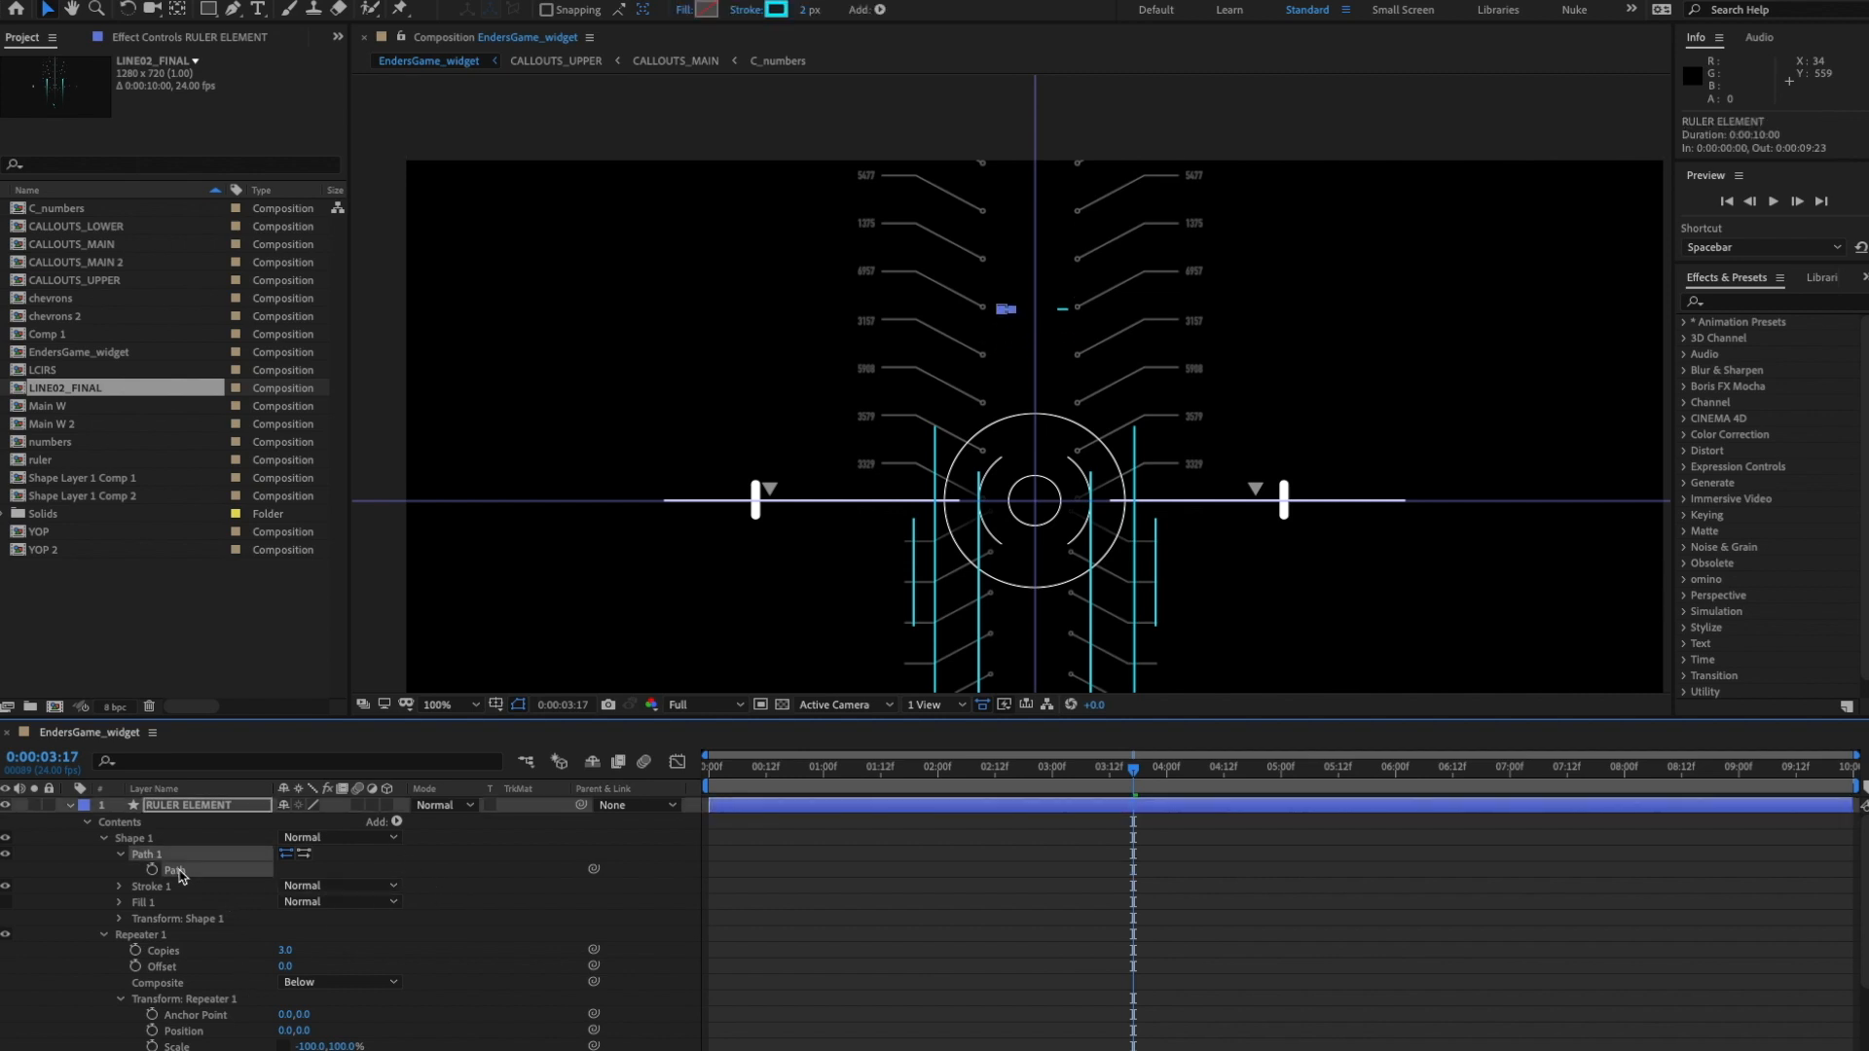
pyautogui.hotkey('shift', 'Up')
pyautogui.hotkey('shift', 'Up')
pyautogui.hotkey('shift', 'Up')
pyautogui.hotkey('shift', 'Up')
pyautogui.hotkey('shift', 'Up')
pyautogui.hotkey('shift', 'Up')
pyautogui.hotkey('shift', 'Up')
# - Collapse the shape and first Repeater, and add a second Repeater to the RULER ELEMENT contents
pyautogui.click(104, 839)
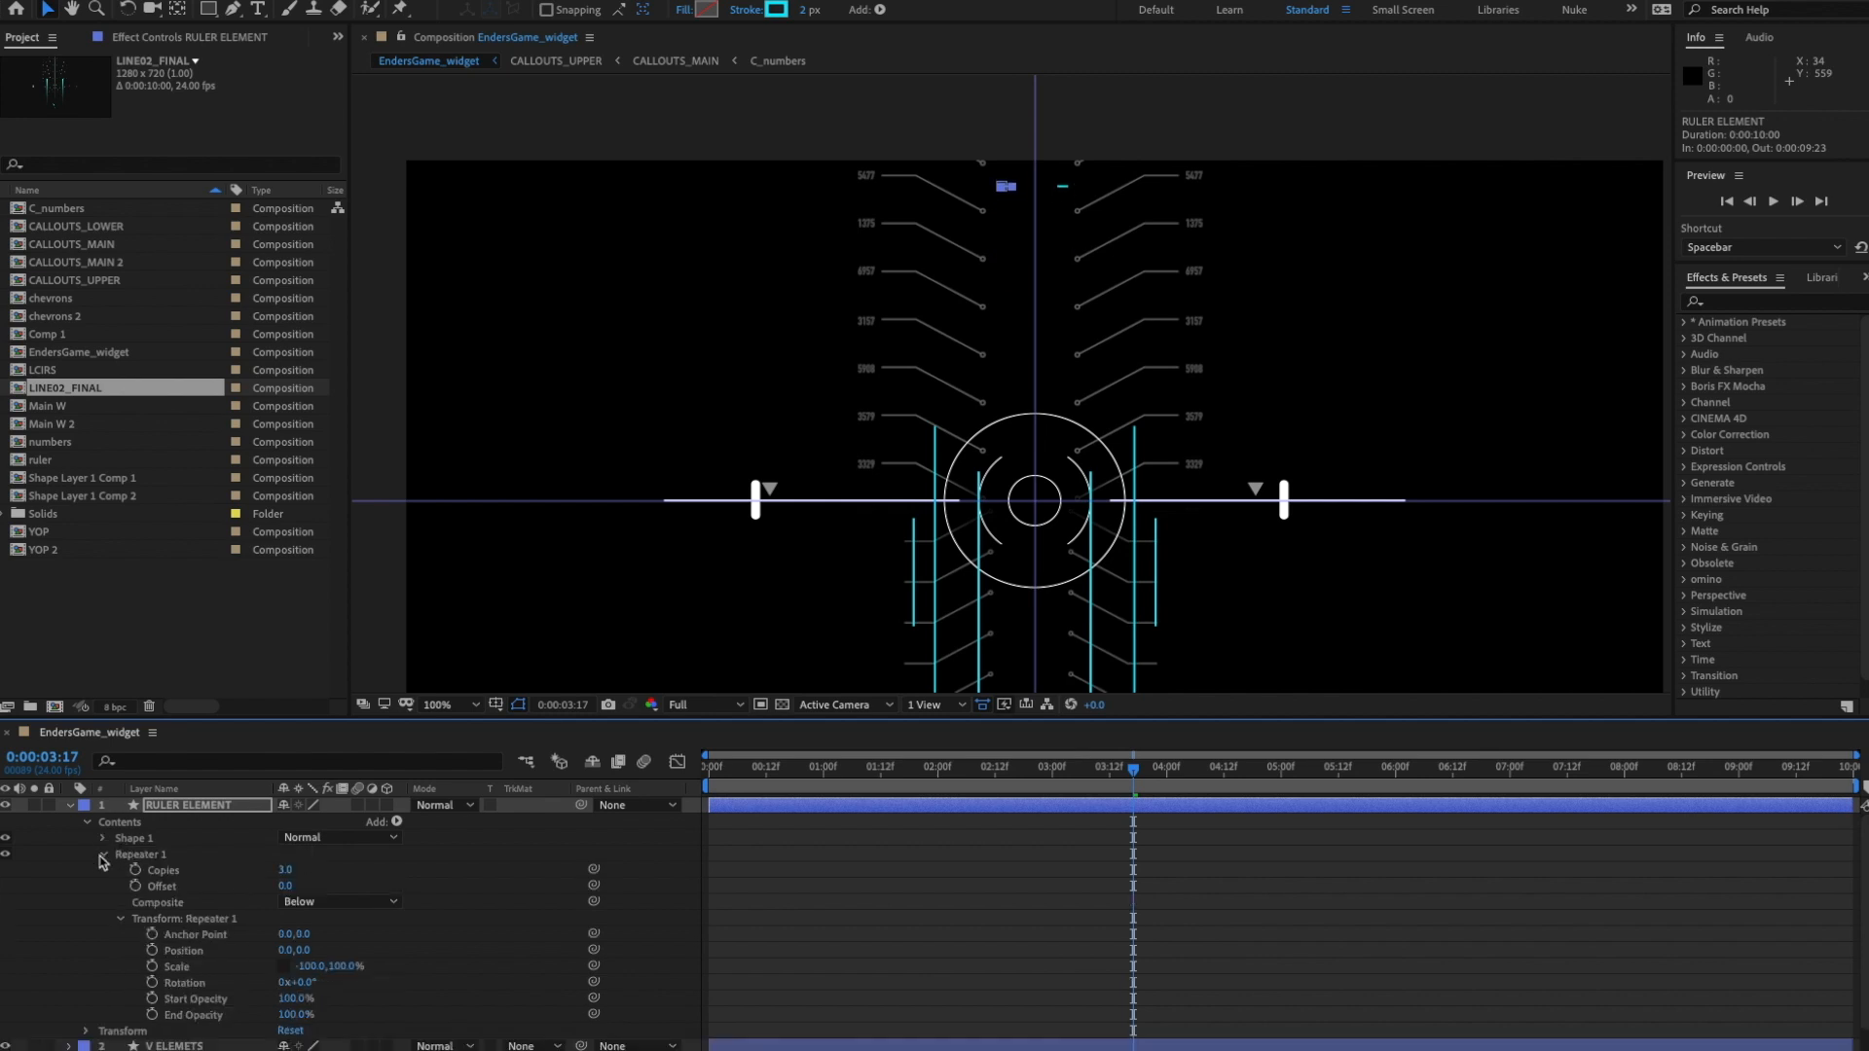
pyautogui.click(102, 860)
pyautogui.click(139, 854)
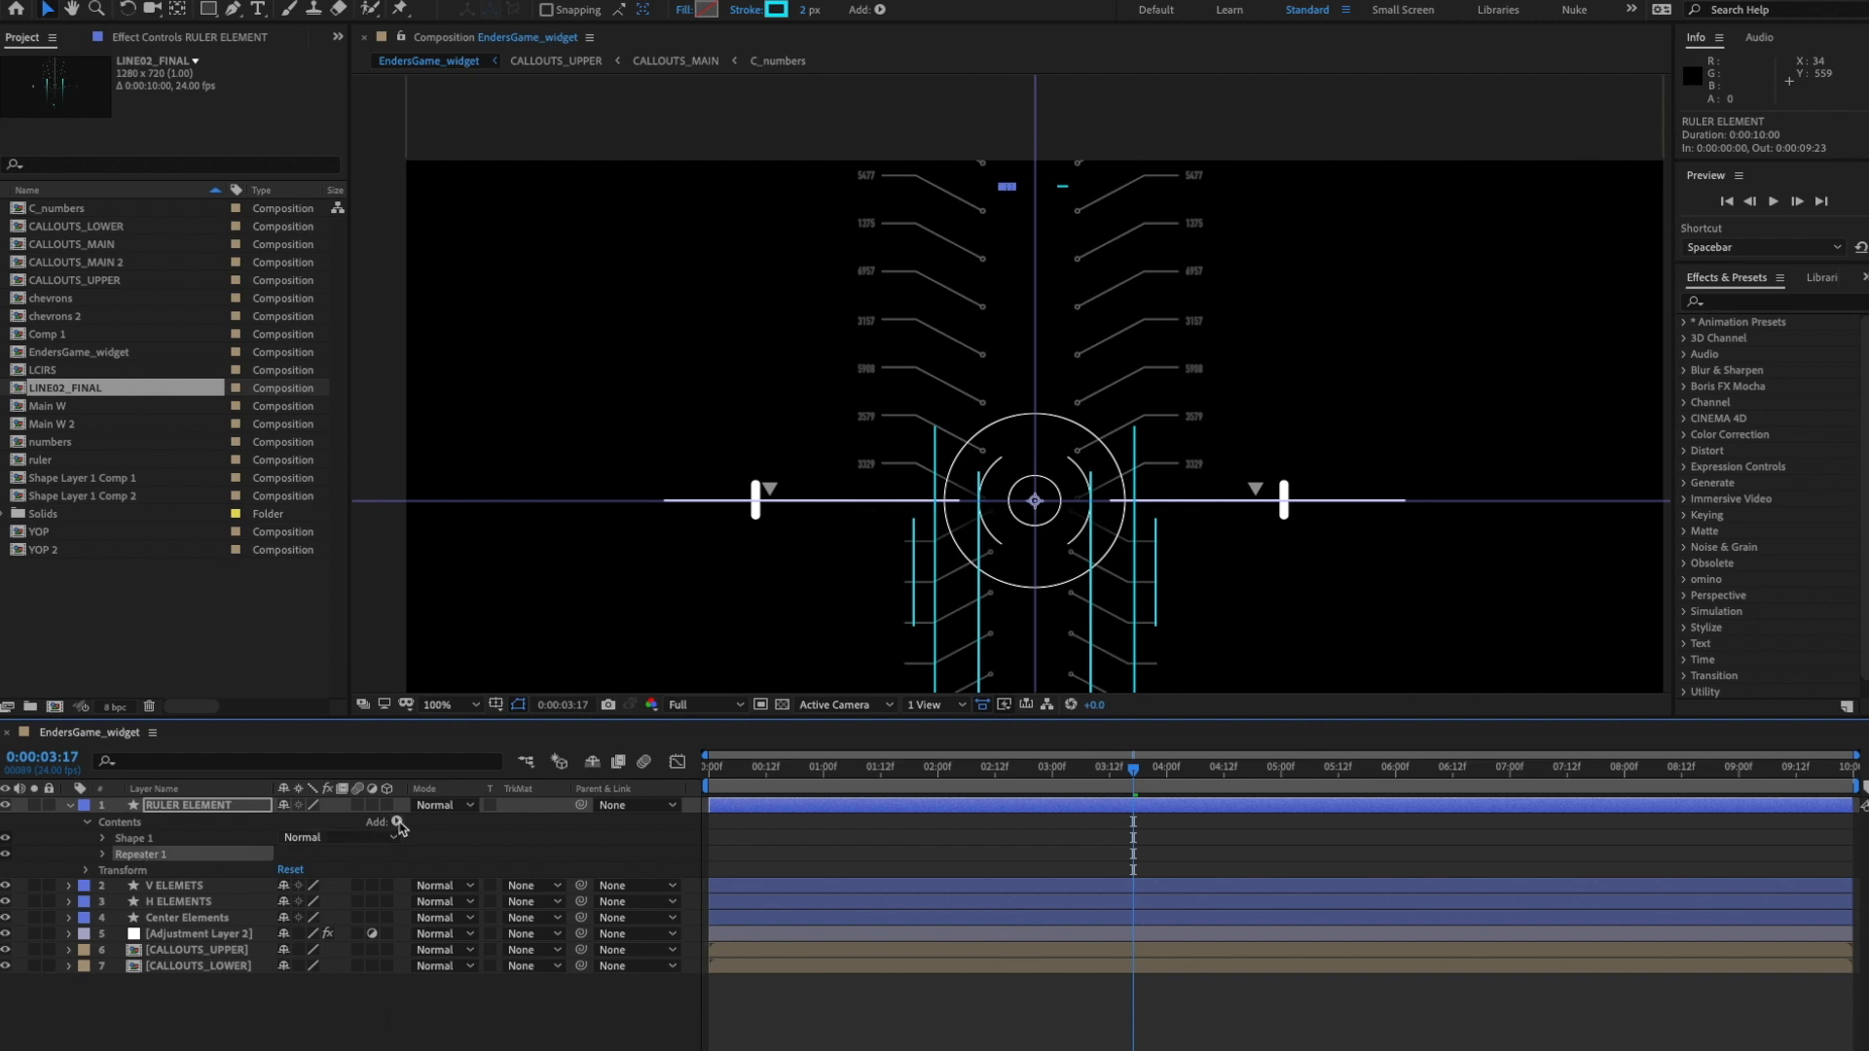
pyautogui.click(398, 824)
pyautogui.click(469, 973)
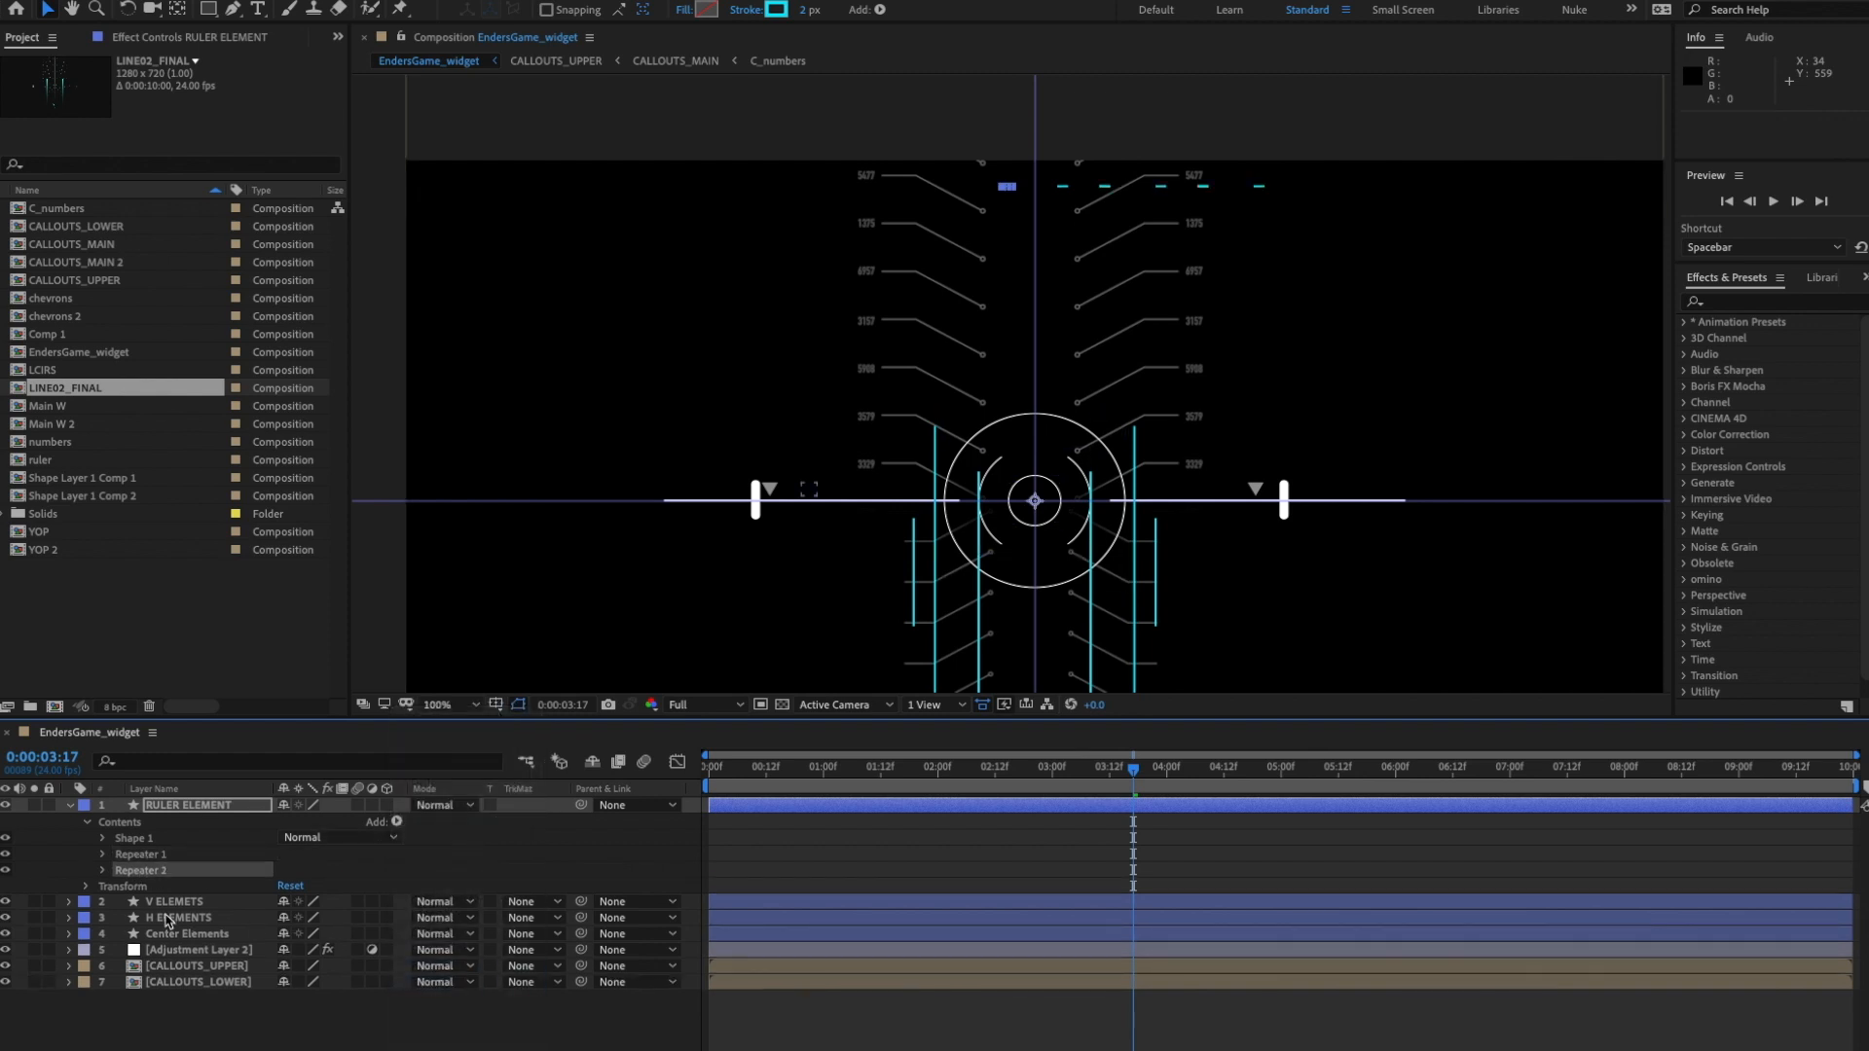
# - Set the second Repeater's position to 0, 16 so the ticks repeat vertically
pyautogui.click(104, 870)
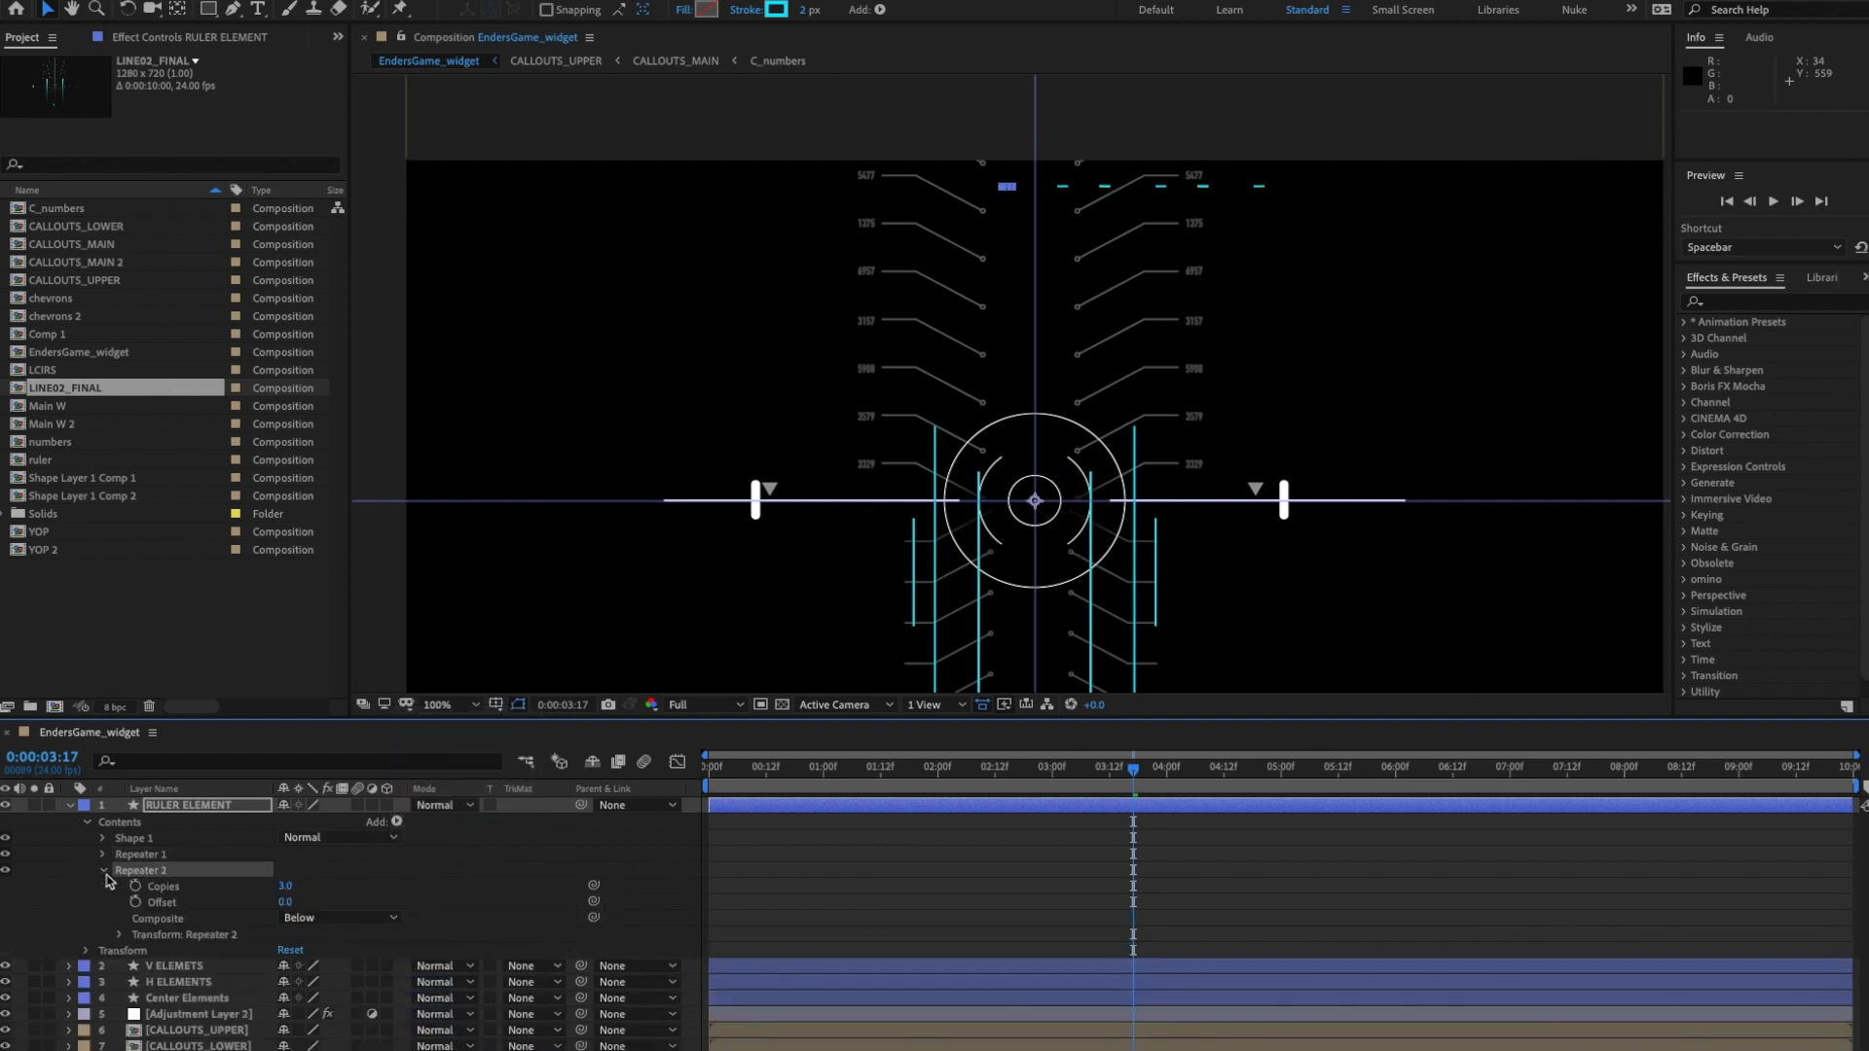
pyautogui.click(119, 935)
pyautogui.click(294, 966)
pyautogui.write('00')
pyautogui.press('Return')
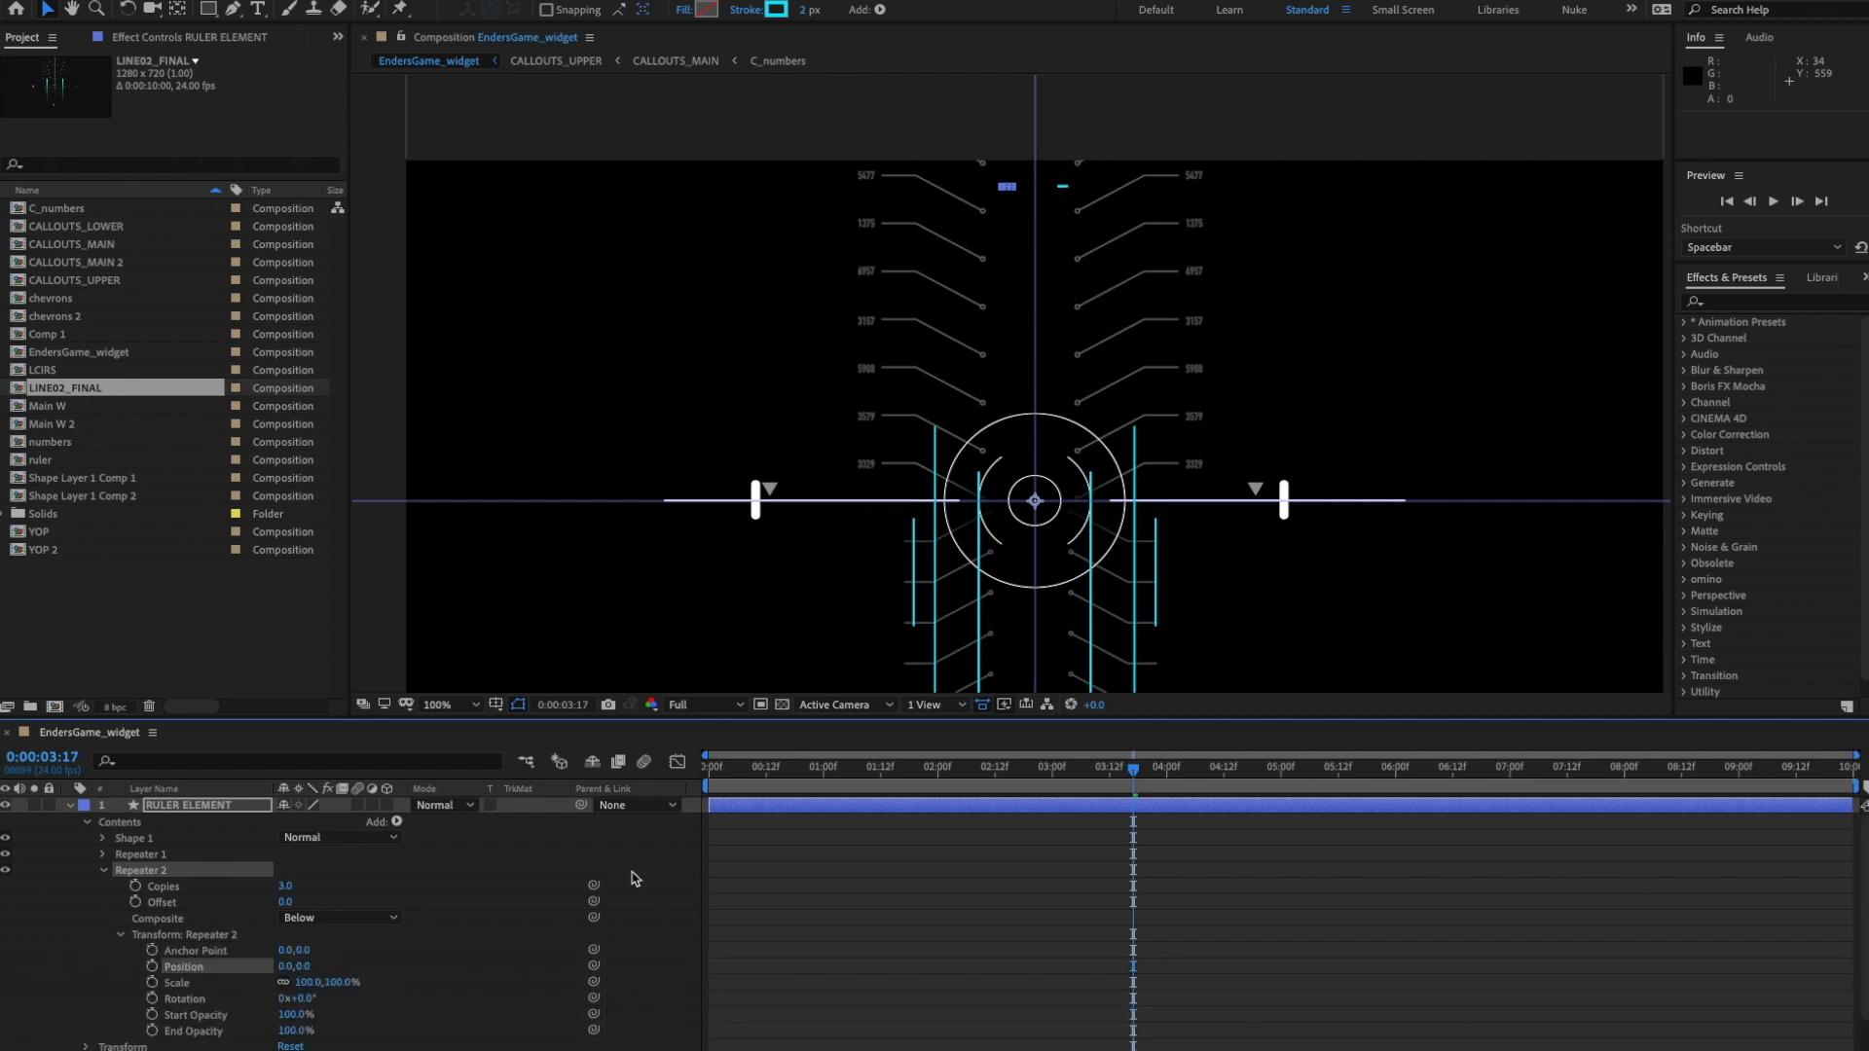
pyautogui.moveTo(296, 967); pyautogui.dragTo(321, 967)
# - Set the second Repeater's copies to 50 so the ticks span the full composition height
pyautogui.moveTo(289, 886); pyautogui.dragTo(371, 828)
pyautogui.scroll(-1, 1148, 413)
pyautogui.moveTo(1218, 420); pyautogui.dragTo(1219, 387)
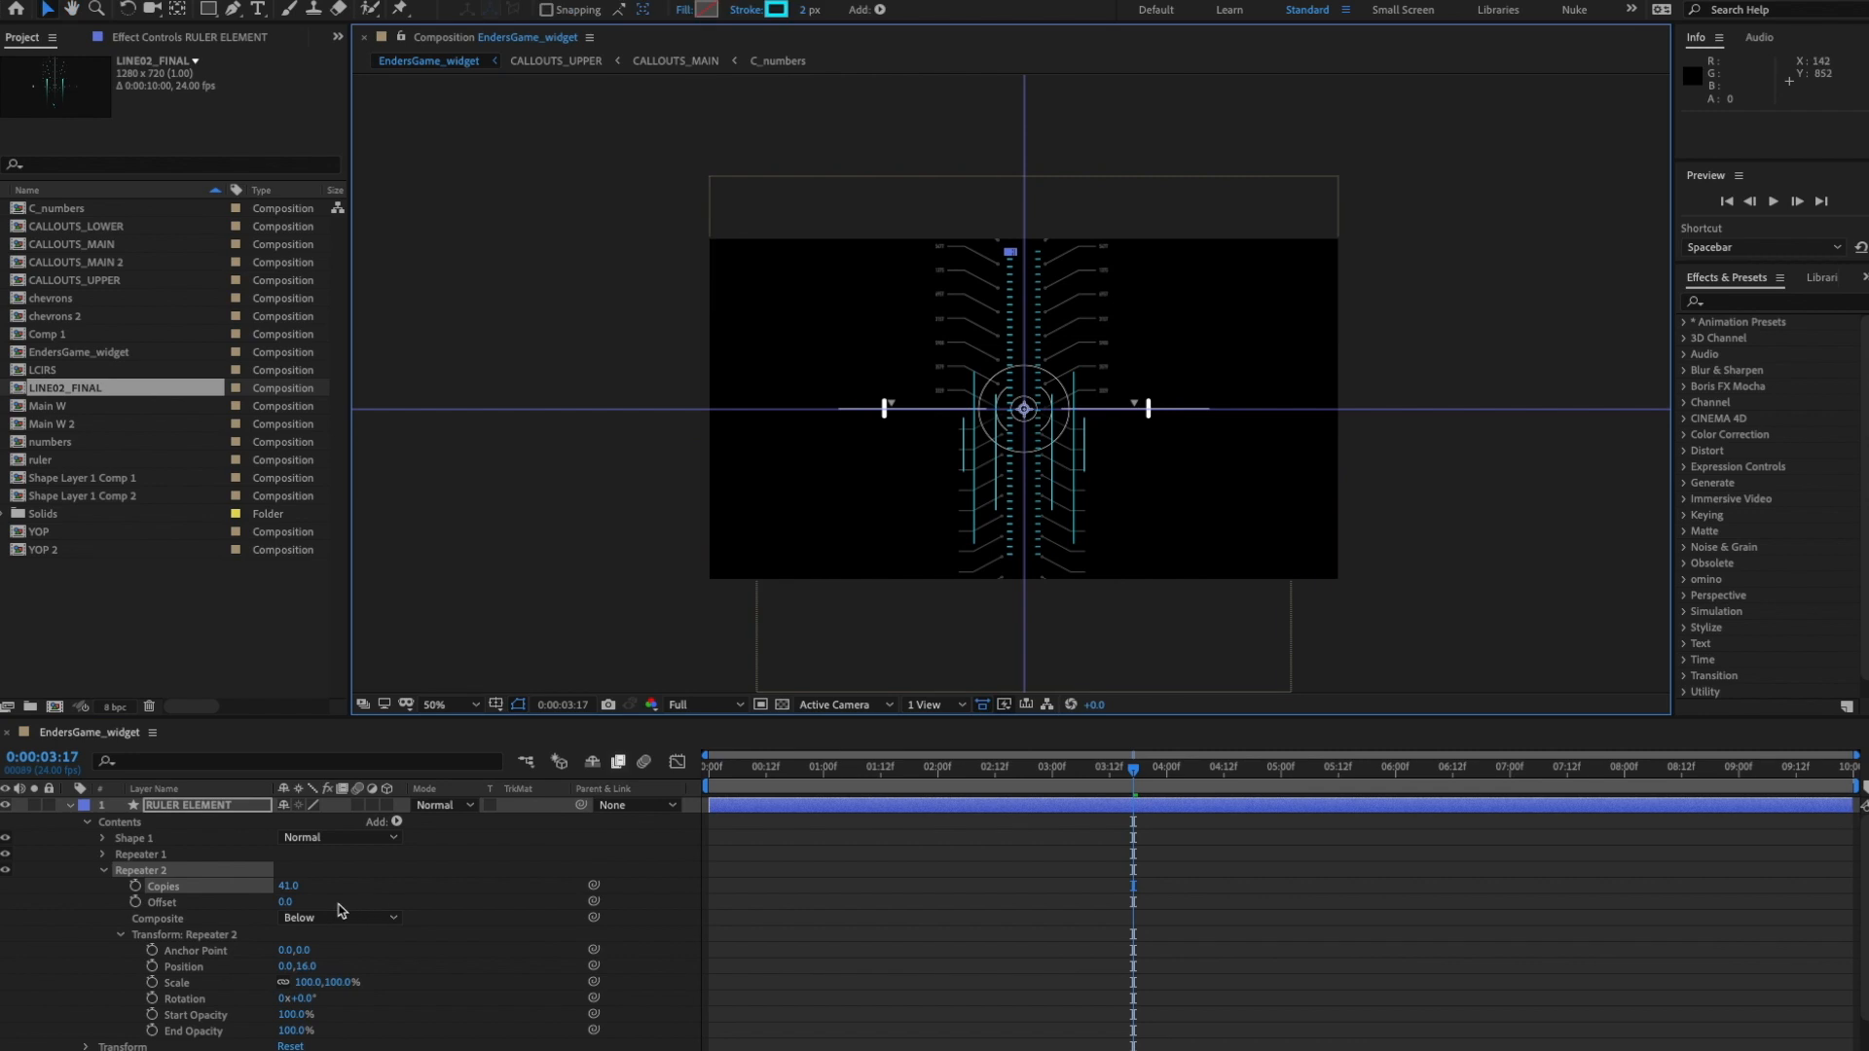
pyautogui.moveTo(295, 887); pyautogui.dragTo(296, 887)
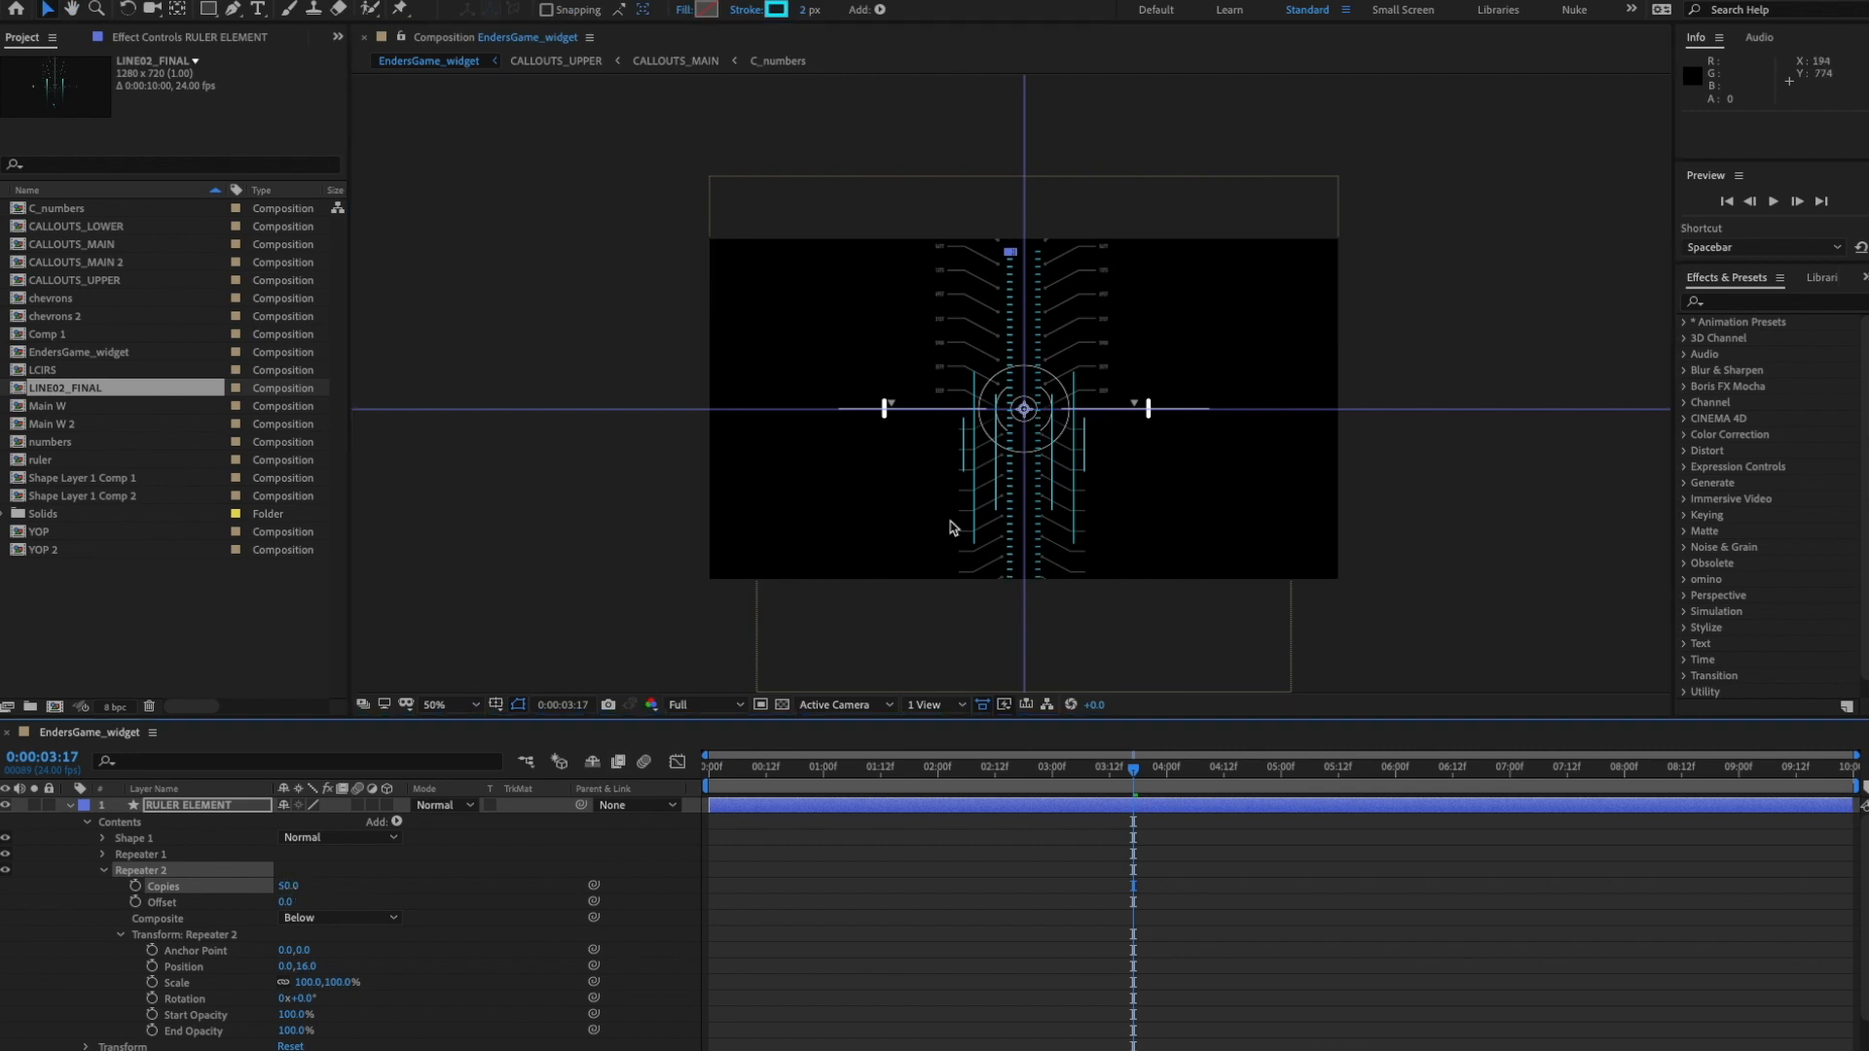
pyautogui.scroll(1, 1094, 443)
pyautogui.moveTo(1210, 460); pyautogui.dragTo(1180, 417)
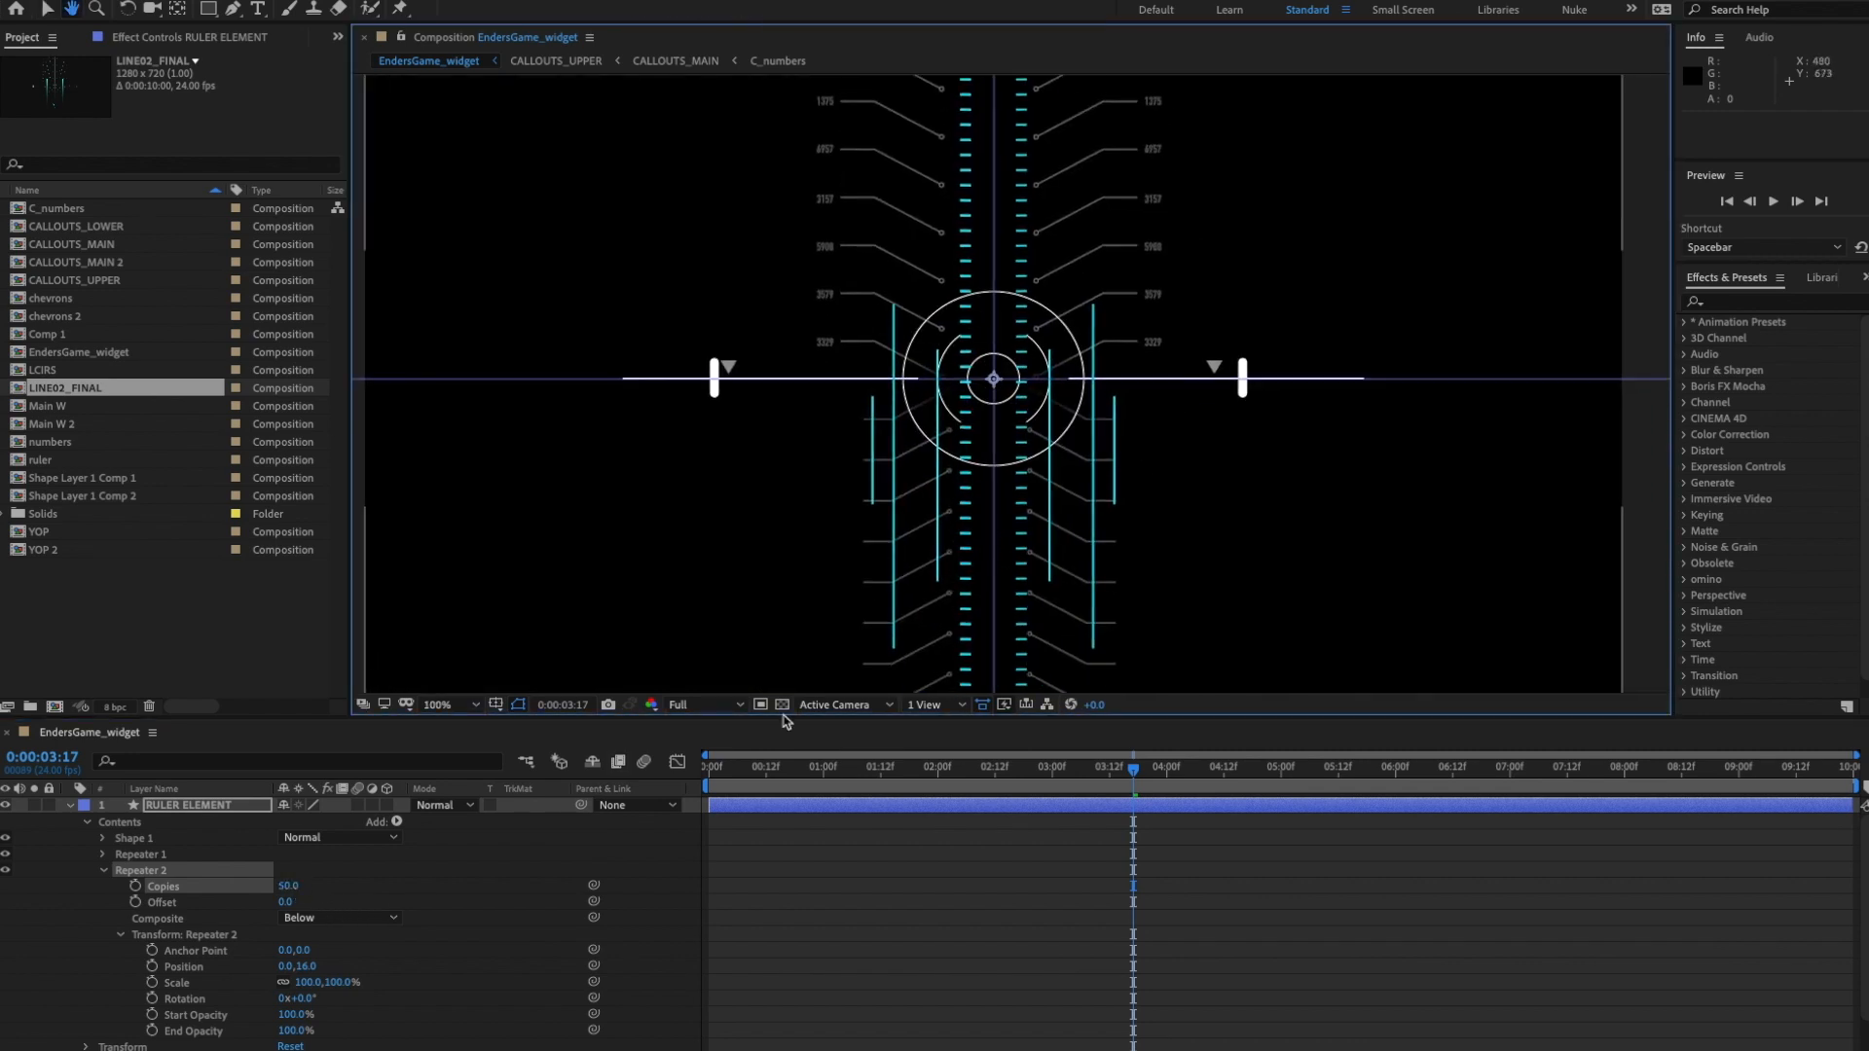
# - Deselect the layer and preview the widget animation with the ruler ticks
pyautogui.click(524, 882)
pyautogui.press('space')
pyautogui.press('space')
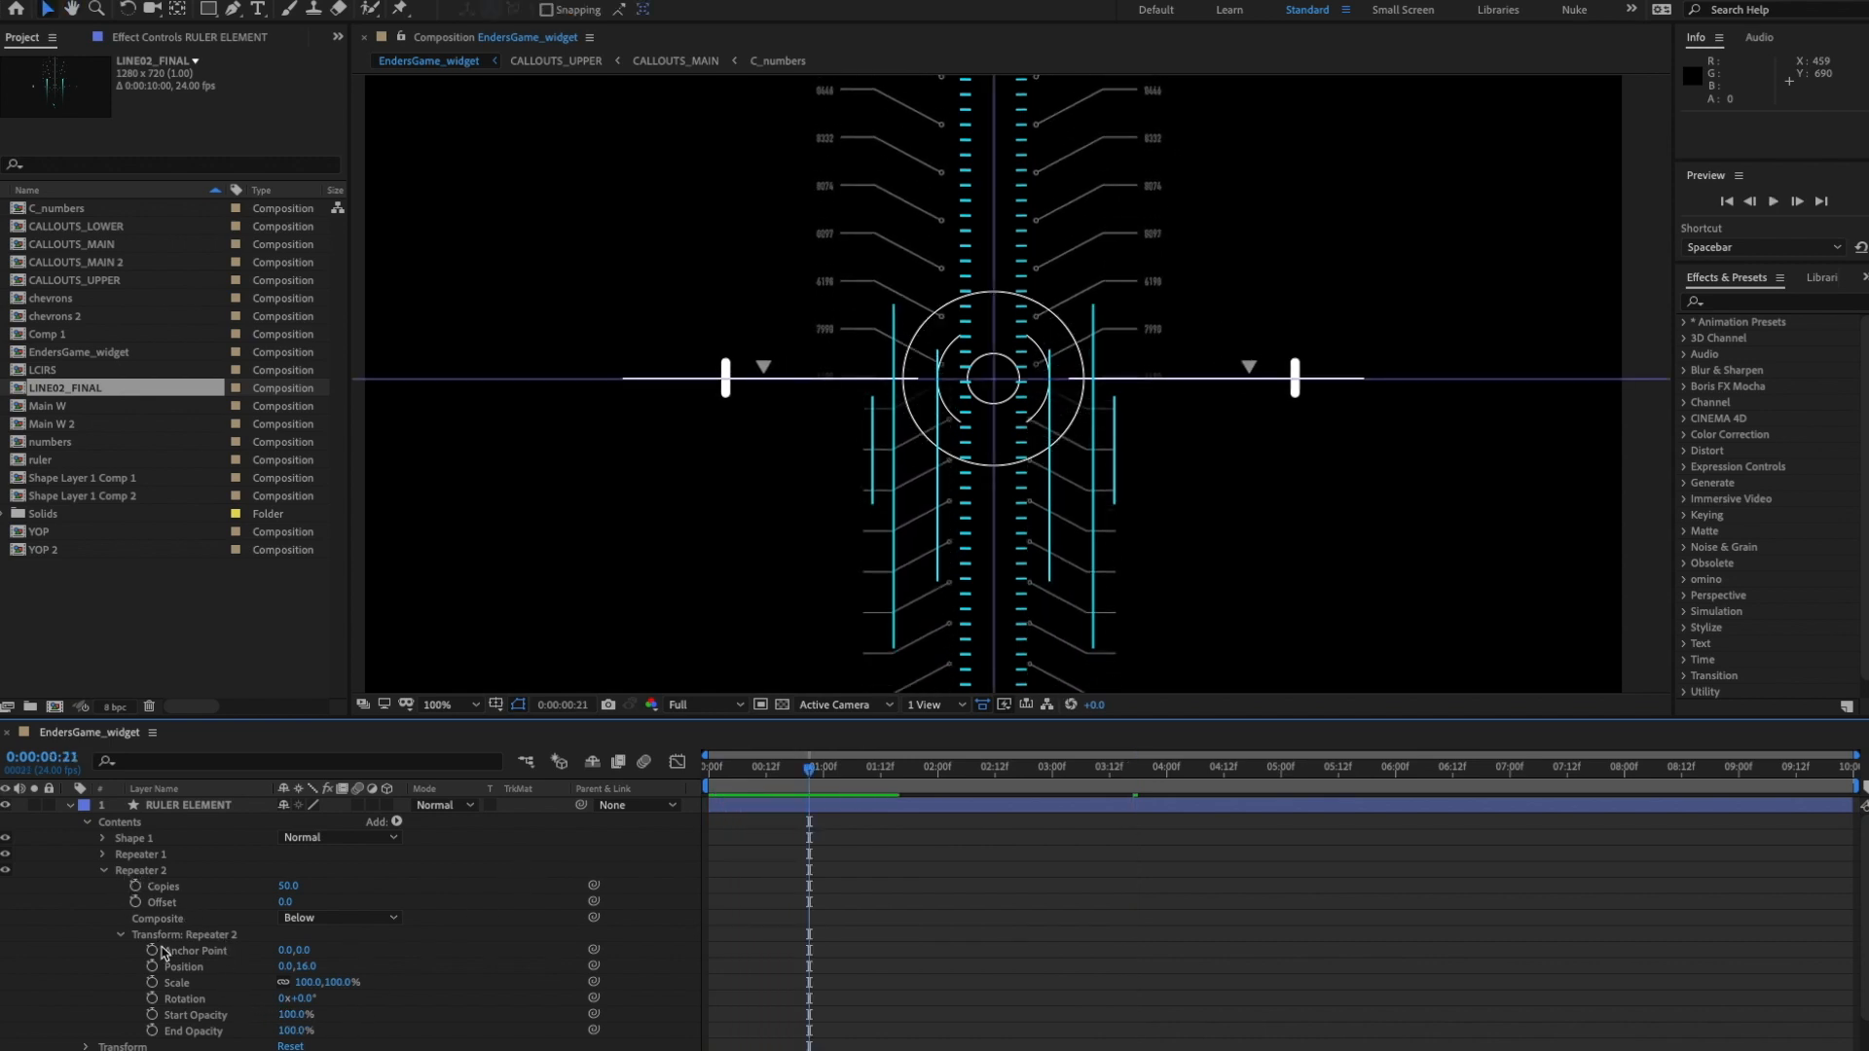
# - Set the opacity of Shape 1 in the RULER ELEMENT layer to 26%
pyautogui.click(103, 839)
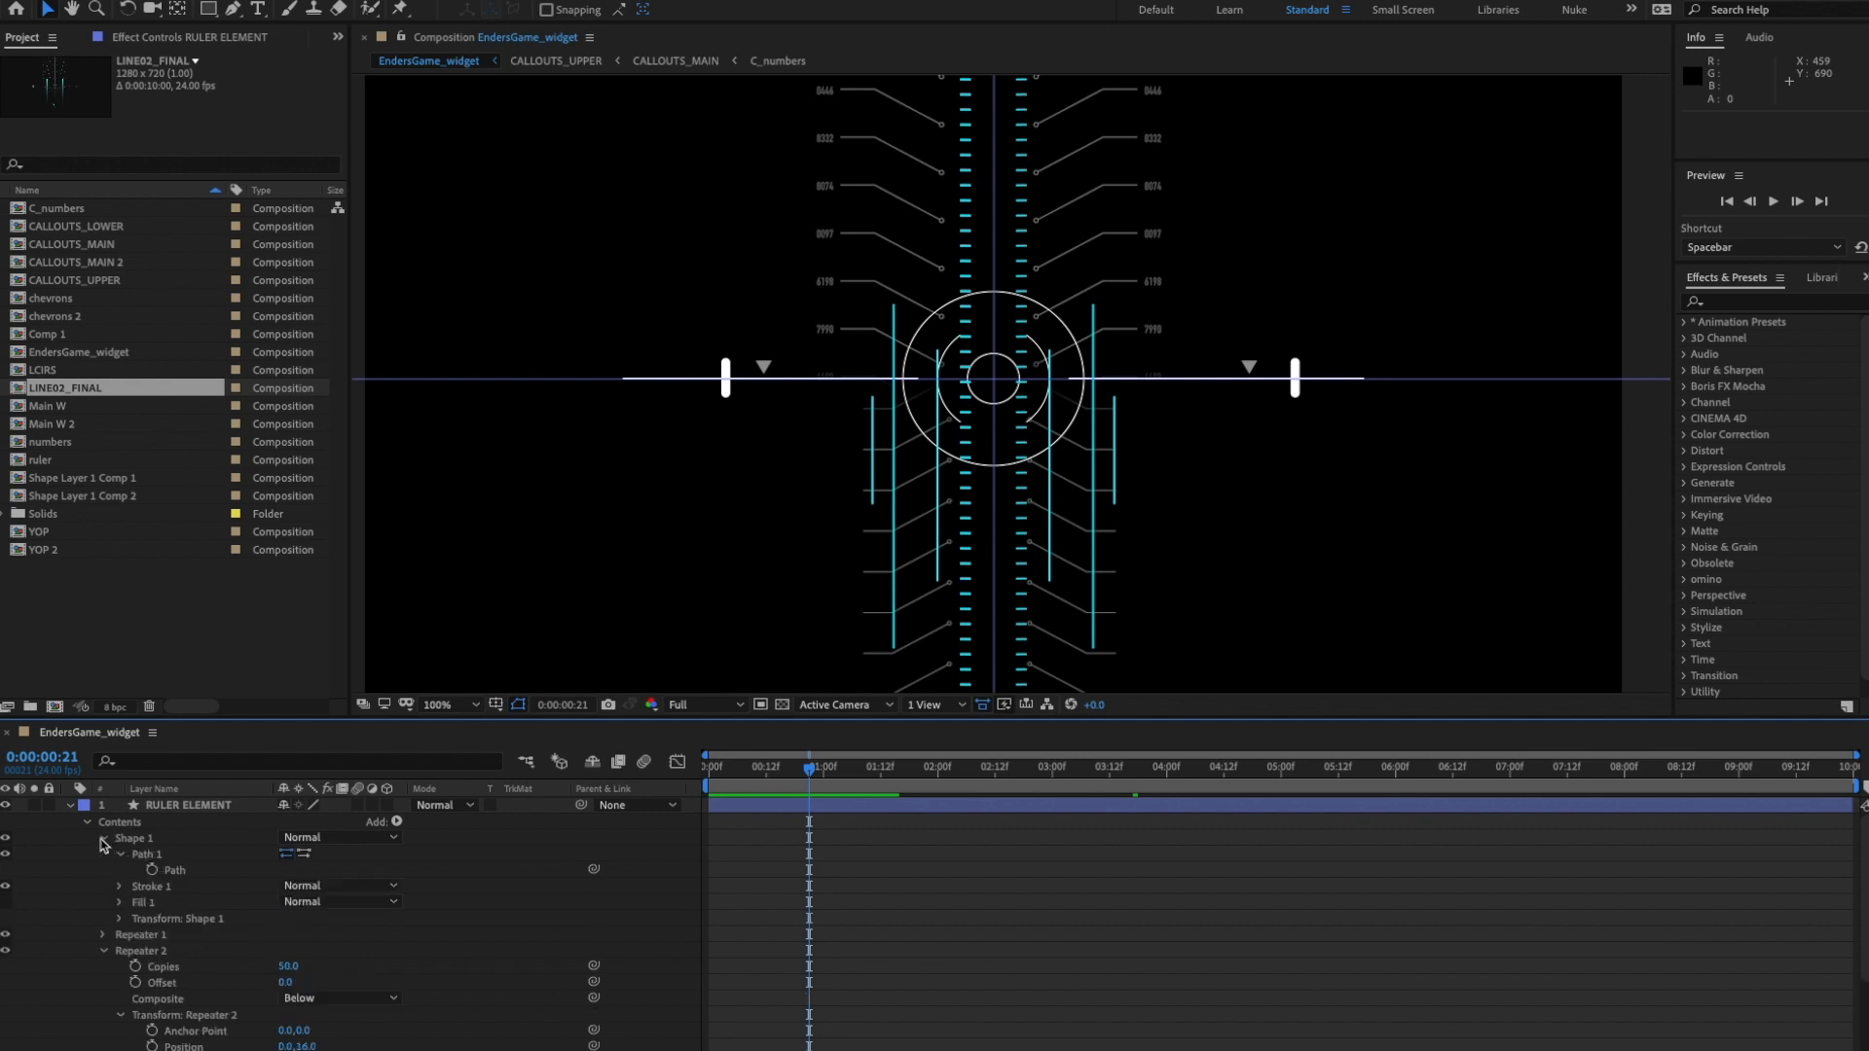
pyautogui.click(119, 919)
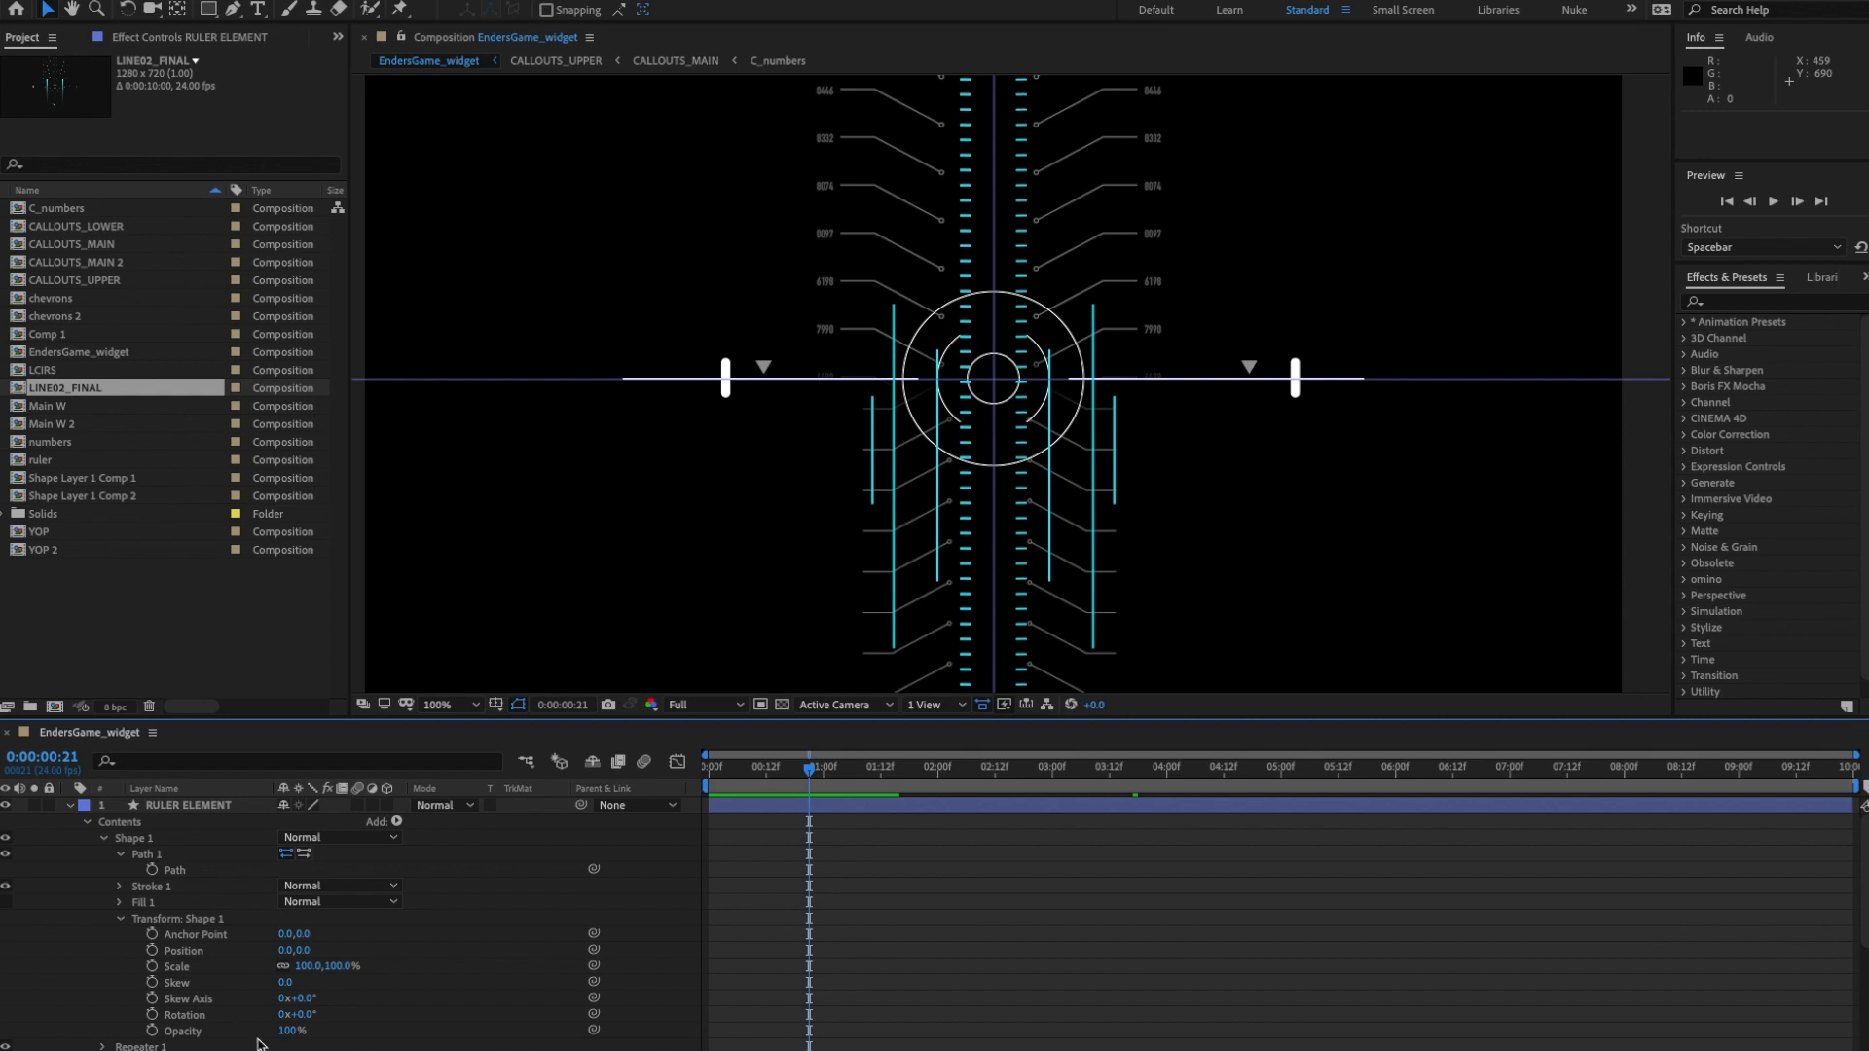
pyautogui.moveTo(292, 1036); pyautogui.dragTo(225, 1037)
# - Preview the animation with the dimmed ruler ticks at 100% and 50% magnification
pyautogui.press('space')
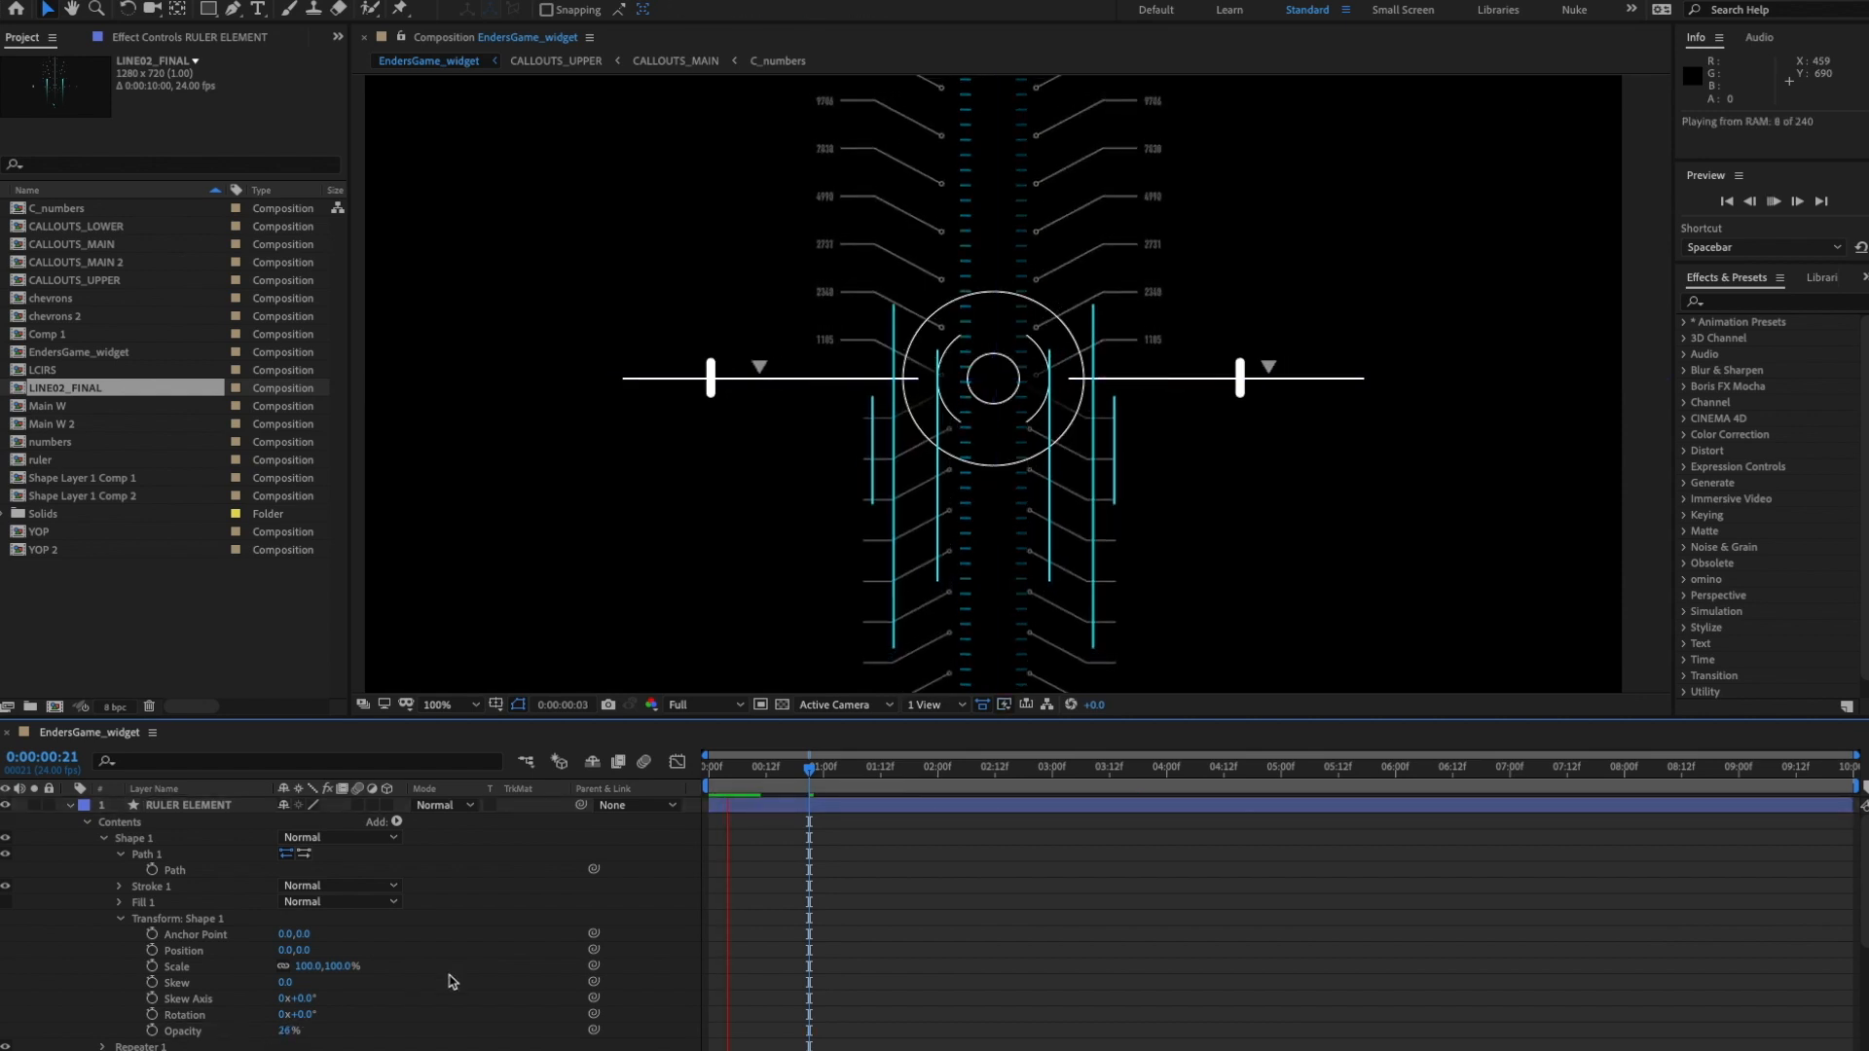
pyautogui.press('space')
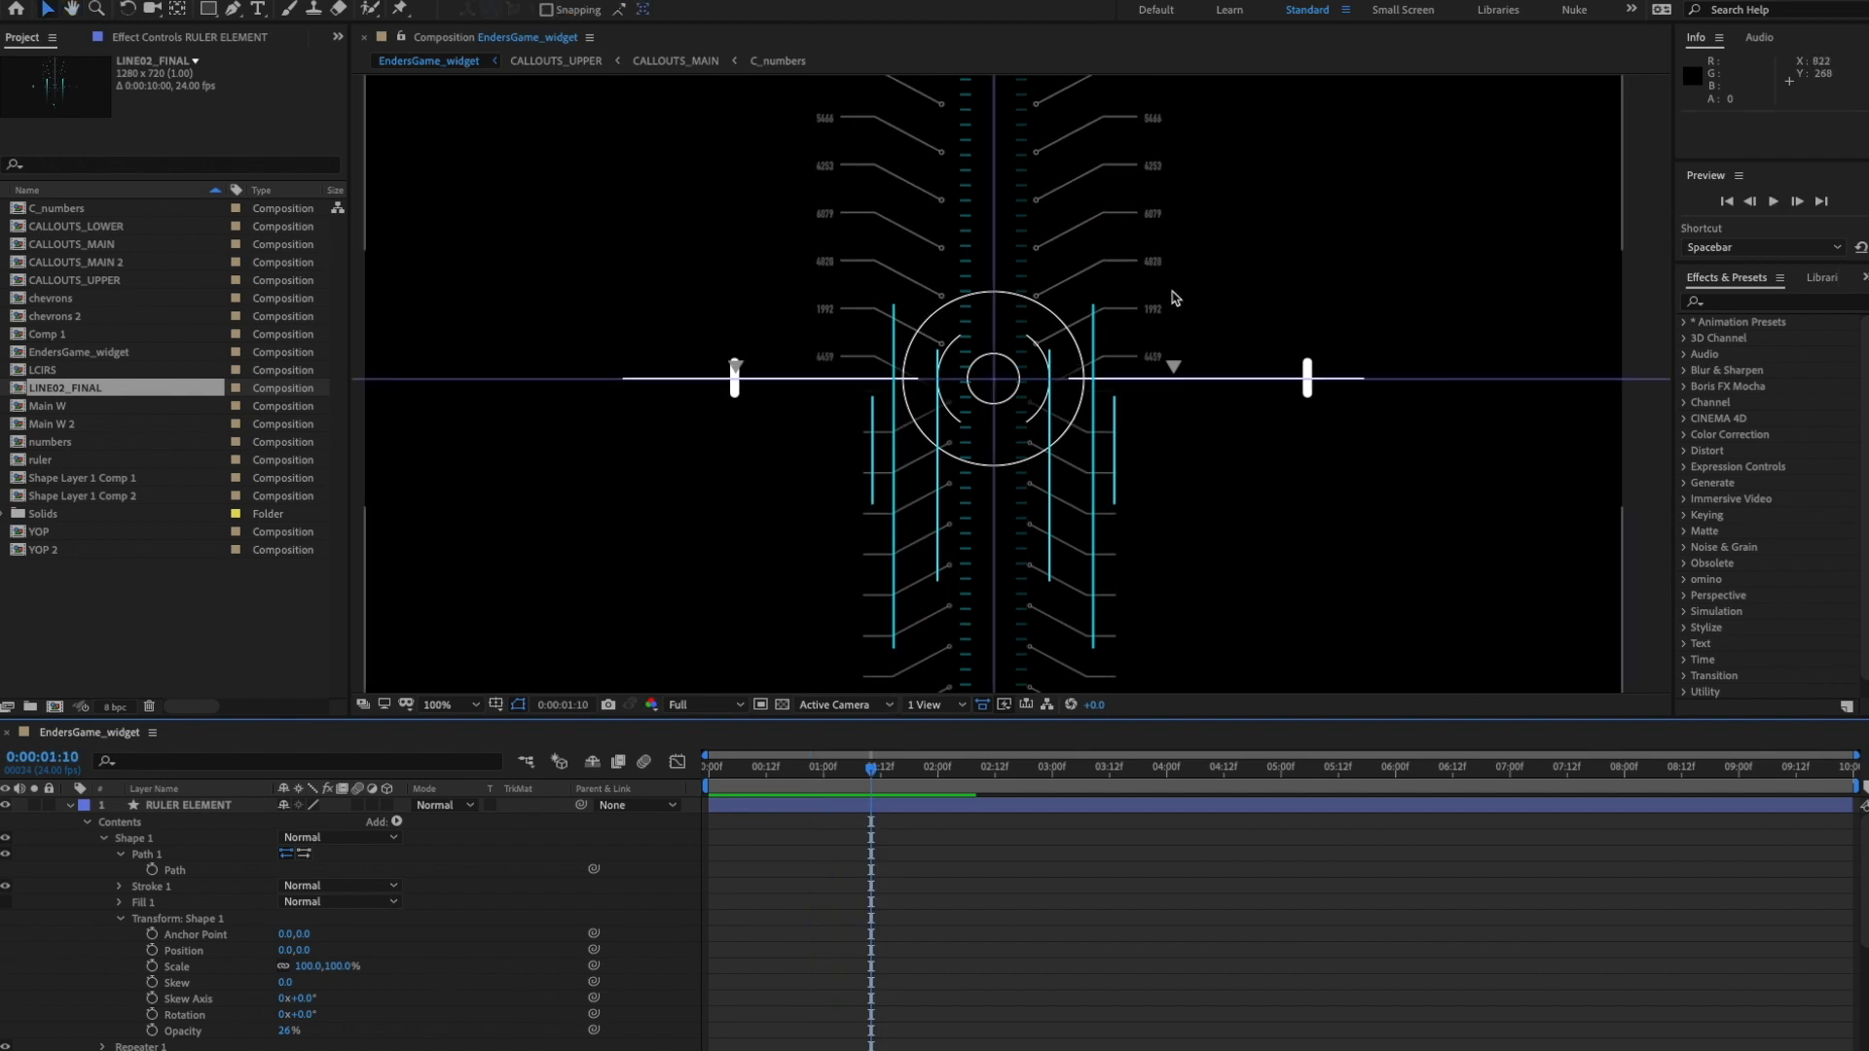
pyautogui.press(',')
pyautogui.press('space')
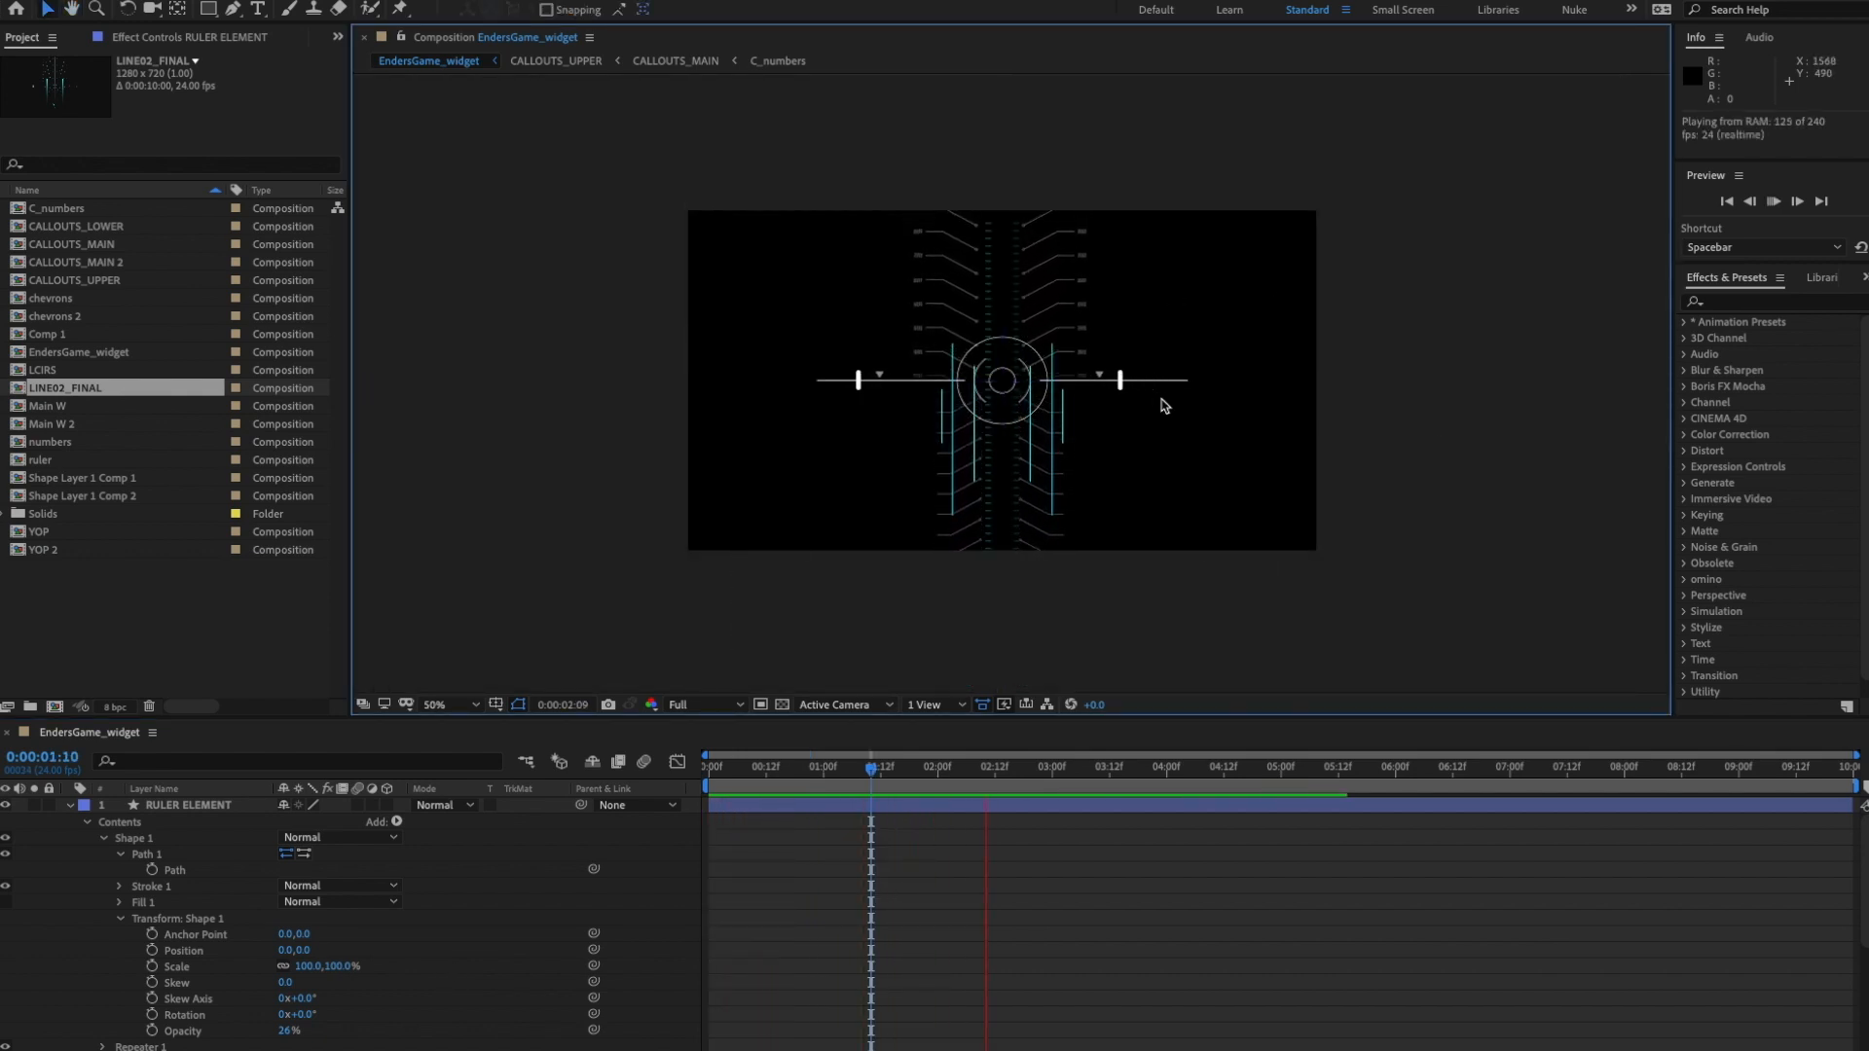
pyautogui.press('.')
pyautogui.press('space')
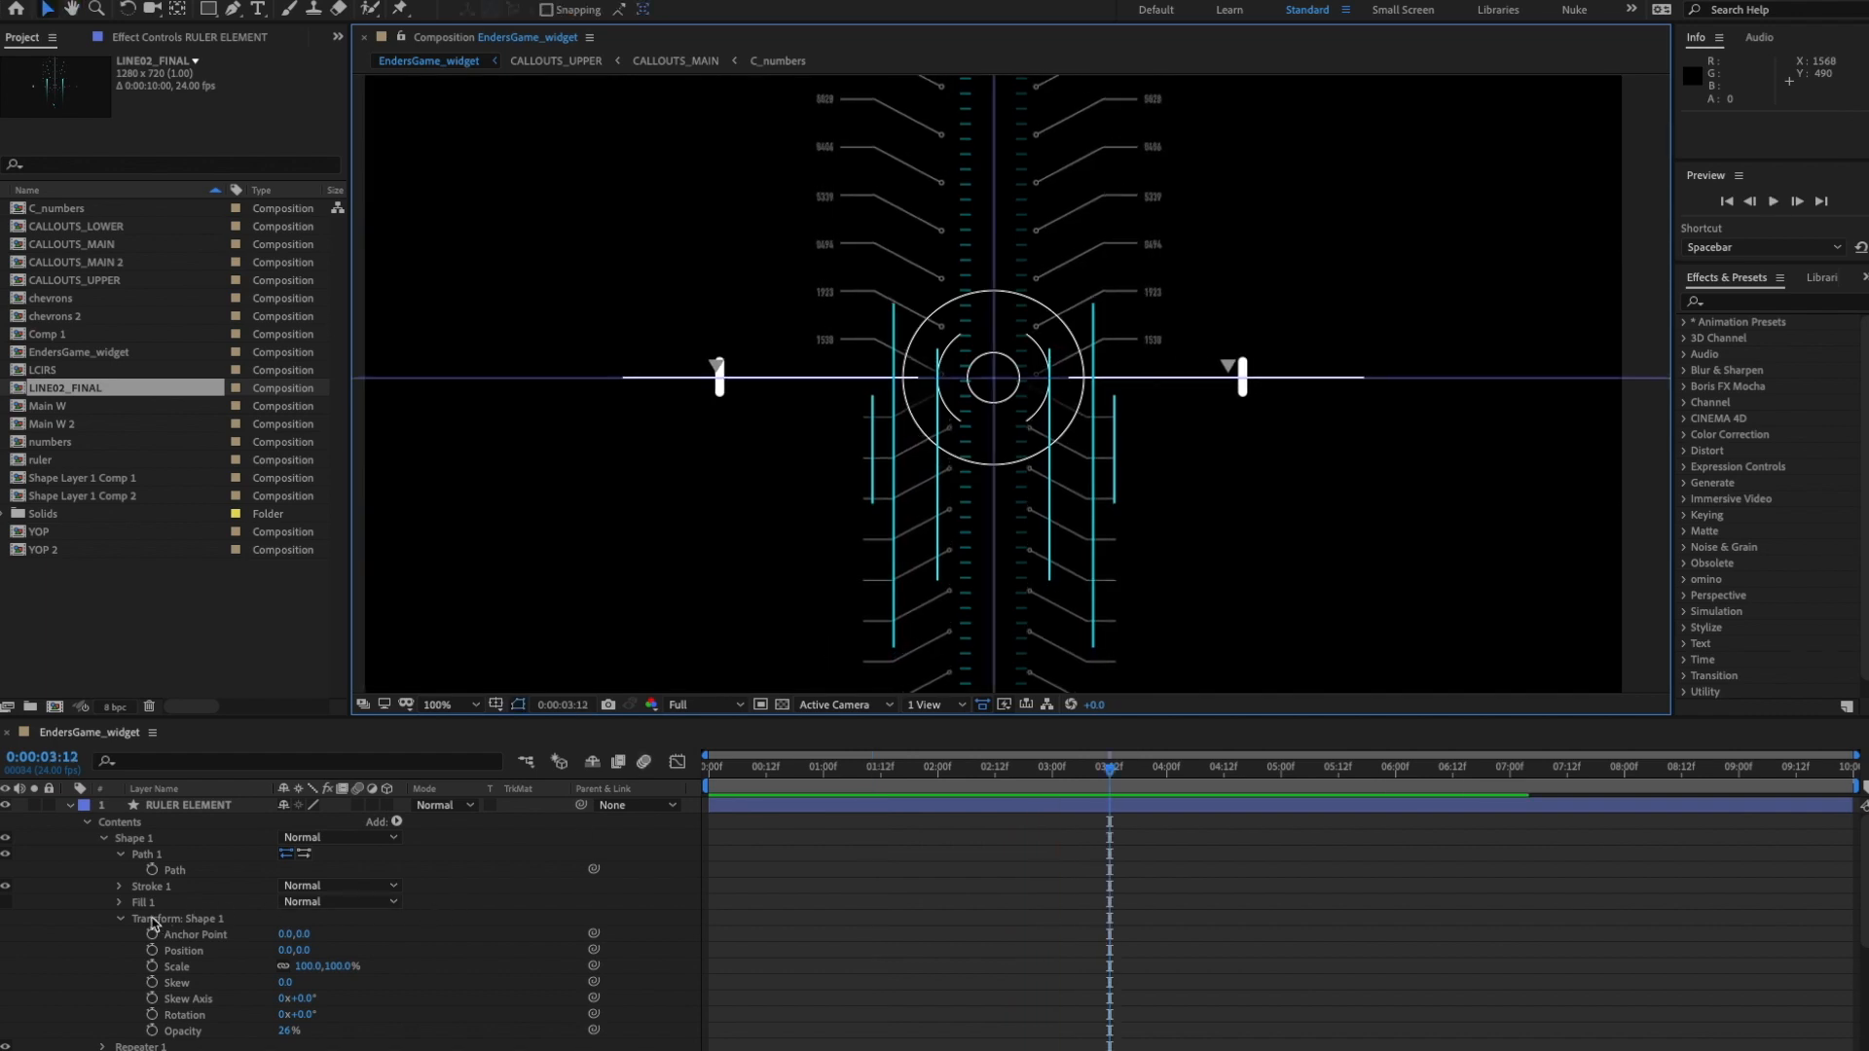
# - Collapse all properties of the RULER ELEMENT layer and preview the complete widget animation
pyautogui.click(120, 920)
pyautogui.click(121, 855)
pyautogui.click(103, 839)
pyautogui.click(85, 823)
pyautogui.click(70, 805)
pyautogui.press('space')
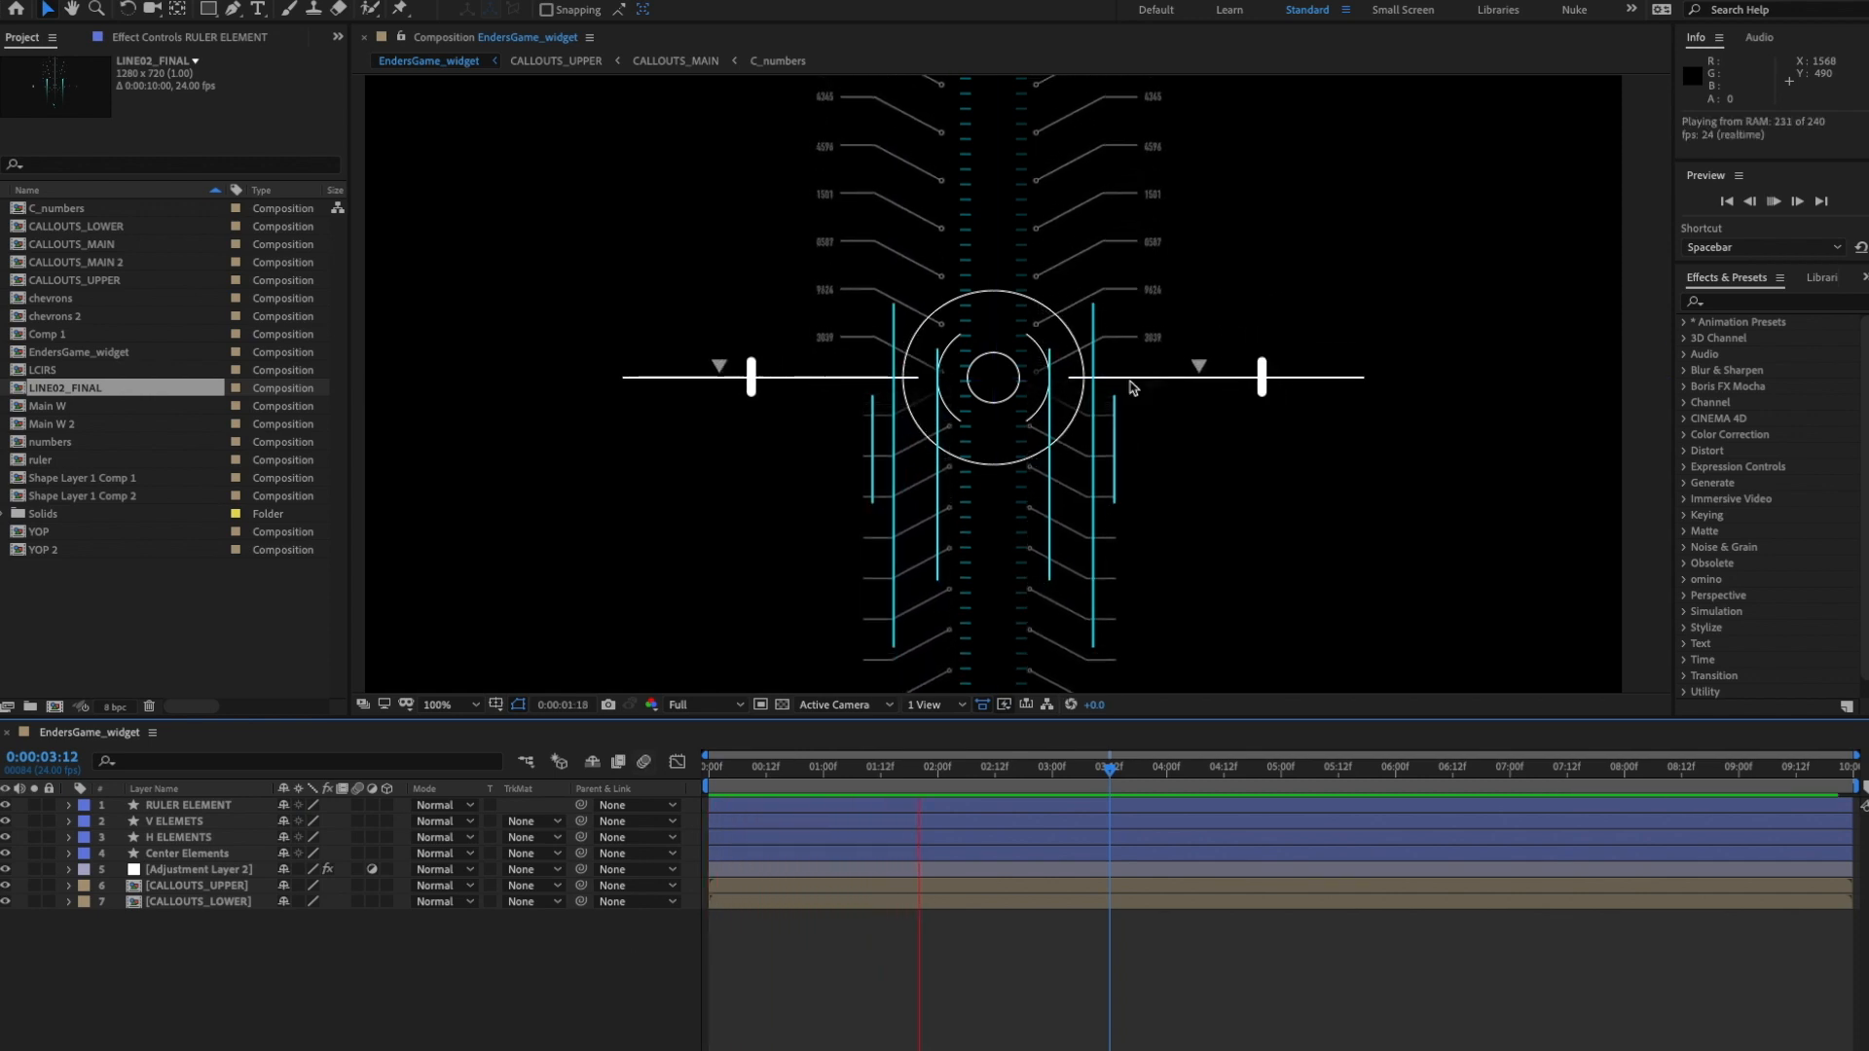
pyautogui.press('space')
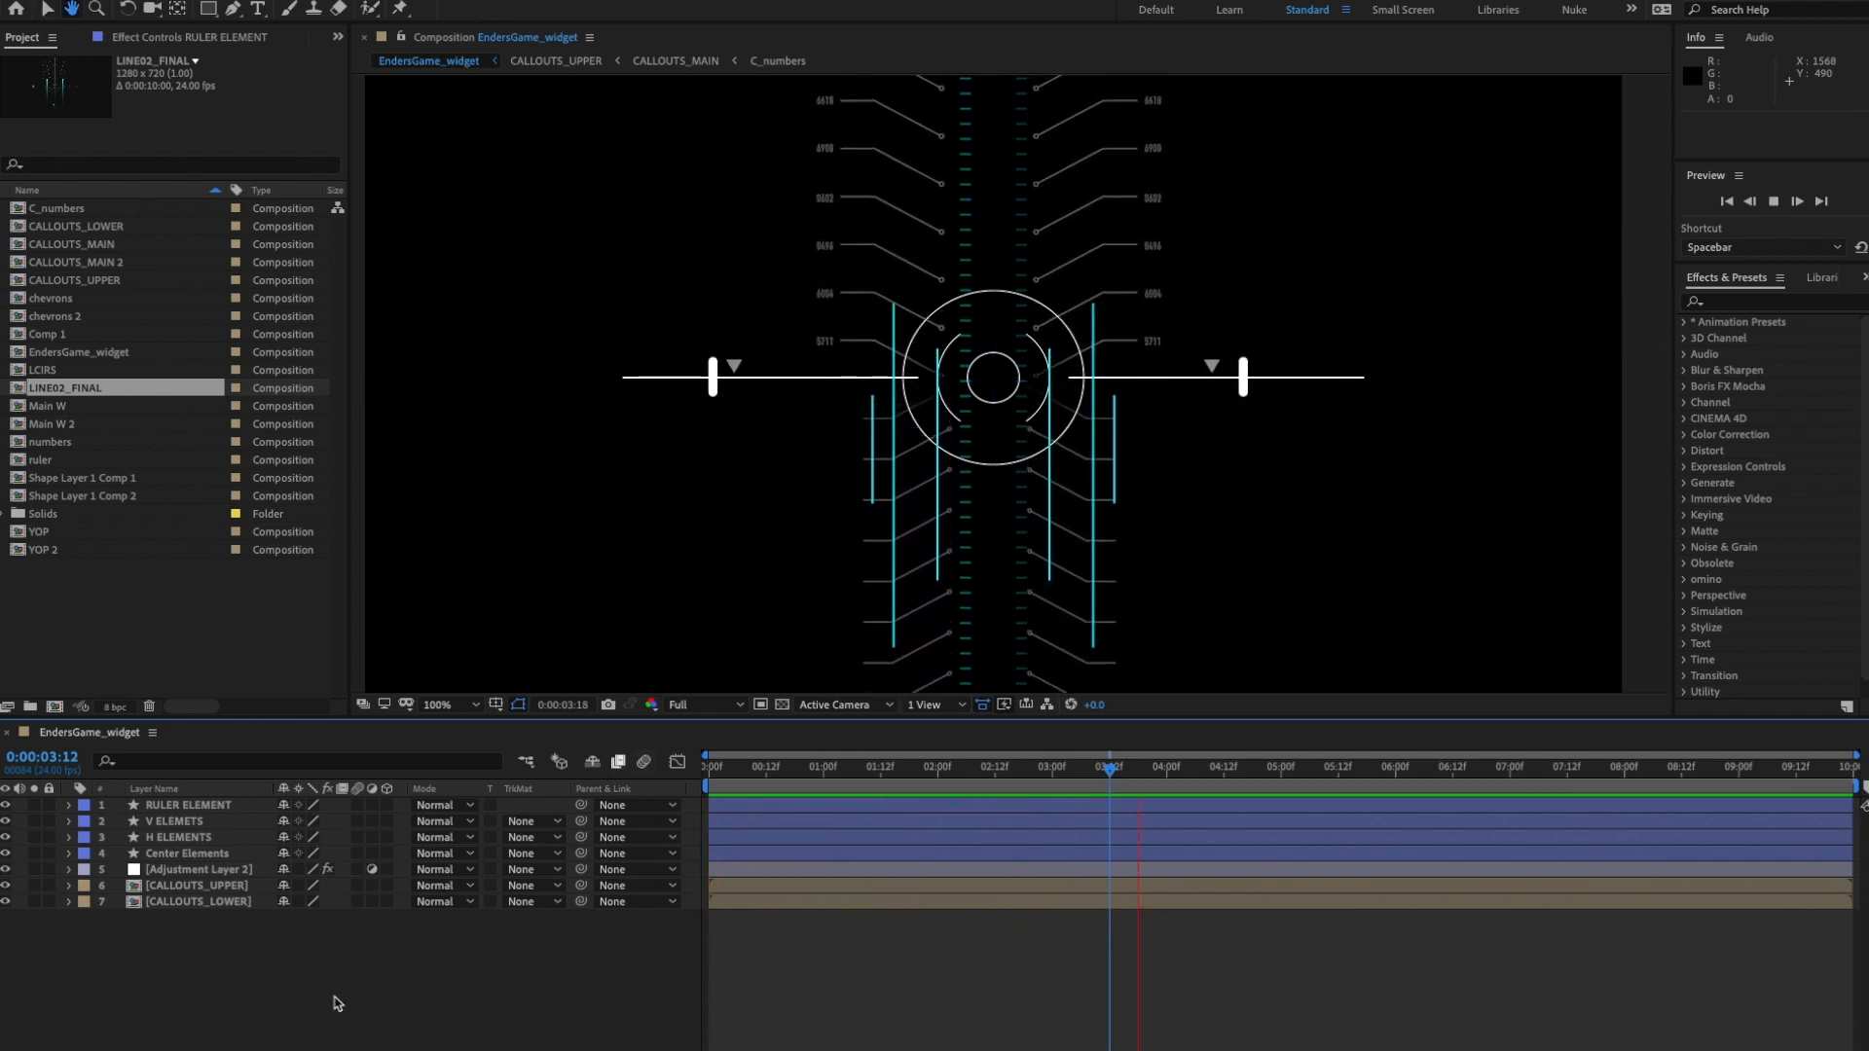
# - Pre-compose the RULER ELEMENT layer into a new composition named RULER
pyautogui.click(212, 811)
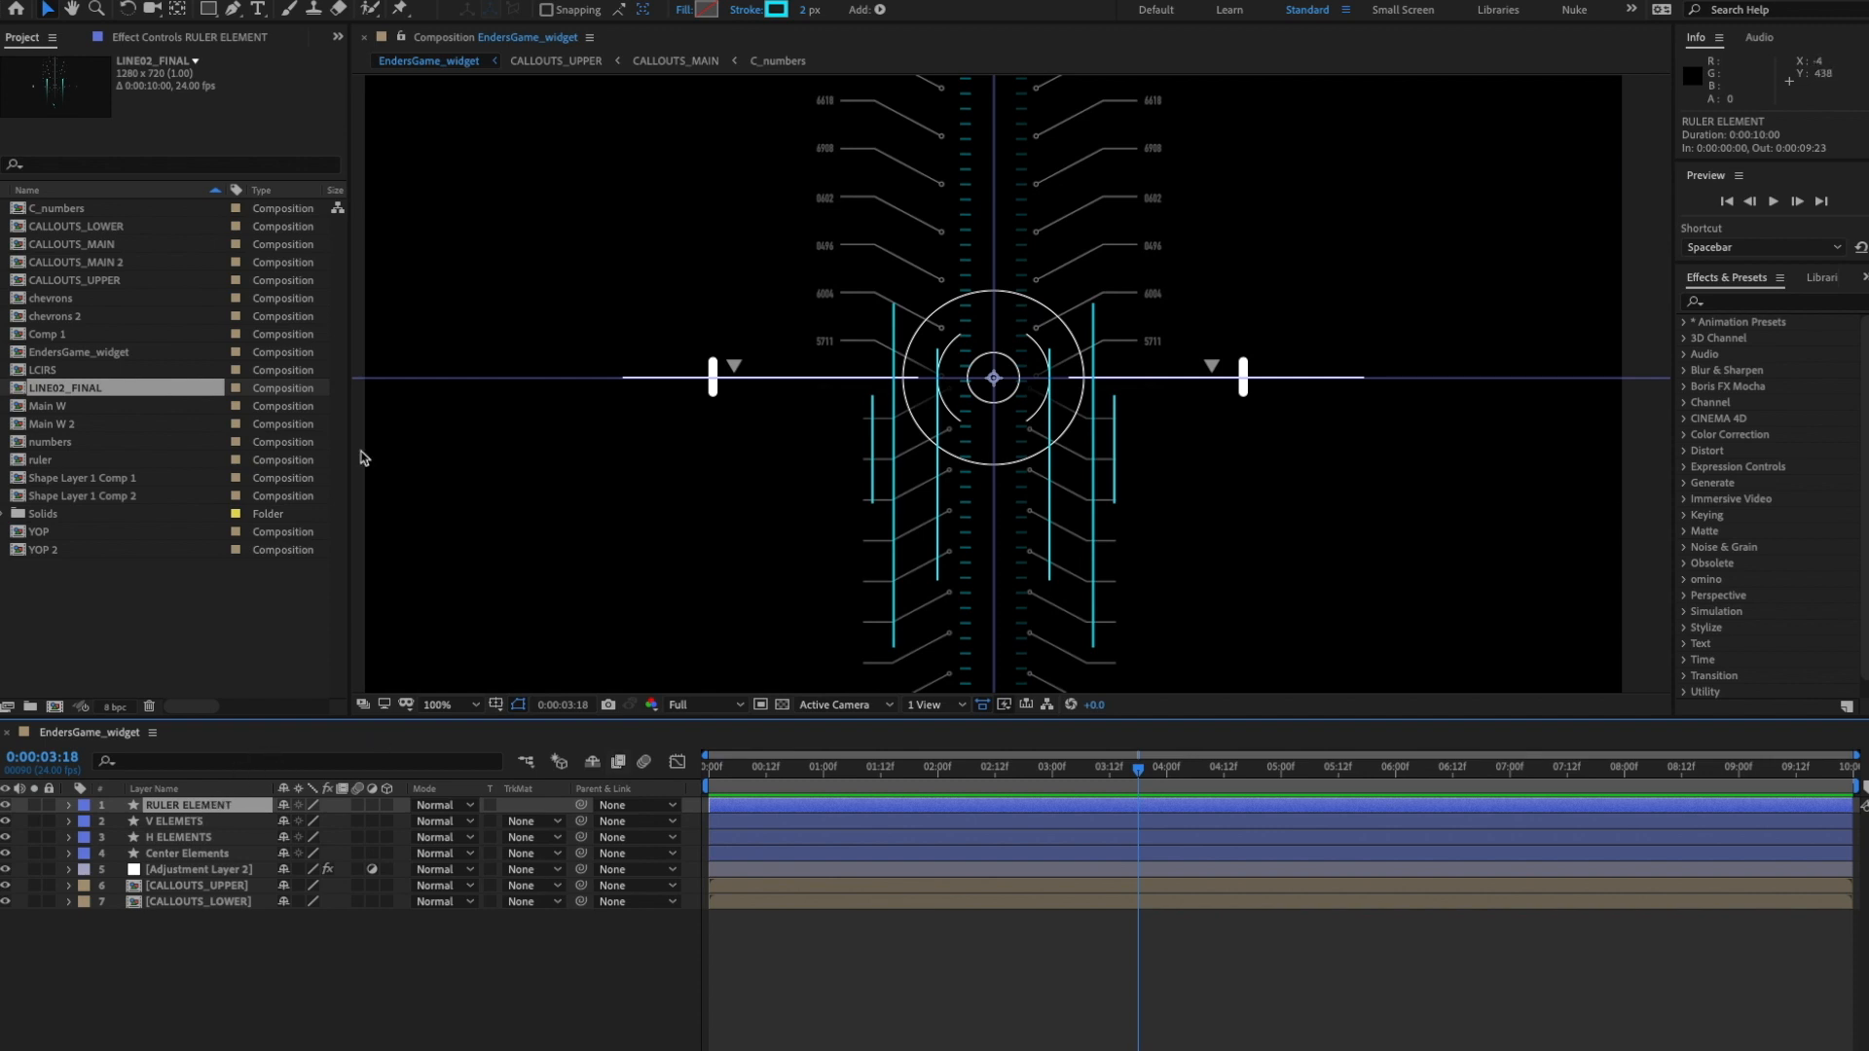
pyautogui.hotkey('alt', 'l')
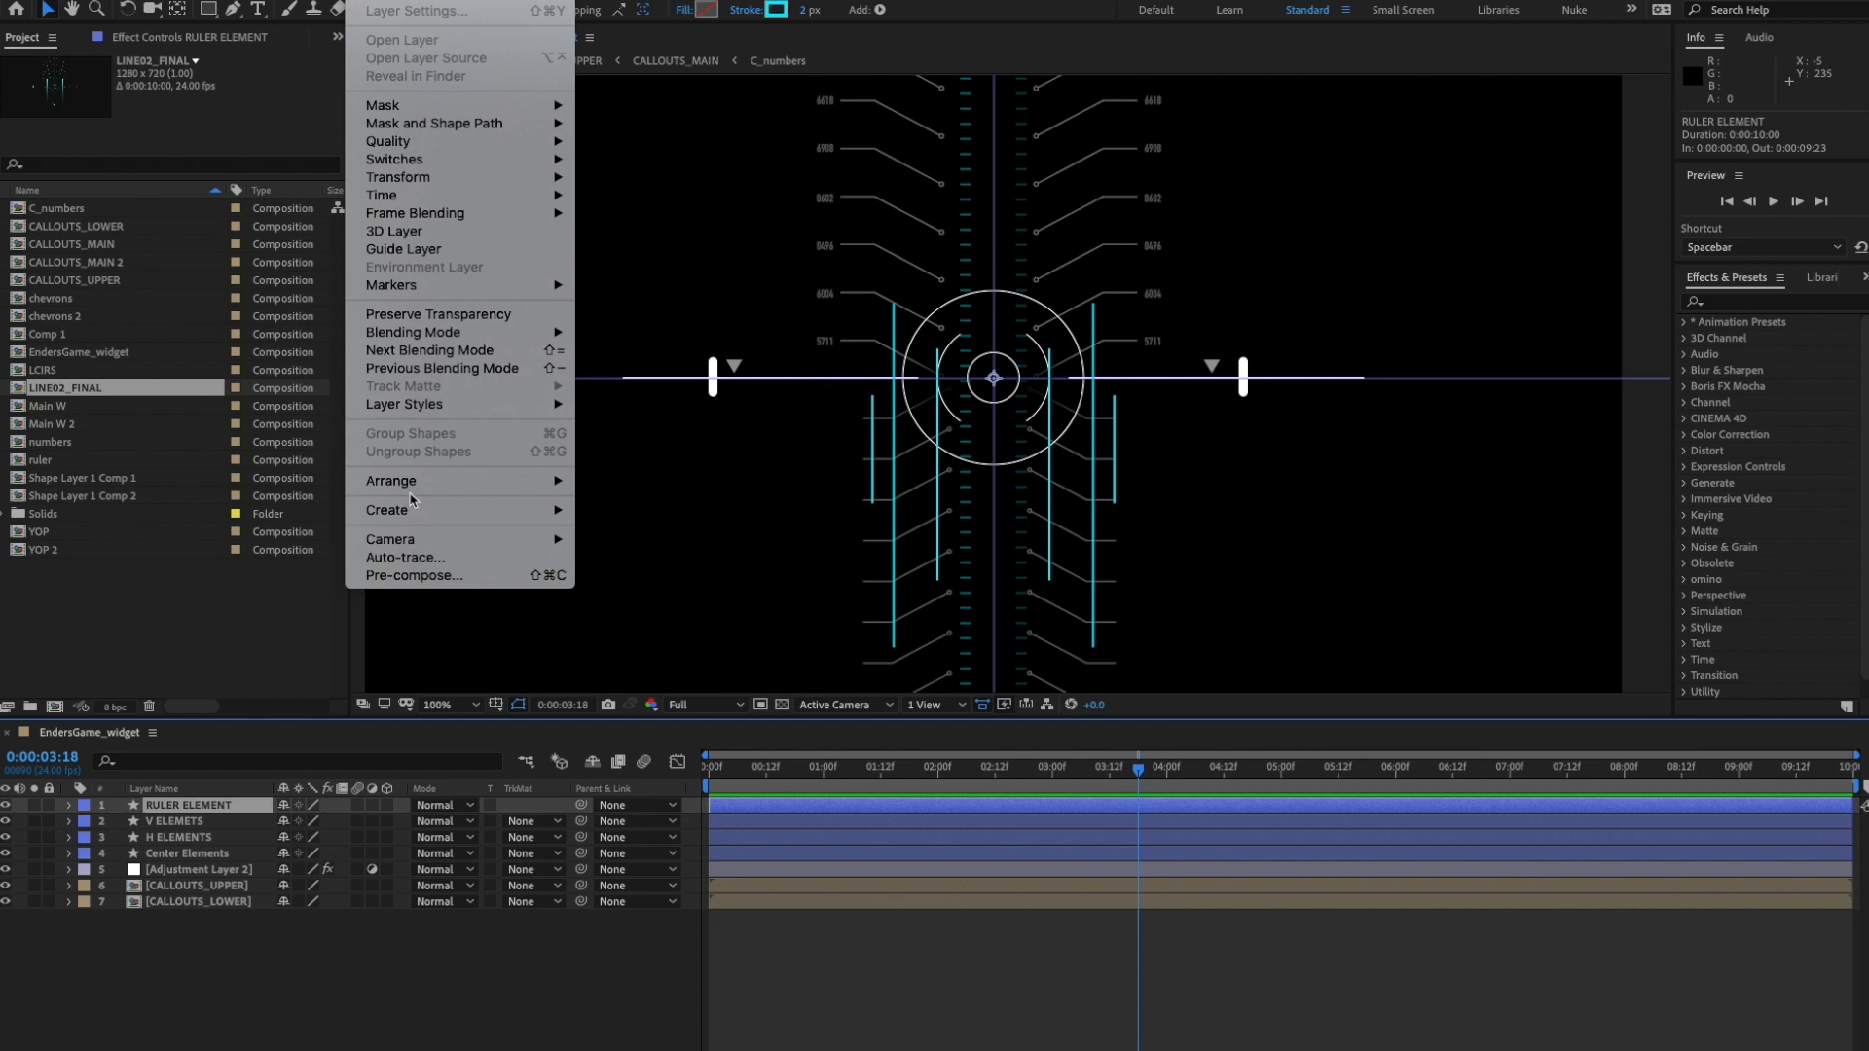
pyautogui.click(420, 576)
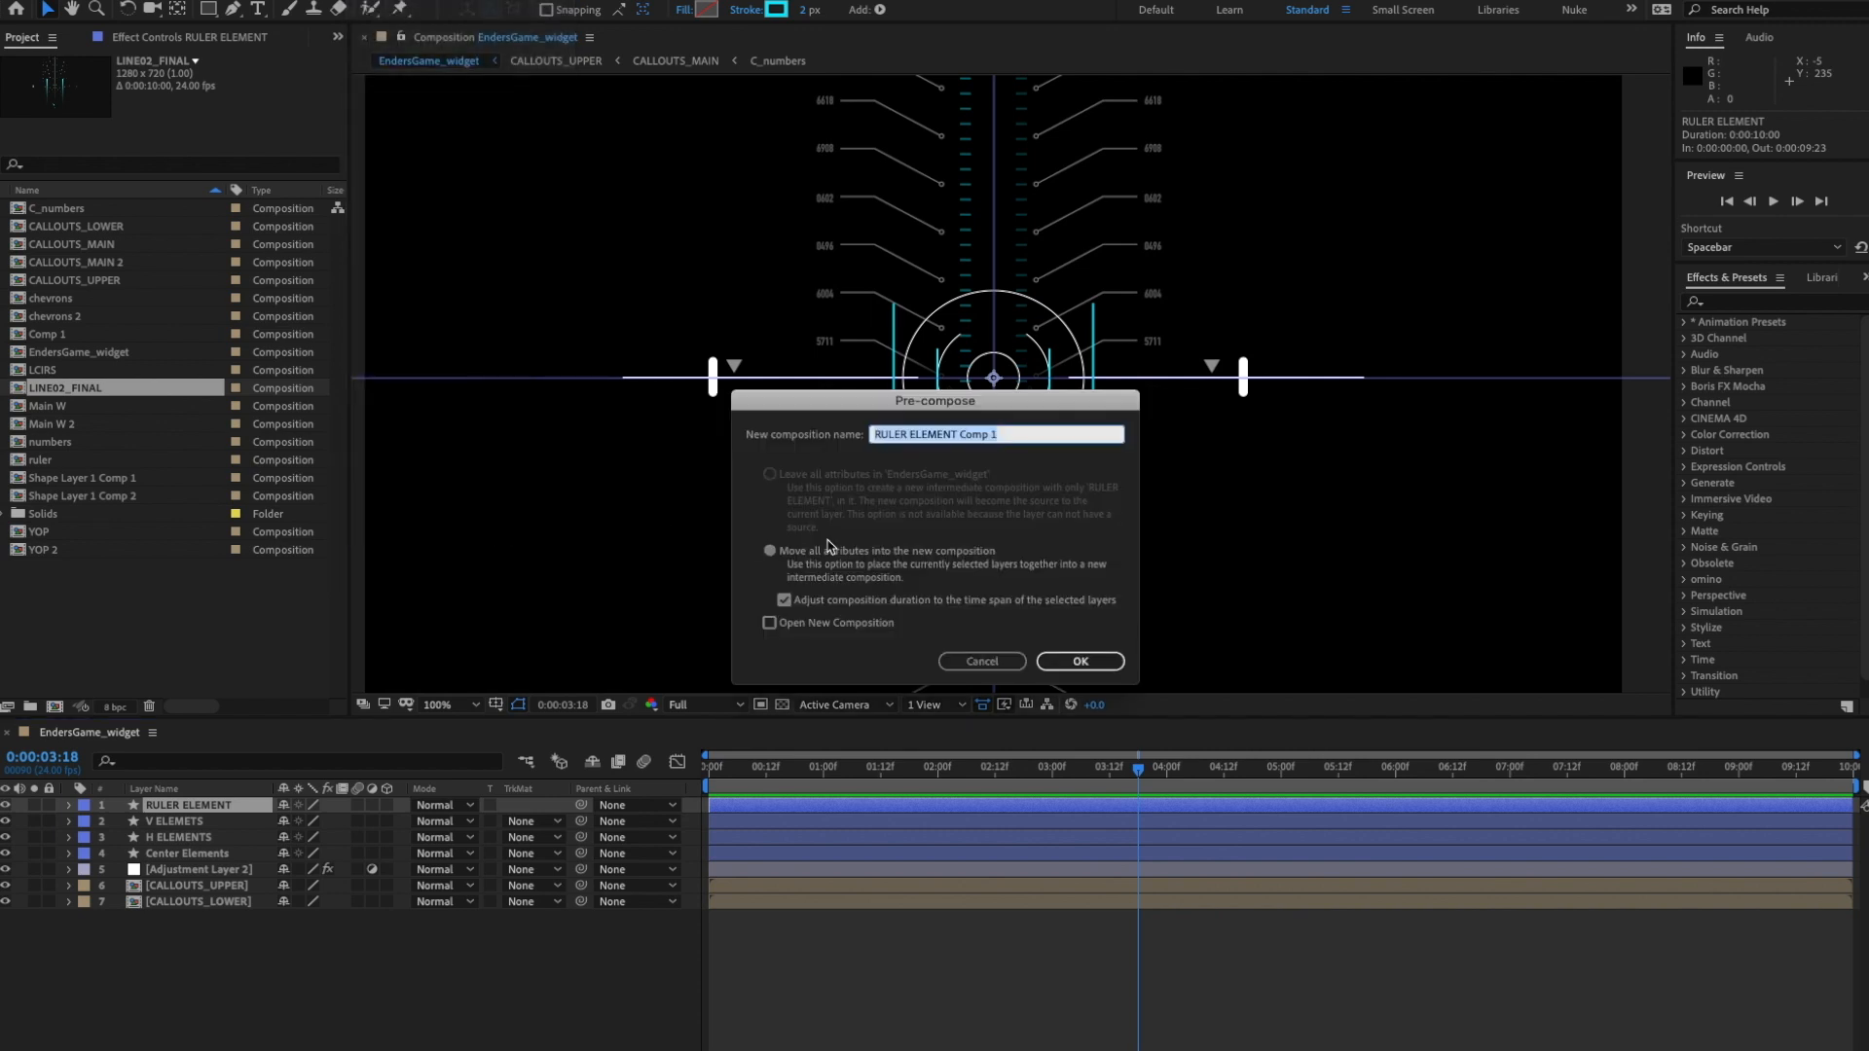
pyautogui.write('RULER')
pyautogui.press('Return')
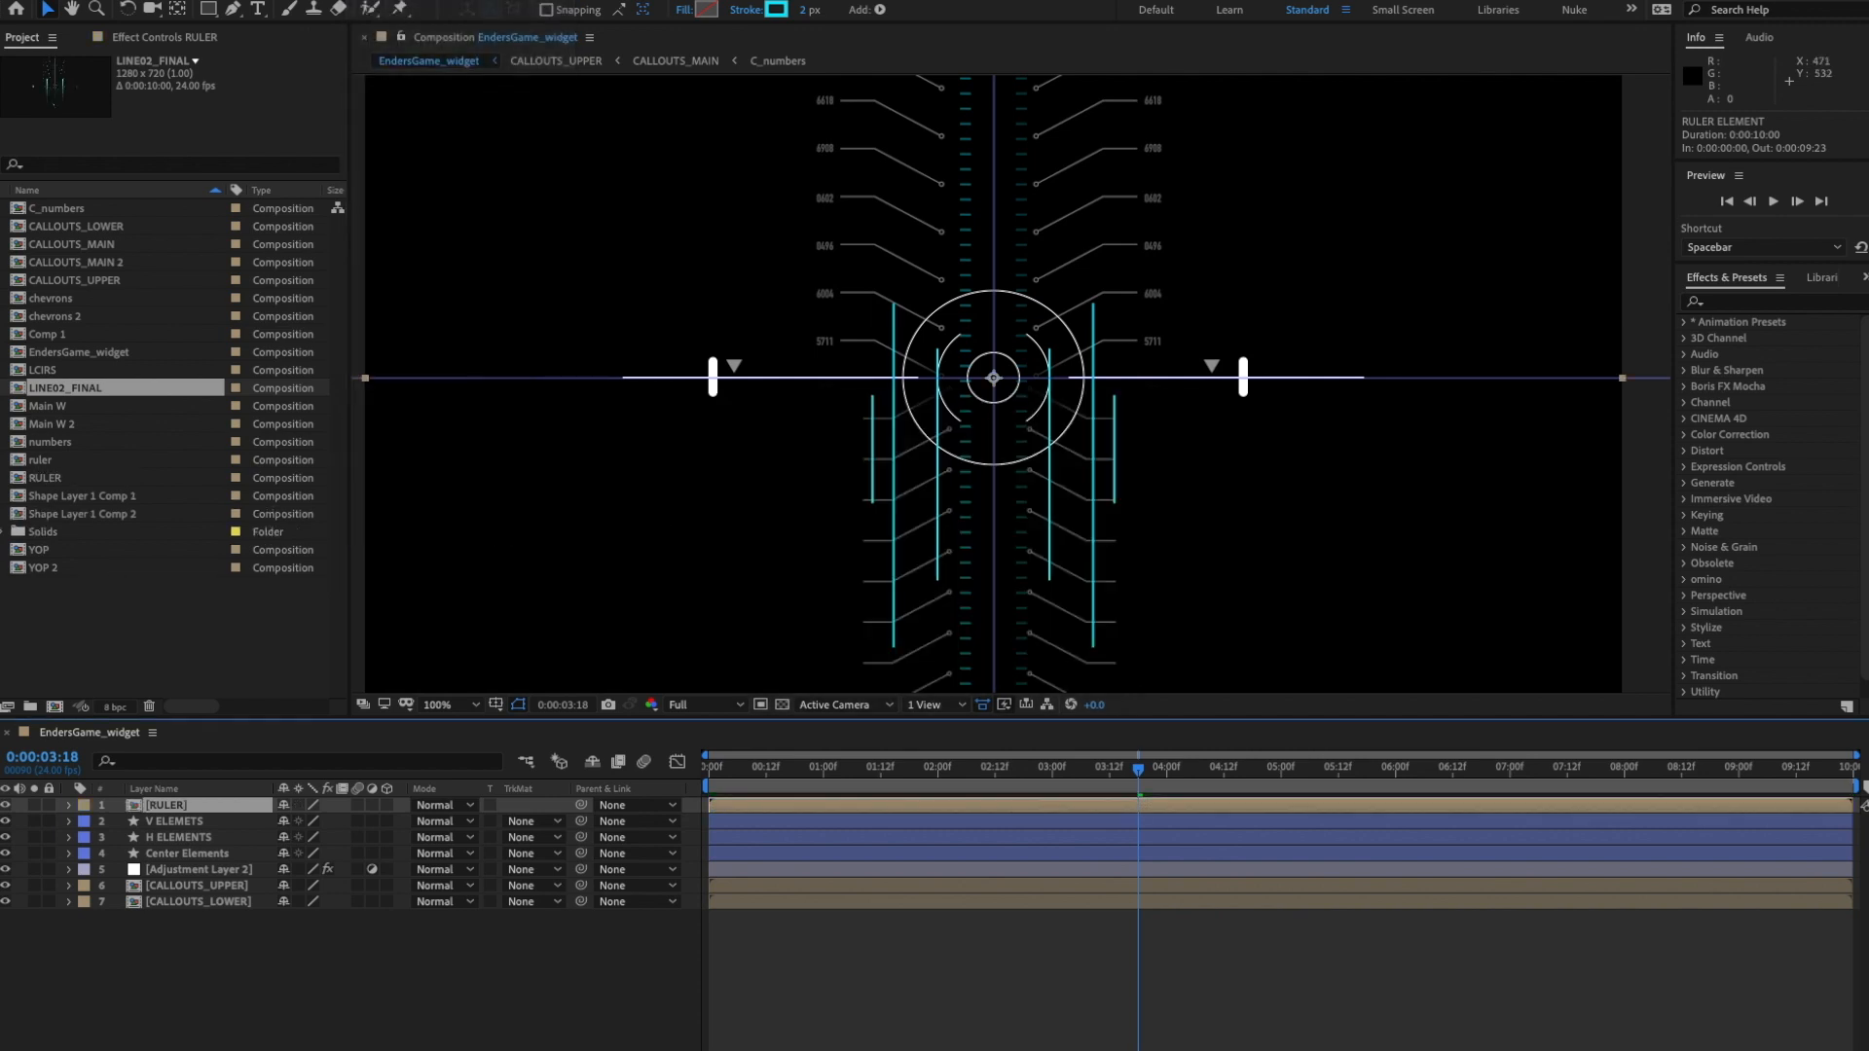
# - Open the RULER composition and set the Shape 1 opacity of the RULER ELEMENT layer to 100%
pyautogui.doubleClick(188, 808)
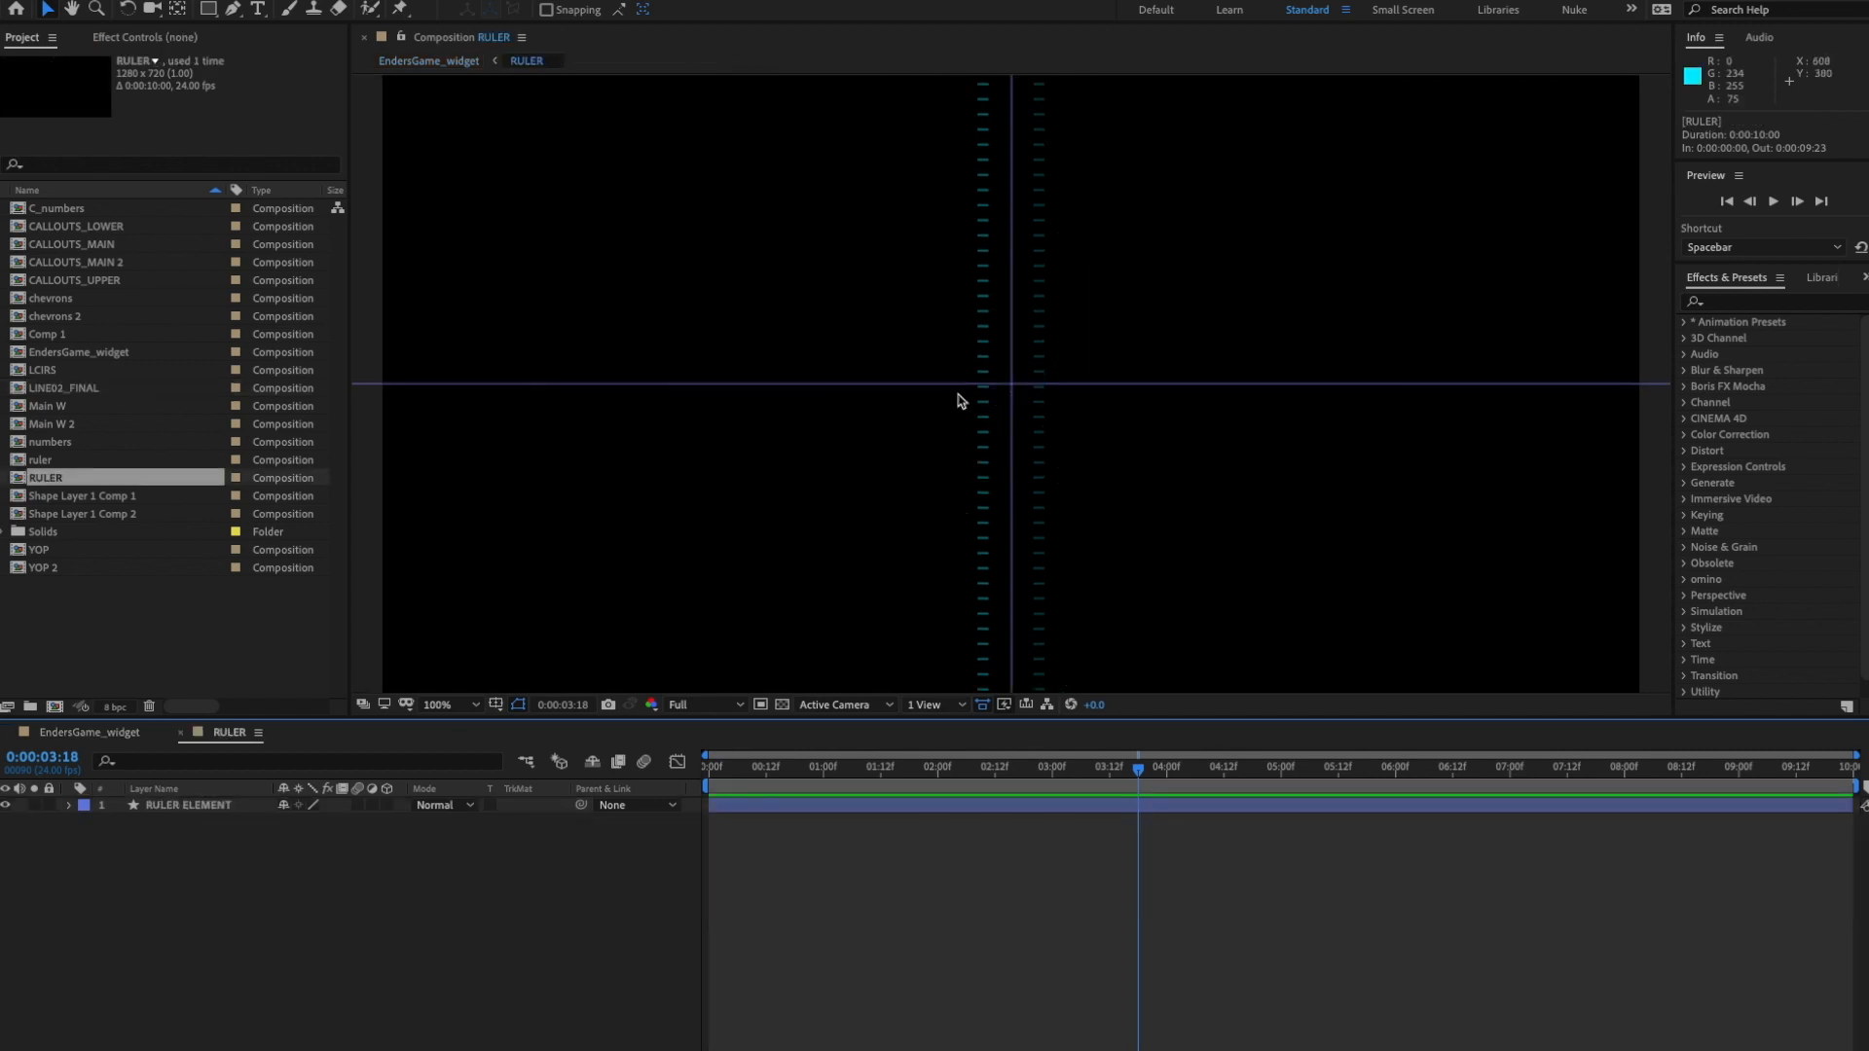
pyautogui.press('.')
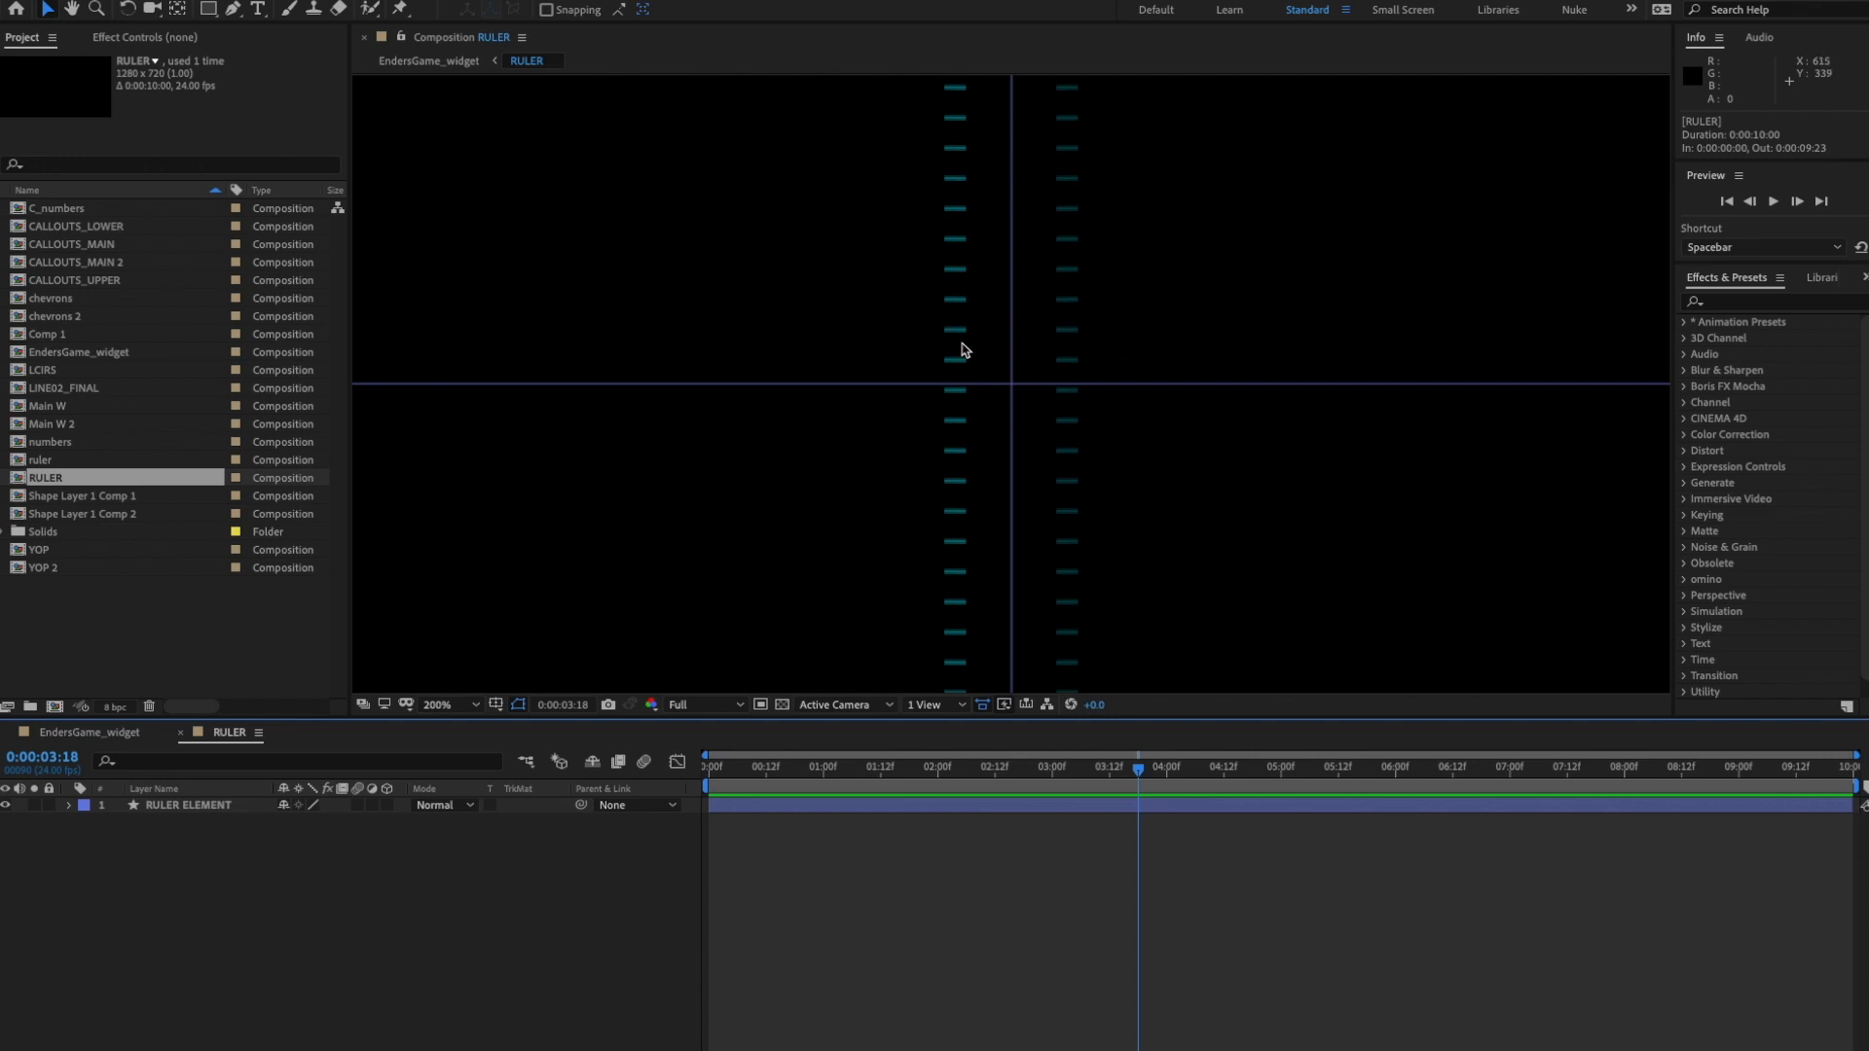
pyautogui.click(166, 807)
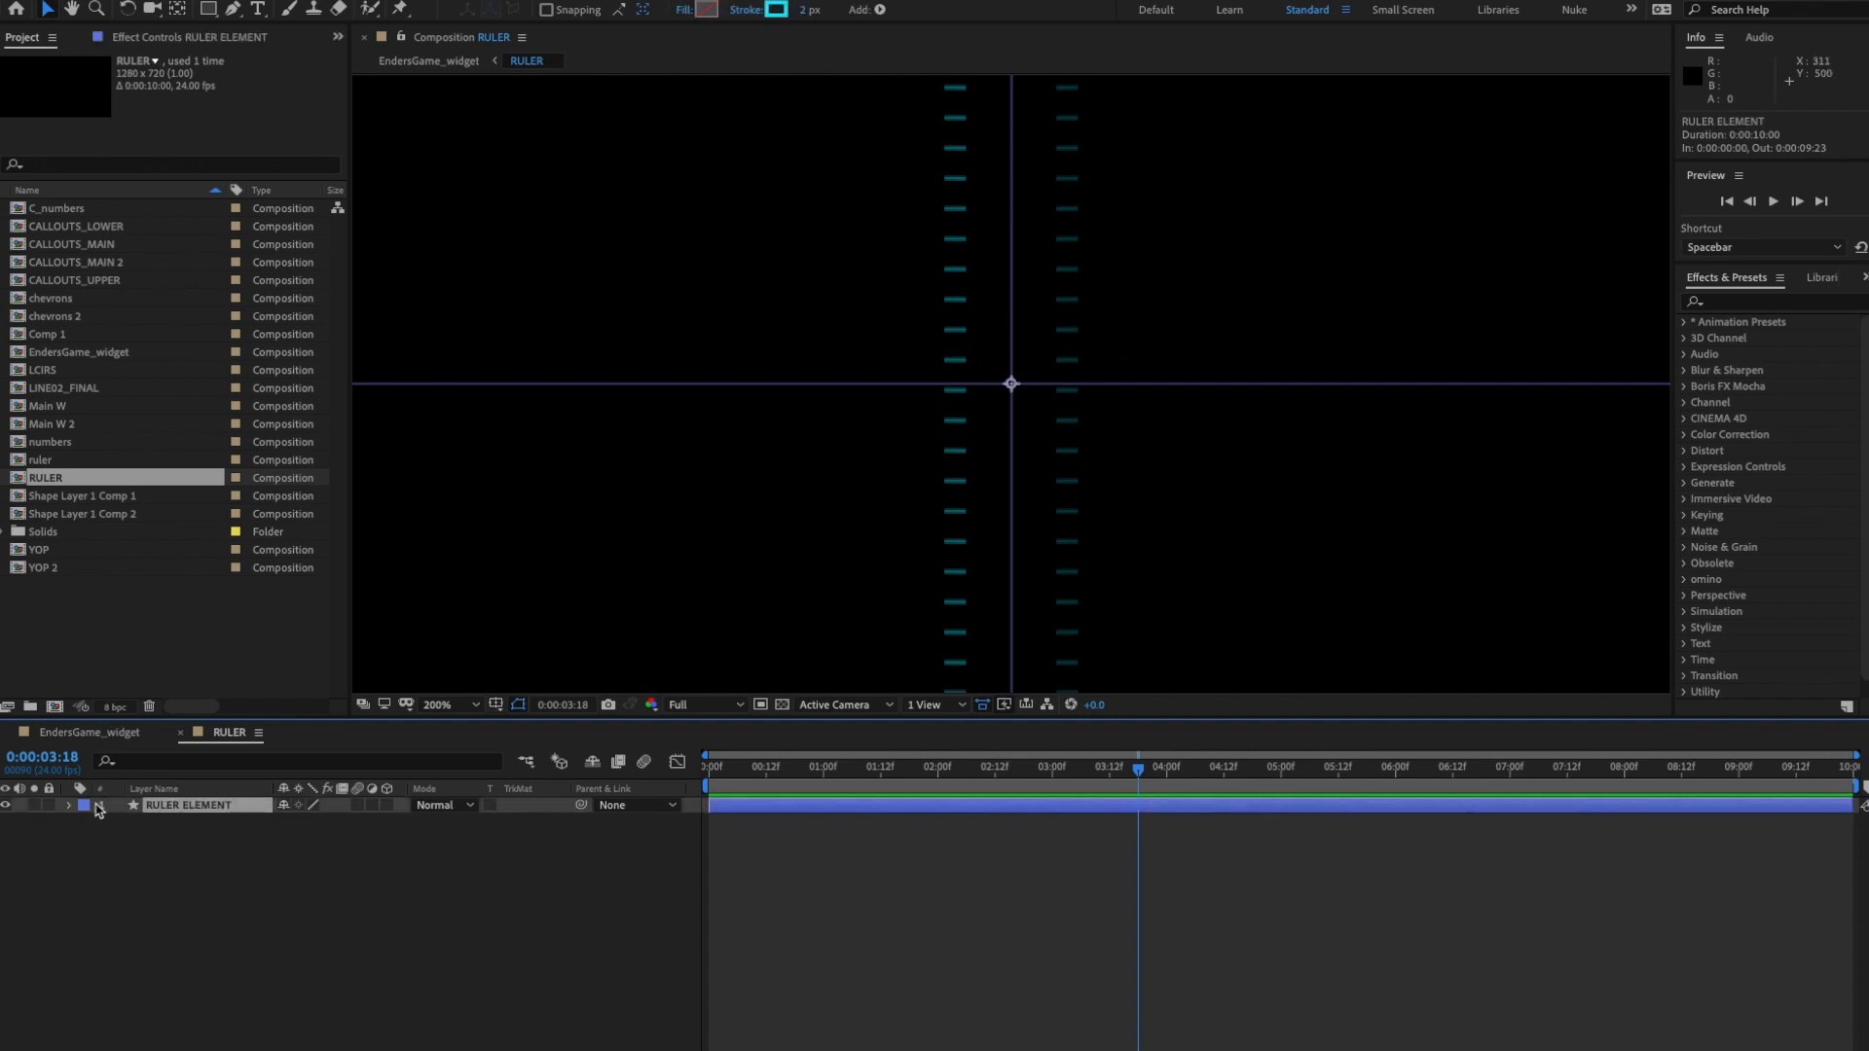
pyautogui.click(68, 808)
pyautogui.click(101, 839)
pyautogui.click(120, 904)
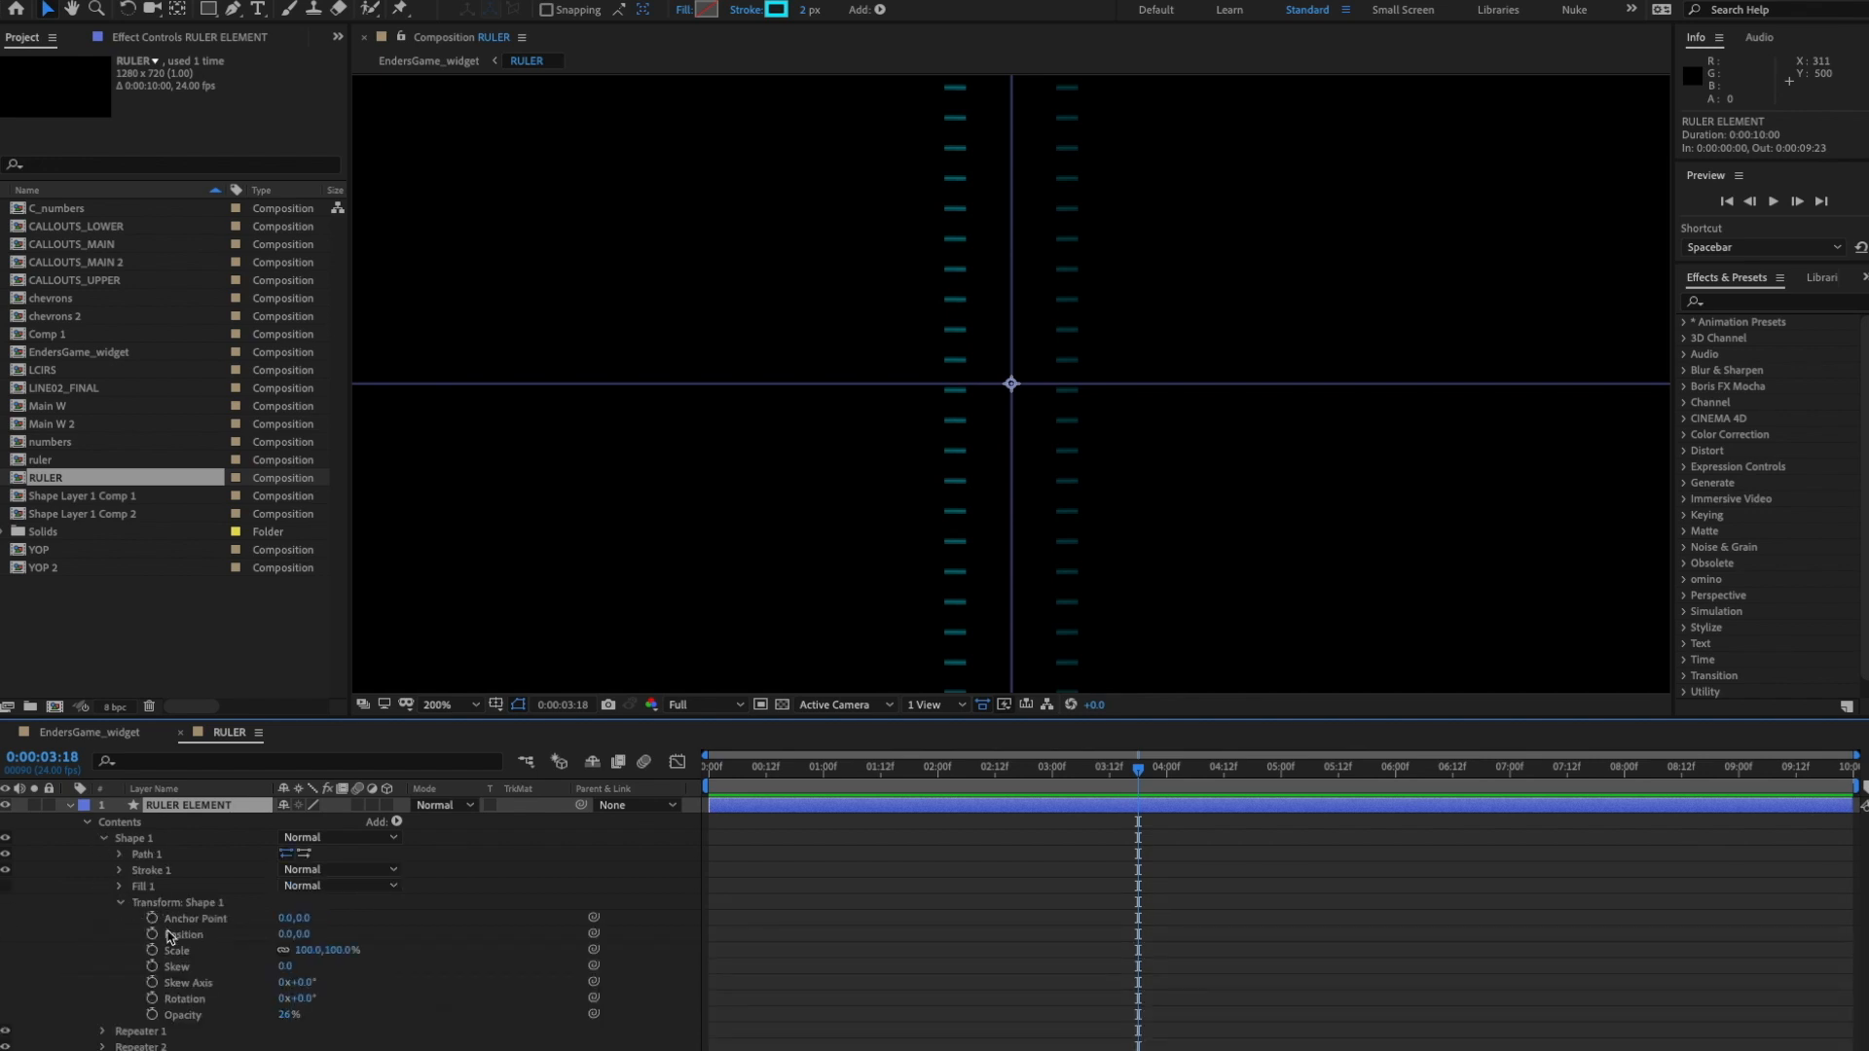
pyautogui.click(289, 1015)
pyautogui.write('100')
pyautogui.press('Return')
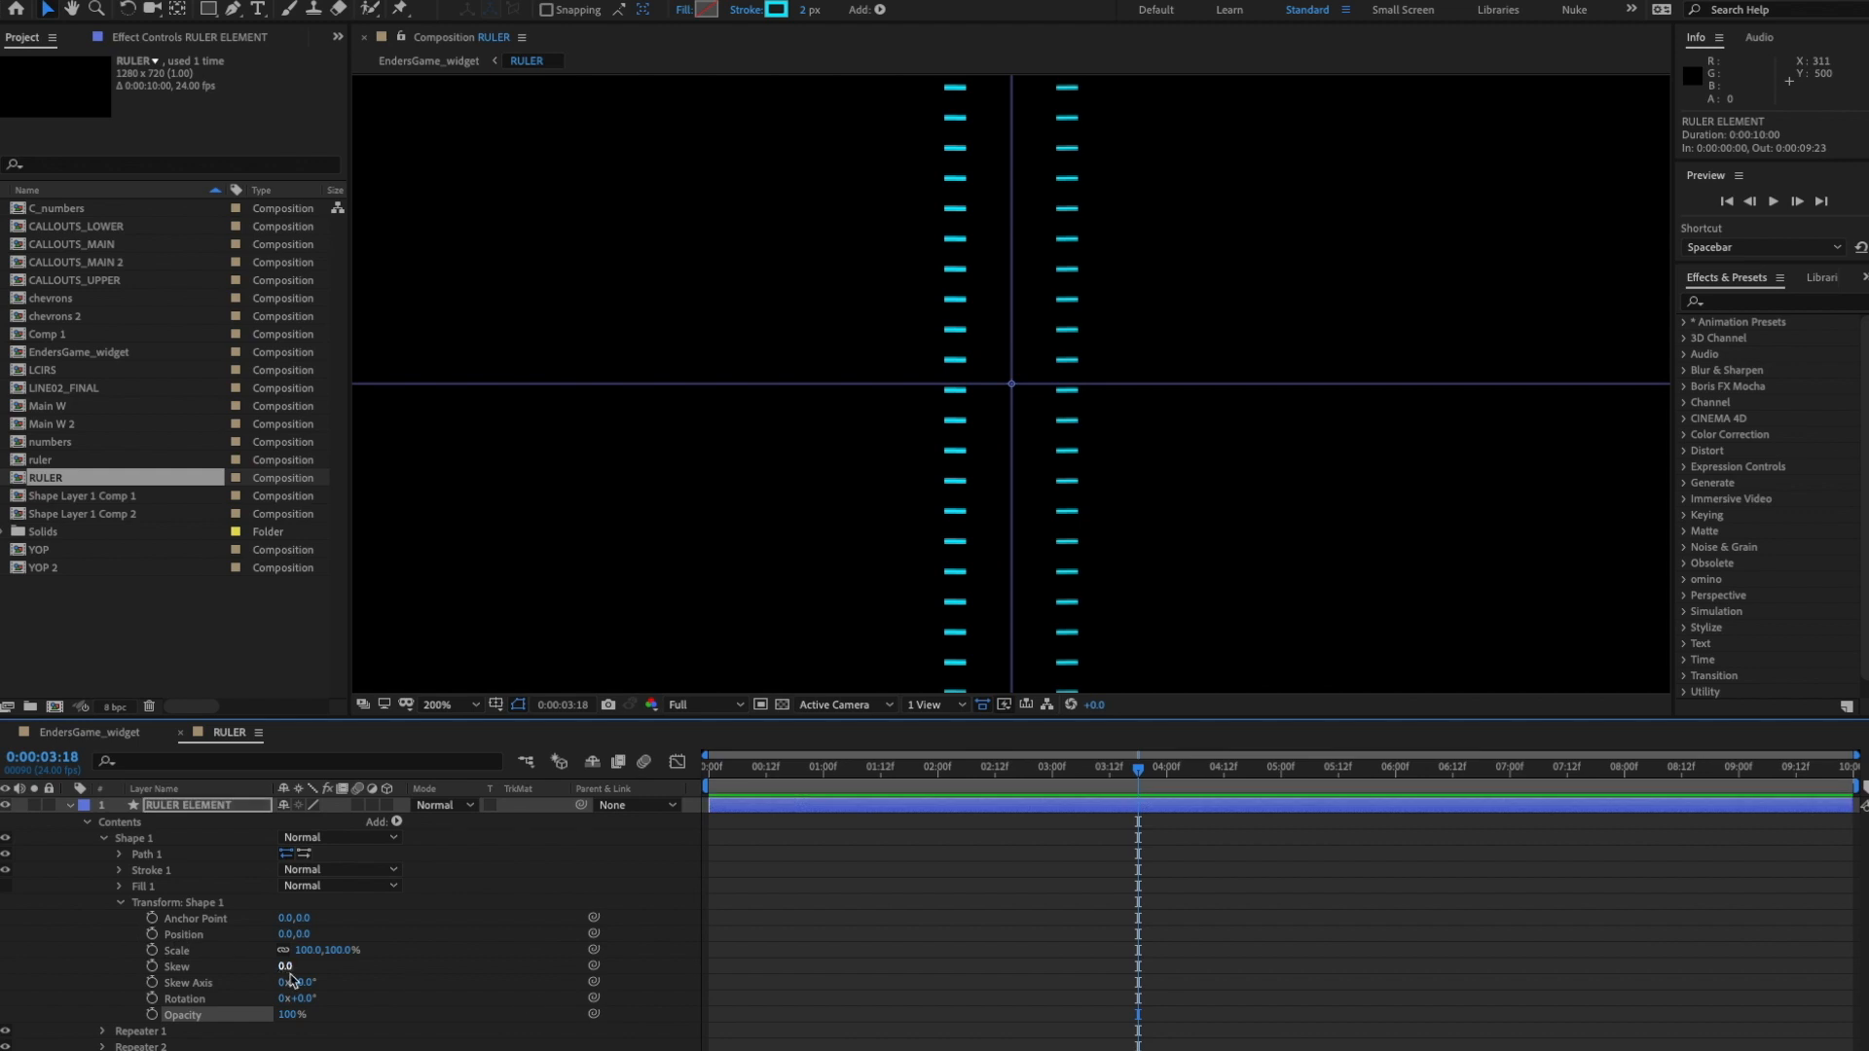
# - Set the layer-level Transform opacity of RULER ELEMENT to 27%, then deselect the layer
pyautogui.click(120, 904)
pyautogui.click(87, 952)
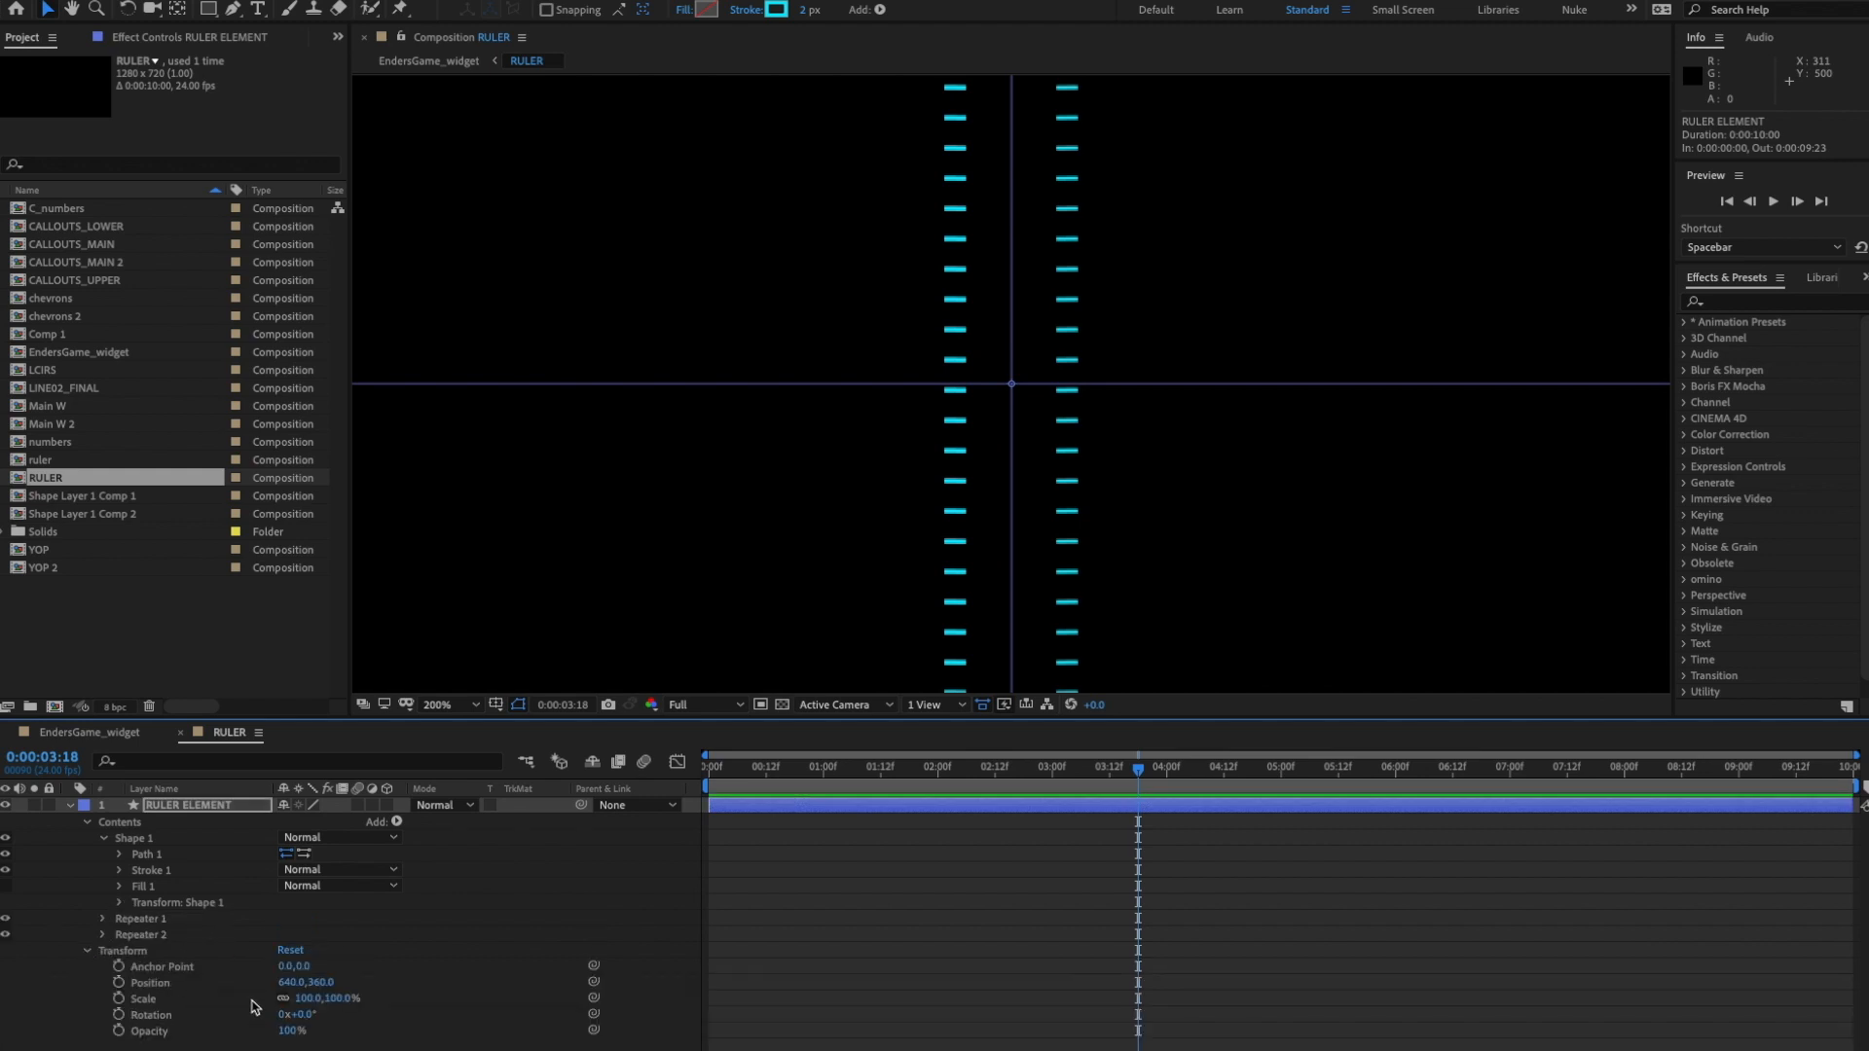
pyautogui.moveTo(292, 1030); pyautogui.dragTo(224, 1036)
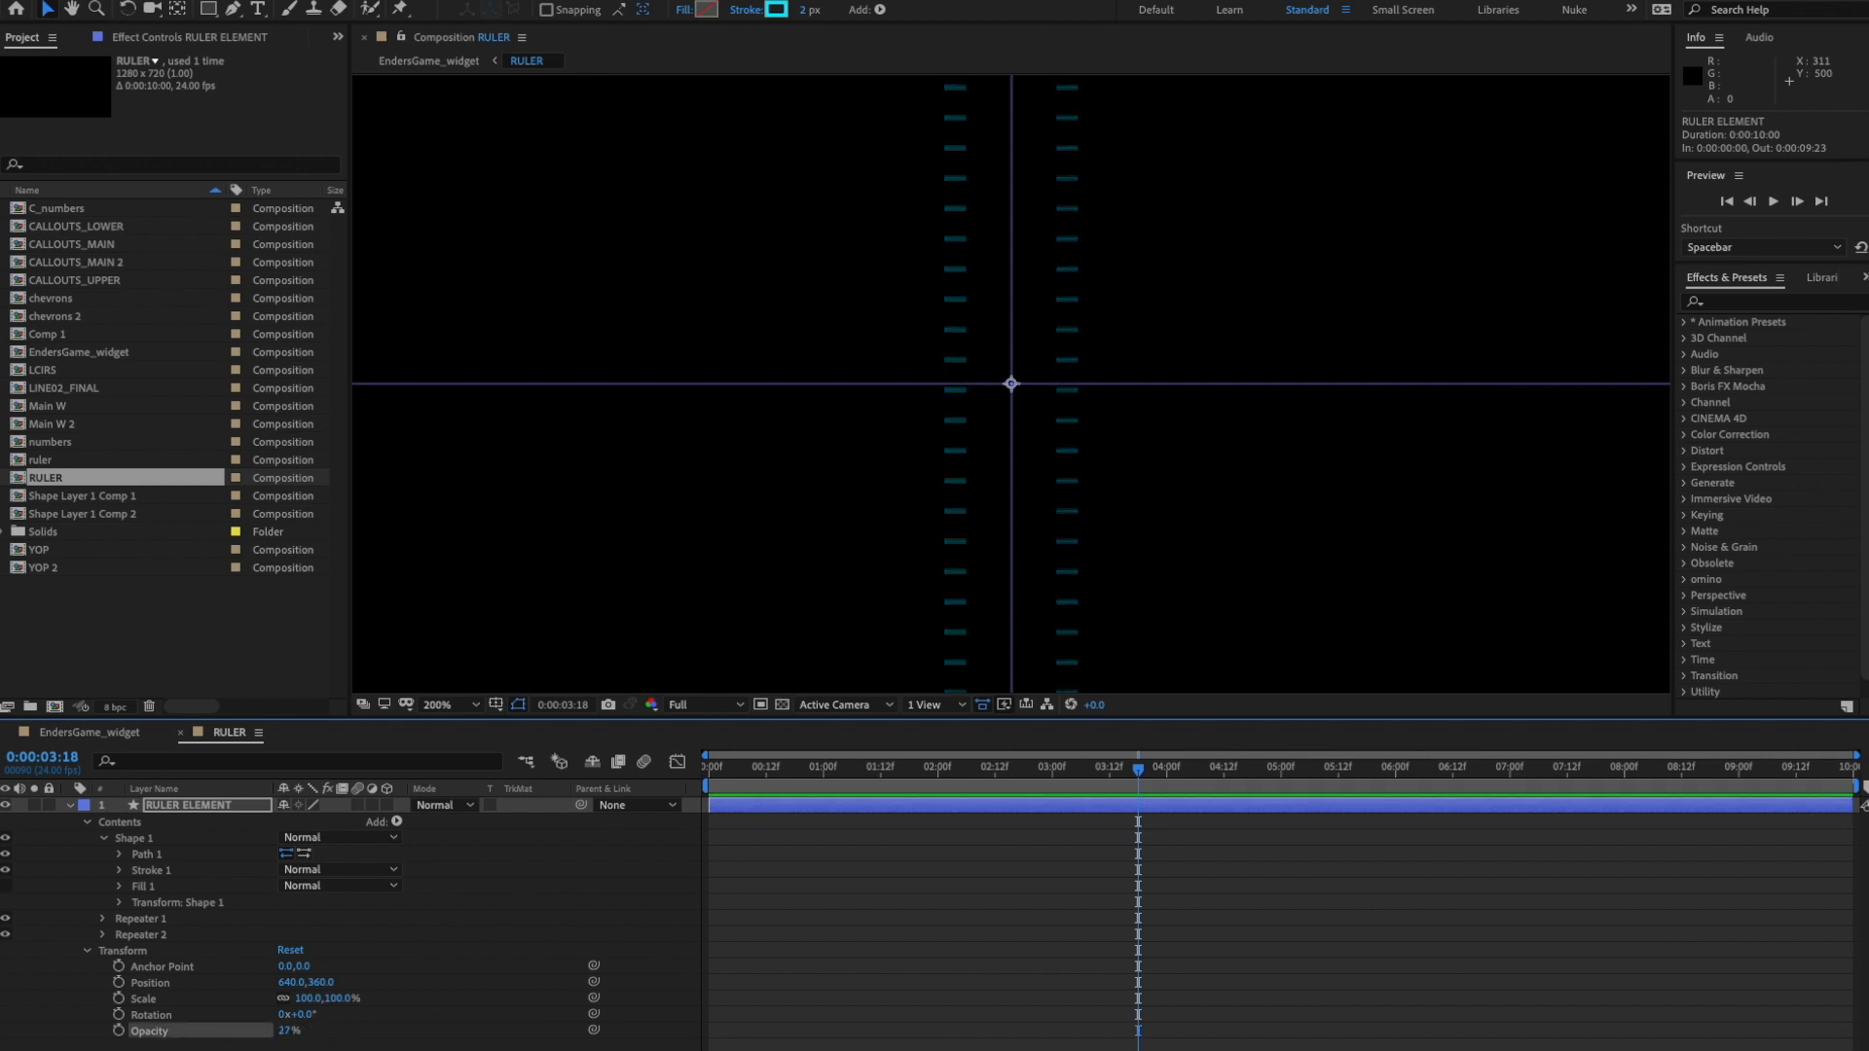
pyautogui.click(486, 930)
# - Nudge the ruler tick's Path 1 upward until its first tick sits just above the composition's upper edge, then deselect it
pyautogui.scroll(-1, 973, 399)
pyautogui.scroll(-1, 972, 399)
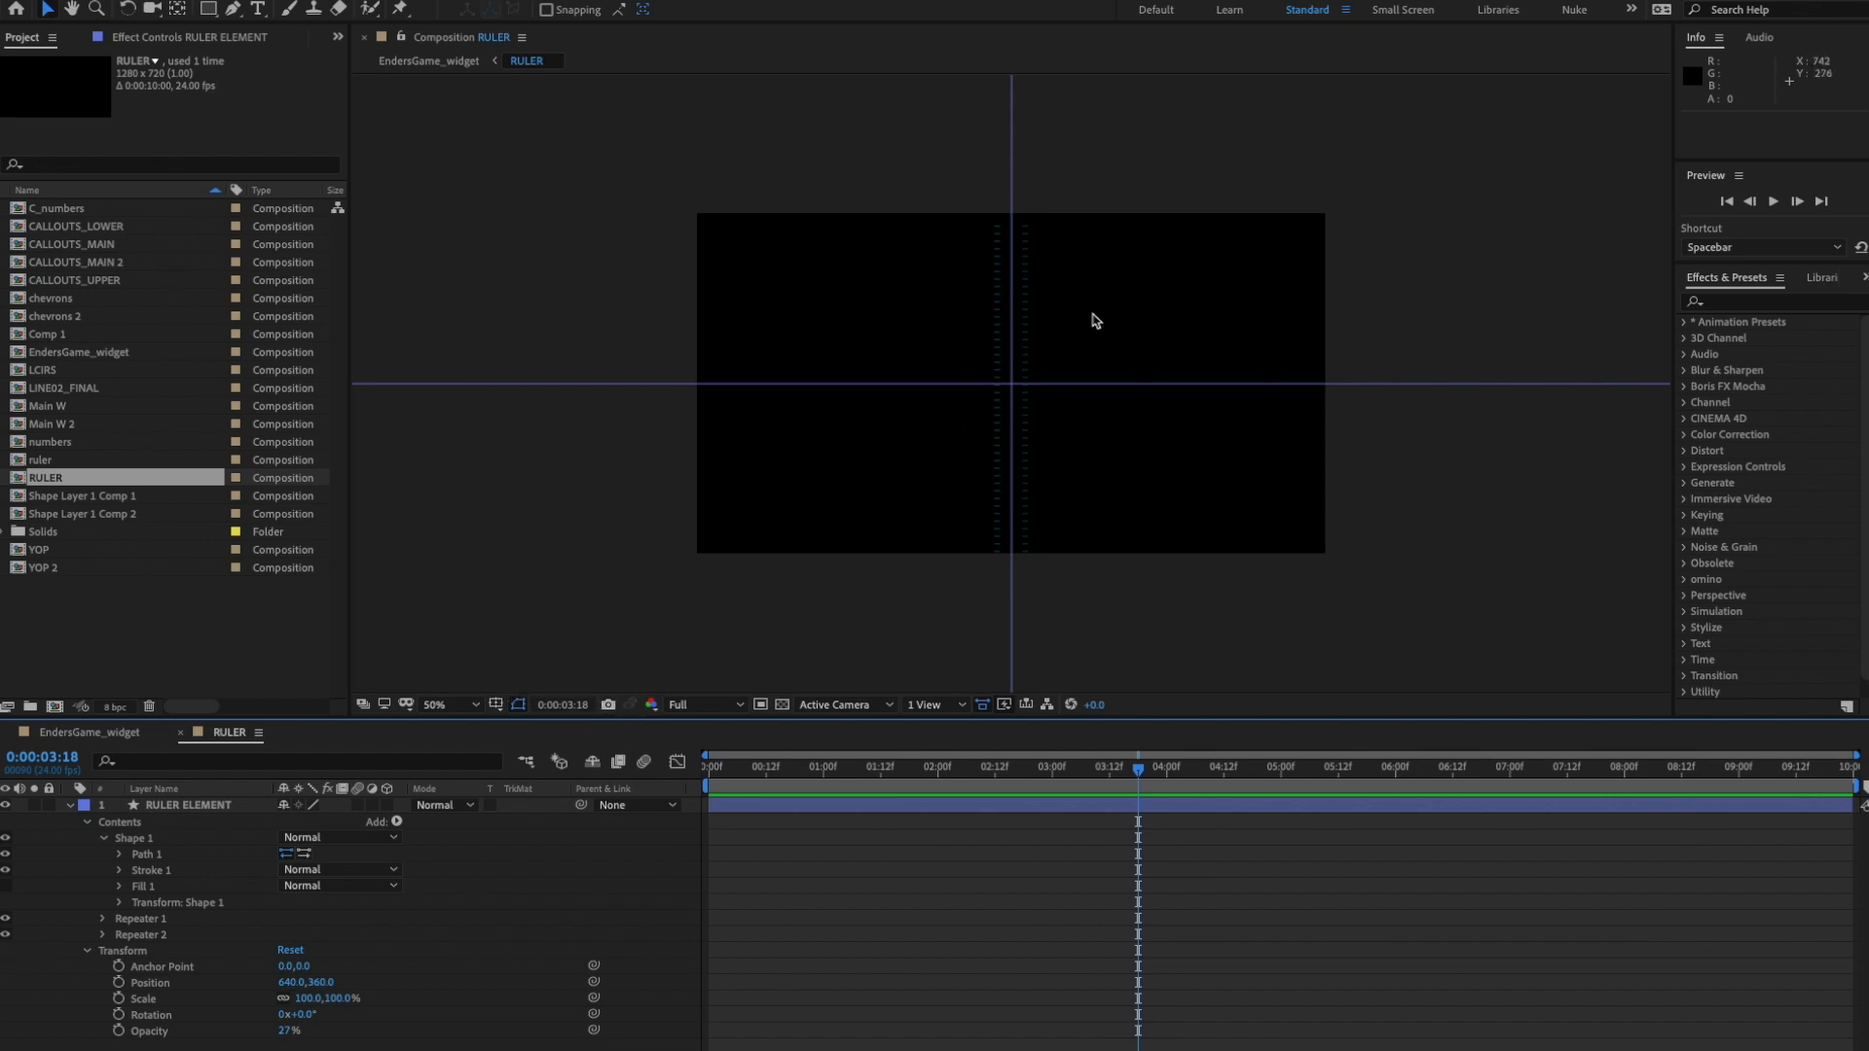
pyautogui.scroll(1, 1068, 238)
pyautogui.moveTo(1112, 276); pyautogui.dragTo(1107, 345)
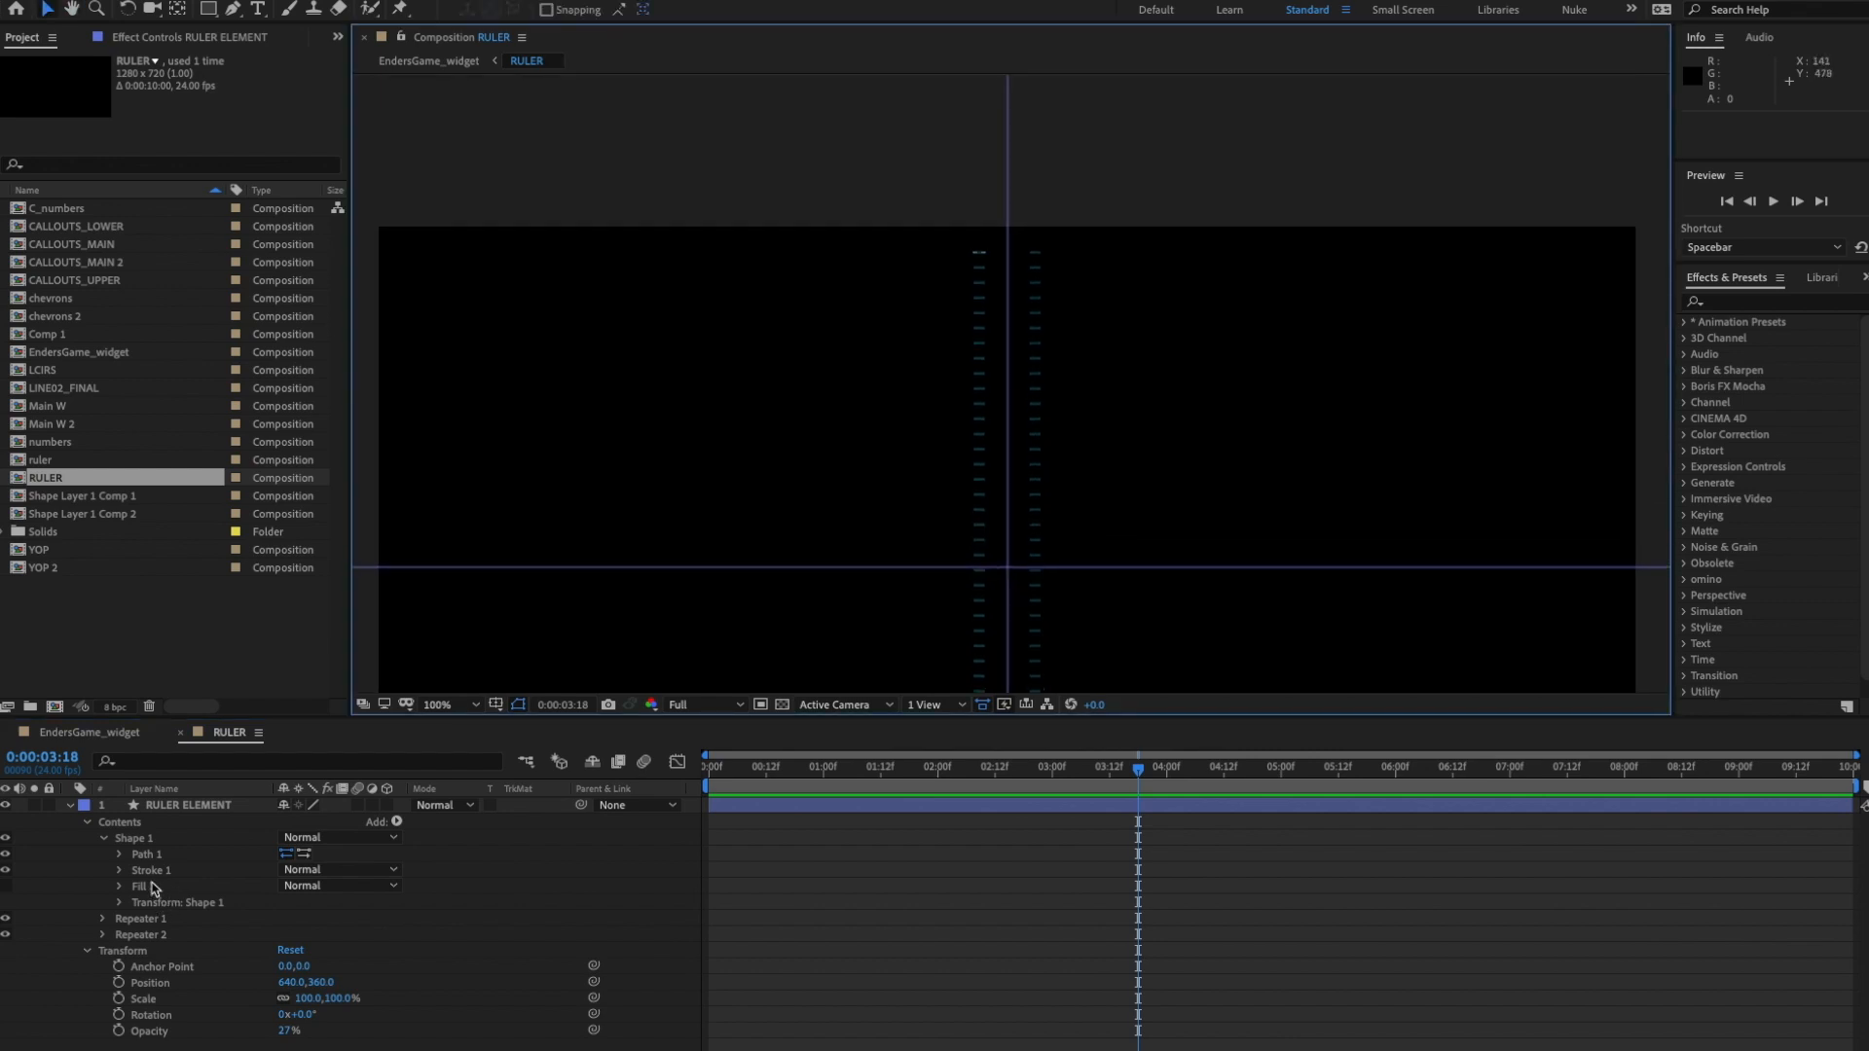
pyautogui.click(118, 855)
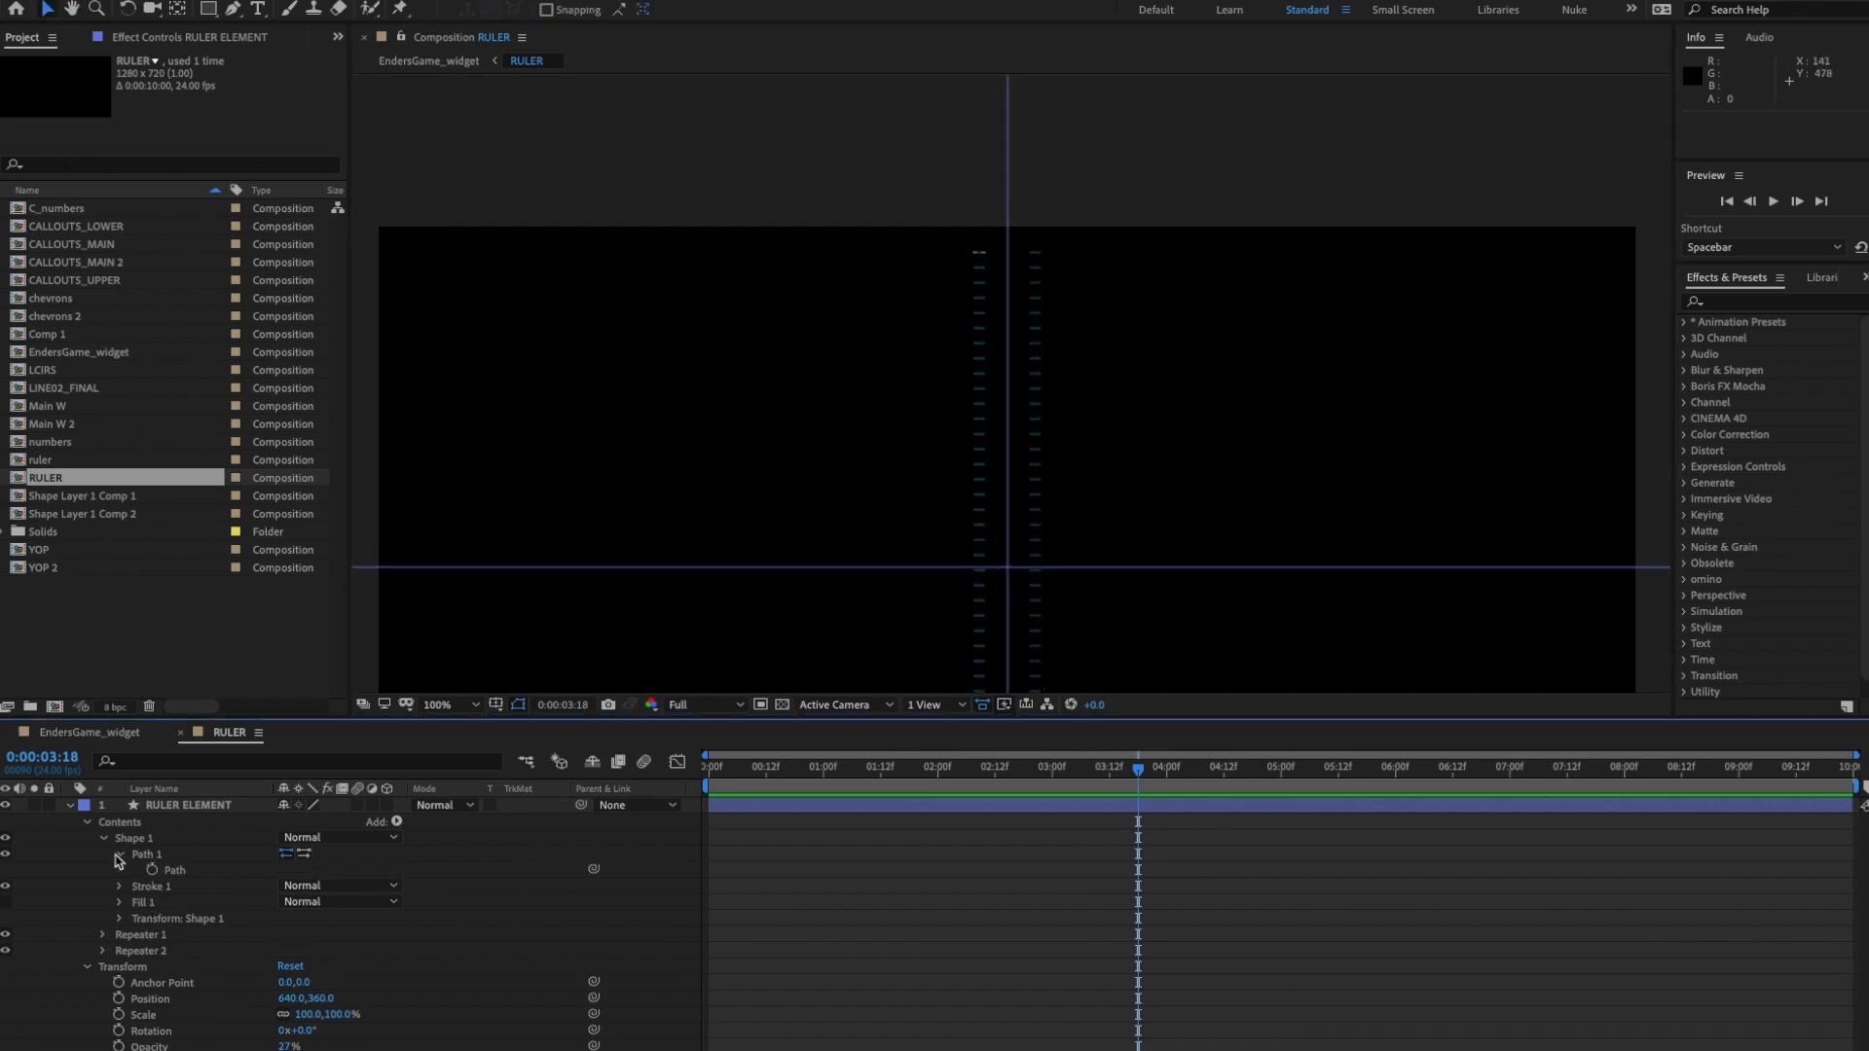
pyautogui.click(175, 876)
pyautogui.press('Up')
pyautogui.press('Up')
pyautogui.press('Up')
pyautogui.press('Up')
pyautogui.press('Up')
pyautogui.press('Up')
pyautogui.press('Up')
pyautogui.press('Up')
pyautogui.press('Up')
pyautogui.press('Up')
pyautogui.press('Up')
pyautogui.press('Up')
pyautogui.press('Up')
pyautogui.press('Up')
pyautogui.press('Up')
pyautogui.press('Up')
pyautogui.press('Up')
pyautogui.press('Up')
pyautogui.press('Up')
pyautogui.press('Up')
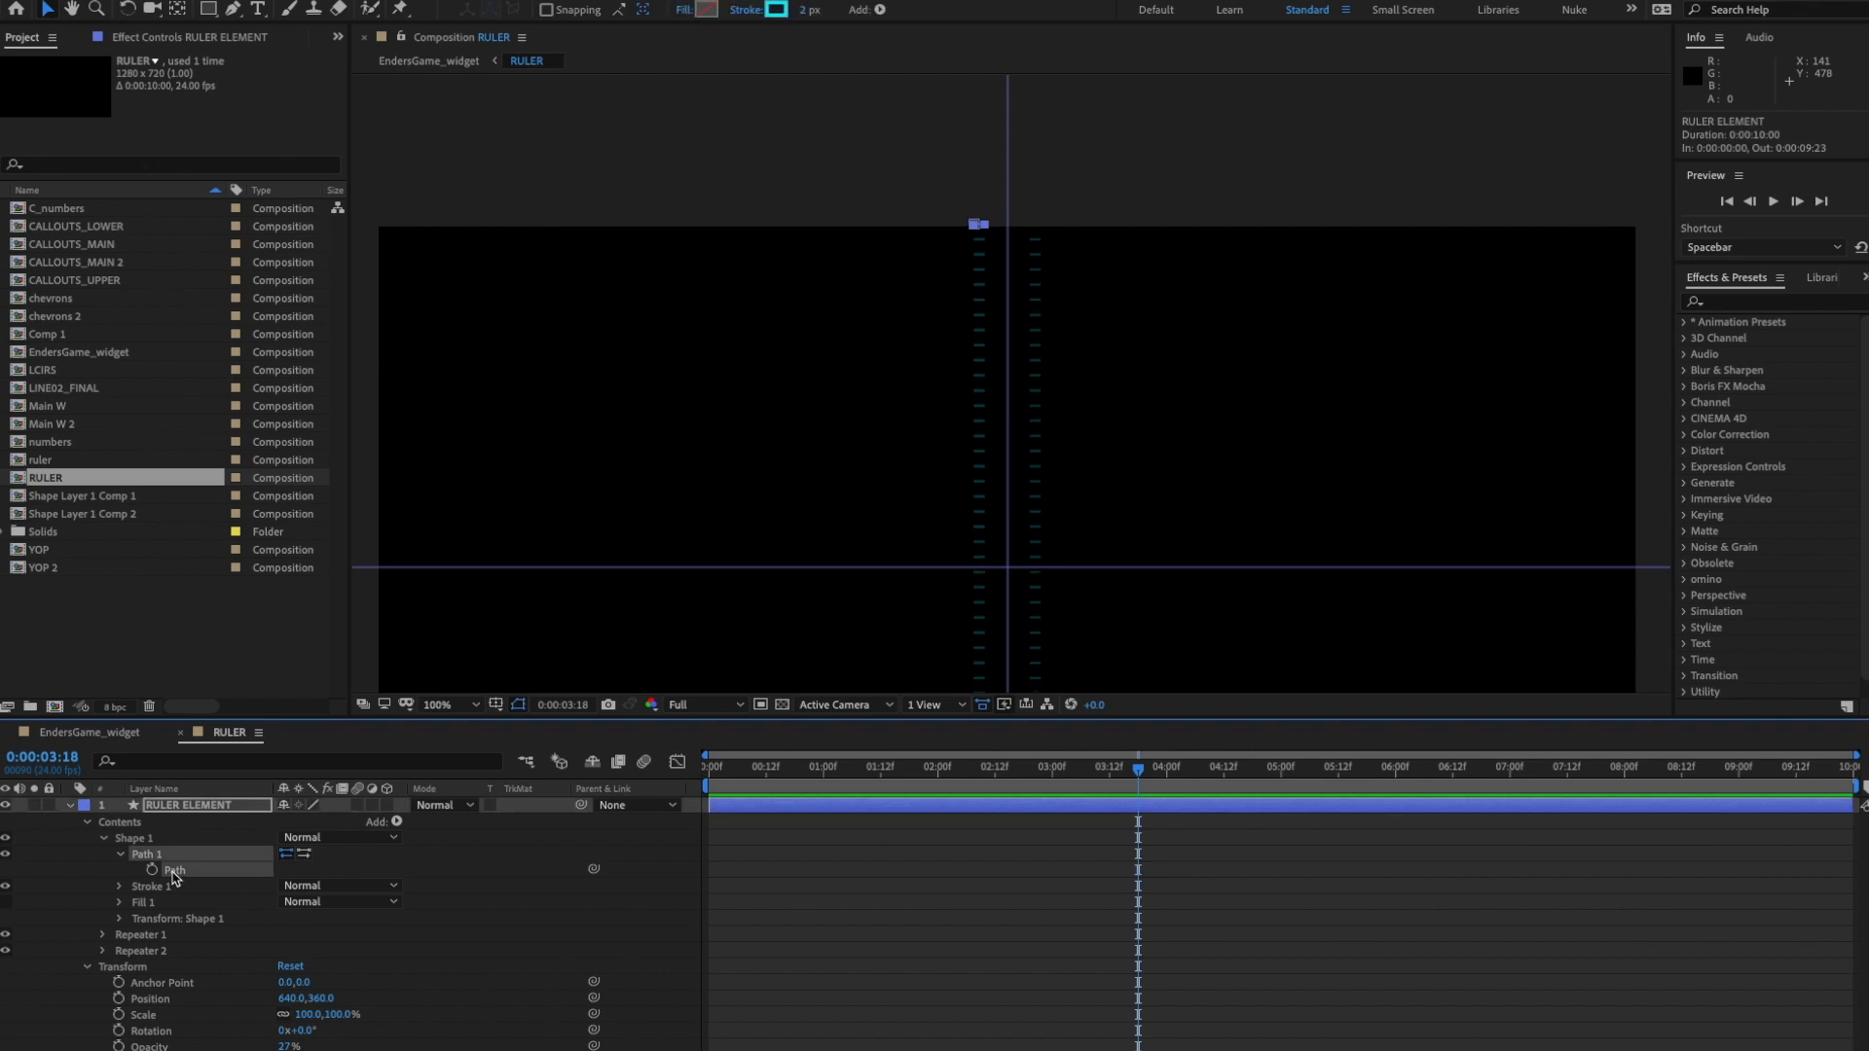
pyautogui.press('space')
pyautogui.moveTo(1165, 571); pyautogui.dragTo(1198, 415)
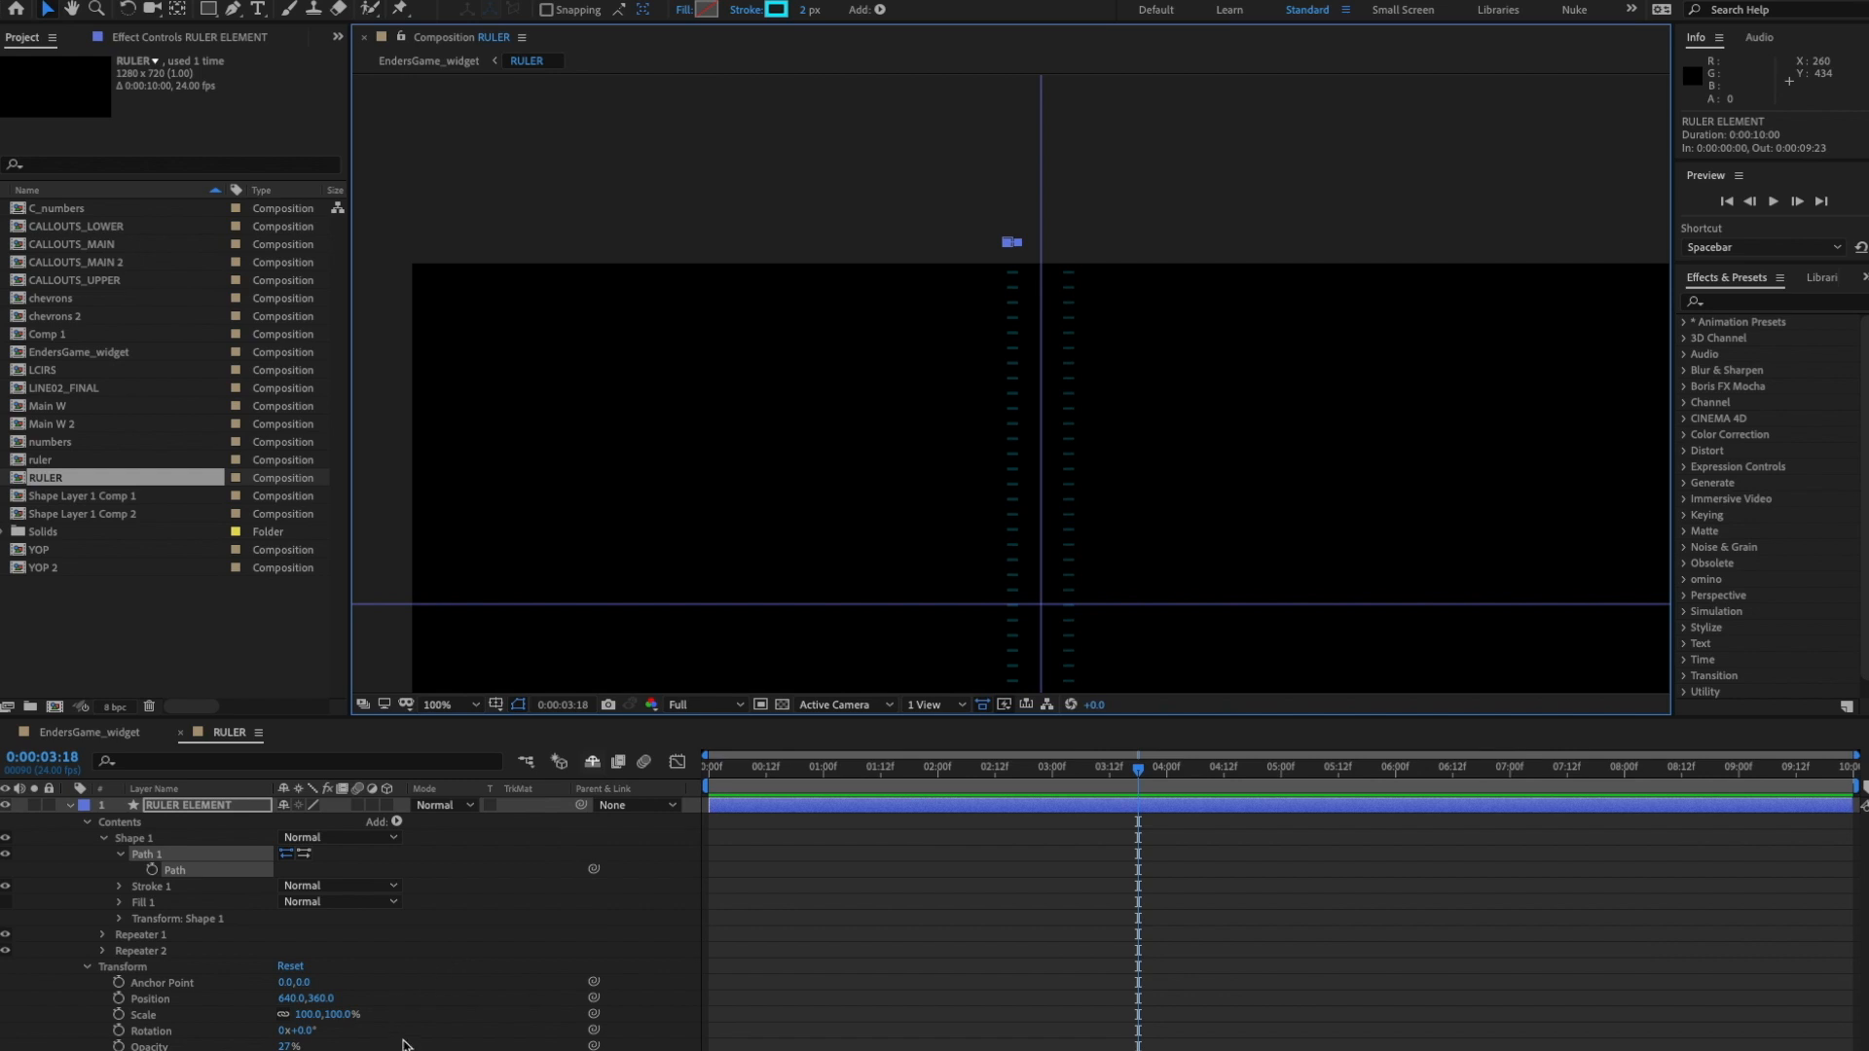
pyautogui.click(518, 958)
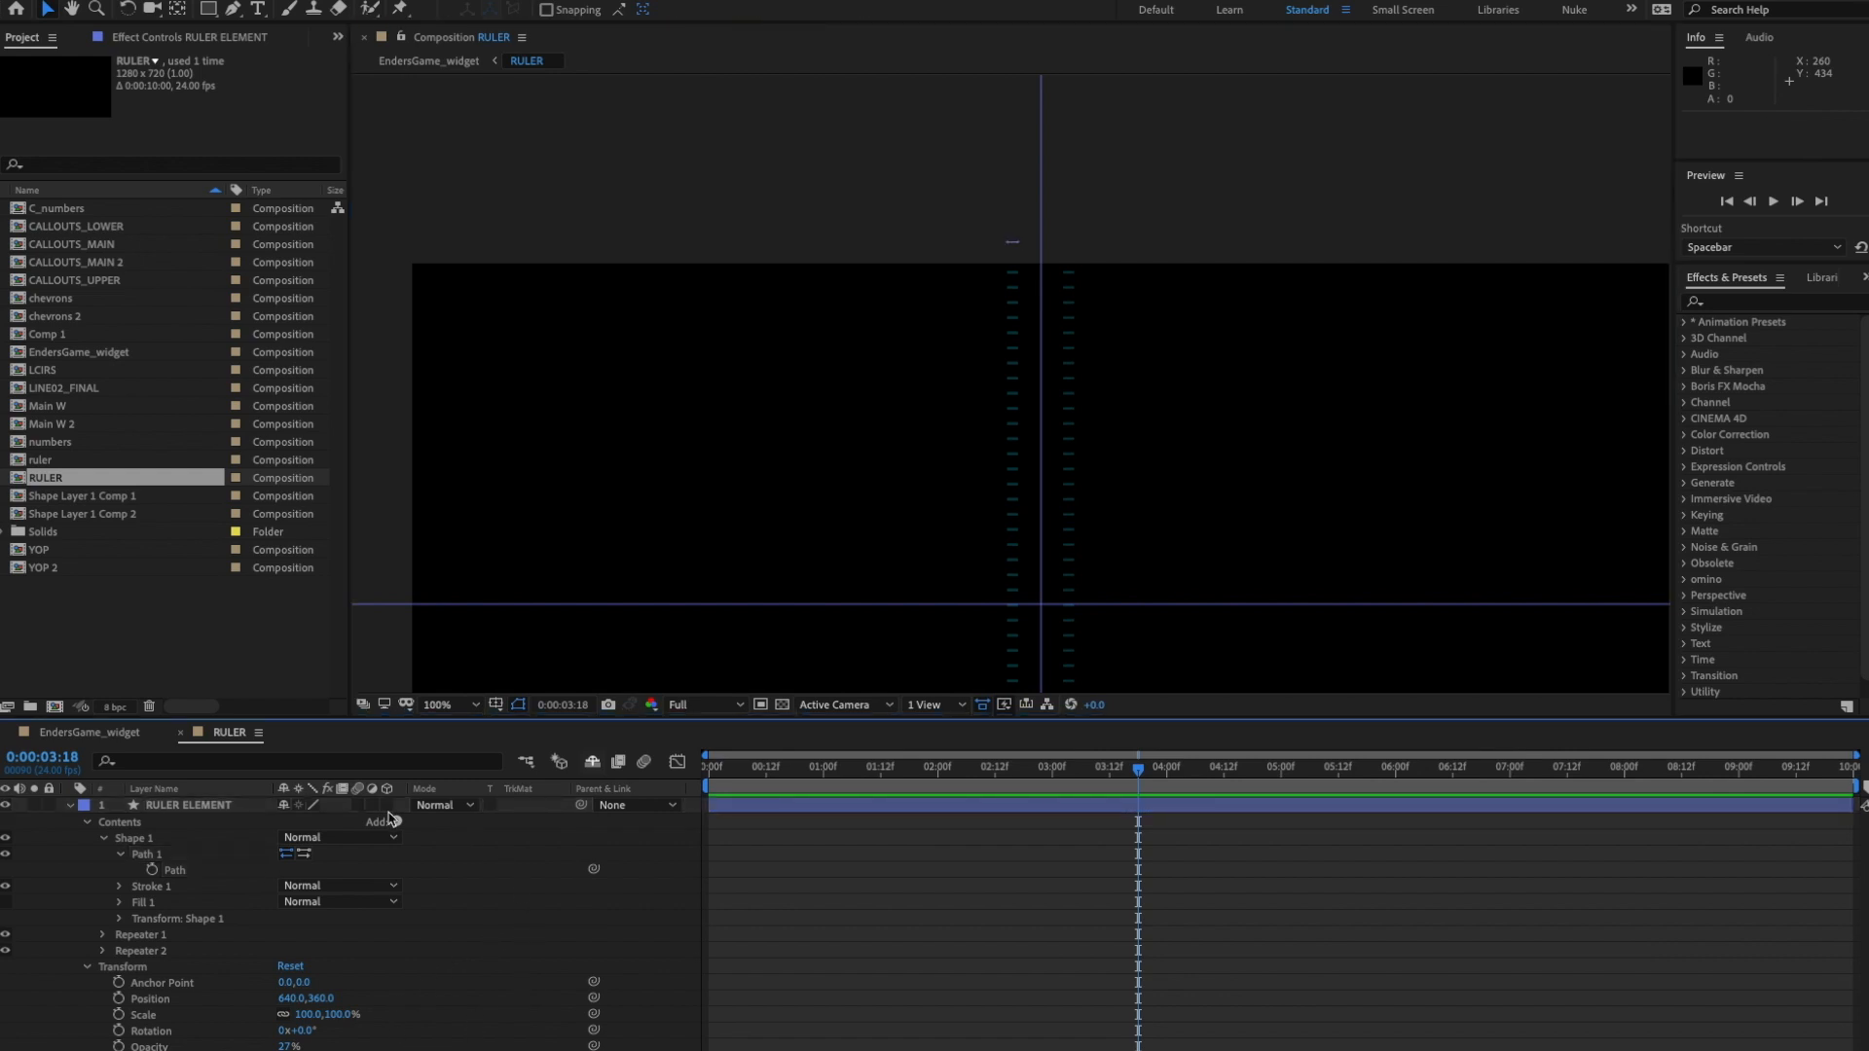
# - Show the rulers and add a horizontal guide at 33 between two ticks near the composition's upper edge
pyautogui.click(192, 809)
pyautogui.scroll(1, 1126, 351)
pyautogui.press('space')
pyautogui.moveTo(1185, 279); pyautogui.dragTo(1143, 439)
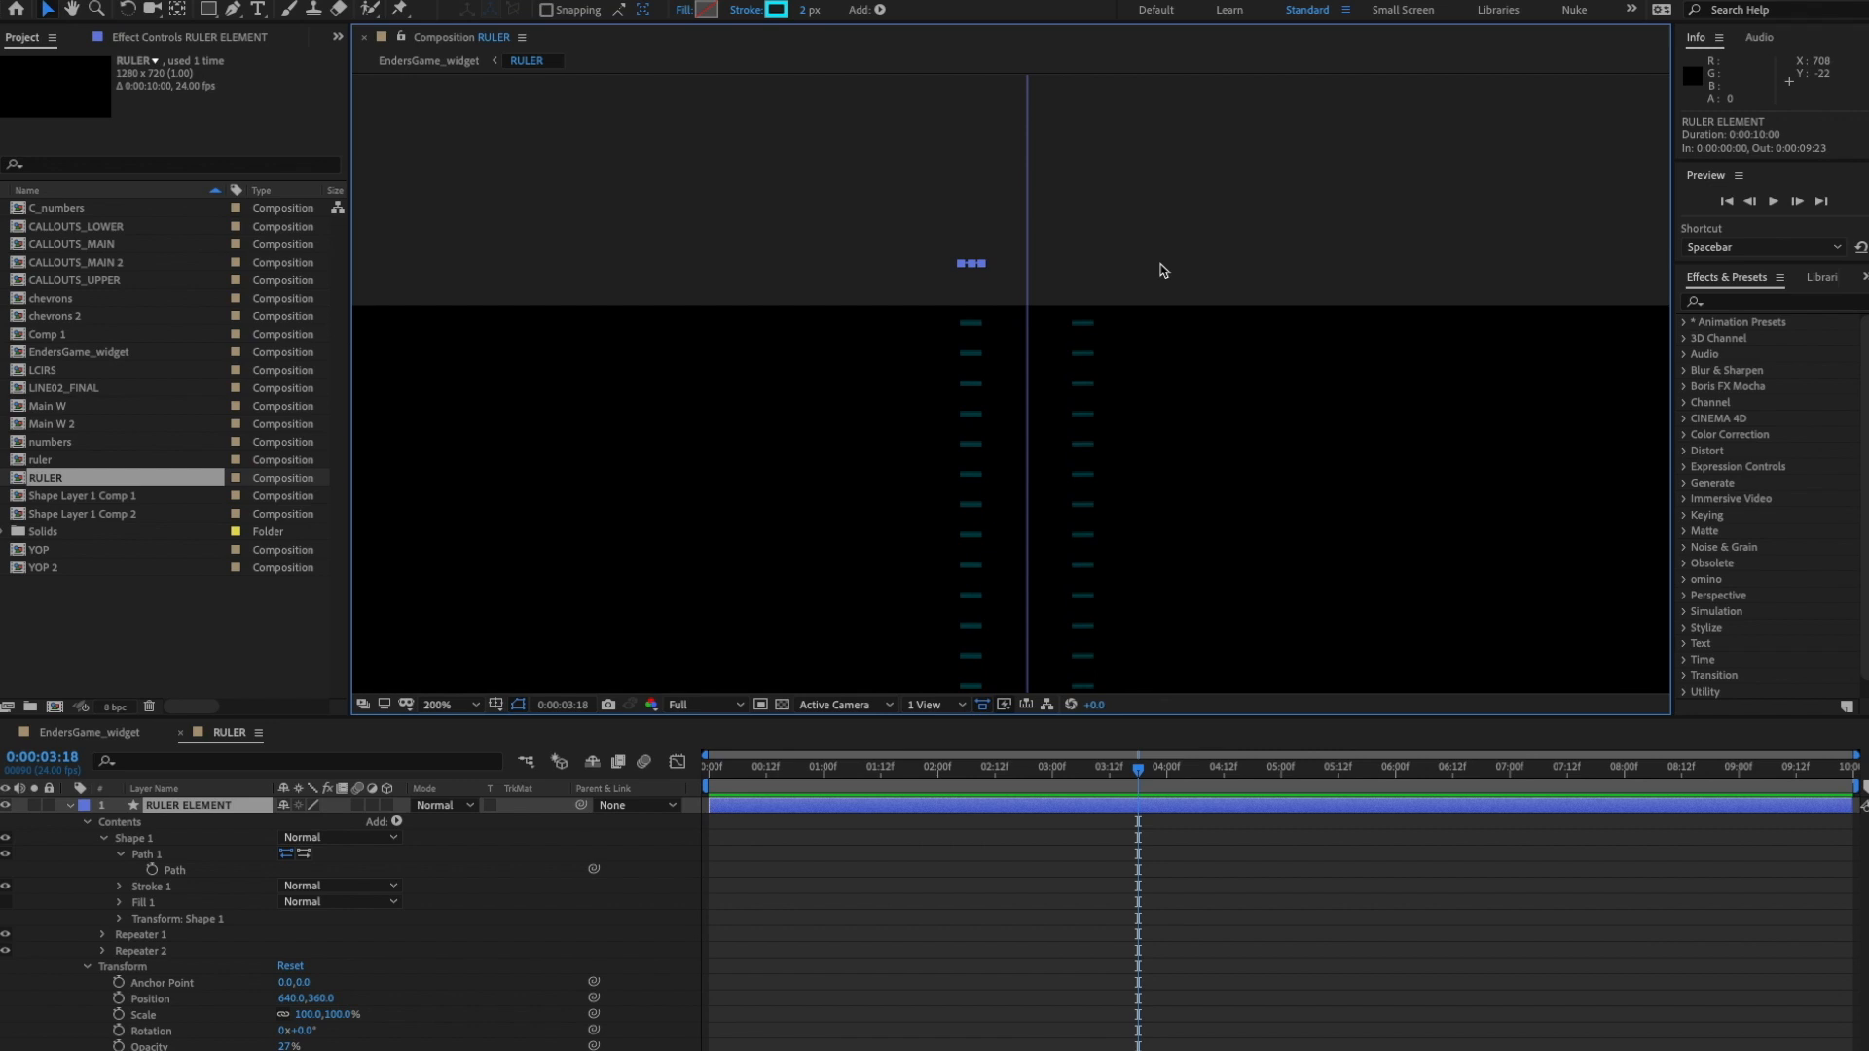
pyautogui.hotkey('ctrl', 'r')
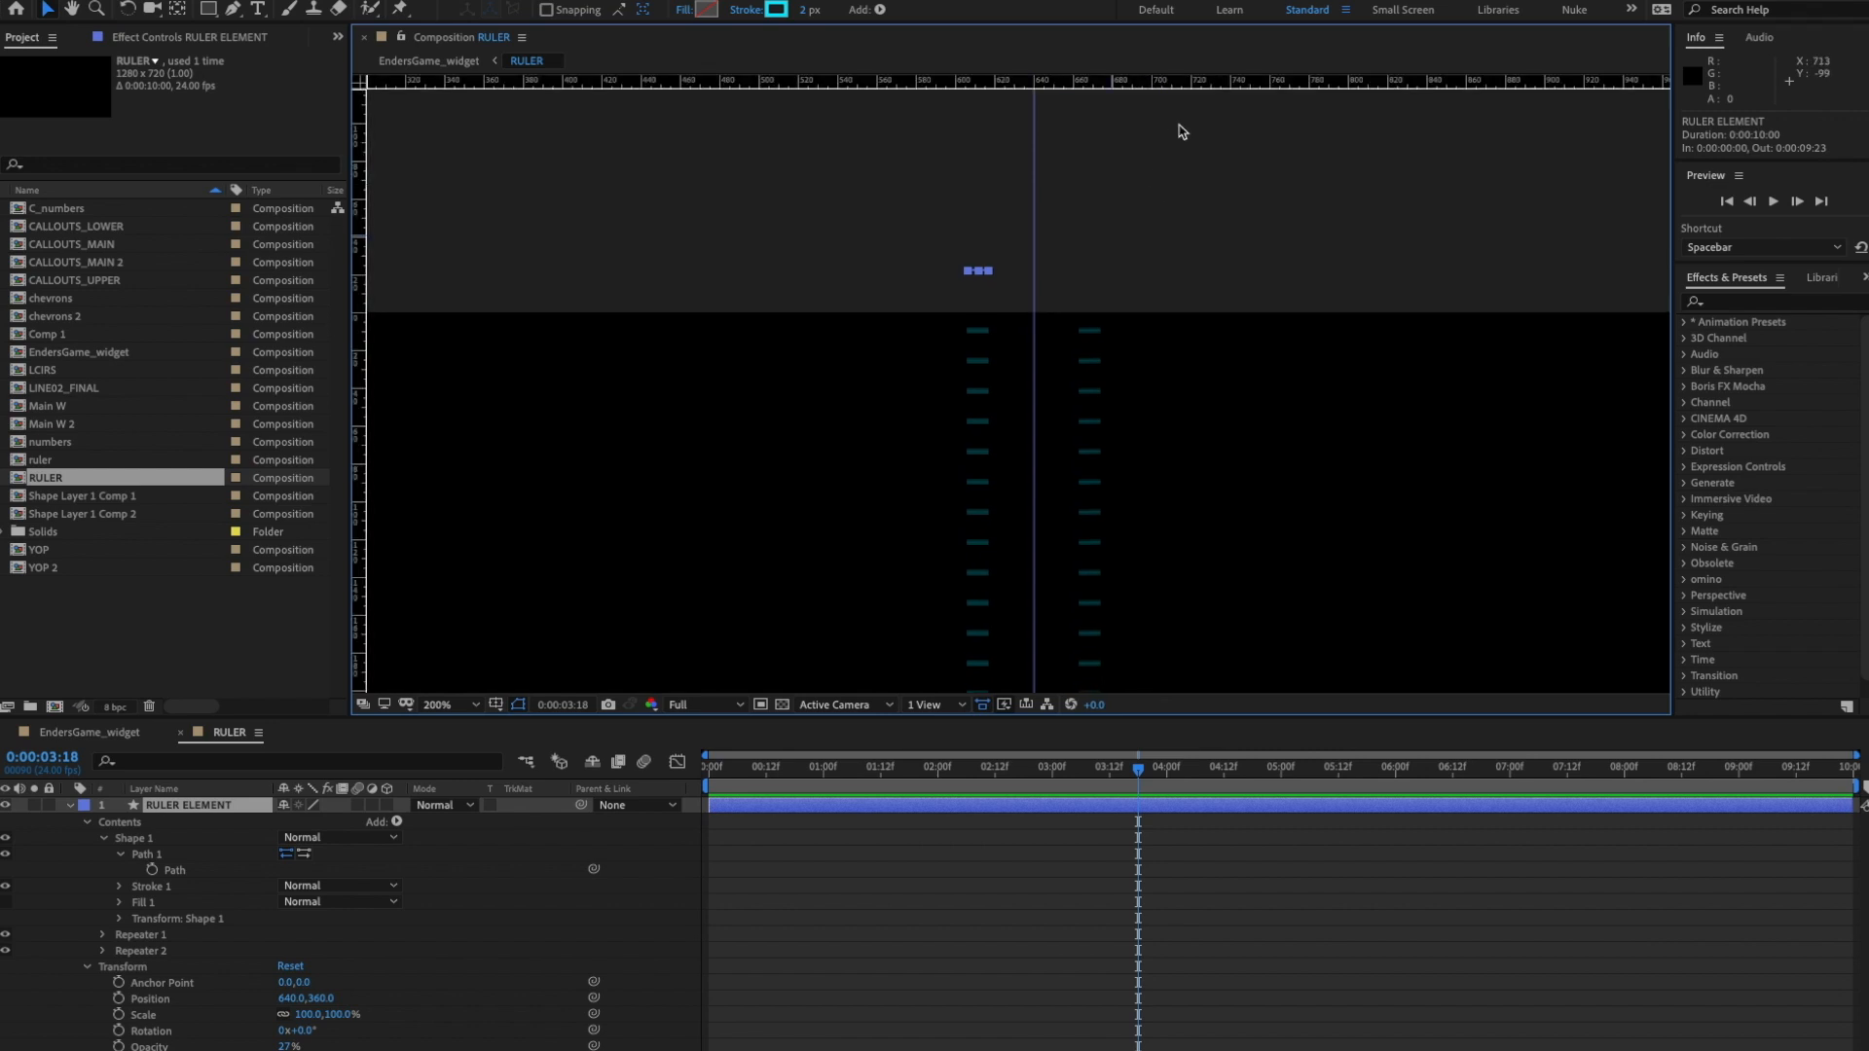
pyautogui.moveTo(1201, 83); pyautogui.dragTo(1169, 375)
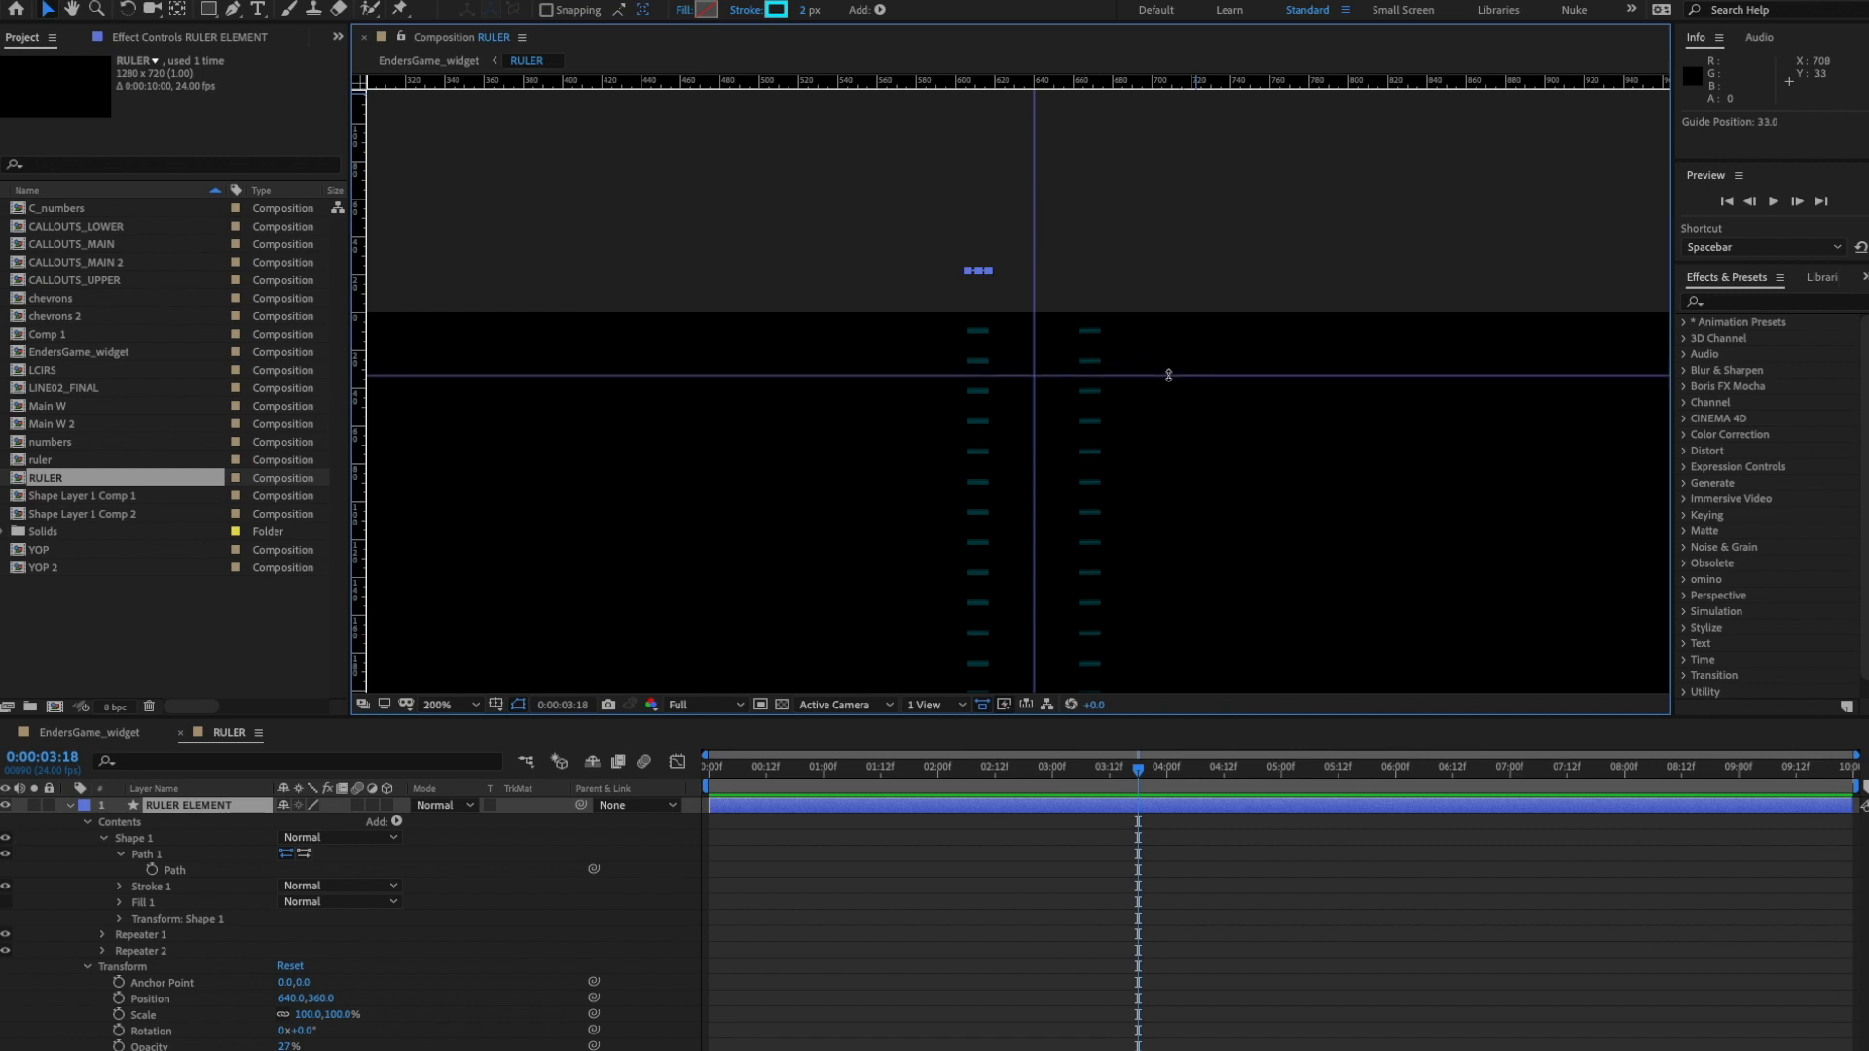
pyautogui.scroll(3, 1130, 383)
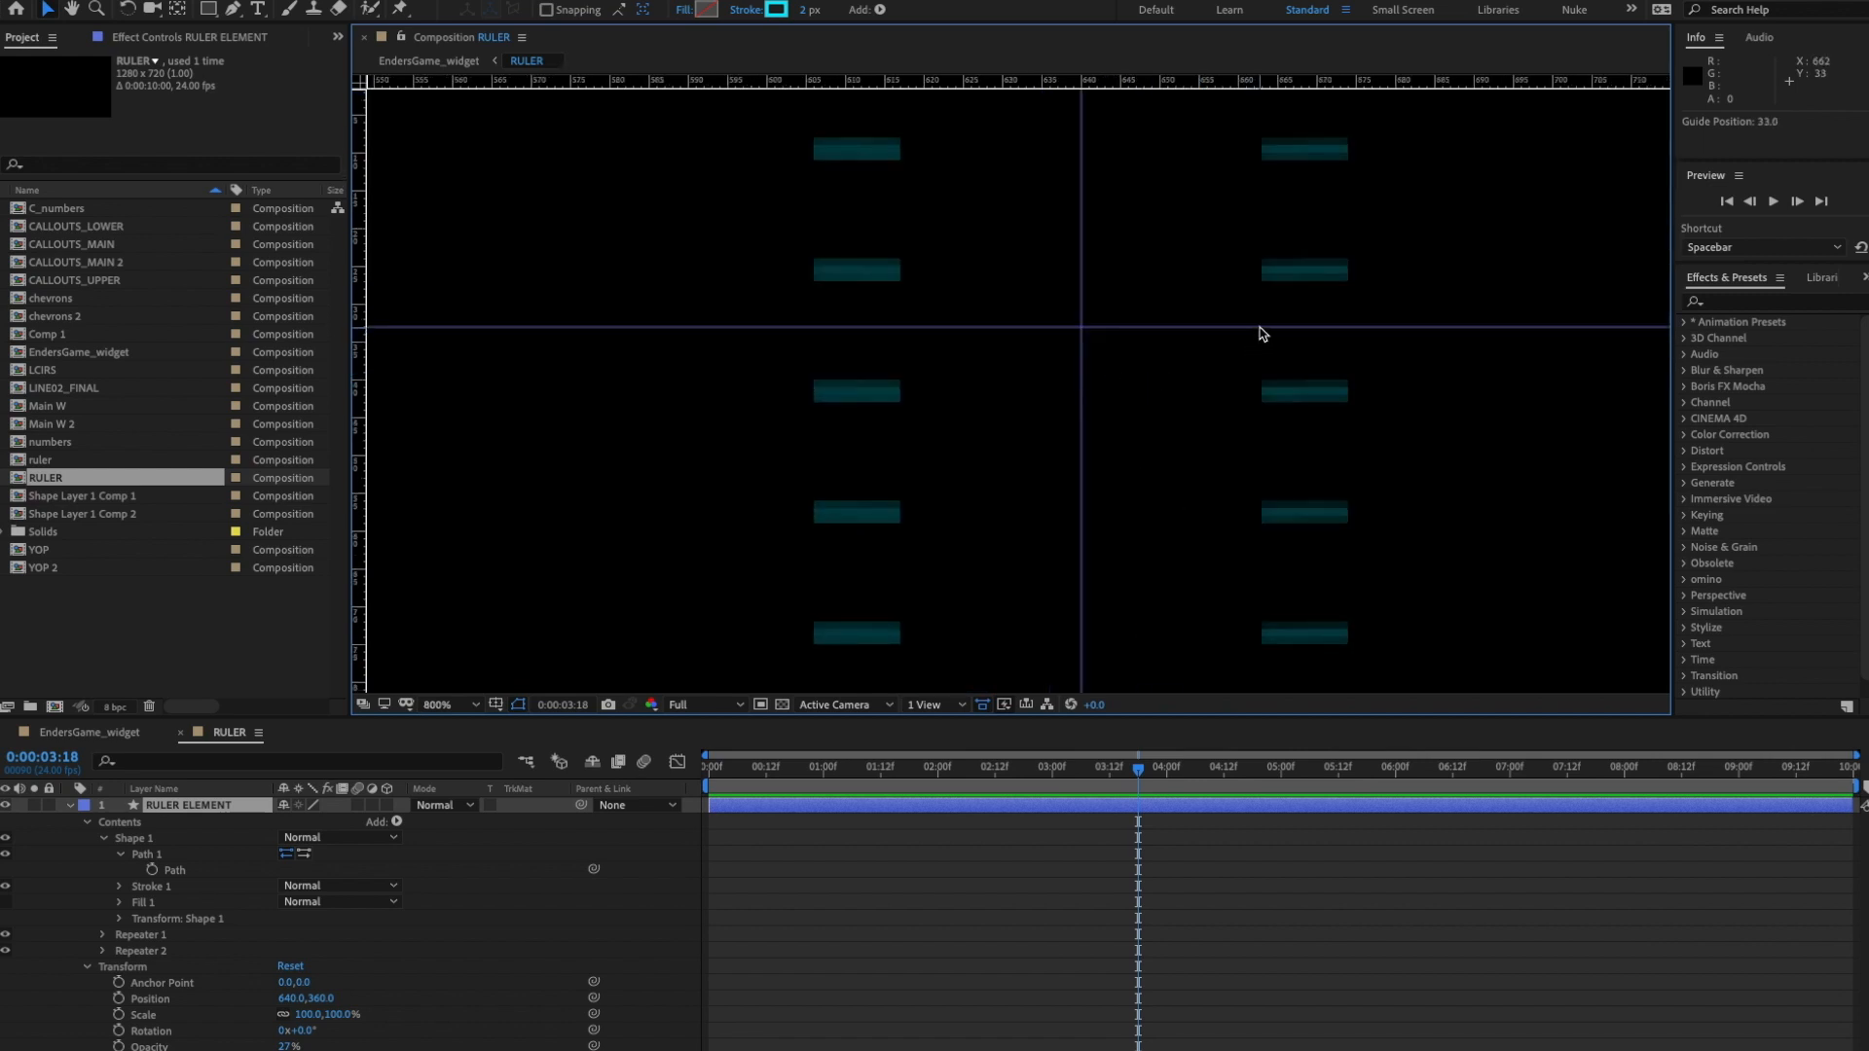
# - Unlock the guides and fine-tune the upper horizontal guide to 33.4, midway between its neighbouring ticks
pyautogui.click(1238, 333)
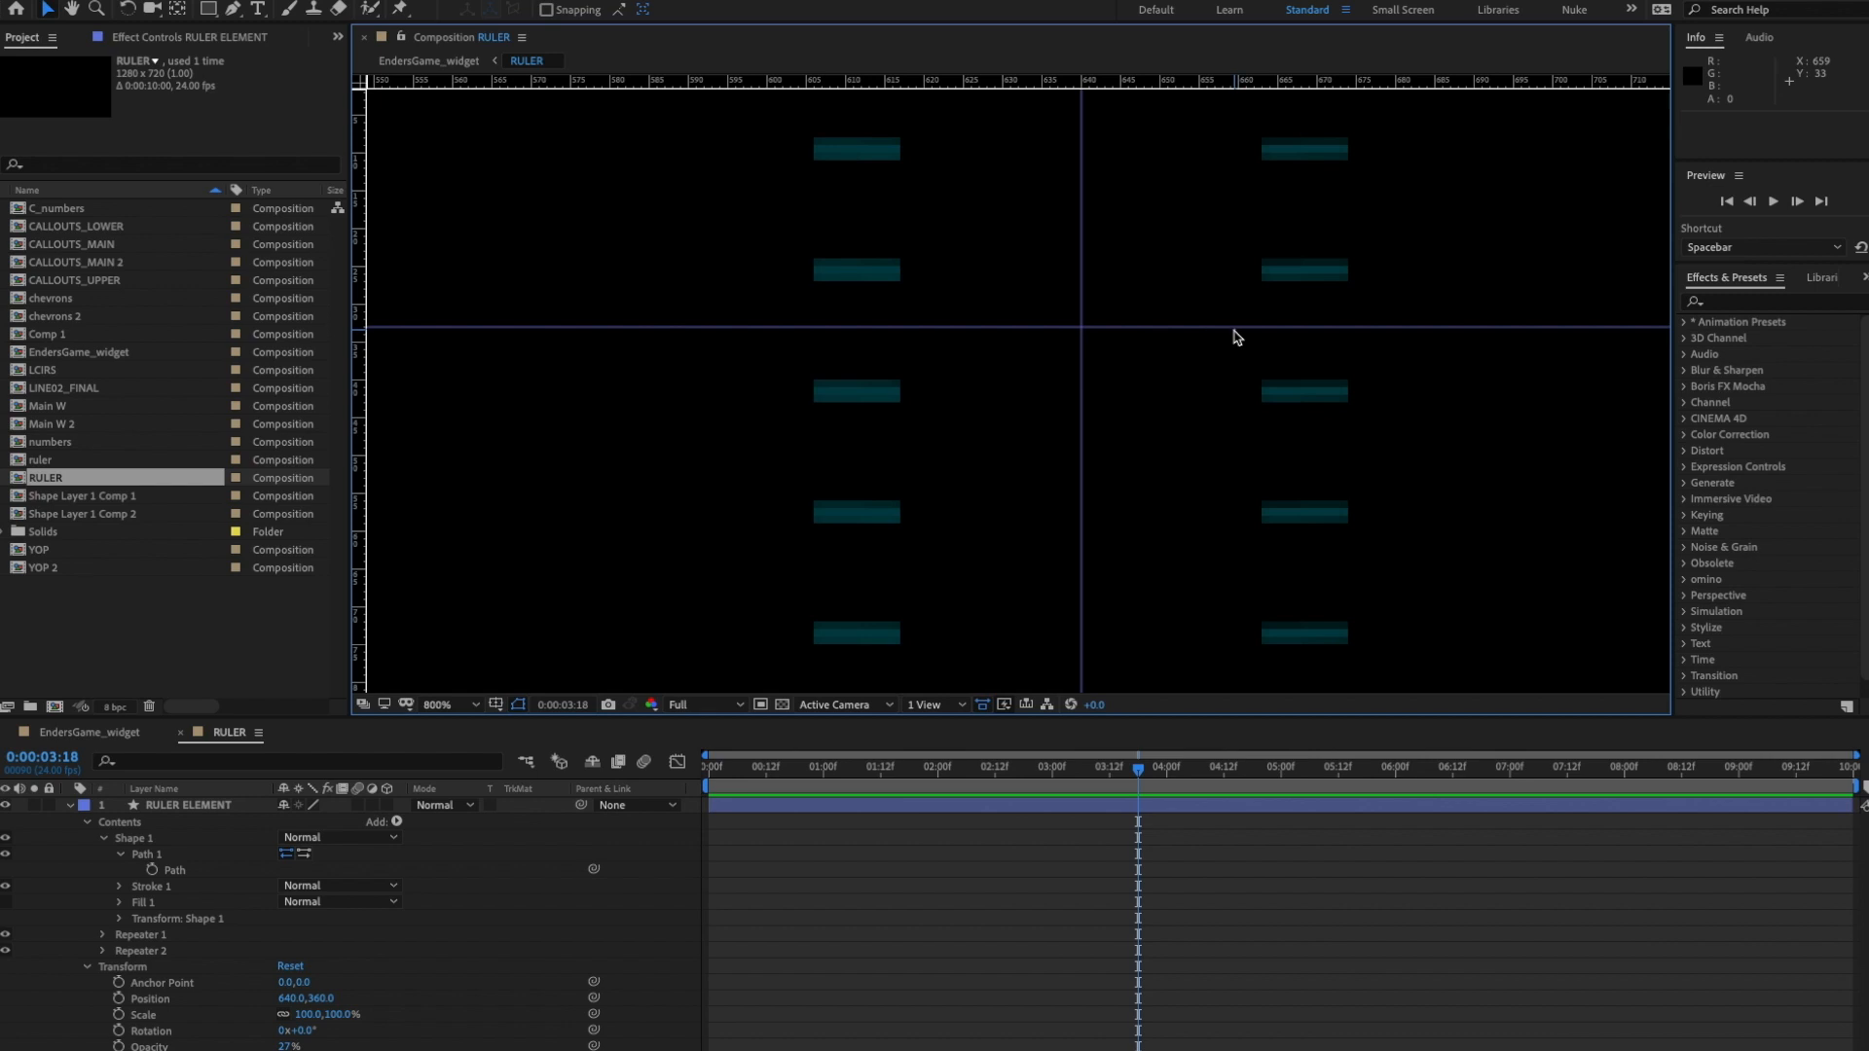
pyautogui.click(574, 0)
pyautogui.click(595, 211)
pyautogui.moveTo(1173, 326); pyautogui.dragTo(1173, 330)
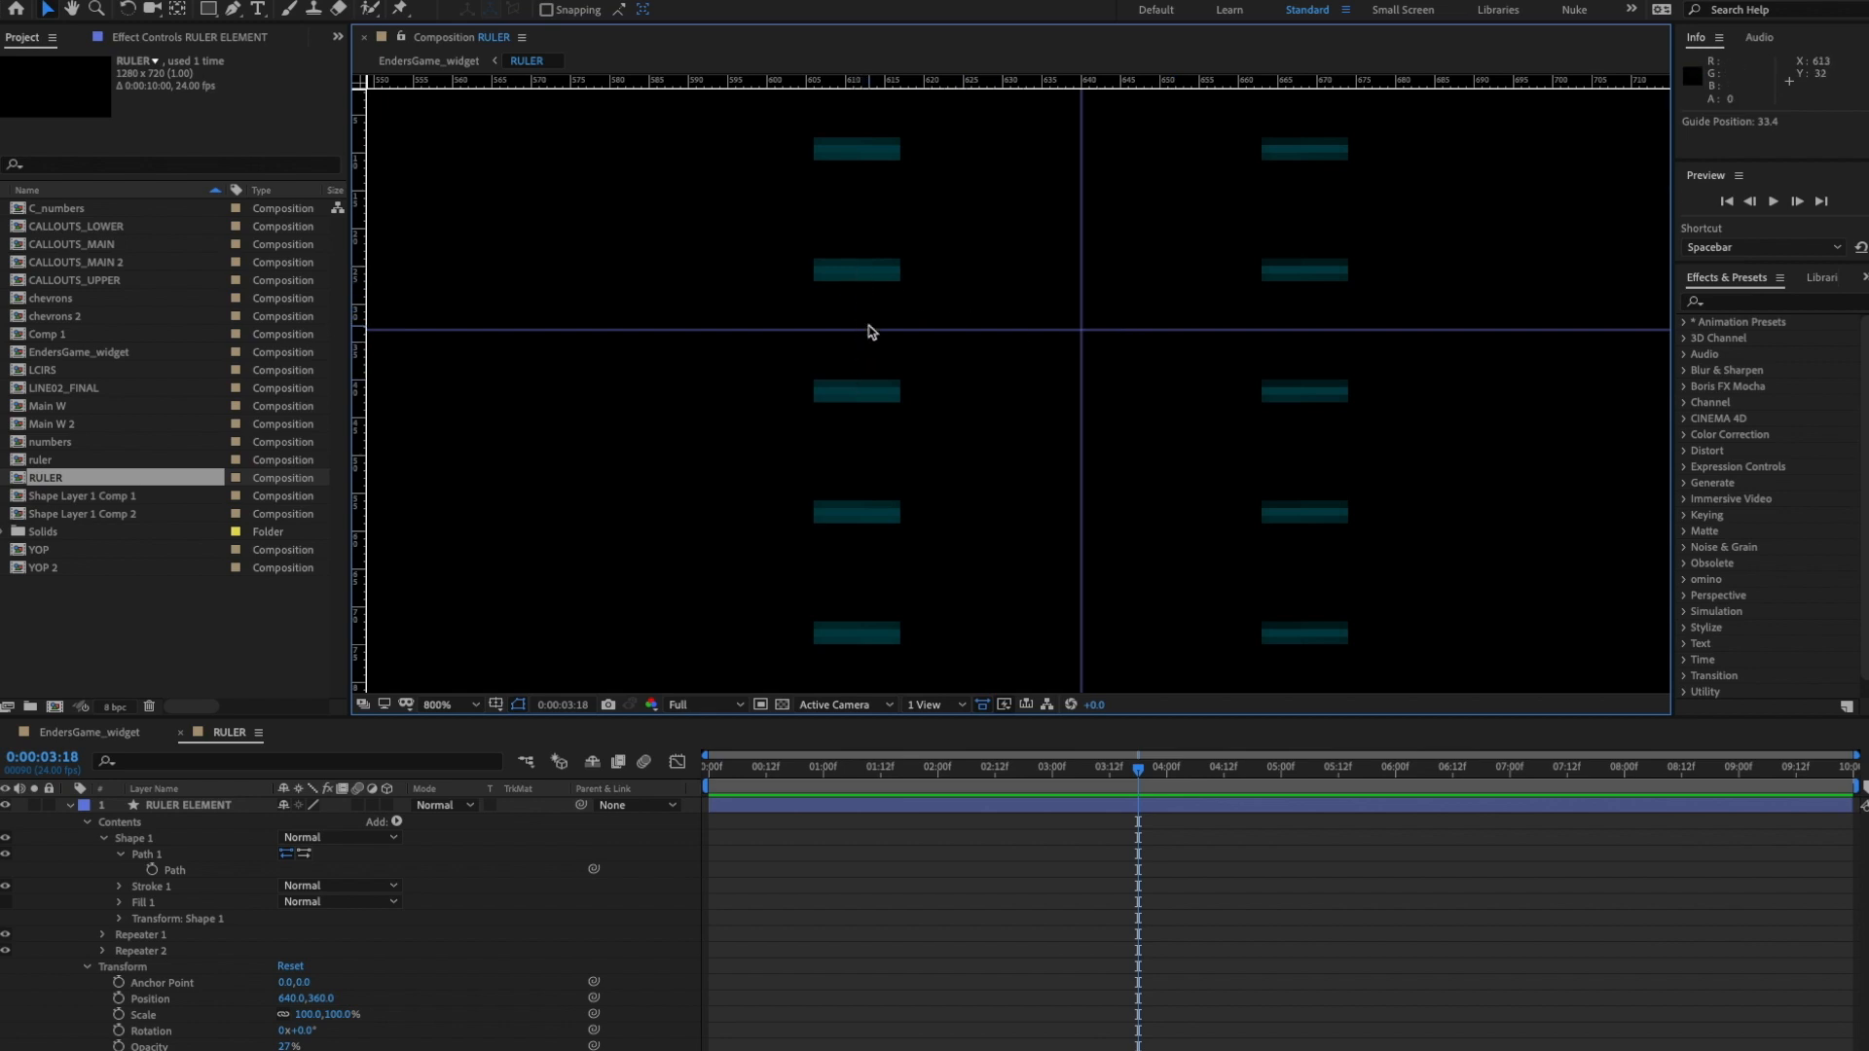
# - Add a second horizontal guide at 704 between the last two ticks near the composition's lower edge
pyautogui.press(',')
pyautogui.press(',')
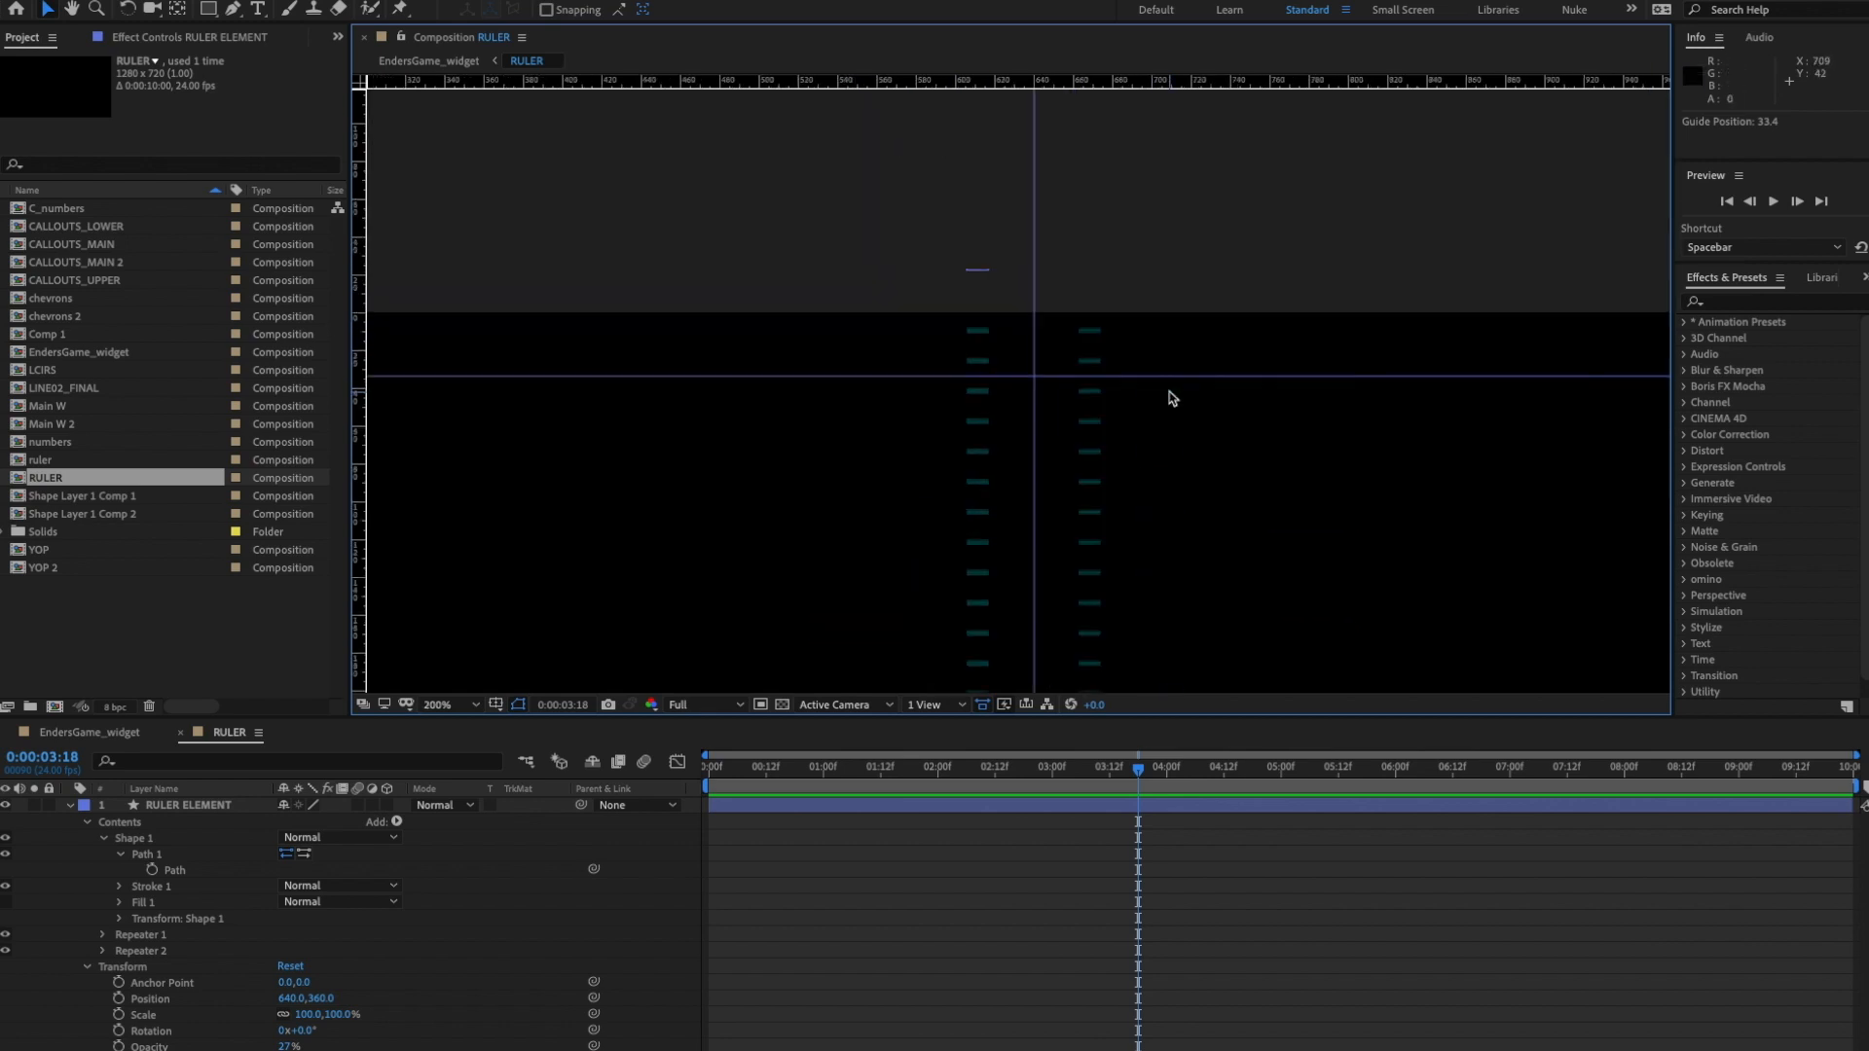
pyautogui.press('space')
pyautogui.moveTo(1166, 555)
pyautogui.mouseDown()
pyautogui.moveTo(1181, 429)
pyautogui.moveTo(1152, 97)
pyautogui.mouseUp()
pyautogui.moveTo(1144, 604); pyautogui.dragTo(1144, 200)
pyautogui.moveTo(1154, 570); pyautogui.dragTo(1164, 239)
pyautogui.moveTo(1168, 459); pyautogui.dragTo(1170, 482)
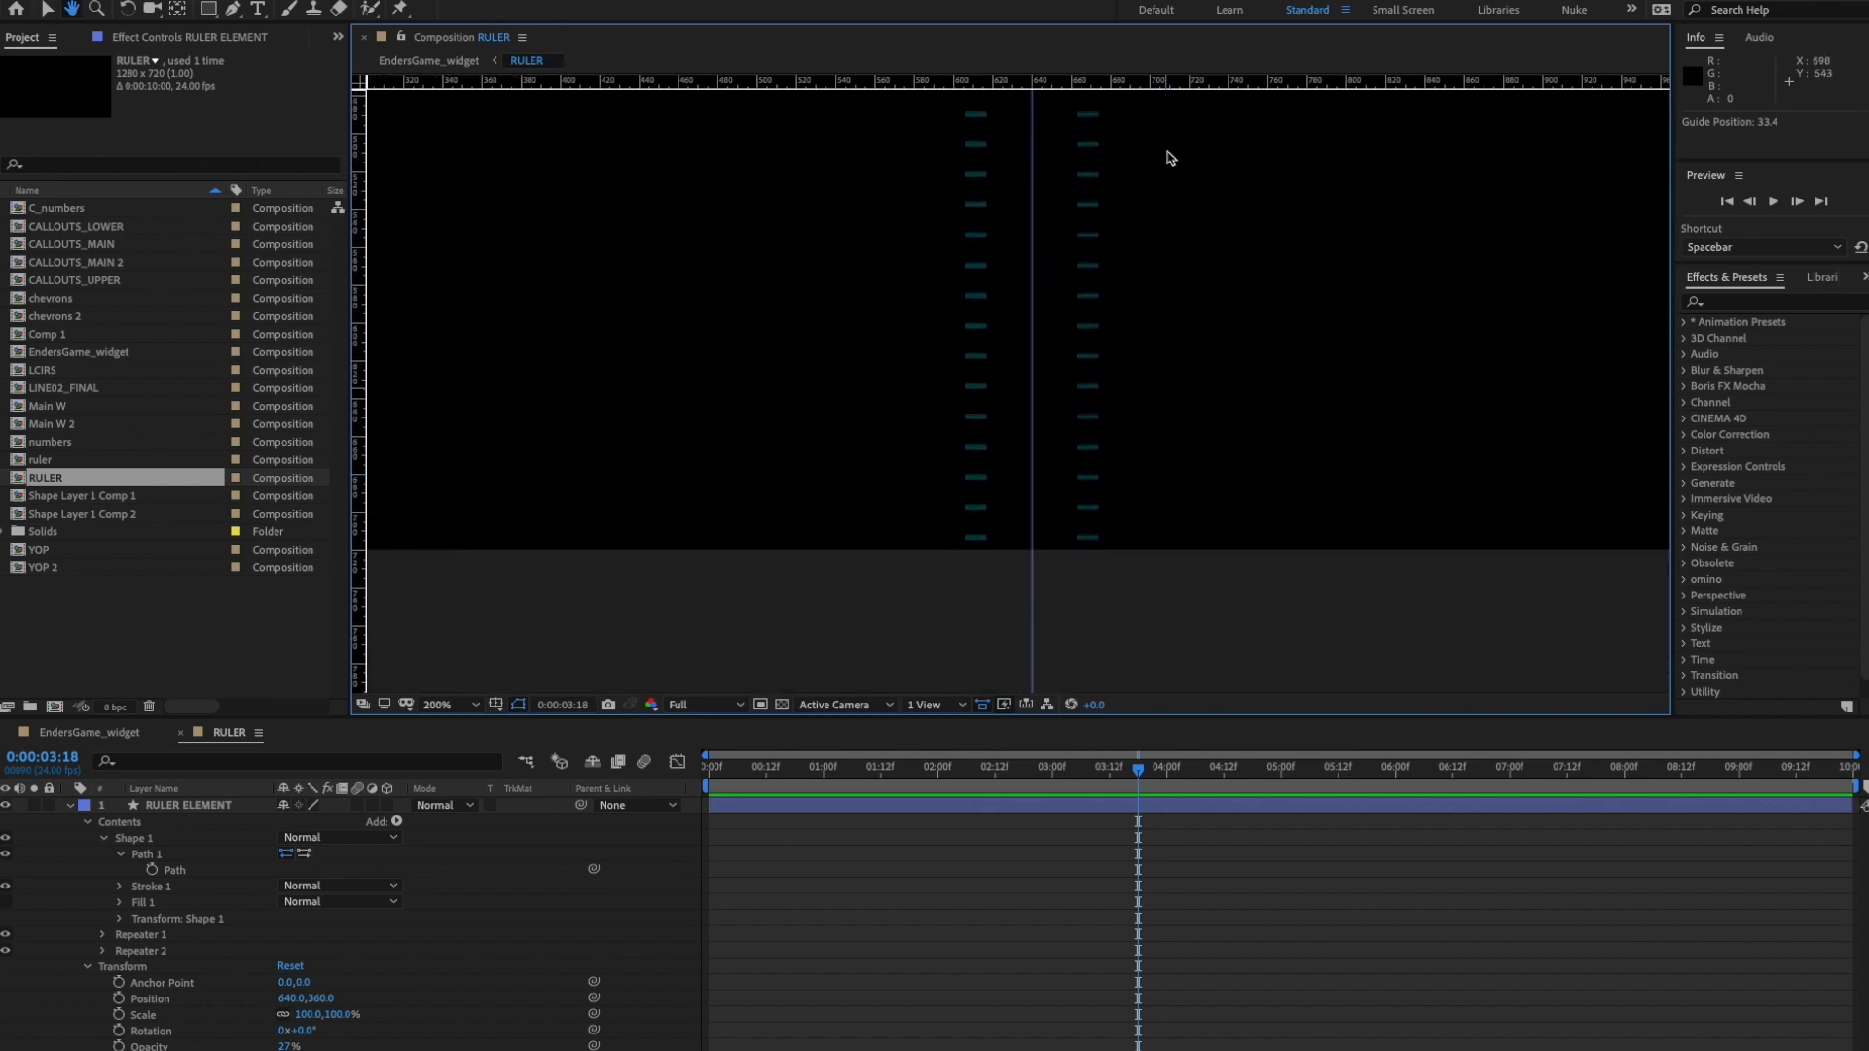
pyautogui.moveTo(1197, 76); pyautogui.dragTo(1189, 519)
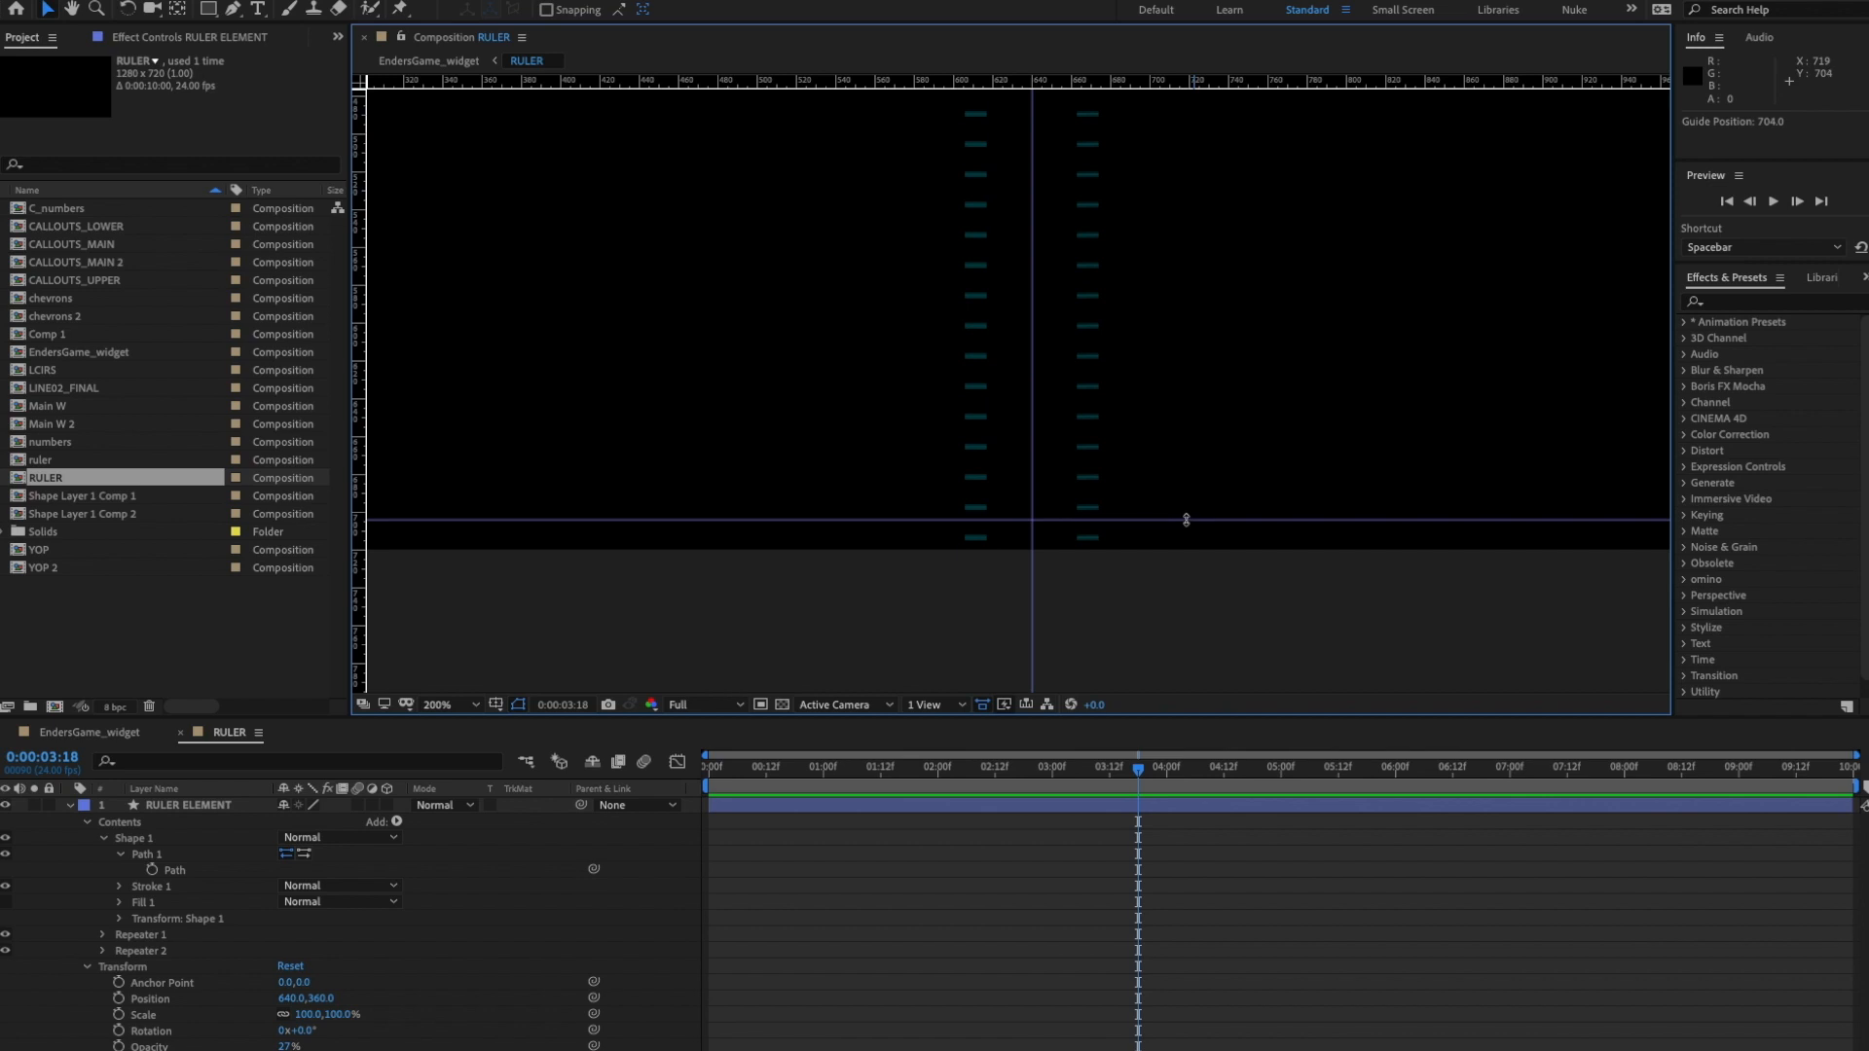
# - Fine-tune the lower horizontal guide to 705.2, midway between the ticks, and lock the guides
pyautogui.press('.')
pyautogui.scroll(-3, 1130, 451)
pyautogui.moveTo(1208, 473); pyautogui.dragTo(1204, 478)
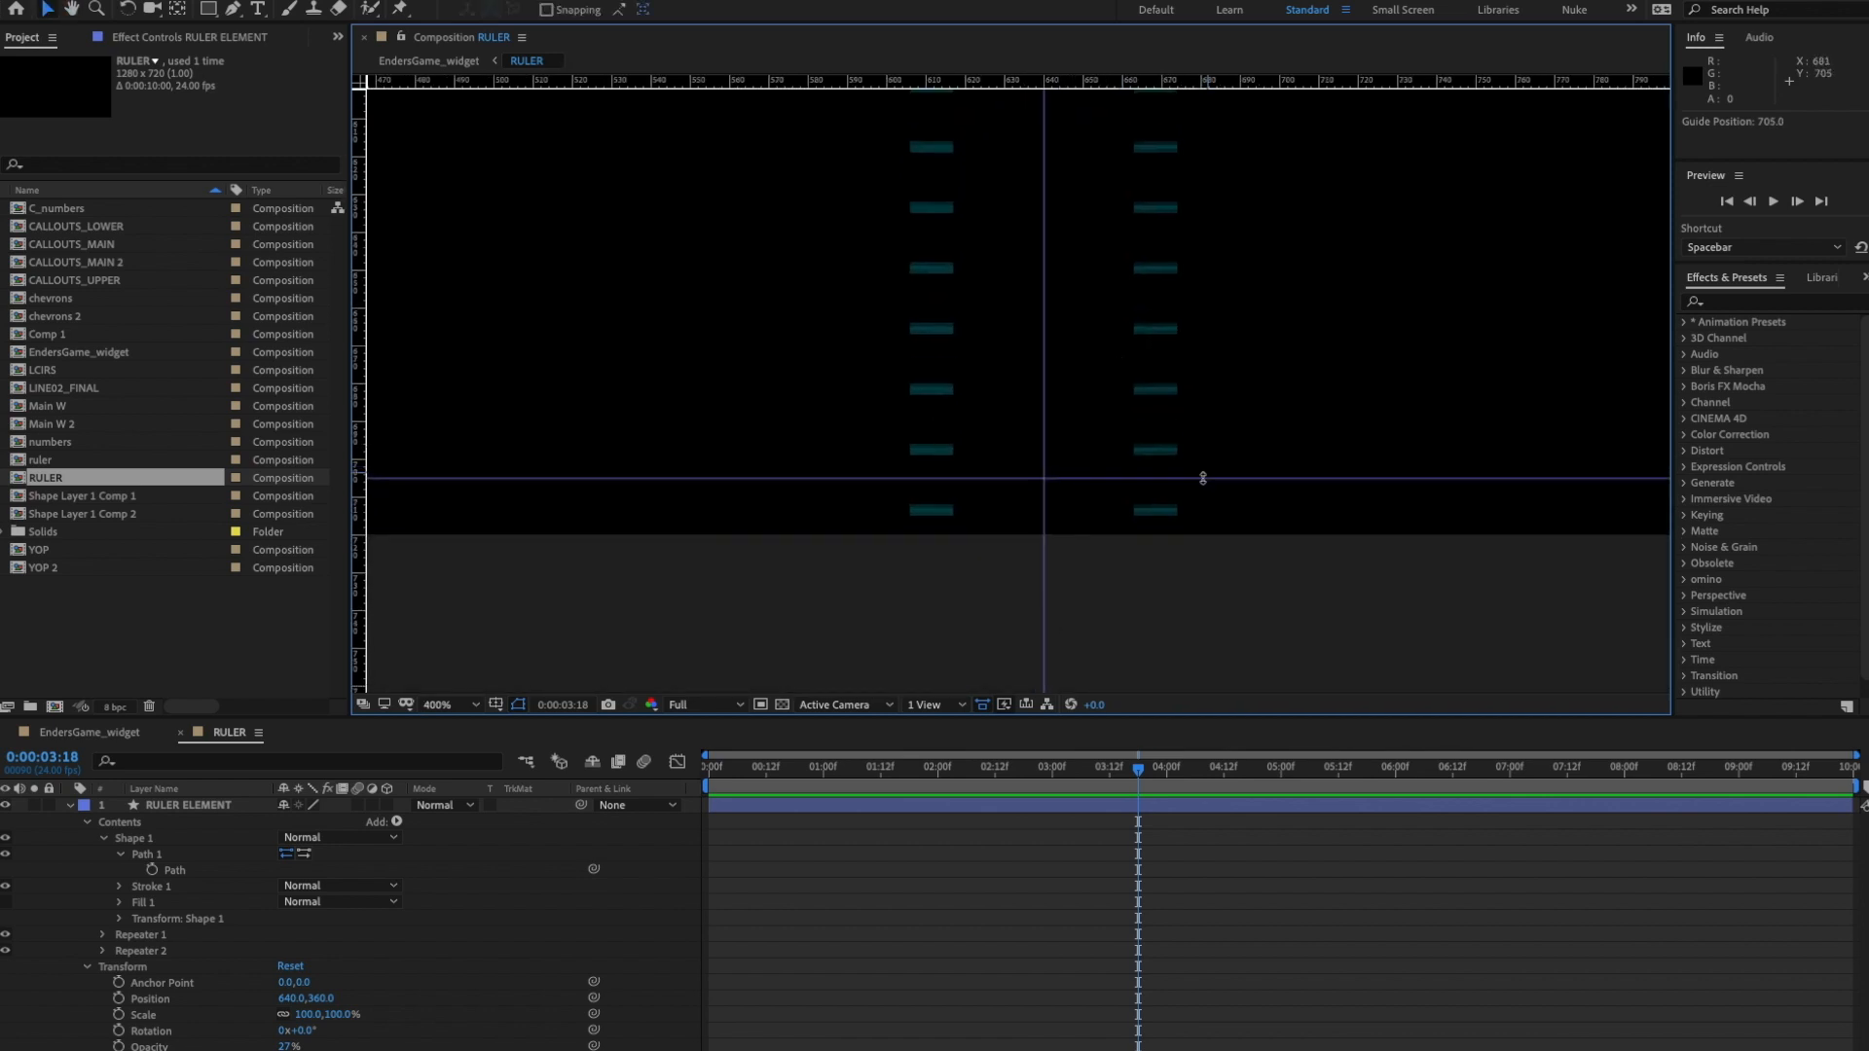
pyautogui.moveTo(1203, 478); pyautogui.dragTo(1204, 479)
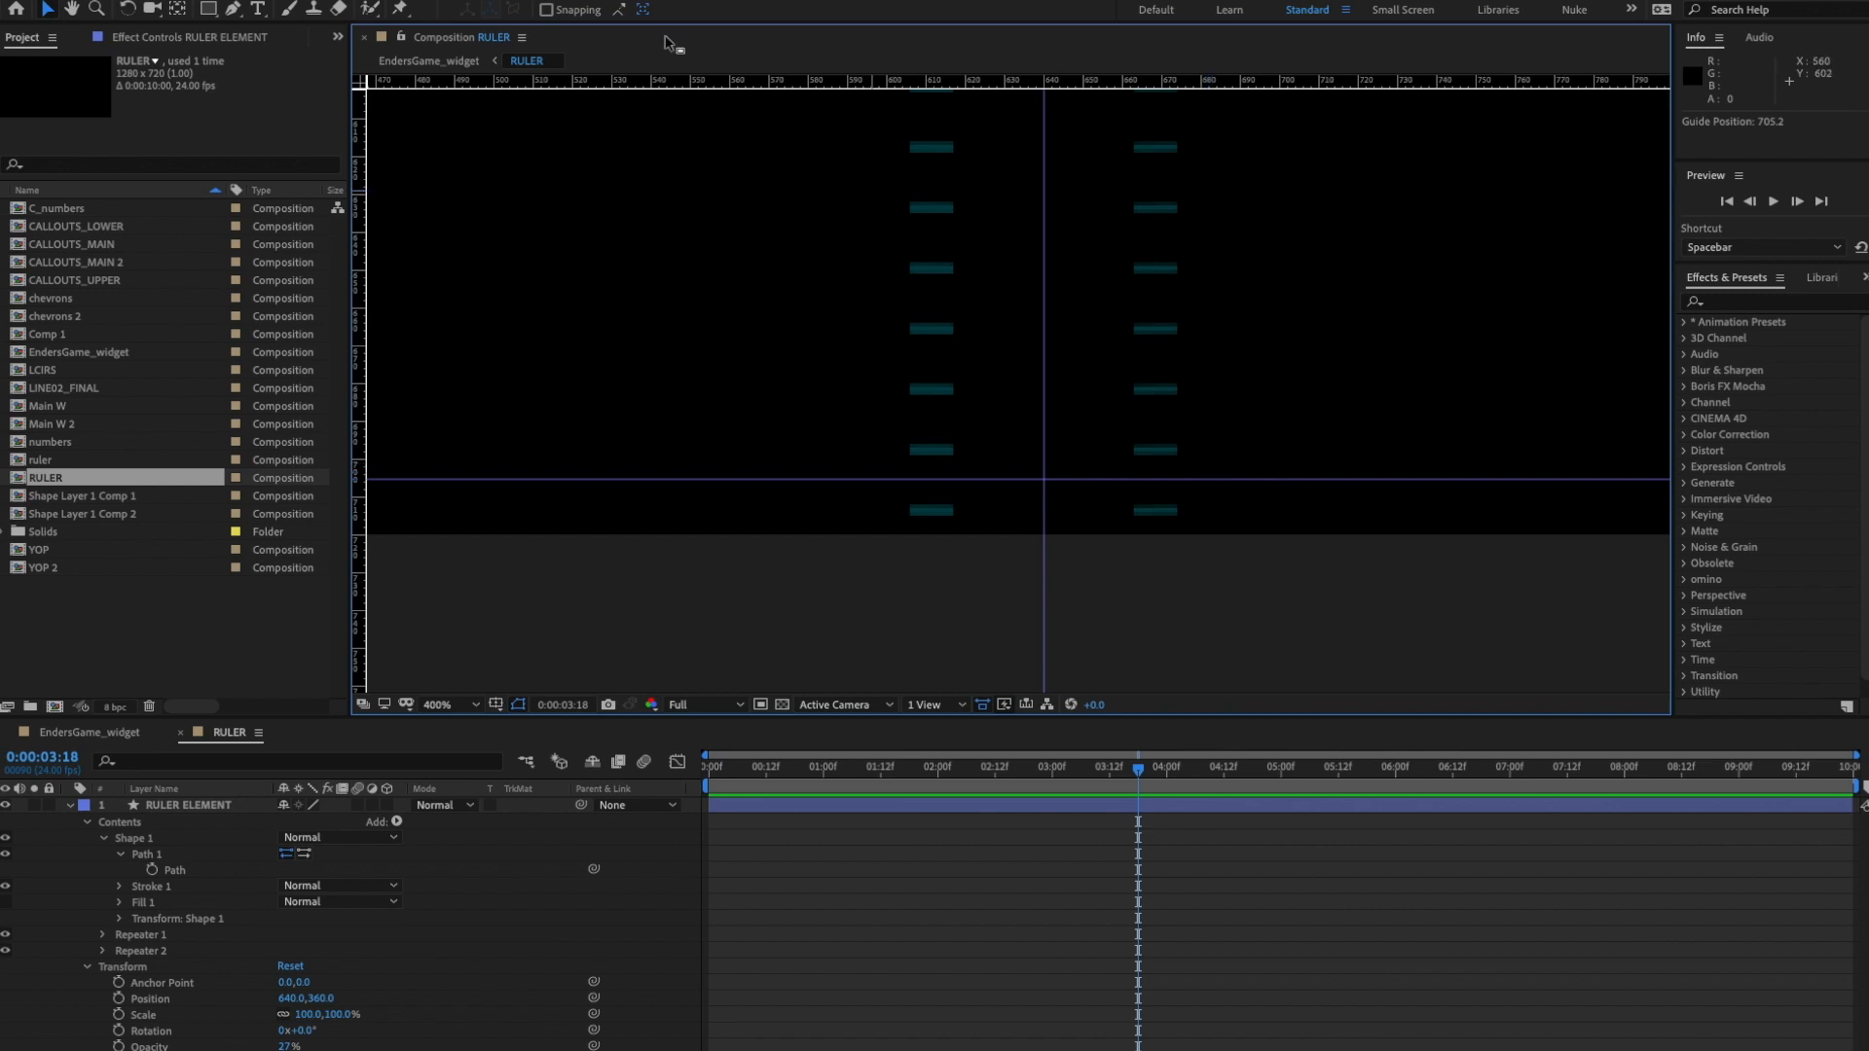
pyautogui.click(562, 0)
pyautogui.click(608, 211)
# - Draw a region of interest about 266 px wide around both tick columns, spanning the full composition height
pyautogui.scroll(-2, 1011, 352)
pyautogui.scroll(-2, 1164, 331)
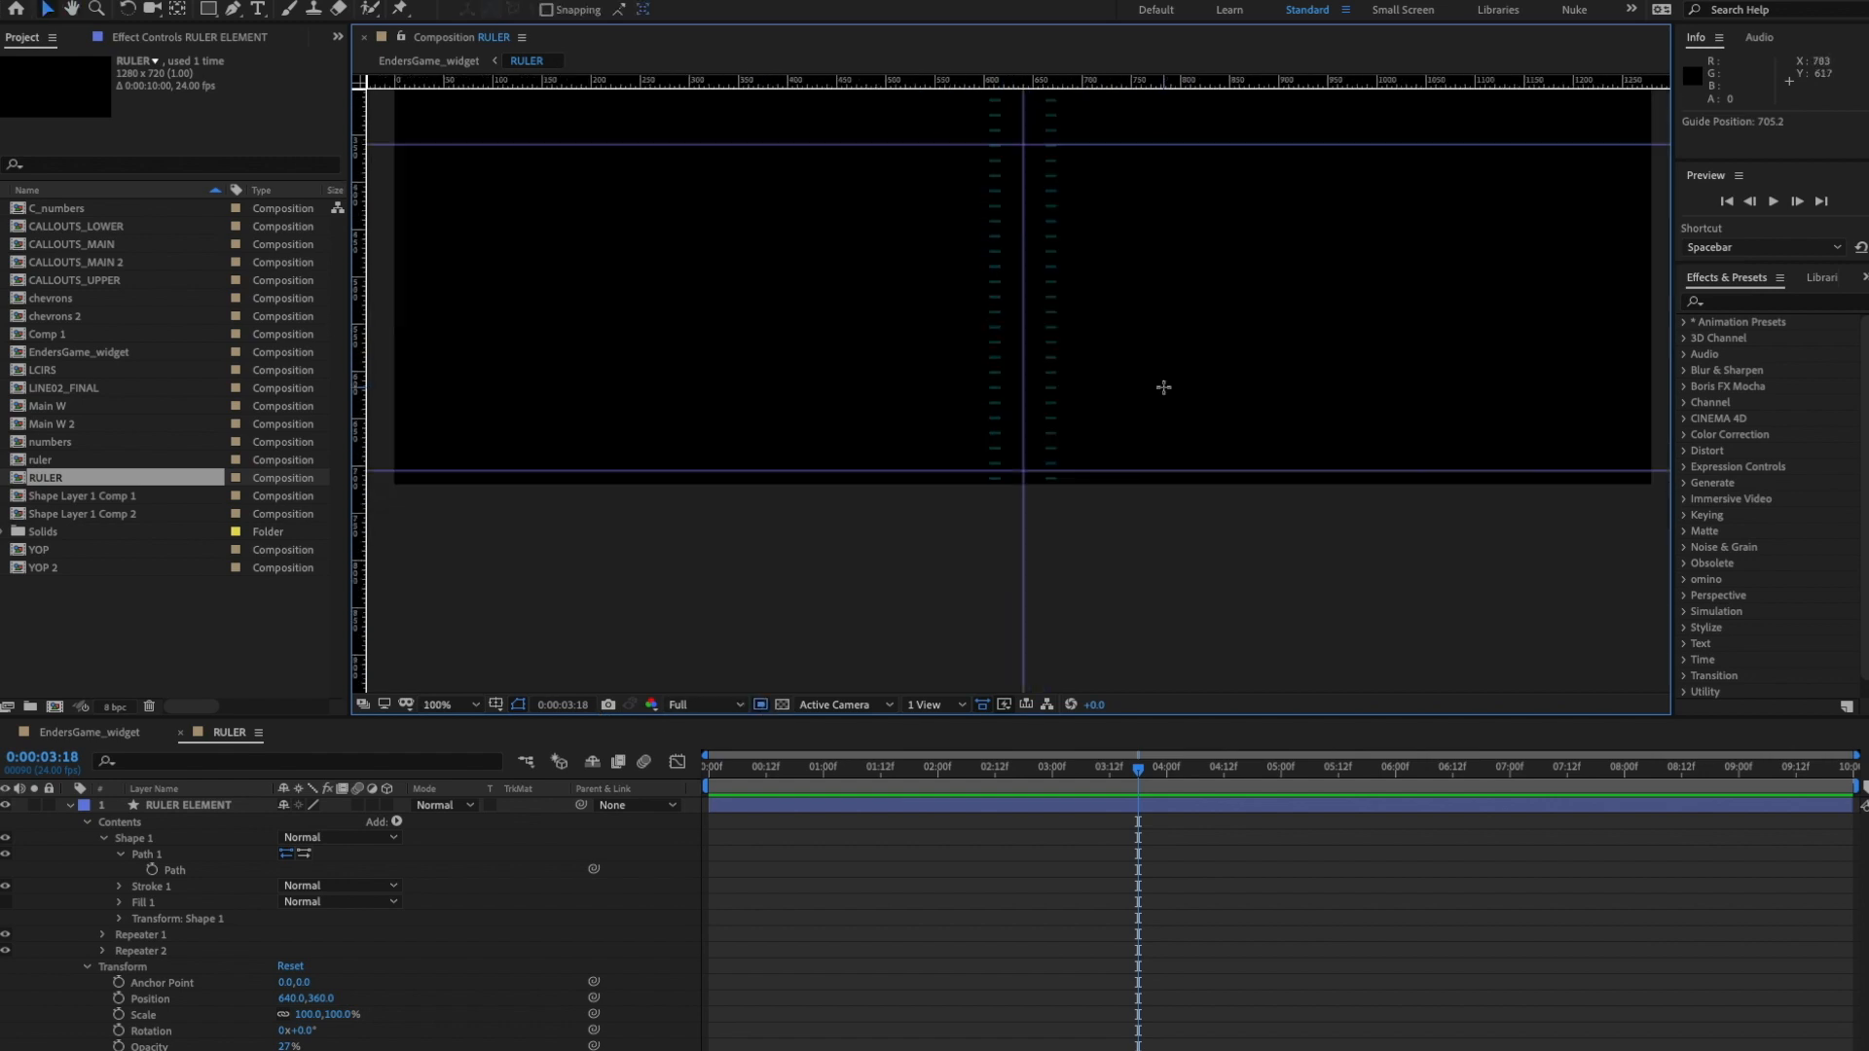
pyautogui.scroll(-2, 1103, 486)
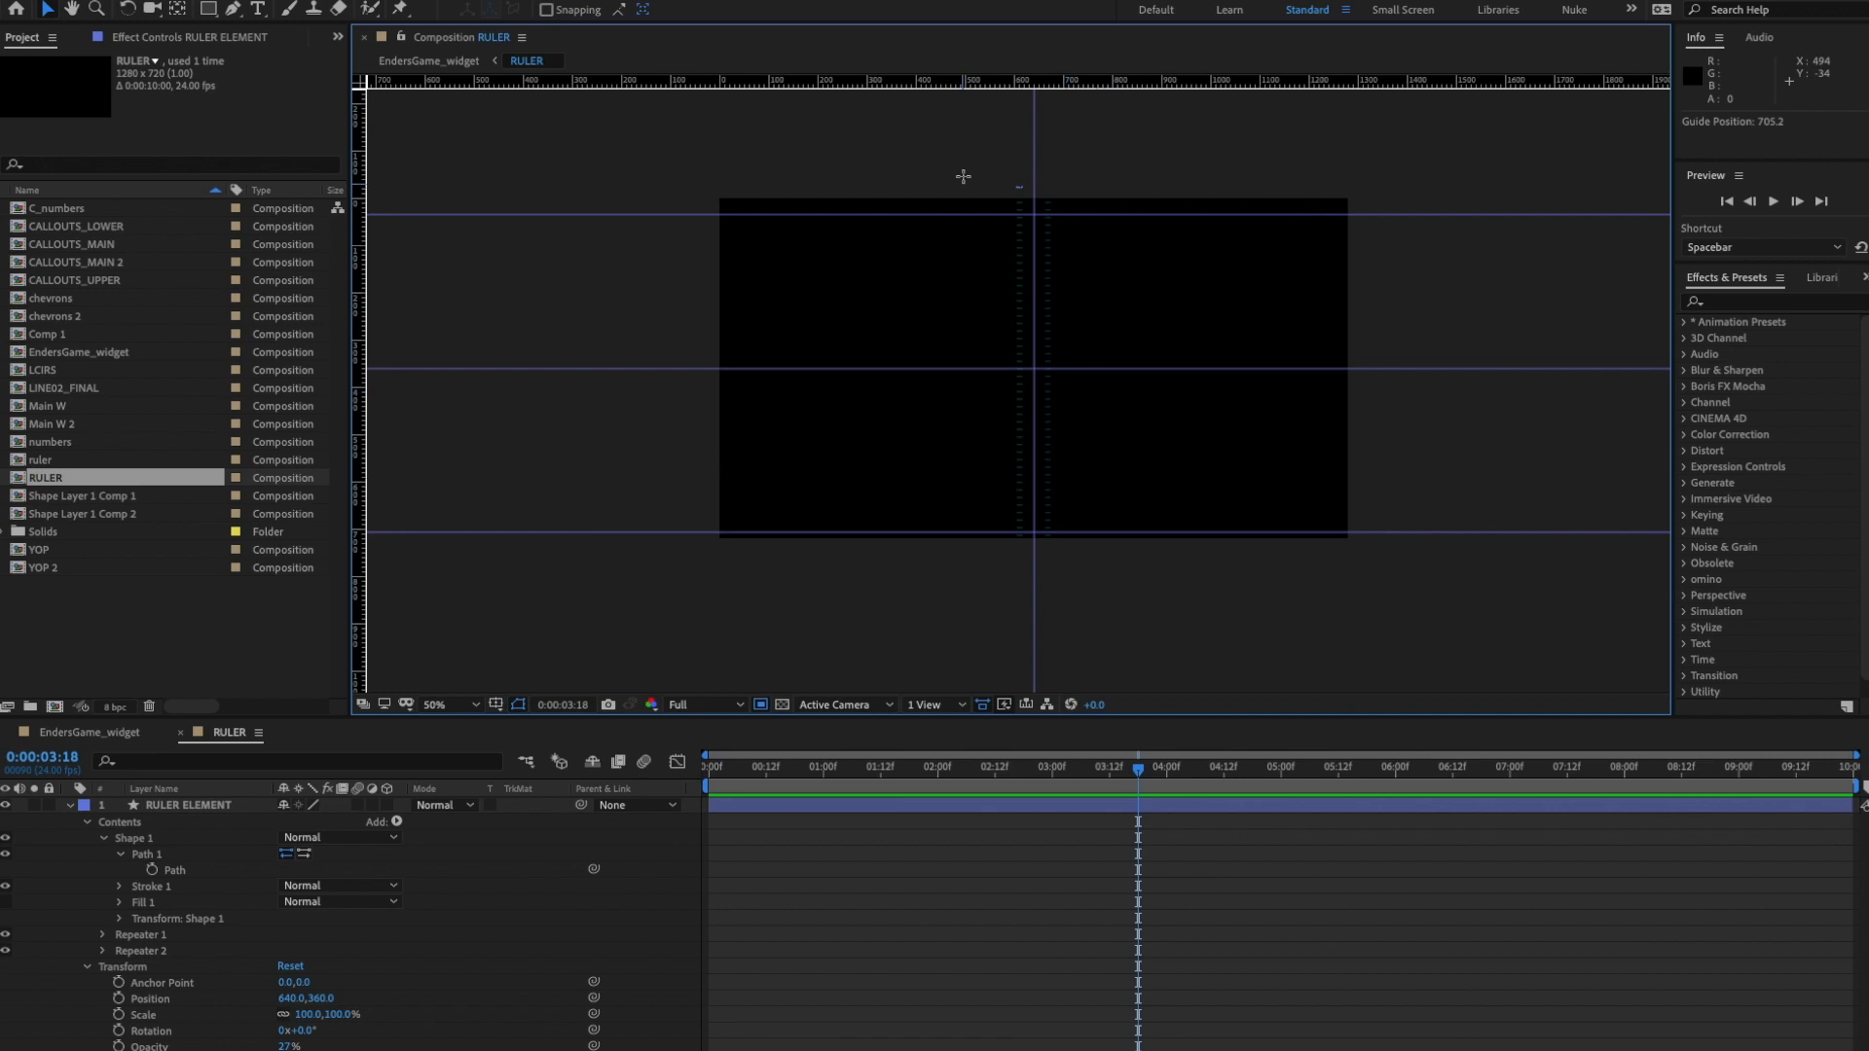
pyautogui.moveTo(960, 176); pyautogui.dragTo(1093, 568)
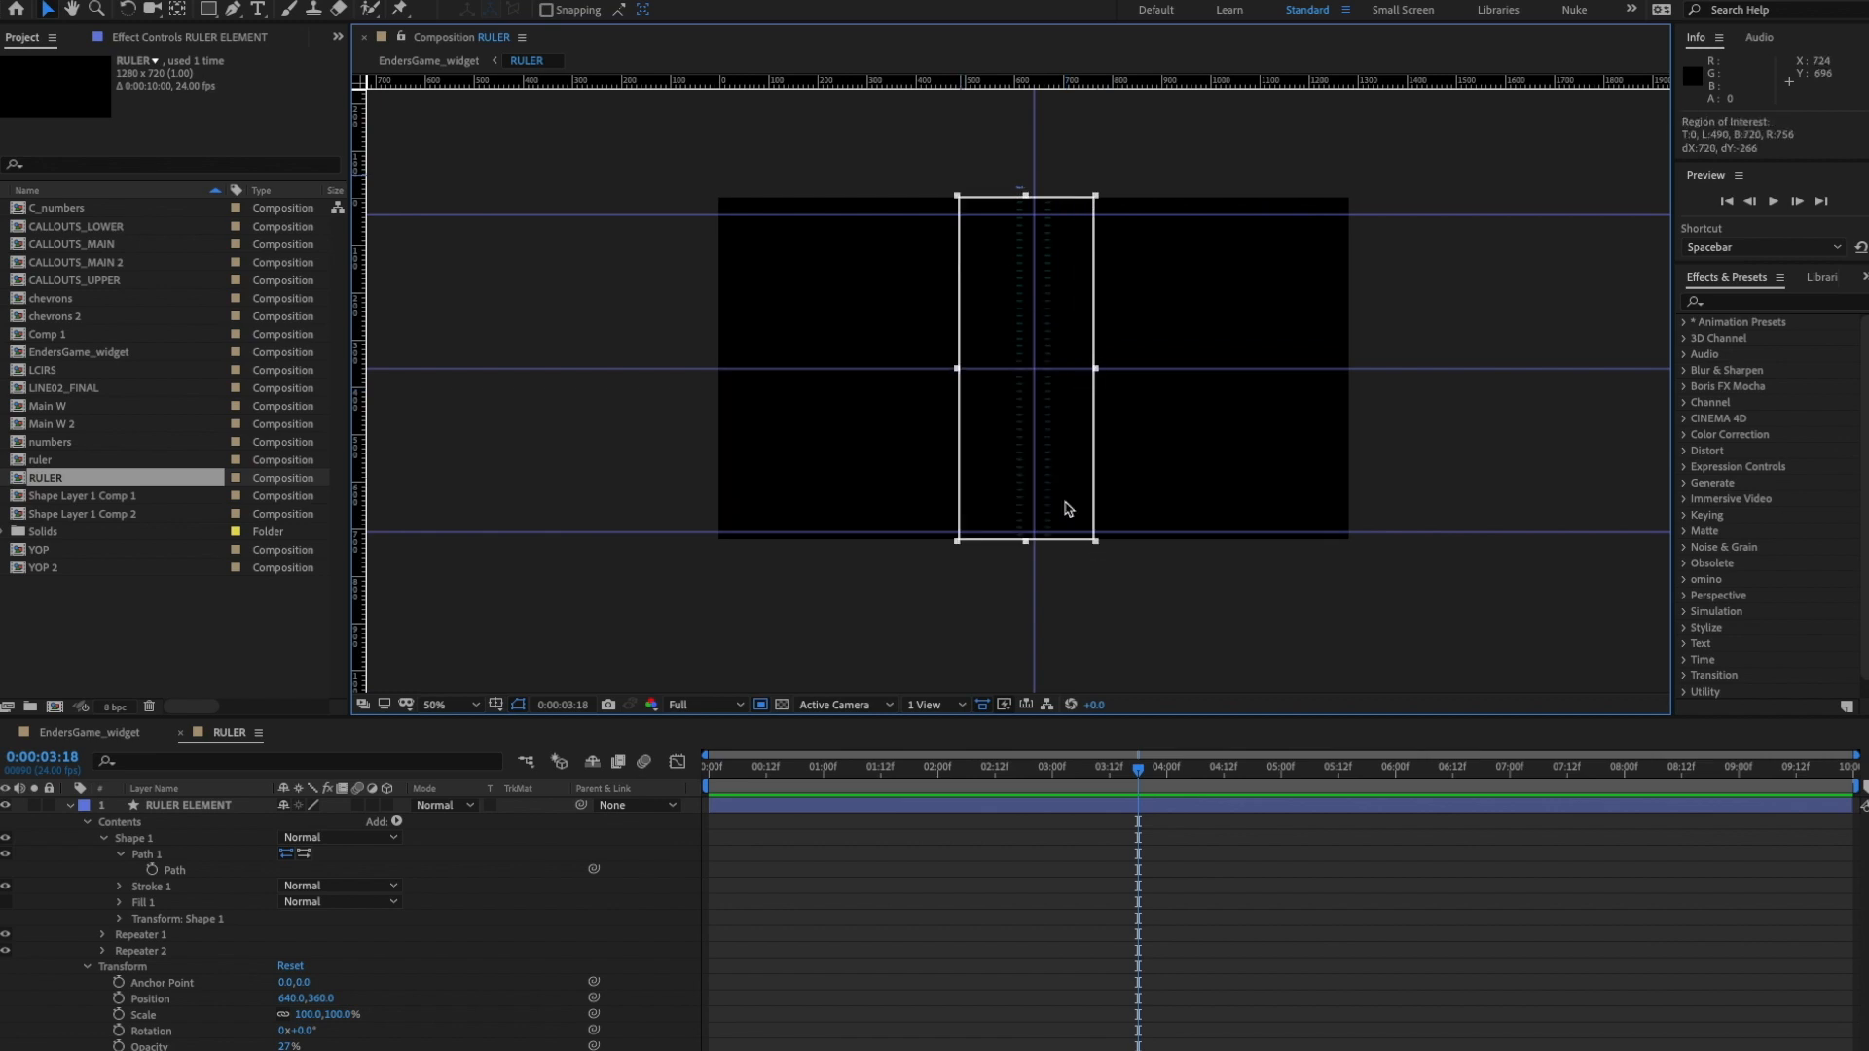
# - Move the lower edge of the region of interest to 705, aligned with the lower guide
pyautogui.scroll(2, 1069, 506)
pyautogui.scroll(2, 1048, 447)
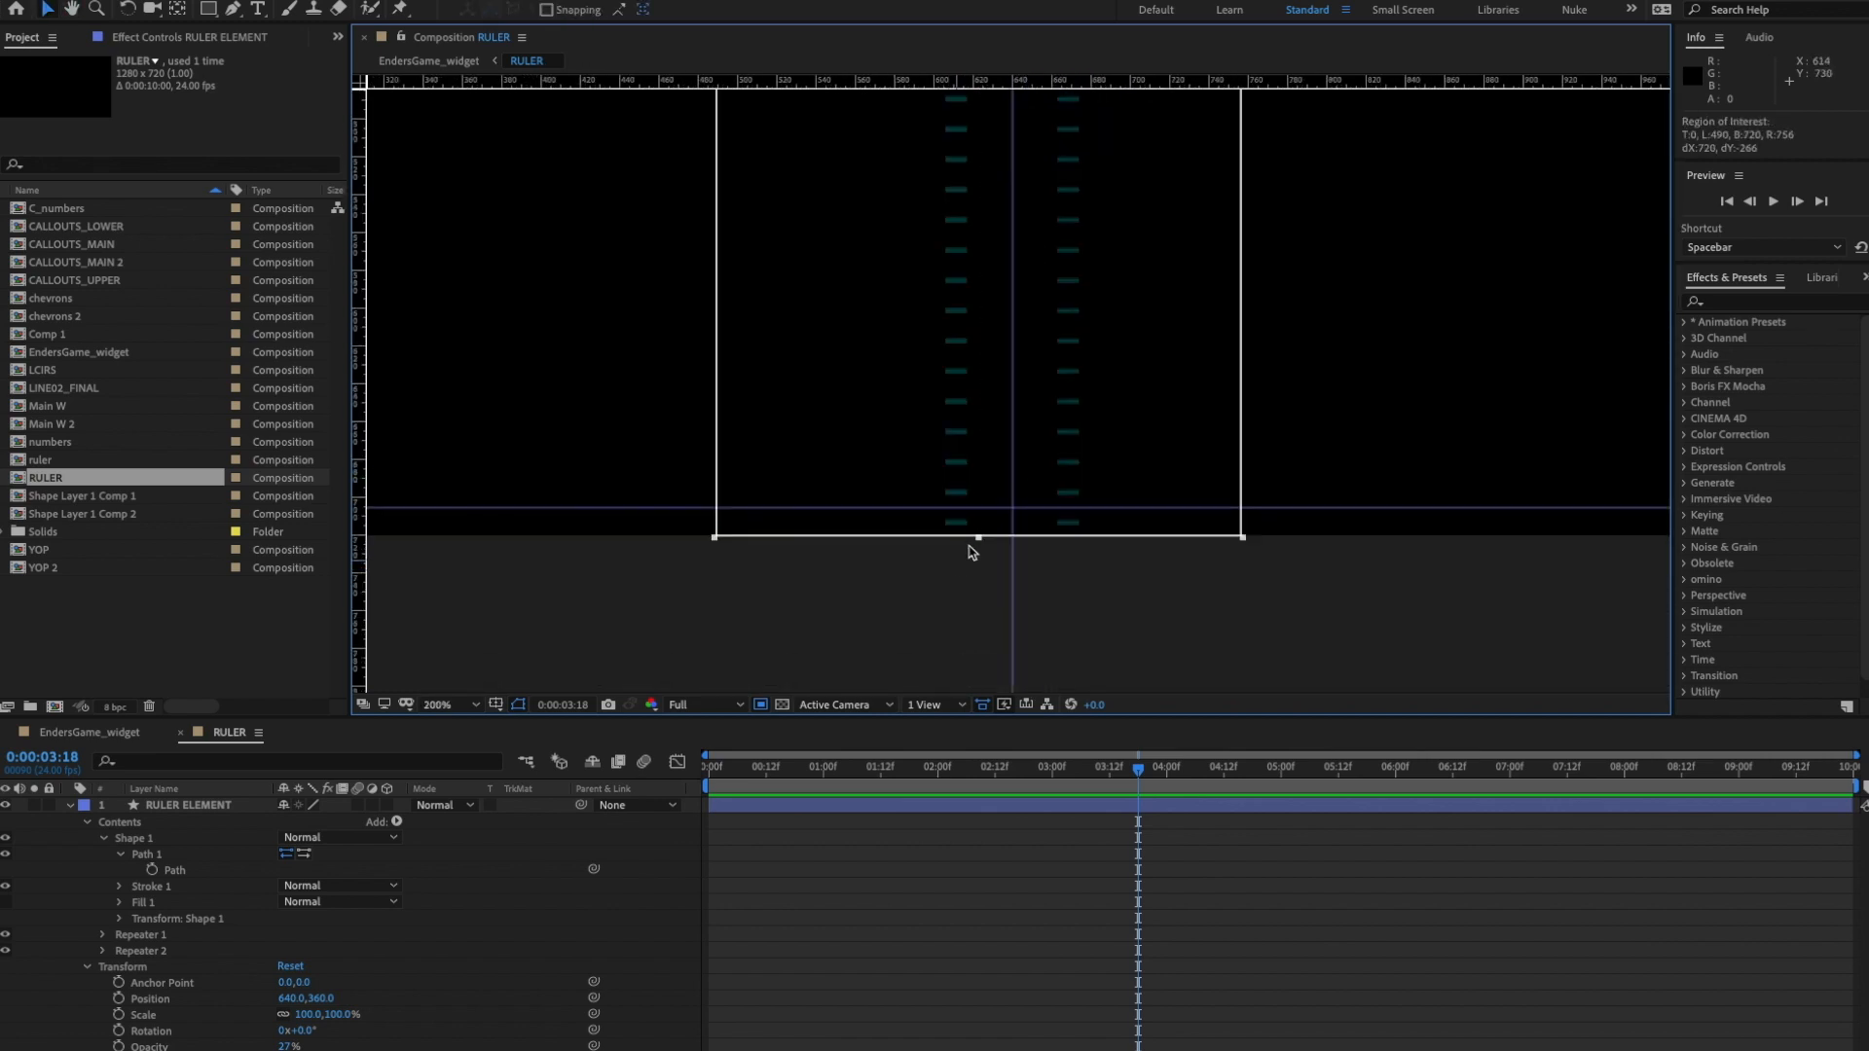
pyautogui.scroll(2, 959, 567)
pyautogui.moveTo(953, 509); pyautogui.dragTo(959, 473)
pyautogui.scroll(2, 957, 472)
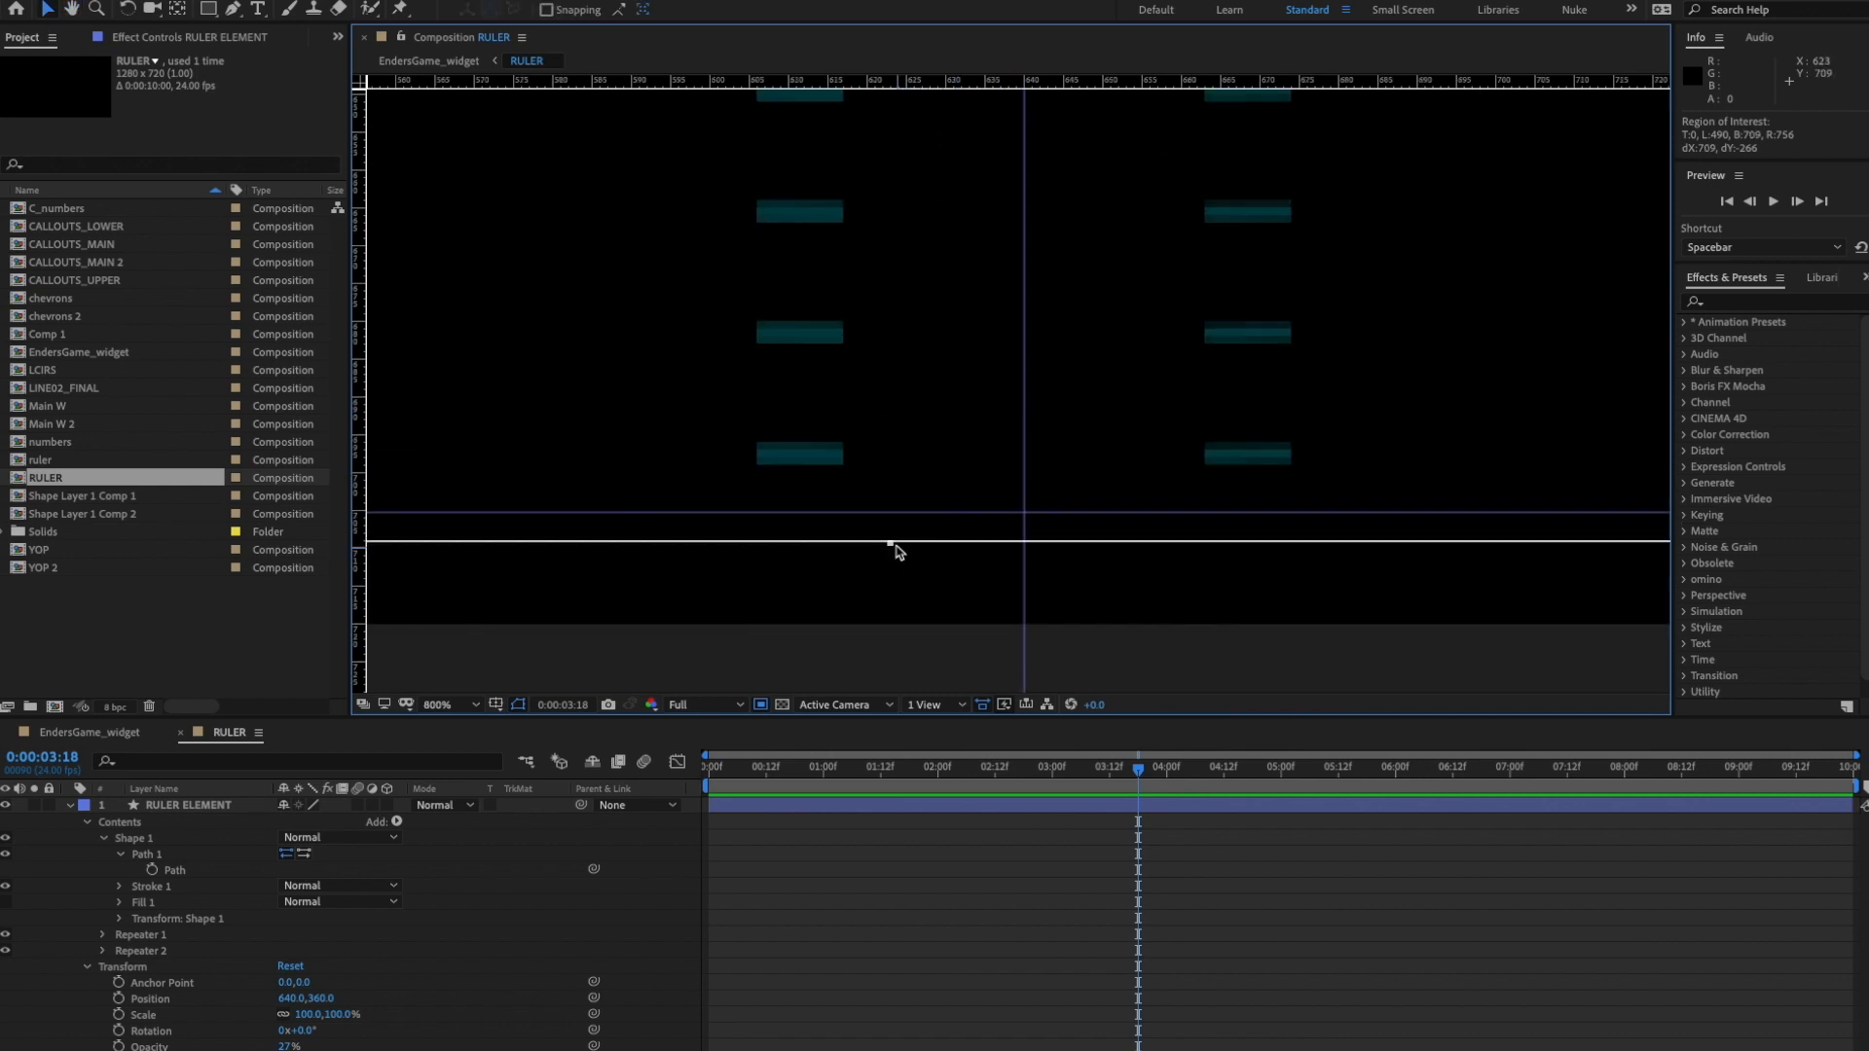
pyautogui.moveTo(890, 544); pyautogui.dragTo(891, 513)
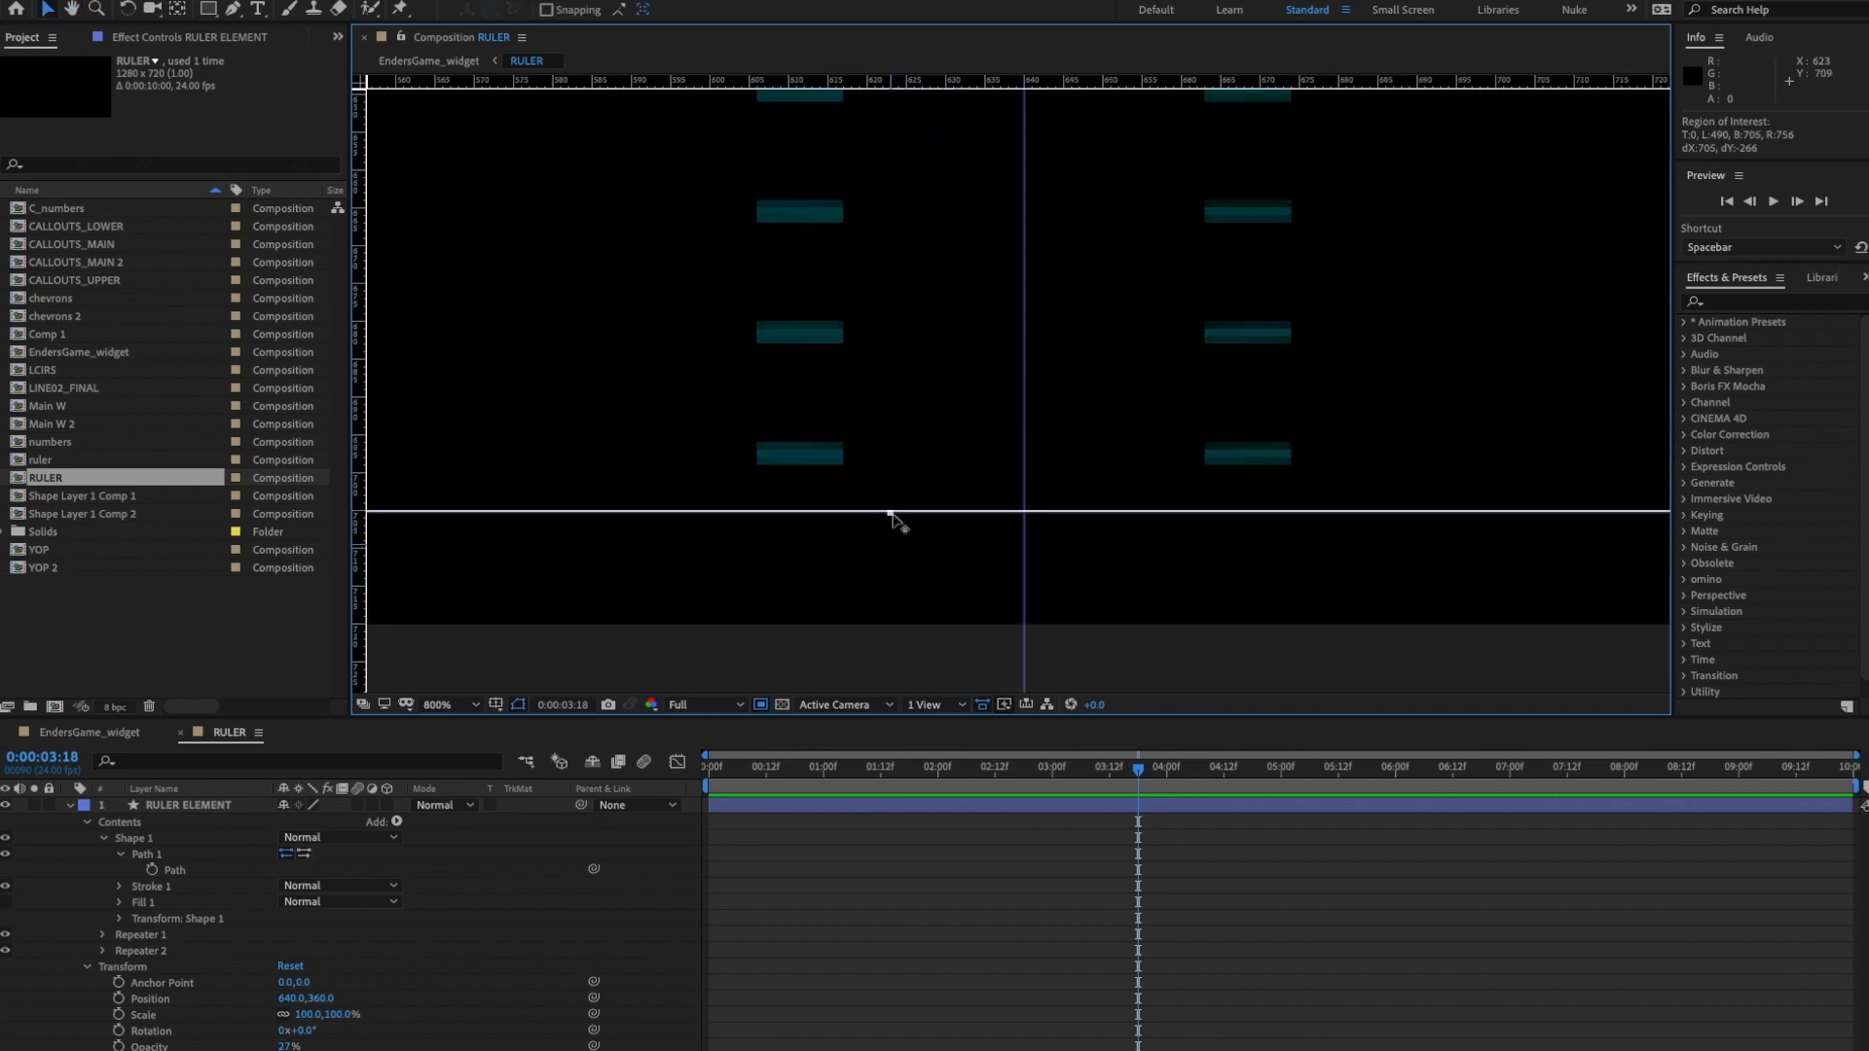
# - Move the upper edge of the region of interest to 34, aligned with the upper guide
pyautogui.press(',')
pyautogui.press('space')
pyautogui.moveTo(1168, 272); pyautogui.dragTo(1186, 608)
pyautogui.moveTo(1139, 204); pyautogui.dragTo(1132, 594)
pyautogui.moveTo(1144, 194); pyautogui.dragTo(1131, 623)
pyautogui.moveTo(1160, 146); pyautogui.dragTo(1154, 623)
pyautogui.moveTo(1141, 155); pyautogui.dragTo(1172, 584)
pyautogui.moveTo(1189, 365); pyautogui.dragTo(1177, 662)
pyautogui.moveTo(955, 334); pyautogui.dragTo(946, 459)
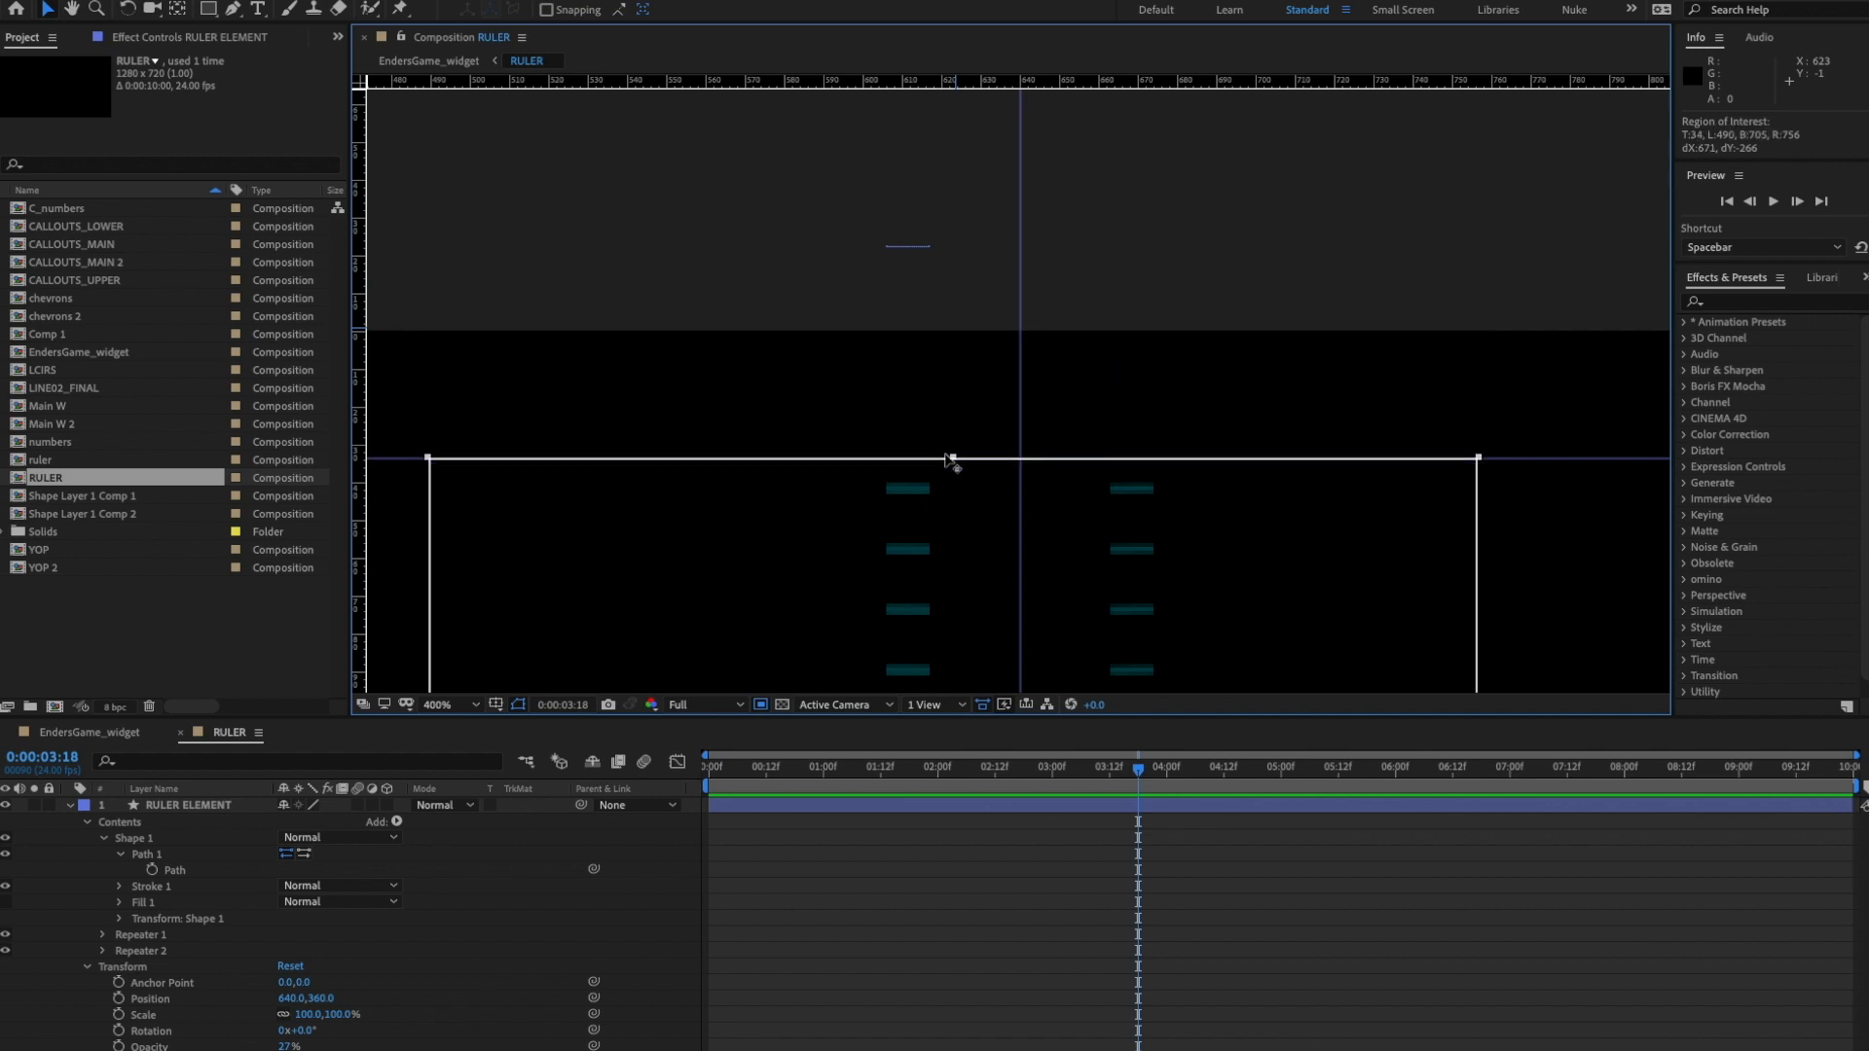
# - Narrow the region of interest around the ruler ticks by moving its left edge to 522
pyautogui.press(',')
pyautogui.press(',')
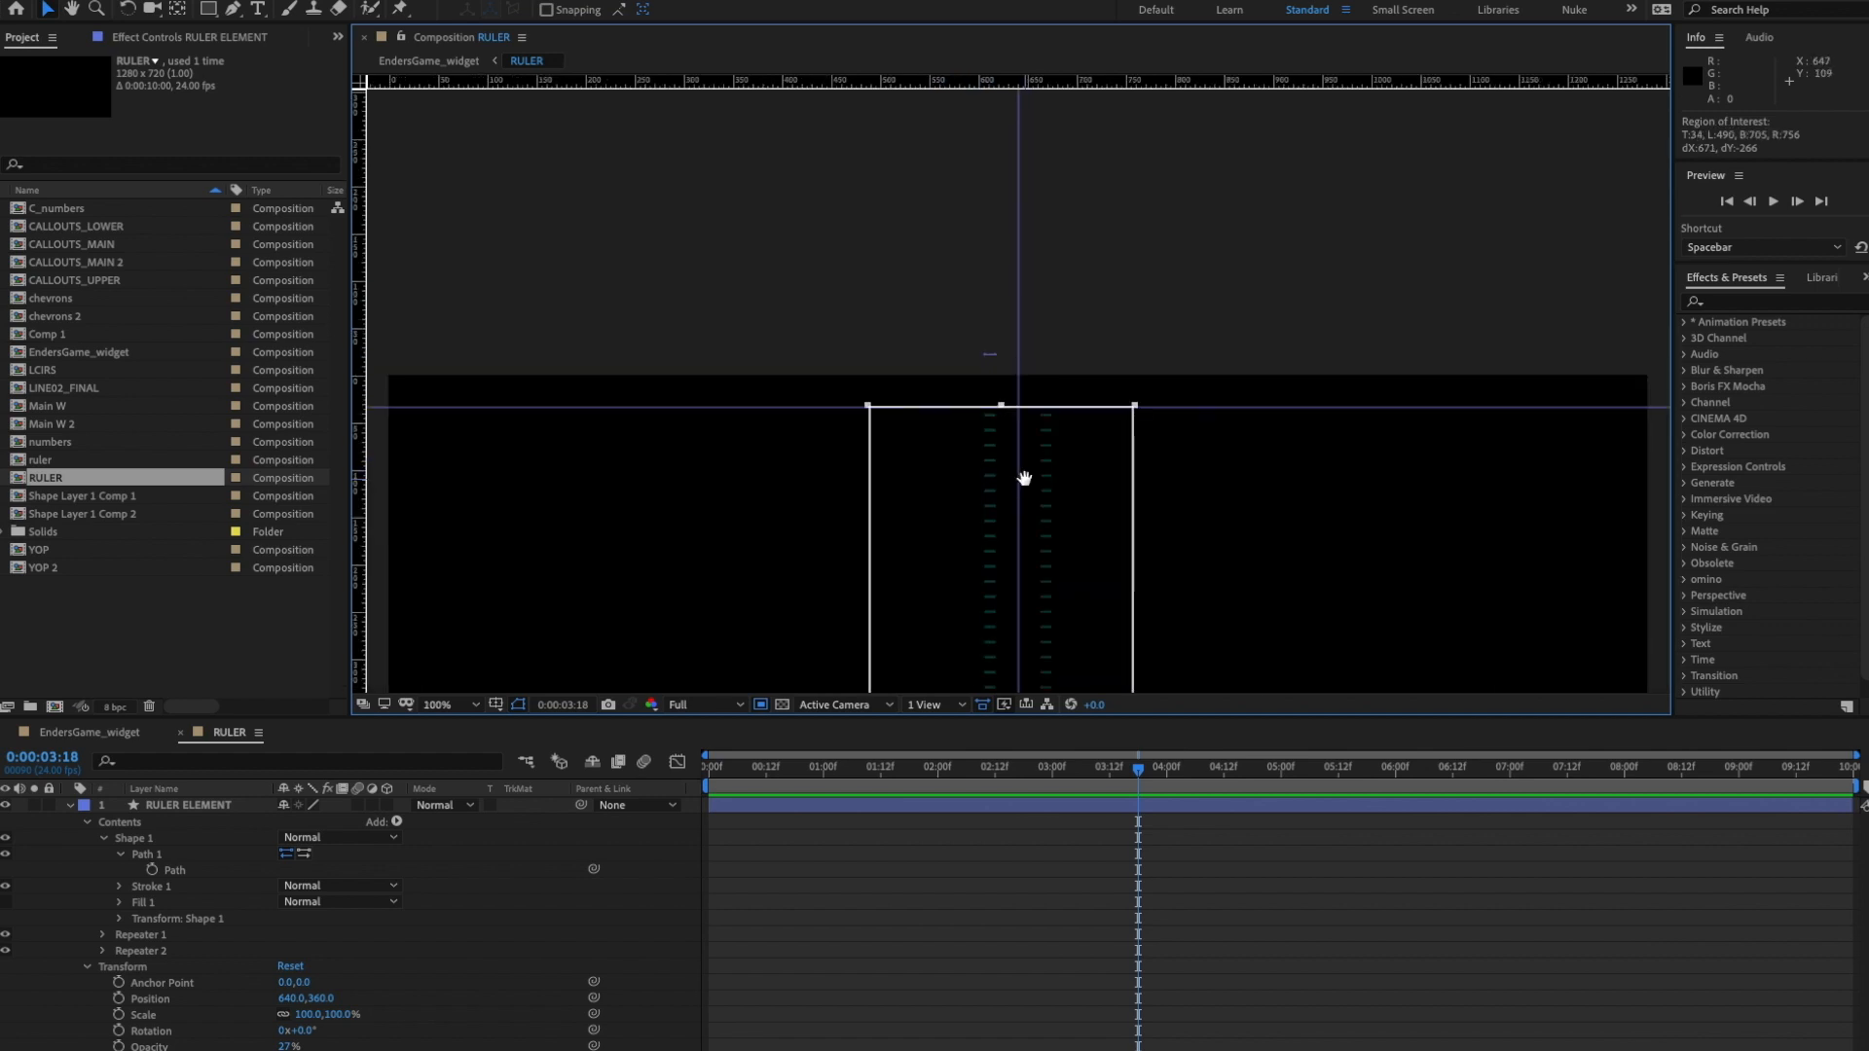
pyautogui.moveTo(1024, 479); pyautogui.dragTo(969, 253)
pyautogui.moveTo(814, 501); pyautogui.dragTo(845, 502)
# - Crop the RULER composition to the region of interest and close it to return to EndersGame_widget
pyautogui.moveTo(1232, 497); pyautogui.dragTo(1256, 325)
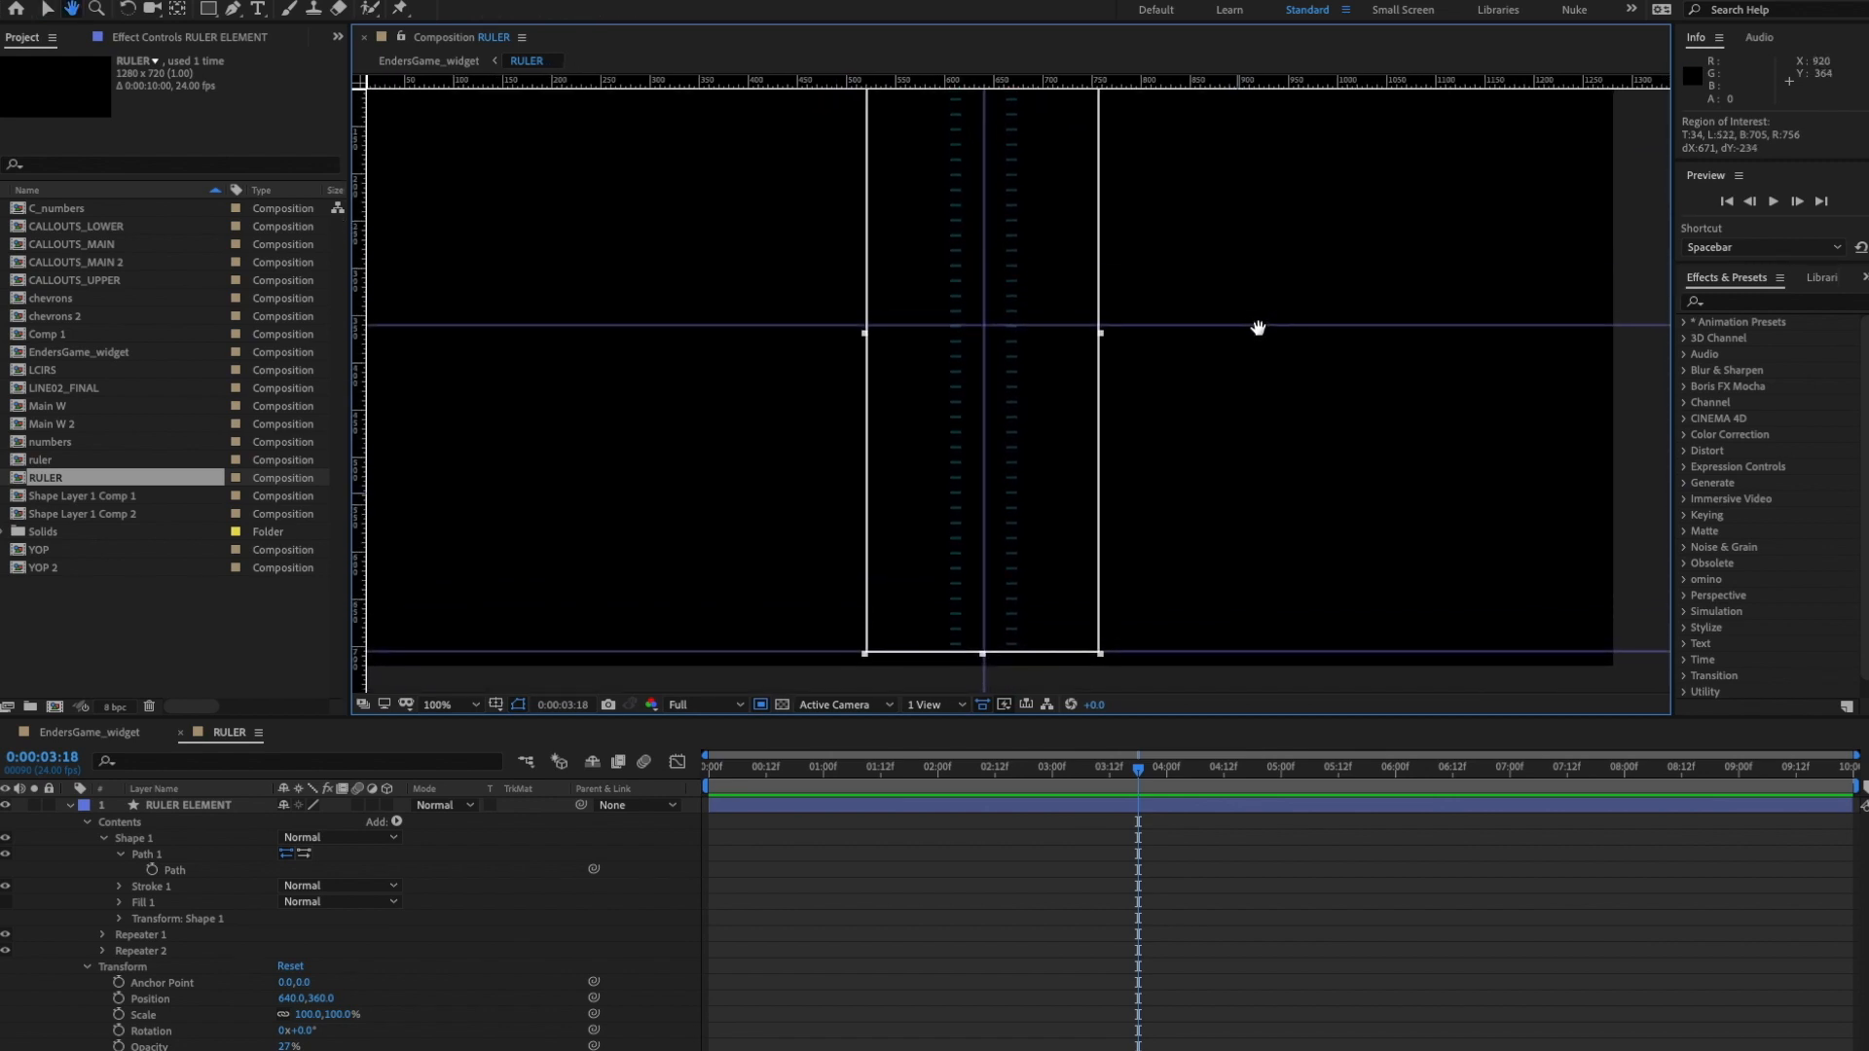
pyautogui.click(294, 1)
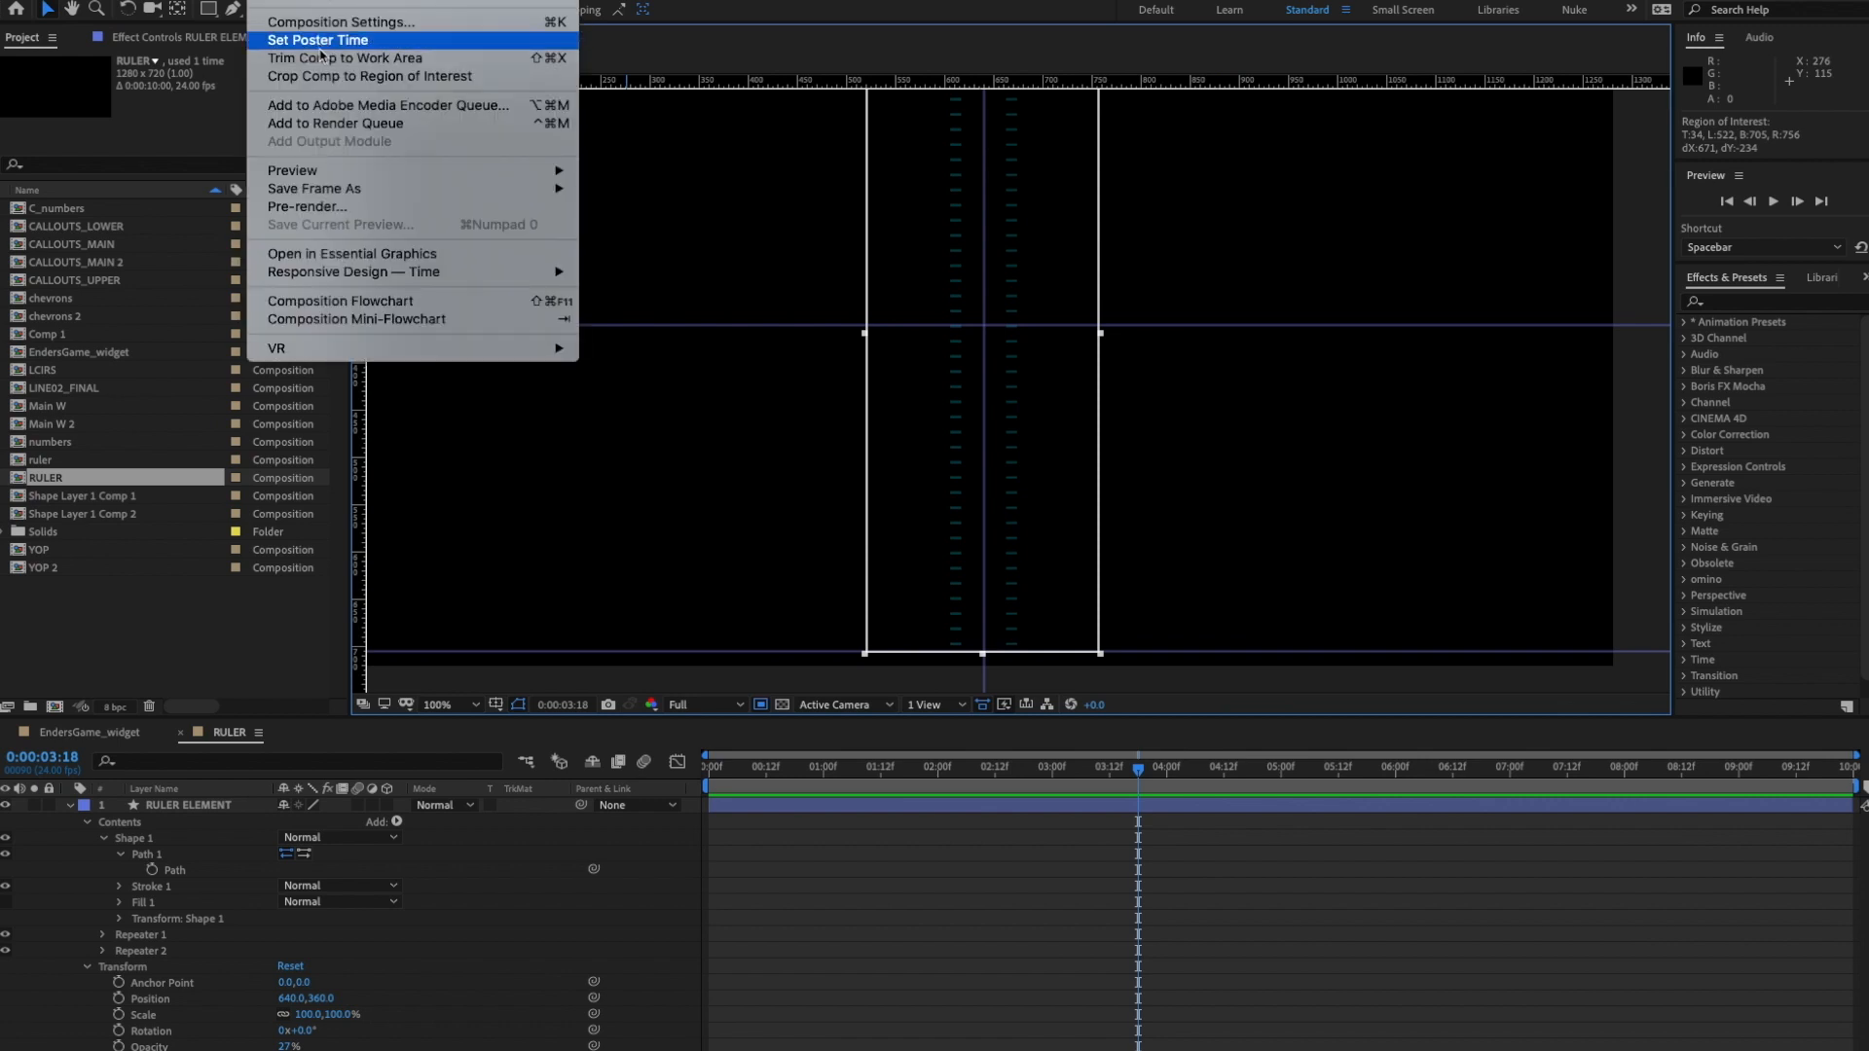
pyautogui.click(325, 77)
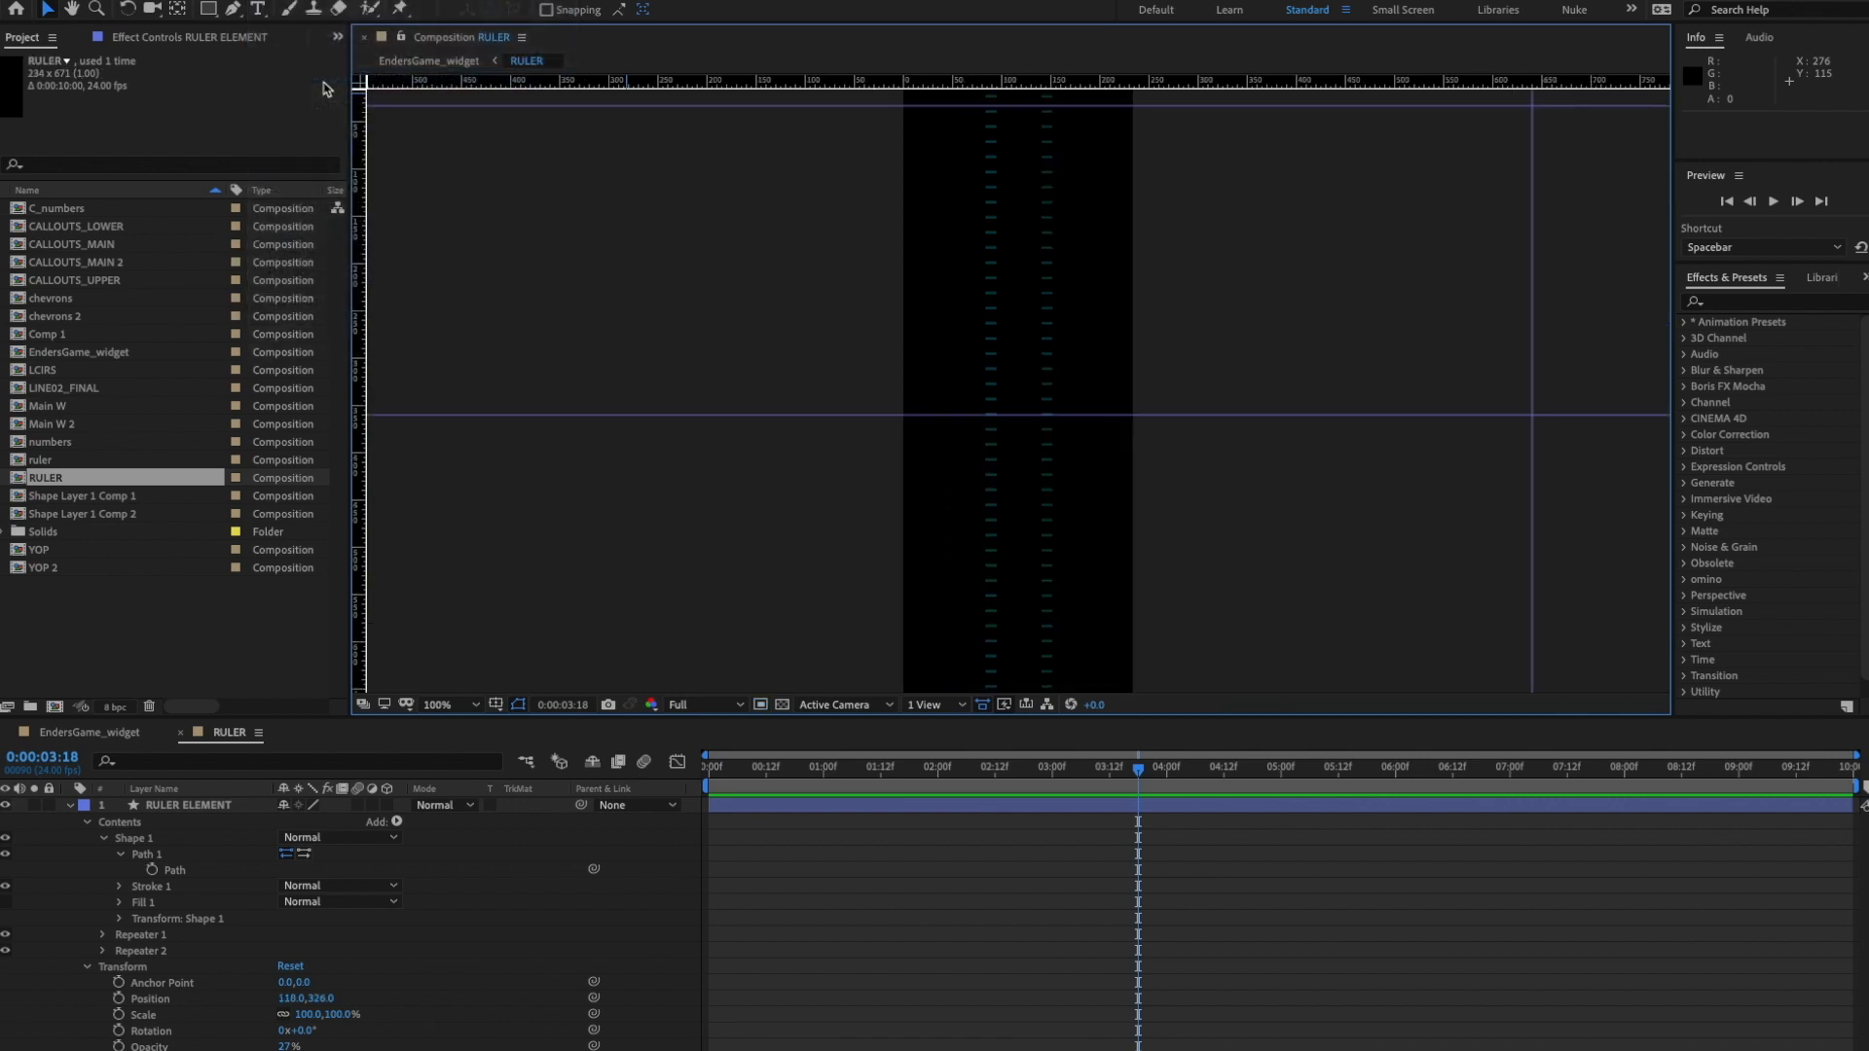
pyautogui.click(181, 733)
pyautogui.click(575, 995)
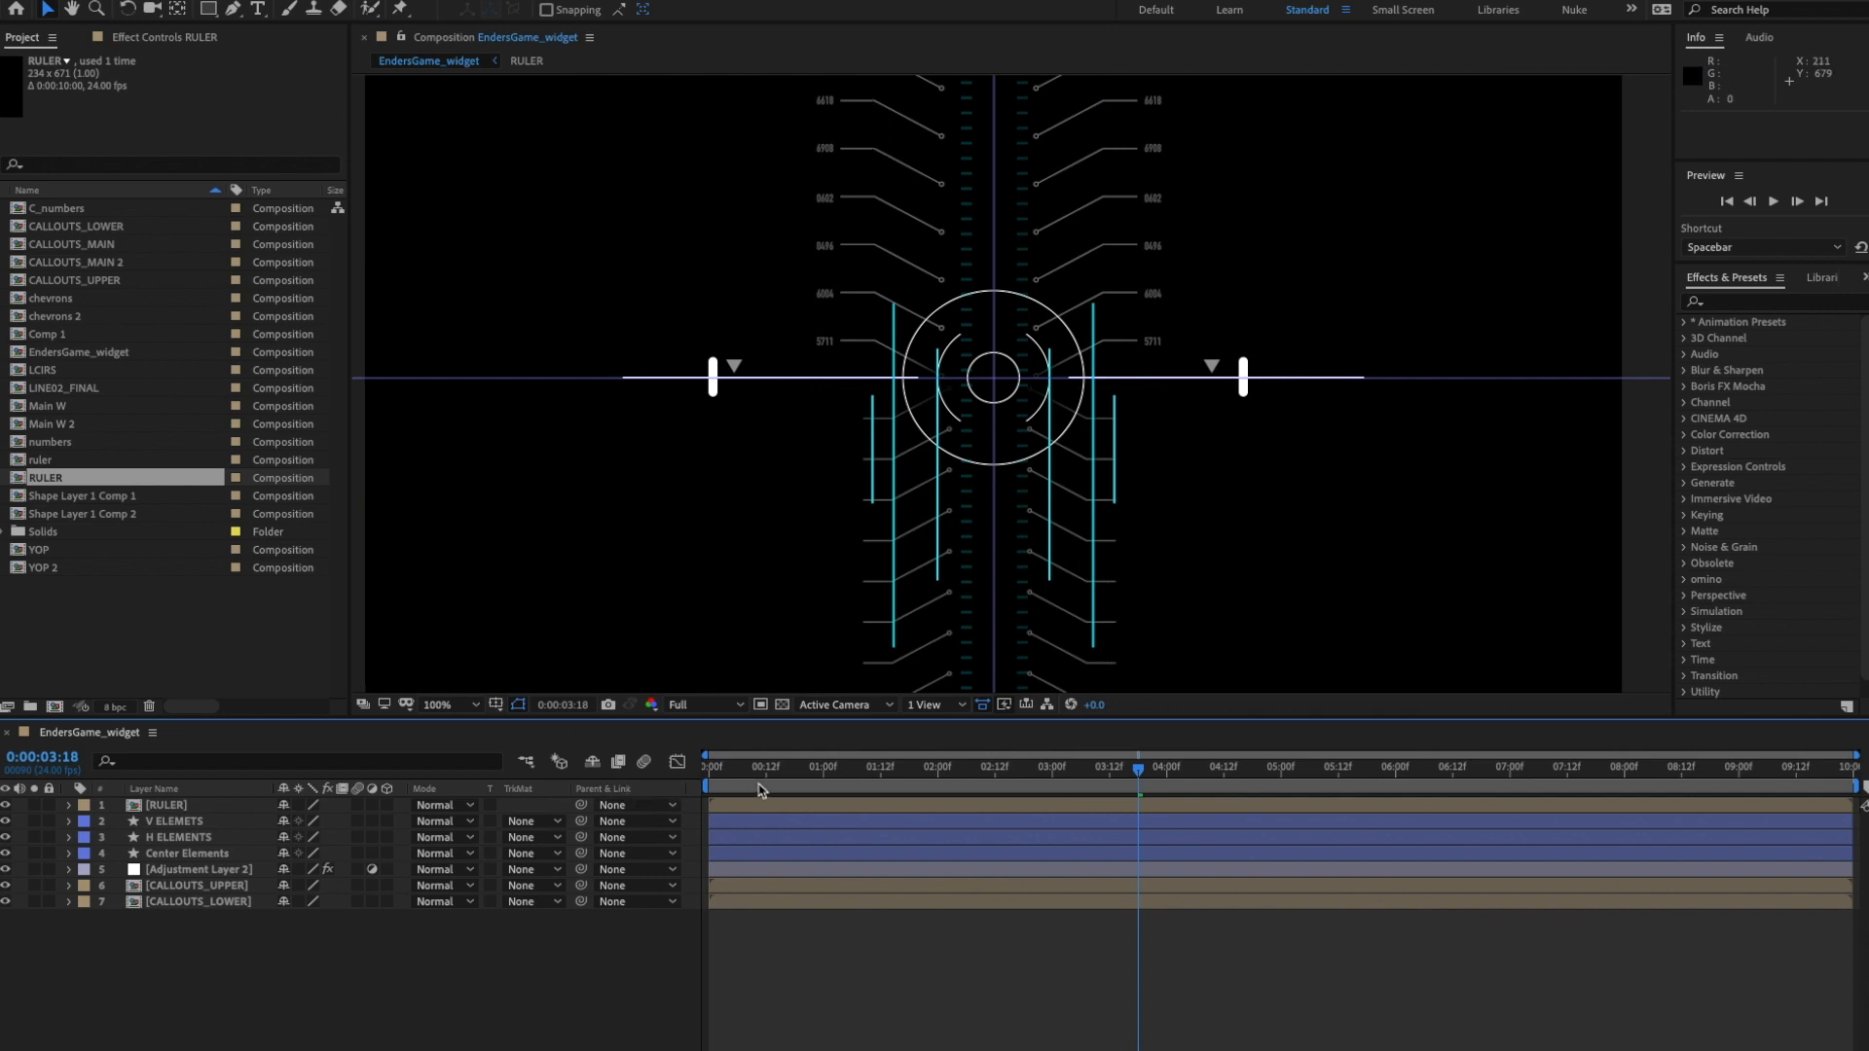
# - Move the time to 0:00:00:00 and copy the Offset effect's Shift Center To keyframes from CALLOUTS_MAIN inside CALLOUTS_UPPER
pyautogui.moveTo(759, 767); pyautogui.dragTo(611, 774)
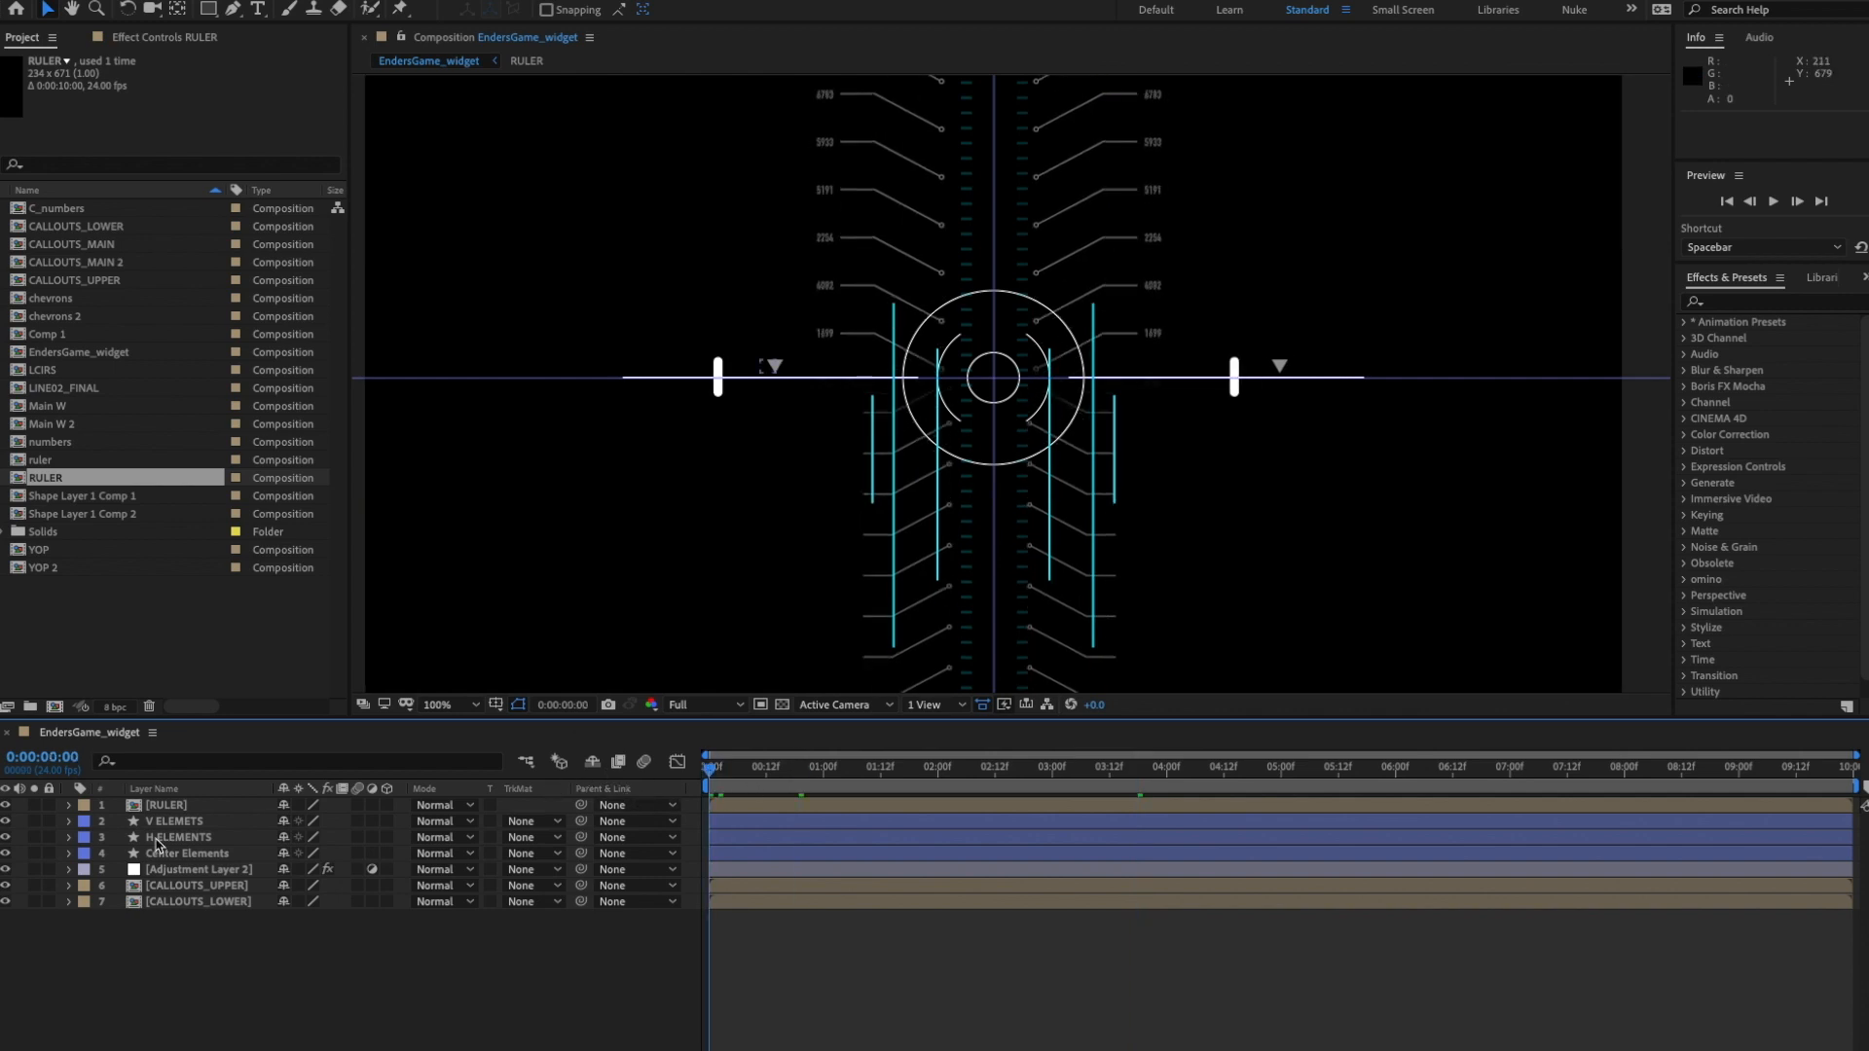
pyautogui.click(202, 887)
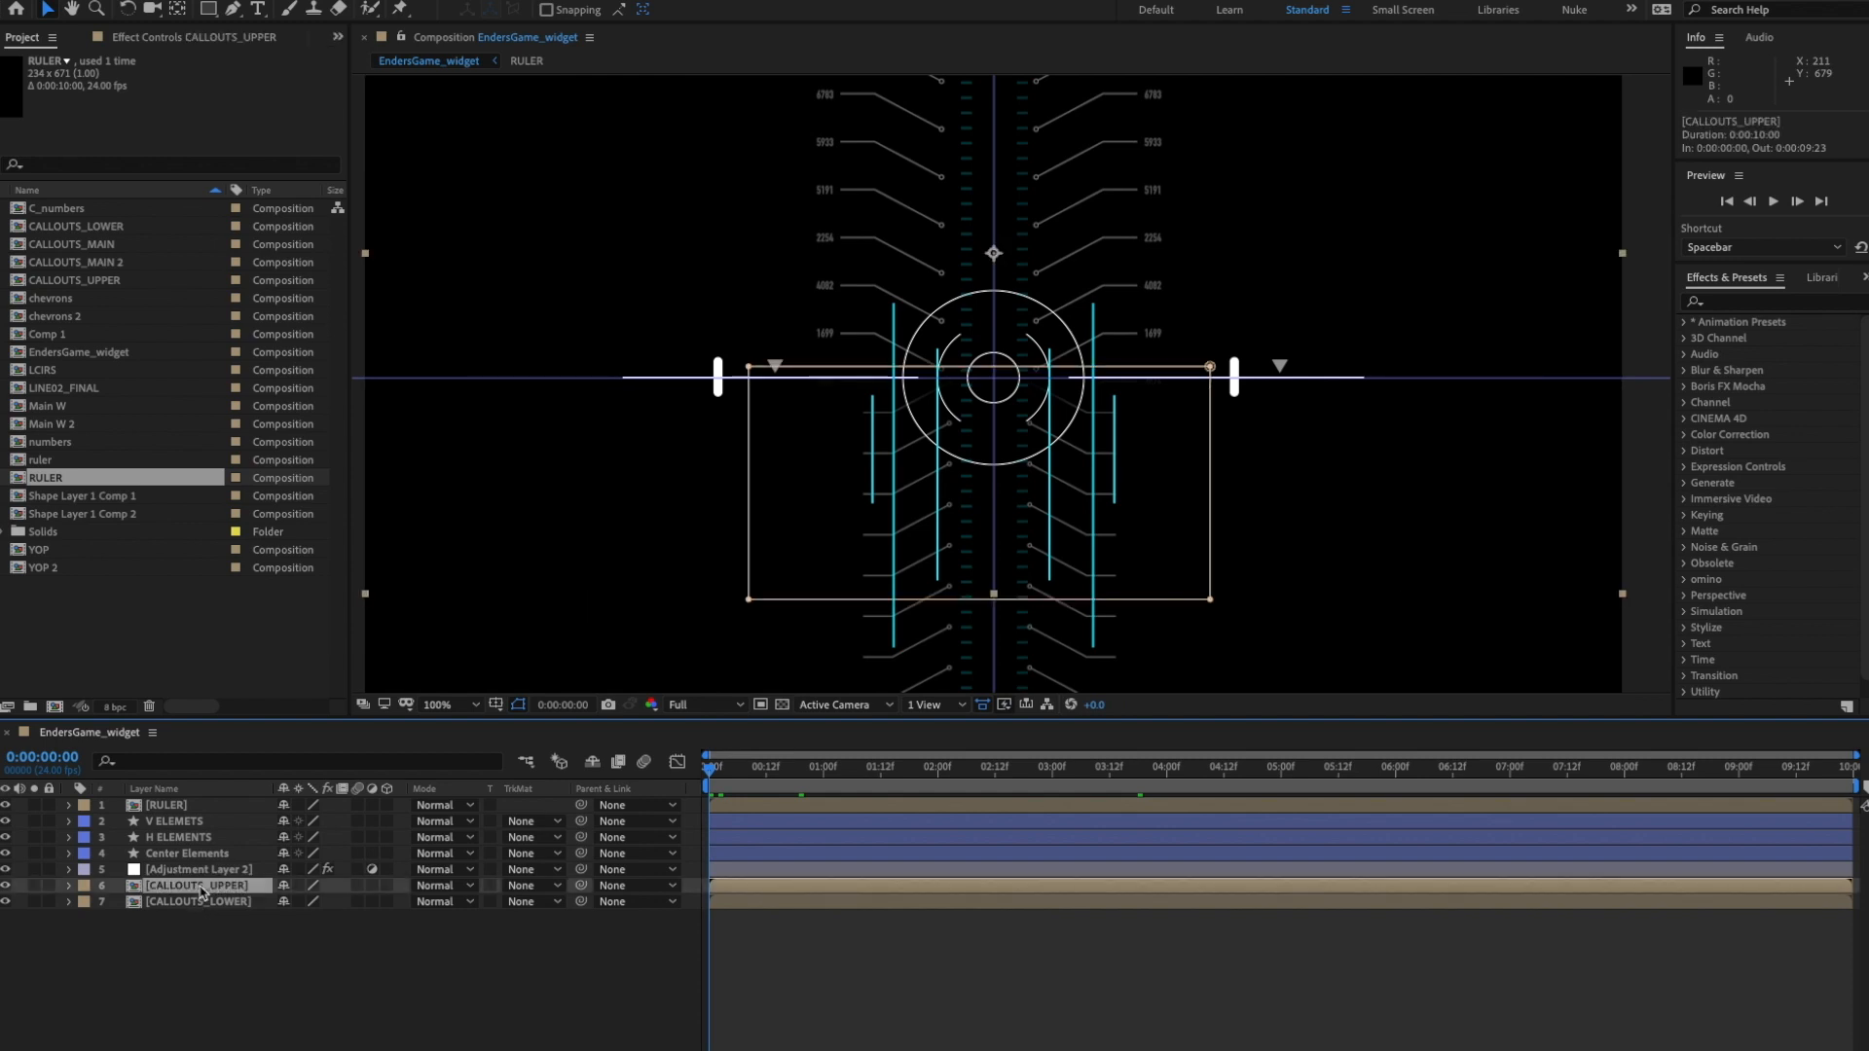
pyautogui.doubleClick(202, 887)
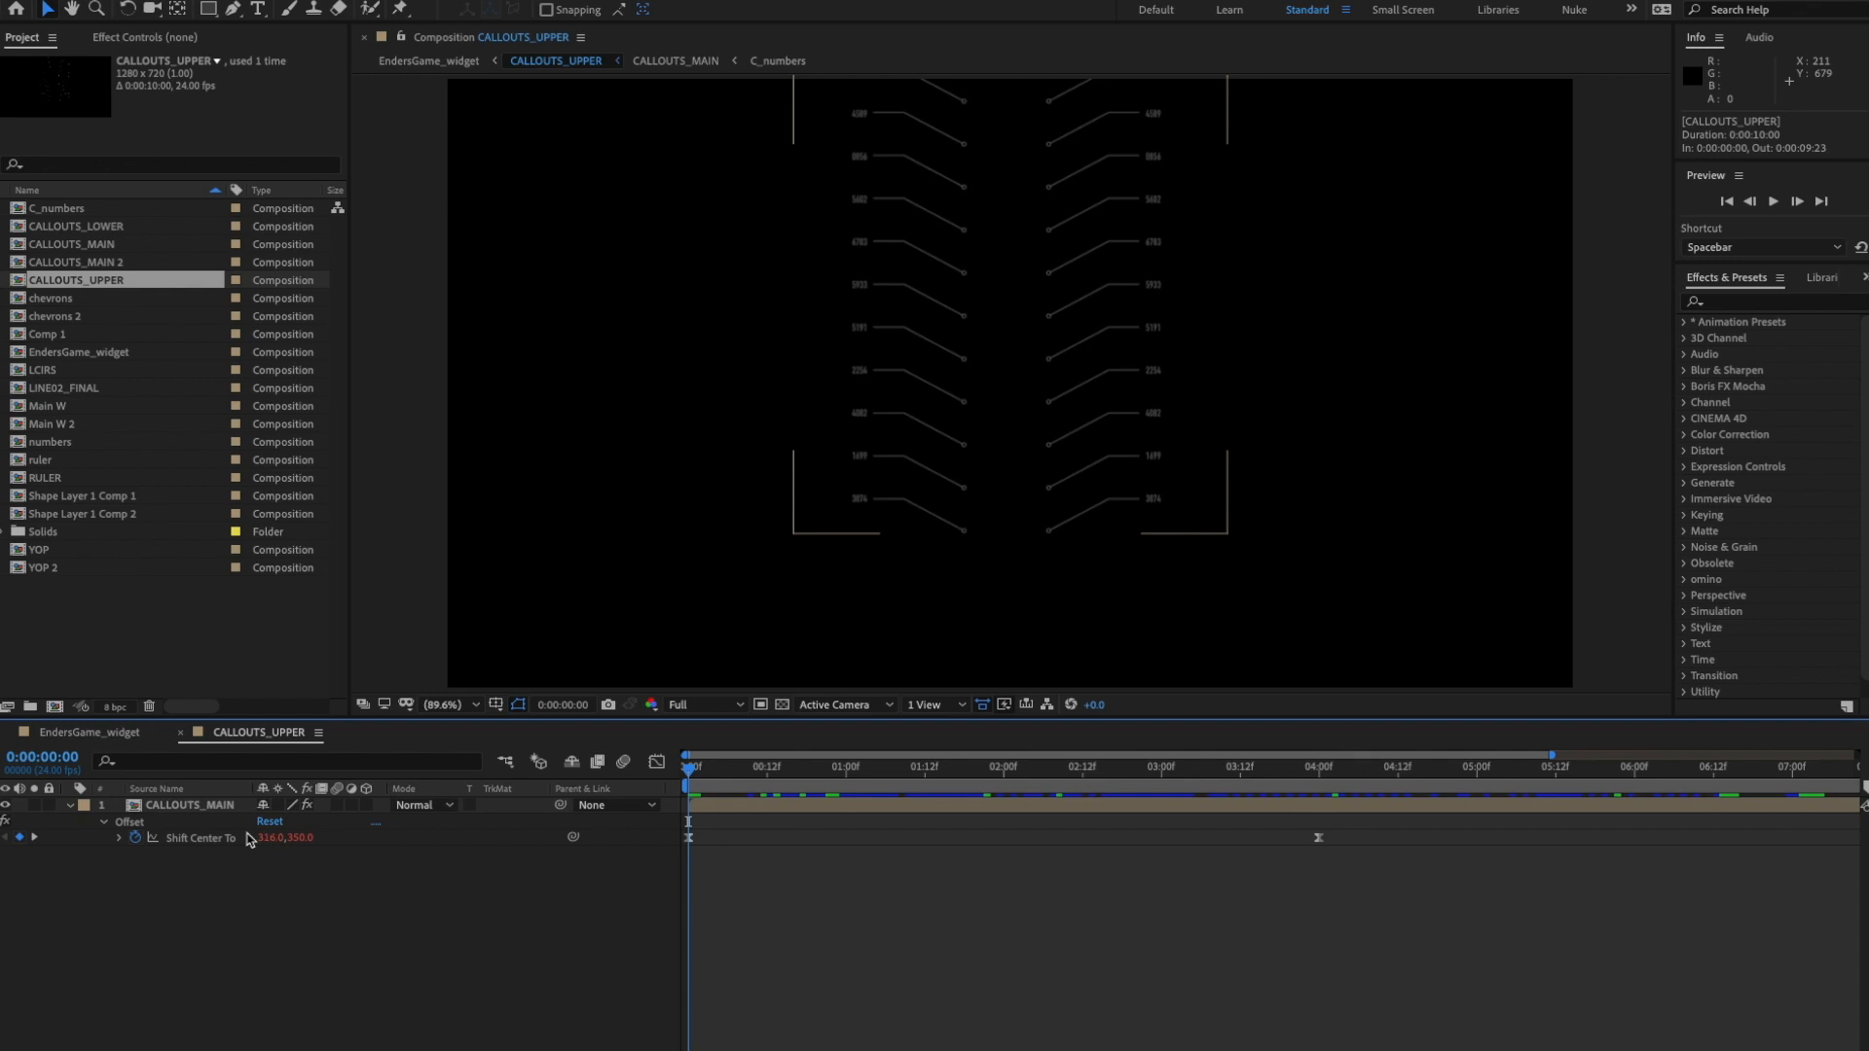
pyautogui.click(209, 841)
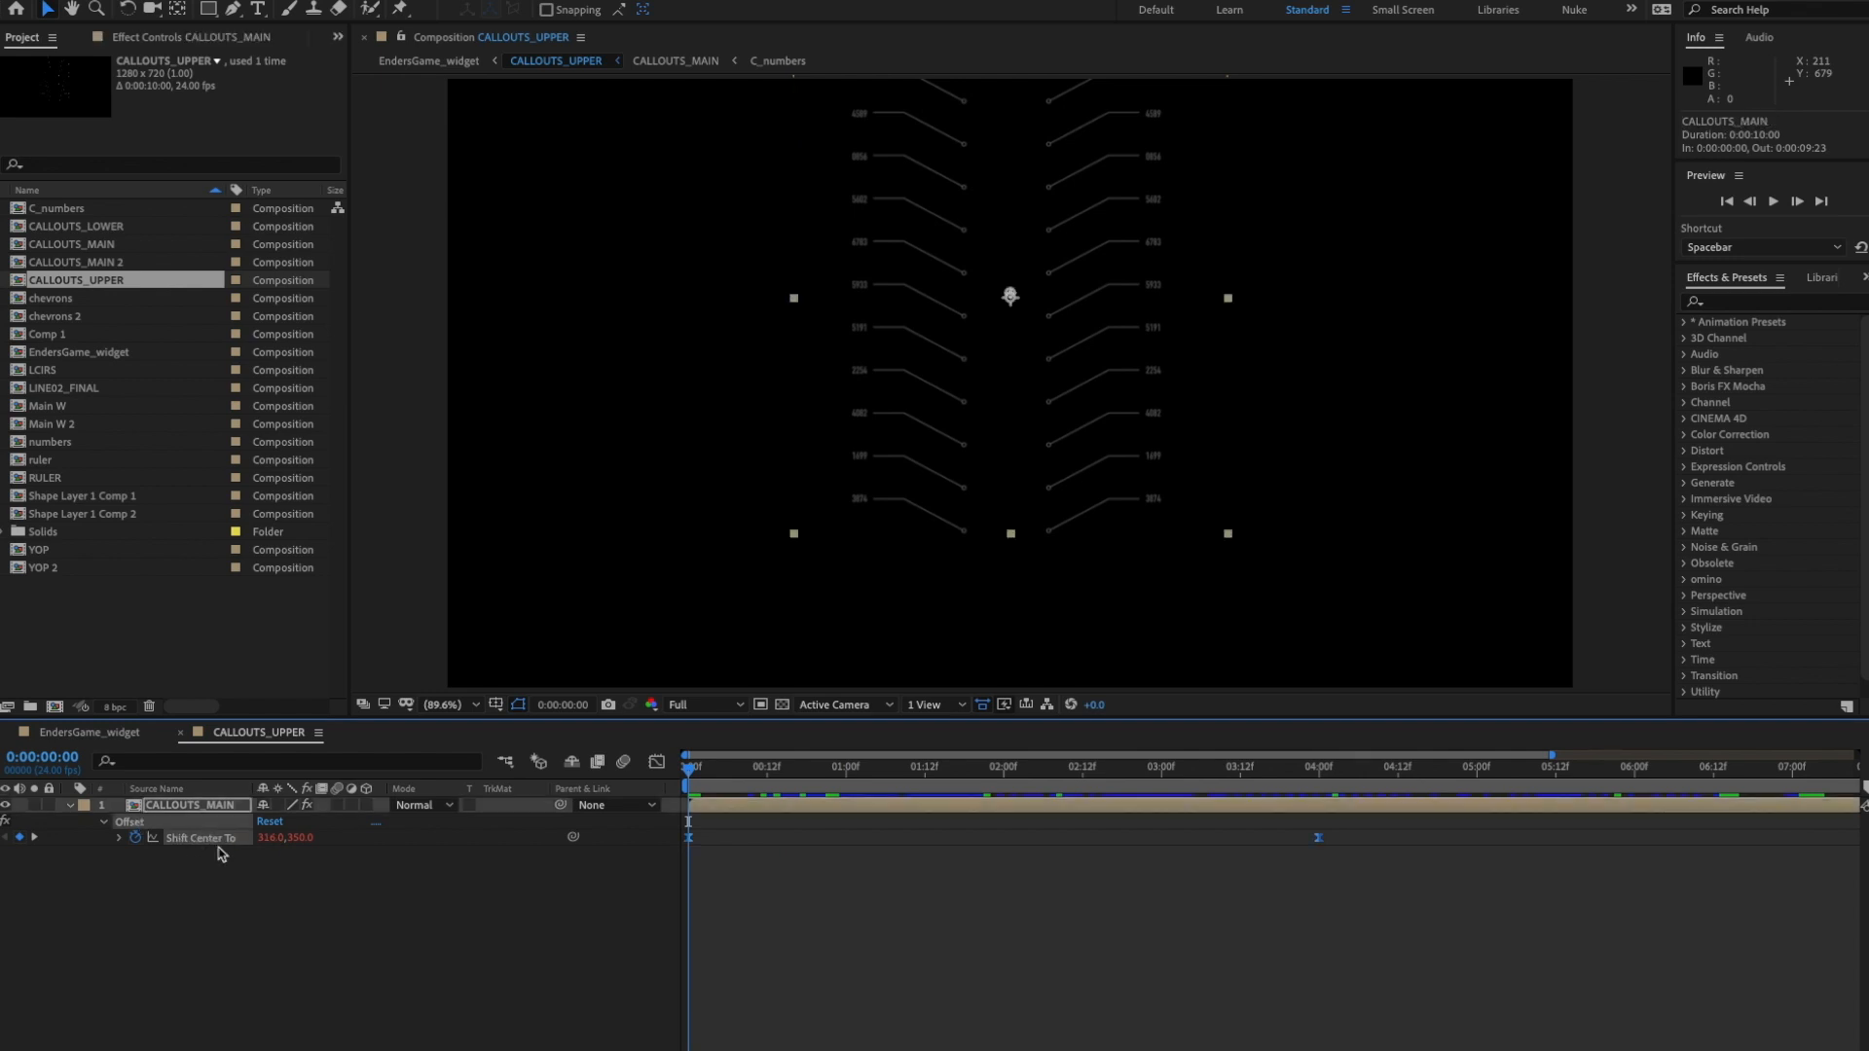
pyautogui.hotkey('ctrl', 'c')
# - Paste the copied Offset keyframes onto the RULER layer in EndersGame_widget and preview the animation
pyautogui.click(115, 733)
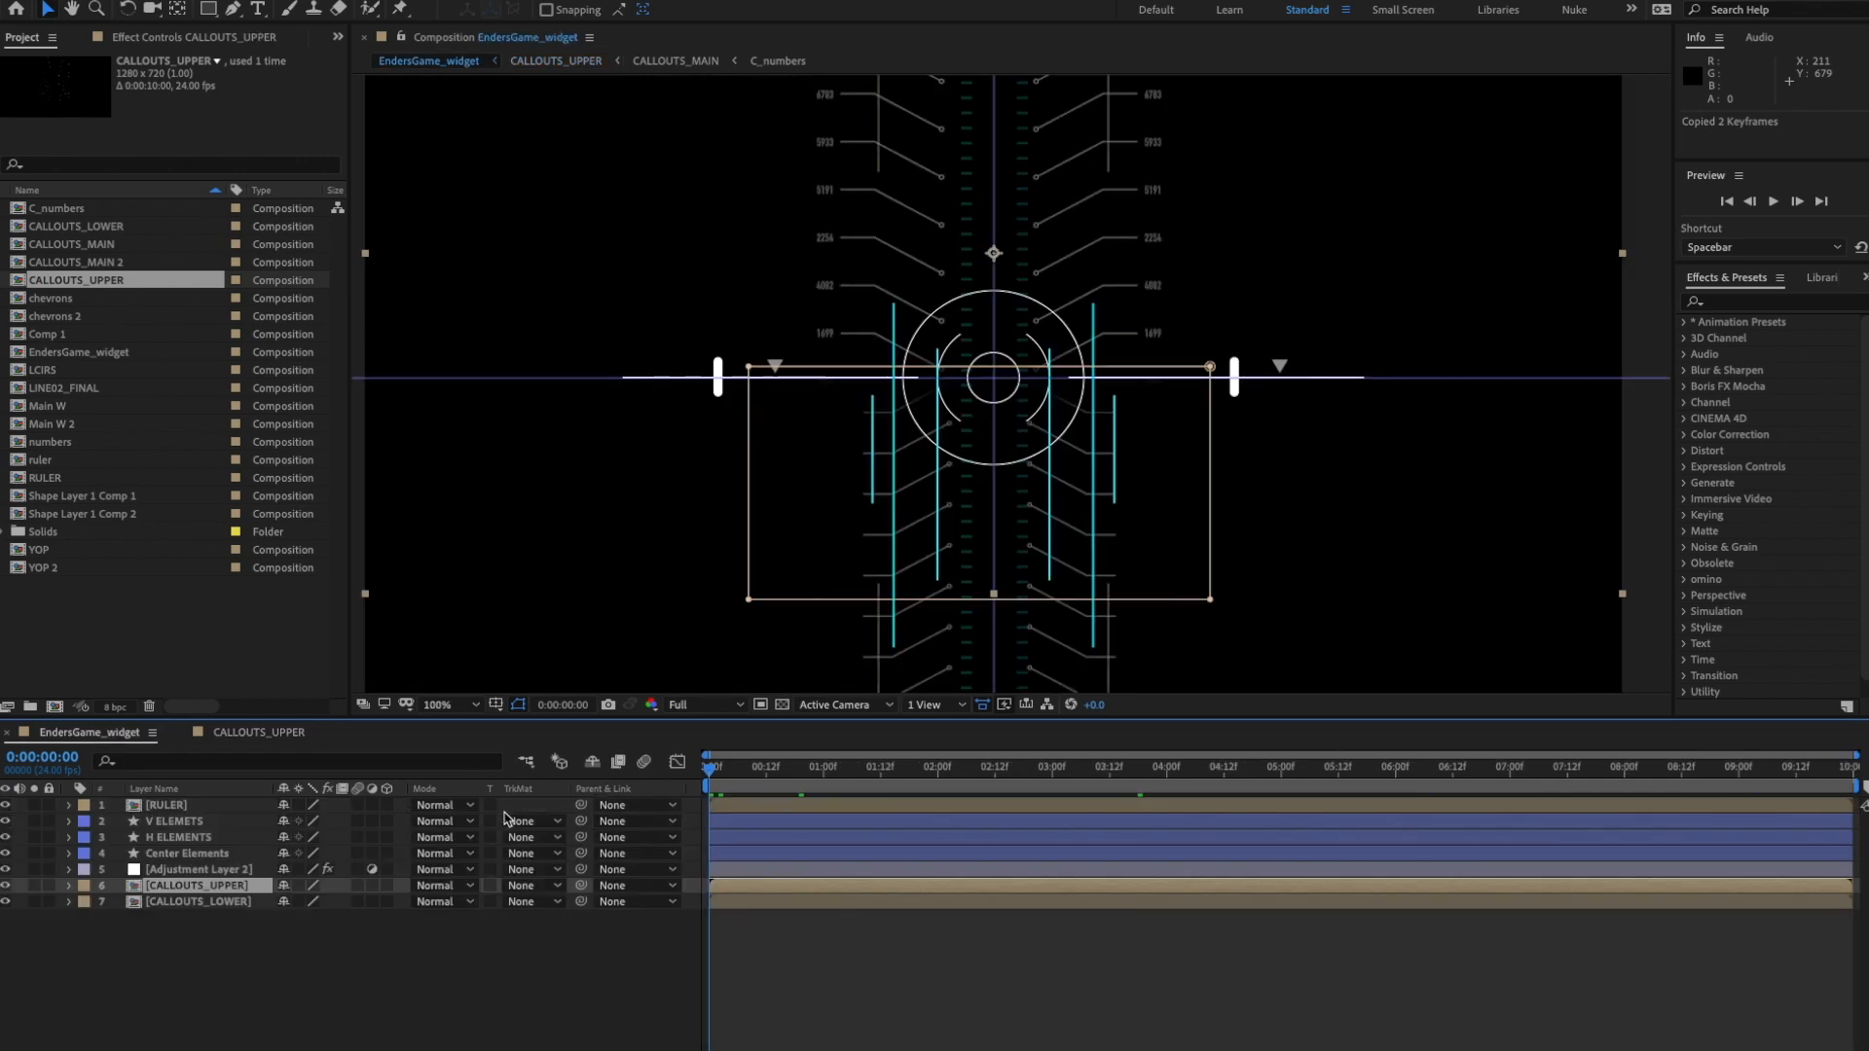
pyautogui.click(179, 808)
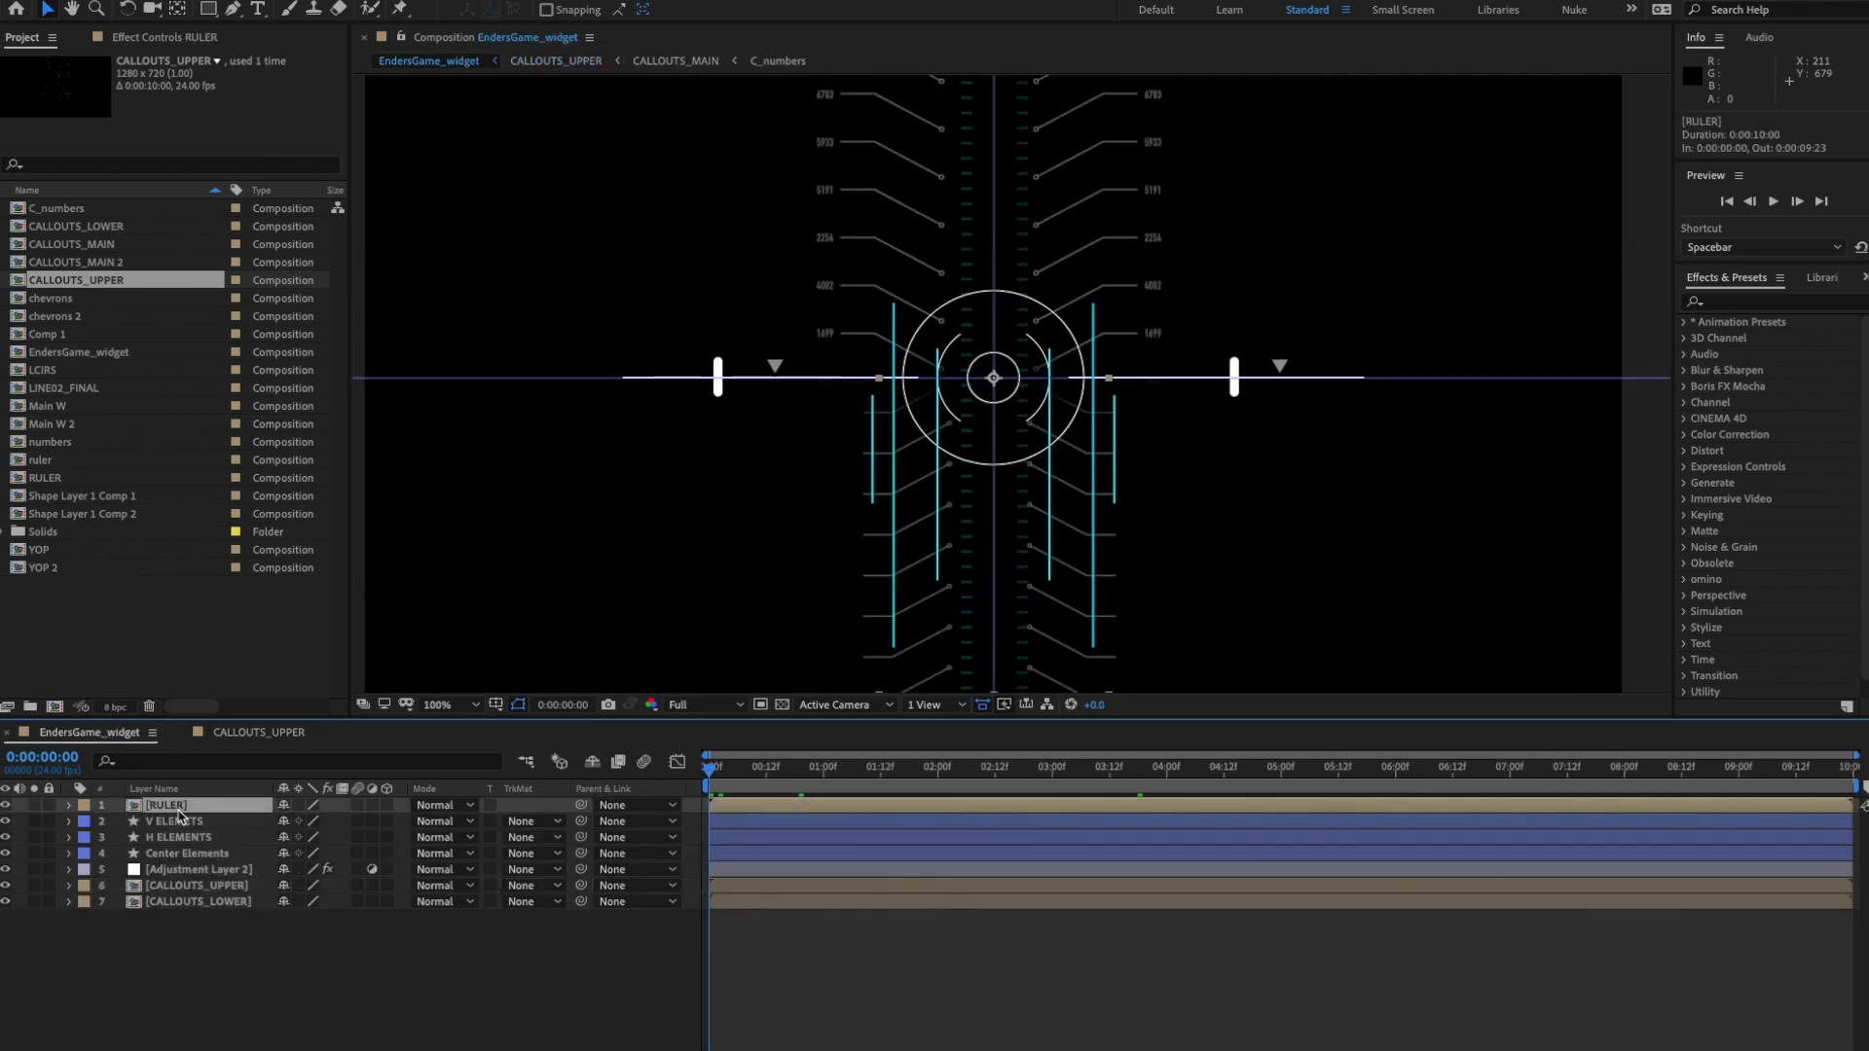
pyautogui.hotkey('ctrl', 'v')
pyautogui.press('space')
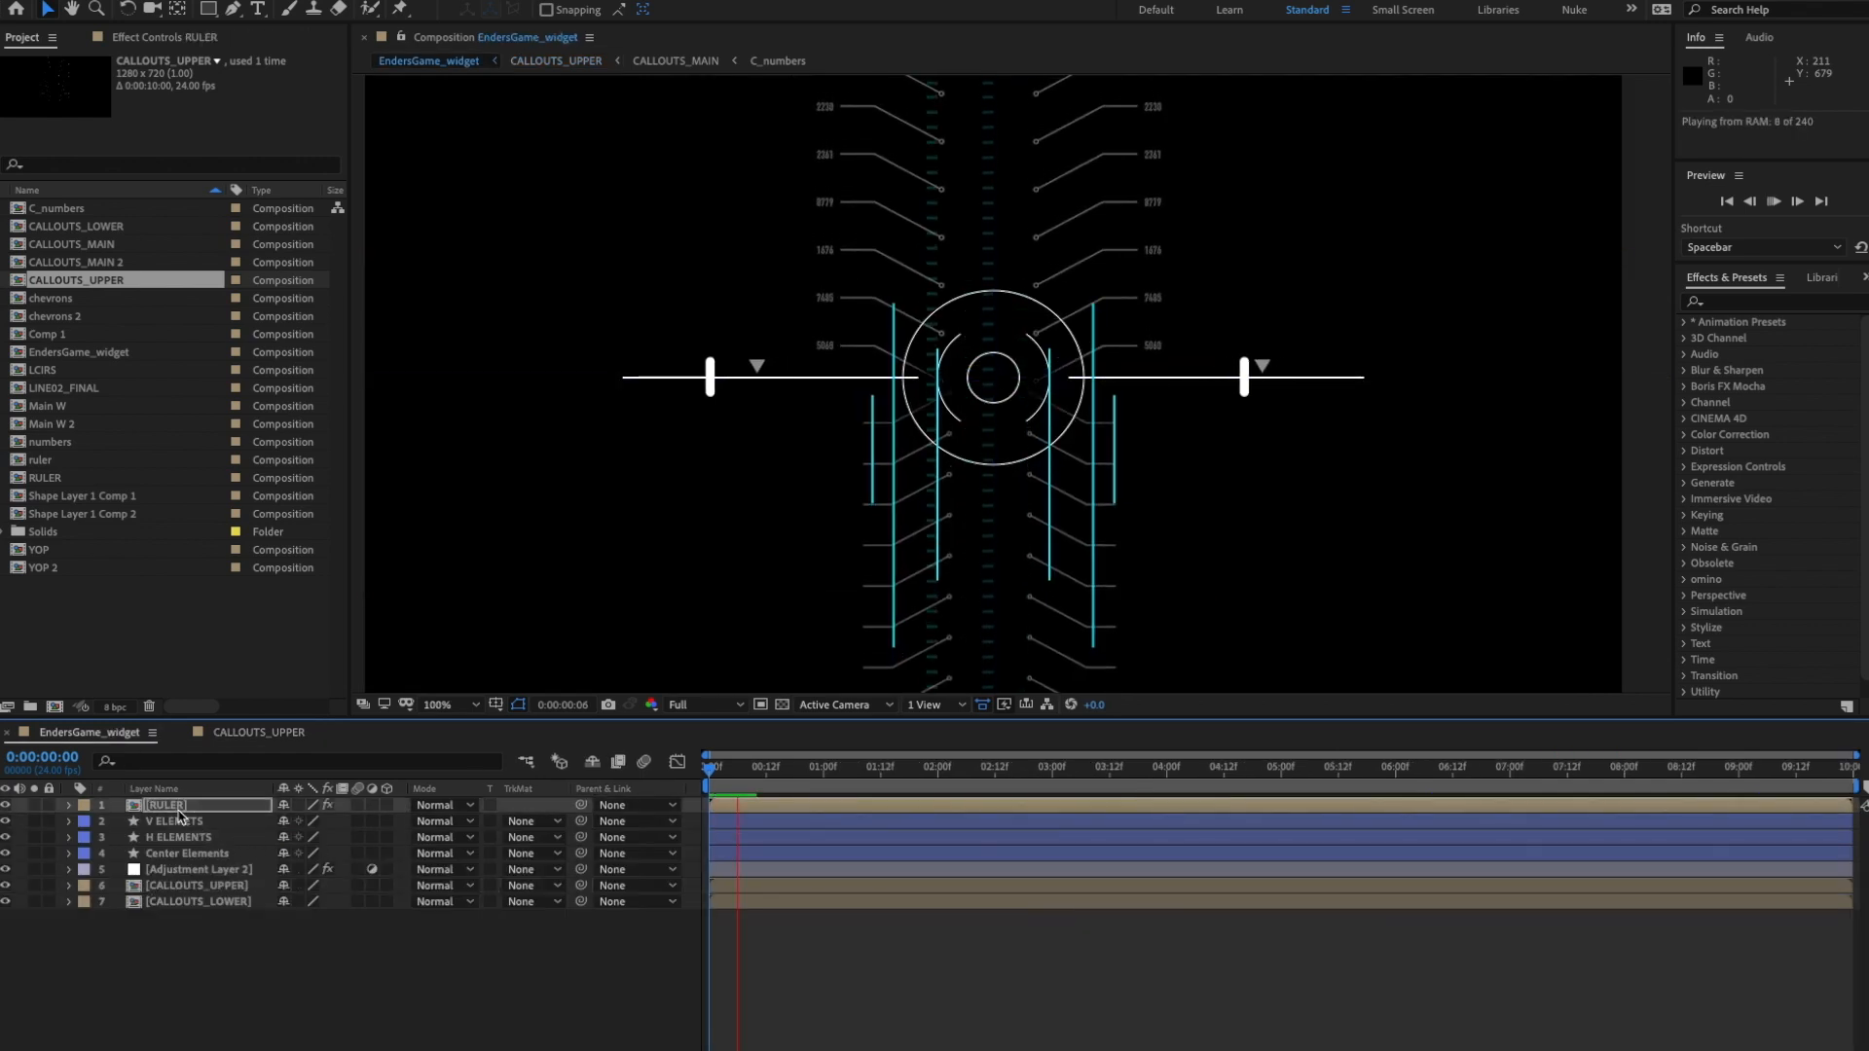
pyautogui.press('space')
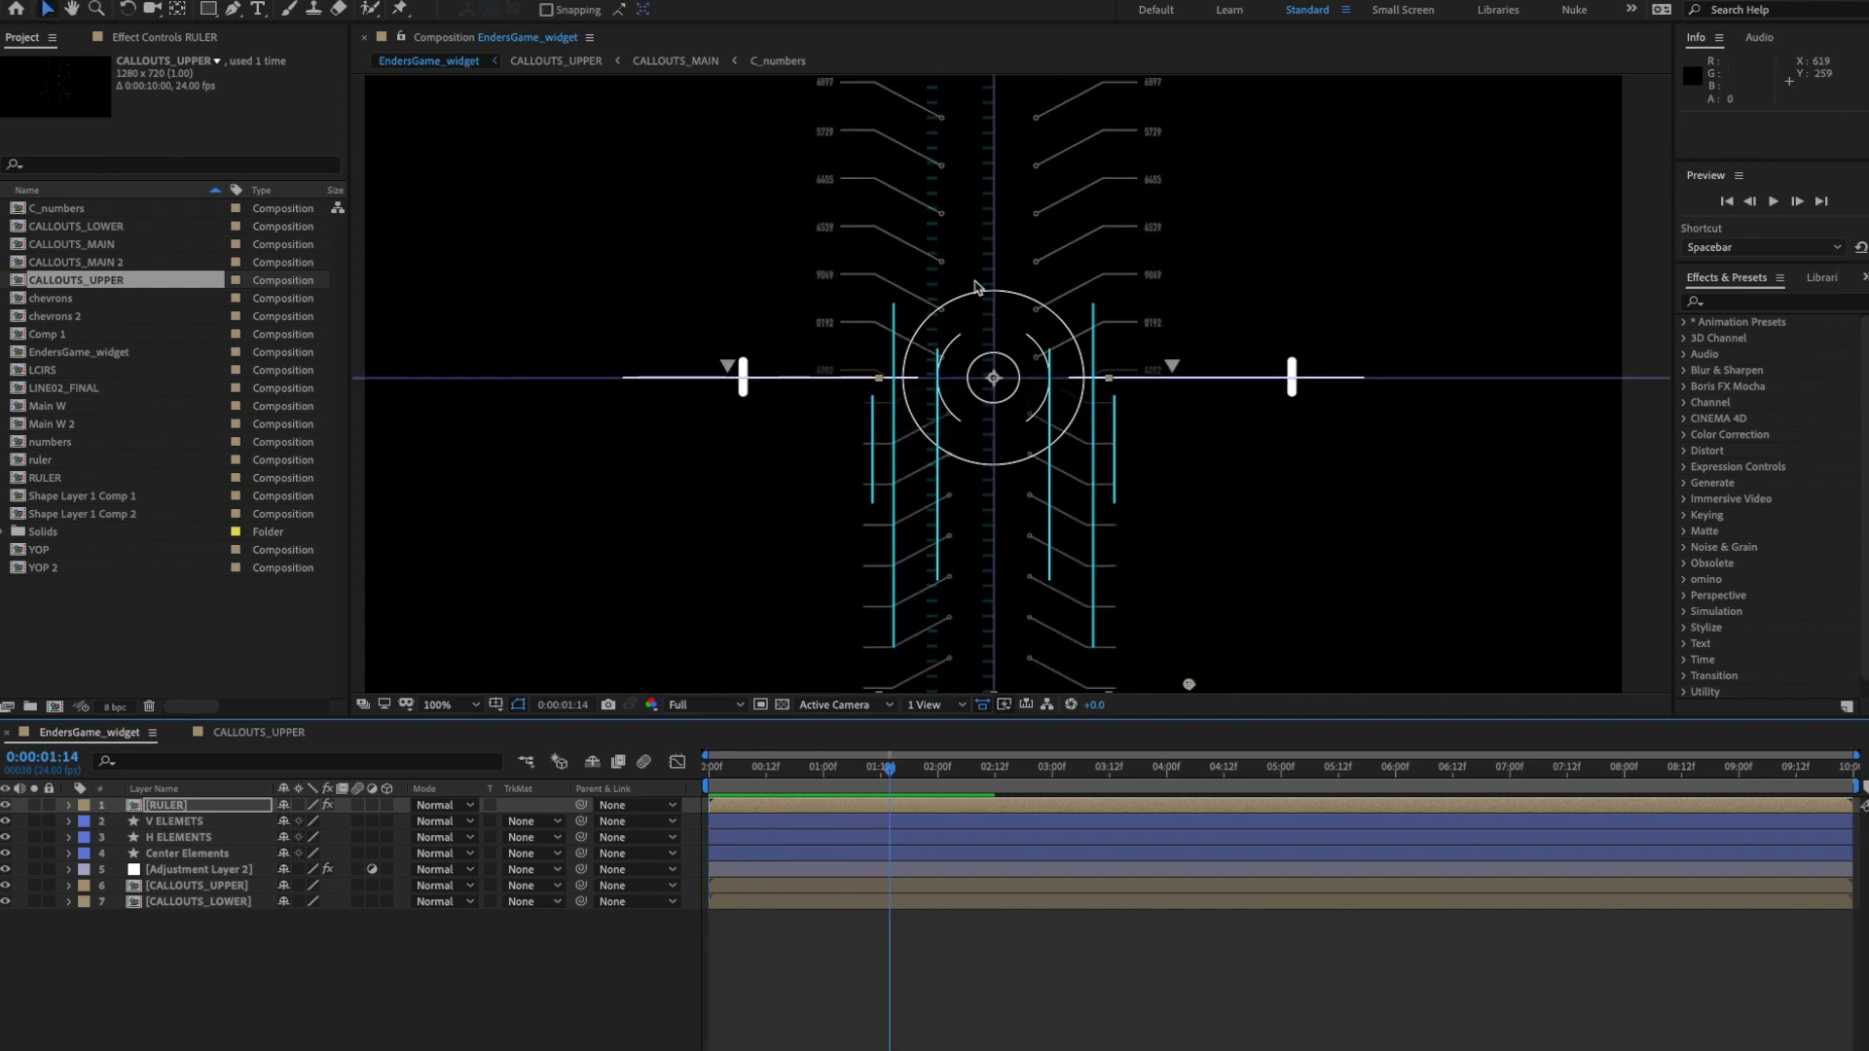
# - Set the RULER layer's X position to 674.1, centring the tick columns on the vertical guide, and preview the whole widget
pyautogui.click(182, 808)
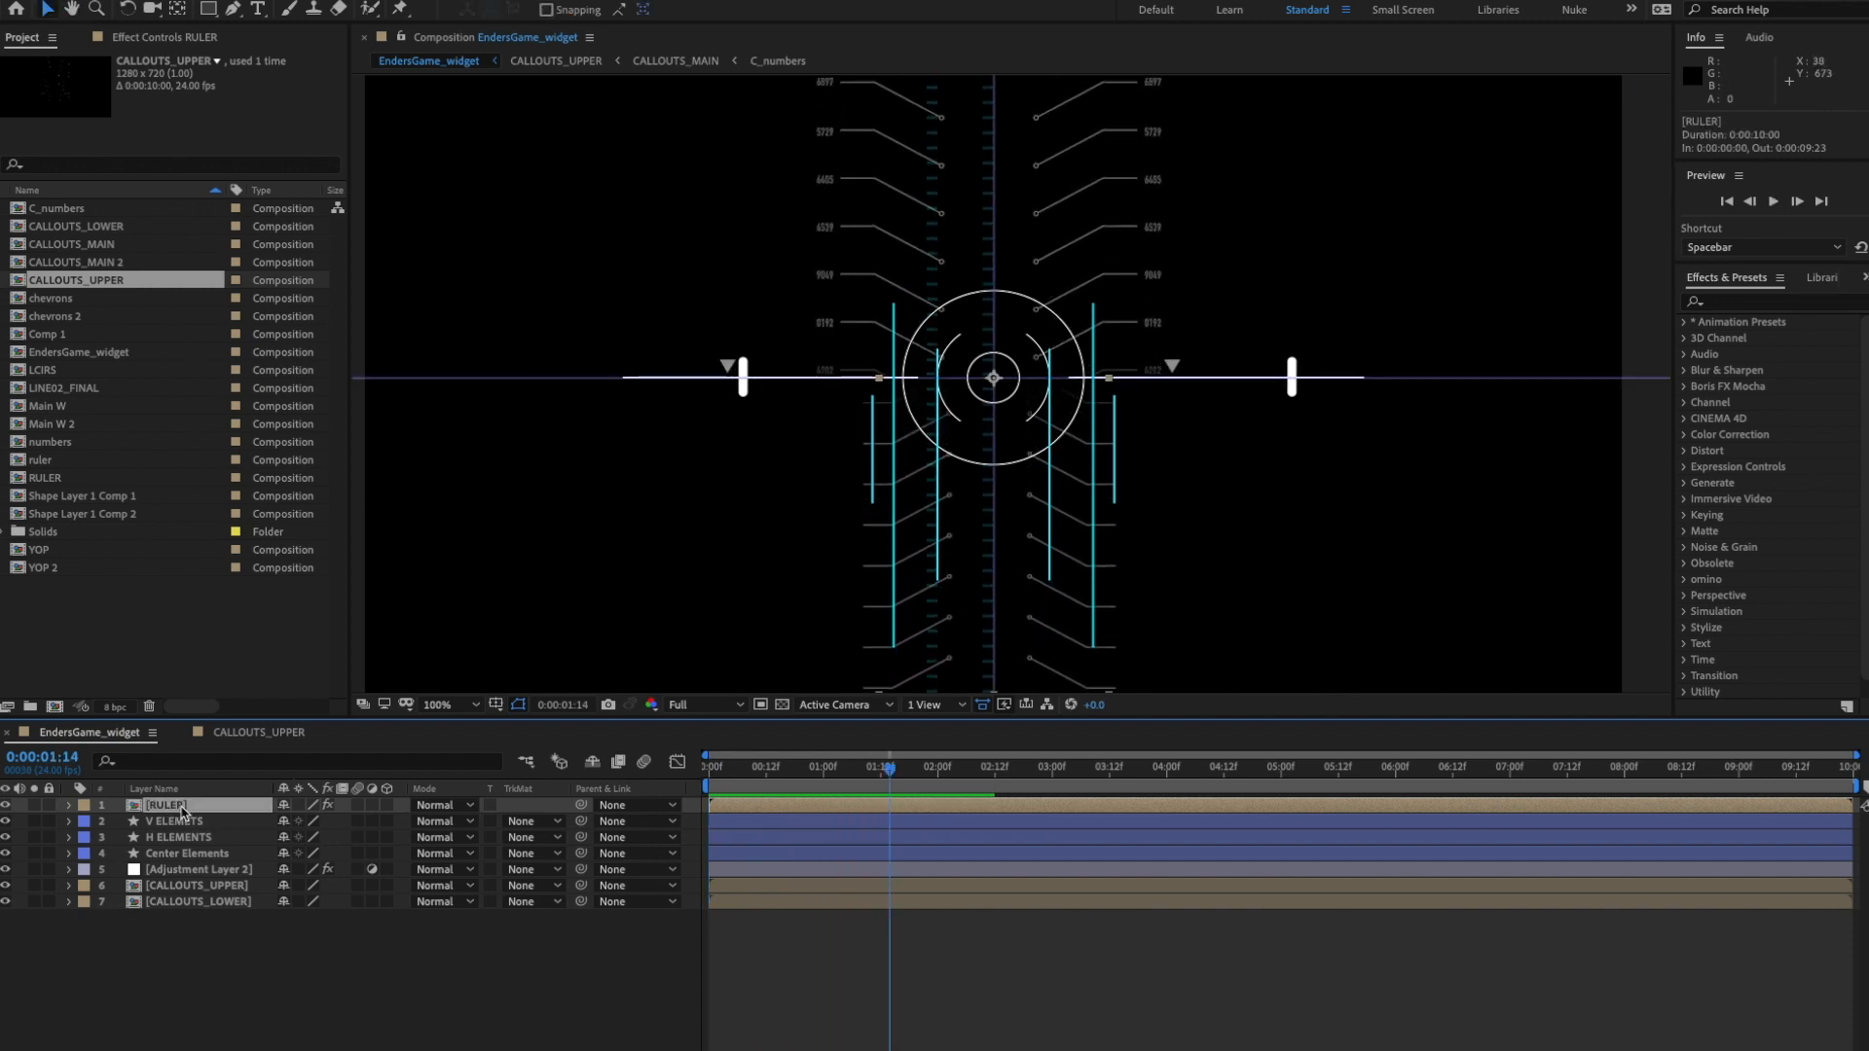
pyautogui.press('p')
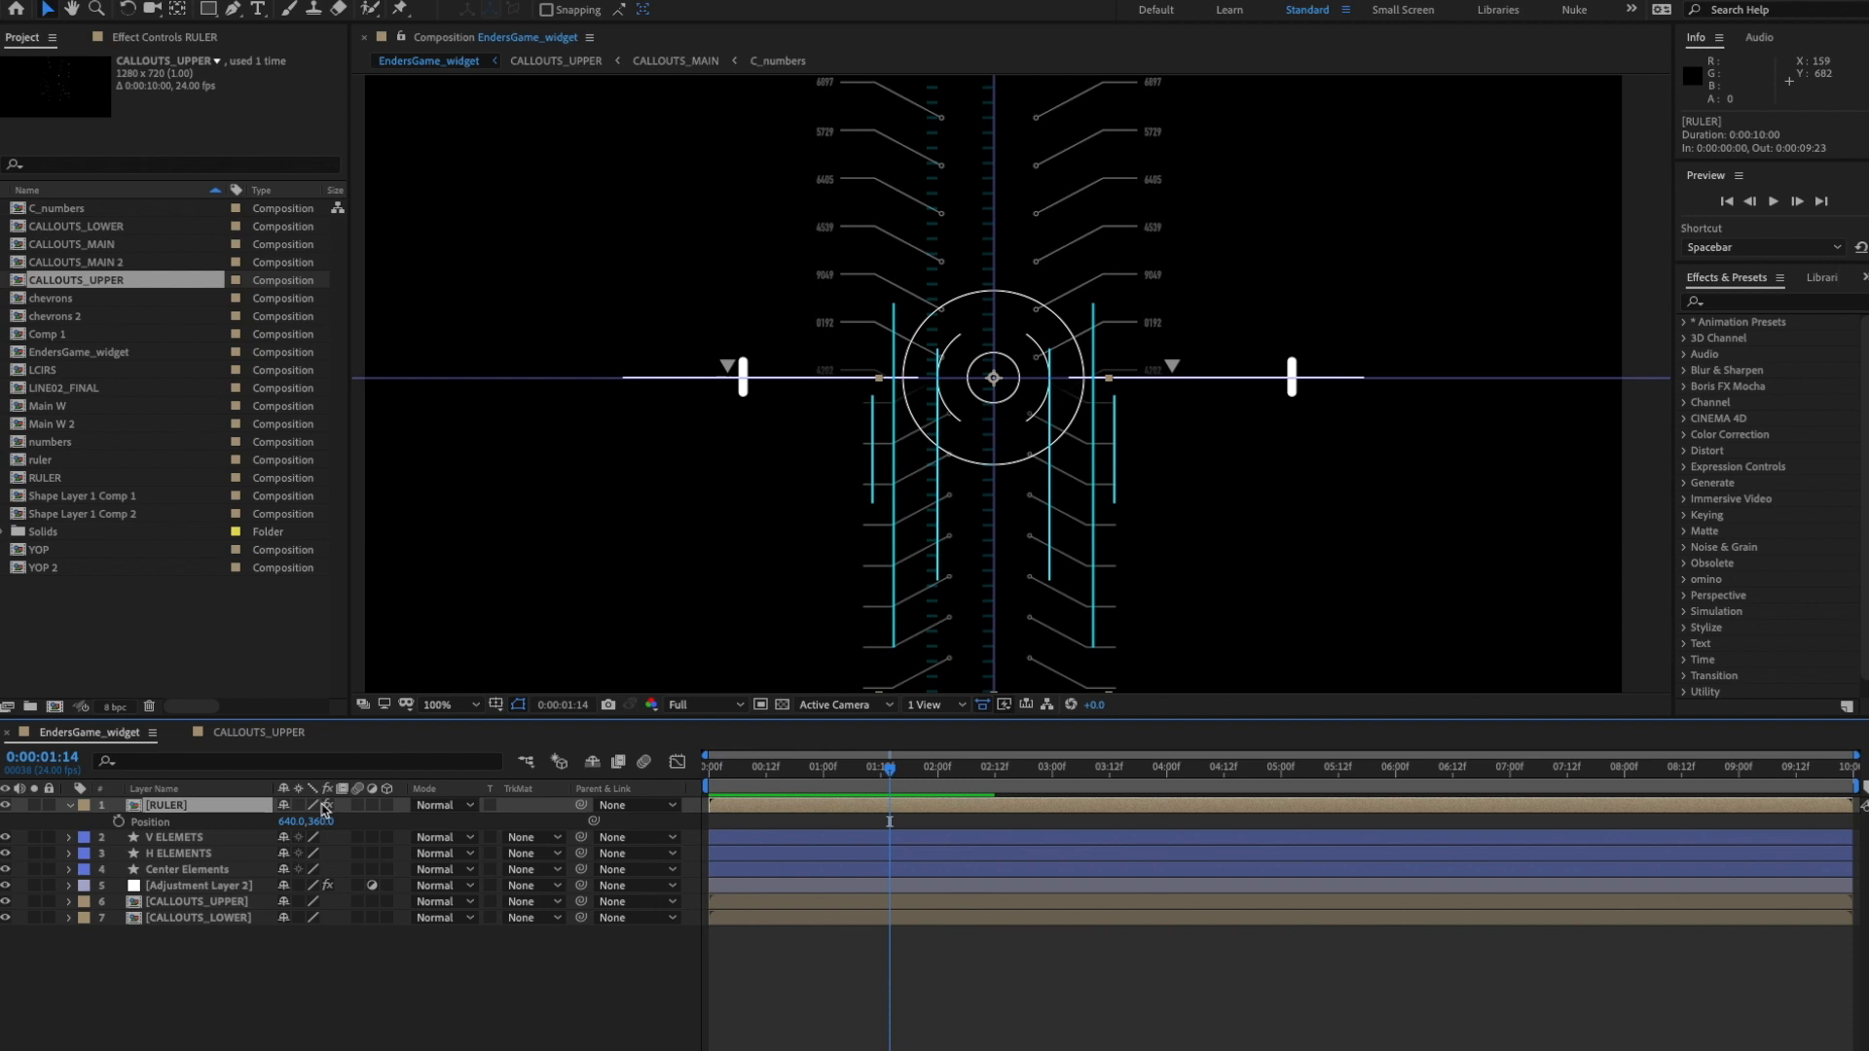
pyautogui.scroll(1, 1110, 361)
pyautogui.moveTo(1090, 321); pyautogui.dragTo(1143, 500)
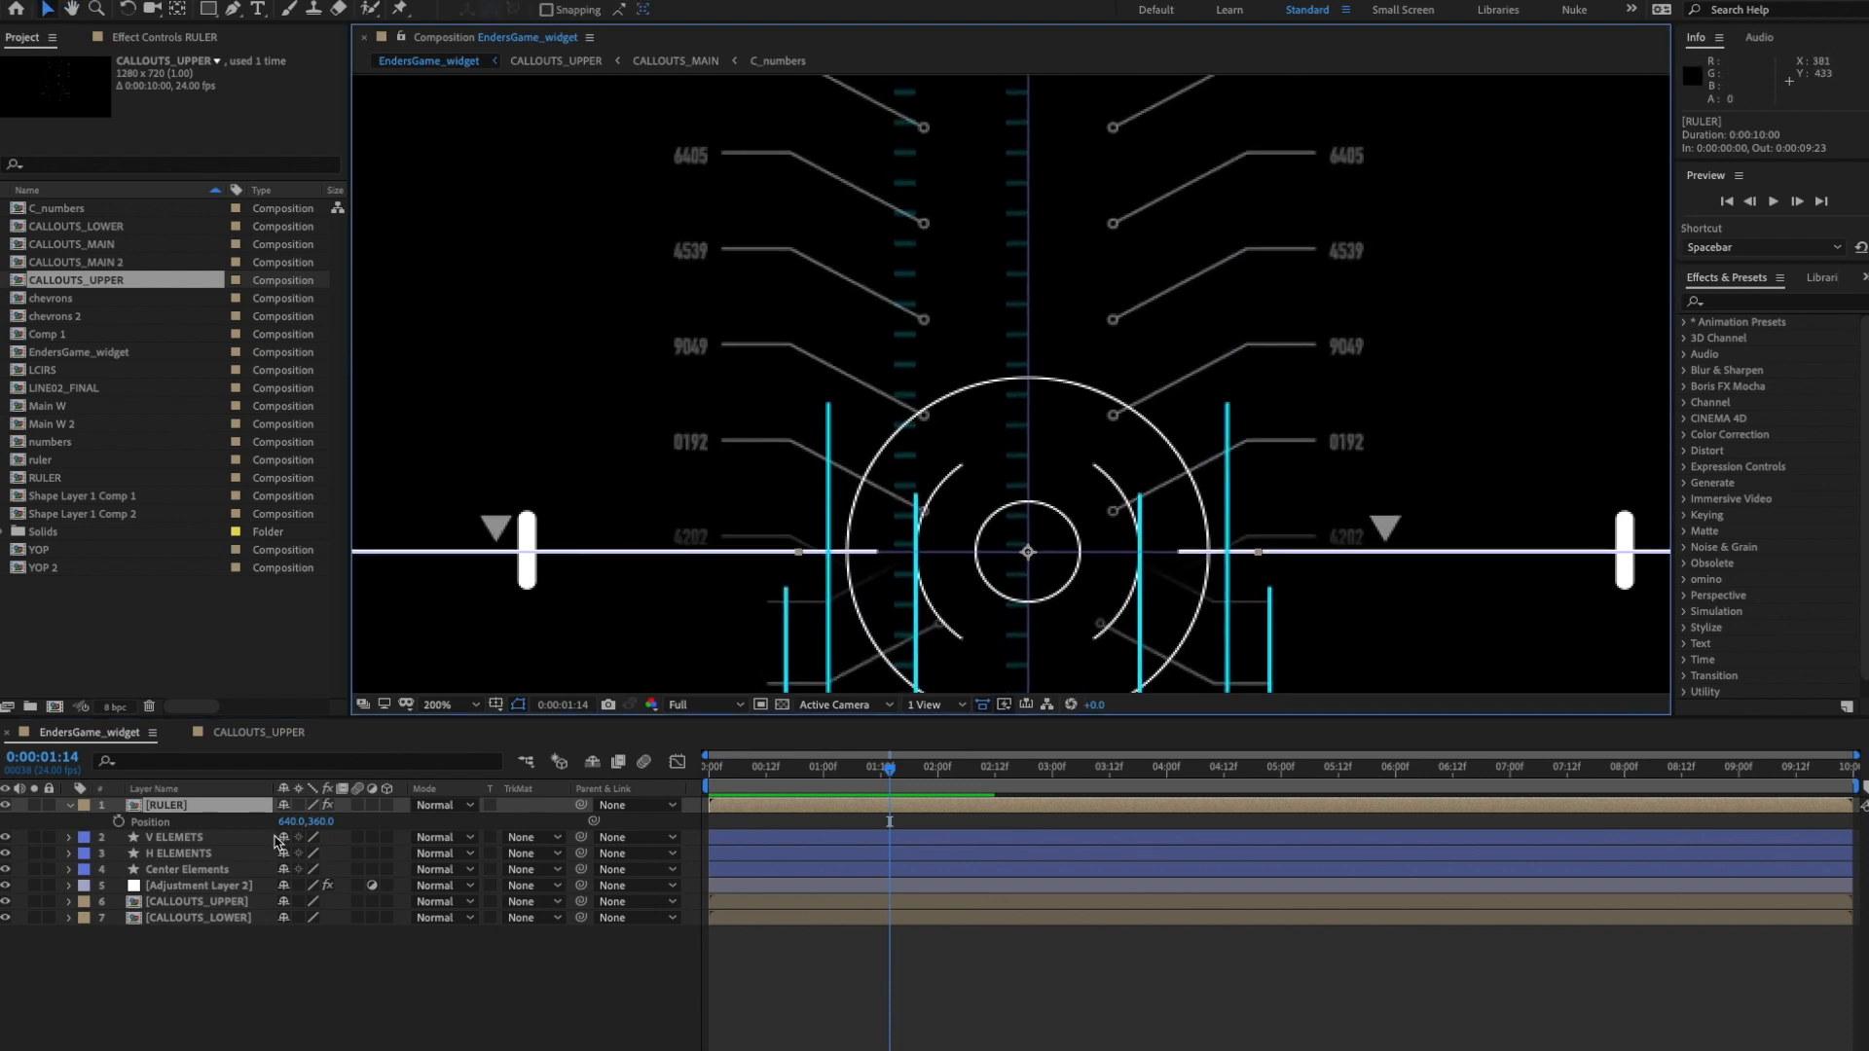
pyautogui.moveTo(289, 825); pyautogui.dragTo(321, 822)
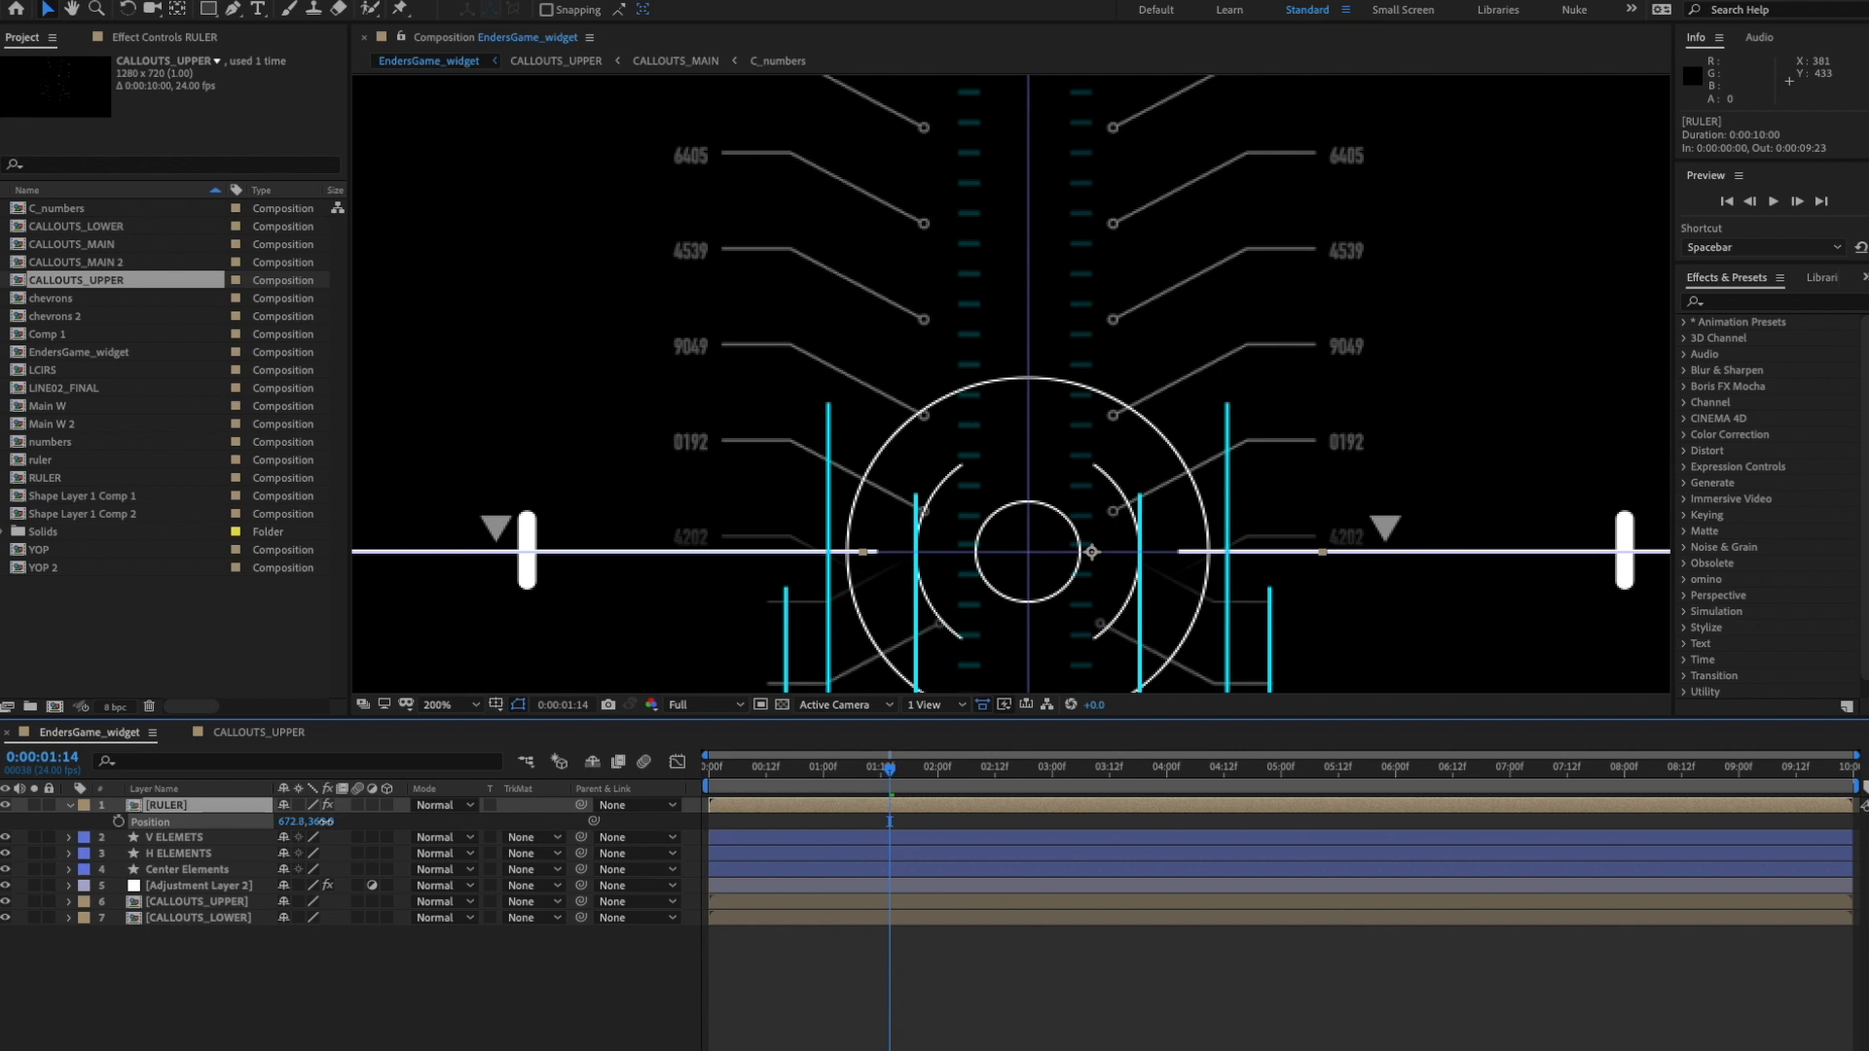
pyautogui.moveTo(346, 821); pyautogui.dragTo(350, 822)
pyautogui.click(449, 708)
pyautogui.click(448, 722)
pyautogui.click(501, 949)
pyautogui.press('space')
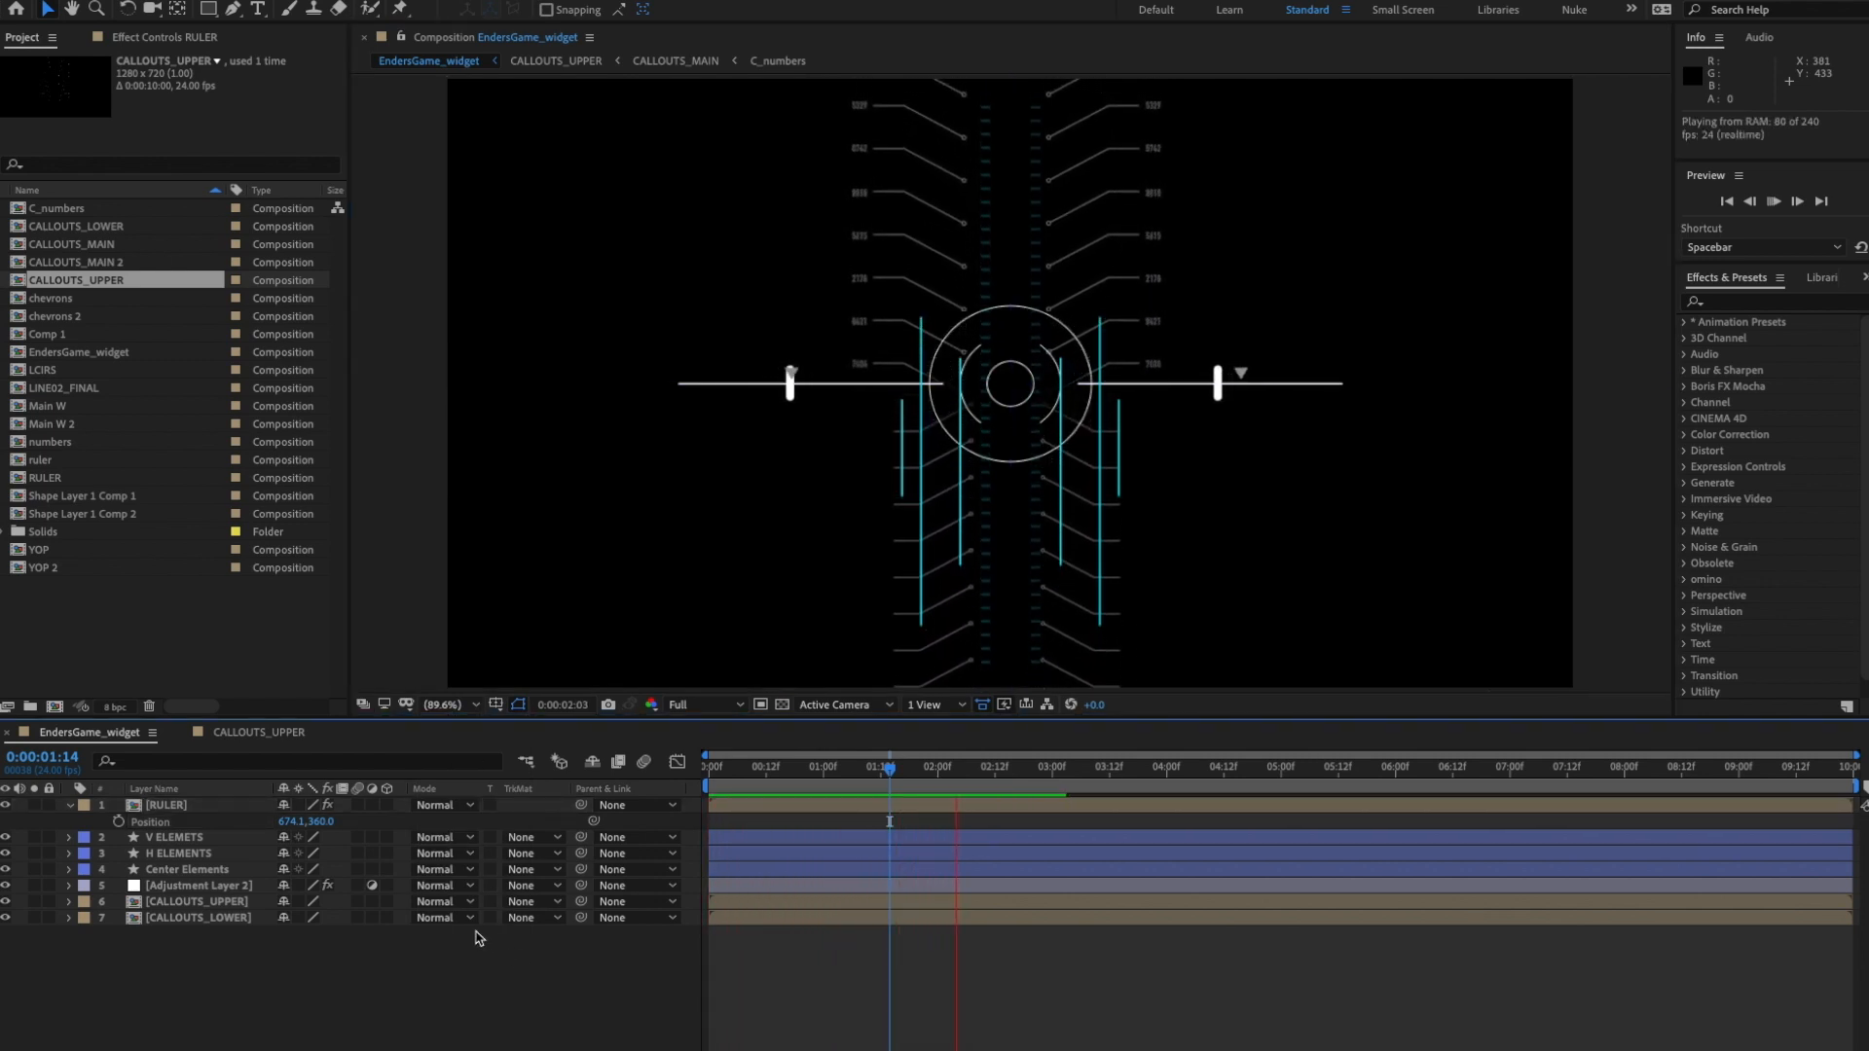
pyautogui.press('space')
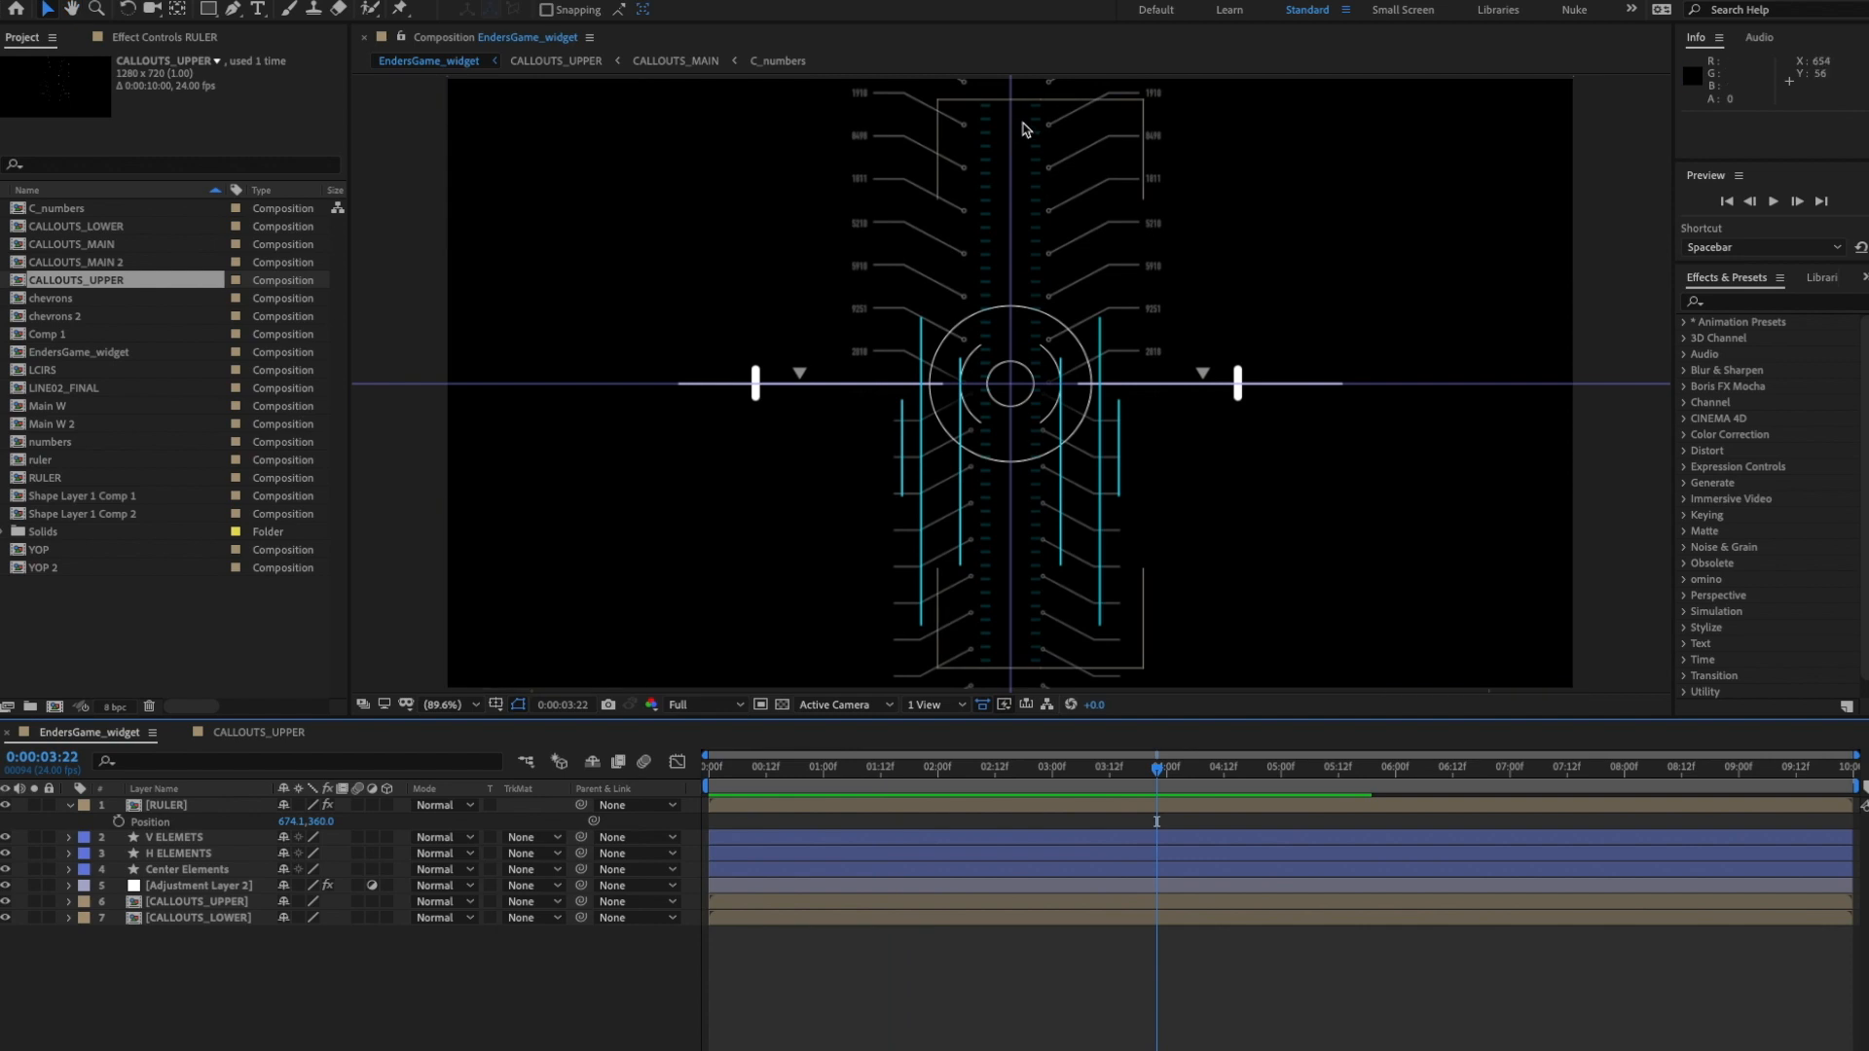
# - Move the RULER layer up 50 px to a Y position of 310, preview the animation, and collapse the layer's properties
pyautogui.click(220, 805)
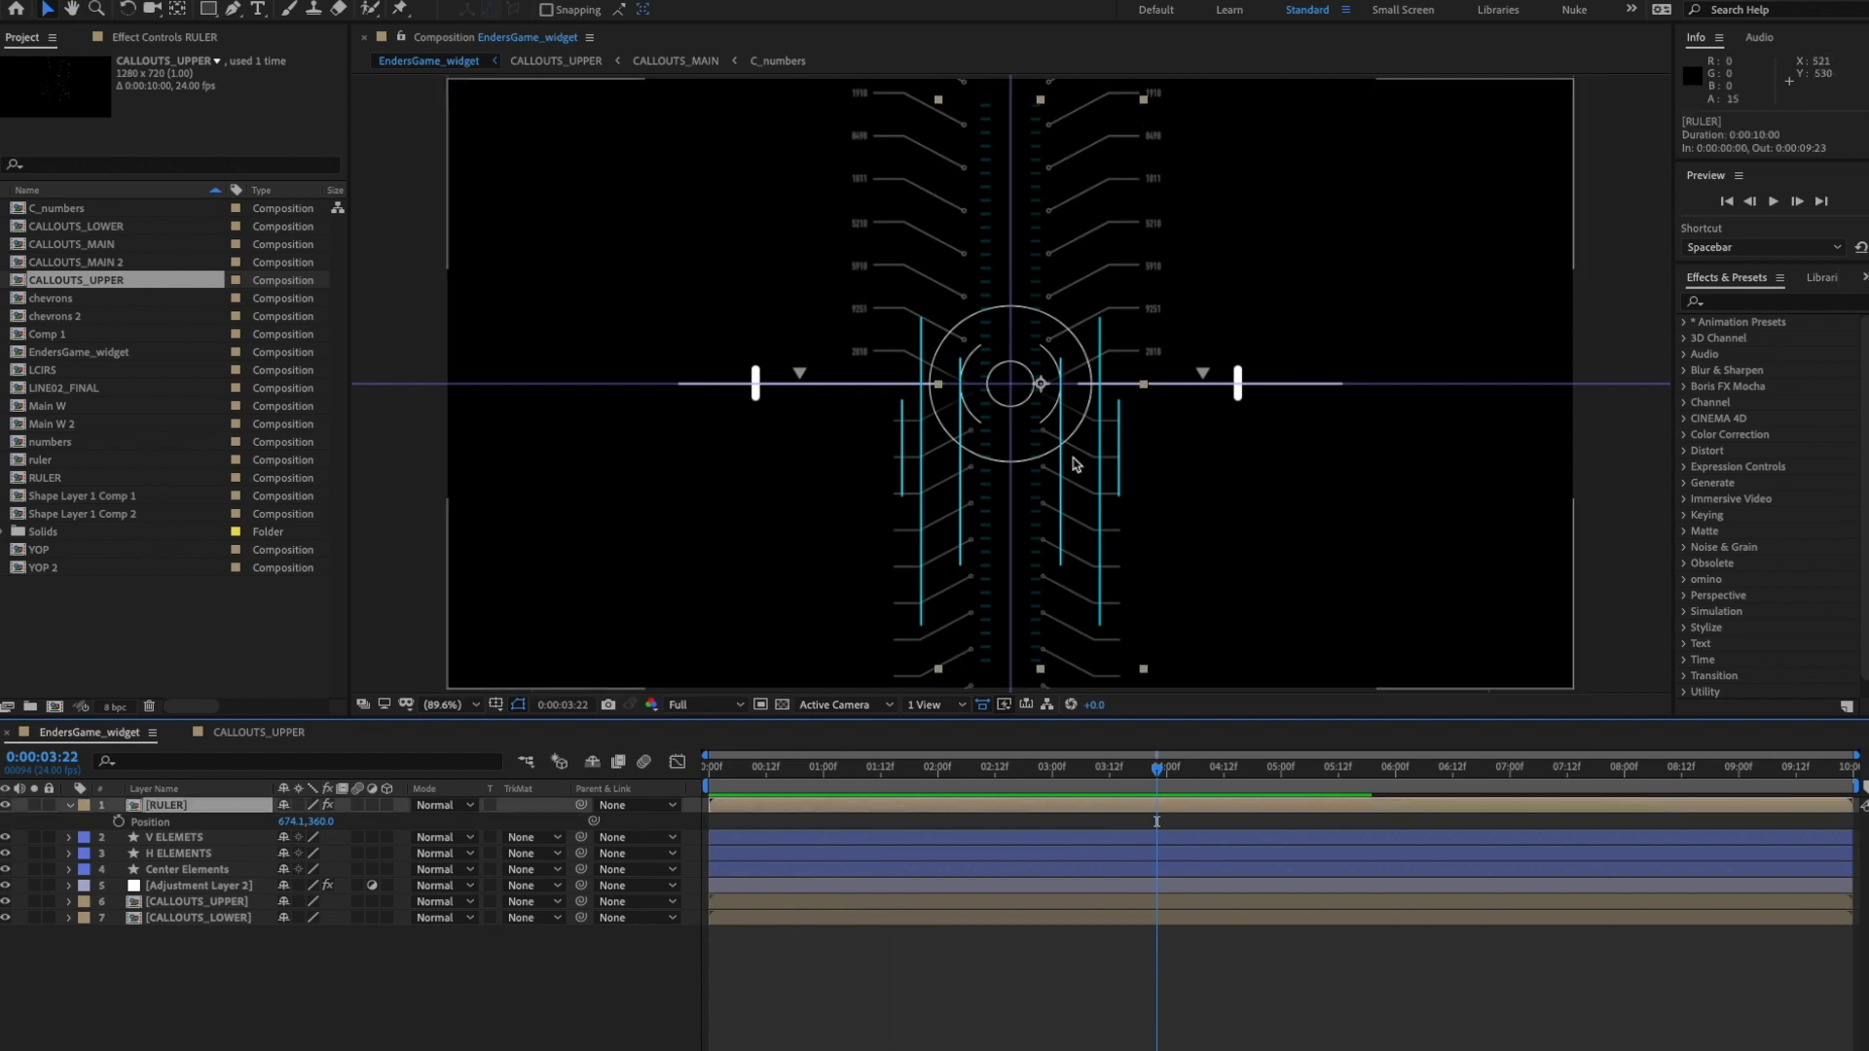
pyautogui.hotkey('shift', 'Up')
pyautogui.hotkey('shift', 'Up')
pyautogui.hotkey('shift', 'Up')
pyautogui.hotkey('shift', 'Up')
pyautogui.hotkey('shift', 'Up')
pyautogui.press('space')
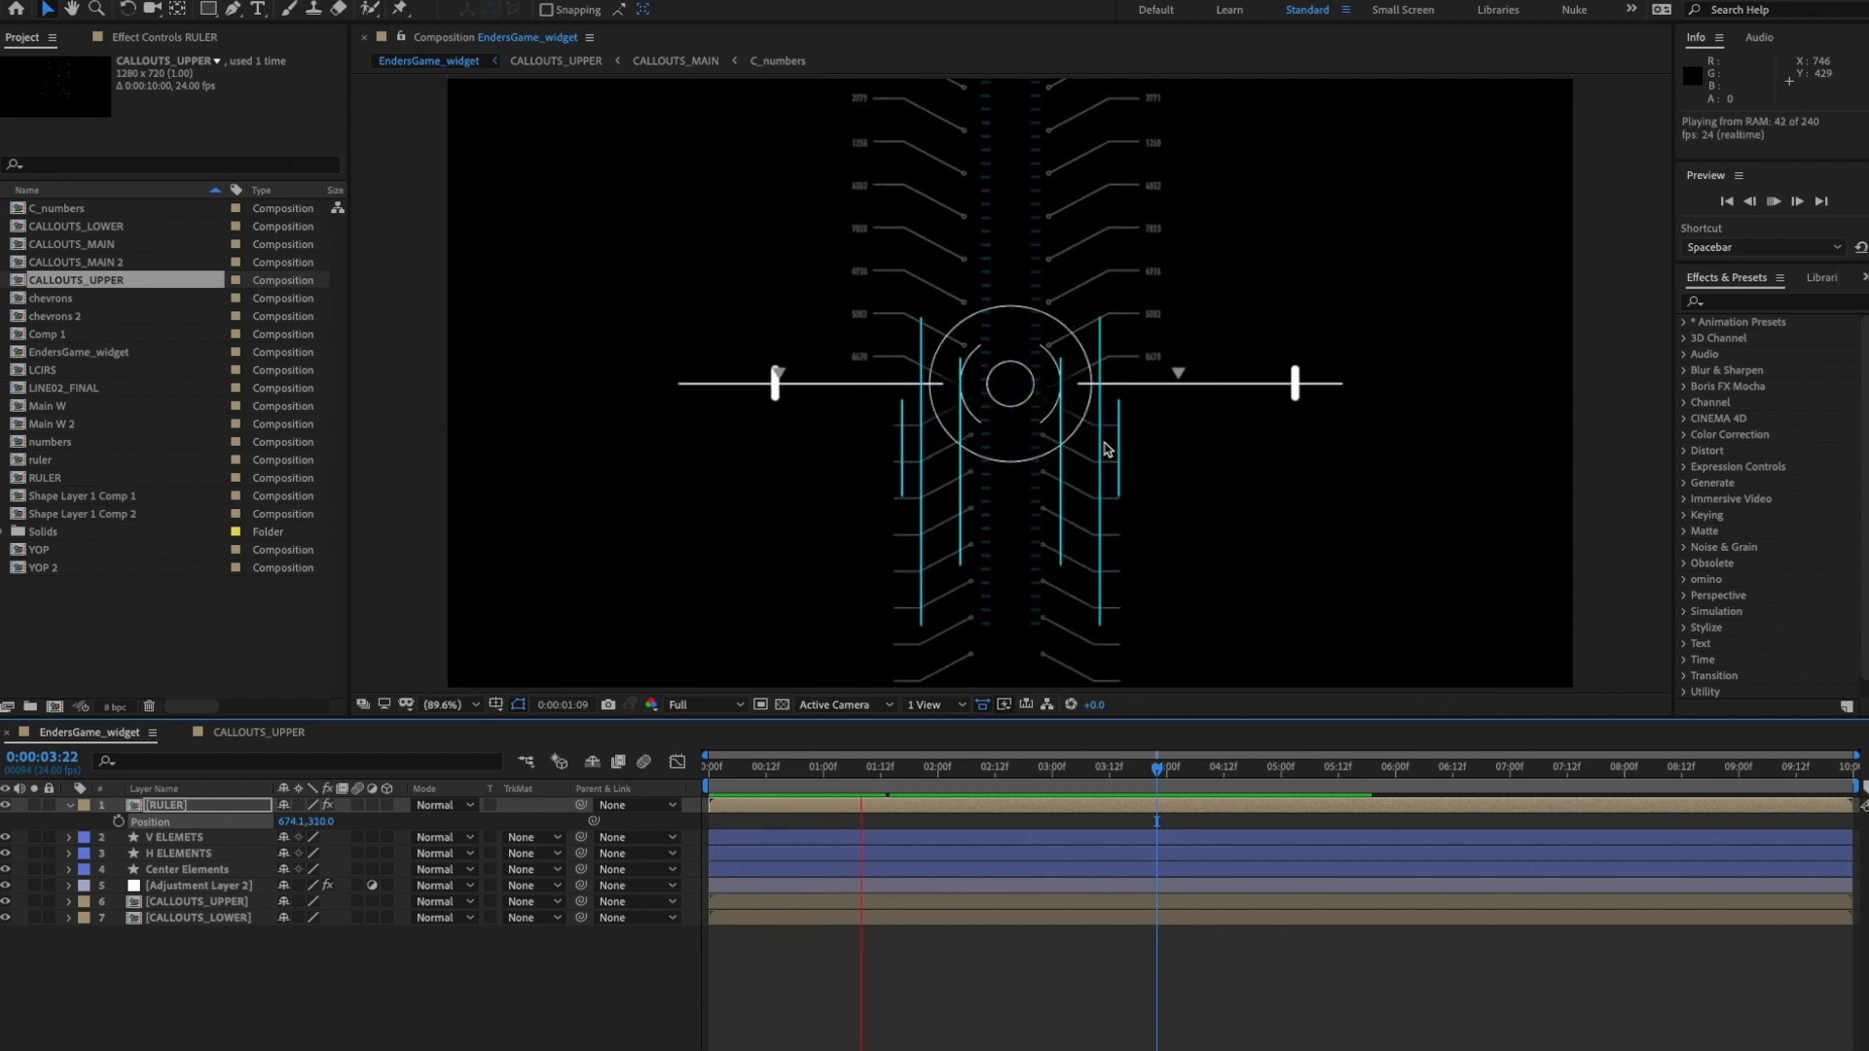
pyautogui.press('space')
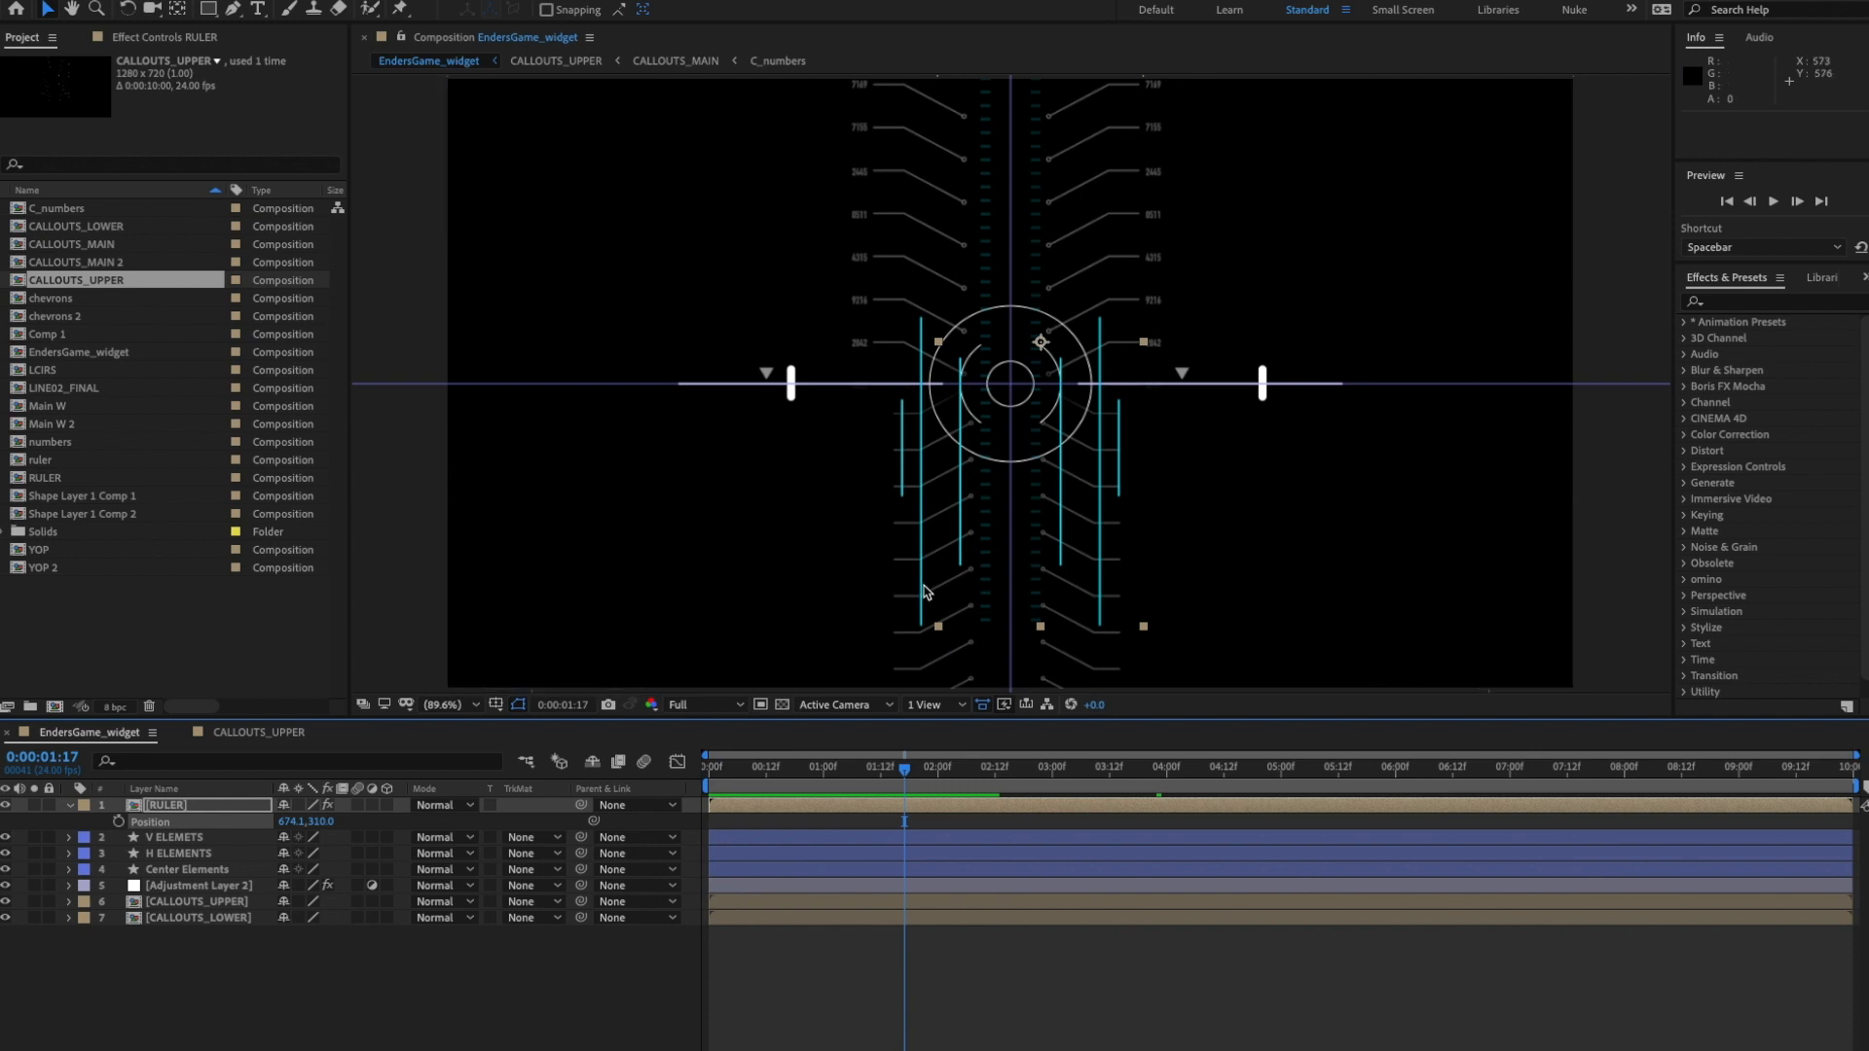
pyautogui.press('space')
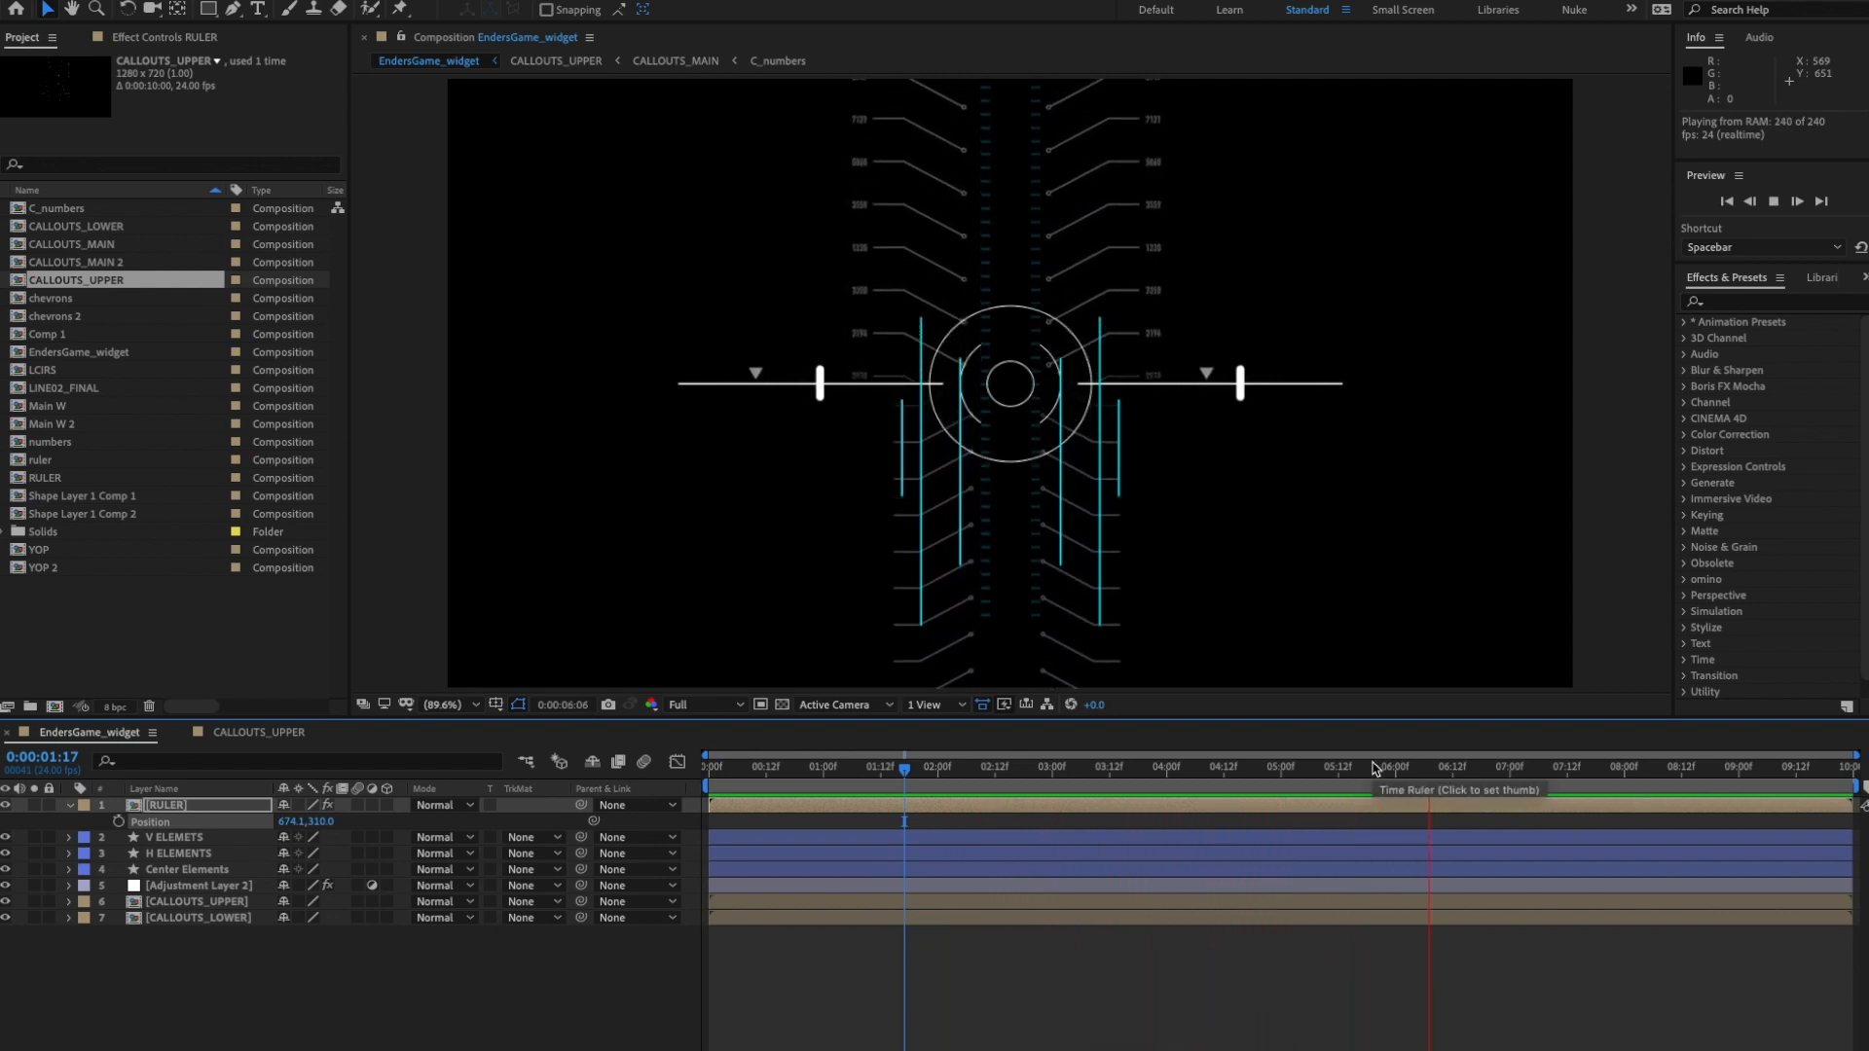
pyautogui.press('space')
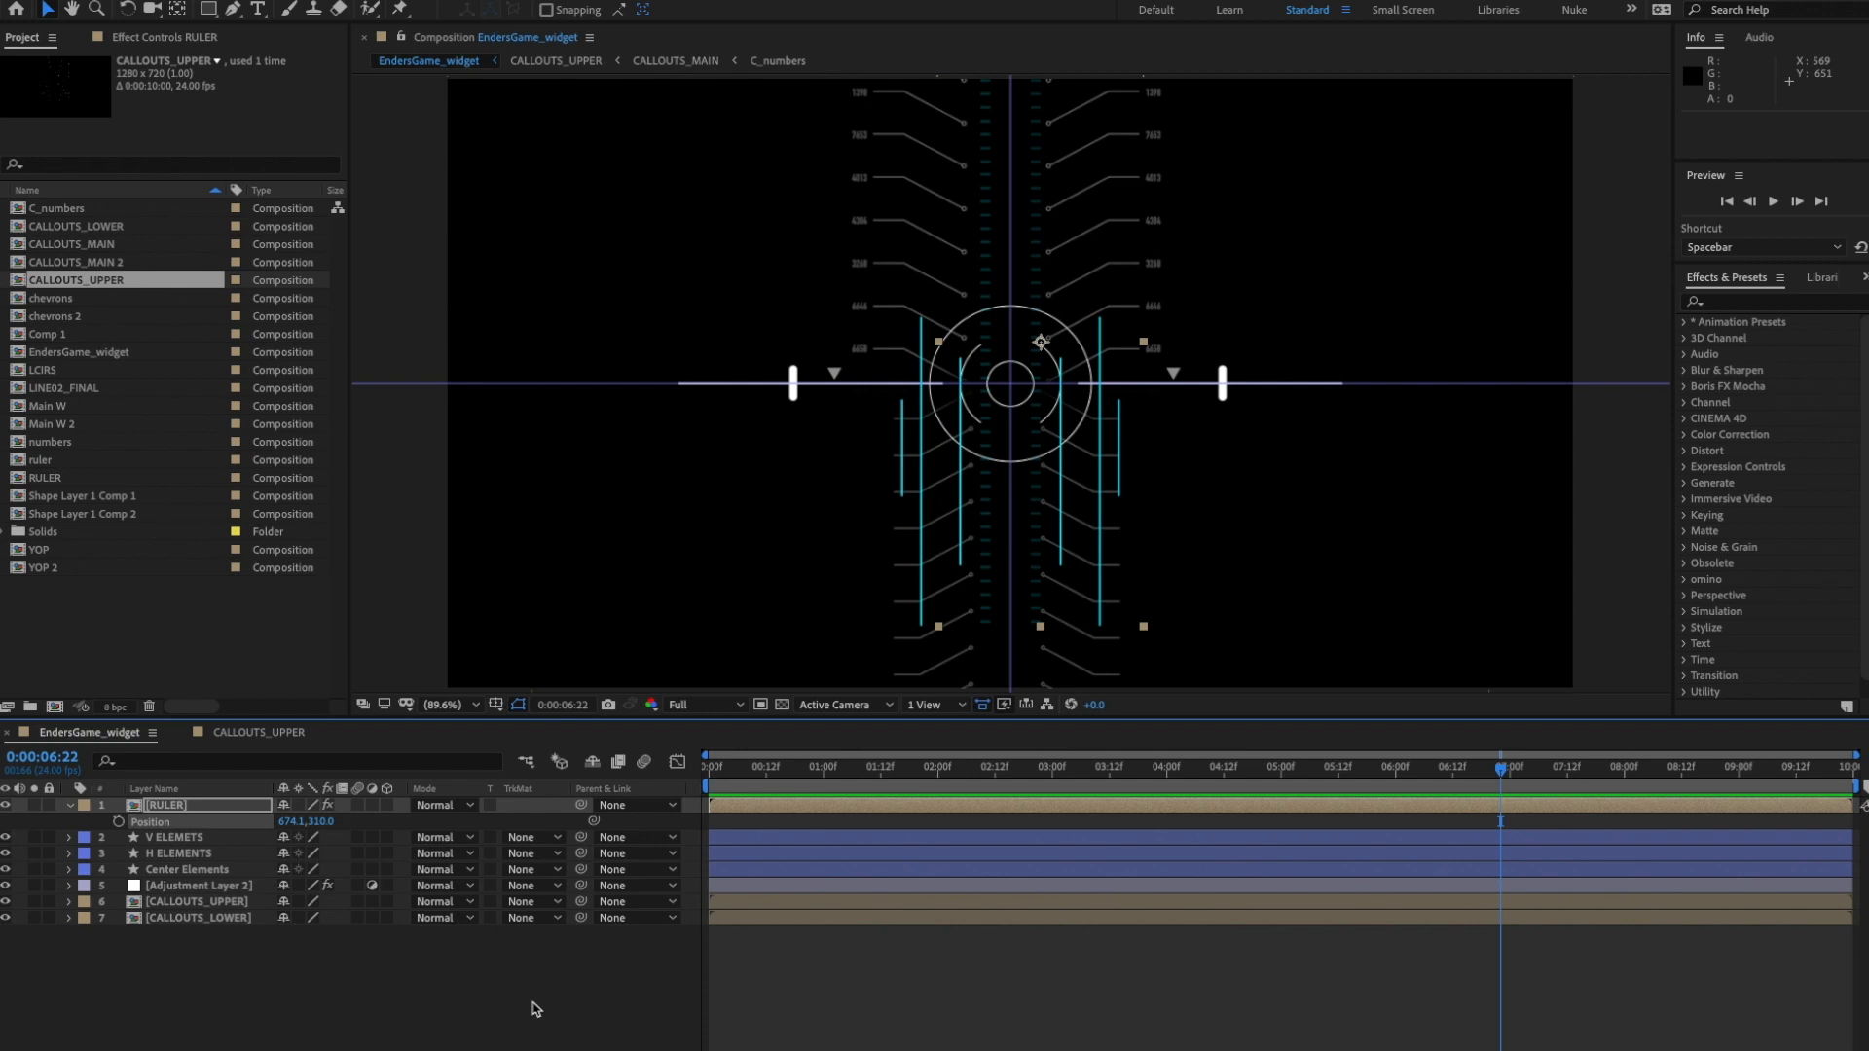
pyautogui.click(243, 954)
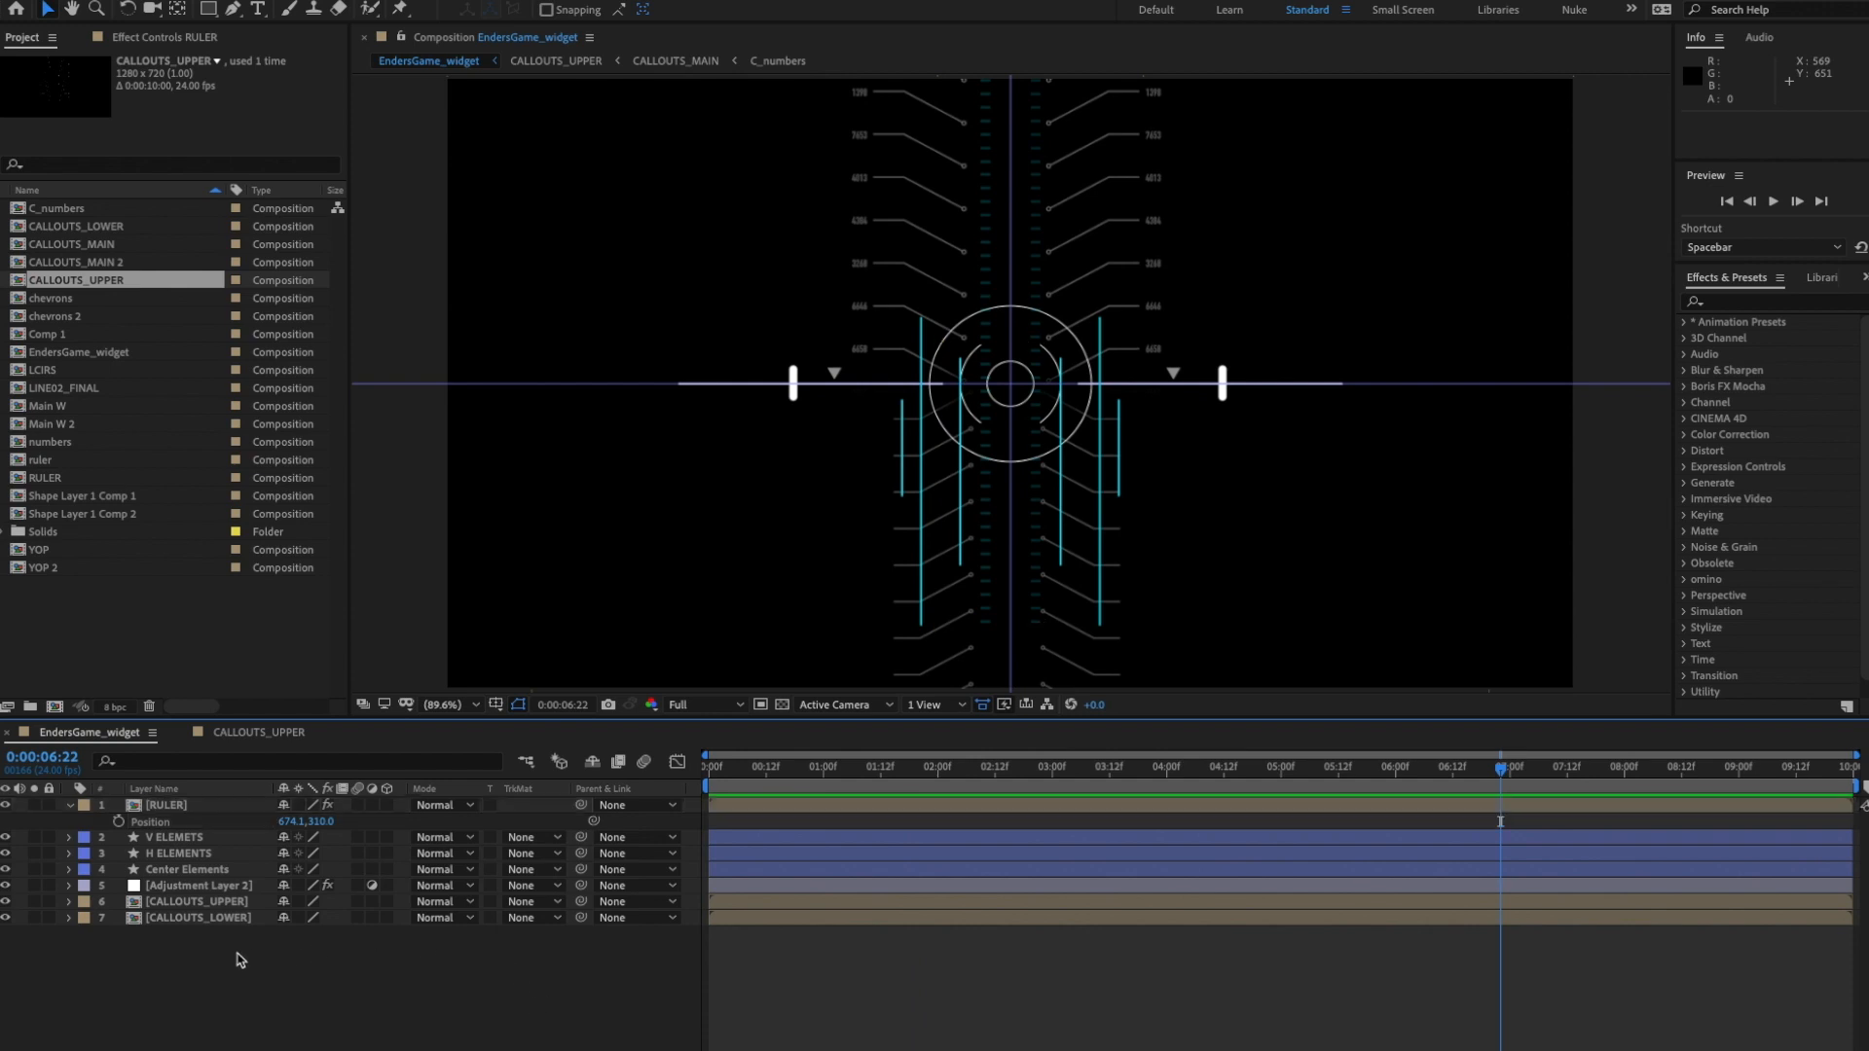
pyautogui.click(66, 807)
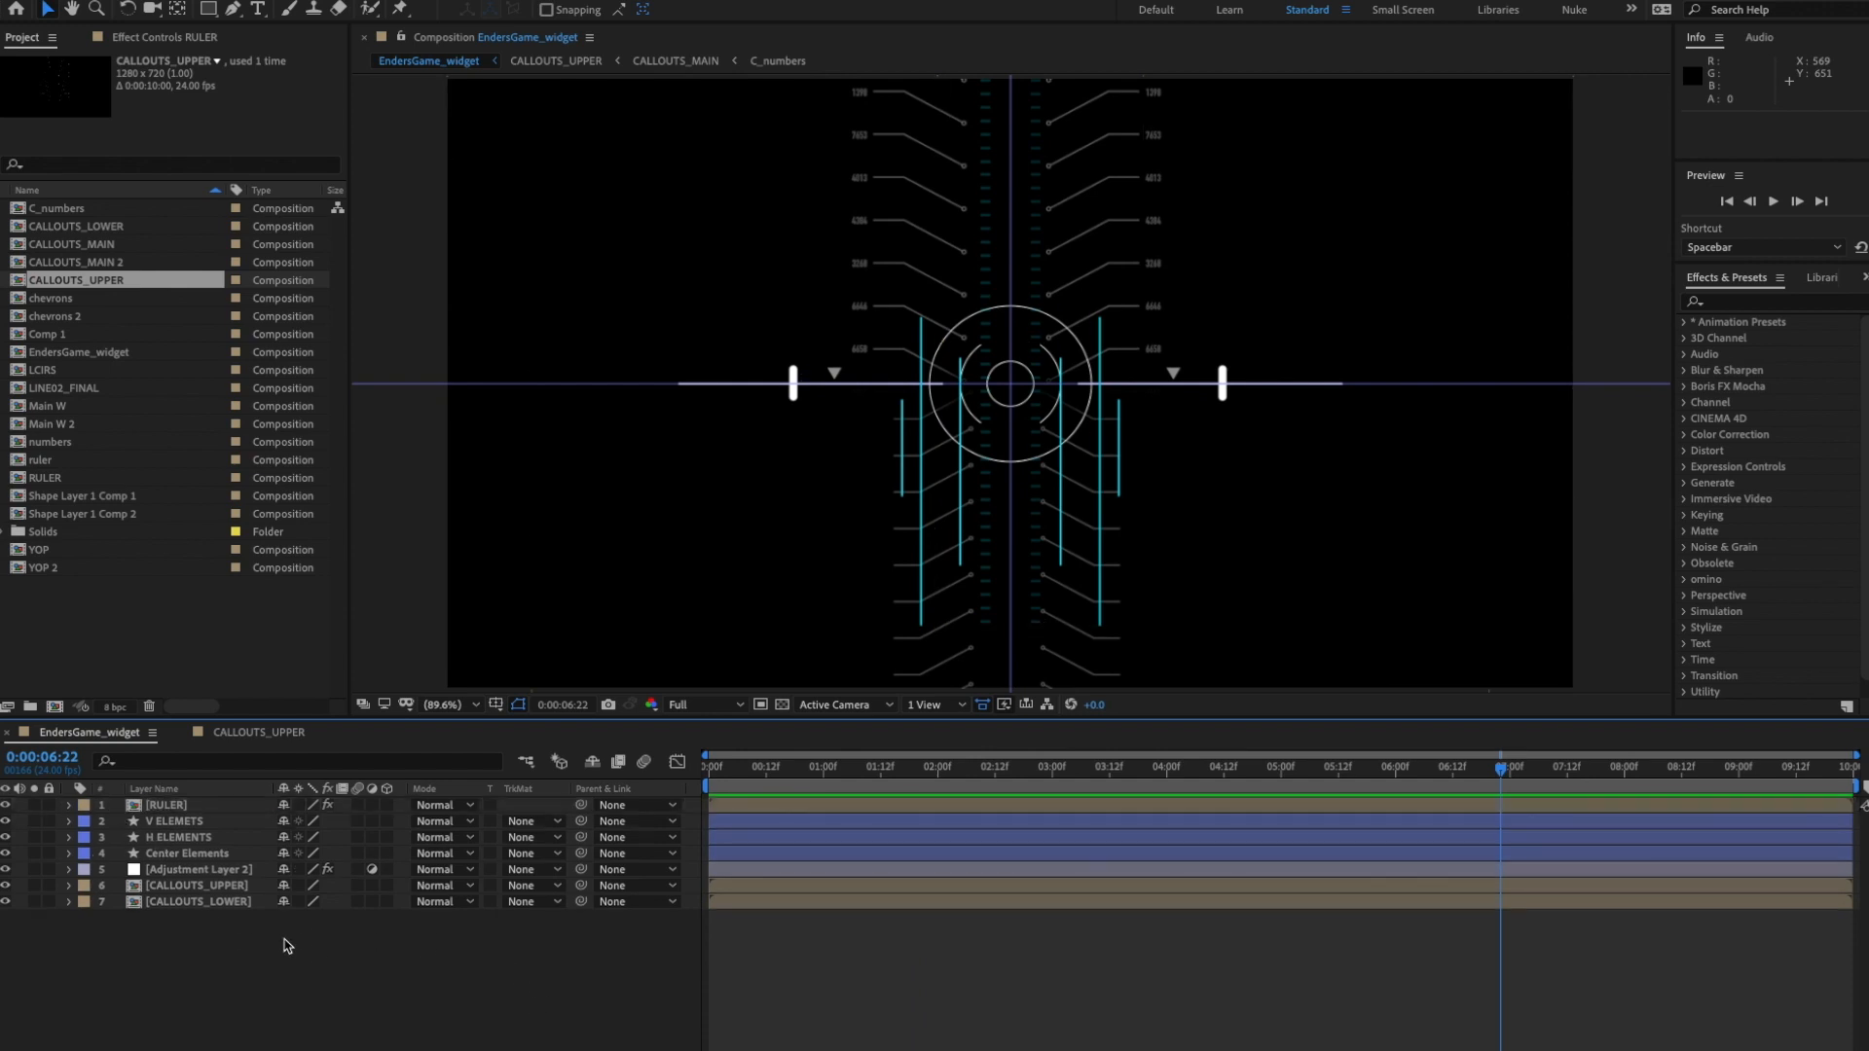
# - Create a composition-sized 1280 x 720 px solid in gray 888888 in EndersGame_widget
pyautogui.rightClick(352, 942)
pyautogui.moveTo(419, 883)
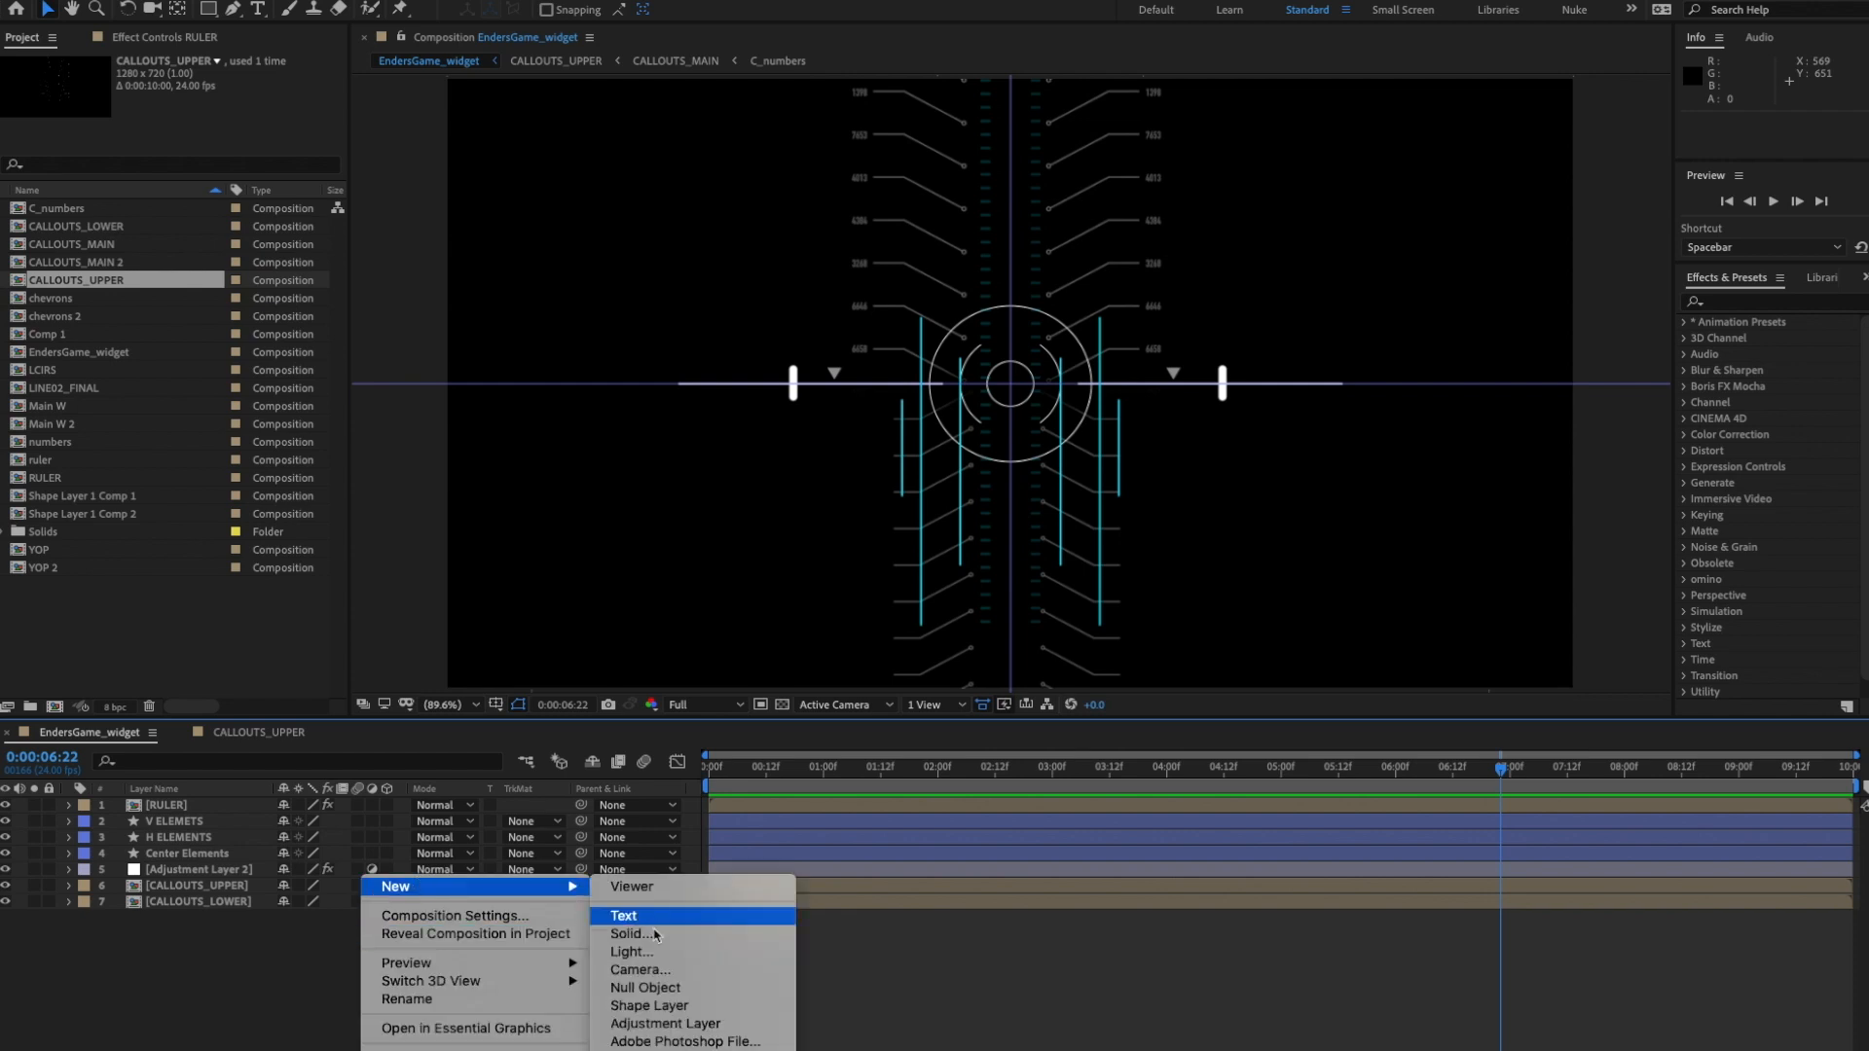
pyautogui.click(626, 926)
pyautogui.click(937, 599)
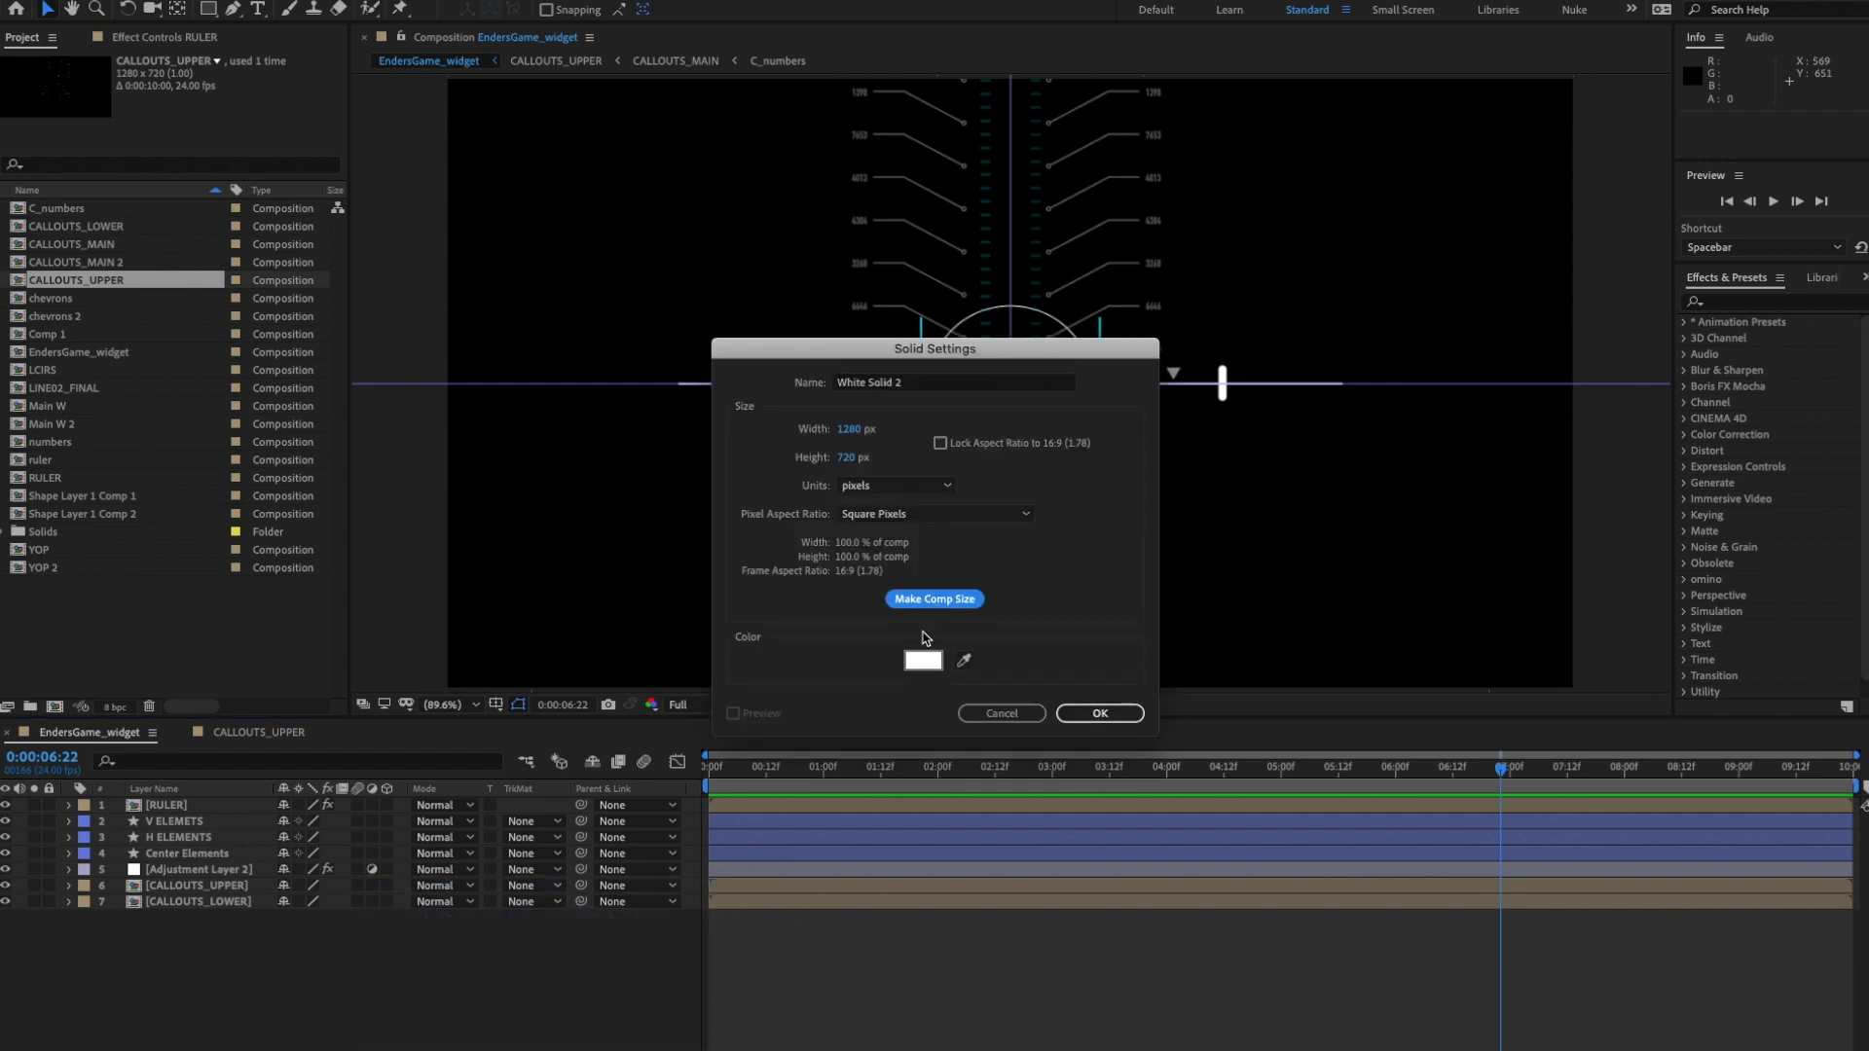
pyautogui.click(922, 660)
pyautogui.click(1291, 628)
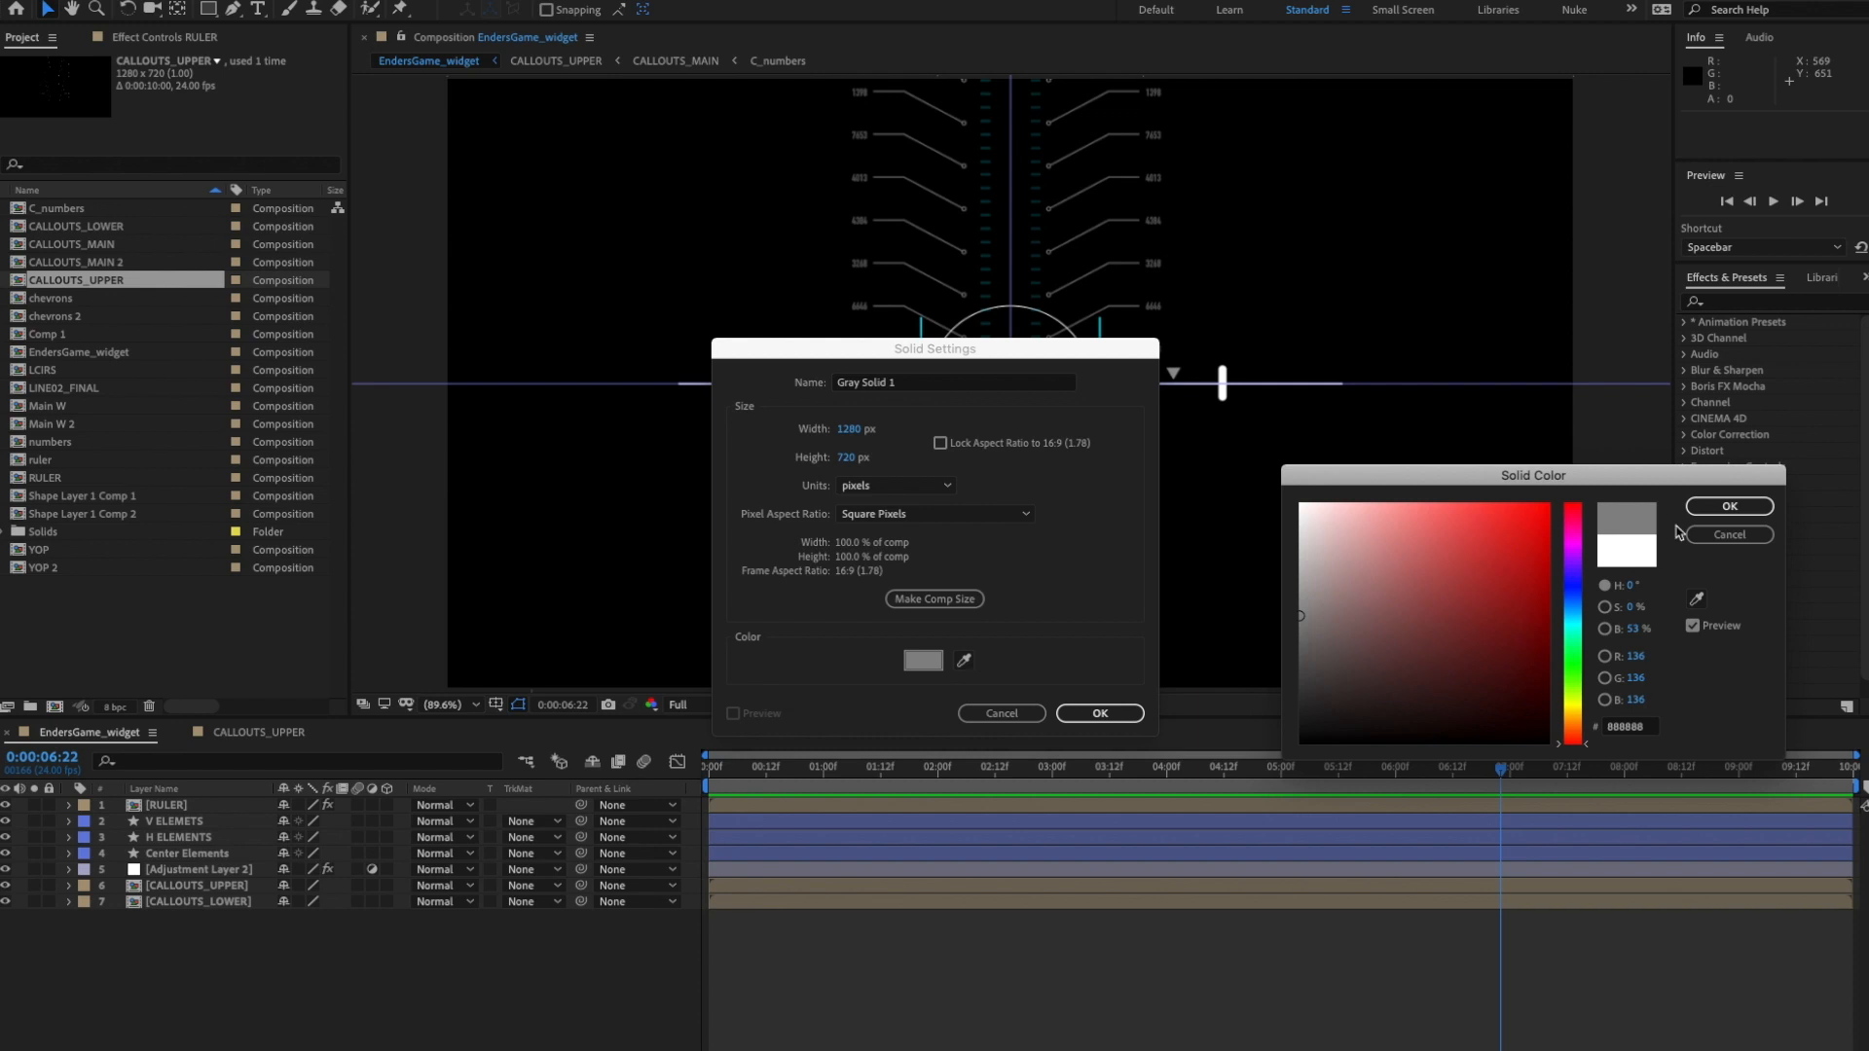
pyautogui.click(1730, 508)
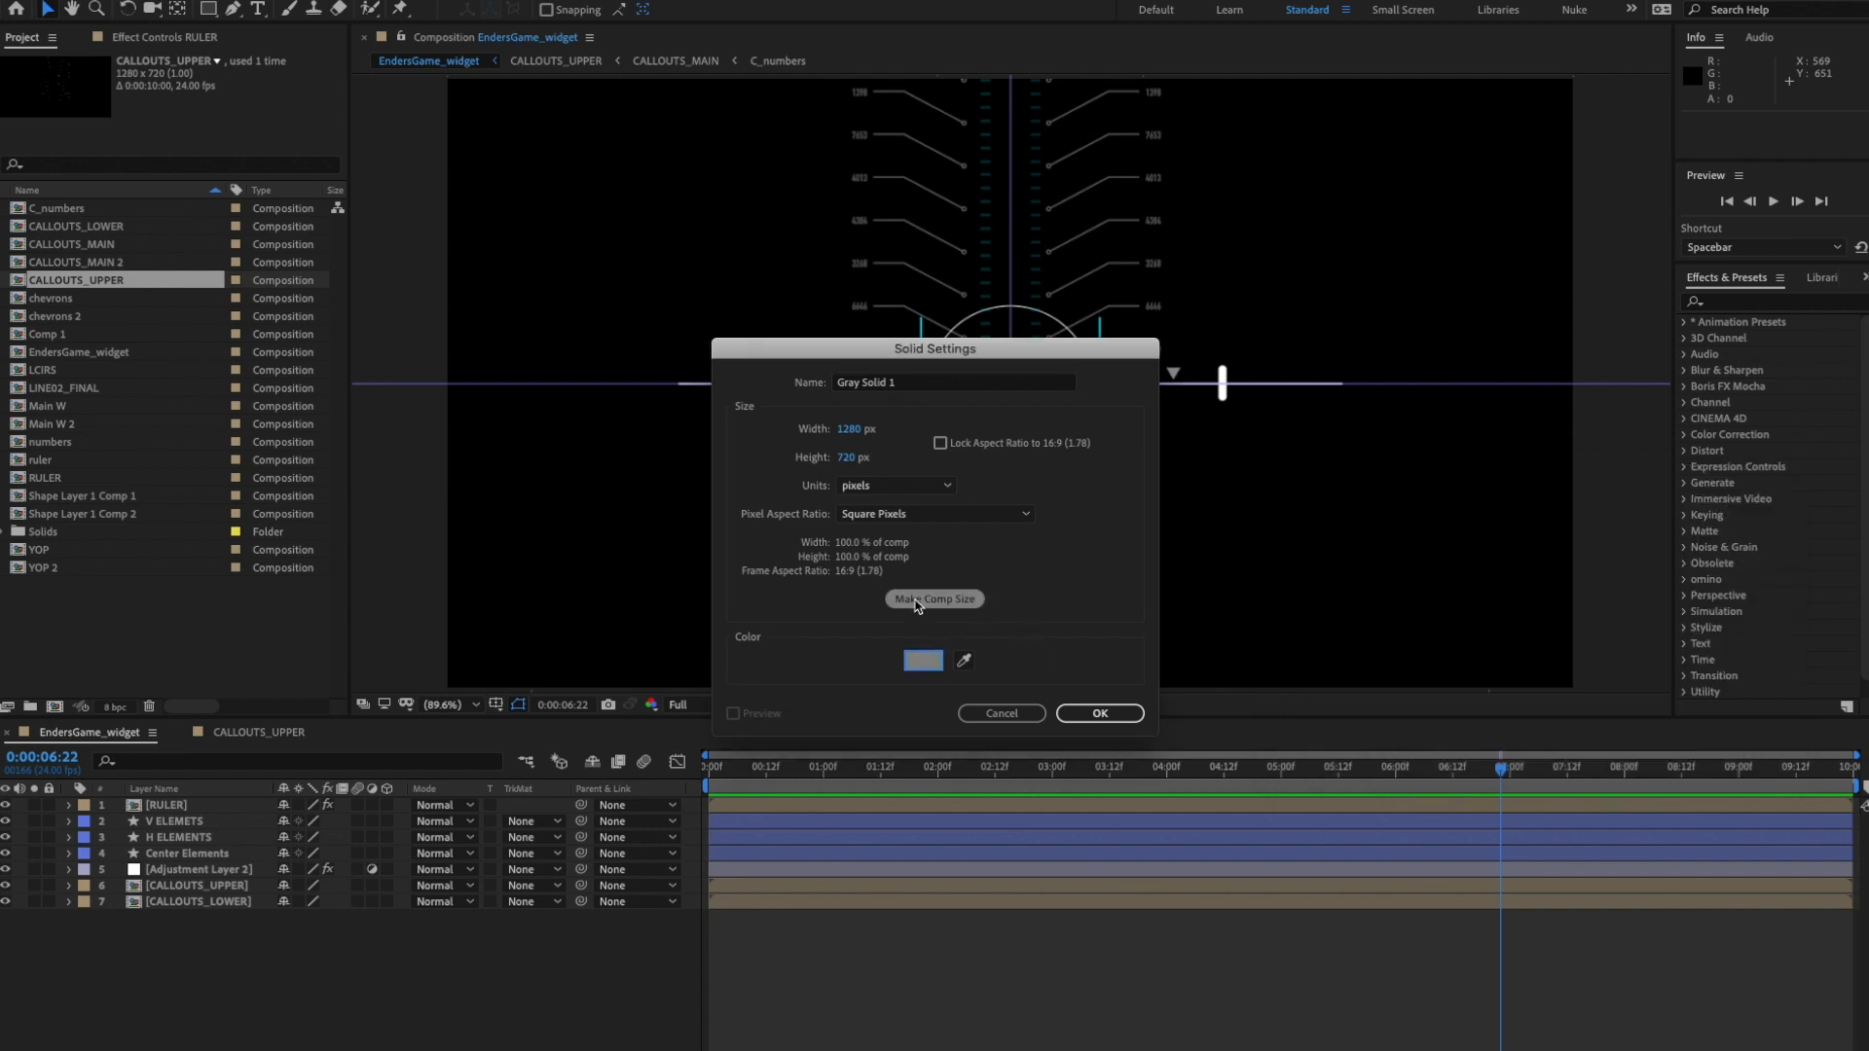
pyautogui.click(1081, 712)
# - Apply the Gradient Ramp effect to the gray solid and swap its colors so it runs from white down to black
pyautogui.click(1733, 302)
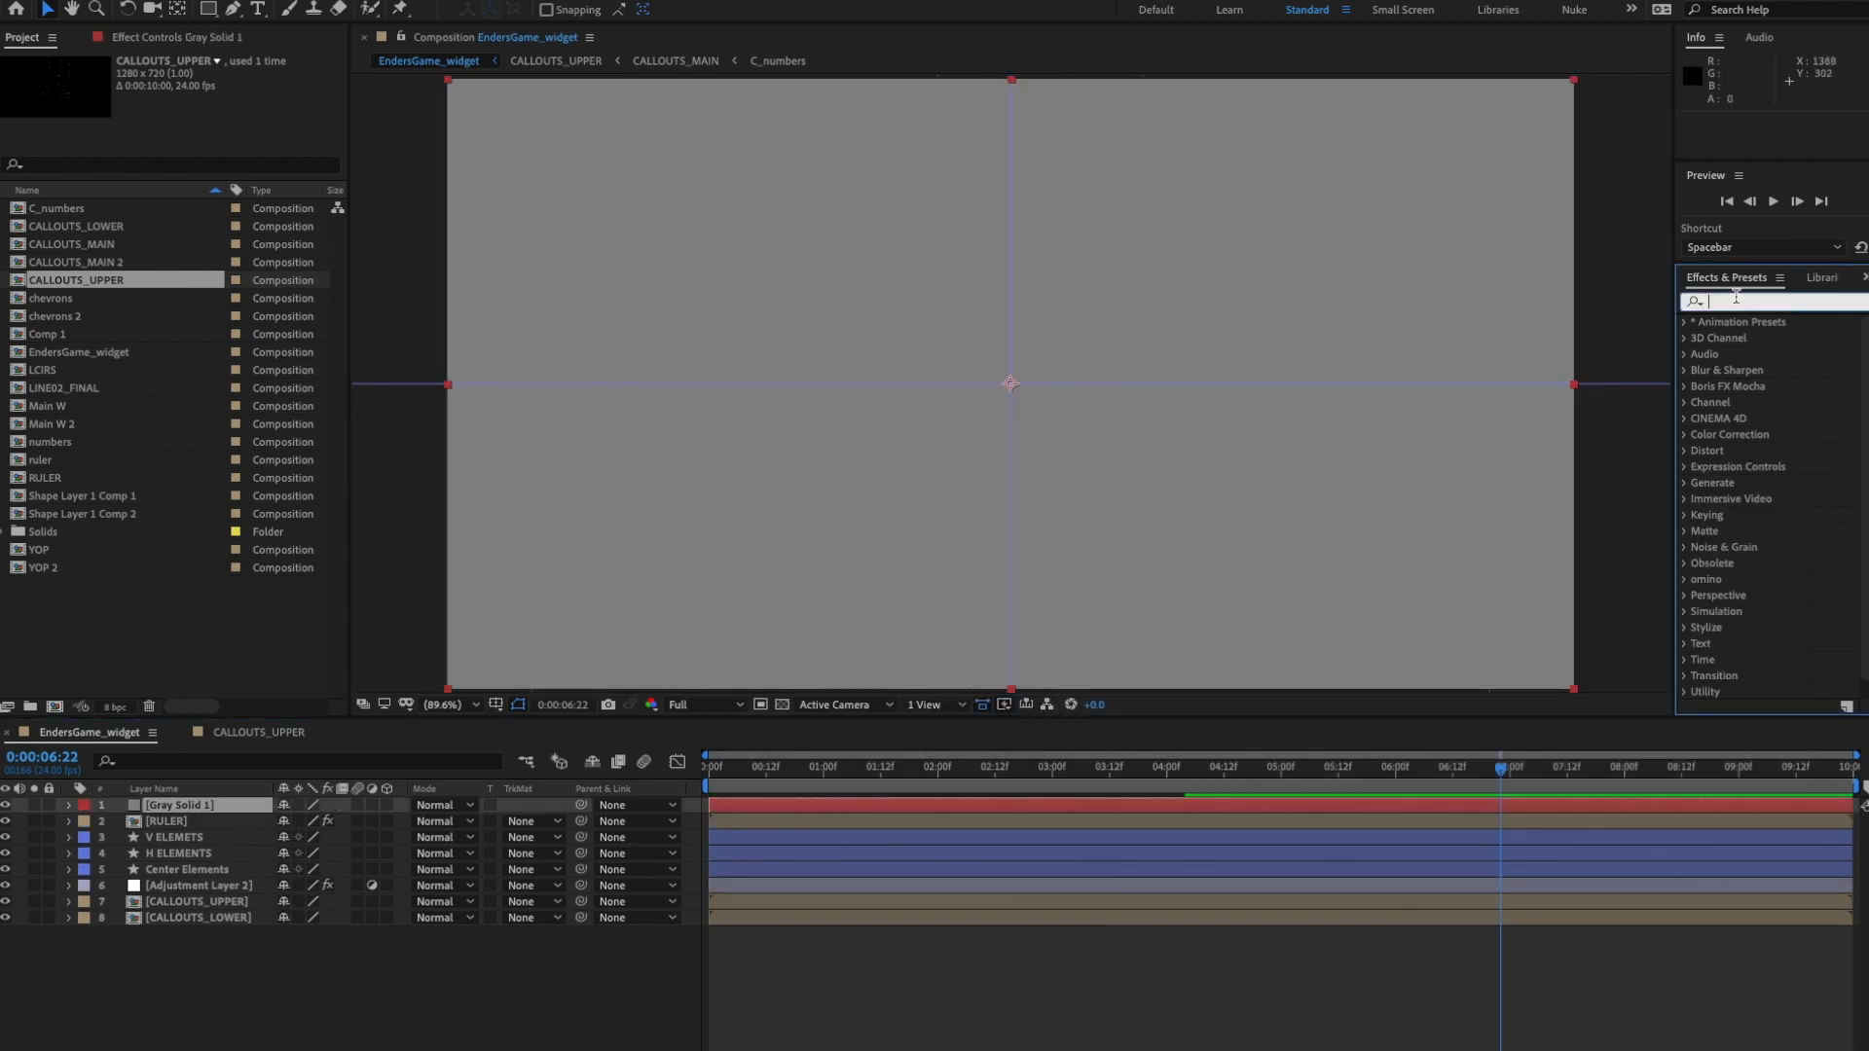
pyautogui.write('grad')
pyautogui.moveTo(1723, 462); pyautogui.dragTo(181, 809)
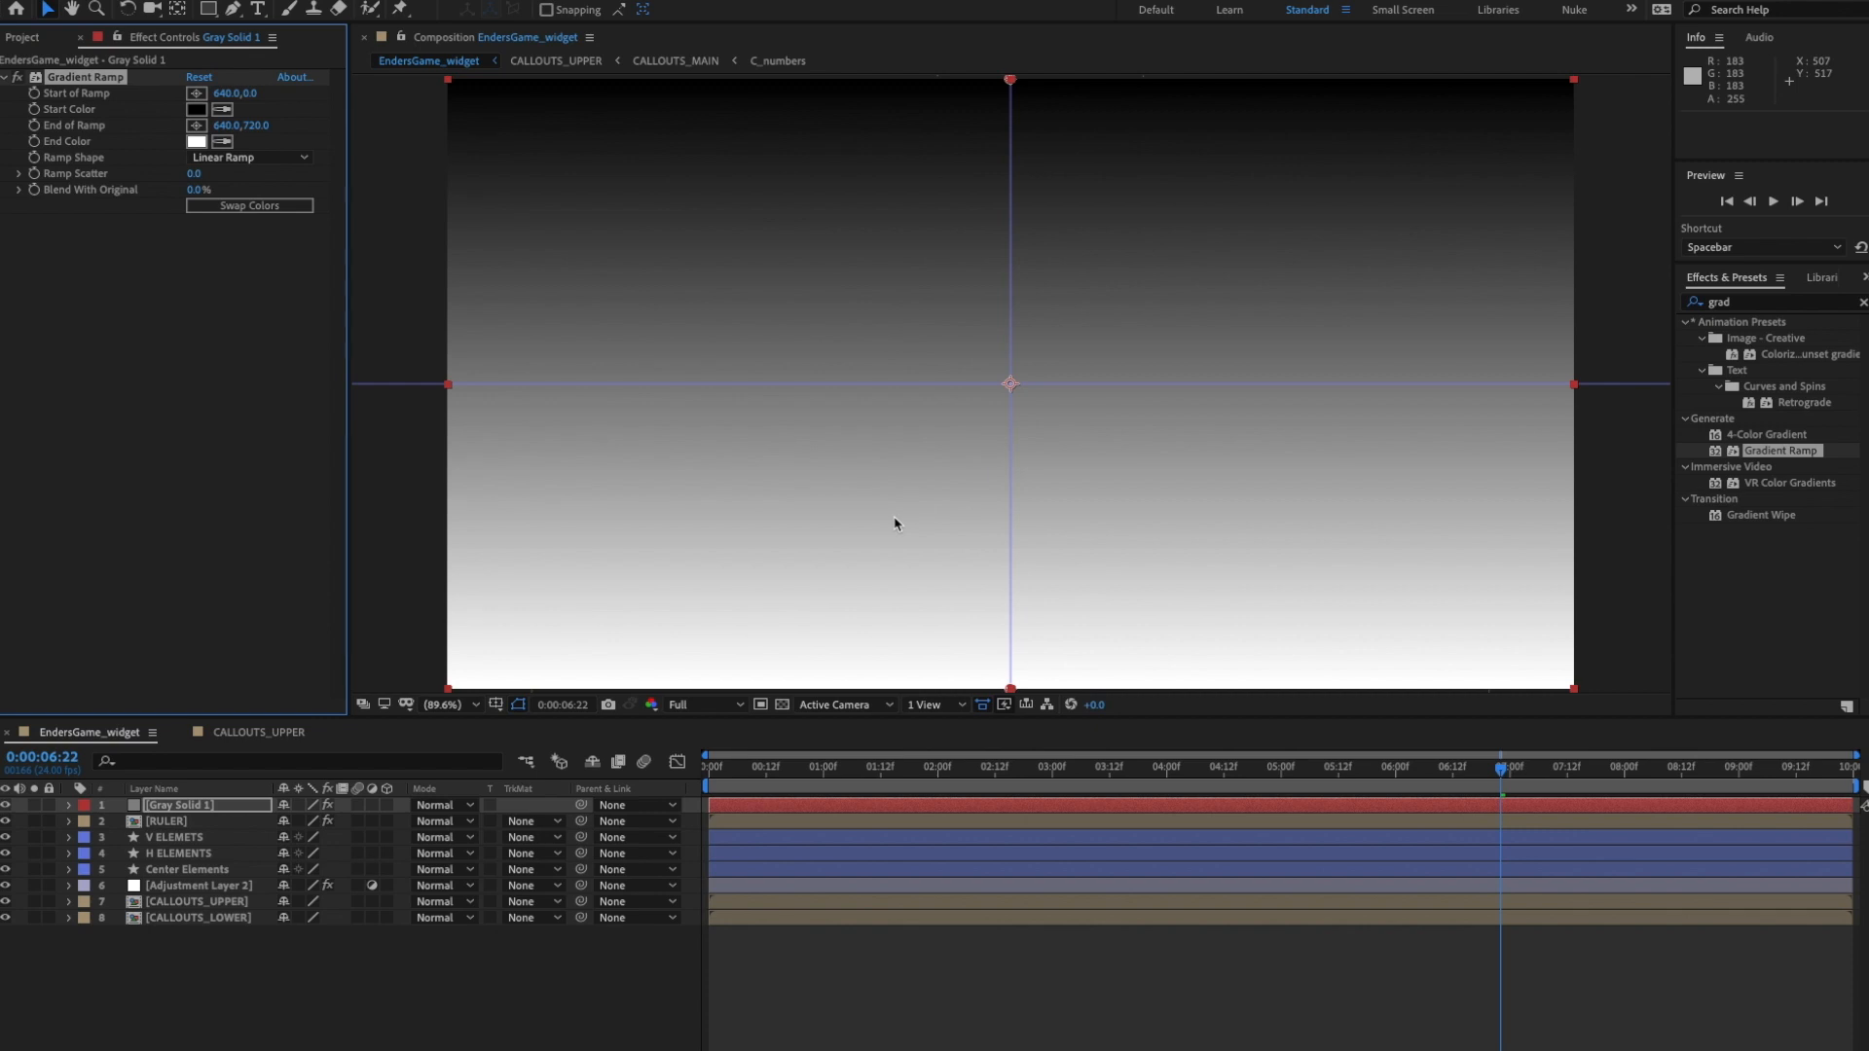
pyautogui.click(255, 206)
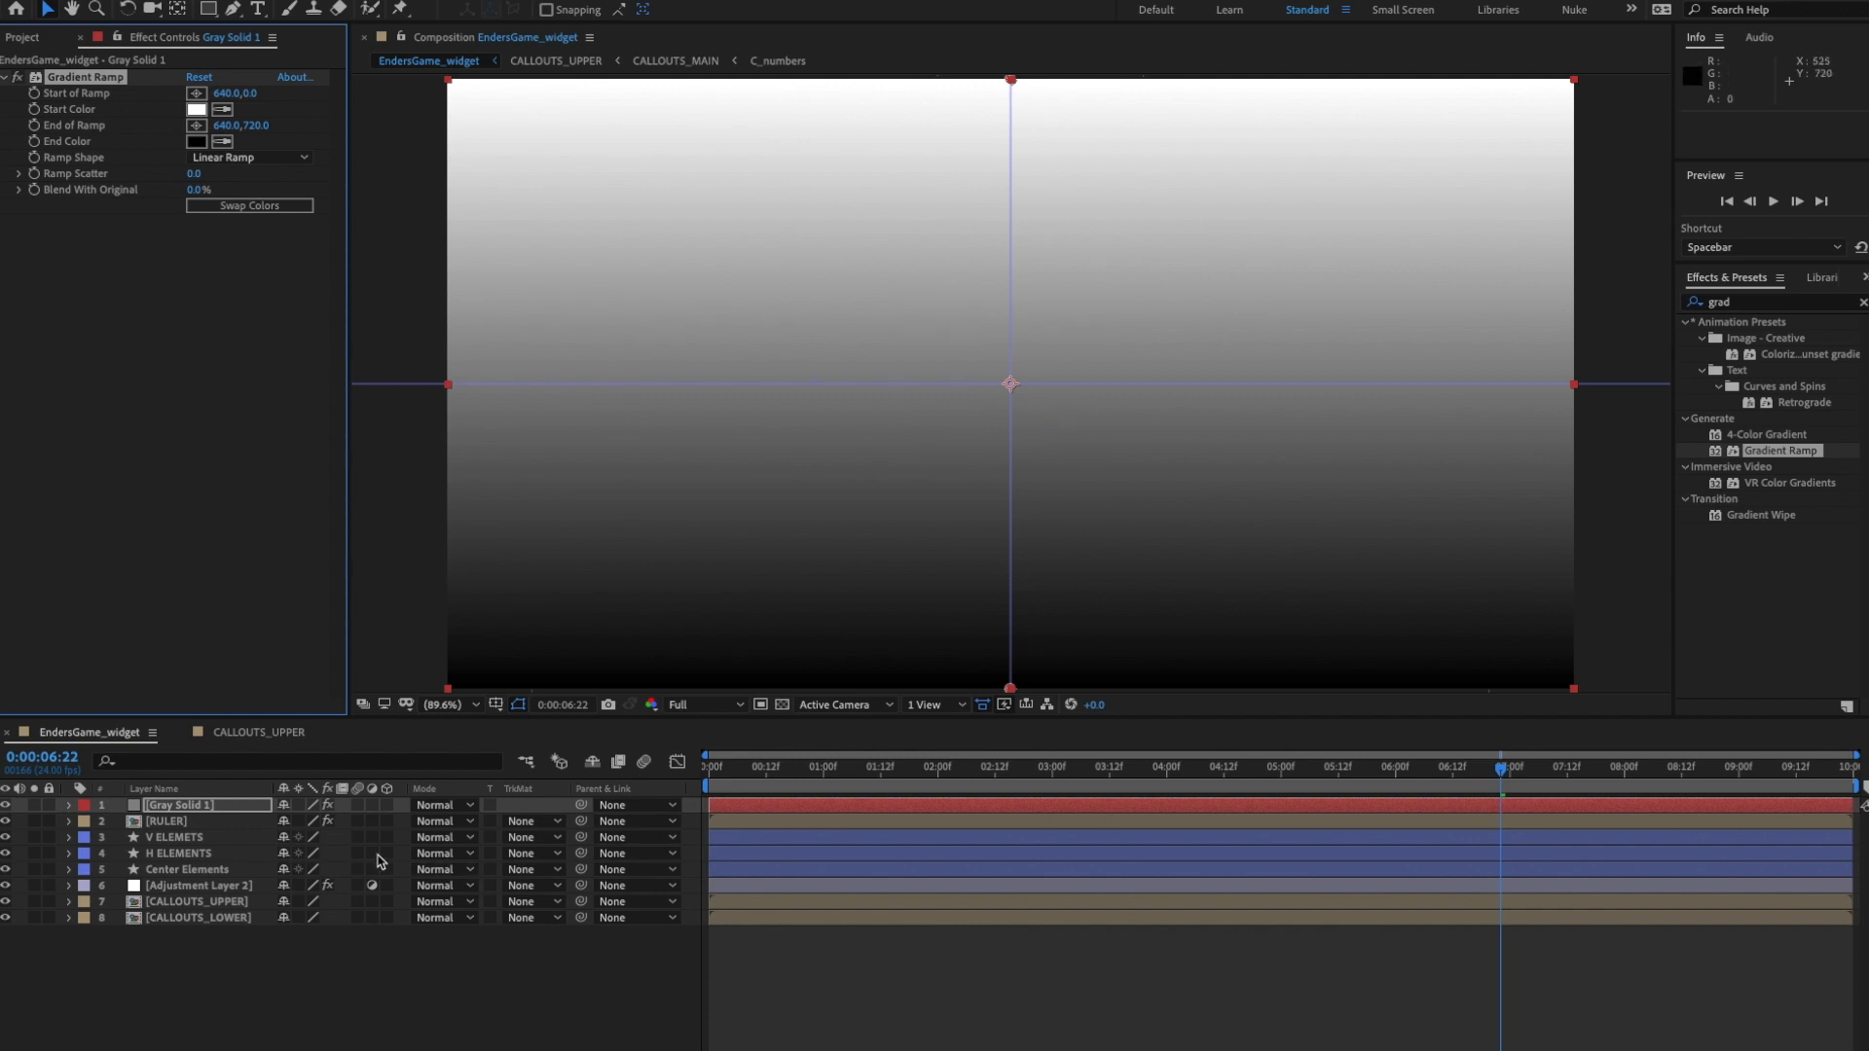
# - Set the gray gradient solid's blending mode to Stencil Luma and preview the faded widget
pyautogui.click(263, 808)
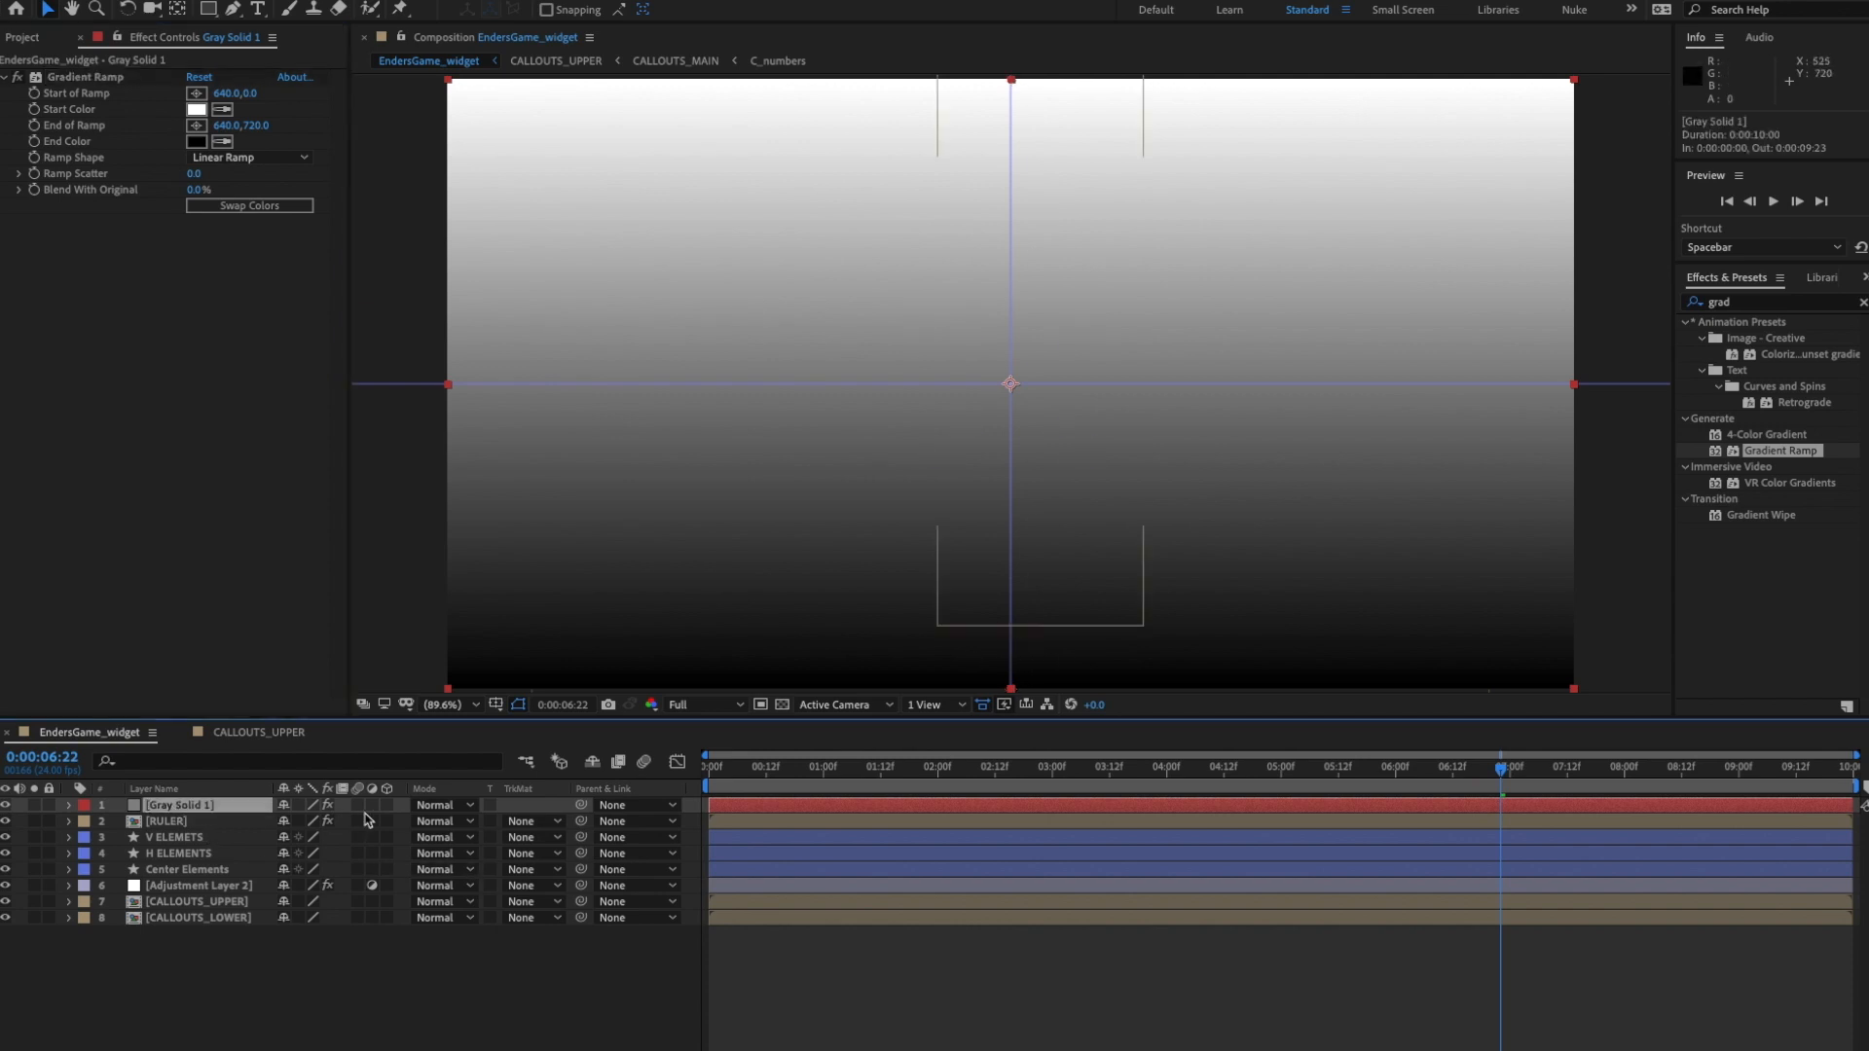
pyautogui.click(443, 805)
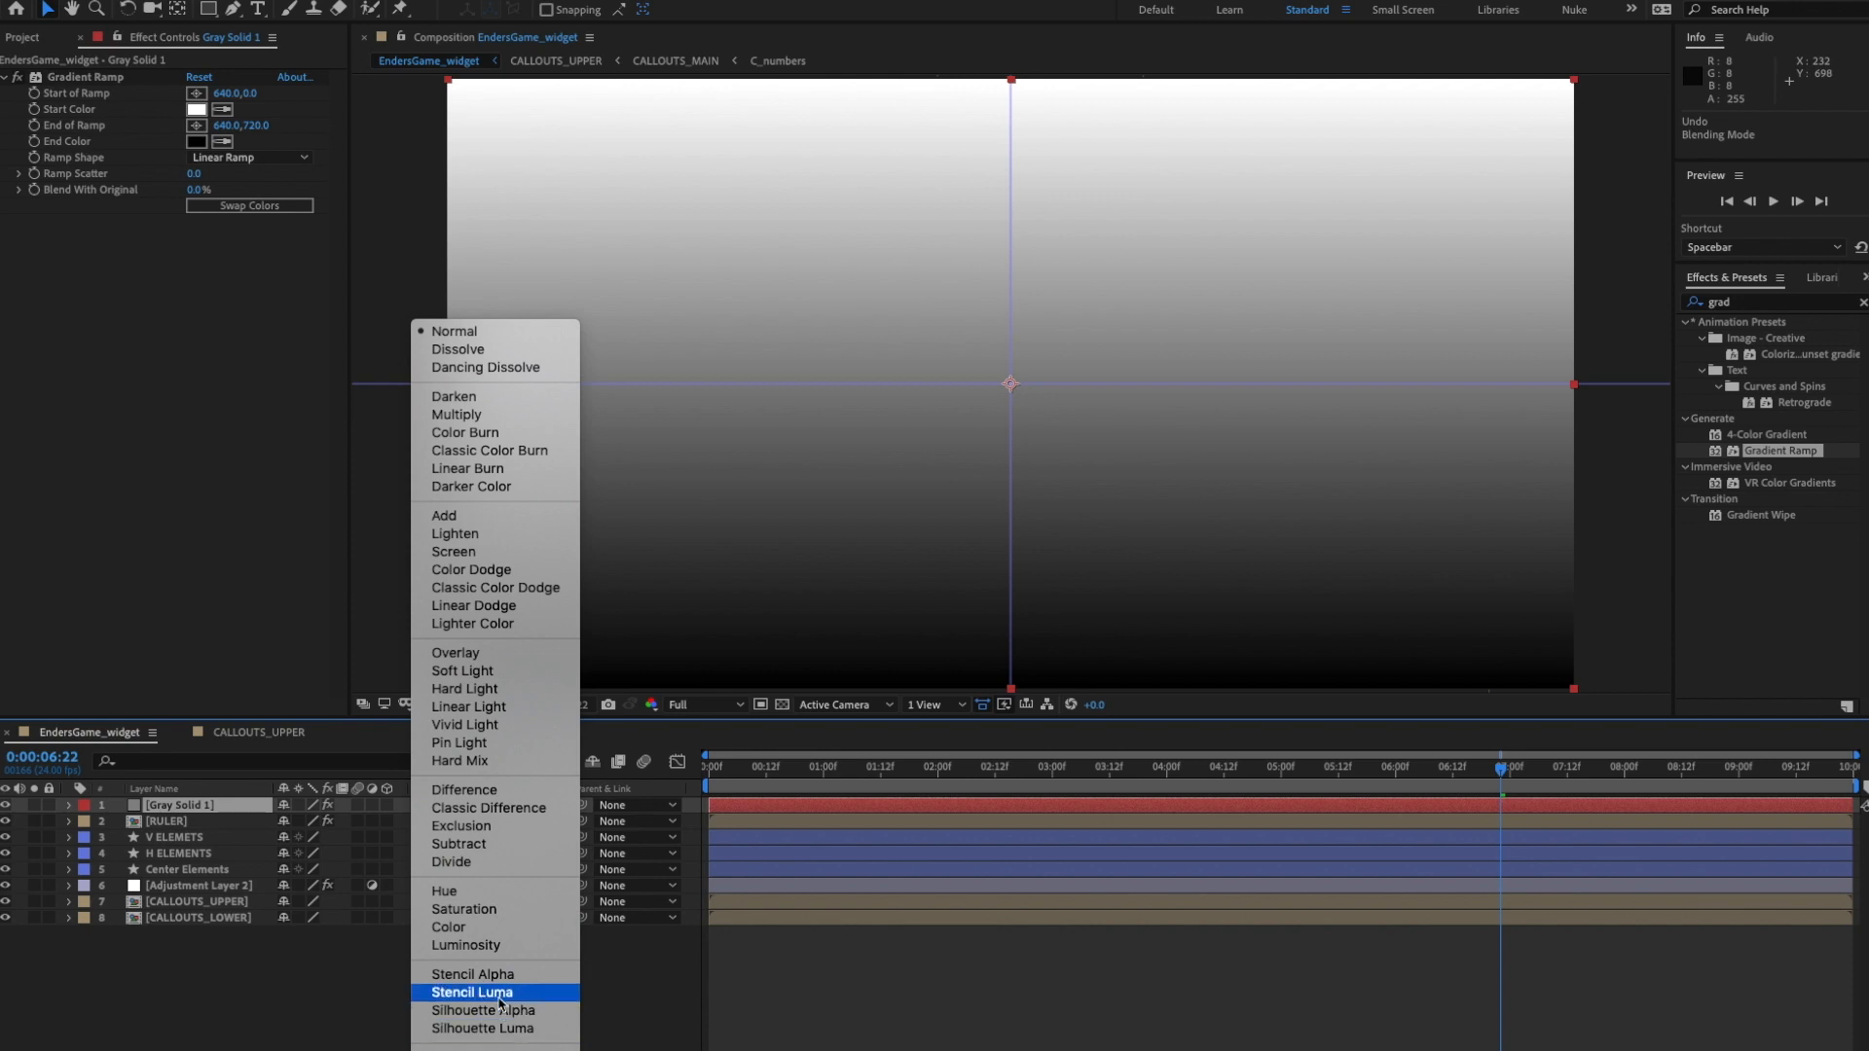
pyautogui.click(524, 996)
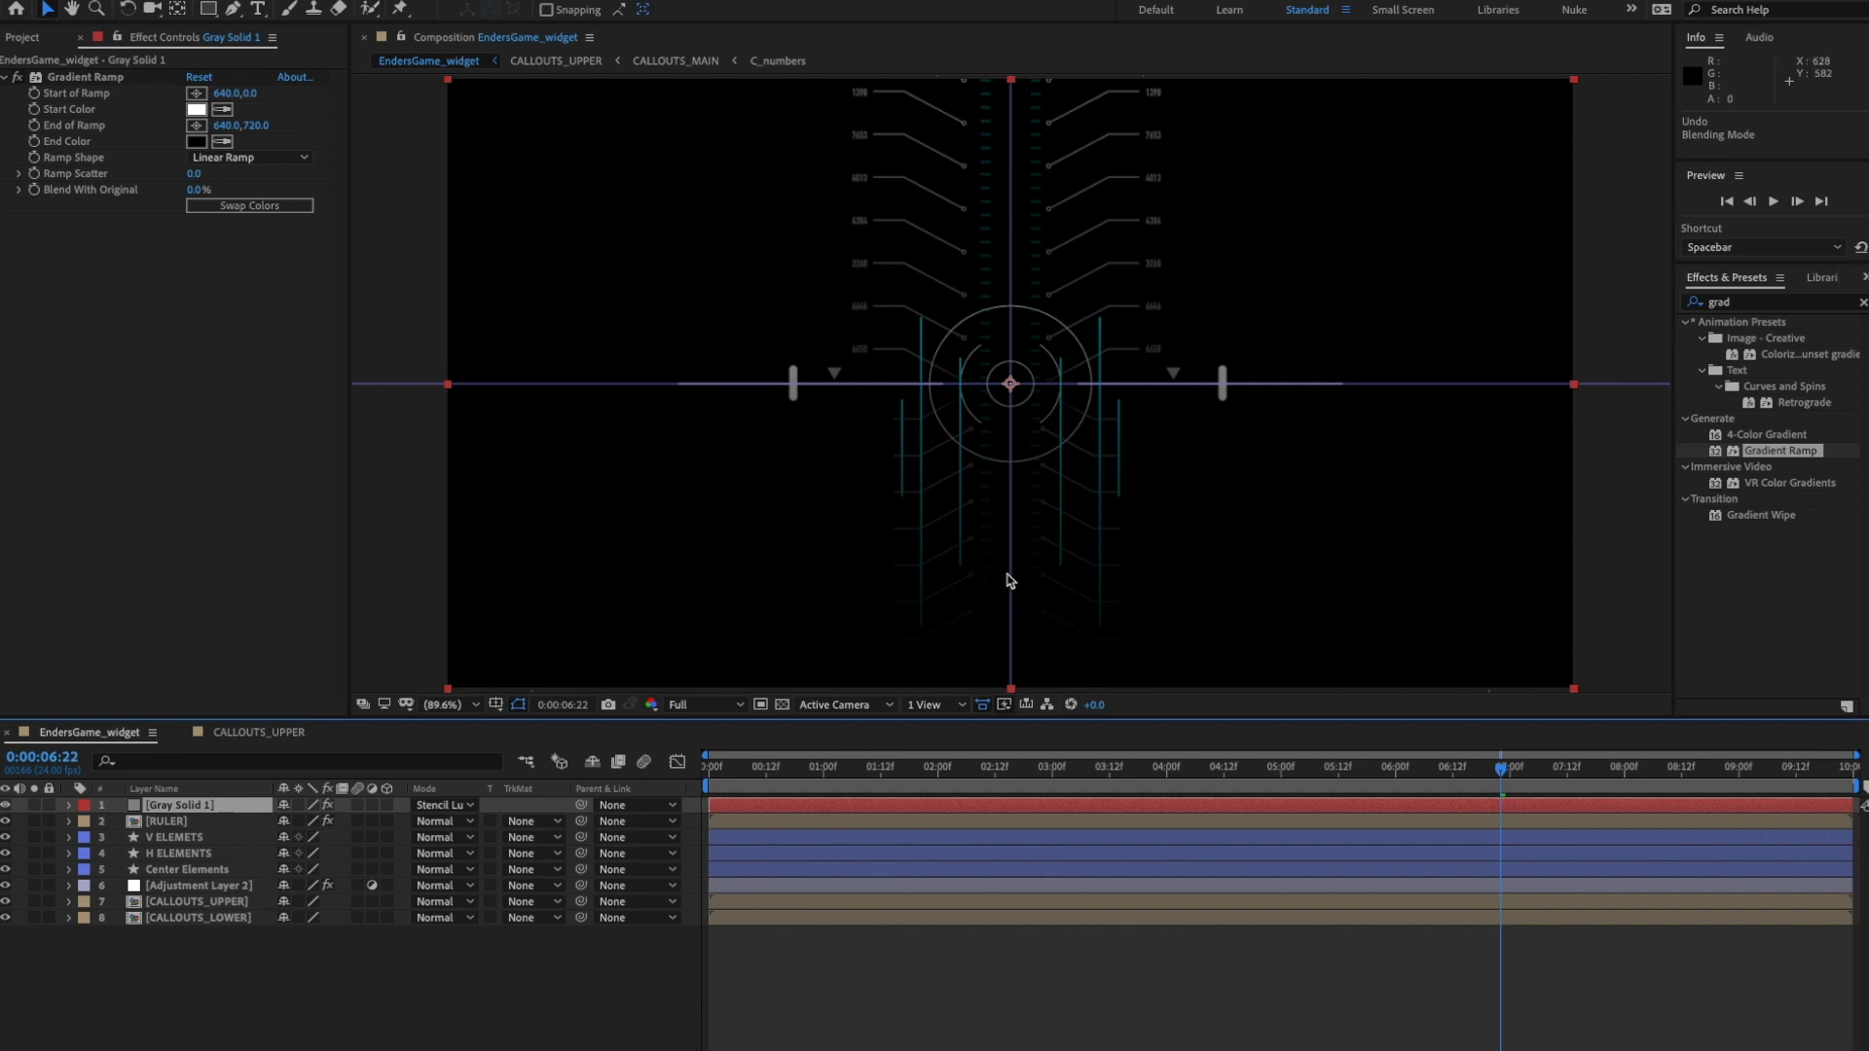
pyautogui.click(484, 1011)
pyautogui.press('space')
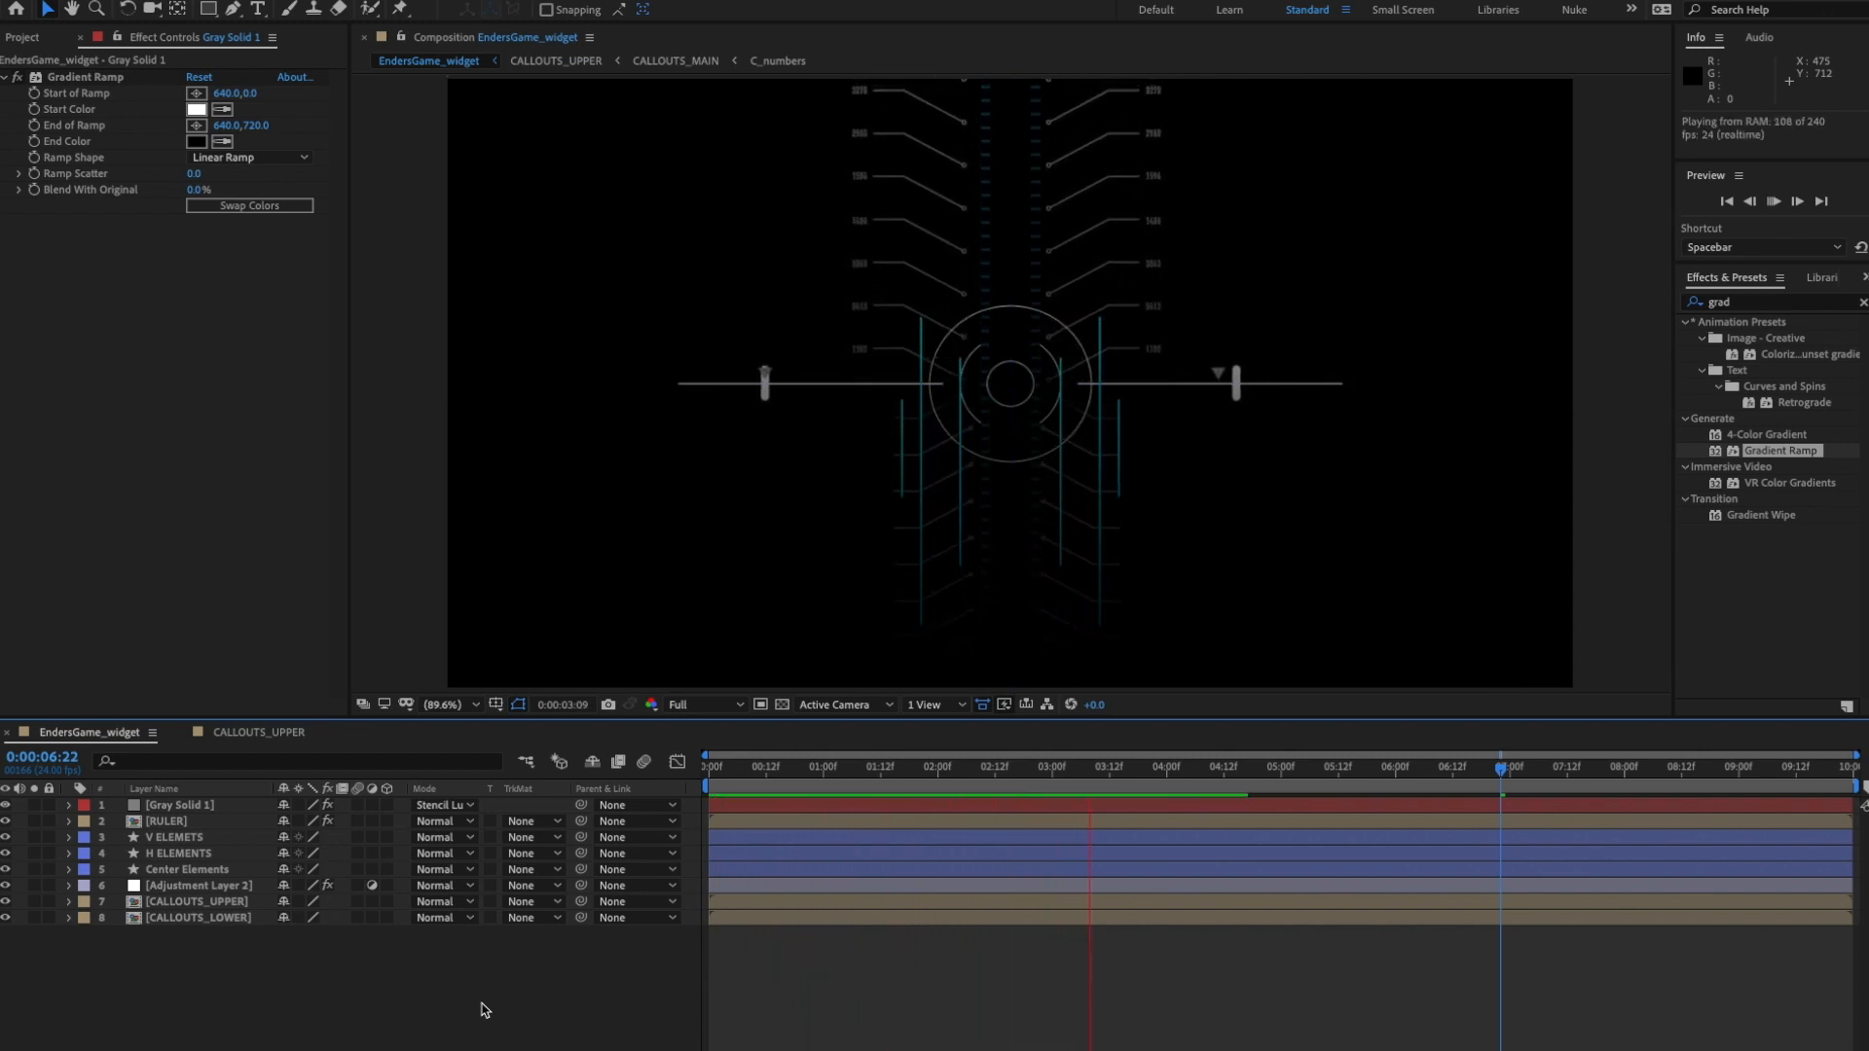
pyautogui.press('space')
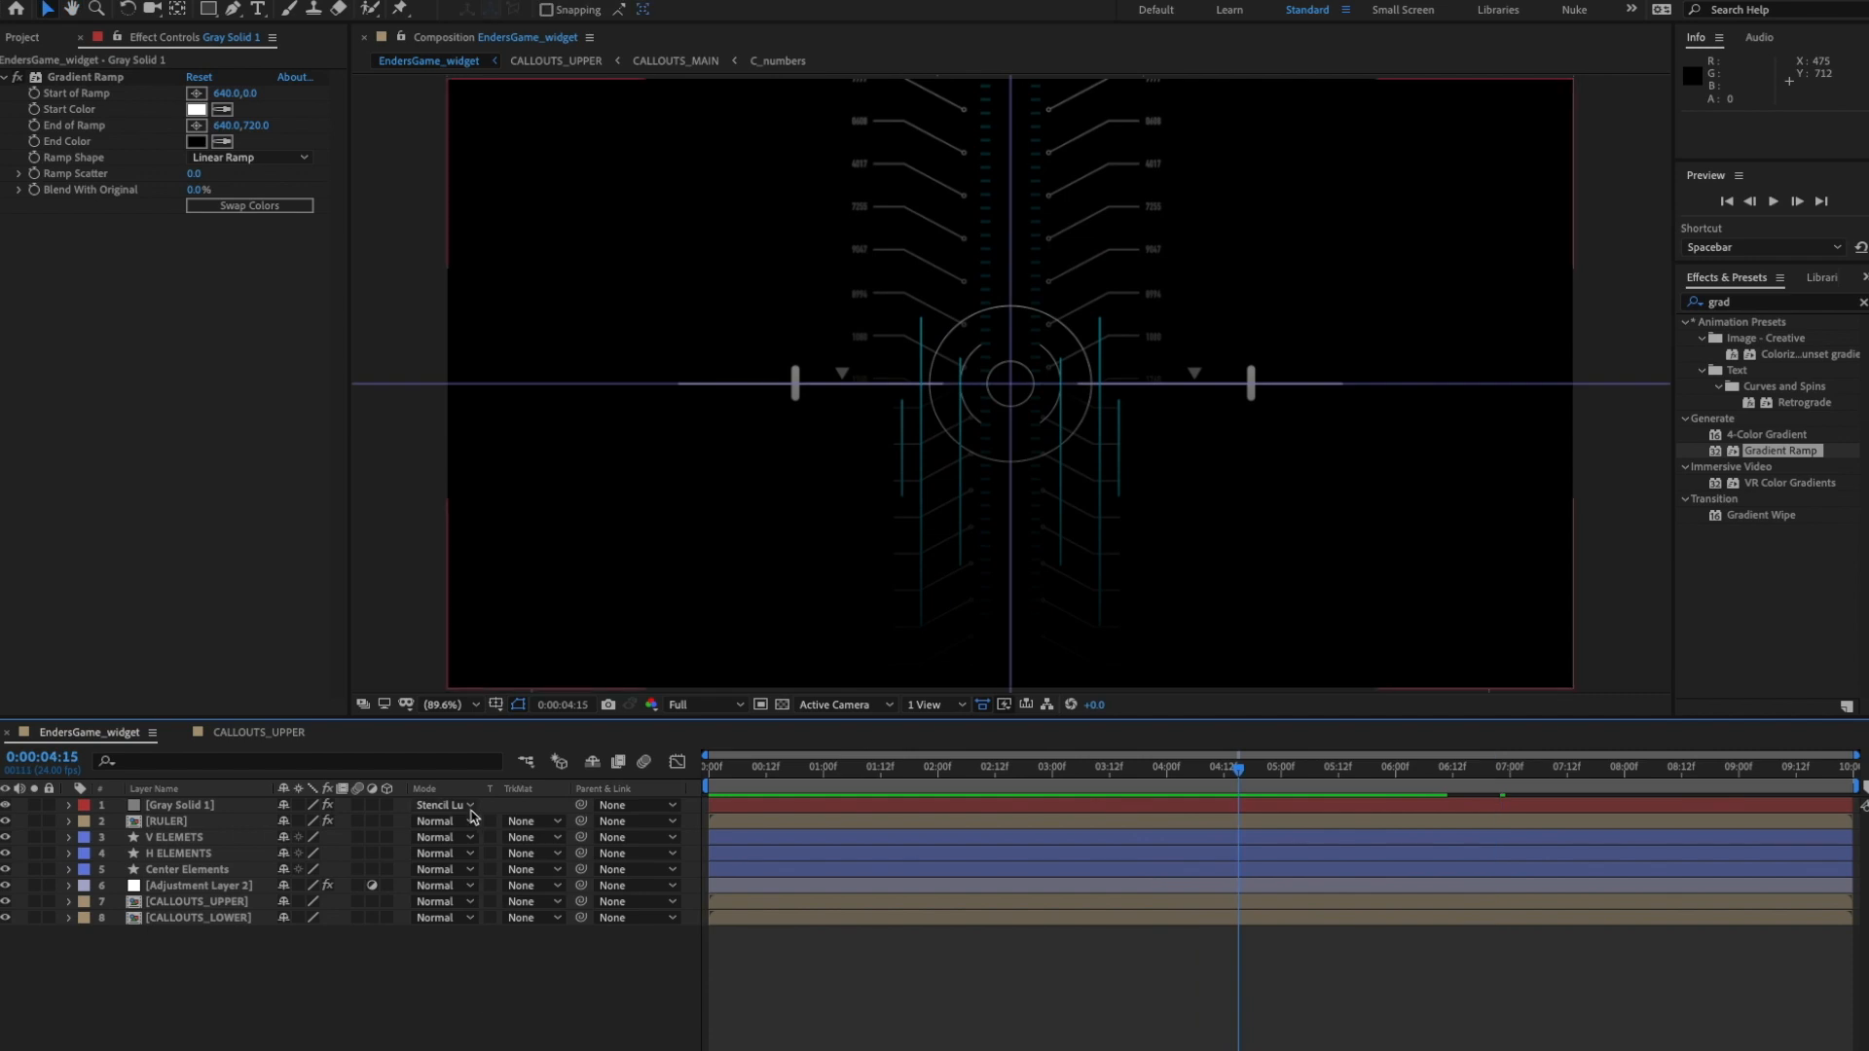
# - Move Adjustment Layer 2 with the Glow effect directly beneath the gray solid, above RULER, and preview the animation
pyautogui.click(250, 887)
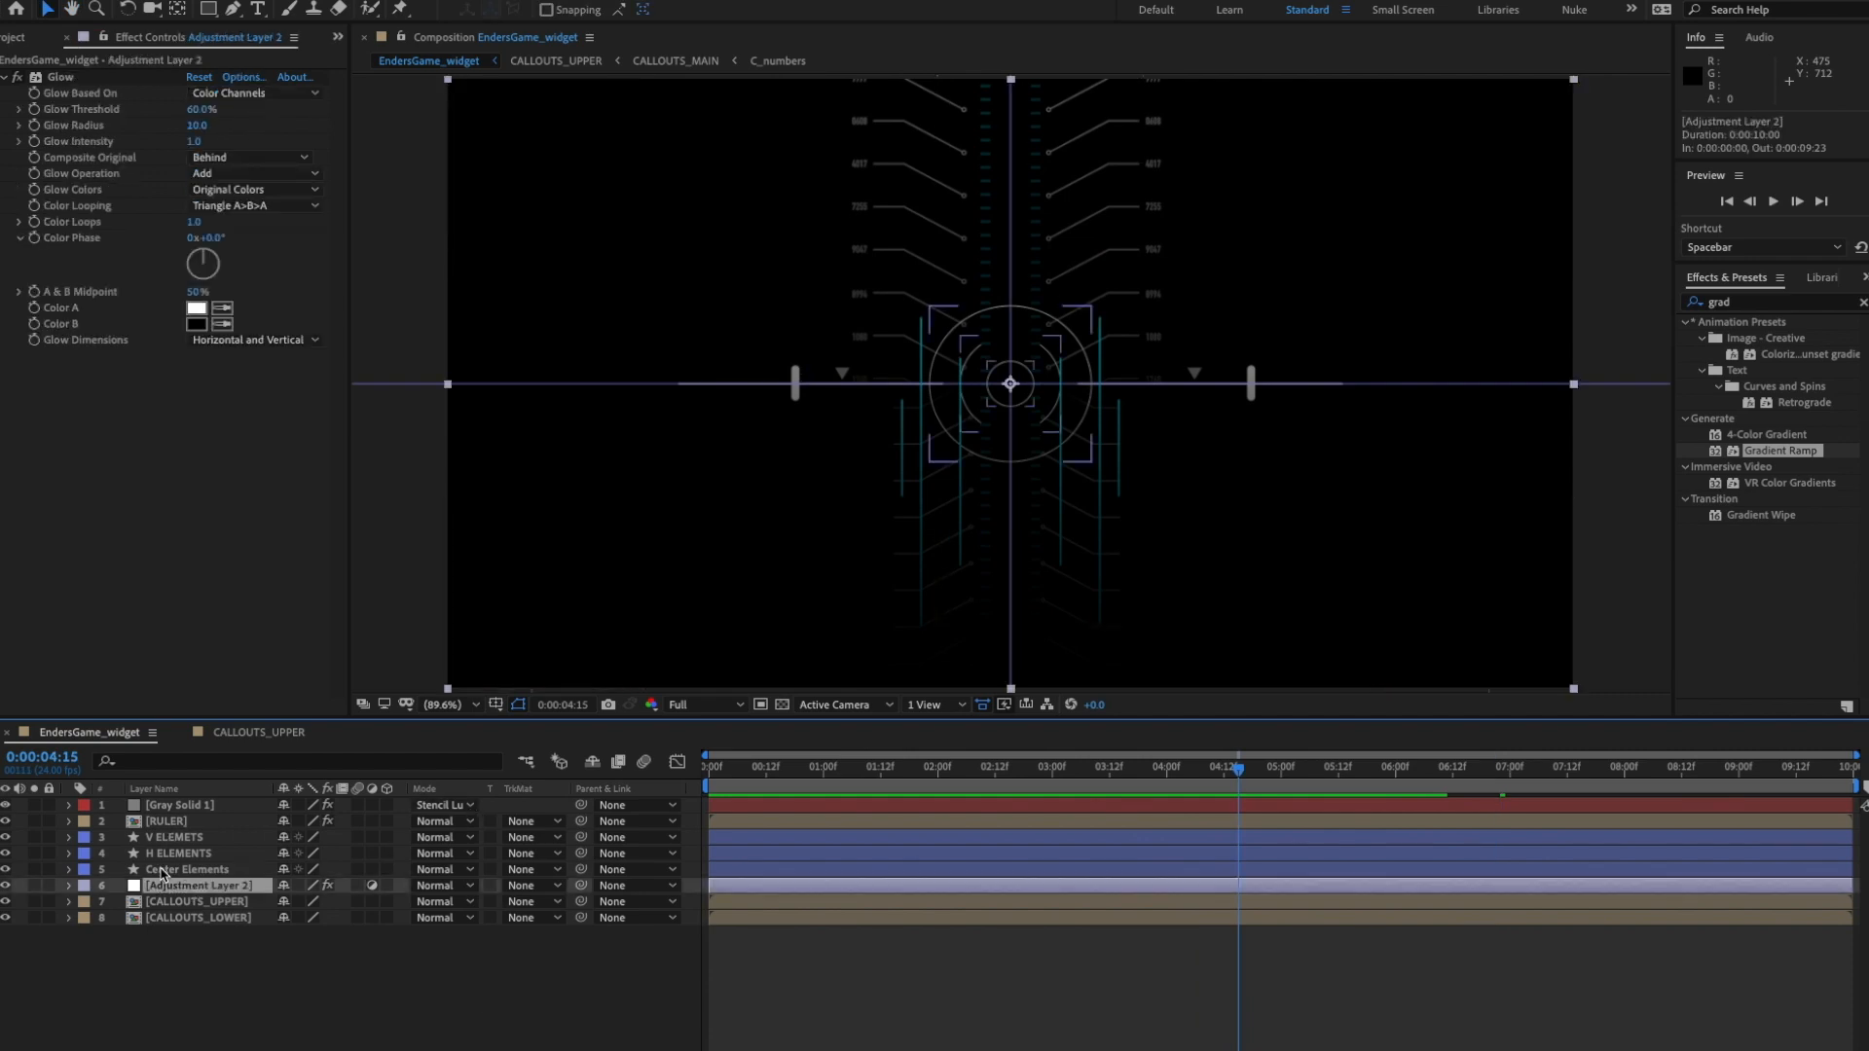
pyautogui.moveTo(185, 888); pyautogui.dragTo(184, 817)
pyautogui.click(338, 976)
pyautogui.press('space')
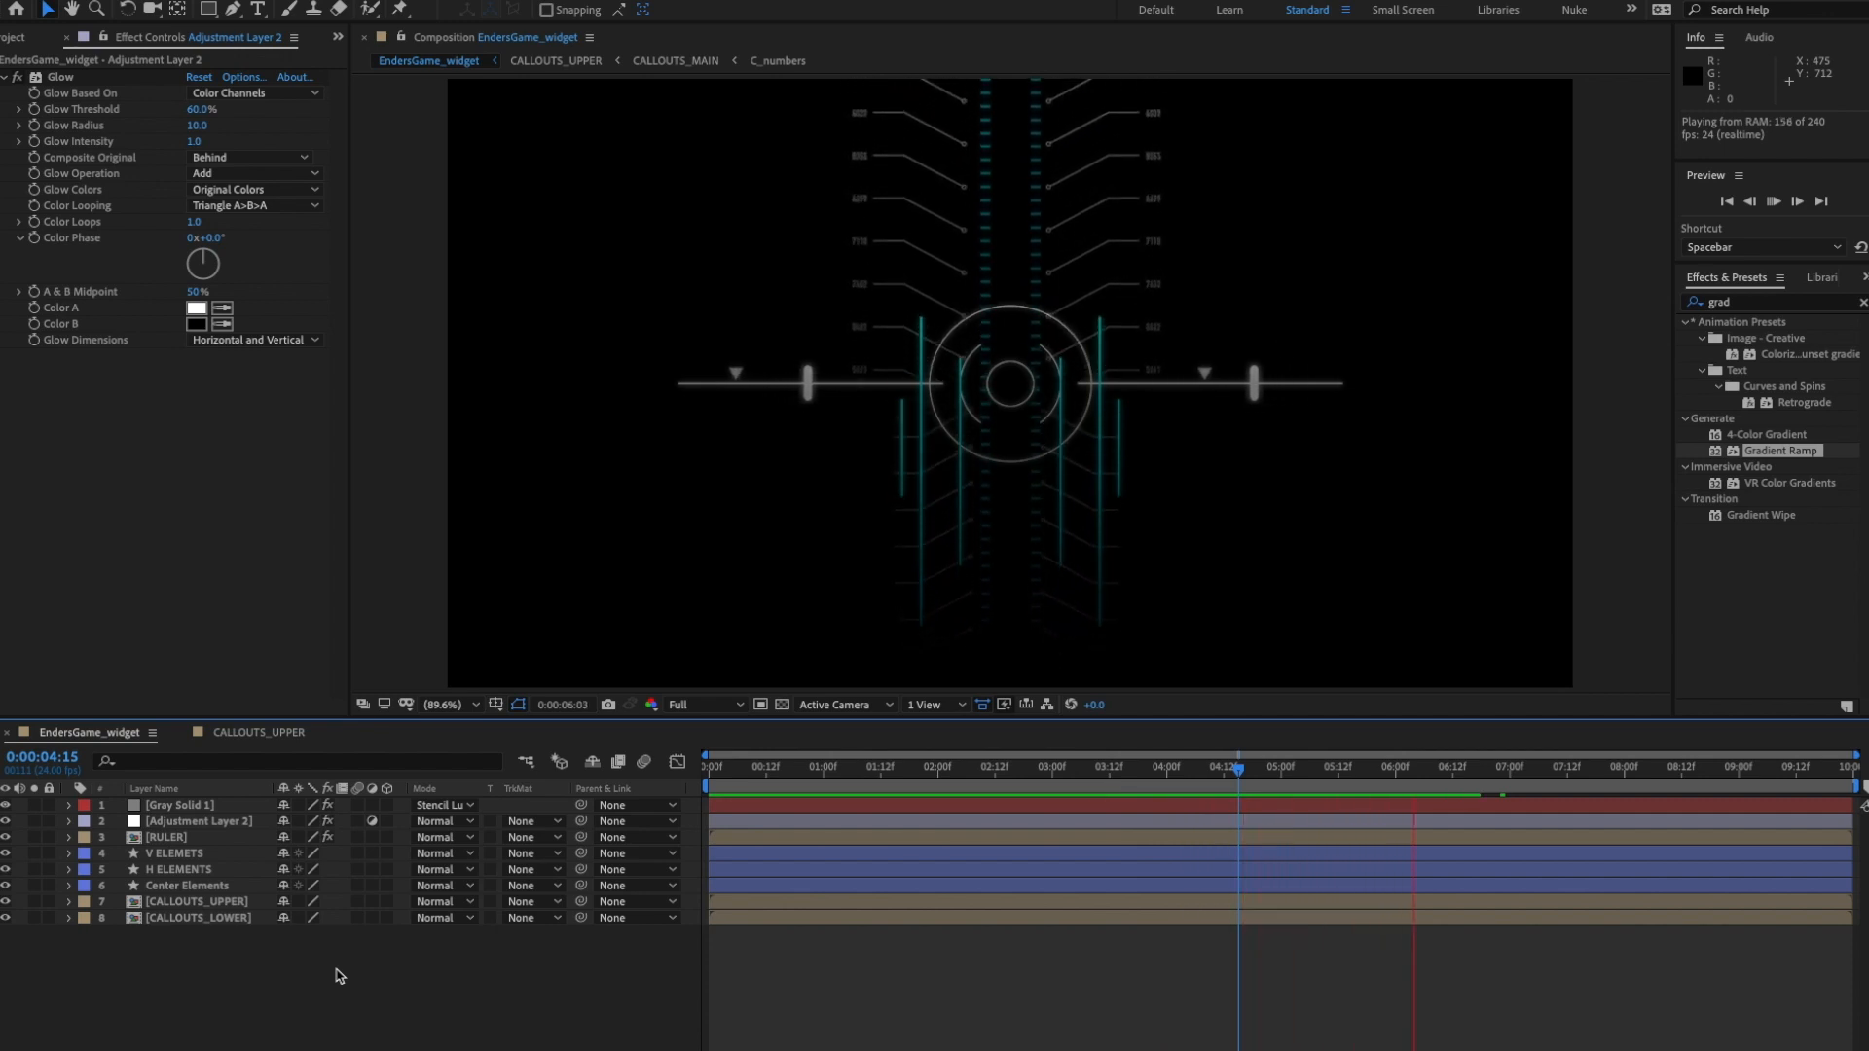
pyautogui.press('space')
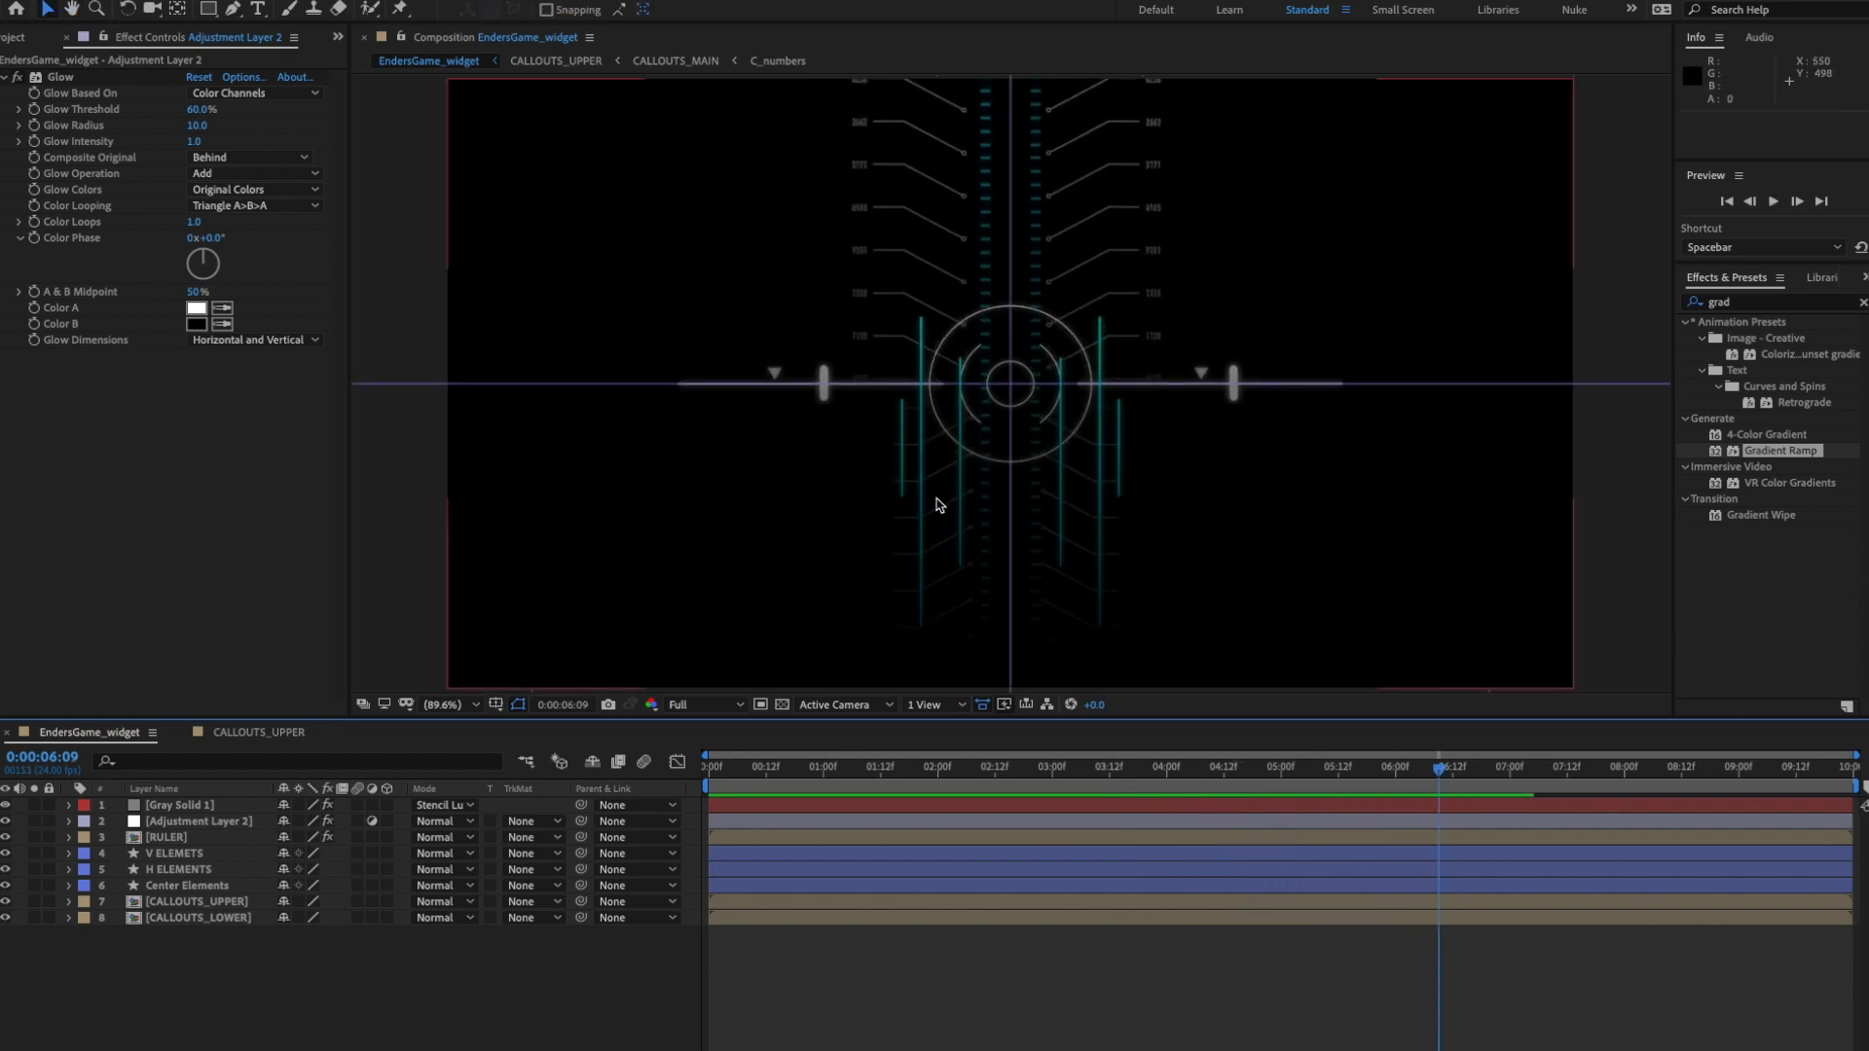
pyautogui.click(193, 823)
pyautogui.click(187, 808)
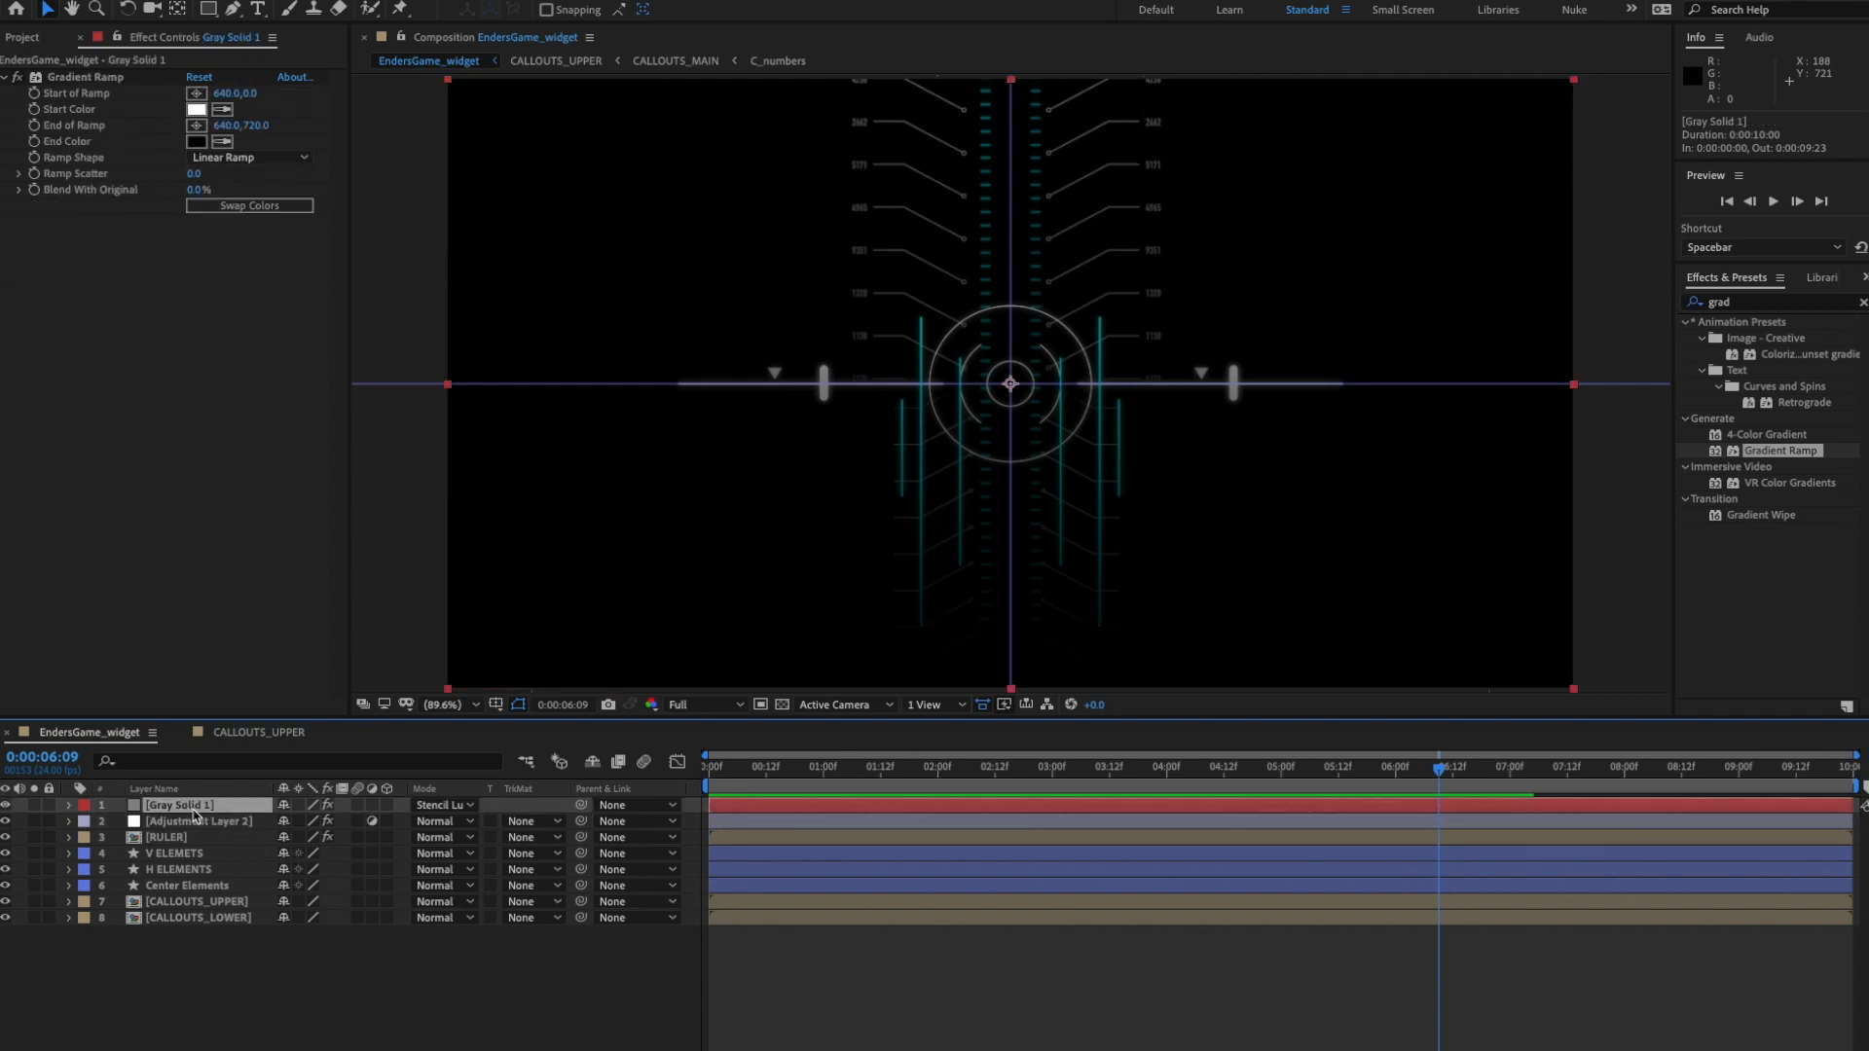
pyautogui.click(492, 951)
pyautogui.press('space')
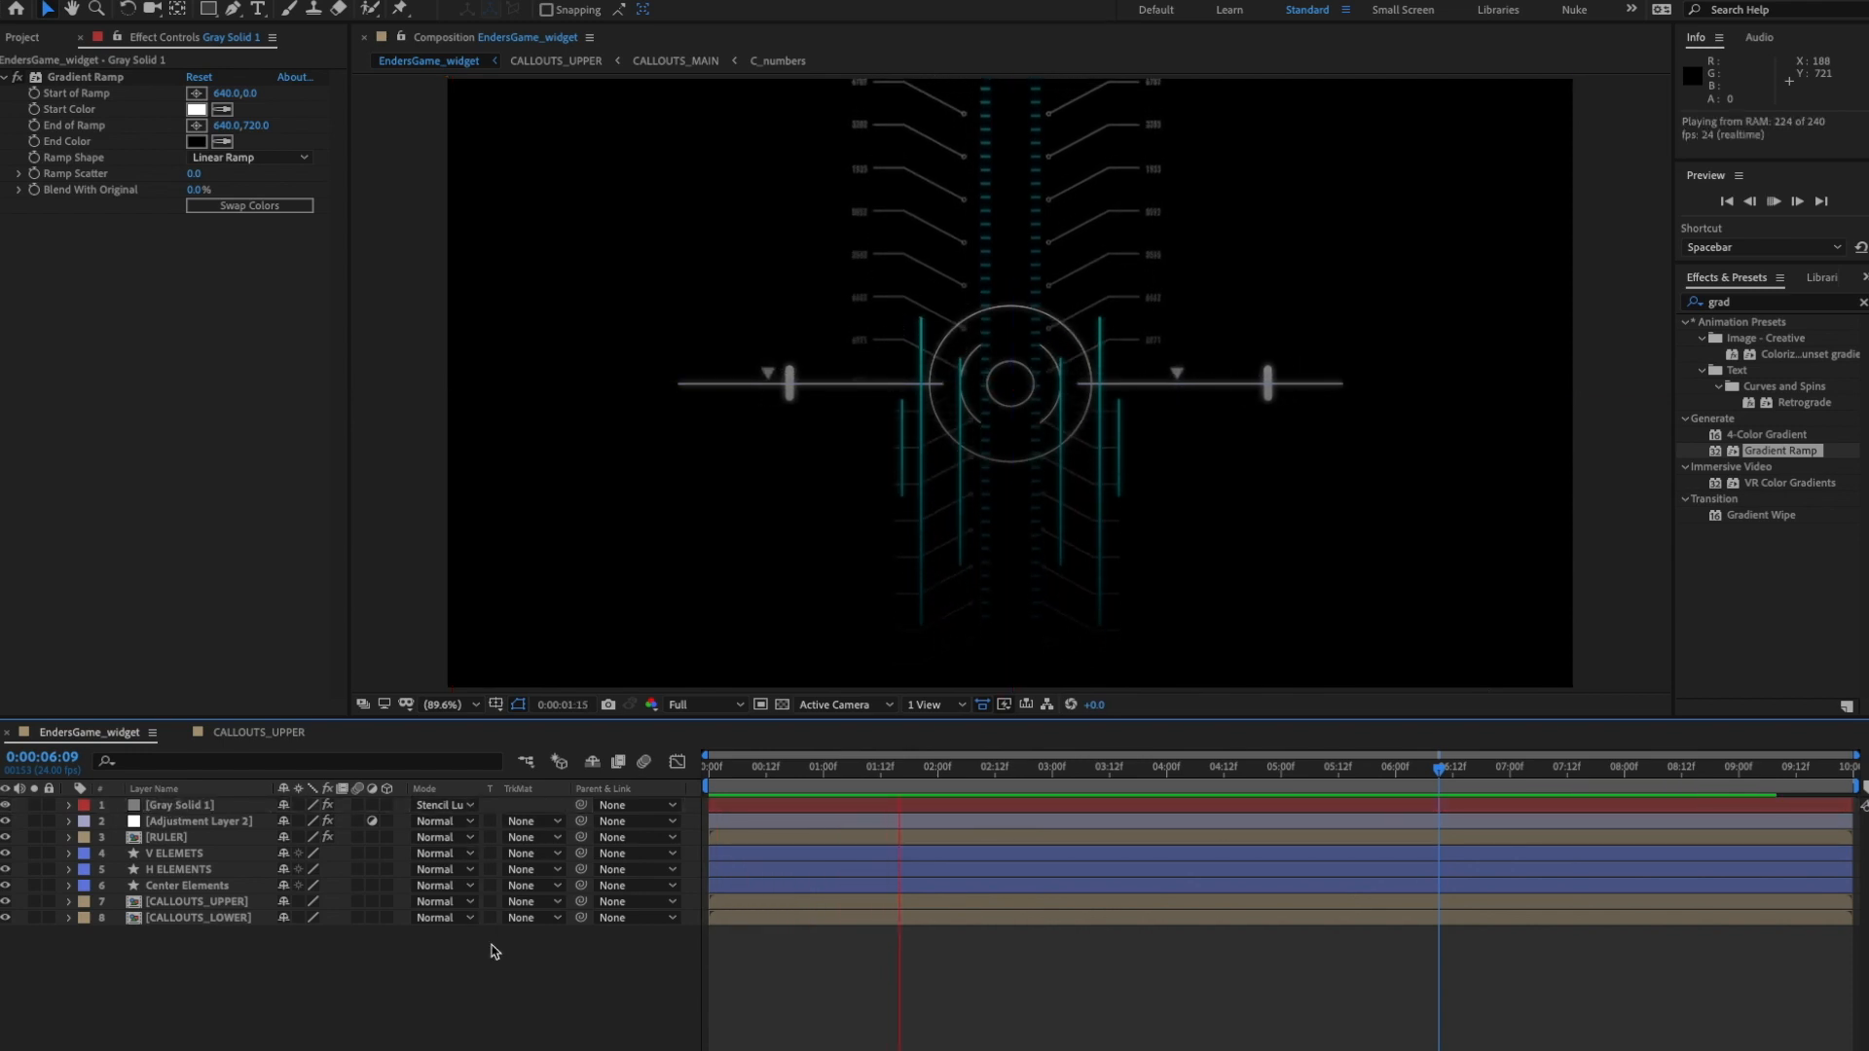
pyautogui.press('space')
# - Move the Gradient Ramp's start point on the gray solid straight down to 640.0, 214.3 and preview the animation
pyautogui.click(173, 807)
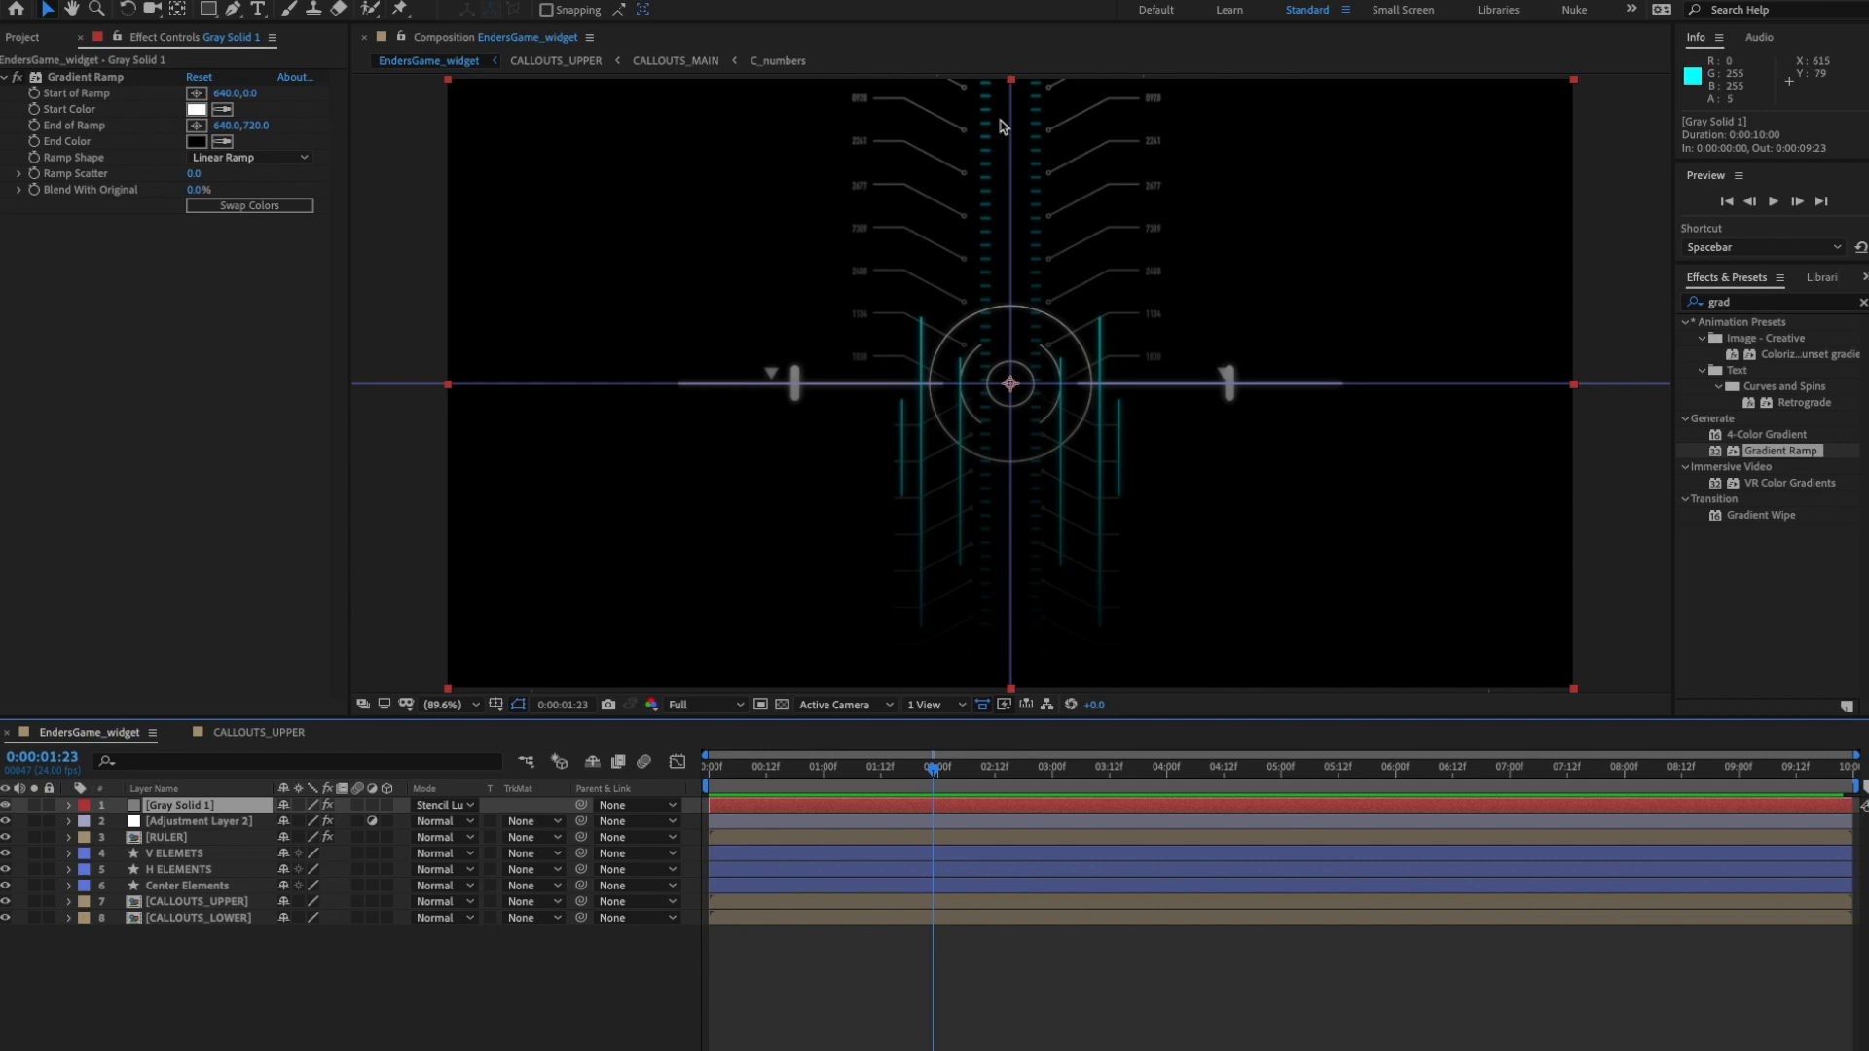
pyautogui.click(88, 78)
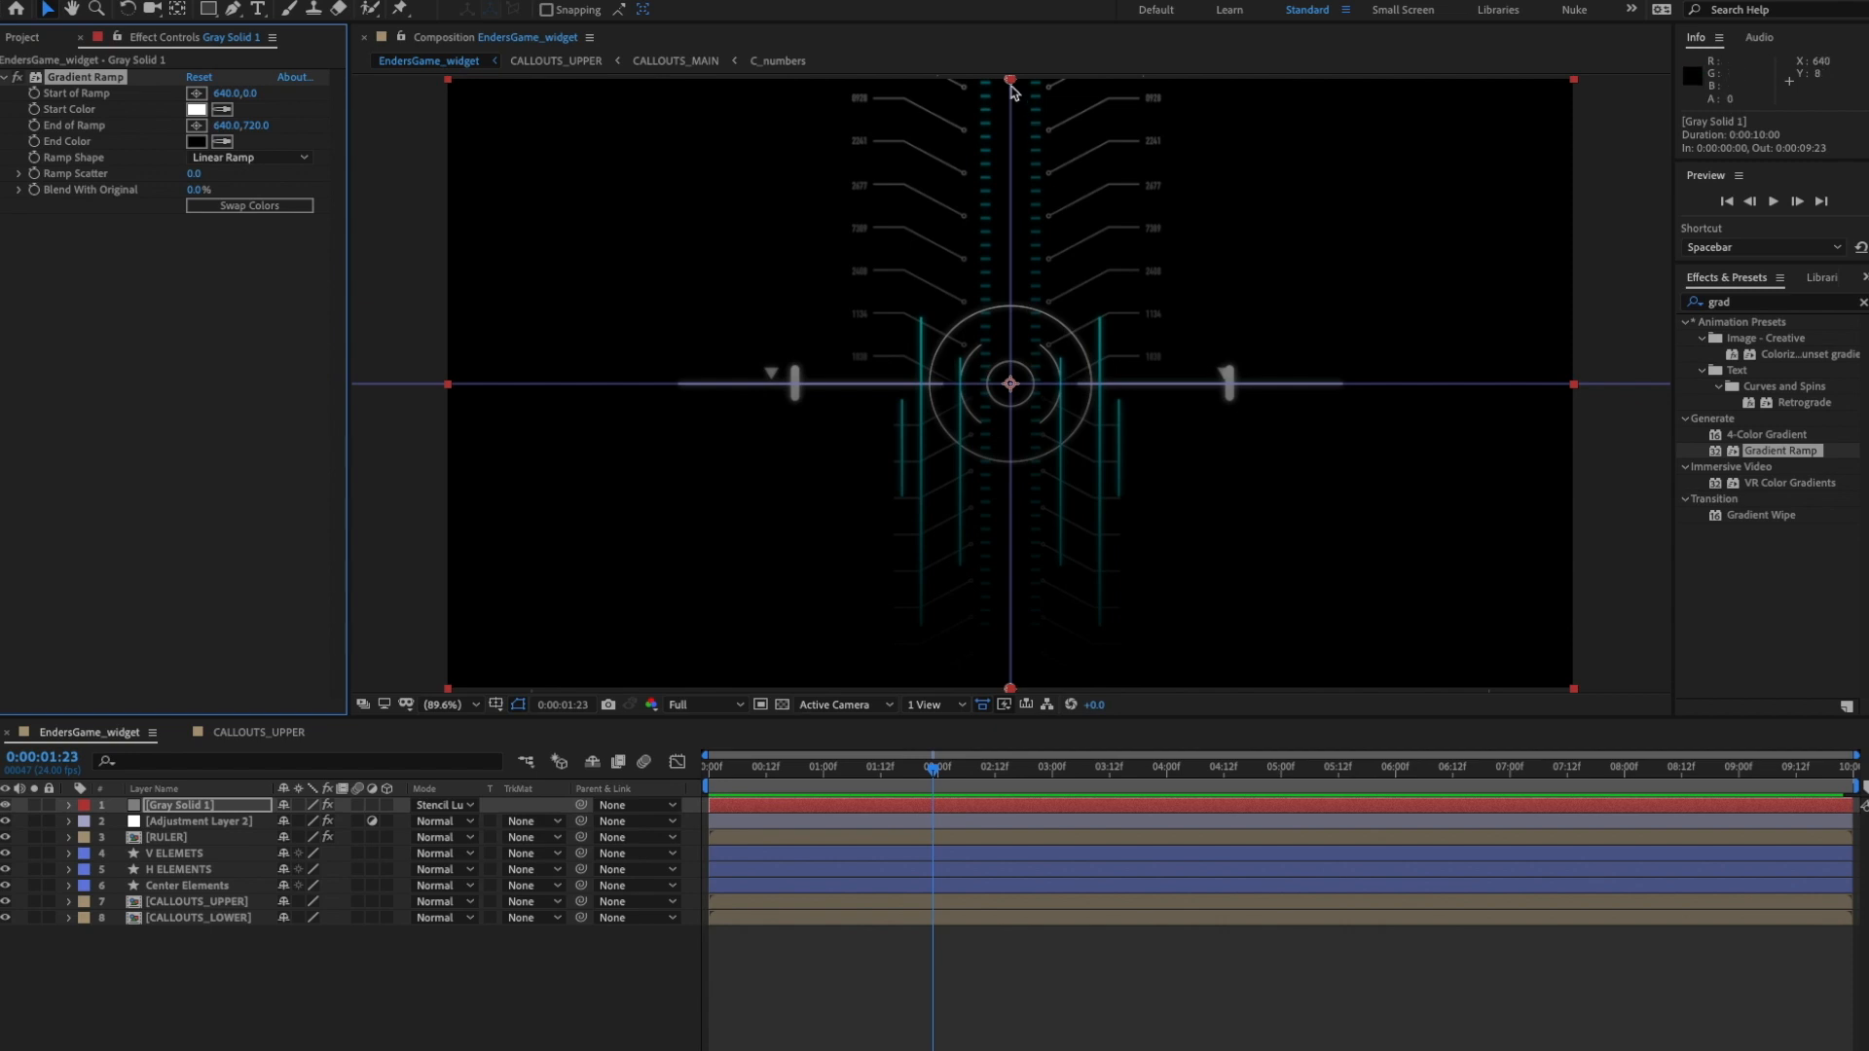
pyautogui.moveTo(1012, 88); pyautogui.dragTo(1012, 234)
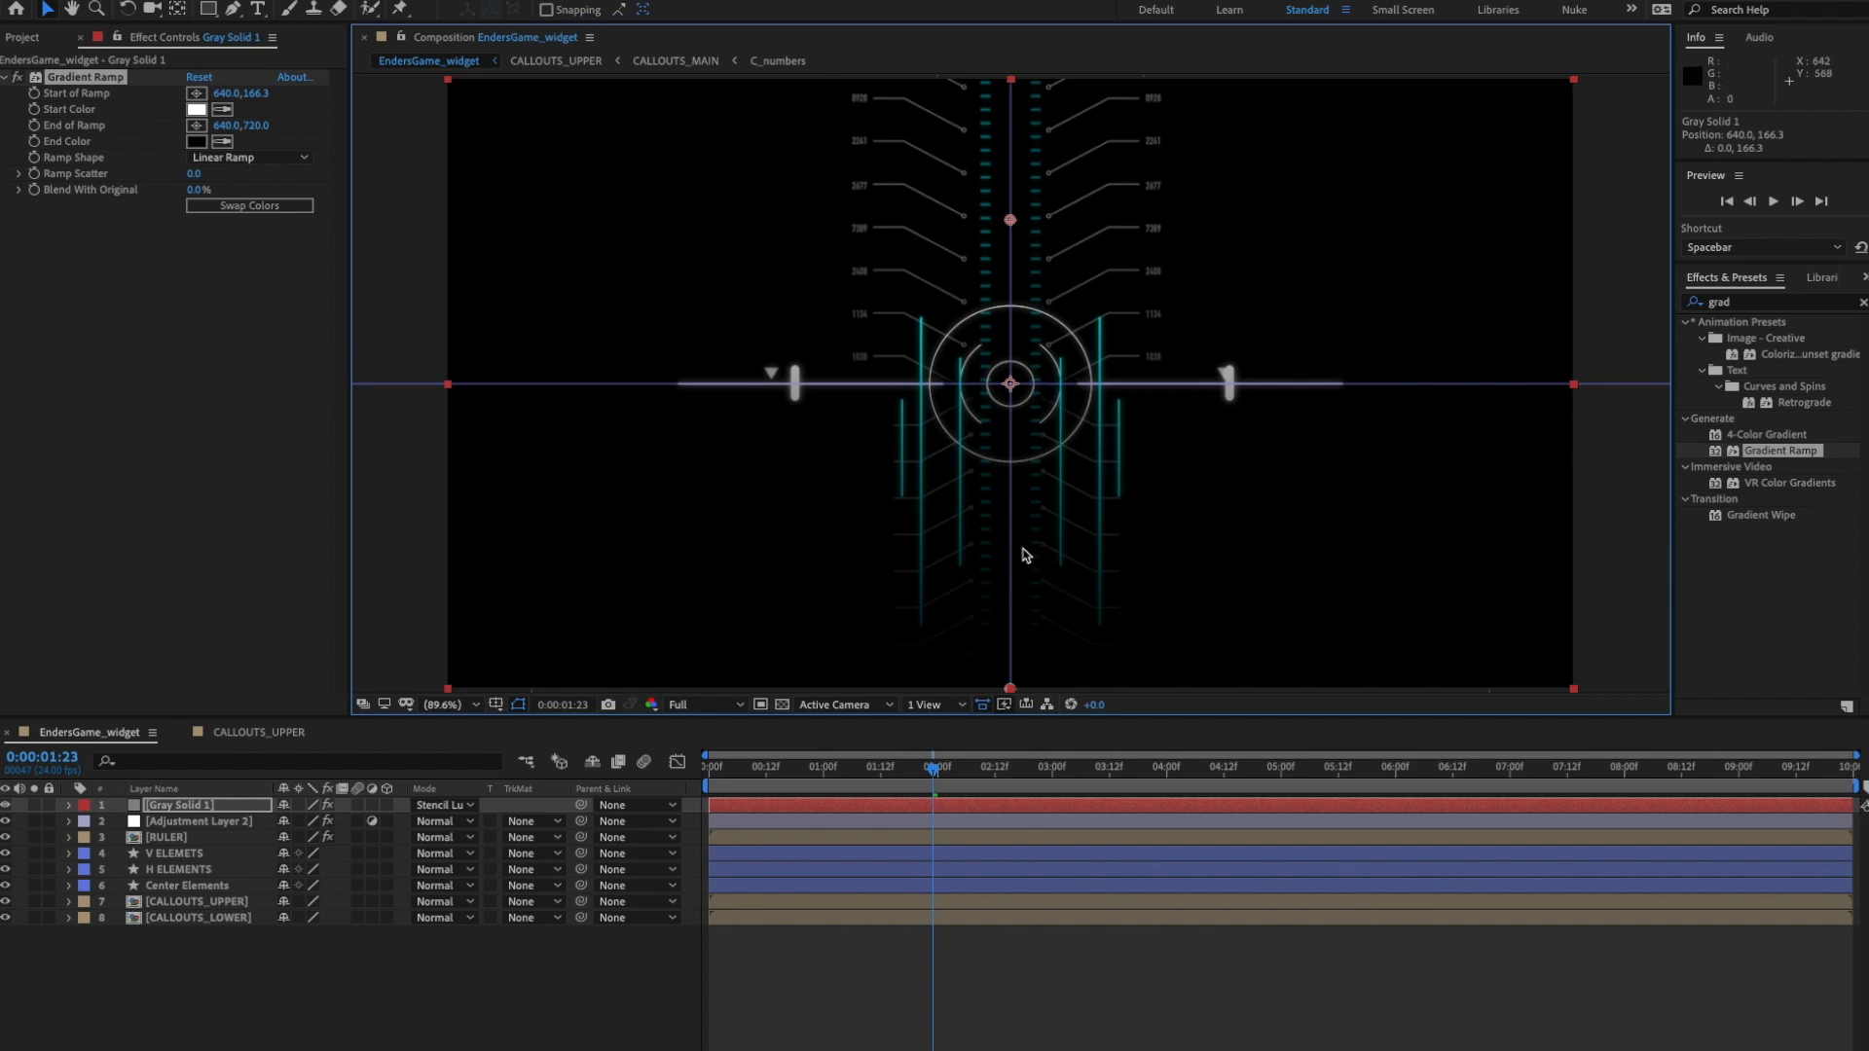
pyautogui.moveTo(1014, 238); pyautogui.dragTo(1013, 262)
pyautogui.click(536, 977)
pyautogui.press('space')
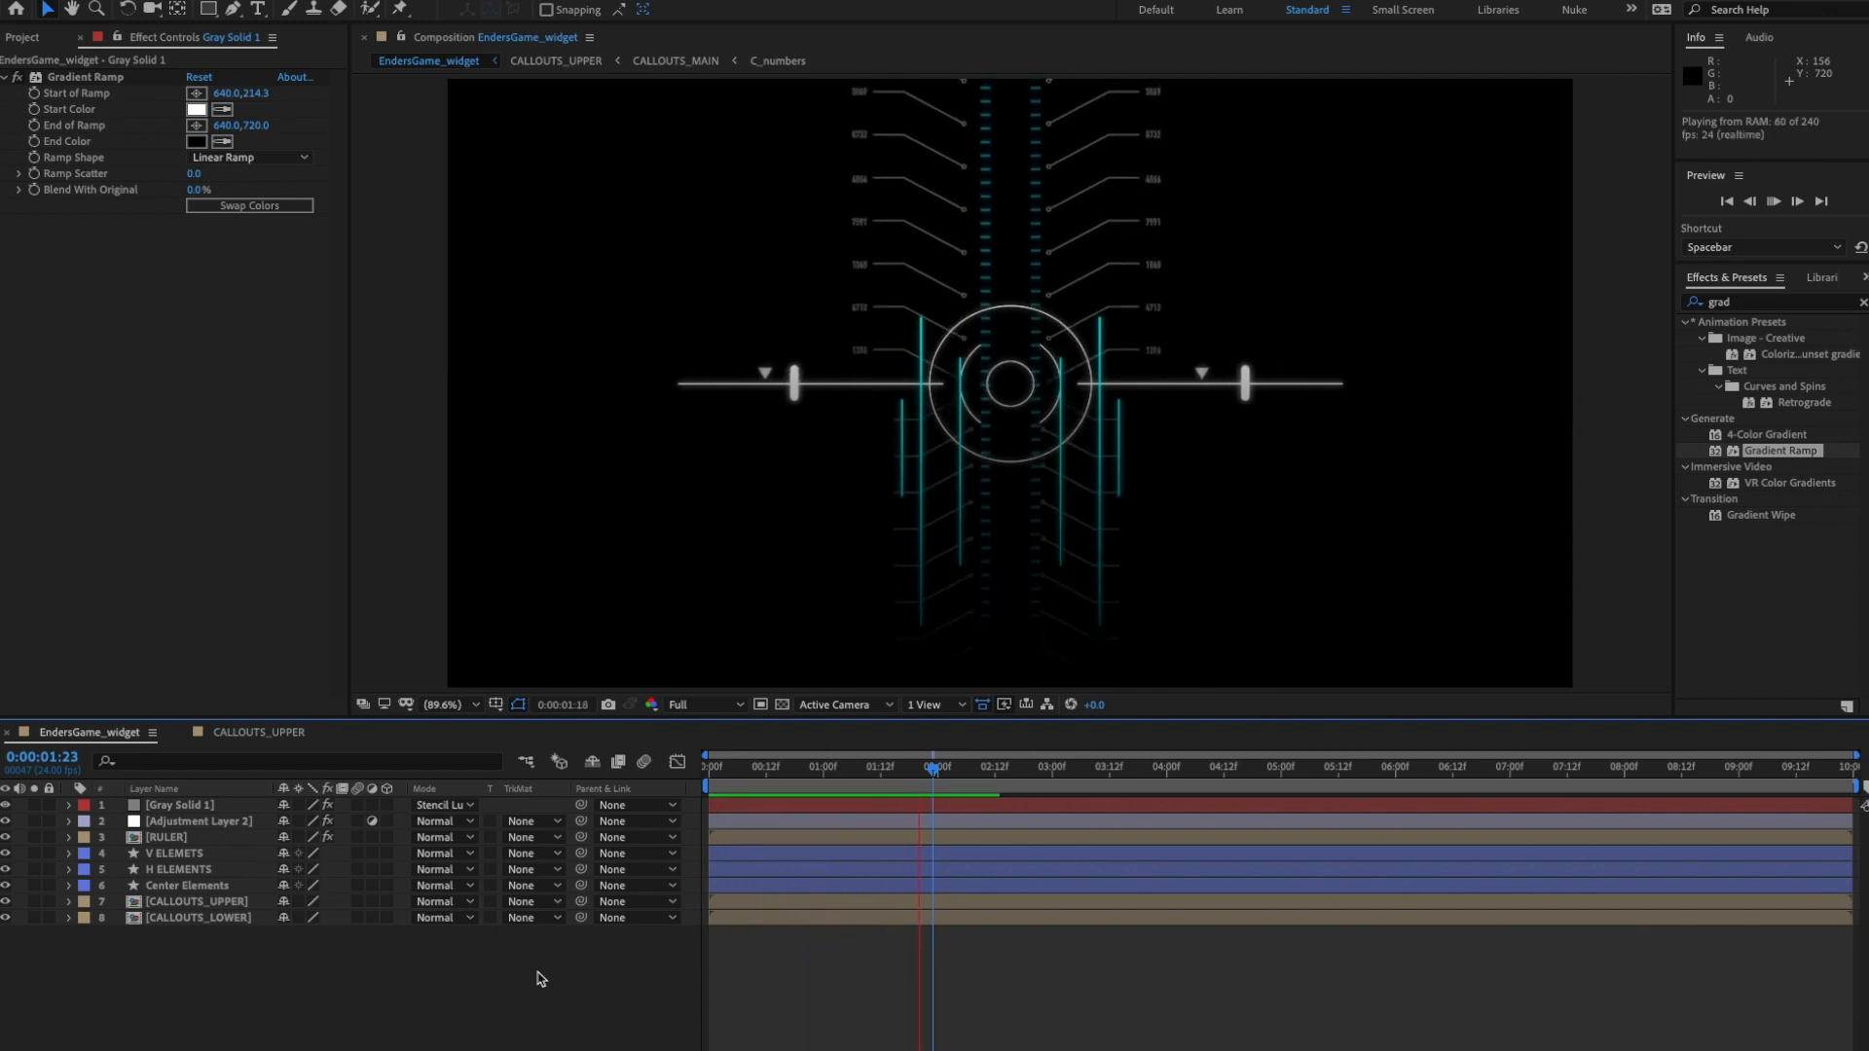
pyautogui.press('space')
# - Bring the reference movie LINEHUD_F.mov into view, play it to examine the bracket beneath the ruler, and move it off screen
pyautogui.moveTo(1868, 297); pyautogui.dragTo(1076, 279)
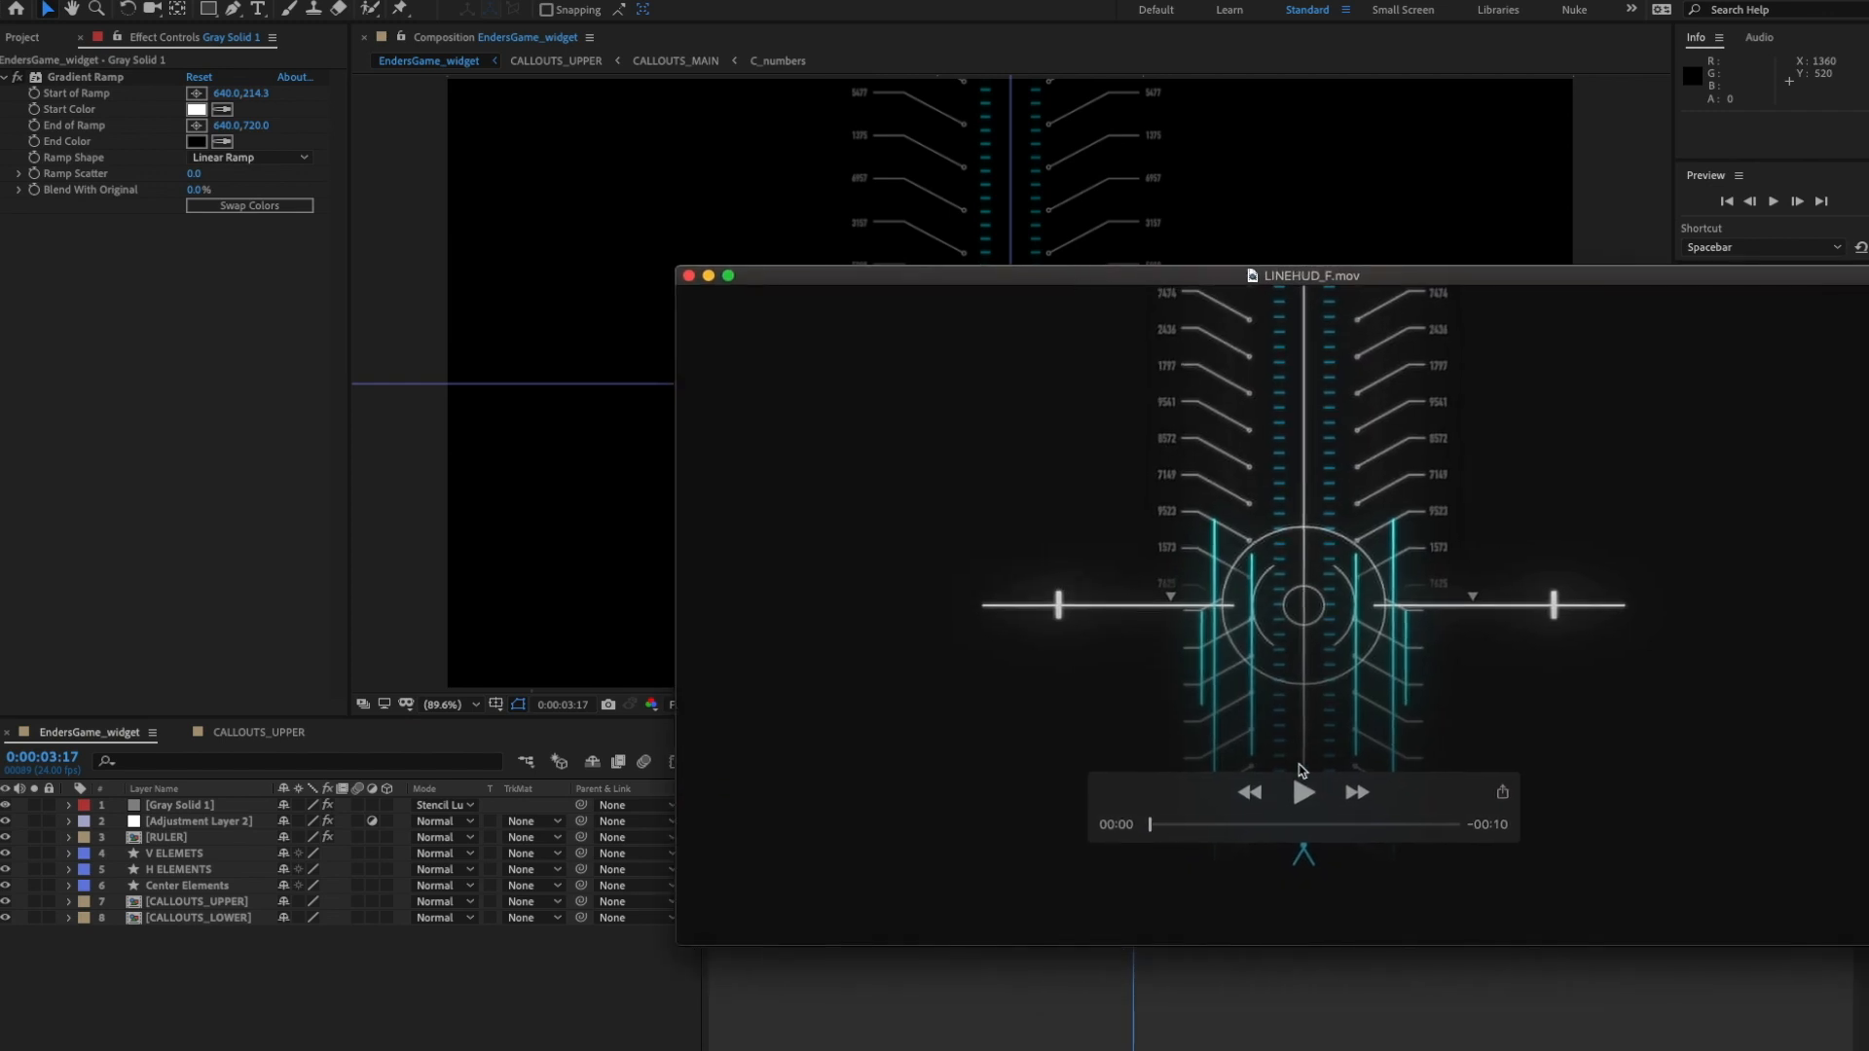
pyautogui.moveTo(1435, 800); pyautogui.dragTo(1839, 707)
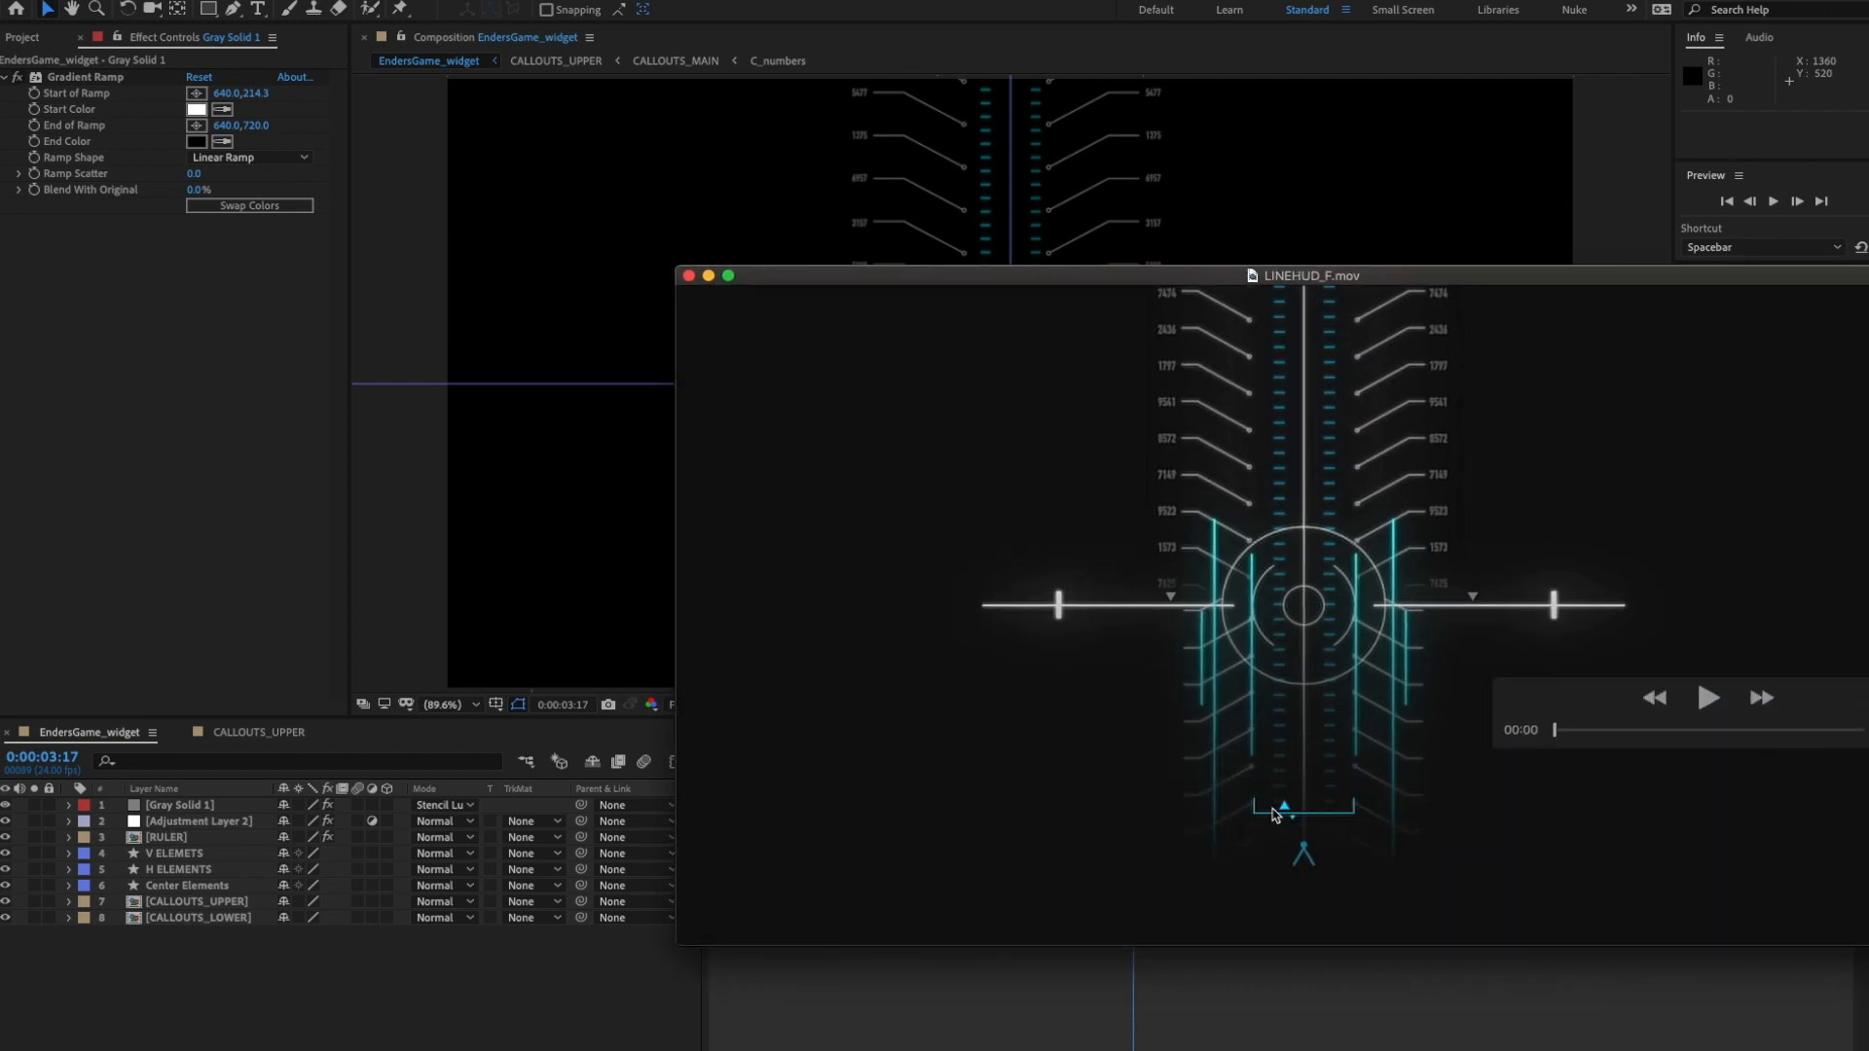
pyautogui.click(1707, 708)
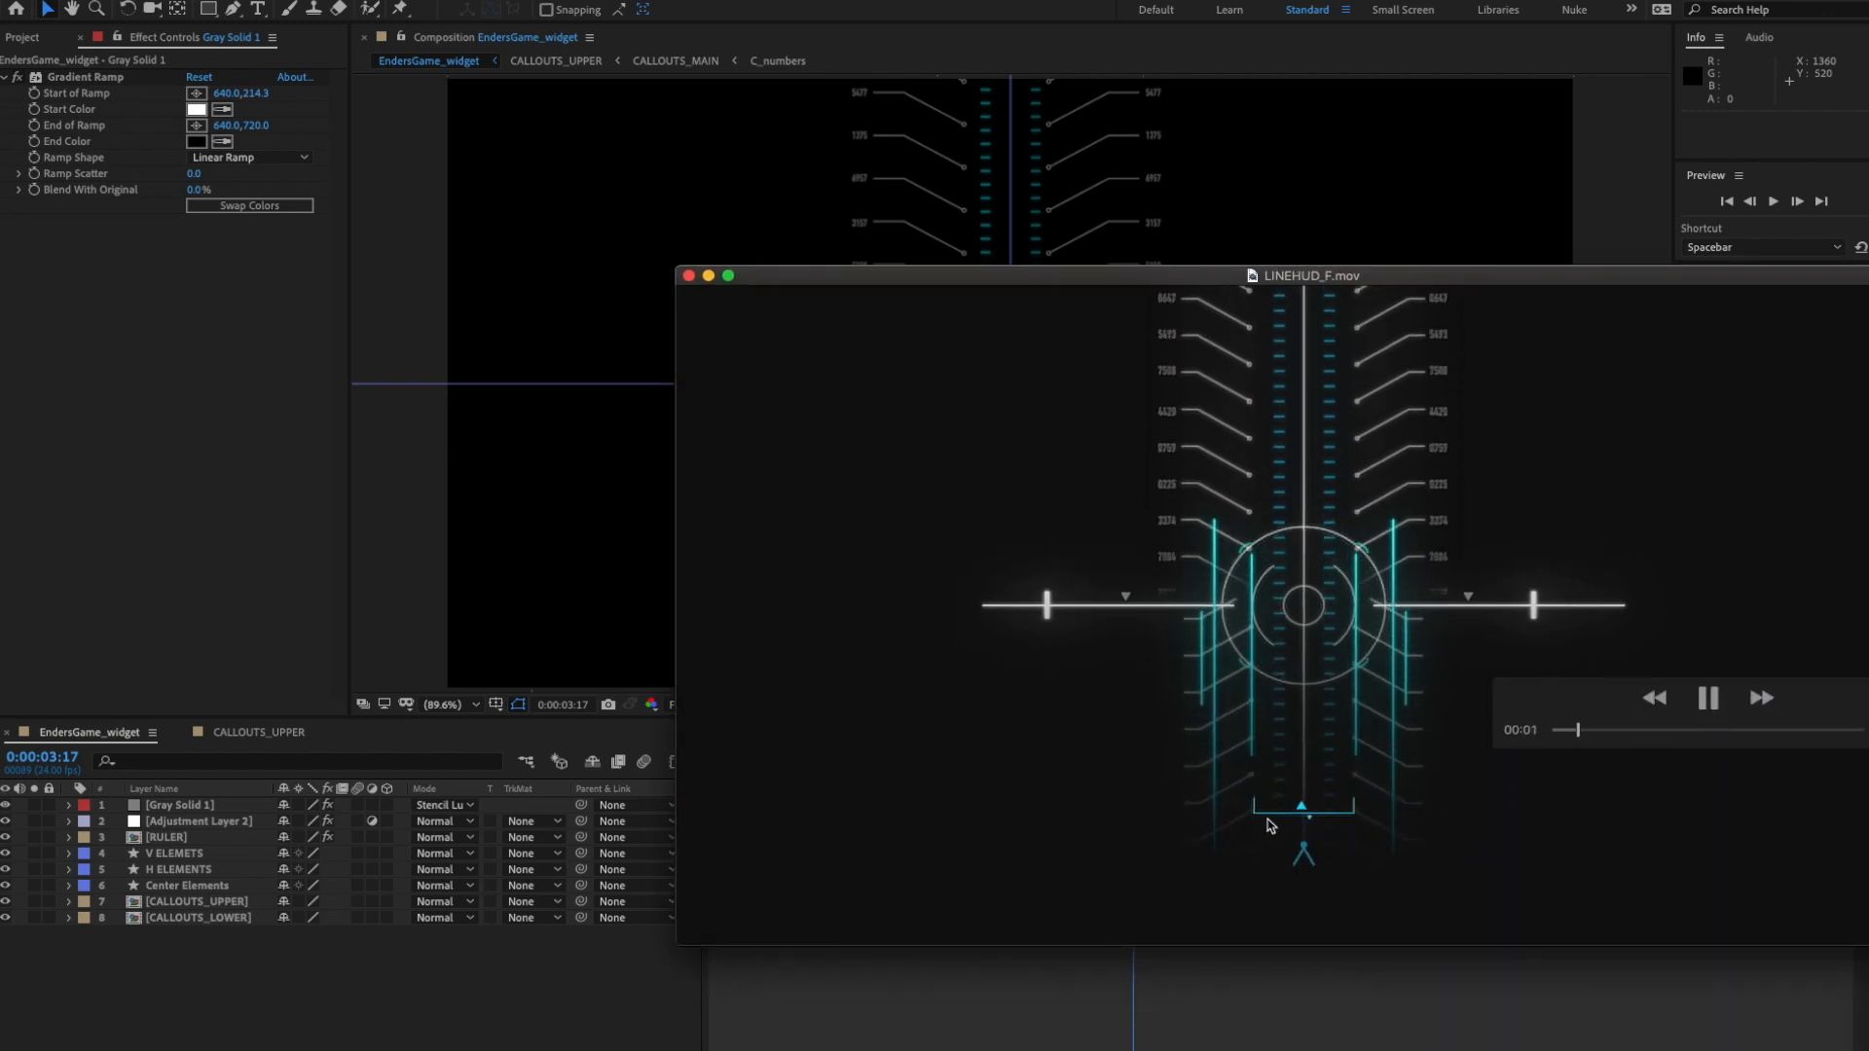
pyautogui.click(1707, 698)
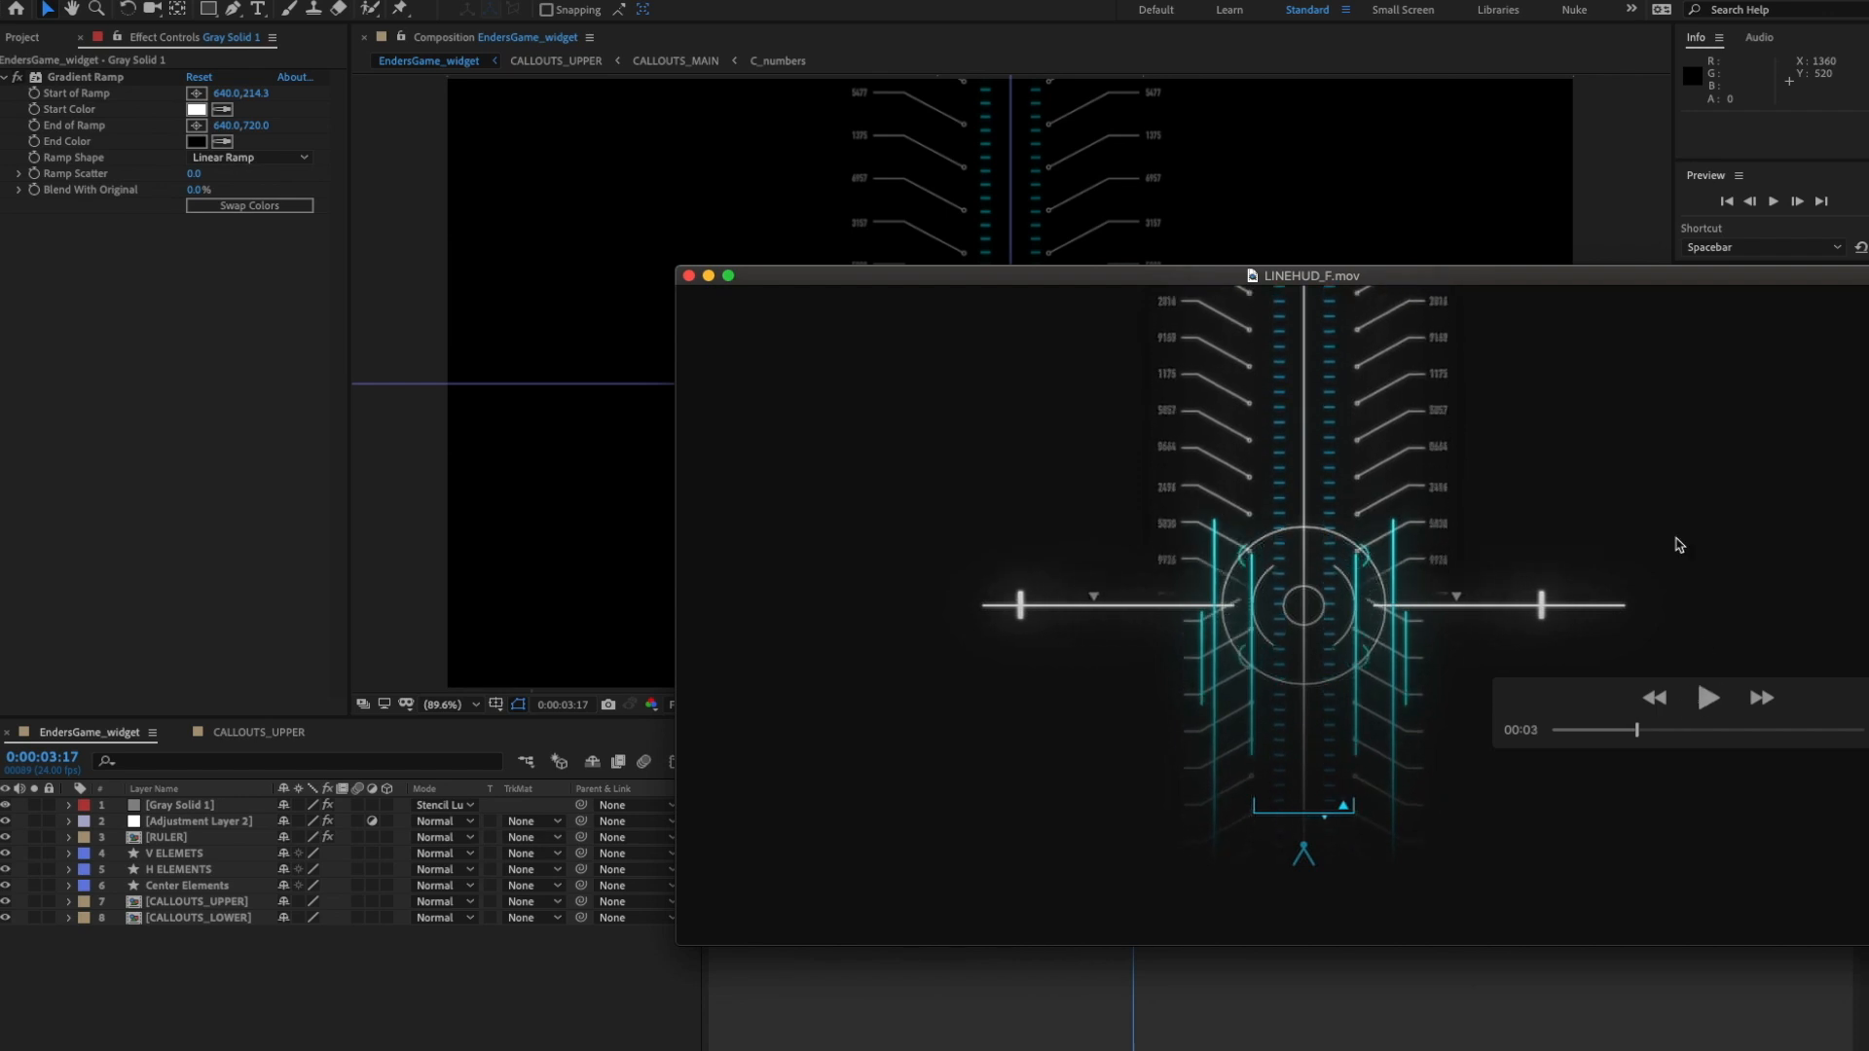
pyautogui.moveTo(1497, 281); pyautogui.dragTo(1868, 298)
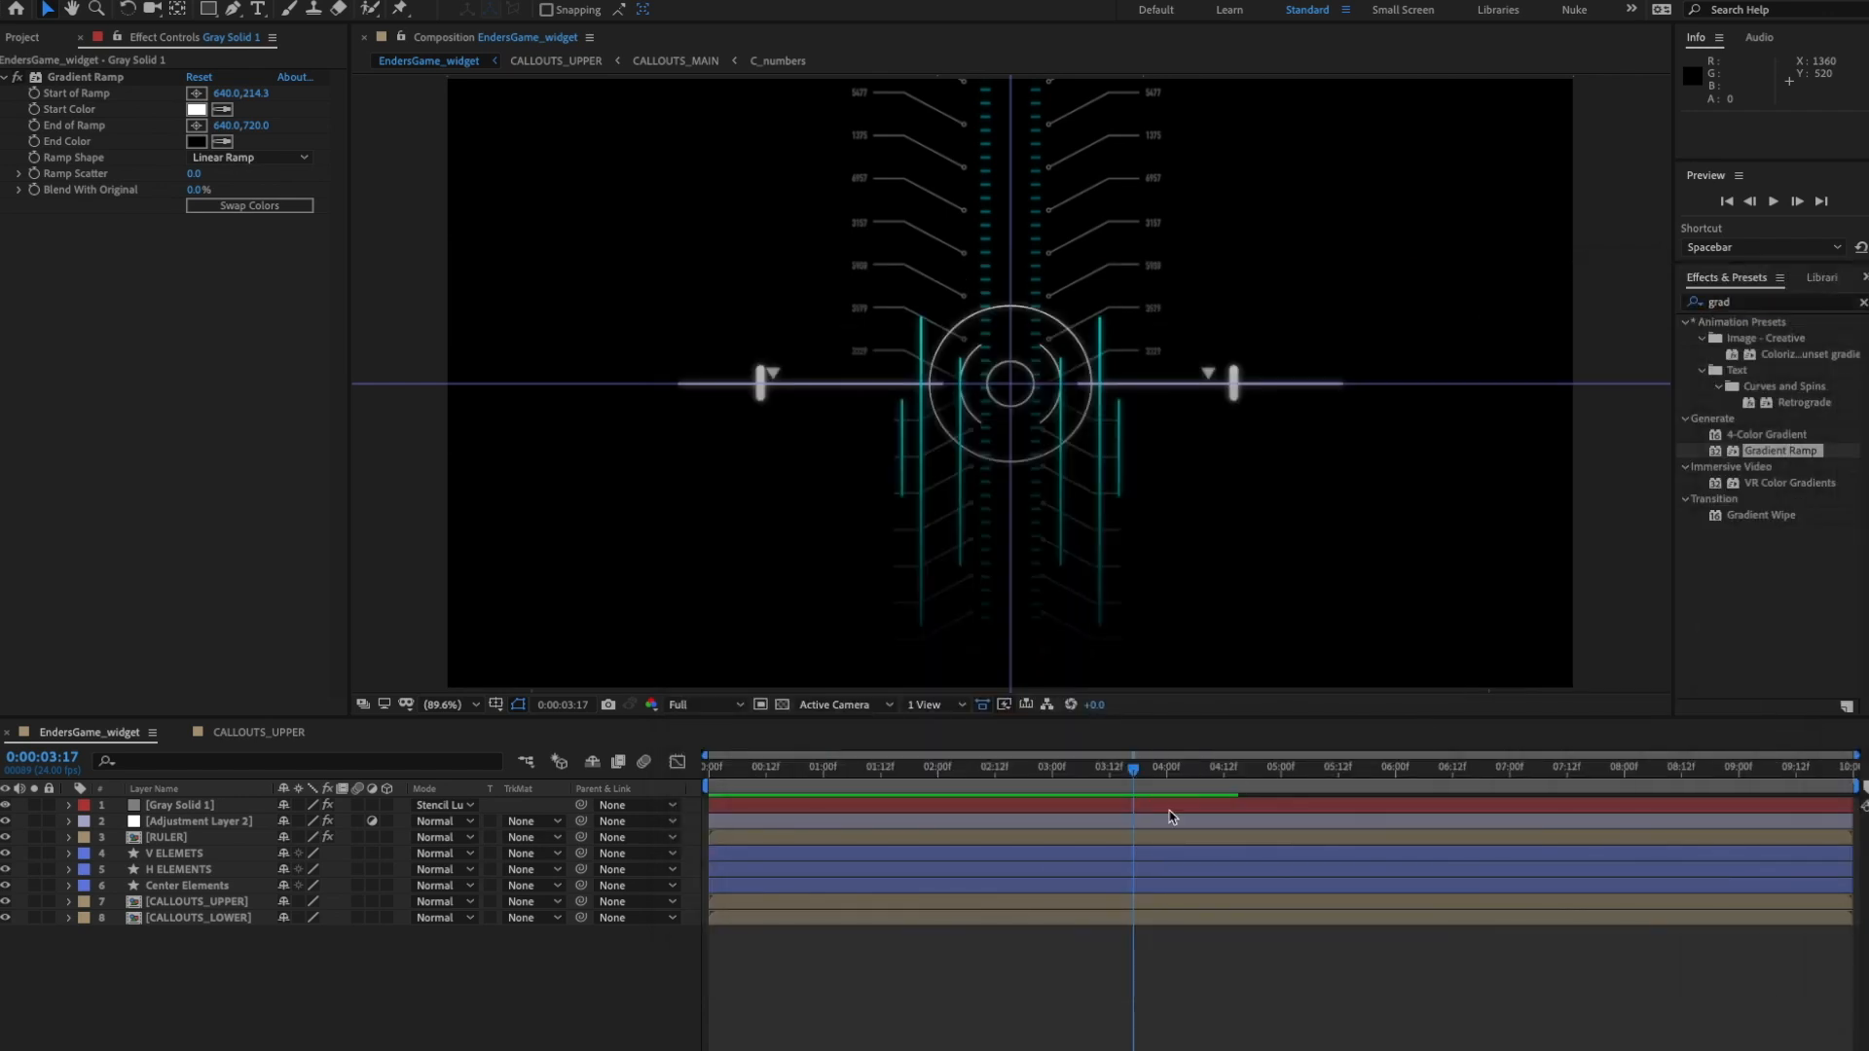
# - Create a composition-sized rectangle as a new shape layer with a cyan 2 px stroke
pyautogui.click(394, 954)
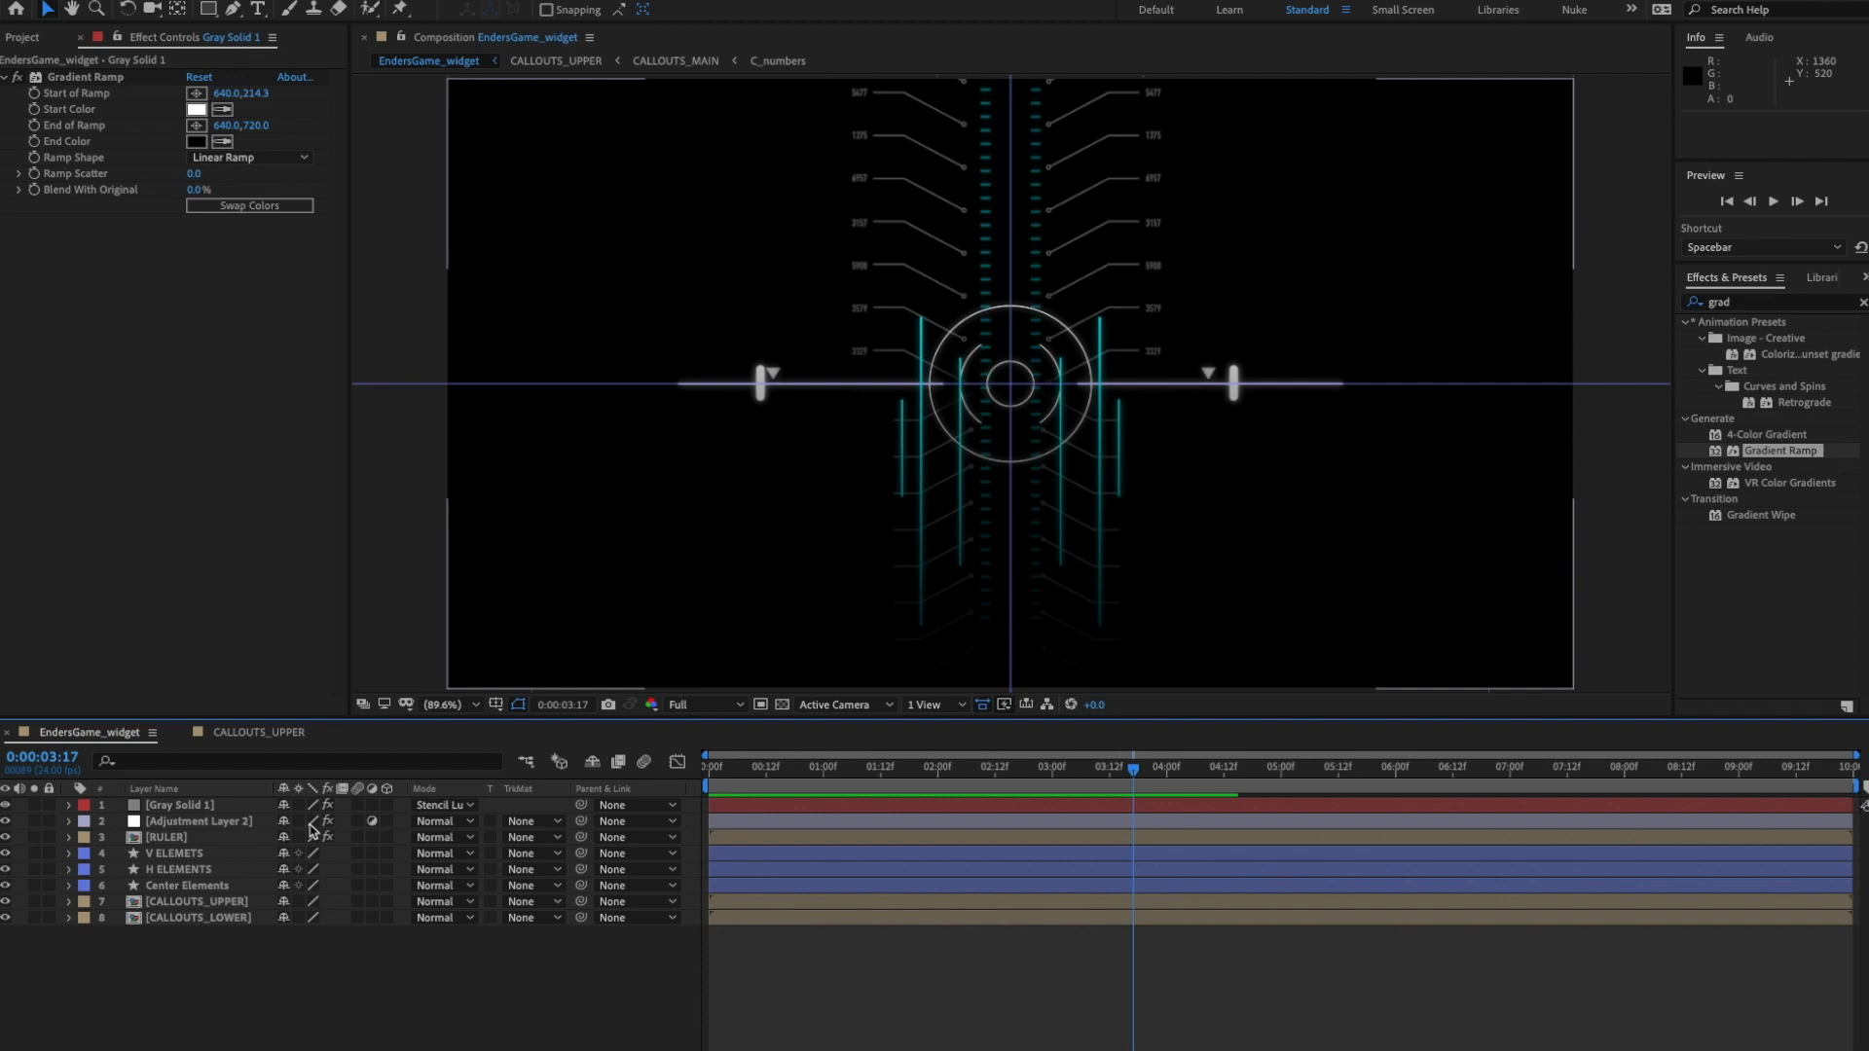
pyautogui.click(209, 11)
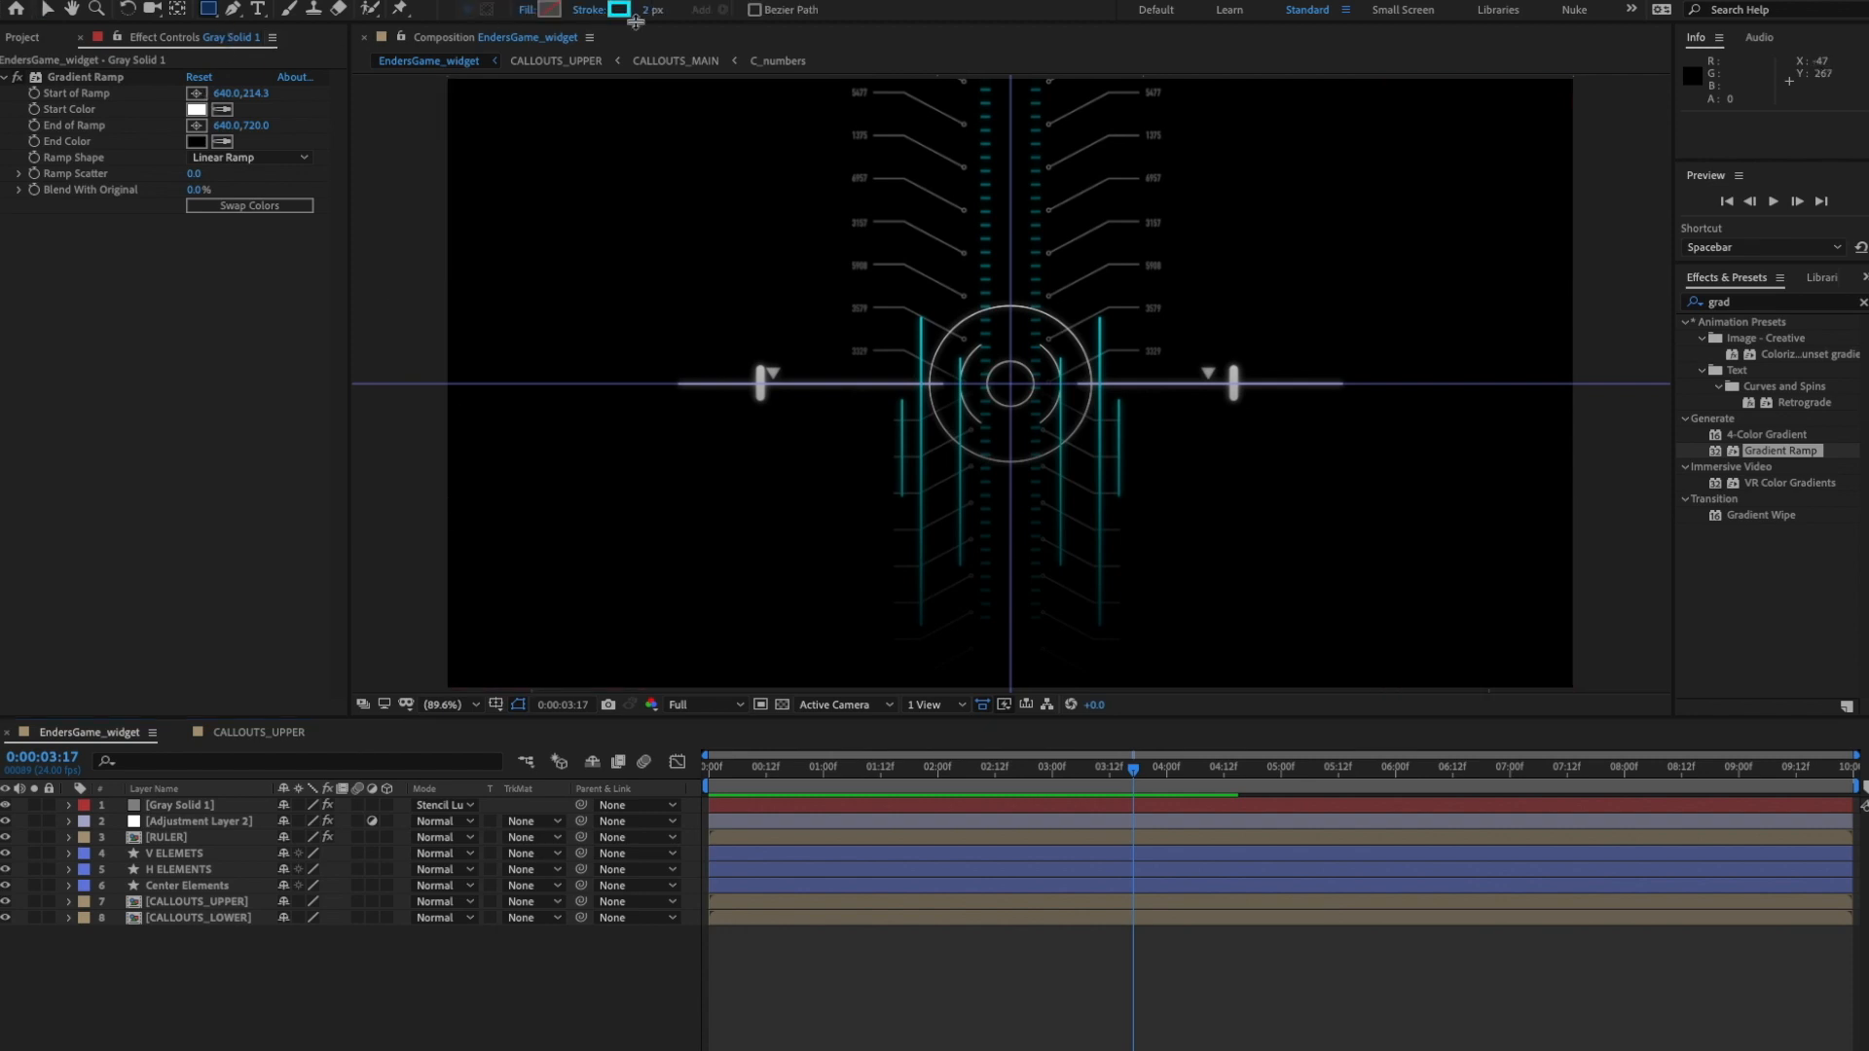
pyautogui.doubleClick(208, 10)
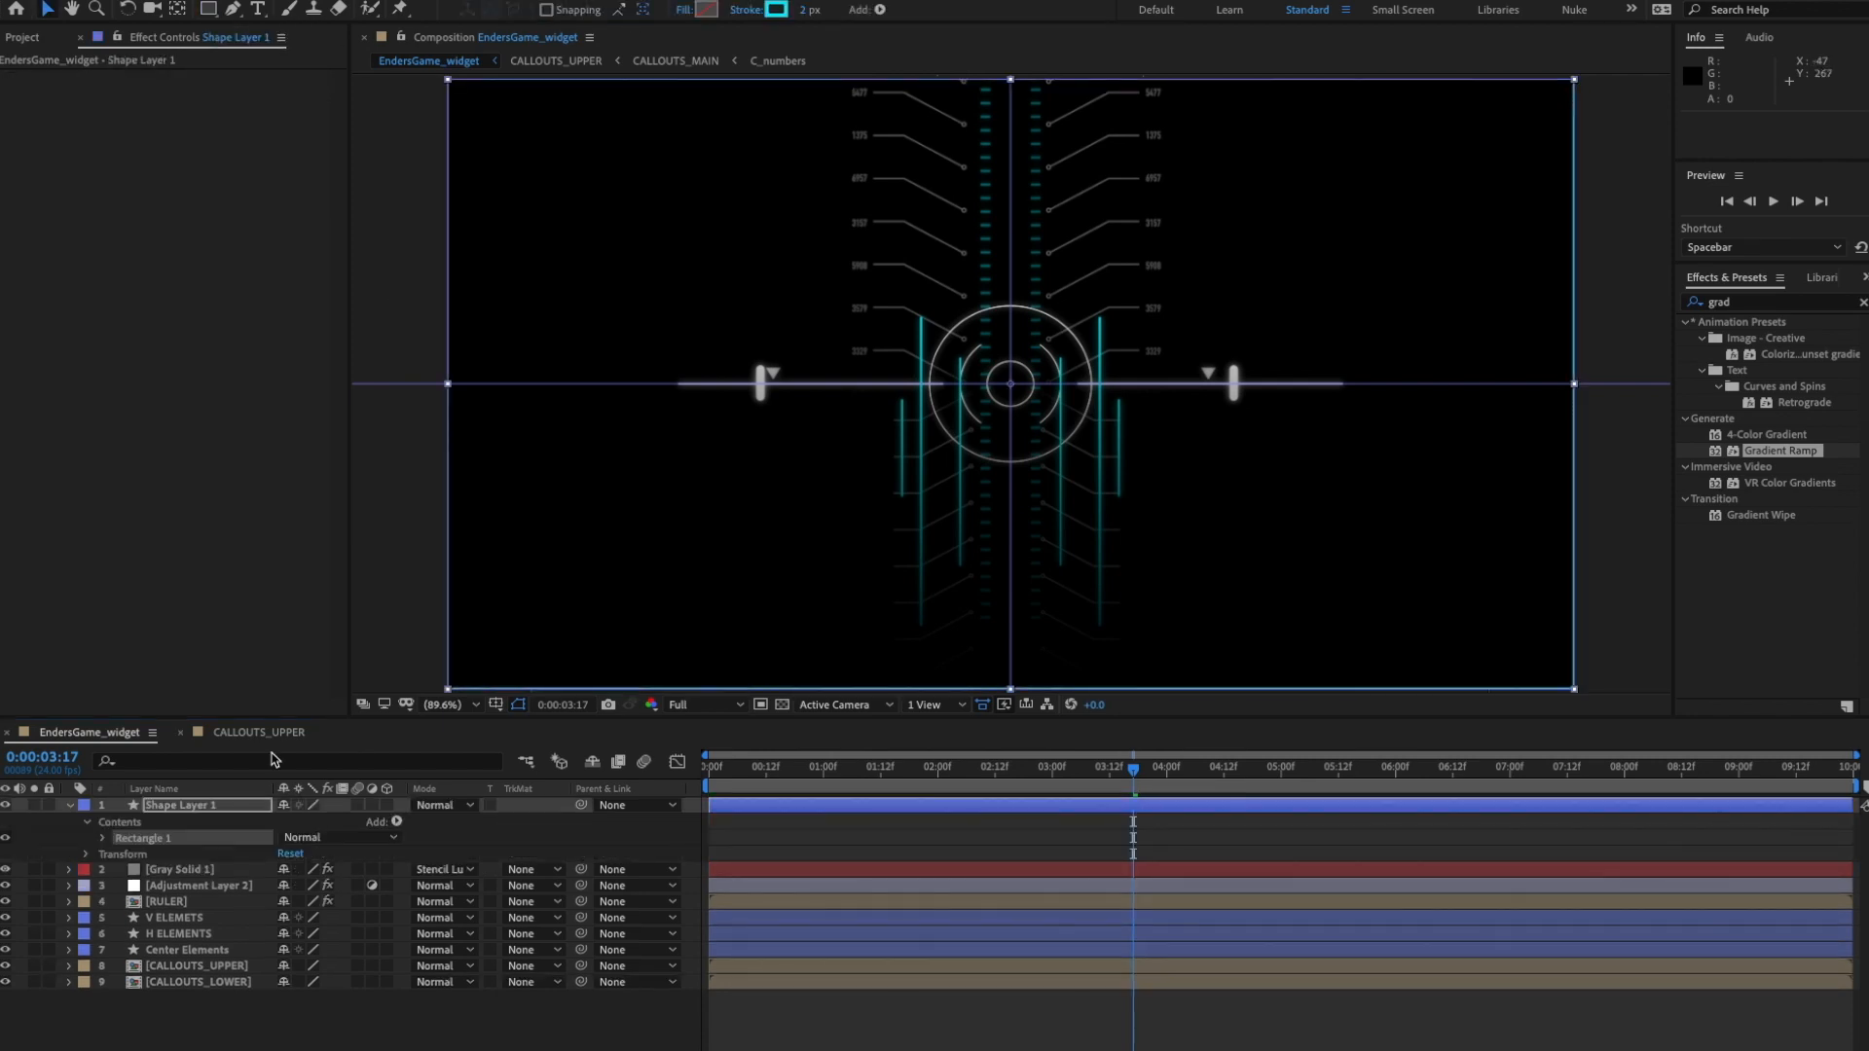
# - Set the rectangle path's size to 114.0 x 64.1 and its position to 0.0, 202.0, below the center circles
pyautogui.click(103, 838)
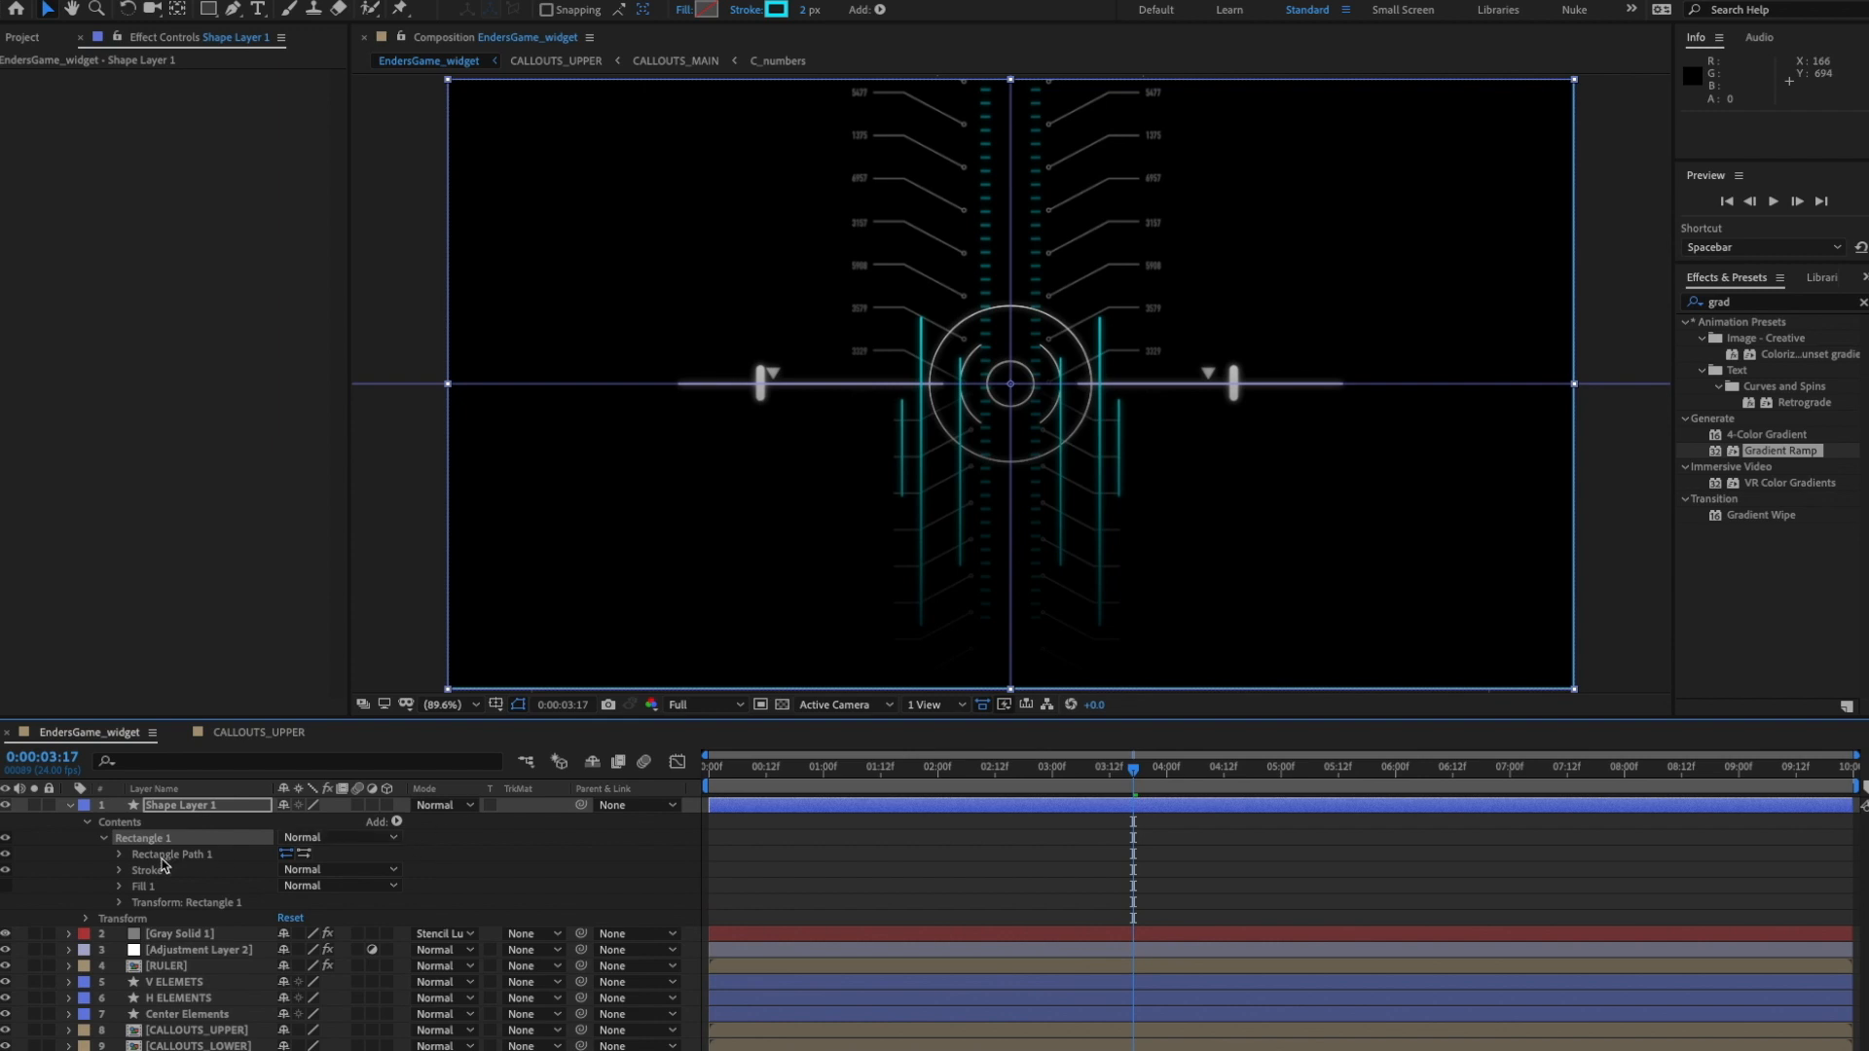
pyautogui.click(120, 855)
pyautogui.moveTo(309, 876); pyautogui.dragTo(189, 876)
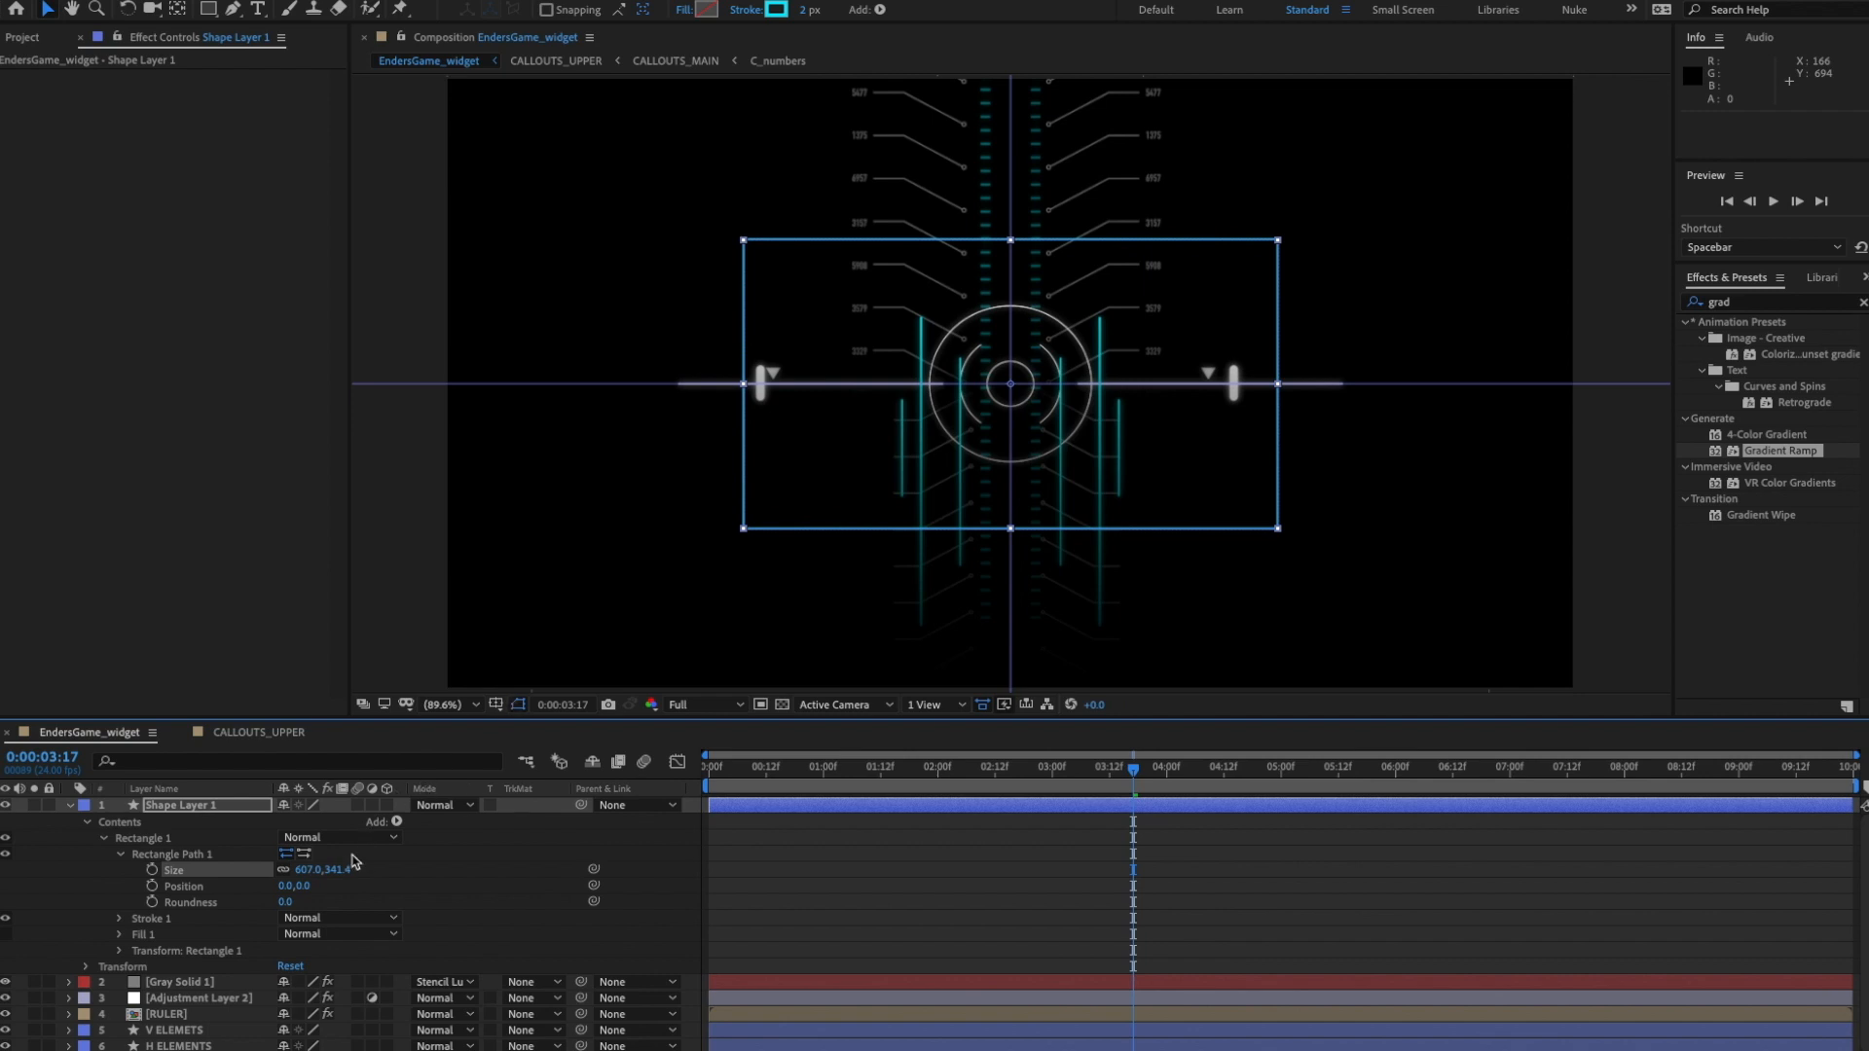
pyautogui.moveTo(309, 870); pyautogui.dragTo(5, 939)
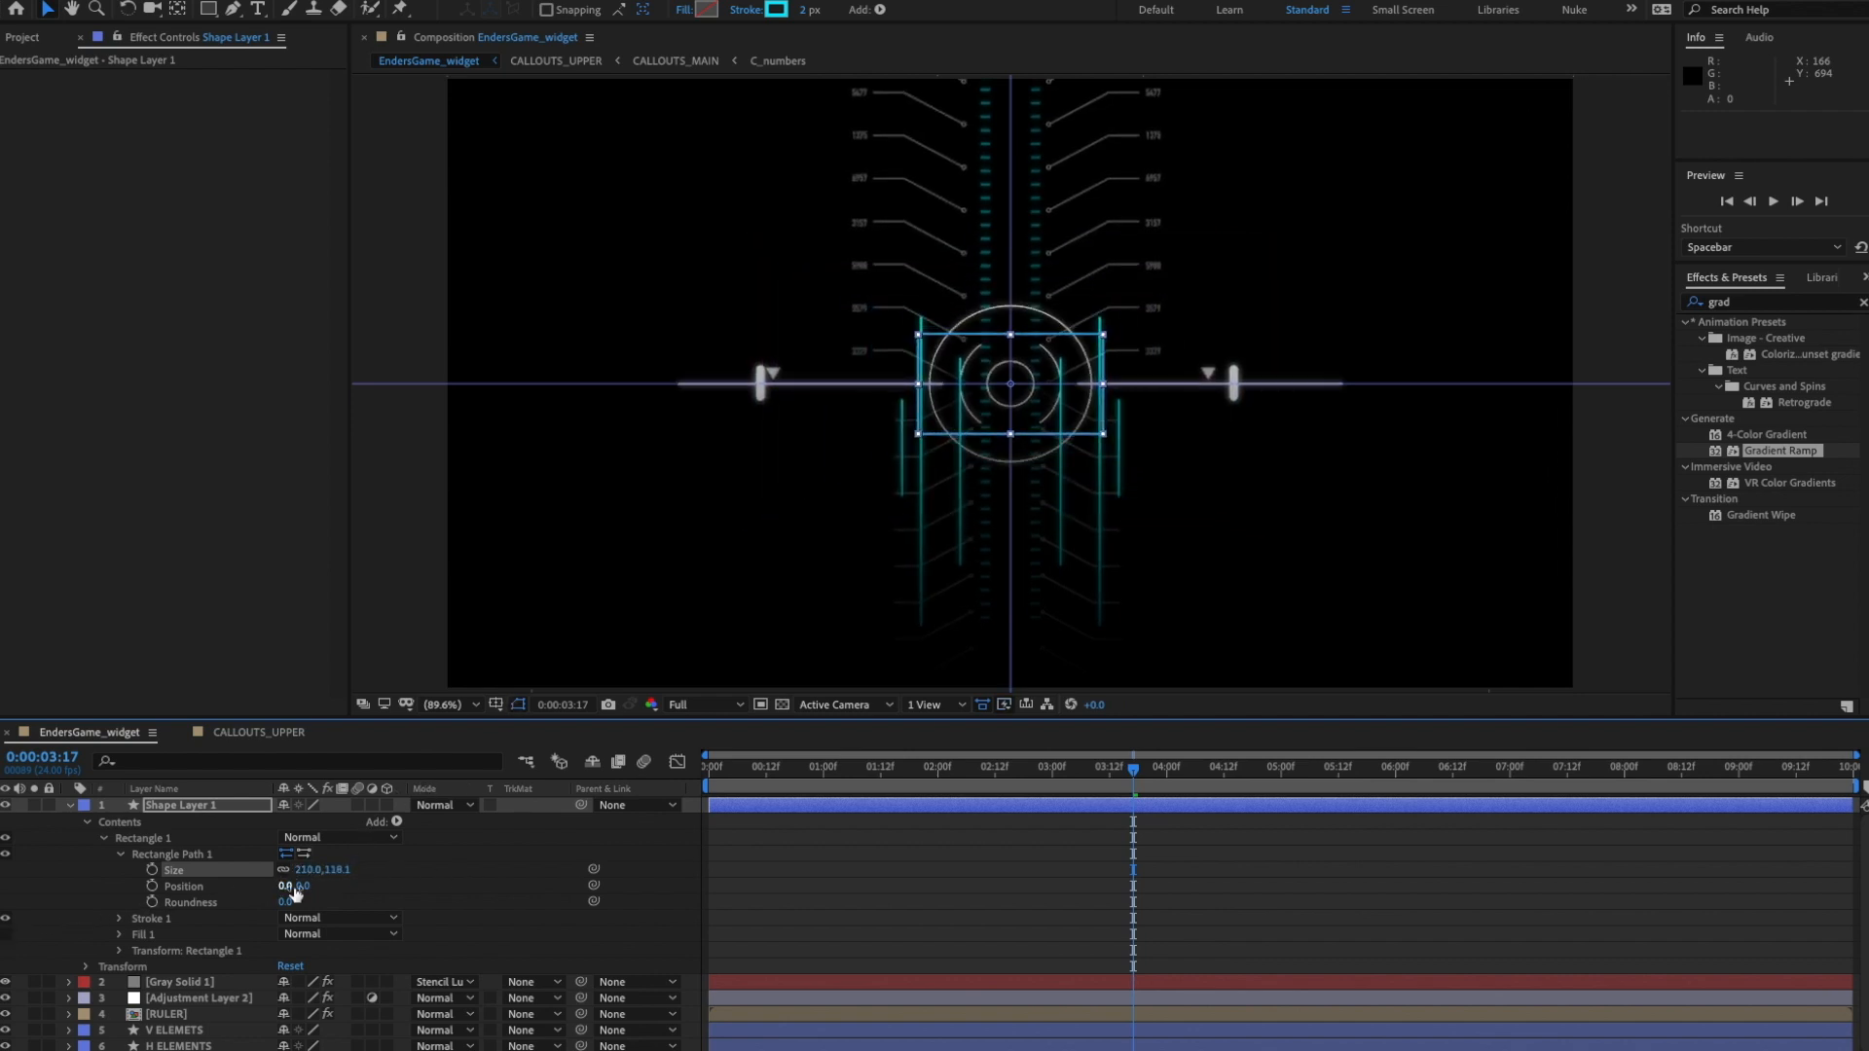
pyautogui.moveTo(312, 887); pyautogui.dragTo(492, 888)
pyautogui.moveTo(307, 870); pyautogui.dragTo(239, 886)
pyautogui.moveTo(240, 885); pyautogui.dragTo(234, 885)
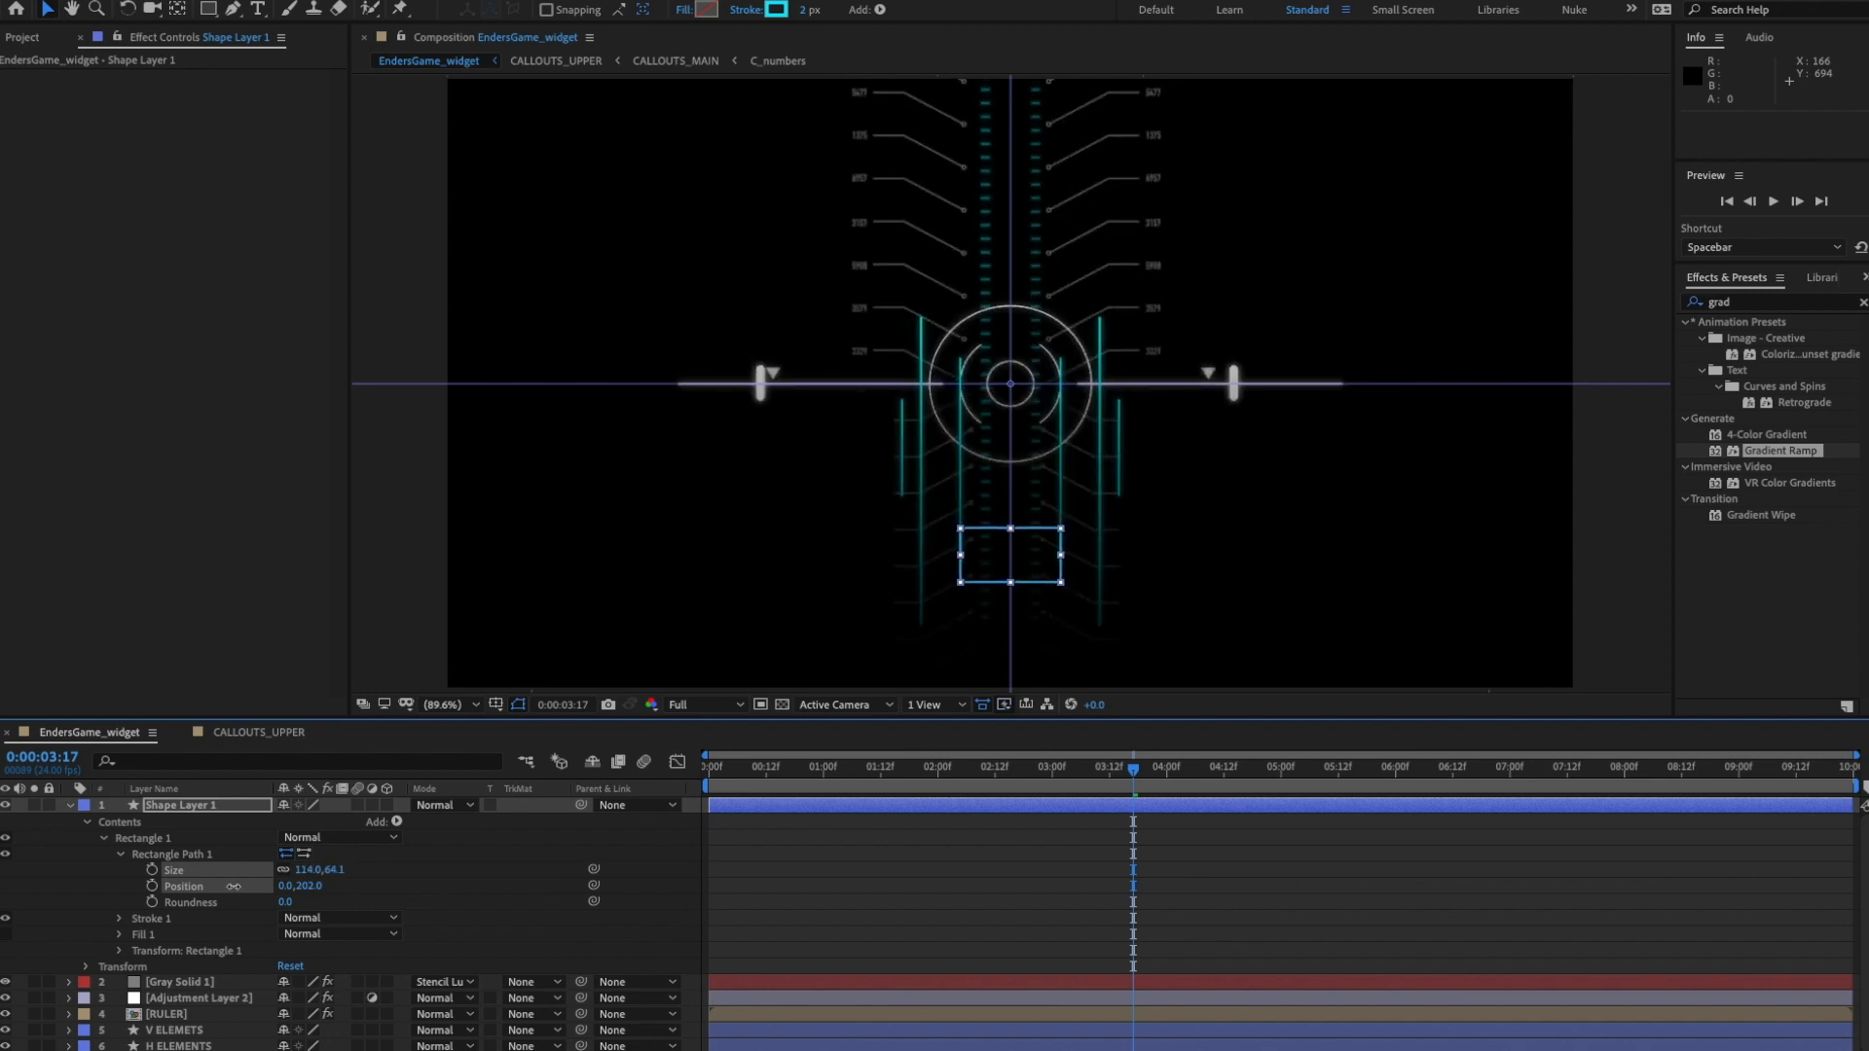
# - Convert the rectangle's parametric path to a Bezier path and select its Path property
pyautogui.click(198, 857)
pyautogui.rightClick(199, 856)
pyautogui.click(283, 879)
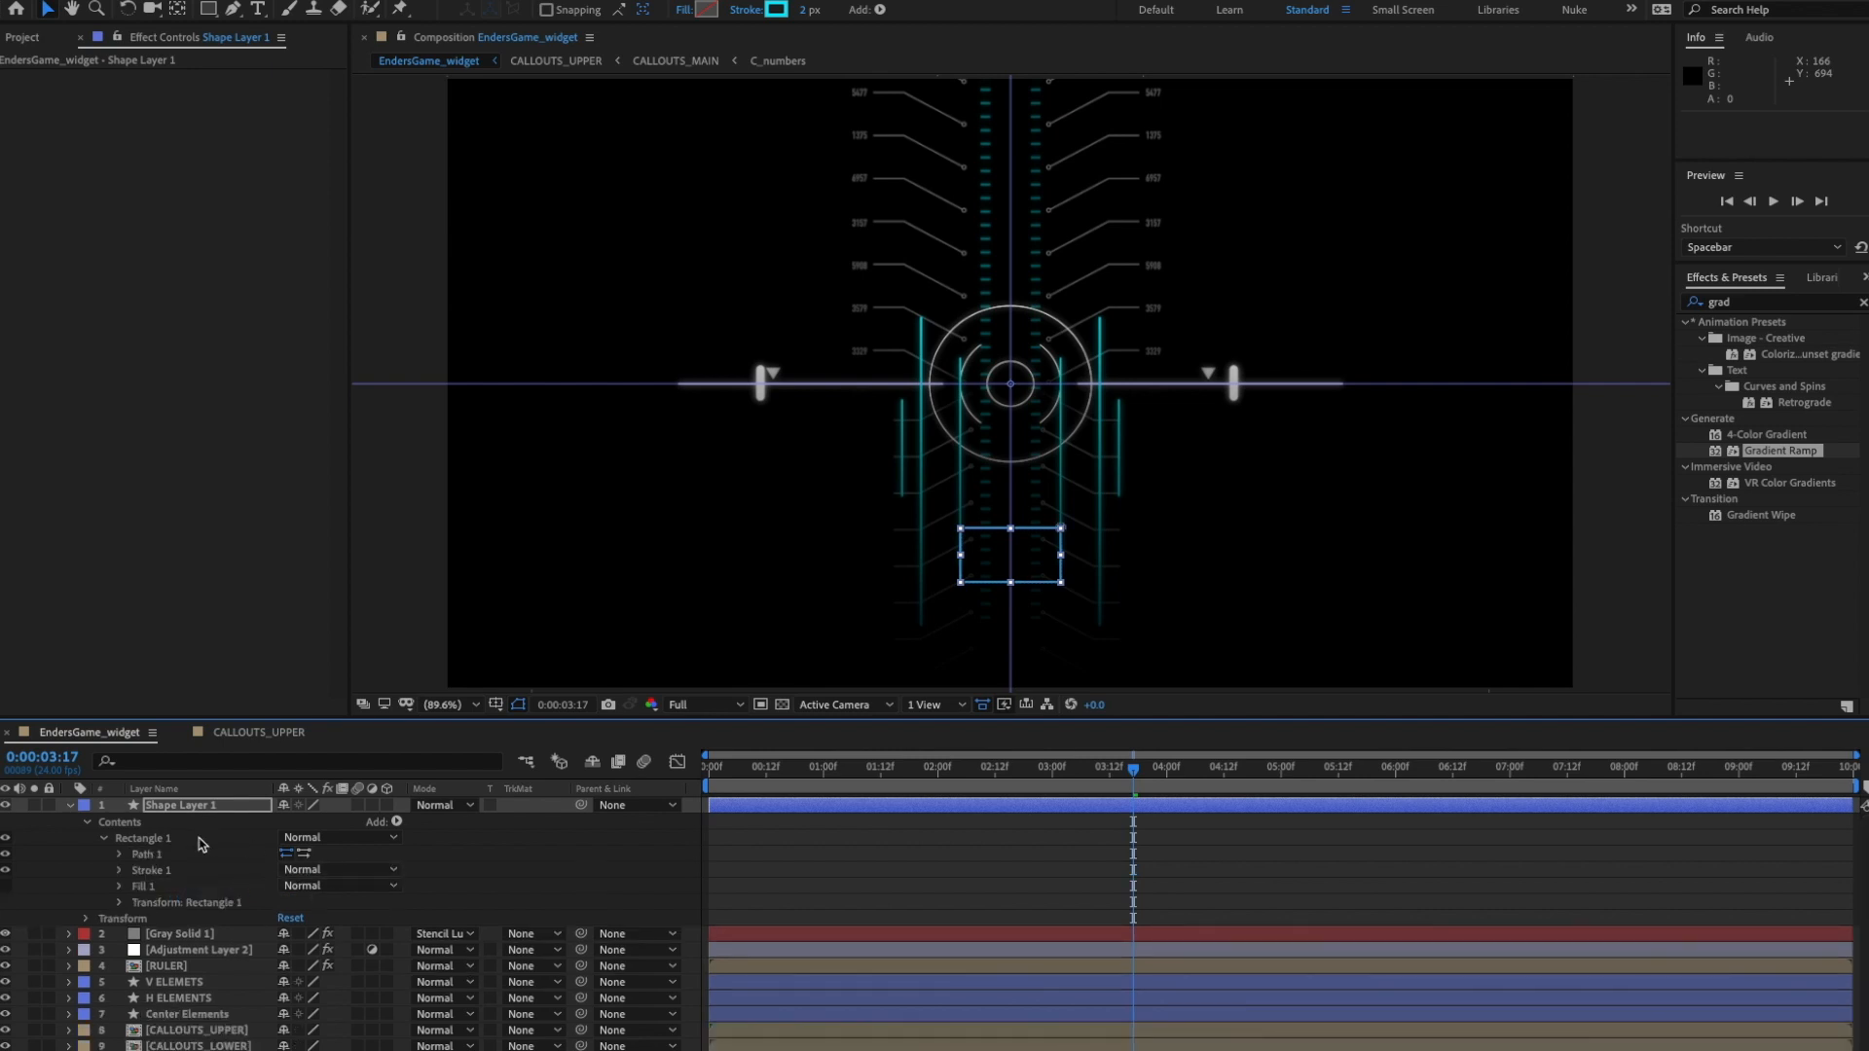
pyautogui.click(120, 855)
pyautogui.click(176, 870)
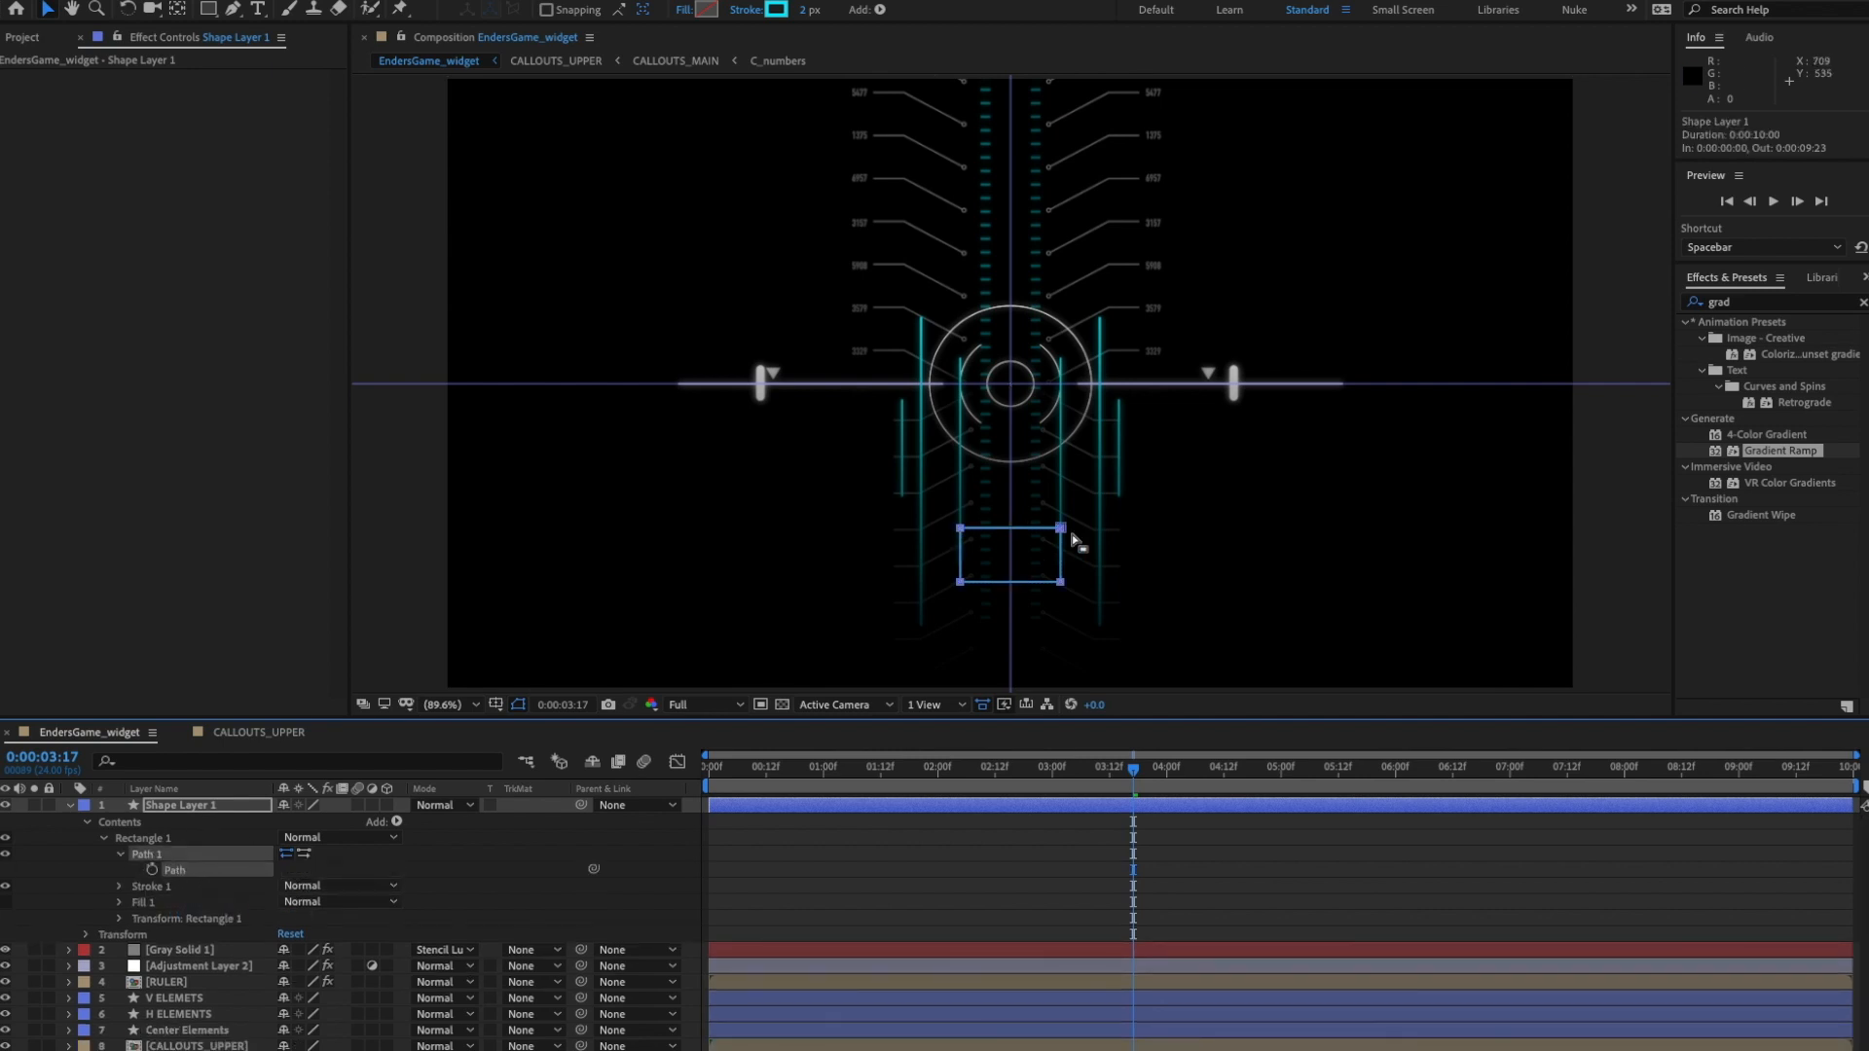
# - Select the rectangle's two upper vertices and turn off the path's Closed option to remove its upper edge
pyautogui.press('.')
pyautogui.scroll(2, 1041, 589)
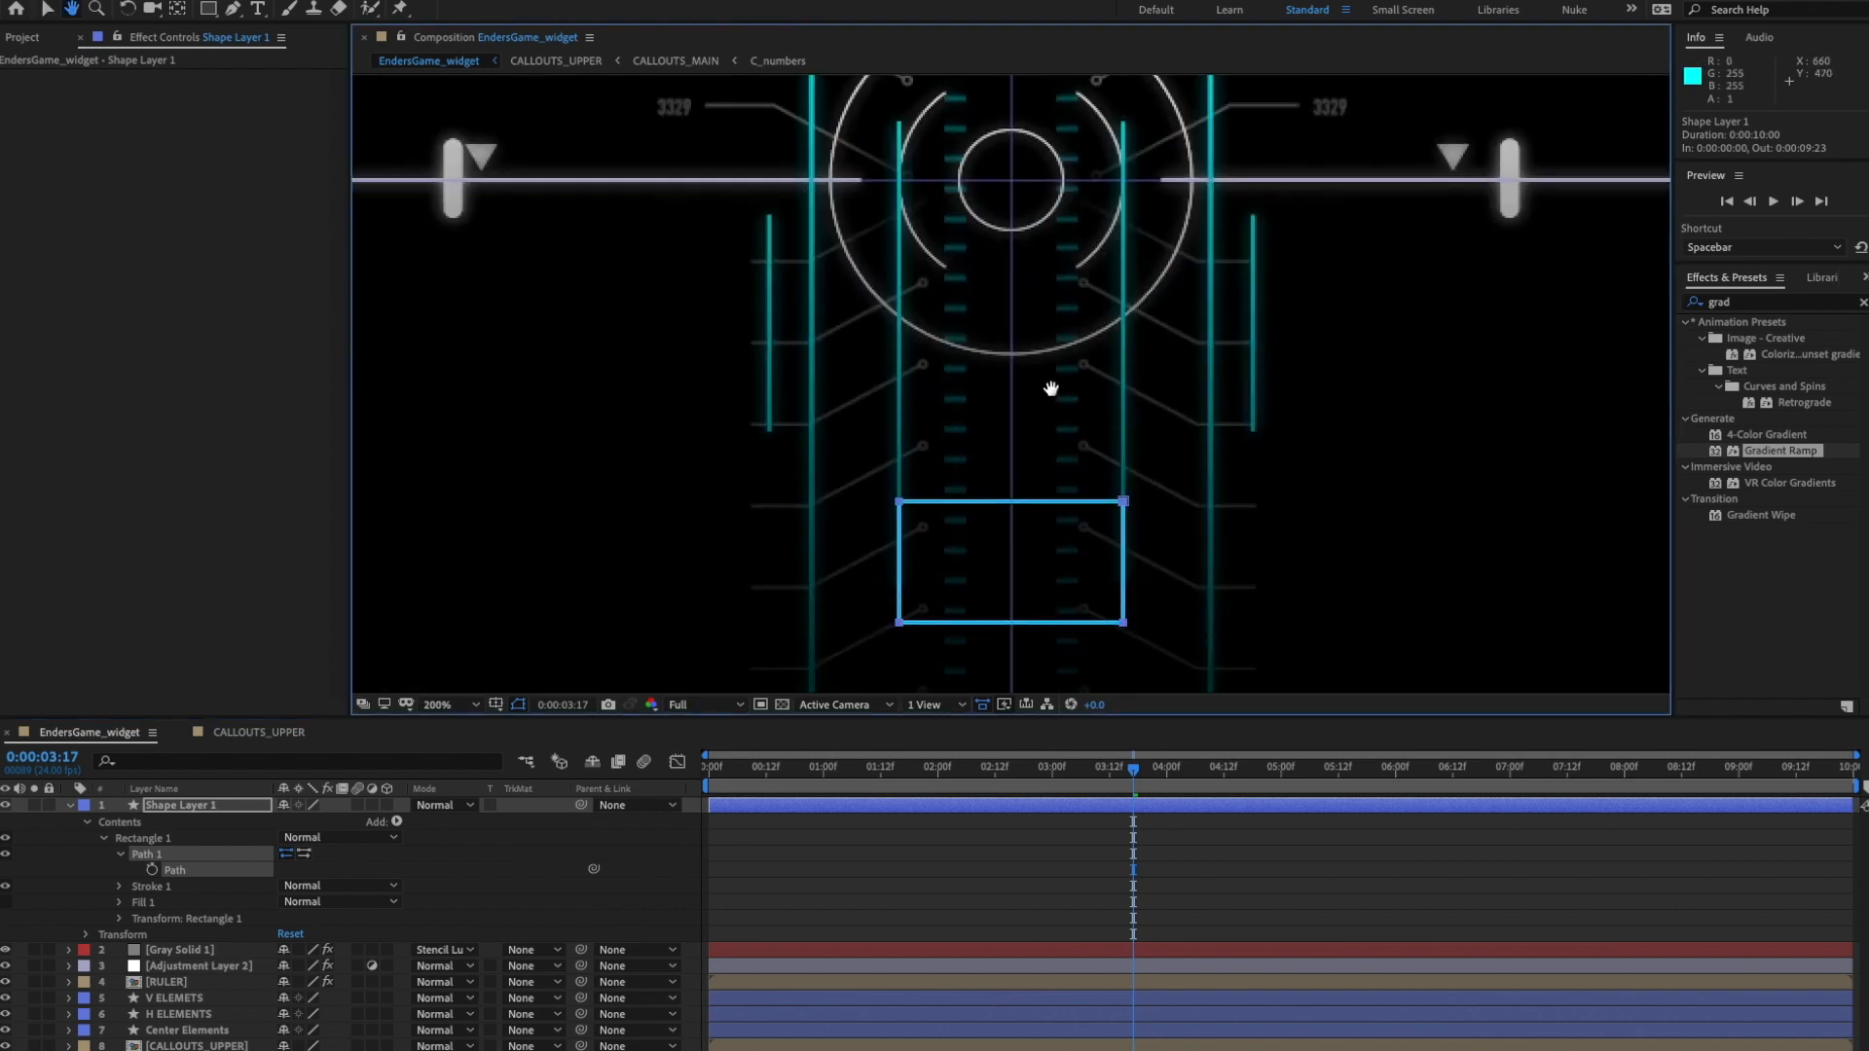
pyautogui.click(899, 502)
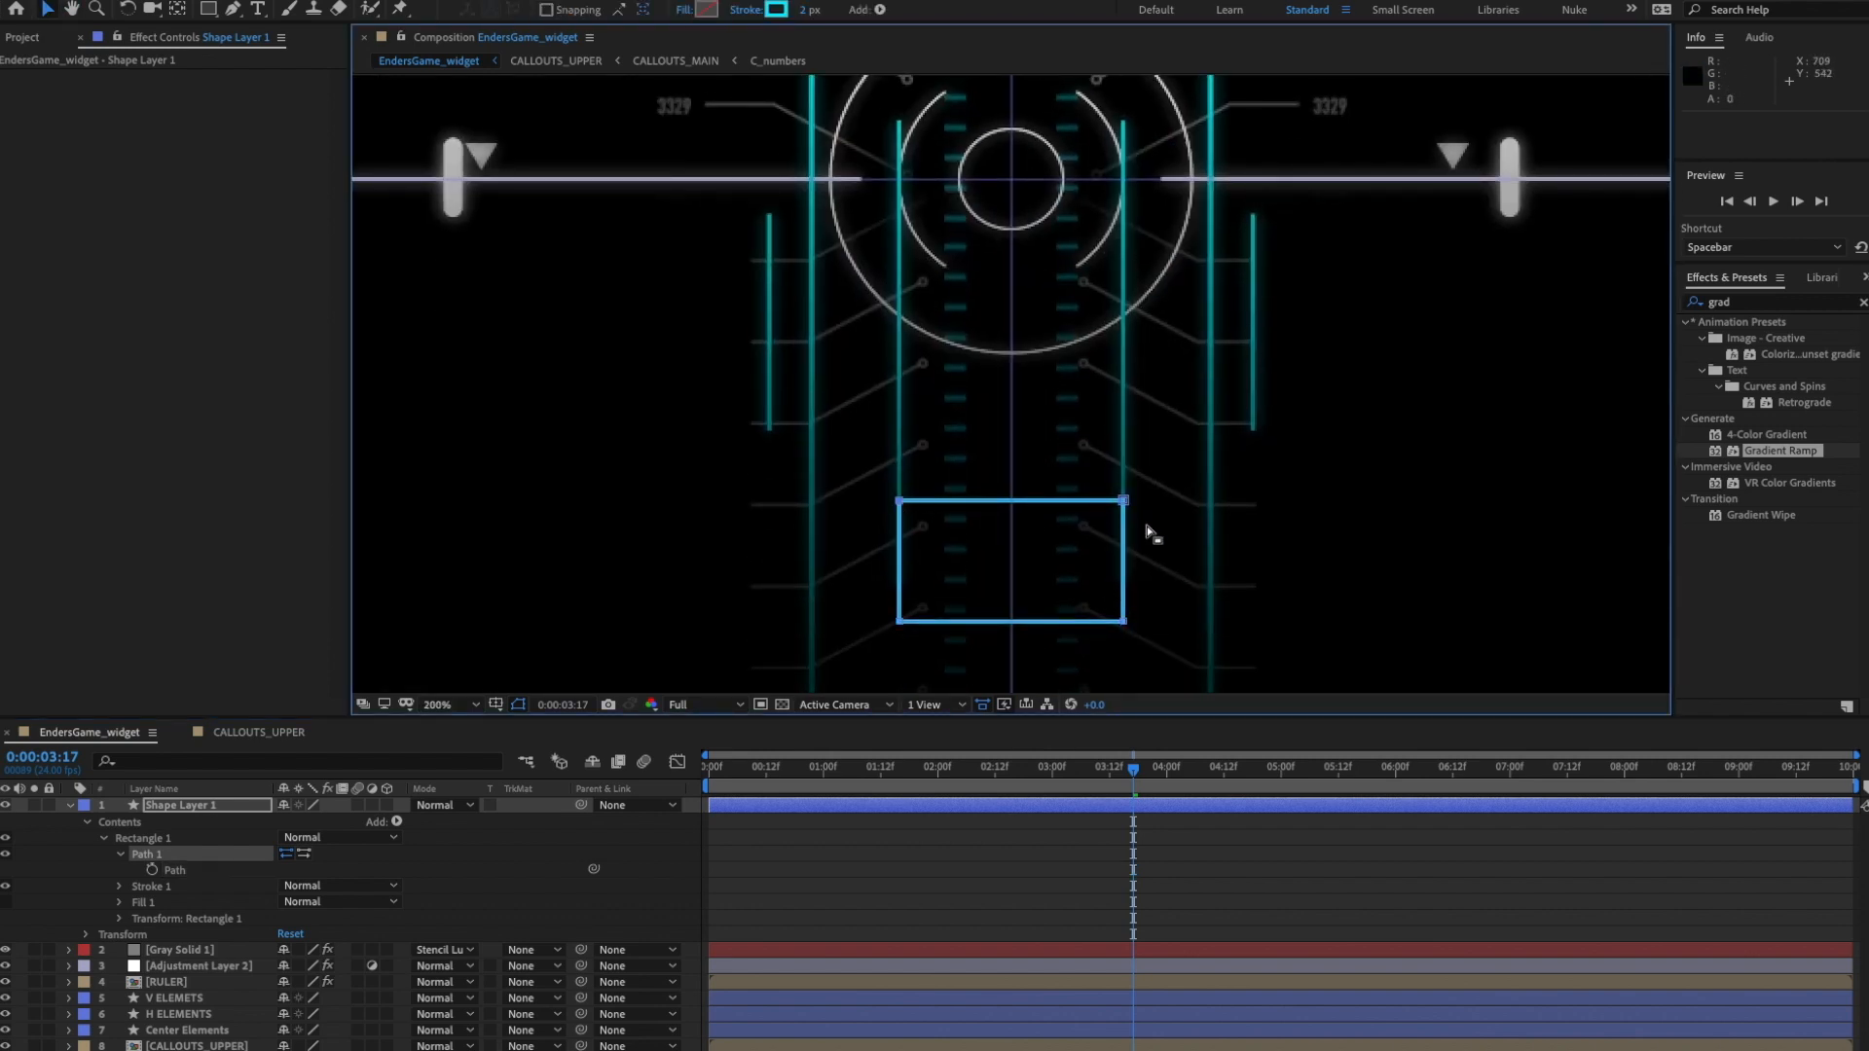
pyautogui.keyDown('shift'); pyautogui.click(1124, 500); pyautogui.keyUp('shift')
pyautogui.click(368, 0)
pyautogui.moveTo(413, 127)
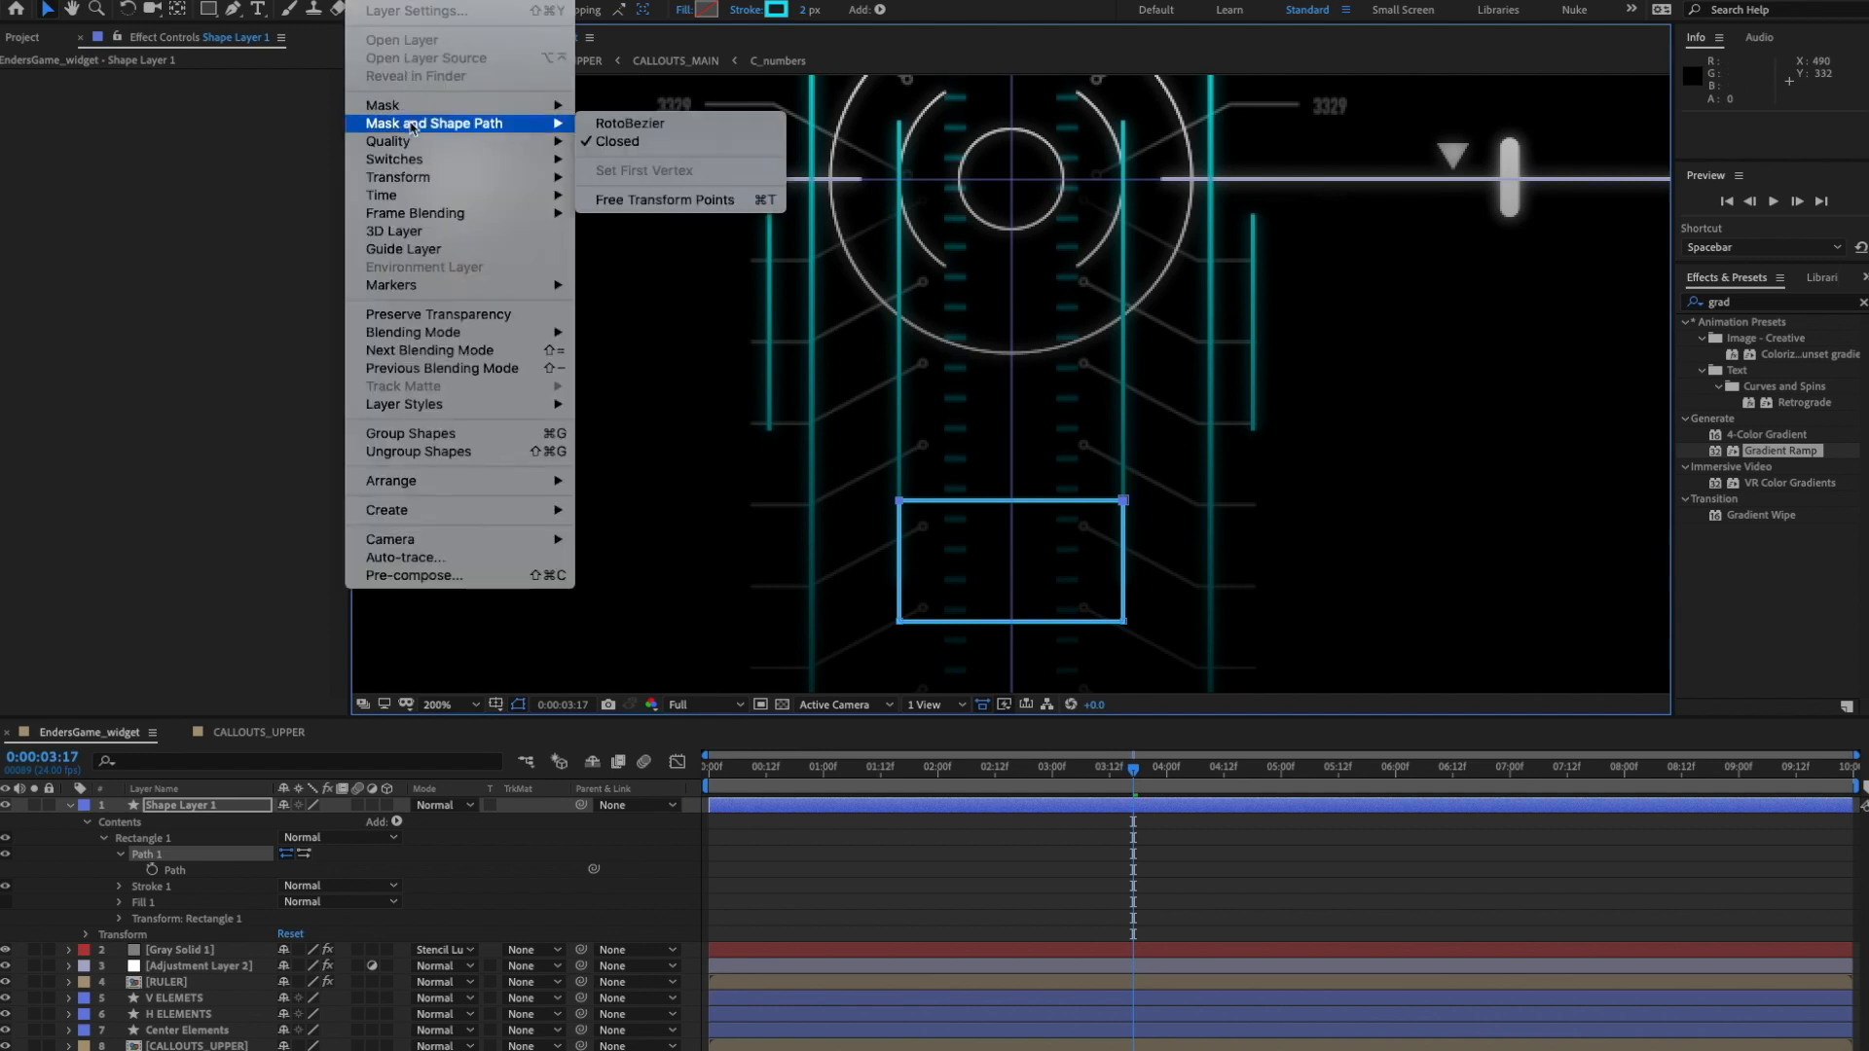
pyautogui.click(619, 146)
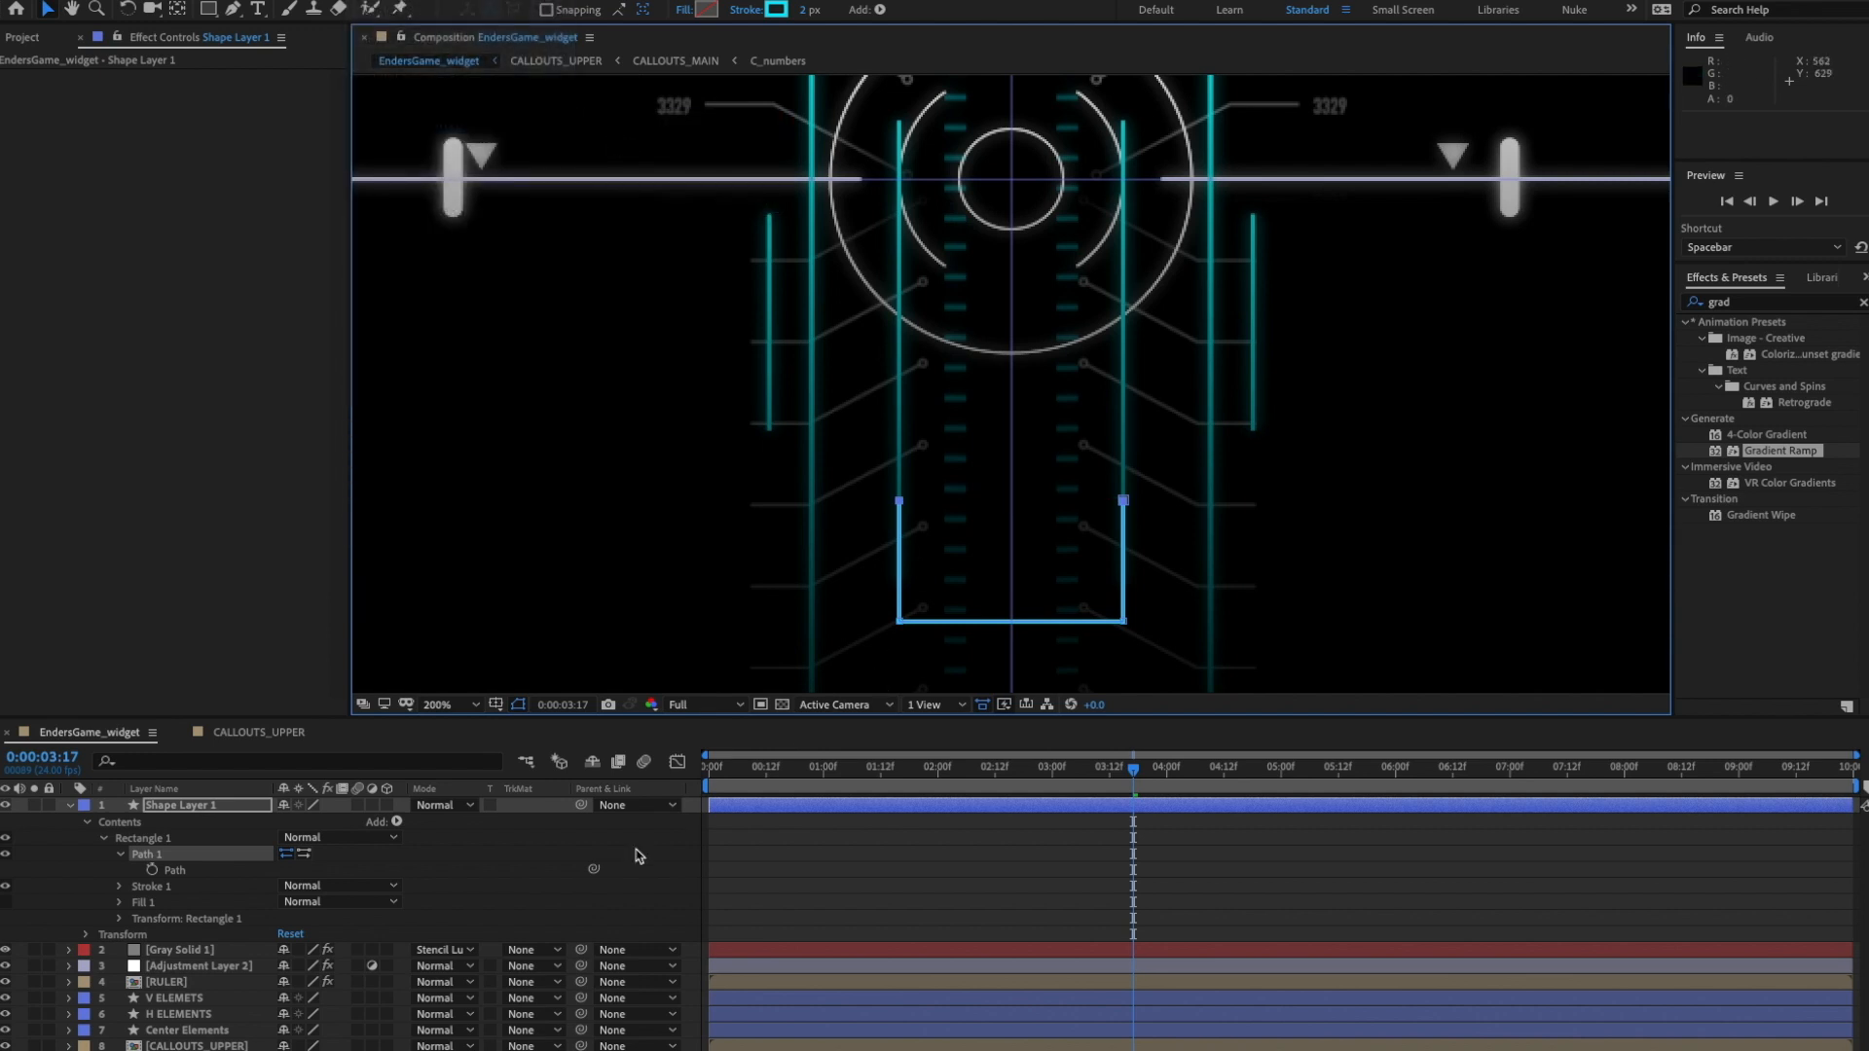
# - Lower the open path's upper vertices to leave upright ends about 12 px tall, and nudge the whole path down about 5 px
pyautogui.moveTo(1124, 500); pyautogui.dragTo(1124, 599)
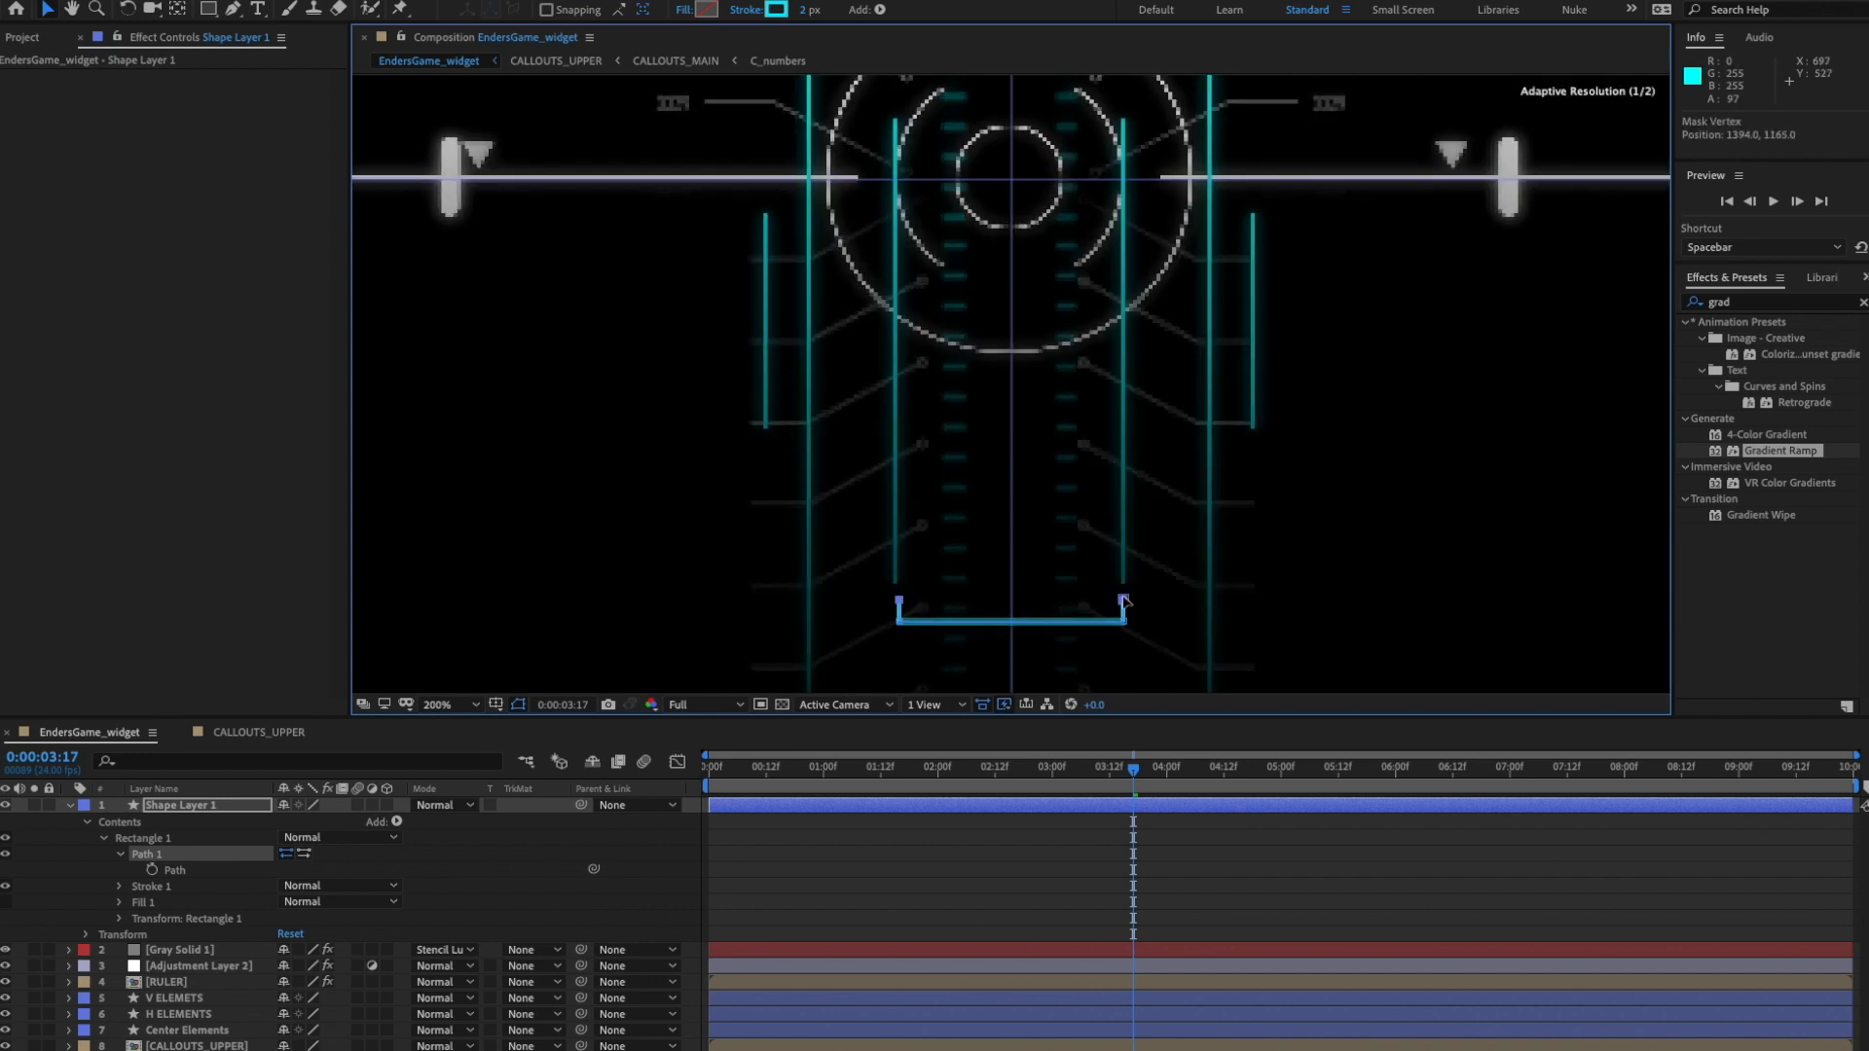
pyautogui.click(175, 867)
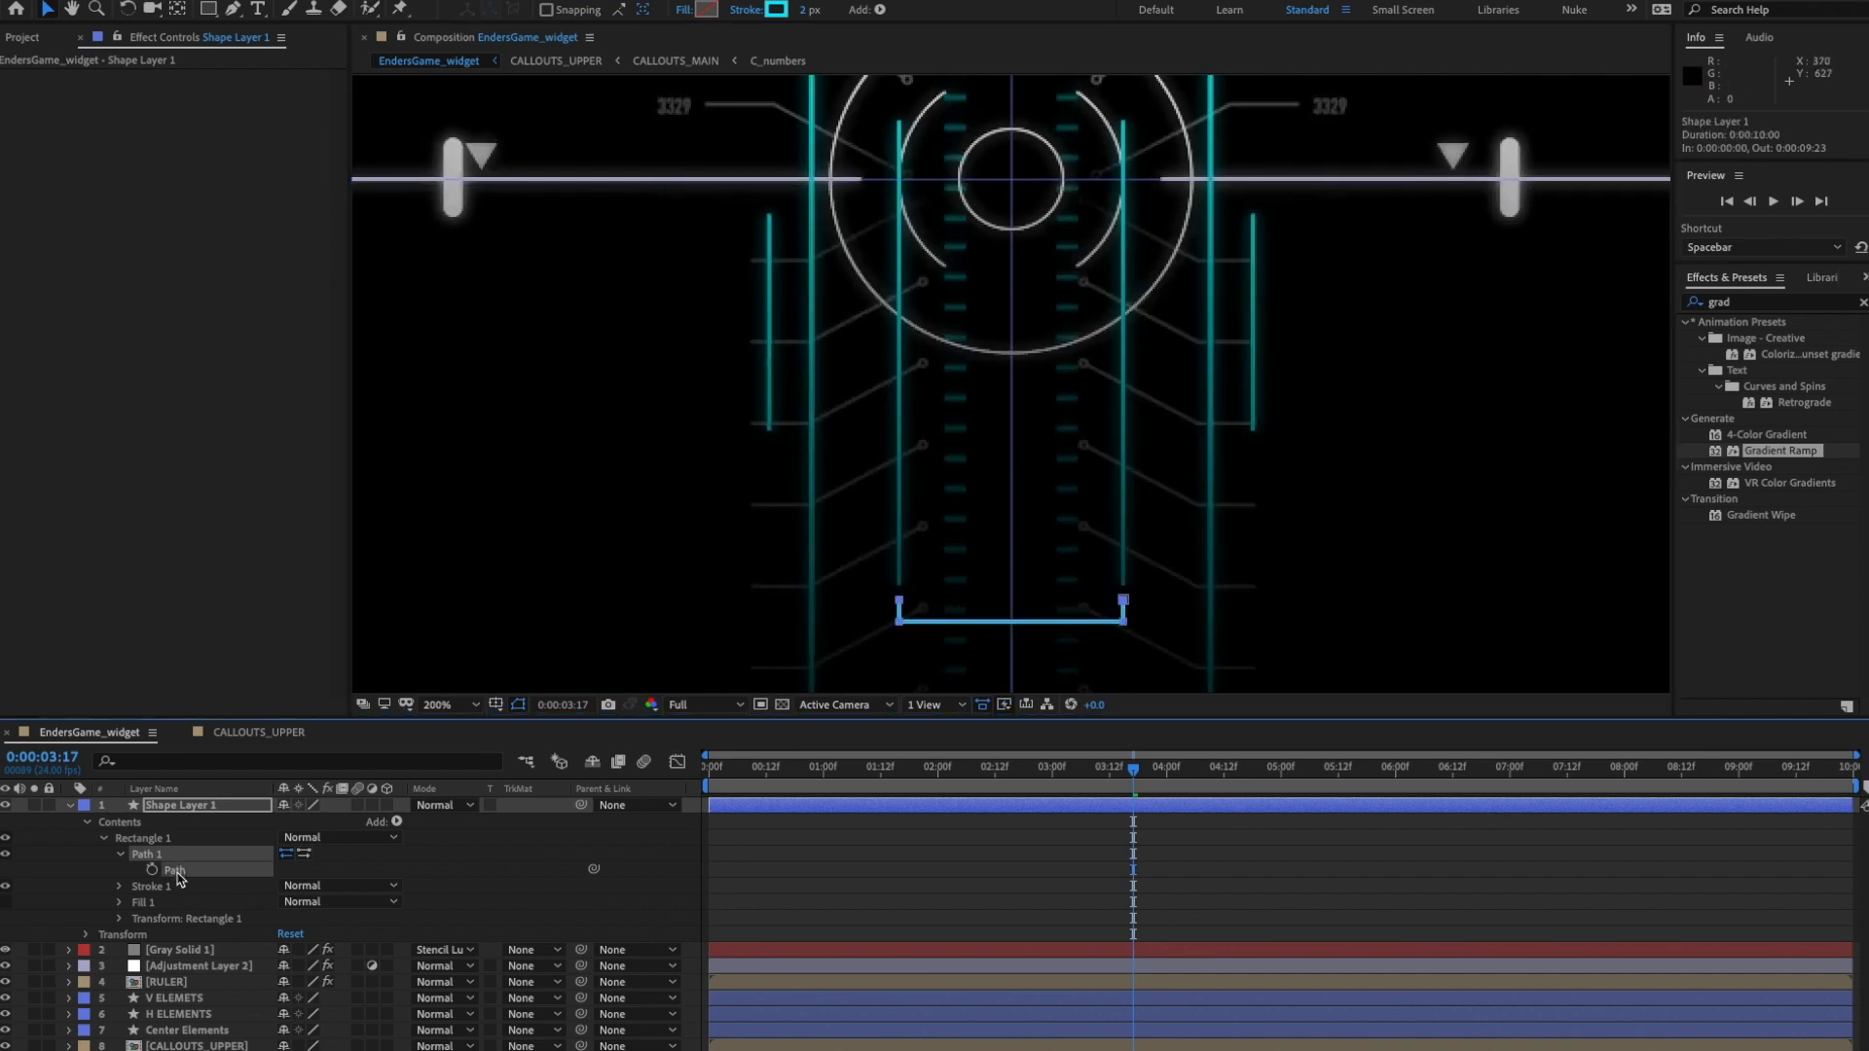
pyautogui.press('Down')
pyautogui.press('Down')
pyautogui.press('Down')
pyautogui.press('Down')
pyautogui.press('Down')
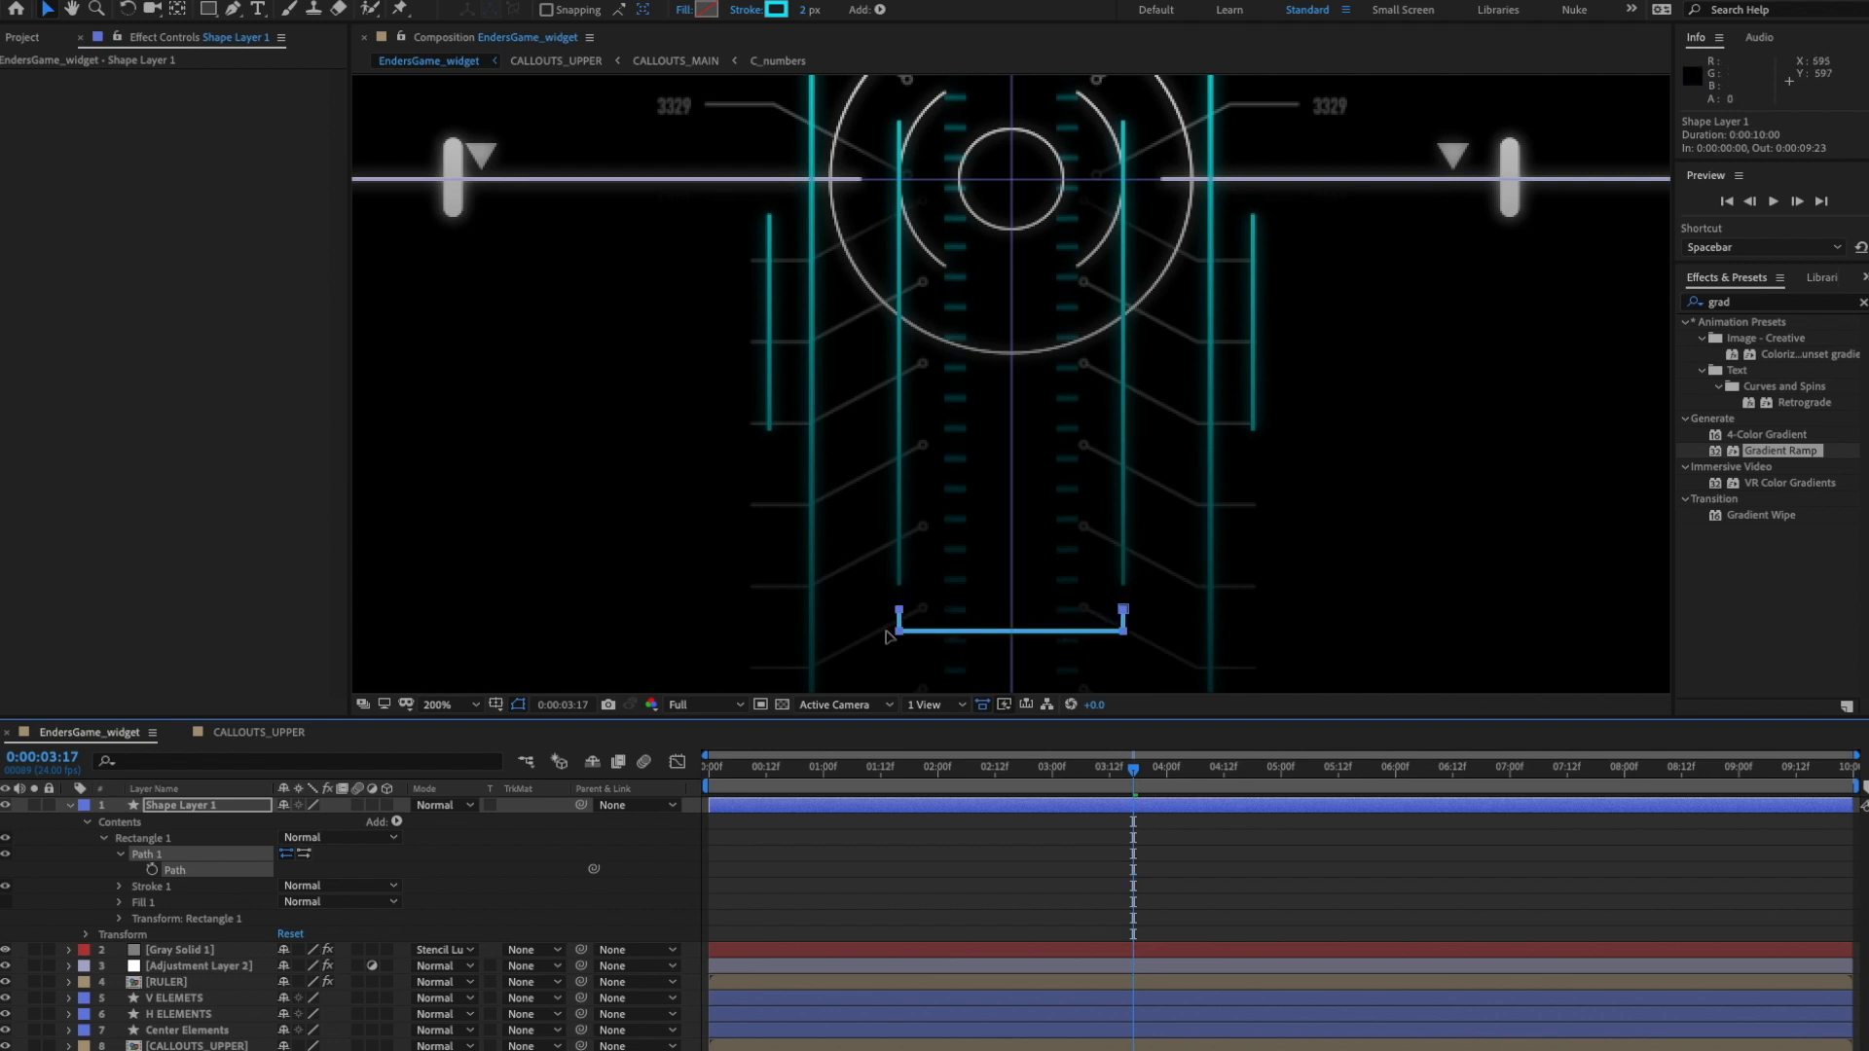
# - Move the cyan bracket path down about 30 px and play a short preview of the widget
pyautogui.click(443, 705)
pyautogui.click(443, 722)
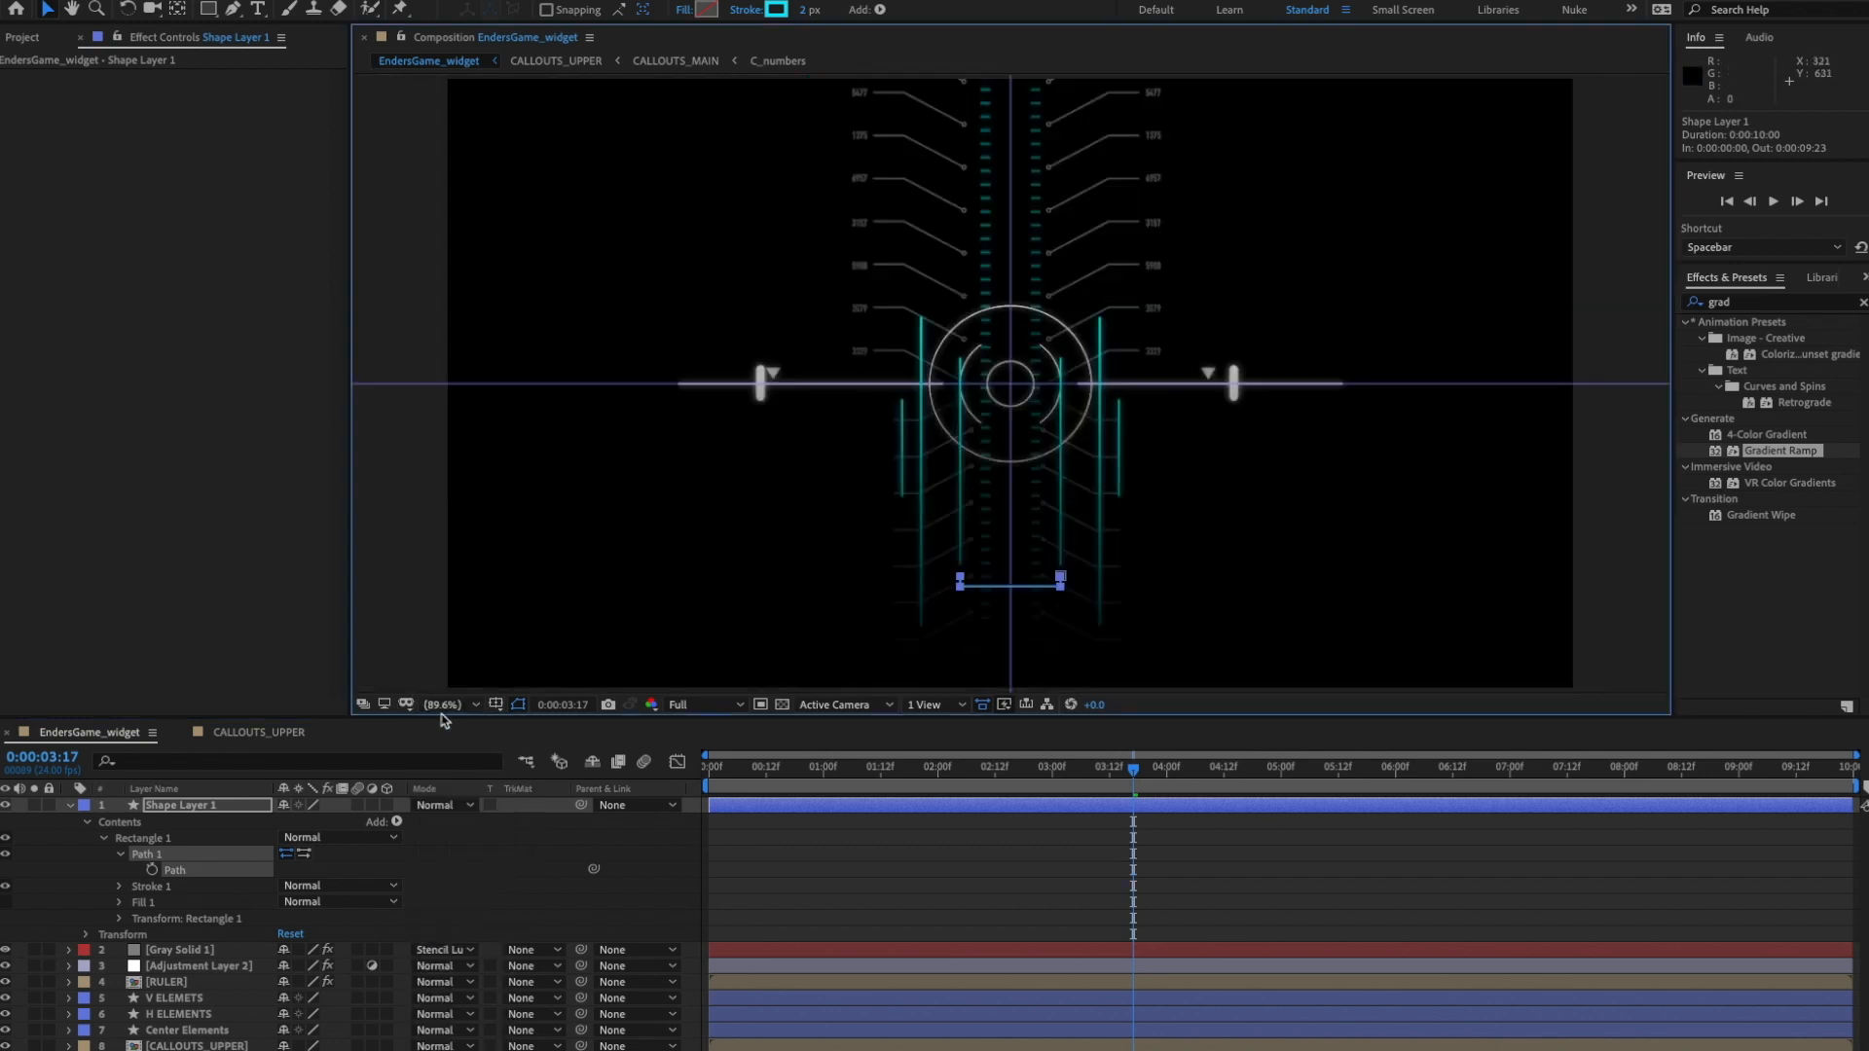
pyautogui.hotkey('shift', 'Down')
pyautogui.hotkey('shift', 'Down')
pyautogui.hotkey('shift', 'Down')
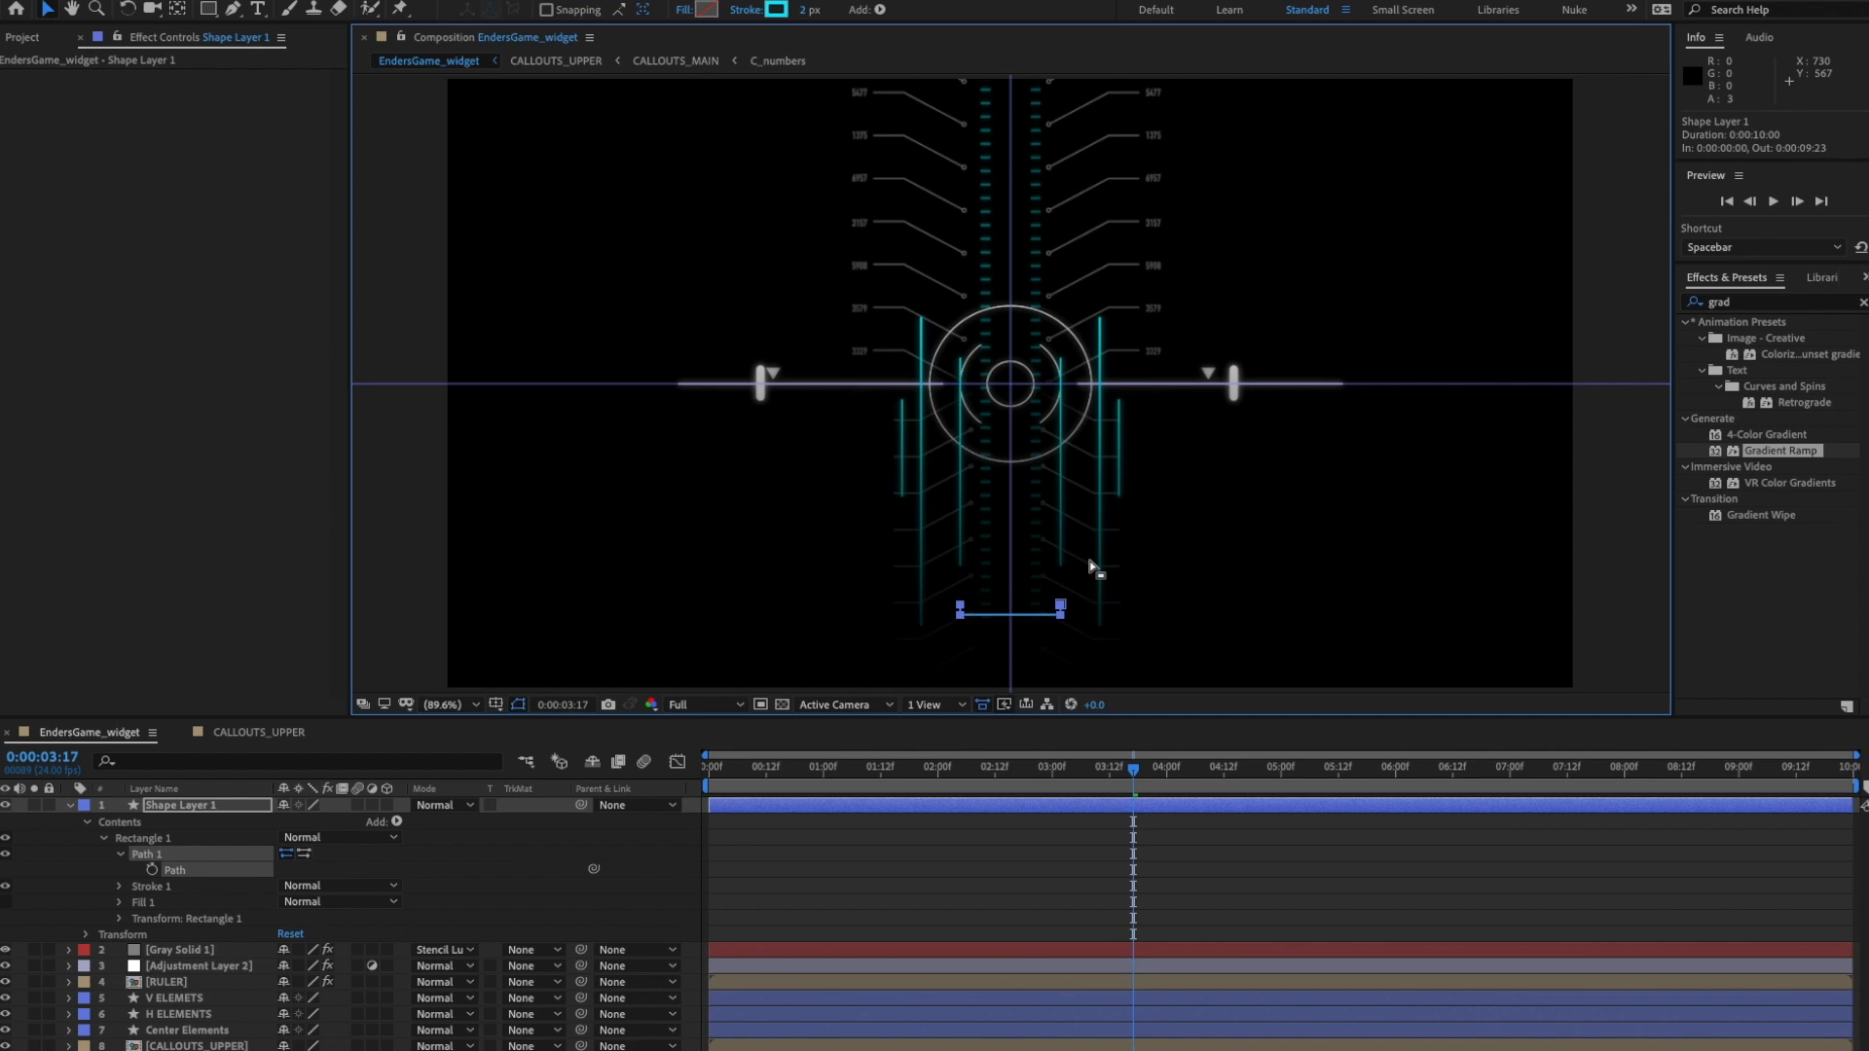
pyautogui.press('space')
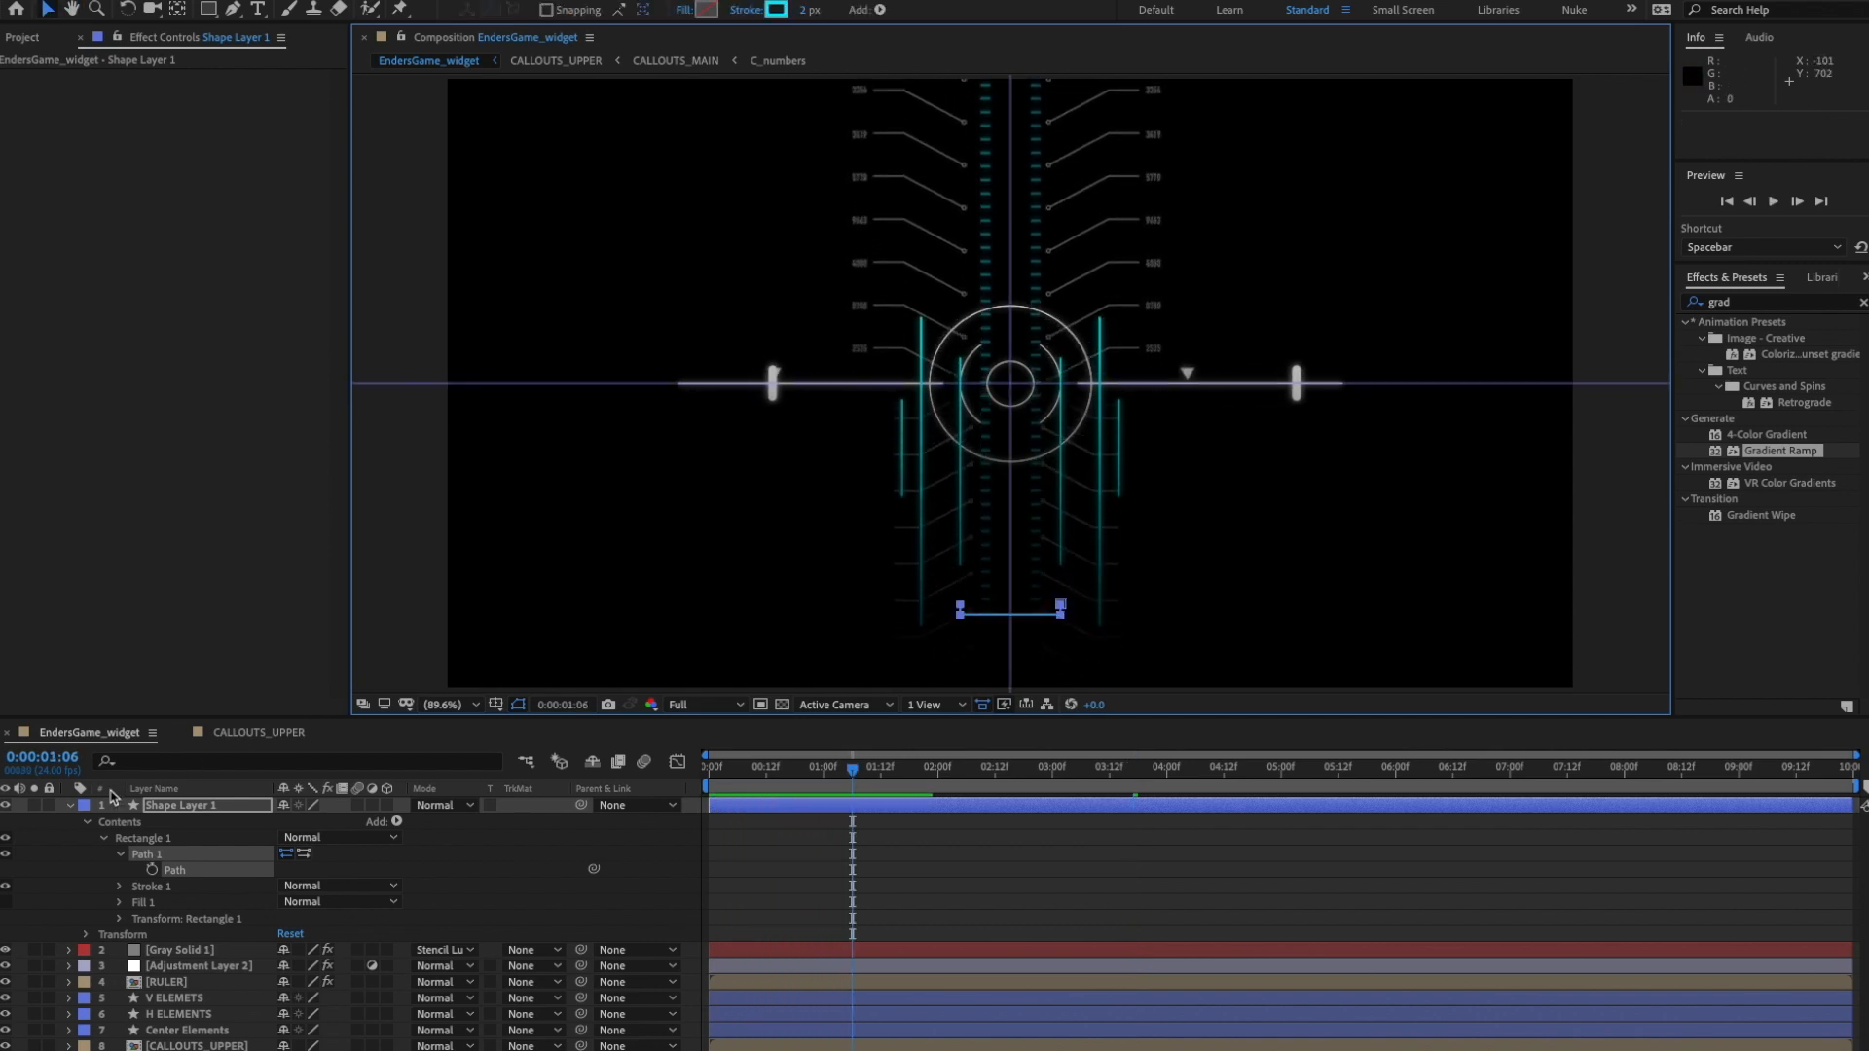
pyautogui.click(70, 806)
pyautogui.click(388, 993)
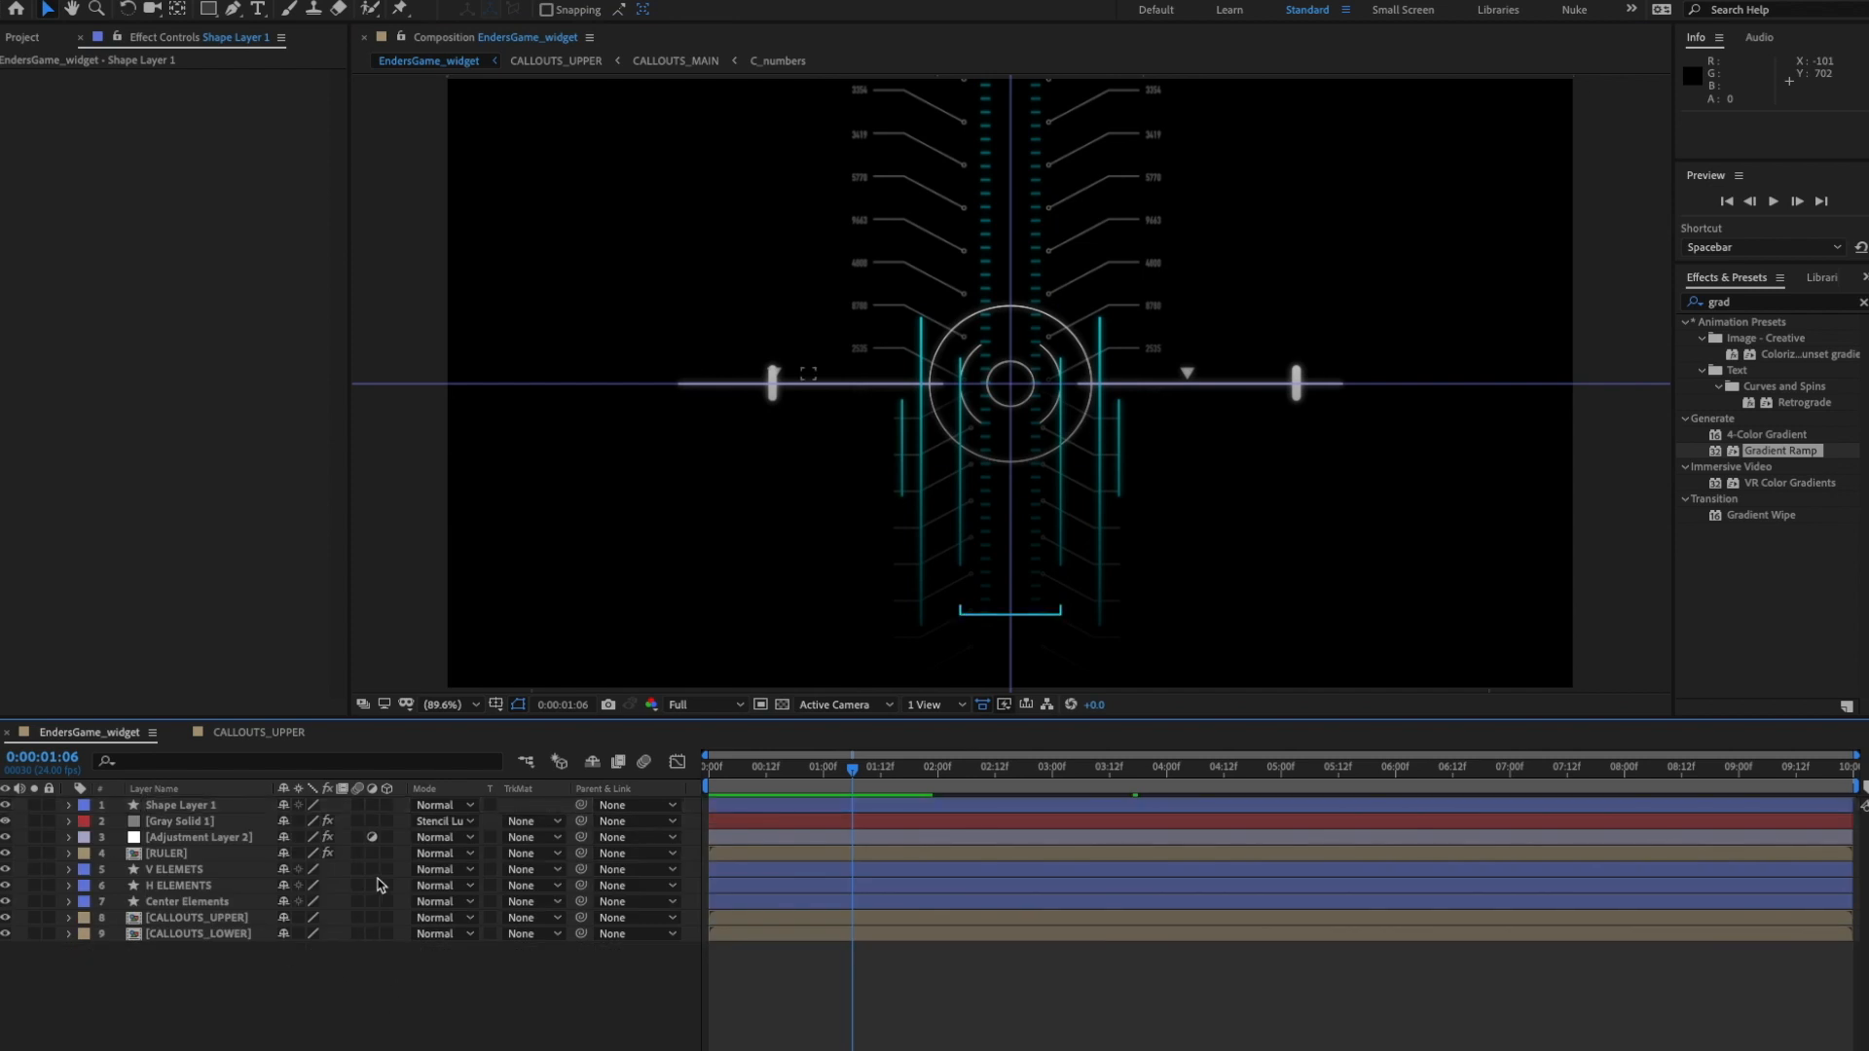
# - Add a full-size polygon to Shape Layer 1 with the Polygon tool, alongside the bracket's rectangle group
pyautogui.click(175, 805)
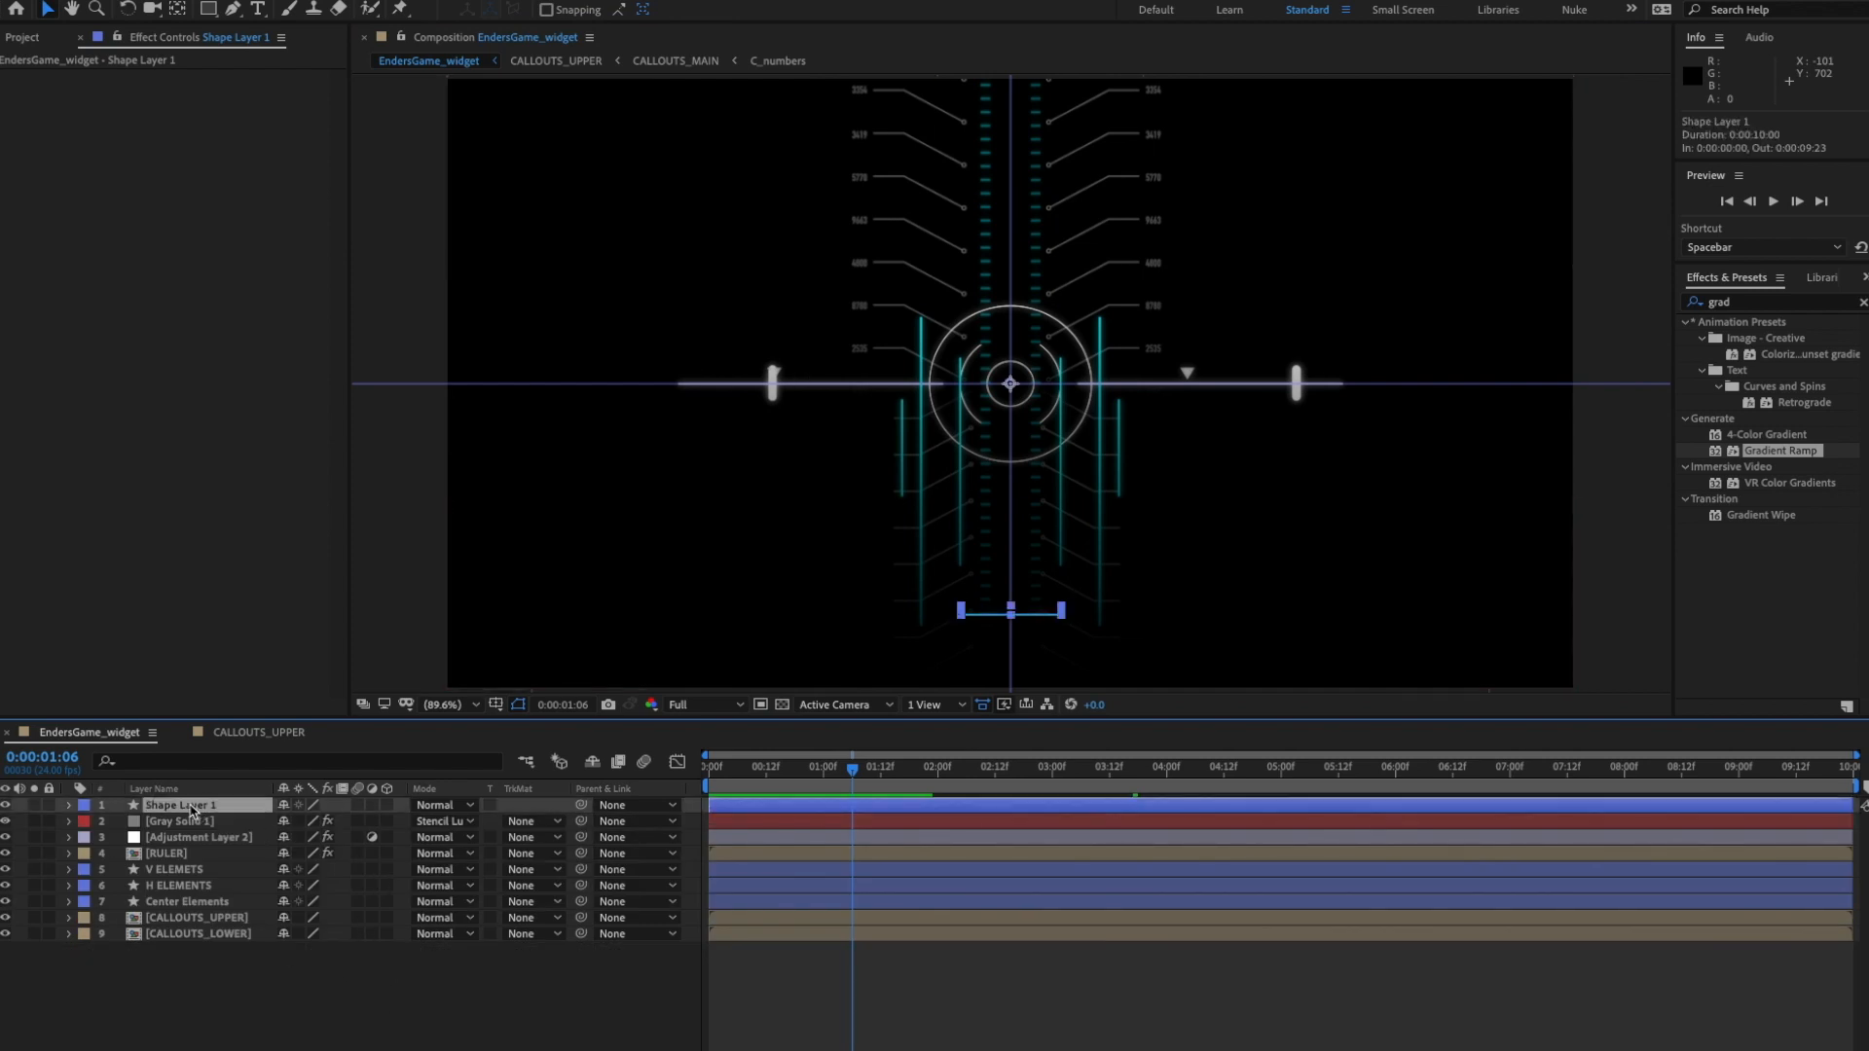
pyautogui.click(68, 806)
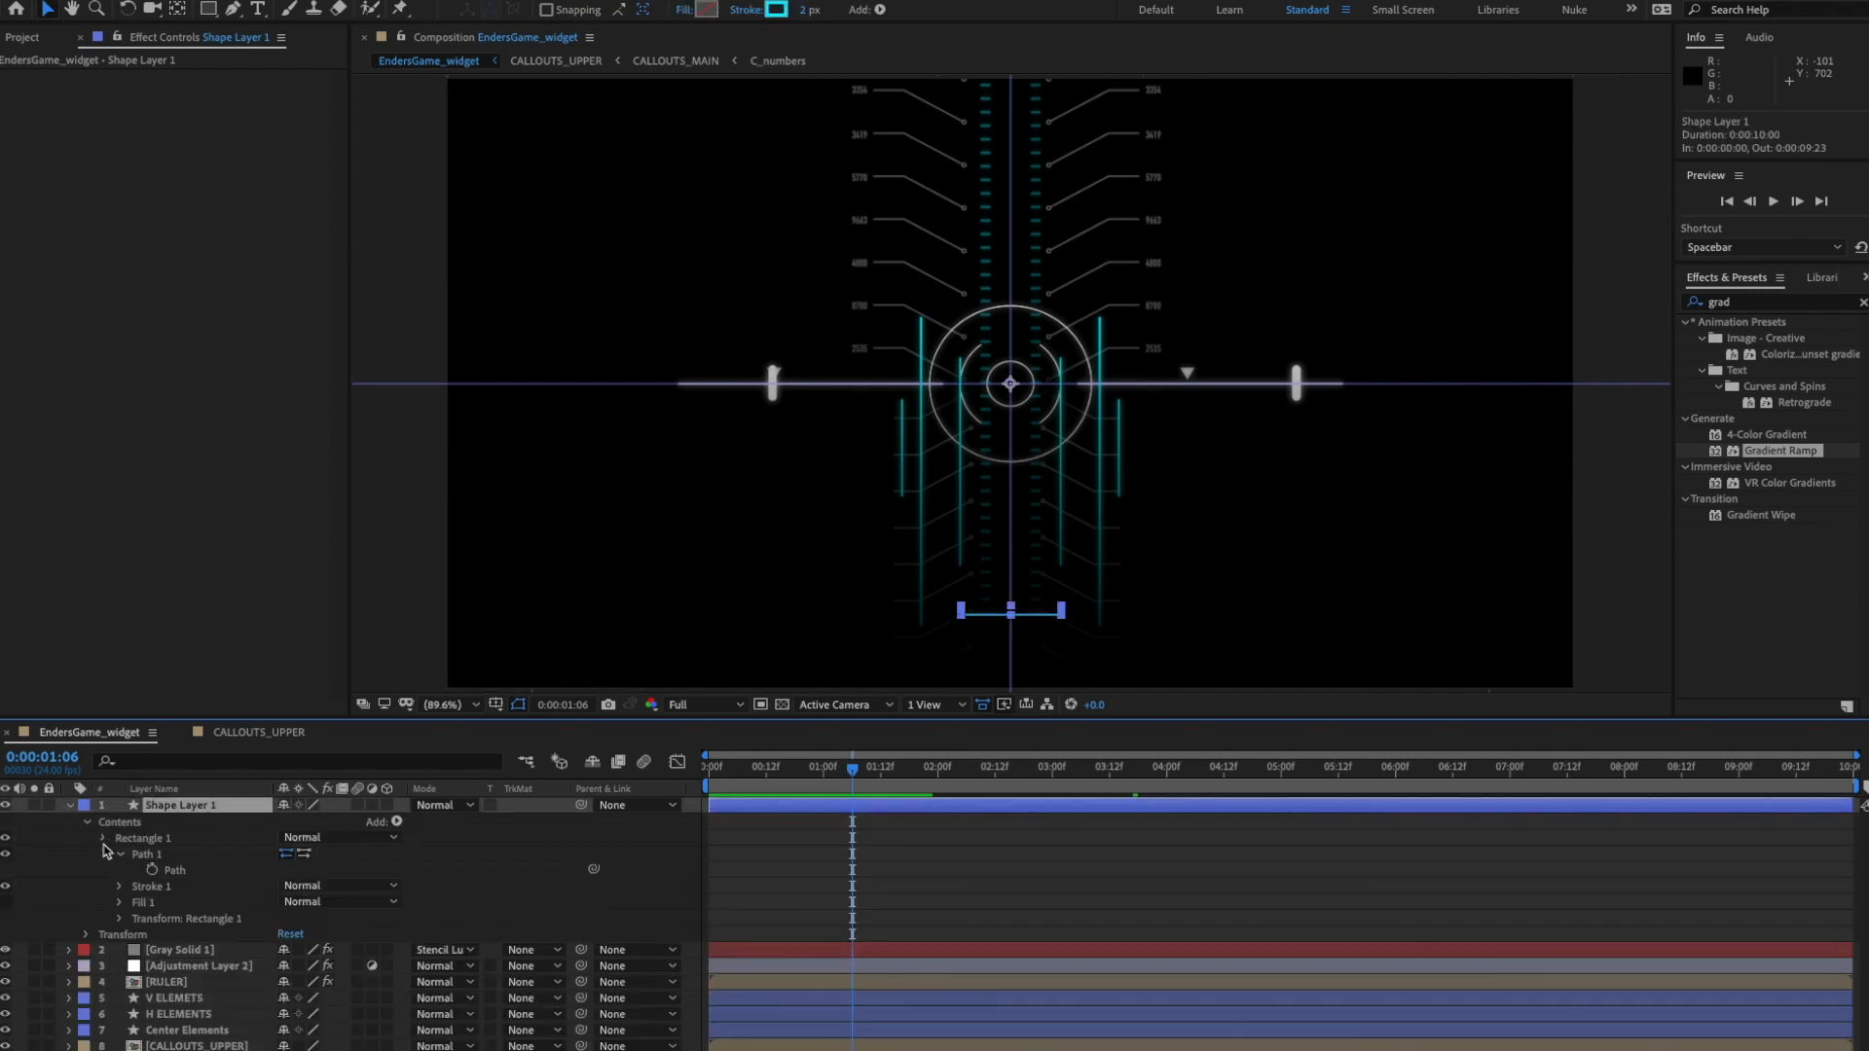
pyautogui.click(103, 841)
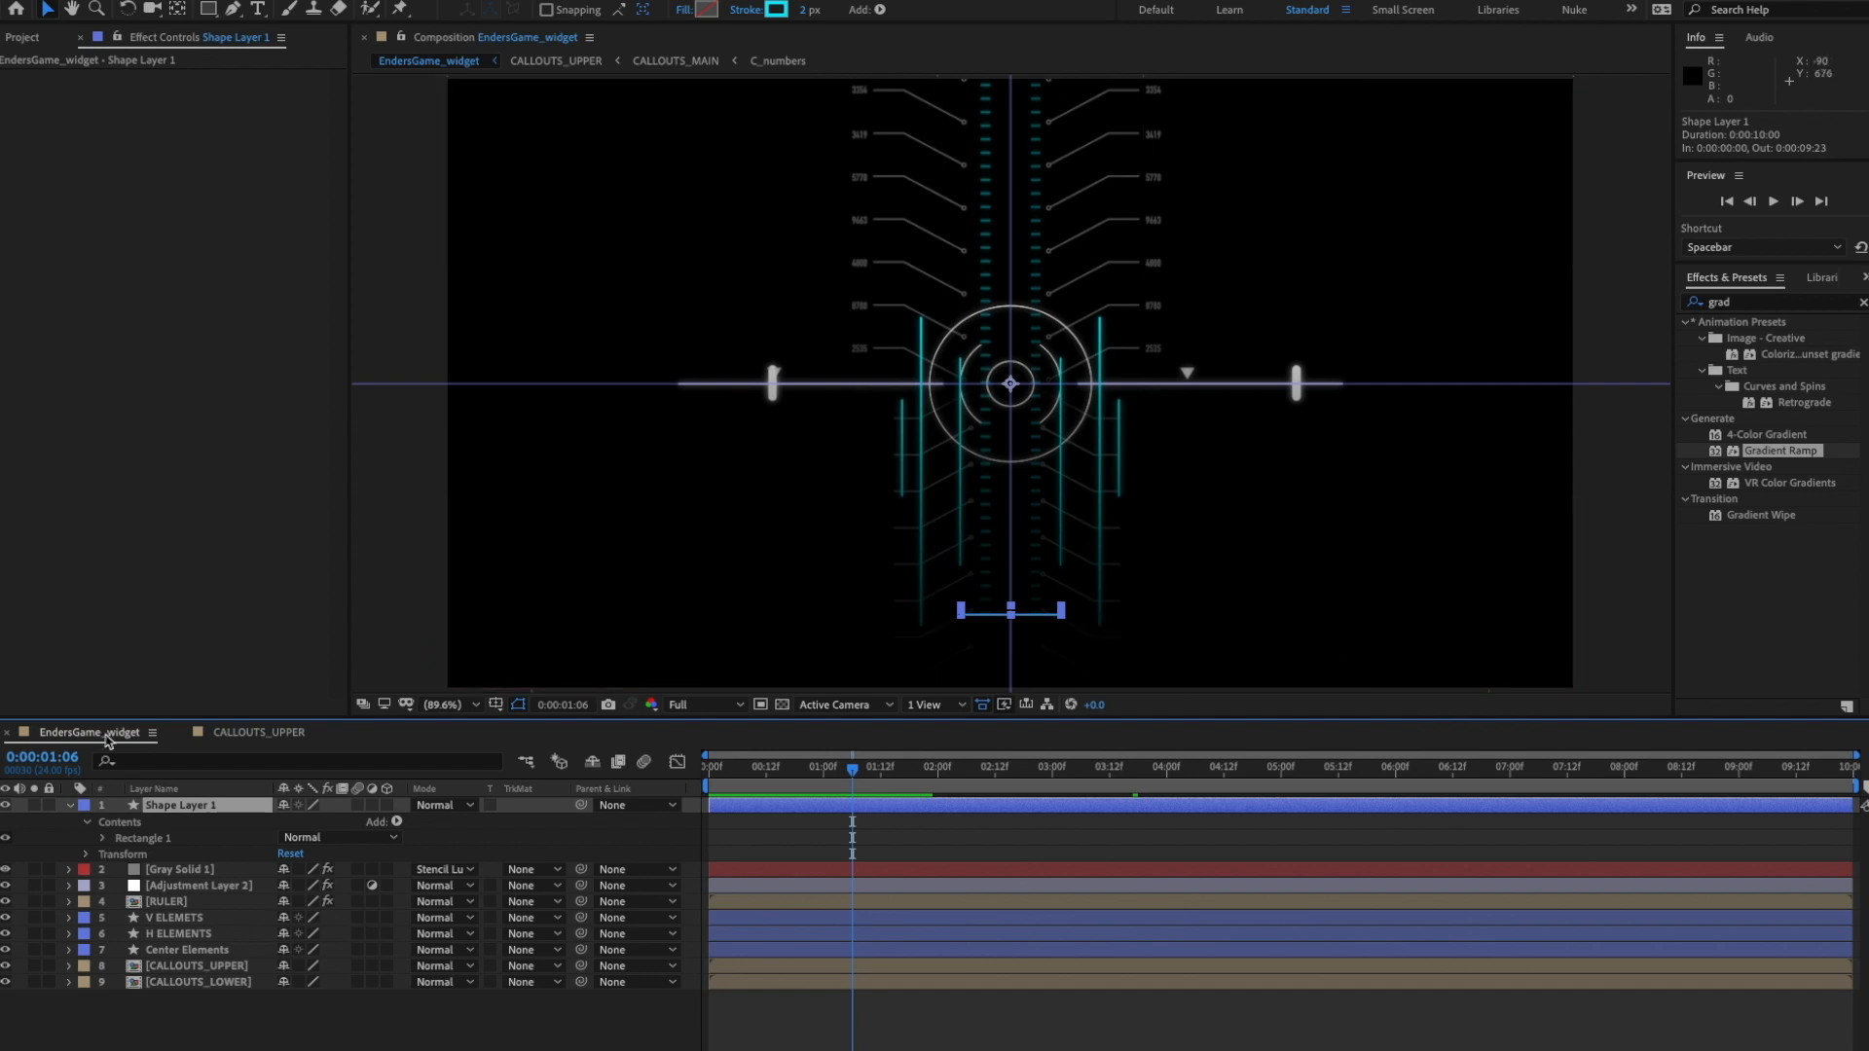
pyautogui.click(120, 825)
pyautogui.scroll(1, 1051, 493)
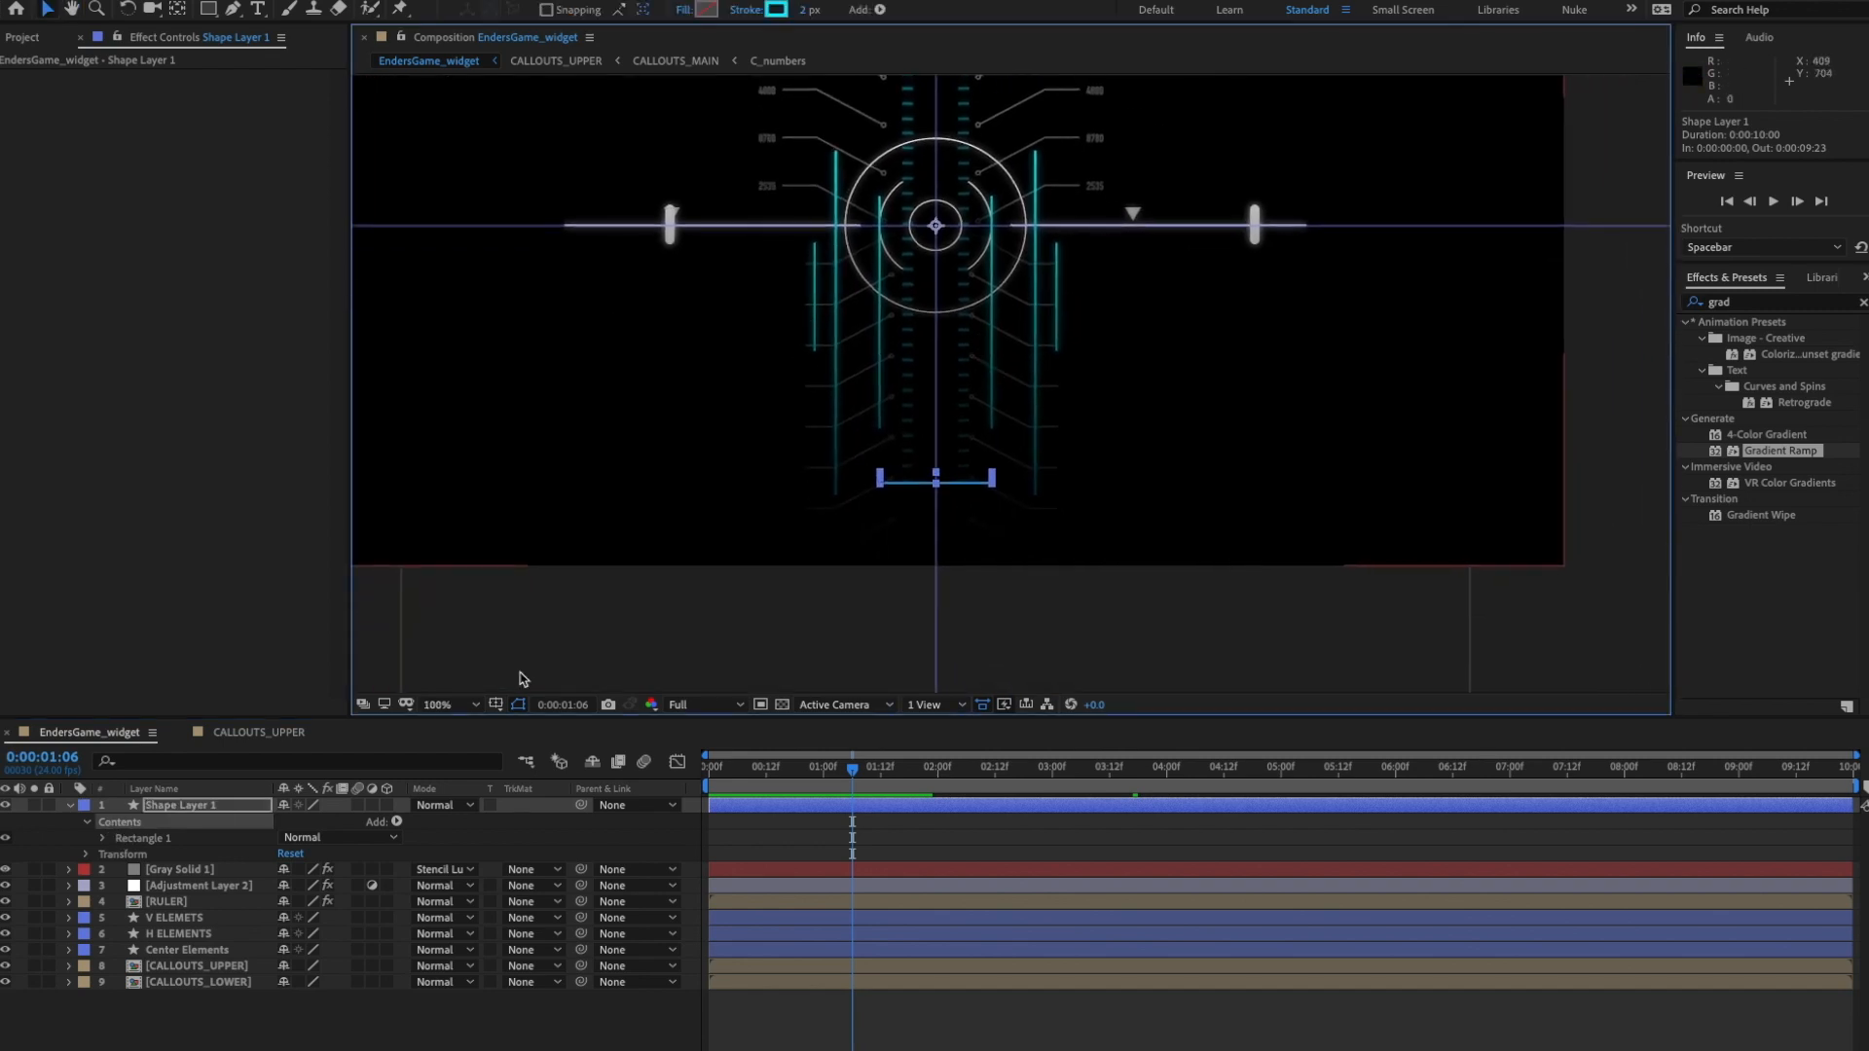
pyautogui.click(180, 807)
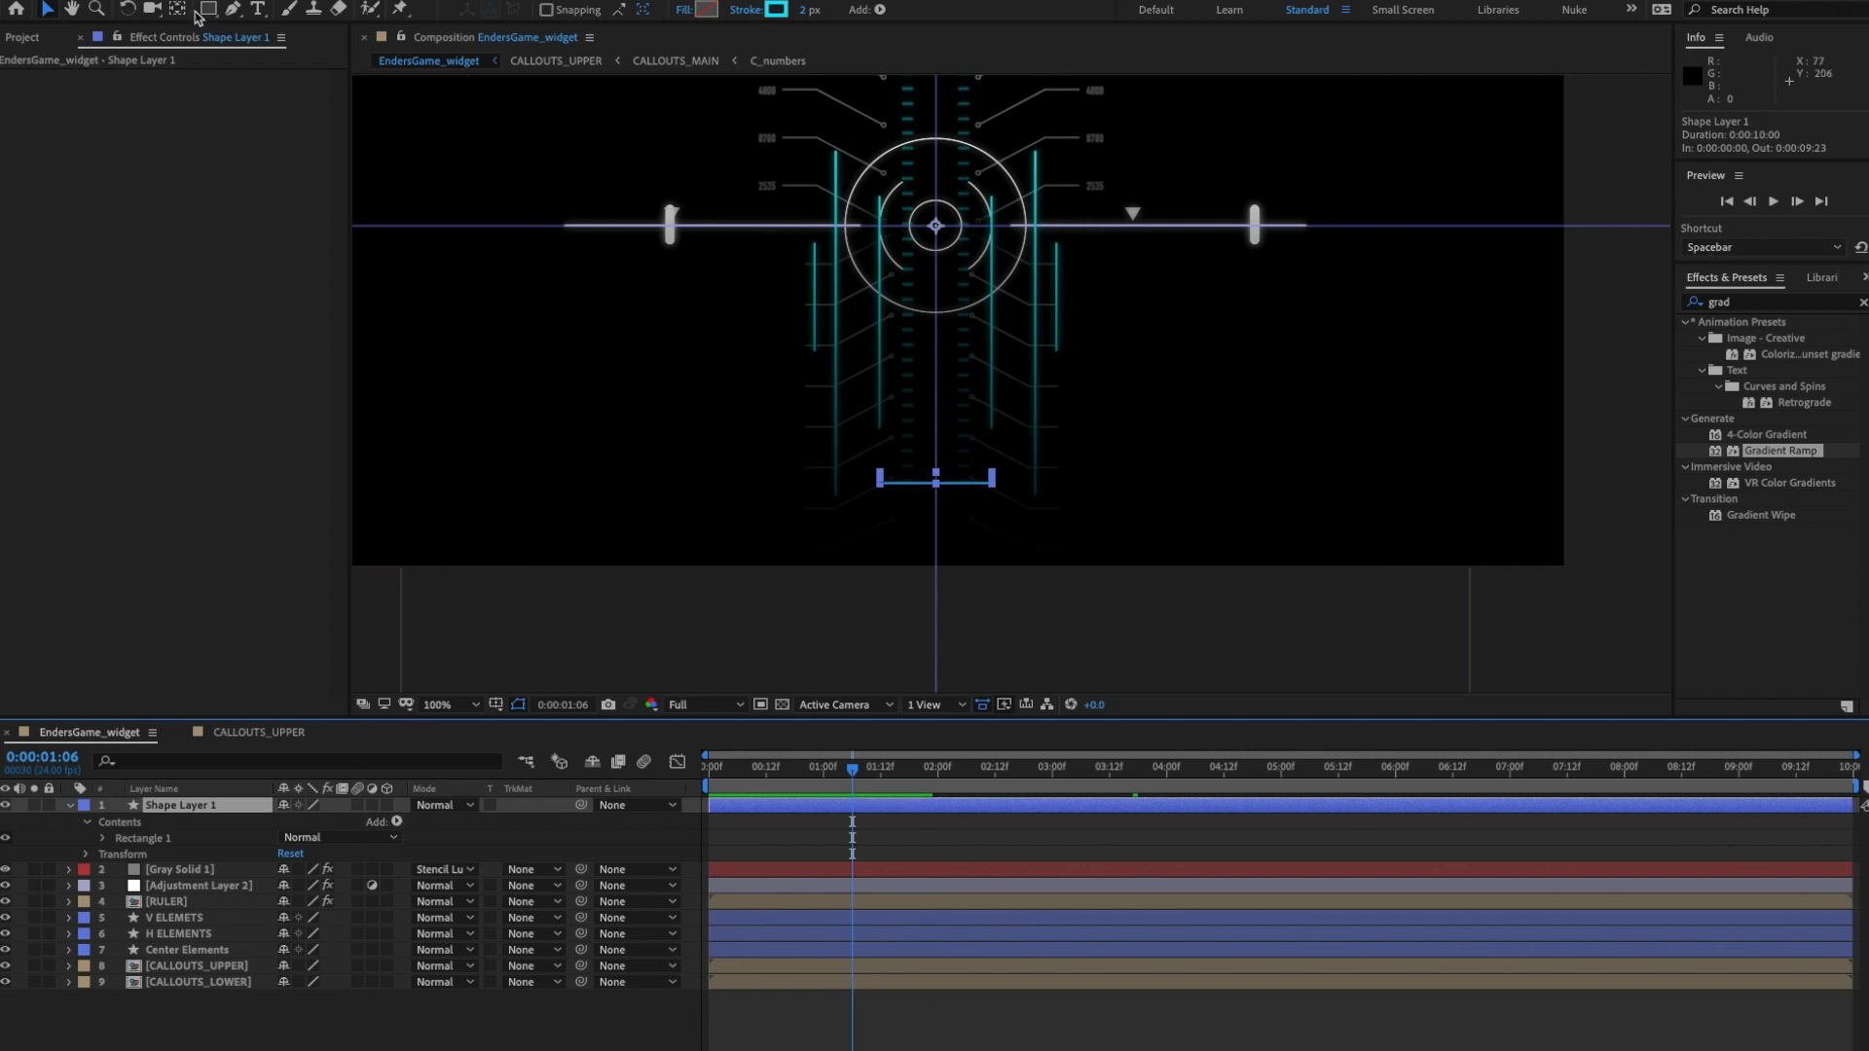
pyautogui.moveTo(207, 10); pyautogui.dragTo(254, 70)
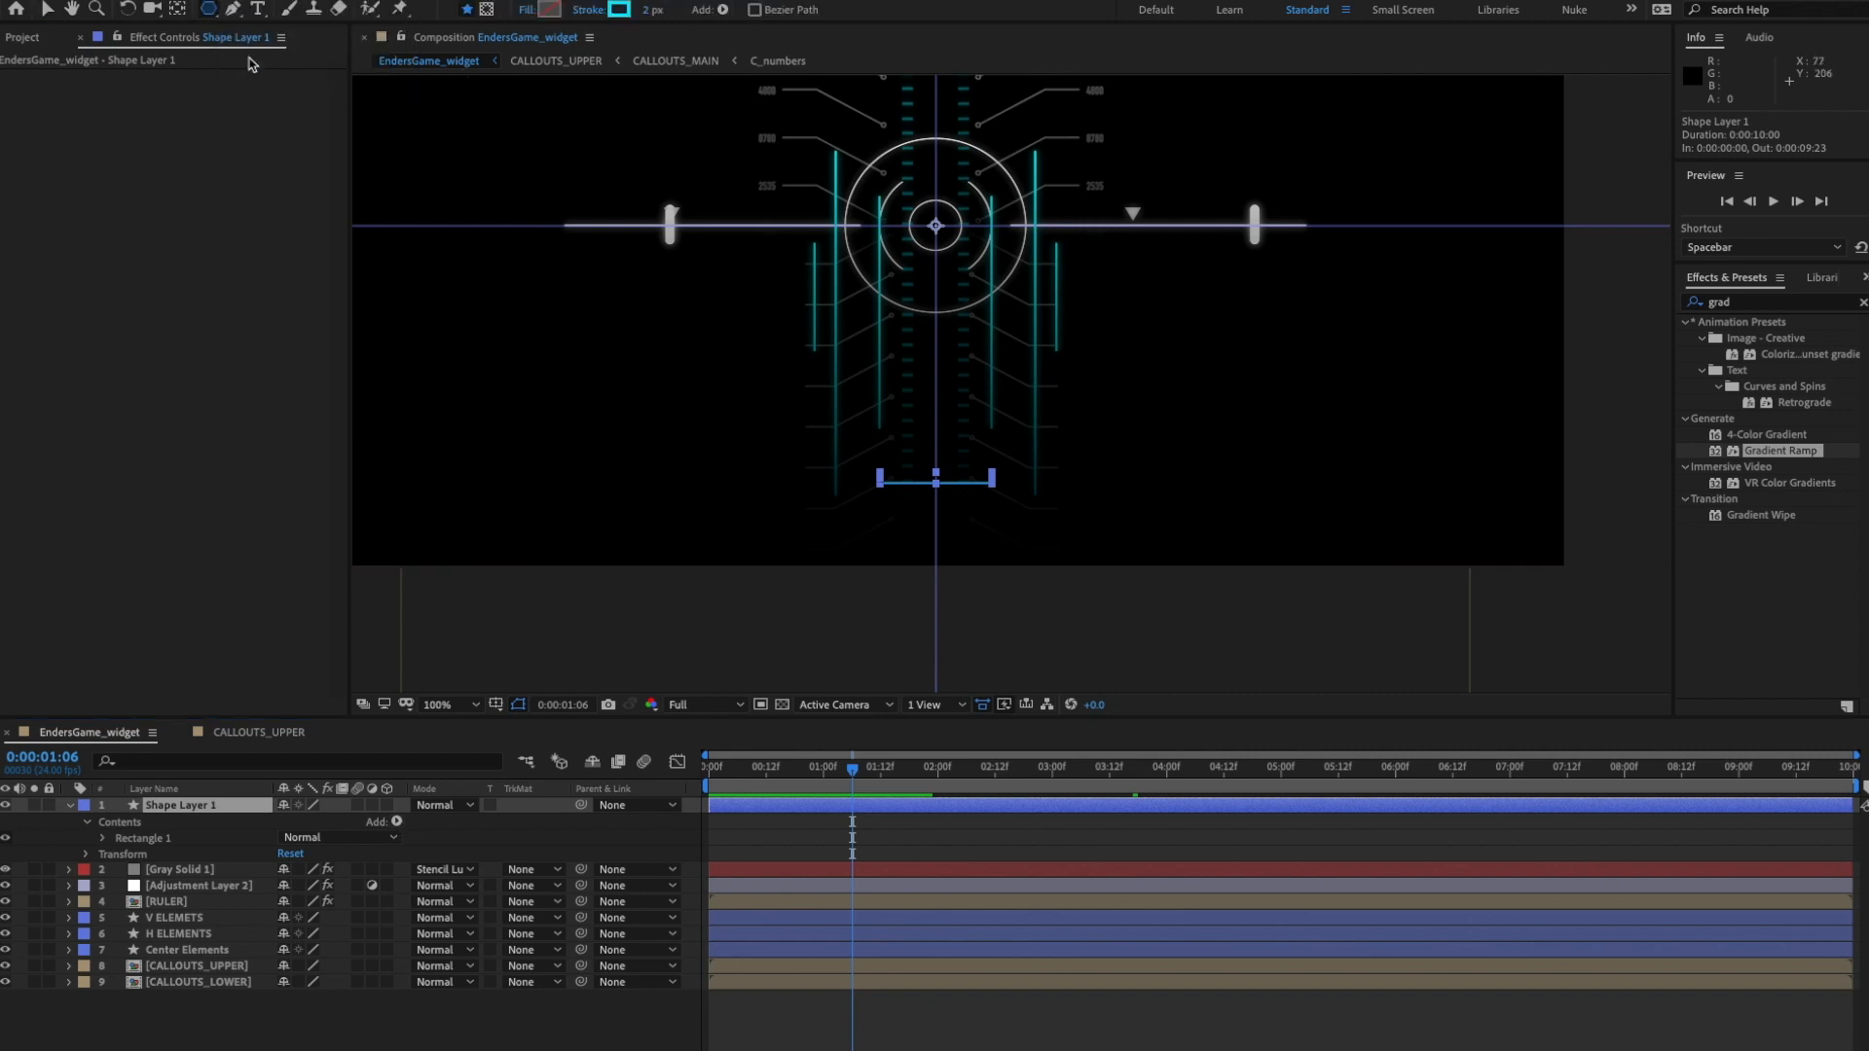
pyautogui.doubleClick(210, 11)
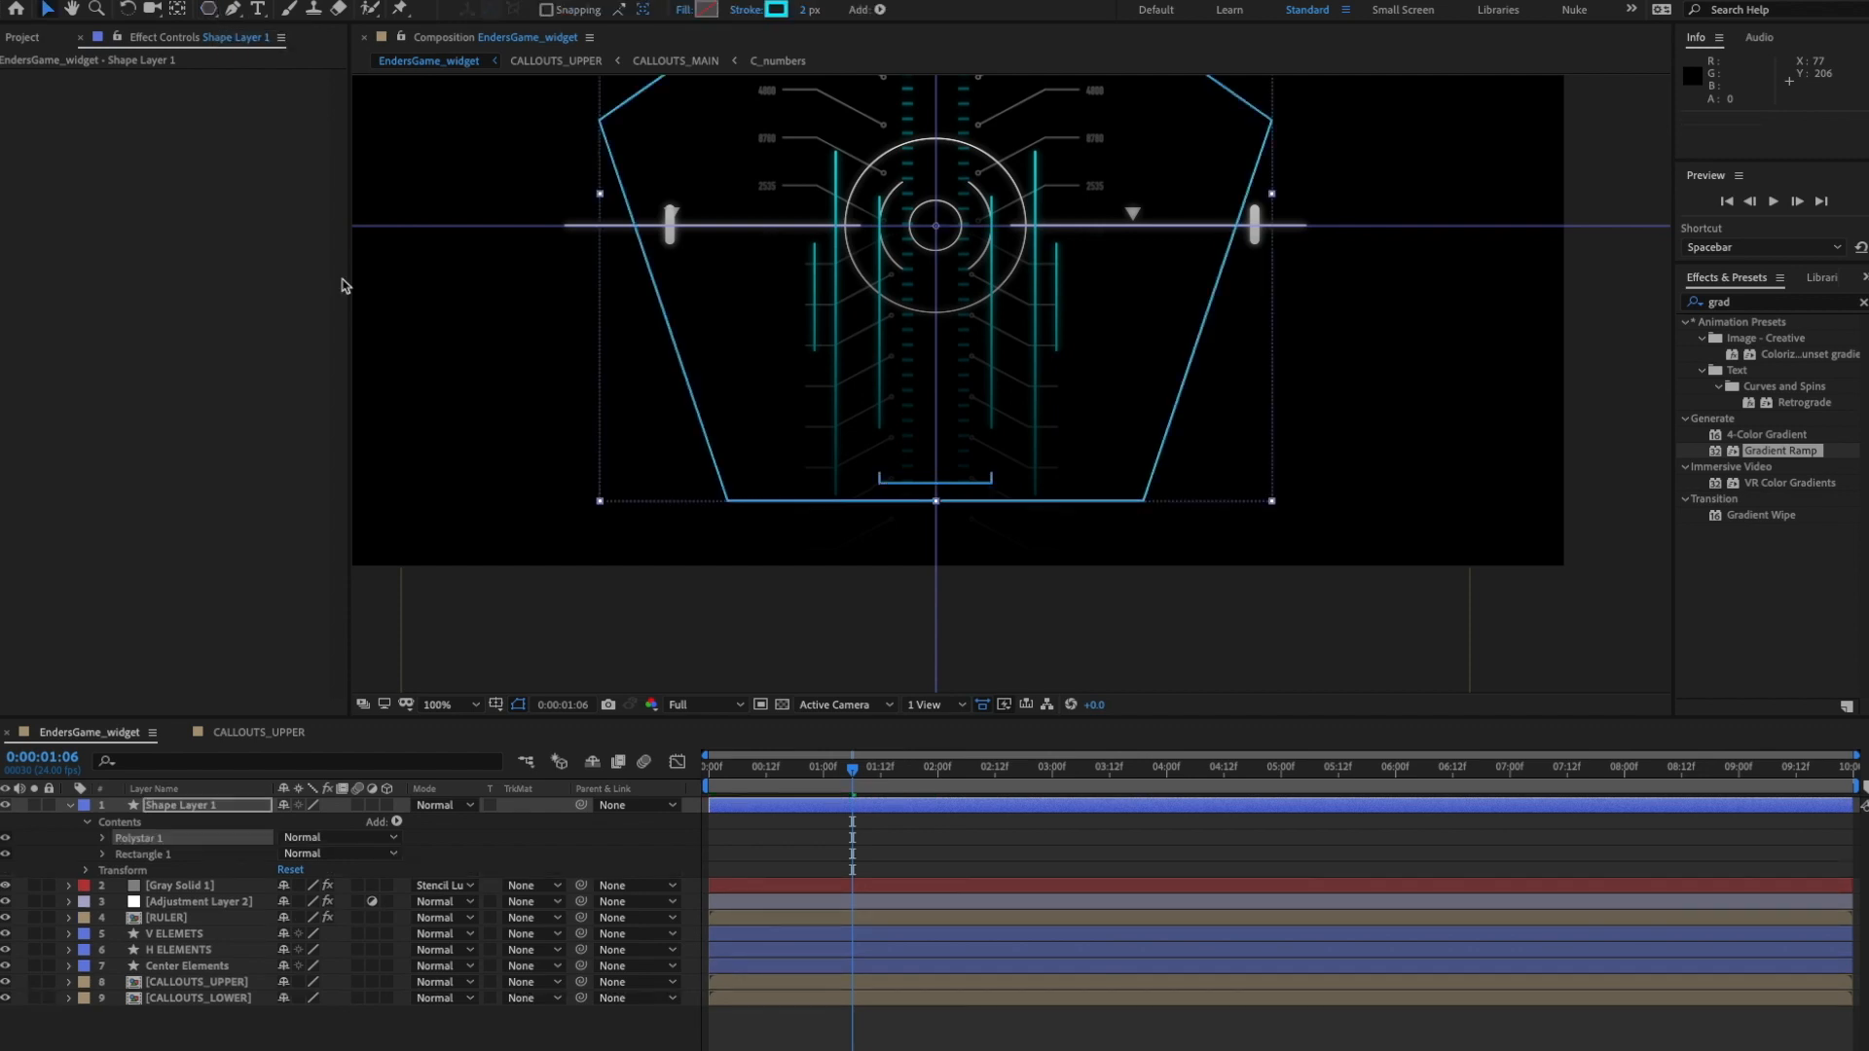
# - Turn the polygon into a triangle with 3 points, an outer radius of 39.0 and position 0.0, 249.0
pyautogui.click(102, 838)
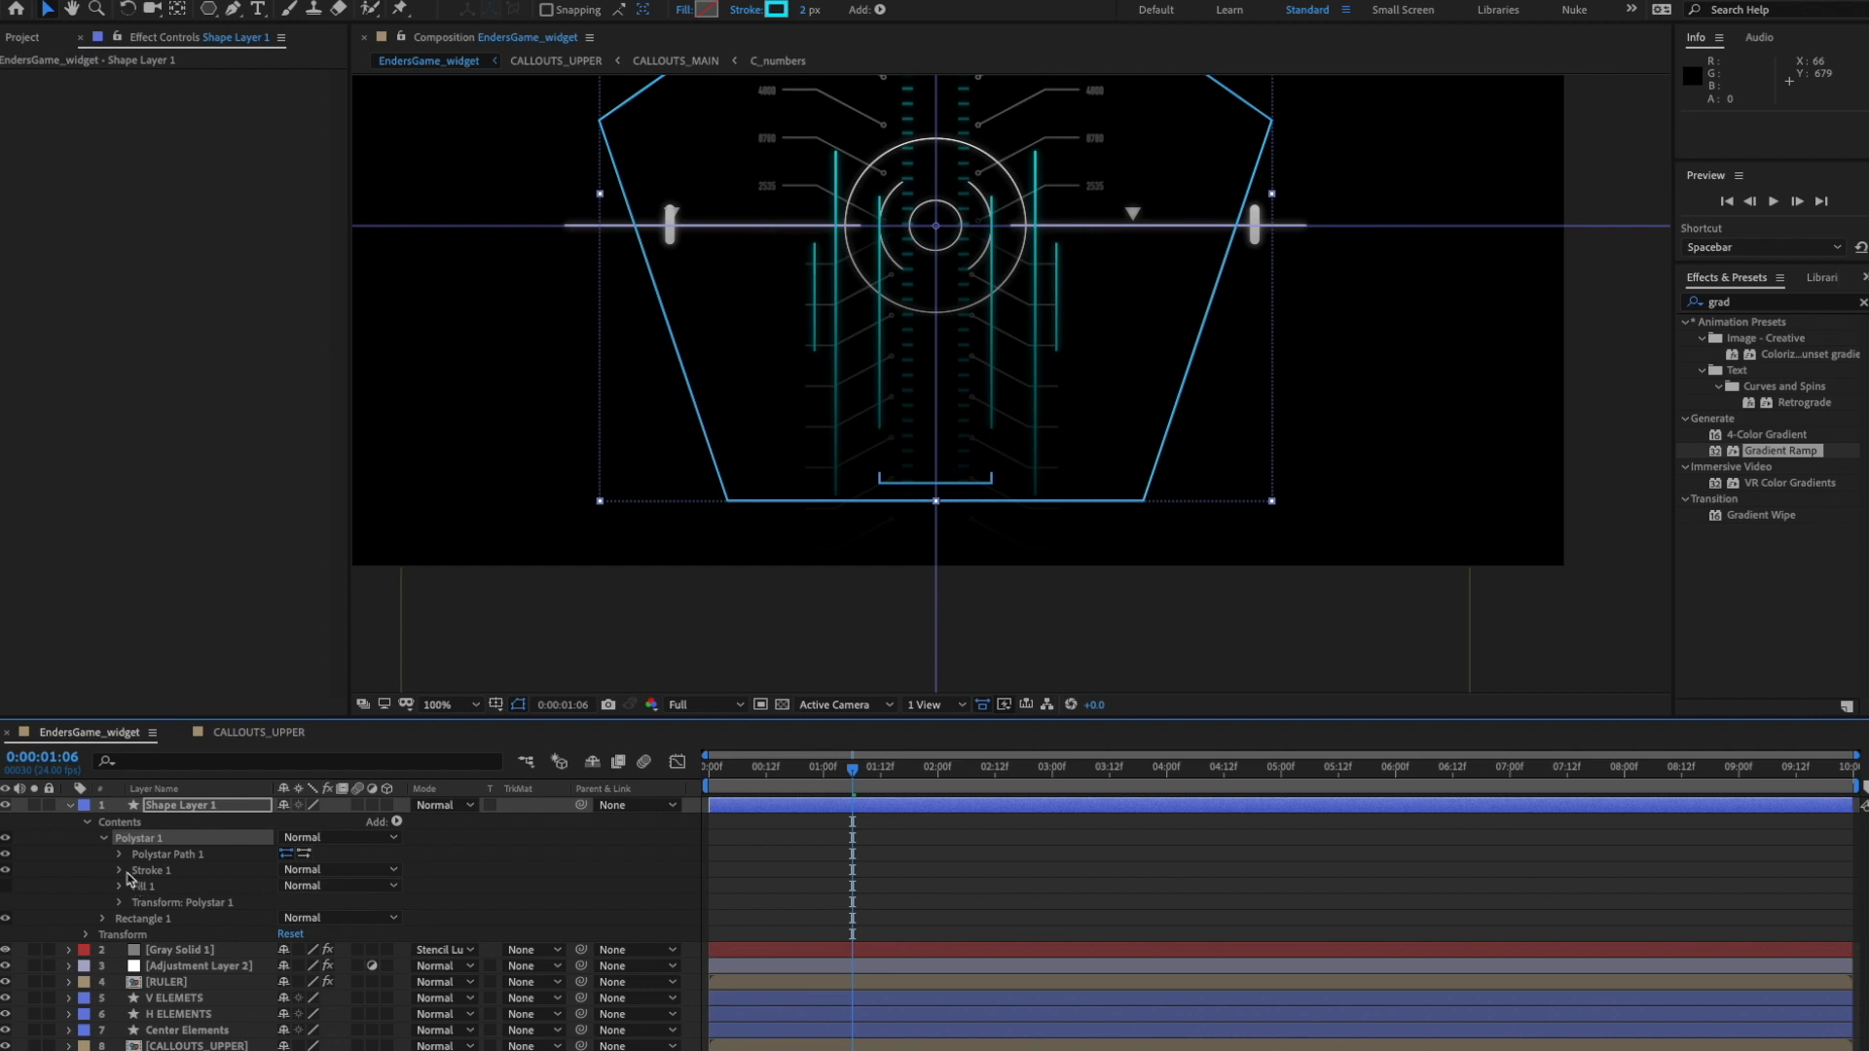
pyautogui.click(119, 855)
pyautogui.click(284, 886)
pyautogui.press('Return')
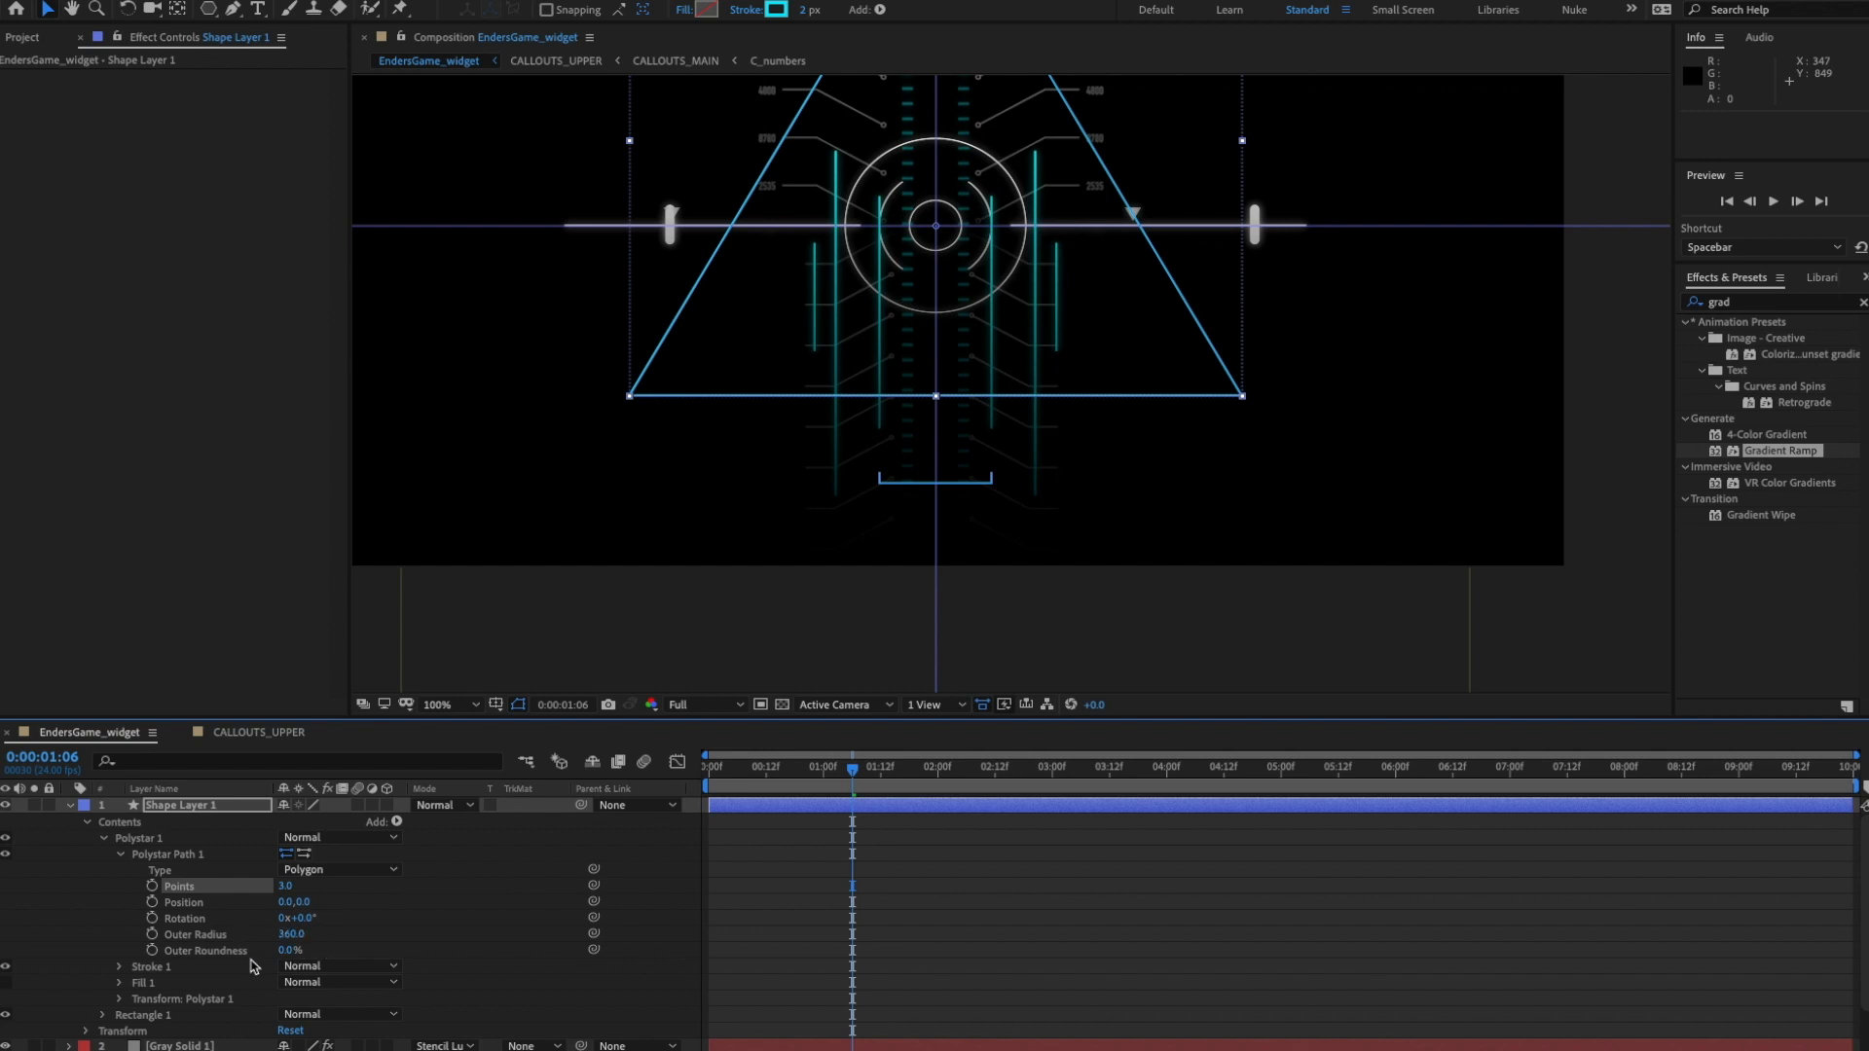
pyautogui.moveTo(290, 934); pyautogui.dragTo(149, 934)
pyautogui.moveTo(304, 901); pyautogui.dragTo(559, 904)
# - Hide the triangle's stroke, enable its fill, and sample the cyan stroke color for the fill
pyautogui.click(5, 967)
pyautogui.click(5, 983)
pyautogui.click(120, 983)
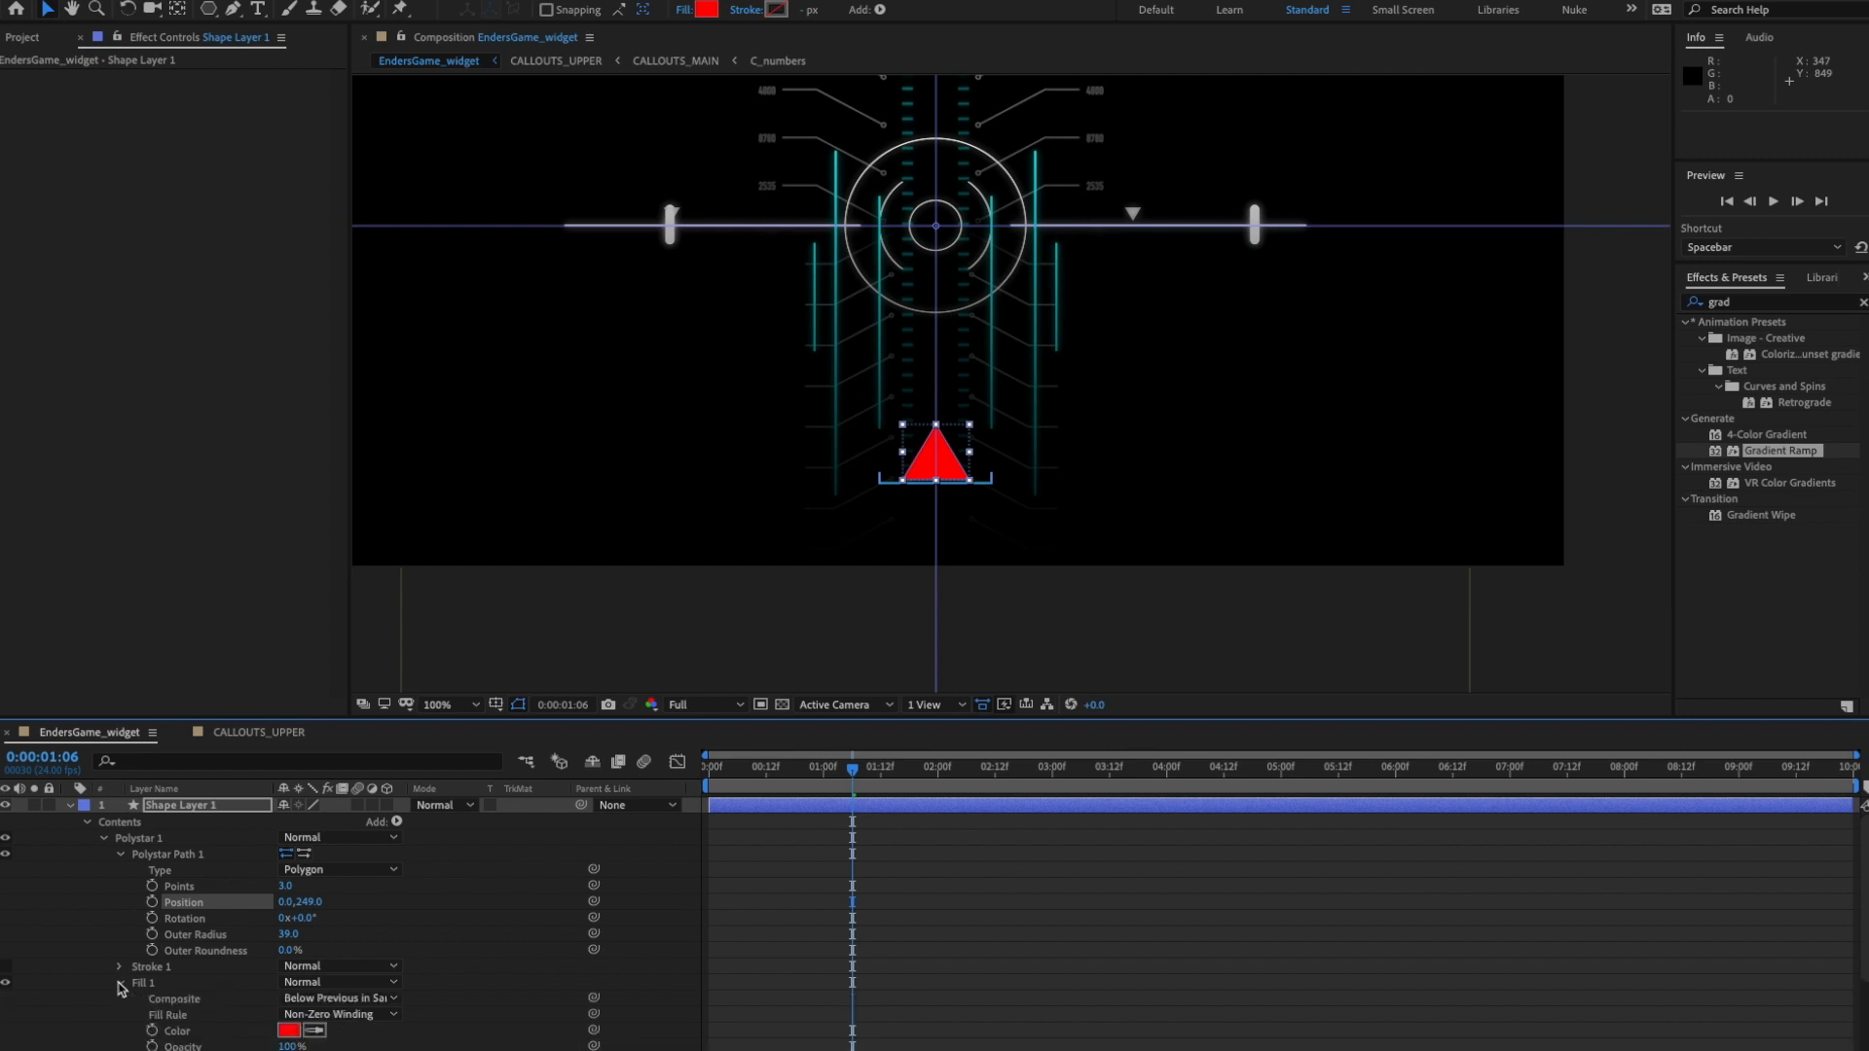
pyautogui.click(121, 968)
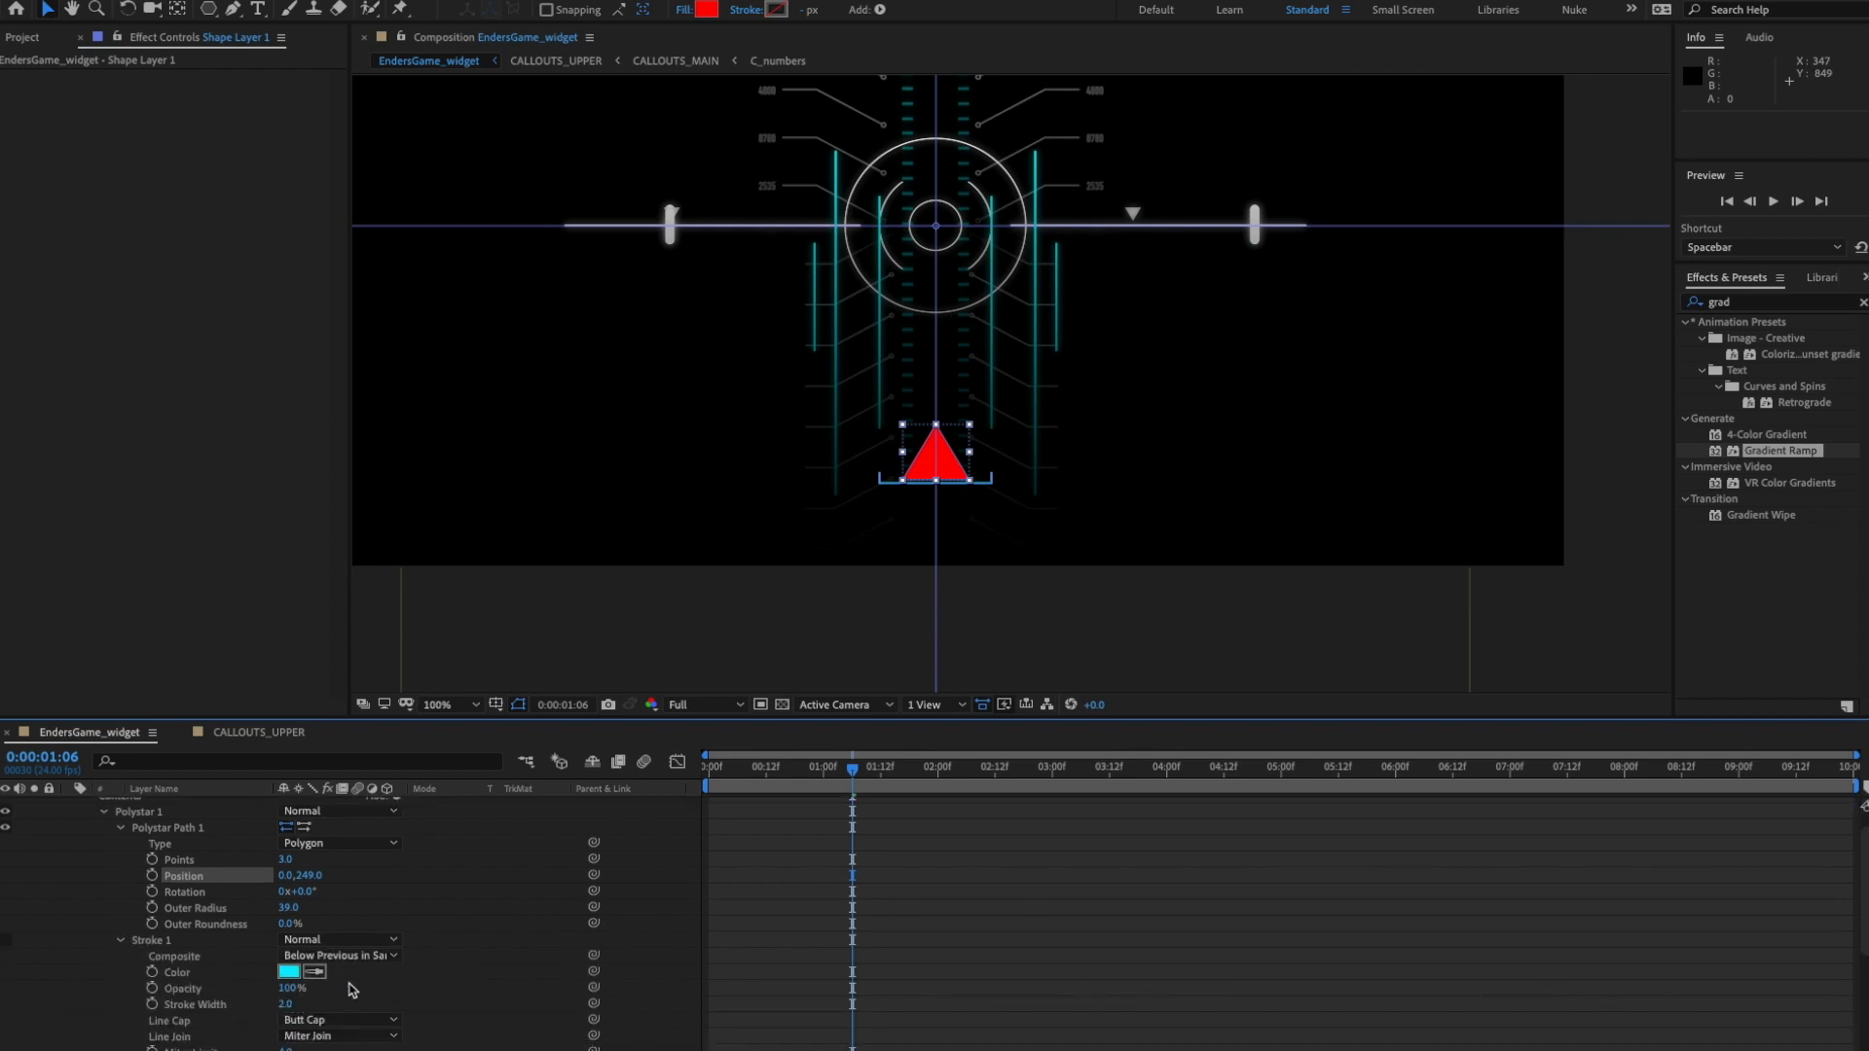
pyautogui.scroll(-4, 377, 990)
pyautogui.click(313, 1020)
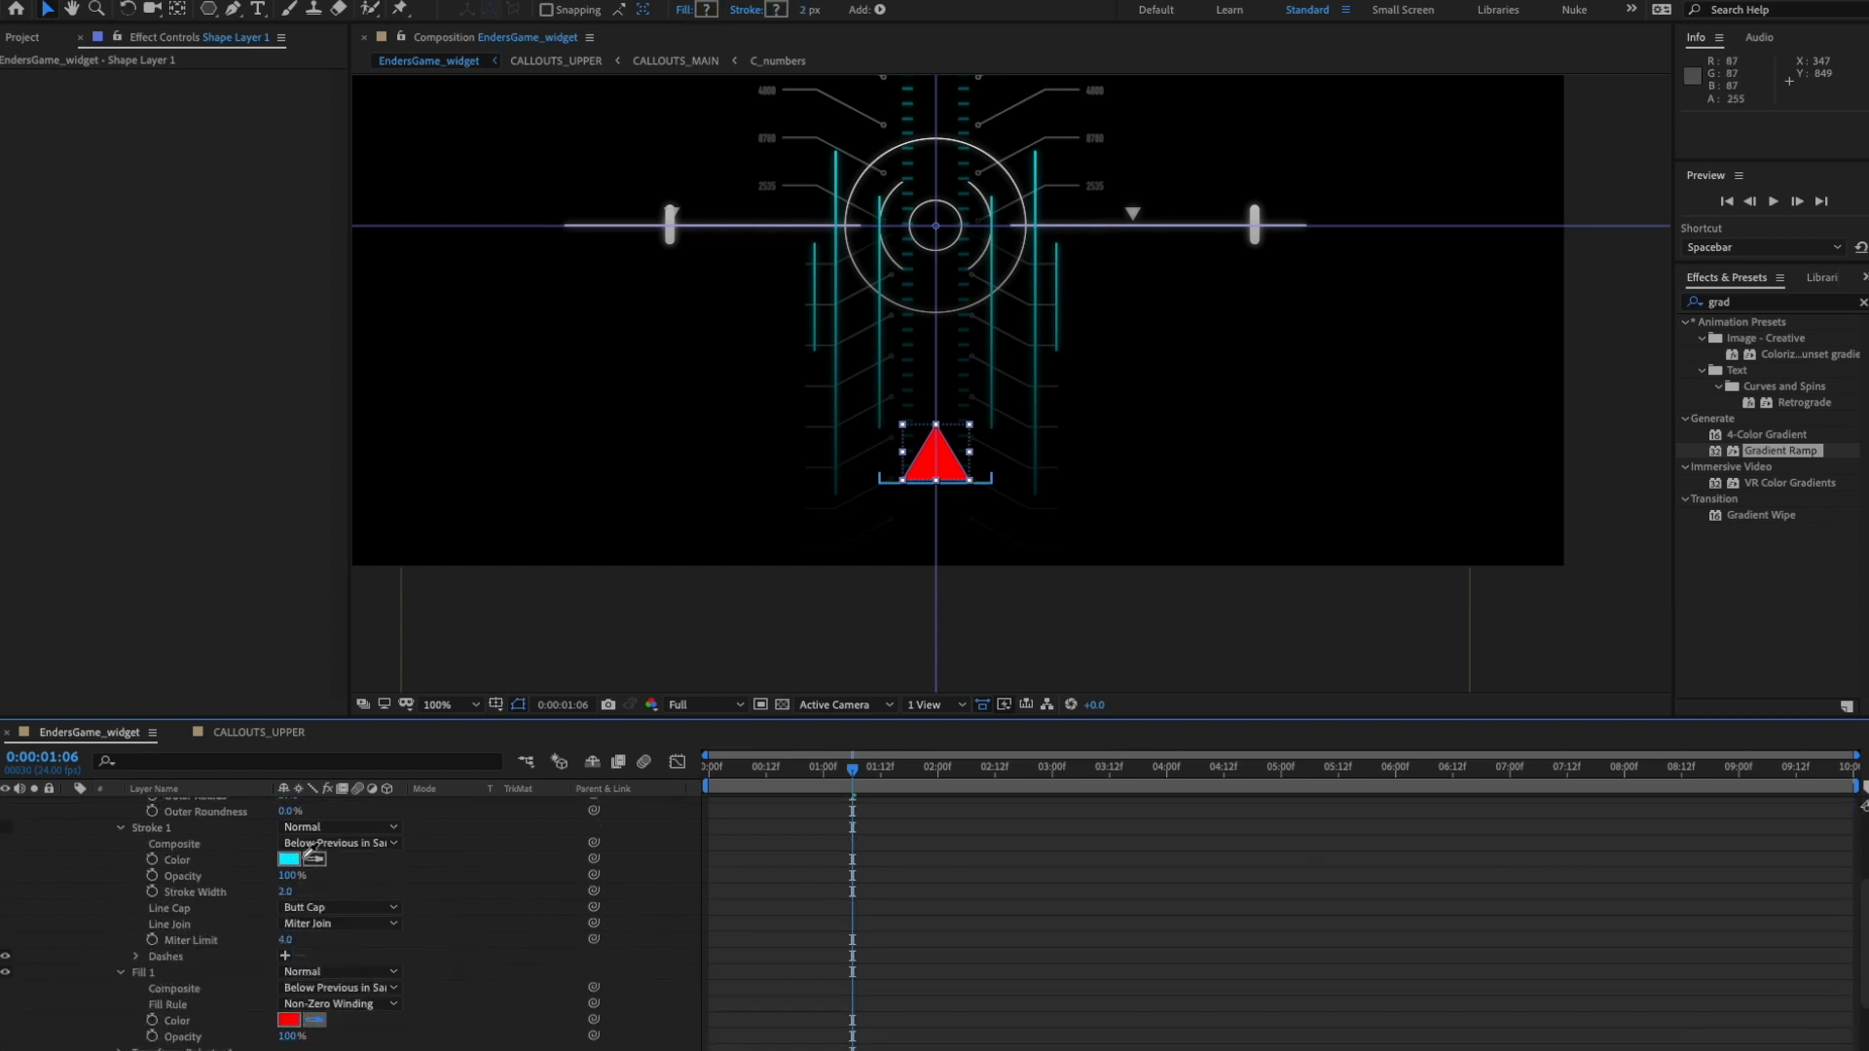
pyautogui.click(290, 860)
pyautogui.scroll(1, 250, 897)
pyautogui.scroll(4, 250, 897)
pyautogui.click(132, 945)
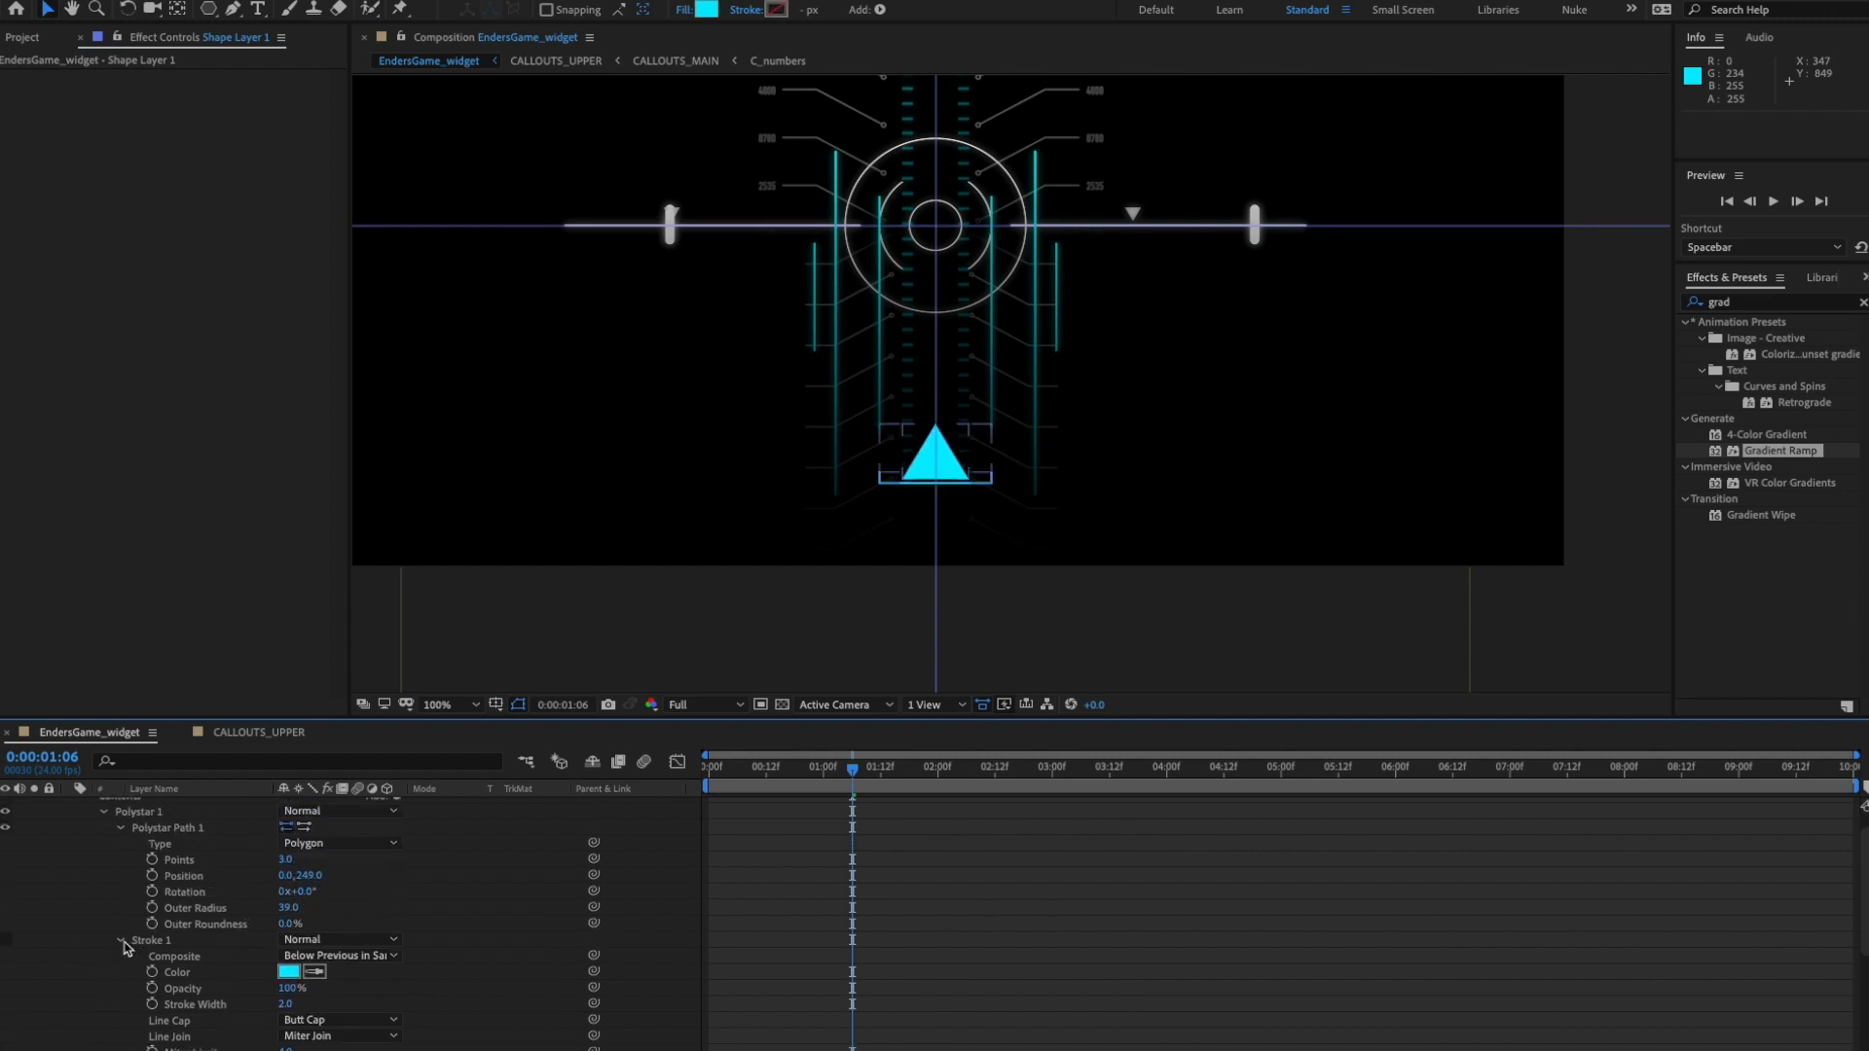
pyautogui.click(120, 940)
pyautogui.click(121, 957)
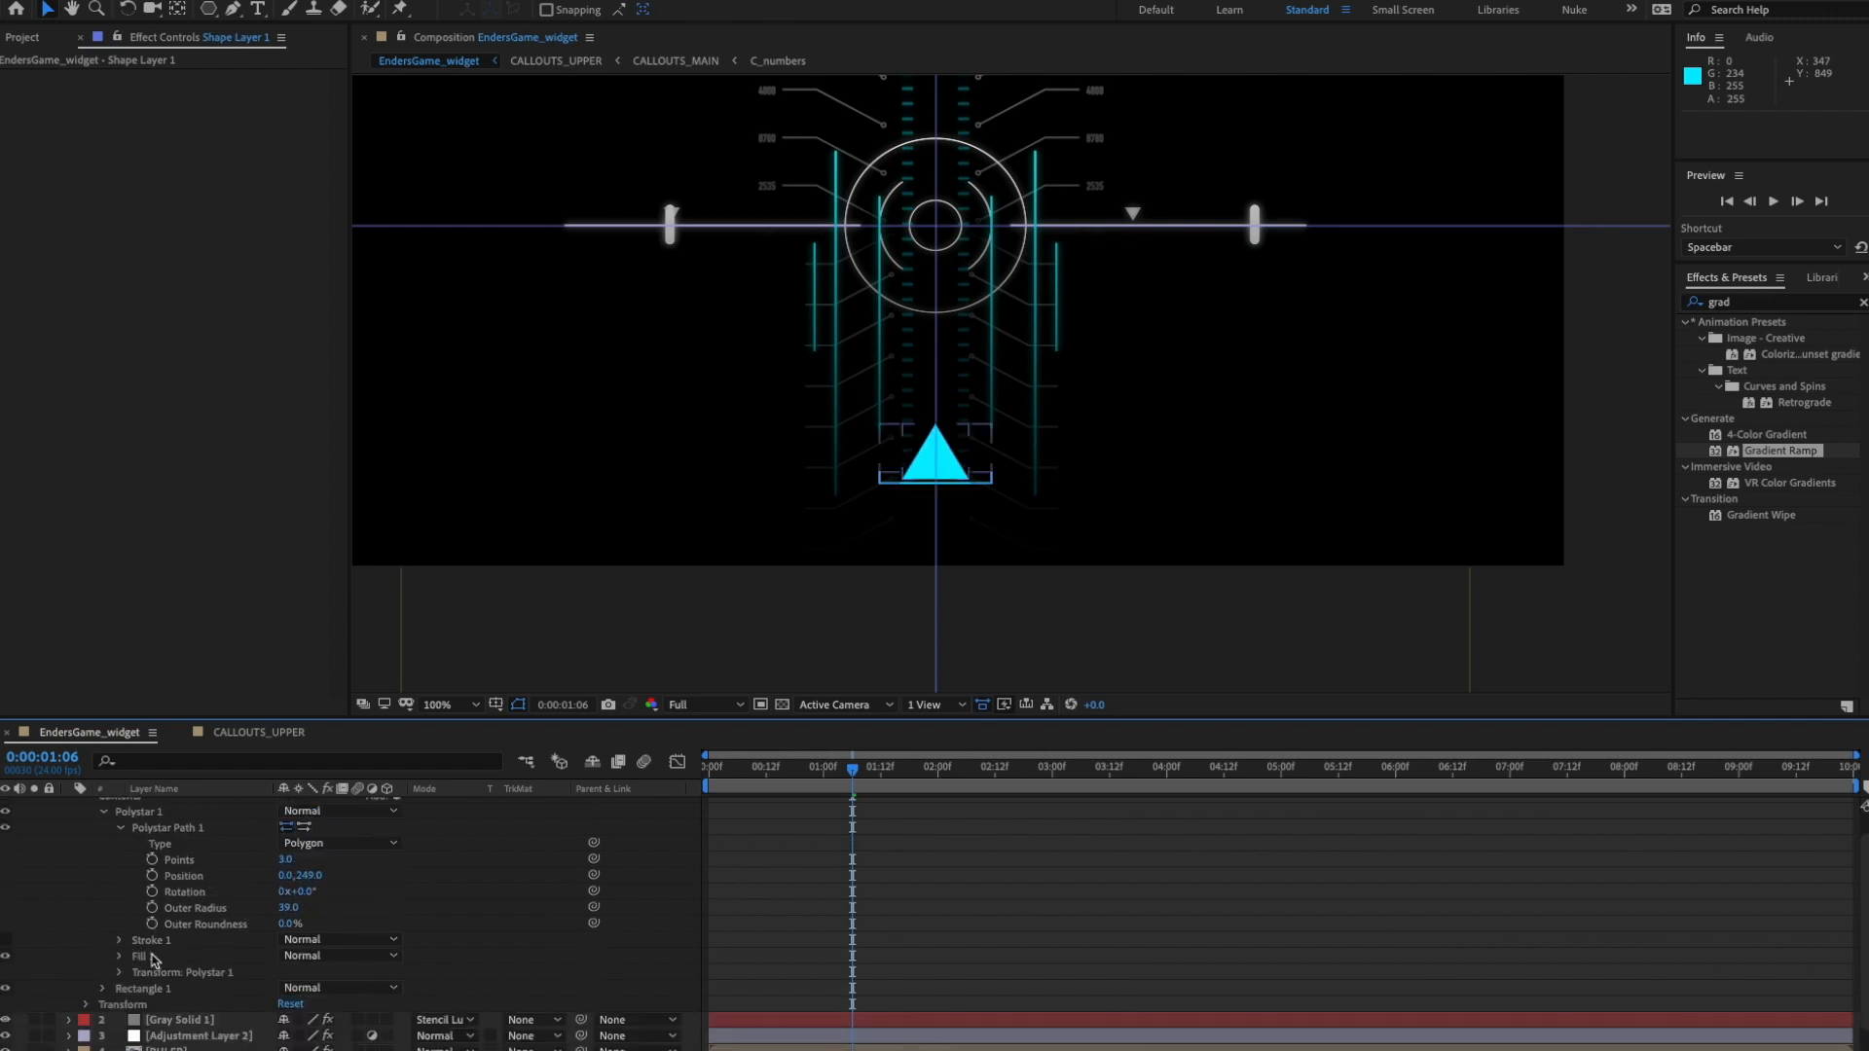
# - Shrink the triangle to an outer radius of 7.8 and set its position to 0.0, 263.8, just above the bracket line
pyautogui.click(200, 908)
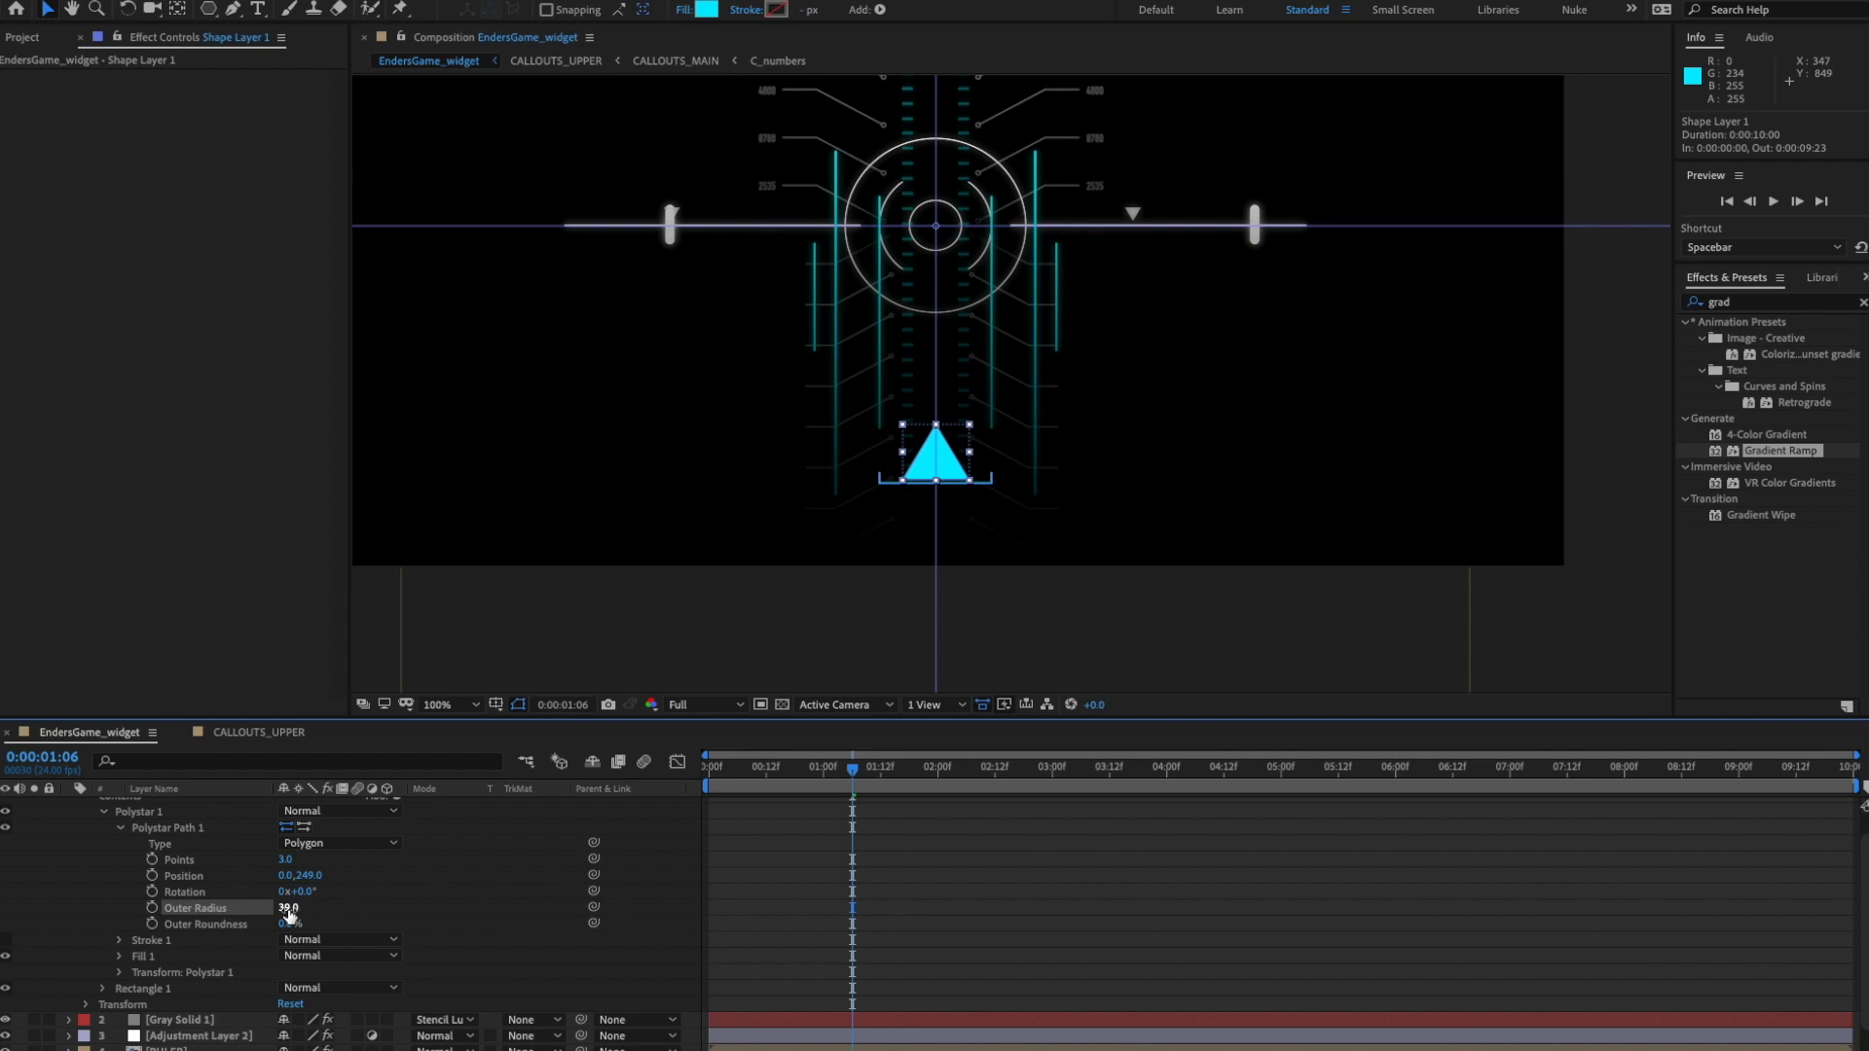
pyautogui.moveTo(288, 907); pyautogui.dragTo(70, 953)
pyautogui.scroll(3, 943, 530)
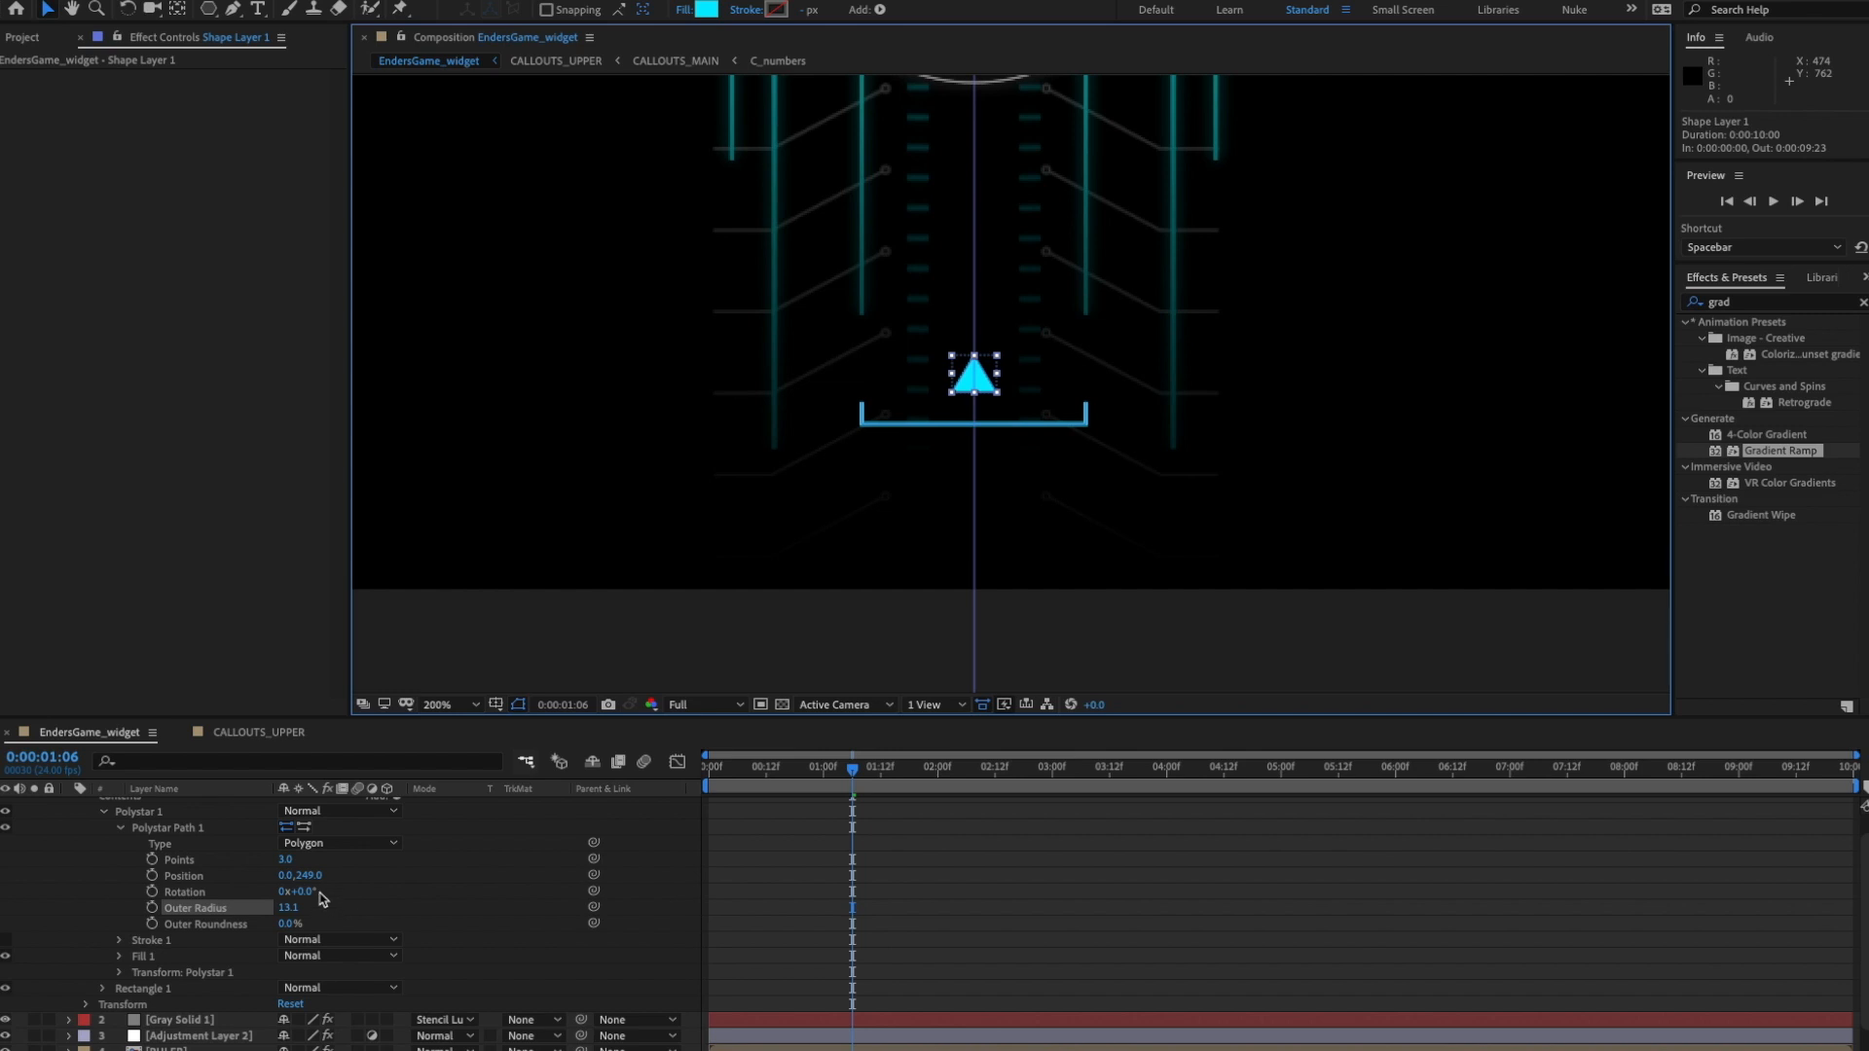
pyautogui.moveTo(310, 876); pyautogui.dragTo(325, 879)
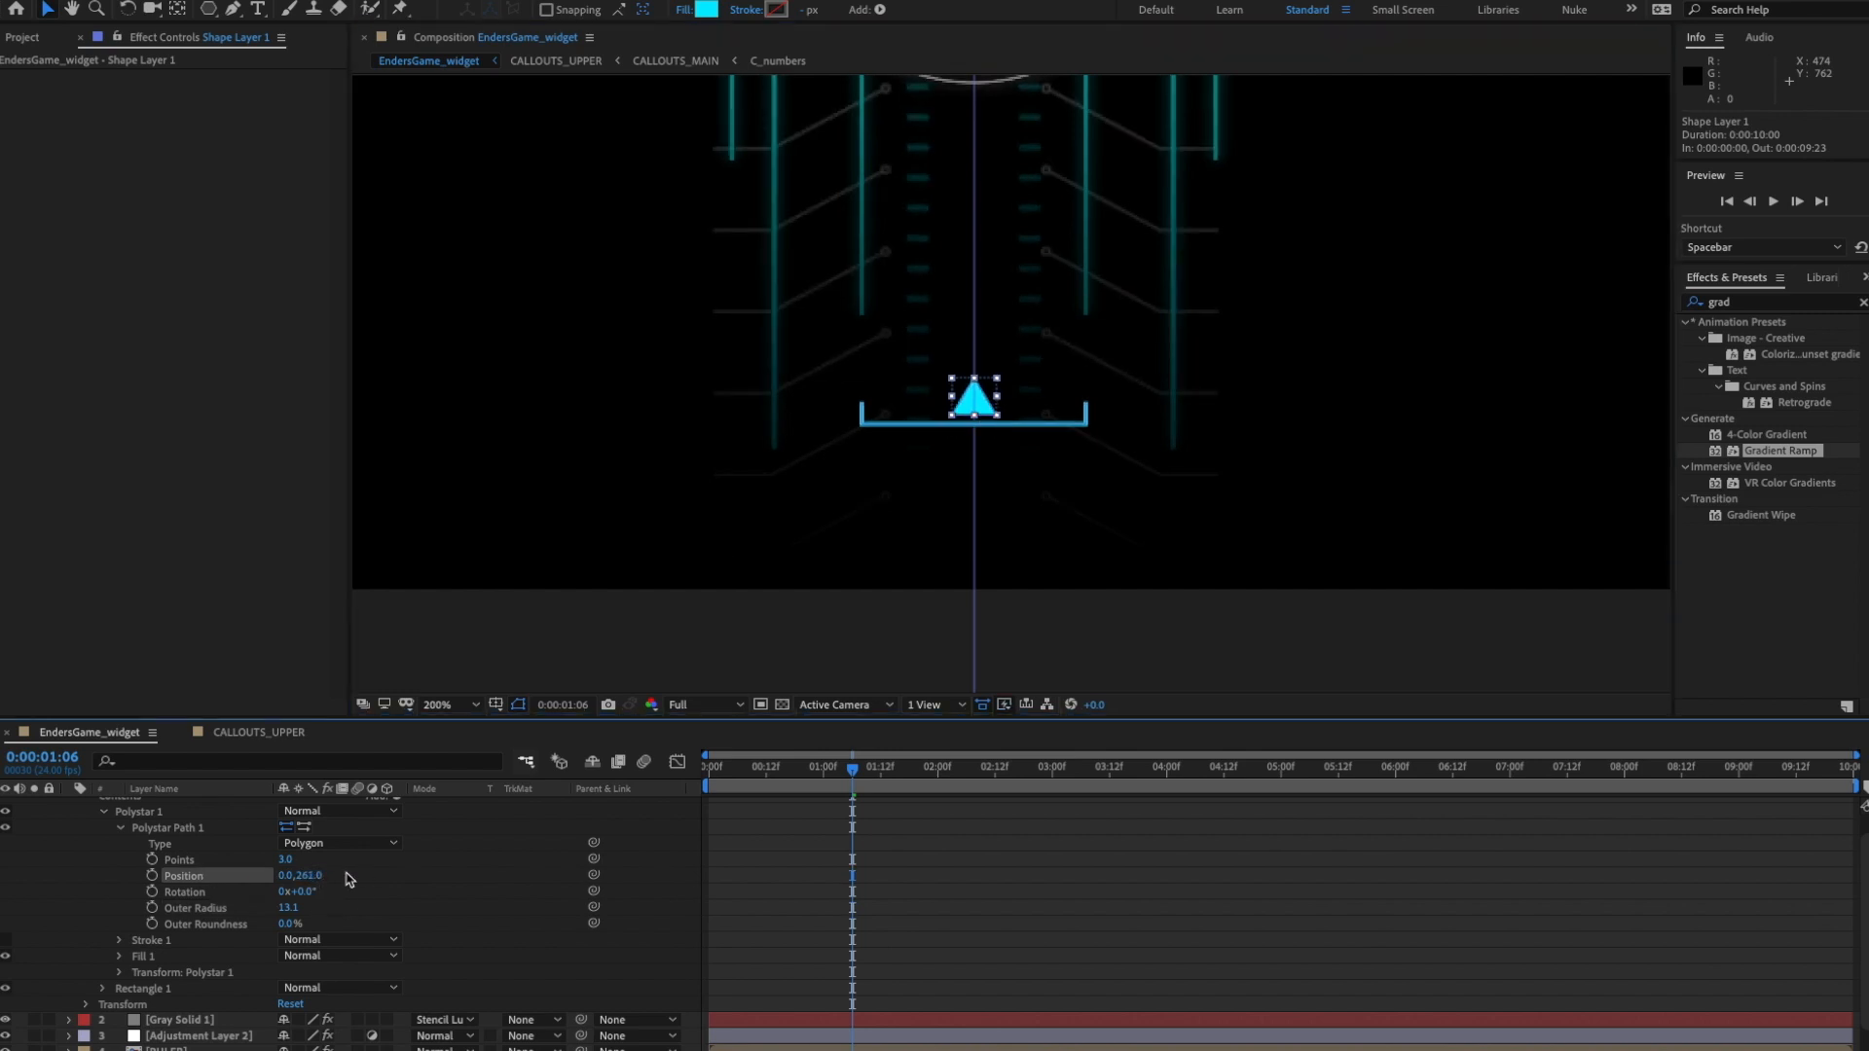
pyautogui.scroll(2, 255, 869)
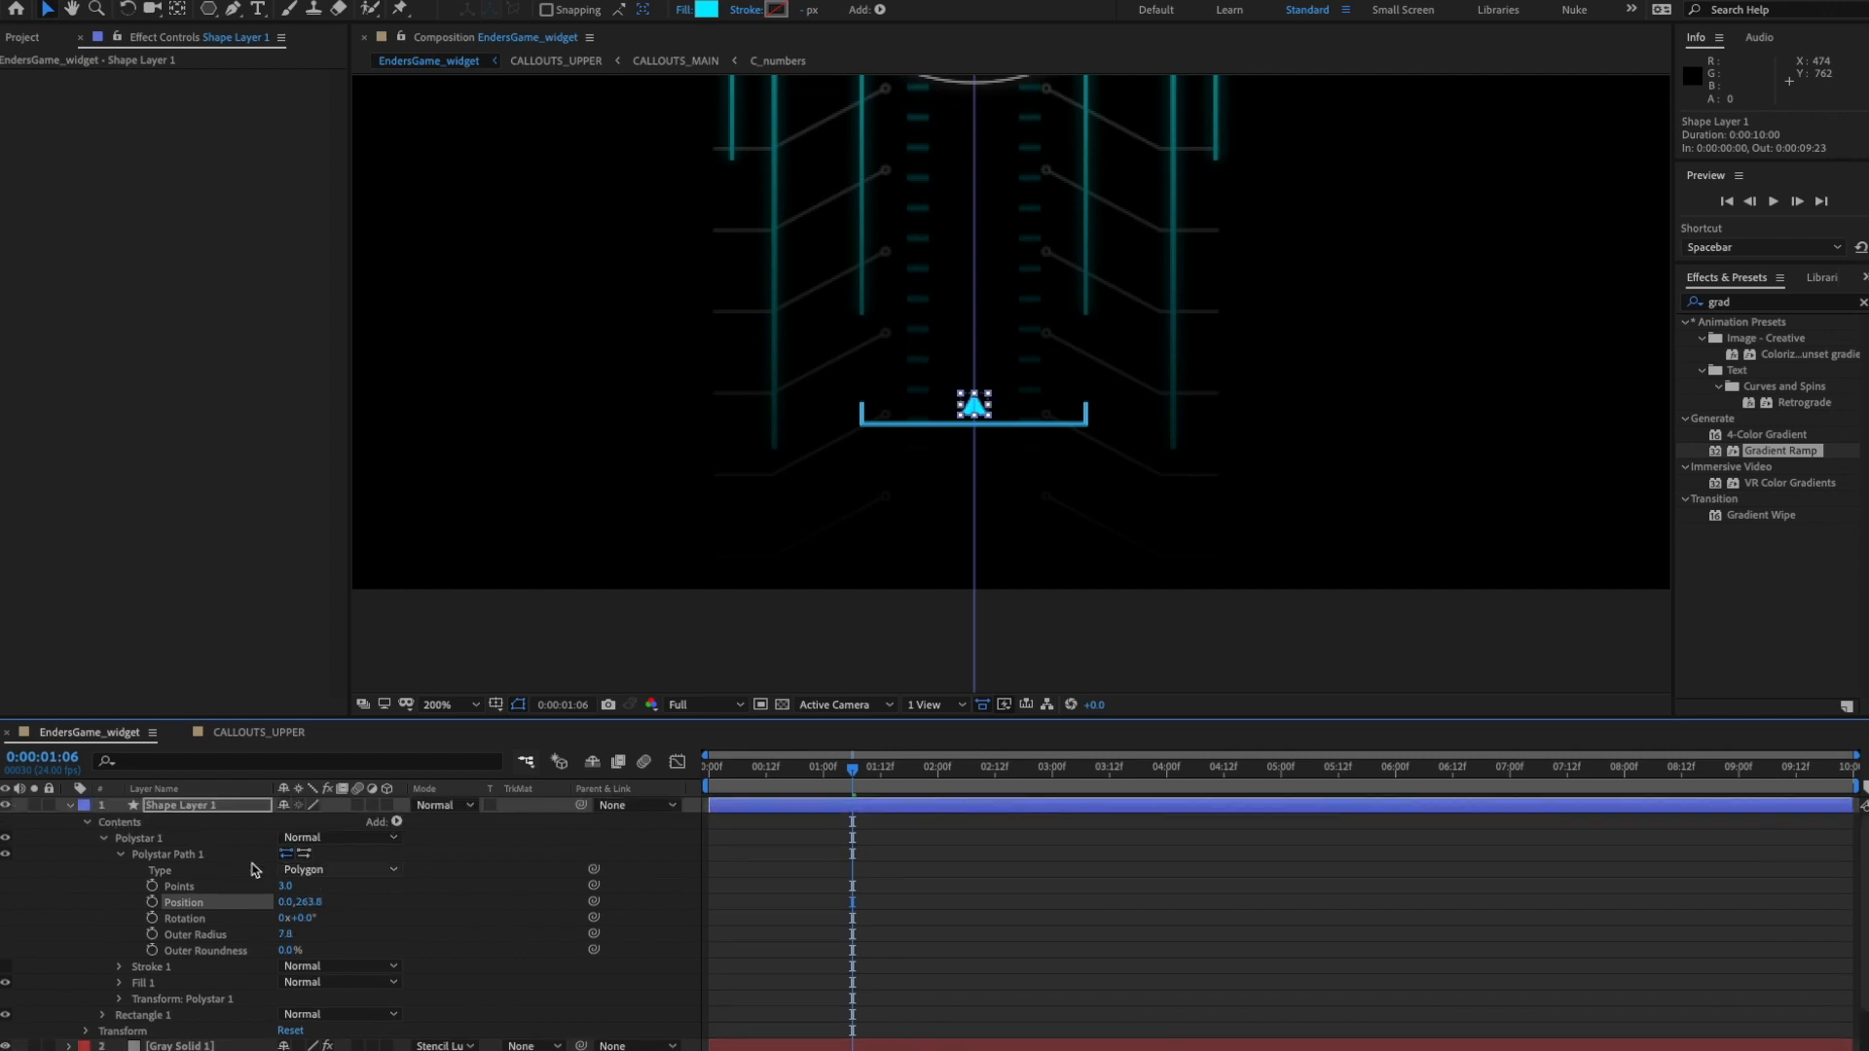
pyautogui.click(120, 855)
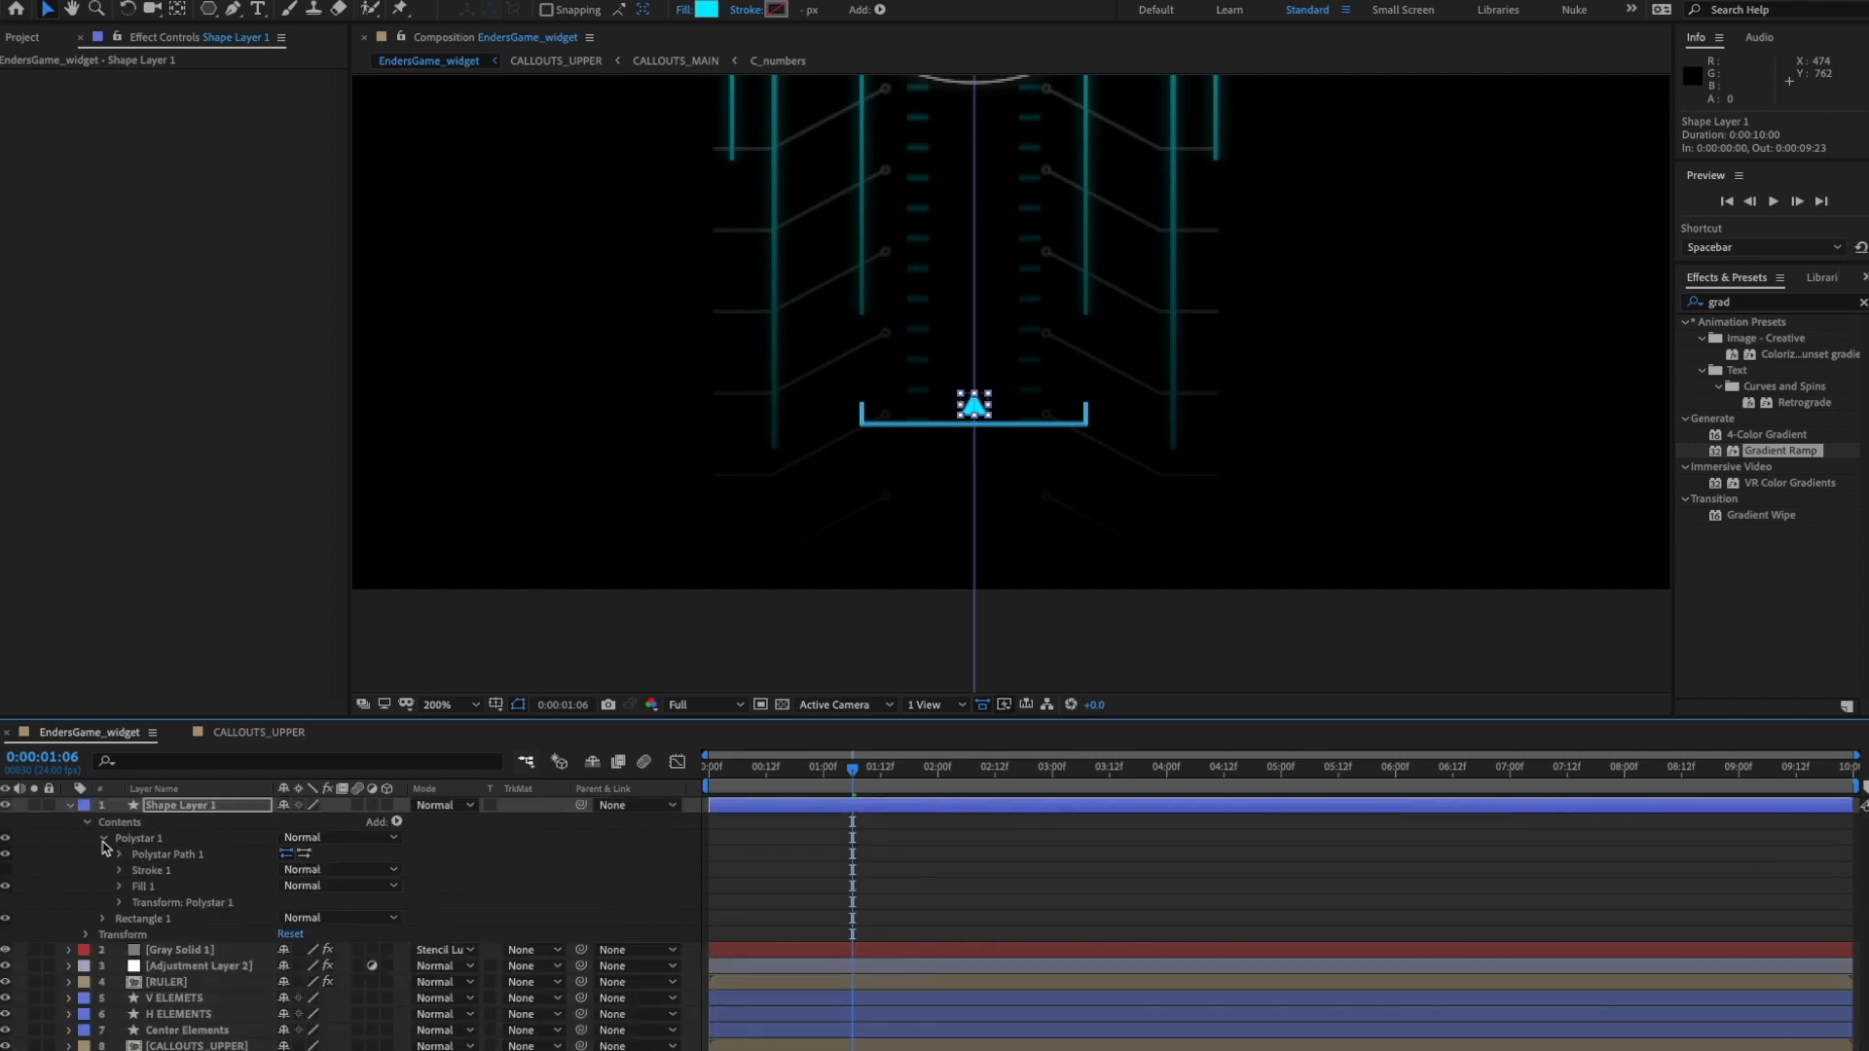
# - Add a Repeater to the Polystar 1 group and set it to 2 copies
pyautogui.click(146, 839)
pyautogui.click(396, 822)
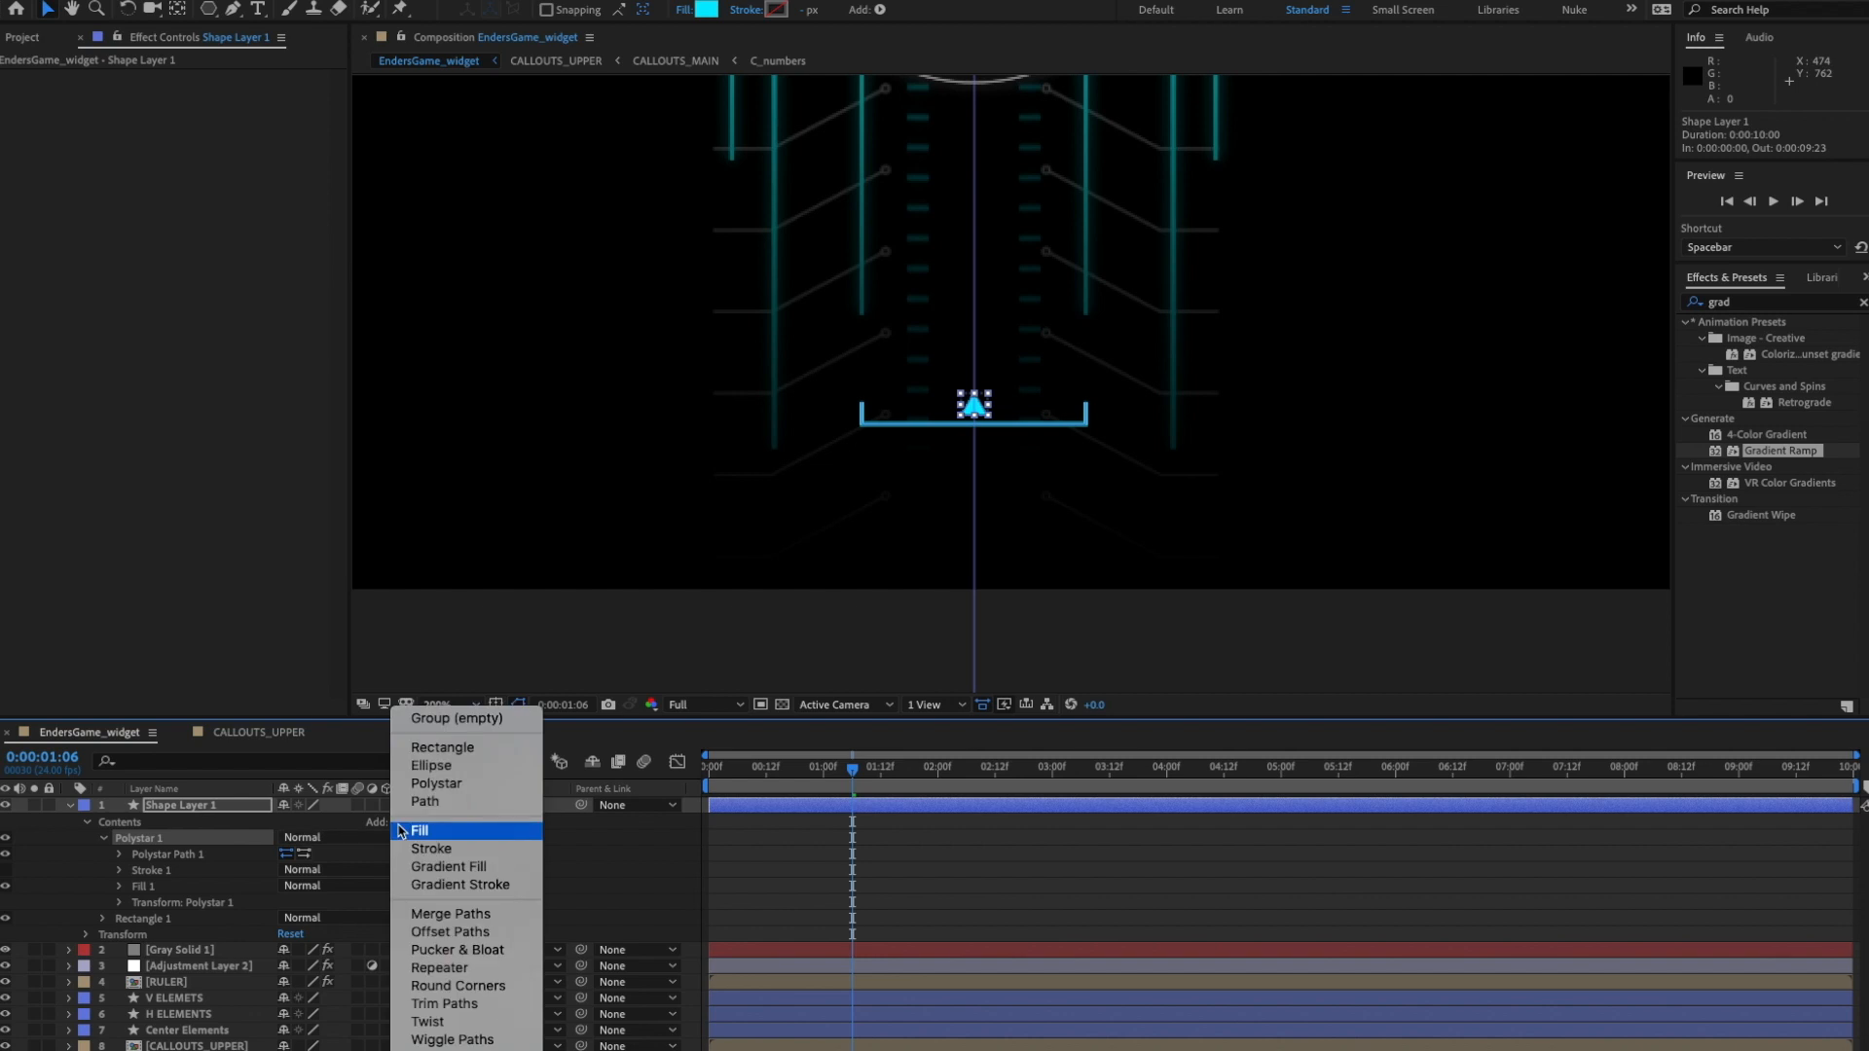
pyautogui.click(439, 967)
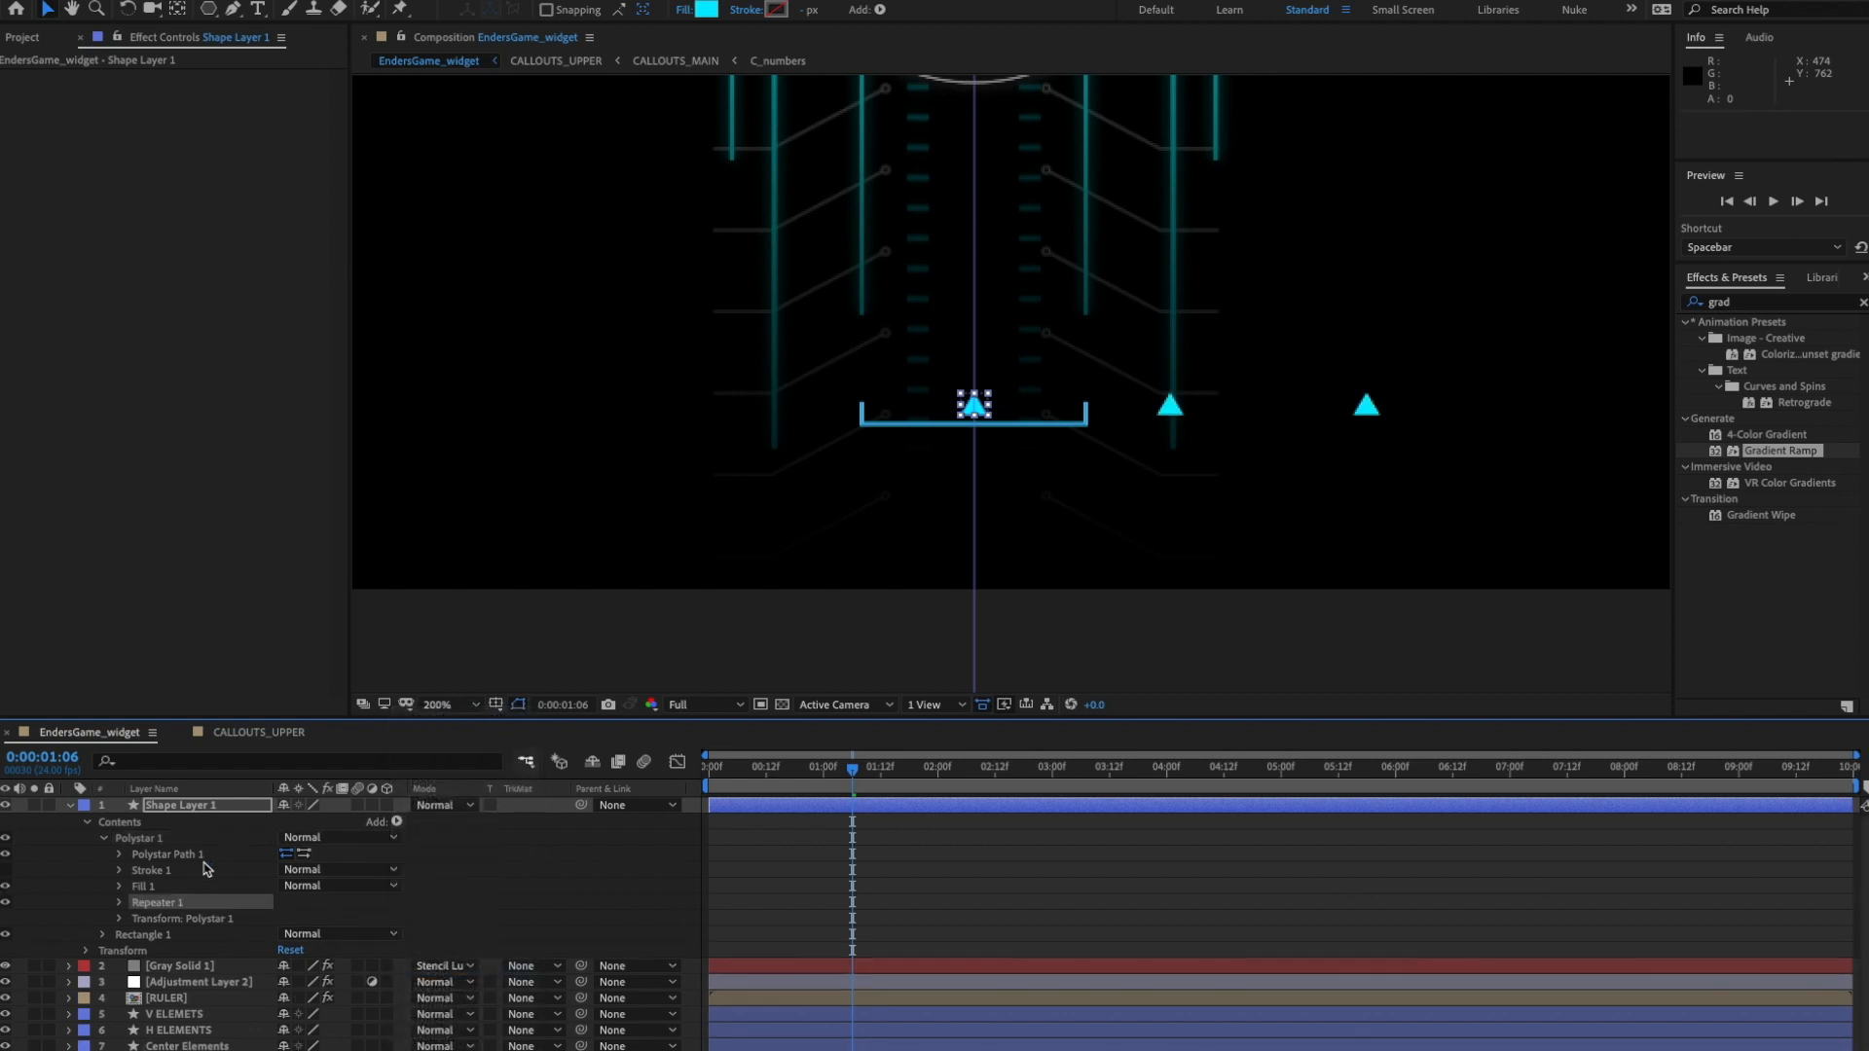
pyautogui.click(119, 903)
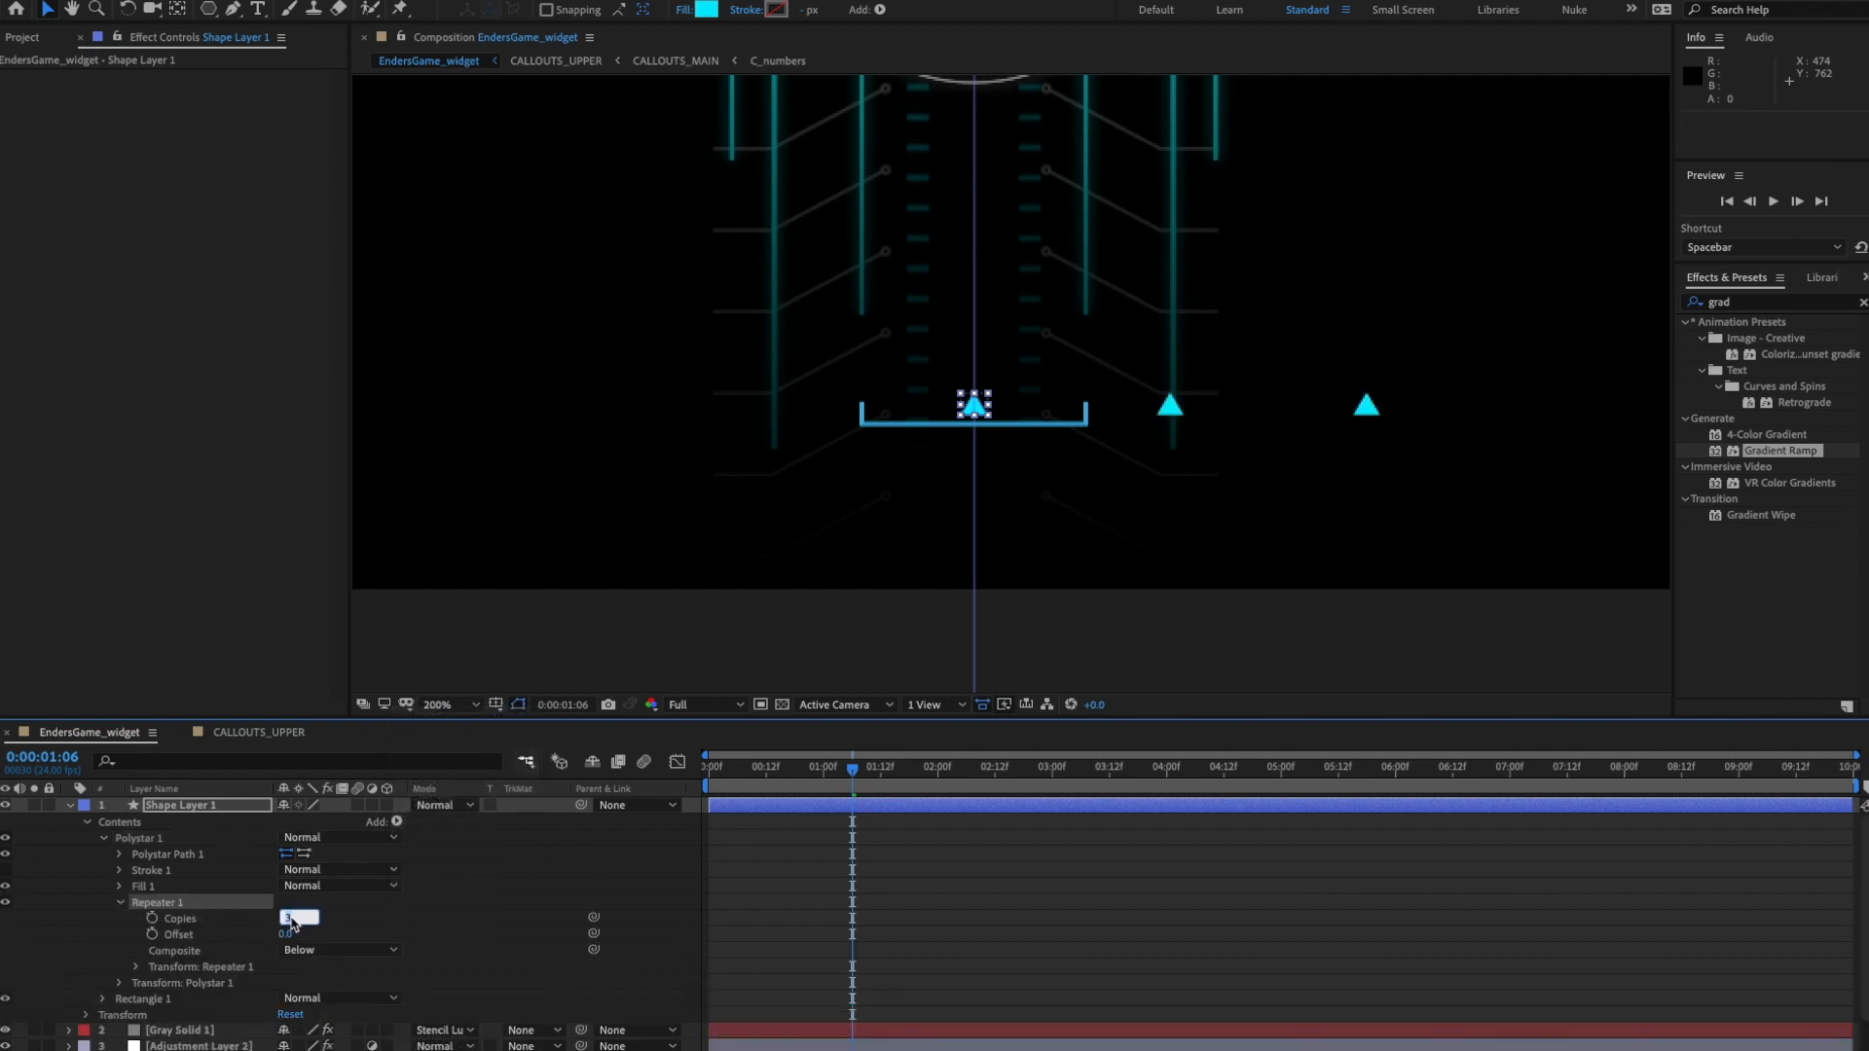
pyautogui.click(137, 966)
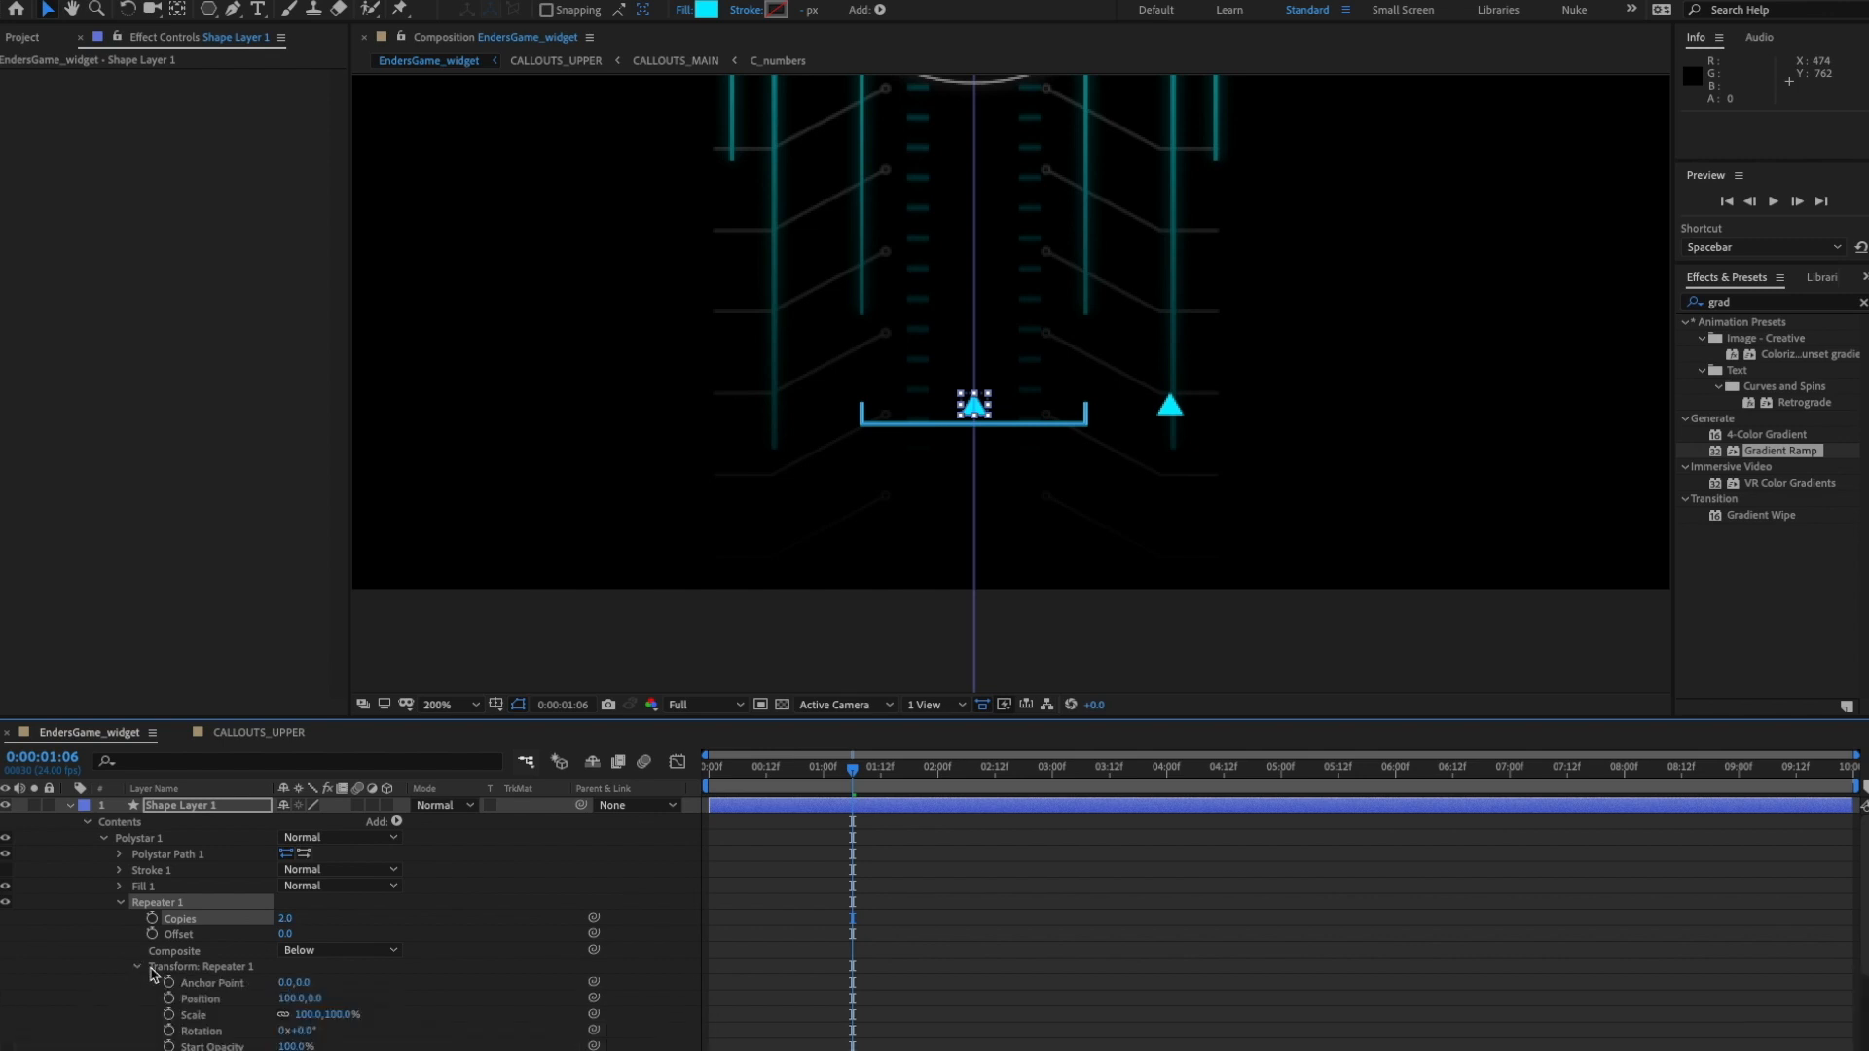
# - Mirror the repeated triangle vertically by setting the repeater's position to 0.0, 0.0 and its scale to 100.0, -100.0%
pyautogui.scroll(-1, 395, 964)
pyautogui.scroll(-2, 395, 964)
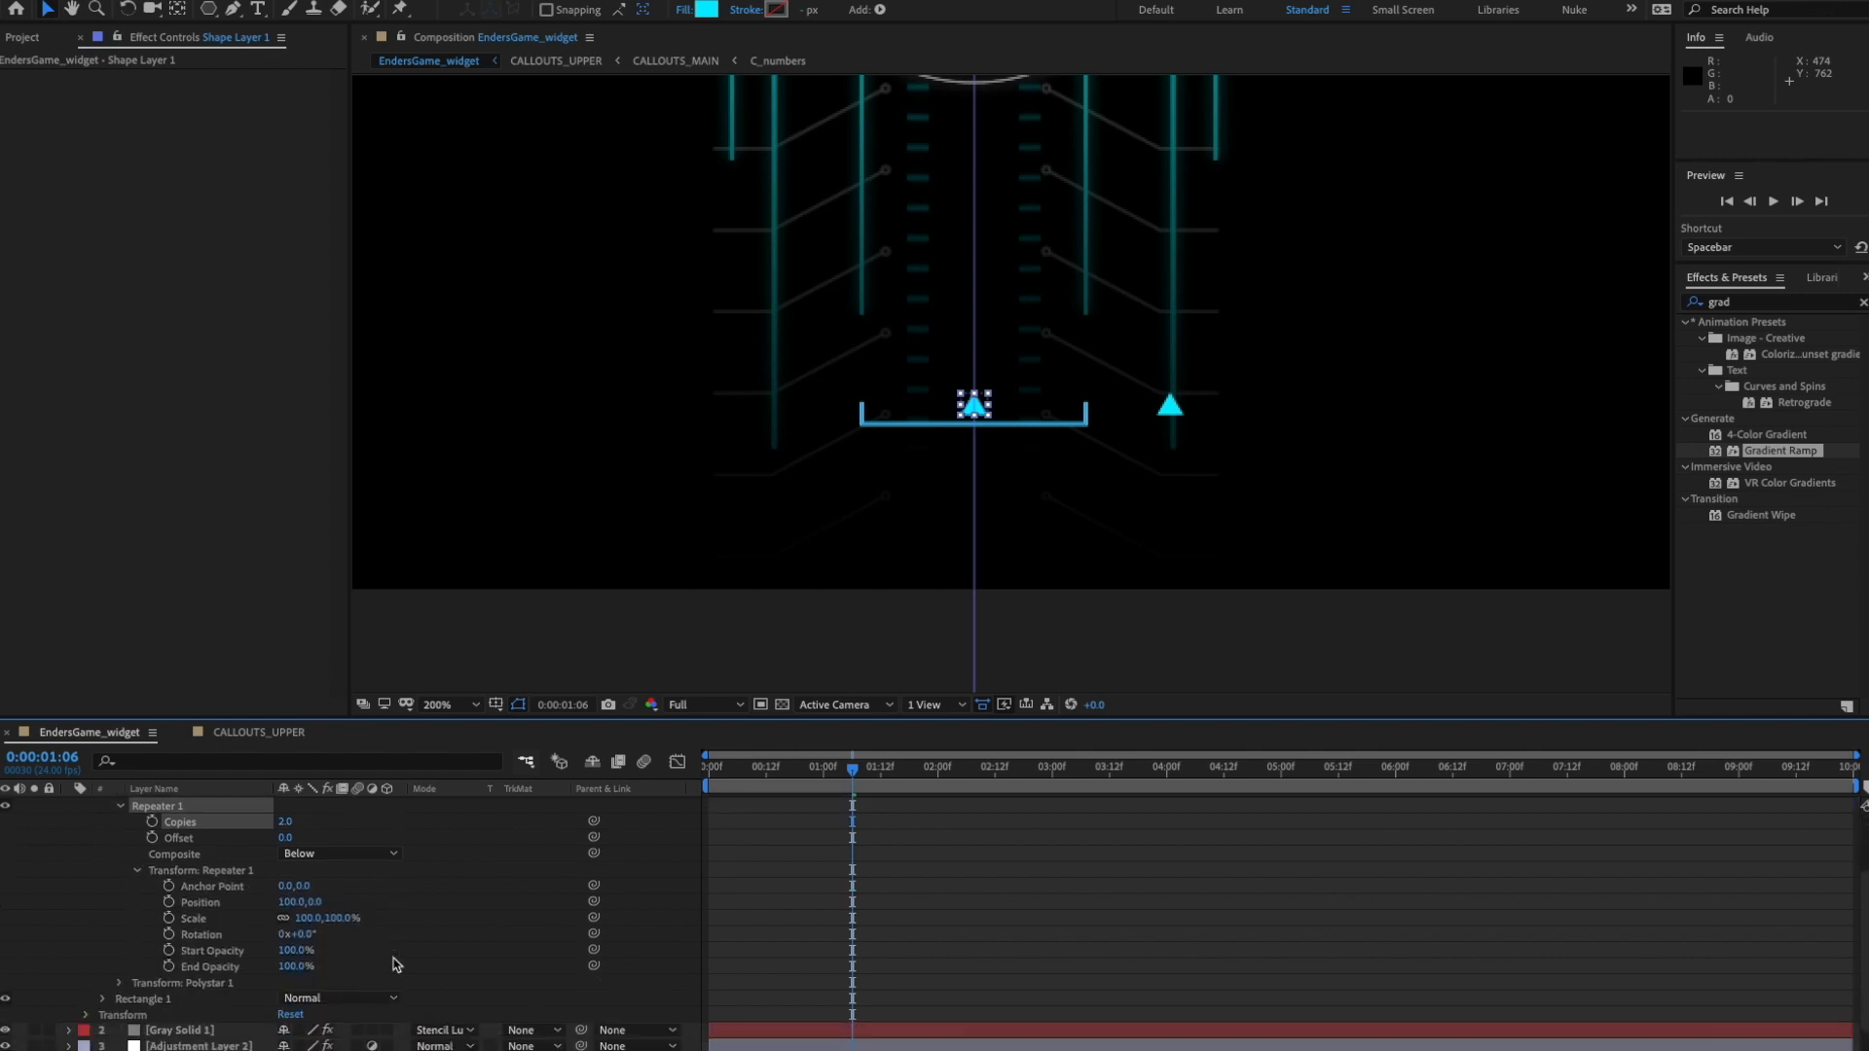
pyautogui.click(295, 902)
pyautogui.write('0')
pyautogui.press('Return')
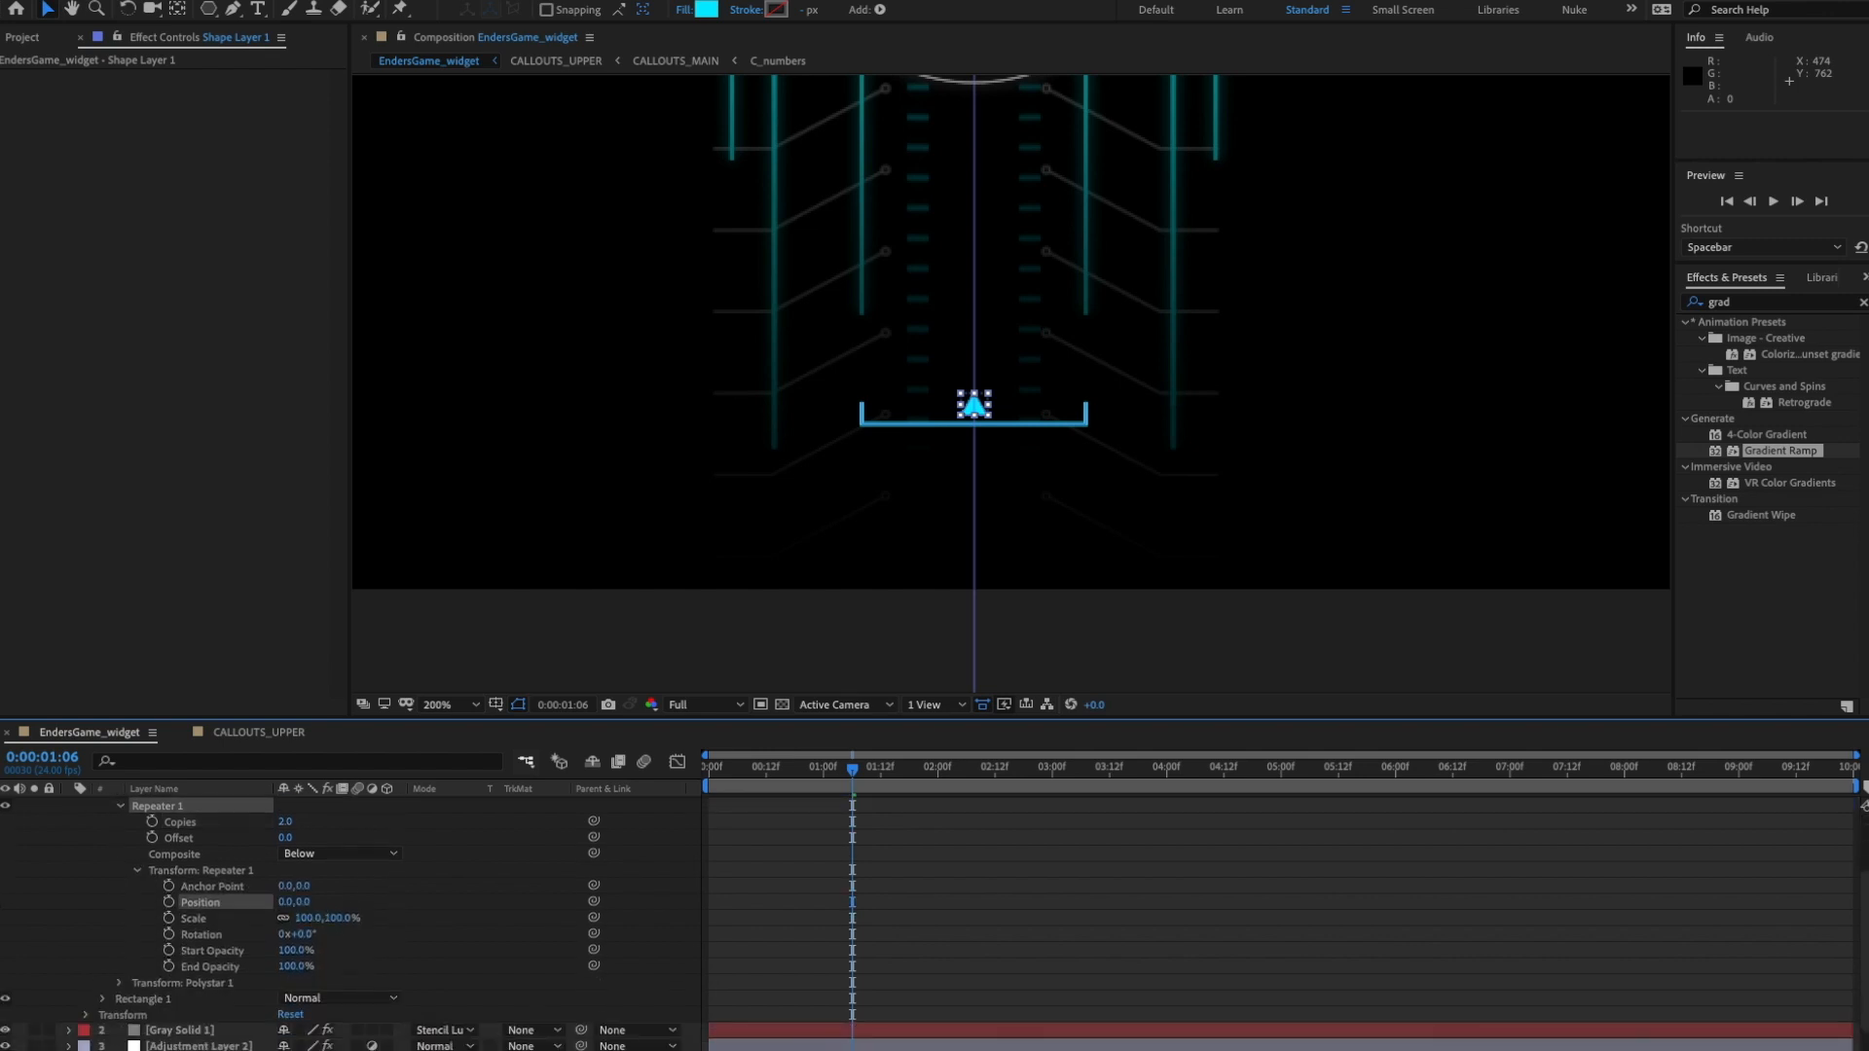
pyautogui.click(338, 922)
pyautogui.write('-100')
pyautogui.press('Return')
# - Set the repeater's position to 0.0, 553.0 to bring the mirrored triangle below the bracket
pyautogui.scroll(-4, 1060, 350)
pyautogui.moveTo(1059, 351); pyautogui.dragTo(1059, 354)
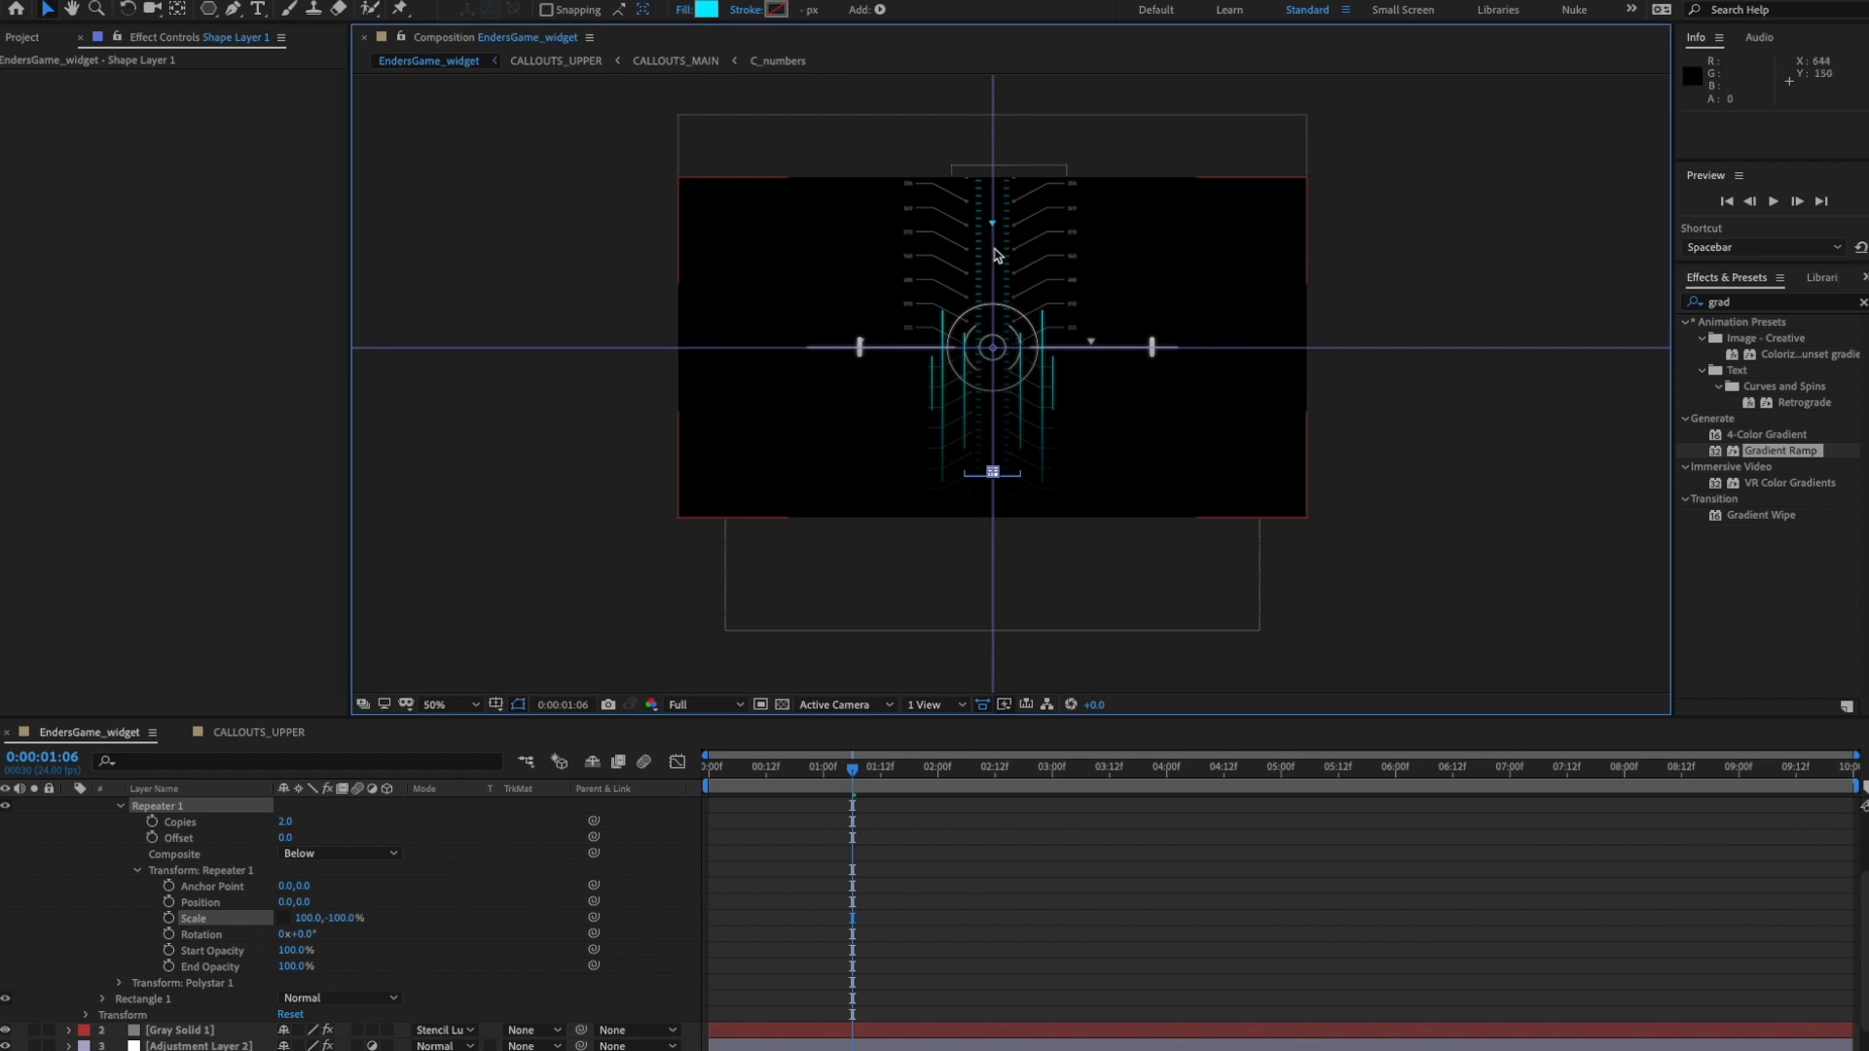
pyautogui.moveTo(304, 902); pyautogui.dragTo(863, 885)
pyautogui.press('.')
pyautogui.moveTo(999, 563); pyautogui.dragTo(1002, 484)
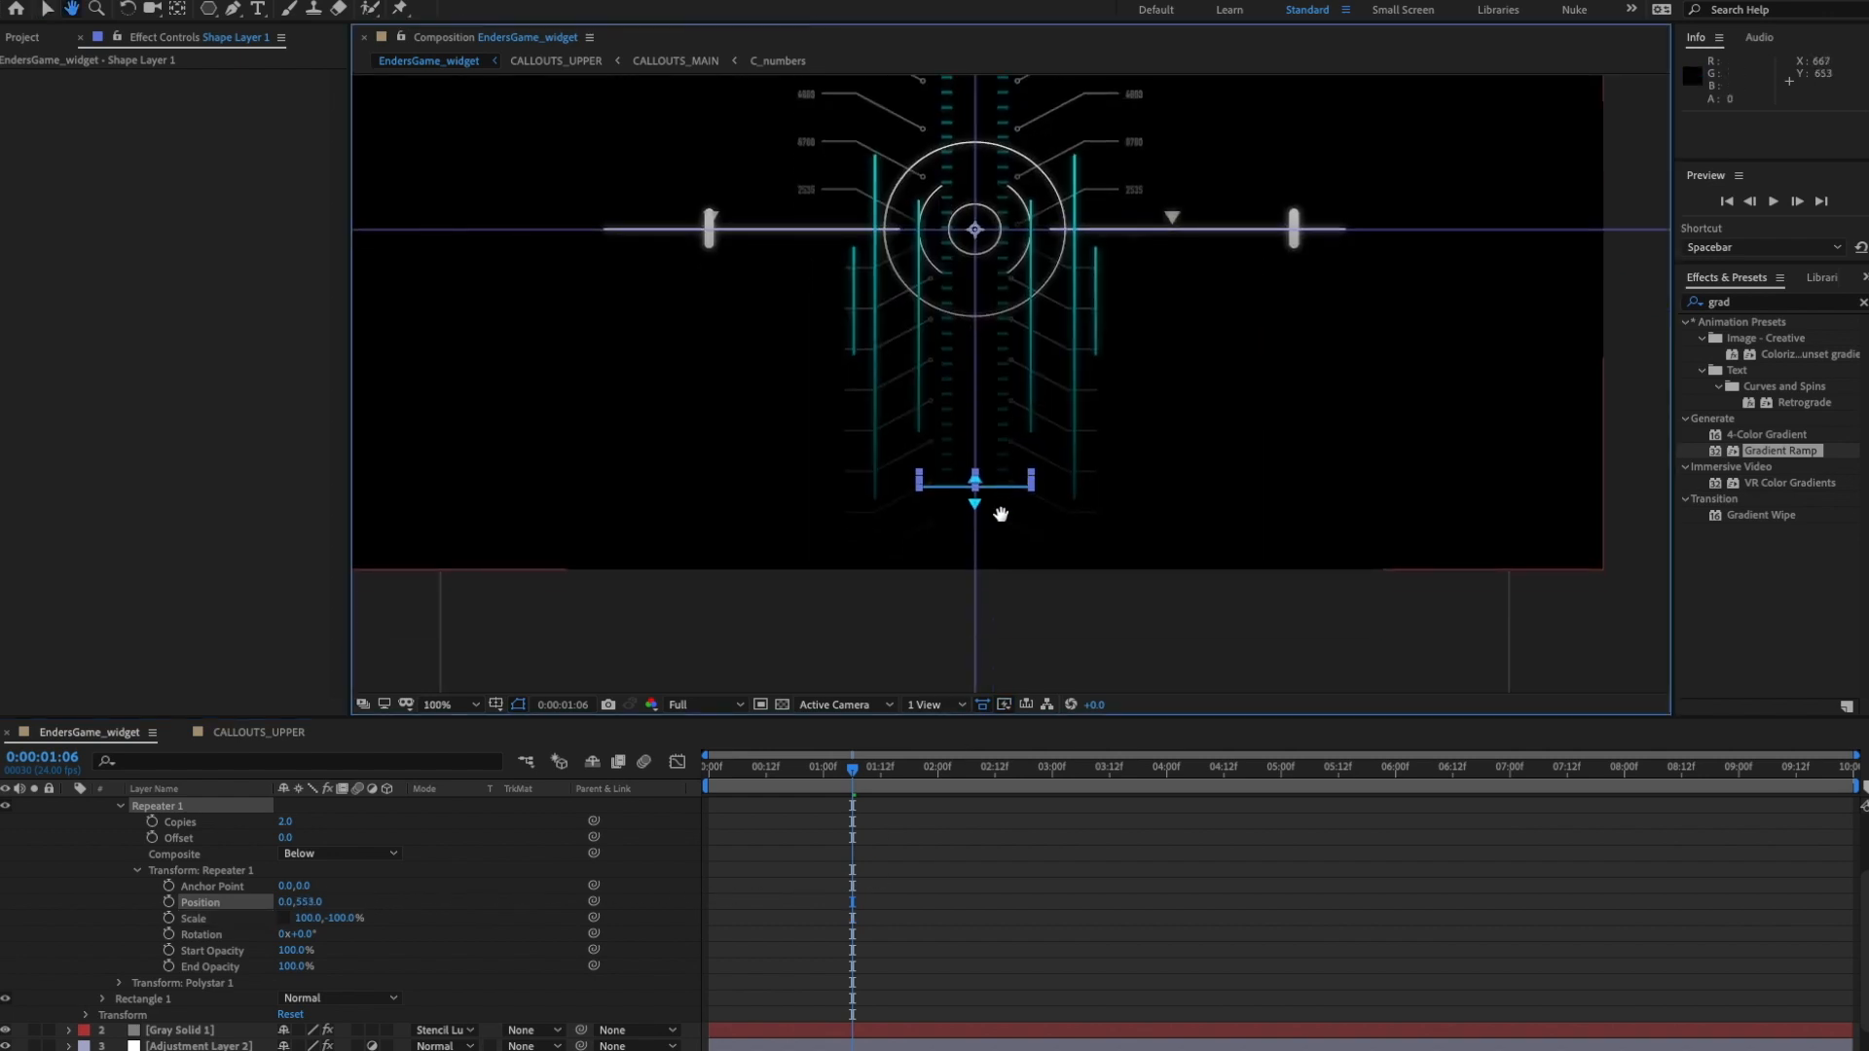
pyautogui.press('.')
pyautogui.moveTo(993, 589); pyautogui.dragTo(1007, 498)
pyautogui.press('.')
pyautogui.moveTo(1126, 522); pyautogui.dragTo(1185, 406)
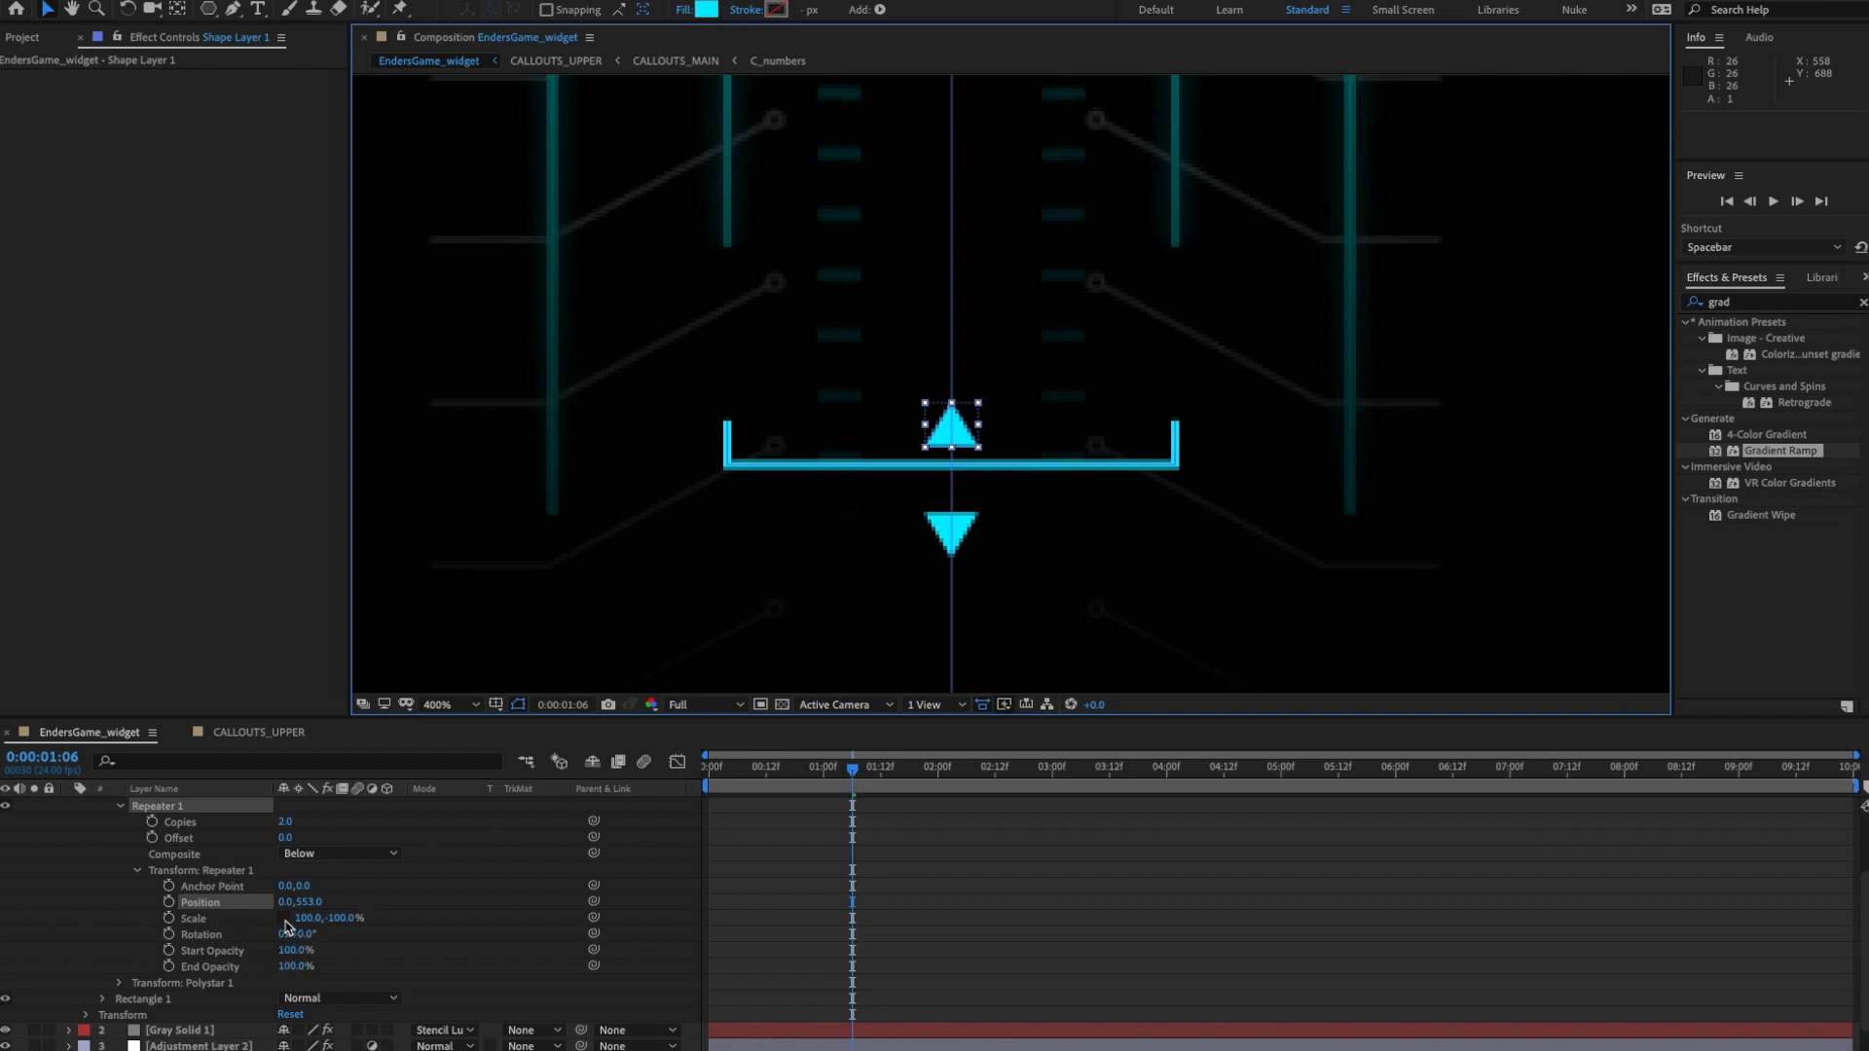
# - Scale the repeated triangle to 63.0, -63.0% and set the repeater's position to 0.0, 449.0, just beneath the bracket
pyautogui.moveTo(326, 921)
pyautogui.mouseDown()
pyautogui.moveTo(350, 922)
pyautogui.moveTo(283, 929)
pyautogui.moveTo(362, 922)
pyautogui.mouseUp()
pyautogui.press(',')
pyautogui.press(',')
pyautogui.press(',')
pyautogui.press('.')
pyautogui.press('.')
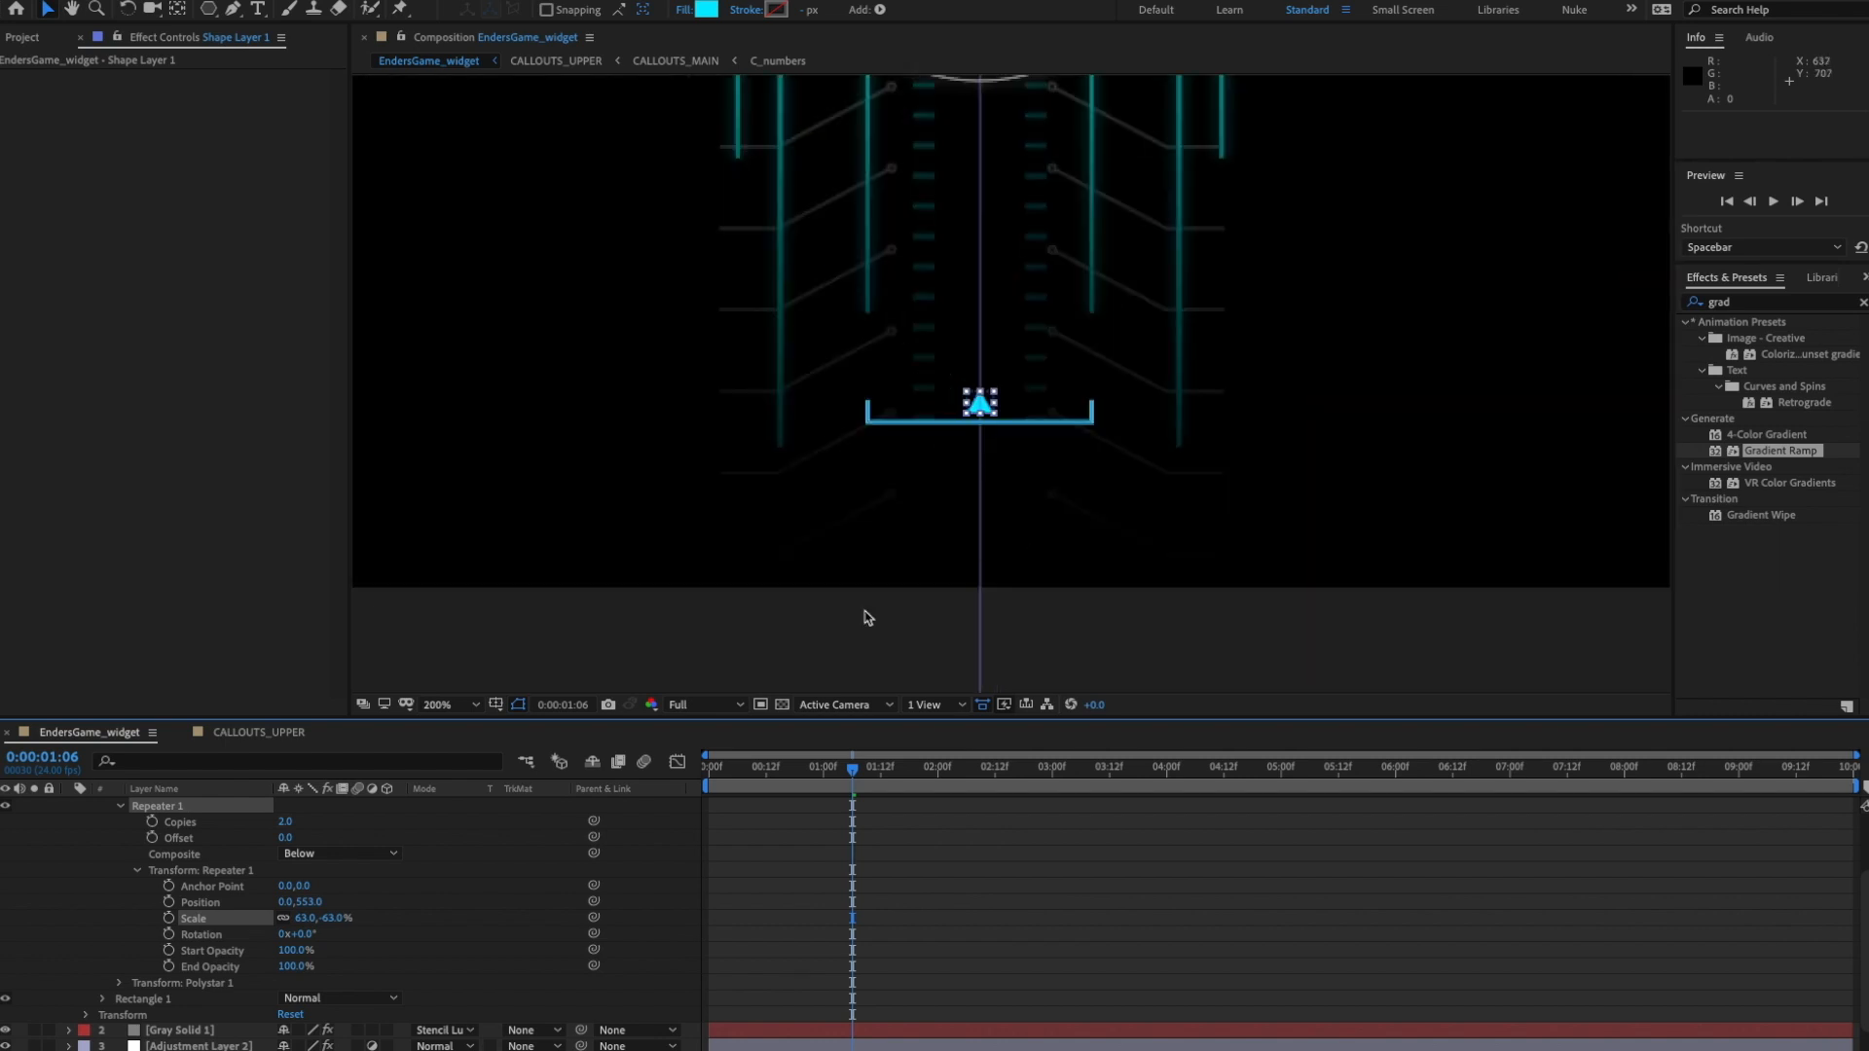
pyautogui.moveTo(302, 901); pyautogui.dragTo(188, 922)
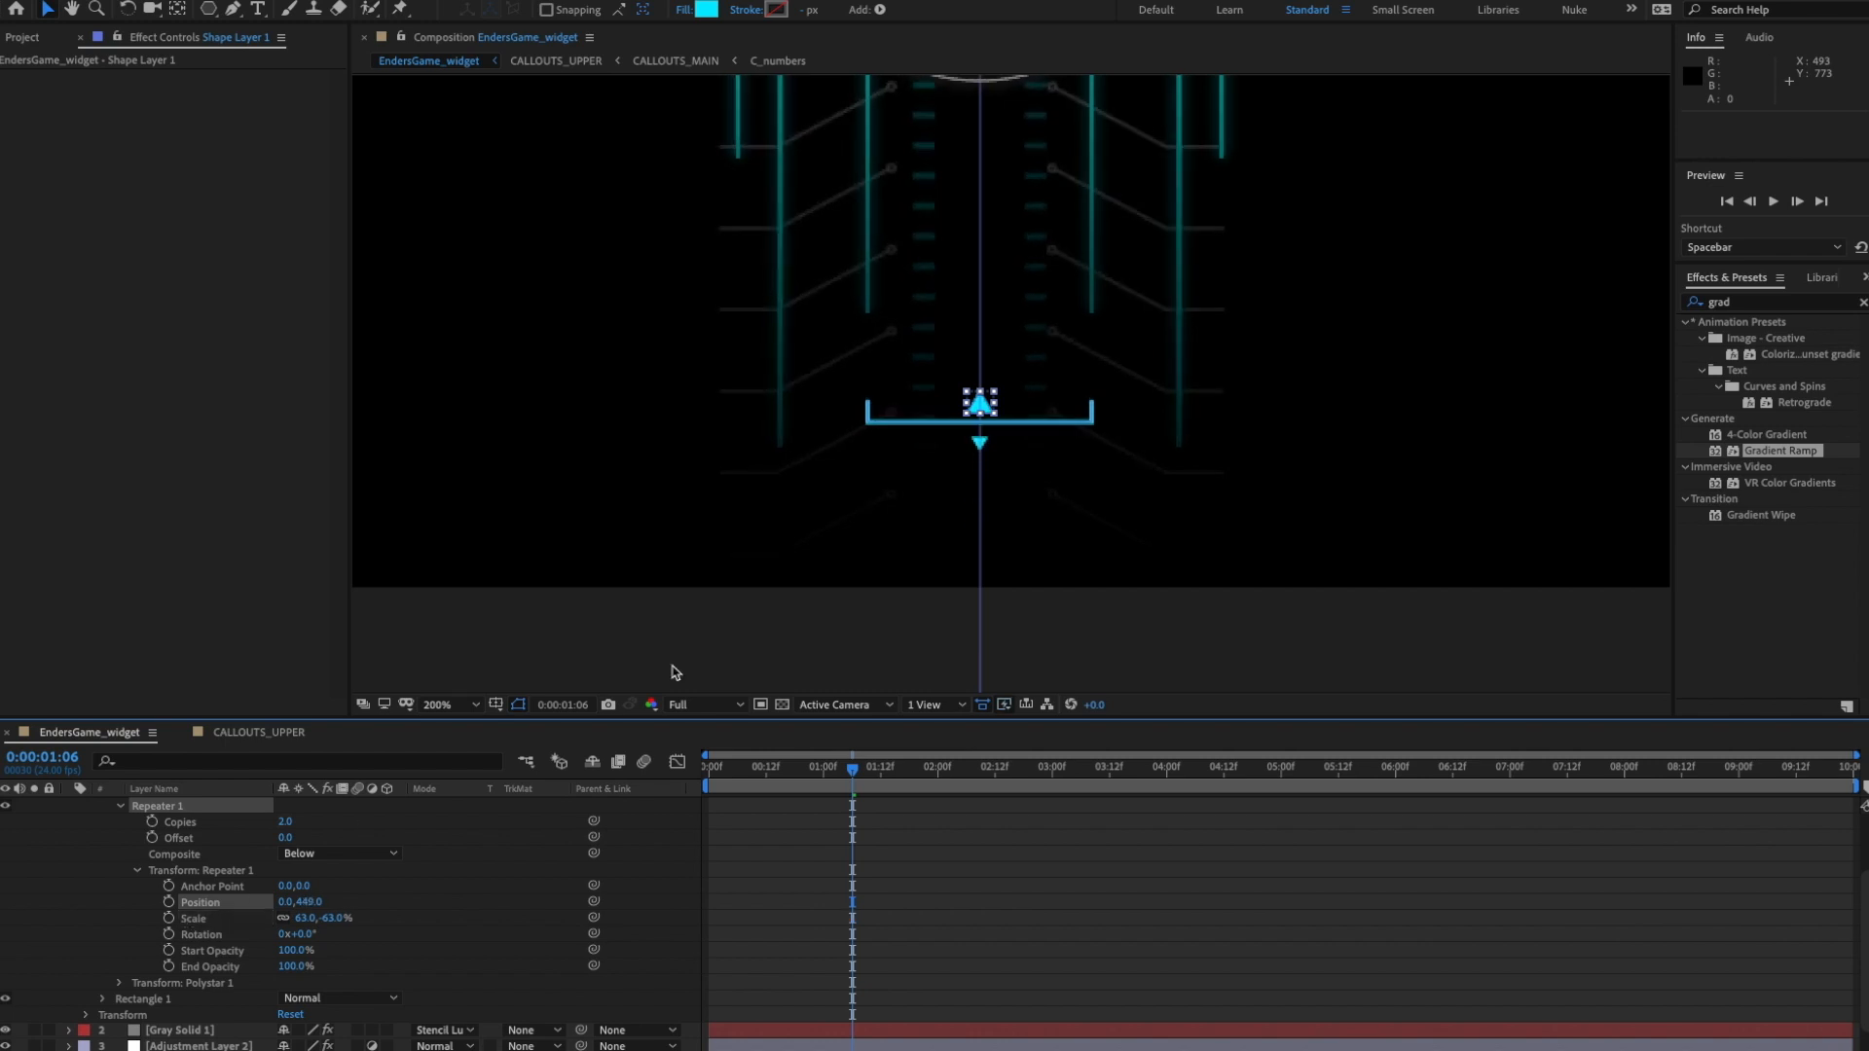
pyautogui.press('.')
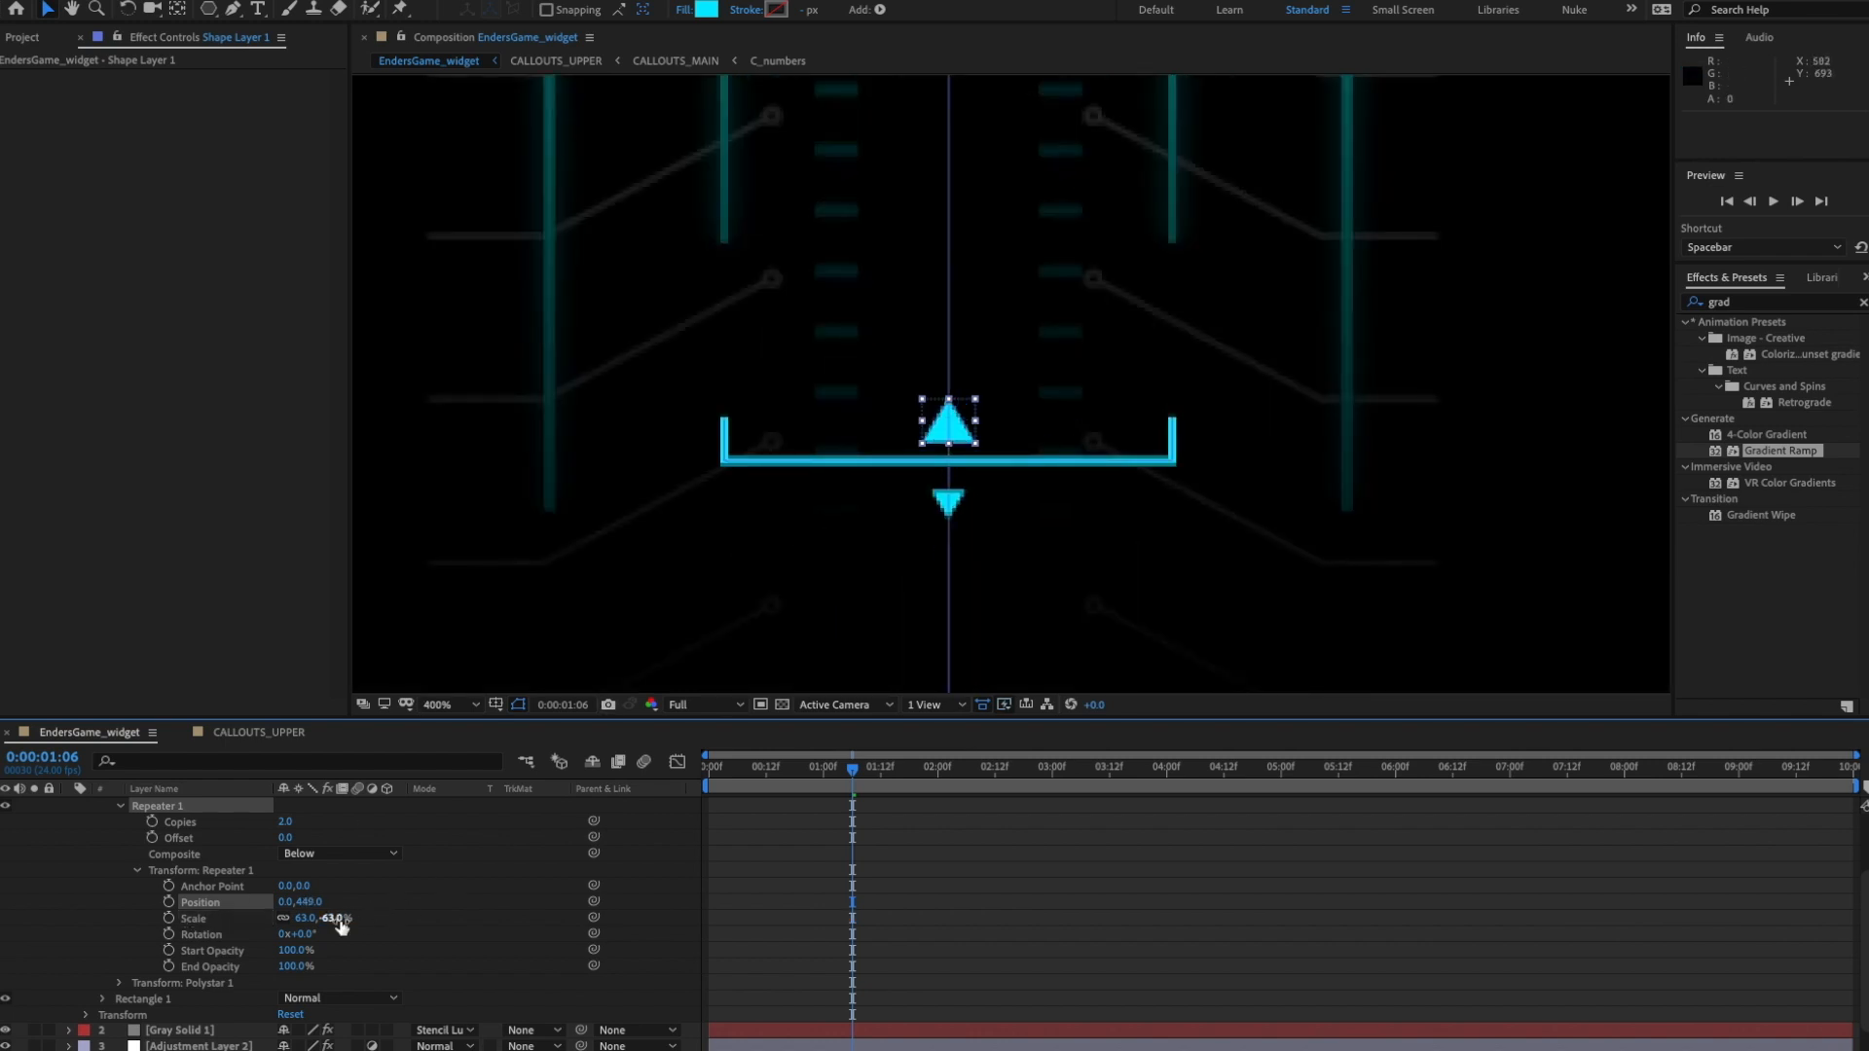
# - Scale the repeated triangle to 37.0, -37.0% and set the repeater's position to 0.0, 375.0, just below the bracket
pyautogui.moveTo(335, 920); pyautogui.dragTo(355, 920)
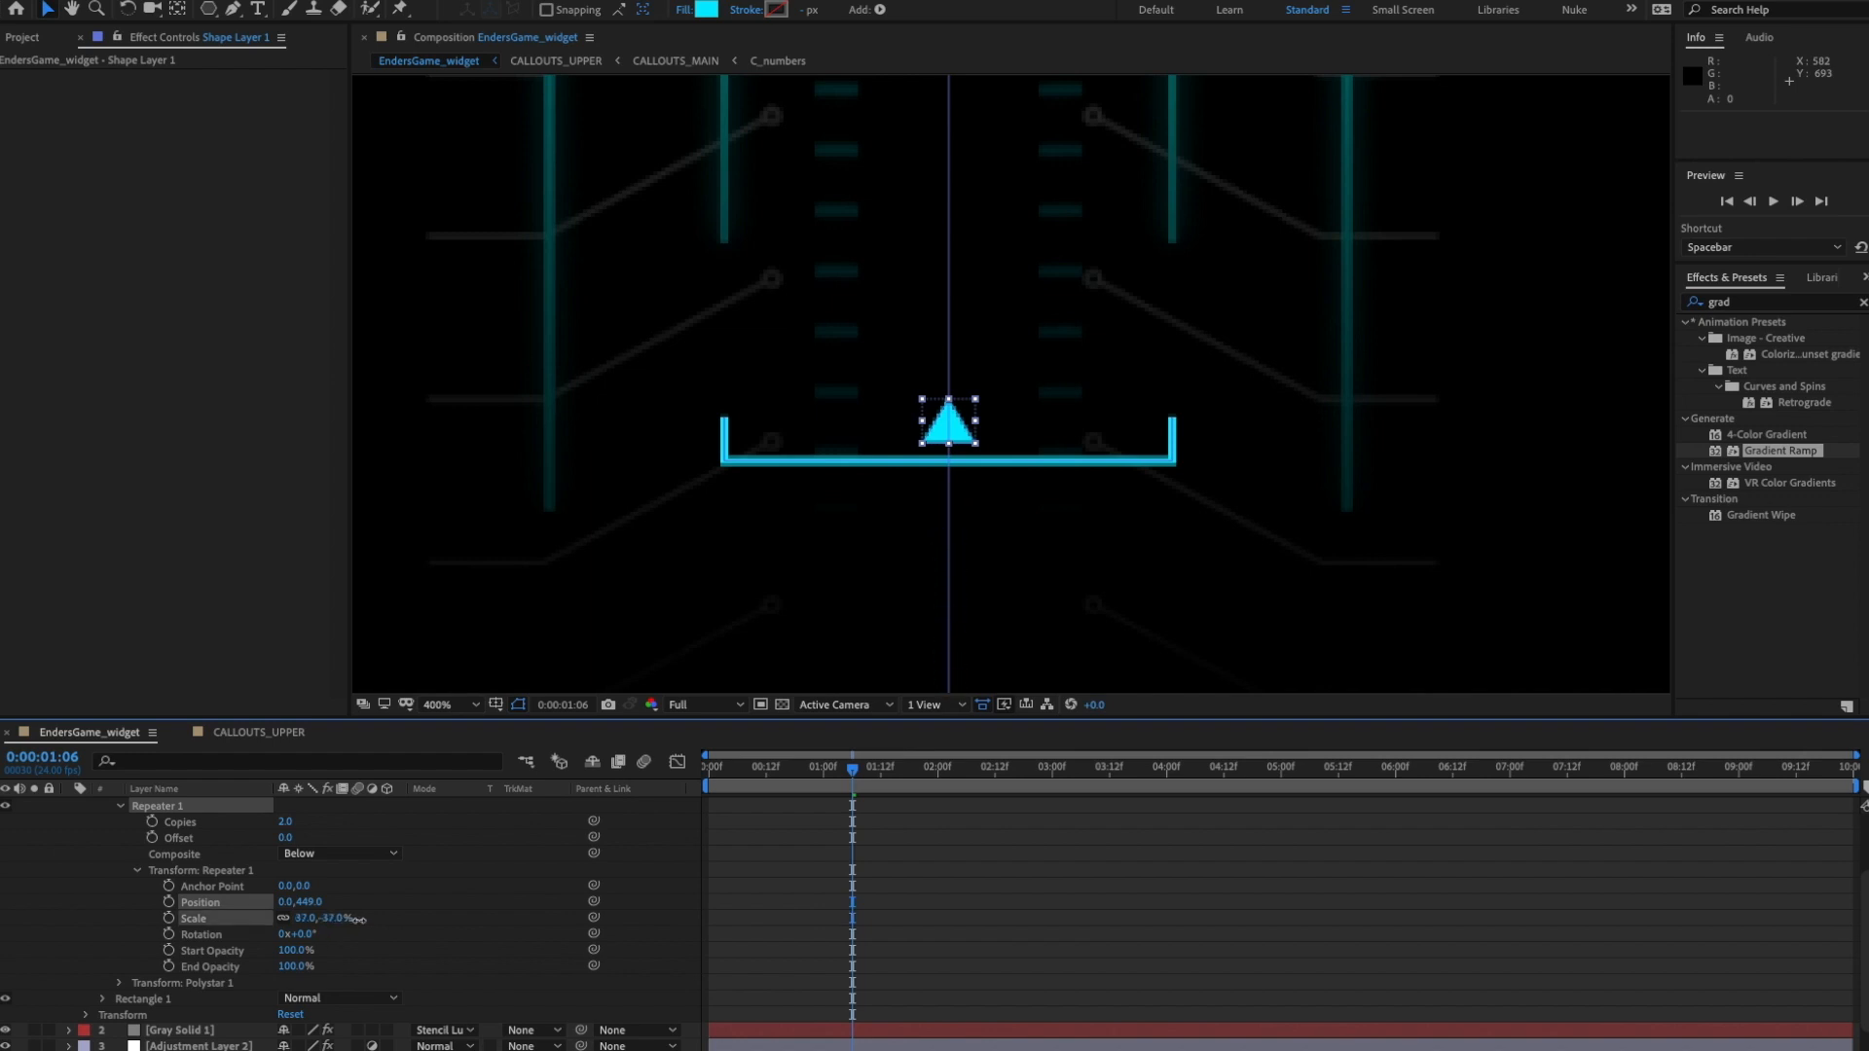
pyautogui.moveTo(310, 905); pyautogui.dragTo(225, 936)
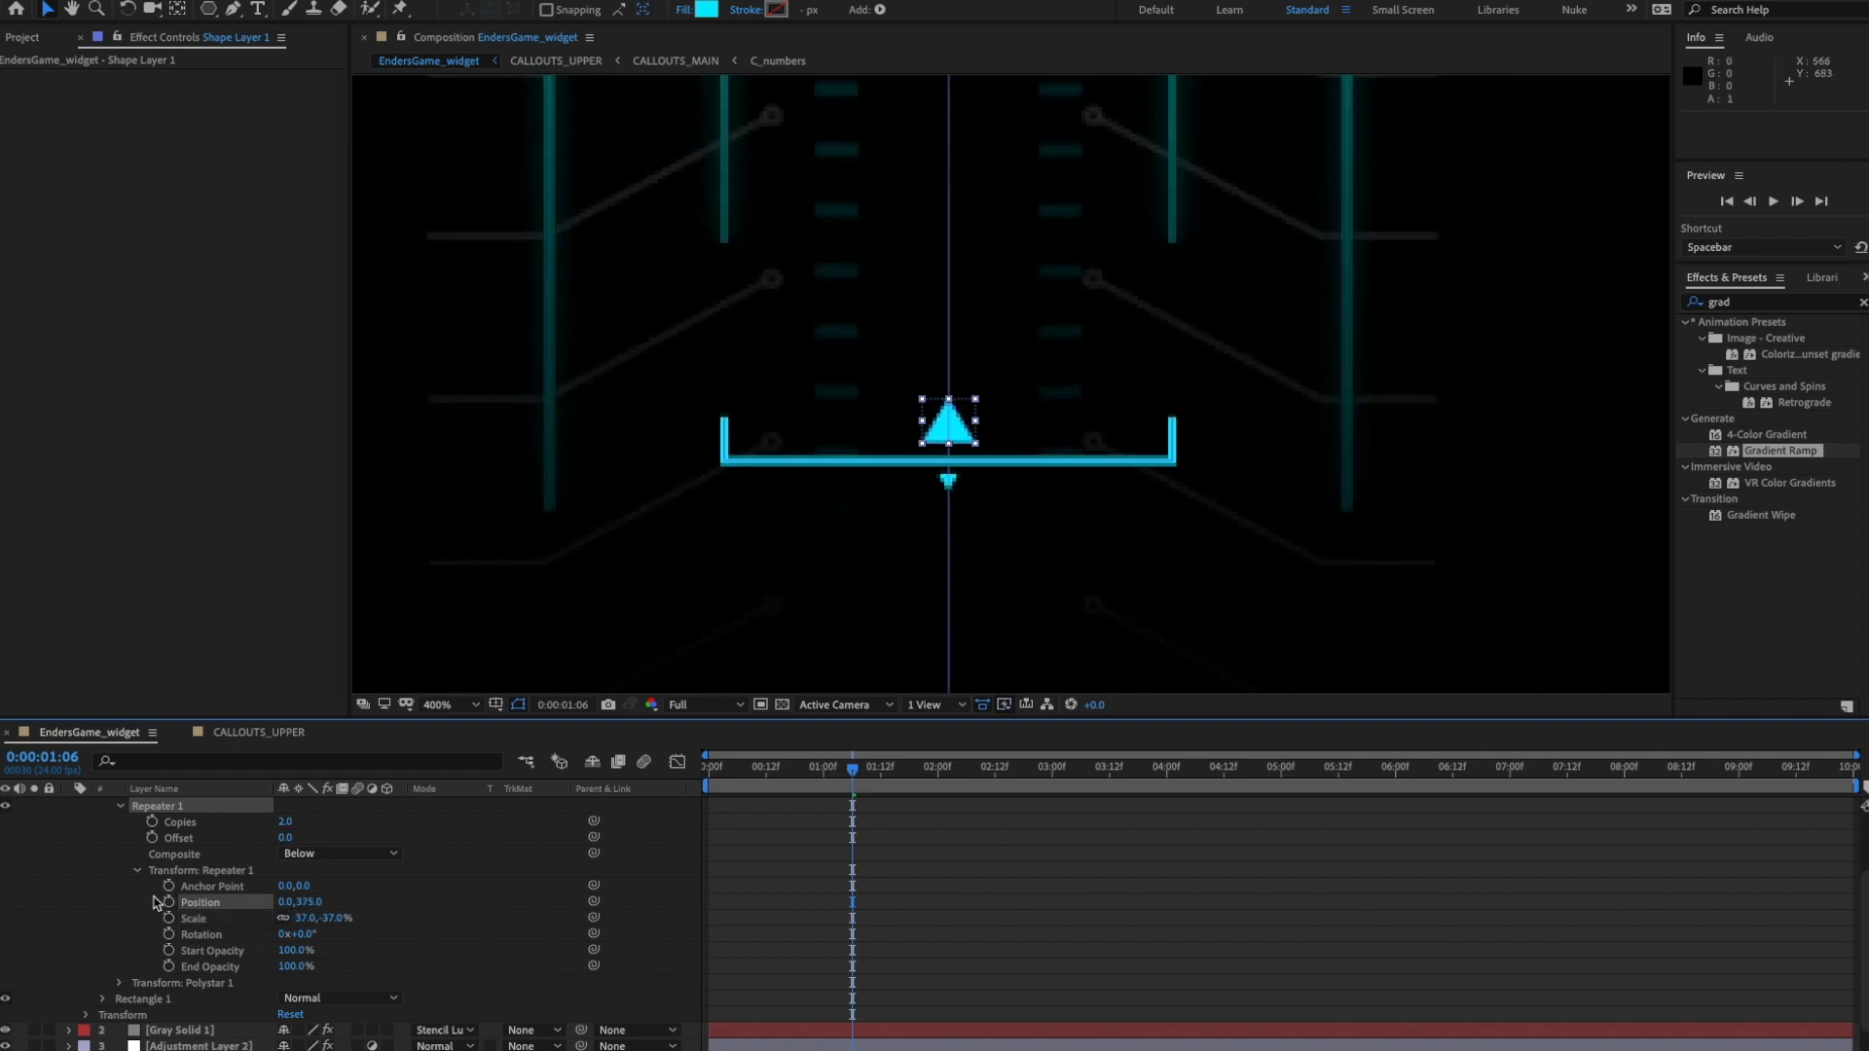
pyautogui.click(135, 872)
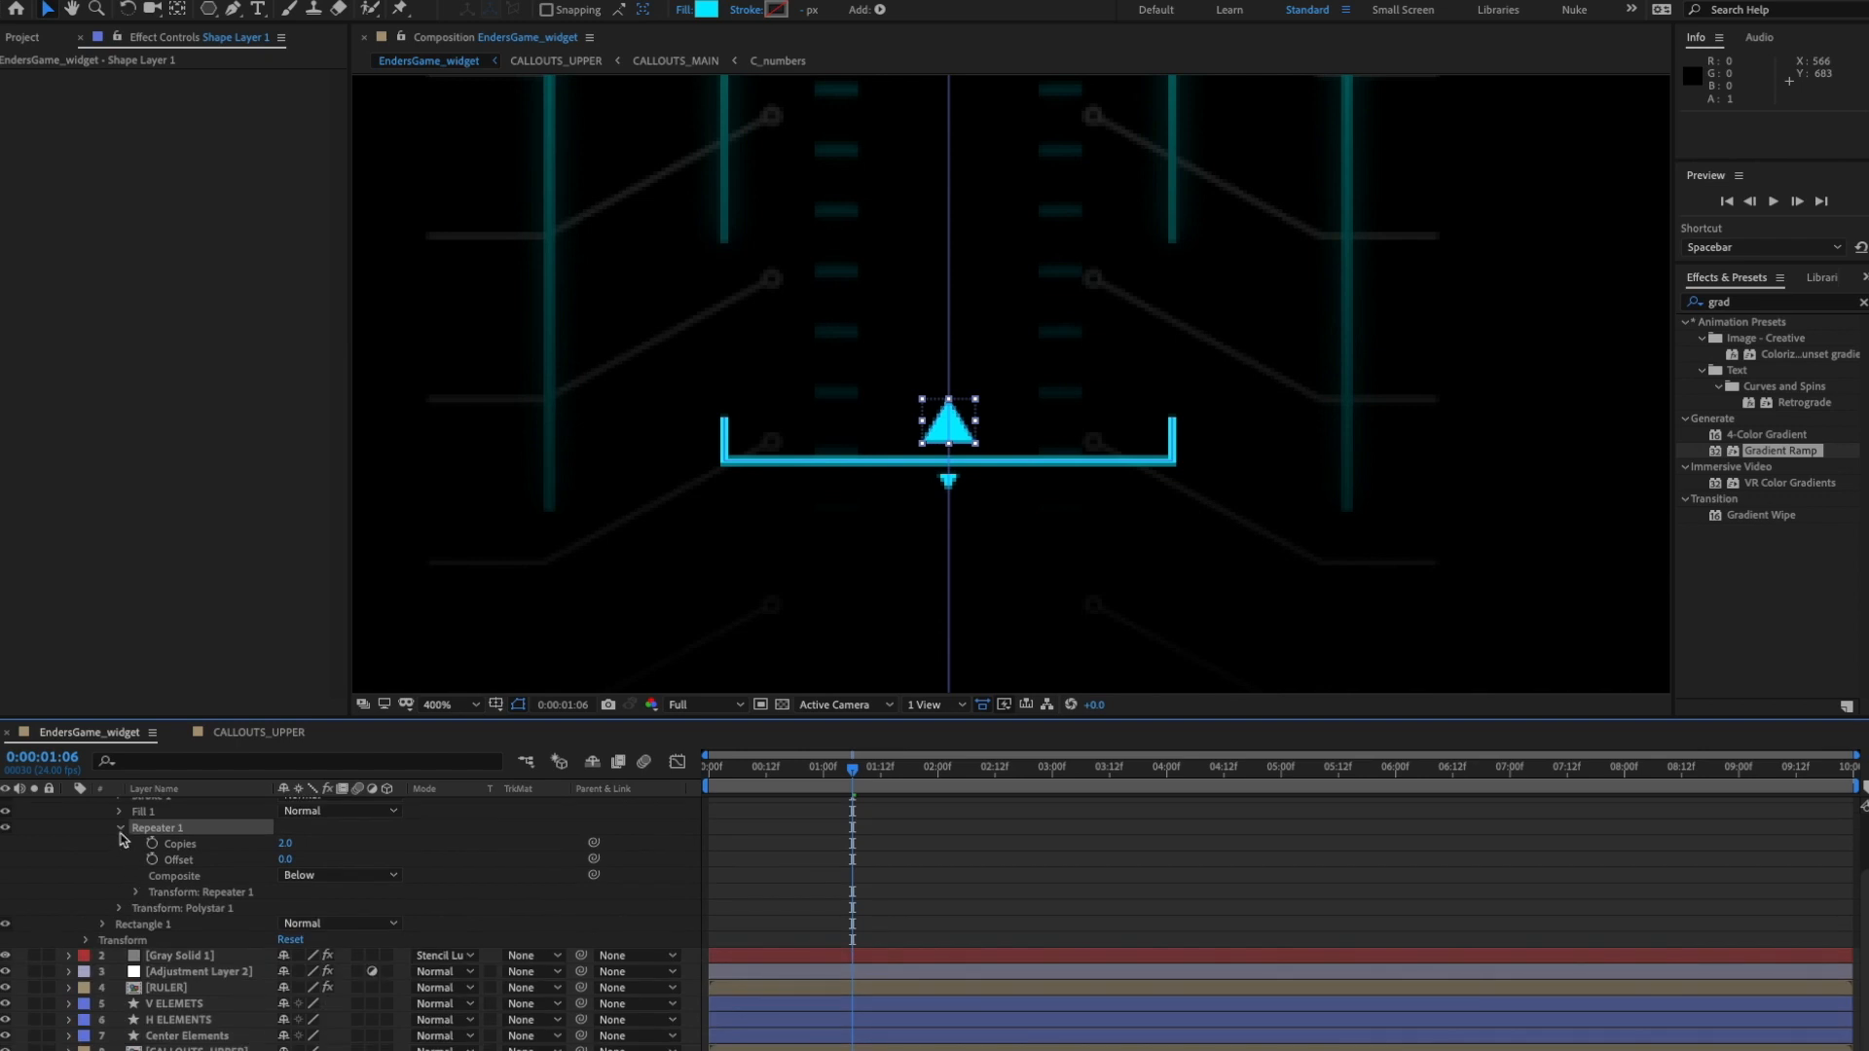
pyautogui.click(120, 829)
# - Add a Wiggle Transform to the Polystar 1 group below the repeater and reveal its transform properties
pyautogui.click(162, 909)
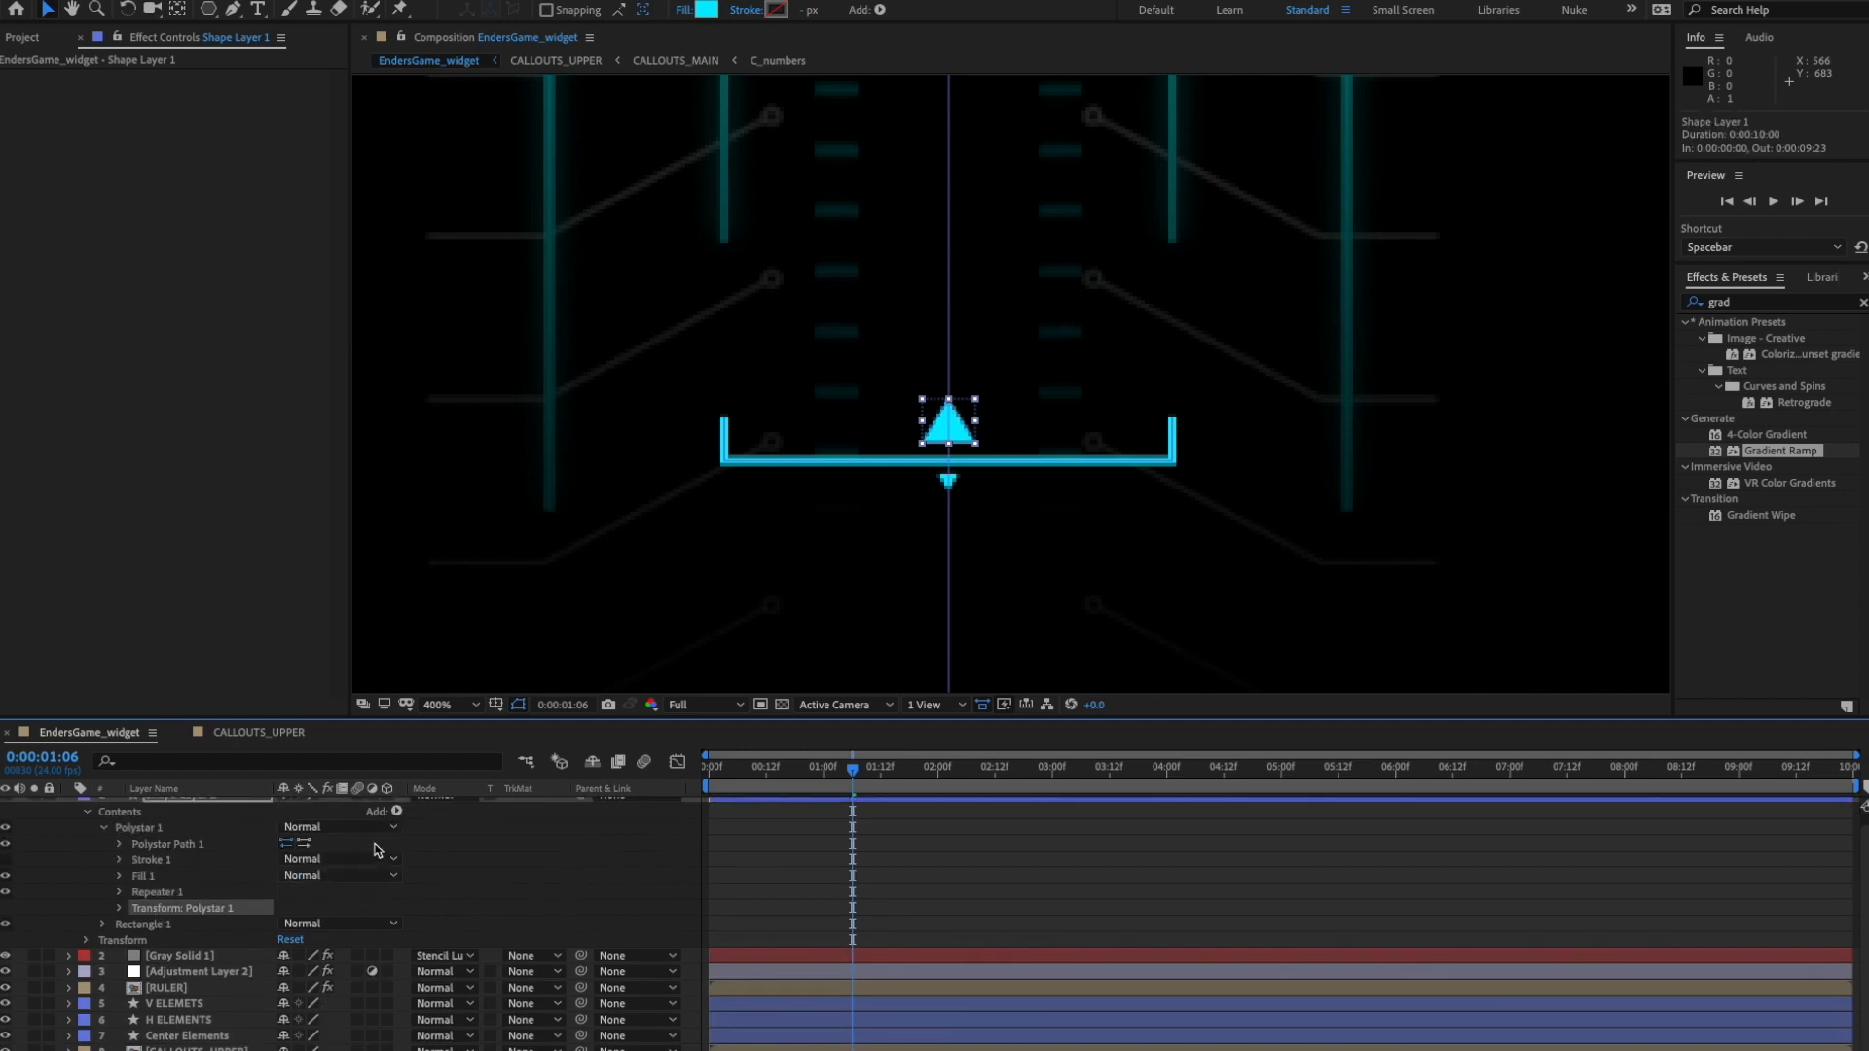
pyautogui.click(396, 811)
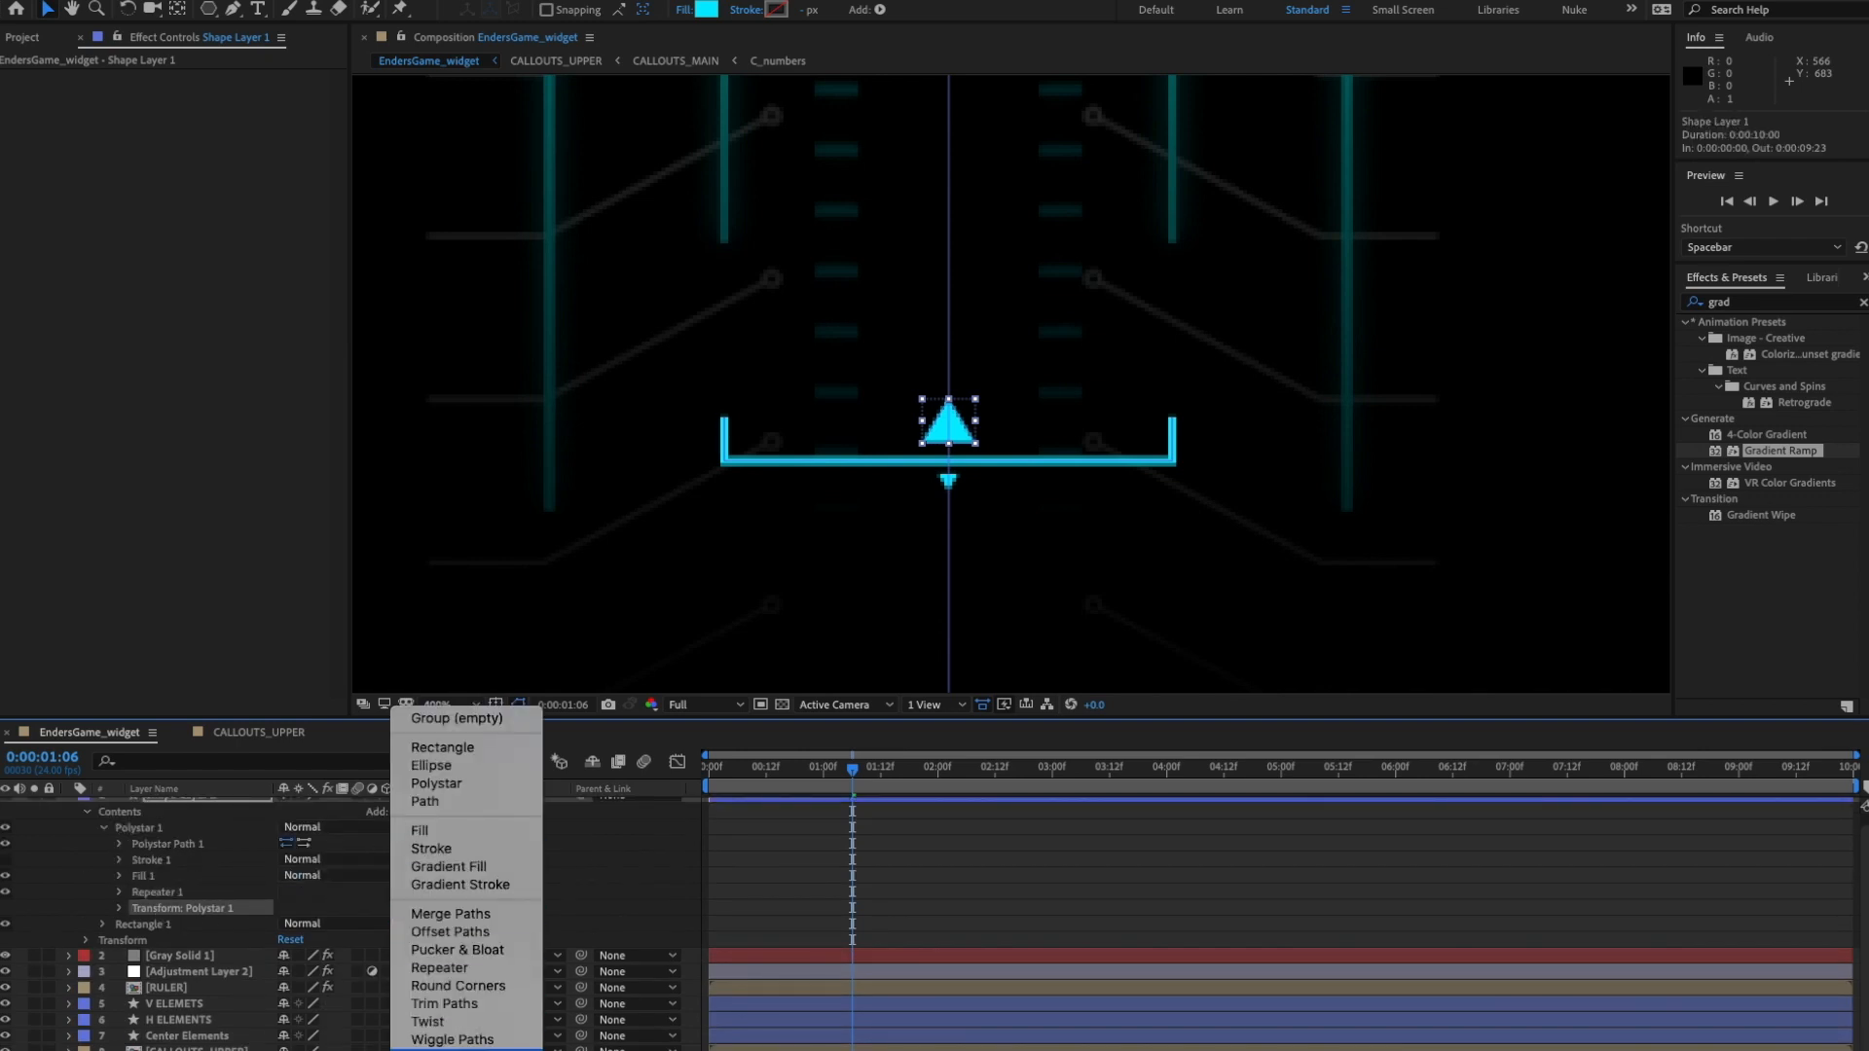
pyautogui.click(452, 1049)
pyautogui.moveTo(192, 871); pyautogui.dragTo(172, 925)
pyautogui.click(120, 909)
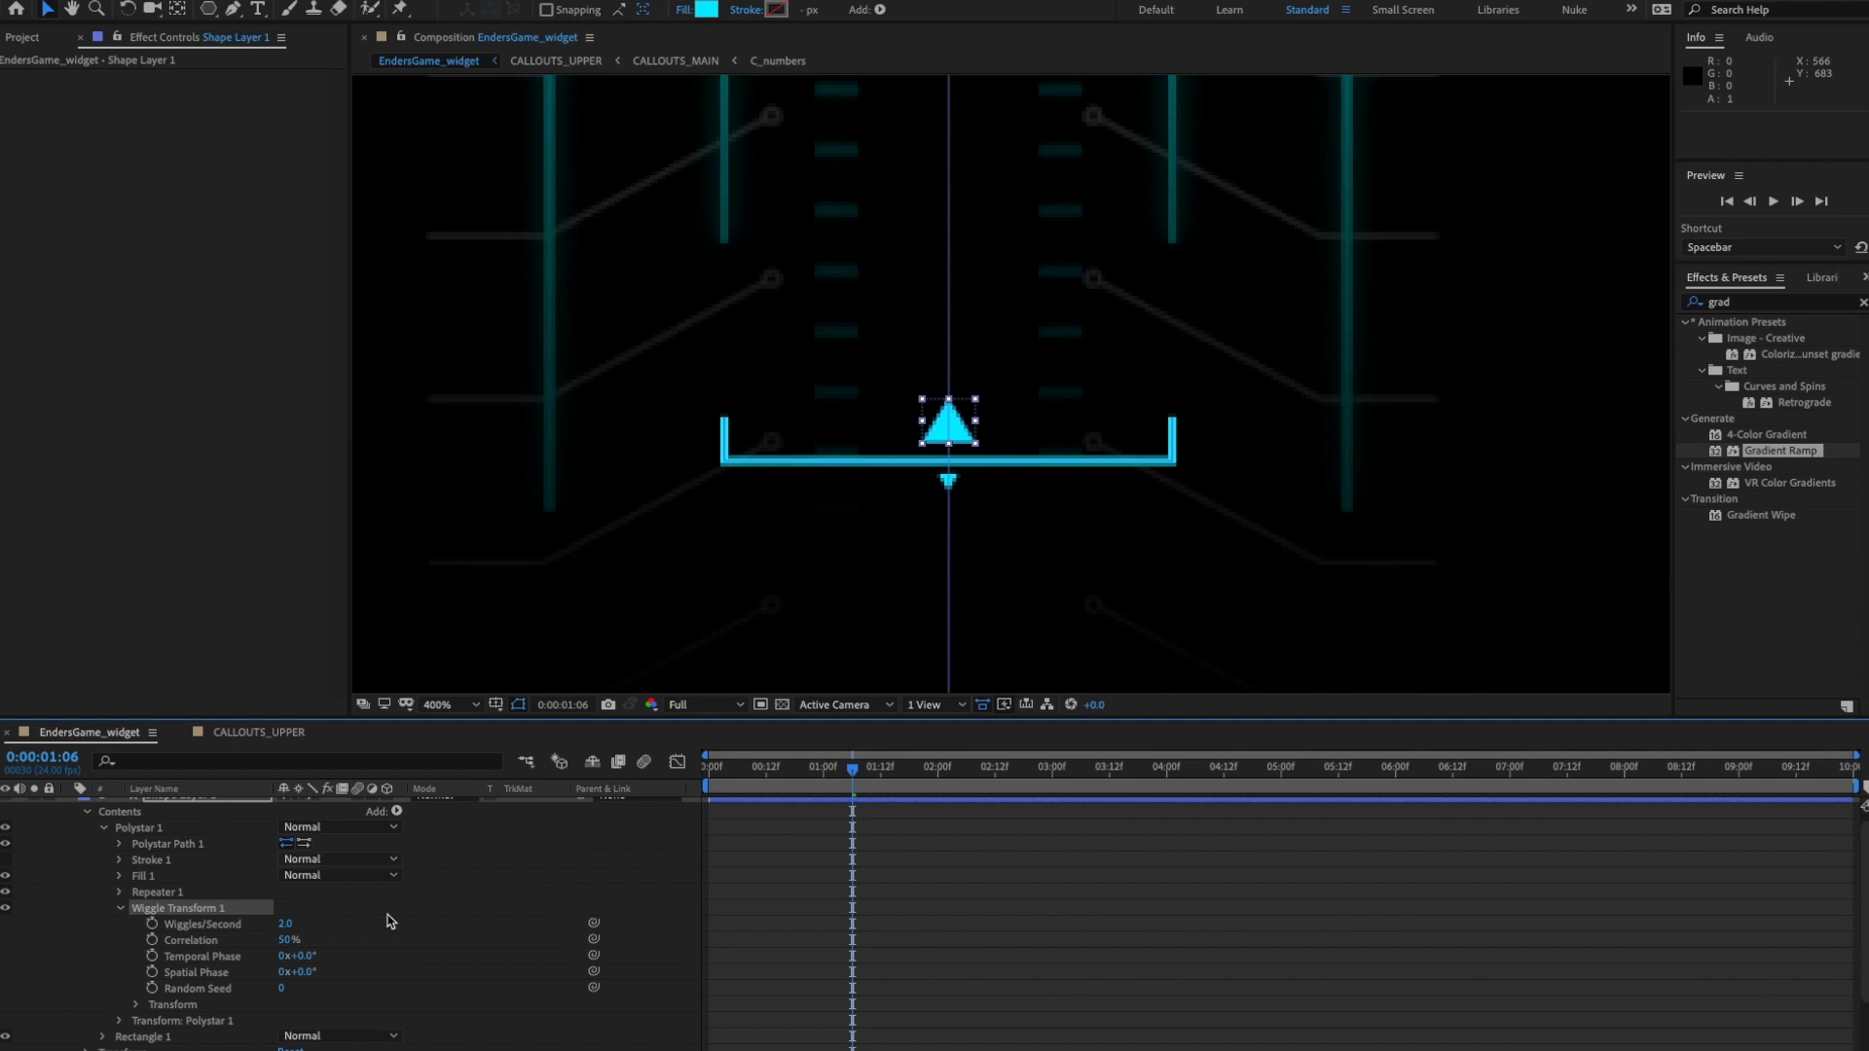
pyautogui.click(136, 1007)
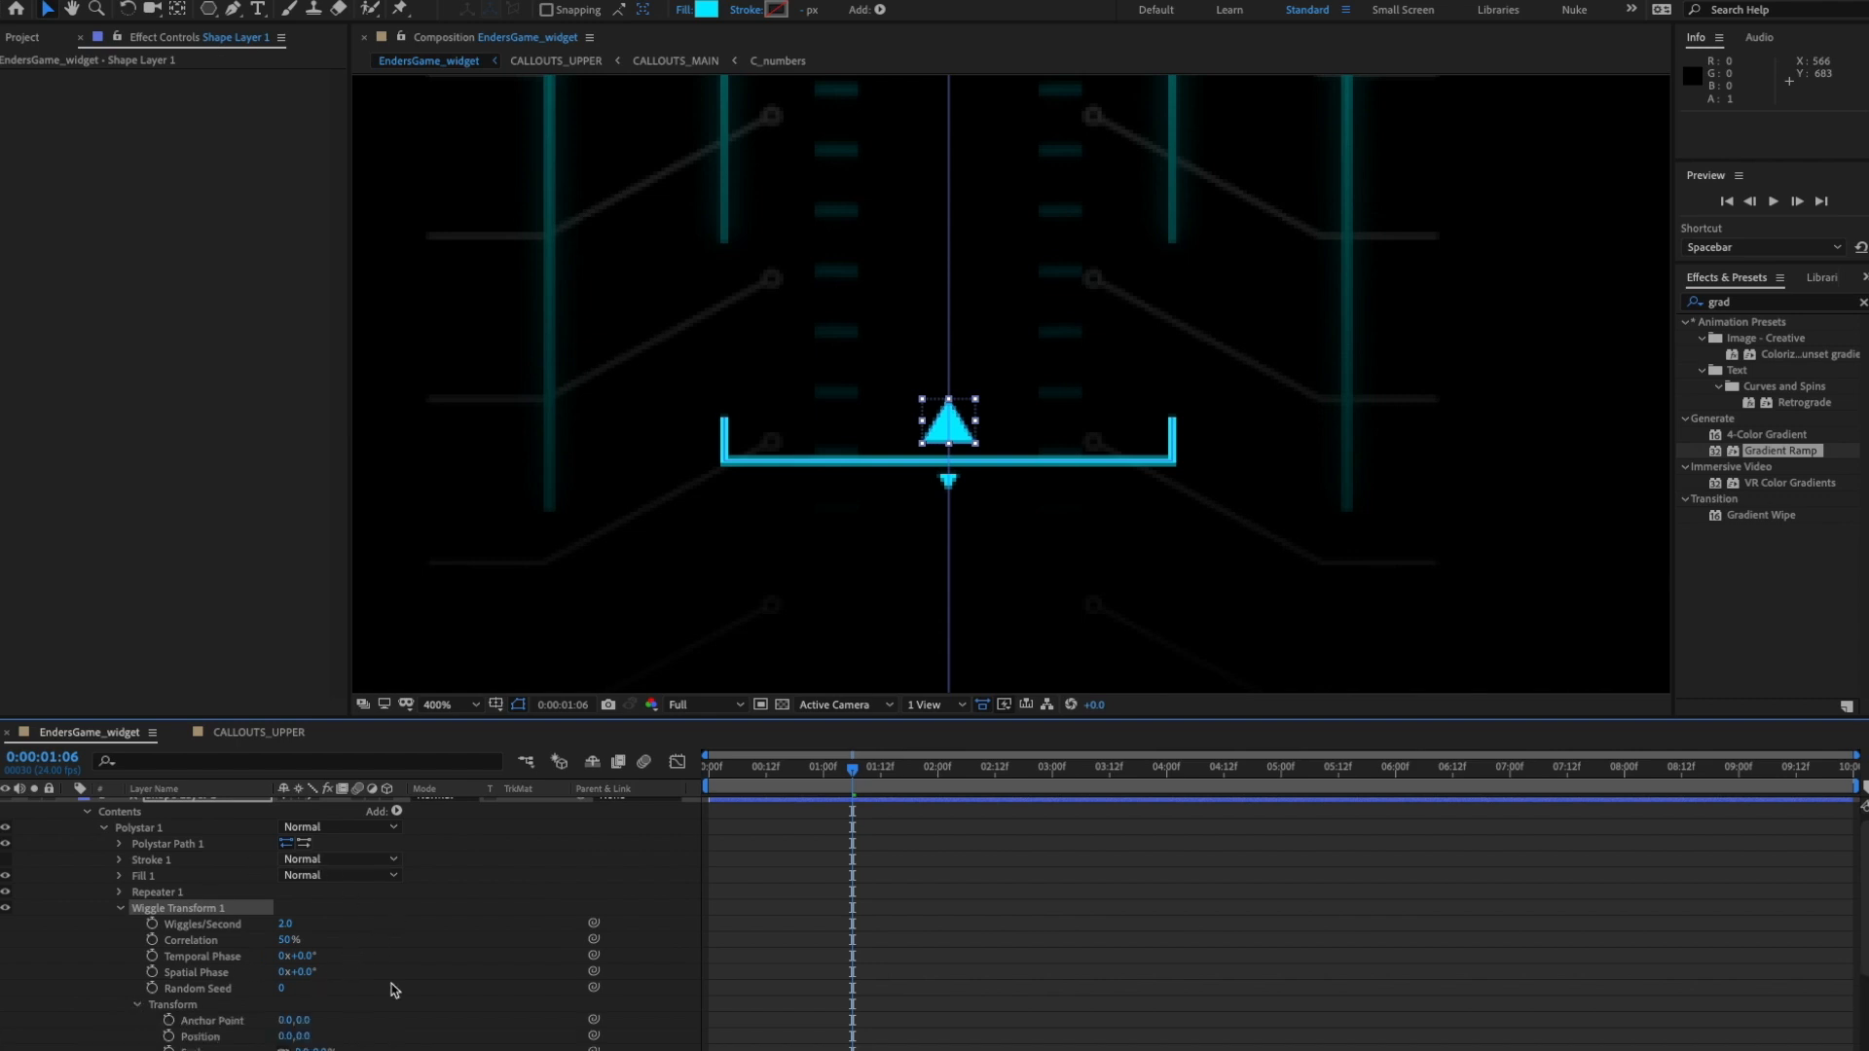
# - Make the triangles wiggle horizontally, previewing larger amounts and settling on a wiggle position of 29.0, 0.0
pyautogui.scroll(-3, 394, 988)
pyautogui.moveTo(279, 963); pyautogui.dragTo(405, 958)
pyautogui.press('space')
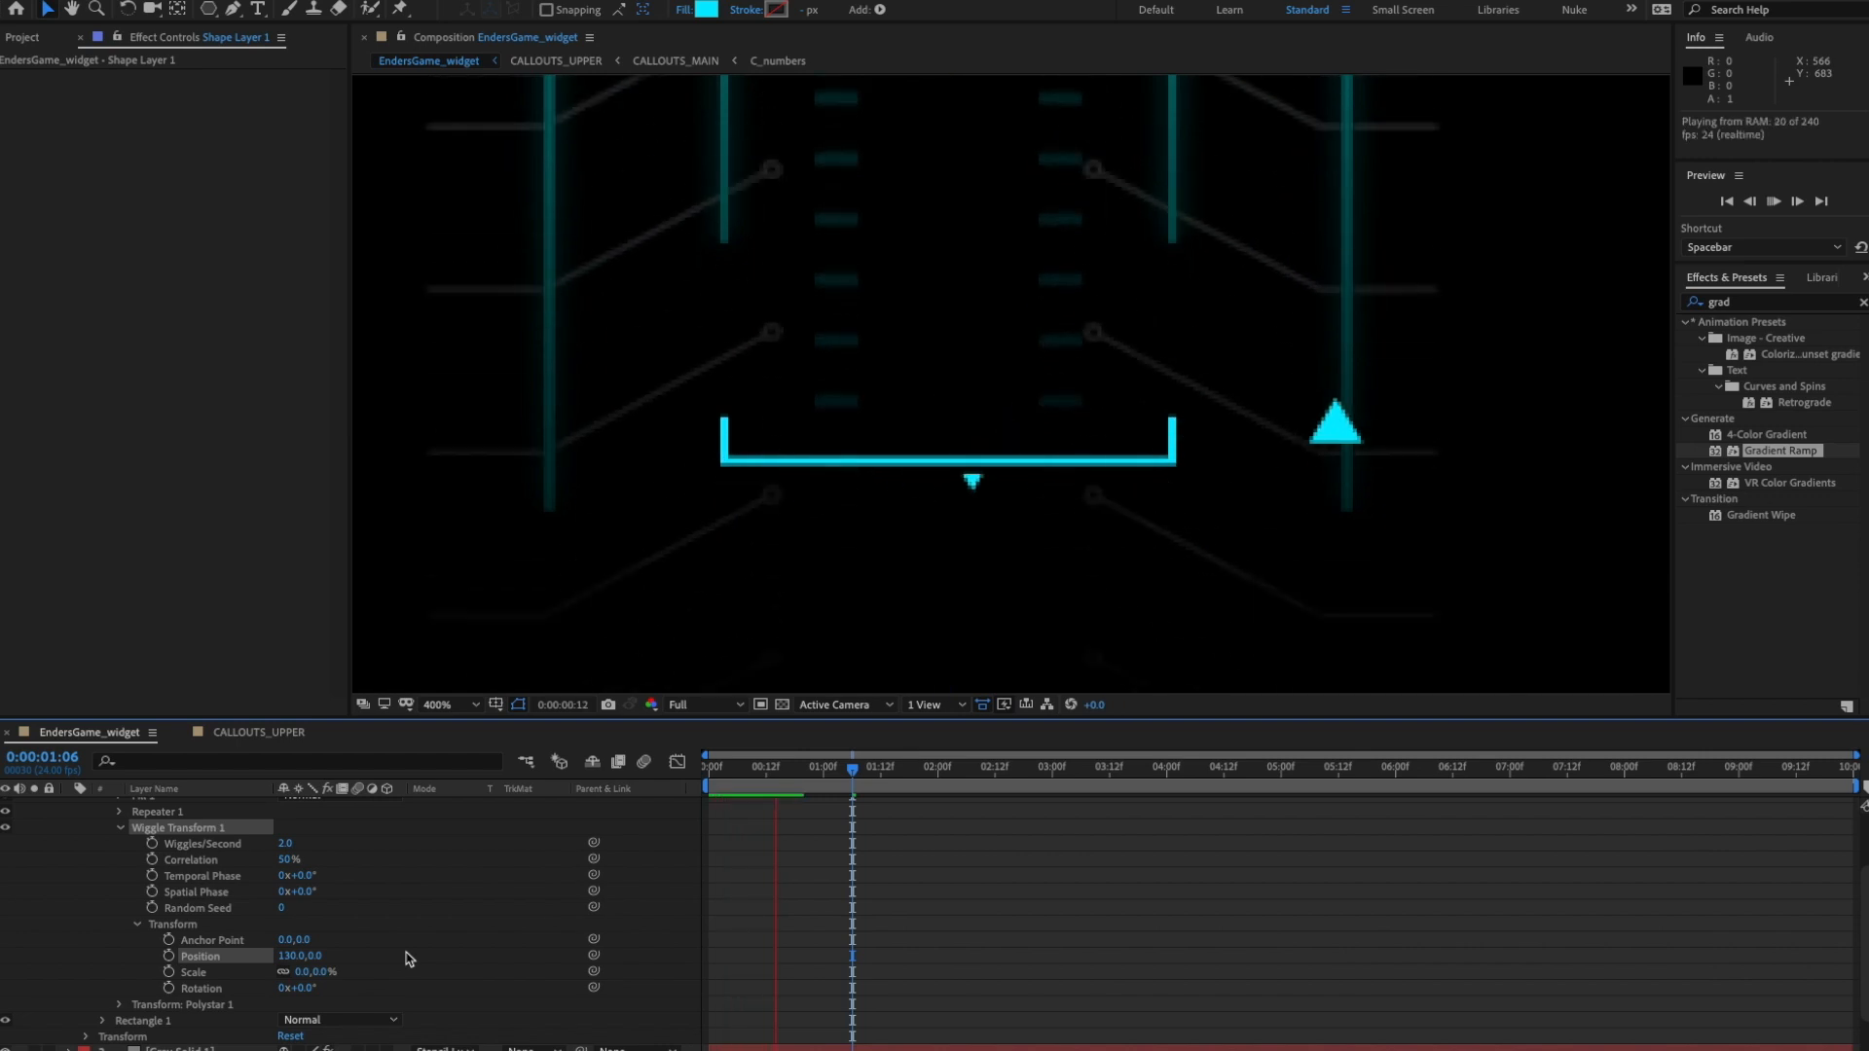
pyautogui.press('space')
pyautogui.moveTo(292, 958); pyautogui.dragTo(221, 966)
pyautogui.press('space')
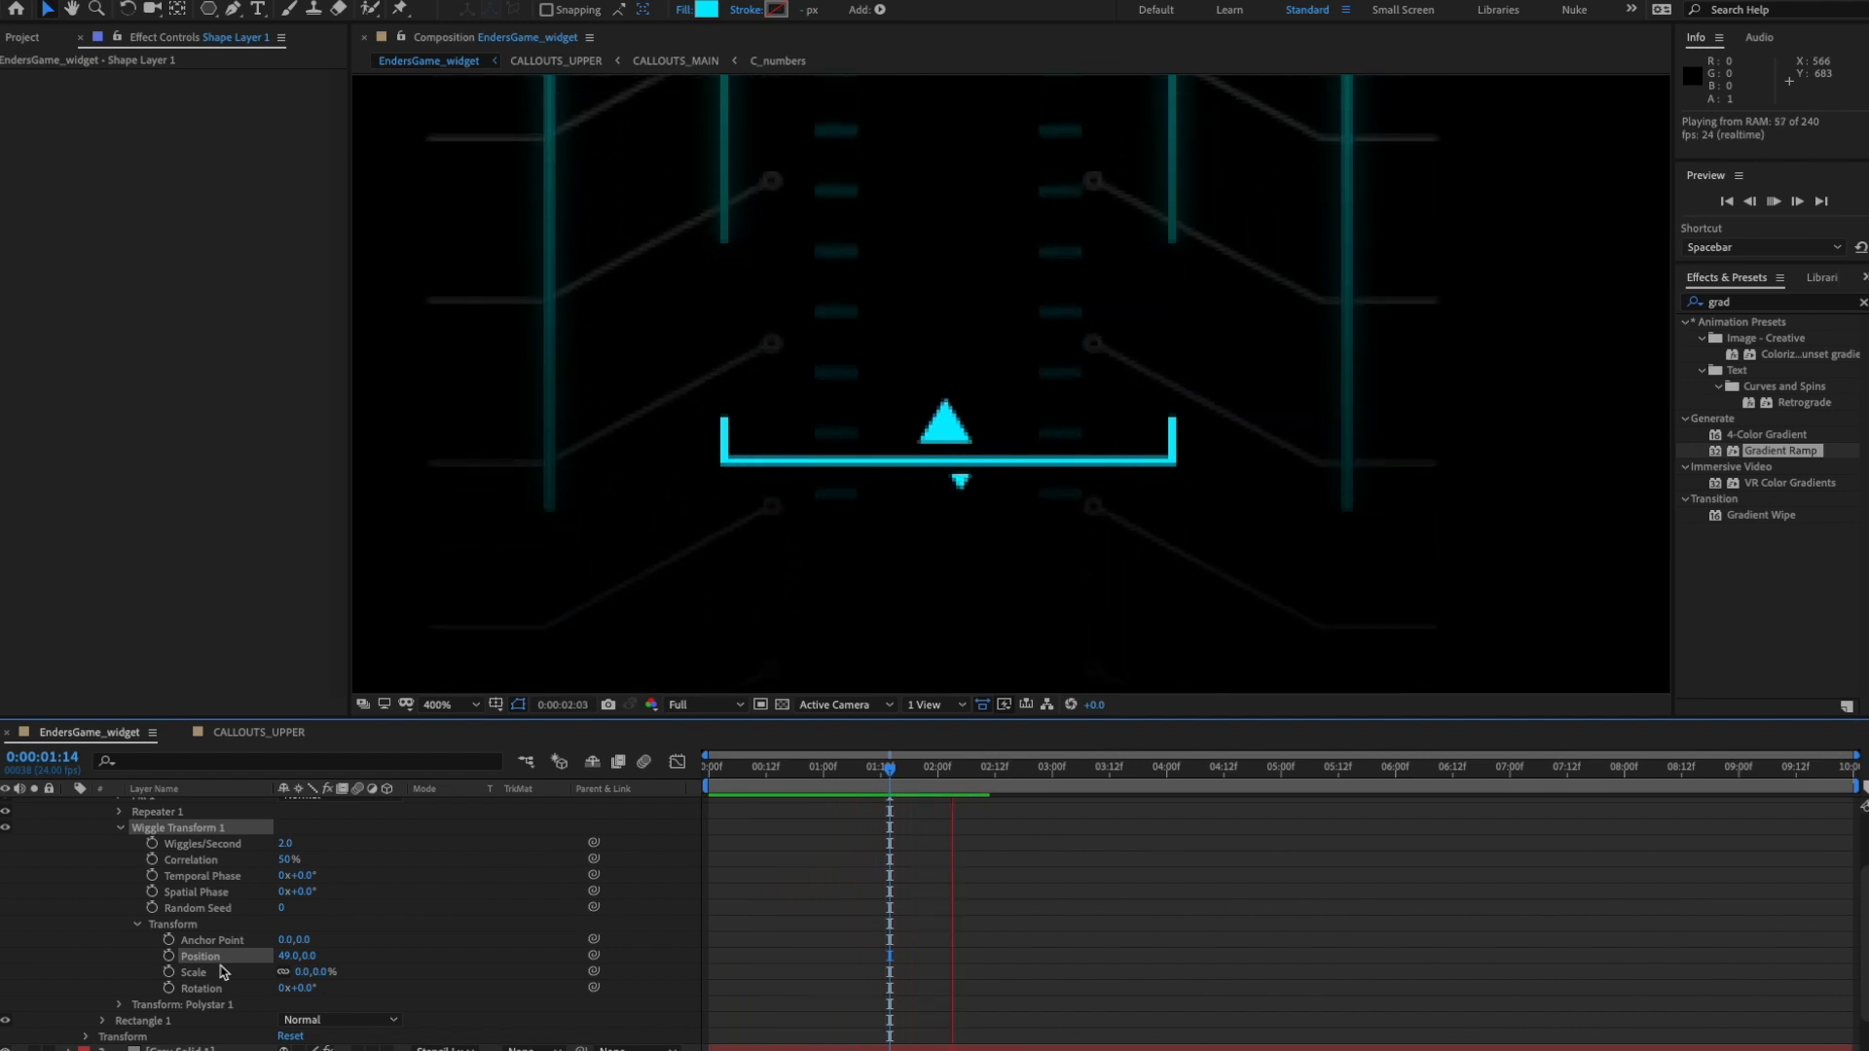
pyautogui.press('space')
pyautogui.moveTo(287, 957); pyautogui.dragTo(269, 962)
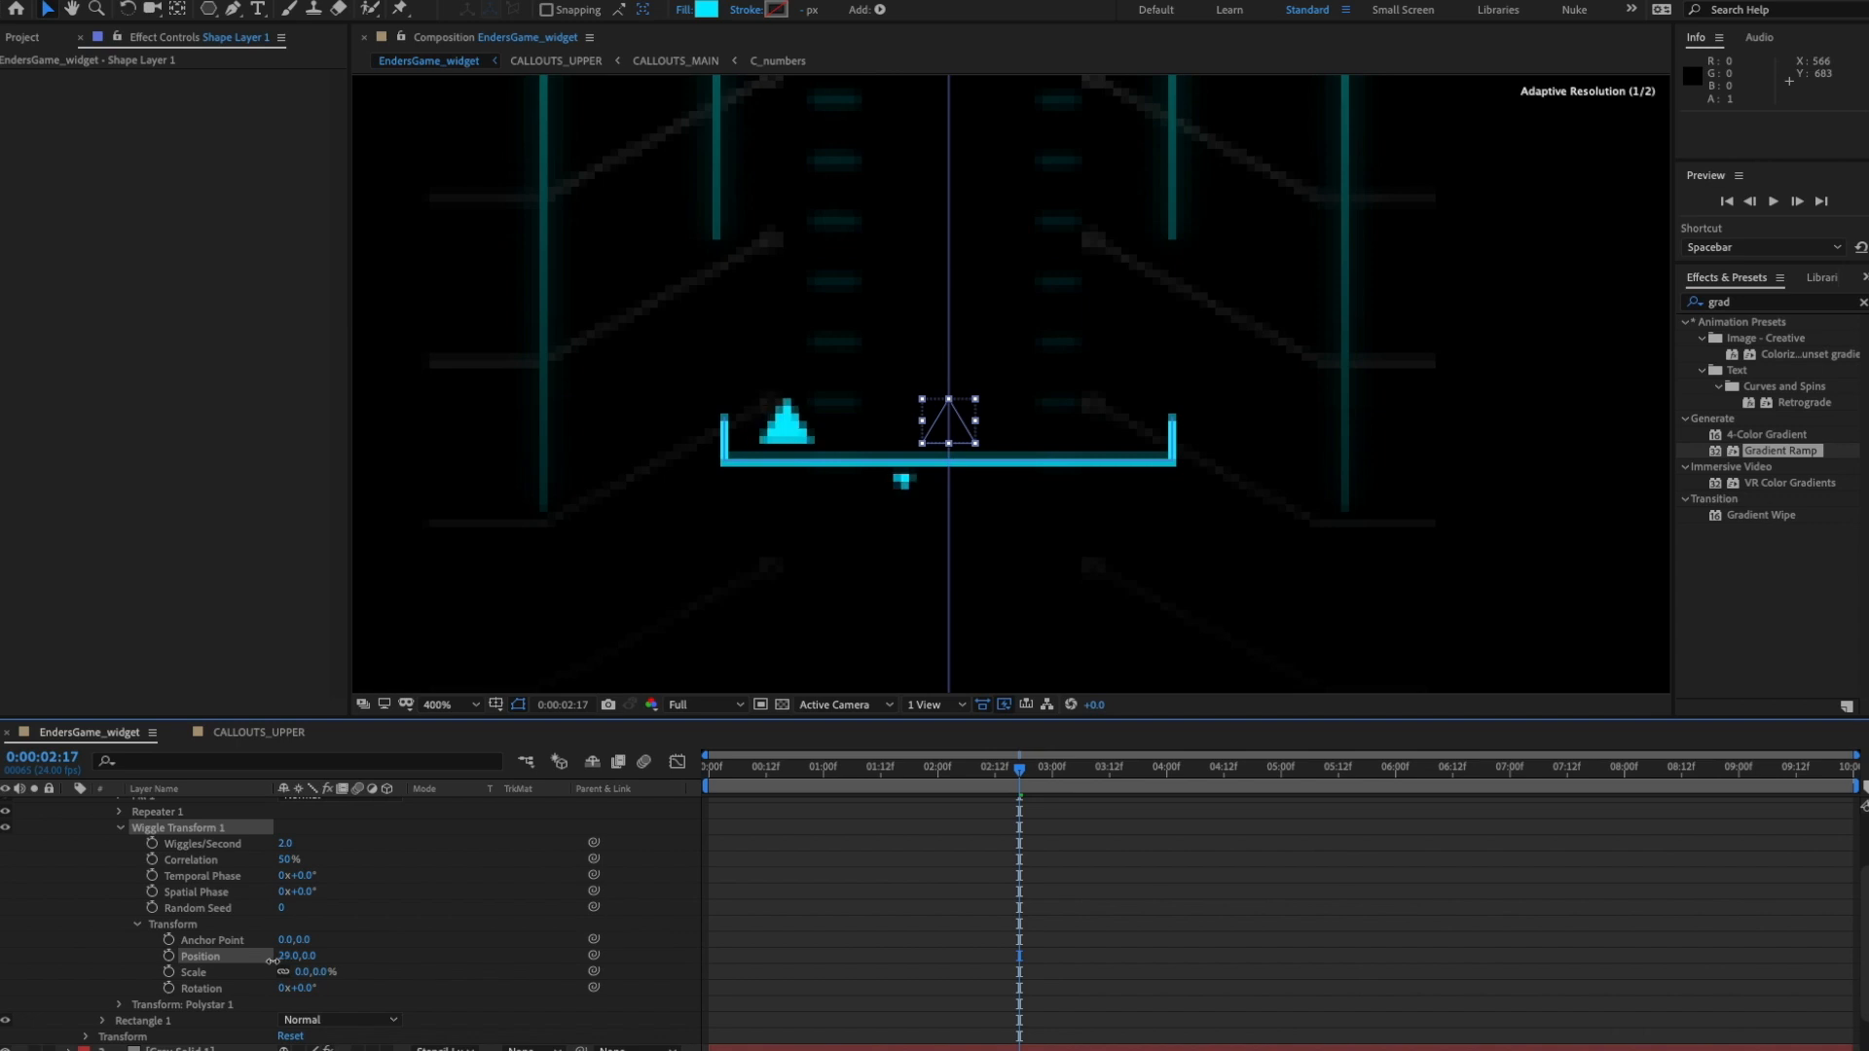
# - Set the wiggle rate to 0.5 wiggles per second and preview the slower triangle motion
pyautogui.click(287, 845)
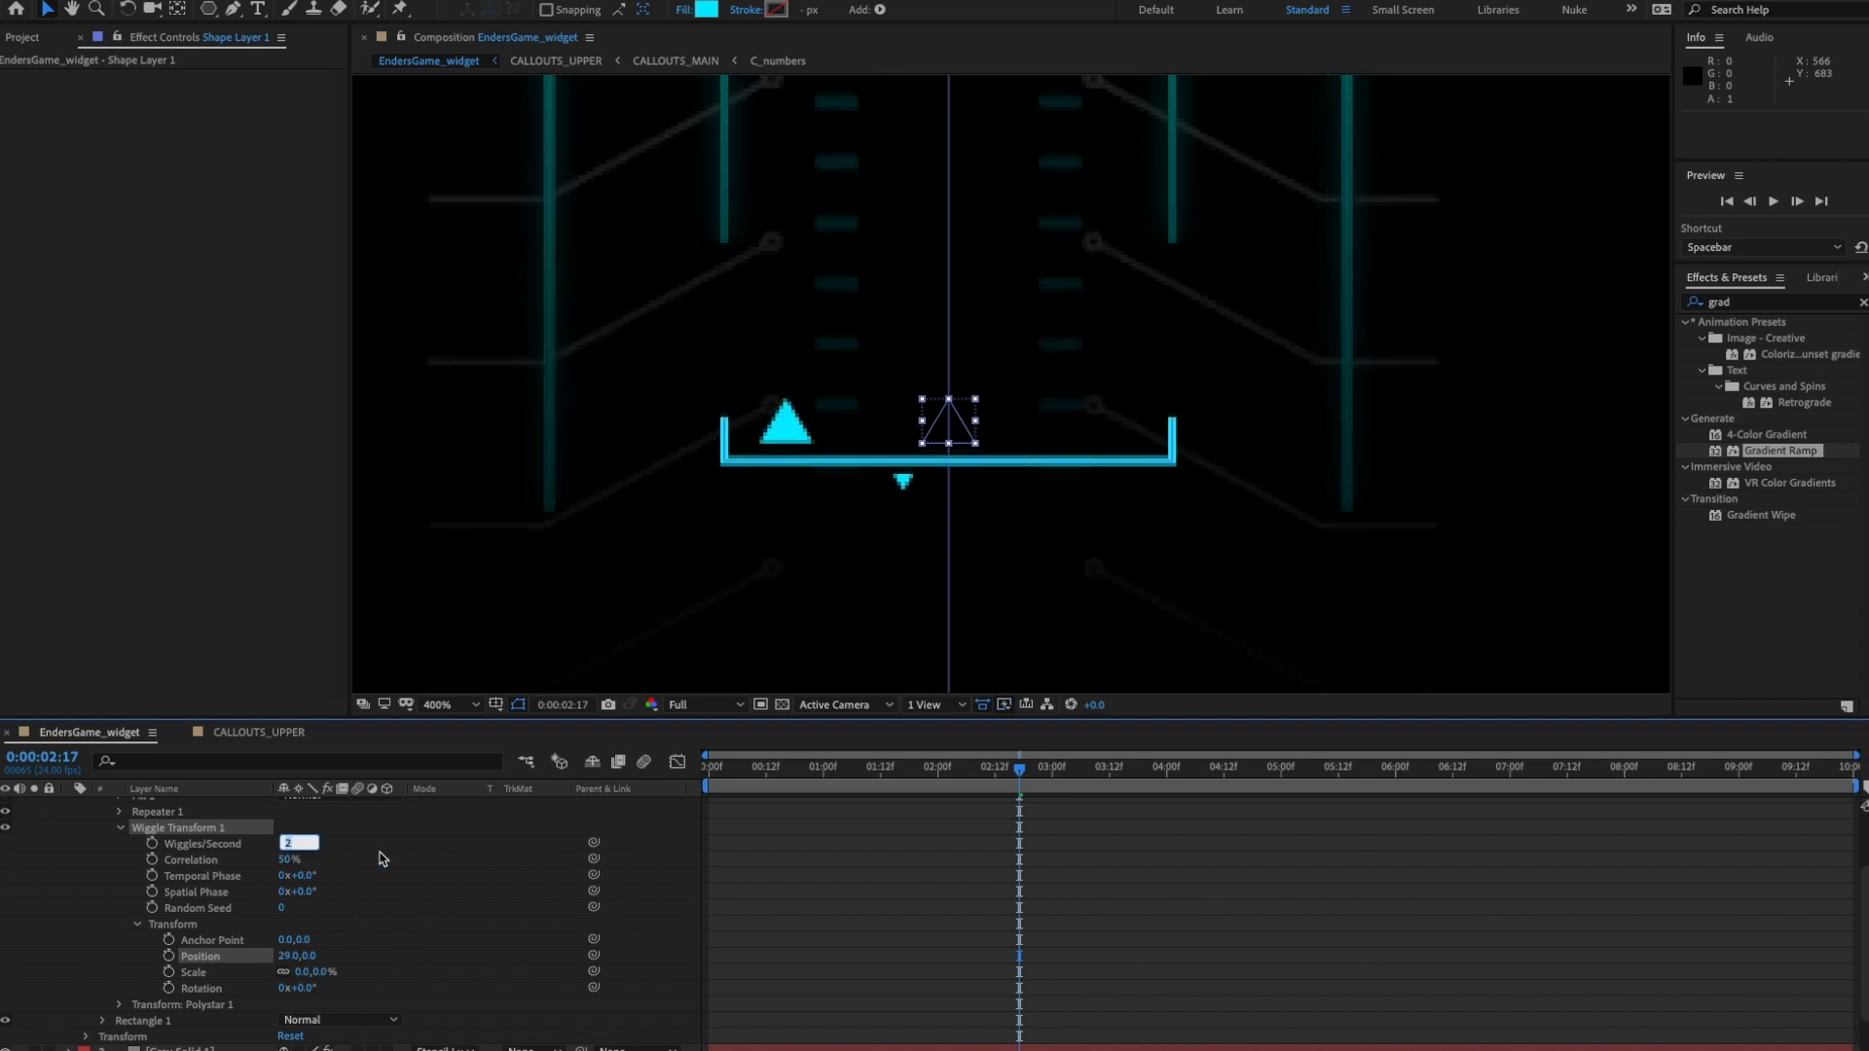
pyautogui.write('.5')
pyautogui.press('Return')
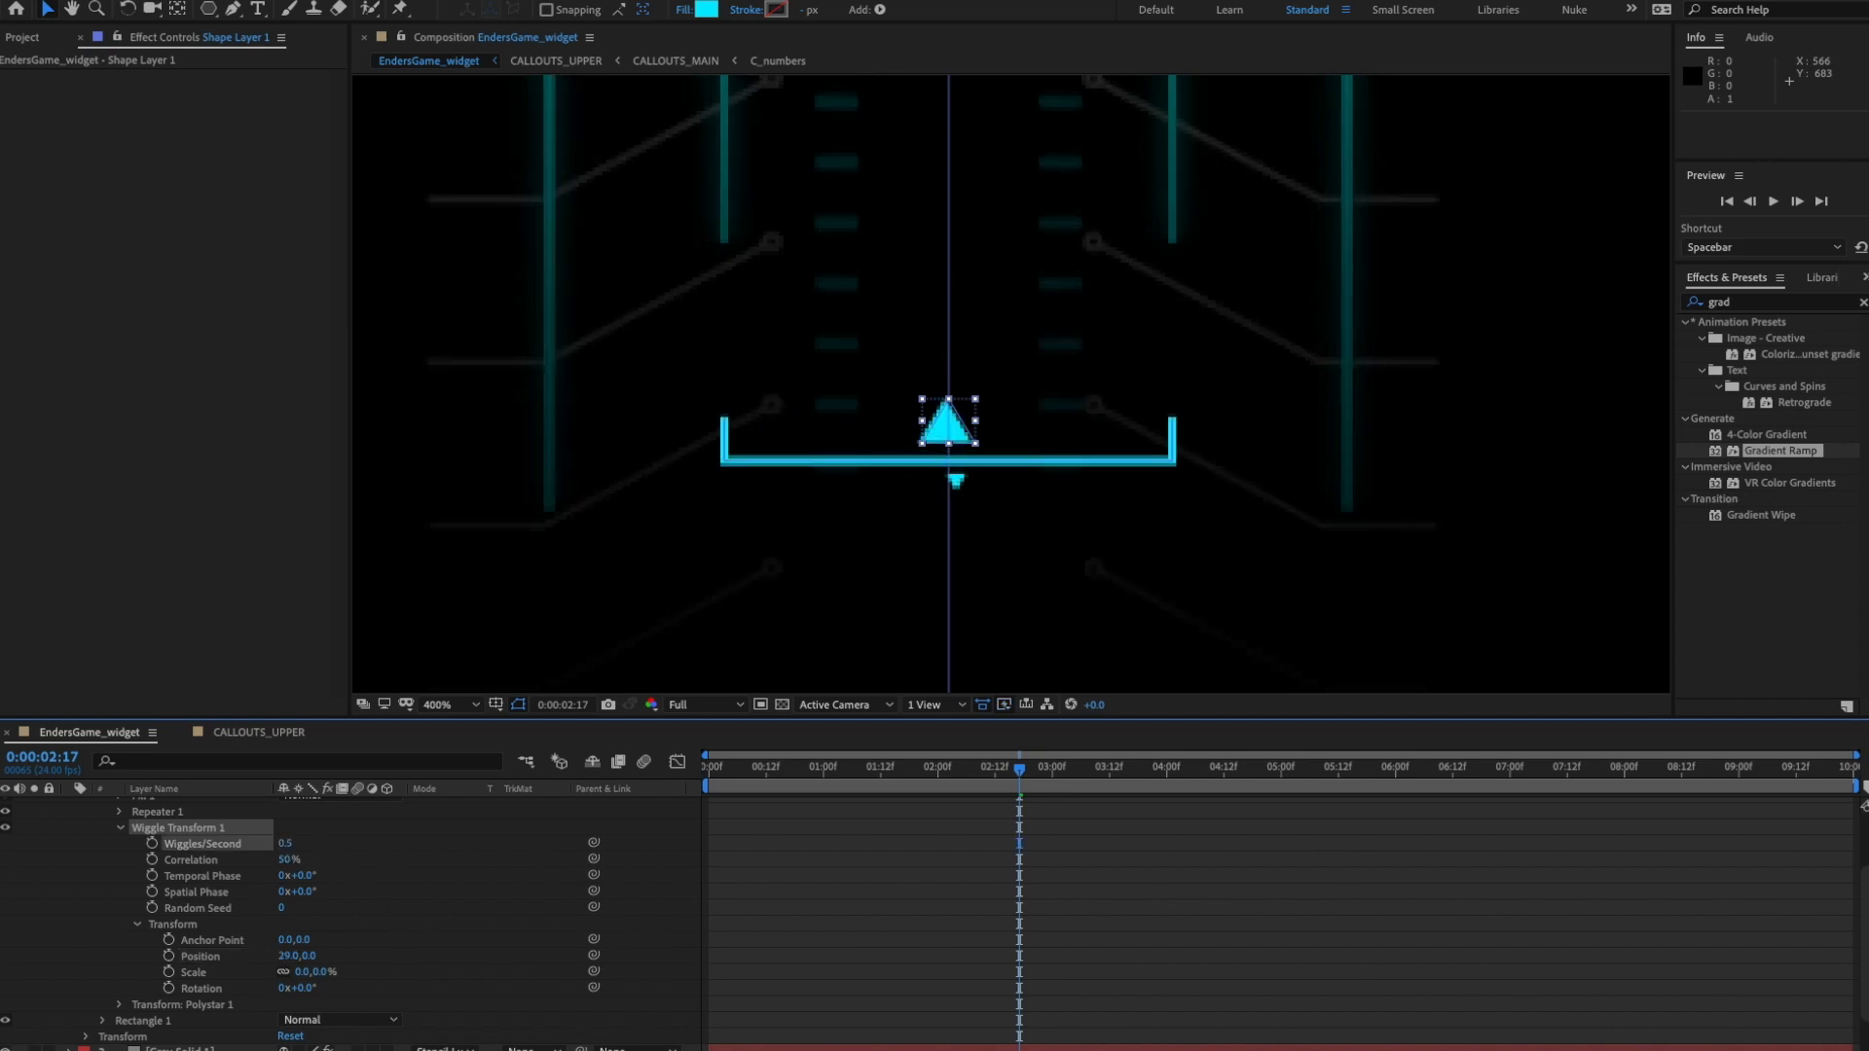
pyautogui.press('space')
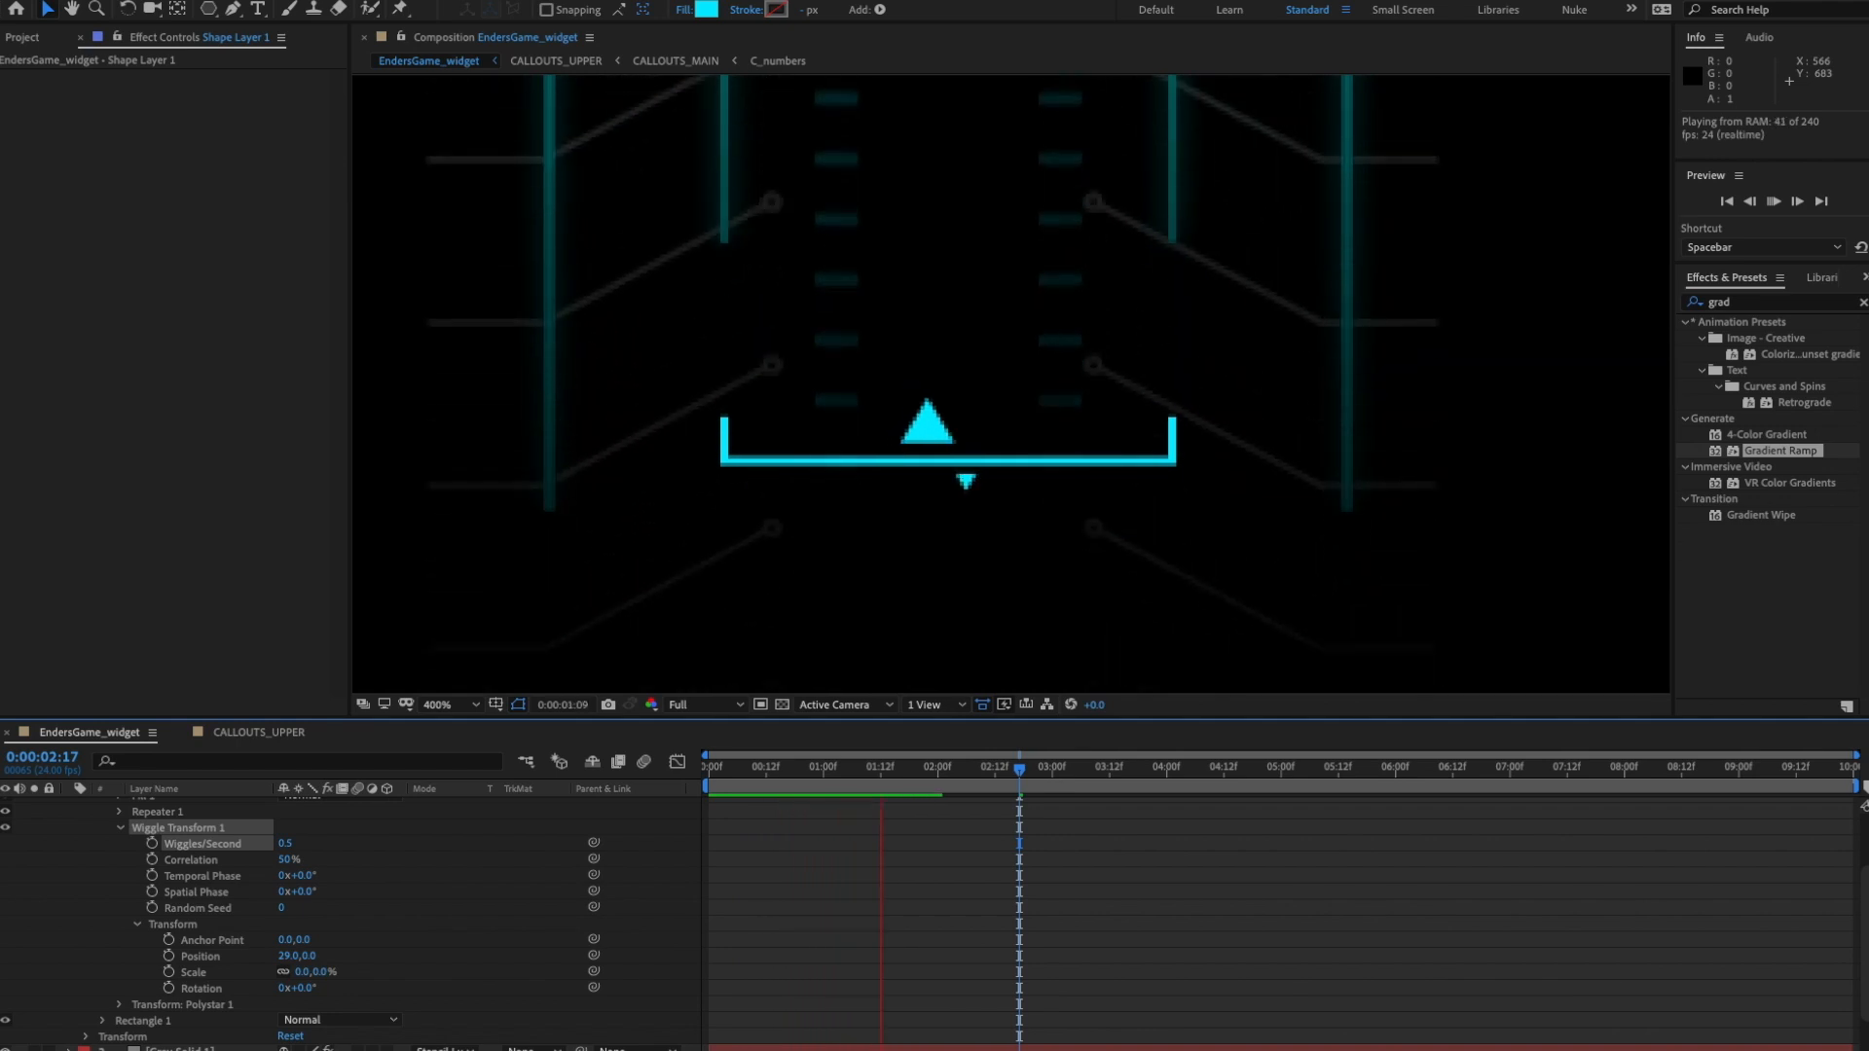
pyautogui.press('space')
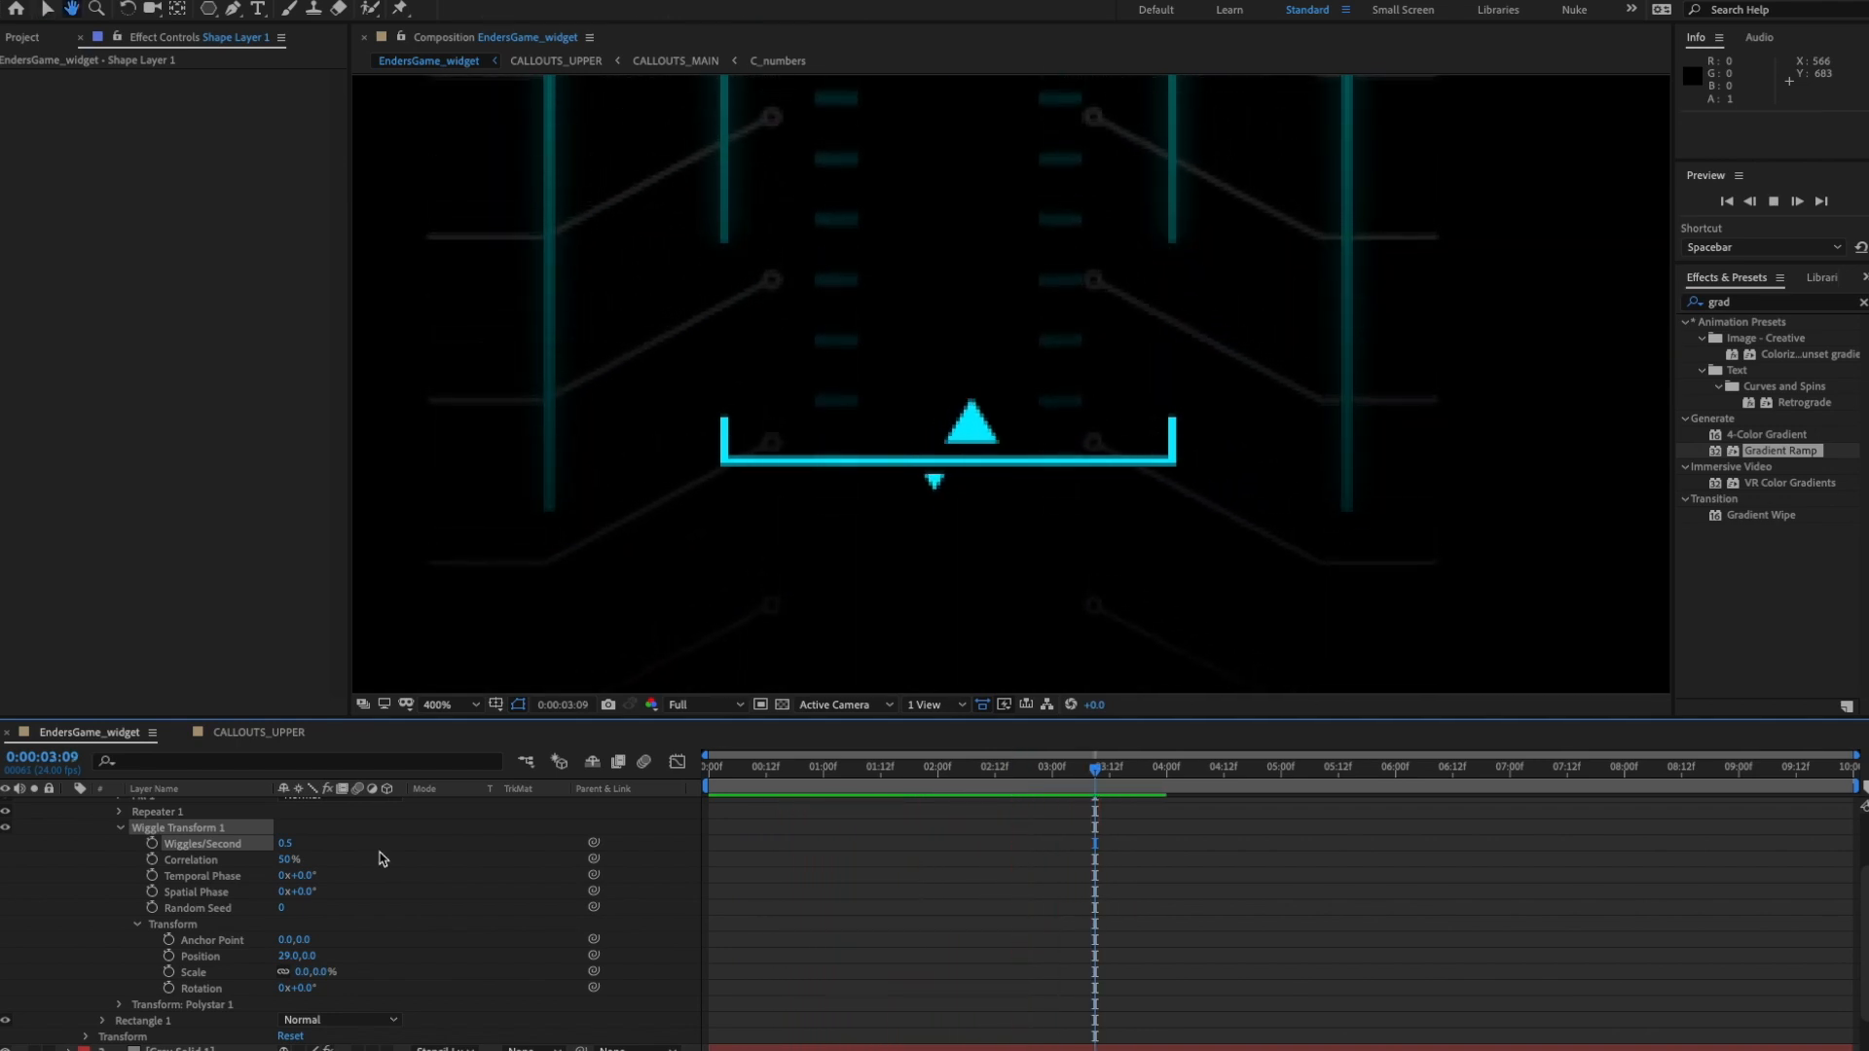
# - Set the Wiggle Transform's correlation to 80% and preview how closely the two triangles move together
pyautogui.moveTo(286, 867); pyautogui.dragTo(316, 870)
pyautogui.press('space')
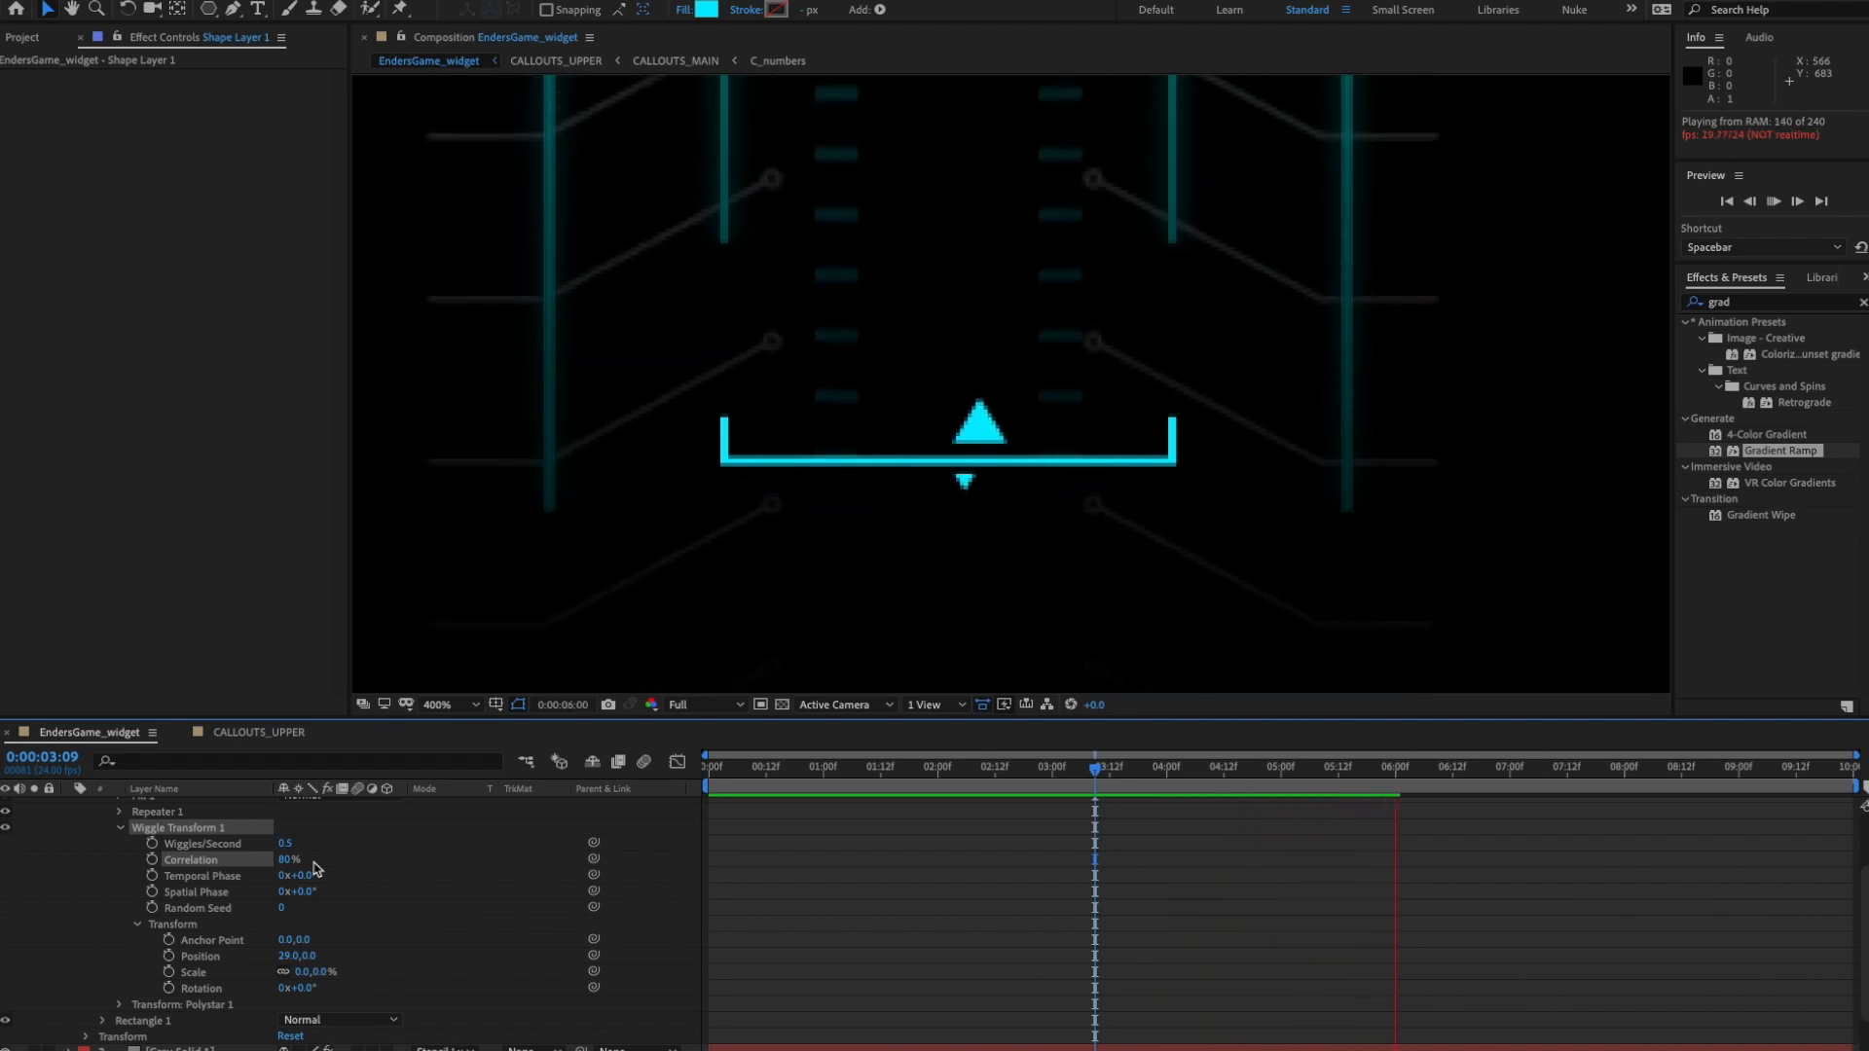
pyautogui.press('space')
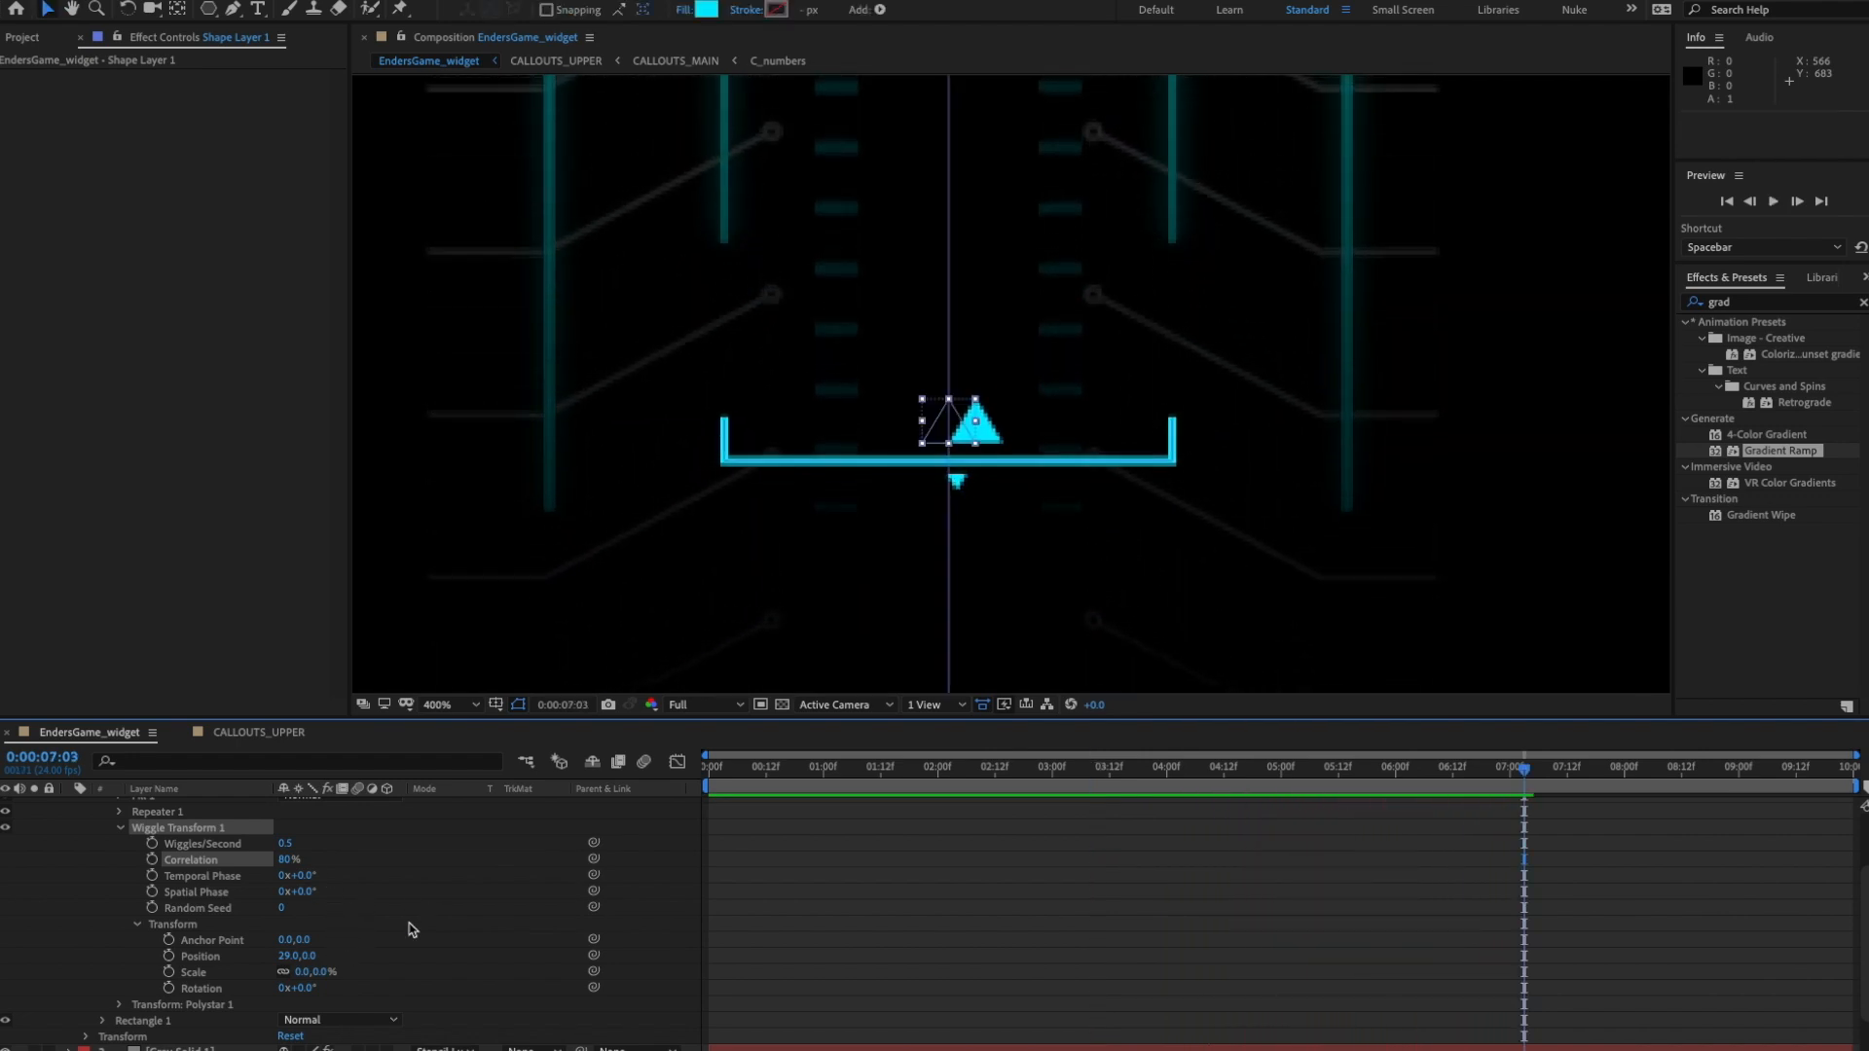
# - Try 1 wiggle per second and preview the triangle motion with the whole composition fitted in view
pyautogui.click(285, 844)
pyautogui.write('1')
pyautogui.press('Return')
pyautogui.press('space')
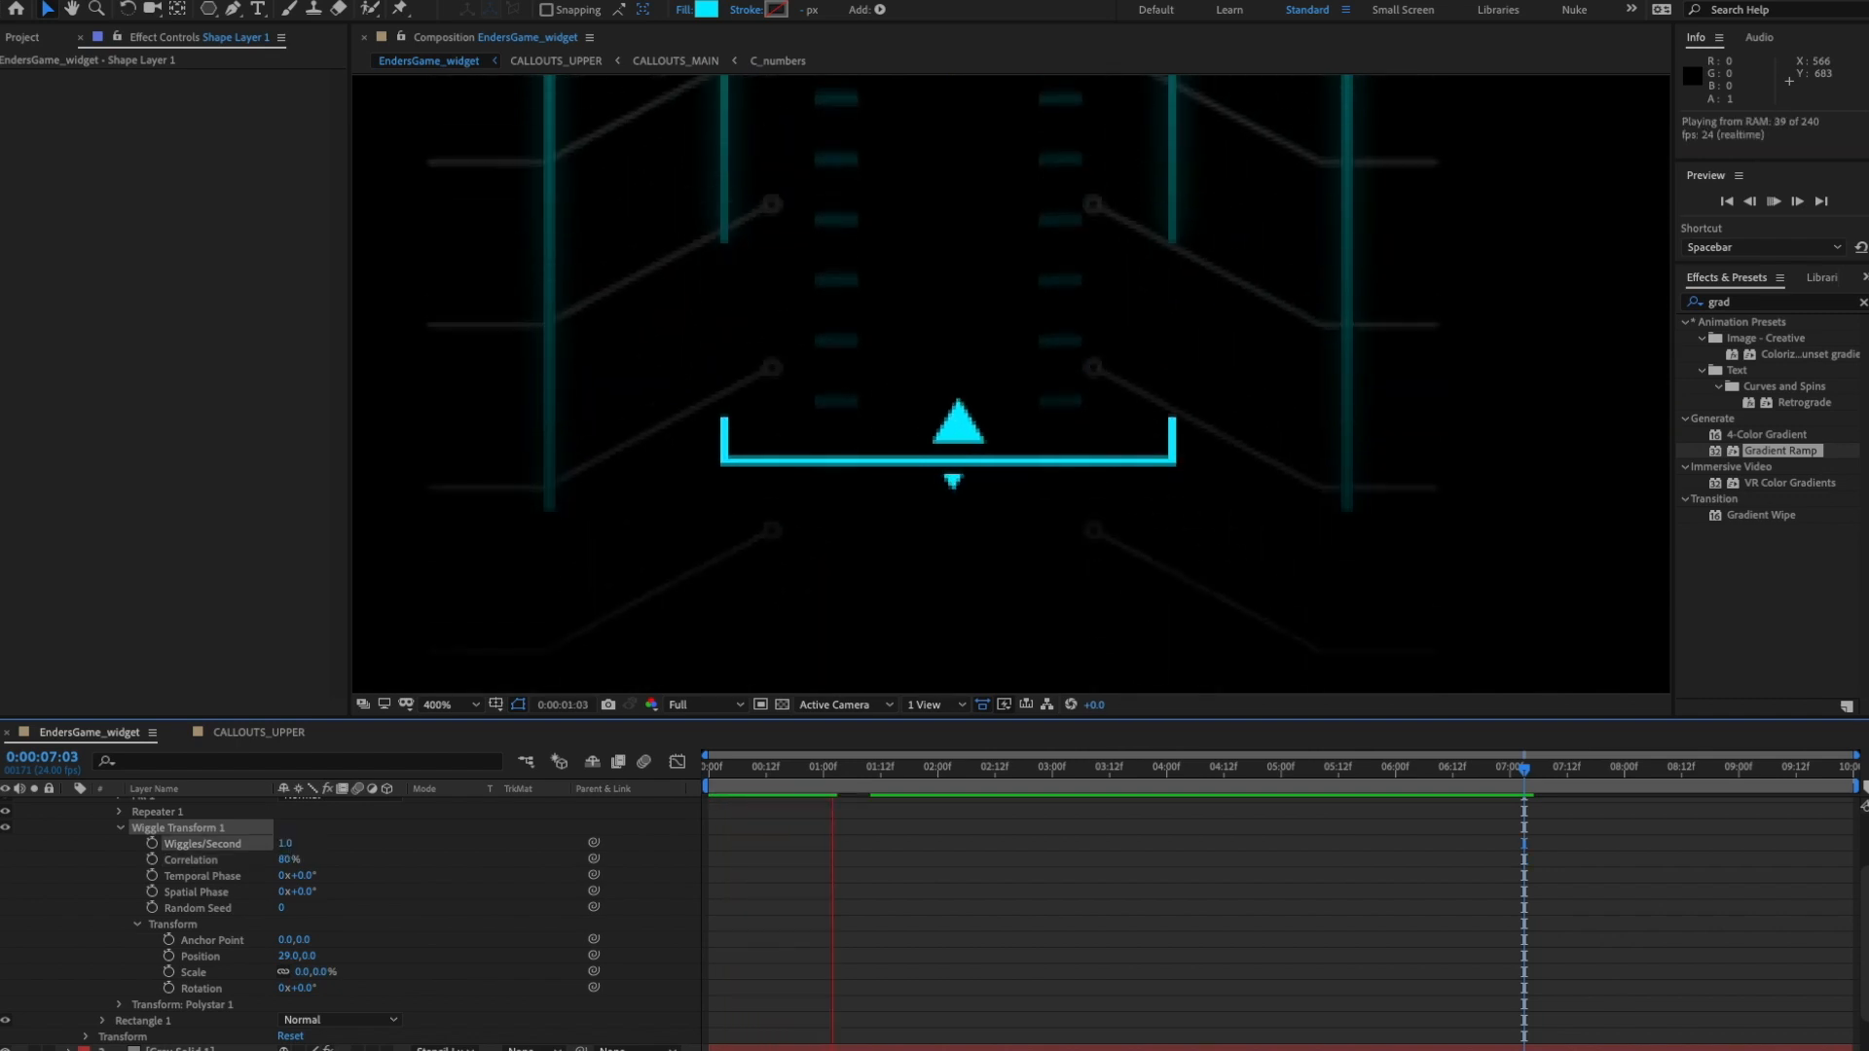
pyautogui.press('space')
pyautogui.click(438, 705)
pyautogui.click(458, 730)
pyautogui.press('space')
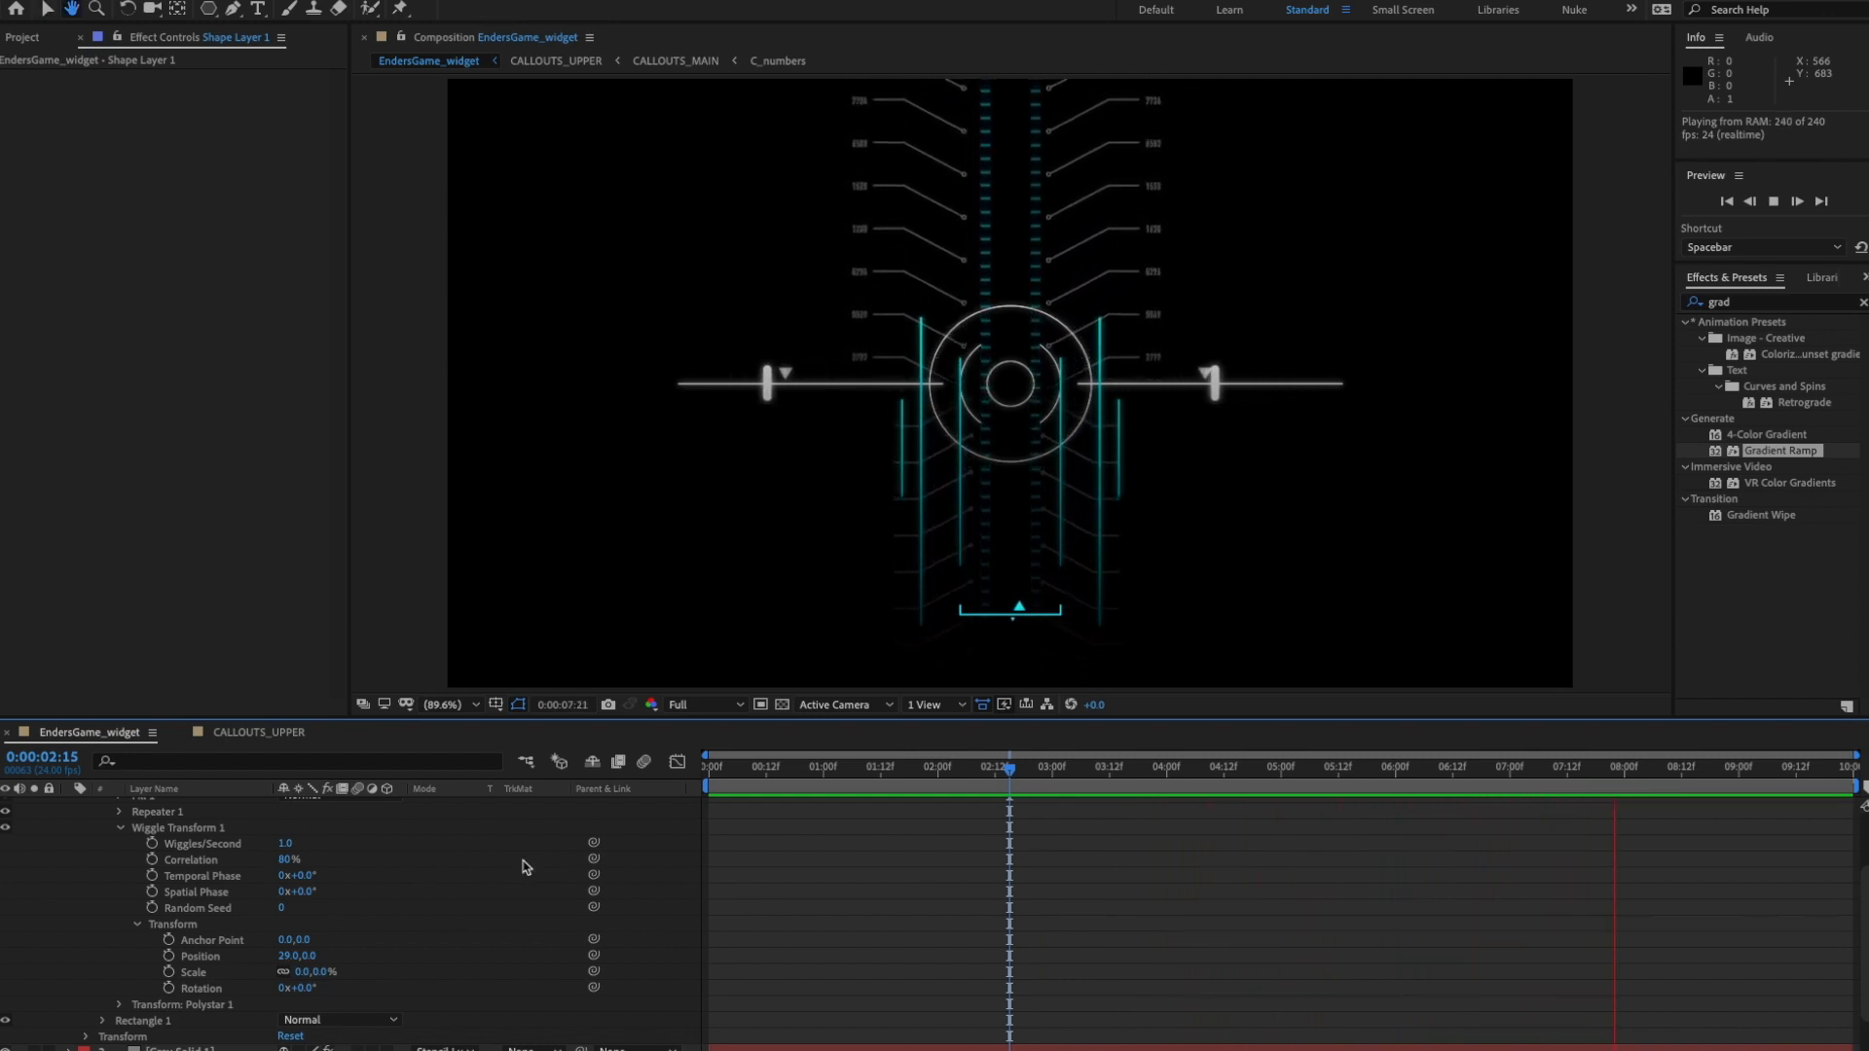
pyautogui.press('space')
# - Set the wiggle rate to 2 wiggles per second, preview it, and collapse the bracket shape layer's properties
pyautogui.click(291, 843)
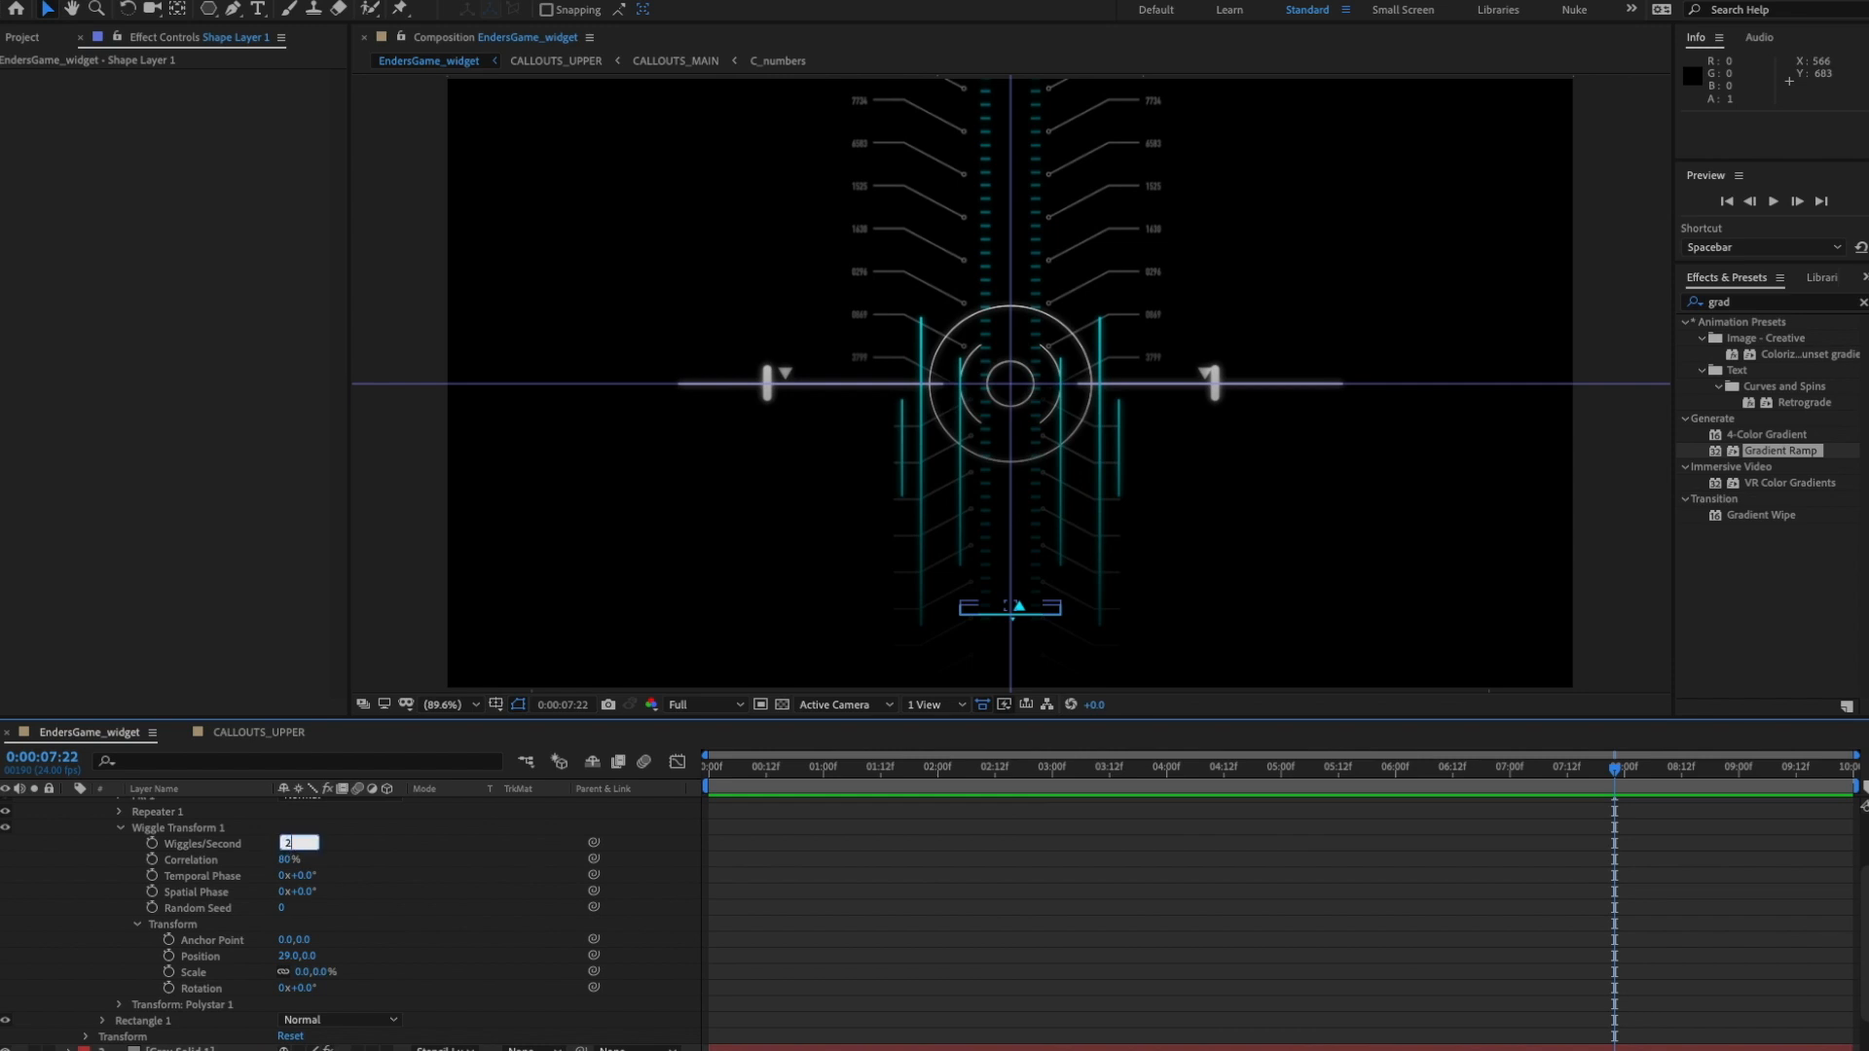
pyautogui.press('Return')
pyautogui.press('space')
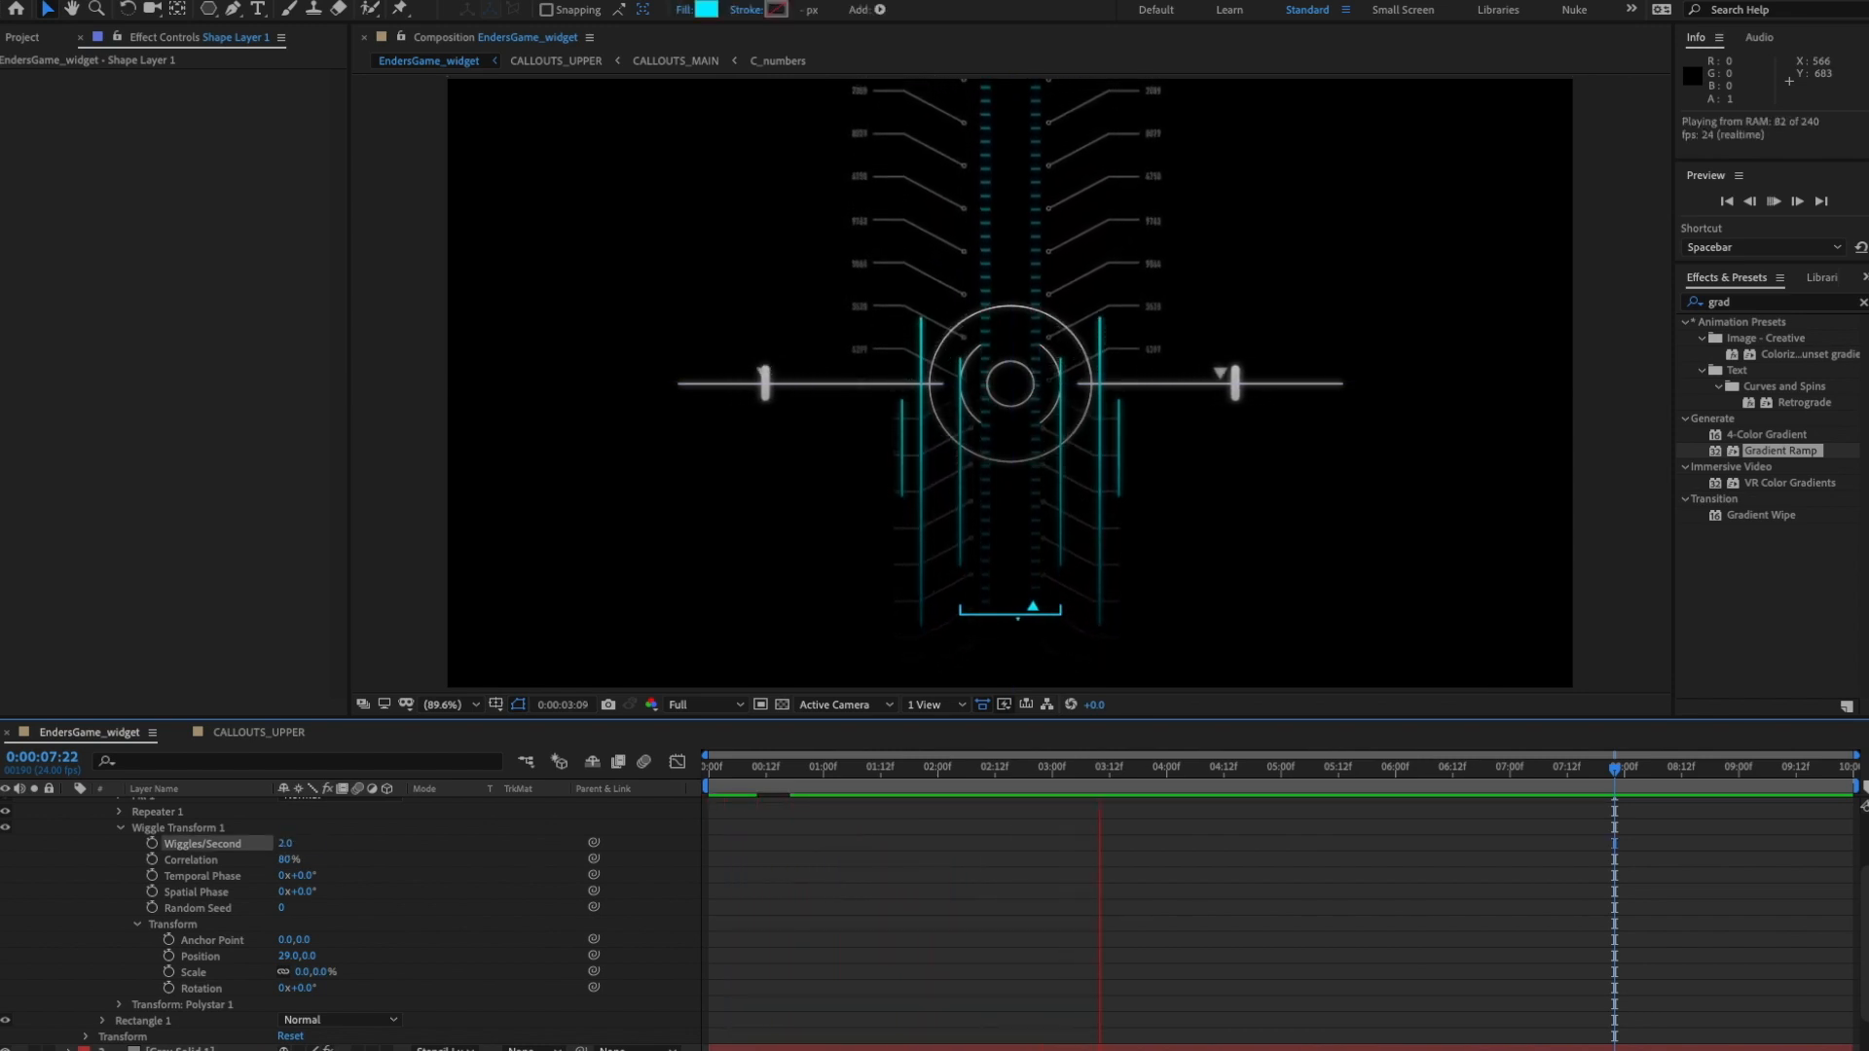
pyautogui.press('space')
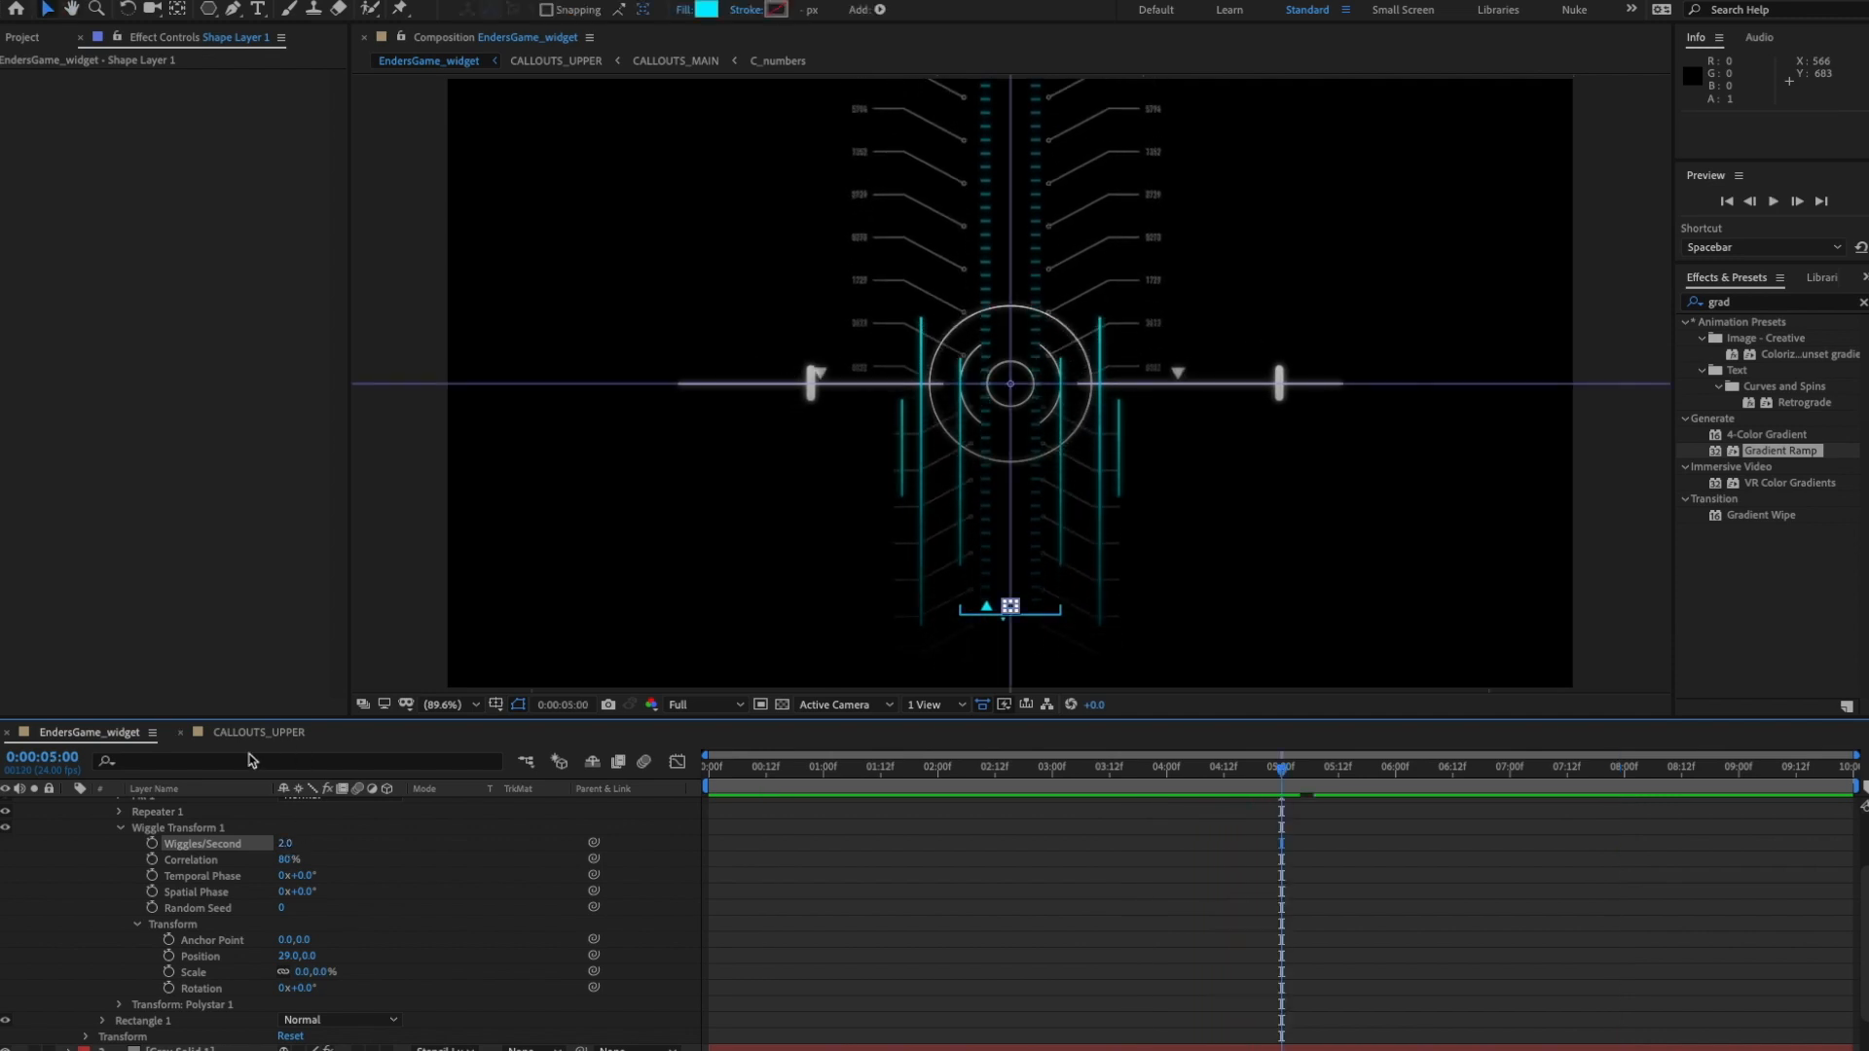
pyautogui.scroll(3, 252, 808)
pyautogui.click(69, 806)
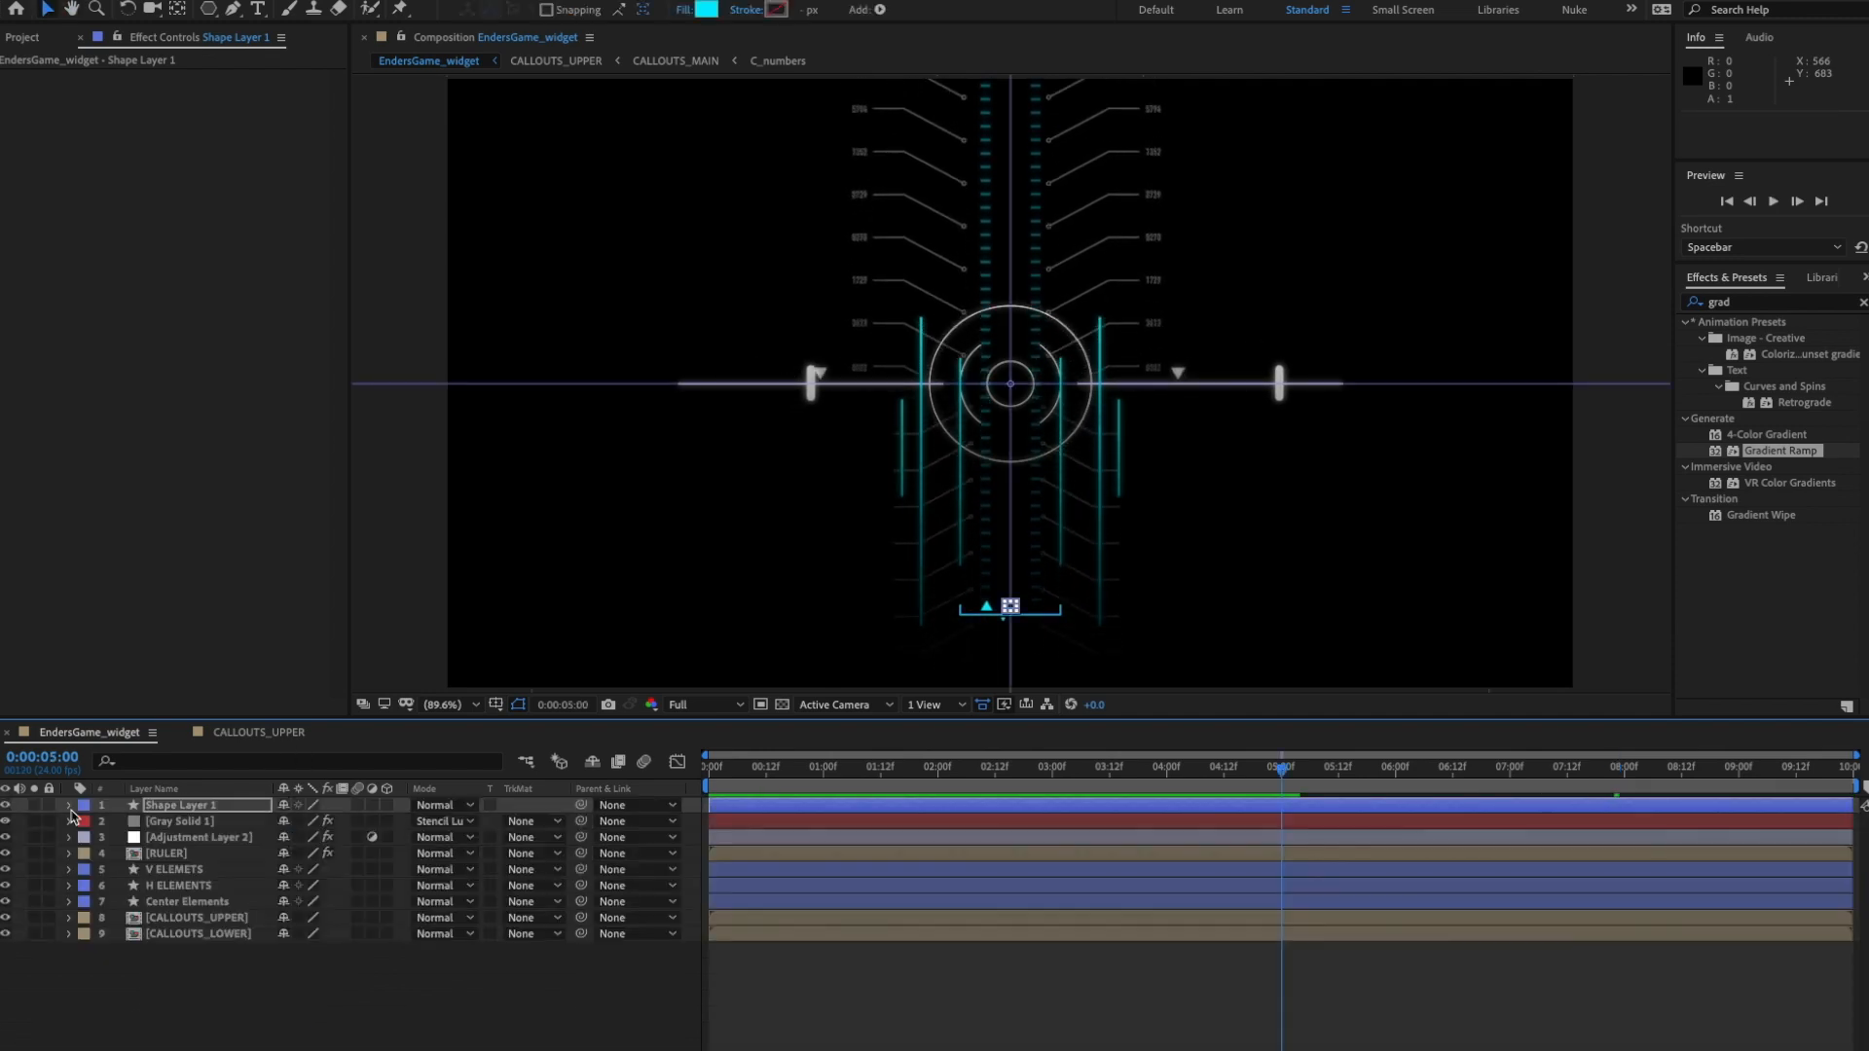
# - Set up the Pen tool with a white FFFFFF stroke, with no layer selected
pyautogui.click(310, 993)
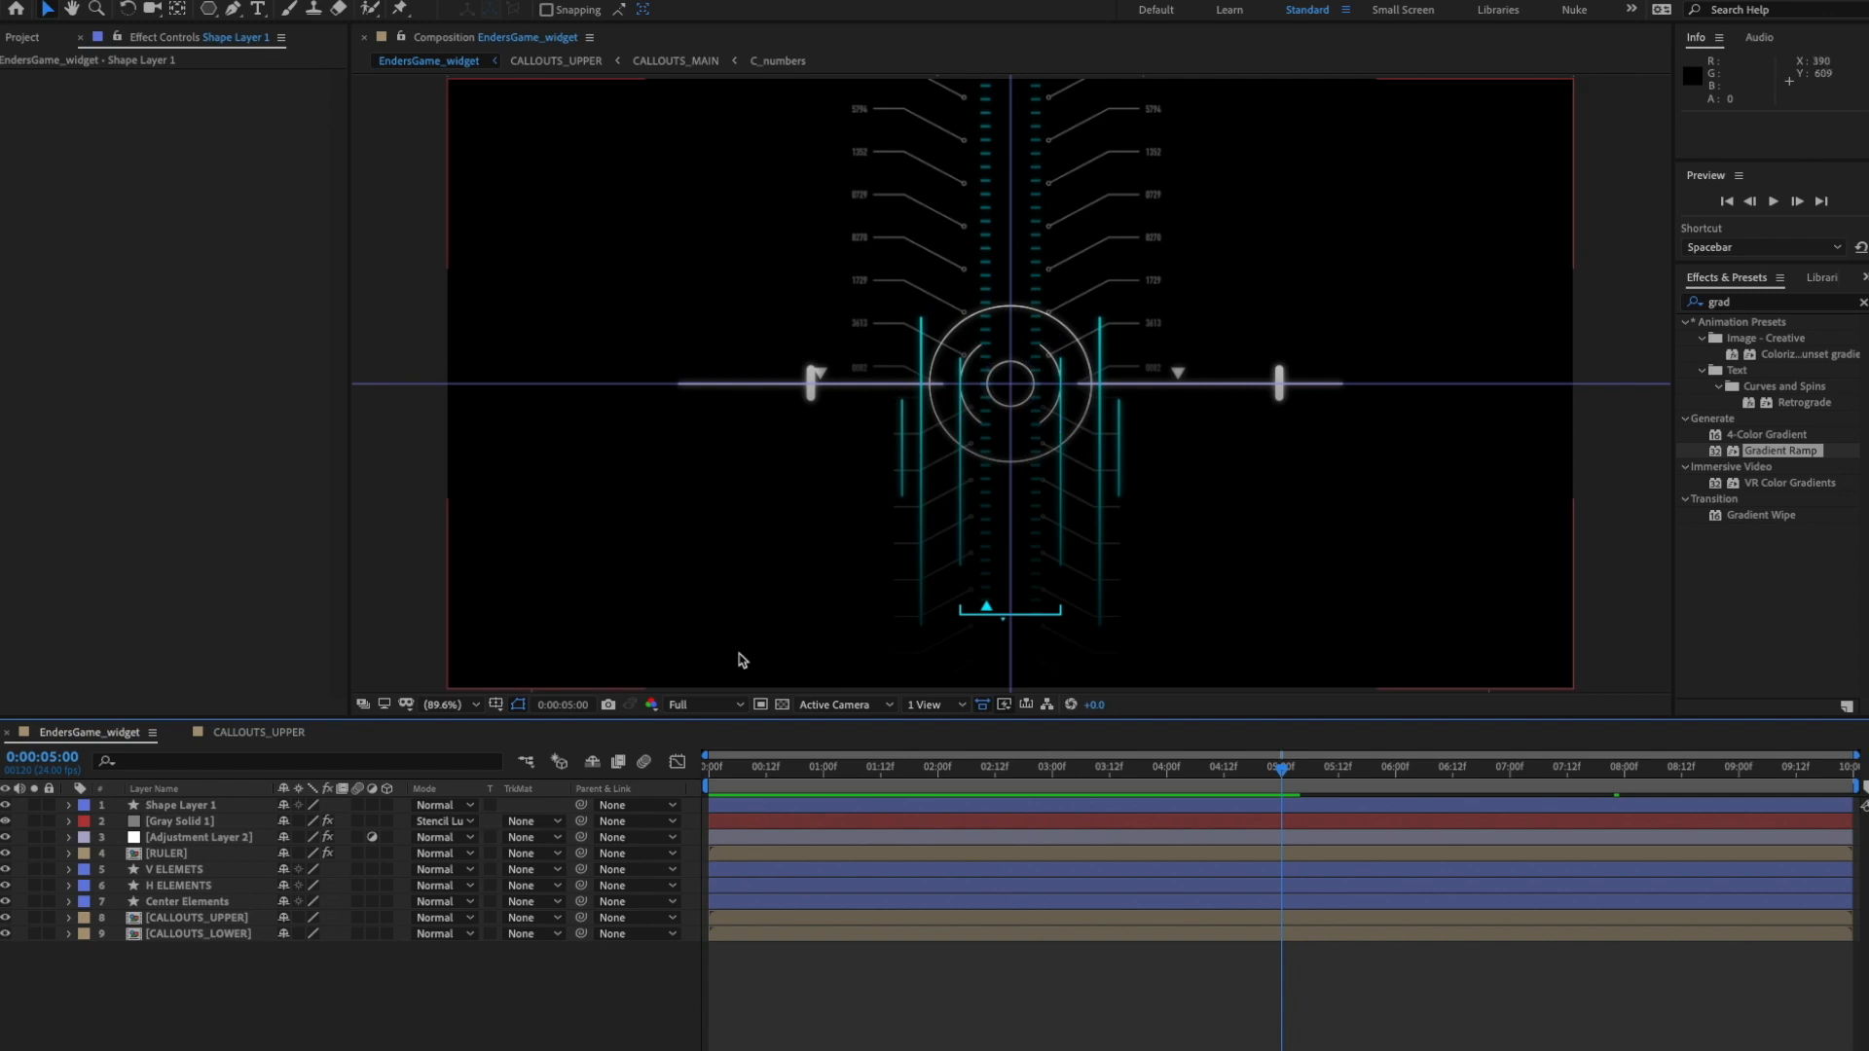
pyautogui.click(235, 12)
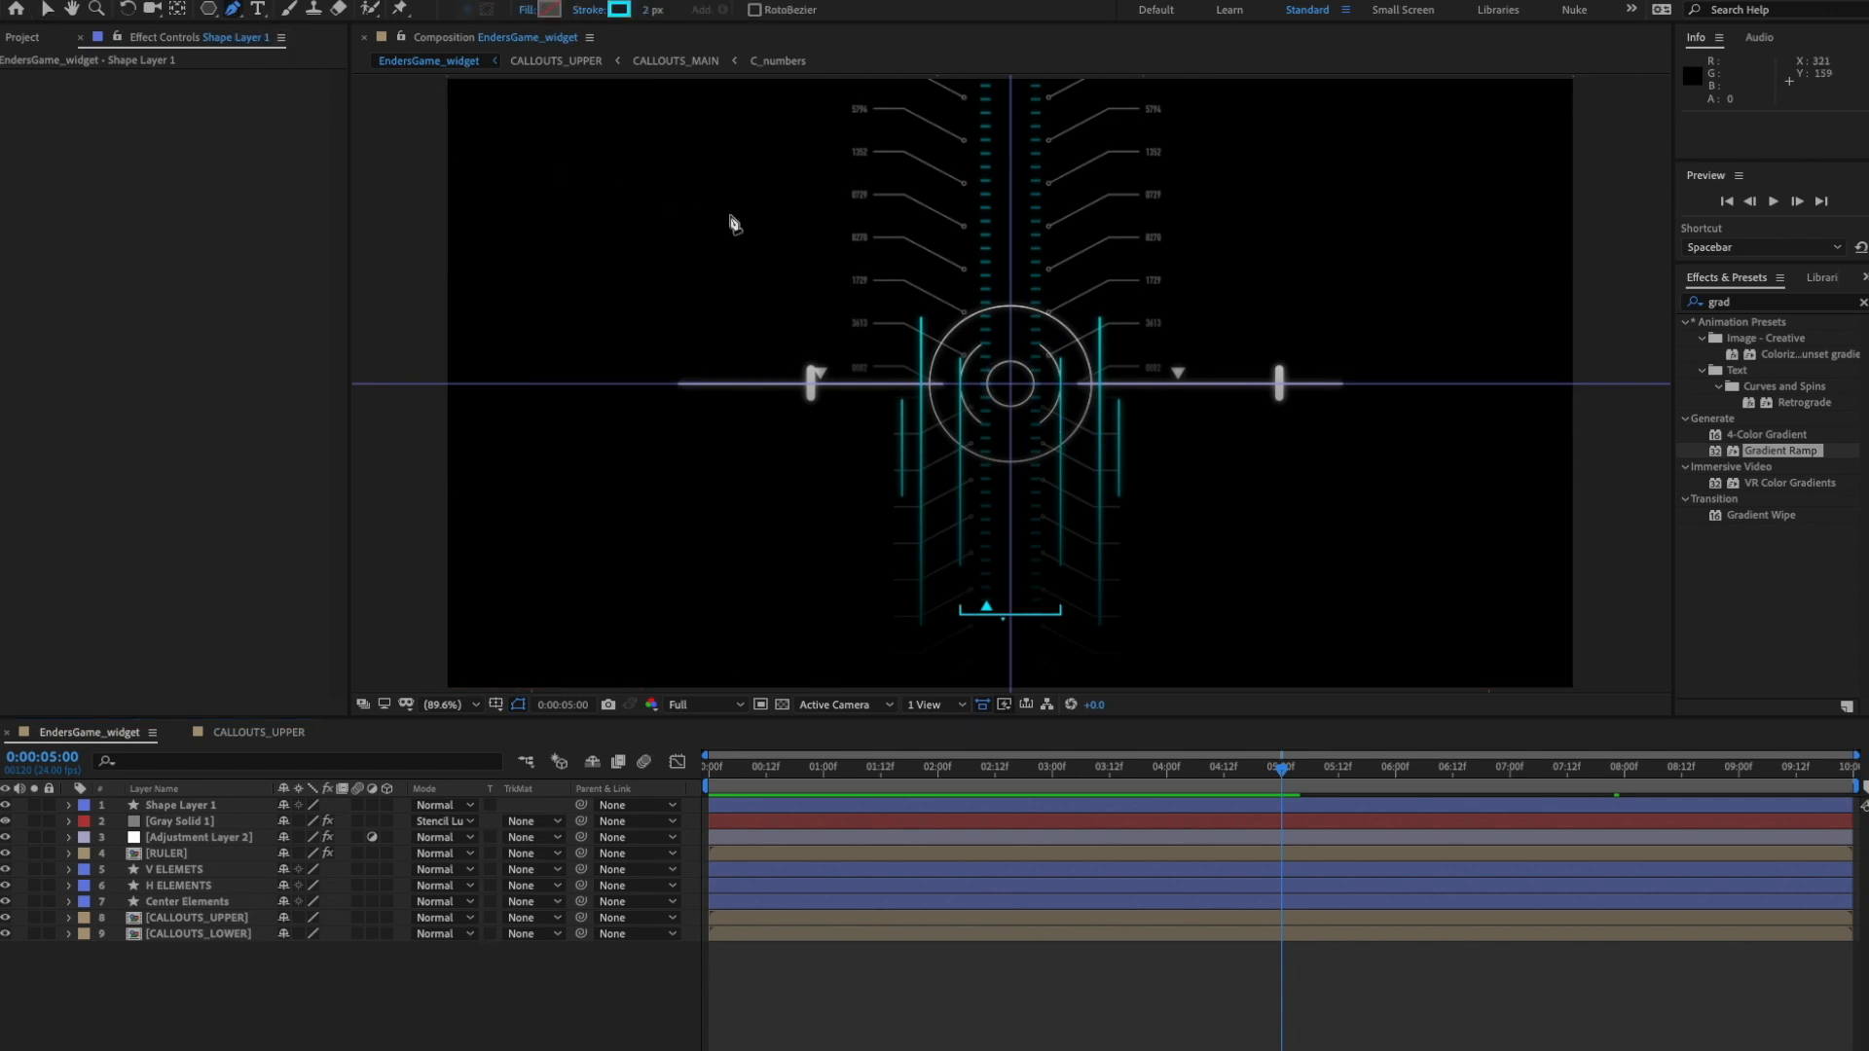
pyautogui.scroll(-2, 755, 194)
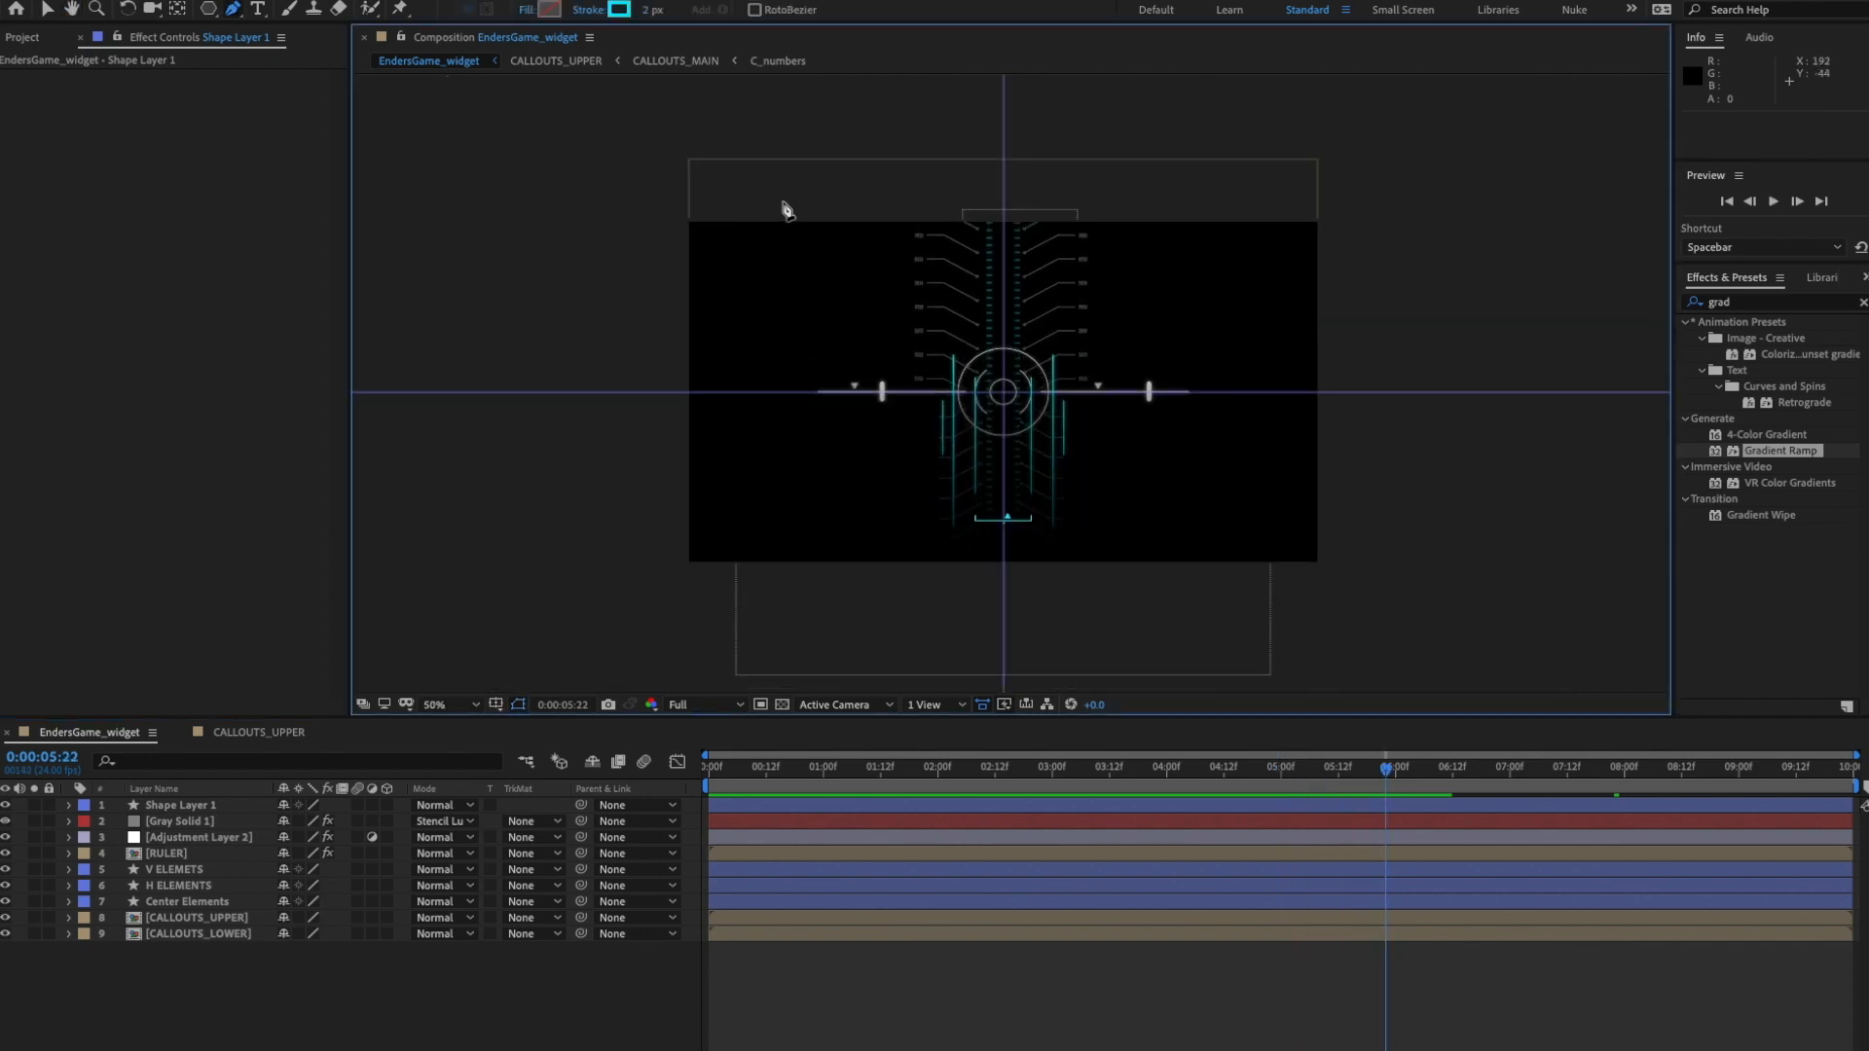
pyautogui.click(619, 10)
pyautogui.write('ffffff')
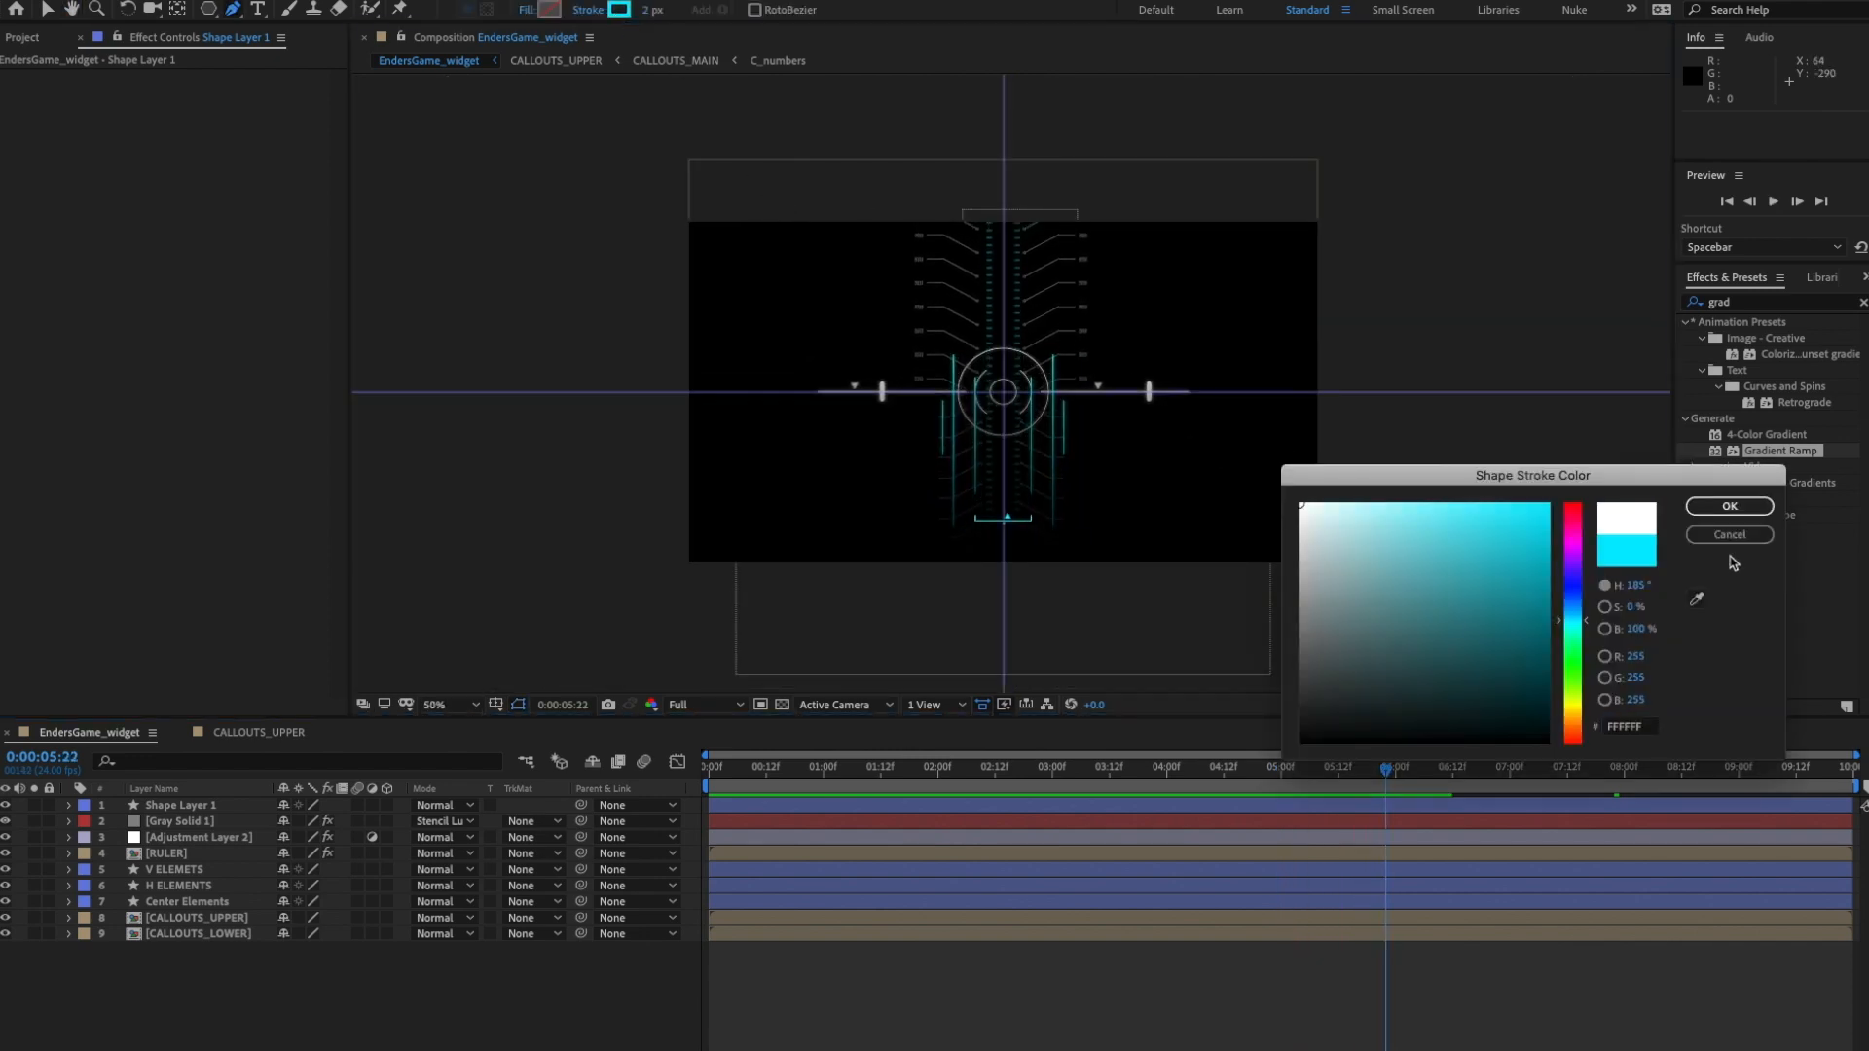
pyautogui.click(1730, 506)
# - Draw a straight vertical line to the left of the HUD, extending beyond the composition's upper and lower edges
pyautogui.click(803, 201)
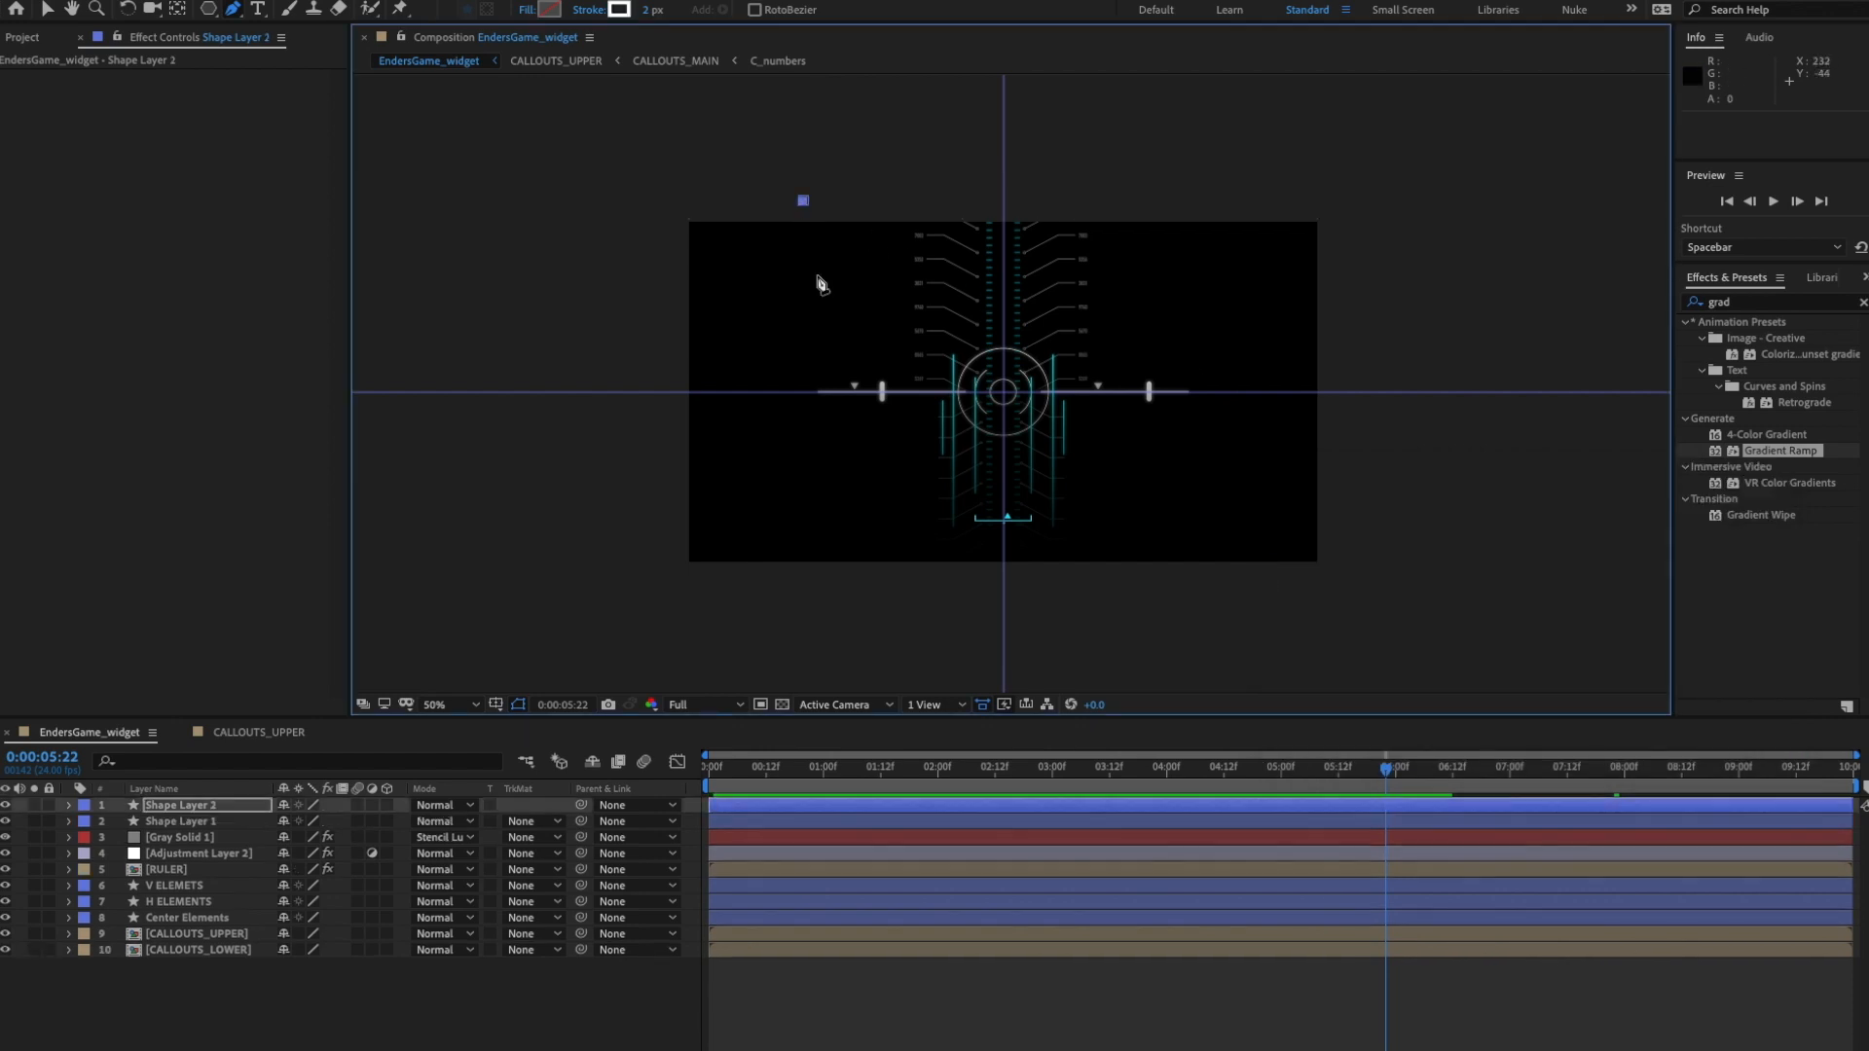
pyautogui.keyDown('shift'); pyautogui.click(791, 535); pyautogui.keyUp('shift')
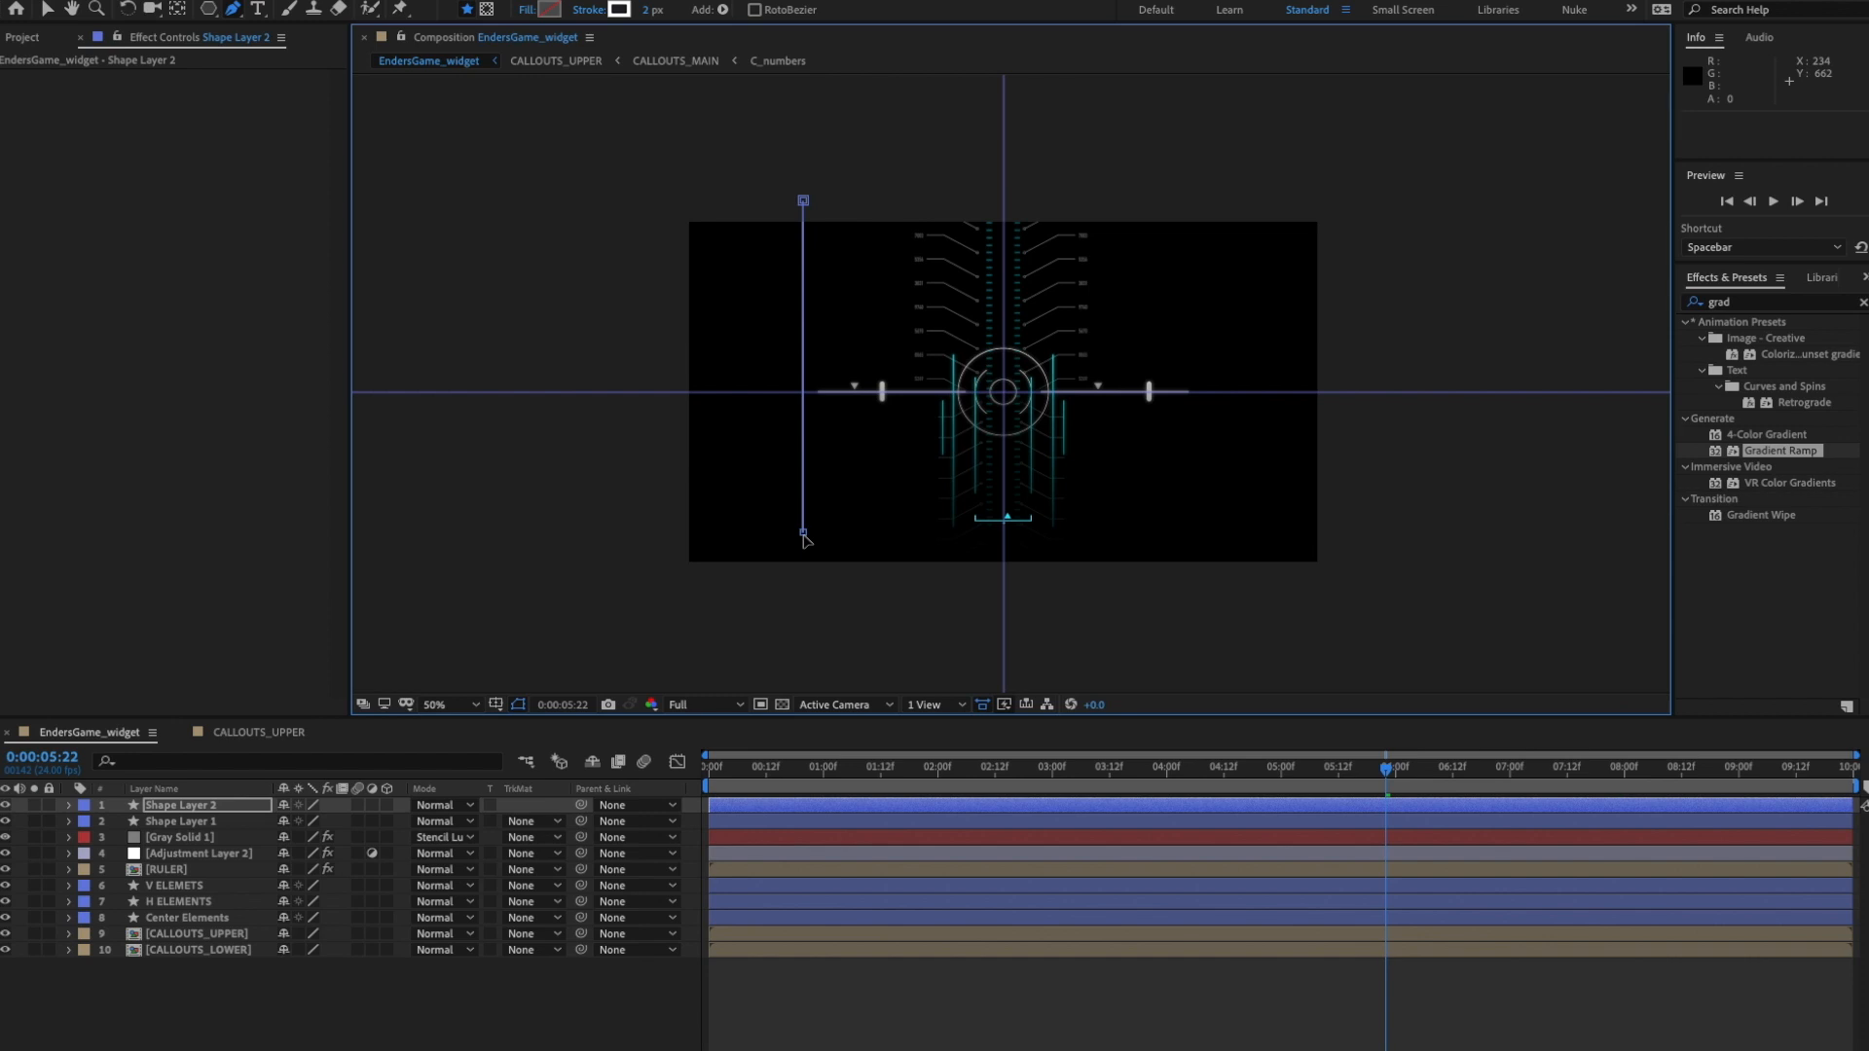
pyautogui.moveTo(804, 536); pyautogui.dragTo(803, 592)
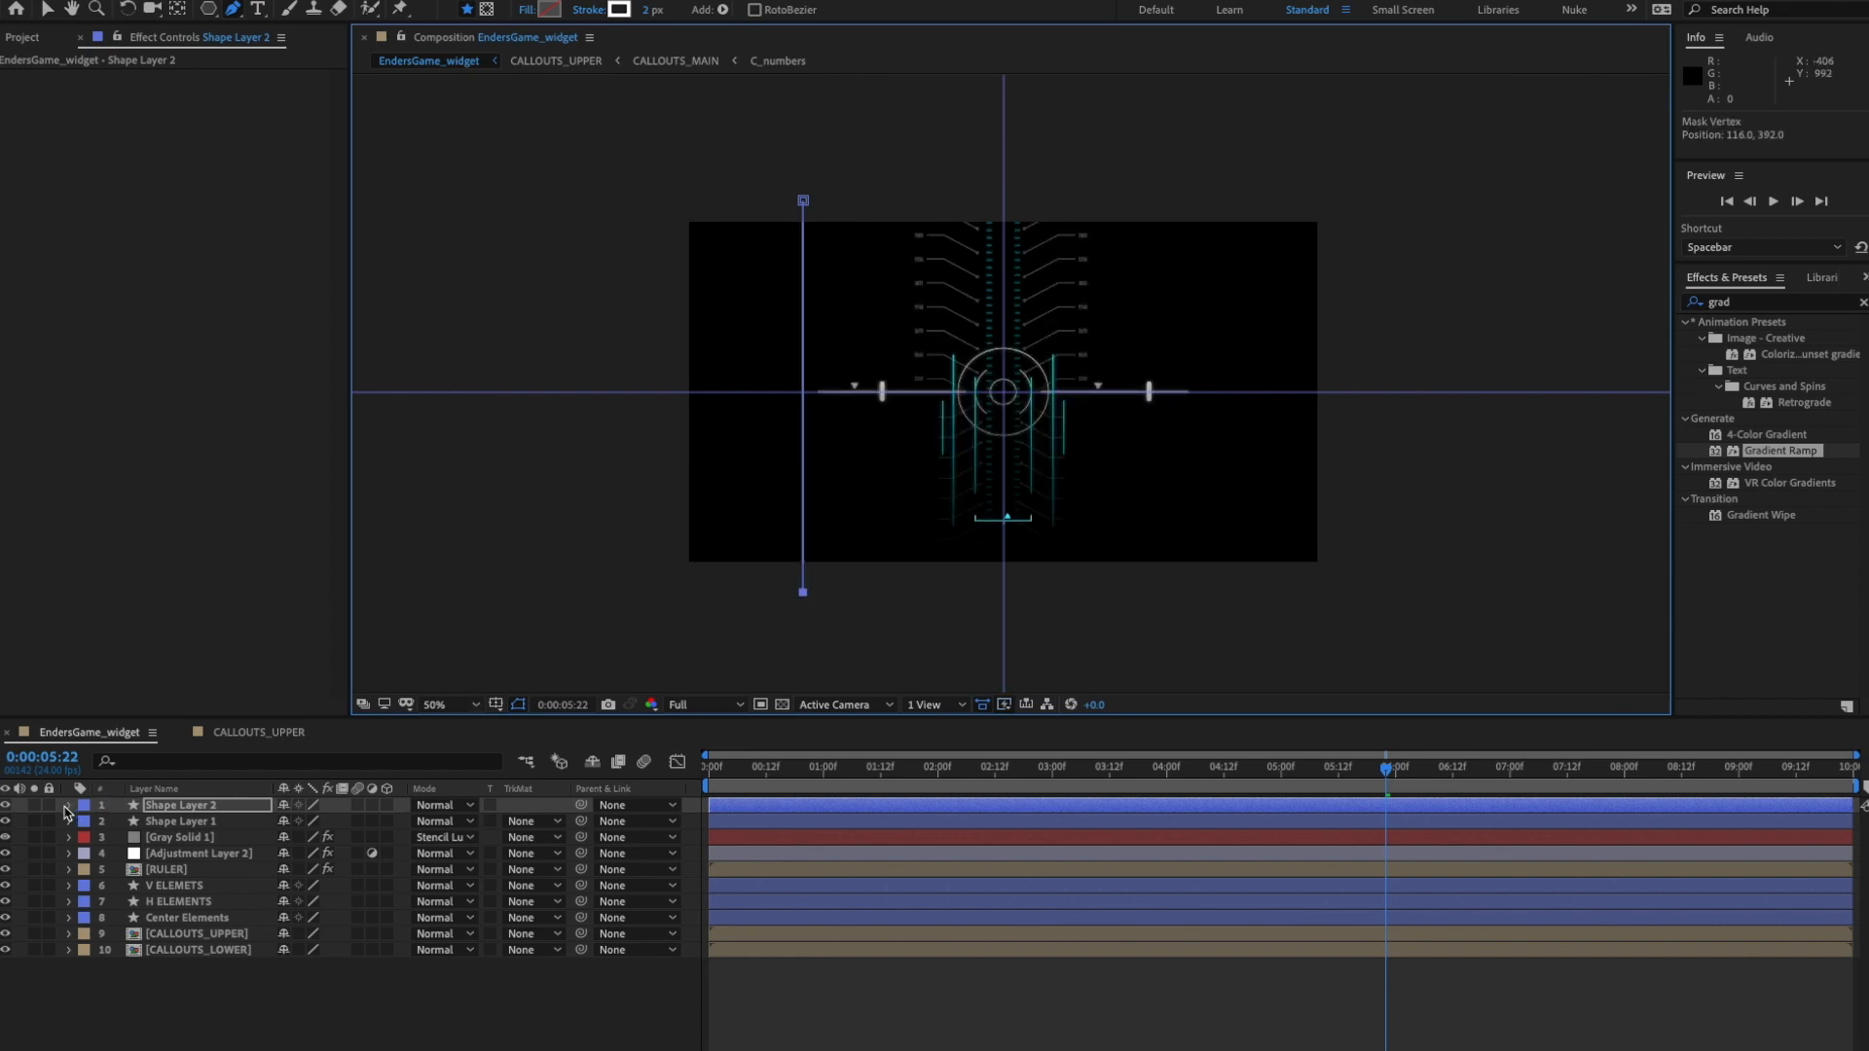
# - Move the white line's path onto the composition's vertical centre guide and collapse its layer
pyautogui.click(67, 807)
pyautogui.click(86, 823)
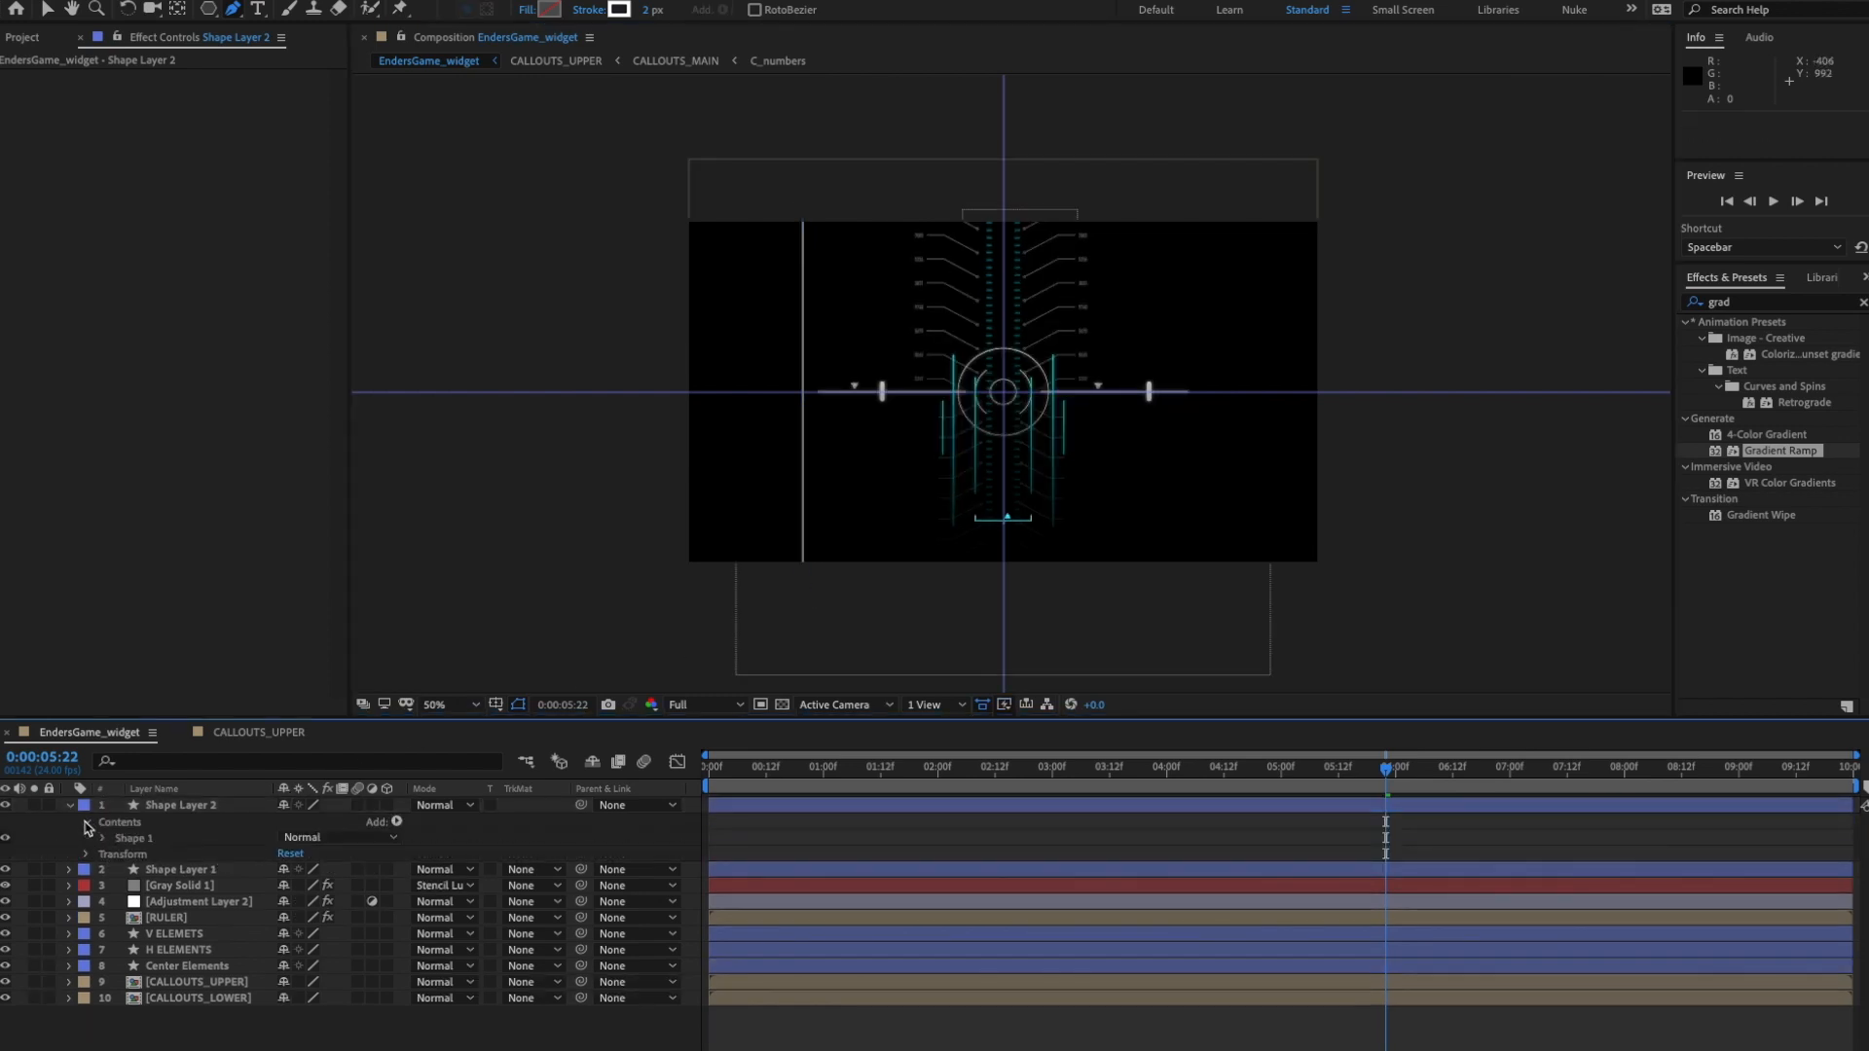
pyautogui.click(104, 839)
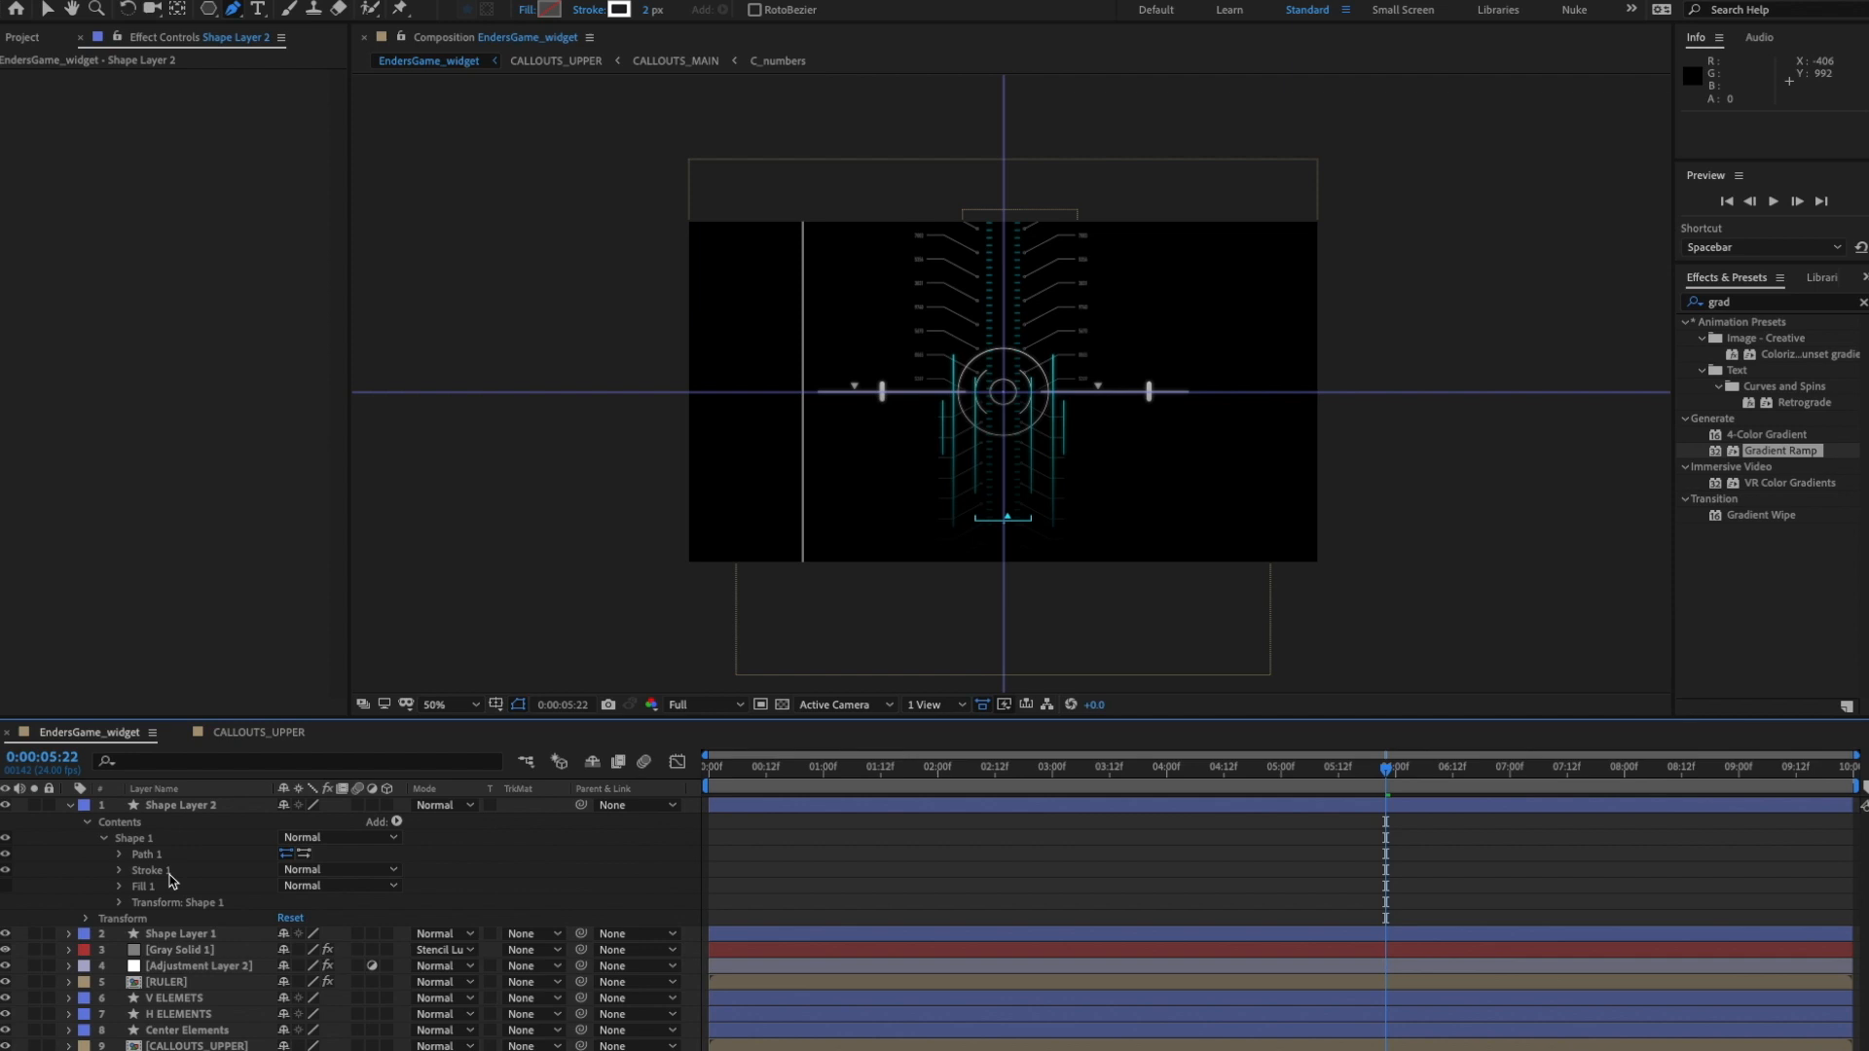
pyautogui.click(119, 855)
pyautogui.moveTo(802, 595); pyautogui.dragTo(1002, 604)
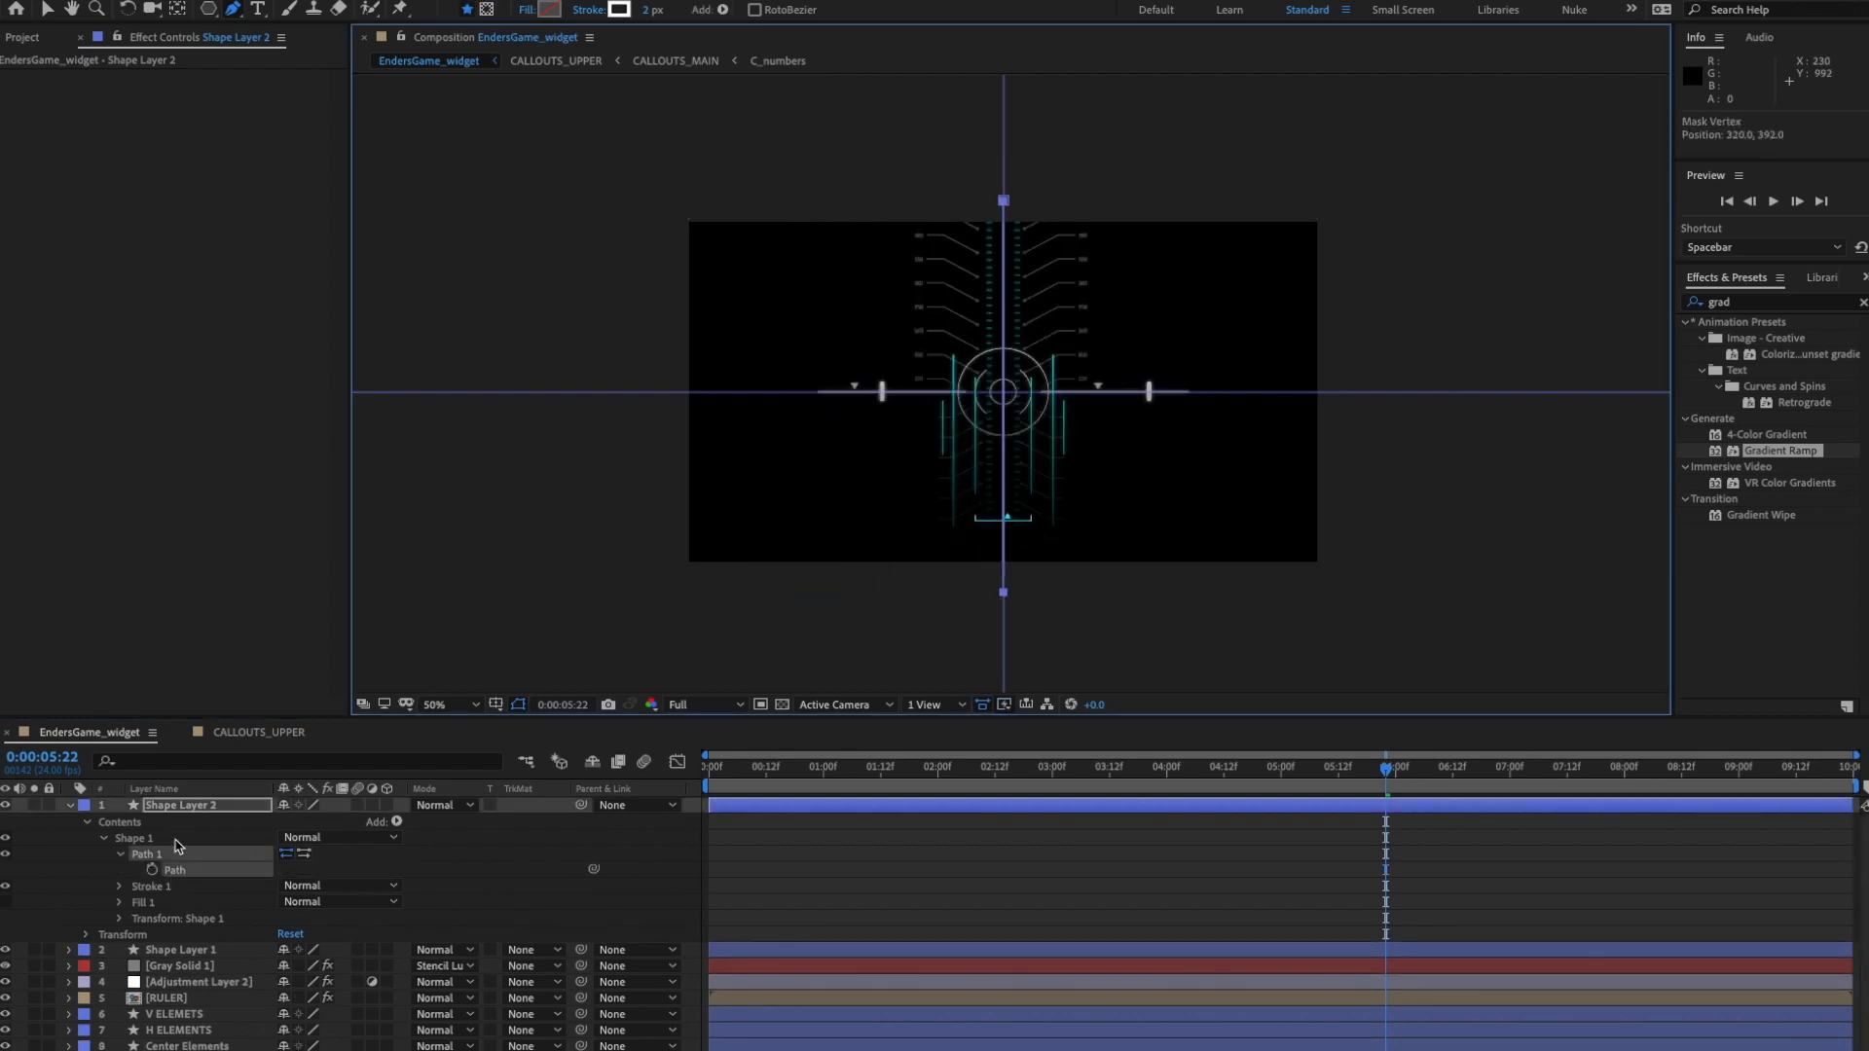
pyautogui.click(70, 806)
pyautogui.click(263, 999)
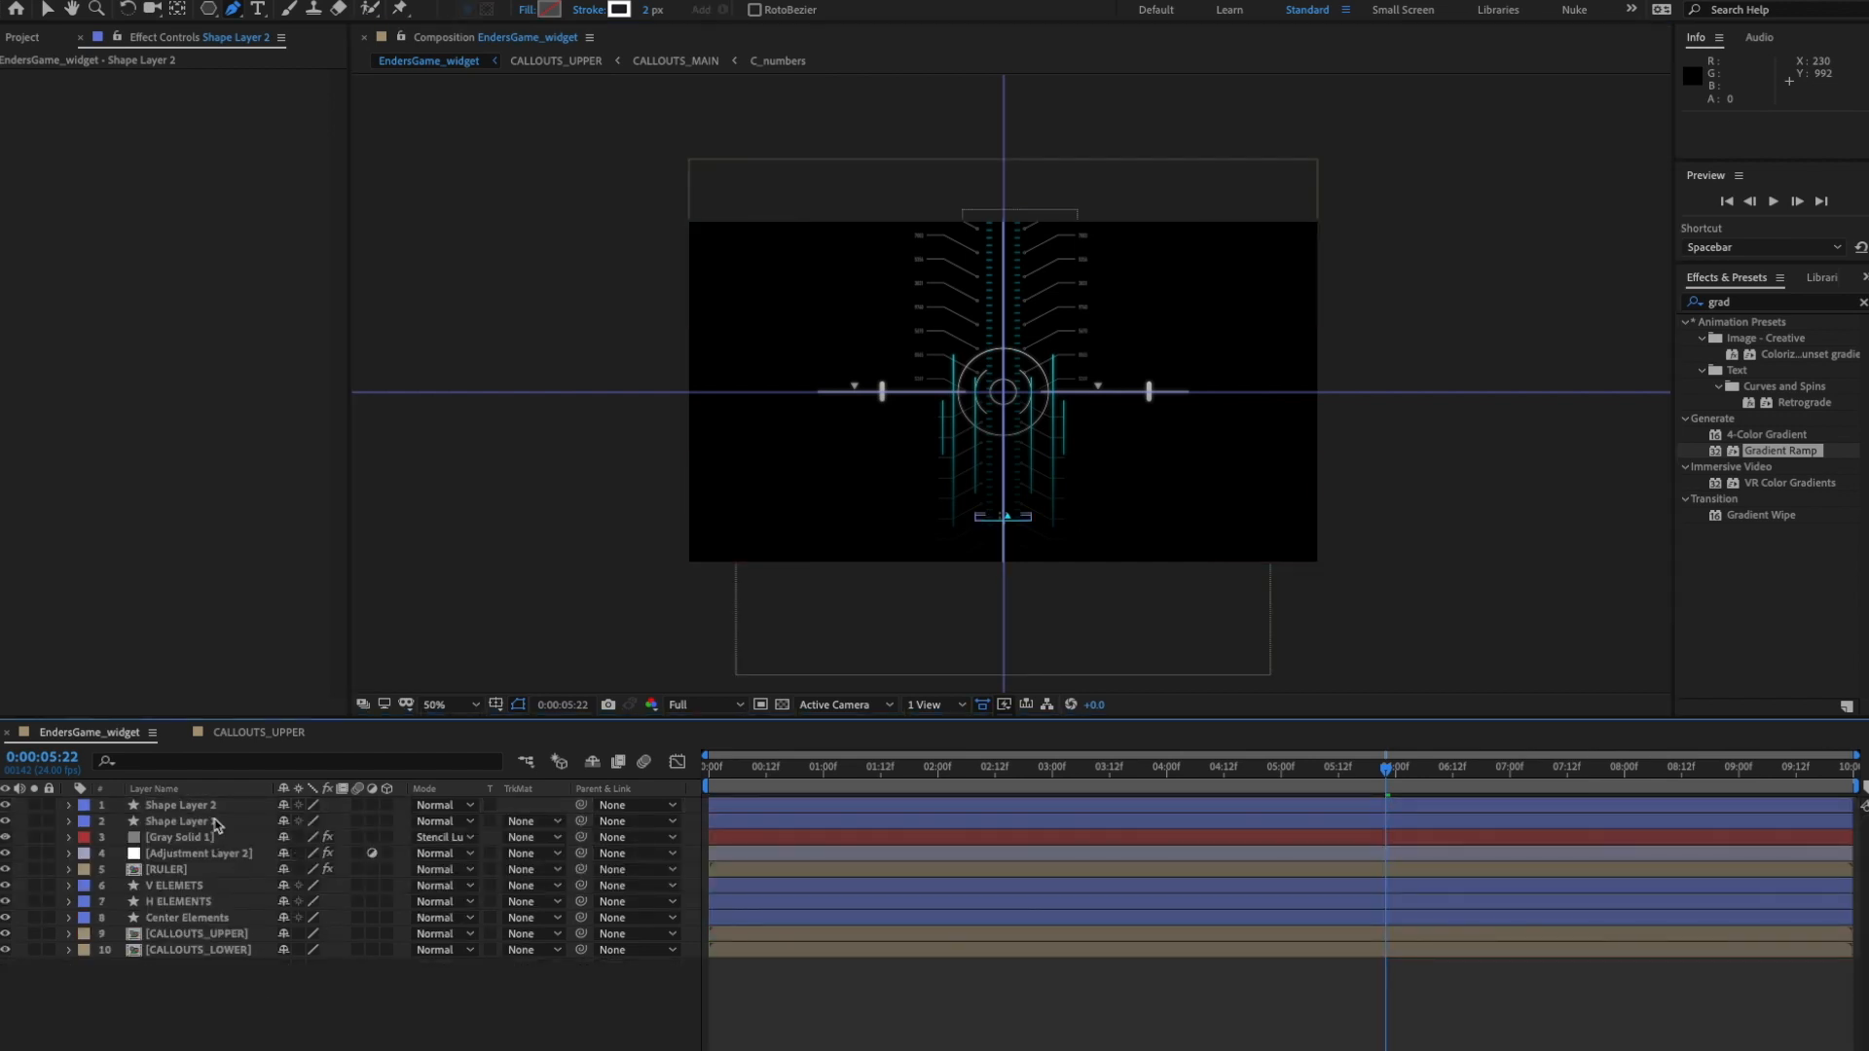
# - Move the white line's layer directly beneath Gray Solid 1 in the layer stack
pyautogui.moveTo(209, 809); pyautogui.dragTo(200, 849)
pyautogui.click(373, 986)
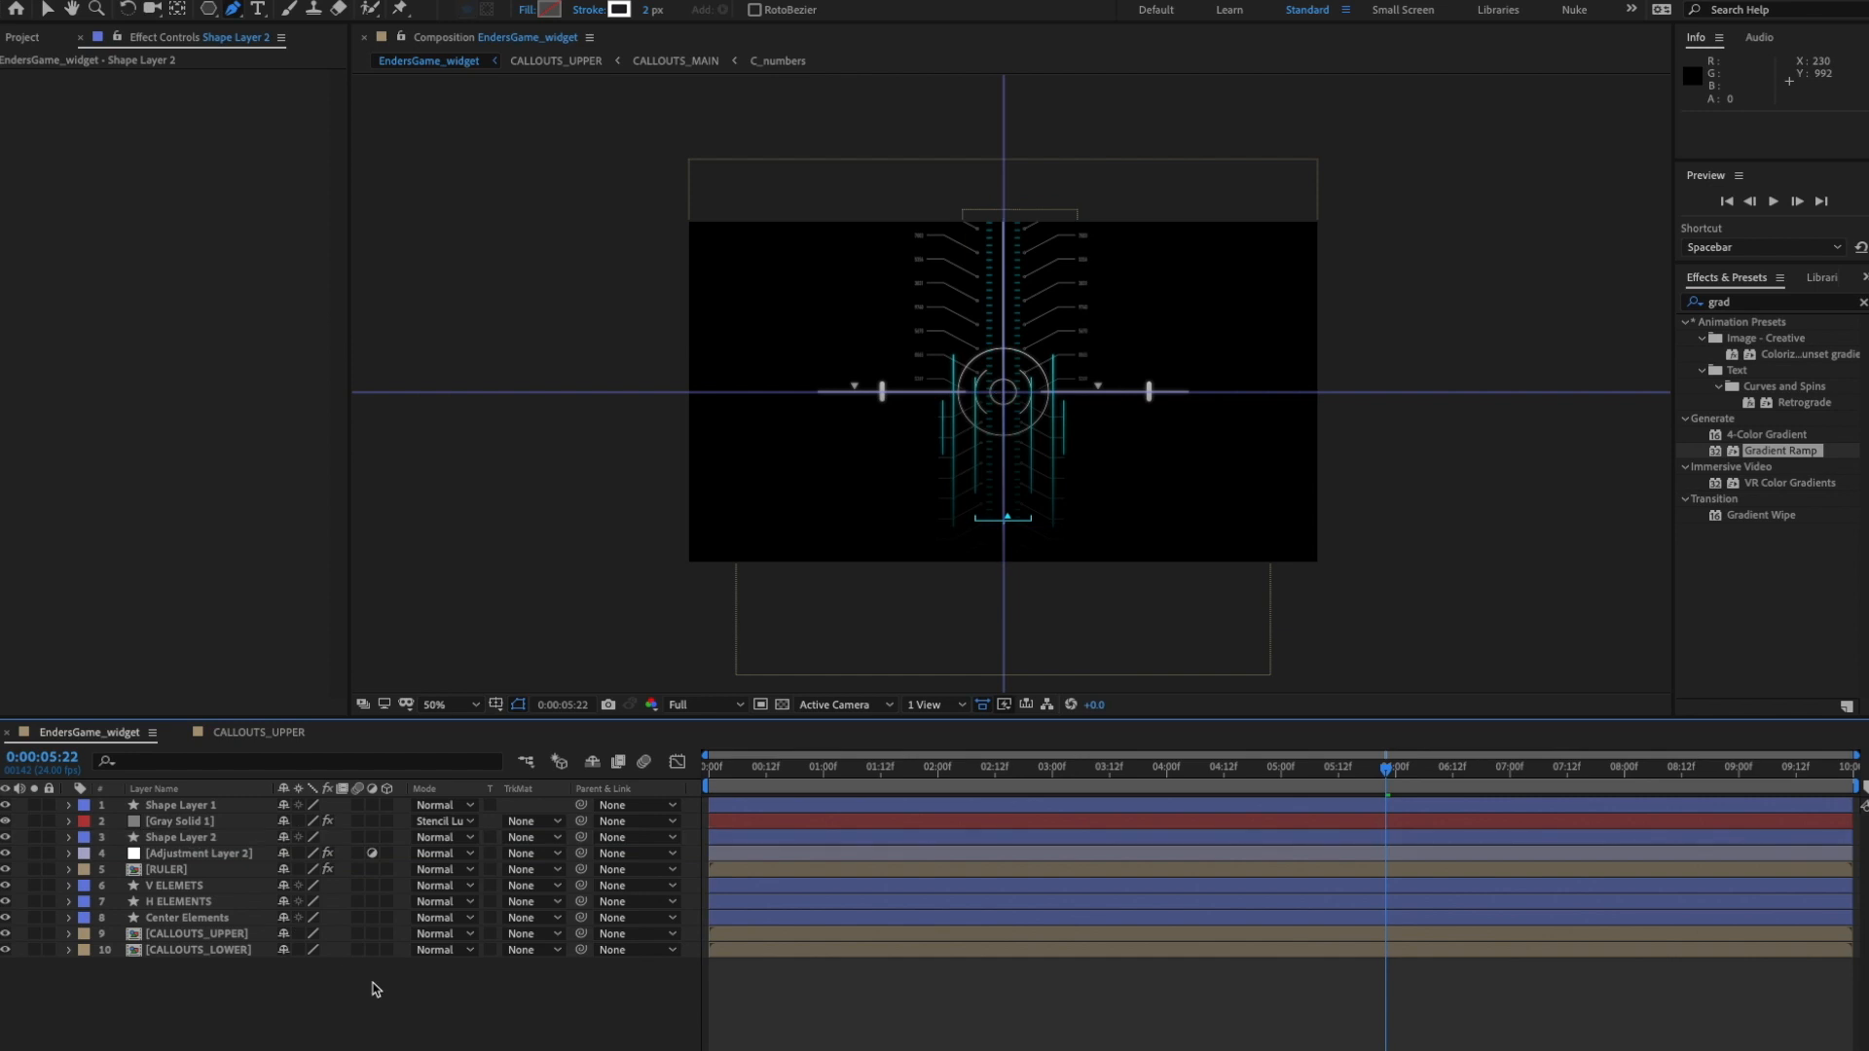
pyautogui.press('.')
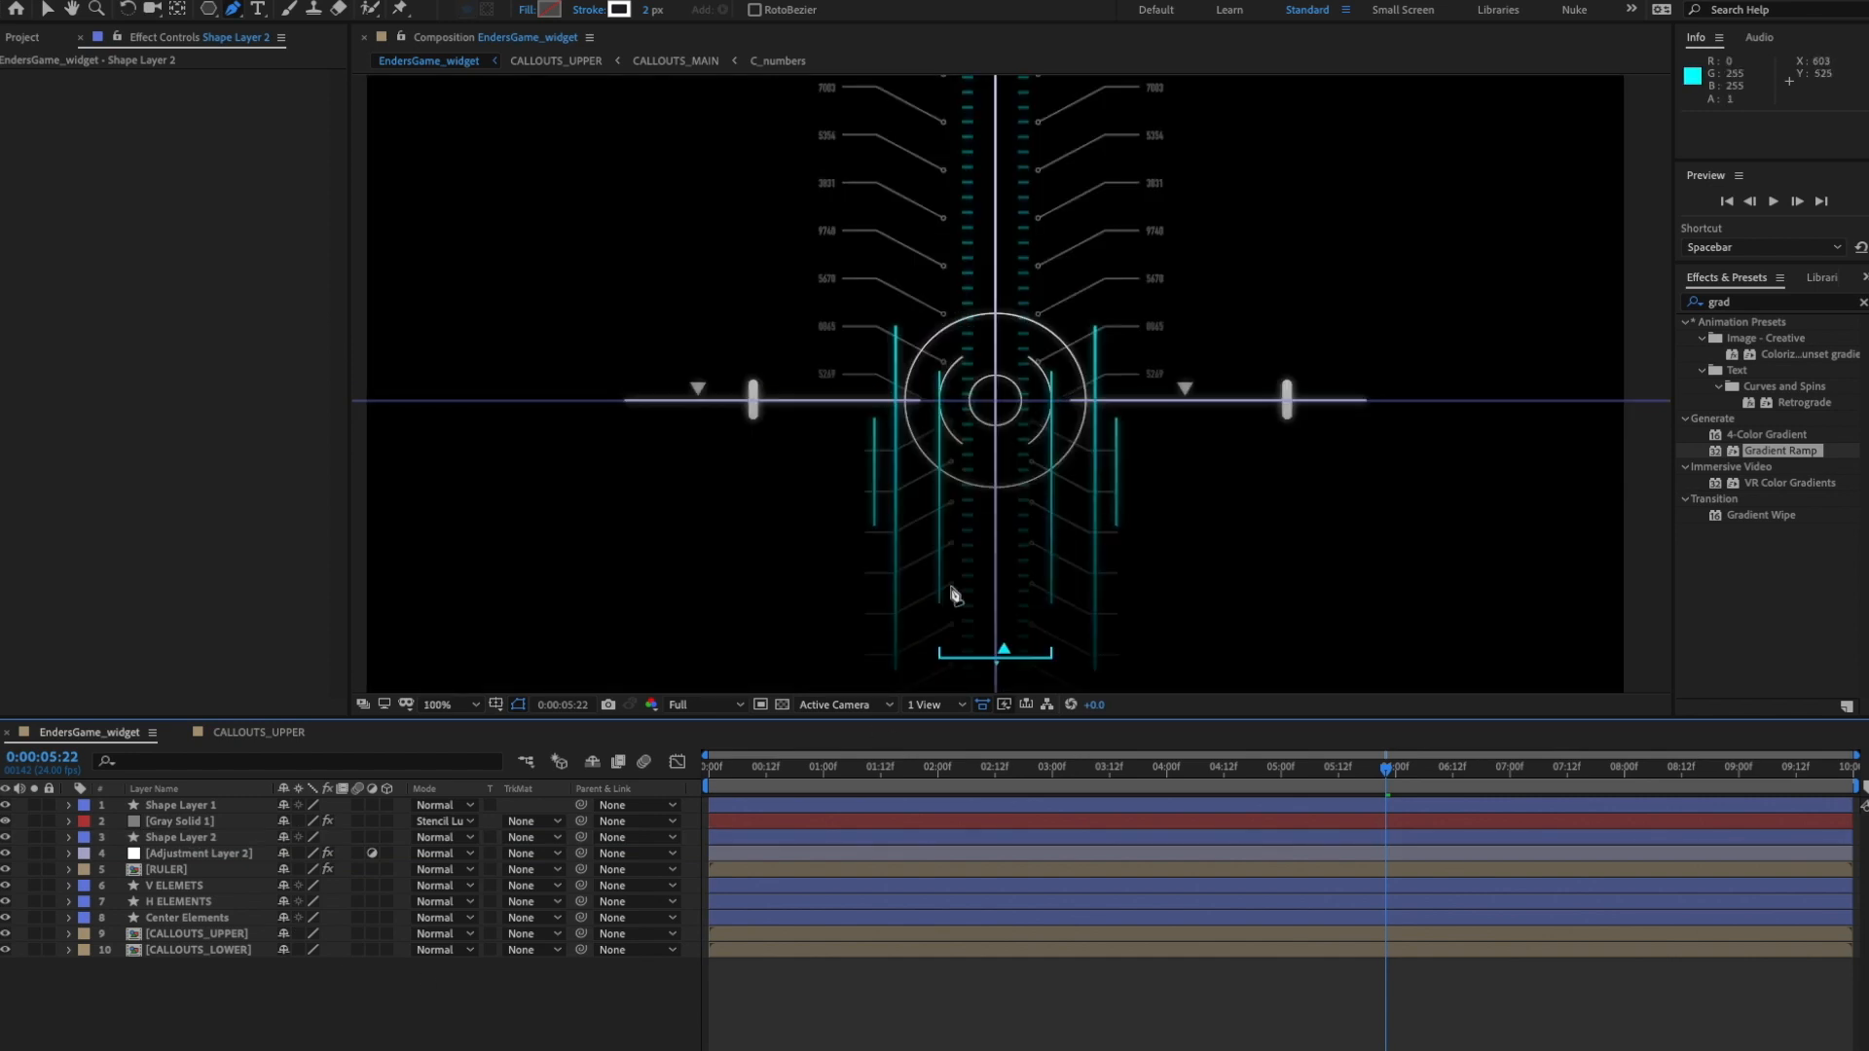
# - Preview the HUD animation with the whole composition fitted in view to check the new vertical centre line
pyautogui.press('v')
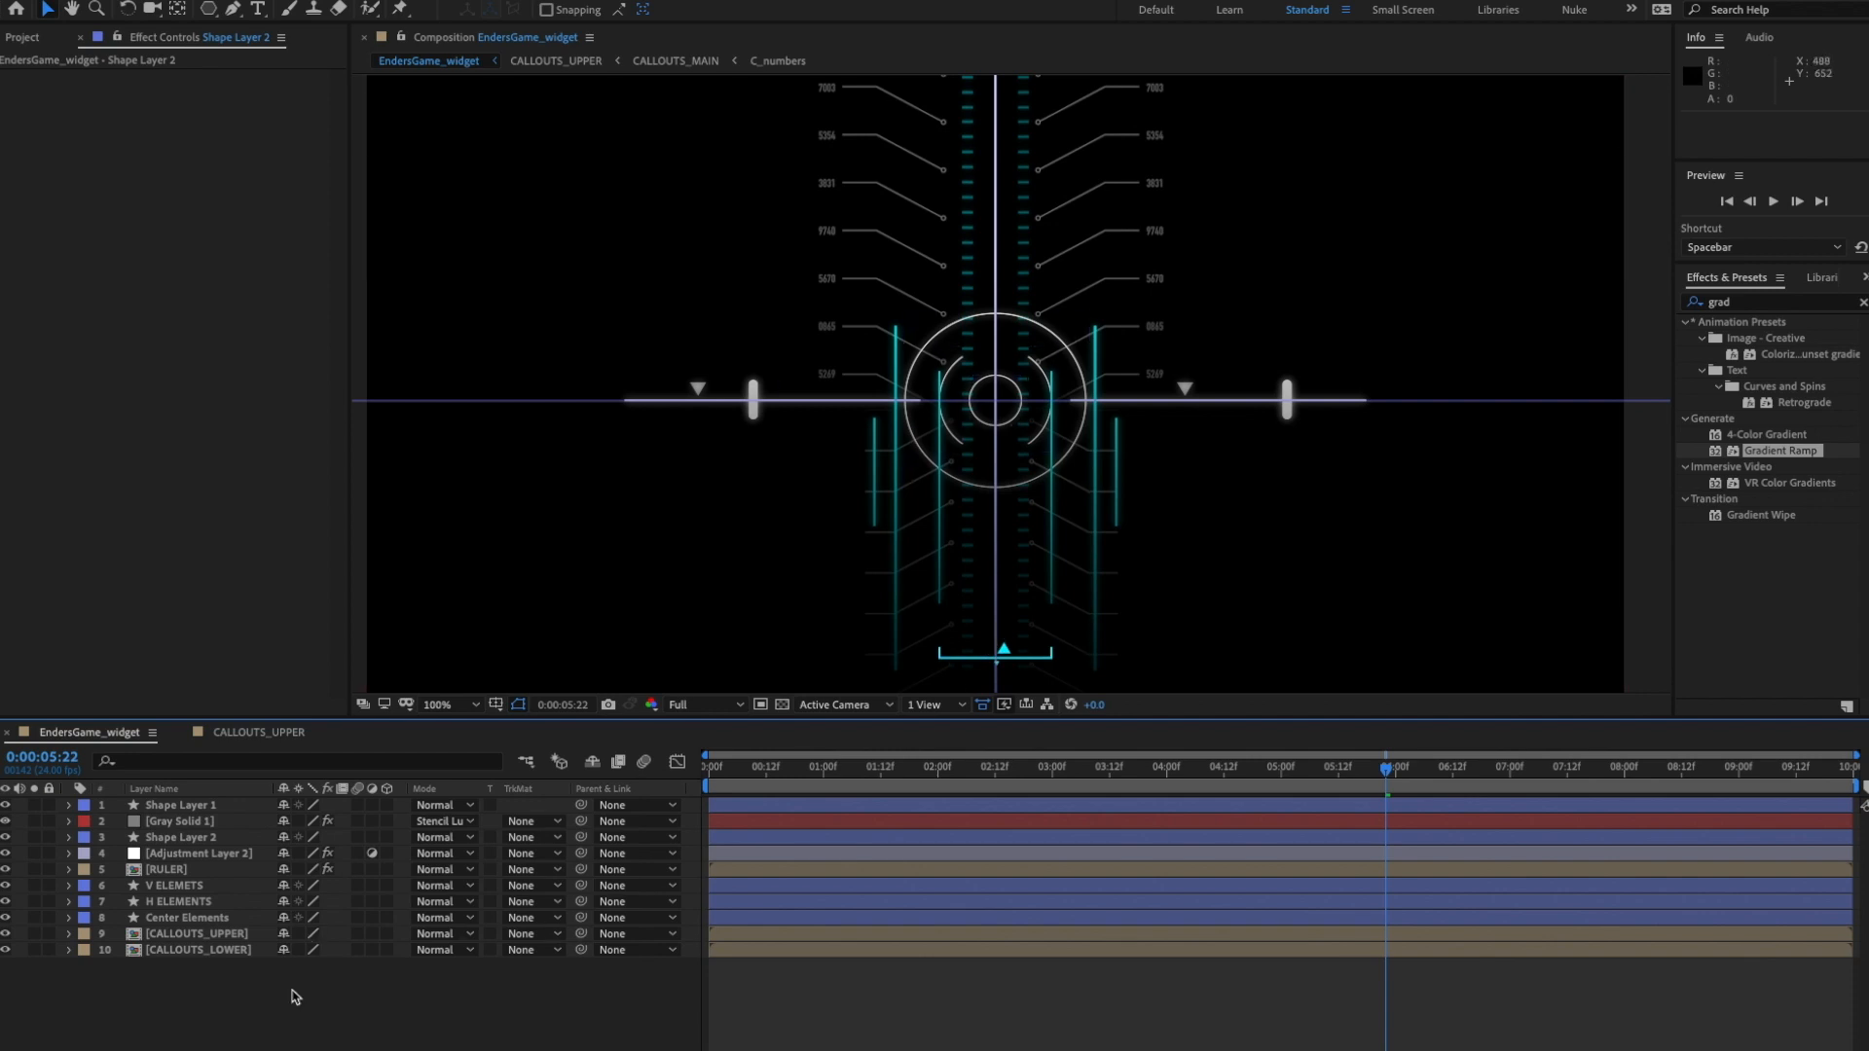
pyautogui.press('space')
pyautogui.click(461, 708)
pyautogui.click(465, 745)
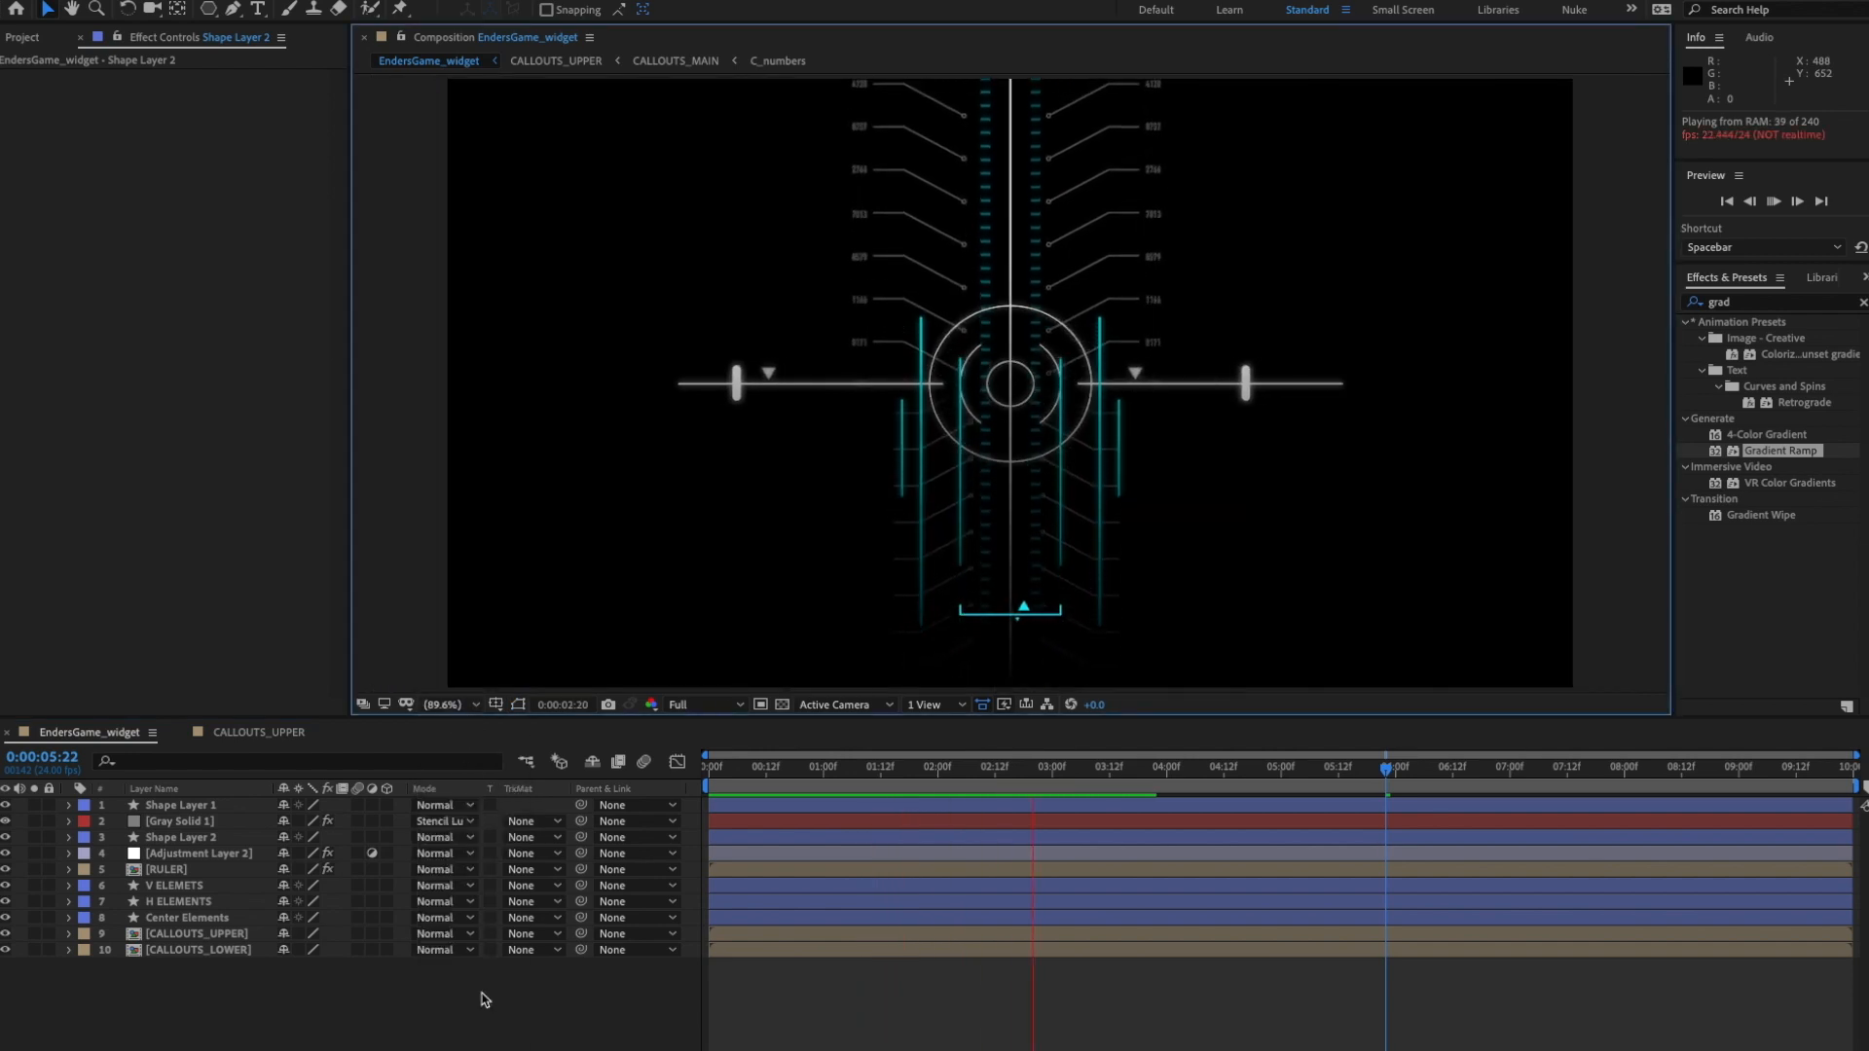
pyautogui.press('space')
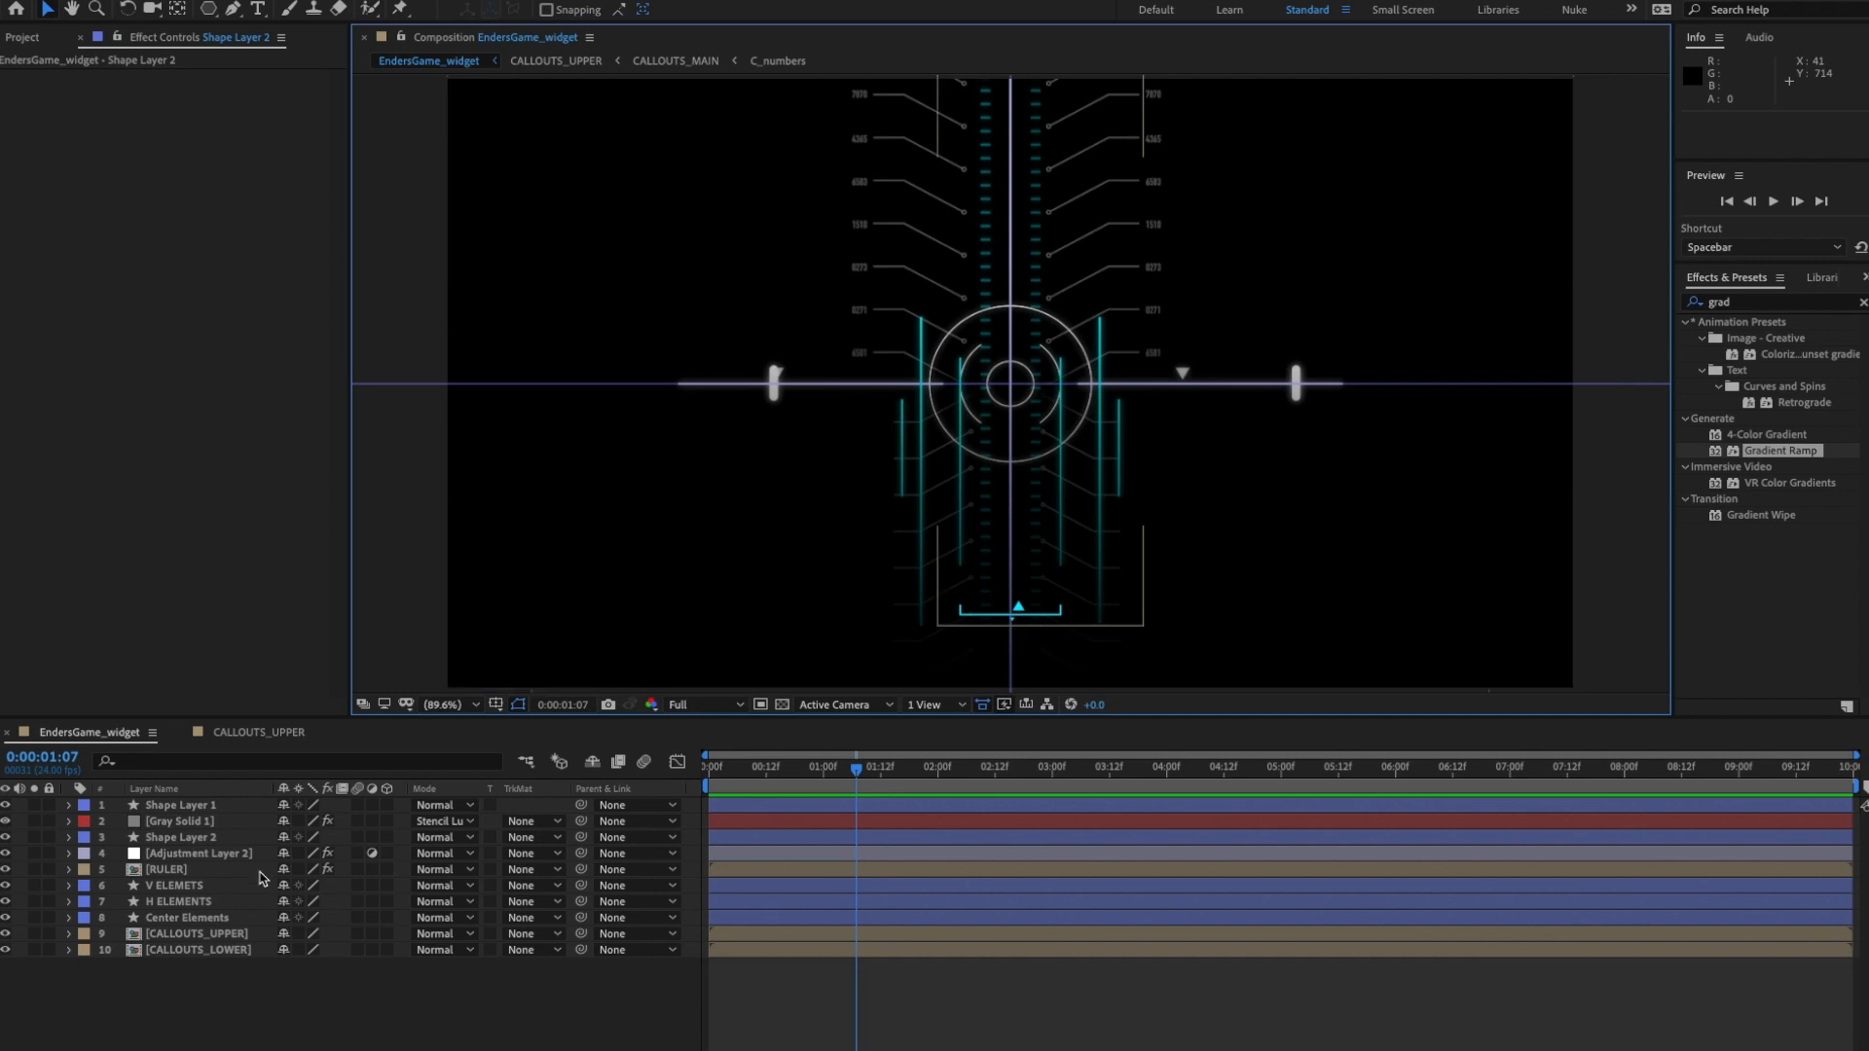
# - Duplicate the Glow on Adjustment Layer 2, set the copy's intensity to 0.5 and radius to 36, and preview the animation
pyautogui.click(193, 853)
pyautogui.click(63, 78)
pyautogui.hotkey('ctrl', 'd')
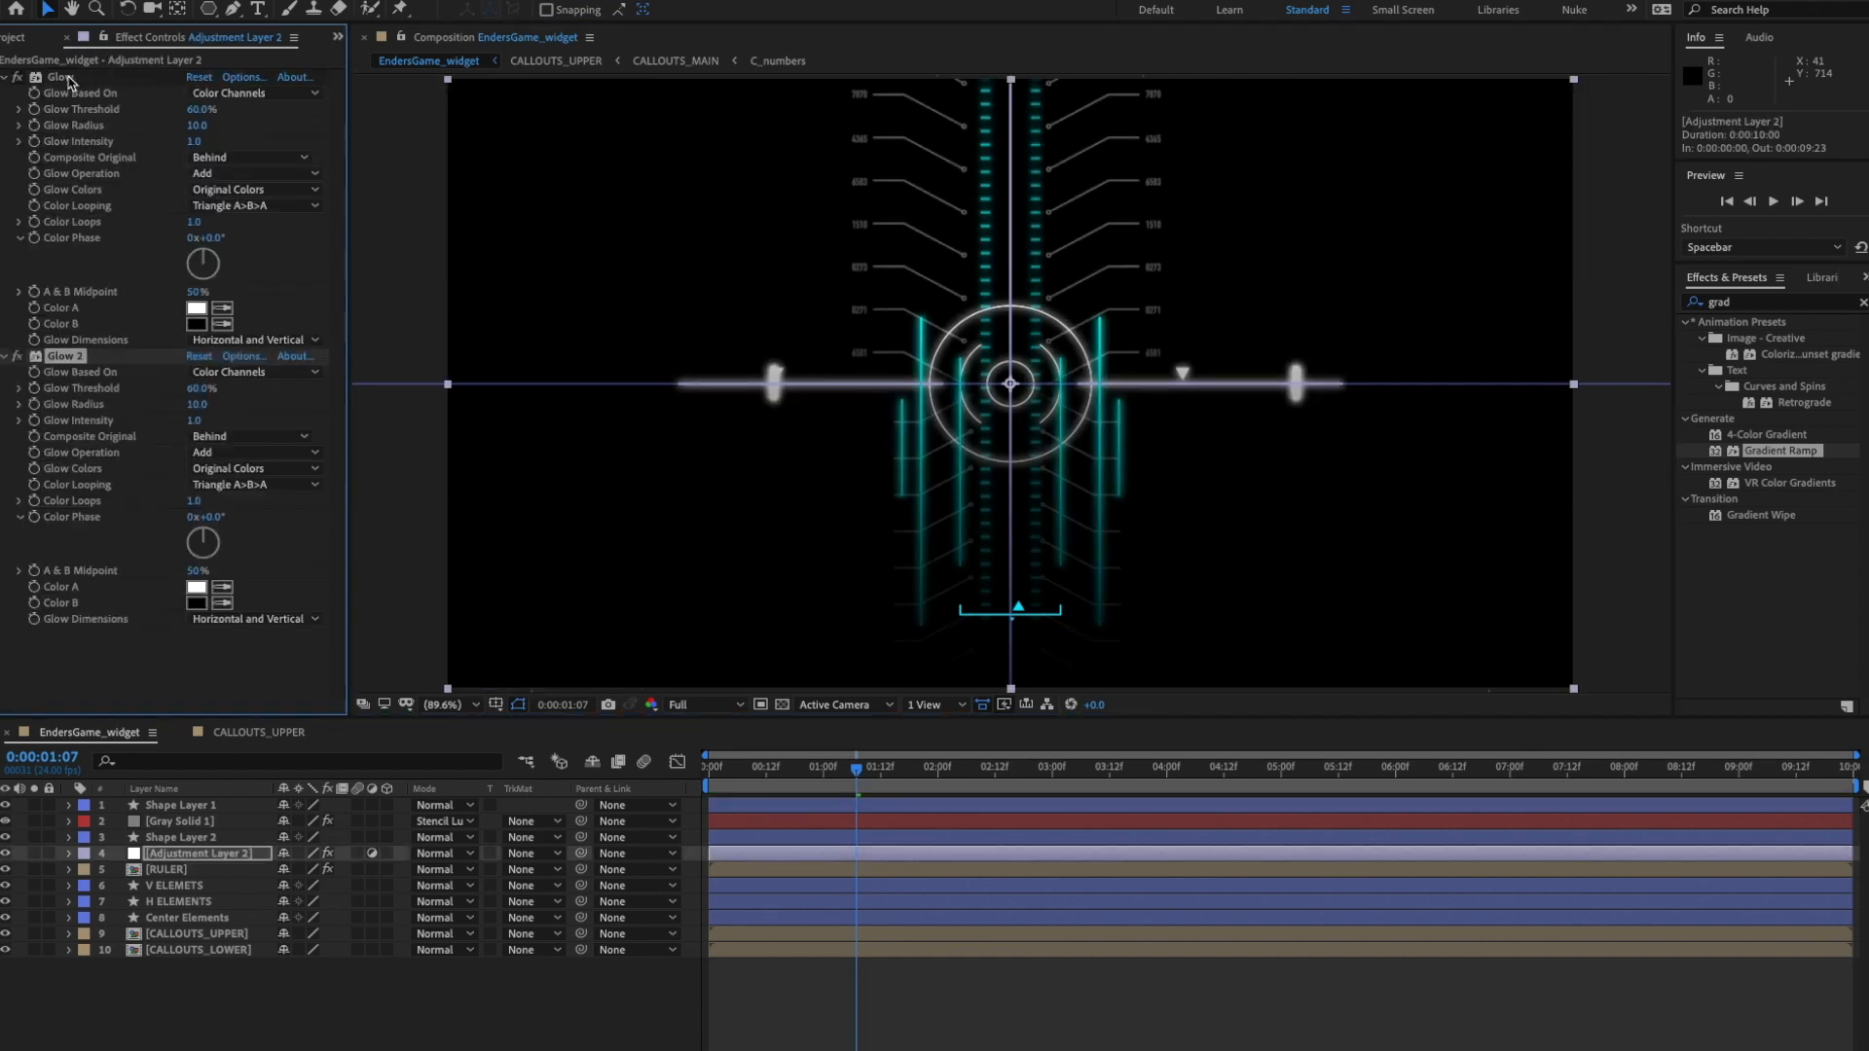
pyautogui.click(199, 422)
pyautogui.press('Return')
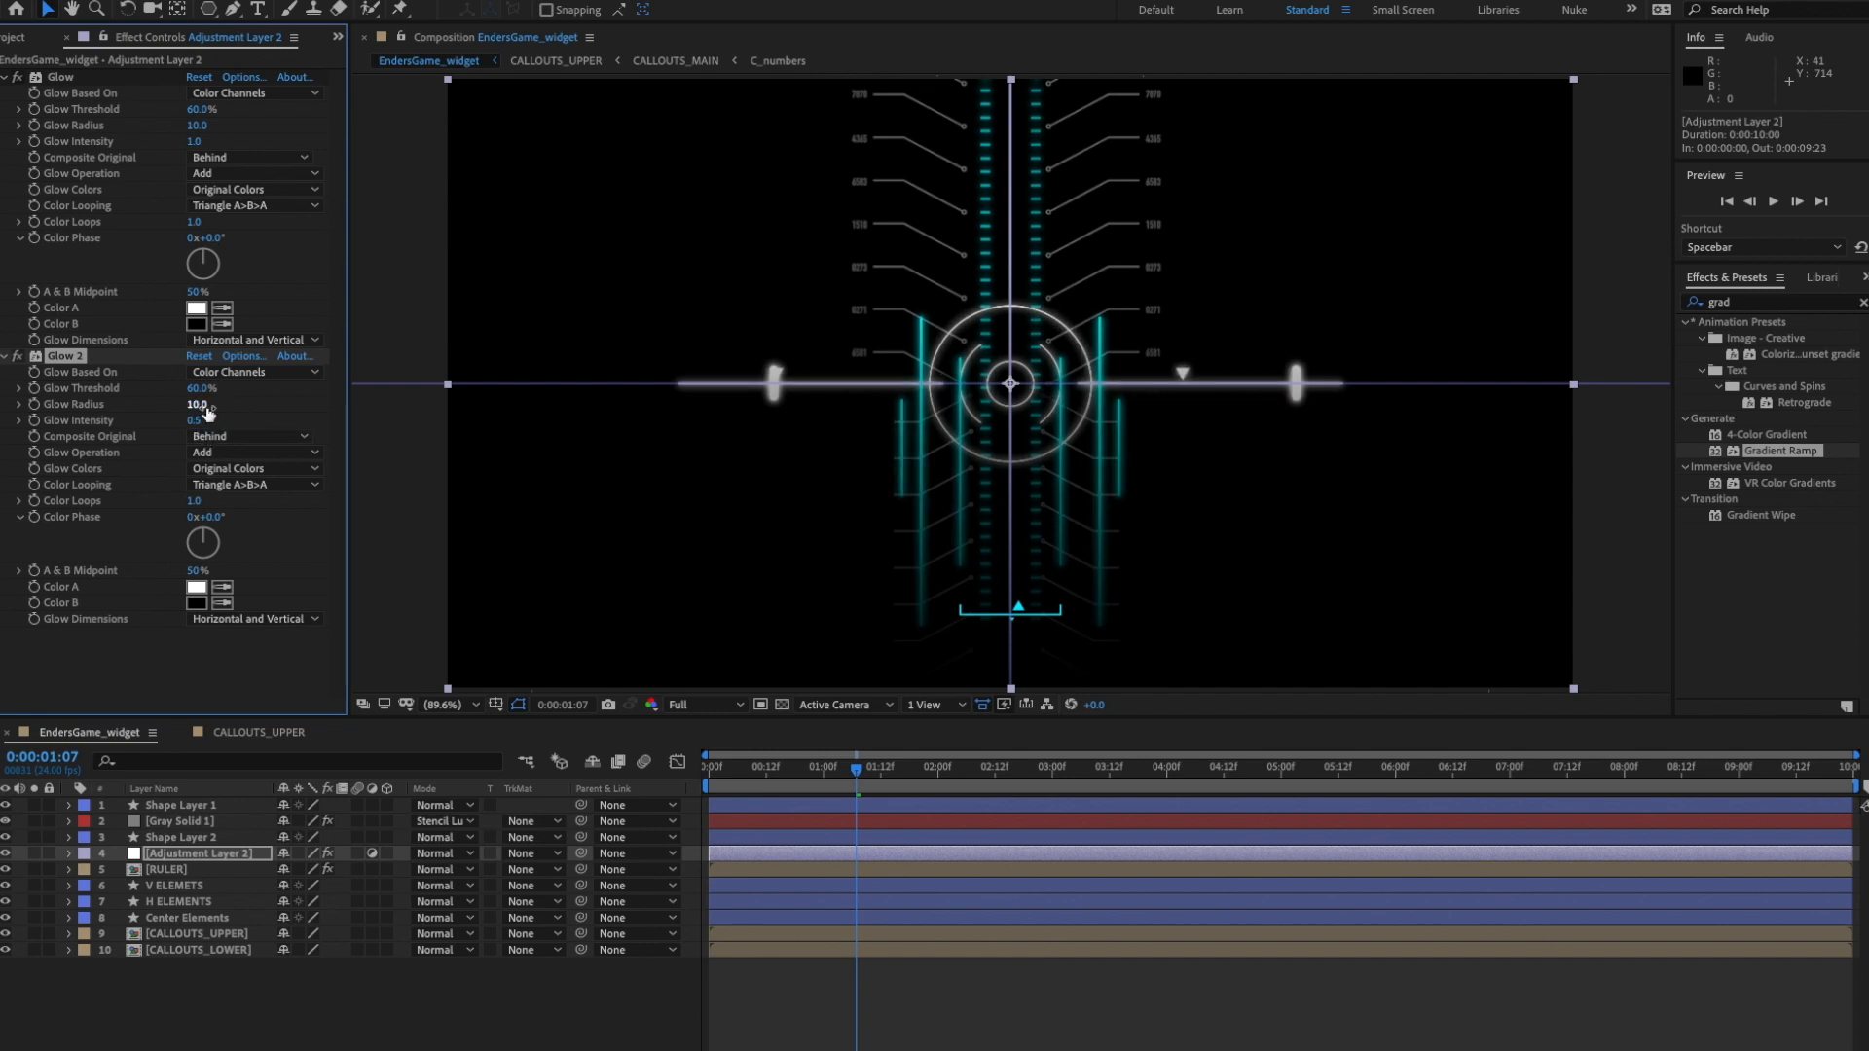
pyautogui.moveTo(201, 407); pyautogui.dragTo(226, 405)
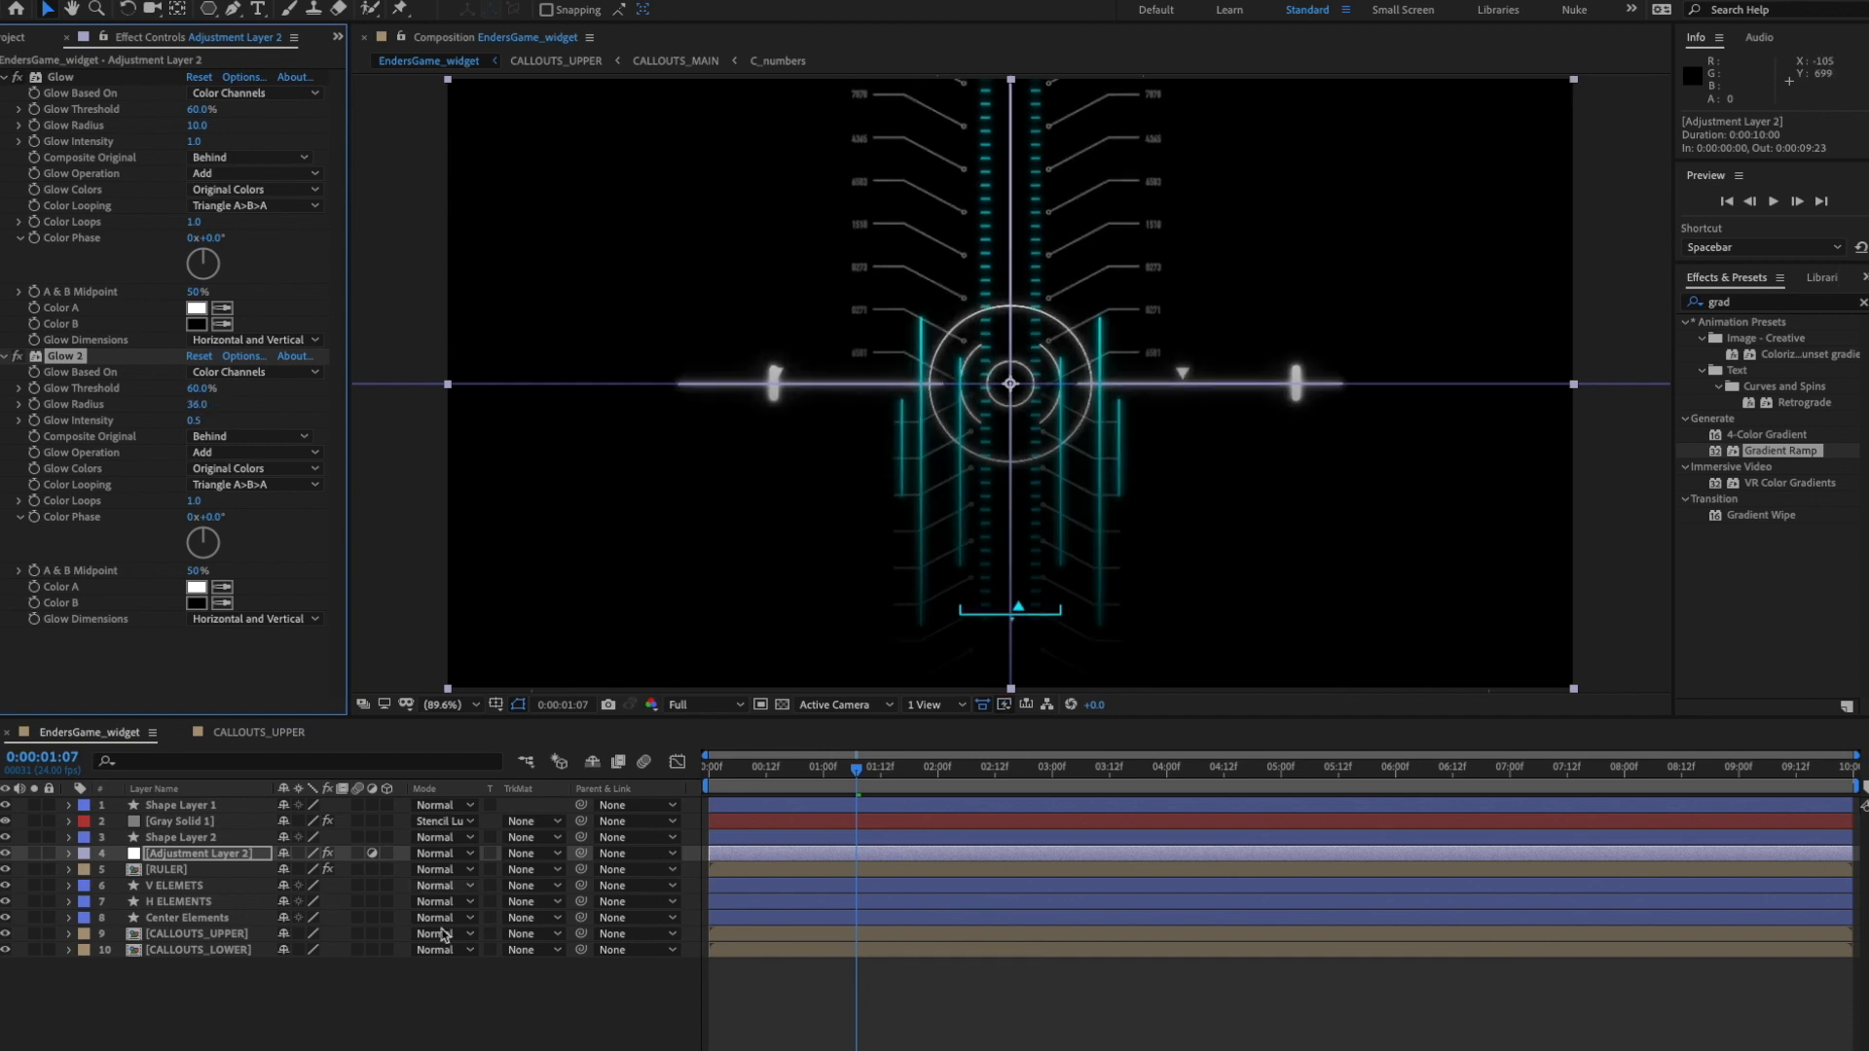
pyautogui.click(435, 1003)
pyautogui.press('space')
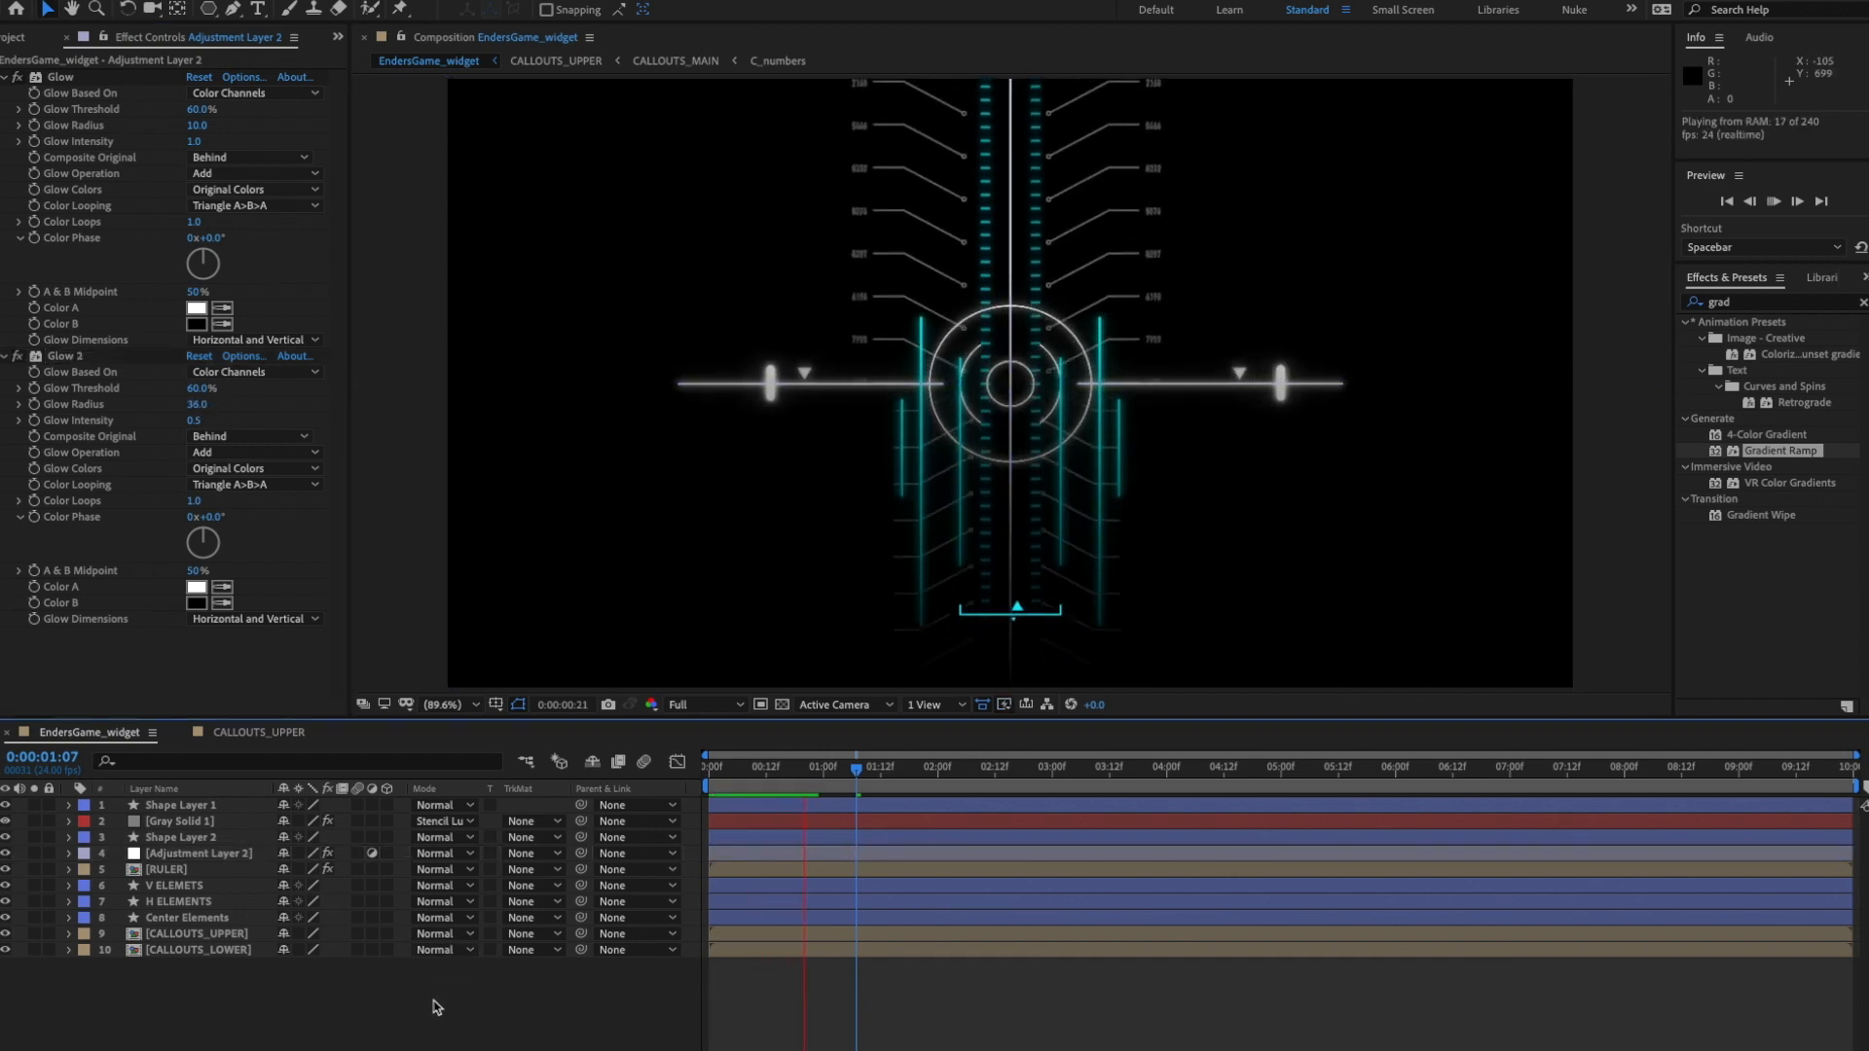